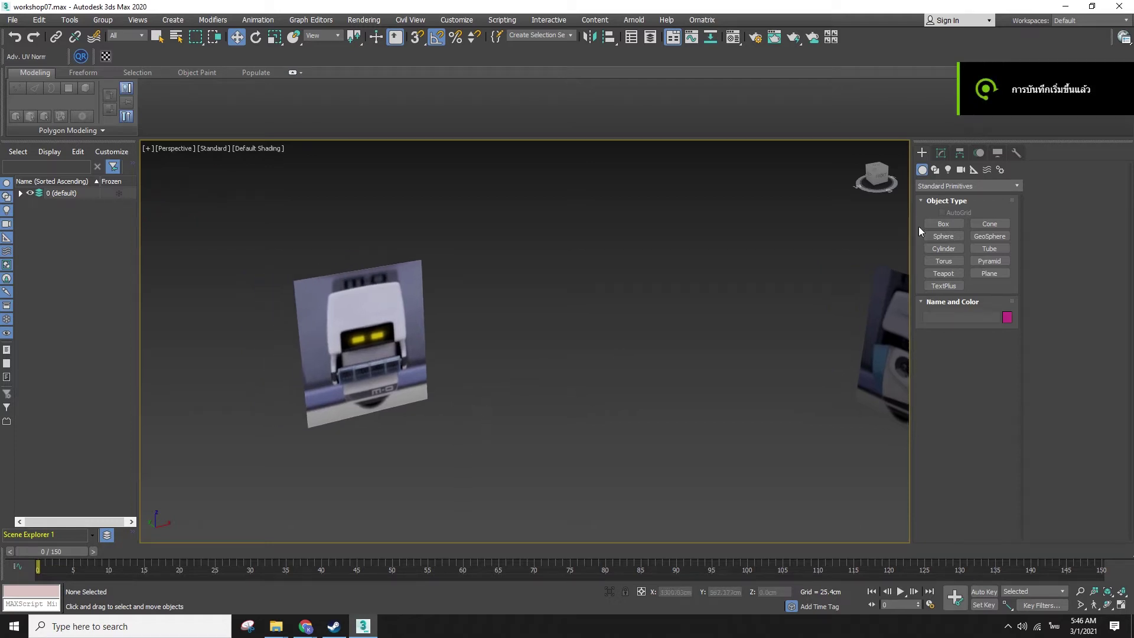
- Create a box primitive about 41 cm long, 63 cm wide and 75 cm high in the perspective view
left_click(943, 224)
key("f")
scroll(536, 400, "down", 5)
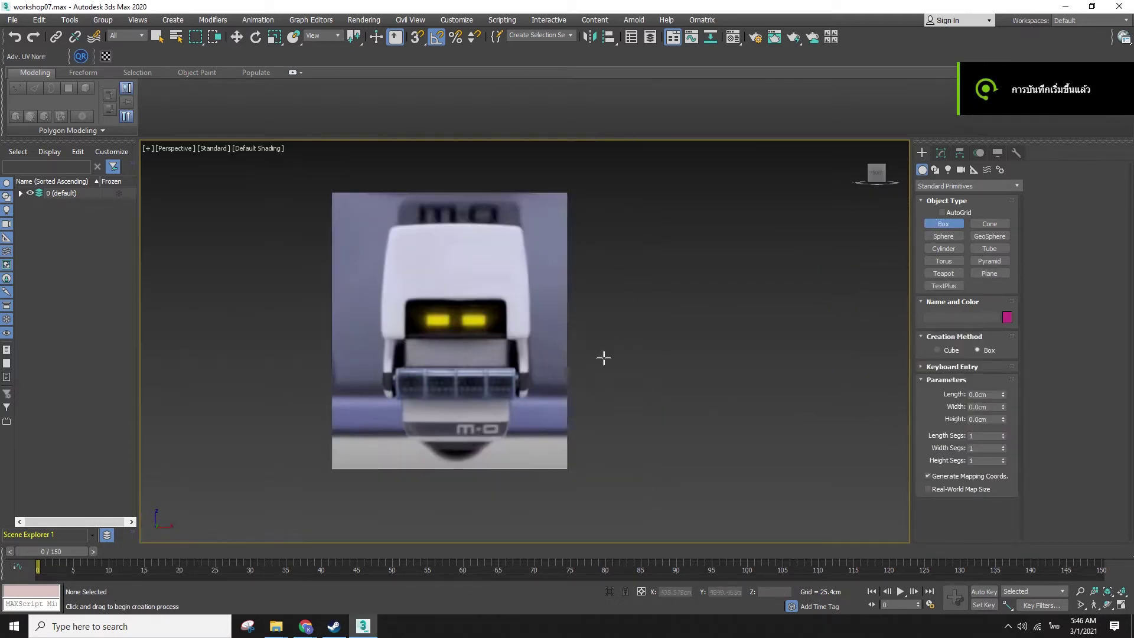
key("p")
left_click_drag(418, 332, 373, 421)
left_click(375, 296)
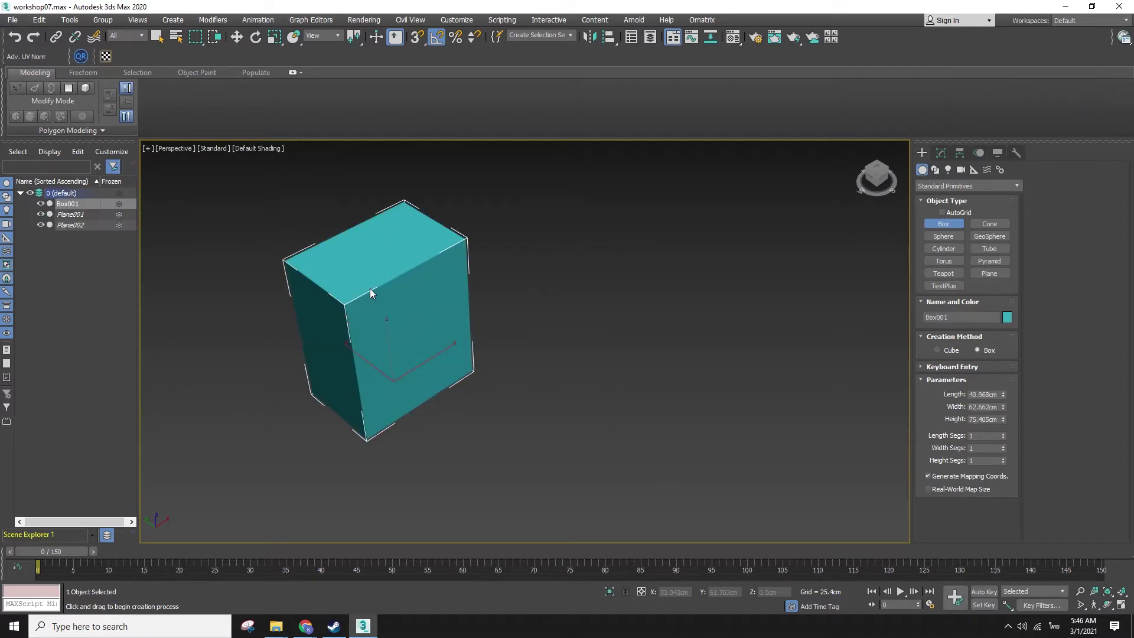
- Move the box up over the robot's white head in the front reference view
key("w")
key("f")
left_click_drag(534, 438, 521, 174)
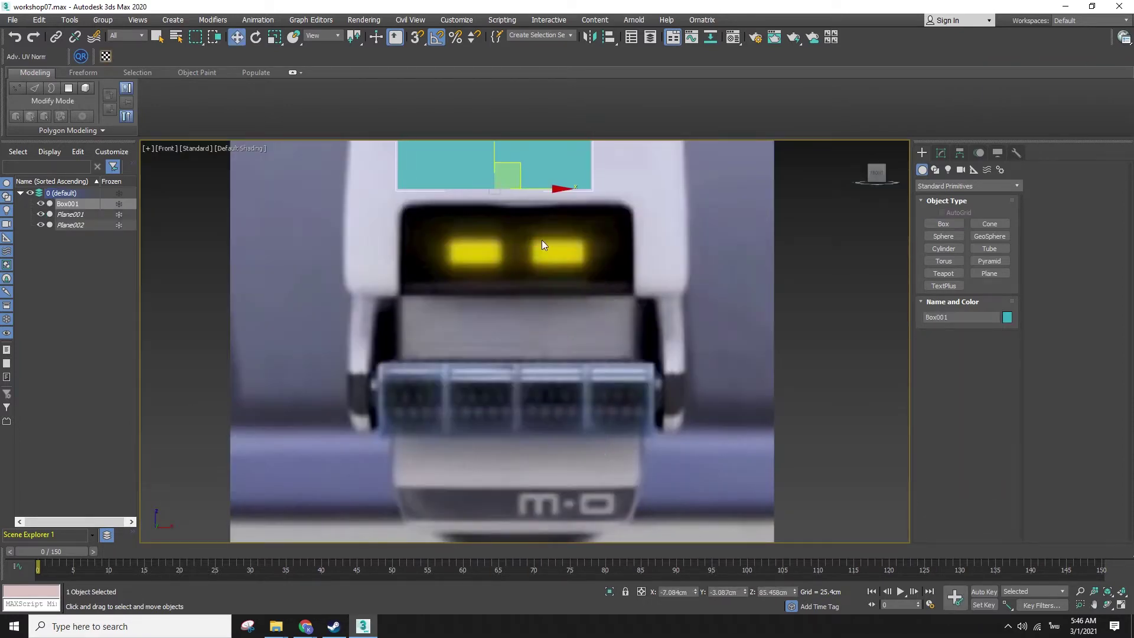
middle_click_drag(530, 225, 563, 400)
left_click_drag(532, 319, 533, 398)
- Convert the box to an Editable Poly, enter vertex editing and make it see-through
left_click(941, 153)
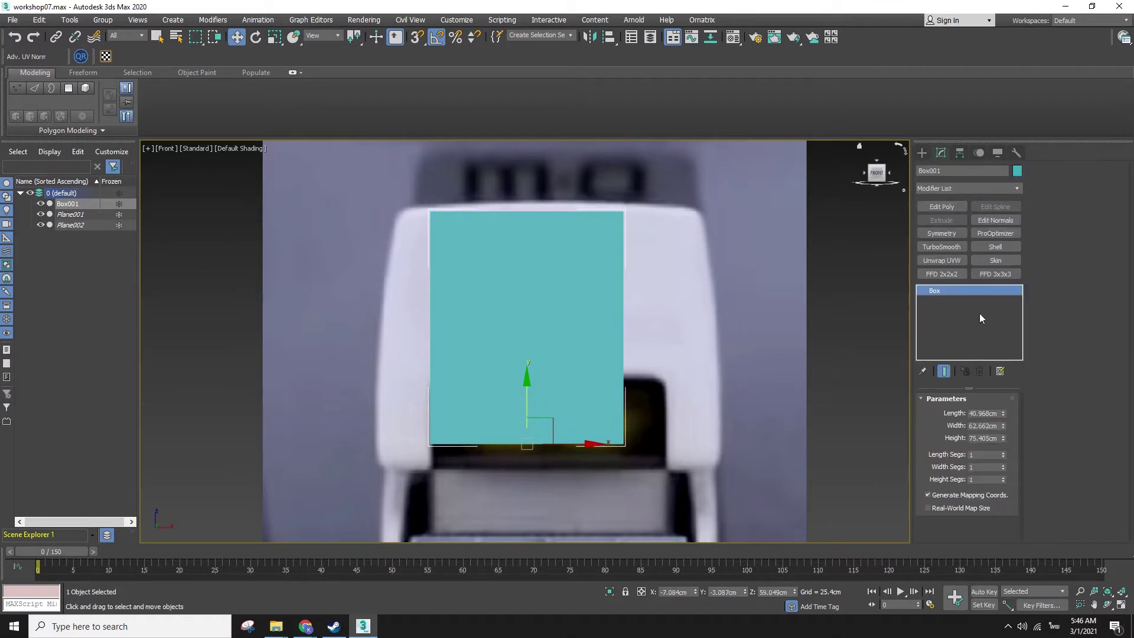
right_click(537, 447)
mouse_move(540, 417)
left_click(578, 426)
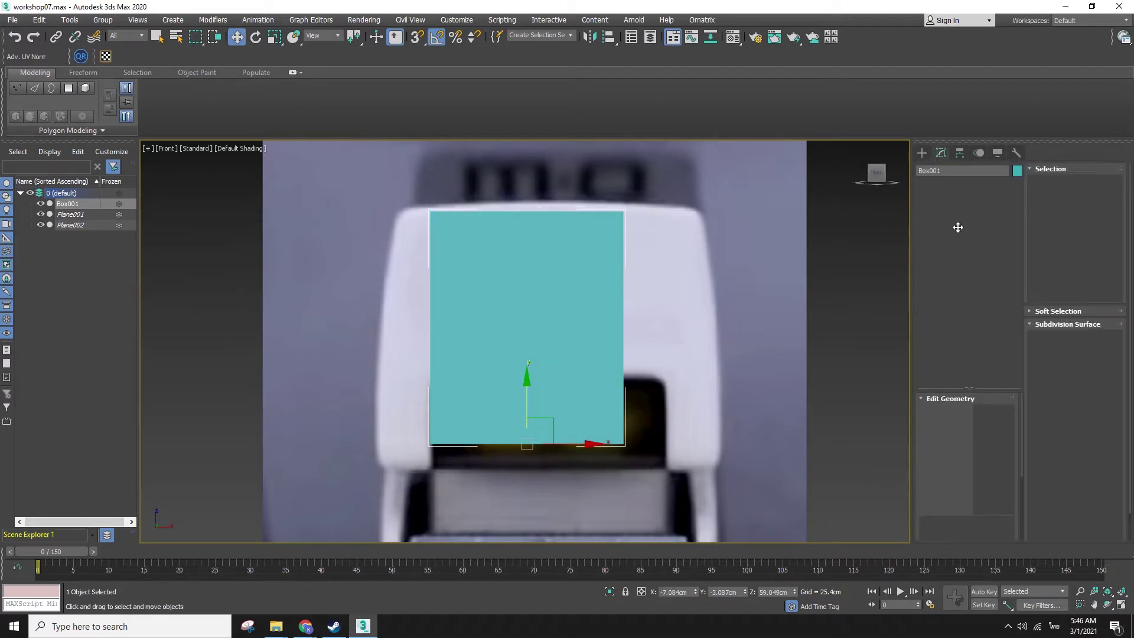
key("1")
key("alt+x")
- Show edged faces and move the box's side vertices outward to match the head's width in the front view
left_click_drag(481, 467, 412, 202)
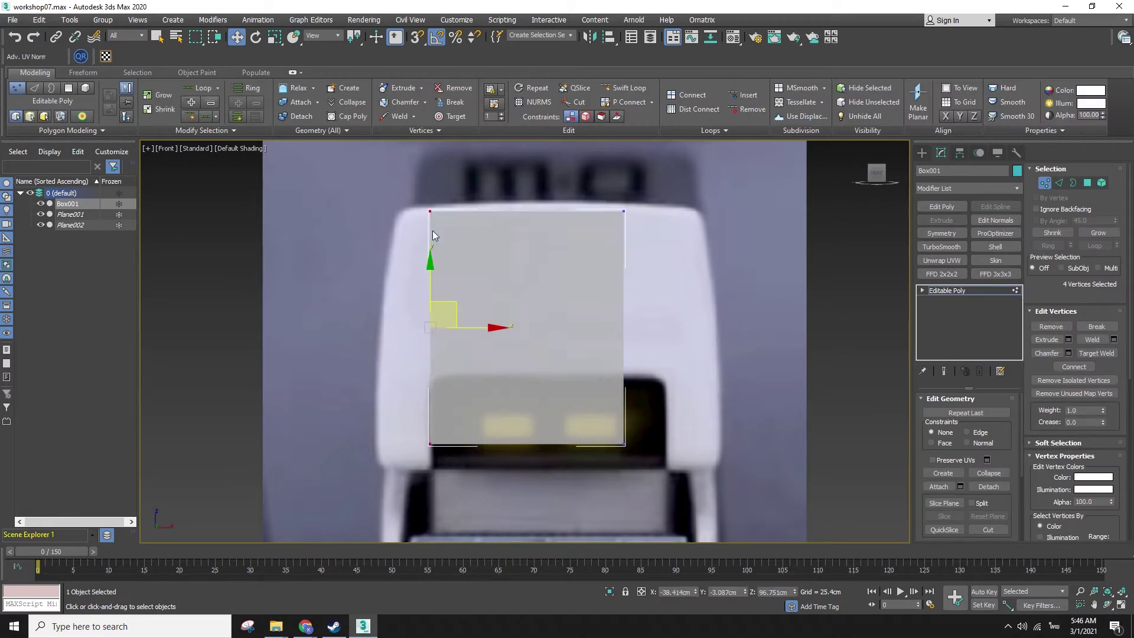
key("F4")
left_click_drag(464, 329, 435, 329)
left_click_drag(546, 199, 749, 471)
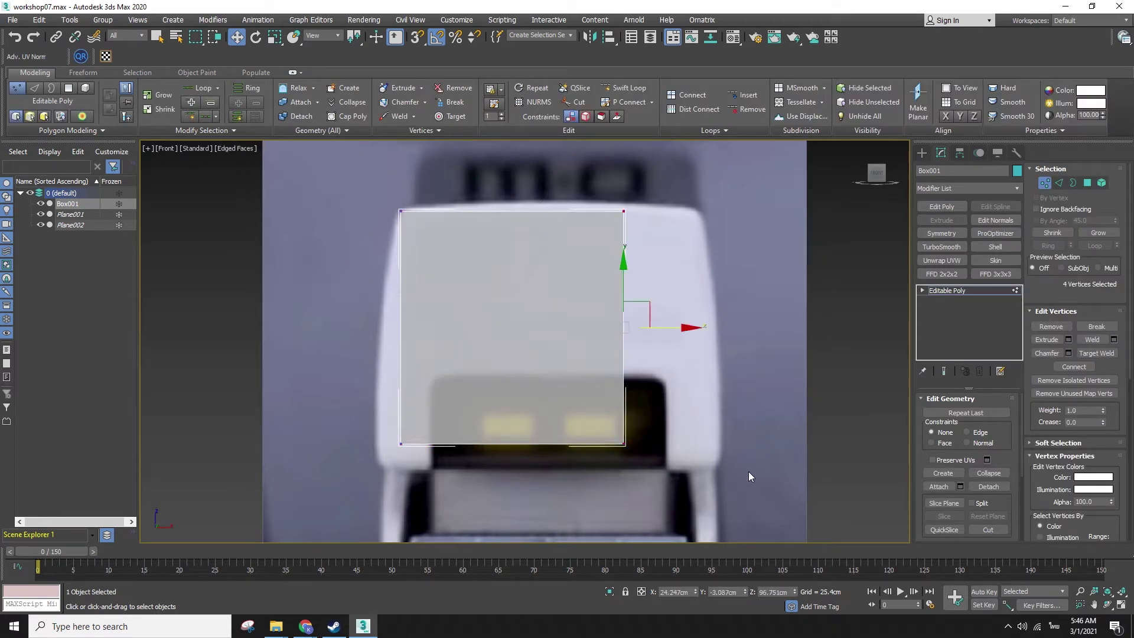
left_click_drag(662, 320, 747, 335)
scroll(520, 321, "down", 2)
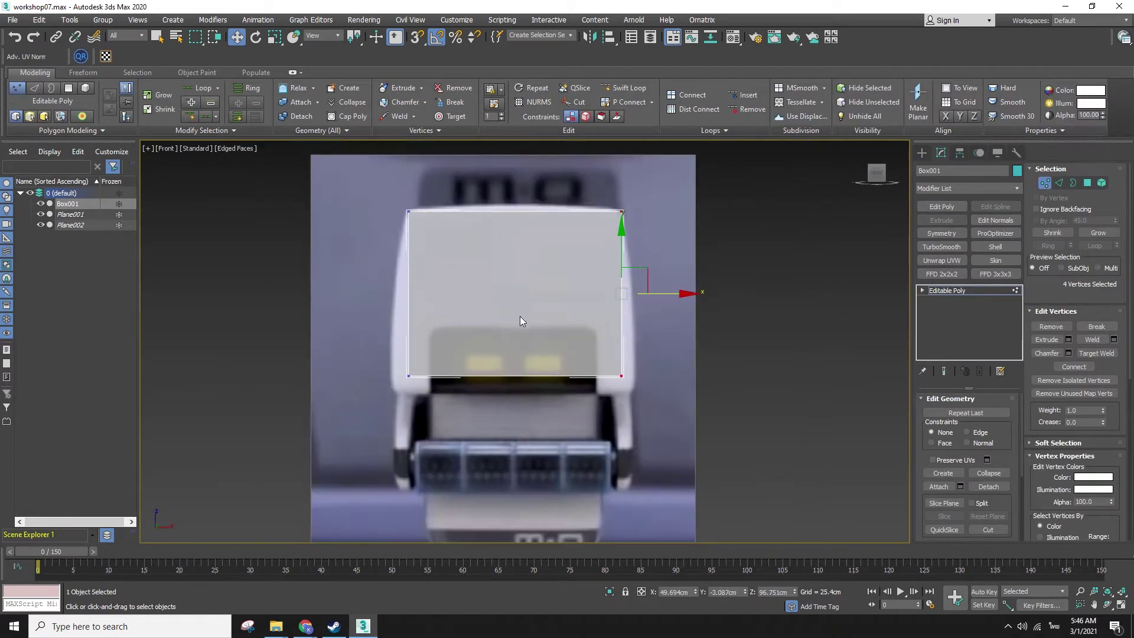
left_click_drag(664, 295, 661, 294)
- Lower the box's bottom vertices slightly to fit the head's height in the front view
left_click_drag(320, 203, 760, 494)
left_click_drag(486, 356, 363, 346)
left_click_drag(511, 333, 515, 357)
left_click_drag(735, 431, 303, 184)
- Move the box's rear and front vertices outward in the left view to span the depth of the head's top
key("l")
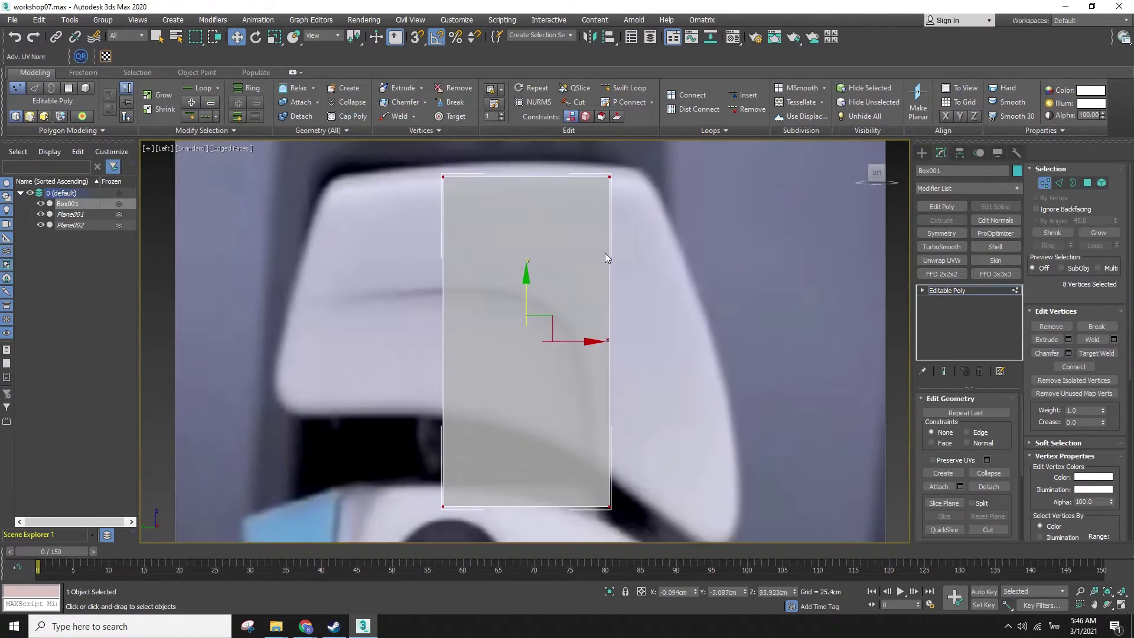
left_click_drag(444, 232, 436, 246)
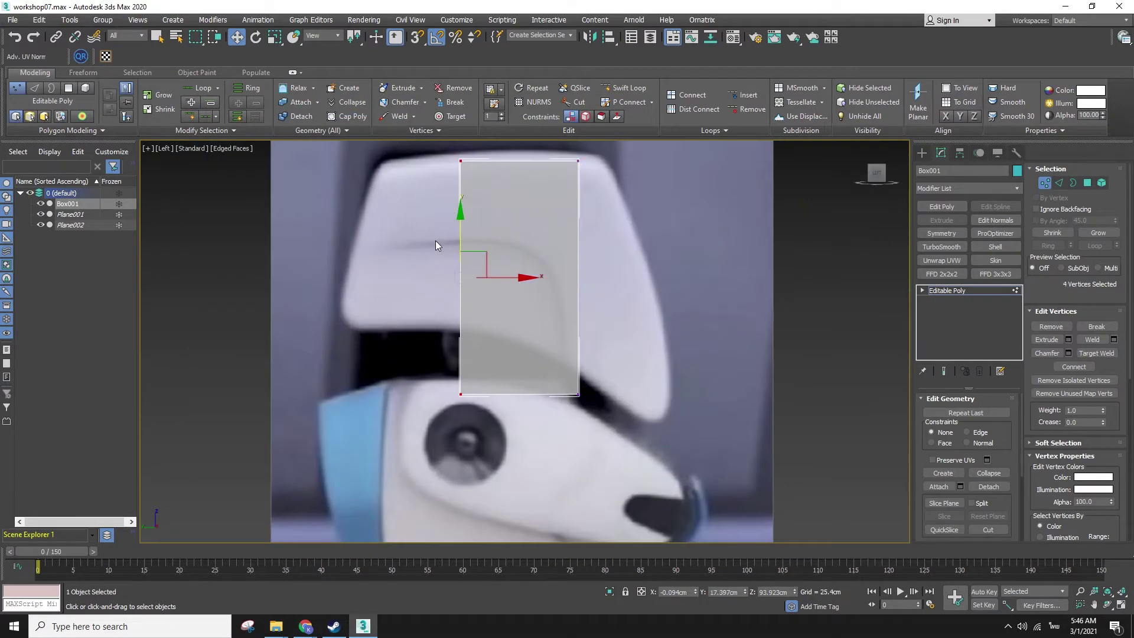
left_click_drag(501, 280, 429, 260)
left_click_drag(520, 151, 707, 511)
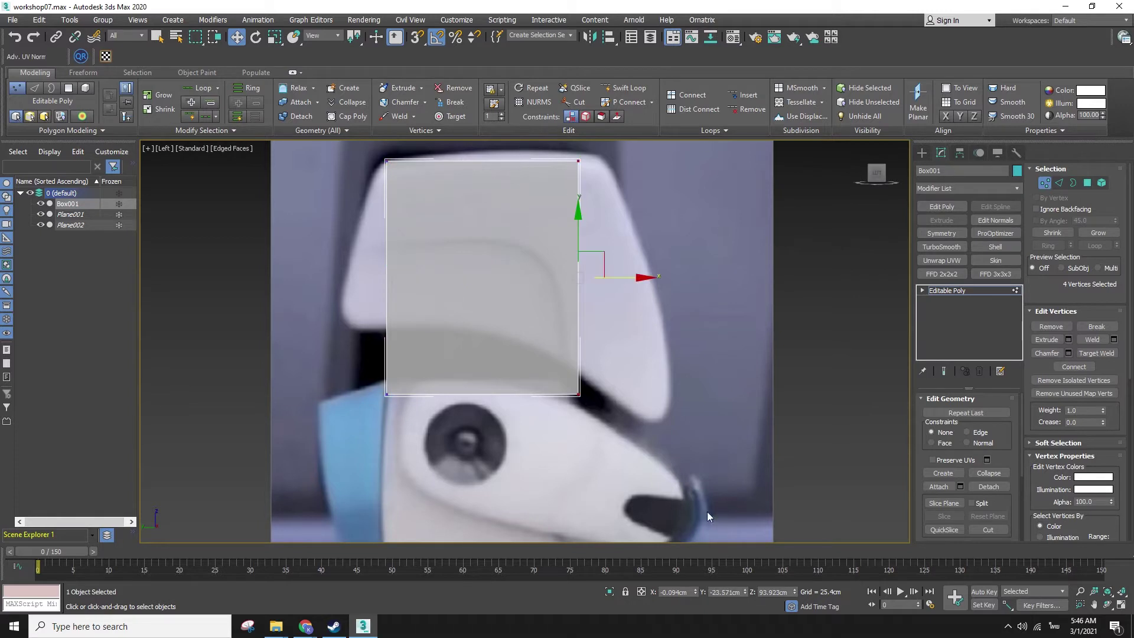
mouse_move(629, 278)
left_mouse_down()
mouse_move(671, 282)
mouse_move(645, 280)
left_mouse_up()
- Move the bottom front and rear corner vertices to follow the head's slanted lower edge in the side reference
left_click_drag(565, 338, 635, 424)
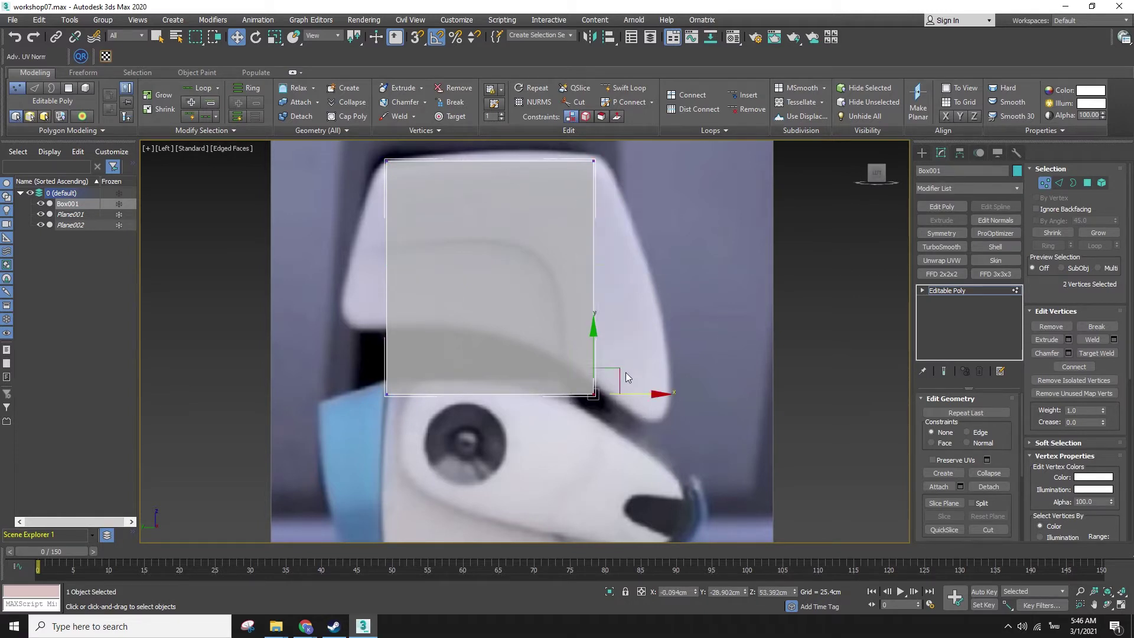
left_click_drag(620, 366, 635, 360)
left_click_drag(377, 346, 411, 415)
left_click_drag(415, 374, 392, 305)
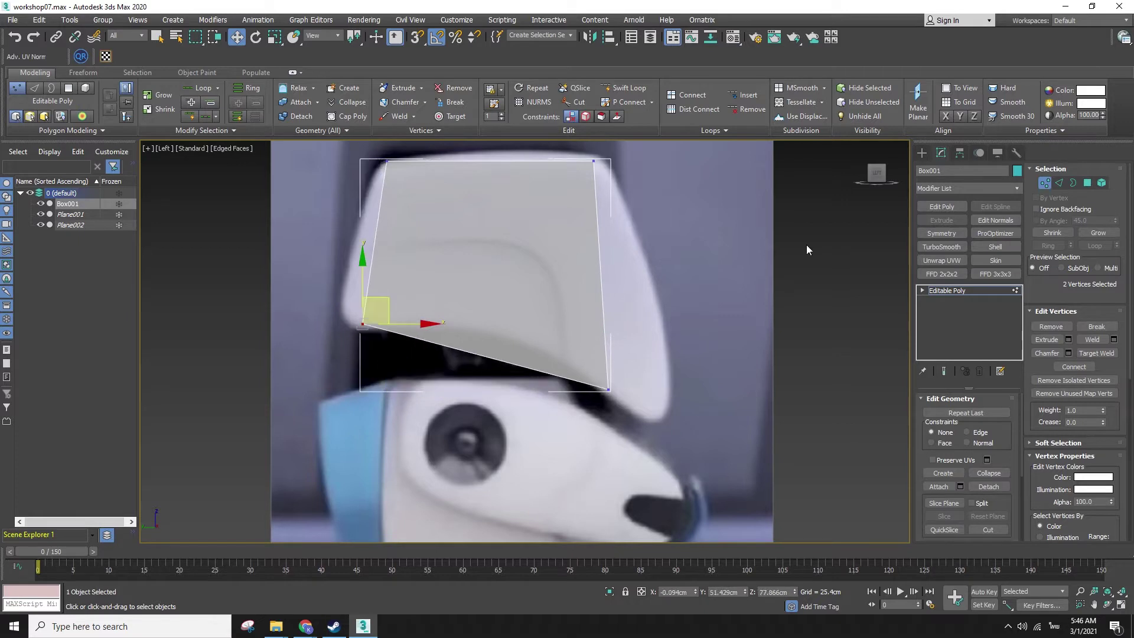
- Connect the box's vertical edges with 3 segments to add horizontal edge loops
left_click(1059, 183)
left_click_drag(336, 237, 677, 247)
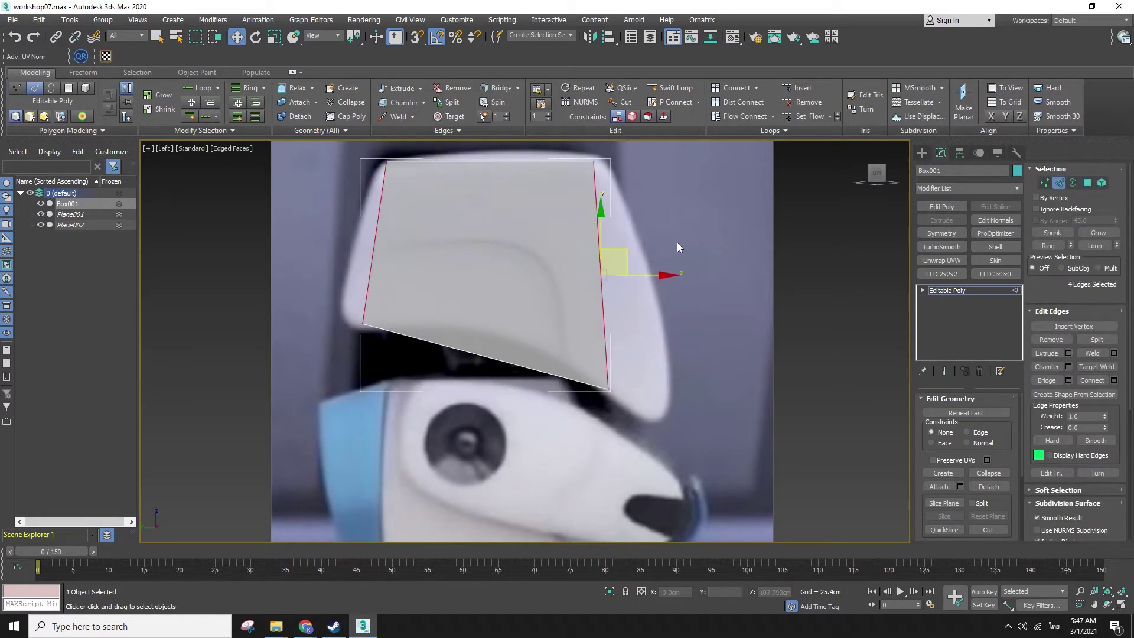
left_click(1114, 379)
left_click(531, 346)
left_click_drag(531, 345, 531, 341)
left_click(530, 400)
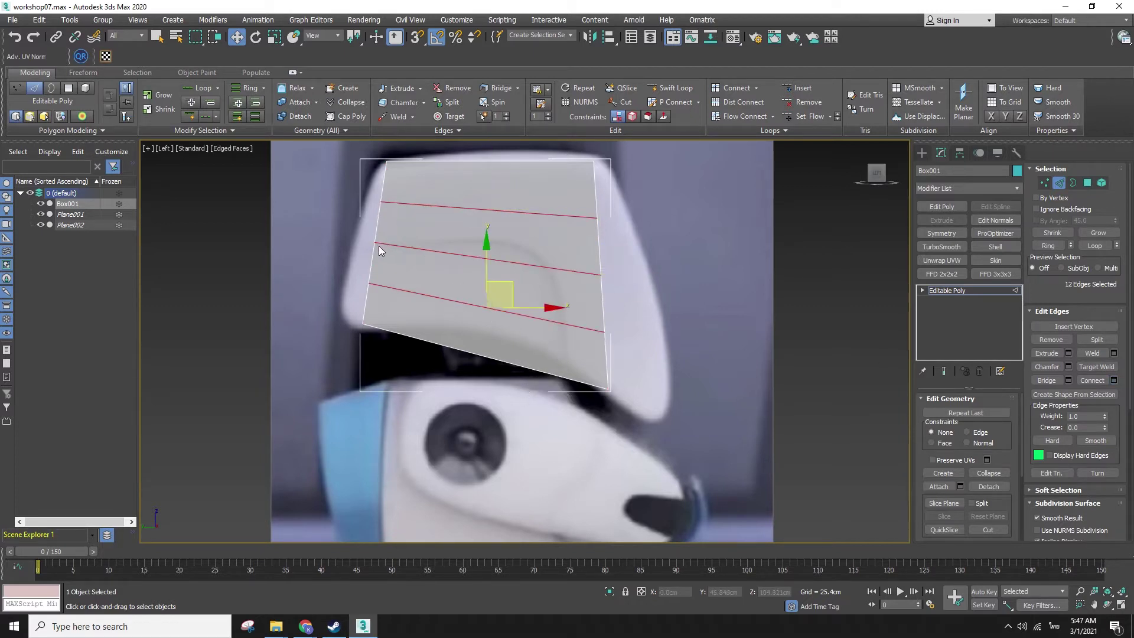
- Move the front-side vertices of the new loops and the bottom front corner outward to follow the head's curved front
left_click(550, 215)
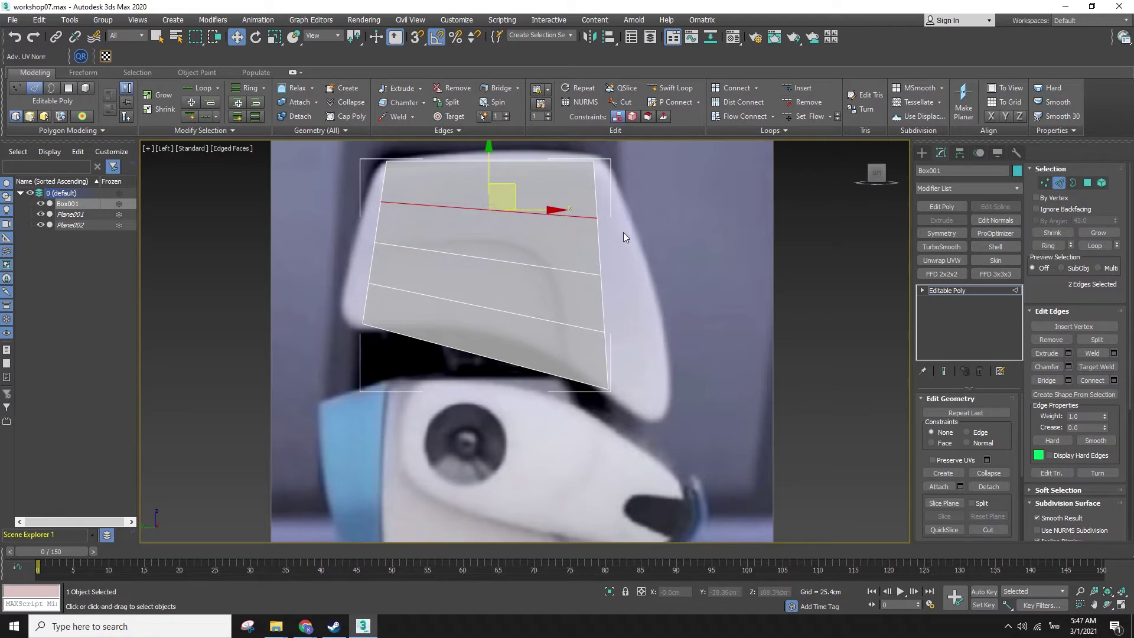
left_click(1042, 171)
left_click(1042, 182)
left_click(1041, 171)
left_click(1044, 182)
left_click_drag(584, 217, 675, 219)
left_click_drag(579, 254, 617, 282)
left_click_drag(639, 276, 683, 275)
left_click_drag(585, 315, 686, 333)
left_click_drag(591, 372, 647, 437)
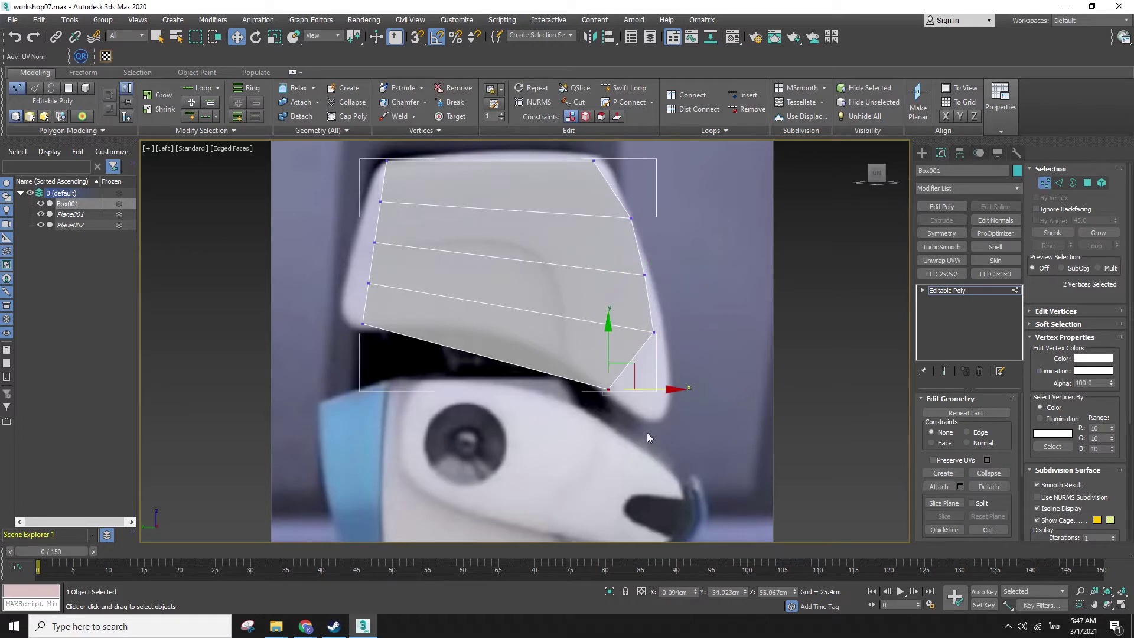
left_click_drag(630, 378, 686, 402)
- Move the rear-side vertices of the horizontal loops to follow the back outline of the head
left_click(545, 264)
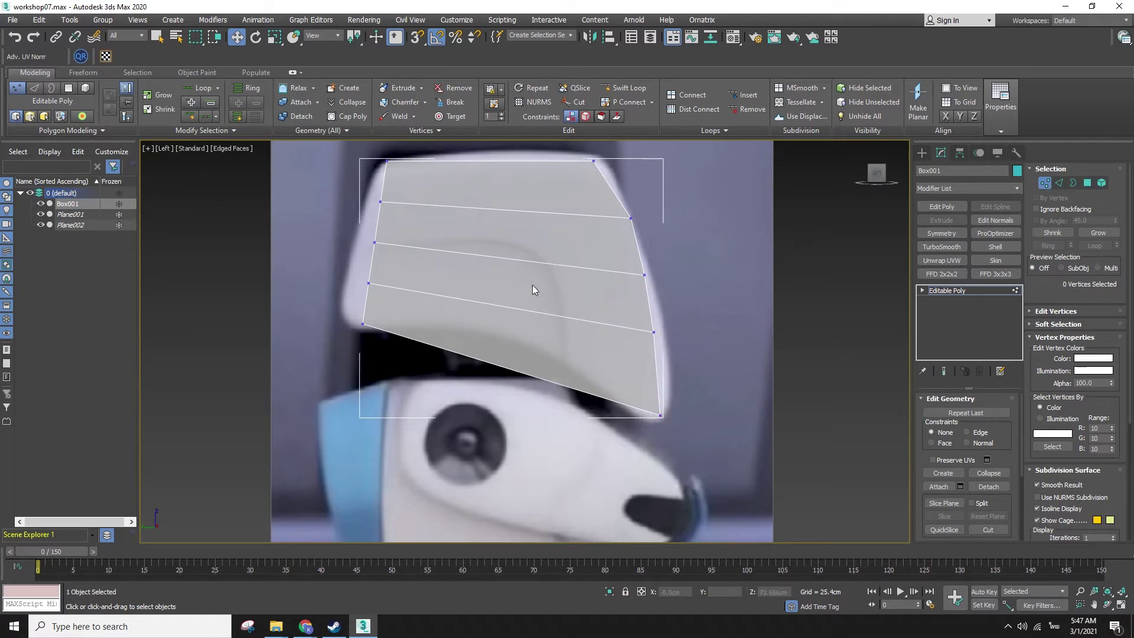
left_click_drag(392, 256, 392, 256)
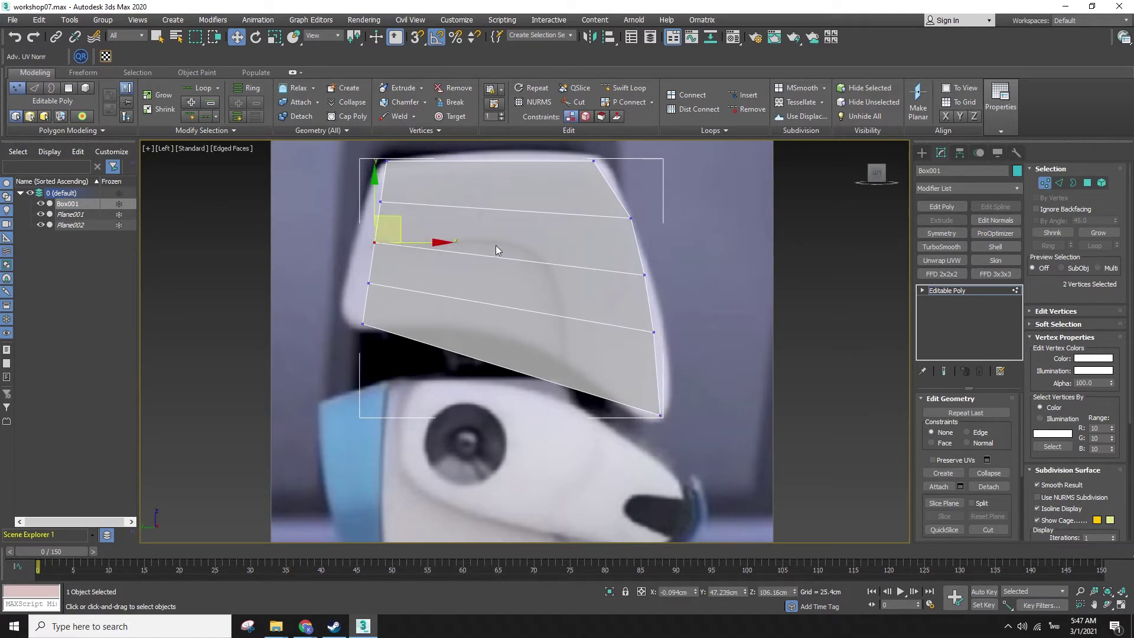
left_click_drag(632, 263, 655, 286)
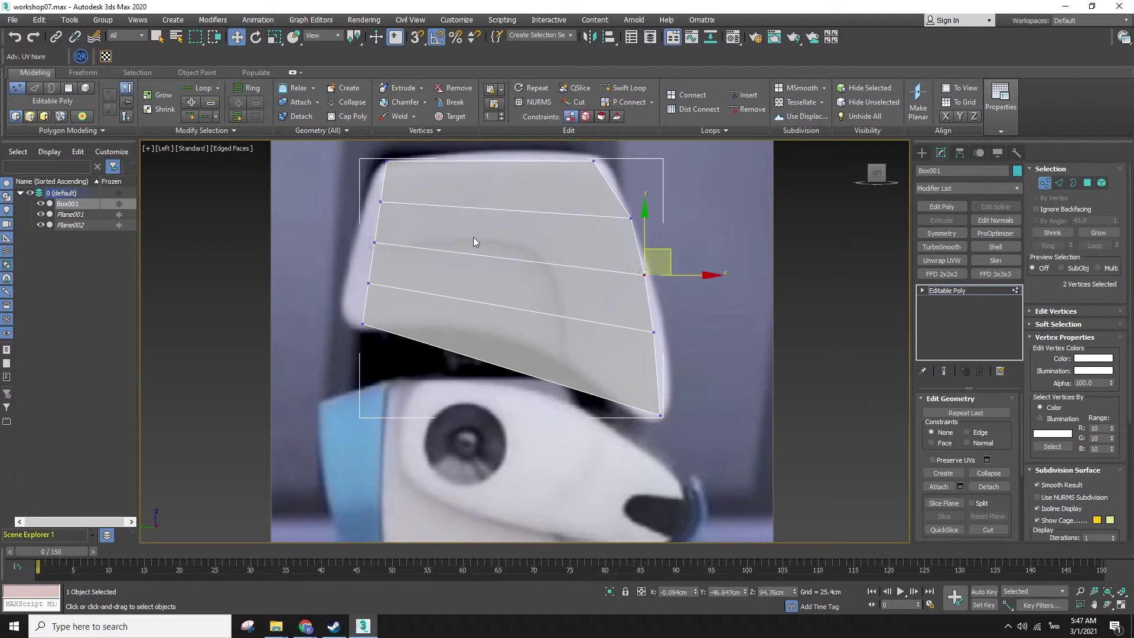
left_click_drag(332, 231, 375, 243)
left_click(314, 287)
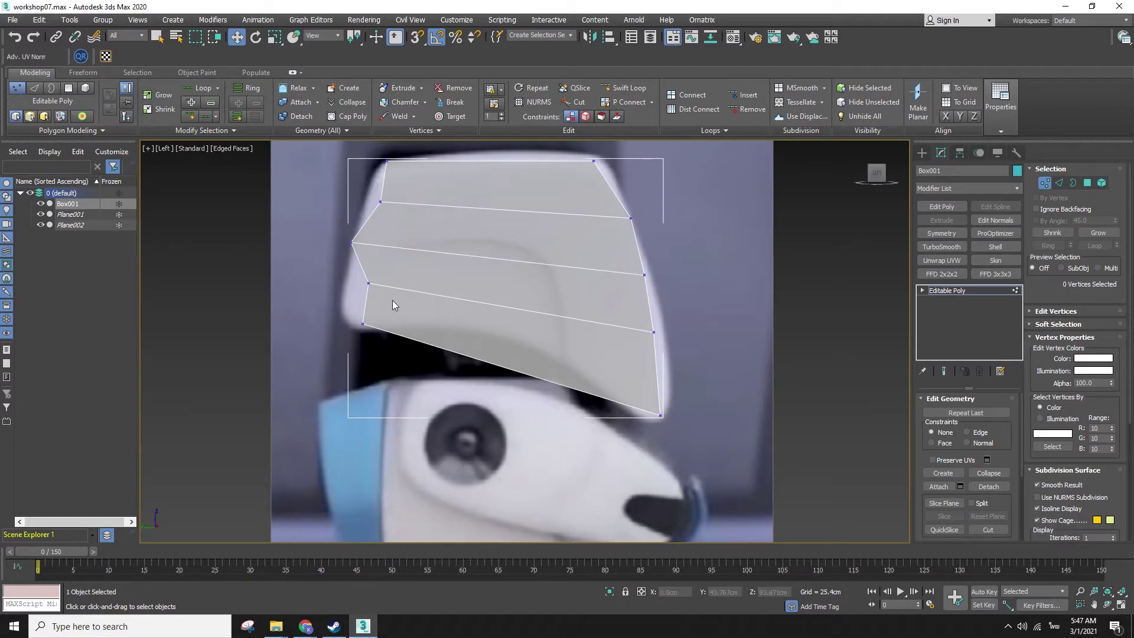
left_click_drag(384, 288, 377, 323)
left_click_drag(364, 206, 404, 202)
- Connect all the horizontal side edges with 4 segments to add vertical edge loops
middle_click_drag(404, 202, 414, 250)
left_click(1057, 184)
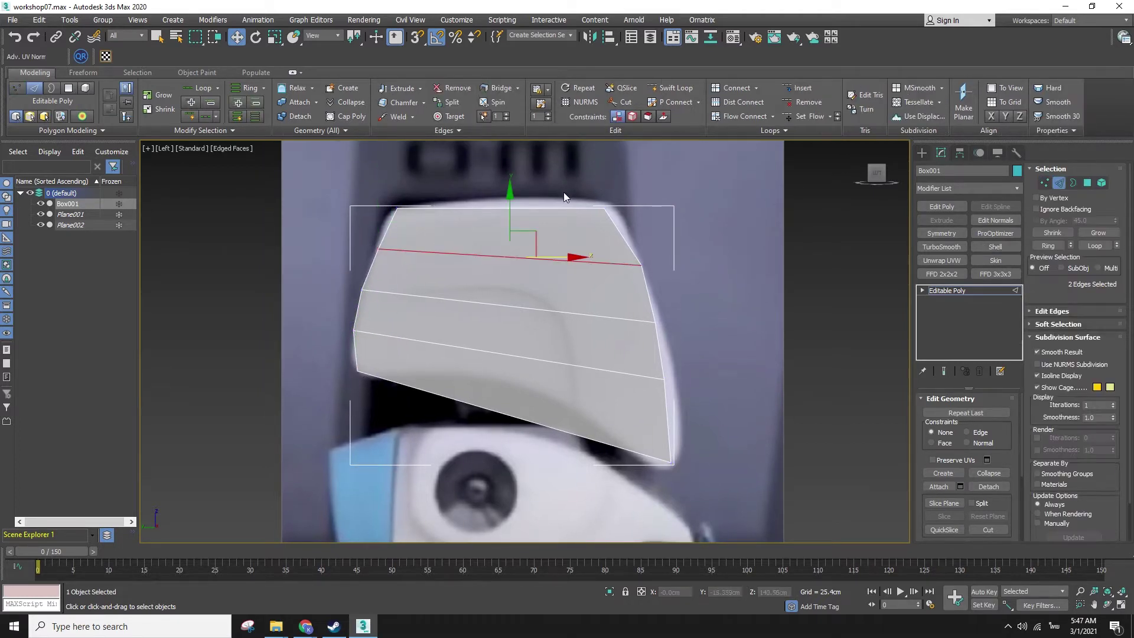
scroll(1069, 366, "down", 3)
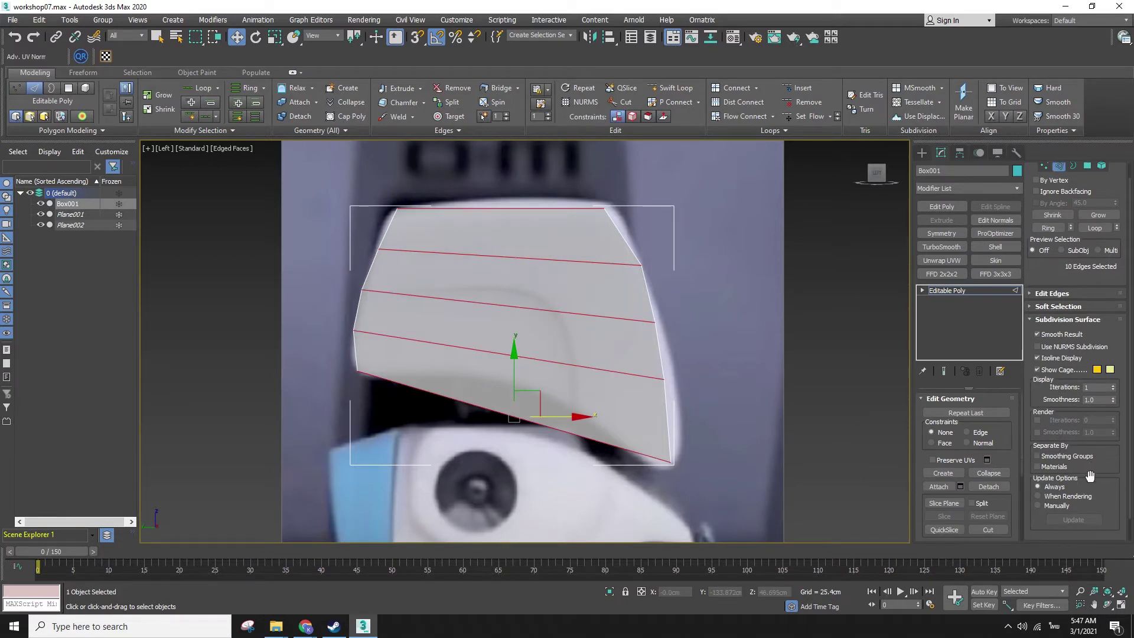
scroll(1089, 435, "up", 3)
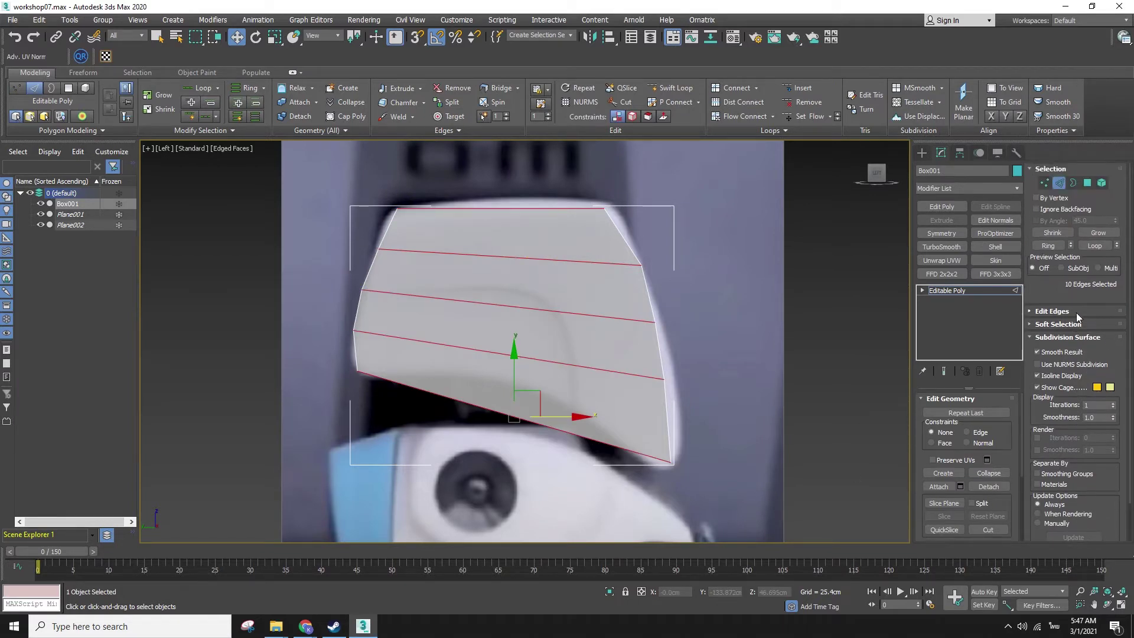
left_click(1077, 314)
left_click(1114, 380)
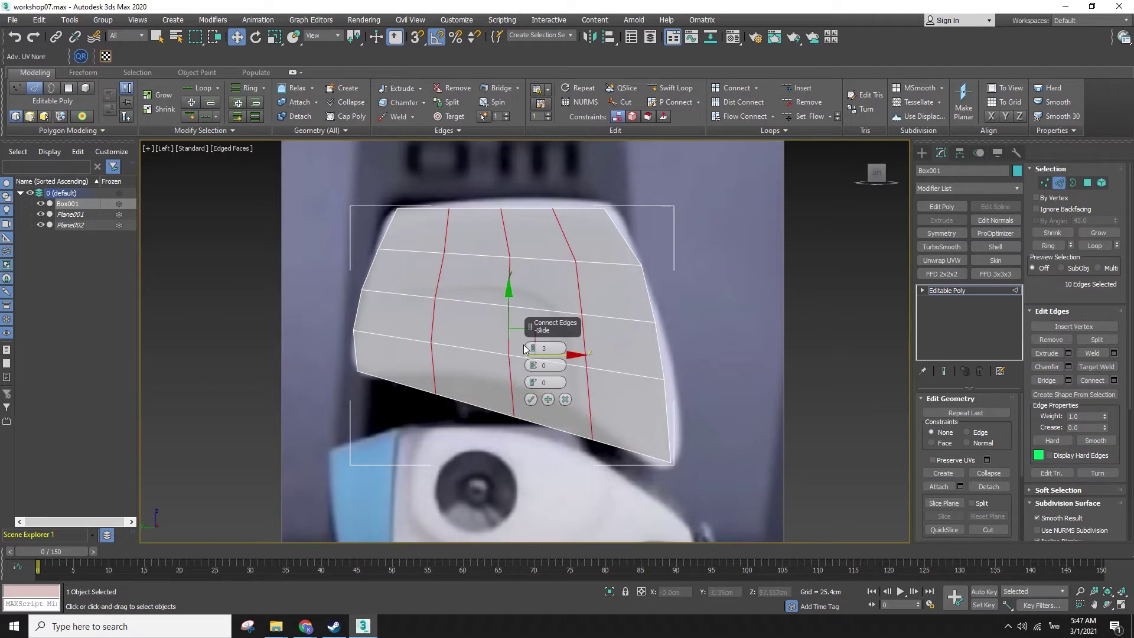
left_click_drag(536, 347, 534, 336)
left_click(530, 399)
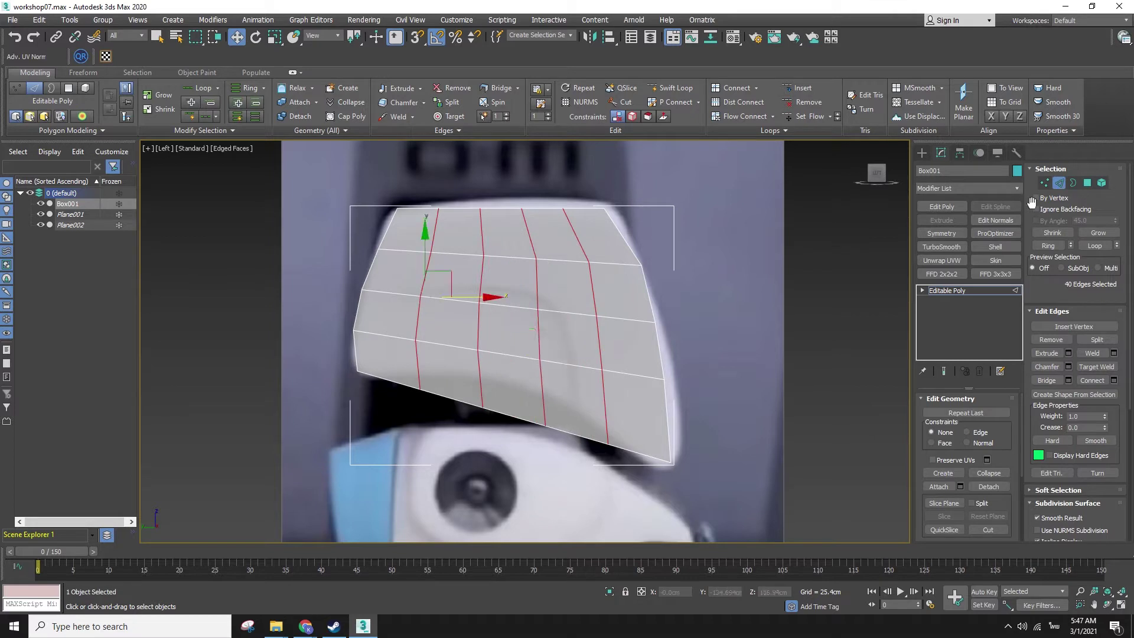
- Raise the inner vertices of the top two rows to round off the top of the head
left_click(1045, 183)
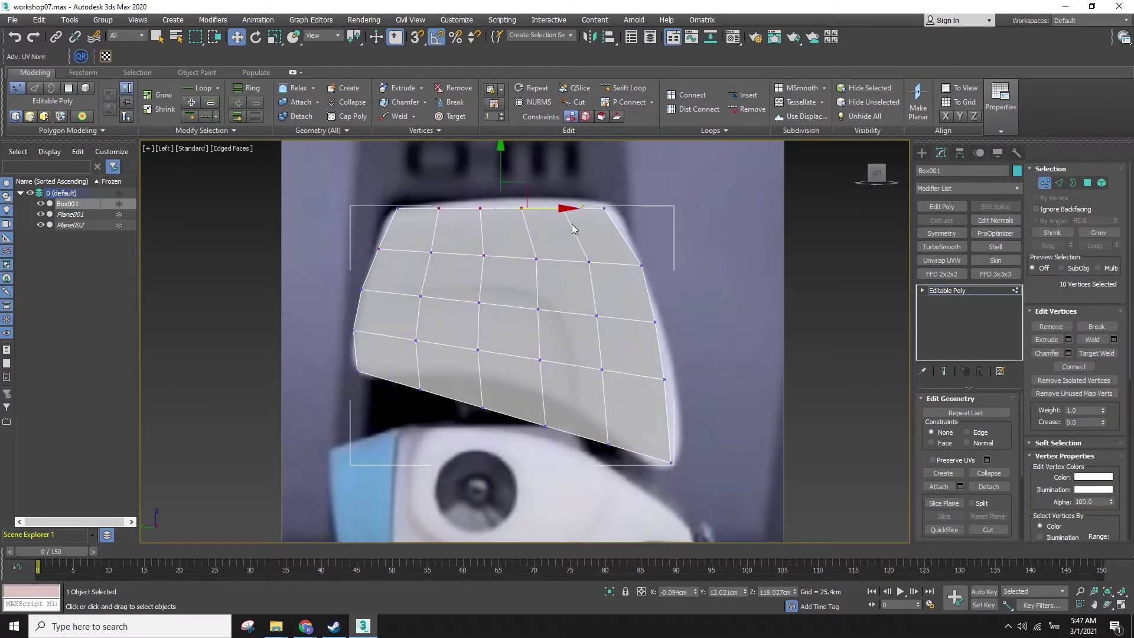
left_click_drag(500, 176, 499, 168)
left_click(423, 256)
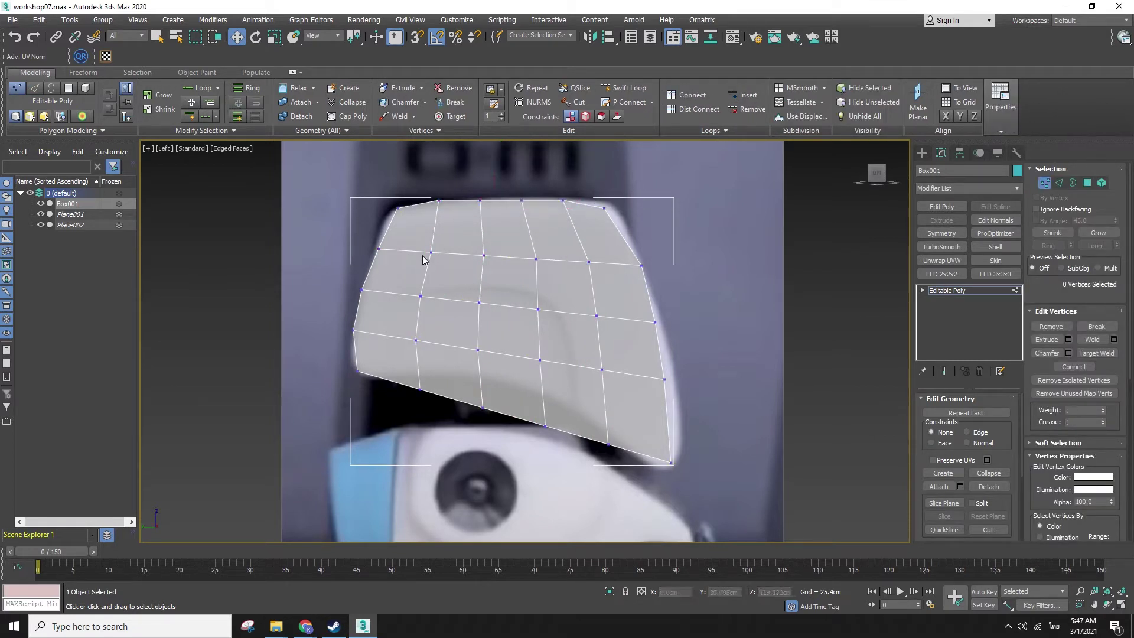
left_click_drag(601, 274, 600, 273)
left_click_drag(532, 238, 528, 227)
- Raise the lower three rows of vertices in the three frontmost interior columns to curve the head's bottom edge
left_click(397, 320)
left_click_drag(628, 457, 627, 454)
left_click_drag(462, 290, 625, 443)
left_click(573, 343)
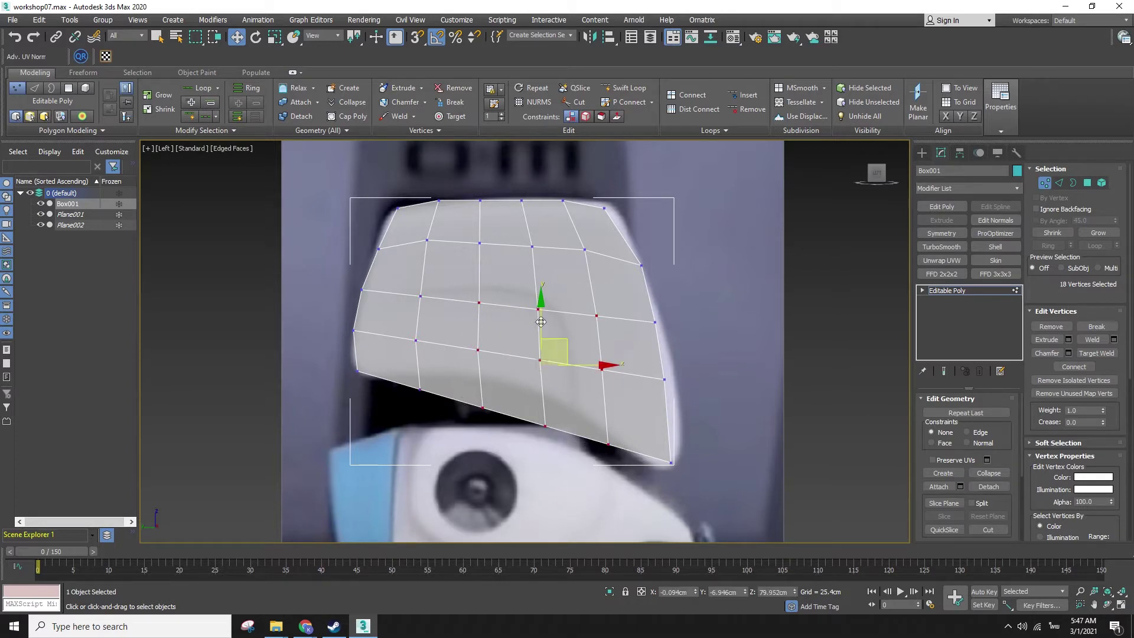
left_click_drag(536, 321, 534, 307)
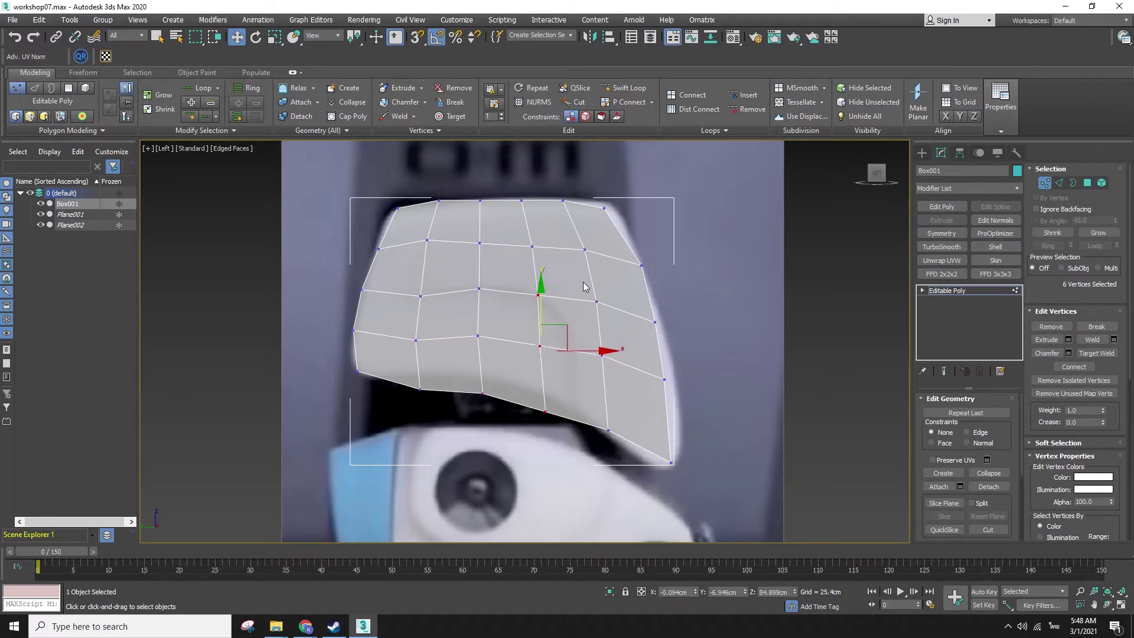
- Scale the two frontmost interior vertex columns closer together and shift them toward the head's front
left_click_drag(625, 455, 625, 455)
left_click(625, 394)
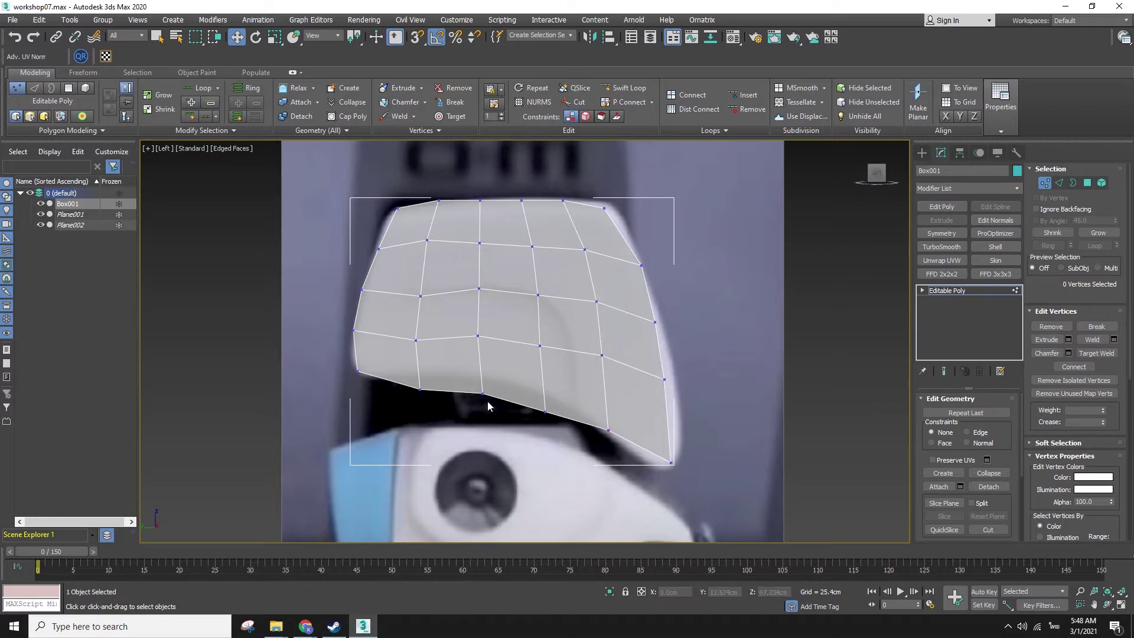
left_click_drag(520, 290, 520, 290)
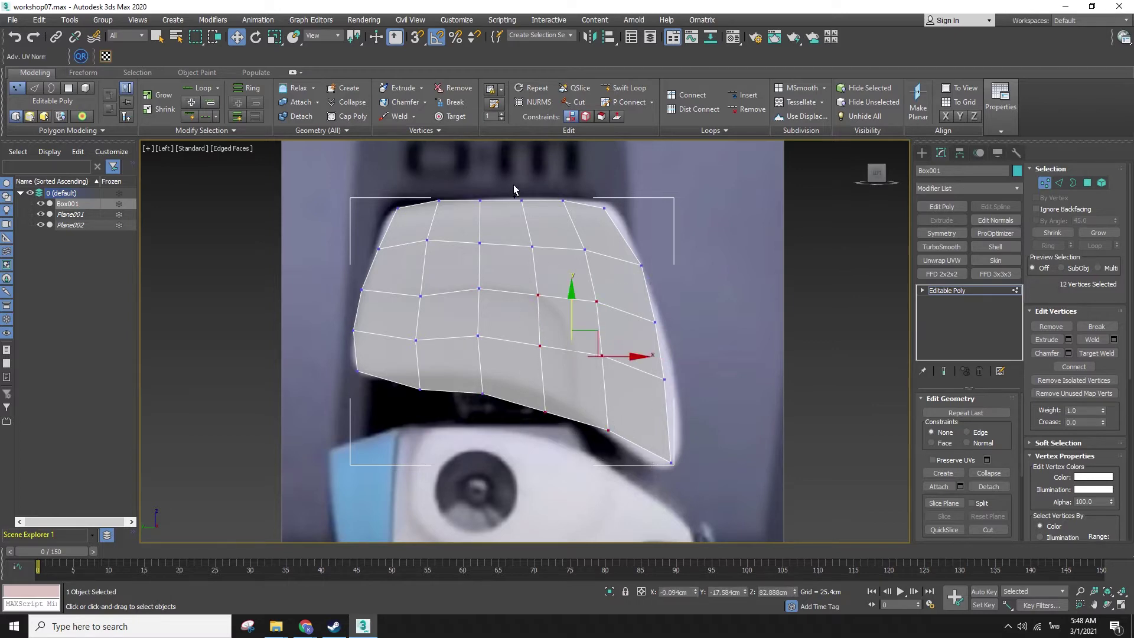
left_click_drag(597, 284, 597, 284, "ctrl")
key("r")
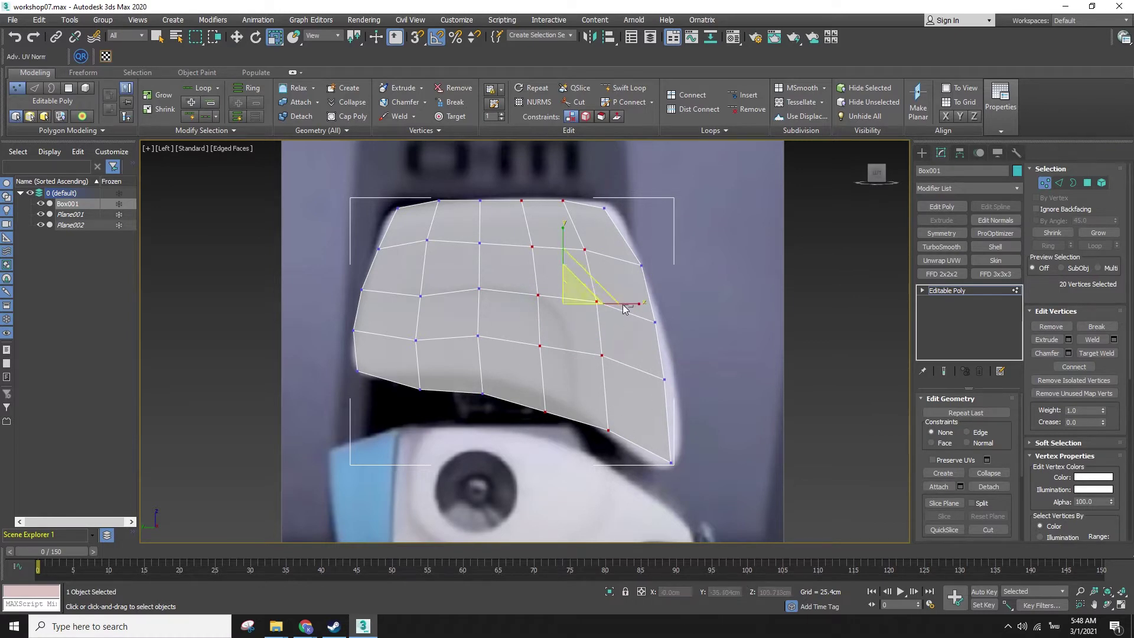
left_click_drag(627, 304, 585, 297)
key("w")
left_click(635, 462)
left_click_drag(592, 244, 592, 245, "ctrl")
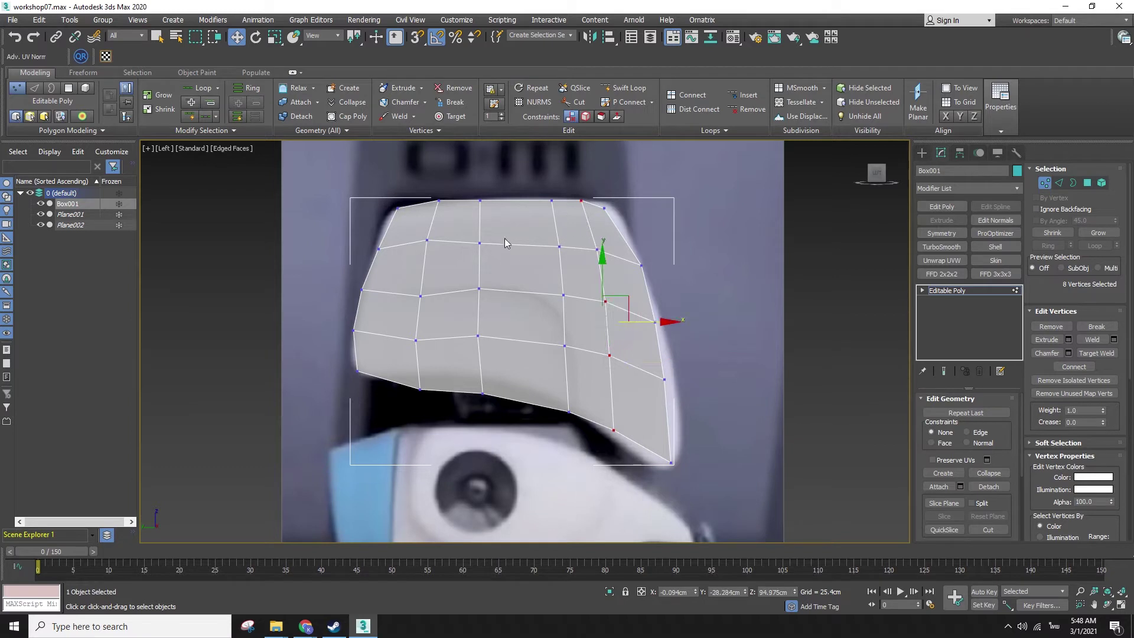
- Move the second interior vertex column from the back toward the front and raise its bottom vertices
left_click_drag(522, 396, 522, 397)
left_click_drag(518, 290, 532, 289)
left_click(524, 410)
left_click_drag(525, 410, 495, 340)
- Raise the lower vertices of the rearmost interior column and nudge up the upper vertices of the column beside it
left_click_drag(371, 383, 466, 424)
left_click_drag(453, 424, 419, 278)
left_click(402, 229)
left_click_drag(522, 318, 524, 319)
left_click_drag(494, 221, 494, 218)
left_click(540, 297)
- Move the middle vertex column toward the head's front, raise its lower vertices, and shift the next column slightly forward
left_click_drag(515, 175, 529, 197)
left_click_drag(573, 415, 573, 415)
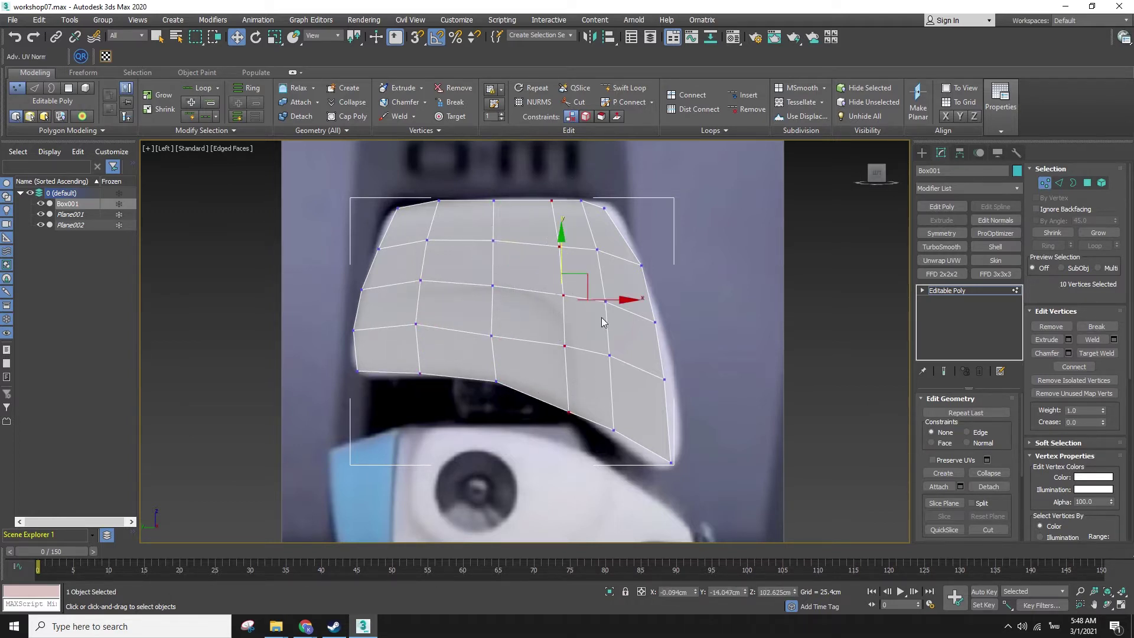
left_click_drag(597, 298, 601, 298)
- Move the lower vertices of the frontmost interior column and the front edge down and forward to fill the head's lower front corner
left_click(562, 412)
left_click_drag(562, 407, 619, 438)
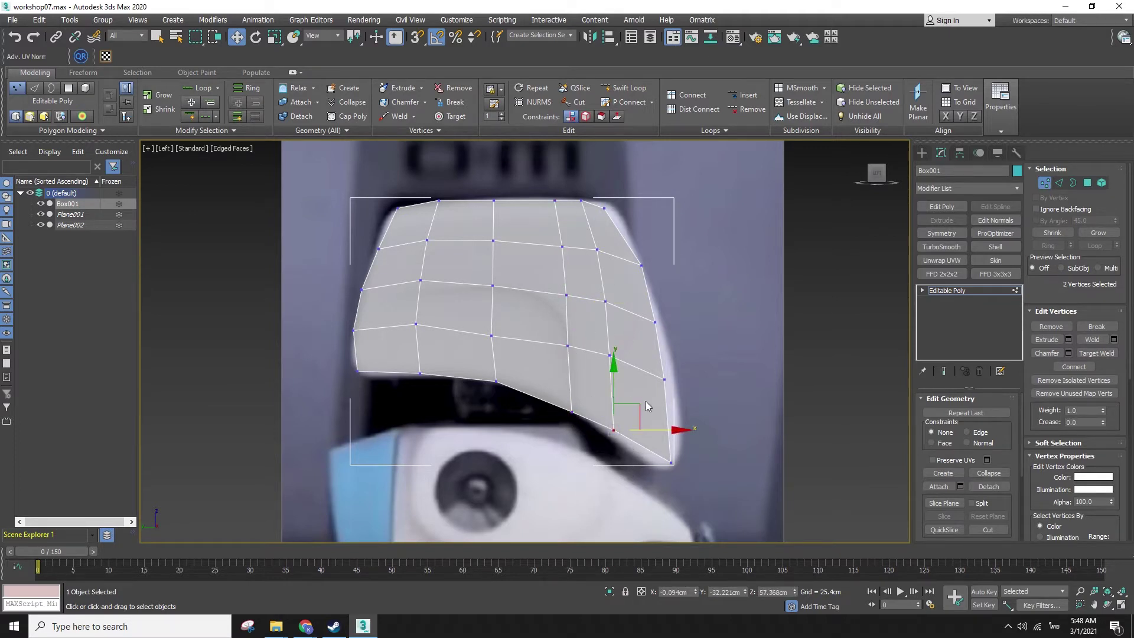
left_click_drag(642, 412, 695, 377)
left_click_drag(645, 308, 665, 337)
left_click_drag(670, 296, 683, 327)
left_click_drag(634, 250, 647, 271)
left_click_drag(593, 319, 690, 370)
- Check the front view and move the top front corner vertices slightly forward to match the side reference
key("f")
scroll(526, 313, "up", 2)
left_click_drag(511, 281, 515, 288)
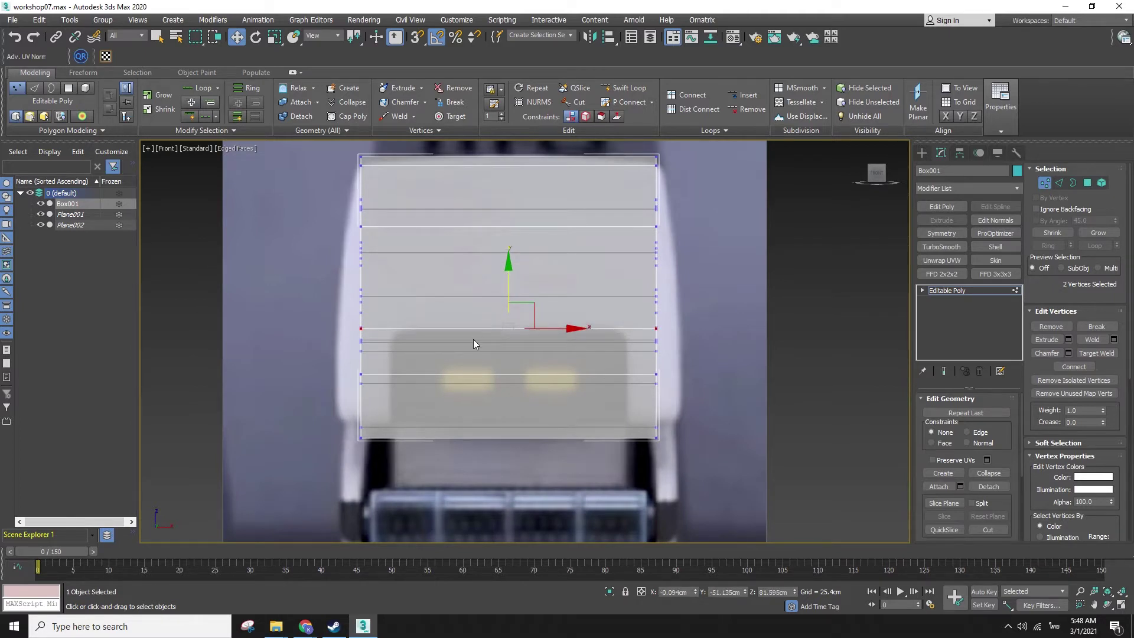
key("l")
left_click_drag(599, 189, 636, 194)
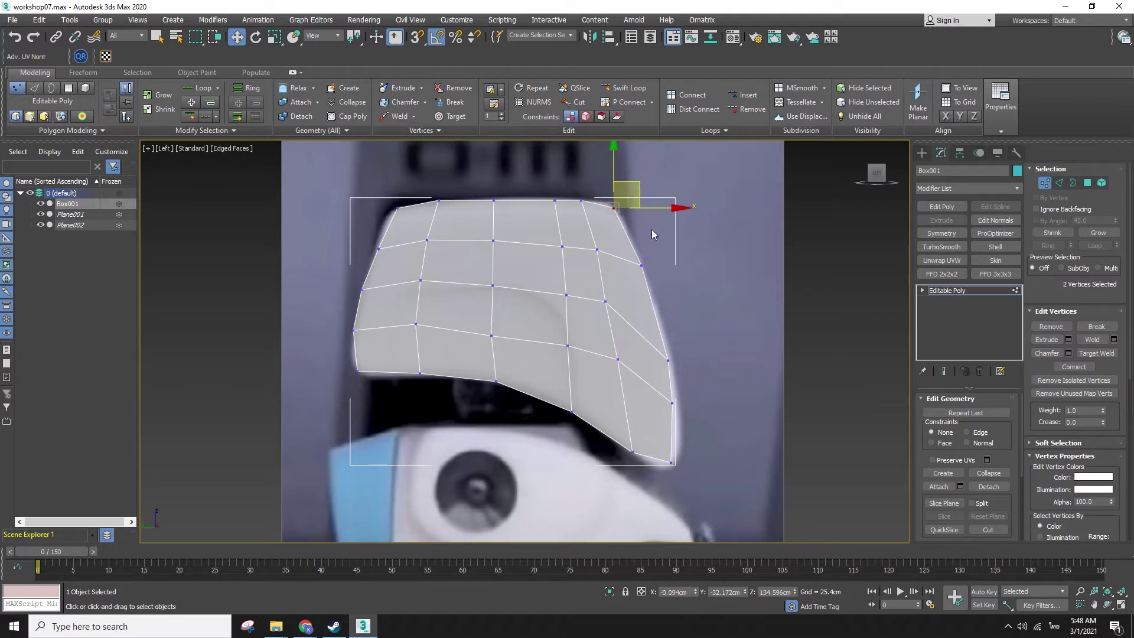
- Shift the upper three rows of vertices in the second interior column from the front slightly backward
middle_click_drag(652, 234, 637, 309)
middle_click_drag(552, 373, 537, 259)
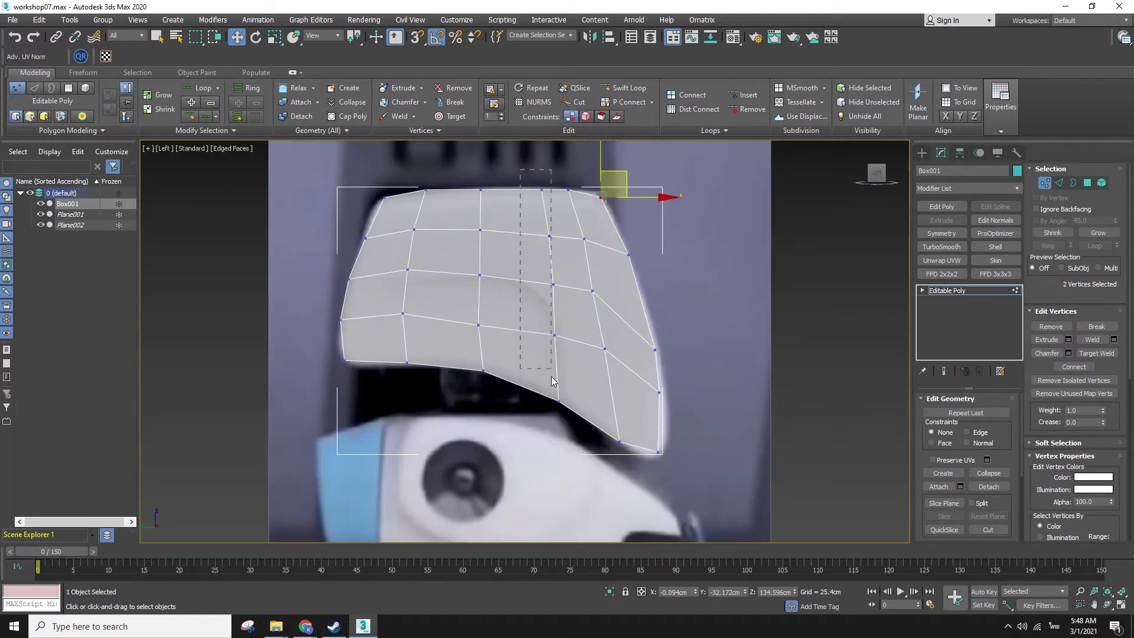
left_click_drag(560, 417, 561, 417)
left_click_drag(563, 346, 563, 328)
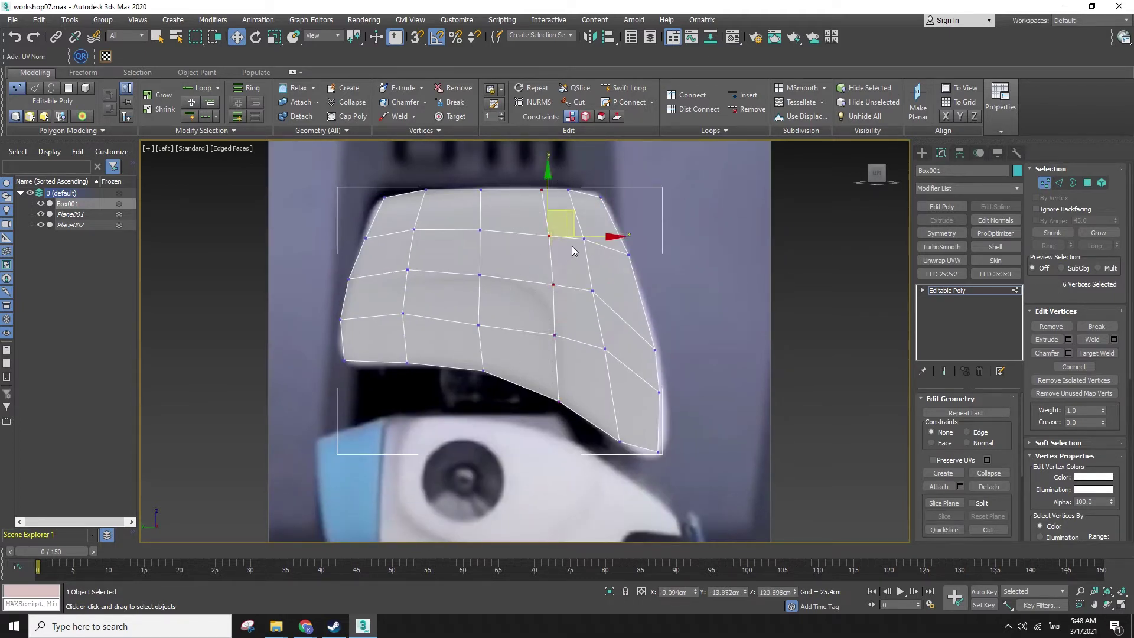
left_click_drag(587, 239, 584, 240)
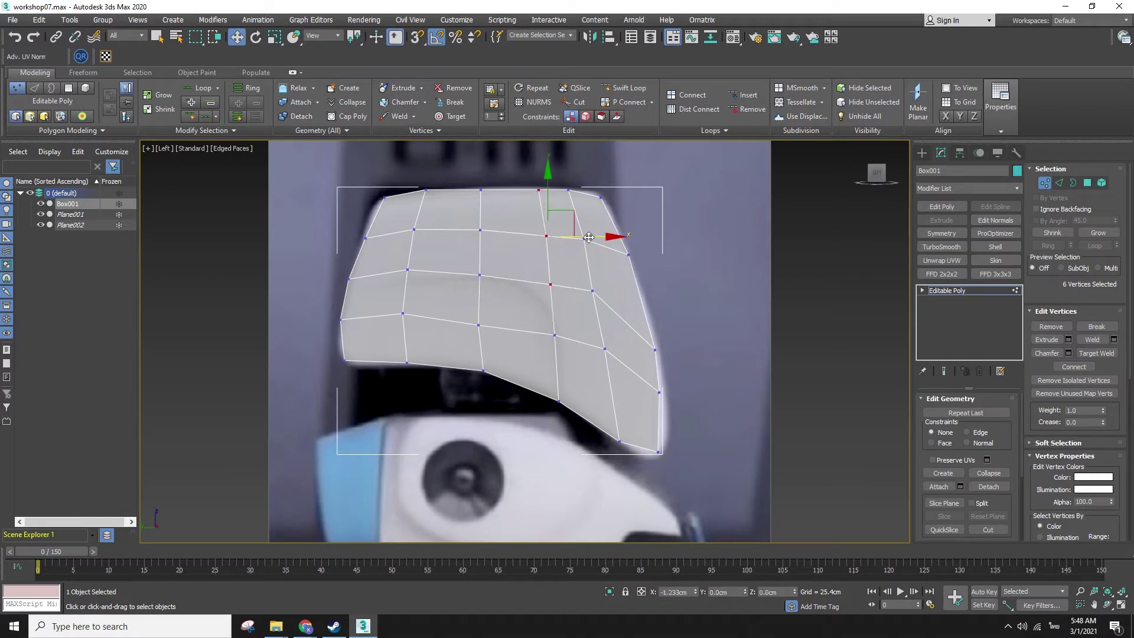
- Lower the third- and fourth-row vertices of the frontmost interior column to follow the slope of the adjacent rows
left_click(626, 317)
left_click_drag(613, 319, 613, 319)
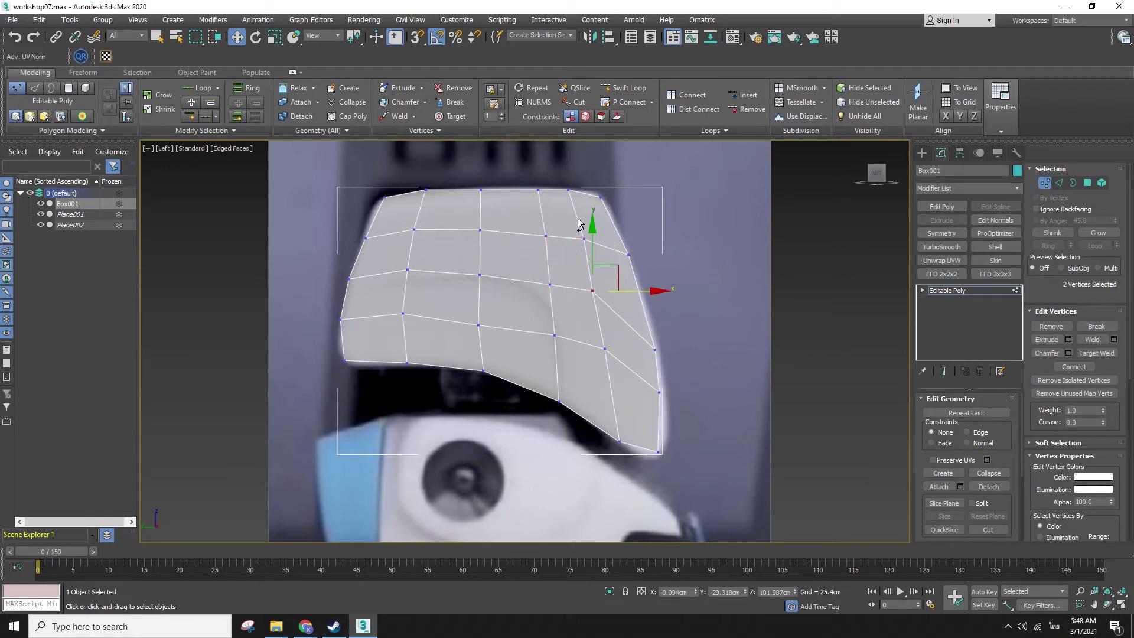
left_click(655, 350)
left_click_drag(607, 318, 609, 320)
left_click_drag(623, 372, 596, 330, "ctrl")
left_click_drag(599, 283, 599, 295)
left_click(514, 295)
left_click_drag(505, 289, 574, 359)
left_click_drag(566, 464, 517, 266)
left_click(519, 322)
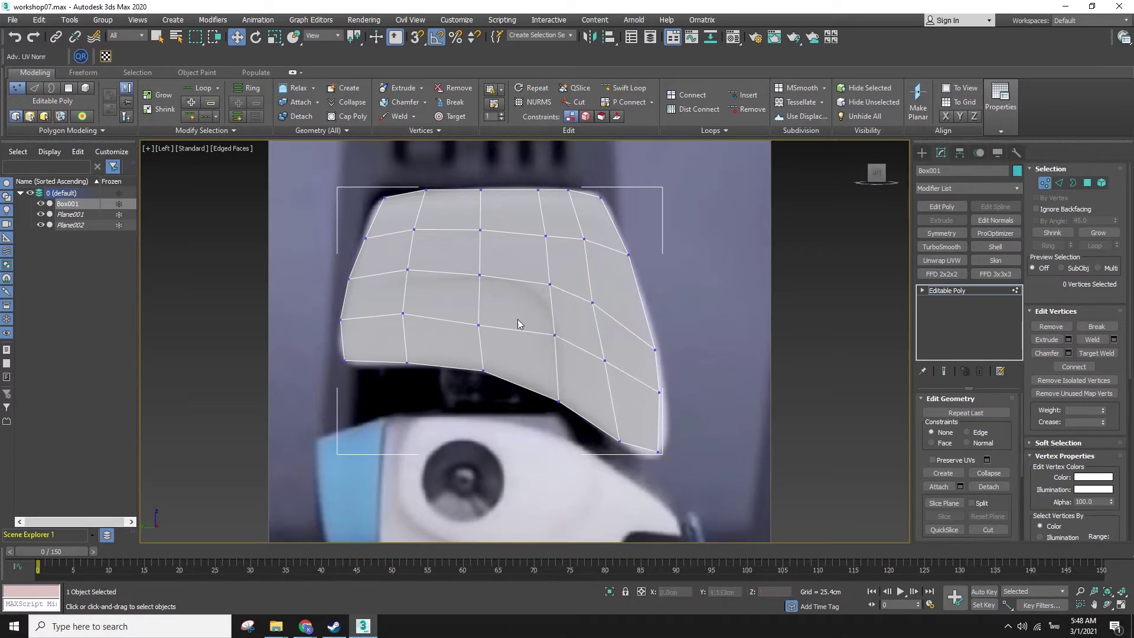
- Raise the fourth-row vertices of the middle column slightly and lower the third-row vertices of the rearmost interior column
left_click_drag(458, 355, 502, 387)
left_click_drag(472, 310, 490, 338)
left_click_drag(480, 287, 479, 282)
left_click_drag(399, 264, 413, 285)
left_click_drag(407, 229, 417, 324)
left_click_drag(409, 256, 413, 289)
key("ctrl+z")
- Shift the third- and fourth-row vertices of the frontmost interior column toward the head's front
left_click(618, 335)
left_click_drag(581, 286, 627, 302)
left_click_drag(596, 347, 641, 361)
left_click(630, 398)
left_click_drag(577, 296, 643, 303)
left_click(636, 370)
- Scale all vertices wider along X in the front view until the box matches the head's full width
key("f")
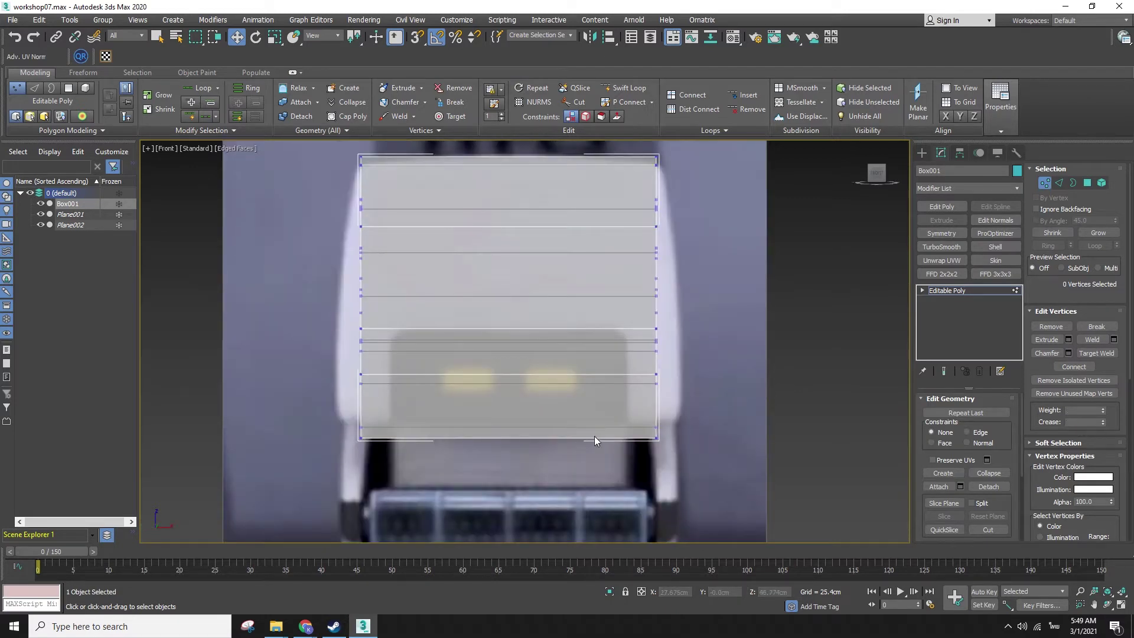
key("ctrl+a")
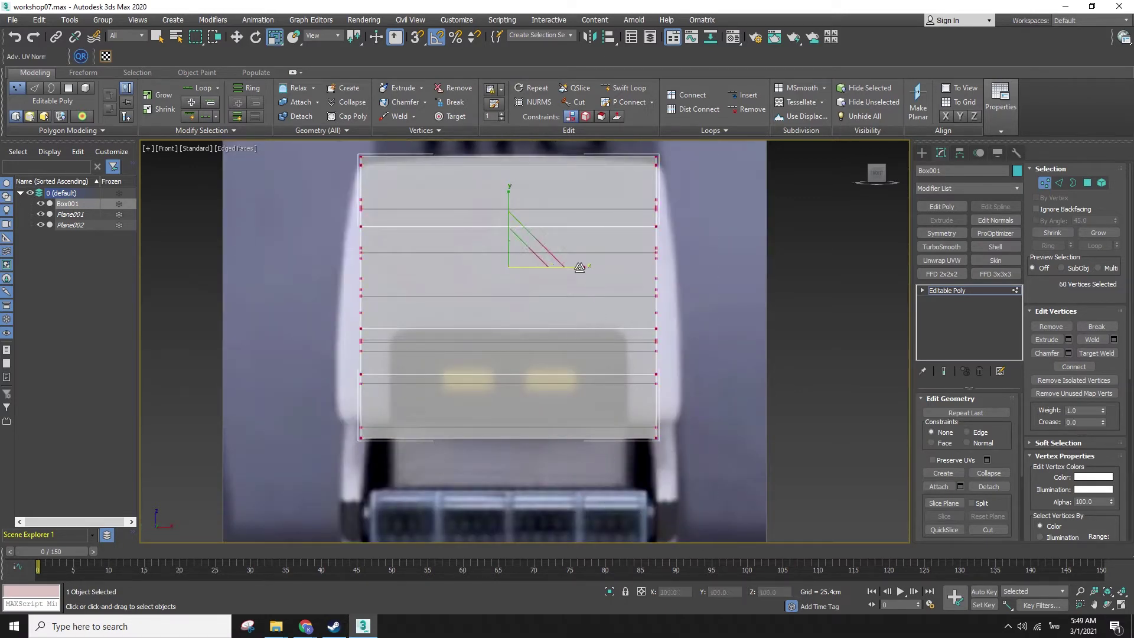
left_click_drag(580, 269, 585, 268)
key("w")
key("r")
left_click_drag(579, 270, 579, 271)
key("w")
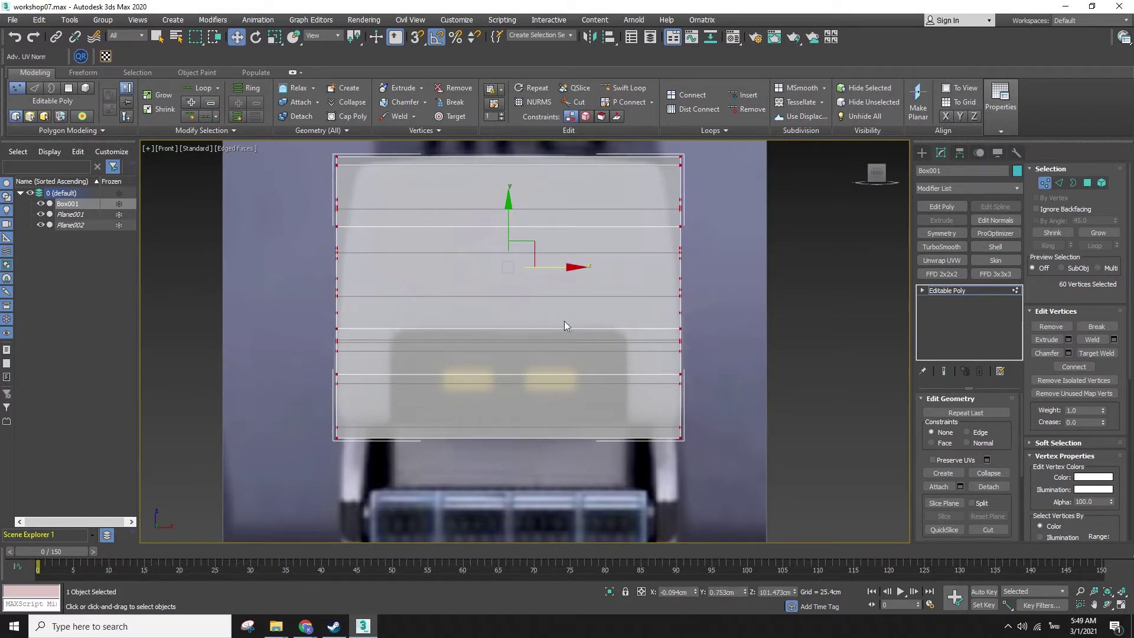
- Connect all edges running across the head's width with 3 segments and a pinch of 85
scroll(510, 335, "up", 3)
key("l")
left_click(725, 463)
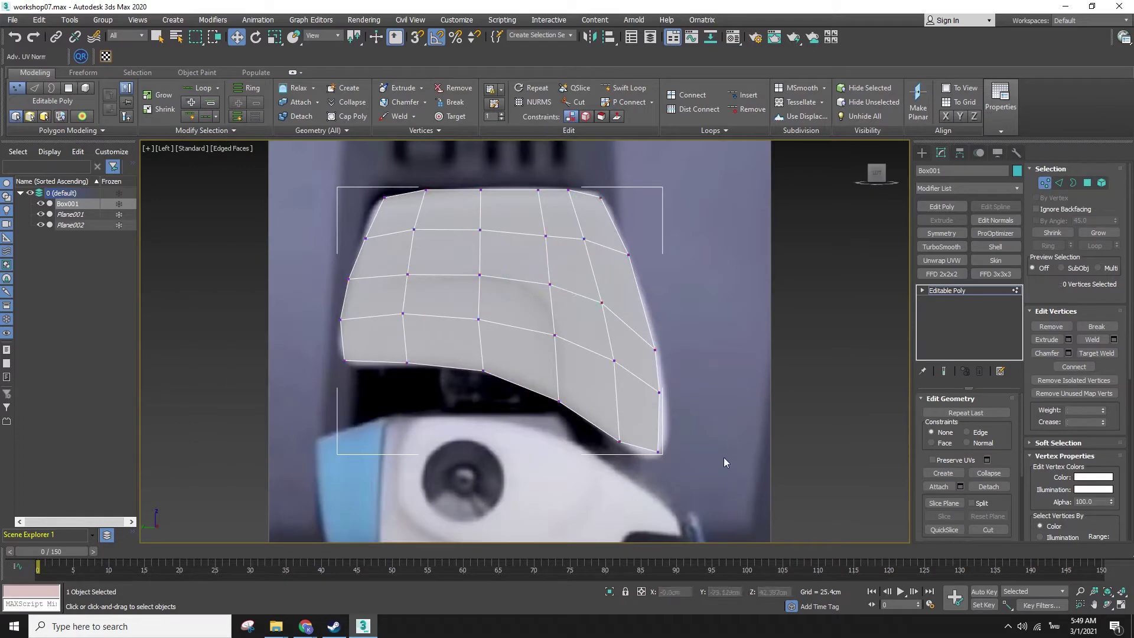
left_click_drag(665, 359, 666, 359)
key("f")
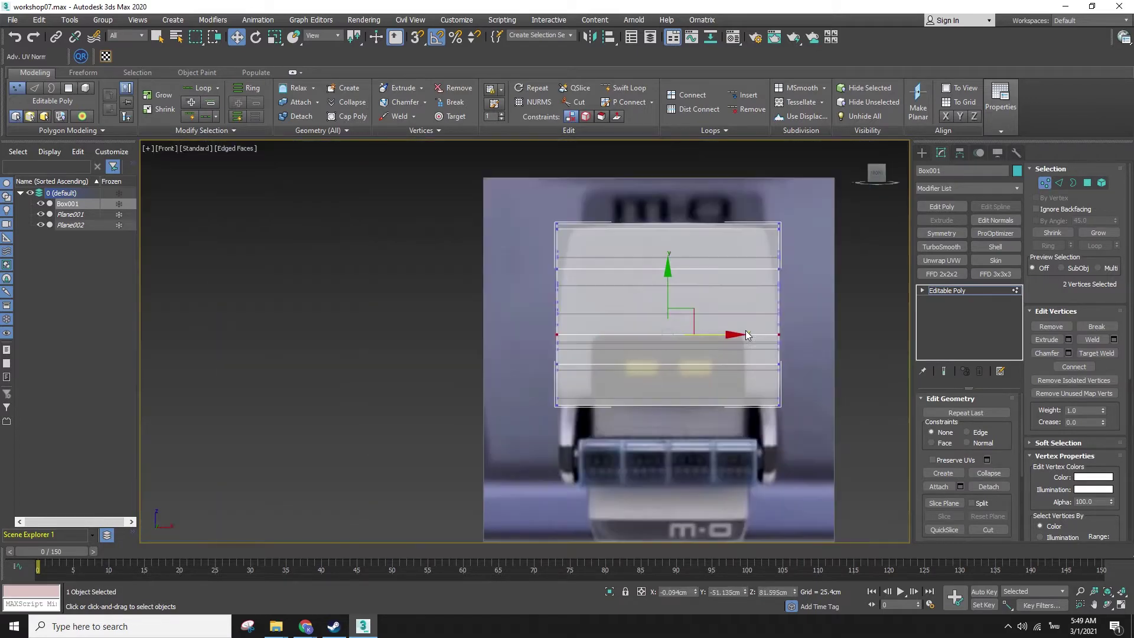
left_click(1063, 183)
left_click_drag(690, 205, 692, 458)
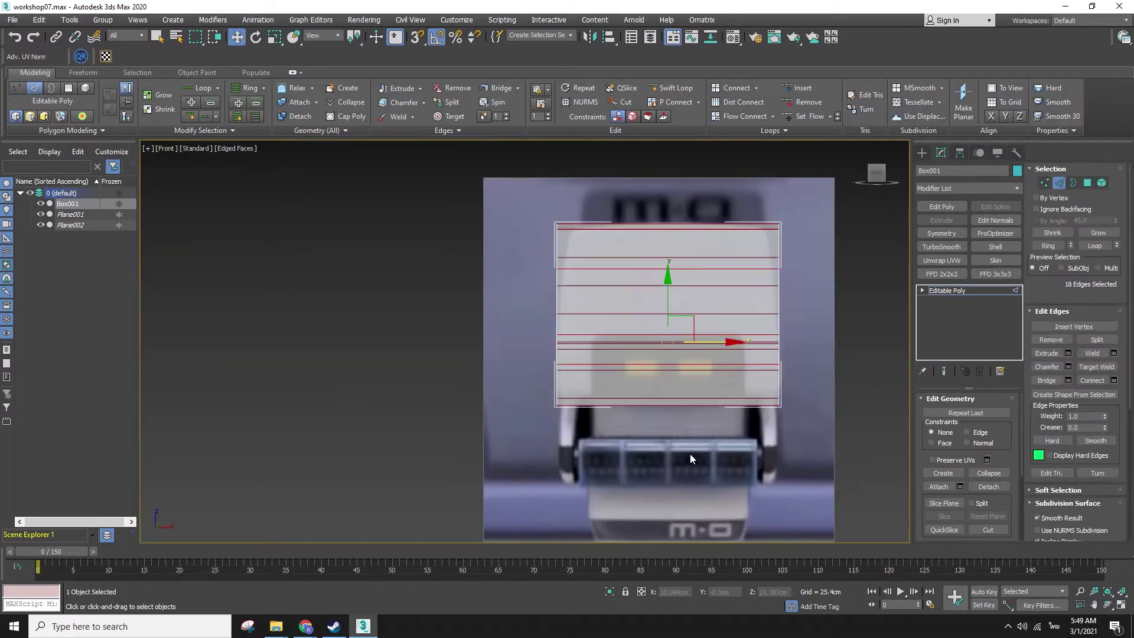
left_click(1114, 380)
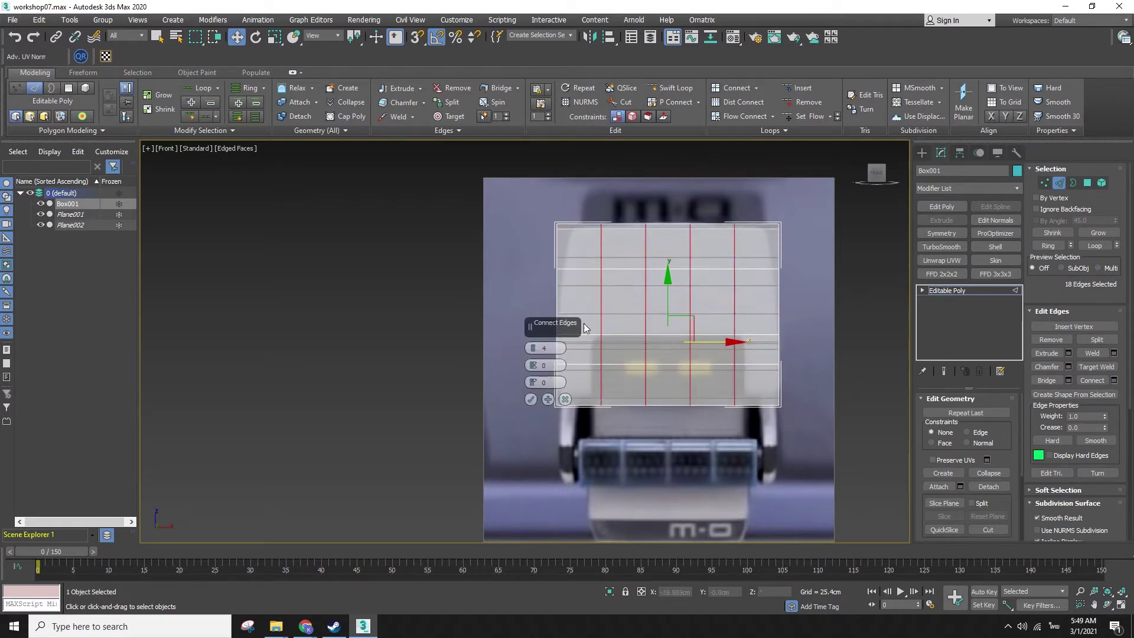
left_click_drag(534, 366, 525, 177)
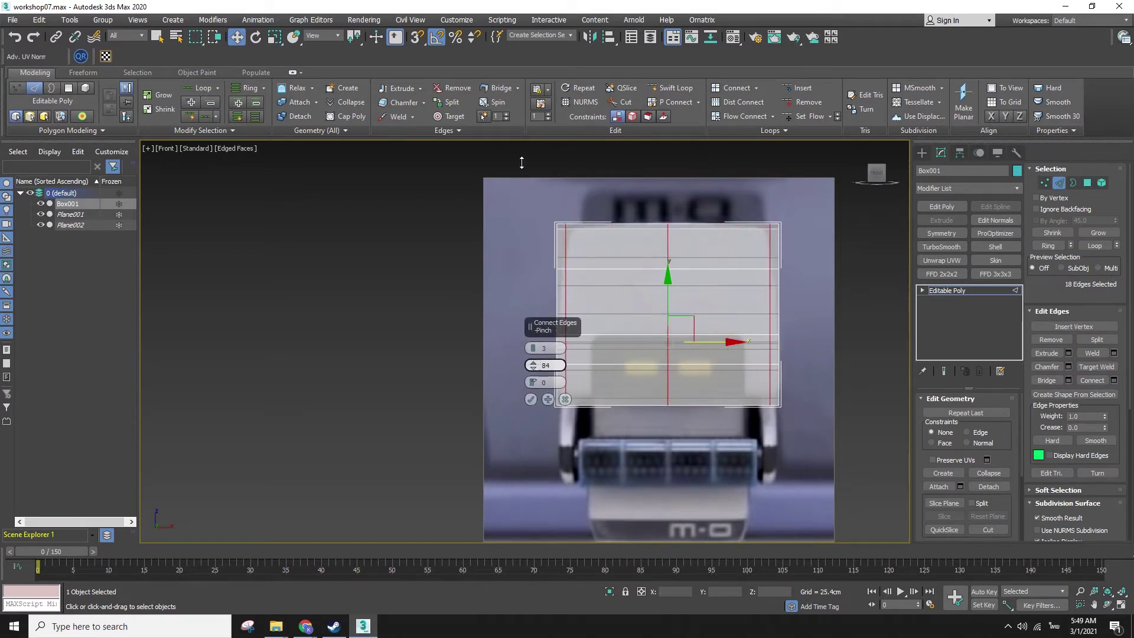
left_click(531, 399)
- Delete the vertices of the head's right half in the front view, keeping the side up to the centre loop
left_click(1044, 183)
left_click_drag(501, 204, 558, 462)
left_click_drag(706, 209, 833, 419)
key("Delete")
- Scale down the outermost side vertices uniformly in the side view so the head's side tapers inward
left_click_drag(562, 456, 562, 477)
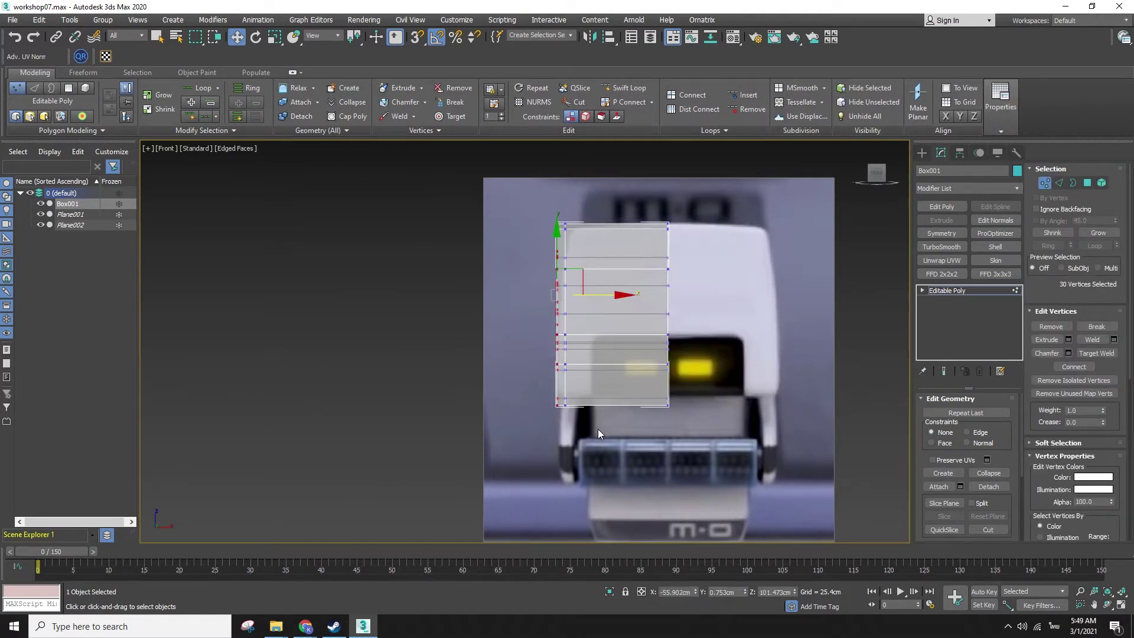
key("l")
key("r")
left_click_drag(547, 276, 538, 276)
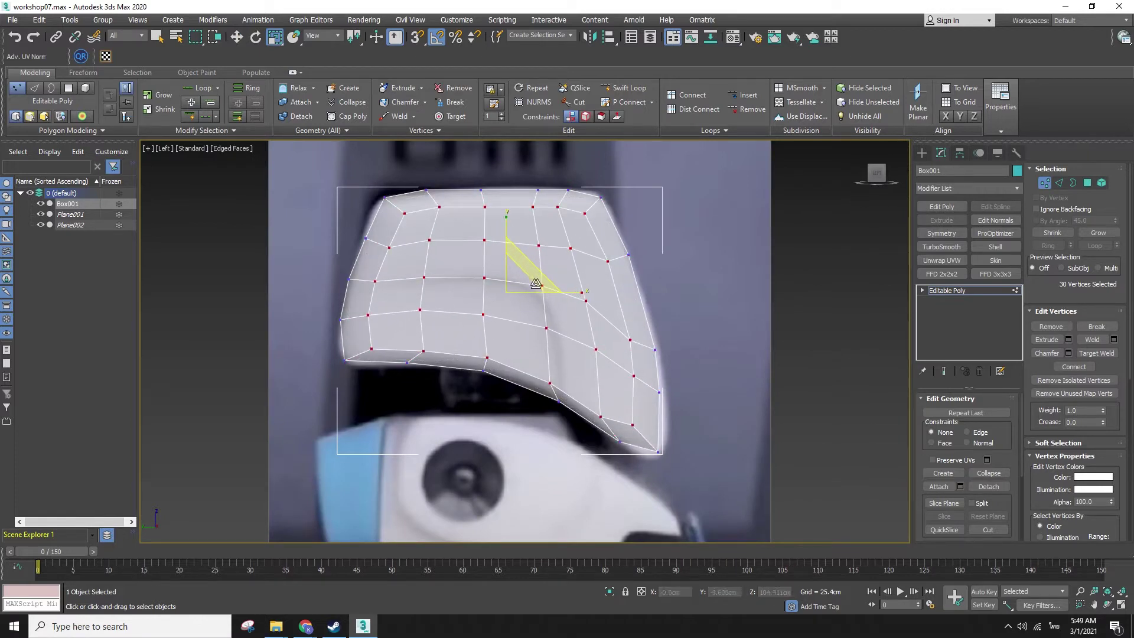
key("w")
key("f")
scroll(651, 366, "up", 5)
scroll(506, 293, "down", 3)
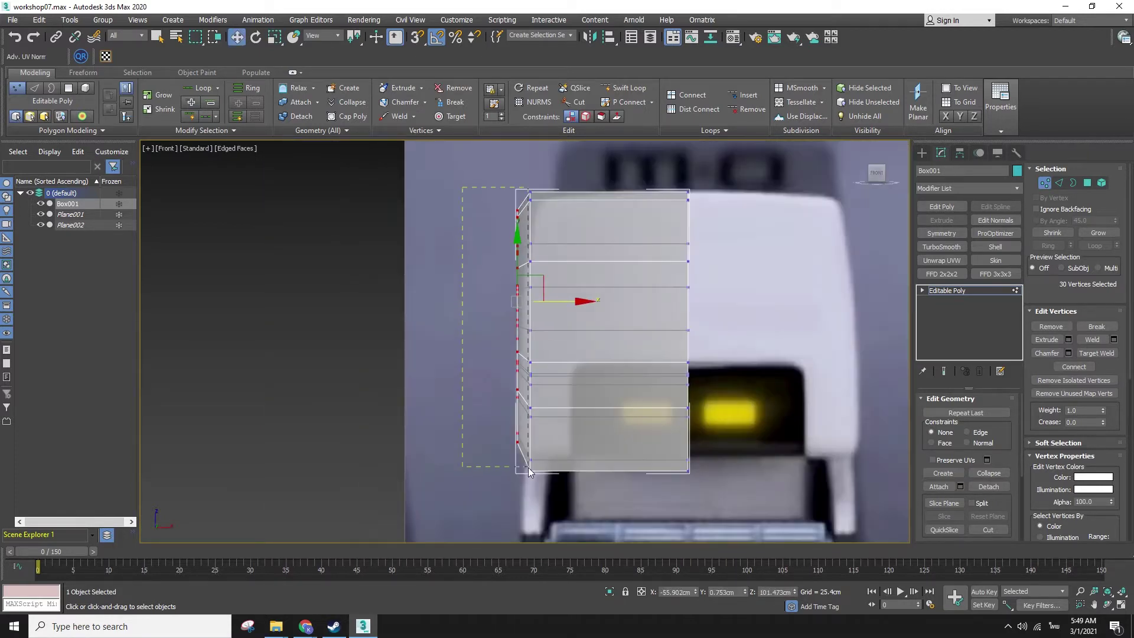
key("l")
key("r")
key("w")
- Shift the upper outline vertices and the middle column along the head's length to line up with the tapered side's columns
left_click(440, 177)
left_click_drag(440, 177, 463, 189)
scroll(472, 177, "up", 2)
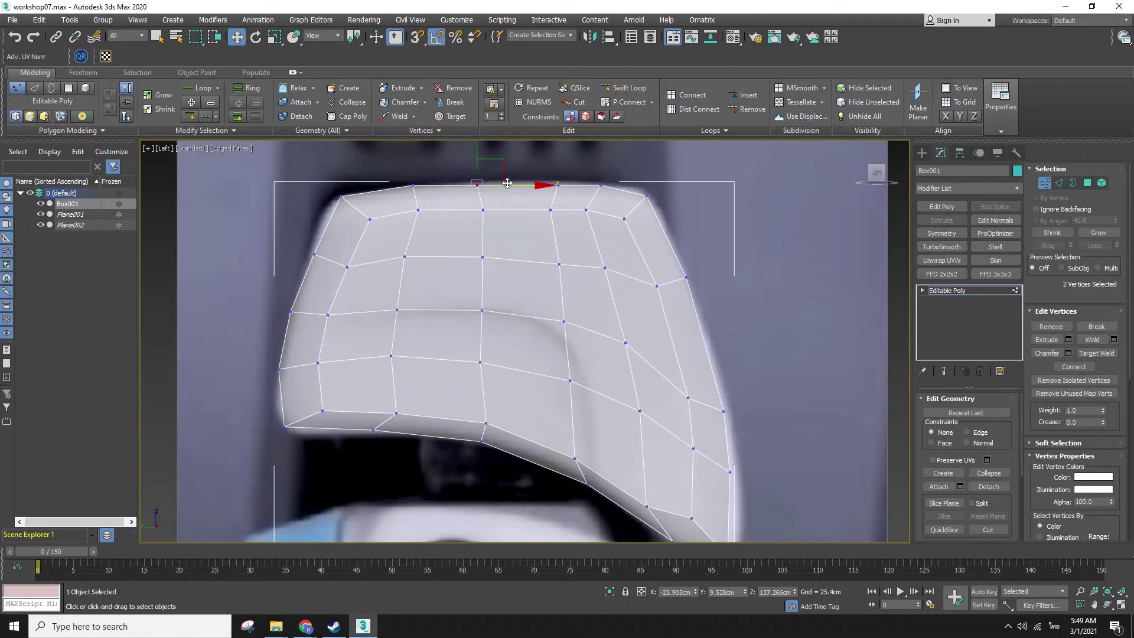
middle_click_drag(466, 203, 454, 210)
left_click_drag(489, 402, 491, 403)
left_click_drag(509, 259, 519, 261)
left_click_drag(559, 216, 560, 215)
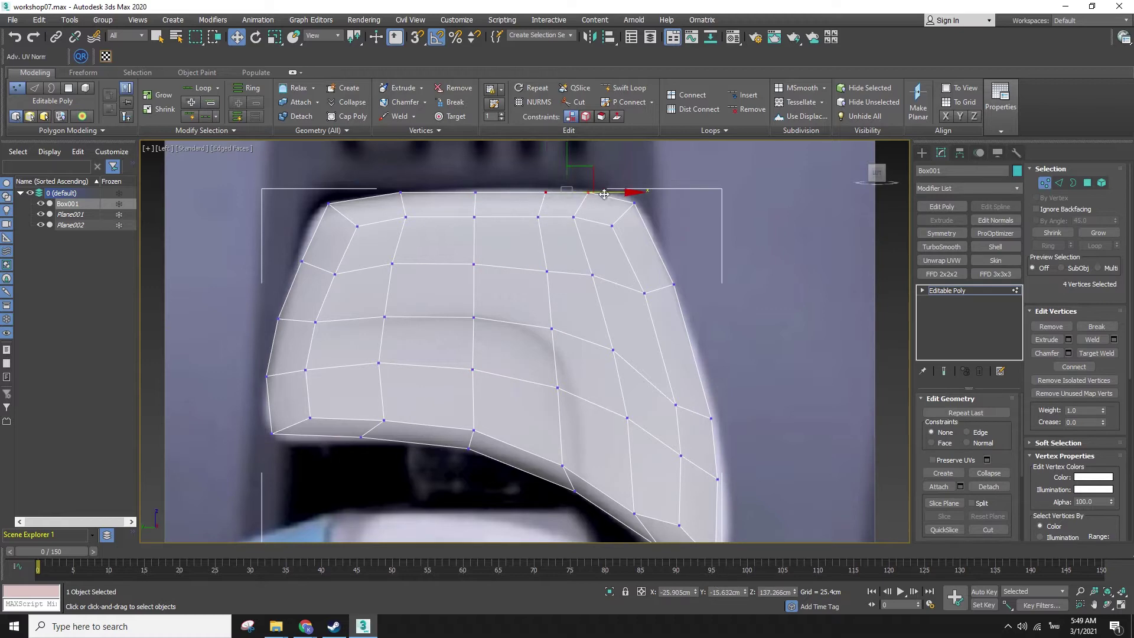
- Examine the half head's shape and tapered side from several angles with see-through display switched off and on
middle_click_drag(612, 194, 523, 272, "alt")
key("alt+x")
scroll(620, 306, "down", 2)
middle_click_drag(621, 306, 583, 300, "alt")
key("f")
key("z")
scroll(625, 307, "down", 4)
middle_click_drag(639, 374, 558, 332, "alt")
scroll(654, 401, "down", 4)
key("l")
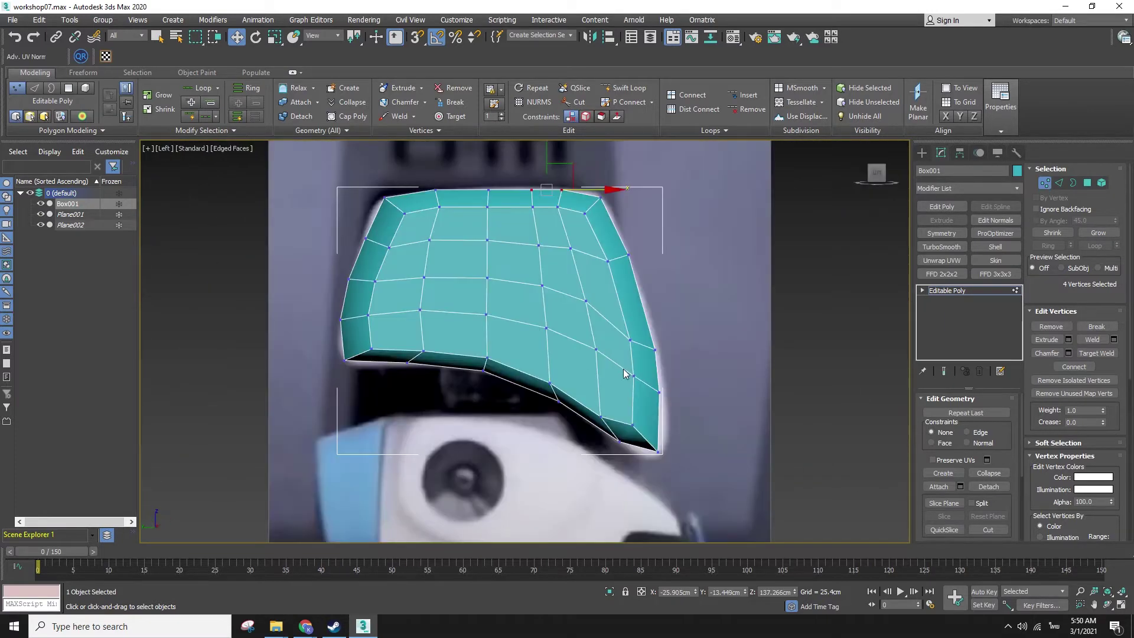
scroll(623, 368, "up", 3)
scroll(588, 260, "down", 2)
key("alt+x")
key("alt+x")
left_click(1087, 183)
key("q")
left_click(595, 337)
middle_click_drag(595, 336, 618, 355, "alt")
key("f")
key("z")
scroll(759, 309, "down", 5)
key("alt+x")
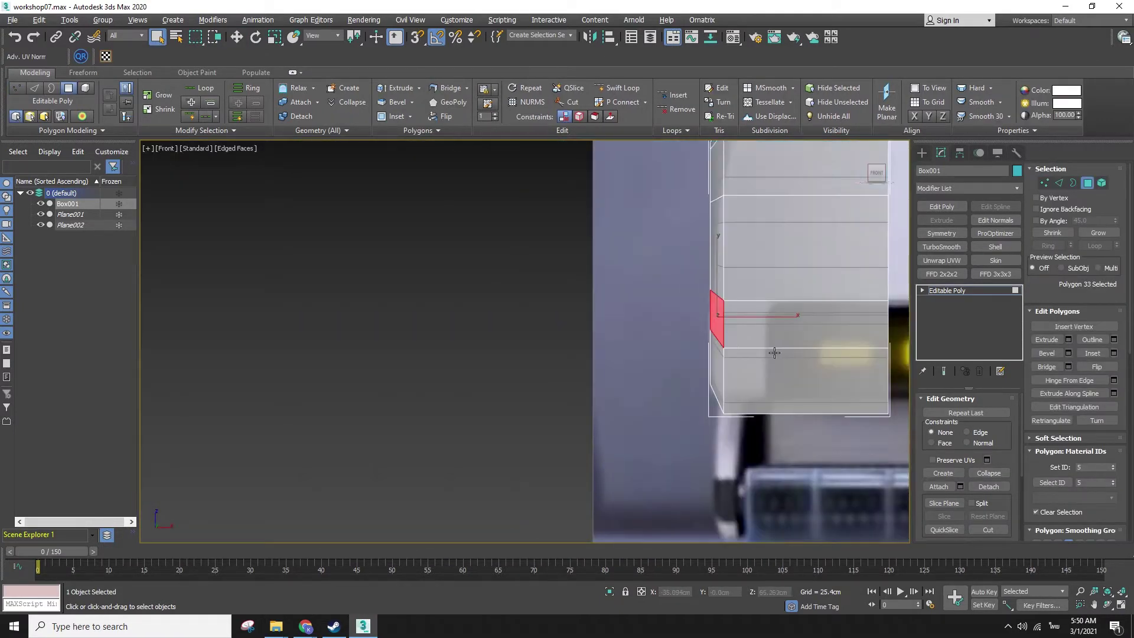
middle_click_drag(767, 348, 614, 349)
- Connect the edges running across the half head's width with 1 segment
left_click(1059, 183)
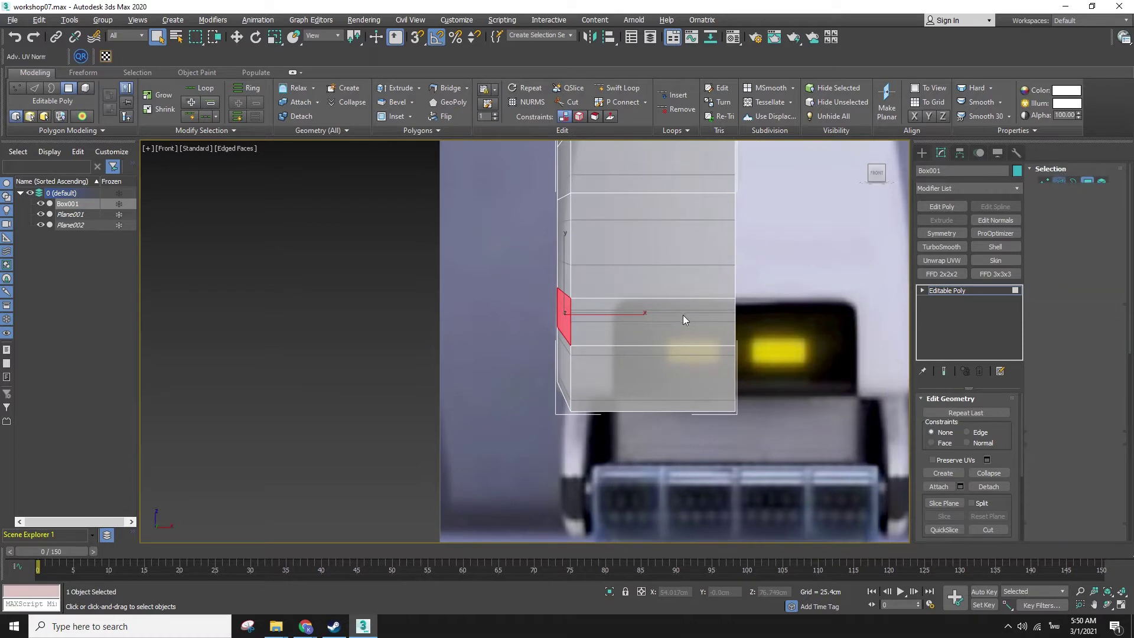
scroll(674, 394, "down", 5)
left_click_drag(651, 257, 679, 417)
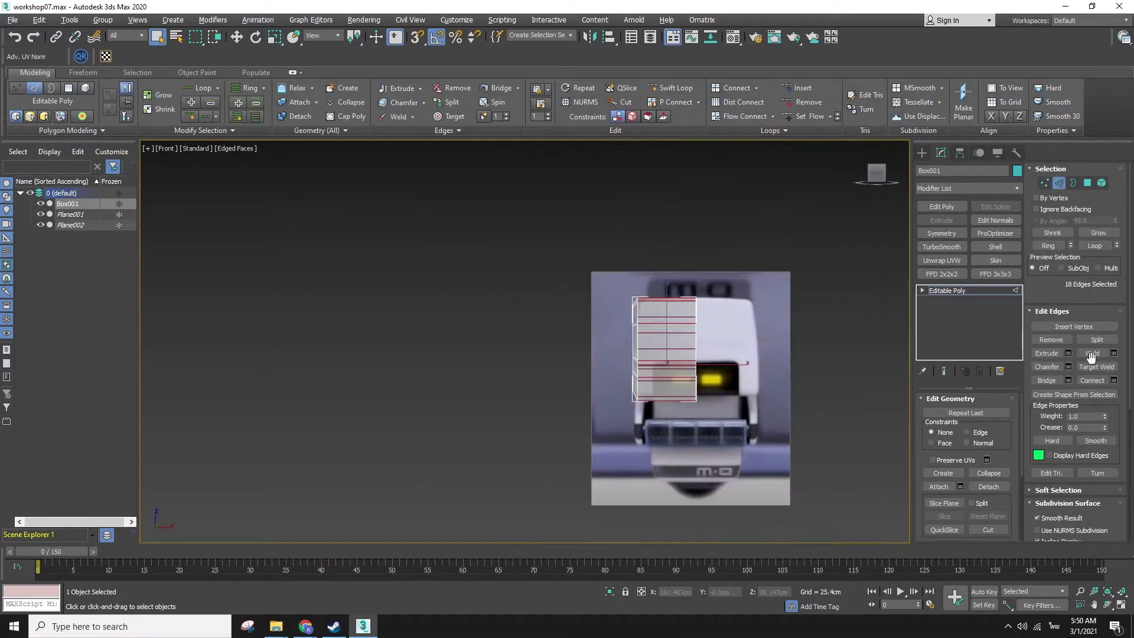
left_click(1114, 381)
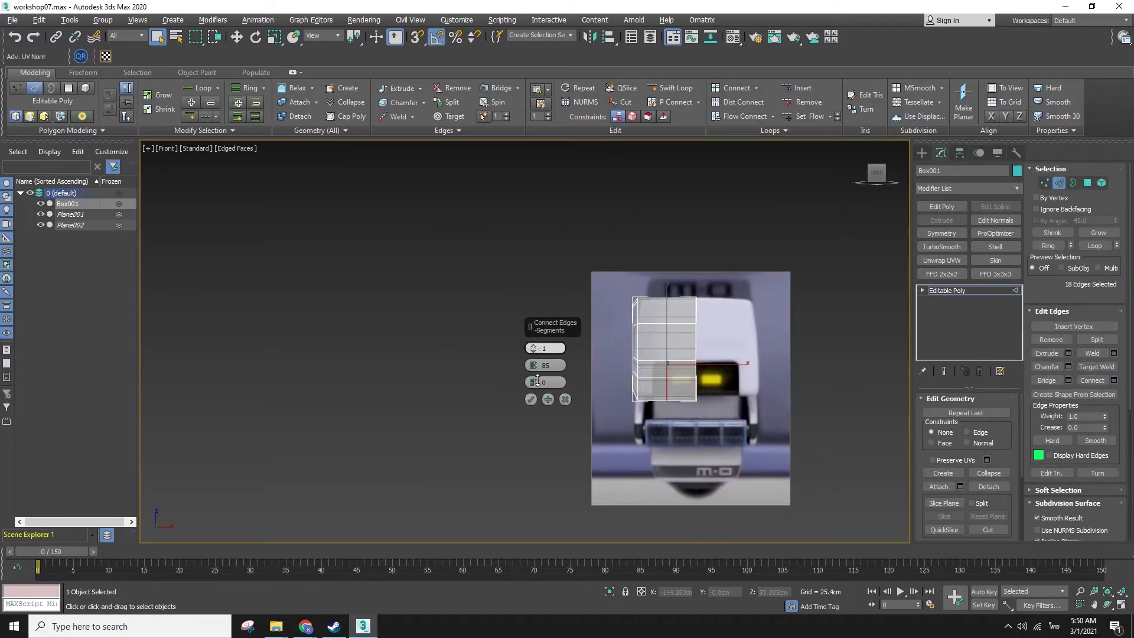
left_click(532, 400)
- Move the new lengthwise edge loop toward the head's outer side in the front view
key("w")
scroll(668, 379, "up", 6)
left_click_drag(673, 256, 616, 256)
middle_click_drag(639, 430, 449, 372)
- Select the ring of vertical edges in the head's lowest row and connect it with a new edge loop
key("l")
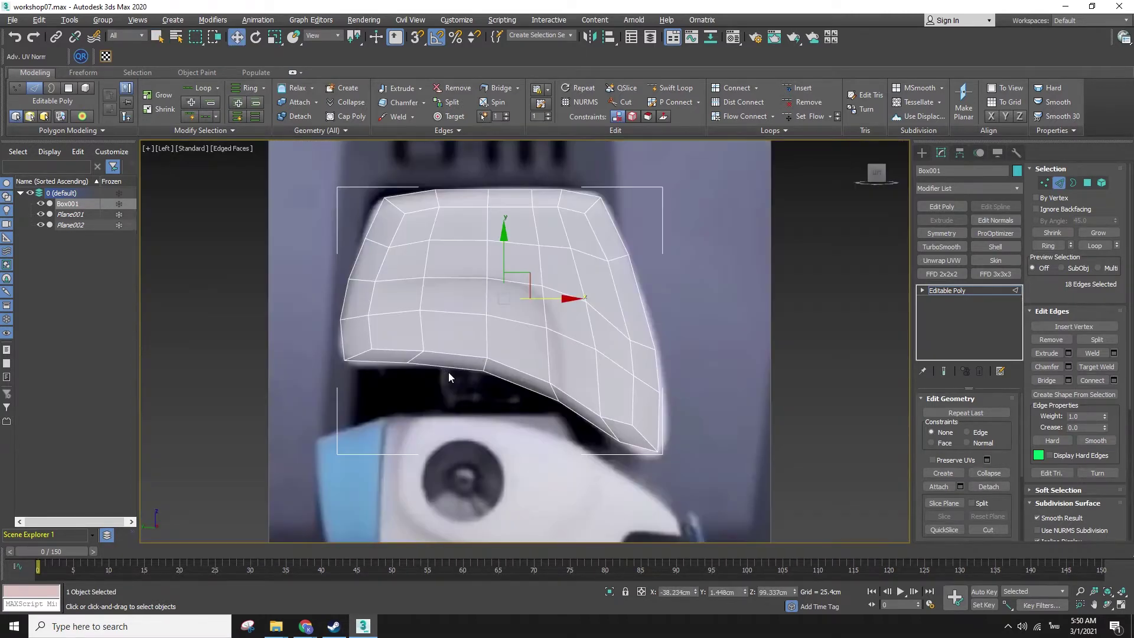
scroll(711, 441, "up", 2)
key("1")
left_click_drag(666, 474, 576, 407)
left_click_drag(616, 407, 616, 409)
left_click(752, 458)
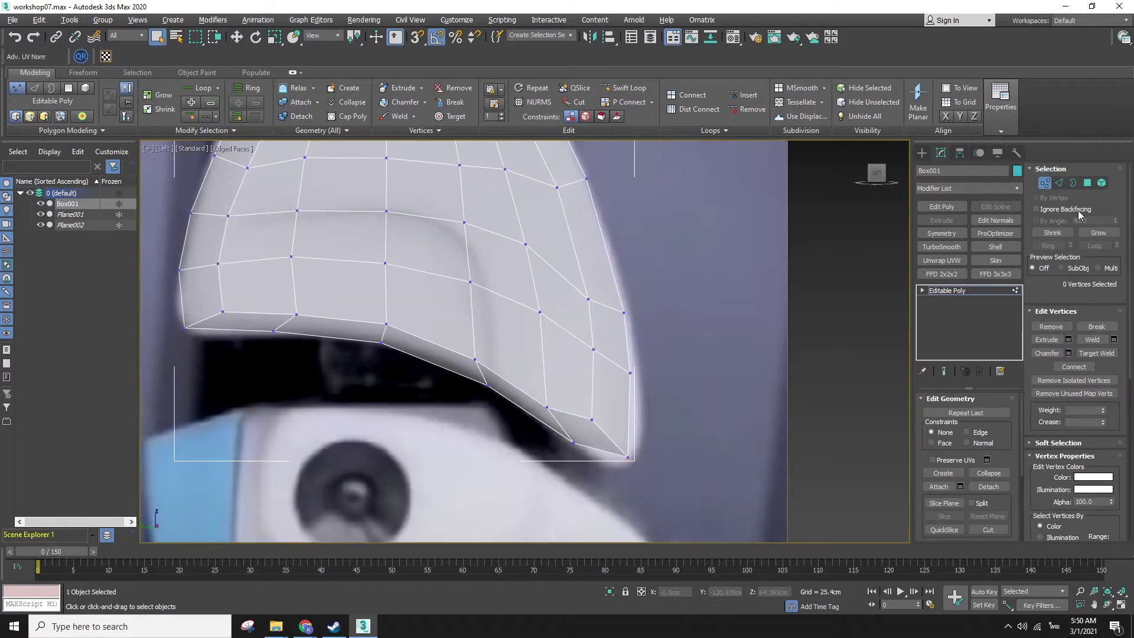
left_click(1053, 183)
key("w")
left_click_drag(652, 403, 581, 385)
left_click(1053, 247)
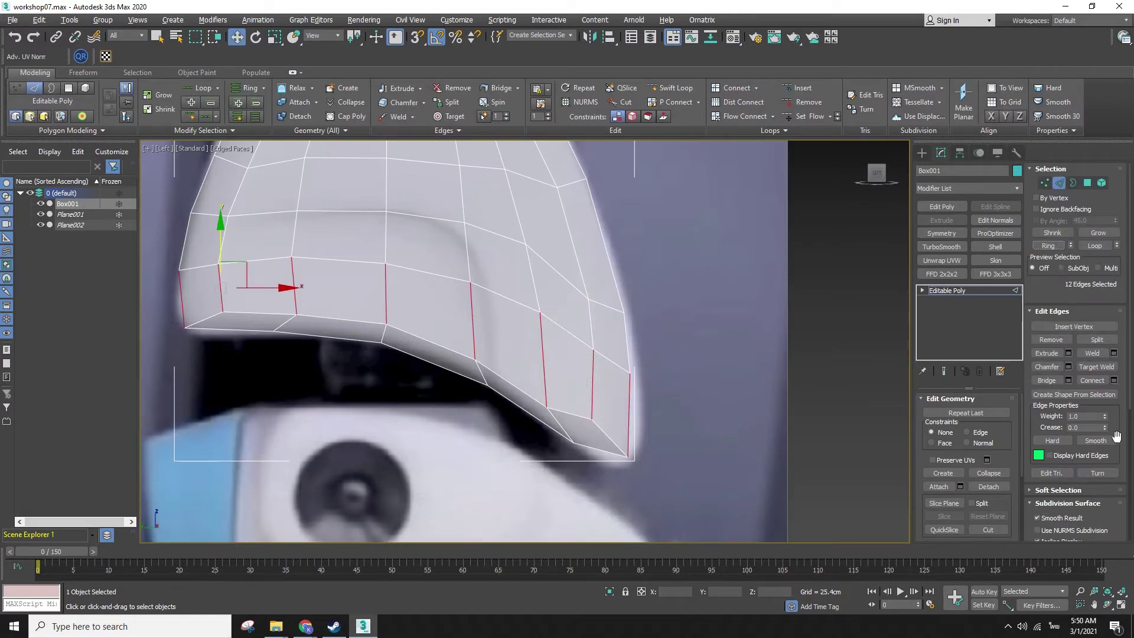
left_click(1087, 380)
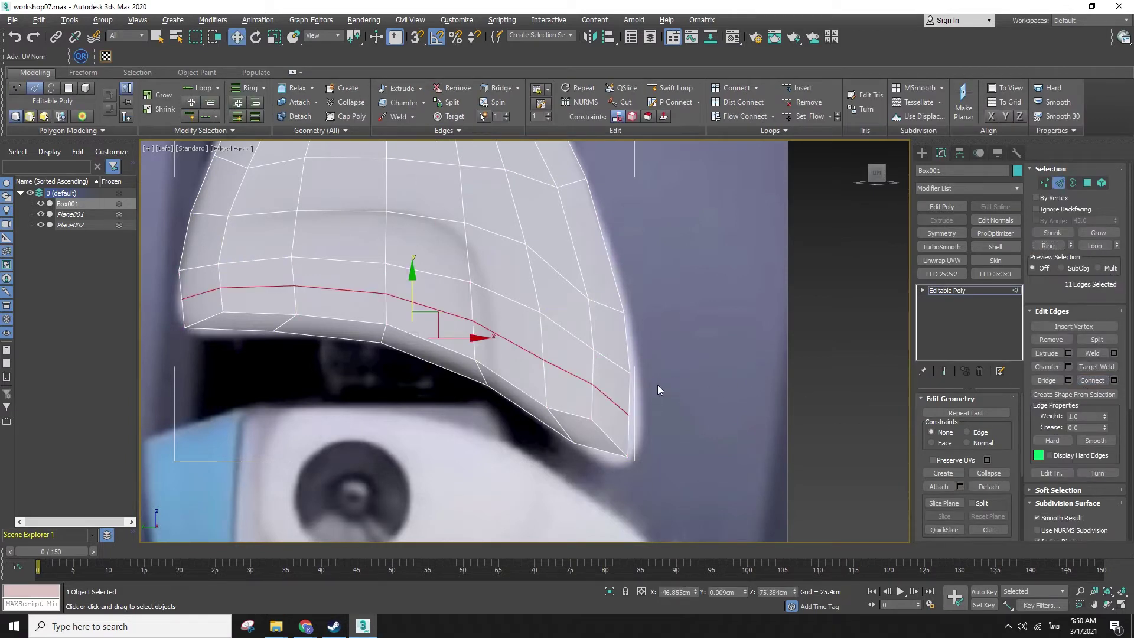
- Move the front-end vertices of the new bottom loop and the row above it slightly forward to match the reference
left_click(1046, 183)
left_click_drag(619, 409, 662, 367, "ctrl")
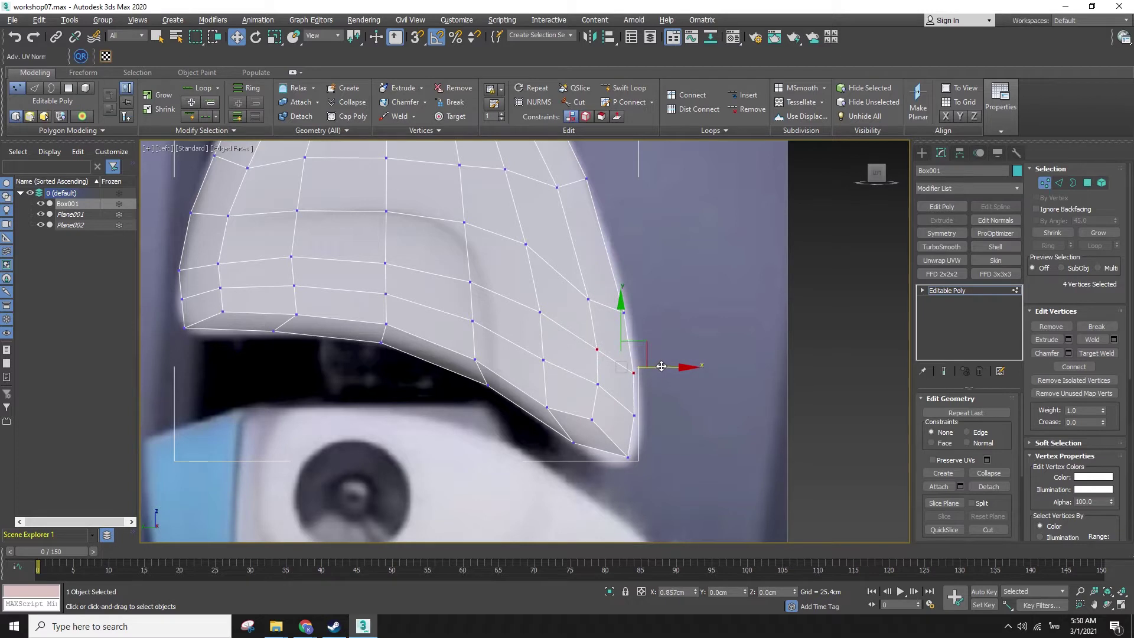
- Shift the bottom-edge vertices of the frontmost interior column forward and down toward the head's lower front corner
left_click(593, 419)
left_click_drag(626, 447, 624, 445, "ctrl")
left_click_drag(526, 401, 587, 457)
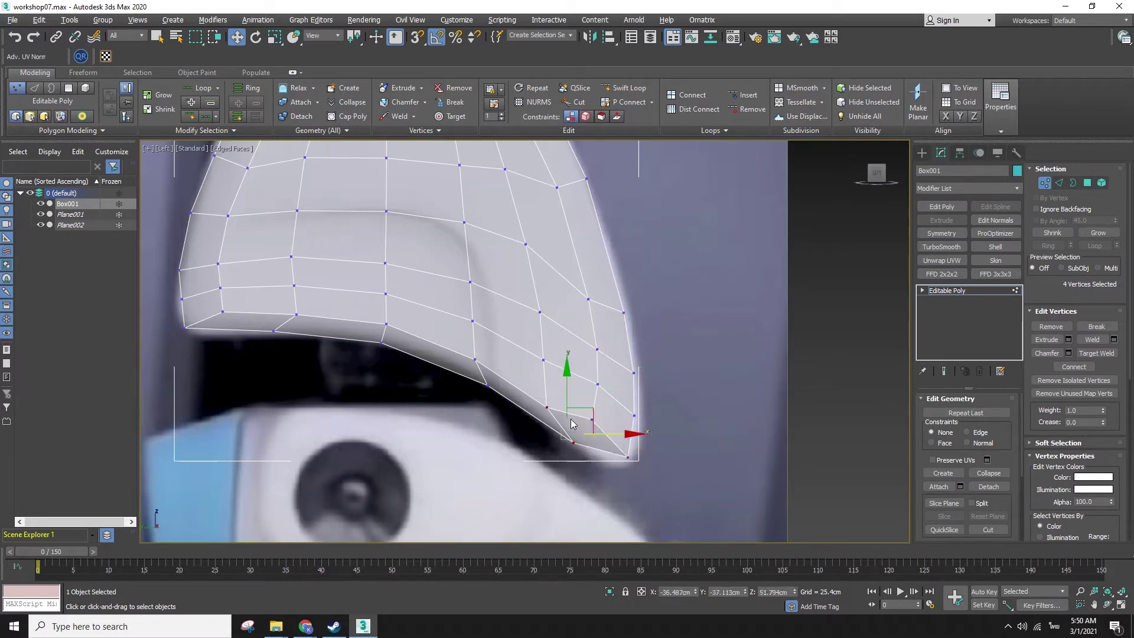
left_click_drag(581, 408, 588, 413)
left_click_drag(496, 390, 497, 389)
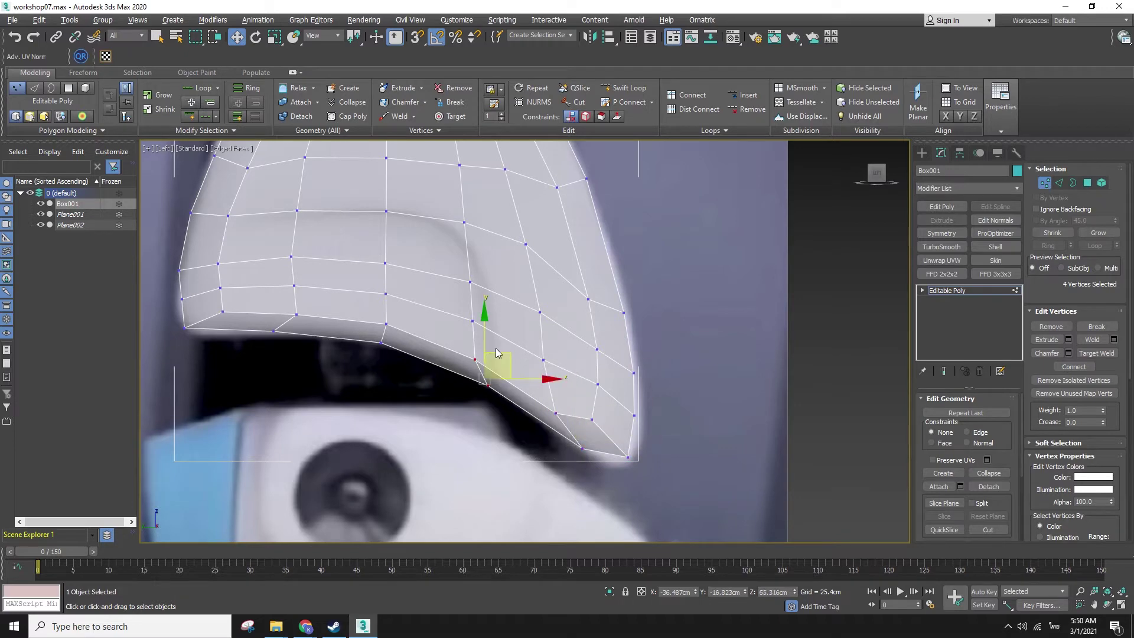
- Raise the rear and middle vertices of the second horizontal loop above the head's lower edge in the side view
left_click_drag(166, 295, 308, 270)
left_click(191, 288)
left_click_drag(371, 253, 398, 275, "ctrl")
left_click_drag(455, 274, 497, 299, "ctrl")
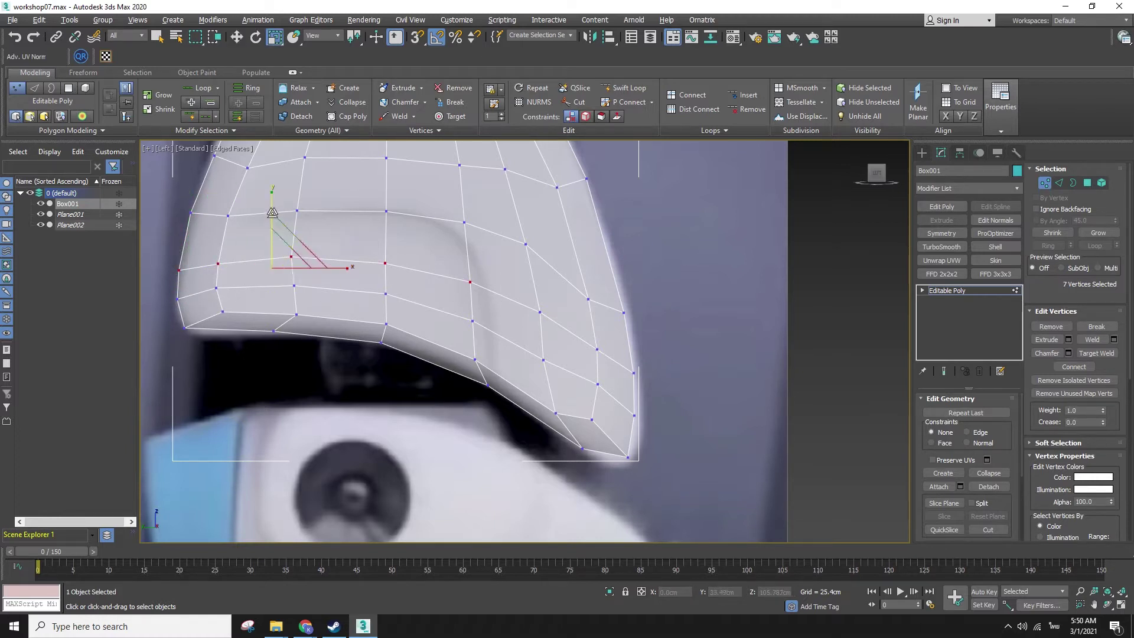
left_click_drag(273, 218, 265, 205)
- Raise the remaining front vertices of the same horizontal loop so it continues evenly to the head's front edge
left_click_drag(514, 293, 554, 325)
left_click(537, 277)
key("ctrl+z")
left_click_drag(539, 273, 539, 262)
left_click(597, 349)
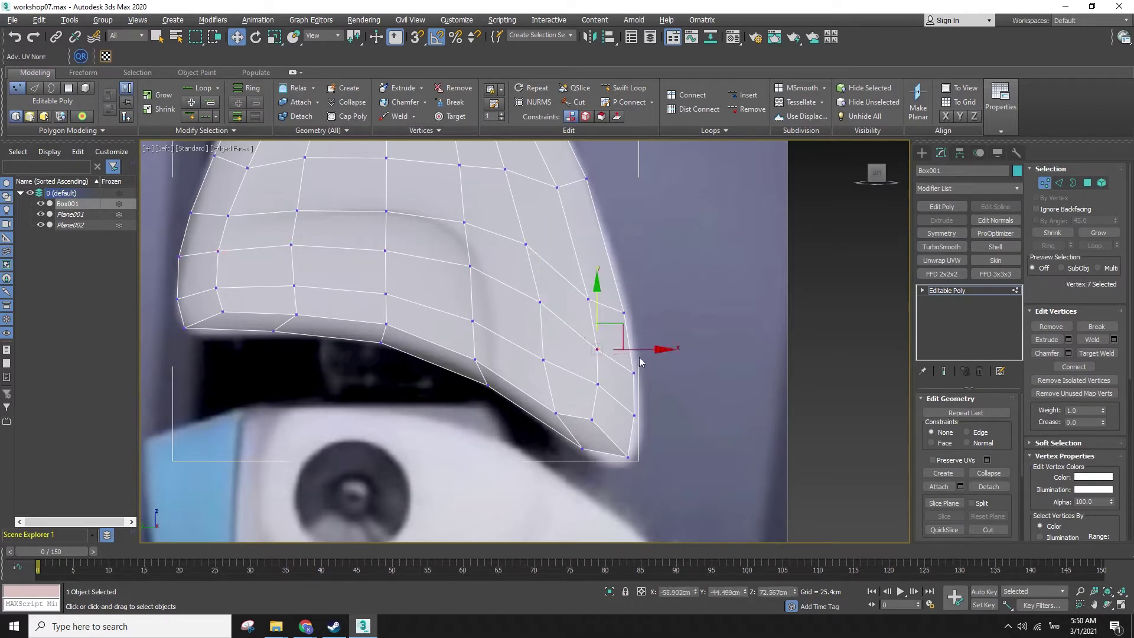
left_click_drag(624, 321, 623, 311)
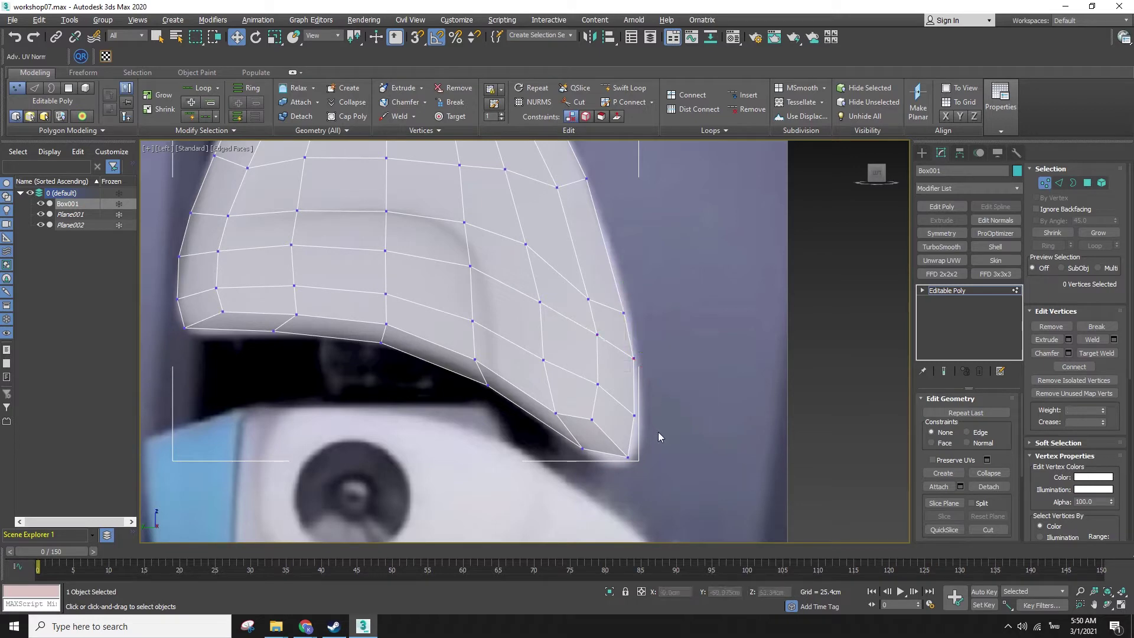
- Adjust the front-end vertices of the lower loop and nudge a rear-edge vertex slightly up to match the reference
left_click_drag(601, 398, 648, 390)
left_click(625, 496)
scroll(578, 434, "down", 4)
key("alt+x")
key("alt+x")
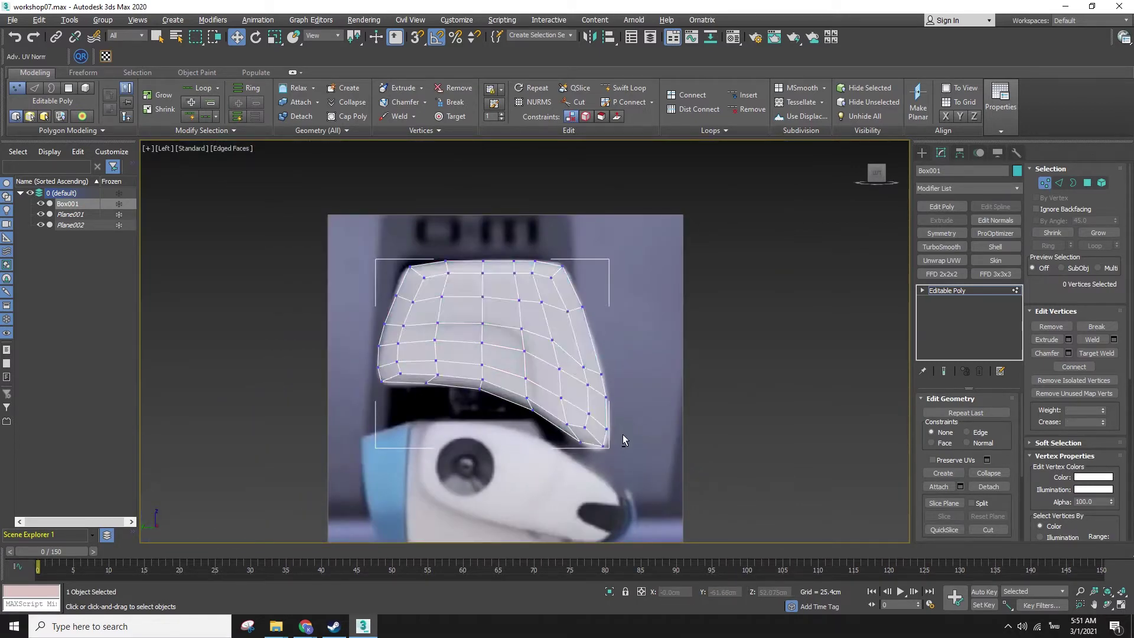
key("alt+x")
scroll(551, 314, "up", 2)
left_click(364, 299)
left_click_drag(384, 287, 383, 281)
left_click(466, 407)
- Apply a Symmetry modifier to the half head on the X axis with Flip, and move its mirror plane to the head's centre line
key("f")
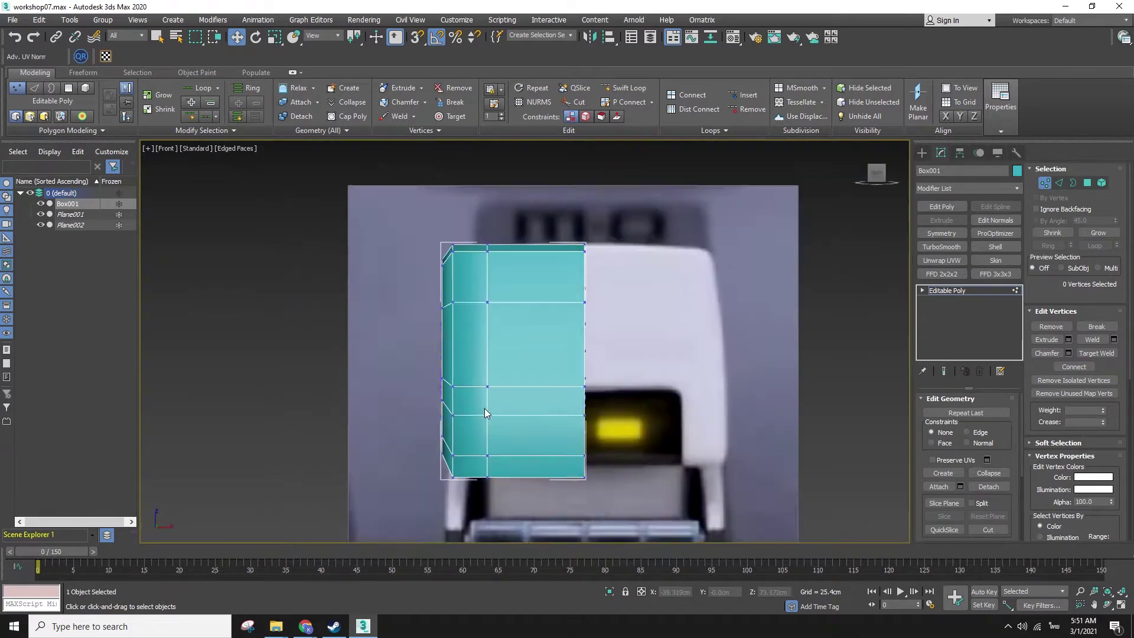
scroll(641, 372, "down", 3)
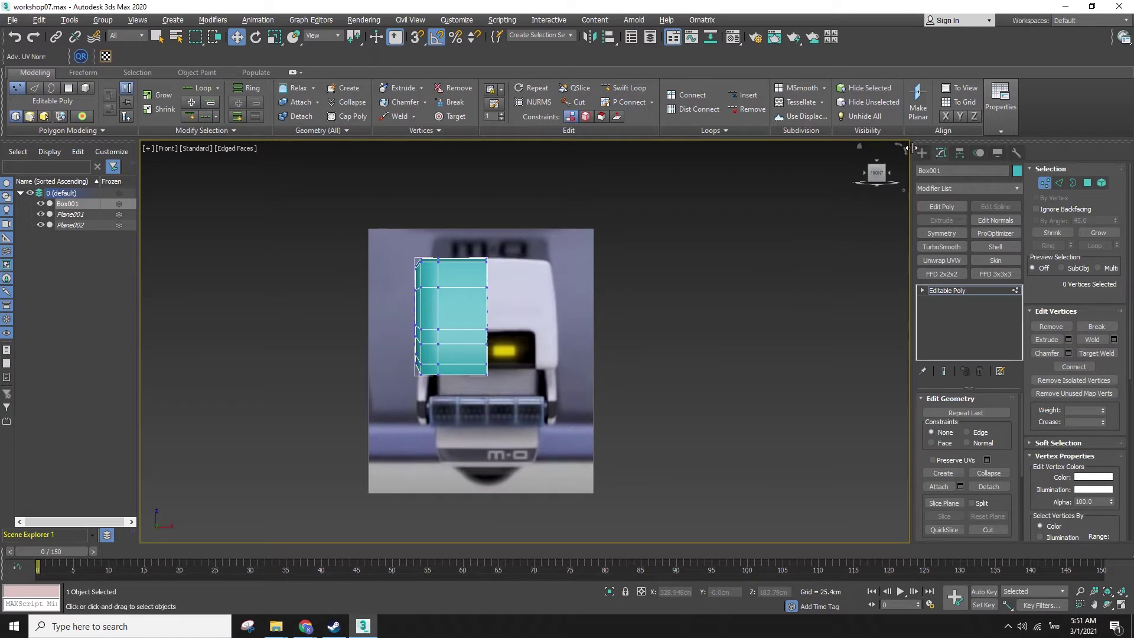
left_click(921, 153)
left_click(940, 153)
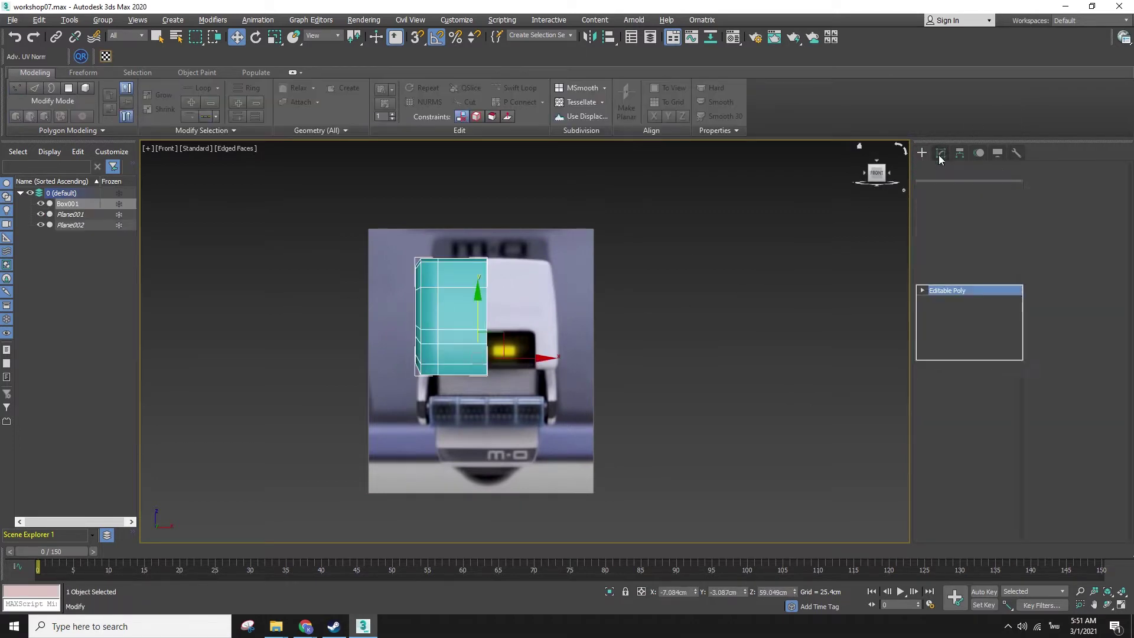
left_click(941, 233)
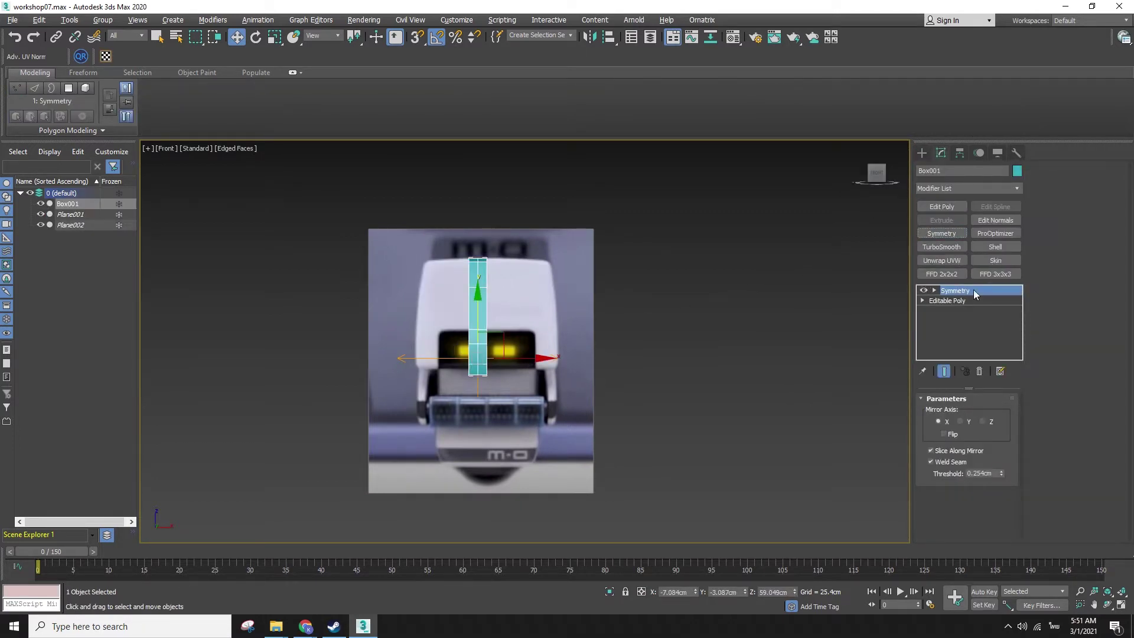
left_click(954, 301)
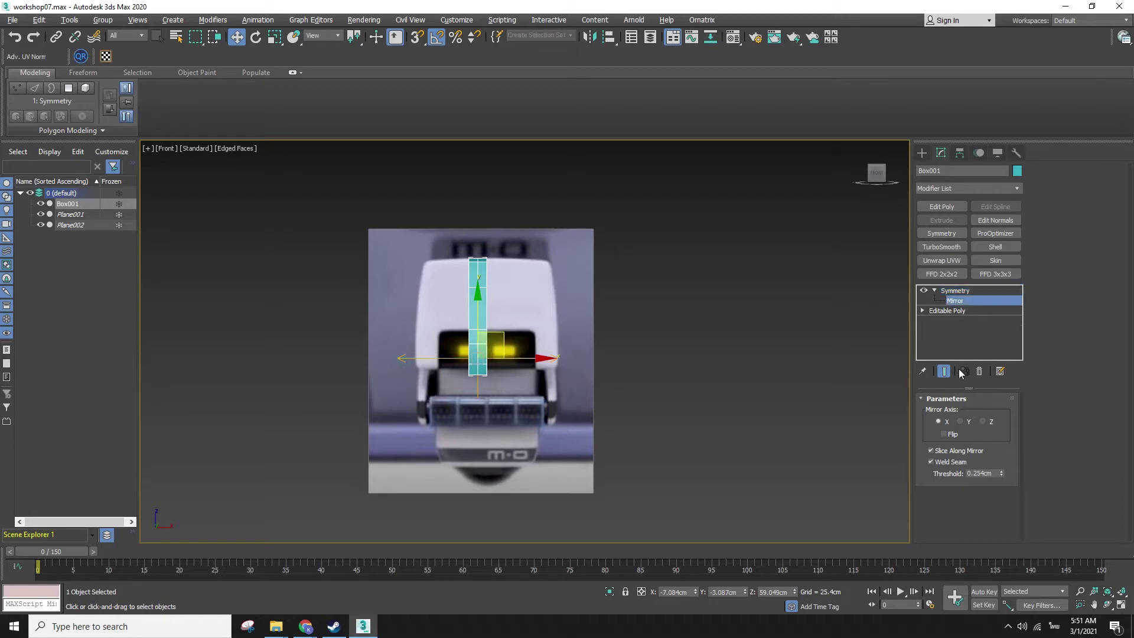
left_click(950, 434)
scroll(476, 370, "up", 5)
left_click_drag(481, 311, 484, 313)
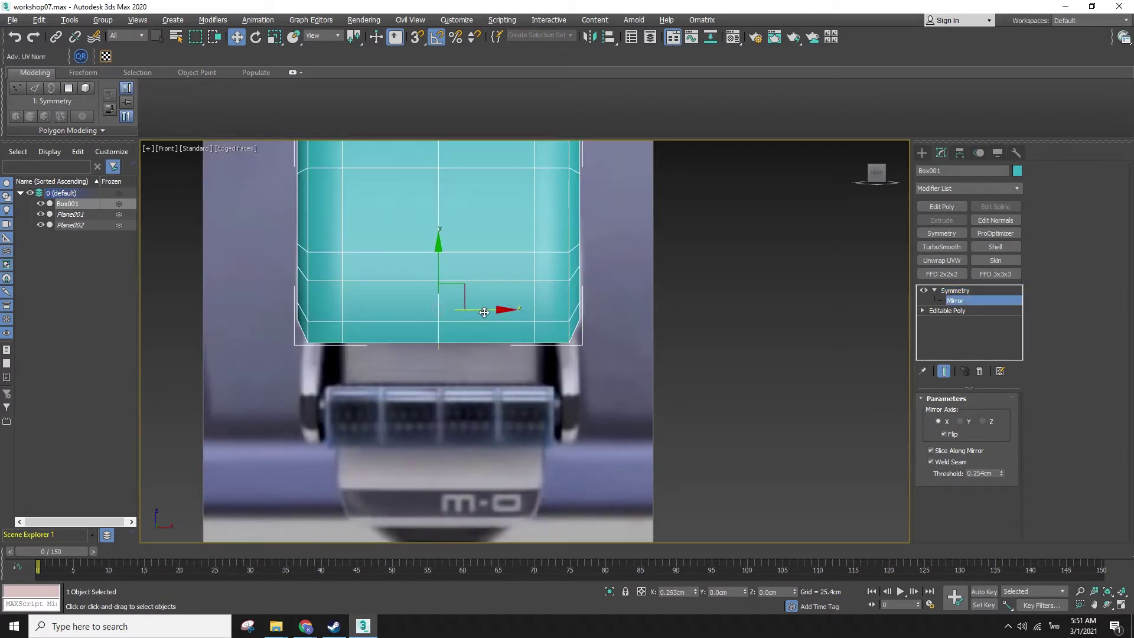
- Convert the mirrored head to an Editable Poly and inspect the full shape in opaque shading without edges
right_click(474, 274)
mouse_move(552, 399)
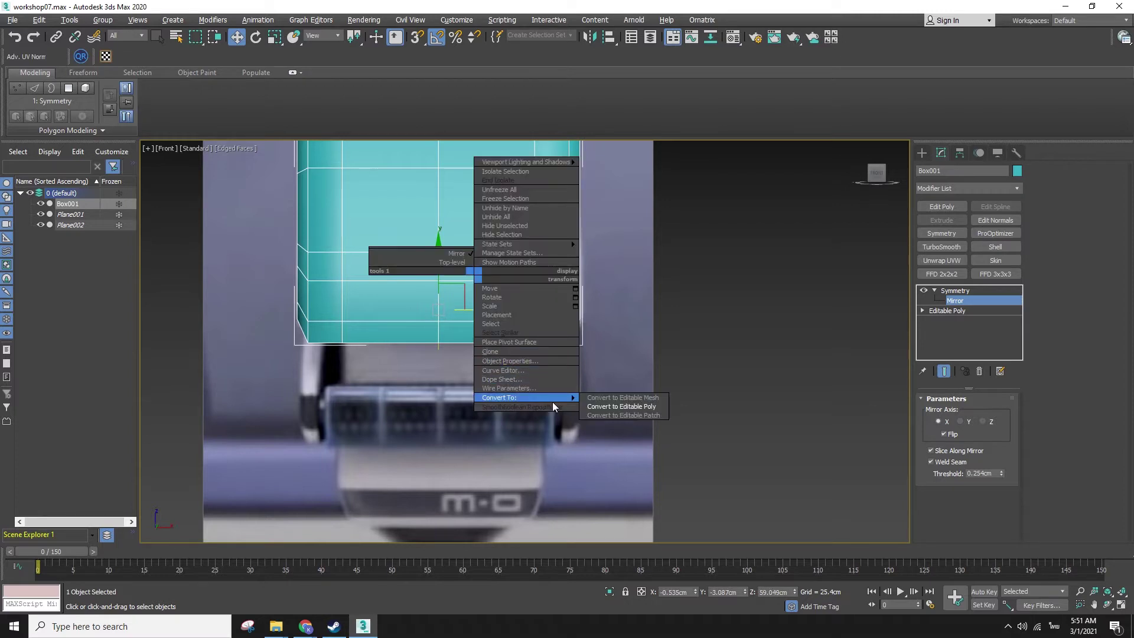
left_click(606, 406)
left_click(700, 356)
left_click(527, 294)
mouse_move(532, 298)
middle_mouse_down("alt")
mouse_move(637, 340)
mouse_move(594, 343)
mouse_move(642, 410)
middle_mouse_up("alt")
key("alt+x")
key("F4")
scroll(641, 345, "down", 3)
key("p")
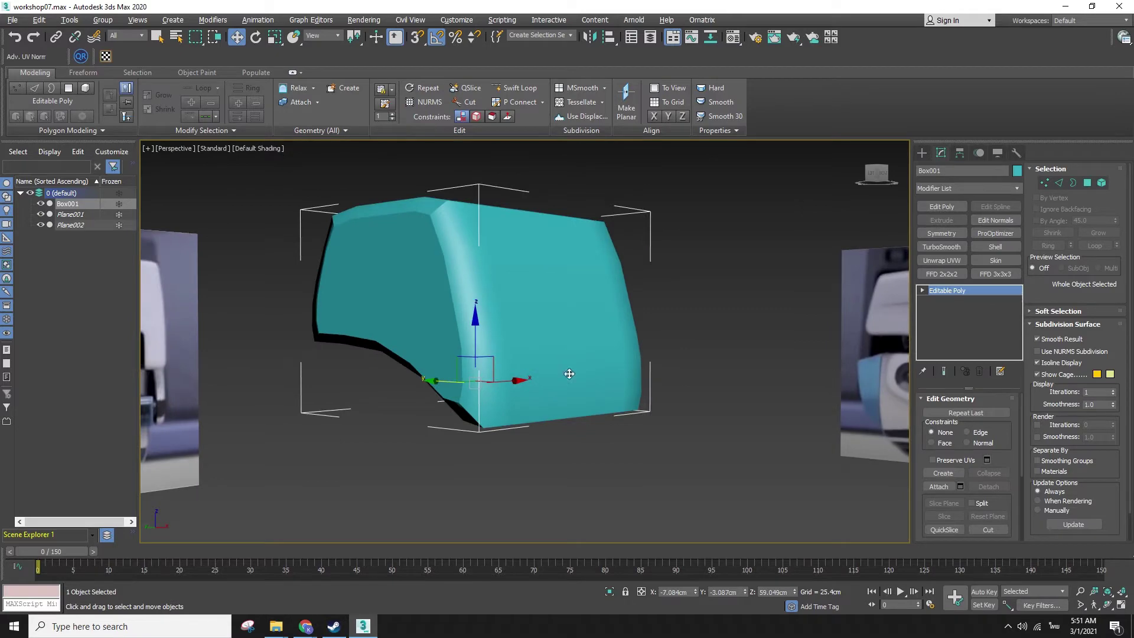
middle_click_drag(565, 356, 520, 384, "alt")
key("f")
key("z")
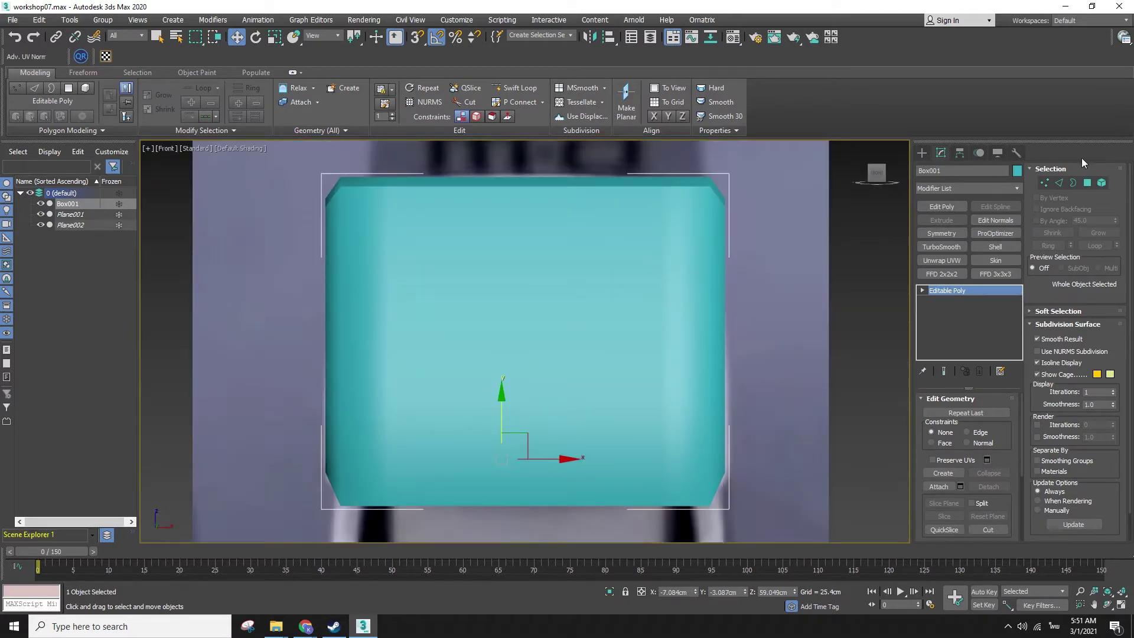
- Select the ten centre polygons covering the visor area on the lower front face and around its bottom edge
left_click(1087, 183)
key("F3")
key("F3")
key("F4")
middle_click_drag(526, 423, 522, 434, "alt")
left_click(491, 411)
left_click(497, 444, "ctrl")
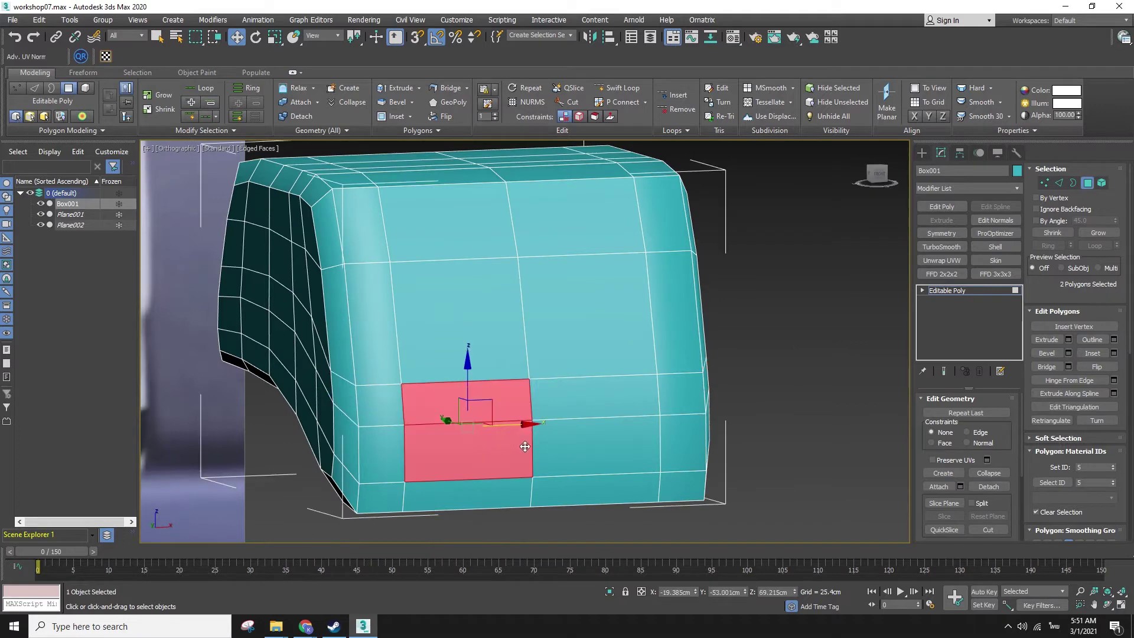
left_click(585, 408, "ctrl")
left_click(608, 440, "ctrl")
left_click(577, 482, "ctrl")
left_click(493, 498, "ctrl")
middle_click_drag(494, 497, 527, 384, "alt")
left_click(466, 443, "ctrl")
left_click(452, 479, "ctrl")
left_click(579, 525, "ctrl")
left_click(587, 487, "ctrl")
scroll(586, 488, "down", 2)
middle_click_drag(587, 488, 513, 379)
- Extrude the selected visor polygons inward by Local Normal, with a height of about -2.58 cm
left_click(1047, 340)
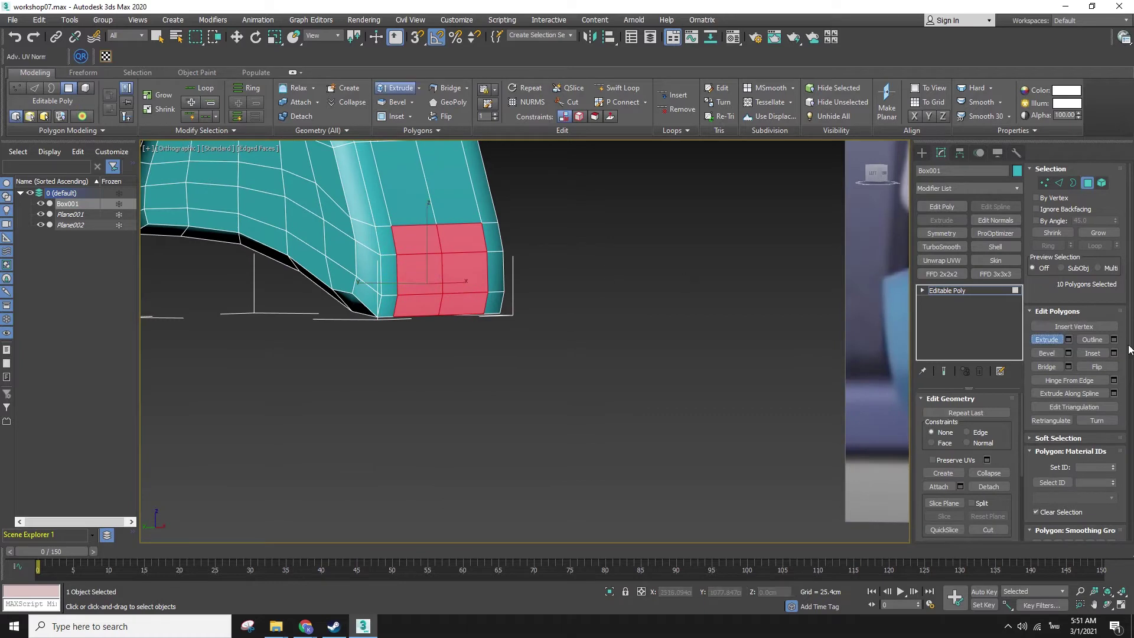
left_click(1068, 339)
middle_click_drag(553, 259, 593, 292)
scroll(593, 292, "up", 2)
left_click(535, 347)
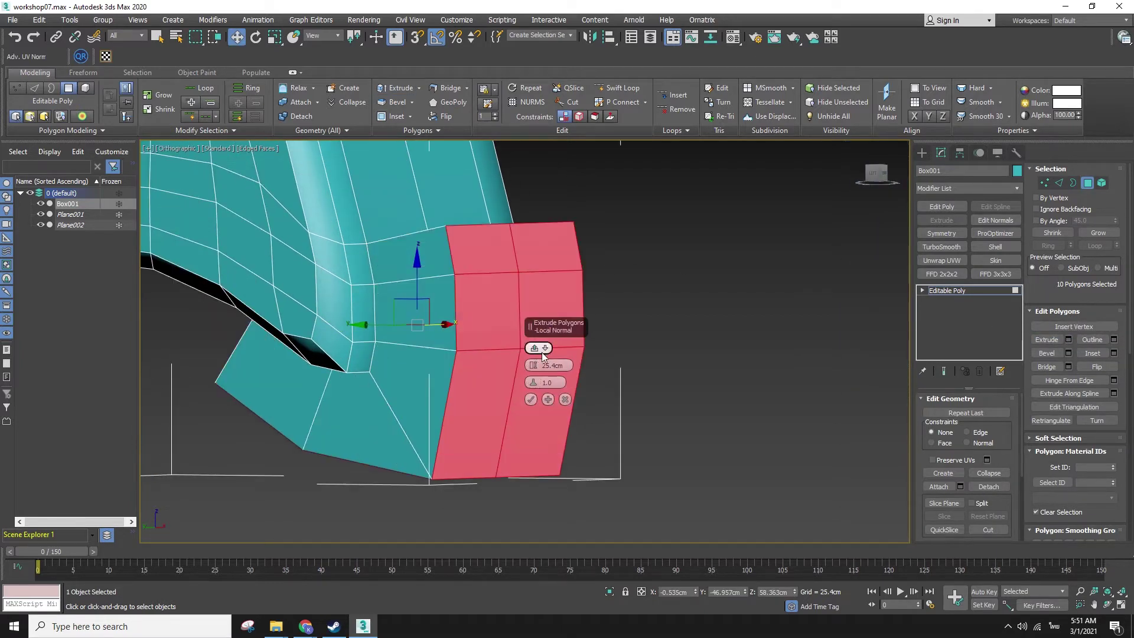
left_click_drag(534, 365, 531, 466)
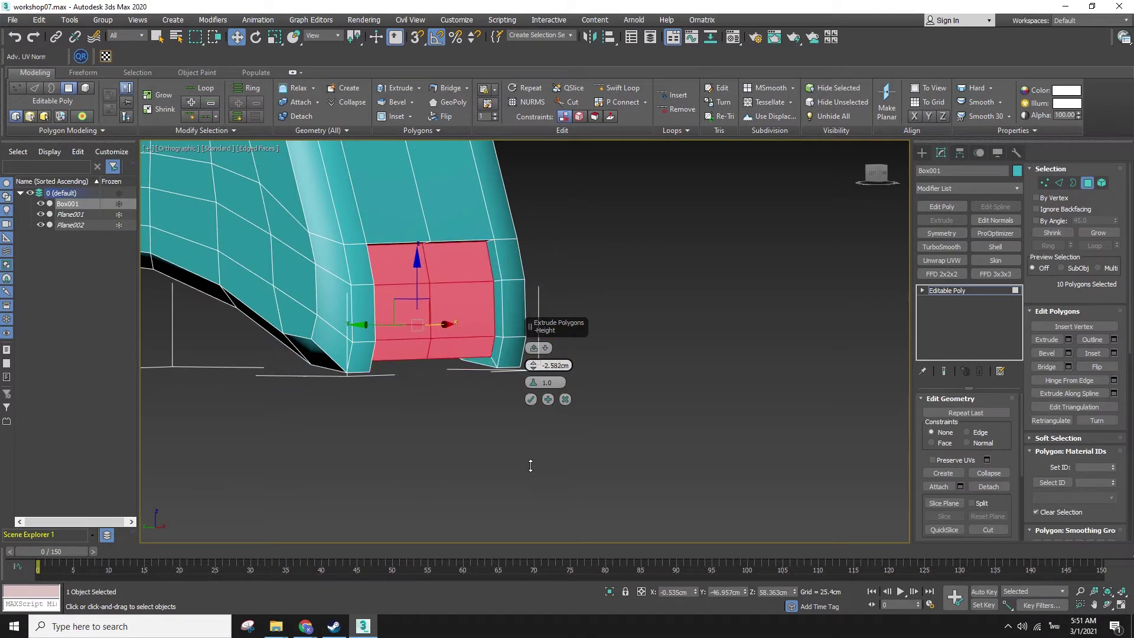
left_click(533, 400)
left_click(559, 399)
middle_click_drag(559, 399, 531, 374, "alt")
key("f")
scroll(608, 375, "down", 1)
scroll(618, 407, "down", 2)
middle_click_drag(618, 407, 625, 442, "alt")
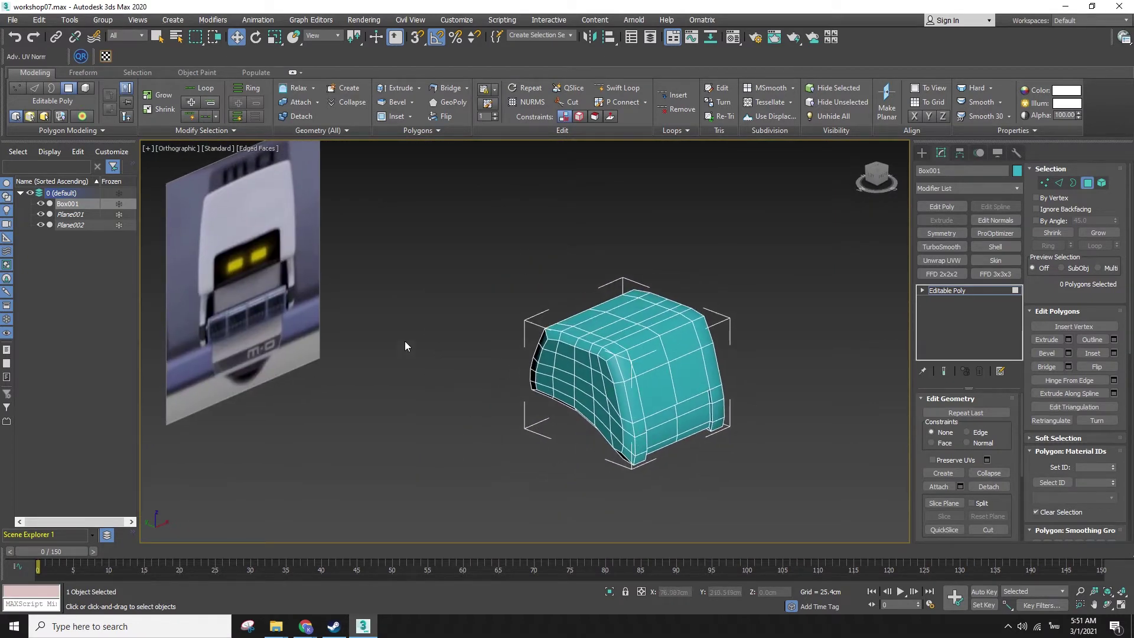
- Create a box about 85 cm long, 102 cm wide and 73 cm high in front of the head and convert it to an Editable Poly
left_click(711, 330)
left_click(922, 155)
left_click(945, 223)
middle_click_drag(764, 370, 658, 277)
left_click_drag(525, 403, 696, 394)
left_click(696, 307)
key("w")
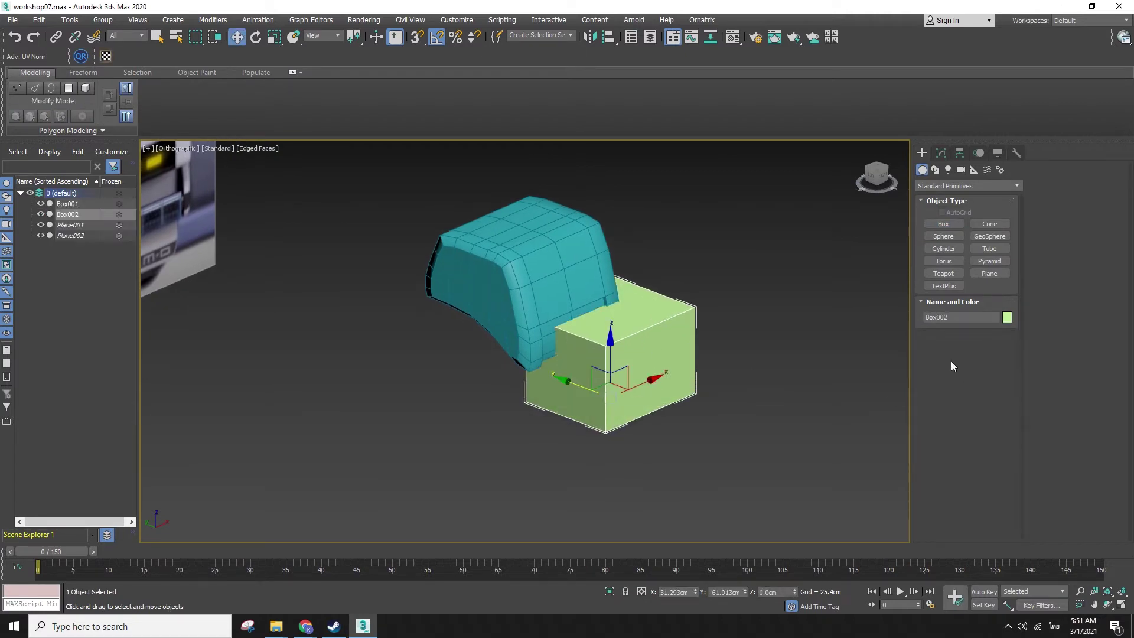
left_click(941, 152)
right_click(606, 332)
mouse_move(689, 454)
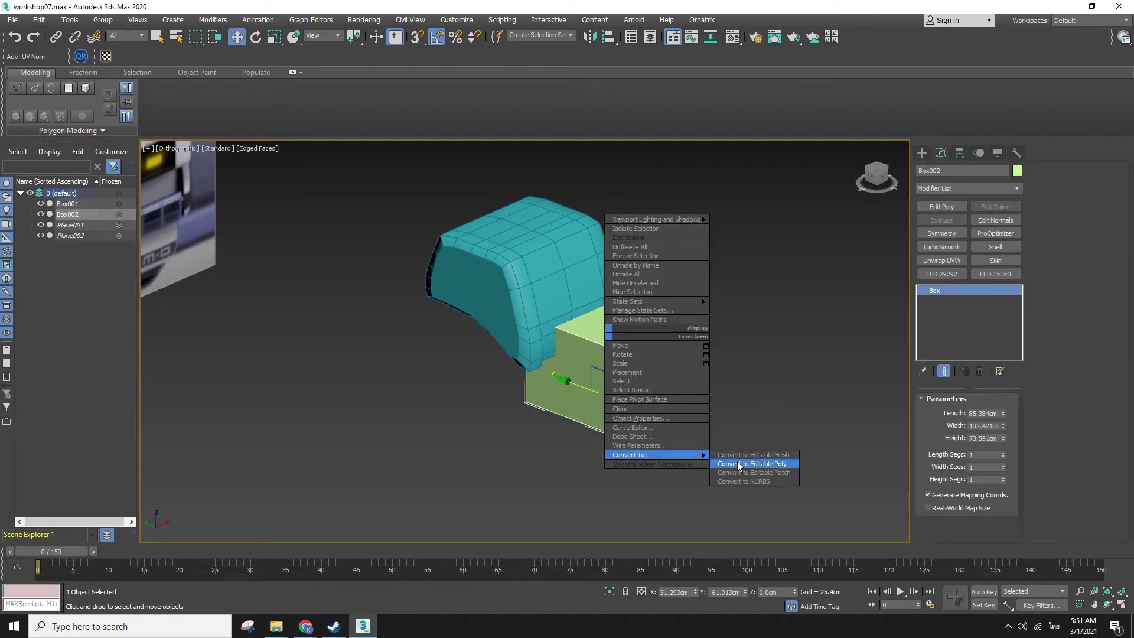
left_click(737, 464)
- Move the new box onto the robot's body in the front view
key("f")
scroll(723, 458, "down", 5)
middle_click_drag(673, 454, 601, 298)
left_click_drag(576, 309, 480, 405)
key("r")
key("w")
- Convert the body box to an Editable Poly and raise its top vertices to just under the head
right_click(495, 324)
mouse_move(519, 446)
left_click(637, 457)
key("1")
left_click_drag(390, 248, 671, 304)
left_click_drag(504, 234, 504, 186)
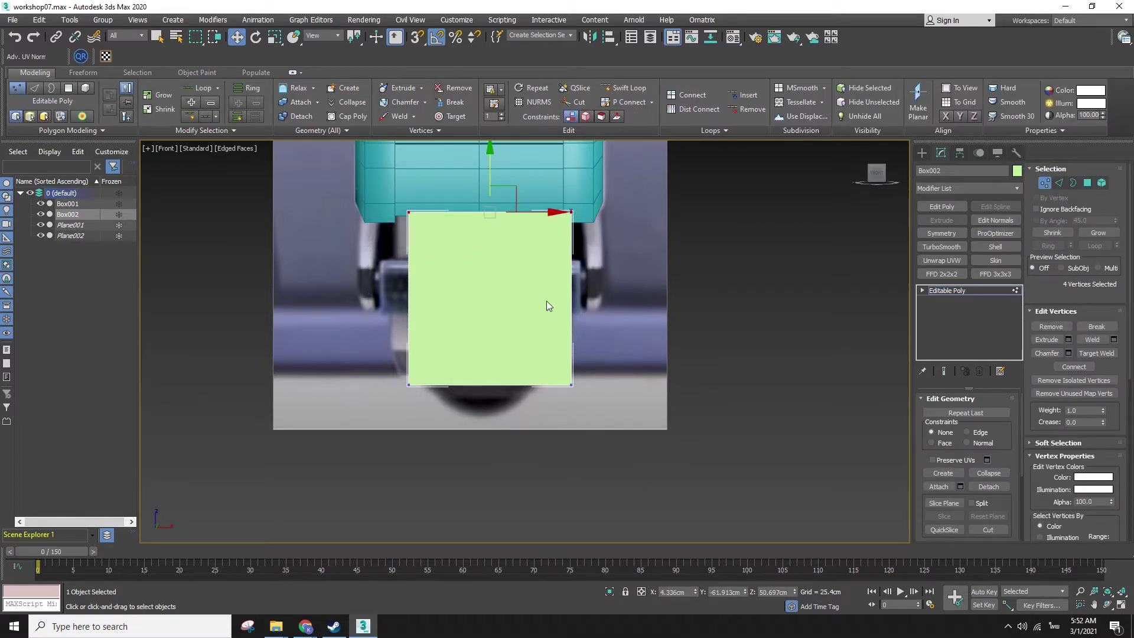
- Make the body box see-through and move it back over the body in the side-view reference
key("l")
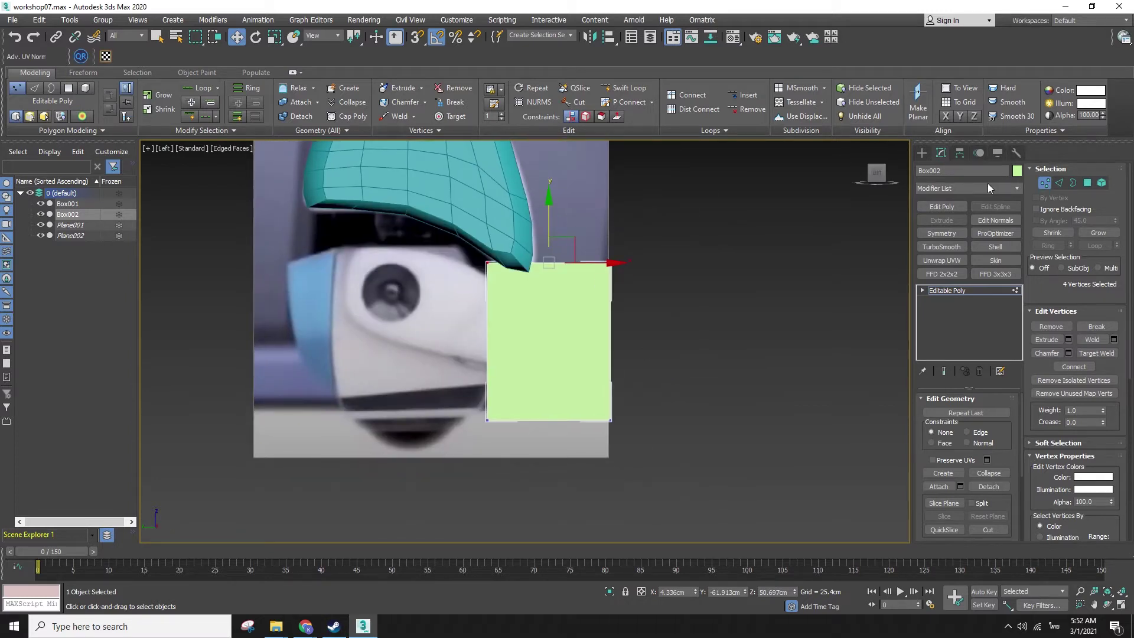
left_click(919, 153)
key("alt+x")
left_click_drag(582, 424, 432, 318)
left_click(942, 154)
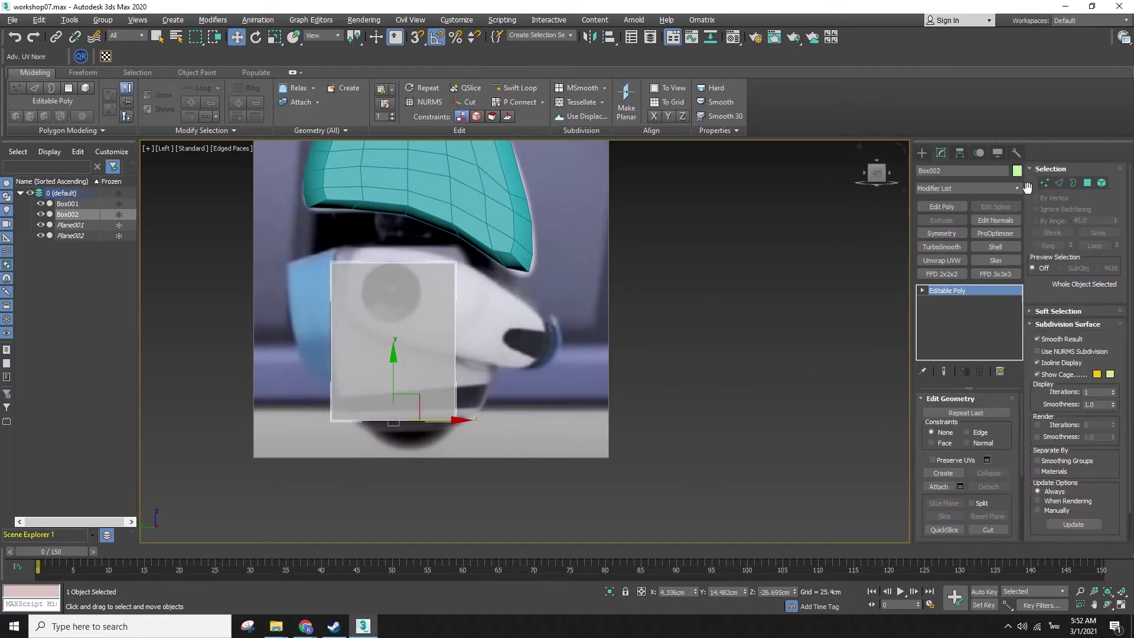
- Insert a horizontal edge loop near the bottom of the body box with Swift Loop
left_click(1058, 183)
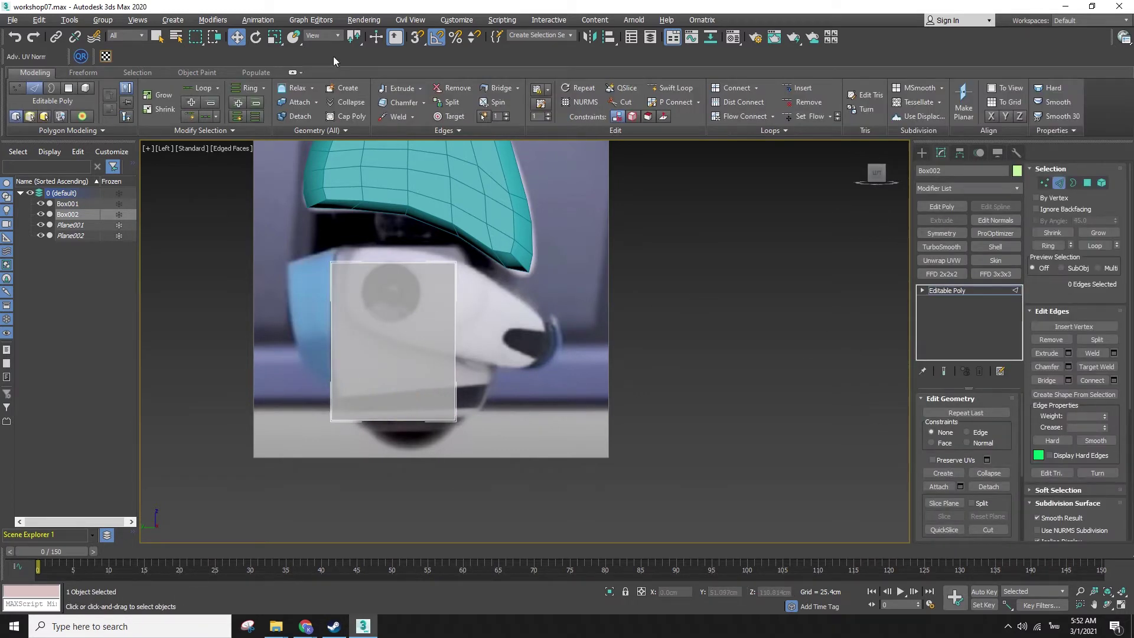
right_click(406, 311)
mouse_move(449, 427)
left_click(552, 441)
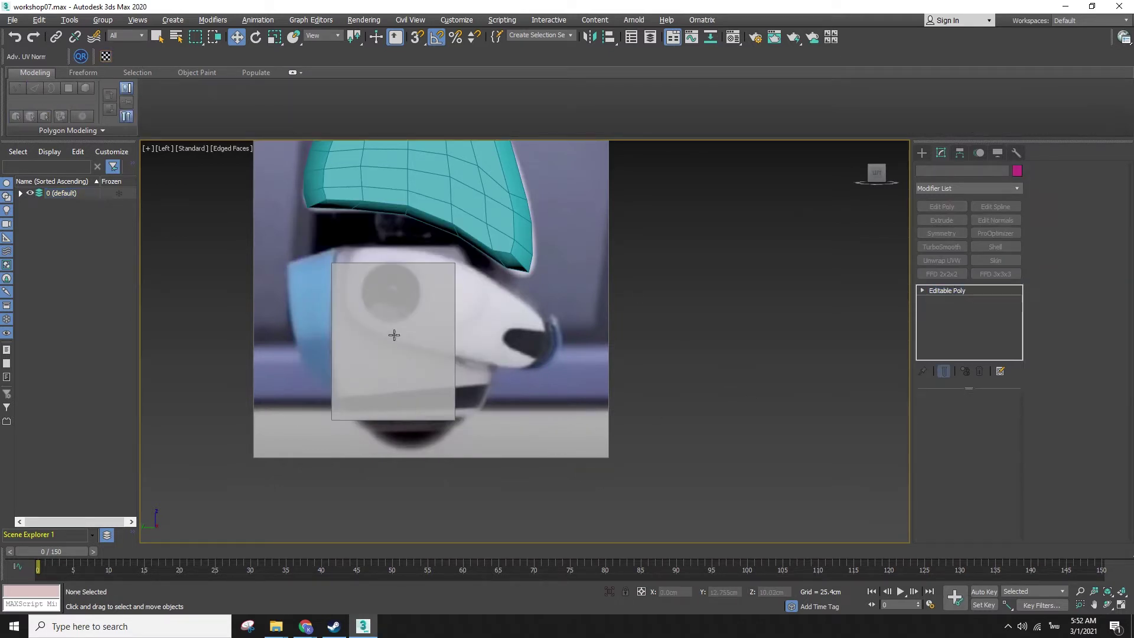
left_click(514, 87)
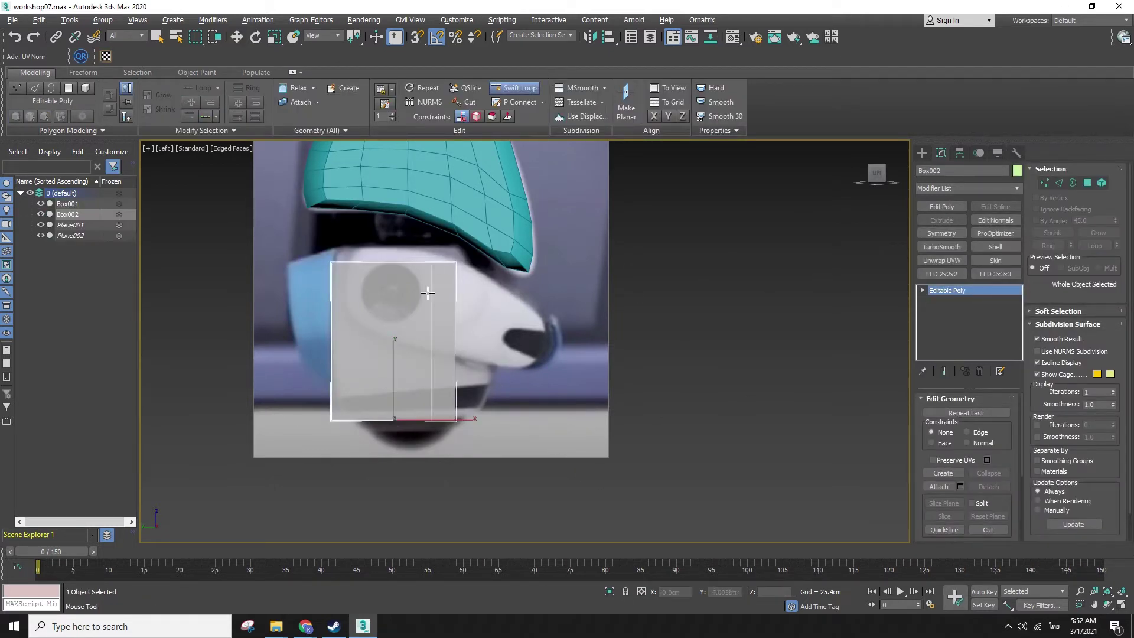
left_click(334, 394)
key("w")
- Move the body's top rear and top front vertices to match the upper outline of the side reference
left_click(1044, 183)
left_click_drag(319, 243, 363, 226)
left_click_drag(434, 240, 504, 284)
left_click_drag(478, 245, 485, 229)
- Shift the body's lower loop and bottom vertices so the lower section slopes and tapers like the side reference
left_click_drag(436, 377, 512, 365)
left_click_drag(315, 379, 362, 385)
left_click_drag(304, 425, 518, 397)
key("ctrl+z")
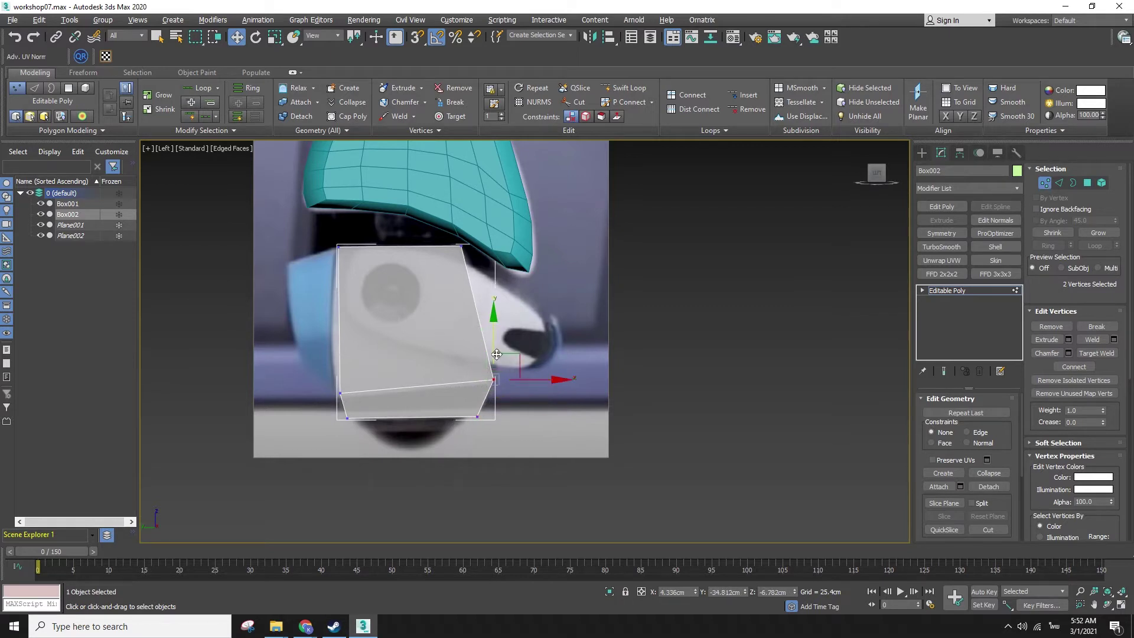
left_click(604, 274)
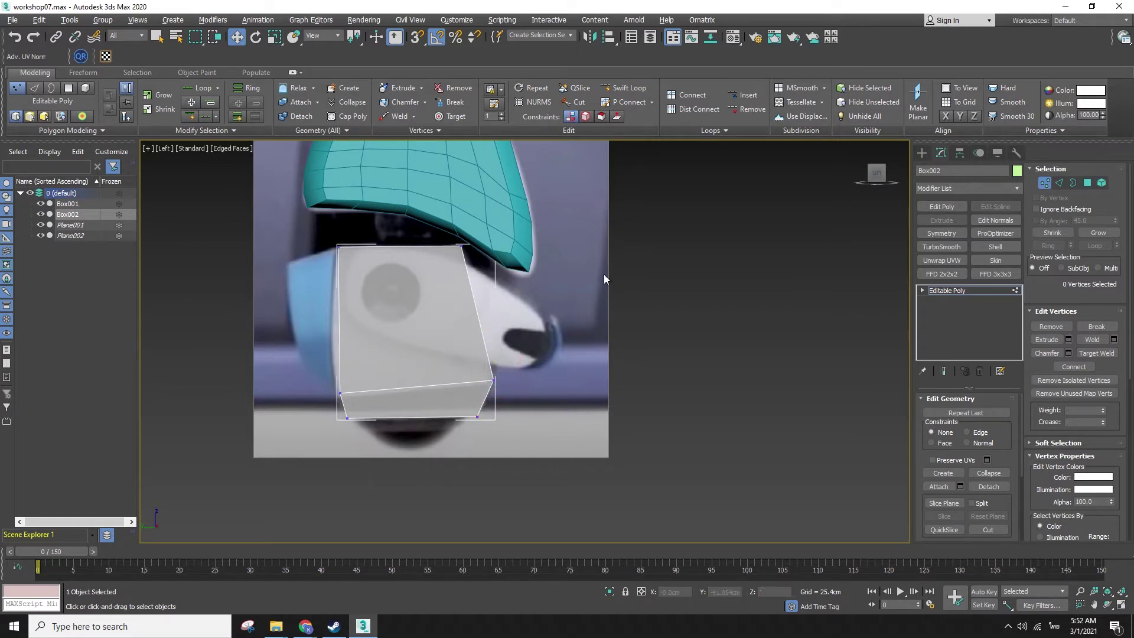
- Select the four vertical edges of the body's upper section and connect them with a new edge loop
left_click(1061, 182)
left_click_drag(446, 299, 564, 315)
left_click_drag(232, 315, 378, 325, "ctrl")
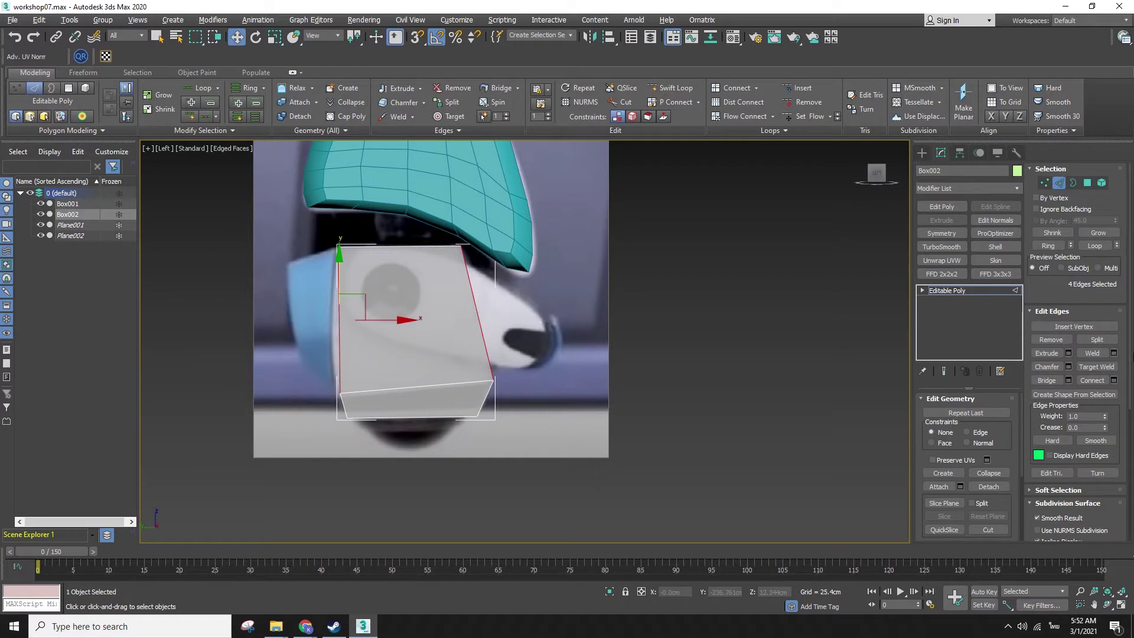
left_click(1093, 381)
- Scale the vertex row above the body's bottom wider along X to match the front reference
left_click(1045, 183)
left_click_drag(291, 275, 562, 448)
key("f")
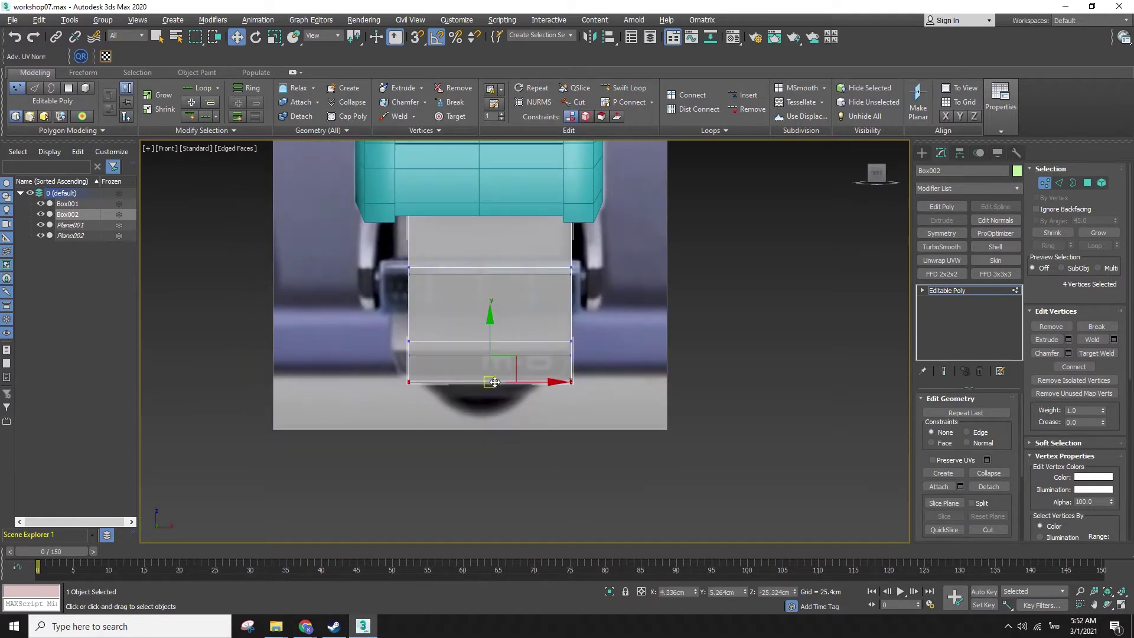
key("r")
left_click_drag(610, 366, 561, 353)
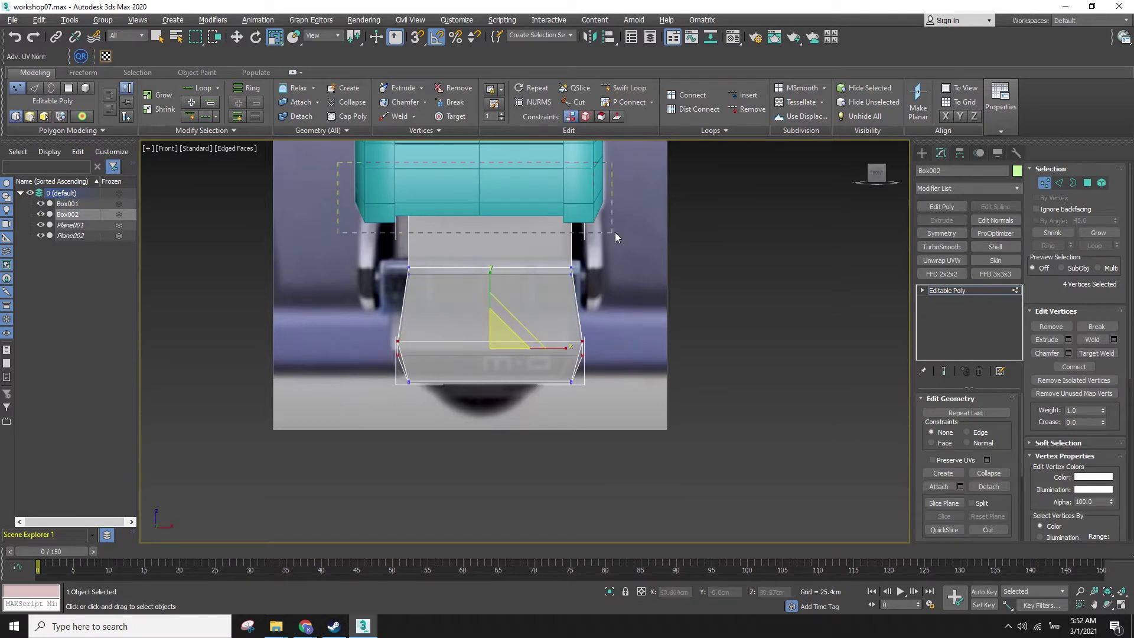
- Narrow the body's top vertex row along X and widen the middle row to about 101% in the front view
left_click_drag(615, 232, 614, 232)
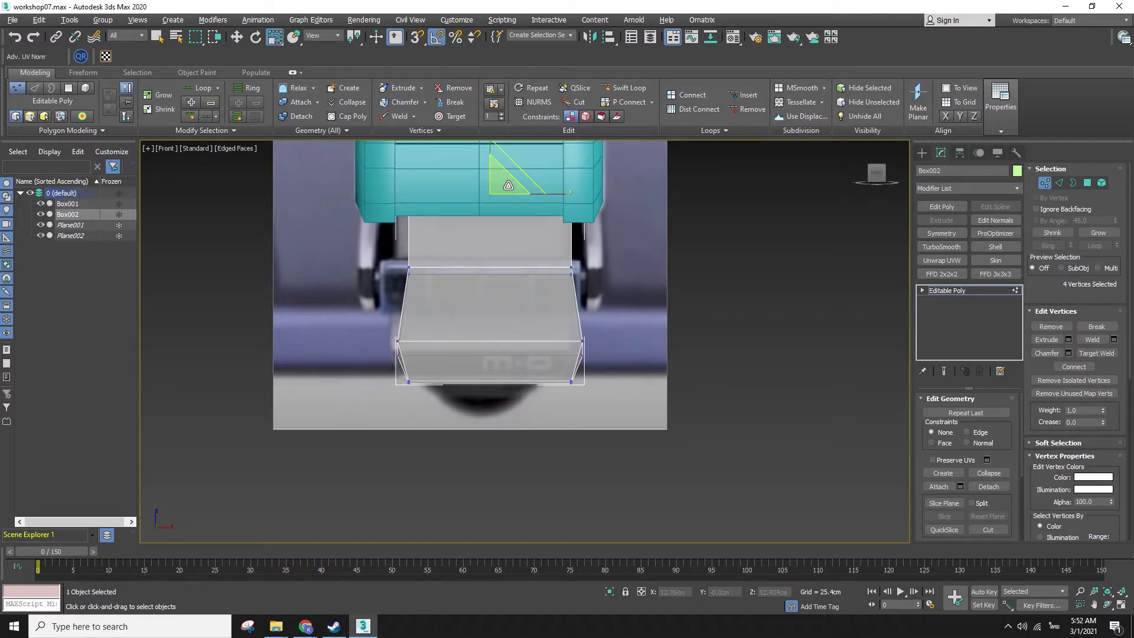
left_click_drag(556, 195, 554, 194)
left_click_drag(614, 310, 614, 309)
key("r")
left_click_drag(567, 272, 570, 274)
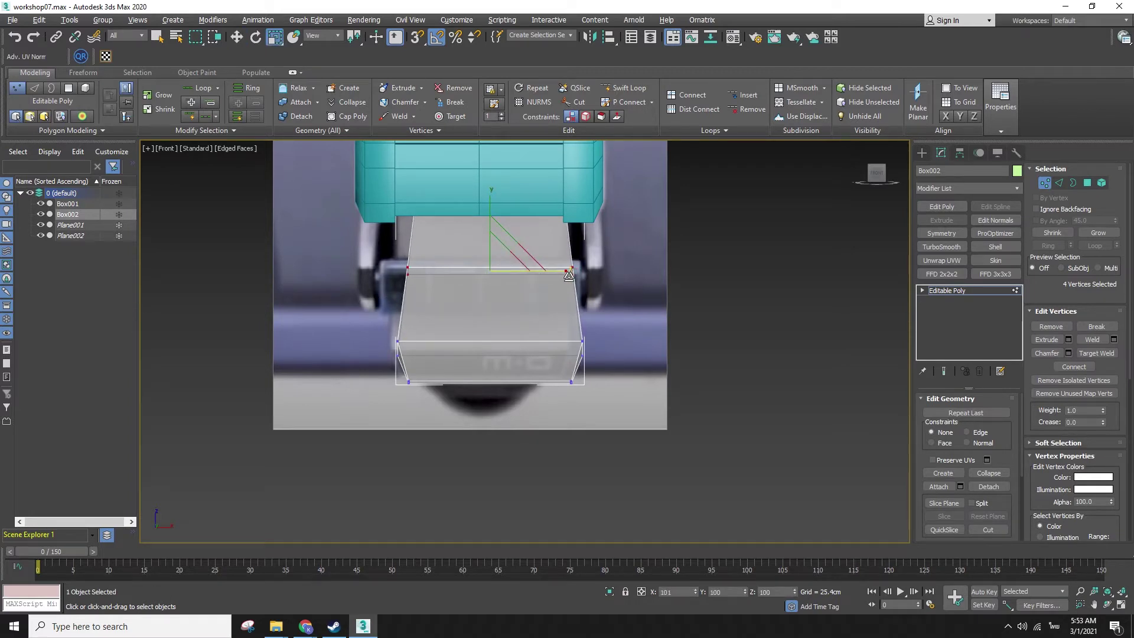
- Move the whole body sideways to about X 1.18 cm to centre it on the front reference
key("w")
left_click(922, 152)
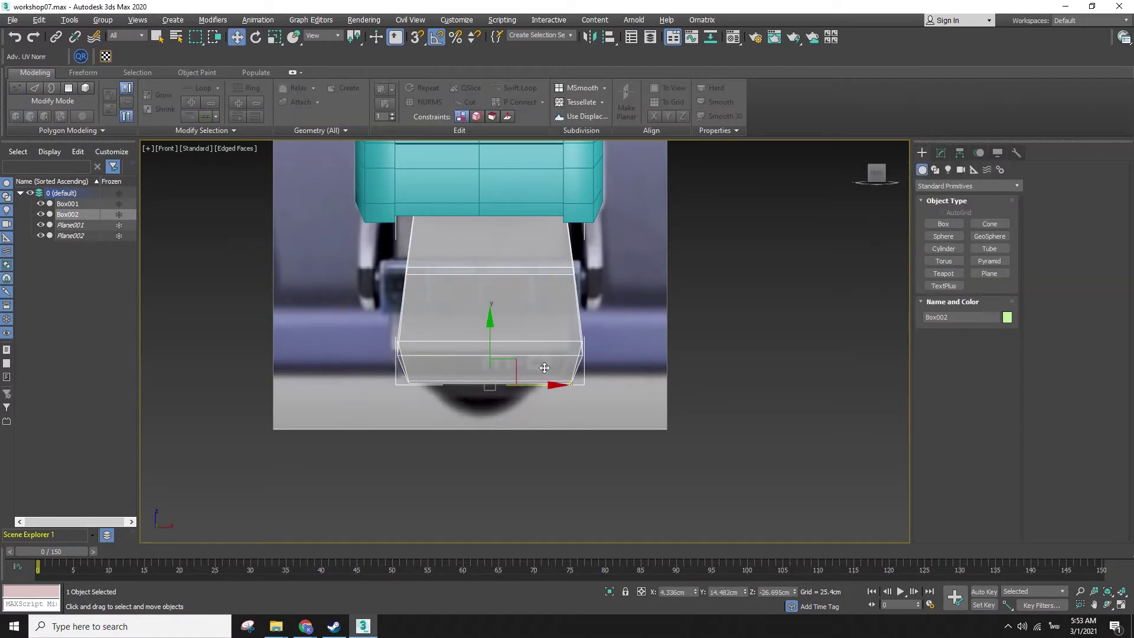
mouse_move(541, 386)
left_mouse_down()
mouse_move(518, 386)
mouse_move(533, 388)
left_mouse_up()
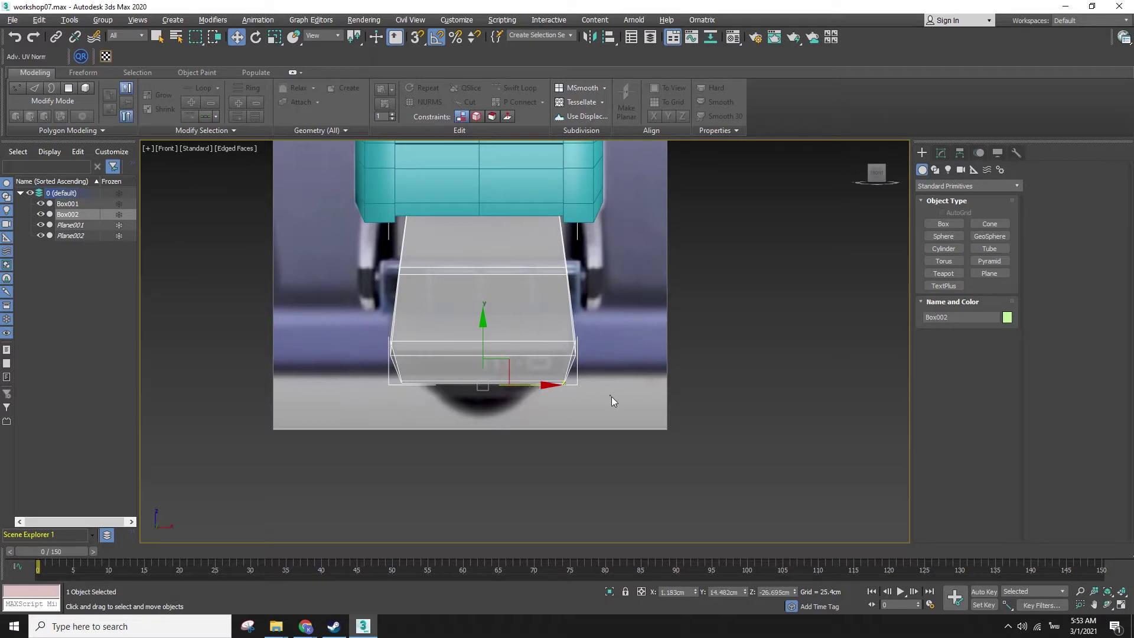
- Check the body's shape from the side and front views
middle_click_drag(612, 395, 632, 375, "alt")
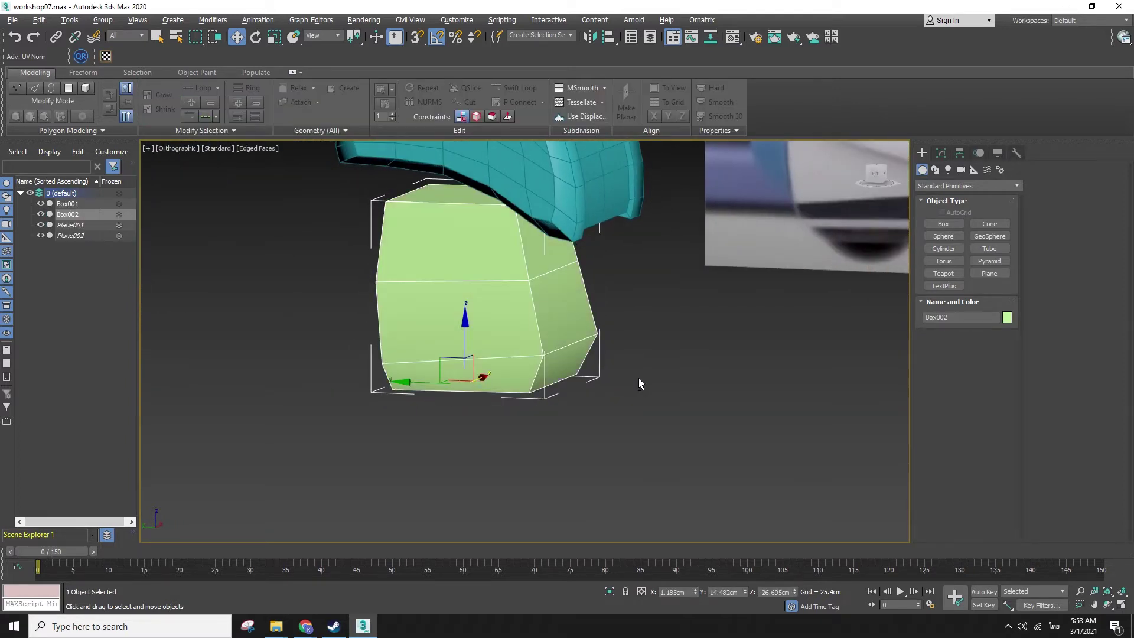
key("l")
left_click(508, 356)
left_click(394, 327)
middle_click_drag(394, 328, 529, 373, "alt")
key("f")
scroll(549, 378, "down", 5)
right_click(562, 384)
left_click(471, 450)
- Select the body's top and bottom polygons and delete them
left_click(940, 153)
key("q")
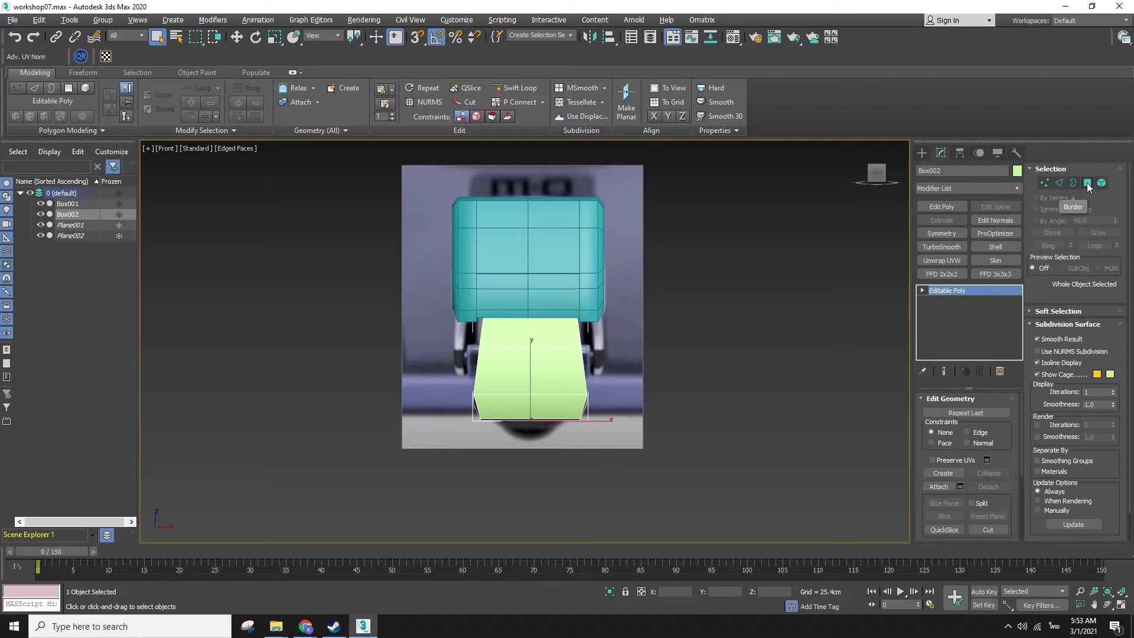
left_click(1087, 182)
middle_click_drag(562, 337, 513, 243, "alt")
key("F3")
left_click(527, 318)
left_click(536, 352, "ctrl")
key("F3")
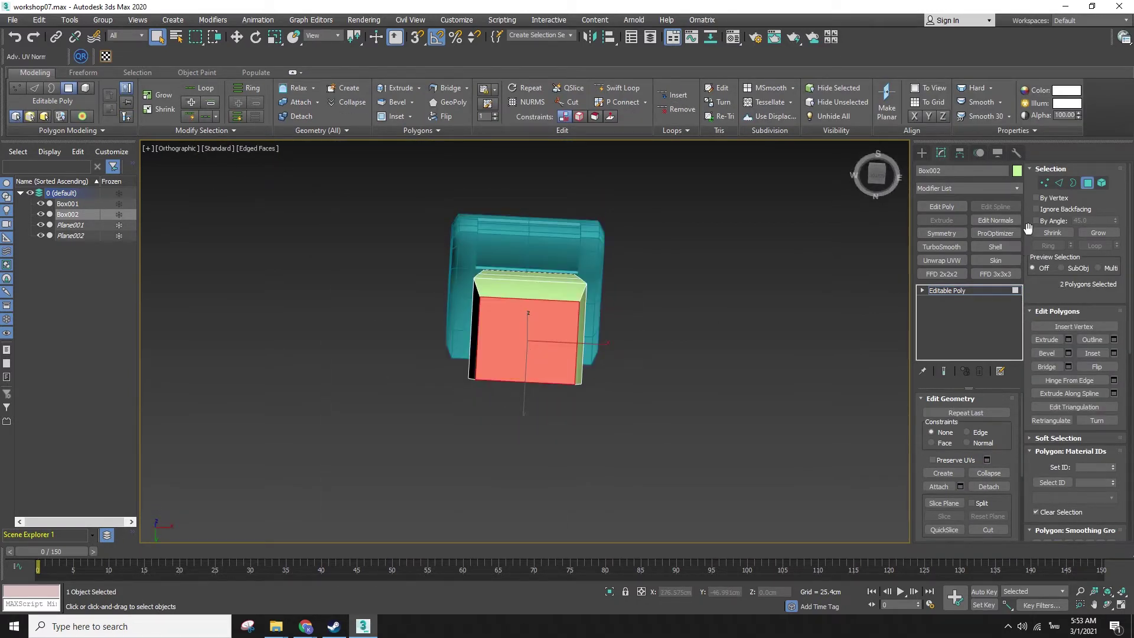
key("Delete")
- Select the full loops of the body's four vertical corner edges and chamfer them
left_click(1061, 186)
middle_click_drag(537, 305, 520, 362, "alt")
key("f")
key("z")
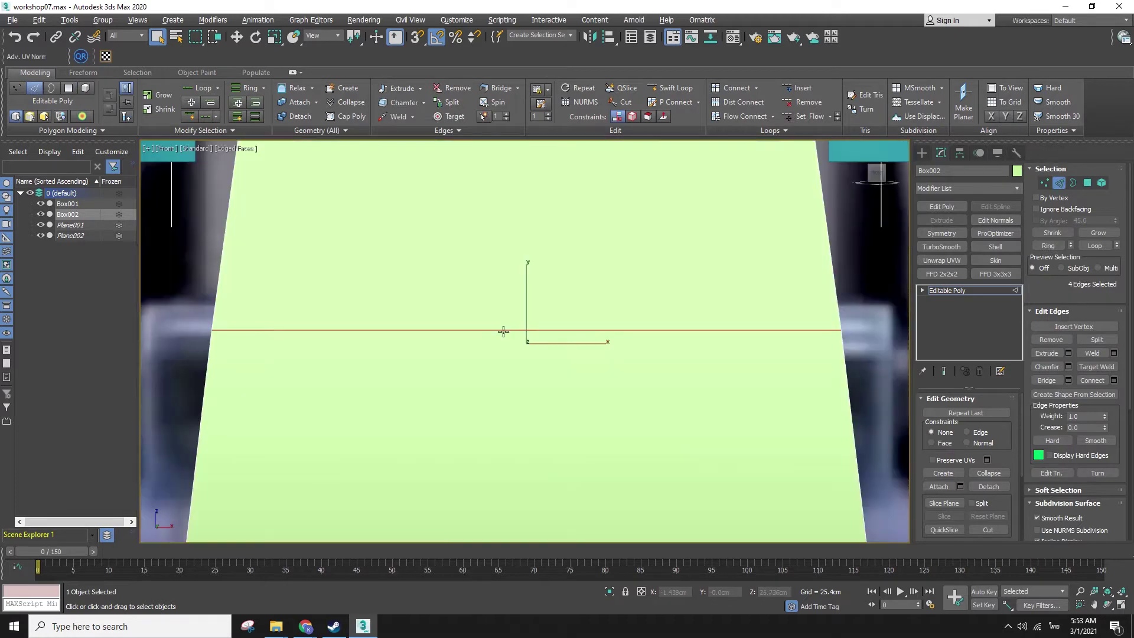
key("F3")
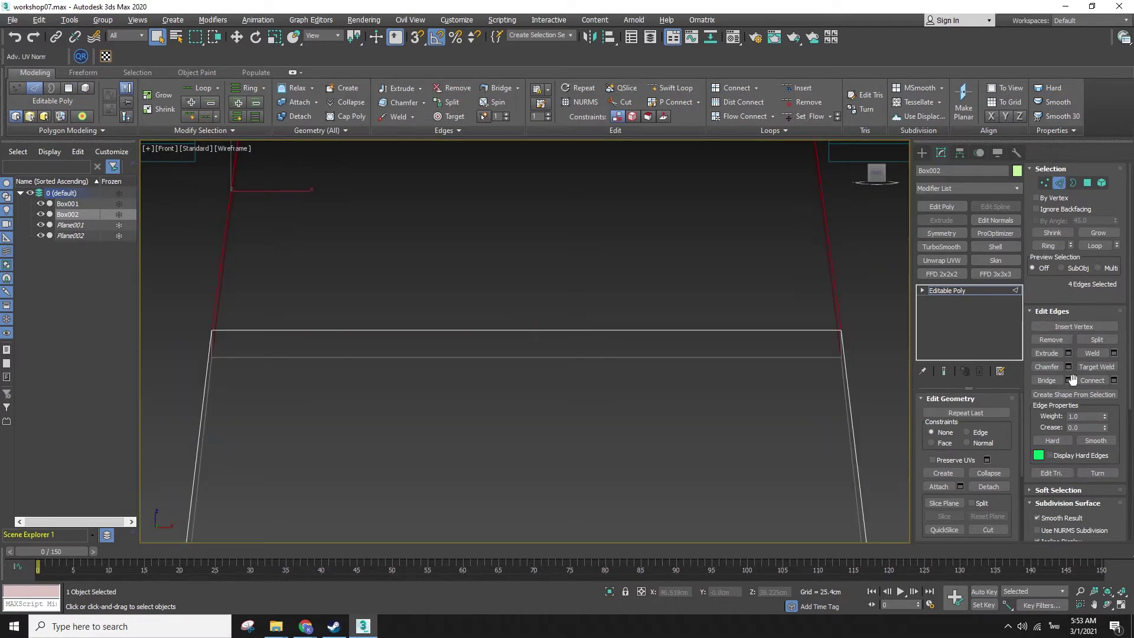
left_click(1093, 246)
key("F3")
middle_click_drag(653, 243, 714, 295, "alt")
key("F3")
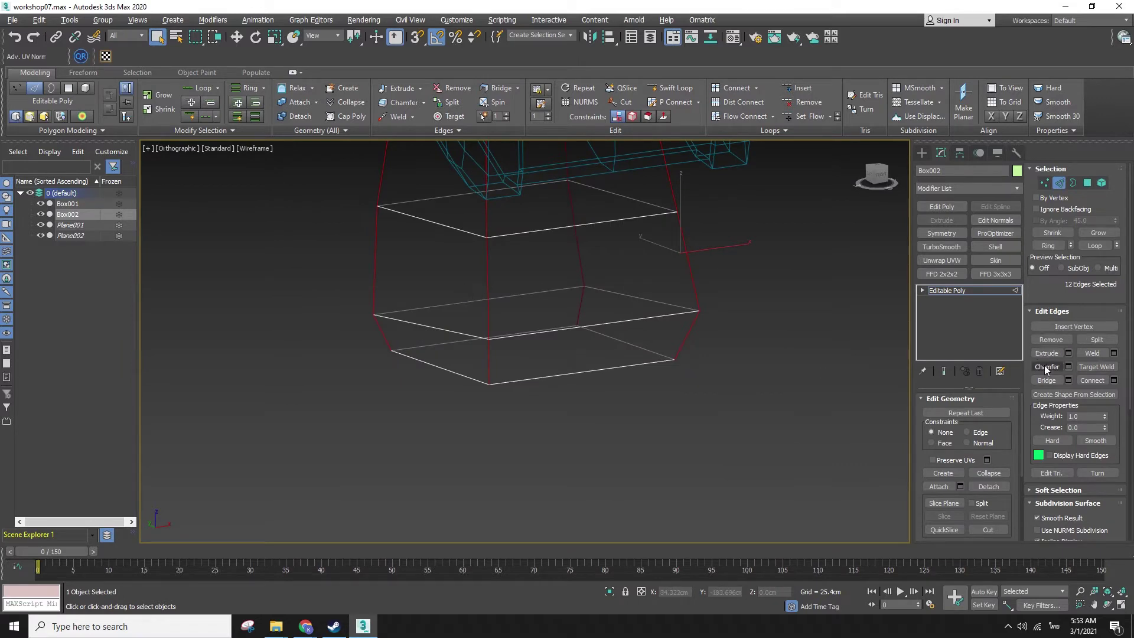
key("F3")
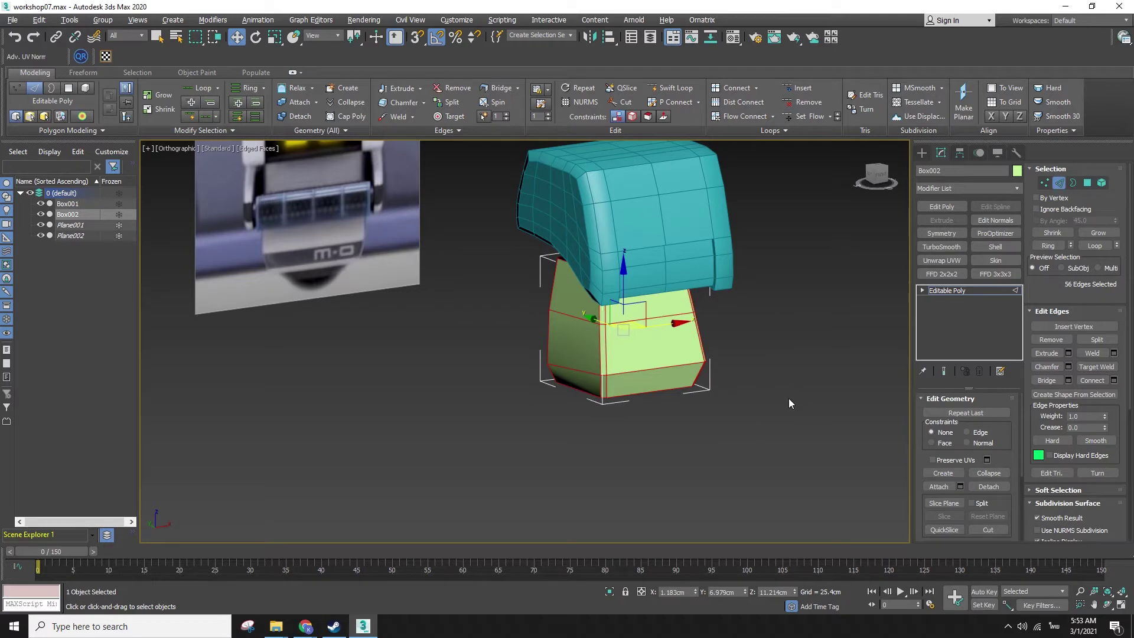
left_click(788, 399)
left_click(922, 153)
left_click(811, 374)
- Assign a plain gray material to the head and the body, and display them without edged faces
left_click(602, 356)
key("F4")
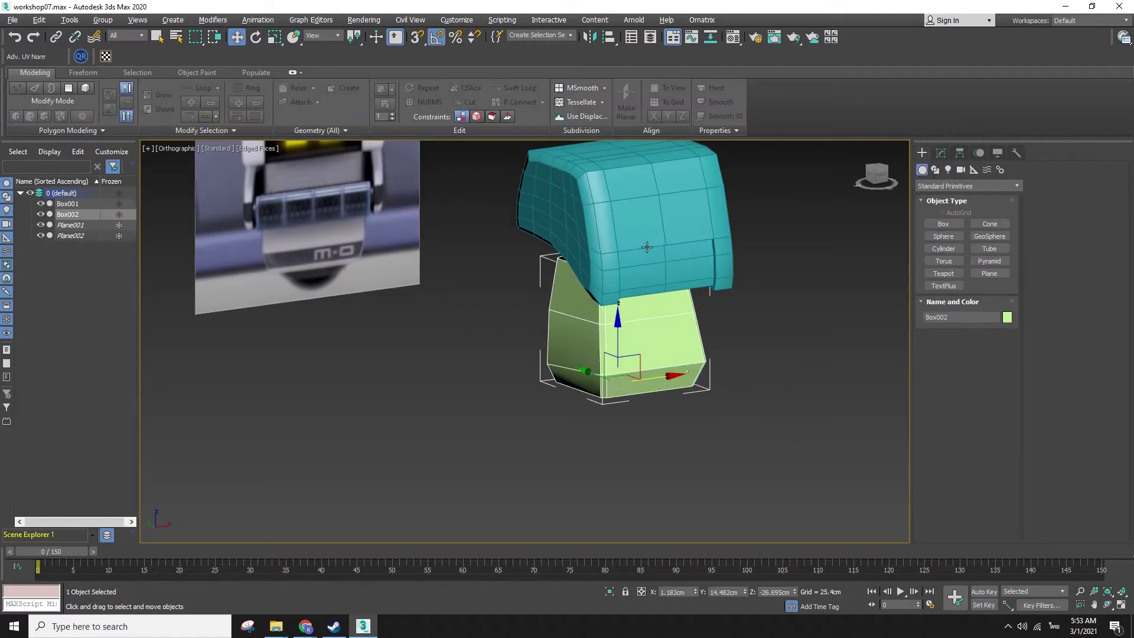
left_click(647, 249)
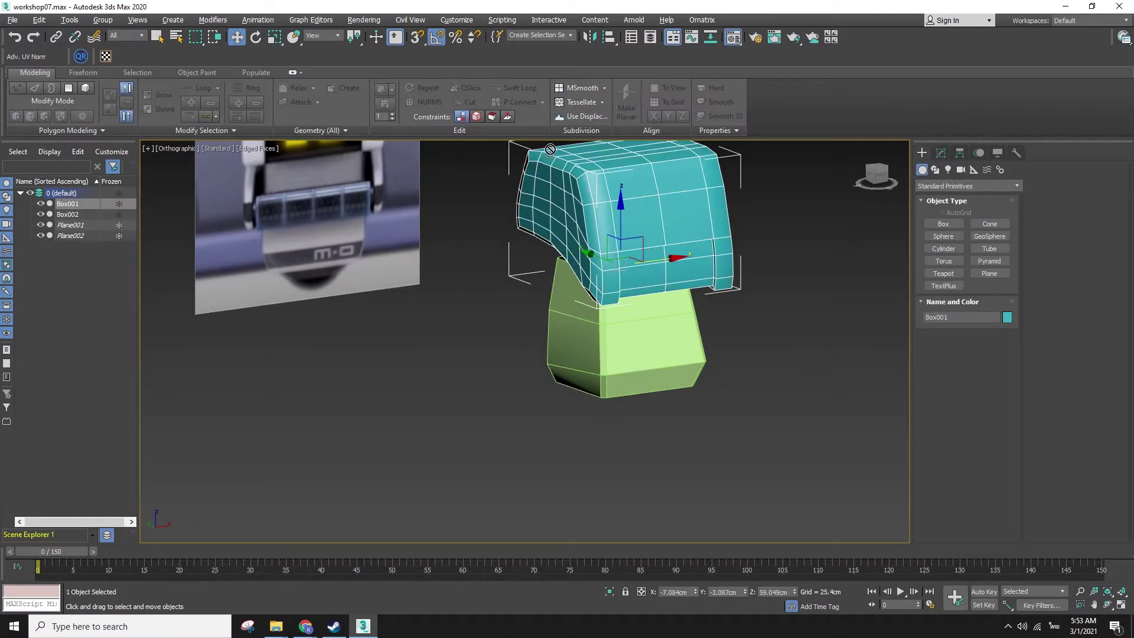
left_click_drag(441, 151, 615, 162)
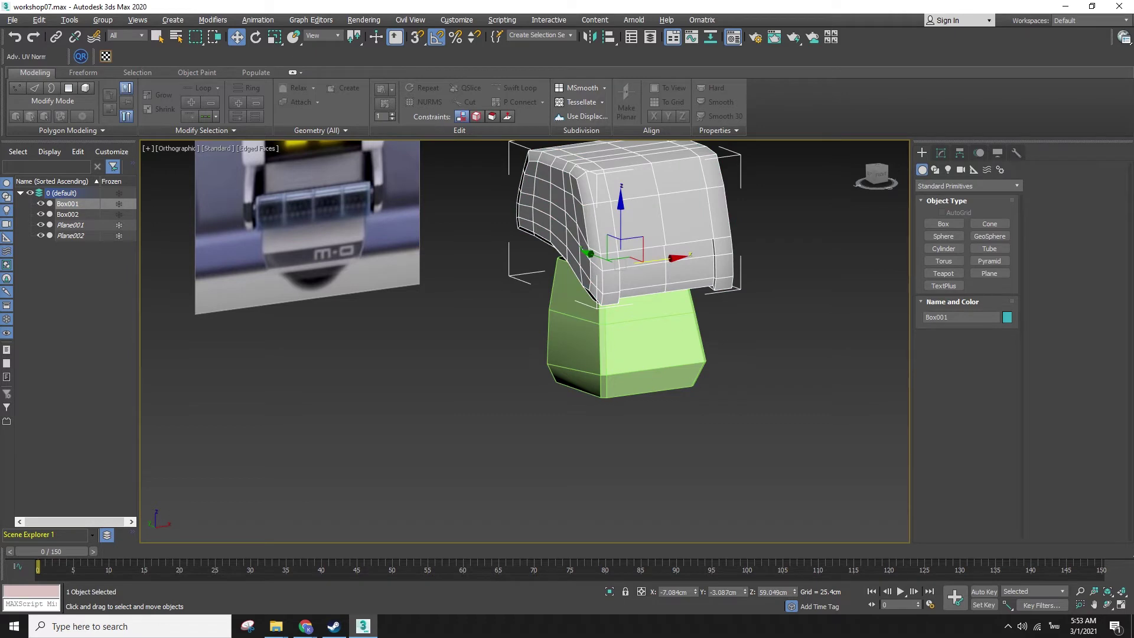
left_click_drag(93, 213, 639, 348)
left_click(725, 456)
key("F4")
left_click(671, 363)
left_click(941, 153)
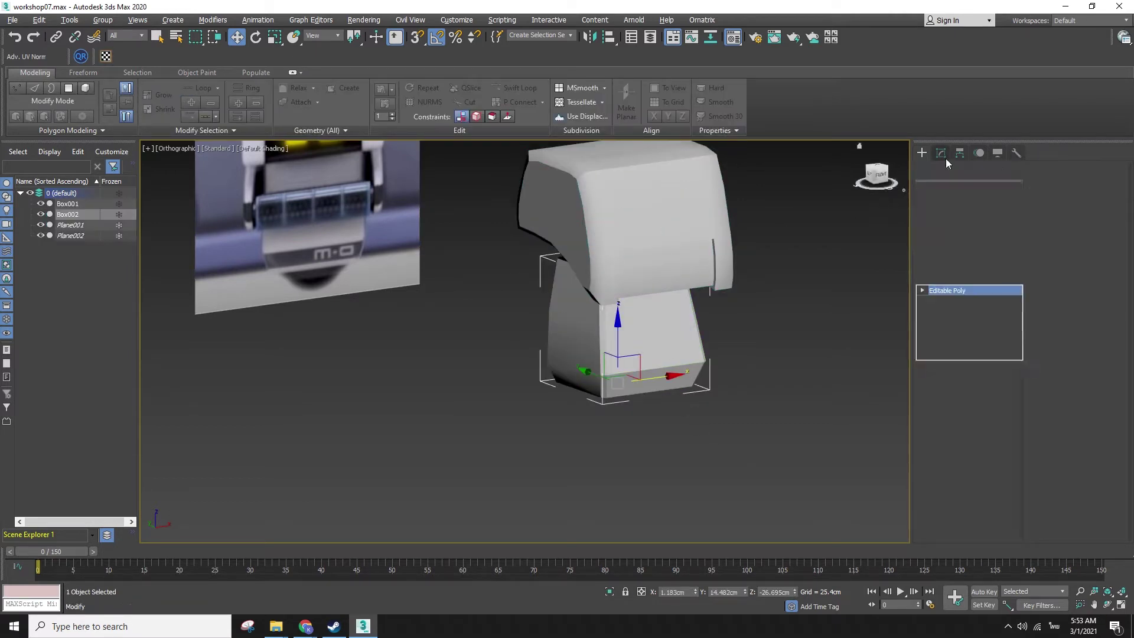
left_click(774, 324)
- Create a sphere in front of the body with a radius of about 38.5 cm and 12 segments
left_click(666, 349)
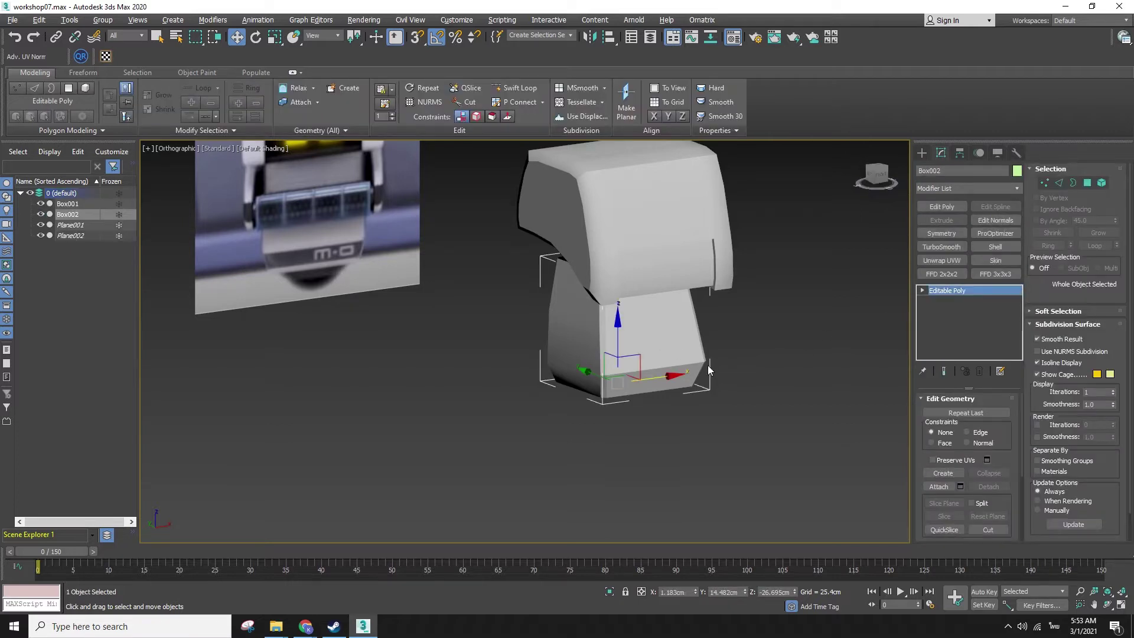
key("f")
key("z")
left_click(922, 154)
middle_click_drag(753, 431, 663, 292)
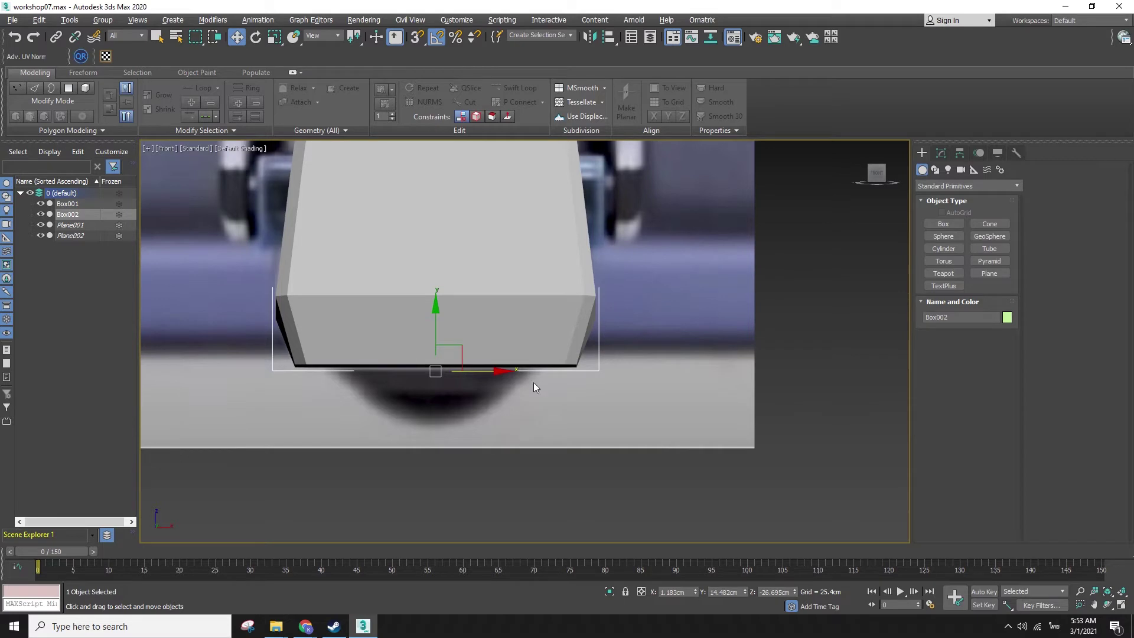
left_click(951, 236)
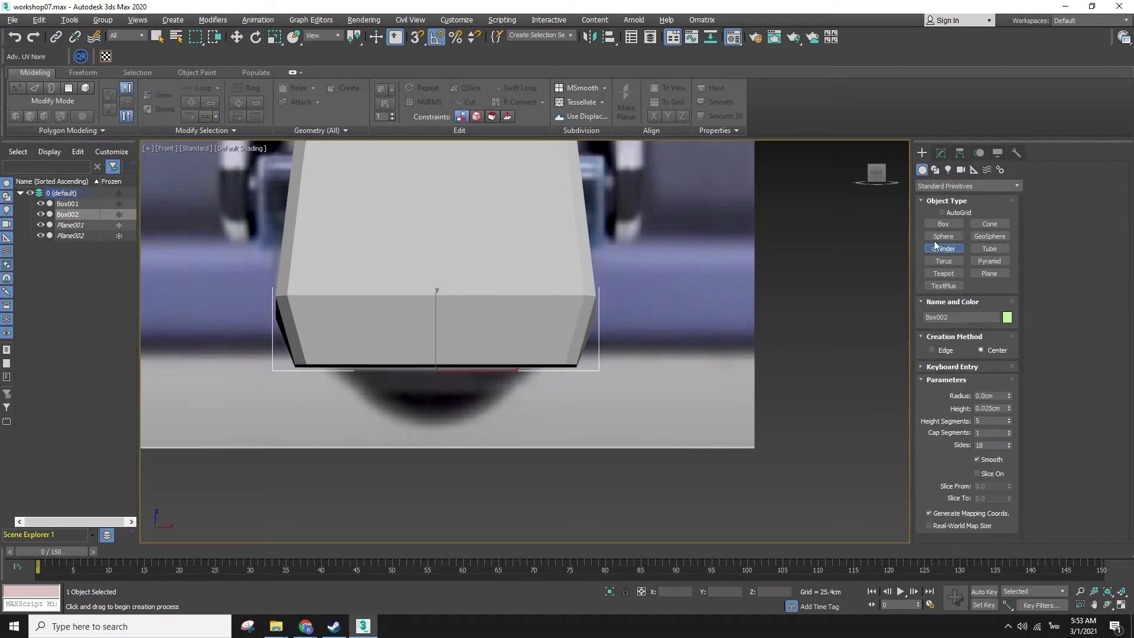
middle_click_drag(626, 307, 675, 349, "alt")
left_click_drag(558, 450, 583, 517)
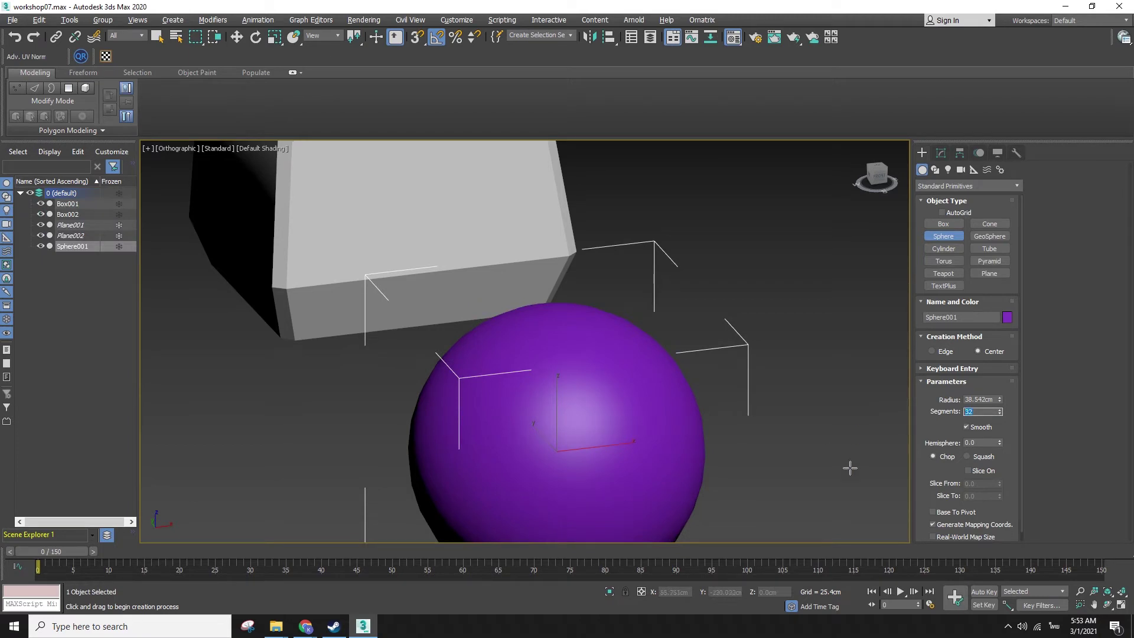
type("12")
key("Return")
- Move the sphere towards the ball wheel at the body's base in the front reference
key("w")
key("f")
scroll(398, 359, "down", 3)
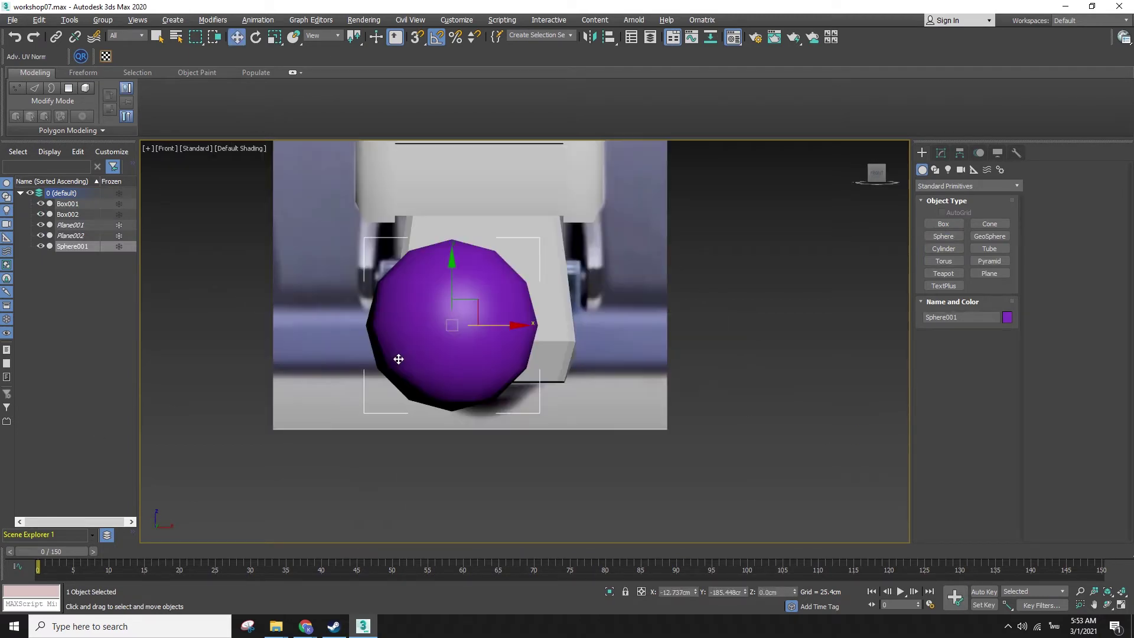
scroll(402, 361, "up", 3)
scroll(466, 378, "down", 3)
scroll(499, 378, "up", 4)
key("F3")
key("F3")
mouse_move(405, 276)
left_mouse_down()
mouse_move(482, 278)
mouse_move(458, 281)
mouse_move(434, 321)
left_mouse_up()
- Scale the sphere uniformly to about 80.5% and centre it on the wheel at about X 0.48 cm, Z -10.13 cm
key("r")
key("w")
left_click_drag(446, 281, 444, 317)
key("r")
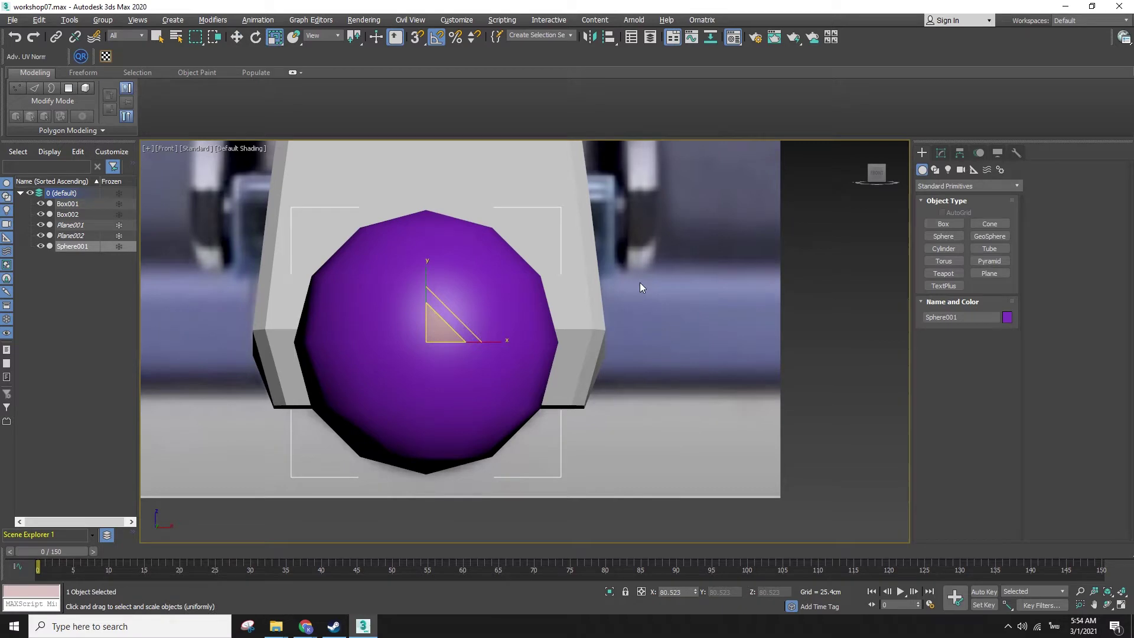
key("F3")
key("F3")
- Convert the sphere to an editable poly
right_click(470, 342)
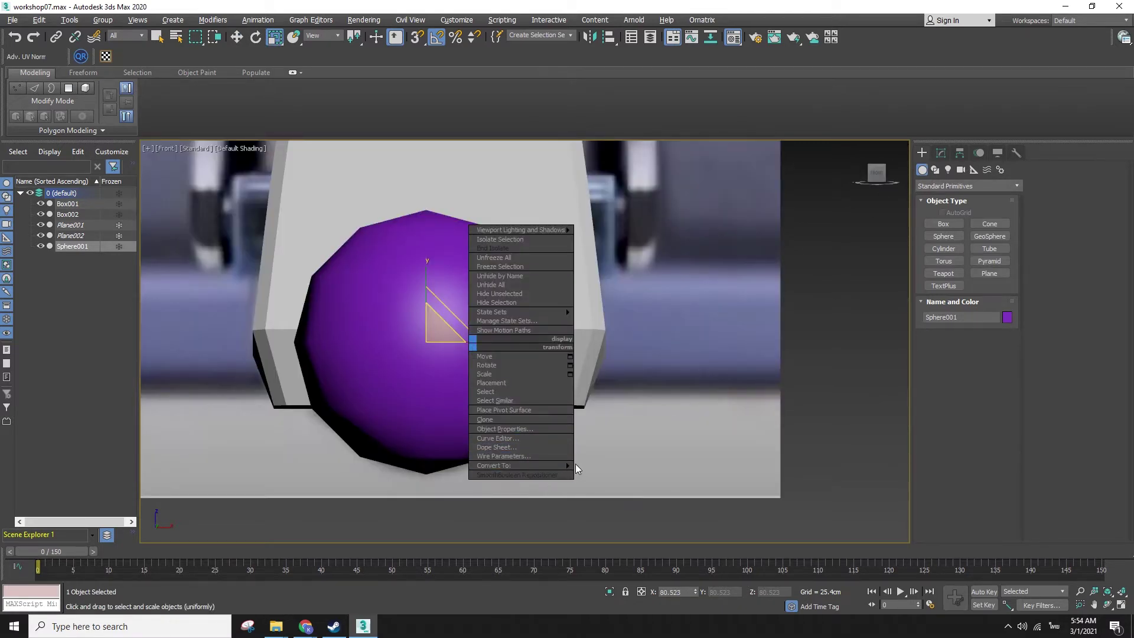
mouse_move(576, 464)
left_click(635, 474)
key("w")
left_click(959, 152)
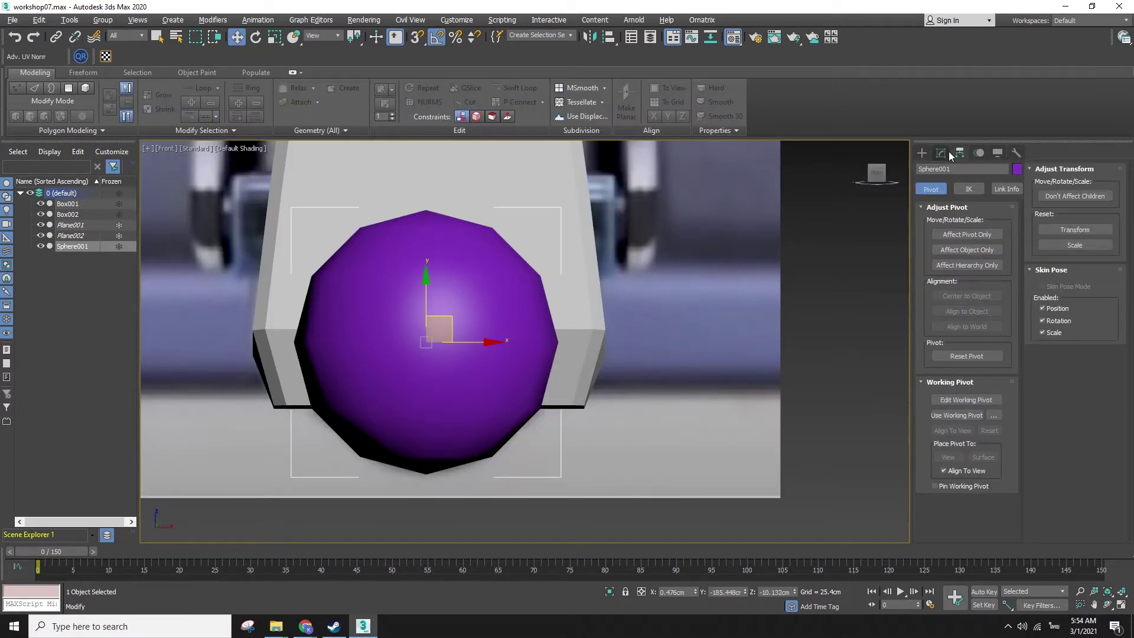
key("F3")
left_click(942, 153)
key("F3")
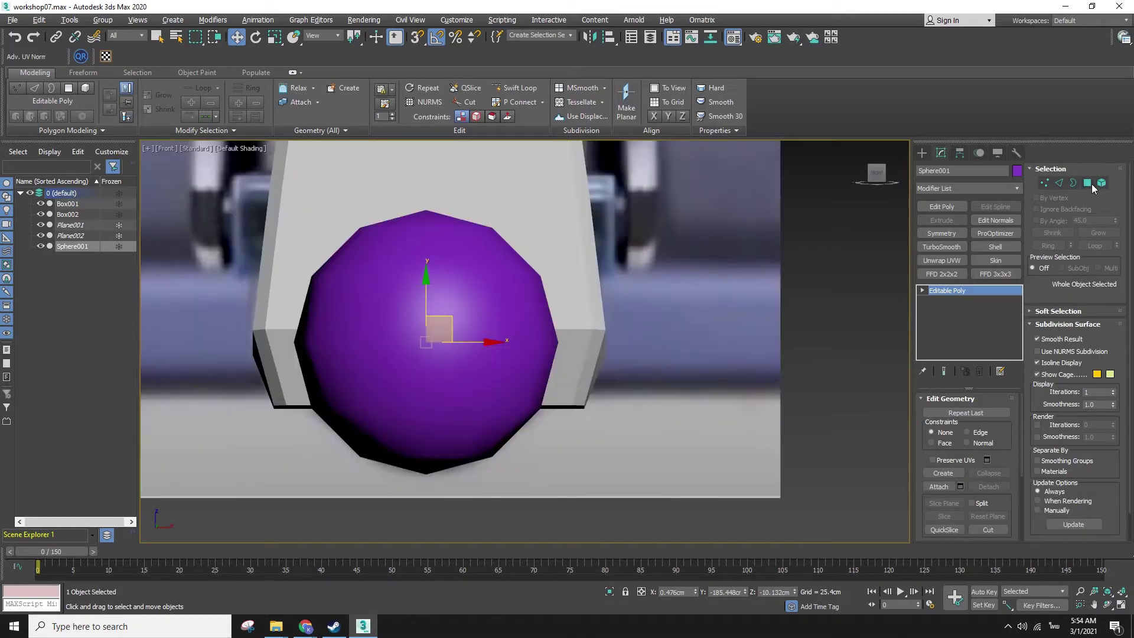
- Clone the ring of 12 polygons just below the sphere's equator as a slightly enlarged separate object
left_click(1087, 183)
key("F3")
left_click(436, 371)
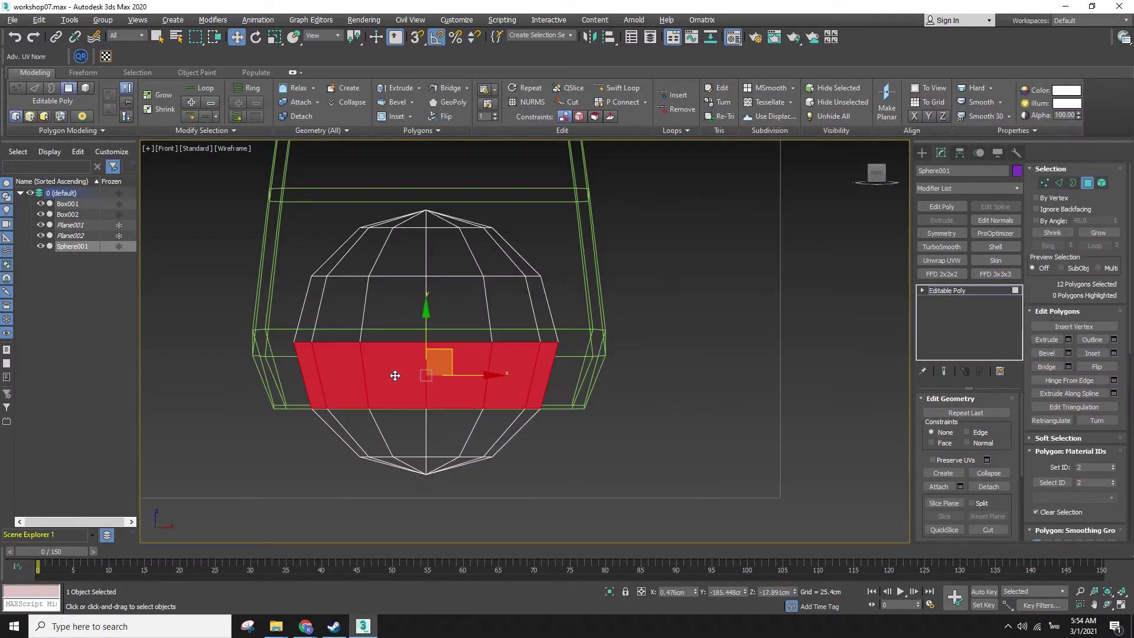
left_click(395, 374, "shift")
key("F3")
key("r")
left_click_drag(429, 376, 571, 358)
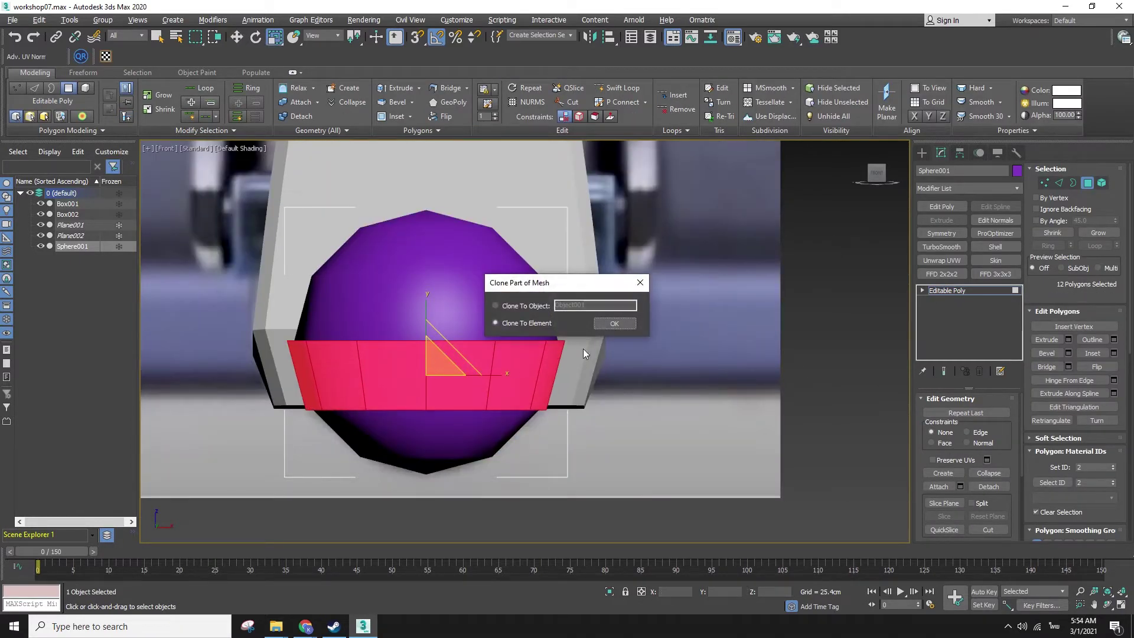
left_click(614, 324)
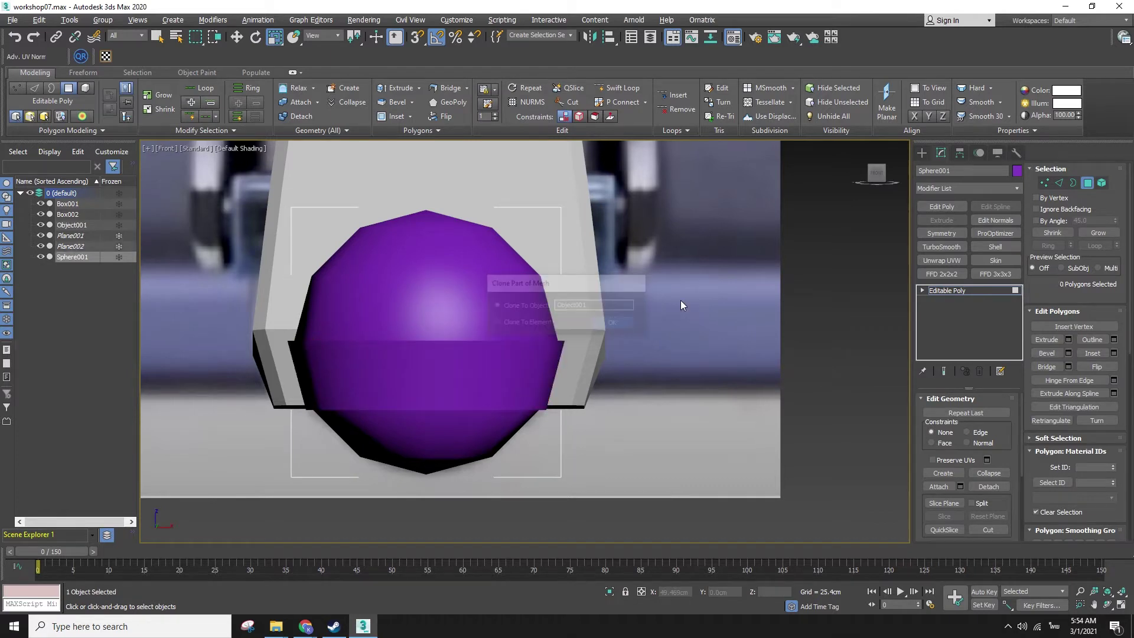
- Raise the cloned band's upper border and scale it outward to nearly the body's width in the front view
key("w")
left_click(466, 384)
middle_click_drag(514, 378, 547, 397, "alt")
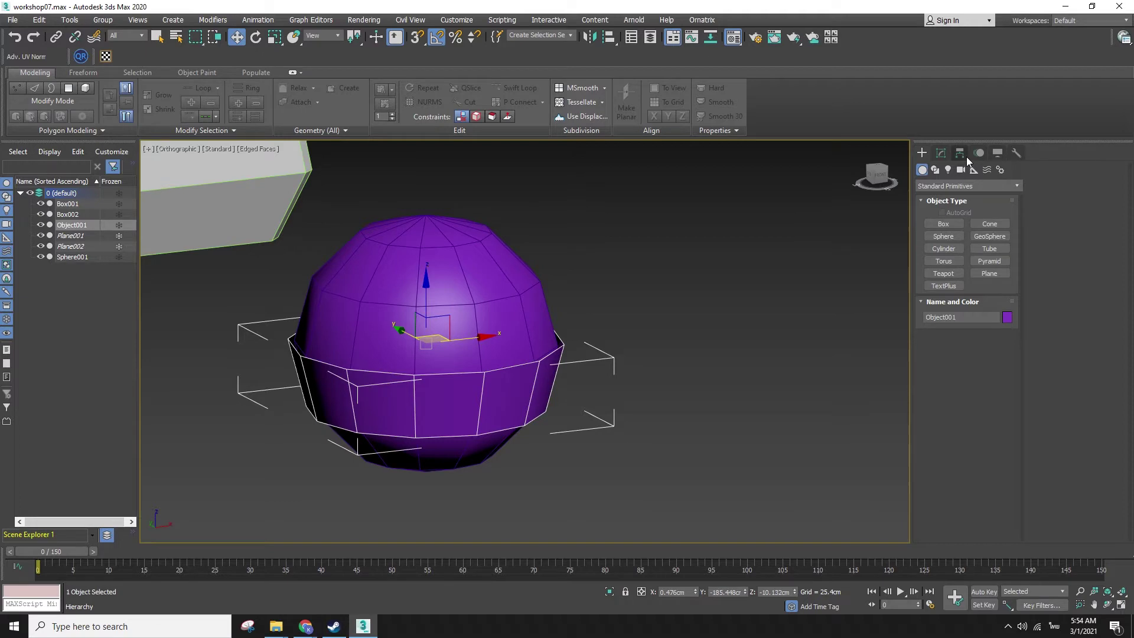
left_click(941, 154)
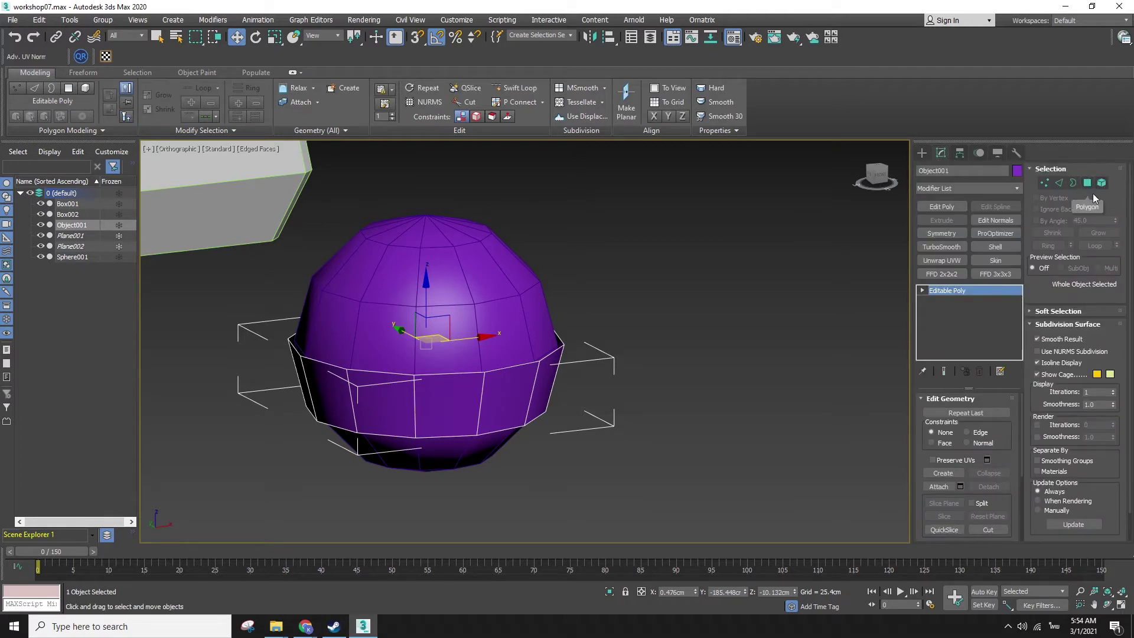
key("3")
left_click(412, 372)
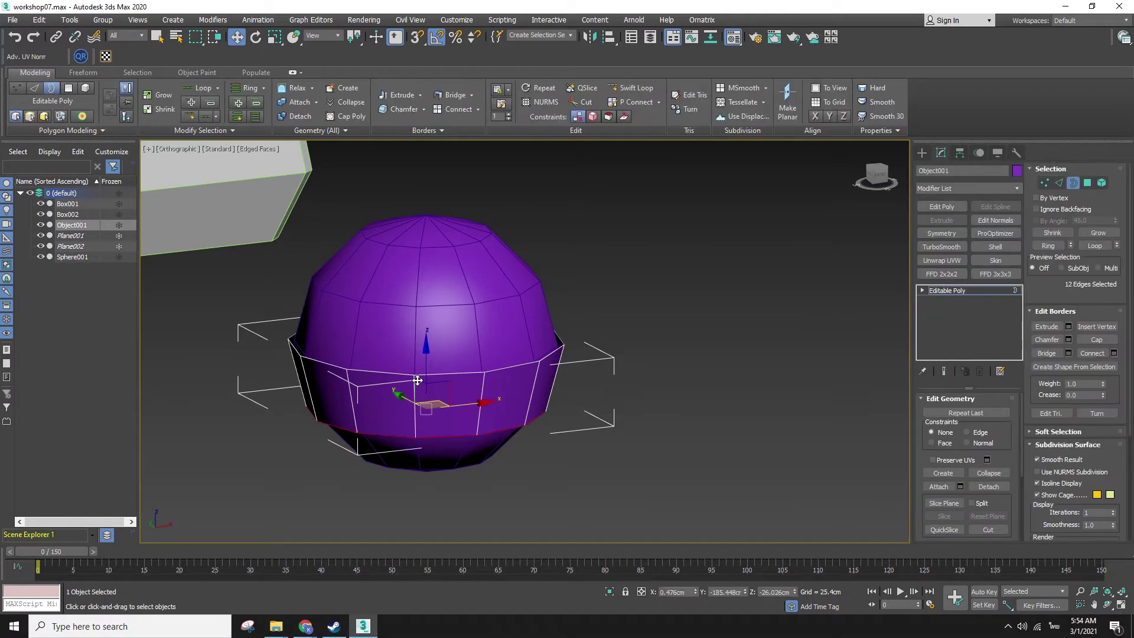
key("f")
left_click(462, 348)
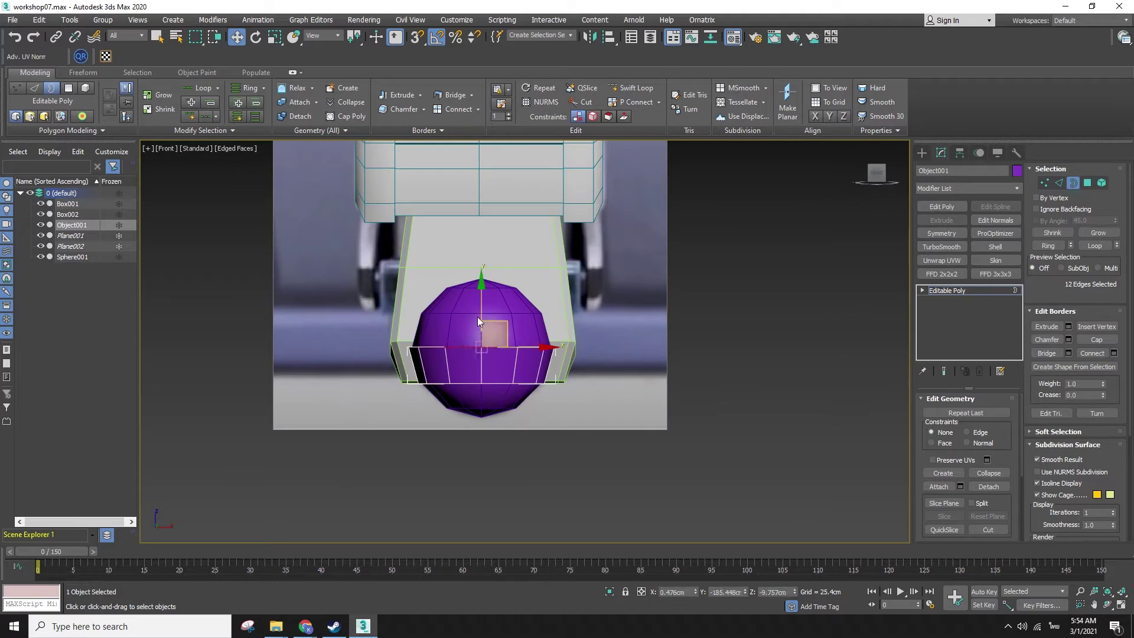
left_click_drag(450, 330, 475, 314)
key("r")
key("w")
left_click(604, 381)
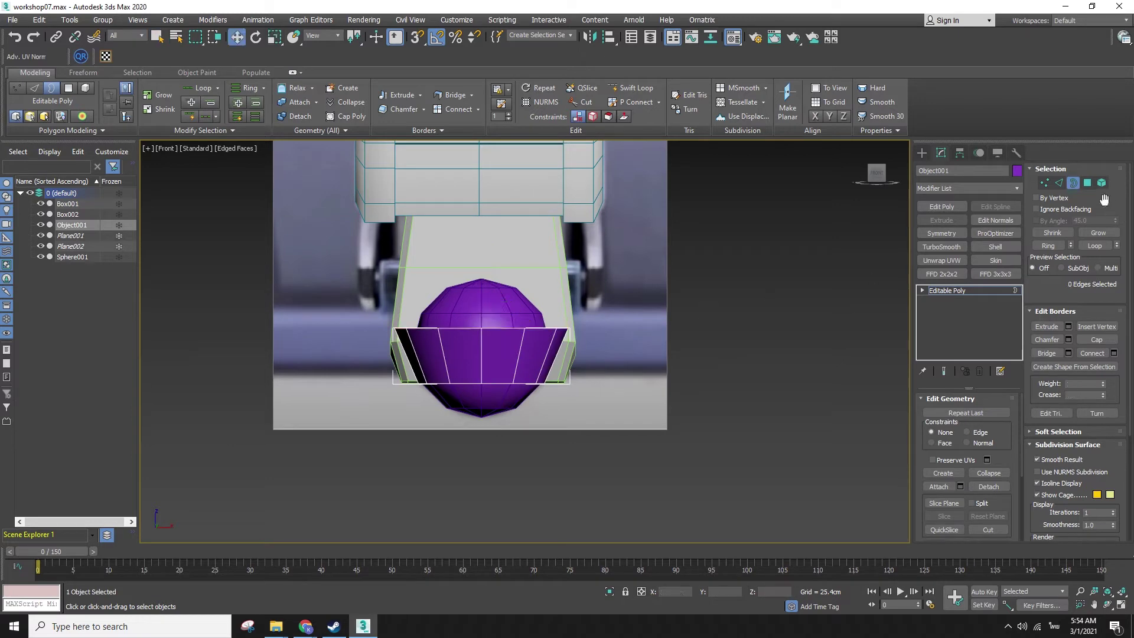
- Extend the band's lower border inward with a new ring of faces scaled to 86%
middle_click_drag(592, 372, 573, 287, "alt")
scroll(535, 313, "up", 2)
left_click(516, 319)
scroll(510, 336, "up", 4)
middle_click_drag(509, 335, 450, 407, "alt")
key("r")
left_click_drag(396, 451, 395, 460, "shift")
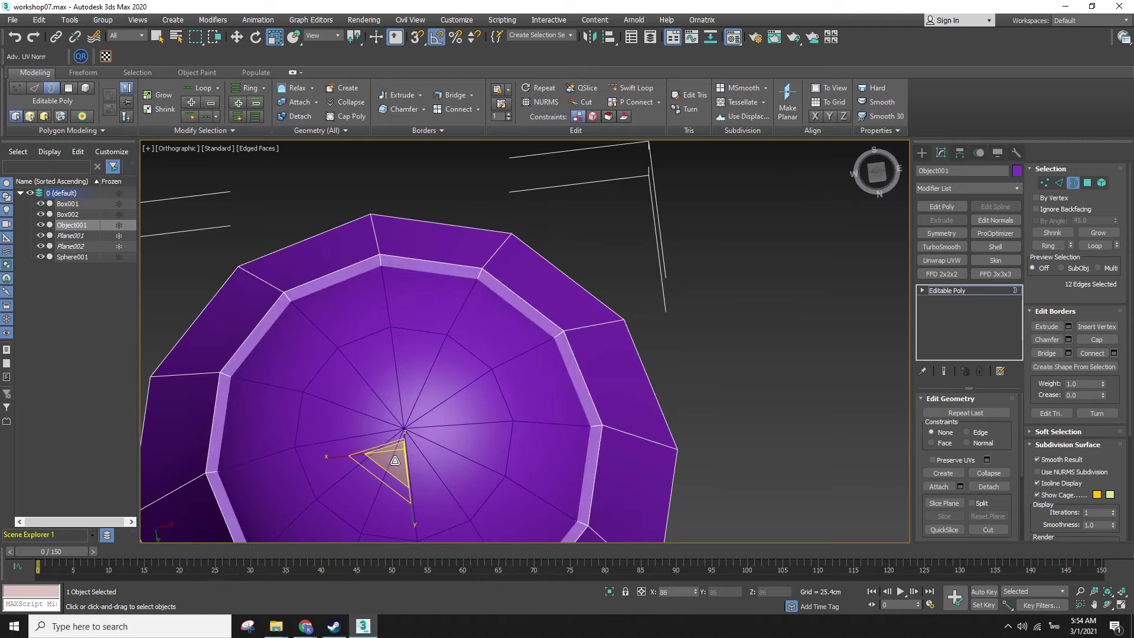
- Extrude the band's inner border straight up around the sphere to form an inner wall
middle_click_drag(484, 404, 423, 420, "alt")
key("w")
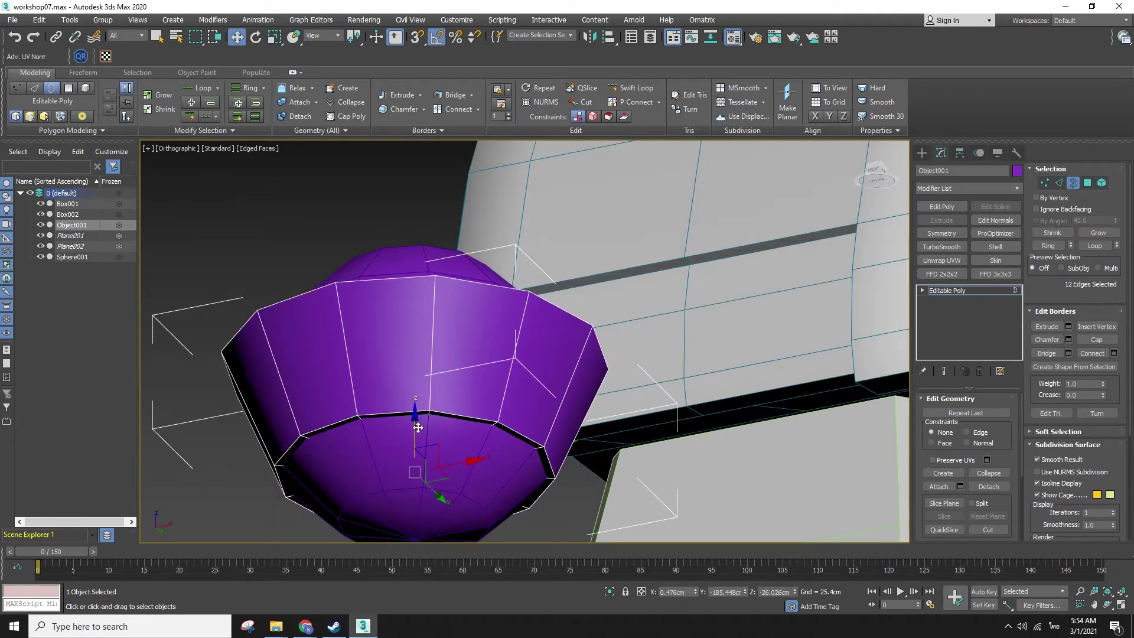
key("F3")
key("f")
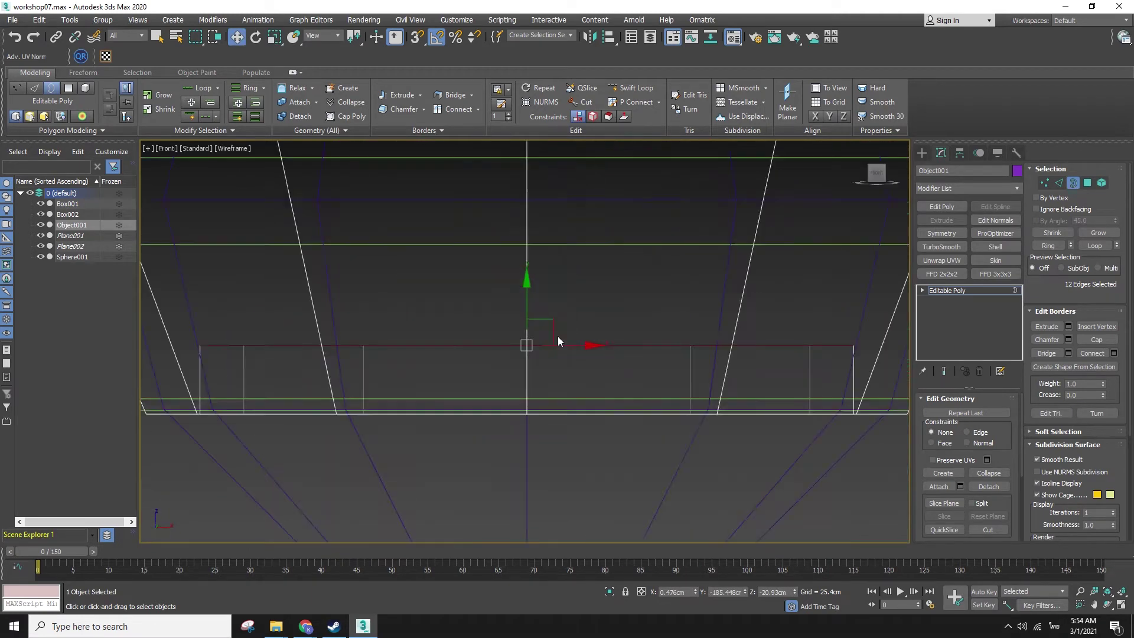
left_click_drag(504, 302, 513, 208)
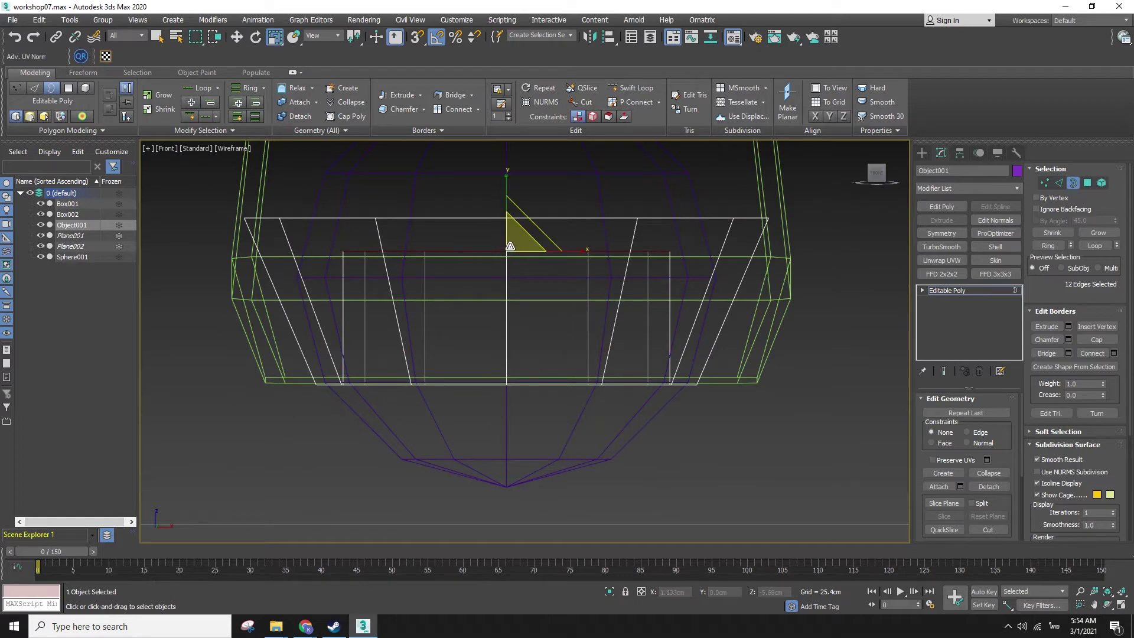
key("F3")
key("w")
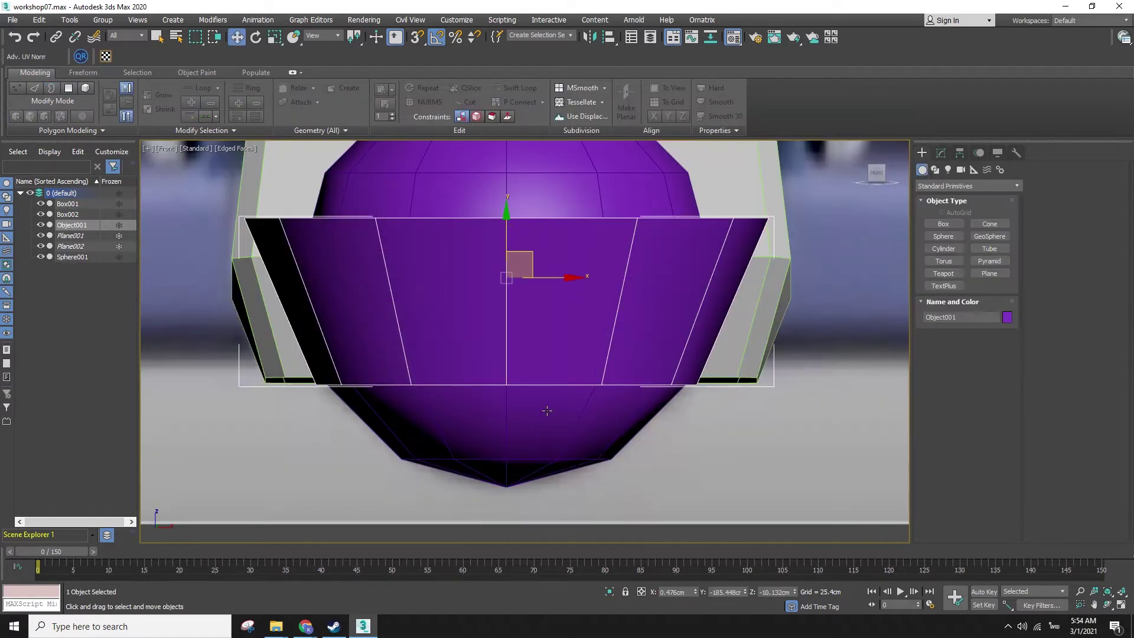
- Move the sphere and the band together along the depth axis under the body in the left view
left_click(554, 411, "ctrl")
key("l")
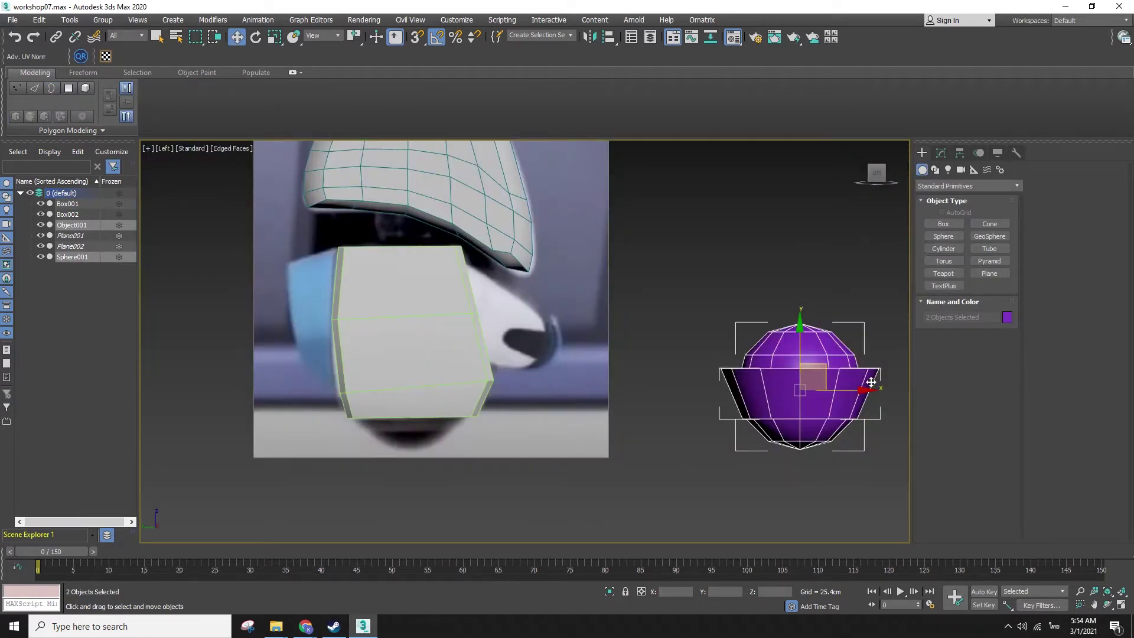
left_click_drag(848, 391, 462, 413)
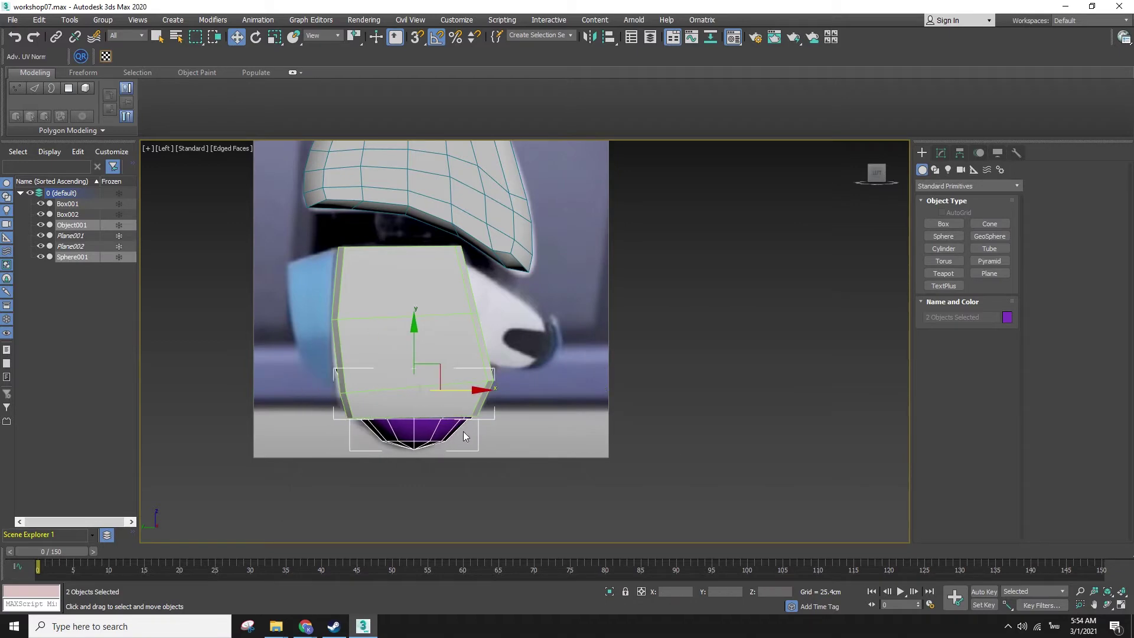
- Scale the sphere and its surrounding band down slightly together in the left view
scroll(417, 413, "up", 3)
key("r")
left_click_drag(387, 347, 389, 357)
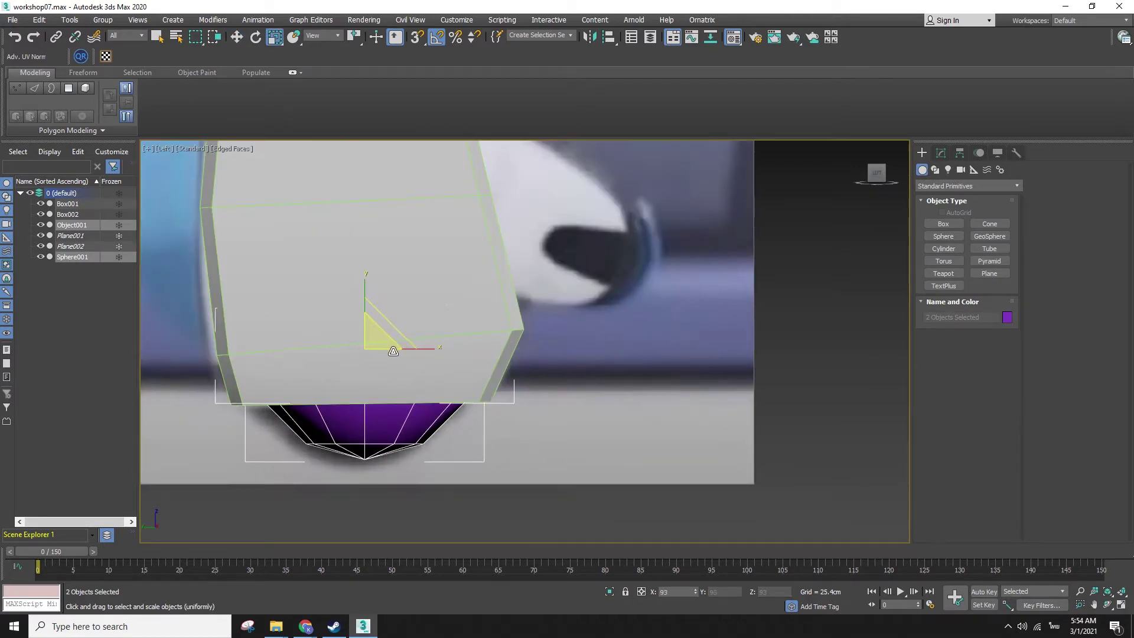
key("w")
- Extend the border of the body's bottom opening inward with a narrow ring of new faces
middle_click_drag(438, 373, 222, 304, "alt")
left_click(316, 218)
left_click(942, 152)
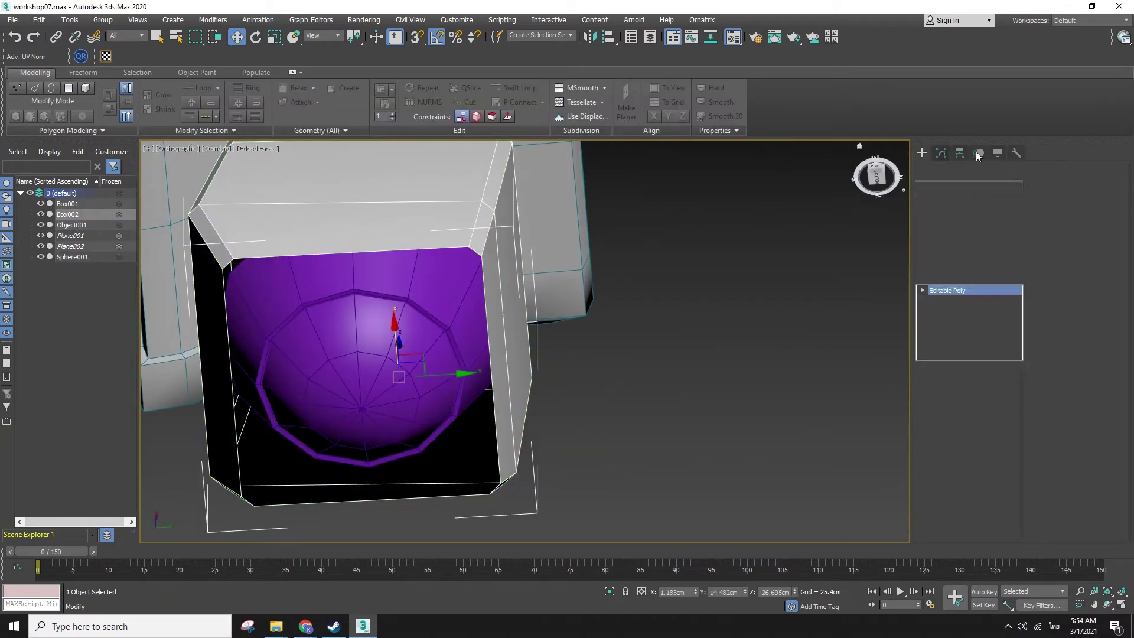
left_click(1073, 183)
left_click(463, 248)
key("r")
left_click_drag(369, 378, 390, 405)
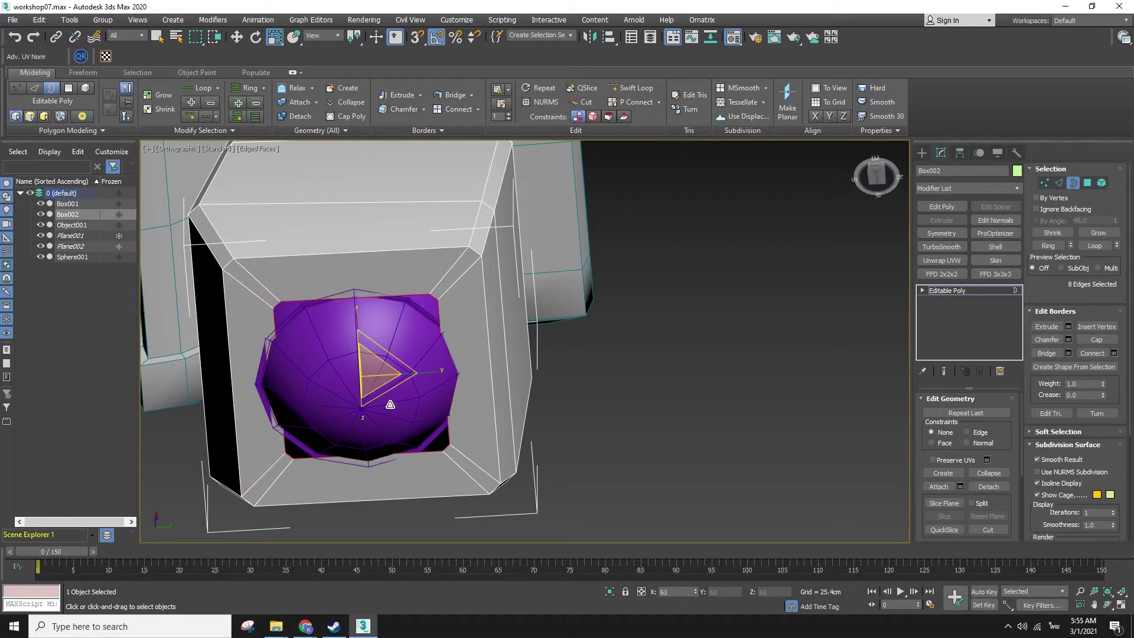
key("w")
- Extrude the bottom opening's inner border up into the body and scale it in to form sloping walls around the sphere
middle_click_drag(393, 390, 400, 374, "alt")
mouse_move(362, 320)
middle_mouse_down("alt")
mouse_move(353, 261)
mouse_move(366, 334)
middle_mouse_up("alt")
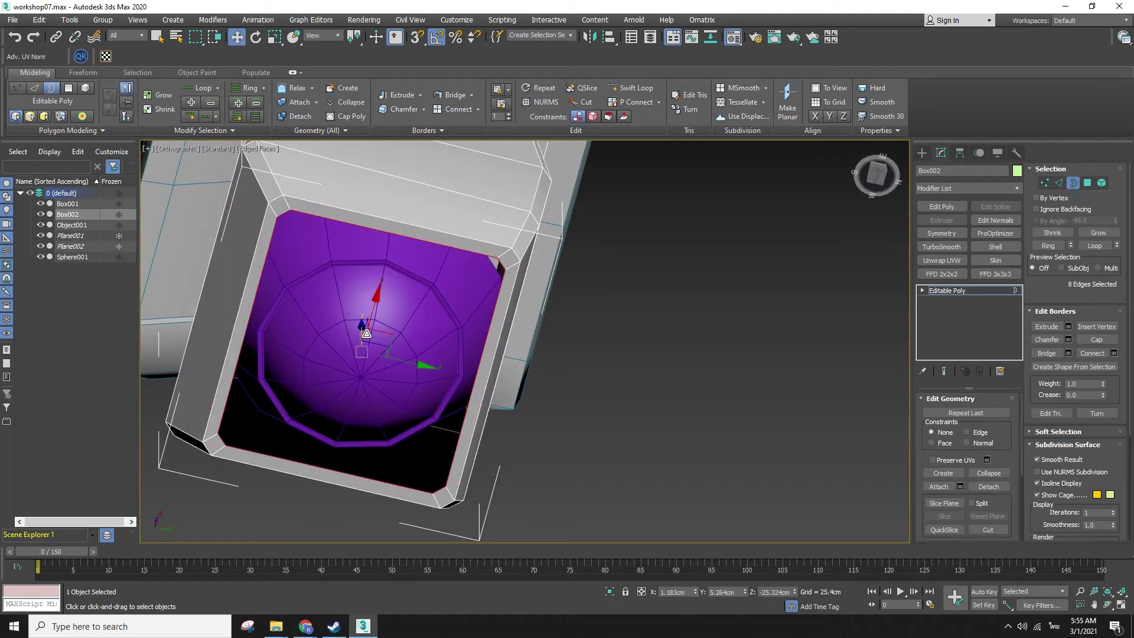
middle_click_drag(367, 341, 403, 316, "alt")
key("F3")
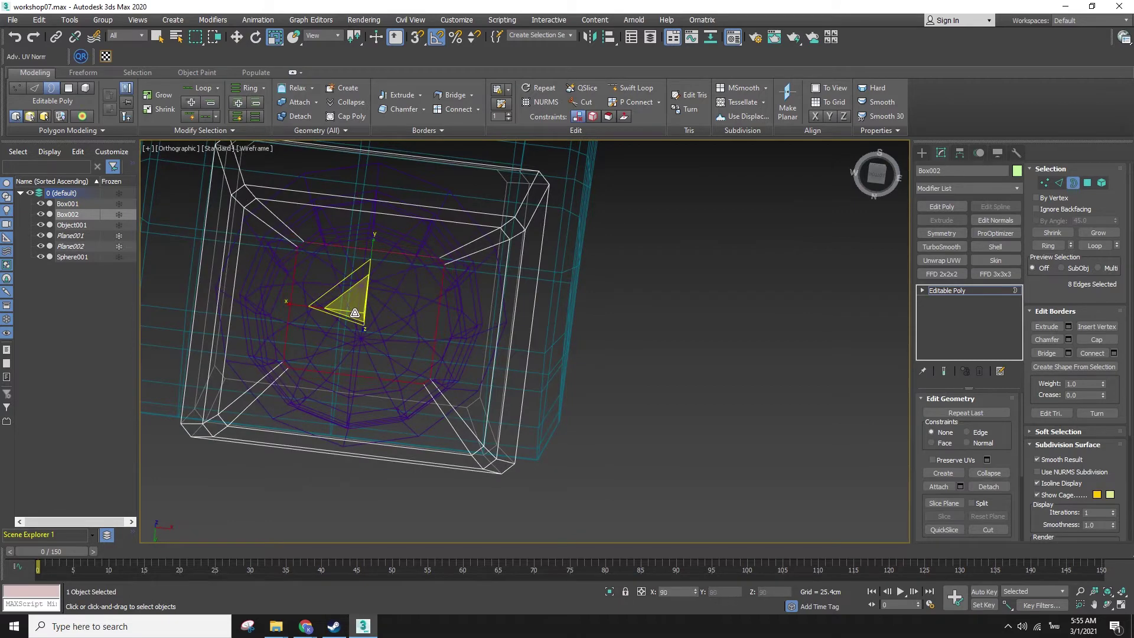
key("F3")
key("w")
key("F3")
key("F3")
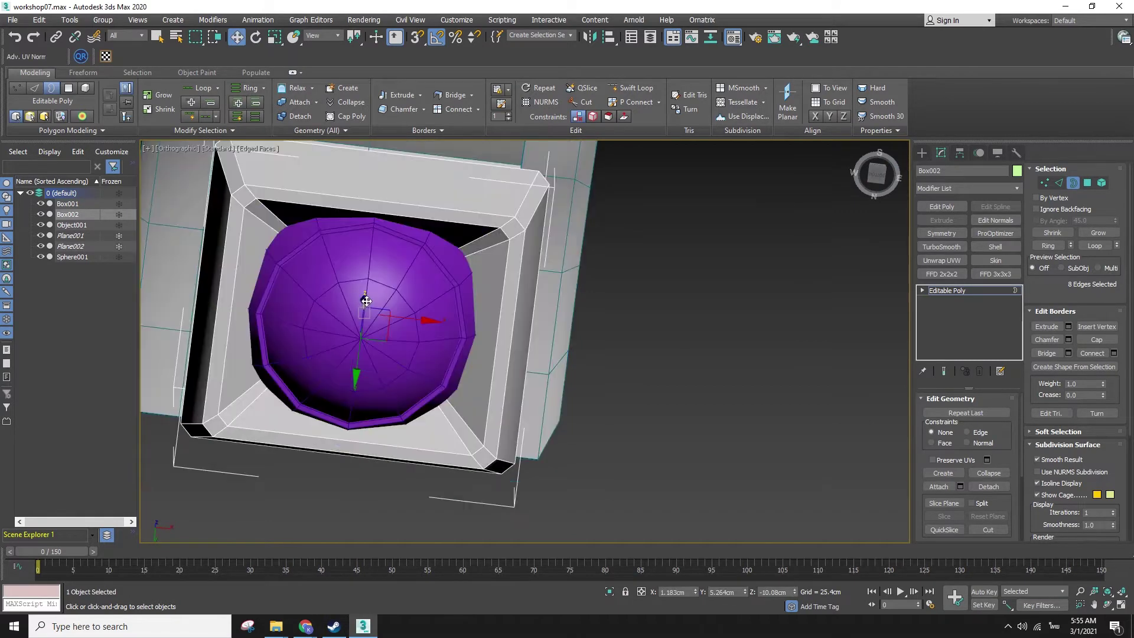
- Examine the head, body and ball wheel from the front and side with the edge display hidden
key("e")
middle_click_drag(456, 260, 751, 218, "alt")
key("w")
left_click(566, 351)
key("f")
scroll(579, 348, "down", 4)
left_click(925, 154)
left_click(757, 289)
left_click(522, 394)
key("F4")
middle_click_drag(536, 417, 538, 381, "alt")
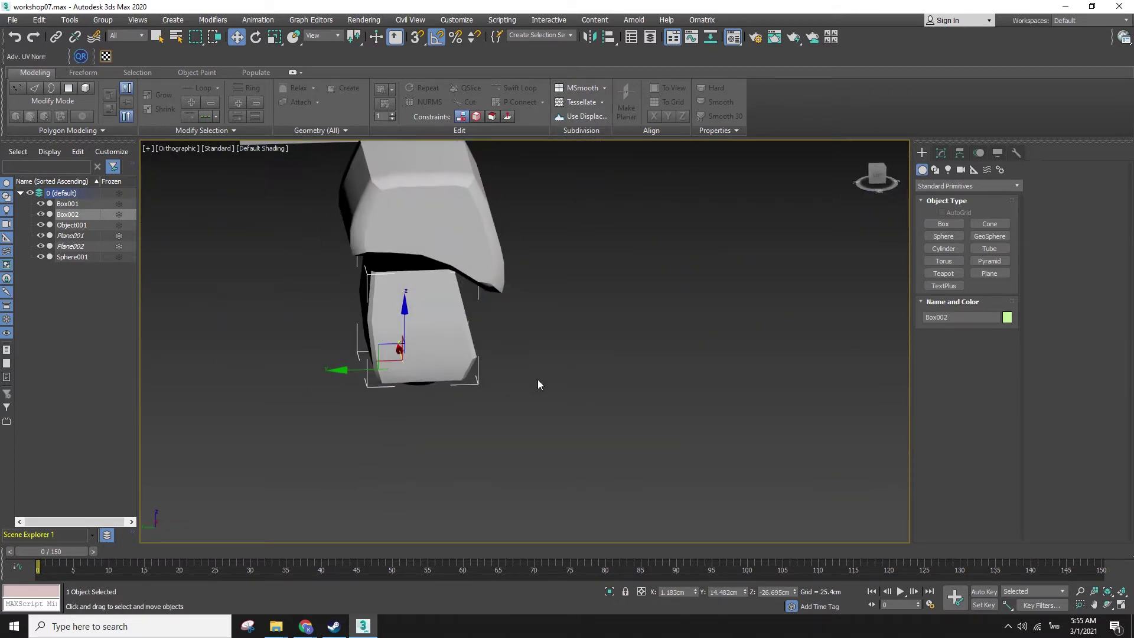
scroll(436, 327, "down", 2)
middle_click_drag(464, 342, 624, 347)
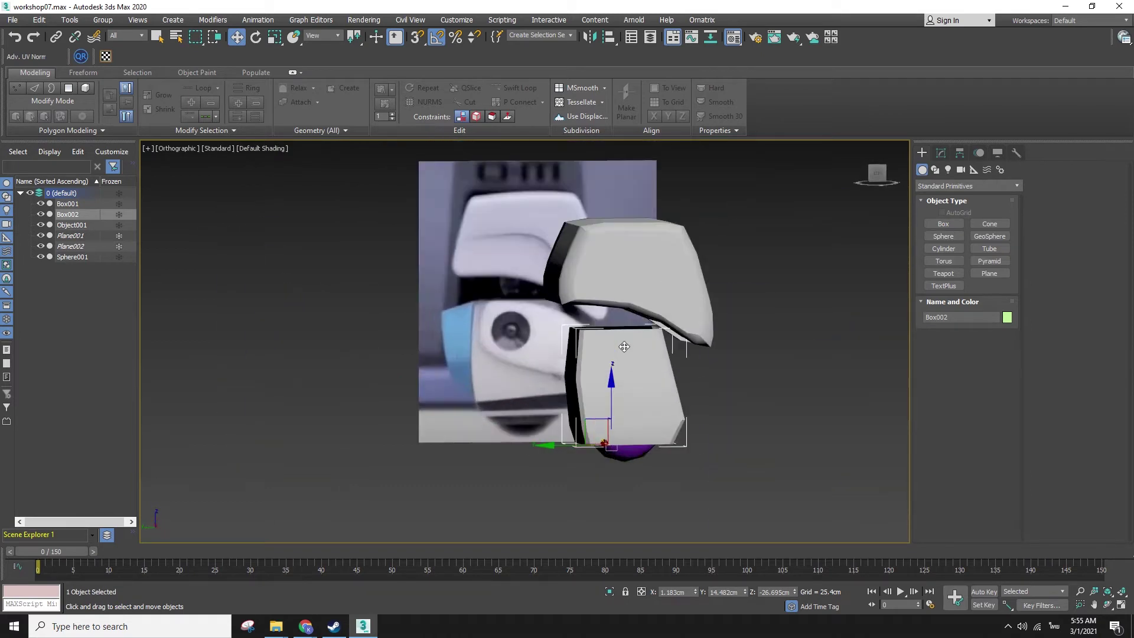
left_click(942, 153)
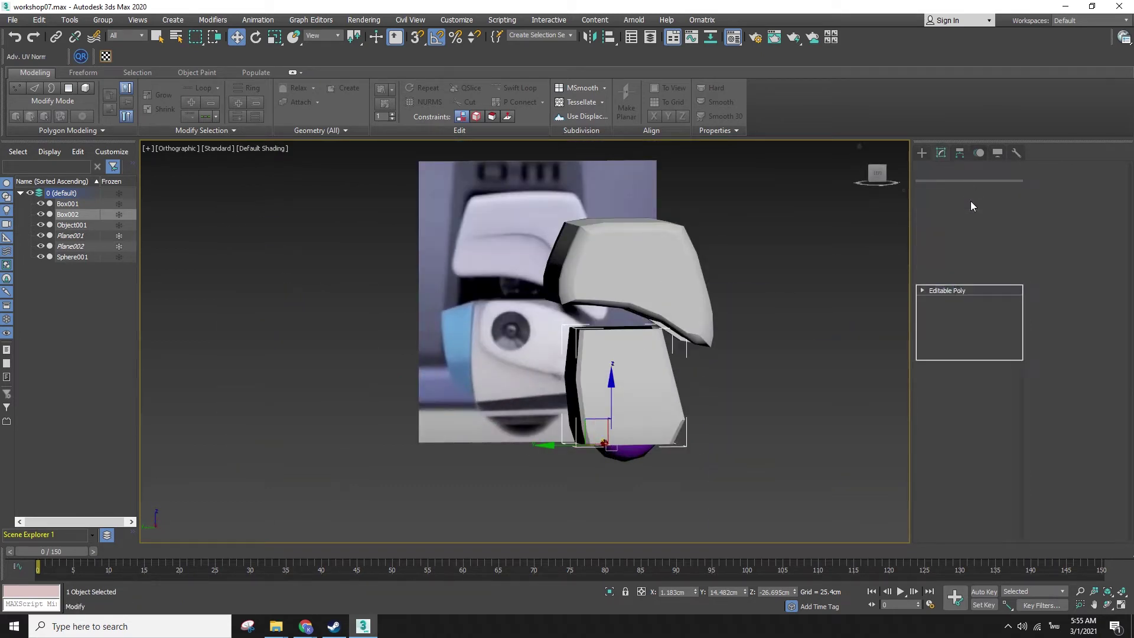
left_click(923, 157)
middle_click_drag(798, 235, 759, 314, "alt")
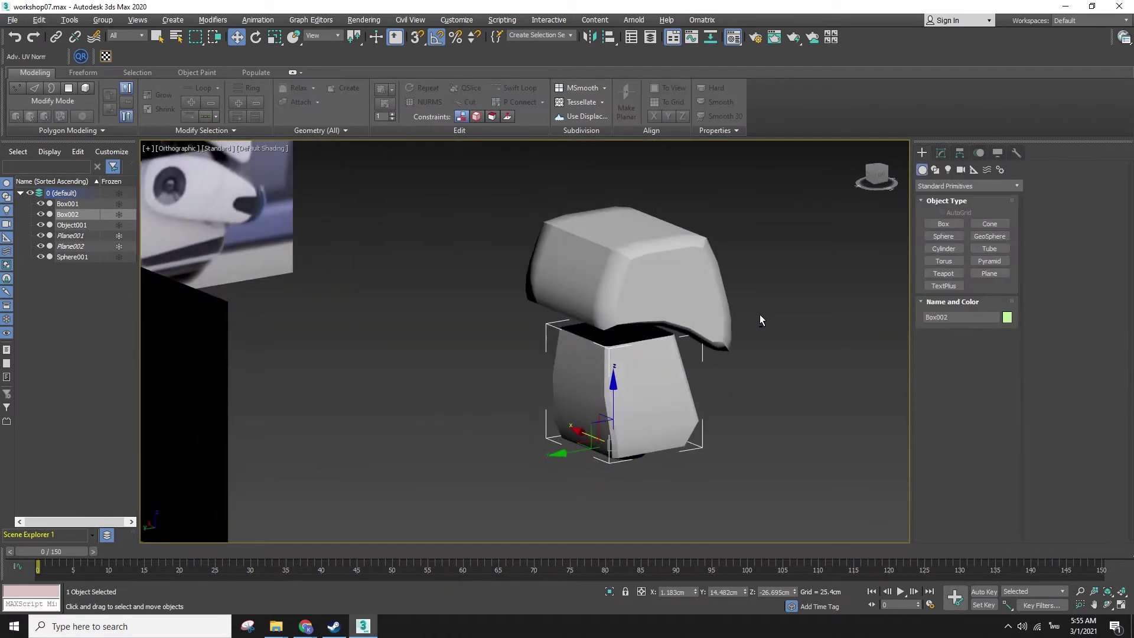
scroll(880, 262, "up", 3)
- Extend the border of the body's top opening inward with a narrow ring of new faces
key("F3")
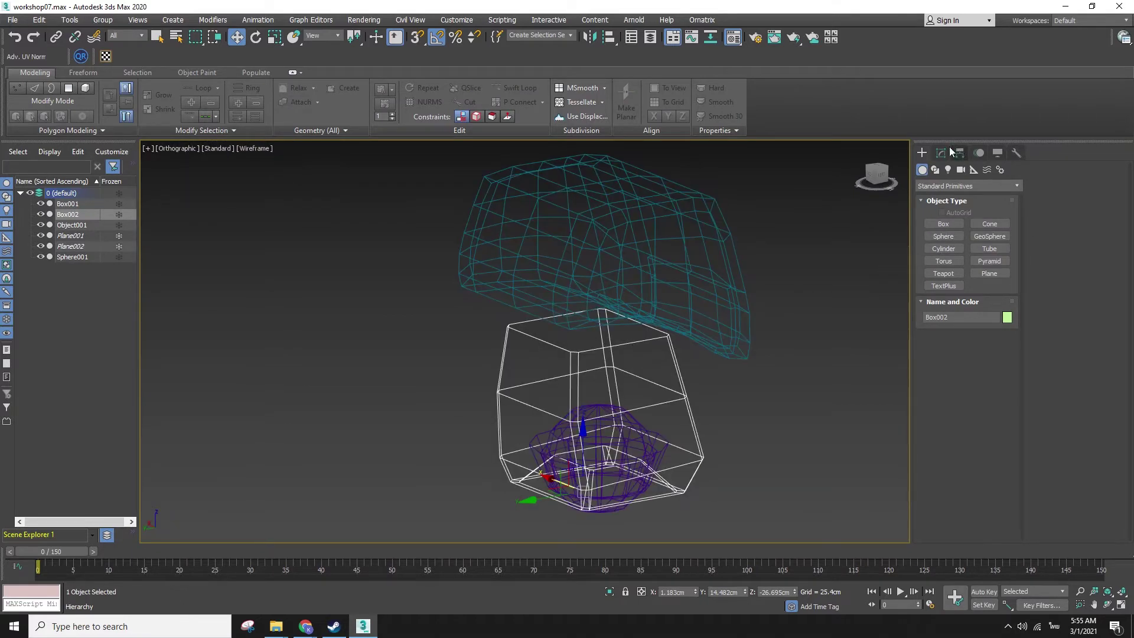
left_click(945, 151)
left_click(1073, 183)
left_click(596, 354)
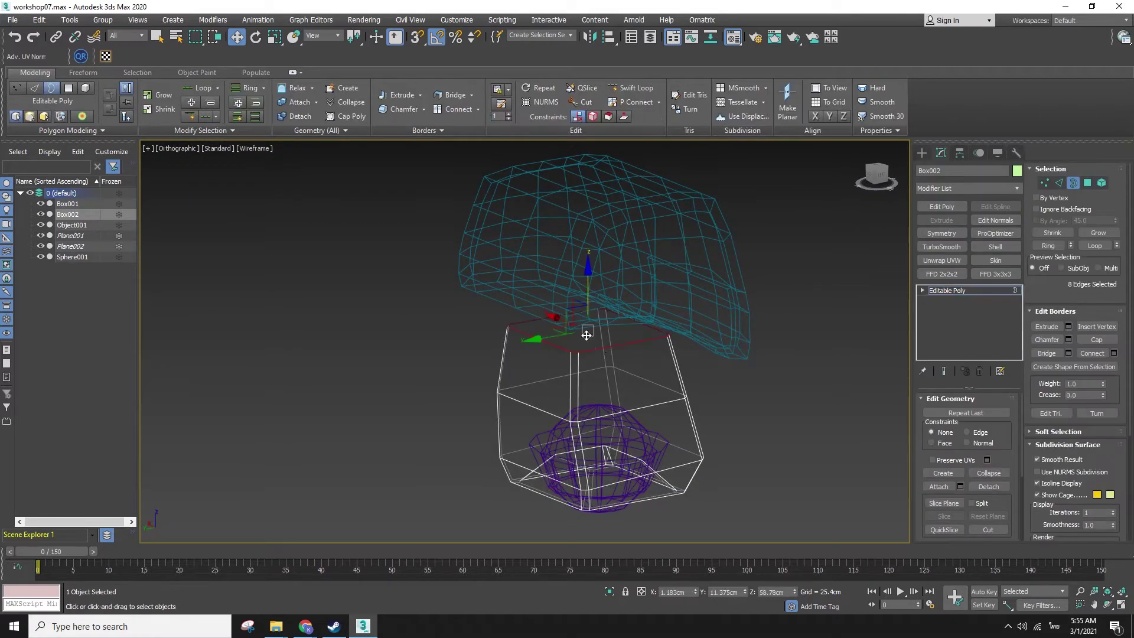
key("r")
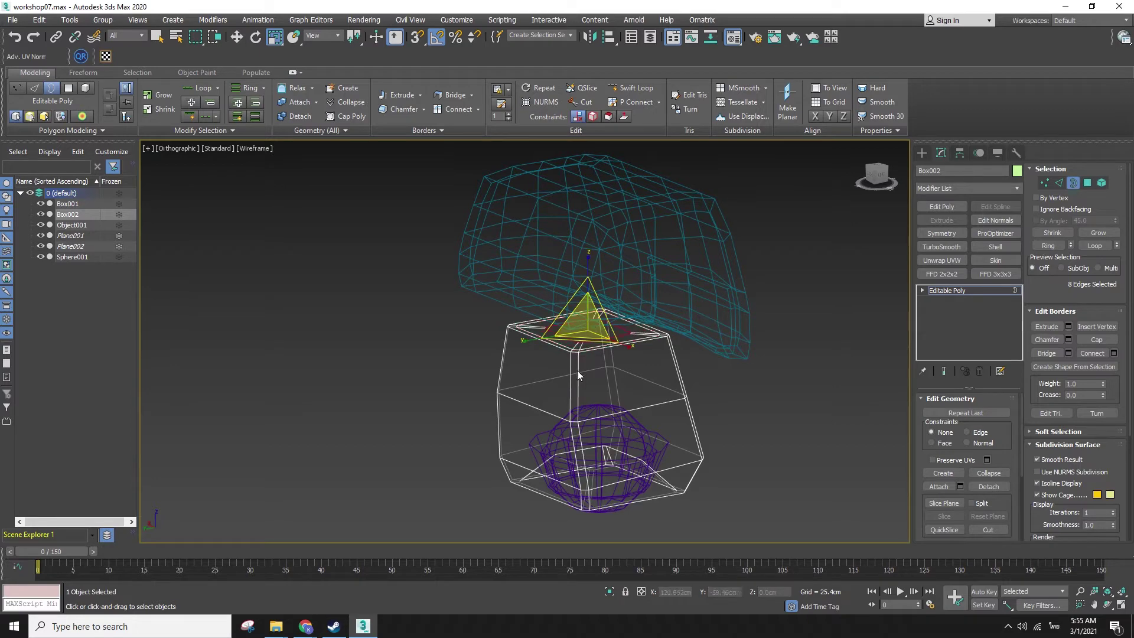
key("w")
- Try to lower the top opening's inner border into the body and rescale it, and undo these changes
scroll(587, 349, "up", 5)
key("F3")
key("F3")
key("F3")
key("F3")
left_click_drag(585, 365, 584, 331)
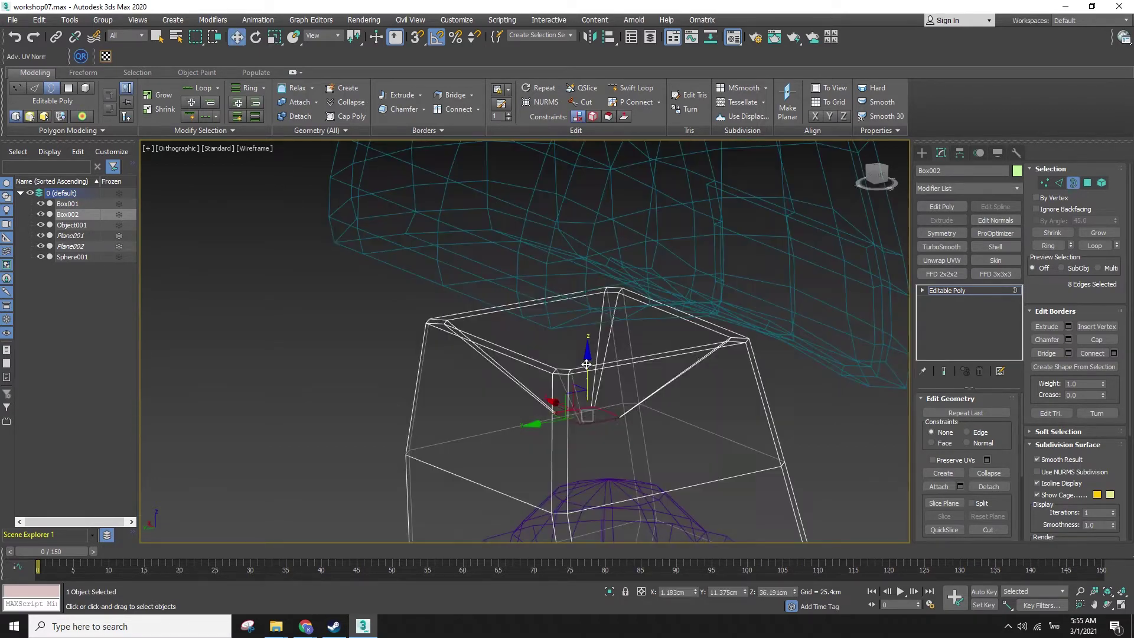
key("F3")
middle_click_drag(508, 366, 581, 357, "alt")
key("F4")
middle_click_drag(463, 319, 490, 362, "alt")
key("r")
left_click_drag(597, 378, 613, 396)
key("ctrl+z")
key("ctrl+z")
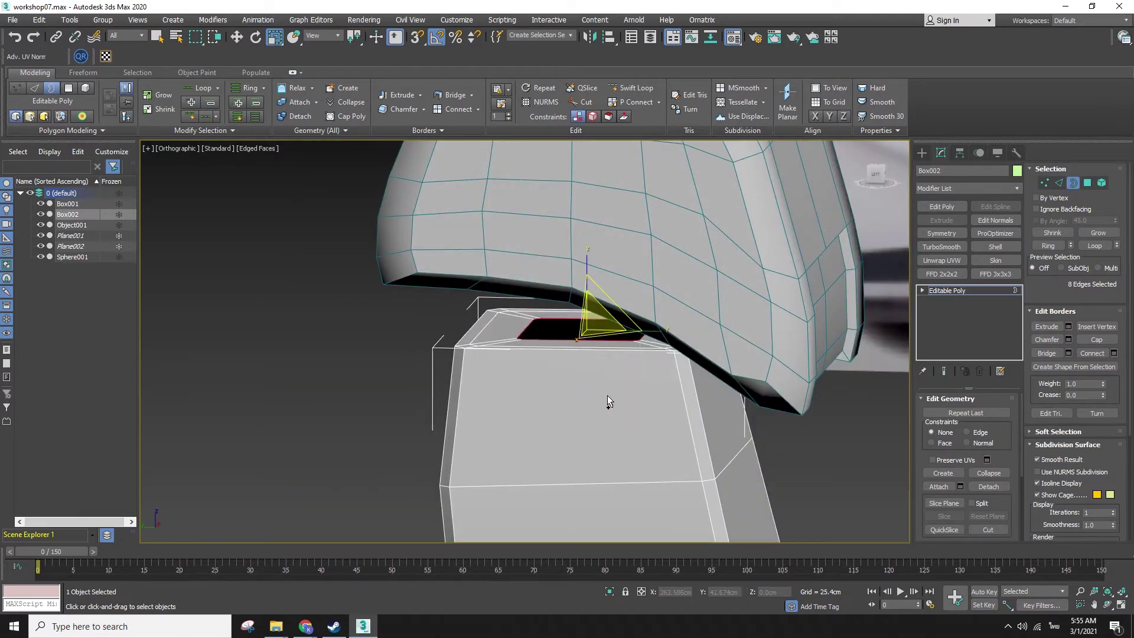
key("ctrl+z")
- Extrude the top opening's inner border down into the body and scale it in to form a funnel-shaped recess
left_click_drag(592, 318, 596, 353, "shift")
key("w")
left_click_drag(587, 291, 596, 348)
middle_click_drag(597, 350, 595, 378, "alt")
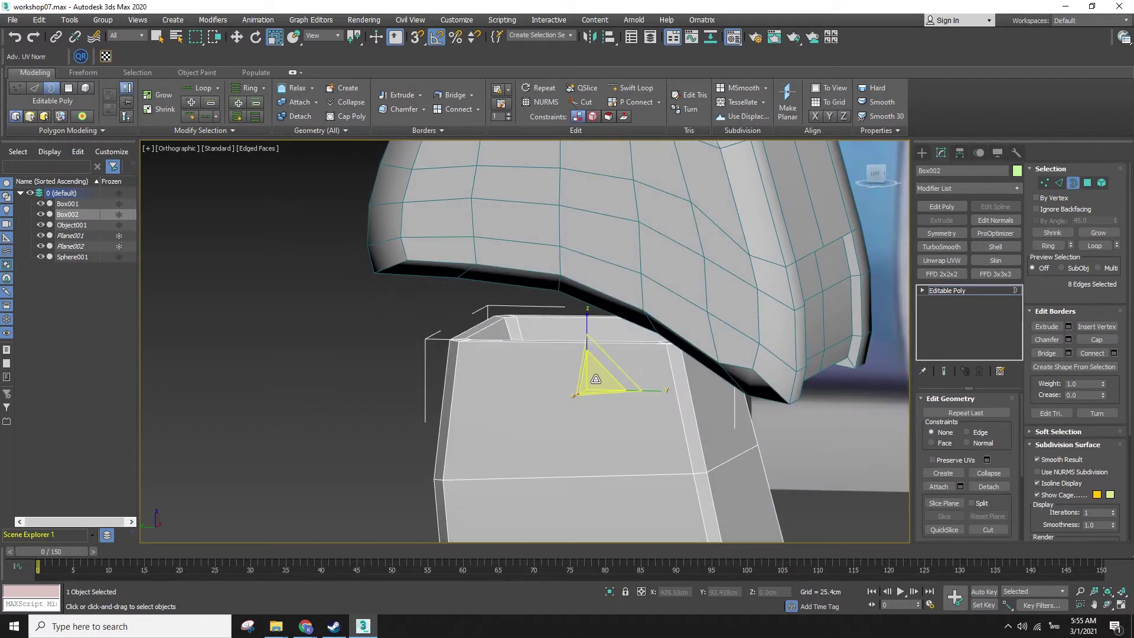
key("F3")
key("w")
key("r")
left_click_drag(599, 376, 595, 459)
key("w")
left_click_drag(587, 335, 610, 361)
key("F3")
left_click(921, 153)
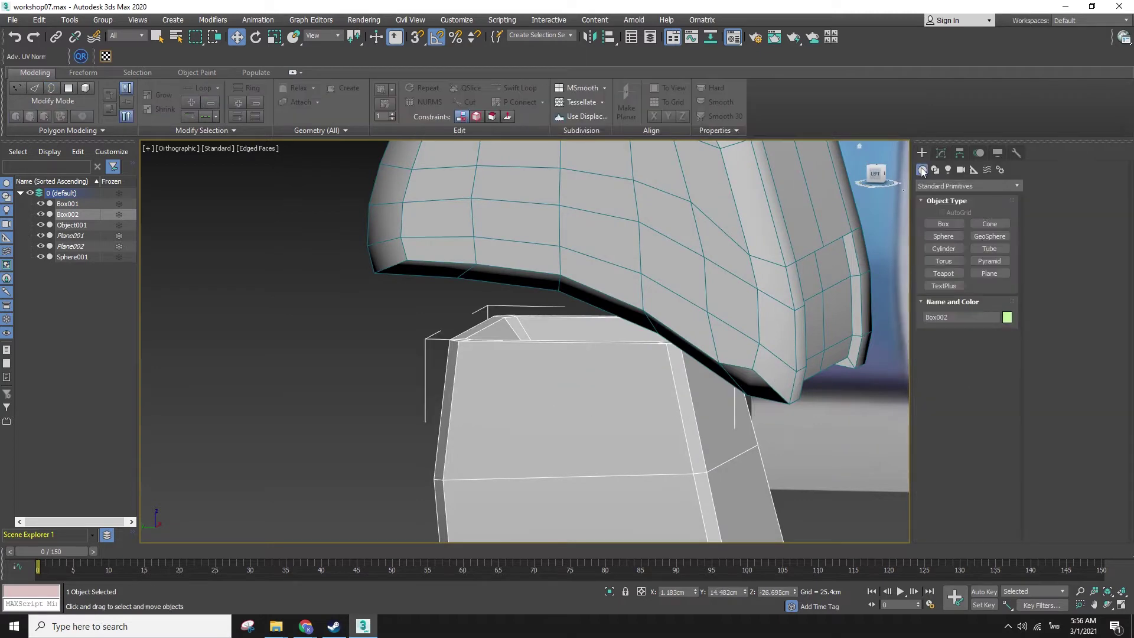
- Create a neck cylinder about 4.5 cm in radius and 21 cm high beside the robot, with a single height segment
middle_click_drag(561, 327, 292, 338, "alt")
left_click(944, 249)
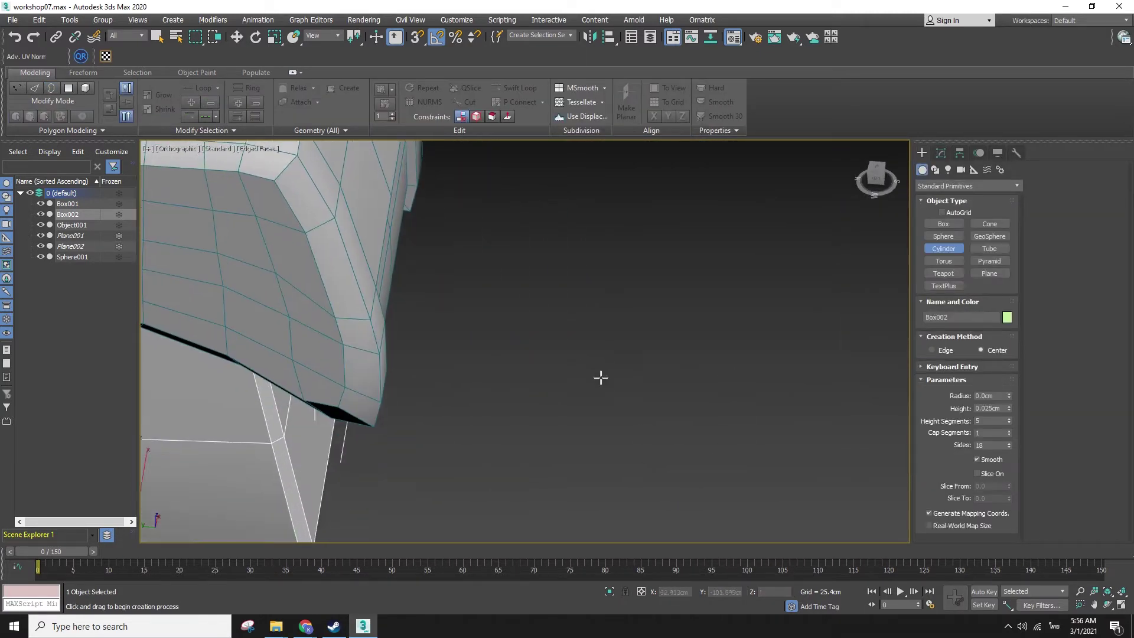
left_click_drag(606, 384, 638, 405)
left_click(641, 355)
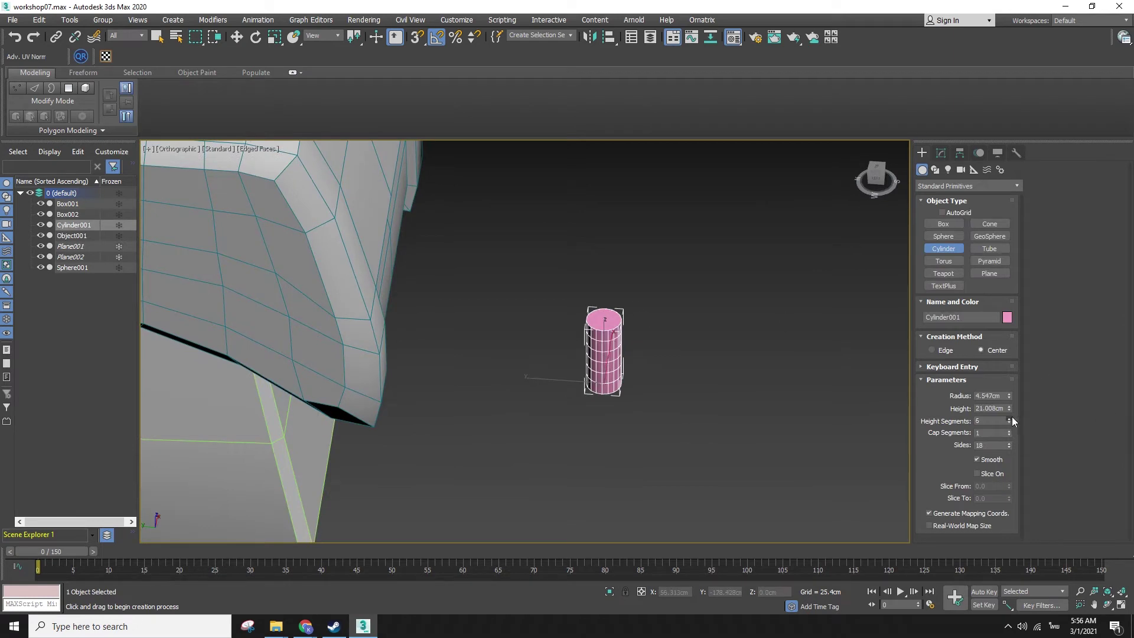
key("Return")
- Move the cylinder to the middle of the body's top recess in the front view
middle_click_drag(689, 453, 662, 499)
key("w")
key("f")
key("z")
scroll(668, 385, "down", 6)
key("F3")
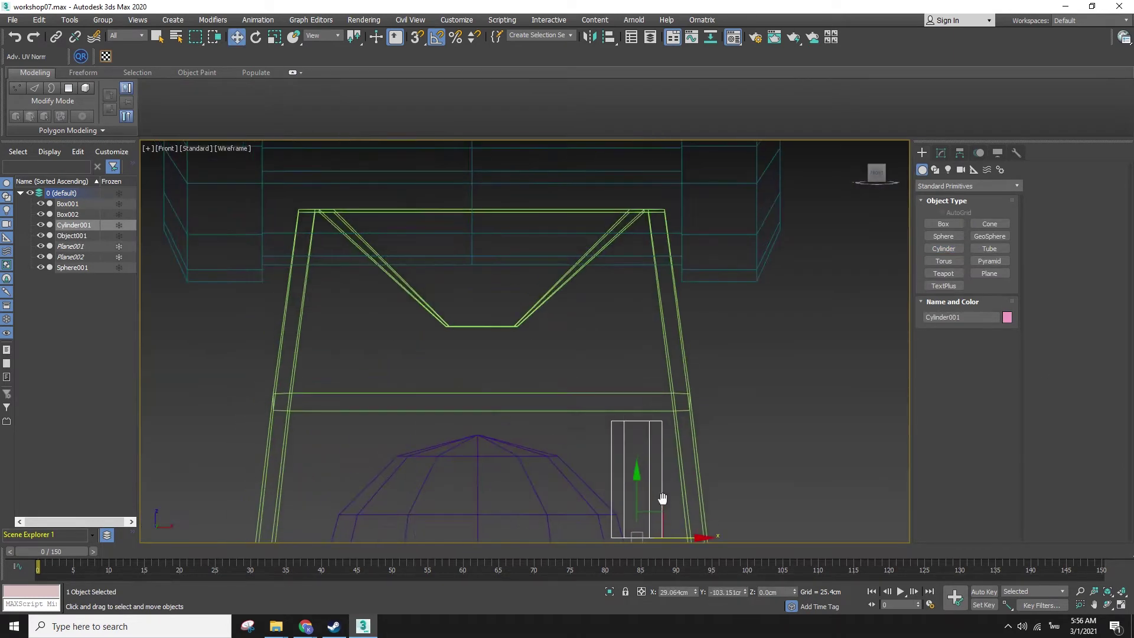
left_click_drag(663, 513, 497, 329)
scroll(508, 358, "down", 6)
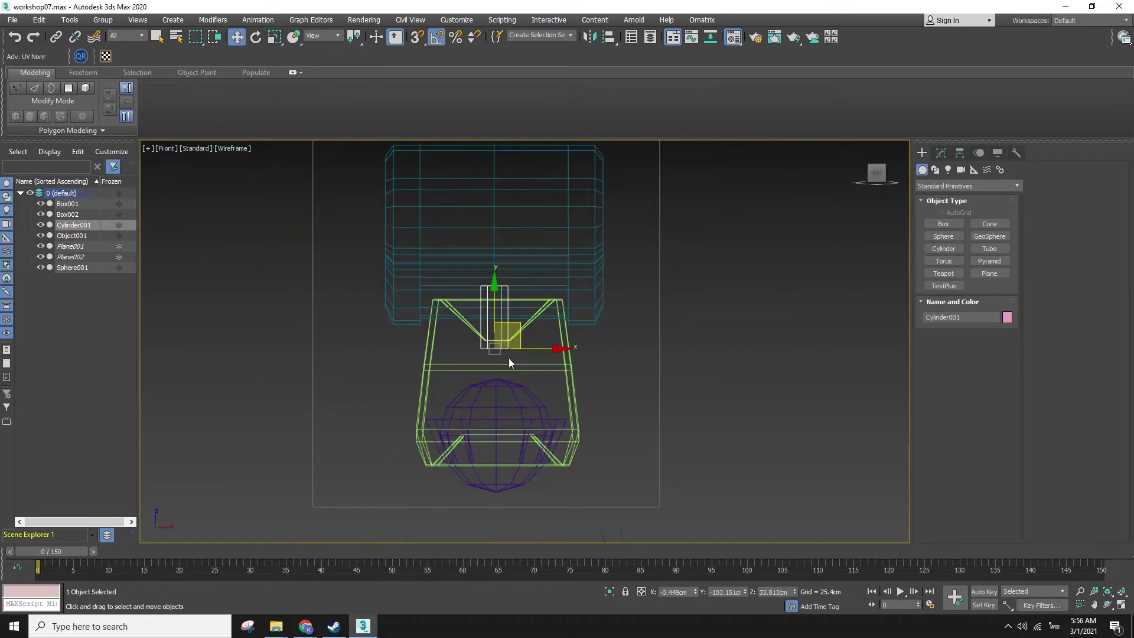
- Move the cylinder along the depth axis between head and body in the left view and tilt it slightly
middle_click_drag(553, 416, 639, 485, "alt")
key("F3")
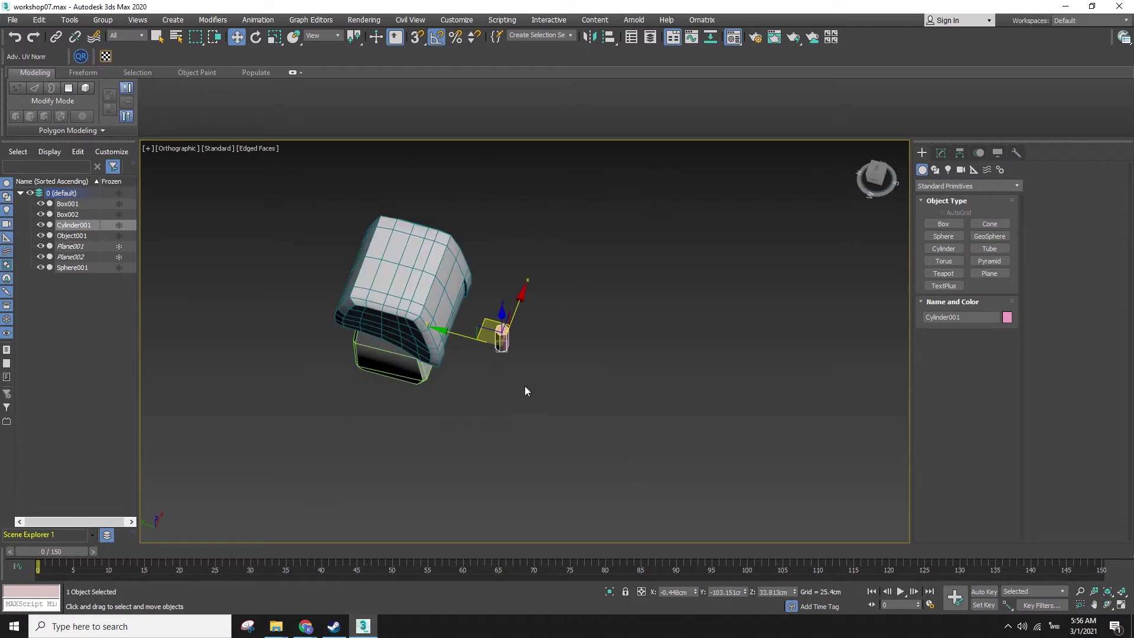
key("l")
key("F3")
left_click_drag(667, 295, 446, 265)
key("e")
key("w")
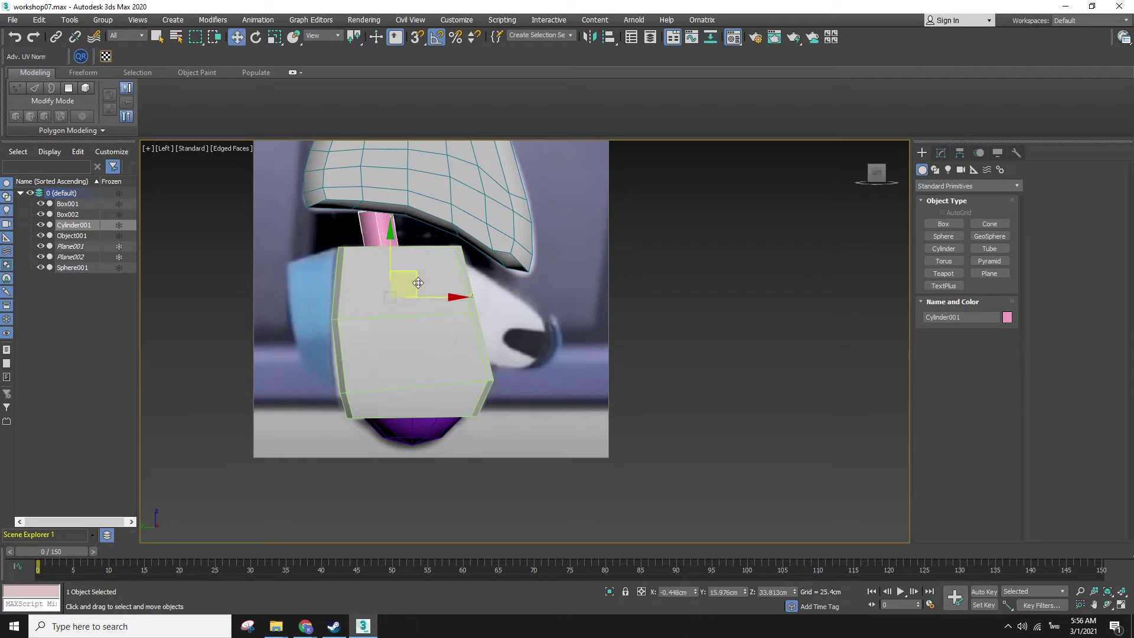
- Examine the assembled head, neck cylinder and body from the front, side and above
middle_click_drag(428, 278, 513, 313, "alt")
left_click(637, 359)
key("f")
key("s")
scroll(535, 333, "down", 5)
key("F3")
key("F3")
scroll(513, 295, "down", 5)
middle_click_drag(534, 298, 665, 372, "alt")
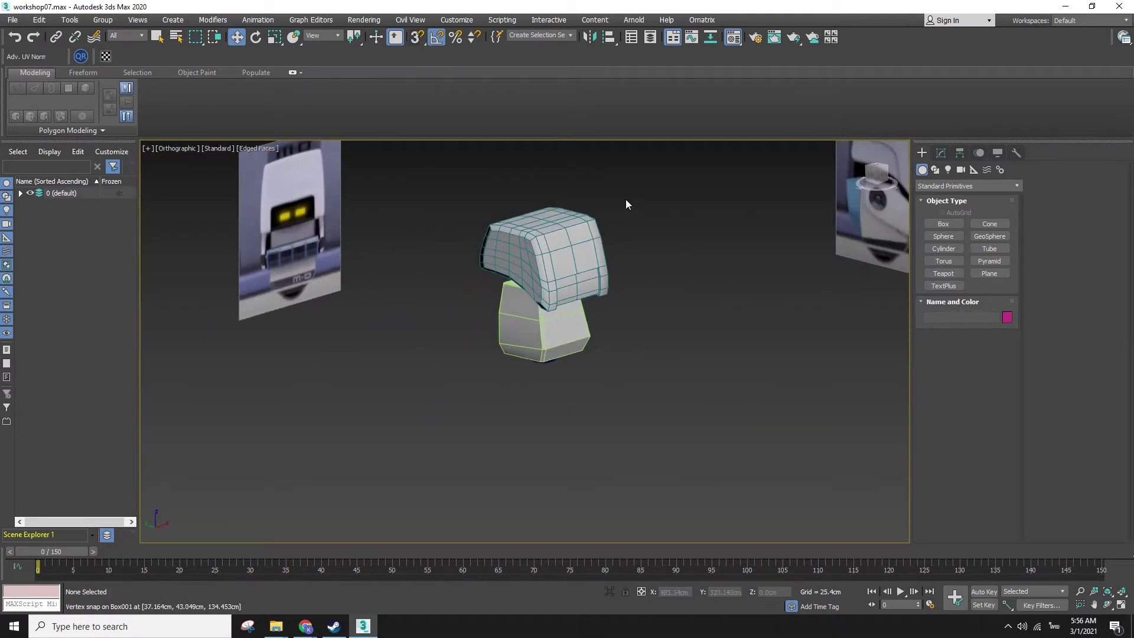
left_click(552, 296)
key("p")
middle_click_drag(561, 338, 689, 357, "alt")
left_click(599, 327)
middle_click_drag(600, 326, 735, 379, "alt")
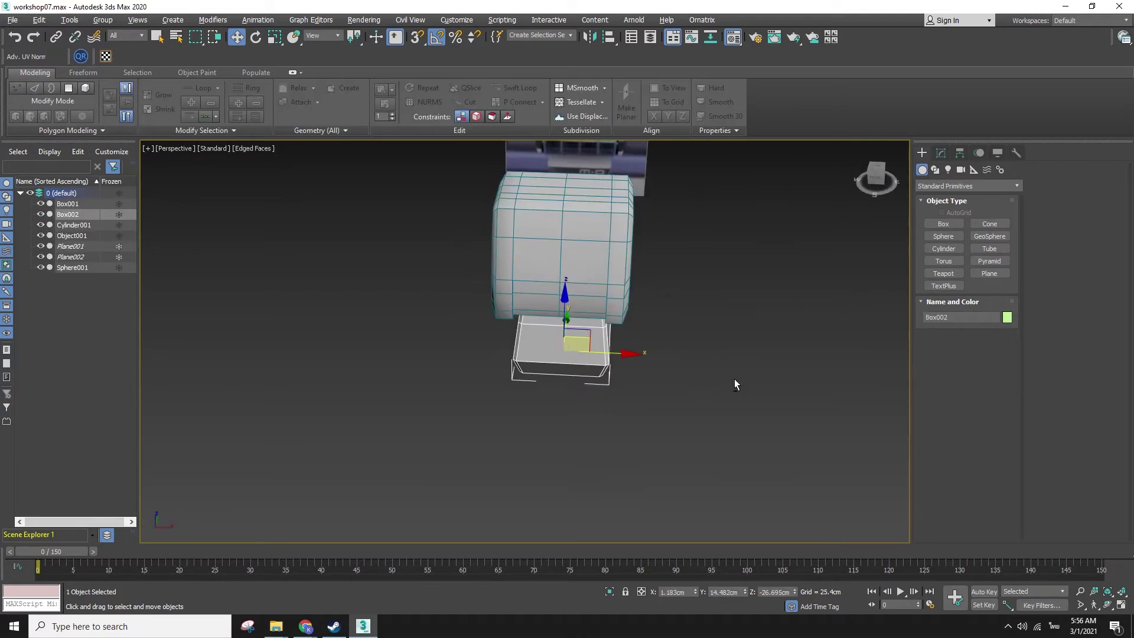
middle_click_drag(575, 383, 625, 451, "alt")
left_click(640, 447)
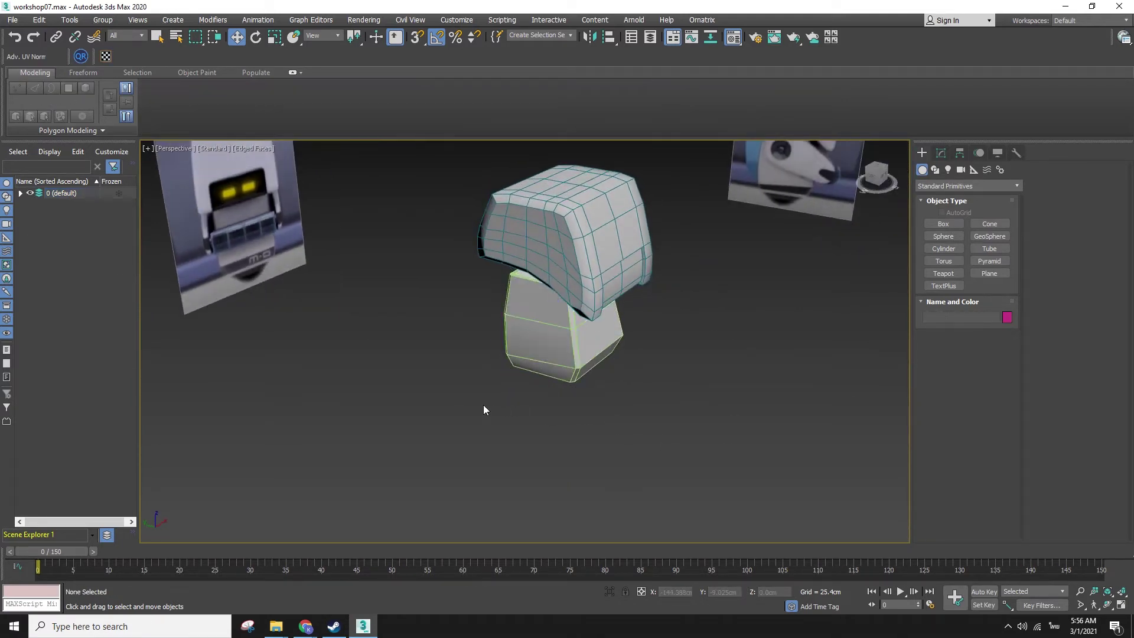
left_click(556, 277)
middle_click_drag(555, 277, 623, 321, "alt")
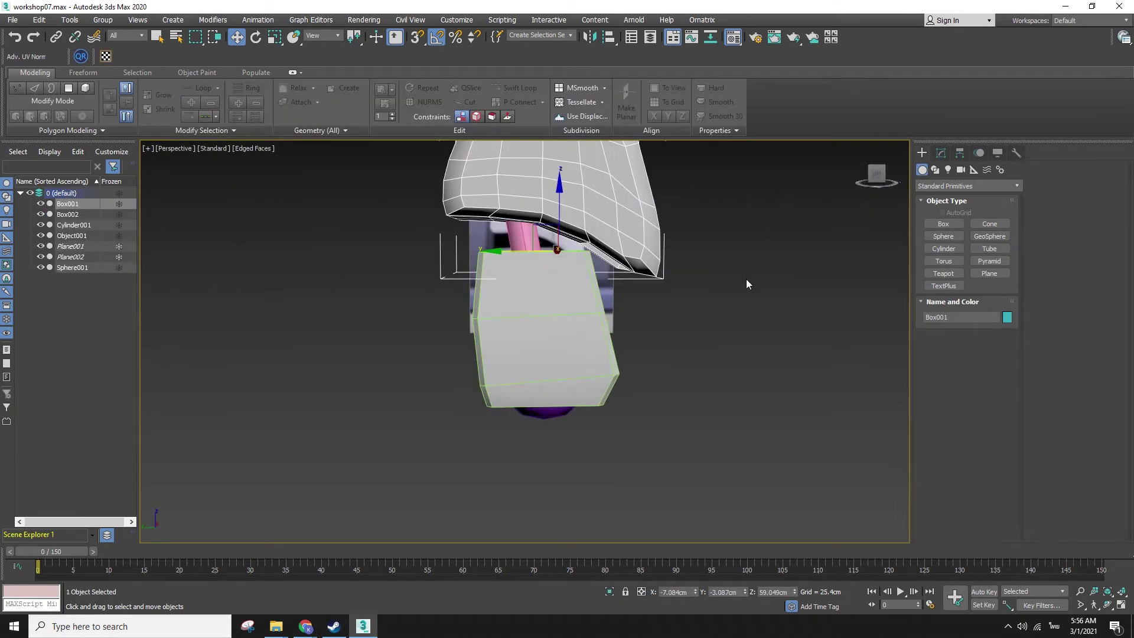
scroll(599, 360, "up", 3)
middle_click_drag(599, 359, 580, 431, "alt")
left_click(645, 415)
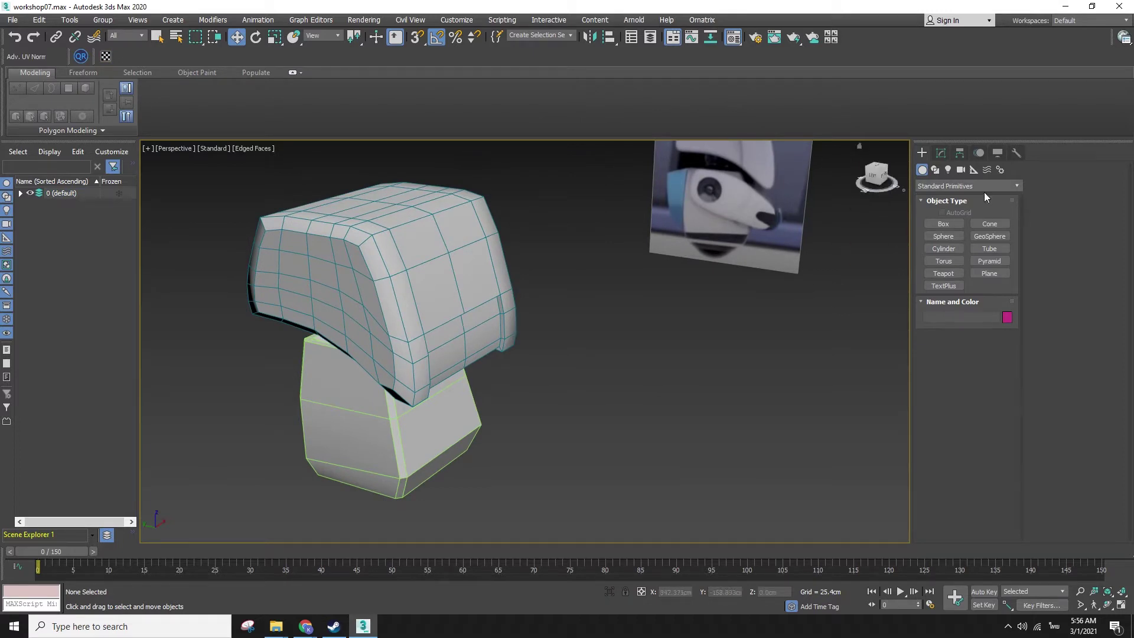
- Select the five robot parts and hide them, leaving the reference images displayed
left_click(941, 153)
left_click(920, 152)
left_click(931, 223)
scroll(656, 301, "down", 5)
right_click(550, 433)
left_click(515, 328)
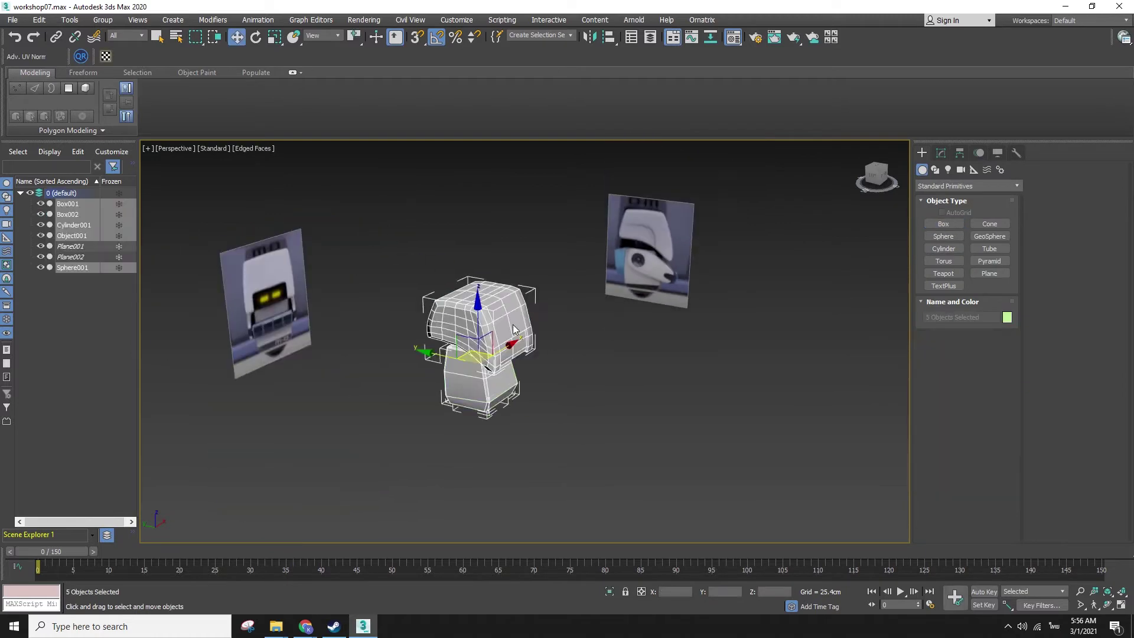
right_click(513, 284)
left_click(563, 282)
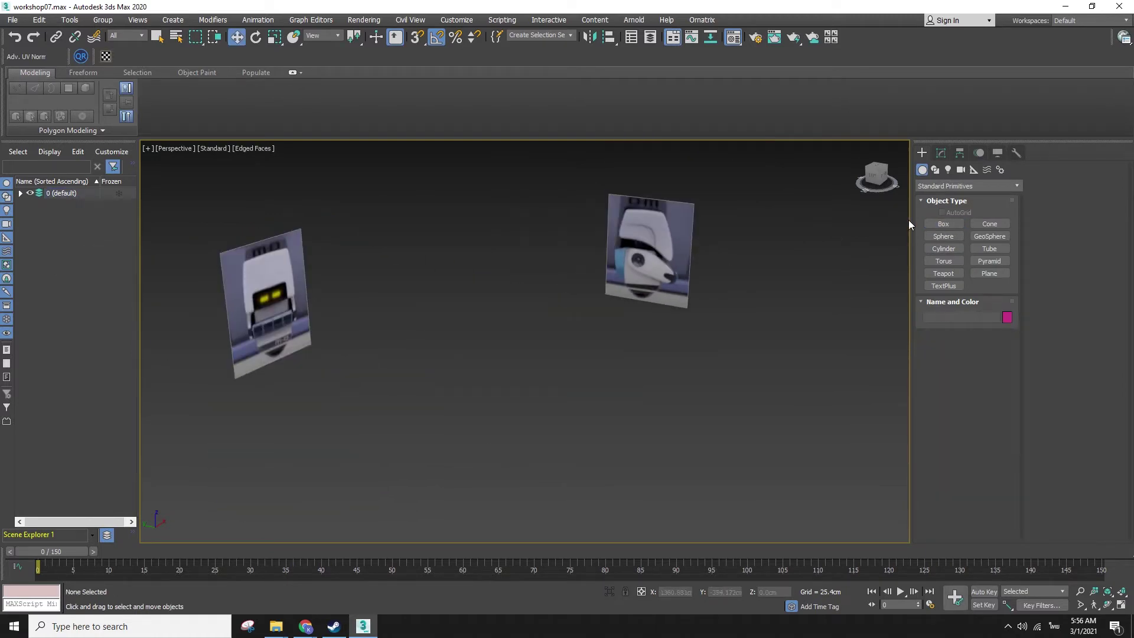
- Switch to the left view and unfreeze all the reference planes
left_click(939, 226)
key("l")
right_click(447, 326)
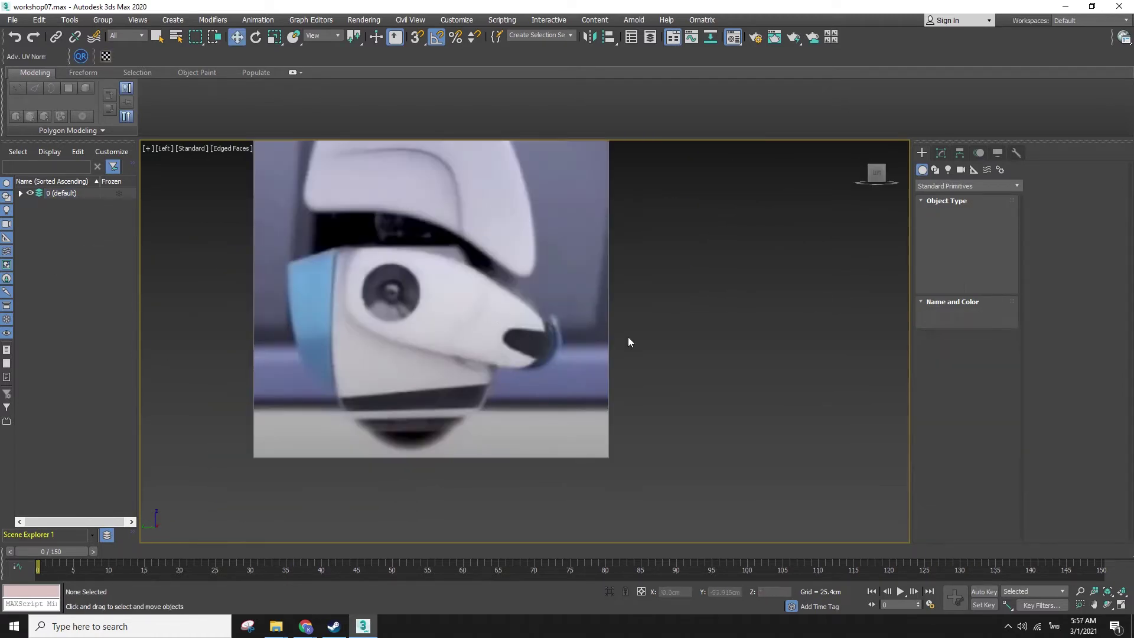
right_click(534, 250)
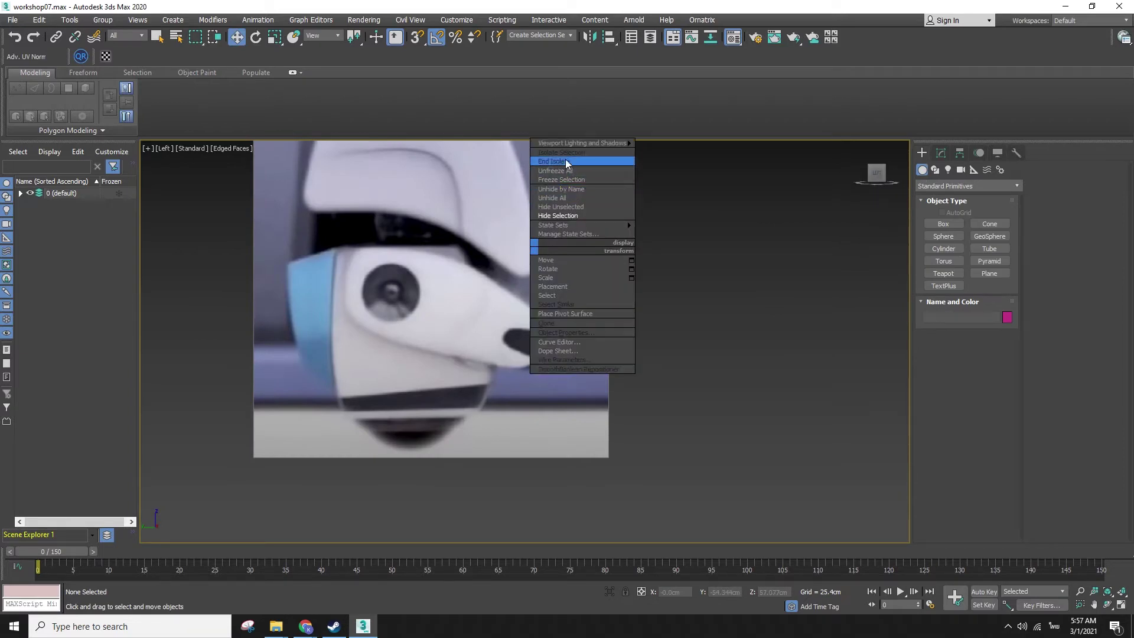
left_click(558, 176)
- Clone the side reference plane beside the original and rotate the copy until the robot's arm points straight down
left_click(532, 242)
middle_click_drag(539, 252, 453, 305)
mouse_move(408, 302)
left_mouse_down("shift")
mouse_move(636, 303)
mouse_move(612, 322)
mouse_move(605, 302)
mouse_move(669, 317)
left_mouse_up("shift")
left_click(566, 362)
key("w")
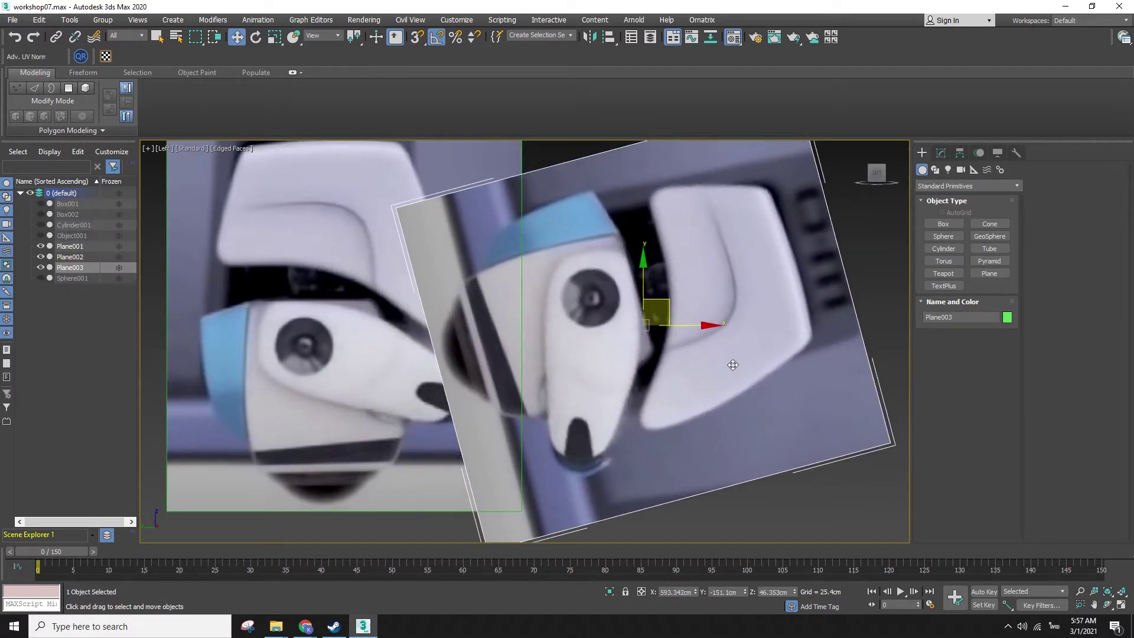
left_click(943, 223)
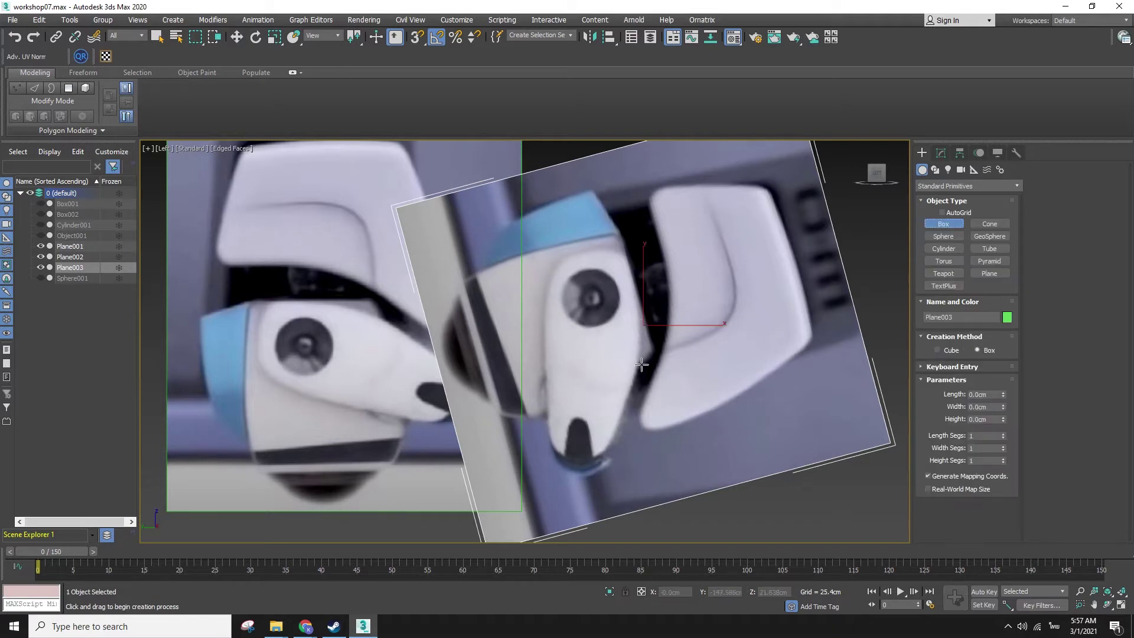
key("w")
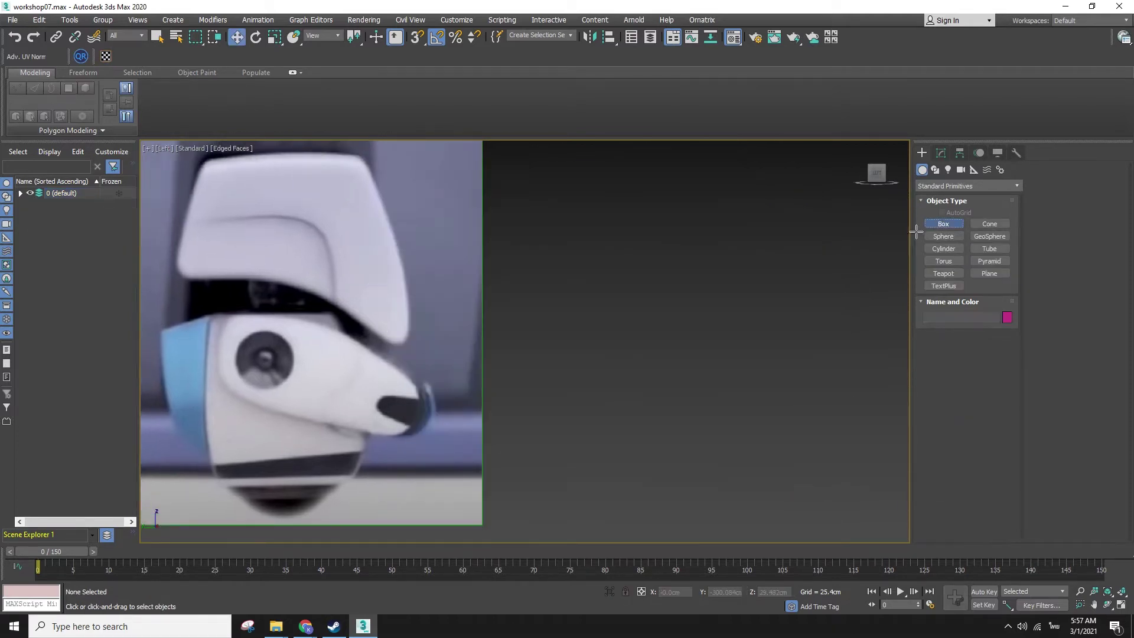
- Create a box about 89 by 43 by 13 cm over the side reference, with three length and three width segments
mouse_move(384, 396)
middle_mouse_down()
mouse_move(593, 370)
mouse_move(573, 361)
middle_mouse_up()
mouse_move(450, 276)
left_mouse_down()
mouse_move(645, 352)
mouse_move(613, 362)
mouse_move(635, 364)
left_mouse_up()
key("F3")
left_click(1002, 434)
left_click(1003, 435)
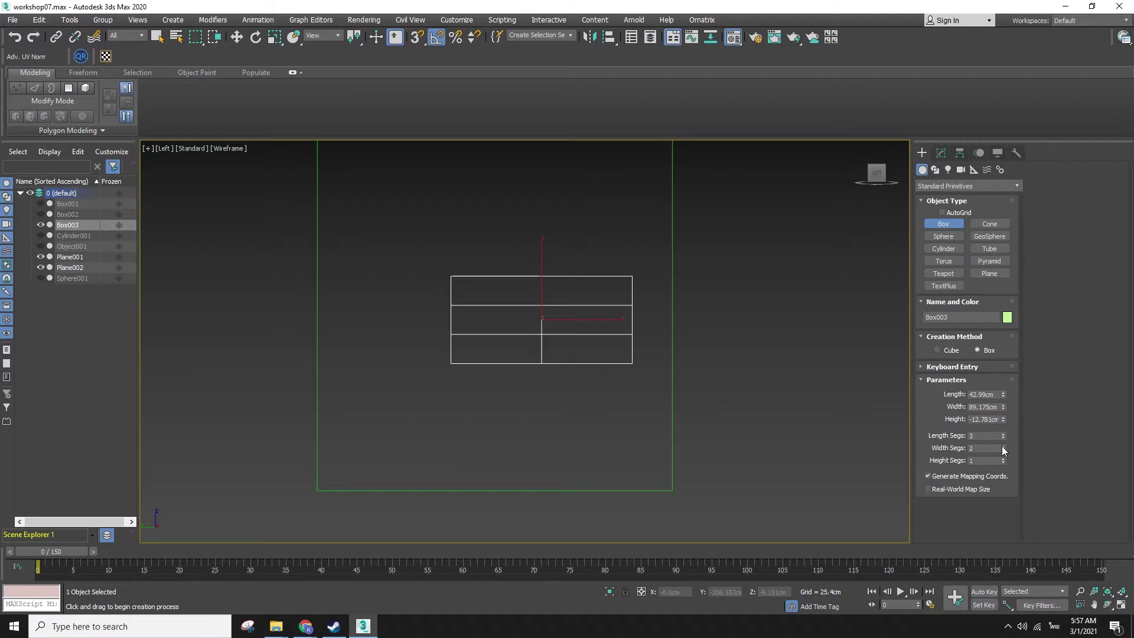
key("F3")
right_click(582, 326)
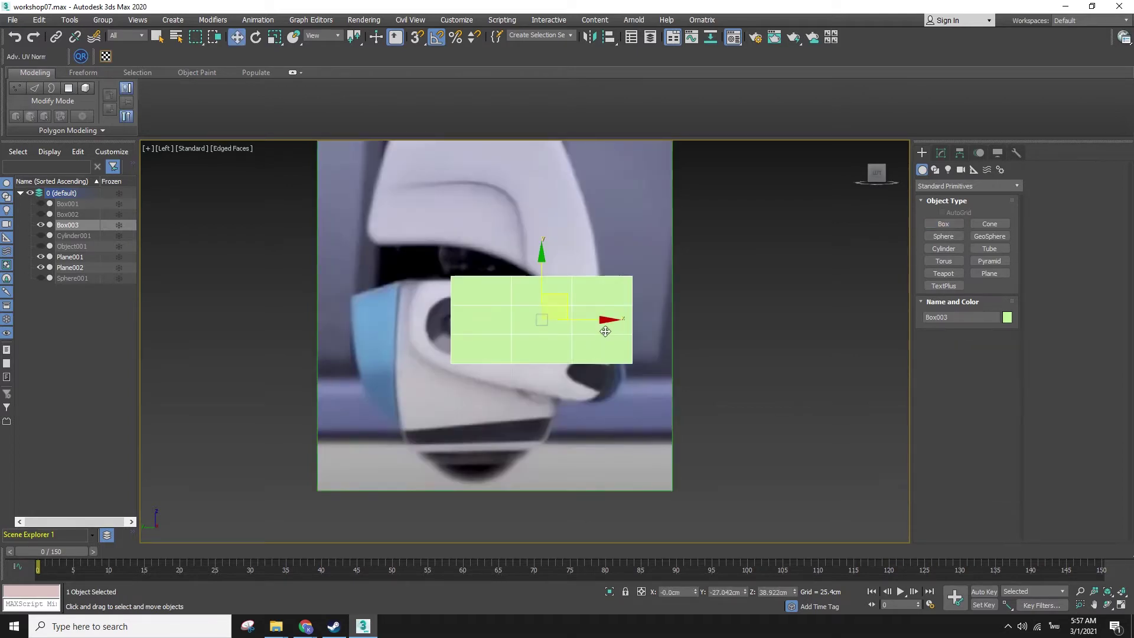
- Convert the box to an Editable Poly and pull the middle vertices of its shoulder end outward
right_click(590, 316)
mouse_move(656, 438)
left_click(733, 446)
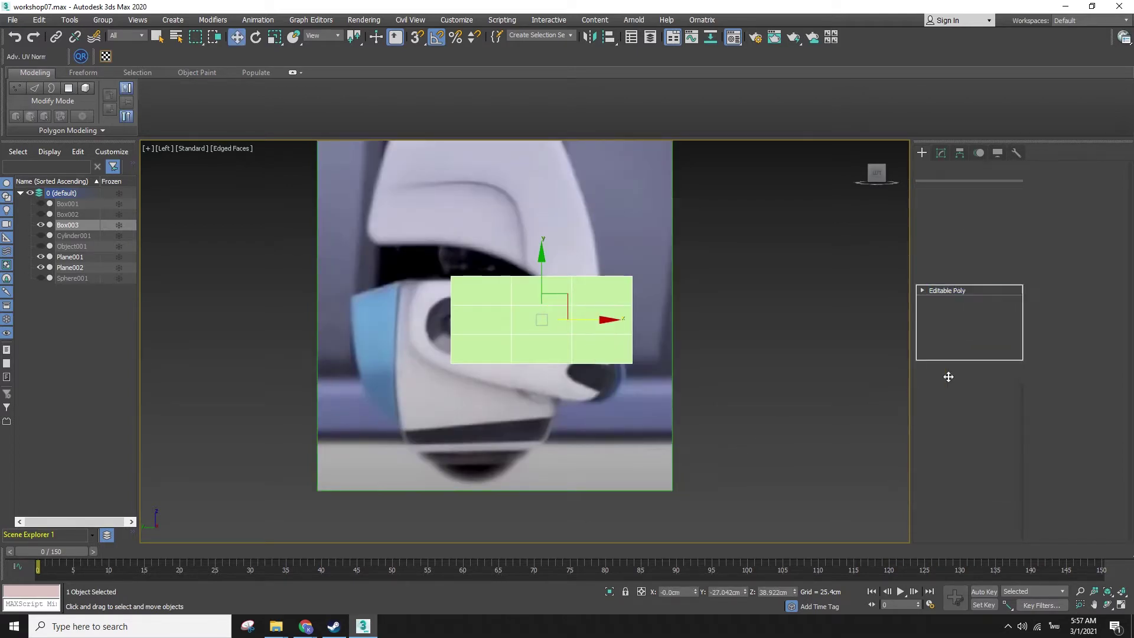
left_click(1044, 182)
left_click_drag(437, 293, 472, 317)
left_click(587, 266)
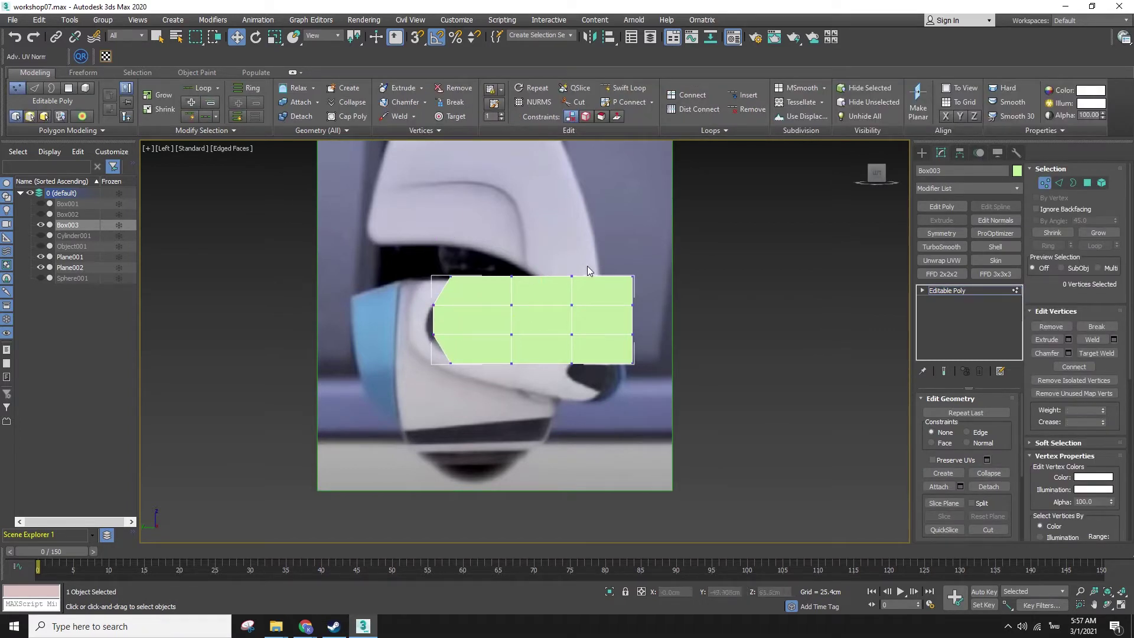
- Extrude the two outer polygons at the box's opposite end to form a pair of prongs
key("F3")
left_click(1088, 185)
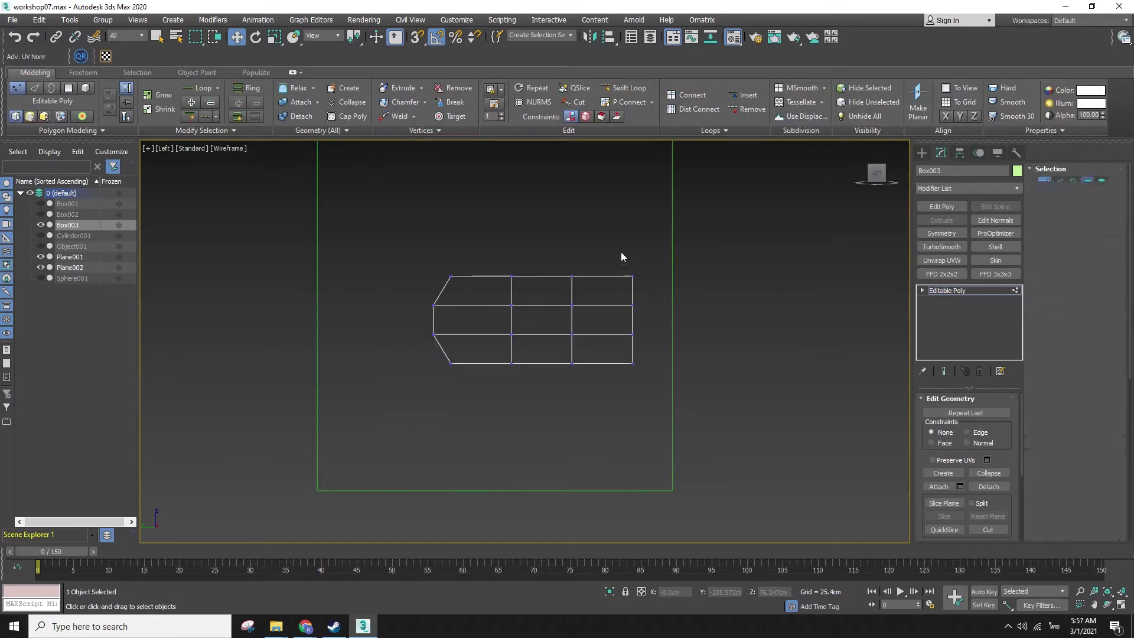
key("q")
left_click_drag(629, 262, 665, 347)
left_click_drag(607, 264, 622, 364, "alt")
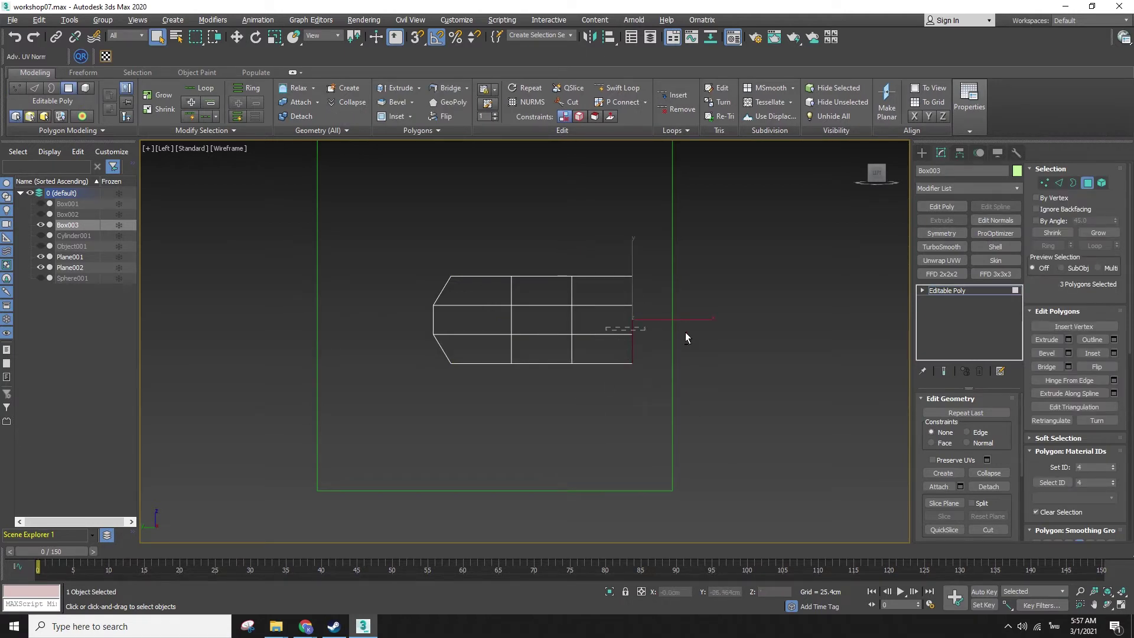
key("w")
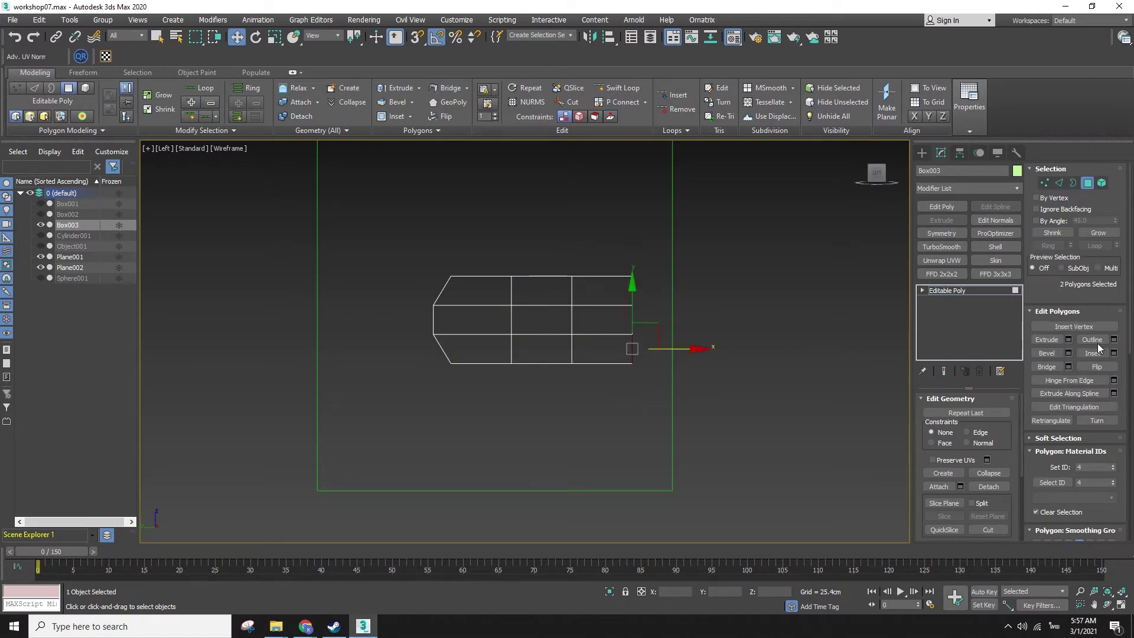
left_click(1069, 340)
left_click(530, 382)
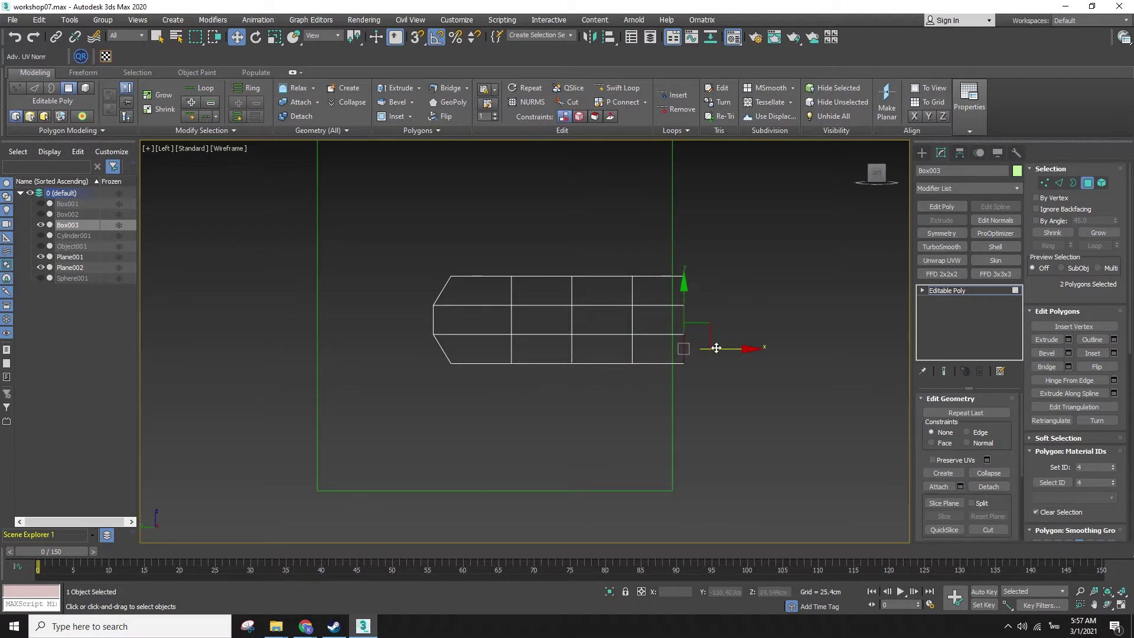
key("F3")
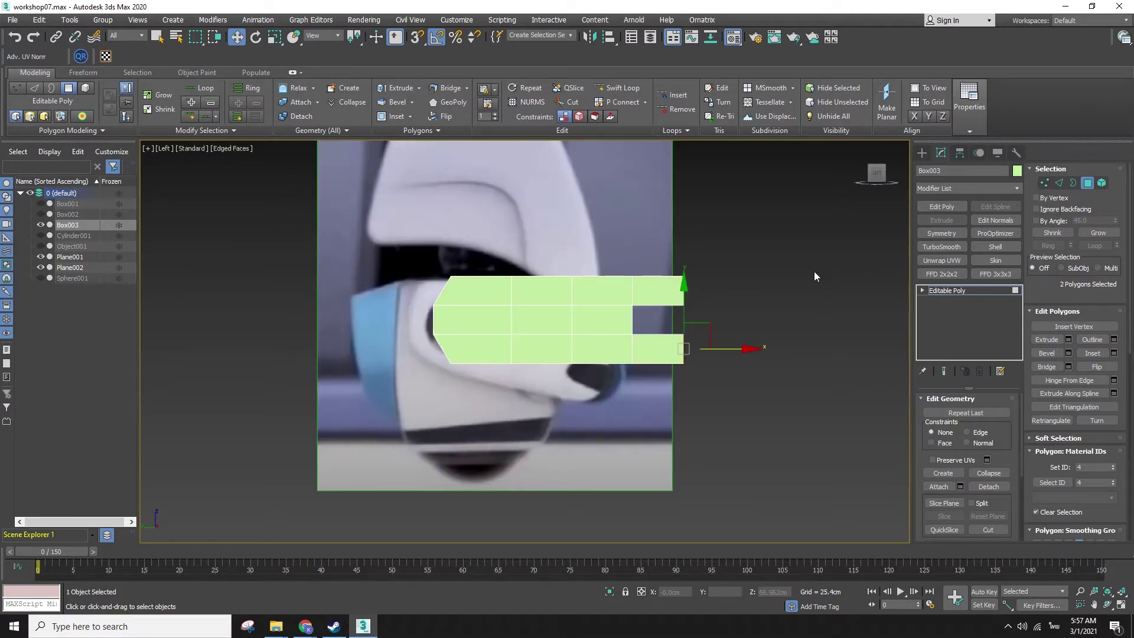
- Rotate the box to match the slope of the reference arm and move it over the arm
left_click(922, 155)
key("e")
left_click_drag(591, 305, 605, 305)
key("ctrl+z")
key("w")
key("F3")
key("F3")
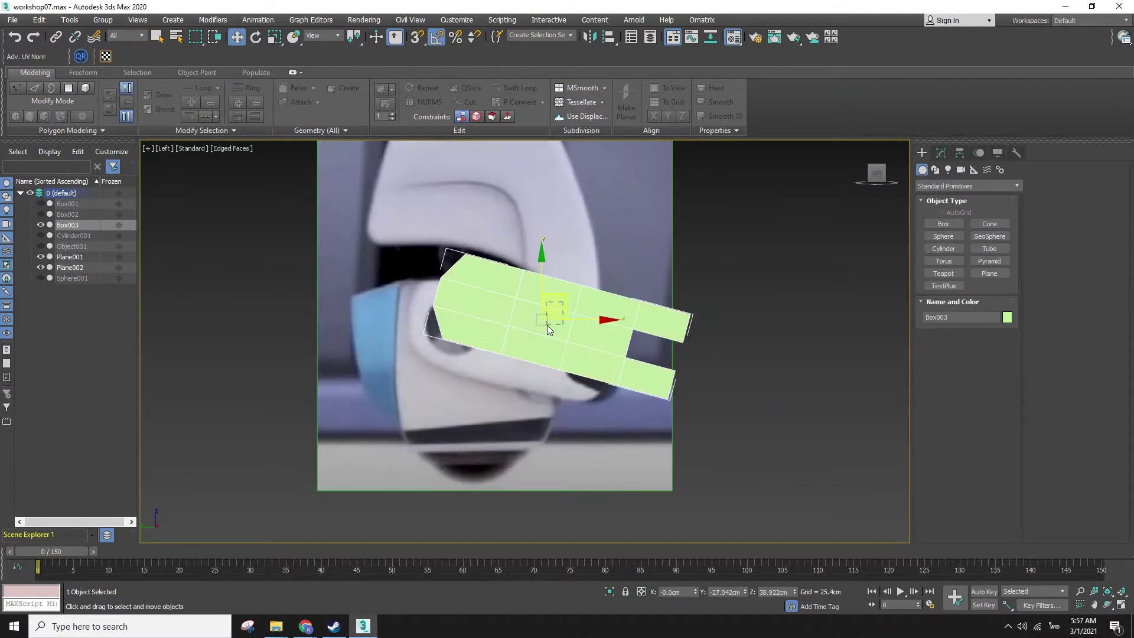
left_click_drag(565, 302, 536, 322)
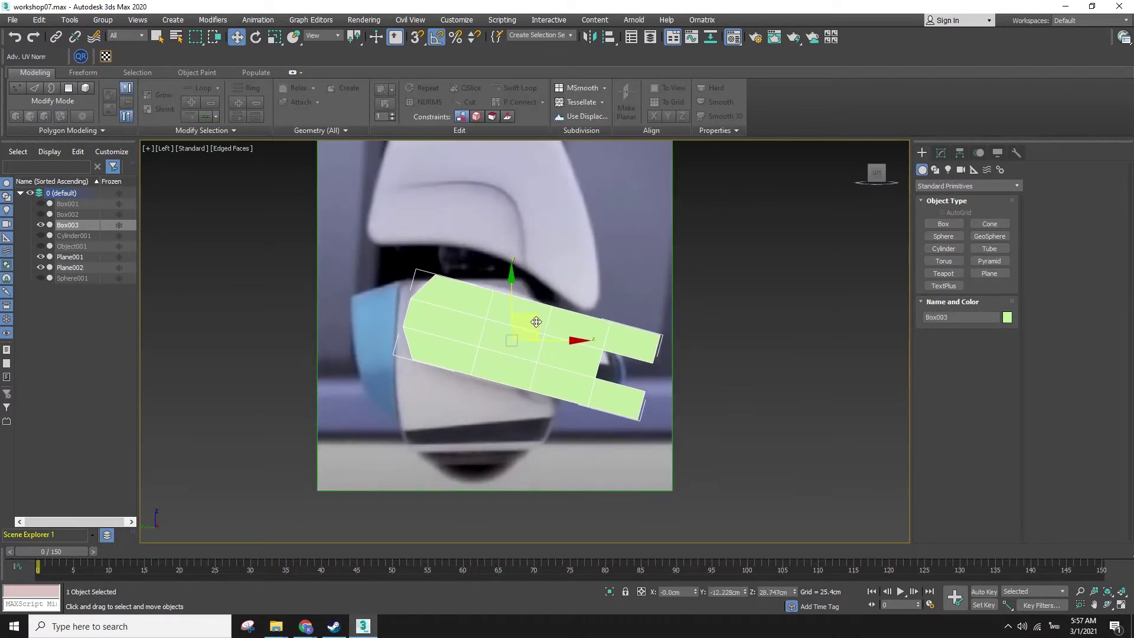
- Turn on see-through display for the box and fine-tune its placement over the reference arm
key("alt+x")
key("e")
mouse_move(556, 308)
left_mouse_down()
mouse_move(527, 317)
mouse_move(547, 306)
left_mouse_up()
key("w")
key("e")
key("w")
- Rotate the arm block by -75 degrees so that its prongs point straight down
left_click(941, 152)
left_click(1045, 183)
key("q")
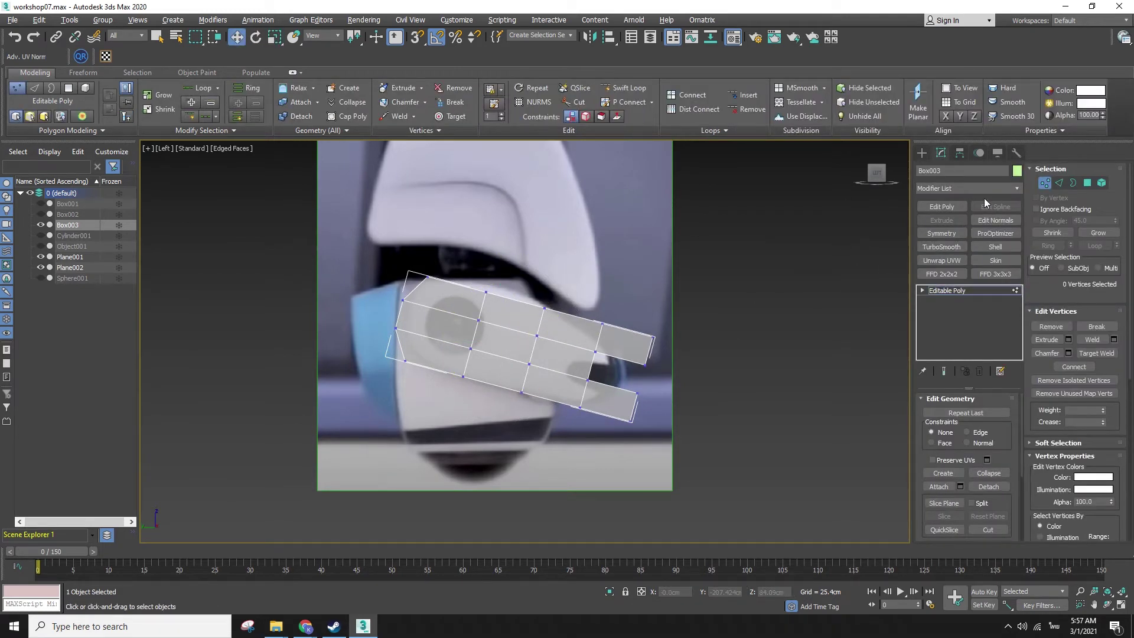
left_click(922, 153)
key("e")
left_click_drag(540, 303, 591, 324)
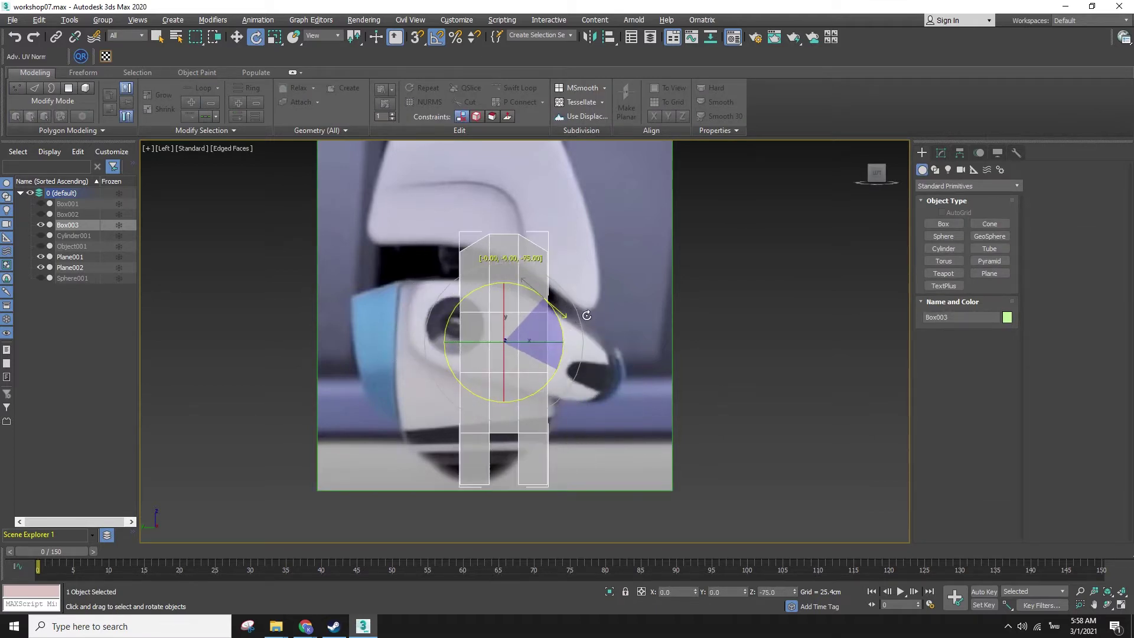
key("w")
- Shorten the arm block by moving its lower vertex rows up and adjusting the prong rows
left_click(941, 153)
left_click(1044, 183)
left_click_drag(400, 405, 582, 507)
left_click_drag(502, 410, 507, 348)
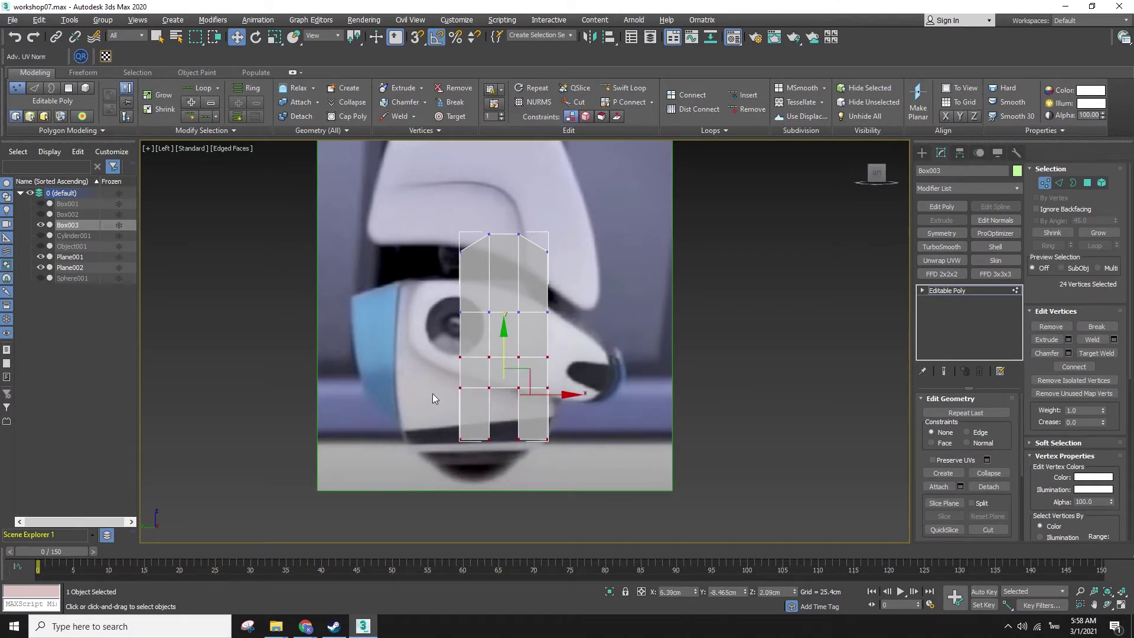
left_click_drag(598, 478, 597, 476)
left_click_drag(509, 377, 509, 381)
left_click_drag(431, 286, 564, 434, "ctrl")
- Raise the outer vertices of the row below the arm's upper end to give it an octagonal outline
left_click(603, 357)
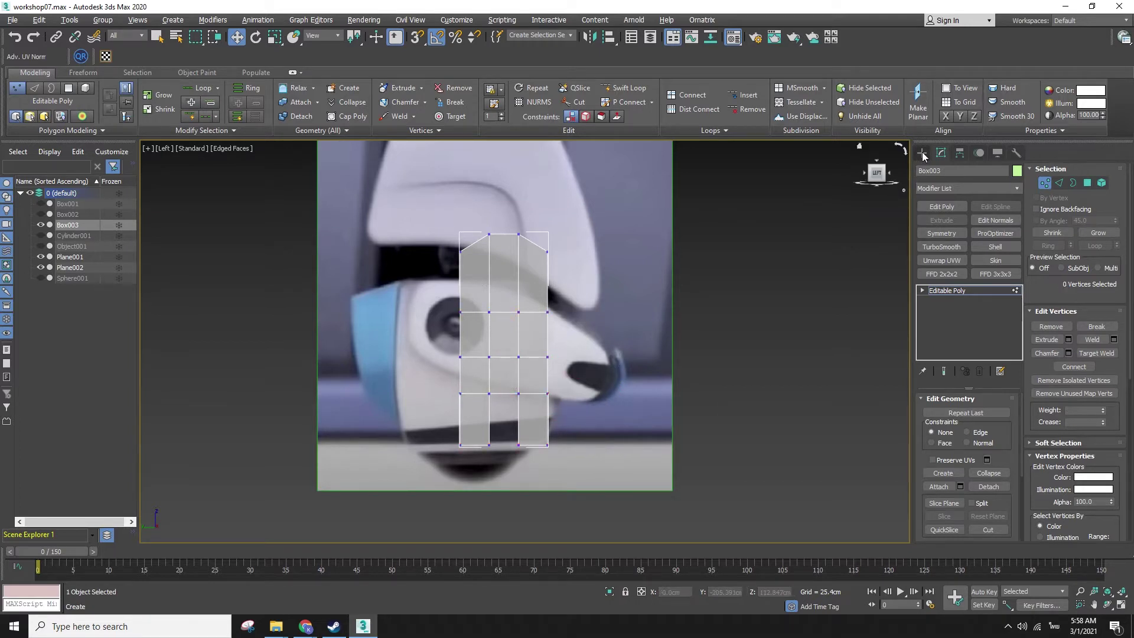
left_click_drag(453, 286, 556, 324)
left_click_drag(501, 261, 501, 256)
- Select the octagon's polygons on both sides of the arm and inset them
left_click(1087, 183)
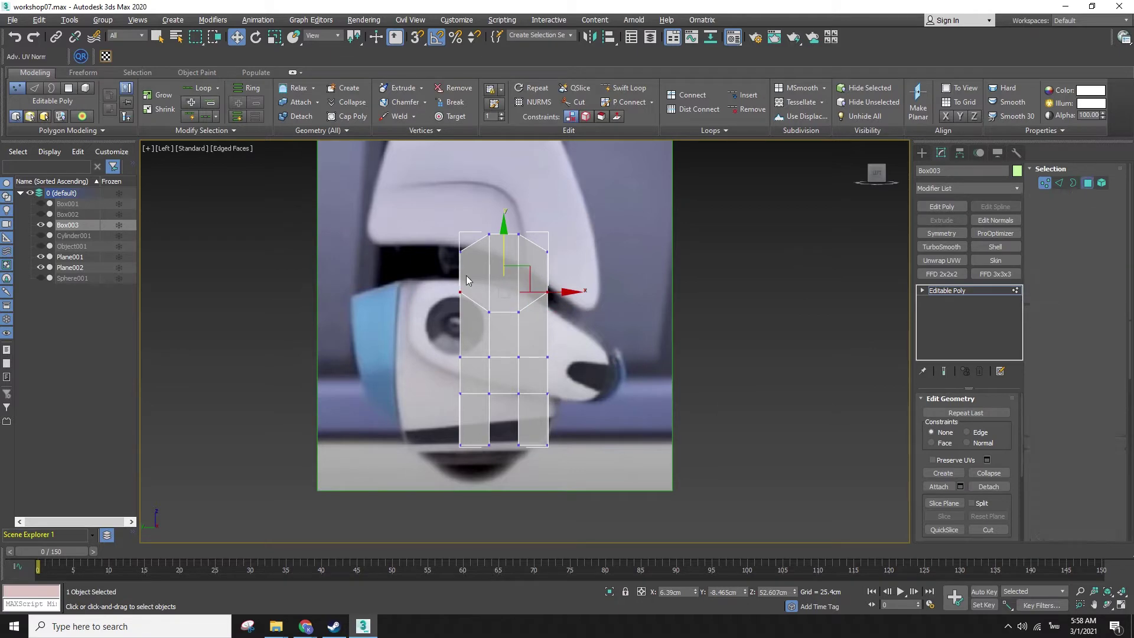
key("q")
left_click_drag(477, 273, 534, 271)
middle_click_drag(541, 265, 476, 291, "alt")
key("f")
key("l")
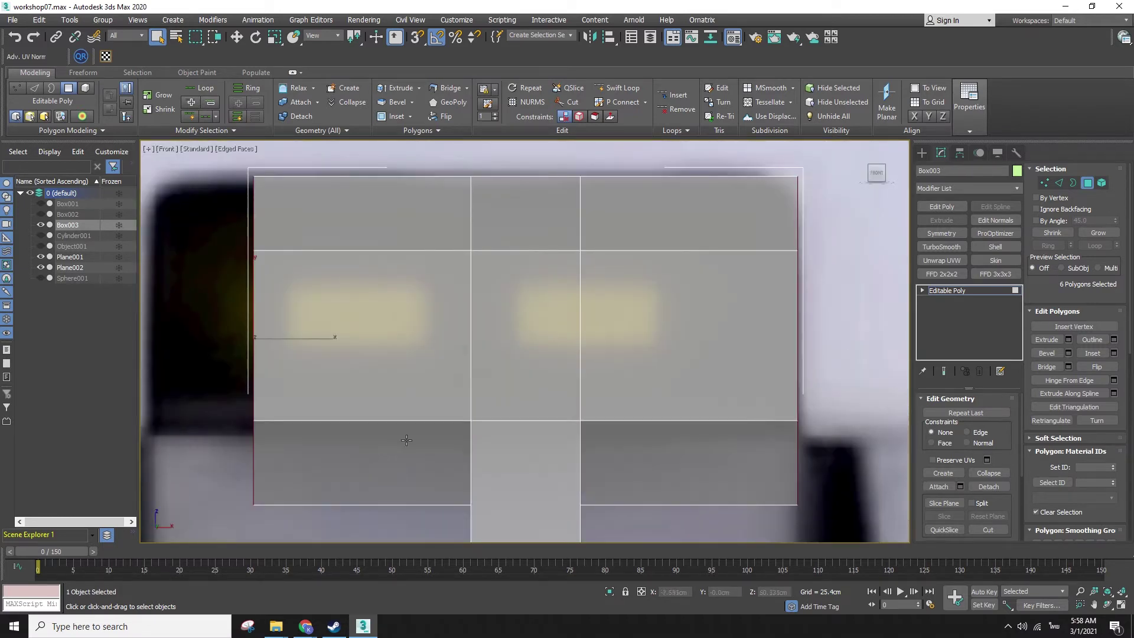
key("w")
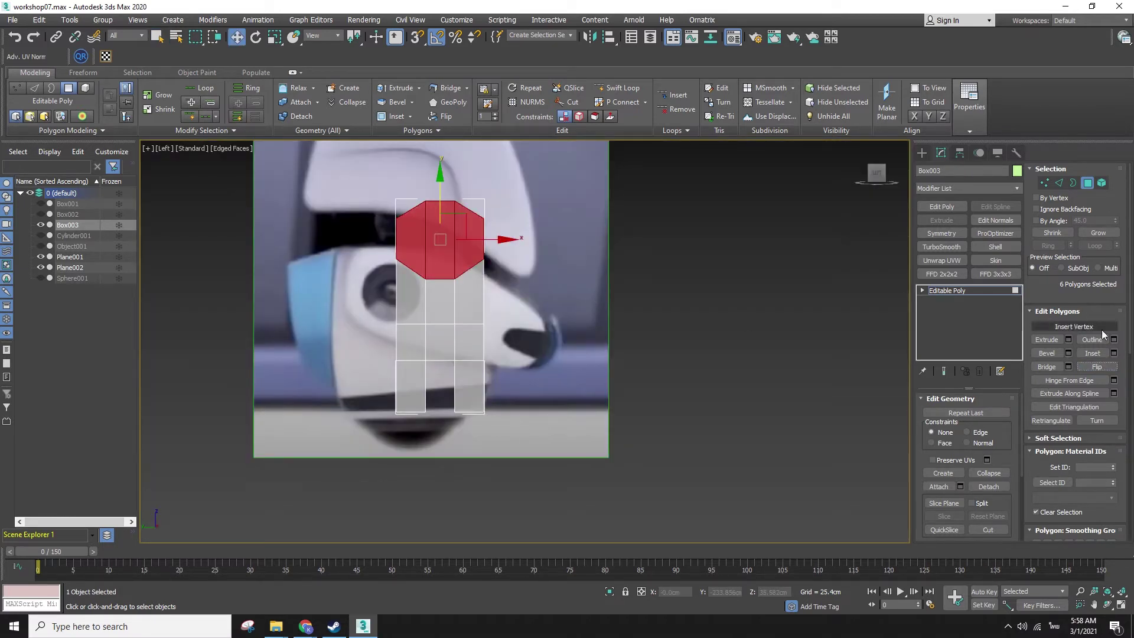
left_click(1092, 353)
left_click_drag(443, 233, 456, 244)
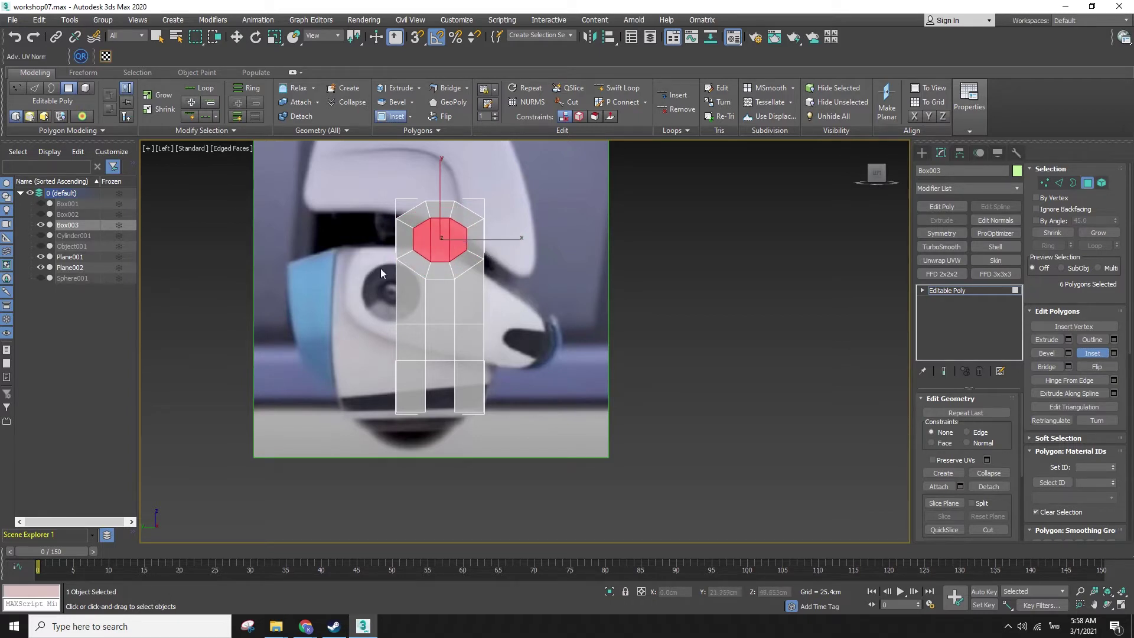
- Scale the inset octagon polygons slightly along the vertical axis
key("r")
scroll(341, 218, "up", 3)
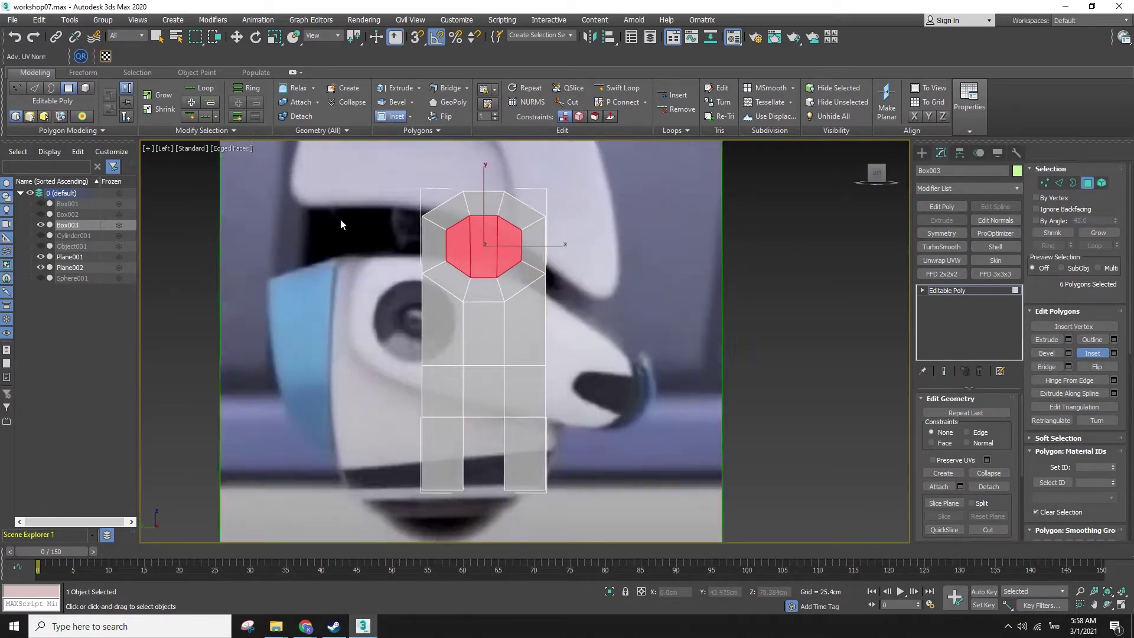
left_click_drag(535, 211, 535, 196)
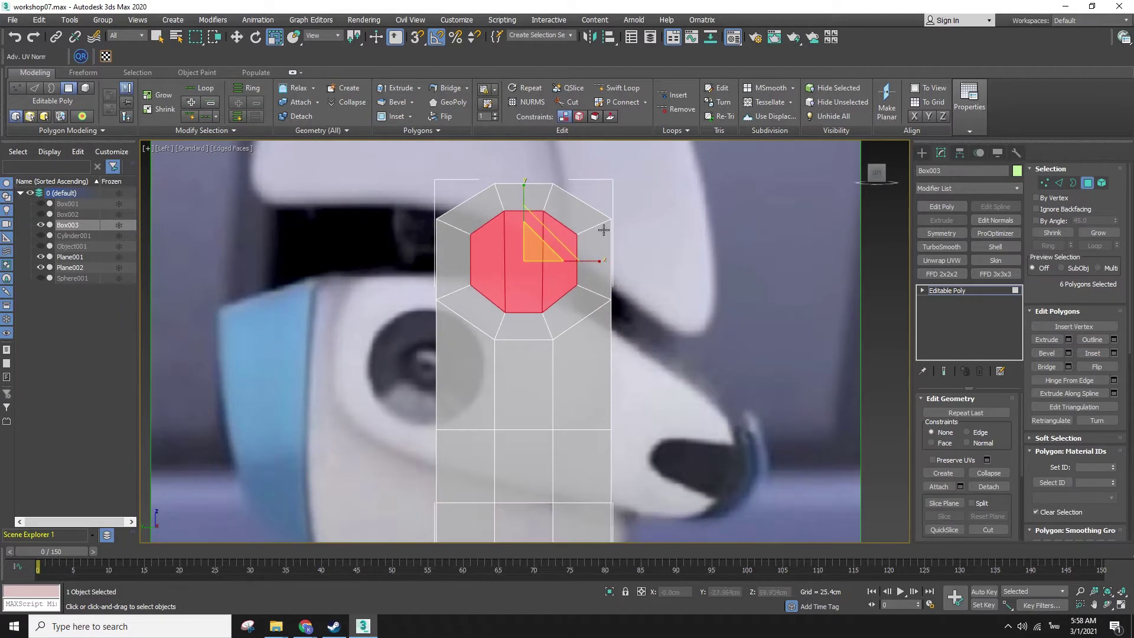
key("w")
key("r")
left_click_drag(524, 207, 525, 205)
key("w")
- Round out the inset octagon by moving its upper vertices up and scaling its side vertices closer together vertically
left_click(1046, 183)
key("q")
left_click_drag(593, 244, 457, 210)
key("w")
left_click_drag(523, 193, 524, 188)
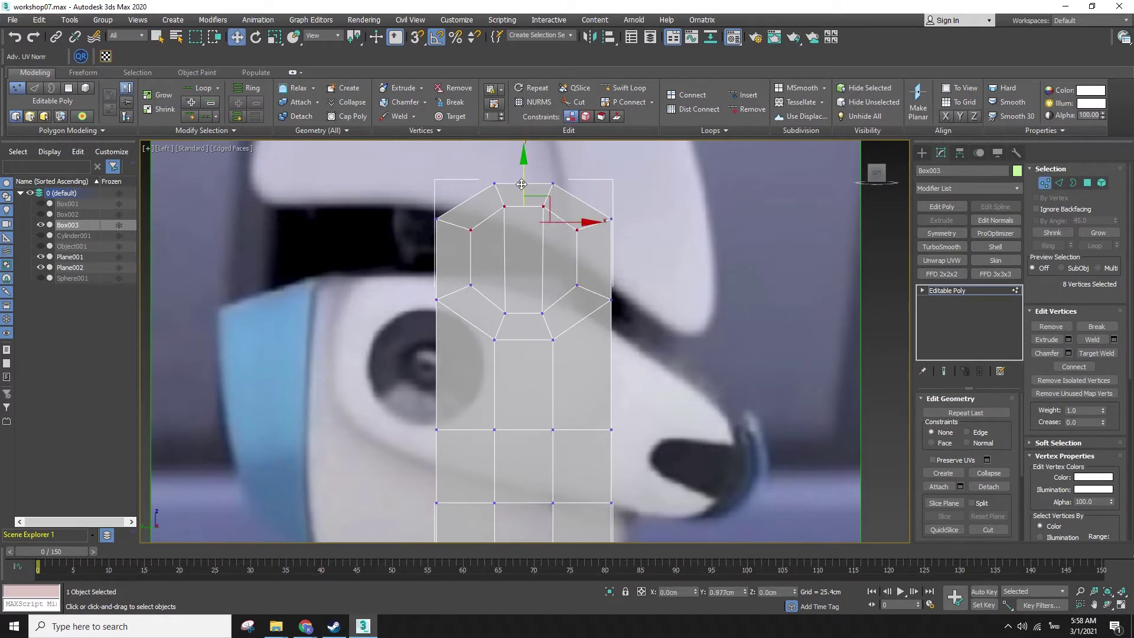
left_click_drag(584, 286, 586, 293)
key("r")
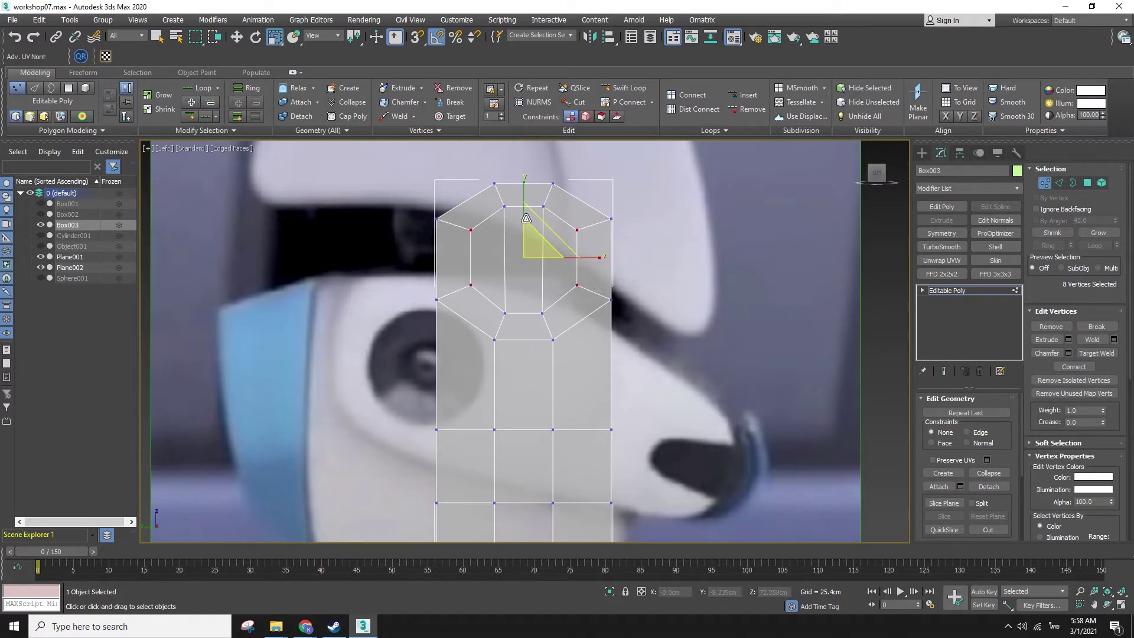
left_click_drag(524, 205, 524, 216)
key("w")
left_click(554, 305)
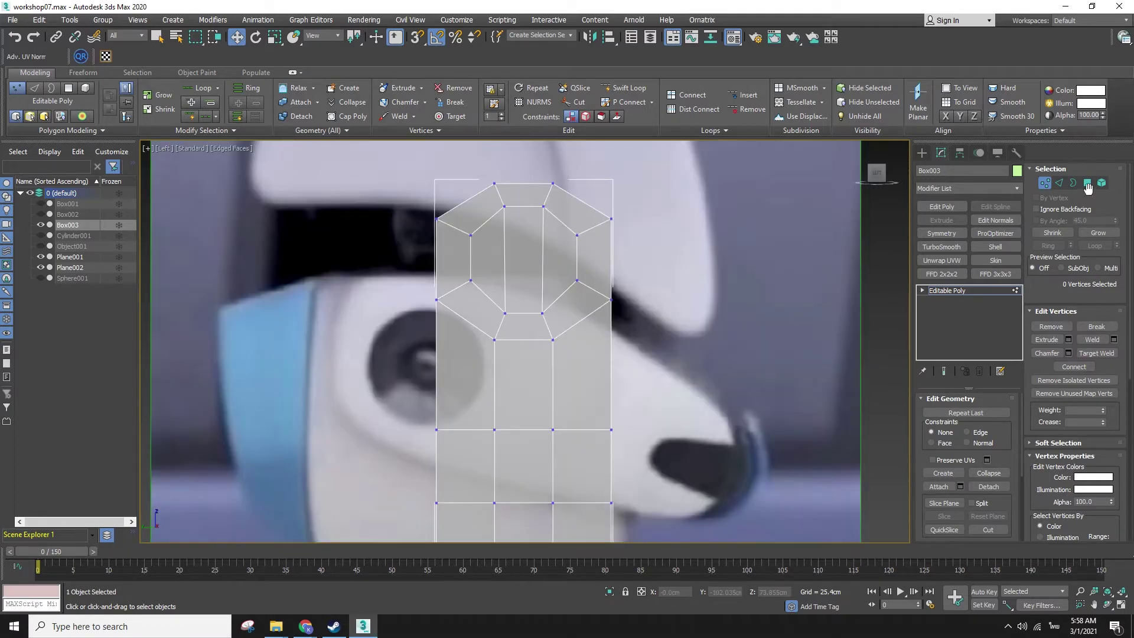
- Delete the inner octagon polygons on both sides to open a hole through the arm's upper end
left_click(1088, 186)
key("F3")
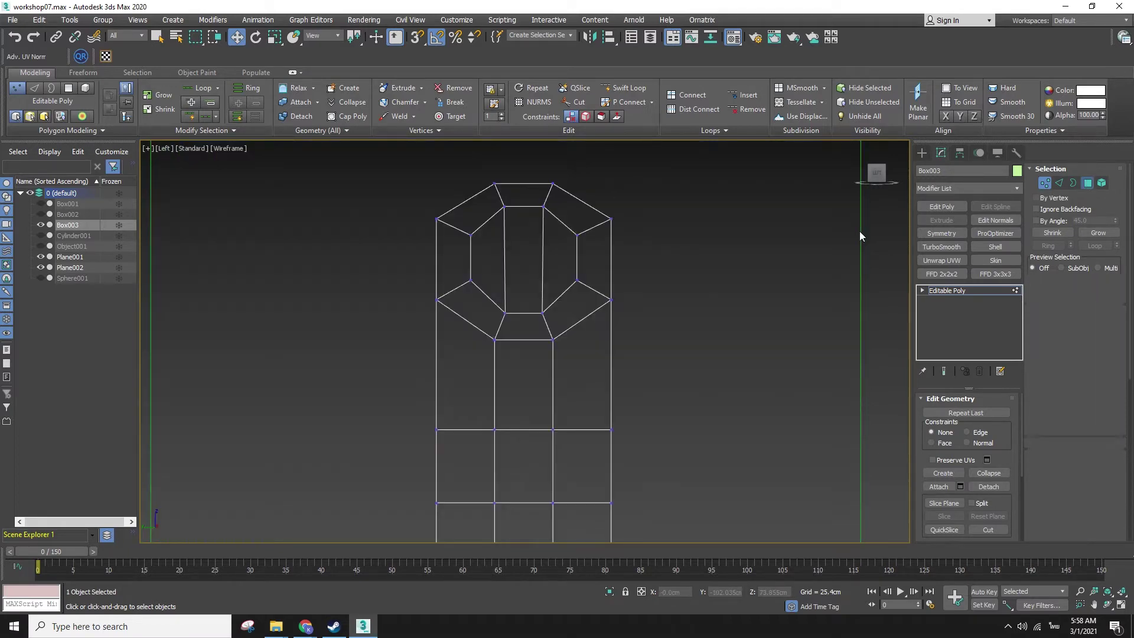
key("q")
left_click_drag(570, 252, 497, 255)
key("Delete")
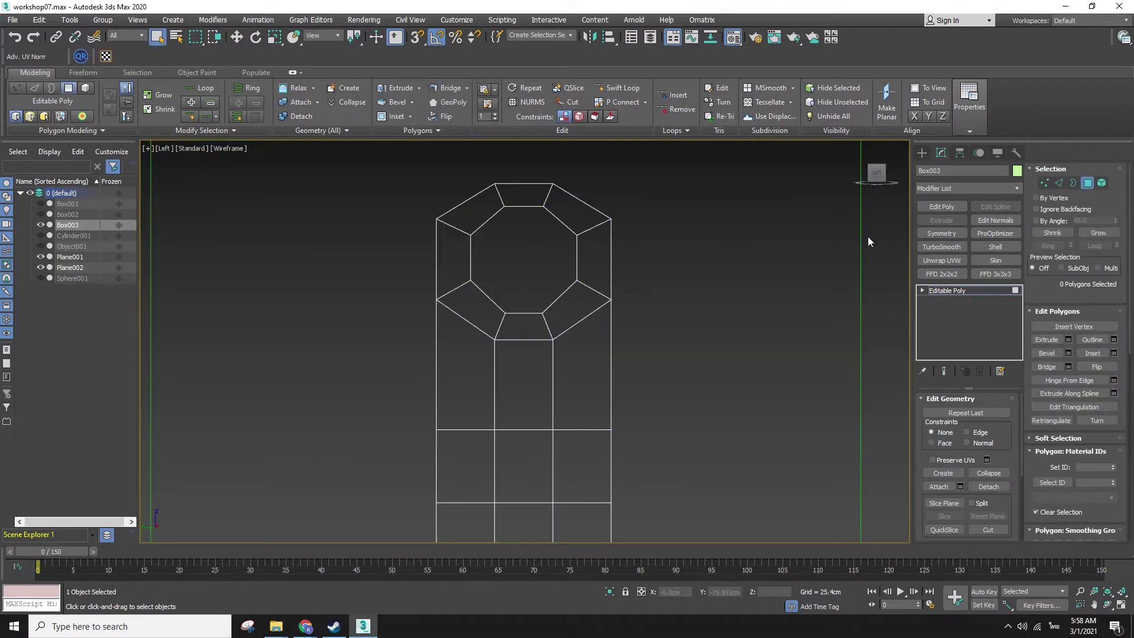
- Select the border of the octagonal hole and examine the arm's upper end from an angle
key("F3")
left_click(1072, 183)
left_click(576, 268)
mouse_move(628, 304)
middle_mouse_down("alt")
mouse_move(577, 300)
mouse_move(490, 325)
mouse_move(520, 349)
mouse_move(569, 227)
mouse_move(574, 303)
middle_mouse_up("alt")
left_click(759, 350)
key("F3")
key("F3")
key("F4")
scroll(593, 372, "down", 4)
key("F4")
middle_click_drag(607, 413, 746, 476, "alt")
- Undo the octagon, inset and hole edits back to the plain arm block
key("ctrl+z")
key("ctrl+z")
key("ctrl+z")
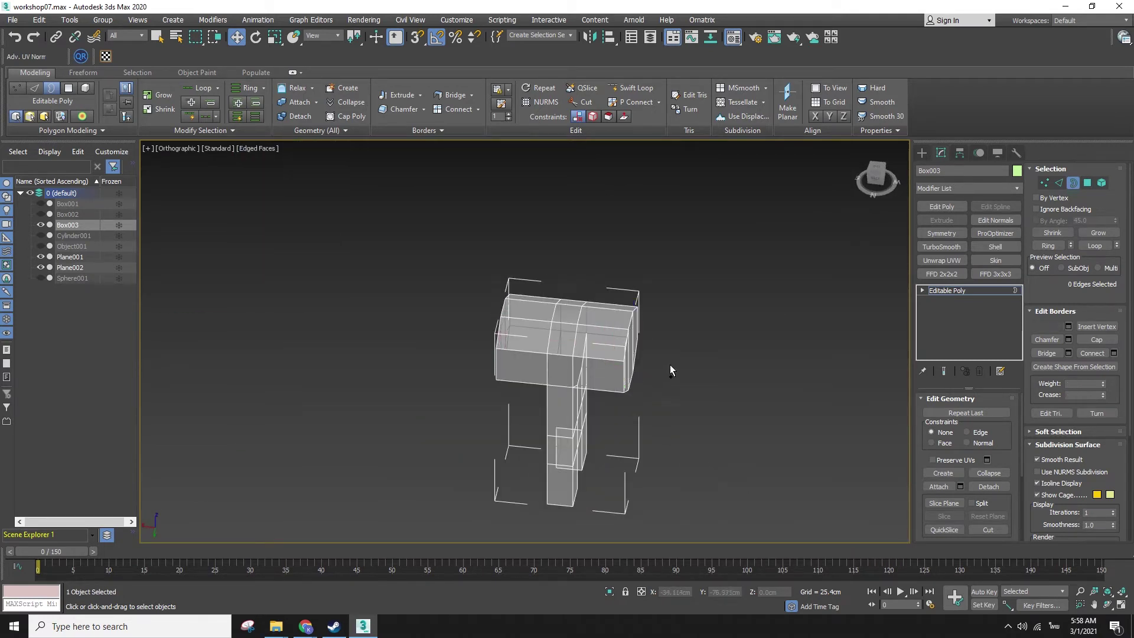
key("ctrl+z")
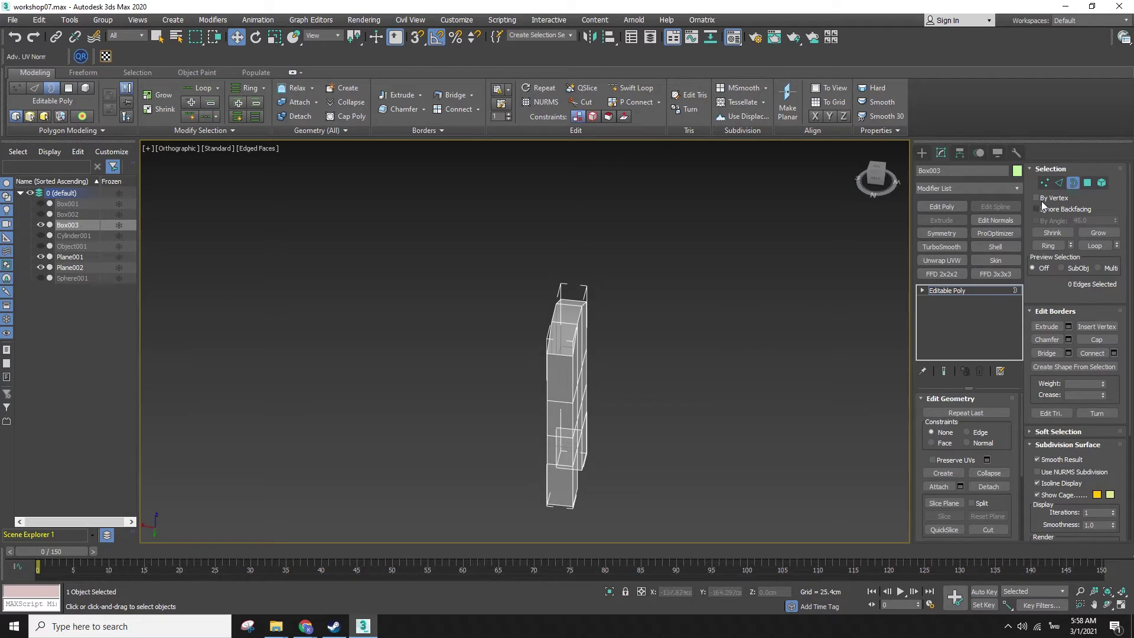
left_click(1087, 183)
key("f")
key("z")
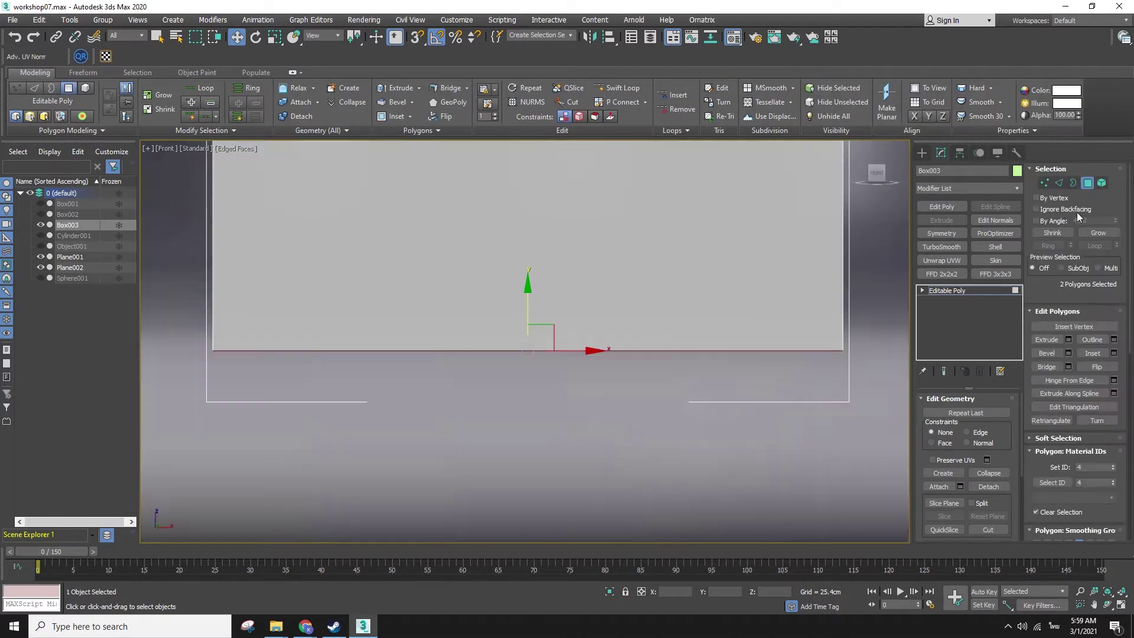
left_click(1044, 183)
key("shift+z")
key("shift+z")
key("shift+z")
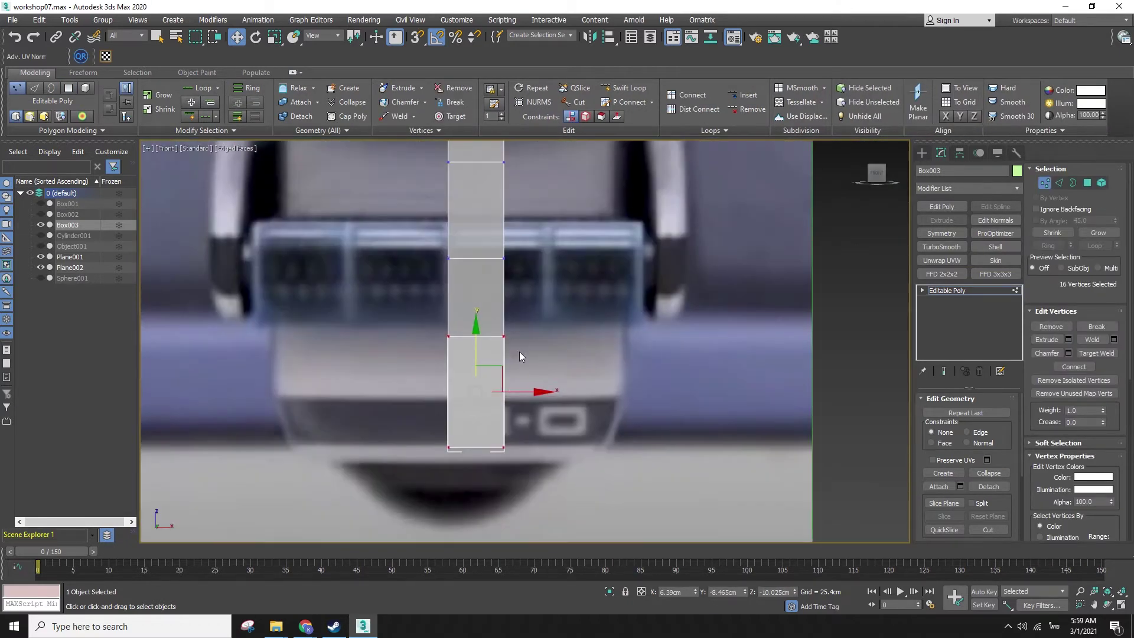
- In the left view, raise the second row's outer vertices to shape the arm's upper end into an octagon
key("l")
left_click_drag(388, 265, 410, 292)
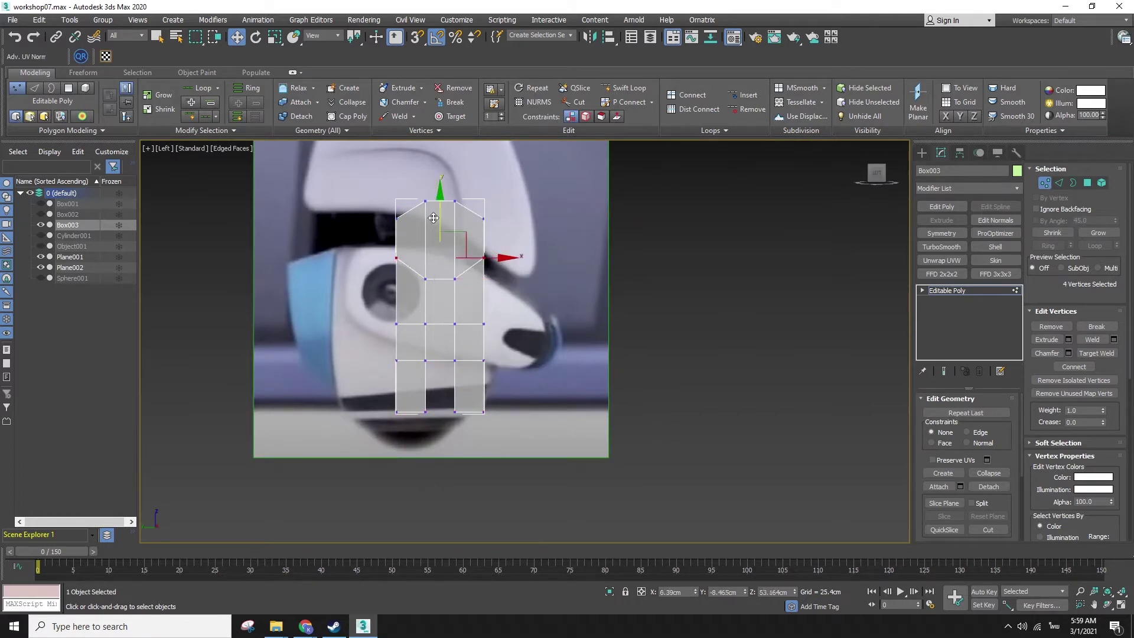
key("q")
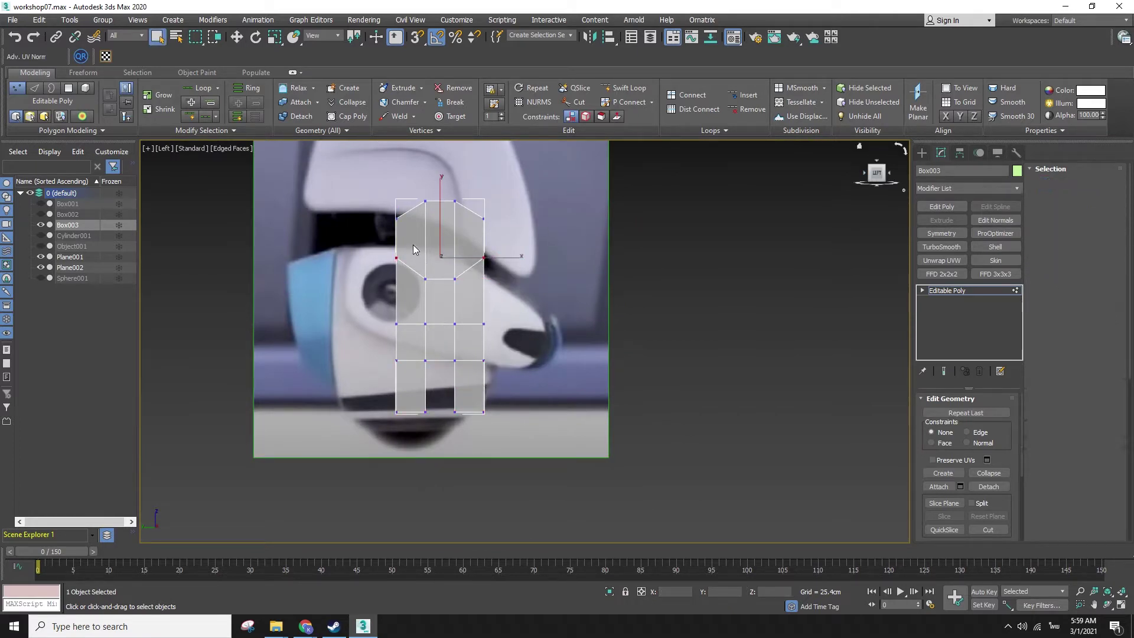
- Inset the octagon's polygons on both sides of the arm and delete the inner faces
key("4")
left_click(413, 236)
left_click_drag(413, 233, 508, 240)
key("w")
left_click(1094, 354)
left_click_drag(412, 245, 423, 253)
key("Delete")
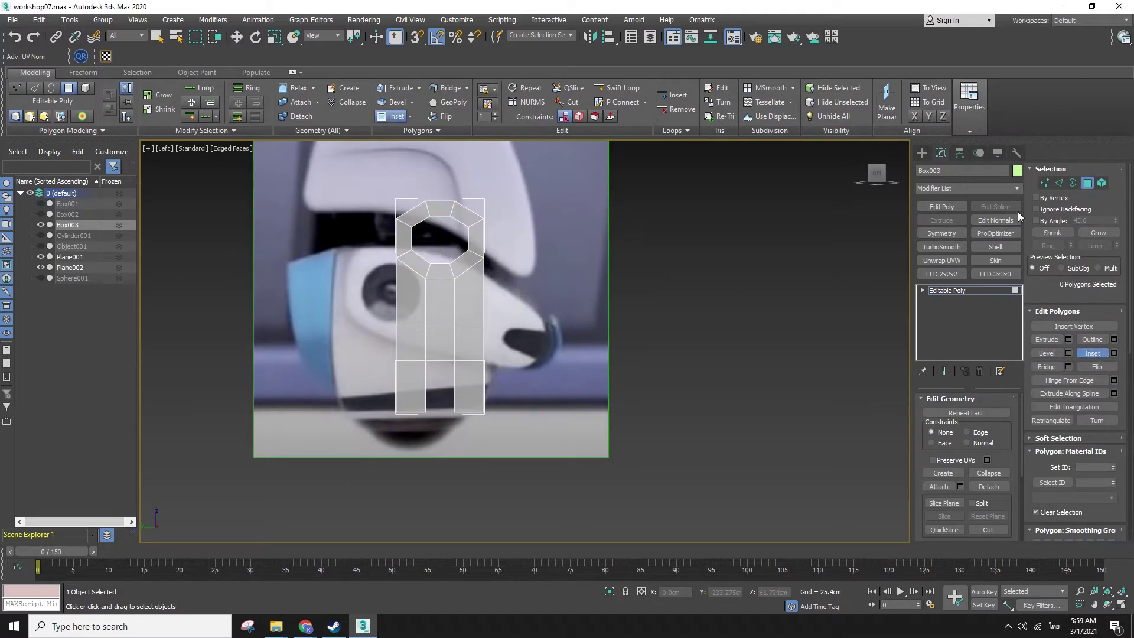
- Select the borders of both octagonal openings and cap them
left_click(1074, 183)
left_click_drag(515, 272, 447, 241)
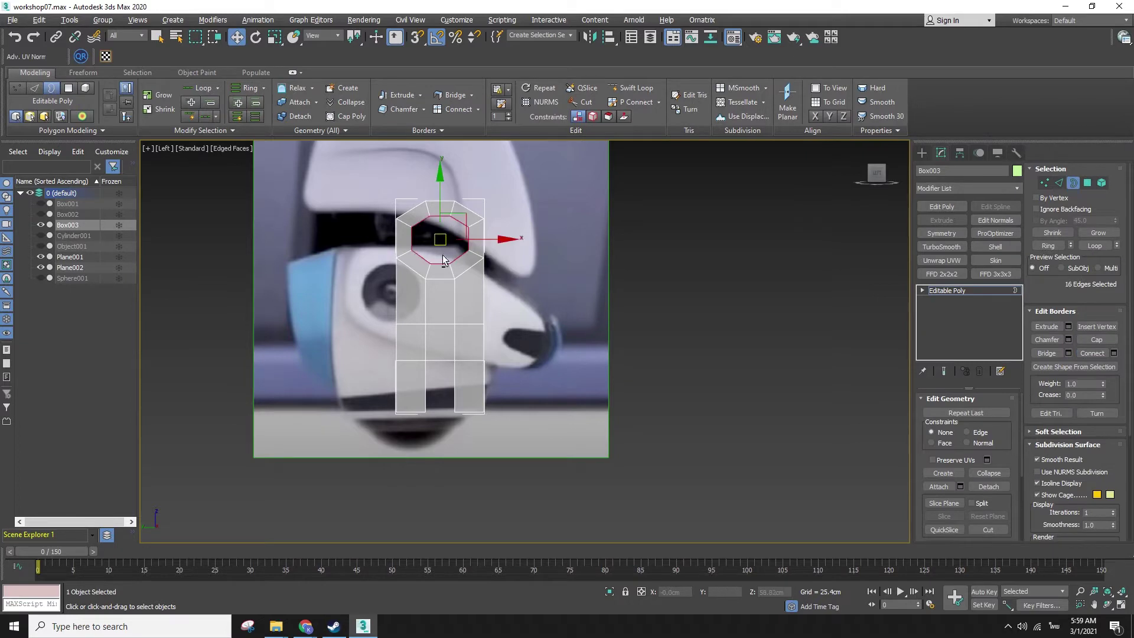
middle_click_drag(447, 241, 414, 260, "alt")
key("F3")
key("F3")
left_click(1085, 340)
key("F4")
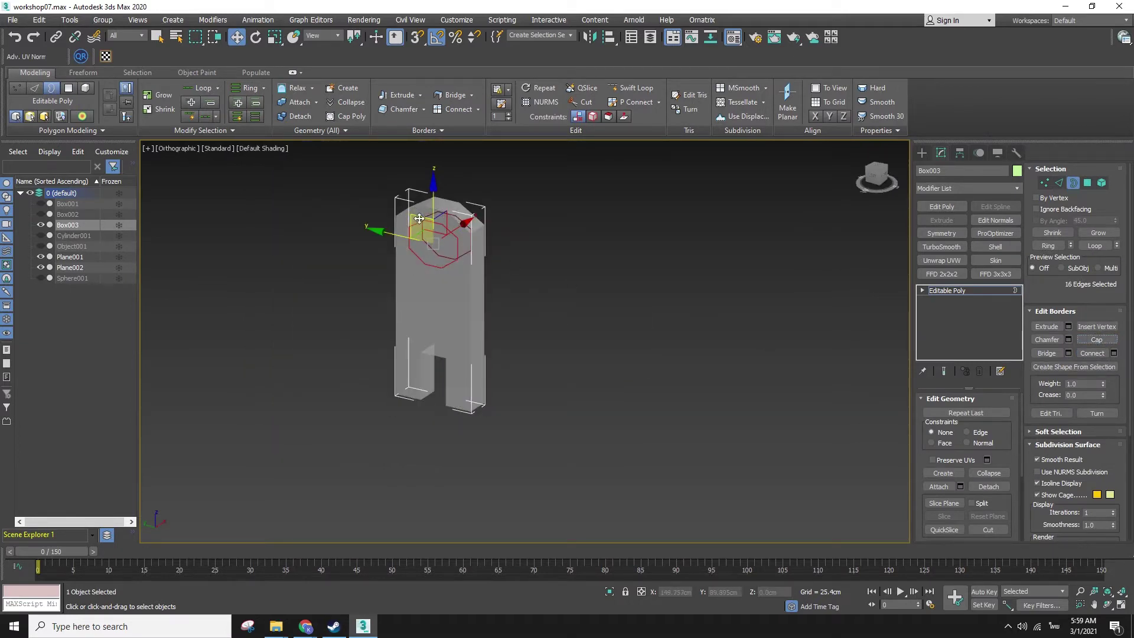
- Bridge the borders of the arm's two octagonal openings to form a walled hole through the upper end
key("F3")
key("F3")
key("z")
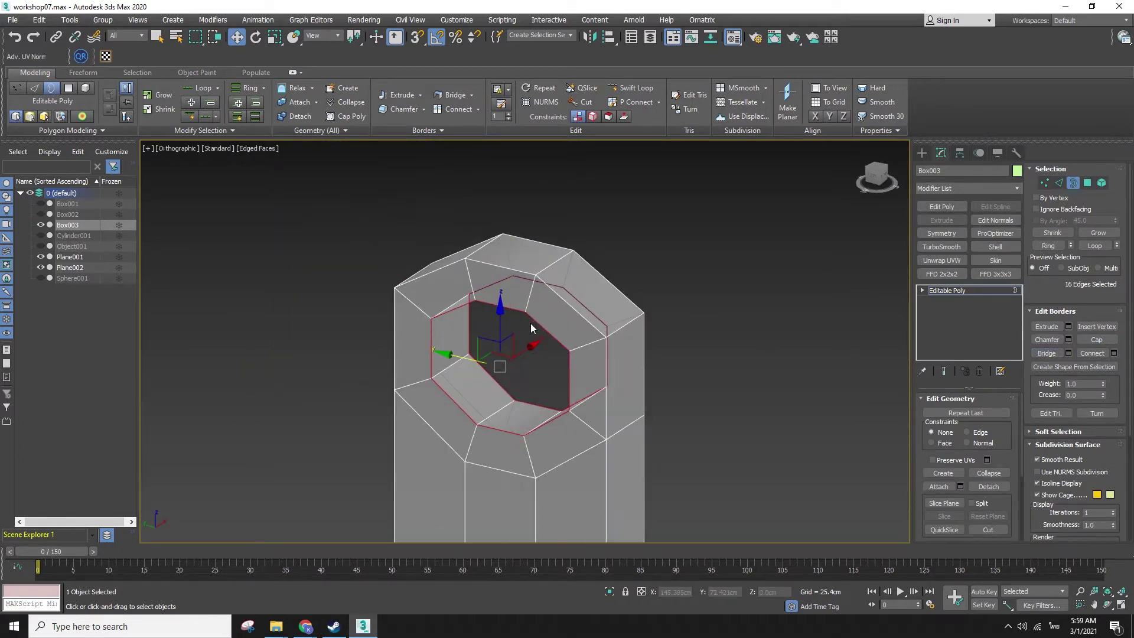
key("alt+x")
key("alt+x")
key("ctrl+z")
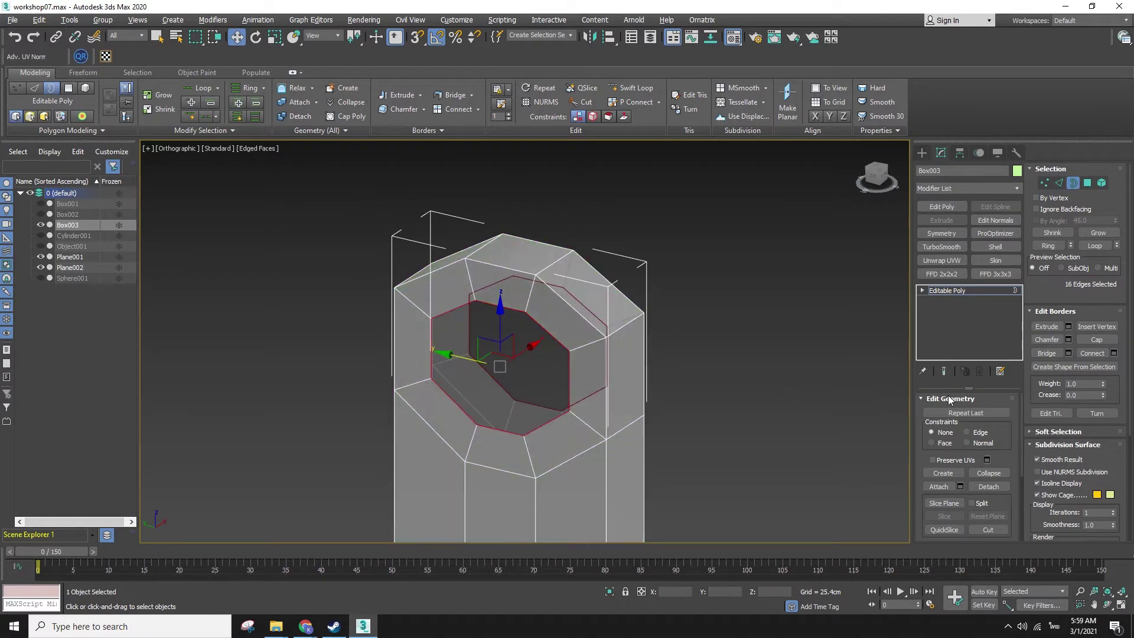
key("F3")
key("F3")
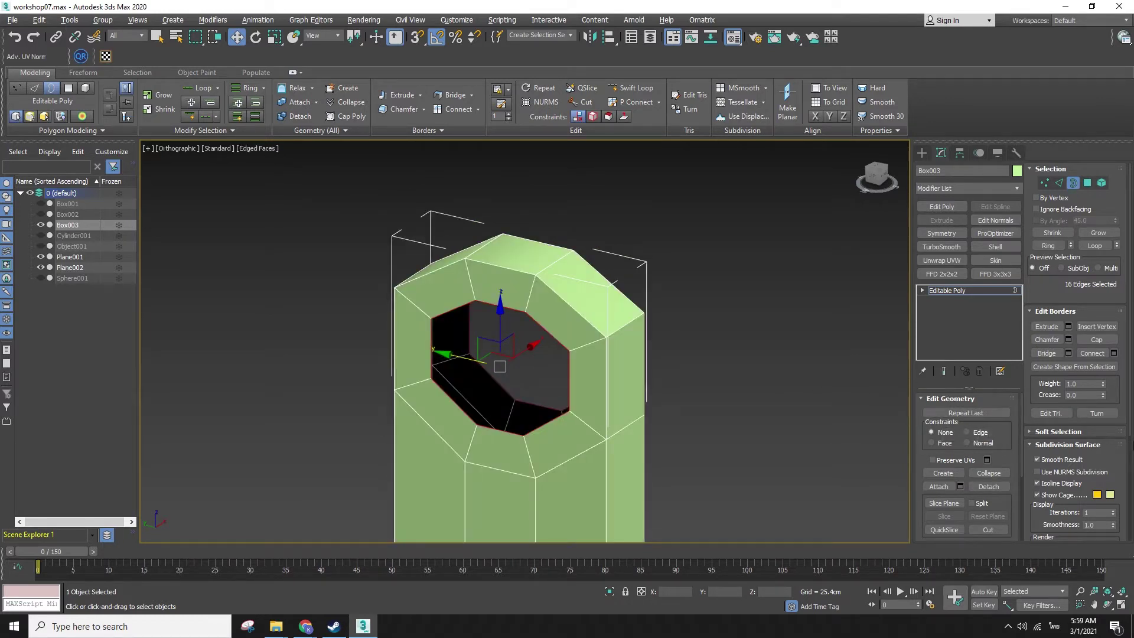
left_click(1051, 356)
- In the left view, scale the hole's upper and lower vertices vertically and its side vertices inward horizontally toward a regular octagon
middle_click_drag(569, 365, 634, 366, "alt")
key("f")
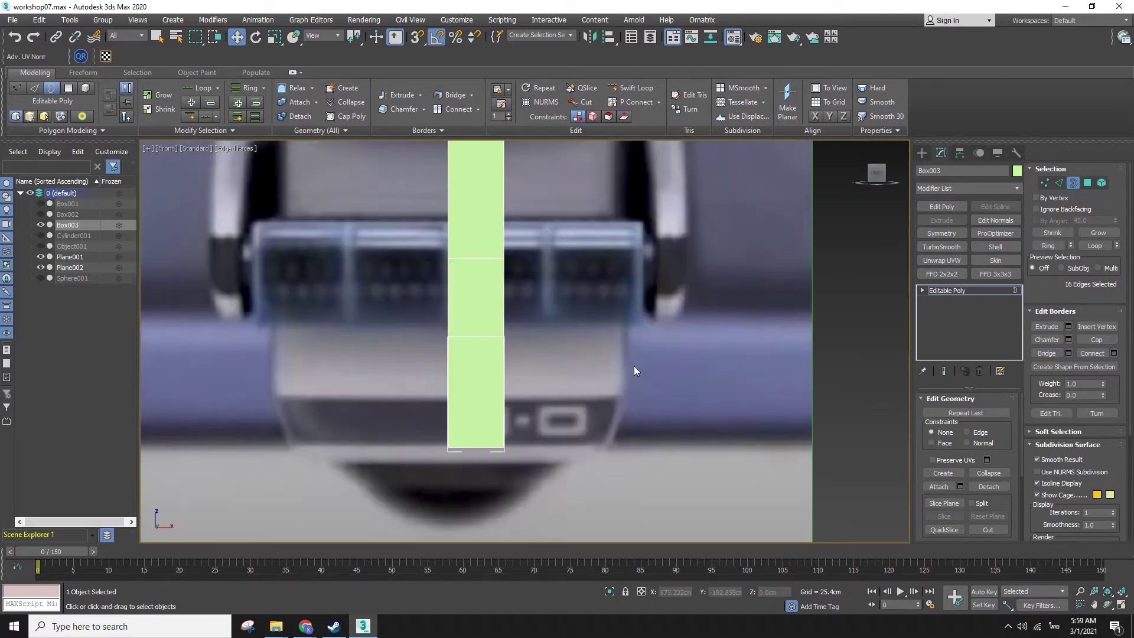
scroll(674, 334, "down", 5)
left_click(826, 295)
key("l")
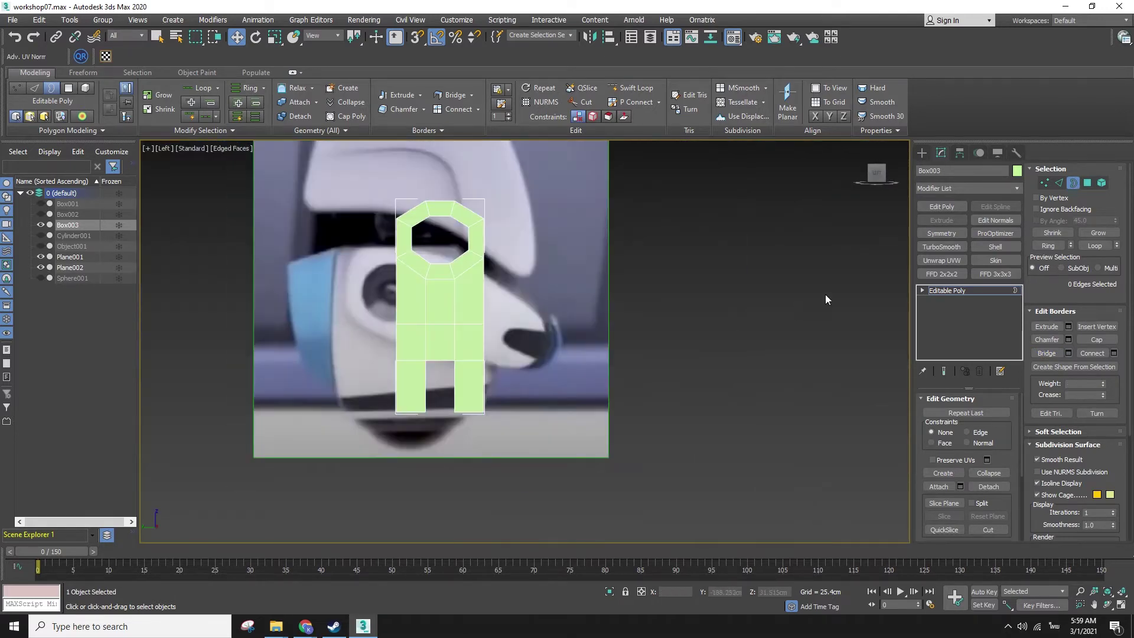
left_click(1045, 183)
scroll(442, 231, "up", 5)
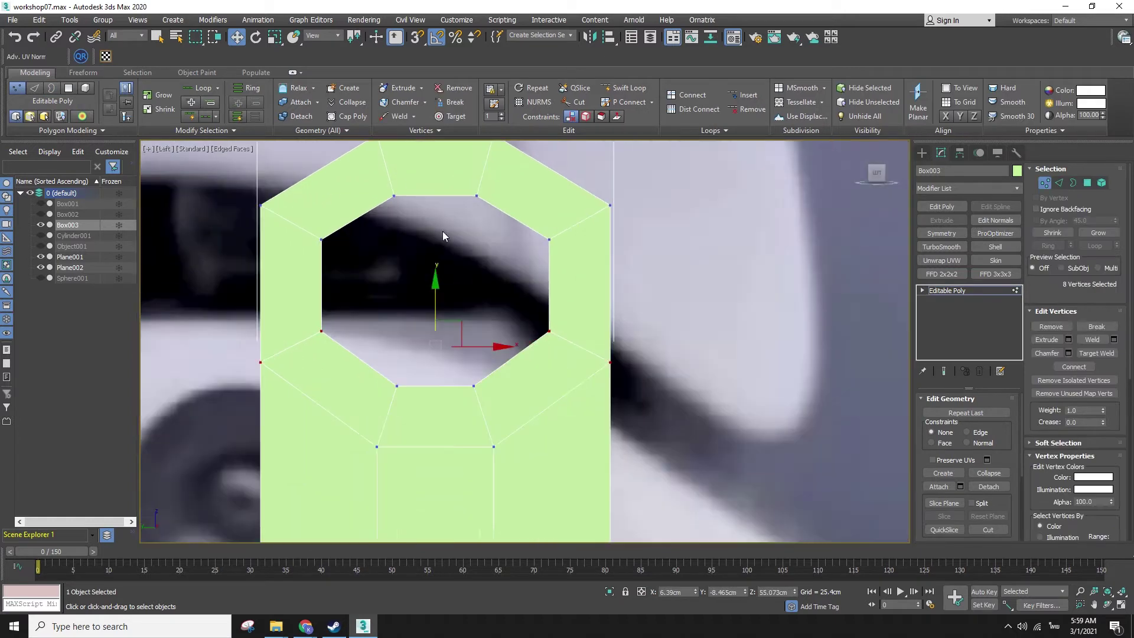
left_click_drag(379, 190, 524, 226)
left_click_drag(383, 371, 505, 425, "ctrl")
middle_click_drag(466, 368, 468, 412)
key("r")
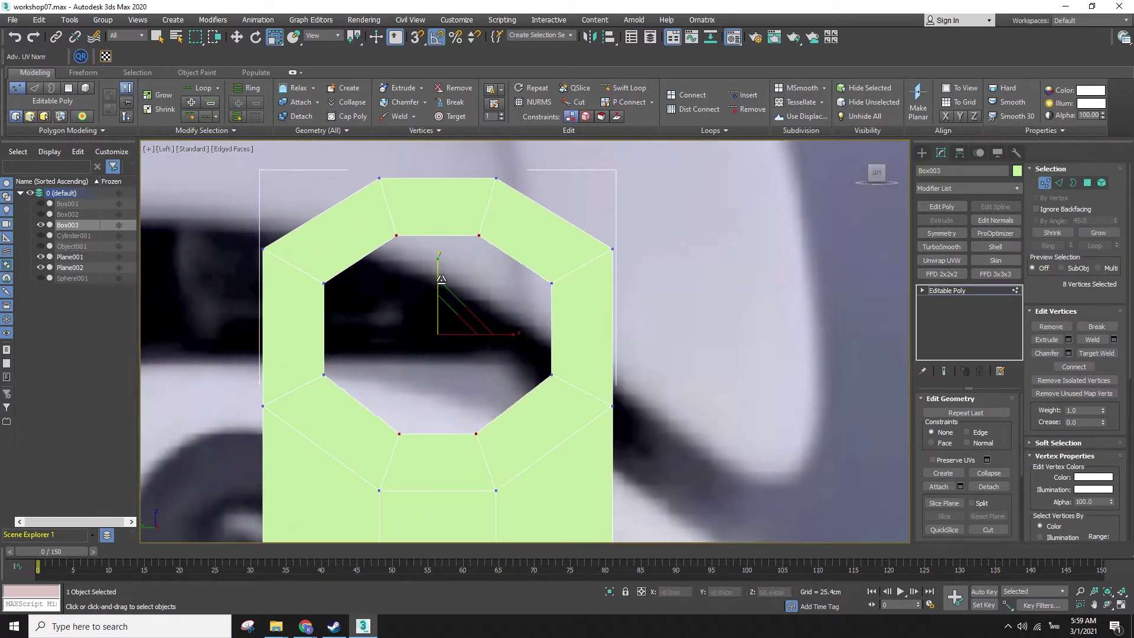
left_click_drag(307, 266, 347, 393)
left_click_drag(534, 268, 575, 391, "ctrl")
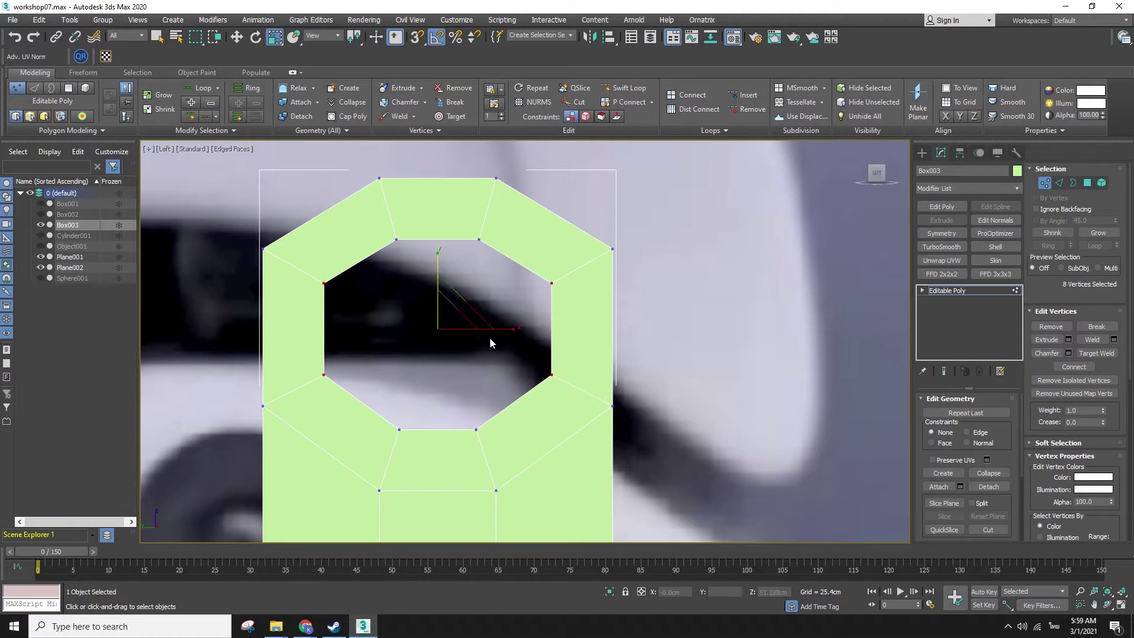
left_click_drag(460, 324, 496, 329)
- Move the hole's upper vertices vertically to even out the octagon's proportions
left_click(589, 357)
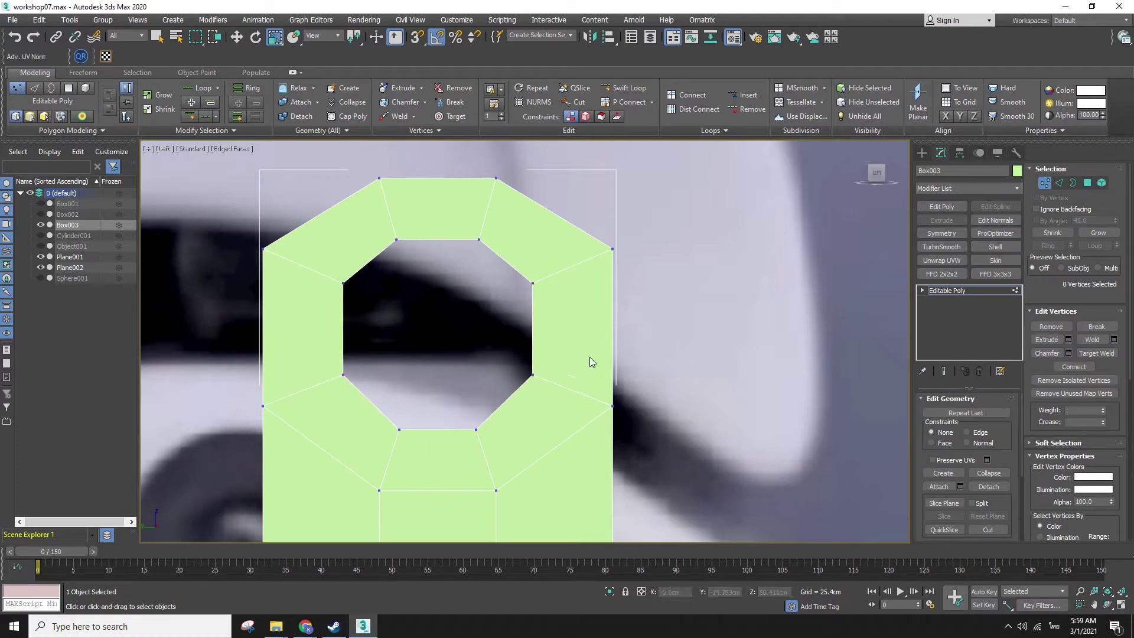
left_click_drag(306, 341, 543, 380)
key("w")
left_click_drag(383, 228, 502, 255)
left_click_drag(431, 190, 431, 182)
left_click(453, 356)
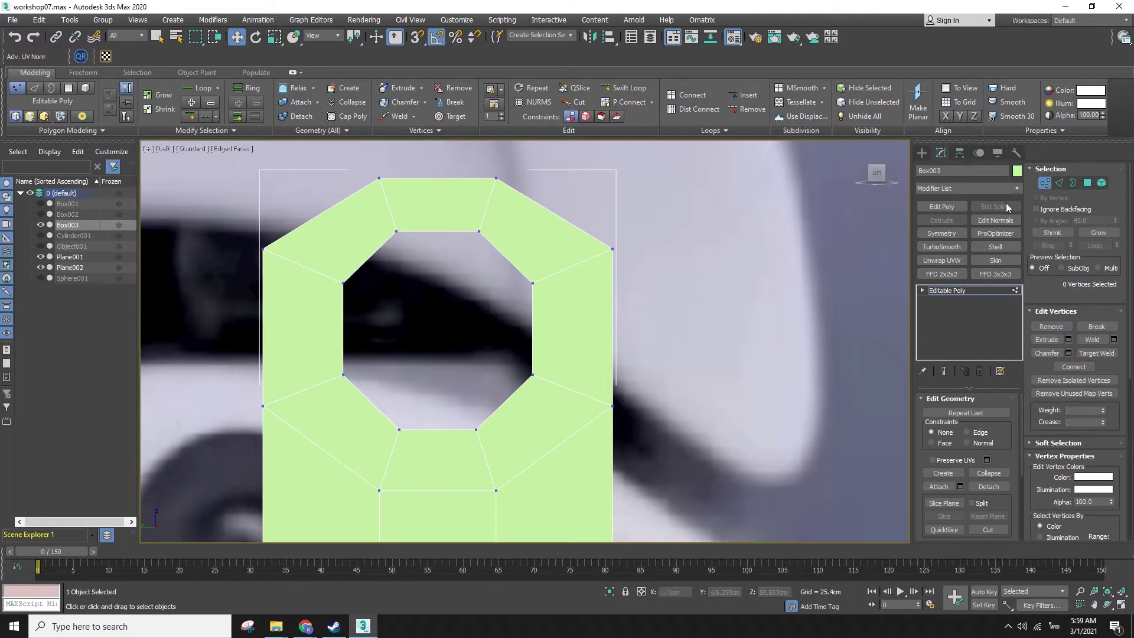
left_click_drag(572, 303, 572, 303)
left_click_drag(441, 221, 443, 234)
left_click(635, 322)
- Select the loop of wall polygons inside the hole and clone it at a slightly smaller scale to a separate object, Object002
key("q")
left_click(1087, 183)
middle_click_drag(457, 313, 414, 260, "alt")
key("w")
left_click(424, 254)
left_click(404, 290, "shift")
middle_click_drag(431, 322, 447, 350, "alt")
key("r")
left_click_drag(431, 332, 409, 317)
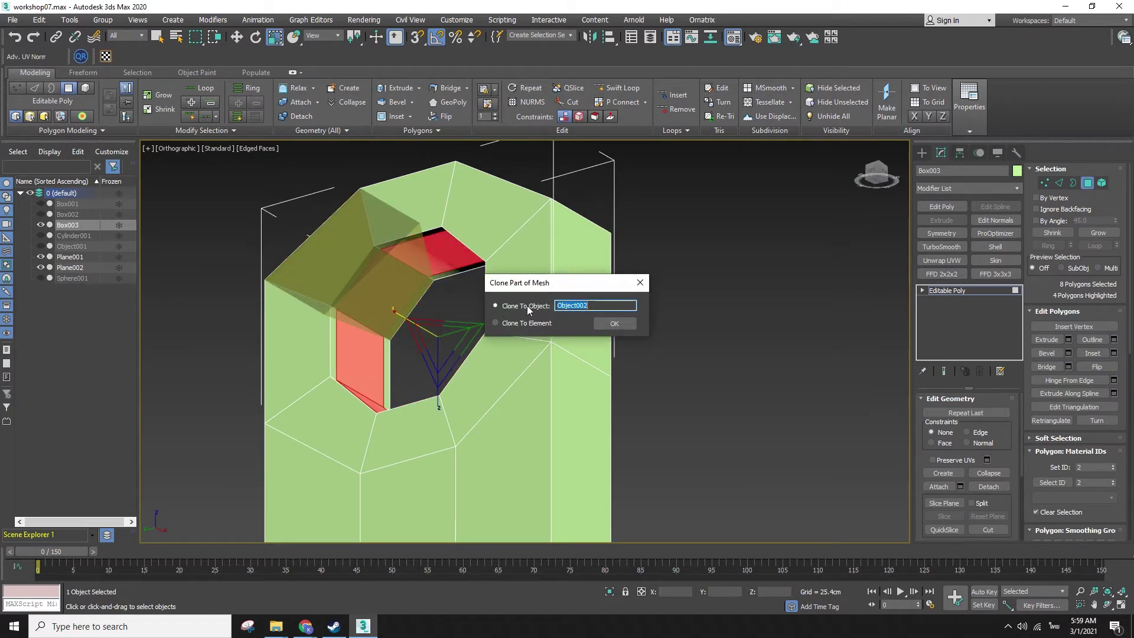
left_click(615, 323)
- Select the cloned octagonal ring inside the hole and its full loop of polygons
left_click(922, 152)
key("F3")
left_click(401, 244)
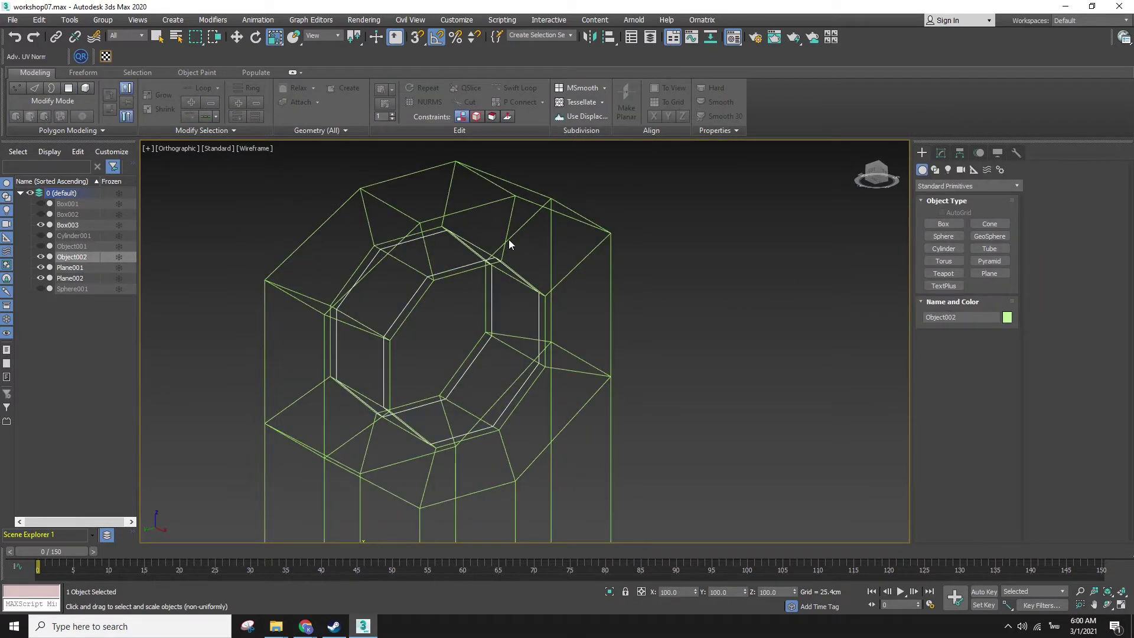
key("F3")
key("w")
left_click(945, 156)
key("F3")
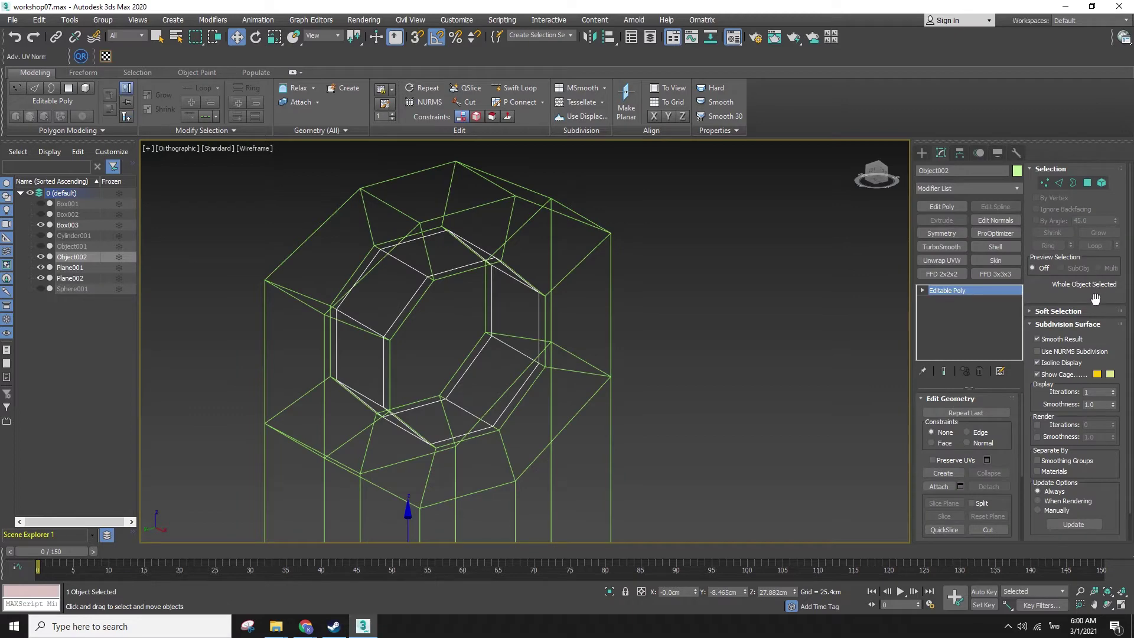
key("F3")
left_click(1087, 183)
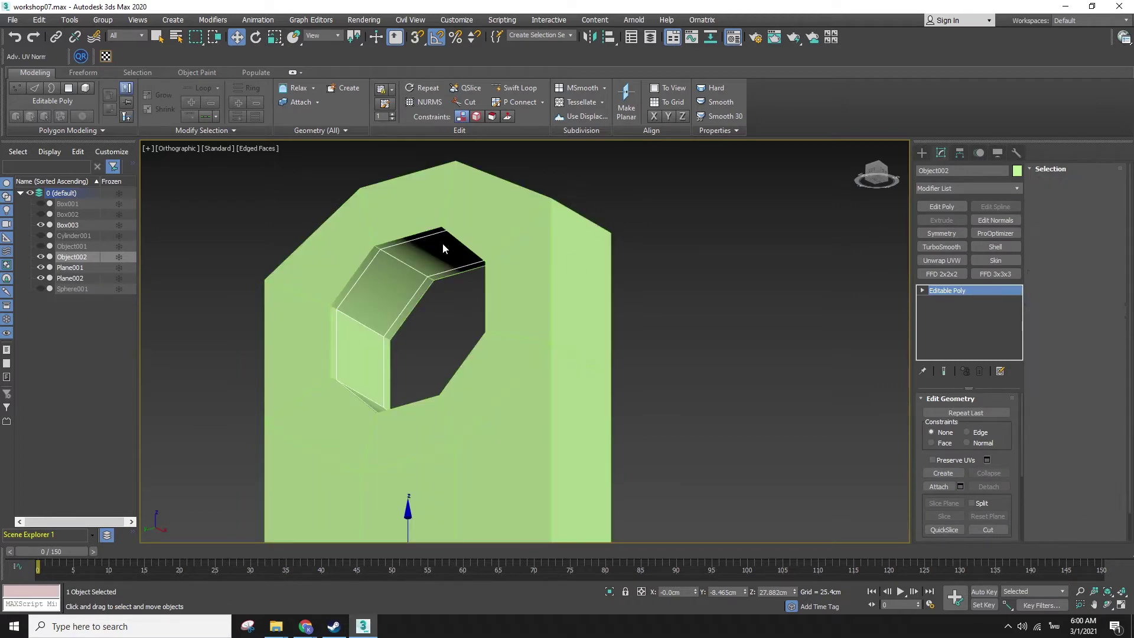
left_click(410, 259)
left_click(390, 291, "shift")
middle_click_drag(390, 296, 449, 355, "alt")
- Extrude the ring's polygons about 5.9 cm toward the hole's centre and delete the extruded inner faces
left_click(1068, 340)
left_click(535, 348)
left_click(552, 364)
left_click_drag(544, 365, 558, 420)
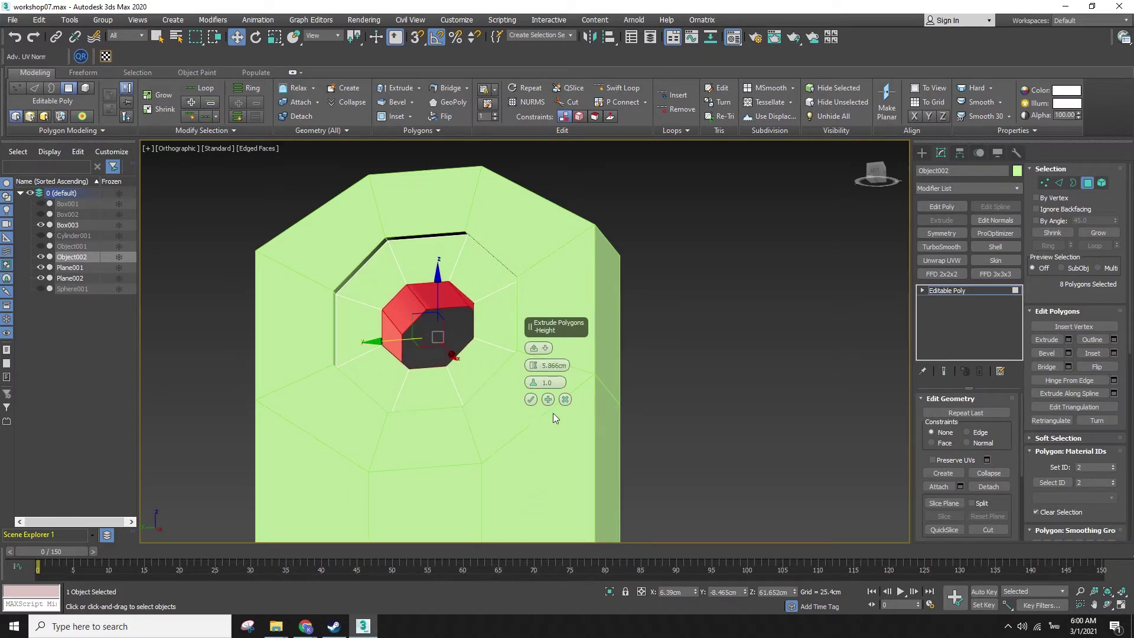
left_click(532, 403)
key("Delete")
- Select the 16 inner vertices of the two octagonal discs and collapse them to a centre point on each side
key("F3")
left_click(1046, 185)
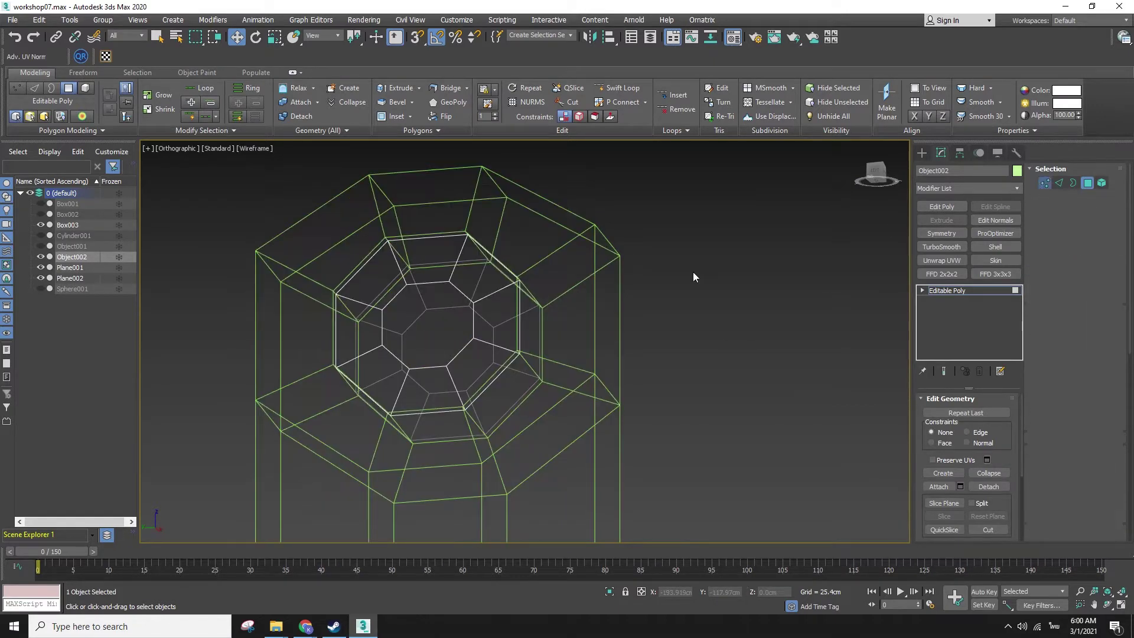
key("1")
middle_click_drag(466, 338, 365, 293, "alt")
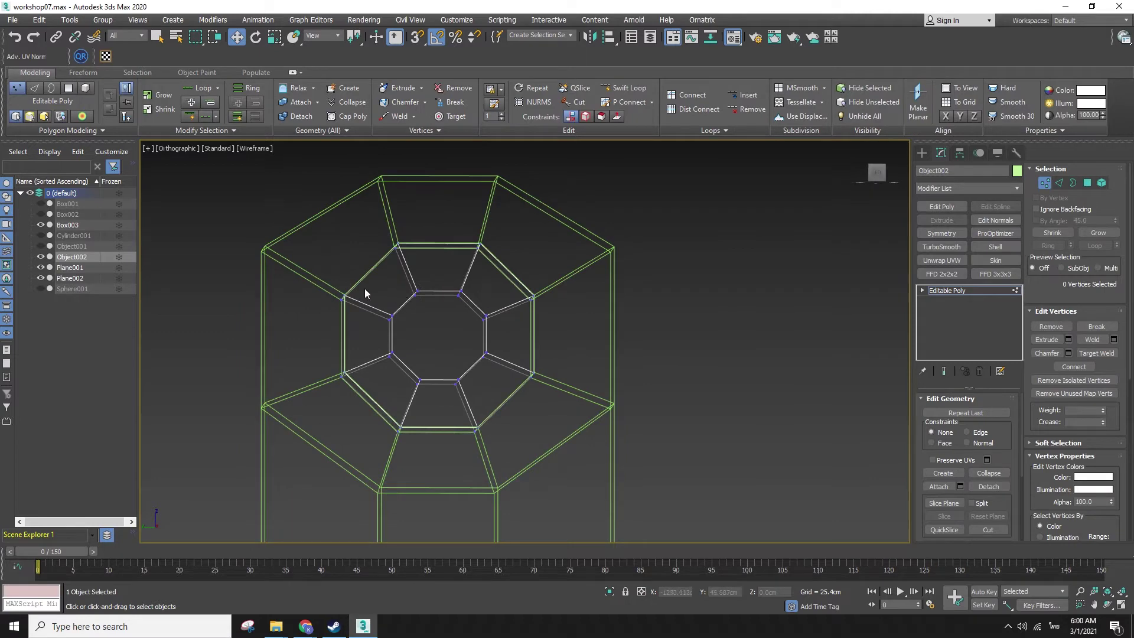
left_click_drag(363, 288, 482, 398)
key("F3")
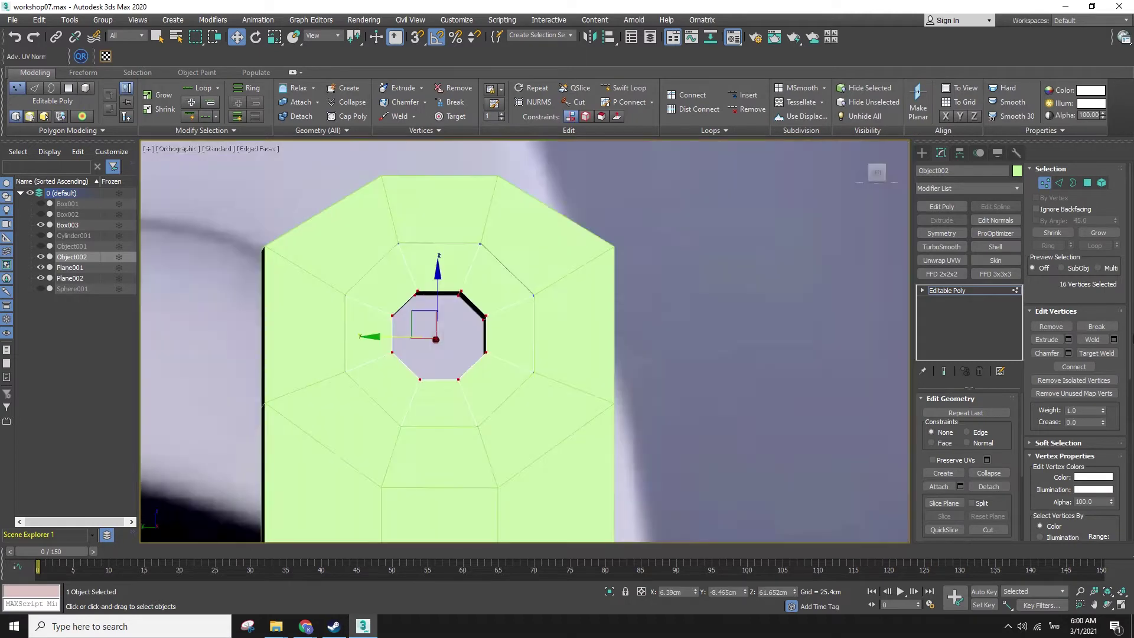
left_click(993, 473)
- Scale the two centre vertices toward each other along X so both octagonal discs slope into the arm
middle_click_drag(449, 331, 489, 345, "alt")
key("F3")
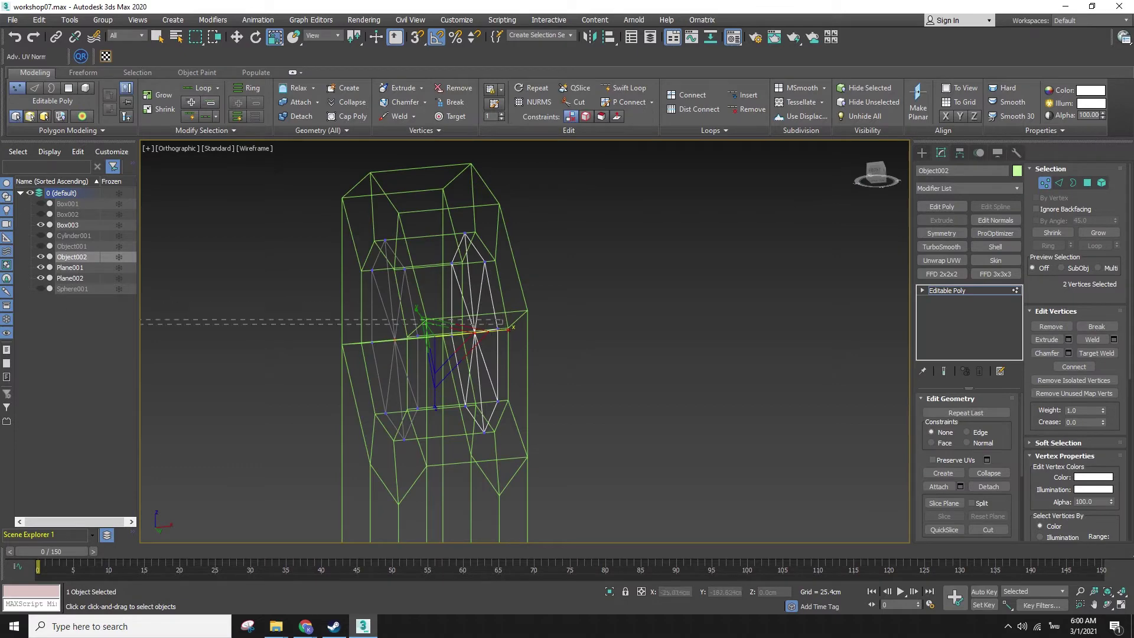
mouse_move(512, 327)
left_mouse_down()
mouse_move(114, 307)
mouse_move(1091, 316)
left_mouse_up()
key("F3")
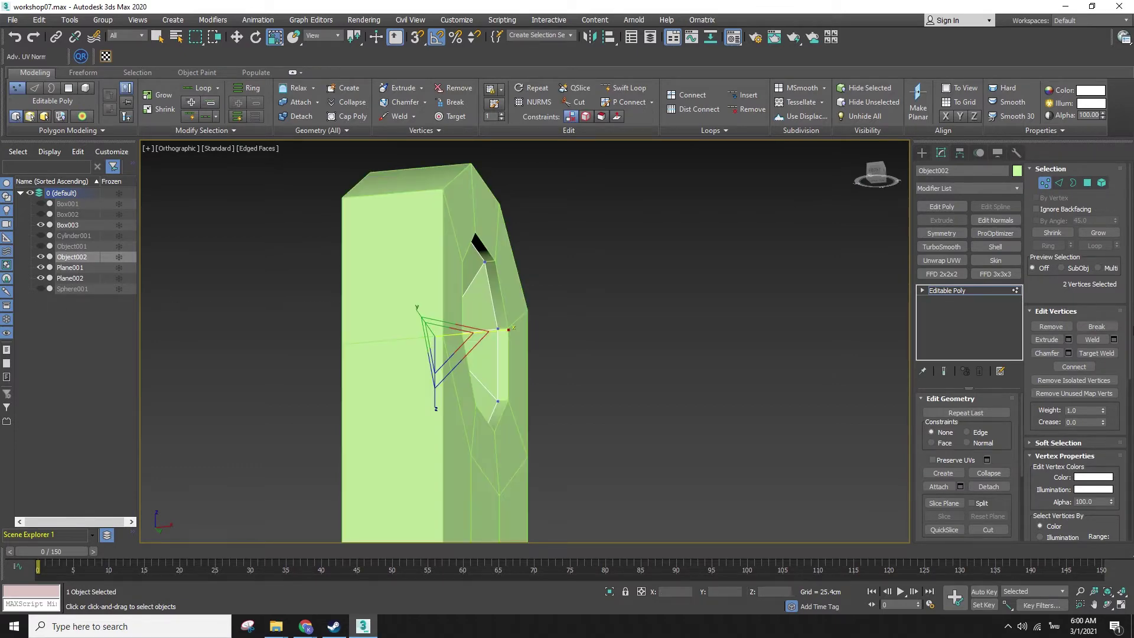
middle_click_drag(341, 407, 629, 428, "alt")
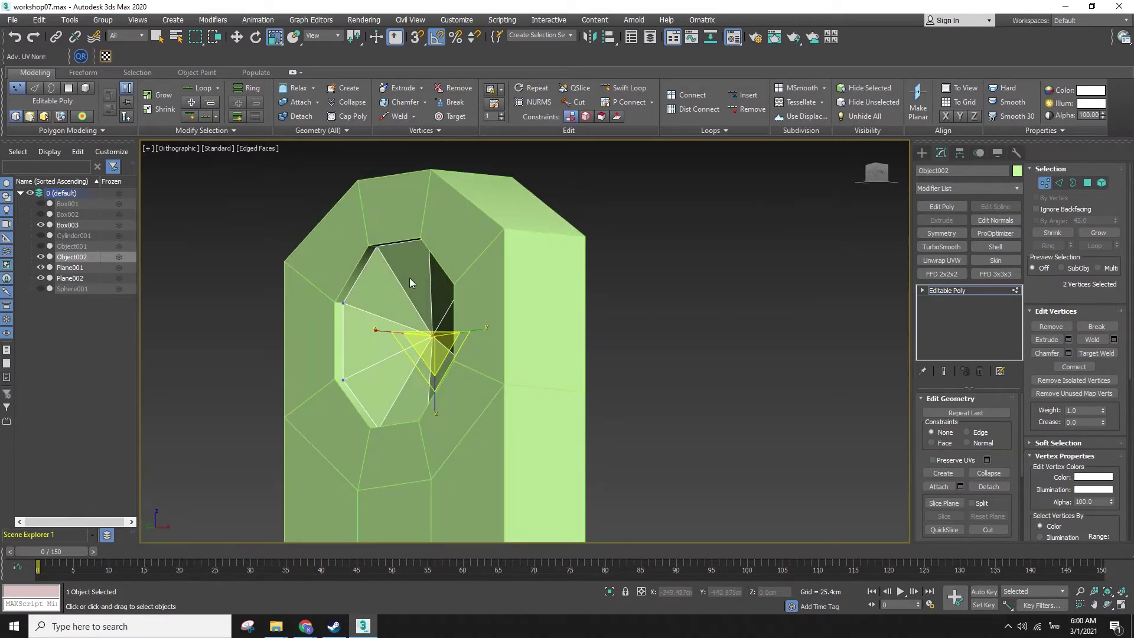
middle_click_drag(511, 351, 768, 484, "alt")
middle_click_drag(532, 331, 415, 288, "alt")
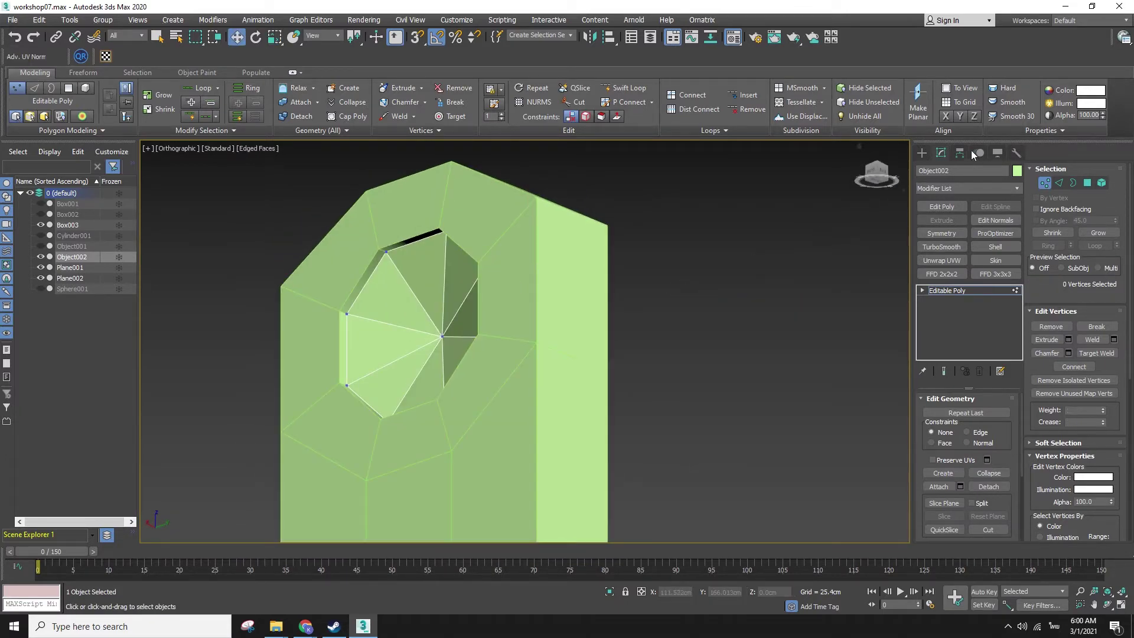
- Attach the coned octagonal discs of Object002 to the arm object Box003
left_click(513, 358)
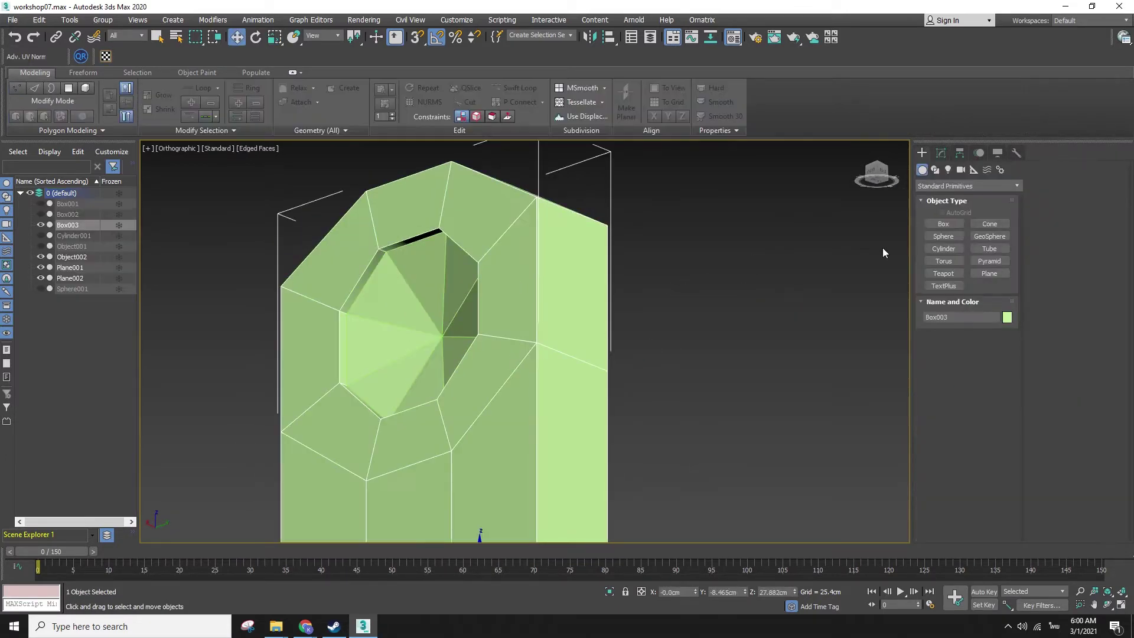
left_click(941, 153)
left_click(939, 486)
left_click(413, 325)
mouse_move(413, 325)
middle_mouse_down("alt")
mouse_move(666, 263)
mouse_move(529, 267)
mouse_move(655, 312)
mouse_move(852, 264)
middle_mouse_up("alt")
right_click(494, 313)
key("F3")
key("F3")
scroll(530, 268, "up", 5)
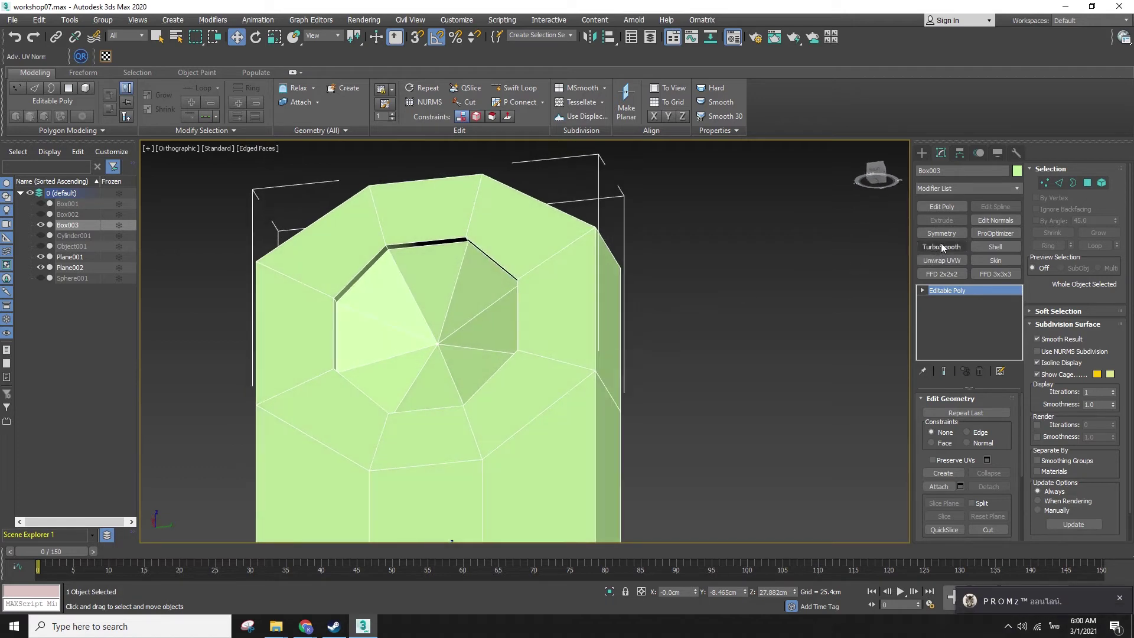
left_click(805, 322)
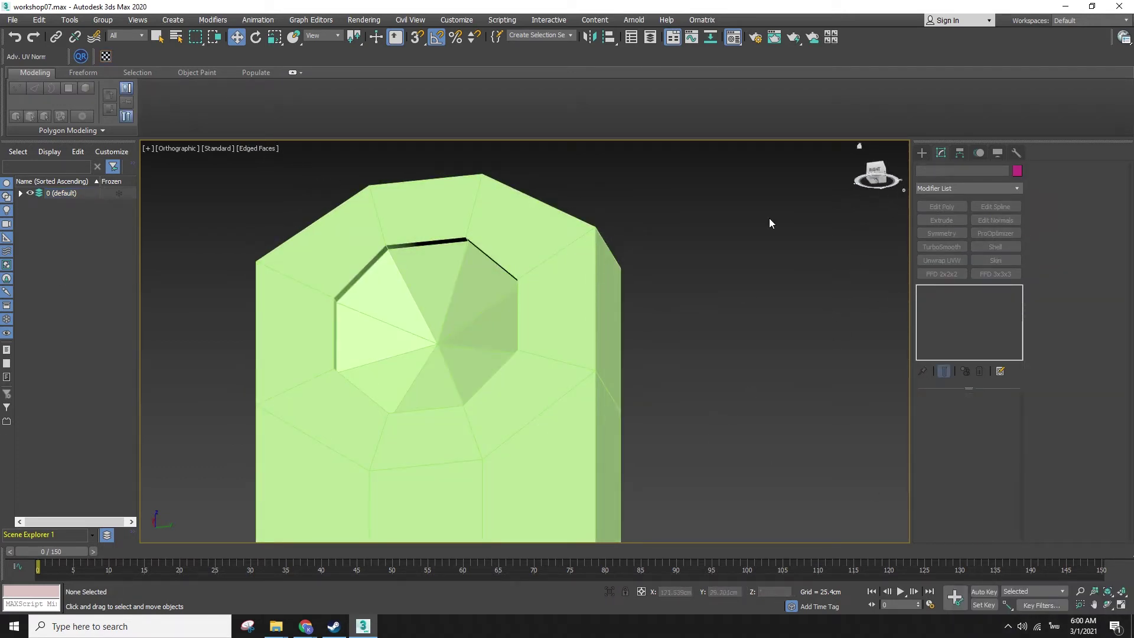
key("ctrl+z")
- In the left view, create a sphere of about 8.1 cm radius at the shoulder recess's centre and reduce its segments to an octagonal outline
left_click(923, 152)
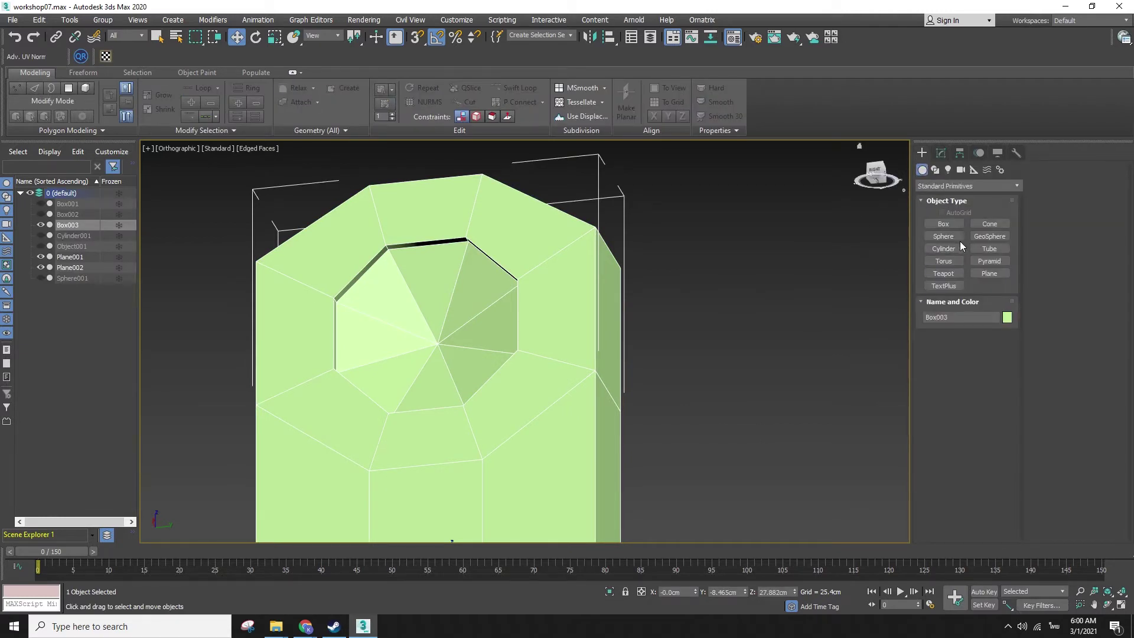
left_click(958, 239)
middle_click_drag(741, 378, 720, 370)
key("l")
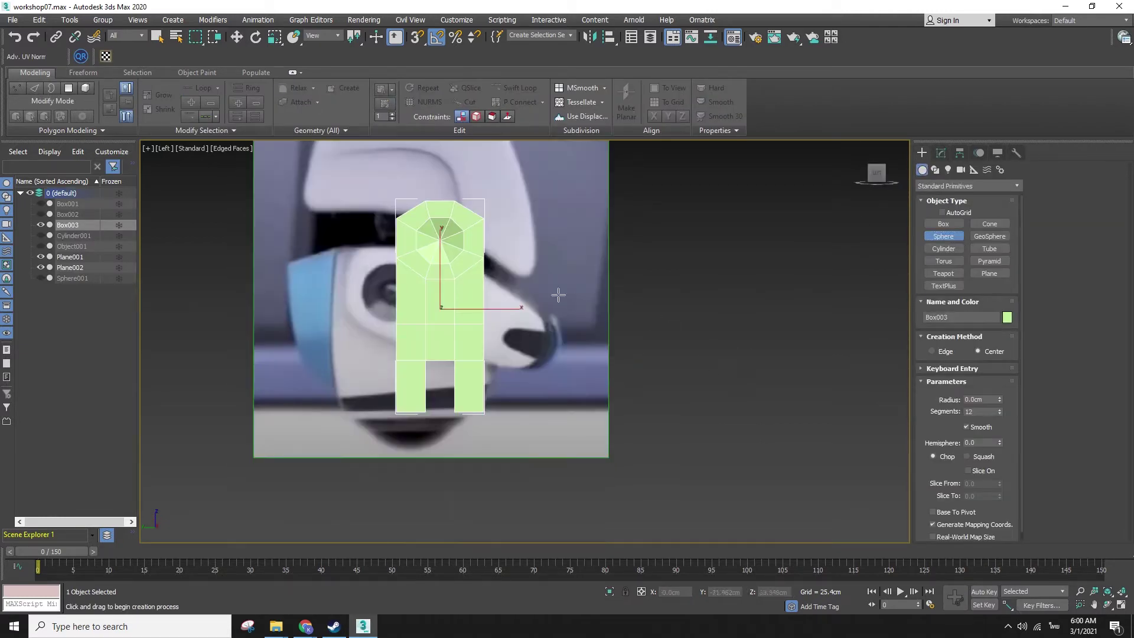
scroll(452, 250, "up", 4)
left_click_drag(426, 234, 451, 258)
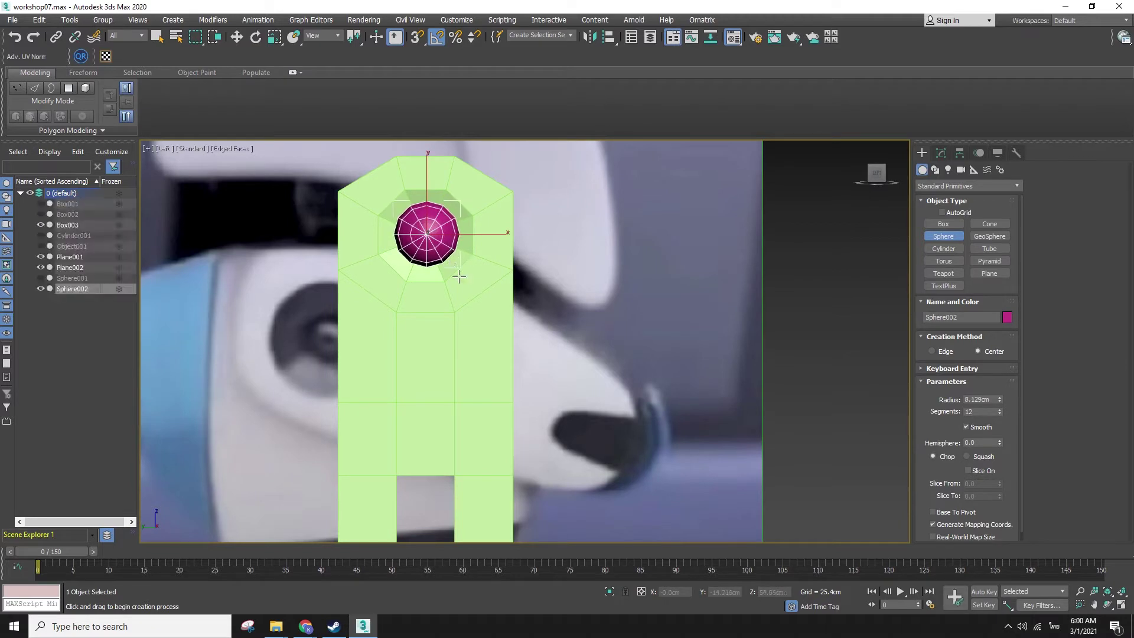
left_click(1000, 413)
left_click(1001, 416)
left_click(1001, 416)
left_click(1001, 416)
- In the front view, flatten the sphere along X and position it inside the arm at about X 5.44 cm
key("e")
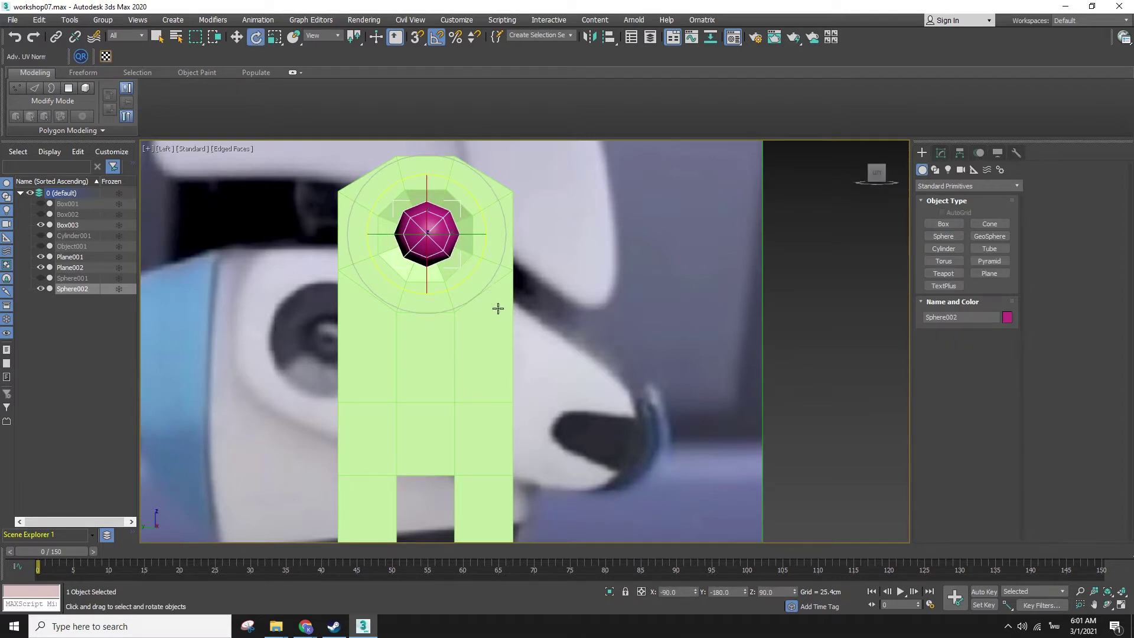
scroll(500, 311, "down", 5)
key("f")
scroll(590, 254, "up", 4)
key("F3")
left_click_drag(643, 247, 651, 230)
key("w")
scroll(627, 230, "up", 4)
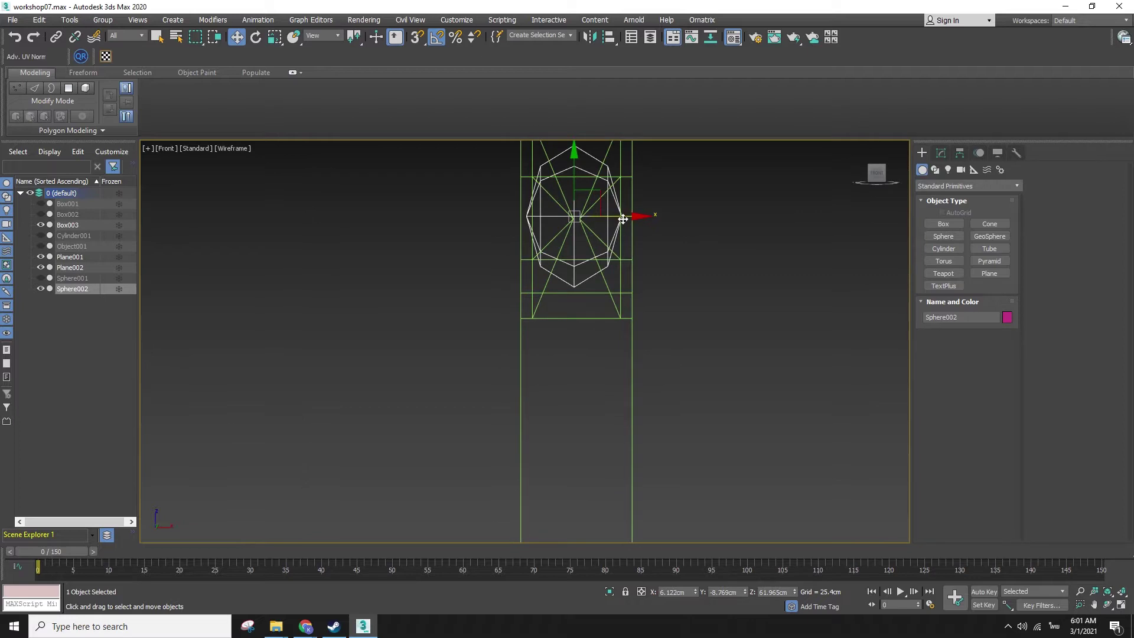
left_click_drag(627, 218, 620, 217)
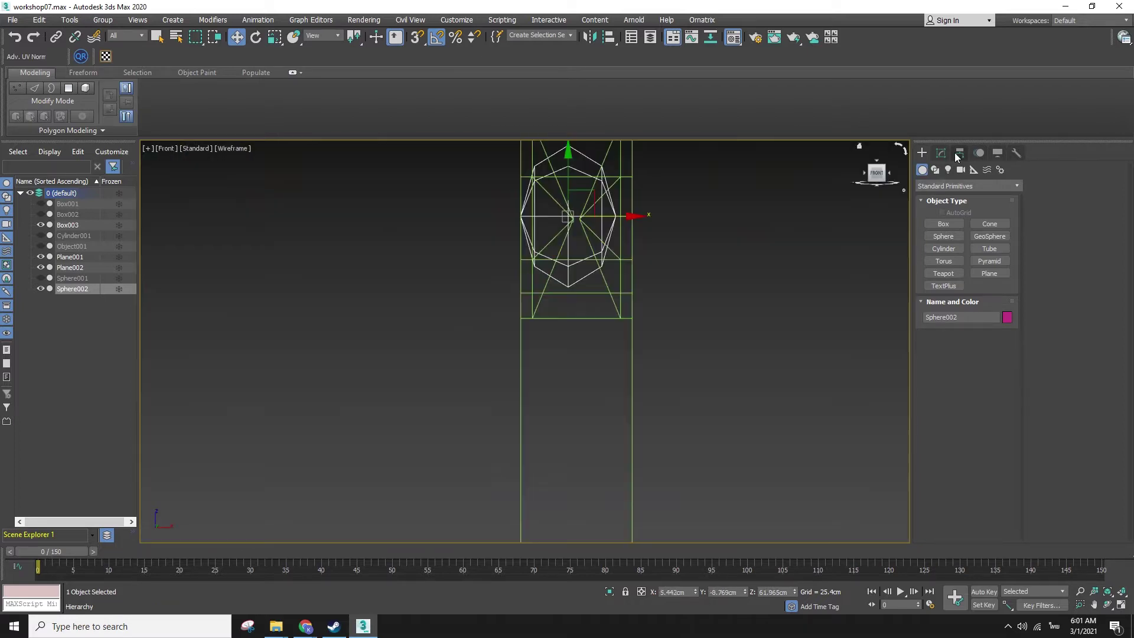
- Convert the sphere to Editable Poly, extrude the polygons on one side past the arm as a pin, and delete the end faces
left_click(941, 153)
right_click(534, 225)
mouse_move(509, 347)
left_click(583, 356)
left_click(1088, 182)
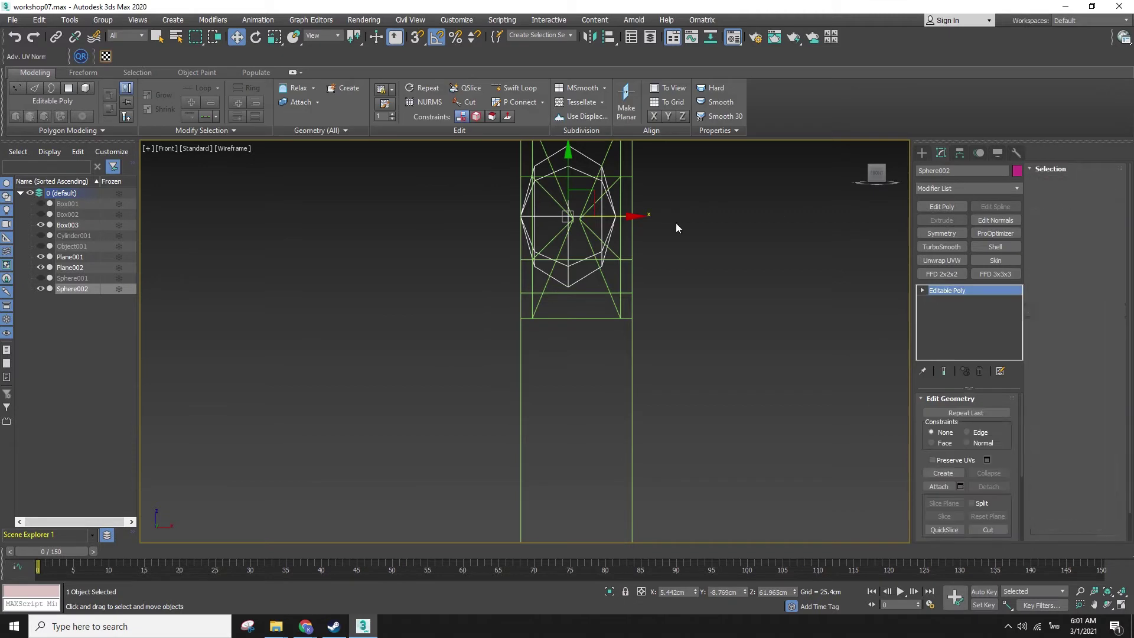
left_click_drag(615, 223, 629, 218)
middle_click_drag(698, 267, 572, 377)
key("w")
left_click_drag(535, 329, 336, 76)
left_click(1042, 343)
key("Delete")
key("F3")
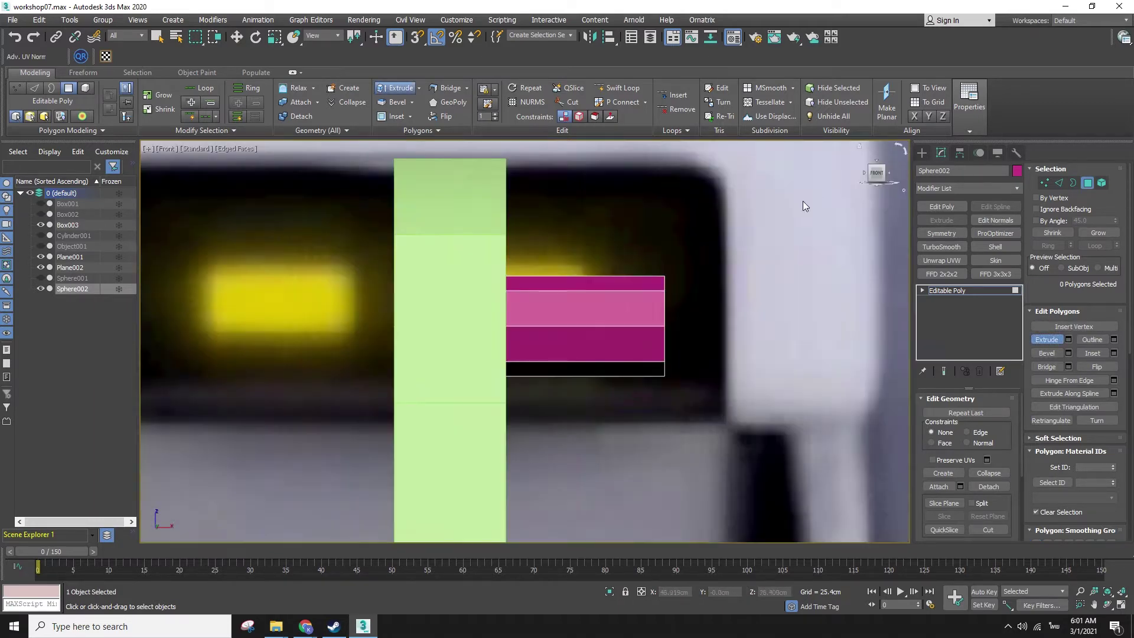
- Select the arm together with the shoulder pin and move both down in the left view over the body's reference image
left_click(921, 151)
middle_click_drag(617, 311, 531, 307, "alt")
left_click(542, 353, "ctrl")
scroll(542, 354, "down", 4)
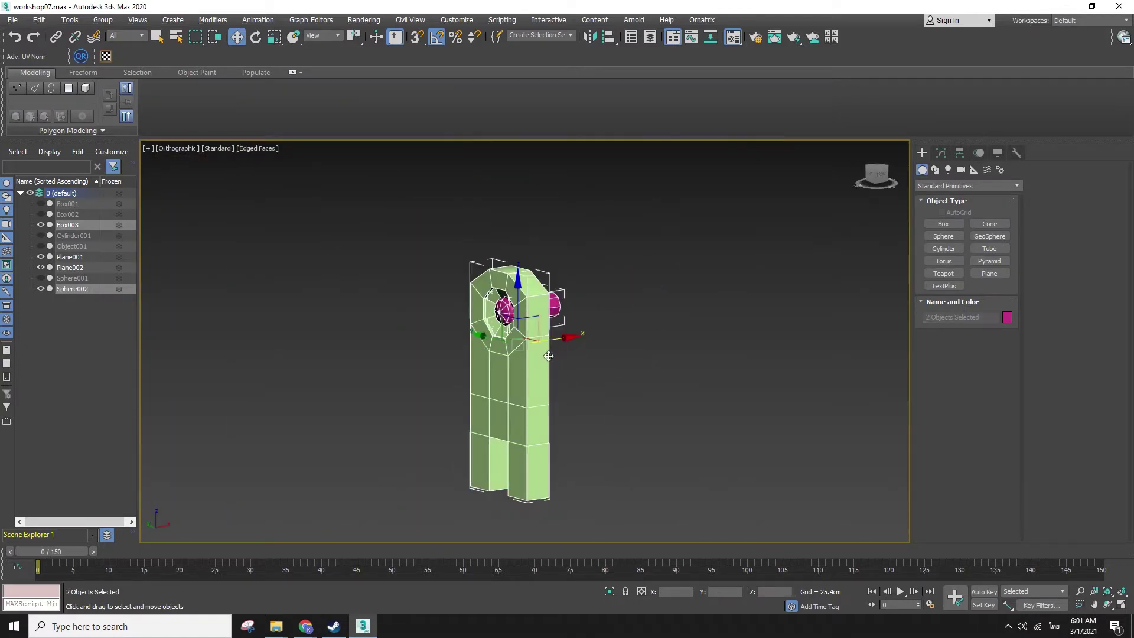
key("l")
scroll(480, 292, "up", 3)
left_click_drag(488, 275, 434, 340)
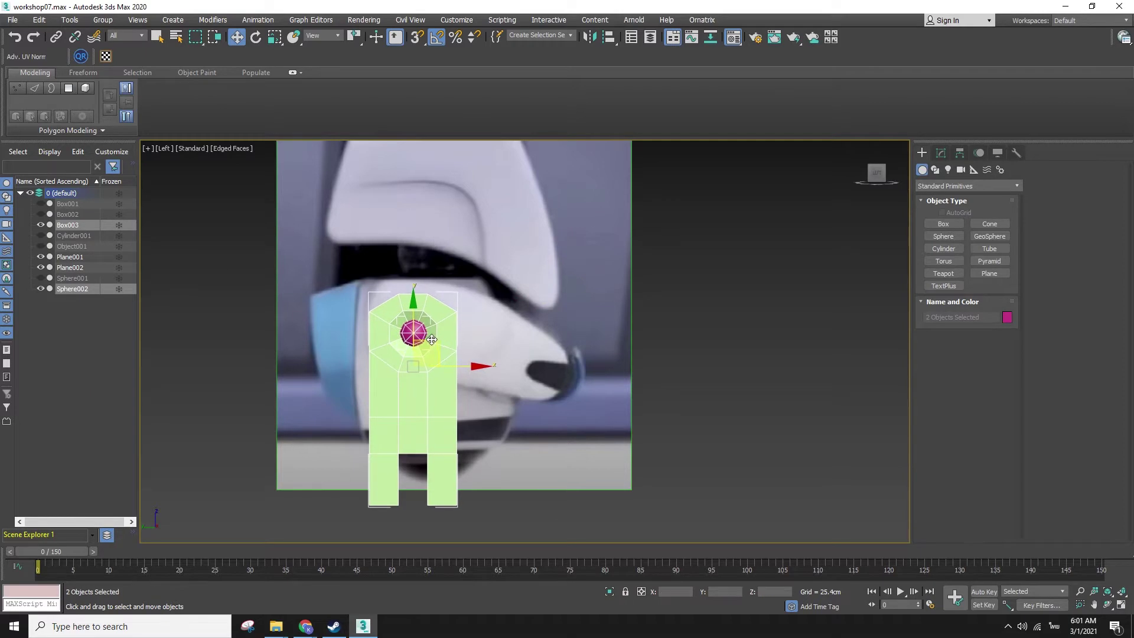
- Turn on see-through display for the arm and shoulder pin, and select only the arm for editing
key("F3")
key("F3")
key("alt+x")
scroll(423, 390, "up", 3)
left_click_drag(418, 384, 419, 358)
left_click(454, 324)
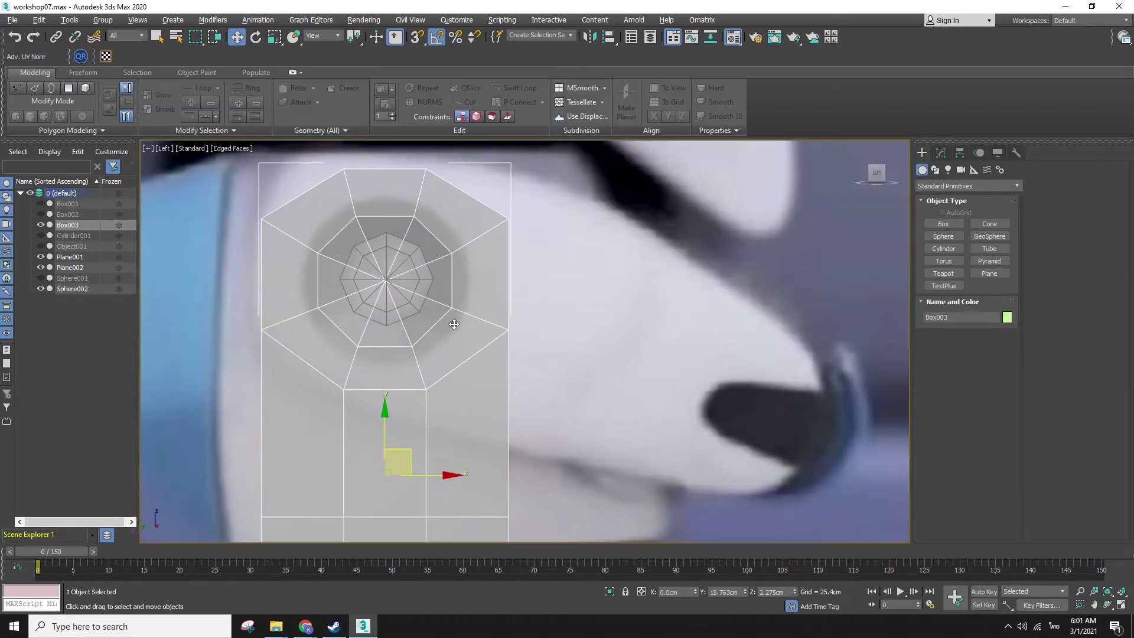
left_click(941, 153)
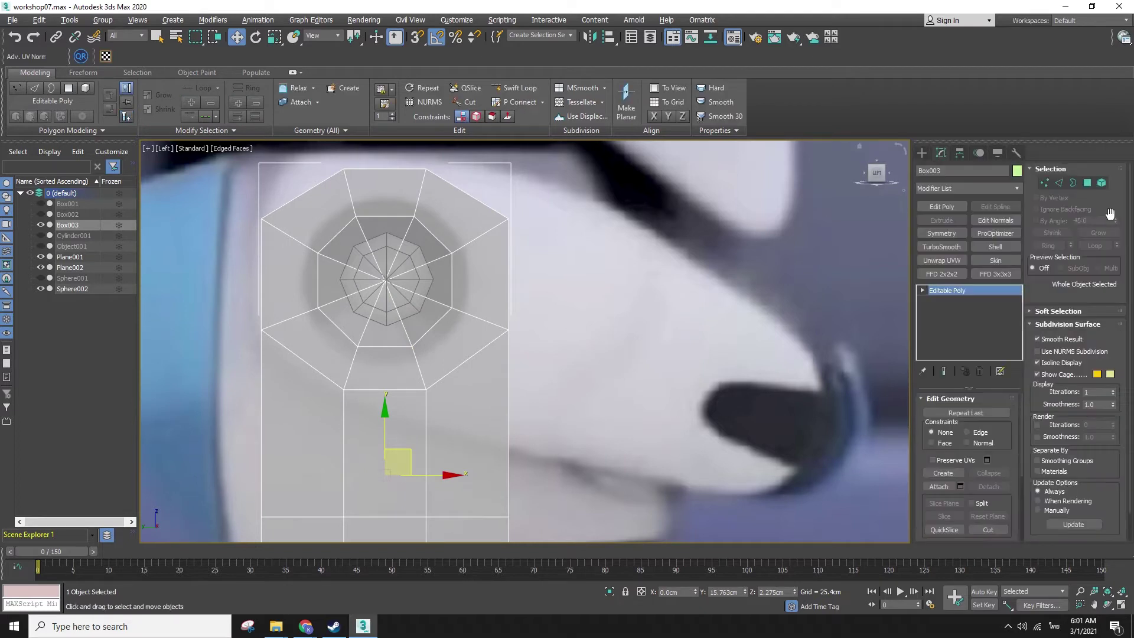
- Scale the upper and lower vertices of the arm's inner recess ring apart vertically to follow a rounder outline
left_click(1045, 183)
left_click_drag(296, 211, 435, 231)
left_click_drag(385, 186, 386, 173)
key("ctrl+z")
left_click_drag(307, 344, 427, 365, "ctrl")
key("r")
left_click_drag(387, 224, 388, 216)
- Even out the recess ring by scaling its side vertices vertically and its upper and lower vertices horizontally
left_click_drag(304, 239, 339, 311)
left_click_drag(437, 238, 481, 310, "ctrl")
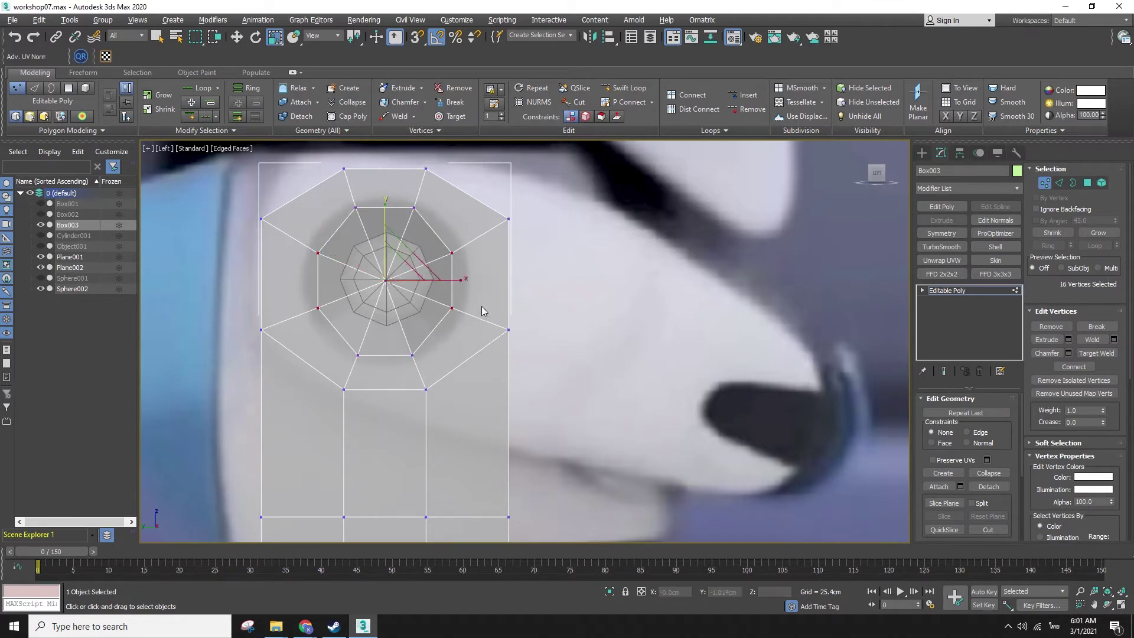
left_click_drag(405, 276, 406, 239)
key("w")
left_click_drag(343, 196, 412, 231)
left_click_drag(317, 344, 440, 366, "ctrl")
key("r")
left_click_drag(453, 282, 463, 278)
key("w")
left_click(675, 217)
key("F3")
key("F3")
scroll(561, 225, "down", 2)
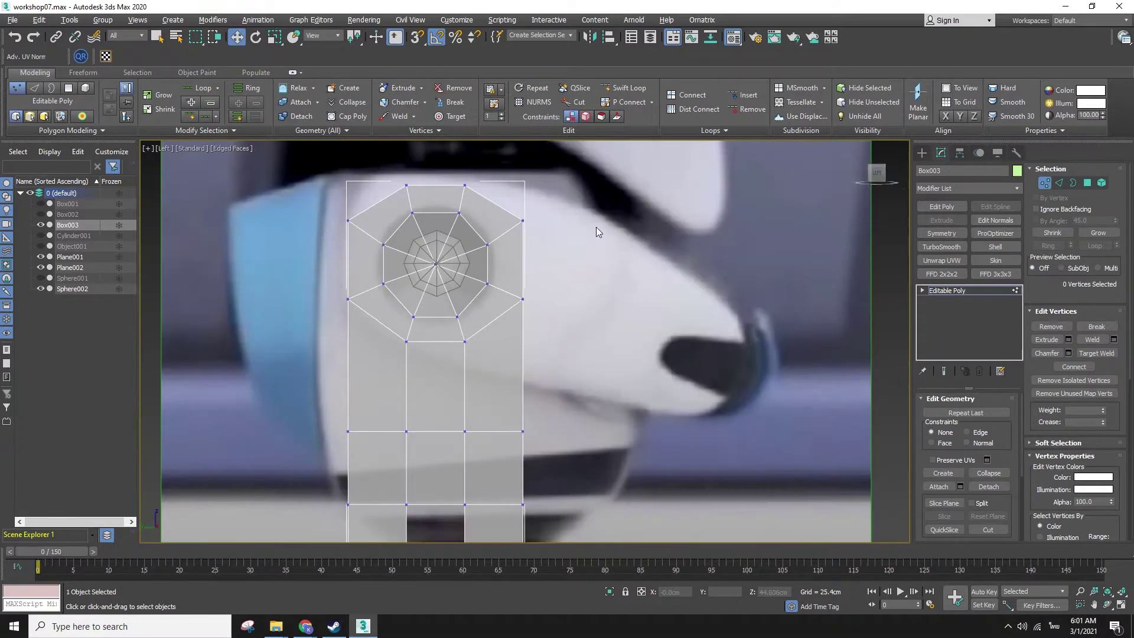
- Move only the arm's pivot up to the centre of the shoulder recess, at about Z 36.41 cm
left_click(924, 153)
key("e")
key("w")
left_click(959, 153)
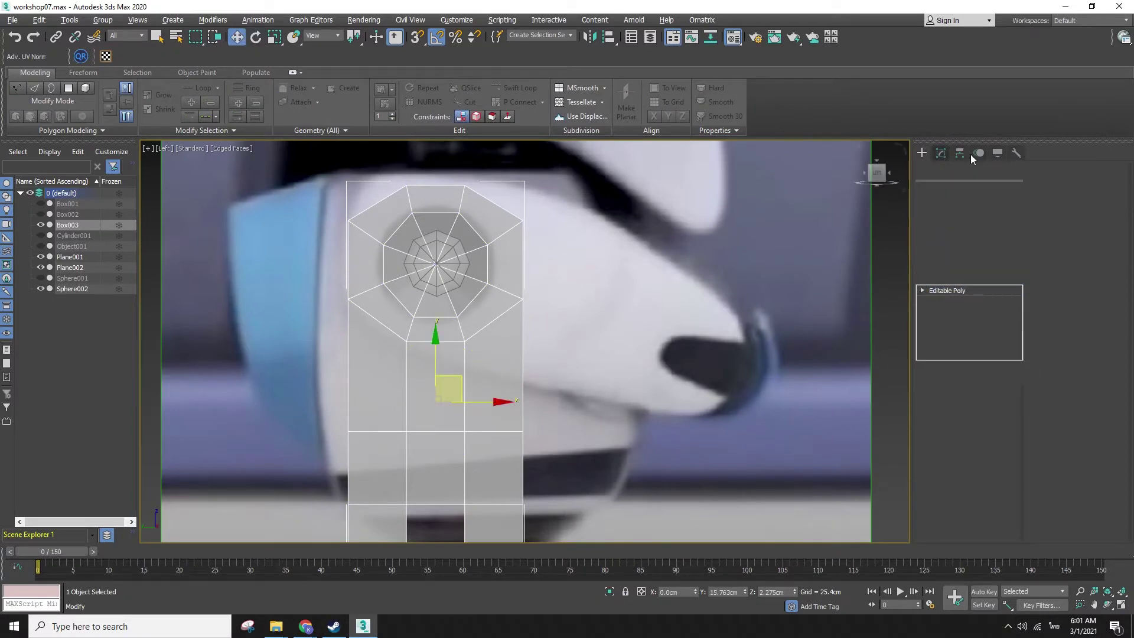
left_click(963, 234)
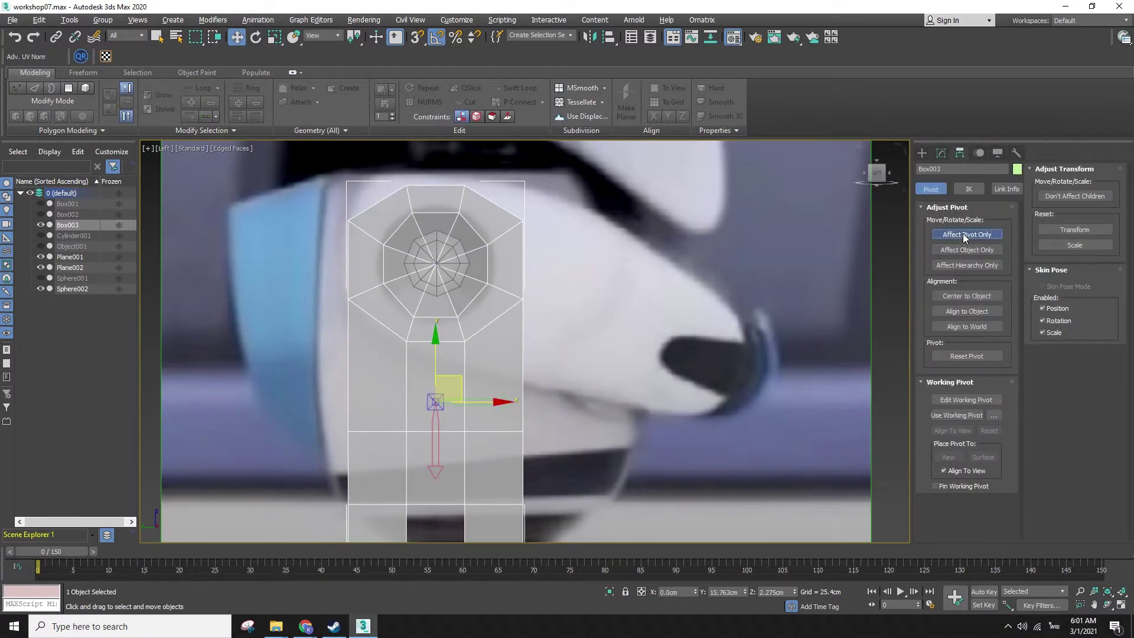
left_click_drag(439, 365, 433, 229)
left_click(922, 153)
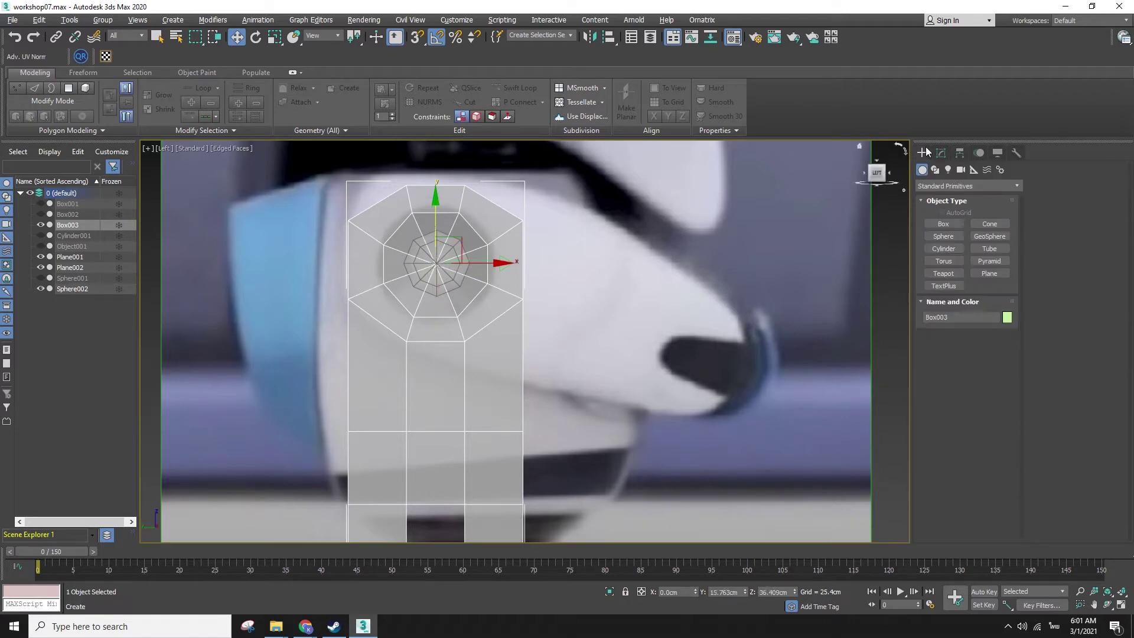
- Rotate the arm about 70° around its shoulder pivot so it lies over the arm in the reference image
key("e")
left_click_drag(480, 226, 483, 166)
key("w")
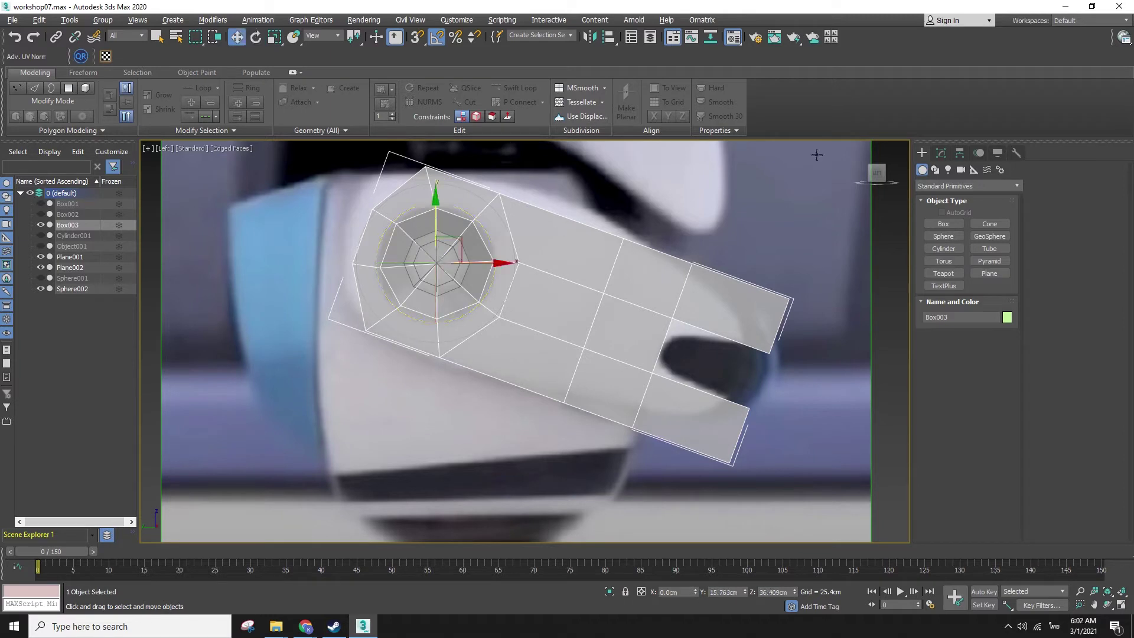
- Scale the two opposite corner vertices at the arm's shoulder end closer together to round that end
left_click(941, 153)
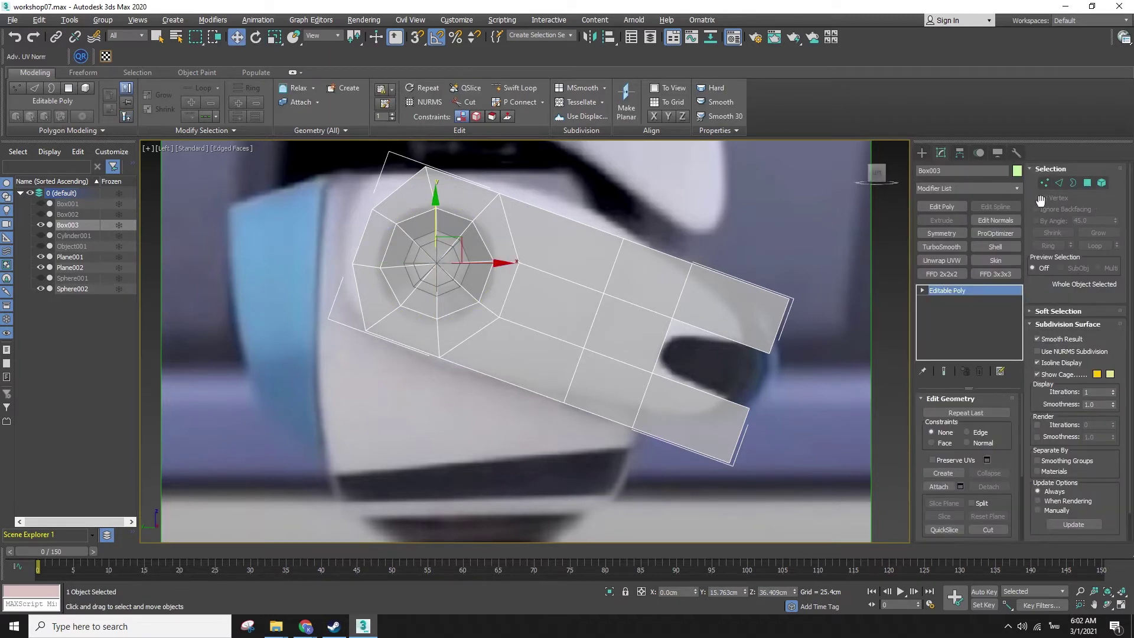
left_click(1043, 183)
left_click_drag(394, 154, 436, 186)
left_click_drag(320, 300, 378, 347, "ctrl")
key("r")
left_click_drag(421, 224, 423, 233)
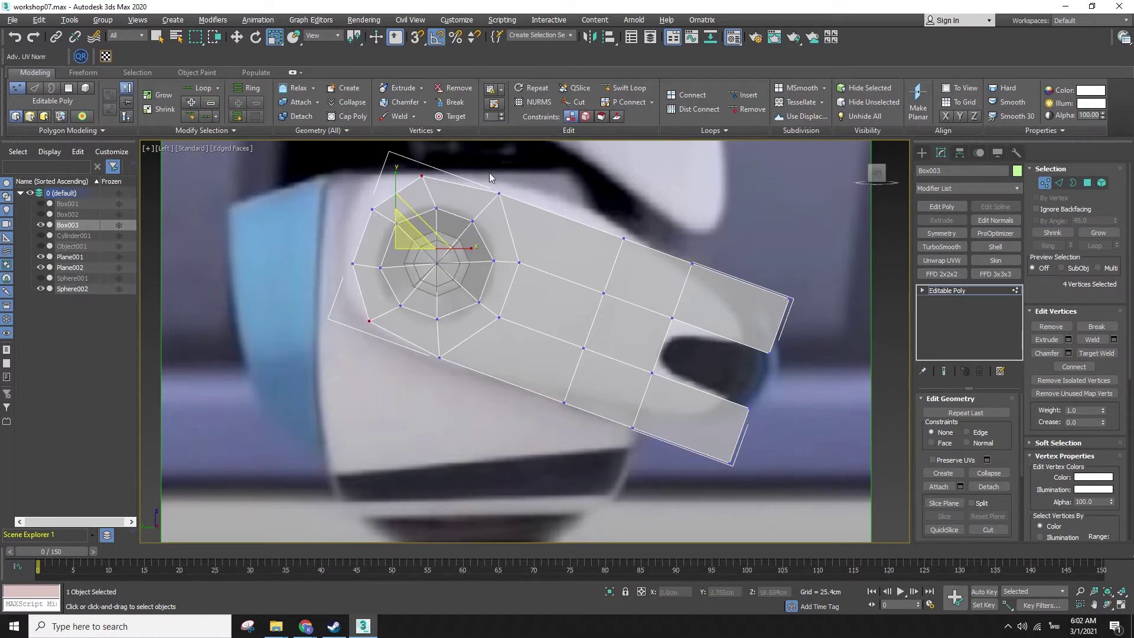
- Select the vertex row across the middle of the arm and scale it slightly wider
left_click_drag(641, 272, 642, 274)
left_click_drag(545, 279, 636, 391, "ctrl")
left_click_drag(537, 383, 581, 430, "ctrl")
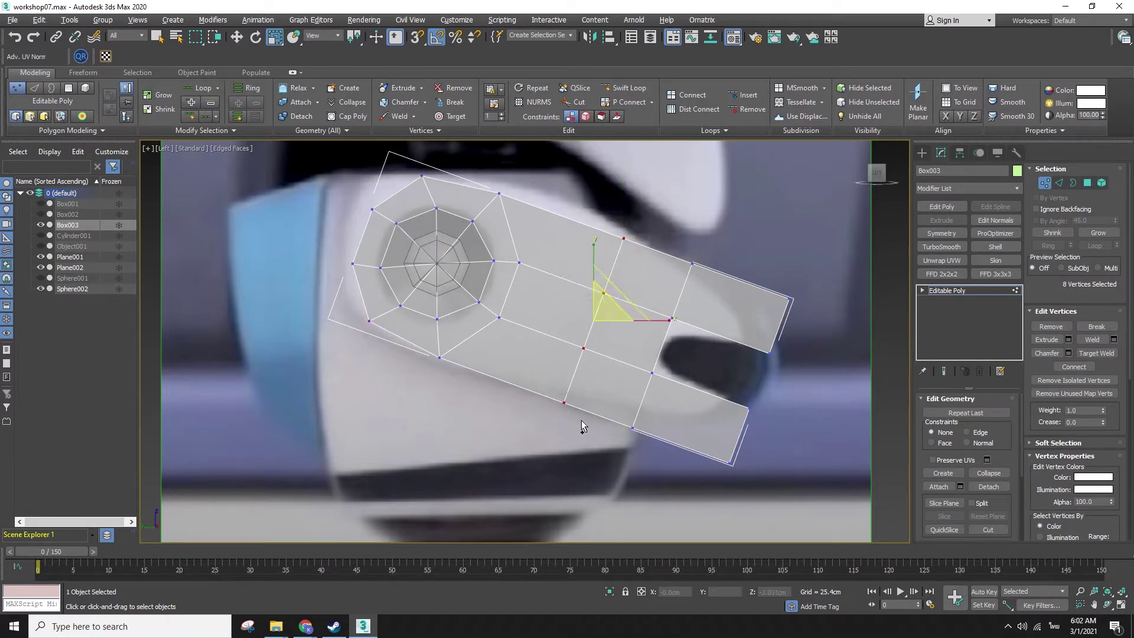
left_click(626, 299)
key("ctrl+z")
- Try to shift the mid-arm vertex row towards the shoulder and widen it further, and undo these changes
left_click_drag(626, 306, 589, 296)
key("w")
key("r")
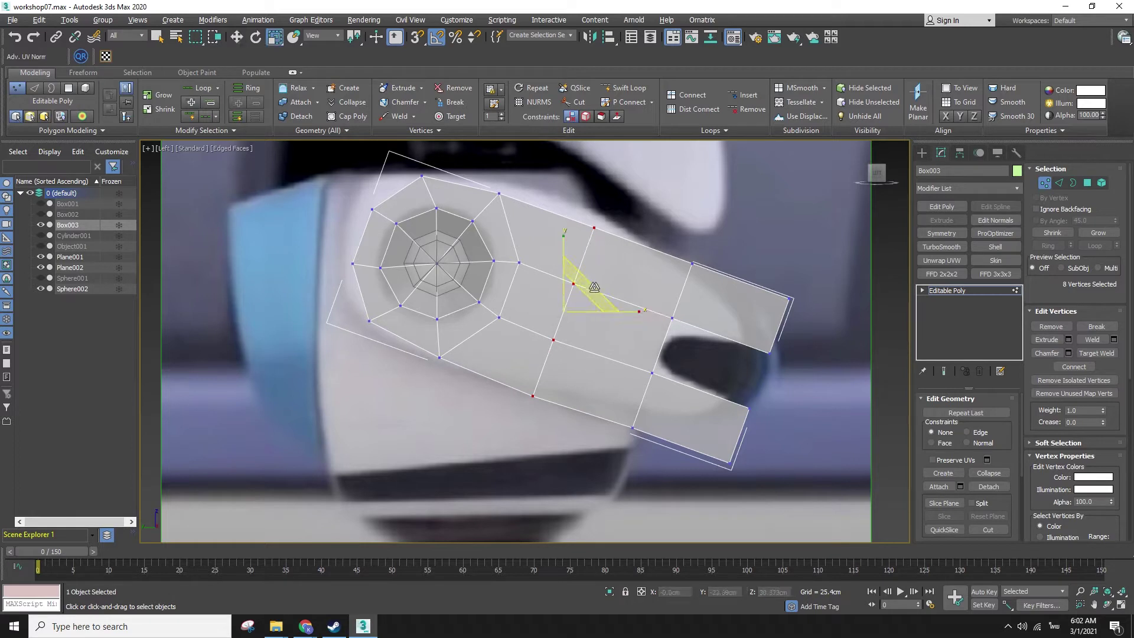
left_click_drag(595, 286, 592, 290)
key("w")
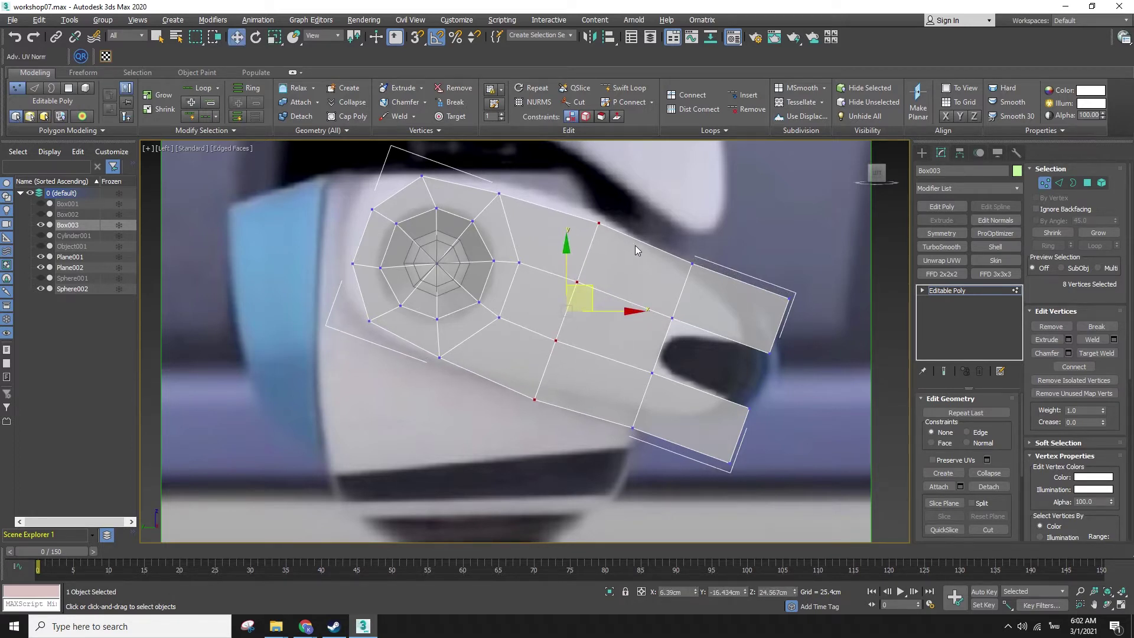
left_click_drag(702, 437, 702, 436)
key("ctrl+z")
key("ctrl+z")
key("ctrl+z")
key("ctrl+z")
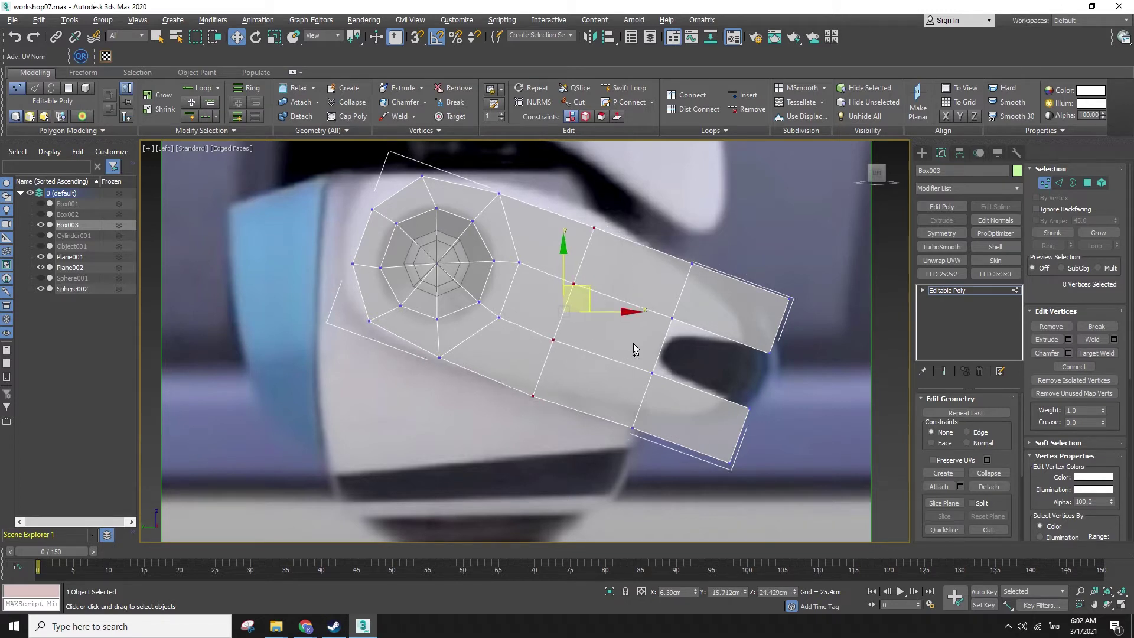
left_click_drag(817, 319, 817, 321)
left_click(709, 316)
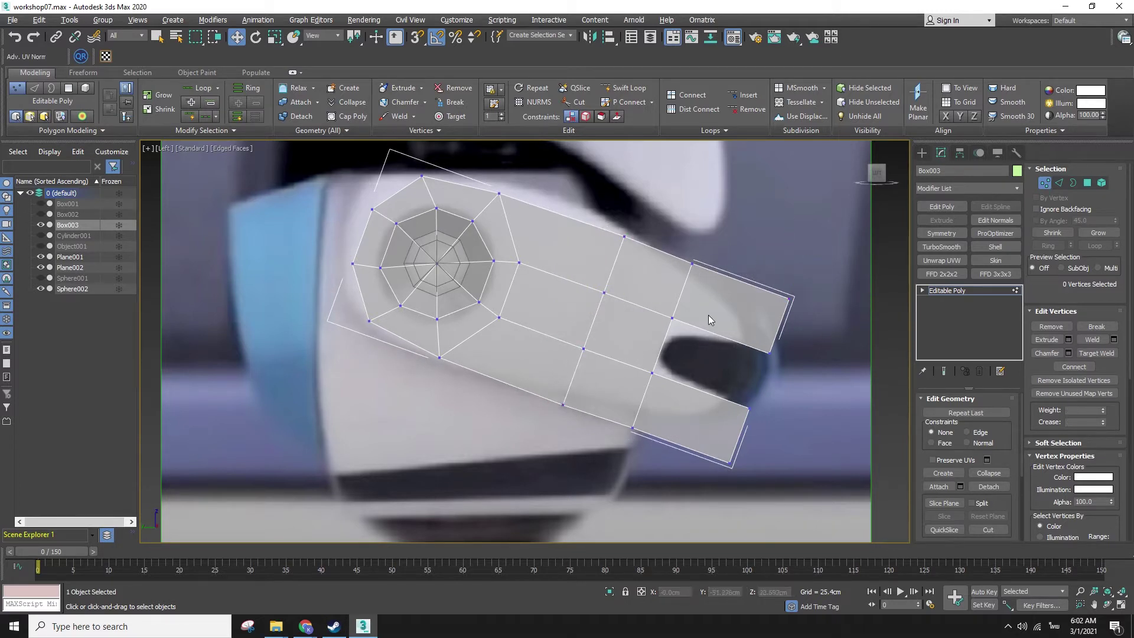
- Move the inner tip vertices of both claw prongs back towards the arm to match the reference image
left_click_drag(708, 315, 783, 421)
left_click_drag(785, 371, 760, 361)
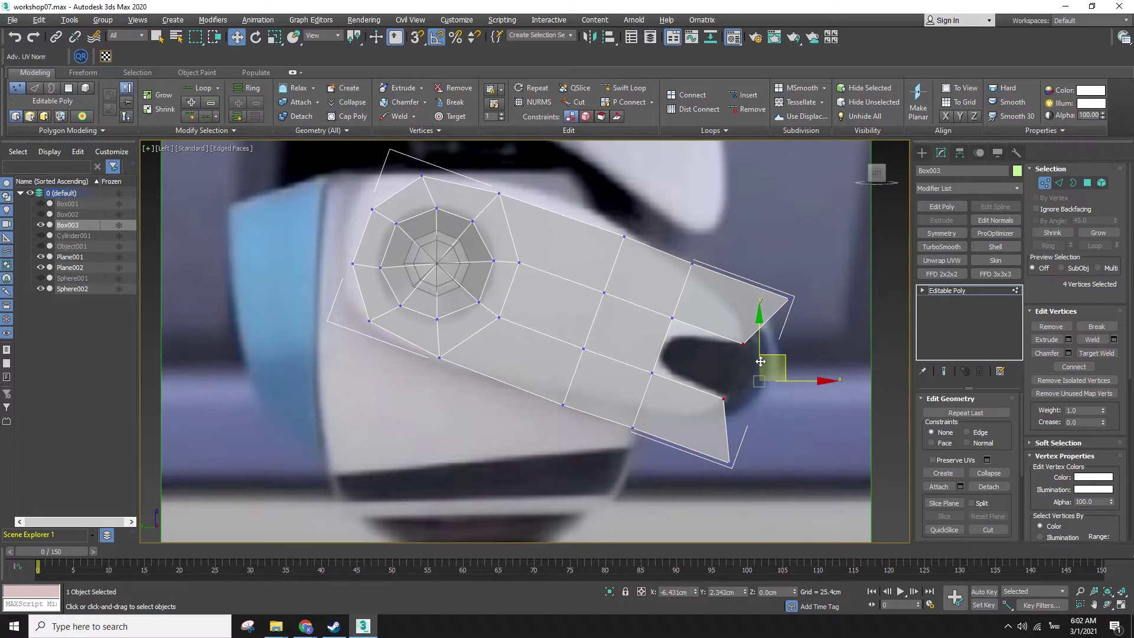
key("r")
key("ctrl+z")
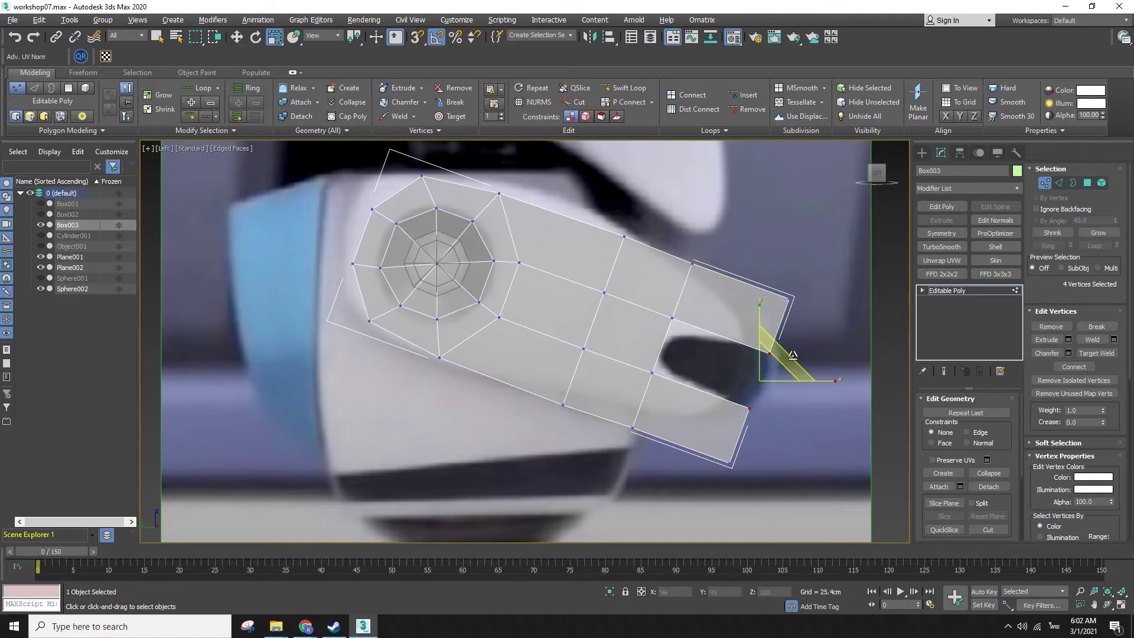
key("w")
left_click_drag(786, 357, 755, 348)
- Move the outer tip vertices of both claw prongs inward so the prongs taper along the reference outline
left_click_drag(701, 454, 747, 479)
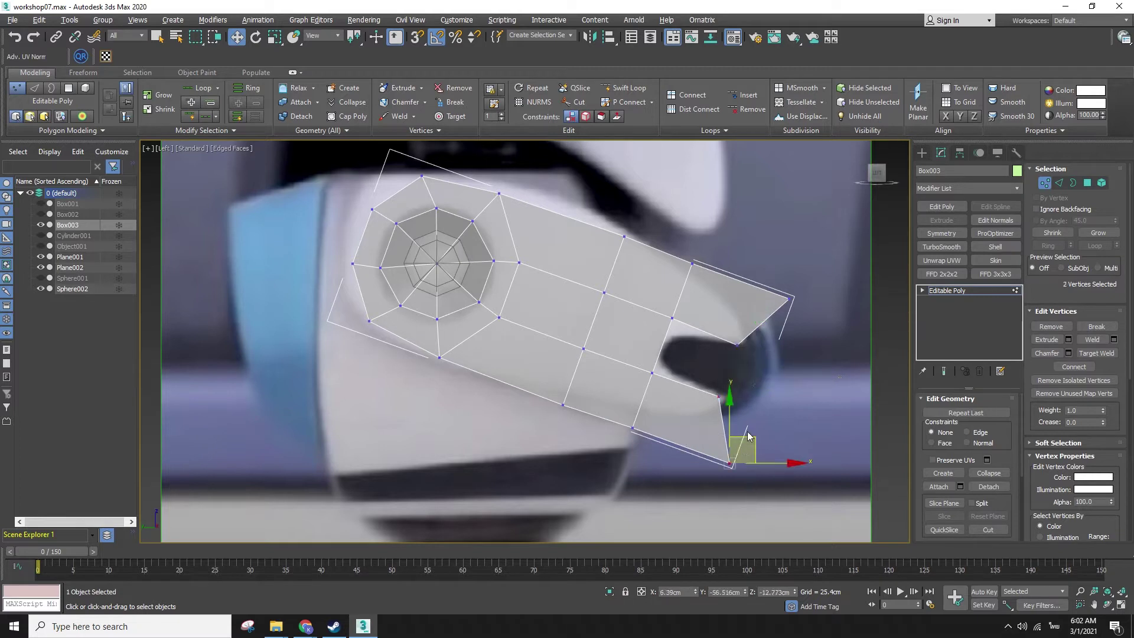
left_click_drag(742, 436, 752, 281)
left_click(775, 407)
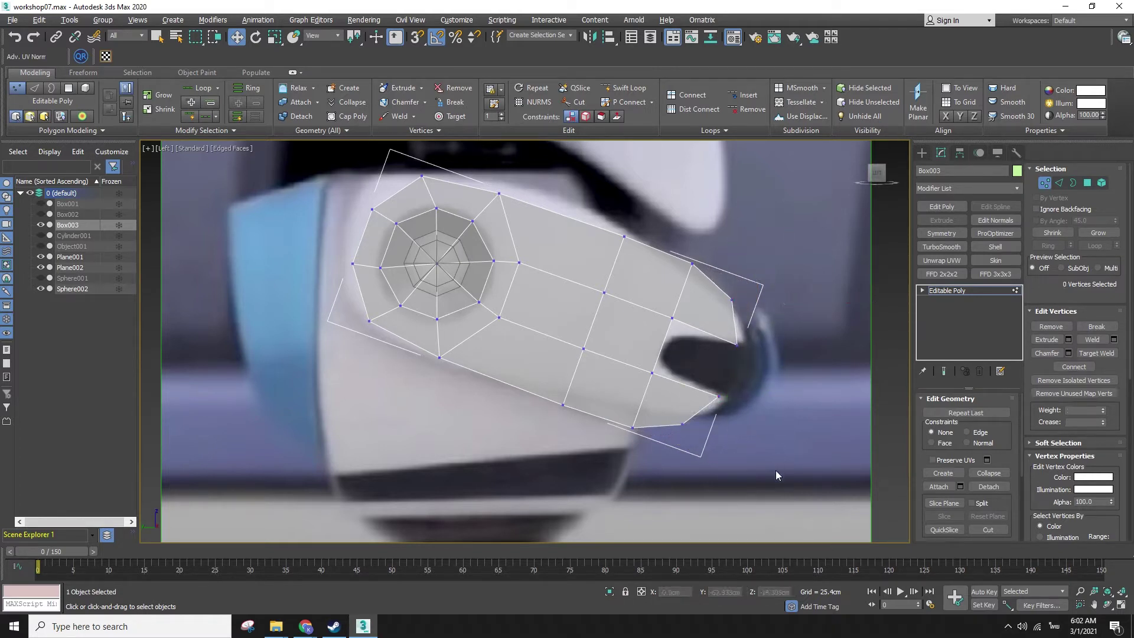
- Scale the vertices at the inner end of the claw notch closer together to narrow it
scroll(714, 481, "down", 4)
scroll(711, 483, "up", 7)
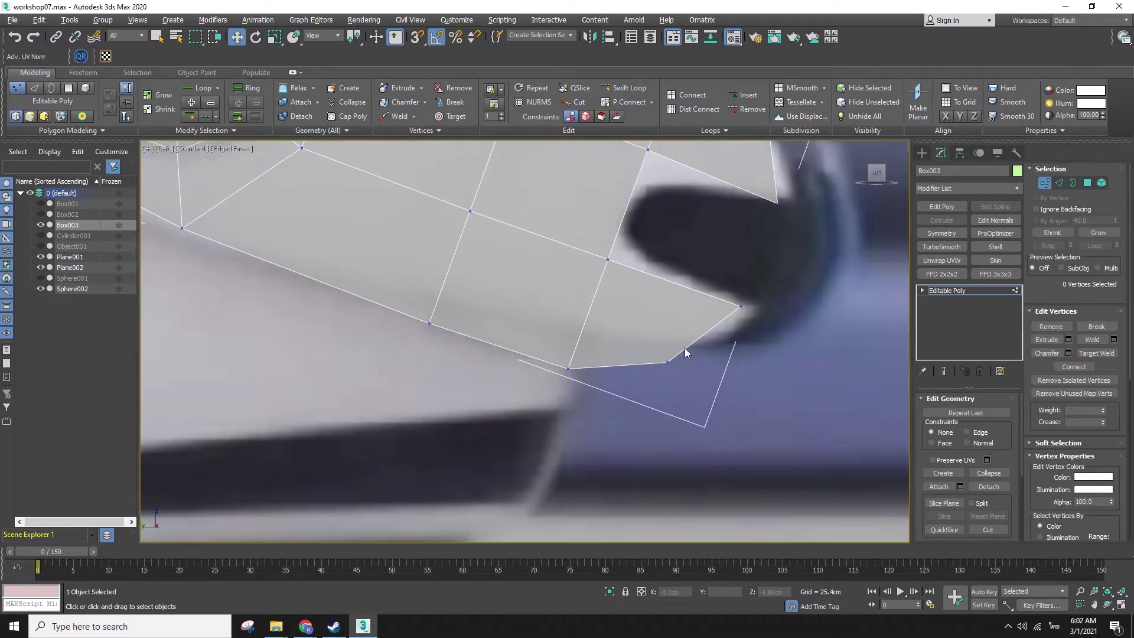
left_click_drag(594, 232, 633, 281)
middle_click_drag(647, 283, 674, 379)
key("r")
left_click_drag(644, 216, 661, 306, "ctrl")
left_click(740, 307)
- Scale the outer vertices at the base of both claw prongs inward to 82%
scroll(722, 398, "down", 5)
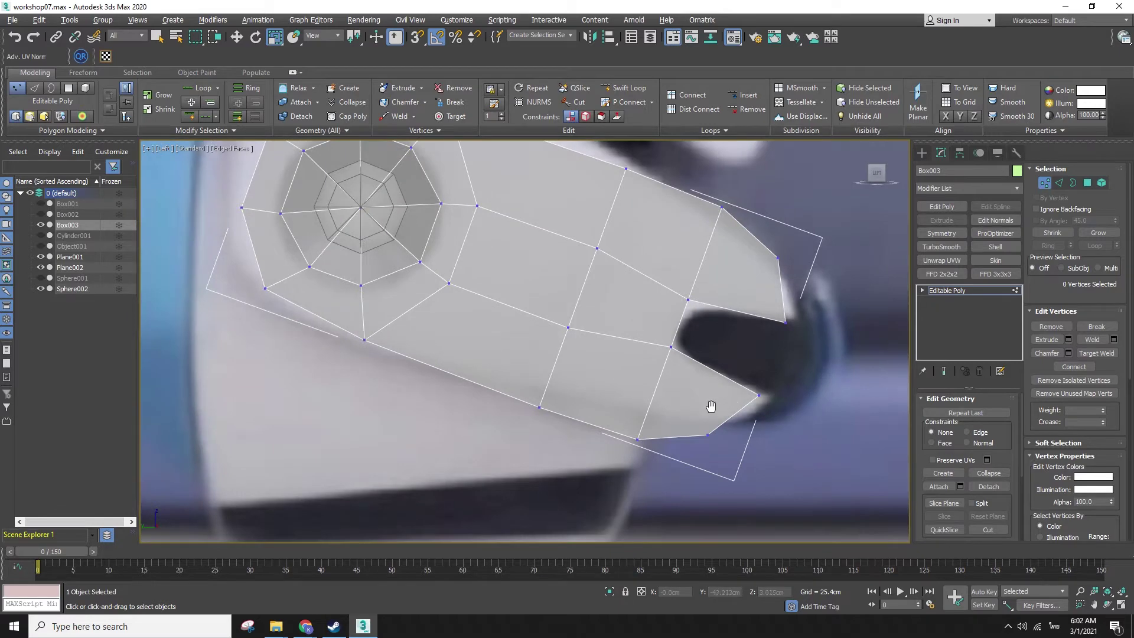
scroll(598, 459, "up", 2)
left_click_drag(553, 513, 580, 544, "ctrl")
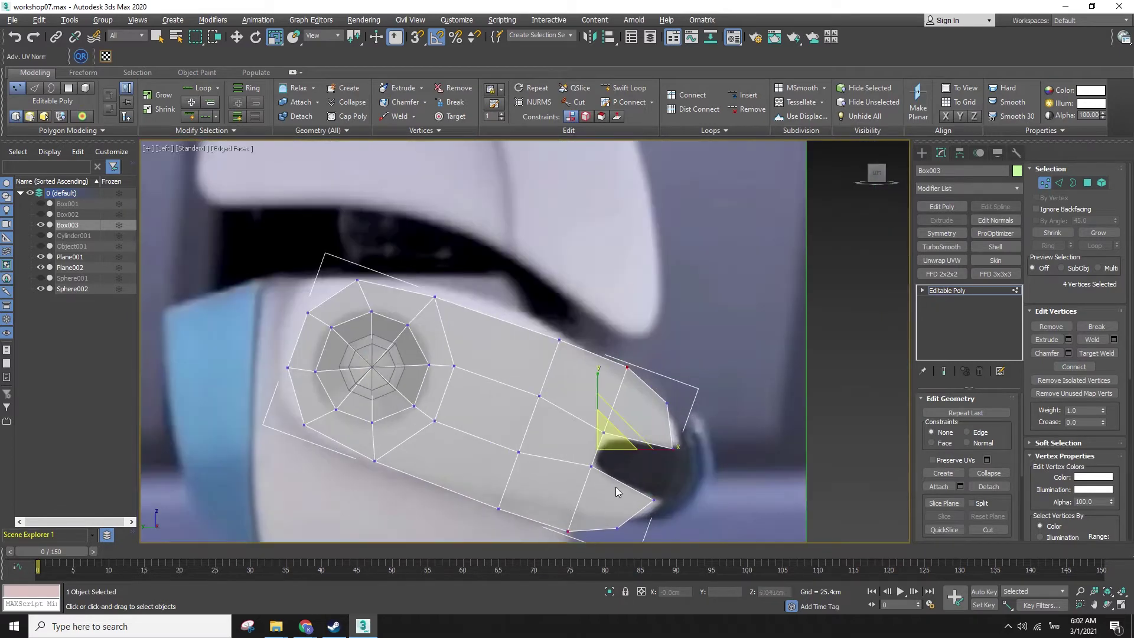
mouse_move(627, 423)
left_mouse_down()
mouse_move(616, 451)
mouse_move(621, 439)
left_mouse_up()
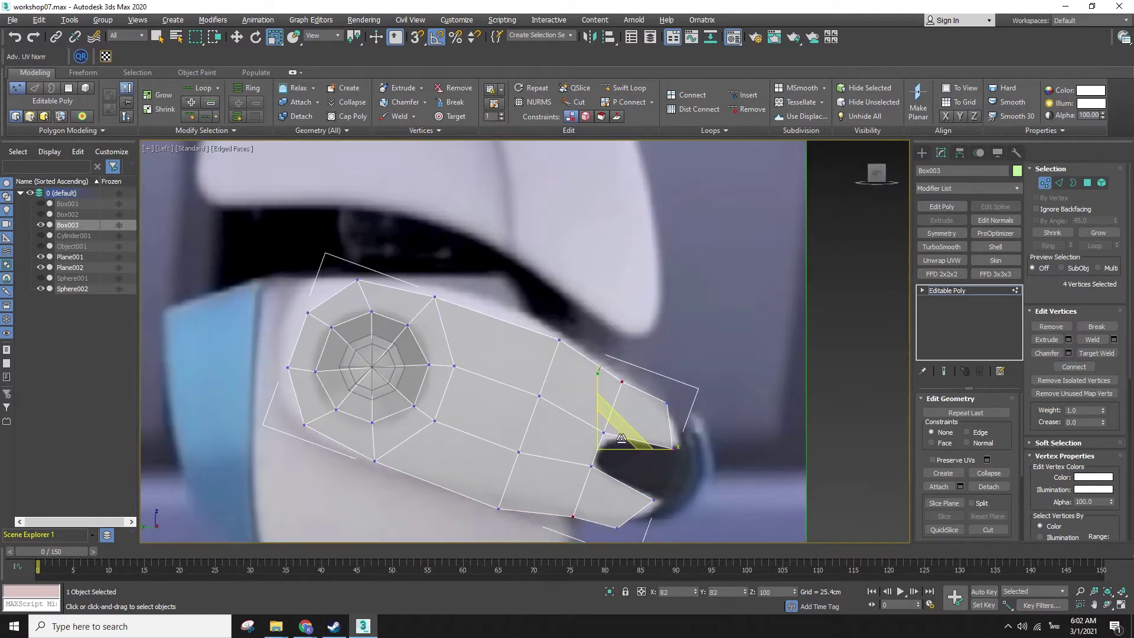
- Scale the outer tip vertices of the two prongs closer together and adjust the inner tips to the reference outline
left_click_drag(744, 349, 664, 406)
left_click_drag(605, 488, 656, 541, "ctrl")
left_click_drag(666, 467, 672, 482)
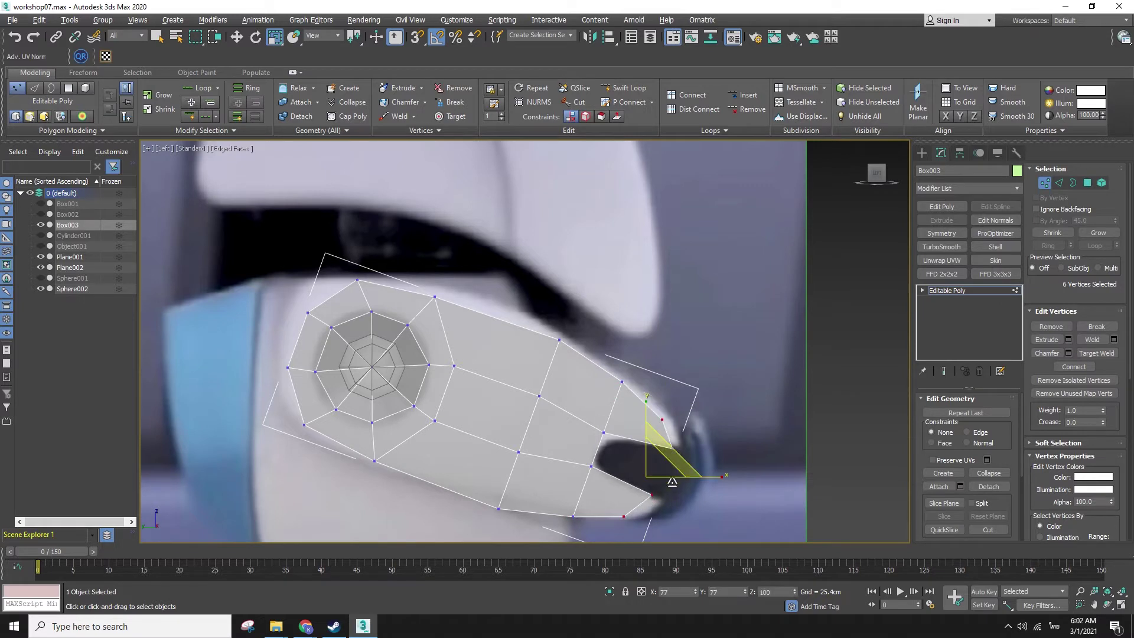
key("w")
left_click(654, 496)
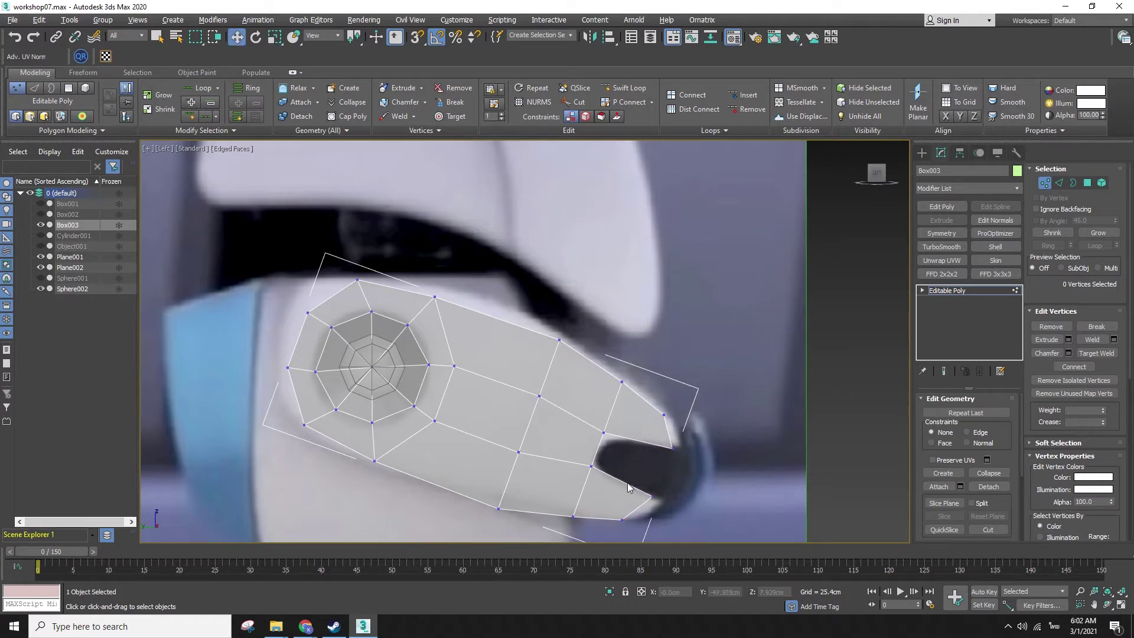
left_click_drag(664, 450, 692, 451, "ctrl")
- Try to rotate the whole arm 70° about its shoulder pivot to check how it swings
left_click(922, 154)
key("e")
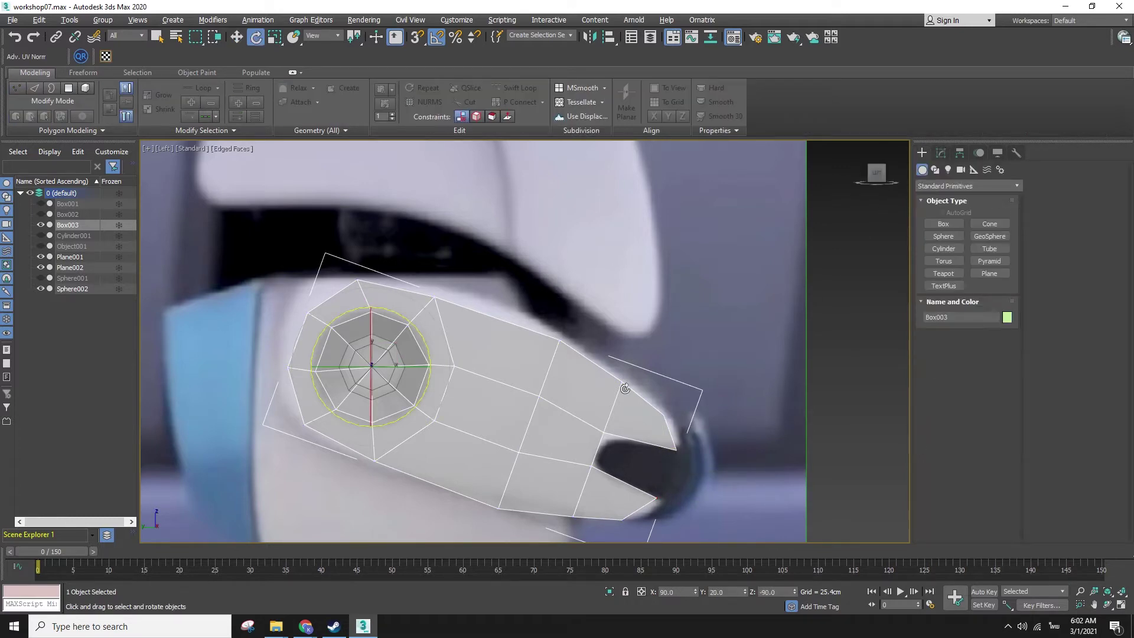
left_click_drag(419, 336, 455, 355)
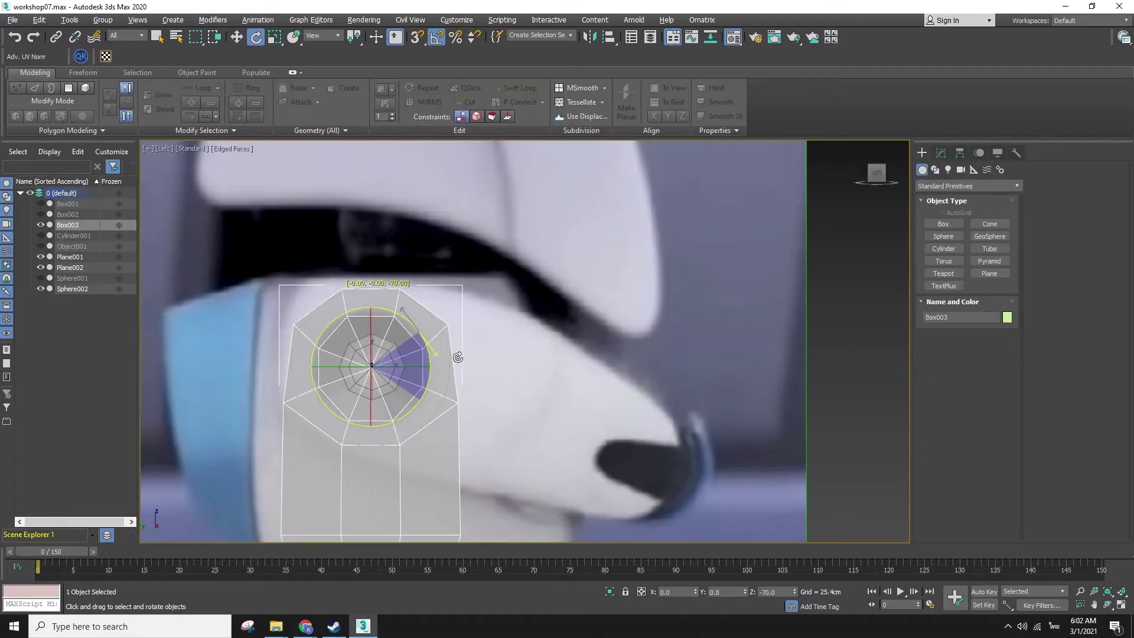
middle_click_drag(456, 354, 448, 190)
key("w")
scroll(558, 525, "down", 3)
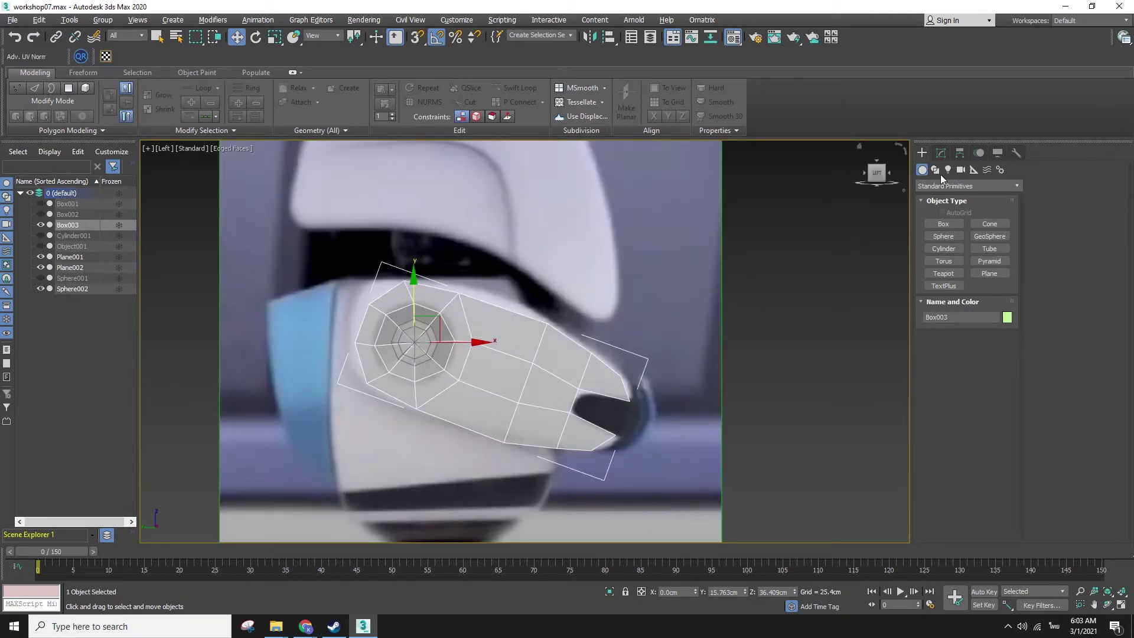
- Move the upper vertices of the mid-arm row slightly towards the shoulder, along the reference outline
left_click(941, 153)
left_click(1045, 183)
scroll(487, 364, "up", 3)
left_click_drag(611, 349, 612, 371)
left_click_drag(503, 388, 571, 487, "ctrl")
left_click_drag(569, 371, 559, 360)
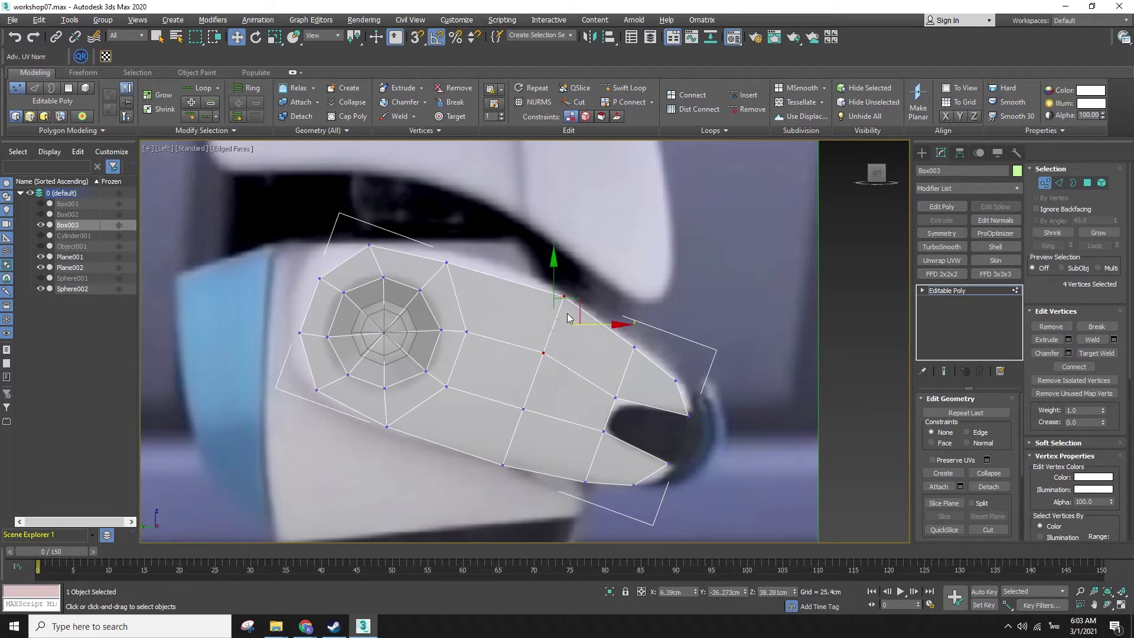
left_click_drag(578, 302, 573, 303)
- Nudge the lower vertices of the mid-arm row slightly upward to smooth the arm's underside
left_click_drag(469, 399, 537, 489)
left_click_drag(542, 425, 543, 423)
left_click(558, 472)
left_click_drag(620, 384, 645, 317)
key("ctrl+z")
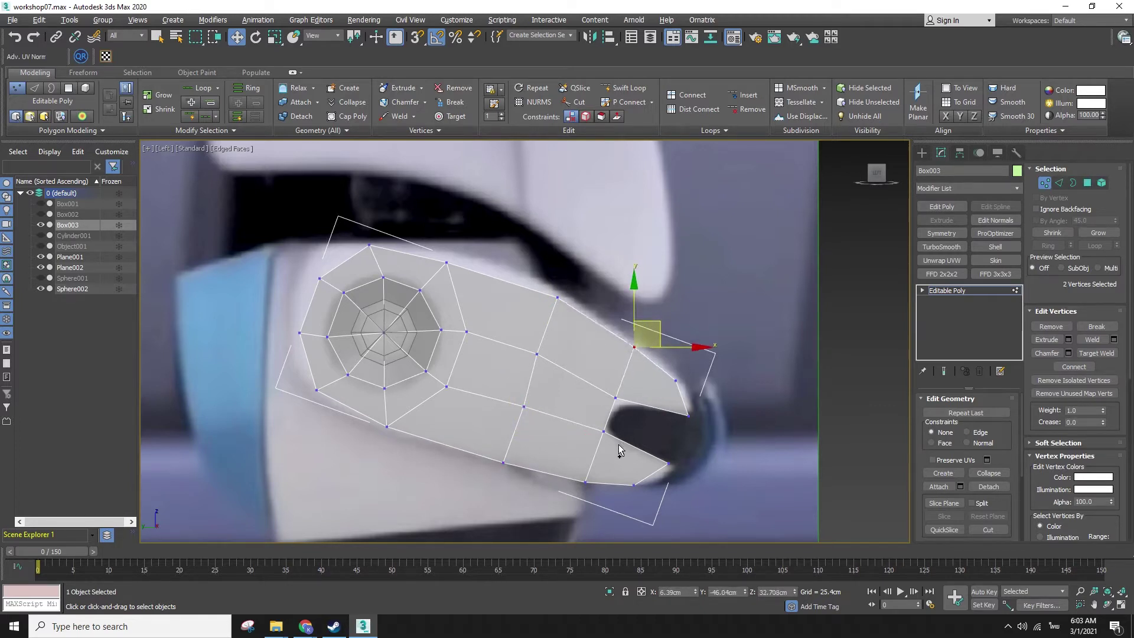
left_click(503, 394)
- Move the outer vertices around the arm's shoulder end outward to fit the rounded shoulder in the reference image
left_click_drag(357, 231, 383, 249)
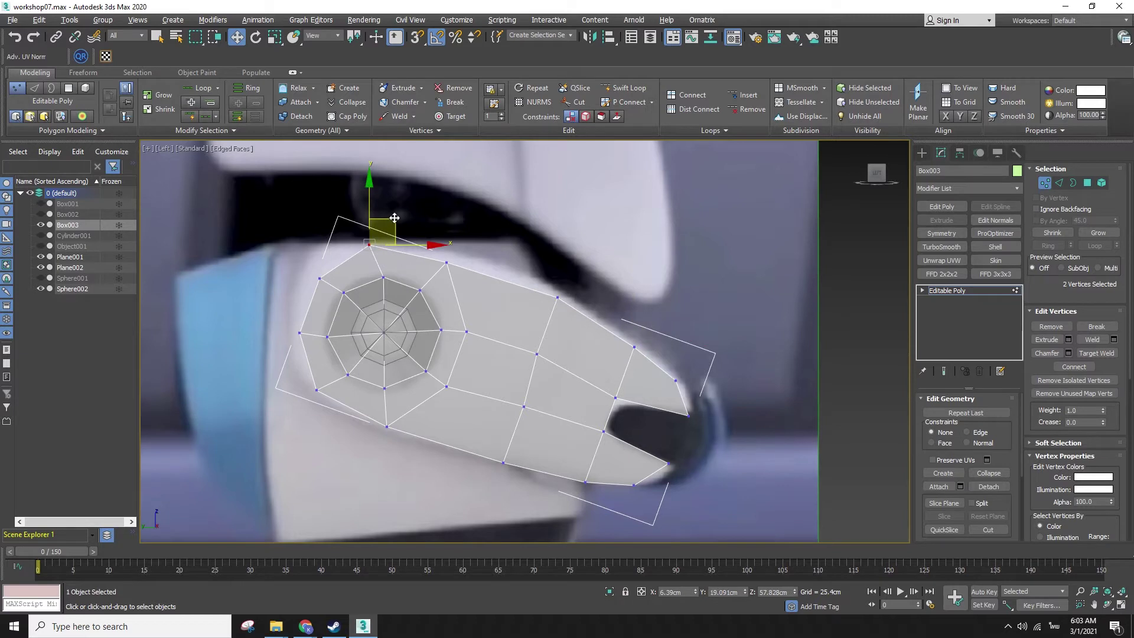
left_click_drag(305, 272, 331, 254)
left_click_drag(291, 304, 299, 329)
left_click_drag(337, 251, 313, 313)
left_click_drag(295, 353, 325, 406)
left_click_drag(323, 368, 325, 368)
left_click_drag(352, 276, 474, 236)
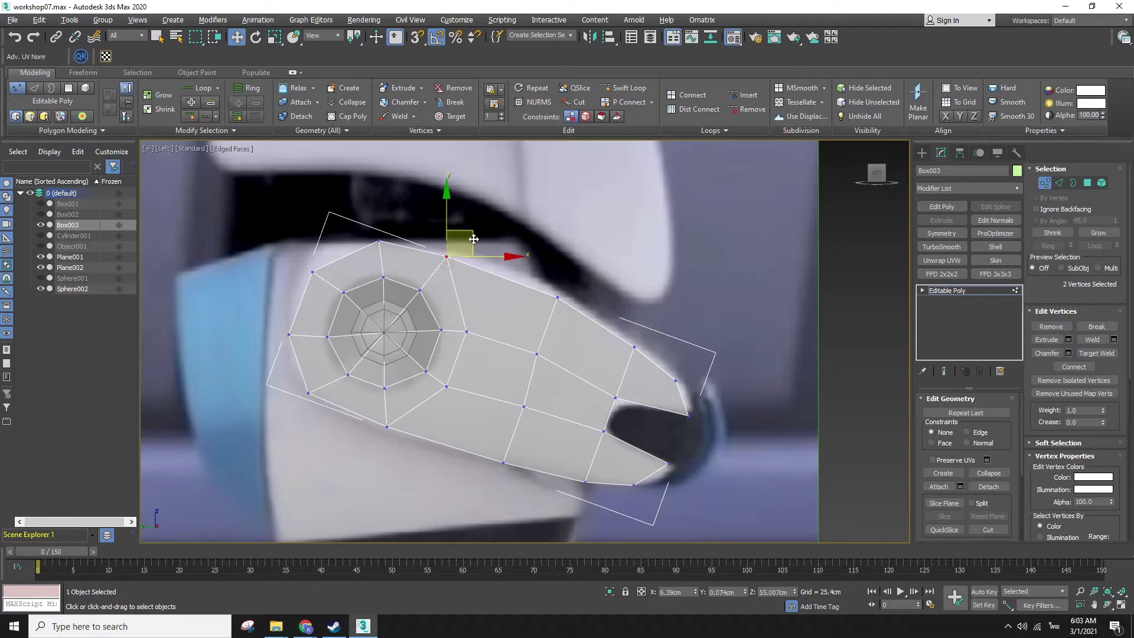
left_click(501, 356)
- Turn off the arm's see-through display and test its rotation about the shoulder pivot
key("alt+x")
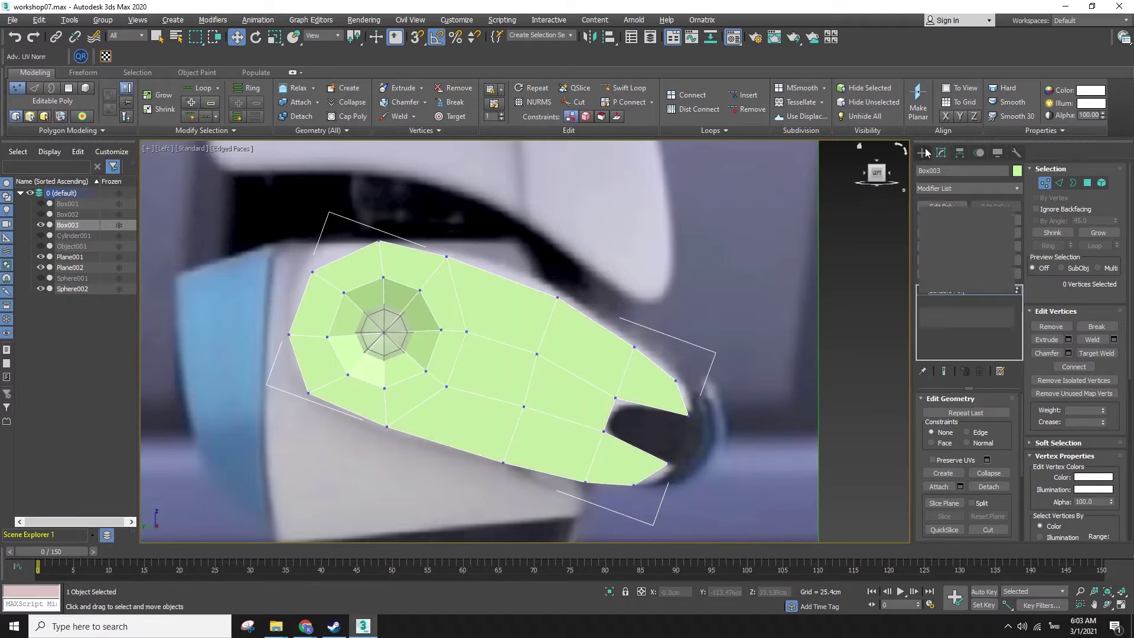
left_click(922, 153)
key("e")
left_click_drag(436, 303, 892, 277)
key("w")
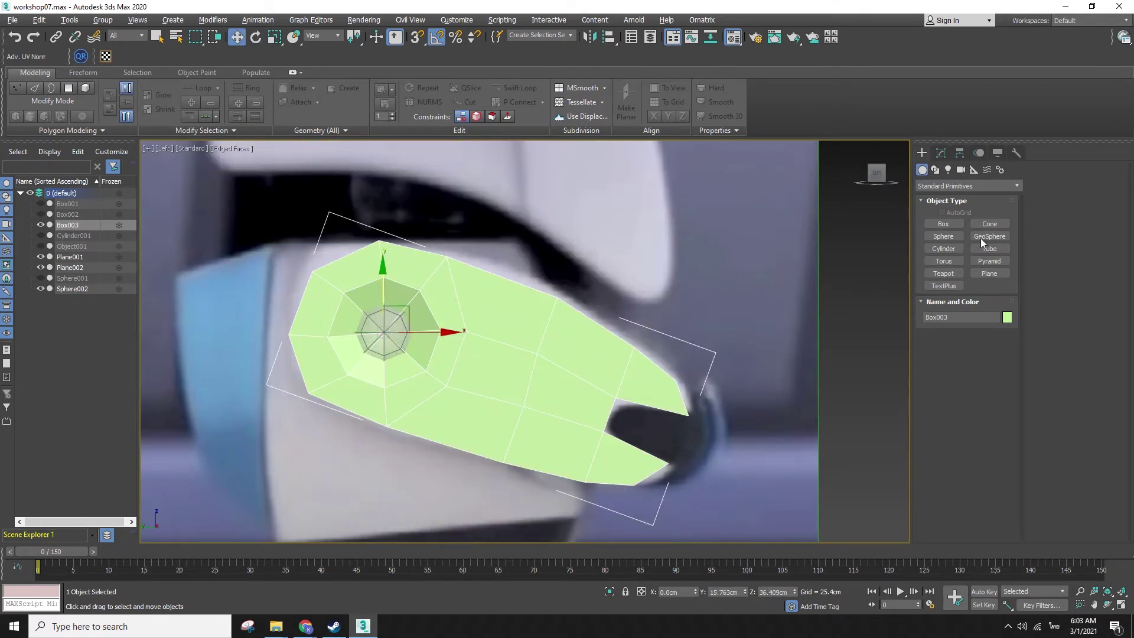
- Clone the three inner polygons of the arm's claw notch, scaled slightly narrower across the arm, to a separate object
left_click(942, 153)
key("F3")
left_click(1044, 184)
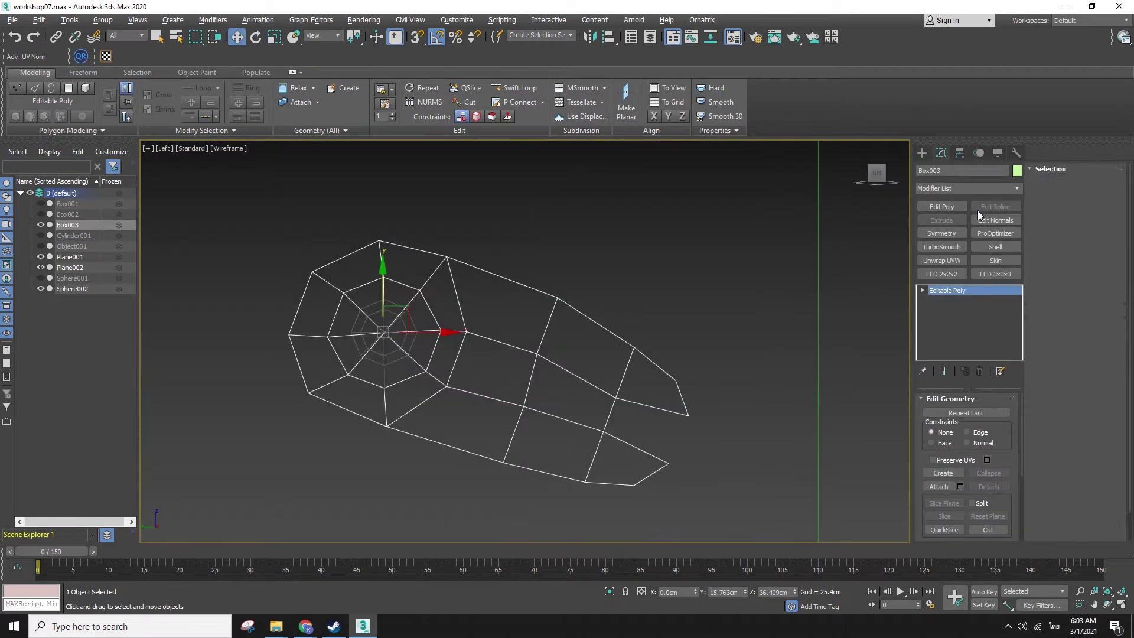
left_click_drag(608, 329, 653, 367)
key("F3")
key("q")
left_click(1087, 182)
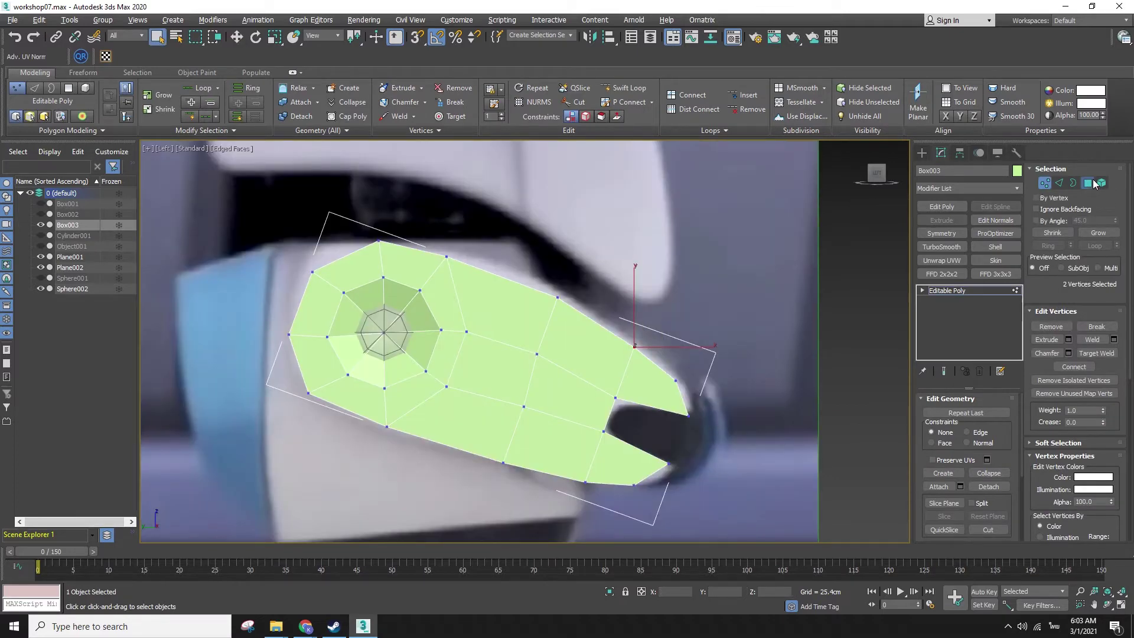
middle_click_drag(778, 437, 619, 372, "alt")
left_click(617, 346)
left_click(599, 357, "ctrl")
left_click(610, 409, "ctrl")
key("r")
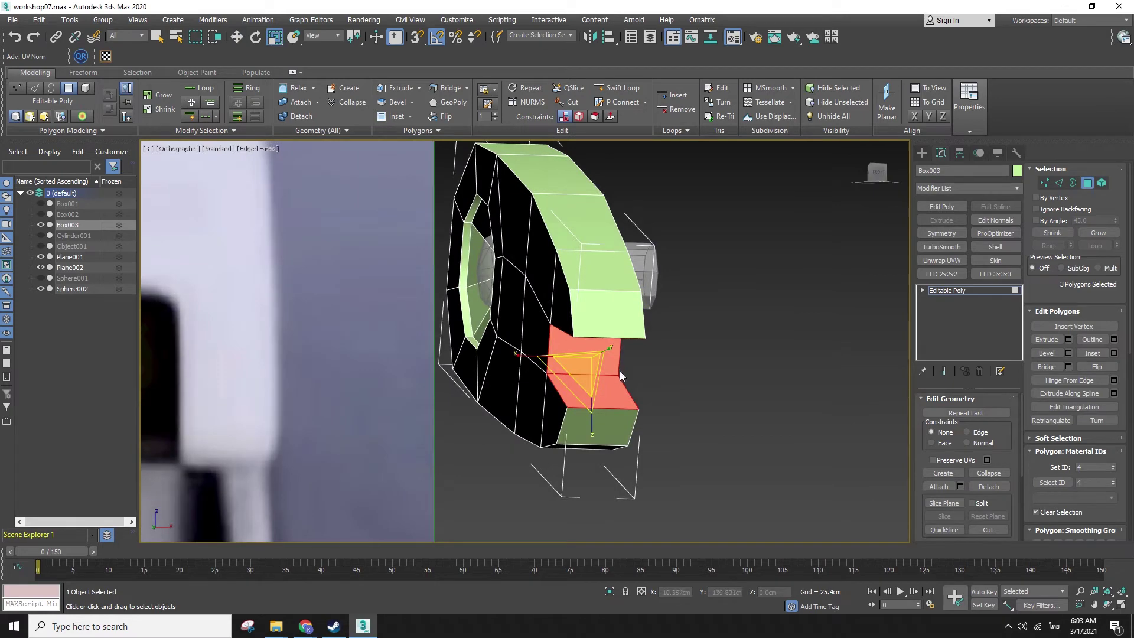
mouse_move(523, 356)
left_mouse_down("shift")
mouse_move(535, 360)
mouse_move(583, 313)
left_mouse_up("shift")
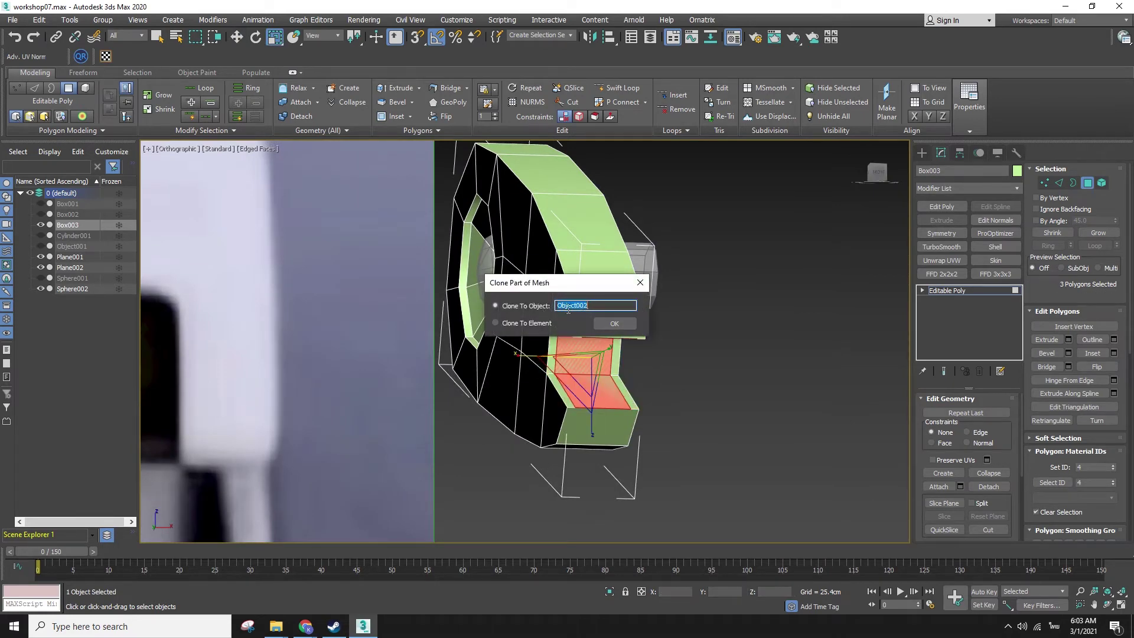
left_click(598, 324)
- Change the cloned notch piece's object color to a brighter green
key("w")
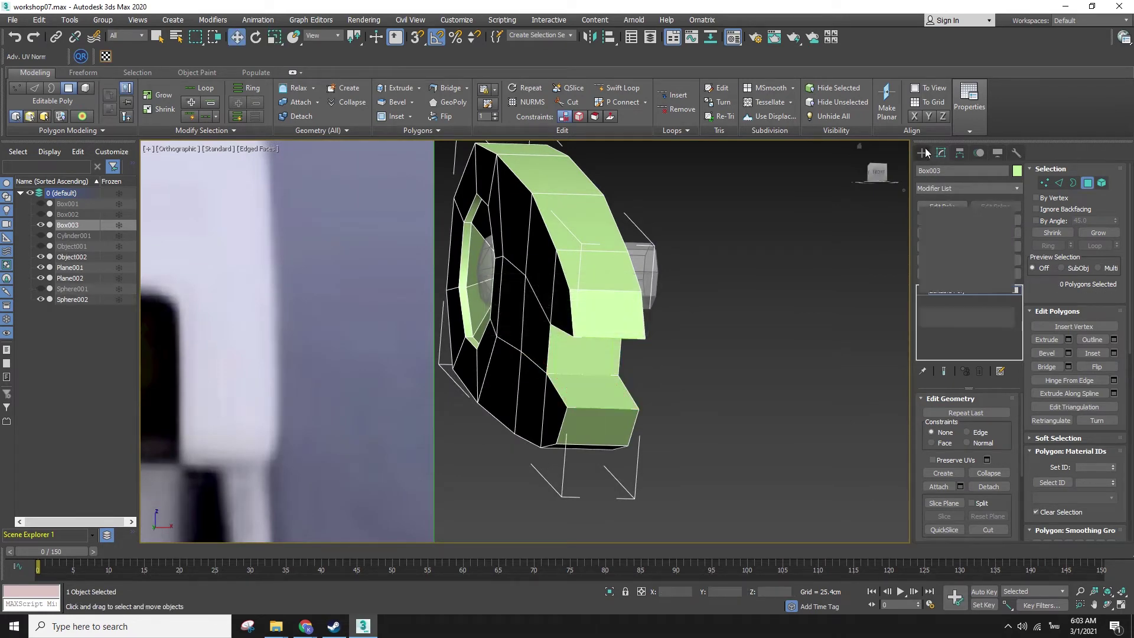
left_click(562, 364)
left_click(1006, 318)
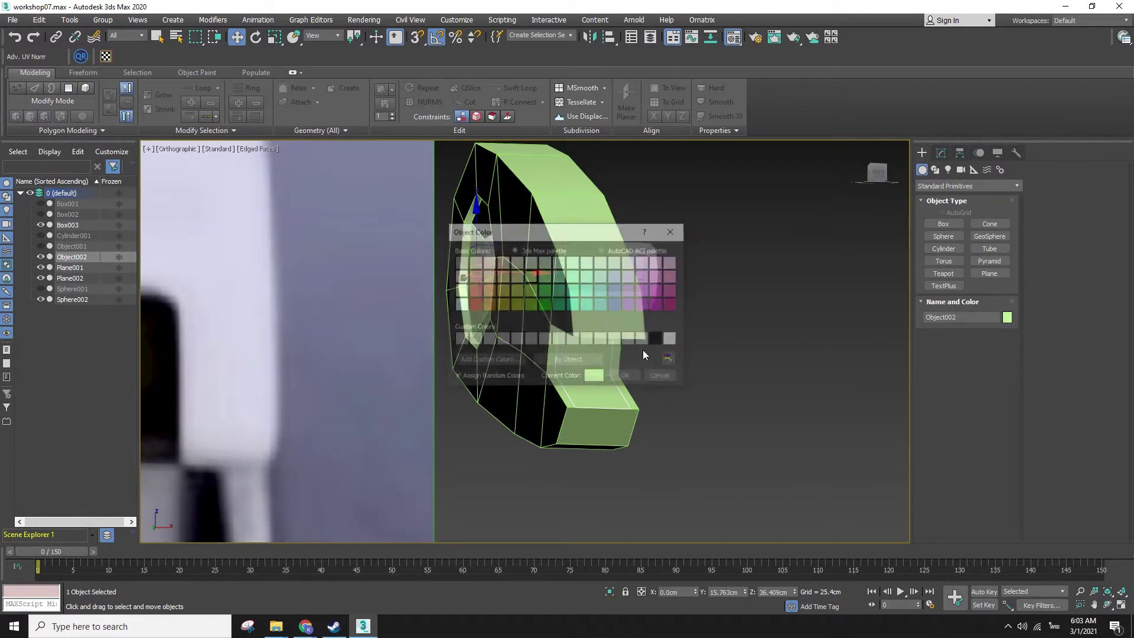
left_click(627, 377)
- Bridge the notch piece's upper and lower outer end edges to close its open front
left_click(941, 153)
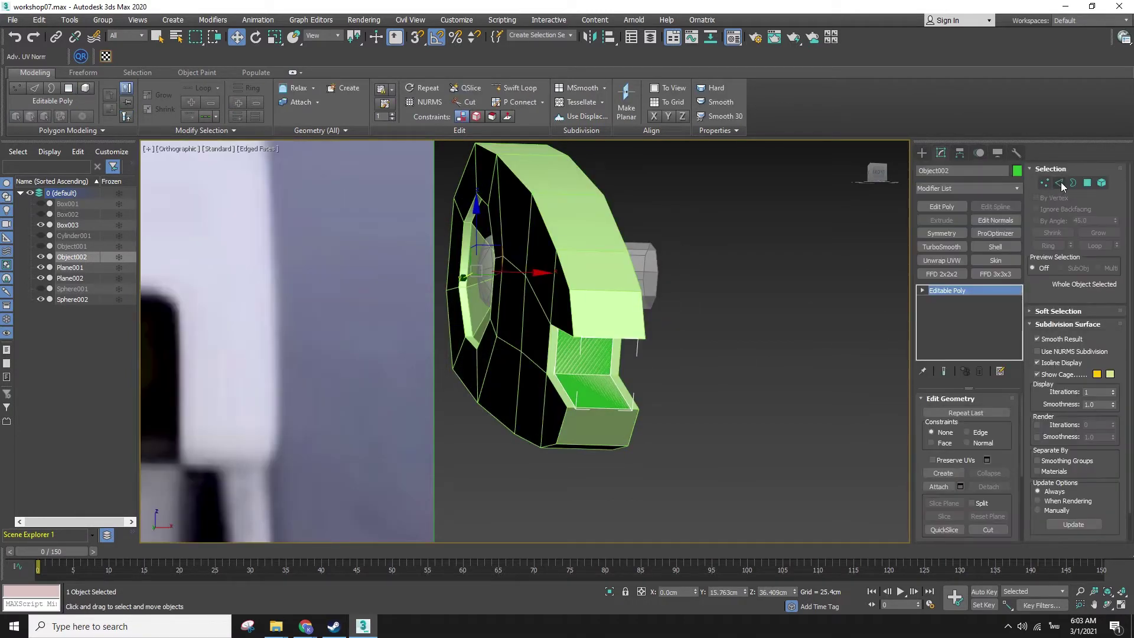
left_click(1061, 182)
middle_click_drag(574, 330, 628, 383, "alt")
key("F3")
left_click(644, 332)
left_click(630, 392, "ctrl")
key("F3")
left_click(1047, 380)
key("F3")
key("F3")
key("F3")
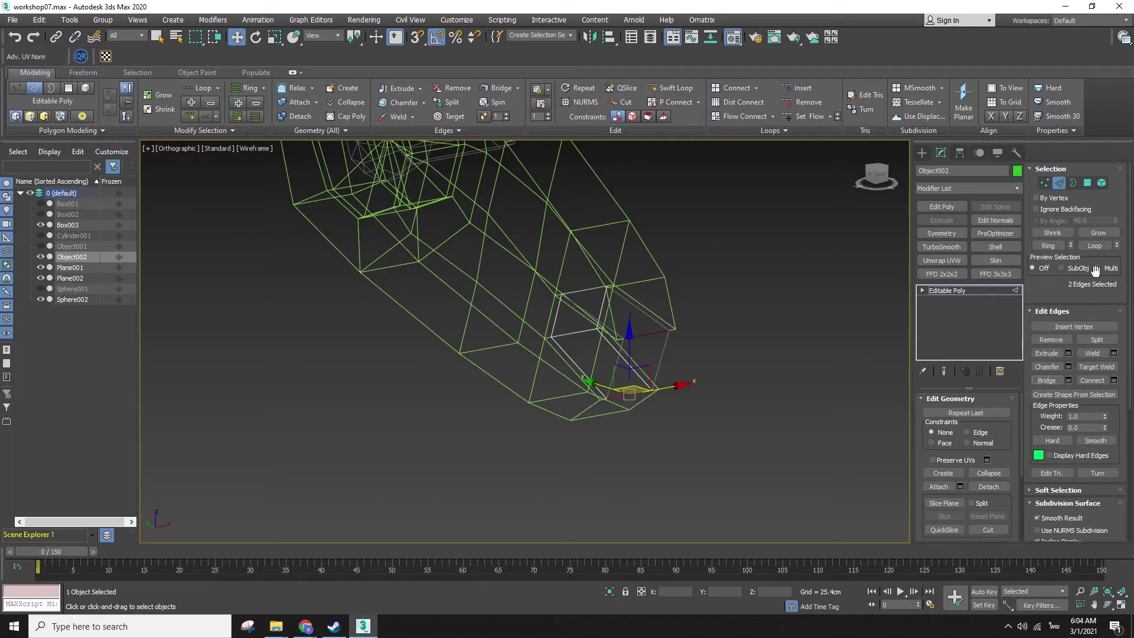
- Cap the remaining open borders on both sides of the green notch piece
key("3")
left_click(548, 292)
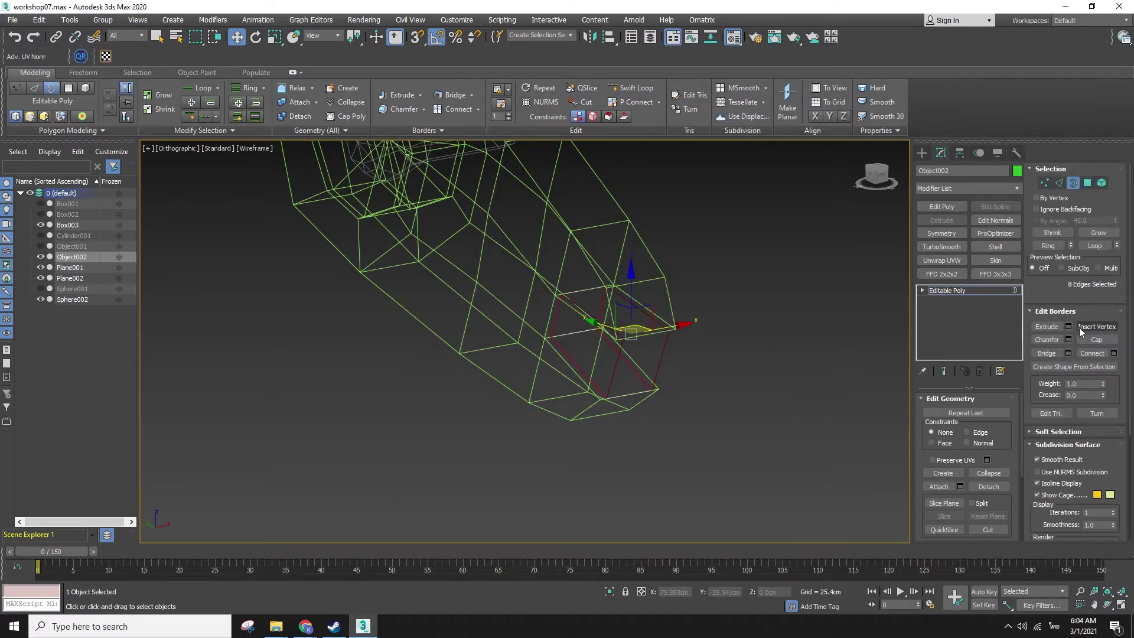
left_click(1086, 342)
key("F3")
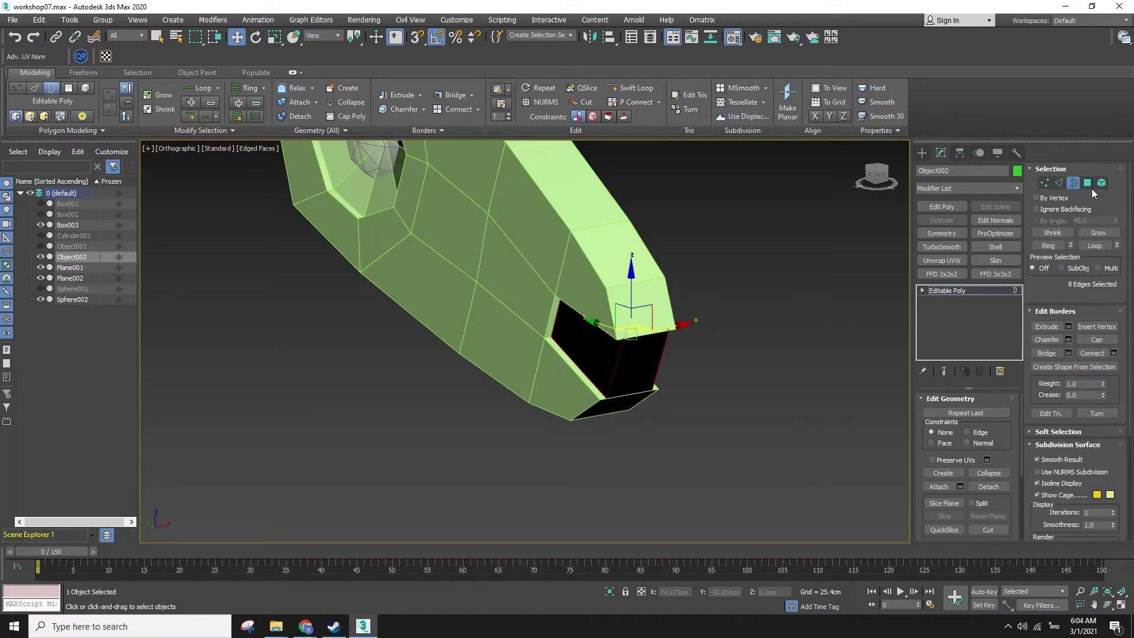
- Select all polygons of the green notch piece, flip their normals, and hide the edge lines in the shaded view
left_click(1088, 186)
key("4")
key("F3")
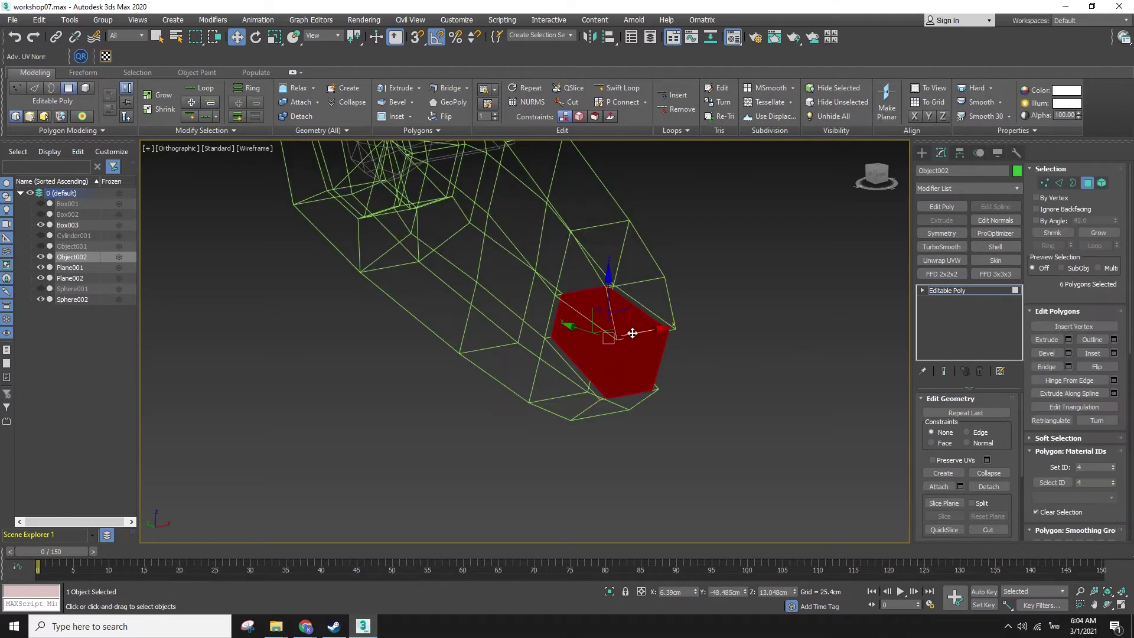
left_click(1103, 368)
key("F3")
middle_click_drag(794, 444, 830, 418, "alt")
left_click(801, 431)
key("F4")
- Undo the polygon selections and the normal flip on the green notch piece
left_click(638, 367)
double_click(639, 368)
key("ctrl+z")
key("ctrl+z")
key("ctrl+z")
key("ctrl+z")
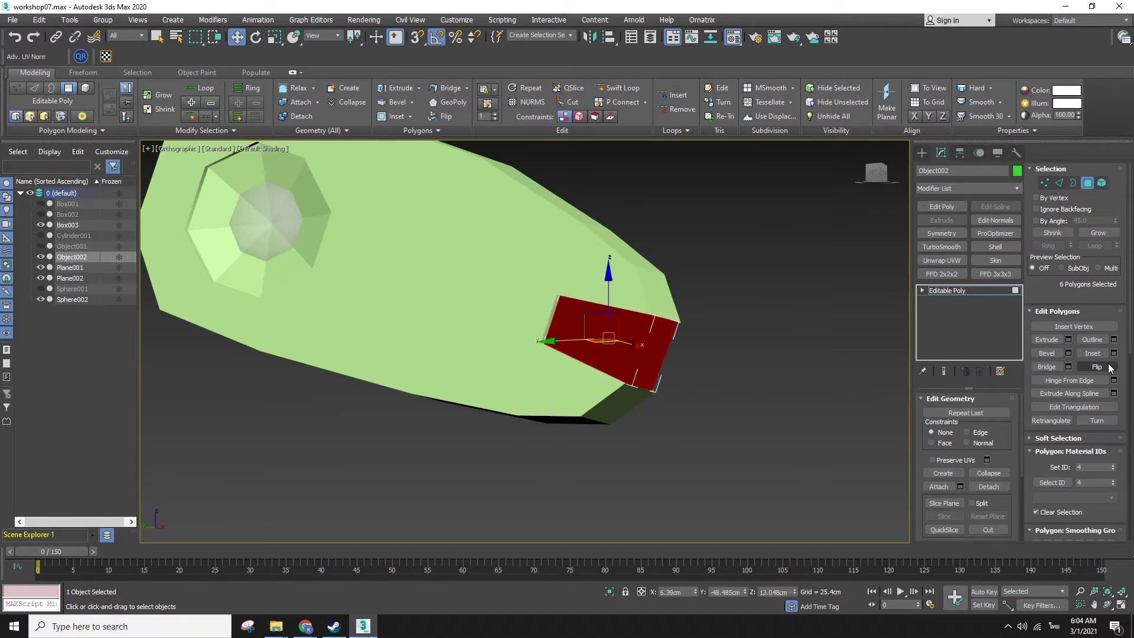
- Flip the normals of all the green notch piece's polygons outward and finish polygon editing
left_click(1109, 365)
left_click(724, 381)
left_click(632, 350)
left_click(700, 389)
double_click(612, 340)
left_click(772, 333)
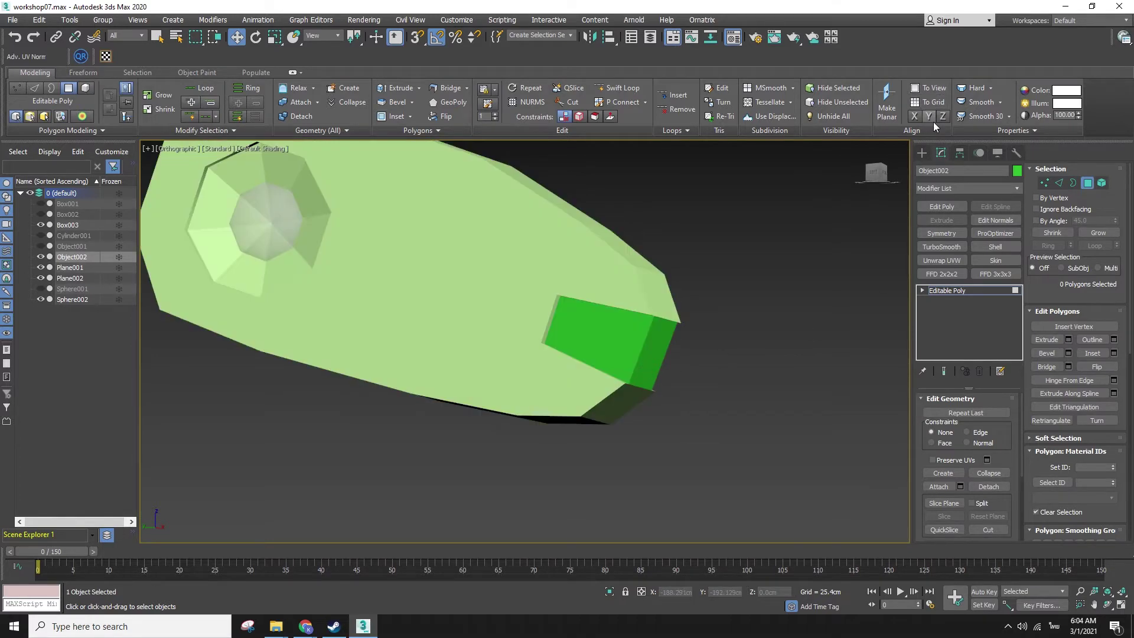
left_click(922, 153)
- Examine the arm and its green notch piece from the side and at an angle
key("l")
middle_click_drag(574, 386, 572, 385)
scroll(572, 385, "up", 4)
left_click(461, 313)
left_click(473, 316)
middle_click_drag(493, 328, 474, 336, "alt")
middle_click_drag(580, 360, 505, 396, "alt")
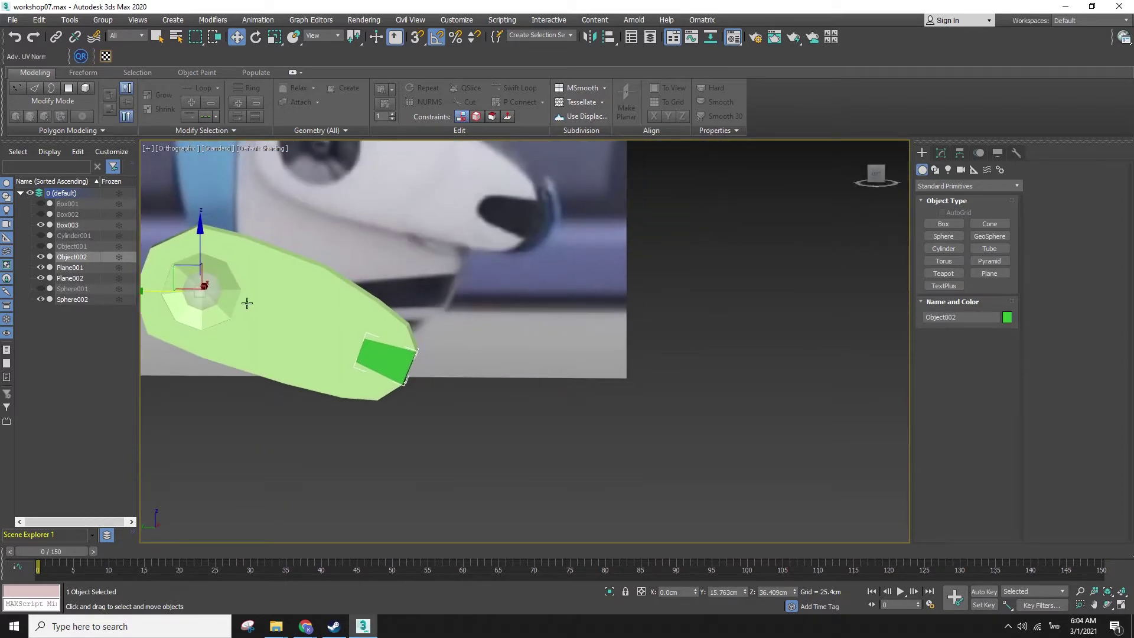
left_click(590, 427)
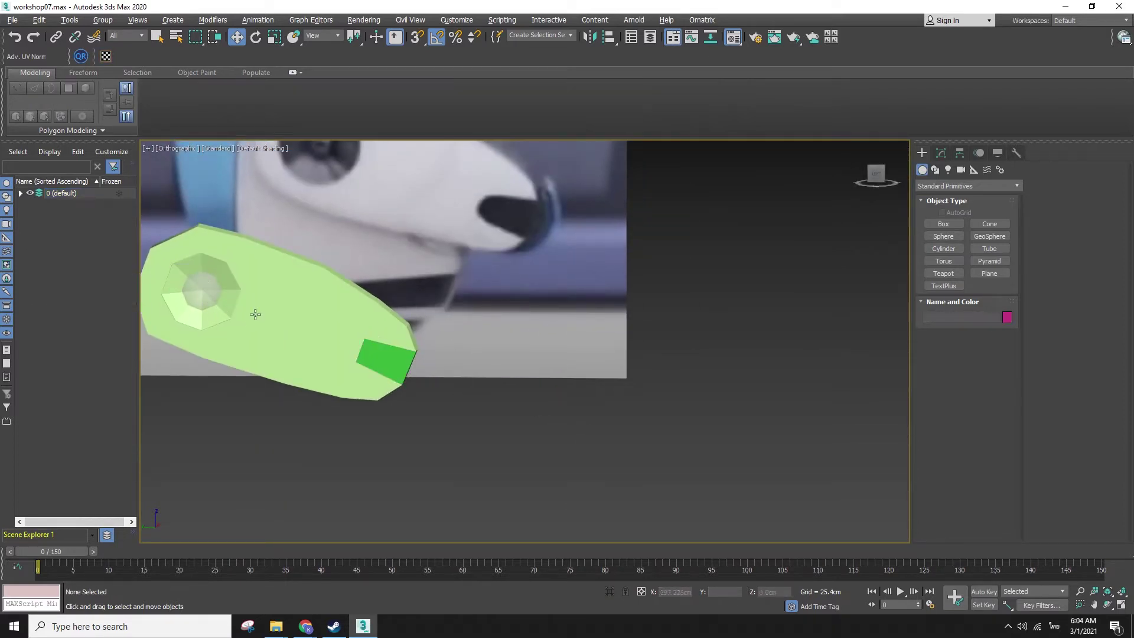
- Turn off the see-through display of the shoulder pivot inside the arm
left_click(203, 297)
left_click(510, 385)
left_click(413, 374)
middle_click_drag(387, 367, 287, 261, "alt")
left_click(398, 283)
left_click(422, 378)
left_click(391, 382)
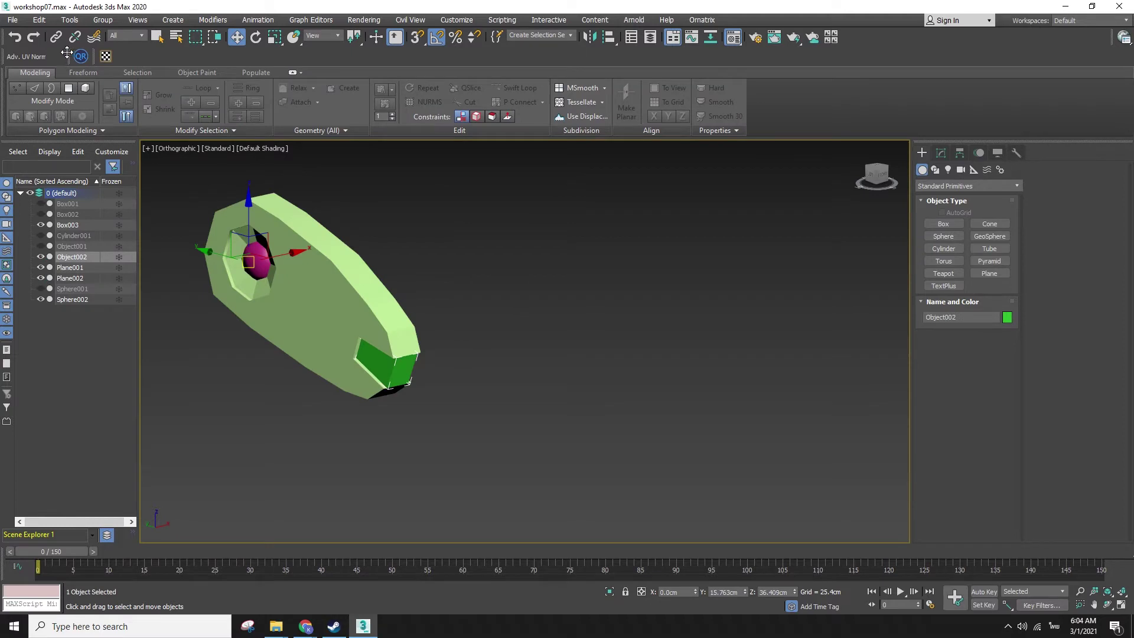
- Test-rotate the arm about the shoulder with the green notch piece still unlinked, and restore its angle
left_click(340, 318)
key("e")
left_click_drag(288, 232, 434, 228)
key("w")
left_click(464, 315)
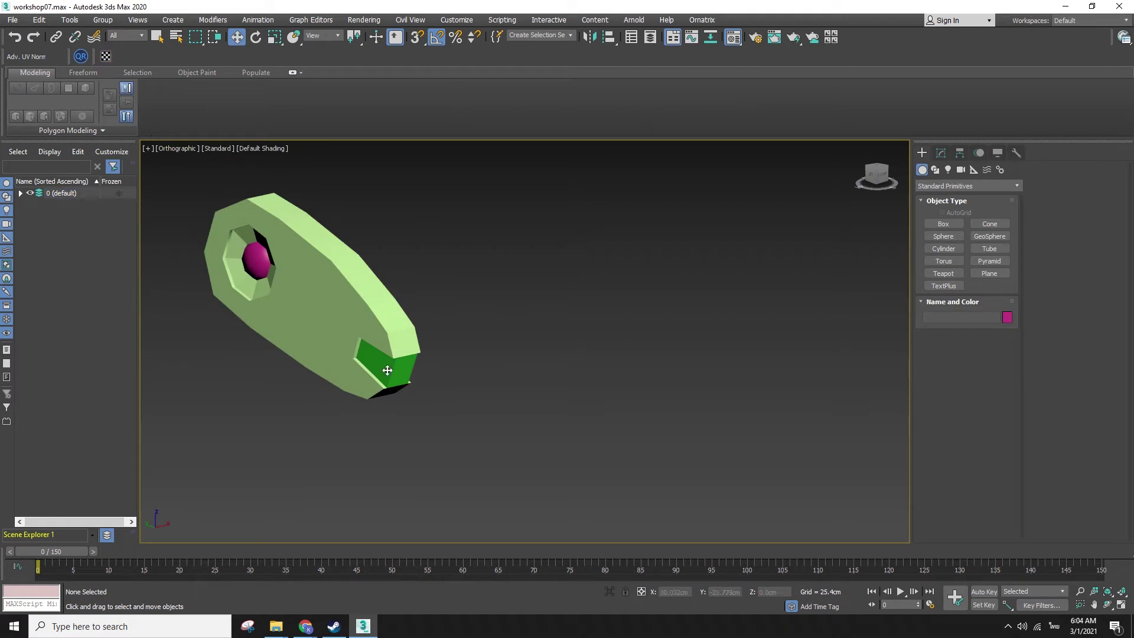
- Link the green notch piece to the arm as its parent
left_click(387, 370)
left_click(55, 41)
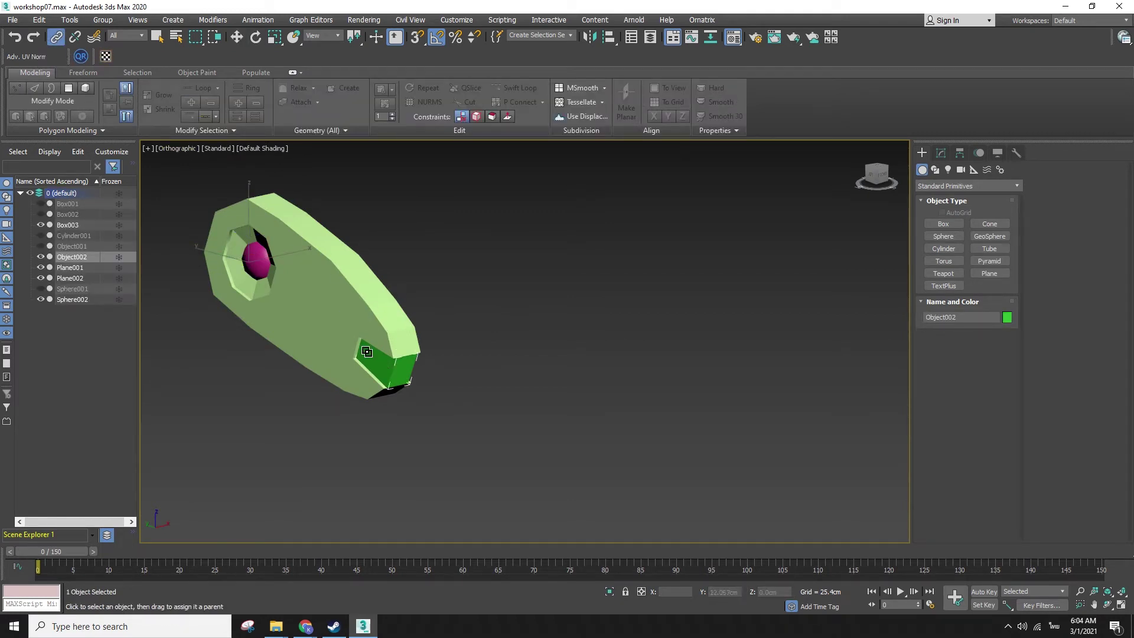
left_click_drag(396, 352, 395, 352)
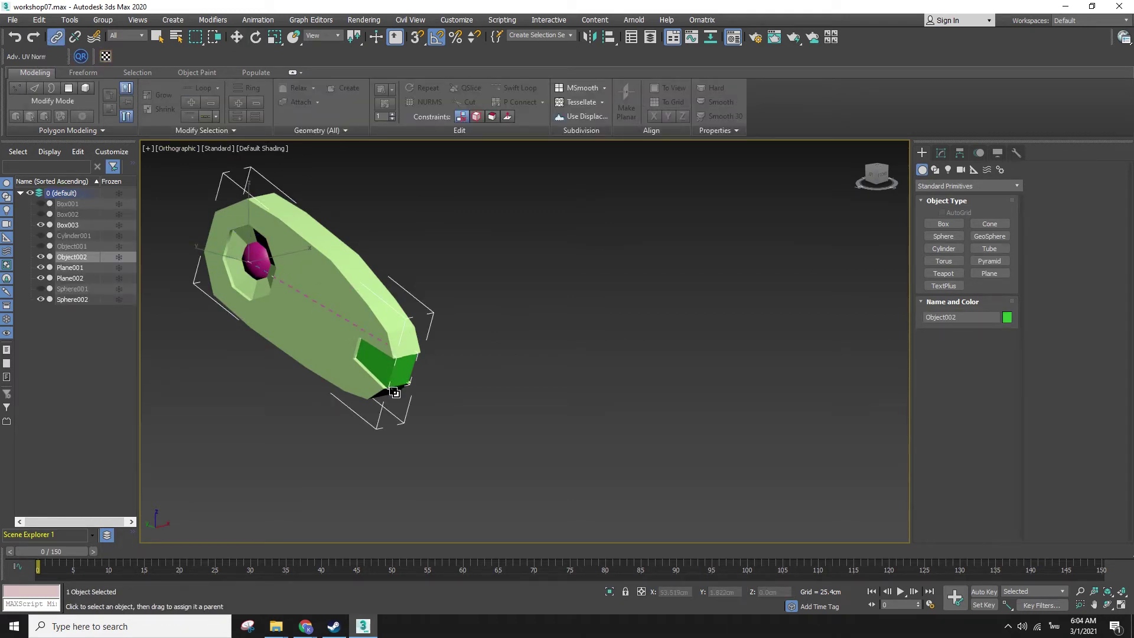
key("w")
left_click(479, 286)
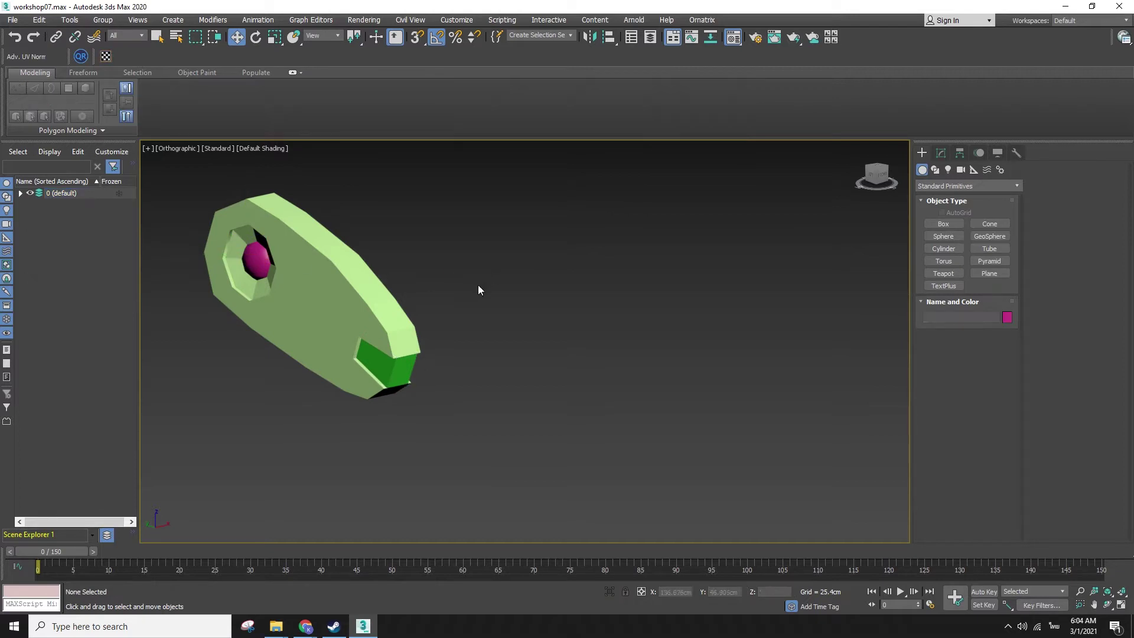
left_click(56, 39)
left_click_drag(405, 376, 323, 295)
key("w")
- Test-rotate the arm with its linked notch piece and undo the rotation
left_click(326, 299)
key("e")
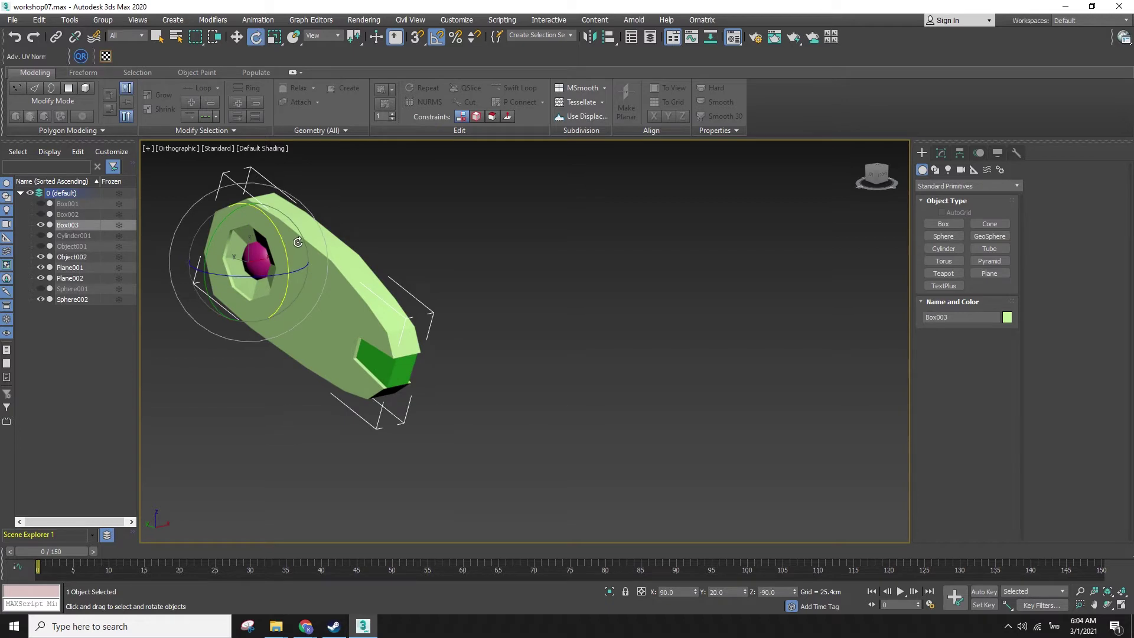
left_click_drag(289, 243, 322, 206)
key("ctrl+z")
- Try moving the green notch piece independently of the arm and undo the move
key("w")
left_click(389, 366)
key("e")
key("w")
left_click_drag(289, 253, 552, 296)
key("ctrl+z")
- Swing the arm about the shoulder once more to check how its linked notch piece follows
left_click(304, 319)
key("e")
left_click_drag(288, 249, 220, 365)
- Link the arm to the shoulder pivot as its parent
key("w")
left_click(59, 38)
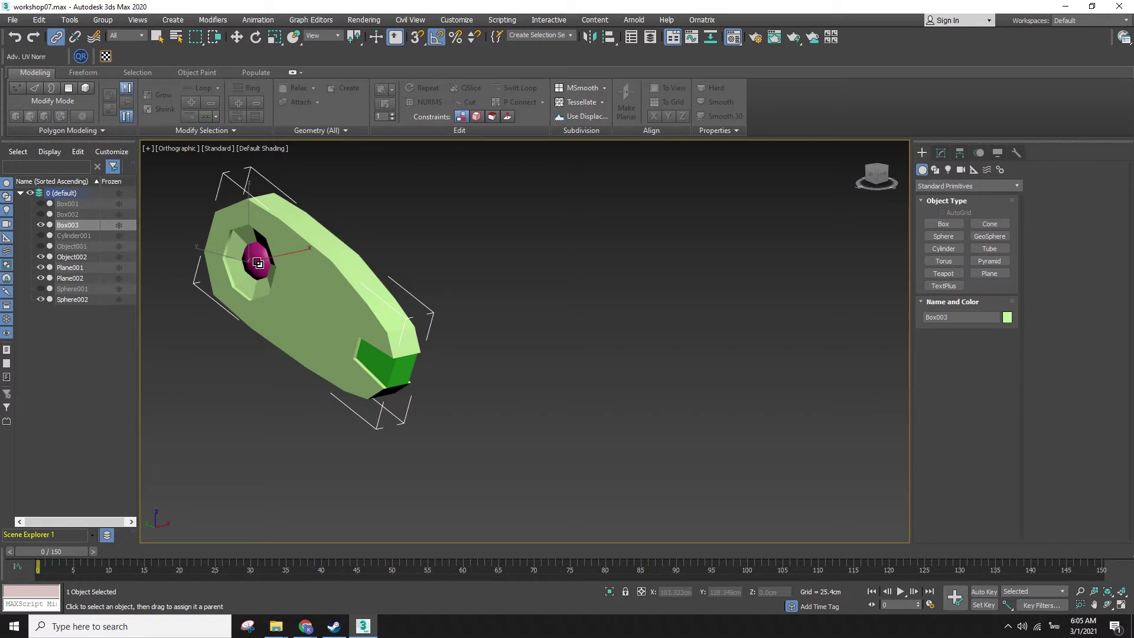
key("w")
- Test the linked hierarchy by rotating the arm and the shoulder pivot, and undo the rotations
key("e")
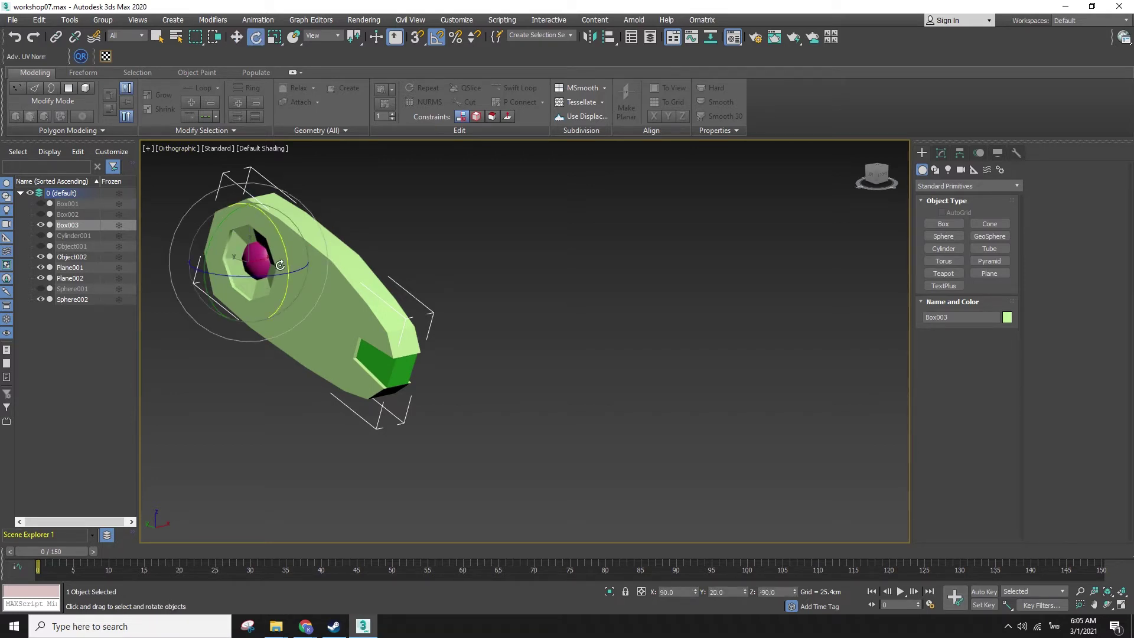
left_click_drag(286, 257, 385, 276)
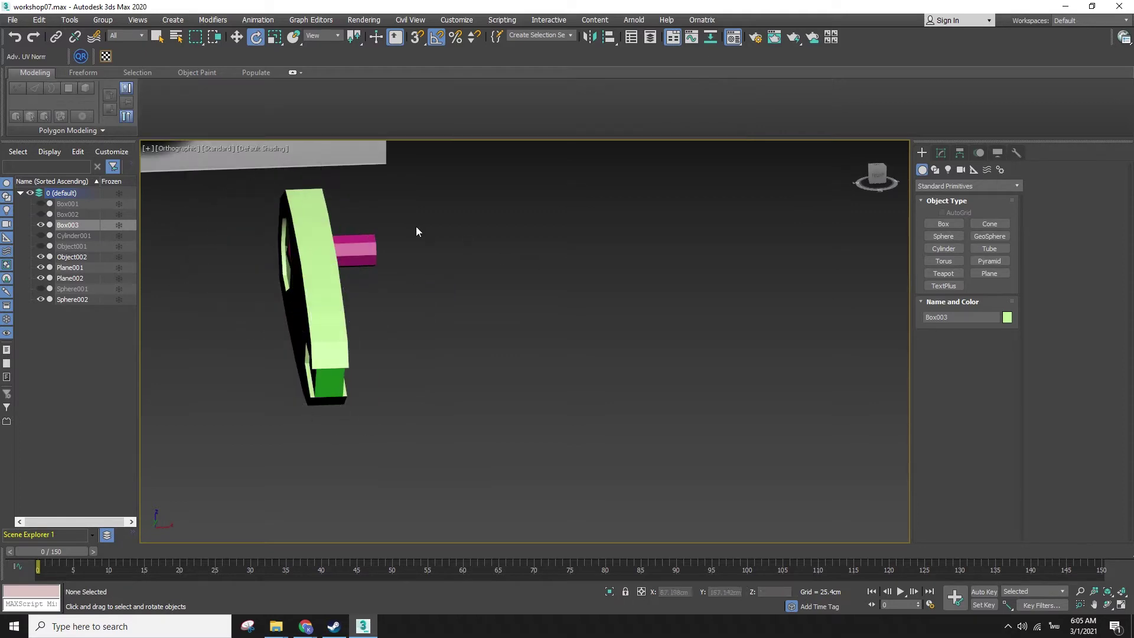
left_click(353, 247)
key("F3")
middle_click_drag(308, 236, 350, 211, "alt")
key("ctrl+z")
key("ctrl+z")
key("ctrl+z")
key("ctrl+z")
key("ctrl+z")
left_click_drag(361, 254, 394, 256)
key("ctrl+z")
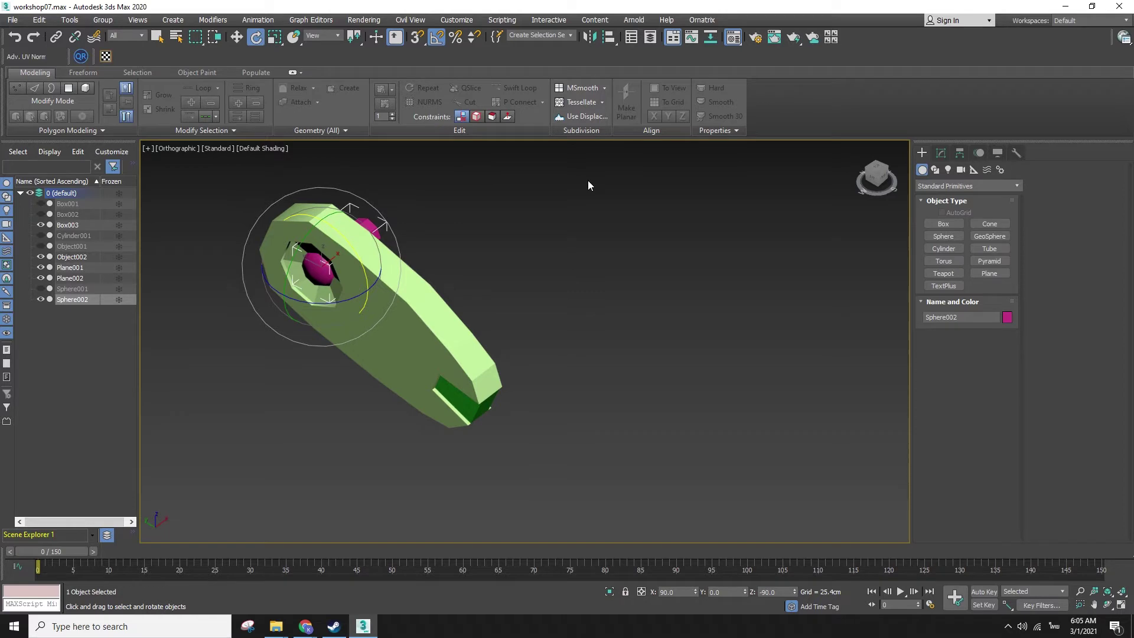
- Switch to the perspective view and end the isolation mode
left_click(585, 284)
key("p")
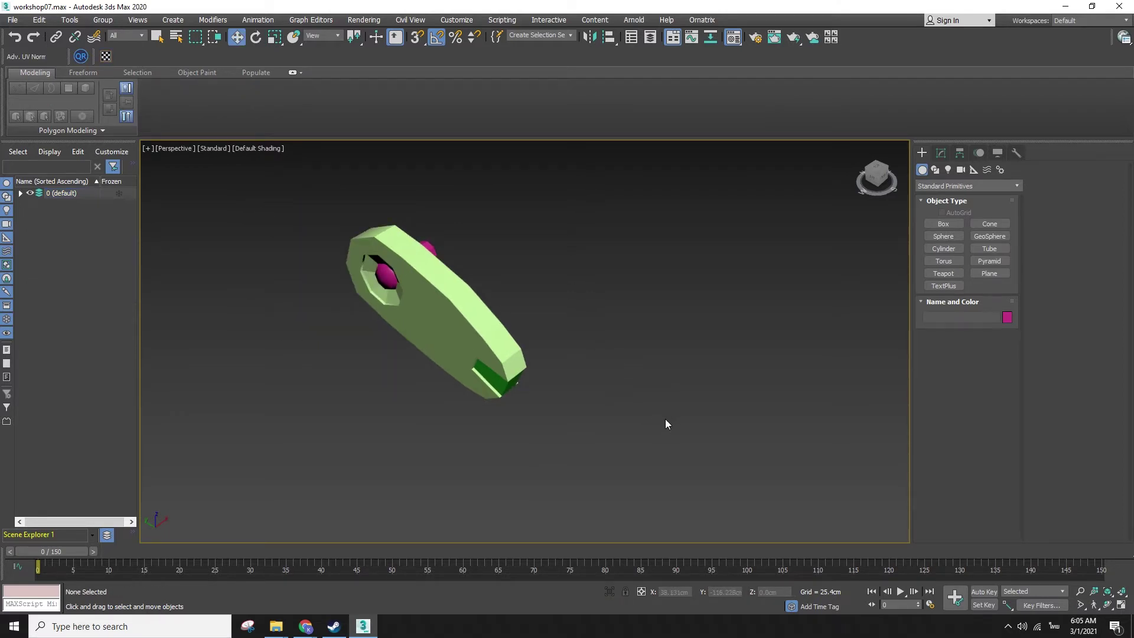
right_click(658, 368)
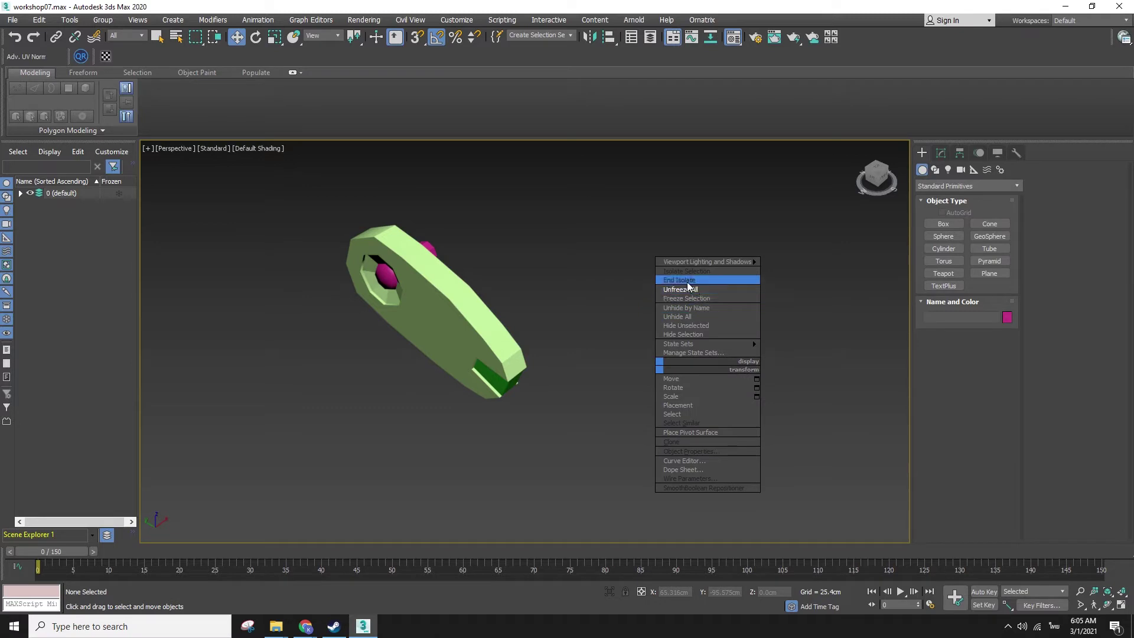
left_click(688, 282)
- Test-rotate the shoulder pivot twice with the linked arm in perspective, undoing each rotation
left_click(487, 327)
scroll(361, 438, "up", 3)
left_click(361, 438)
middle_click_drag(379, 248, 415, 408)
left_click(478, 485)
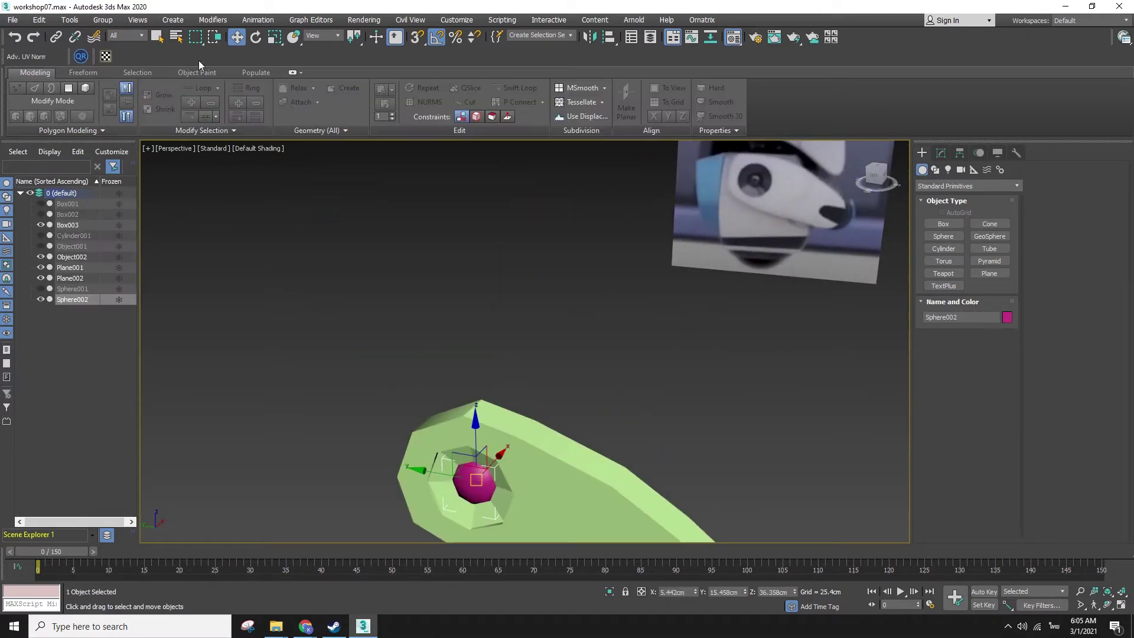
middle_click_drag(590, 475, 377, 287)
key("e")
left_click_drag(302, 262, 390, 311)
key("ctrl+z")
key("w")
key("e")
left_click_drag(304, 269, 519, 312)
key("ctrl+z")
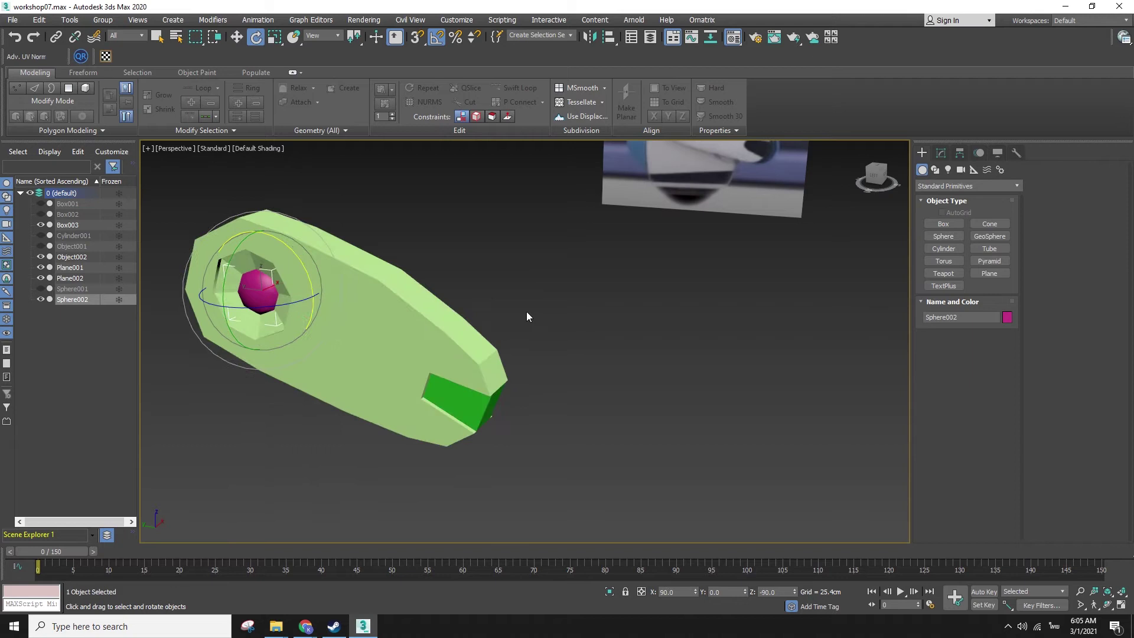
- Unhide all the hidden objects of the robot
key("w")
left_click(562, 309)
middle_click_drag(562, 309, 532, 334, "alt")
left_click(471, 314)
middle_click_drag(471, 313, 489, 424)
scroll(489, 423, "down", 3)
middle_click_drag(550, 397, 505, 496)
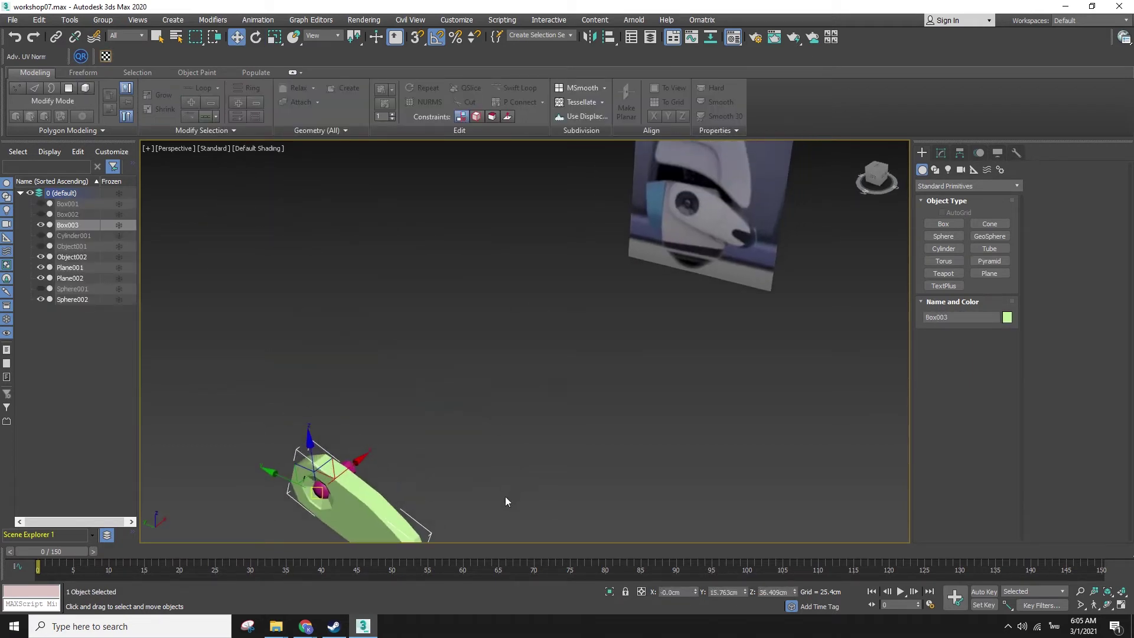
right_click(506, 496)
left_click(540, 432)
- In the front view, move the shoulder pivot with its linked arm along X towards the outside of the body
mouse_move(540, 434)
middle_mouse_down("alt")
mouse_move(524, 407)
mouse_move(398, 456)
mouse_move(379, 394)
middle_mouse_up("alt")
key("F3")
scroll(385, 388, "up", 4)
left_click(307, 335)
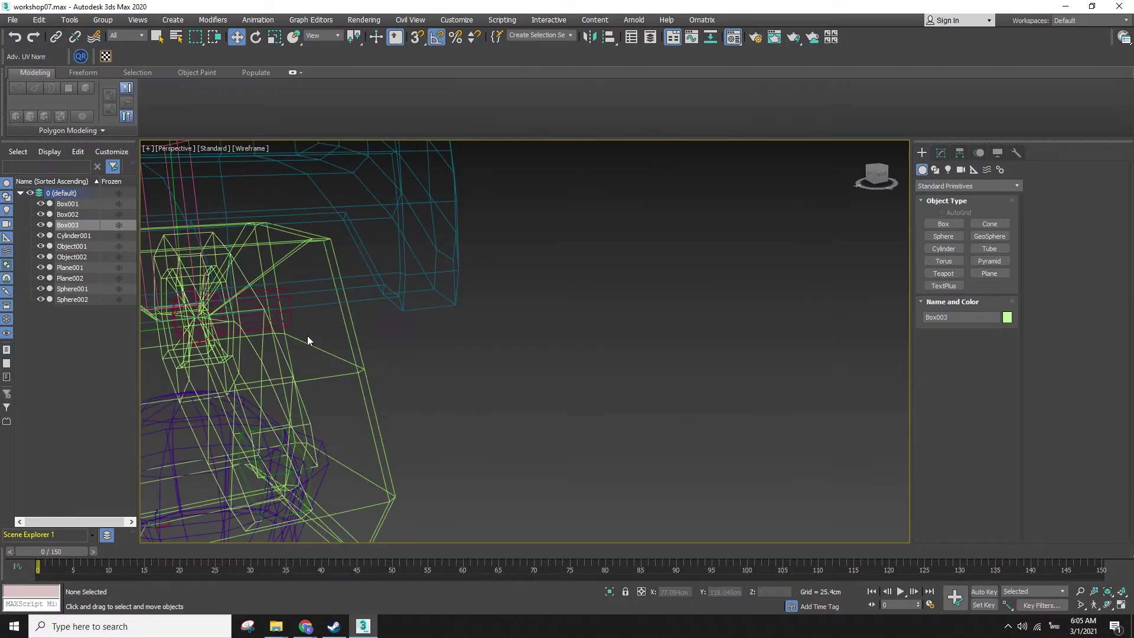
left_click(285, 317)
left_click(292, 323)
key("f")
key("z")
scroll(440, 339, "down", 3)
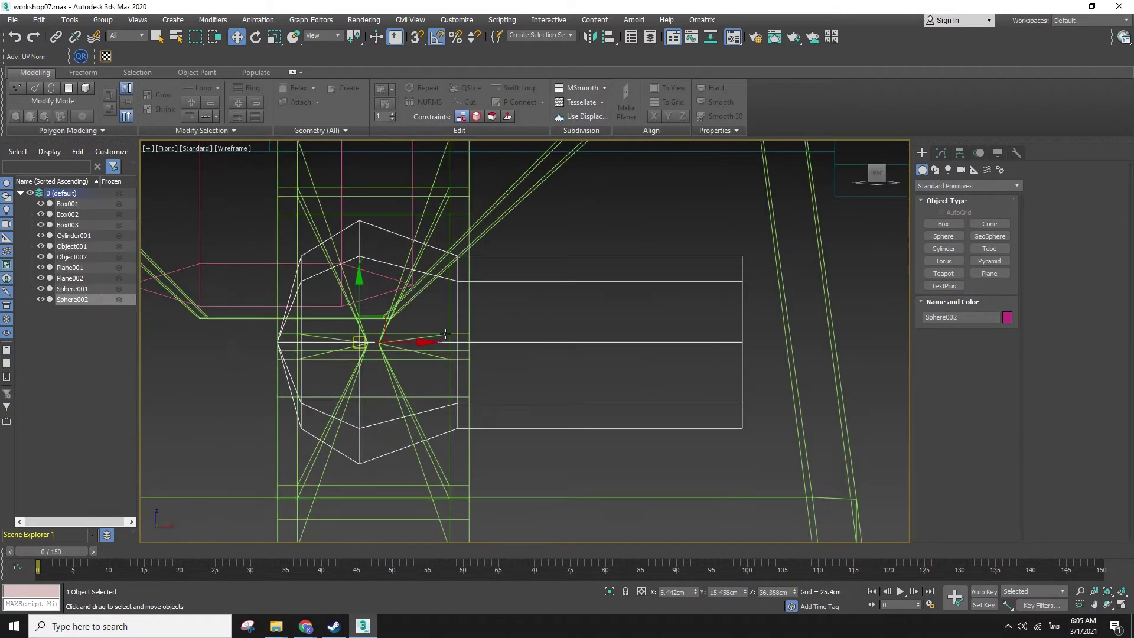
key("F3")
left_click_drag(440, 340, 184, 340)
- Place the shoulder pivot so the arm sits just beside the body, with the pivot's shaft still reaching into it
scroll(324, 352, "down", 4)
middle_click_drag(248, 357, 550, 361)
left_click_drag(559, 353, 388, 348)
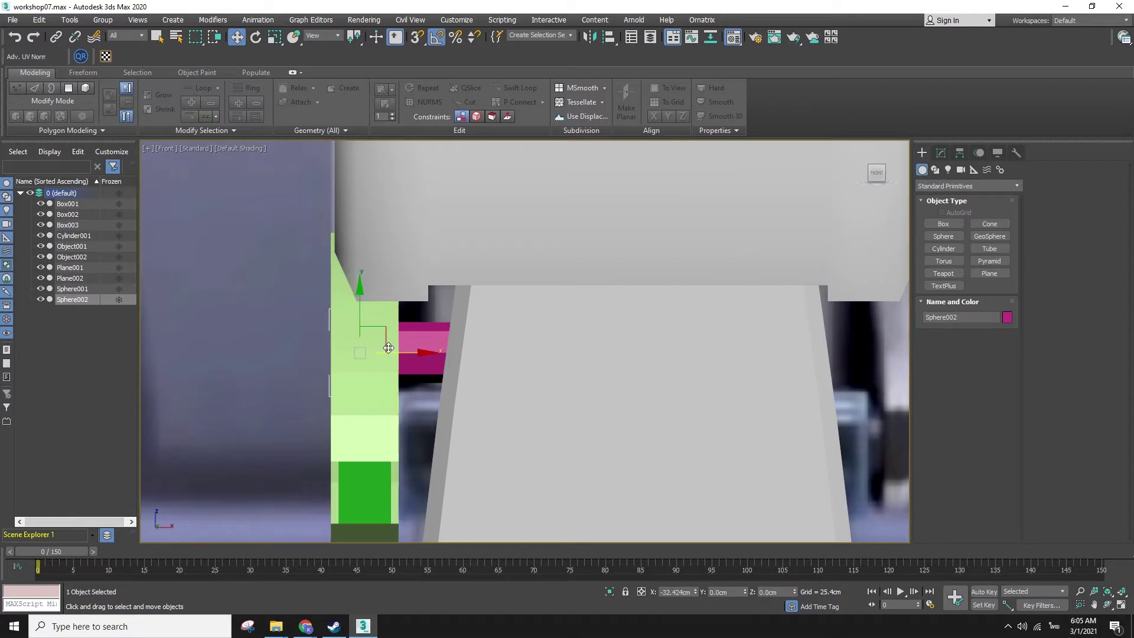
- In the front view, scale the arm with its linked claw insert thinner along X beside the body
left_click(374, 420)
key("r")
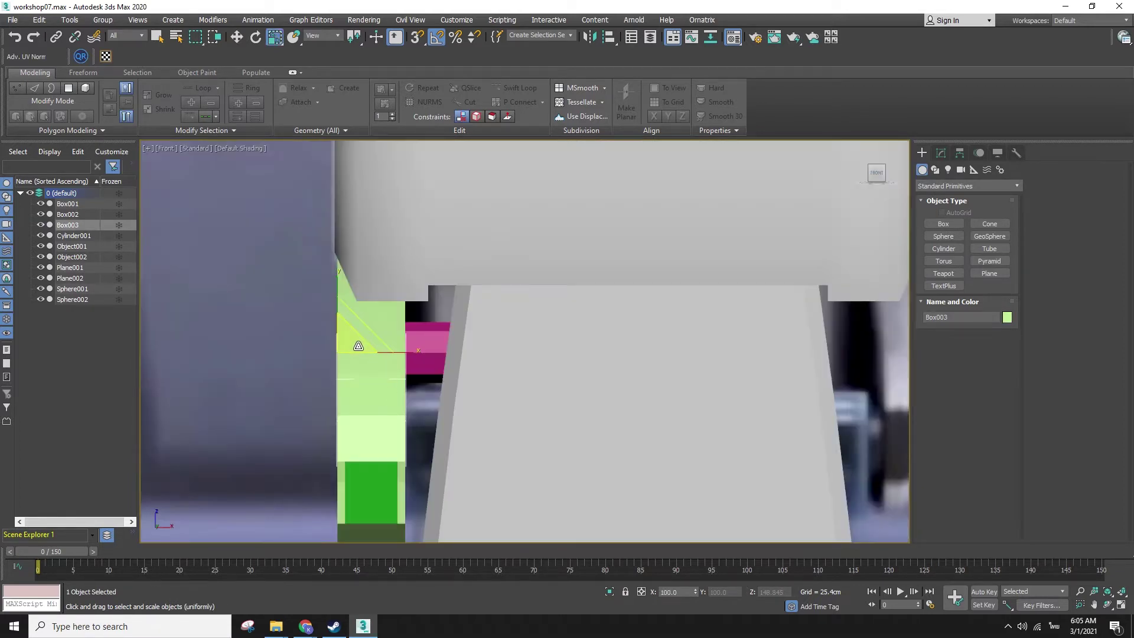
mouse_move(395, 362)
left_mouse_down()
mouse_move(358, 357)
mouse_move(415, 362)
mouse_move(365, 353)
mouse_move(385, 358)
left_mouse_up()
key("w")
key("ctrl+z")
key("ctrl+z")
key("r")
key("w")
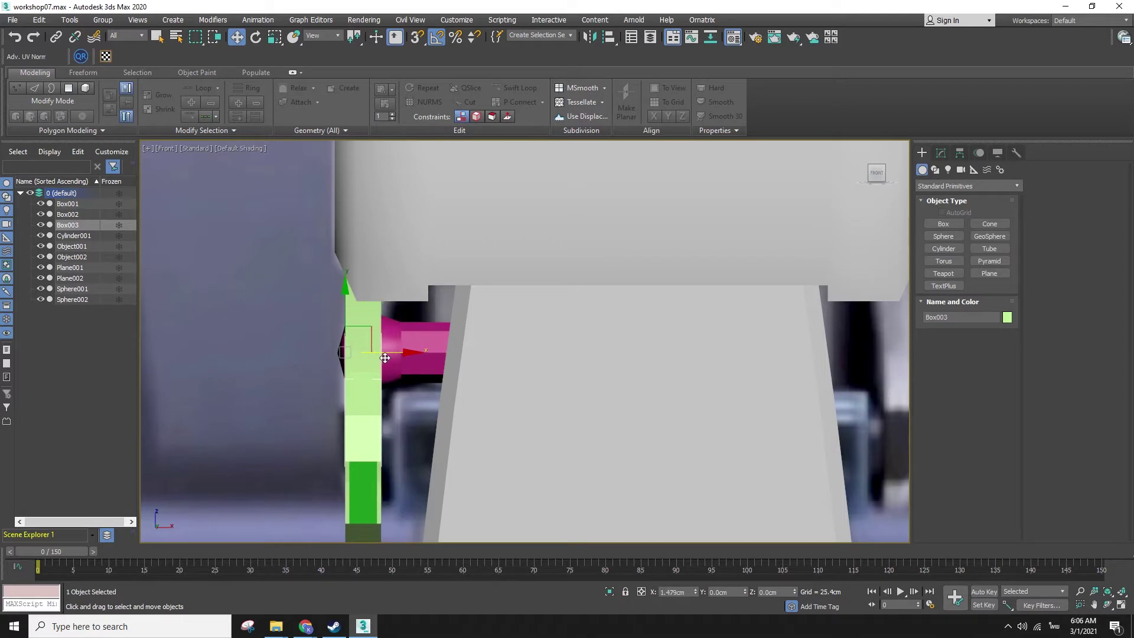
- Examine the thinned arm, the claw insert and the shoulder pivot from the front and from an orbited view
left_click(363, 467)
scroll(380, 474, "up", 2)
middle_click_drag(380, 476, 382, 381)
scroll(381, 382, "down", 1)
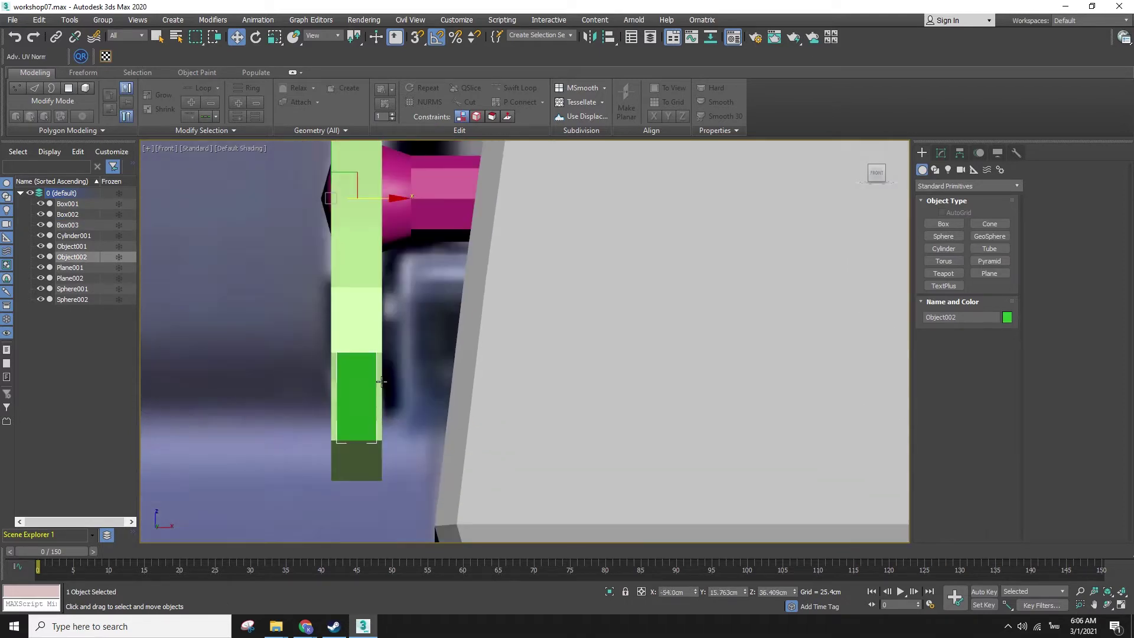
middle_click_drag(393, 209, 641, 495, "alt")
left_click(305, 344)
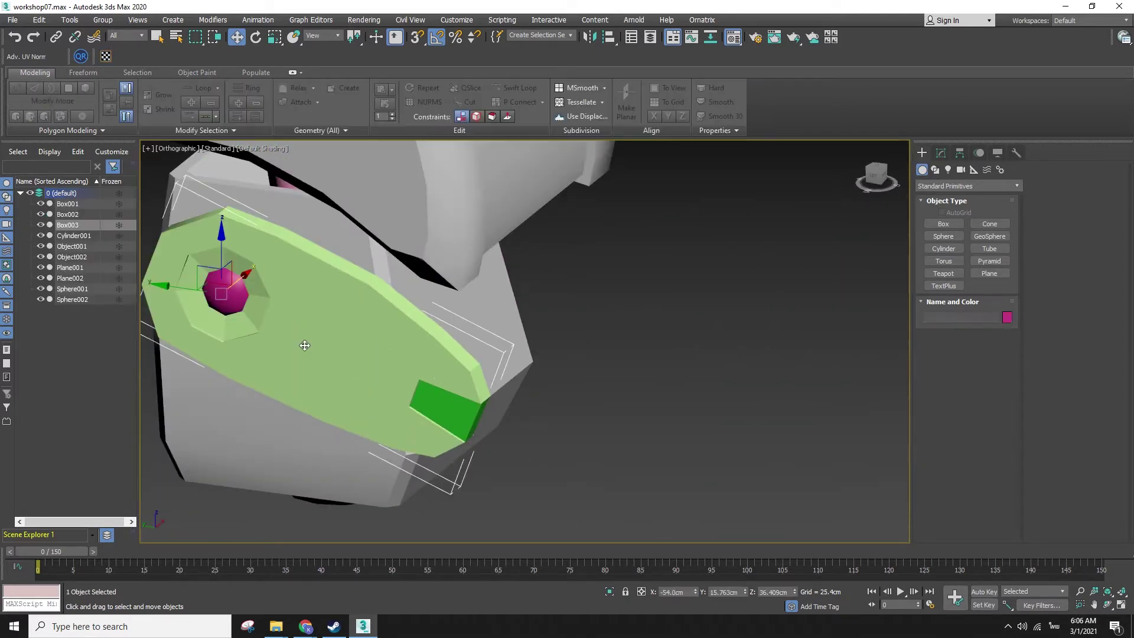
middle_click_drag(265, 320, 259, 318, "alt")
middle_click_drag(497, 485, 449, 449, "alt")
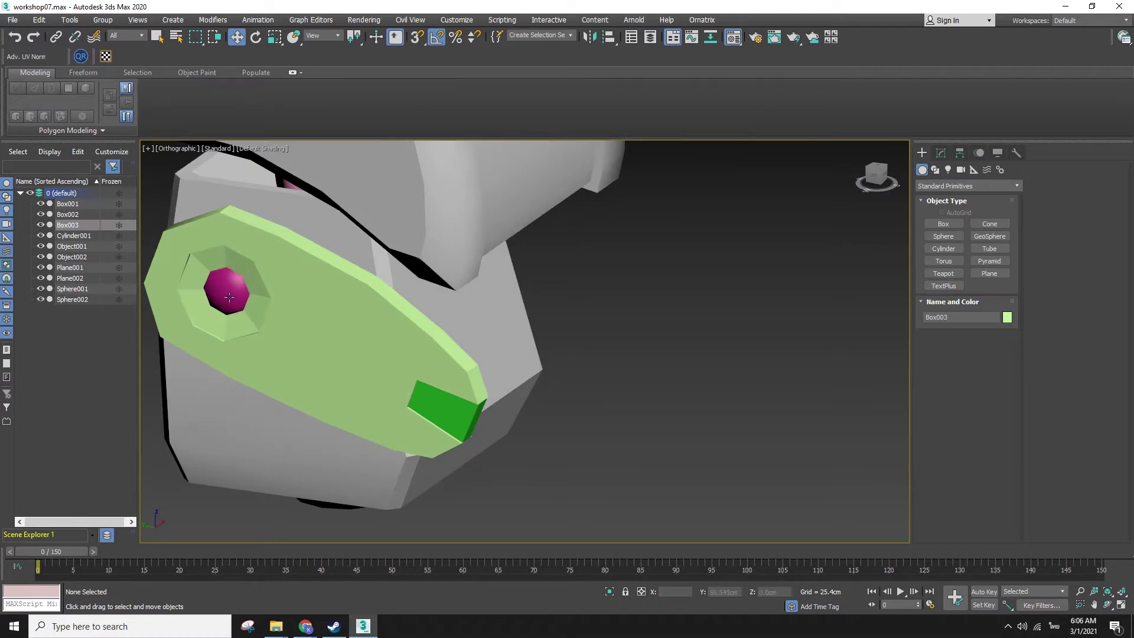
- Test-rotate the shoulder pivot with the linked arm and undo the rotation
left_click(227, 288)
key("e")
left_click_drag(295, 240, 414, 315)
key("ctrl+z")
key("w")
left_click(552, 337)
- In the left view, shift the four middle and lower vertices of the arm's cross row behind the claw insert towards the tip
left_click(396, 375)
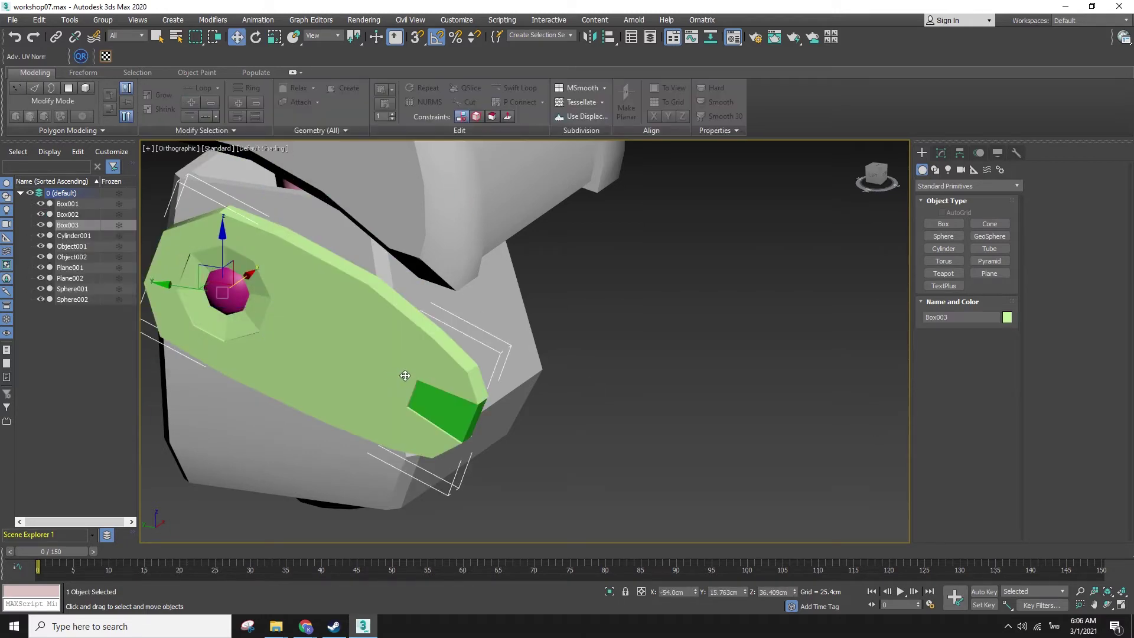
key("l")
key("F4")
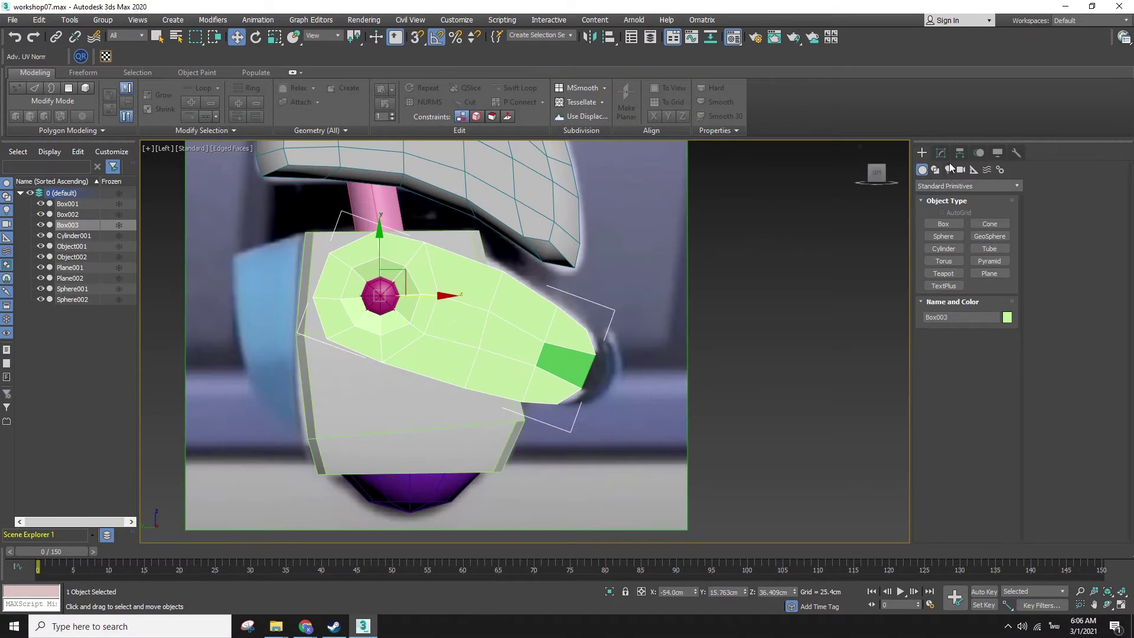
left_click(941, 153)
left_click(1045, 183)
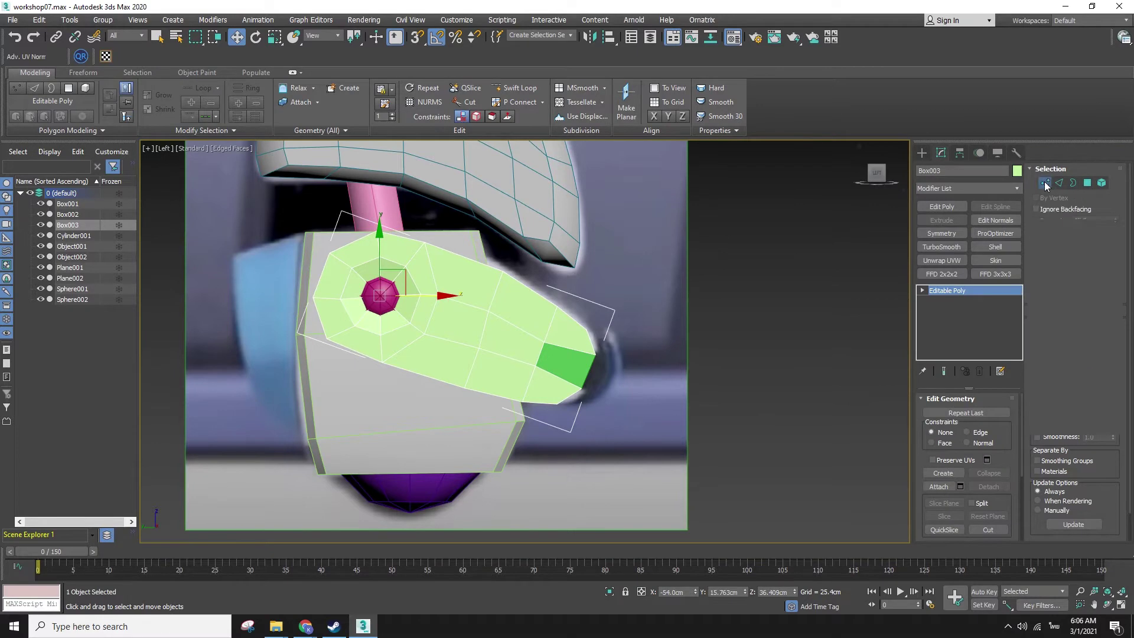
key("F3")
left_click_drag(453, 334, 496, 407)
key("F3")
left_click_drag(500, 358, 523, 367)
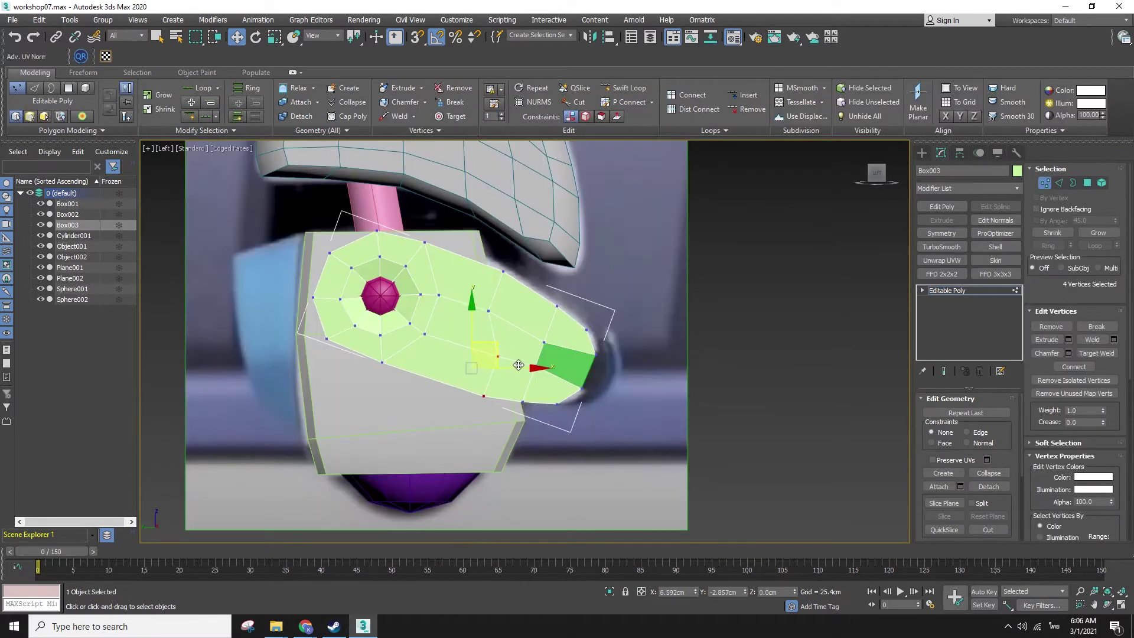
- Fine-tune the middle vertex pair of that cross row to straighten the line behind the claw insert
key("F3")
scroll(505, 357, "up", 5)
left_click_drag(461, 341, 510, 385)
key("F3")
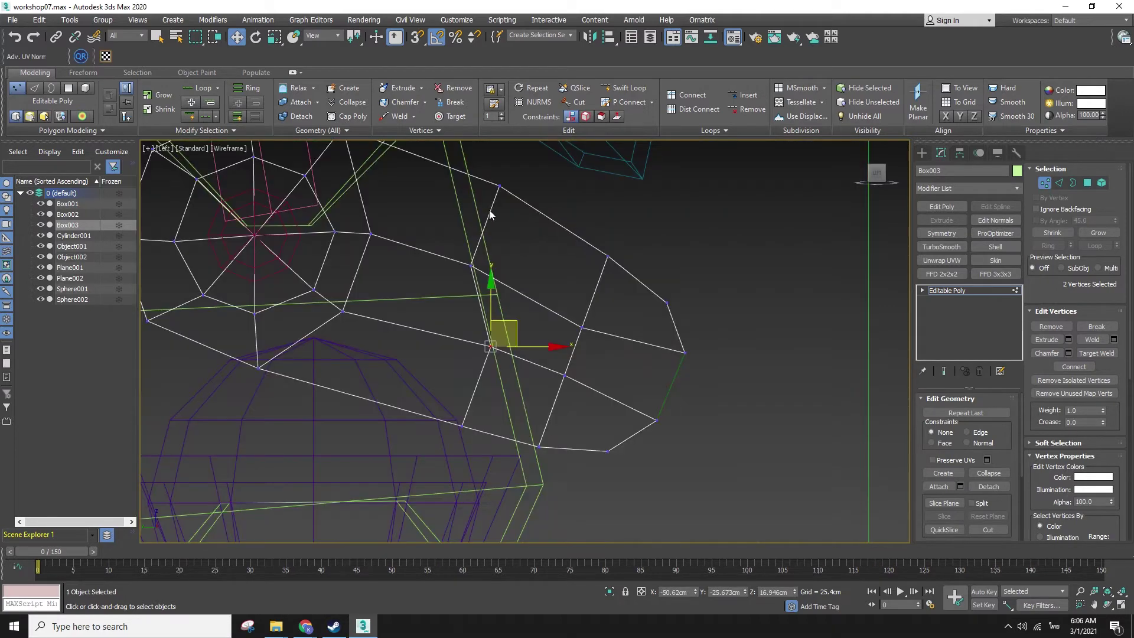
key("F3")
- Detach the arm's front polygons around the claw insert as a separate object
key("4")
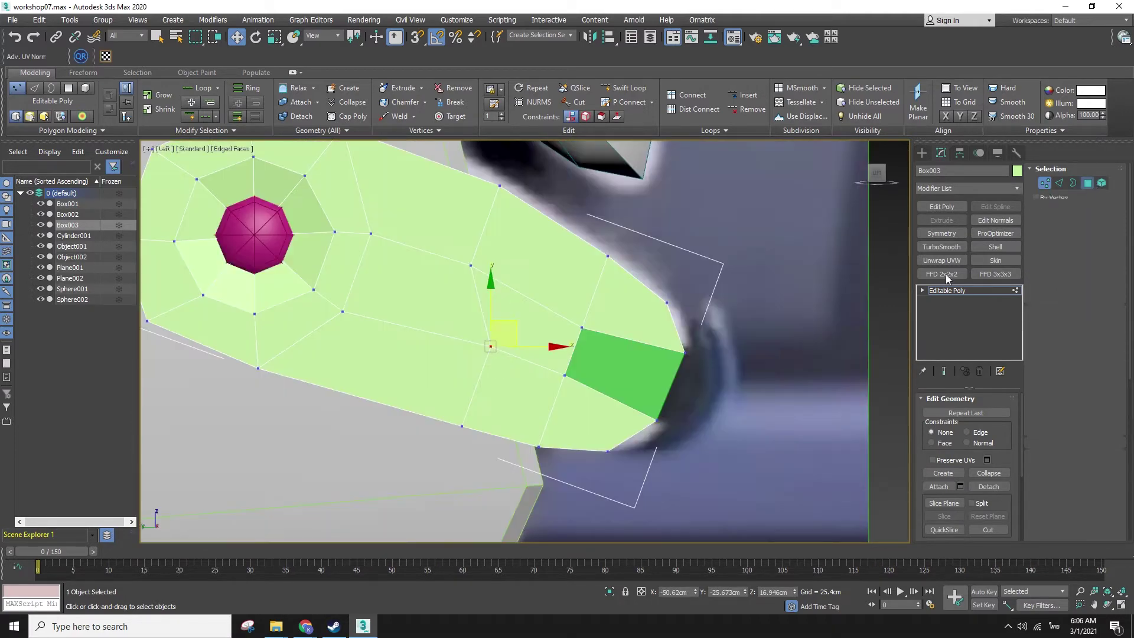
left_click_drag(482, 216, 688, 461)
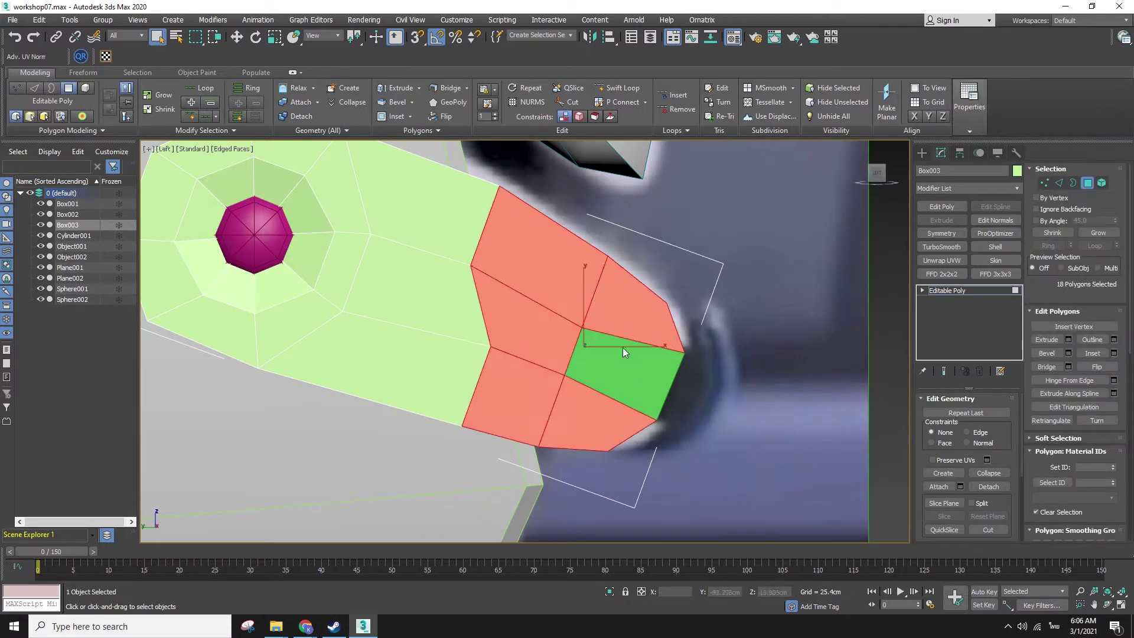
left_click(999, 486)
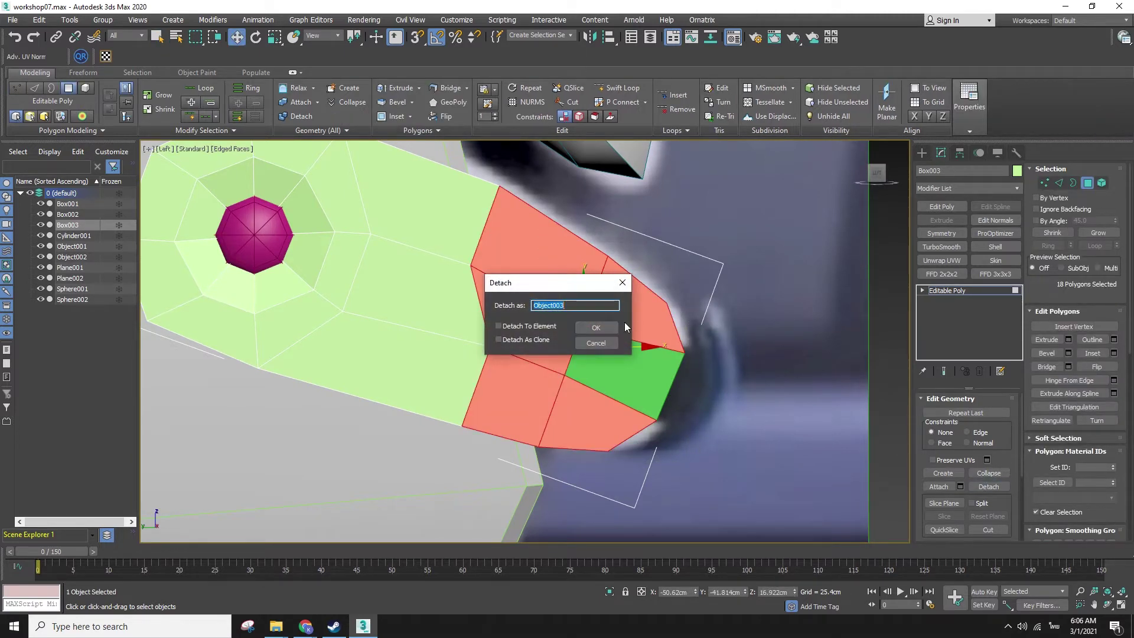
left_click(594, 328)
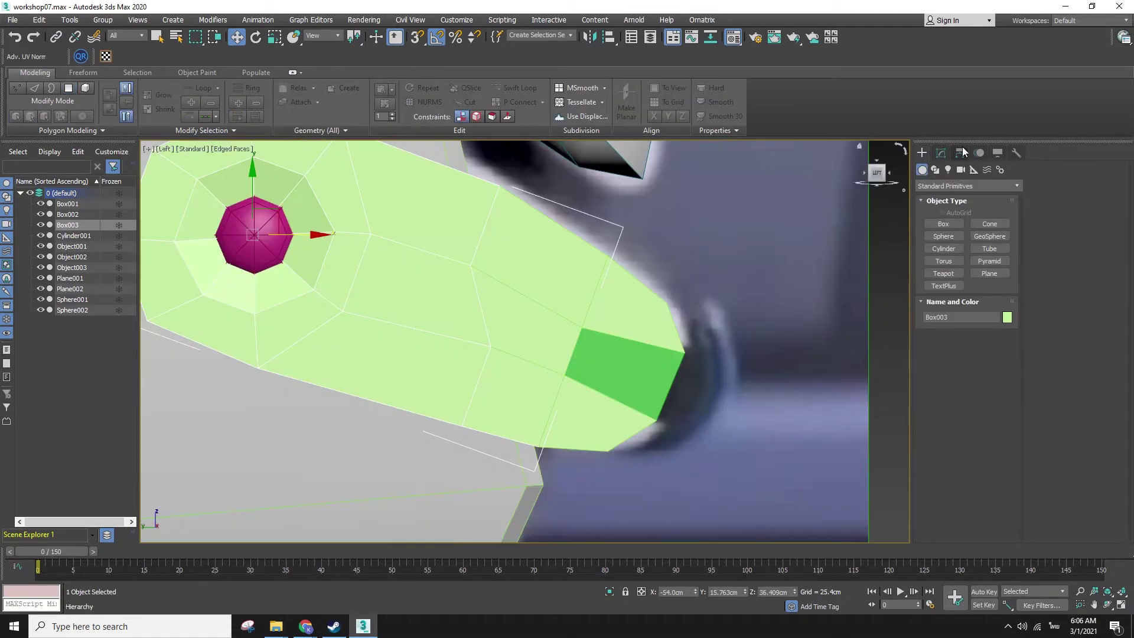
- Test-move the detached claw piece freely and undo the move
left_click(943, 154)
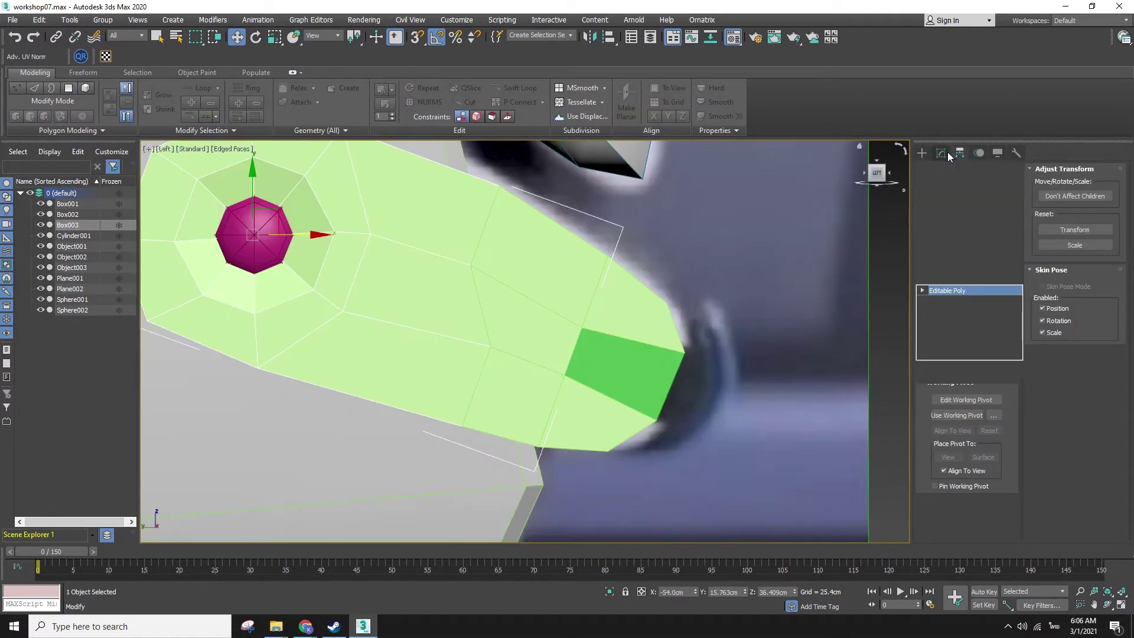
left_click(941, 153)
left_click(574, 306)
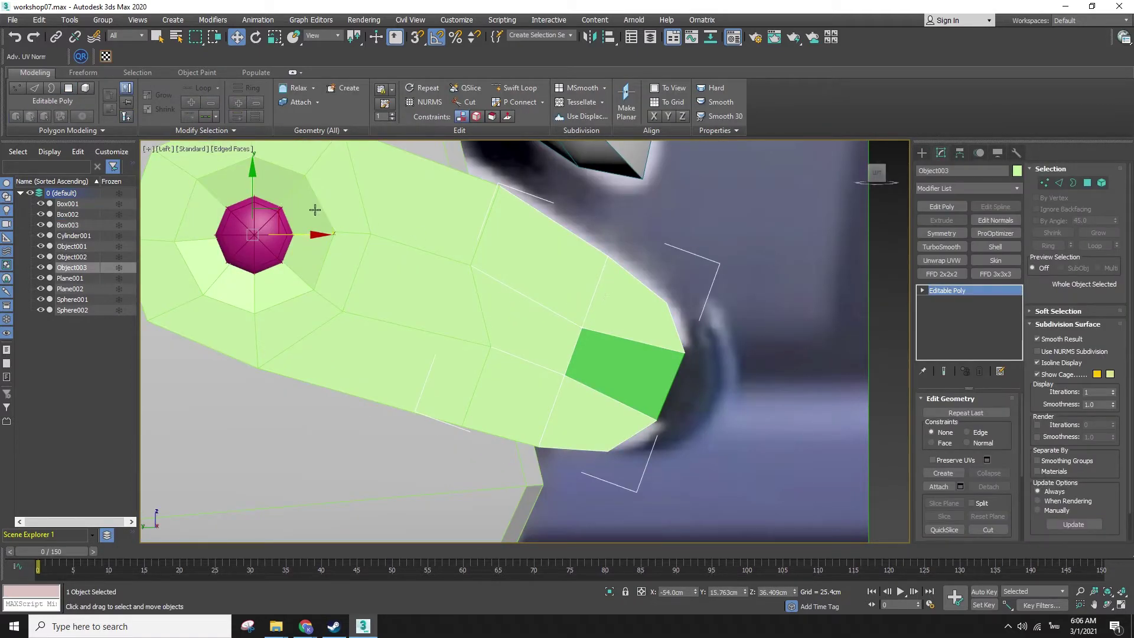
left_click_drag(266, 214, 319, 283)
key("ctrl+z")
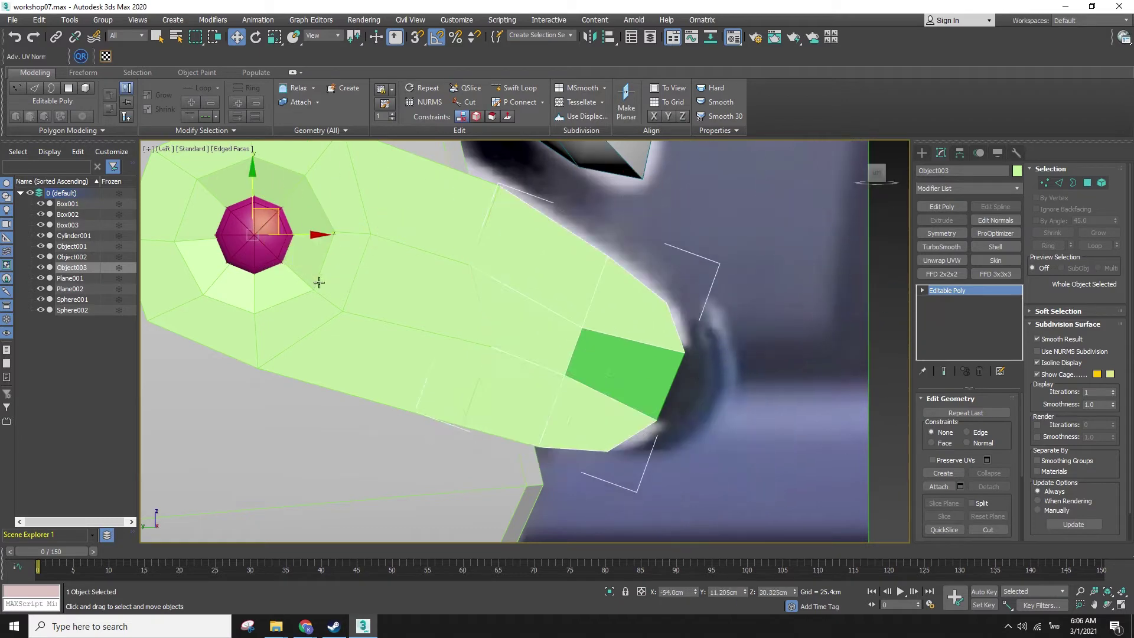
- Test-move the claw piece twice in the Local coordinate system, undo each move, and return to the View system
left_click(321, 35)
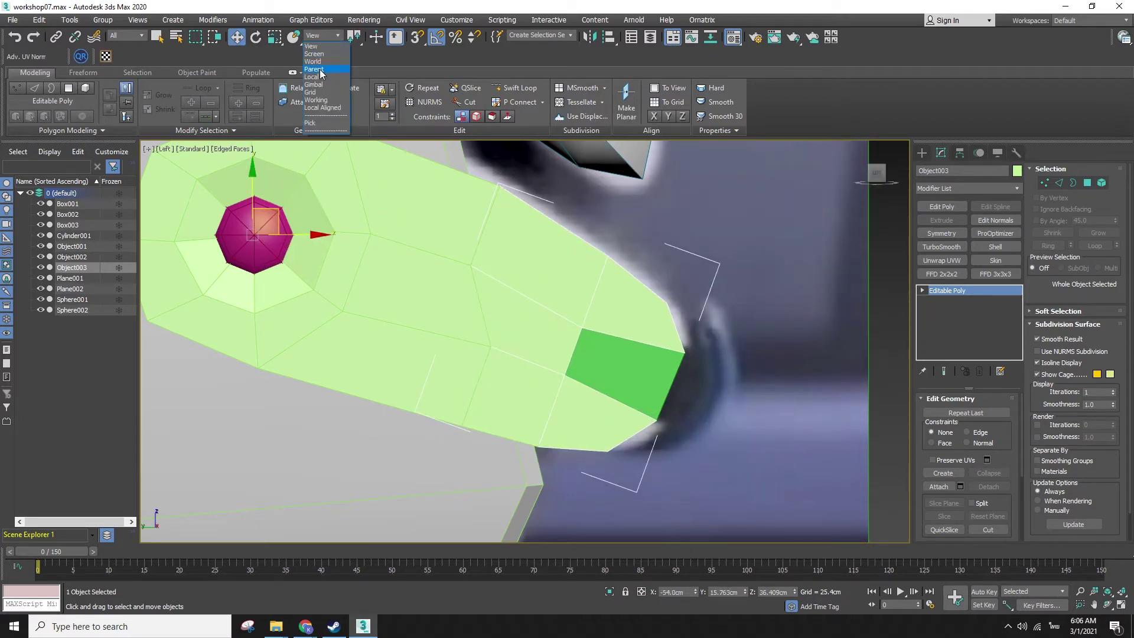
left_click(313, 76)
left_click_drag(300, 252, 485, 332)
key("ctrl+z")
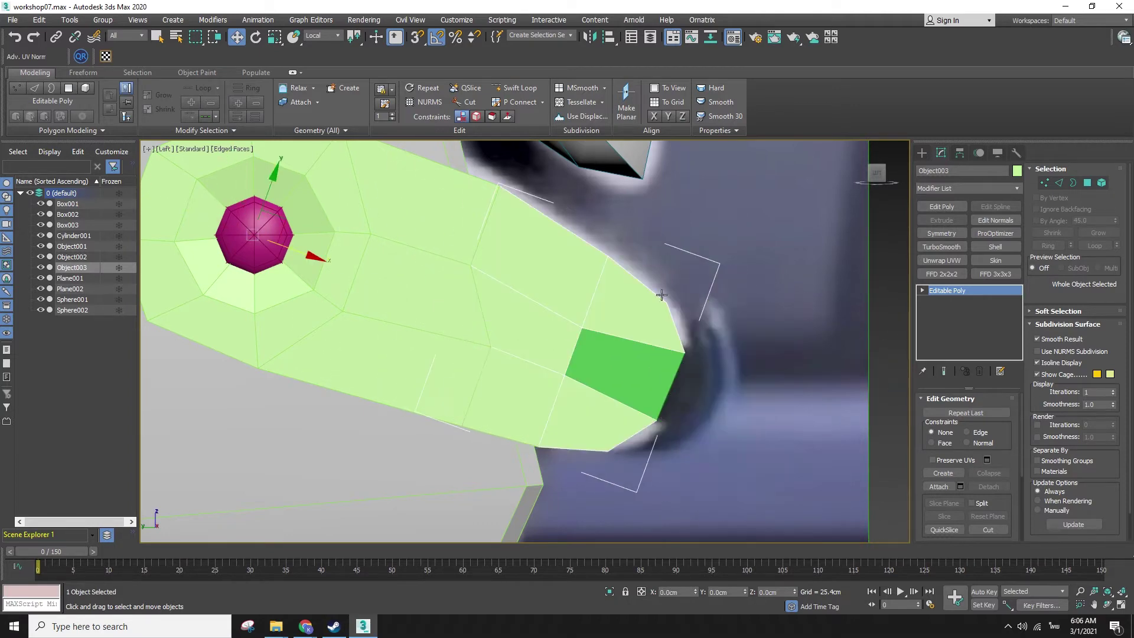
left_click_drag(296, 250, 504, 310)
key("ctrl+z")
left_click(322, 35)
left_click(310, 46)
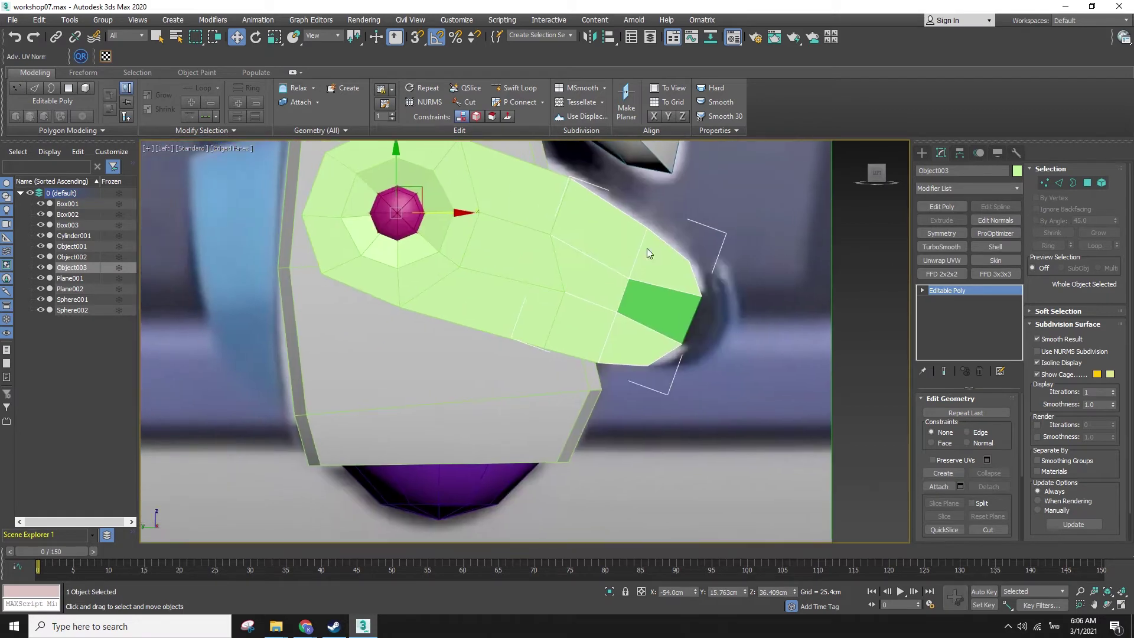
- Isolate the detached claw piece and bridge the edges on both sides of its open rear end
right_click(647, 248)
left_click(680, 141)
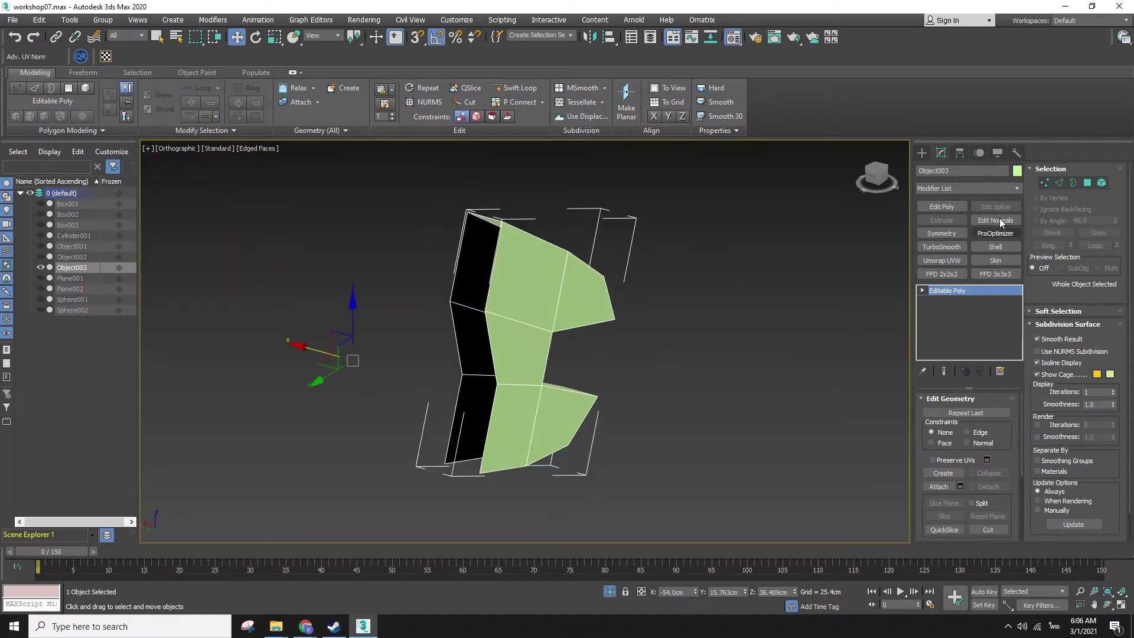
left_click(1059, 182)
left_click(496, 268)
key("F3")
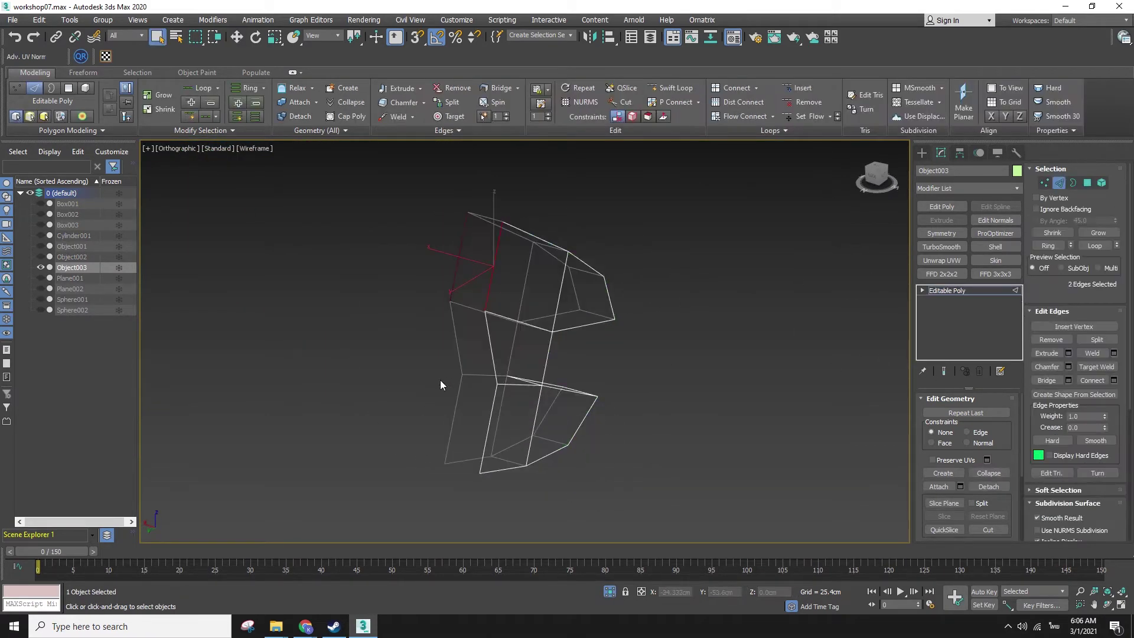
mouse_move(487, 430)
middle_mouse_down("alt")
mouse_move(499, 459)
mouse_move(518, 389)
middle_mouse_up("alt")
key("F3")
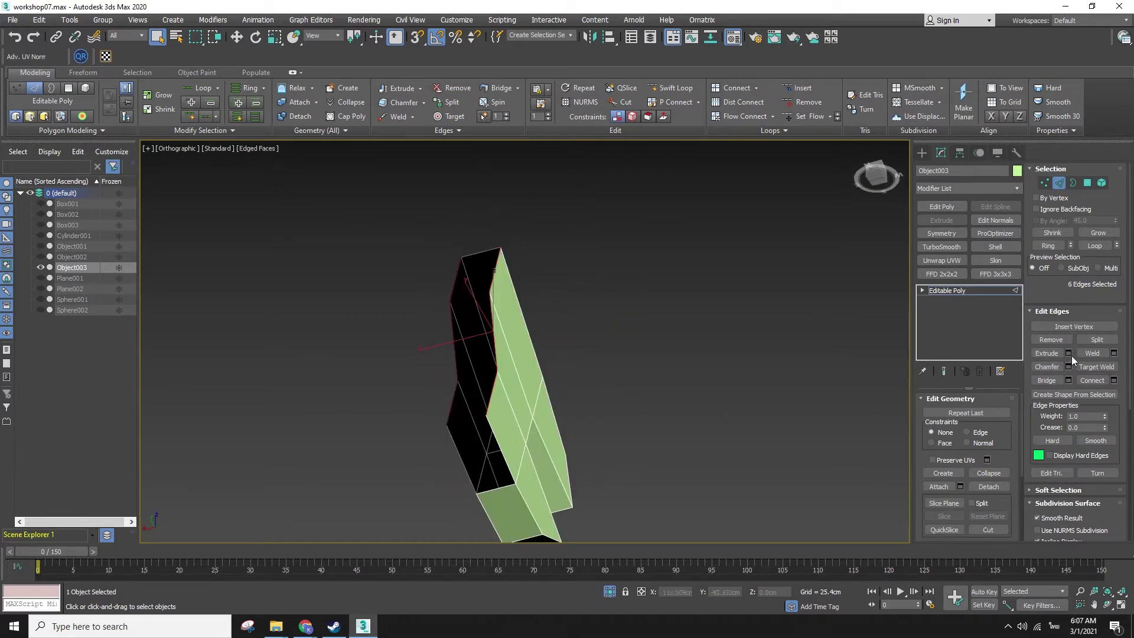
left_click(1057, 381)
left_click(459, 455)
left_click(1046, 381)
key("w")
left_click(668, 383)
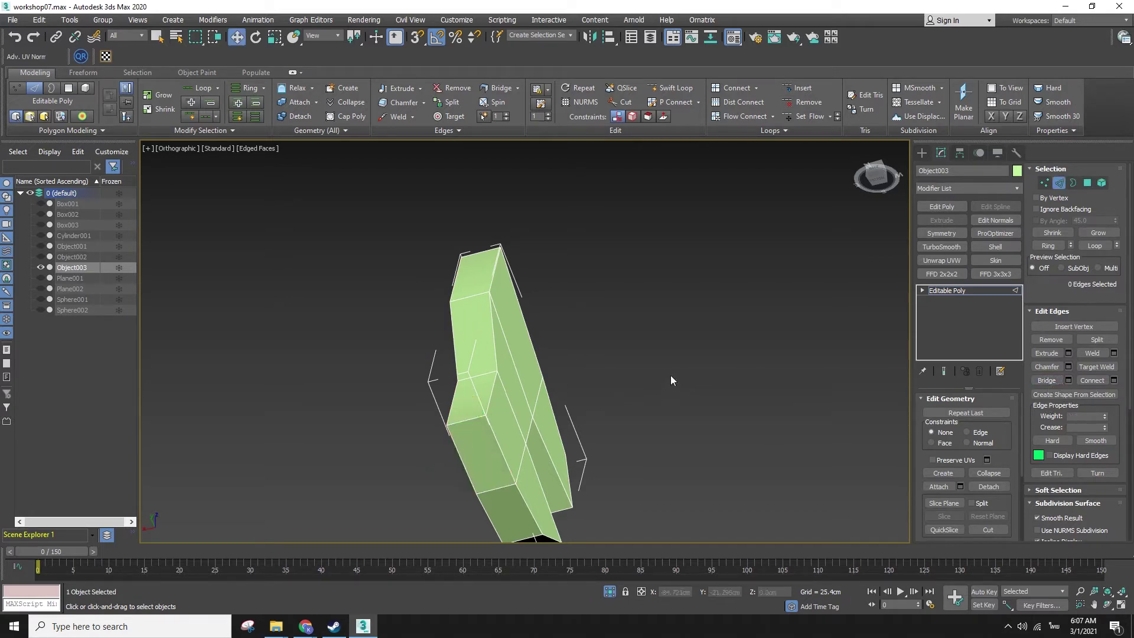
- End the claw piece's isolation and isolate the remaining main part of the arm
right_click(668, 371)
left_click(694, 276)
right_click(437, 286)
left_click(721, 227)
left_click(923, 153)
left_click(448, 245)
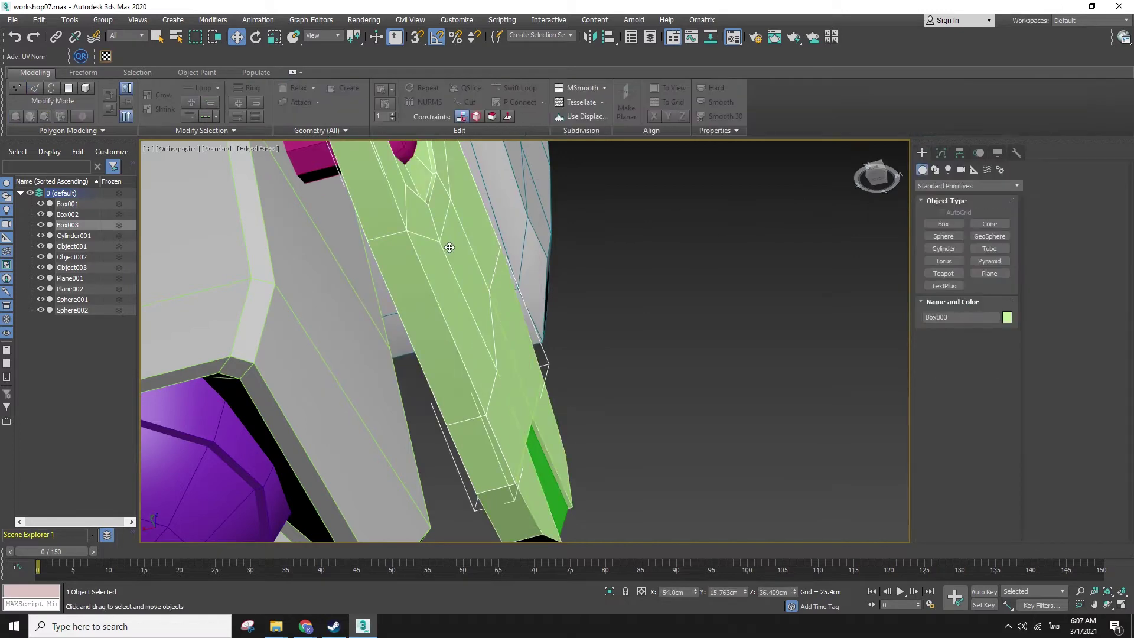
right_click(446, 244)
left_click(476, 140)
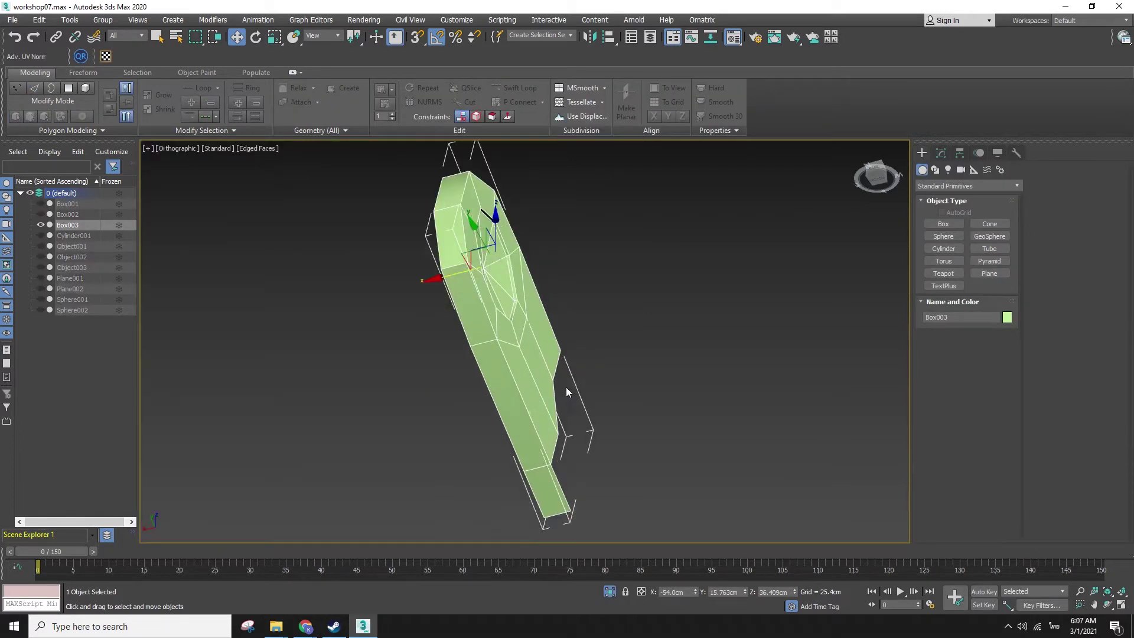
- Delete the leftover tip polygons projecting beyond the arm's open front end
left_click(943, 152)
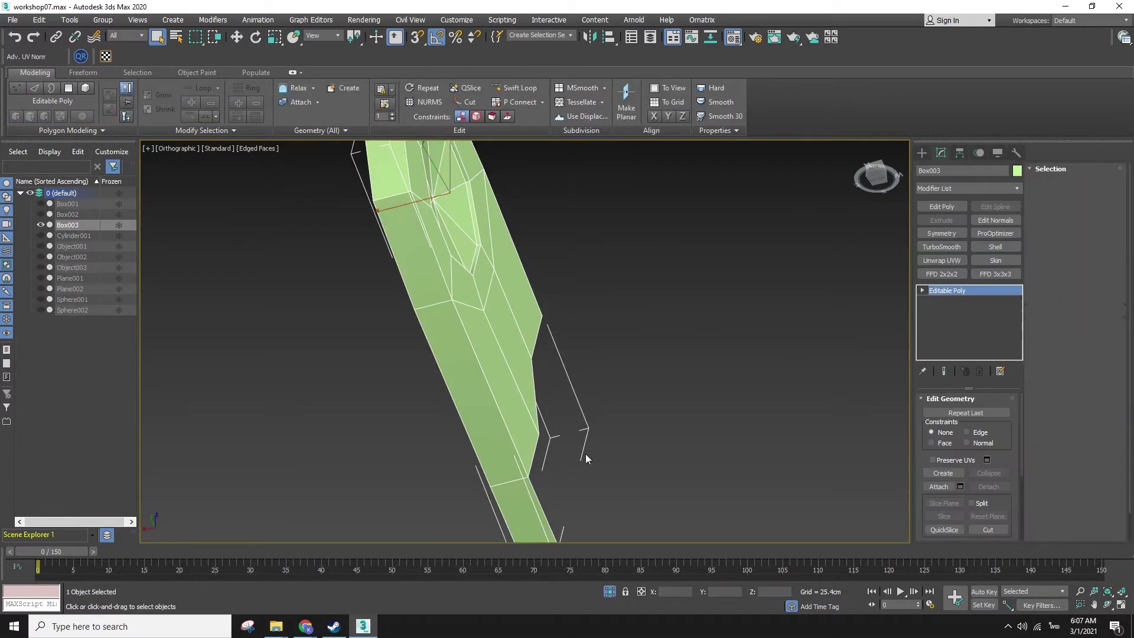
key("q")
key("4")
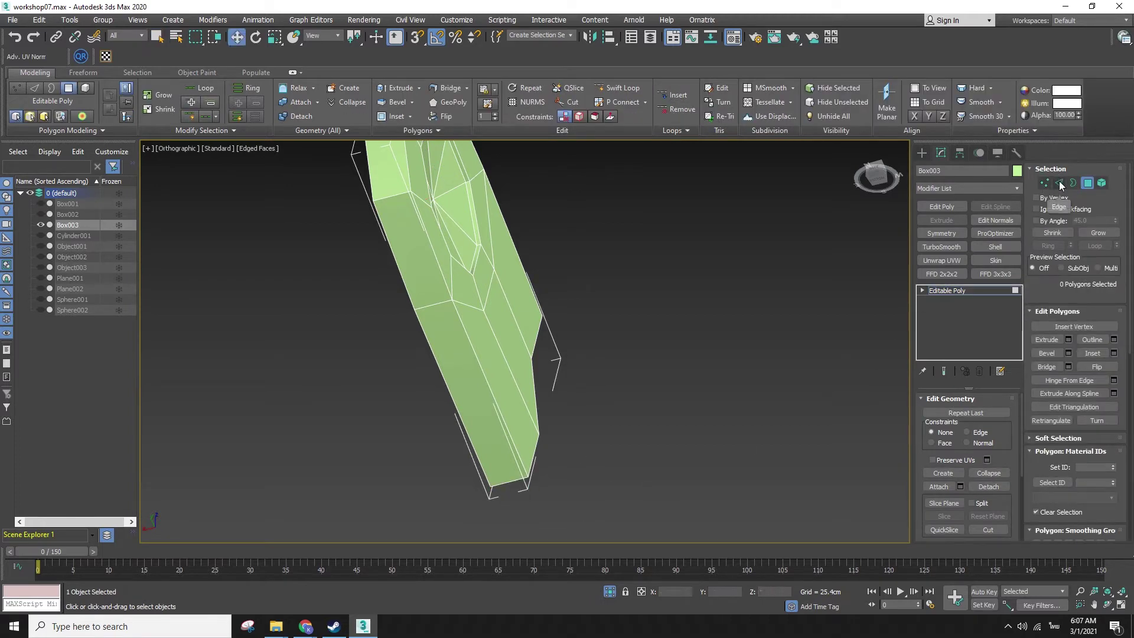
- Bridge the three edge pairs along both sides of the arm's open front end to close it
left_click(1060, 184)
middle_click_drag(543, 409, 409, 406, "alt")
key("F3")
left_click(605, 325)
double_click(593, 307)
left_click(590, 339, "alt")
middle_click_drag(603, 331, 554, 432)
left_click(579, 251, "alt")
key("F3")
key("F3")
mouse_move(626, 338)
middle_mouse_down("alt")
mouse_move(555, 423)
mouse_move(554, 288)
middle_mouse_up("alt")
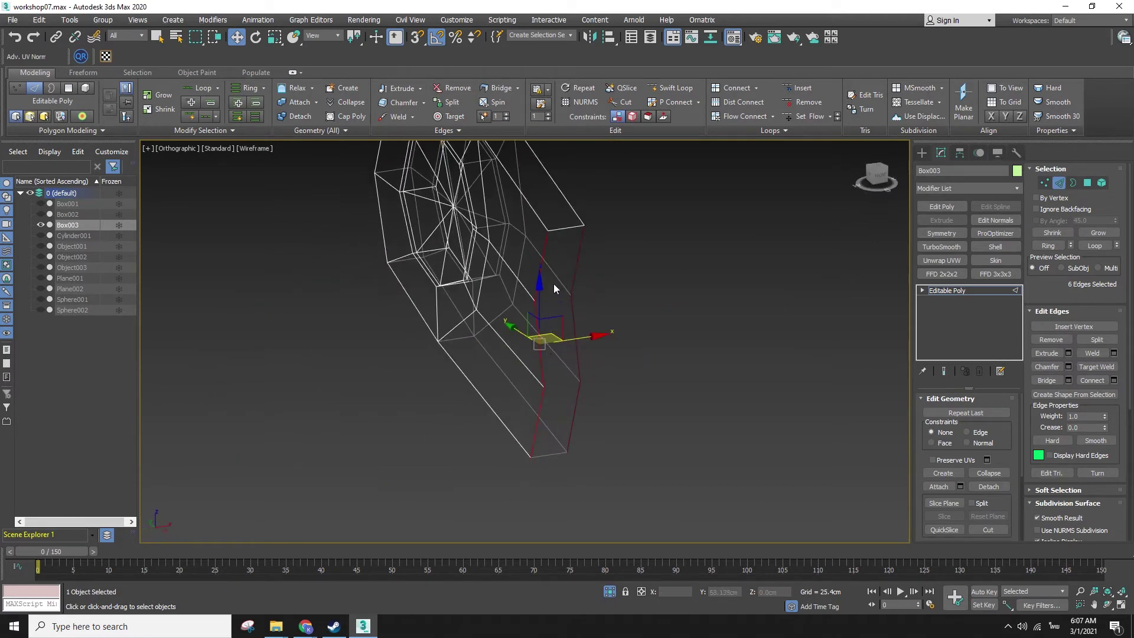
left_click(581, 269)
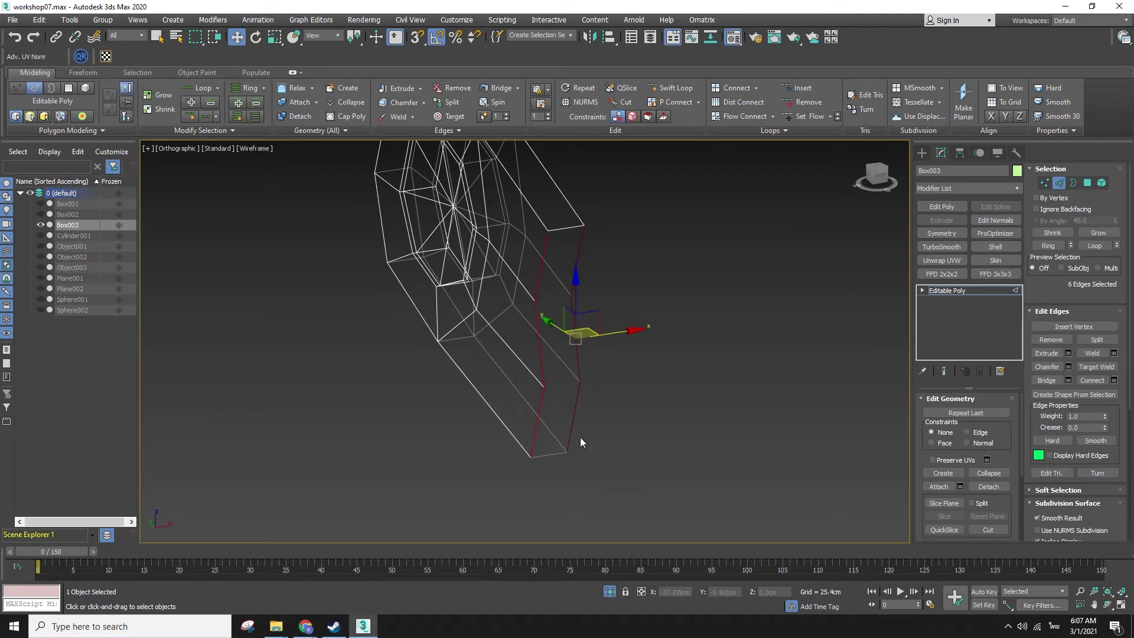
left_click(1046, 380)
key("F3")
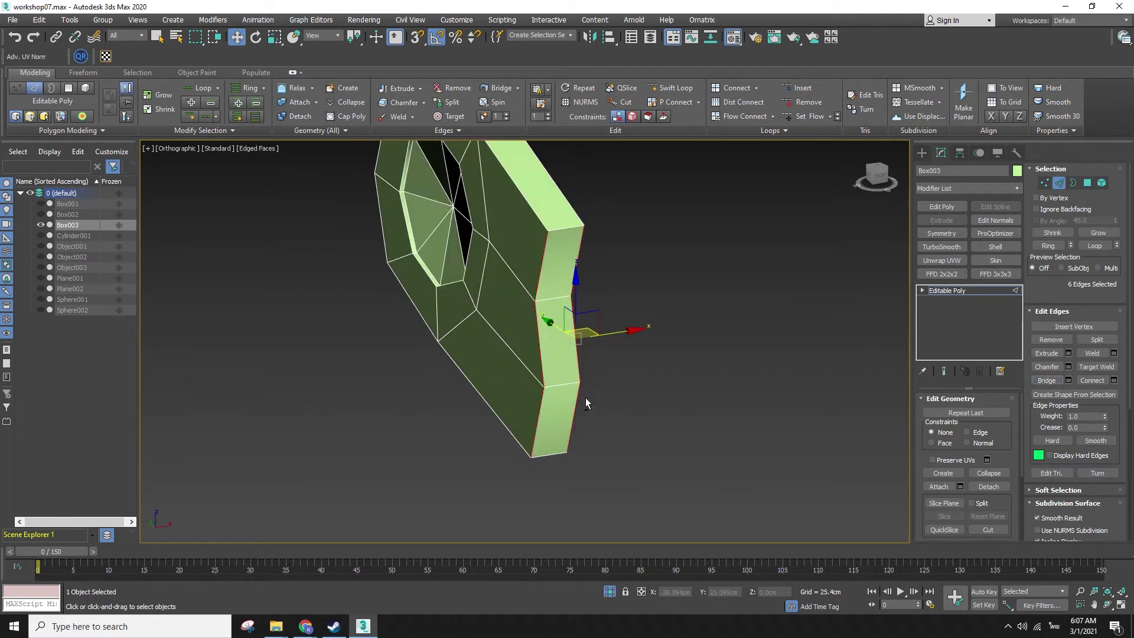
middle_click_drag(585, 390, 695, 424, "alt")
left_click(922, 153)
right_click(765, 301)
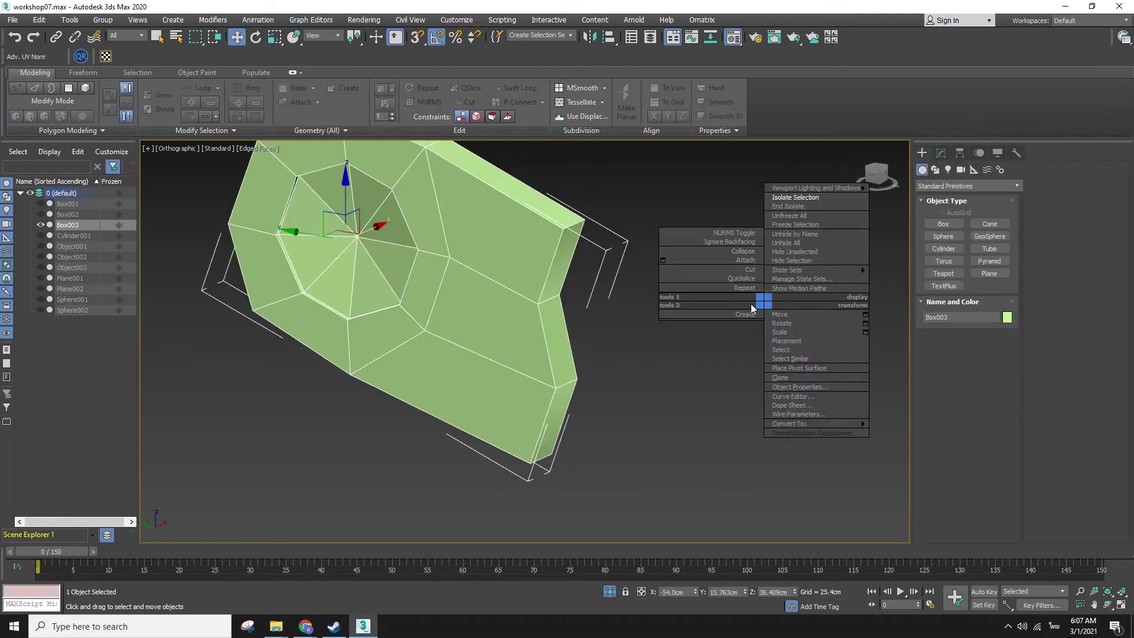
- Clone the three polygons of the arm's front end cap to a separate object, scaled slightly narrower
left_click(941, 153)
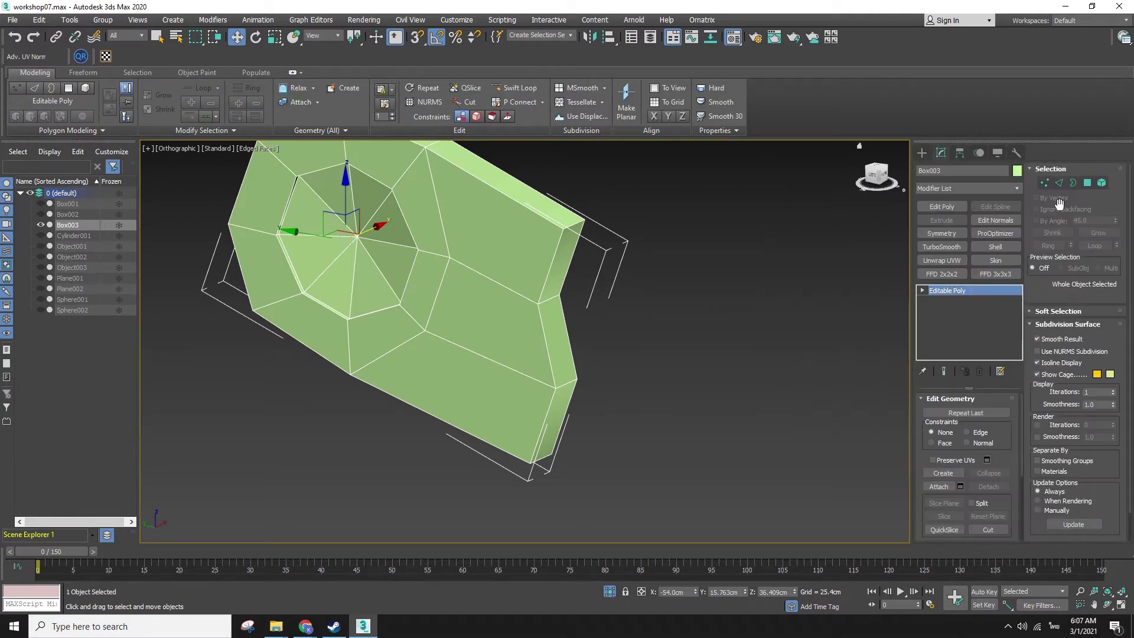
left_click(1089, 184)
left_click(554, 282)
left_click(555, 345, "ctrl")
left_click(543, 403, "ctrl")
key("ctrl+z")
left_click(554, 412, "ctrl")
middle_click_drag(587, 420, 566, 383, "alt")
key("r")
left_click_drag(628, 341, 629, 394, "shift")
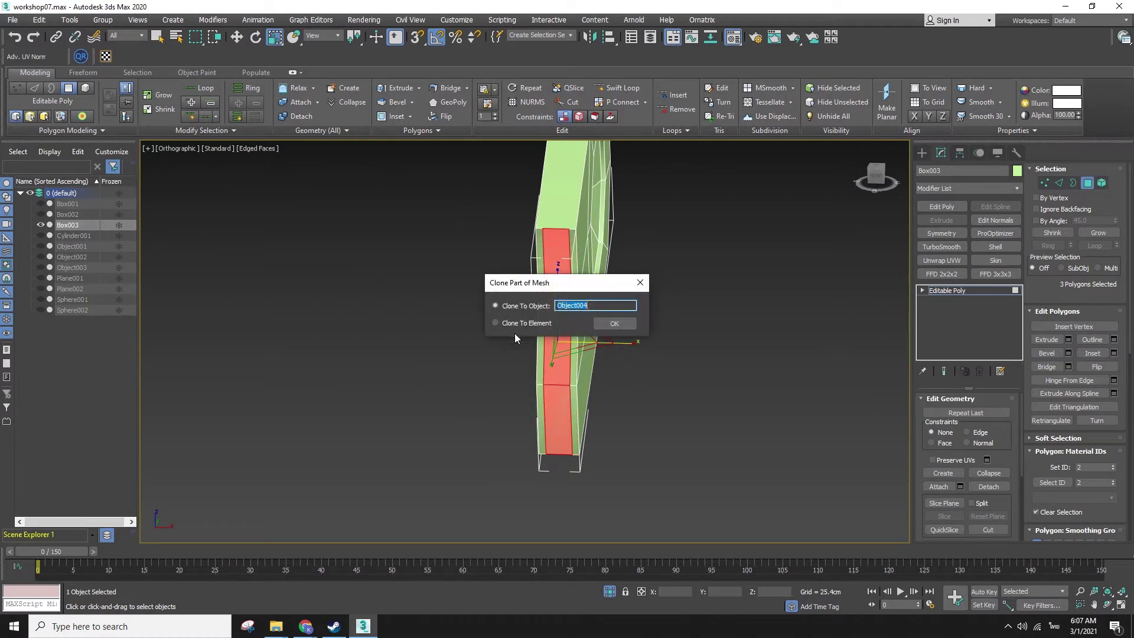
left_click(620, 326)
left_click(922, 152)
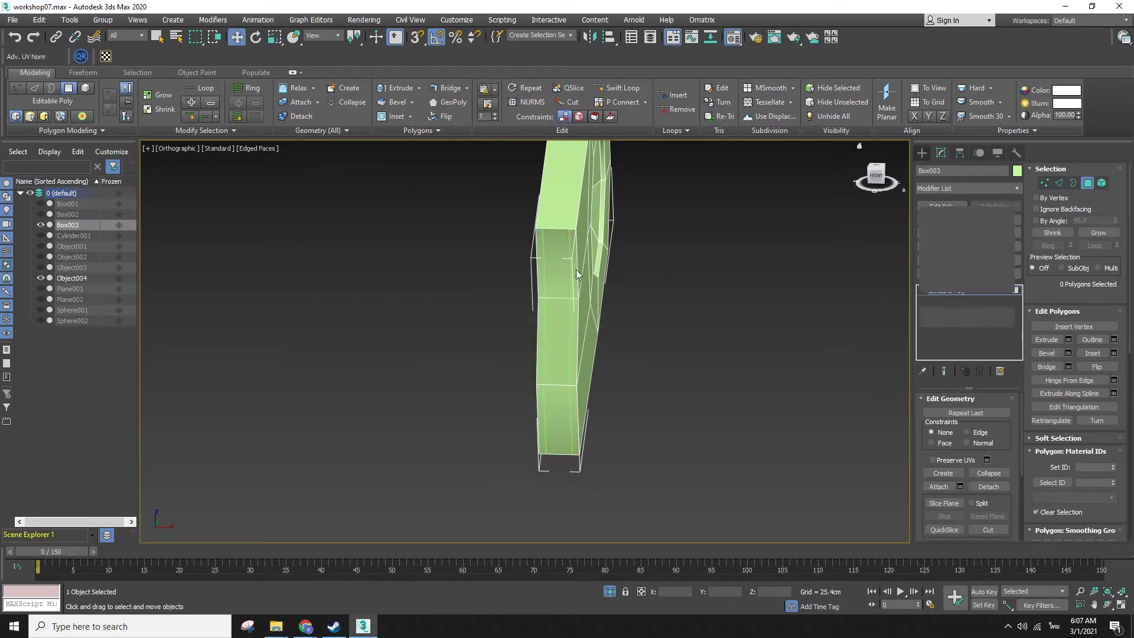
- Remove the two inner cross edges of the cloned end-cap object so it becomes a single straight, flat strip
key("F3")
left_click(543, 252)
key("F3")
scroll(564, 277, "up", 4)
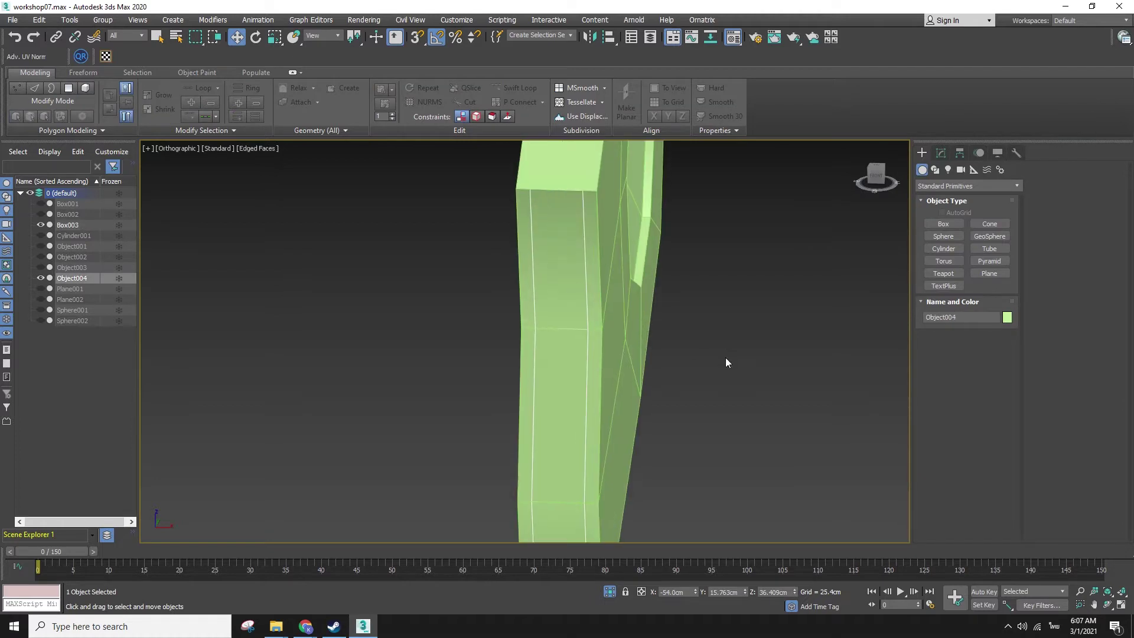
key("l")
scroll(490, 339, "up", 6)
key("F3")
left_click(941, 152)
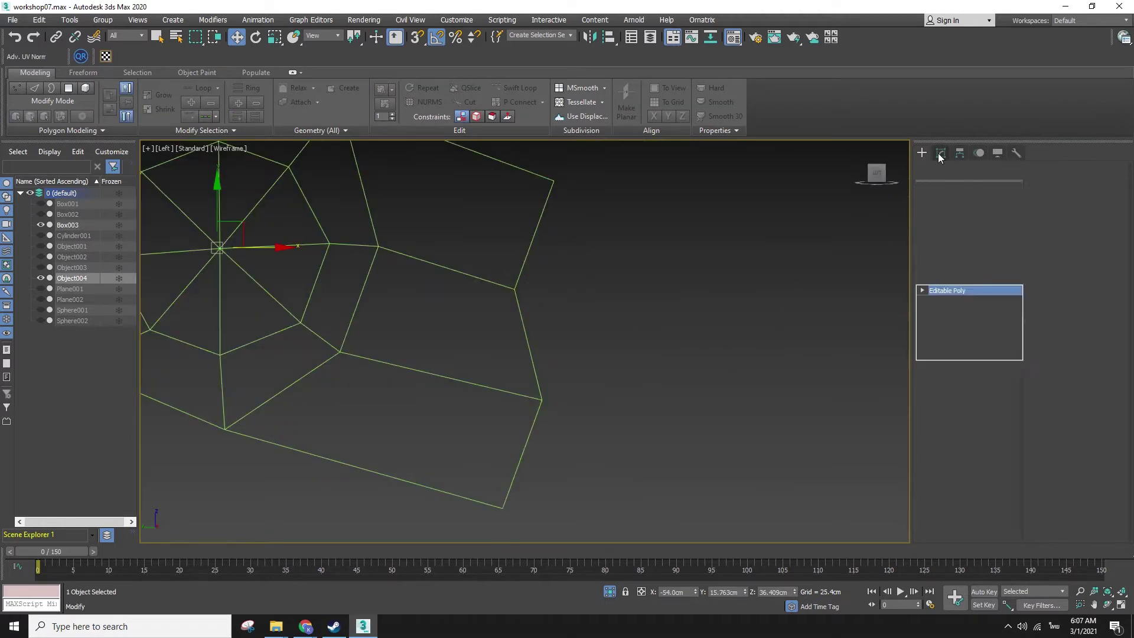
key("2")
key("F3")
key("F3")
middle_click_drag(592, 288, 533, 293, "alt")
left_click(515, 293)
left_click(523, 400)
left_click(620, 378)
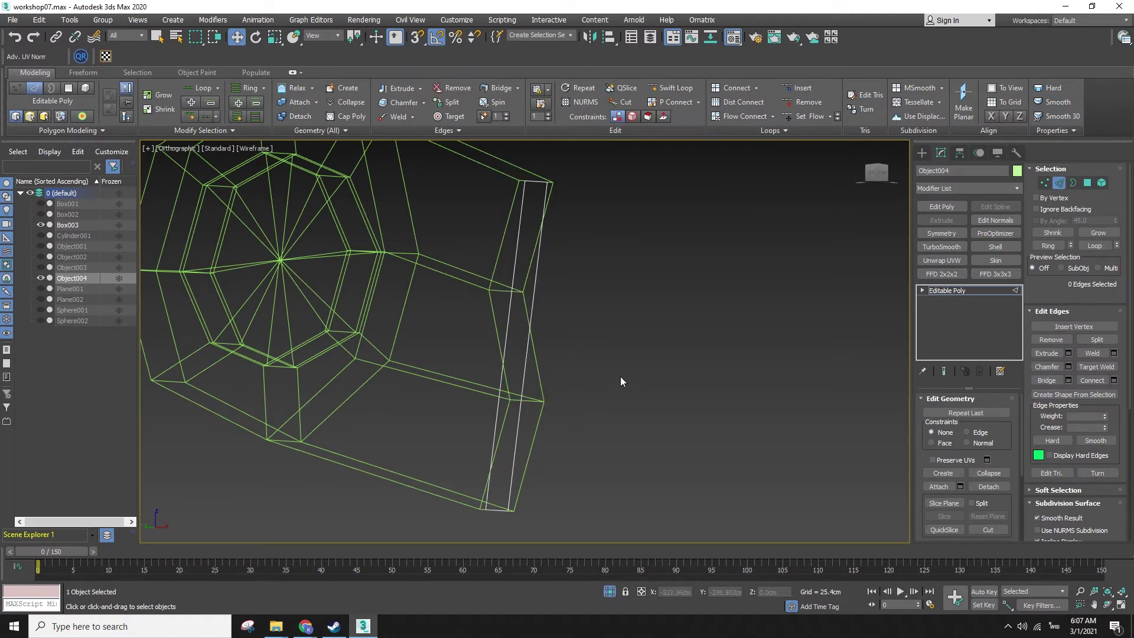
key("F3")
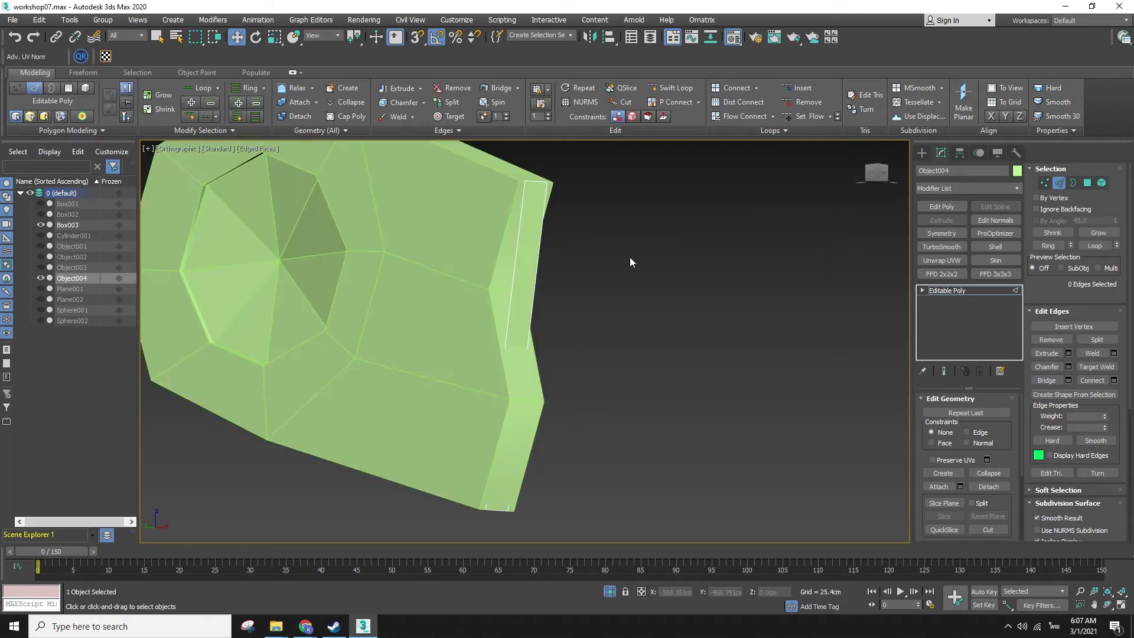
- Move the flat strip back inside the arm in the Left view, enlarge it to about 128%, and end the isolation
left_click(1103, 183)
left_click(523, 264)
key("l")
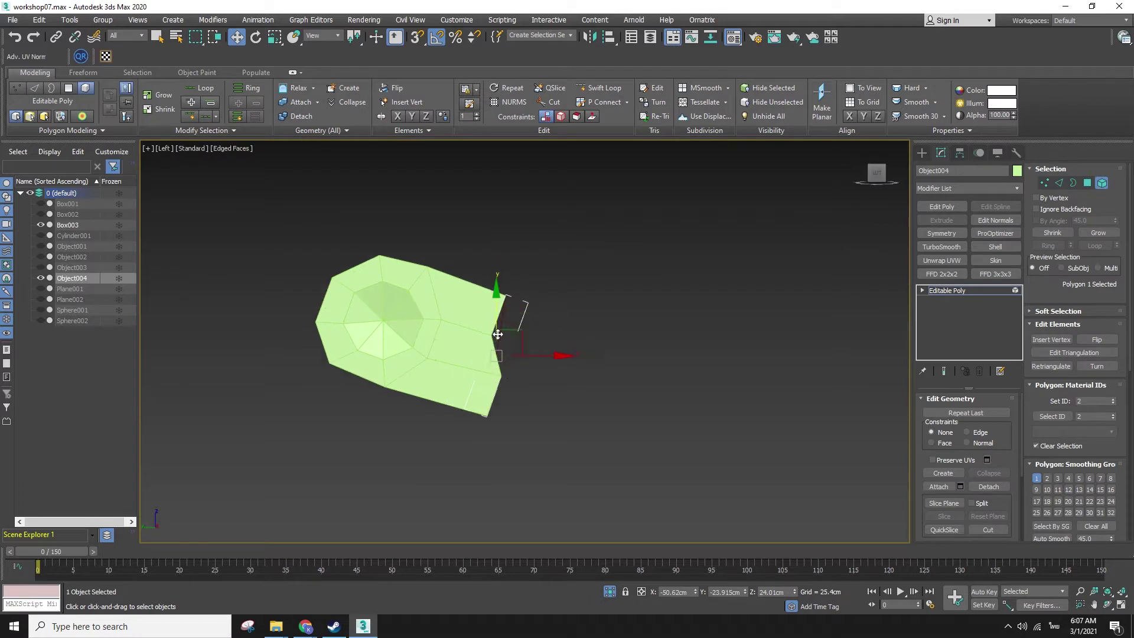
key("F3")
scroll(501, 356, "up", 3)
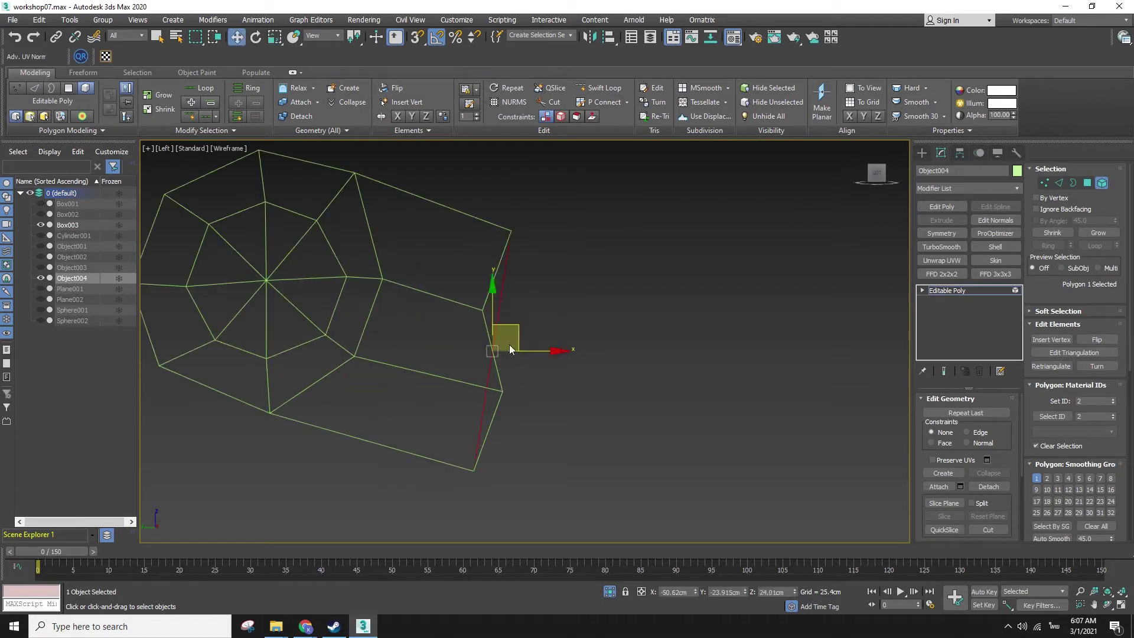
left_click_drag(491, 320, 476, 331)
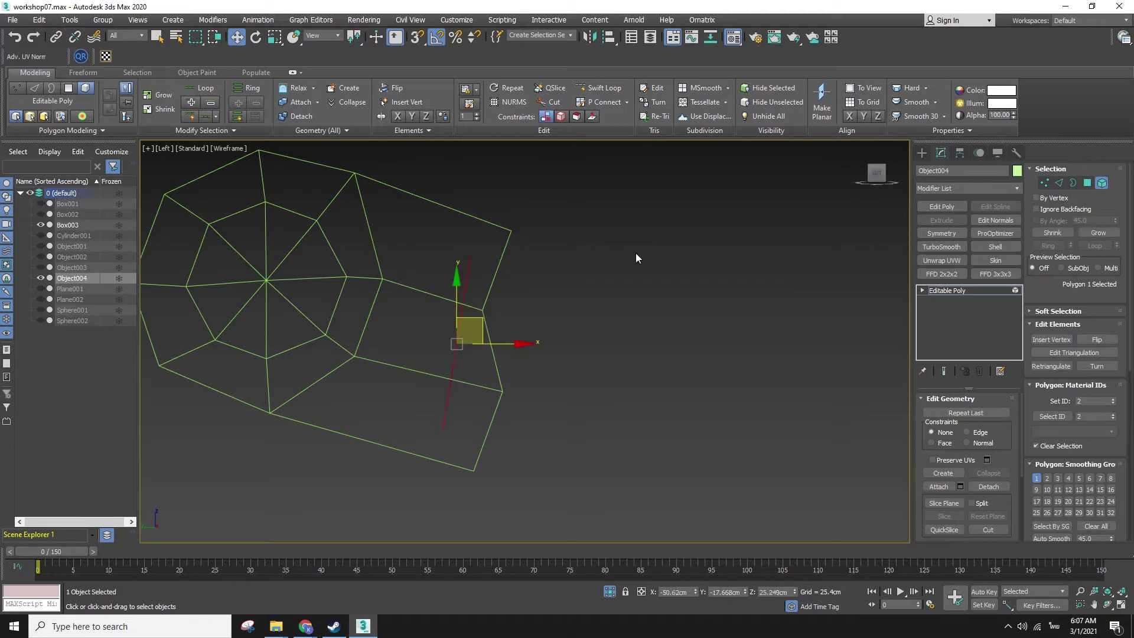
key("e")
key("r")
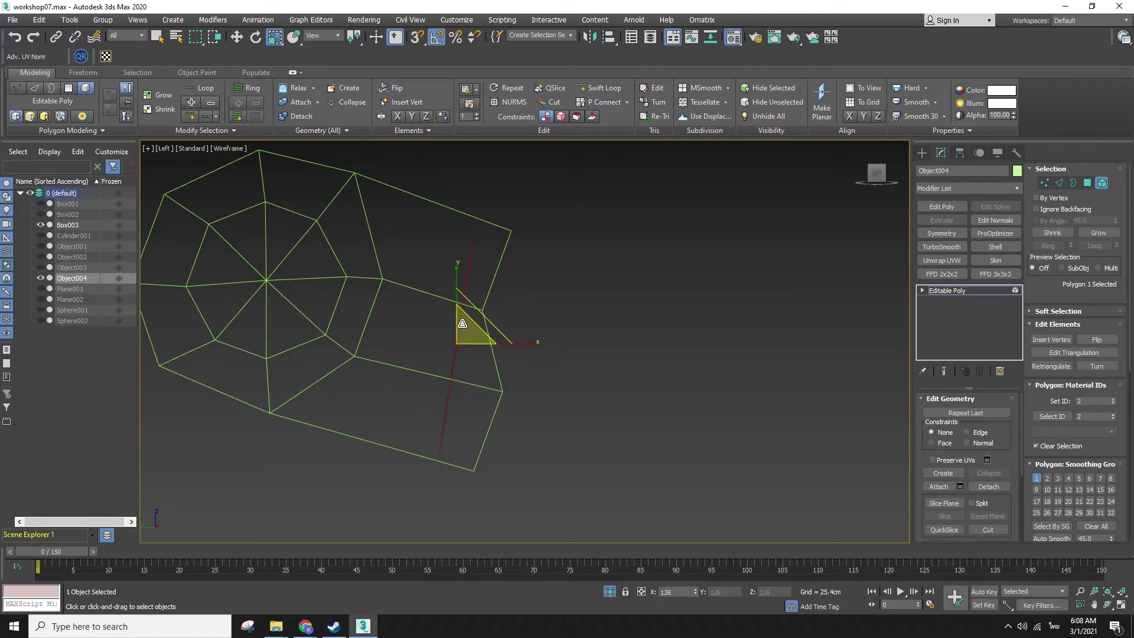
left_click_drag(462, 324, 511, 299)
right_click(510, 298)
left_click(558, 218)
key("w")
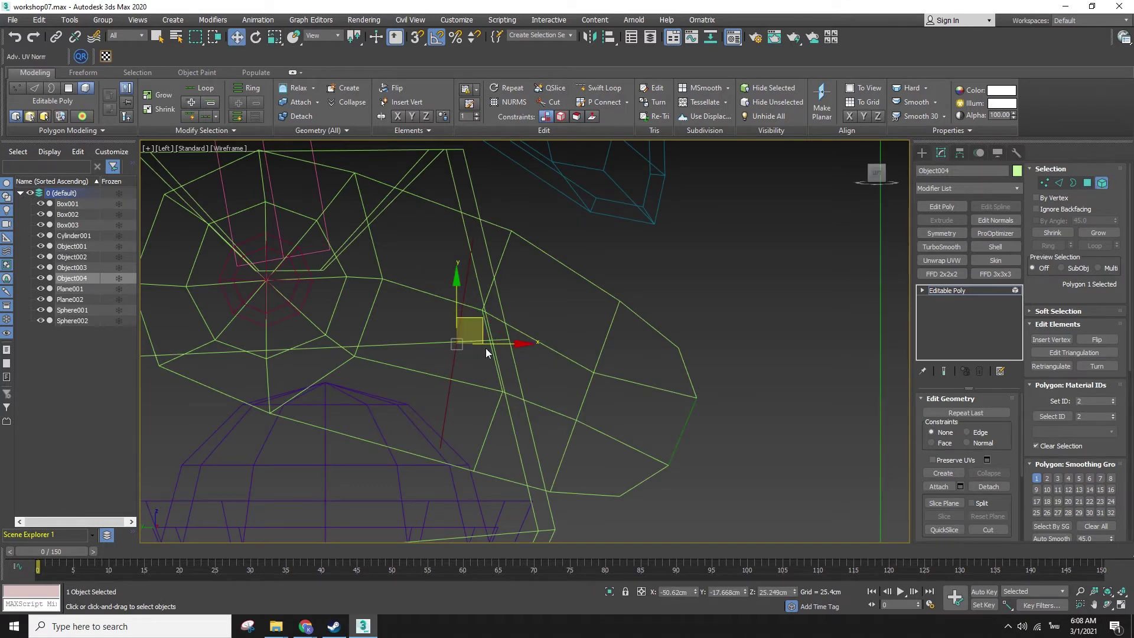
left_click(585, 354, "ctrl")
left_click_drag(575, 366, 670, 400, "shift")
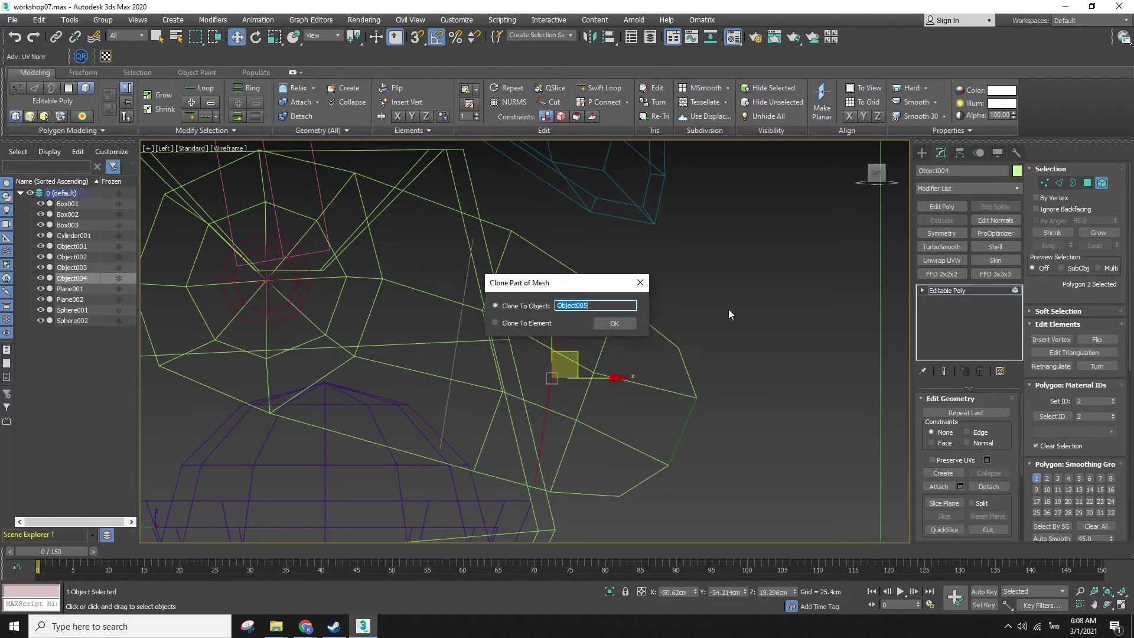
left_click(625, 324)
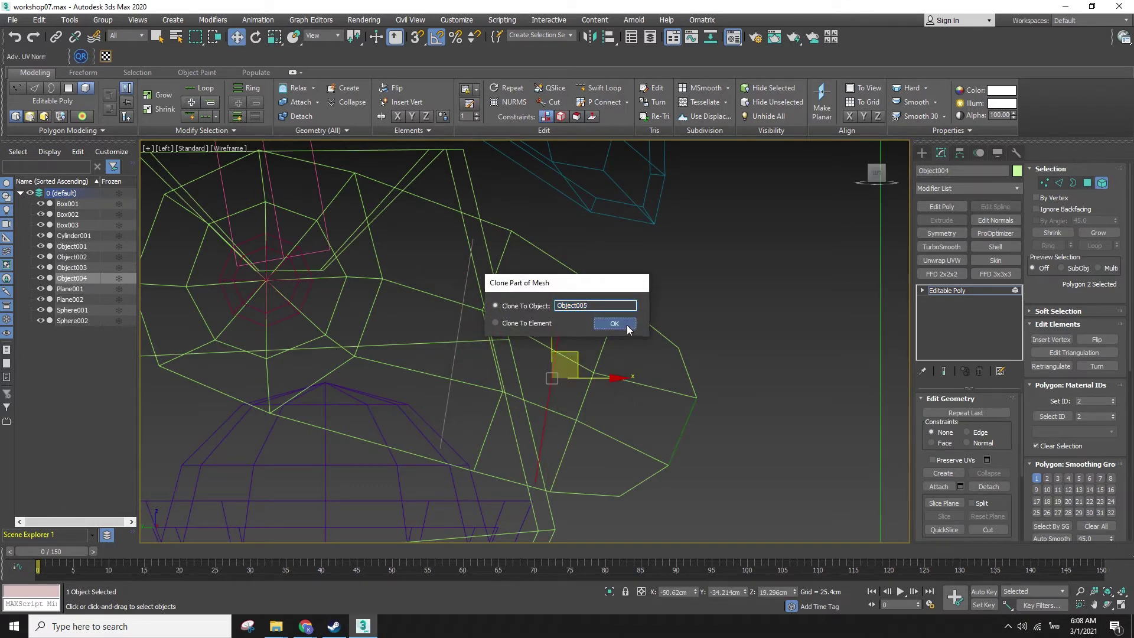
- Select the strip's open border and rotate it by -5 degrees to align it with the arm's slope
left_click(1072, 186)
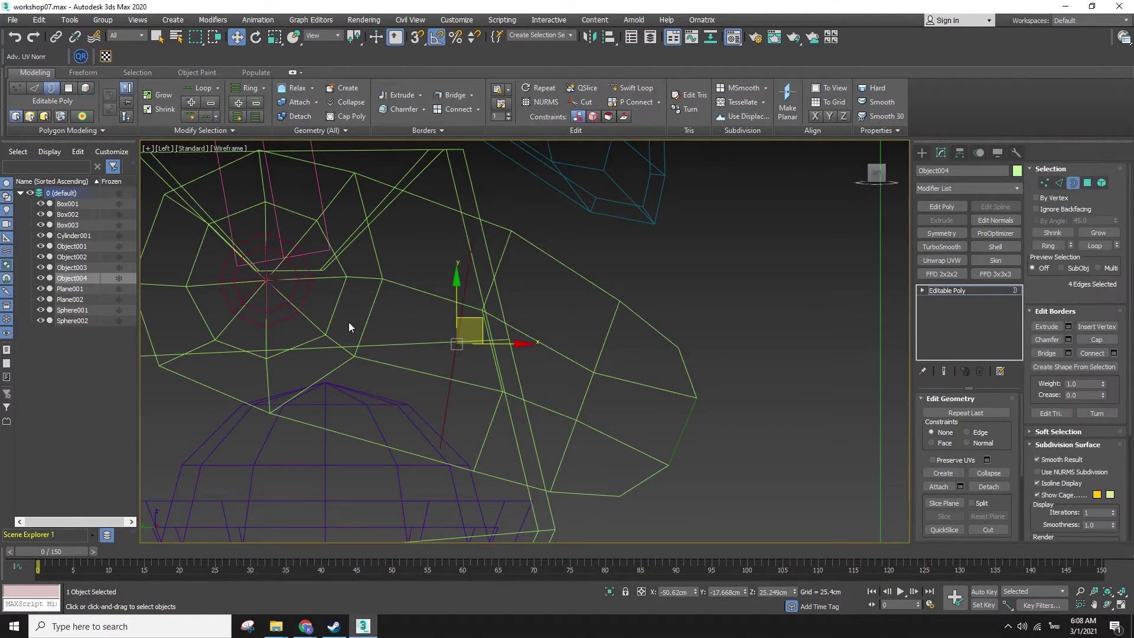
left_click_drag(484, 324, 569, 350)
key("ctrl+z")
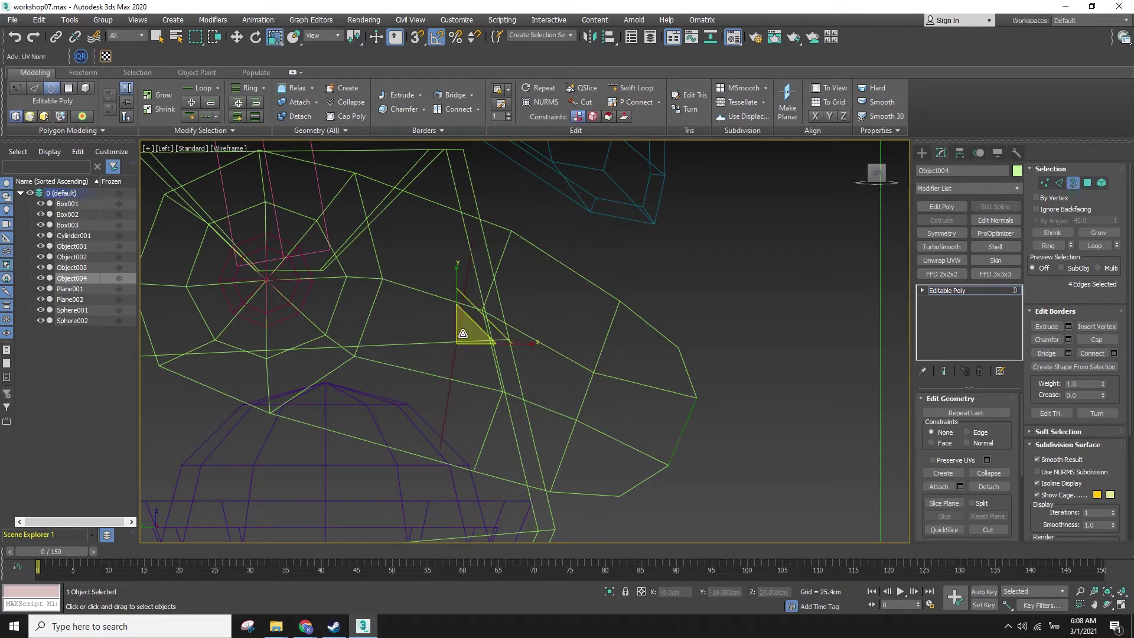
key("e")
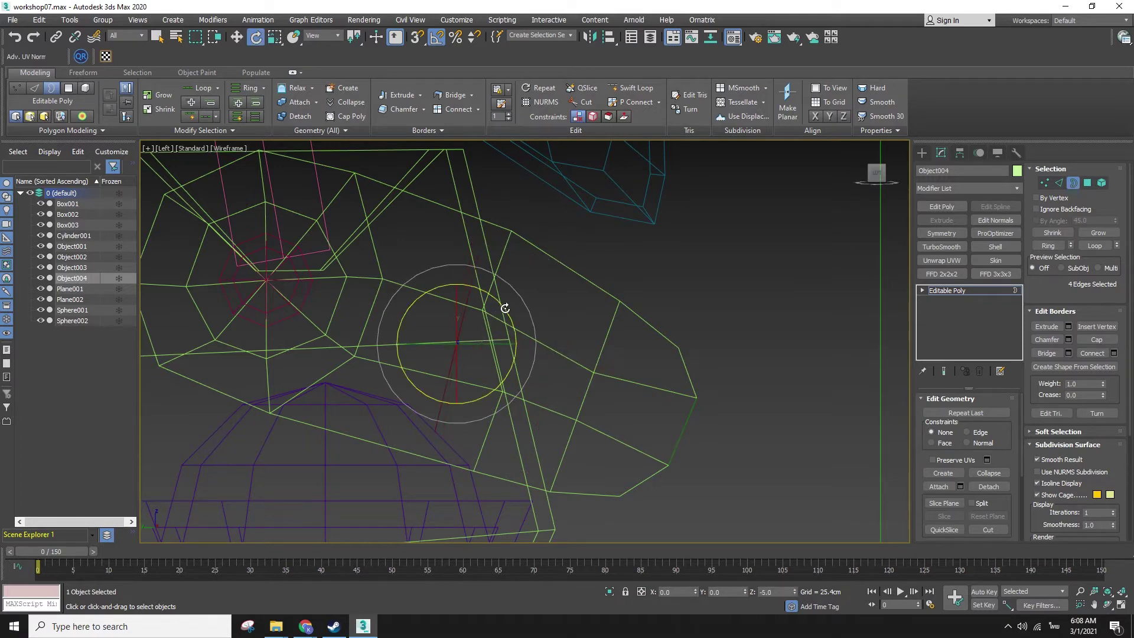
key("w")
- Shorten the strip's border slightly and extend it along the arm into the claw piece as a capped six-sided box
key("r")
left_click_drag(470, 310, 579, 356)
key("w")
left_click(1102, 340)
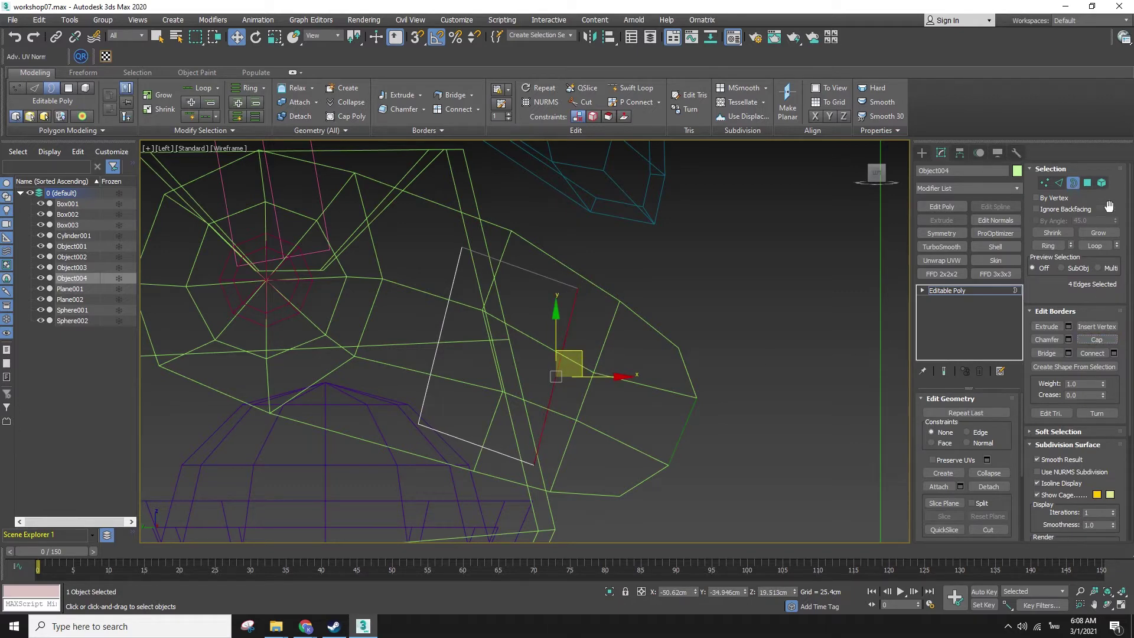
left_click(1088, 182)
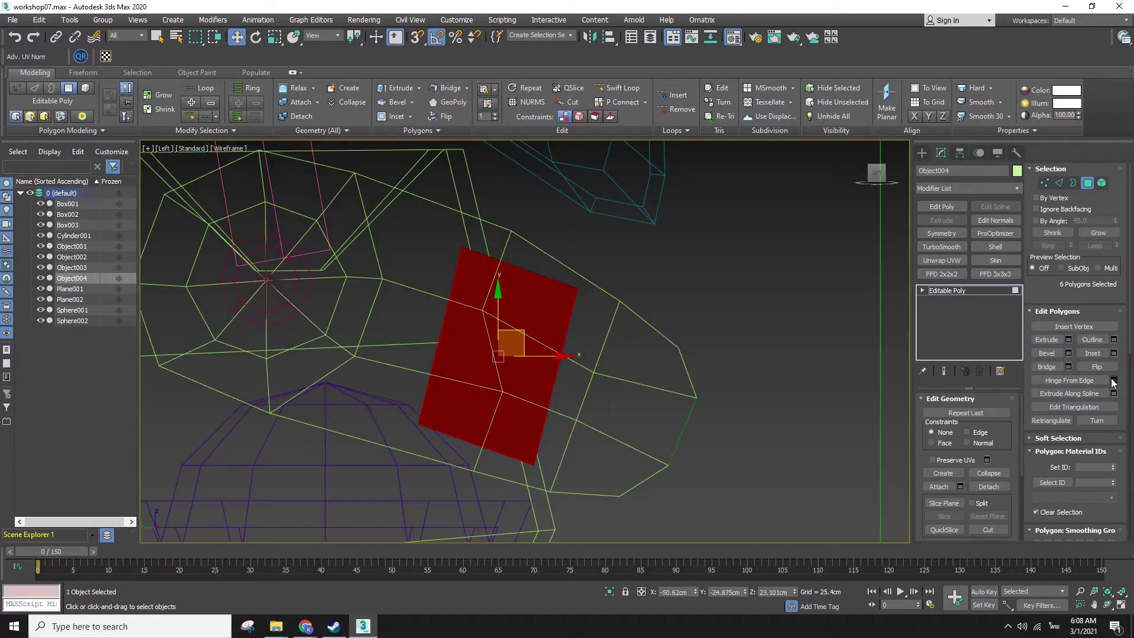
- Finish polygon editing of the connector box and set the move tool's reference coordinate system to Local
mouse_move(743, 371)
middle_mouse_down("alt")
mouse_move(659, 430)
mouse_move(737, 358)
middle_mouse_up("alt")
key("F3")
left_click(701, 331)
key("F3")
key("F3")
left_click(922, 153)
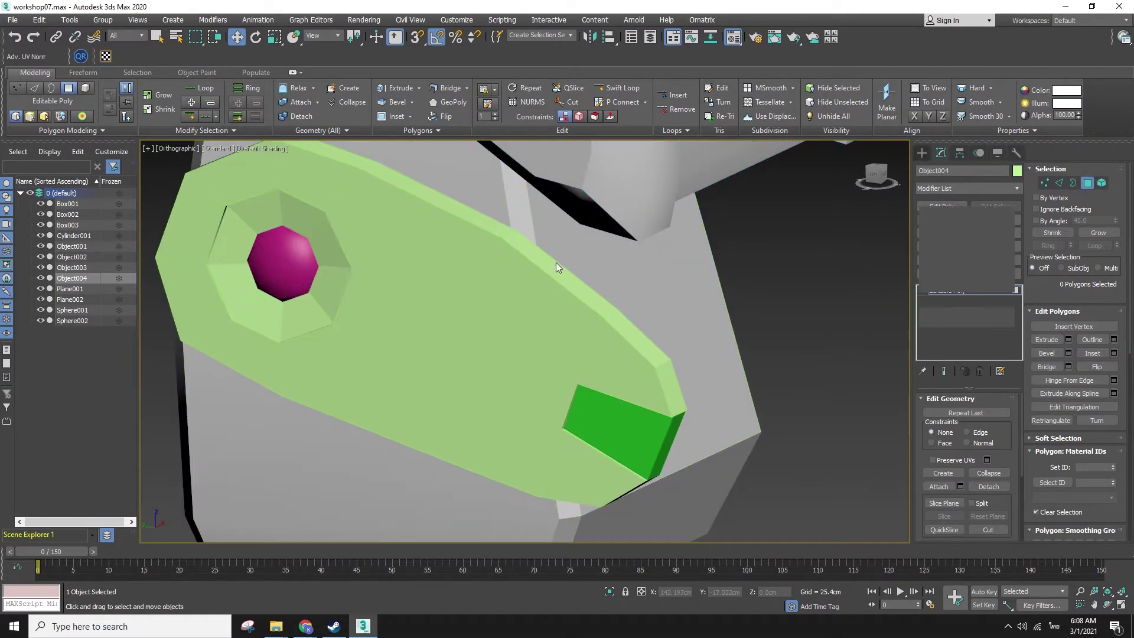
key("F3")
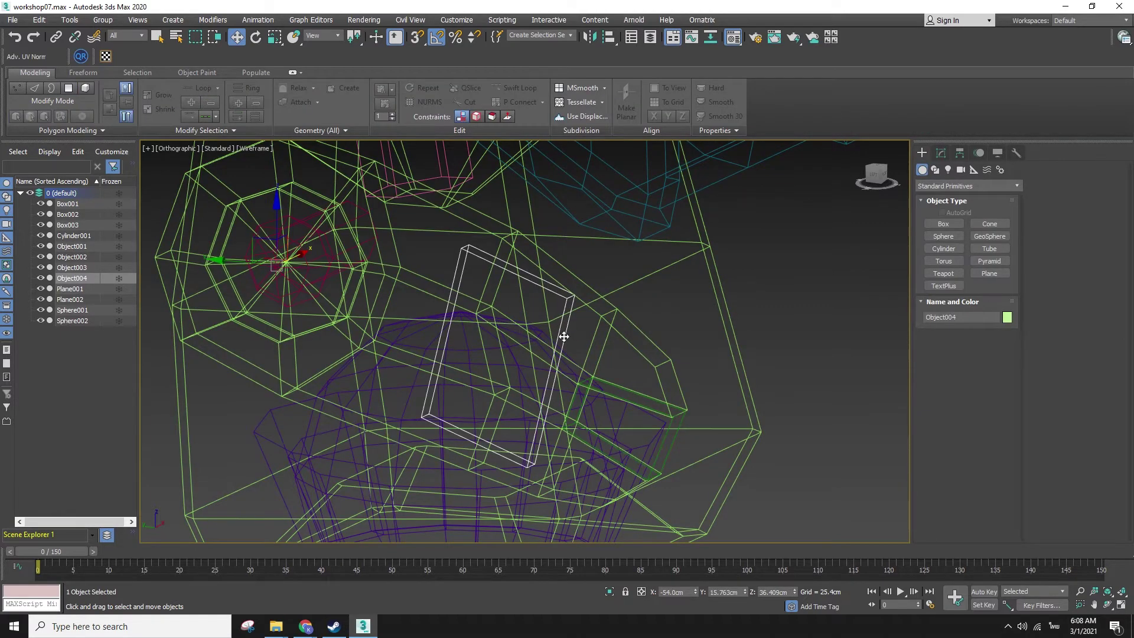
key("l")
left_click(322, 36)
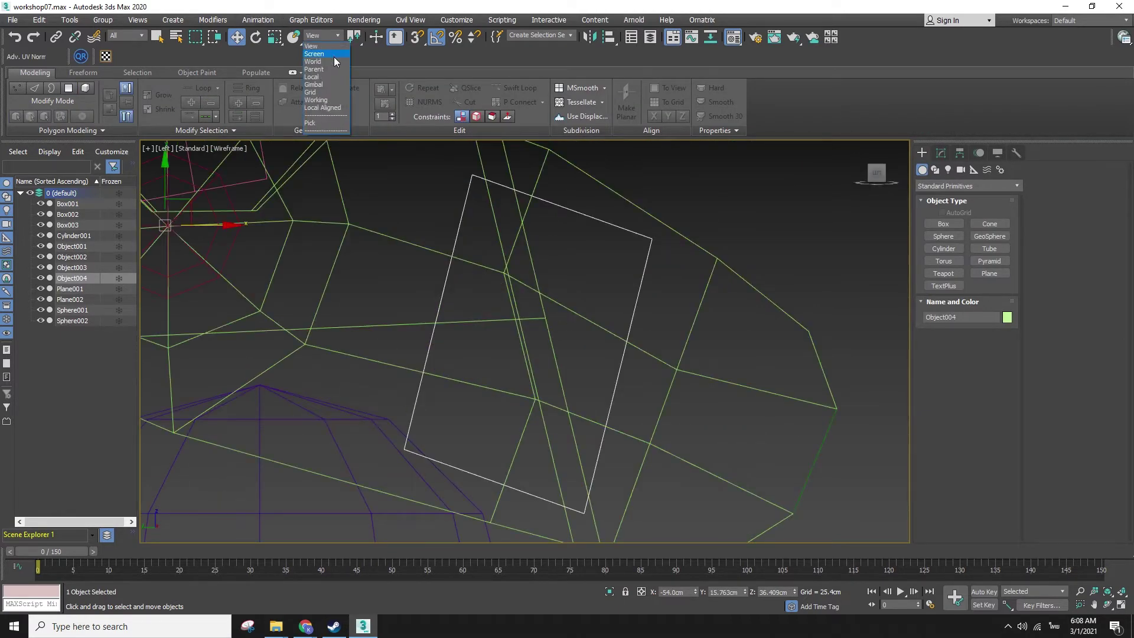
left_click(325, 76)
left_click_drag(220, 252, 319, 273)
key("ctrl+z")
- Try sliding the claw pieces outward along their local X axis to test the connector box, and undo the moves
mouse_move(774, 371)
left_mouse_down("ctrl")
mouse_move(719, 401)
mouse_move(774, 429)
mouse_move(743, 425)
left_mouse_up("ctrl")
key("F3")
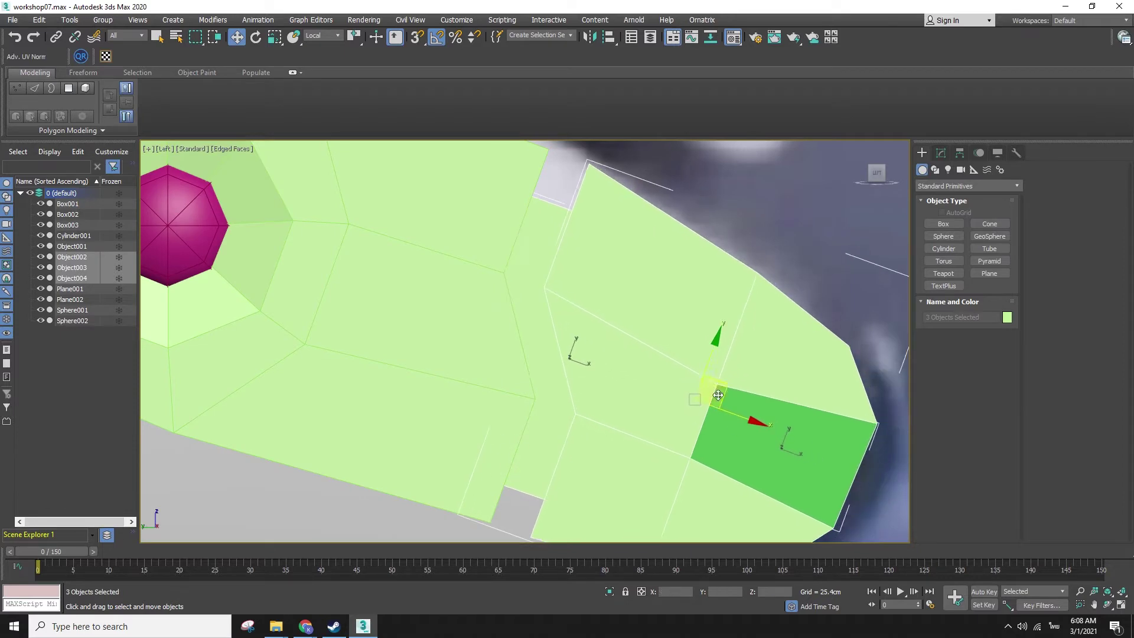
left_click(676, 387)
left_click_drag(240, 251, 309, 291)
scroll(348, 271, "down", 3)
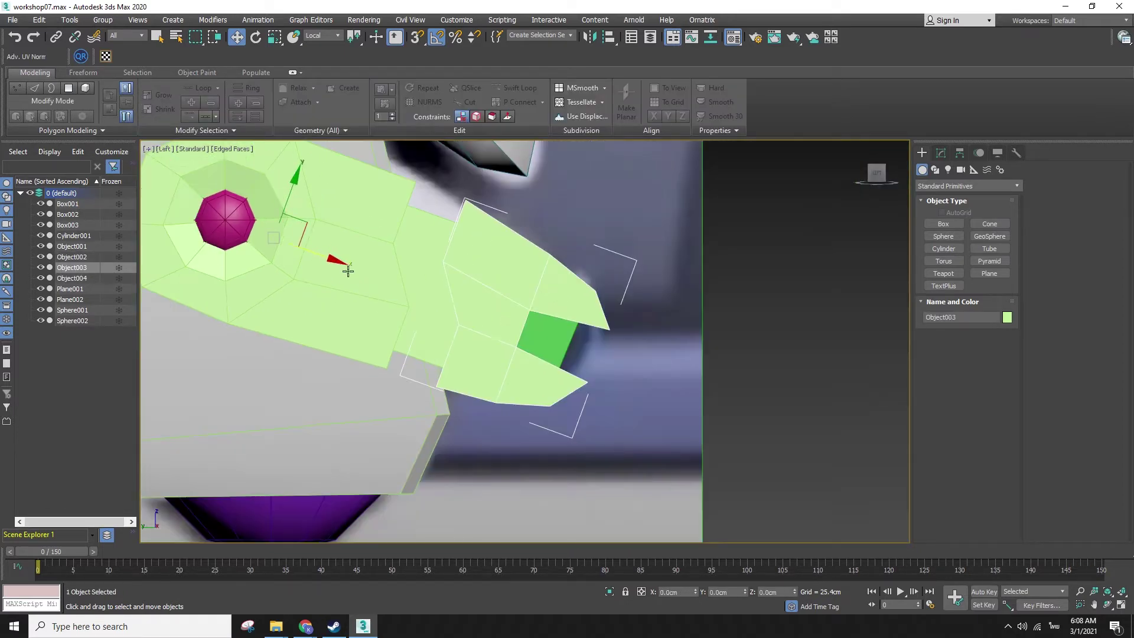
left_click(427, 278)
key("F3")
key("F3")
key("ctrl+z")
key("ctrl+z")
key("ctrl+z")
key("ctrl+z")
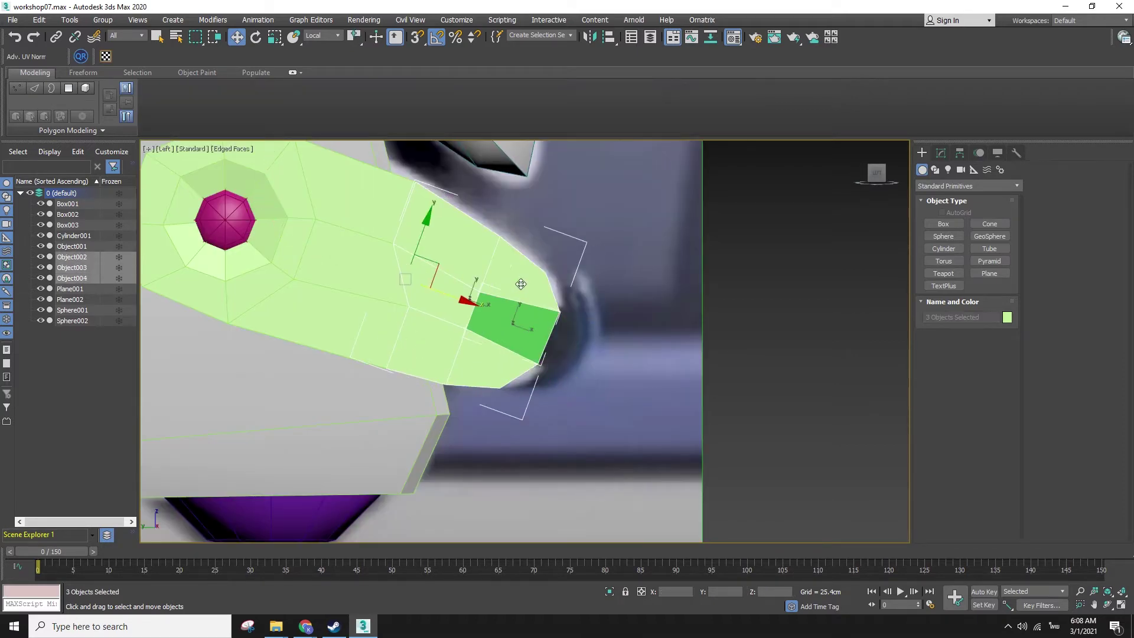
- Clone the connector box as a copy shifted along its local X axis toward the claw piece
scroll(423, 254, "up", 3)
key("F3")
left_click(481, 248)
left_click(477, 242)
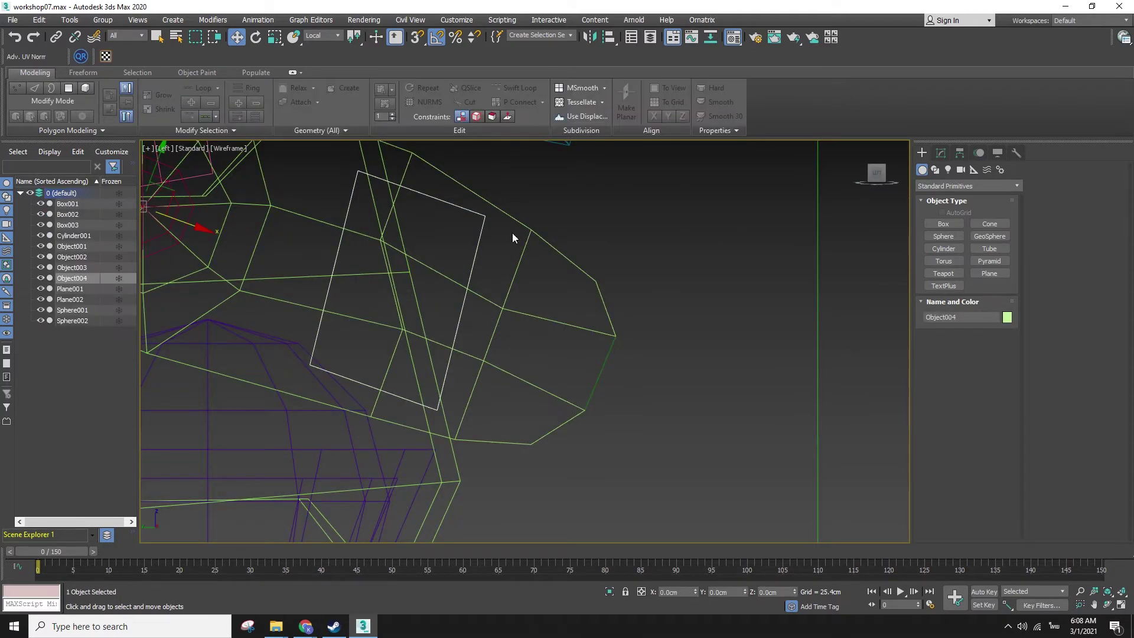
mouse_move(195, 228)
left_mouse_down()
mouse_move(267, 240)
mouse_move(253, 246)
mouse_move(257, 237)
left_mouse_up()
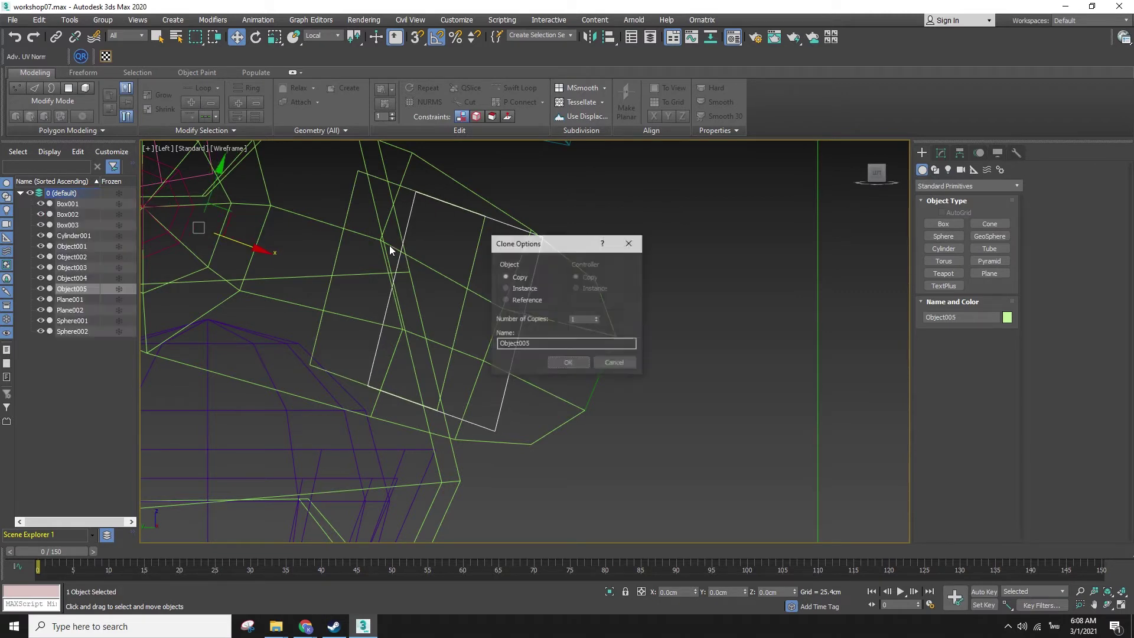
- Clone the inner plate as one copy named Object005 and select the copy's whole element
left_click(564, 363)
left_click(941, 153)
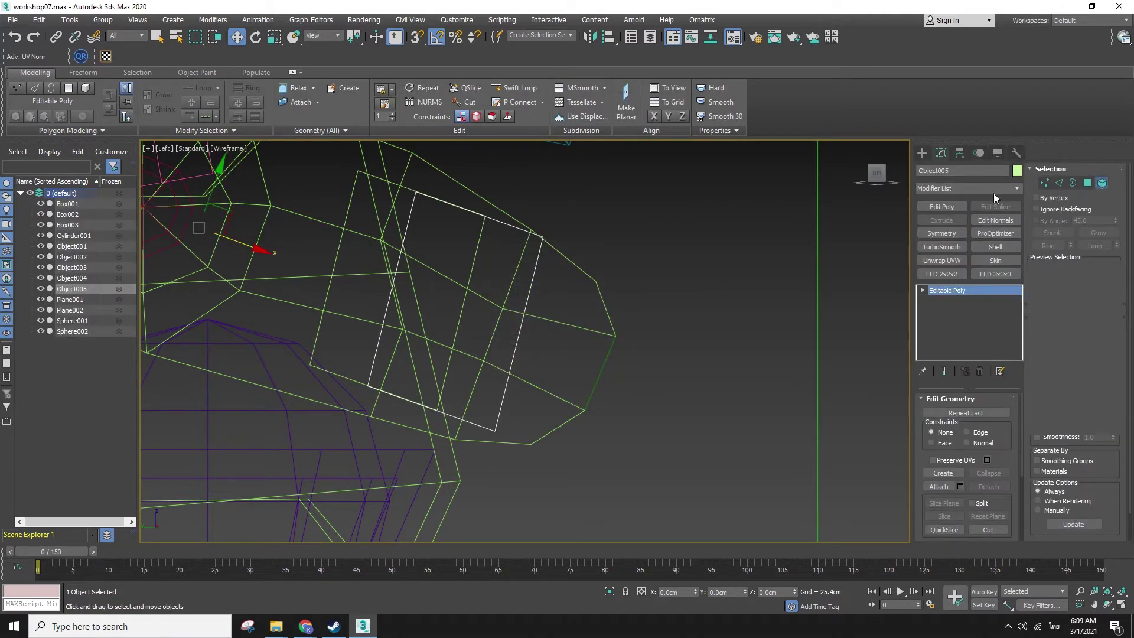
key("5")
left_click(481, 297)
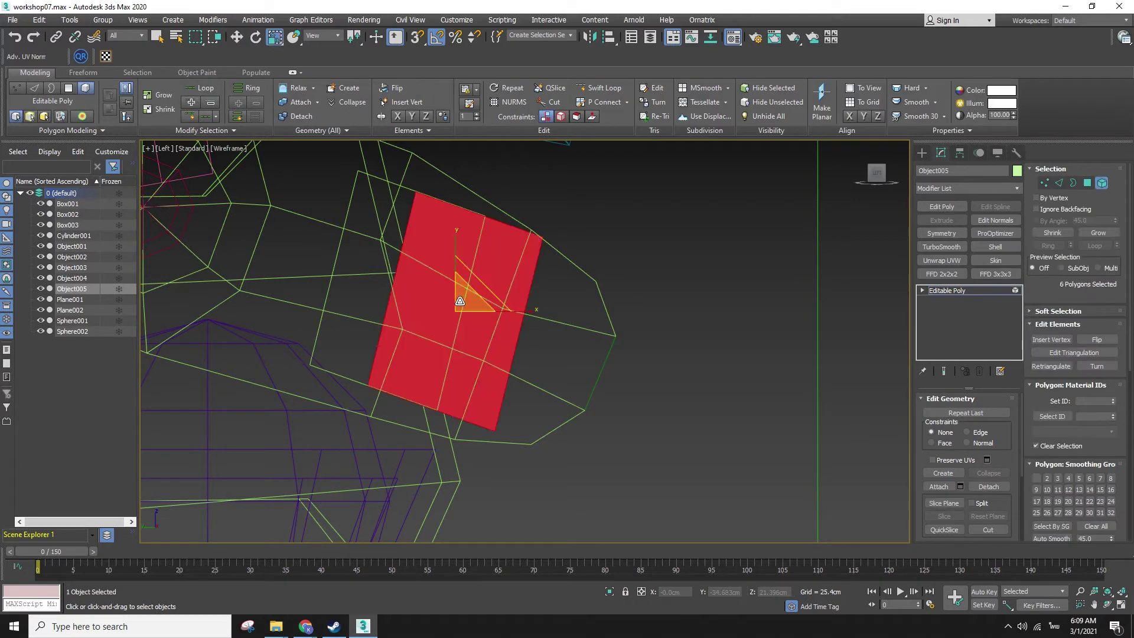
key("w")
scroll(547, 303, "down", 3)
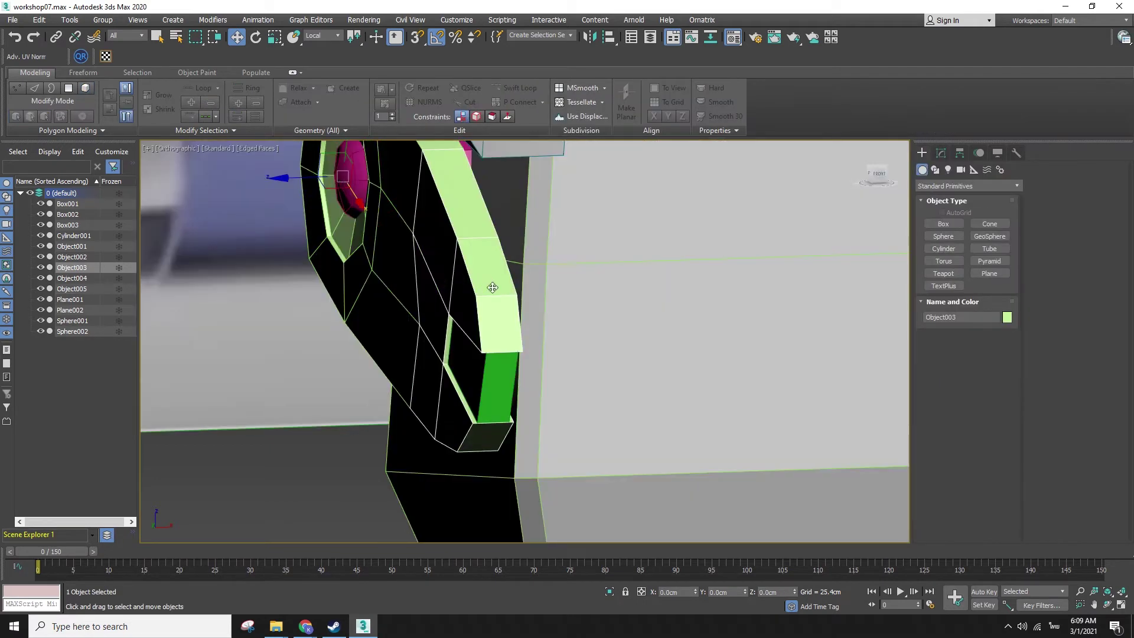
- Hide the outer tip section Object003 to expose the inner plates, and undo a trial move of the smallest plate
right_click(494, 278)
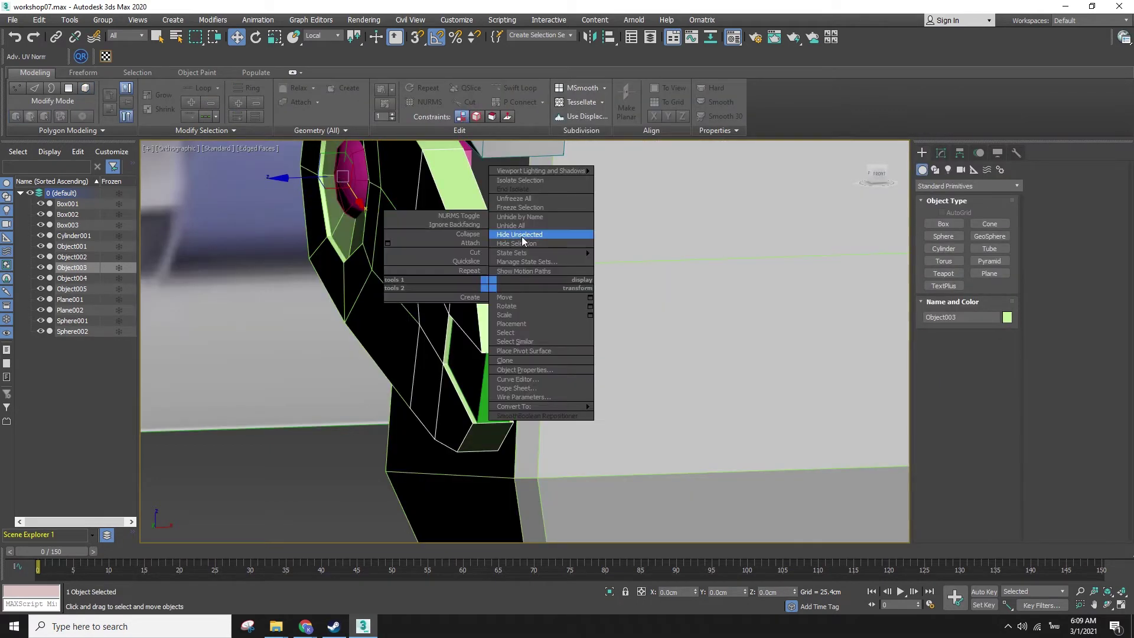
left_click(518, 249)
left_click(471, 286)
middle_click_drag(470, 286, 338, 221, "alt")
left_click_drag(303, 232, 319, 269)
key("ctrl+z")
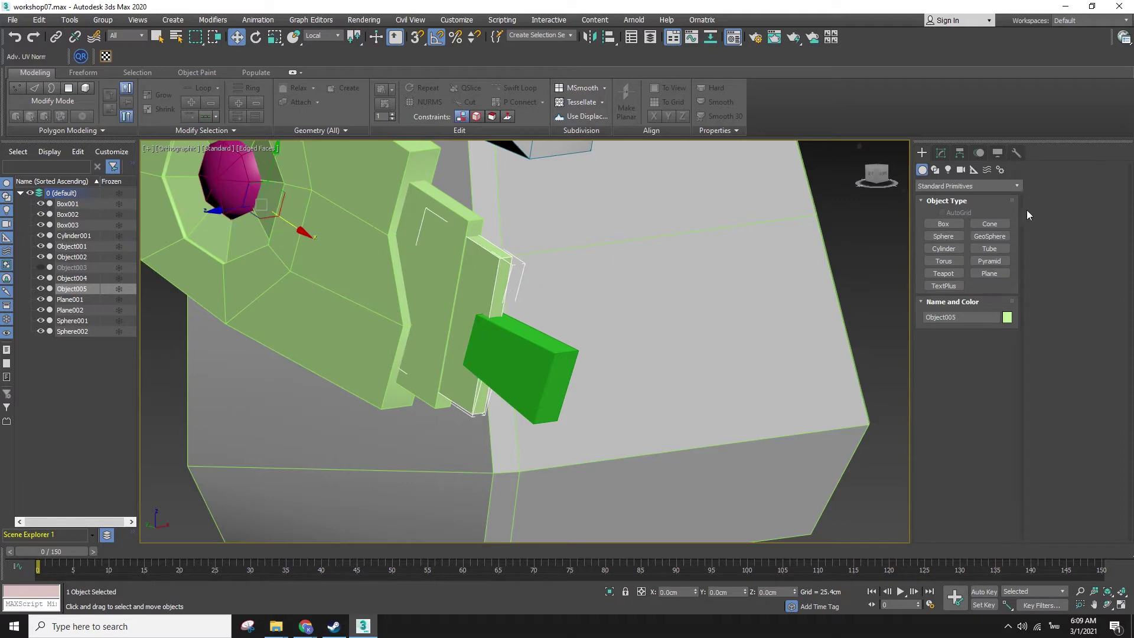
- Scale the element of the smallest inner plate, Object005, to be slightly narrower than the plate behind it
left_click(941, 154)
left_click(1102, 183)
key("q")
left_click(493, 271)
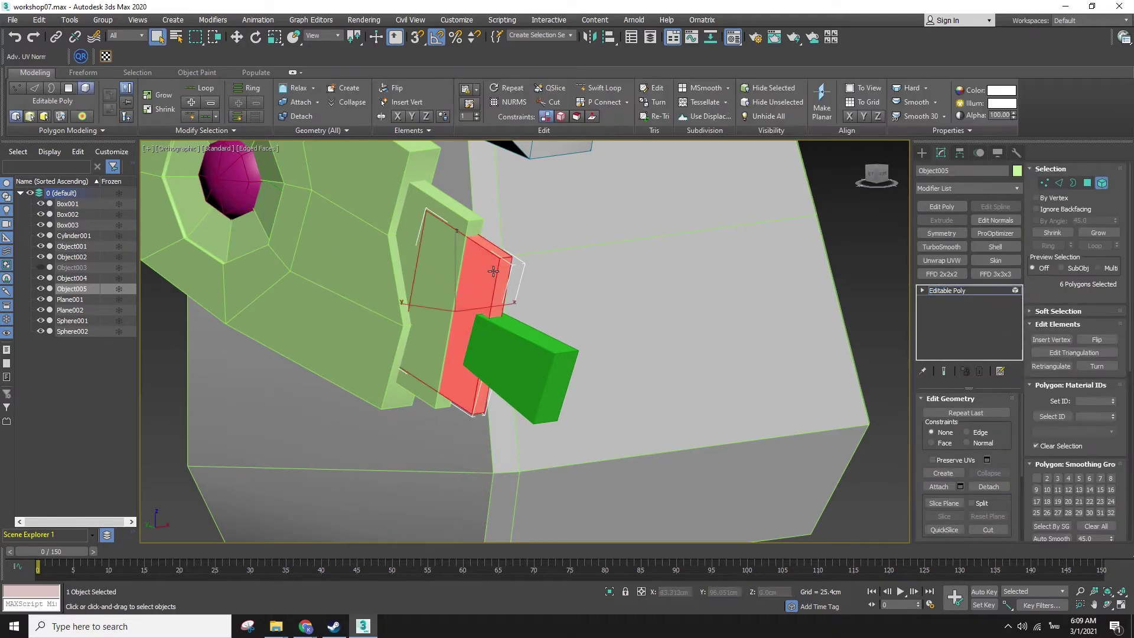
middle_click_drag(493, 271, 440, 291, "alt")
key("r")
scroll(436, 297, "up", 3)
key("w")
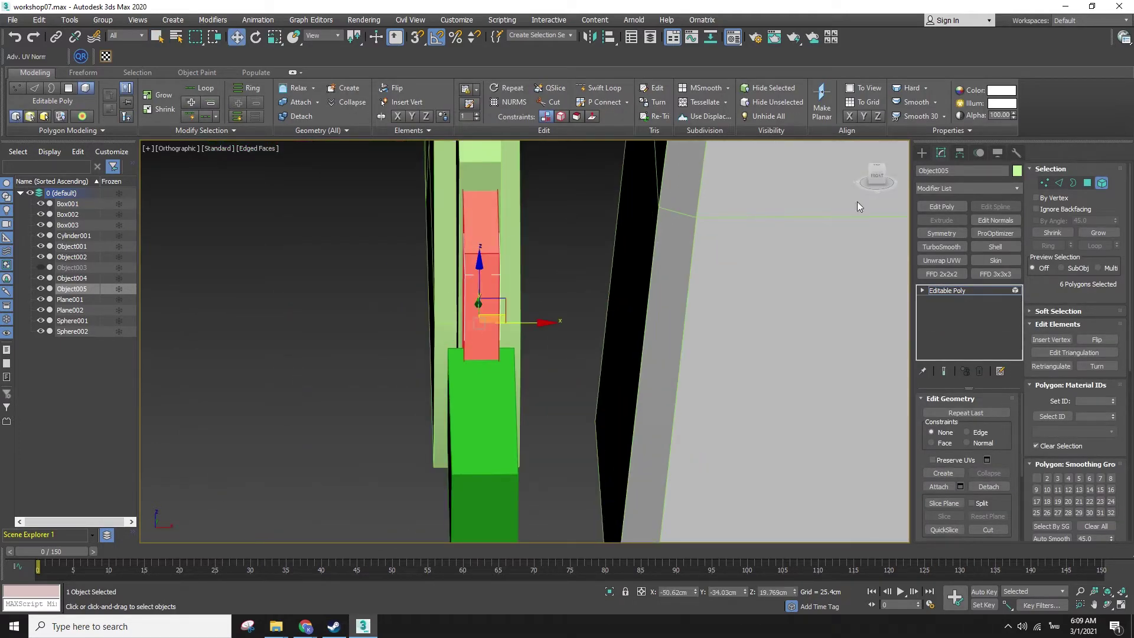
left_click(921, 152)
- Scale the element of the middle inner plate, Object004, wider along its thickness so it nearly fills the arm's width
left_click(466, 164)
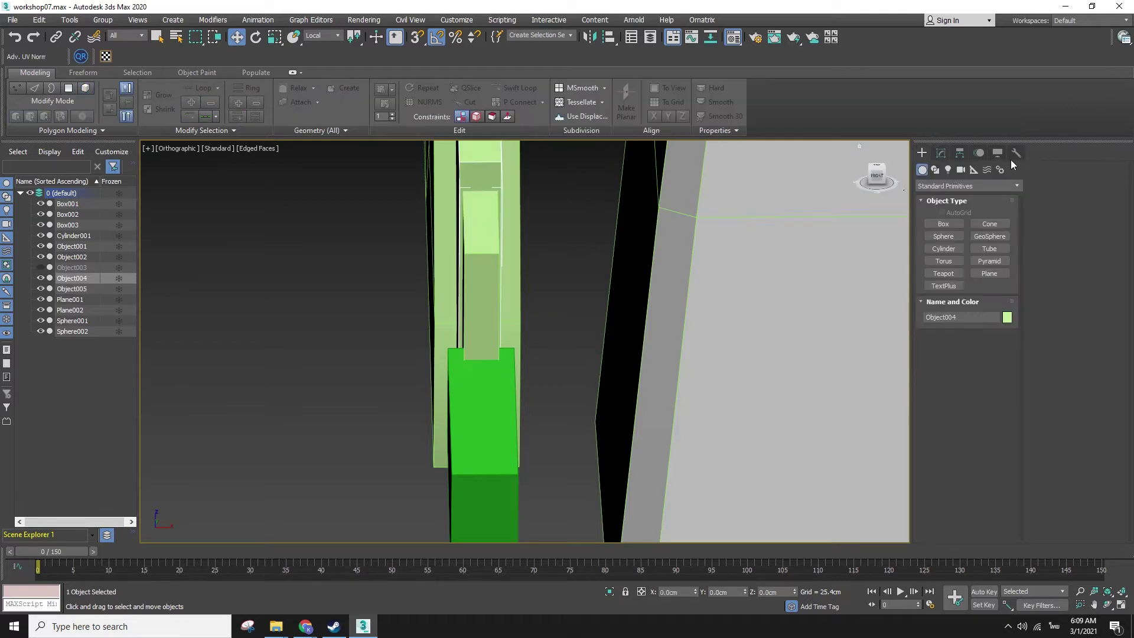
left_click(941, 152)
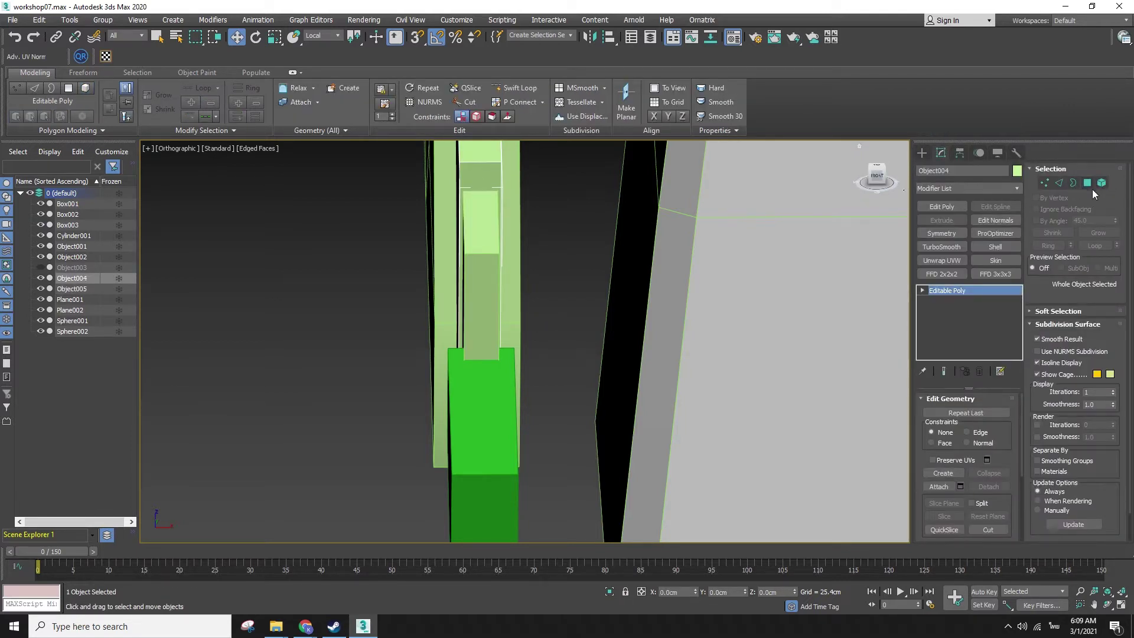
left_click(1087, 184)
left_click(469, 179)
key("r")
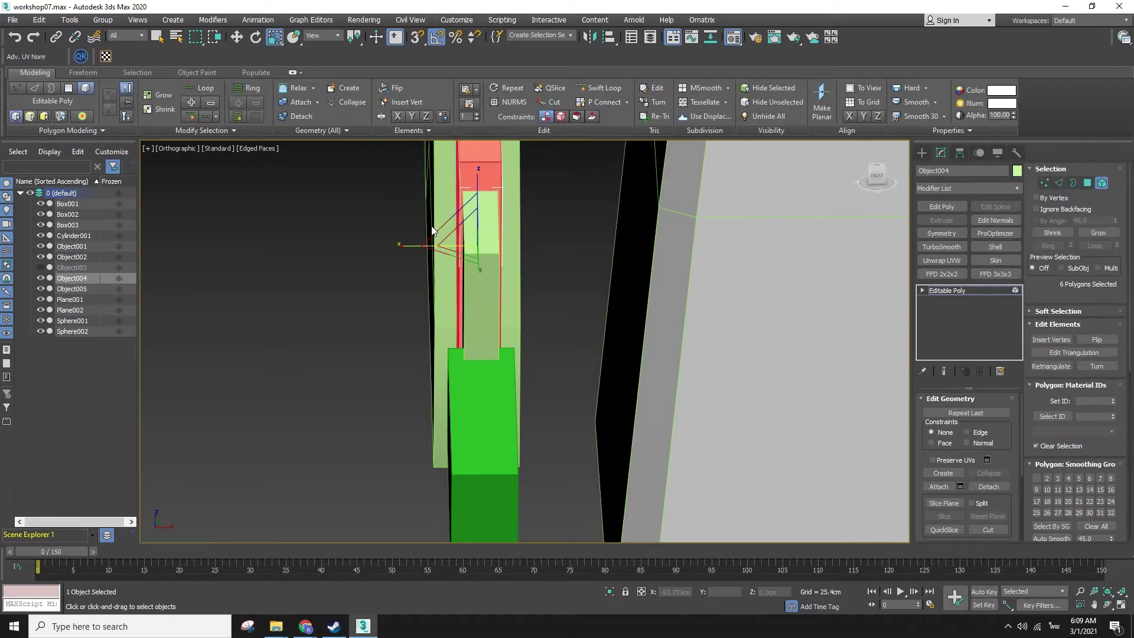
left_click_drag(406, 247, 381, 247)
key("w")
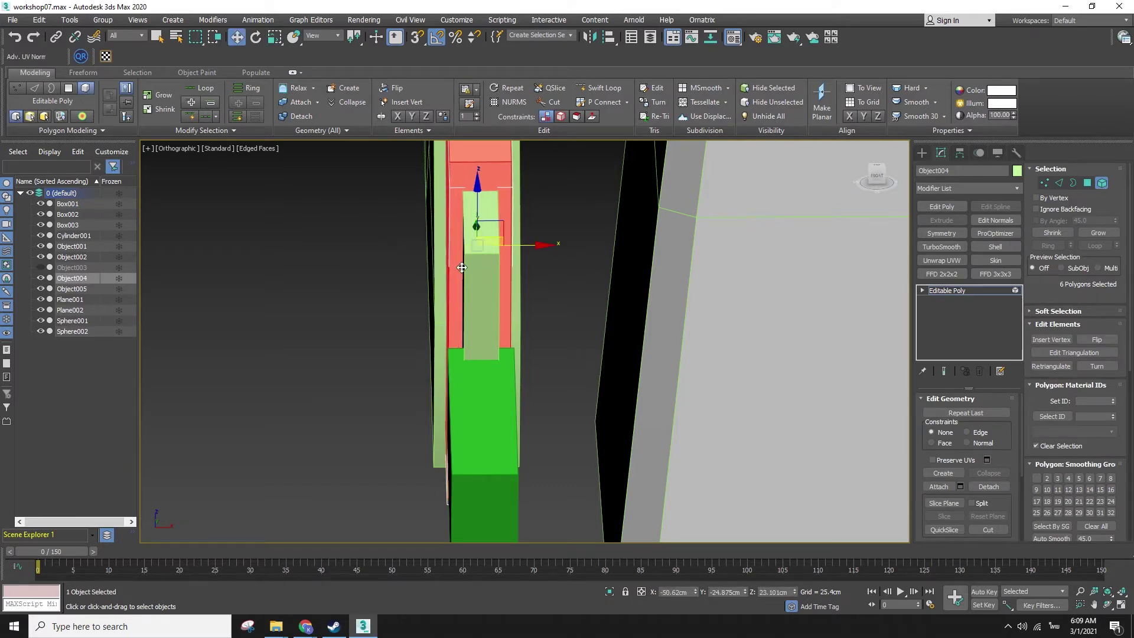
middle_click_drag(438, 261, 771, 221, "alt")
left_click(920, 153)
- Switch the viewport to the perspective view with the stepped inner plates in sight
scroll(684, 261, "down", 4)
middle_click_drag(684, 261, 639, 324)
key("p")
scroll(609, 333, "down", 3)
- Try sliding inner plates Object004 and Object005 back into the arm, and undo the moves
left_click(614, 323)
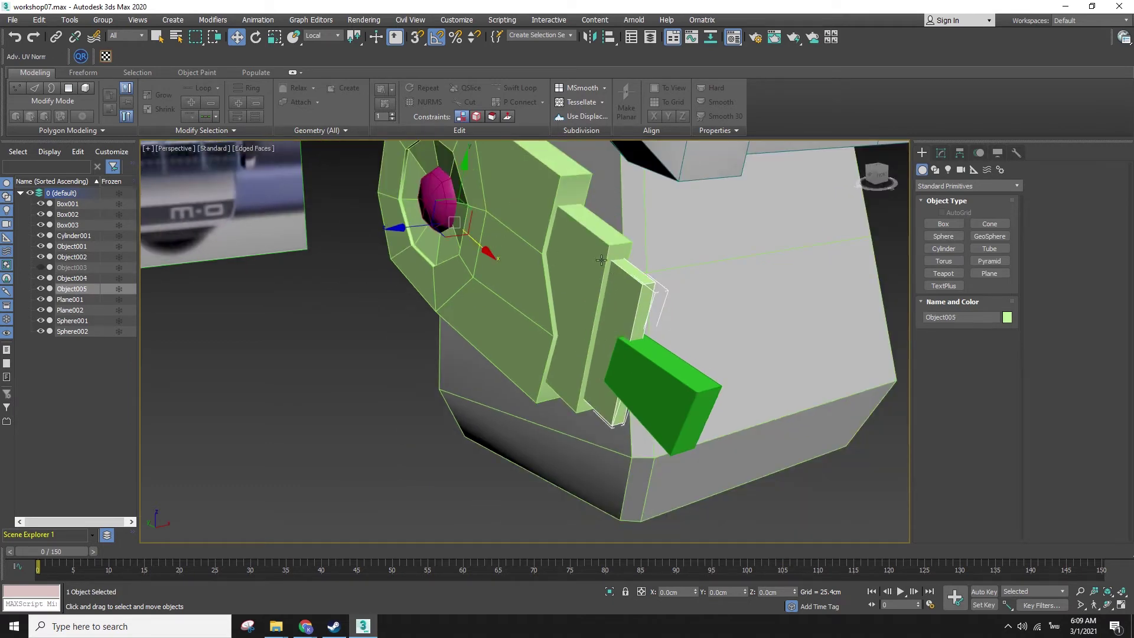
left_click(601, 260, "ctrl")
left_click_drag(628, 356, 572, 305)
left_click(580, 298)
left_click_drag(447, 217, 425, 194)
key("F3")
key("ctrl+z")
key("ctrl+z")
key("ctrl+z")
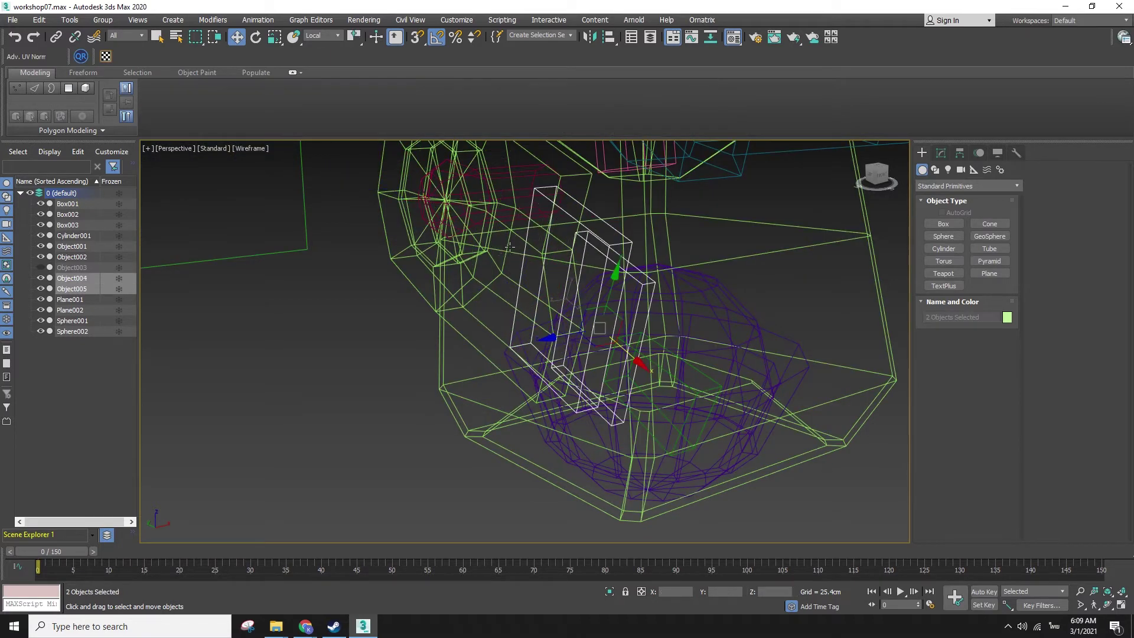
- Unhide all objects and display the arm in default shading without edged faces
key("F3")
left_click(345, 442)
right_click(341, 448)
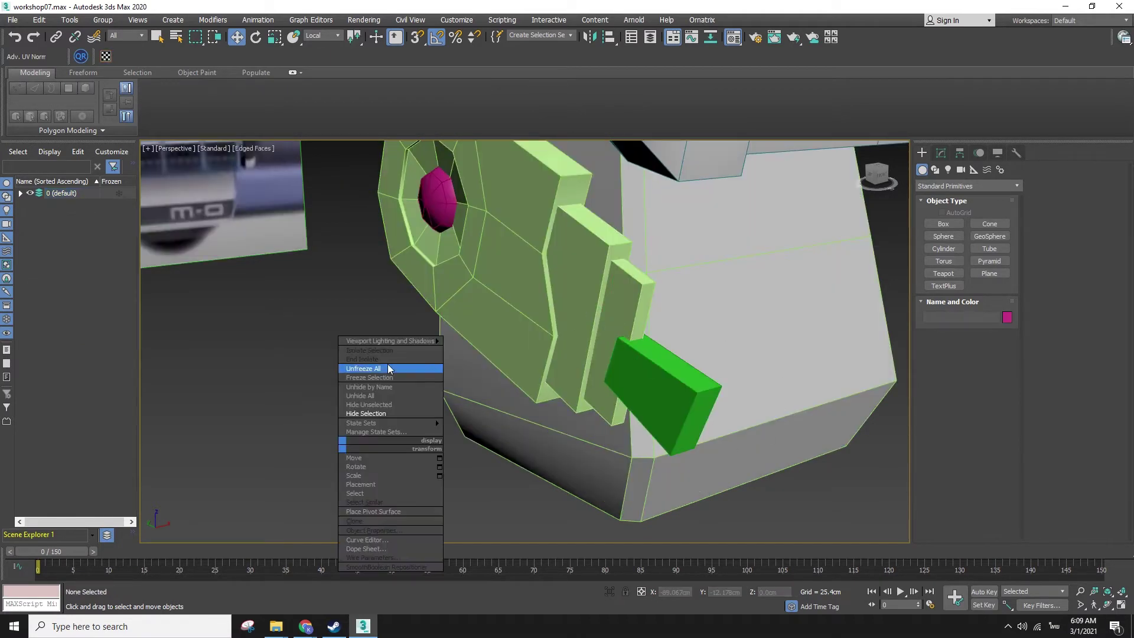
left_click(386, 360)
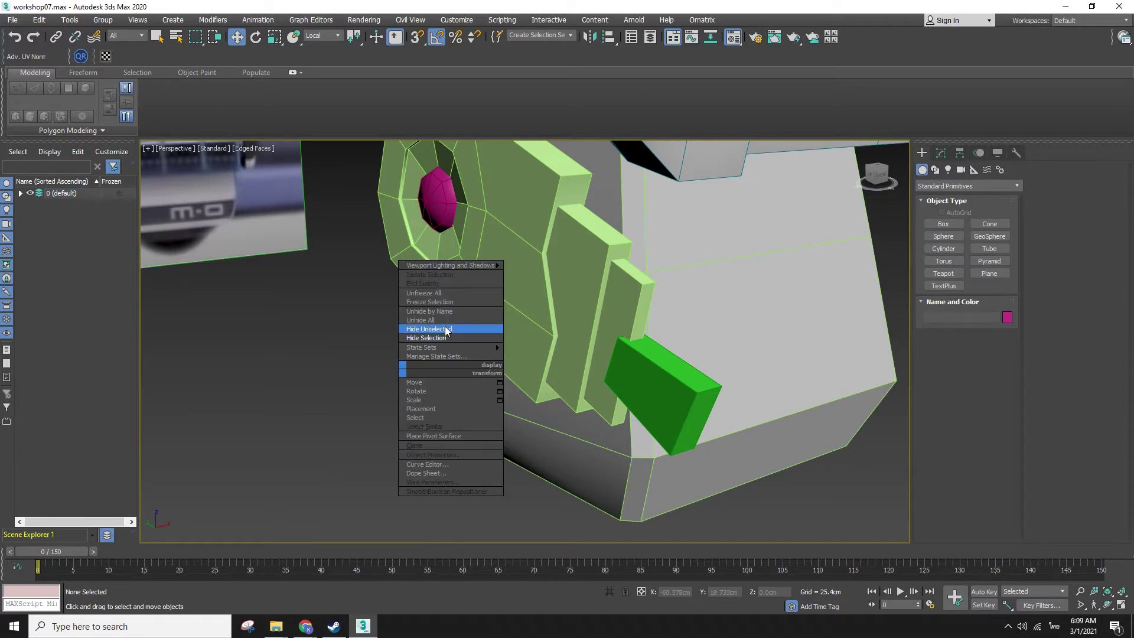
left_click(427, 338)
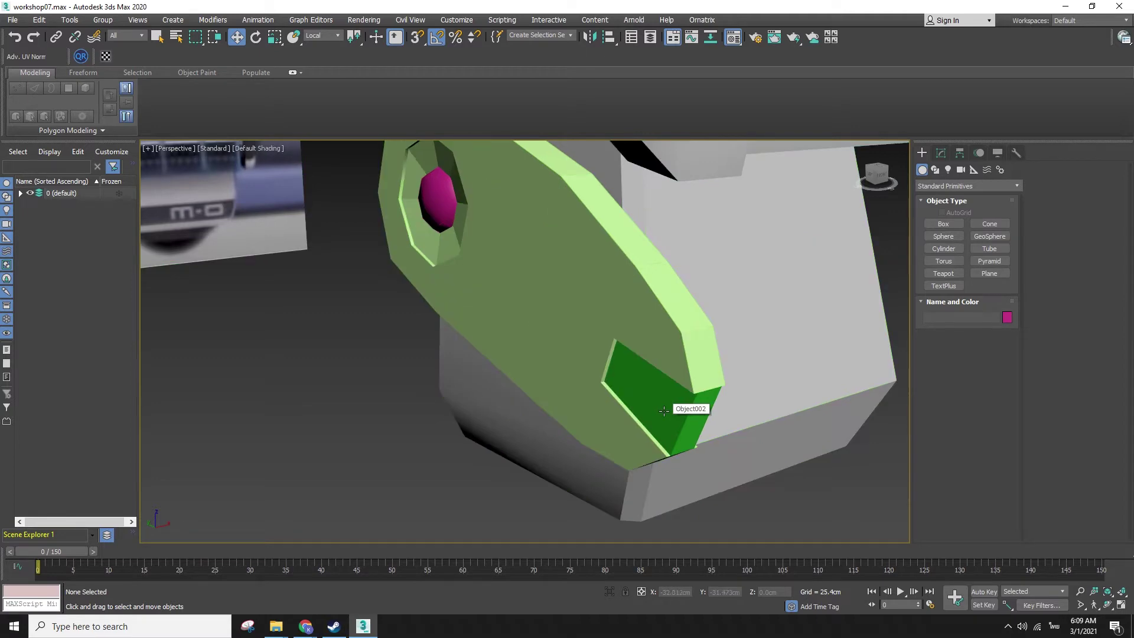
left_click(486, 308)
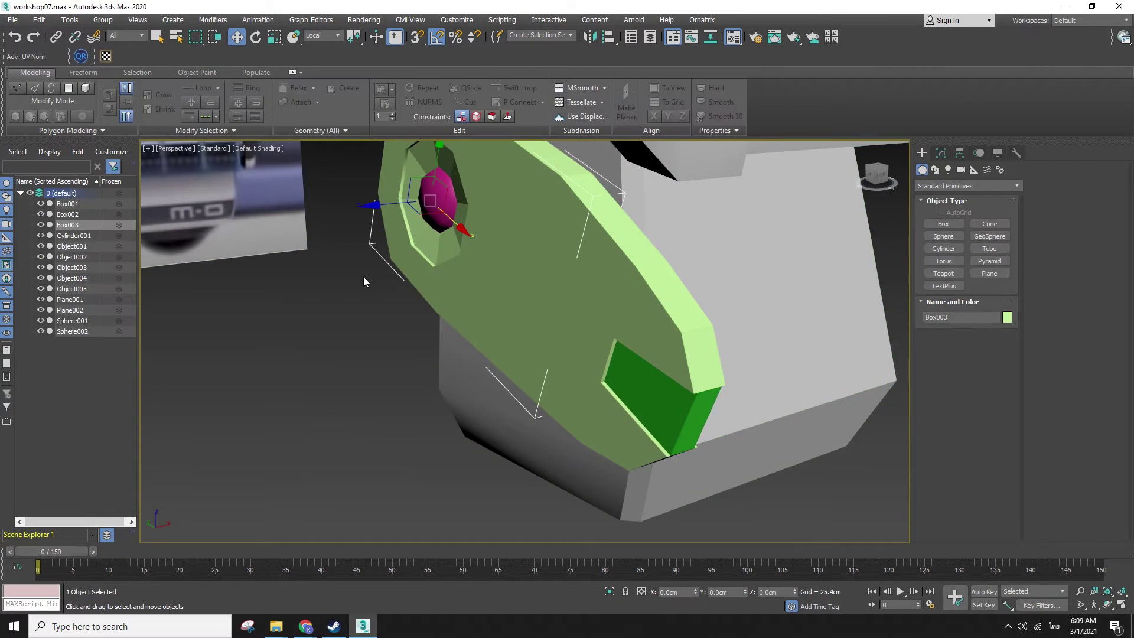
left_click(293, 345)
- Try rotating the pink pivot sphere at the arm's joint
left_click(443, 204)
key("e")
middle_click_drag(443, 205, 459, 273)
left_click_drag(491, 256, 503, 254)
middle_click_drag(504, 254, 505, 260, "alt")
key("w")
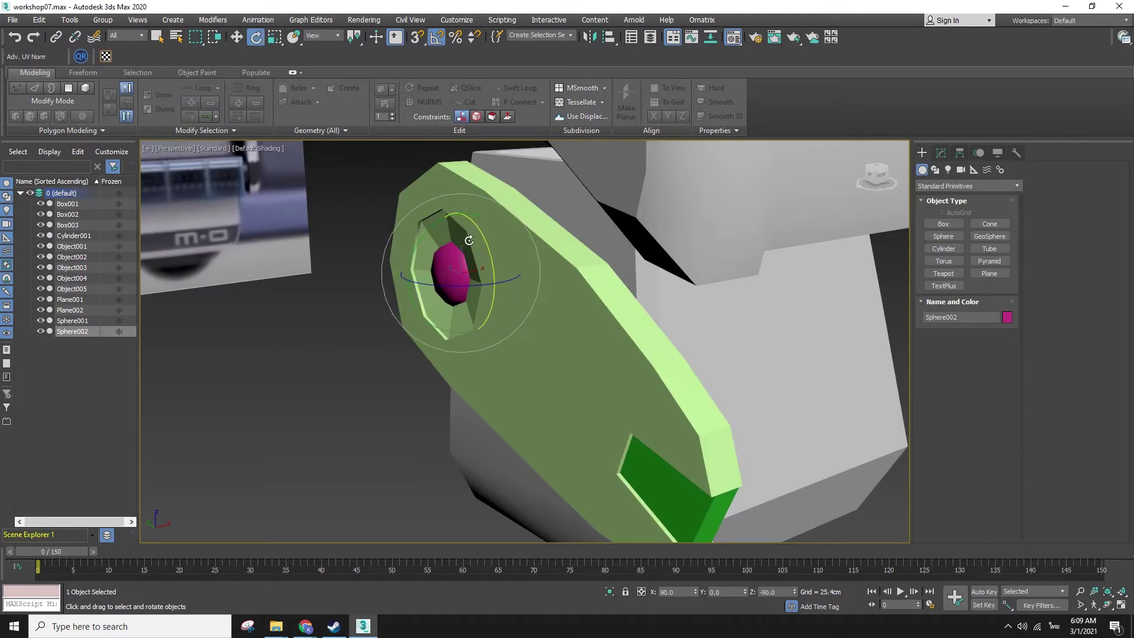
- Try rotating the pink pivot sphere again, and turn edged faces back on
key("e")
key("F3")
key("F3")
key("F3")
mouse_move(473, 242)
left_mouse_down()
mouse_move(485, 250)
mouse_move(486, 235)
left_mouse_up()
key("F3")
key("F3")
key("F3")
key("F4")
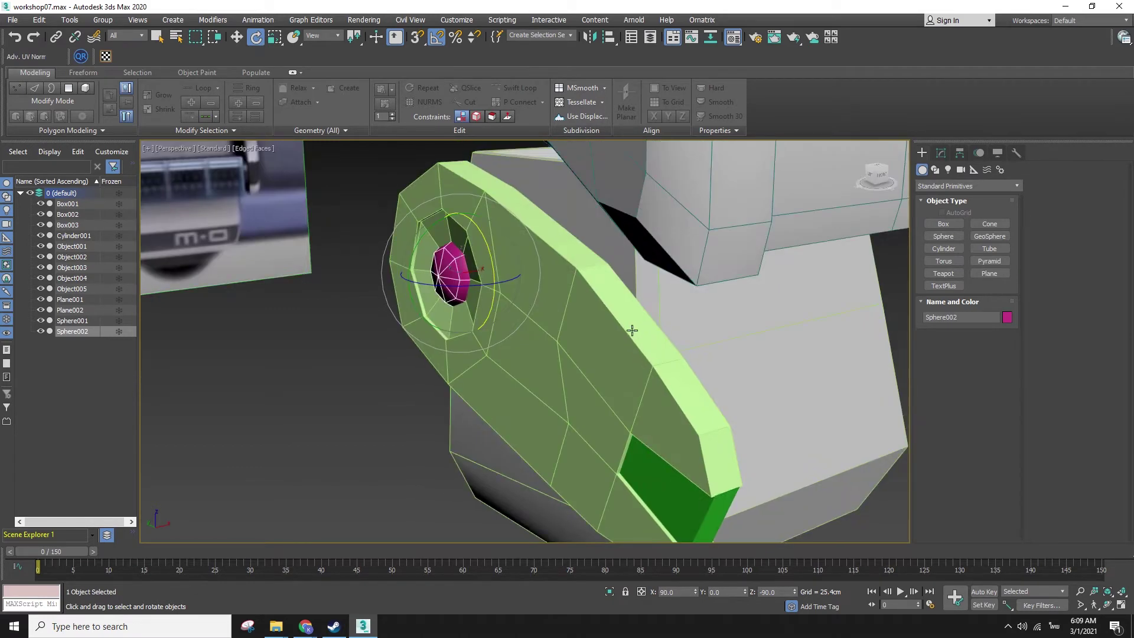
- Link the outer tip section Object003 to the main arm section Box003
left_click(56, 38)
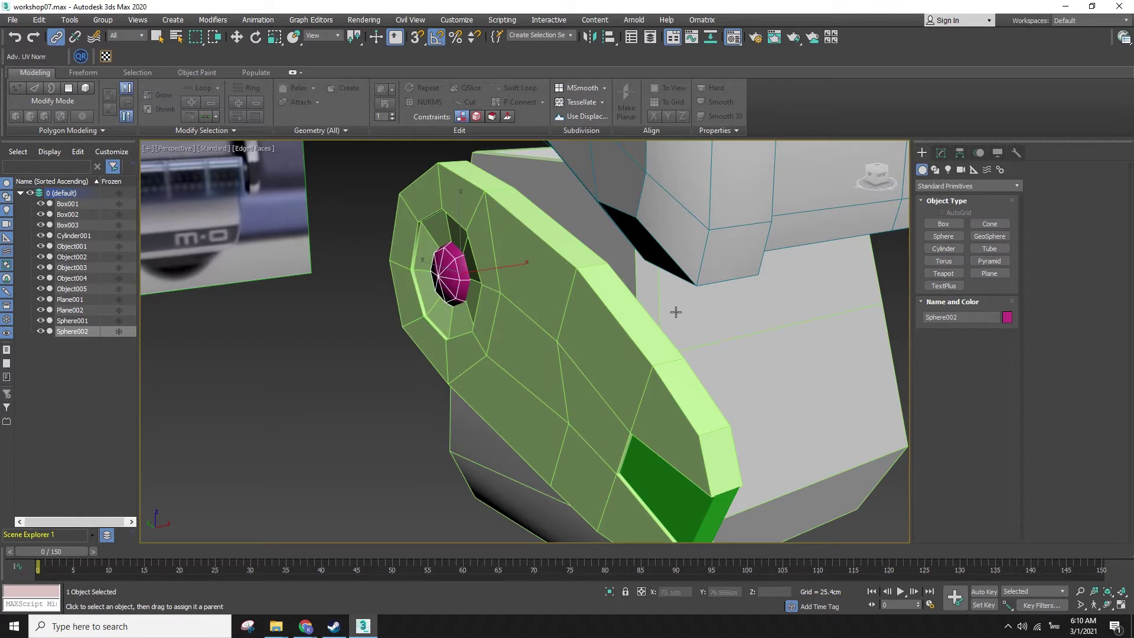
left_click_drag(627, 339, 542, 260)
key("w")
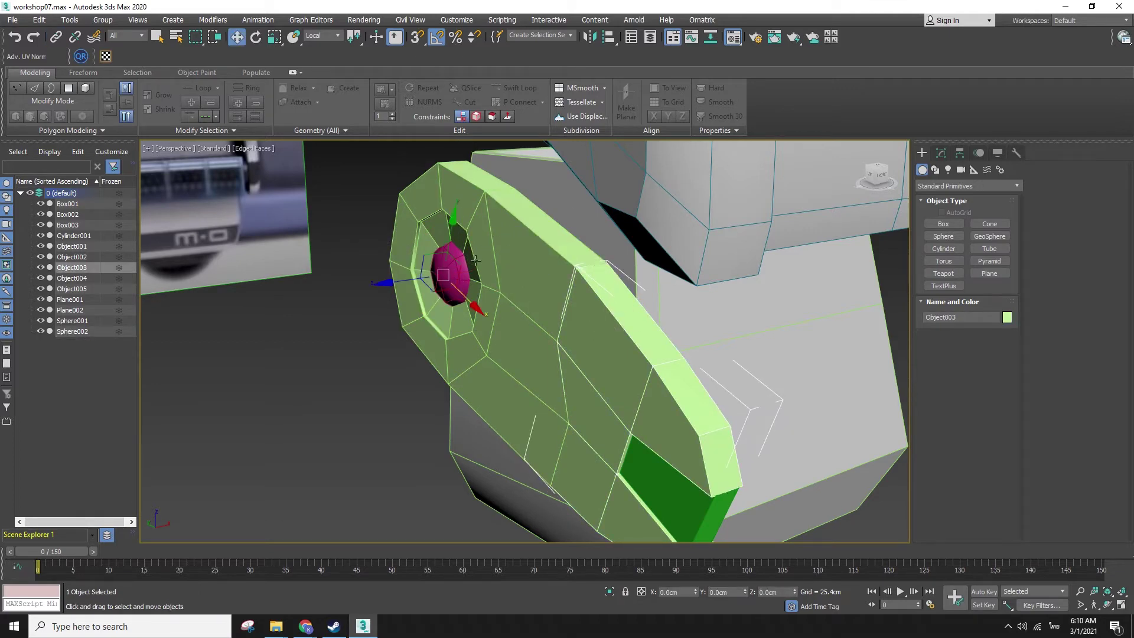
- Test-rotate the pink pivot sphere to check whether the newly linked tip section follows
left_click(362, 248)
left_click(450, 270)
key("e")
left_click_drag(491, 257, 580, 348)
key("w")
key("F3")
scroll(599, 367, "up", 2)
key("F3")
key("F3")
- Show the arm in wireframe and select the middle inner plate Object004
right_click(655, 316)
left_click(663, 305)
key("F3")
key("F3")
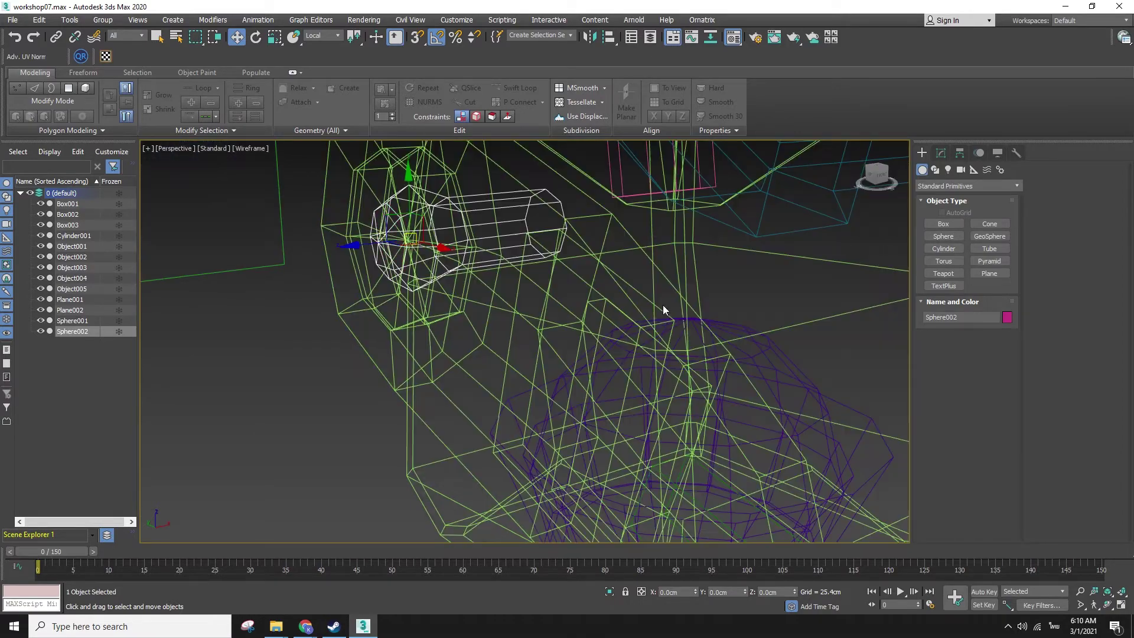
left_click(658, 313)
left_click(661, 310)
middle_click_drag(660, 313, 773, 374, "alt")
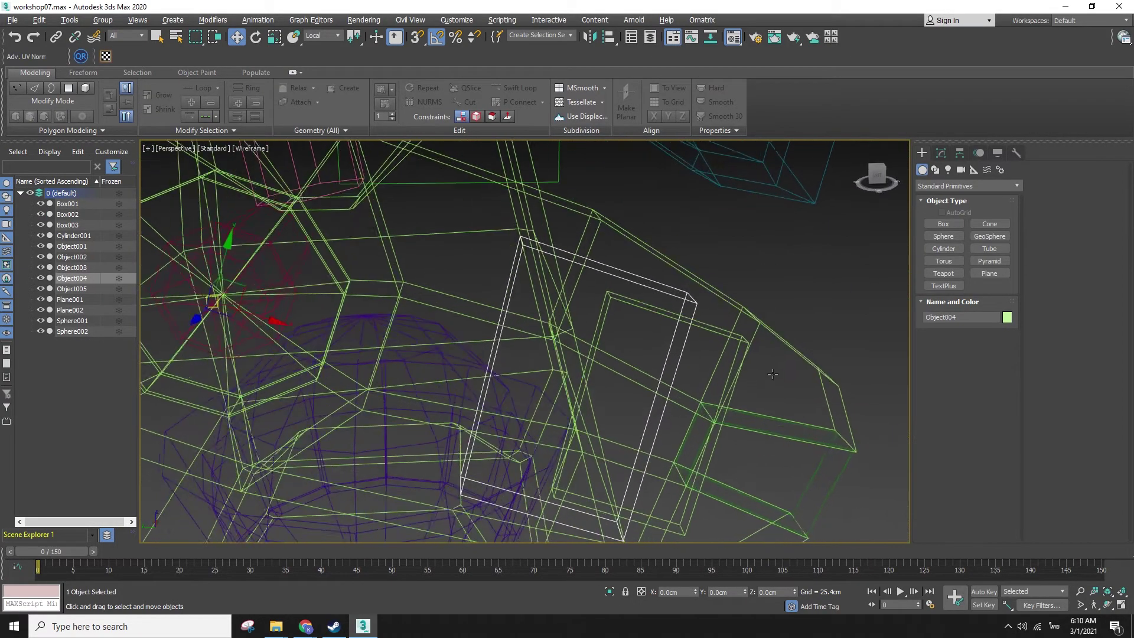
left_click(940, 153)
- Link inner plates Object005 and Object004 into the arm's parent chain
left_click(56, 36)
left_click(724, 339)
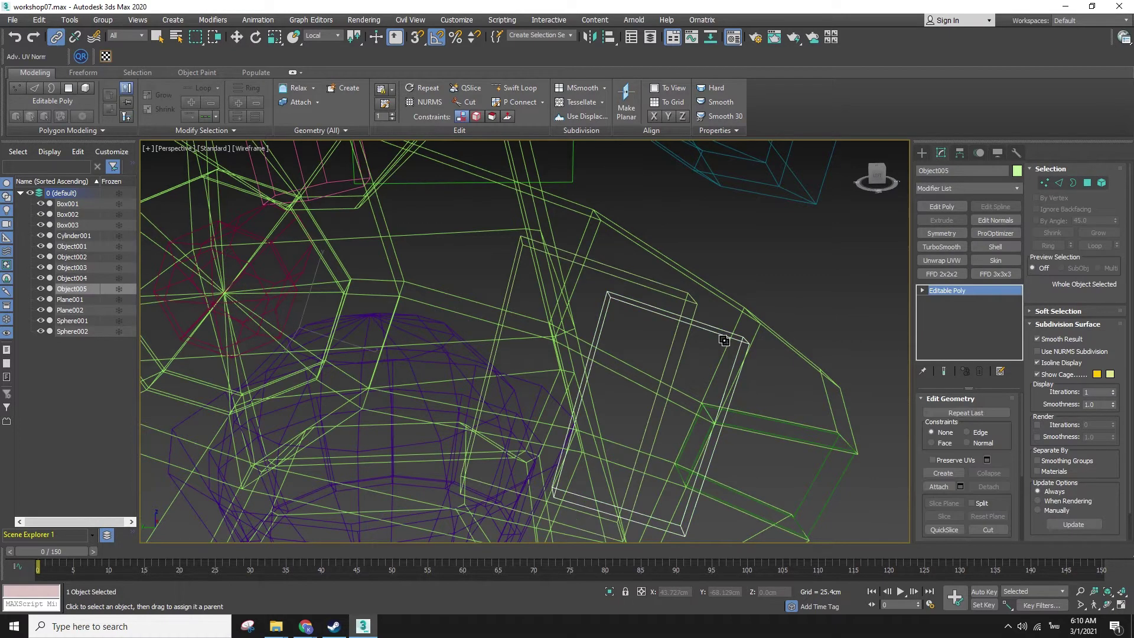
left_click_drag(654, 291, 496, 225)
left_click_drag(449, 172, 449, 172)
scroll(449, 172, "down", 3)
key("w")
- Return to shaded display and test-rotate the pink sphere to check that all linked arm pieces follow
key("F3")
key("F3")
key("F3")
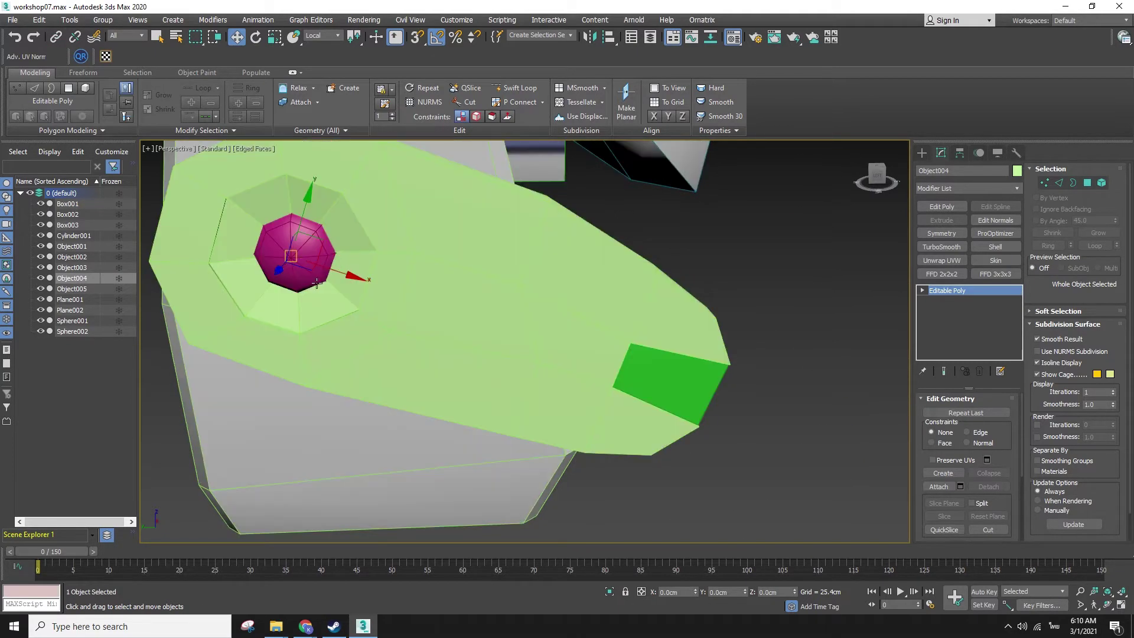
left_click(319, 276)
key("F3")
key("e")
key("F3")
key("F3")
mouse_move(354, 232)
left_mouse_down()
mouse_move(345, 197)
mouse_move(418, 233)
mouse_move(443, 188)
mouse_move(458, 220)
mouse_move(498, 207)
left_mouse_up()
key("F3")
key("F3")
key("F3")
key("w")
- Try extending the tip section Object003 and the small plate Object005 outward along their local X axis
left_click(559, 246)
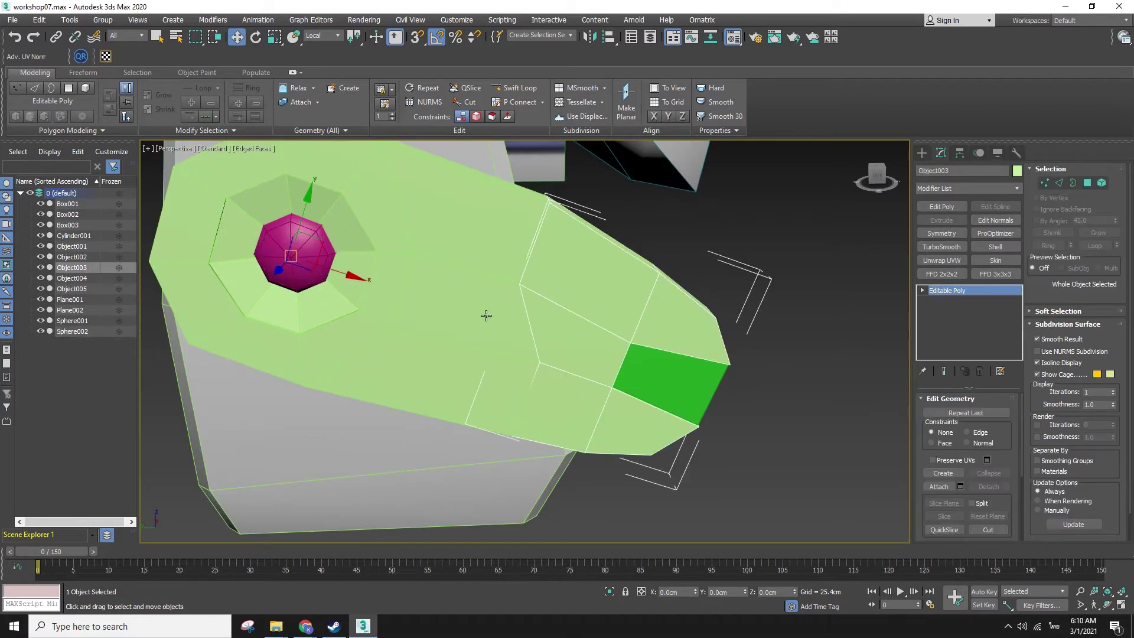
left_click_drag(343, 276, 417, 300)
left_click(592, 375)
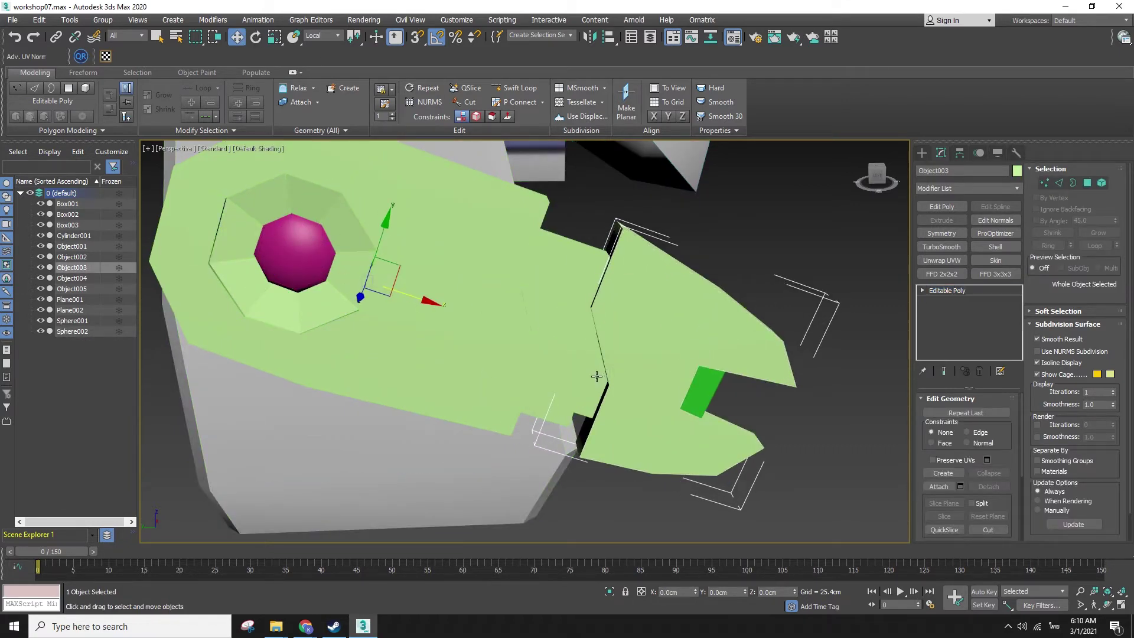
key("F3")
left_click_drag(416, 295, 435, 299)
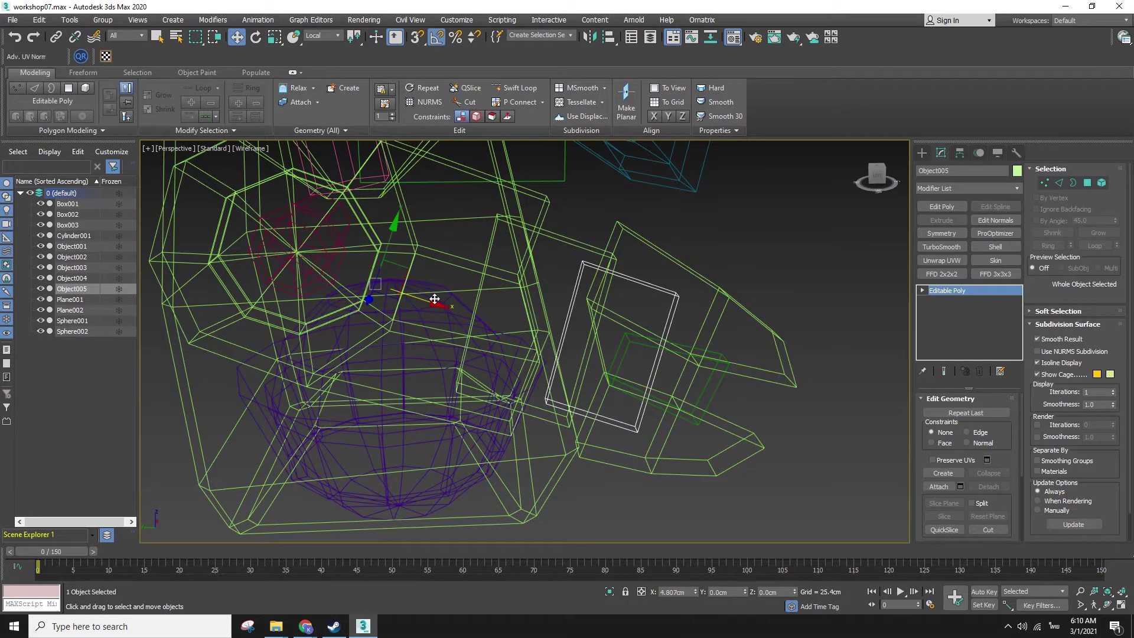
- Try sliding the middle inner plate Object004 along its local X axis
left_click(582, 246)
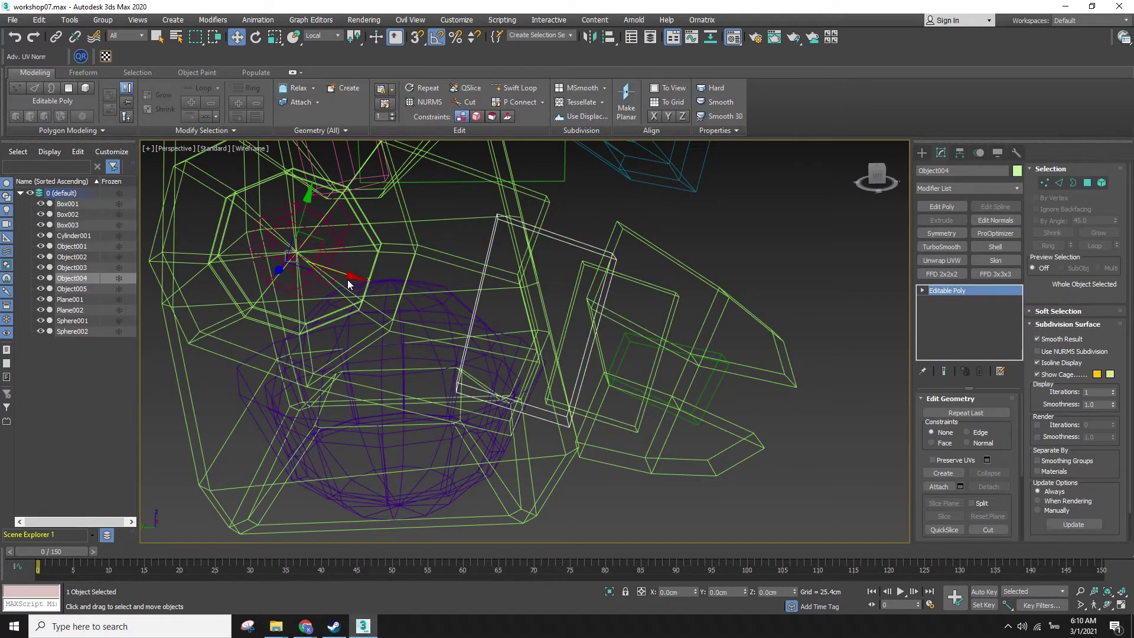
key("F3")
left_click(356, 283)
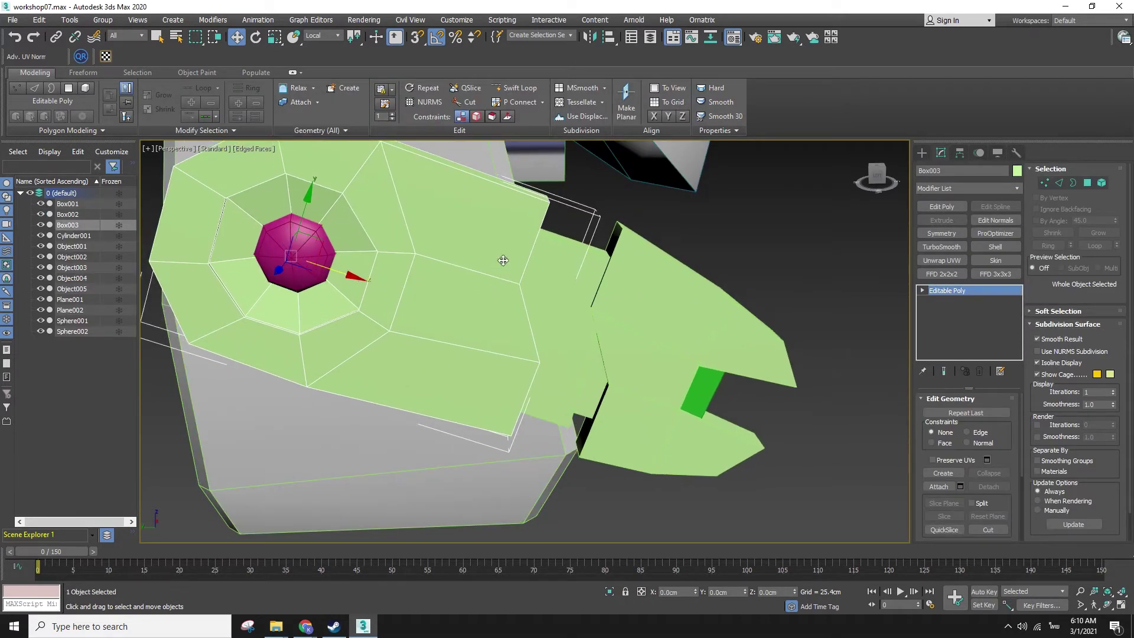
left_click(555, 258)
key("F3")
key("F3")
key("F3")
left_click_drag(344, 274, 313, 263)
key("F3")
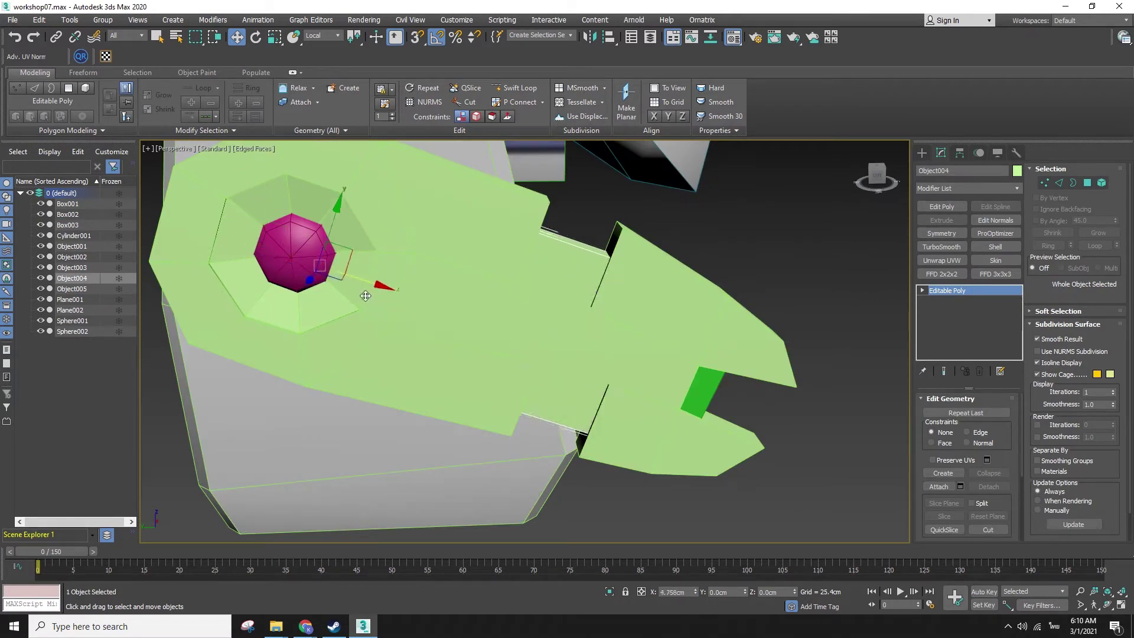
- Try moving Object003 and Object004 together, and undo all the extension moves of the arm pieces
left_click(593, 291, "ctrl")
left_click_drag(553, 325, 524, 332)
key("ctrl+z")
key("ctrl+z")
key("ctrl+z")
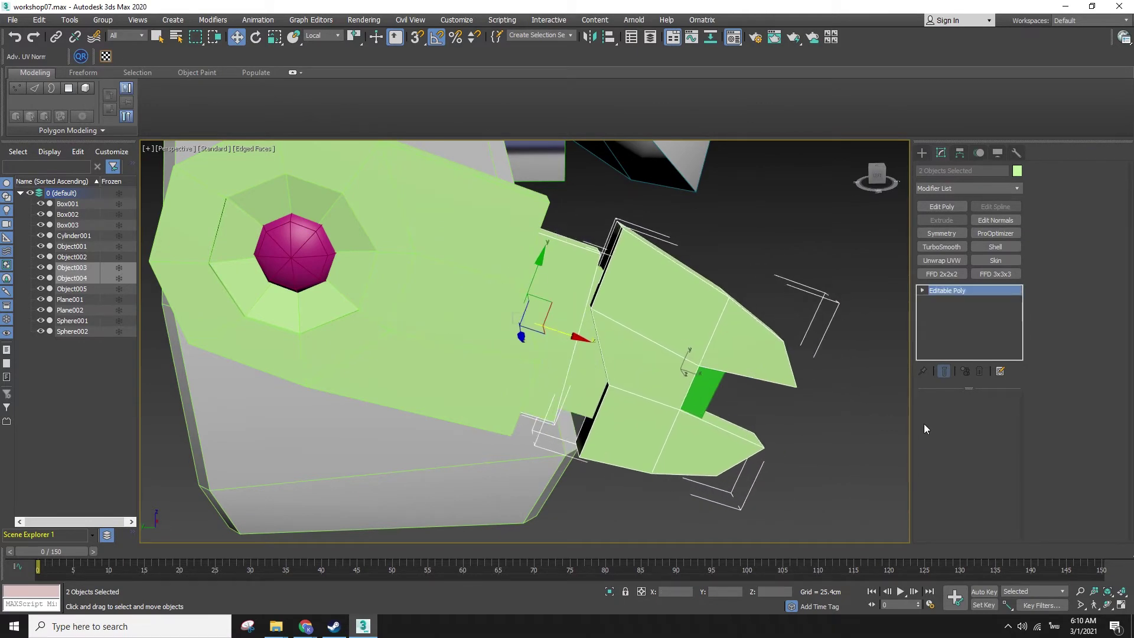
key("ctrl+z")
key("ctrl+z")
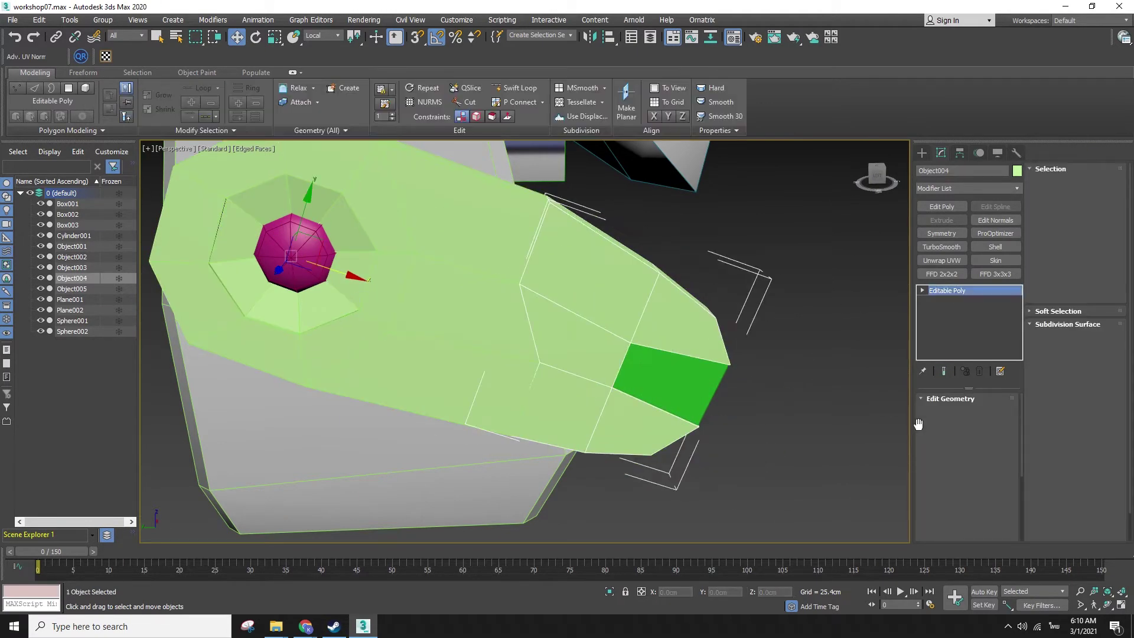
- Link the green block Object002 to the outer tip section Object003, and select the tip section
left_click(676, 409)
key("F3")
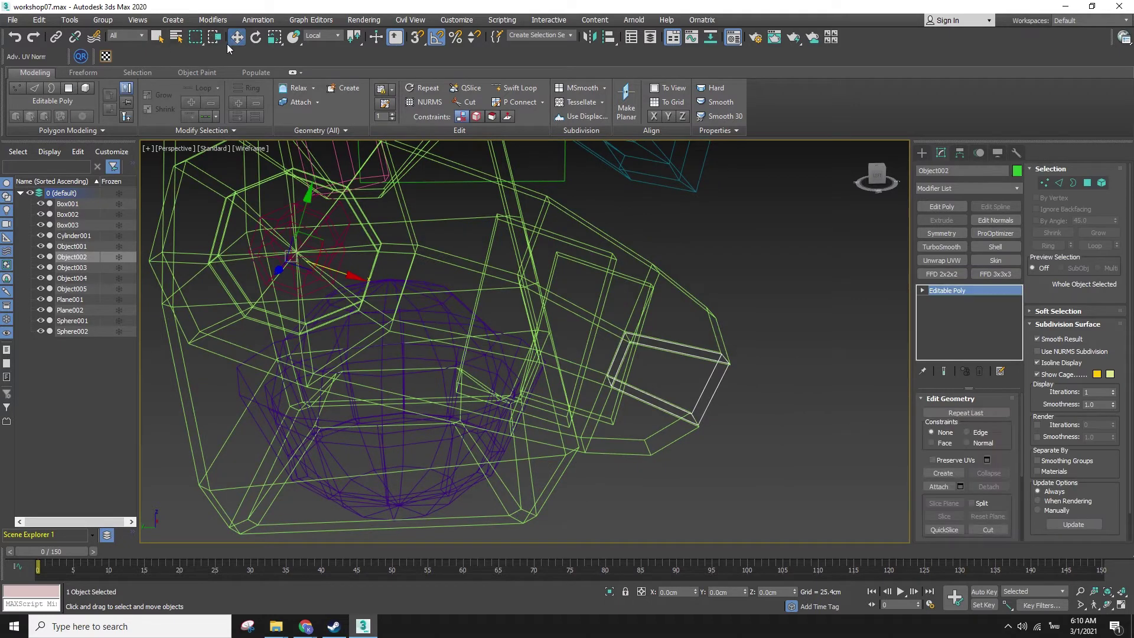
left_click(56, 37)
mouse_move(723, 387)
left_mouse_down()
mouse_move(669, 314)
mouse_move(696, 297)
mouse_move(678, 327)
mouse_move(676, 317)
left_mouse_up()
key("F3")
key("w")
left_click(567, 329)
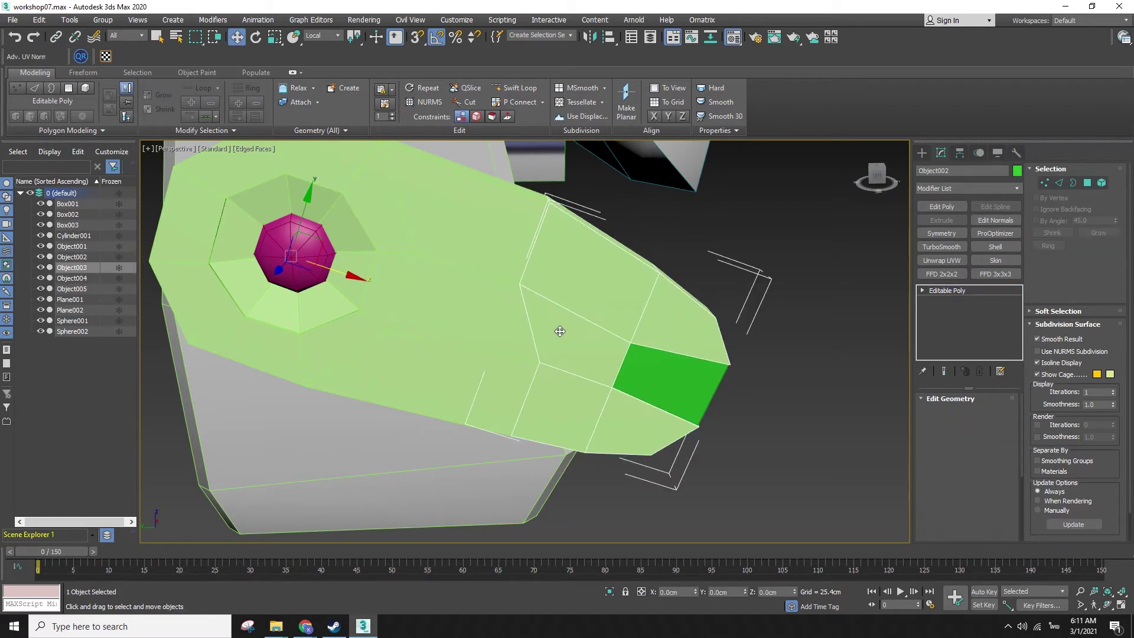
- Try sliding the tip section Object003 with its linked green block along the local X axis, and undo the moves
left_click_drag(346, 275, 476, 335)
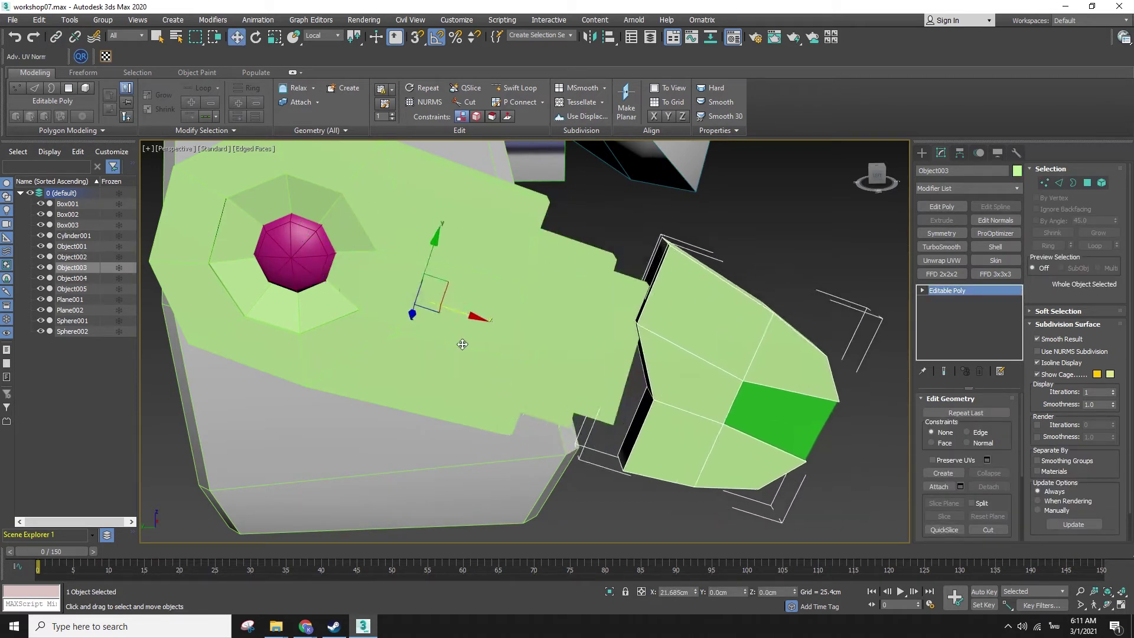
key("ctrl+z")
left_click_drag(357, 283, 427, 305)
key("ctrl+z")
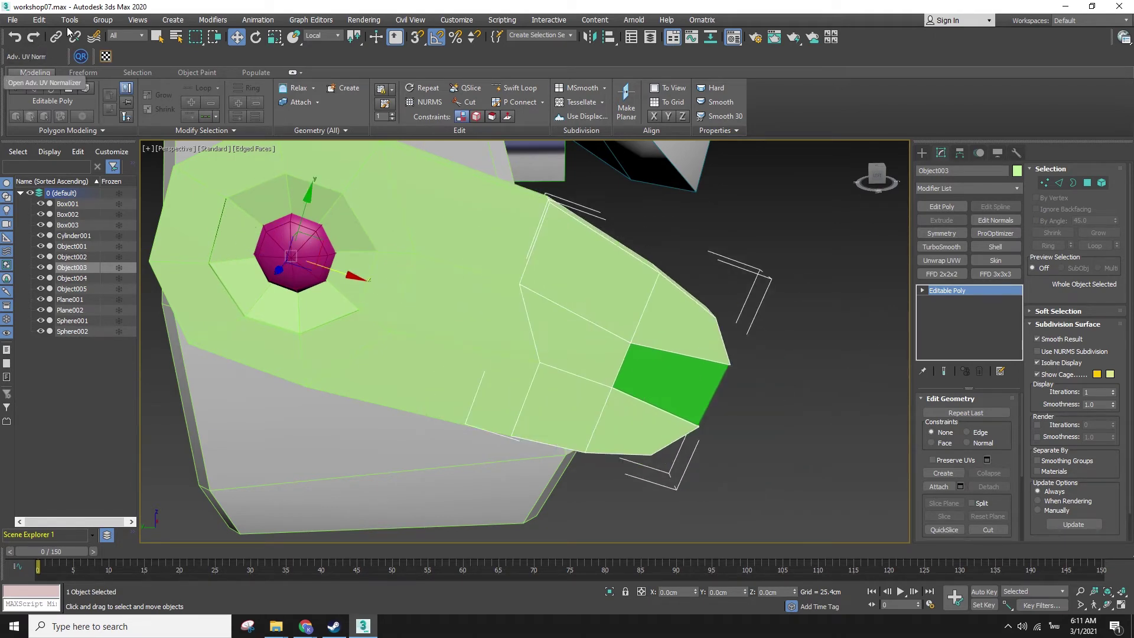
- Examine how the pink pivot sphere Sphere002 sits between the arm plate and the body from the front and at an angle
mouse_move(756, 331)
middle_mouse_down("alt")
mouse_move(558, 260)
mouse_move(497, 371)
mouse_move(757, 351)
middle_mouse_up("alt")
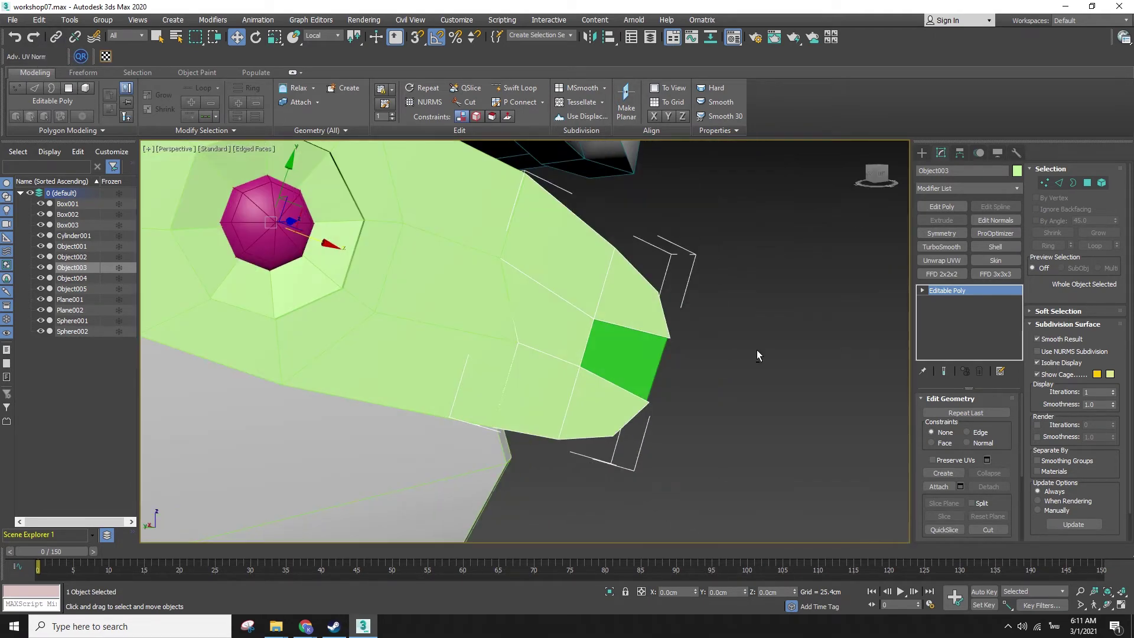
left_click(276, 246)
key("e")
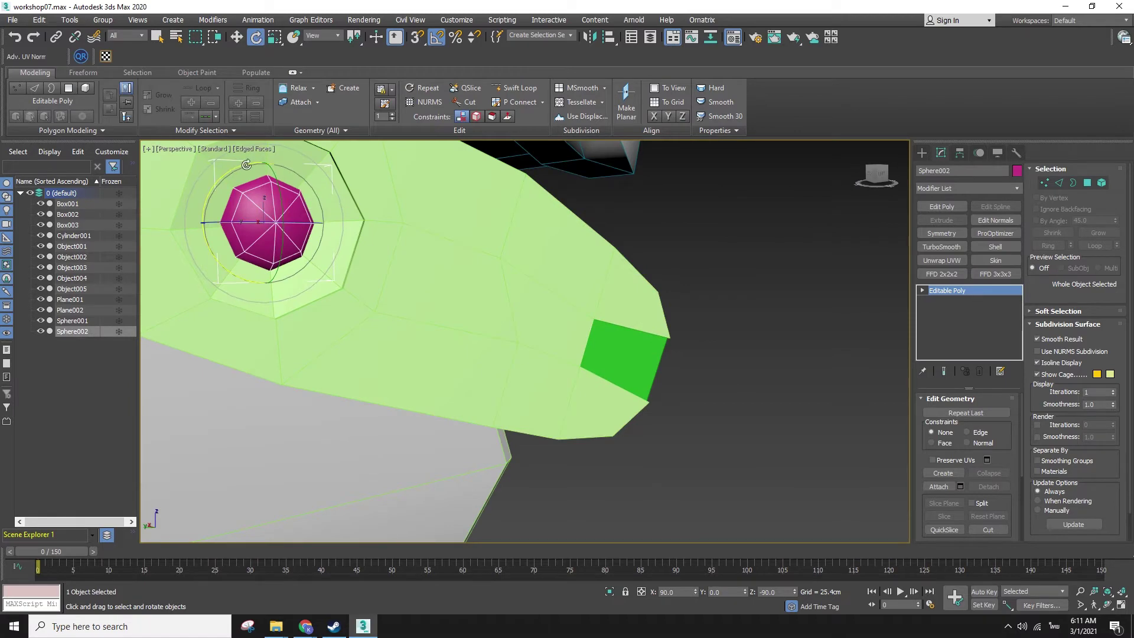
key("w")
key("f")
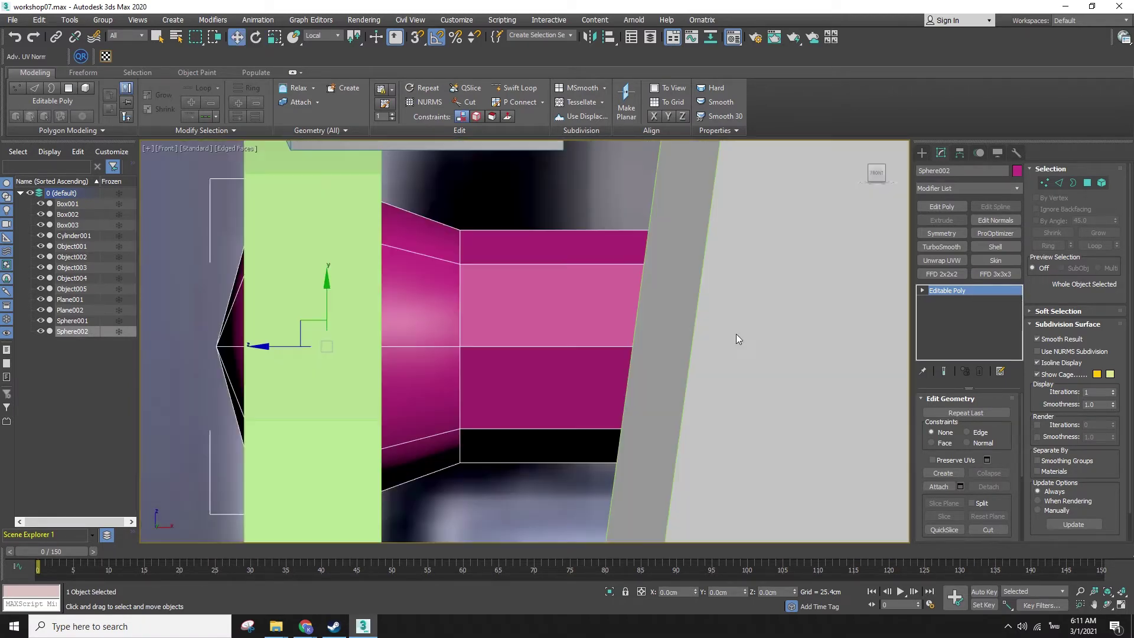
scroll(736, 338, "down", 4)
middle_click_drag(767, 380, 551, 433, "alt")
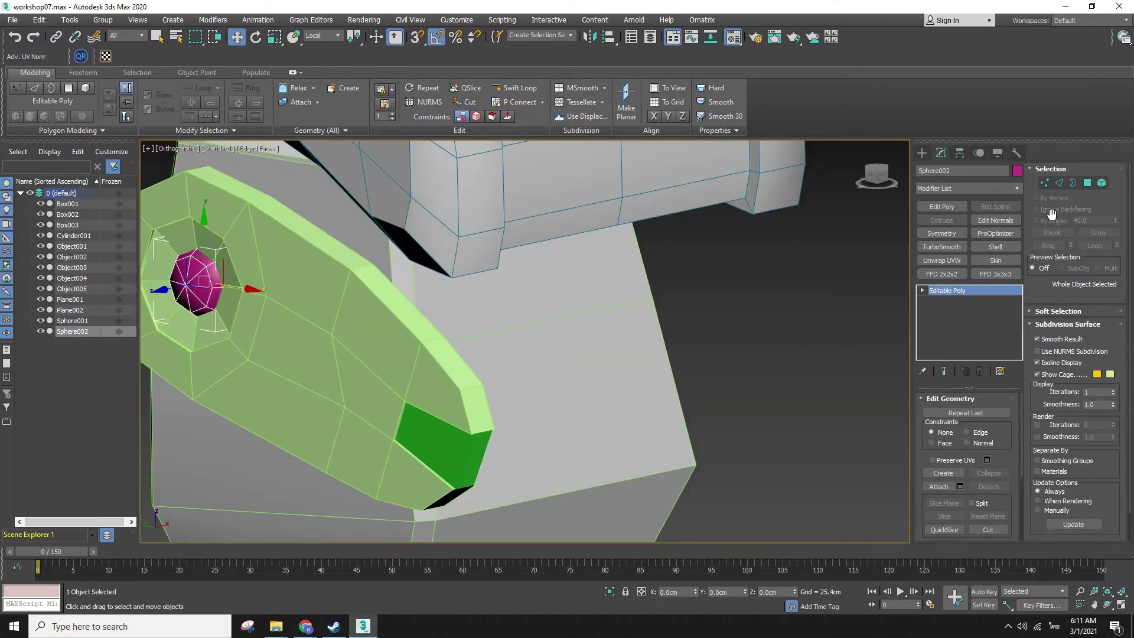
left_click(707, 356)
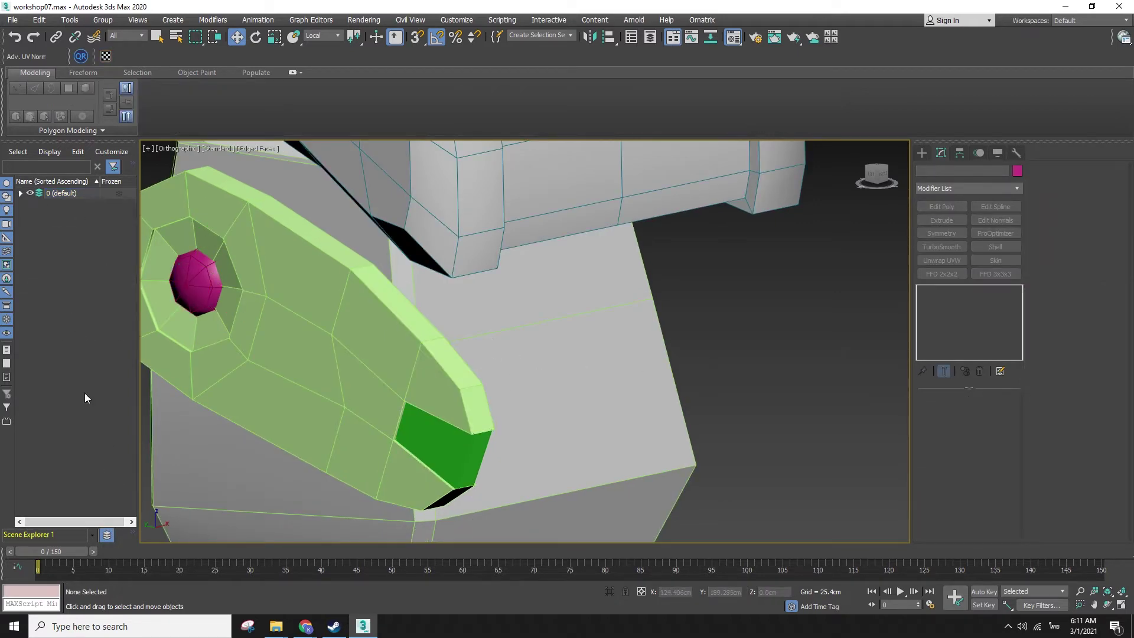
left_click(20, 194)
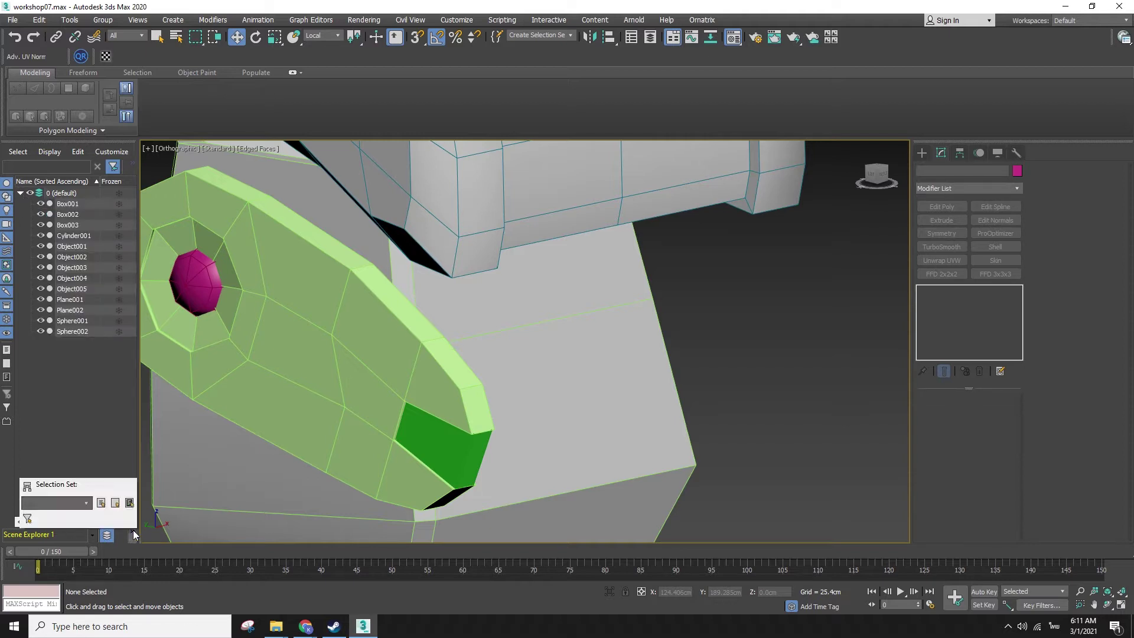
left_click(661, 425)
scroll(728, 416, "down", 5)
left_click(547, 385)
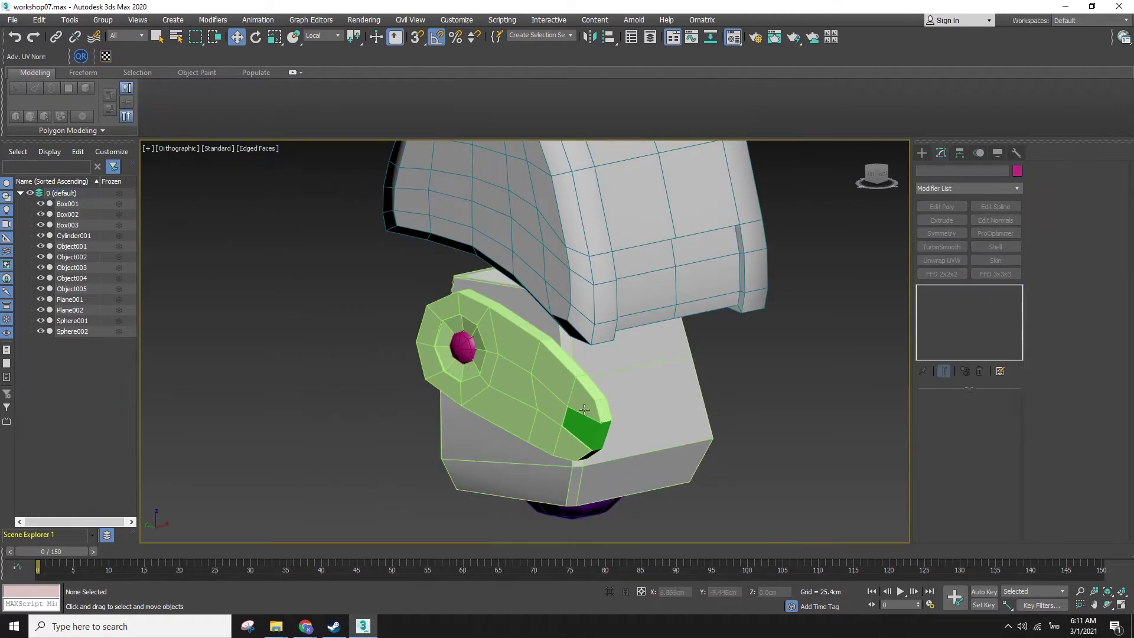
left_click(830, 368)
left_click(618, 296)
middle_click_drag(618, 297, 526, 291, "alt")
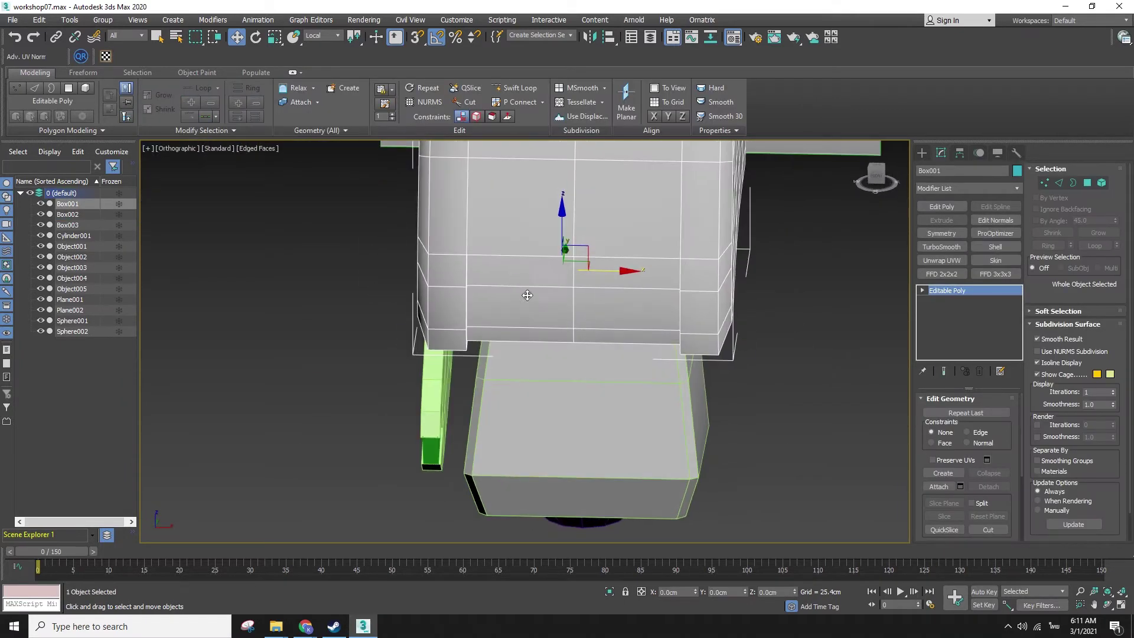
left_click(761, 359)
left_click(921, 152)
middle_click_drag(555, 354, 526, 294, "alt")
left_click(545, 304)
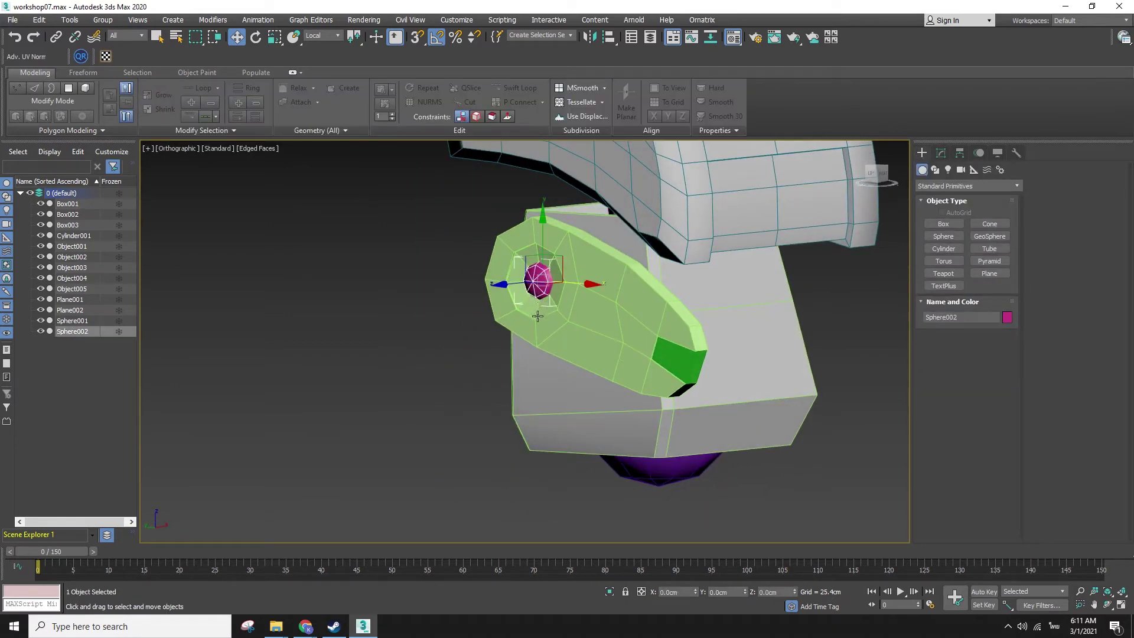
left_click(258, 318)
scroll(350, 346, "down", 4)
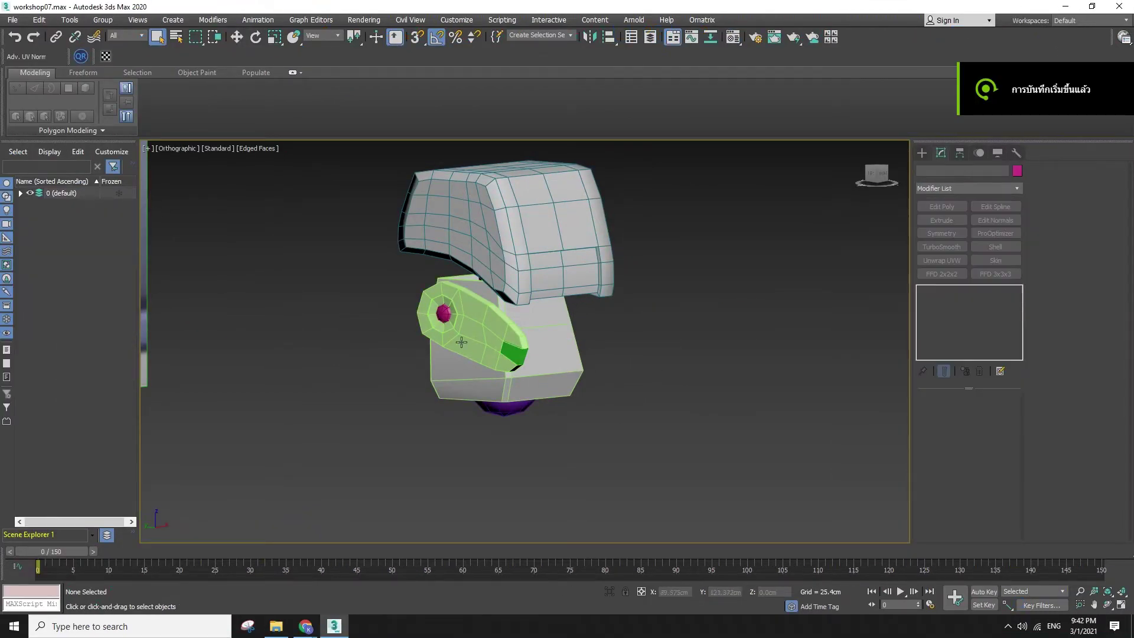
- Move only the pivot of the pink sphere Sphere002 to X 0 on the robot's centre line
key("w")
left_click(445, 312)
key("f")
key("z")
scroll(552, 317, "down", 5)
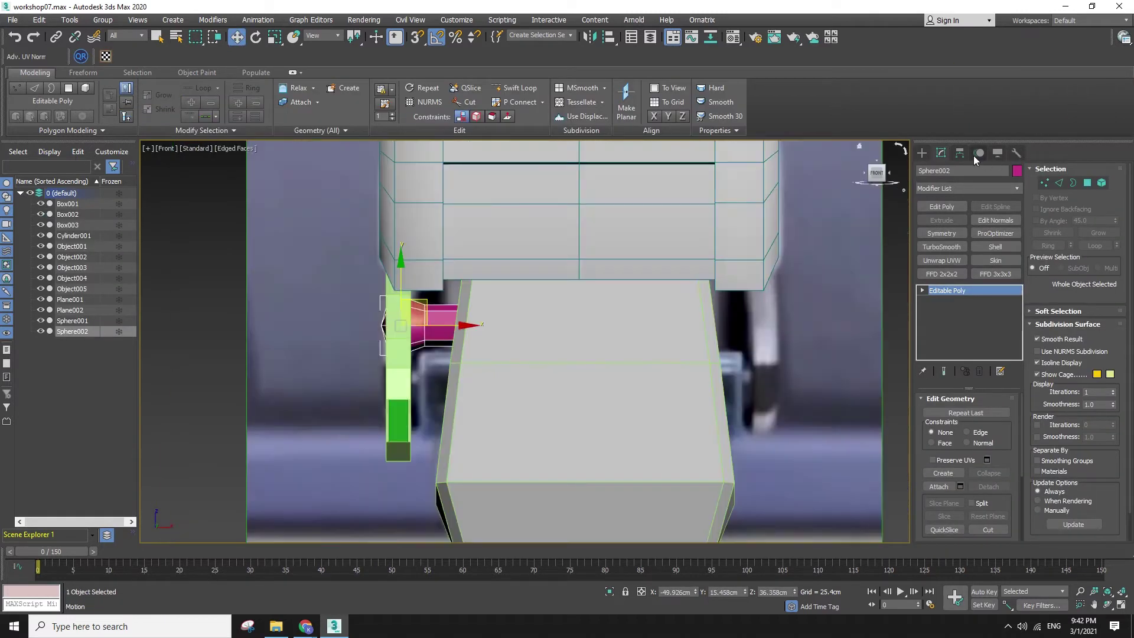
left_click(961, 153)
left_click(969, 234)
key("F3")
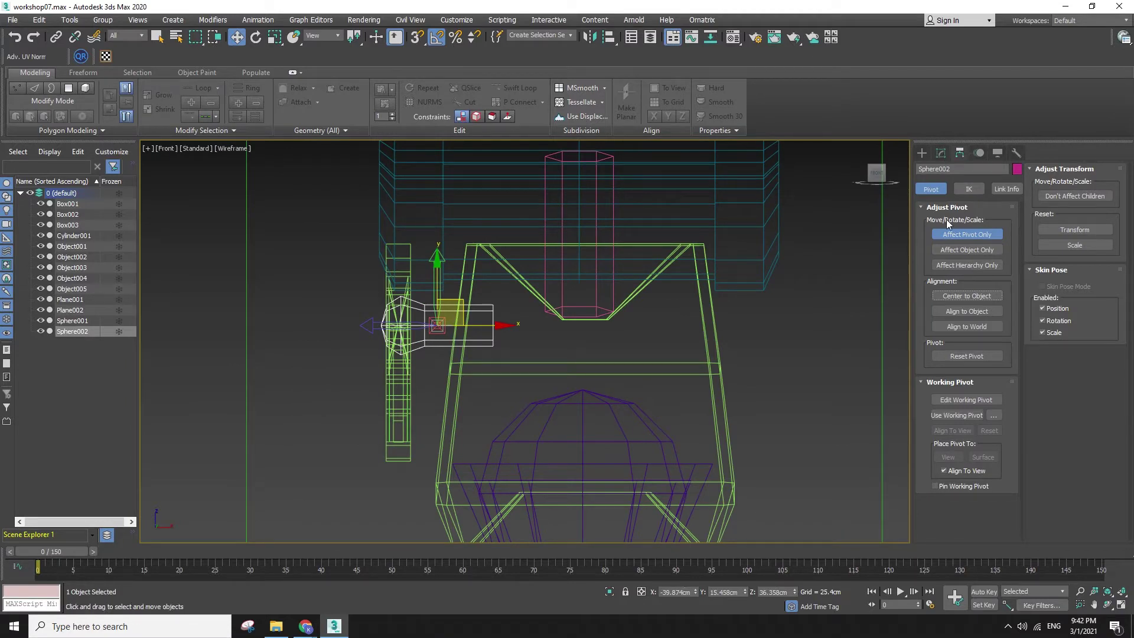
double_click(676, 592)
type("0")
key("Return")
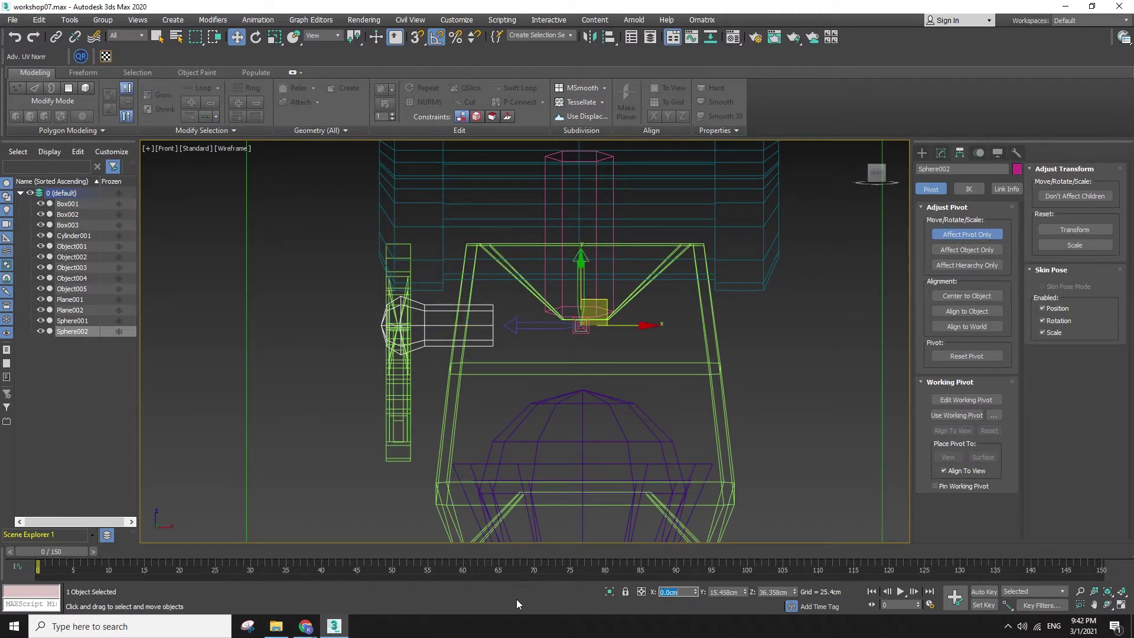
left_click(922, 153)
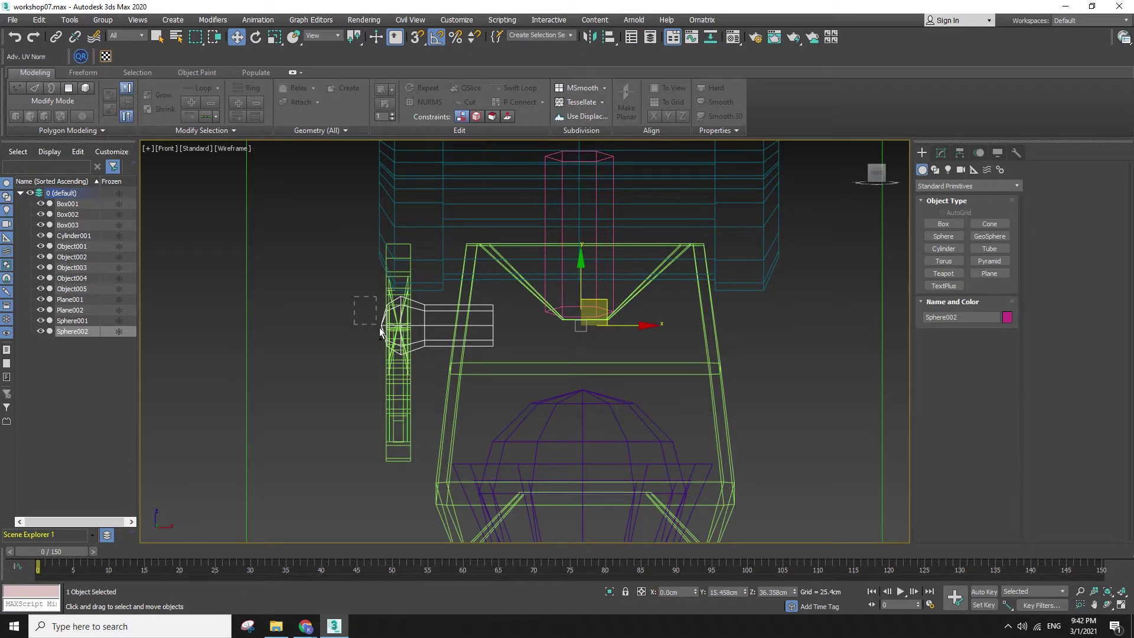
- Select the pivot sphere together with all the arm pieces and clone them as copies along X to the robot's opposite side
left_click_drag(380, 327, 420, 370)
key("F3")
mouse_move(351, 411)
left_mouse_down("ctrl")
mouse_move(401, 447)
mouse_move(424, 492)
left_mouse_up("ctrl")
key("ctrl+z")
key("F3")
left_click_drag(447, 371, 453, 448)
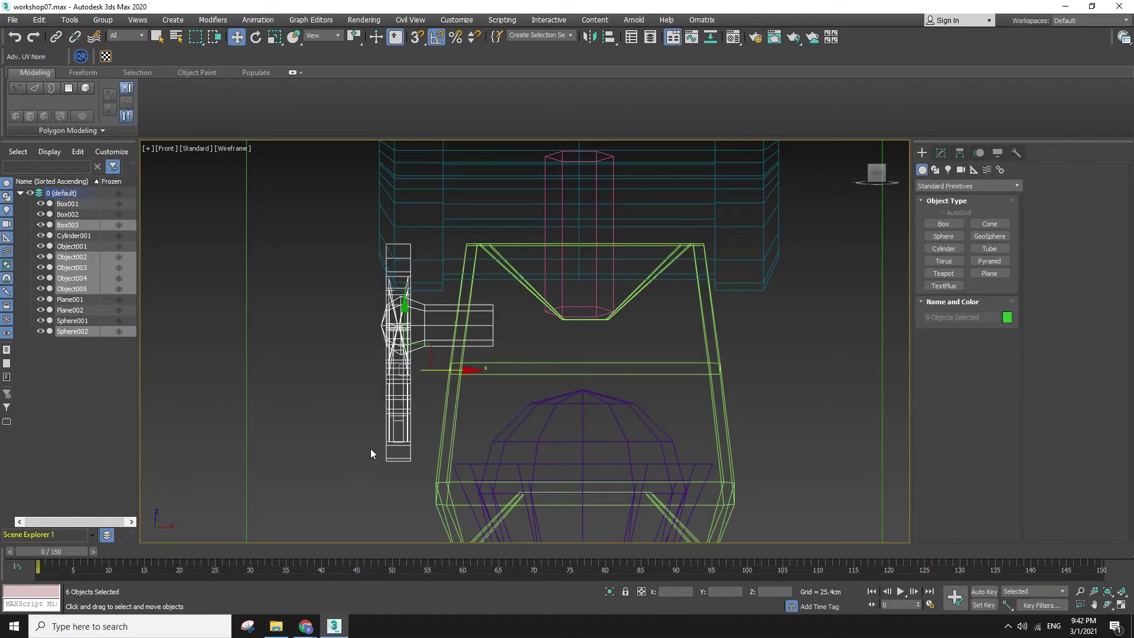
left_click_drag(444, 367, 875, 366, "shift")
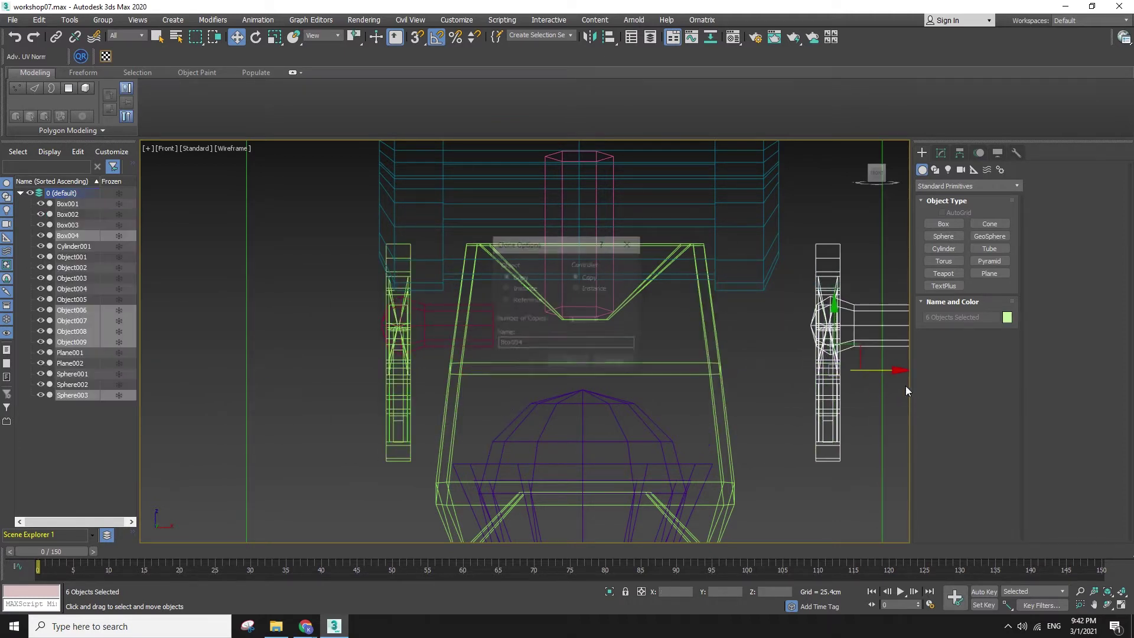
left_click(570, 360)
- Mirror the copied arm's parent sphere Sphere003 about the X axis without cloning, and set its X position to 0
middle_click_drag(757, 344, 553, 344)
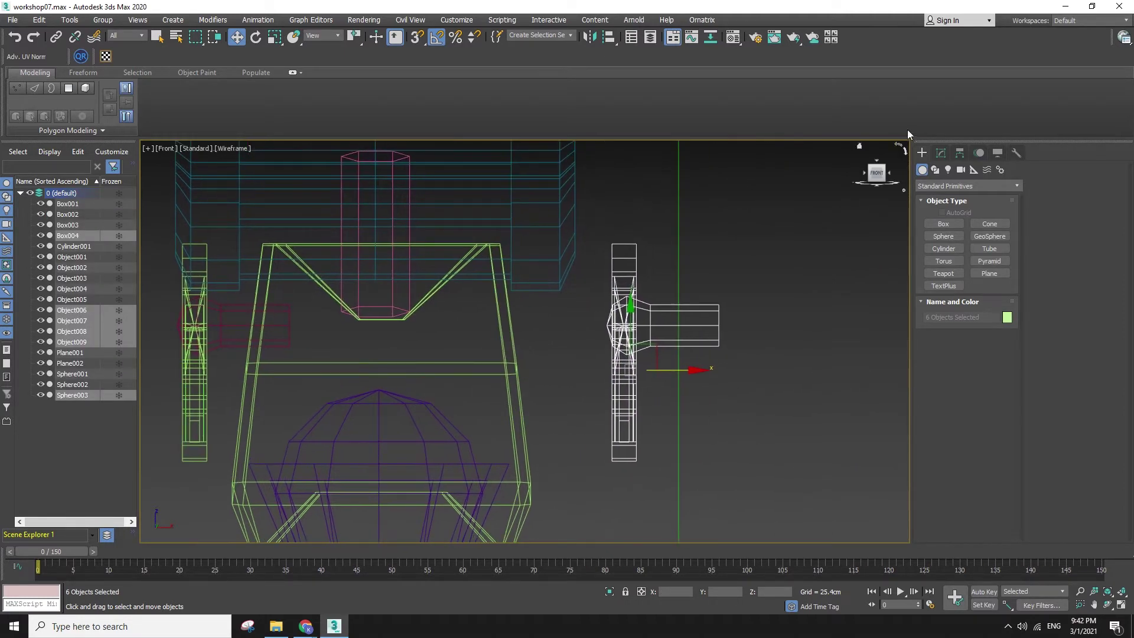
left_click(703, 326)
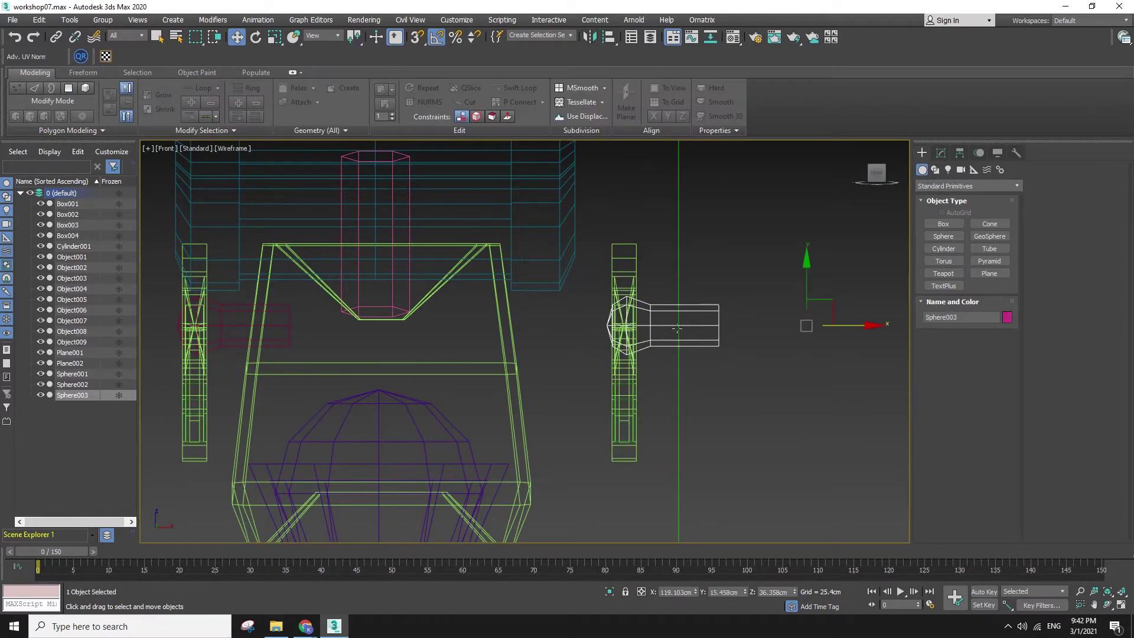
left_click(589, 37)
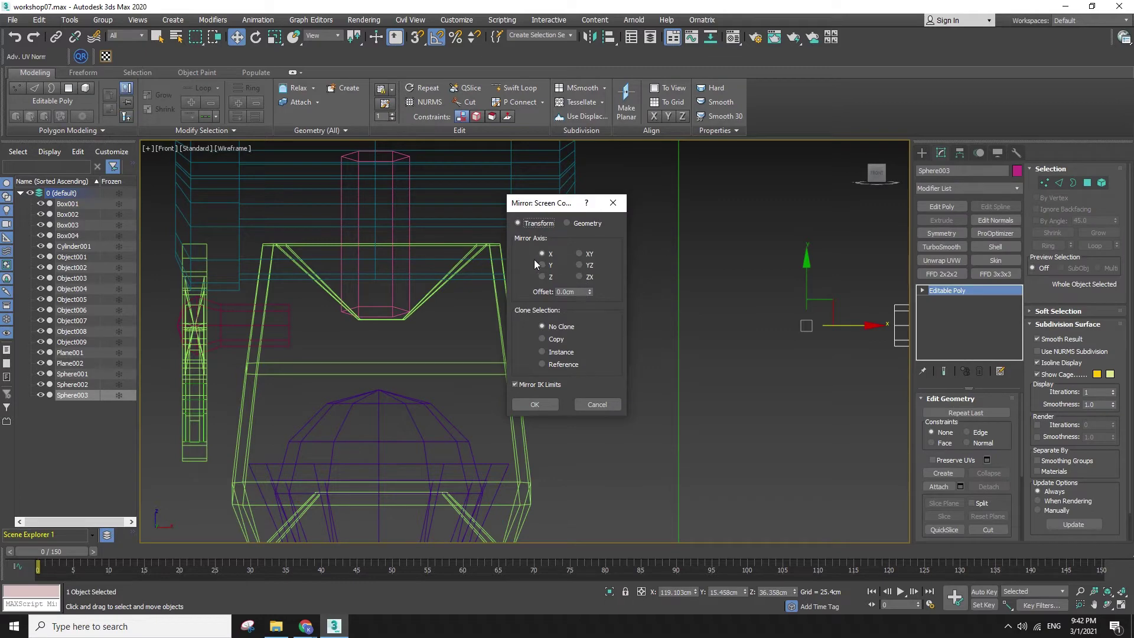
left_click(534, 405)
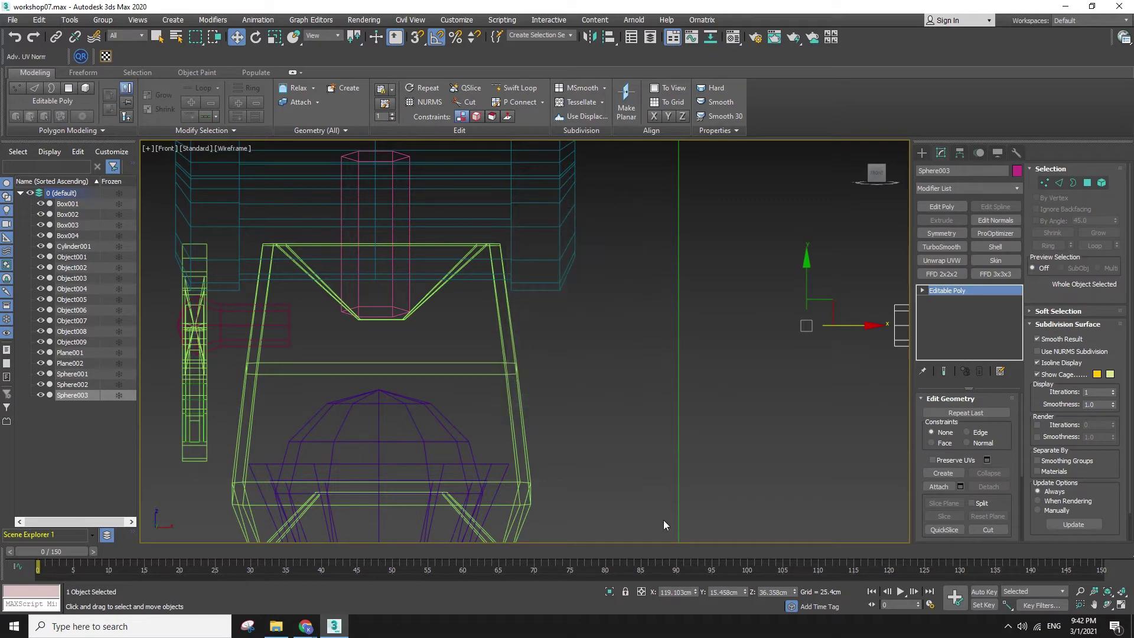
key("Return")
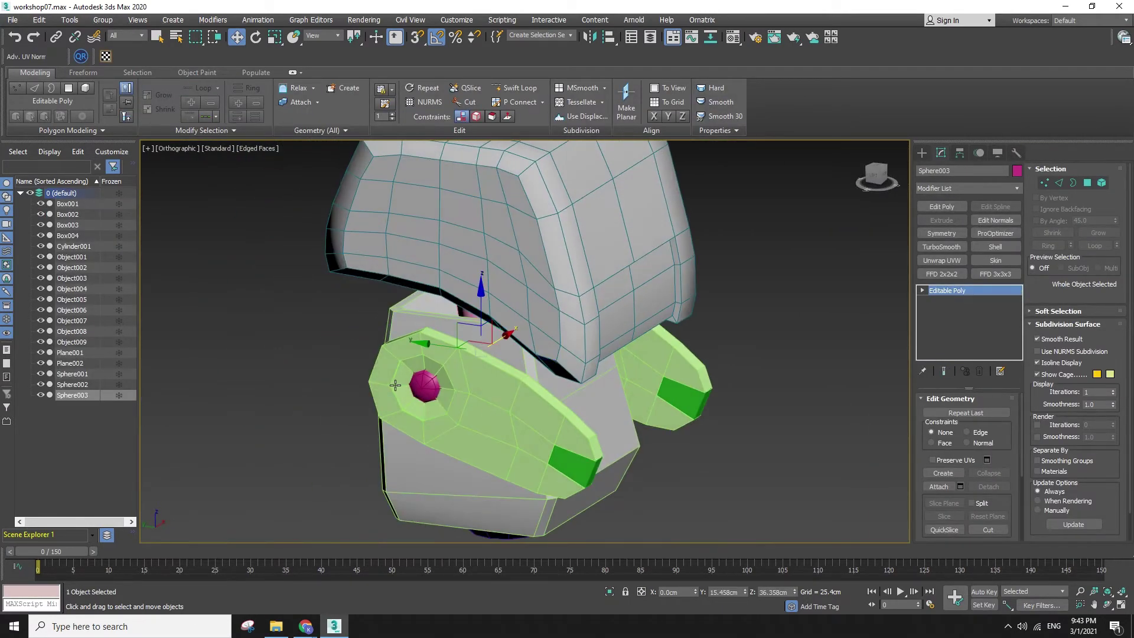
- Try rotating both arms together from their pivot spheres
left_click(424, 379, "ctrl")
key("e")
left_click_drag(533, 337, 709, 354)
key("w")
left_click(828, 403)
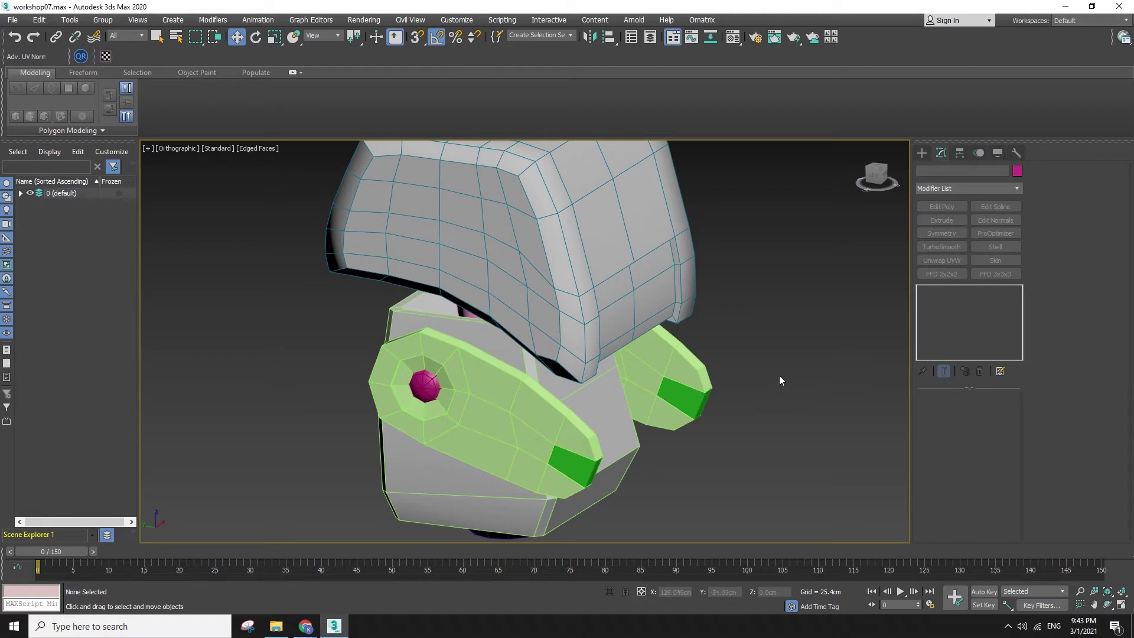
- Create a standing cylinder beside the robot with a radius of about 25 cm and a height of about 118 cm
scroll(733, 365, "down", 5)
left_click(922, 152)
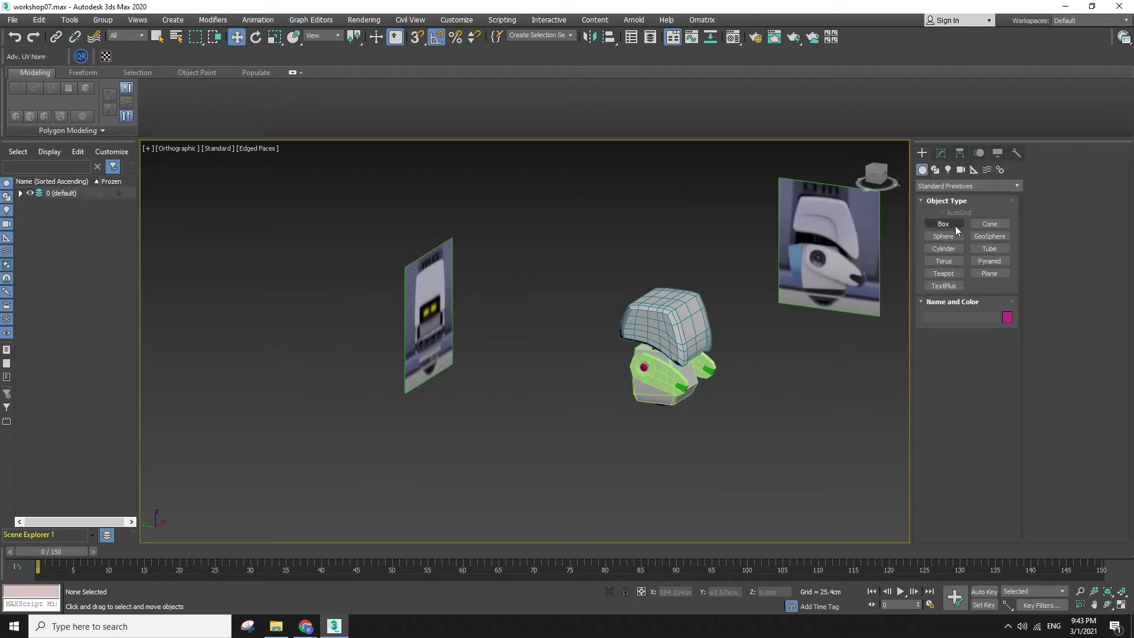
scroll(759, 288, "up", 3)
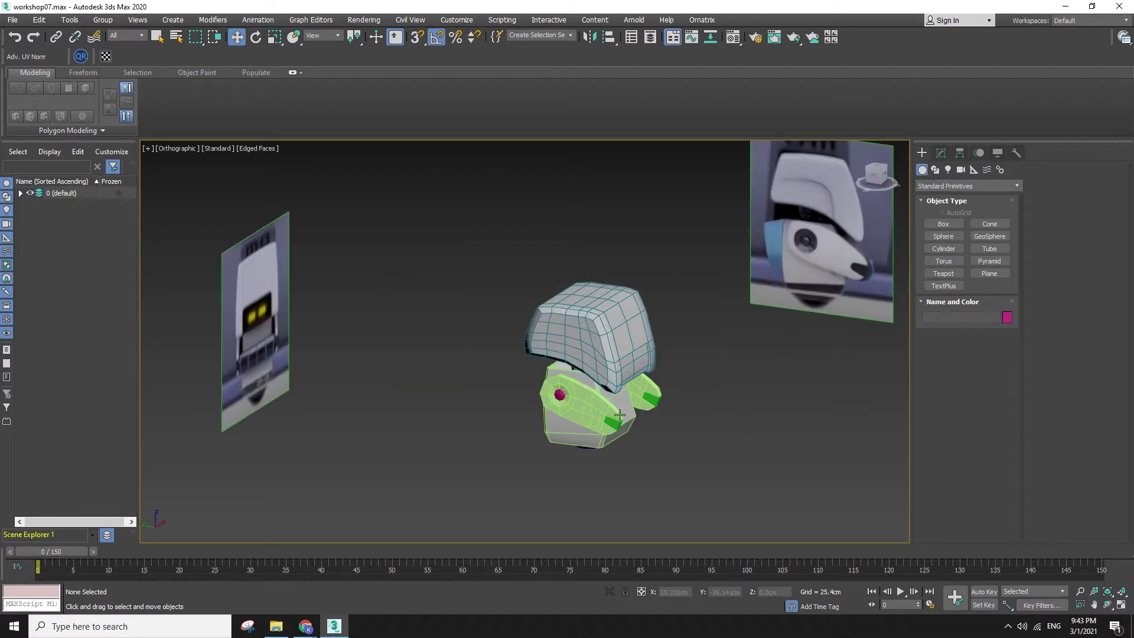
left_click(959, 246)
mouse_move(749, 418)
left_mouse_down()
mouse_move(803, 431)
mouse_move(750, 426)
left_mouse_up()
left_click(752, 322)
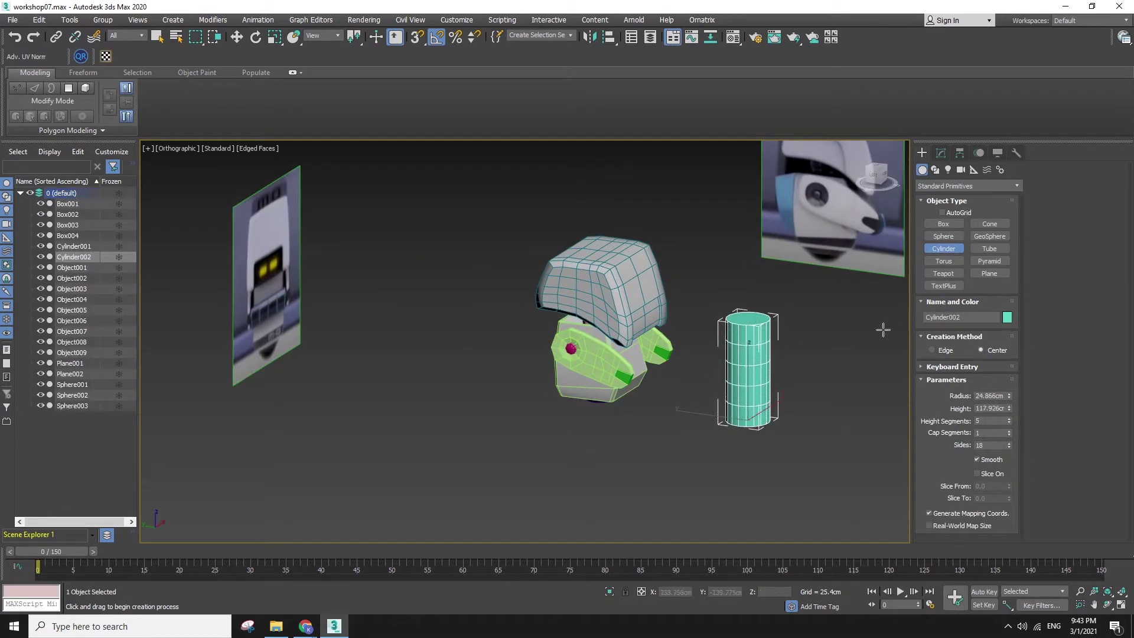
- Set the new cylinder to 1 height segment and 8 sides
key("Tab")
key("Tab")
type("8")
key("Return")
- Rotate the cylinder so it lies horizontally across the robot's width
key("e")
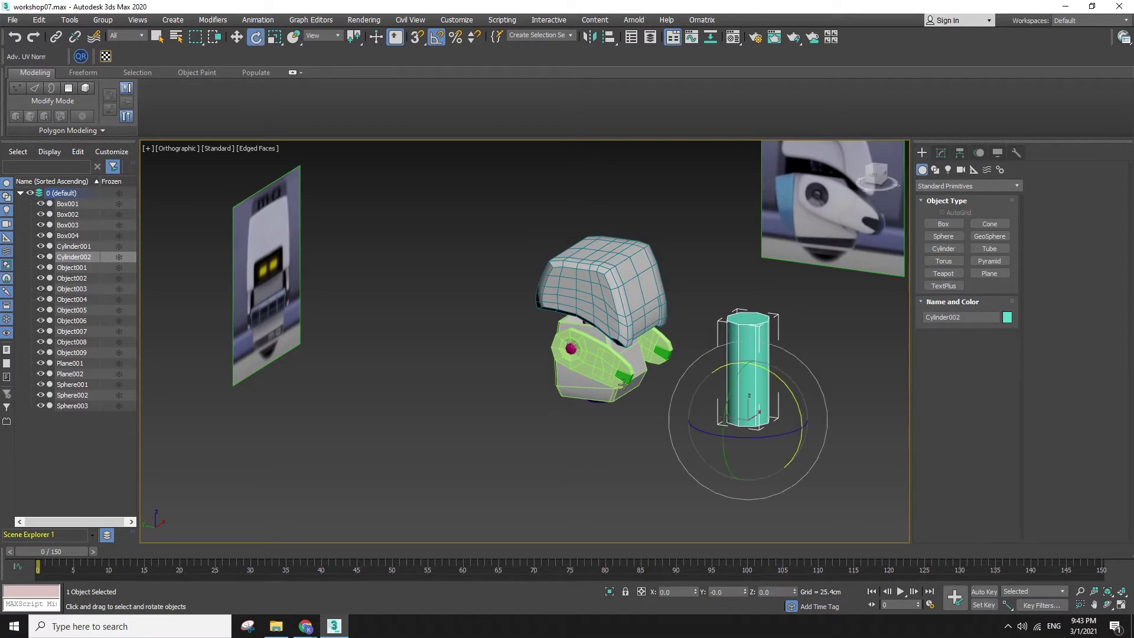
left_click_drag(745, 408, 759, 360)
key("w")
key("l")
key("f")
key("z")
scroll(615, 350, "down", 5)
- Scale the cylinder down and move it between the two arm plates in the front view
key("r")
key("w")
left_click_drag(567, 332, 611, 390)
scroll(624, 316, "up", 5)
key("r")
key("w")
left_click_drag(613, 340, 682, 357)
key("r")
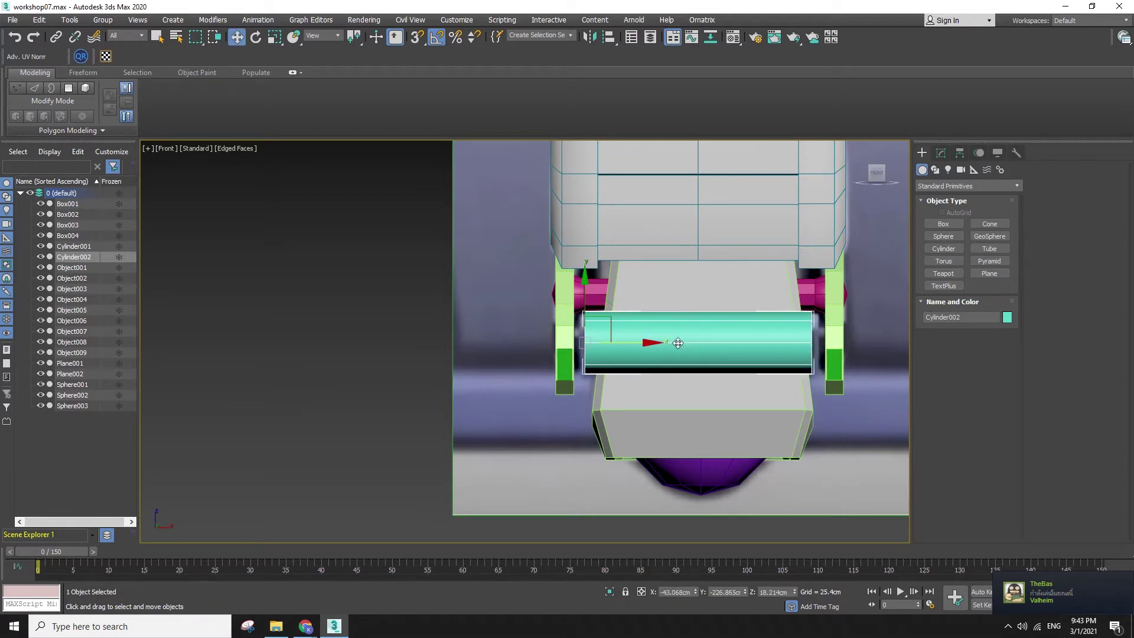
- Position the cylinder at the rounded arm tips in the left view, protruding slightly beyond them to match the reference image
key("w")
key("l")
left_click_drag(731, 328, 391, 340)
scroll(437, 324, "up", 5)
key("F3")
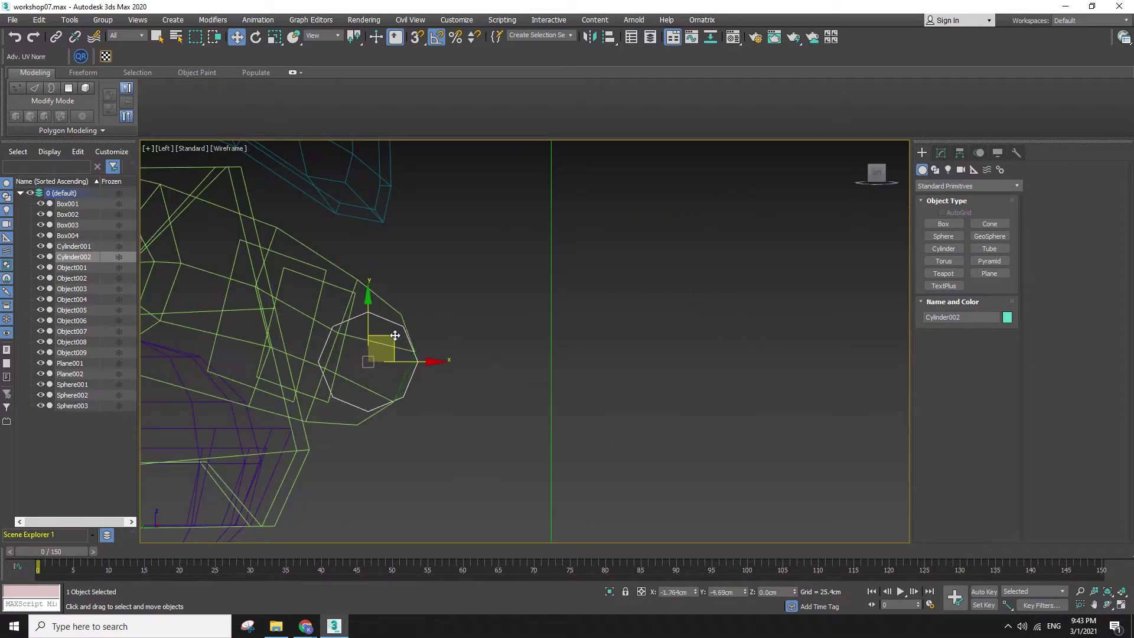
left_click_drag(394, 331, 399, 334)
key("F3")
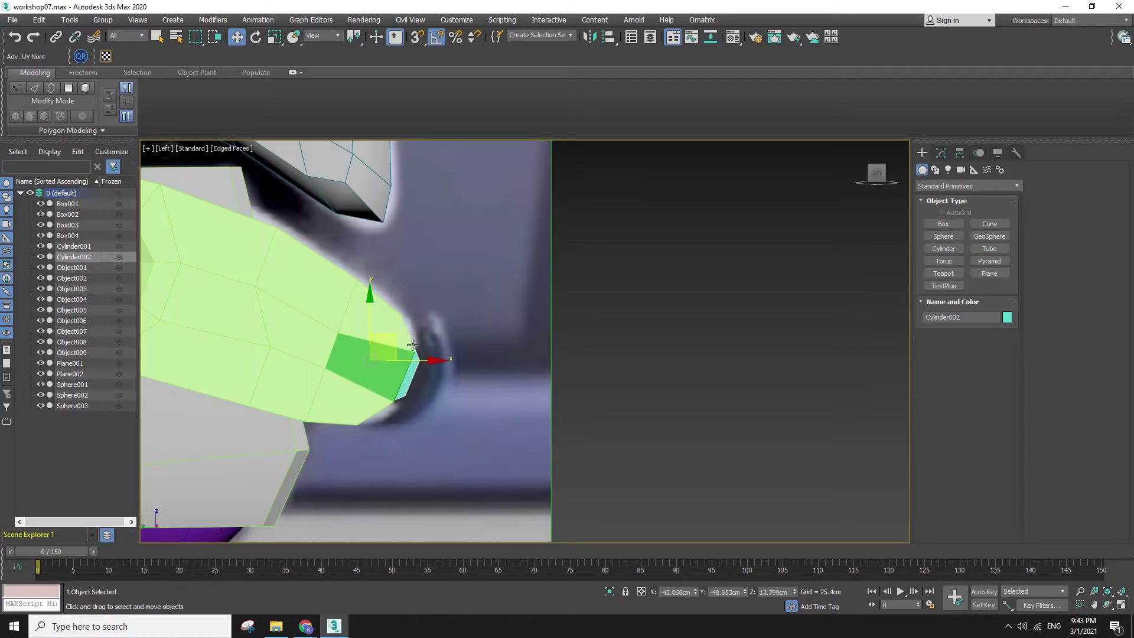
key("F3")
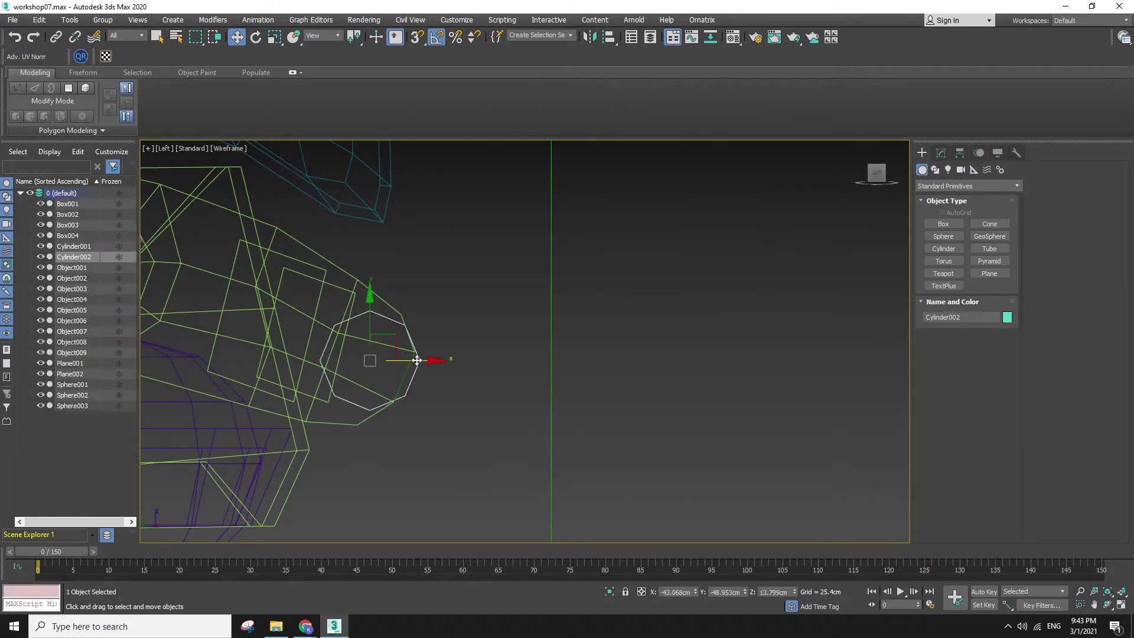
key("F3")
left_click_drag(419, 361, 436, 364)
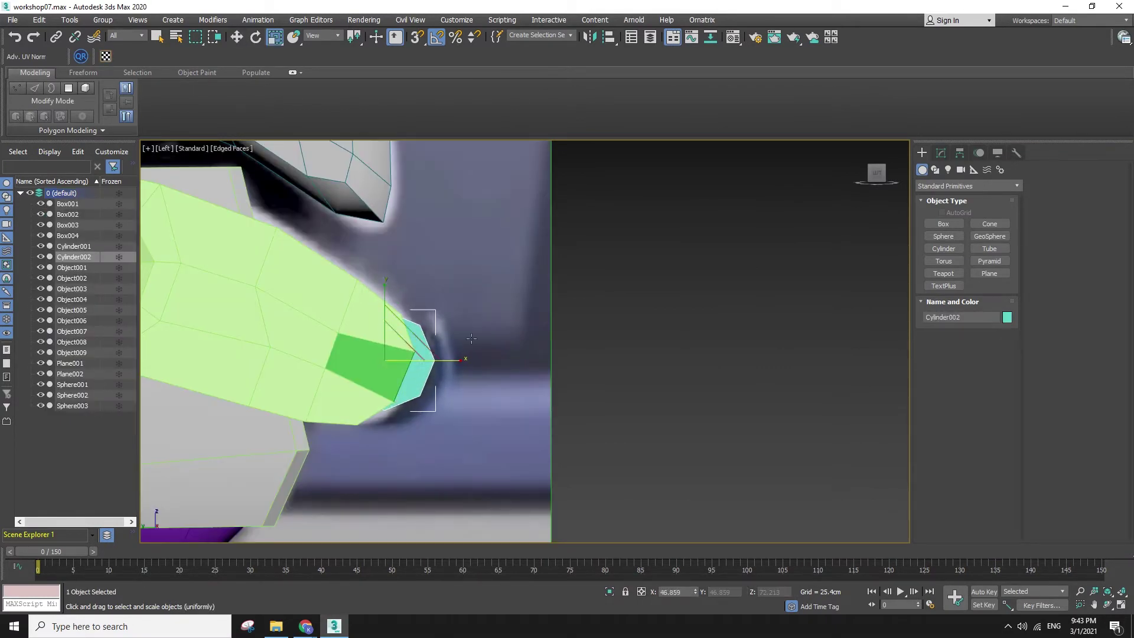
- Increase the cylinder's number of sides to 12 and show it from the front
key("F3")
key("r")
left_click(941, 151)
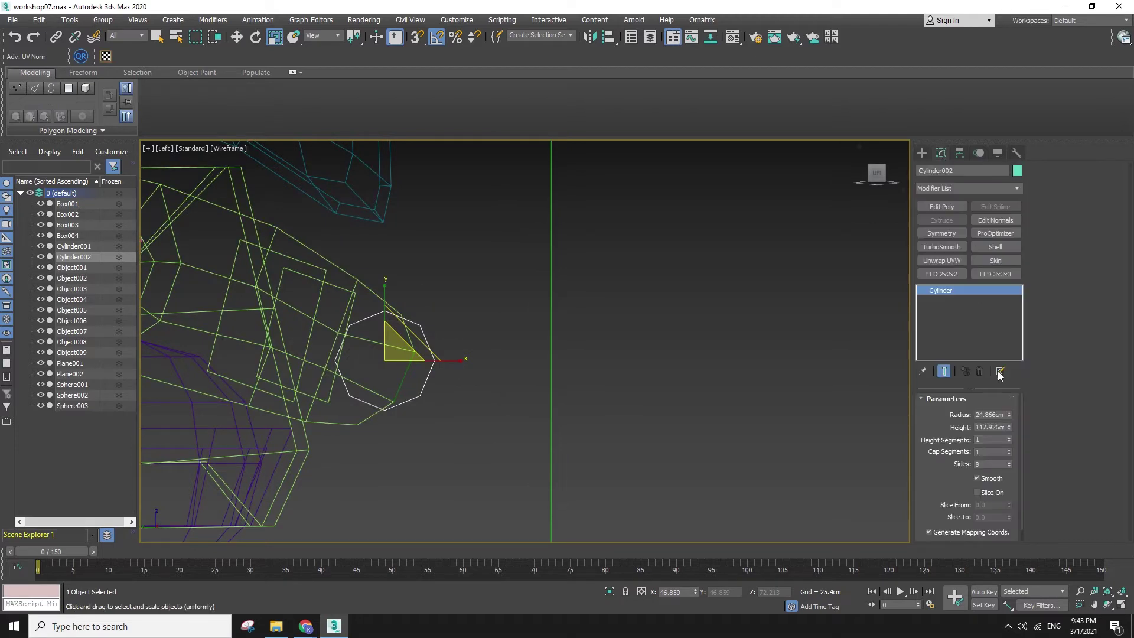
left_click(1009, 461)
key("F3")
key("f")
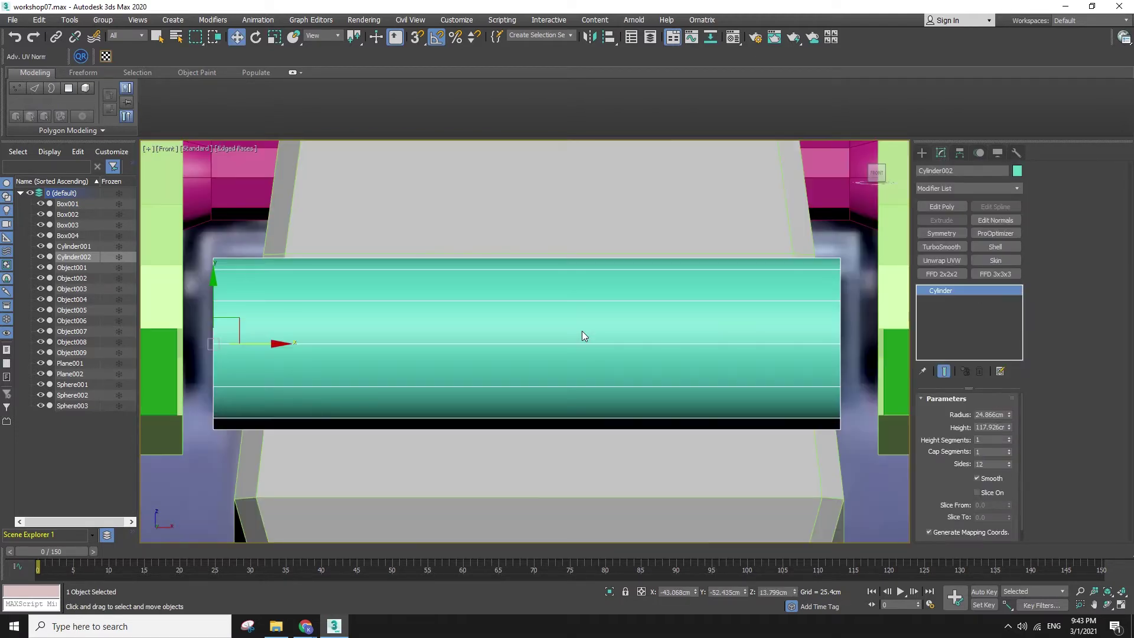
key("e")
left_click_drag(313, 328, 304, 533)
key("ctrl+z")
key("w")
- Centre the cylinder's pivot on the object itself, affecting only the pivot
middle_click_drag(492, 368, 569, 412, "alt")
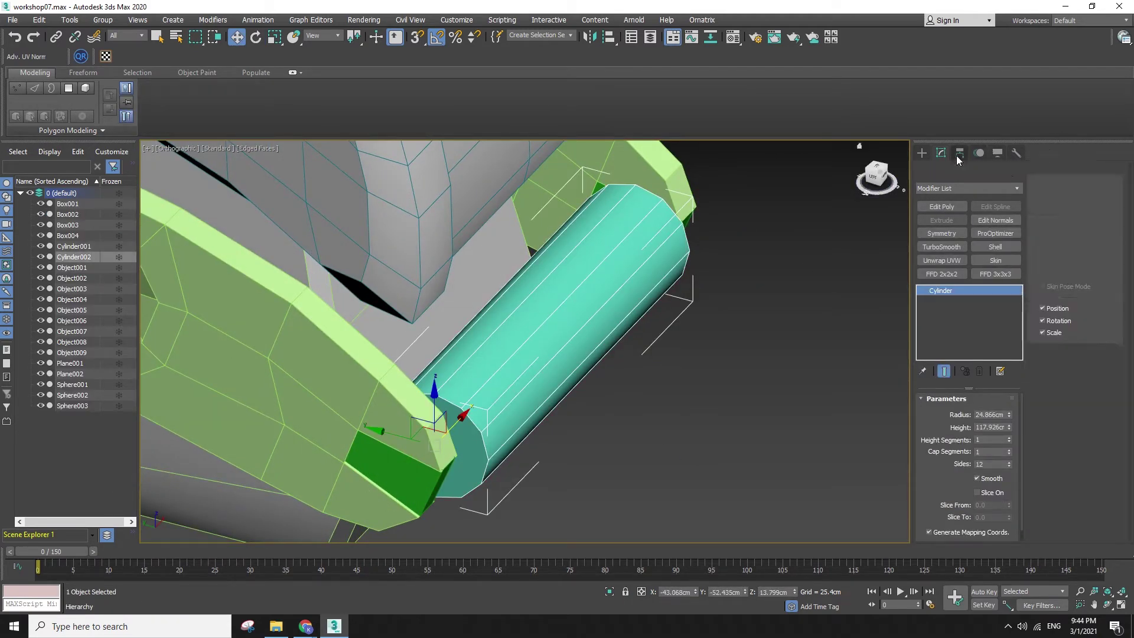
left_click(958, 153)
left_click(967, 234)
left_click(966, 296)
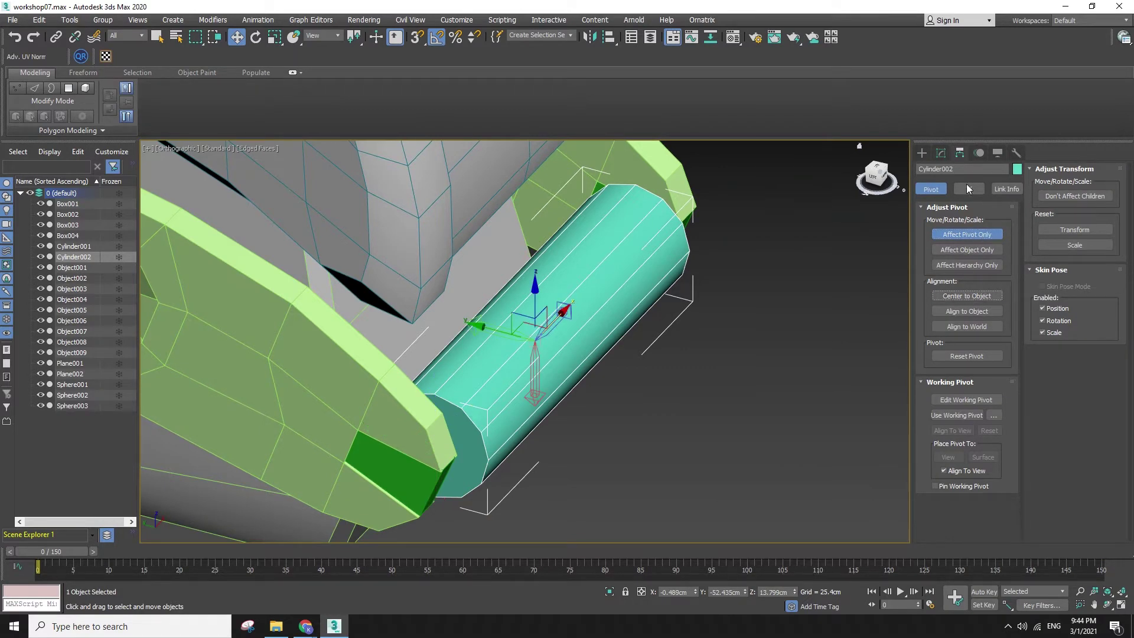
left_click(922, 153)
key("e")
left_click_drag(557, 323, 607, 346)
key("ctrl+z")
key("w")
- Clone a thinner copy of the cylinder about its centre and stretch it lengthwise until its ends reach both arm plates
middle_click_drag(606, 335, 549, 342, "alt")
key("r")
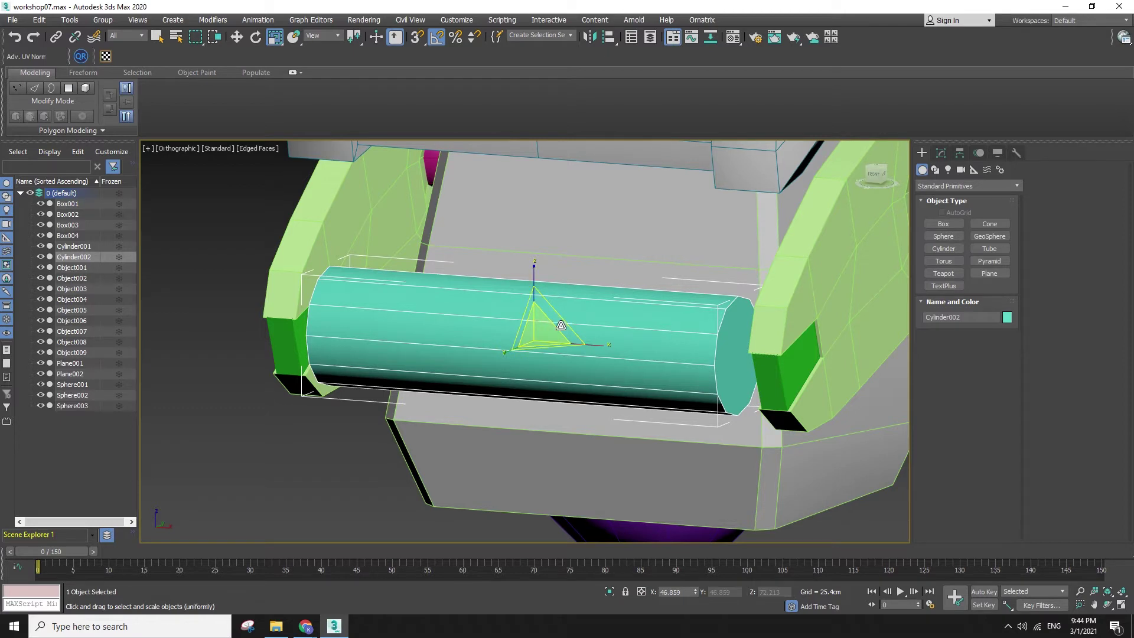
key("f")
key("F3")
mouse_move(540, 337)
left_mouse_down("shift")
mouse_move(559, 372)
mouse_move(557, 413)
left_mouse_up("shift")
left_click(565, 363)
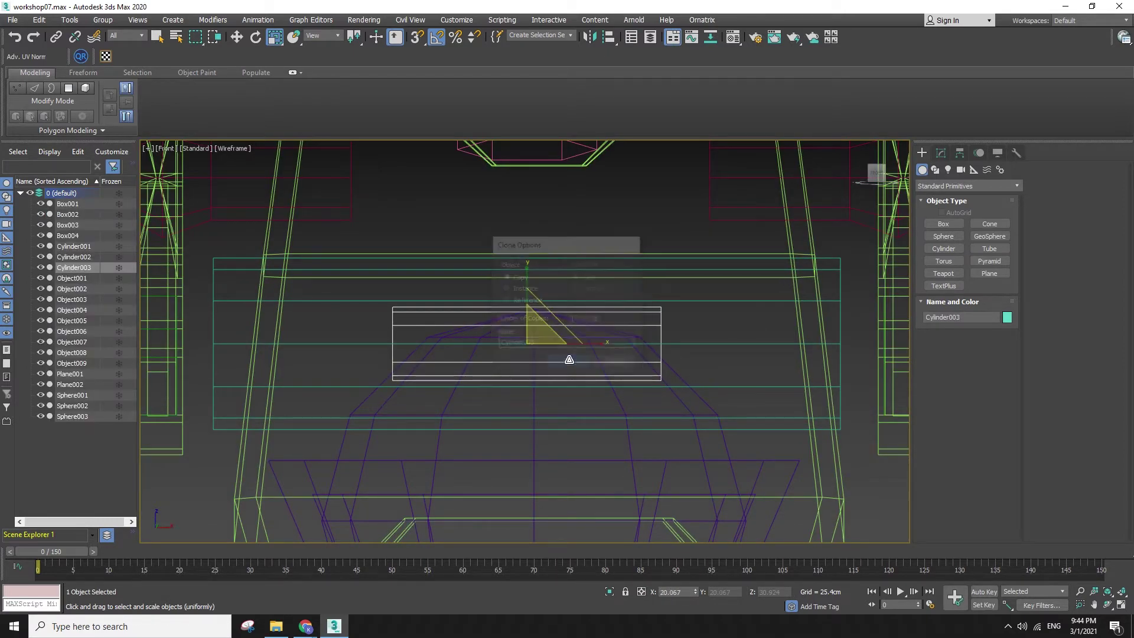
left_click_drag(593, 342, 661, 365)
key("F3")
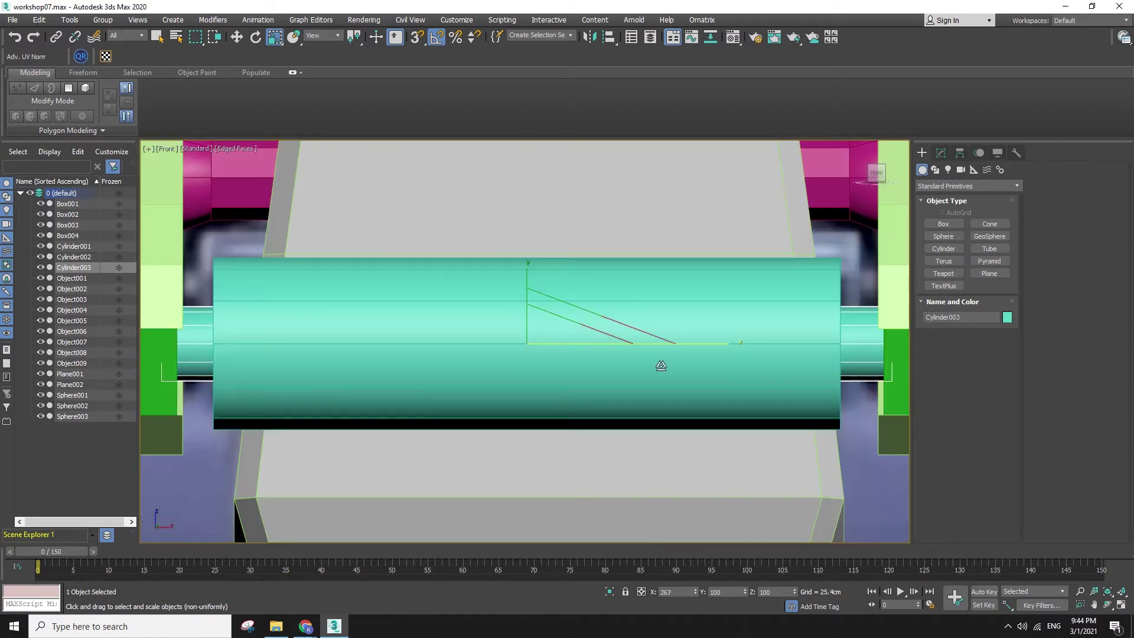
- Scale the inner rod's round profile down slightly in the left view
scroll(531, 353, "down", 2)
middle_click_drag(661, 367, 496, 338)
key("f")
key("l")
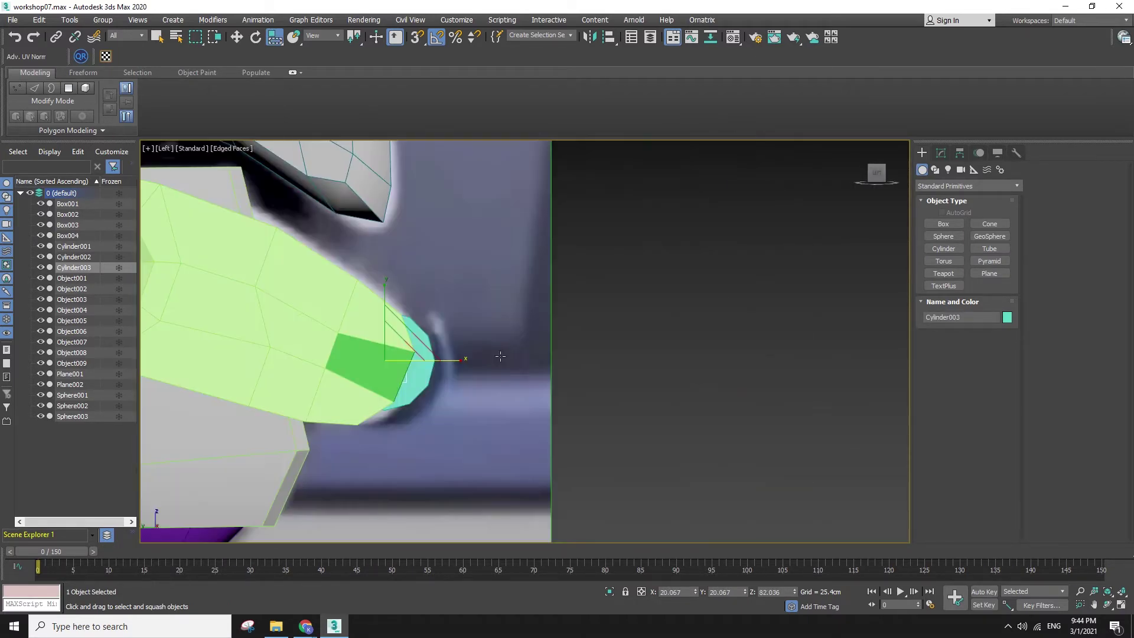
key("F3")
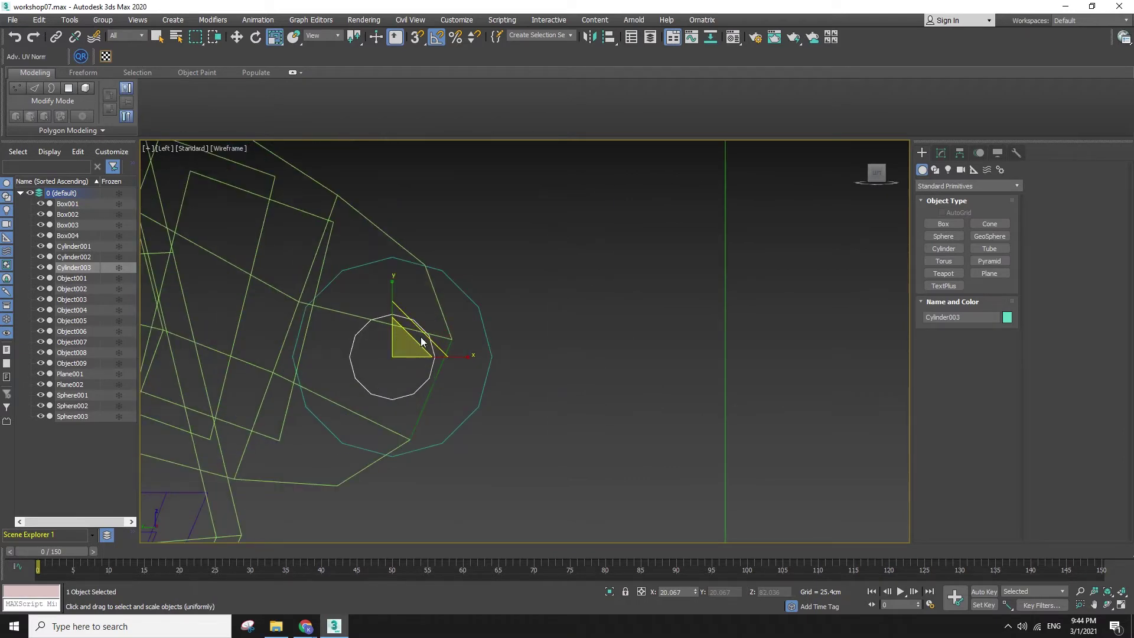
left_click_drag(426, 332, 404, 352)
- Select the outer cylinder together with the inner rod and shift both slightly inward and down at the arm tips
key("w")
left_click(481, 321, "ctrl")
key("f")
key("z")
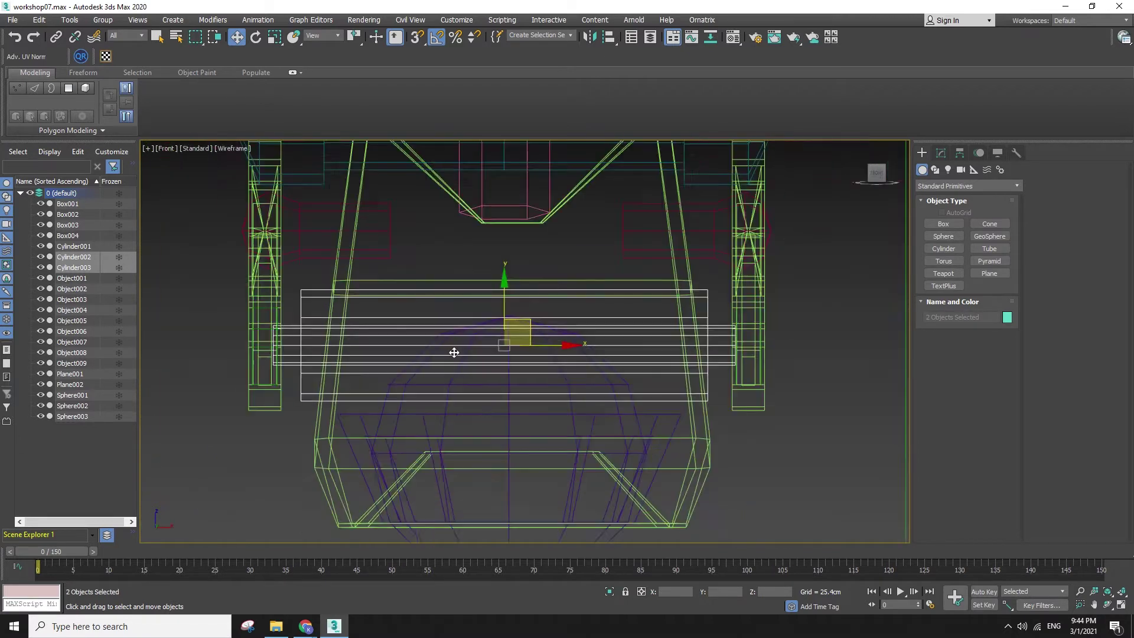
key("F3")
- Give the outer cylinder a dark blue object colour to distinguish it from the inner rod
left_click(376, 337)
middle_click_drag(404, 319, 448, 364, "alt")
key("e")
key("w")
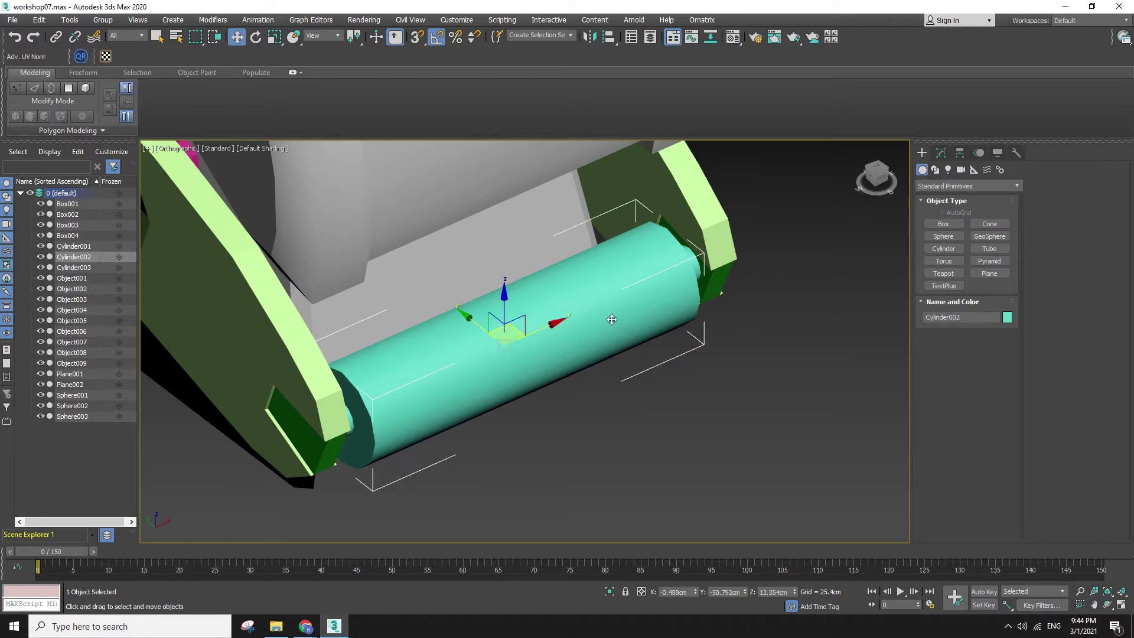
left_click(1007, 318)
left_click(617, 292)
left_click(616, 304)
left_click(638, 375)
- Clone a slightly larger copy of the blue cylinder and scale its length so it extends only just past both ends
key("r")
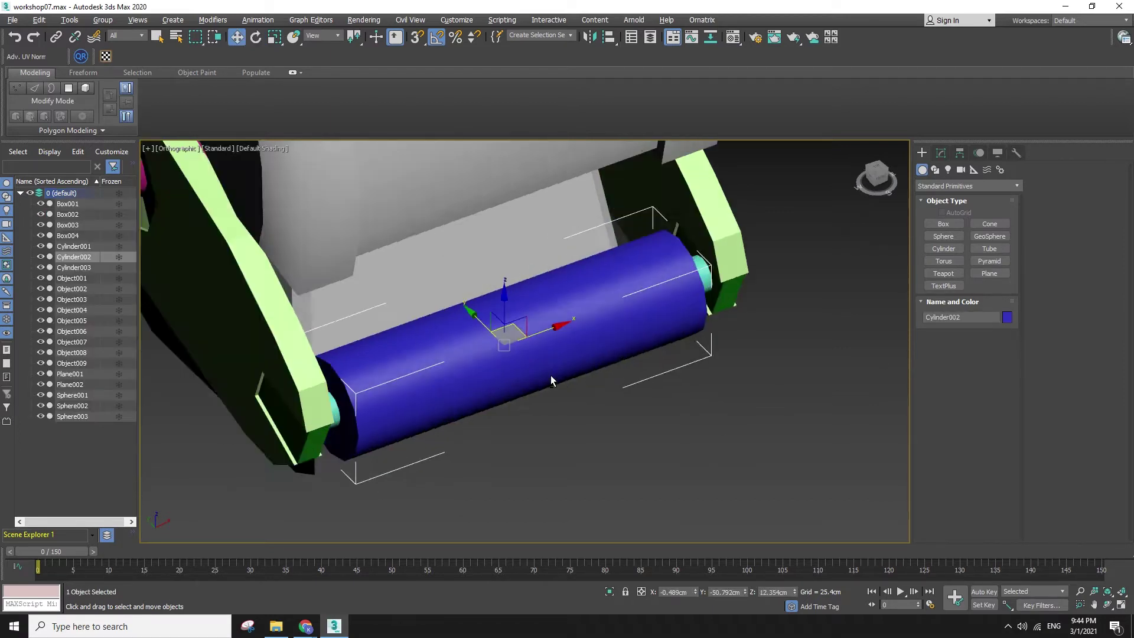
key("f")
key("z")
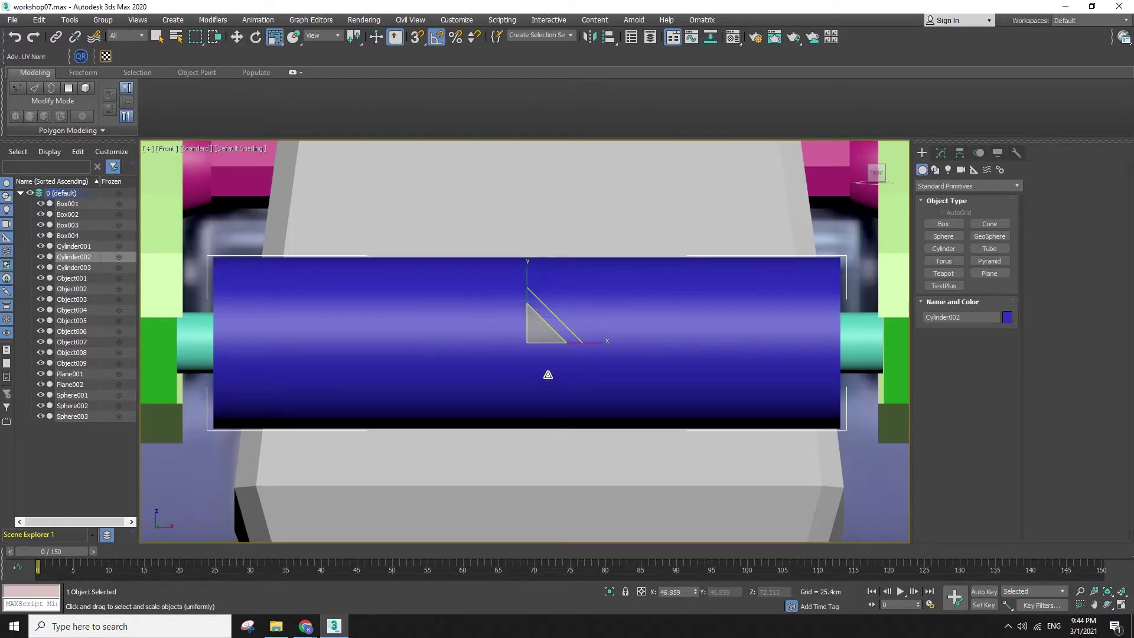
key("l")
key("z")
key("F3")
left_click_drag(537, 337, 537, 324, "shift")
left_click(574, 364)
mouse_move(619, 359)
middle_mouse_down("alt")
mouse_move(563, 348)
mouse_move(572, 387)
middle_mouse_up("alt")
scroll(572, 388, "down", 5)
key("F3")
left_click_drag(511, 388, 517, 391)
- Convert the enlarged cylinder copy to Editable Poly and give it a magenta object colour
key("w")
mouse_move(517, 390)
middle_mouse_down("alt")
mouse_move(567, 378)
mouse_move(521, 373)
middle_mouse_up("alt")
right_click(521, 372)
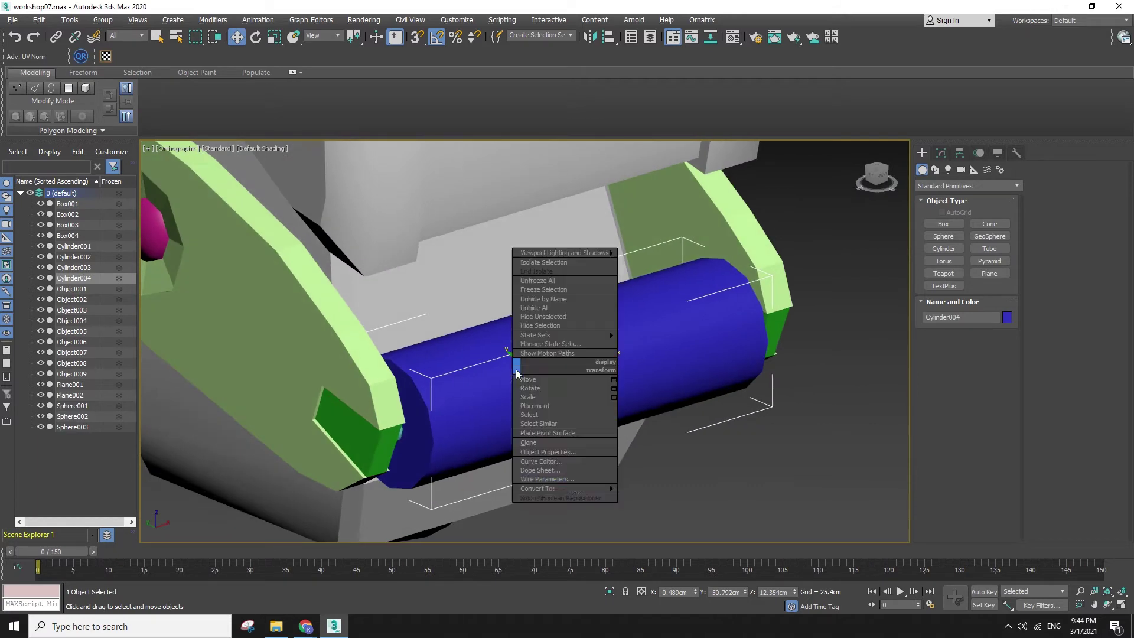
left_click(654, 498)
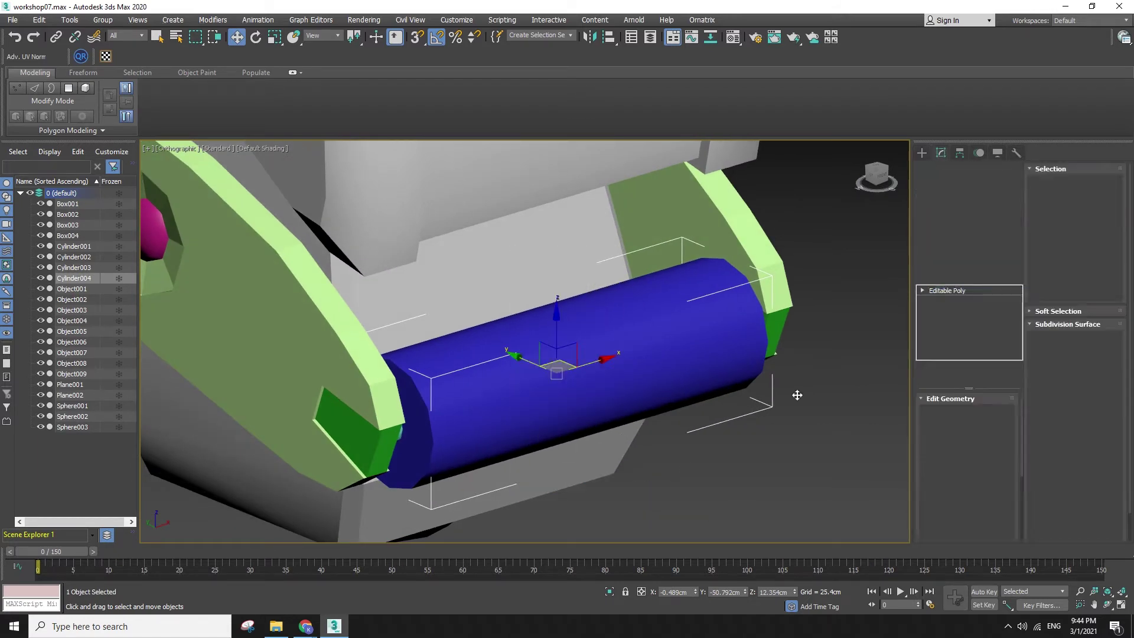
left_click(1016, 171)
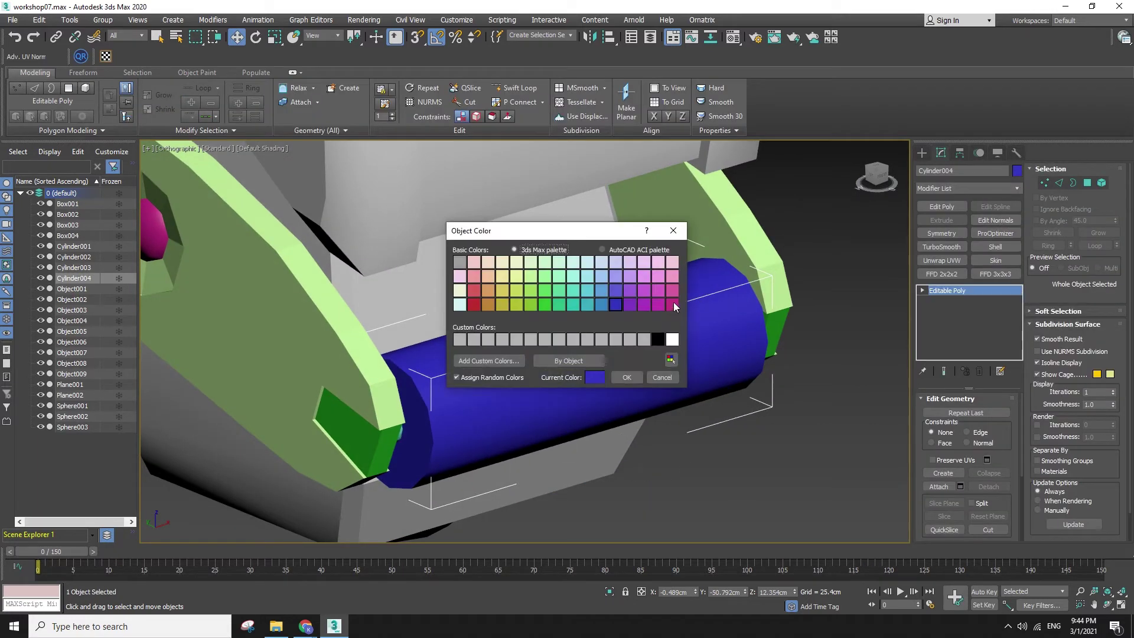
left_click(626, 378)
left_click_drag(529, 361, 886, 602)
right_click(886, 602)
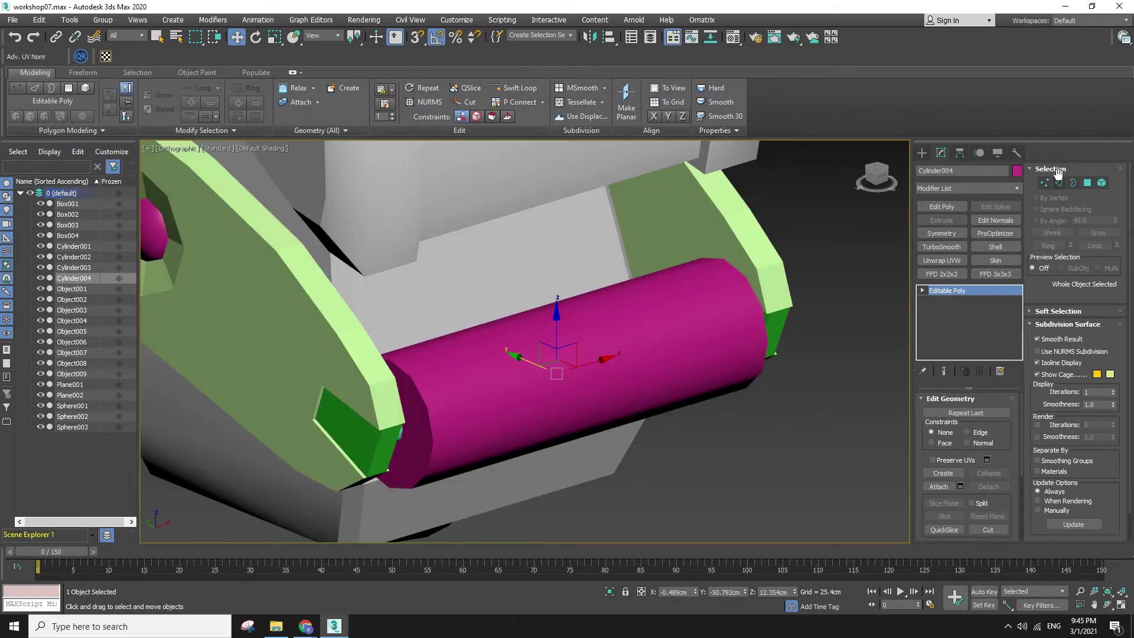
- Delete the lower side polygons of the magenta cylinder while keeping both end caps
left_click(1087, 183)
key("f")
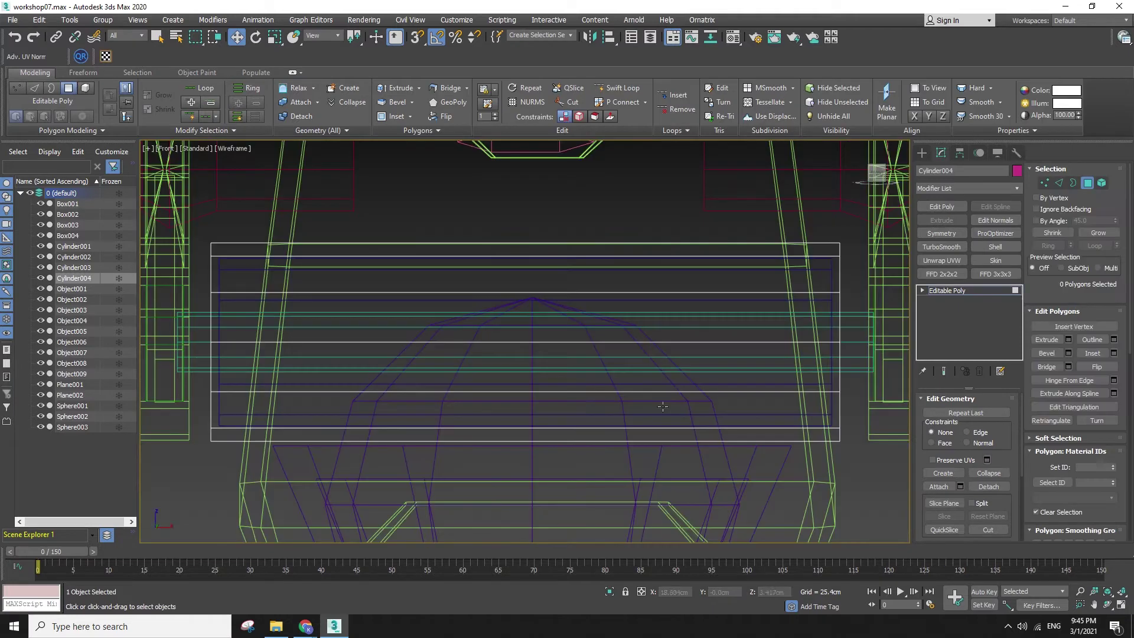
left_click_drag(573, 529, 899, 555)
middle_click_drag(373, 417, 412, 435, "alt")
left_click(211, 352, "alt")
left_click(790, 247, "alt")
key("Delete")
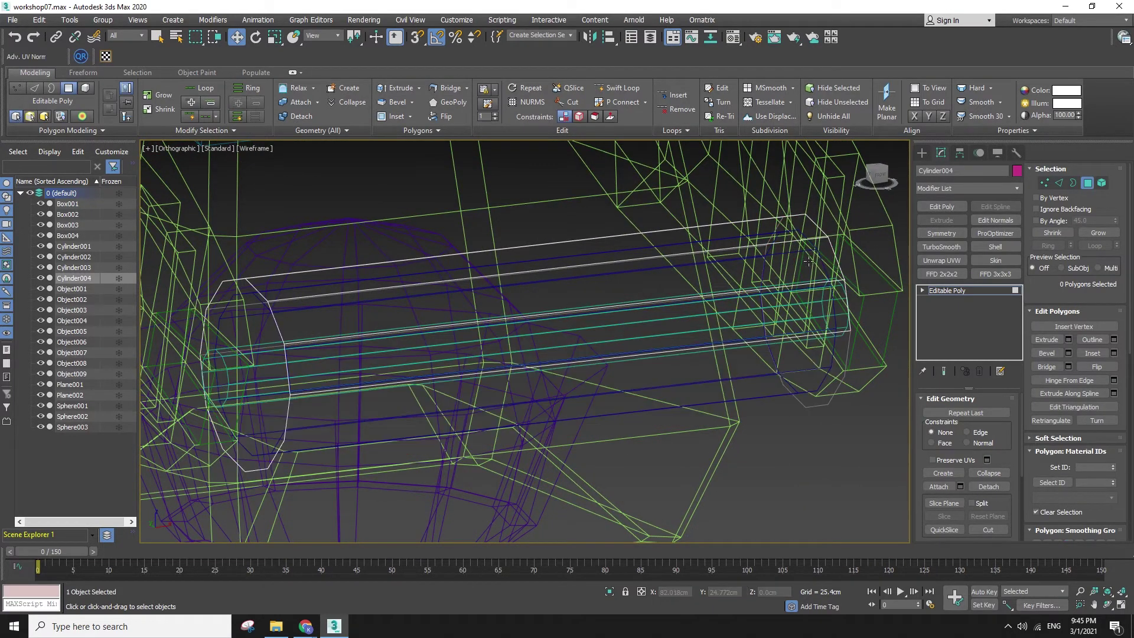
- Select both end cap polygons of the magenta cylinder and detach them as a separate object
key("F3")
key("F4")
key("F4")
key("F4")
middle_click_drag(603, 397, 505, 478, "alt")
left_click(506, 478)
middle_click_drag(622, 448, 675, 414, "alt")
left_click(676, 414, "ctrl")
left_click(983, 486)
left_click(627, 308)
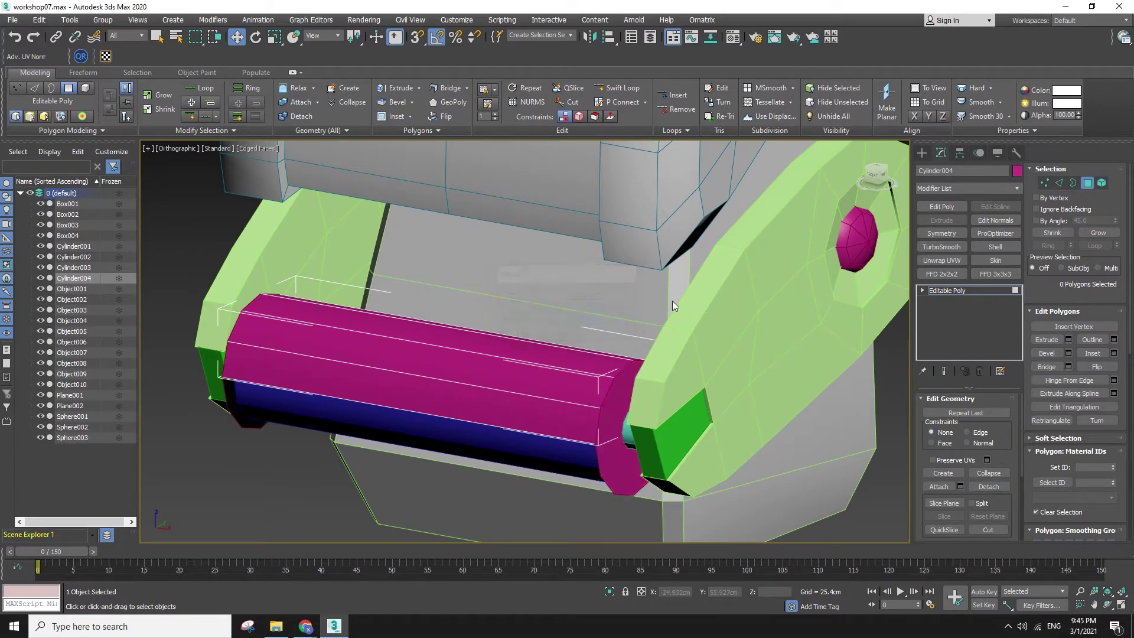
- Give the remaining half-cylinder cover a lighter magenta object colour than its end caps
left_click(1017, 171)
left_click(626, 378)
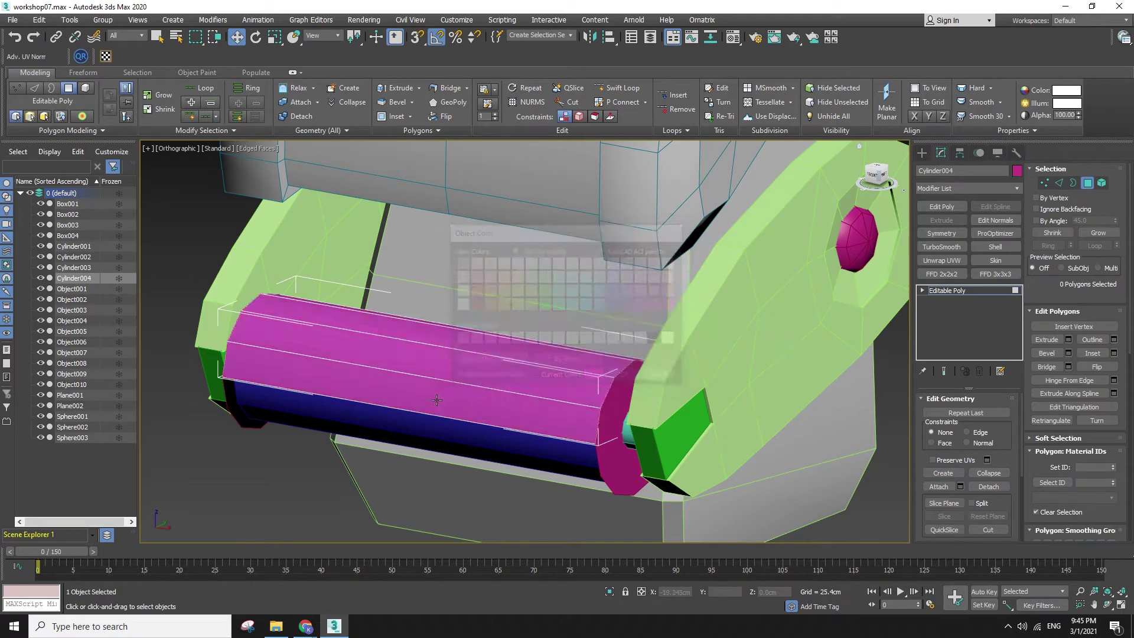
middle_click_drag(436, 394, 782, 428, "alt")
key("F4")
key("F4")
- Apply a Shell modifier to the half-cylinder cover with an outer amount of 1 cm
left_click(916, 153)
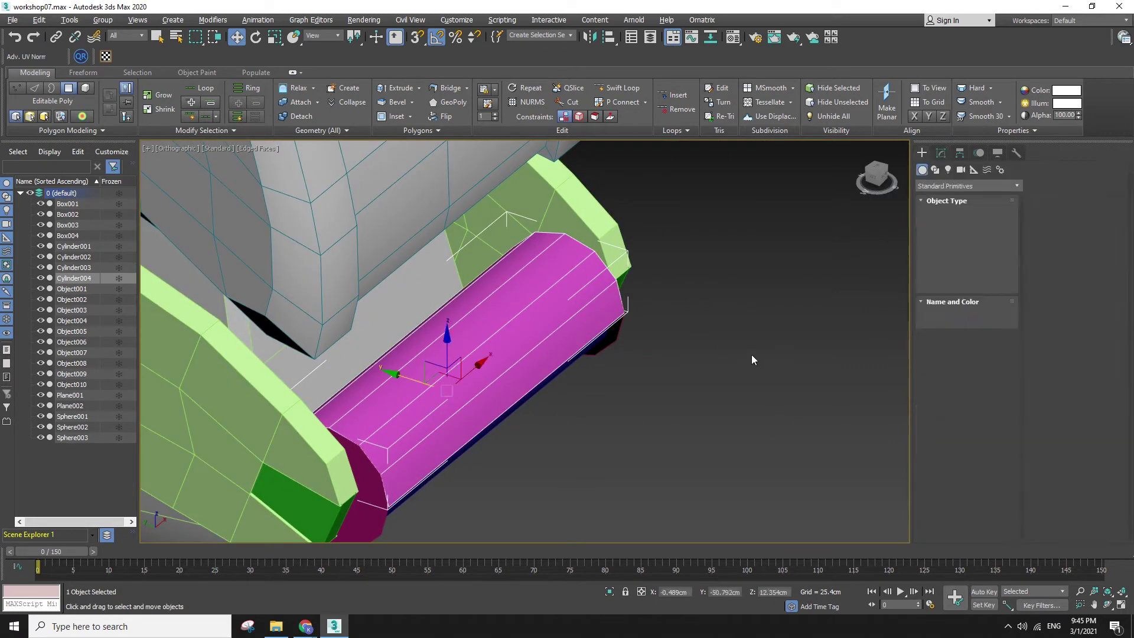
left_click(752, 357)
left_click(941, 153)
left_click(597, 305)
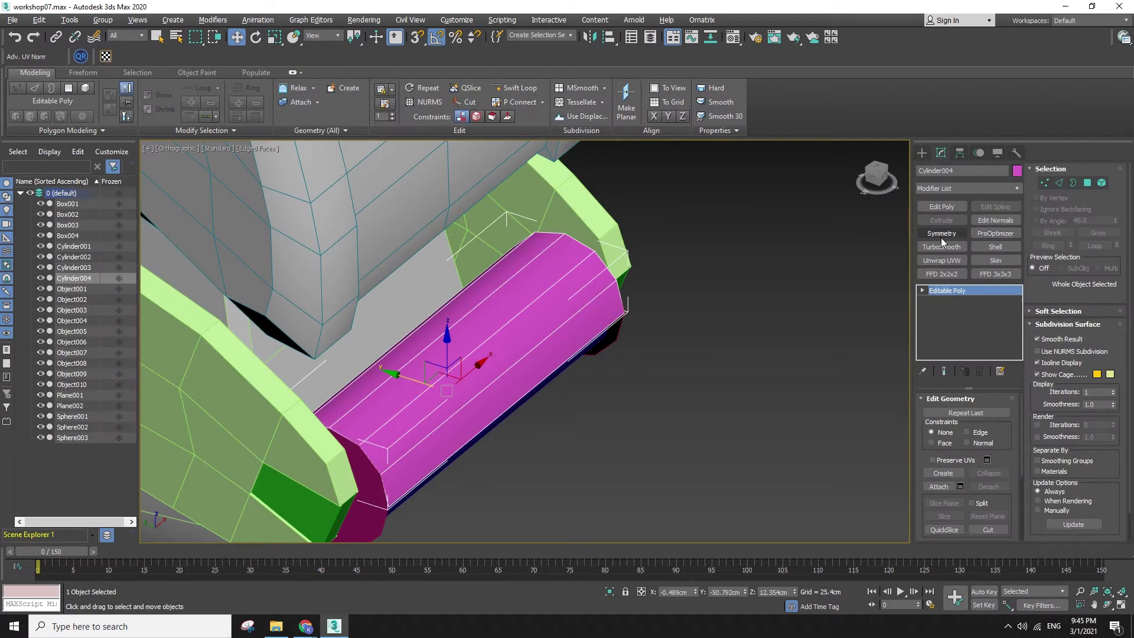
left_click(997, 248)
middle_click_drag(709, 342, 588, 263, "alt")
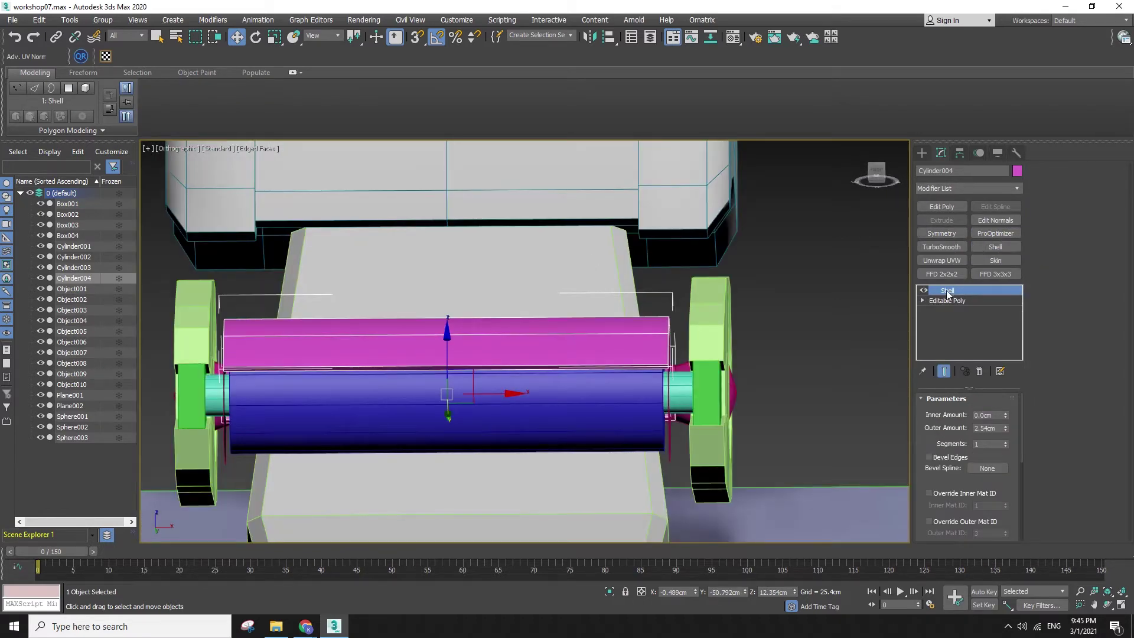
left_click(957, 188)
left_click_drag(1019, 241, 1019, 428)
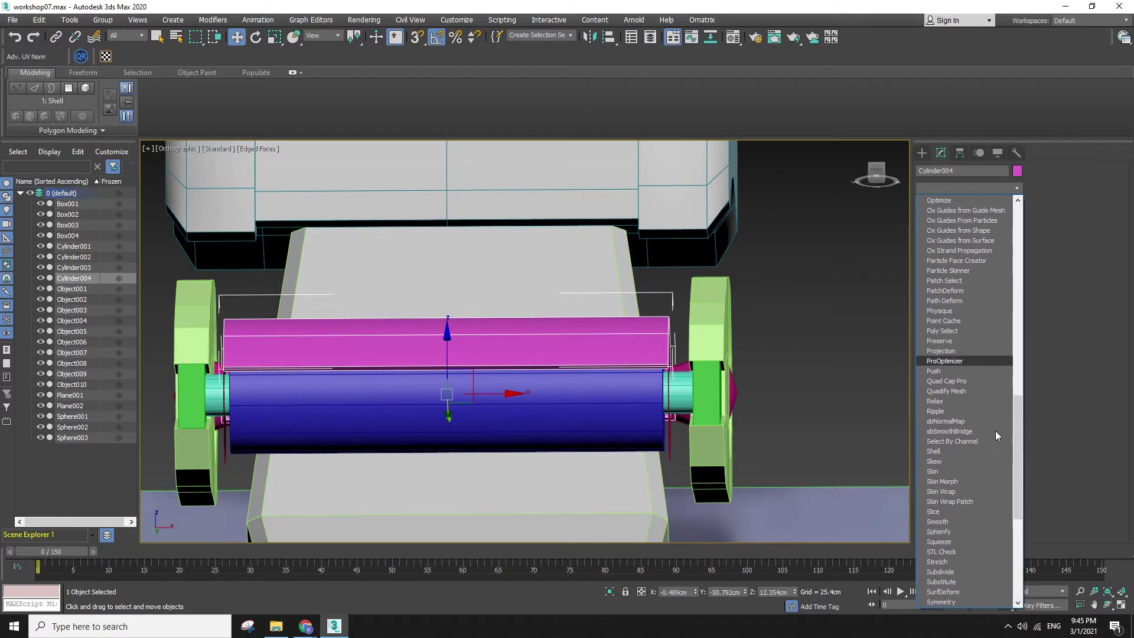
left_click(963, 452)
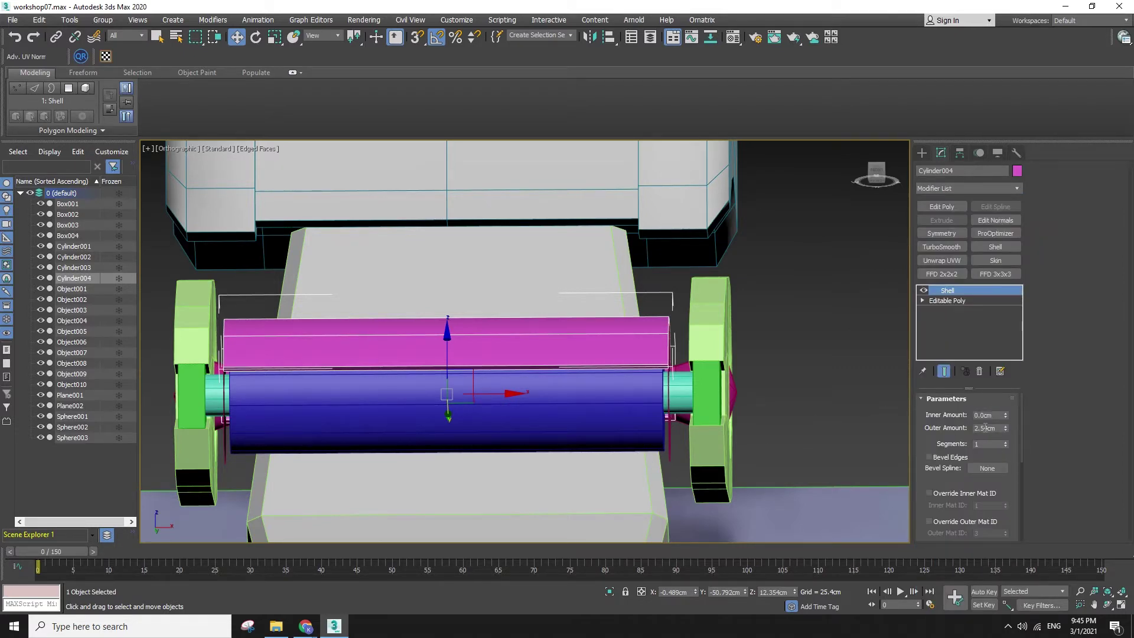
type("1")
key("Return")
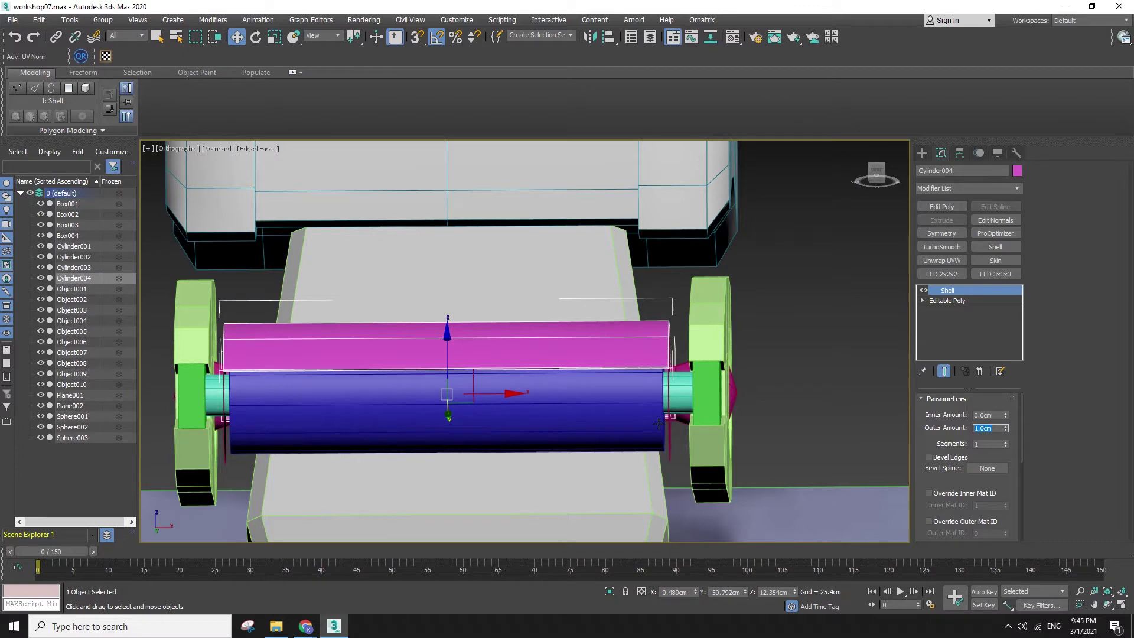
- Apply a Shell modifier to the detached end caps with an inner amount of 1 cm and an outer amount of 0 cm
left_click(671, 432)
left_click(669, 431)
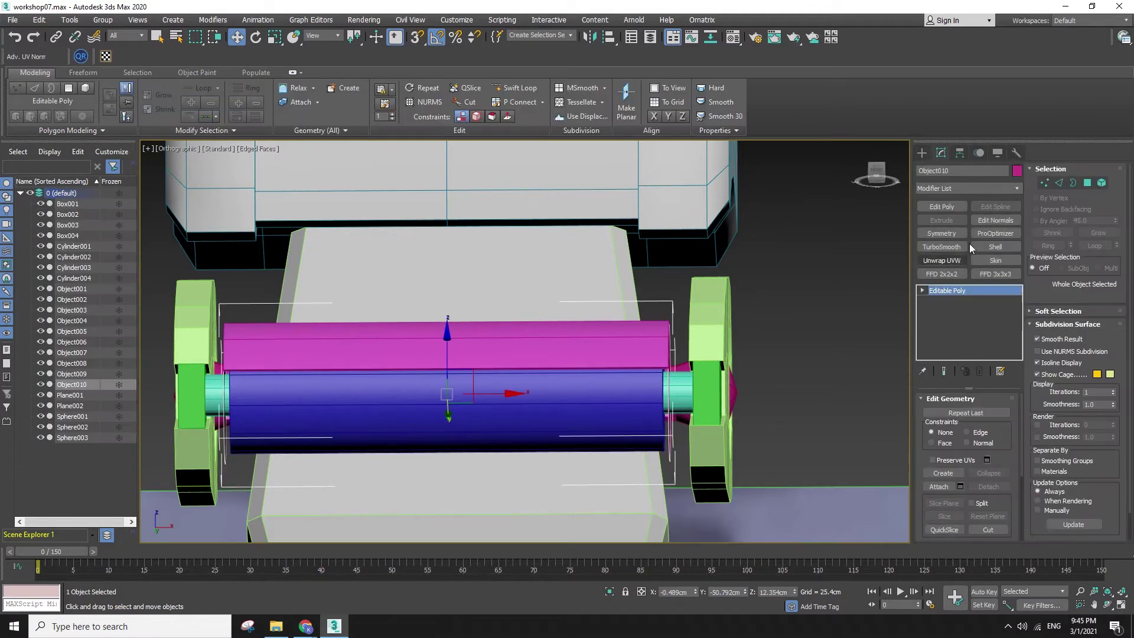
left_click(995, 246)
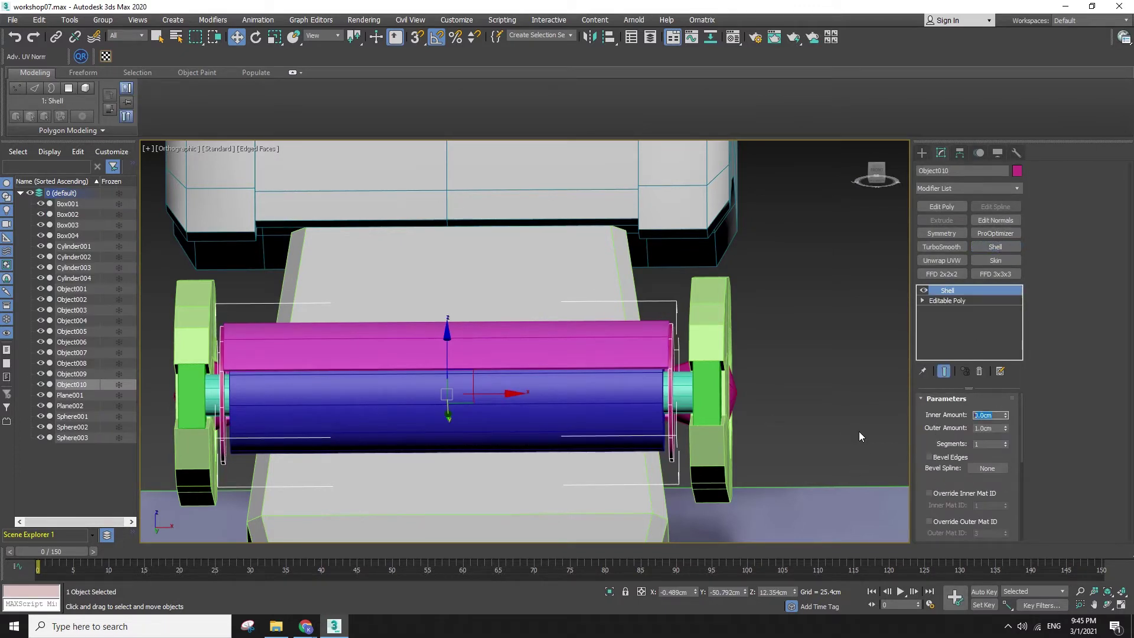
key("Tab")
type("0")
key("Return")
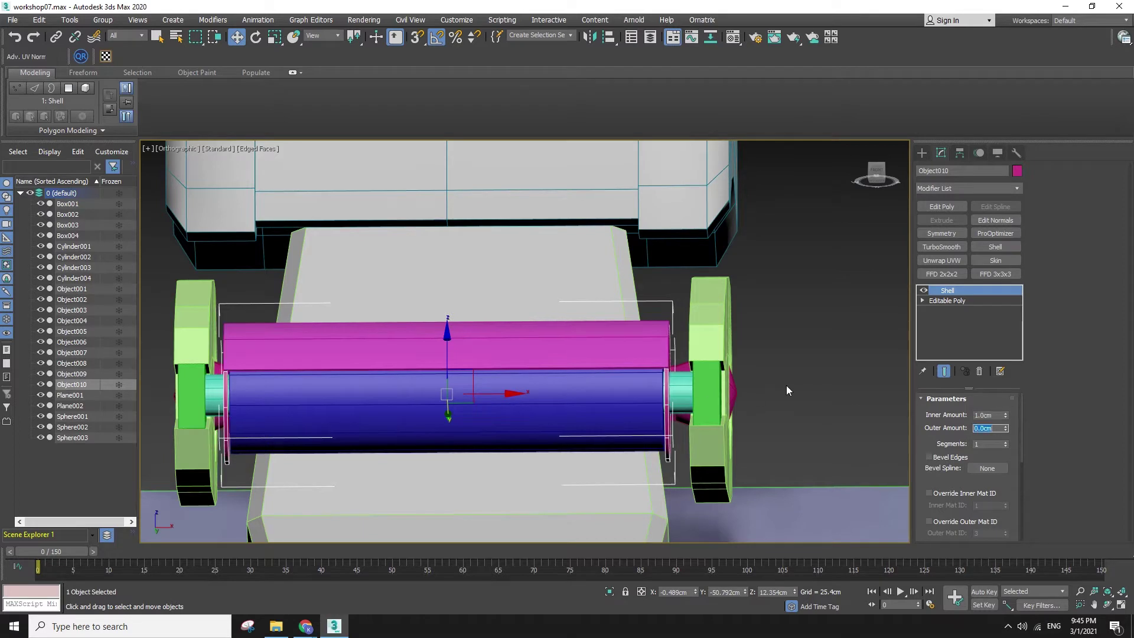
- Shorten the blue cylinder slightly along its length in the front view so it fits between the thickened end caps
middle_click_drag(444, 356, 444, 355)
key("r")
left_click_drag(513, 391, 513, 391)
key("f")
key("z")
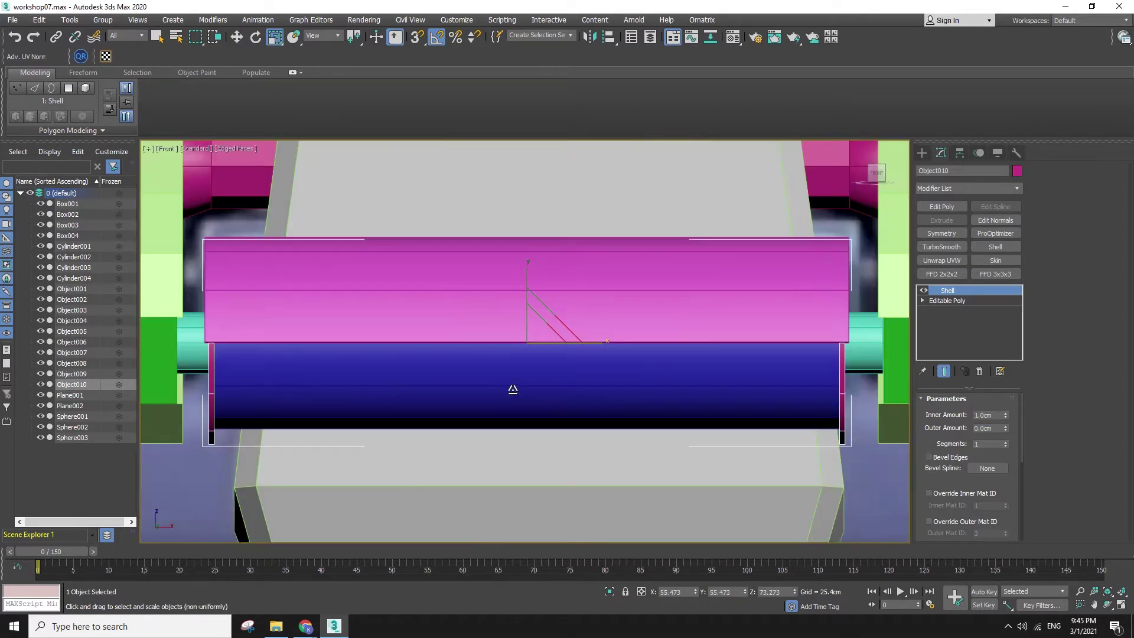
key("F3")
key("F3")
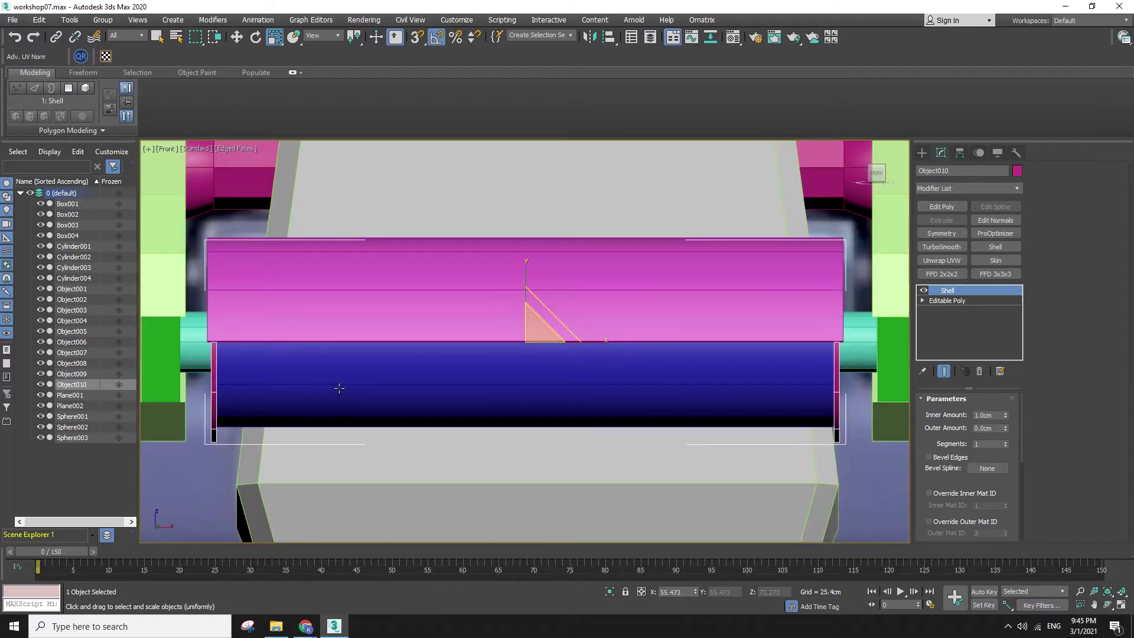
left_click(340, 388)
left_click_drag(600, 342, 598, 349)
key("w")
- Examine how the half-cylinder cover, end caps and blue roller fit together between the arm tips
middle_click_drag(438, 352, 495, 407, "alt")
scroll(531, 367, "up", 2)
key("e")
scroll(569, 356, "down", 5)
key("F4")
left_click(643, 311)
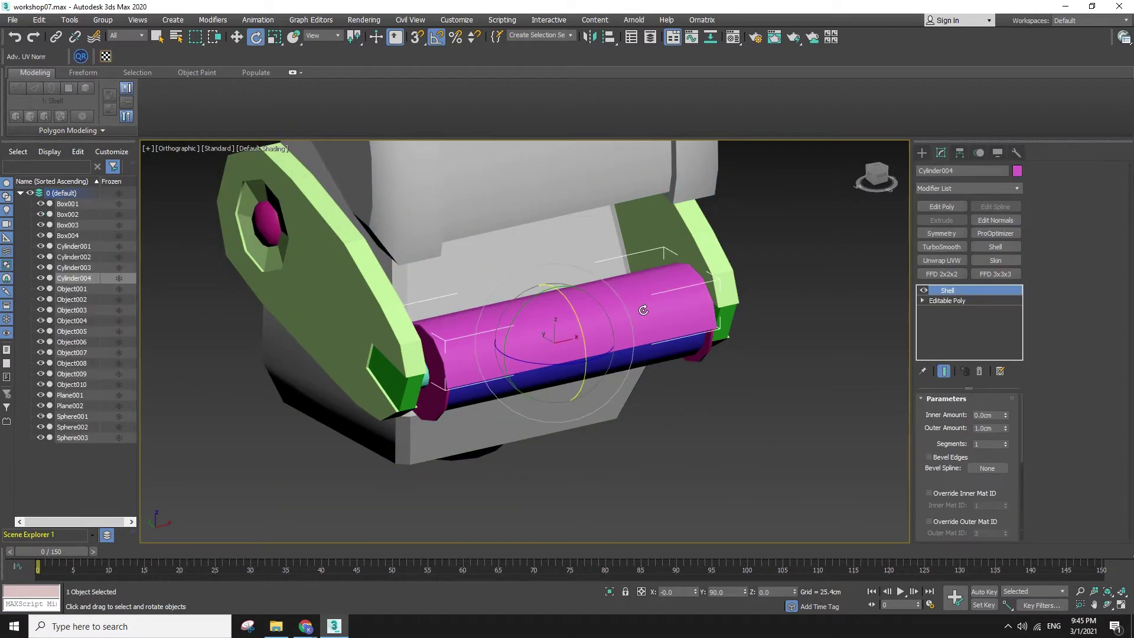
left_click_drag(568, 309, 140, 534)
key("w")
left_click(801, 415)
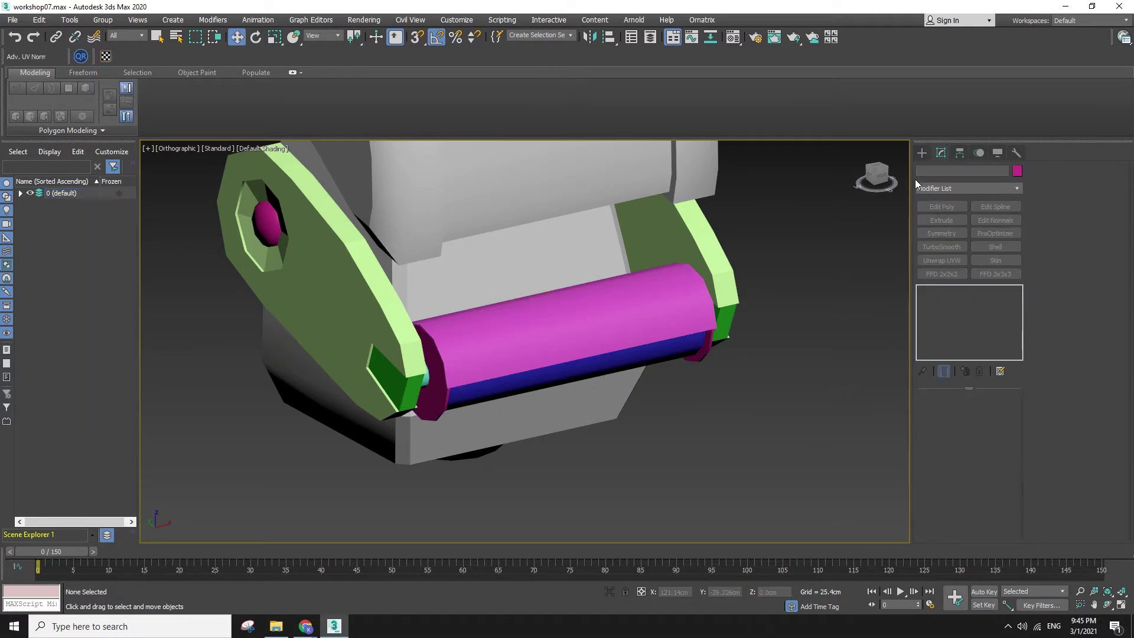
left_click(922, 153)
left_click(543, 343)
middle_click_drag(542, 342, 476, 331, "alt")
scroll(455, 368, "up", 5)
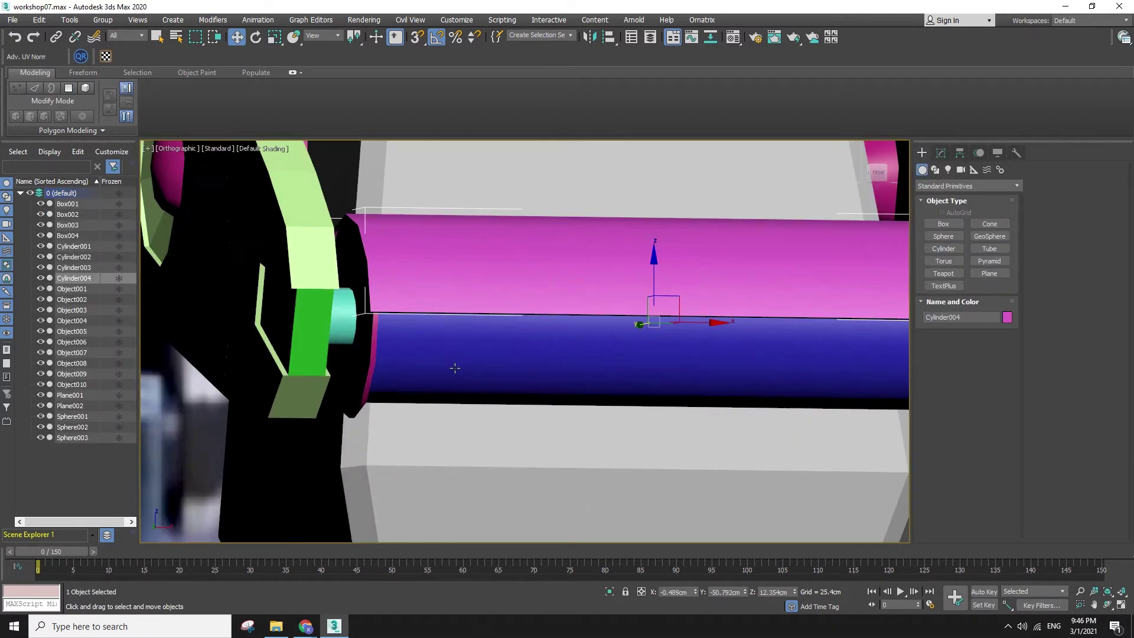
- Convert the shelled half-cylinder cover to Editable Poly
left_click(370, 341)
left_click(406, 296)
key("F3")
key("F3")
left_click(941, 153)
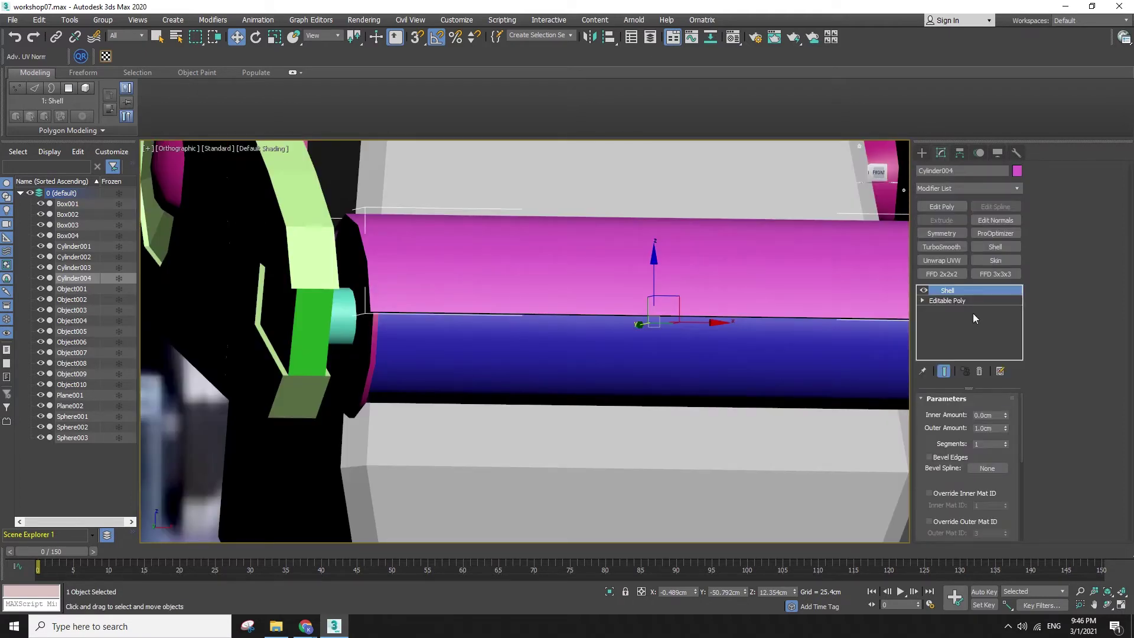
right_click(692, 269)
mouse_move(638, 392)
left_click(746, 401)
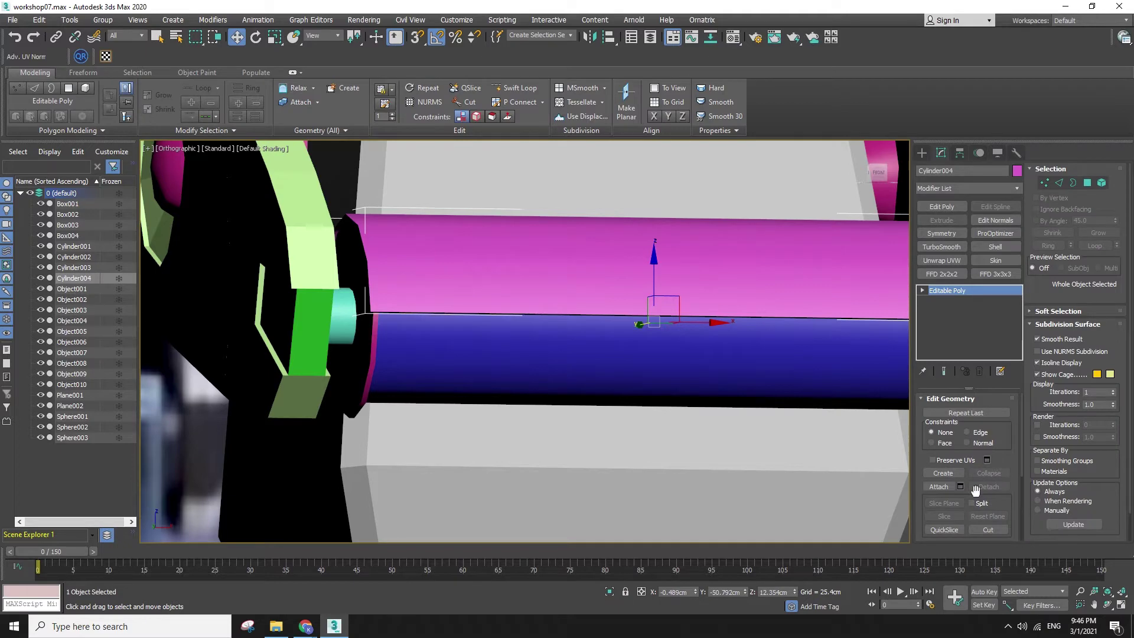
- Attach the thickened end caps to the half-cylinder cover
left_click(939, 487)
key("F3")
left_click(369, 373)
key("F3")
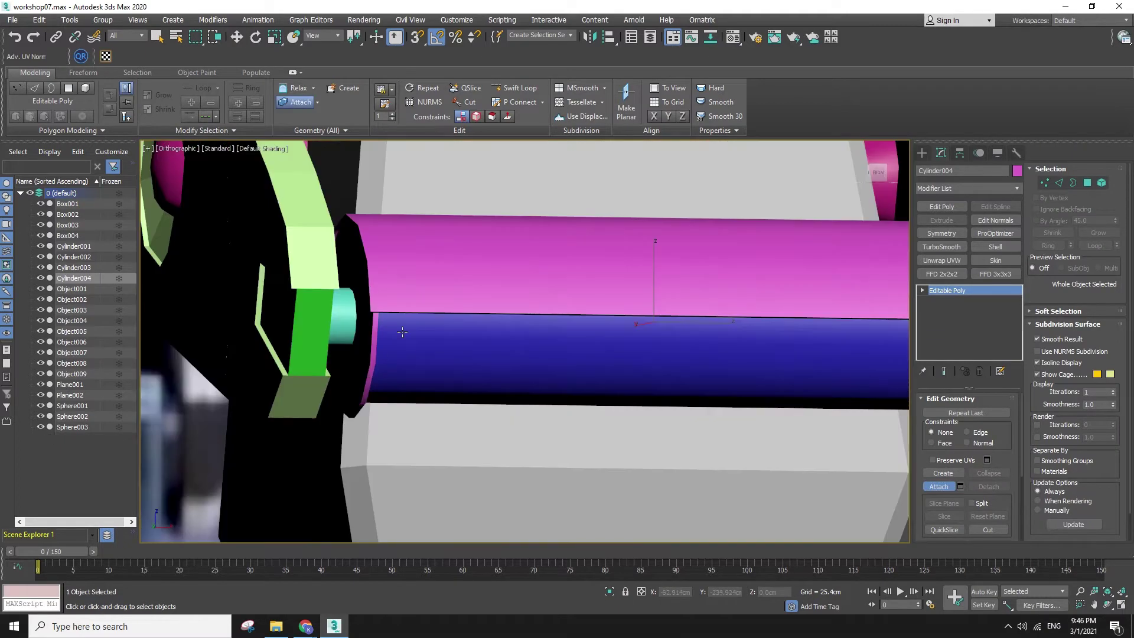
- Try moving the combined cover and end caps down and rotating them around the roller, undoing each trial
scroll(585, 309, "down", 4)
key("w")
left_click_drag(628, 269, 638, 463)
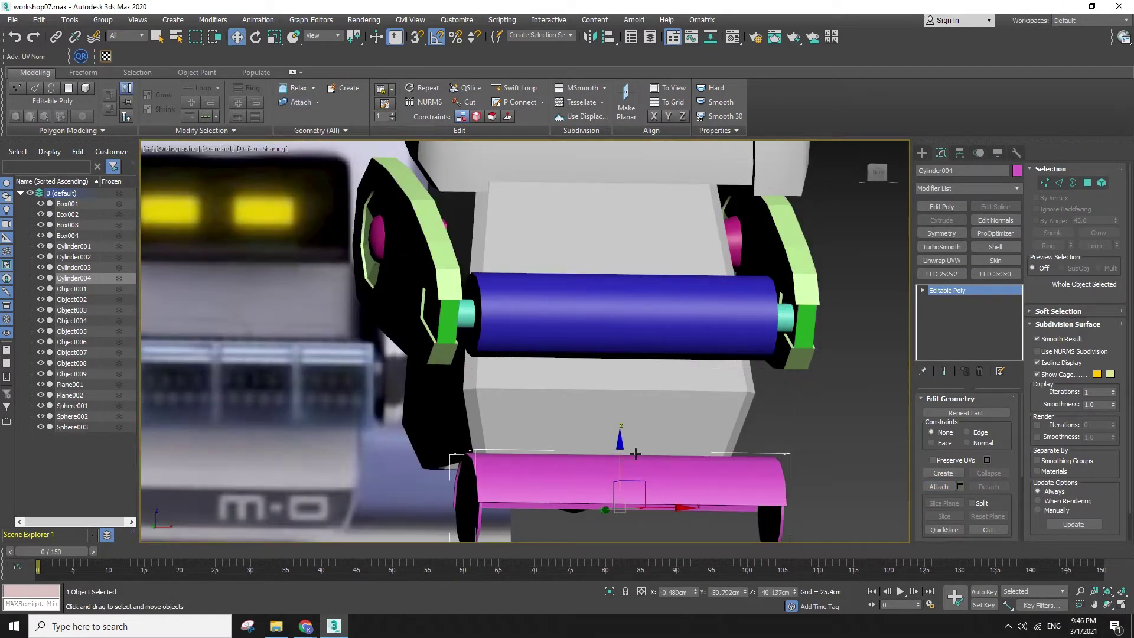
key("ctrl+z")
key("e")
left_click_drag(632, 279, 652, 504)
key("ctrl+z")
middle_click_drag(624, 435, 629, 338, "alt")
key("F4")
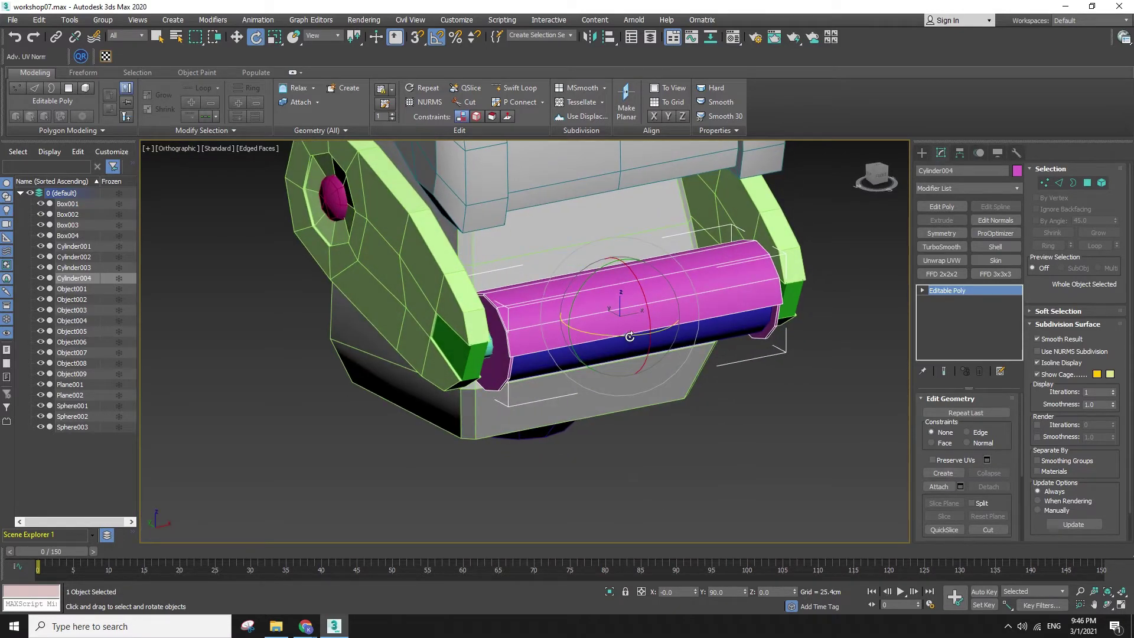
left_click_drag(644, 283, 711, 451)
key("ctrl+z")
- Link the blue cylinder and the half-cylinder cover to the inner rod
key("w")
left_click(55, 37)
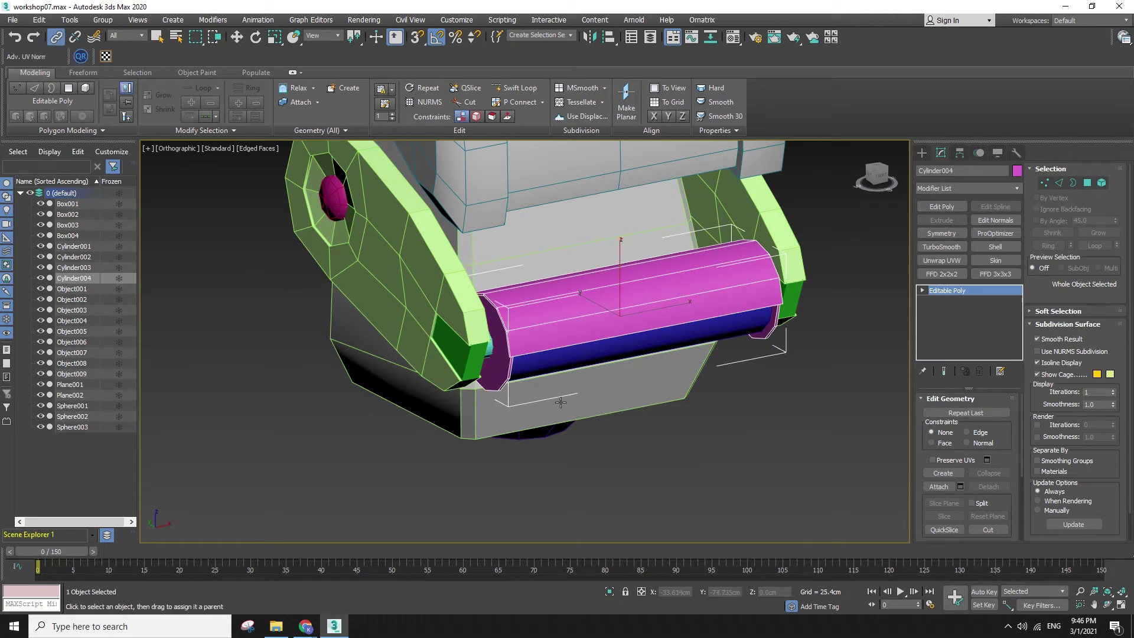
scroll(488, 344, "up", 5)
left_click(429, 291)
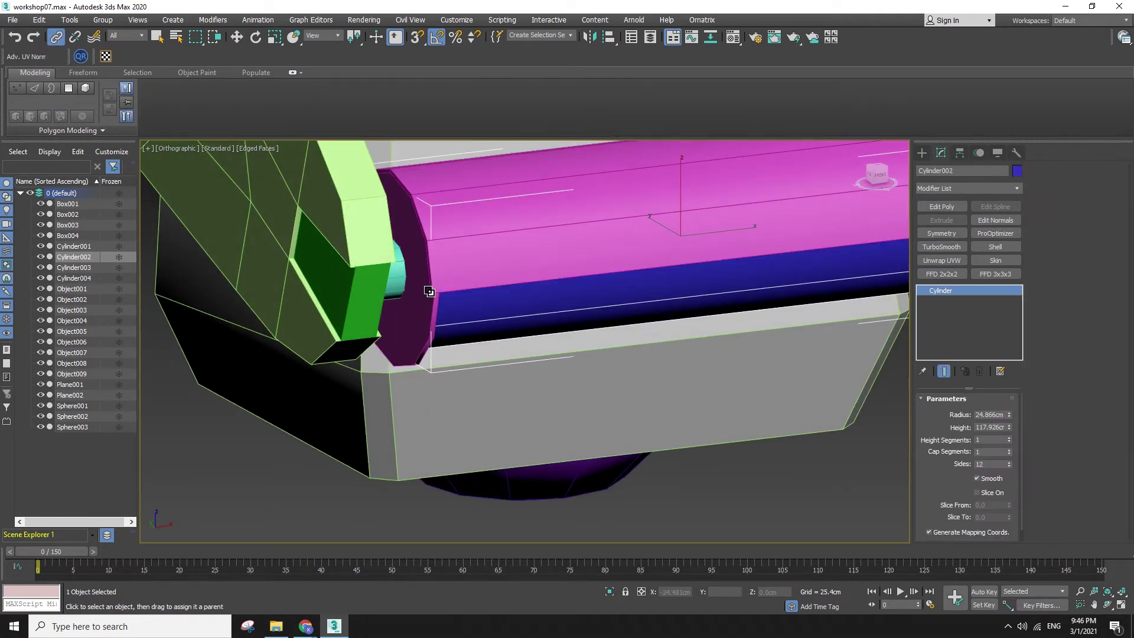
left_click(447, 266)
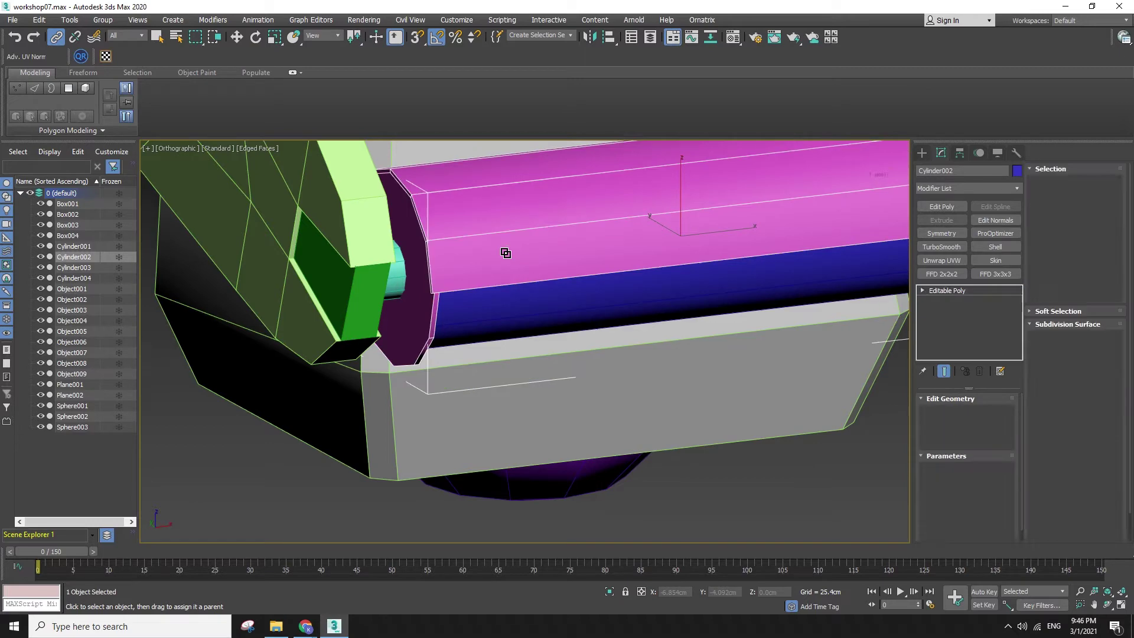
left_click(392, 276)
- Try rotating the half-cylinder cover and the blue cylinder separately around the rod's axis, undoing each rotation
scroll(679, 230, "up", 3)
key("e")
left_click_drag(702, 211, 714, 555)
key("ctrl+z")
middle_click_drag(600, 393, 595, 484)
key("w")
left_click(508, 354)
key("e")
left_click_drag(692, 289, 722, 573)
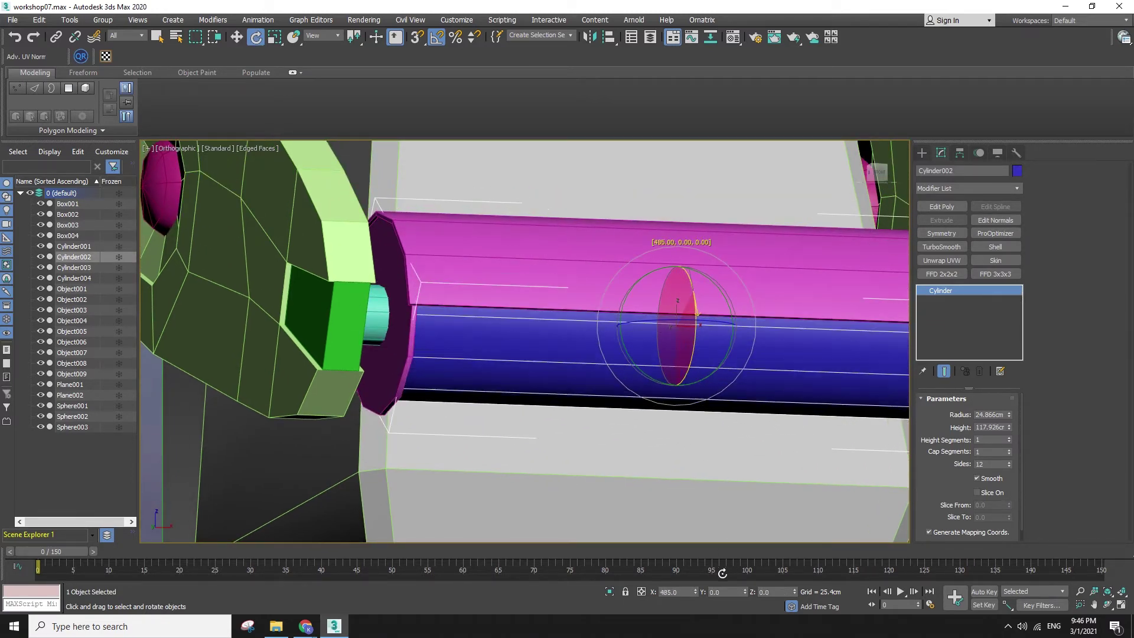
key("ctrl+z")
- Try rotating the half-cylinder cover around the rod once more and undo the rotation
key("w")
left_click(507, 271)
key("e")
left_click_drag(691, 291, 726, 445)
key("ctrl+z")
key("w")
scroll(248, 343, "down", 2)
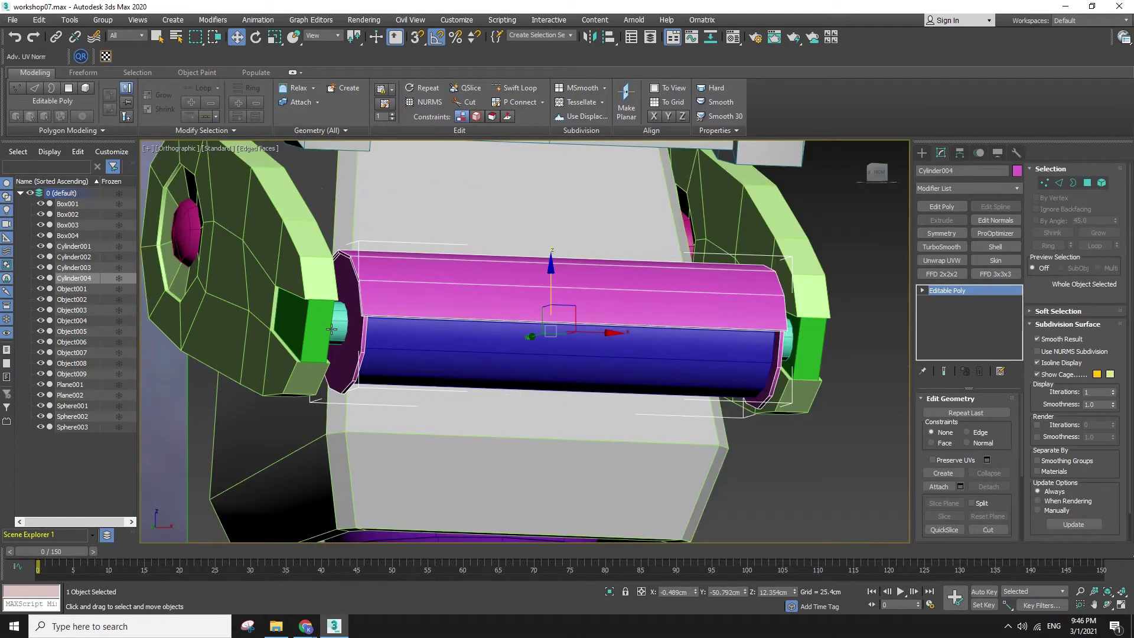
- Link the inner rod to the green block at the arm tip
left_click(340, 329)
left_click(56, 36)
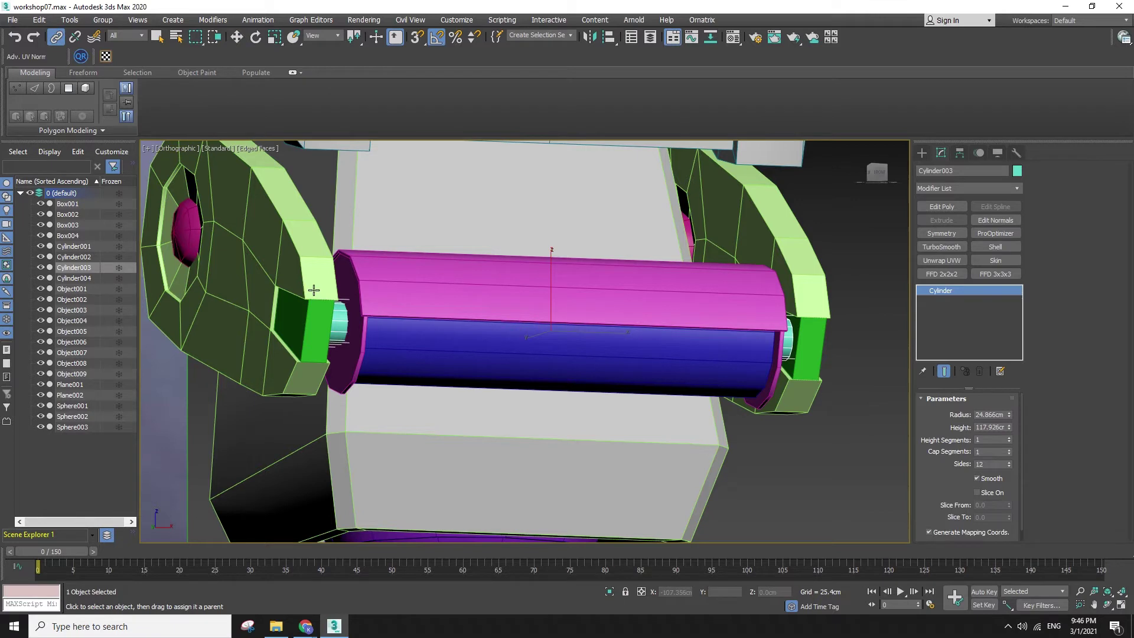
left_click(309, 320)
key("w")
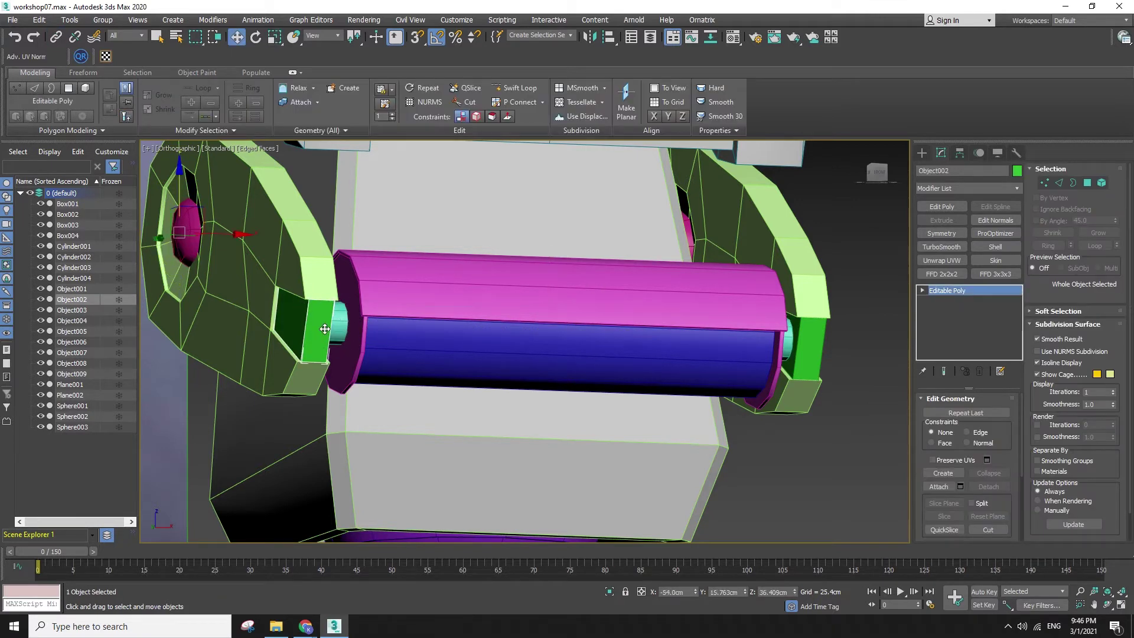
- Try rotating one sphere joint, and both sphere joints together, to test how the linked arms and roller swing
left_click(174, 239)
key("e")
left_click_drag(455, 225, 469, 247)
key("ctrl+z")
left_click(695, 246, "ctrl")
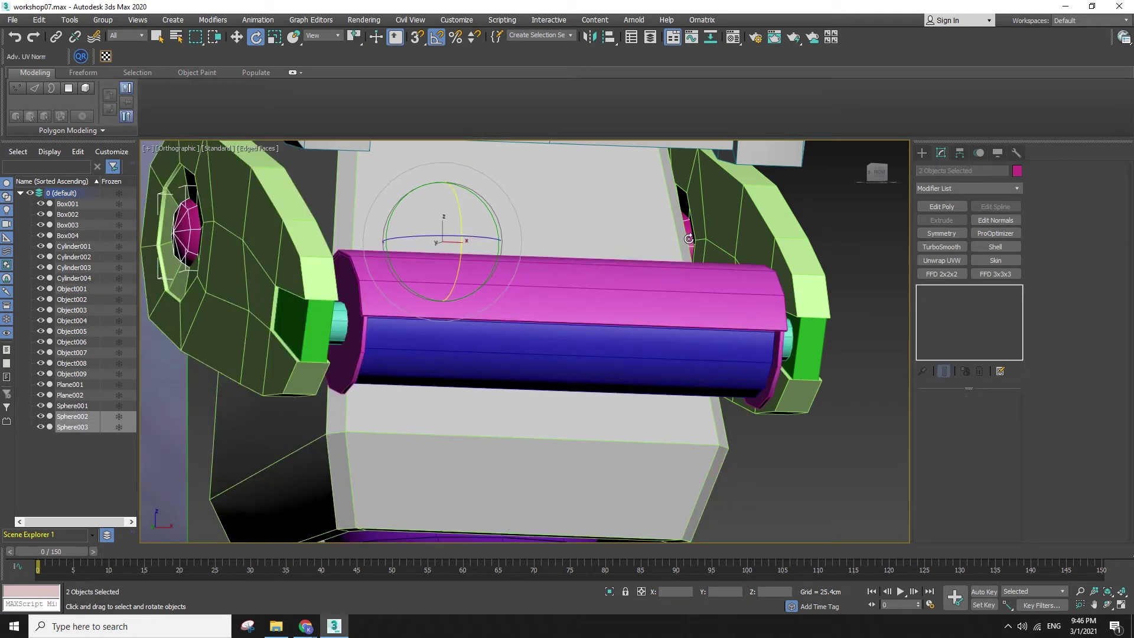
key("z")
middle_click_drag(269, 334, 392, 347, "alt")
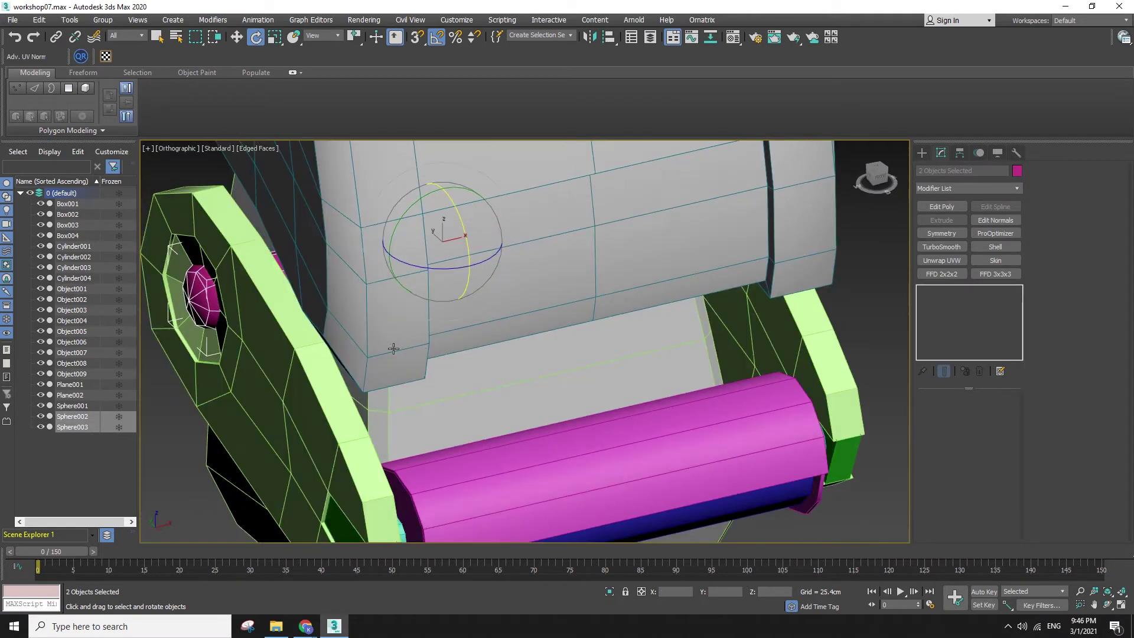
scroll(408, 354, "down", 4)
left_click_drag(454, 287, 547, 529)
key("w")
middle_click_drag(458, 519, 554, 487, "alt")
- Select the end segments of both arms and set the reference coordinate system to Local
left_click(555, 382)
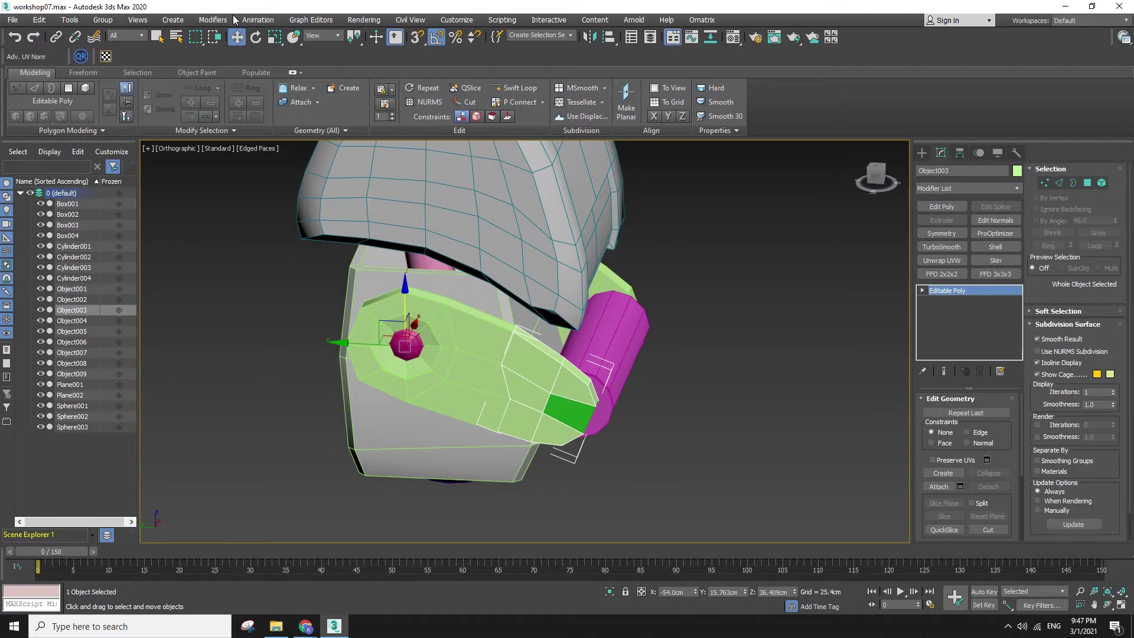
left_click(614, 285, "ctrl")
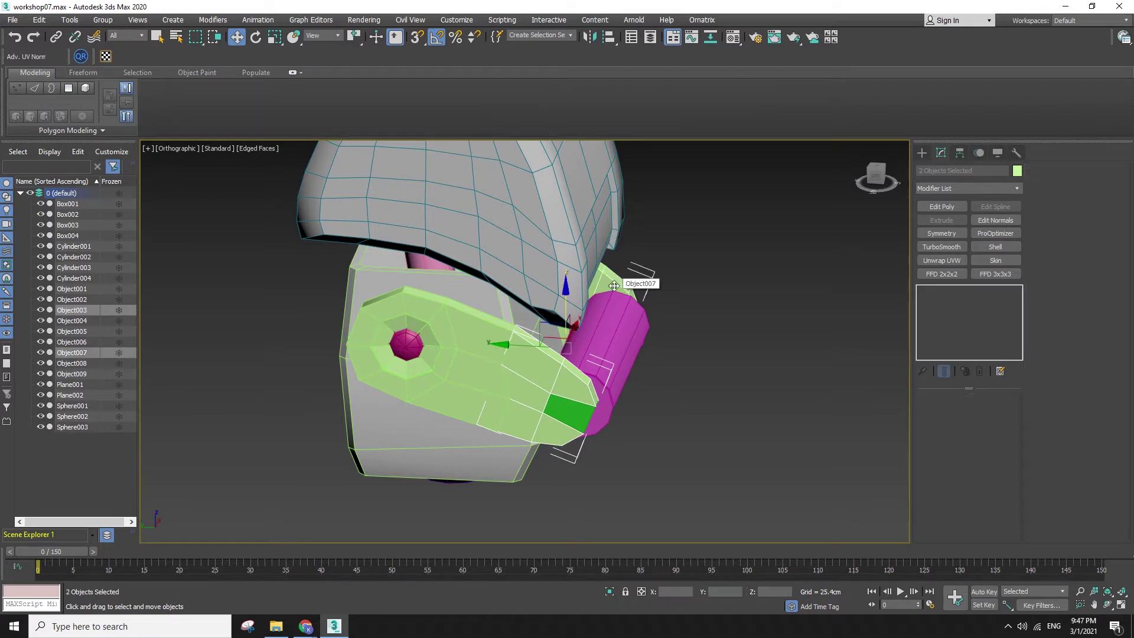
left_click(324, 37)
left_click(322, 80)
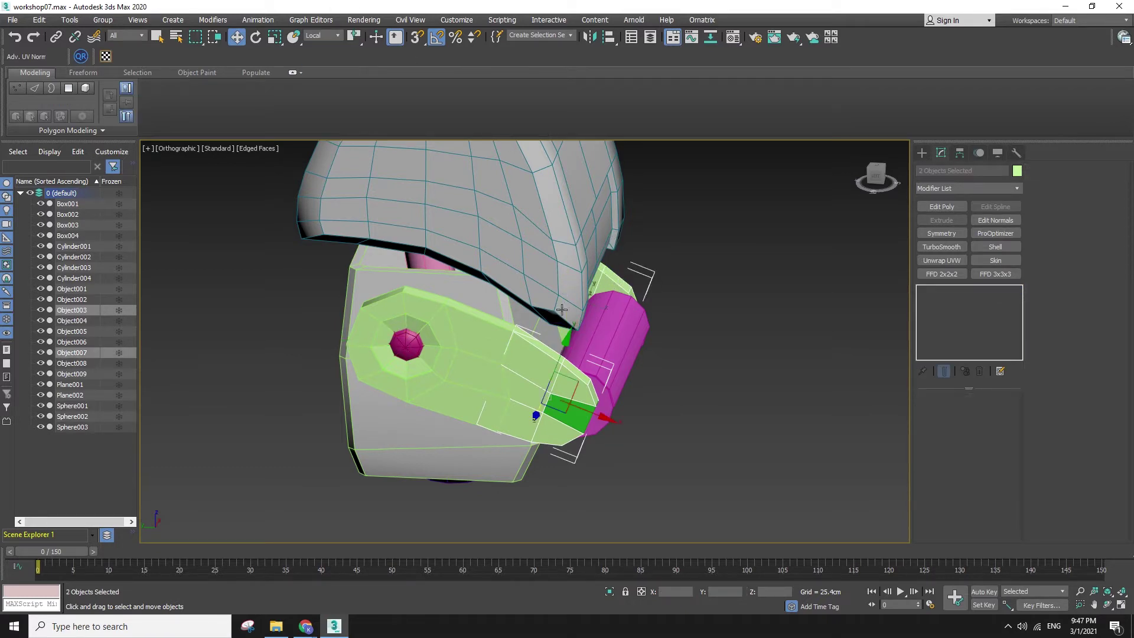
- Try sliding both arm end segments along their local axis and undo the move
left_click_drag(576, 408, 614, 427)
key("ctrl+z")
left_click(636, 453)
- Examine the linked arms, roller and lower body block from several angles
key("F4")
left_click(459, 379)
middle_click_drag(459, 380, 495, 418, "alt")
middle_click_drag(480, 457, 402, 312)
left_click(474, 380)
scroll(473, 380, "down", 3)
middle_click_drag(473, 380, 504, 482, "alt")
left_click(504, 482)
key("F4")
- Clone the two central back polygons of the gray lower body block to a separate object
left_click(469, 382)
key("l")
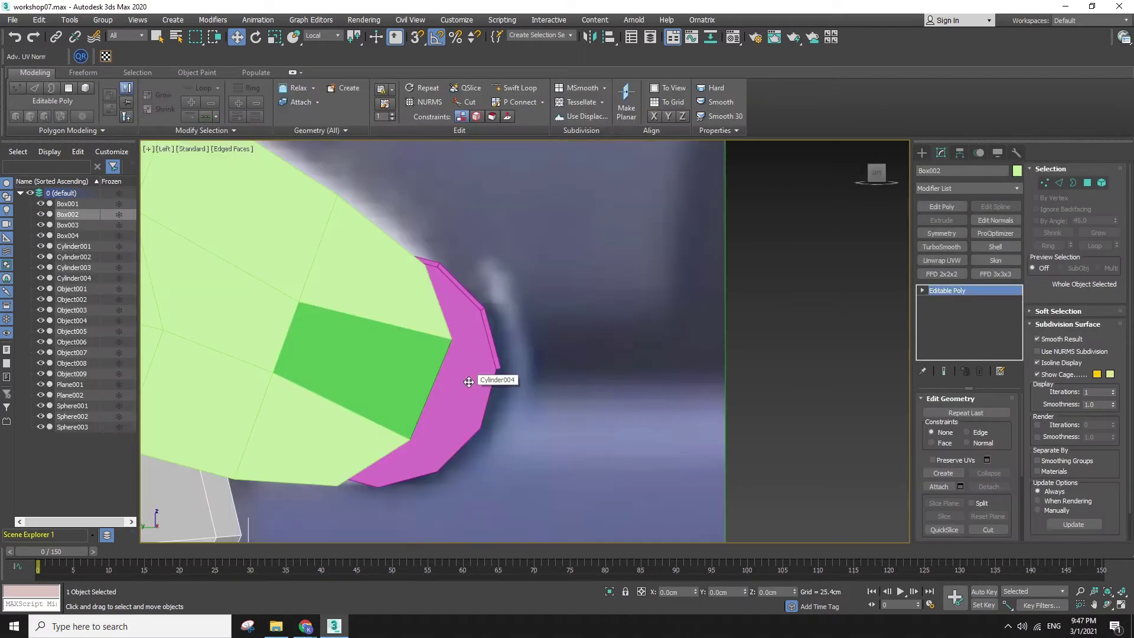
scroll(411, 373, "down", 5)
middle_click_drag(410, 373, 780, 319)
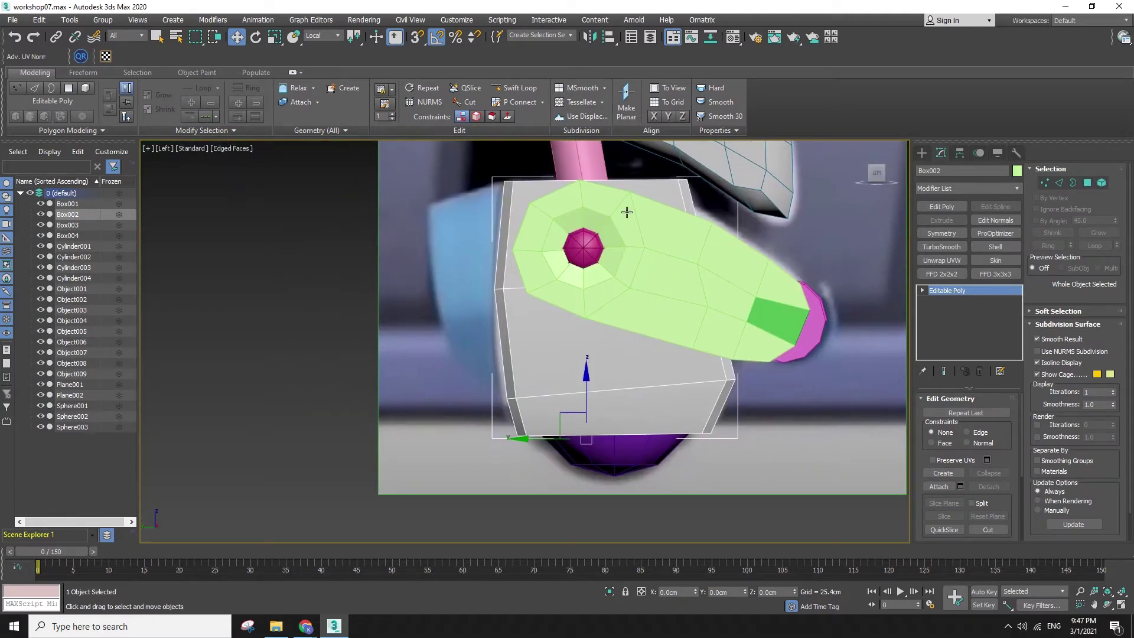
left_click(1087, 183)
key("q")
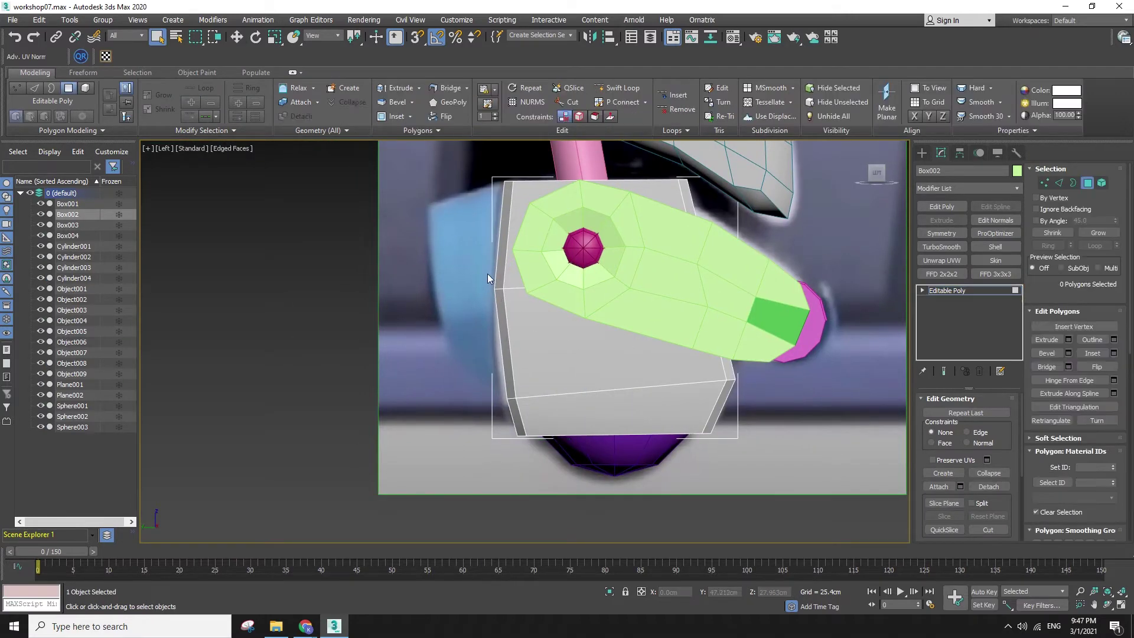
middle_click_drag(487, 274, 578, 284, "alt")
left_click(578, 284)
left_click(575, 379, "ctrl")
middle_click_drag(576, 379, 522, 325, "alt")
key("r")
left_click_drag(522, 325, 516, 335, "shift")
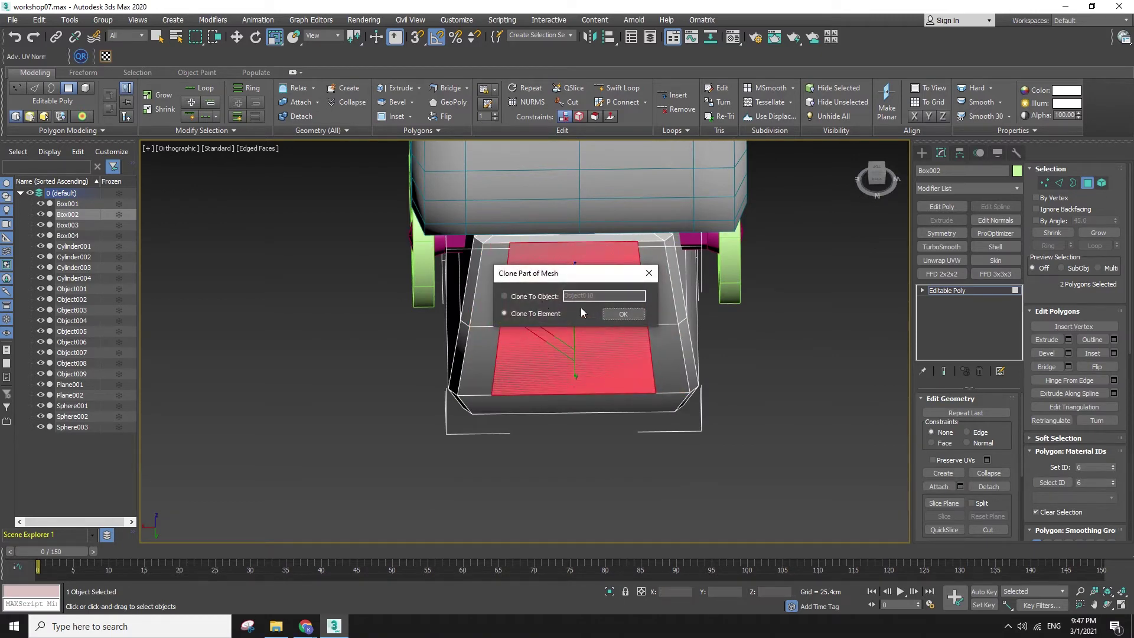
left_click(621, 313)
- Select the cloned back panel and give its material a teal diffuse color
left_click(926, 152)
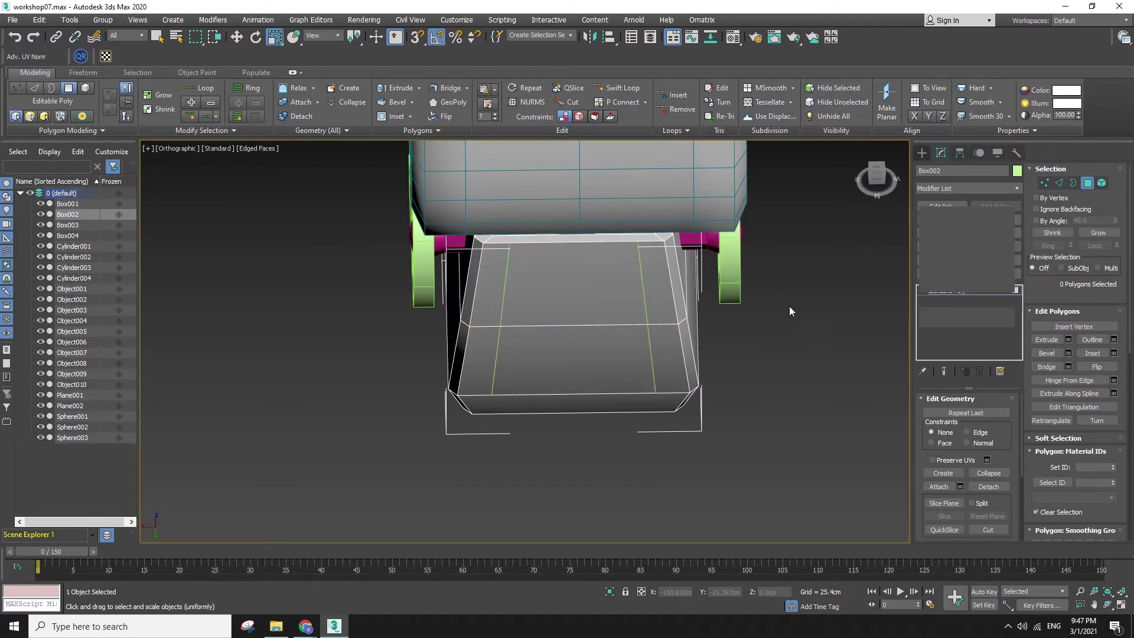
left_click(790, 309)
key("F3")
left_click(653, 364)
key("F3")
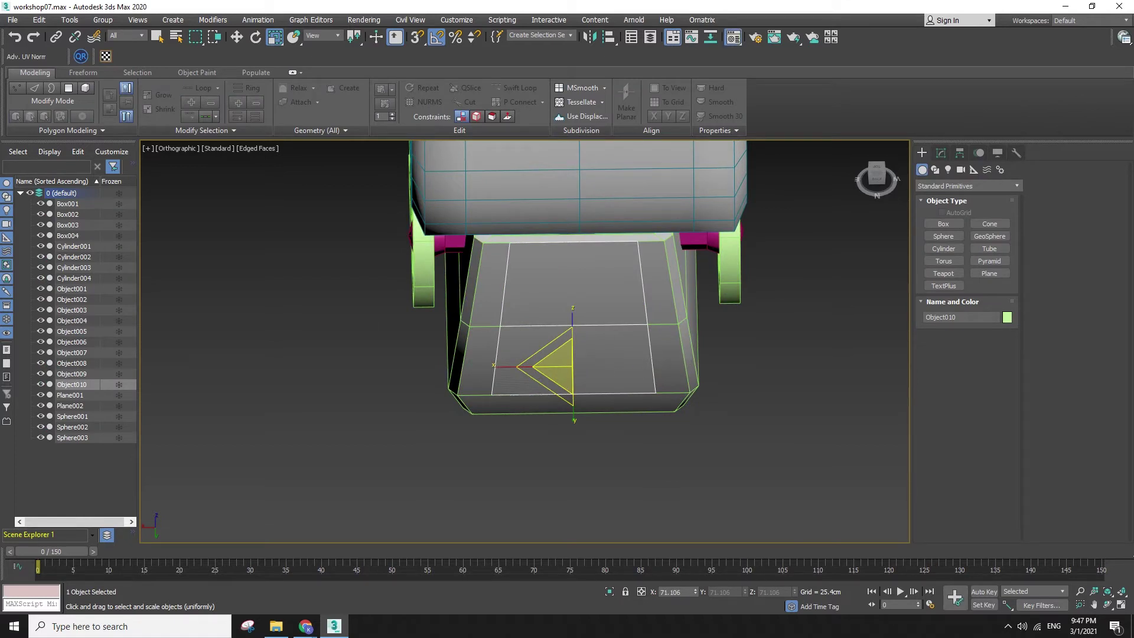
key("m")
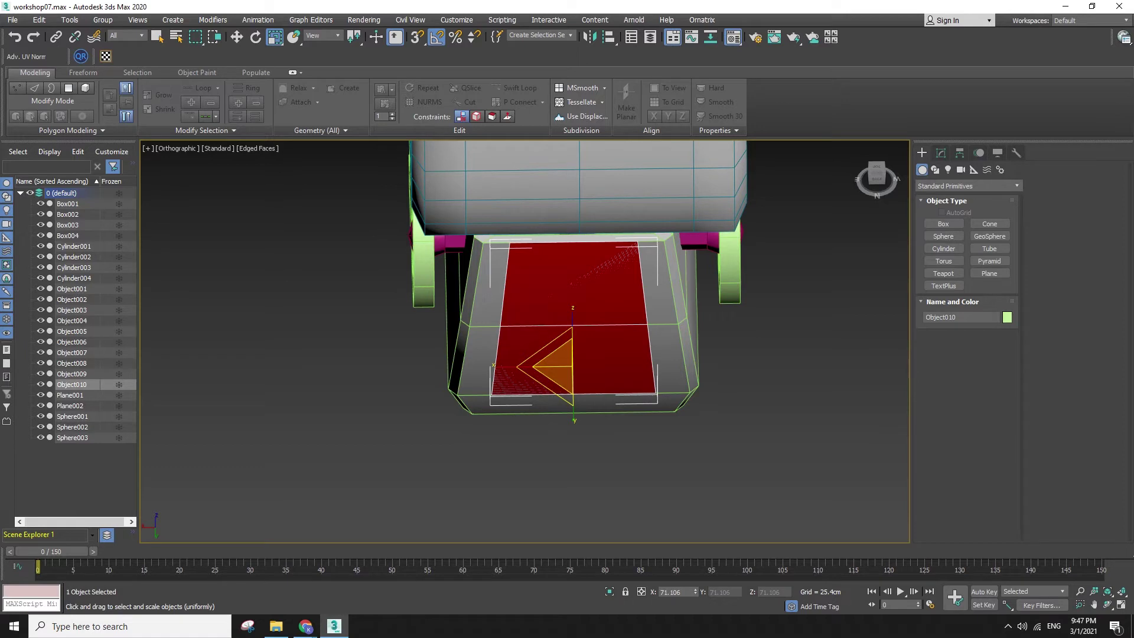
left_click(284, 114)
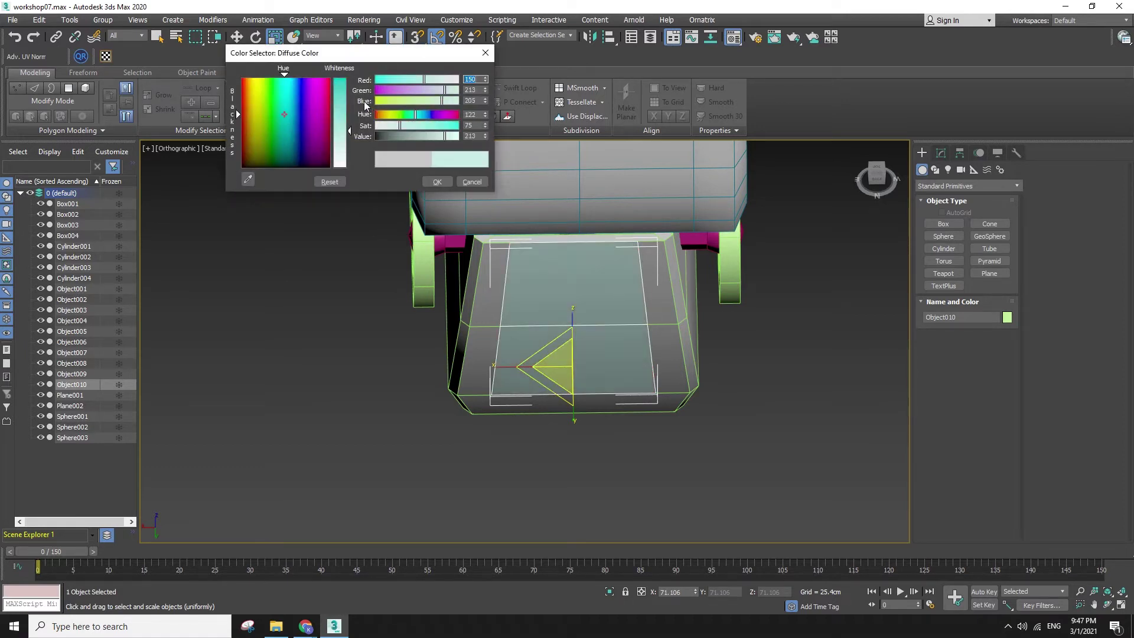
left_click_drag(365, 101, 363, 93)
left_click(438, 182)
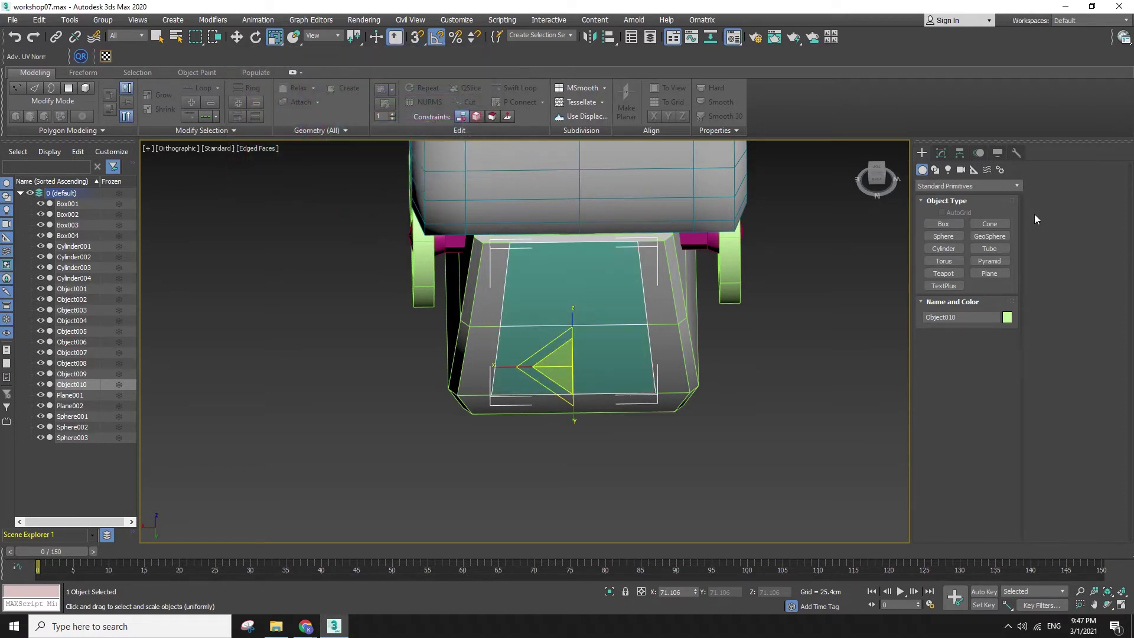
- Extrude both polygons of the cloned panel outward from the back of the body block
left_click(943, 154)
key("w")
left_click(1087, 183)
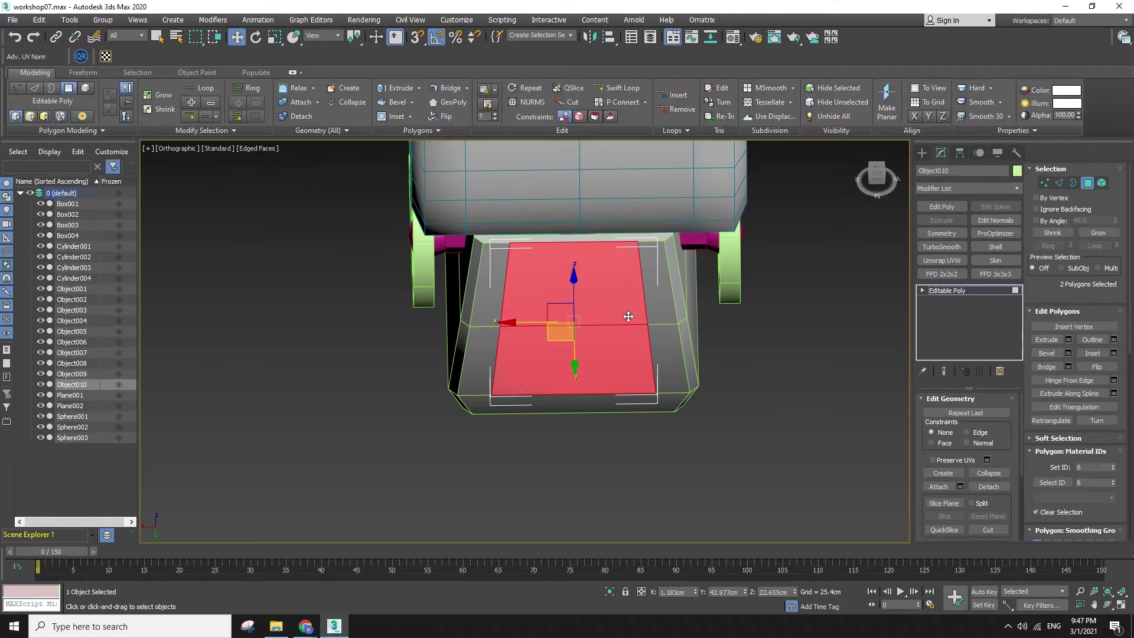
left_click(1046, 340)
left_click_drag(567, 321, 561, 271)
middle_click_drag(562, 271, 520, 259, "alt")
- Make the extruded panel see-through in the left view and move its upper outer vertices outward and slightly down to match the reference
key("l")
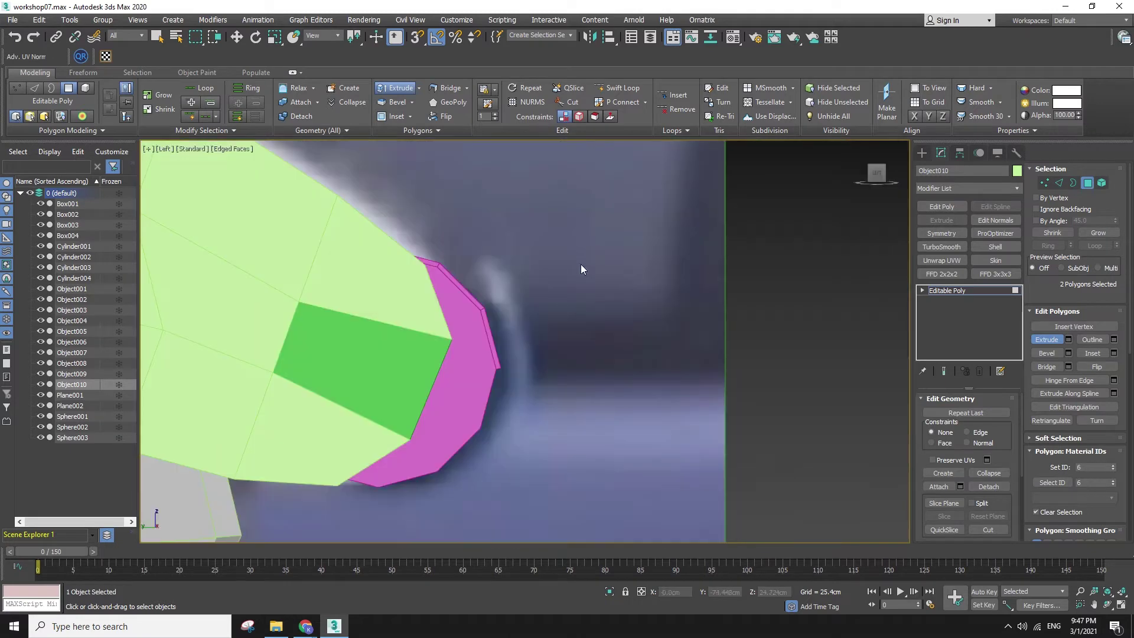
scroll(580, 263, "down", 8)
middle_click_drag(413, 410, 748, 388)
scroll(749, 389, "up", 2)
key("alt+x")
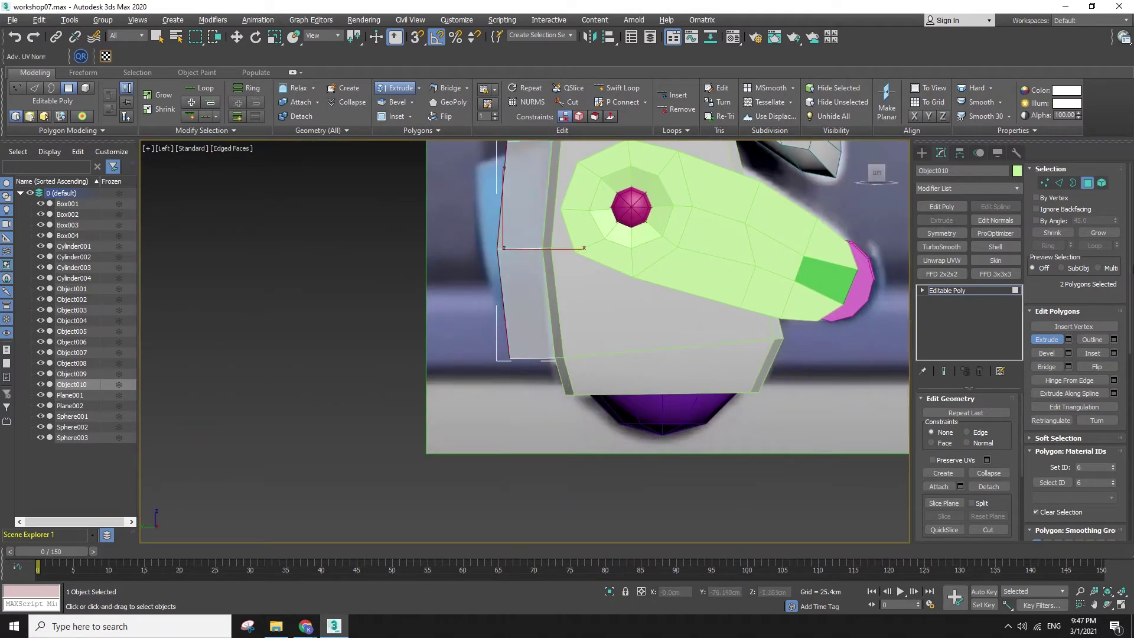
left_click(1046, 183)
middle_click_drag(575, 212, 635, 329)
key("F3")
left_click_drag(635, 313, 509, 218)
key("F3")
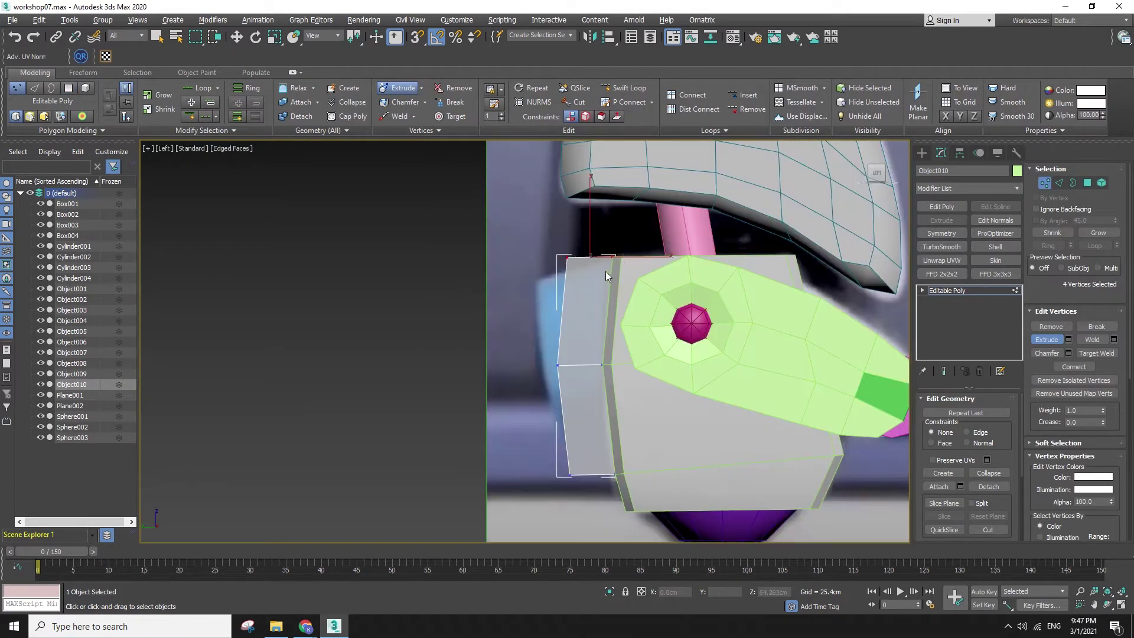
key("w")
key("F3")
key("F3")
left_click(1059, 183)
left_click(1045, 183)
left_click_drag(502, 230, 556, 247)
- Move the panel's middle outer vertices outward and its bottom outer vertices up to follow the blue shape in the reference
left_click_drag(530, 338, 591, 404)
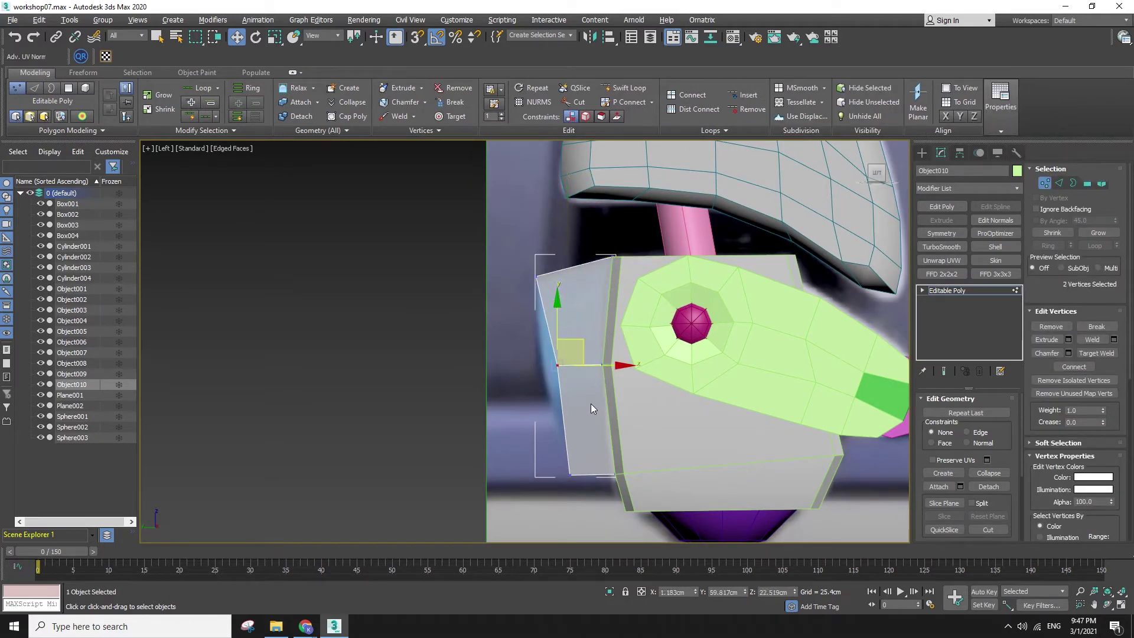
left_click_drag(581, 345, 565, 358)
left_click_drag(542, 463, 586, 491)
left_click(597, 449)
key("ctrl+z")
left_click_drag(597, 449, 637, 391)
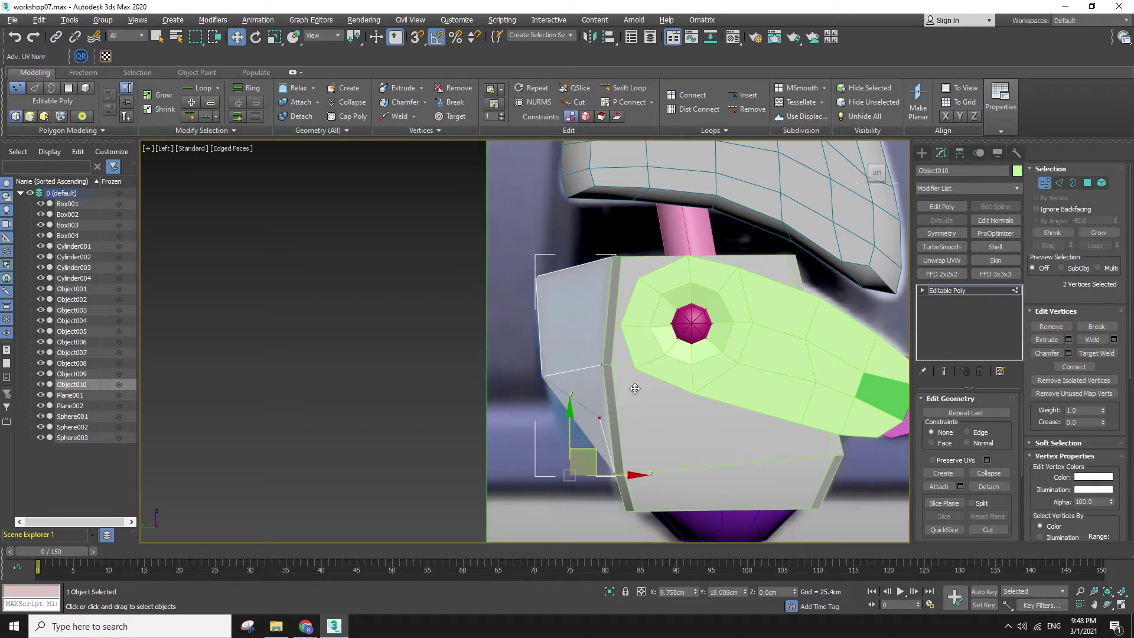
left_click_drag(594, 455, 603, 428)
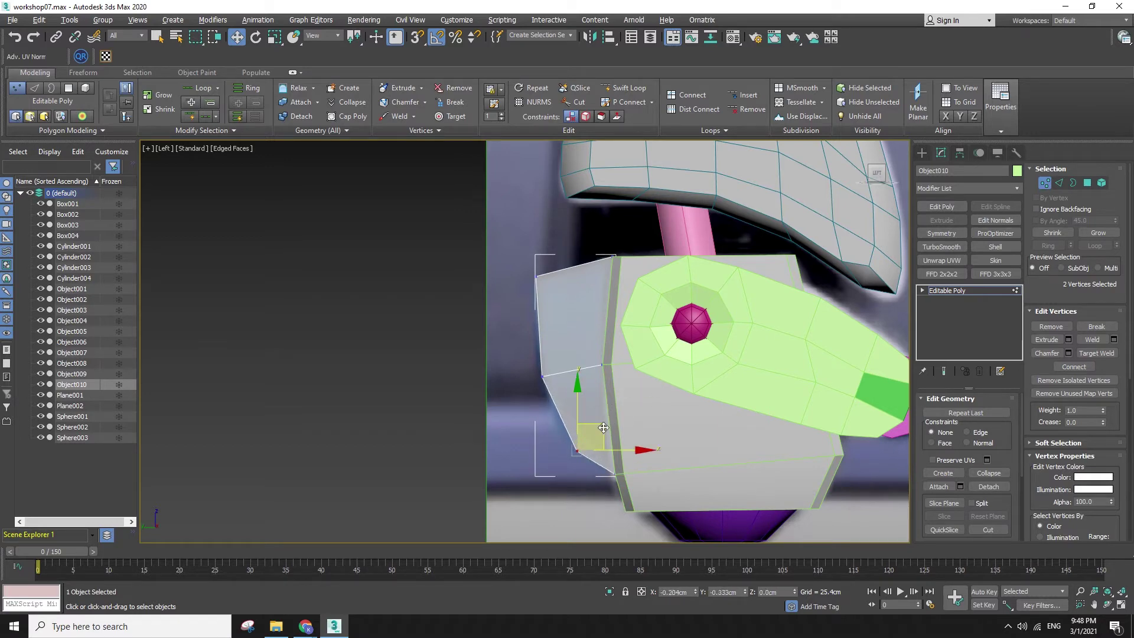
left_click(593, 507)
- Select the six vertices along the back panel's right side and make them planar in X
middle_click_drag(594, 507, 686, 519, "alt")
scroll(686, 520, "down", 4)
key("F3")
key("F3")
scroll(736, 534, "down", 4)
mouse_move(749, 469)
middle_mouse_down("alt")
mouse_move(647, 426)
mouse_move(509, 445)
mouse_move(504, 458)
mouse_move(657, 462)
mouse_move(711, 486)
mouse_move(770, 202)
middle_mouse_up("alt")
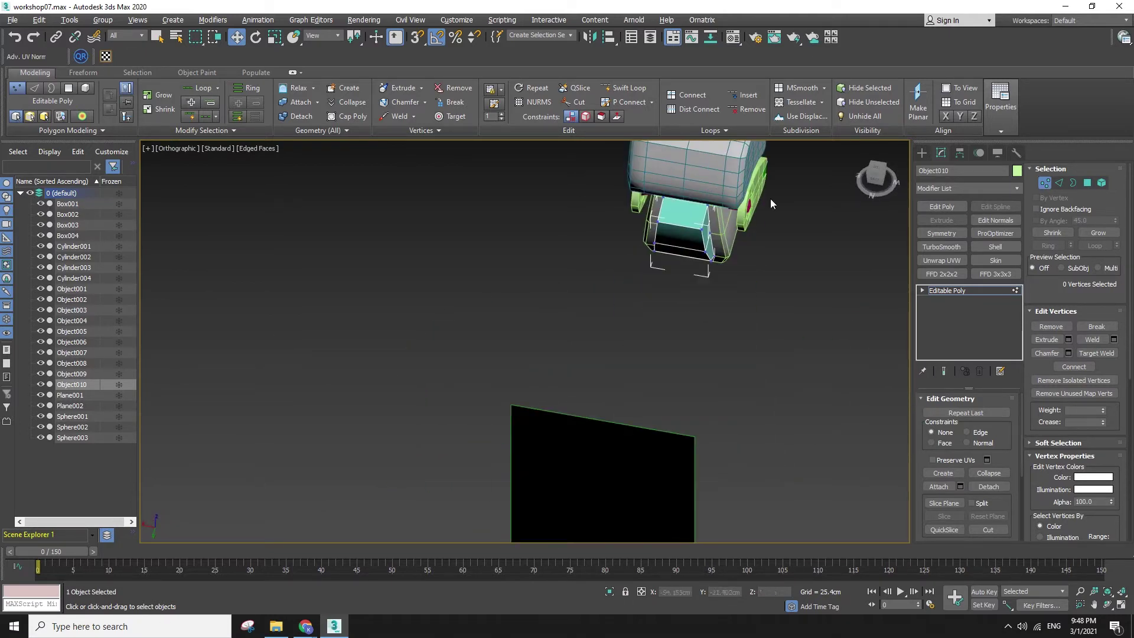
left_click_drag(700, 198, 698, 197)
middle_click_drag(698, 273, 729, 243, "alt")
left_click(878, 170)
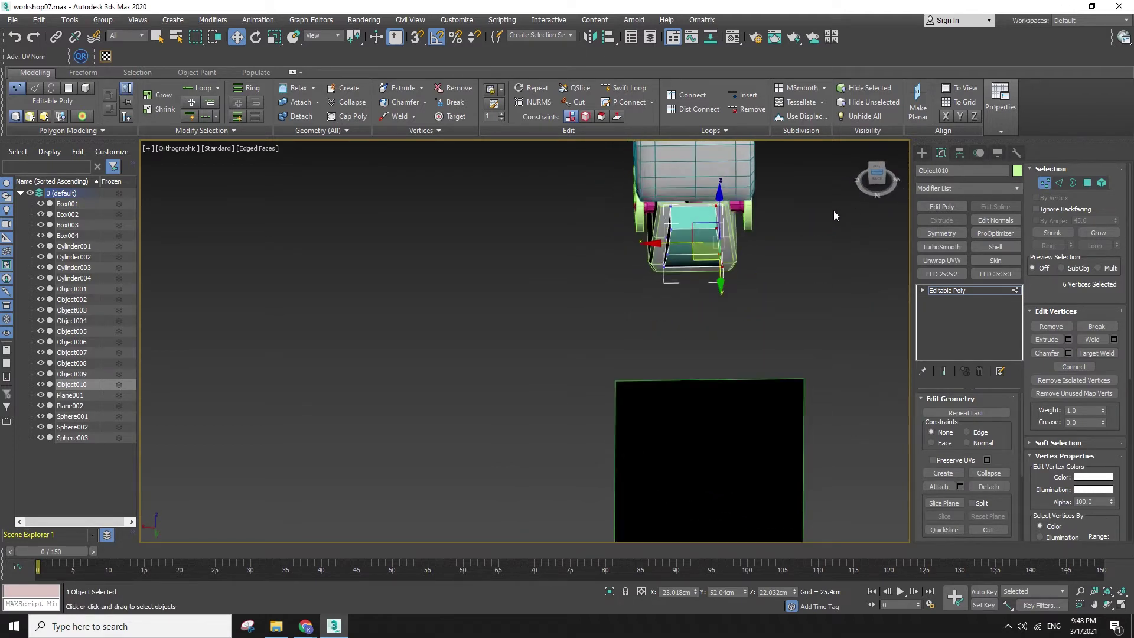
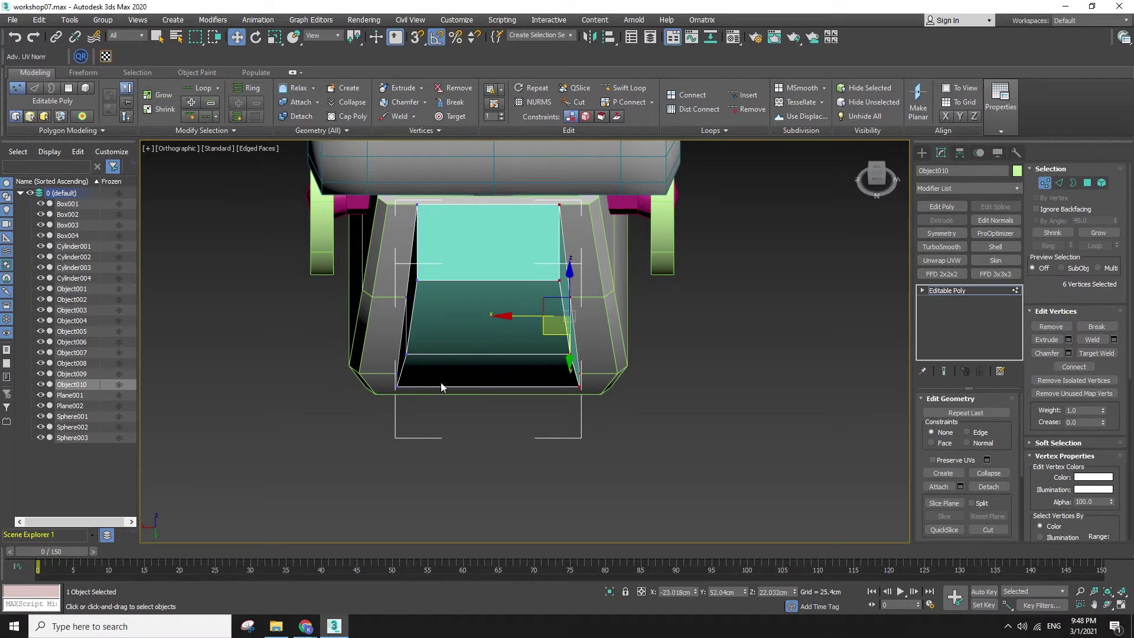
left_click(946, 117)
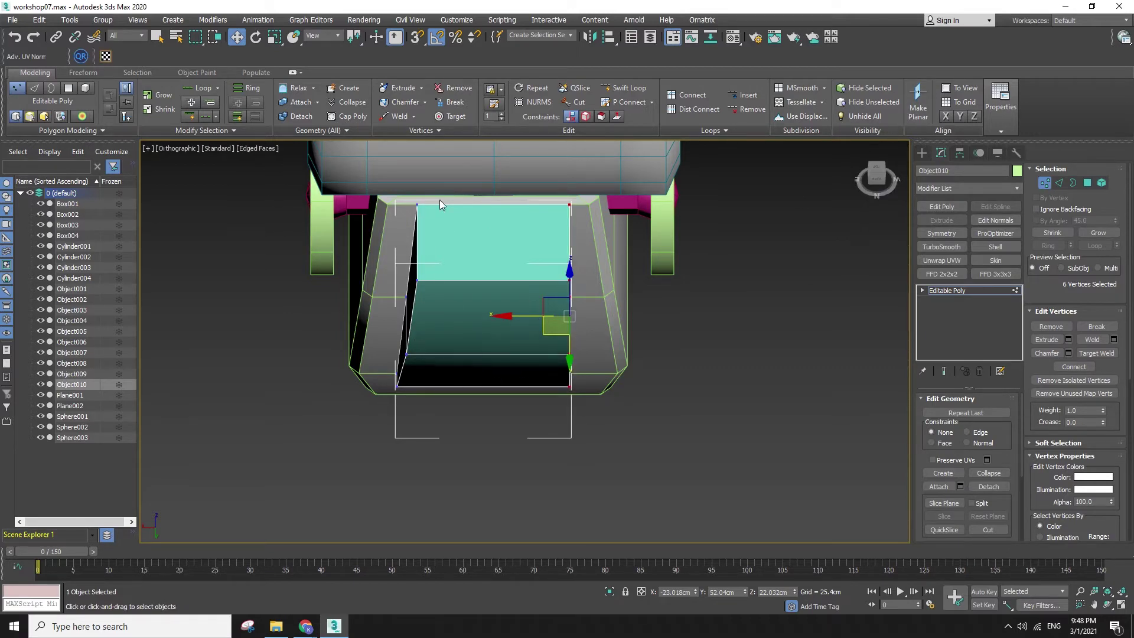
- Select the six vertices along the back panel's left side and make them planar in X
key("F3")
left_click_drag(373, 190, 451, 411)
key("F3")
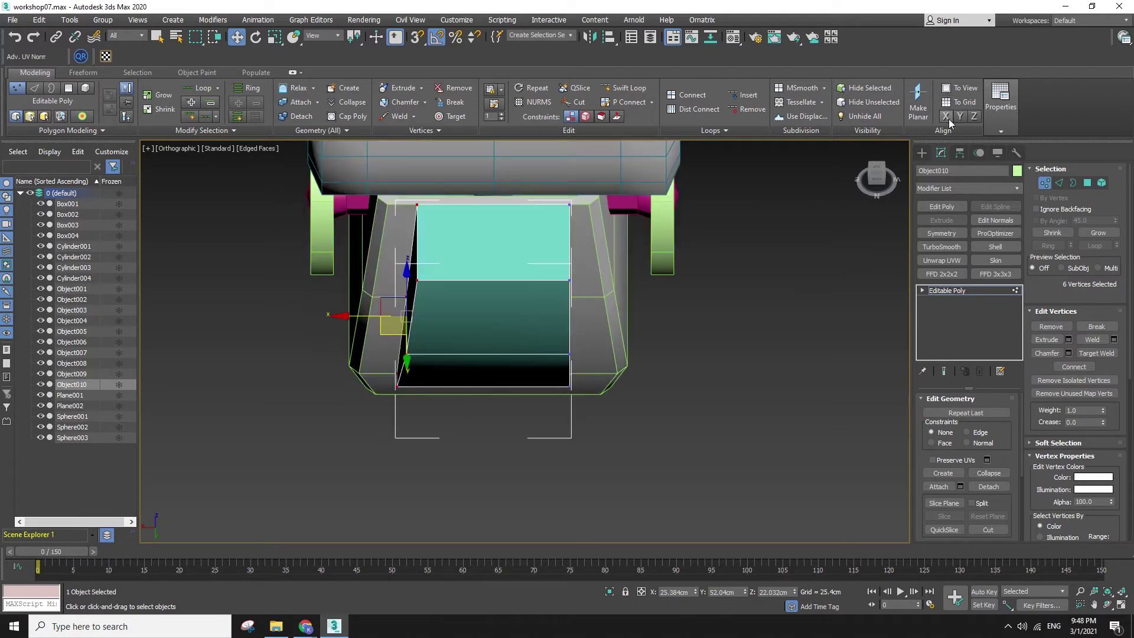
scroll(951, 520, "down", 2)
scroll(1054, 323, "down", 8)
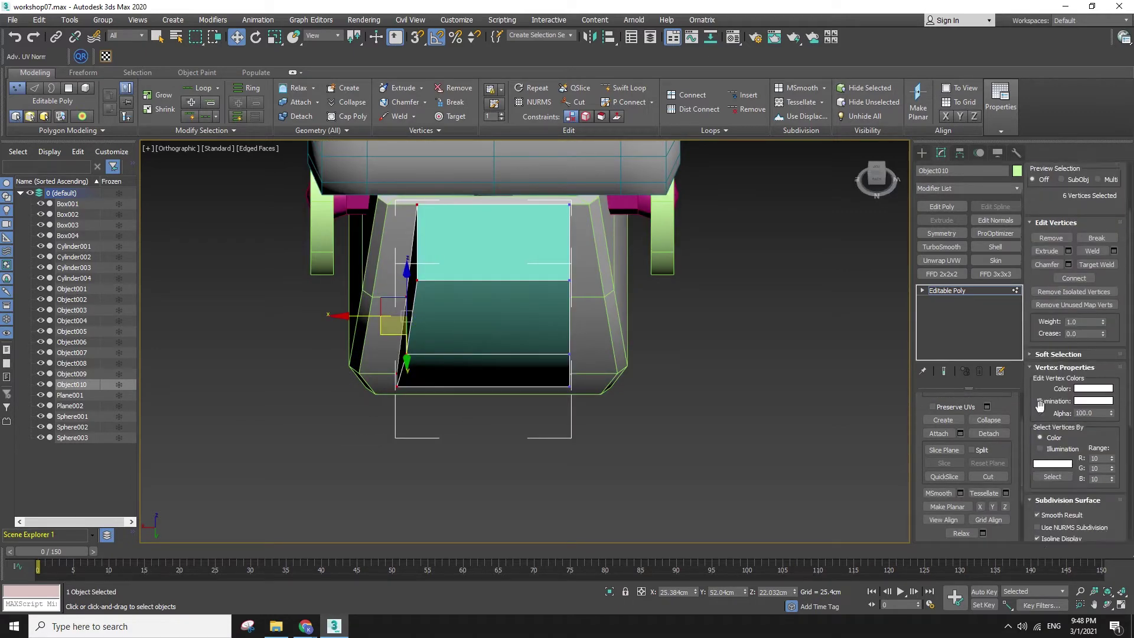
scroll(986, 477, "down", 3)
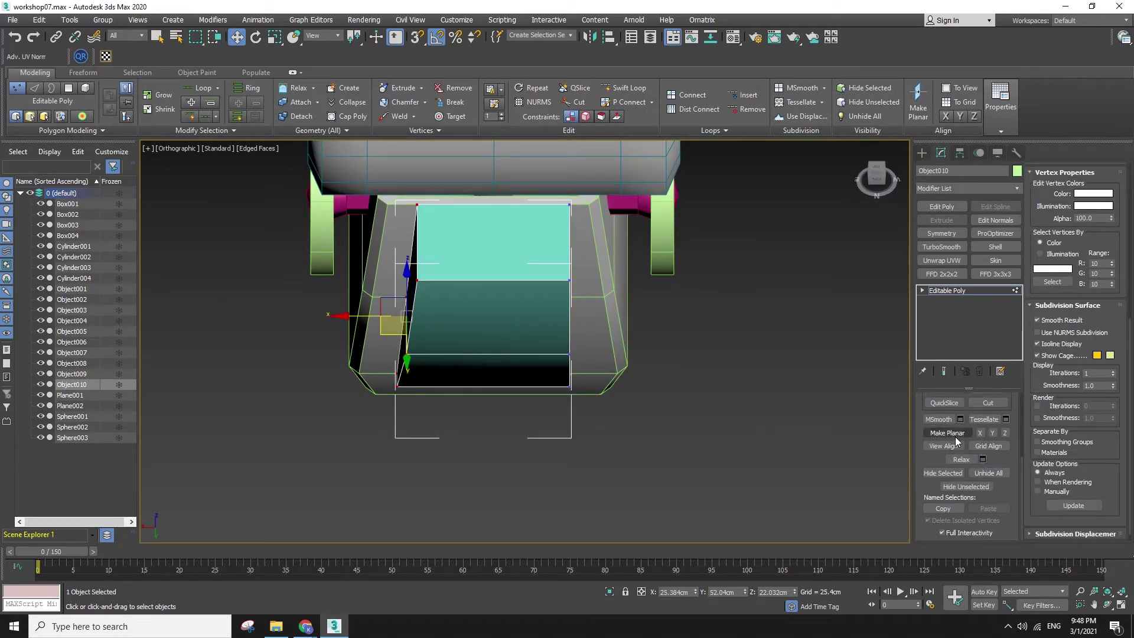
left_click(979, 434)
key("F3")
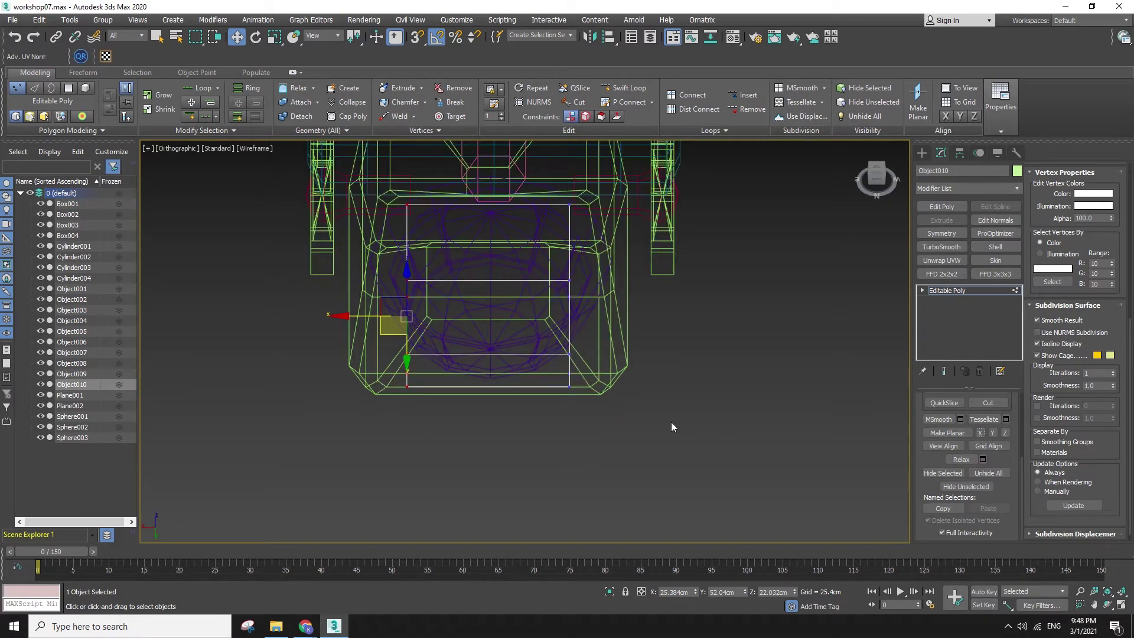
key("F3")
- Select all the back panel's vertices and apply an FFD 2x2x2 modifier to them
left_click(654, 420)
left_click_drag(357, 192, 716, 480)
middle_click_drag(716, 479, 744, 449, "alt")
left_click(943, 274)
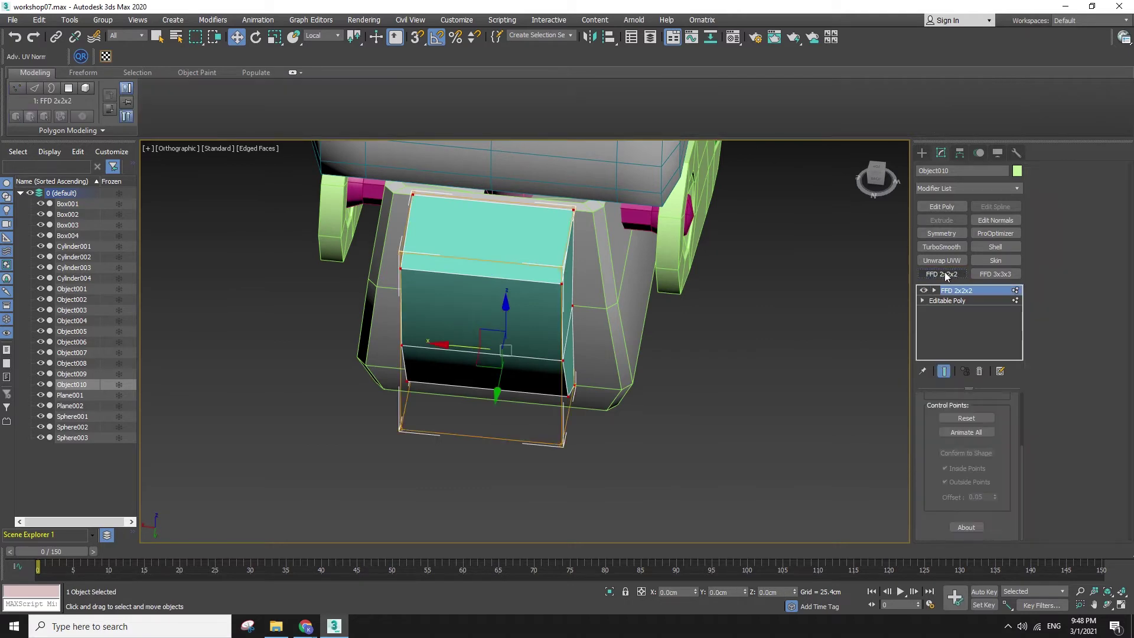
key("ctrl+z")
left_click(973, 188)
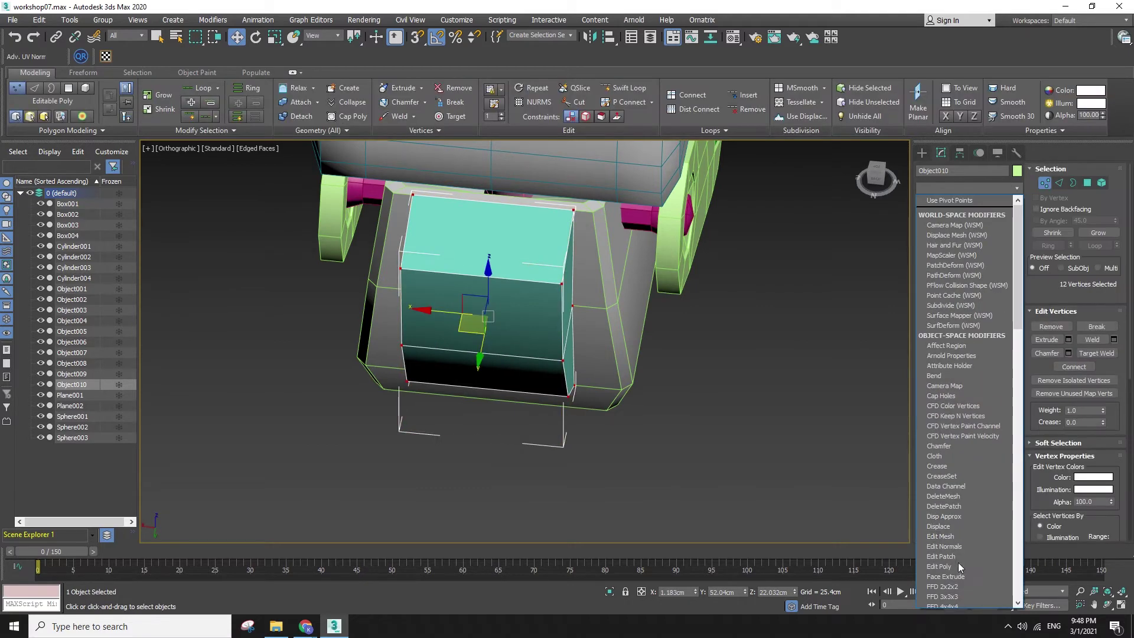
left_click(943, 587)
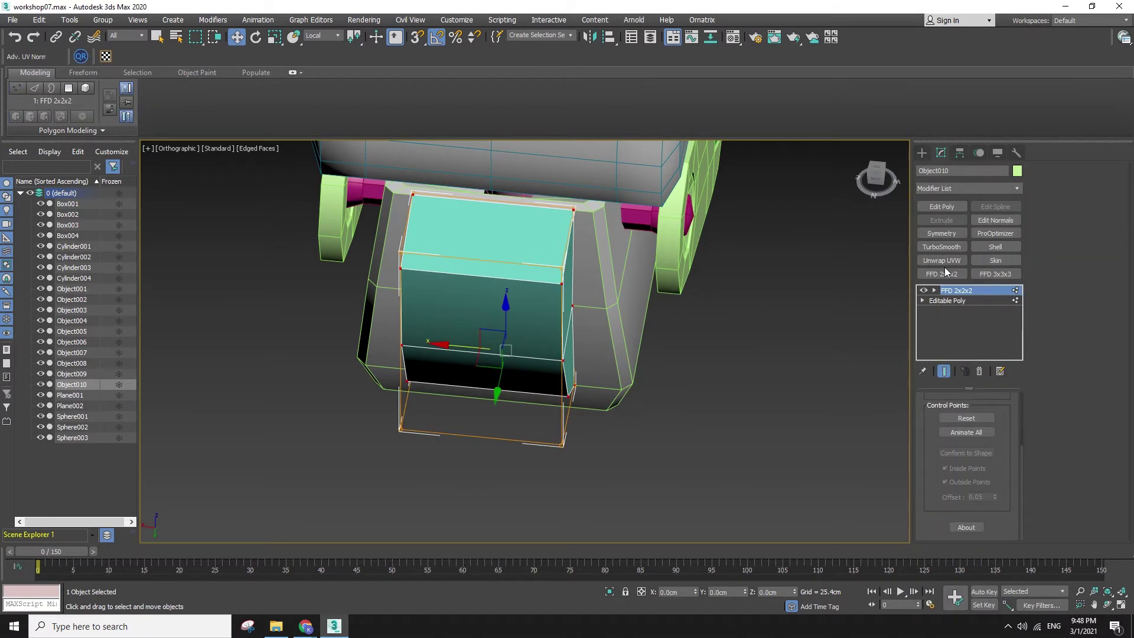
- Select the lattice's bottom control points and scale them inward in X to taper the panel toward its base
left_click(934, 290)
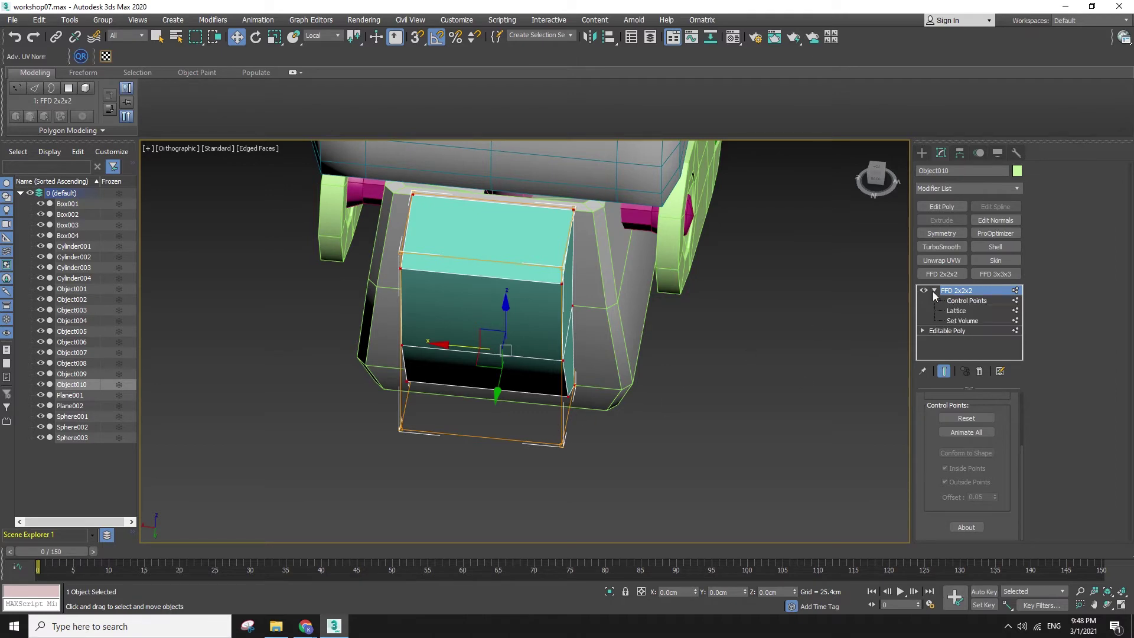
left_click(966, 300)
key("F3")
middle_click_drag(399, 363, 372, 399, "alt")
left_click_drag(367, 397, 635, 490)
key("F3")
middle_click_drag(637, 489, 579, 487, "alt")
key("r")
mouse_move(554, 436)
left_mouse_down()
mouse_move(525, 430)
mouse_move(535, 433)
left_mouse_up()
mouse_move(536, 434)
middle_mouse_down("alt")
mouse_move(578, 459)
mouse_move(509, 424)
mouse_move(577, 441)
mouse_move(540, 432)
middle_mouse_up("alt")
key("w")
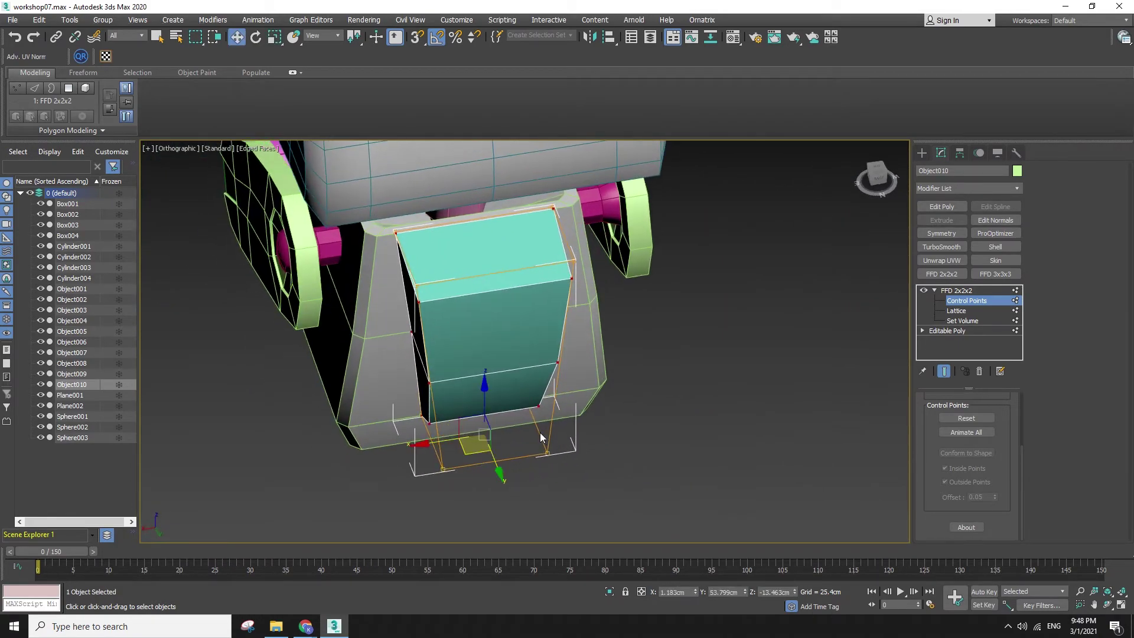
- Fine-tune the taper by scaling the lattice's control points again, and convert the panel to an Editable Poly
left_click_drag(670, 327, 671, 328)
key("r")
left_click_drag(430, 260, 421, 261)
key("w")
middle_click_drag(721, 420, 666, 415, "alt")
left_click(954, 292)
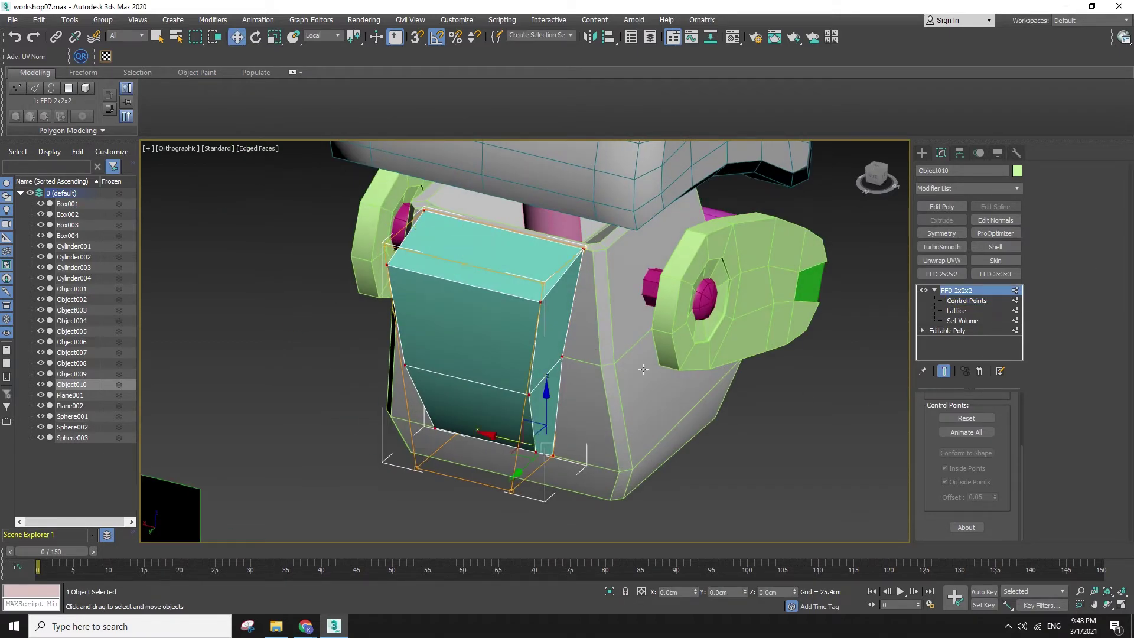
right_click(570, 357)
mouse_move(551, 478)
left_click(645, 490)
- Select the panel's top polygon and inset it slightly to leave a thin rim
key("F4")
left_click(1074, 183)
left_click(534, 263)
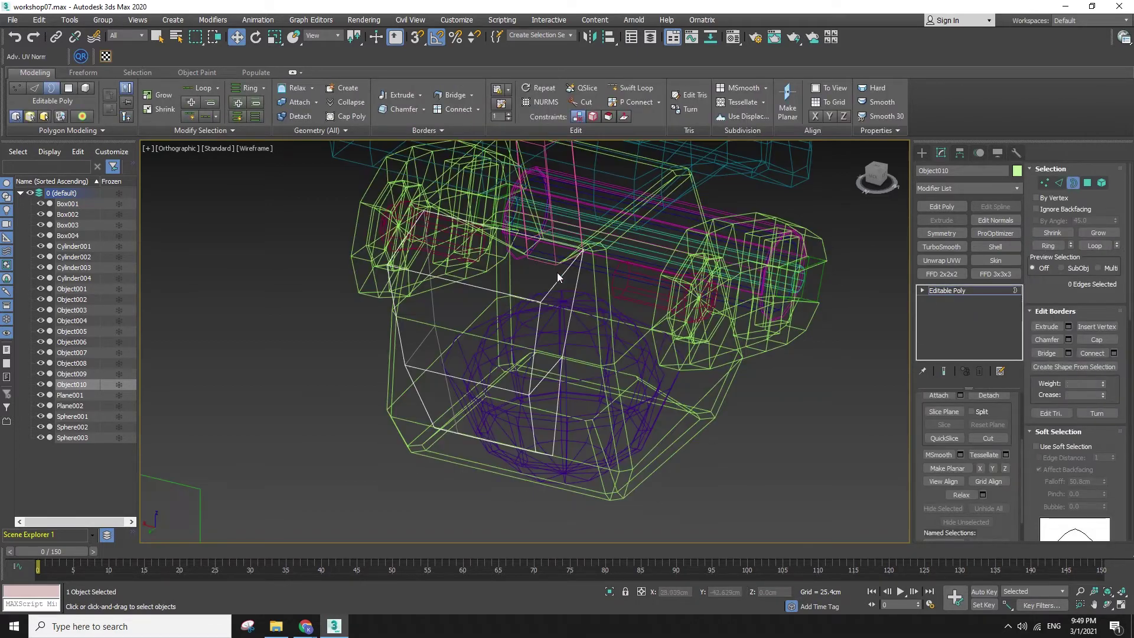
left_click(1088, 183)
left_click(506, 272)
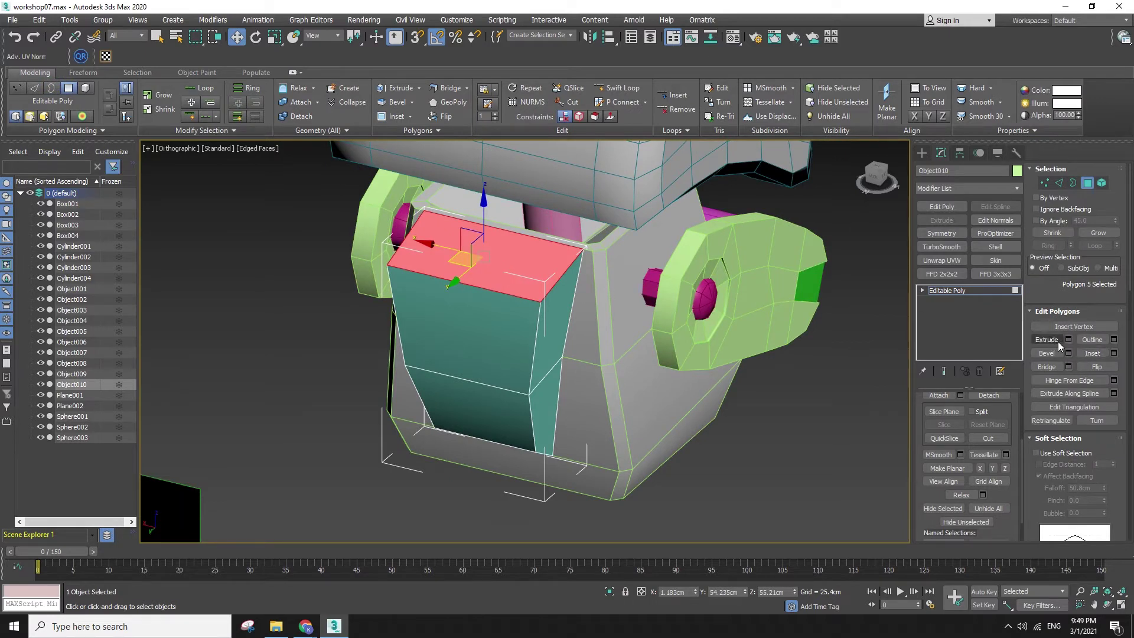
left_click(1091, 355)
left_click_drag(404, 257, 488, 261)
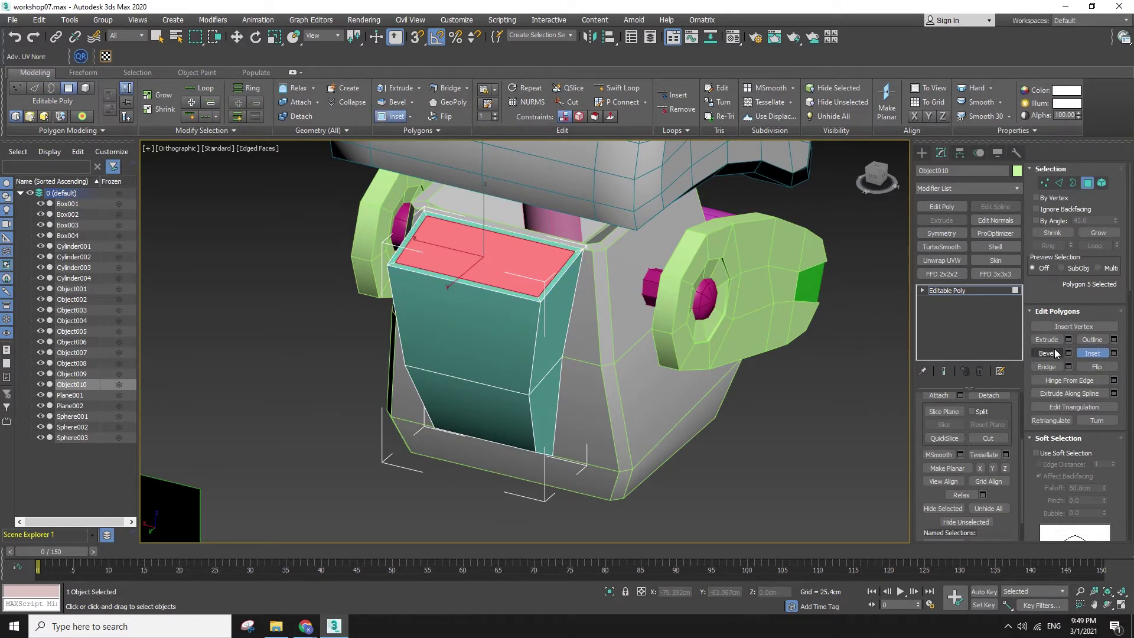
- Extrude the inset polygon down into the panel to hollow it out and shift the recess floor outward in Y
left_click(1047, 339)
left_click_drag(592, 284, 520, 411)
middle_click_drag(519, 411, 513, 345, "alt")
key("w")
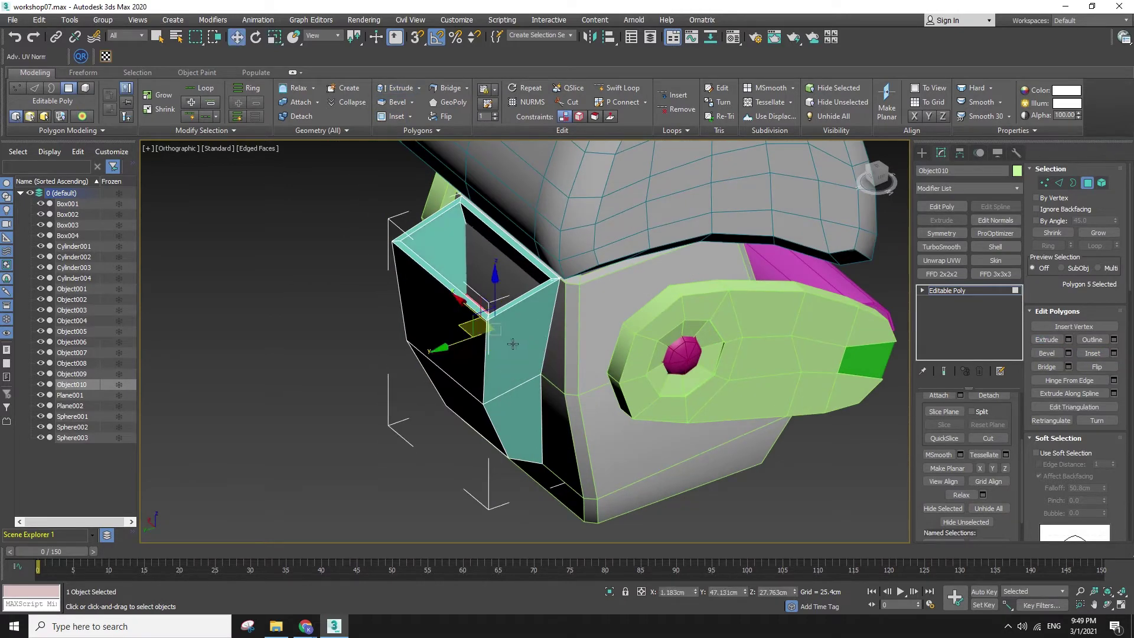
left_click_drag(463, 344, 442, 350)
middle_click_drag(441, 350, 621, 352, "alt")
- In the left wireframe view, move the recess floor polygon outward and down to the panel's middle crease
key("l")
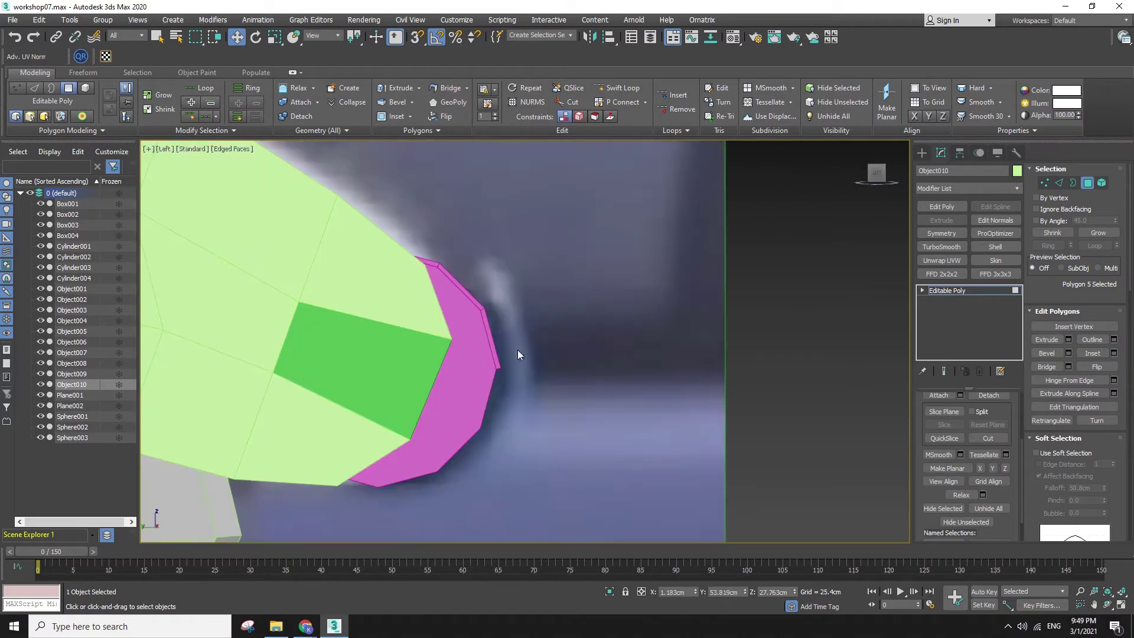
key("F3")
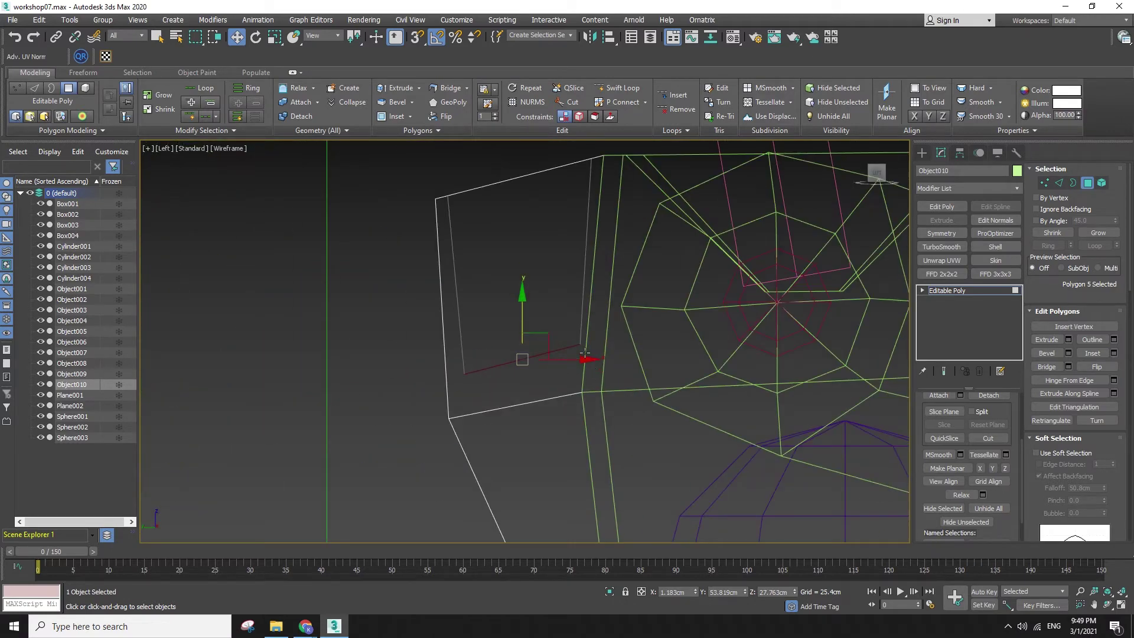
left_click_drag(576, 358, 561, 358)
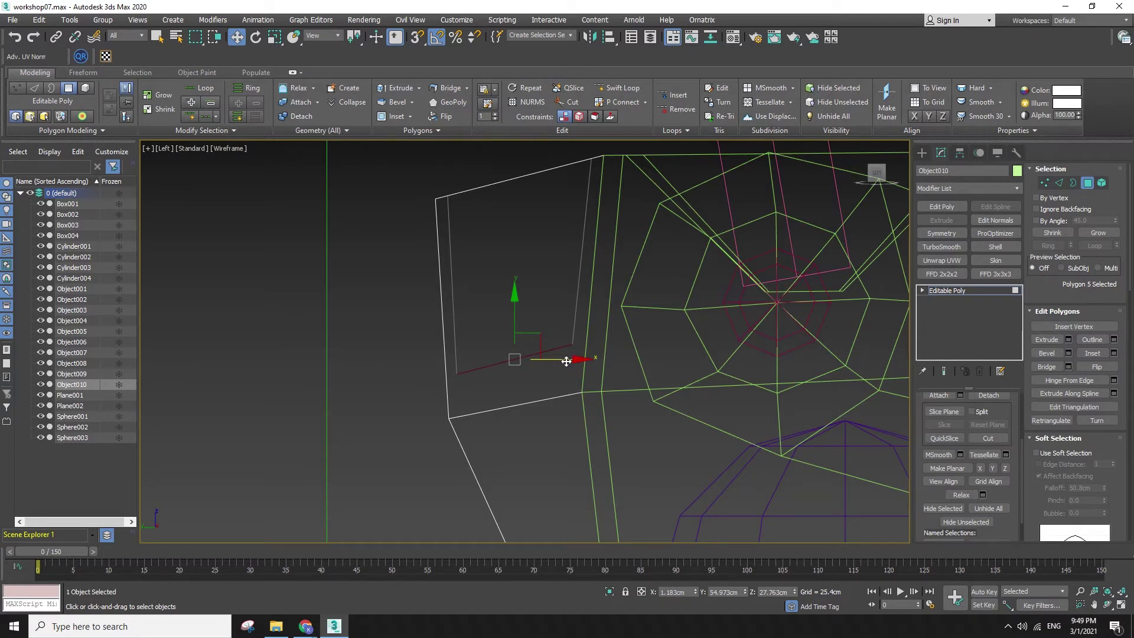
left_click_drag(562, 358, 567, 356)
key("ctrl+z")
key("ctrl+z")
left_click_drag(520, 353, 542, 384)
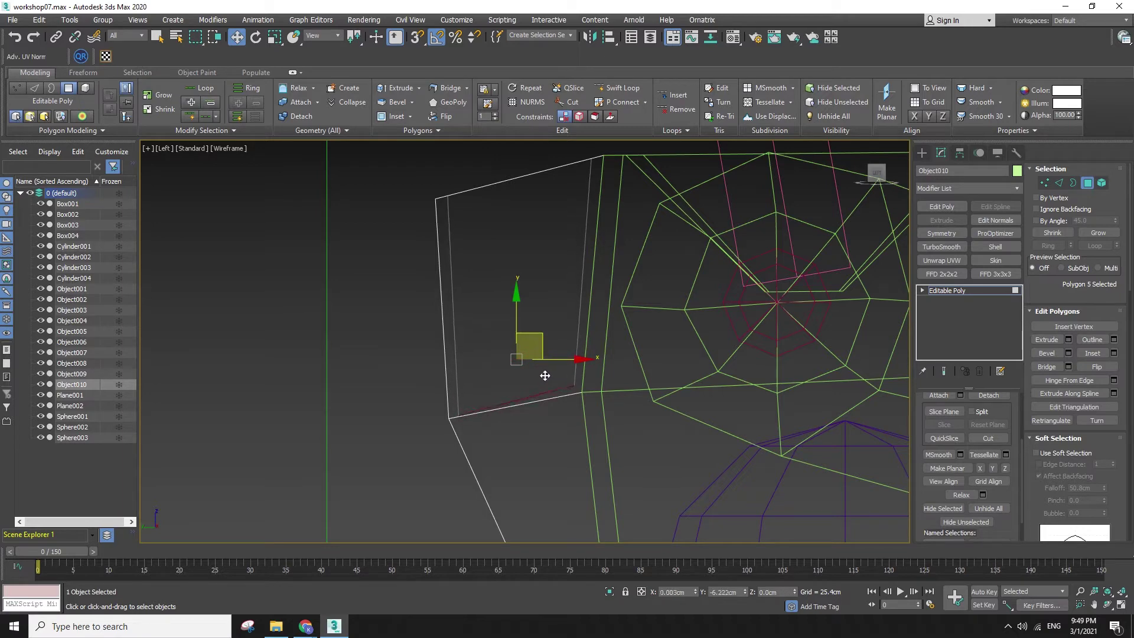
left_click_drag(545, 376, 545, 376)
- Adjust the inner vertices of the recess floor in the left view and deselect the panel
left_click(1044, 183)
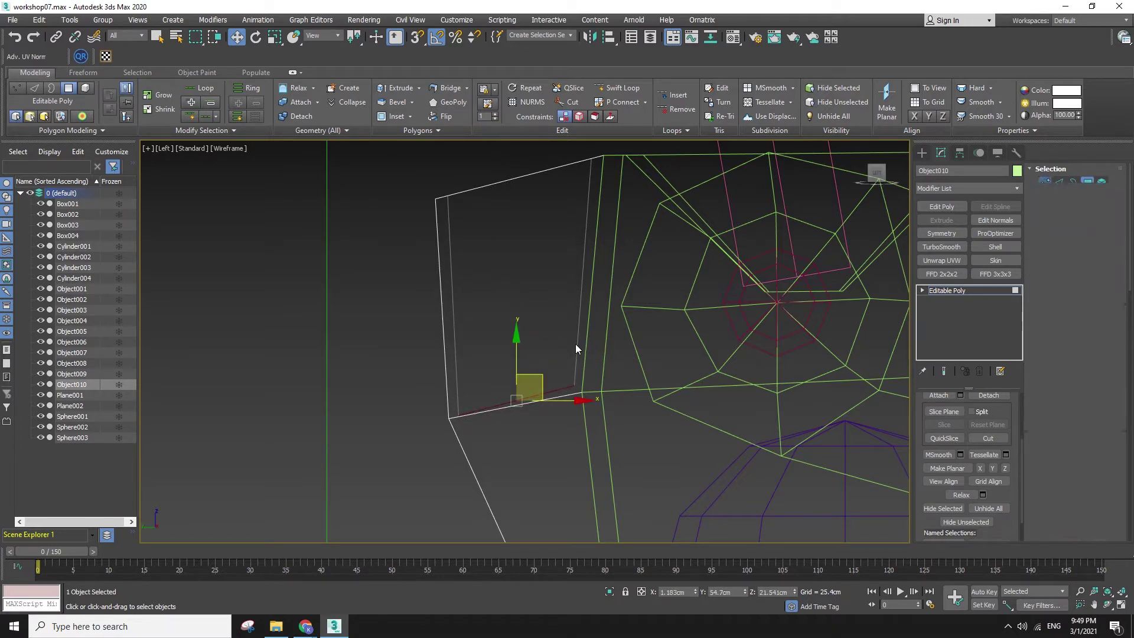
mouse_move(576, 389)
left_mouse_down()
mouse_move(568, 379)
mouse_move(584, 369)
left_mouse_up()
key("F3")
scroll(632, 368, "down", 5)
mouse_move(635, 369)
middle_mouse_down("alt")
mouse_move(759, 432)
mouse_move(714, 415)
mouse_move(736, 410)
mouse_move(726, 428)
mouse_move(762, 476)
mouse_move(731, 467)
middle_mouse_up("alt")
scroll(875, 360, "up", 1)
left_click(922, 153)
left_click(807, 359)
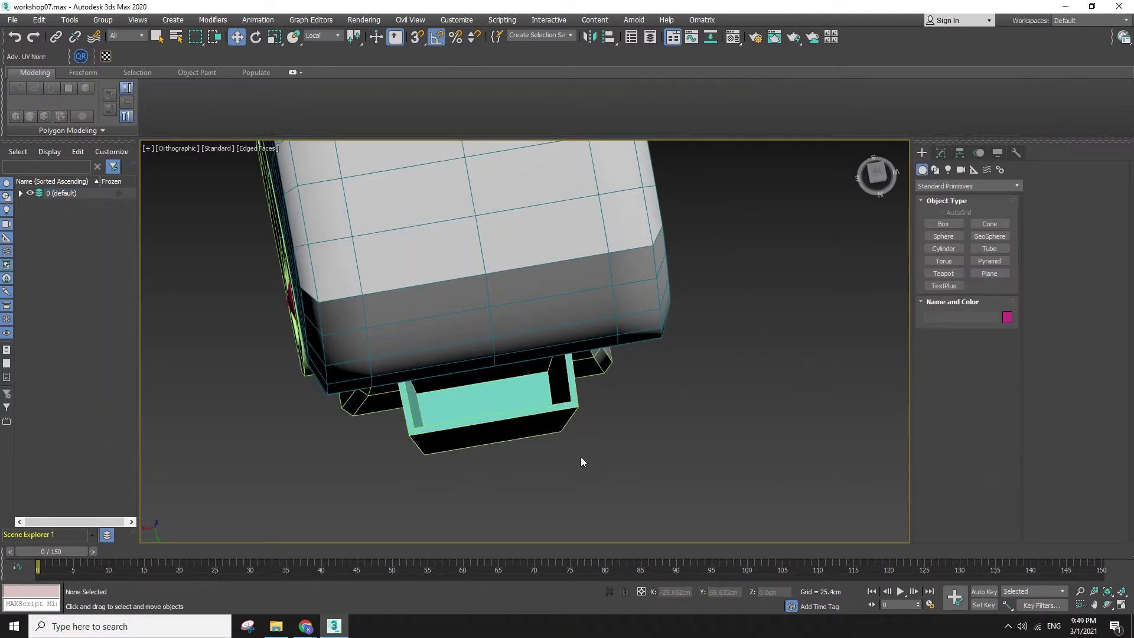
scroll(589, 479, "down", 1)
middle_click_drag(590, 481, 590, 476, "alt")
key("f")
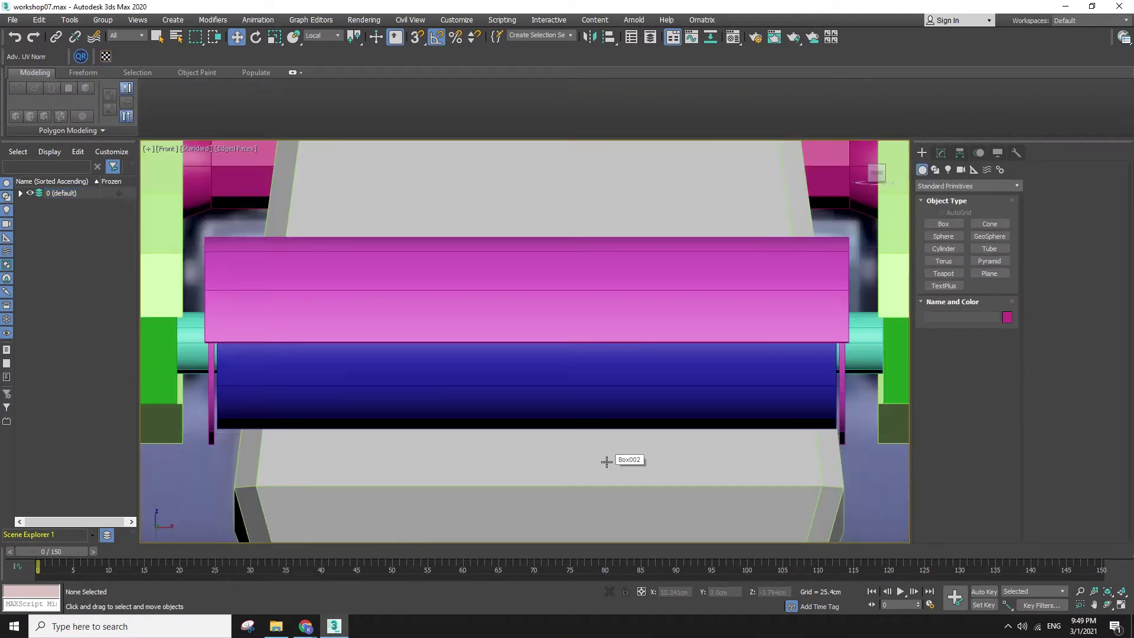
key("p")
scroll(625, 458, "down", 6)
middle_click_drag(613, 432, 669, 488, "alt")
scroll(572, 476, "up", 5)
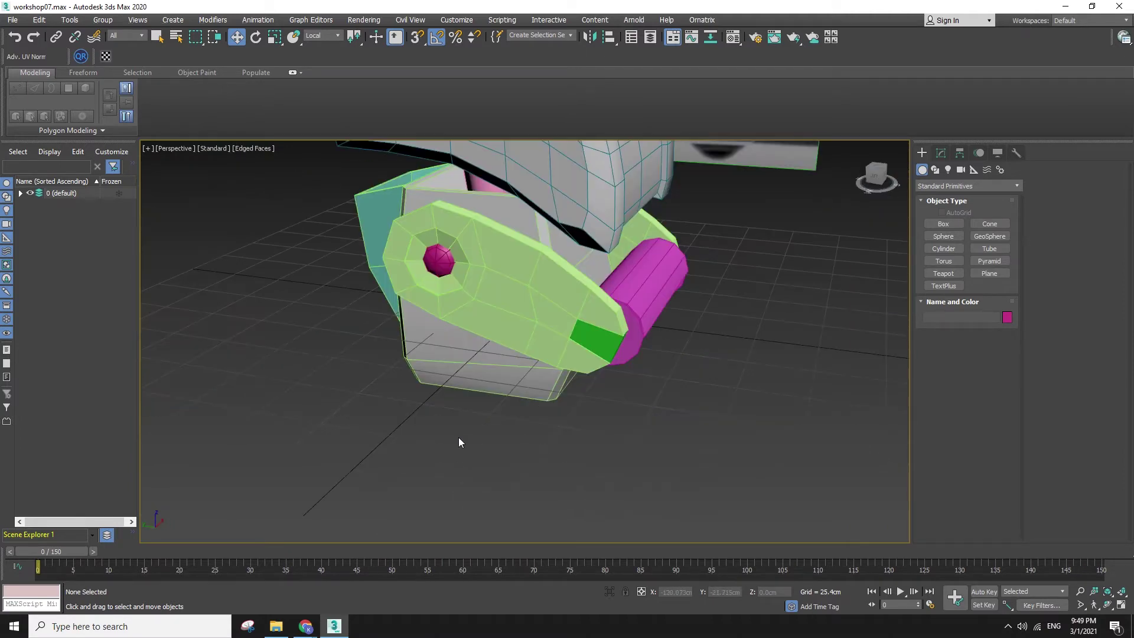
- Select both magenta arm-joint spheres and link them to the lower body block as their parent
left_click(470, 373)
middle_click_drag(470, 373, 520, 413, "alt")
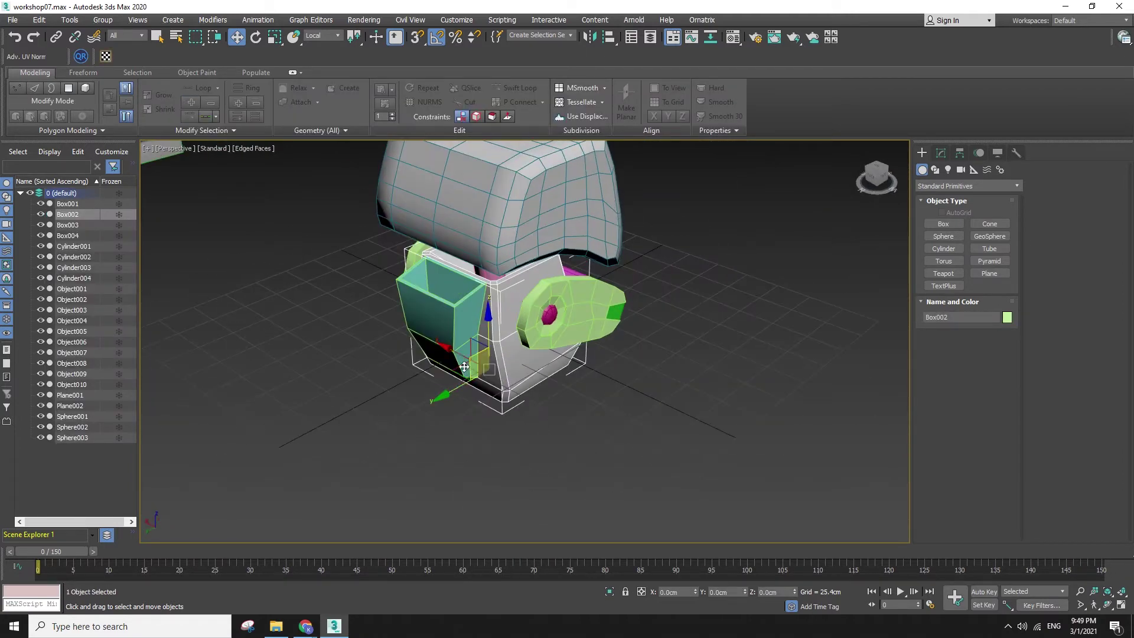
left_click(56, 36)
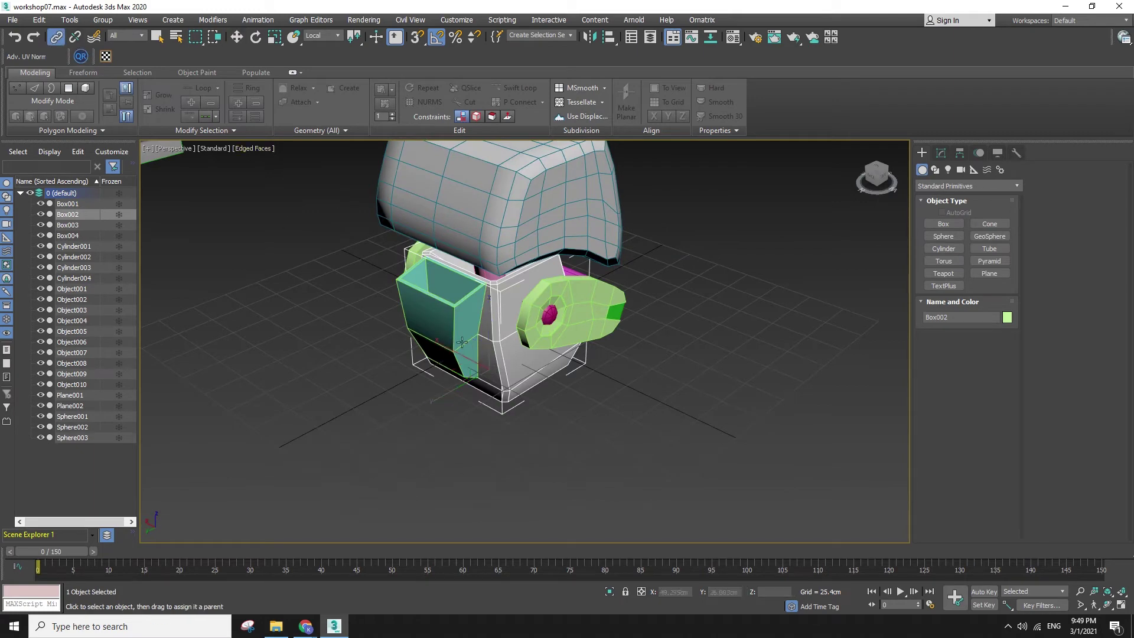
left_click(446, 305)
scroll(523, 361, "up", 2)
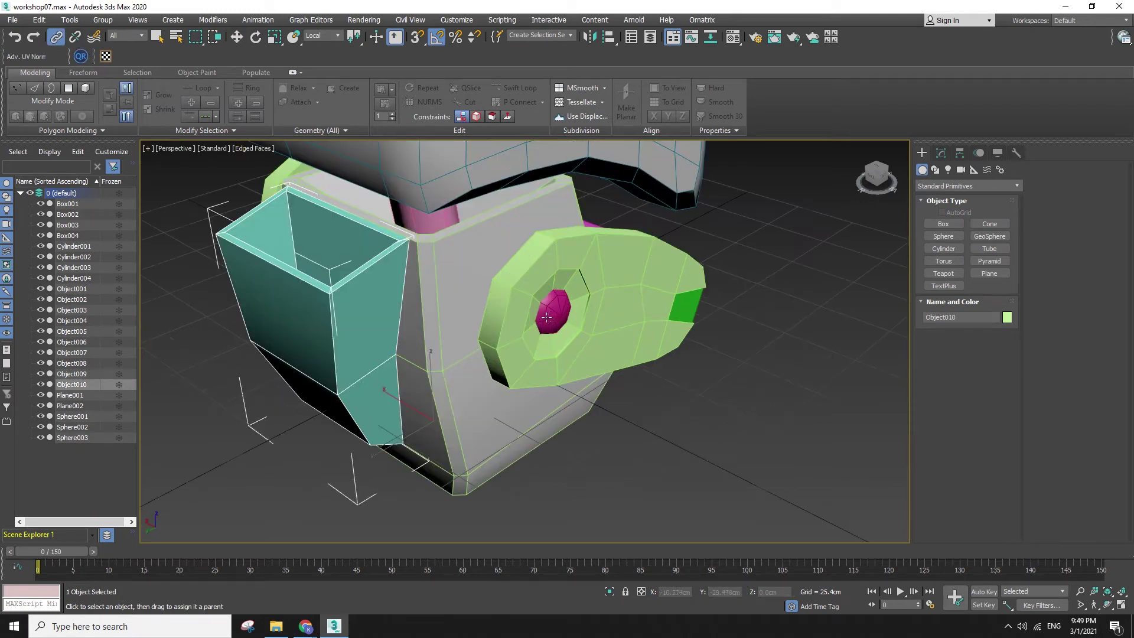
left_click(550, 319)
scroll(350, 292, "up", 2)
middle_click_drag(350, 292, 394, 297, "alt")
left_click(254, 394, "ctrl")
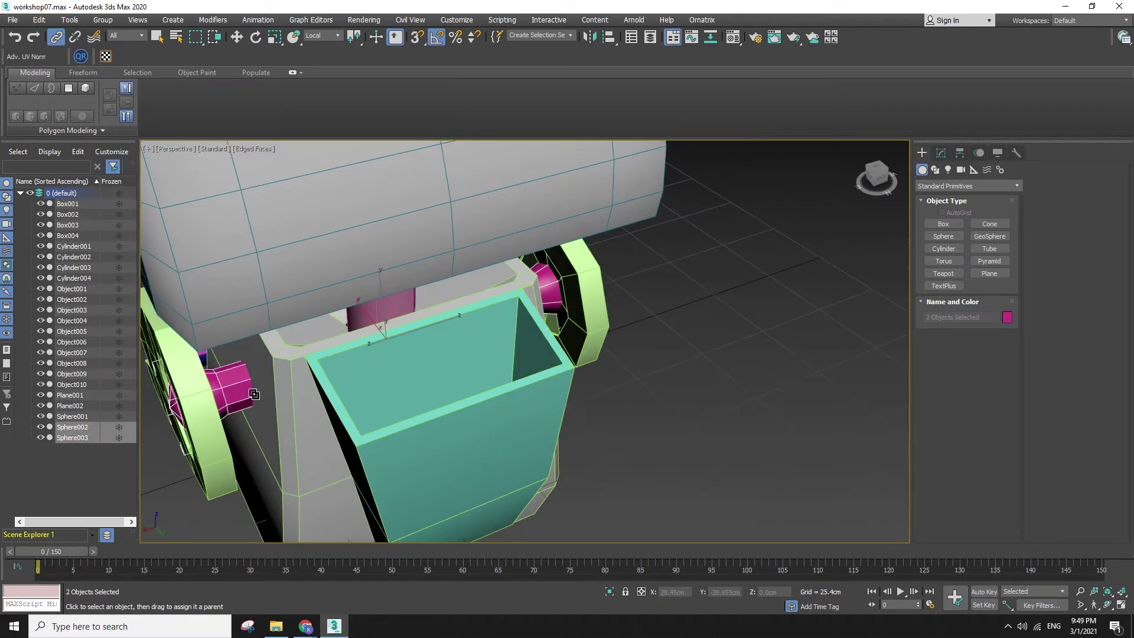
left_click_drag(301, 412, 298, 428)
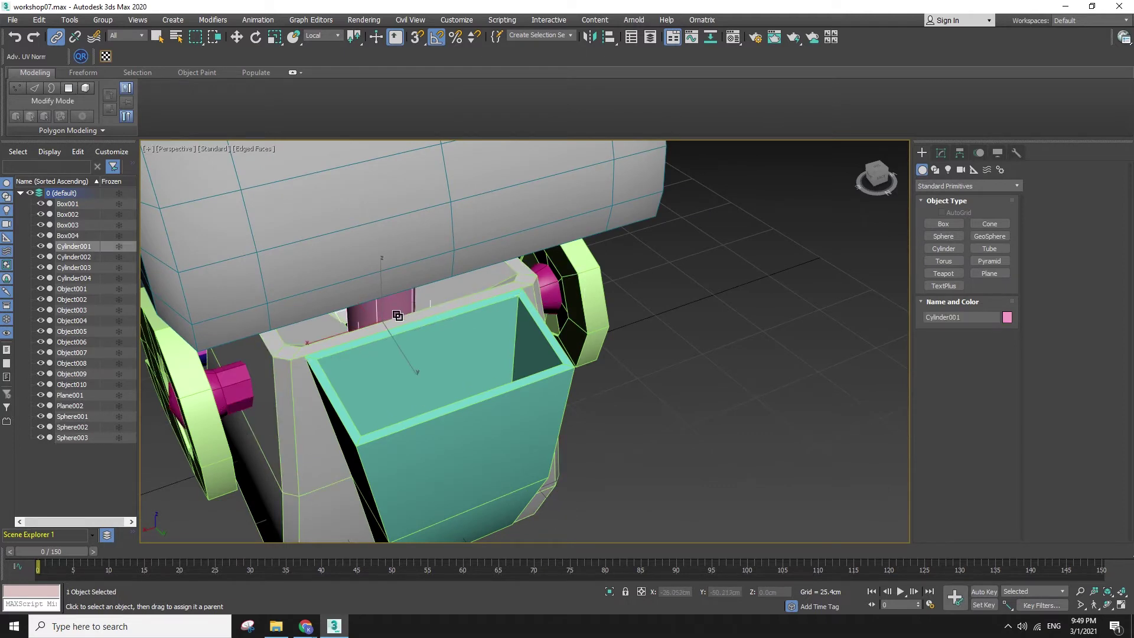
- Link the pink neck cylinder to the lower body block
left_click(419, 249)
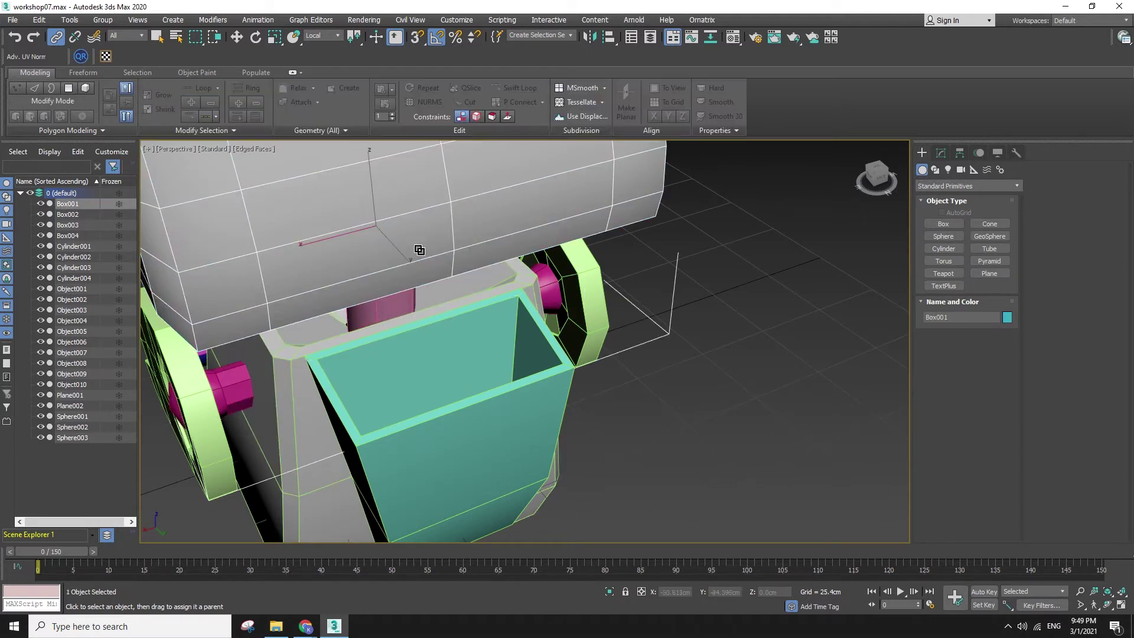
left_click(394, 315)
left_click_drag(295, 362, 281, 380)
scroll(297, 507, "down", 3)
middle_click_drag(296, 508, 536, 393)
left_click_drag(369, 418, 381, 438)
- Link the purple sphere under the body to the purple socket piece Object001
middle_click_drag(388, 478, 375, 420, "alt")
key("w")
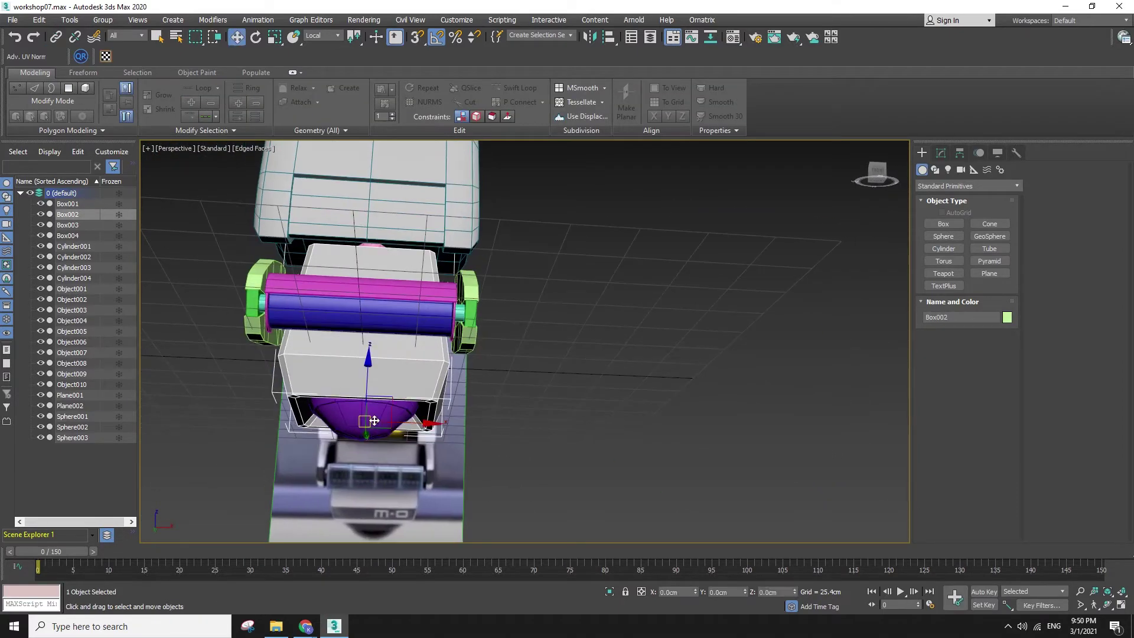
left_click(405, 418)
scroll(388, 419, "up", 2)
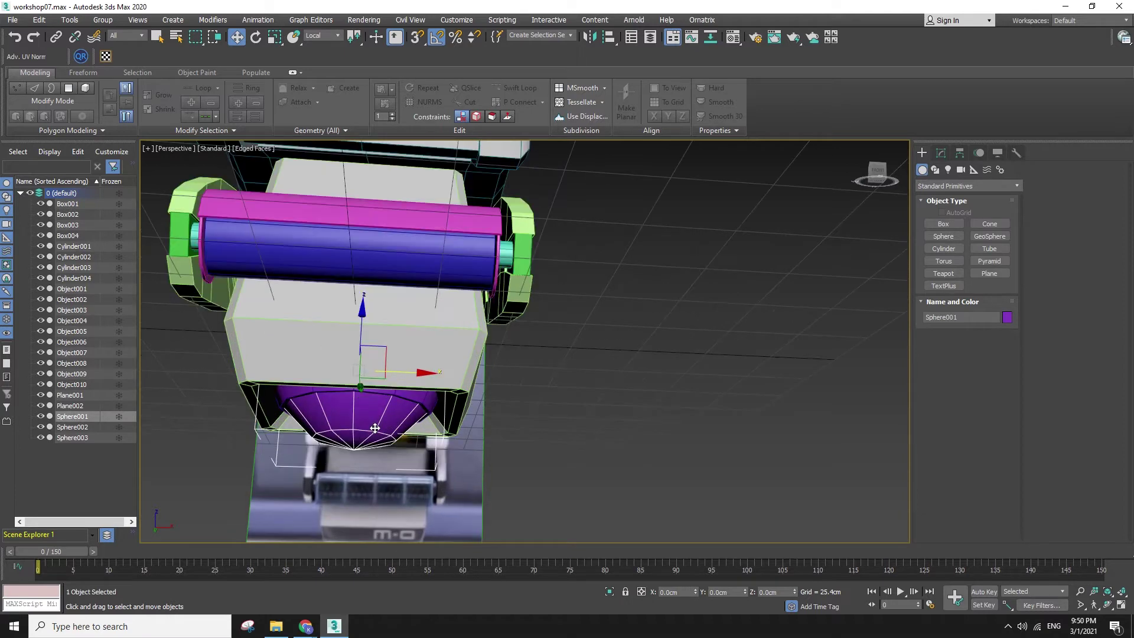
left_click(425, 400)
left_click(55, 37)
left_click_drag(359, 421, 424, 403)
key("w")
- Link the purple socket piece to the lower body block
left_click(405, 417)
left_click(56, 38)
left_click_drag(428, 399, 430, 400)
key("w")
- Test the links by moving the purple socket piece, and cancel the move
left_click(429, 399)
middle_click_drag(428, 404, 473, 490, "alt")
scroll(473, 490, "down", 5)
left_click_drag(361, 421, 498, 456)
right_click(499, 456)
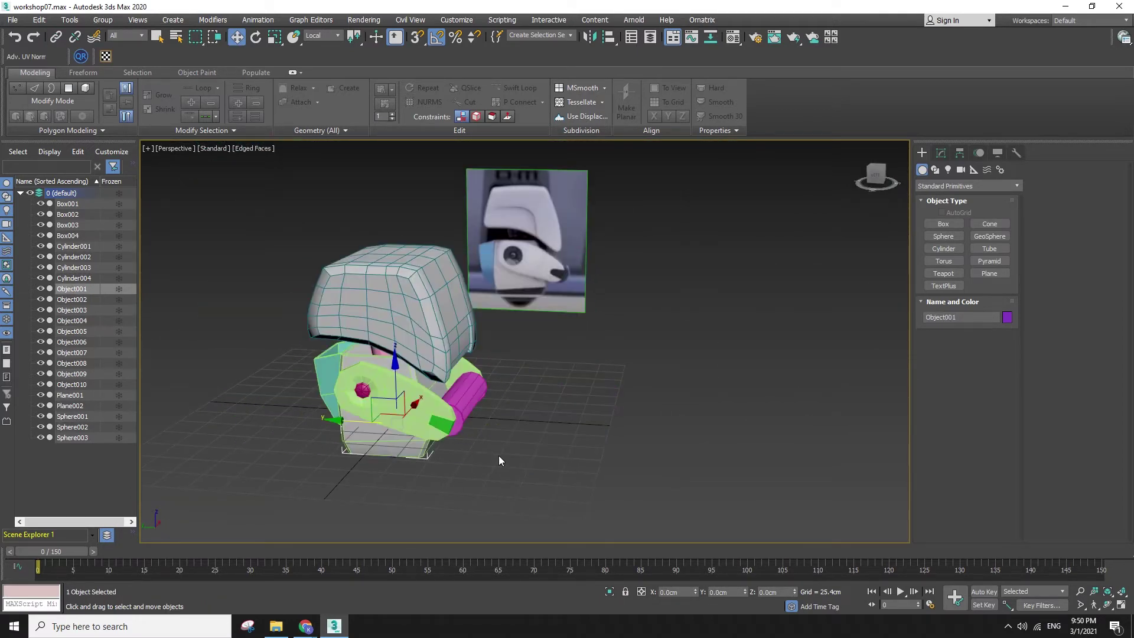
- Test-rotate the purple sphere in the front view and undo the rotation
key("f")
scroll(459, 421, "down", 6)
left_click_drag(478, 365, 479, 304)
left_click(477, 327)
key("e")
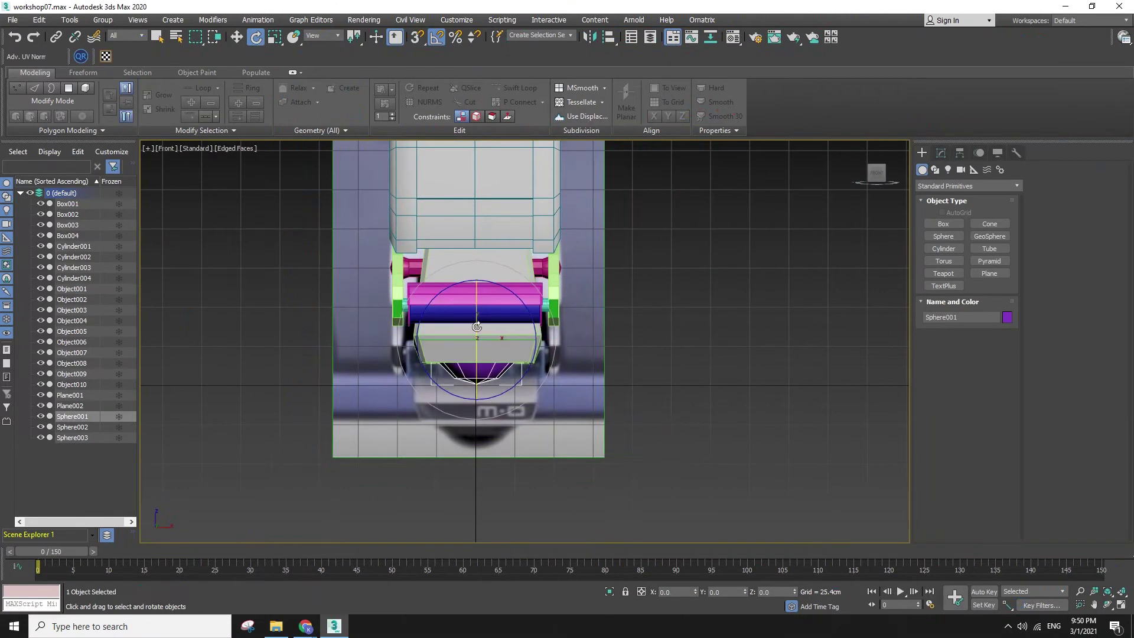
left_click_drag(477, 301, 518, 4)
right_click(518, 5)
key("ctrl+z")
key("w")
middle_click_drag(664, 254, 495, 304, "alt")
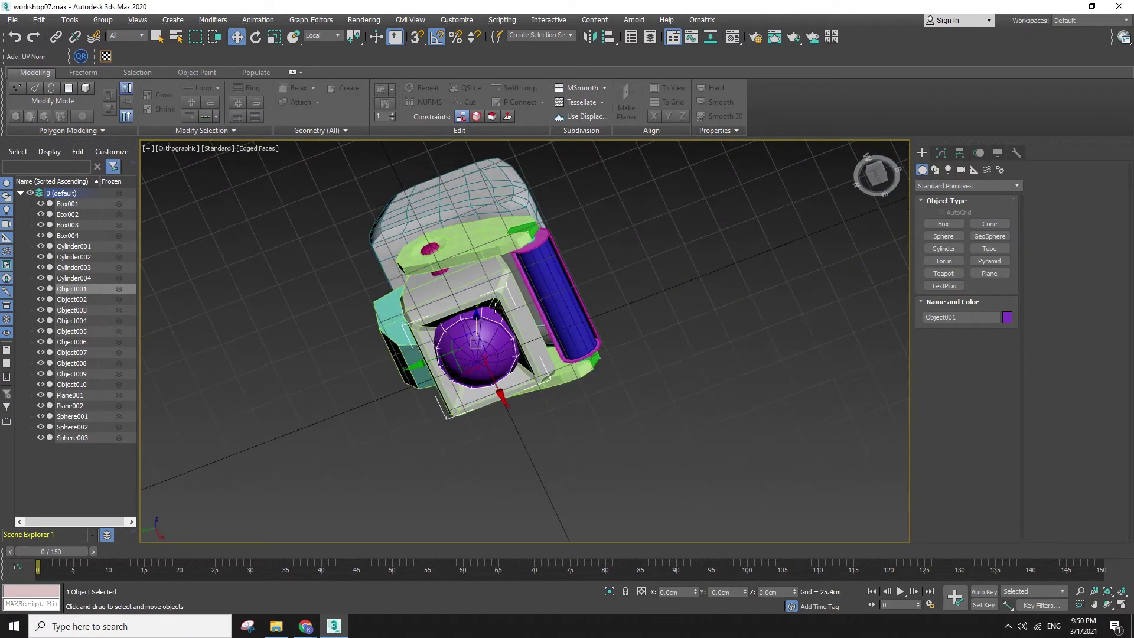
key("p")
middle_click_drag(535, 319, 654, 415, "alt")
scroll(624, 389, "down", 5)
left_click(666, 397)
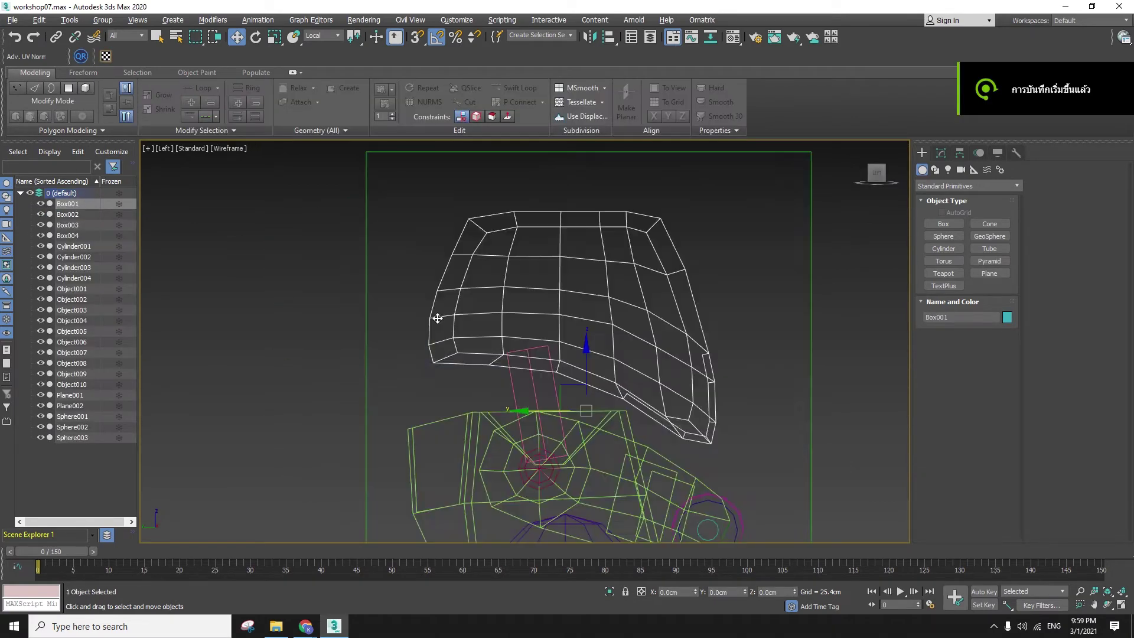
- Cut a new edge line on the head block's side, just below the existing horizontal edge and down to its lower rim
left_click(940, 154)
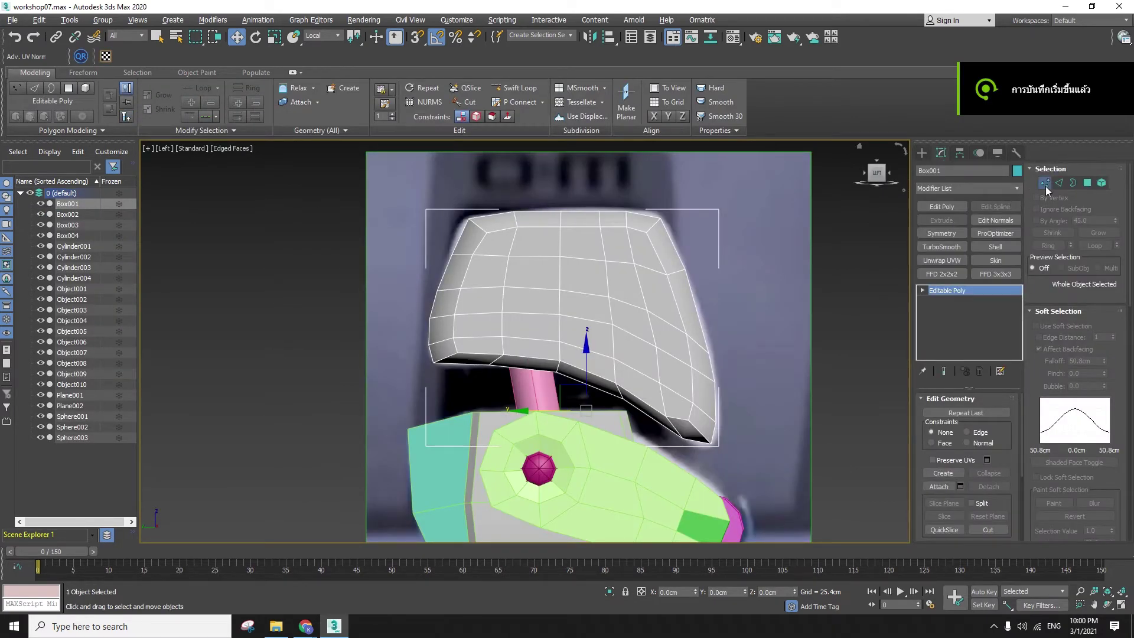
left_click(1045, 184)
right_click(501, 266)
left_click(463, 165)
right_click(499, 299)
right_click(499, 297)
left_click(455, 190)
scroll(457, 305, "up", 3)
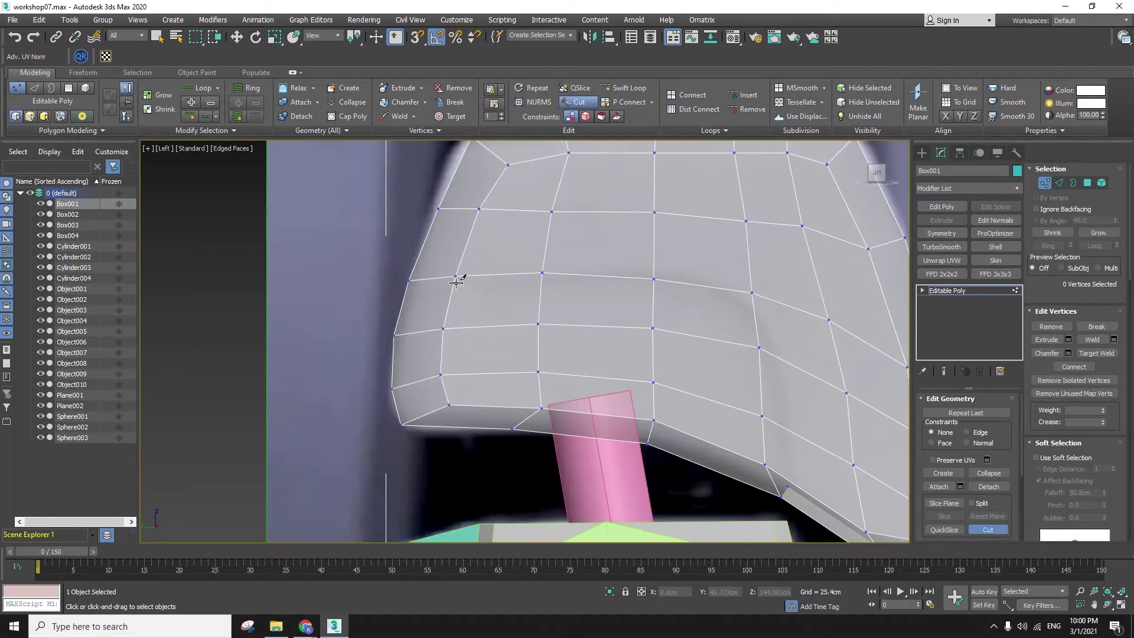
left_click(455, 276)
left_click(541, 281)
left_click(654, 288)
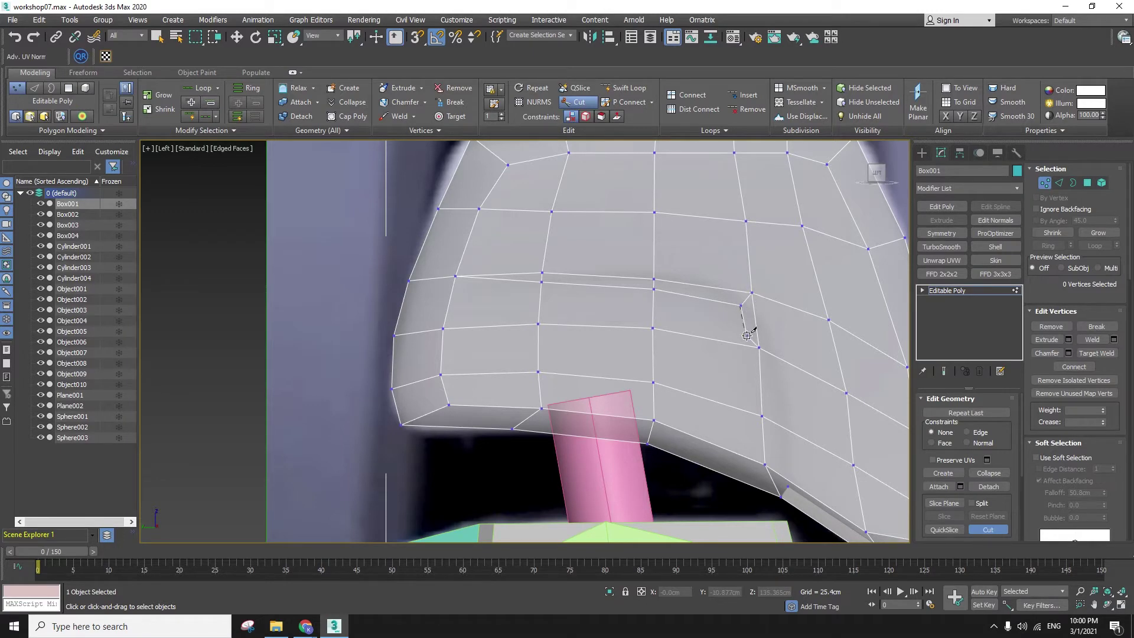
middle_click_drag(744, 305, 684, 238)
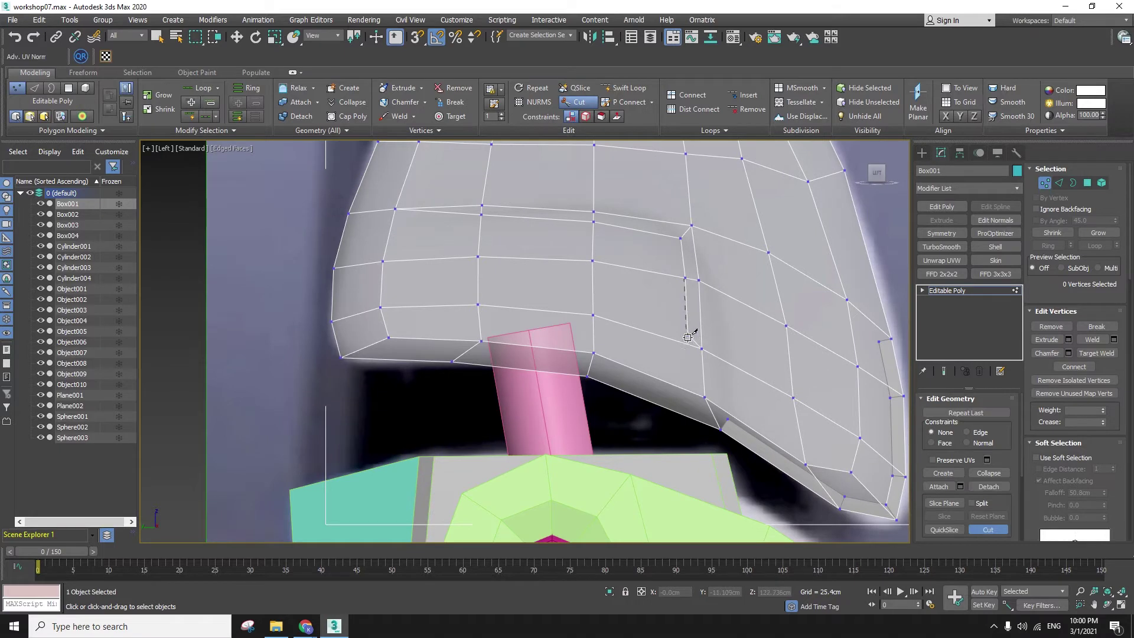
left_click(690, 391)
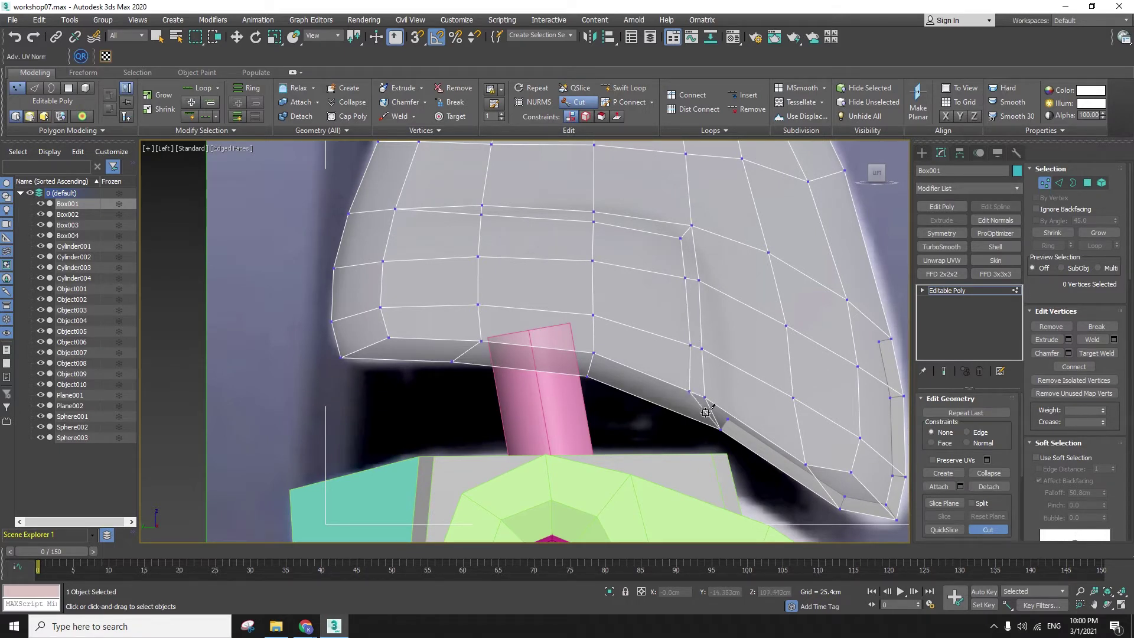
left_click(720, 431)
- Move the vertex pairs along the cut strip's downward run toward the head's front to form a smoother curve
key("w")
left_click_drag(678, 379, 740, 394)
left_click_drag(680, 328, 751, 351)
left_click_drag(674, 266, 744, 281)
left_click_drag(703, 323, 733, 359)
left_click_drag(720, 403, 755, 393)
left_click(537, 221)
left_click_drag(618, 210, 618, 223)
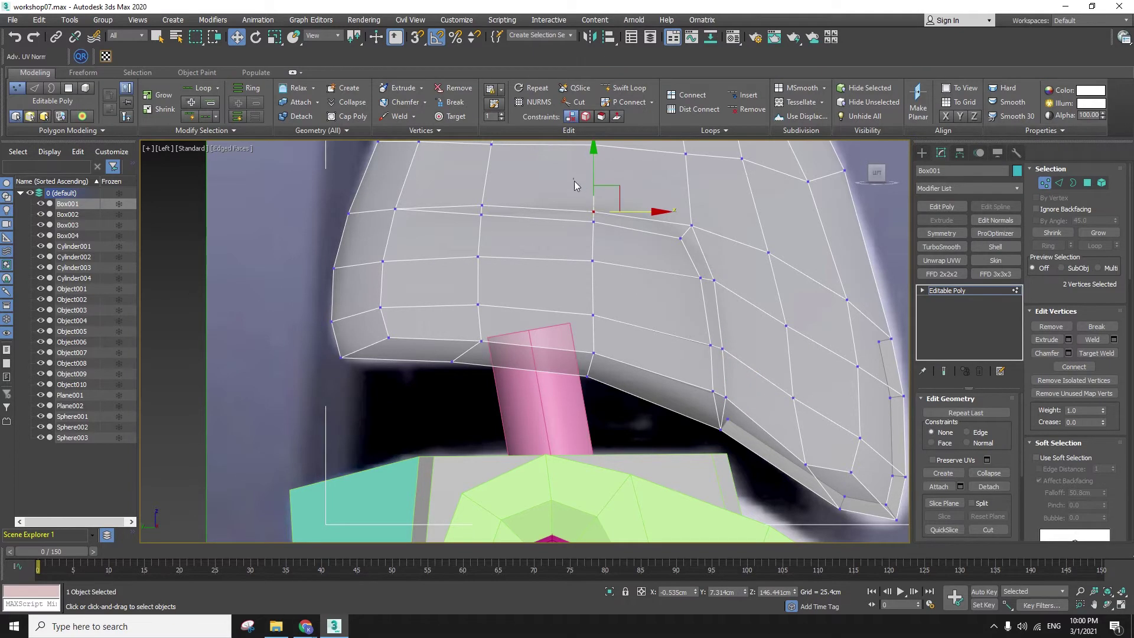
left_click_drag(431, 174, 487, 216)
left_click(592, 315)
- Select the nine side polygons enclosed by the cut line and push them about 2 cm inward along X
left_click(1089, 182)
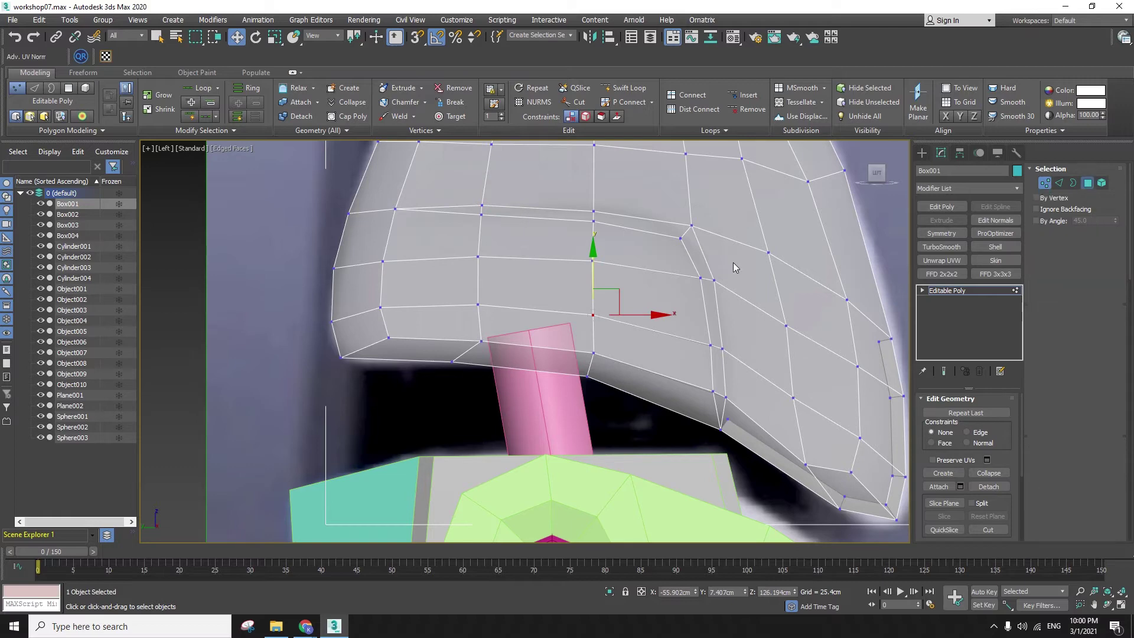
key("q")
left_click(440, 232)
left_click(435, 283, "ctrl")
left_click(433, 321, "ctrl")
left_click(508, 337, "ctrl")
left_click(519, 292, "ctrl")
left_click(532, 239, "ctrl")
left_click(642, 260, "ctrl")
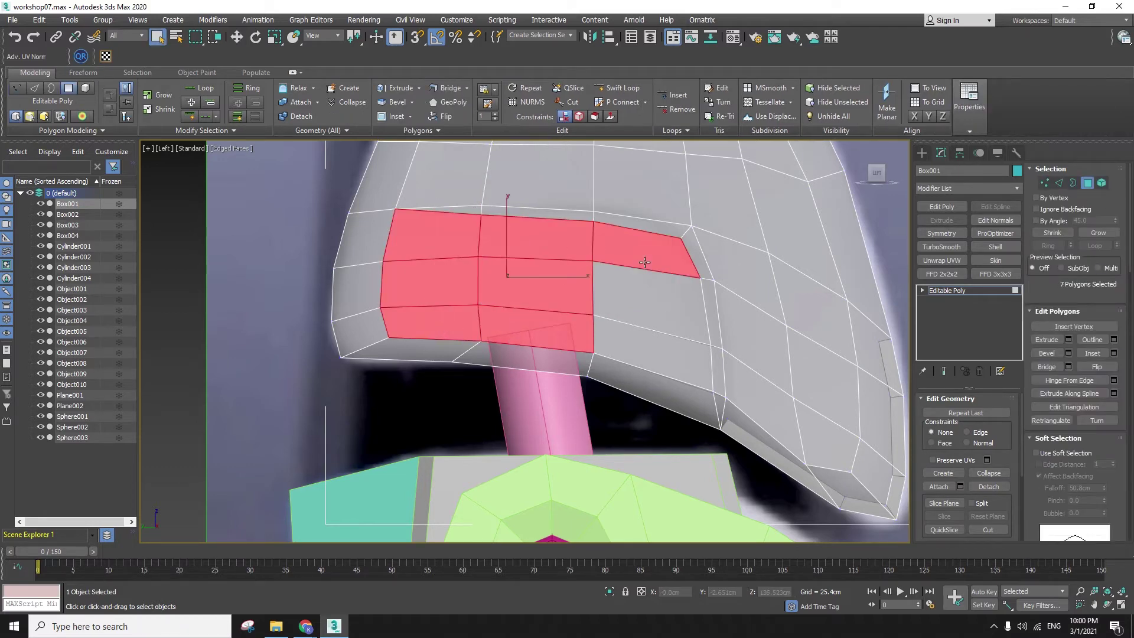
left_click(647, 302, "ctrl")
left_click(629, 358, "ctrl")
key("w")
middle_click_drag(583, 324, 523, 285)
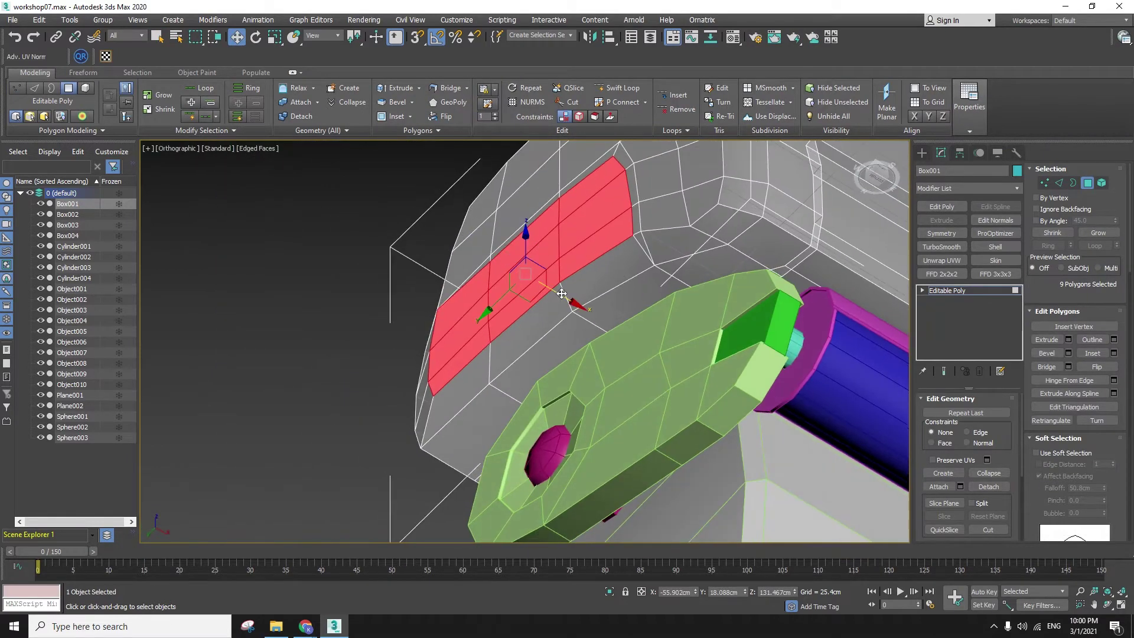
left_click_drag(562, 293, 562, 299)
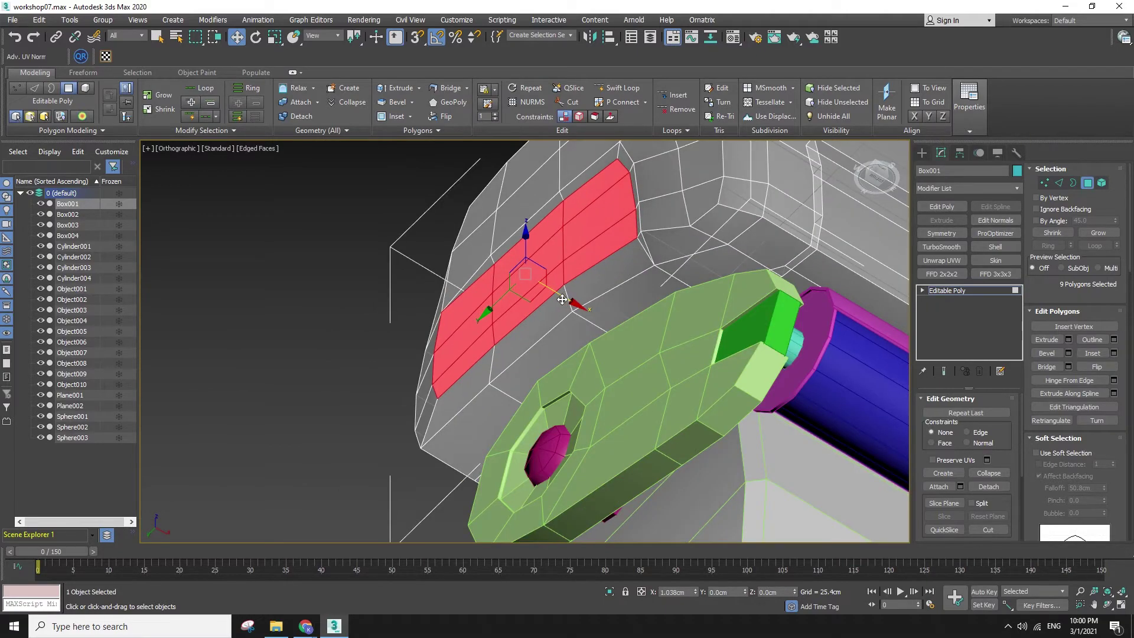
middle_click_drag(562, 300, 556, 335, "alt")
left_click_drag(579, 289, 587, 294)
middle_click_drag(587, 294, 698, 429, "alt")
key("F4")
key("F4")
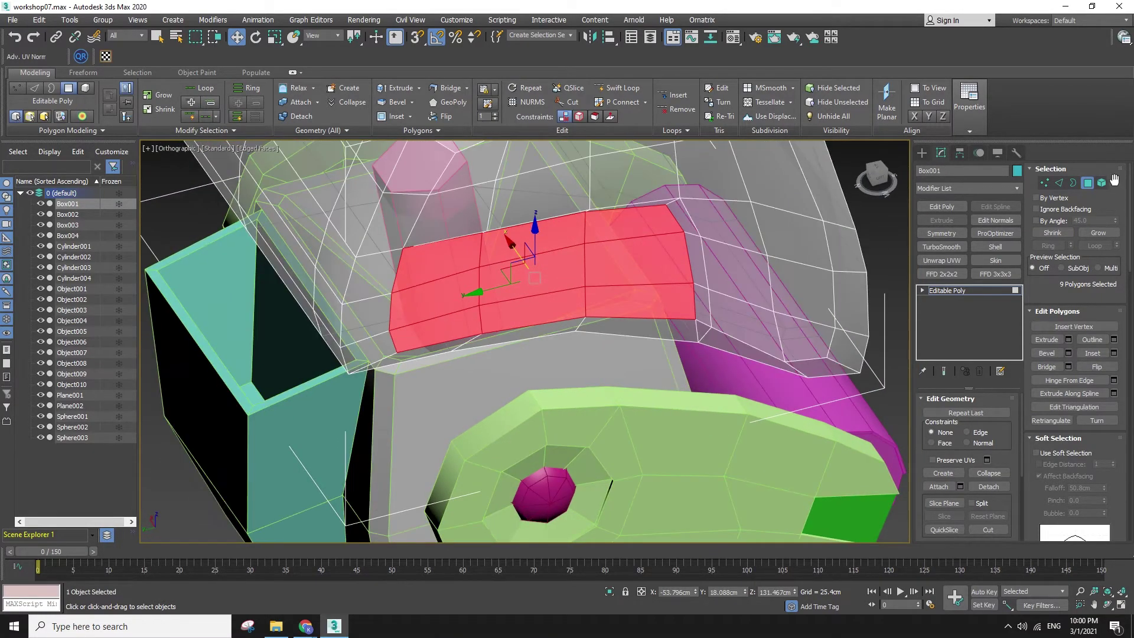
- Select the seven narrow polygons forming the side recess's ledge and assign them smoothing group 3
left_click(690, 231)
left_click(693, 257, "shift")
left_click(699, 332, "ctrl")
middle_click_drag(699, 332, 514, 202, "alt")
left_click(464, 170, "ctrl")
scroll(1019, 430, "down", 2)
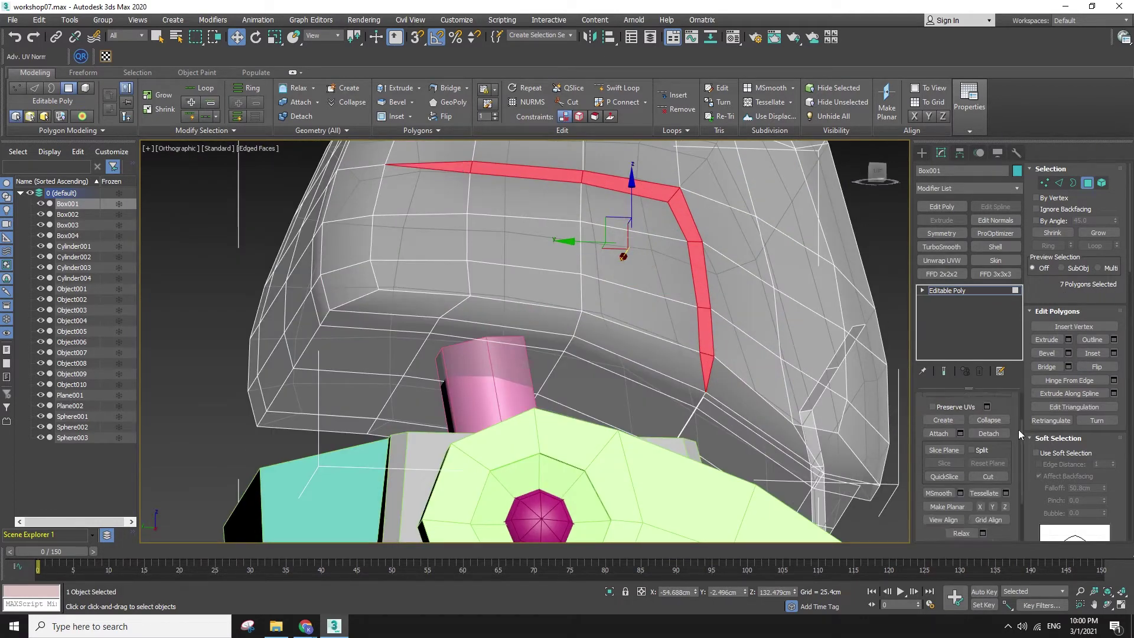
scroll(1086, 499, "down", 5)
scroll(1086, 498, "down", 4)
left_click(1058, 386)
key("F4")
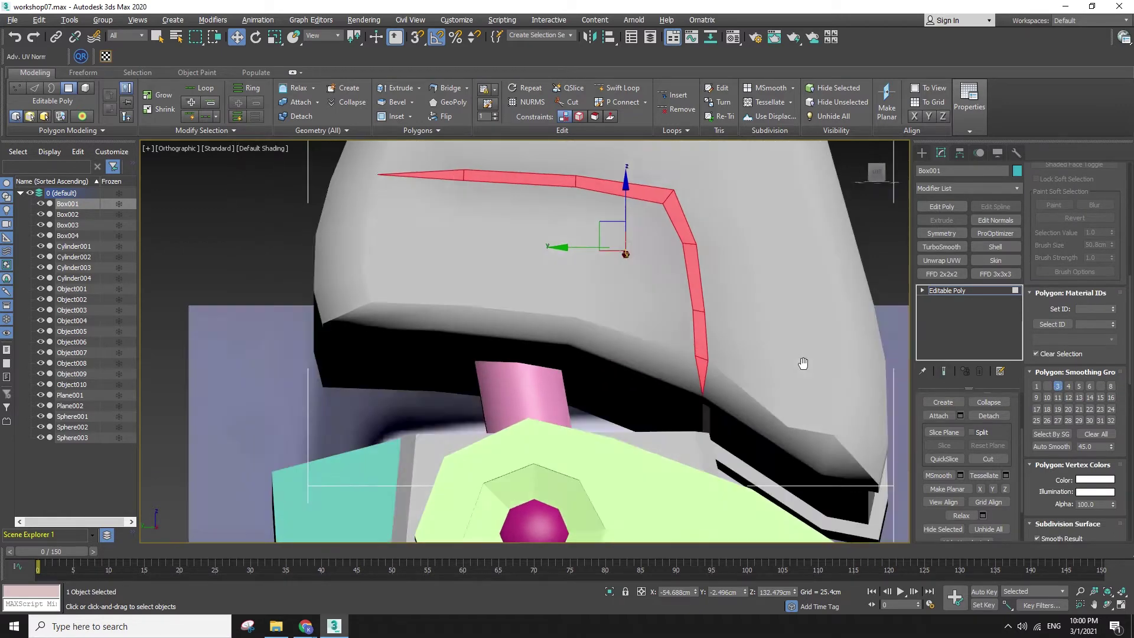
middle_click_drag(804, 363, 722, 405, "alt")
left_click(385, 401)
scroll(385, 403, "down", 4)
middle_click_drag(435, 424, 514, 409, "alt")
key("ctrl+a")
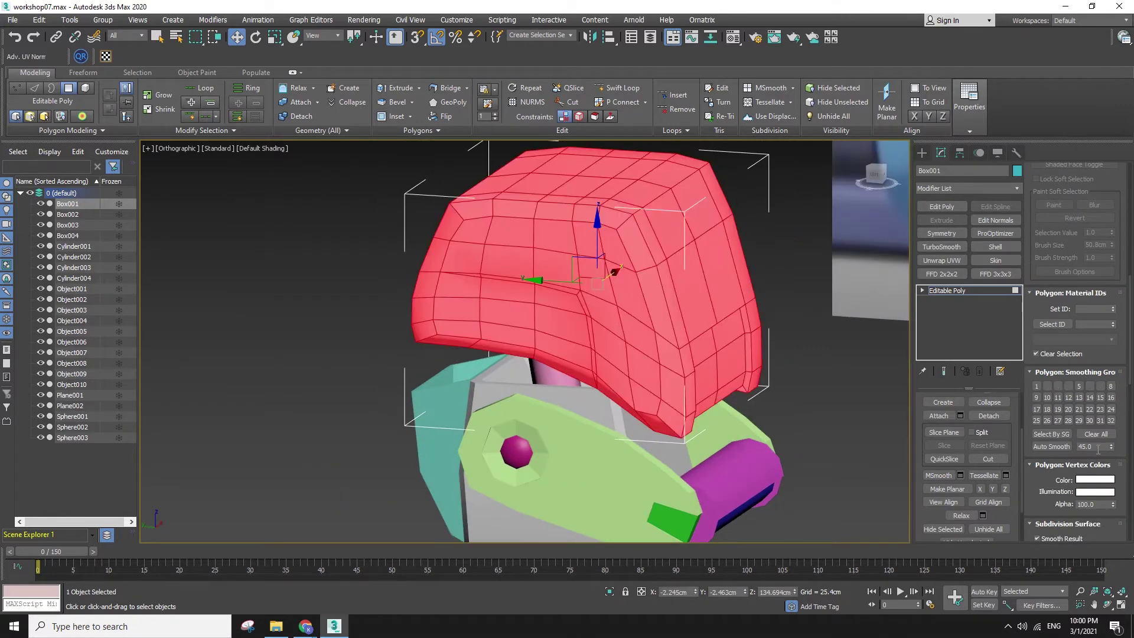
key("ctrl+z")
key("ctrl+z")
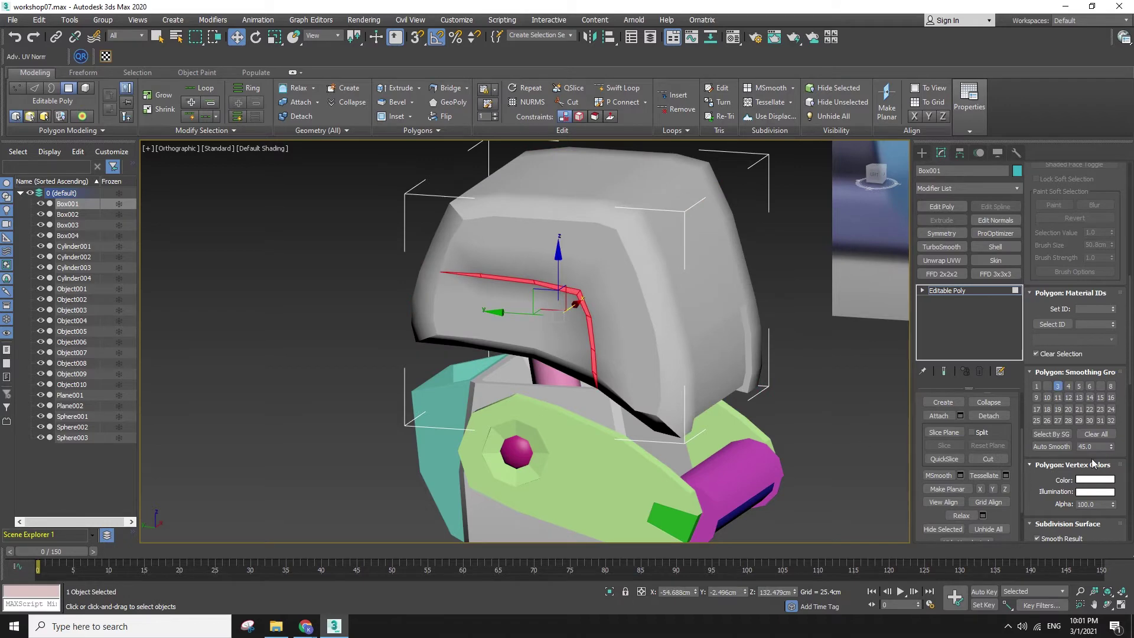
- Clear all smoothing groups from the ledge polygons, deselect them and check the head's shading
left_click(1096, 434)
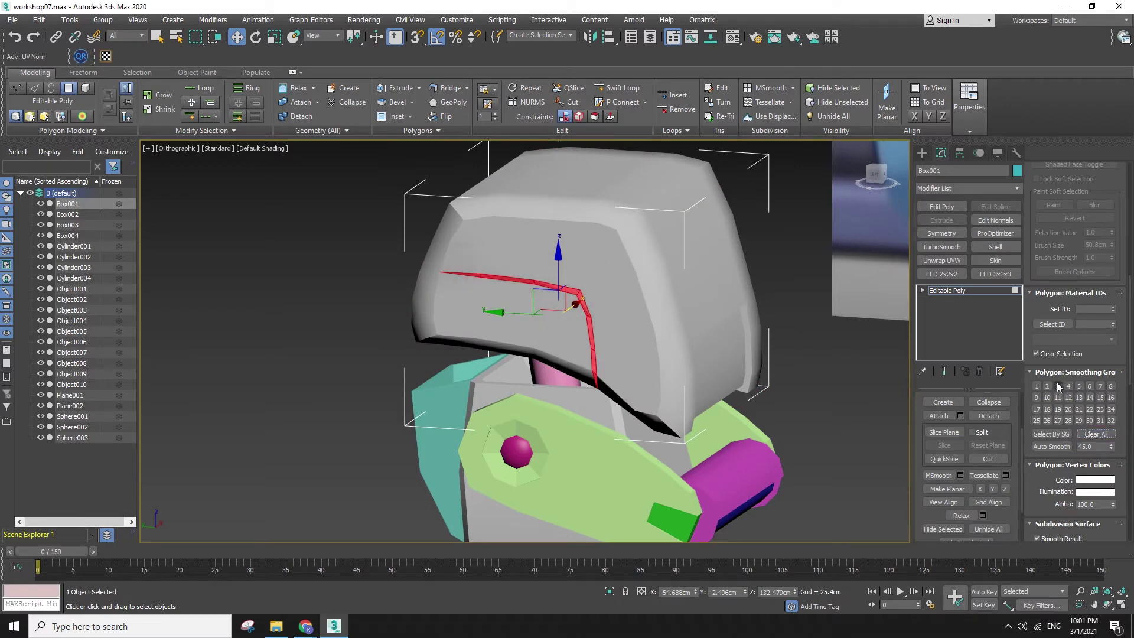
left_click(878, 400)
middle_click_drag(874, 401, 791, 430, "alt")
key("F4")
key("F4")
middle_click_drag(609, 328, 712, 355, "alt")
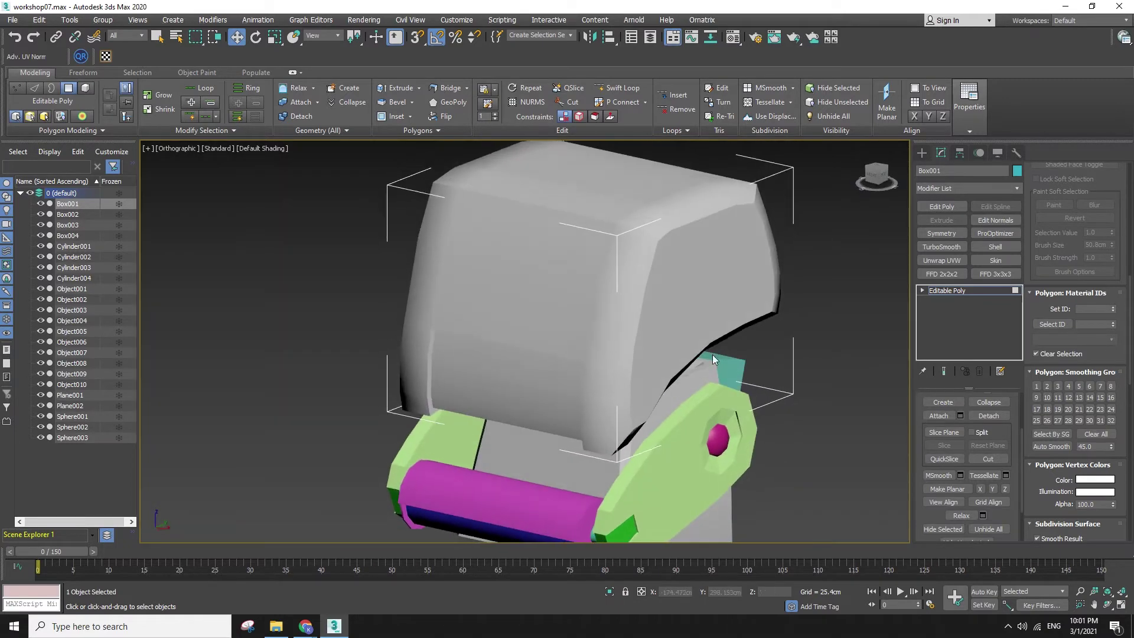
- Add a Symmetry modifier to the head block on the X mirror axis with Flip enabled, and show edged faces
left_click(953, 291)
left_click(956, 234)
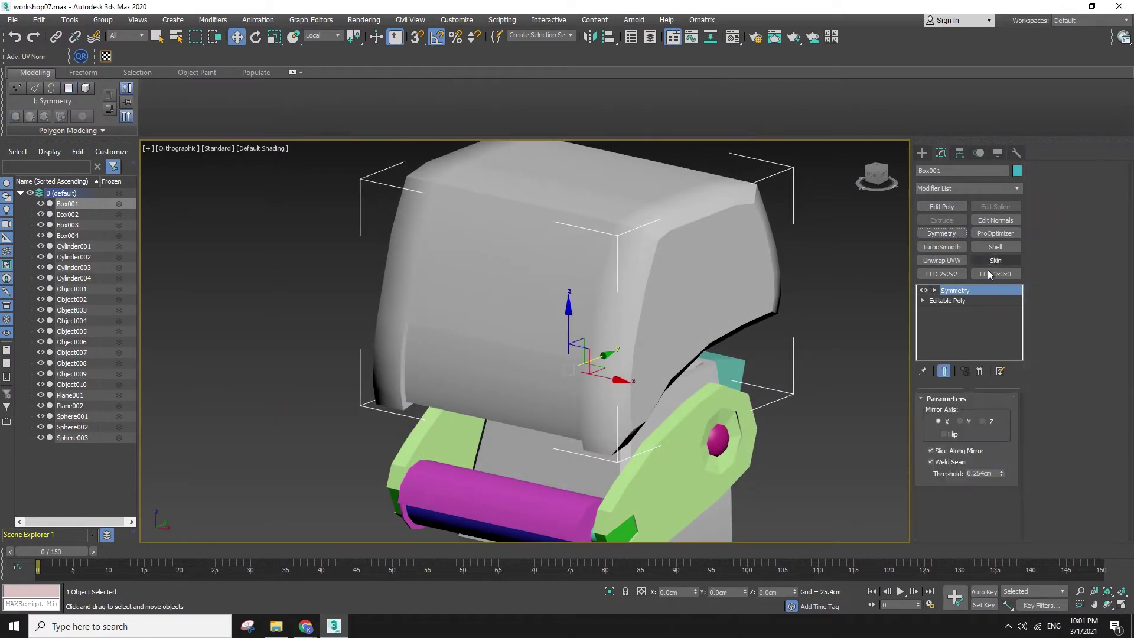
left_click(944, 435)
key("F3")
key("F4")
- Align the Symmetry mirror plane with the head's centre line using vertex snapping
key("s")
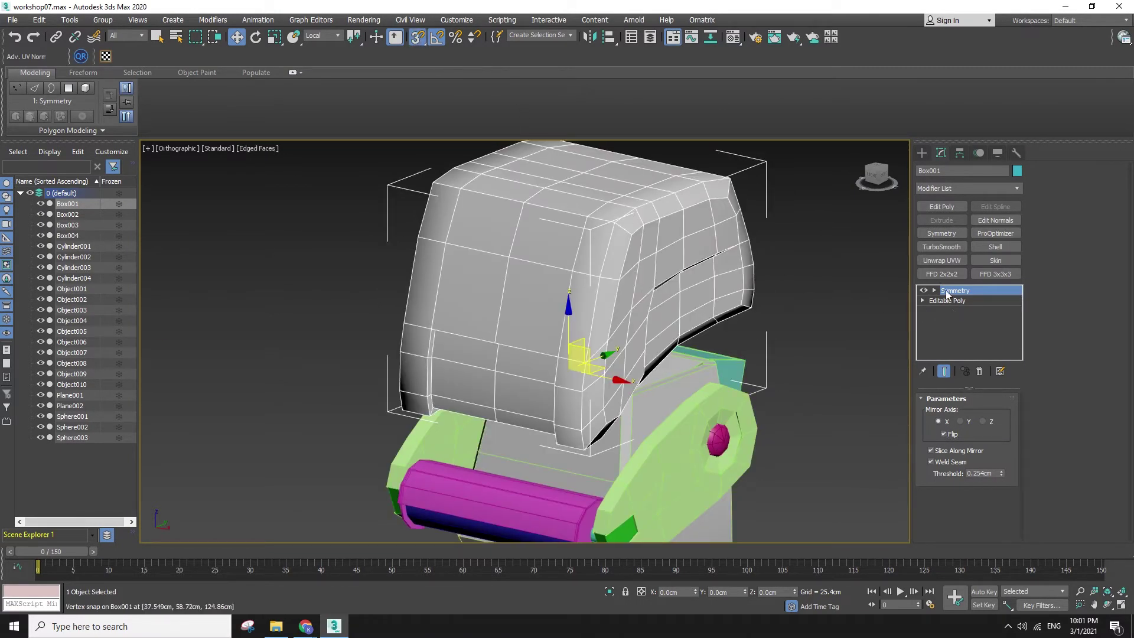
left_click(935, 290)
left_click(956, 302)
middle_click_drag(549, 350, 604, 358, "alt")
left_click_drag(597, 349, 570, 278)
middle_click_drag(570, 278, 598, 269, "alt")
left_click_drag(598, 270, 597, 174)
middle_click_drag(597, 174, 625, 230, "alt")
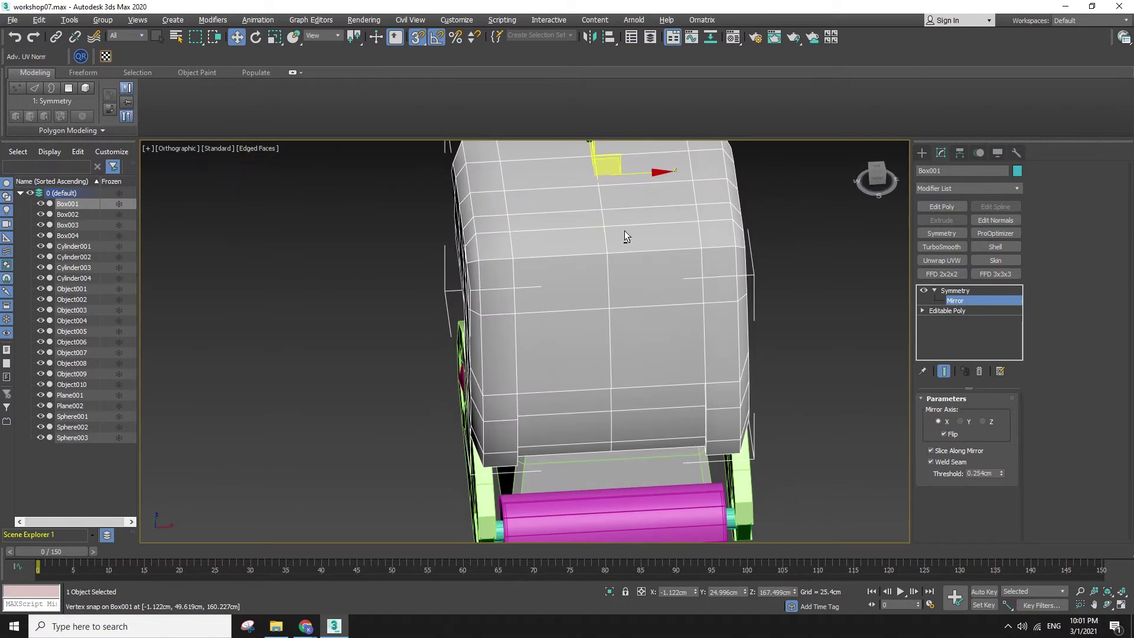
left_click_drag(597, 172, 606, 183)
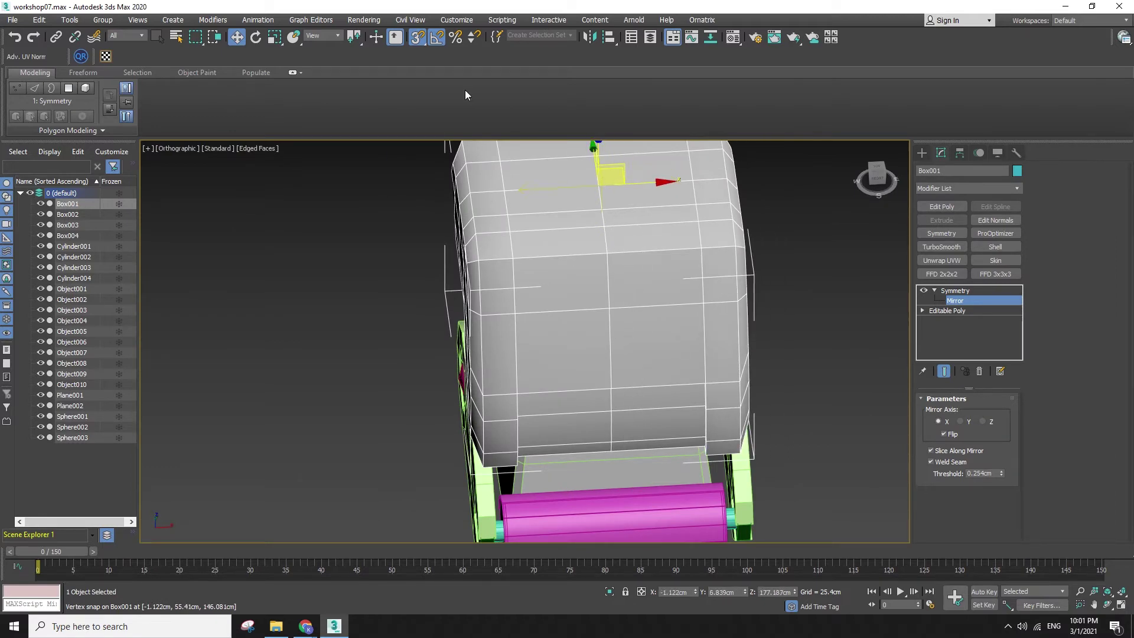
key("f")
middle_click_drag(702, 375, 669, 373, "alt")
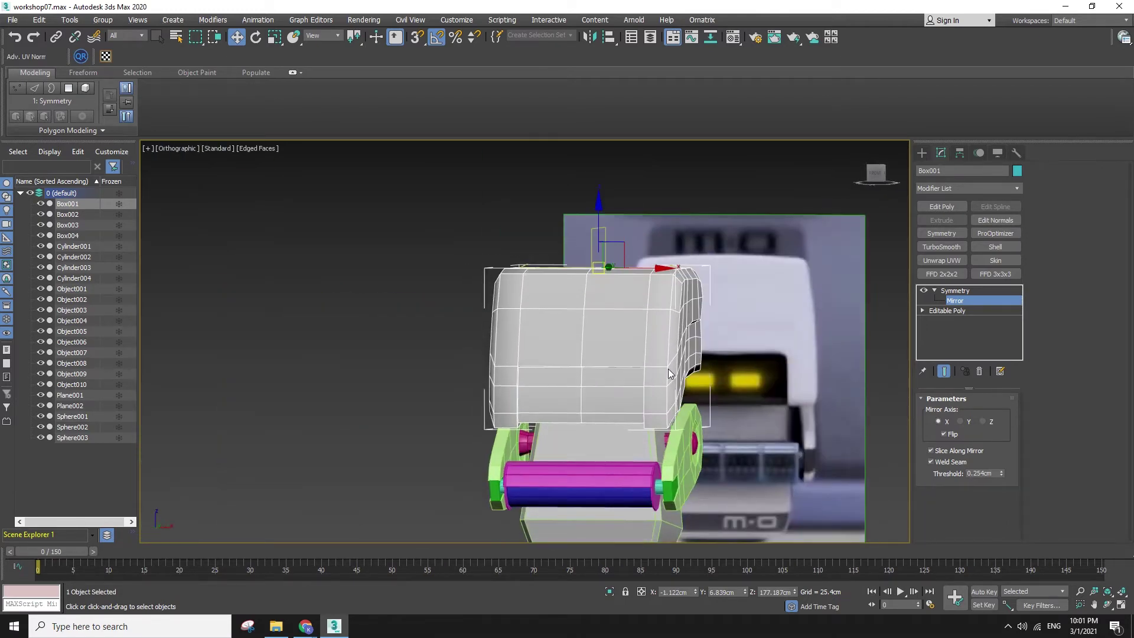
- Convert the mirrored head block to an Editable Poly, deselect it and hide the edge display
right_click(622, 300)
mouse_move(637, 436)
left_click(745, 446)
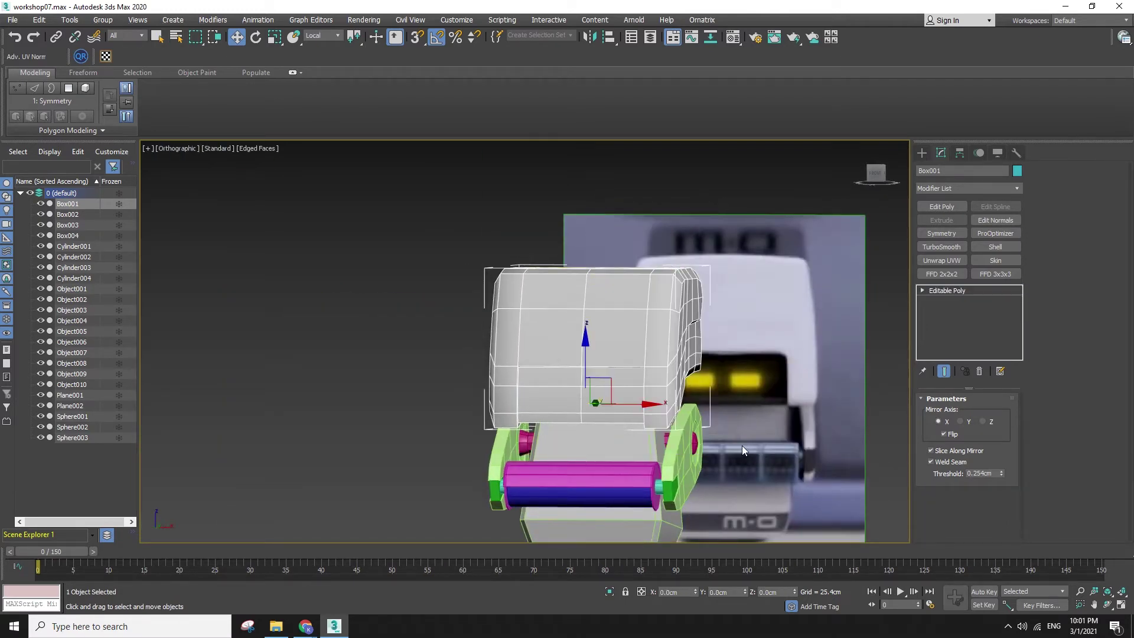
left_click(425, 359)
key("F4")
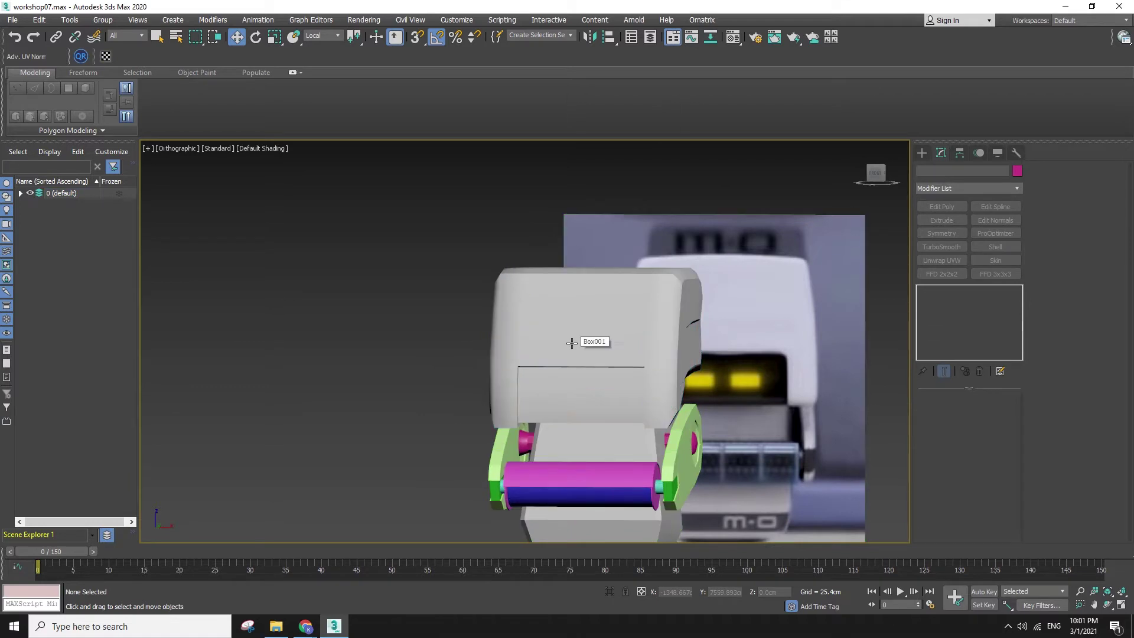
- Examine the whole robot in perspective against the reference images, including its wireframe edges and polygon statistics
left_click(572, 343)
scroll(572, 343, "down", 2)
middle_click_drag(571, 343, 674, 376, "alt")
left_click(771, 400)
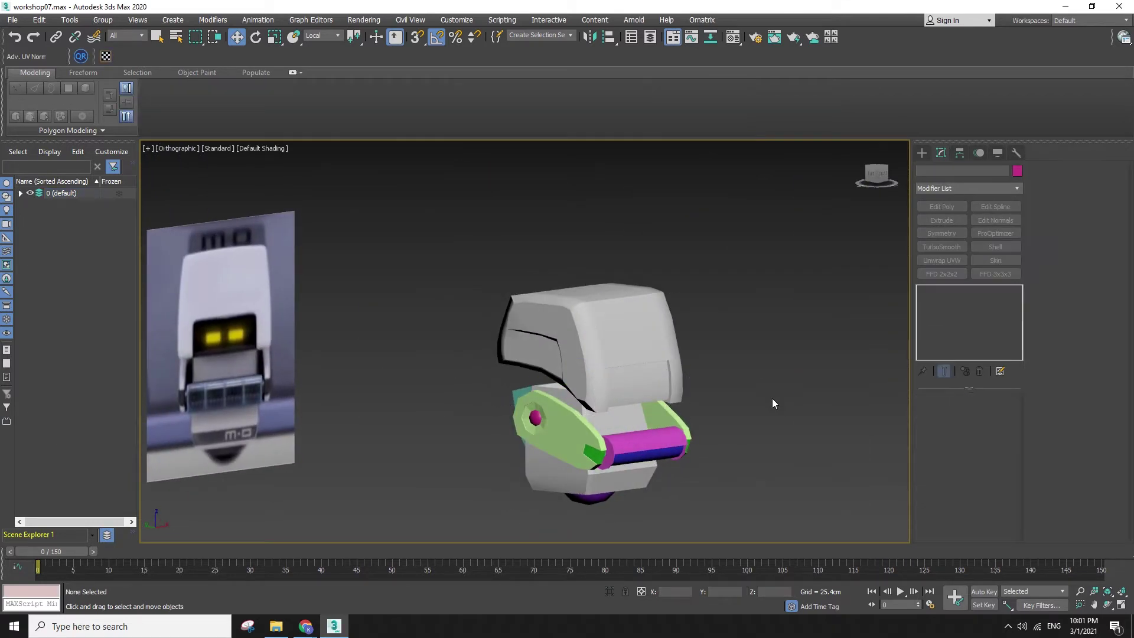
key("p")
scroll(608, 456, "down", 5)
scroll(622, 426, "up", 4)
left_click_drag(399, 143, 397, 143)
middle_click_drag(535, 245, 550, 284, "alt")
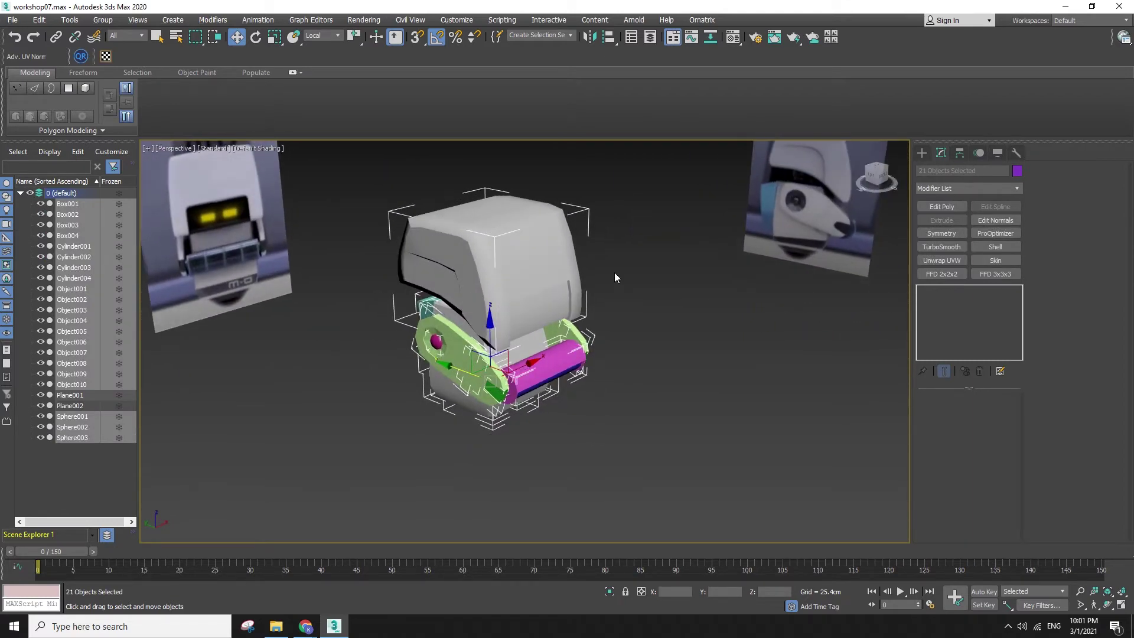
left_click(658, 312)
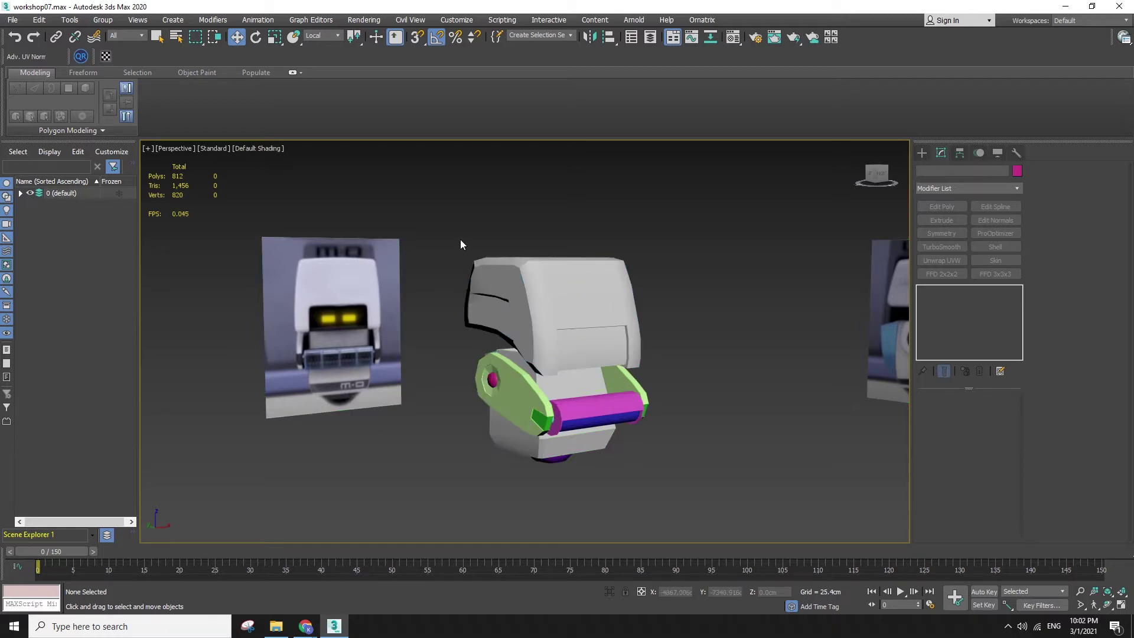
left_click_drag(460, 239, 671, 508)
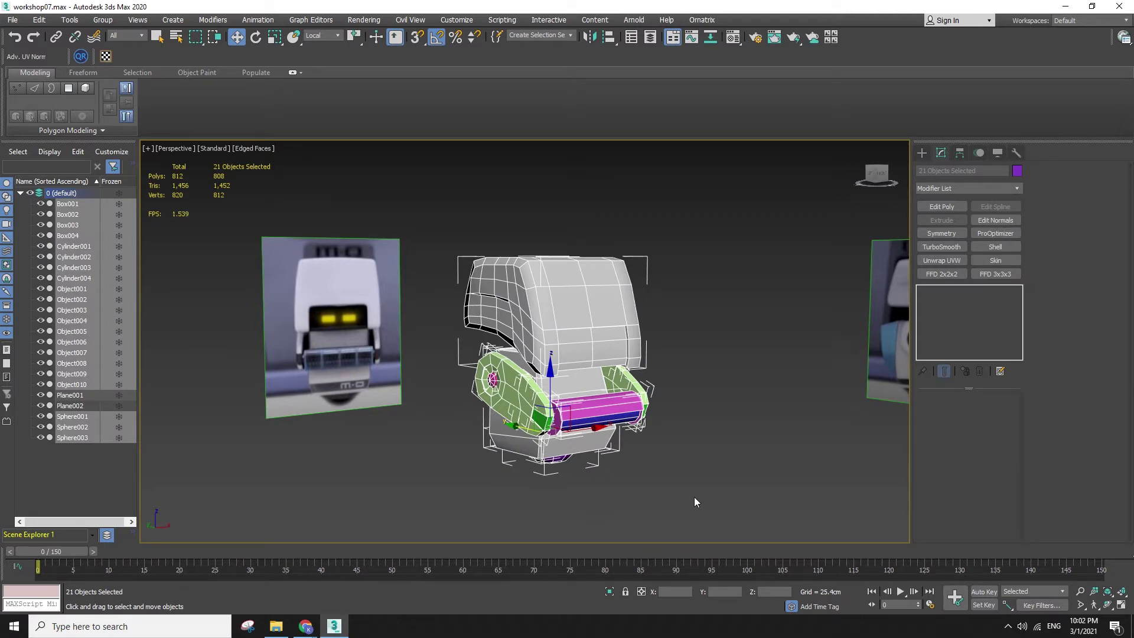
left_click(683, 479)
- Select the head block and examine its recessed side against the side reference image
left_click(579, 316)
middle_click_drag(579, 316, 646, 366, "alt")
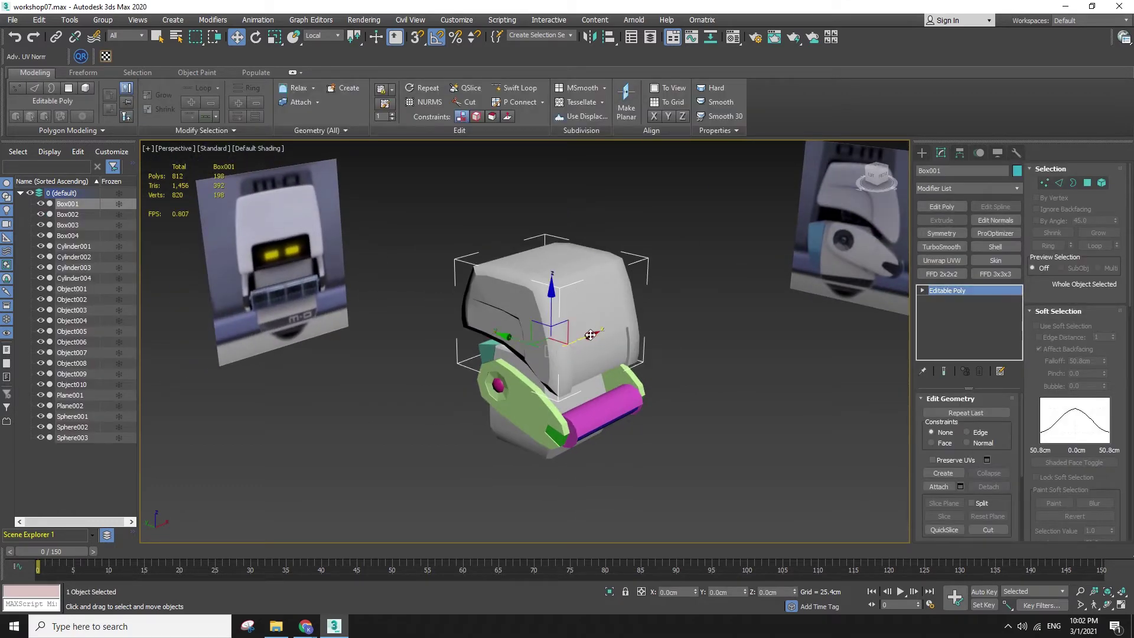
key("f")
key("l")
key("z")
scroll(482, 349, "down", 2)
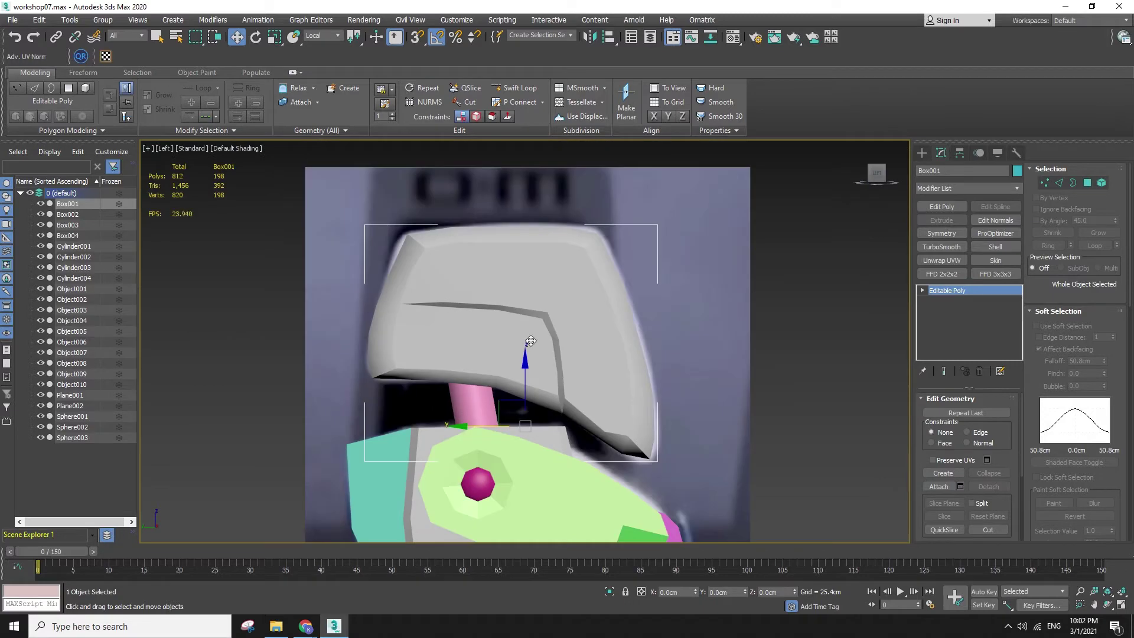
middle_click_drag(532, 341, 477, 307, "alt")
right_click(477, 307)
left_click(563, 272)
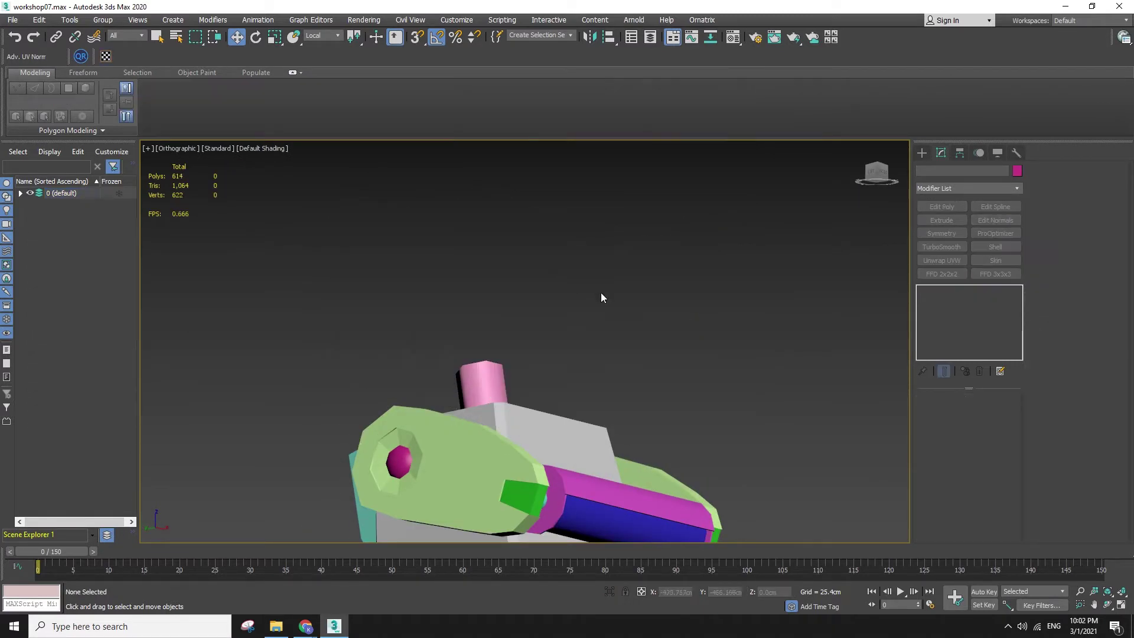
key("ctrl+z")
- Isolate the head block and display its edged faces with the underside in view
right_click(537, 293)
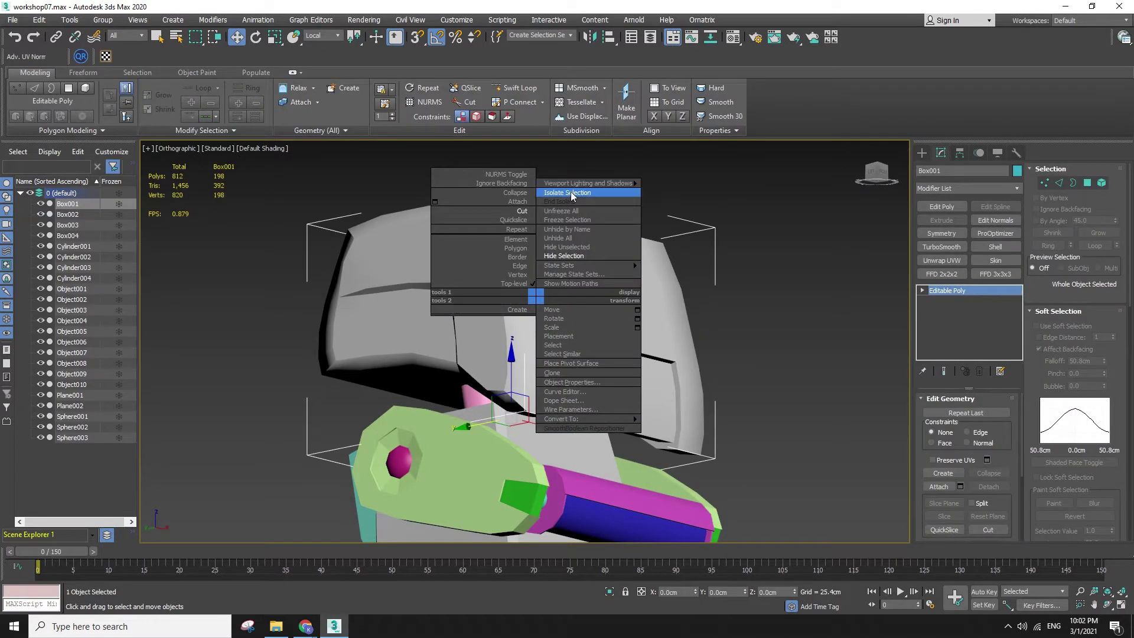
left_click(570, 191)
key("F4")
middle_click_drag(666, 349, 688, 329, "alt")
scroll(688, 329, "up", 3)
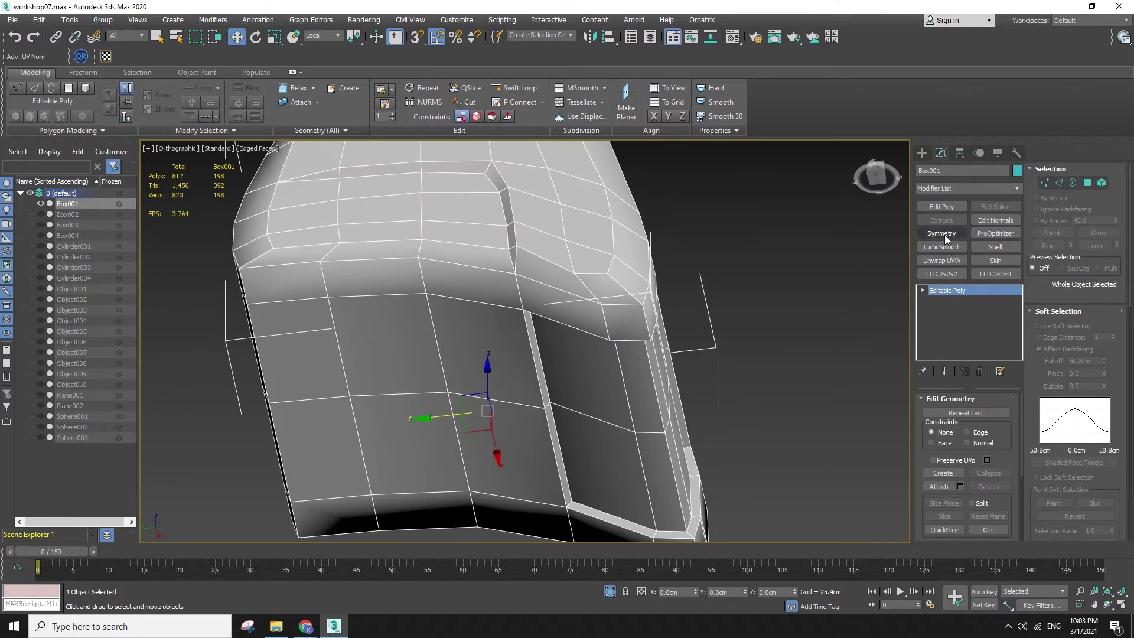
- Try deleting the central block of nine polygons from the head block's underside, including the narrow step strips
left_click(1069, 185)
key("4")
key("q")
left_click(397, 343)
left_click(510, 365, "ctrl")
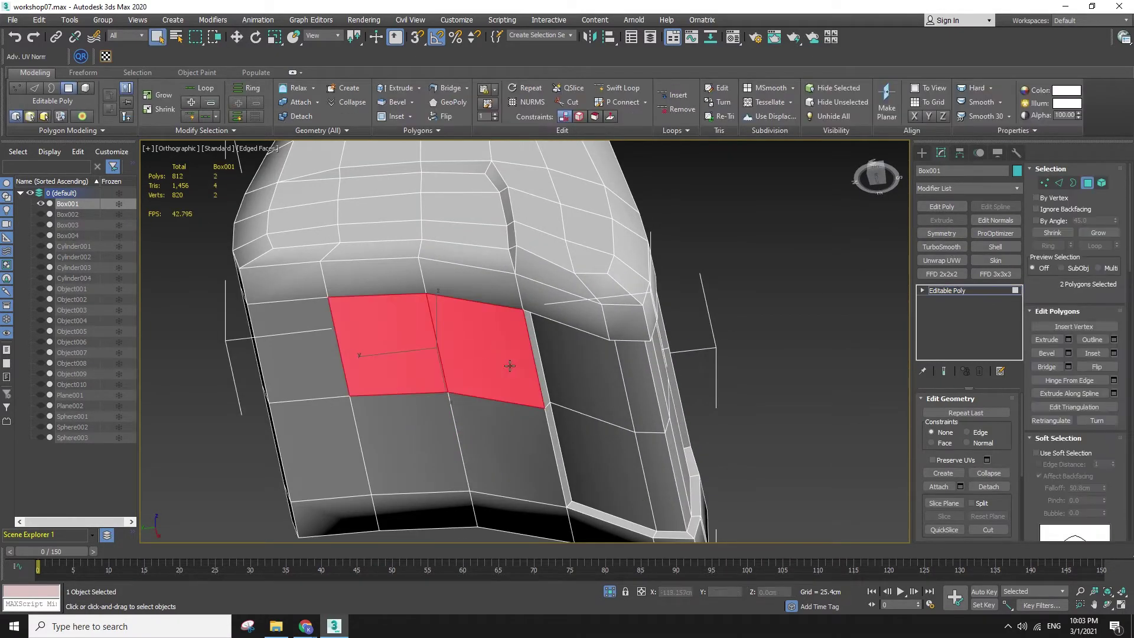
left_click(541, 368, "ctrl")
left_click(581, 369, "ctrl")
left_click(602, 466, "ctrl")
left_click(558, 458, "ctrl")
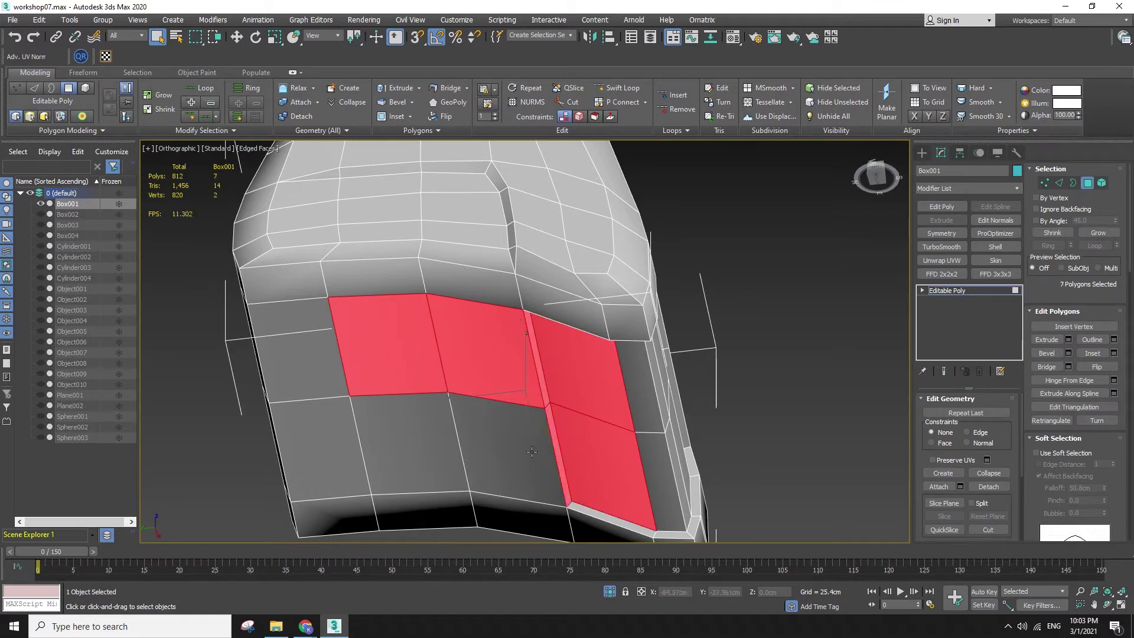
left_click(508, 449, "ctrl")
left_click(405, 451, "ctrl")
key("Delete")
- Try target-welding the stepped corner vertices at both ends of the underside opening
key("w")
left_click(1045, 183)
left_click(1097, 353)
left_click(565, 507)
middle_click_drag(560, 358, 444, 211, "alt")
scroll(443, 187, "up", 4)
left_click(431, 200)
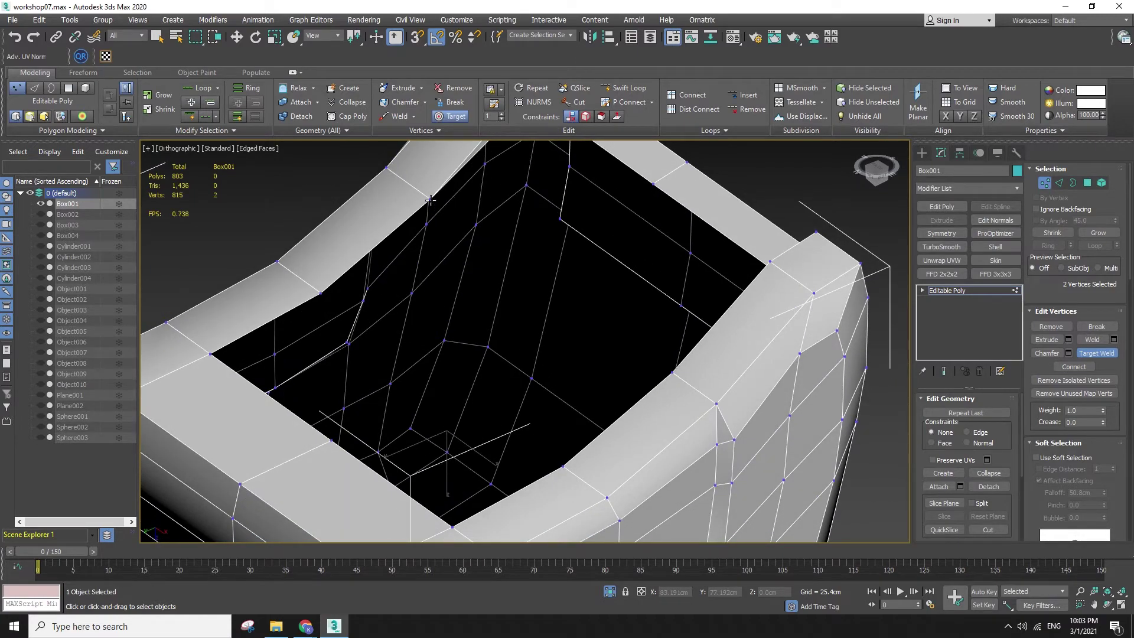
right_click(449, 221)
scroll(464, 228, "down", 3)
middle_click_drag(467, 227, 490, 449, "alt")
- Select the underside opening's border, and undo the border selection, vertex welds and polygon deletion
left_click(1060, 184)
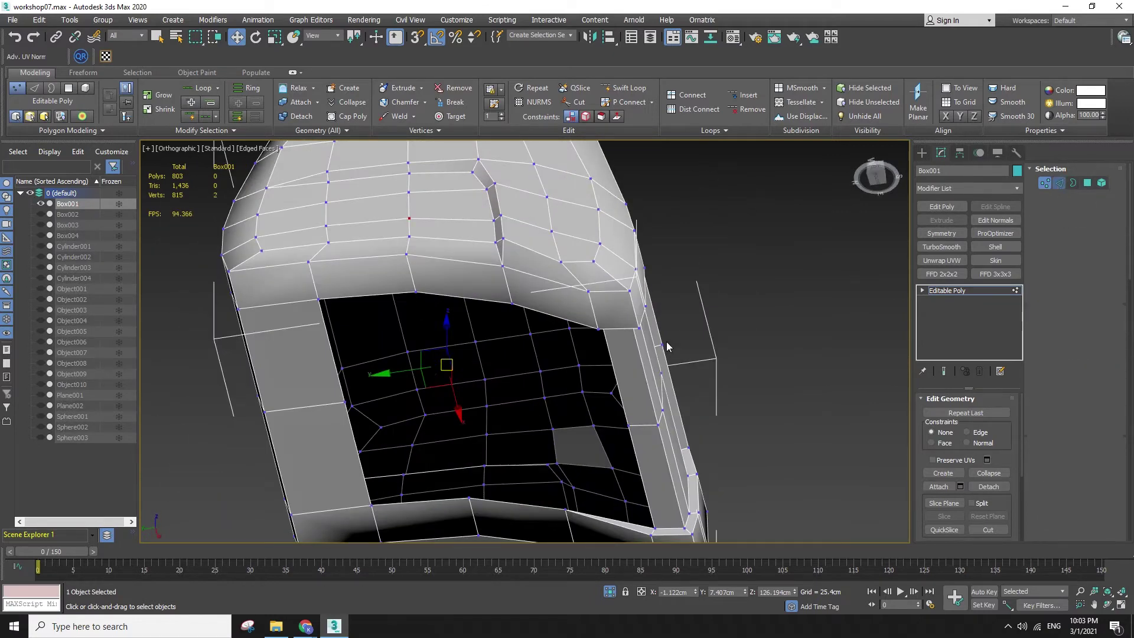
left_click(1073, 183)
key("q")
left_click(442, 293)
middle_click_drag(447, 417, 496, 473, "alt")
key("w")
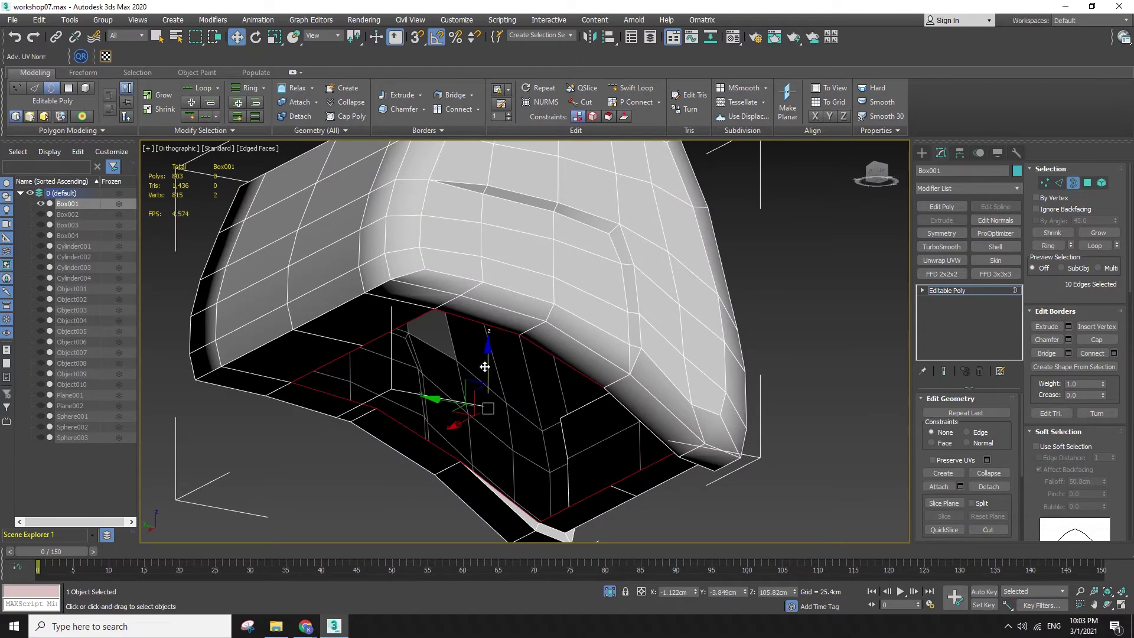
middle_click_drag(487, 373, 549, 366, "alt")
key("ctrl+z")
key("ctrl+z")
key("ctrl+z")
- Delete the six central polygons of the underside, four large ones and the two on the narrow step strip
middle_click_drag(628, 296, 561, 311, "alt")
key("4")
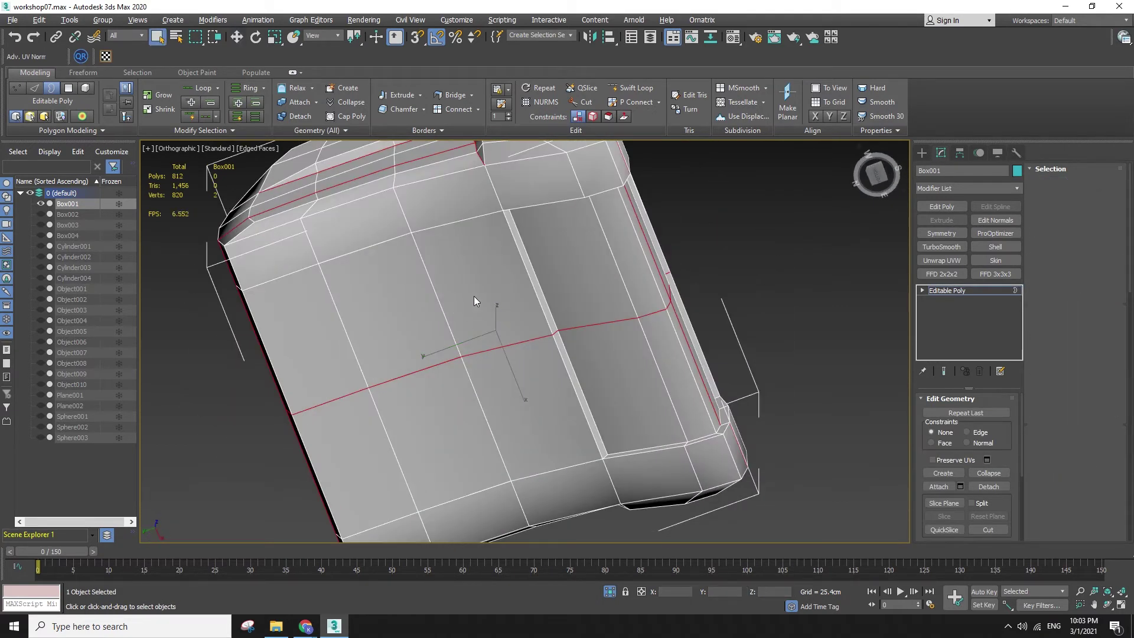
left_click(477, 296)
left_click(370, 322, "ctrl")
left_click(437, 385, "ctrl")
left_click(535, 368, "ctrl")
left_click(563, 359, "ctrl")
left_click(551, 316, "ctrl")
middle_click_drag(551, 316, 400, 294, "alt")
key("Delete")
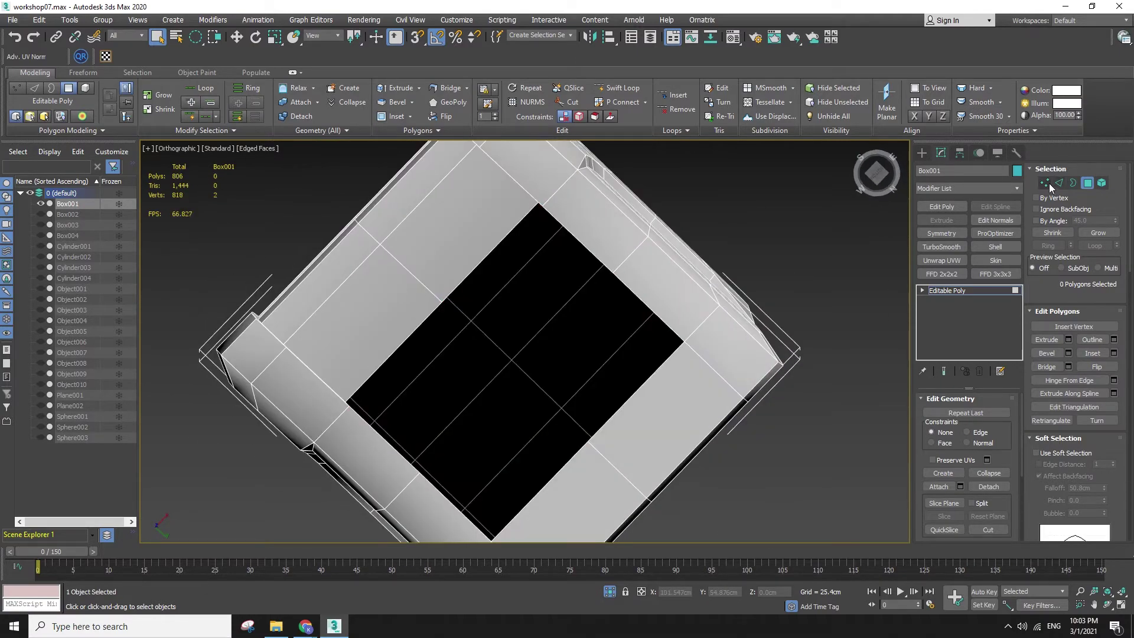
- Target-weld the doubled vertices at both ends of the underside opening's stepped side
left_click(1046, 183)
middle_click_drag(514, 254, 690, 359, "alt")
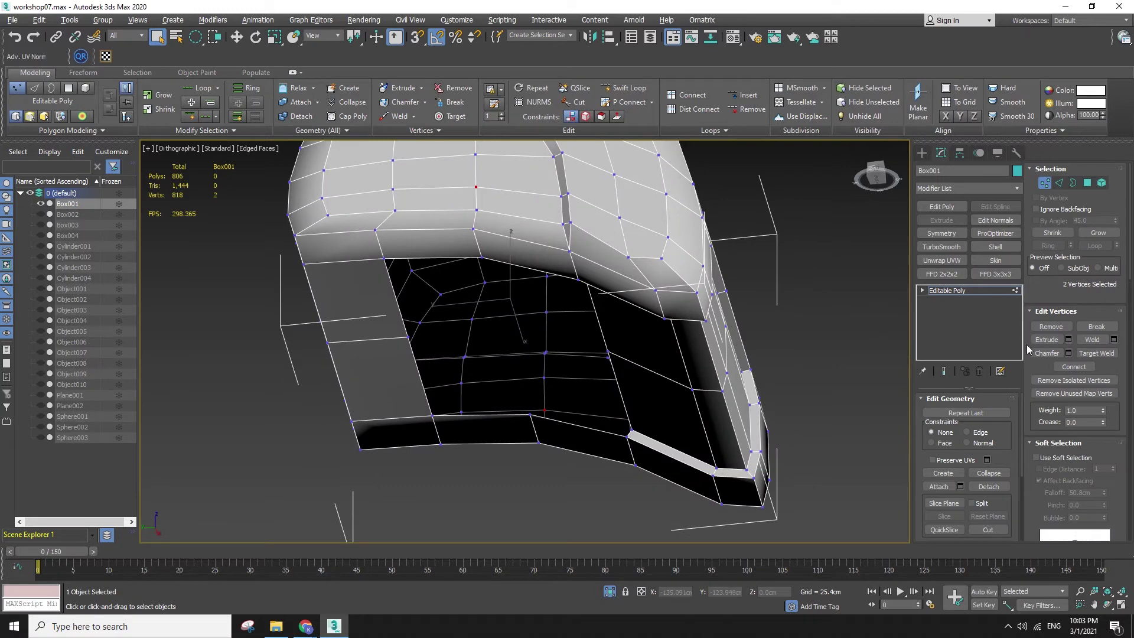
left_click(1096, 353)
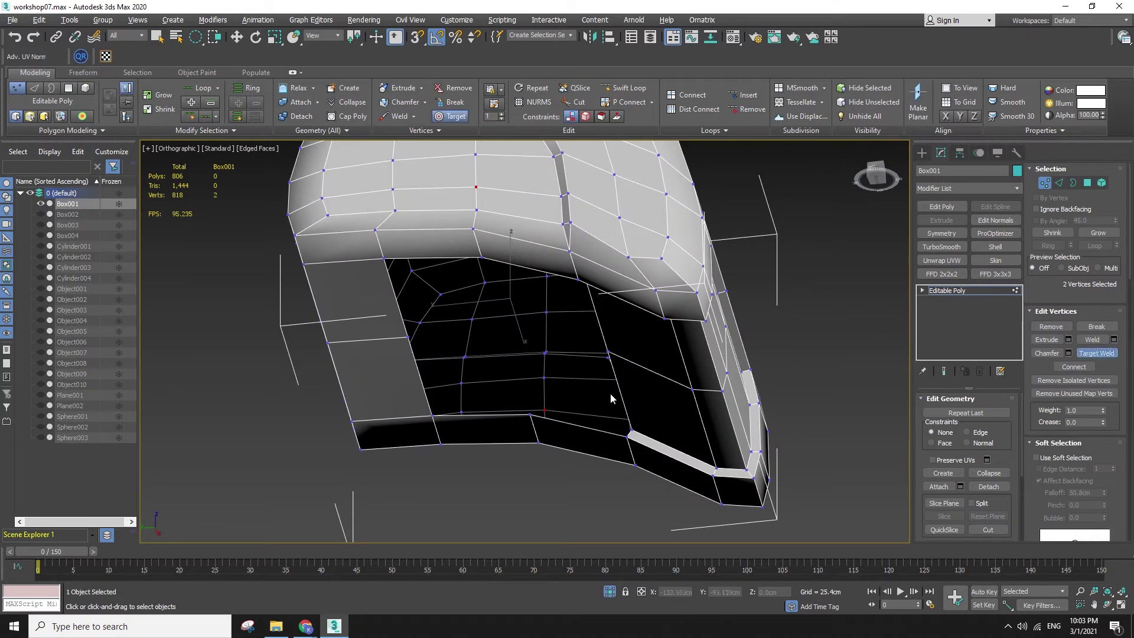
left_click(628, 436)
middle_click_drag(610, 409, 611, 111, "alt")
left_click(641, 169)
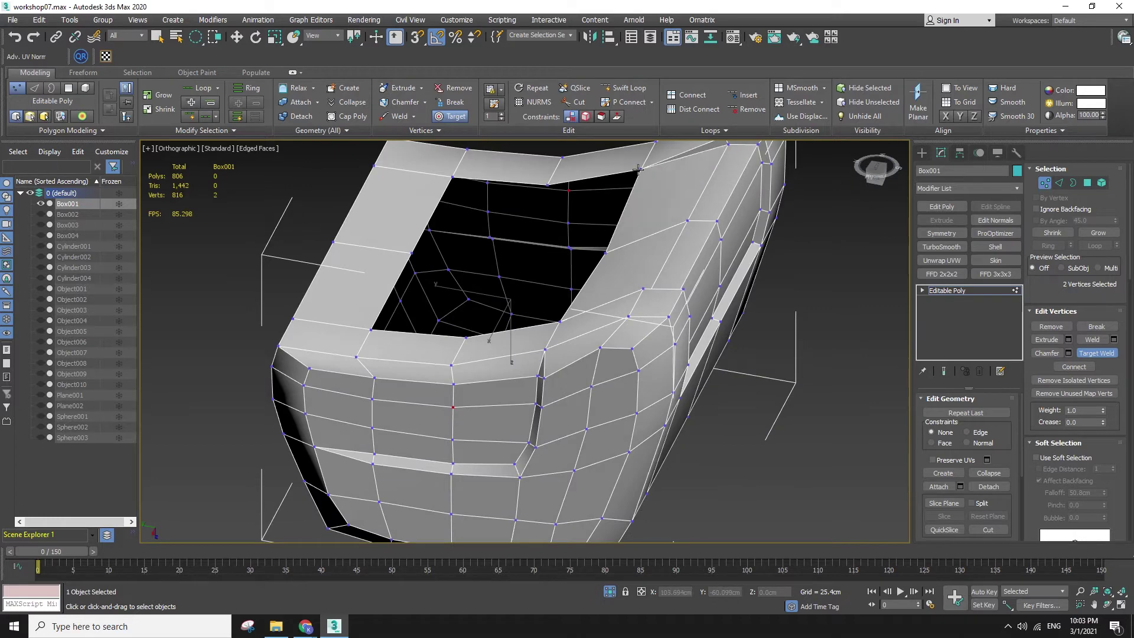
right_click(641, 170)
- Extend the underside opening's border into the block and scale it down to form tapered recess walls
left_click(1075, 183)
left_click(634, 188)
key("t")
key("z")
middle_click_drag(566, 331, 529, 299, "alt")
left_click_drag(533, 328, 547, 309, "shift")
key("r")
key("w")
middle_click_drag(547, 308, 786, 181, "alt")
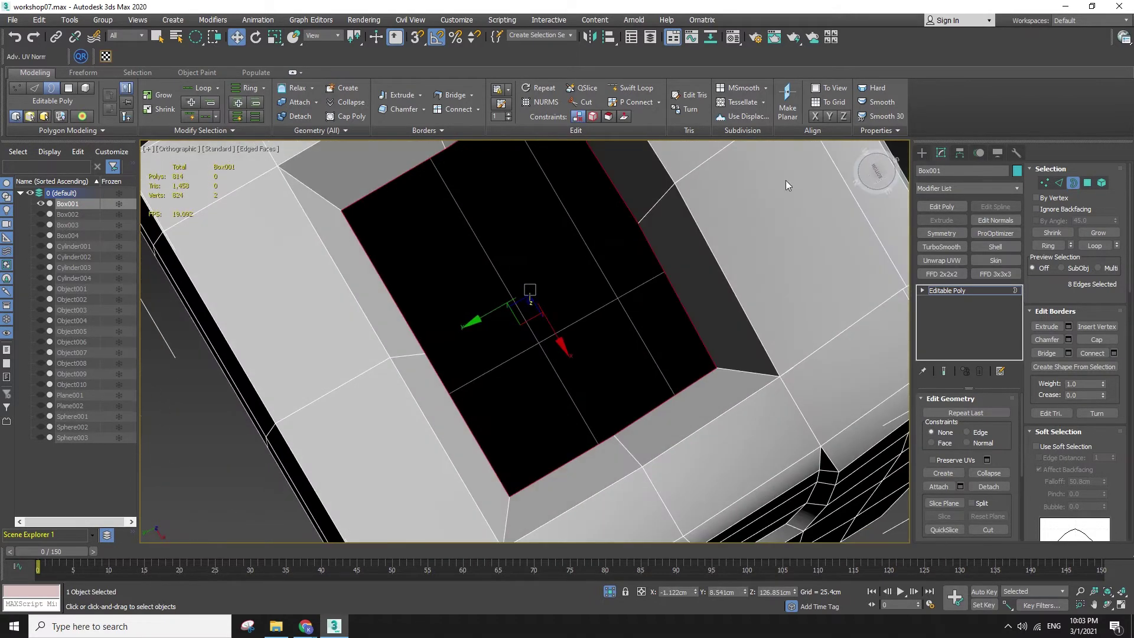
left_click(876, 172)
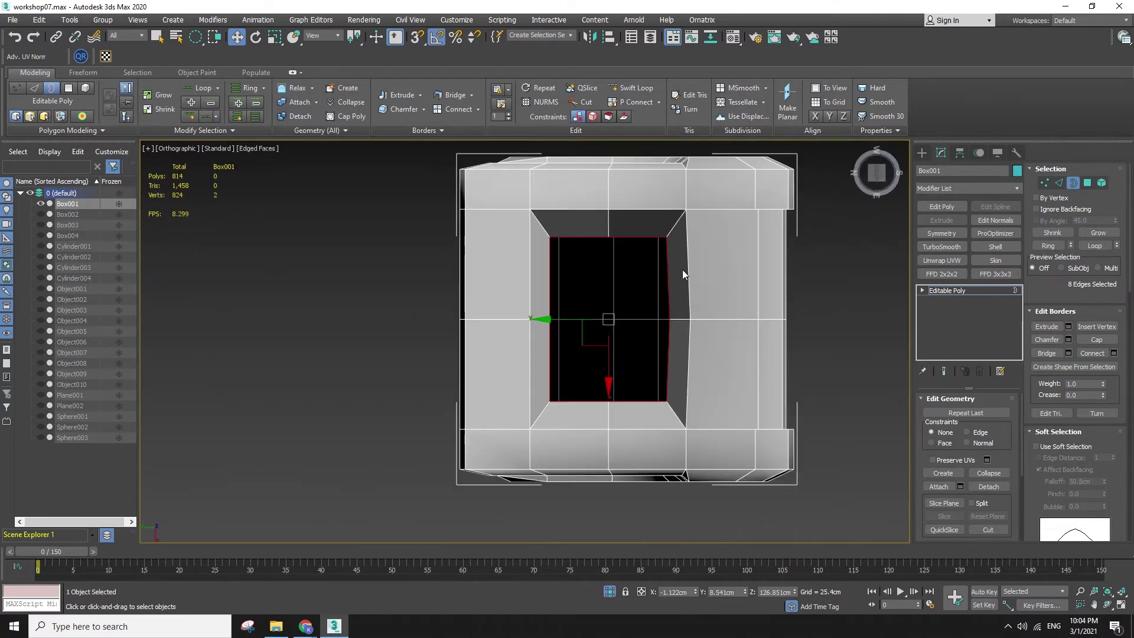
middle_click_drag(640, 357, 656, 322, "alt")
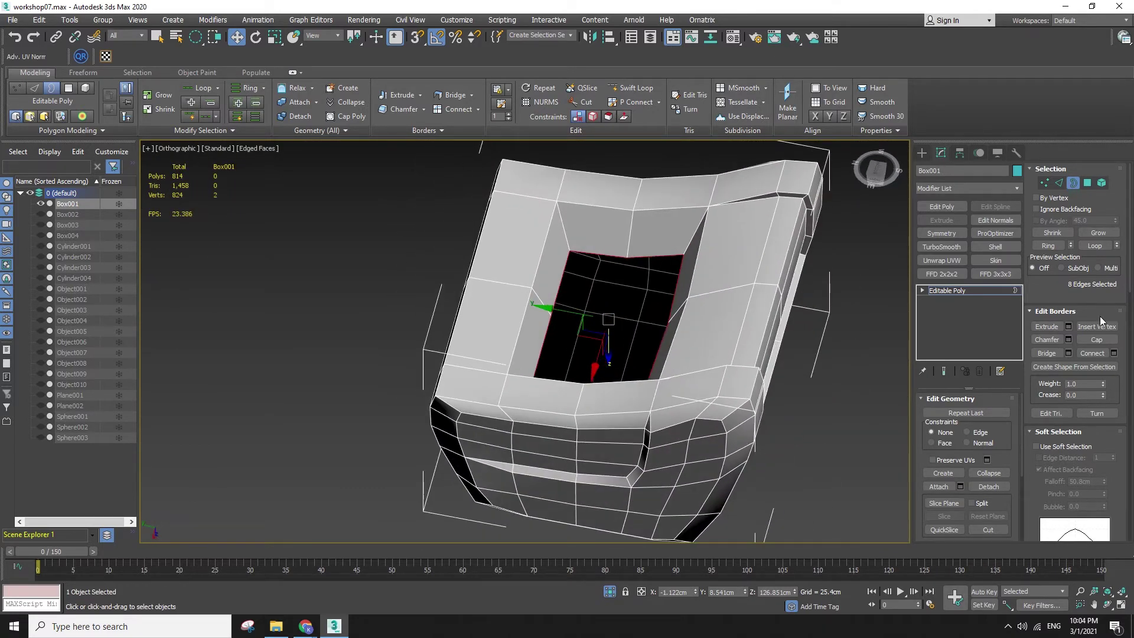
- Cap the recess's inner border and try cutting an edge across the new face
left_click(1083, 339)
middle_click_drag(713, 276, 798, 254, "alt")
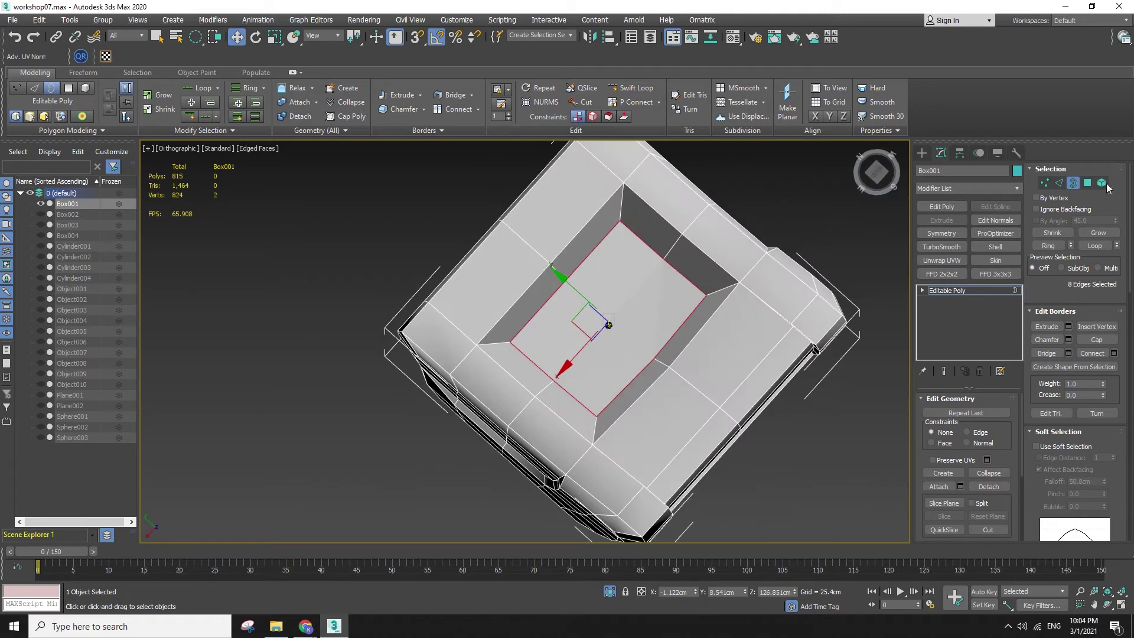
left_click(1044, 183)
middle_click_drag(552, 362, 570, 342, "alt")
right_click(573, 338)
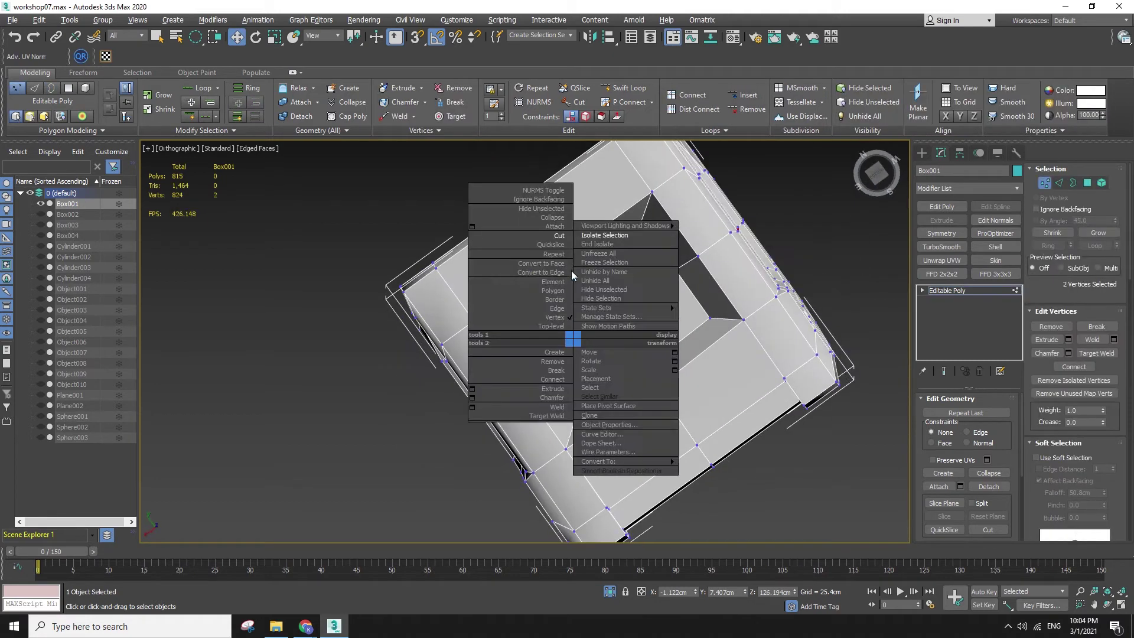
left_click(558, 235)
scroll(569, 259, "up", 4)
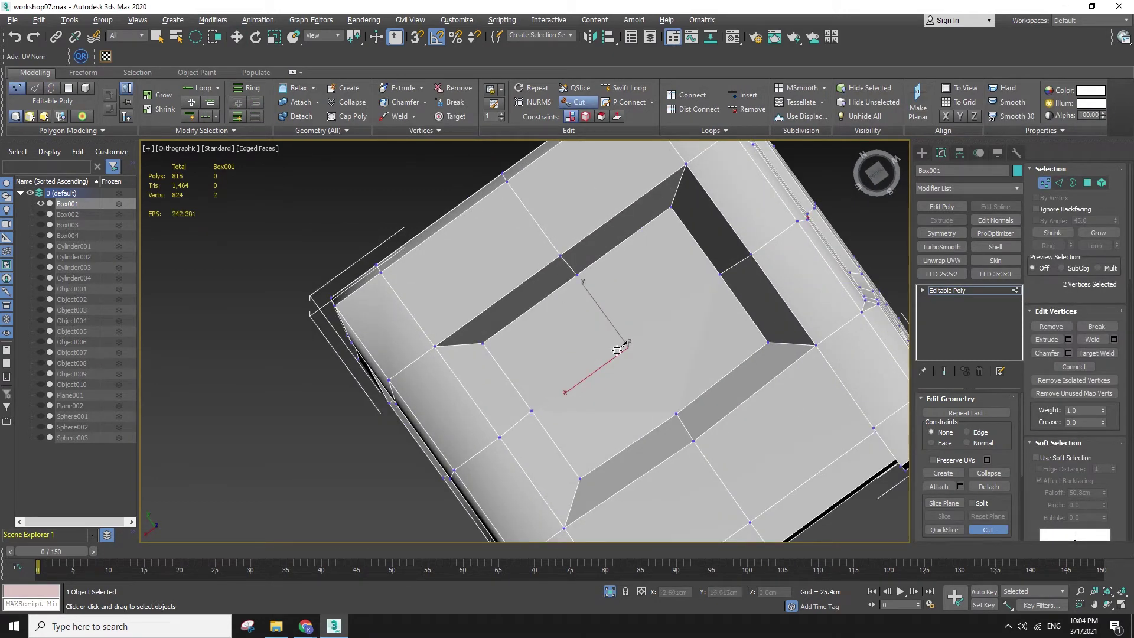
left_click(721, 273)
right_click(686, 322)
left_click(1088, 184)
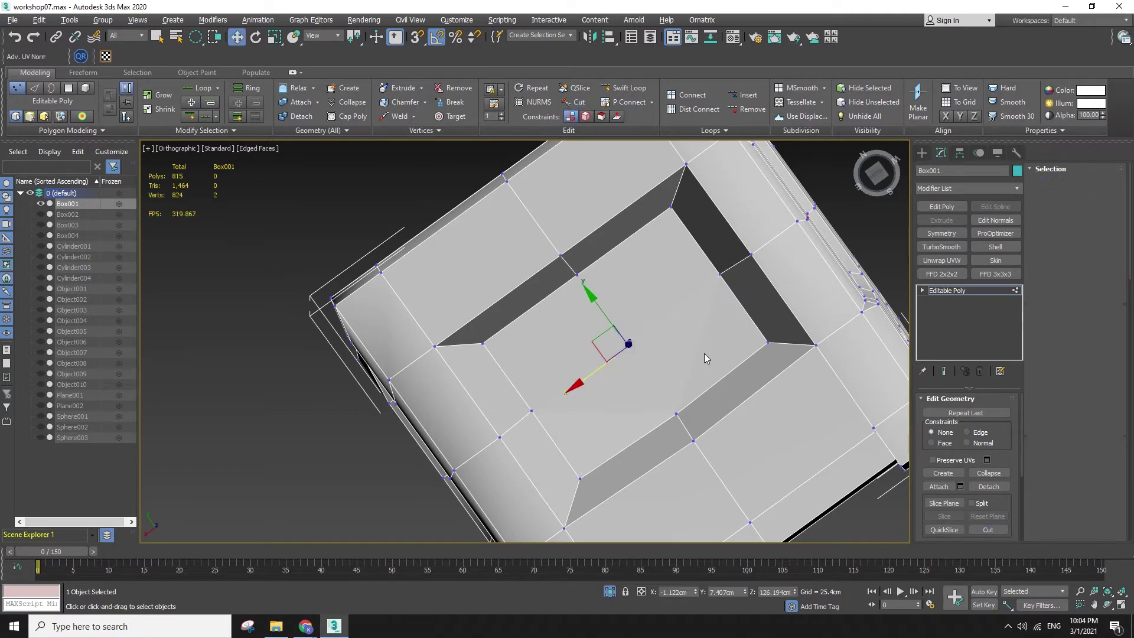
- Cut two crossing edges over the recess cap between the midpoints of its opposite sides
left_click(1046, 183)
right_click(591, 309)
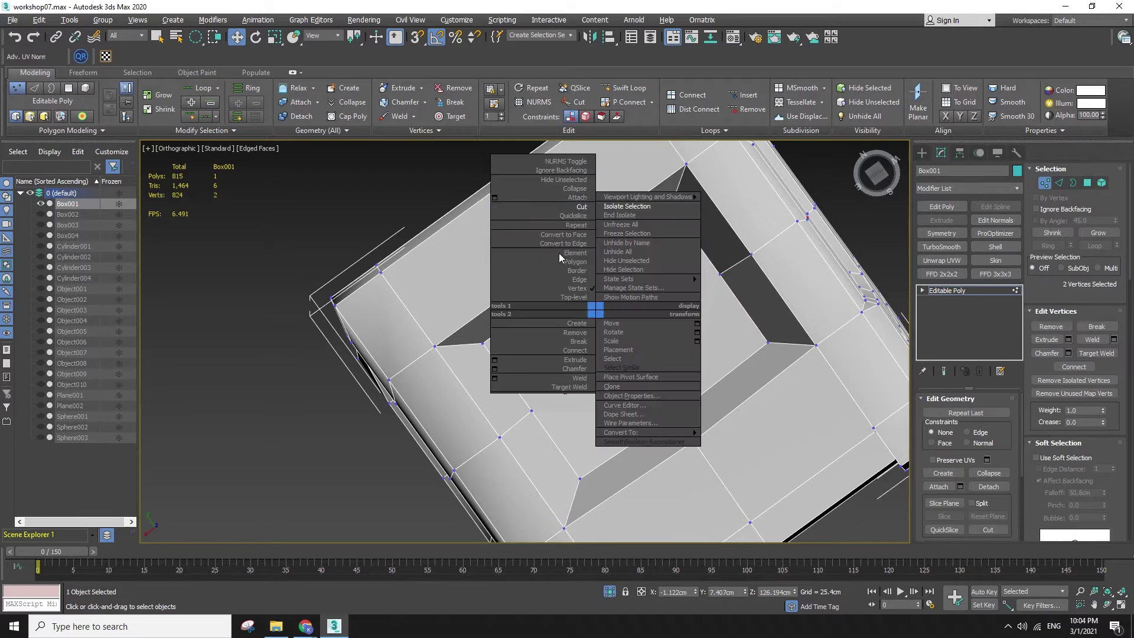
left_click(541, 203)
left_click(578, 274)
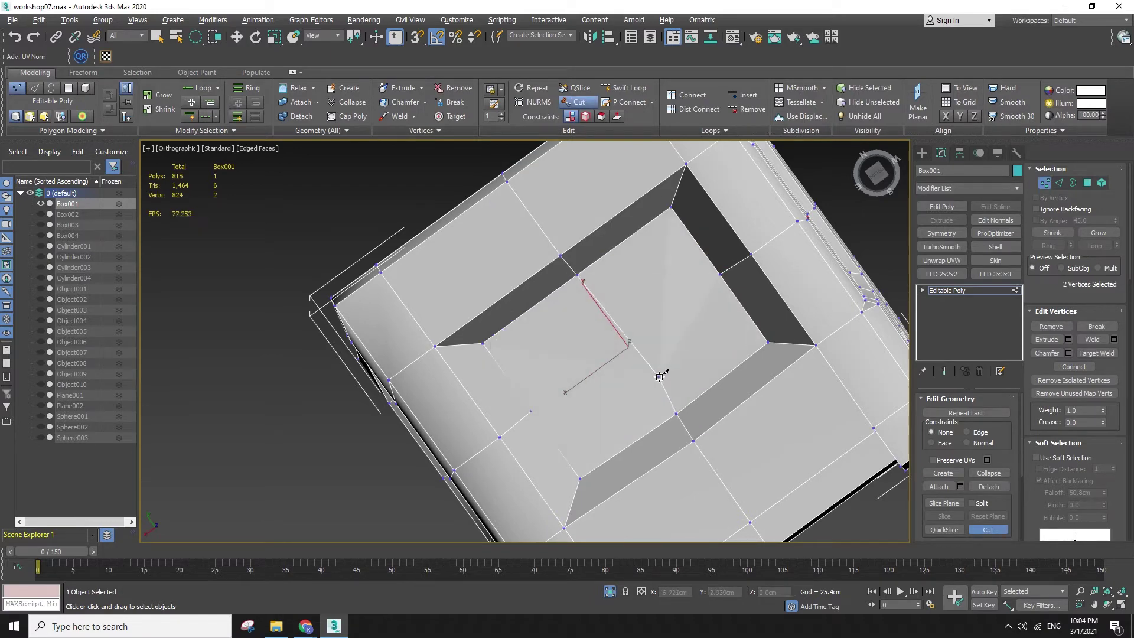
left_click(722, 272)
right_click(544, 392)
right_click(547, 392)
scroll(637, 399, "down", 4)
middle_click_drag(638, 403, 679, 414, "alt")
left_click(631, 409)
left_click(766, 376)
key("F4")
key("F4")
key("F4")
key("F4")
- Set up edge selection on the head block in the front view with a rectangular selection region
key("f")
left_click(1061, 184)
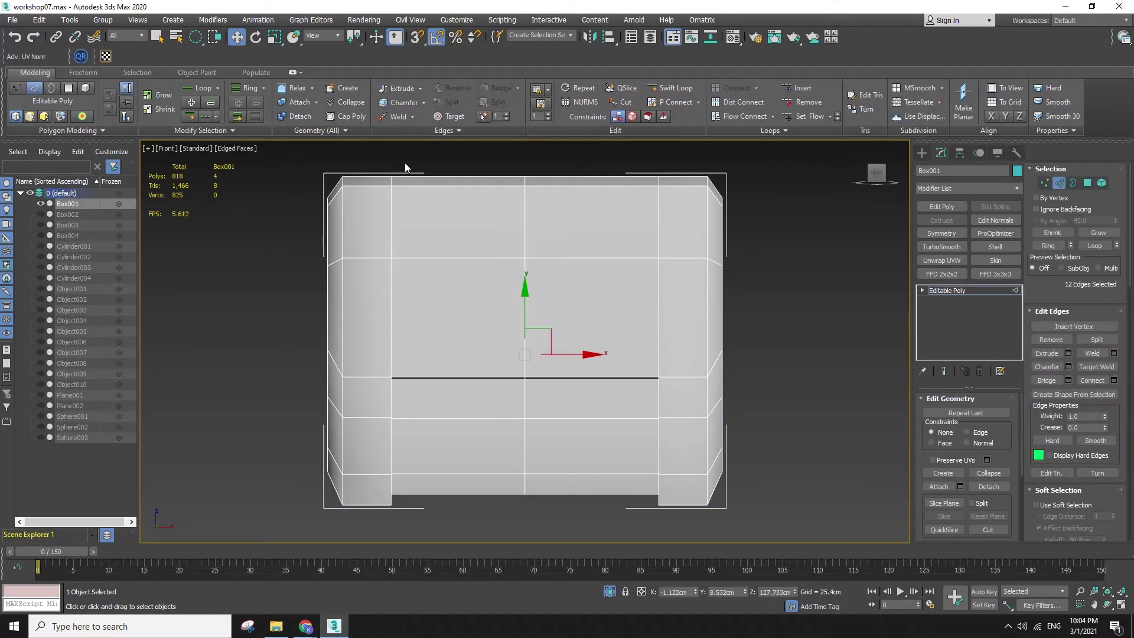
key("F3")
left_click_drag(399, 168, 456, 433)
key("q")
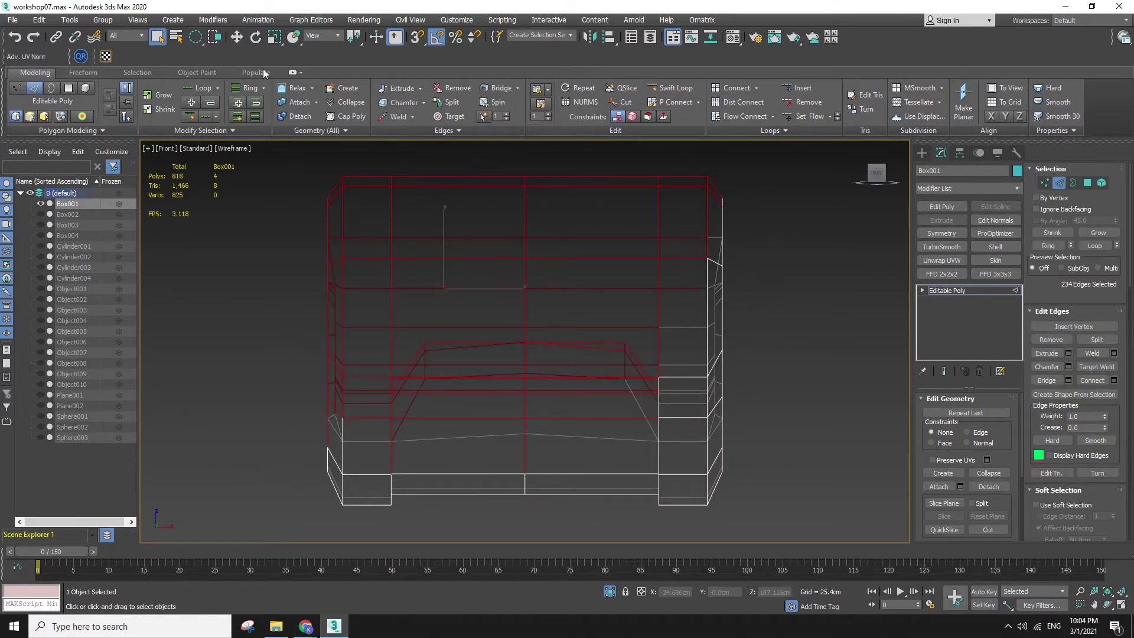
left_click_drag(198, 43, 197, 55)
key("F3")
- Ring-select the horizontal edges on both sides of the centre line and connect them with 1 segment
left_click_drag(502, 170, 512, 200)
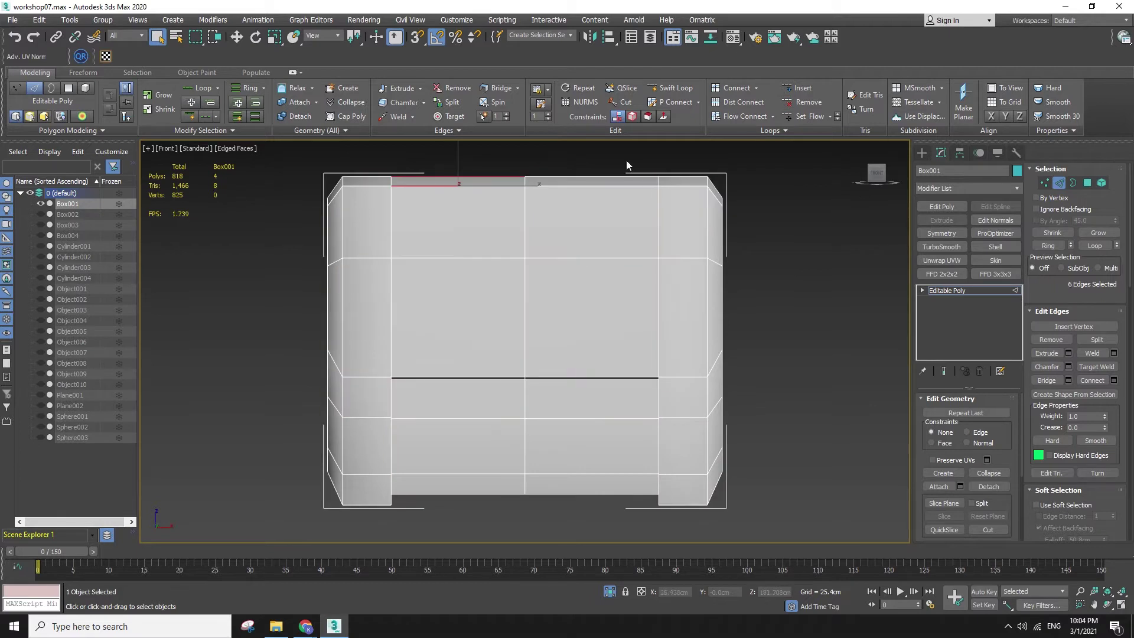
left_click_drag(643, 162, 654, 202, "ctrl")
left_click(1060, 246)
key("F3")
key("F3")
left_click(1114, 380)
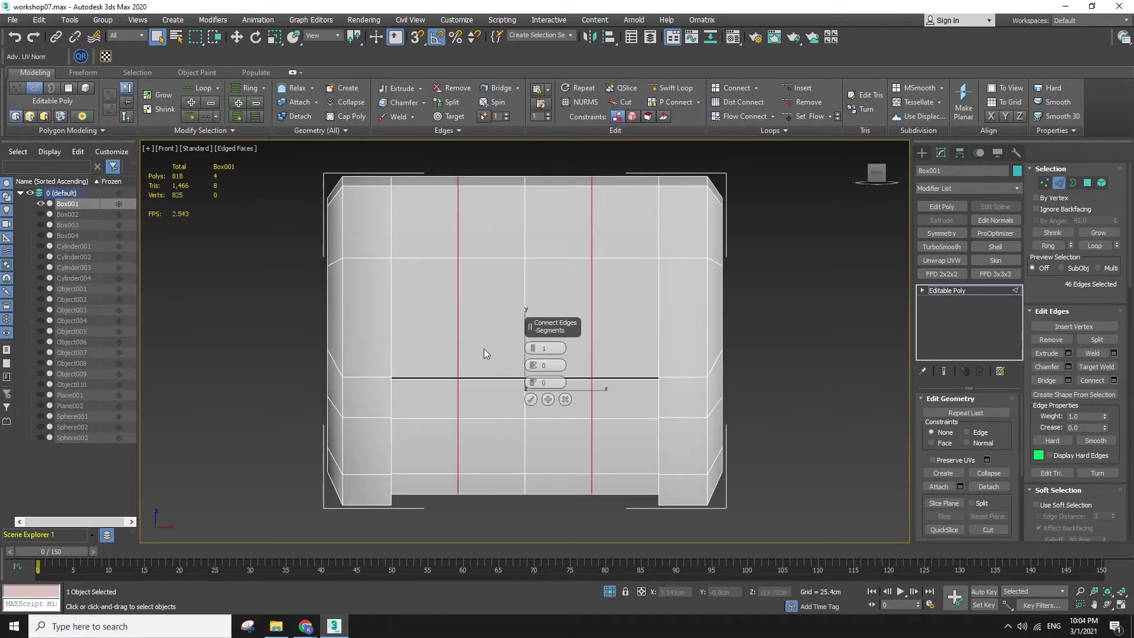
key("F3")
left_click(531, 399)
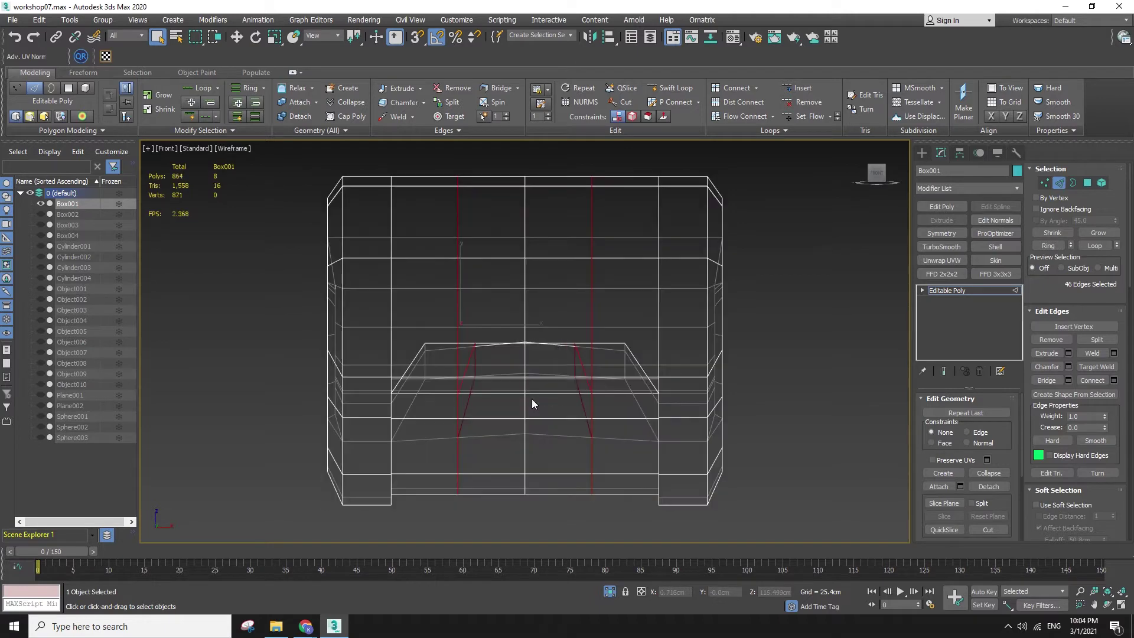
- Move the vertices of the new vertical loop on the left half outward, close to the neighbouring outer edge line
left_click(1045, 183)
key("F3")
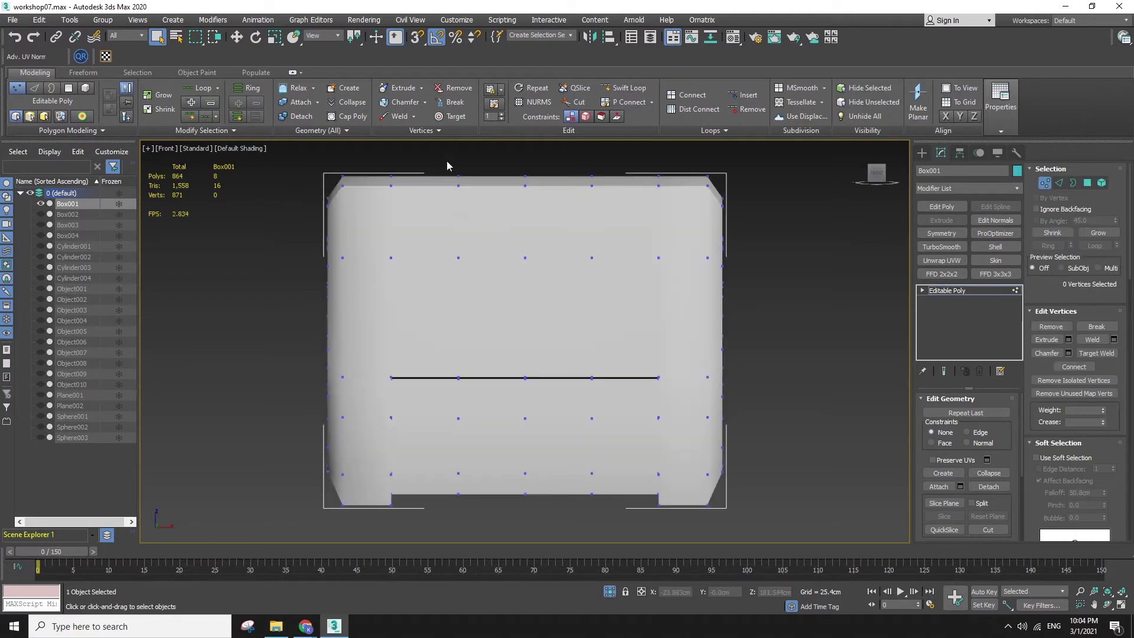
key("F3")
key("F3")
key("F4")
key("ctrl+a")
key("w")
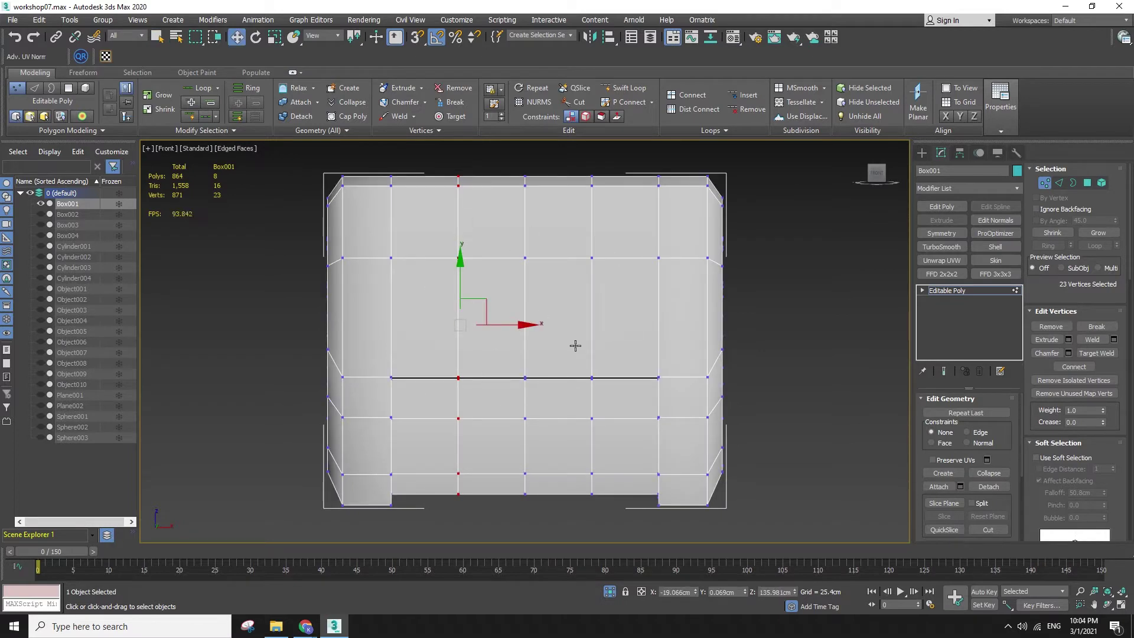
key("F3")
key("F3")
left_click_drag(509, 326, 460, 337)
left_click(504, 445)
key("F3")
key("F3")
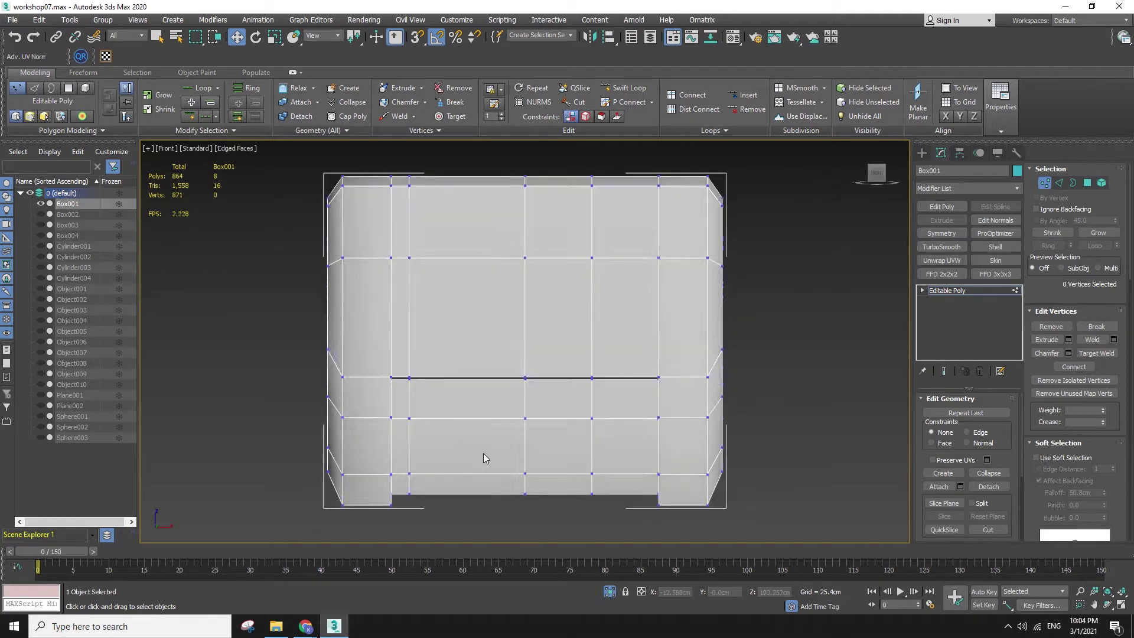
- Connect the vertical edge ring of the band below the front groove, sliding the new loop up close to the groove
left_click(1061, 183)
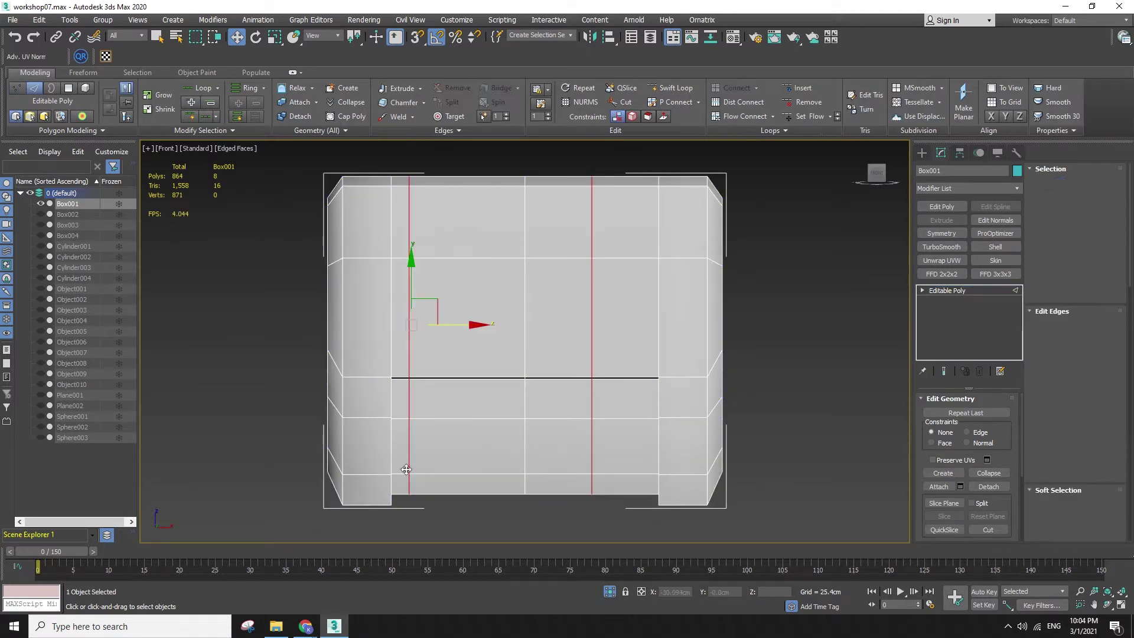
left_click(408, 399)
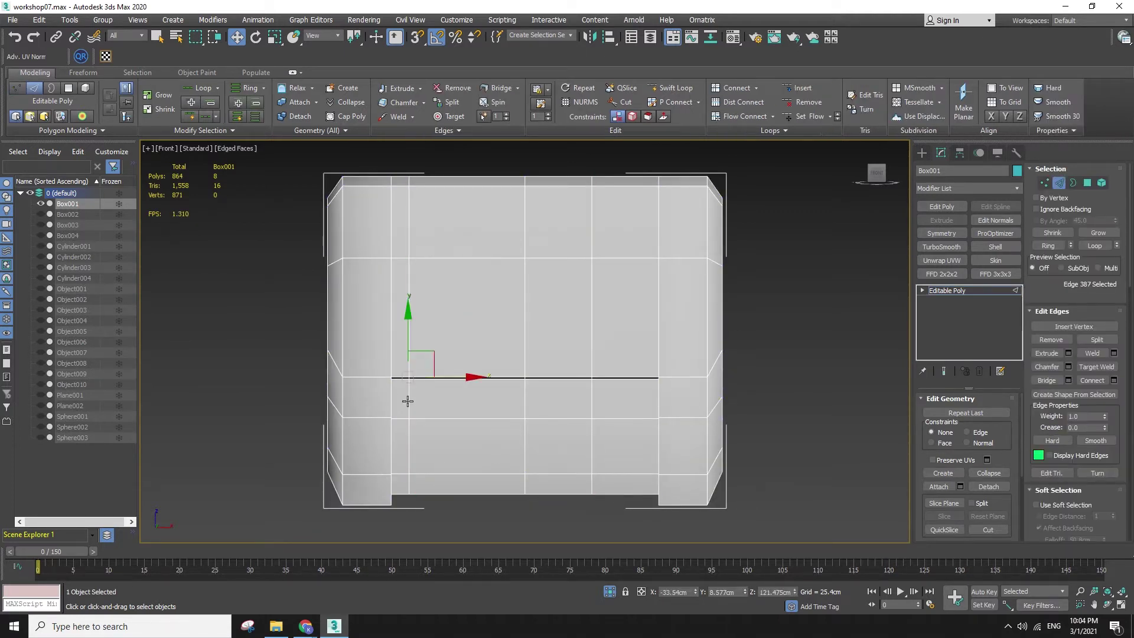
left_click(524, 401, "ctrl")
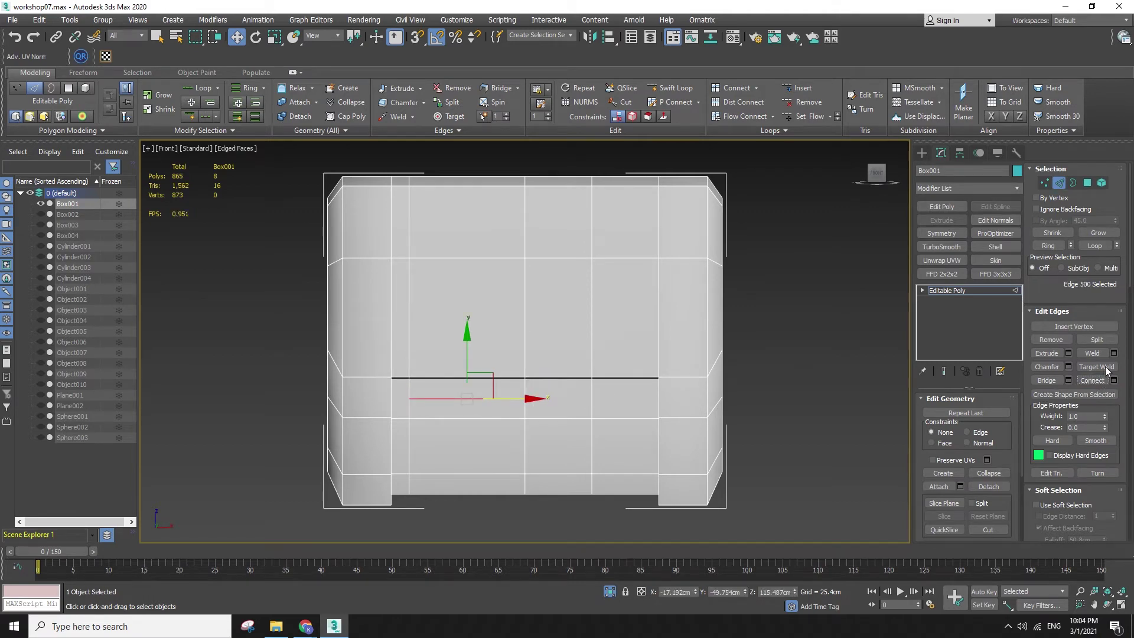
left_click(1050, 247)
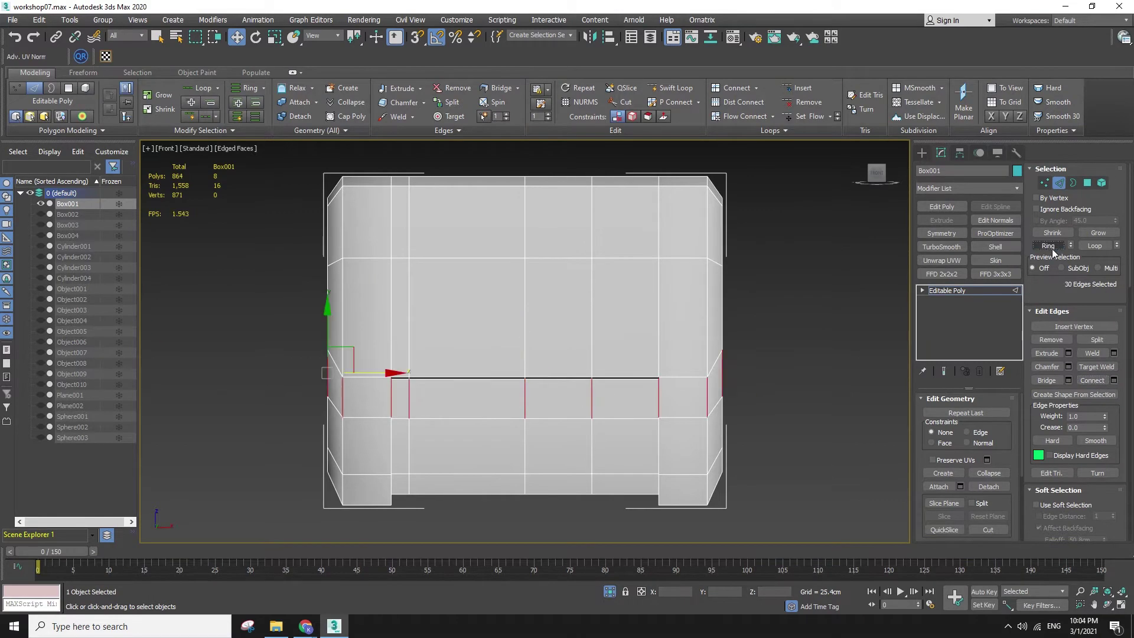
left_click(1114, 380)
left_click_drag(534, 380, 535, 455)
left_click(532, 399)
- Delete the right half of the head block up to its centre line
left_click_drag(567, 157, 909, 548)
key("Delete")
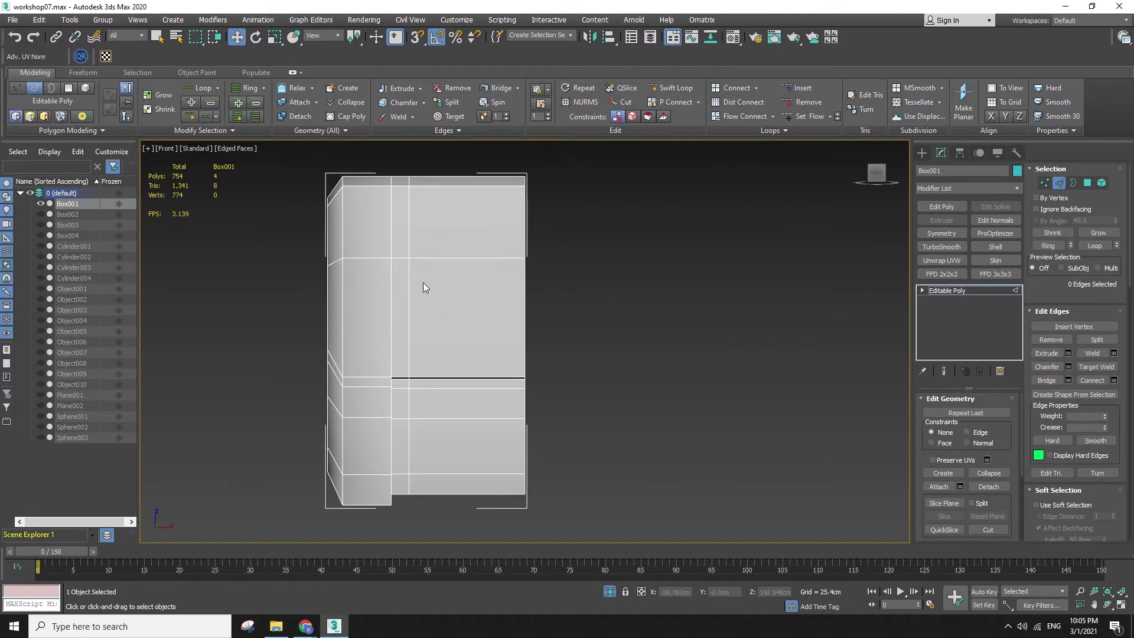
middle_click_drag(377, 295, 456, 210, "alt")
- Chamfer the edge loop outlining the outer side face of the half head block by a small amount
scroll(539, 418, "up", 5)
double_click(543, 459)
scroll(545, 460, "down", 5)
middle_click_drag(548, 457, 566, 424, "alt")
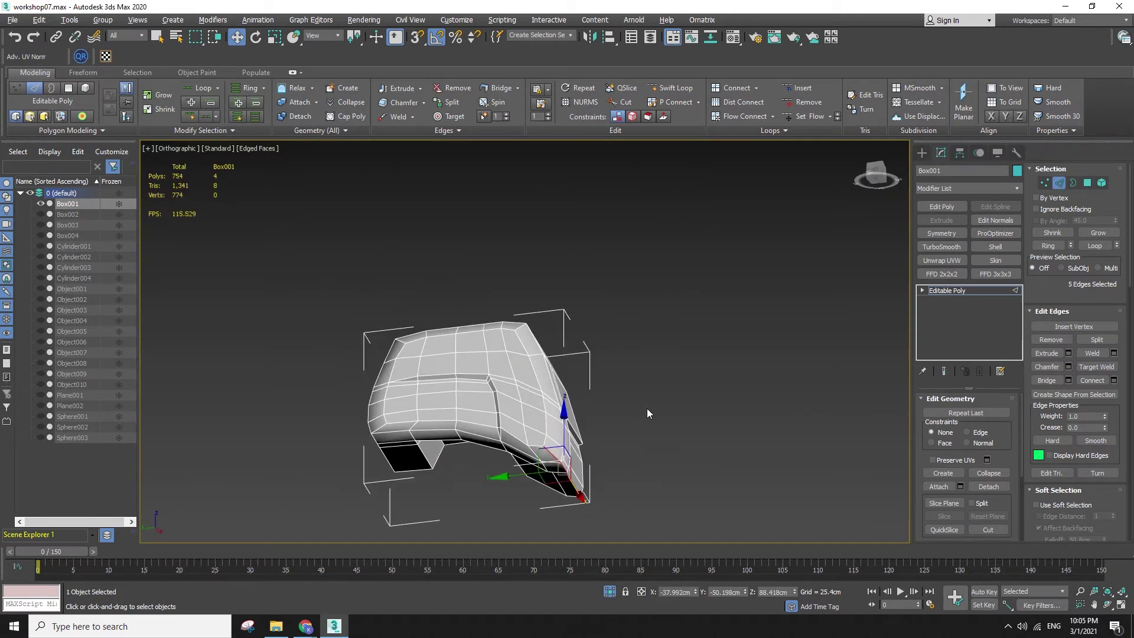
middle_click_drag(487, 388, 542, 349, "alt")
scroll(542, 349, "up", 4)
double_click(523, 306)
middle_click_drag(349, 316, 310, 344, "alt")
double_click(307, 352, "ctrl")
middle_click_drag(411, 408, 423, 288)
scroll(423, 289, "down", 2)
double_click(413, 258)
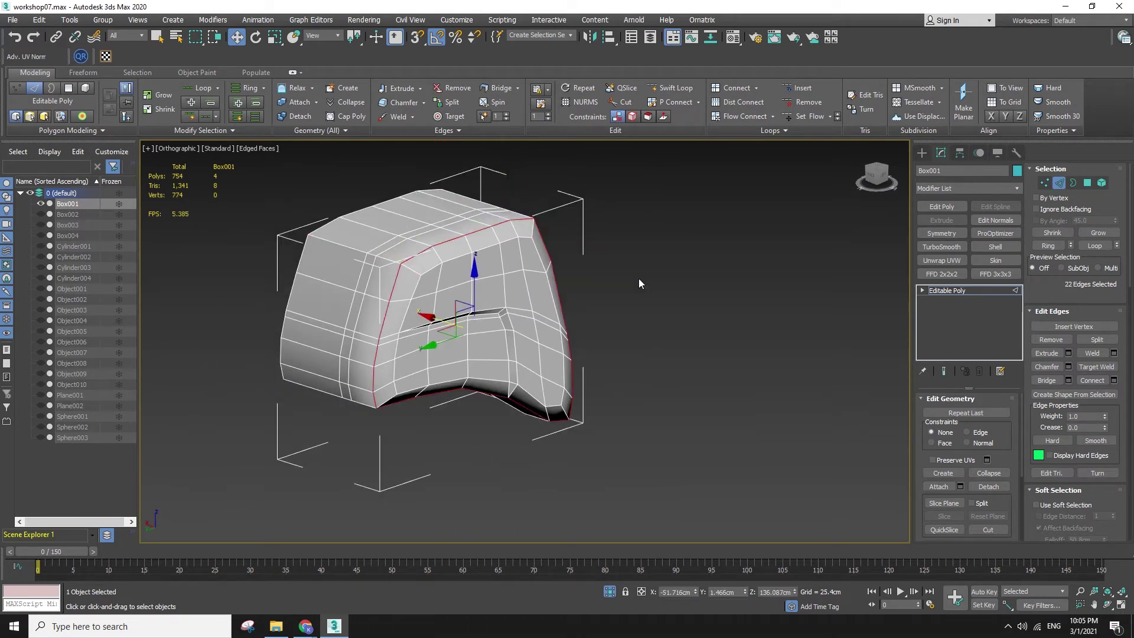
middle_click_drag(639, 279, 640, 265, "alt")
scroll(640, 265, "up", 2)
left_click(1045, 369)
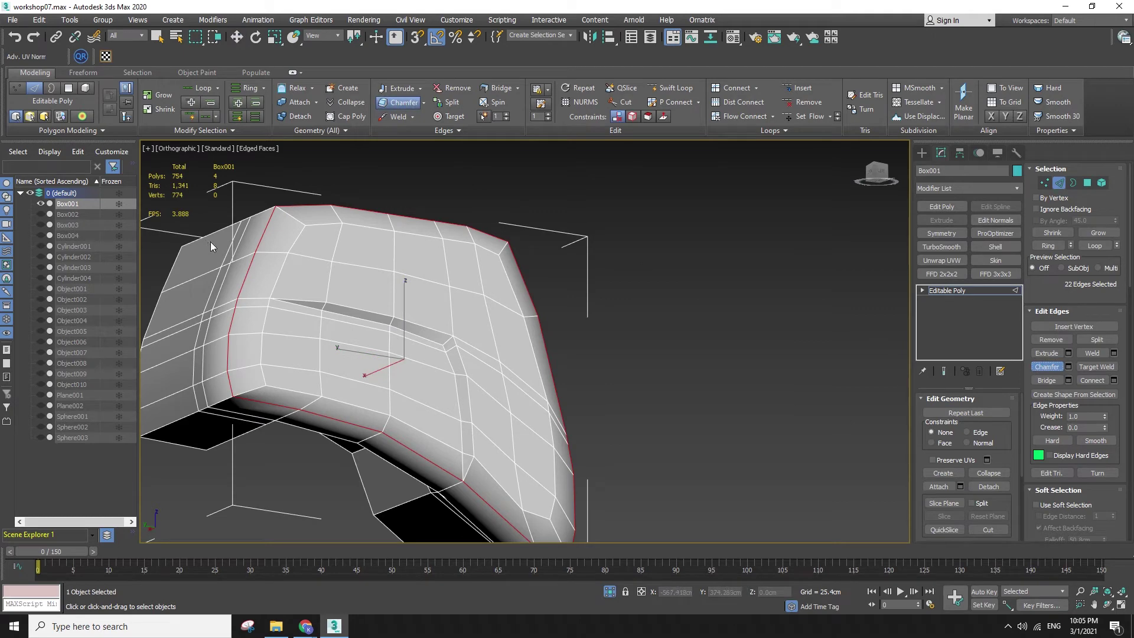
scroll(260, 254, "up", 2)
left_click_drag(260, 242, 257, 232)
scroll(364, 321, "down", 2)
middle_click_drag(355, 419, 339, 318)
key("w")
scroll(303, 326, "down", 3)
left_click(513, 361)
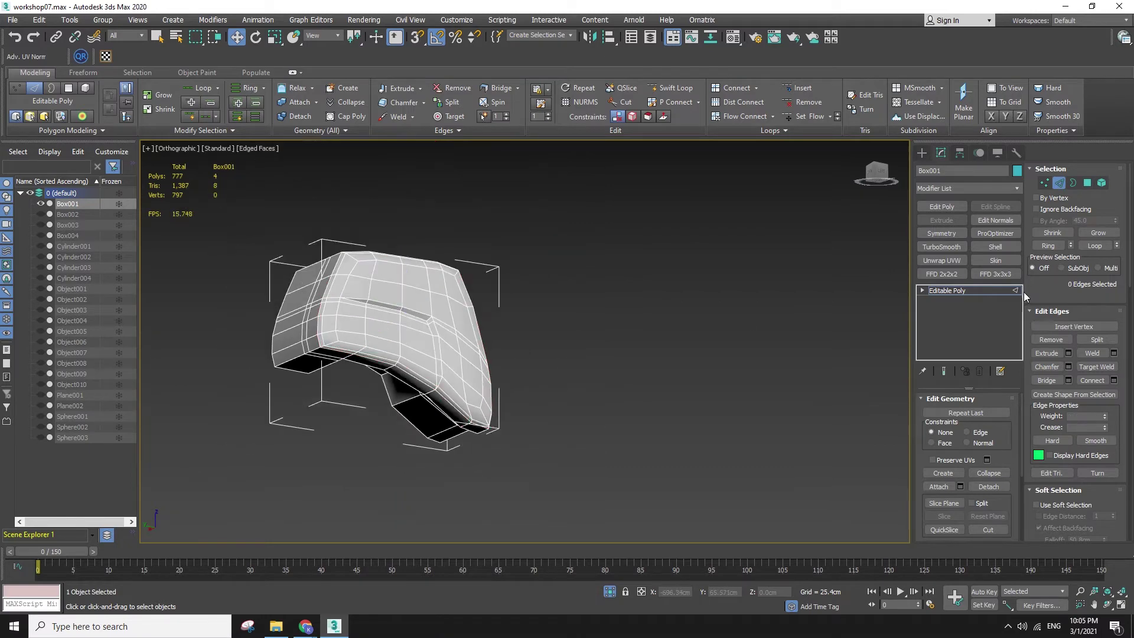
- Apply TurboSmooth to the half head block and check the smoothed shape with and without edged faces
left_click(984, 291)
left_click(946, 247)
middle_click_drag(467, 335, 567, 354, "alt")
left_click(582, 434)
key("F4")
scroll(412, 418, "down", 2)
key("F4")
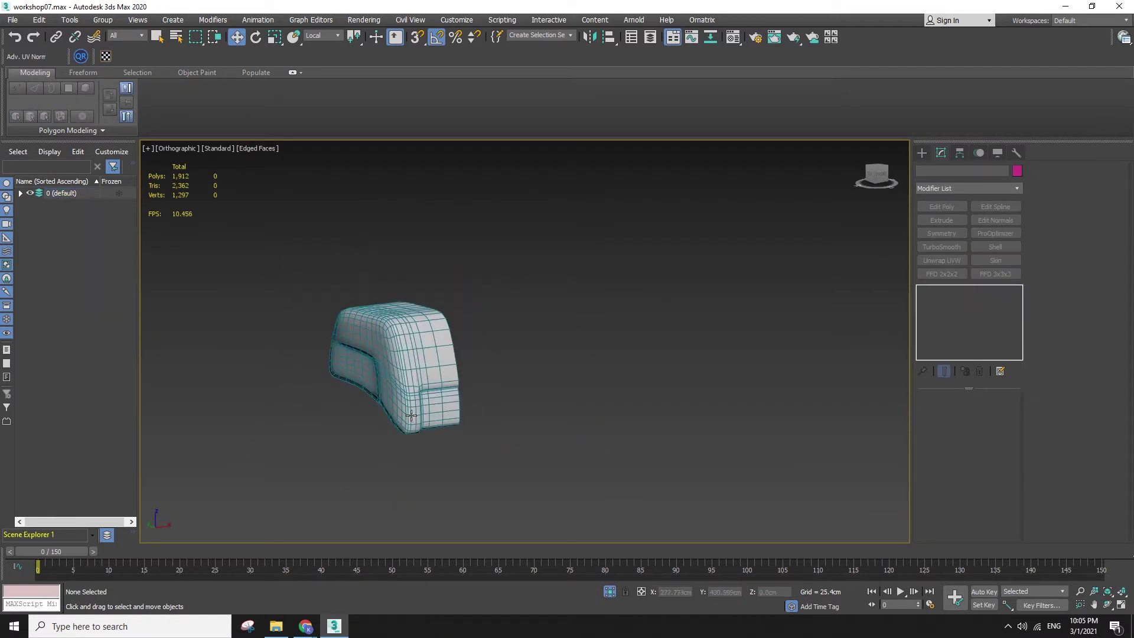
left_click(412, 418)
key("F4")
middle_click_drag(412, 415, 488, 397, "alt")
scroll(382, 394, "up", 3)
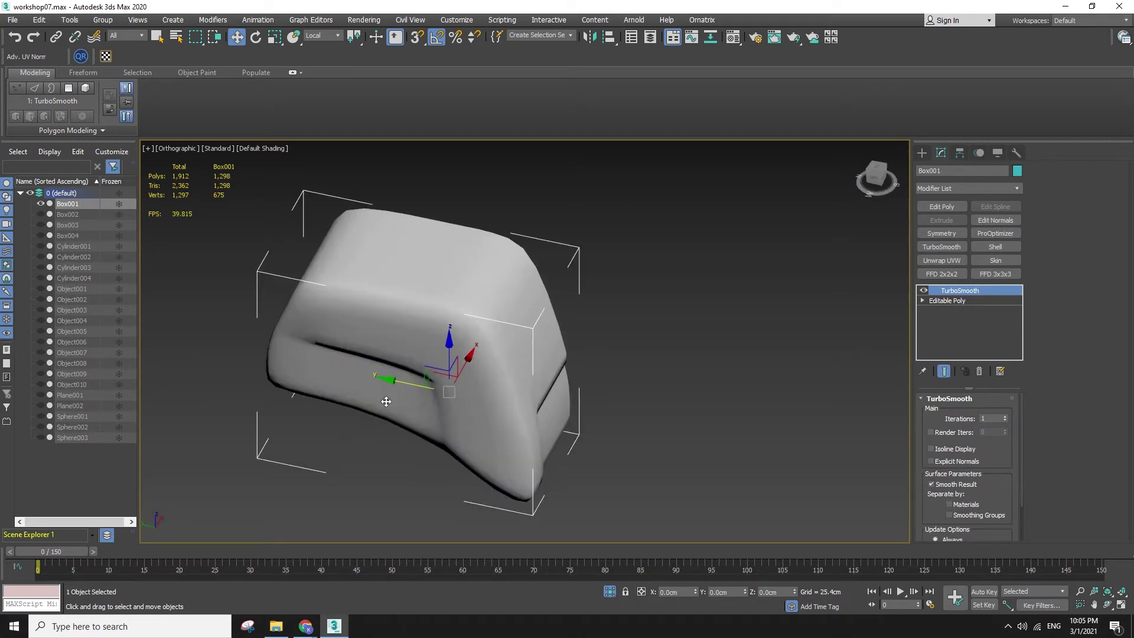
mouse_move(347, 369)
middle_mouse_down("alt")
mouse_move(380, 317)
mouse_move(362, 346)
mouse_move(445, 312)
mouse_move(307, 342)
mouse_move(296, 250)
mouse_move(161, 331)
mouse_move(339, 371)
mouse_move(526, 364)
mouse_move(362, 372)
mouse_move(378, 369)
middle_mouse_up("alt")
left_click(737, 358)
key("F4")
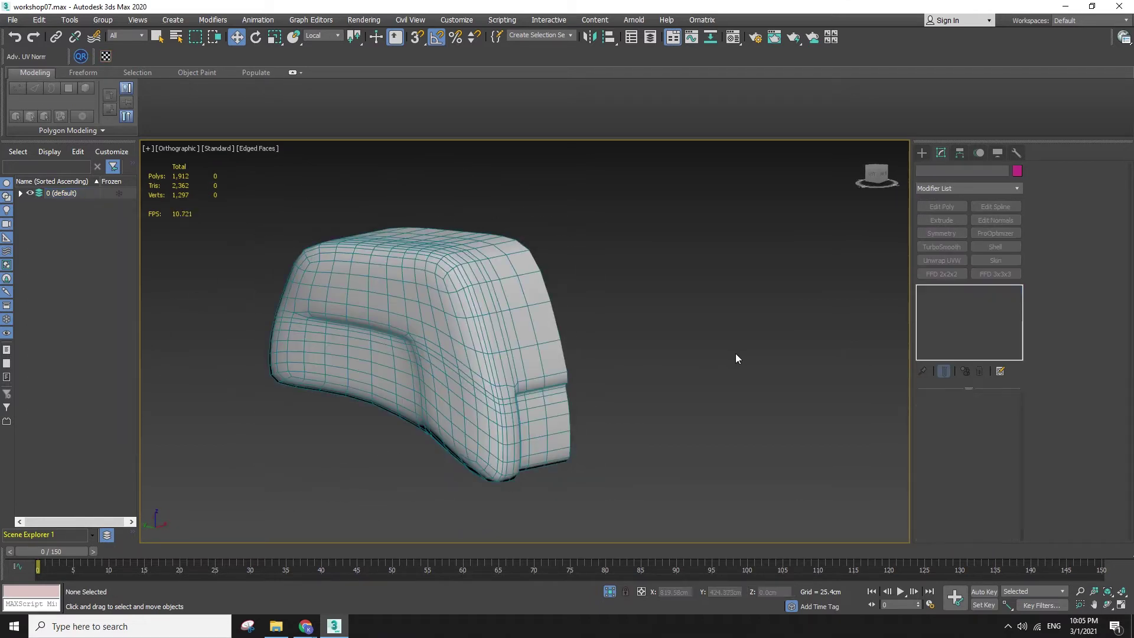
- Set the TurboSmooth iterations to 2 and inspect the smoothed head block from several sides without edged faces
left_click(529, 362)
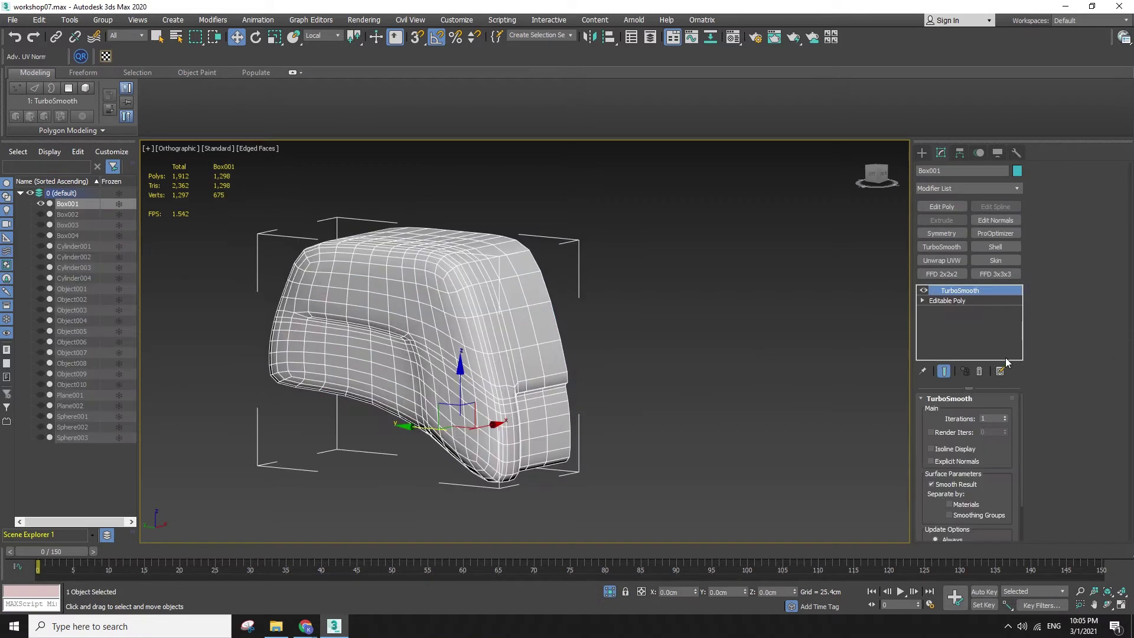
left_click(1005, 417)
key("F4")
left_click(718, 490)
left_click(550, 414)
middle_click_drag(550, 415, 500, 436, "alt")
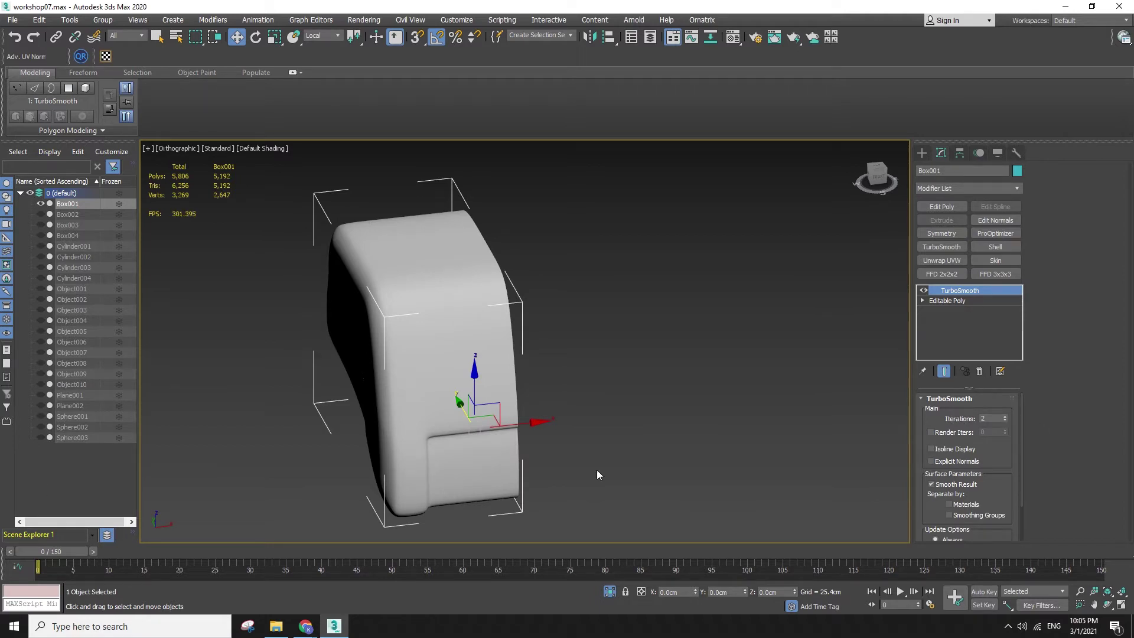
middle_click_drag(427, 402, 656, 370, "alt")
left_click(690, 410)
left_click(547, 371)
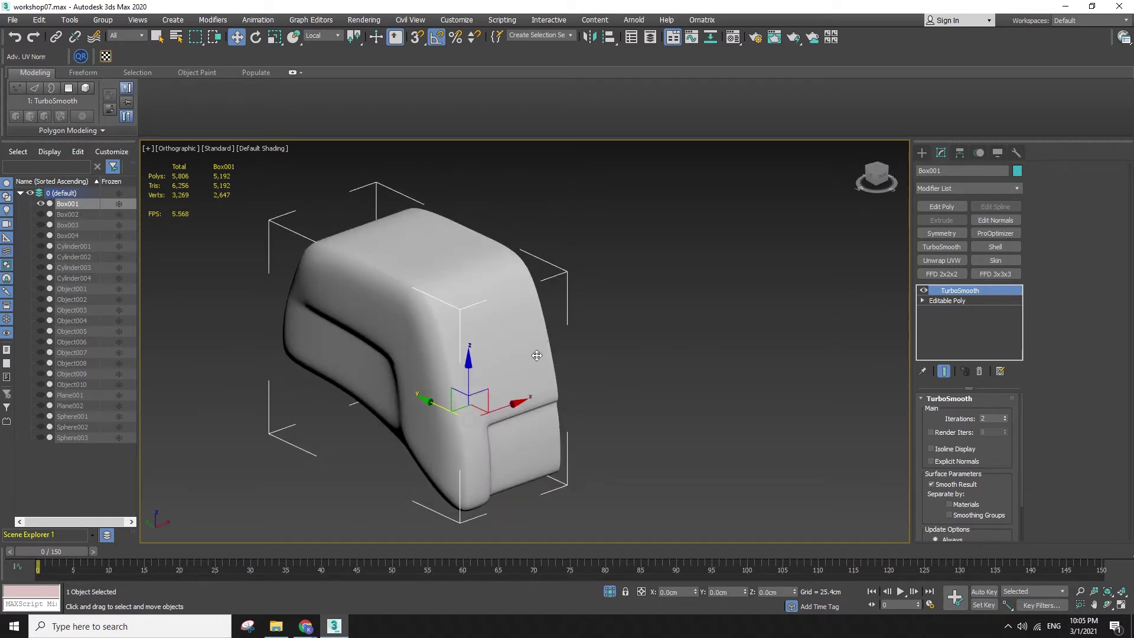
- Delete the TurboSmooth modifier from the half head block
right_click(969, 295)
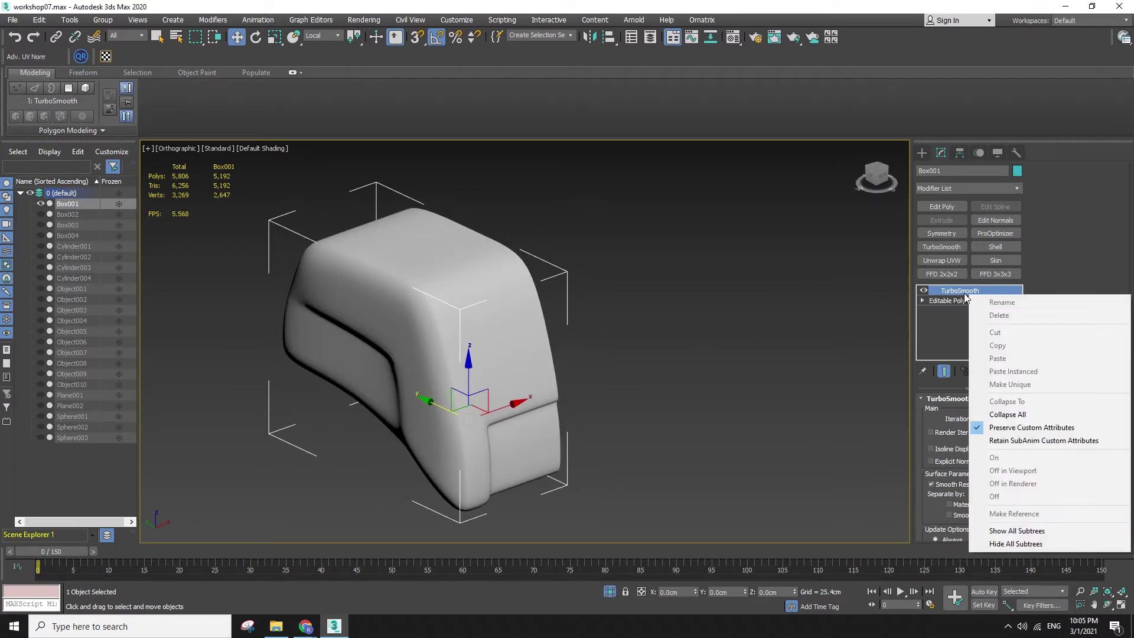
right_click(960, 291)
left_click(990, 312)
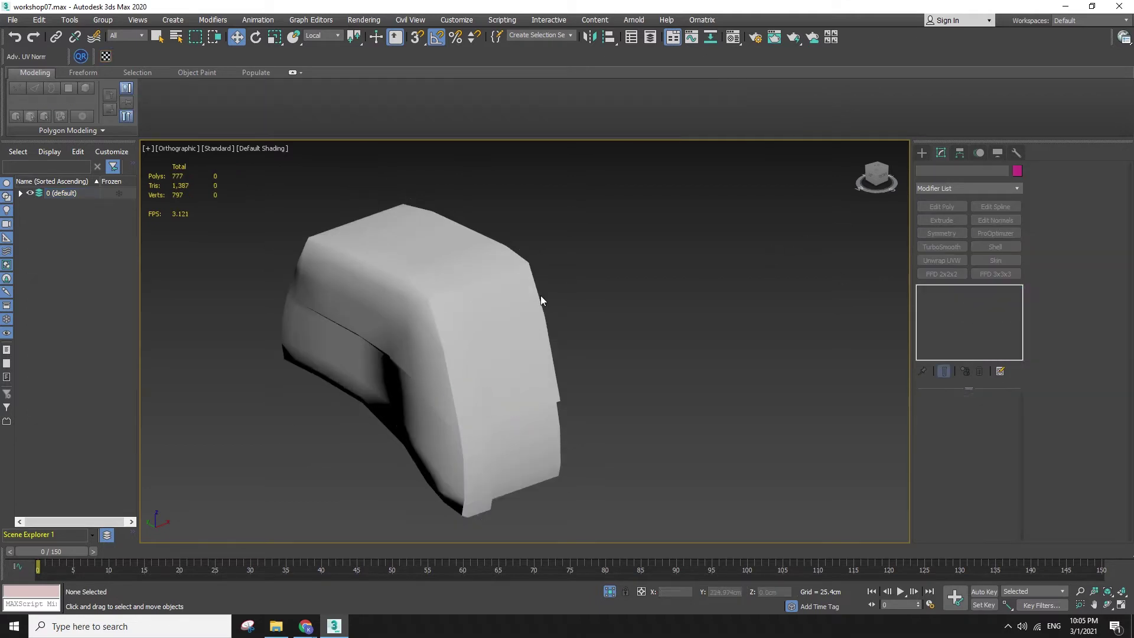
- Mirror the half head block with Symmetry on X with Flip, vertex-snapping the mirror plane to its open centre edge
left_click(943, 232)
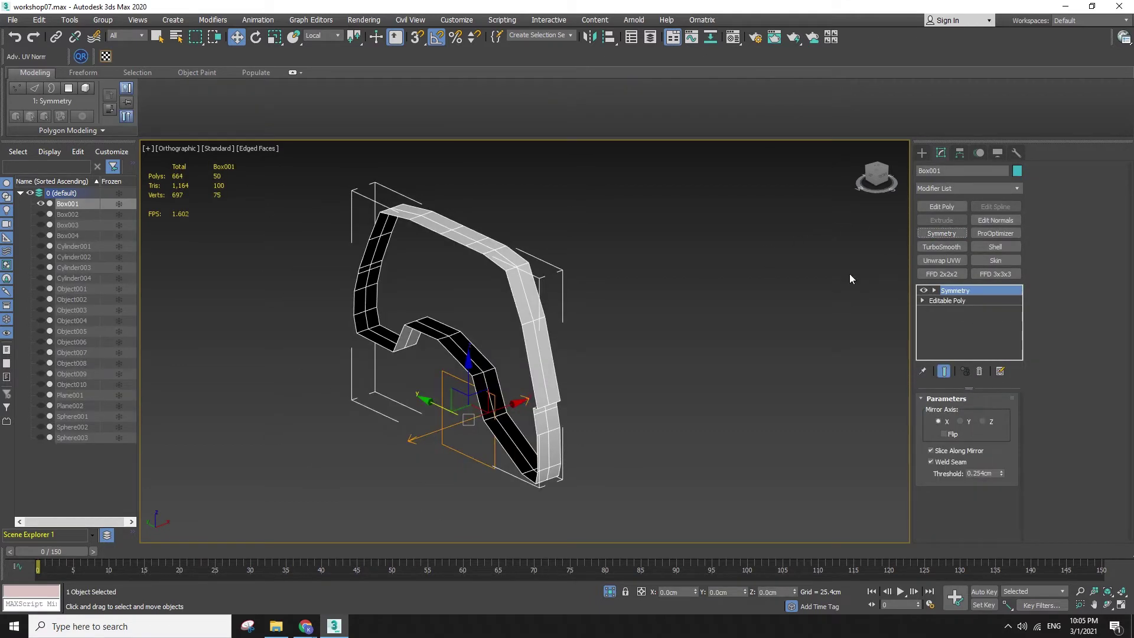
left_click(946, 435)
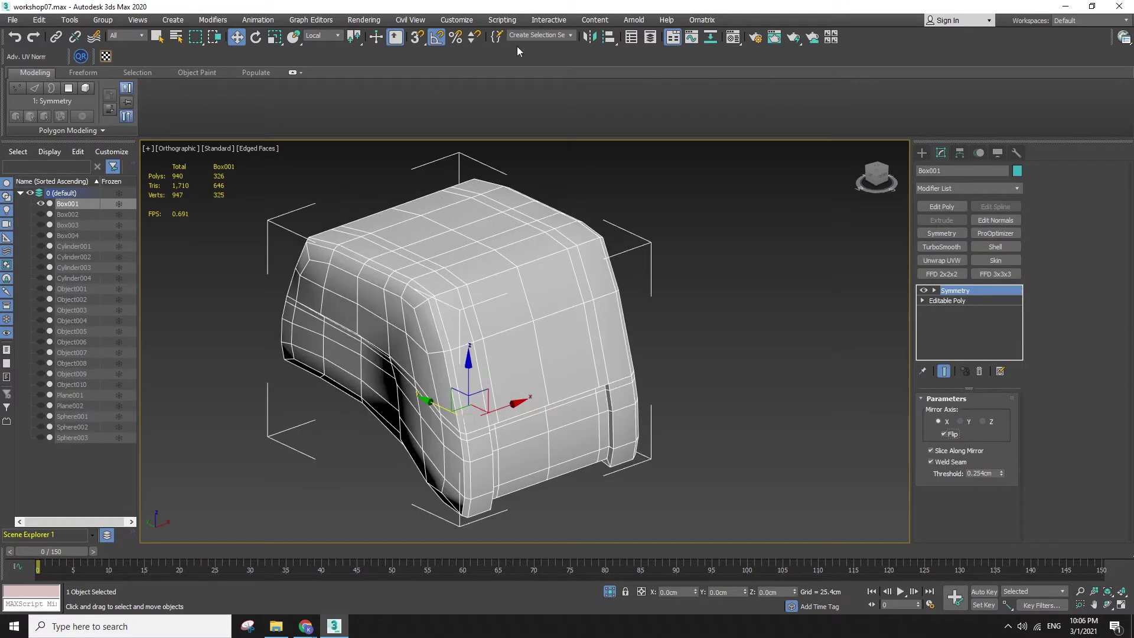
left_click(423, 38)
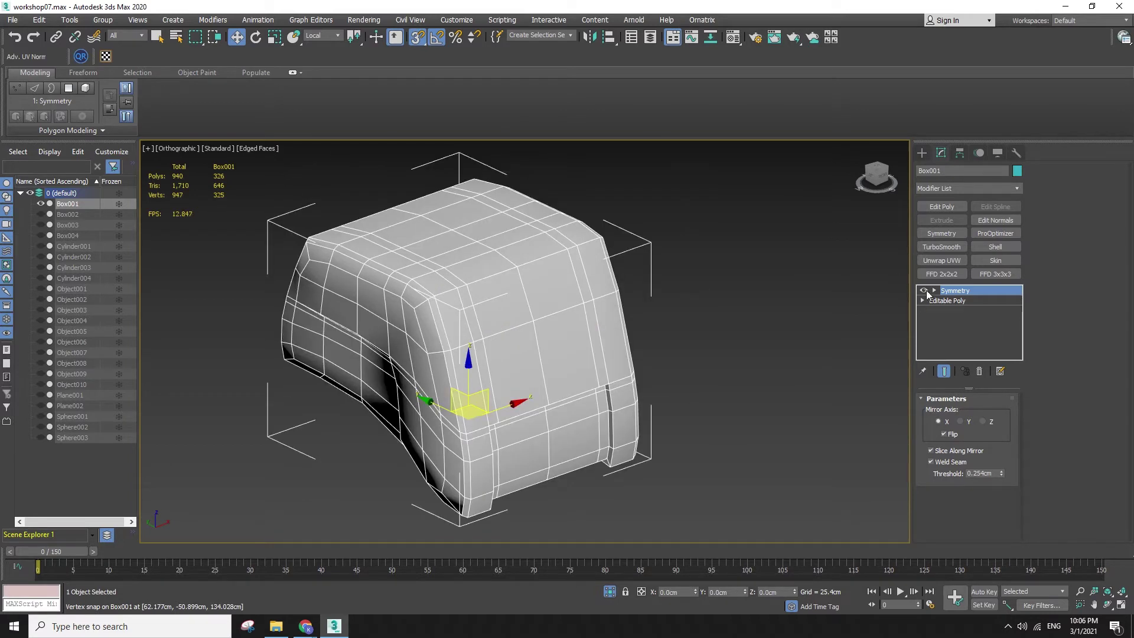
left_click(934, 291)
left_click(943, 298)
left_click_drag(479, 390, 436, 213)
middle_click_drag(436, 213, 412, 203, "alt")
left_click_drag(450, 191, 407, 199)
left_click(417, 39)
- Convert the mirrored head block to an Editable Poly
right_click(478, 292)
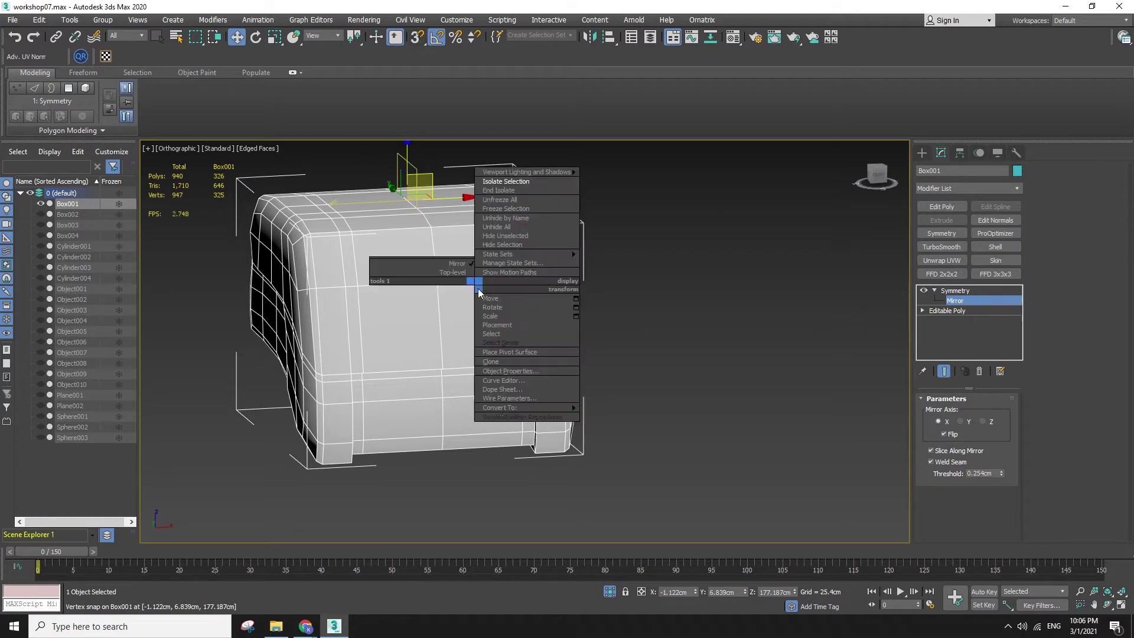
mouse_move(532, 407)
left_click(630, 417)
- Select the horizontal edges of the strips outside the front panel on both sides and connect them with new vertical loops
left_click_drag(714, 403, 684, 333, "alt")
middle_click_drag(684, 333, 682, 342, "alt")
key("f")
key("z")
left_click(1056, 185)
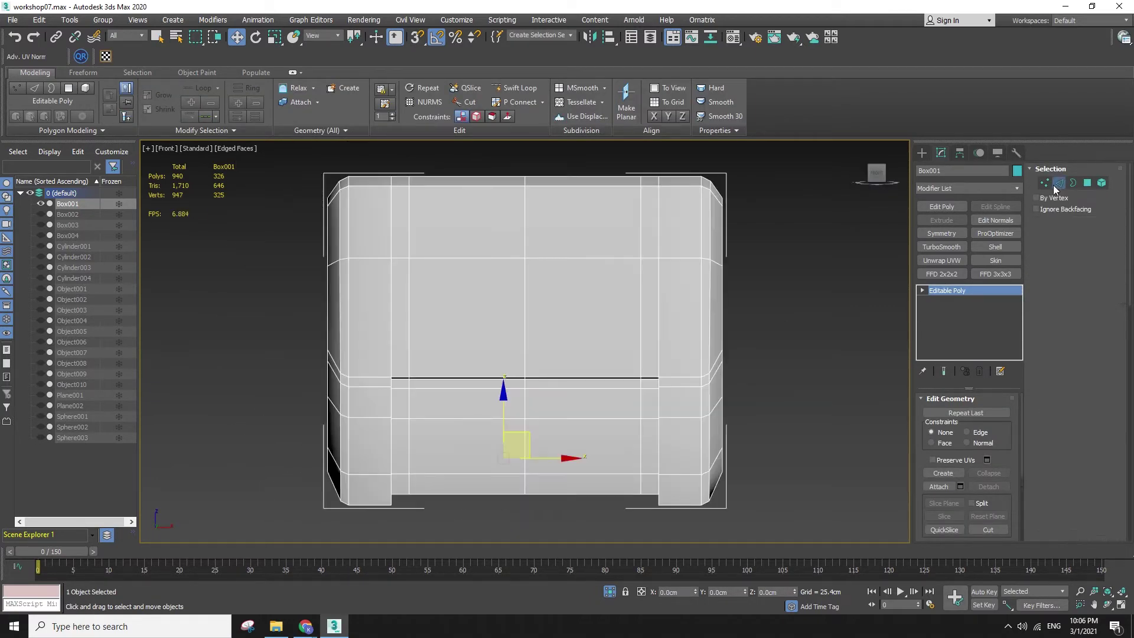
key("F3")
left_click_drag(376, 163, 369, 536)
key("F3")
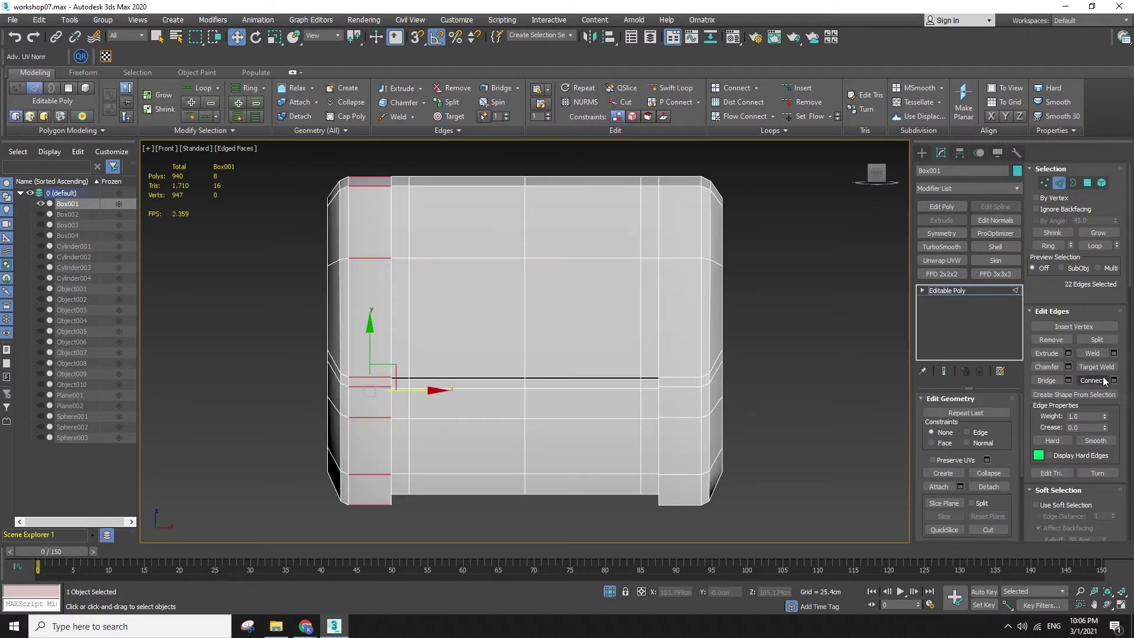
left_click_drag(682, 572, 703, 549, "ctrl")
key("F3")
key("F3")
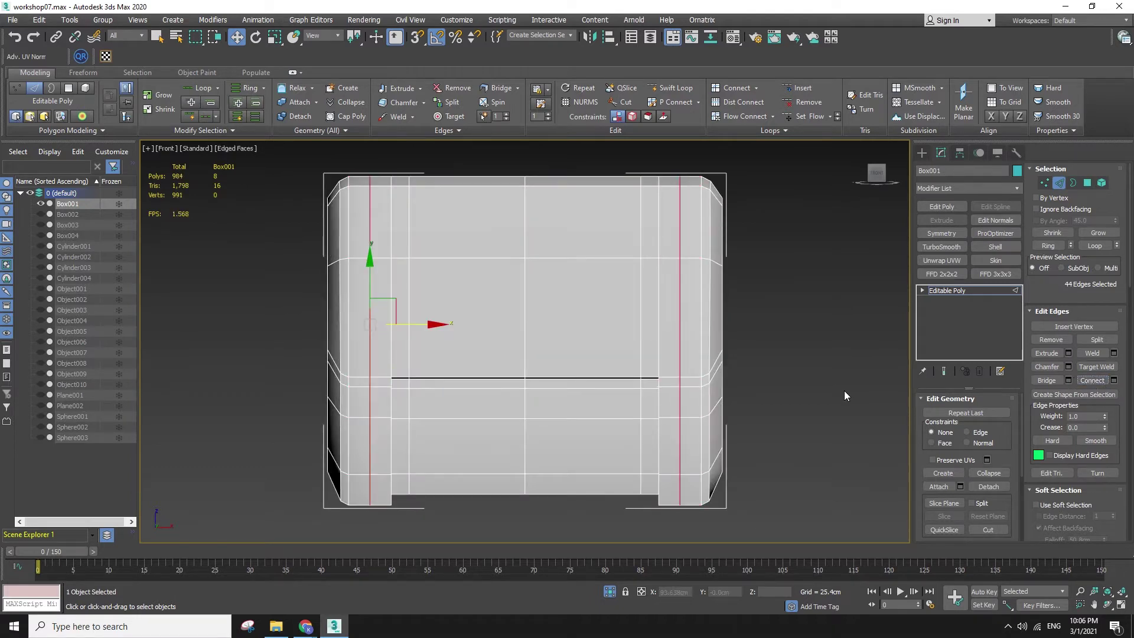
- Scale the vertices of both new vertical loops inward along X, close to the side edges of the front panel
key("F3")
left_click(1045, 183)
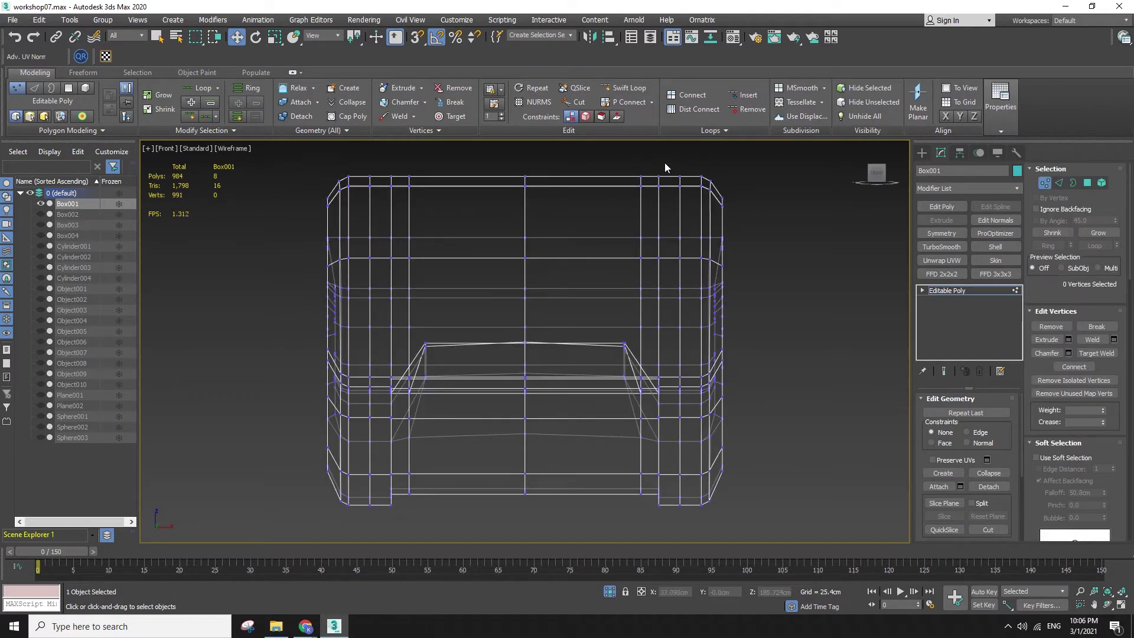
left_click_drag(683, 533, 682, 531)
left_click_drag(383, 183, 383, 180, "ctrl")
key("r")
left_click_drag(600, 324, 596, 325)
key("F3")
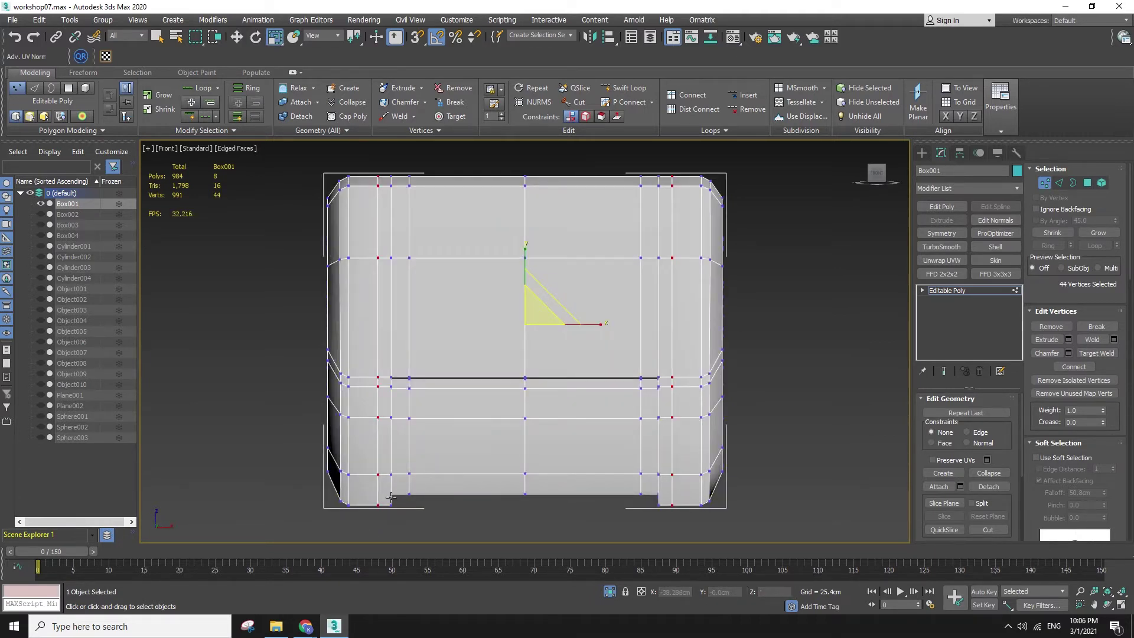
left_click_drag(592, 324, 588, 324)
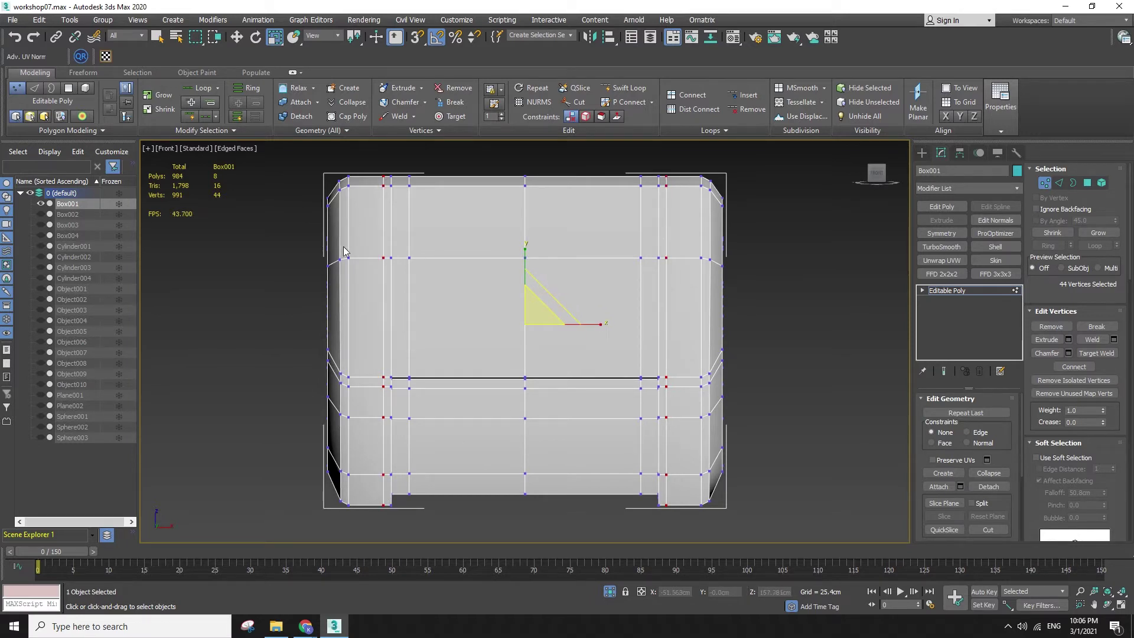
left_click_drag(589, 325, 594, 328)
key("w")
key("q")
left_click(641, 362)
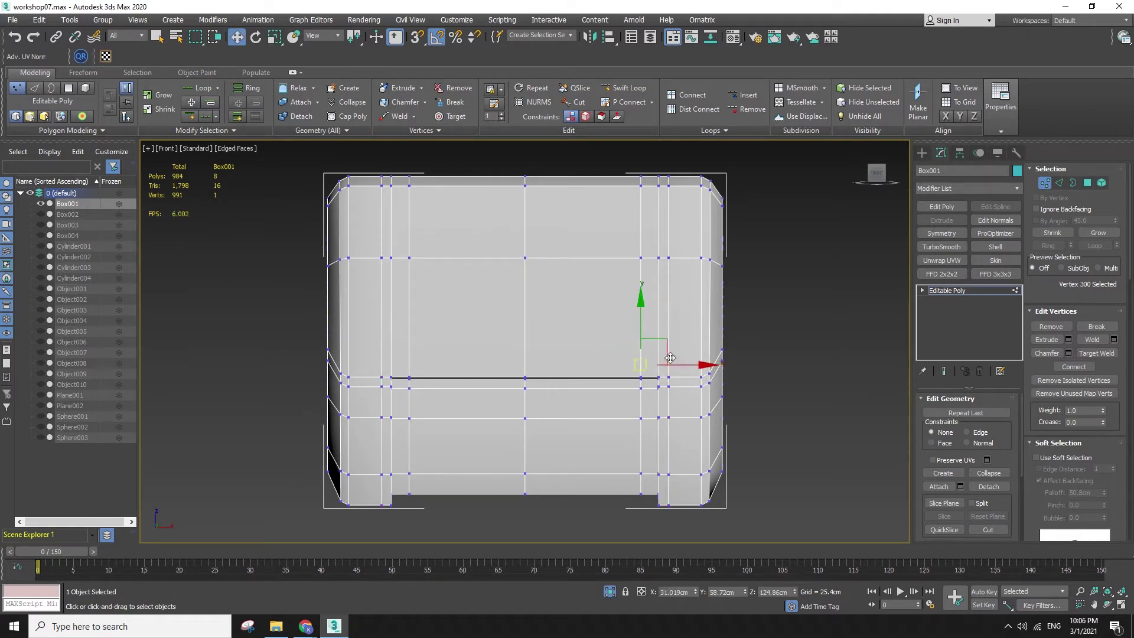
key("q")
left_click(344, 367)
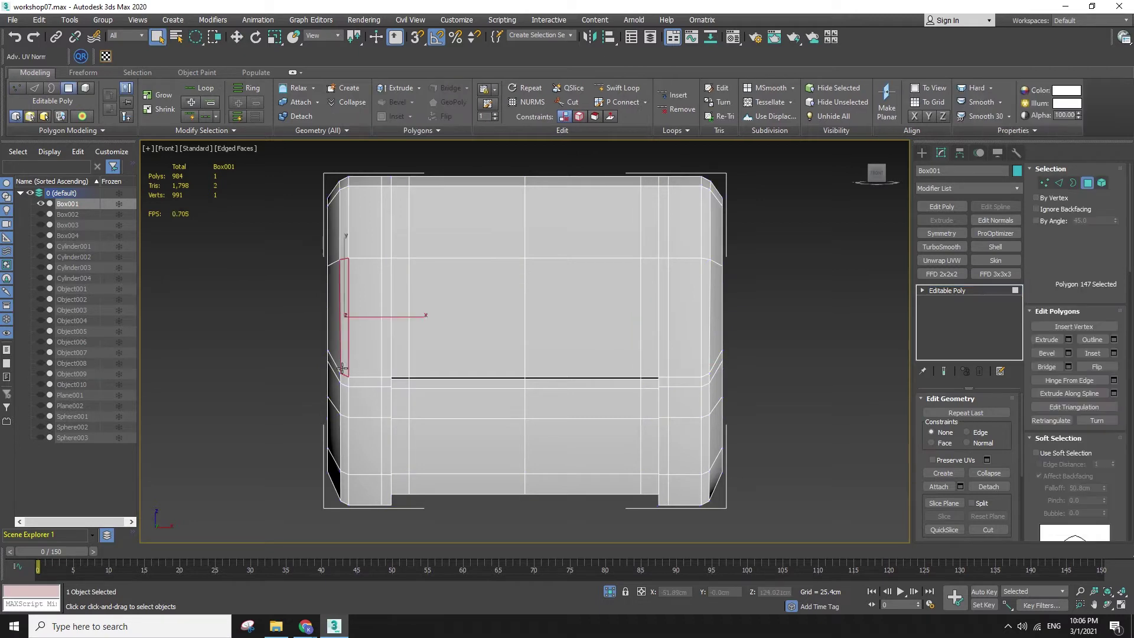
left_click(387, 349, "ctrl")
key("e")
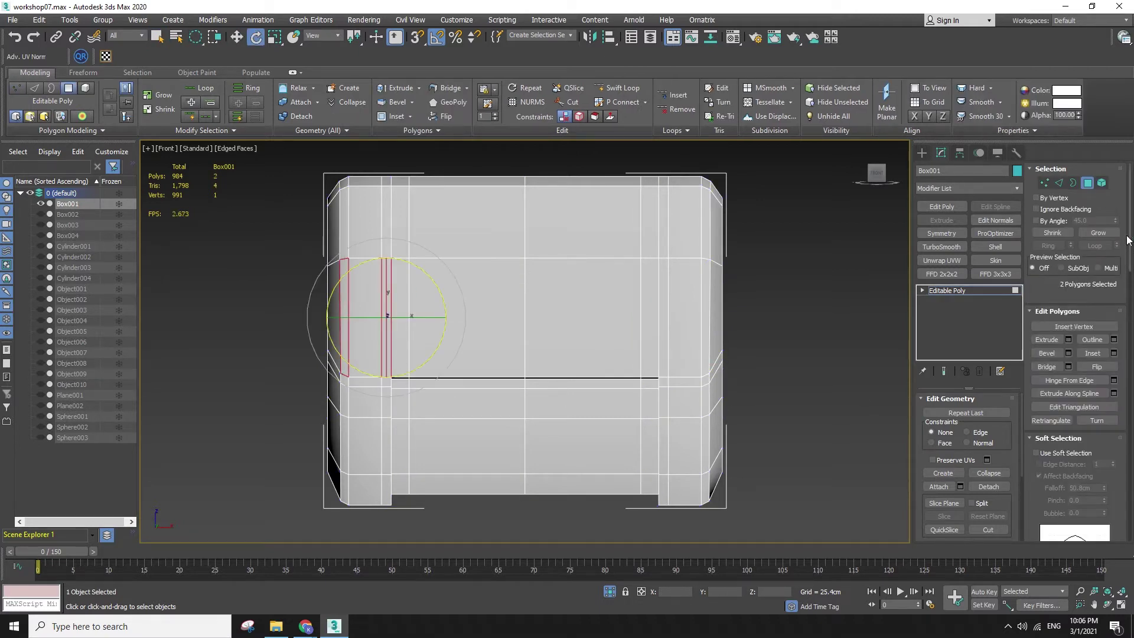
left_click(1059, 185)
key("w")
- Clear all smoothing groups on the head block's polygons and assign them all to smoothing group 1
left_click(966, 291)
left_click(792, 408)
key("F4")
left_click(684, 406)
scroll(648, 431, "down", 4)
middle_click_drag(649, 430, 705, 484, "alt")
left_click(1087, 183)
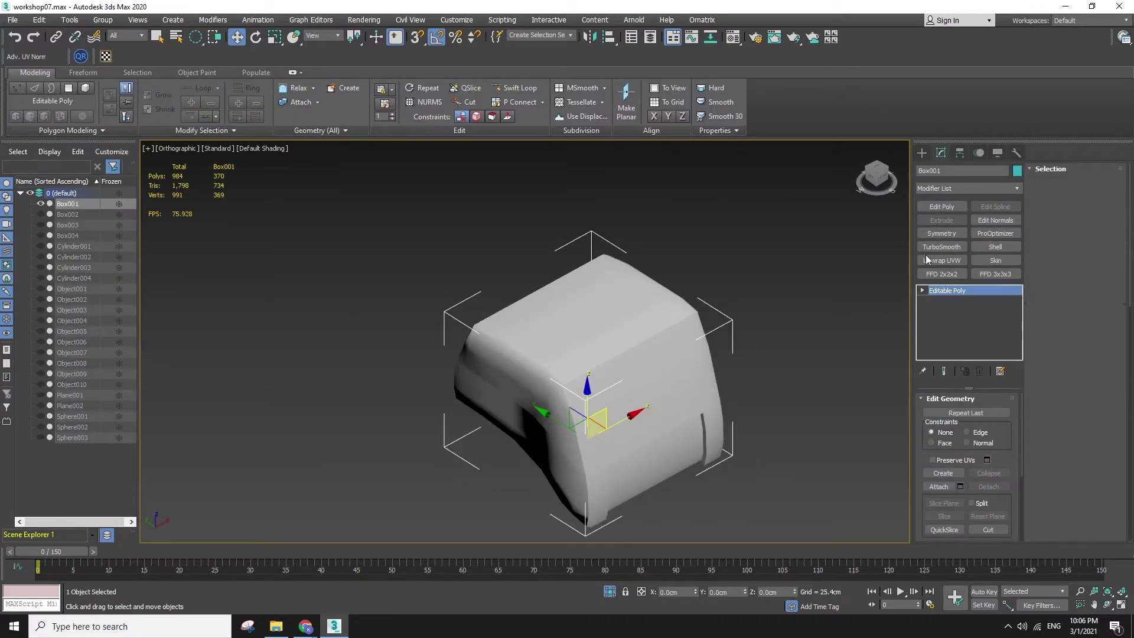
key("ctrl+a")
scroll(1102, 455, "down", 3)
scroll(1101, 452, "down", 5)
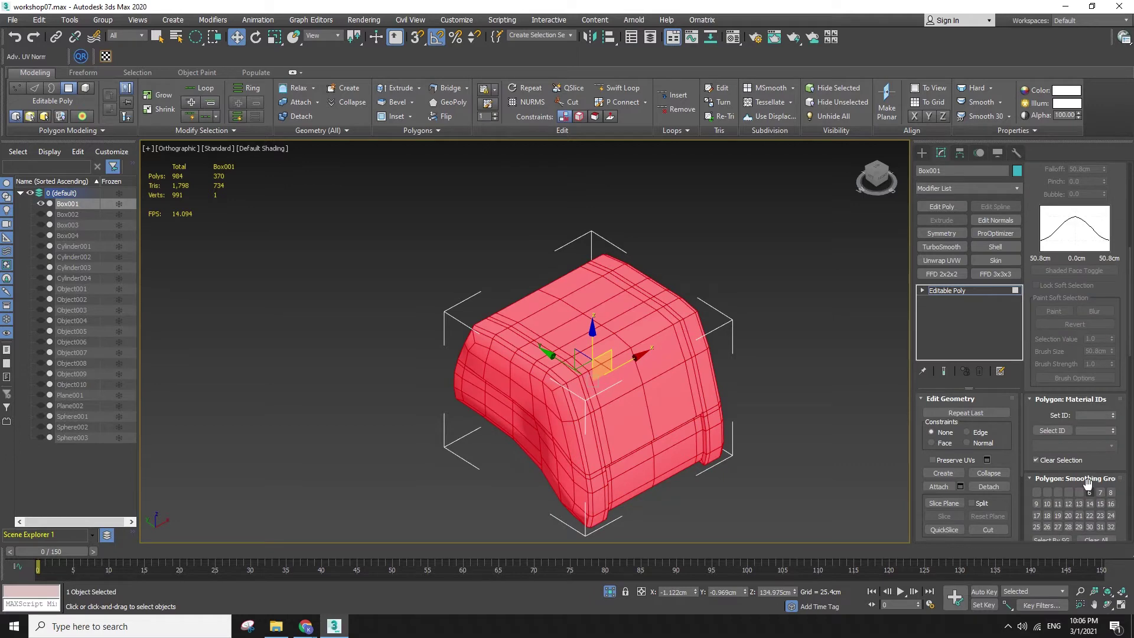
left_click(1096, 471)
left_click(1035, 423)
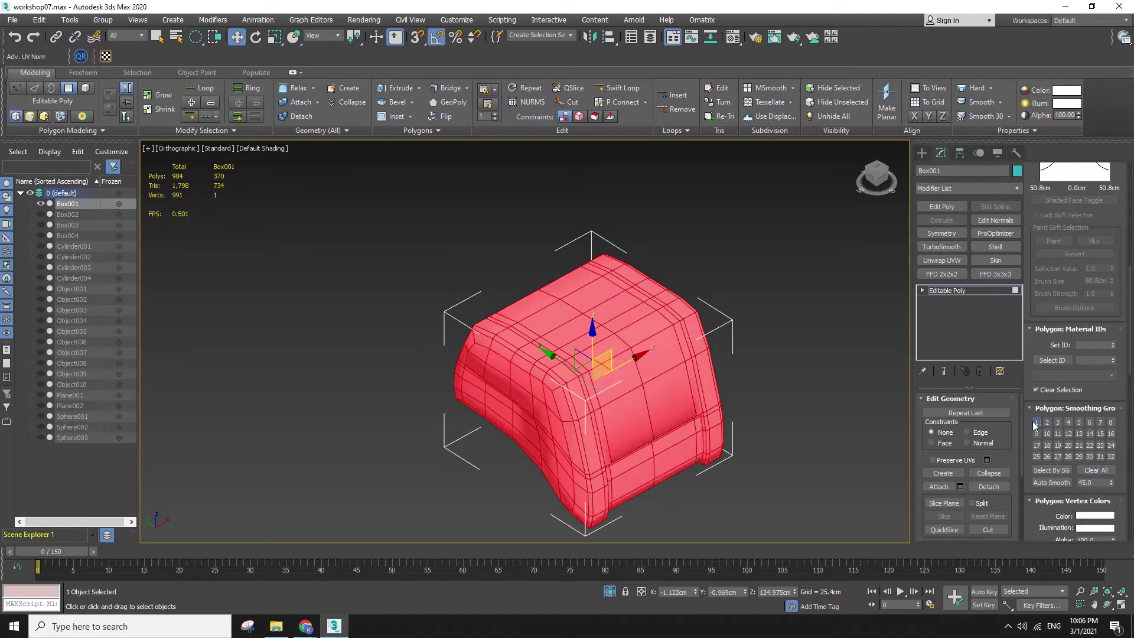
- Select the upper two rows of polygons of the front panel below the groove, including the narrow side ones
middle_click_drag(692, 437, 683, 390, "alt")
scroll(622, 437, "up", 2)
scroll(620, 406, "up", 2)
left_click(620, 404)
scroll(620, 404, "up", 2)
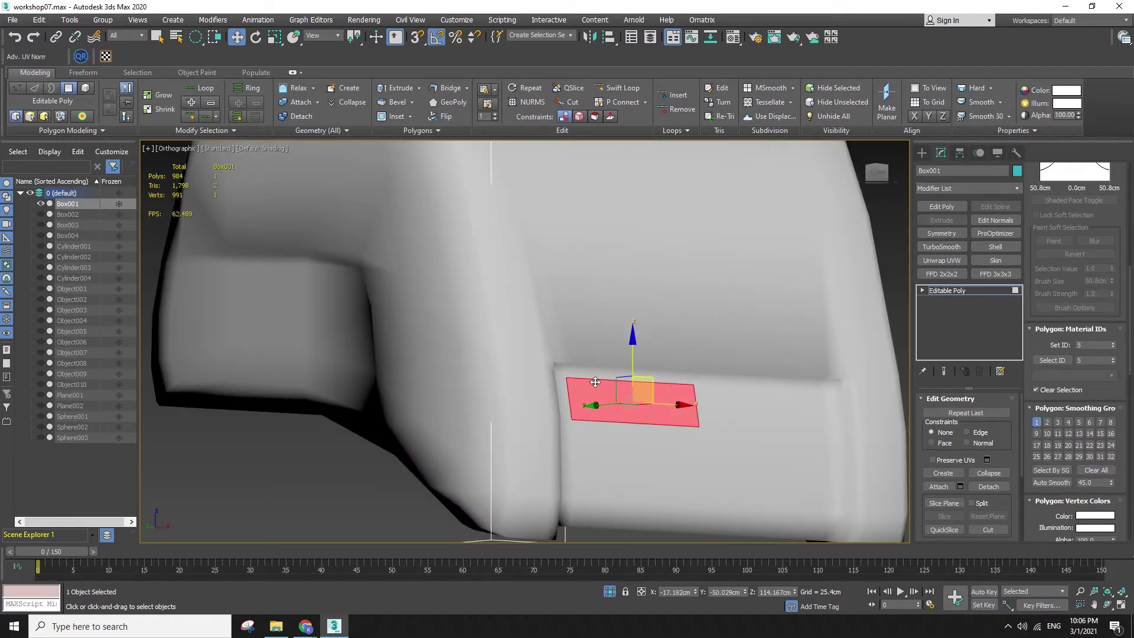
left_click(585, 376, "ctrl")
left_click(562, 374, "ctrl")
left_click(559, 389, "ctrl")
left_click(722, 382, "ctrl")
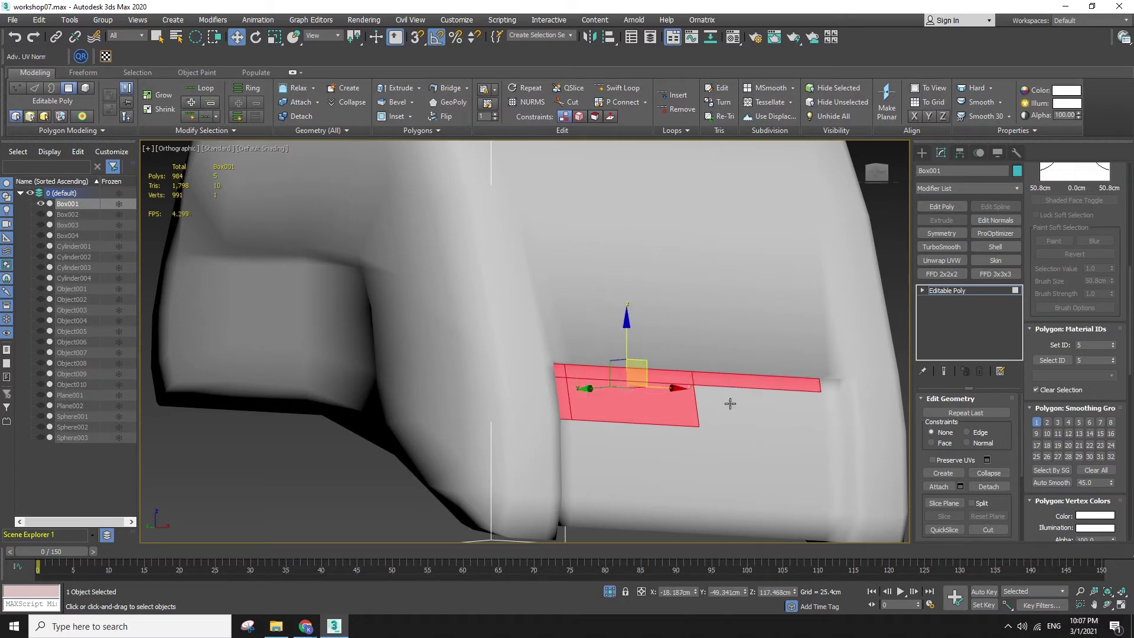
left_click(730, 404, "ctrl")
left_click(829, 390, "ctrl")
left_click(827, 415, "ctrl")
- Add the remaining middle and lower polygons of the front panel to the selection, from one side to the other
middle_click_drag(759, 447, 694, 426, "alt")
left_click(525, 454, "ctrl")
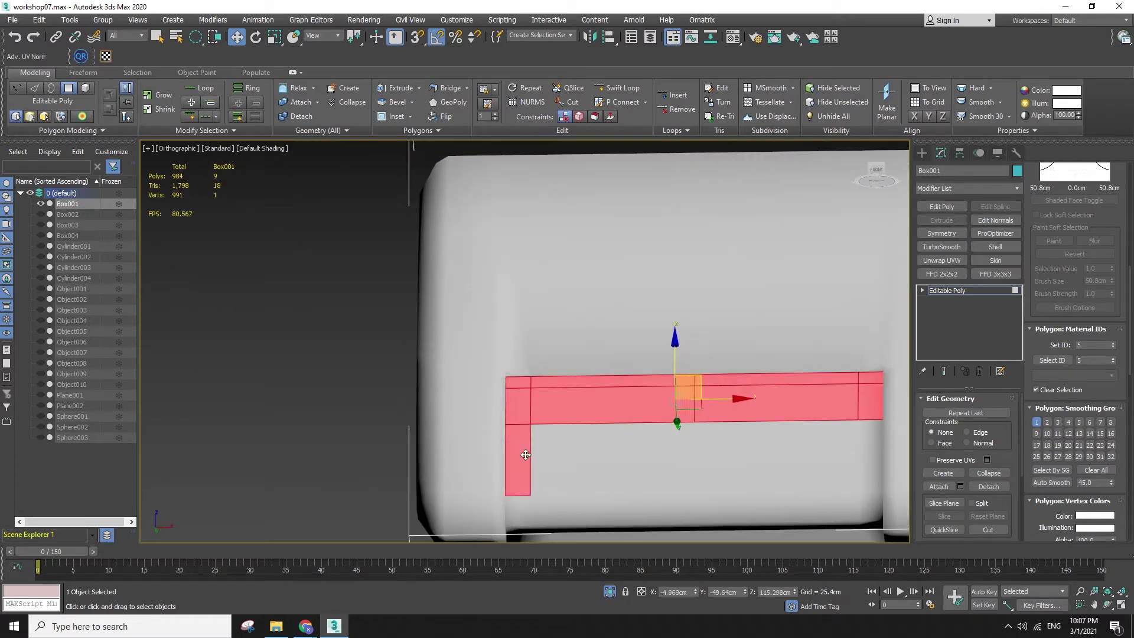
left_click(561, 456, "ctrl")
left_click(767, 455, "ctrl")
left_click(872, 458, "ctrl")
left_click_drag(855, 497, 857, 501, "ctrl")
key("ctrl+z")
left_click(869, 502, "ctrl")
left_click(651, 517, "ctrl")
left_click(518, 507, "ctrl")
- Extend the polygon selection around the front panel's lower edge onto its narrow underside strip
middle_click_drag(561, 502, 614, 440, "alt")
left_click(548, 488, "ctrl")
left_click(534, 490, "ctrl")
left_click(864, 450, "ctrl")
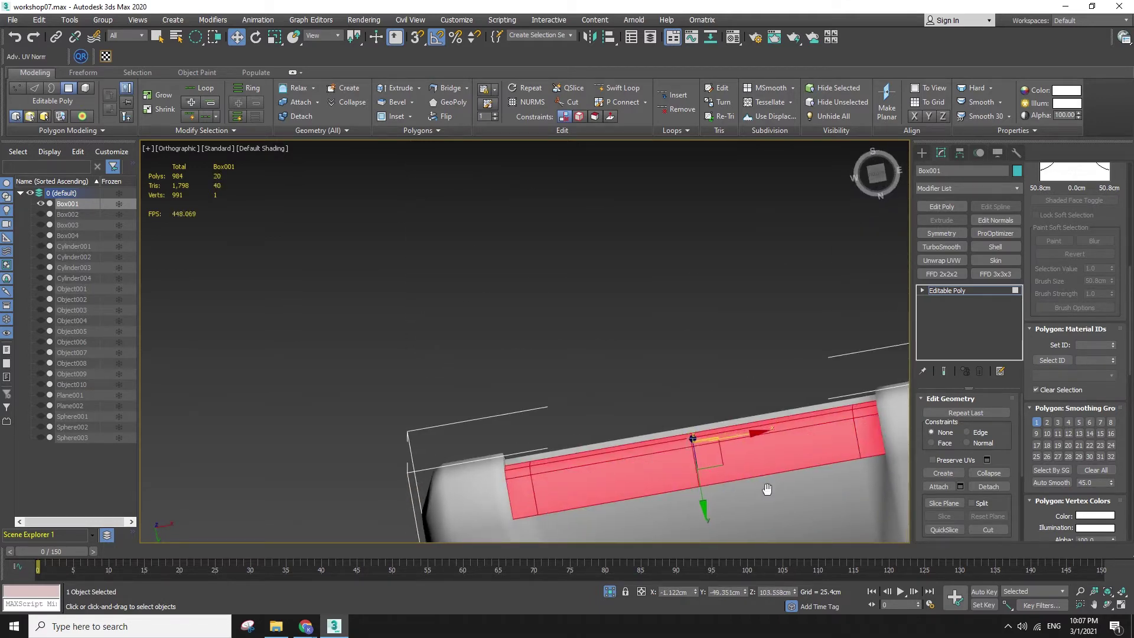
middle_click_drag(767, 491, 752, 352)
left_click(681, 386, "ctrl")
left_click(745, 373, "ctrl")
left_click(525, 414, "ctrl")
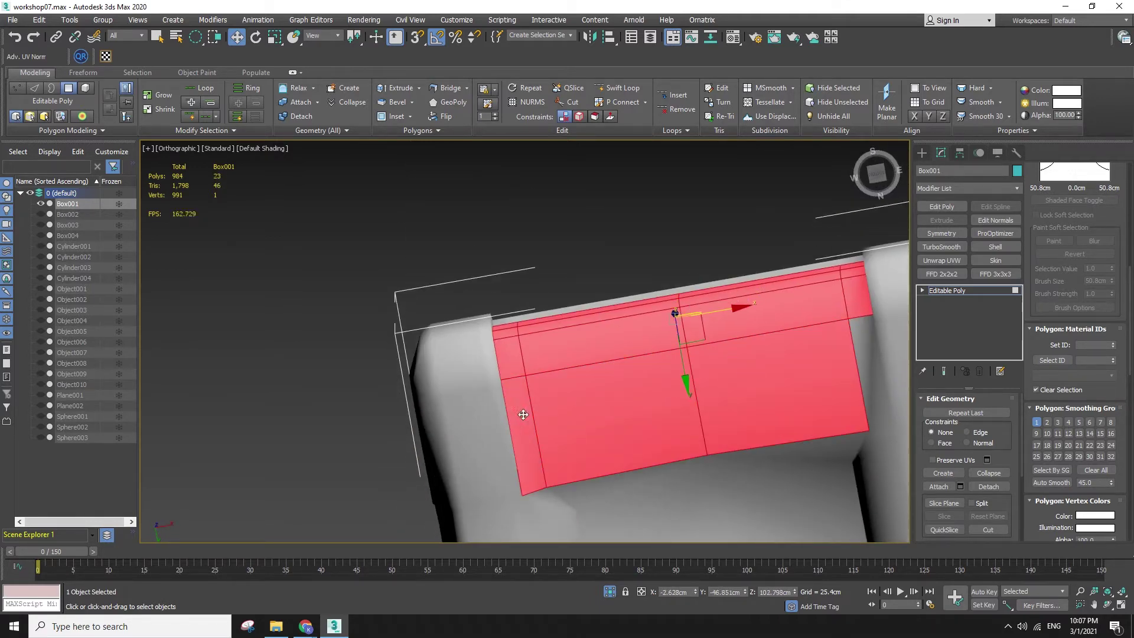
left_click(871, 362, "ctrl")
key("ctrl+z")
key("ctrl+z")
key("ctrl+z")
key("ctrl+z")
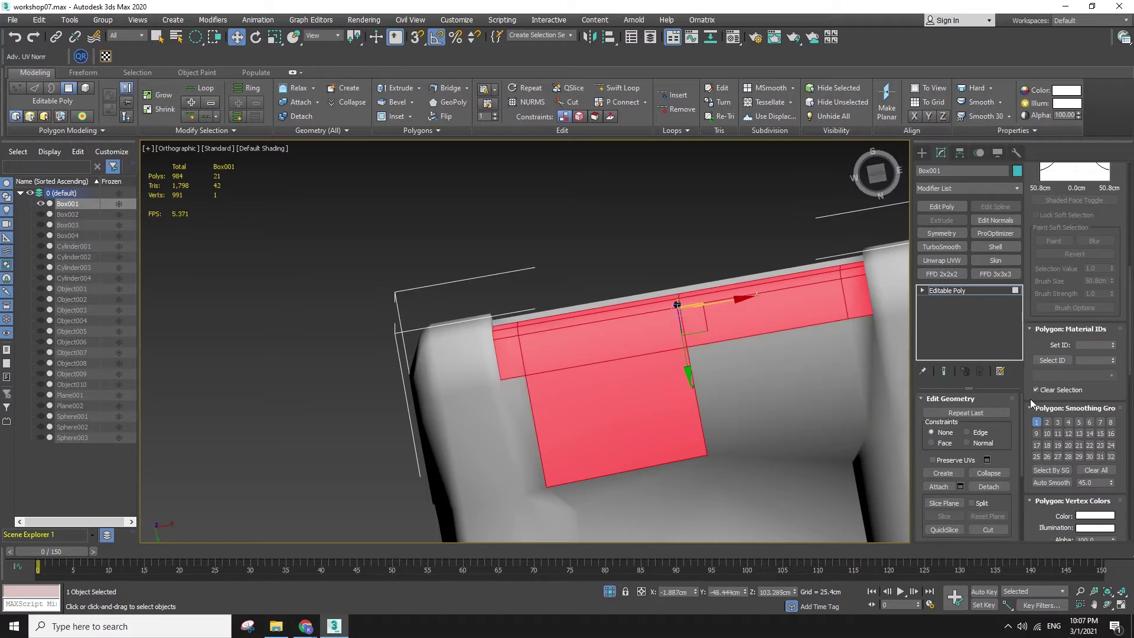
- Assign the selected front panel polygons to smoothing group 2 and remove them from group 1
left_click(1045, 424)
left_click(1037, 423)
middle_click_drag(762, 361, 803, 495, "alt")
middle_click_drag(804, 495, 673, 349)
left_click(727, 424)
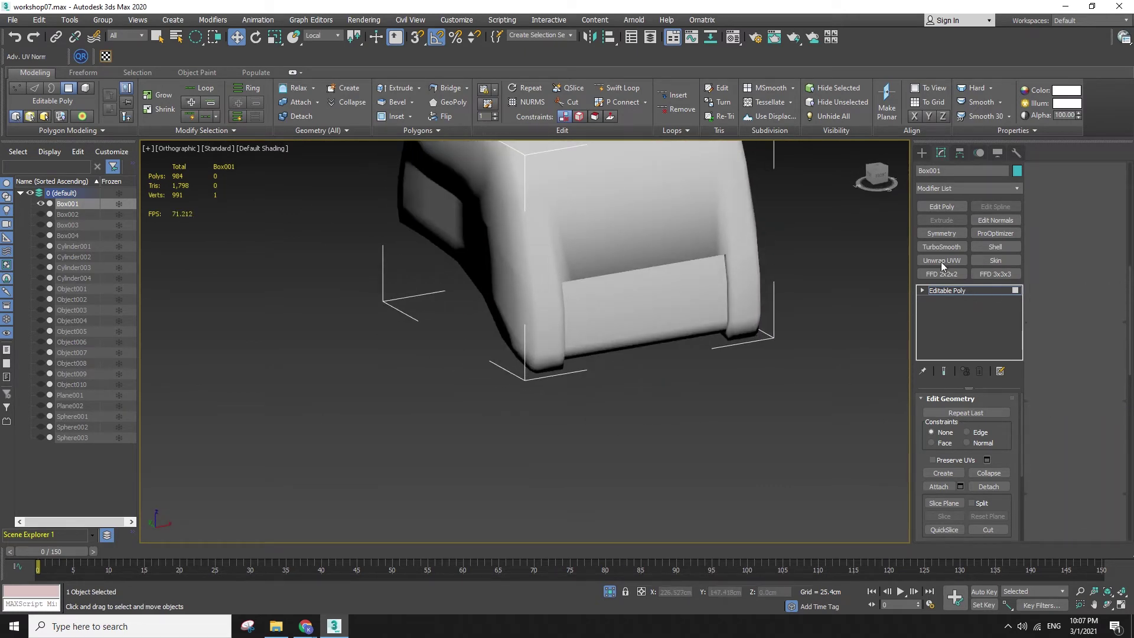
- Apply TurboSmooth to the head block with separation by smoothing groups enabled, and compare the result with the option on and off
left_click(942, 247)
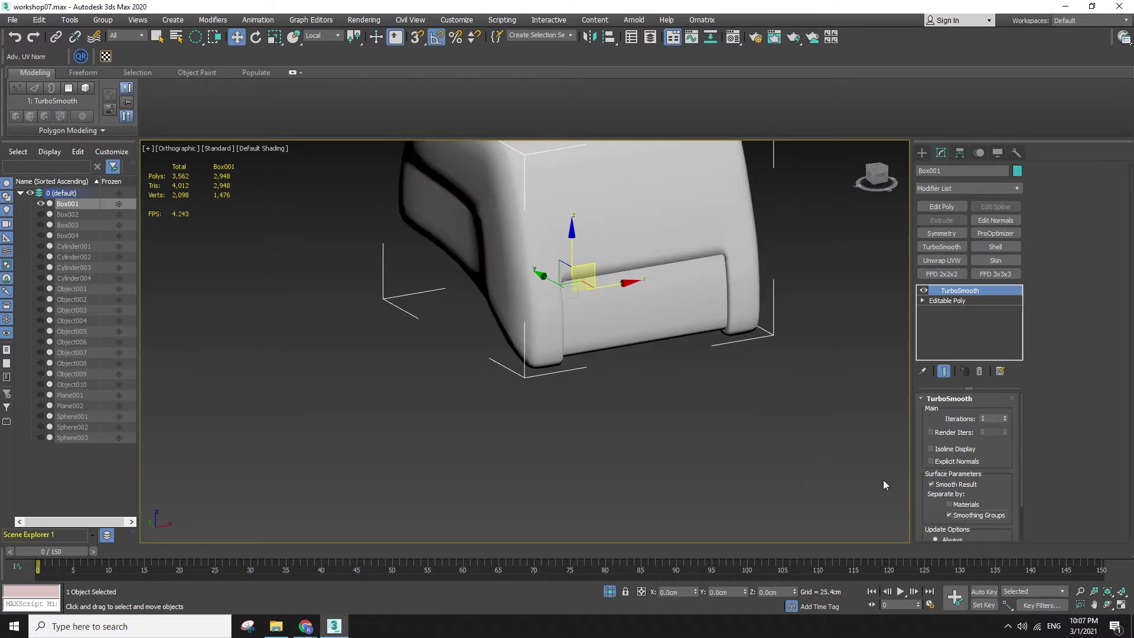
left_click(949, 514)
scroll(775, 349, "up", 8)
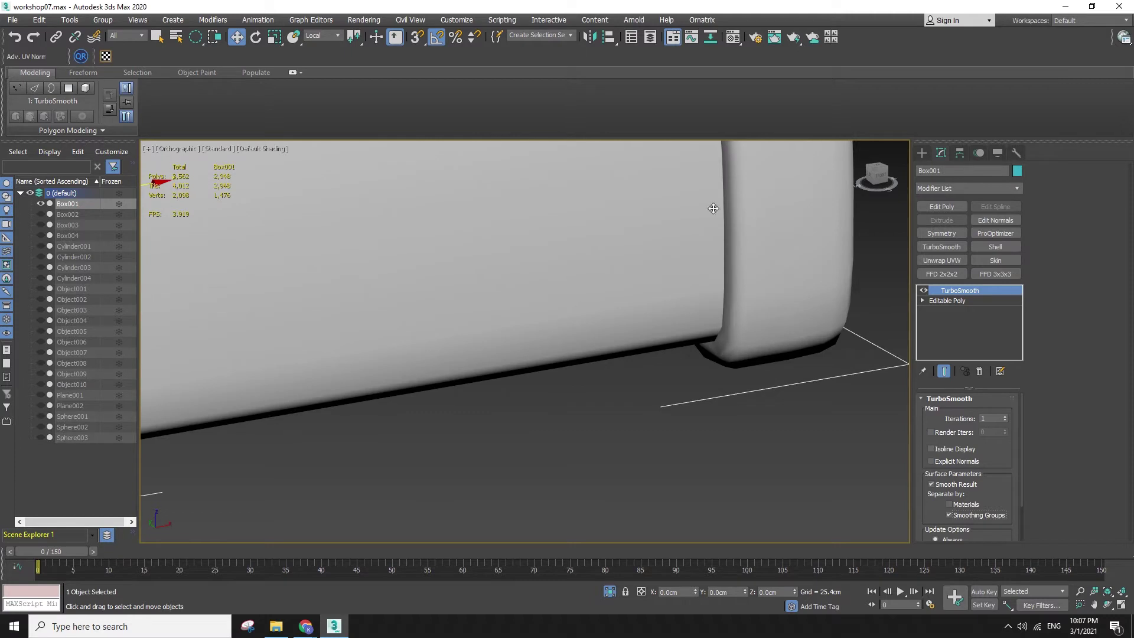
left_click(966, 516)
left_click(965, 516)
left_click(965, 515)
left_click(964, 516)
key("z")
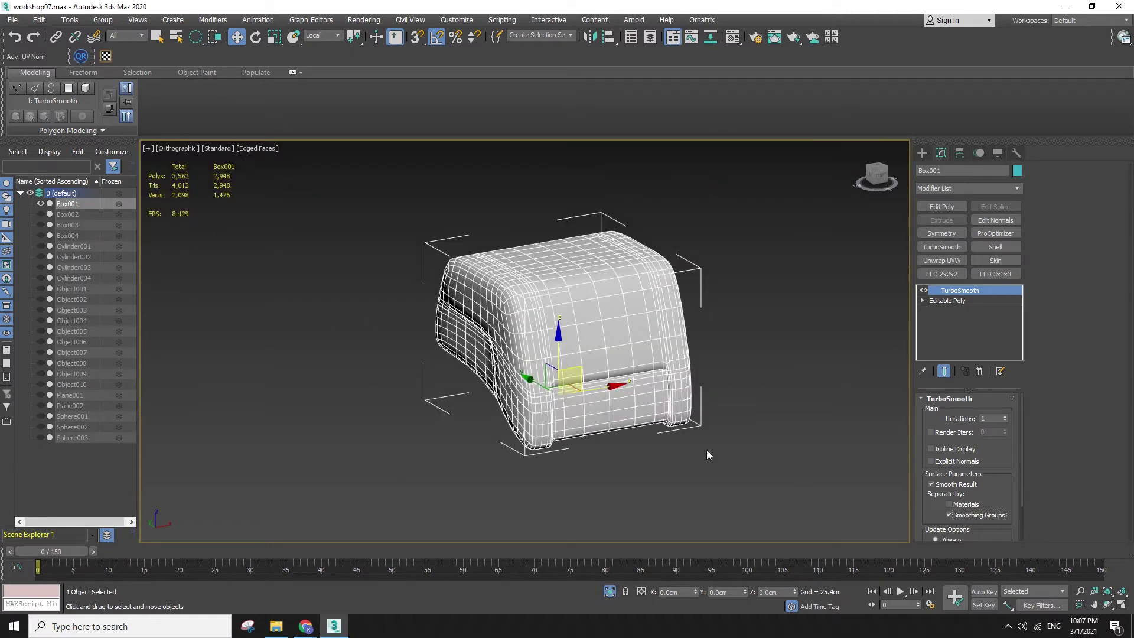
left_click(705, 417)
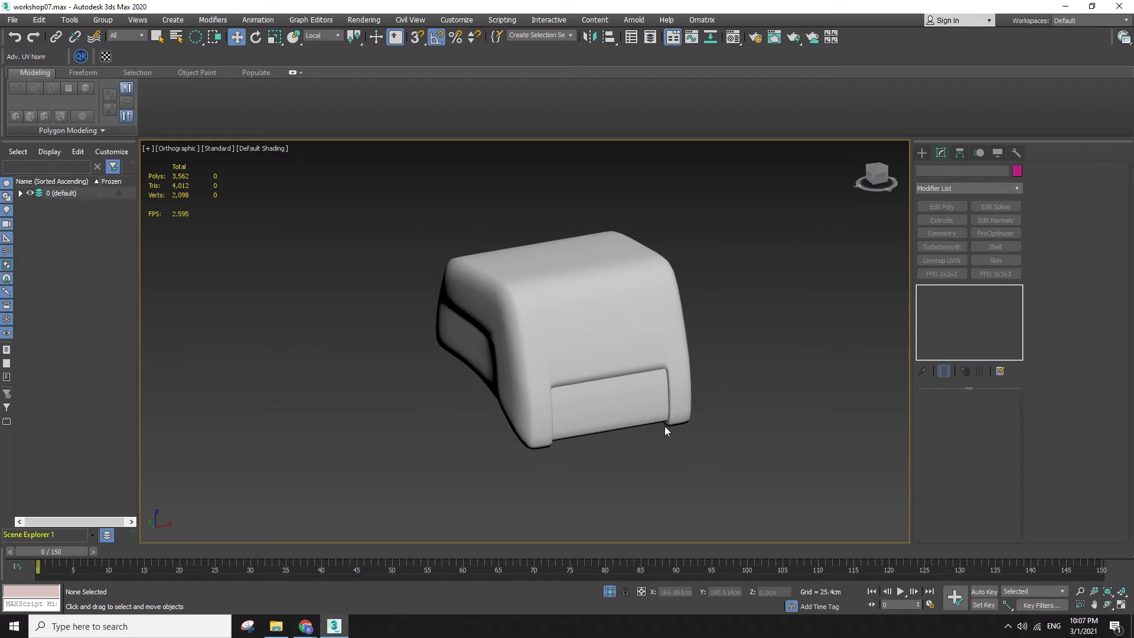
- Convert the smoothed head block to an Editable Poly and view it in perspective
scroll(632, 464, "down", 1)
middle_click_drag(633, 460, 685, 446, "alt")
key("f")
scroll(646, 449, "down", 2)
left_click(646, 437)
right_click(685, 447)
mouse_move(732, 569)
left_click(855, 577)
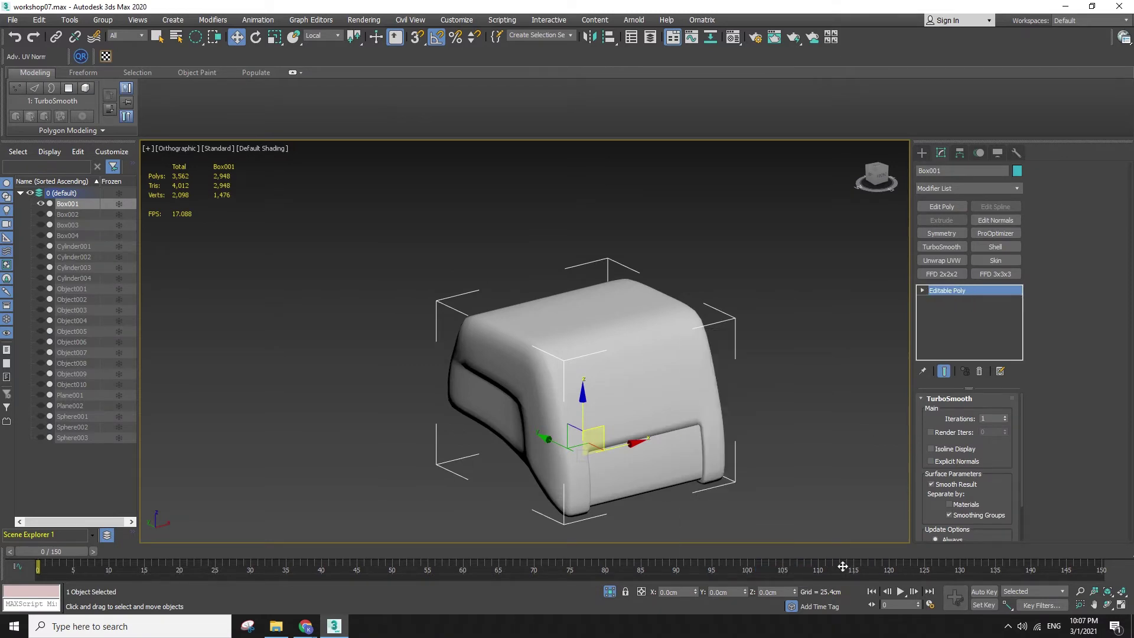
scroll(801, 453, "down", 1)
key("p")
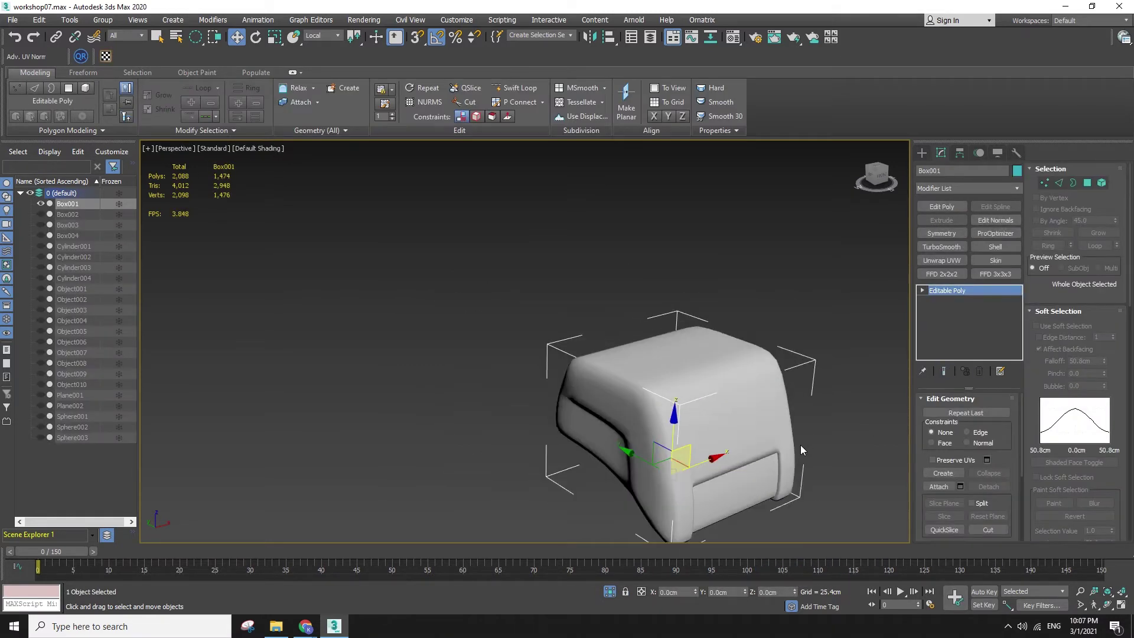
middle_click_drag(696, 420, 731, 398, "alt")
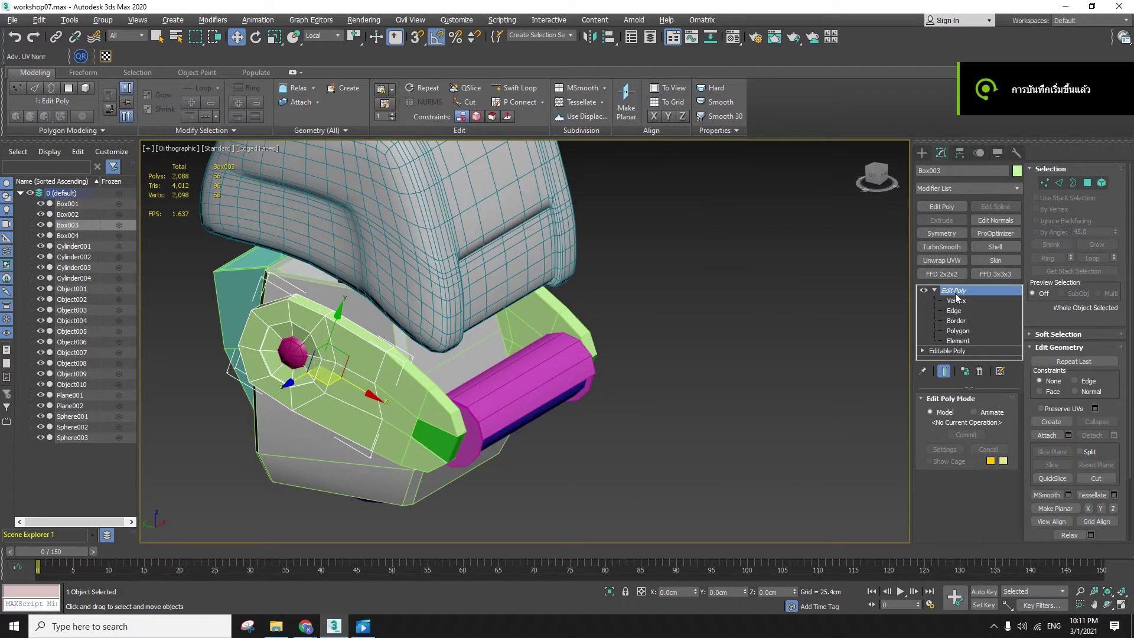
- Collapse the side arm part's Edit Poly modifier into its base mesh, then try moving the part and undo the move
right_click(956, 297)
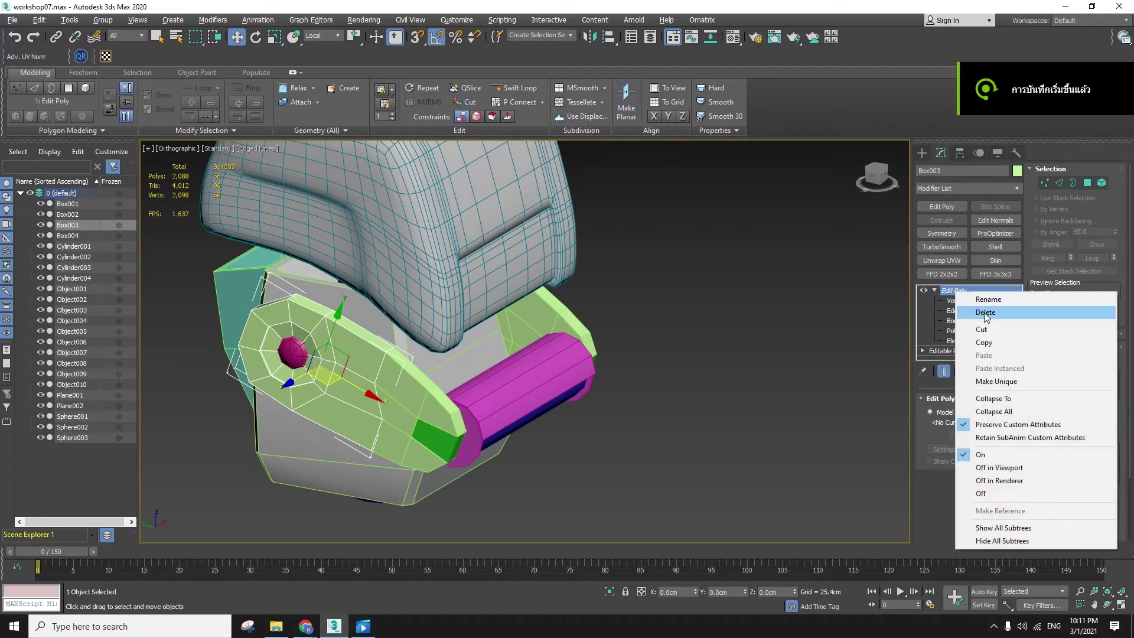
left_click(992, 398)
left_click_drag(333, 318, 364, 229)
key("ctrl+z")
- Select all three parts of the side arm together: the rounded hub section, the end section and the green insert
key("f")
key("z")
key("F3")
key("F3")
key("F3")
middle_click_drag(868, 236, 1036, 244, "alt")
key("F3")
key("F4")
left_click(761, 397, "ctrl")
key("F3")
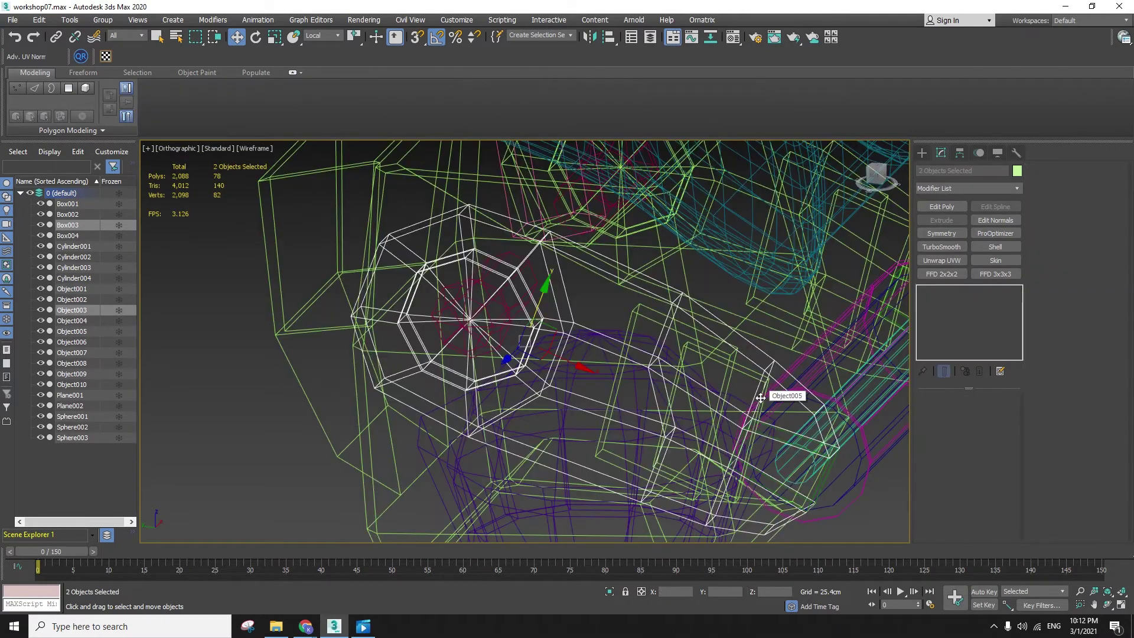
key("F4")
left_click(781, 468, "ctrl")
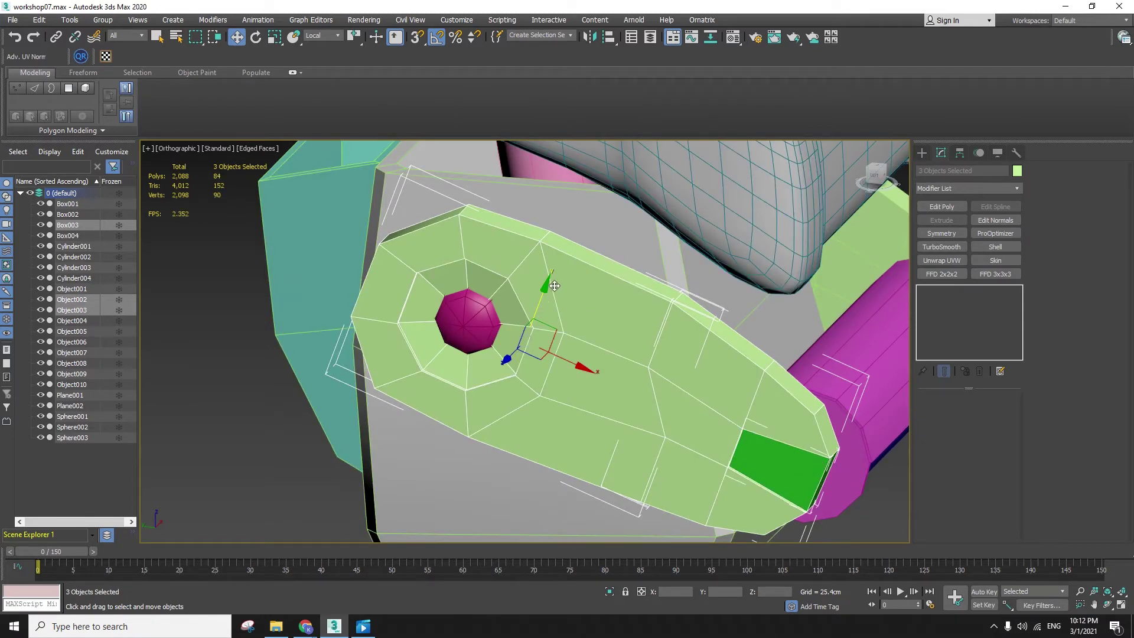
left_click_drag(545, 293, 615, 361)
key("ctrl+z")
- Apply a shared Edit Poly modifier to the three selected side arm parts
middle_click_drag(730, 386, 697, 443, "alt")
middle_click_drag(568, 449, 602, 428)
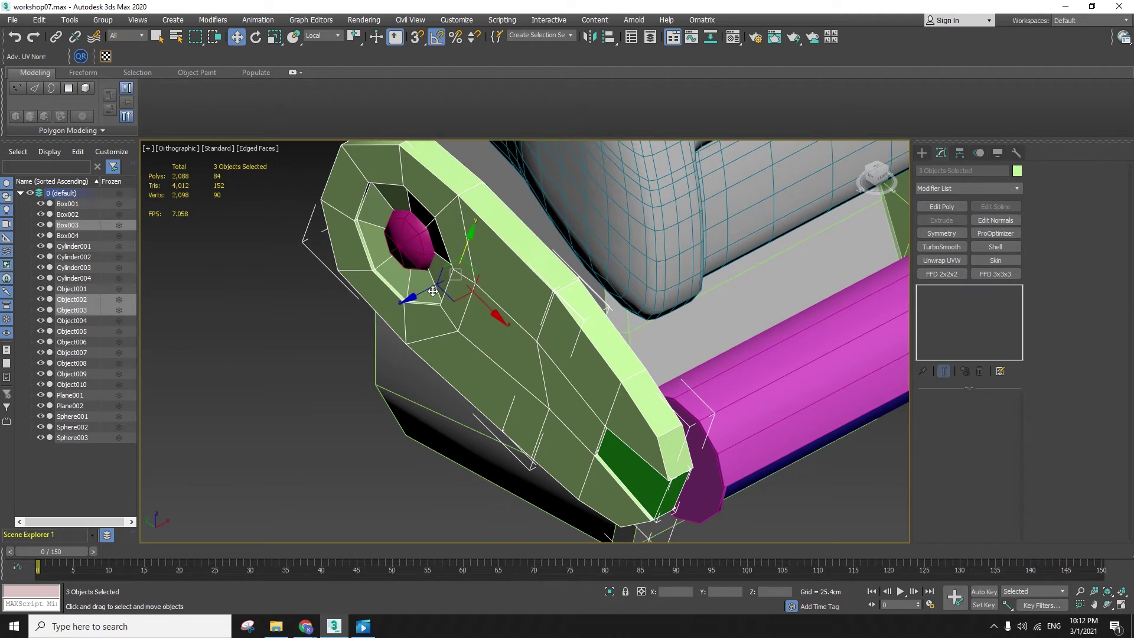
middle_click_drag(584, 441, 547, 390)
scroll(547, 391, "down", 2)
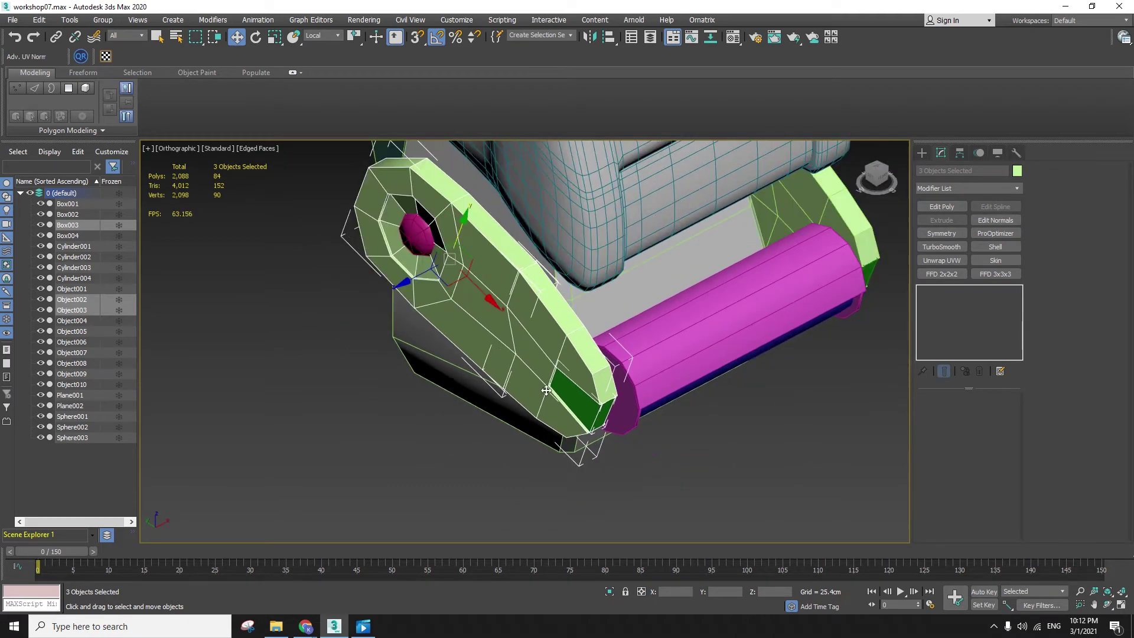
left_click(951, 189)
scroll(1002, 512, "down", 5)
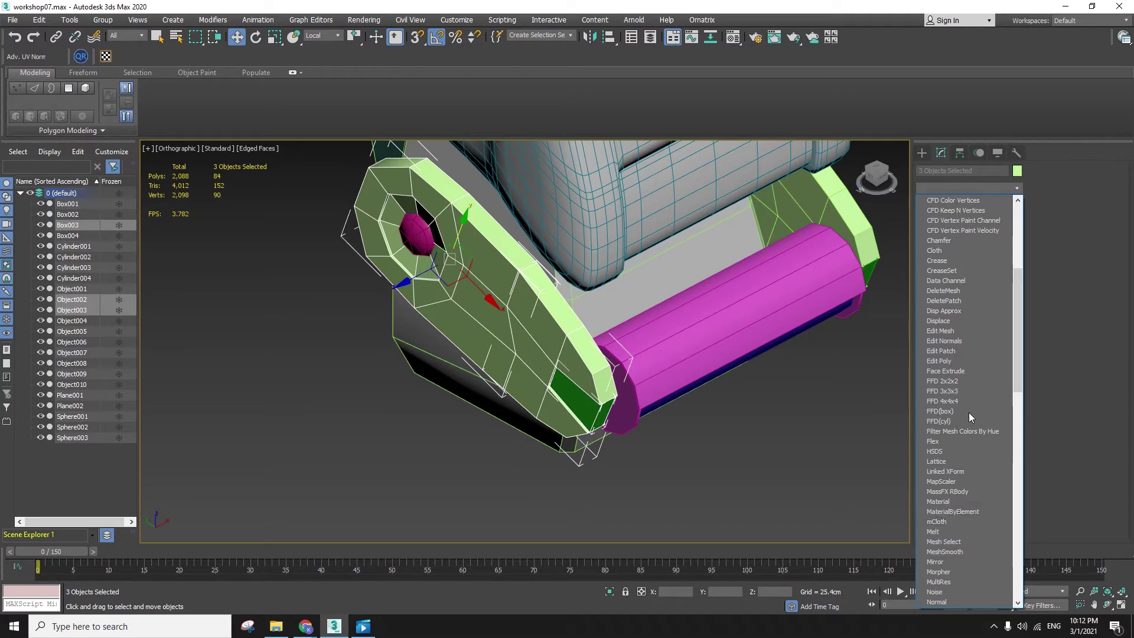
left_click(952, 360)
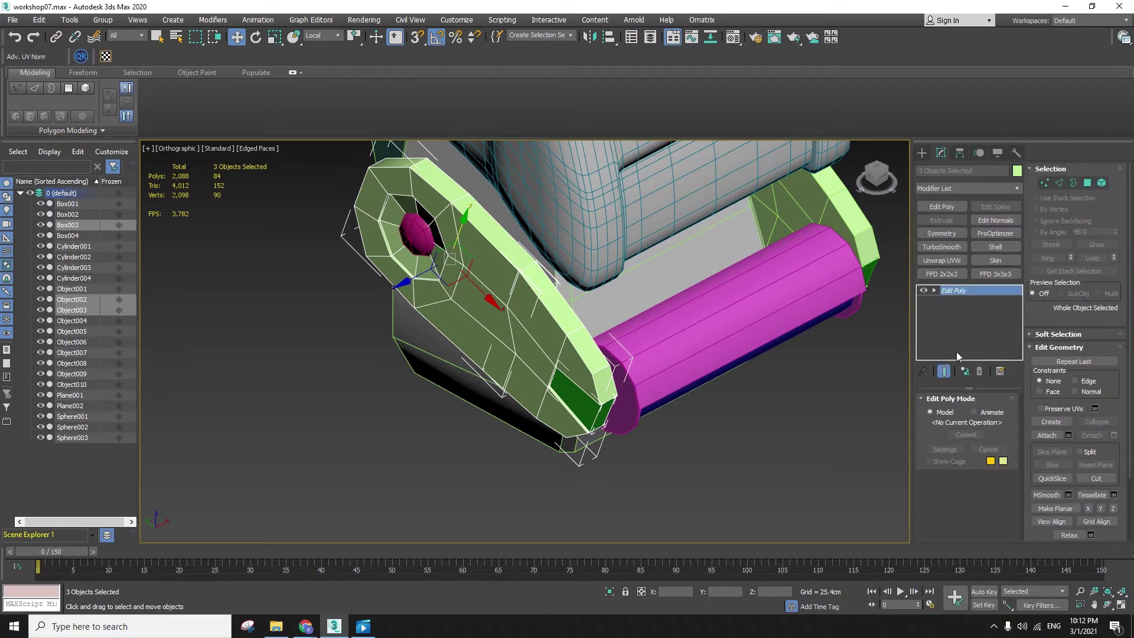
- Select edges spanning the side arm's thickness on all three parts at edge level, using the front wireframe view
left_click(1063, 185)
key("f")
scroll(635, 214, "down", 4)
key("F3")
scroll(578, 262, "up", 4)
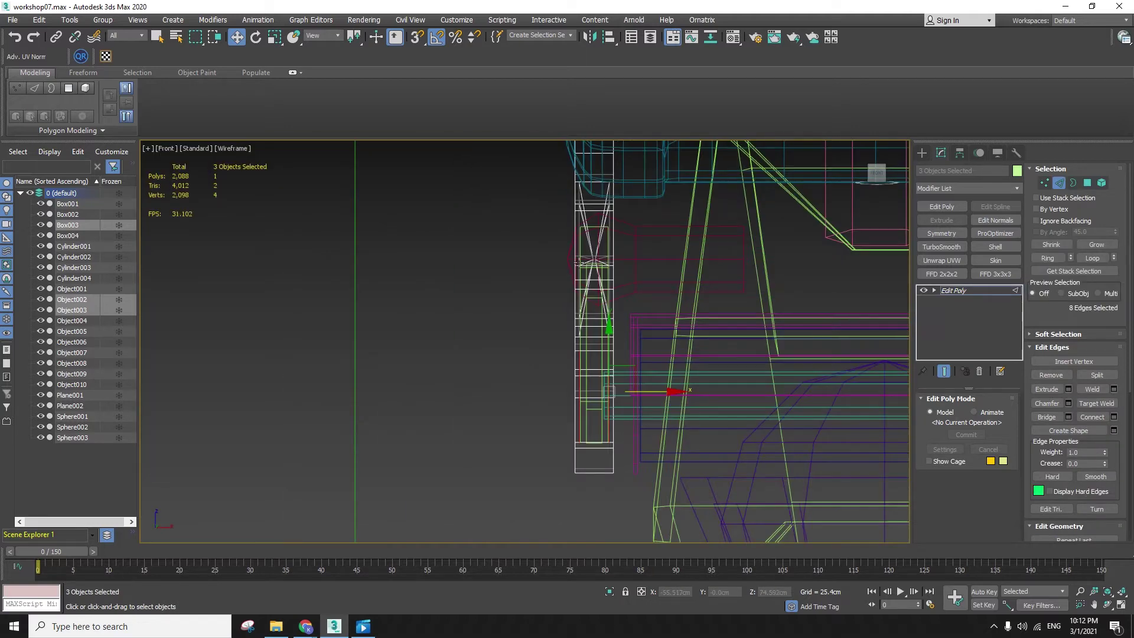
middle_click_drag(602, 203, 610, 264)
left_click(603, 202)
middle_click_drag(590, 480, 609, 449)
left_click(592, 448)
left_click_drag(584, 493, 585, 462, "ctrl")
- Expand the selected thickness edges into full edge rings around the side arm's rim
key("F3")
mouse_move(608, 470)
middle_mouse_down("alt")
mouse_move(692, 474)
mouse_move(644, 402)
middle_mouse_up("alt")
key("F3")
key("F3")
left_click(1050, 262)
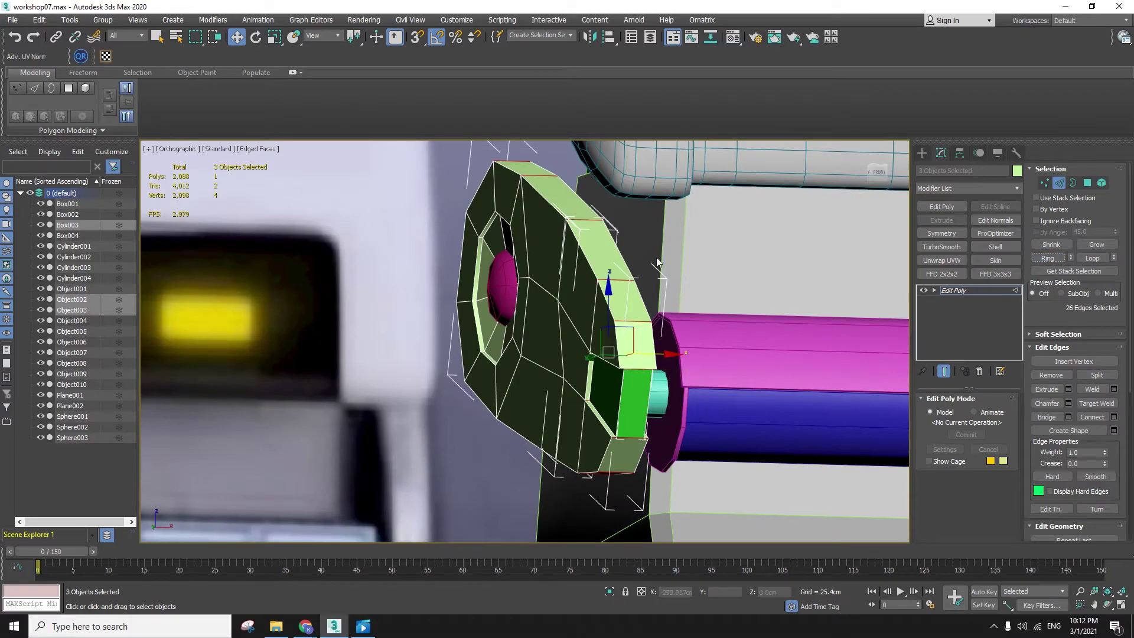
key("F3")
scroll(714, 246, "up", 8)
middle_click_drag(629, 452, 748, 446, "alt")
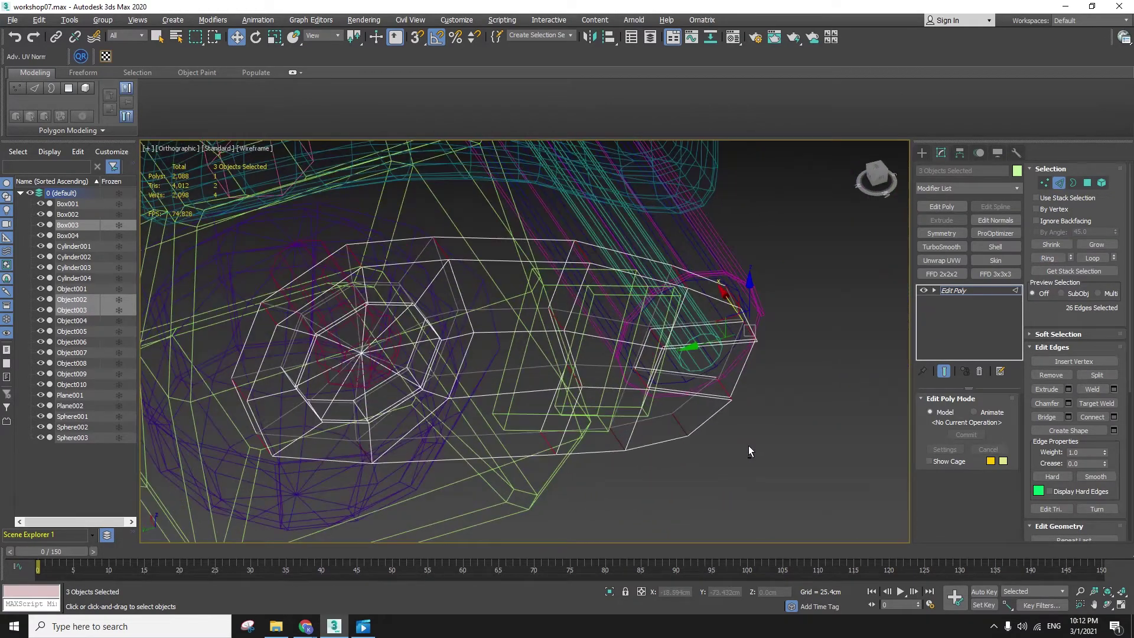
- Connect the rim's edge rings with two segments at pinch 73, placing supporting loops near both faces of the side arm
key("F3")
key("F4")
key("F4")
middle_click_drag(699, 419, 730, 431, "alt")
left_click(591, 265)
left_click(404, 328)
middle_click_drag(333, 394, 362, 462, "alt")
left_click(1114, 417)
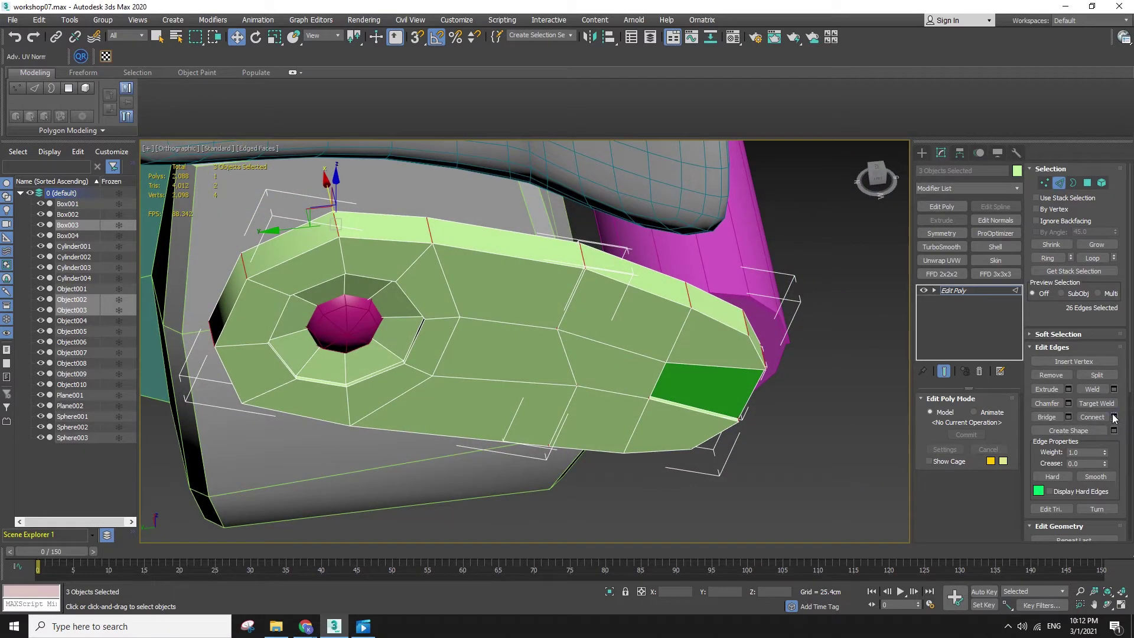
left_click(531, 348)
left_click_drag(533, 365, 513, 191)
middle_click_drag(590, 260, 592, 419, "alt")
left_click(530, 399)
middle_click_drag(530, 399, 629, 466, "alt")
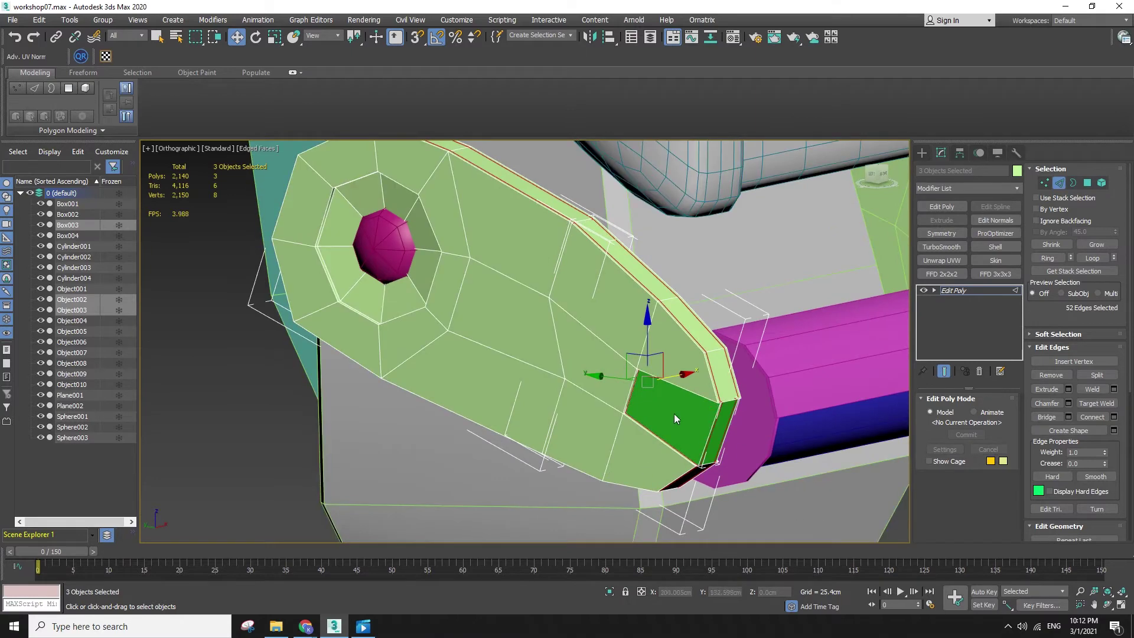
- Select the lengthwise edges of the arm's end section, between the seam and the green insert, in the left view
middle_click_drag(675, 413, 620, 367, "alt")
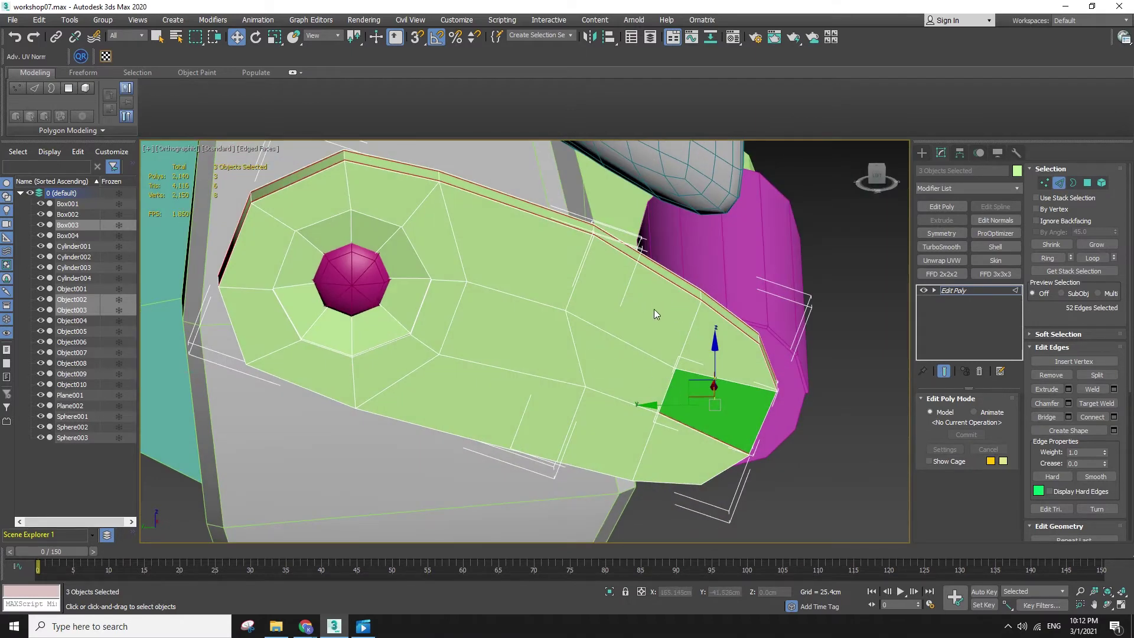
key("f")
key("l")
key("F3")
left_click_drag(645, 392, 645, 397)
left_click_drag(616, 473, 615, 505)
key("F3")
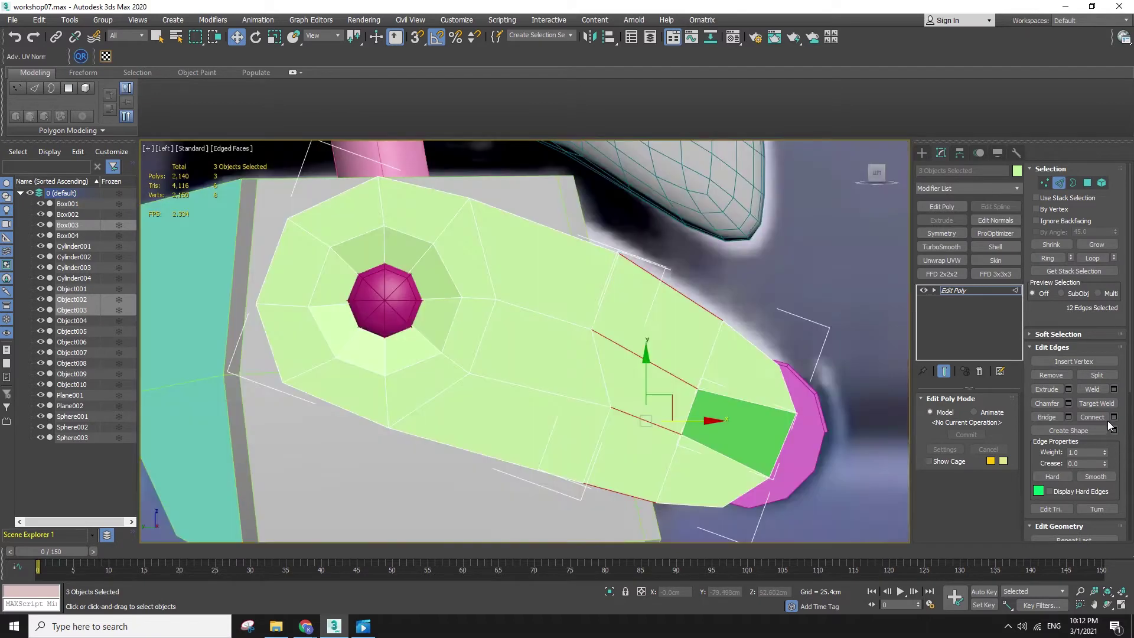
- Connect the end section's selected edges with one segment and slide the new supporting loop close to the seam
left_click(1114, 417)
left_click(533, 351)
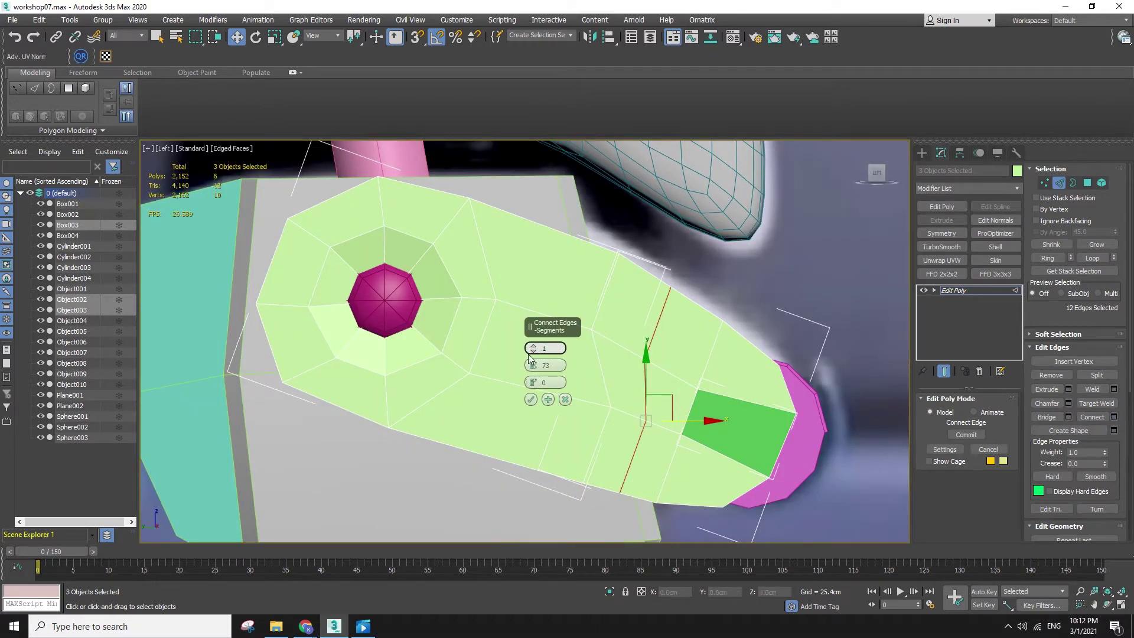
key("F3")
mouse_move(531, 378)
left_mouse_down()
mouse_move(516, 107)
mouse_move(539, 126)
mouse_move(540, 171)
left_mouse_up()
key("F3")
key("F3")
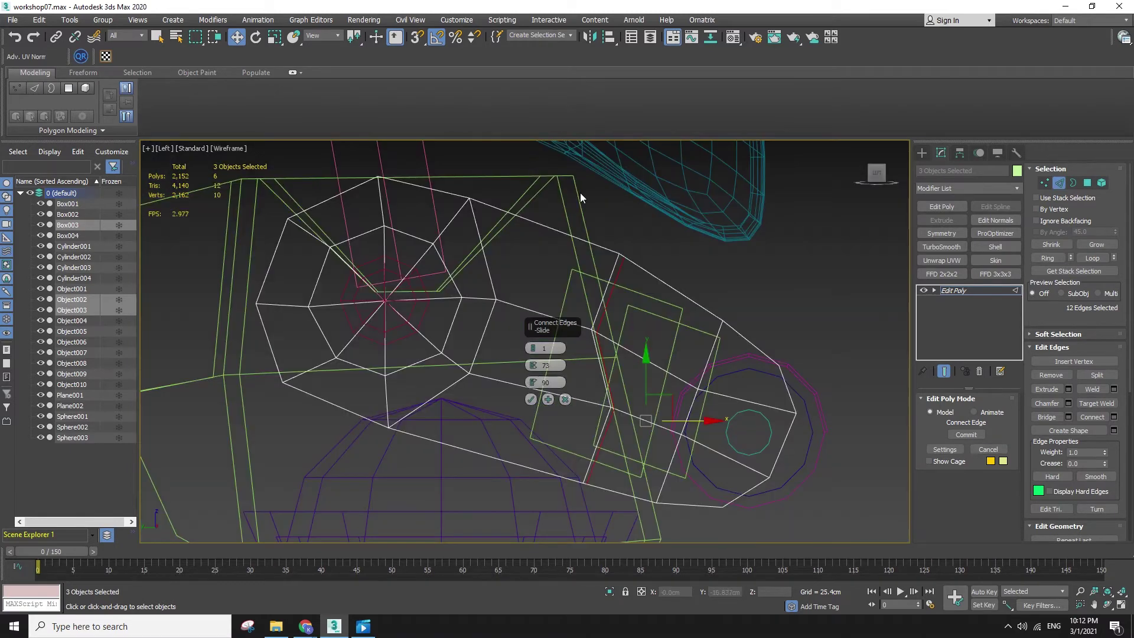
left_click_drag(532, 365, 533, 370)
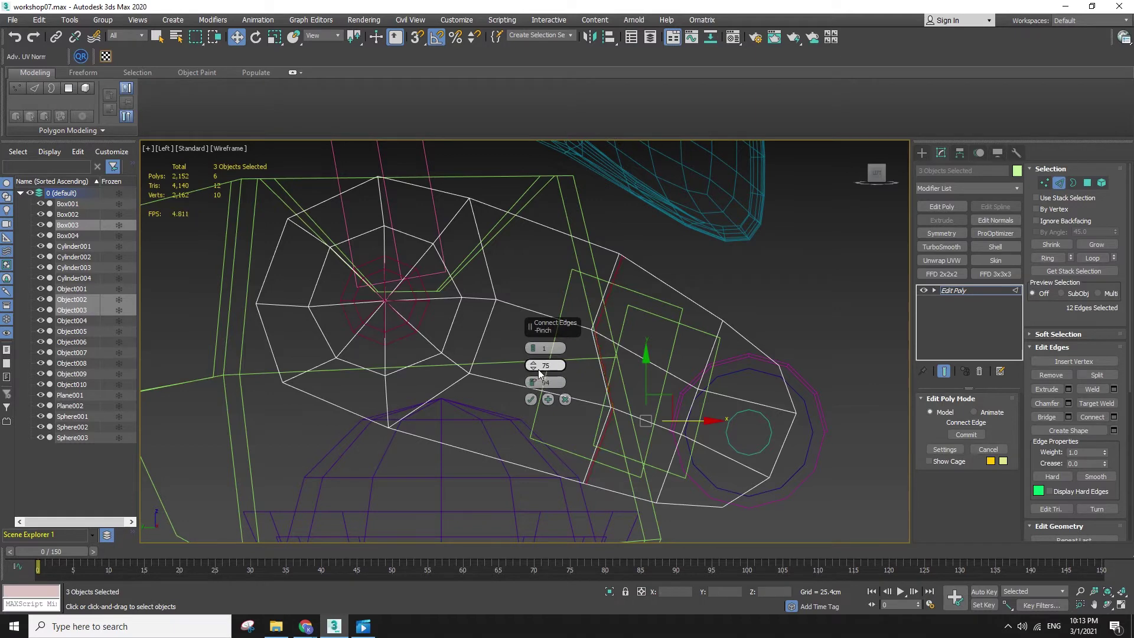
left_click(549, 399)
left_click(531, 401)
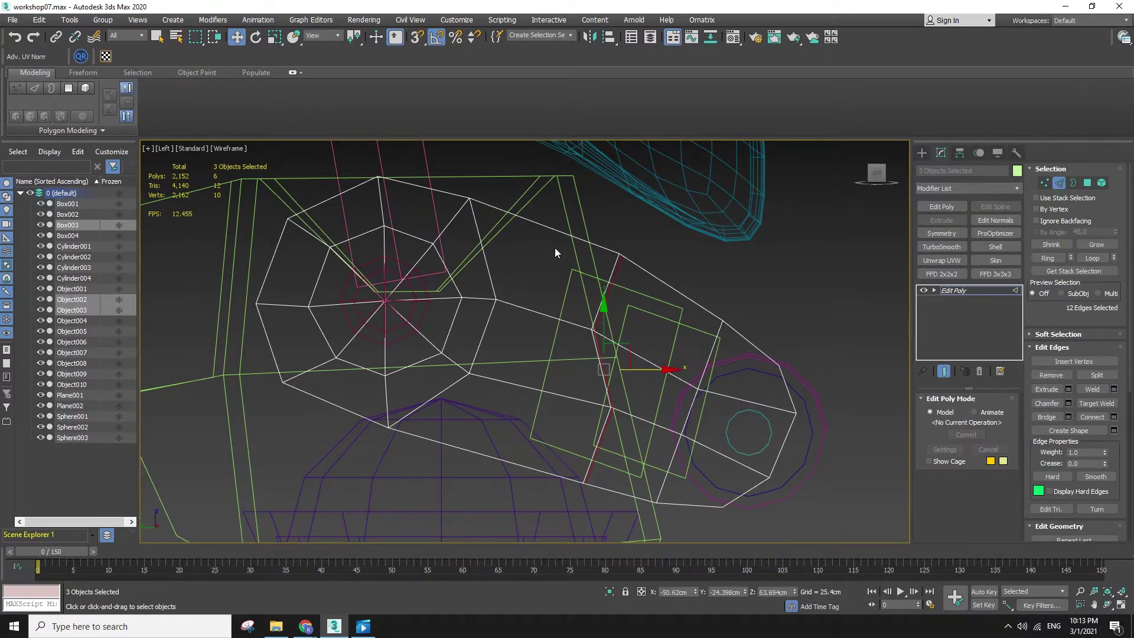
left_click(1114, 417)
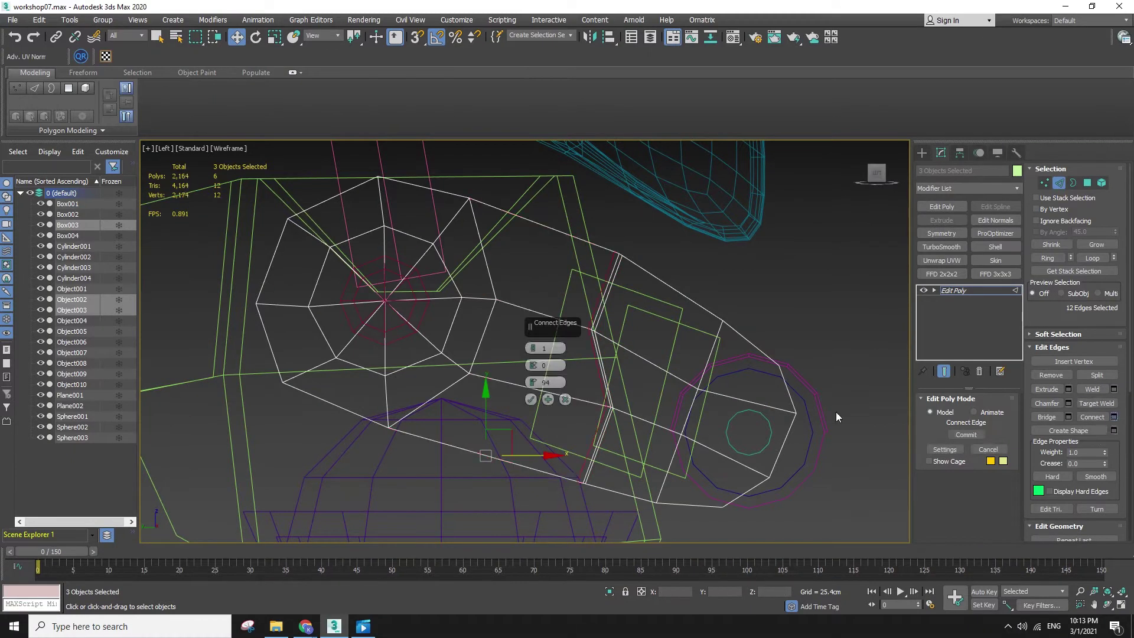
left_click(531, 400)
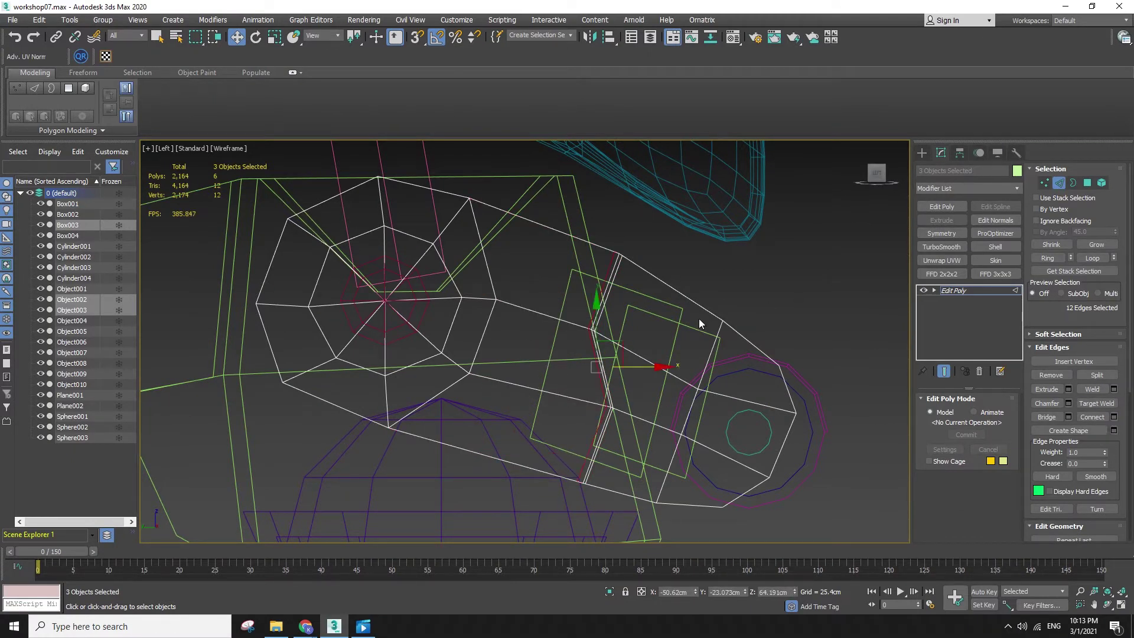
key("ctrl+z")
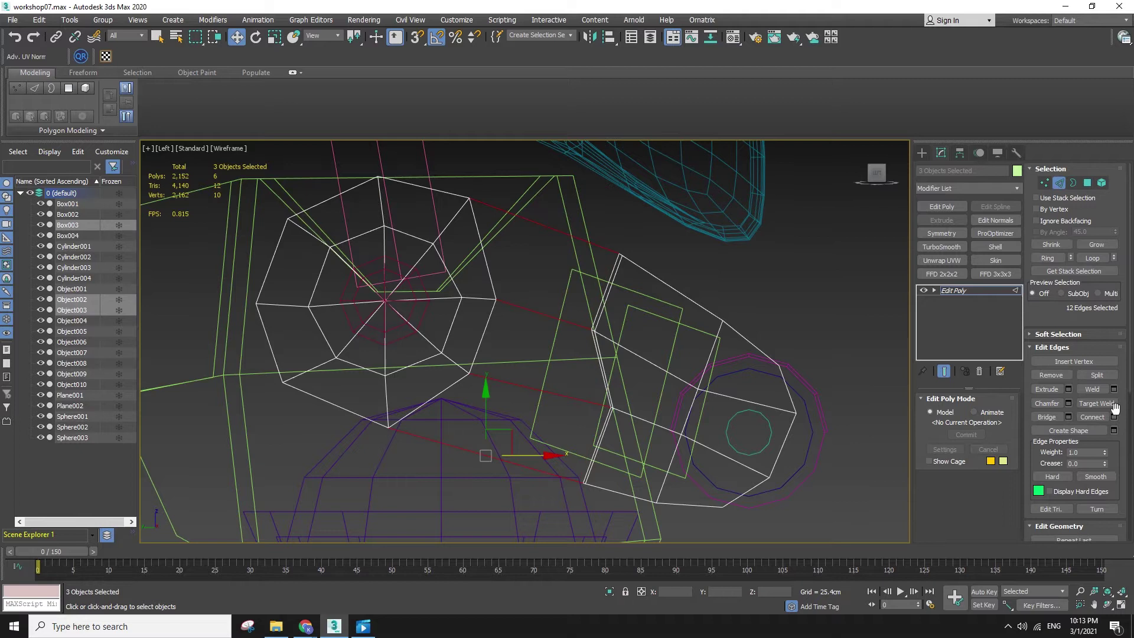
- Connect the hub section's lengthwise edges with one segment at slide 94, placing a supporting loop beside the seam
left_click(1114, 417)
left_click_drag(532, 383, 529, 375)
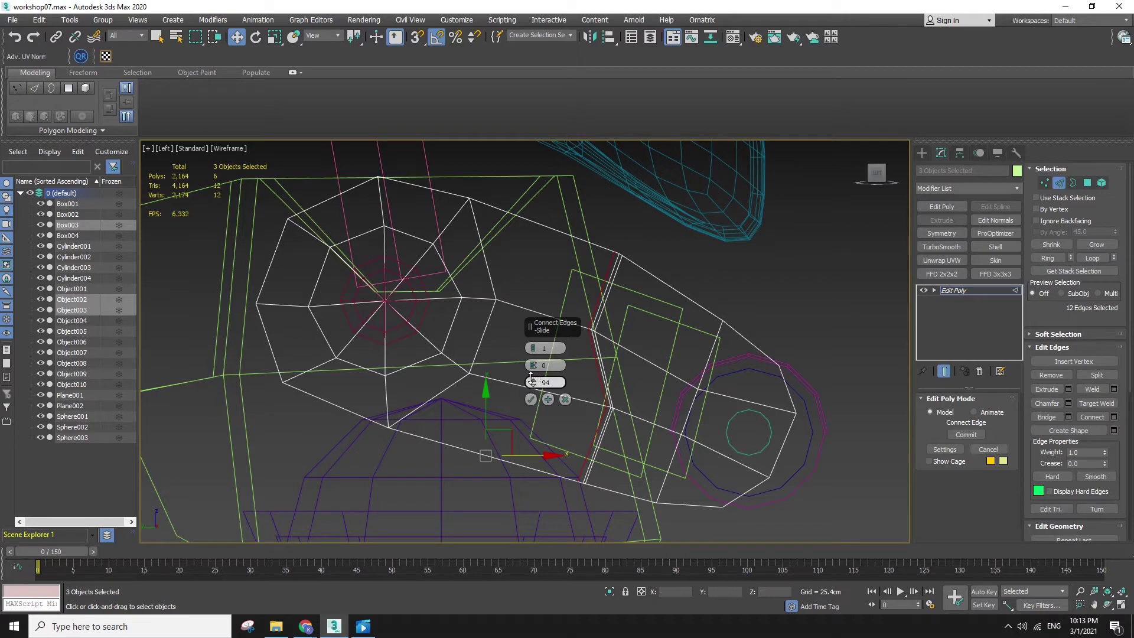
left_click(531, 399)
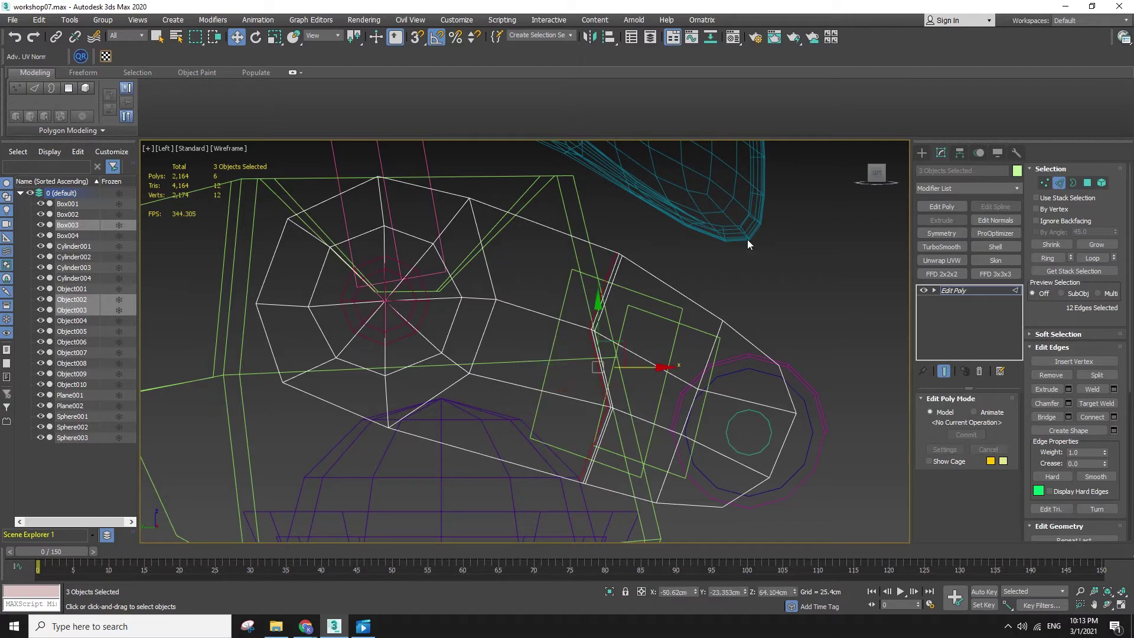
key("F3")
left_click(756, 273)
- Apply TurboSmooth to the three side arm parts and view them shaded without edges
left_click(419, 260)
middle_click_drag(420, 261, 475, 344, "alt")
key("F3")
key("F3")
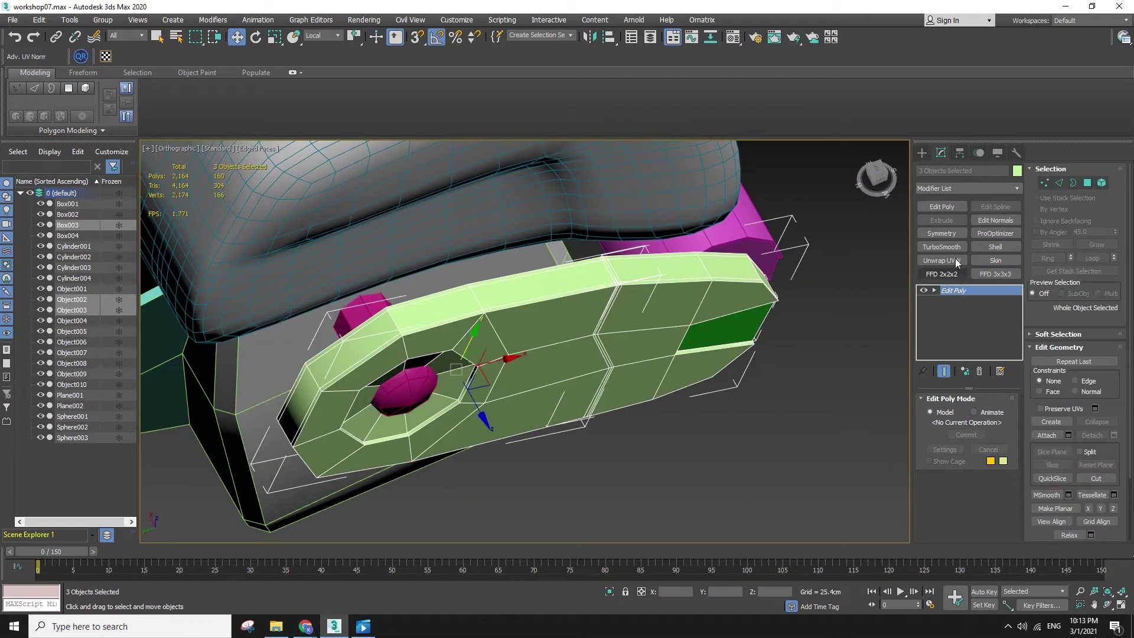
left_click(945, 247)
middle_click_drag(656, 495, 756, 382, "alt")
key("F4")
- Return to the Edit Poly modifier's element level and select the recessed ring around the arm's magenta pin
left_click(934, 300)
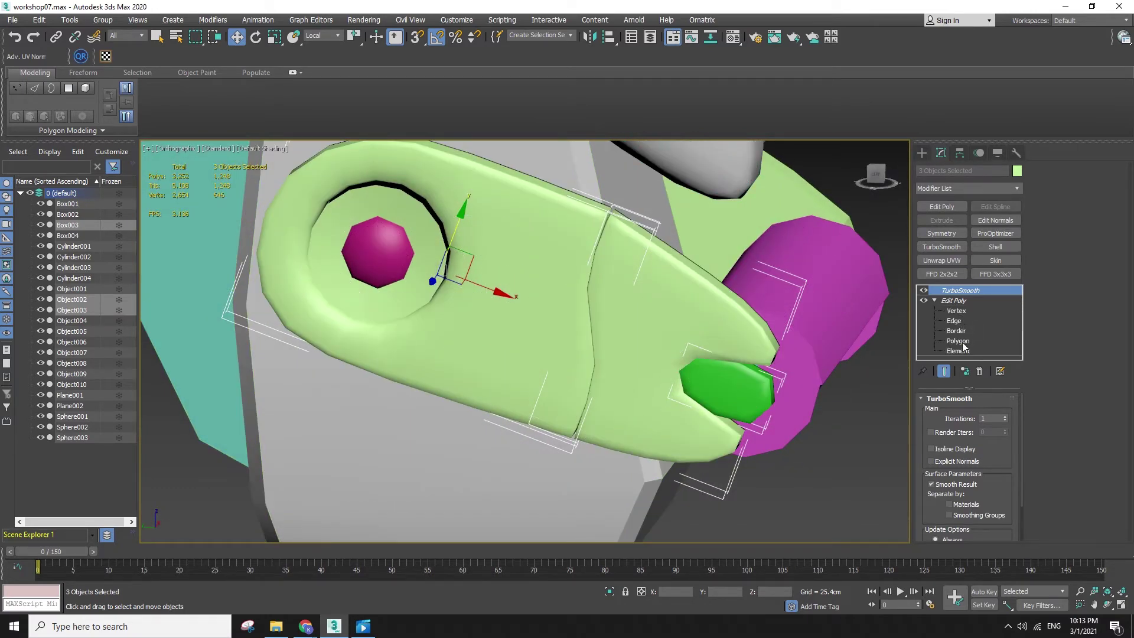
left_click(958, 351)
left_click(442, 271)
middle_click_drag(440, 290, 416, 234, "alt")
scroll(410, 266, "up", 3)
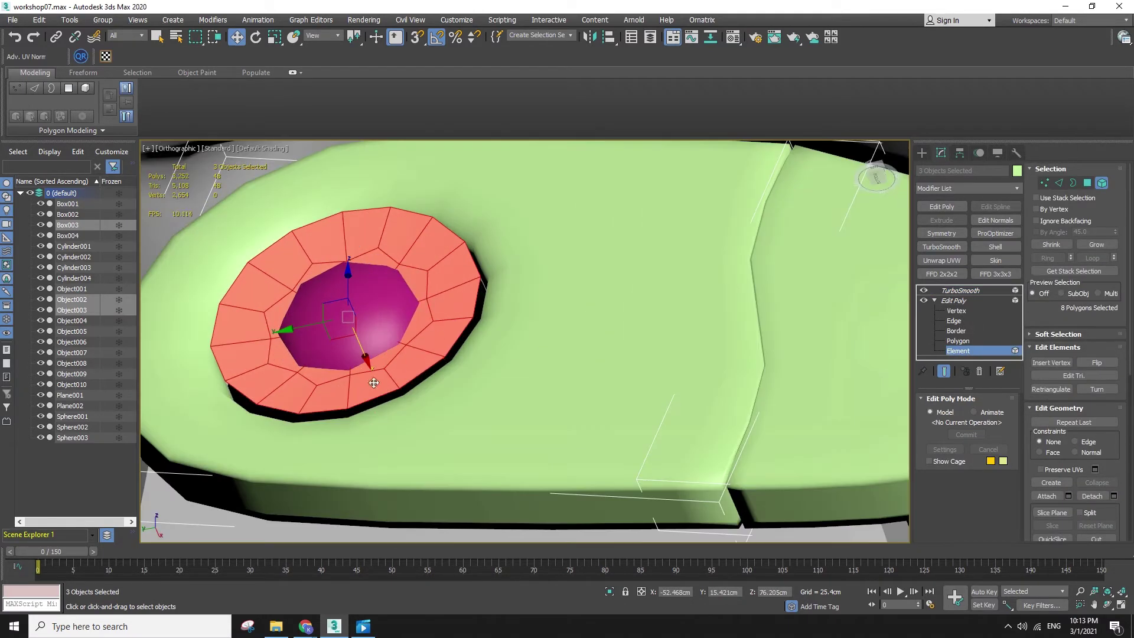
- Move the selected ring about 2.5 cm deeper around the pin, scale it to about 104 percent and leave element level
left_click(459, 344)
key("F3")
left_click(452, 345)
key("F3")
key("F4")
left_click_drag(367, 359, 368, 376)
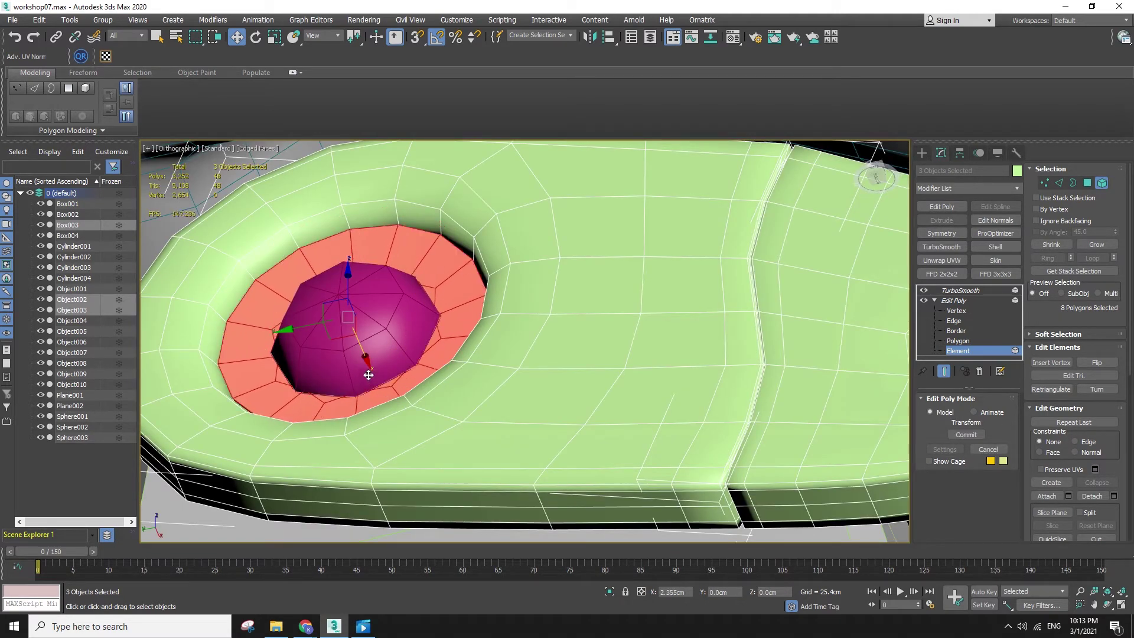
key("r")
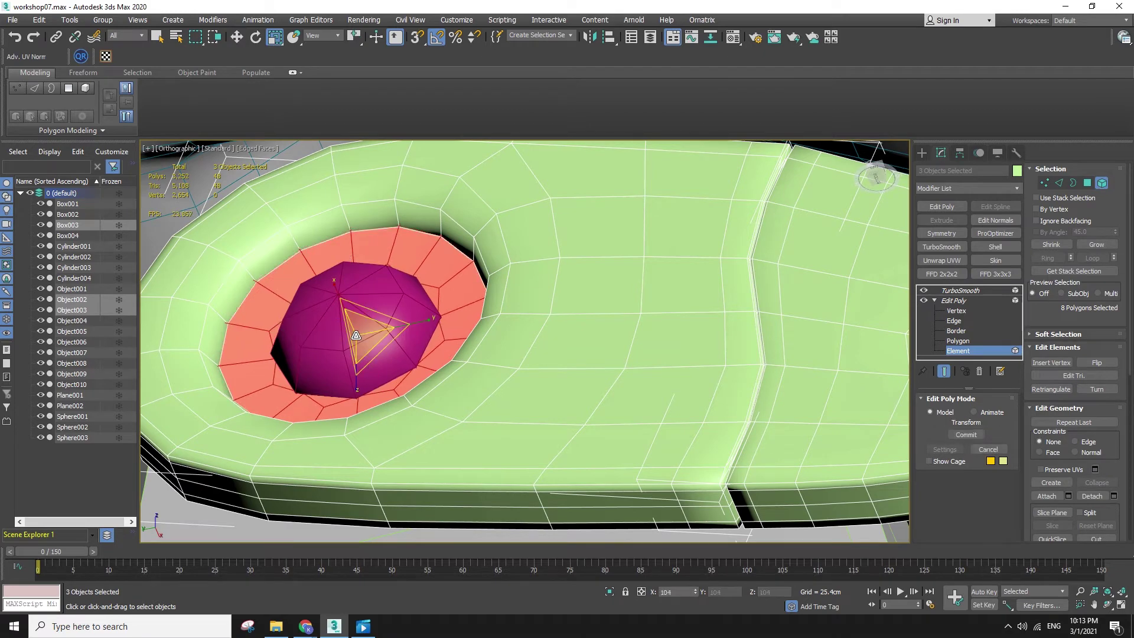
key("w")
middle_click_drag(361, 334, 478, 354, "alt")
scroll(484, 360, "down", 3)
left_click(970, 300)
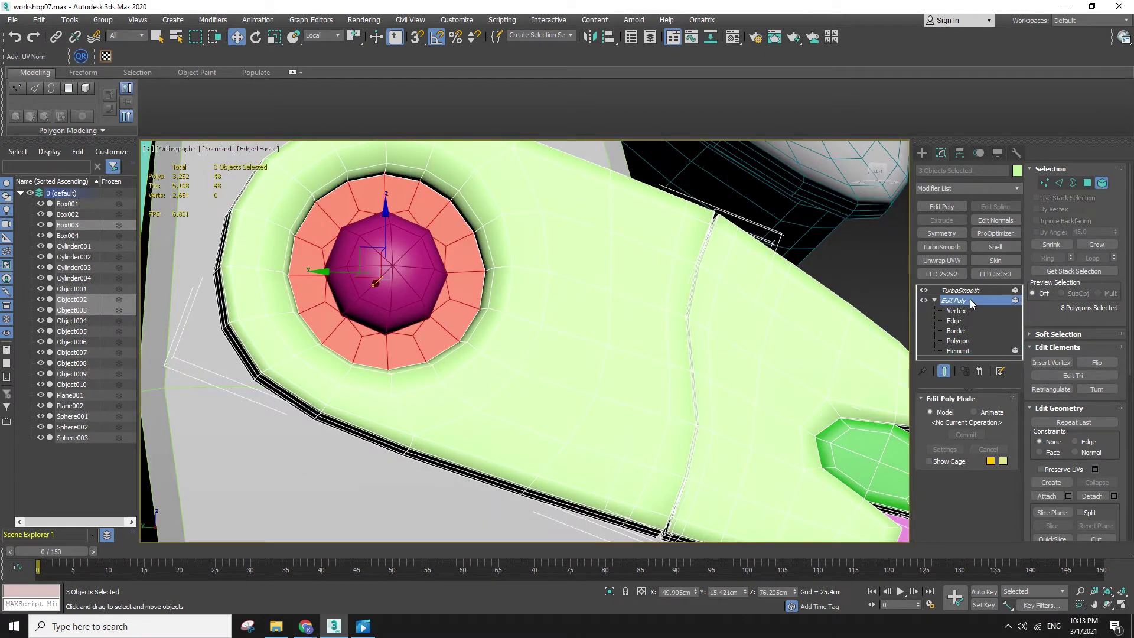
- Apply TurboSmooth to the magenta pin in the arm's hub
scroll(669, 398, "down", 3)
middle_click_drag(668, 397, 547, 325)
left_click(849, 473)
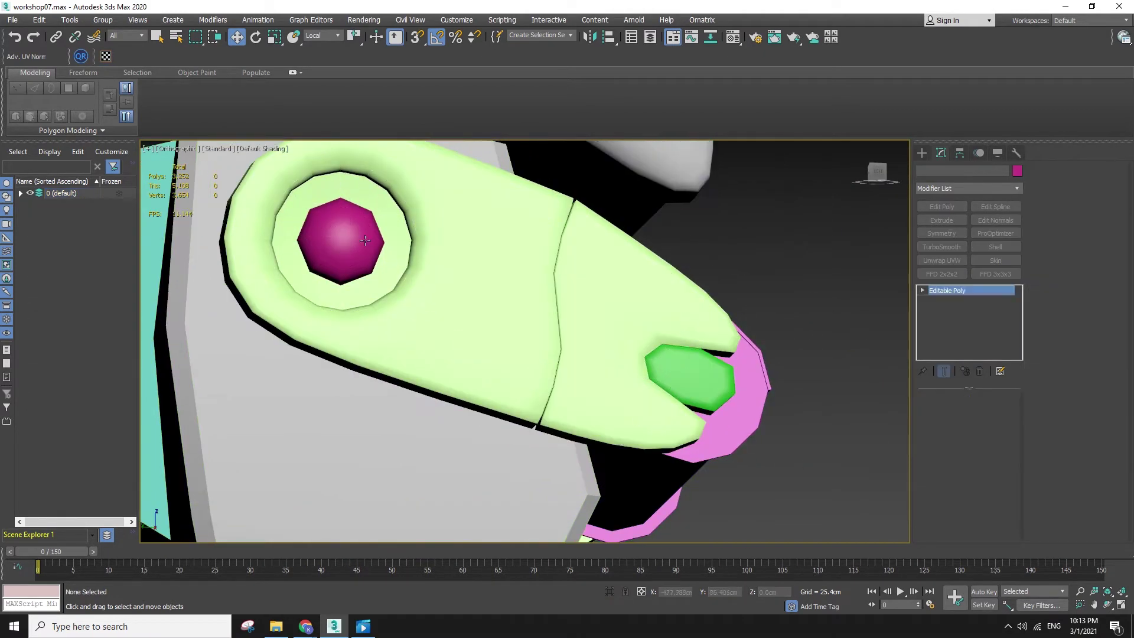
left_click(366, 240)
left_click(942, 246)
middle_click_drag(649, 261, 668, 322, "alt")
key("e")
left_click_drag(393, 168, 446, 82)
right_click(445, 82)
key("w")
- Select the smoothed arm sections, set their TurboSmooth iterations to 2 and display them shaded without edges
left_click(522, 301)
left_click(599, 316, "ctrl")
key("F3")
key("F3")
key("F4")
key("F4")
left_click(1005, 416)
key("F4")
- Compare the smoothed arm's end section with the reference image in the left view
left_click(686, 359)
middle_click_drag(721, 366, 723, 418, "alt")
scroll(723, 420, "down", 3)
key("l")
key("z")
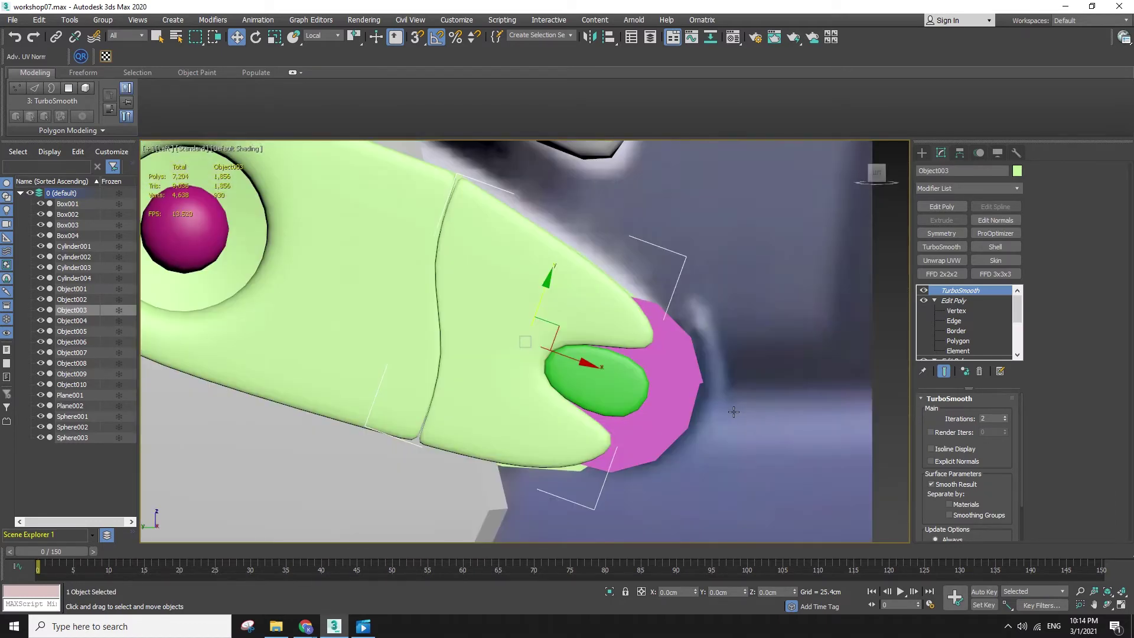
key("shift+f")
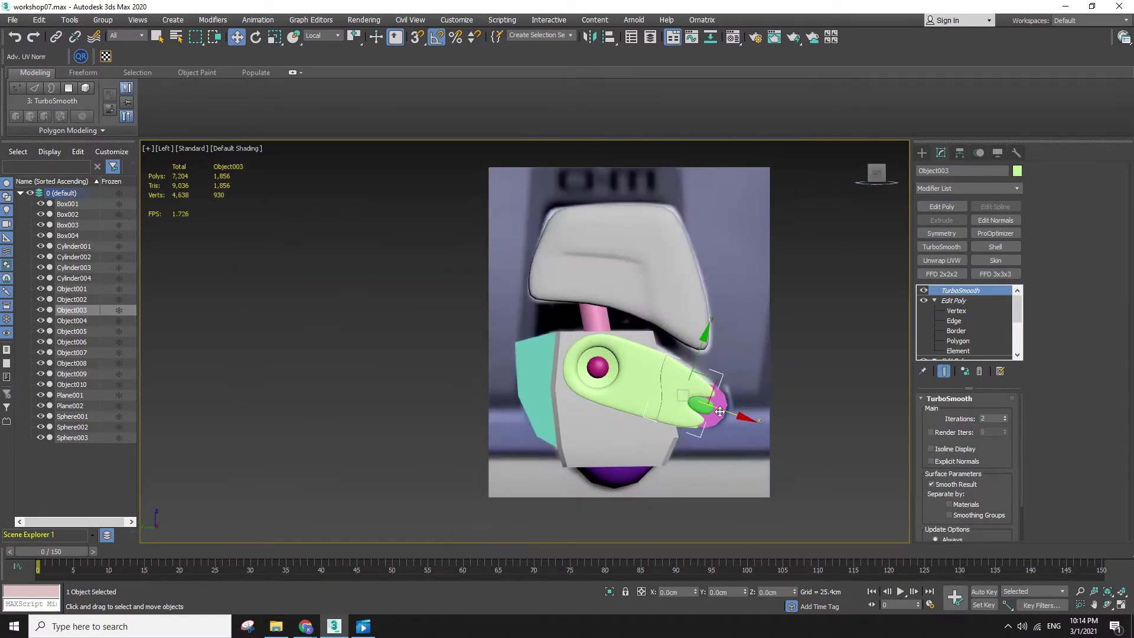
scroll(722, 411, "up", 5)
scroll(722, 418, "up", 2)
key("F4")
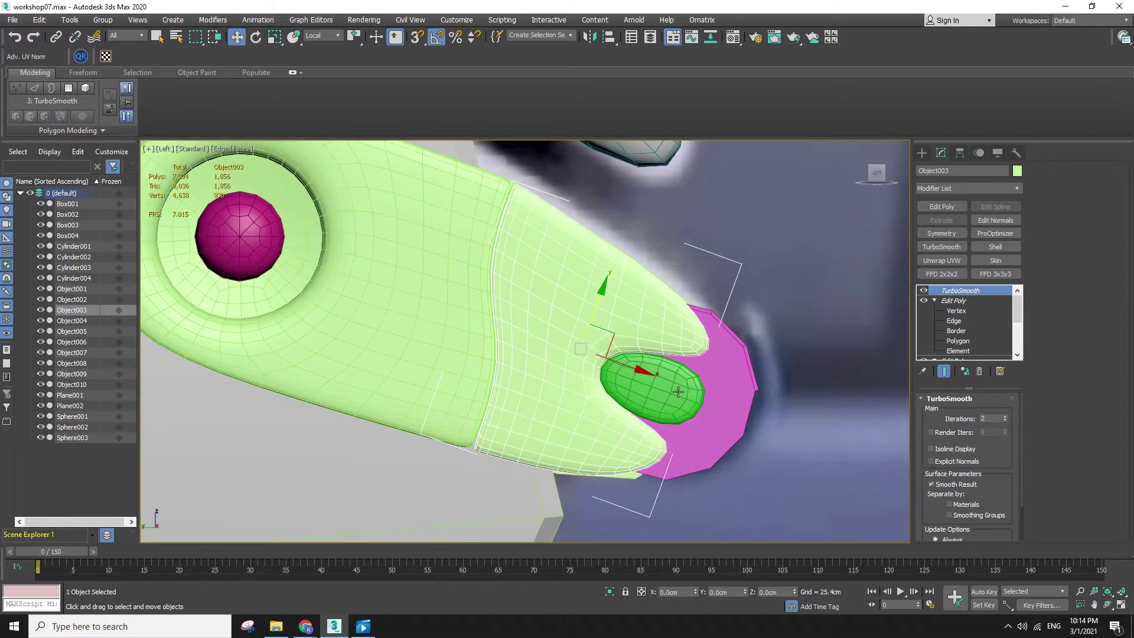
- Connect the lengthwise edges of the green insert with one segment, sliding the new loop close to its outer end
left_click(679, 392)
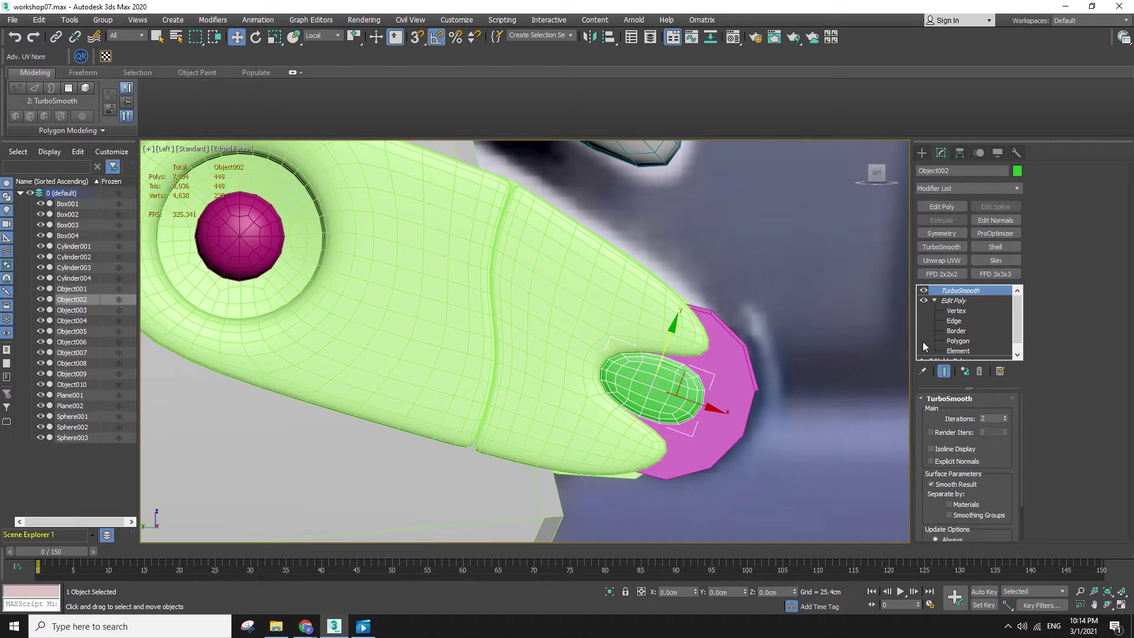
left_click(964, 320)
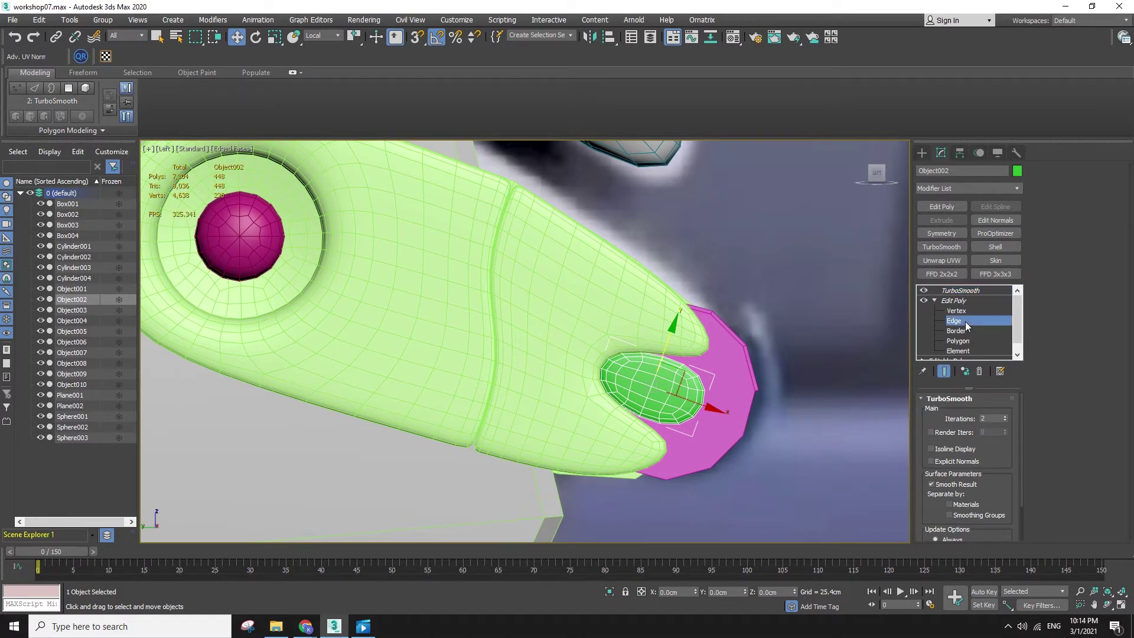
left_click(946, 371)
key("F3")
left_click(1063, 183)
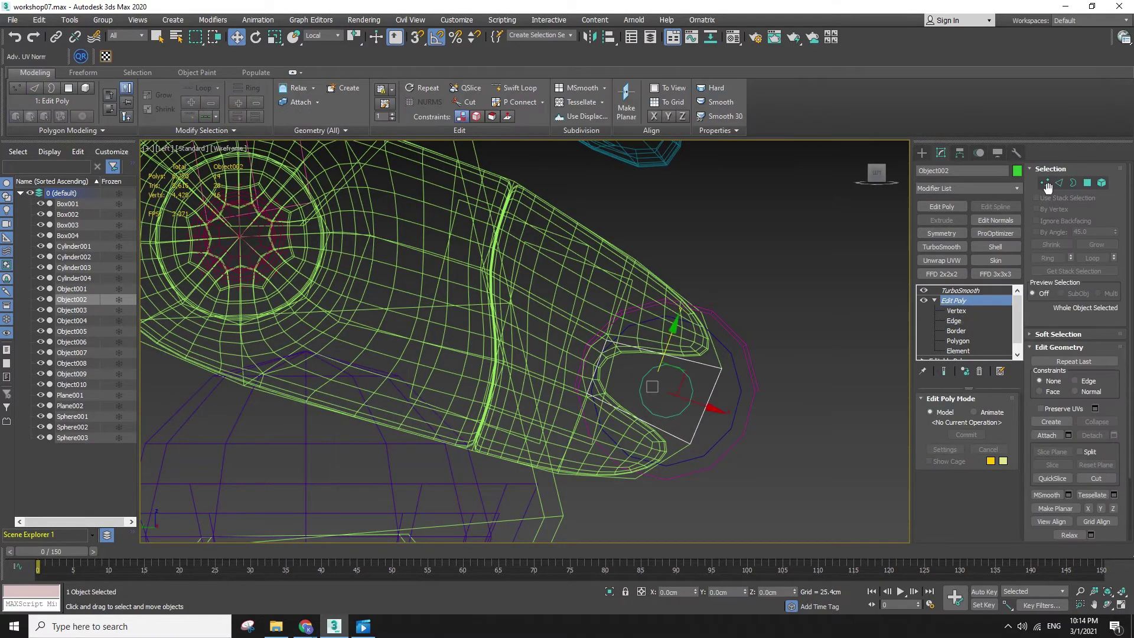
left_click(1059, 184)
key("F3")
left_click_drag(693, 353, 701, 378)
left_click_drag(671, 413, 675, 456, "ctrl")
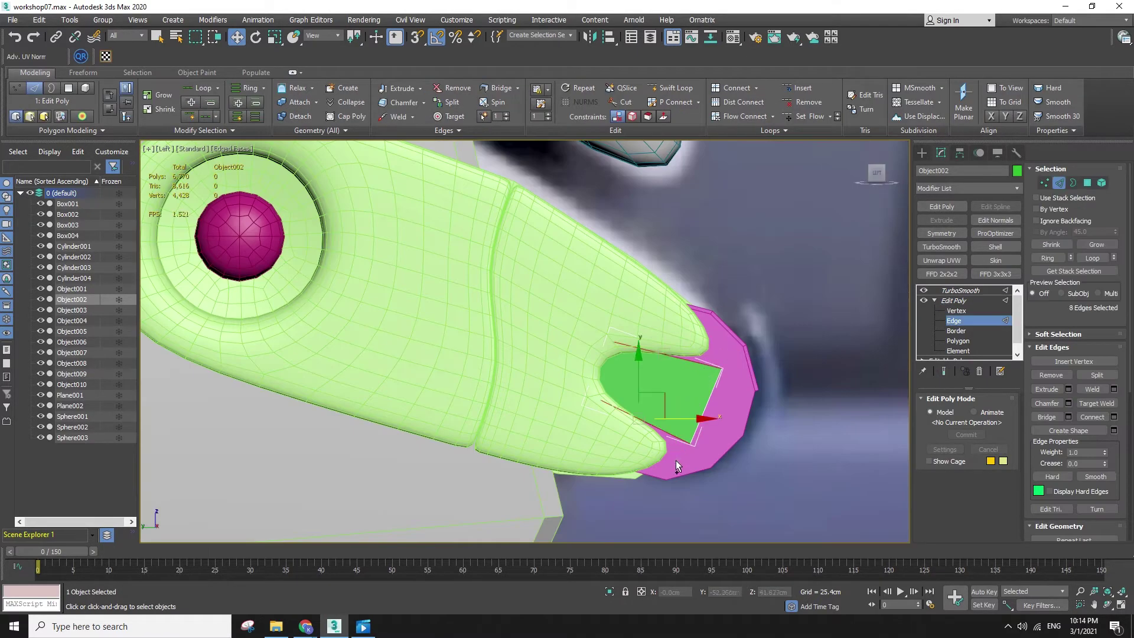
key("F3")
left_click(1115, 417)
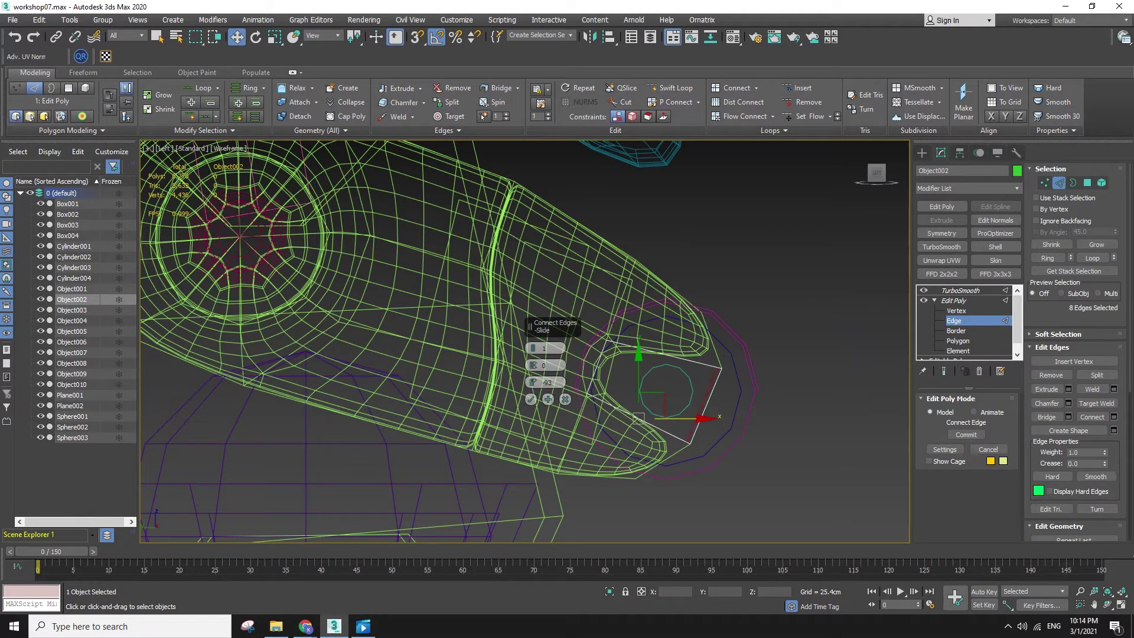
key("F3")
left_click(531, 399)
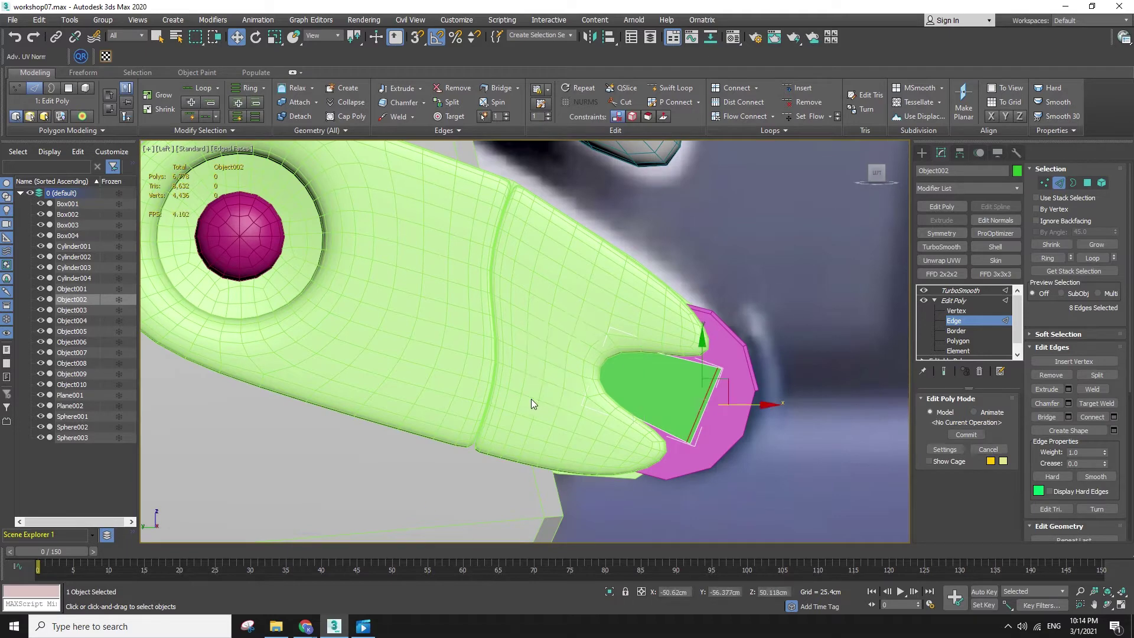
- Show the smoothed result and move the insert's new edge loop inward from its outer end to round the tip
left_click(954, 300)
left_click(944, 371)
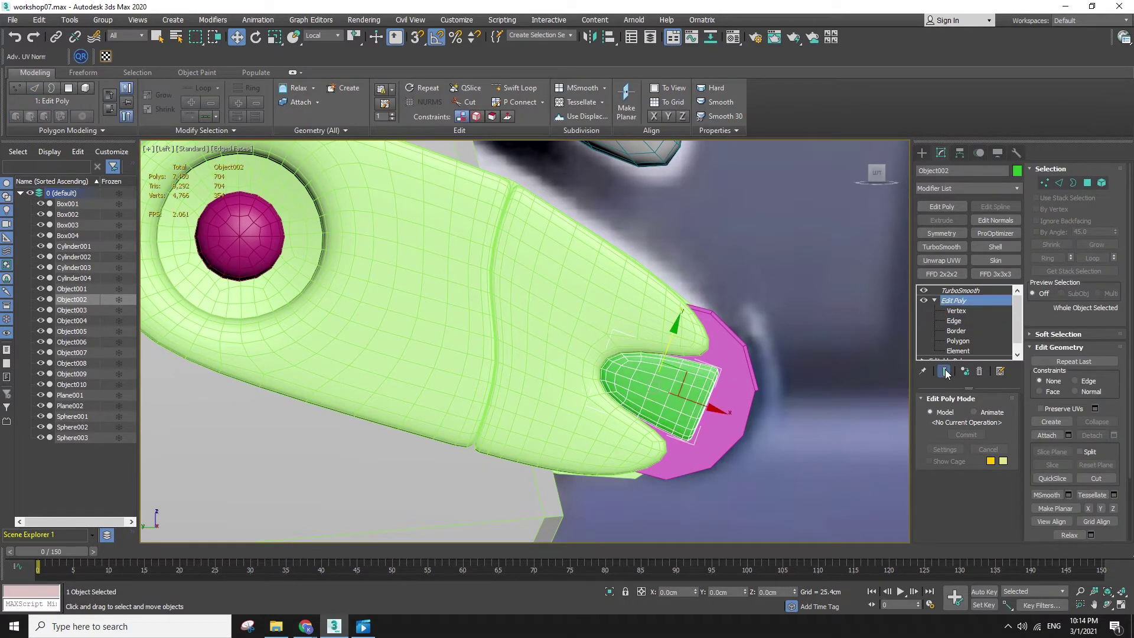
left_click(946, 371)
key("F3")
left_click(956, 320)
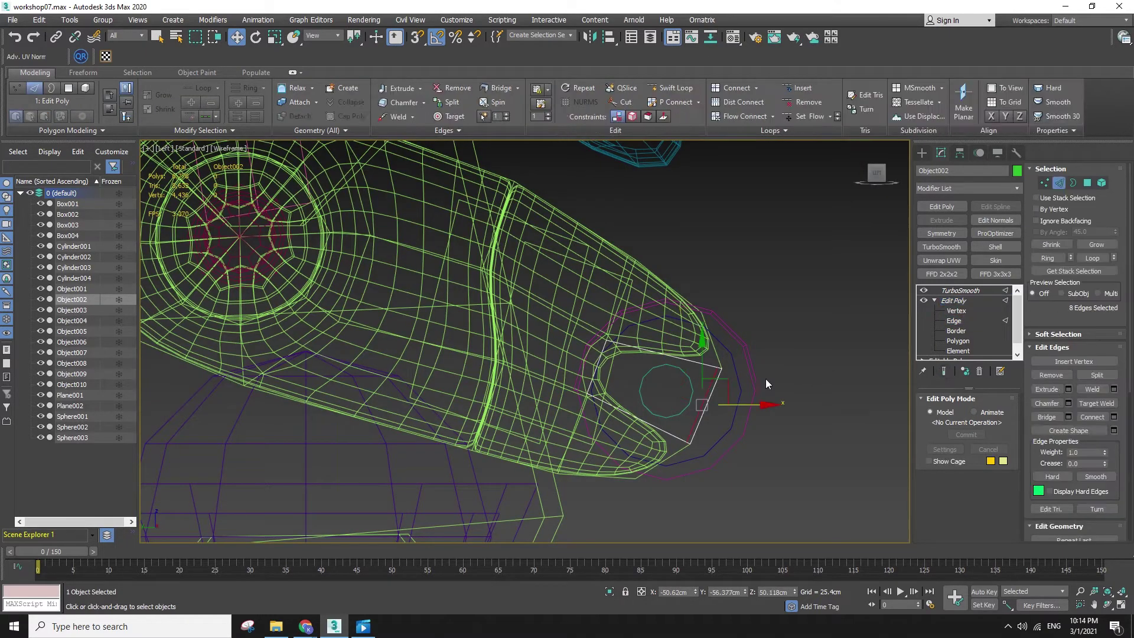
key("F3")
left_click(944, 371)
left_click_drag(735, 404, 699, 375)
key("ctrl+z")
left_click_drag(699, 375, 699, 376)
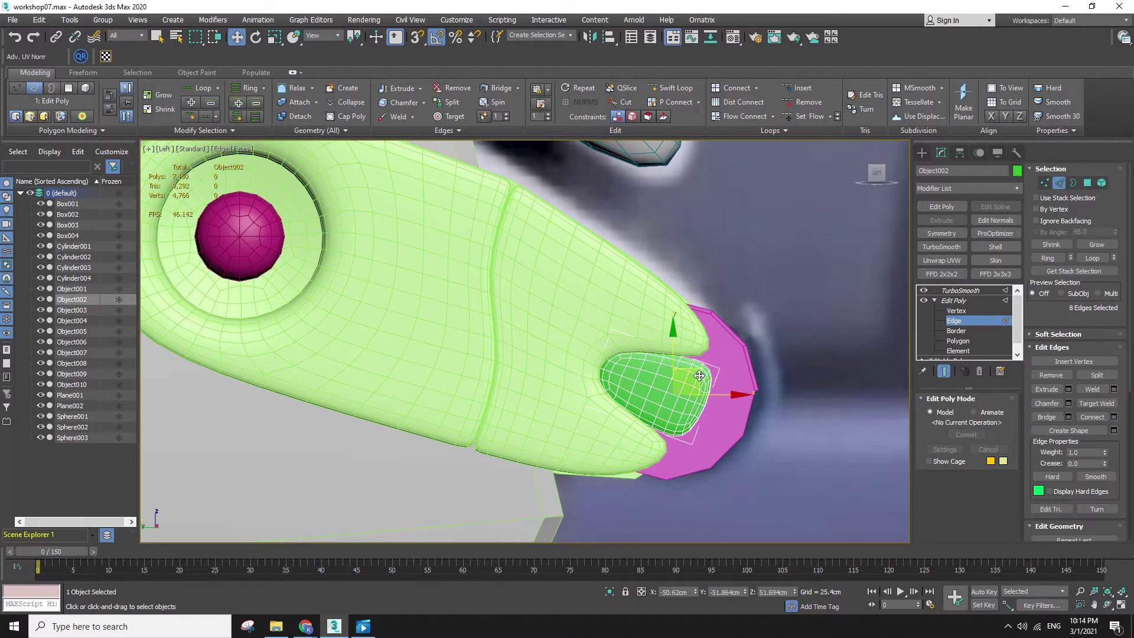
- Examine the reshaped green insert against the reference and from an angle, with the edge display off
scroll(824, 473, "down", 5)
mouse_move(846, 492)
middle_mouse_down("alt")
mouse_move(728, 495)
mouse_move(842, 519)
mouse_move(743, 533)
mouse_move(800, 516)
mouse_move(752, 409)
mouse_move(803, 534)
mouse_move(839, 495)
middle_mouse_up("alt")
key("l")
left_click(835, 502)
scroll(834, 501, "up", 5)
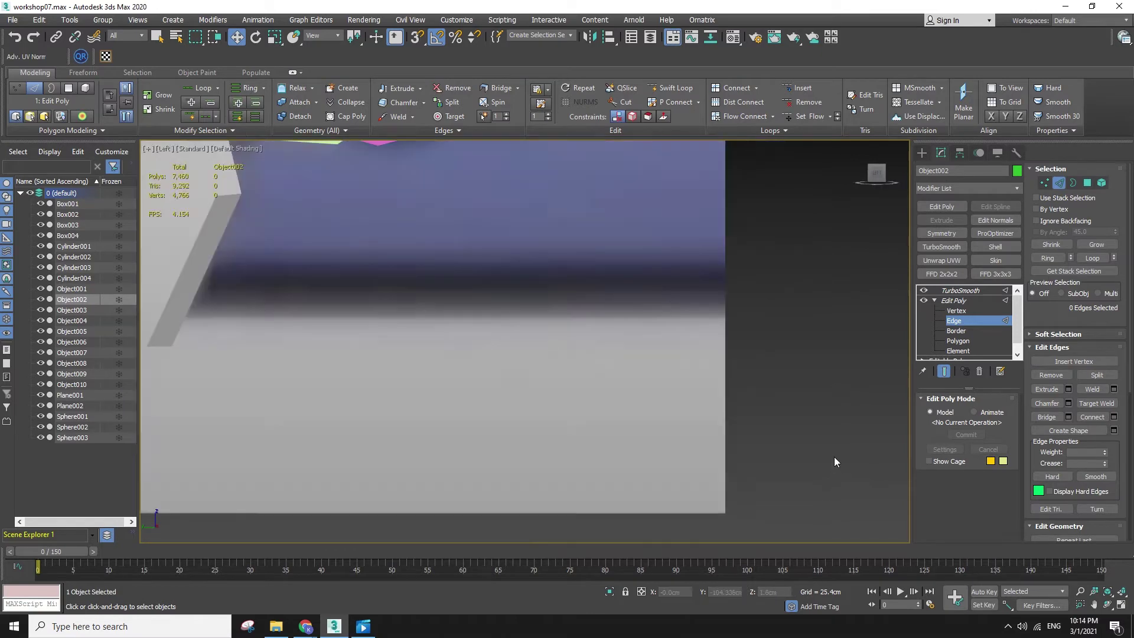
scroll(833, 425, "up", 2)
scroll(832, 415, "down", 5)
middle_click_drag(813, 388, 547, 410, "alt")
key("l")
scroll(598, 393, "down", 10)
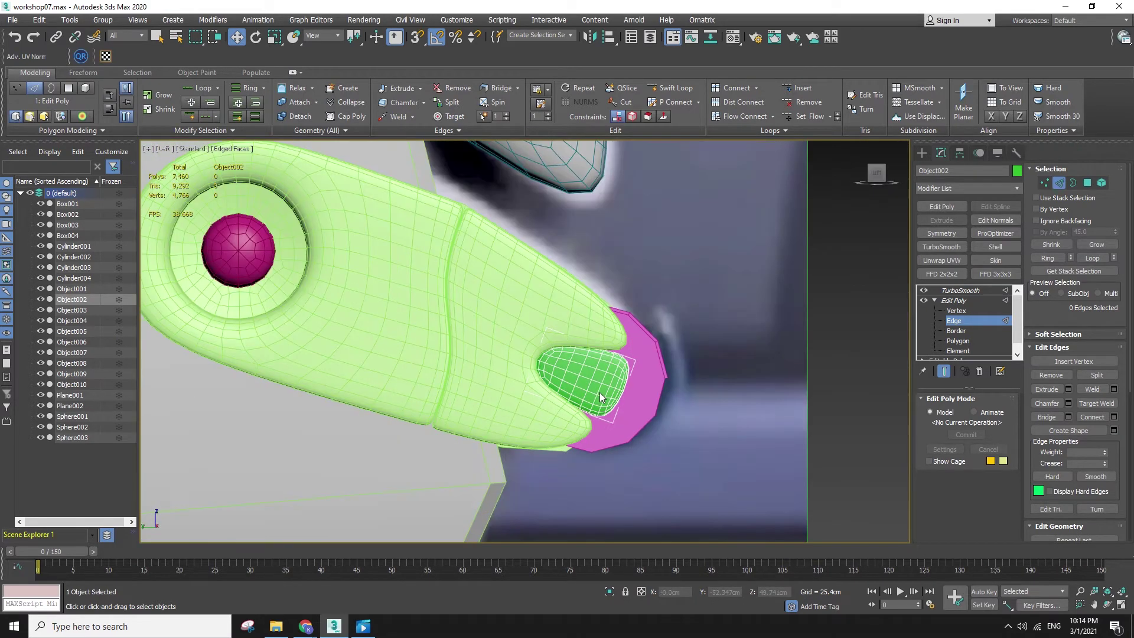
middle_click_drag(711, 377, 724, 399, "alt")
key("2")
left_click(725, 400)
key("F4")
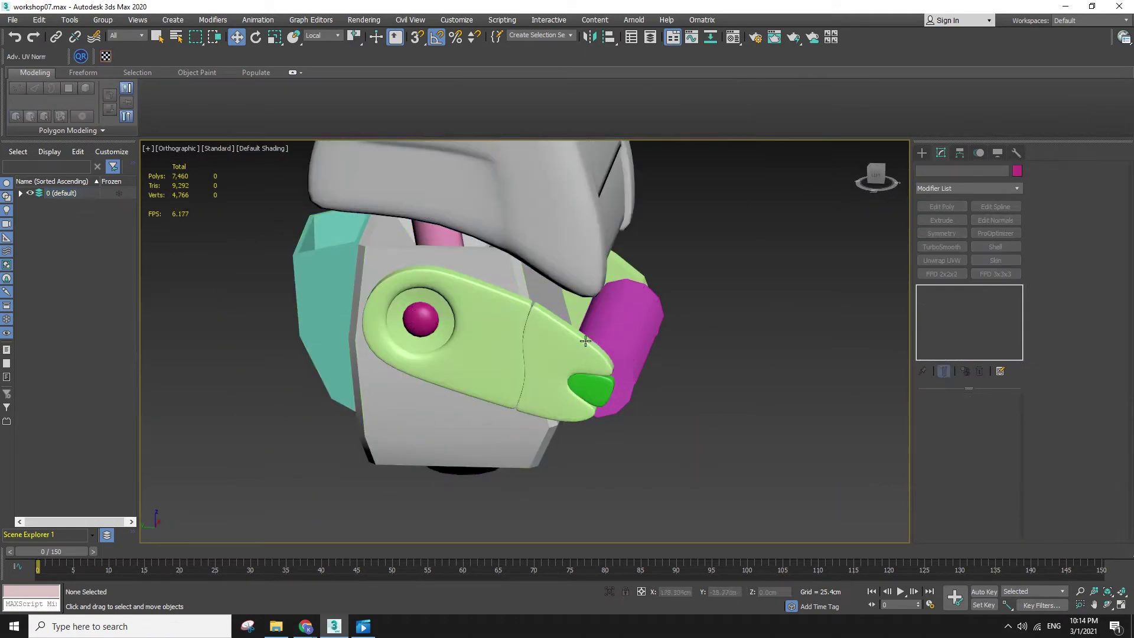
- Select the lengthwise edges of both prongs of the arm's end section at the Edit Poly modifier's edge level
left_click(585, 341)
left_click(954, 321)
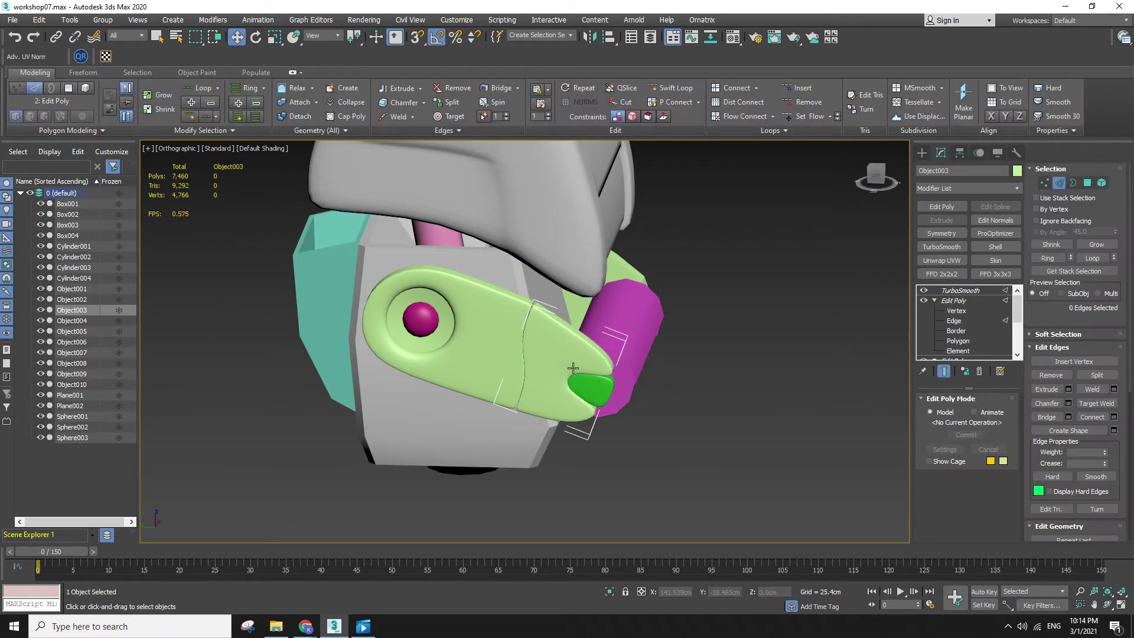
key("z")
left_click(944, 370)
key("F4")
middle_click_drag(831, 402, 640, 373, "alt")
scroll(648, 340, "up", 4)
left_click(654, 326)
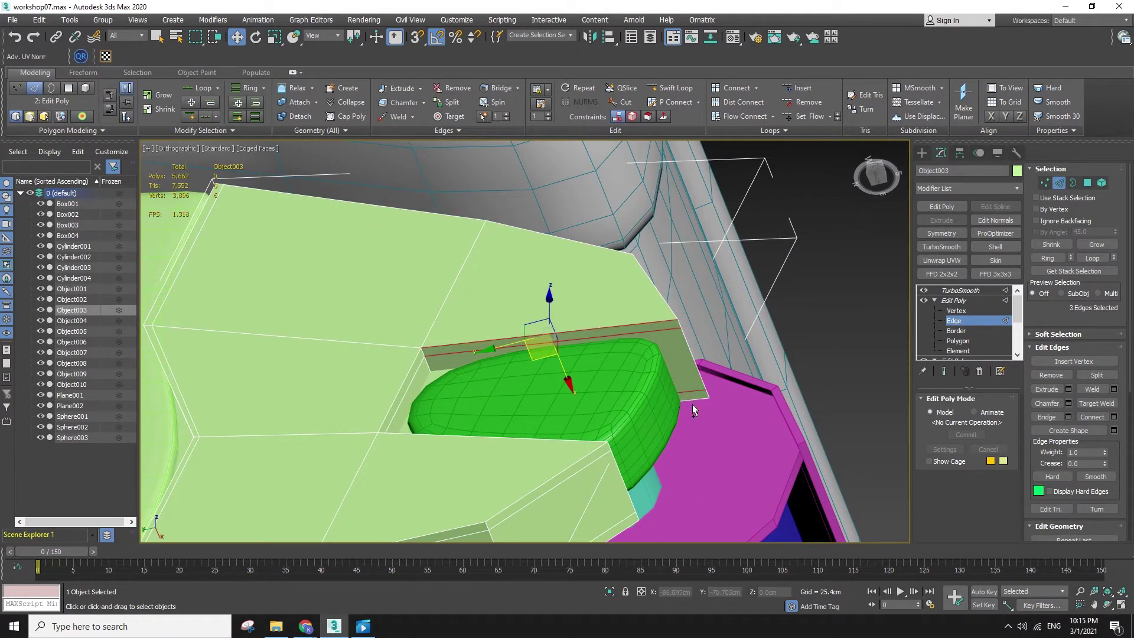
middle_click_drag(605, 440, 630, 516, "alt")
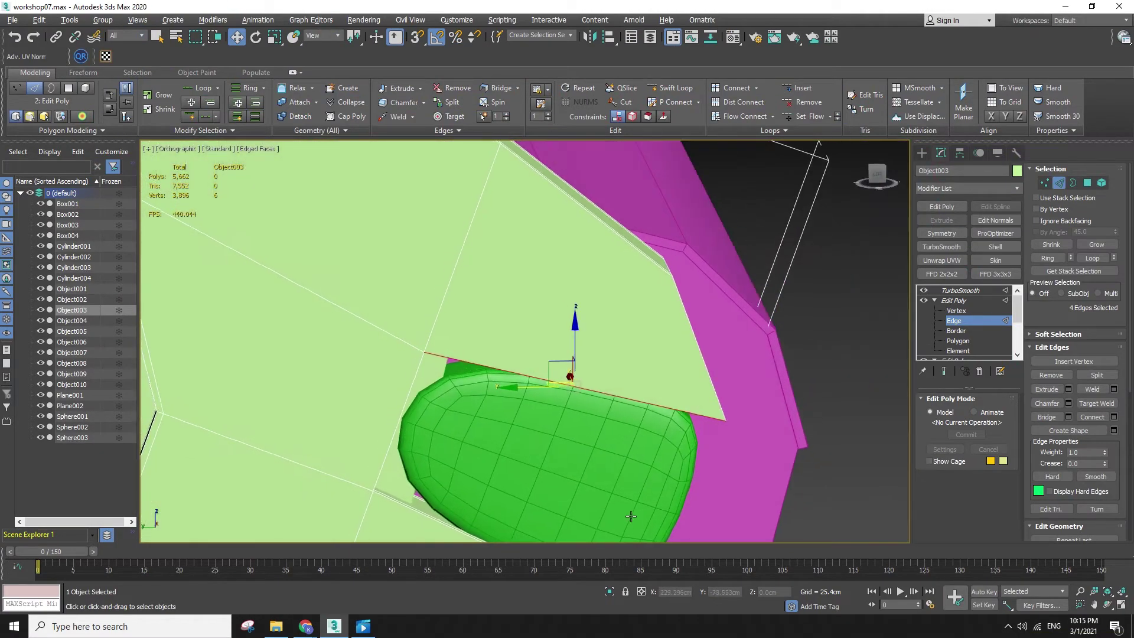
scroll(630, 516, "down", 4)
key("F3")
left_click_drag(594, 493, 593, 495)
middle_click_drag(578, 532, 558, 330)
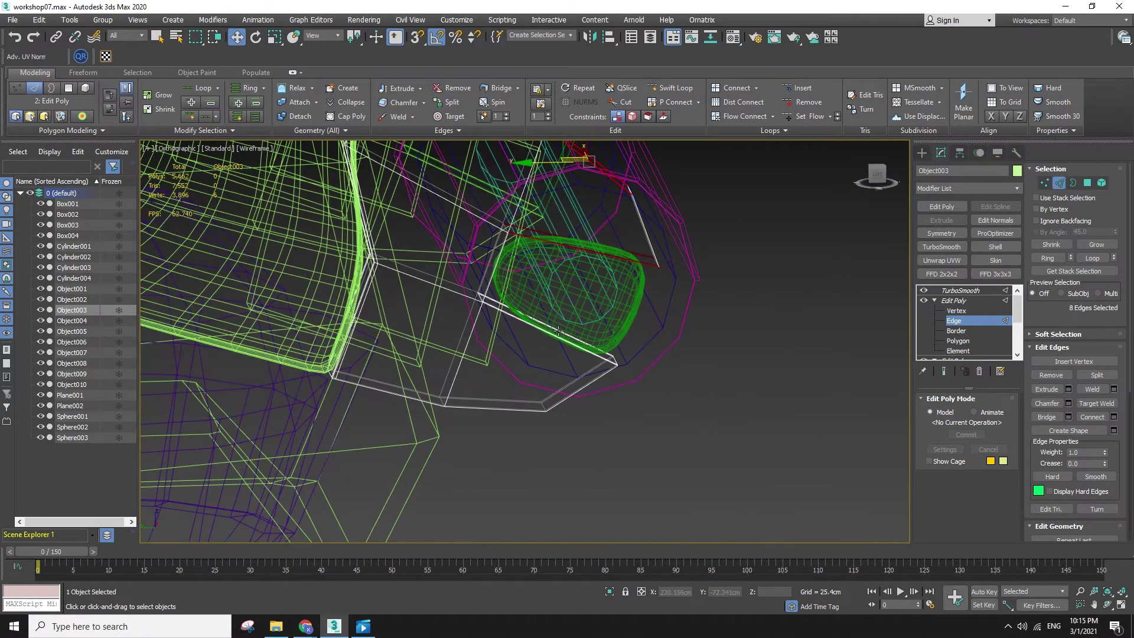
left_click_drag(526, 306, 507, 469, "ctrl")
key("F3")
- Connect the prongs' selected edges with one segment at slide 87, placing the supporting loop near the tips
left_click(1114, 416)
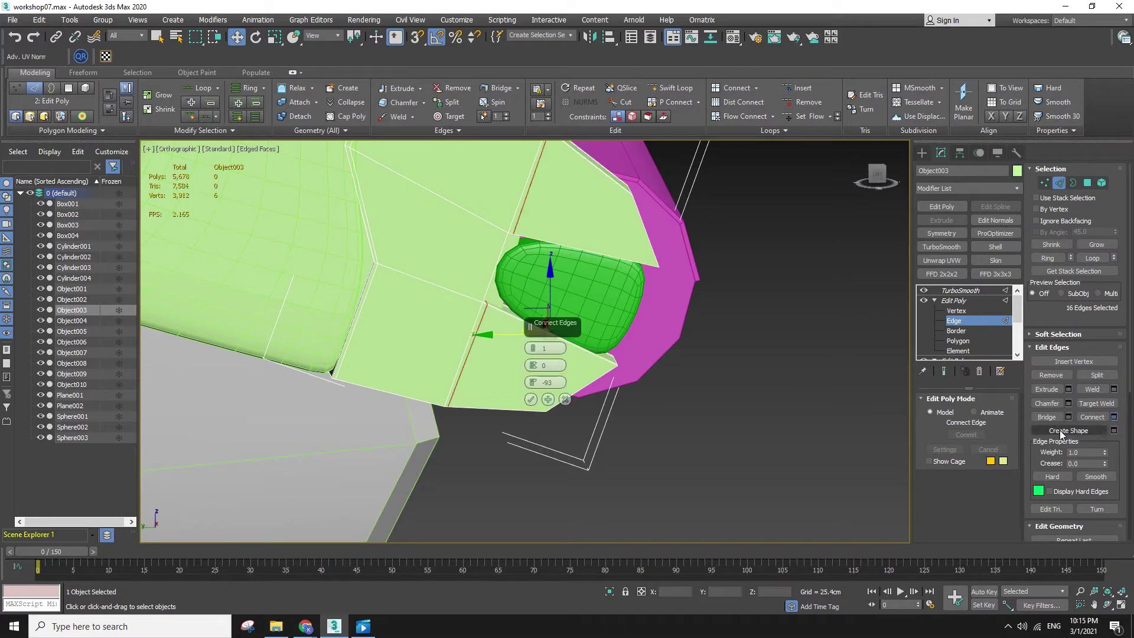
left_click_drag(532, 378, 529, 20)
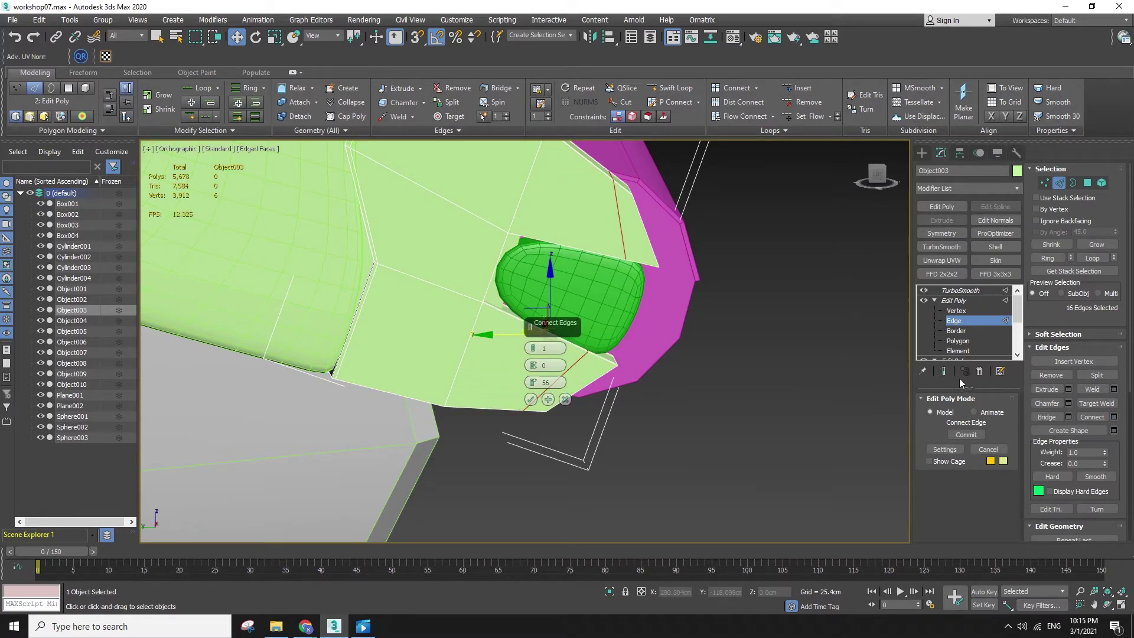
left_click(944, 371)
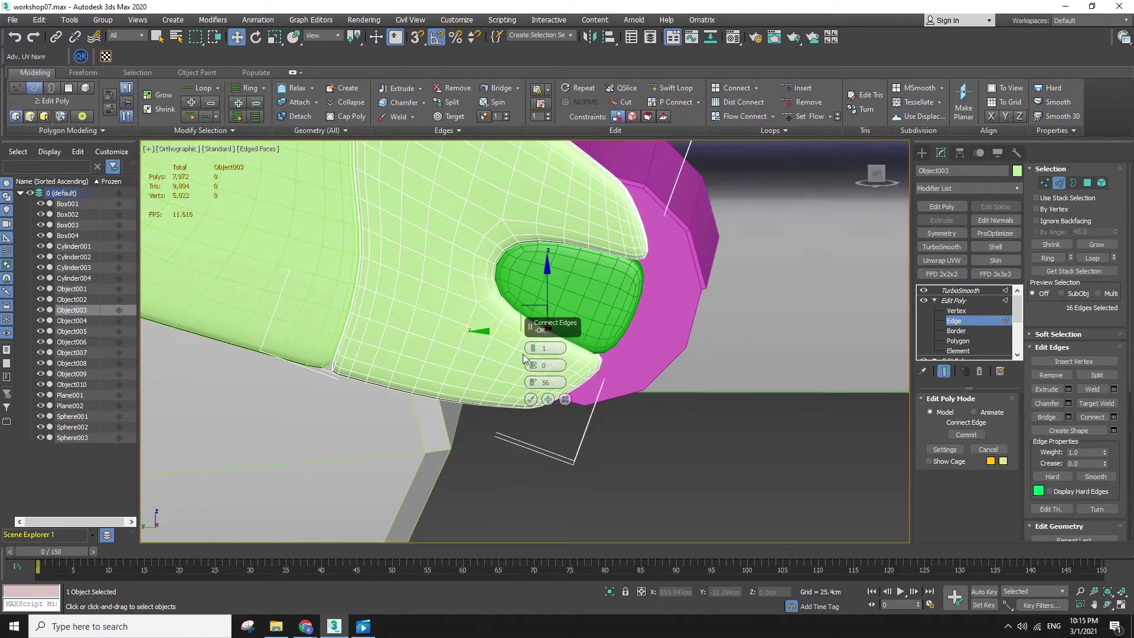
left_click_drag(534, 383, 584, 393)
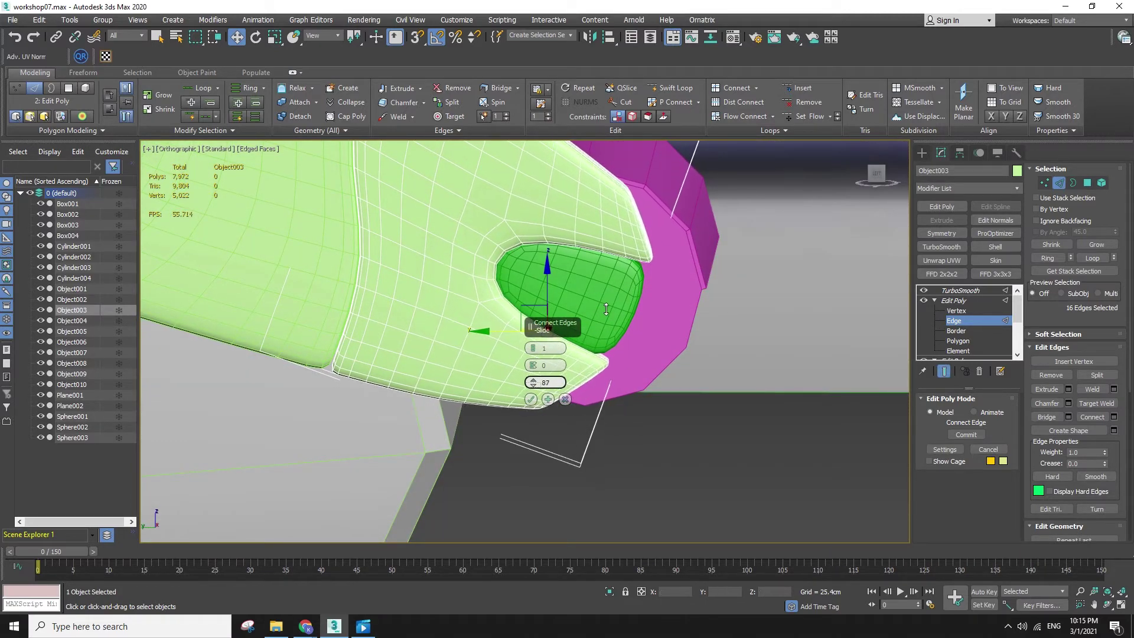
left_click(954, 301)
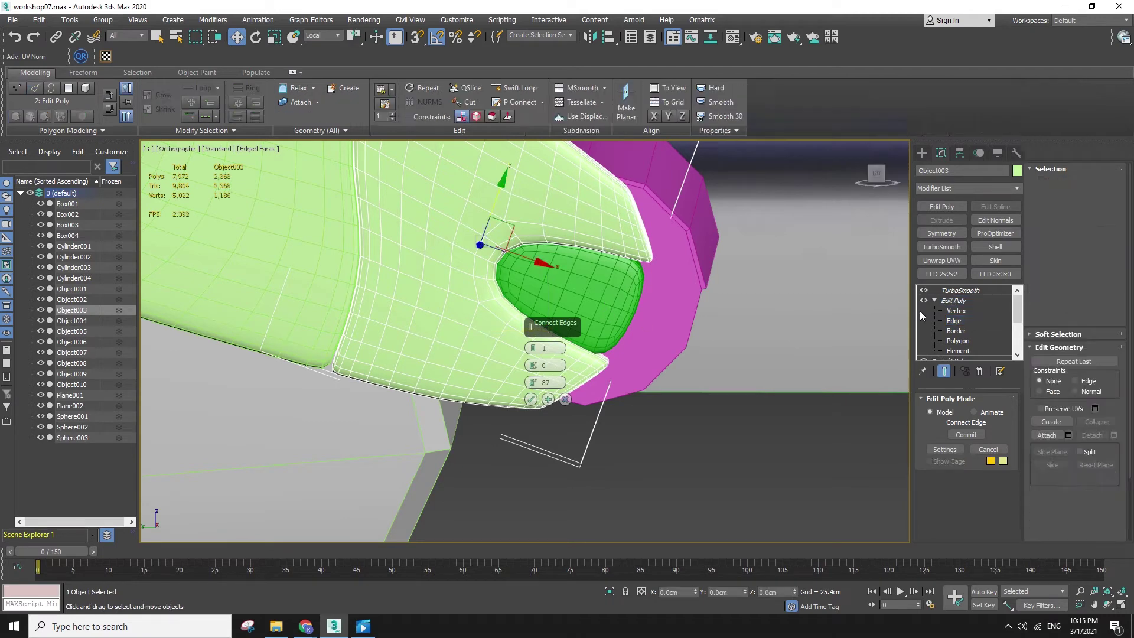
left_click(531, 401)
- Shift the green insert's supporting edge loop at its outer end, then remove that loop from the mesh
left_click(604, 282)
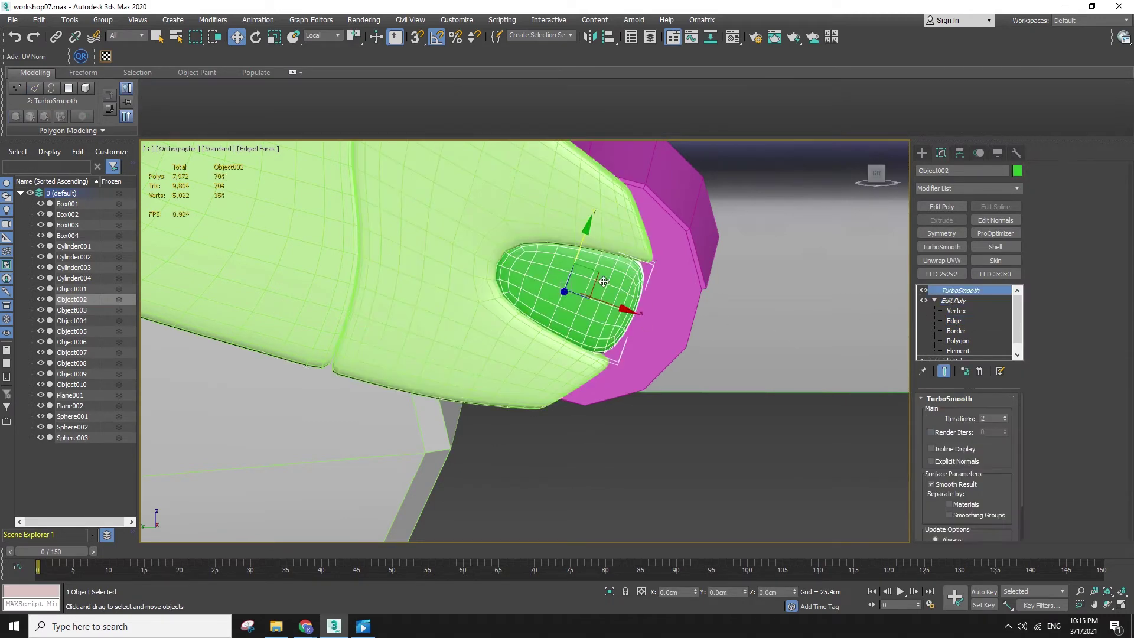
left_click(954, 320)
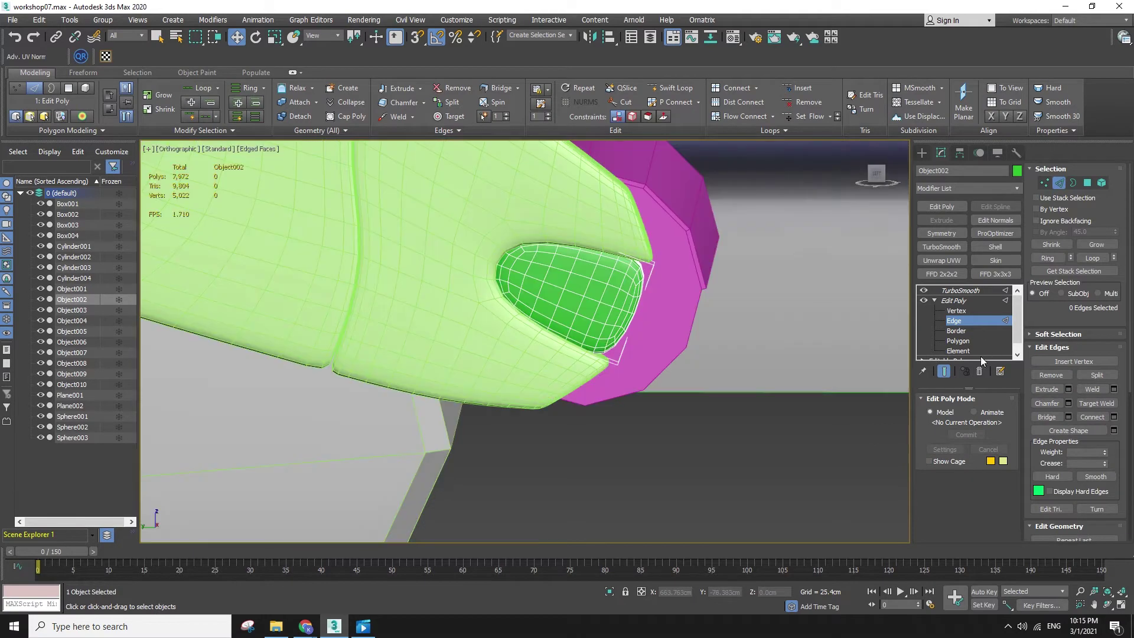
left_click(944, 371)
double_click(600, 281)
key("F3")
left_click(946, 372)
key("F3")
key("l")
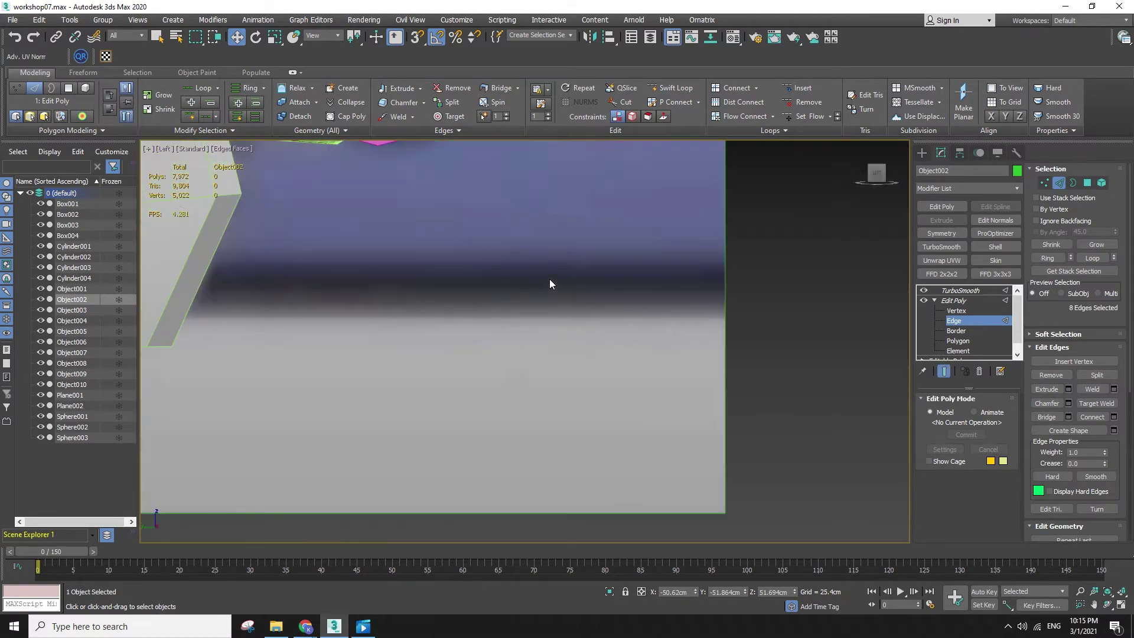
key("z")
left_click_drag(552, 290, 587, 310)
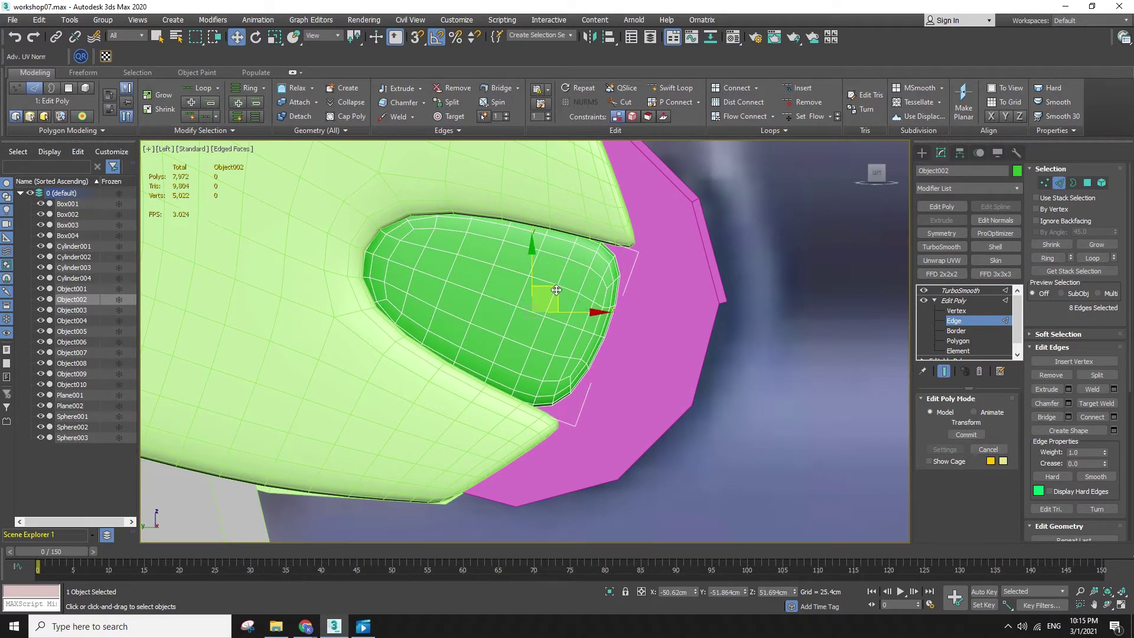
key("ctrl+BackSpace")
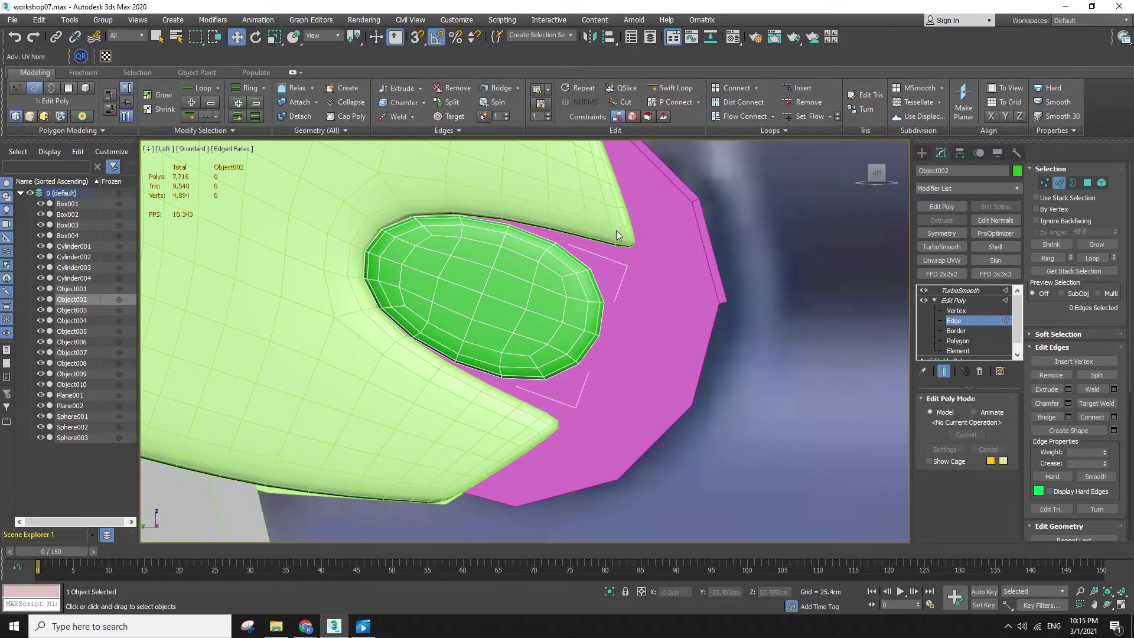
- Select the green insert's lengthwise edges on both long sides at the Edit Poly modifier's edge level
left_click(944, 372)
key("F3")
left_click_drag(509, 289, 509, 423)
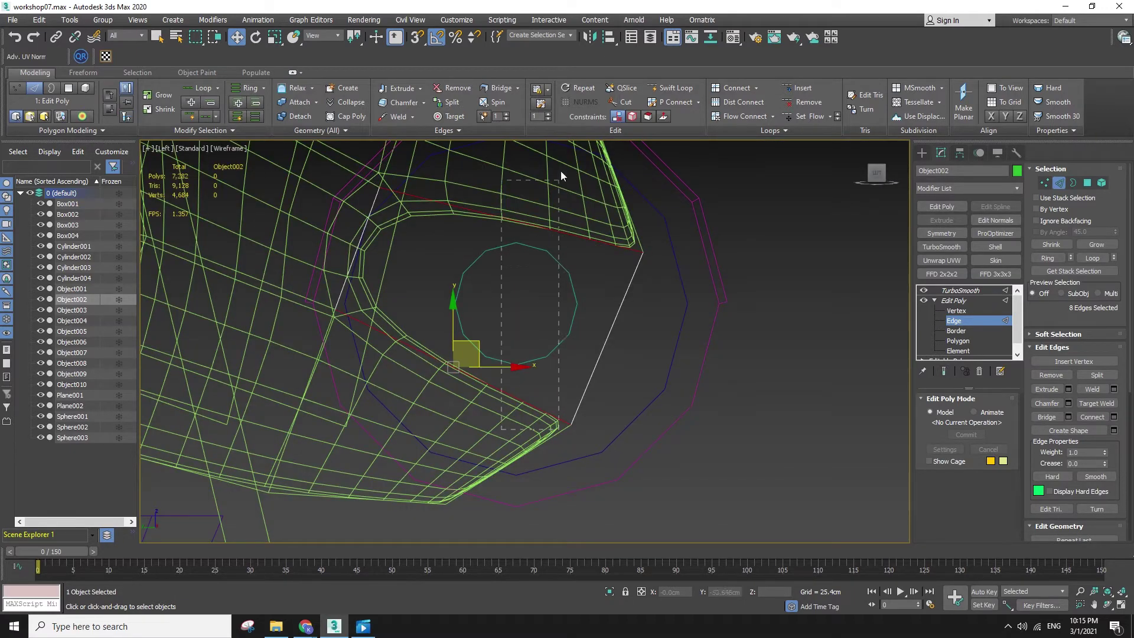
key("F3")
- Connect the insert's selected edges with one segment, sliding the supporting loop toward the outer end
left_click(1114, 416)
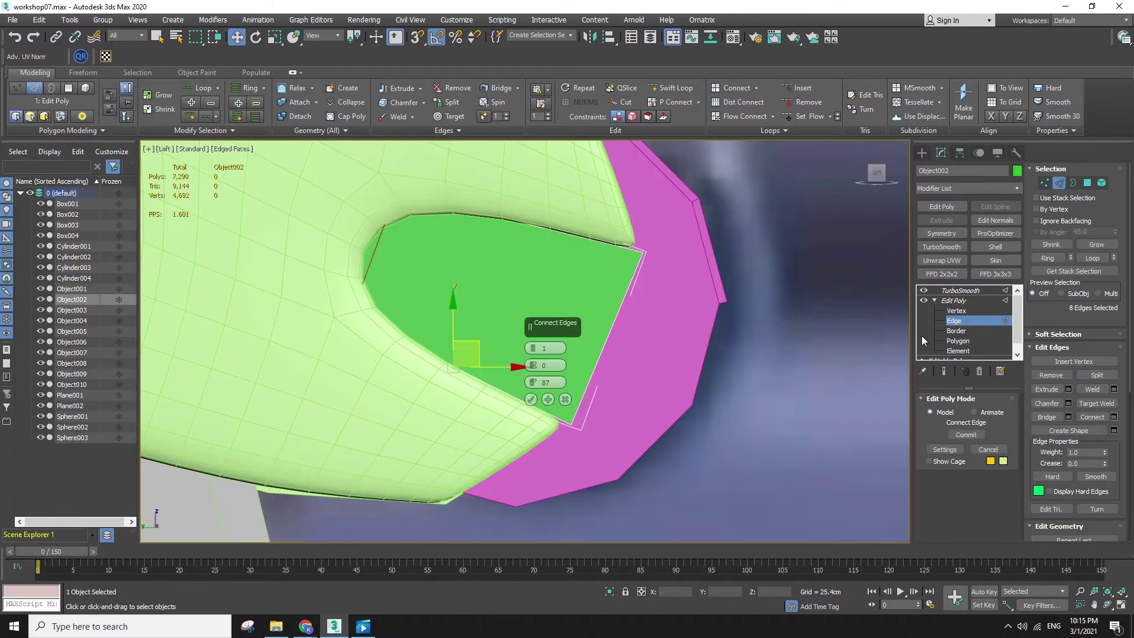
left_click_drag(537, 383, 532, 529)
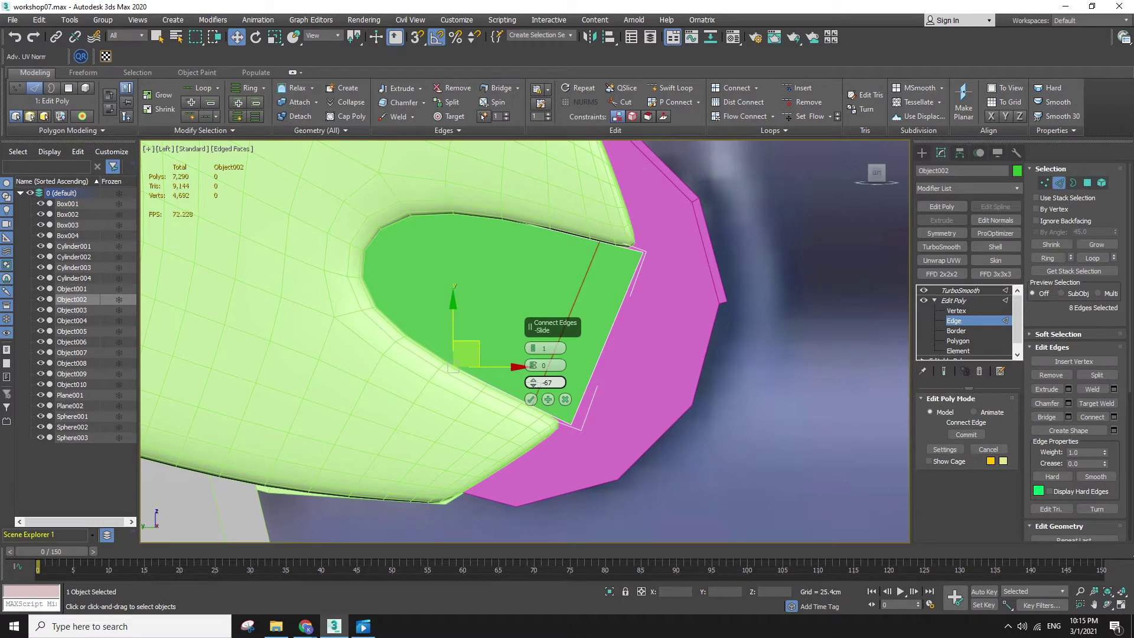
key("F3")
left_click(946, 371)
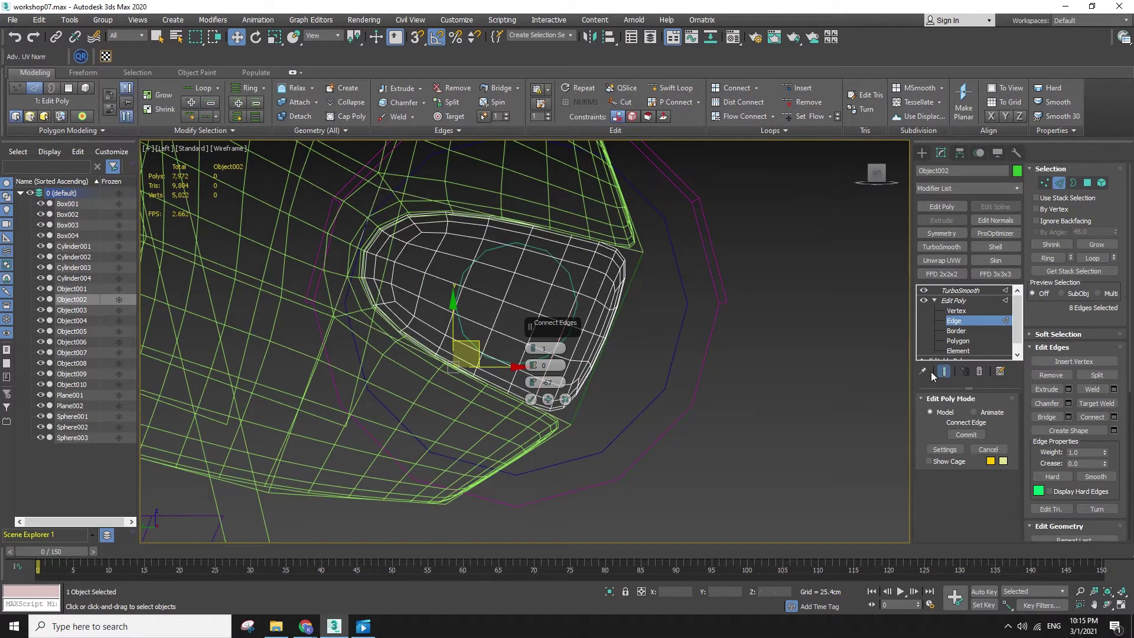
key("F3")
mouse_move(534, 382)
left_mouse_down()
mouse_move(520, 457)
mouse_move(519, 410)
left_mouse_up()
key("F3")
key("F3")
left_click(531, 400)
- Examine the smoothed arm and its insert from the side and at an angle, with the edge display off
key("F4")
scroll(717, 399, "down", 4)
left_click(768, 427)
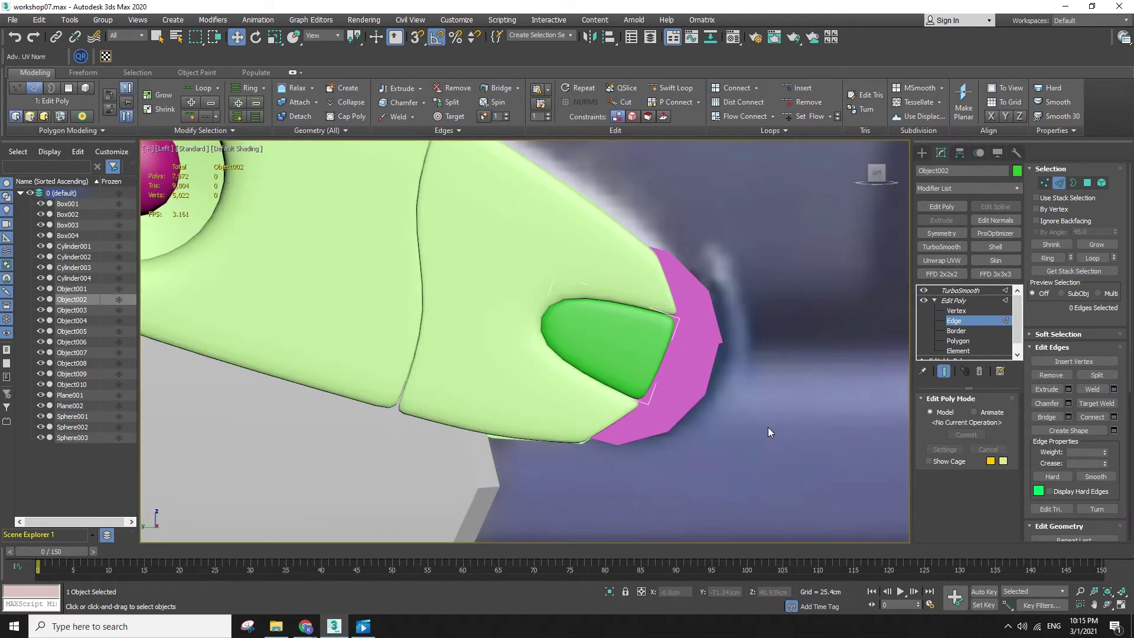
scroll(768, 427, "down", 4)
middle_click_drag(766, 426, 736, 467, "alt")
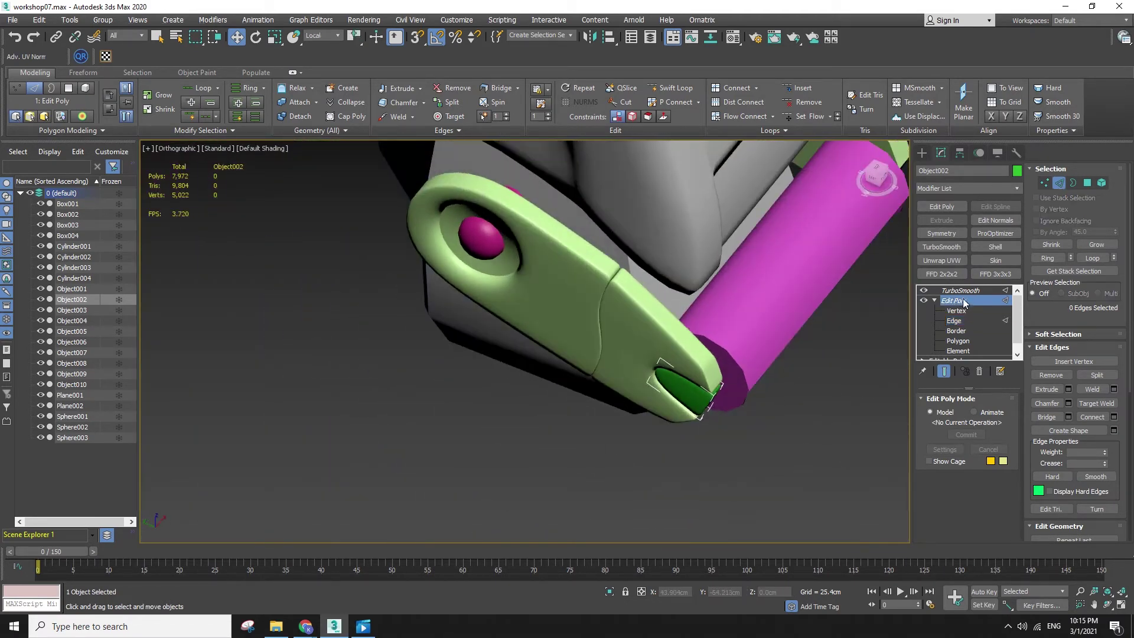
left_click(850, 407)
key("F4")
key("F4")
scroll(849, 410, "down", 5)
middle_click_drag(844, 442, 757, 359)
key("p")
- Try moving the green insert outward along its local Z axis, and undo the move
scroll(759, 405, "down", 5)
scroll(756, 355, "up", 5)
left_click(702, 307)
middle_click_drag(700, 306, 654, 316, "alt")
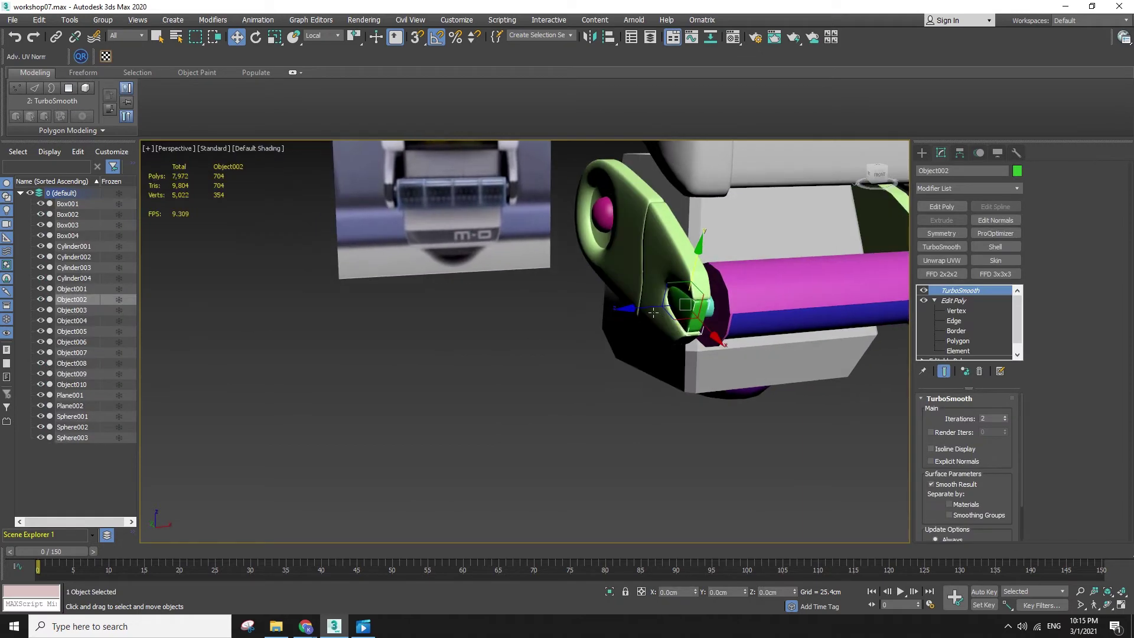
mouse_move(626, 310)
left_mouse_down()
mouse_move(648, 309)
mouse_move(611, 313)
left_mouse_up()
key("ctrl+z")
- Delete the four unsmoothed parts of the opposite arm: the insert, both arm sections and the round pin
scroll(582, 408, "down", 5)
middle_click_drag(582, 415, 625, 397, "alt")
scroll(686, 405, "up", 5)
key("q")
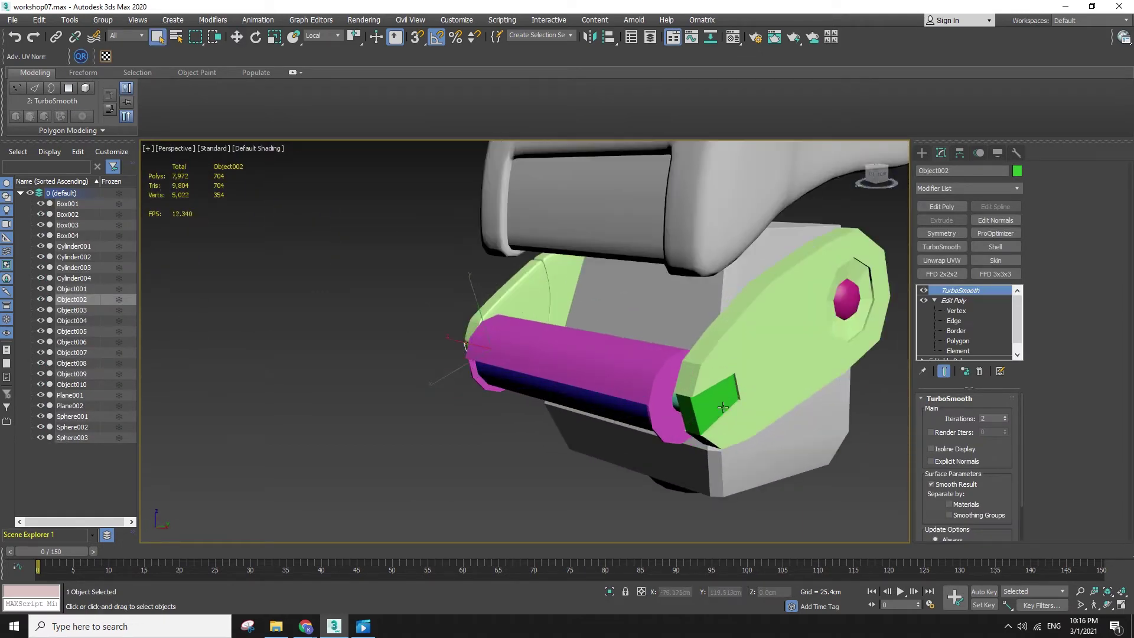
left_click(720, 403)
left_click(762, 364, "ctrl")
left_click(841, 304, "ctrl")
left_click(807, 302, "ctrl")
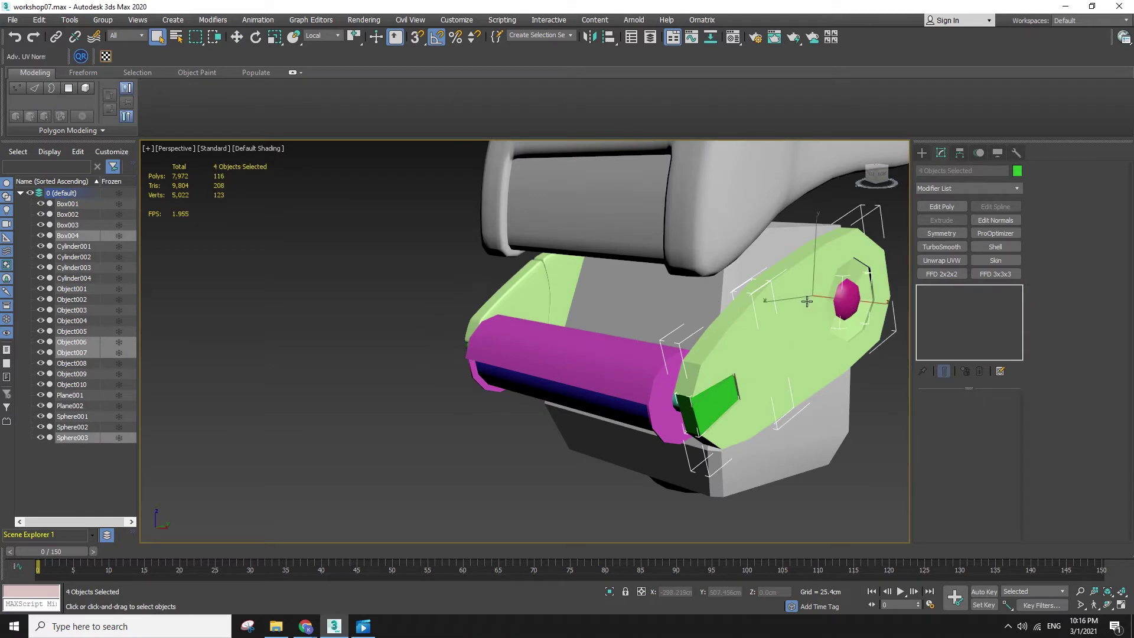
key("Delete")
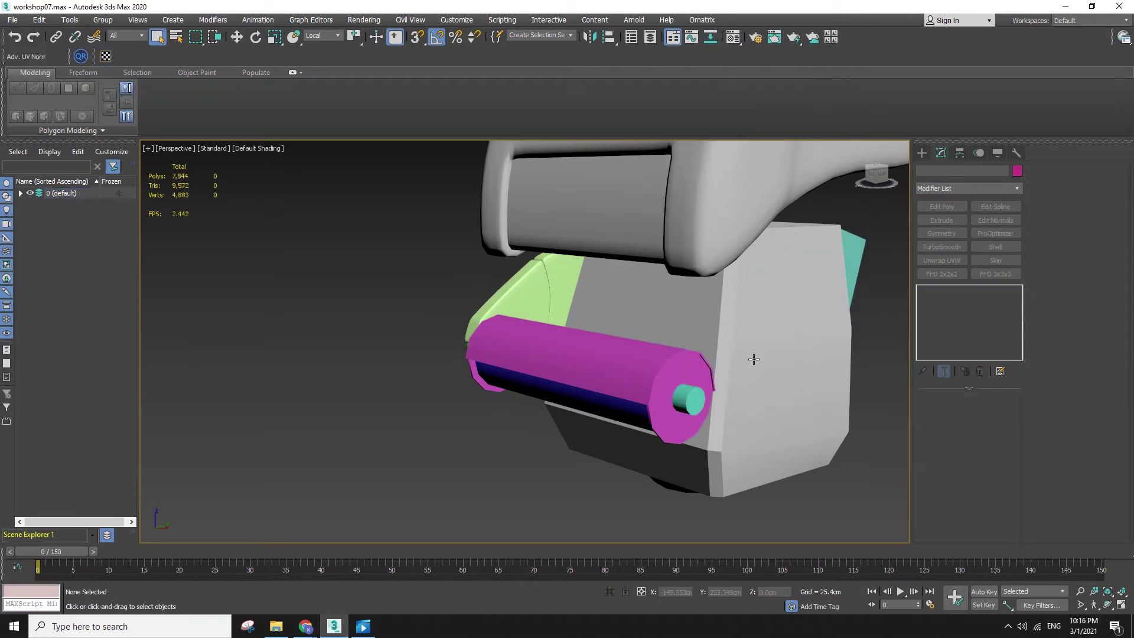
- Select the finished arm's parts in the front wireframe view and clone them to the head's opposite side
scroll(739, 378, "down", 2)
key("f")
scroll(737, 390, "down", 5)
key("z")
scroll(414, 325, "up", 3)
key("F3")
left_click(297, 364)
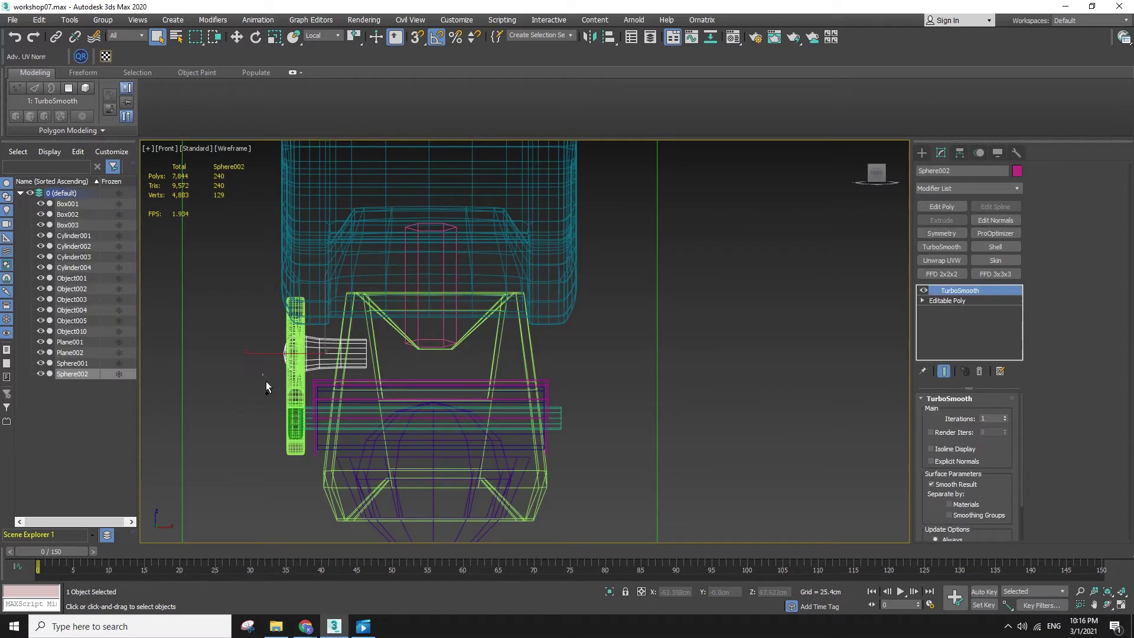
left_click_drag(295, 477, 296, 479)
key("w")
left_click_drag(284, 350, 601, 353, "shift")
left_click(576, 366)
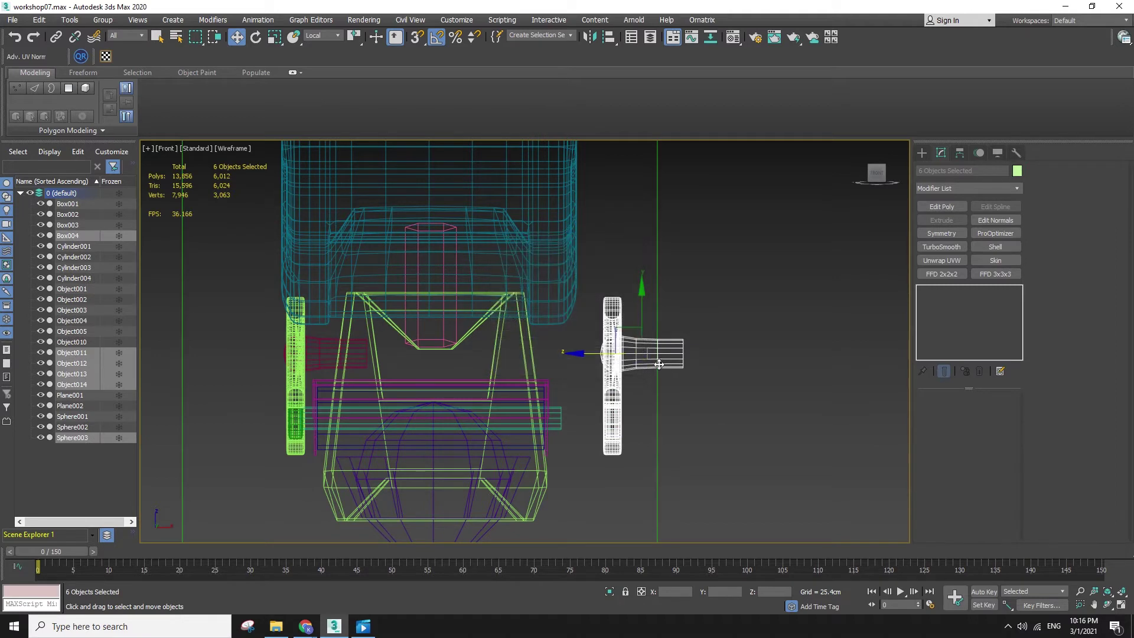
- Mirror the cloned arm through its pin about the local Z axis with No Clone
left_click(659, 364)
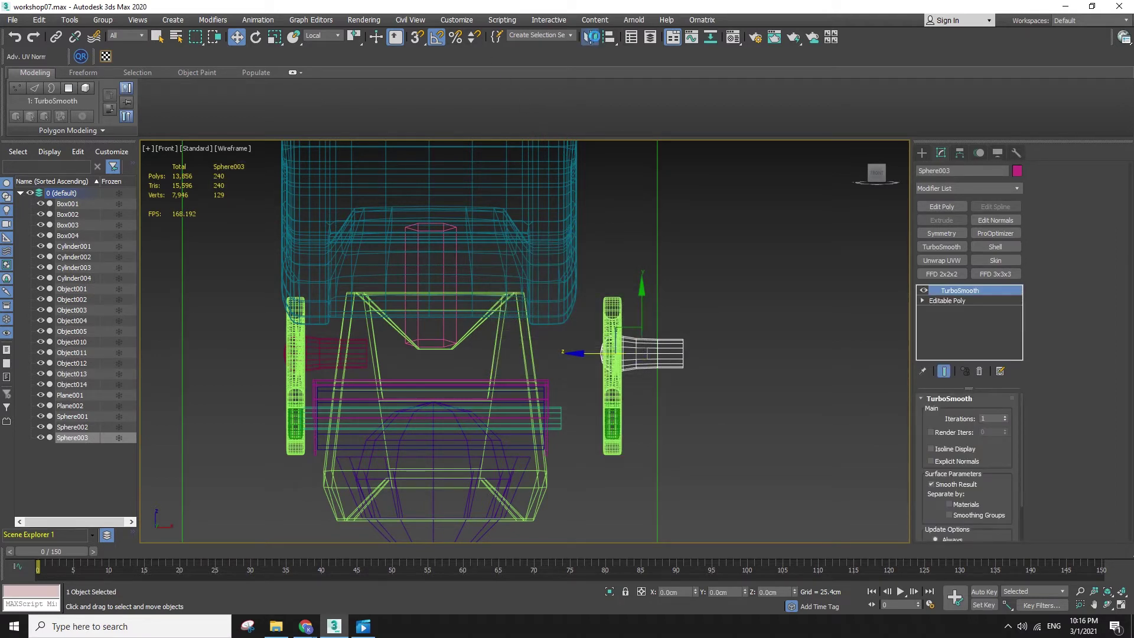
left_click(591, 37)
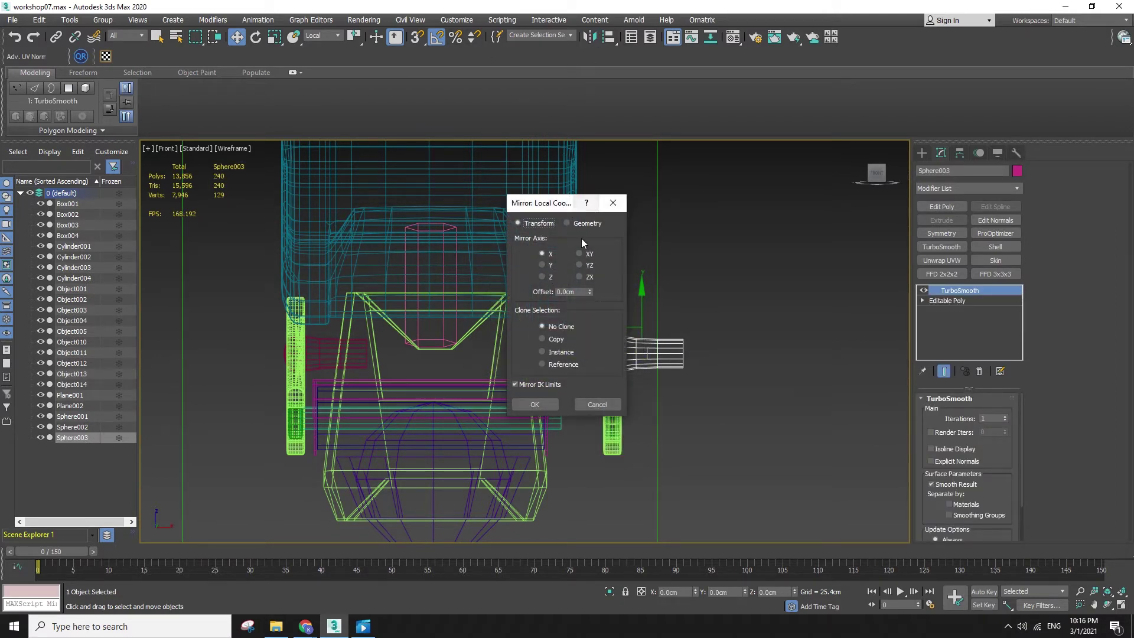
left_click(614, 204)
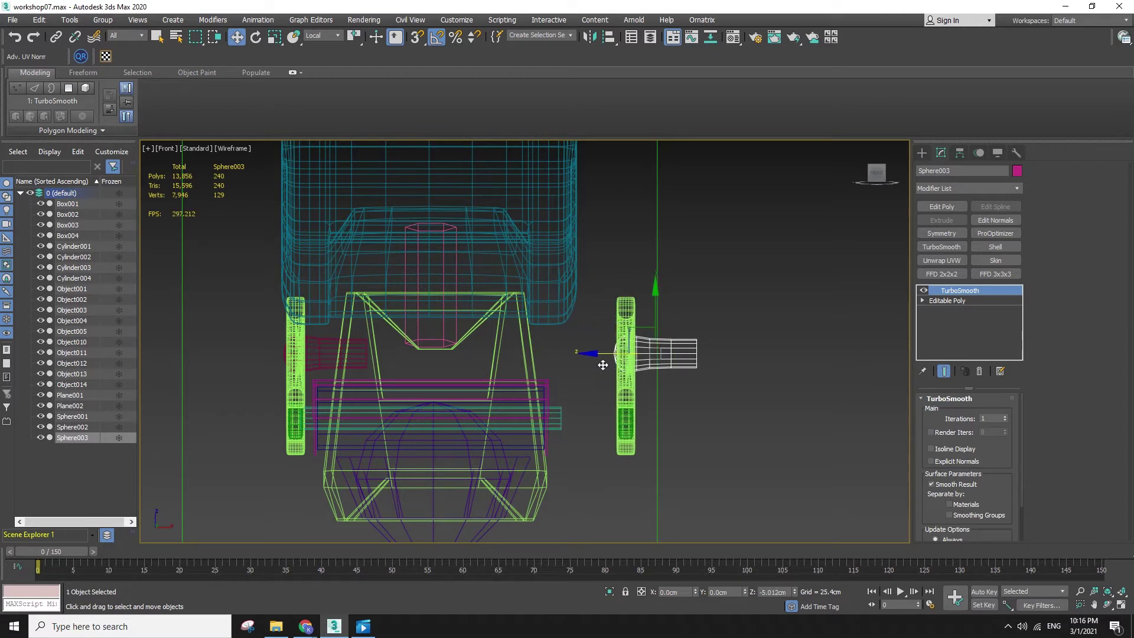
left_click(591, 36)
left_click(551, 266)
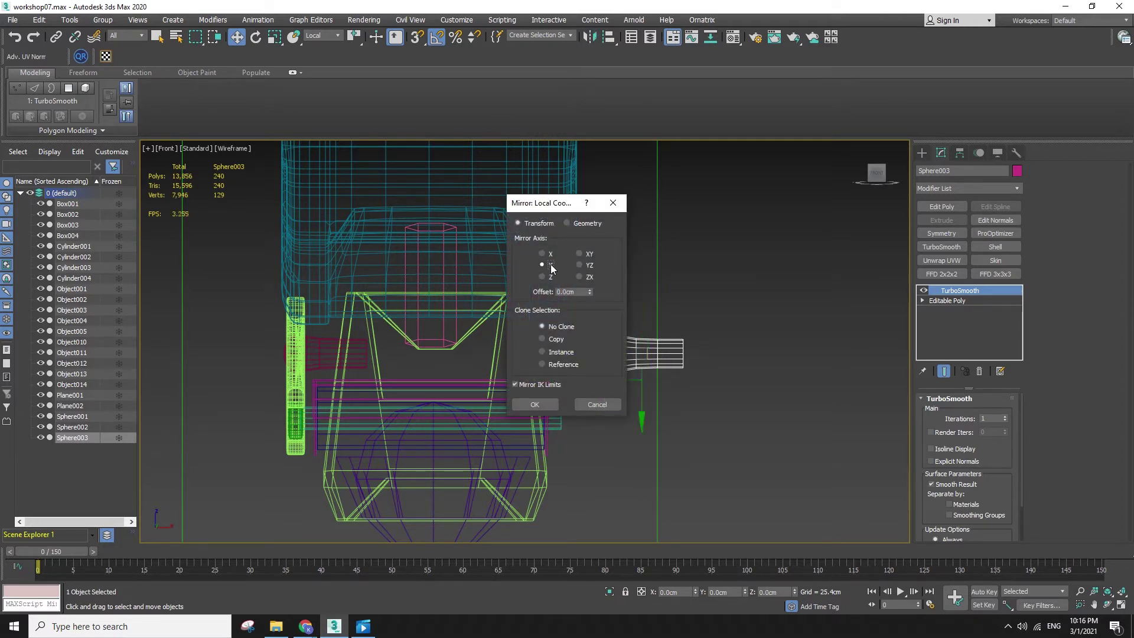
left_click_drag(548, 206, 404, 196)
left_click(398, 267)
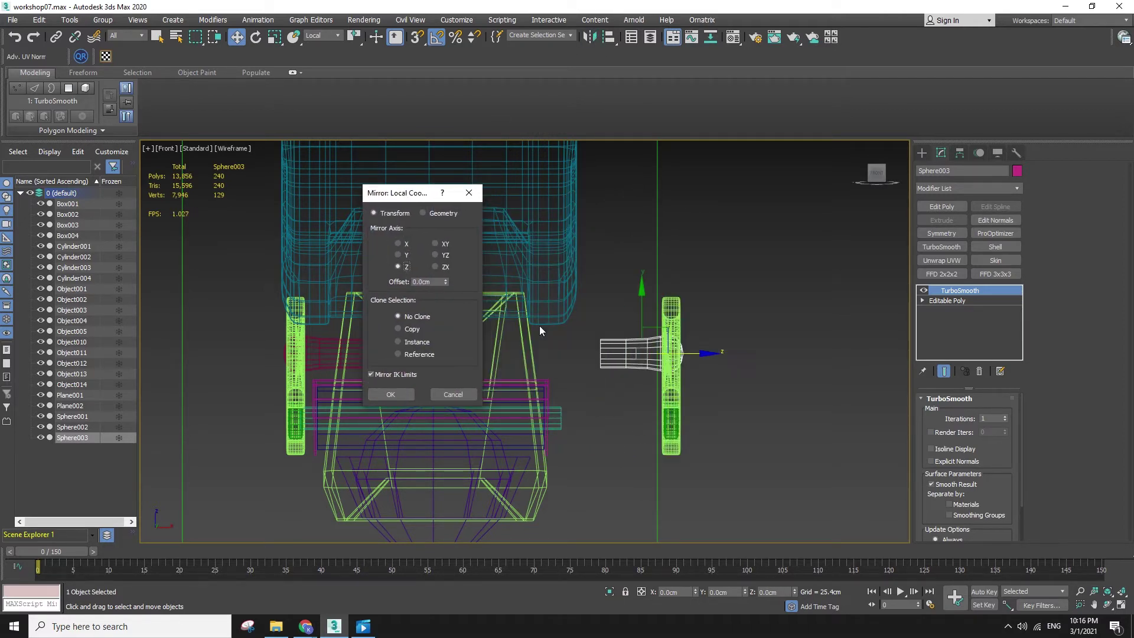
left_click(392, 394)
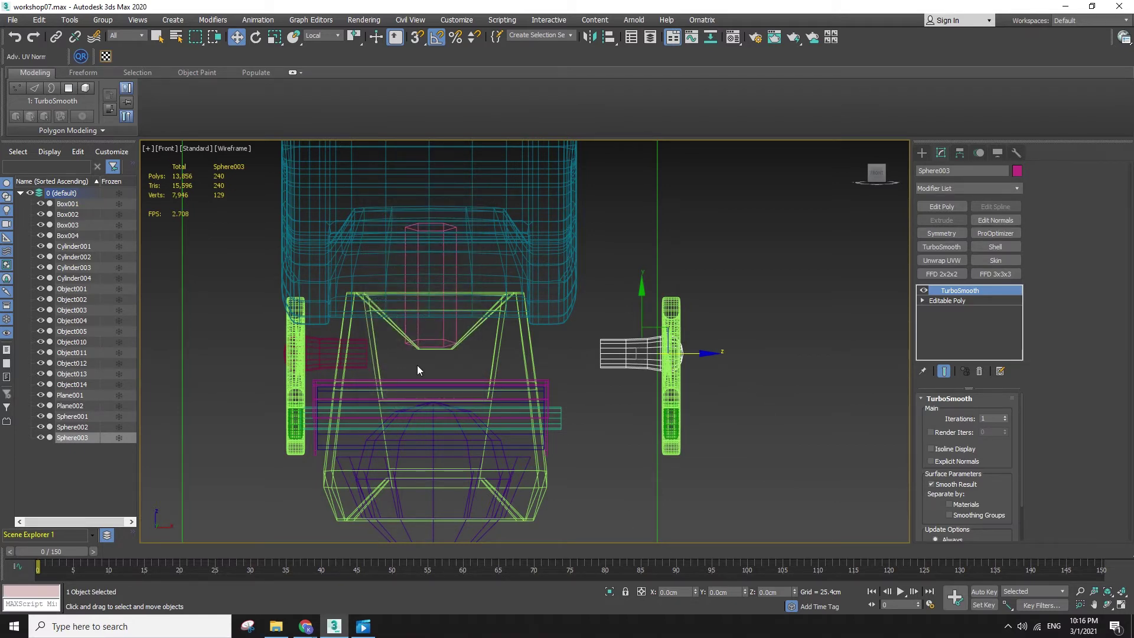
- Switch the reference coordinate system to View and set the cloned arm's X position to 100 cm
middle_click_drag(401, 359, 481, 396, "alt")
left_click(336, 37)
left_click(329, 44)
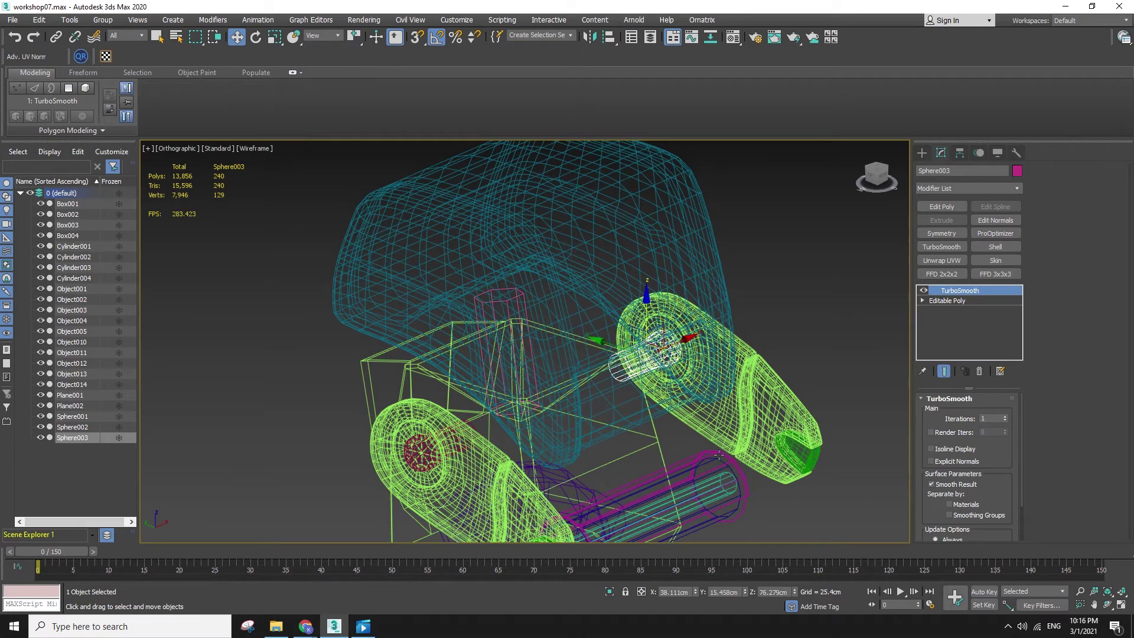
key("Return")
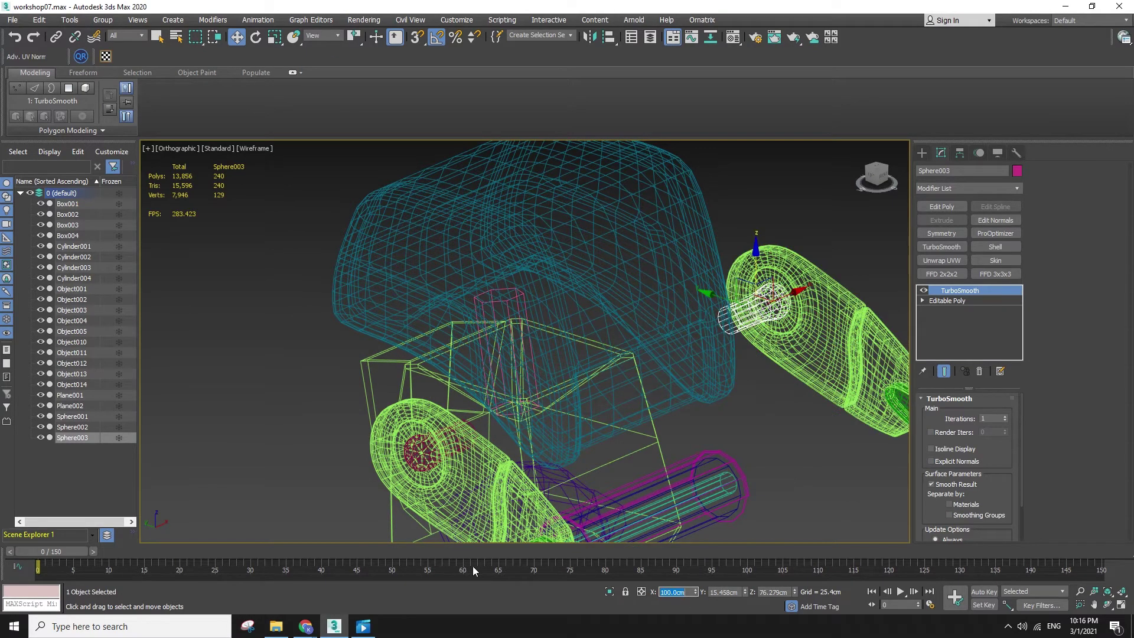
- Move the cloned arm along X in the front view until it sits against the roller's free end, matching the opposite arm
key("f")
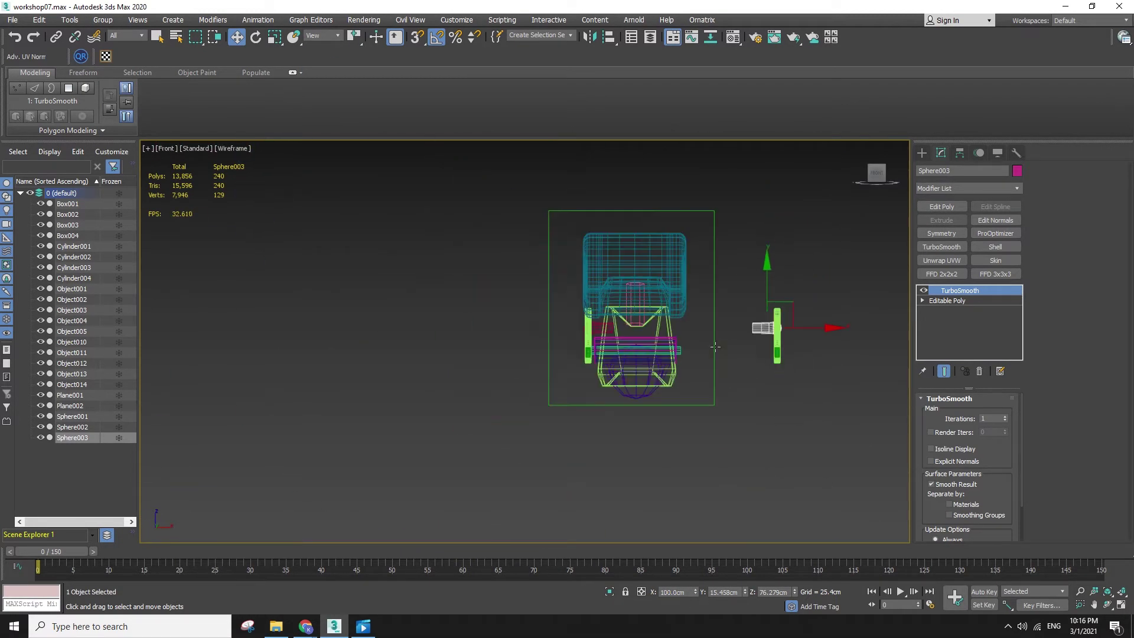
key("F3")
scroll(701, 348, "up", 2)
key("F4")
key("F3")
left_click_drag(870, 307, 684, 322)
key("F4")
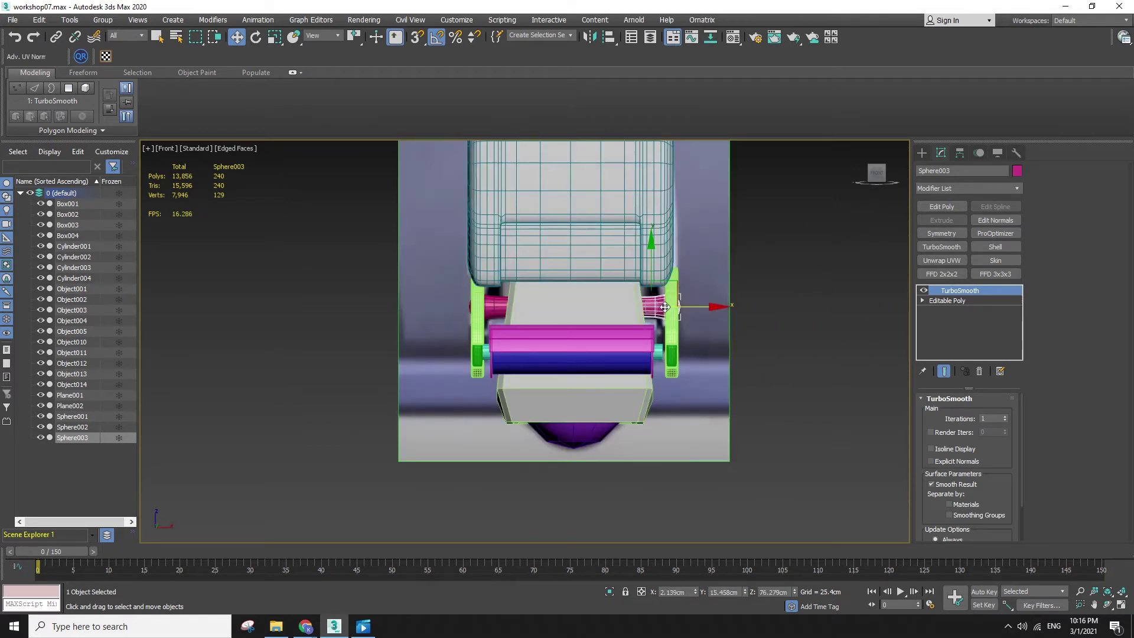
- Compare the pins of both arms and examine the whole robot model from an angle in perspective
left_click(492, 306)
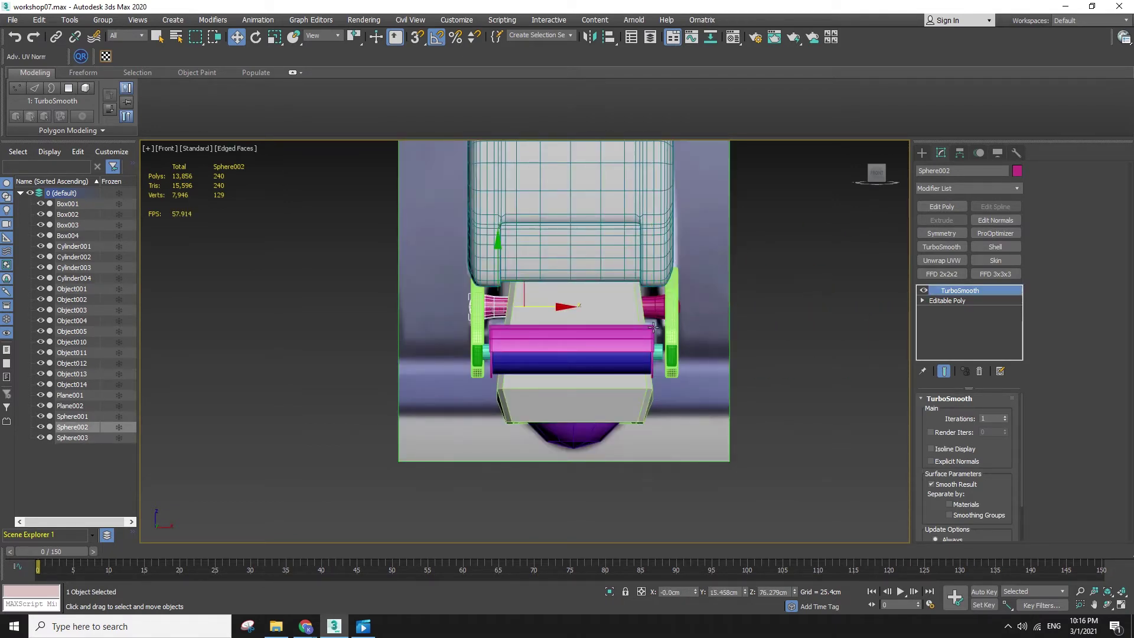
left_click(648, 304)
middle_click_drag(752, 412, 795, 448, "alt")
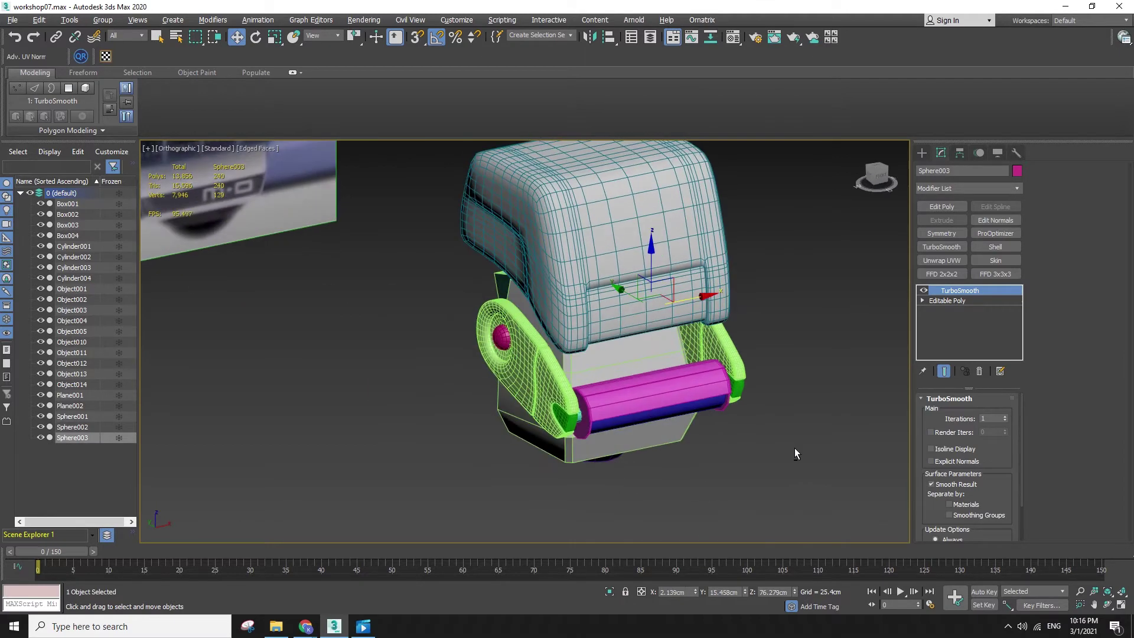
middle_click_drag(426, 366, 363, 278, "alt")
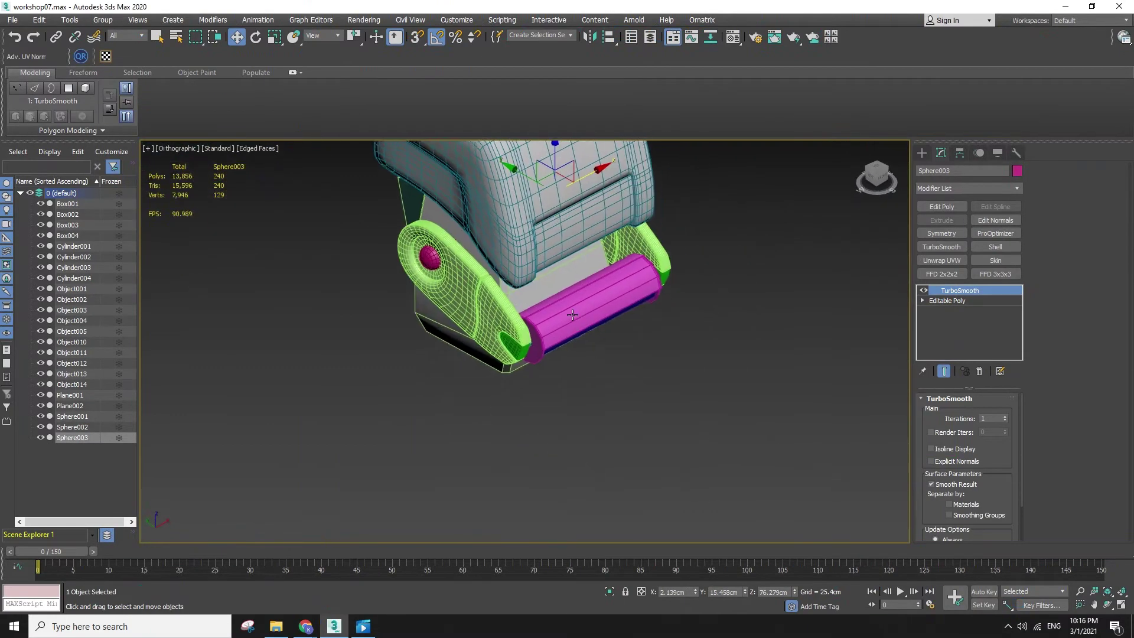
key("p")
key("z")
scroll(671, 330, "down", 1)
scroll(671, 330, "down", 5)
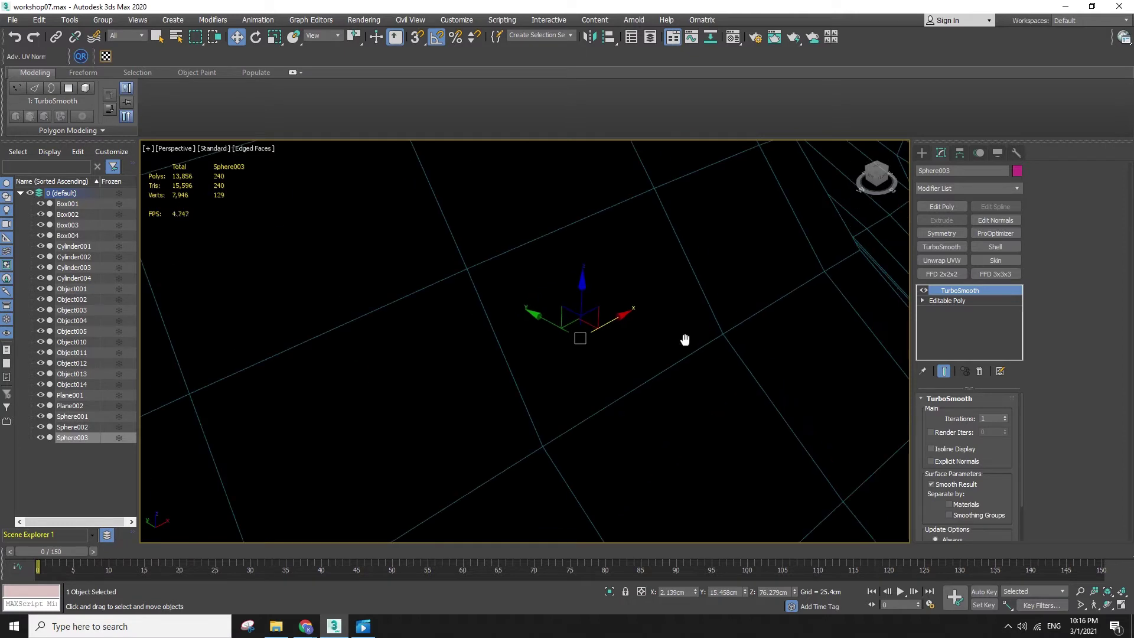
key("ctrl+a")
key("z")
scroll(664, 329, "down", 3)
scroll(608, 371, "up", 6)
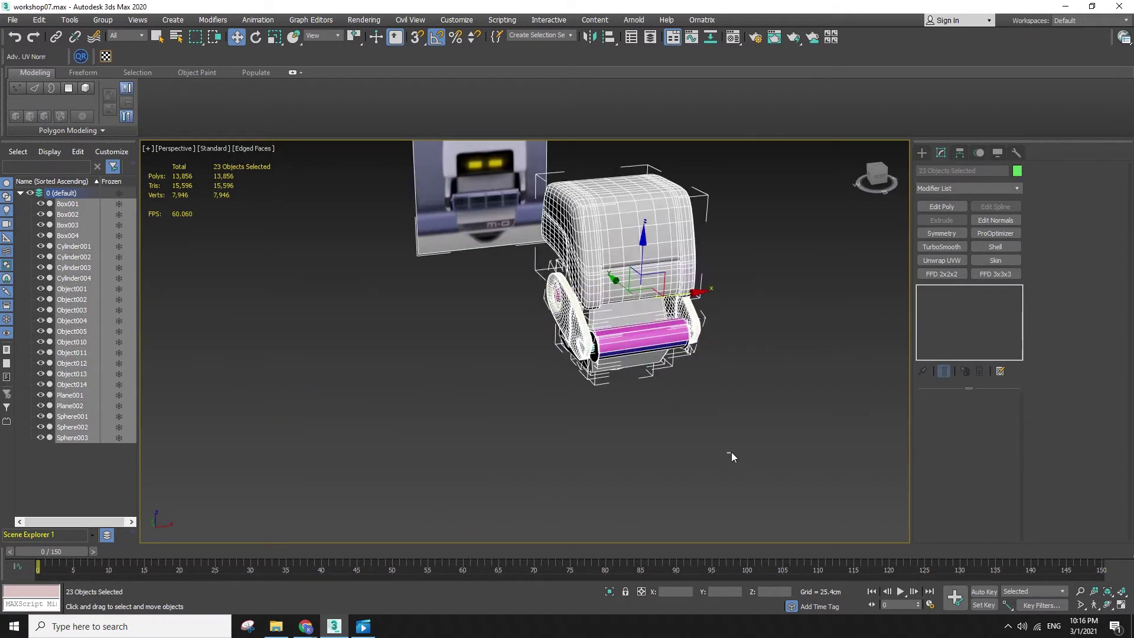
- Isolate the roller's blue inner cylinder and select it with the edge display off
left_click(712, 331)
scroll(522, 317, "up", 3)
left_click(522, 316)
middle_click_drag(519, 337, 522, 360, "alt")
right_click(549, 363)
left_click(566, 277)
middle_click_drag(537, 444, 597, 512, "alt")
left_click(582, 433)
key("F4")
left_click(537, 384)
middle_click_drag(612, 386, 557, 376, "alt")
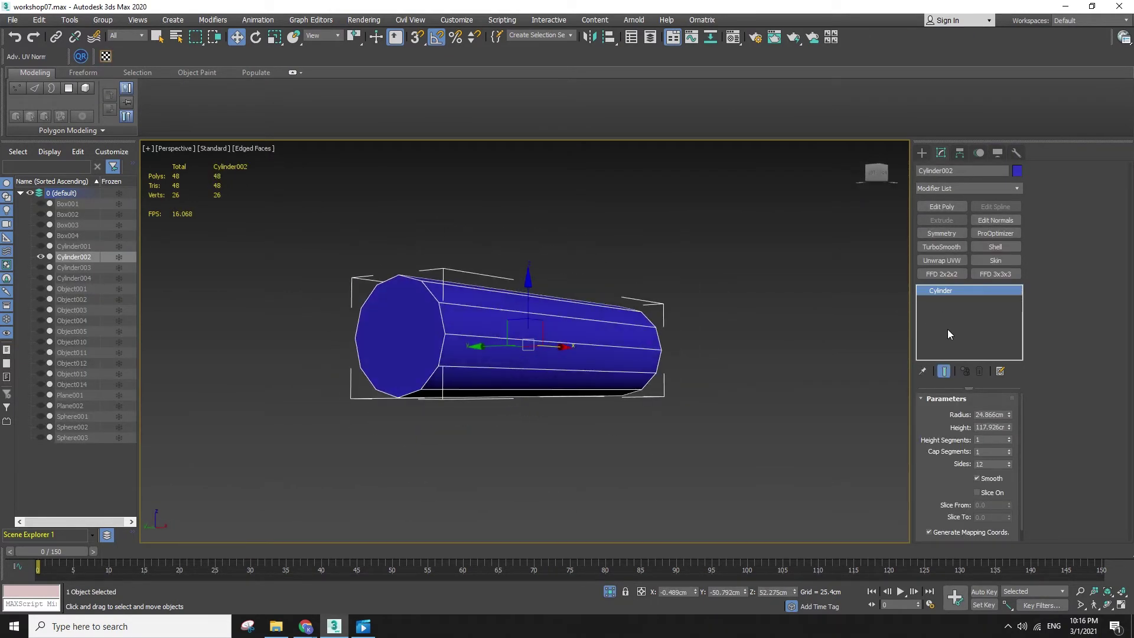
- Convert the isolated cylinder to an Editable Poly
key("q")
right_click(553, 280)
mouse_move(614, 402)
left_click(724, 411)
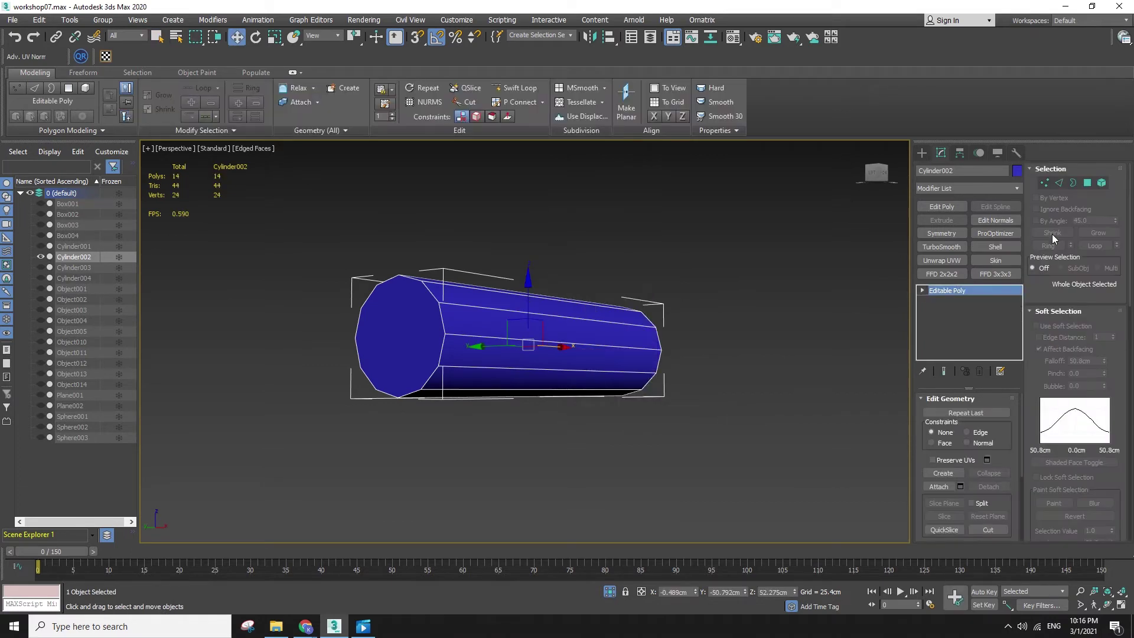
- Delete the two cap polygons at both ends of the cylinder, leaving an open tube
left_click(1088, 183)
left_click(405, 340)
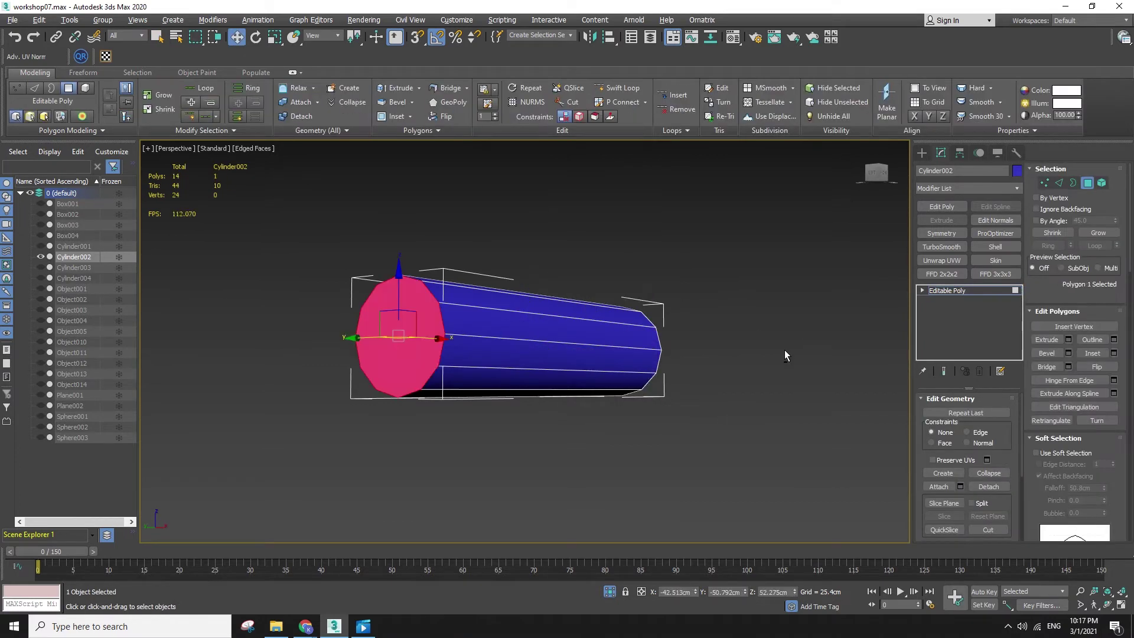
middle_click_drag(809, 343, 788, 357, "alt")
left_click(861, 354, "ctrl")
key("Delete")
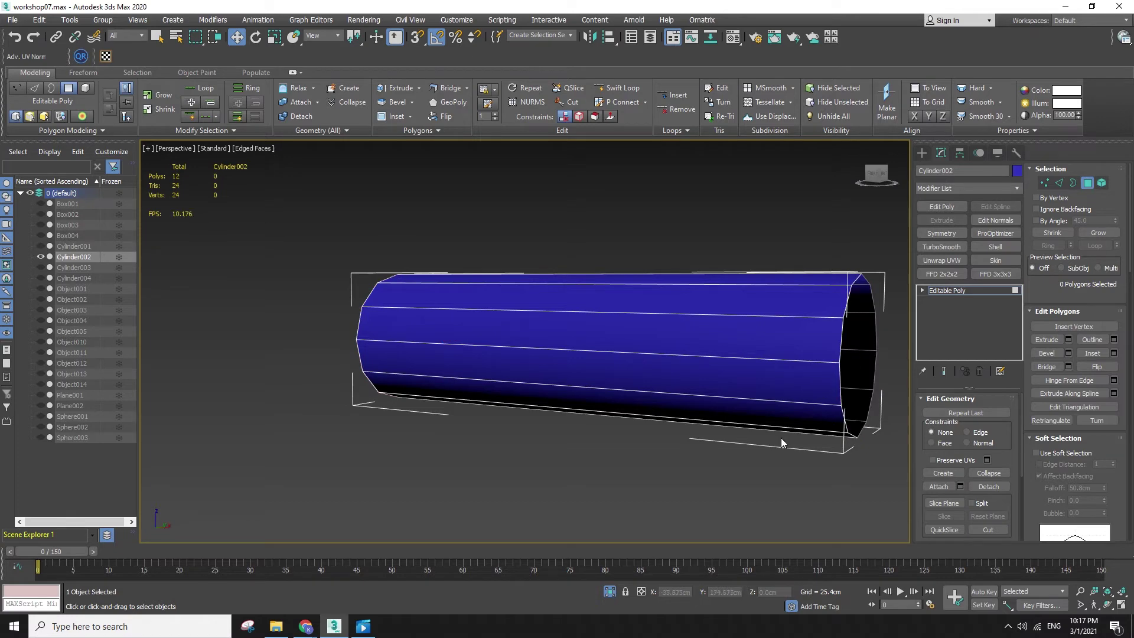
- Connect the tube's lengthwise edges with 14 segments to add evenly spaced loops around it, and clear the edge selection
scroll(784, 443, "down", 3)
middle_click_drag(638, 433, 855, 423, "alt")
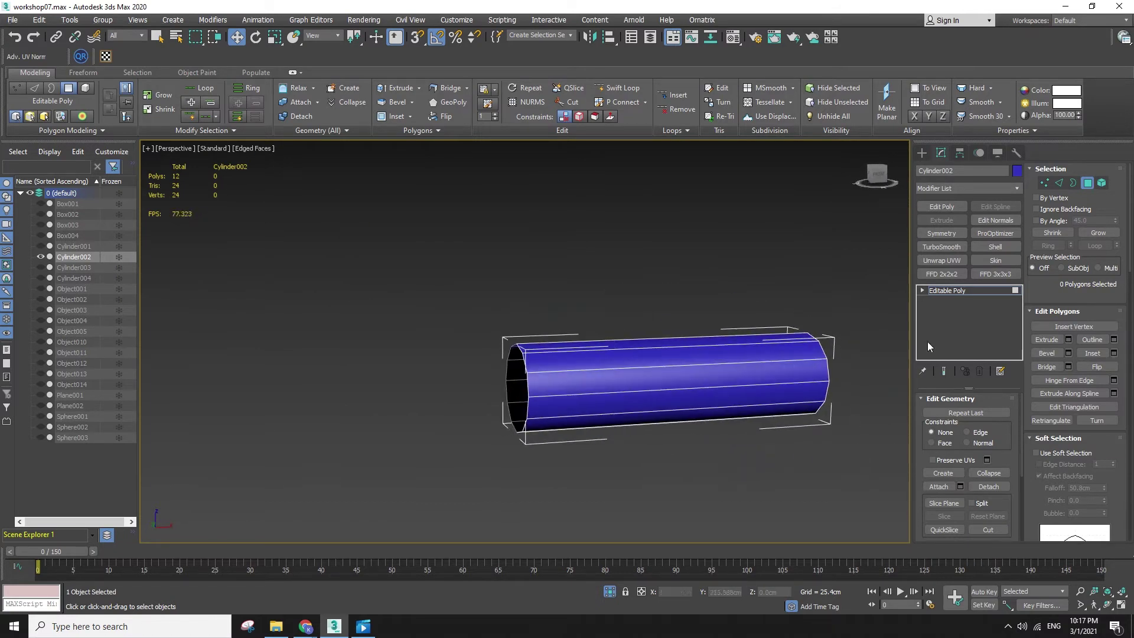
left_click(1059, 183)
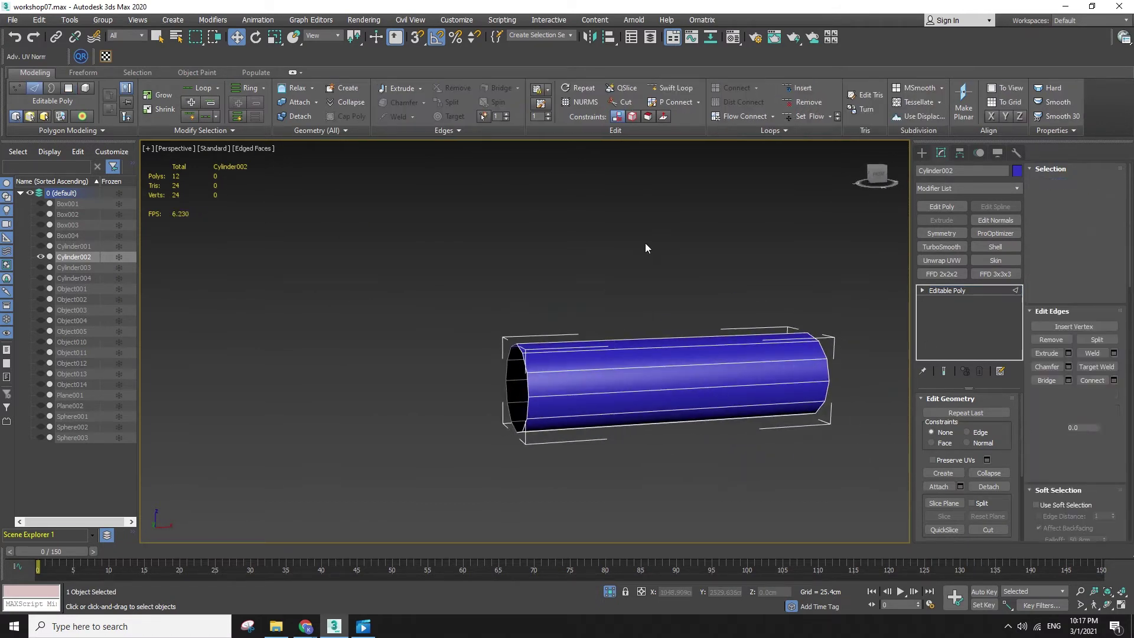
left_click(1114, 382)
left_click_drag(533, 350, 531, 314)
middle_click_drag(620, 337, 613, 427, "alt")
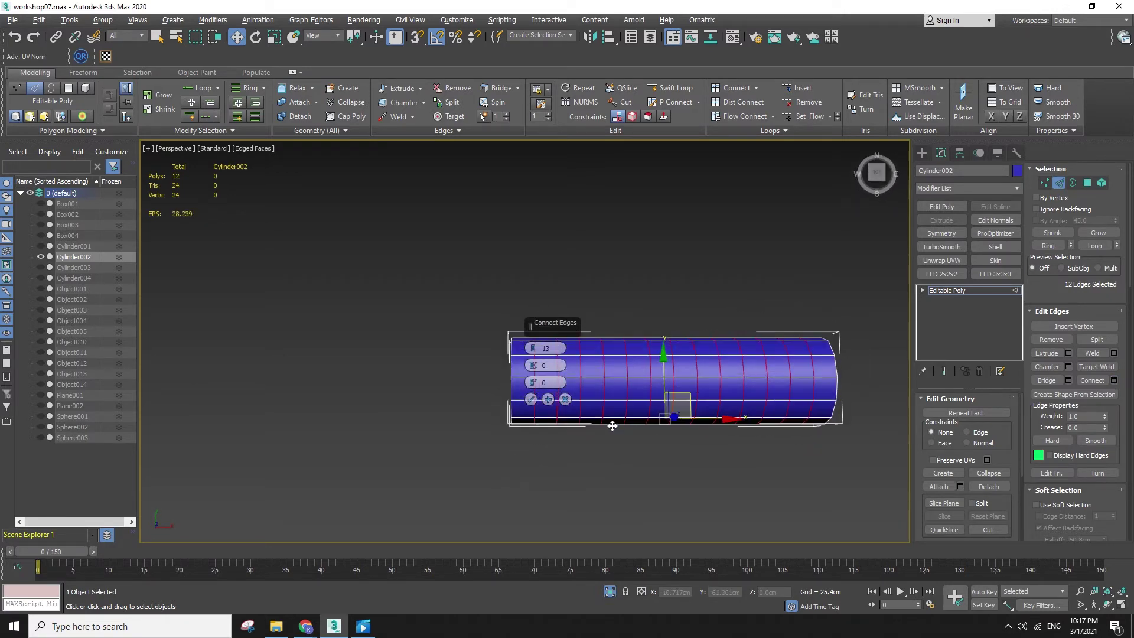
scroll(673, 384, "up", 5)
key("t")
key("z")
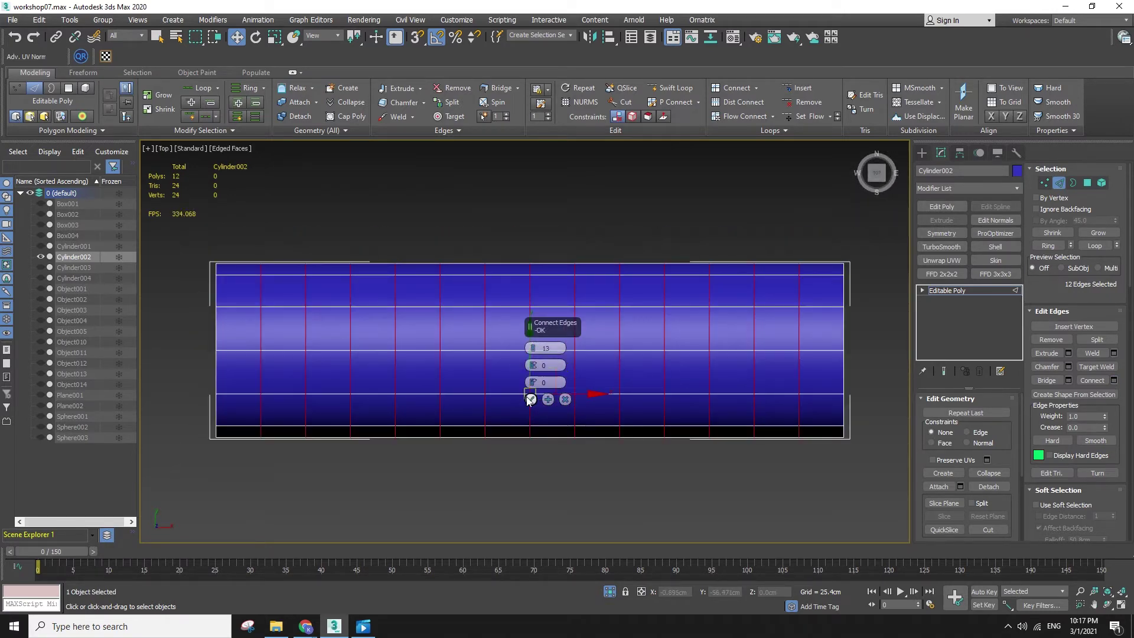
left_click(533, 347)
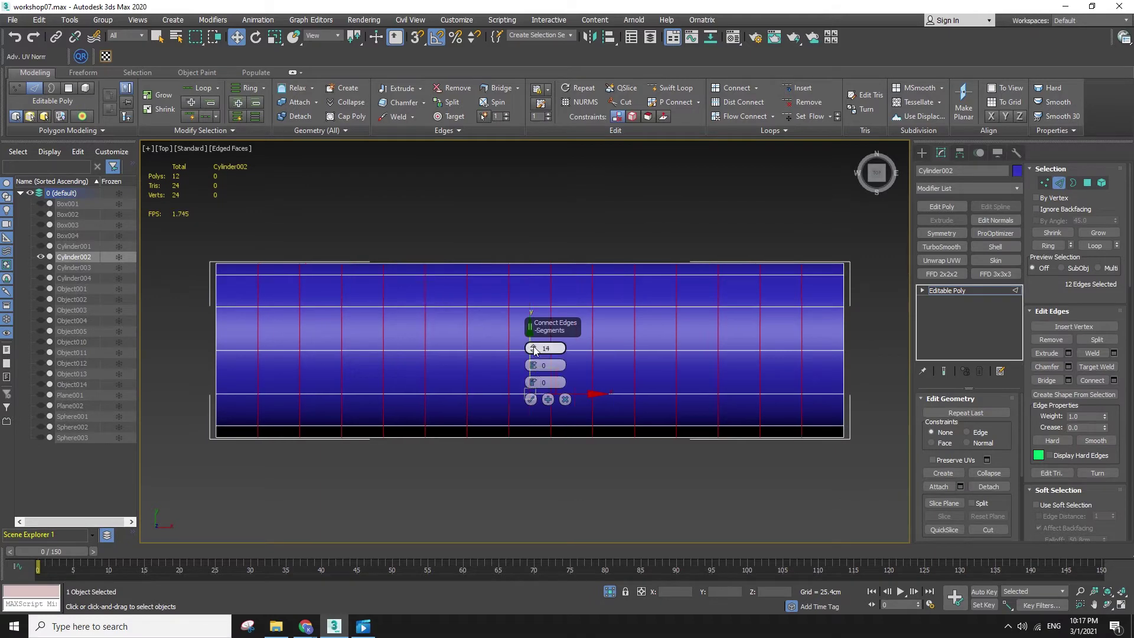
left_click(531, 399)
middle_click_drag(494, 438, 614, 478, "alt")
left_click(685, 514)
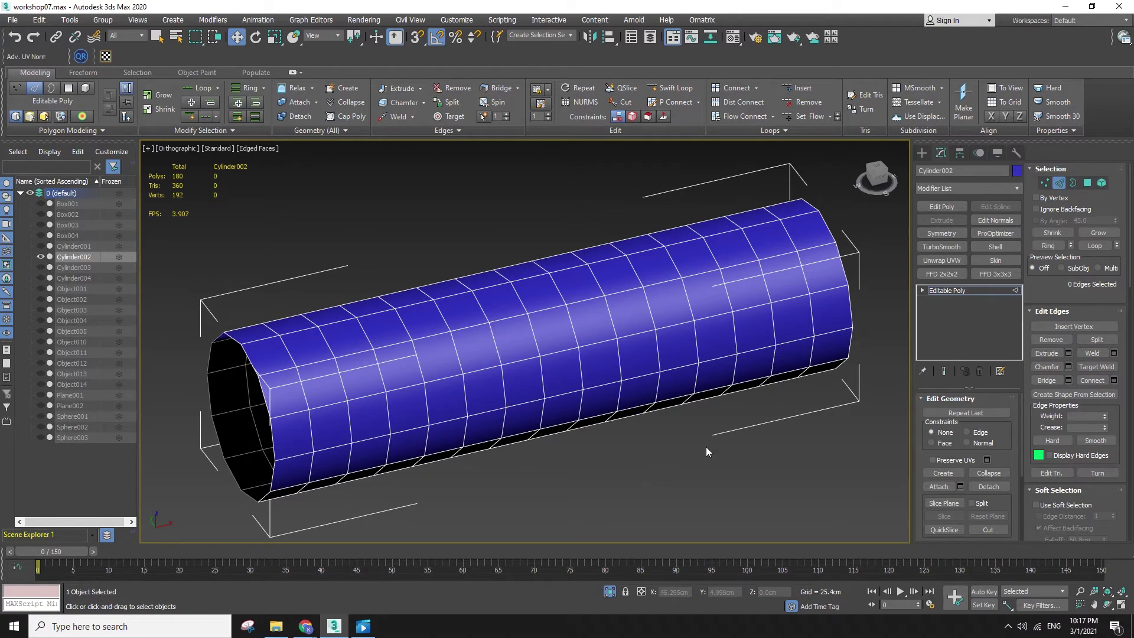
- End the isolation and compare the whole robot head with the side reference image
scroll(568, 335, "down", 10)
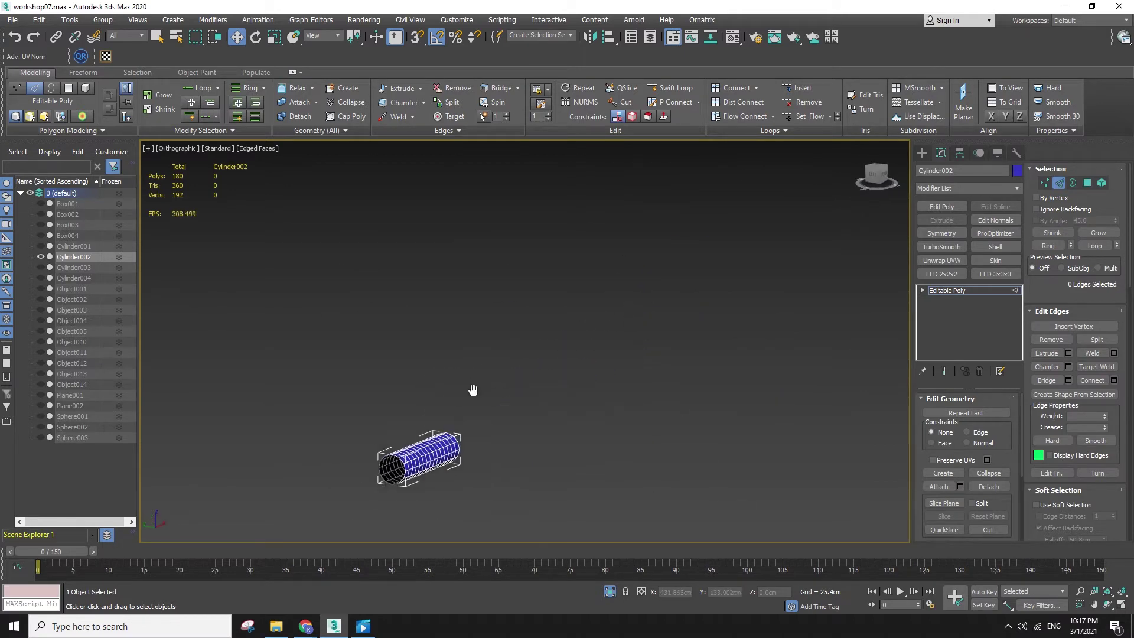
right_click(470, 391)
left_click(519, 331)
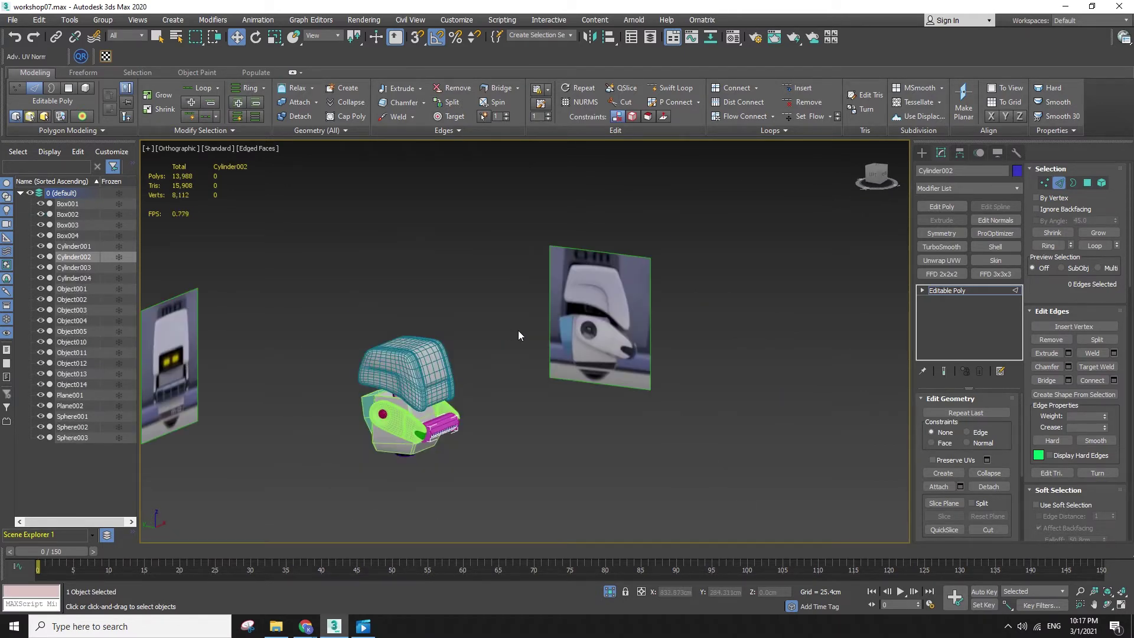
scroll(616, 349, "up", 5)
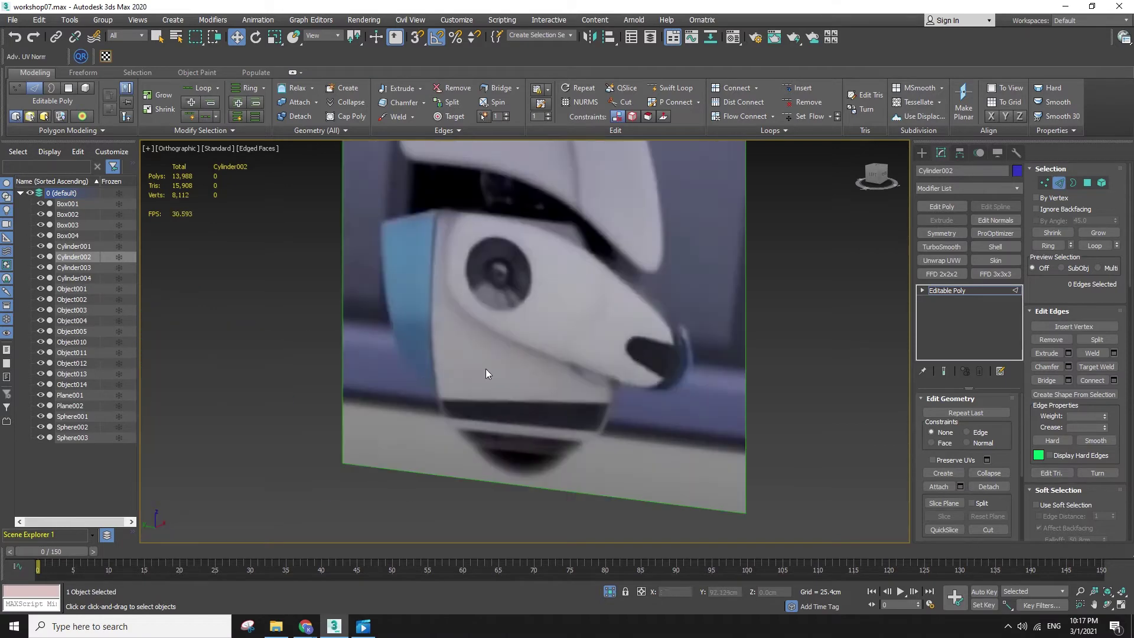
middle_click_drag(414, 381, 904, 277)
scroll(616, 334, "down", 2)
scroll(374, 372, "down", 3)
- Open the front reference photo fw.JPG, examine the roller below the face up close, and minimize the photo
left_click(276, 626)
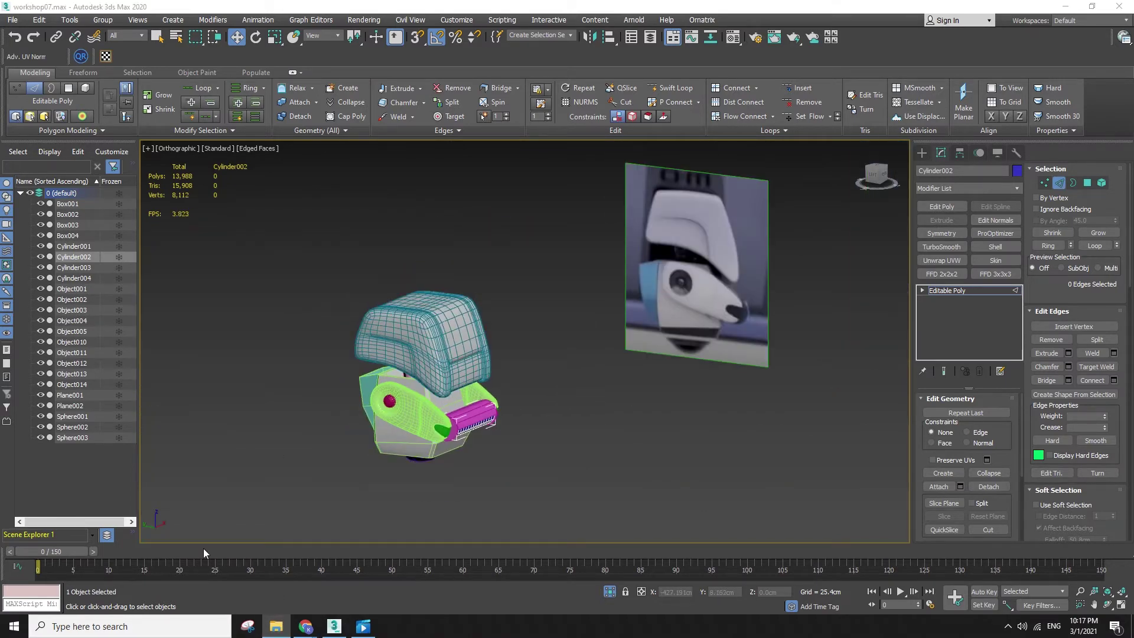
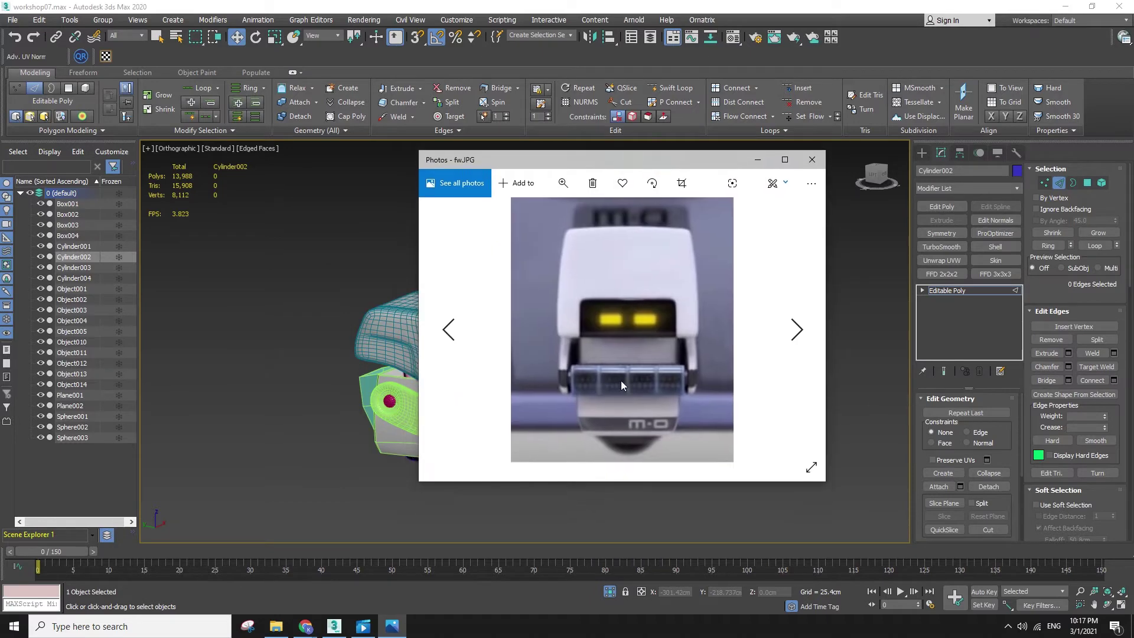
key("Left")
key("Right")
key("Left")
scroll(617, 393, "up", 1)
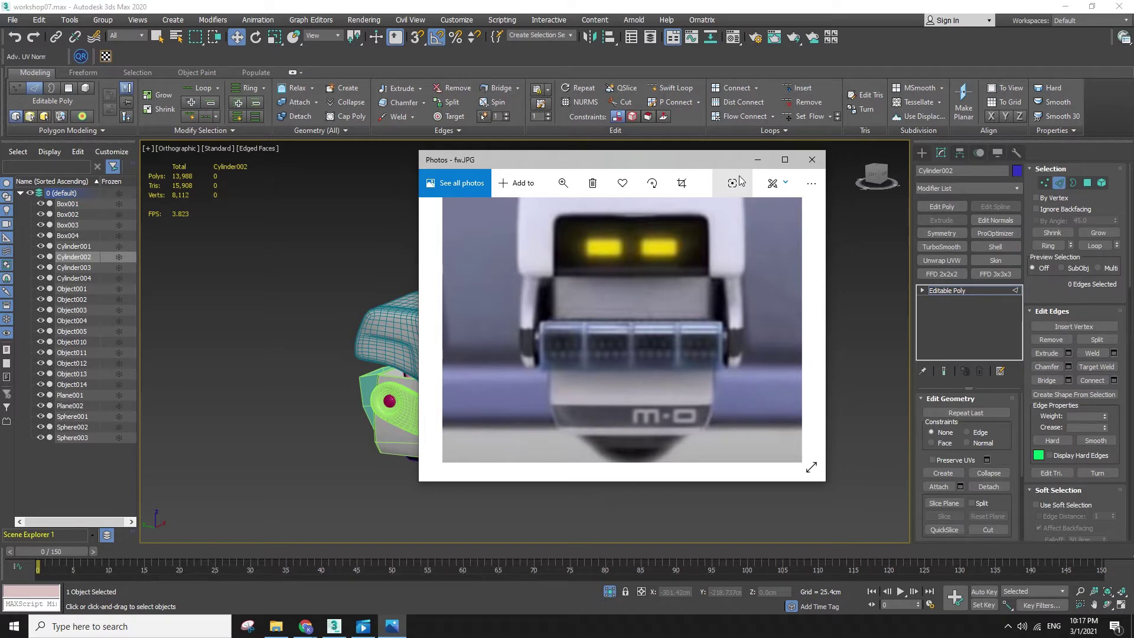
left_click(758, 160)
- Isolate the tube again and return from edge editing to the whole Editable Poly object
scroll(410, 402, "up", 2)
right_click(552, 443)
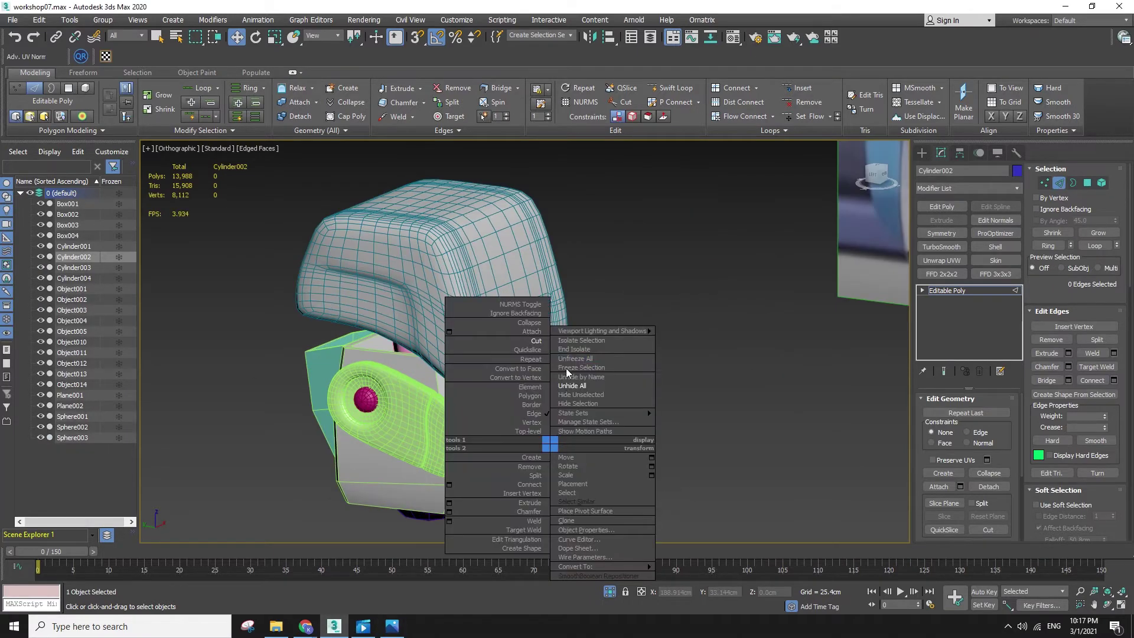
left_click(570, 337)
middle_click_drag(520, 396, 507, 362, "alt")
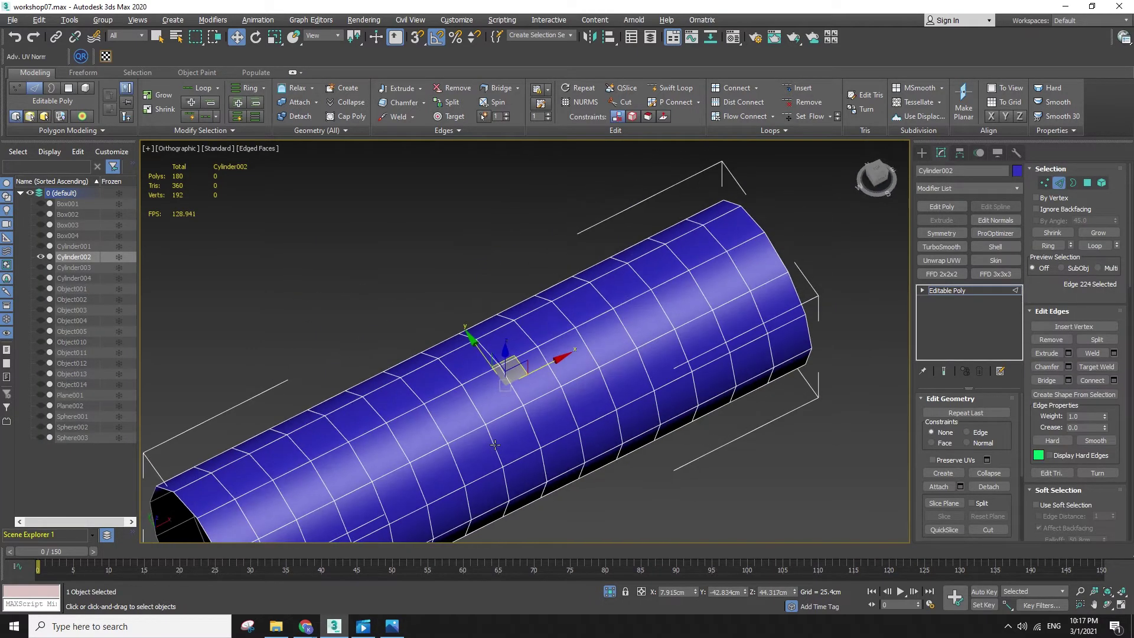
scroll(507, 362, "down", 3)
left_click_drag(427, 305, 665, 533)
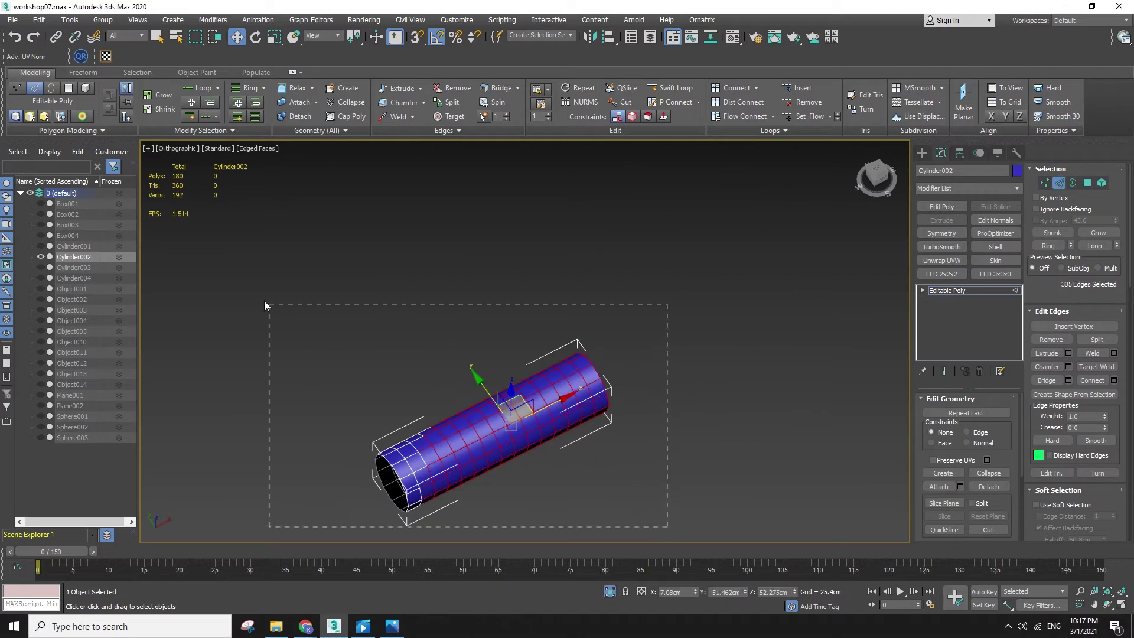
left_click_drag(264, 306, 264, 306)
left_click(957, 291)
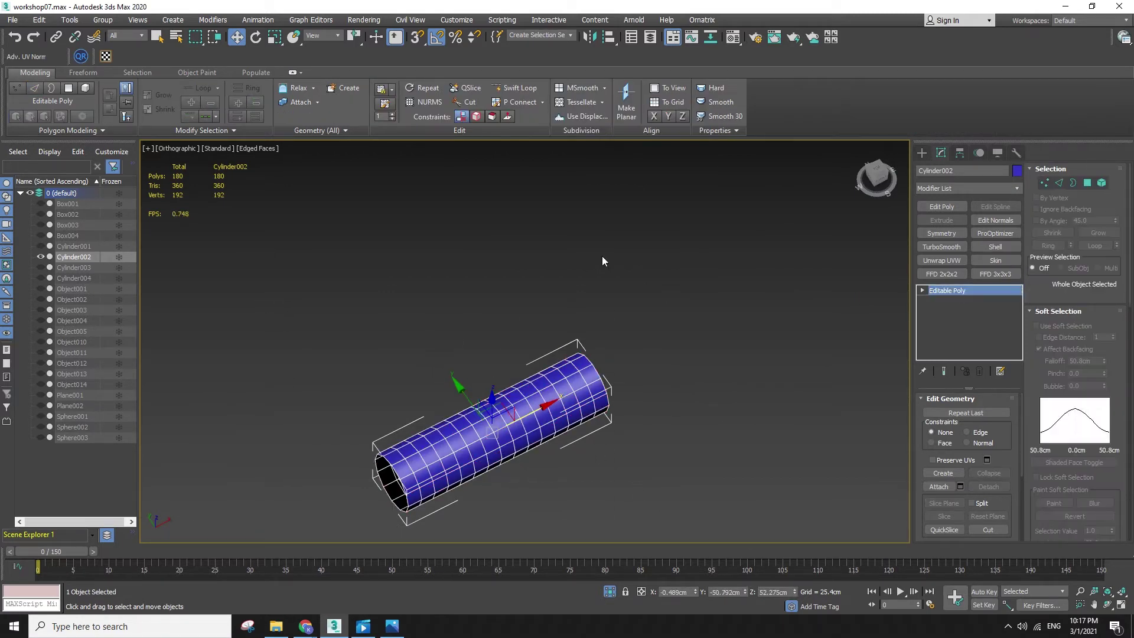
- Generate the EdgeDirection procedural topology on the tube to turn its grid into a diagonal diamond pattern
left_click(90, 128)
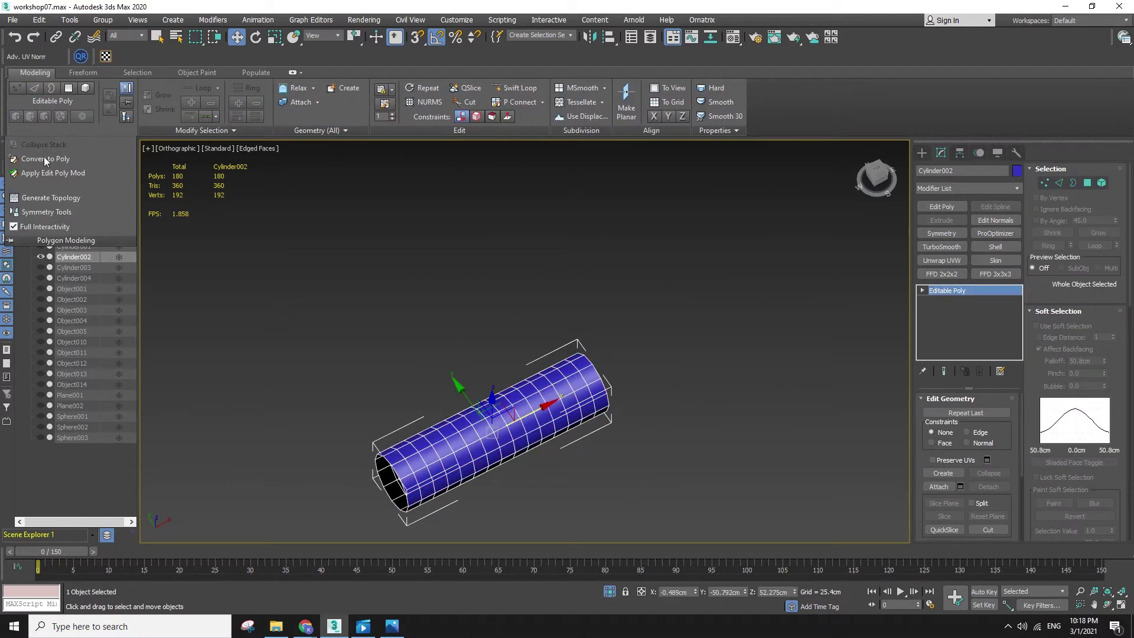
left_click(46, 200)
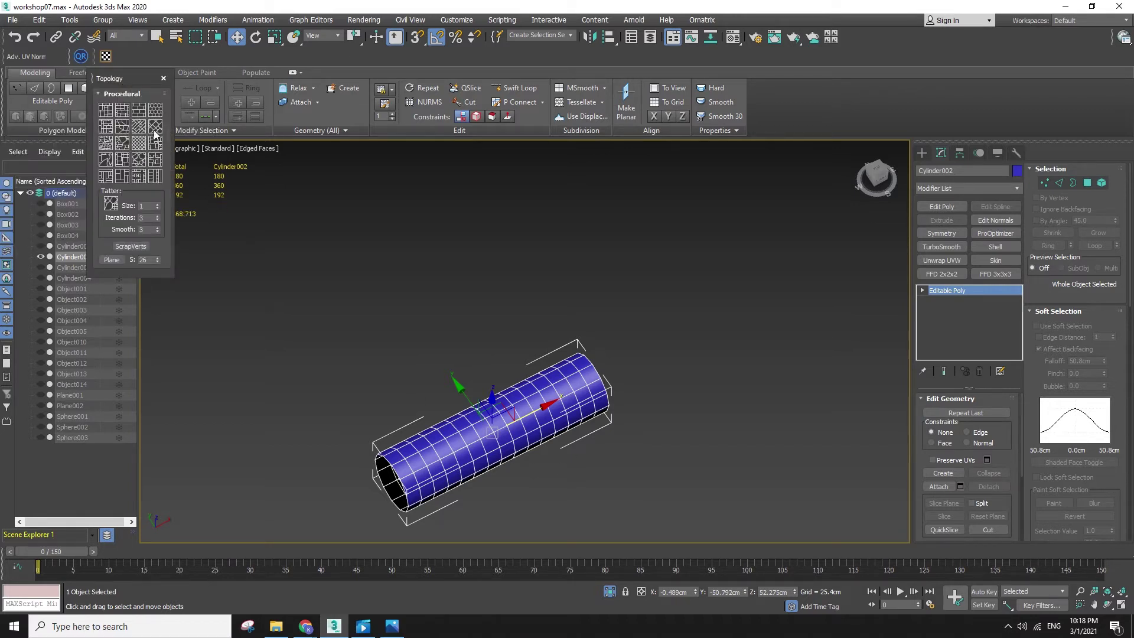
left_click(149, 148)
middle_click_drag(470, 372, 447, 326, "alt")
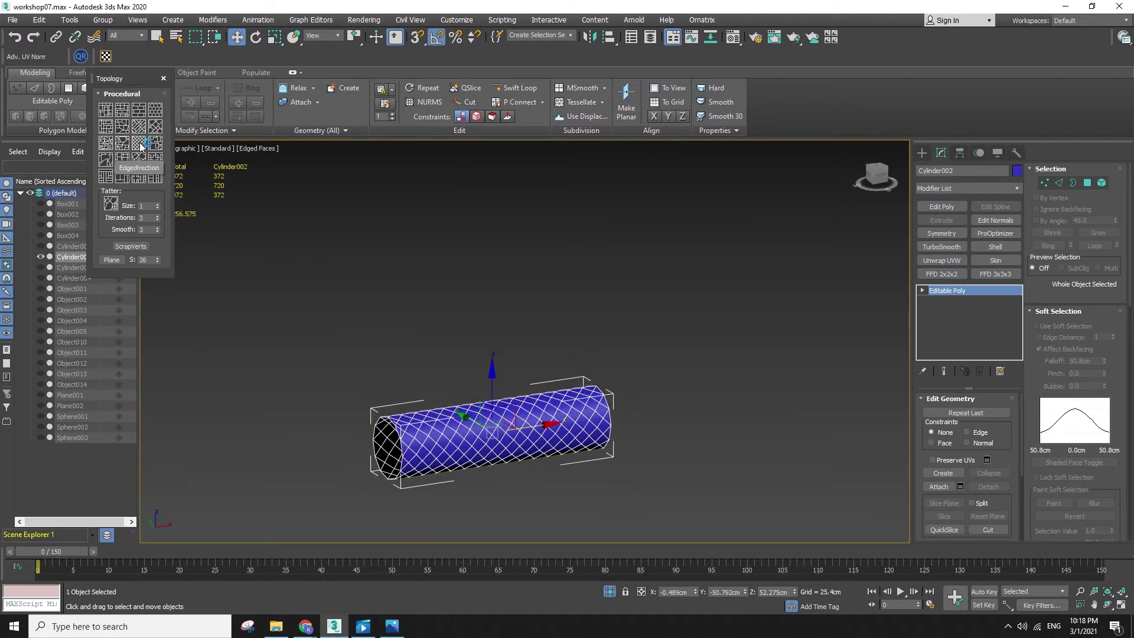
- Select all of the tube's polygons except the rows along both open ends, working in the front view
left_click(1102, 182)
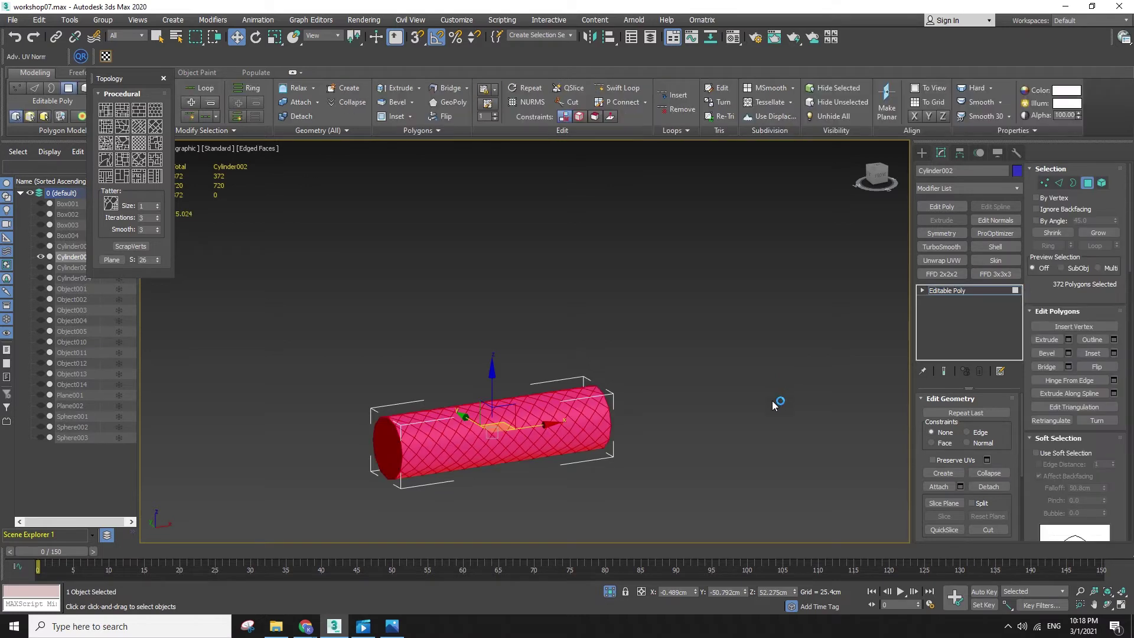
key("f")
key("z")
left_click_drag(829, 474, 829, 474, "alt")
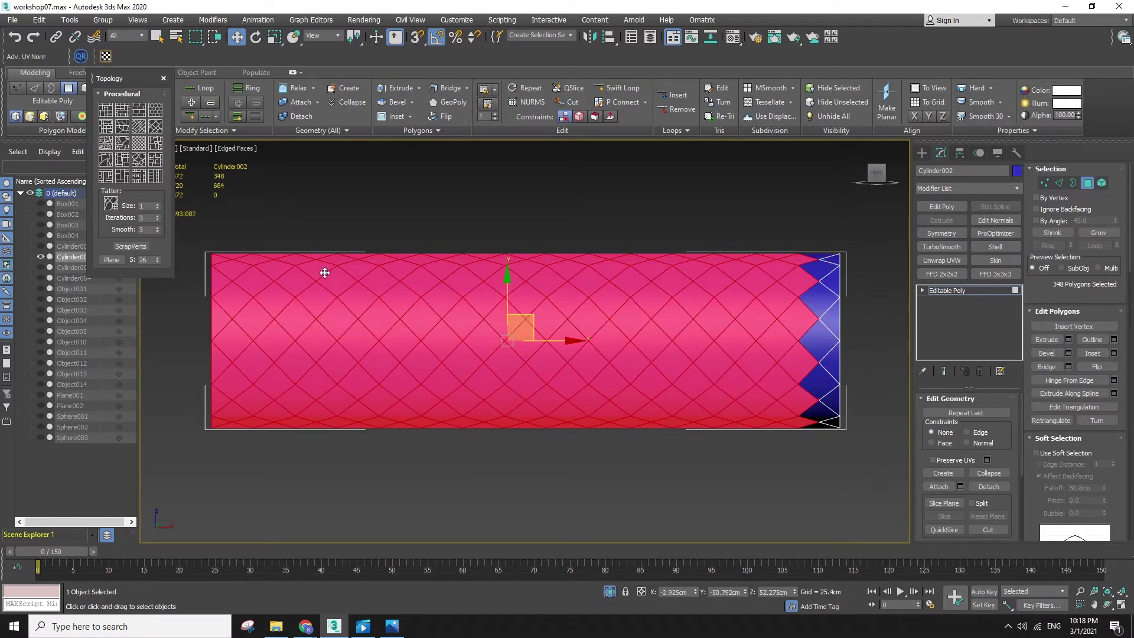
left_click_drag(223, 505, 223, 505, "alt")
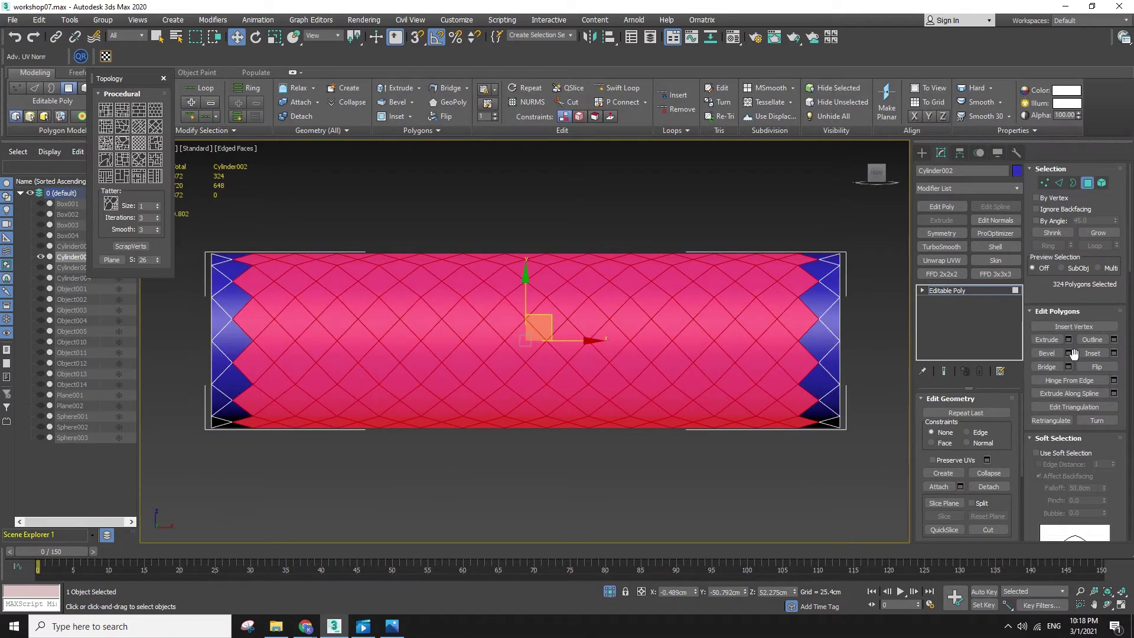
- Inset the selected diamond polygons individually with the By Polygon option
left_click(1113, 352)
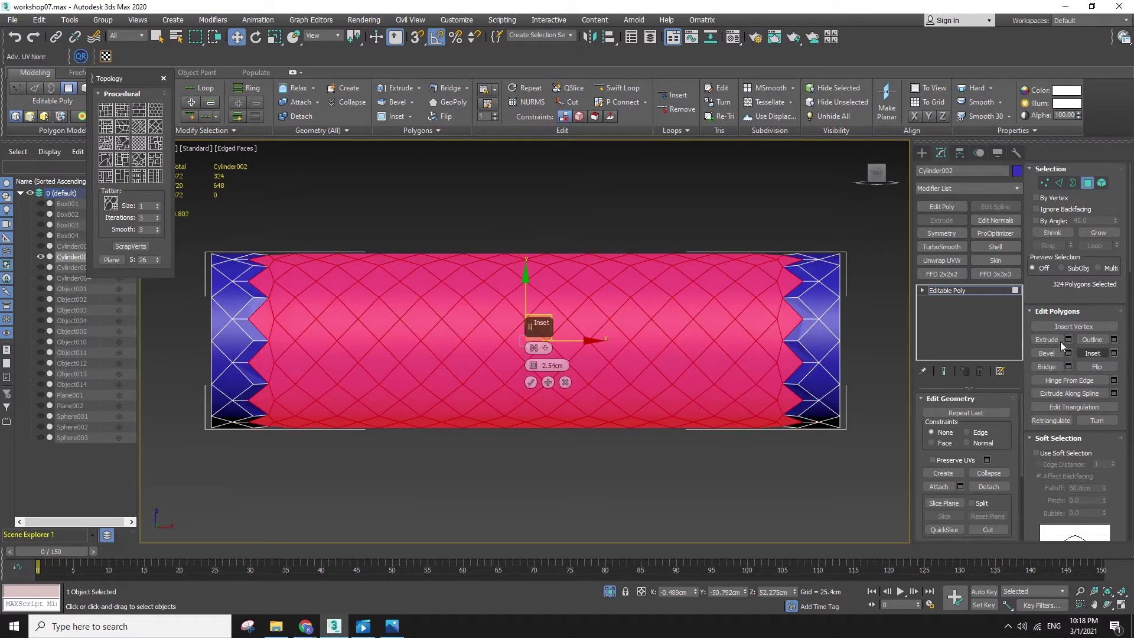
left_click(535, 348)
left_click_drag(534, 365, 540, 335)
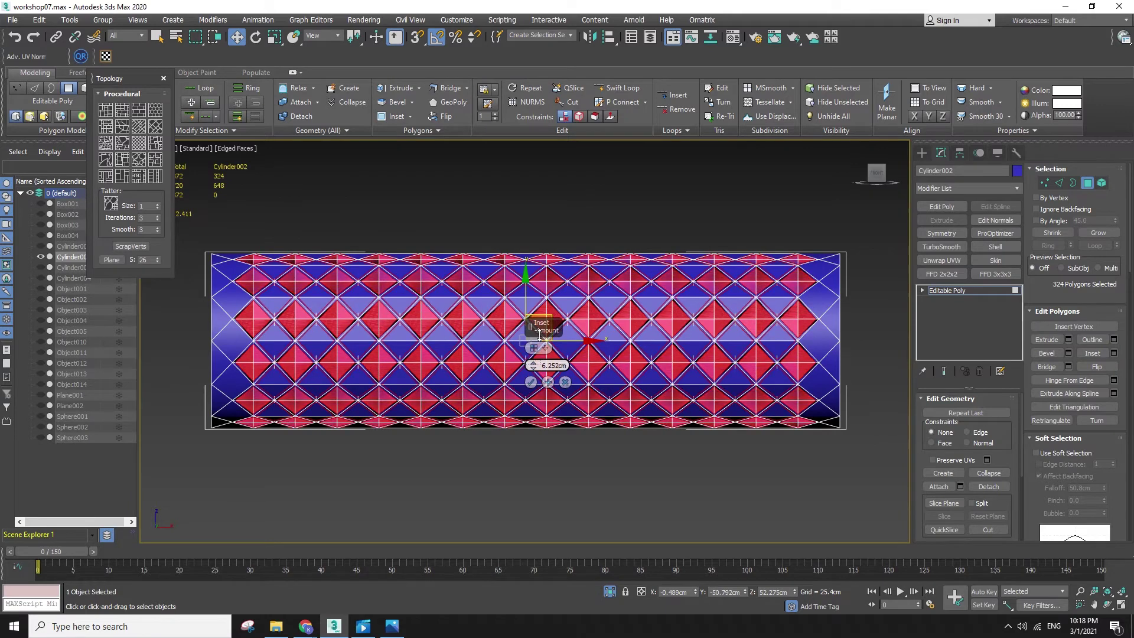
left_click_drag(535, 370, 531, 365)
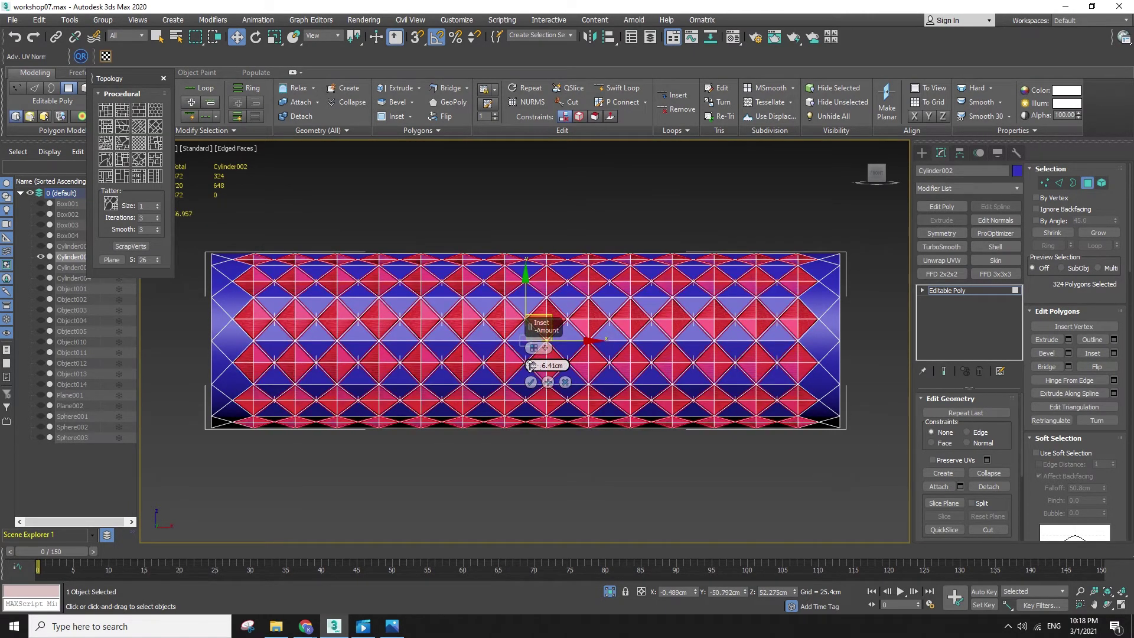
- Extrude the inset diamond polygons outward by about 4.5 cm
left_click(1068, 340)
left_click_drag(534, 367, 508, 519)
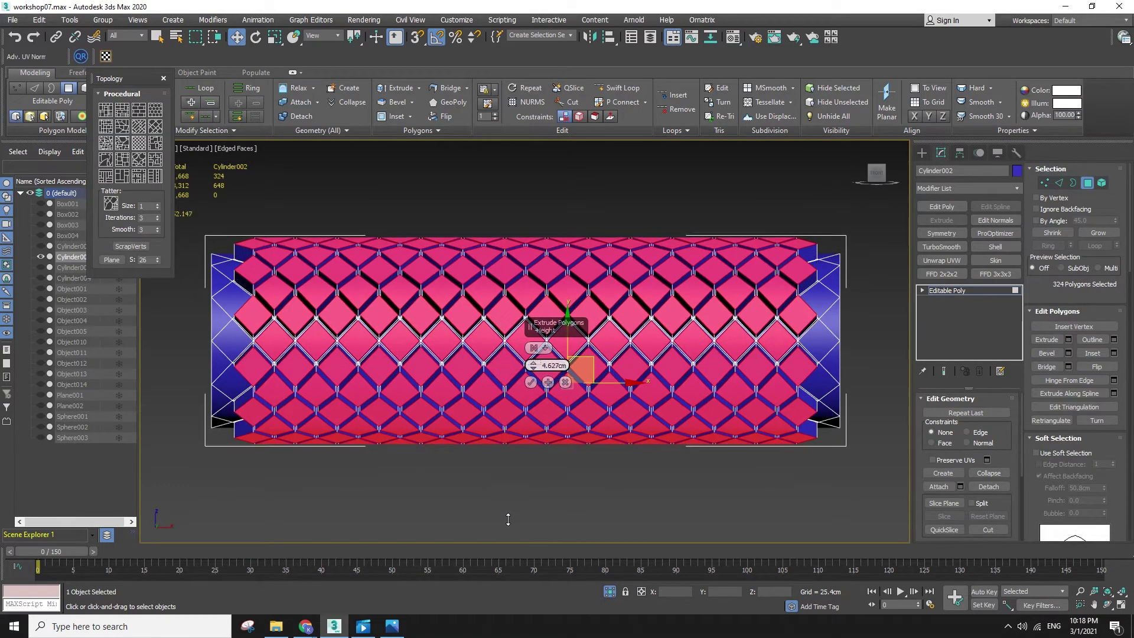
middle_click_drag(551, 477, 526, 395, "alt")
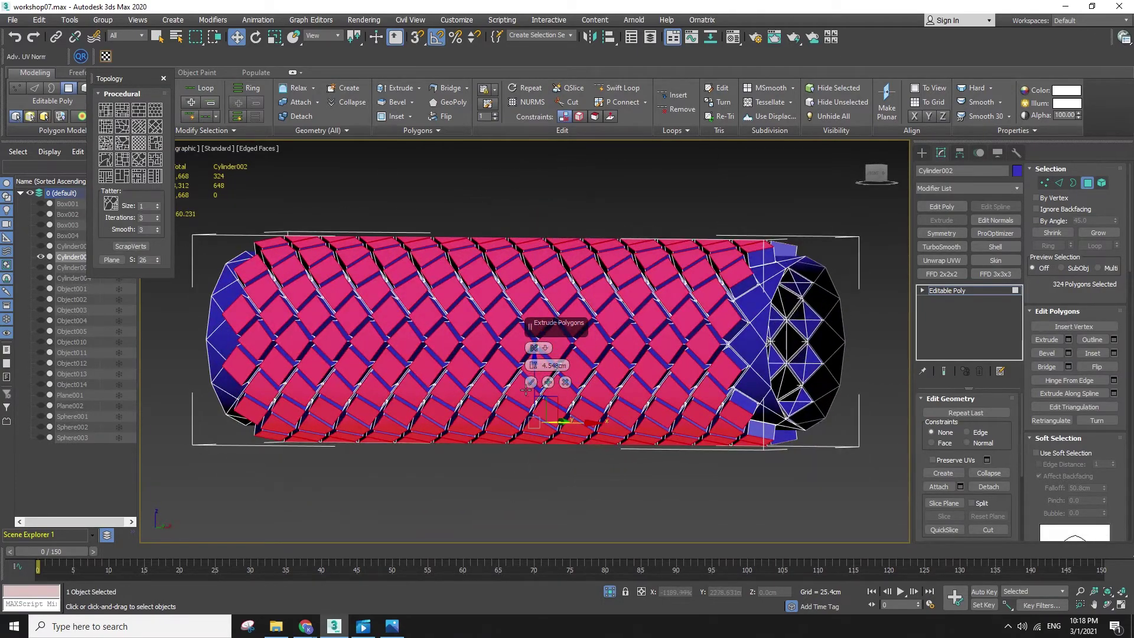
- Apply a TurboSmooth modifier to the tube and hide the edge overlay to inspect the smoothed bumps
left_click(969, 289)
left_click(945, 247)
key("F4")
scroll(671, 373, "down", 4)
scroll(672, 372, "up", 4)
scroll(672, 373, "down", 4)
middle_click_drag(671, 372, 587, 368, "alt")
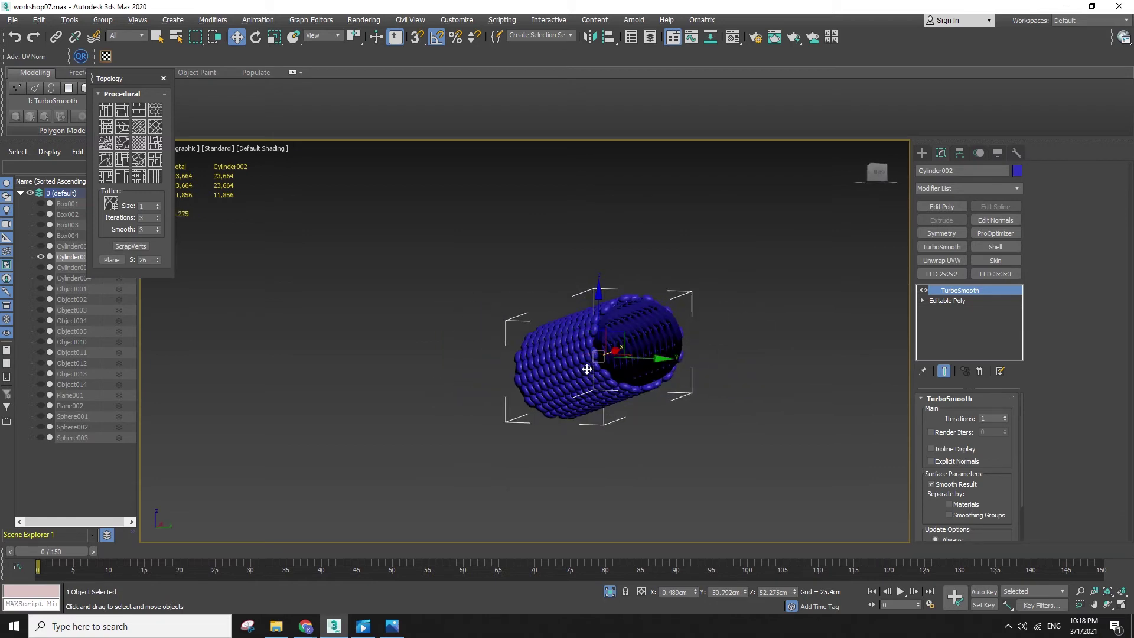
- Bevel the selected diamond polygons outward beneath the TurboSmooth, with an outline of about -0.47 cm, and show the edged faces again
left_click(920, 302)
left_click(1098, 183)
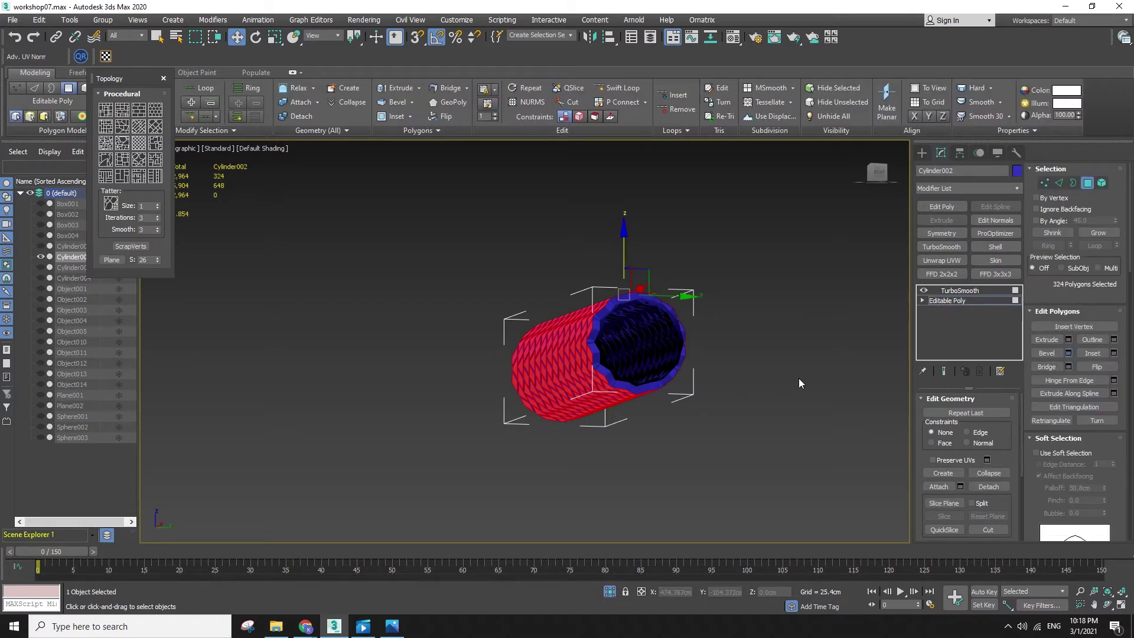
left_click(1068, 353)
scroll(558, 354, "up", 5)
left_click_drag(539, 369, 544, 591)
key("F4")
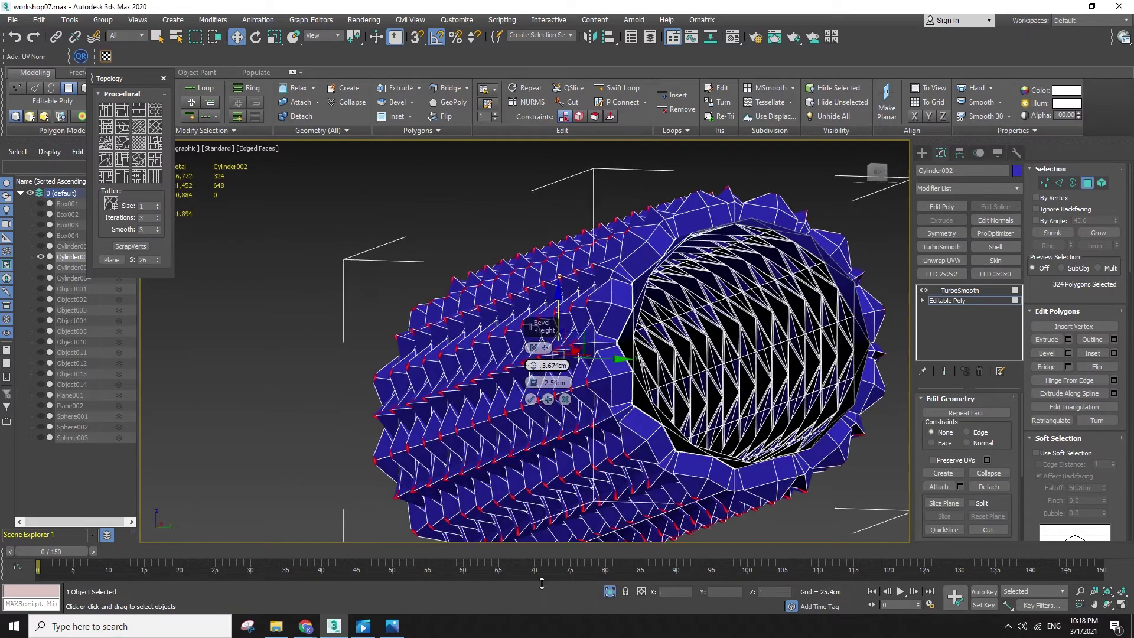
left_click_drag(543, 383, 539, 359)
mouse_move(558, 437)
middle_mouse_down("alt")
mouse_move(703, 440)
mouse_move(577, 443)
middle_mouse_up("alt")
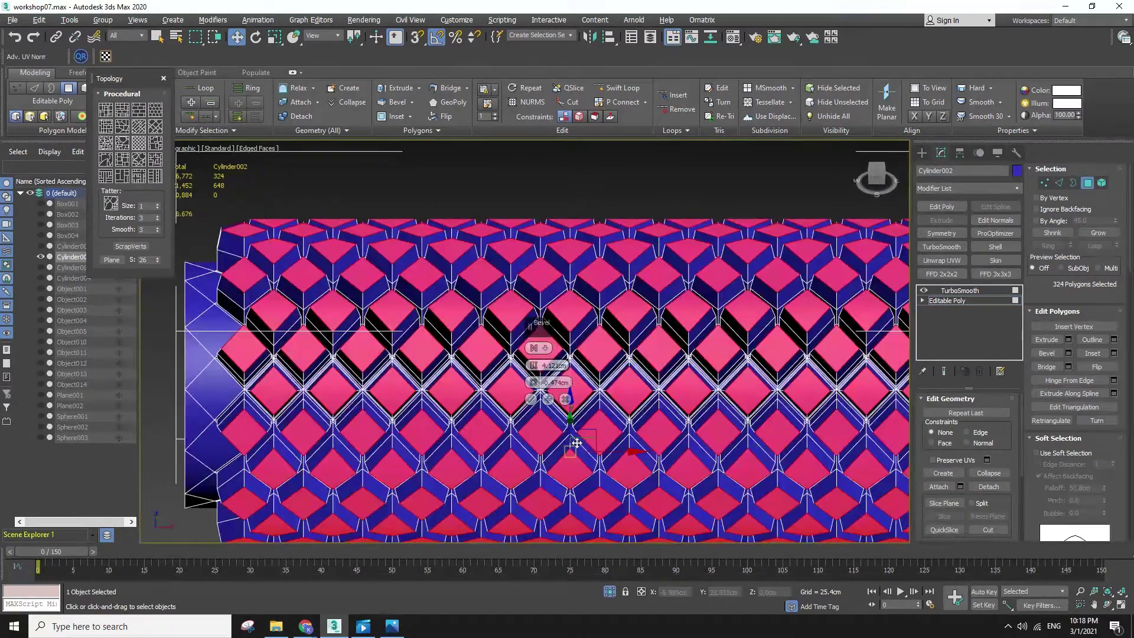
left_click_drag(534, 367, 532, 372)
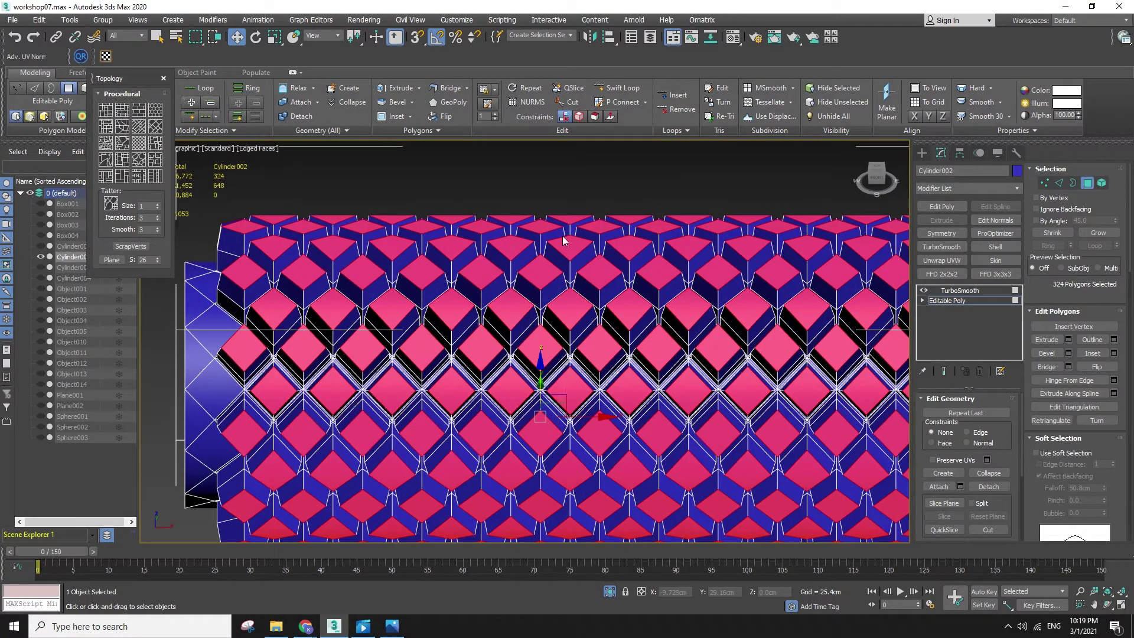
- Clear the polygon selection, apply a second TurboSmooth to the bumpy tube, and hide the edge overlay to inspect the rounded bumps
key("ctrl+d")
left_click(942, 247)
key("F4")
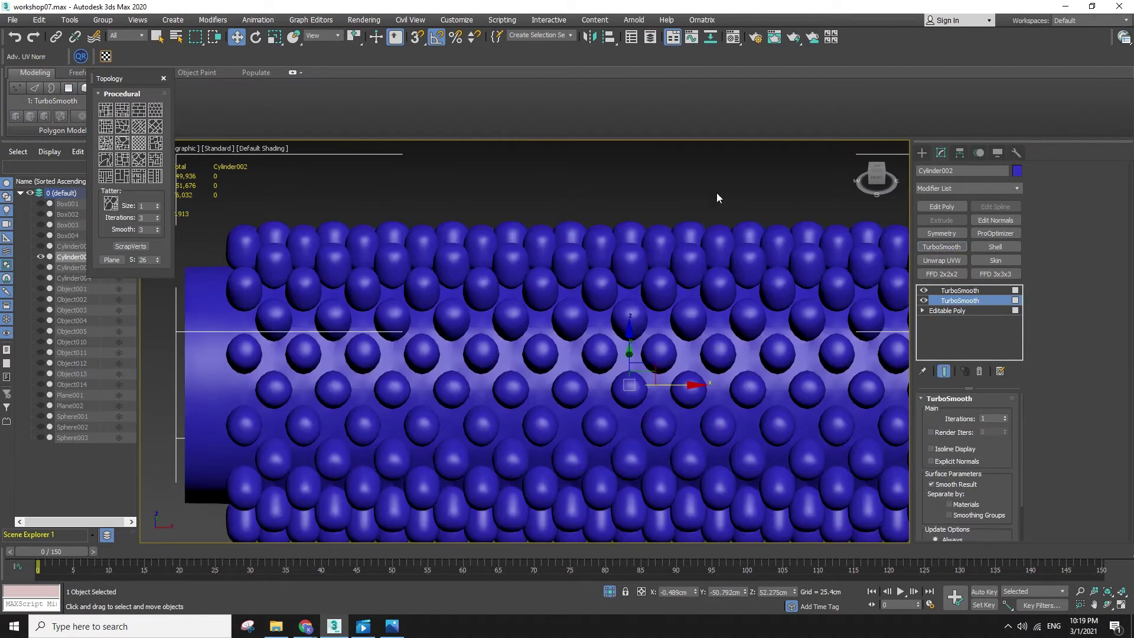
scroll(735, 247, "down", 5)
middle_click_drag(735, 247, 825, 303, "alt")
middle_click_drag(719, 281, 665, 243, "alt")
middle_click_drag(665, 243, 620, 260)
middle_click_drag(620, 260, 620, 464)
scroll(620, 463, "up", 2)
- Try to rotate the isolated bumpy tube
key("e")
left_click_drag(690, 410, 926, 5)
key("w")
key("e")
key("w")
key("f")
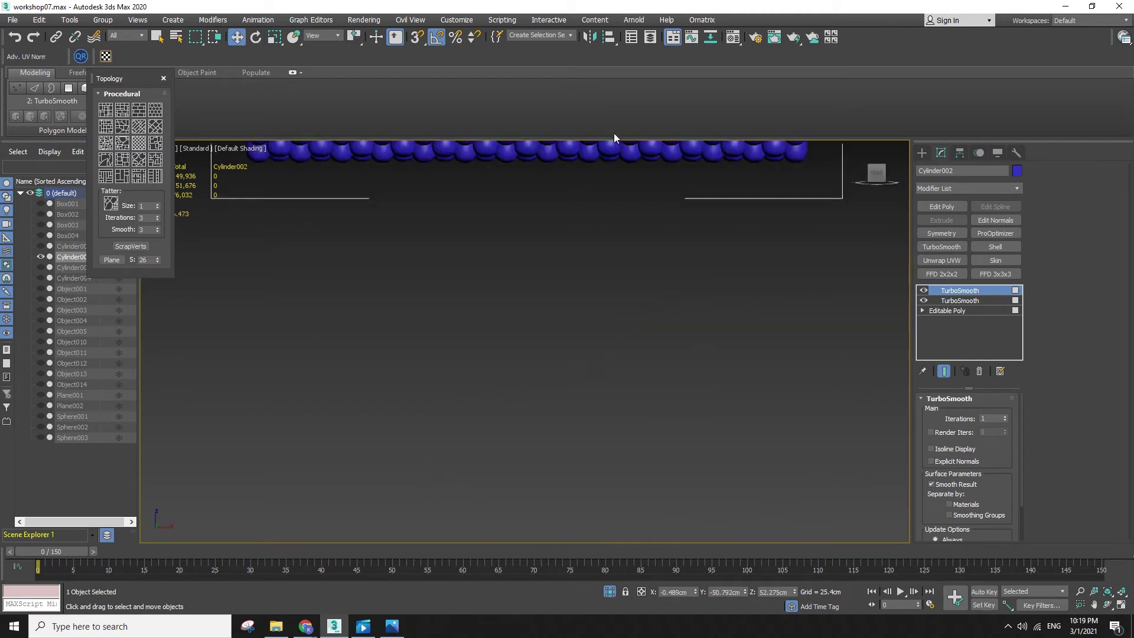
key("z")
key("ctrl+z")
scroll(549, 493, "down", 6)
middle_click_drag(549, 491, 573, 474, "alt")
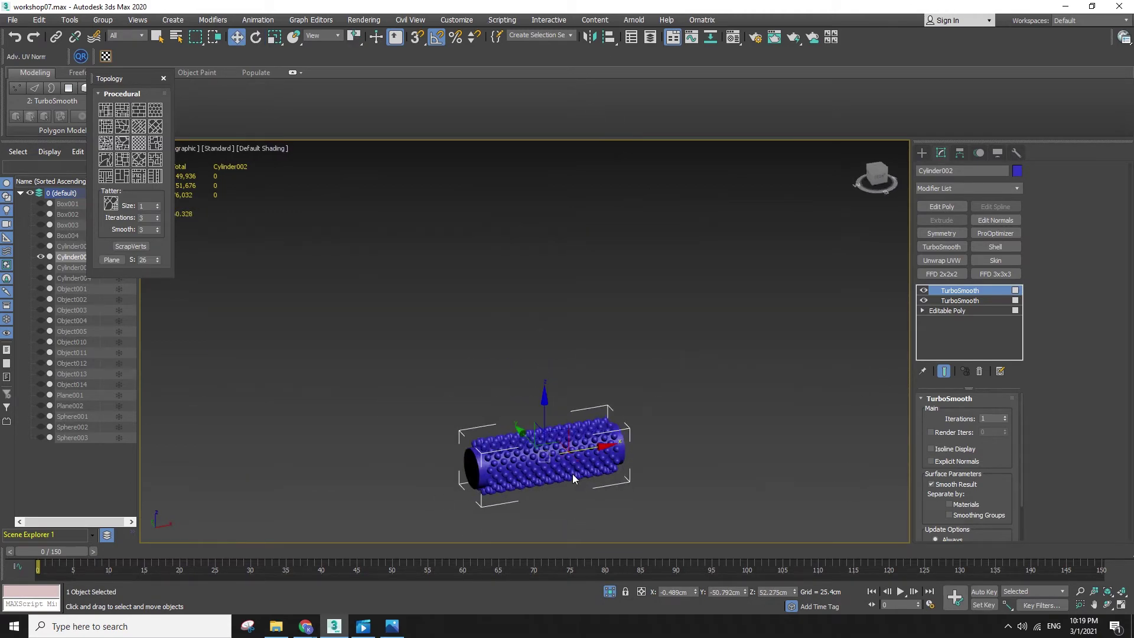
- End the isolation so the rest of the robot head is shown around the bumpy tube
right_click(572, 473)
left_click(700, 502)
right_click(544, 390)
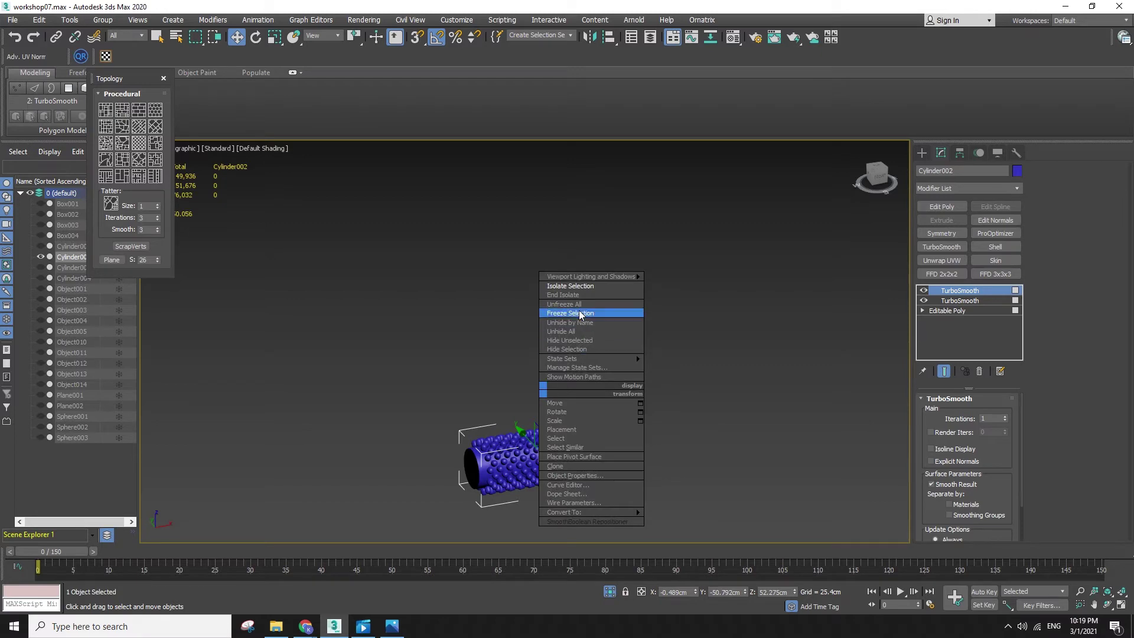
left_click(566, 294)
left_click(718, 424)
key("F4")
key("F4")
key("f")
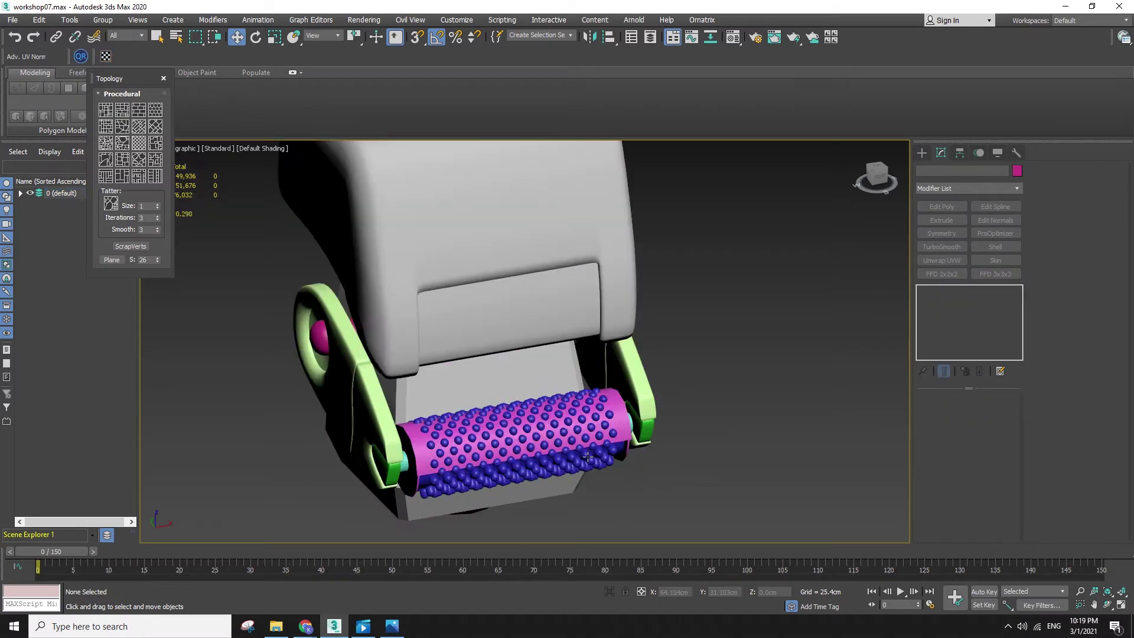
- Scale the bumpy roller down in the side view so its bumps fit beneath the magenta cover
left_click(589, 457)
key("z")
scroll(589, 457, "down", 4)
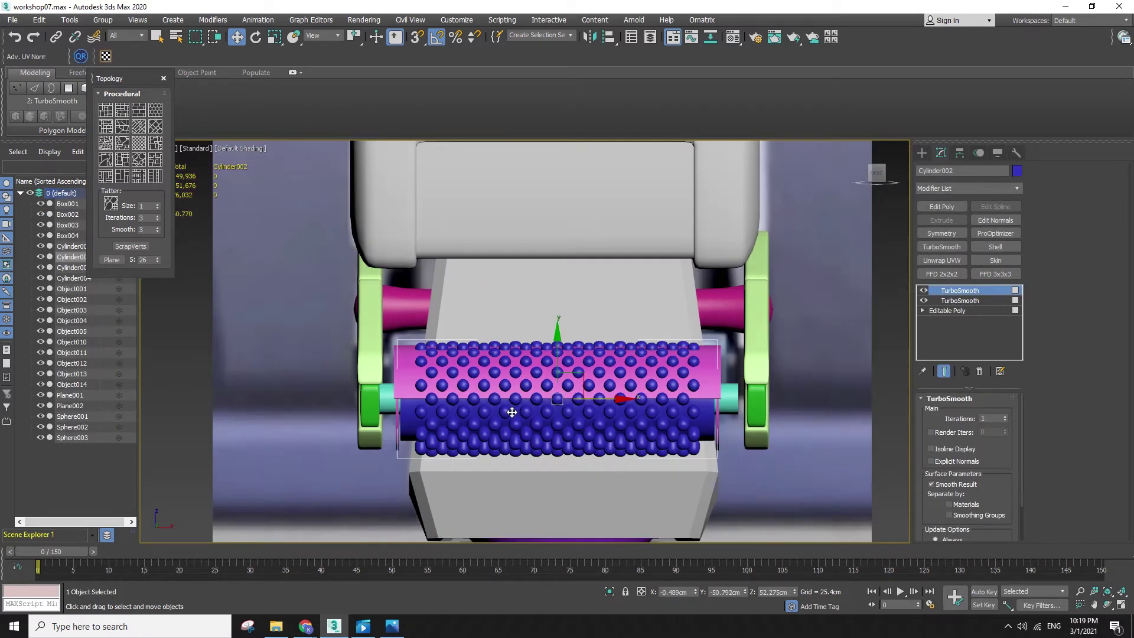
key("l")
key("r")
key("F3")
mouse_move(564, 325)
left_mouse_down()
mouse_move(560, 337)
mouse_move(578, 341)
left_mouse_up()
key("F3")
key("w")
- Convert the bumpy roller to an Editable Poly, collapsing both TurboSmooth modifiers
middle_click_drag(578, 341, 597, 395, "alt")
scroll(650, 437, "down", 5)
middle_click_drag(704, 493, 676, 475)
left_click(647, 459)
key("F4")
key("F4")
key("p")
left_click(596, 374)
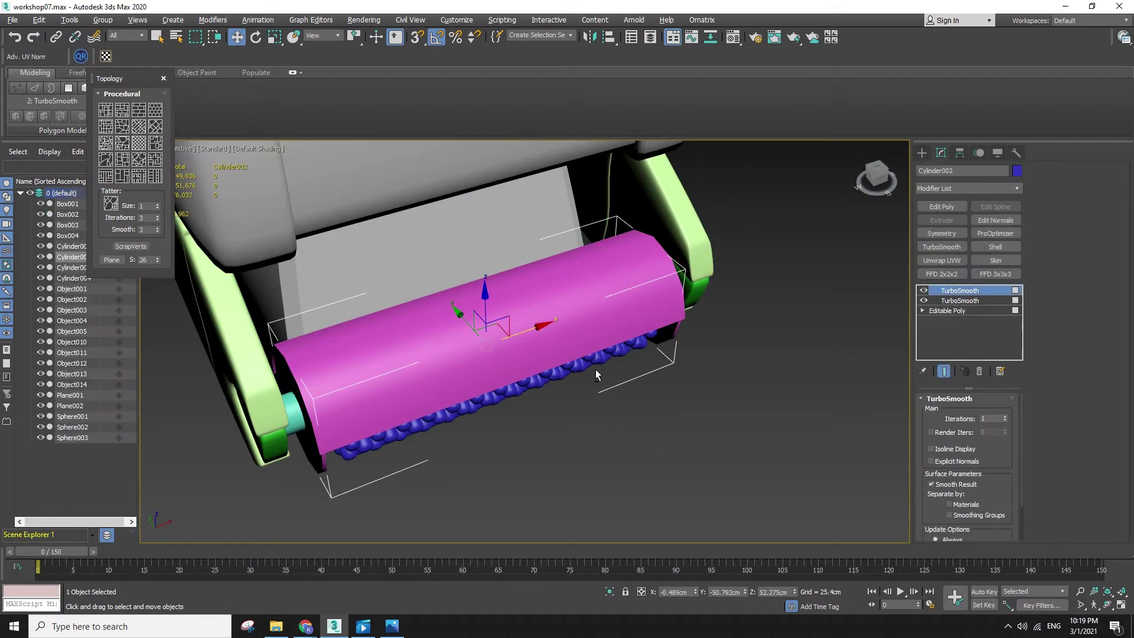
middle_click_drag(596, 370, 509, 371, "alt")
right_click(451, 376)
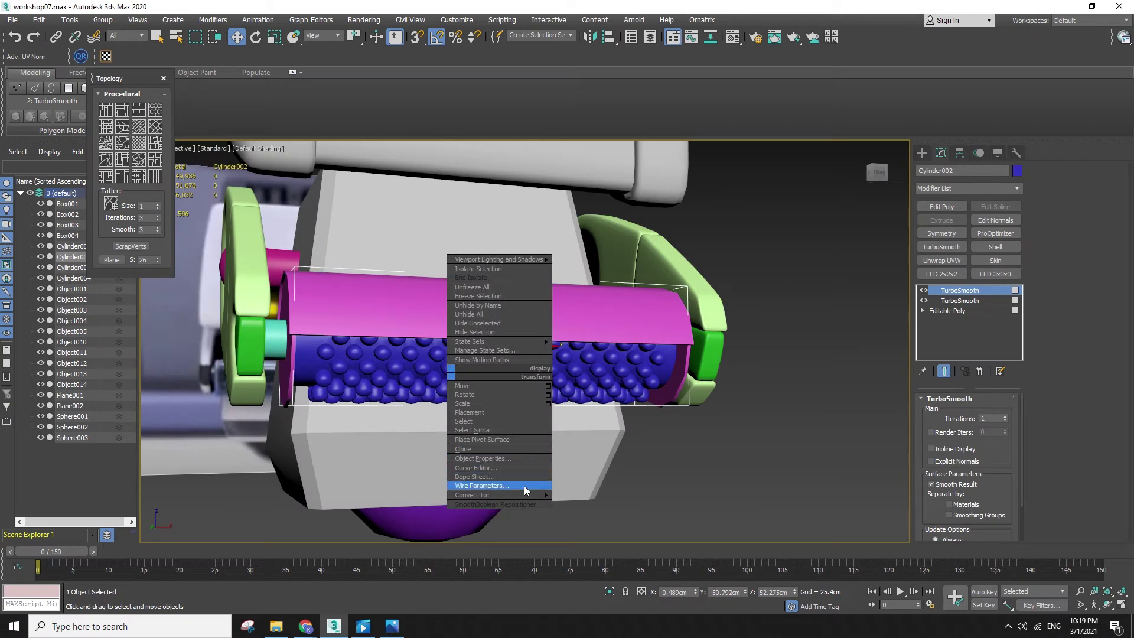
left_click(576, 504)
- Close the Topology window and restore the normal view of the robot head
left_click_drag(153, 80, 95, 77)
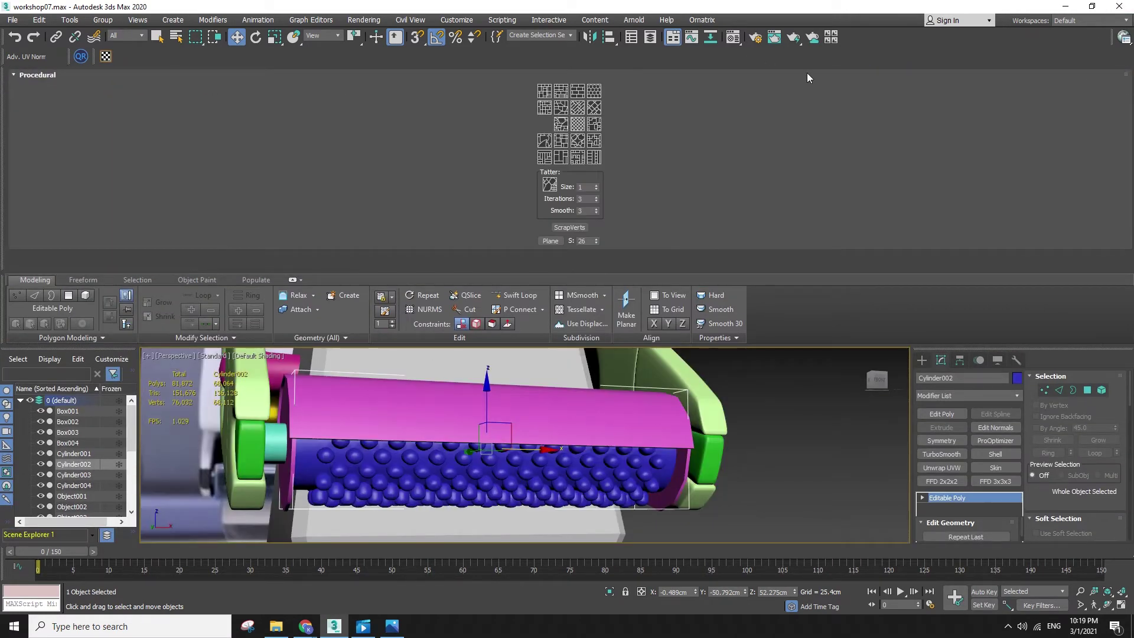
left_click_drag(2, 90, 273, 488)
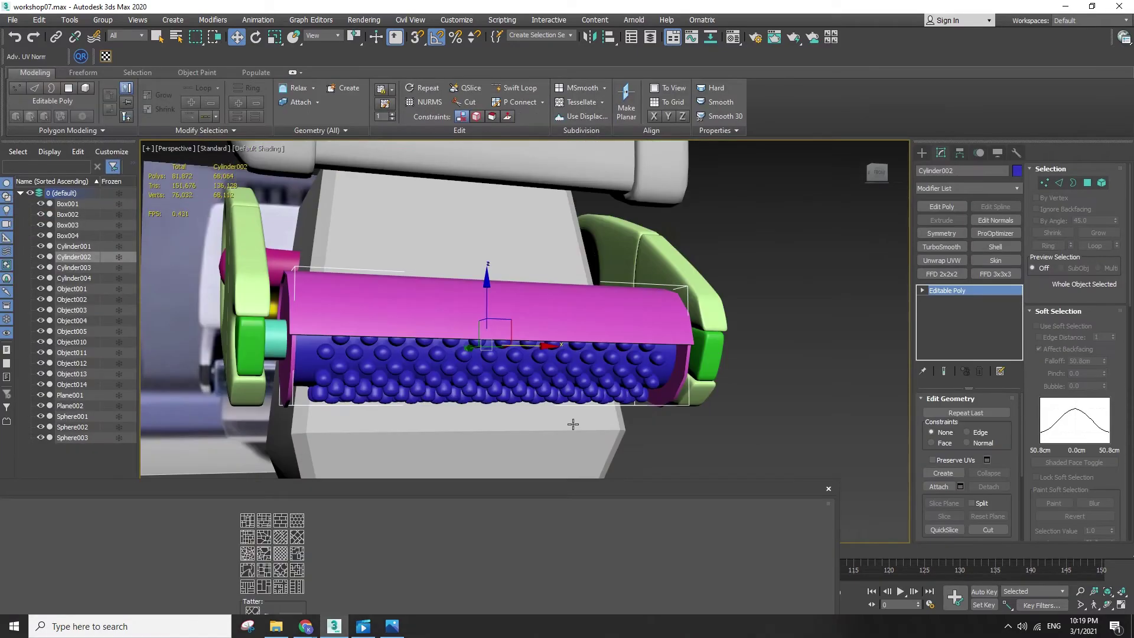
left_click(828, 488)
middle_click_drag(811, 482, 177, 186, "alt")
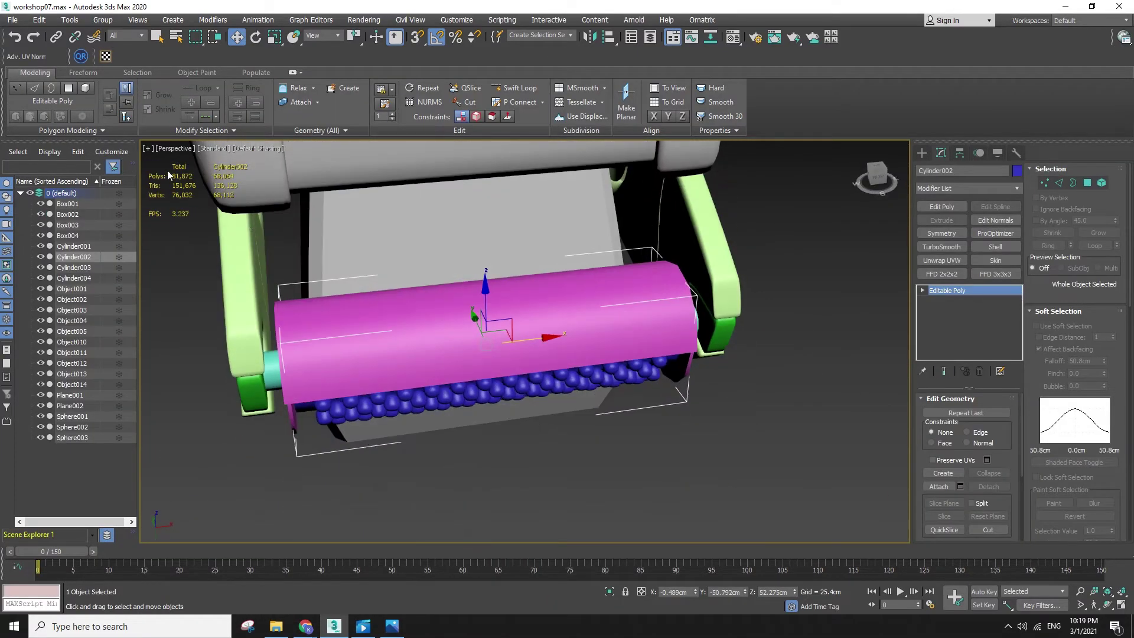
- Try to move and rotate the bumpy roller beneath the magenta cover
middle_click_drag(407, 308, 490, 389, "alt")
left_click_drag(458, 340, 587, 359)
key("ctrl+z")
key("e")
left_click_drag(535, 305, 605, 417)
key("ctrl+z")
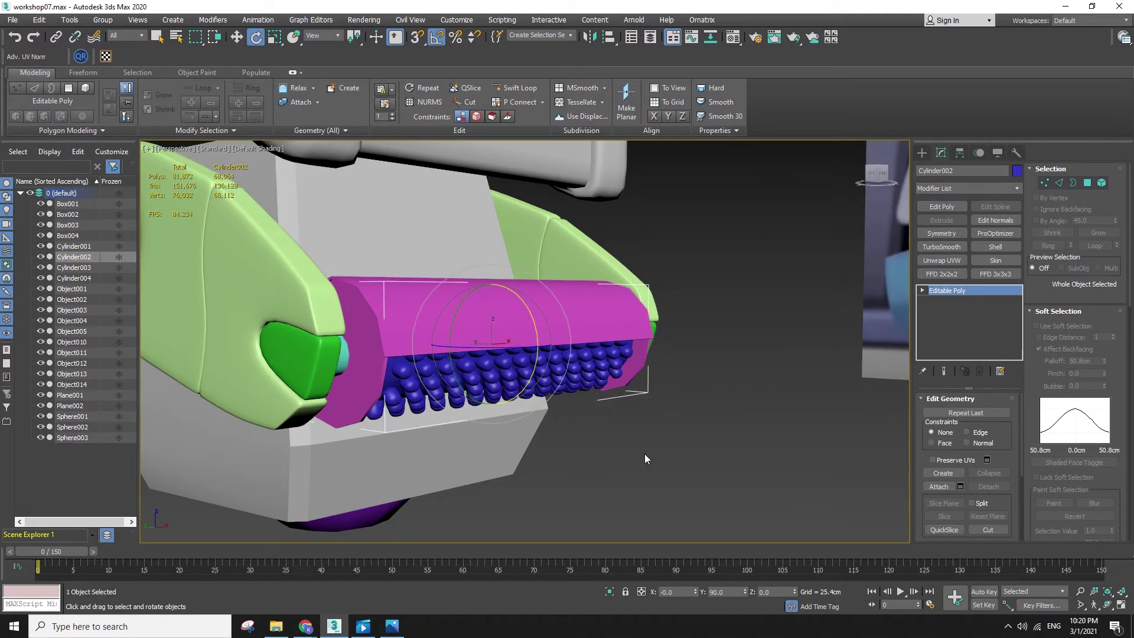
- Select the bumpy roller again and rotate it in place beneath the magenta cover
left_click(644, 454)
key("w")
middle_click_drag(614, 392, 607, 426, "alt")
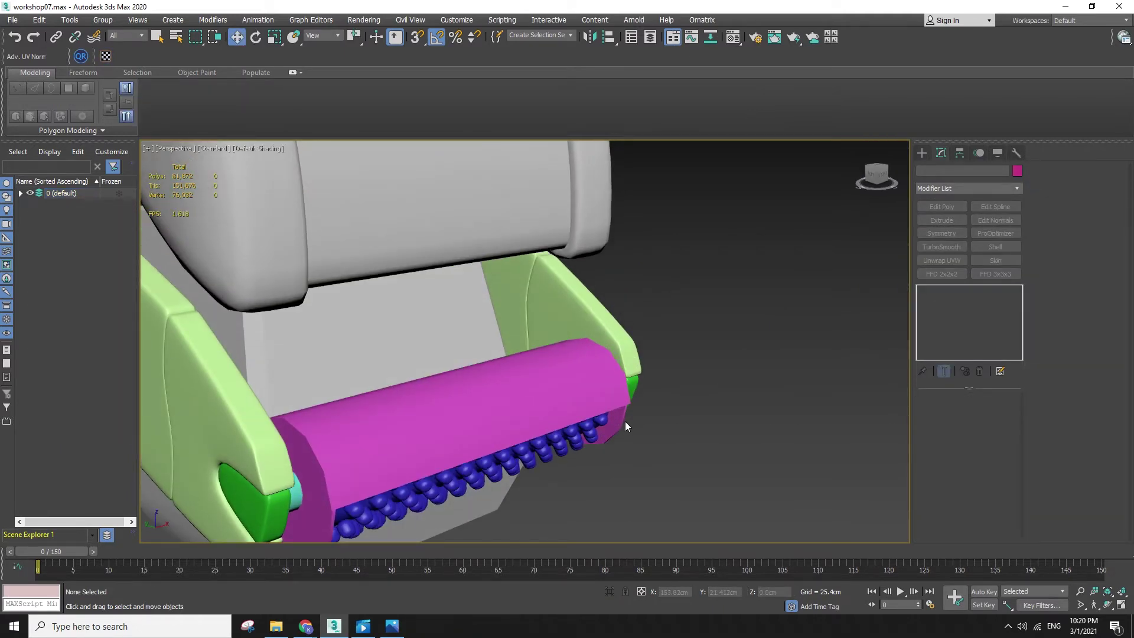
scroll(625, 420, "down", 8)
scroll(524, 399, "up", 7)
scroll(547, 389, "down", 3)
scroll(547, 394, "down", 3)
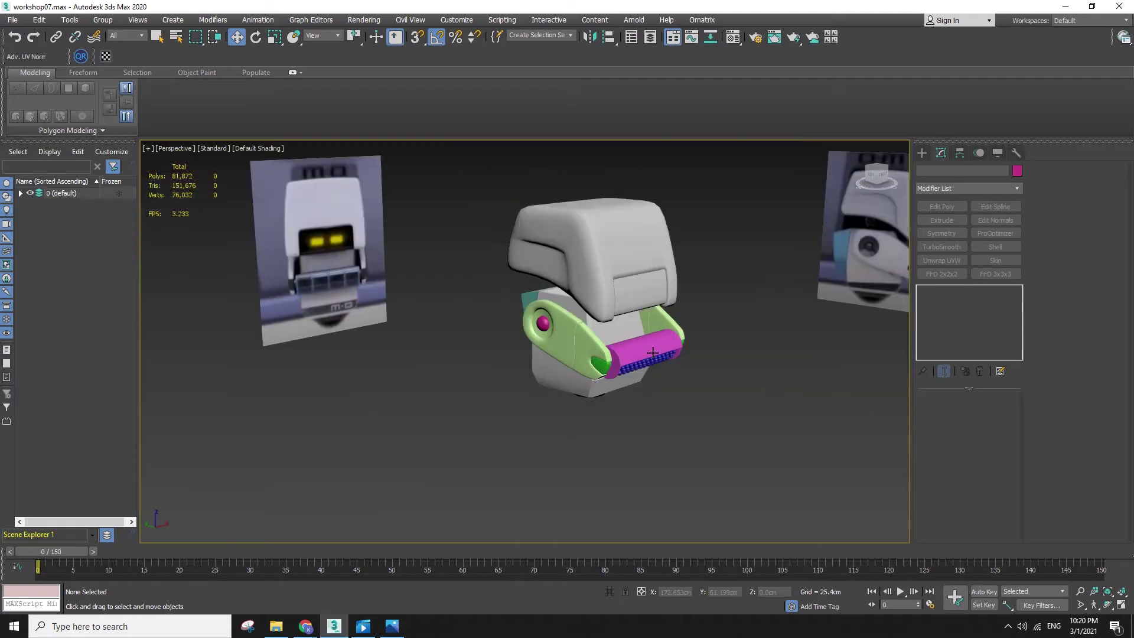
left_click(656, 365)
scroll(656, 365, "up", 5)
key("e")
left_click_drag(643, 318, 746, 353)
key("w")
key("f")
scroll(741, 432, "down", 3)
middle_click_drag(742, 435, 807, 480, "alt")
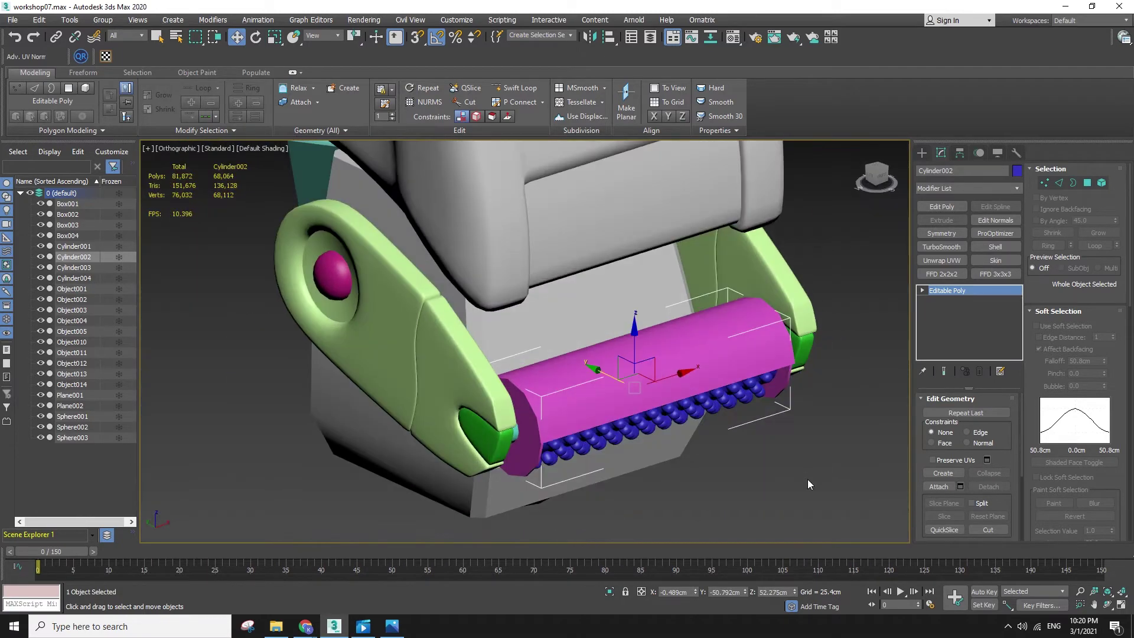
- Select the two magenta pivot spheres on the side arms and rotate them
left_click(807, 480)
left_click(365, 329)
key("e")
mouse_move(535, 219)
left_mouse_down()
mouse_move(525, 246)
mouse_move(534, 221)
left_mouse_up()
middle_click_drag(750, 319, 636, 329, "alt")
left_click(674, 287, "ctrl")
left_click_drag(477, 258, 535, 281)
key("w")
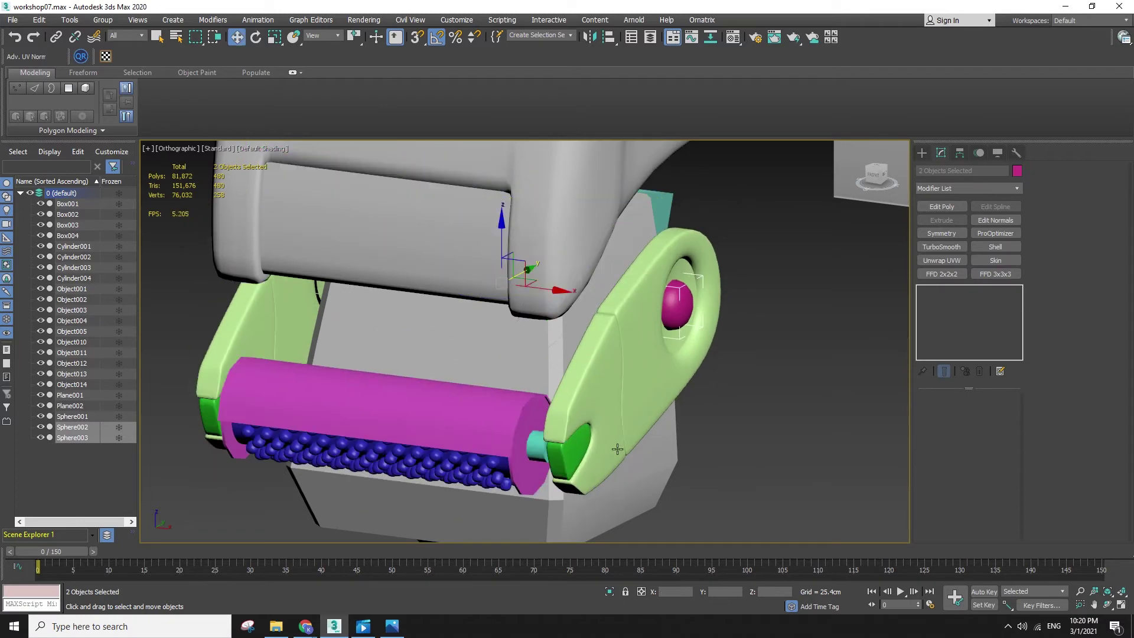
- Shift and widen the cyan axle, bumpy roller and magenta cover in the front view so they sit centred between the side arms
left_click(532, 447)
key("f")
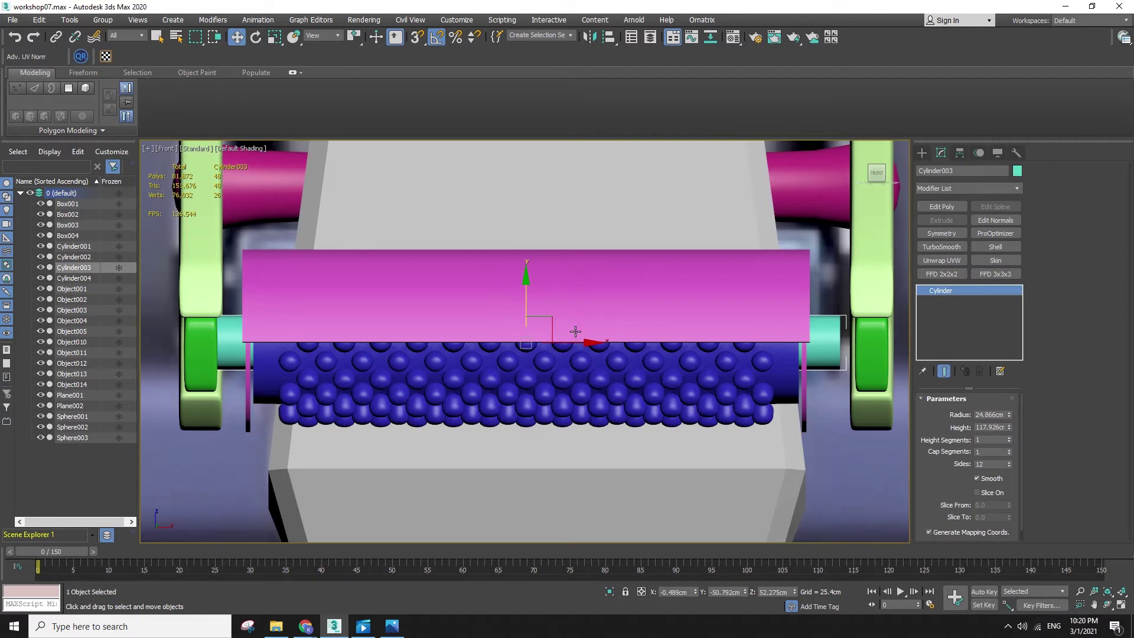
left_click_drag(577, 340, 609, 343)
key("r")
key("F3")
key("F3")
left_click(875, 351)
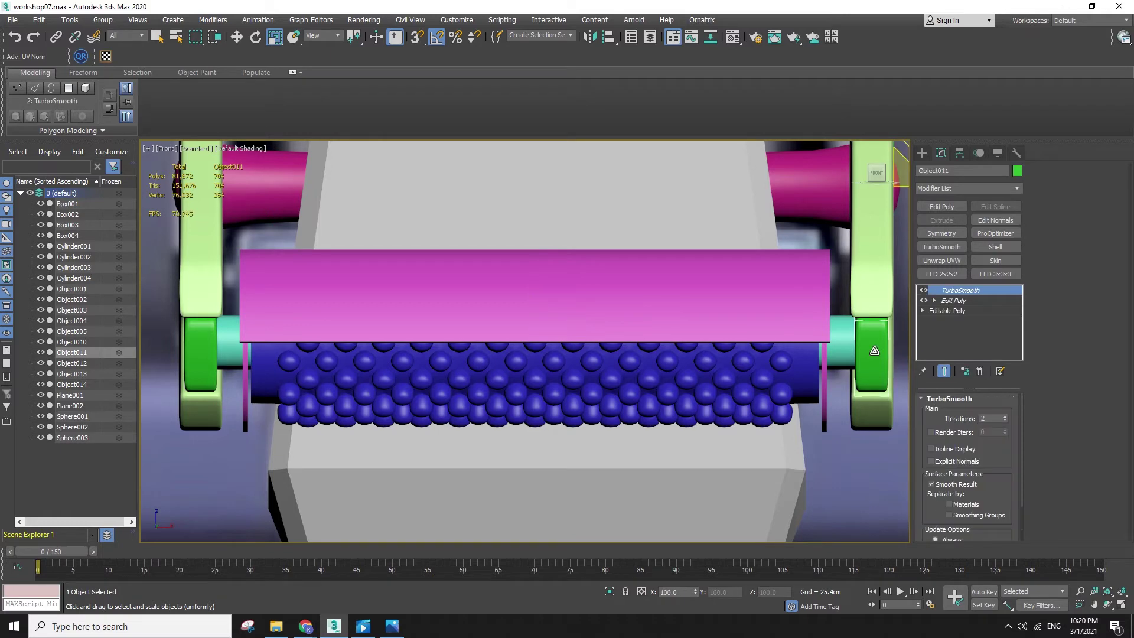
left_click(228, 360)
left_click(870, 349)
- Show edged faces, select the magenta cover's lengthwise edges and connect them with 3 segments
key("F4")
key("F4")
left_click(639, 321)
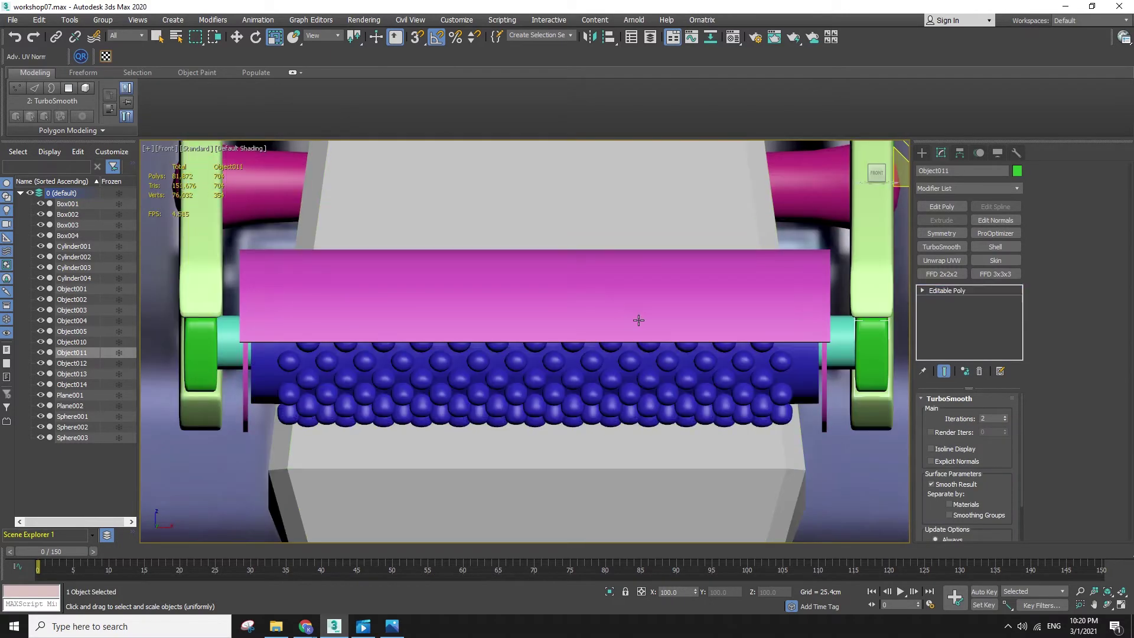
key("w")
scroll(639, 321, "down", 4)
middle_click_drag(625, 329, 582, 360, "alt")
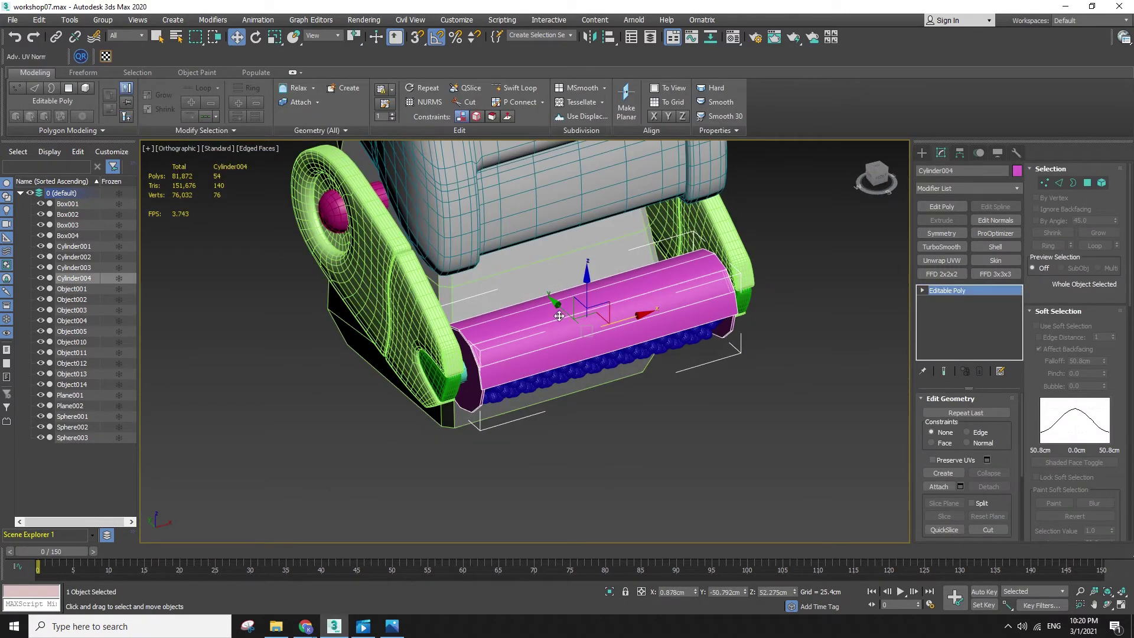
left_click(1059, 184)
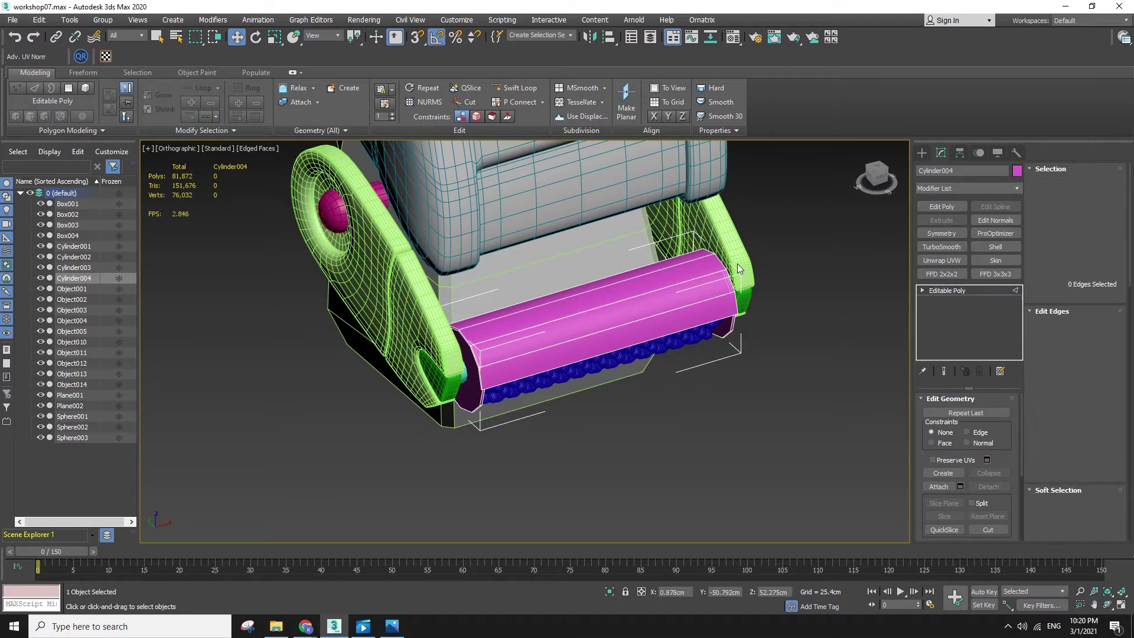
key("F3")
left_click_drag(631, 405, 604, 260)
key("F3")
left_click(1115, 381)
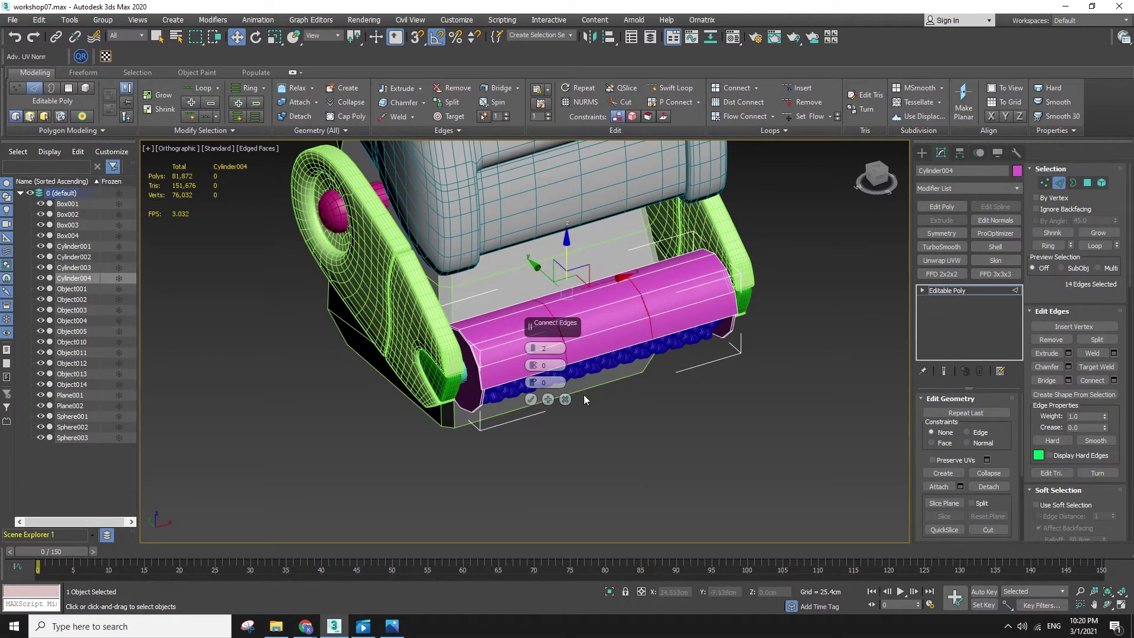
left_click(531, 400)
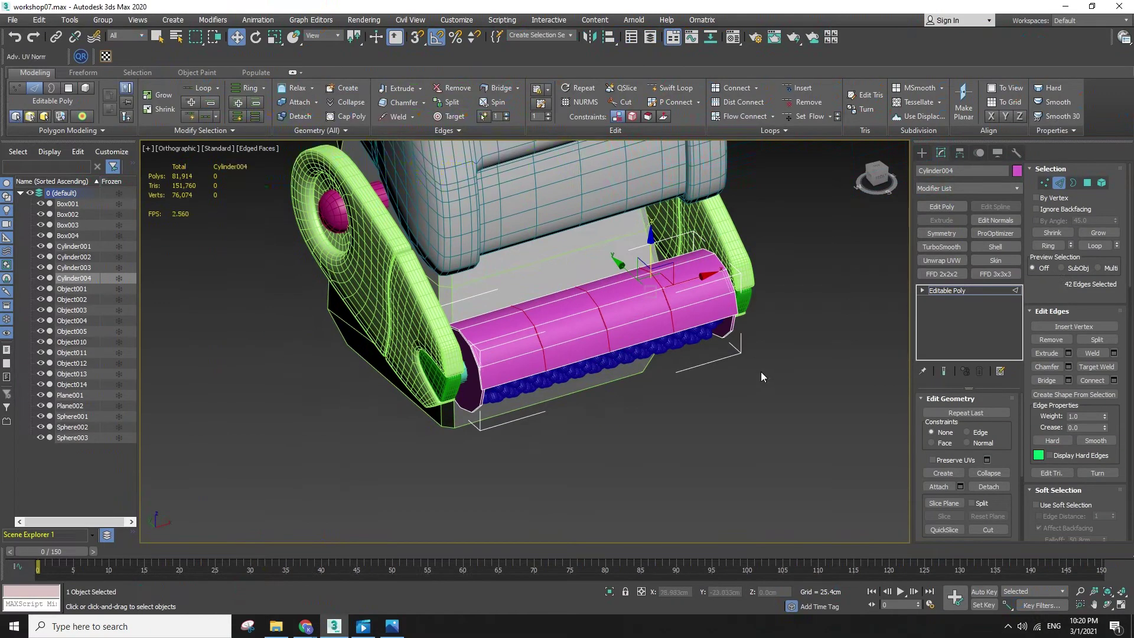
- Isolate the magenta cover from the rest of the robot head
scroll(598, 285, "up", 5)
right_click(598, 284)
left_click(622, 178)
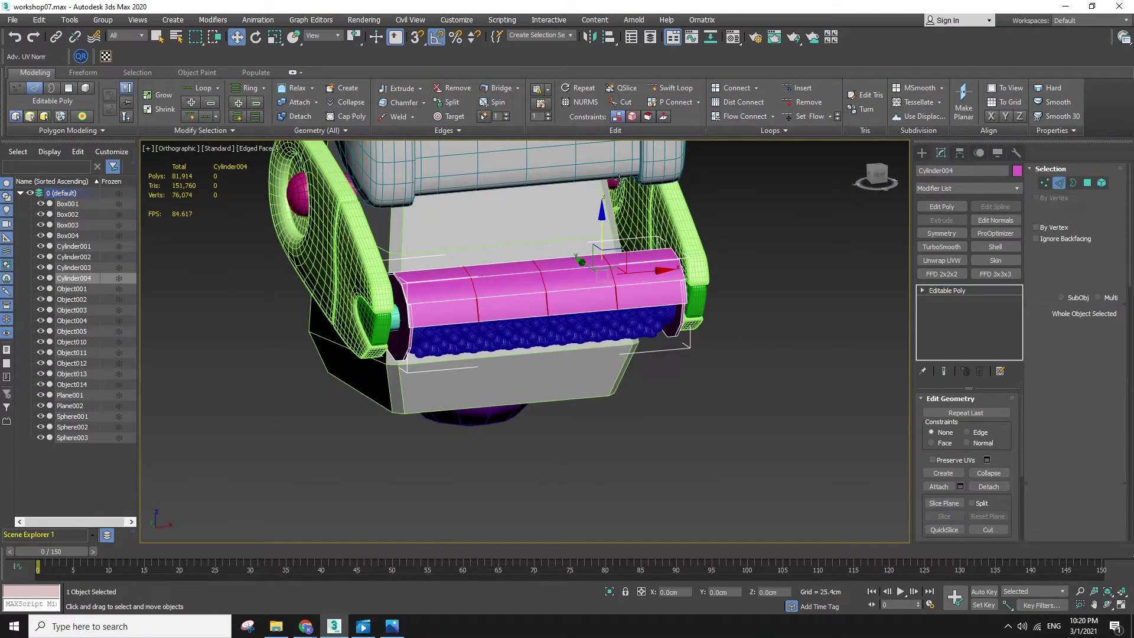
middle_click_drag(534, 355, 709, 385, "alt")
key("q")
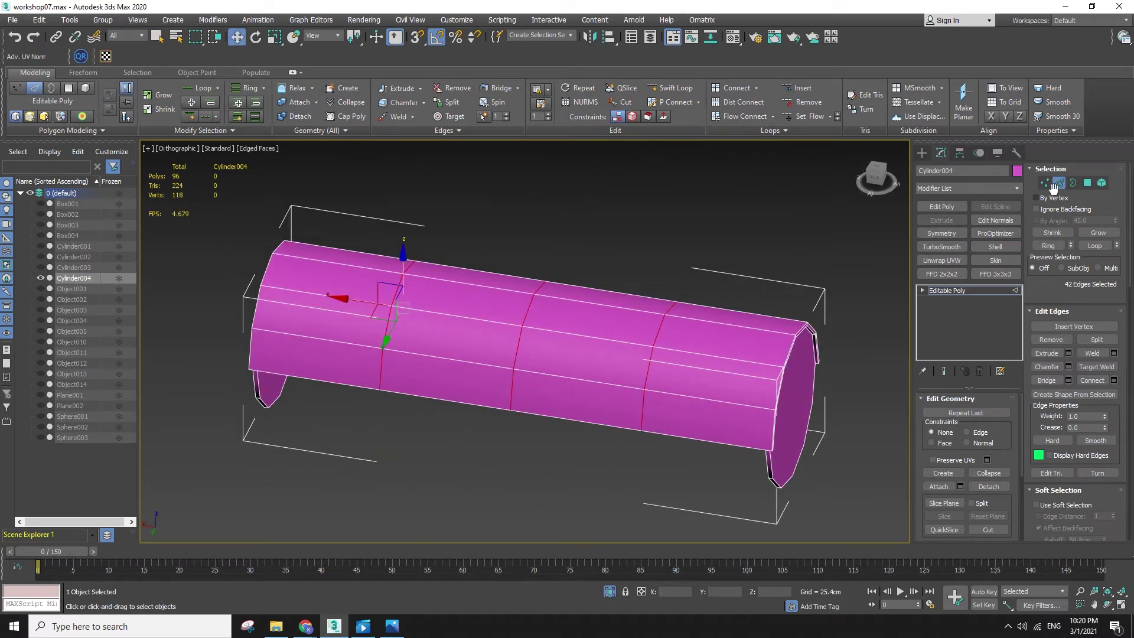
- Select the six outer polygons of the band at one end of the cover
left_click(1090, 185)
left_click(712, 417)
left_click(724, 375, "ctrl")
middle_click_drag(724, 374, 658, 372, "alt")
left_click(739, 356, "ctrl")
left_click(820, 396, "ctrl")
middle_click_drag(820, 396, 784, 410, "alt")
left_click(822, 459, "ctrl")
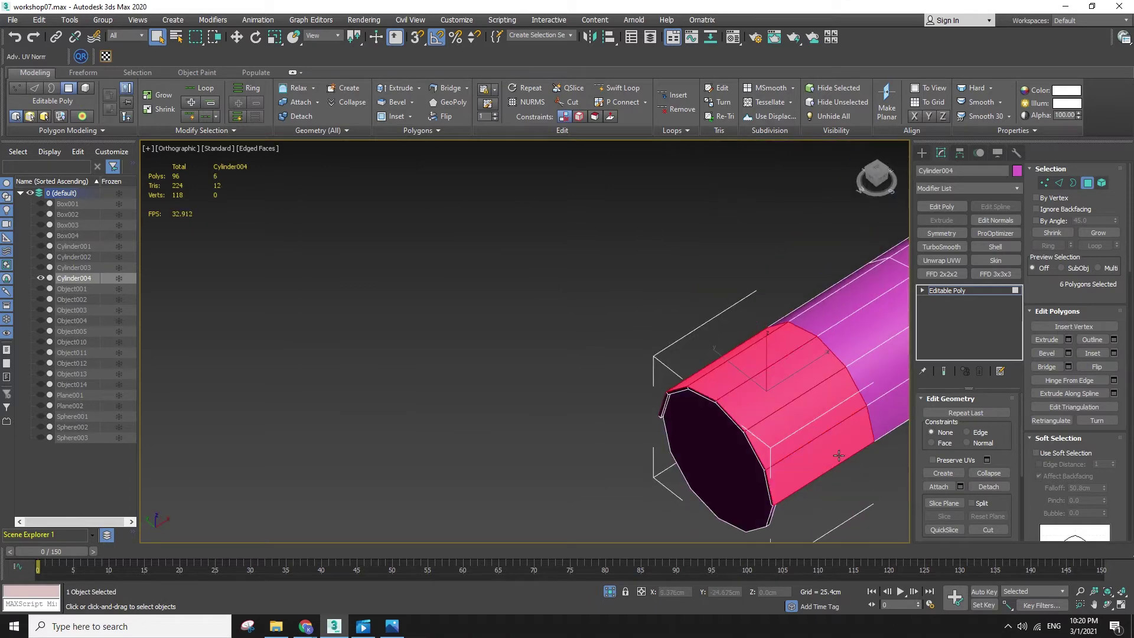
- Add the six outer polygons of the third band to the selection and inset both bands slightly as groups
middle_click_drag(818, 457, 440, 463)
left_click(650, 348, "ctrl")
middle_click_drag(593, 252, 418, 354, "alt")
left_click(417, 349, "ctrl")
left_click(400, 378, "ctrl")
left_click(397, 408, "ctrl")
middle_click_drag(592, 408, 532, 384, "alt")
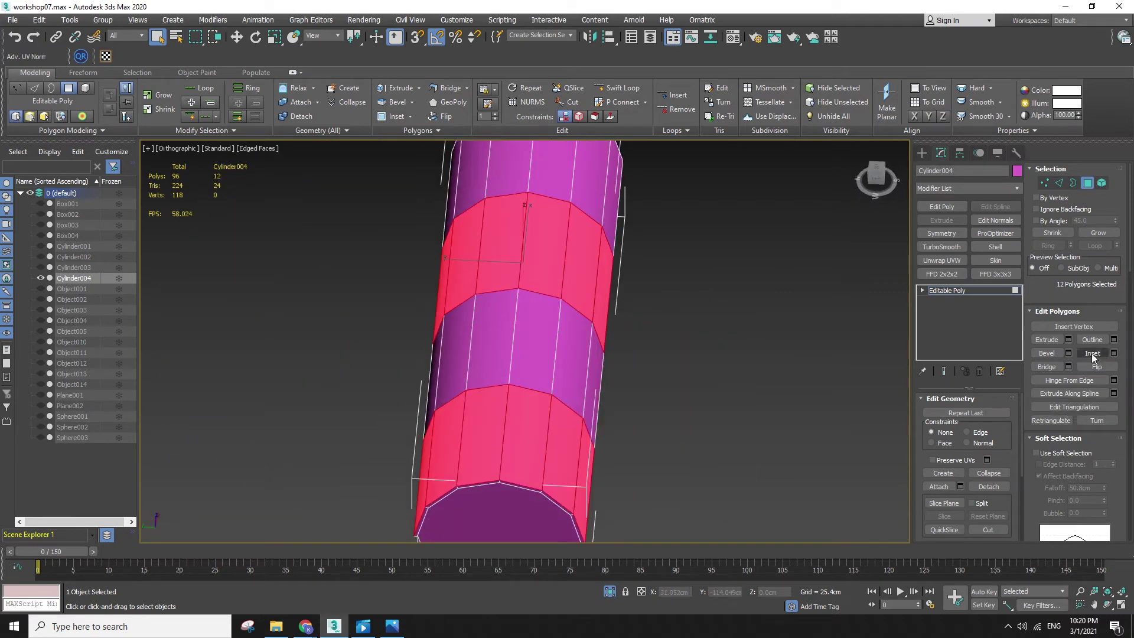
scroll(564, 277, "up", 2)
left_click_drag(565, 277, 577, 274)
- Select the six outer polygons of one of the two bands that have no inset
middle_click_drag(578, 274, 509, 478, "alt")
left_click(505, 485)
left_click(506, 448, "ctrl")
left_click(489, 401, "ctrl")
middle_click_drag(462, 409, 603, 421, "alt")
left_click(442, 483, "ctrl")
left_click(415, 512, "ctrl")
middle_click_drag(414, 512, 461, 463)
left_click(408, 492, "ctrl")
- Add the last remaining band's six outer polygons to the selection and inset these two bands as groups
left_click(236, 286, "ctrl")
left_click(208, 317, "ctrl")
left_click(280, 248, "ctrl")
middle_click_drag(356, 226, 213, 224, "alt")
left_click(516, 319, "ctrl")
left_click(516, 354, "ctrl")
left_click(537, 421, "ctrl")
left_click_drag(535, 360, 535, 369)
middle_click_drag(535, 369, 580, 367, "alt")
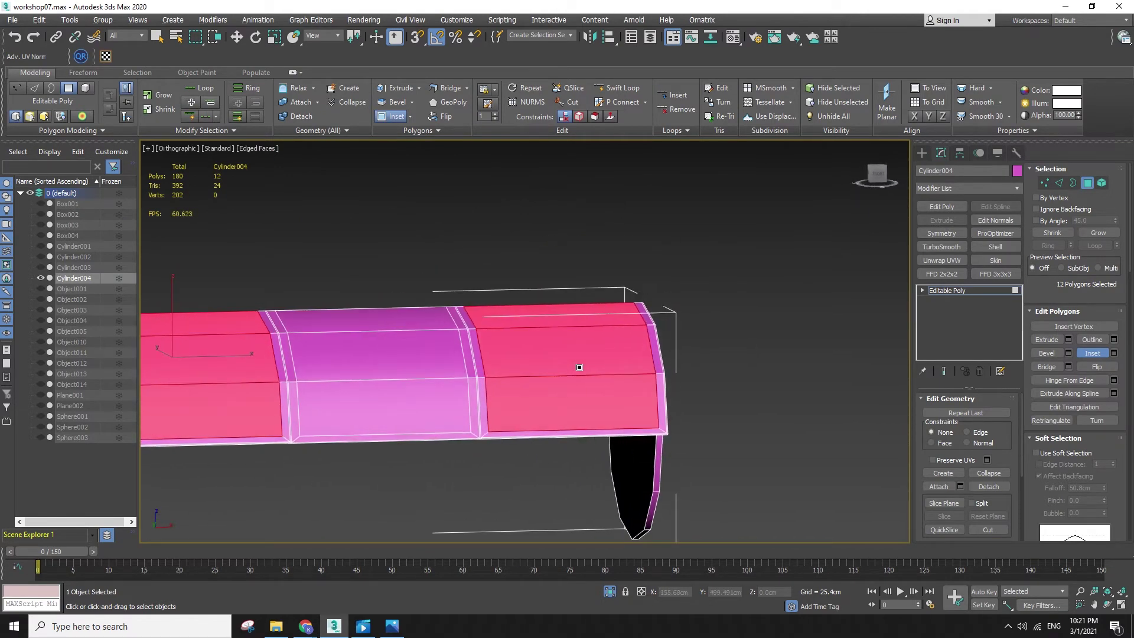
- Add the previously inset bands to the selection so the 24 inner polygons of all four bands are selected
scroll(509, 404, "down", 4)
left_click(435, 397, "ctrl")
left_click(425, 370, "ctrl")
middle_click_drag(425, 370, 430, 381, "alt")
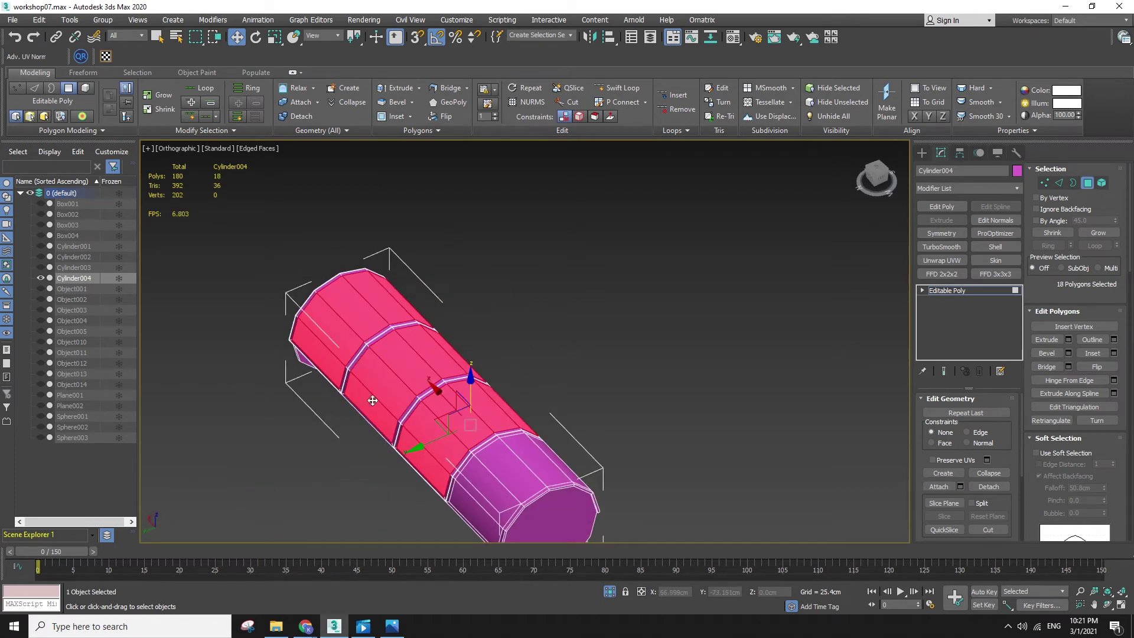
left_click(491, 497, "ctrl")
left_click(493, 502, "ctrl")
left_click(539, 474, "ctrl")
middle_click_drag(539, 475, 458, 494, "alt")
middle_click_drag(469, 507, 461, 390)
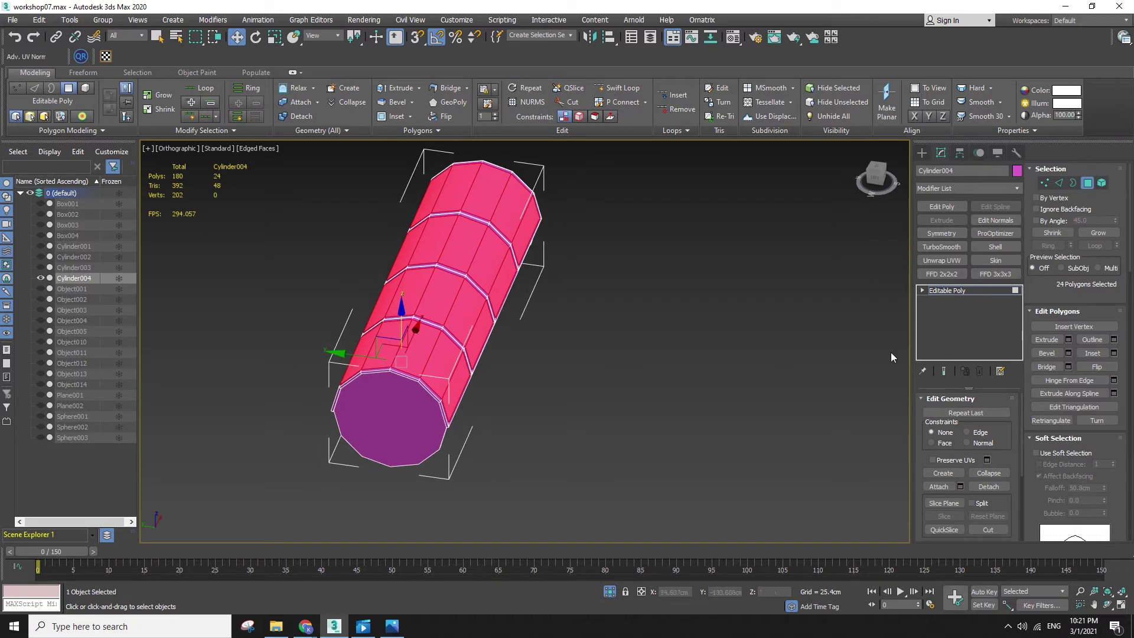
left_click(1069, 352)
key("ctrl+x")
key("ctrl+x")
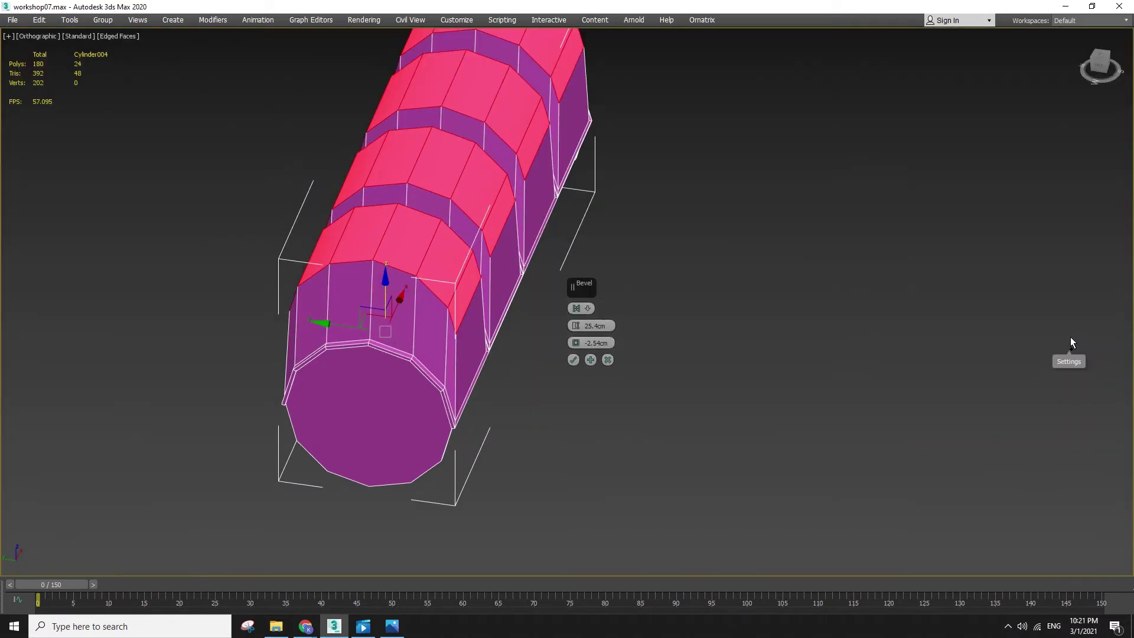
key("ctrl+z")
key("ctrl+z")
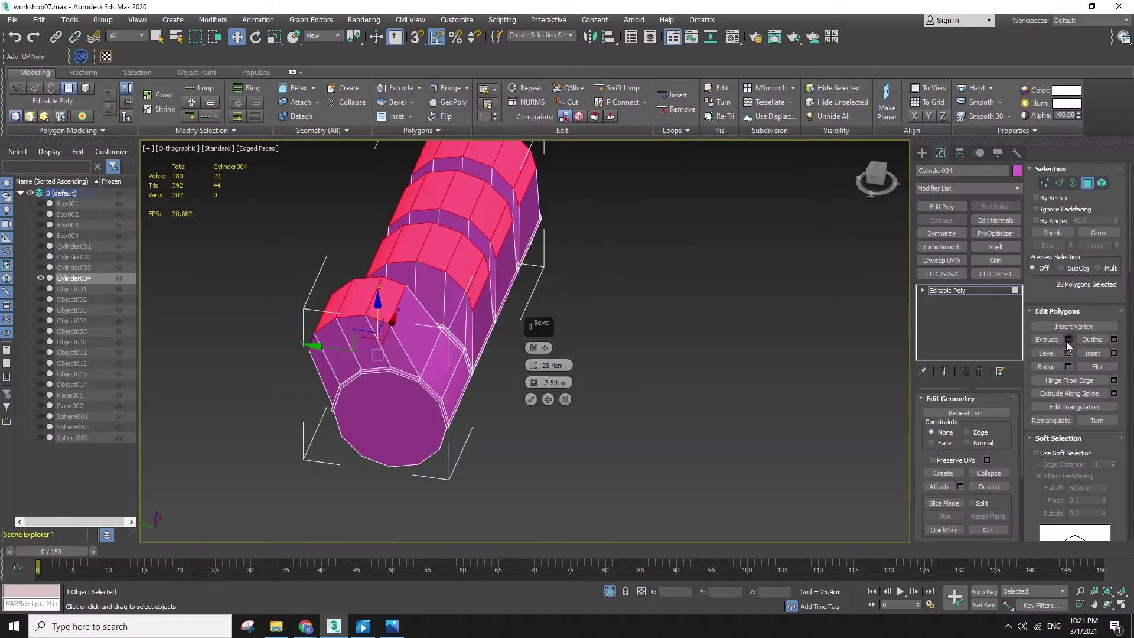
left_click(566, 399)
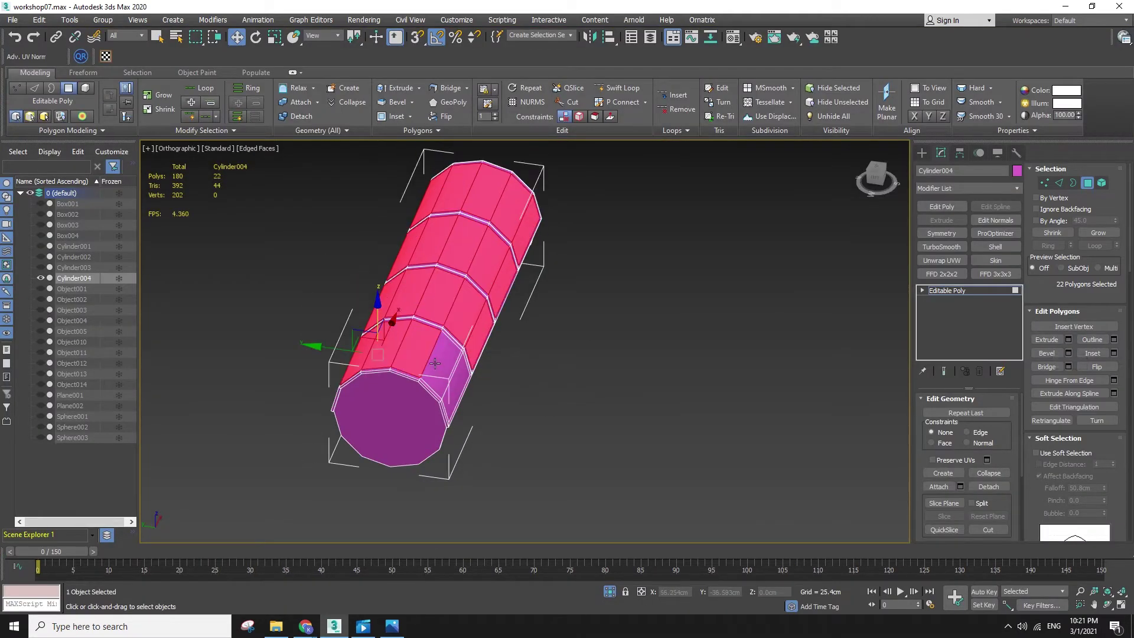
- Extrude the 24 inner band polygons outward by 0.715 cm along their local normals and clear the polygon selection
left_click(1069, 339)
scroll(520, 369, "up", 5)
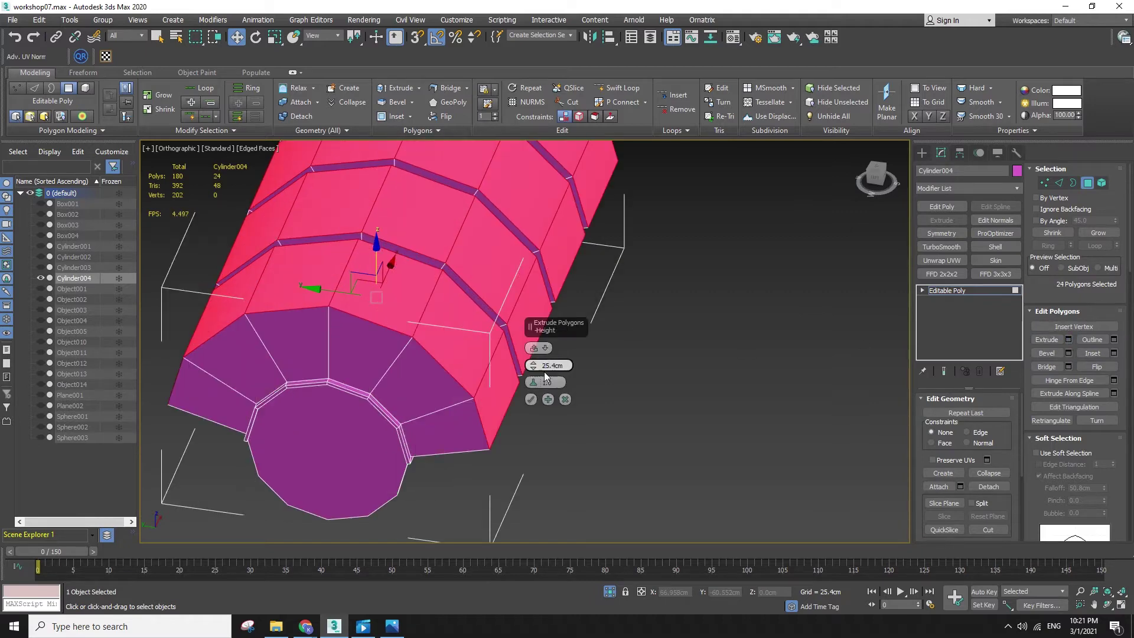
left_click_drag(533, 365, 527, 513)
scroll(505, 388, "up", 4)
left_click_drag(533, 367, 532, 371)
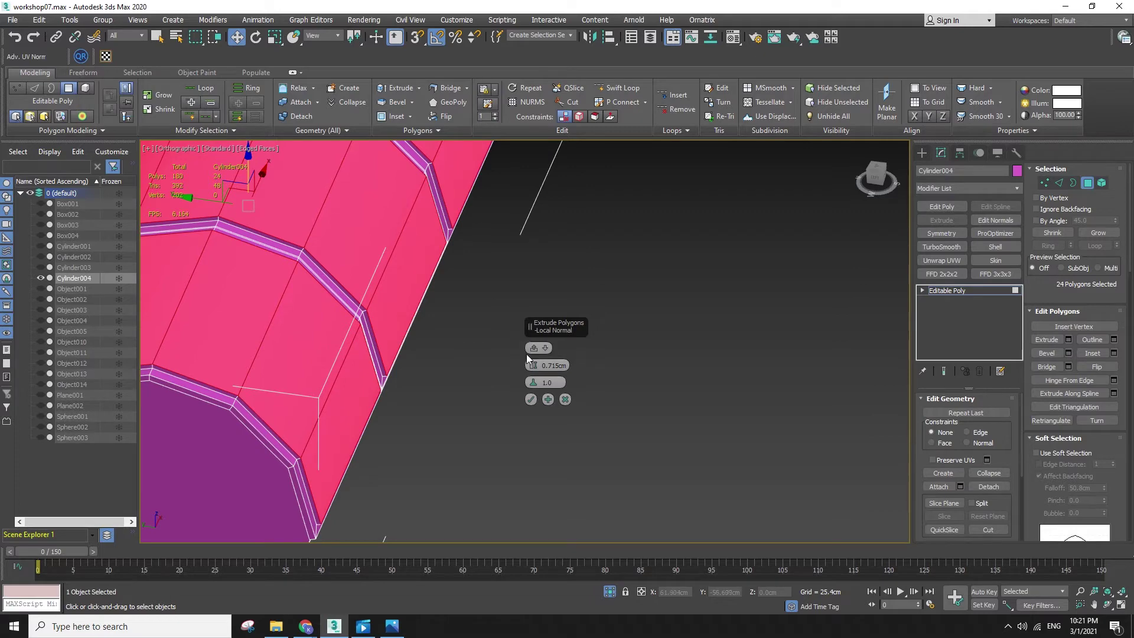
left_click(531, 399)
scroll(537, 407, "down", 5)
middle_click_drag(543, 416, 721, 382, "alt")
left_click(722, 381)
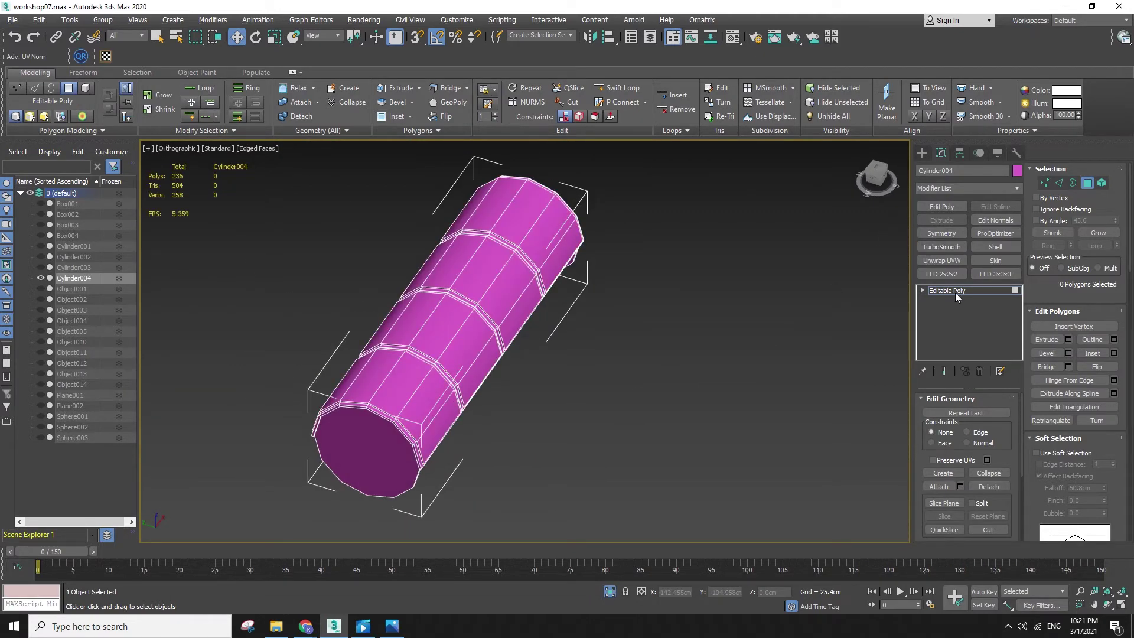
- Apply TurboSmooth to the cover with separation by smoothing groups and check the band corners with edges shown
key("F4")
key("ctrl+BackSpace")
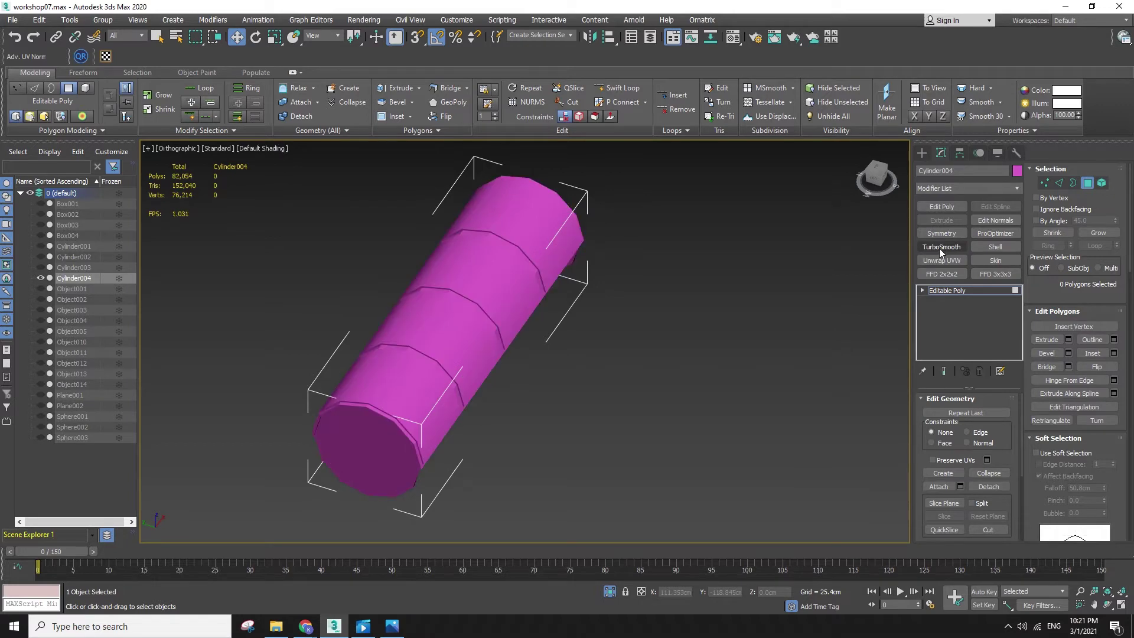
left_click(941, 247)
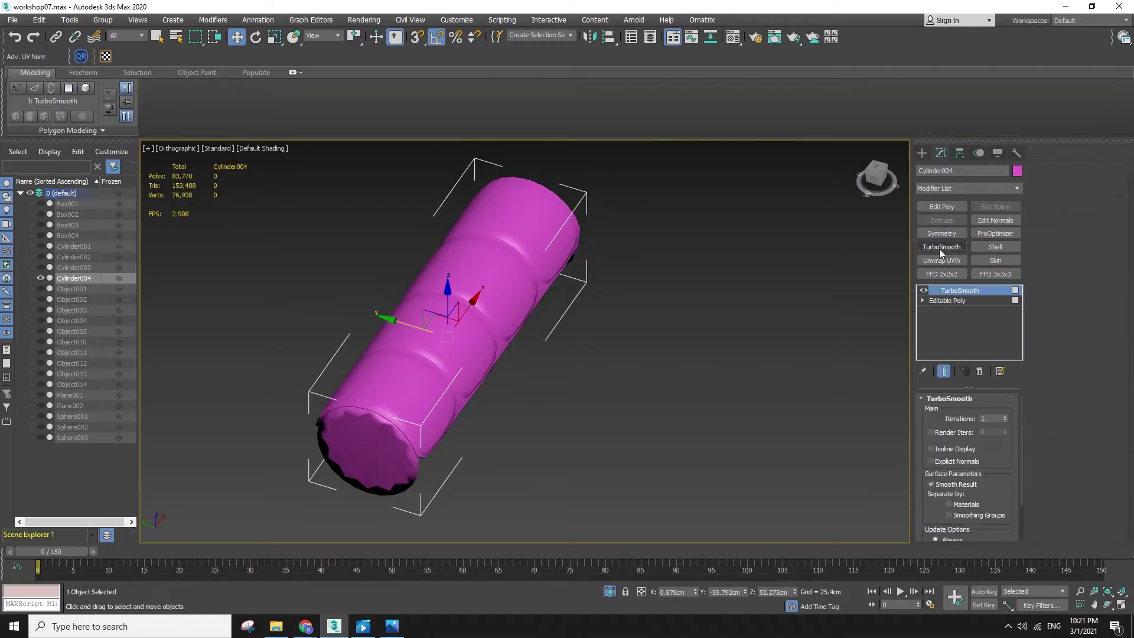
left_click(963, 517)
key("F4")
key("F4")
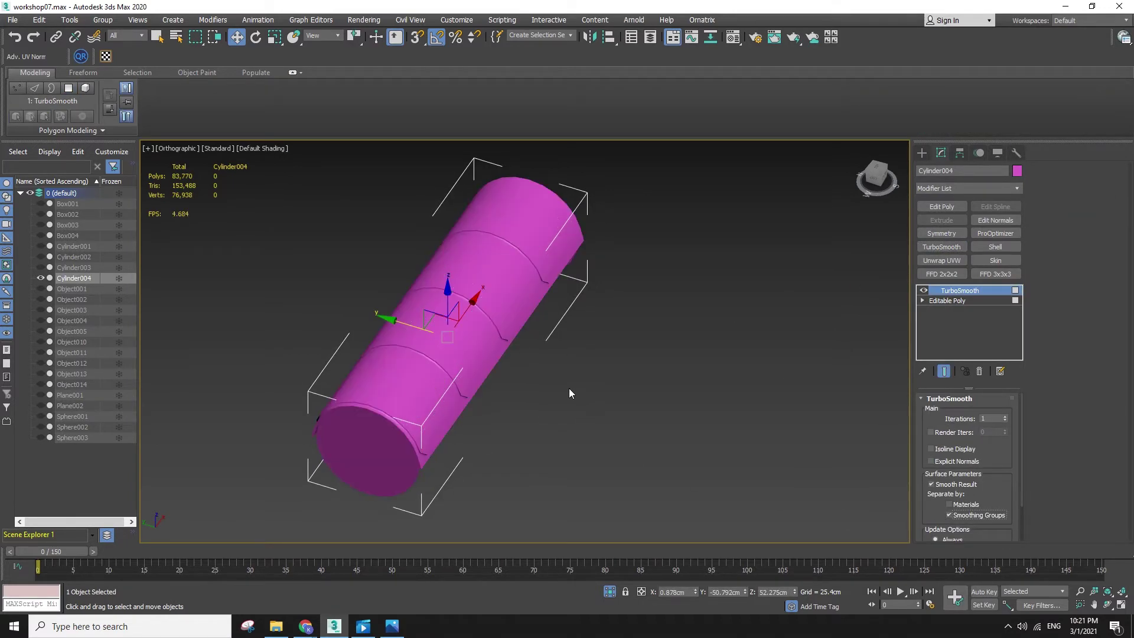
middle_click_drag(569, 388, 469, 338, "alt")
scroll(484, 354, "up", 6)
key("F4")
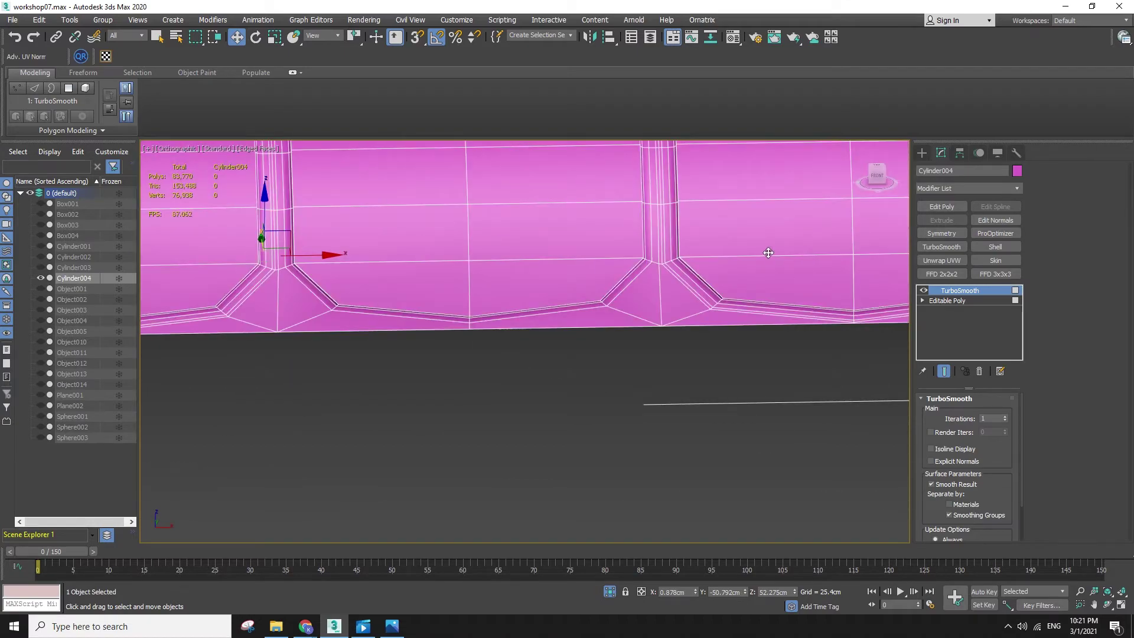
- Remove TurboSmooth from the cover and undo the outward extrusion, restoring the 24-polygon selection
middle_click_drag(732, 280, 863, 303, "alt")
left_click(923, 301)
left_click(948, 342)
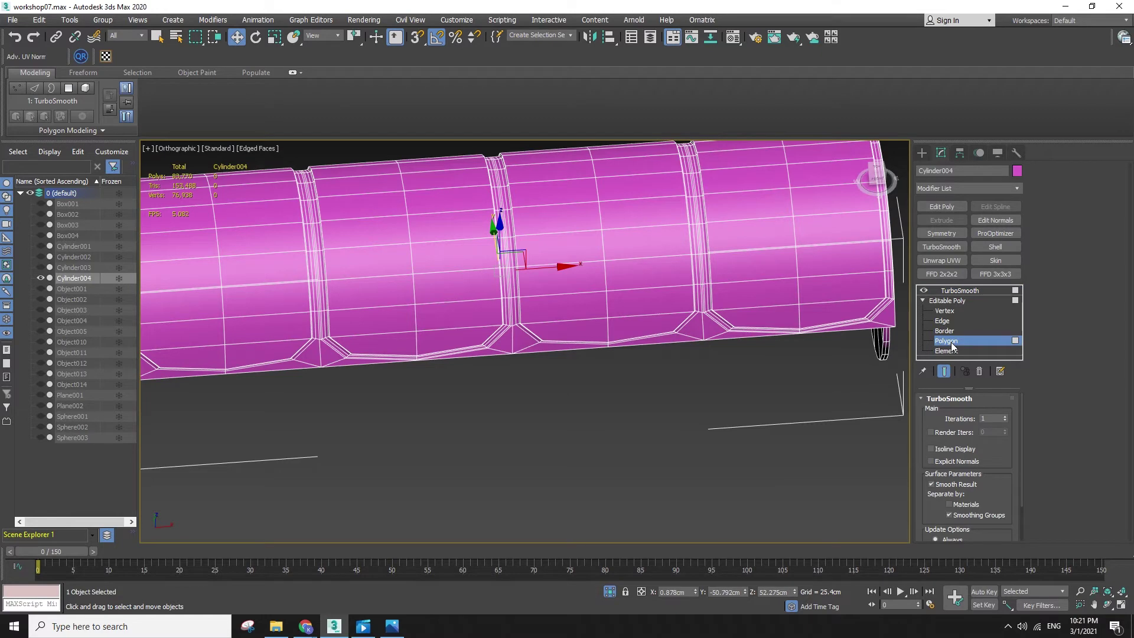
right_click(960, 290)
left_click(945, 246)
middle_click_drag(690, 302, 737, 293, "alt")
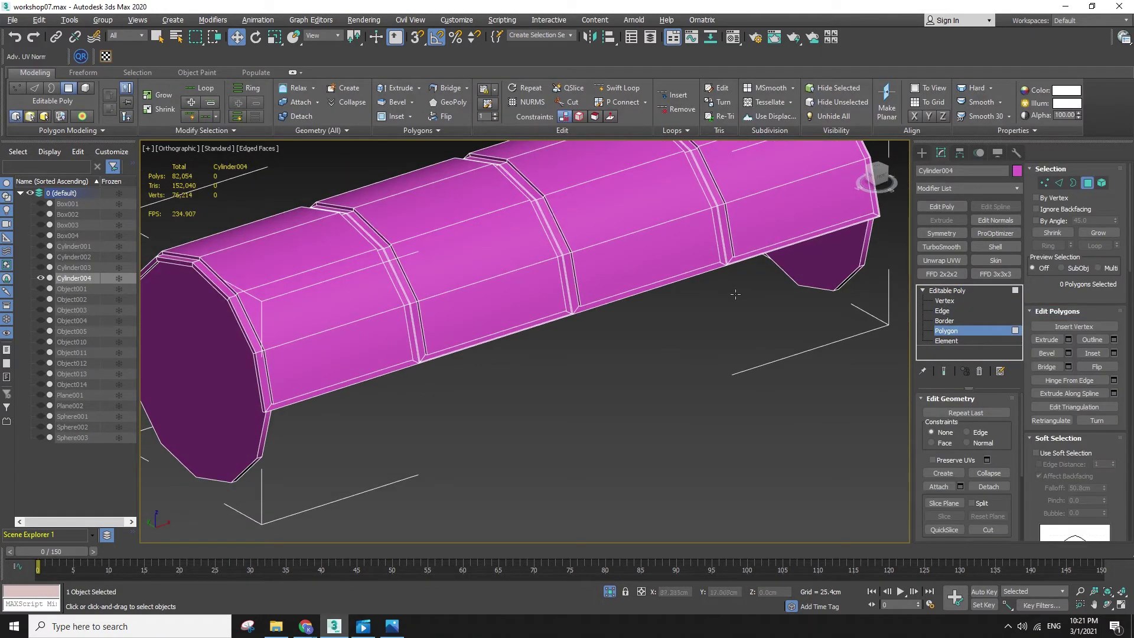
scroll(737, 294, "up", 3)
key("ctrl+z")
key("ctrl+z")
key("ctrl+z")
key("ctrl+z")
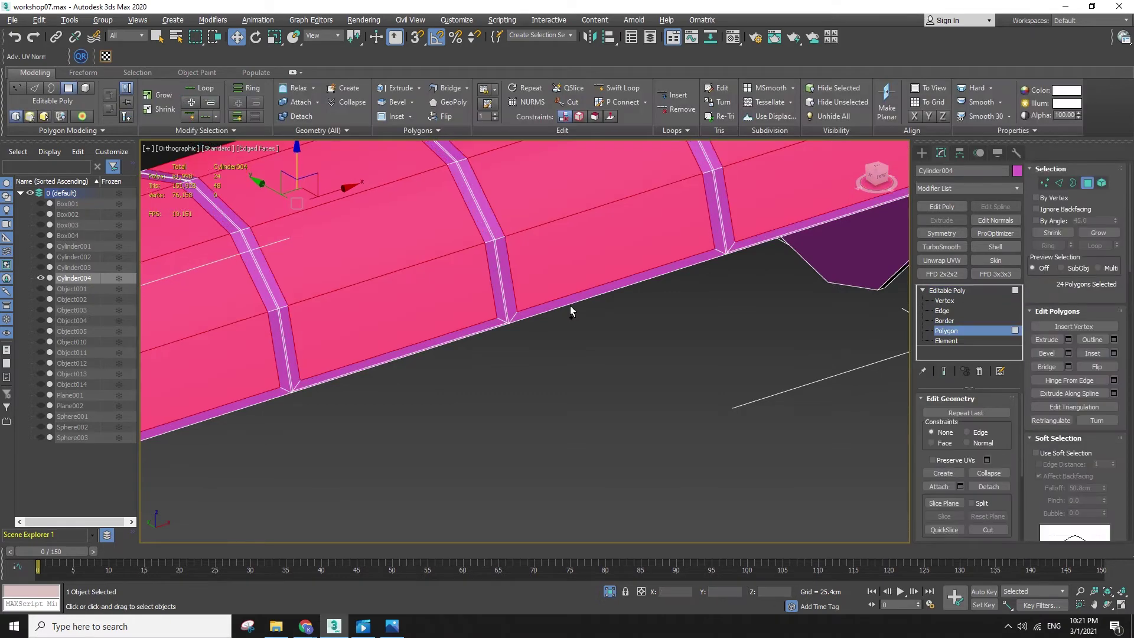
- Extrude the 24 selected band polygons inward by slightly more than 0.6 cm to recess the panels
left_click(1068, 339)
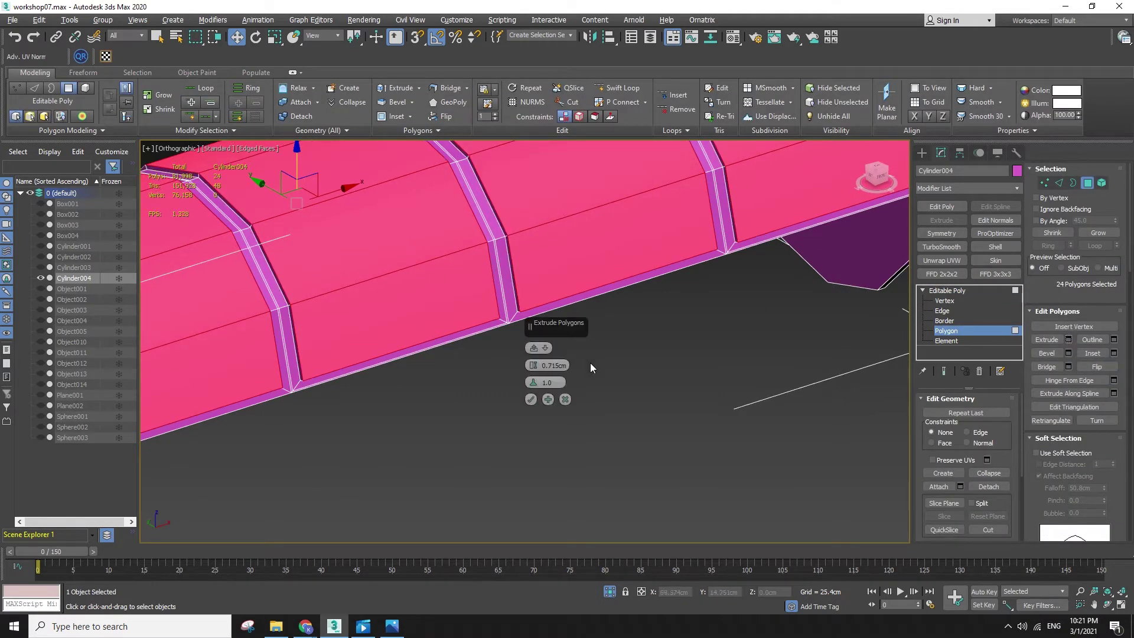
left_click_drag(534, 365, 543, 405)
middle_click_drag(644, 313, 630, 388, "alt")
scroll(631, 389, "up", 3)
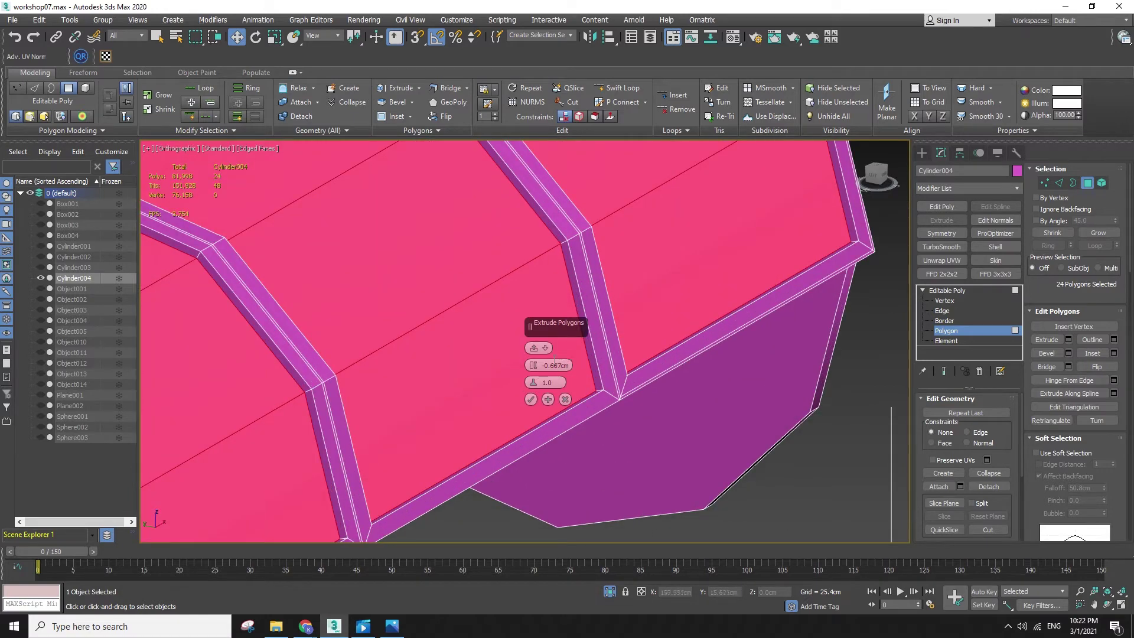
left_click(530, 399)
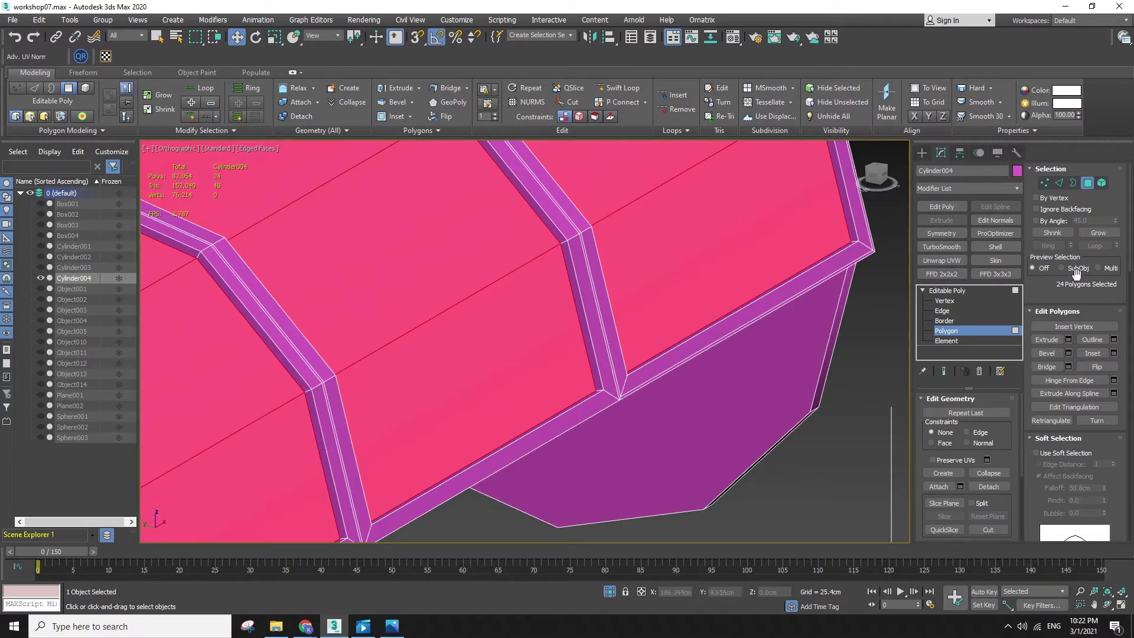
- Apply TurboSmooth to the cover with one iteration, separated by smoothing groups, and hide the edge display
left_click(955, 292)
left_click(944, 246)
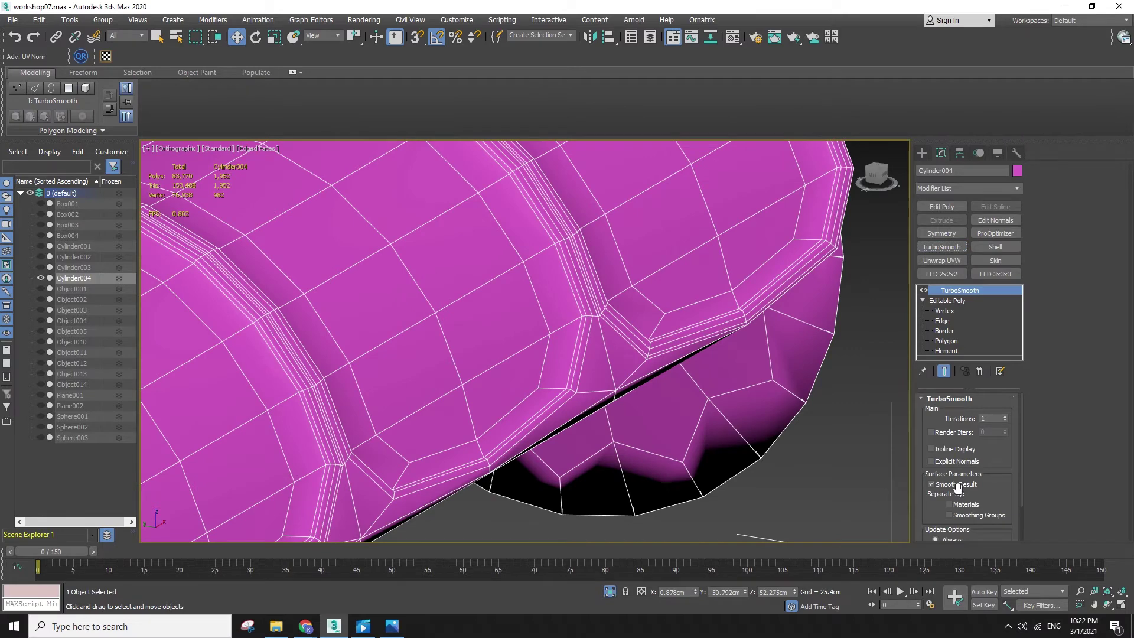
left_click(973, 515)
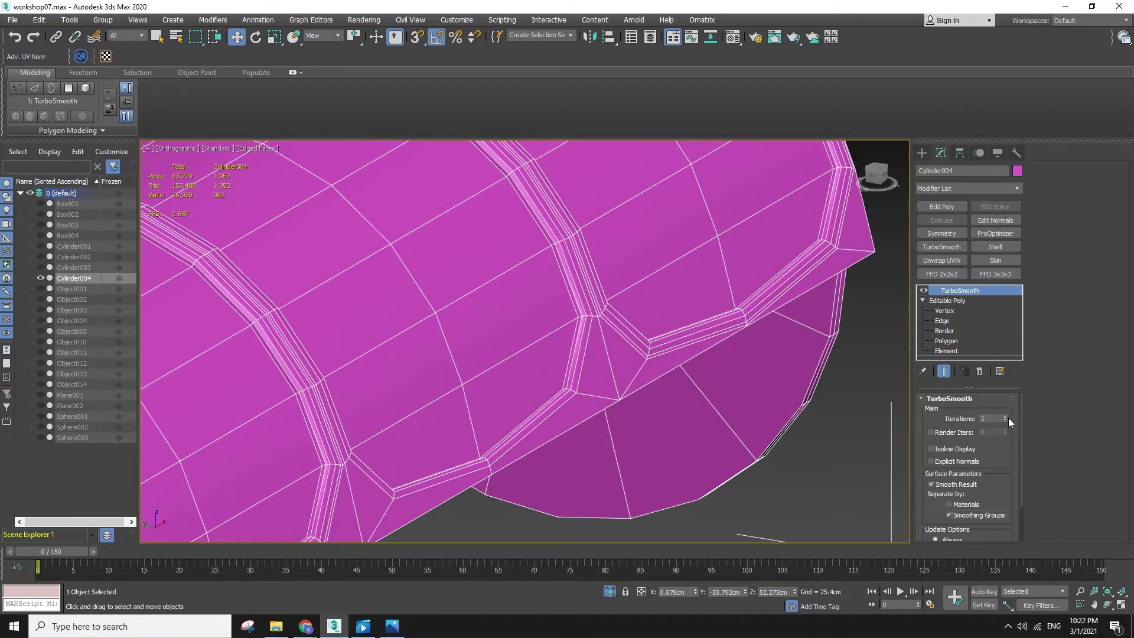
scroll(746, 405, "down", 5)
mouse_move(747, 405)
middle_mouse_down("alt")
mouse_move(684, 395)
mouse_move(686, 429)
middle_mouse_up("alt")
left_click(684, 507)
key("F4")
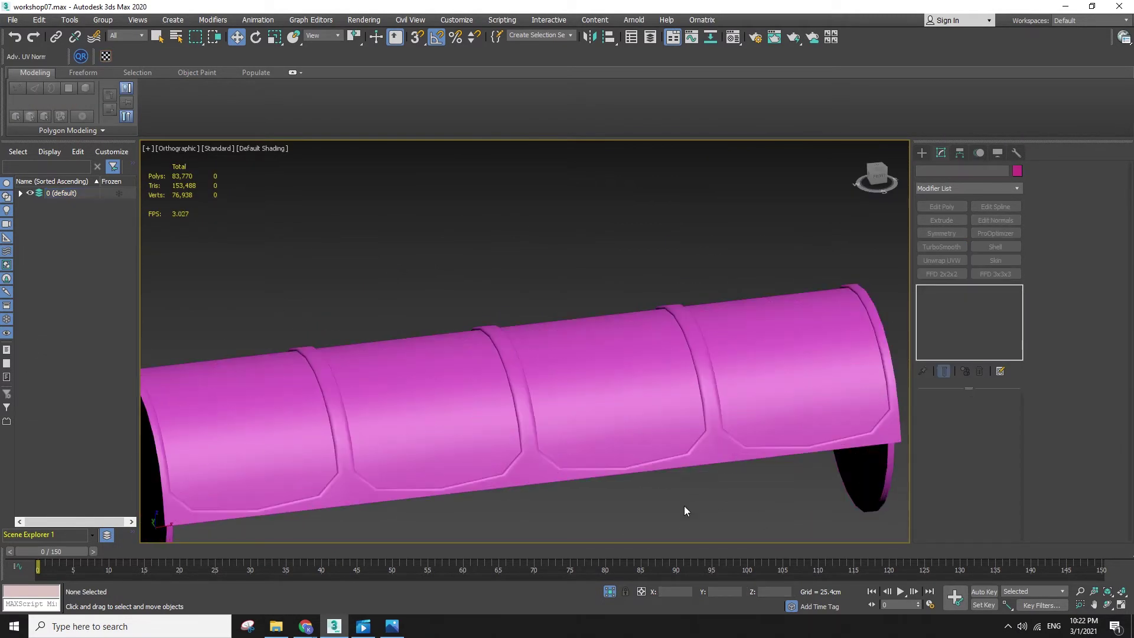
- Compare the cover's four panels with the reference photo fw.JPG in Photos and return to 3ds Max
left_click(640, 456)
key("z")
scroll(506, 424, "up", 5)
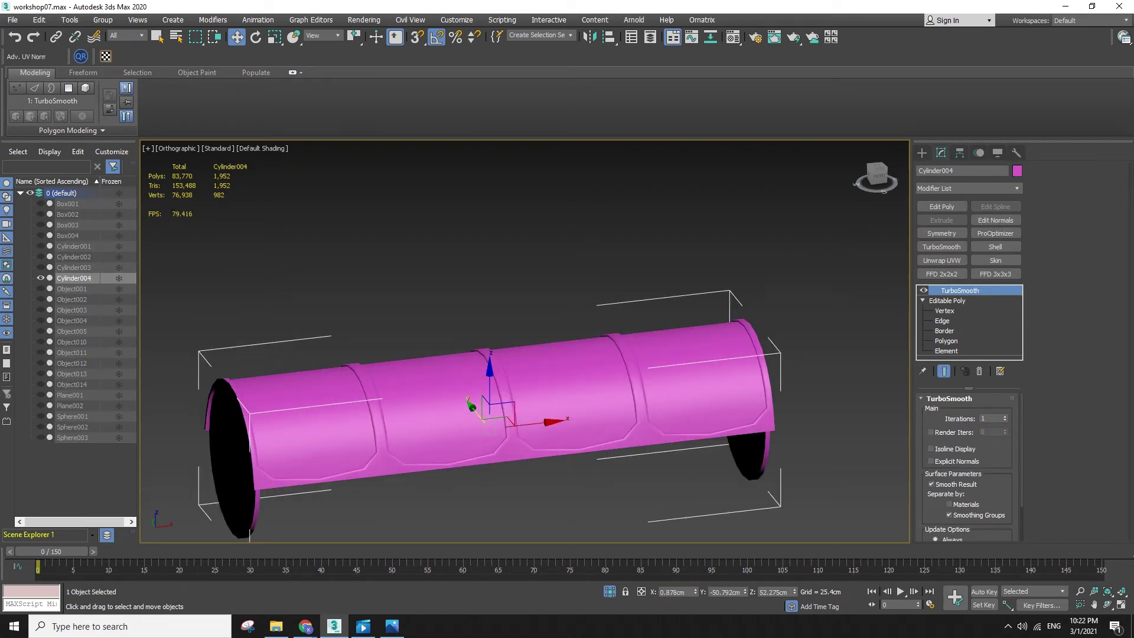
key("alt+Tab")
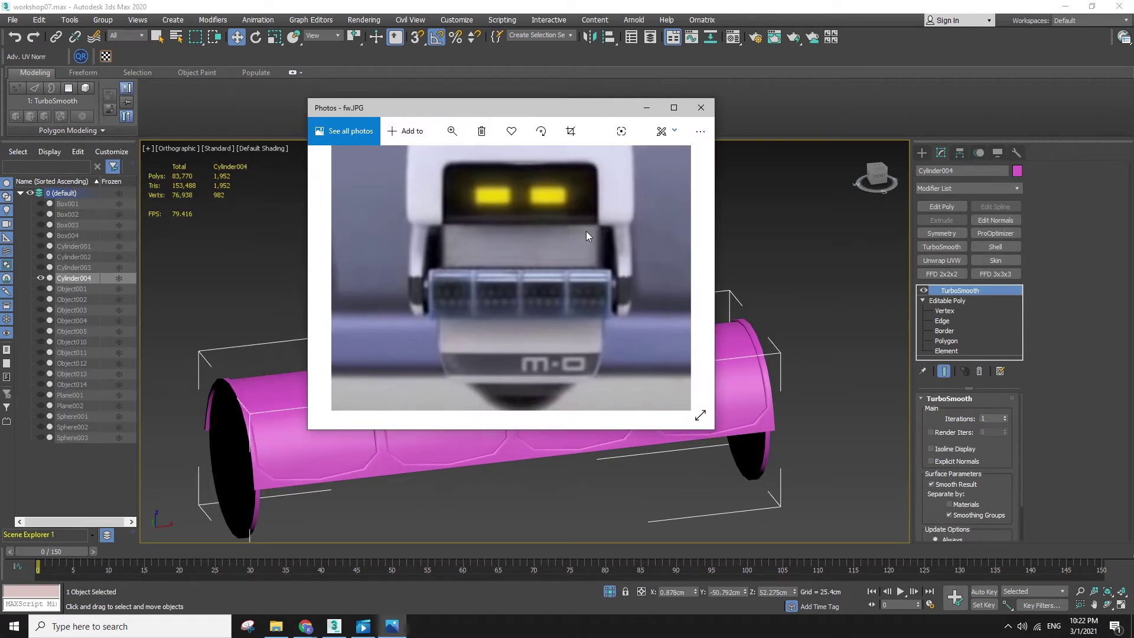
left_click_drag(594, 123, 0, 171)
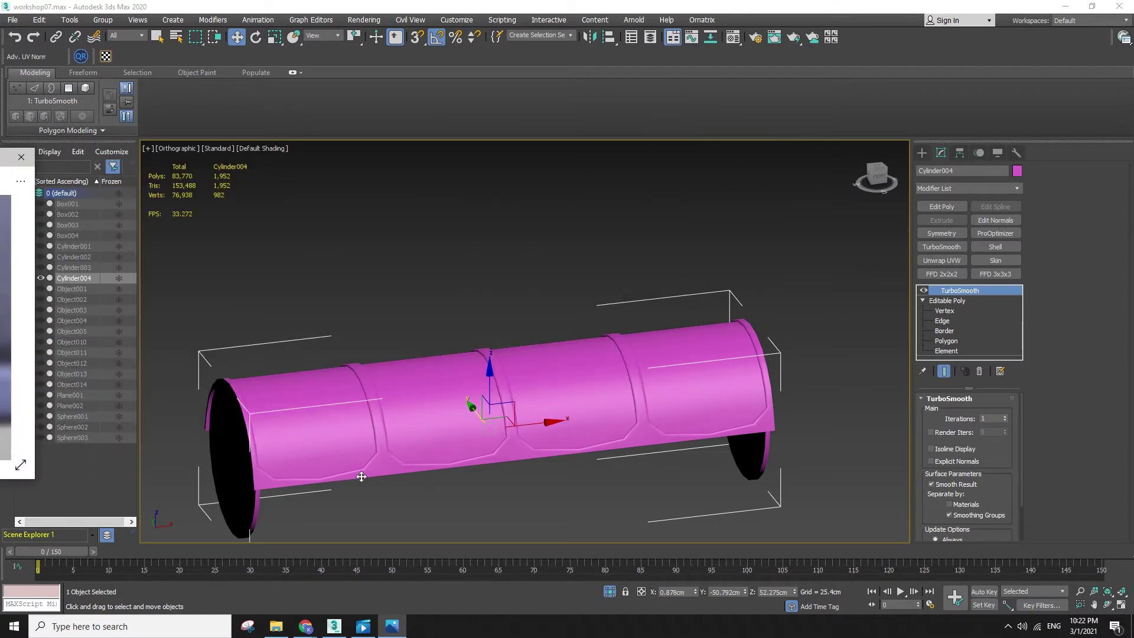
key("alt+Tab")
right_click(435, 447)
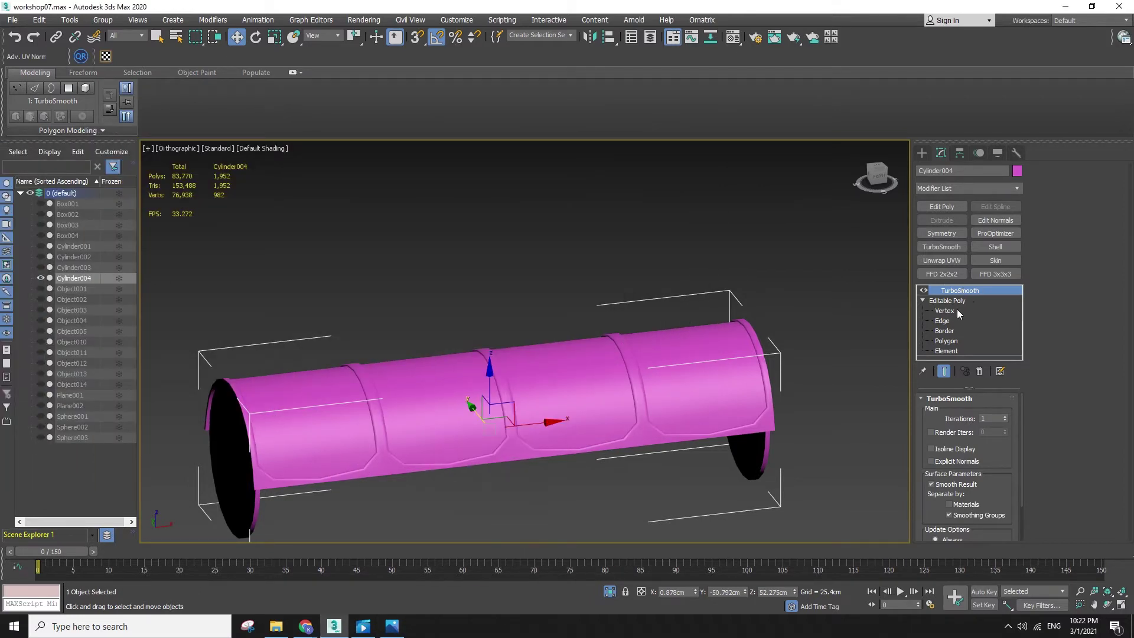
- Select the lengthwise edges crossing all four bands of the cover in wireframe, 76 edges altogether
left_click(943, 321)
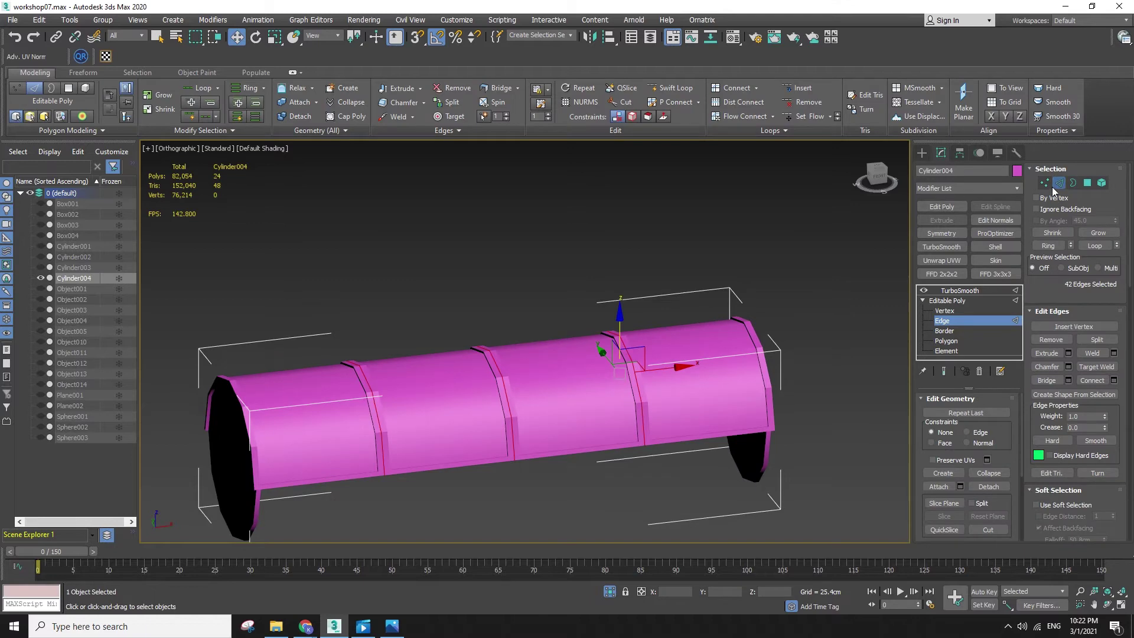
key("F3")
middle_click_drag(581, 299, 533, 317, "alt")
left_click_drag(533, 317, 526, 520)
left_click_drag(406, 293, 404, 528, "ctrl")
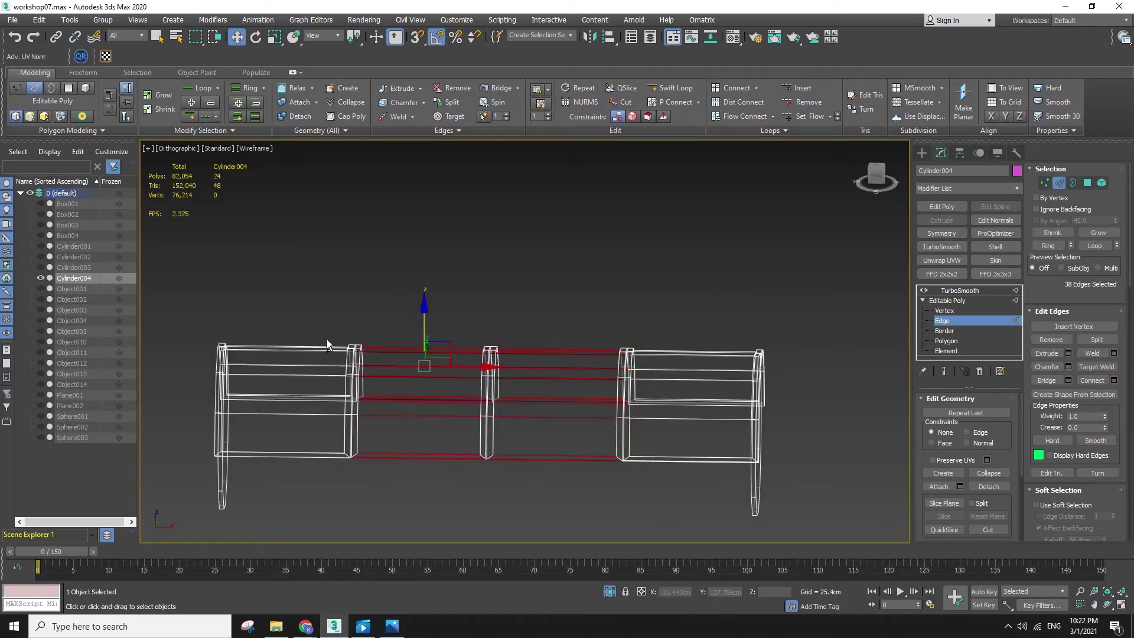
left_click_drag(325, 313, 343, 465, "ctrl")
left_click_drag(652, 322, 672, 579, "ctrl")
key("ctrl+z")
left_click_drag(710, 300, 706, 385, "ctrl")
key("ctrl+z")
- Connect the selected edges with two segments pinched outward toward each band's borders
left_click(1079, 382, "shift")
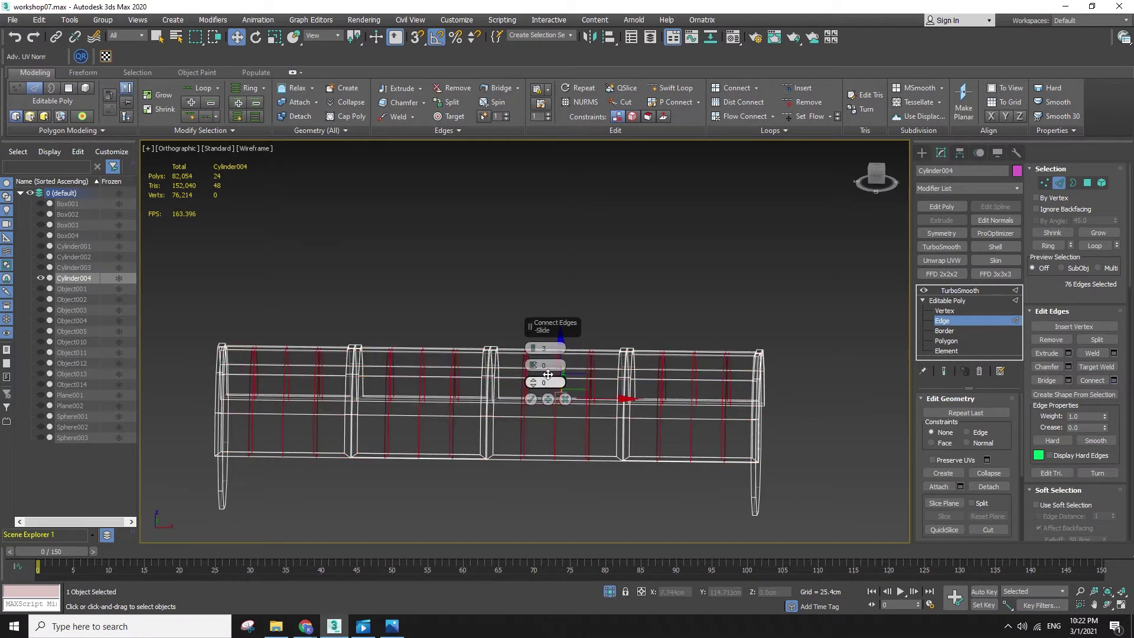
mouse_move(539, 347)
left_mouse_down()
mouse_move(512, 166)
mouse_move(519, 187)
mouse_move(512, 177)
left_mouse_up()
left_click(531, 399)
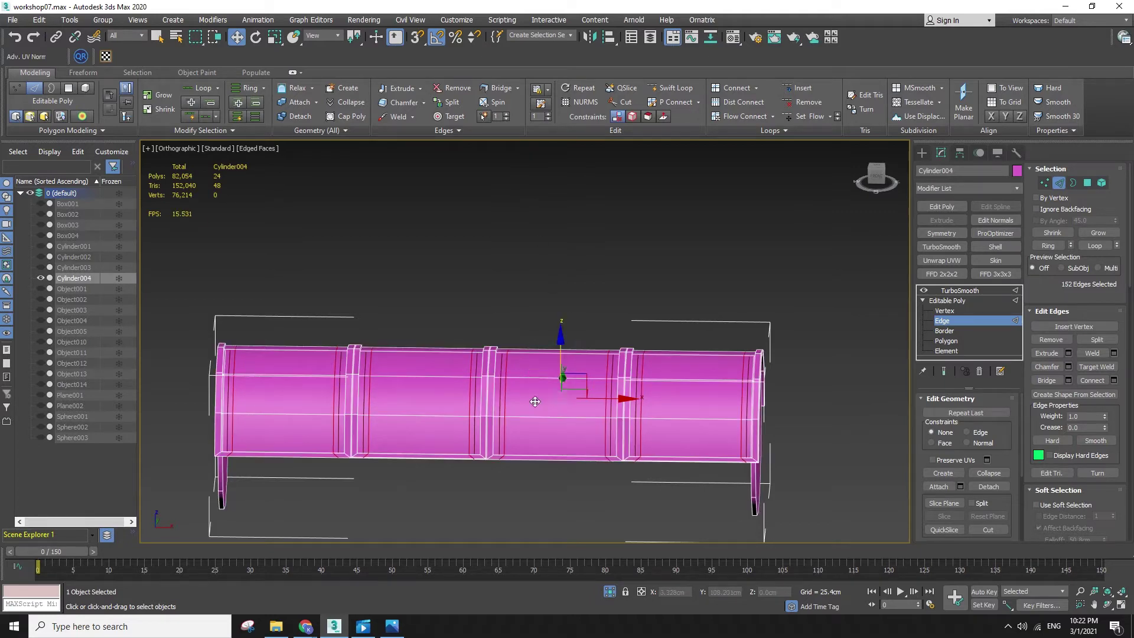
- Finish edge editing, set the cover's TurboSmooth iterations to 2, and hide the edge display
left_click(966, 300)
left_click(768, 268)
key("F4")
left_click(729, 449)
mouse_move(729, 451)
middle_mouse_down("alt")
mouse_move(762, 462)
mouse_move(680, 437)
mouse_move(621, 393)
mouse_move(624, 418)
middle_mouse_up("alt")
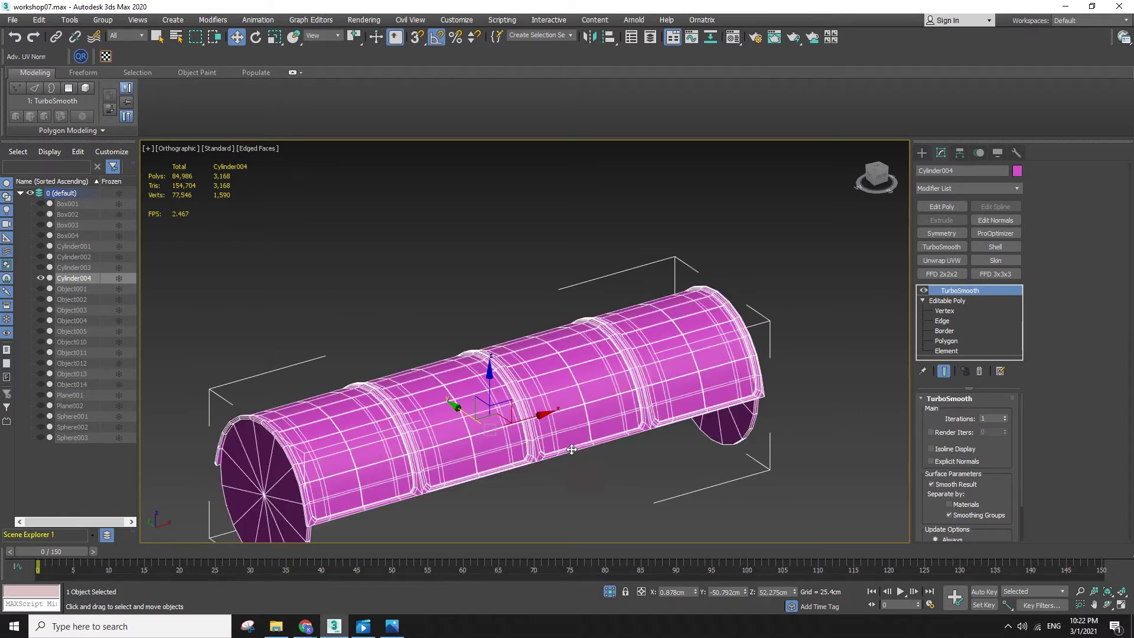
left_click(860, 452)
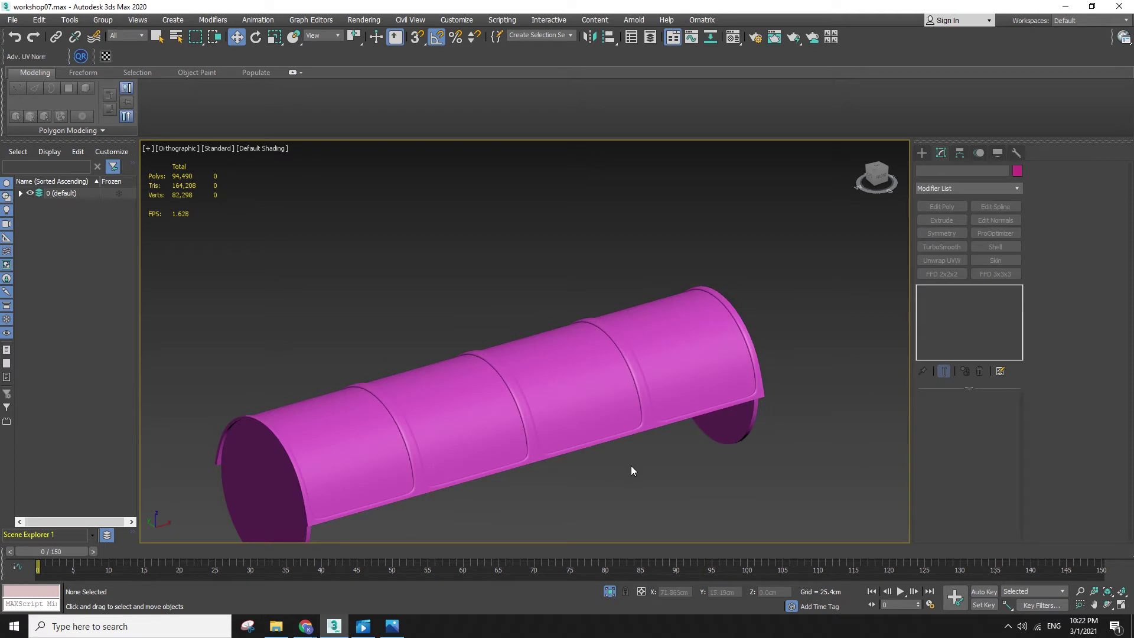
middle_click_drag(631, 467, 618, 431, "alt")
- Bring back all hidden robot parts and rotate the panelled cover about its long axis
left_click(618, 431)
right_click(618, 430)
left_click(641, 372)
key("e")
left_click_drag(550, 277, 784, 605)
key("w")
- Scale the bumpy roller to about 96% along its length so it fits inside the cover's end discs
left_click(634, 326)
key("r")
key("f")
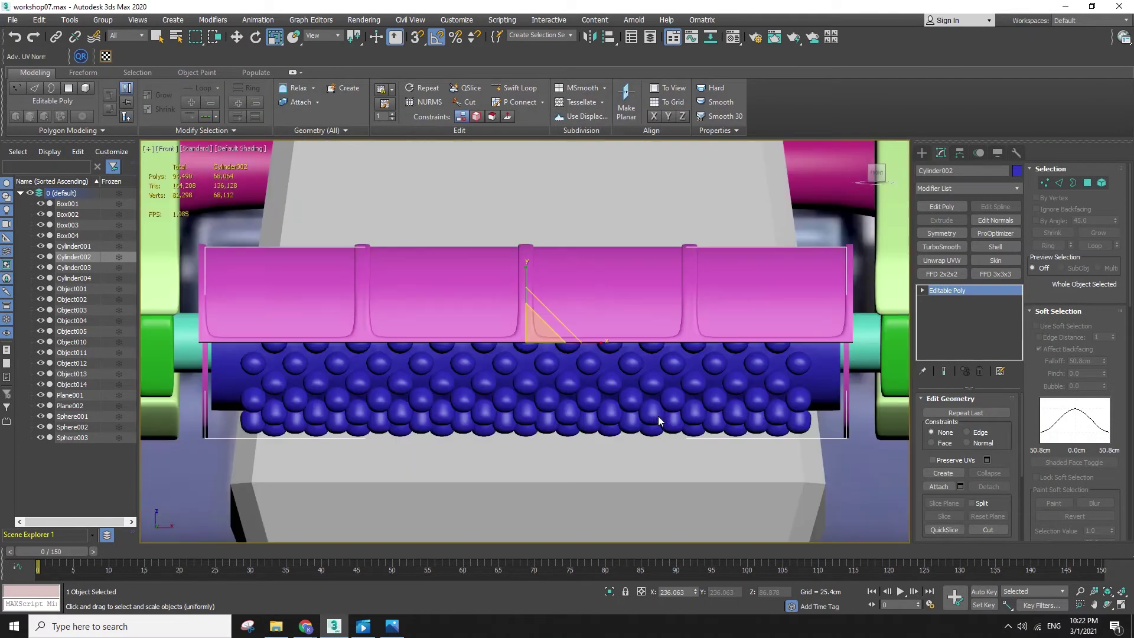
scroll(658, 416, "down", 2)
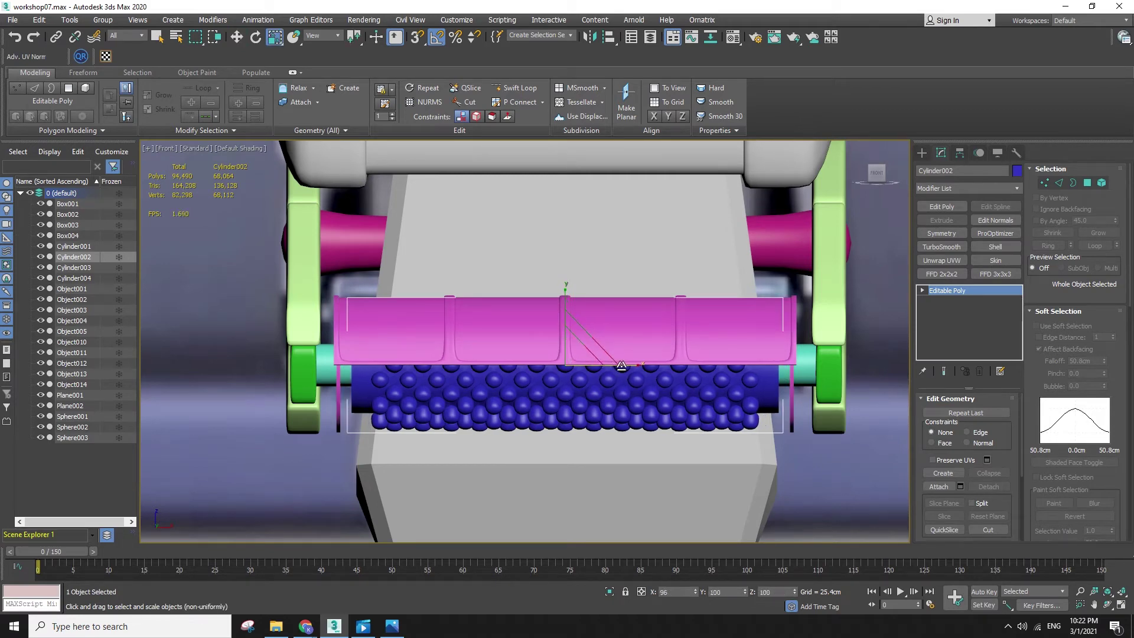
key("w")
middle_click_drag(643, 417, 838, 473, "alt")
left_click(877, 512)
key("p")
key("z")
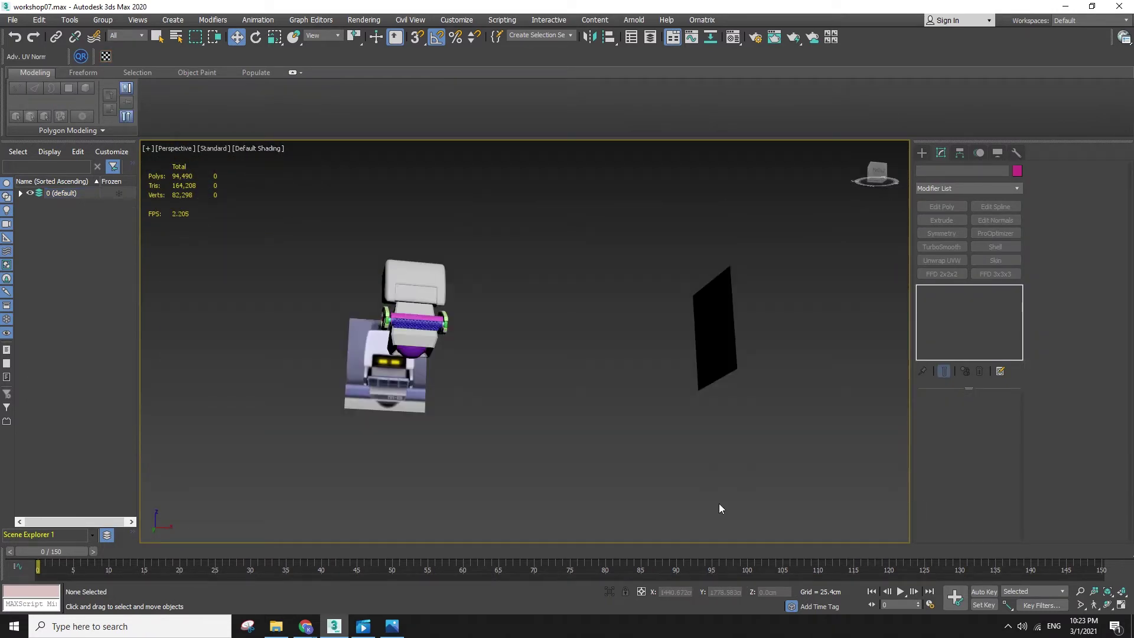
- Try rotating the roller cover about its long axis in the perspective view
left_click(442, 347)
key("z")
key("e")
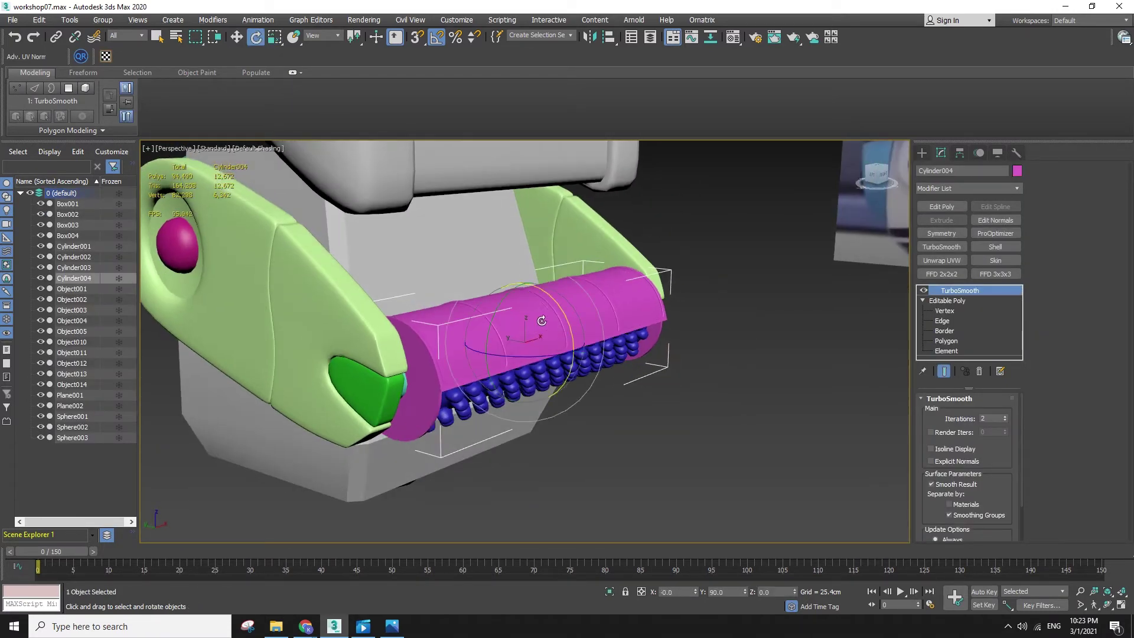
left_click_drag(560, 317, 689, 518)
key("ctrl+z")
- Rotate the bumpy roller about its long axis beneath the cover and clear the selection
key("w")
left_click(587, 378)
key("e")
left_click_drag(565, 314, 681, 449)
left_click(534, 450)
key("w")
- Inspect how the roller and its cover sit between the arms from several angles
middle_click_drag(385, 384, 335, 369, "alt")
scroll(320, 323, "down", 8)
scroll(405, 349, "up", 3)
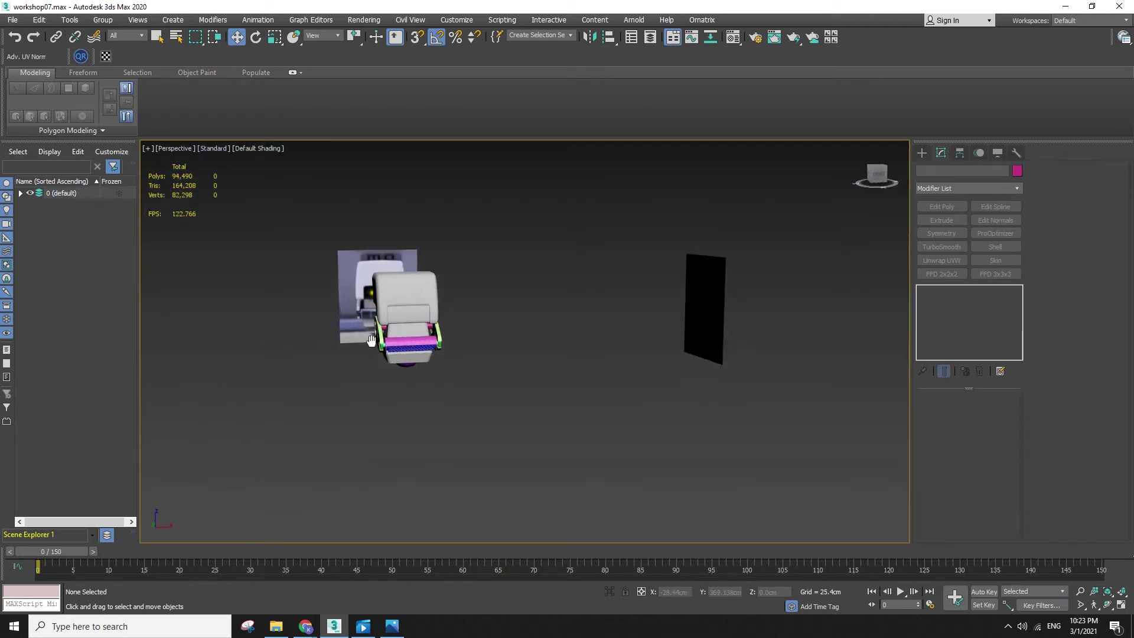
left_click(411, 345)
scroll(411, 348, "up", 5)
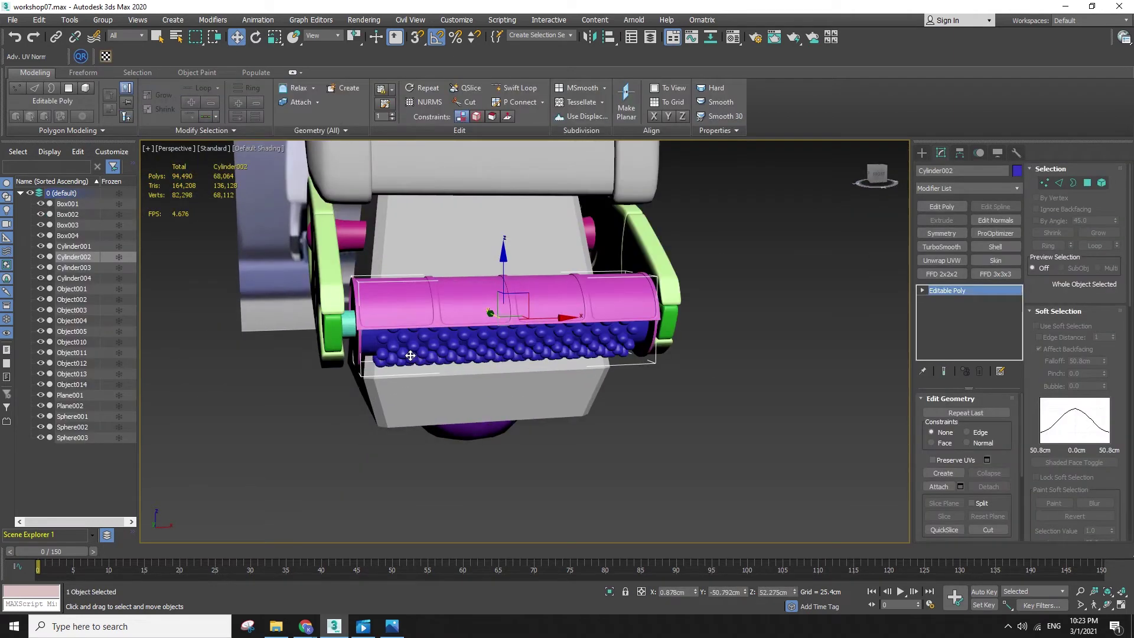
middle_click_drag(301, 441, 589, 501, "alt")
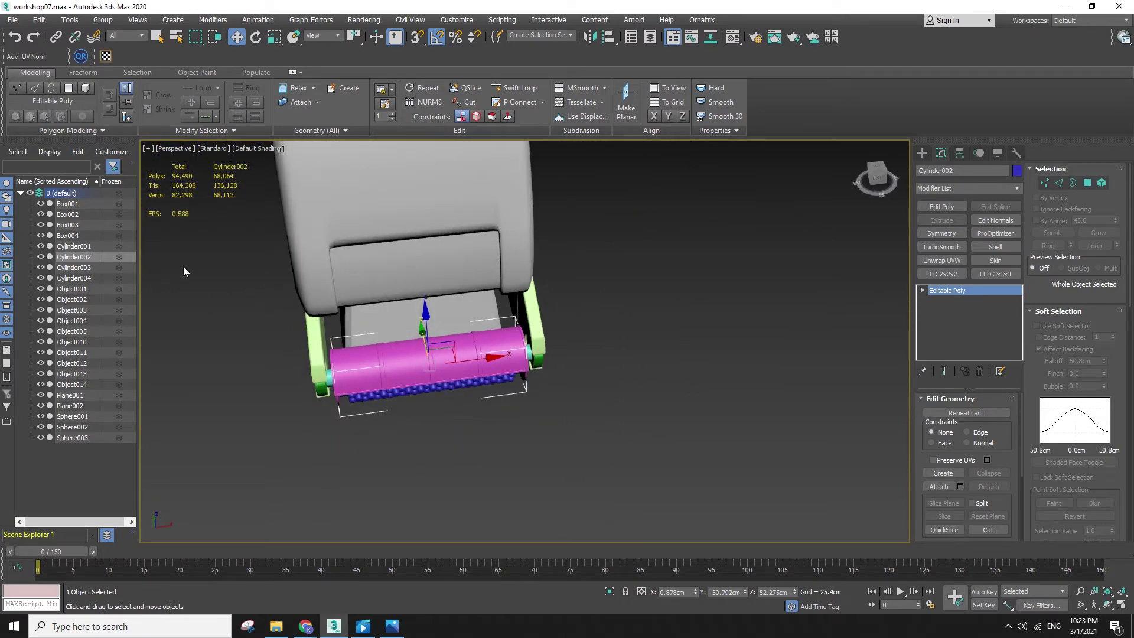
- Apply TurboSmooth with one iteration to the grey lower head box and check it against the side reference image
left_click(378, 330)
mouse_move(380, 343)
middle_mouse_down("alt")
mouse_move(434, 331)
mouse_move(460, 359)
mouse_move(323, 309)
mouse_move(345, 351)
mouse_move(301, 309)
mouse_move(377, 275)
mouse_move(652, 367)
mouse_move(703, 355)
mouse_move(529, 431)
mouse_move(620, 434)
middle_mouse_up("alt")
key("F4")
left_click(942, 247)
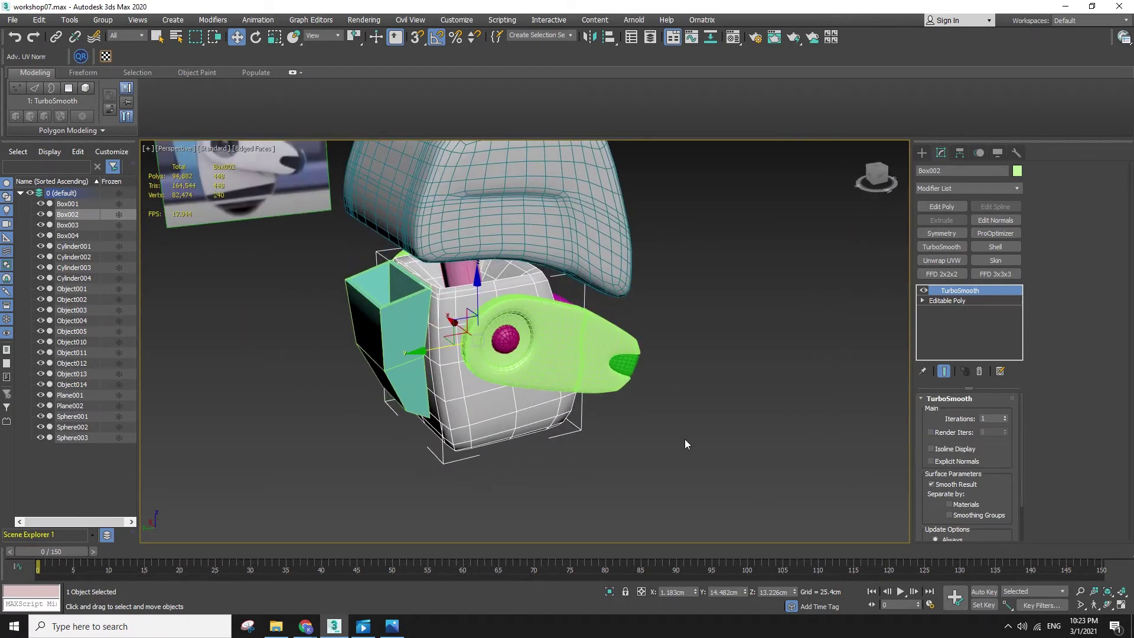
key("l")
scroll(639, 395, "up", 3)
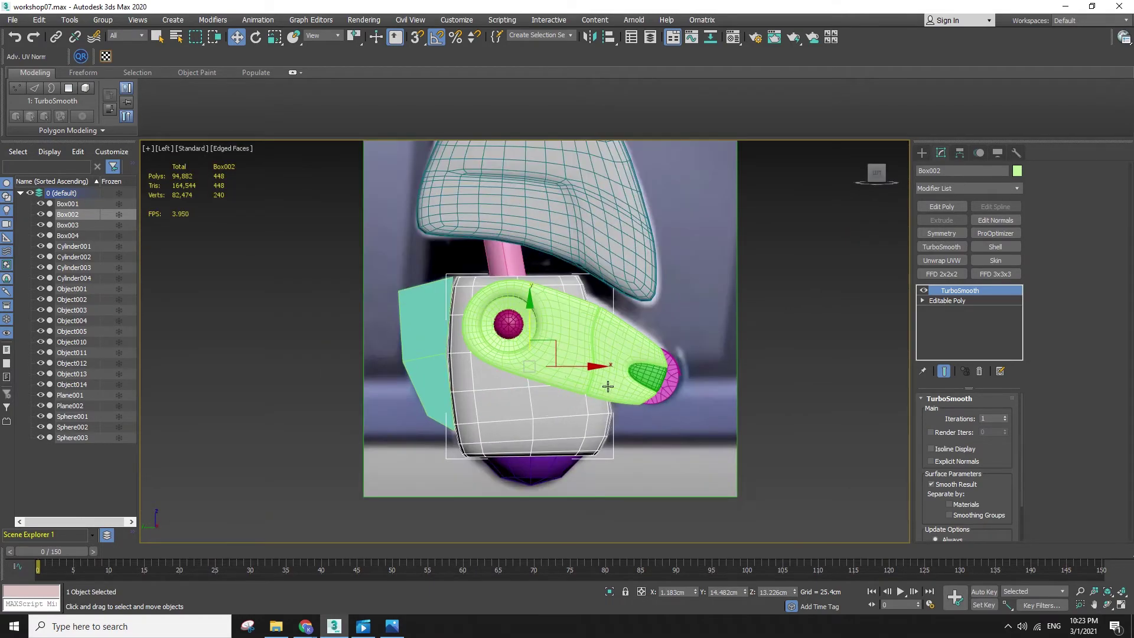
- Turn off the lower head box's TurboSmooth display and check its base shape against the side reference in see-through mode
right_click(992, 296)
left_click(911, 315)
left_click(924, 290)
key("alt+x")
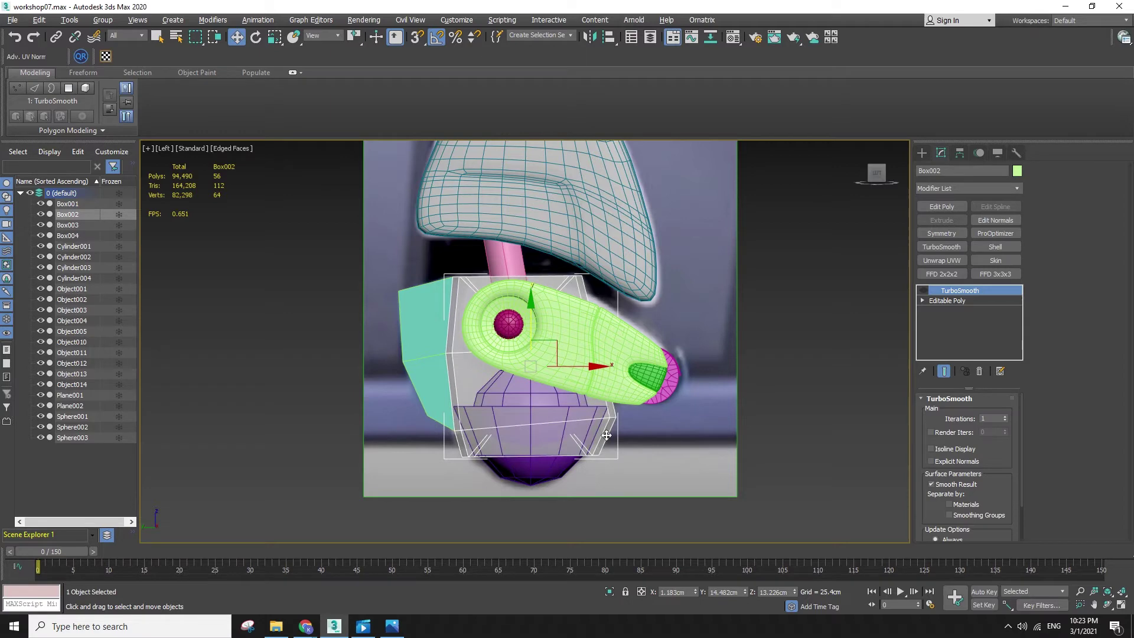
key("alt+x")
middle_click_drag(653, 408, 733, 404, "alt")
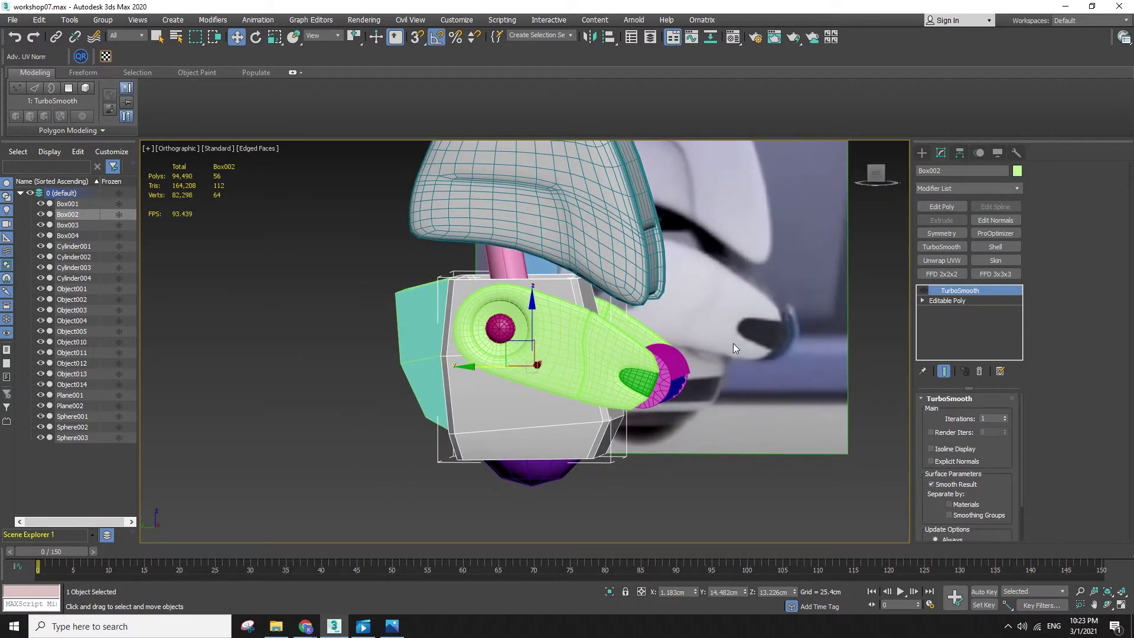
- Chamfer the lower horizontal edge loop of the grey lower head box and turn its TurboSmooth back on
left_click(922, 300)
left_click(943, 320)
double_click(589, 426)
left_click(1052, 366)
scroll(520, 466, "up", 2)
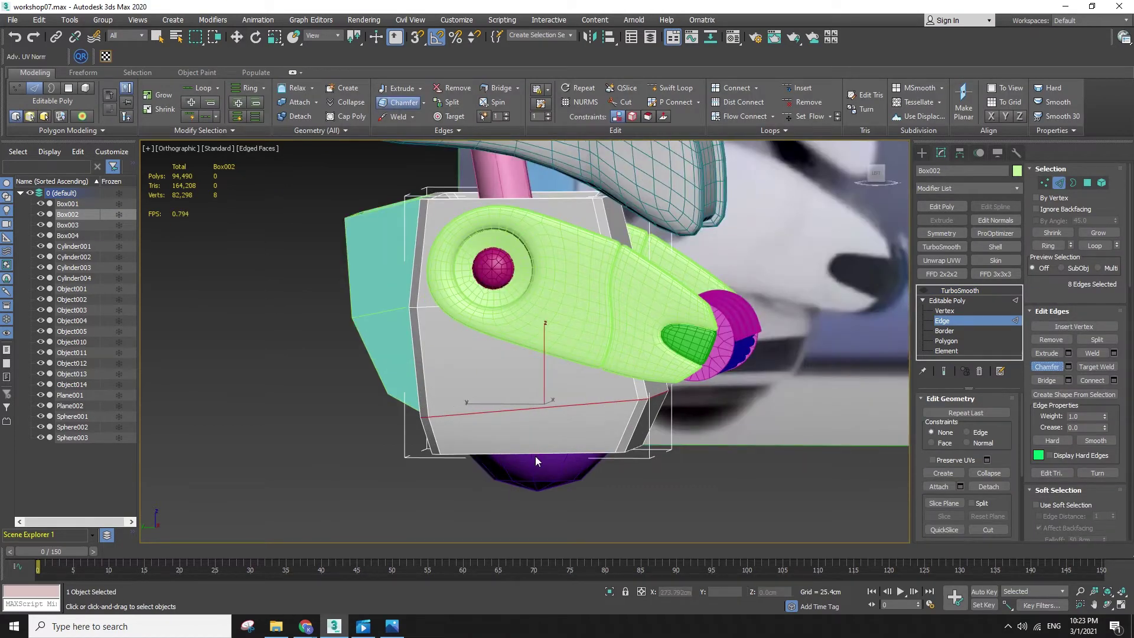
left_click_drag(594, 403, 592, 402)
right_click(592, 401)
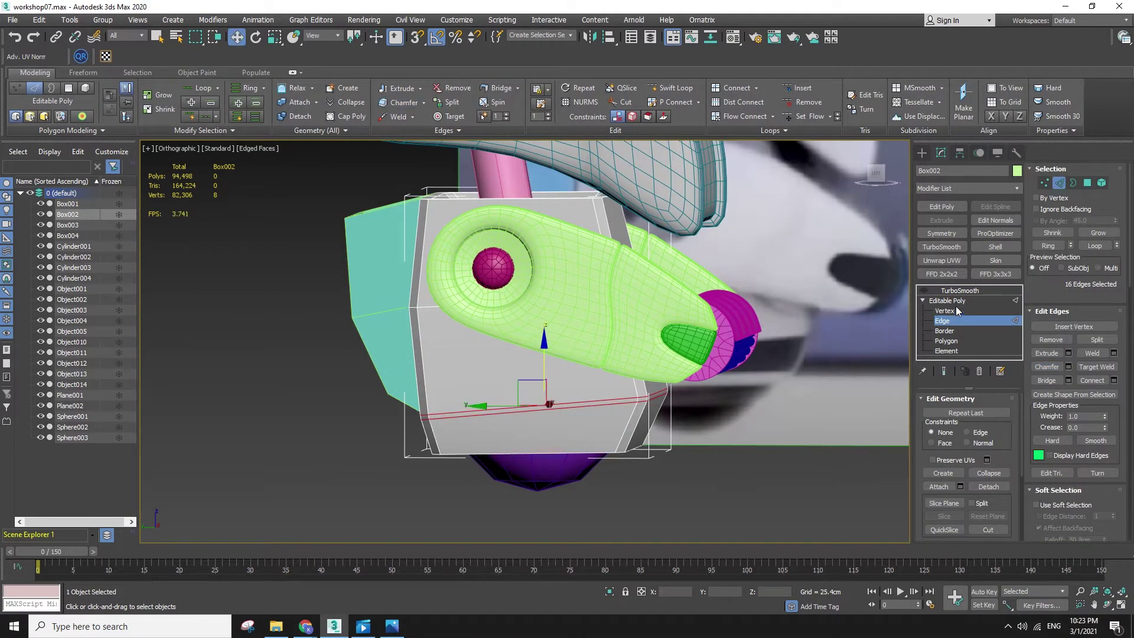
left_click(933, 301)
left_click(929, 294)
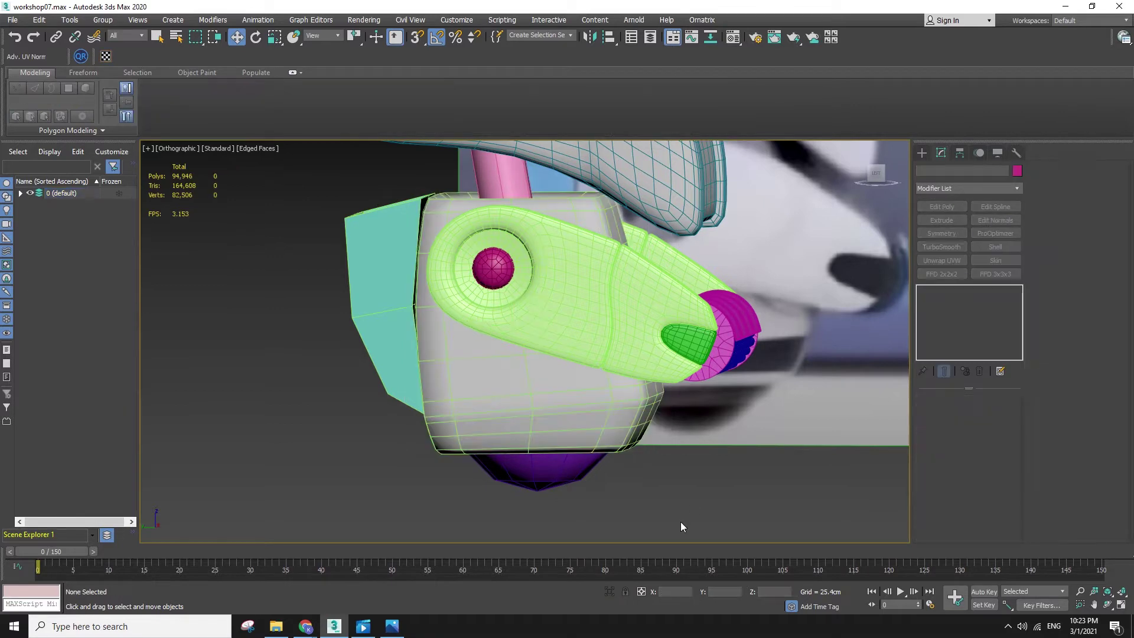
- Hide the edged faces to inspect the lower head box's smooth shading, and set its TurboSmooth iterations to 2
key("F4")
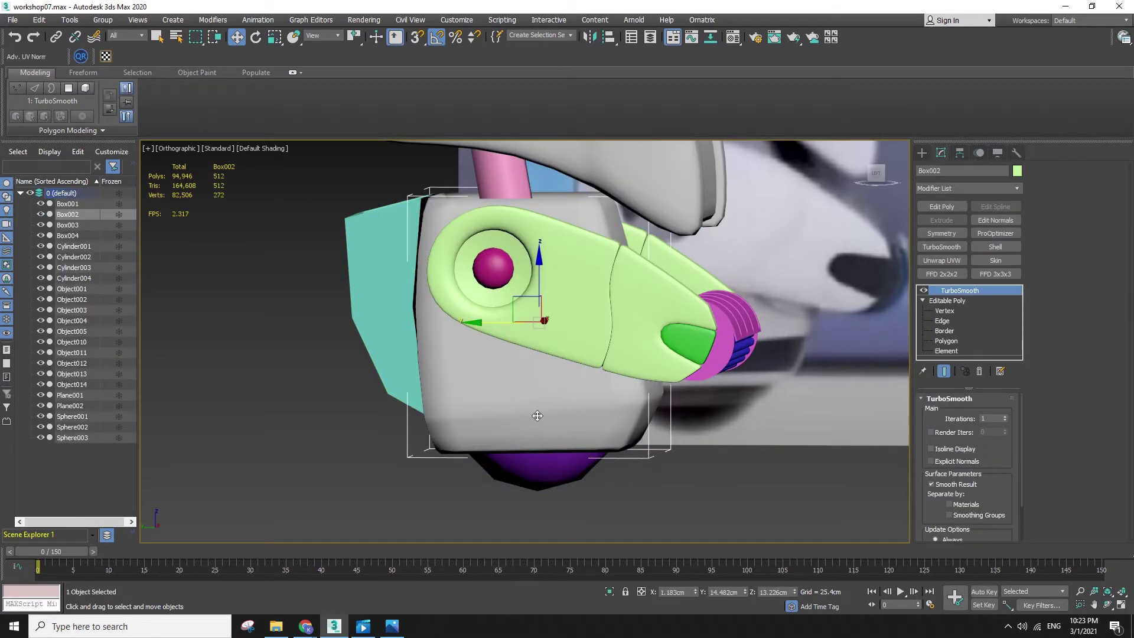
mouse_move(573, 413)
middle_mouse_down("alt")
mouse_move(592, 428)
mouse_move(547, 435)
mouse_move(593, 402)
mouse_move(654, 442)
mouse_move(562, 410)
middle_mouse_up("alt")
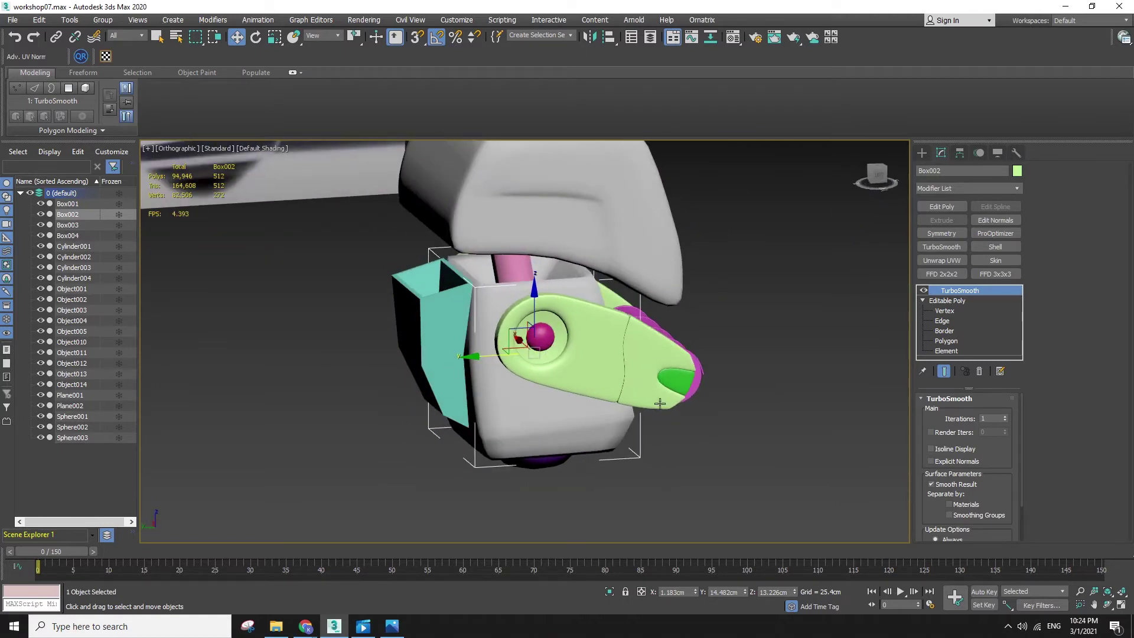
scroll(661, 403, "down", 2)
key("l")
key("z")
left_click(1005, 416)
scroll(700, 442, "down", 2)
middle_click_drag(615, 450, 715, 507, "alt")
- Chamfer the inner and outer vertical corner edges of the teal container behind the lower head box
left_click(508, 371)
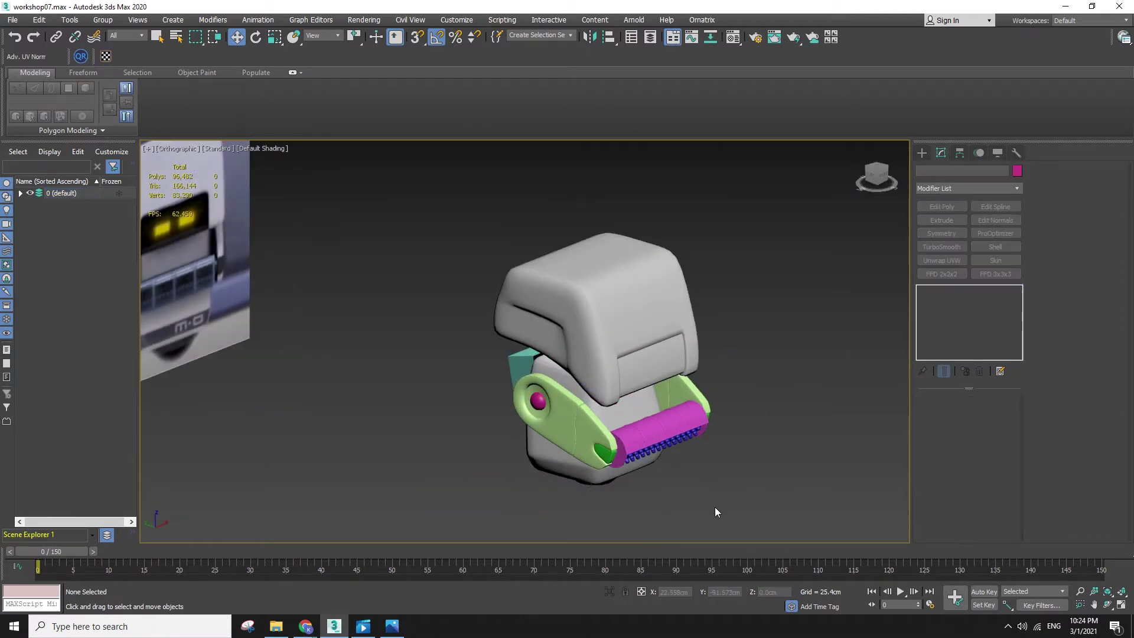
middle_click_drag(514, 369, 830, 306, "alt")
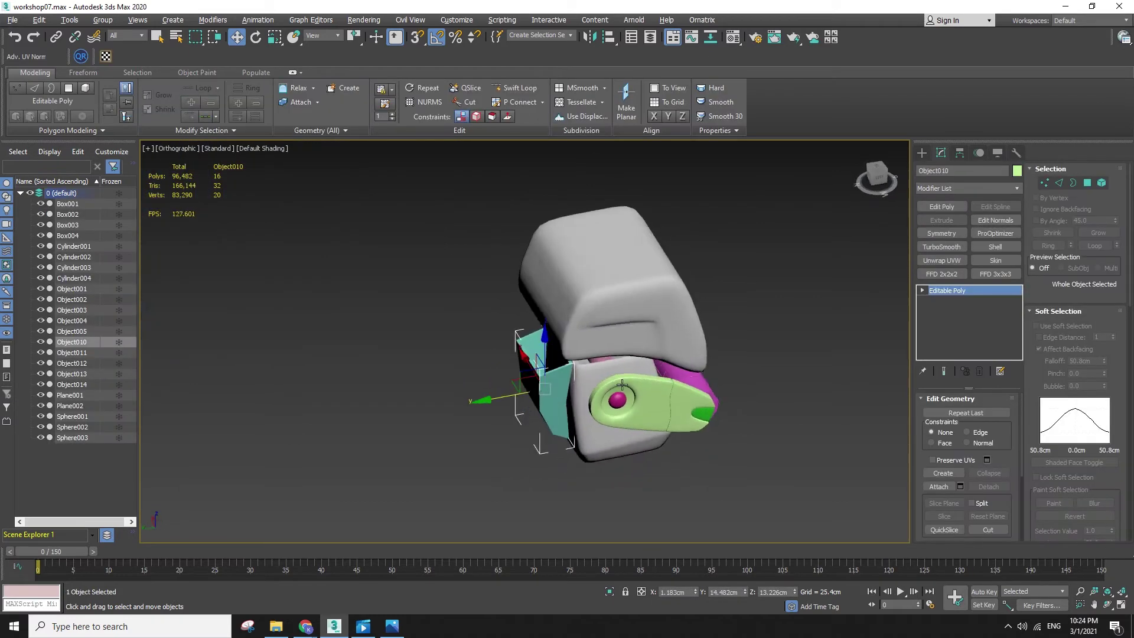
key("F4")
scroll(832, 306, "up", 4)
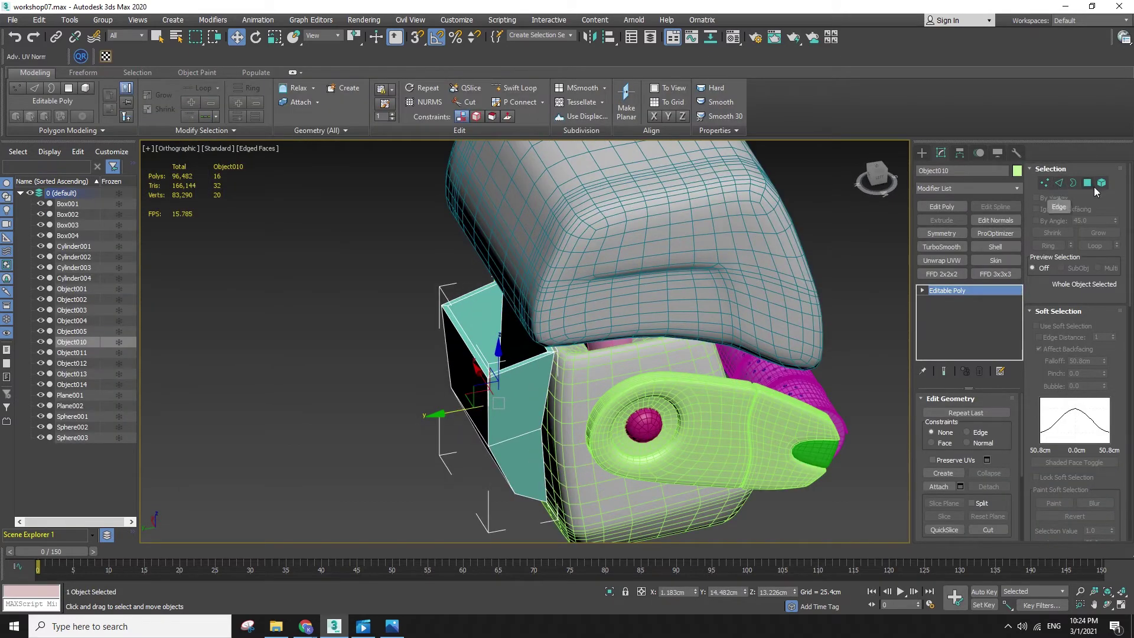
left_click(1060, 184)
key("F3")
double_click(476, 396)
double_click(421, 299, "ctrl")
middle_click_drag(421, 299, 445, 300, "alt")
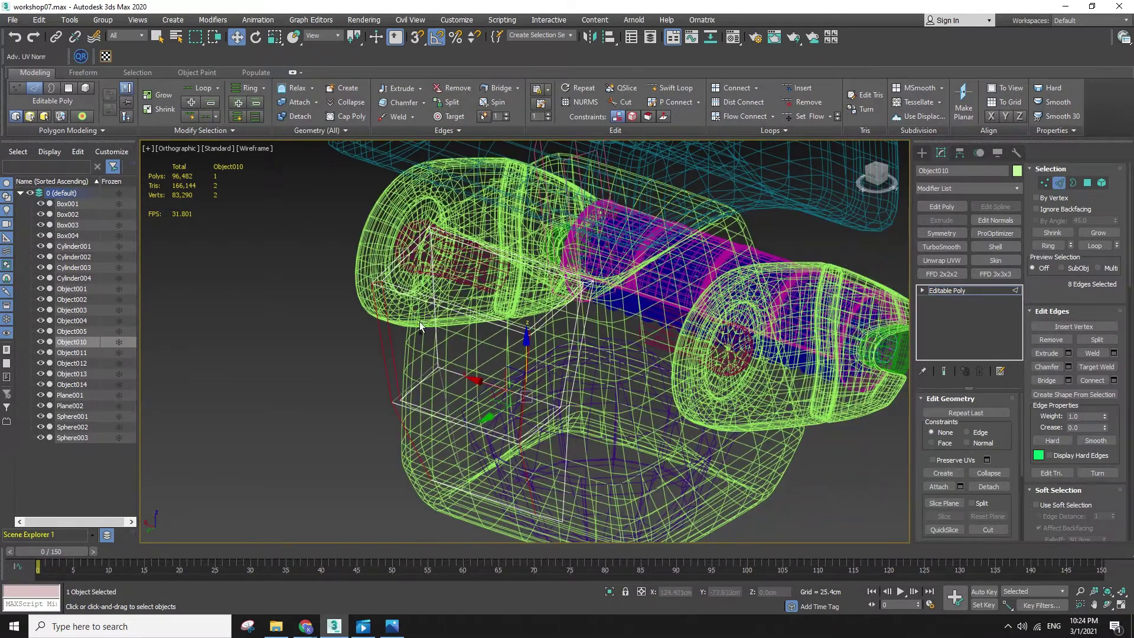
double_click(437, 331, "ctrl")
key("F3")
mouse_move(579, 458)
middle_mouse_down("alt")
mouse_move(524, 424)
mouse_move(554, 341)
mouse_move(579, 360)
mouse_move(601, 463)
mouse_move(675, 451)
middle_mouse_up("alt")
key("F3")
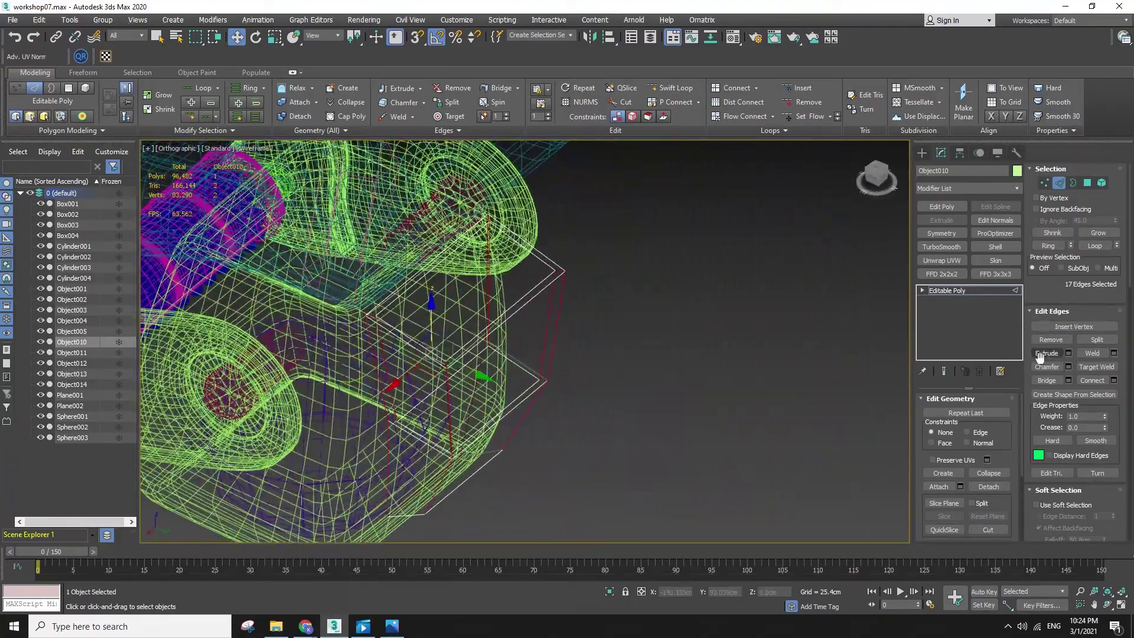
key("F3")
left_click(1047, 366)
scroll(534, 271, "up", 4)
left_click_drag(409, 200, 398, 199)
key("F4")
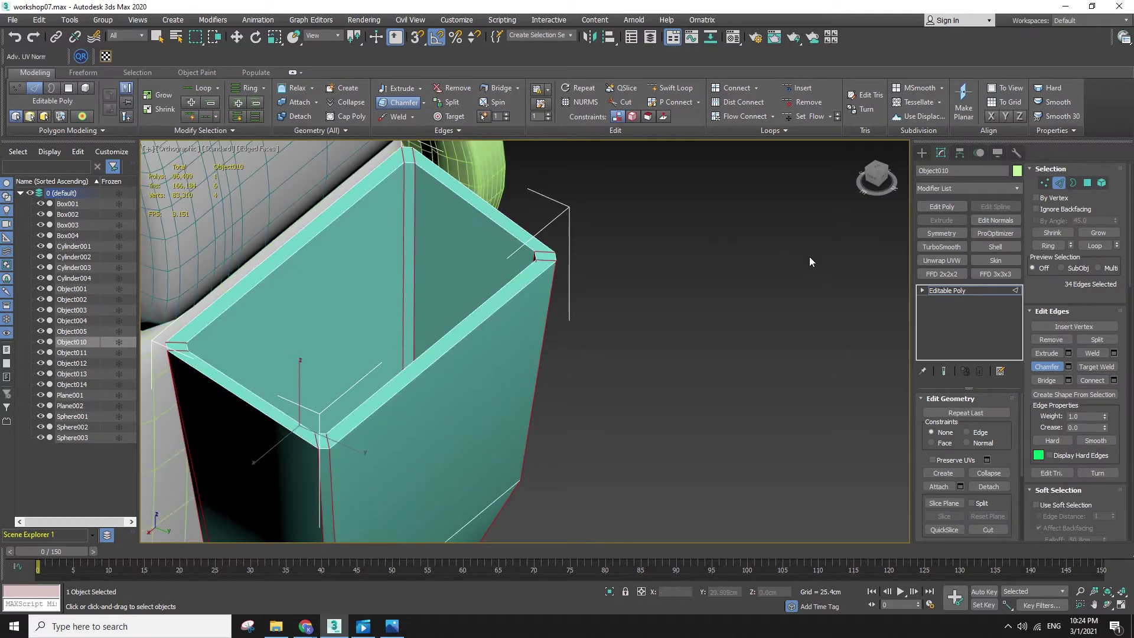
- Chamfer the inner and outer edge loops around the teal container's open rim
key("F4")
left_click(529, 283)
key("w")
double_click(543, 261)
key("F3")
double_click(524, 287)
key("F3")
double_click(523, 271, "ctrl")
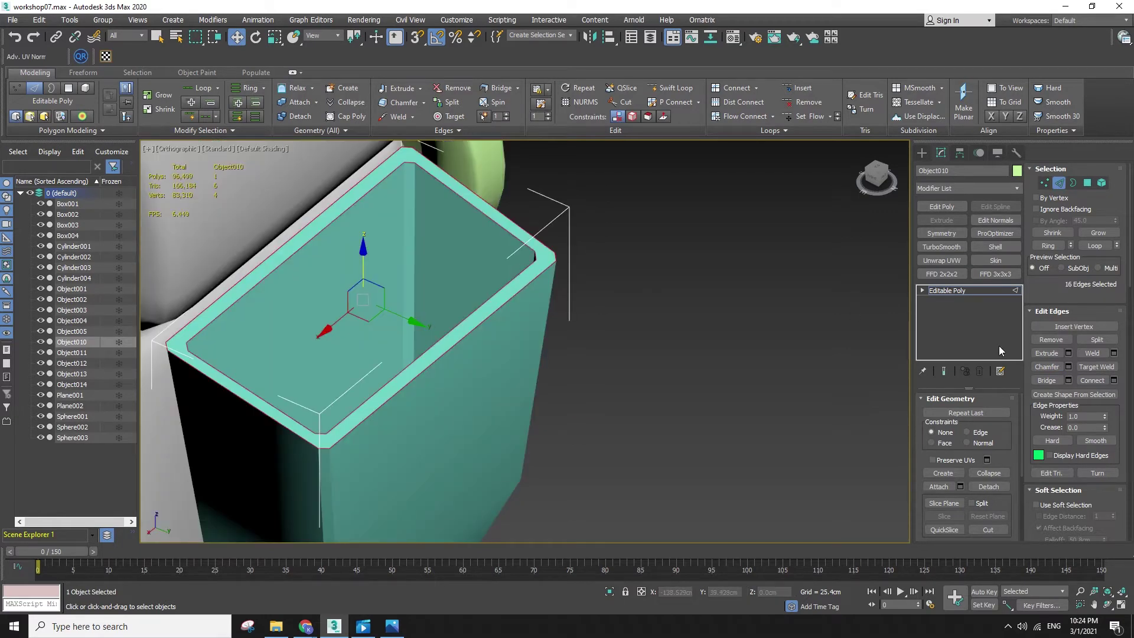
left_click(1047, 367)
scroll(481, 243, "up", 3)
left_click_drag(533, 229, 563, 289)
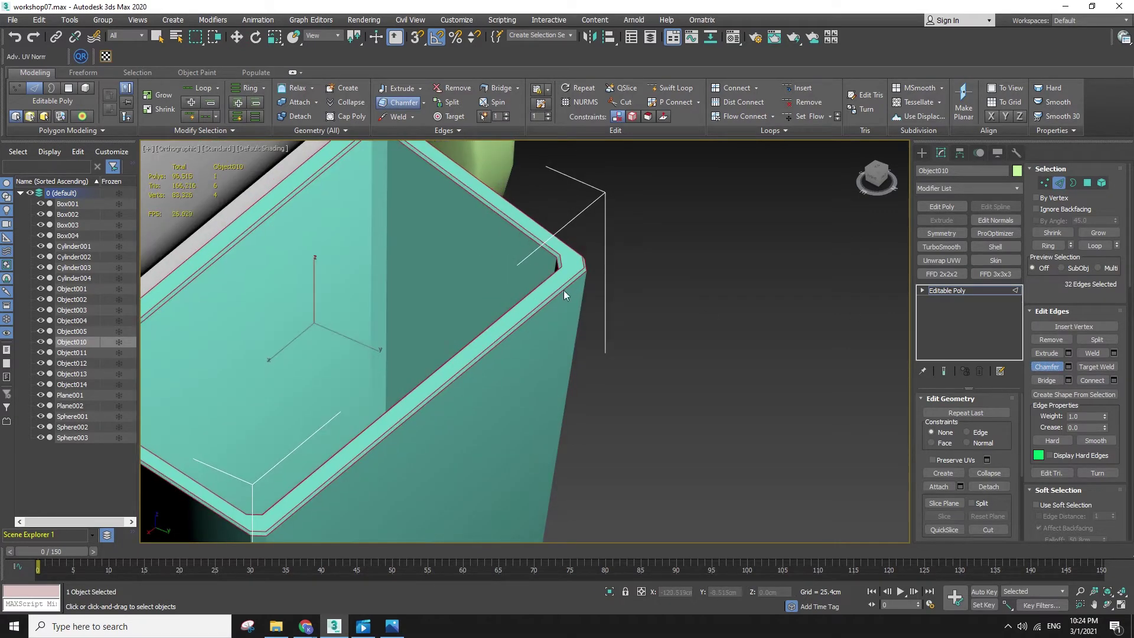
- Apply TurboSmooth with one iteration to the teal container and check its shading from the rim to the back
scroll(563, 289, "down", 3)
key("F4")
left_click(942, 246)
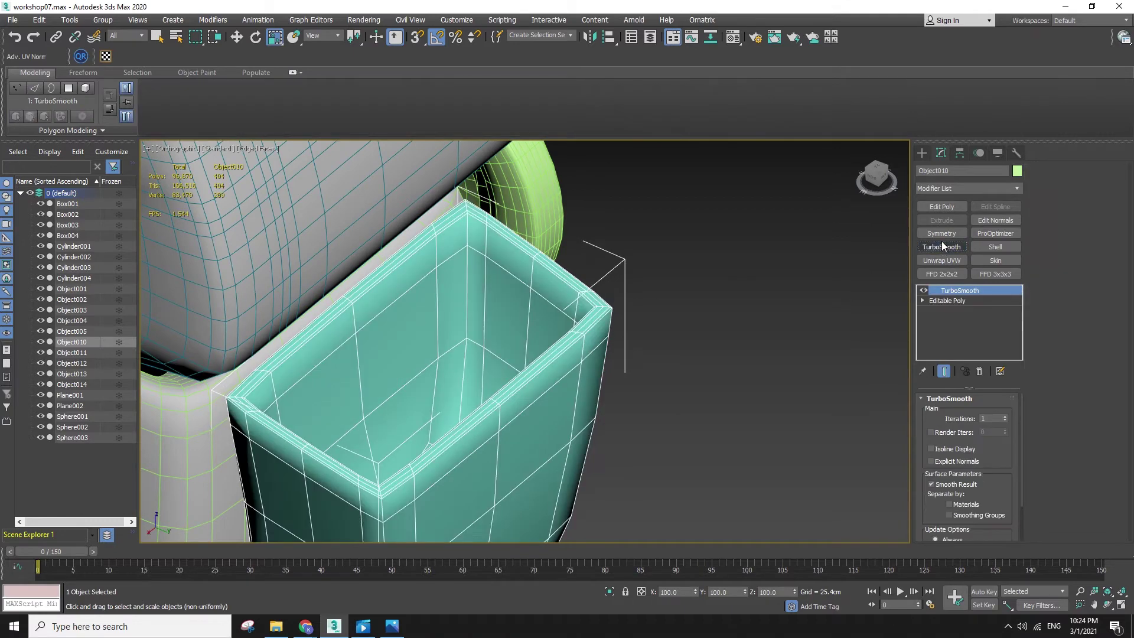
key("F4")
scroll(690, 366, "down", 3)
middle_click_drag(690, 366, 616, 311)
middle_click_drag(471, 317, 582, 296, "alt")
- Chamfer the edges running around the sloped bottom panel of the teal container
left_click(924, 301)
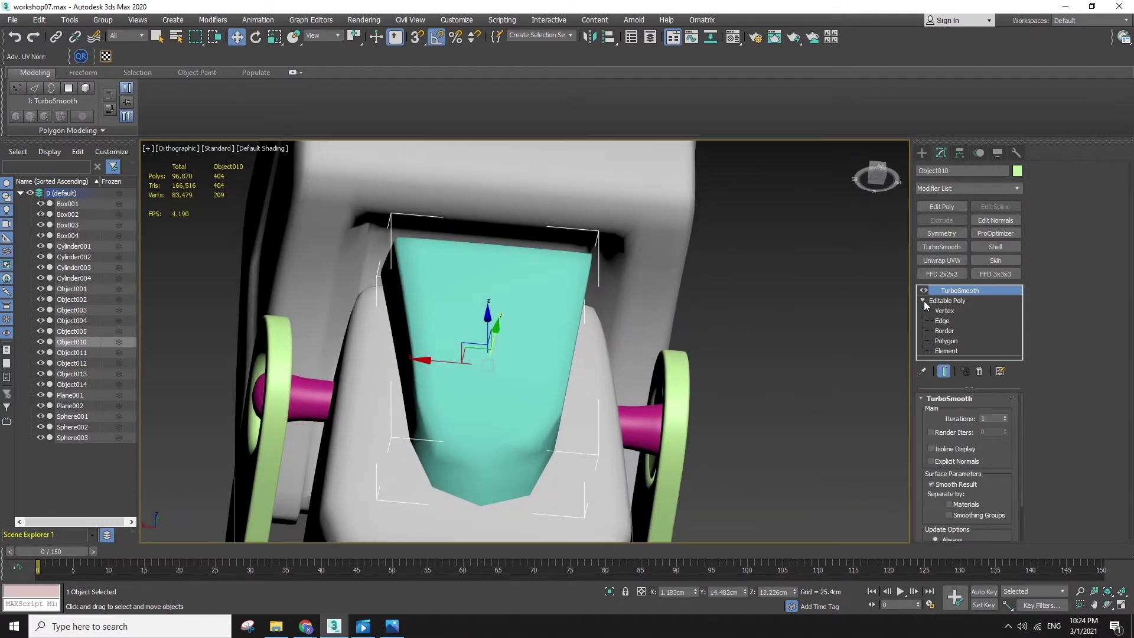
left_click(945, 321)
key("F4")
left_click(509, 457)
middle_click_drag(509, 456, 564, 489, "alt")
scroll(432, 491, "up", 5)
left_click(424, 444, "ctrl")
left_click(639, 438, "ctrl")
scroll(639, 438, "up", 2)
middle_click_drag(633, 452, 693, 420, "alt")
double_click(684, 426, "ctrl")
left_click(678, 412, "ctrl")
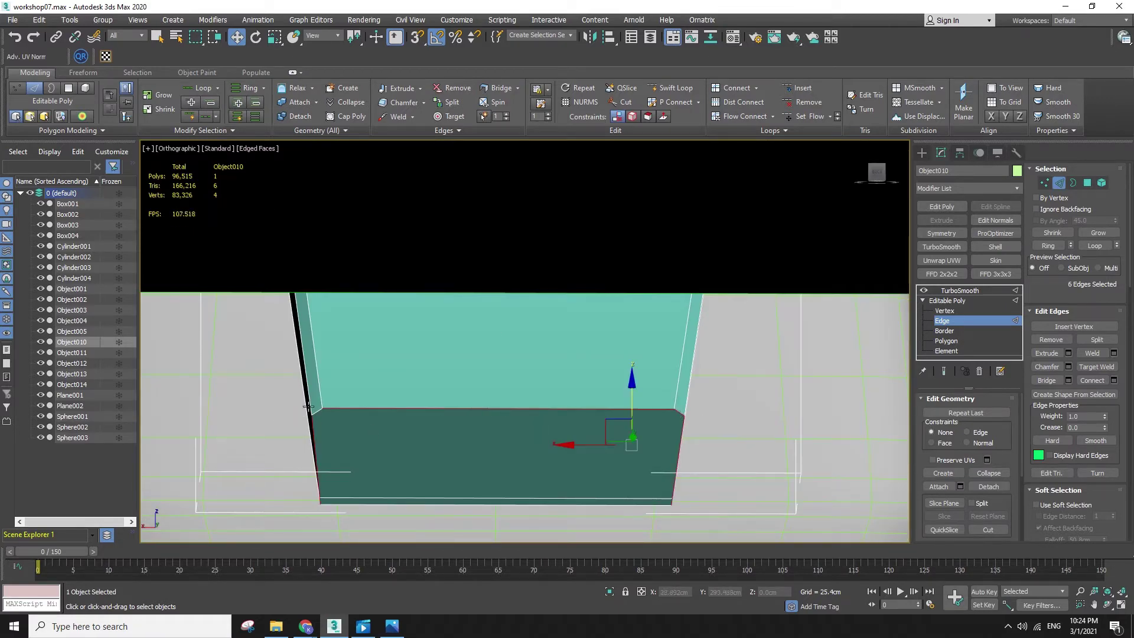
key("q")
left_click(672, 424, "ctrl")
key("F3")
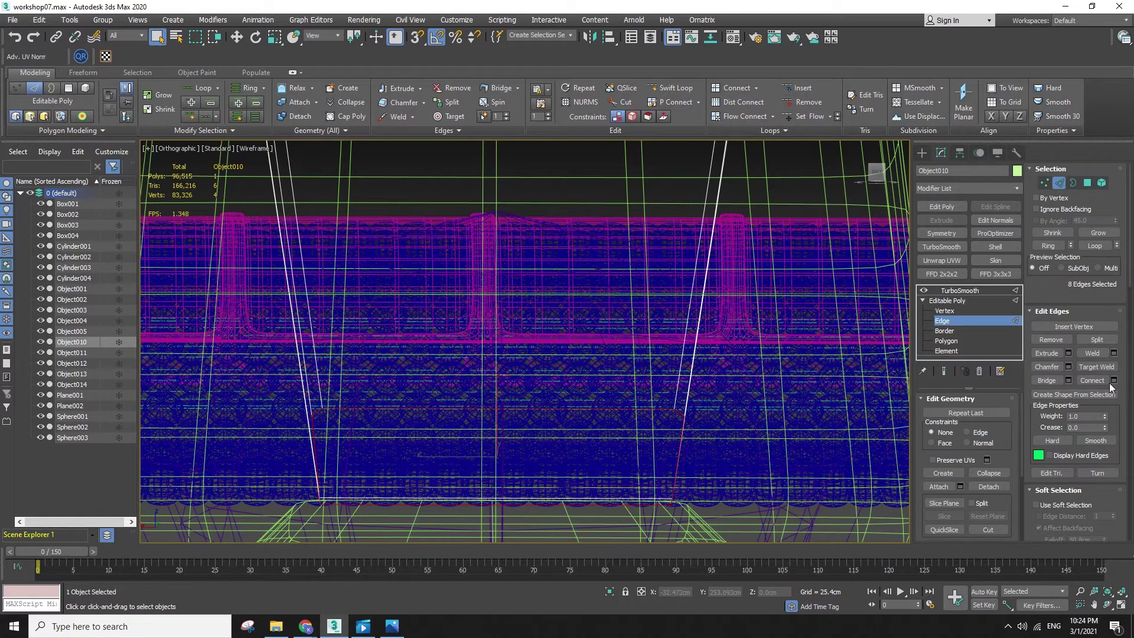
key("F3")
key("ctrl+shift+c")
left_click_drag(681, 405, 789, 403)
key("w")
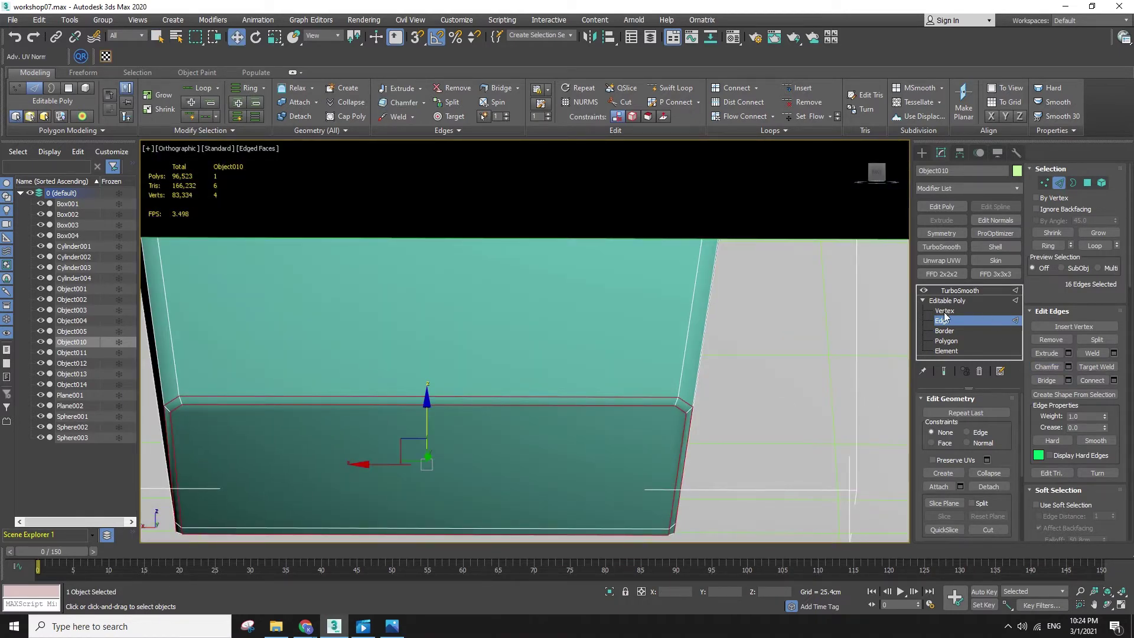
- Cut a new edge between the two upper corner vertices of the container's bottom panel and leave vertex editing
left_click(948, 311)
right_click(175, 424)
left_click(168, 323)
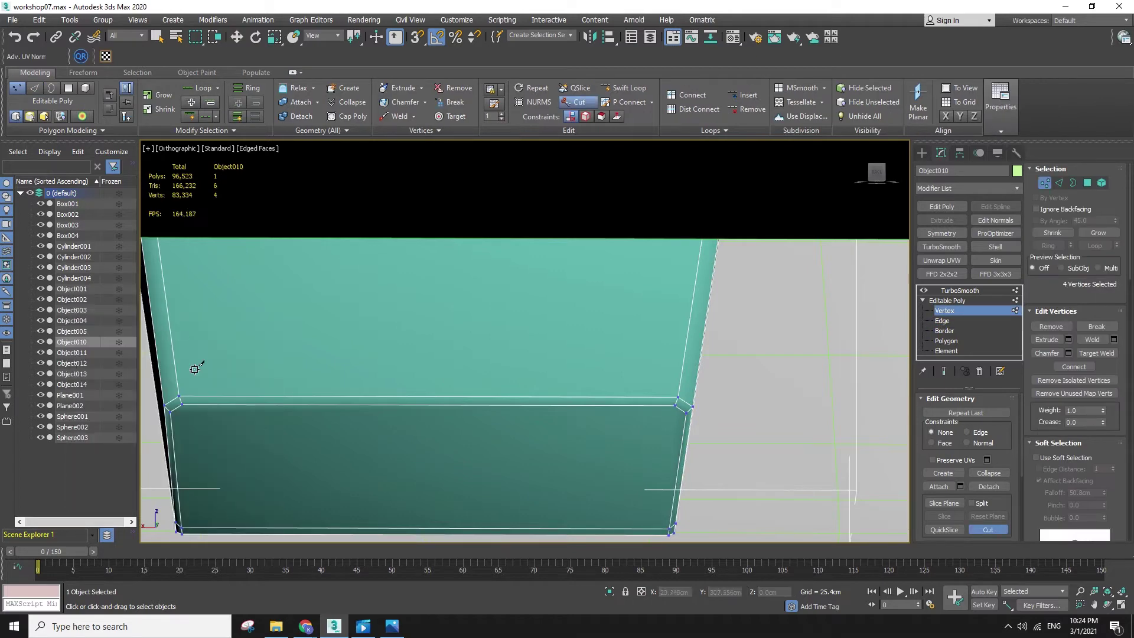
left_click(171, 410)
left_click(688, 412)
right_click(724, 411)
scroll(791, 445, "down", 2)
middle_click_drag(791, 445, 642, 456, "alt")
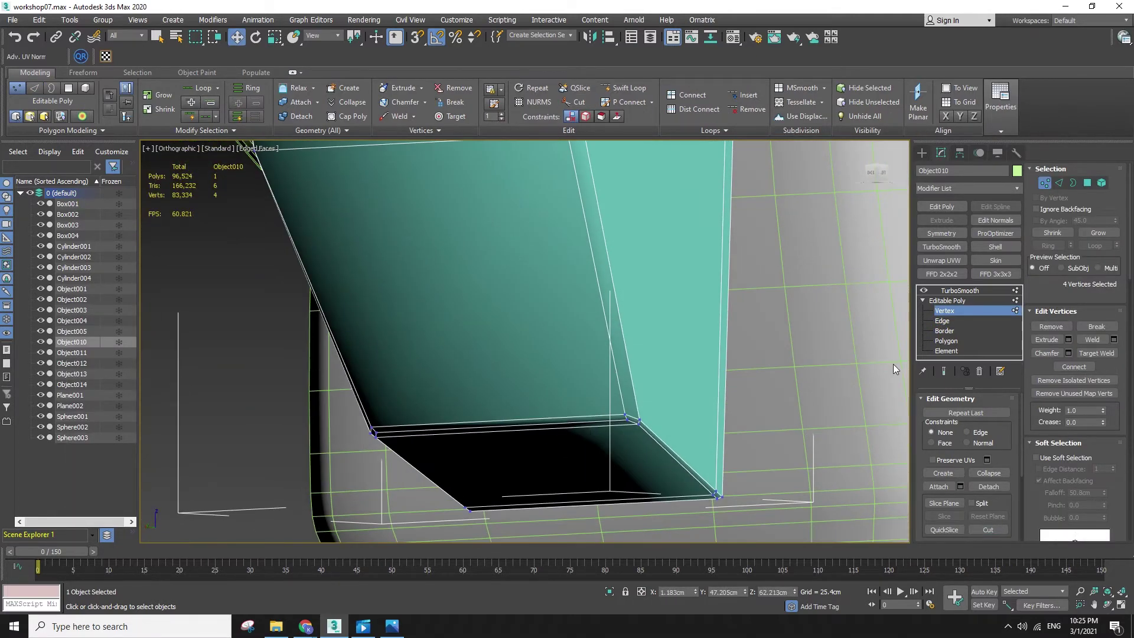
left_click(950, 312)
- Examine the smoothed teal container without edged faces, up close and together with the whole head in perspective view
left_click(257, 464)
key("F4")
scroll(257, 466, "down", 2)
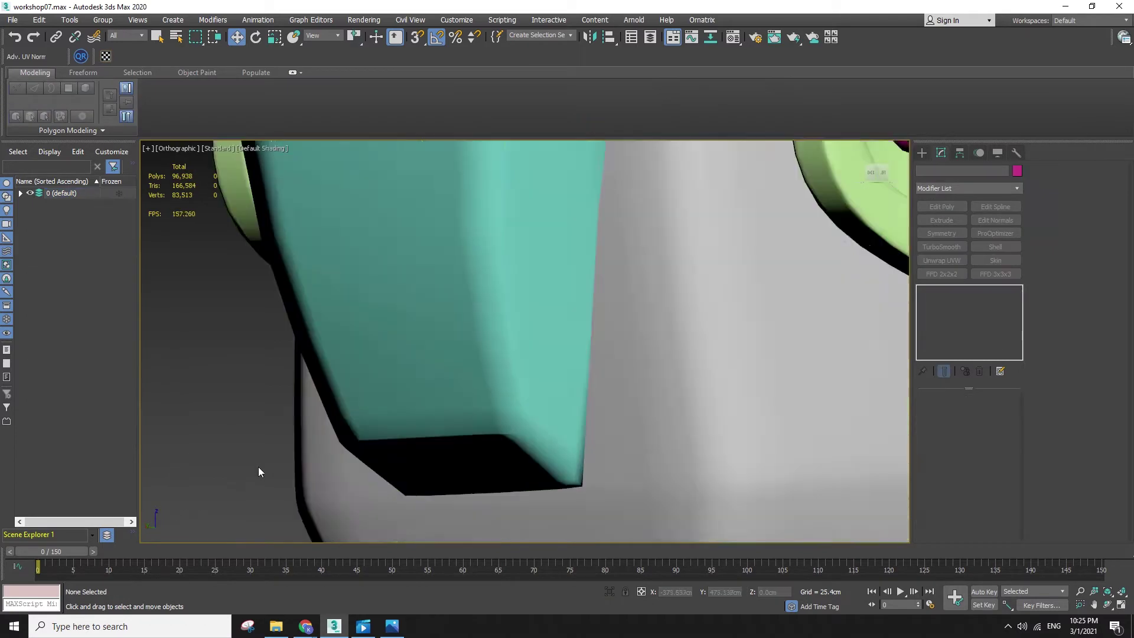
scroll(257, 467, "down", 2)
left_click(426, 431)
scroll(426, 430, "down", 4)
middle_click_drag(426, 430, 402, 493, "alt")
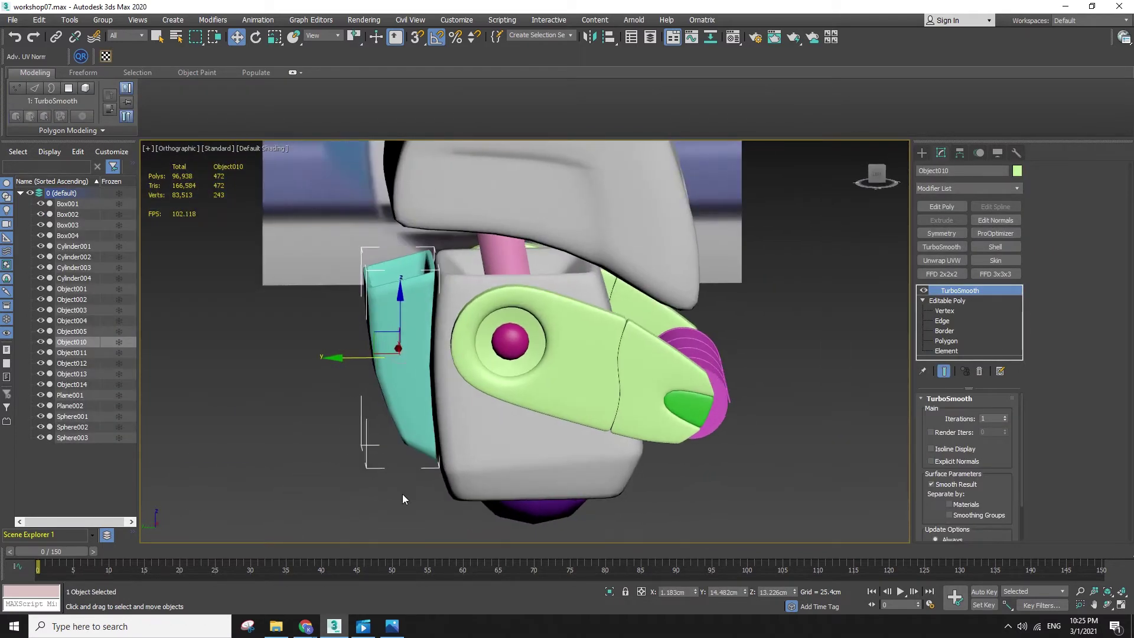
left_click(403, 495)
key("p")
scroll(420, 469, "down", 4)
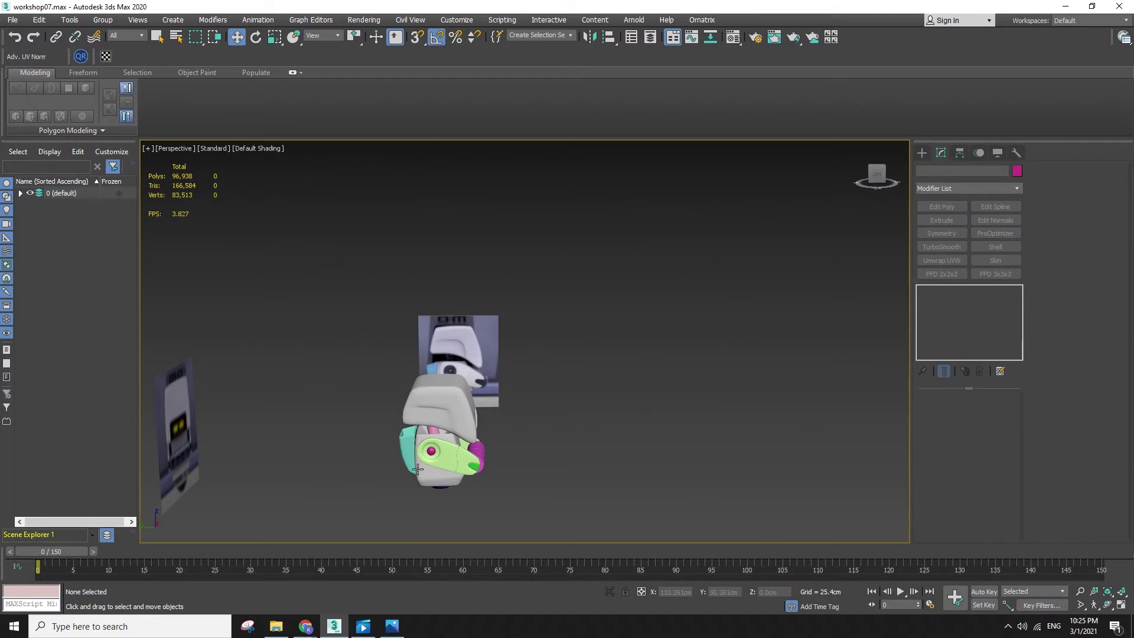
middle_click_drag(418, 469, 526, 435, "alt")
scroll(437, 456, "up", 4)
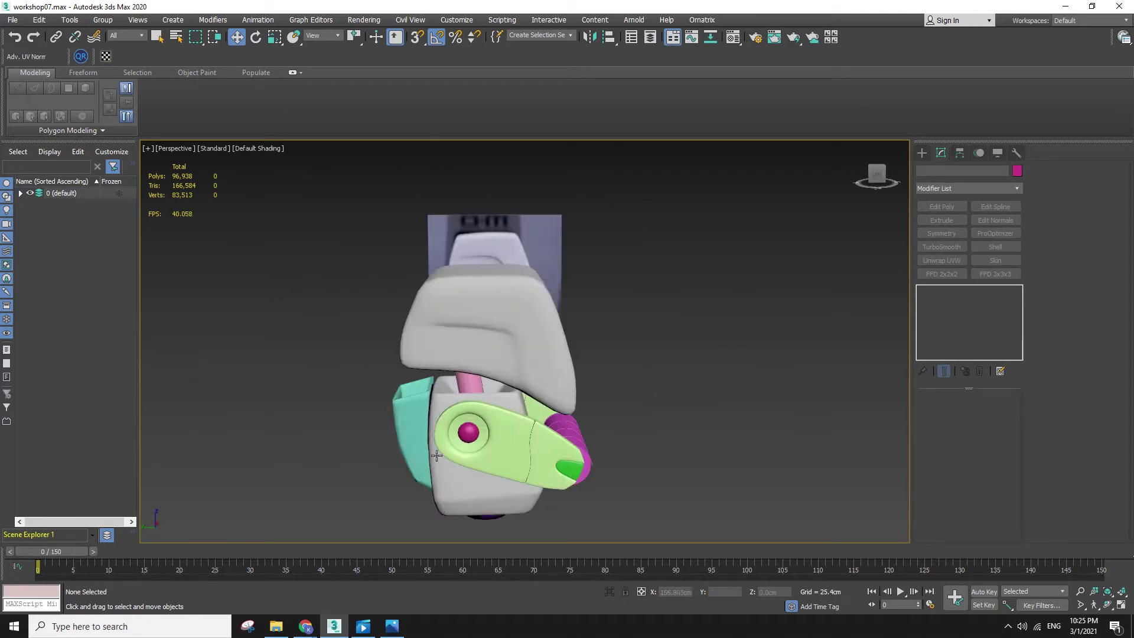
left_click(466, 489)
left_click_drag(440, 443, 244, 441)
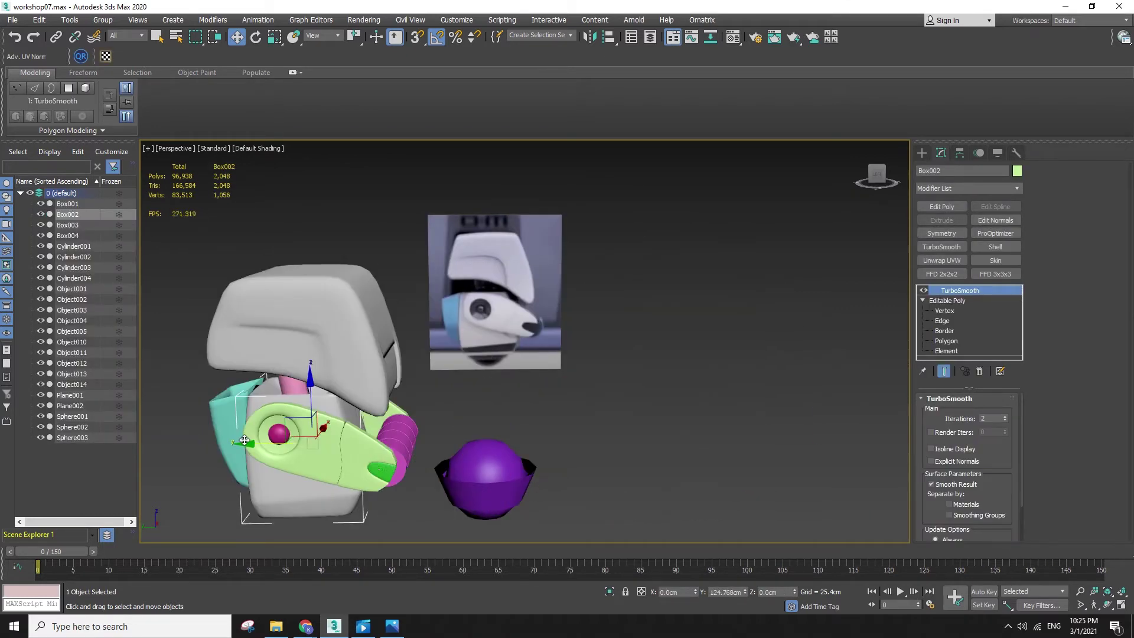
right_click(244, 440)
- Examine the purple base piece under the lower head box and the roller assembly from below and from the front
middle_click_drag(554, 541, 540, 503, "alt")
left_click(507, 487)
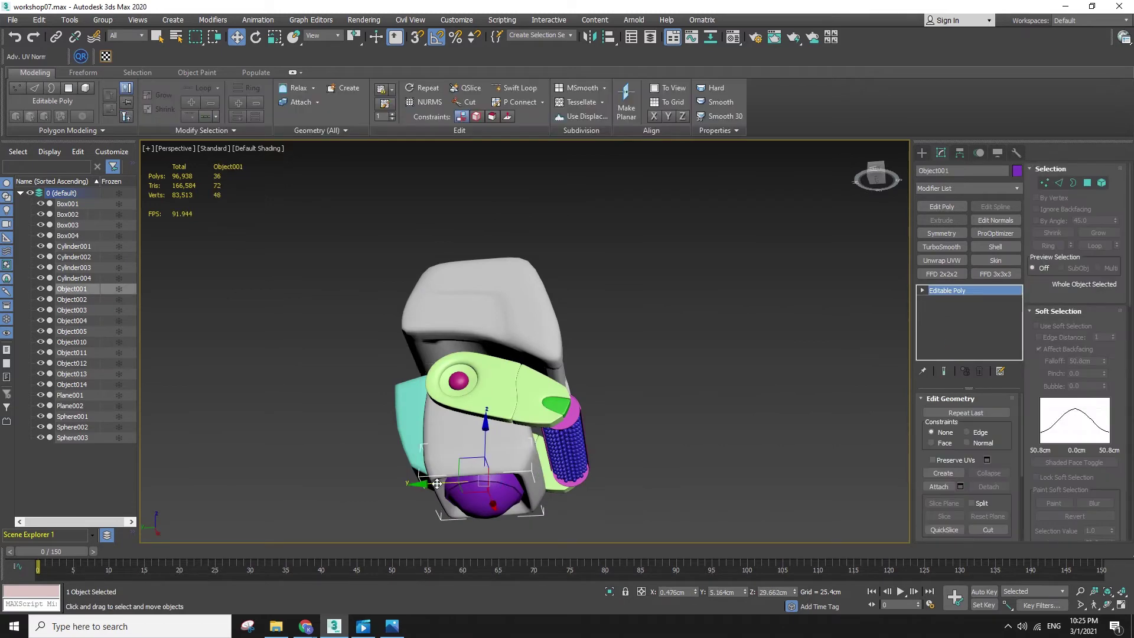
middle_click_drag(437, 483, 522, 482, "alt")
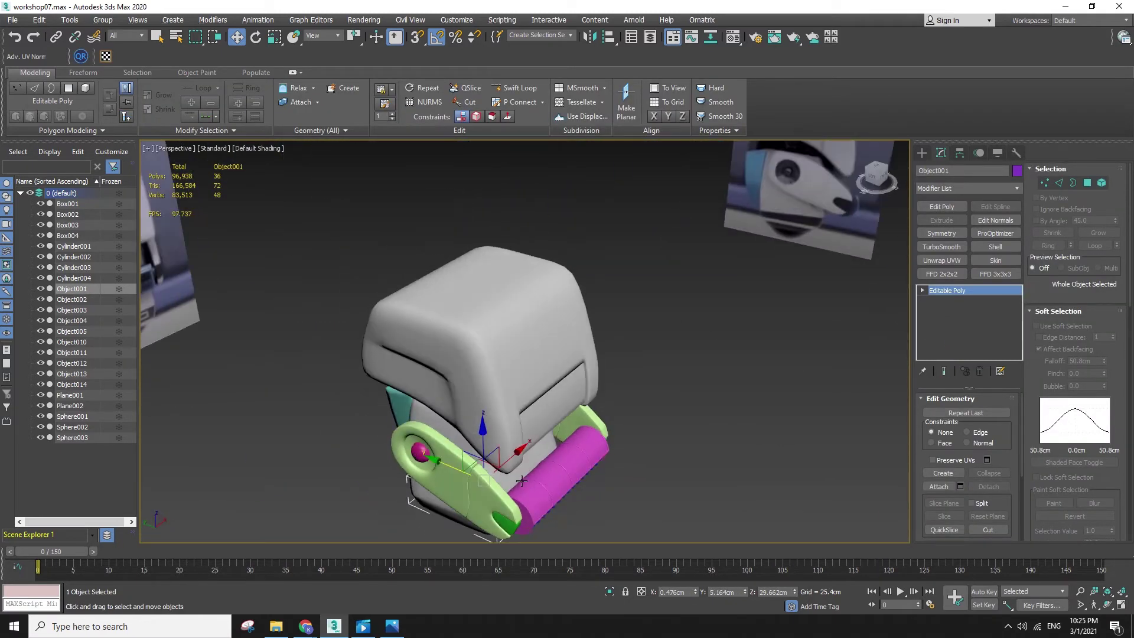
scroll(680, 426, "up", 5)
middle_click_drag(679, 426, 574, 349)
scroll(578, 345, "down", 4)
scroll(578, 345, "down", 3)
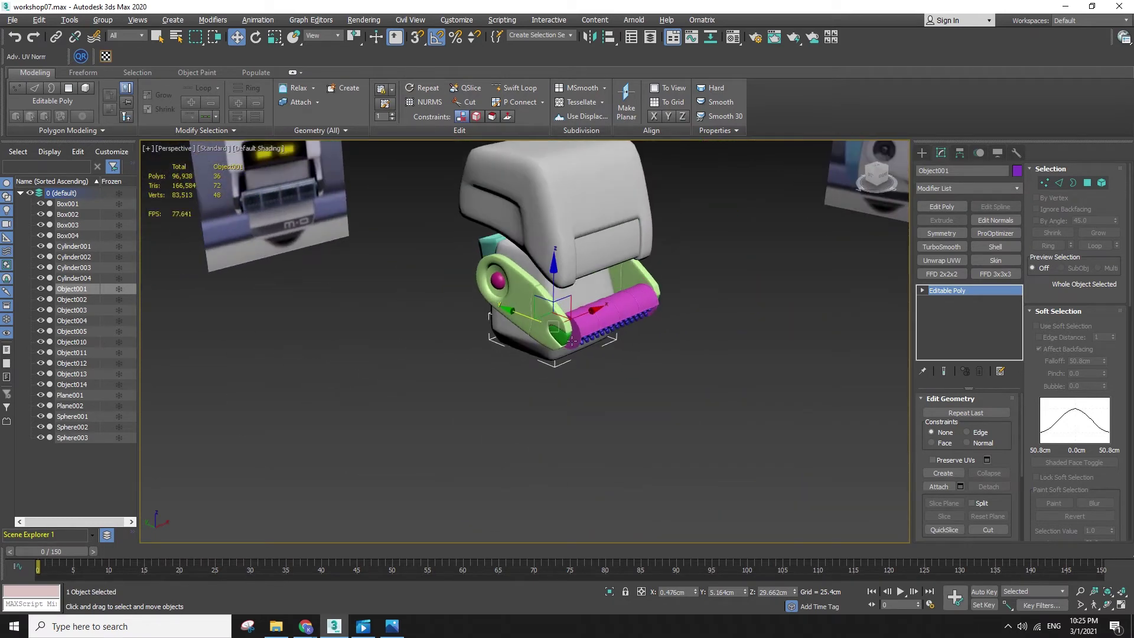
middle_click_drag(524, 321, 554, 327, "alt")
mouse_move(526, 338)
left_mouse_down()
mouse_move(608, 311)
mouse_move(529, 336)
left_mouse_up()
left_click(561, 411)
middle_click_drag(561, 411, 713, 458, "alt")
- Assign one plain light grey material to all robot head parts, leaving out the two reference image planes
left_click(590, 353)
middle_click_drag(589, 353, 604, 348, "alt")
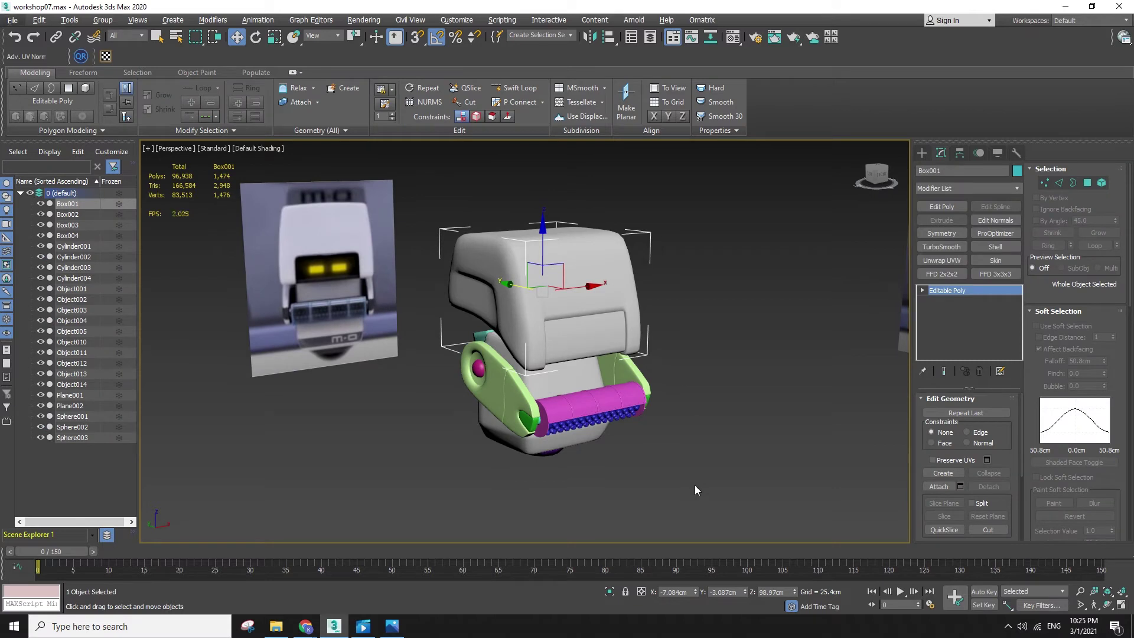
key("m")
key("Escape")
left_click_drag(421, 216, 422, 216)
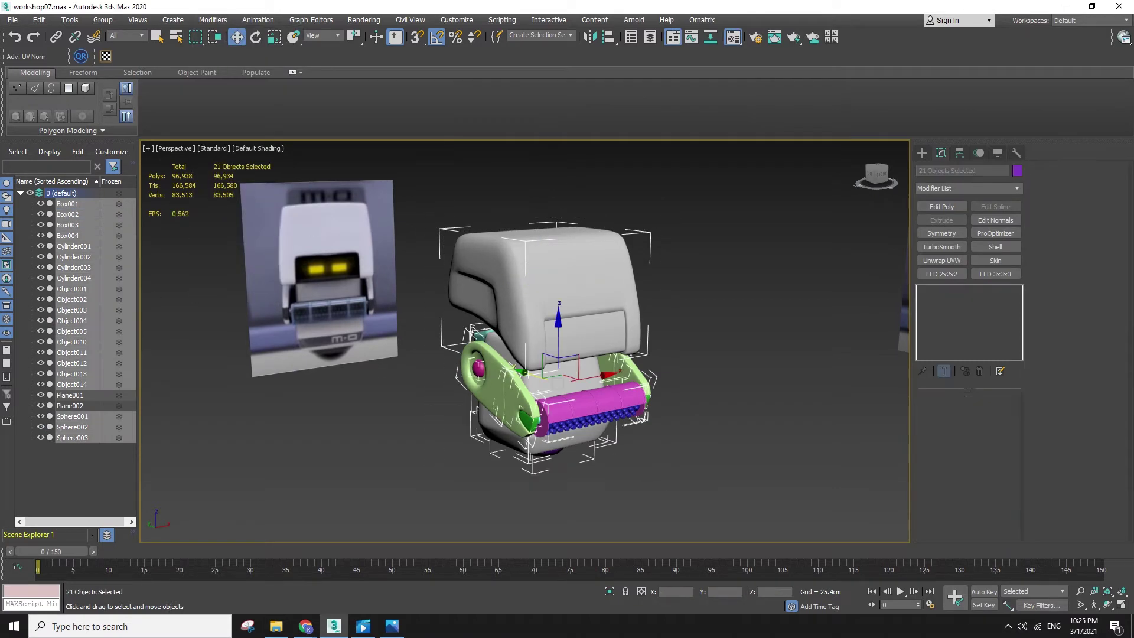
left_click(435, 481)
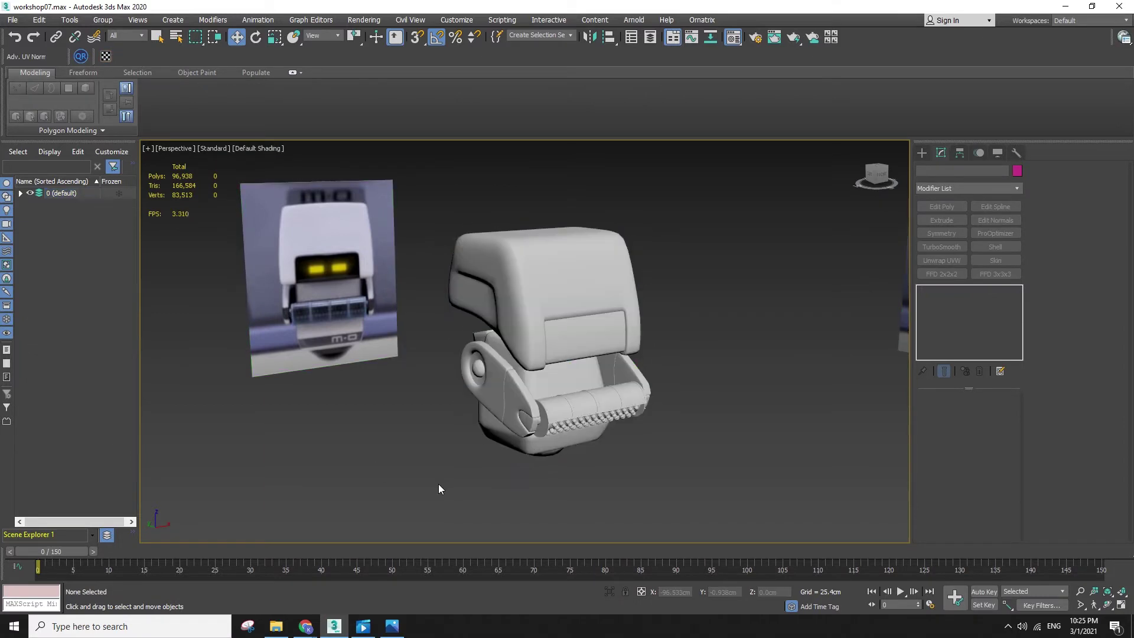
left_click(562, 402)
left_click(719, 476)
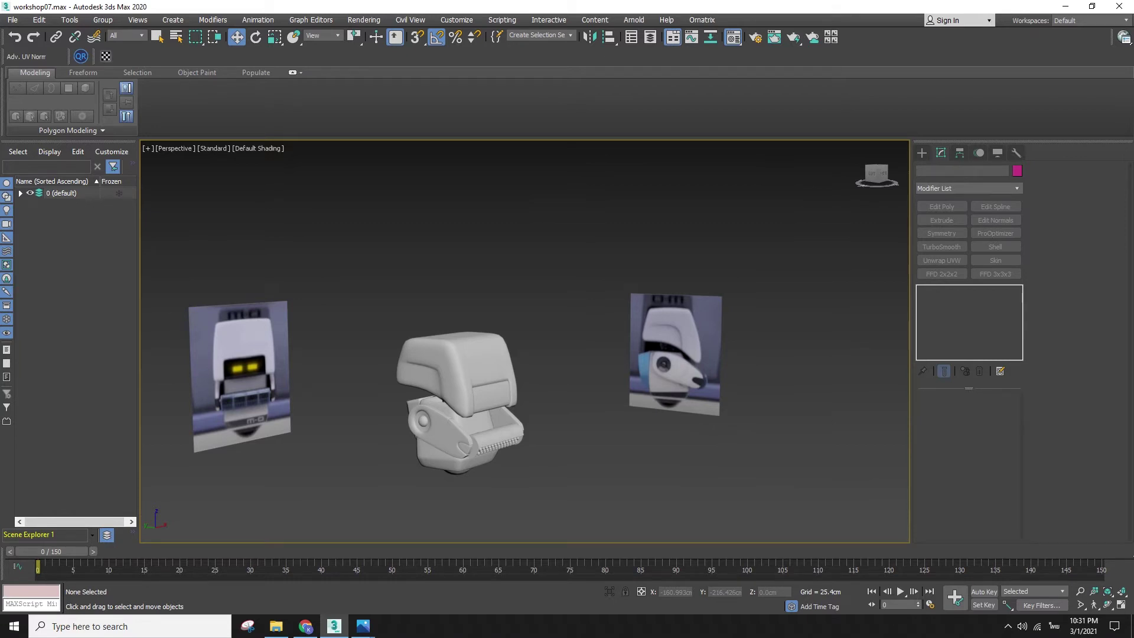
- Open the texture image m-o.jpg in Photos
left_click_drag(644, 258, 597, 168)
double_click(597, 169)
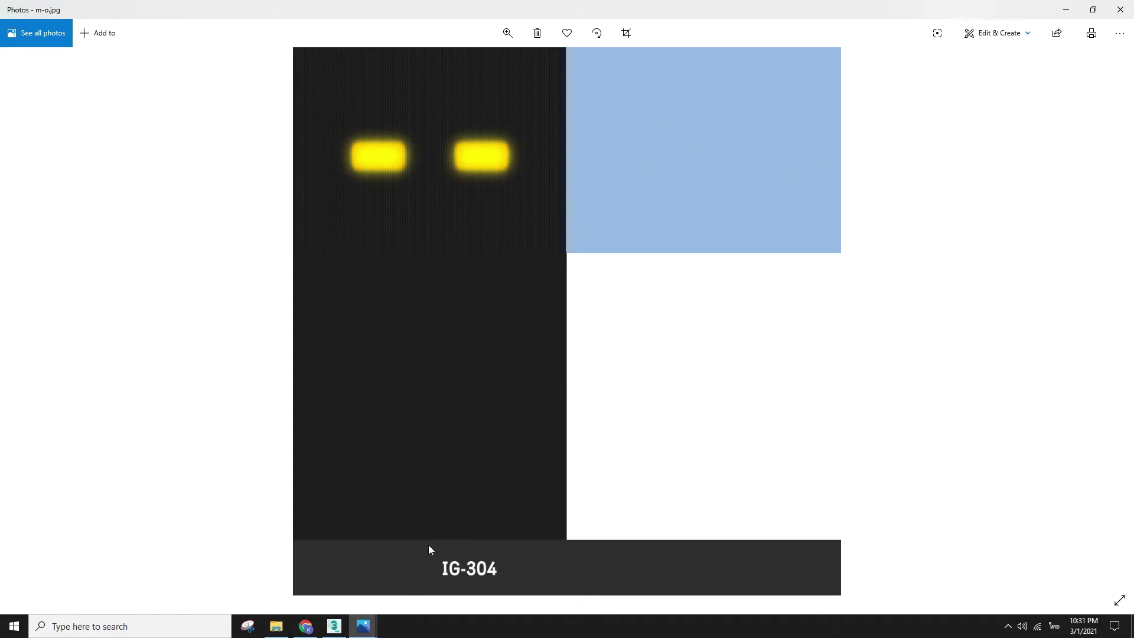
- Compare the face in the front reference image in 3ds Max with the m-o.jpg texture in Photos
left_click_drag(640, 11, 0, 24)
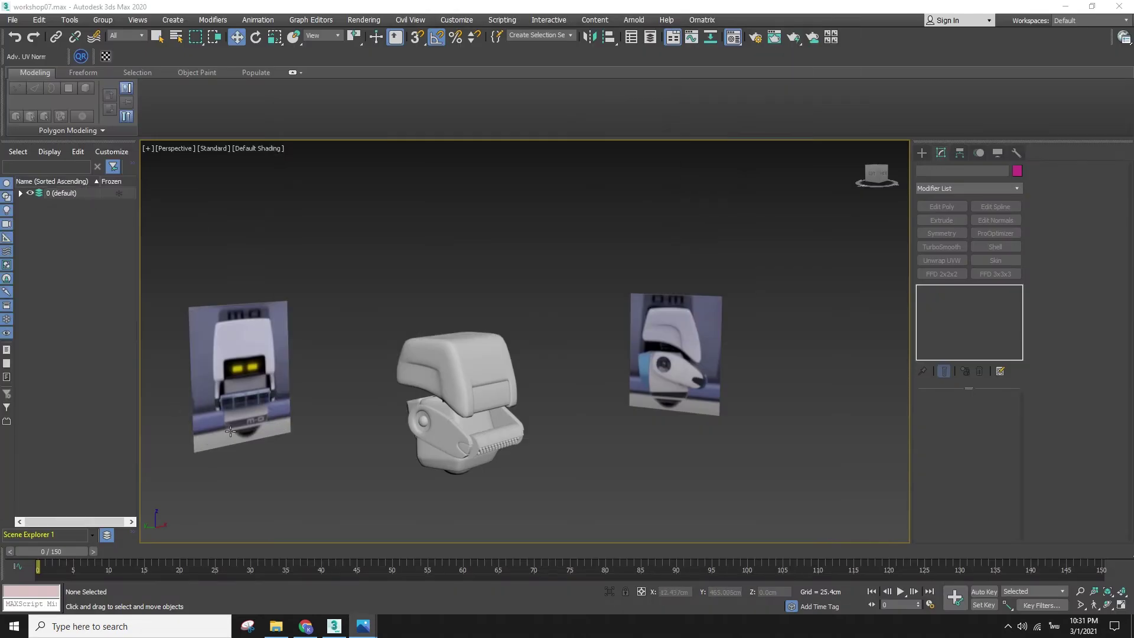
scroll(231, 430, "up", 5)
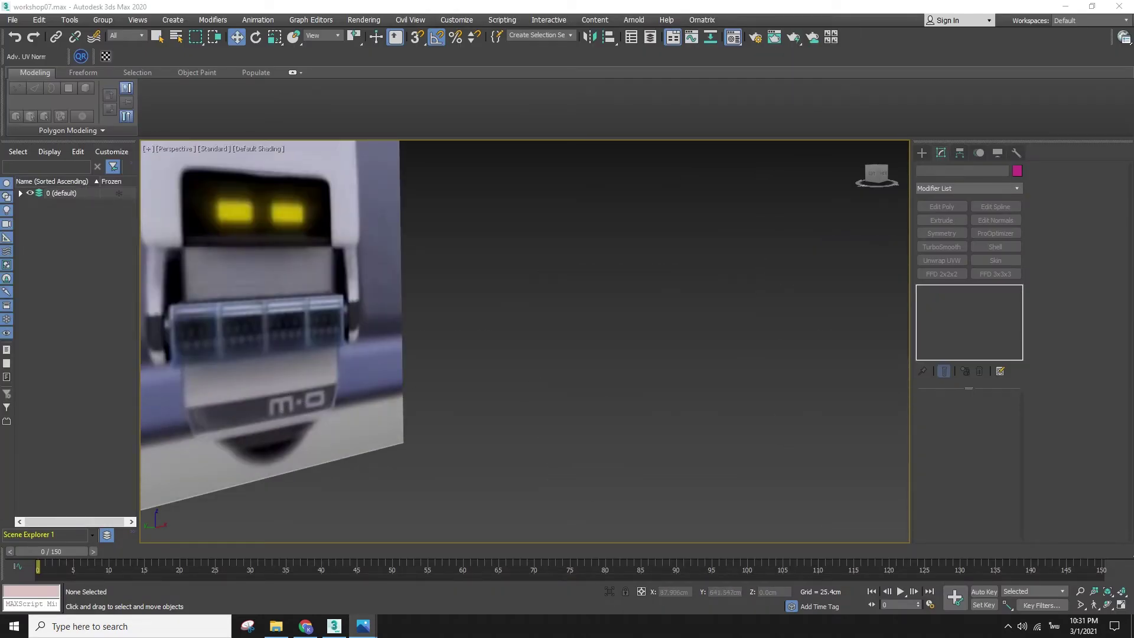
key("alt+Tab")
double_click(654, 205)
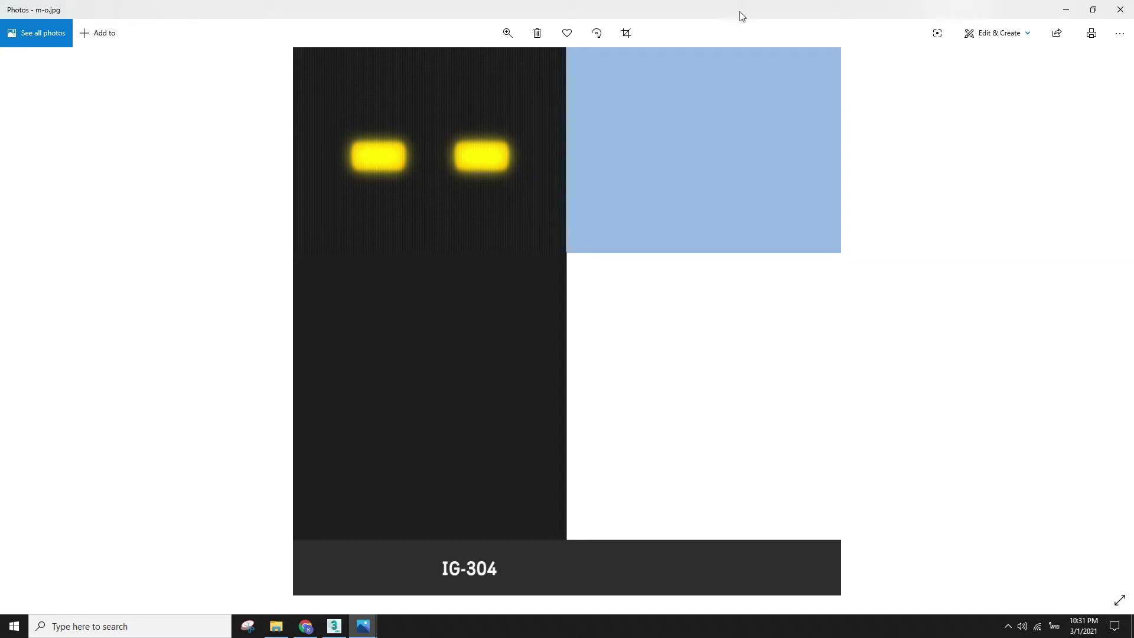
left_click_drag(740, 10, 0, 134)
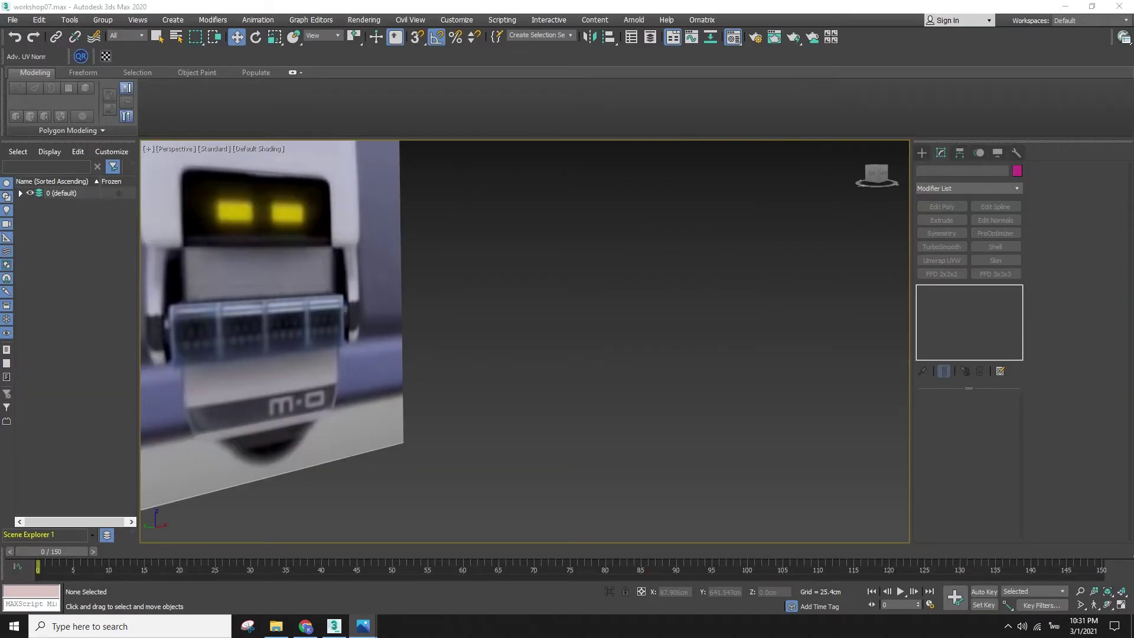
scroll(696, 418, "down", 10)
- Examine the upper head shell up close with and without edged faces, and together with the reference images from a more frontal angle
left_click(655, 397)
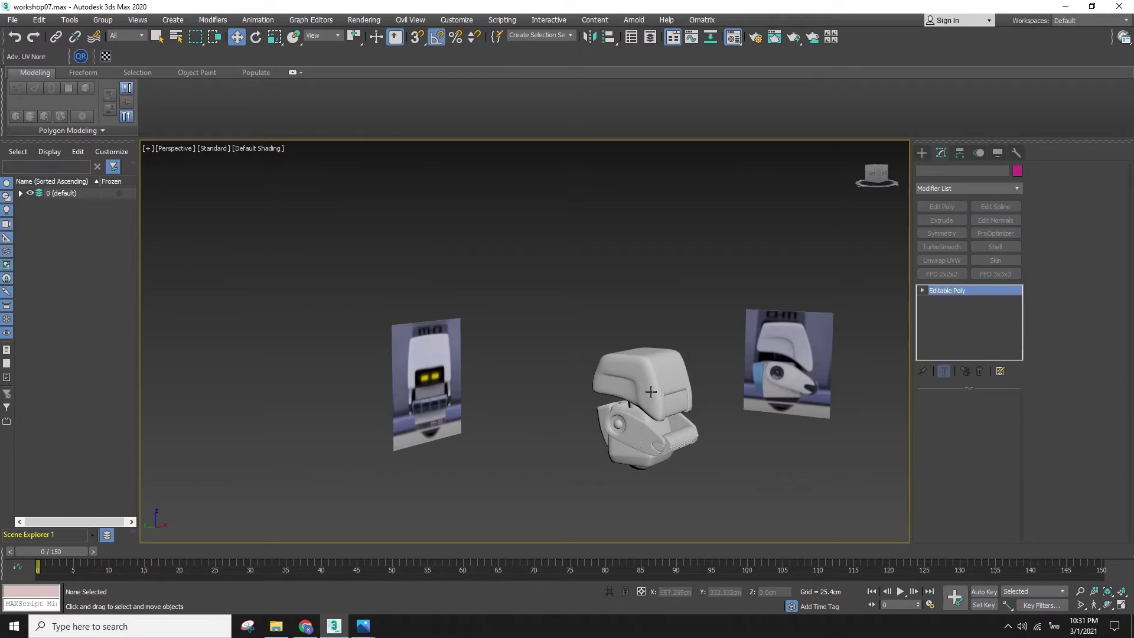
key("z")
scroll(463, 381, "down", 2)
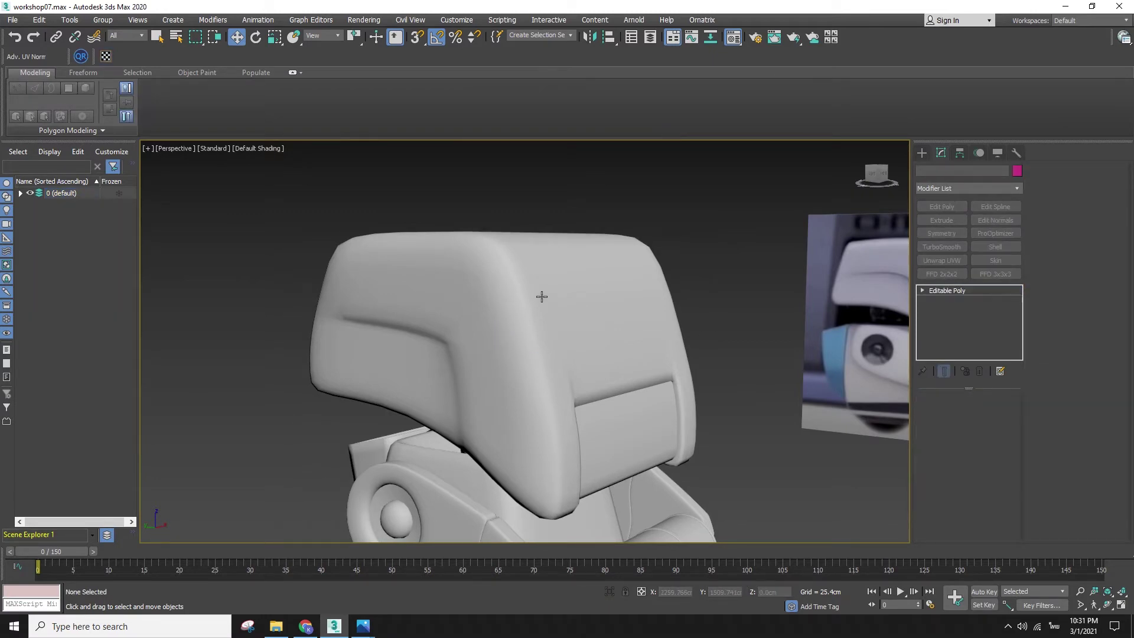
key("F4")
left_click(459, 183)
key("F4")
left_click(504, 320)
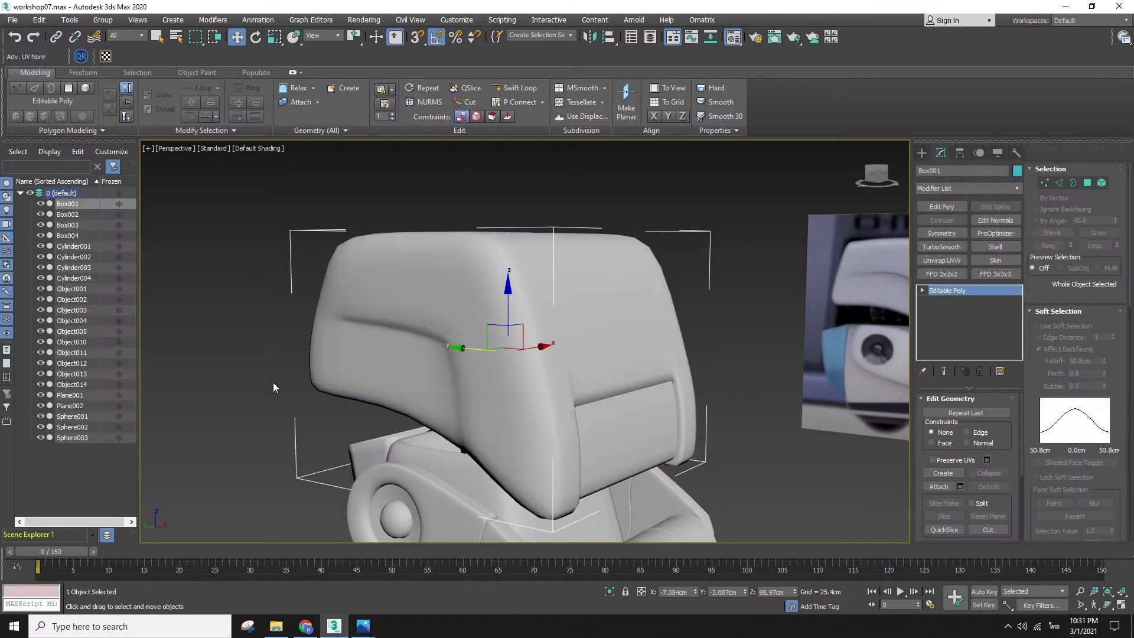
left_click(275, 387)
scroll(285, 409, "down", 4)
left_click(397, 388)
middle_click_drag(397, 389, 379, 402, "alt")
left_click(303, 411)
scroll(307, 409, "up", 3)
- Try the teal material on the upper head shell
left_click(355, 377)
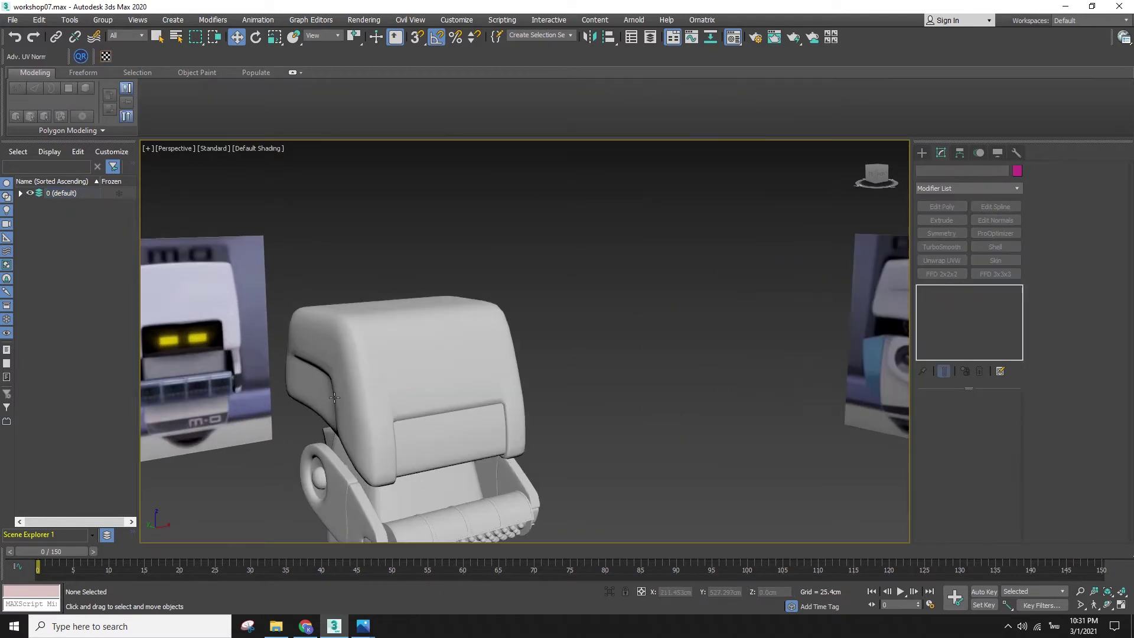
left_click(355, 377)
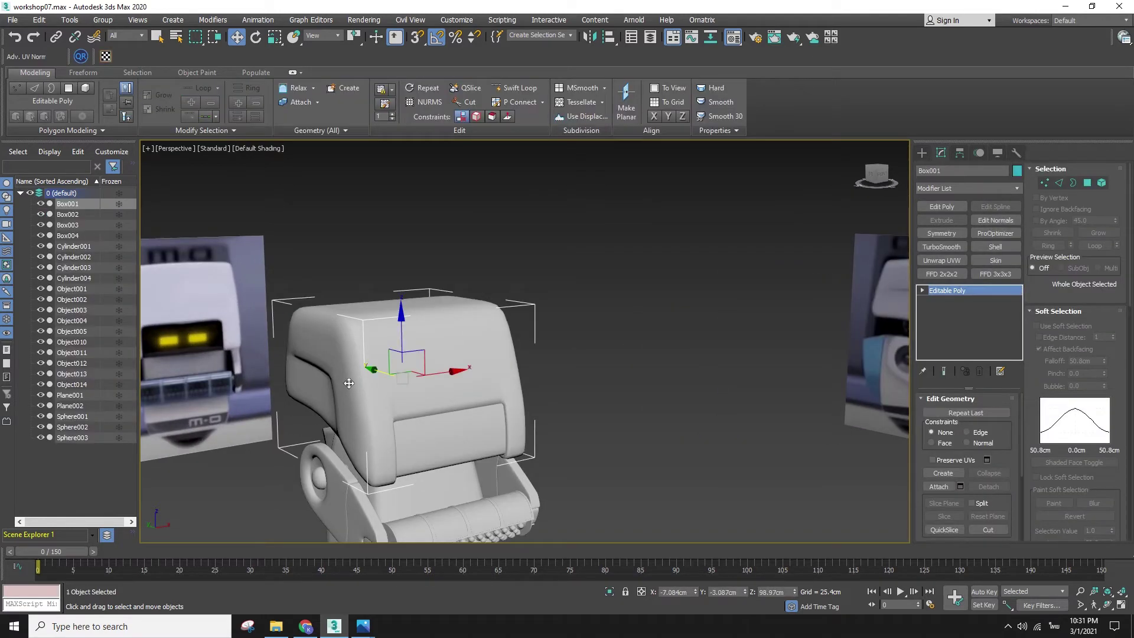
key("m")
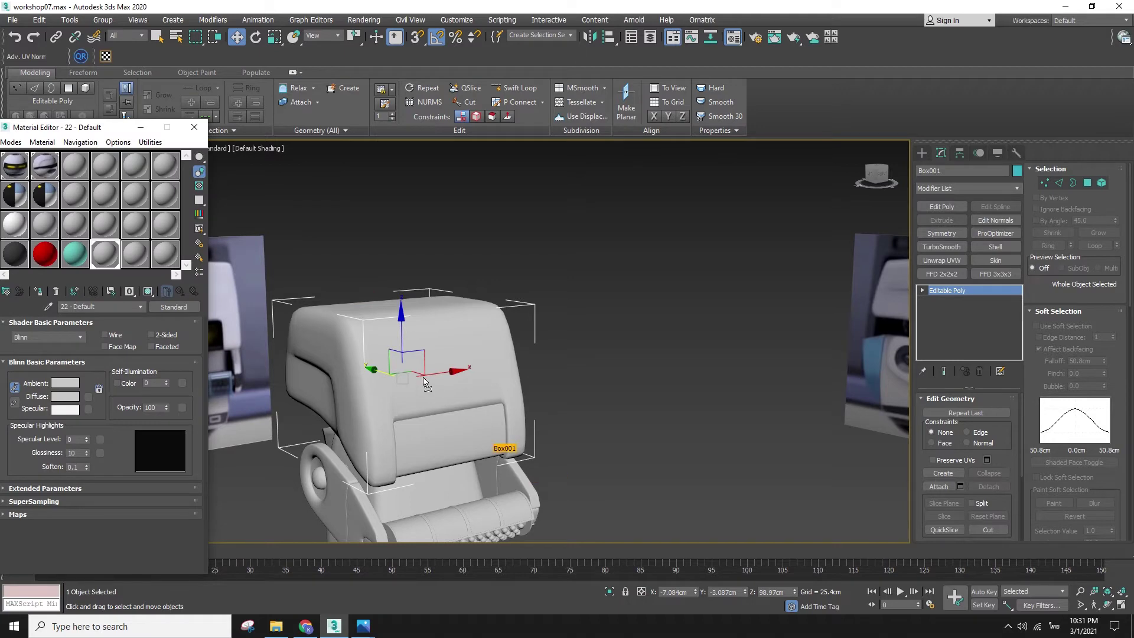
left_click_drag(75, 254, 413, 361)
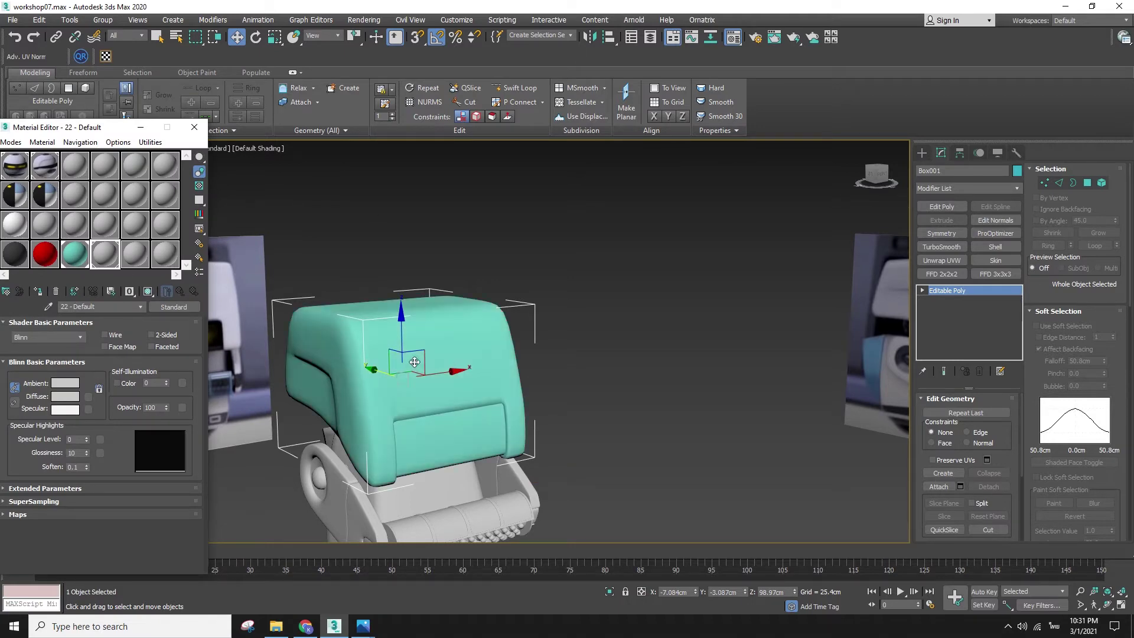
left_click_drag(103, 131, 1133, 555)
left_click_drag(1, 413, 401, 397)
left_click(567, 377)
left_click(471, 370)
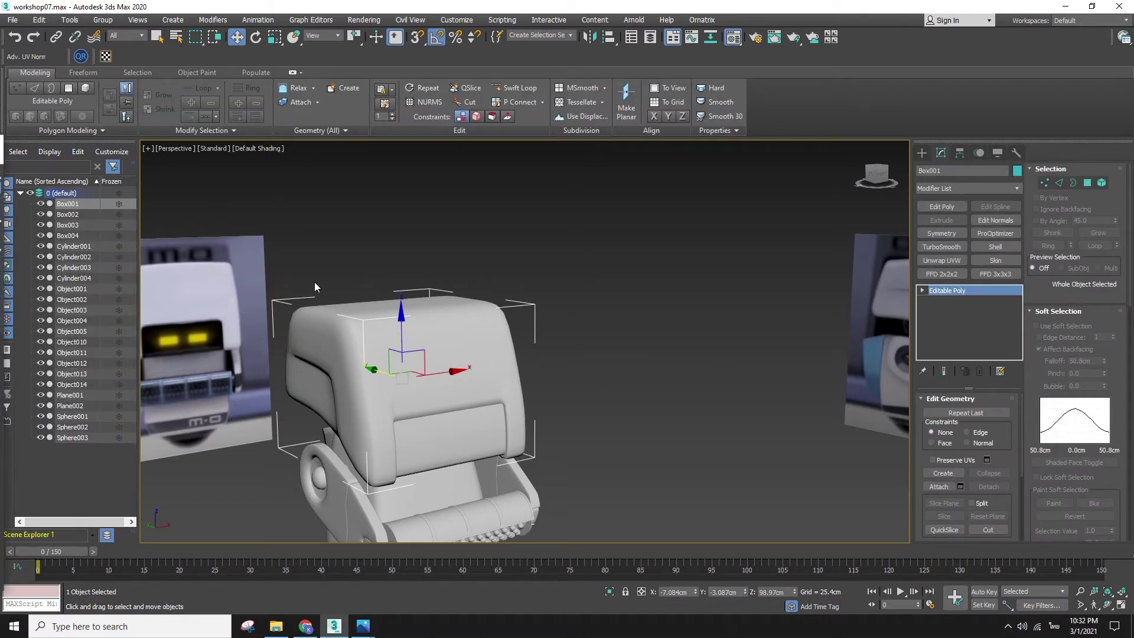
- Apply a material with the m-o.jpg texture to all robot head parts, leaving out the two reference image planes
left_click(363, 625)
left_click_drag(633, 81, 0, 248)
left_click(686, 416)
middle_click_drag(491, 441, 561, 387)
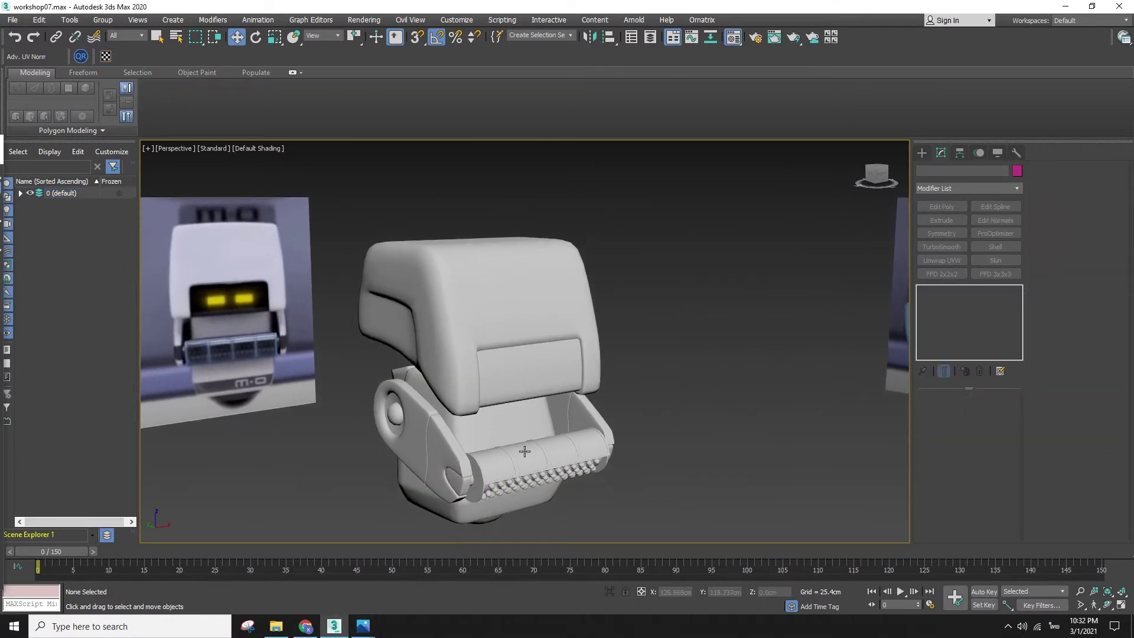
left_click(526, 452)
left_click_drag(726, 521, 726, 521)
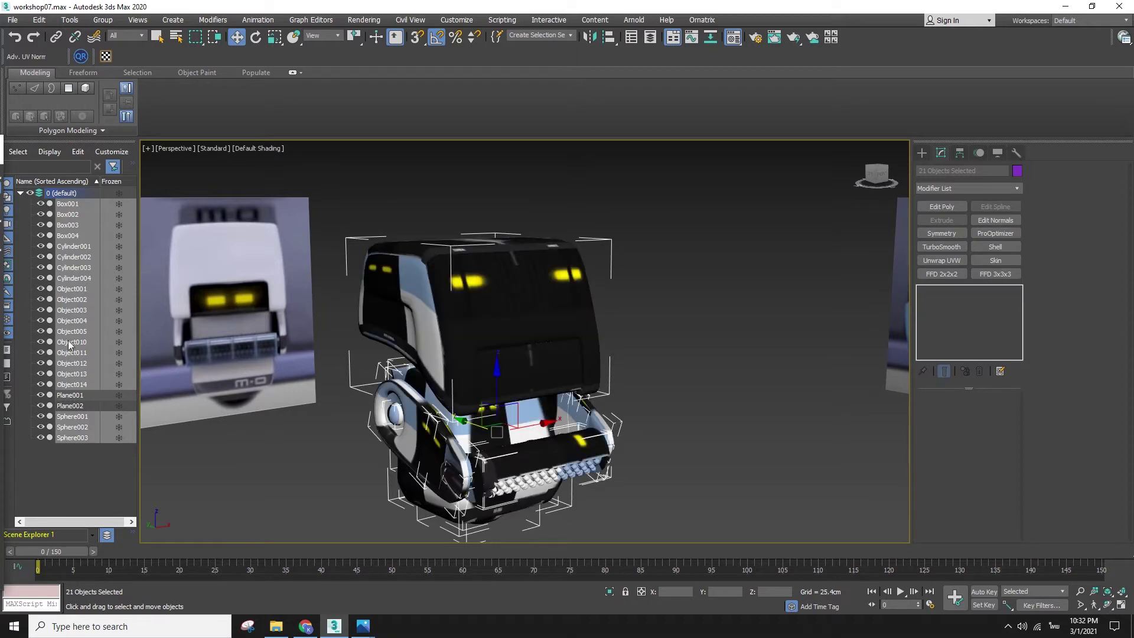
left_click(730, 469)
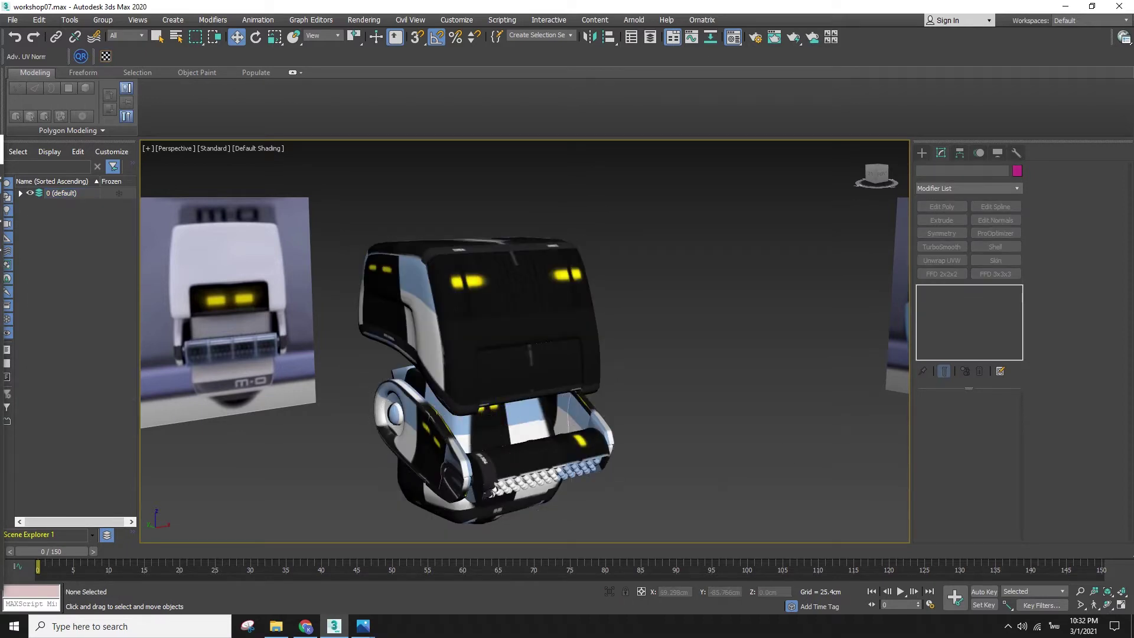
left_click_drag(385, 218, 728, 482)
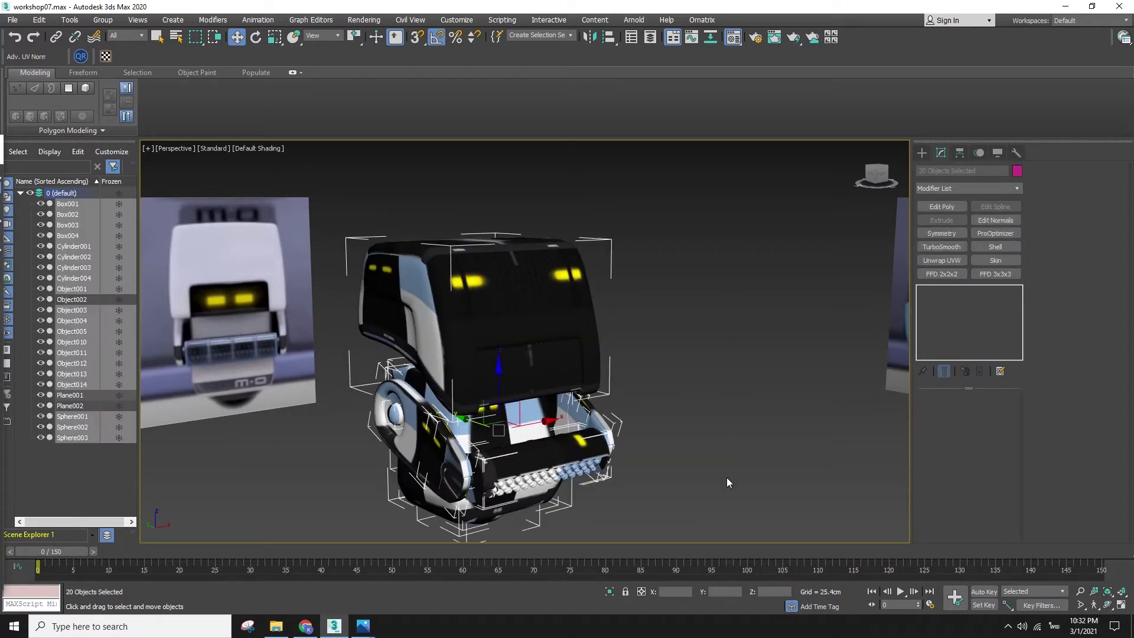
left_click(471, 203)
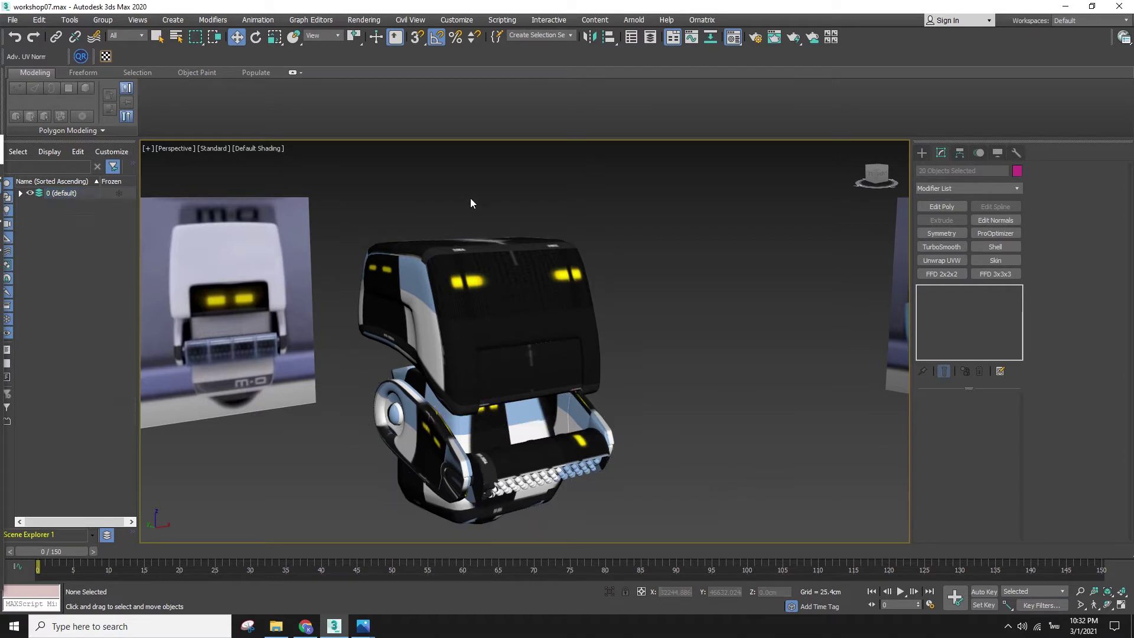
- Add an Unwrap UVW modifier to the upper head shell and open its UVs for editing
left_click(468, 267)
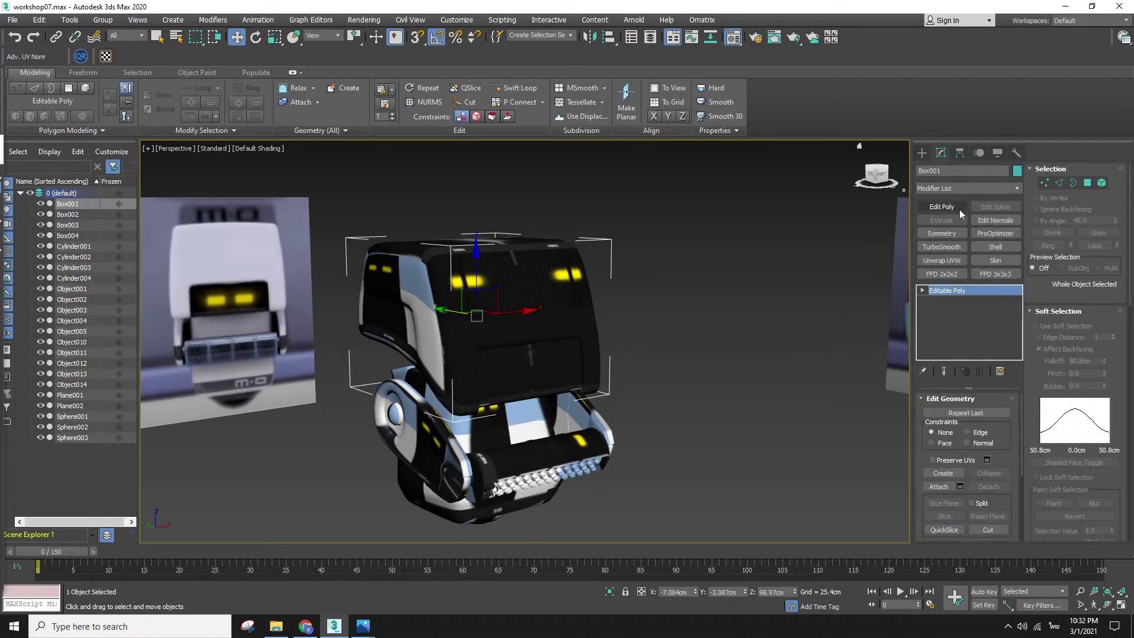
left_click(969, 188)
scroll(969, 413, "down", 5)
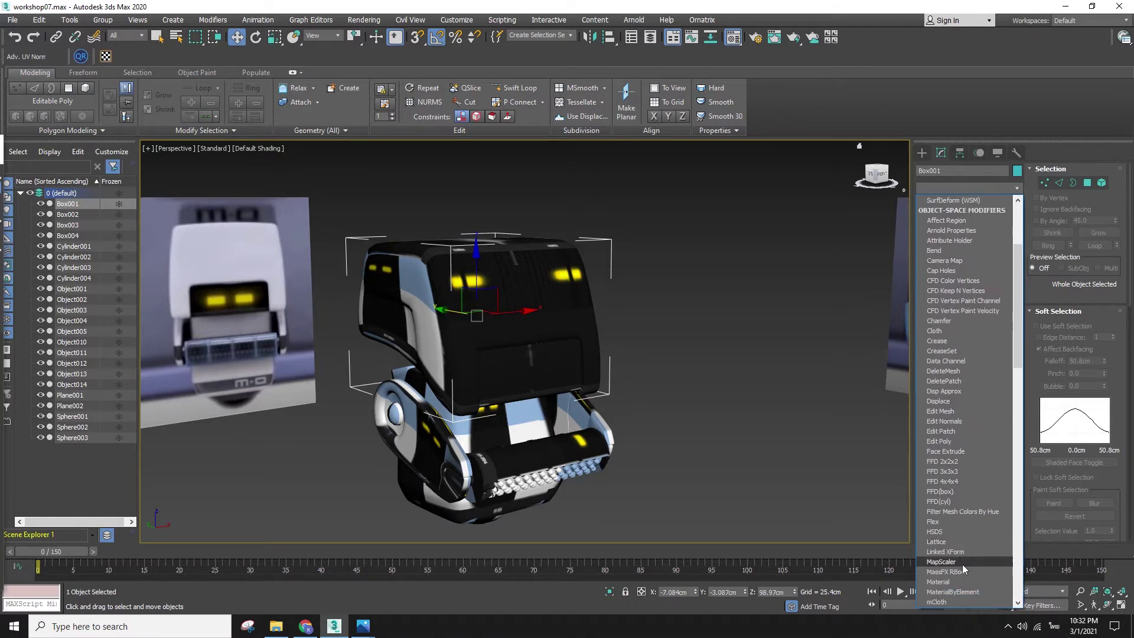
scroll(964, 485, "down", 10)
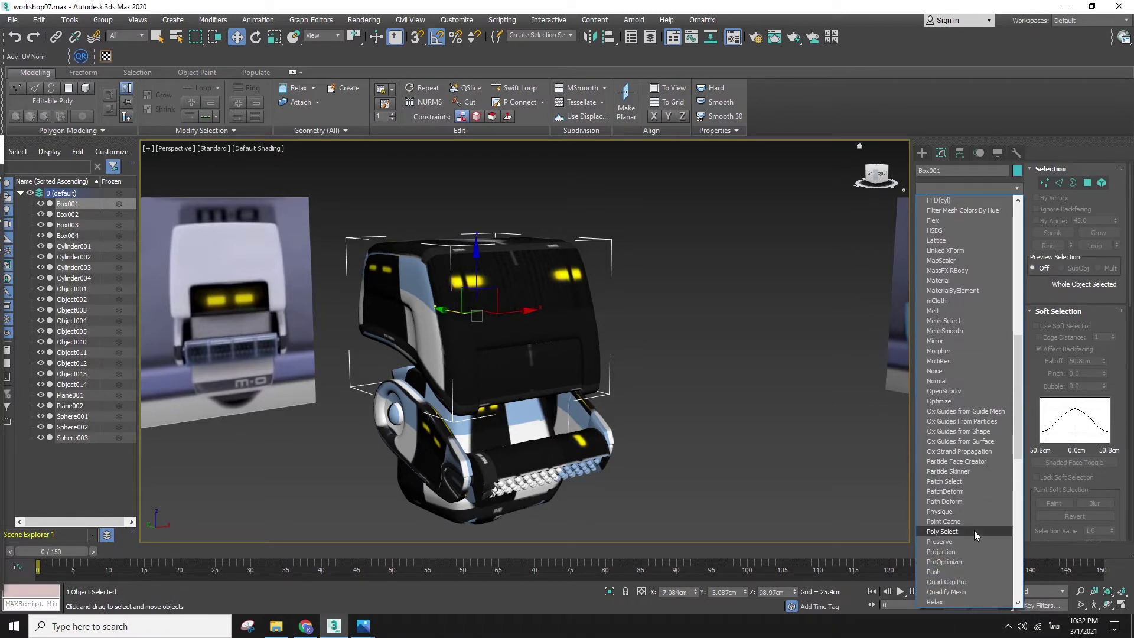
scroll(973, 538, "down", 9)
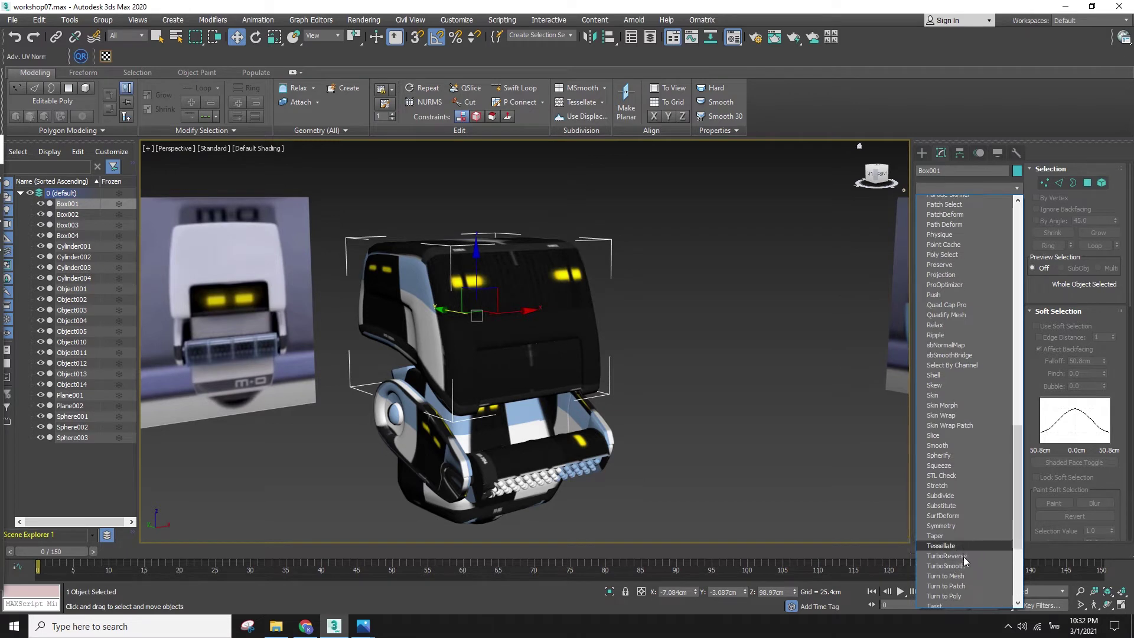
scroll(966, 524, "down", 4)
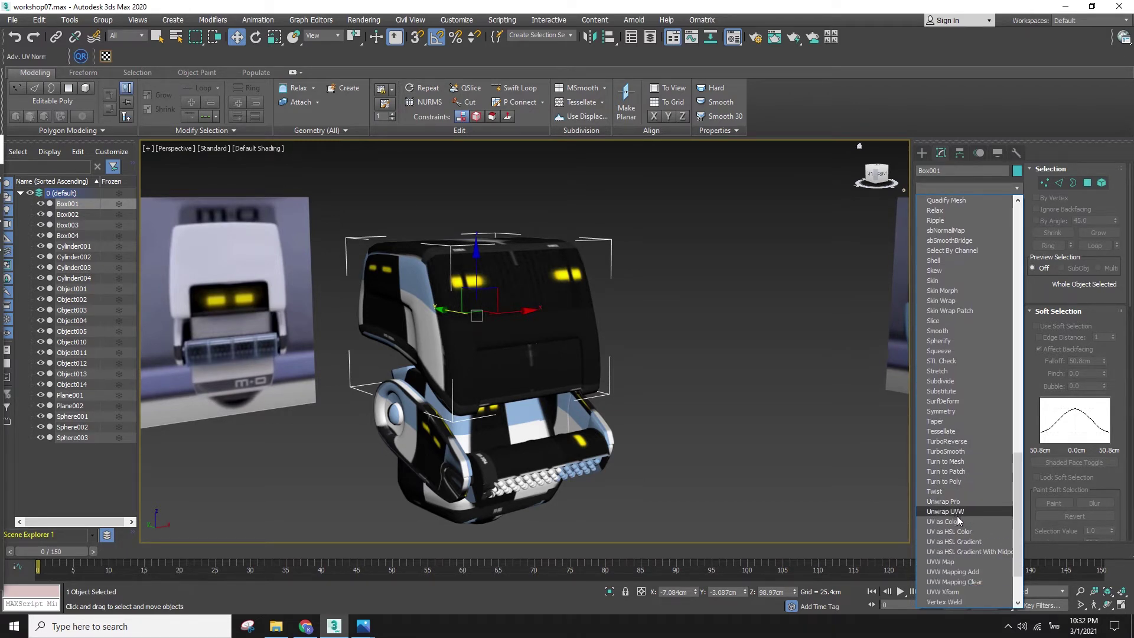
left_click(956, 511)
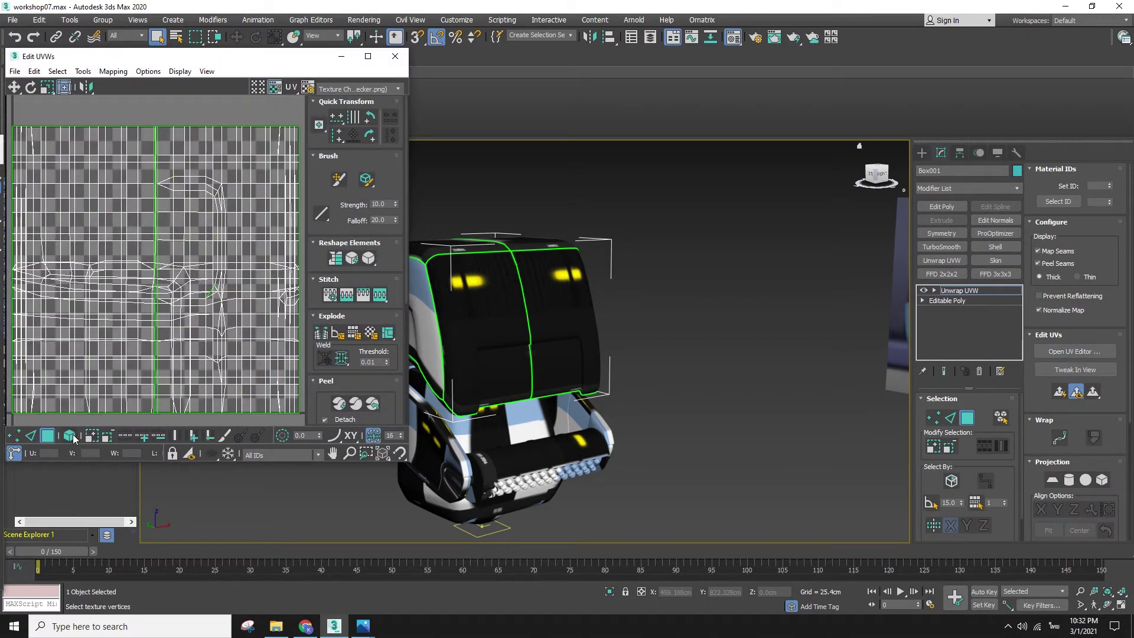
- Planar-map all faces of the upper head shell and show Map #3 (m-o.jpg) behind the UVs
key("ctrl+a")
key("w")
left_click(1061, 392)
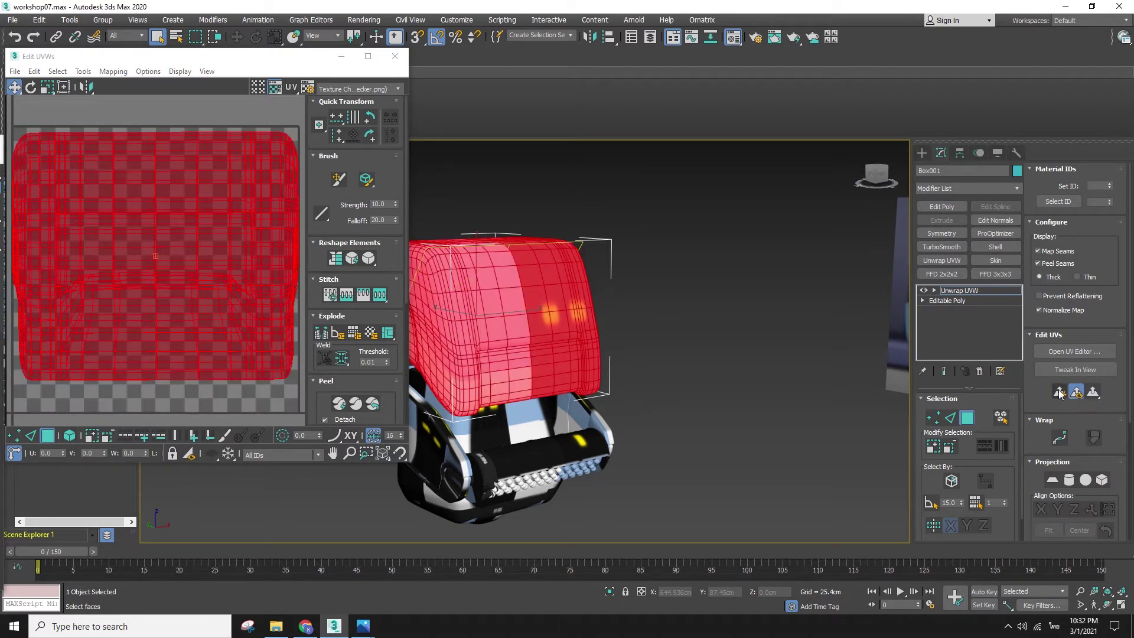
left_click(349, 89)
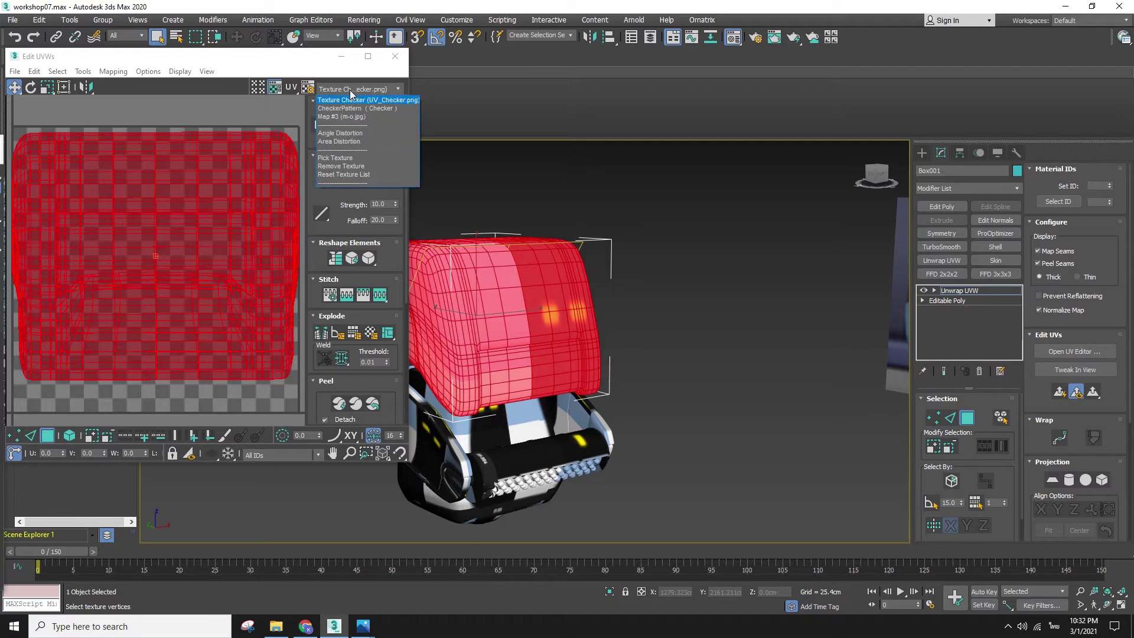
left_click(341, 116)
left_click(349, 87)
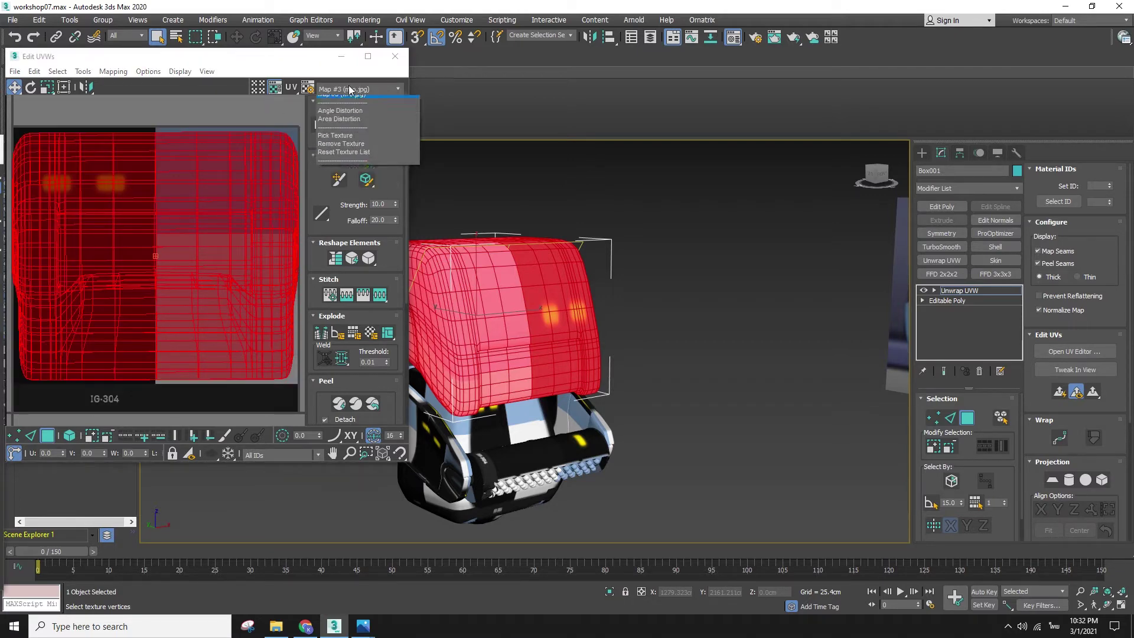
left_click(353, 115)
- Scale the head shell's UVs down to about one third and move them onto the plain white area of the texture
key("r")
left_click_drag(204, 215, 166, 336)
key("w")
left_click_drag(173, 237, 257, 287)
middle_click_drag(260, 296, 228, 271)
left_click(643, 360)
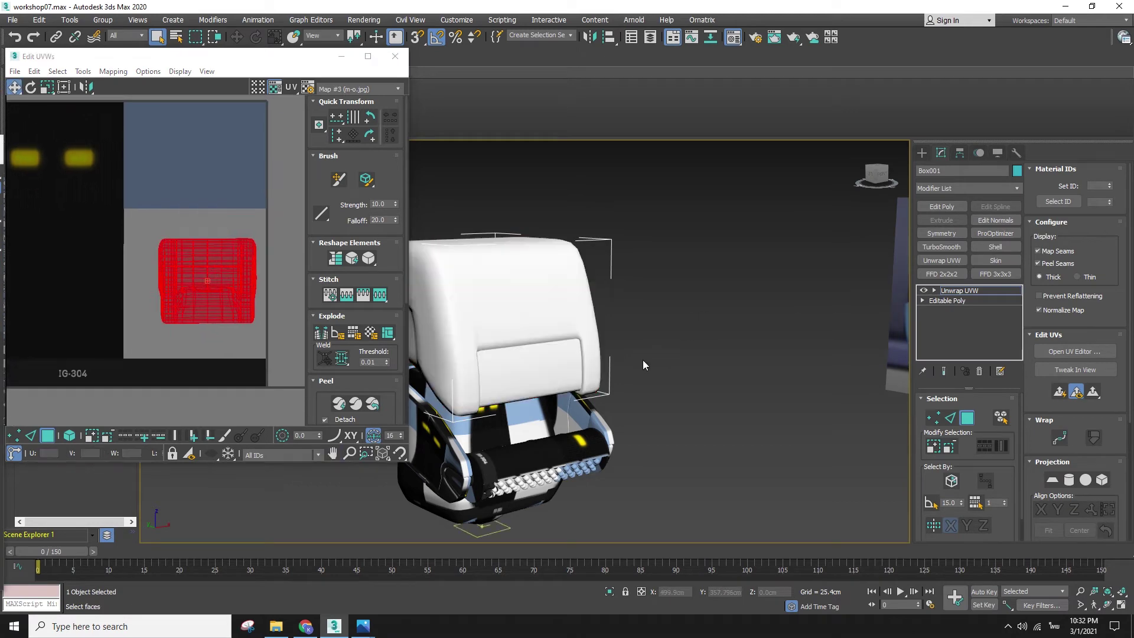
- Select the two middle faces in the centre row of the head shell's recessed front panel
scroll(532, 388, "up", 5)
left_click(581, 324)
scroll(569, 331, "down", 3)
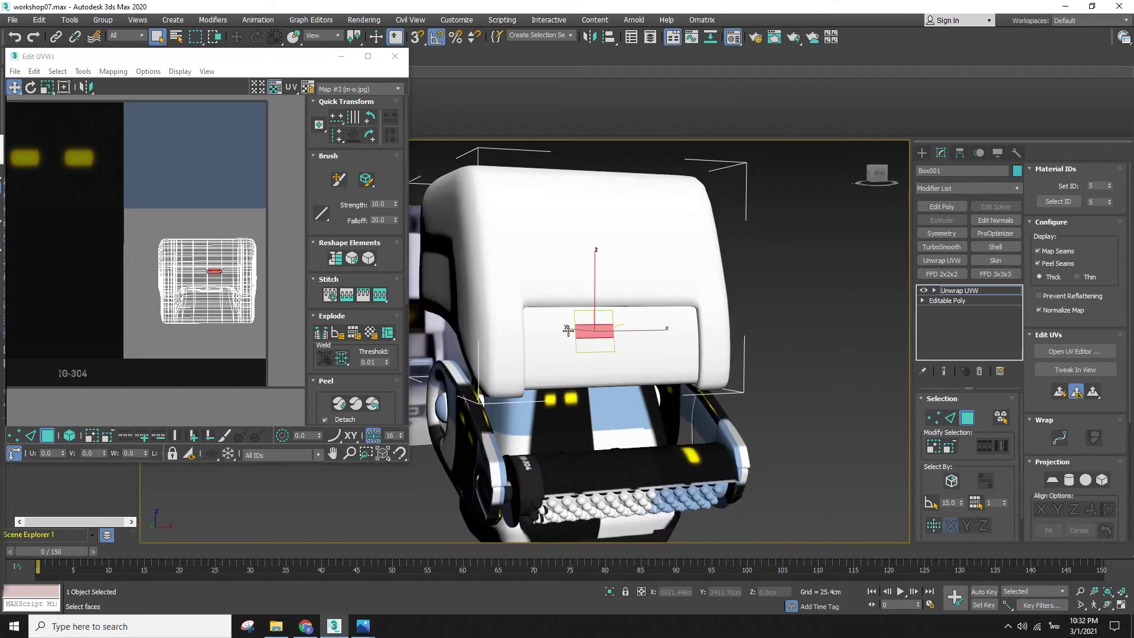
scroll(561, 328, "up", 3)
left_click(517, 304)
left_click(702, 373, "ctrl")
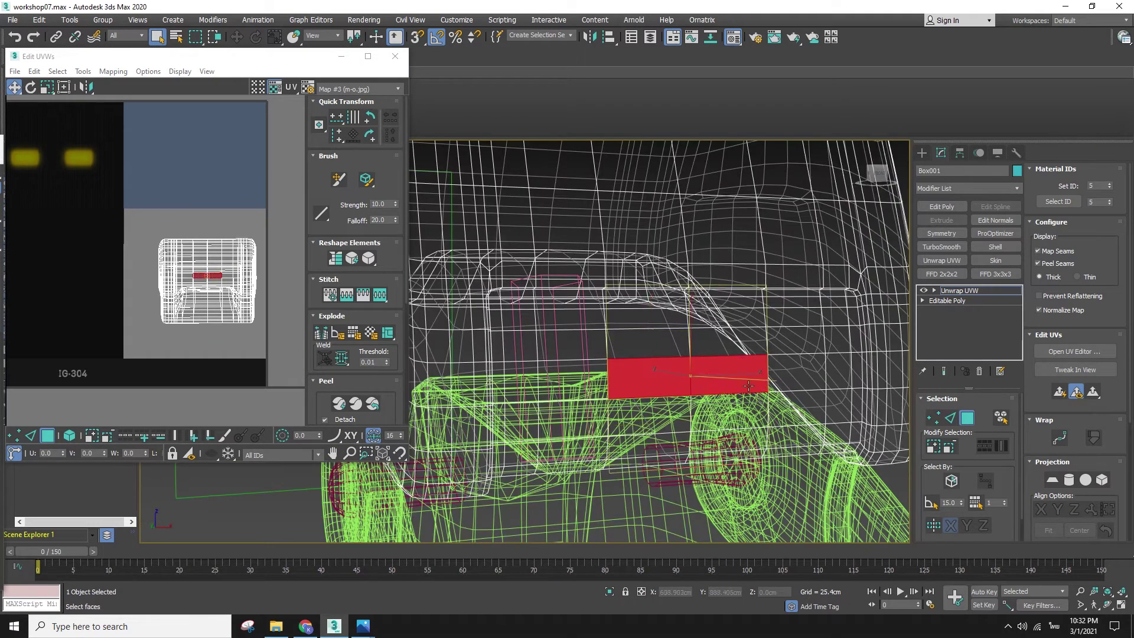
key("F3")
key("z")
- Try growing the two-face selection three times across the recessed front panel
left_click(935, 446)
left_click(935, 446)
left_click(939, 444)
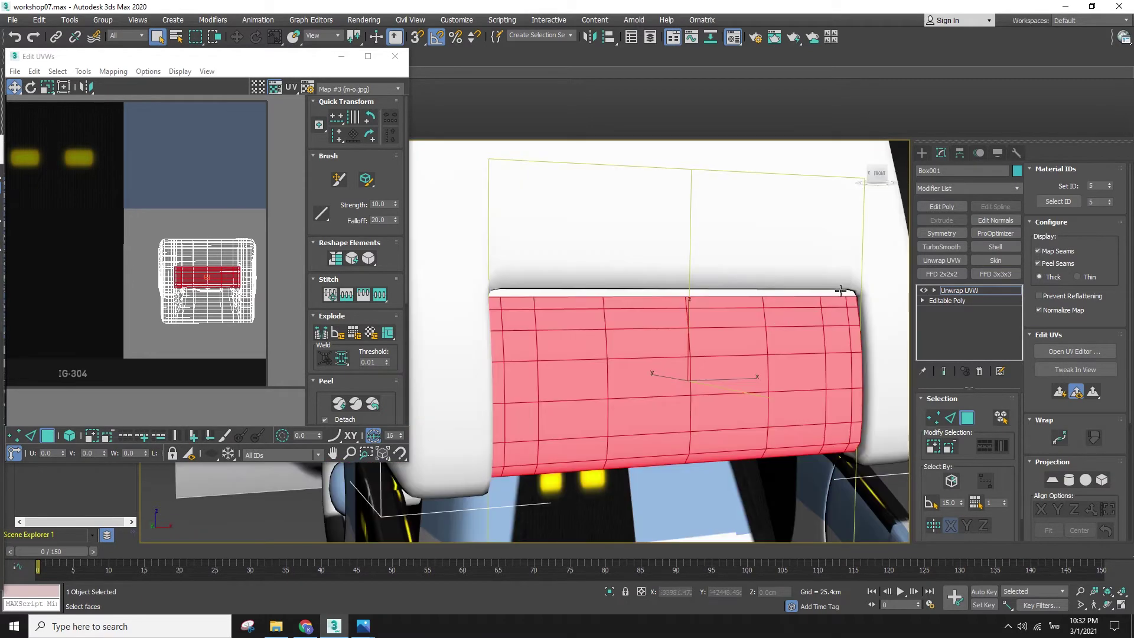
key("ctrl+z")
key("ctrl+z")
key("ctrl+z")
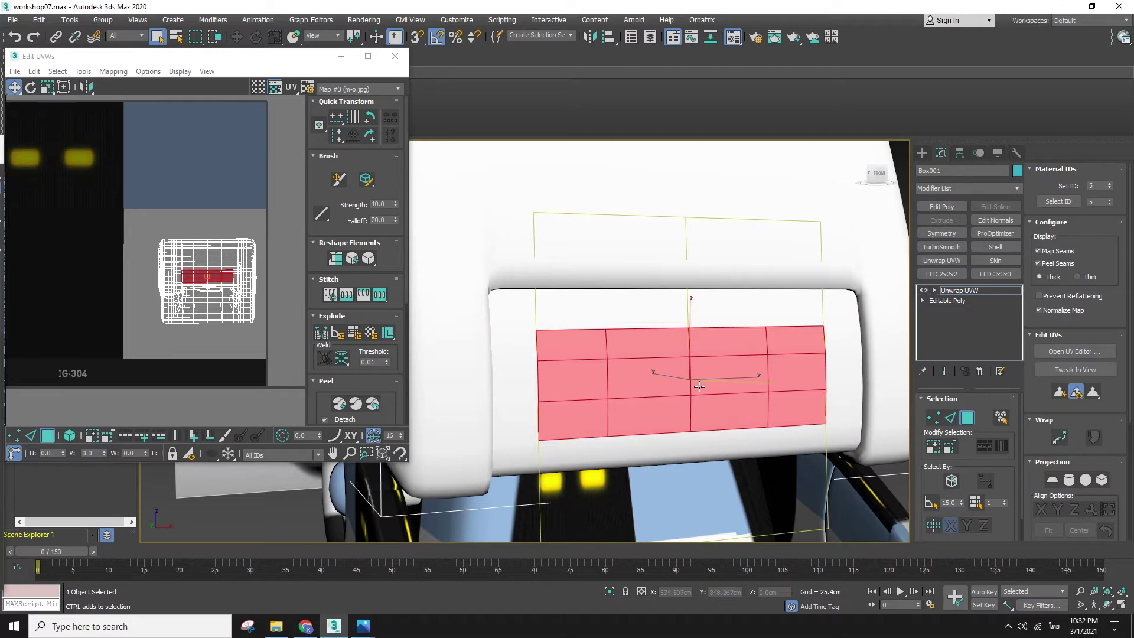
- Add the two faces directly above the selected middle faces to the front panel selection
left_click(721, 348, "ctrl")
left_click(677, 343, "ctrl")
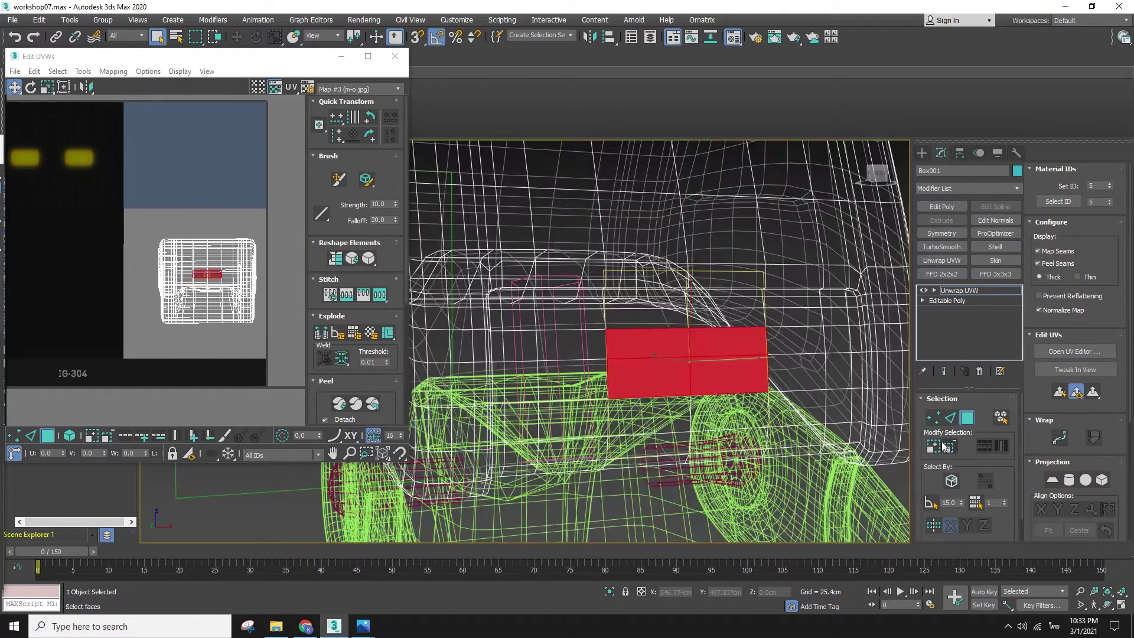
- Try growing the four-face selection three times to cover the whole recessed front panel
left_click(940, 447)
left_click(939, 447)
left_click(939, 447)
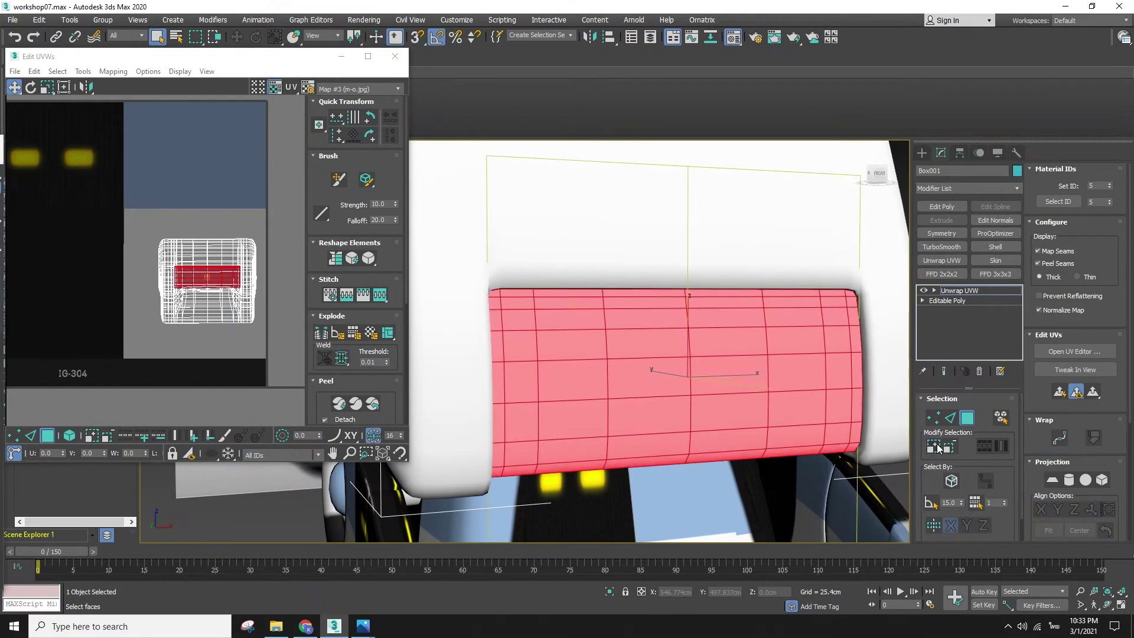
middle_click_drag(751, 413, 526, 441, "alt")
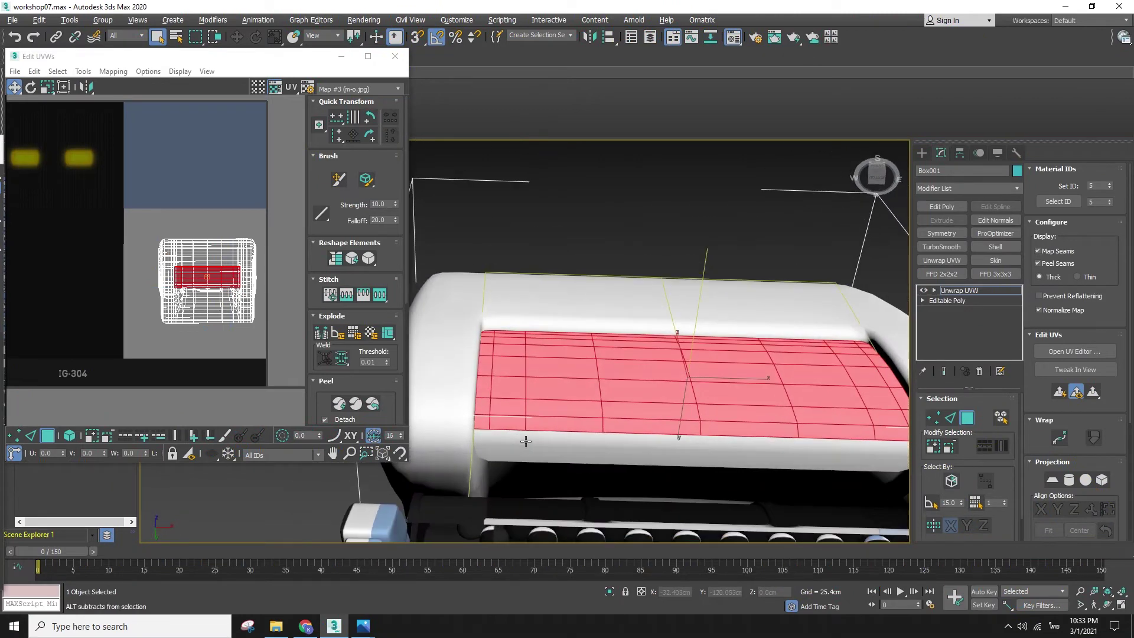
key("ctrl+z")
key("ctrl+z")
key("ctrl+z")
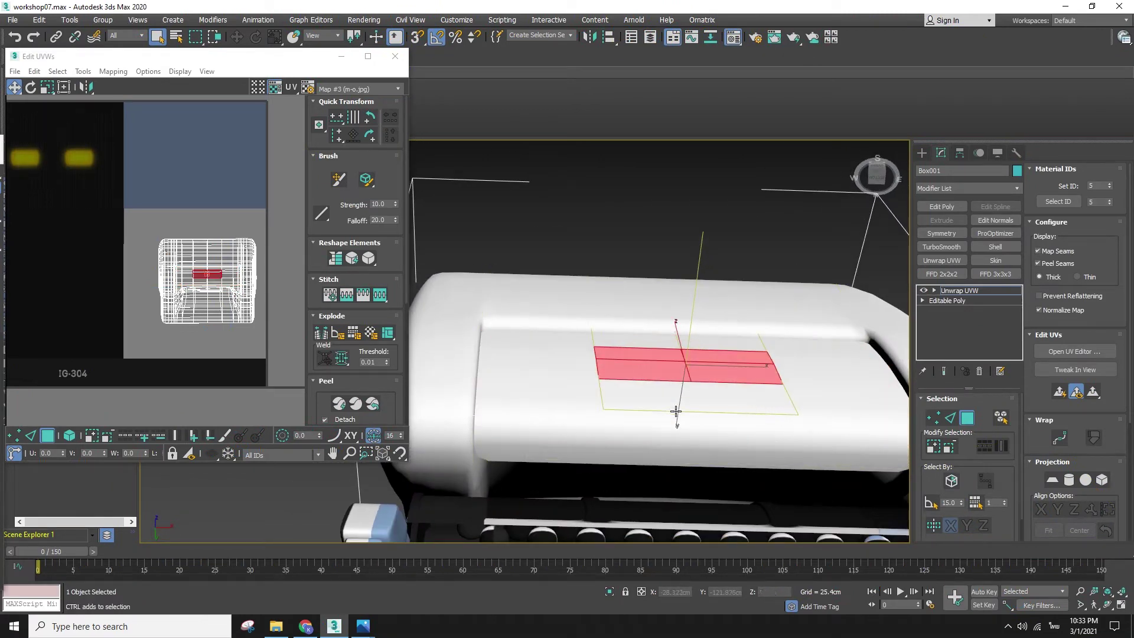
- Grow the centre face selection until it covers the head shell's whole recessed front panel
key("ctrl+y")
key("ctrl+y")
key("ctrl+y")
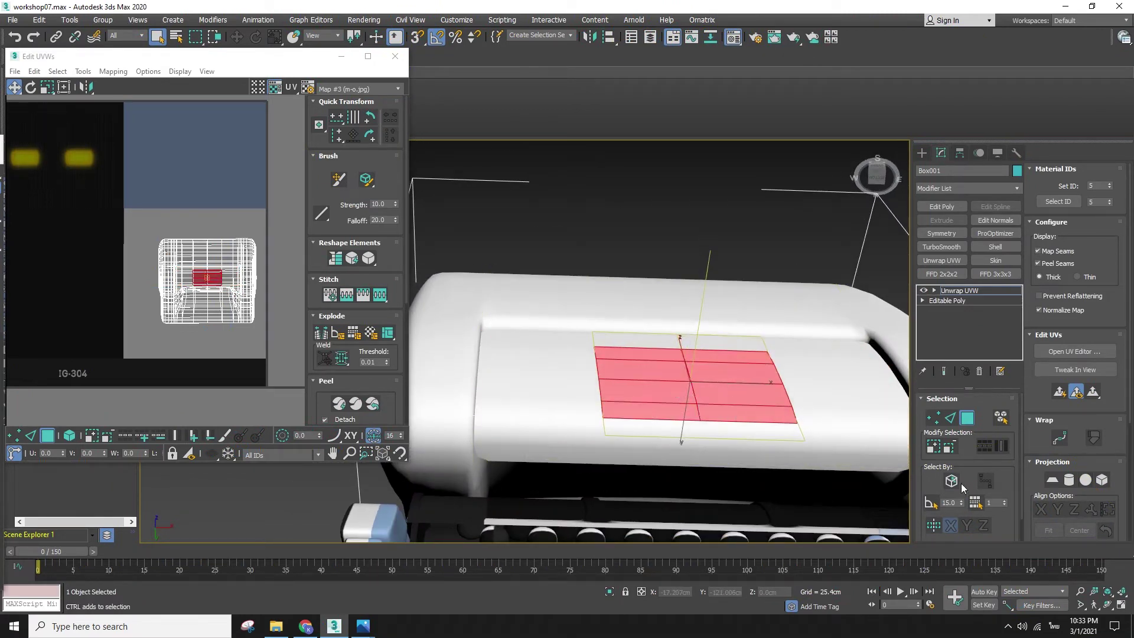
left_click(934, 447)
left_click(934, 447)
middle_click_drag(874, 425, 602, 410, "alt")
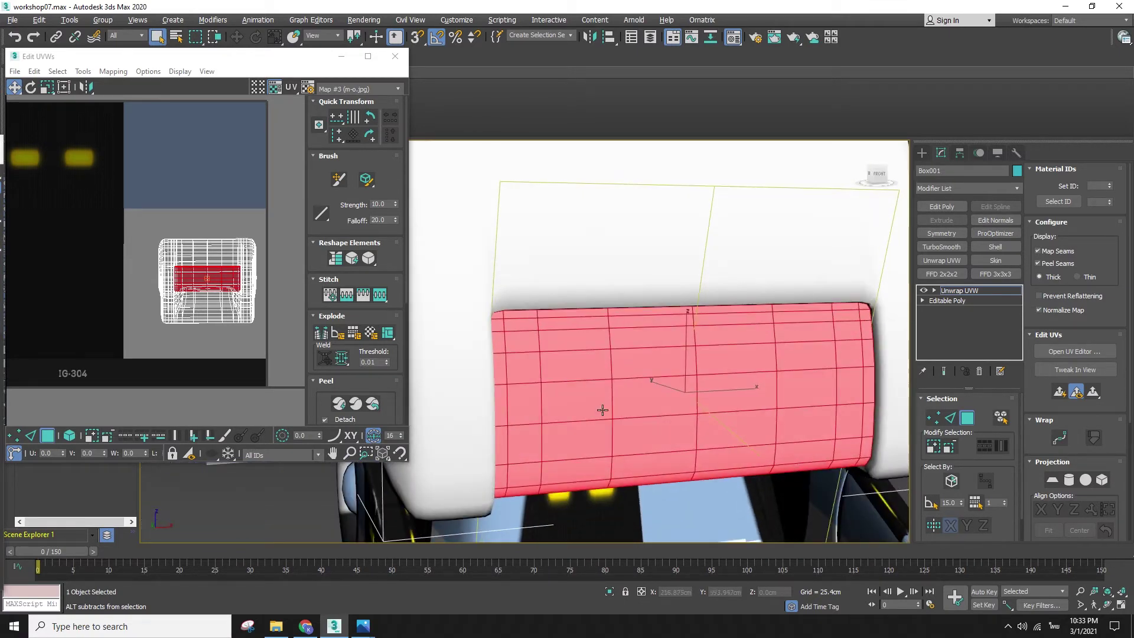
- Apply Quick Planar Map and Quick Peel to the selected front panel faces
left_click(1060, 391)
middle_click_drag(26, 299, 156, 367)
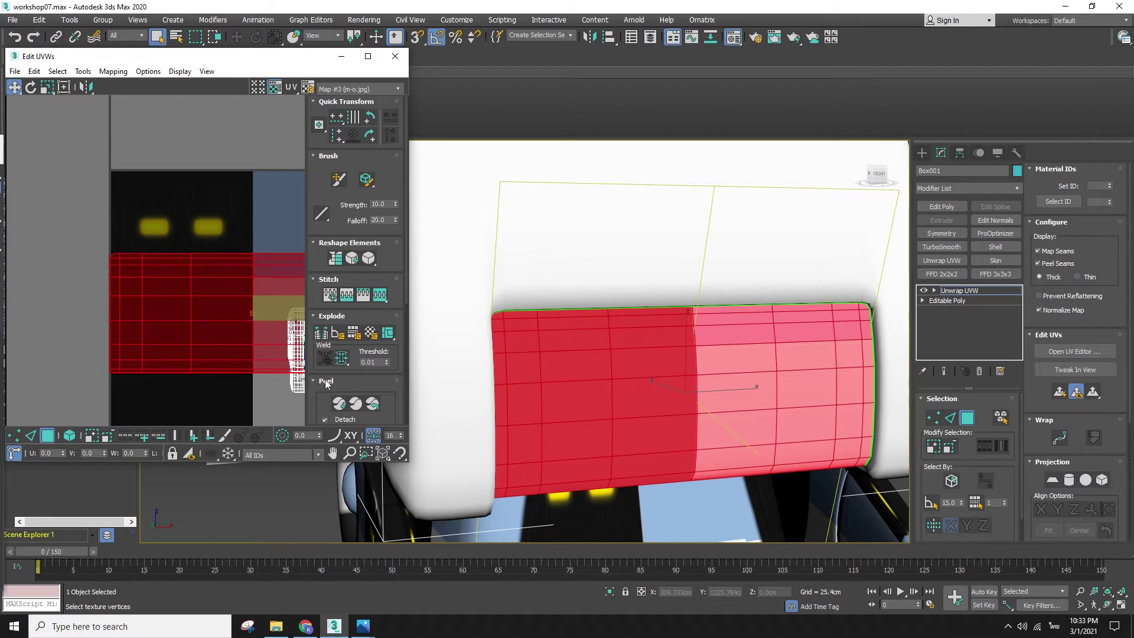
left_click(335, 401)
- Scale down the front panel UVs and centre them over the two yellow eyes in the black texture area
middle_click_drag(227, 336, 134, 288)
scroll(134, 288, "down", 2)
key("r")
left_click_drag(143, 315, 141, 366)
key("w")
left_click_drag(124, 302, 90, 190)
scroll(124, 225, "up", 3)
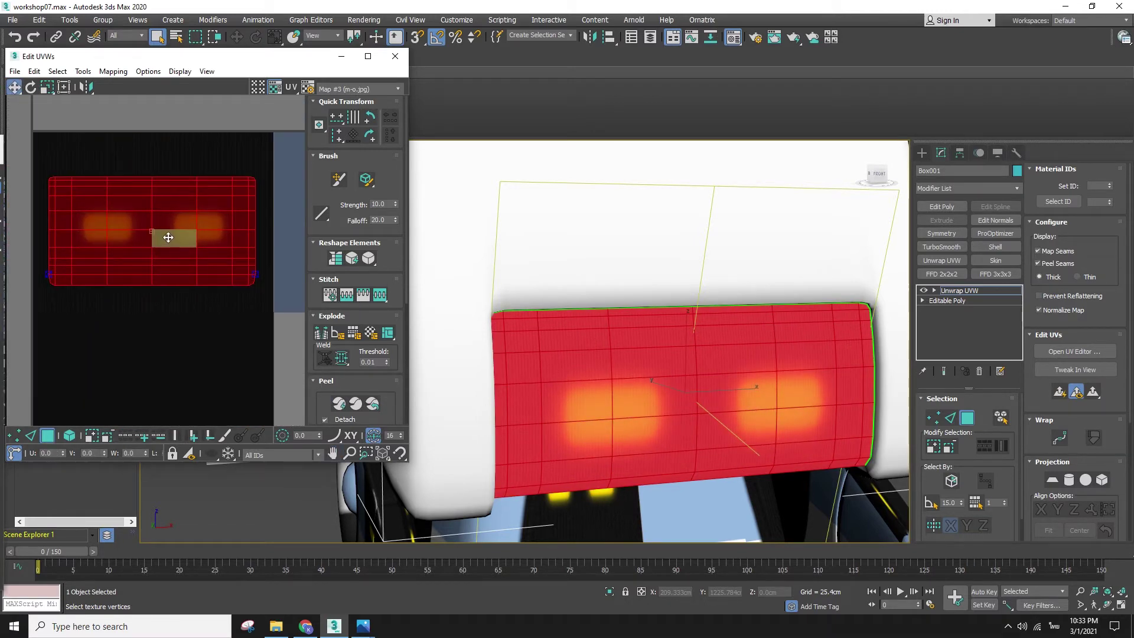
left_click_drag(173, 235, 179, 234)
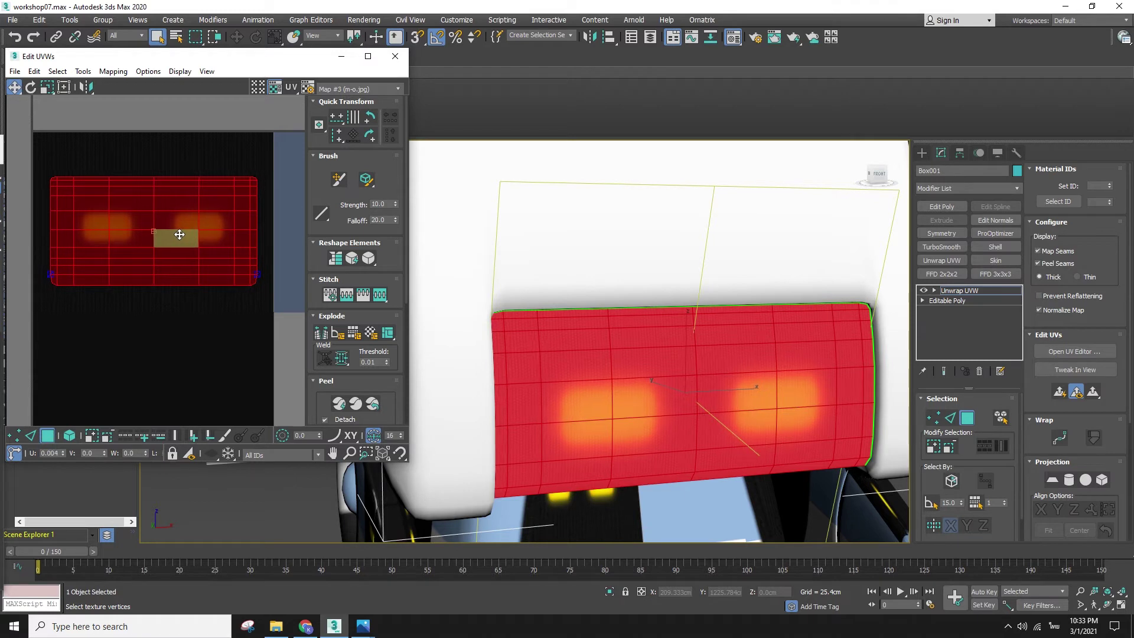
left_click(168, 162)
scroll(208, 213, "down", 3)
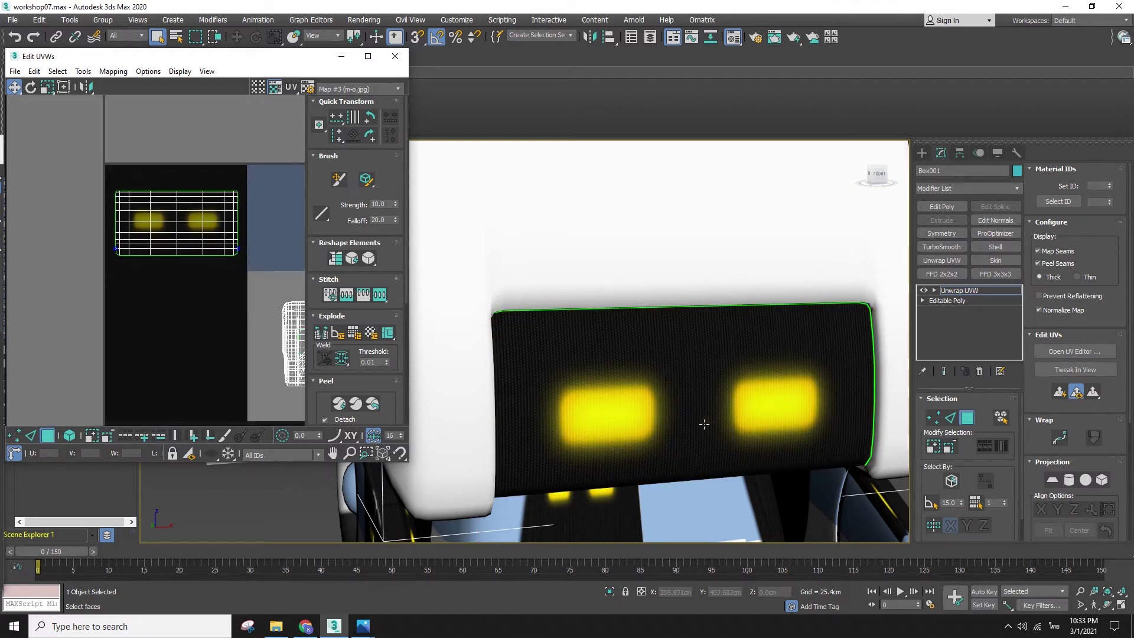
- Select the head shell's UV cluster and reposition it near the middle of the light grey texture area
middle_click_drag(703, 350, 688, 260)
scroll(663, 271, "down", 3)
left_click(697, 246)
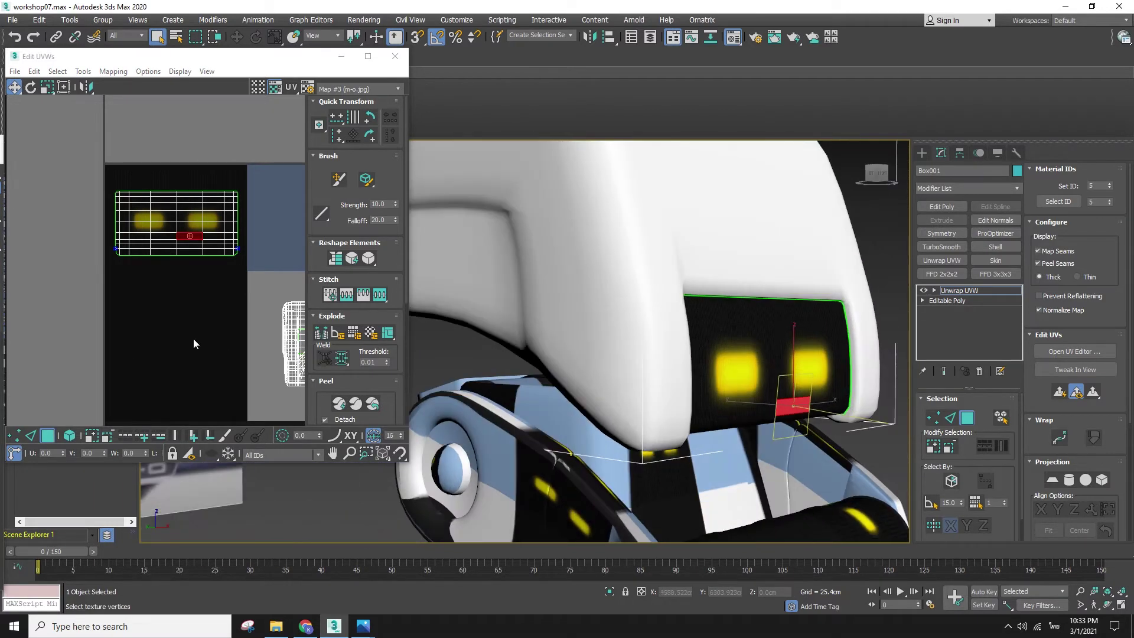
middle_click_drag(218, 337, 139, 301)
left_click_drag(183, 250, 311, 359)
middle_click_drag(310, 359, 229, 345)
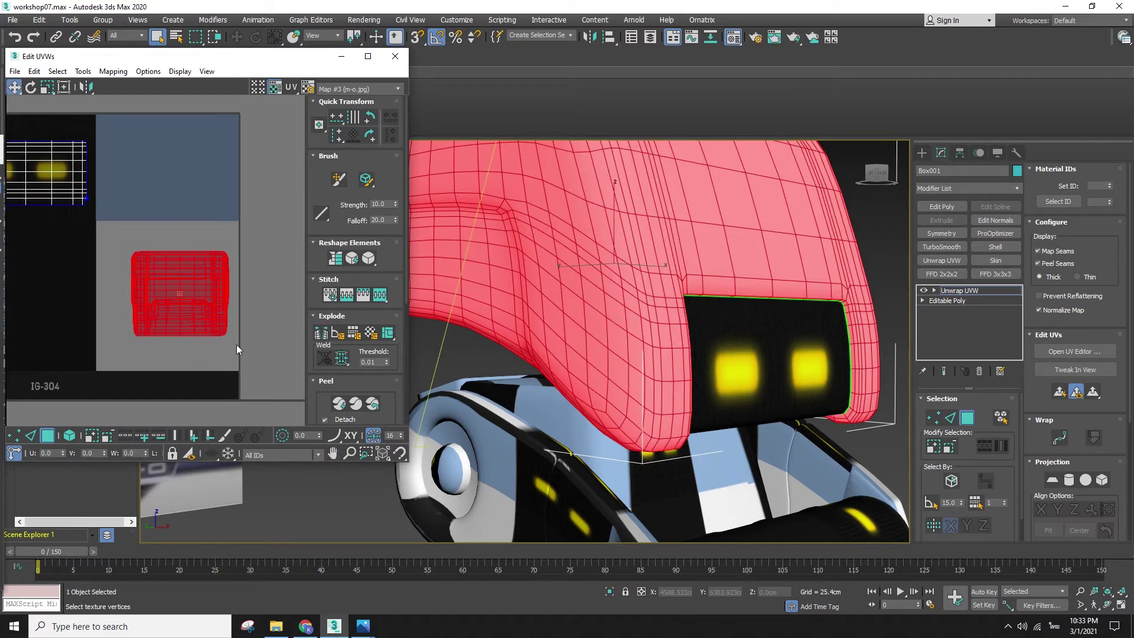
left_click_drag(266, 359, 258, 363)
left_click_drag(168, 291, 186, 321)
left_click_drag(148, 285, 164, 289)
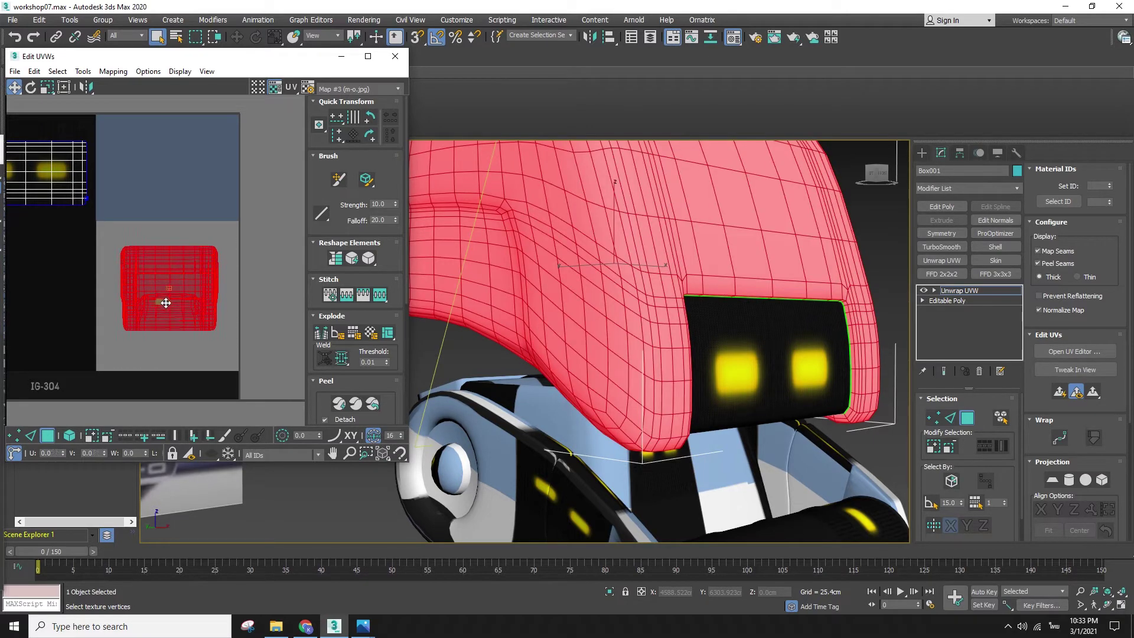
left_click(198, 237)
scroll(561, 299, "down", 2)
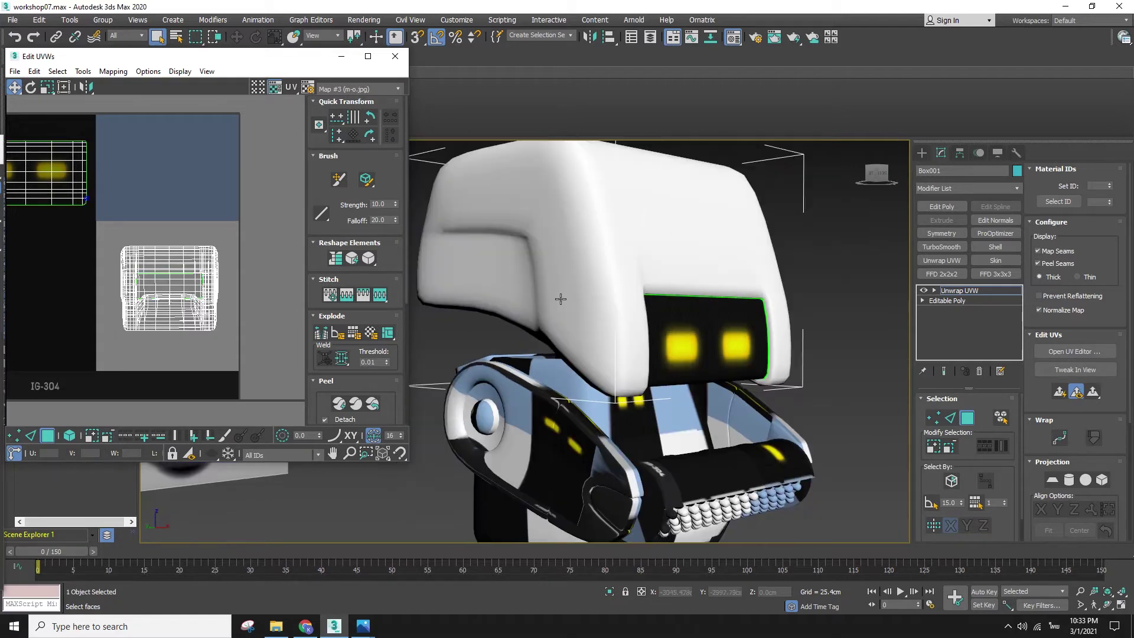
- Turn on edged faces in the viewport and clear the UV face selection
left_click(560, 299)
middle_click_drag(560, 300, 641, 367, "alt")
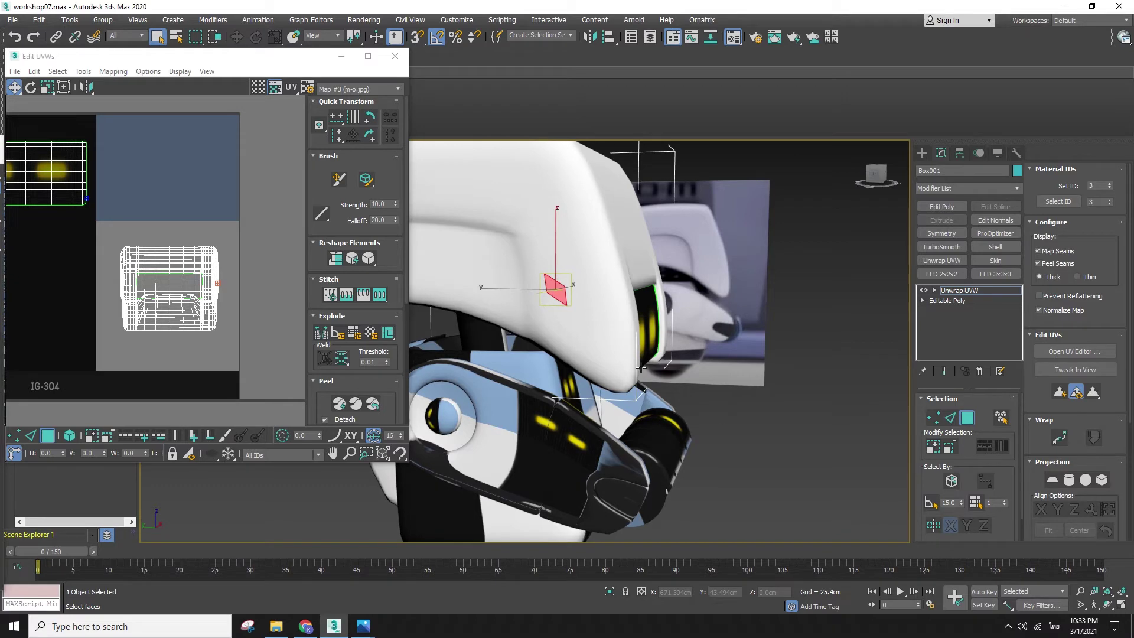
key("F4")
left_click_drag(256, 352, 81, 238)
left_click(138, 219)
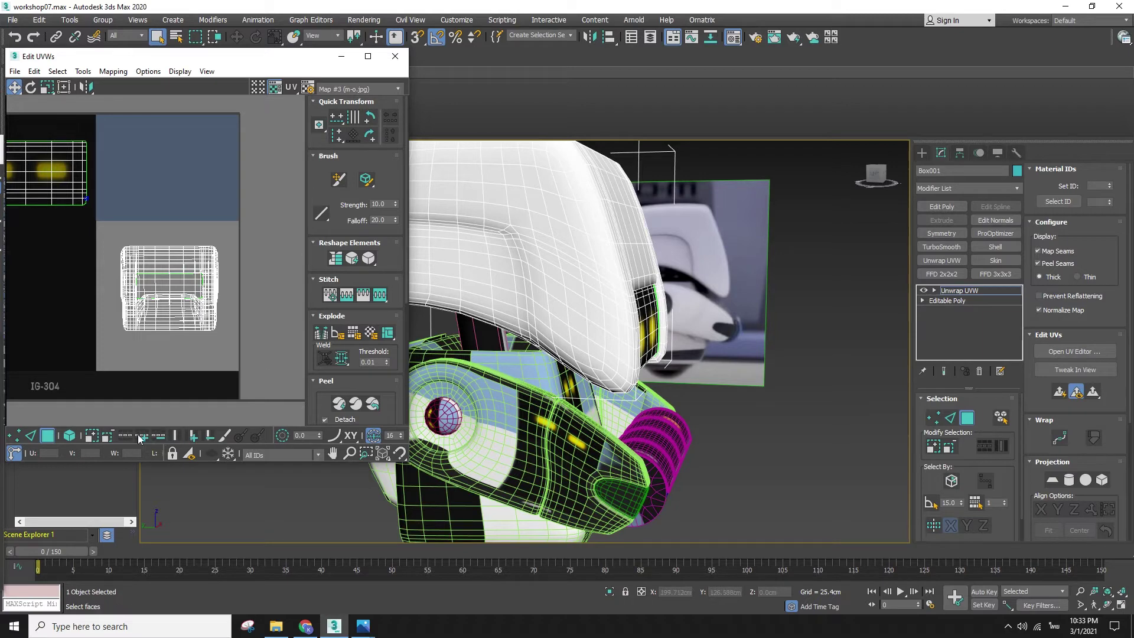
- Select both UV clusters by element and convert the unwrapped head shell to an Editable Poly
left_click(69, 436)
scroll(121, 366, "down", 4)
middle_click_drag(121, 367, 232, 268)
scroll(231, 267, "down", 2)
left_click_drag(225, 220, 336, 346)
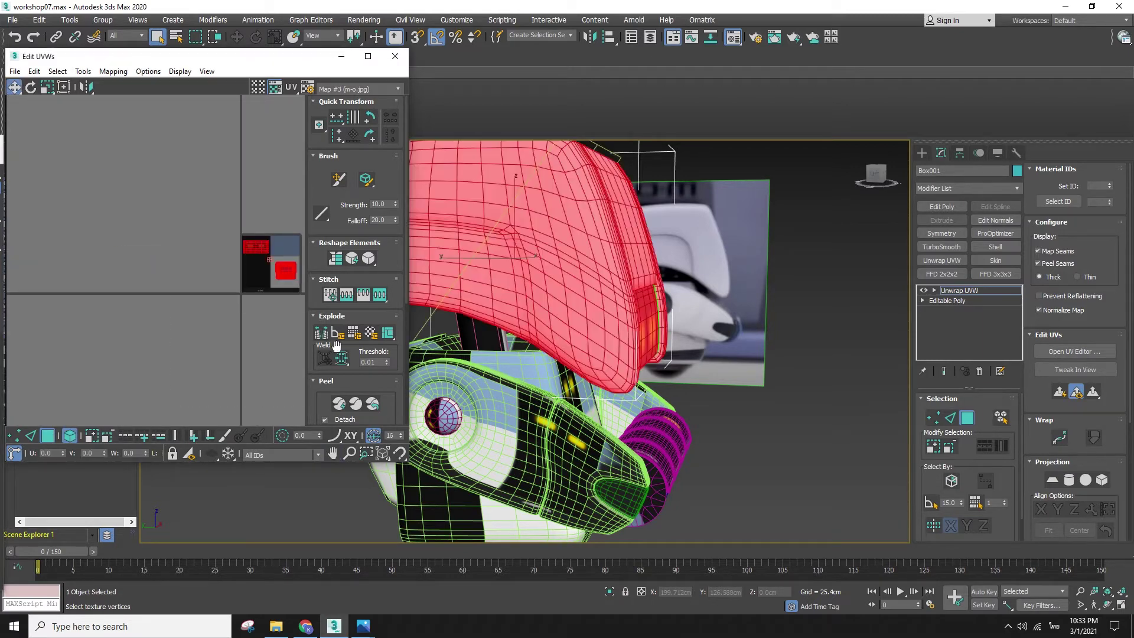
middle_click_drag(336, 346, 223, 370)
middle_click_drag(593, 344, 588, 304, "alt")
right_click(587, 304)
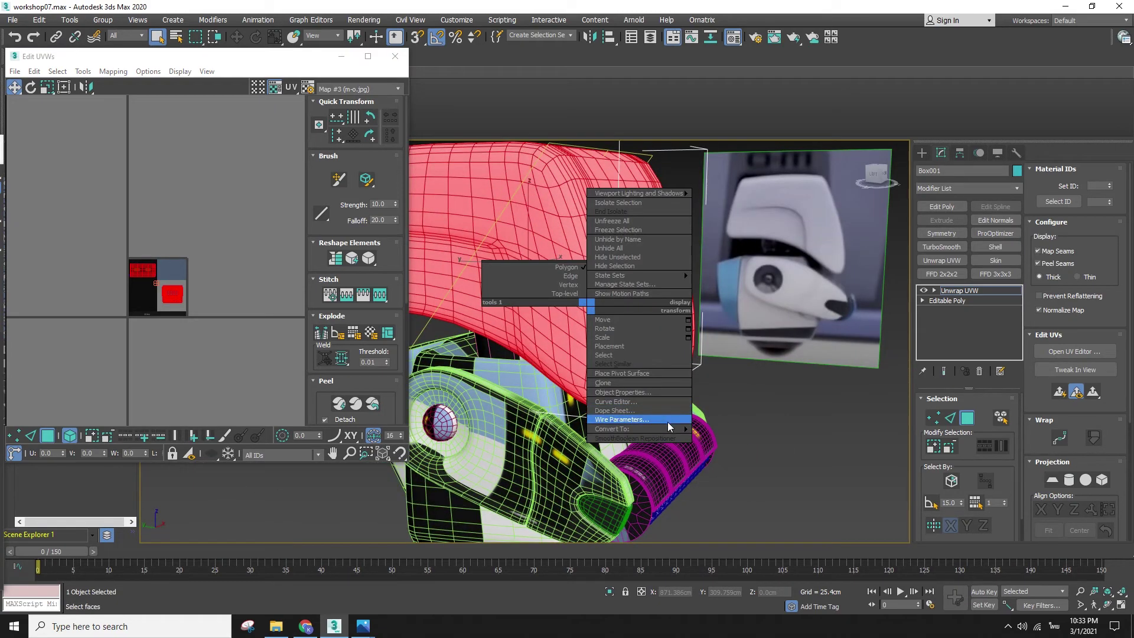
mouse_move(663, 429)
left_click(724, 440)
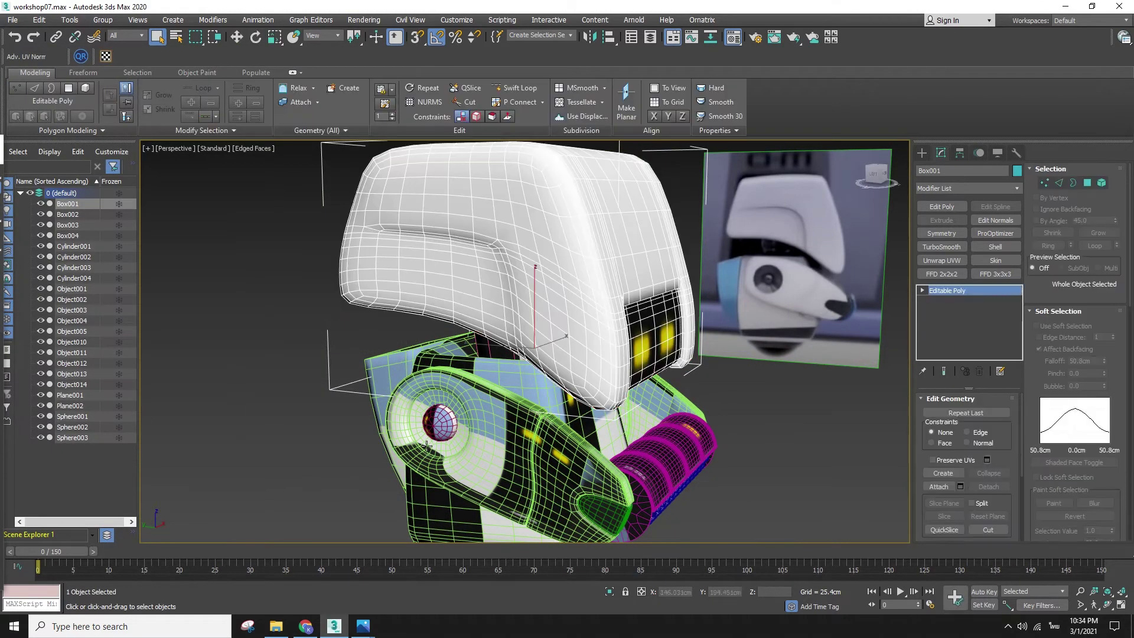
left_click(931, 189)
scroll(977, 215, "down", 10)
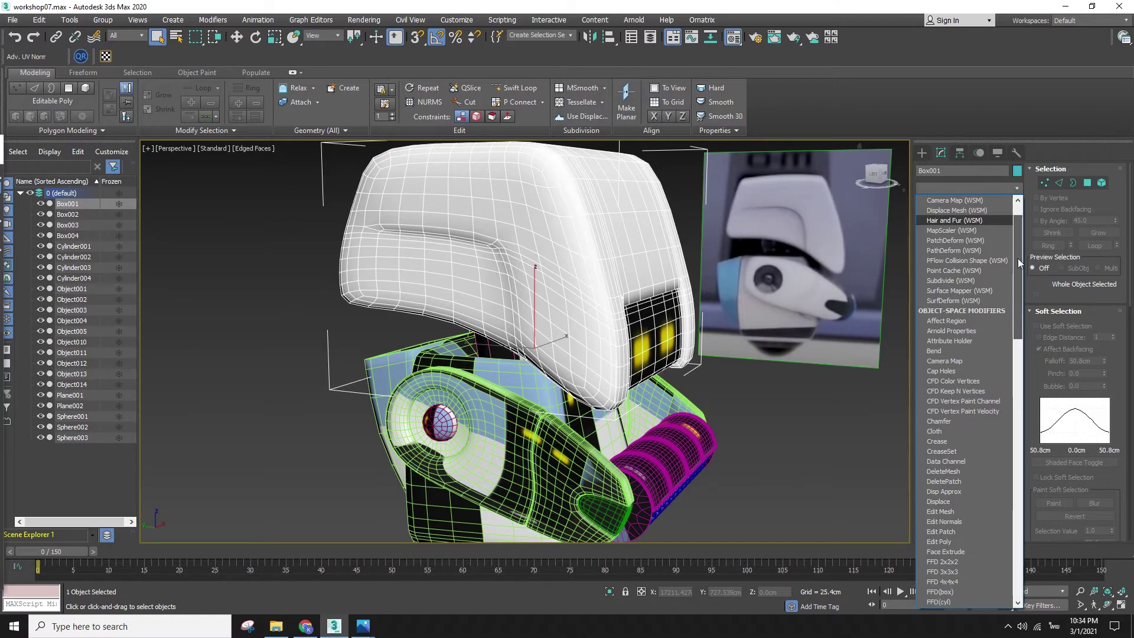
left_click(458, 423)
left_click(457, 423)
- Select all the robot parts except the head shell and apply a shared Unwrap UVW modifier
scroll(455, 425, "down", 6)
middle_click_drag(508, 427, 454, 427, "alt")
key("ctrl+a")
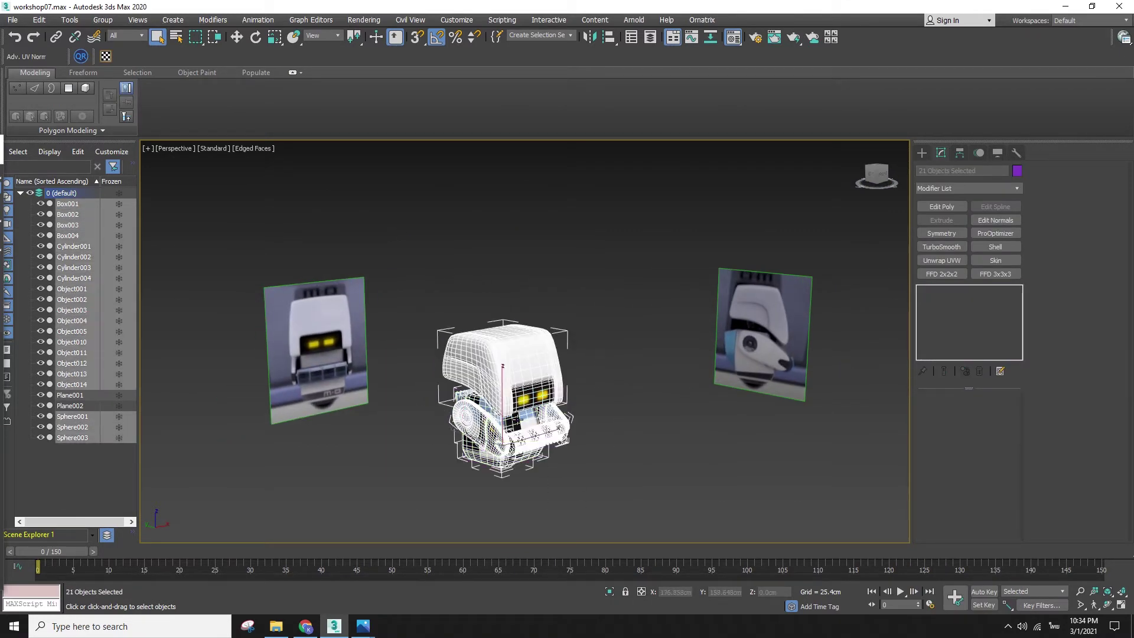
left_click(537, 403, "alt")
key("w")
left_click(941, 260)
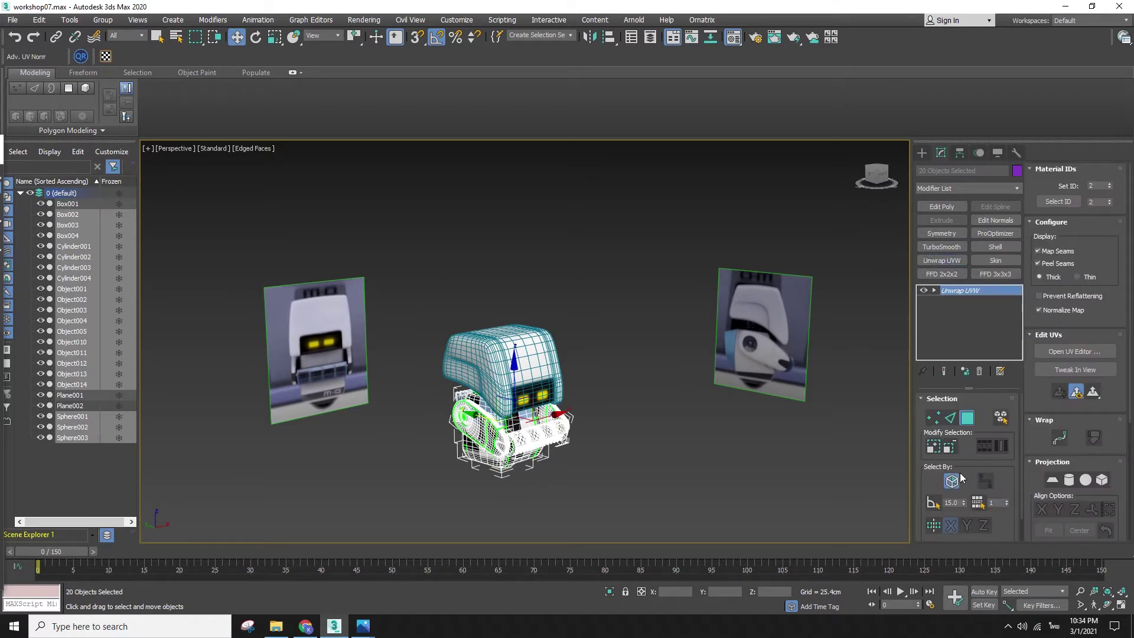
- Open the UV editor, select every polygon of the 20 parts by element and apply Quick Planar Map
left_click(1071, 350)
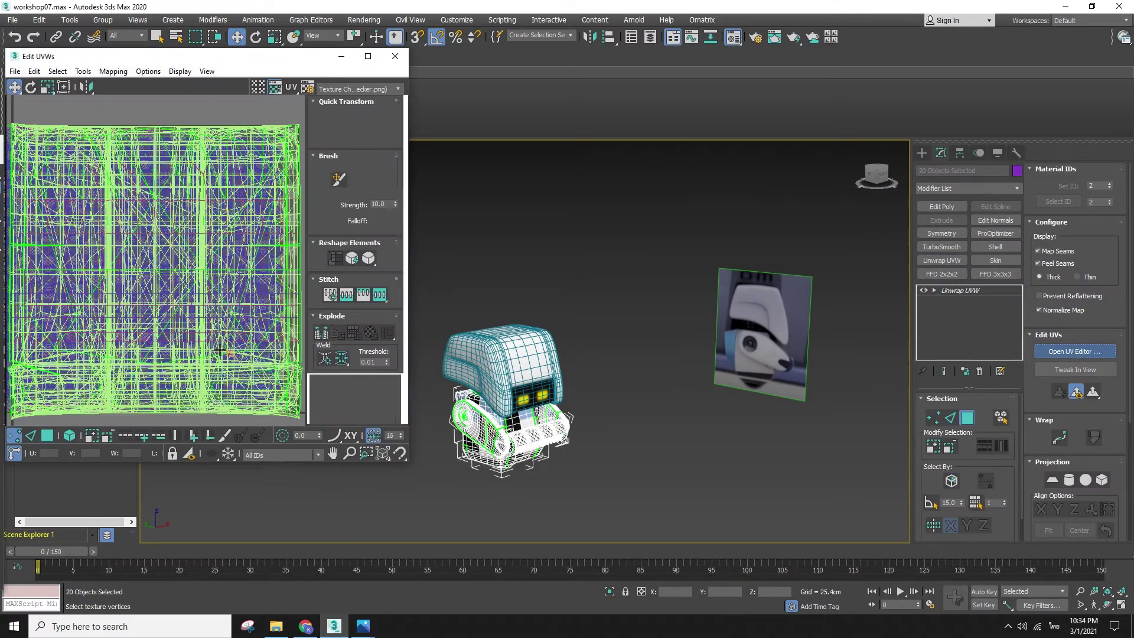
left_click(50, 438)
left_click(70, 437)
key("ctrl+a")
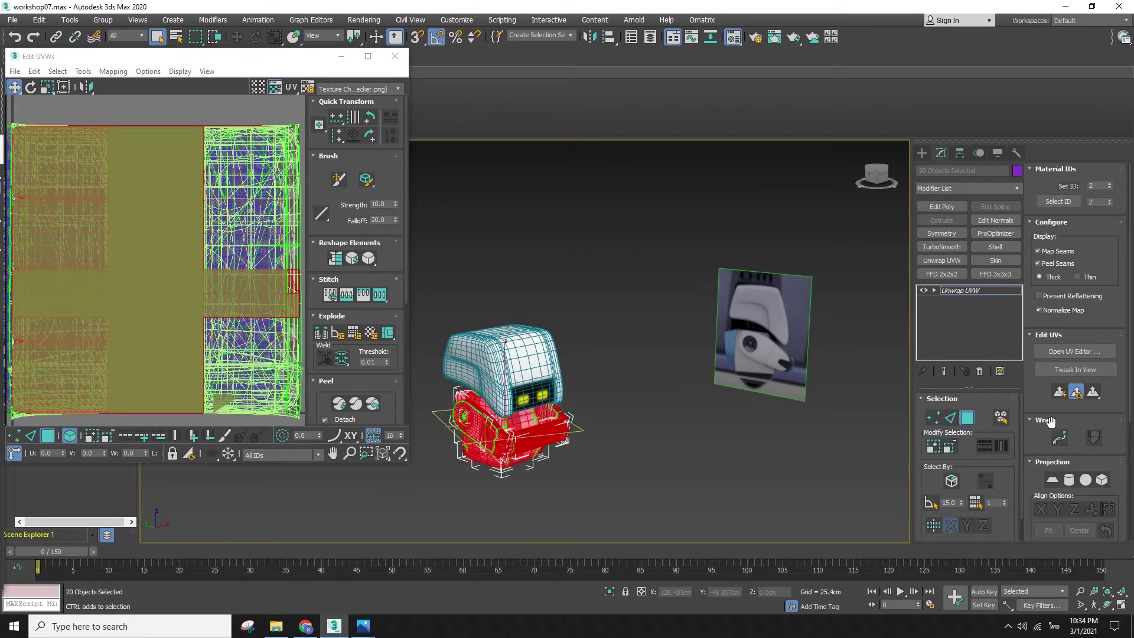
left_click(1060, 393)
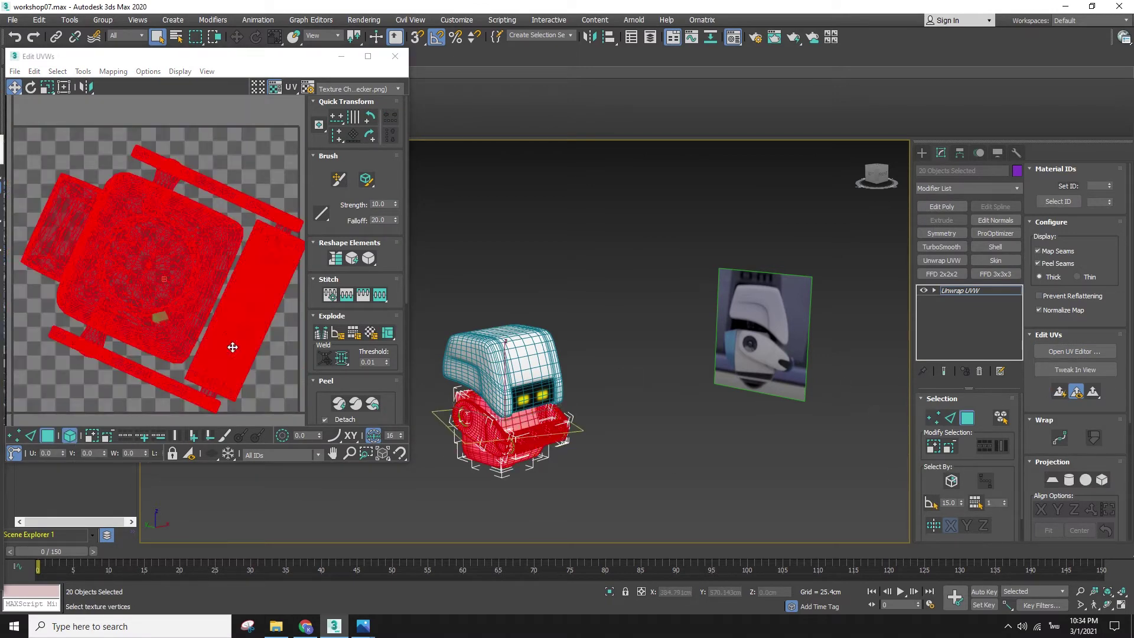
- Move all the planar-mapped UV clusters above the texture tile, clear of the texture
scroll(232, 346, "down", 4)
left_click_drag(230, 326, 209, 166)
mouse_move(27, 551)
left_mouse_down()
mouse_move(608, 553)
mouse_move(27, 553)
left_mouse_up()
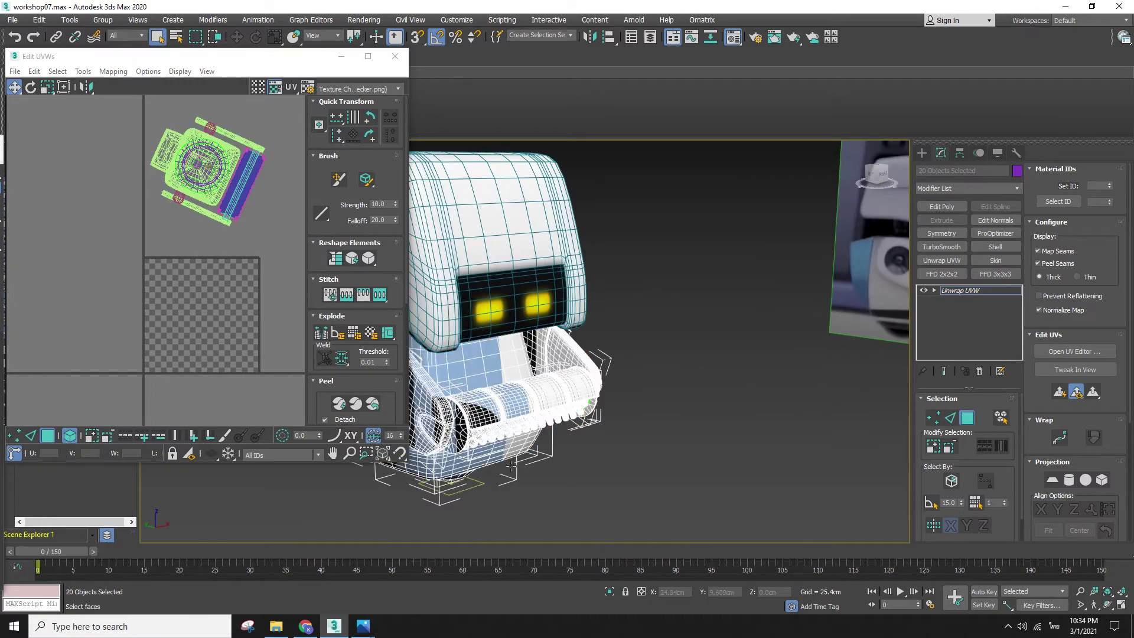
- Select the long thin UV strips of both side arms, using element selection
scroll(526, 479, "up", 6)
scroll(577, 357, "down", 4)
left_click(583, 267)
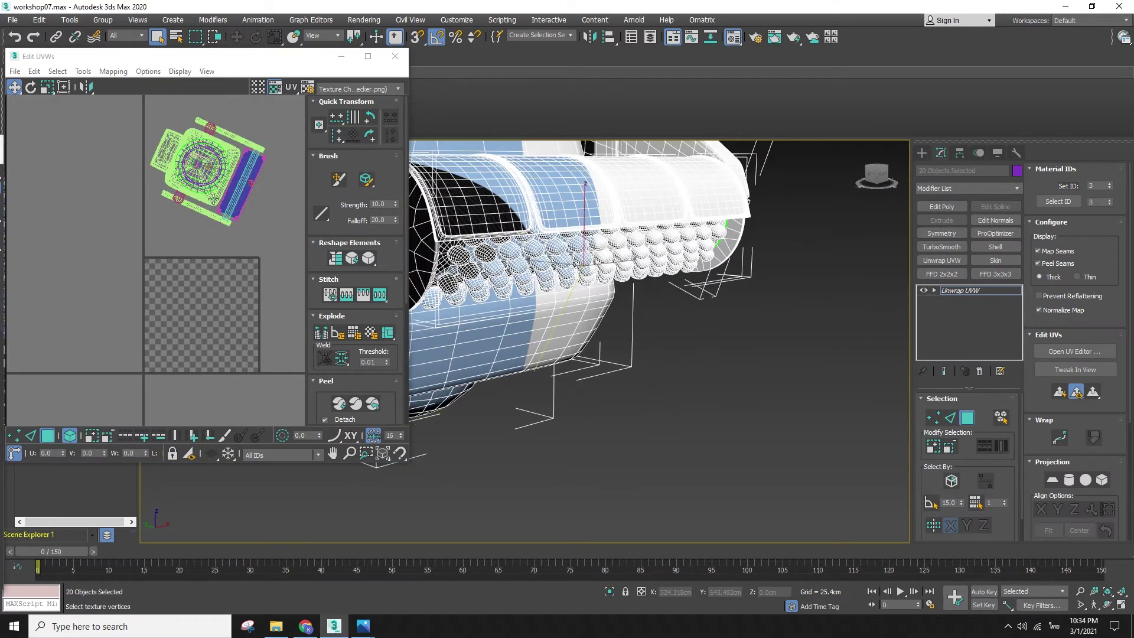
left_click(70, 435)
left_click(183, 206)
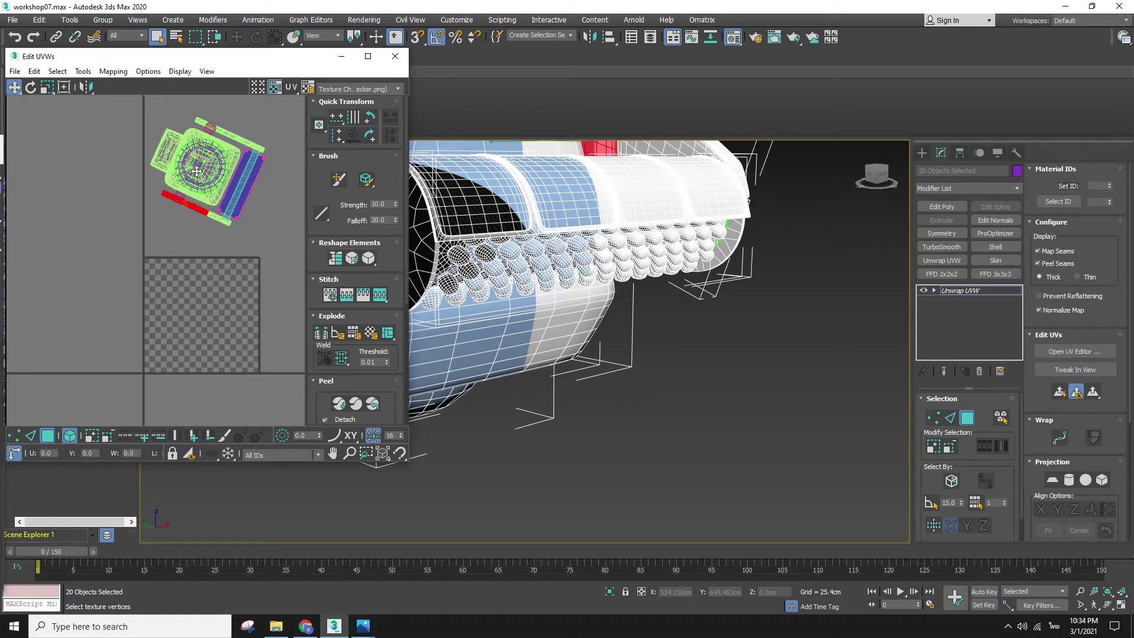
left_click(219, 131)
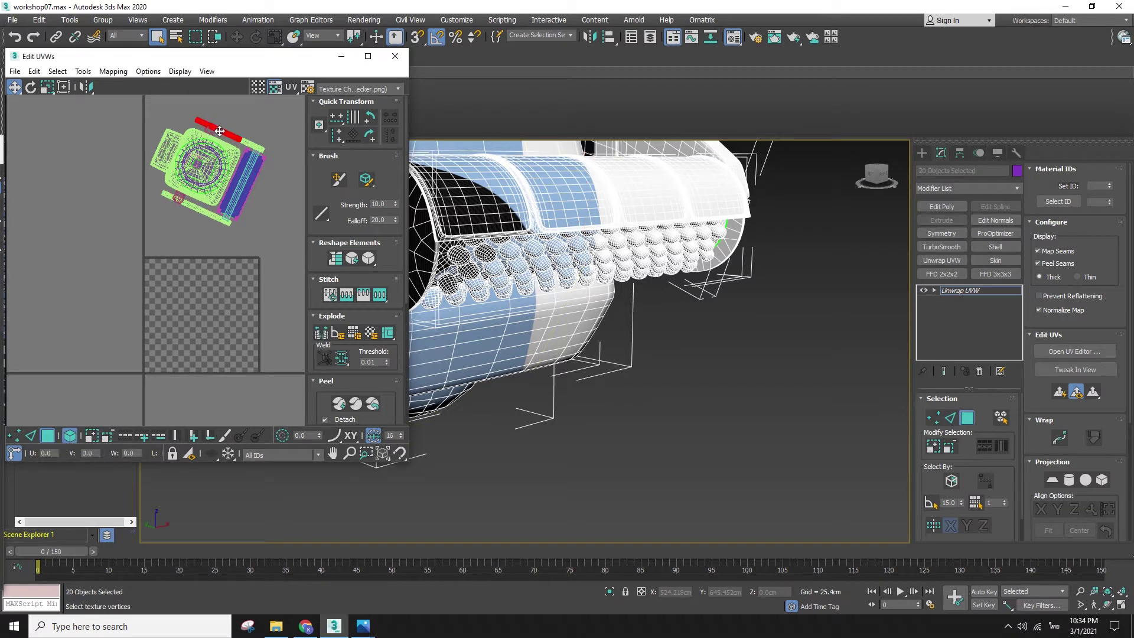
left_click(197, 208, "ctrl")
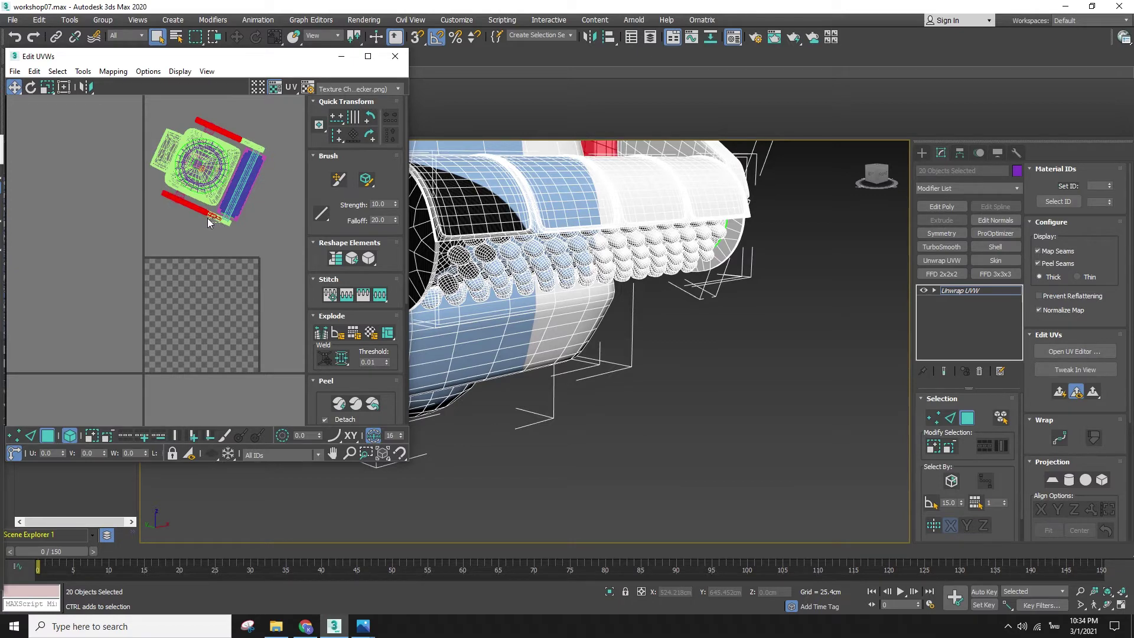
- Reset the UV editor's texture list to use m-o.jpg as background and switch the viewport to wireframe
left_click(365, 87)
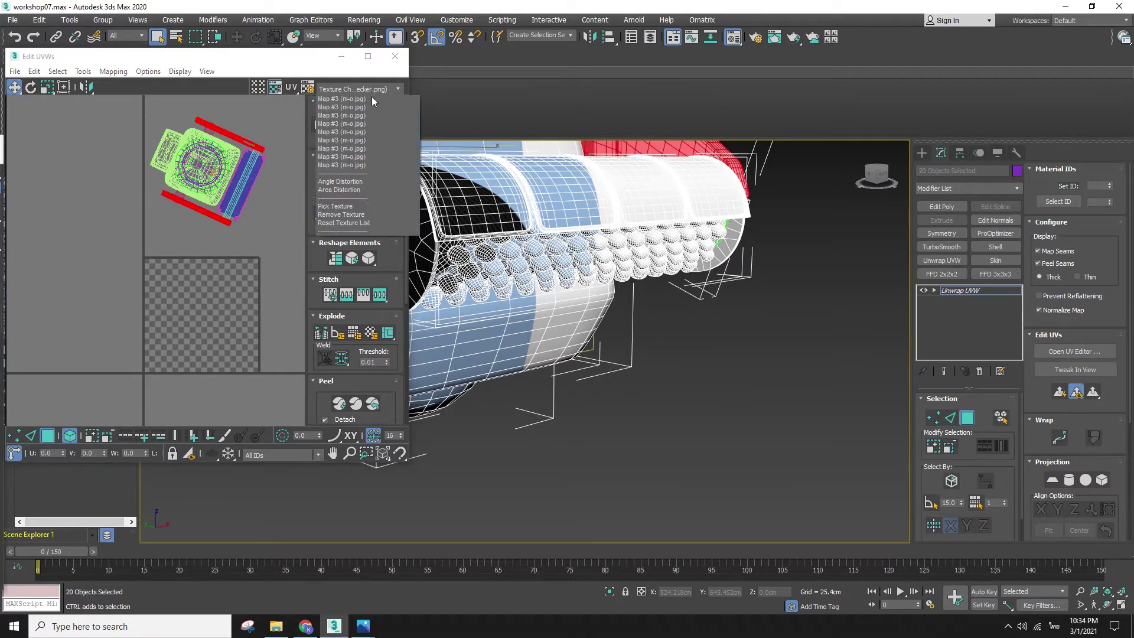
left_click(371, 219)
key("F3")
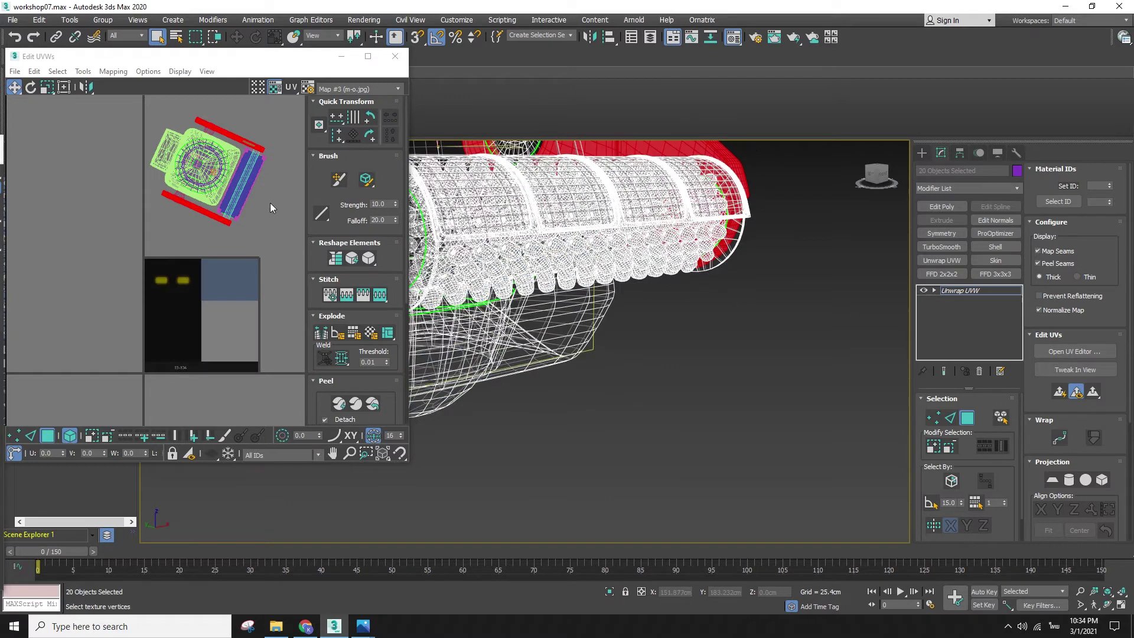
- Rotate the side arm UV strips horizontal and scale and move them into the light grey texture area
left_click_drag(252, 143, 262, 274)
key("e")
key("r")
left_click_drag(267, 320, 266, 348)
key("w")
left_click_drag(264, 299, 244, 314)
- Rotate the remaining UV clusters upright above the texture tile and restore the shaded viewport
left_click_drag(288, 251, 68, 91)
key("e")
left_click_drag(252, 149, 255, 130)
key("w")
left_click(267, 263)
key("F3")
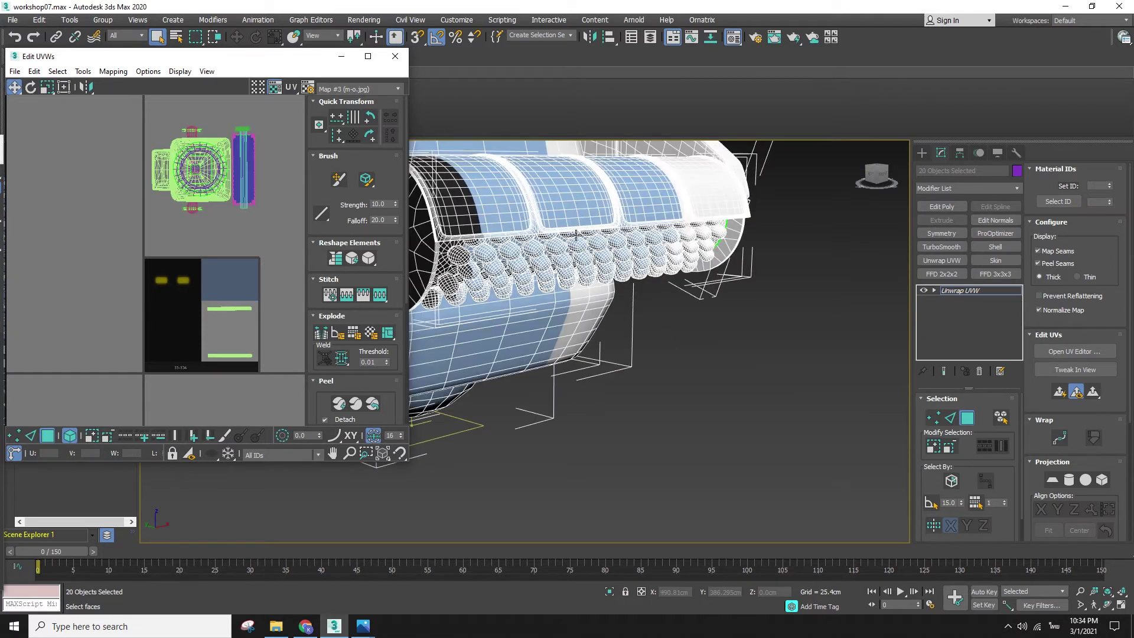
- Rotate the ribbed front roller cover's UVs horizontal and place them inside the blue texture area
middle_click_drag(574, 233, 502, 340, "alt")
key("F4")
key("F4")
left_click(588, 307)
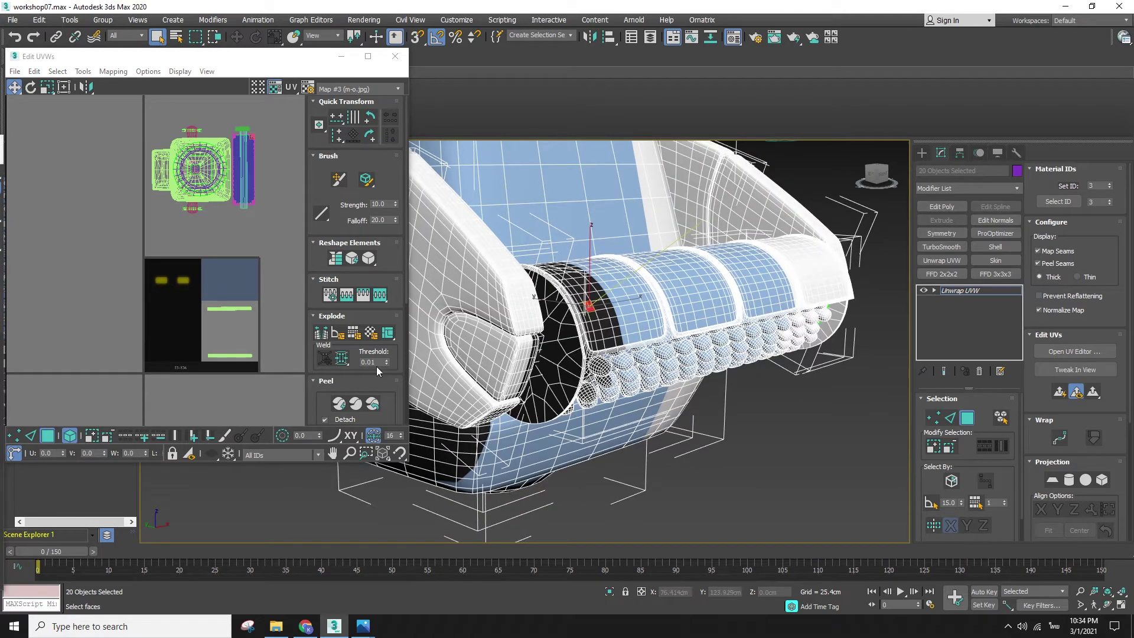
scroll(182, 158, "up", 2)
left_click(270, 185)
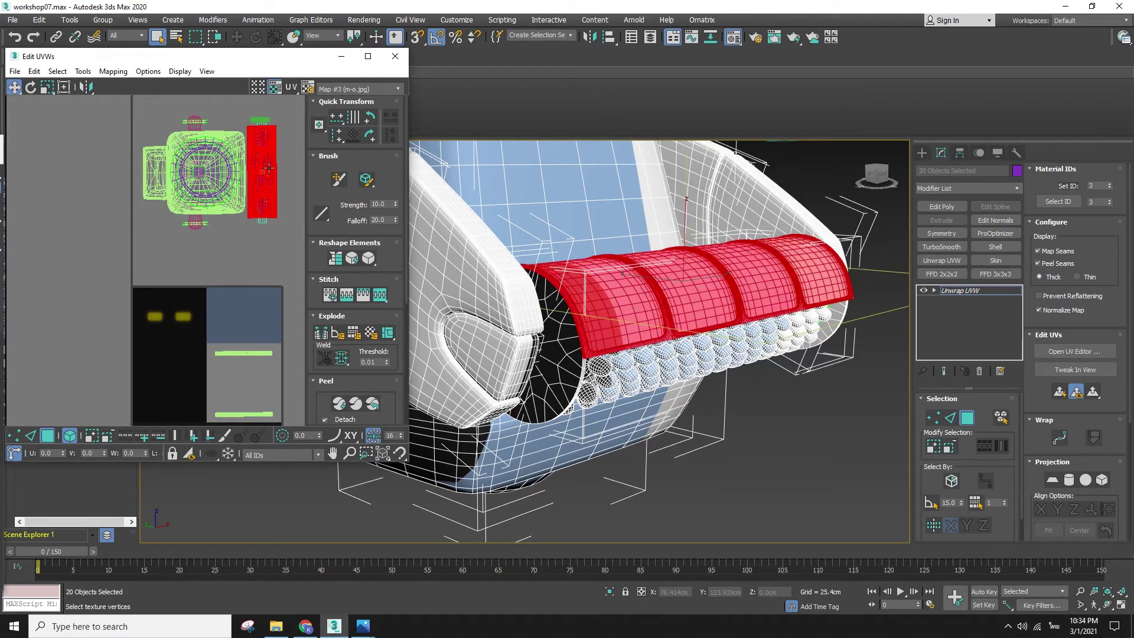
left_click_drag(268, 172, 248, 310)
key("e")
key("w")
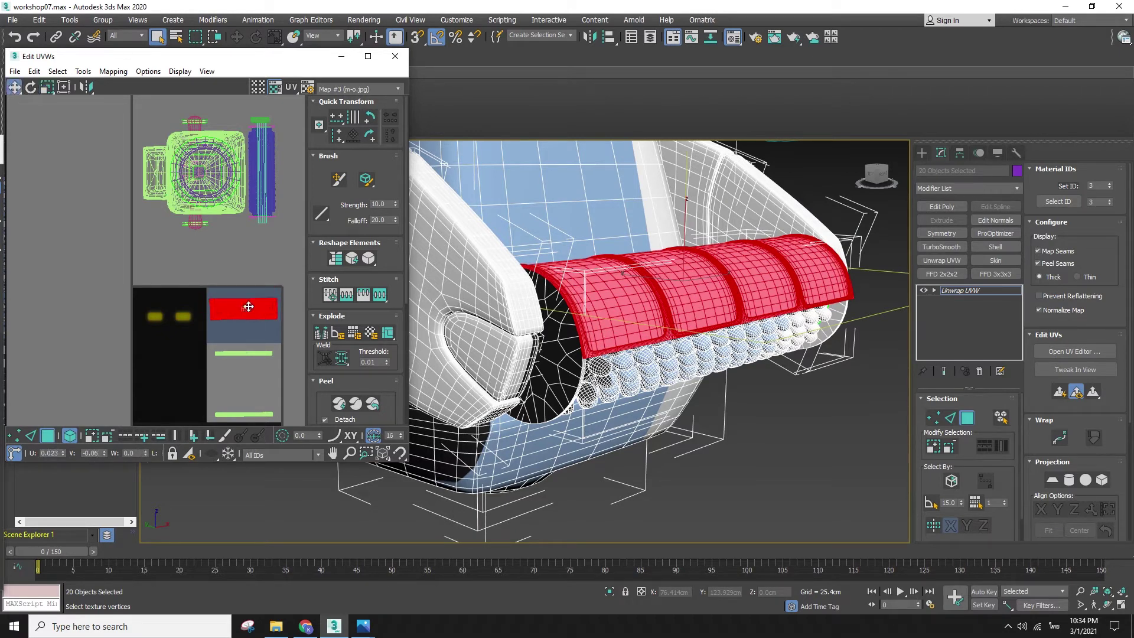
- Rotate the bead fringe's UVs horizontal, move them into the black area below the eyes and scale them to fit
left_click(276, 177)
key("e")
left_click_drag(275, 177, 171, 386)
key("w")
middle_click_drag(185, 372, 240, 271)
key("r")
left_click_drag(233, 270, 235, 303)
middle_click_drag(253, 222, 208, 320)
- Rotate the front roller's thin UV strip horizontal and place it in the black area between the eyes and bead UVs
left_click(275, 167)
key("e")
left_click_drag(276, 161, 200, 349)
key("w")
key("r")
key("w")
left_click_drag(241, 139, 240, 134)
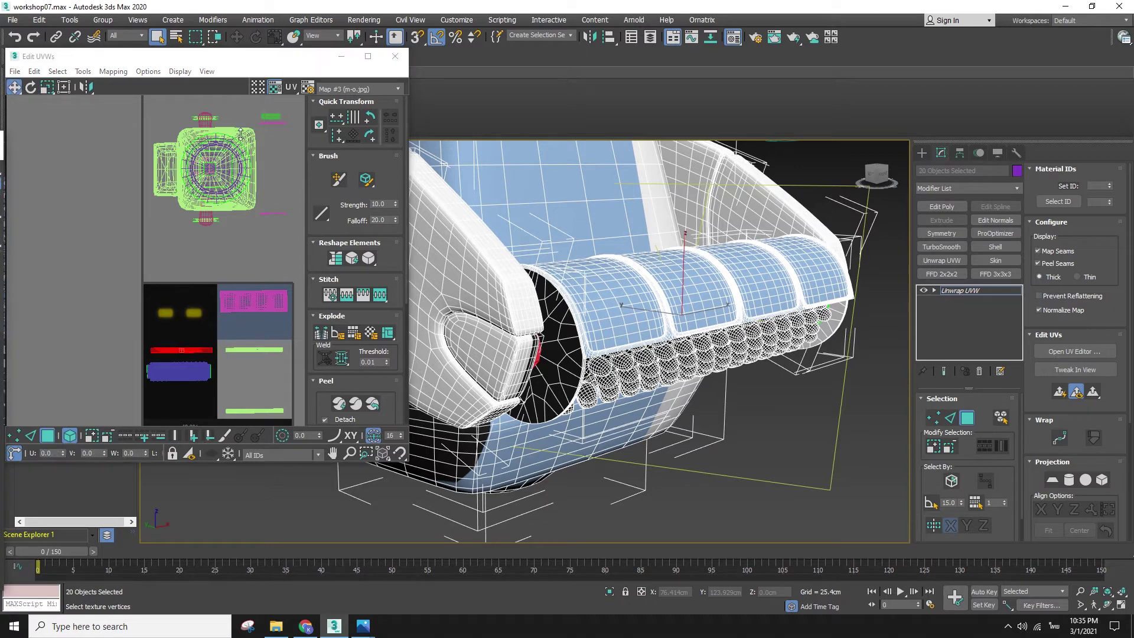
left_click_drag(0, 142, 0, 127)
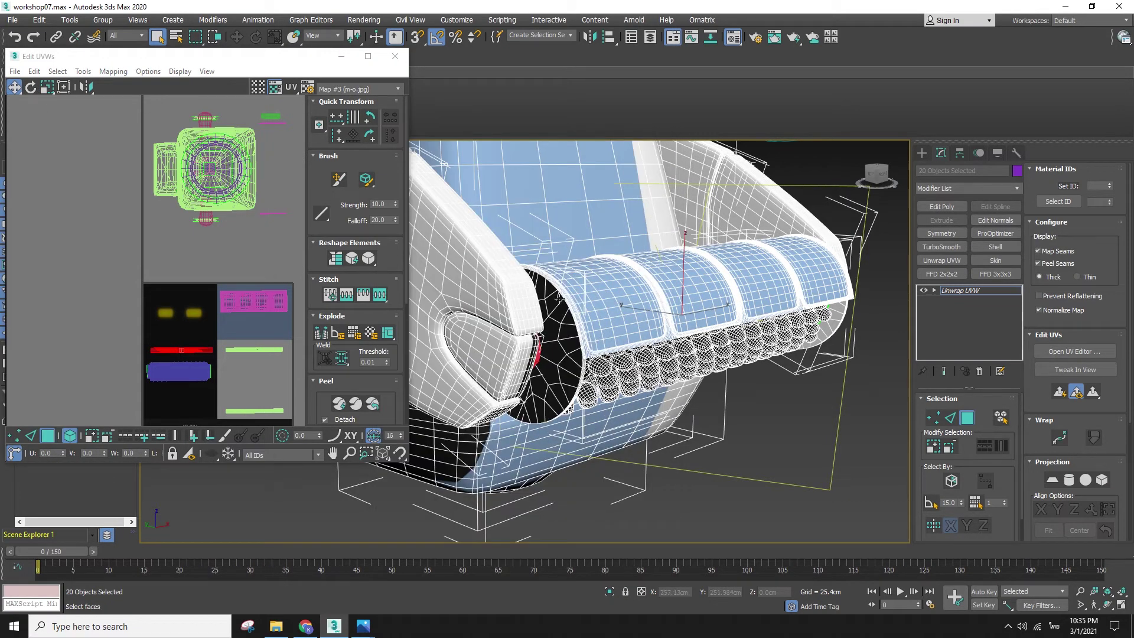
- Move the main body's UVs onto the light grey texture area and scale them down to fit inside it
left_click(249, 191)
scroll(254, 233, "up", 2)
scroll(248, 172, "down", 2)
left_click_drag(240, 186, 278, 361)
key("r")
left_click_drag(277, 361, 278, 377)
key("w")
left_click_drag(266, 335, 266, 365)
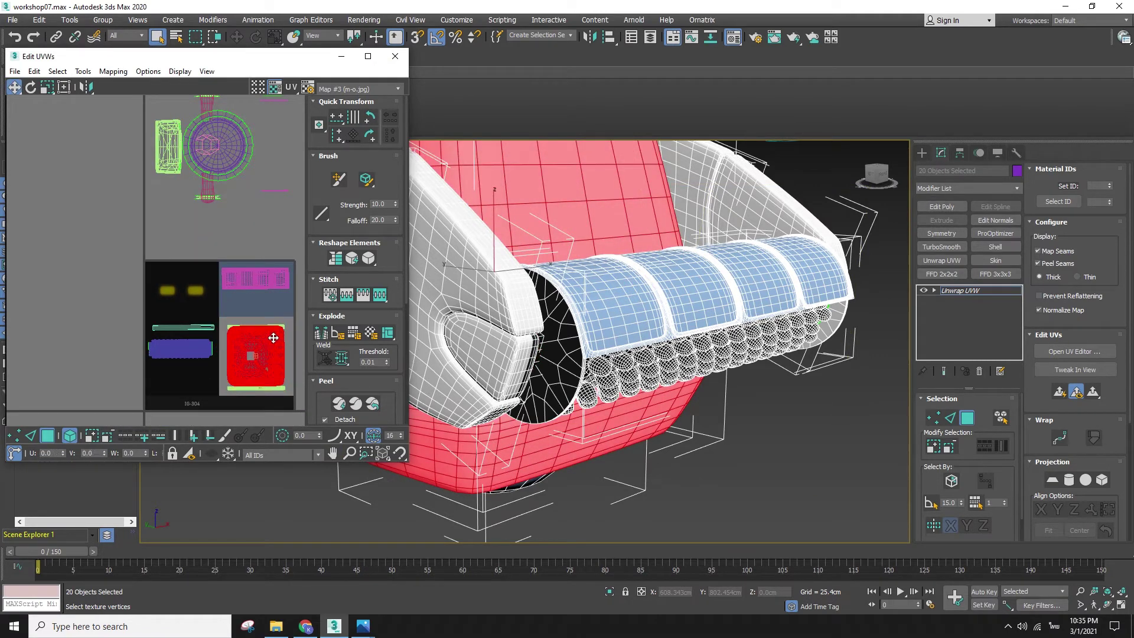
- Rotate the rear panel's UVs horizontal and place them inside the blue texture area
left_click(166, 132)
scroll(206, 257, "down", 2)
left_click_drag(192, 219, 226, 297)
scroll(232, 264, "up", 2)
key("e")
key("w")
left_click(224, 196)
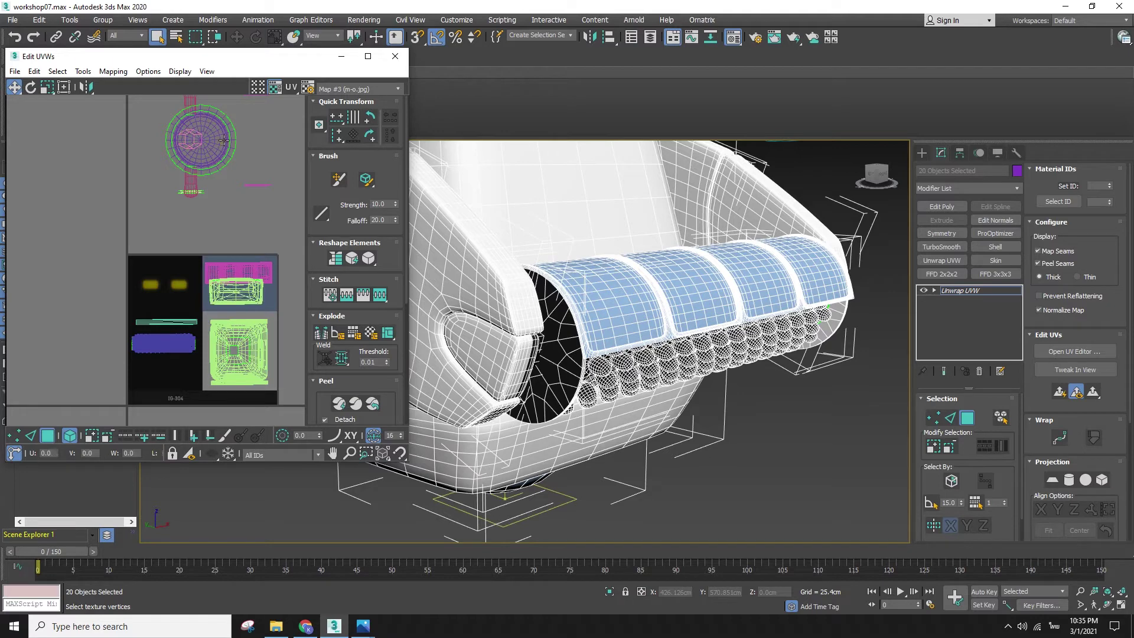
- Move the bottom ball's circular UVs and the surrounding ring UVs into the black area around the bead UVs
left_click(224, 140)
left_click_drag(199, 140, 167, 364)
left_click(178, 305)
key("r")
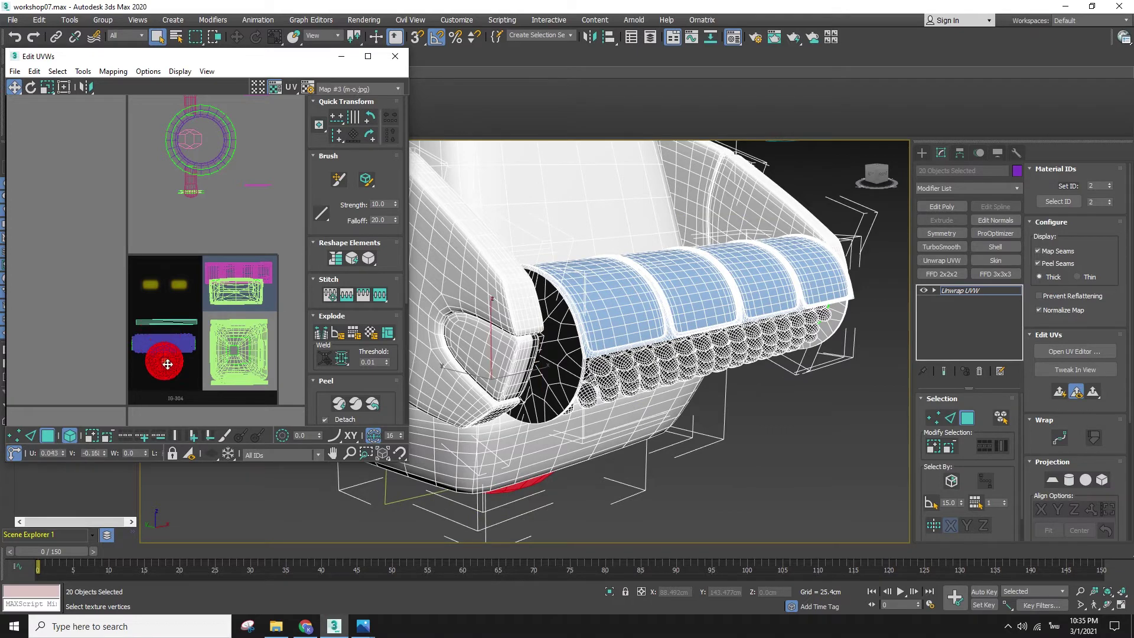
left_click(226, 155)
key("r")
left_click_drag(228, 158, 184, 370)
key("w")
left_click_drag(189, 140, 192, 364)
- Select the tall, narrow UV pieces above the texture and place them in the lower black area
left_click(188, 182)
left_click(191, 107, "ctrl")
left_click_drag(188, 113, 137, 381)
middle_click_drag(150, 396, 154, 313)
left_click_drag(135, 385, 153, 290)
- Select the thin UV strips of the arm hub discs and move them into the lower black area
middle_click_drag(207, 193, 205, 225)
left_click_drag(173, 121, 171, 121)
scroll(729, 362, "down", 4)
middle_click_drag(729, 362, 552, 359, "alt")
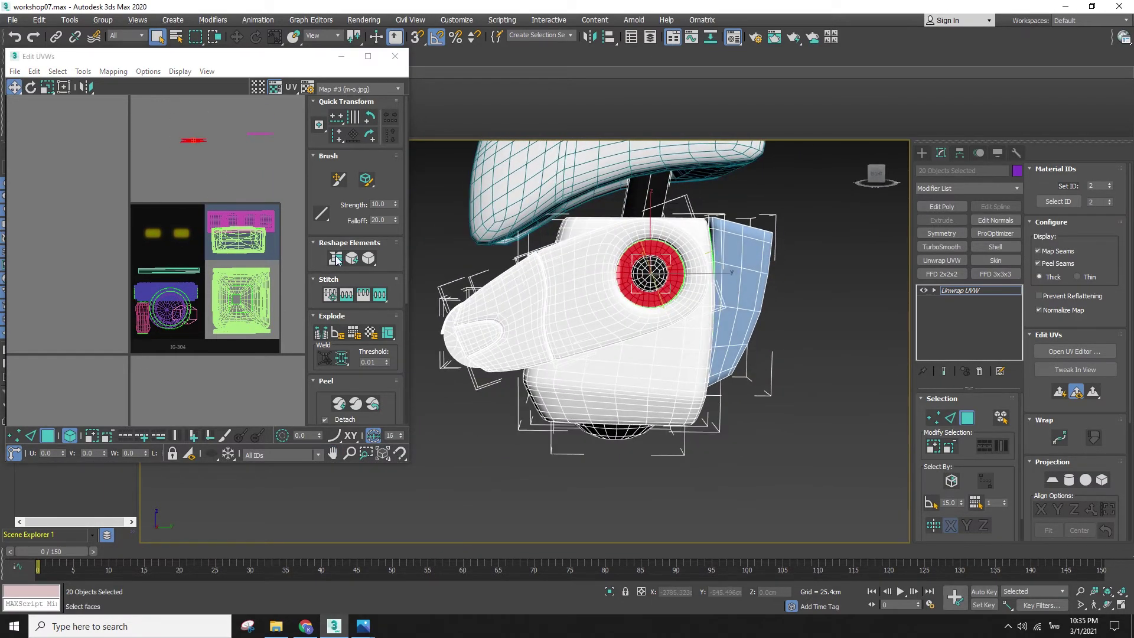
scroll(198, 142, "up", 3)
middle_click_drag(198, 142, 165, 107)
left_click_drag(165, 107, 148, 325)
- Select the front roller's end cap UVs and flatten them with a quick planar map
middle_click_drag(252, 153, 226, 194)
left_click(229, 137)
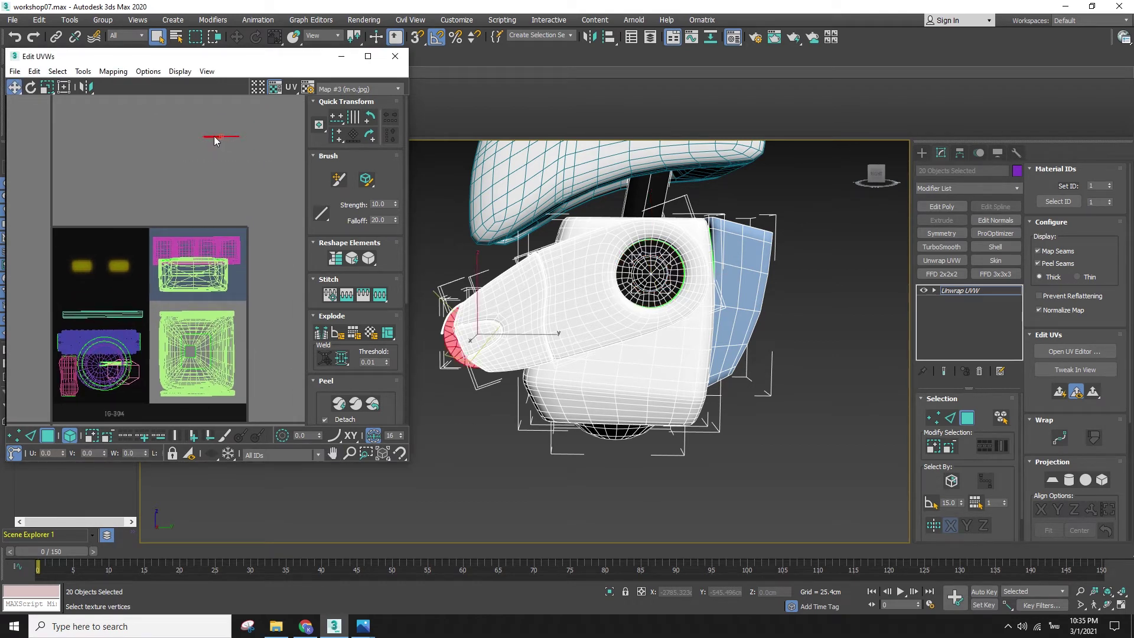
middle_click_drag(219, 143, 241, 221)
scroll(241, 221, "down", 3)
middle_click_drag(520, 360, 650, 417, "alt")
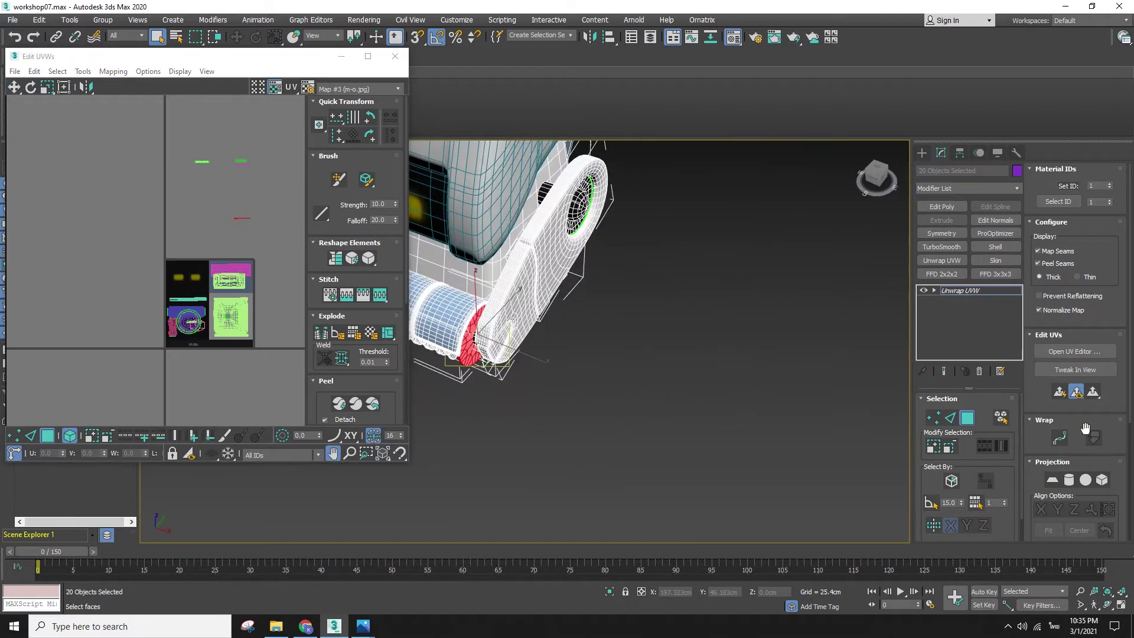
left_click(1059, 393)
- Scale down the roller end cap's flattened UVs and place them in the lower black area
right_click(215, 295)
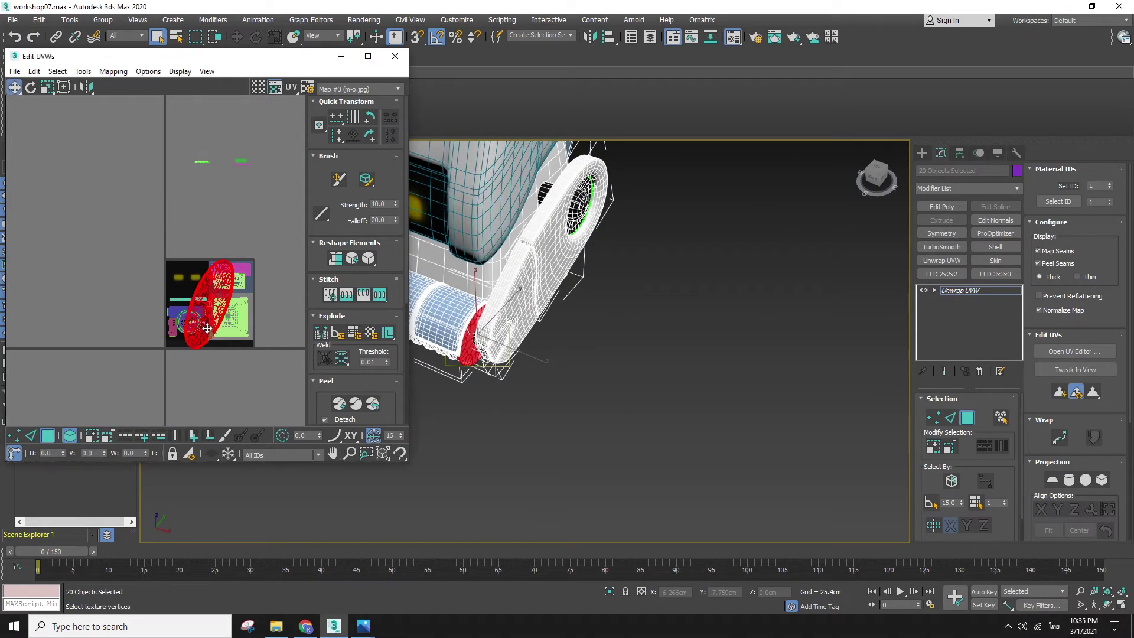
scroll(207, 317, "up", 3)
left_click_drag(203, 296, 202, 412)
key("r")
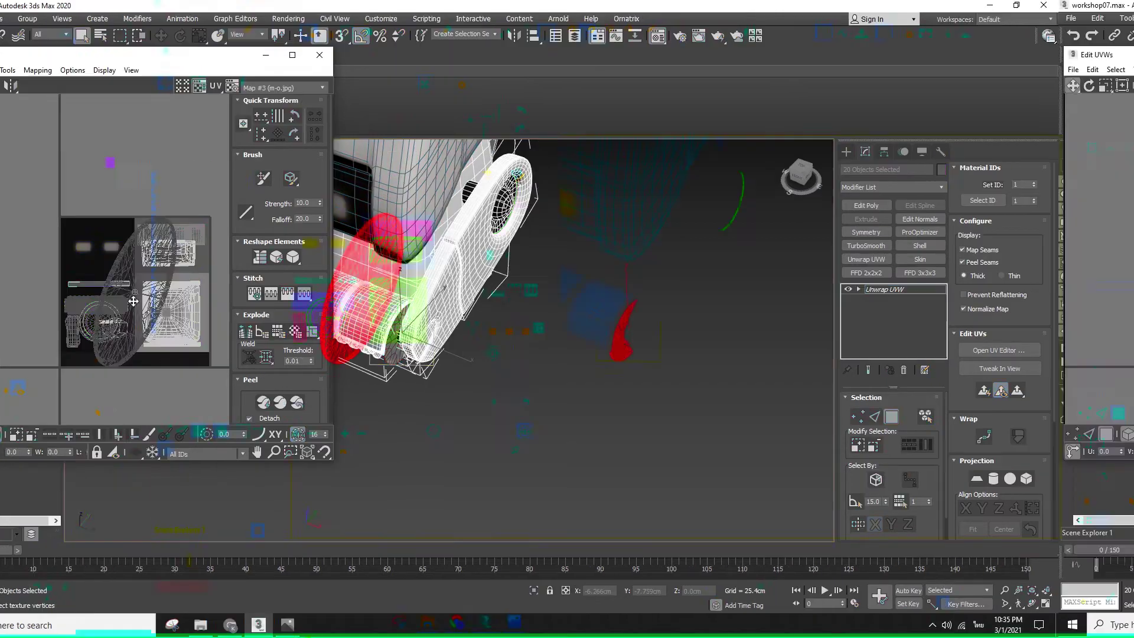
key("w")
left_click_drag(215, 331, 190, 328)
middle_click_drag(187, 282, 176, 360)
- Select all remaining thin UV strips above the texture and move them down to the black area
scroll(176, 359, "down", 3)
left_click_drag(258, 234, 134, 144)
middle_click_drag(467, 331, 697, 343, "alt")
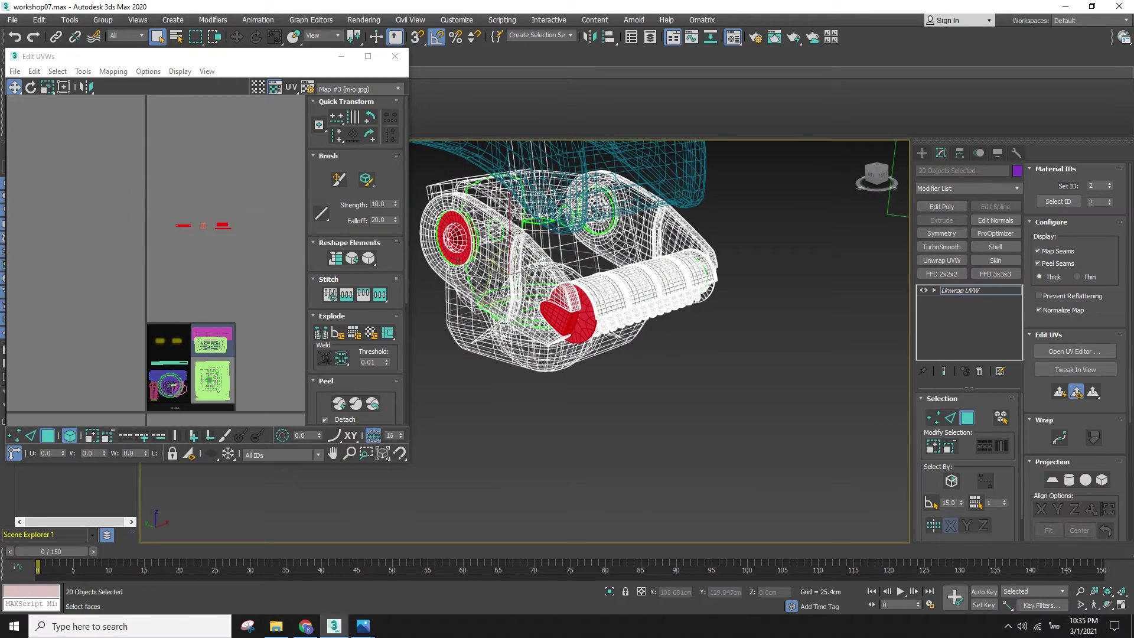
scroll(189, 235, "up", 2)
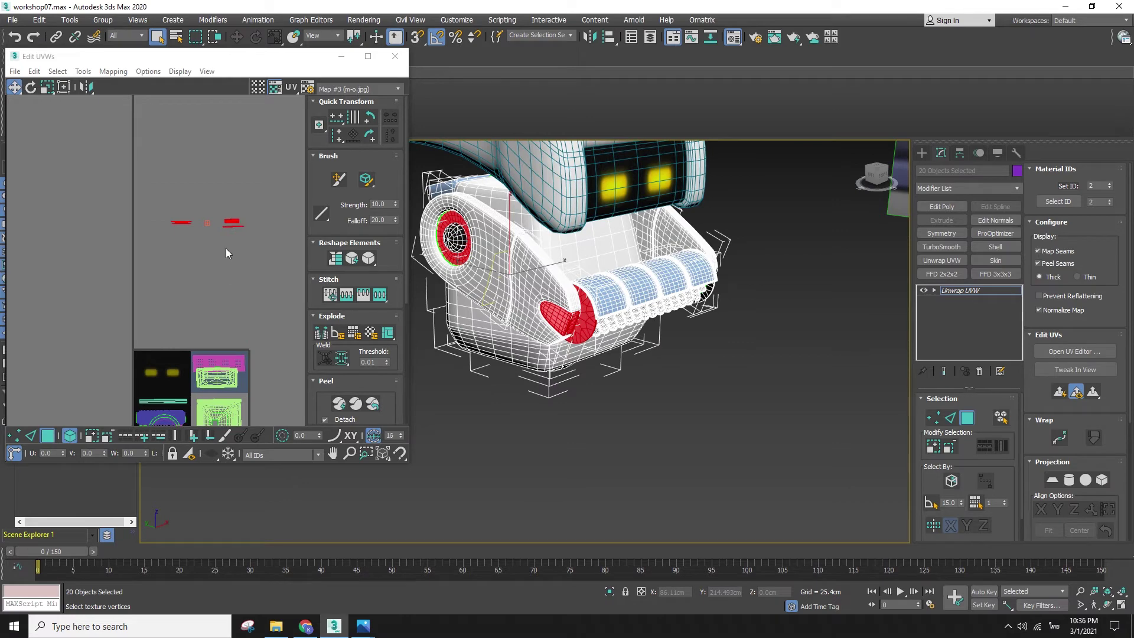
middle_click_drag(227, 253, 235, 179)
left_click_drag(220, 224, 163, 374)
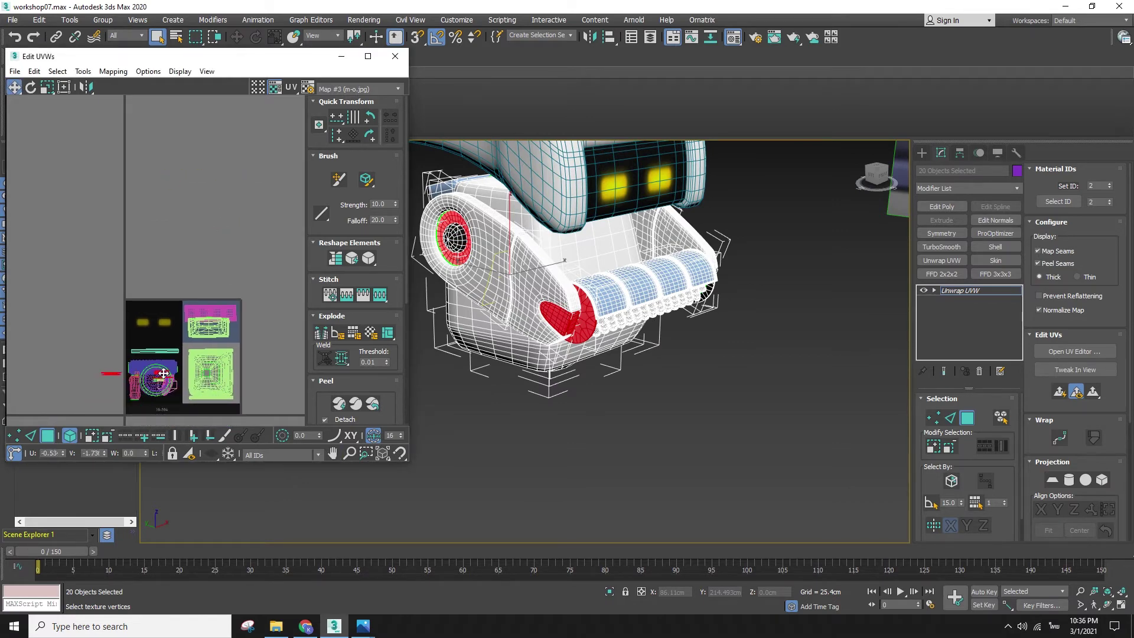
- Move the hub disc's UV strip left outside the texture into the lower black area
left_click(111, 374)
scroll(112, 373, "up", 4)
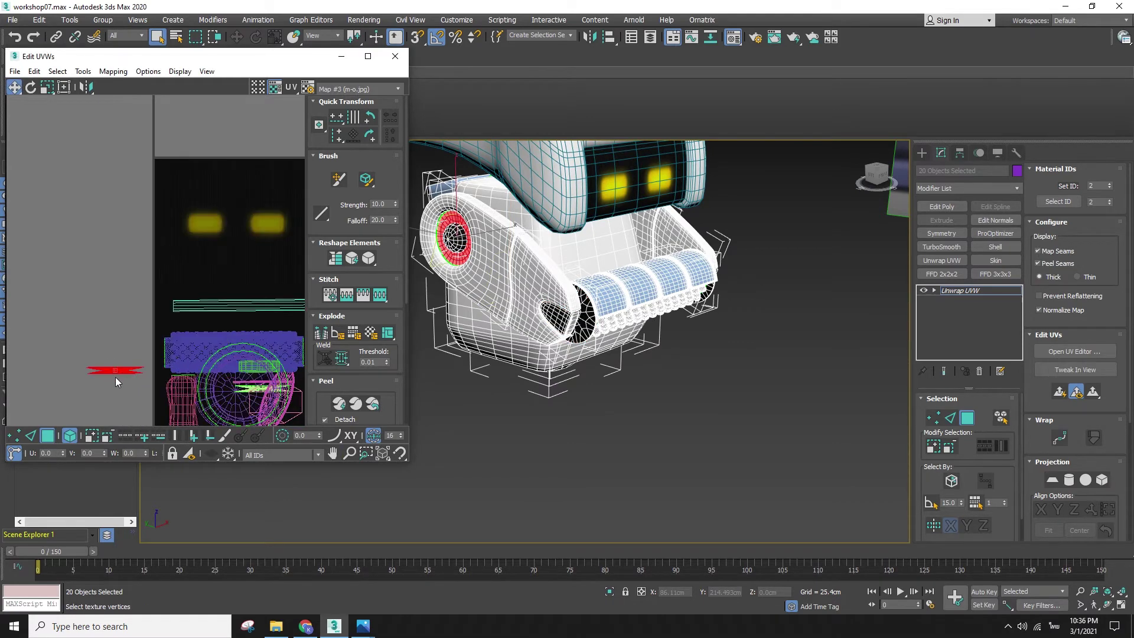
left_click_drag(115, 375, 227, 387)
scroll(226, 385, "down", 3)
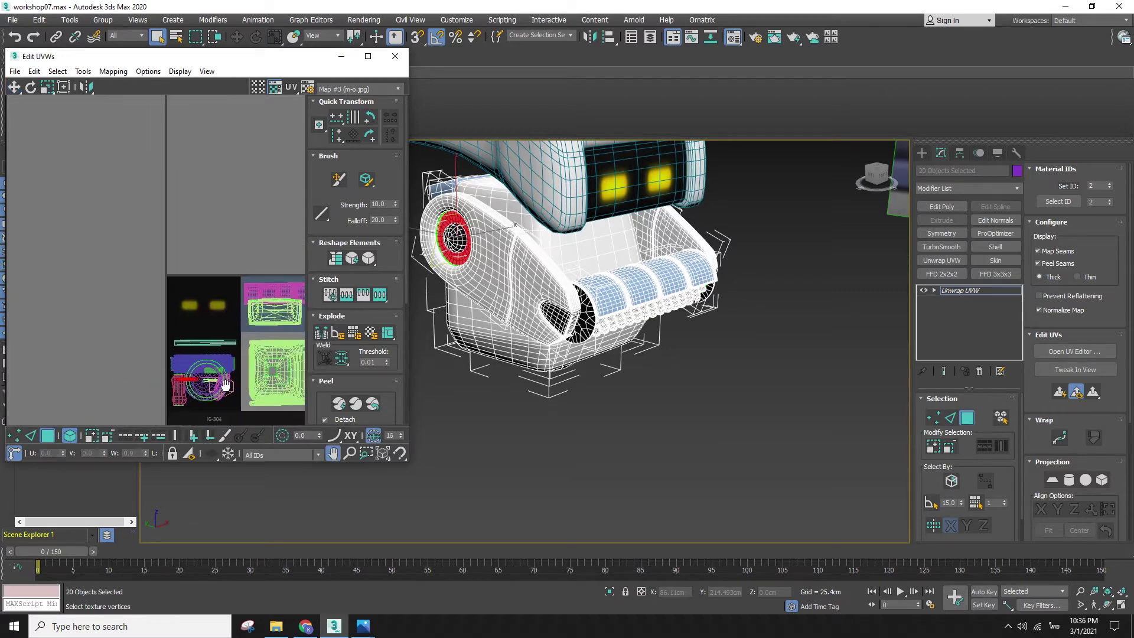
middle_click_drag(225, 385, 140, 320)
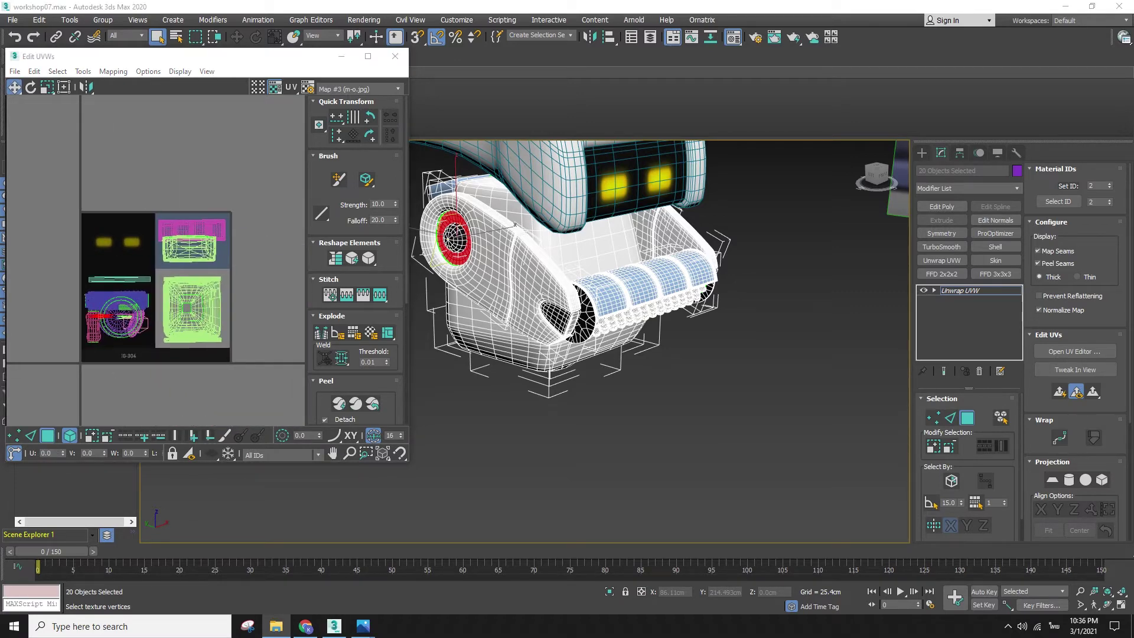
- Try to select a band of faces around the lower body by looping one row and growing the selection
left_click(544, 403)
key("F4")
left_click(534, 361)
middle_click_drag(536, 361, 556, 346, "alt")
middle_click_drag(576, 360, 589, 369, "alt")
scroll(590, 370, "up", 3)
key("F4")
left_click(552, 349)
left_click(581, 352, "ctrl")
left_click(607, 355, "ctrl")
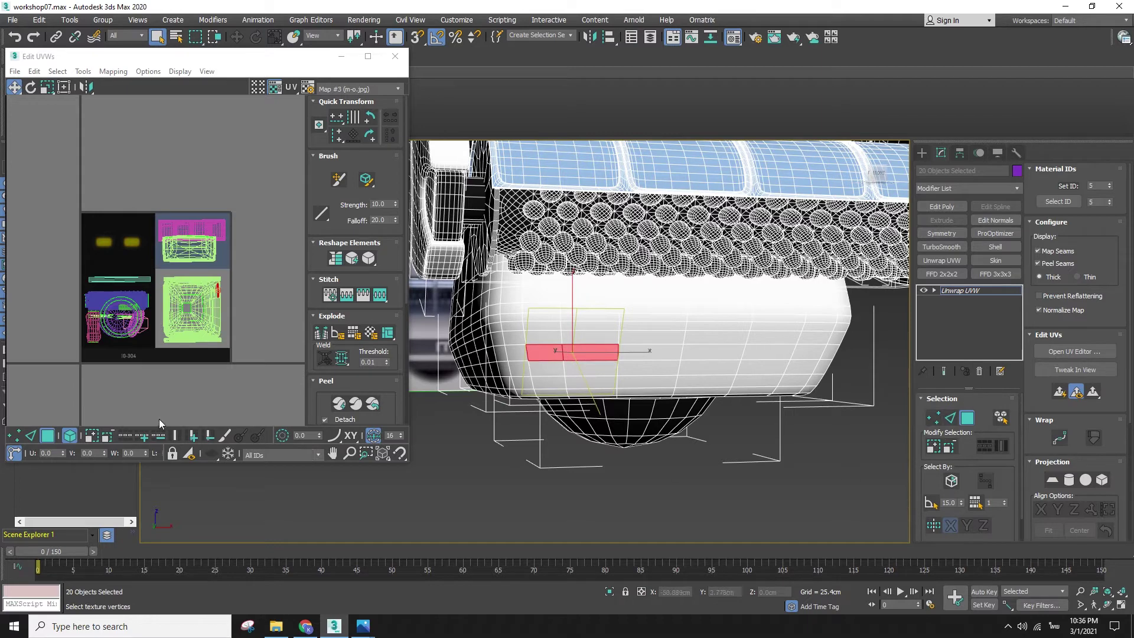
left_click(121, 433)
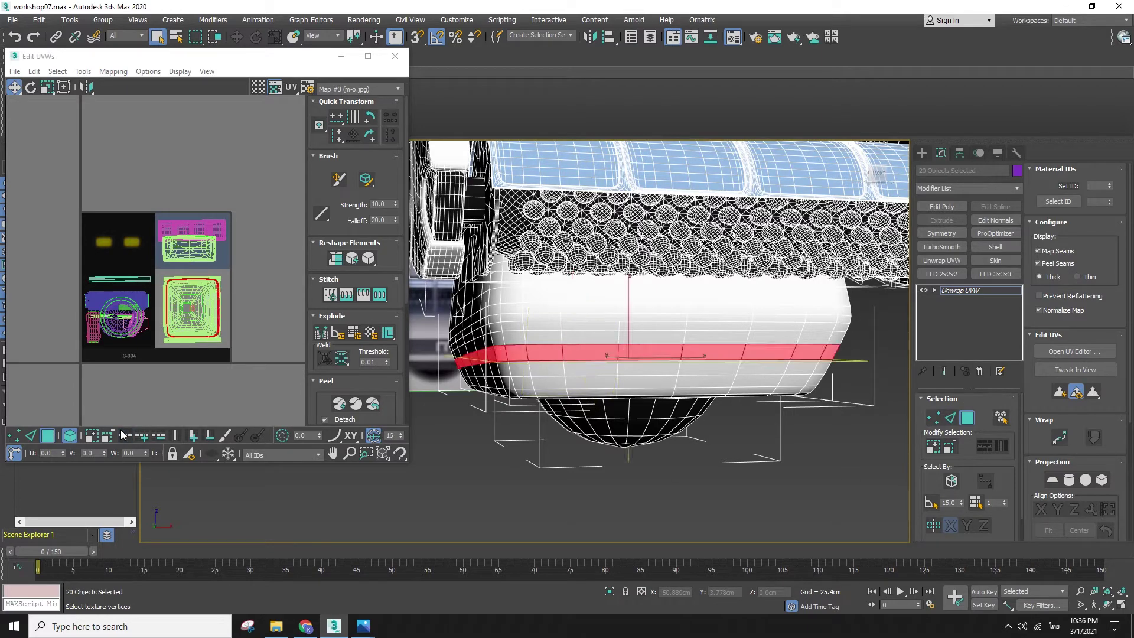
left_click(933, 447)
left_click(933, 447)
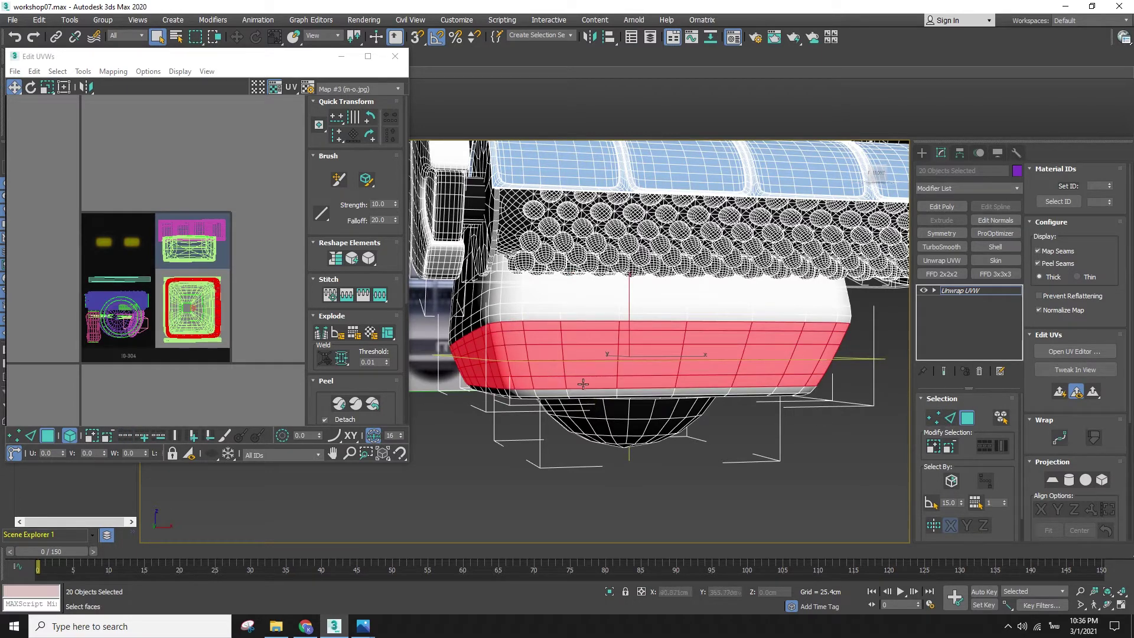
middle_click_drag(592, 386, 656, 390, "alt")
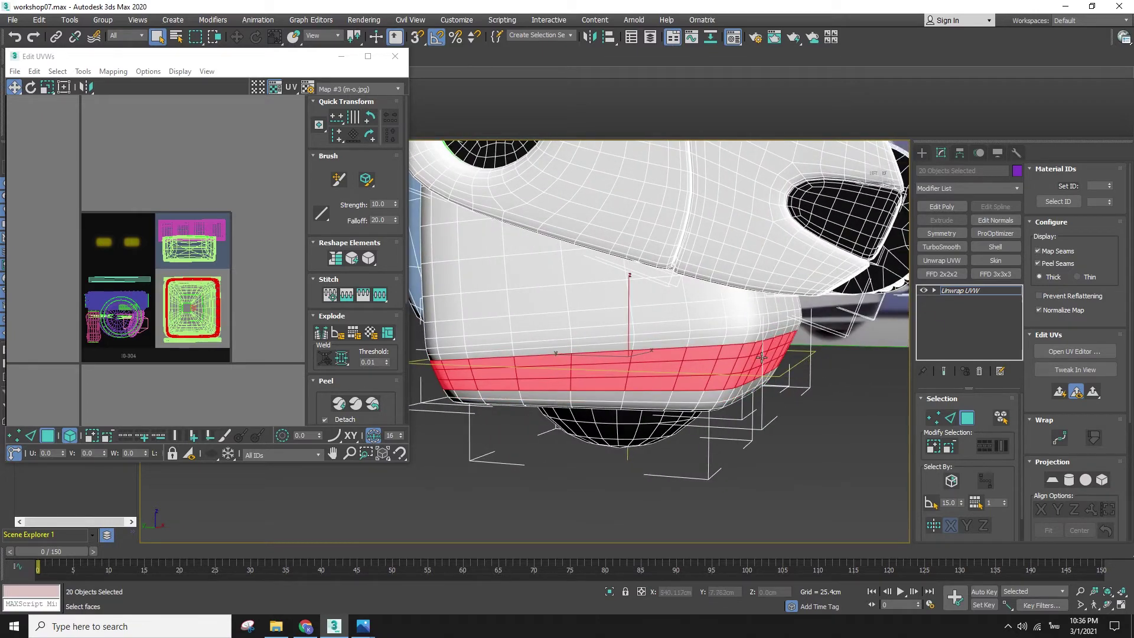
middle_click_drag(844, 333, 845, 322, "alt")
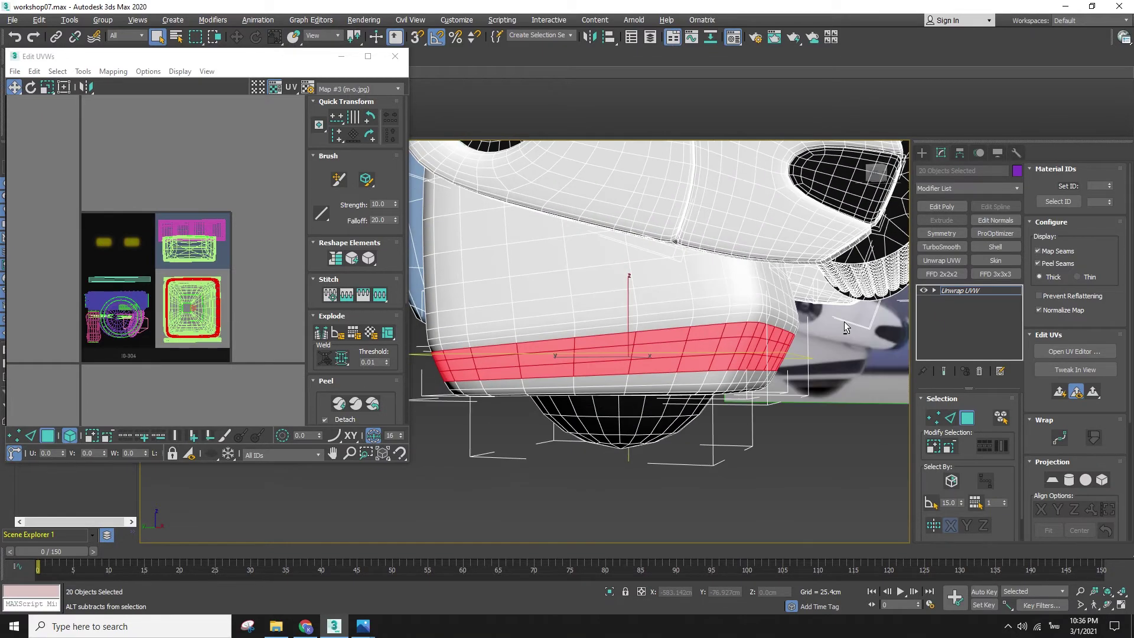
- Try a face band starting from a higher row of the lower body, looping and growing it
left_click(737, 323)
left_click(740, 341)
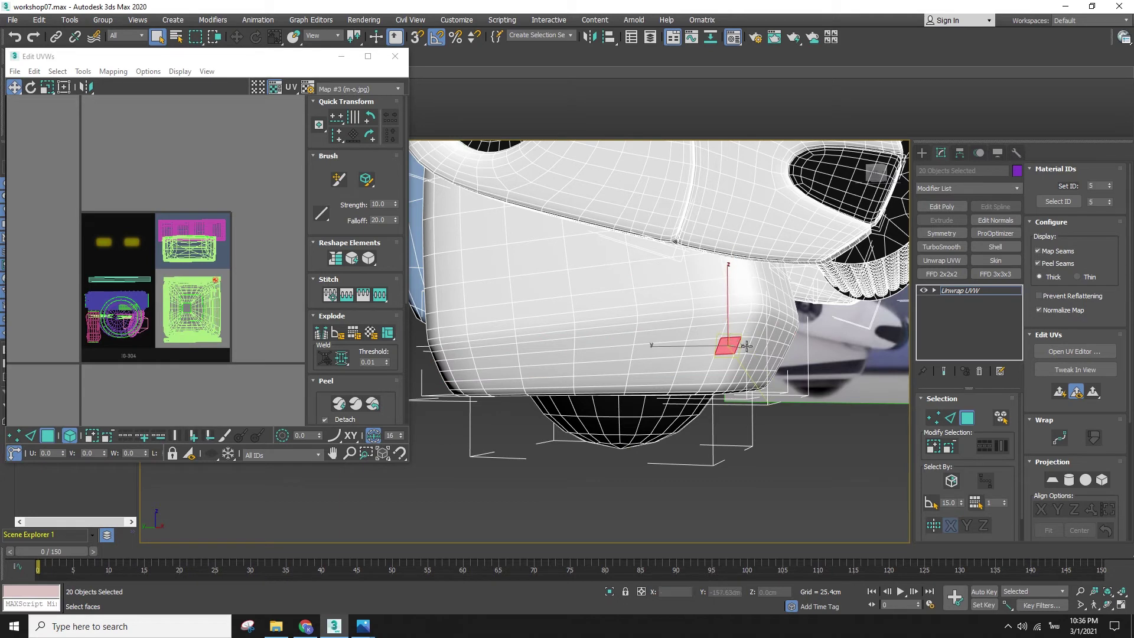
left_click(744, 333)
left_click(723, 337, "ctrl")
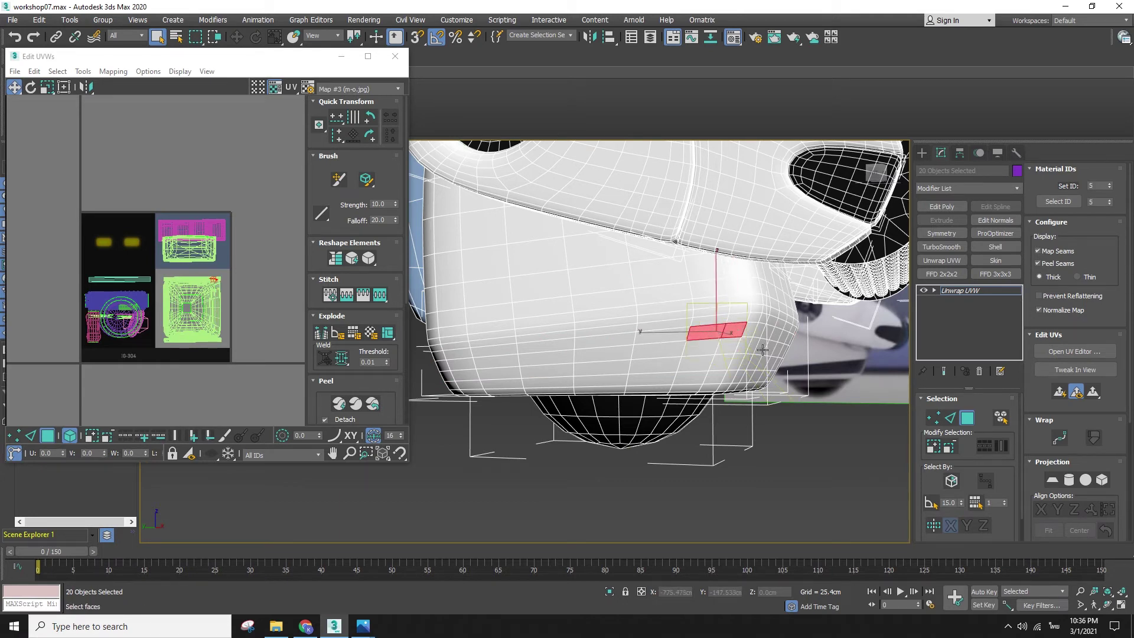
left_click(132, 435)
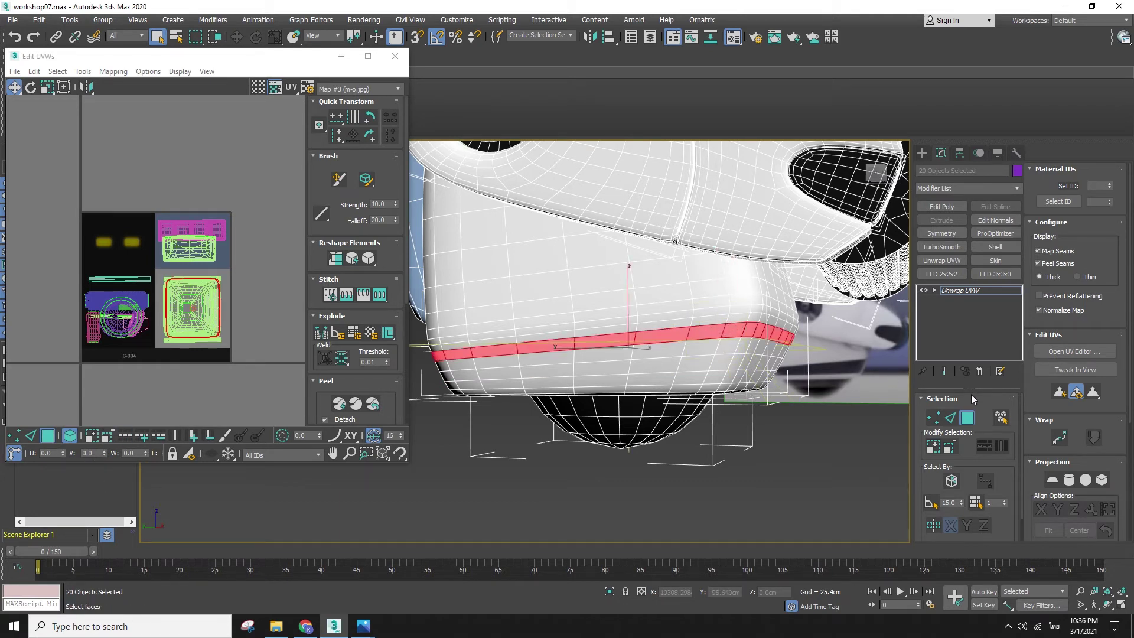
left_click(932, 446)
left_click(935, 447)
middle_click_drag(708, 353, 738, 374, "alt")
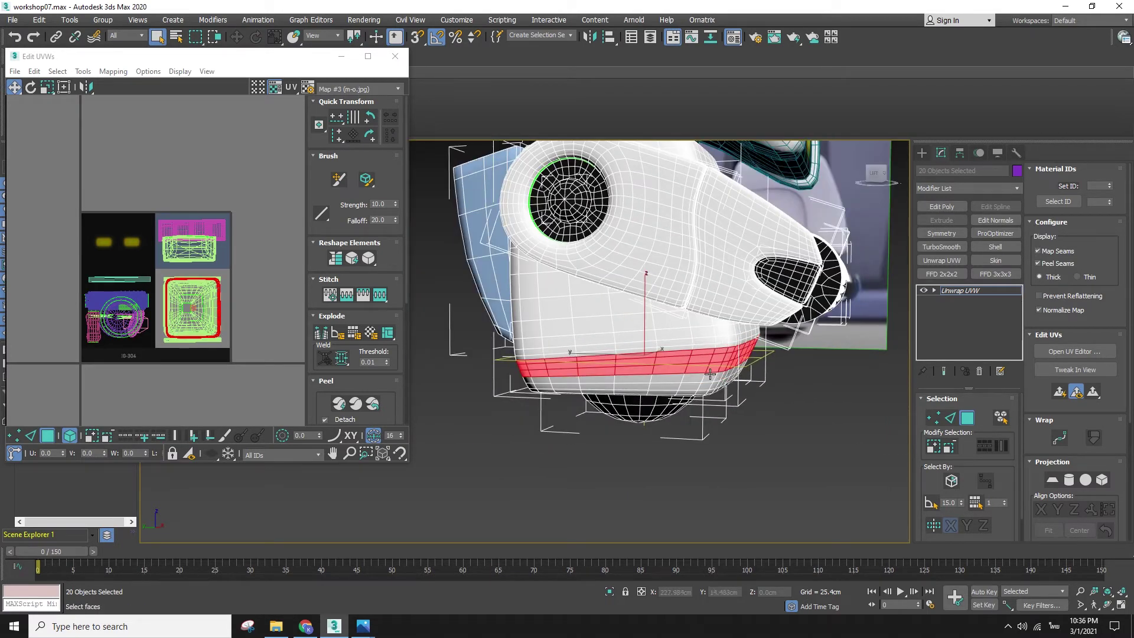
- Select a loop of faces around the lower body and grow it into a band several rows tall
left_click(711, 372)
left_click(673, 371, "ctrl")
left_click(125, 436)
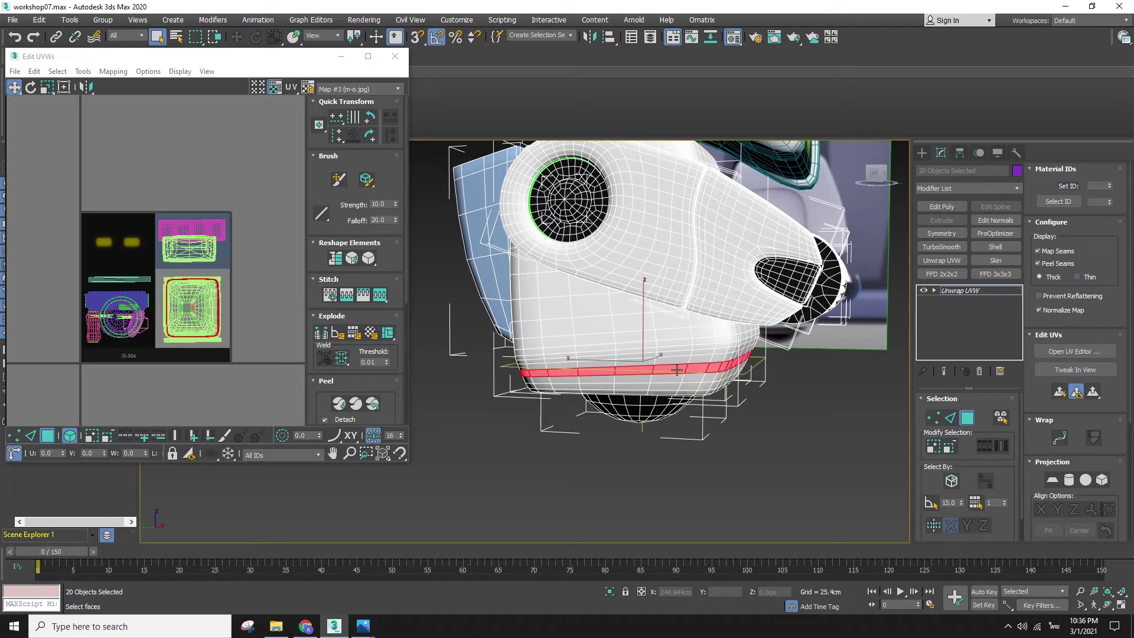
left_click(125, 436)
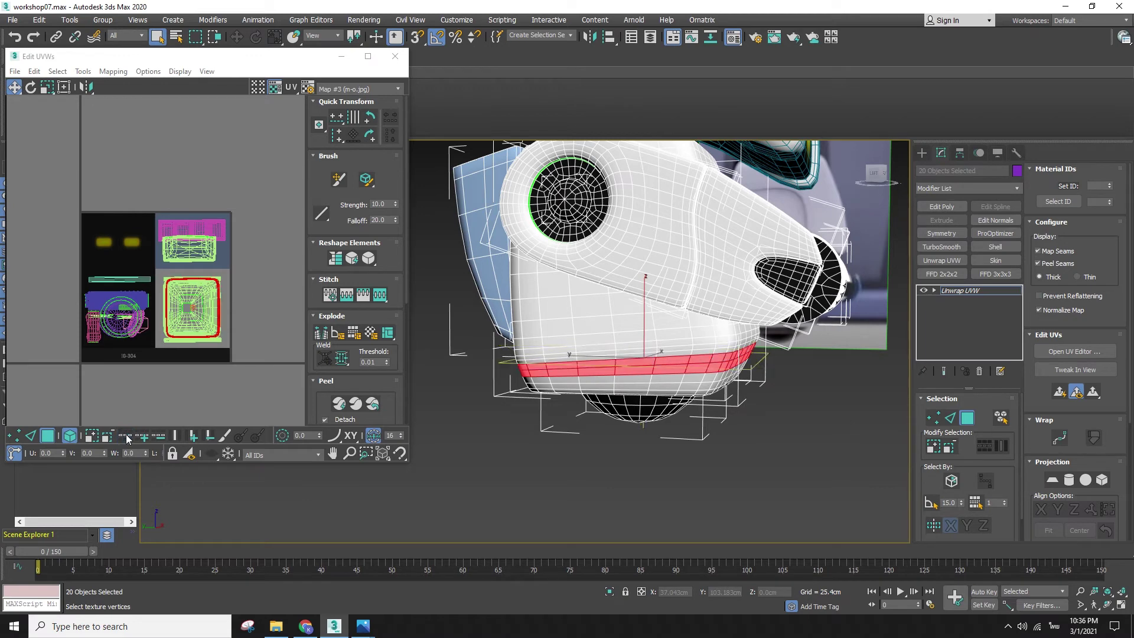
middle_click_drag(662, 402, 610, 373, "alt")
left_click(936, 447)
scroll(654, 393, "down", 3)
- Separate the lower body band's UVs with planar mapping and align the projection to the Y axis
right_click(199, 321)
left_click(184, 339)
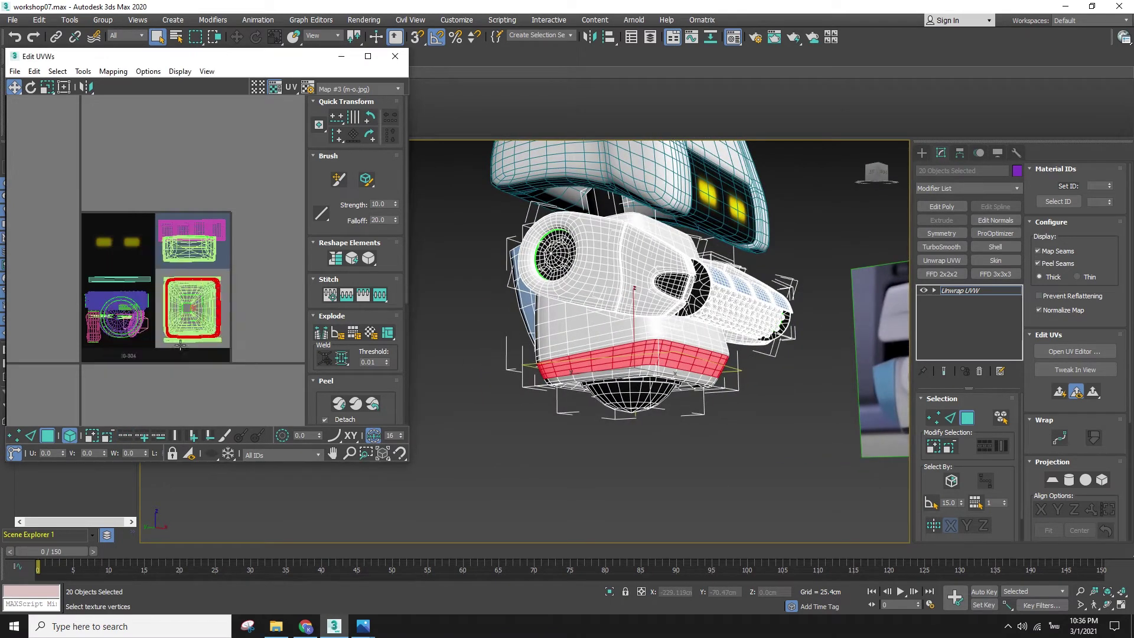
left_click(1063, 393)
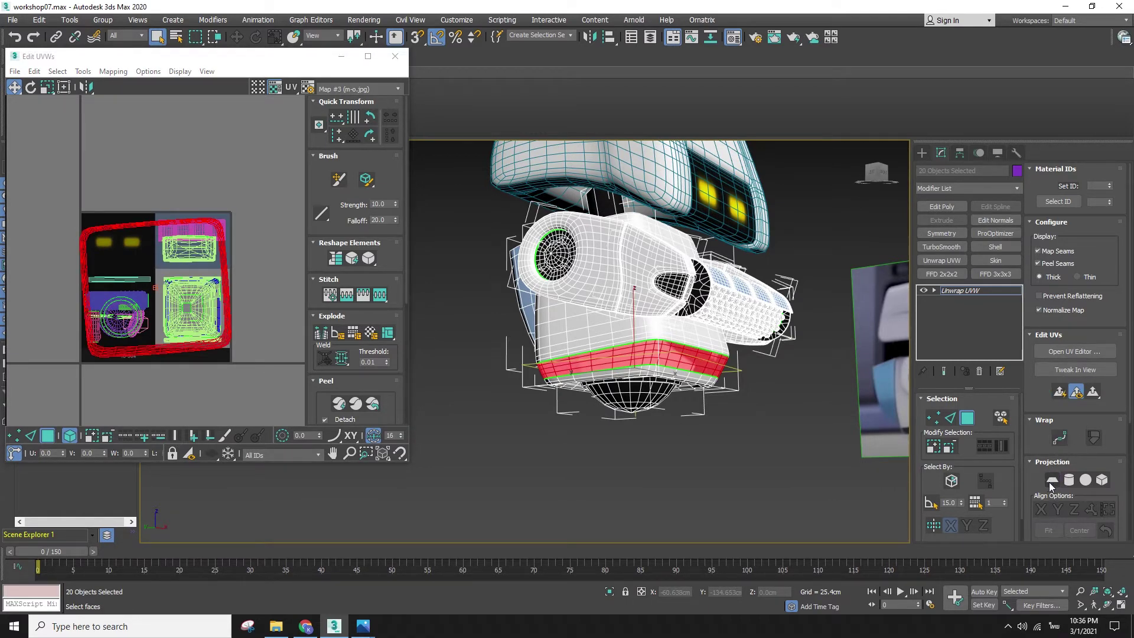
left_click(1051, 482)
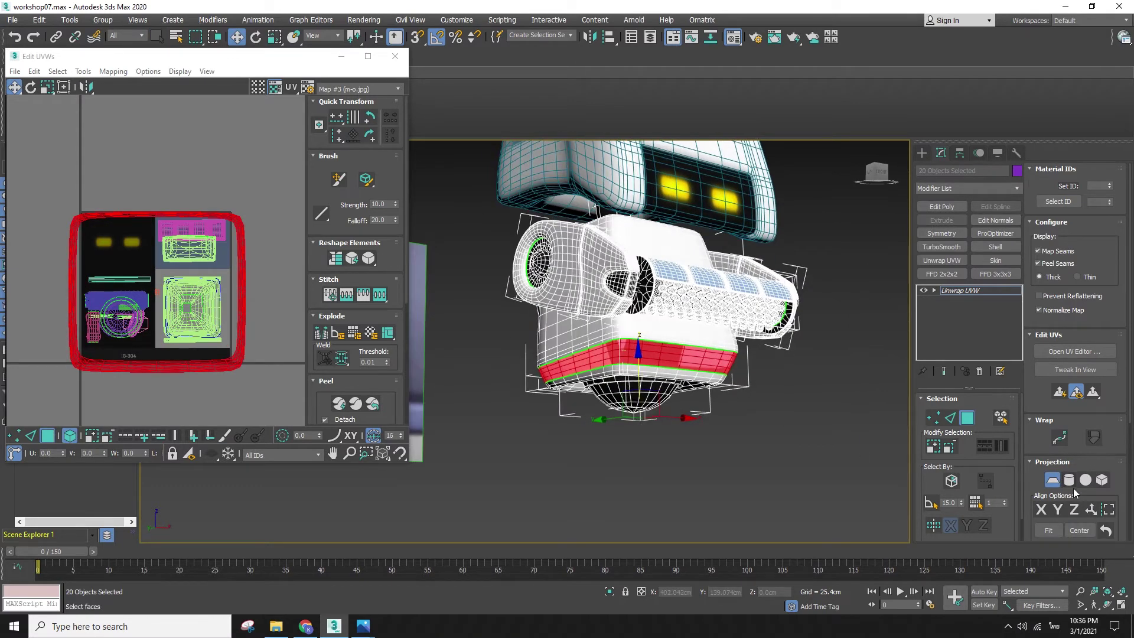
left_click(1060, 509)
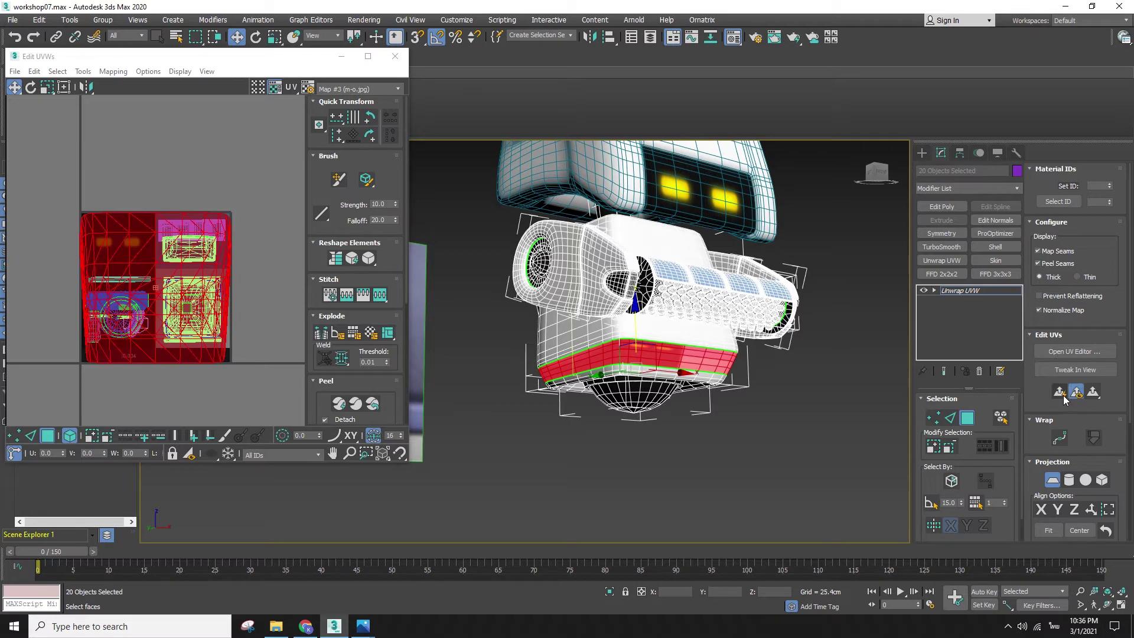
left_click(1047, 477)
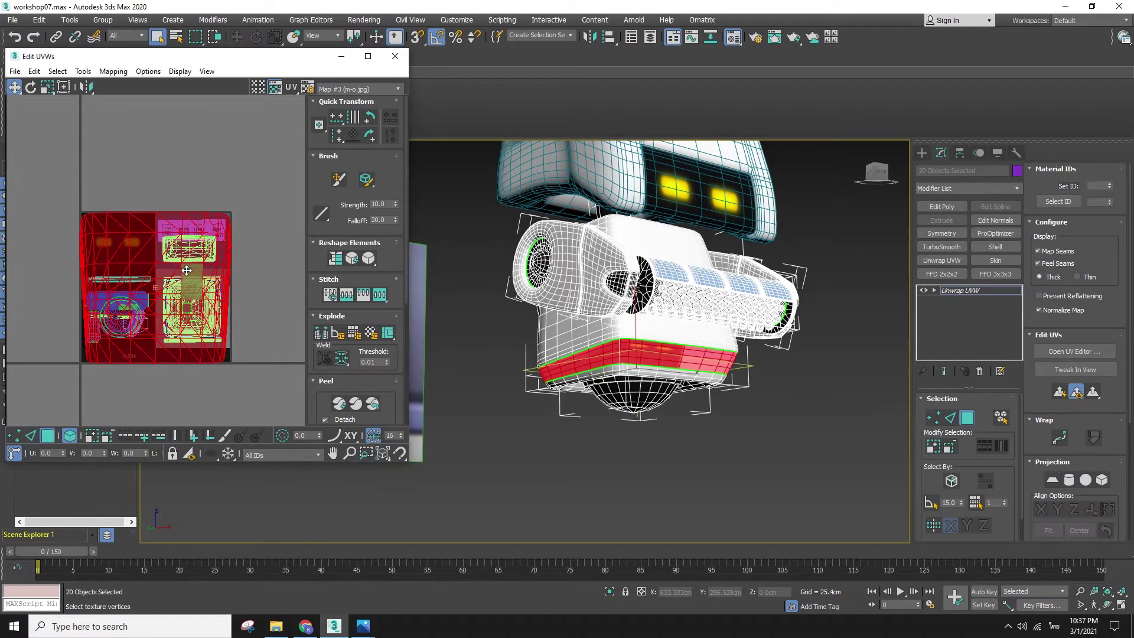
- Scale the band's UVs down and fit them inside the black strip beneath the light grey texture area
left_click_drag(212, 308, 202, 351)
key("w")
left_click_drag(162, 284, 205, 409)
scroll(201, 349, "up", 2)
scroll(200, 349, "up", 2)
key("r")
scroll(202, 357, "up", 3)
mouse_move(194, 353)
left_mouse_down("shift")
mouse_move(190, 391)
mouse_move(185, 360)
left_mouse_up("shift")
key("w")
left_click(255, 375)
scroll(641, 378, "up", 6)
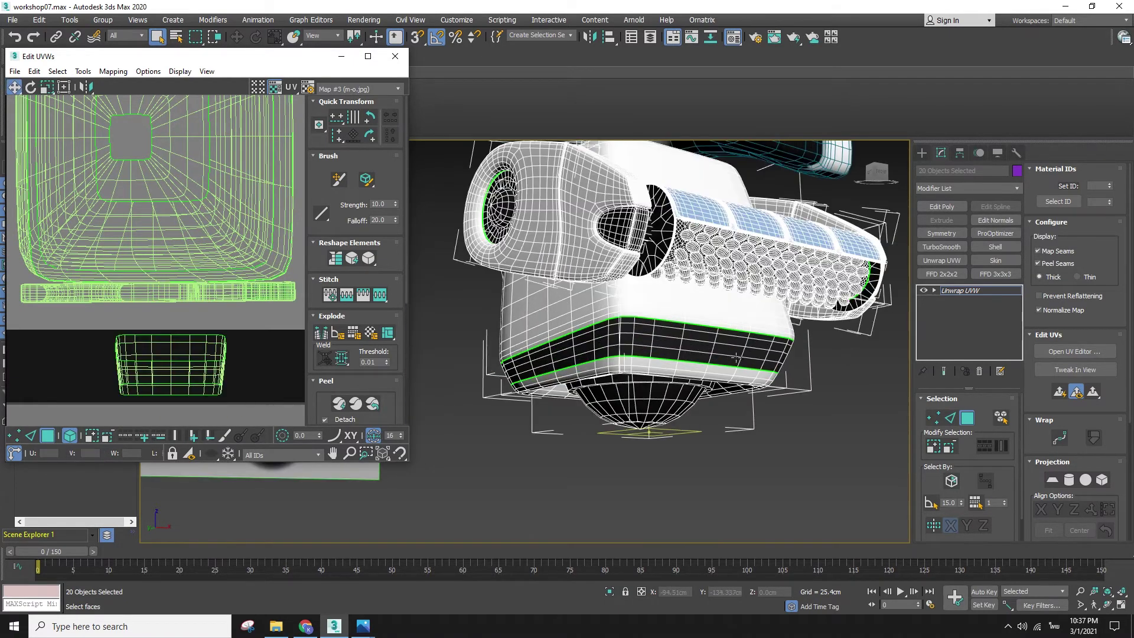
- Select all rows of front faces on the black lower body band between its rounded corners
left_click(799, 350)
left_click(799, 364, "ctrl")
left_click(788, 386, "ctrl")
left_click(754, 382, "ctrl")
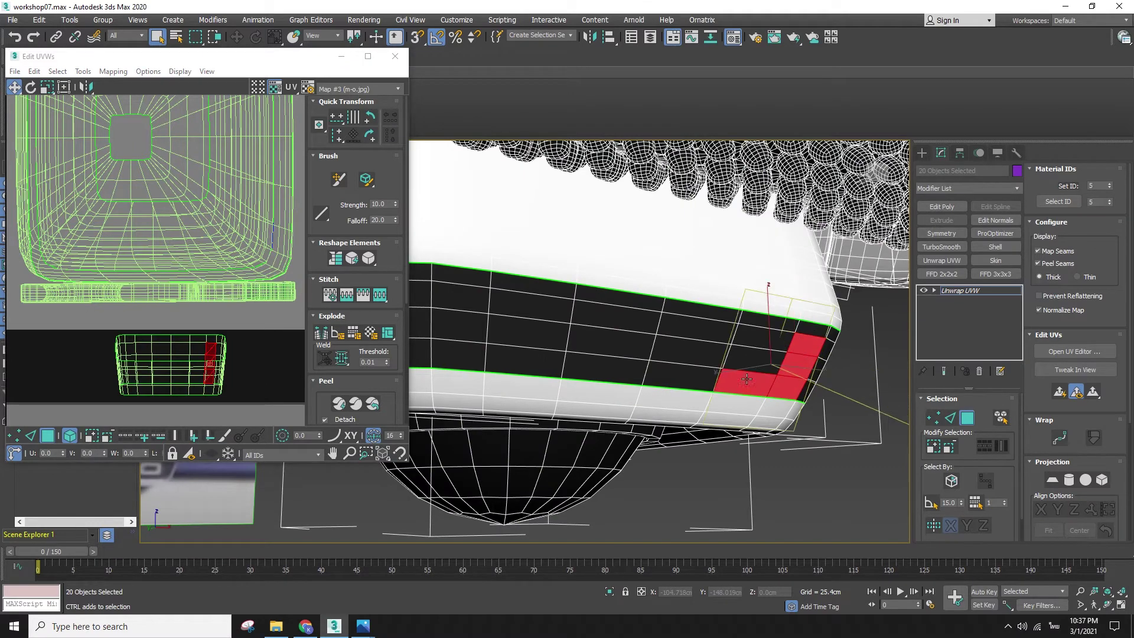
left_click(758, 361, "ctrl")
left_click(768, 341, "ctrl")
left_click(808, 332, "ctrl")
left_click(772, 322, "ctrl")
left_click(720, 337, "ctrl")
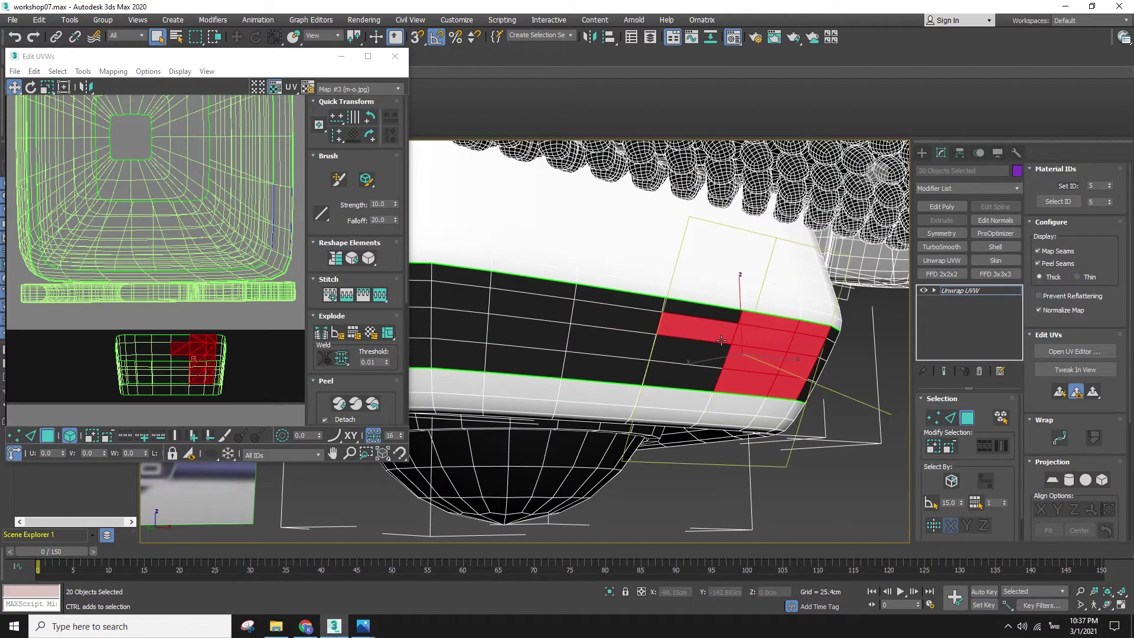
left_click(708, 313, "ctrl")
left_click(691, 353, "ctrl")
left_click(680, 379, "ctrl")
left_click(611, 366, "ctrl")
left_click(615, 342, "ctrl")
left_click(629, 320, "ctrl")
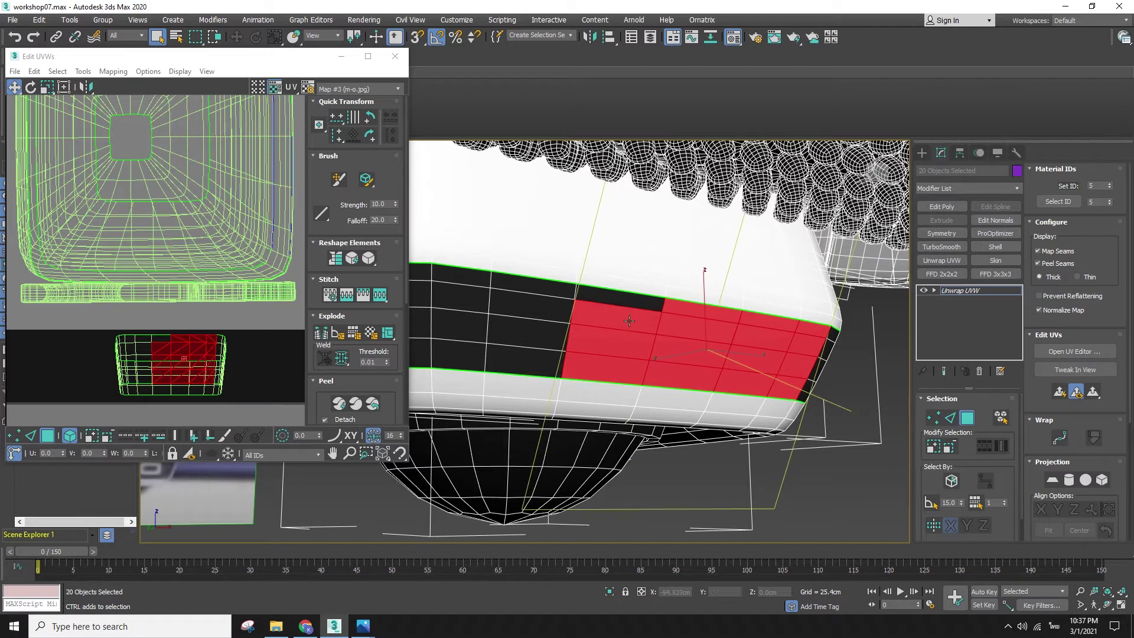
left_click(630, 304, "ctrl")
- Detach the band's front faces with Quick Peel, rotate their UVs horizontal and straighten them
key("z")
right_click(233, 335)
left_click(200, 360)
middle_click_drag(192, 328, 321, 333)
left_click(338, 403)
scroll(243, 392, "down", 3)
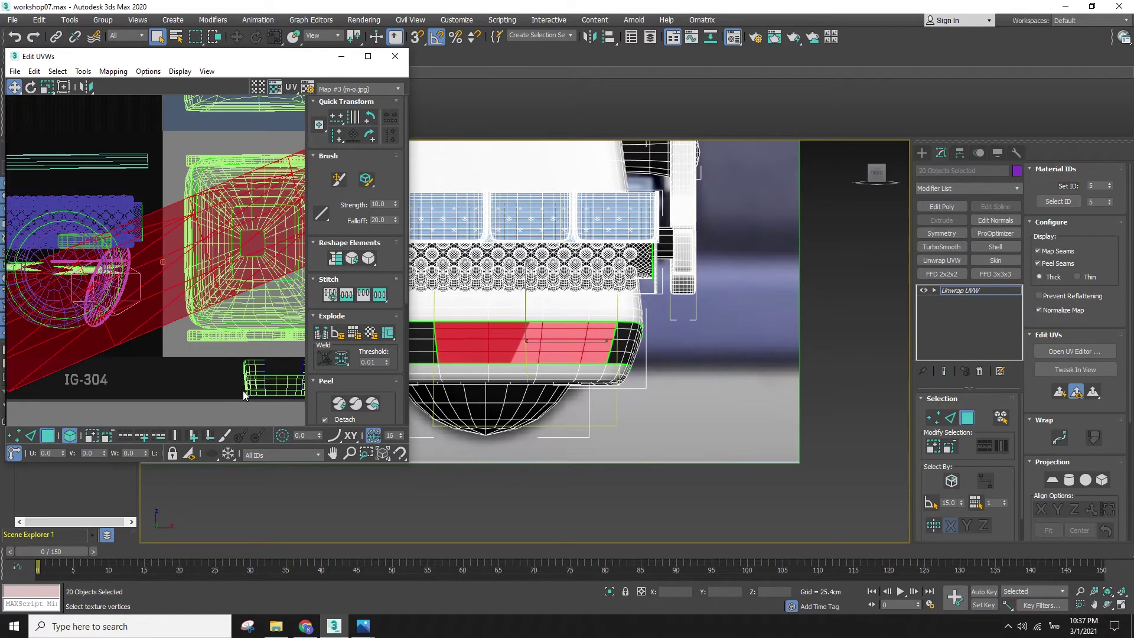
scroll(243, 391, "down", 4)
key("e")
left_click_drag(260, 280, 269, 309)
key("w")
left_click(336, 259)
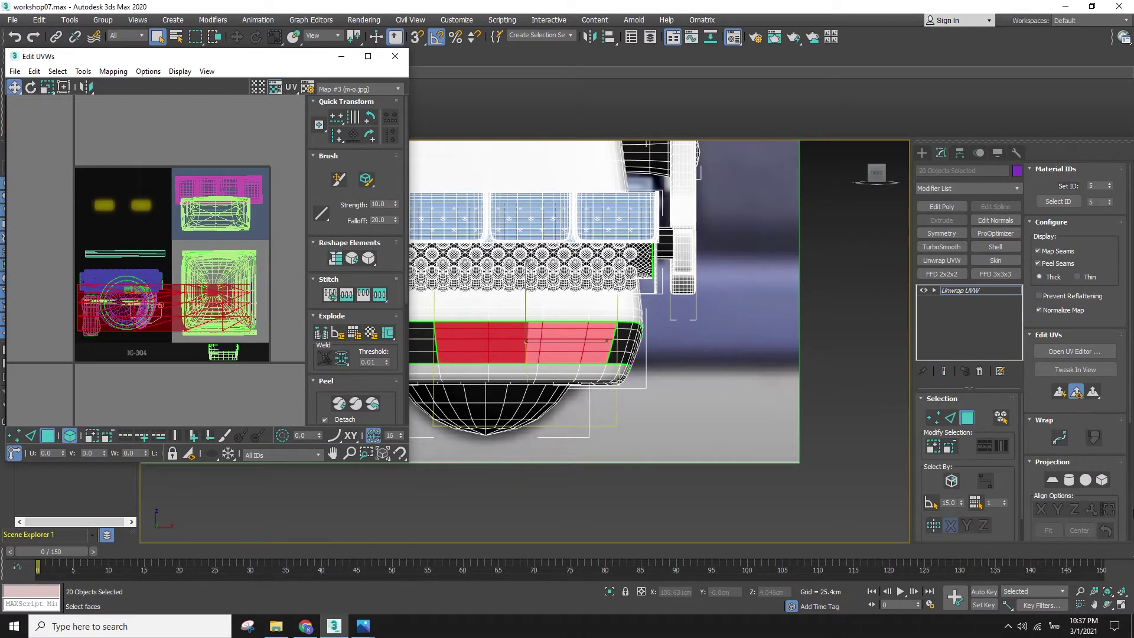
- Scale the front faces' UVs down and move them onto the dark IG-304 label strip of the texture
left_click(1060, 391)
left_click_drag(168, 261, 138, 452)
key("r")
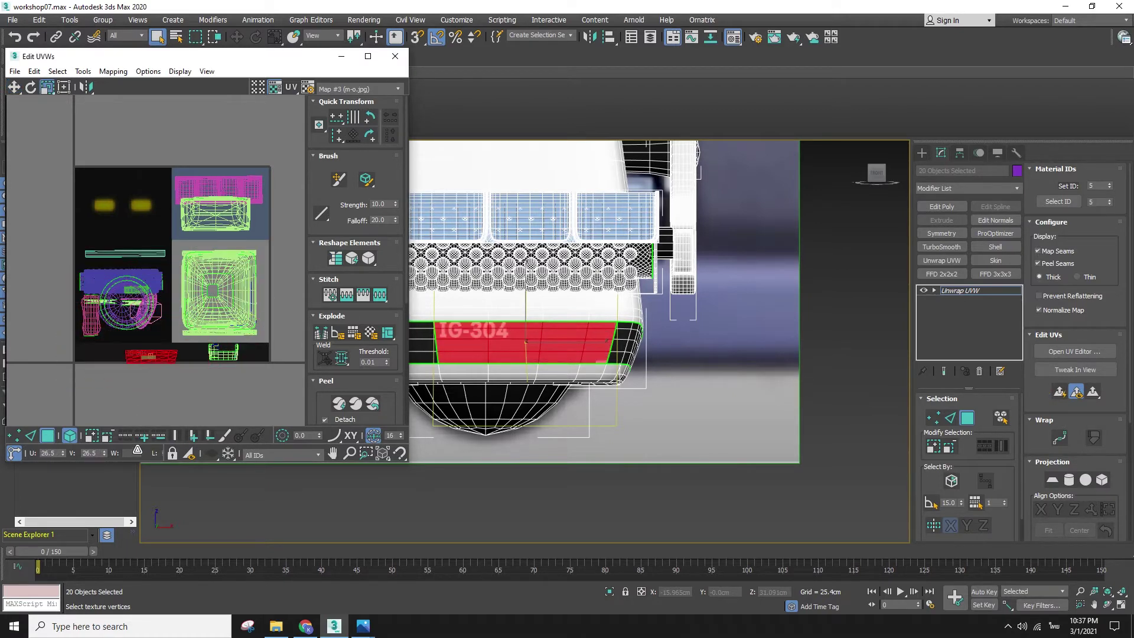
scroll(135, 379, "up", 2)
key("w")
mouse_move(170, 329)
left_mouse_down()
mouse_move(118, 322)
mouse_move(133, 330)
mouse_move(165, 319)
left_mouse_up()
- Fine-tune the front faces' UV position so the IG-304 label lies on one half of the front band
scroll(134, 330, "up", 3)
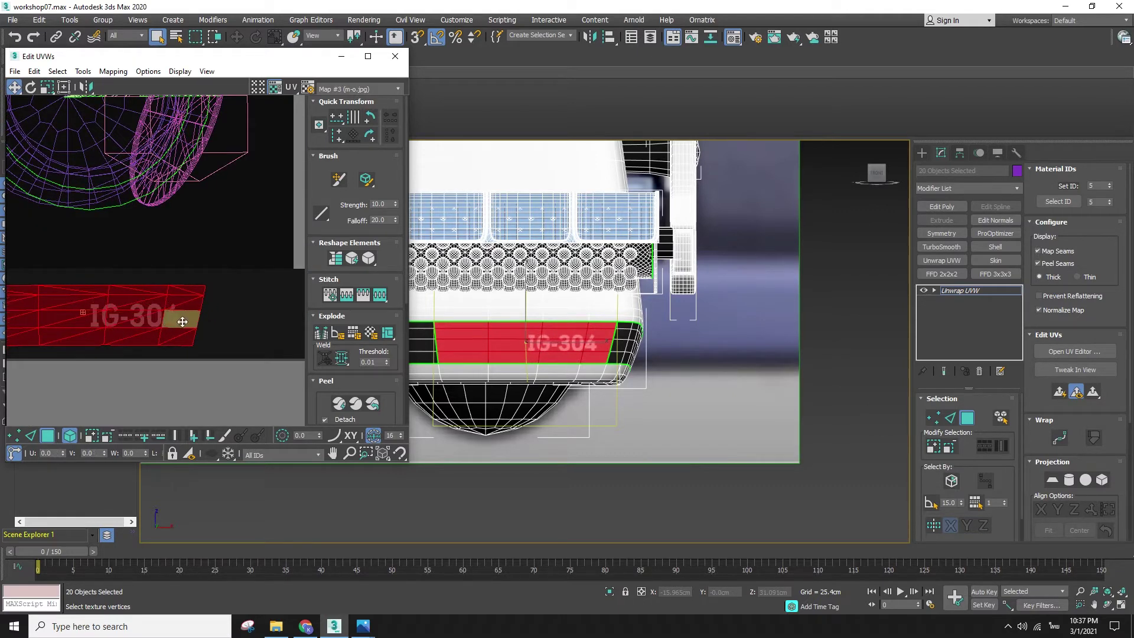
scroll(189, 320, "up", 2)
left_click(224, 322)
scroll(656, 321, "down", 5)
key("F4")
key("F4")
key("F4")
scroll(171, 282, "down", 5)
middle_click_drag(170, 281, 273, 288)
mouse_move(292, 338)
left_mouse_down()
mouse_move(133, 262)
mouse_move(295, 339)
left_mouse_up()
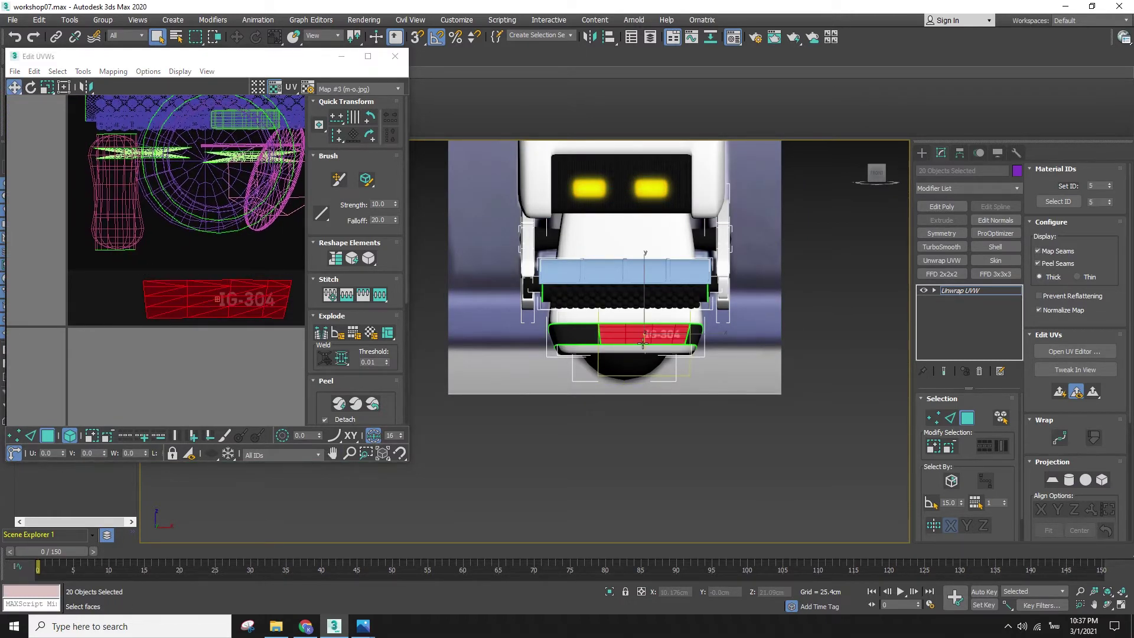
- Convert all the unwrapped robot parts to Editable Poly and clear the selection
right_click(643, 341)
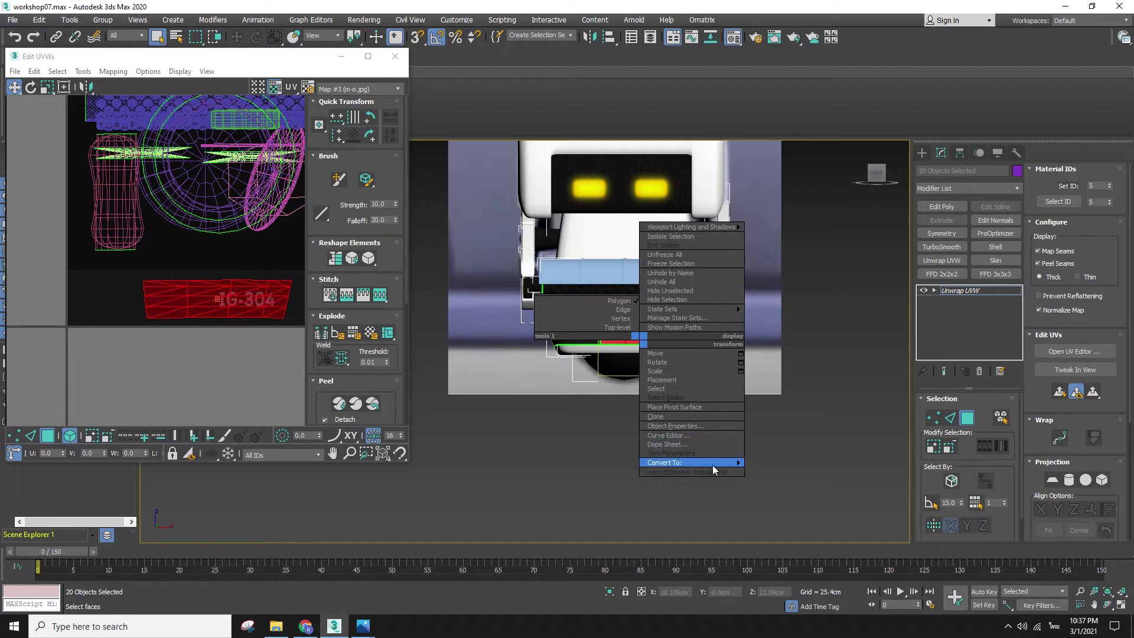
left_click(763, 471)
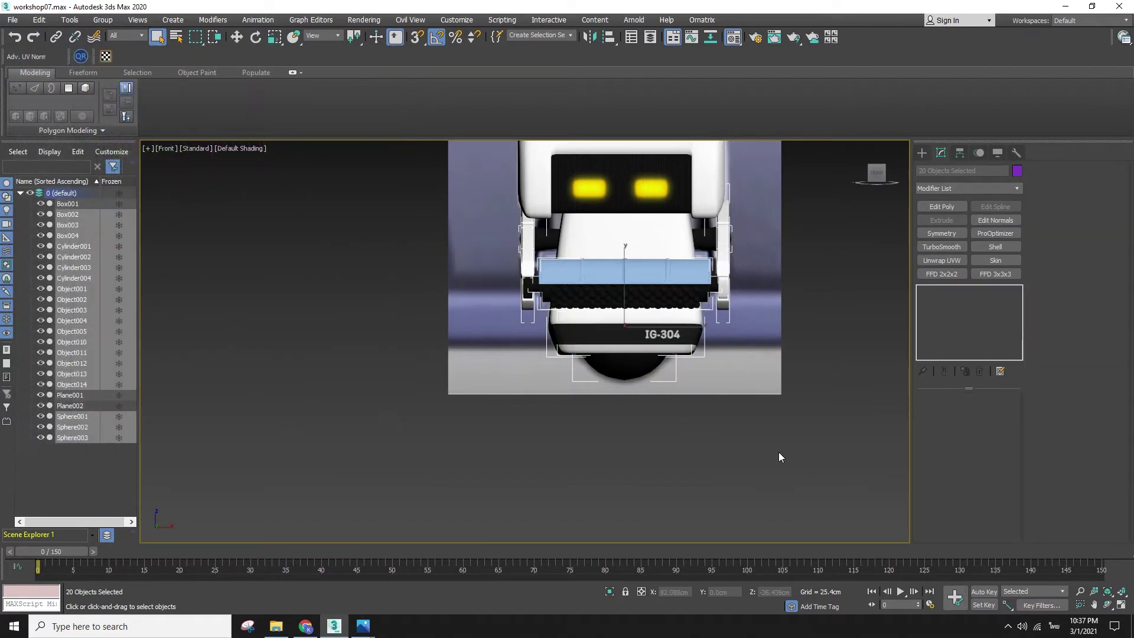
left_click(767, 452)
key("w")
left_click(655, 361)
- Examine the textured robot in perspective from several sides, comparing shaded and edged-face display
middle_click_drag(655, 361, 774, 435, "alt")
left_click(835, 501)
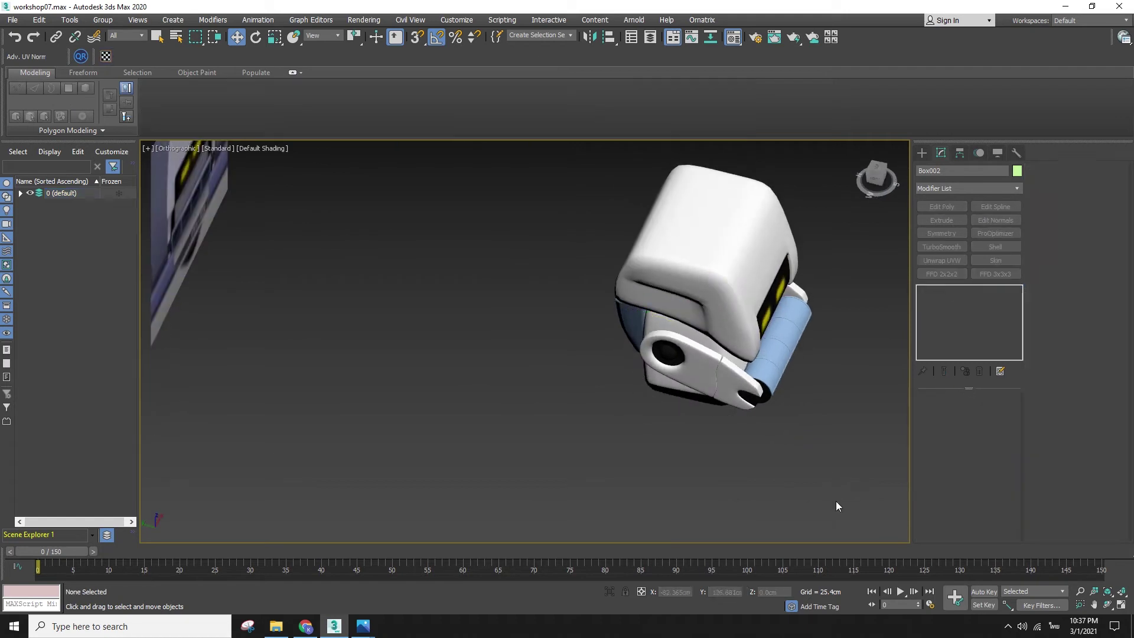
key("p")
scroll(869, 479, "down", 3)
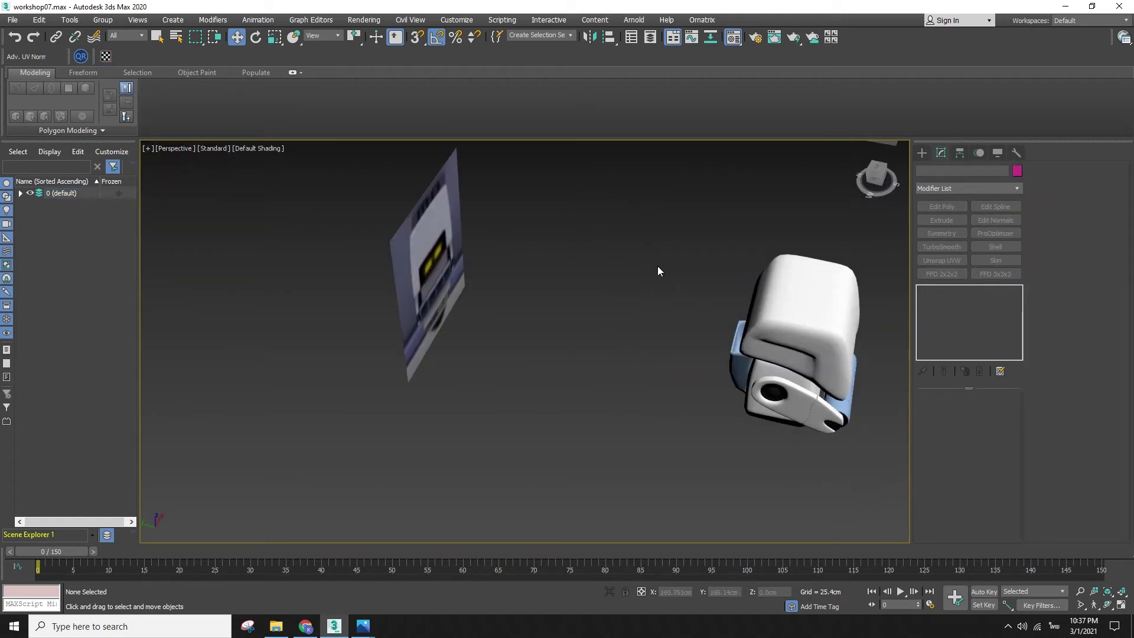
left_click_drag(649, 236, 919, 468)
middle_click_drag(919, 467, 1131, 415, "alt")
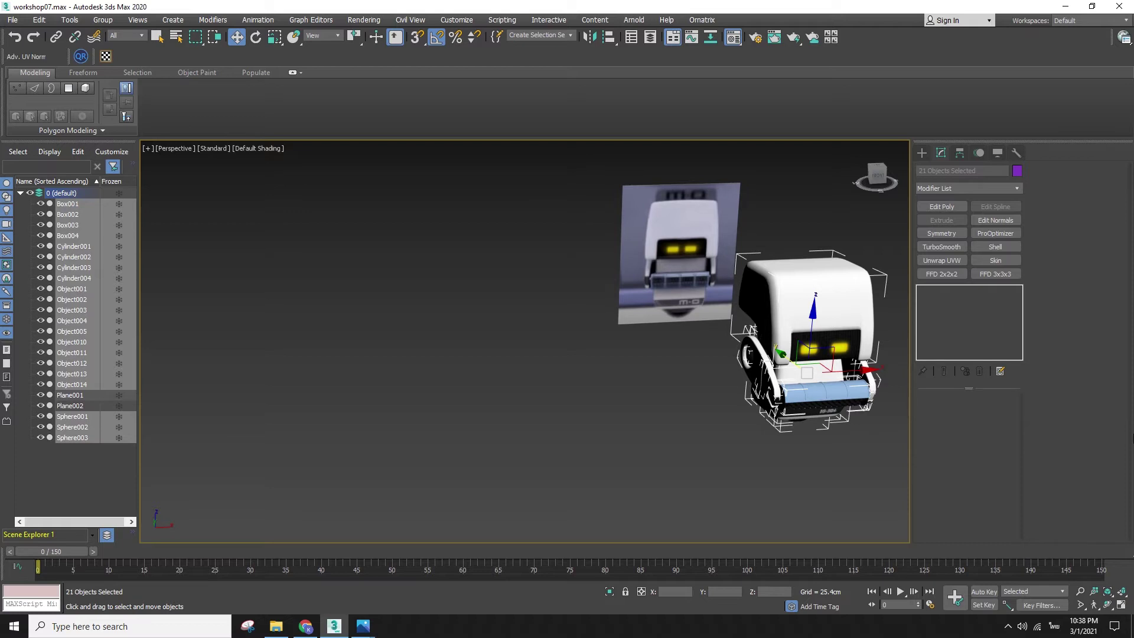
left_click(813, 469)
left_click(812, 361)
scroll(812, 361, "down", 2)
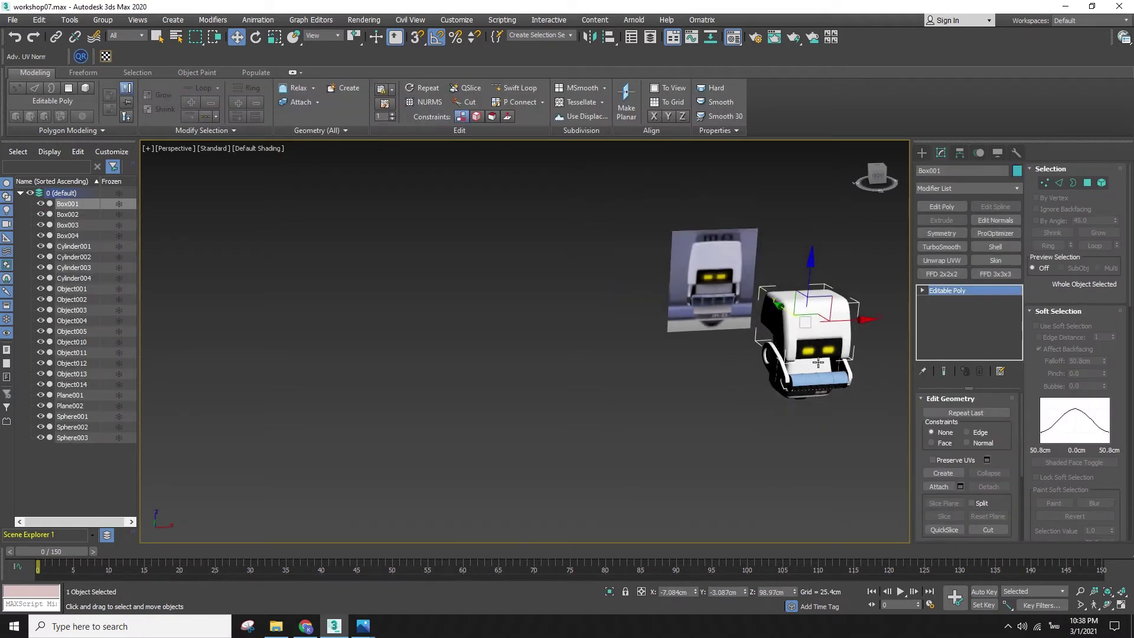
key("z")
middle_click_drag(648, 393, 701, 408, "alt")
scroll(663, 348, "down", 4)
left_click(665, 413)
key("F4")
key("F4")
left_click(479, 265)
key("F4")
- Set the object color of all the robot parts and reference planes to black
left_click_drag(650, 460, 337, 160)
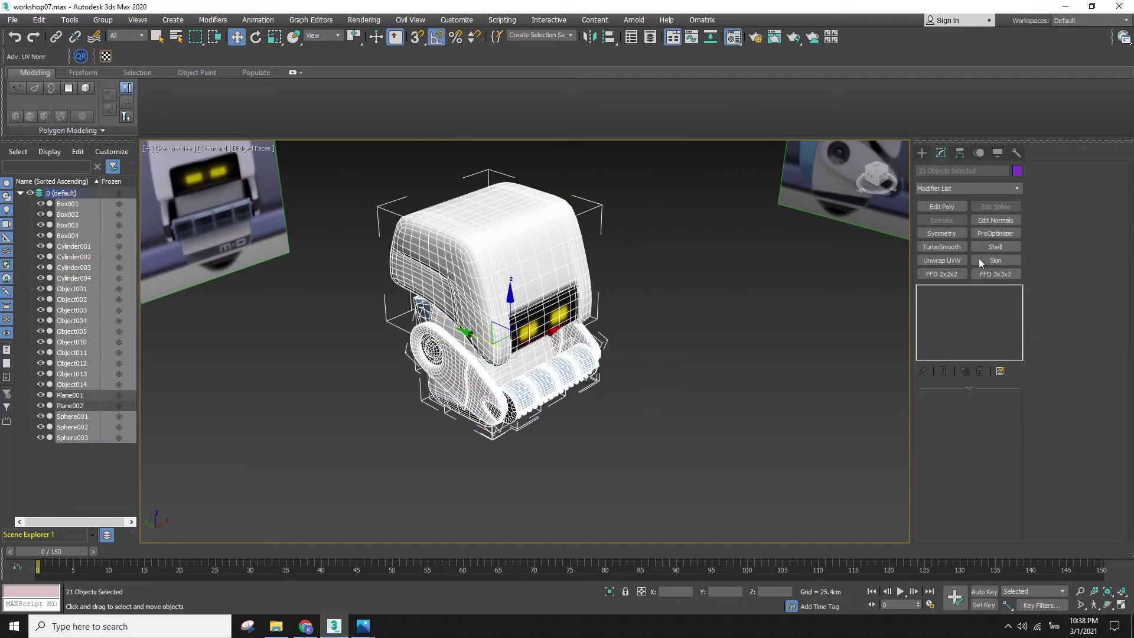
left_click(1016, 172)
left_click(664, 334)
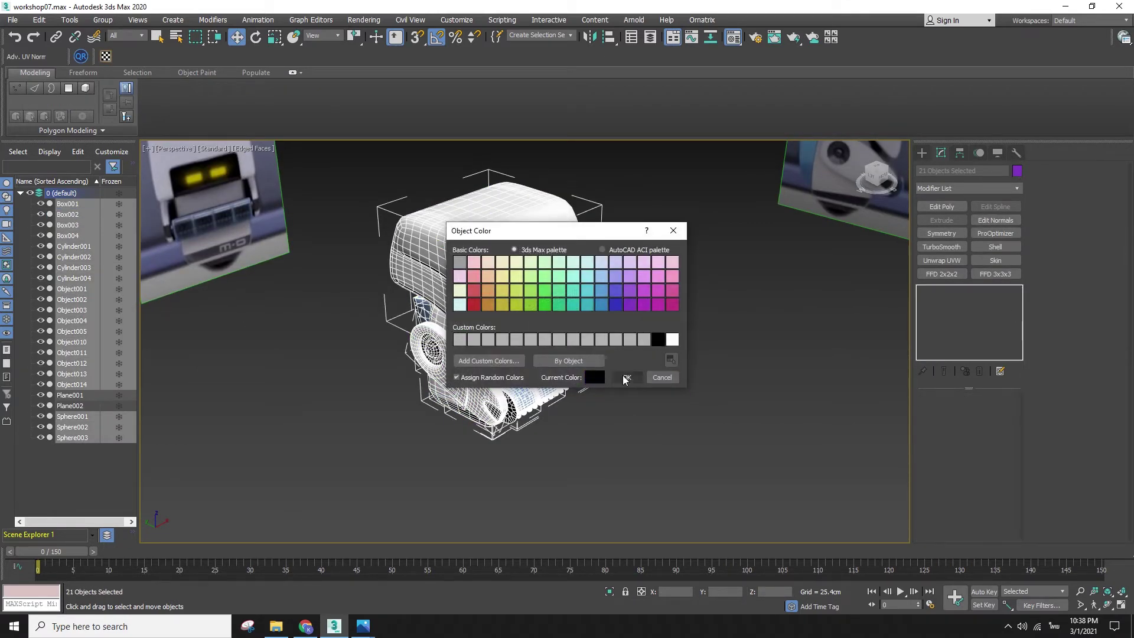
left_click(625, 378)
left_click(664, 459)
key("F4")
- Inspect the robot's wireframe color and overall shape beside the reference planes
scroll(667, 490, "down", 3)
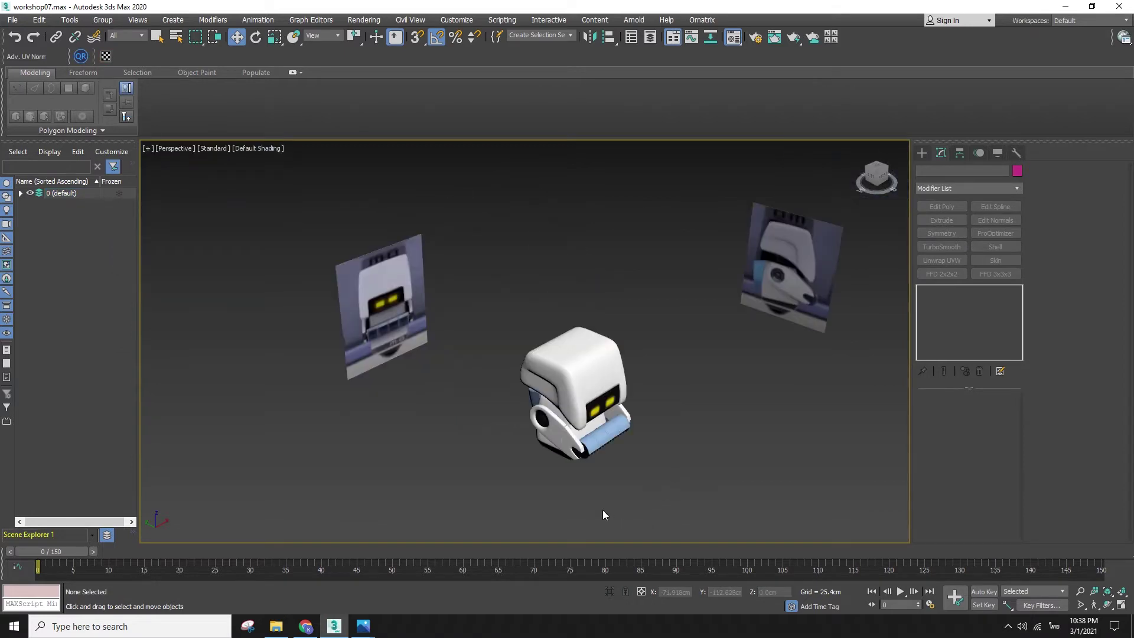
left_click_drag(524, 351, 437, 241)
key("F4")
scroll(614, 408, "up", 4)
key("F4")
left_click(574, 277)
key("F4")
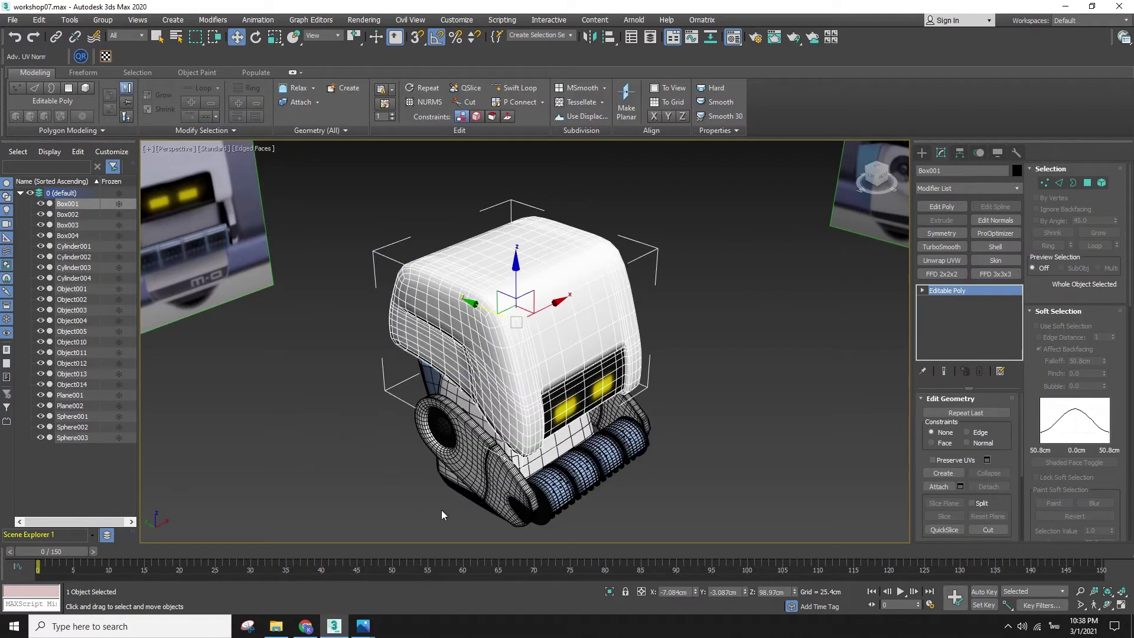
key("F4")
left_click(373, 435)
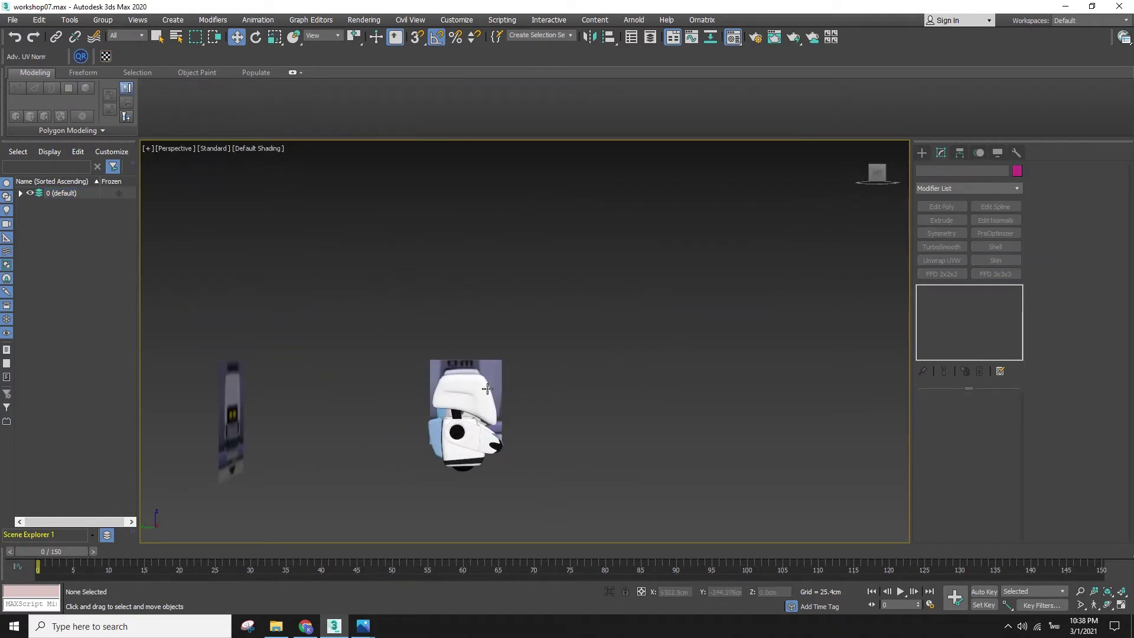
middle_click_drag(487, 388, 407, 330, "alt")
left_click(376, 291)
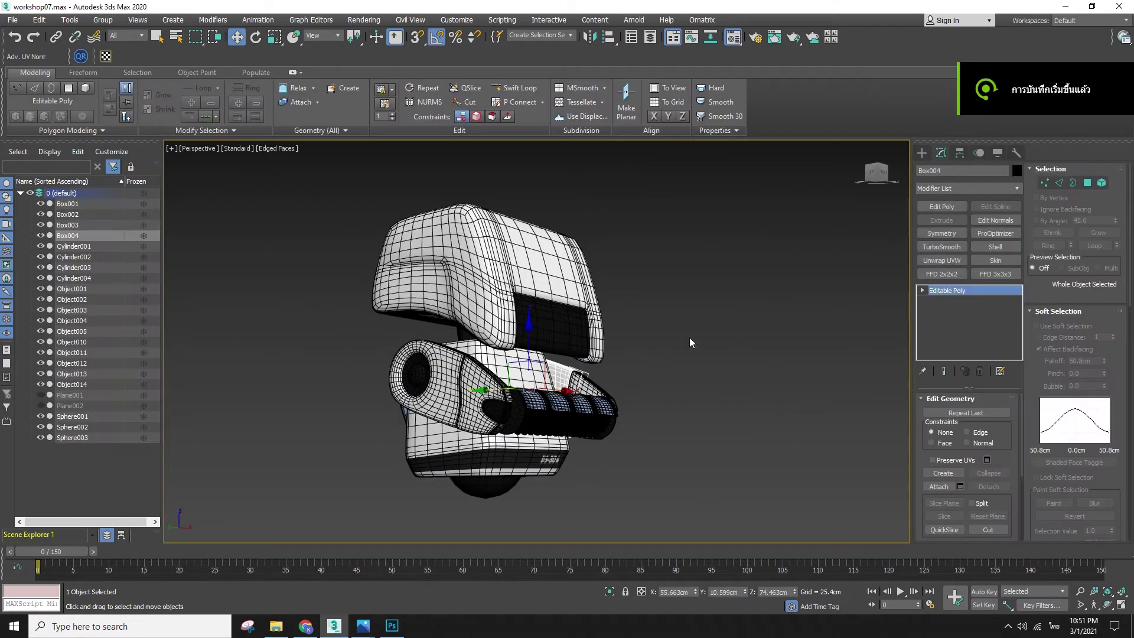
- Examine the robot's underside, checking how the ball sits inside the lower body in shaded and wireframe display
left_click(715, 325)
key("F4")
left_click(489, 291)
middle_click_drag(498, 289, 490, 390, "alt")
scroll(490, 395, "up", 3)
left_click(490, 394)
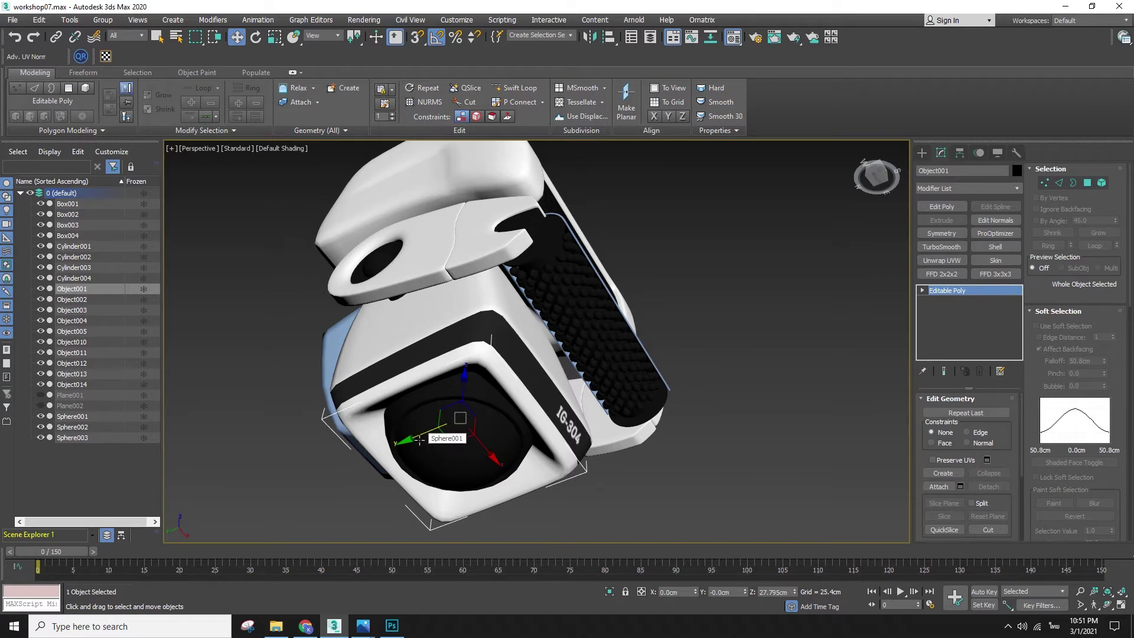
left_click_drag(401, 441, 677, 451)
middle_click_drag(677, 450, 612, 403, "alt")
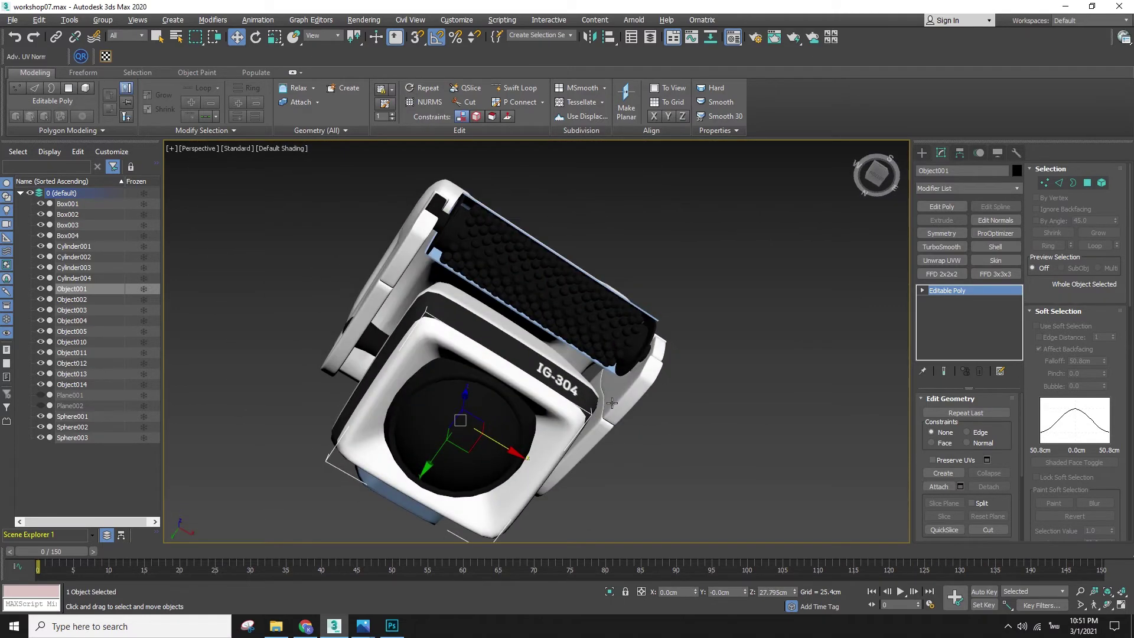
key("F3")
key("F3")
key("F4")
- Try moving the lower body along its Y axis, undoing each move
left_click_drag(438, 454, 471, 407)
key("ctrl+z")
middle_click_drag(654, 430, 497, 372, "alt")
left_click_drag(430, 427, 472, 400)
key("ctrl+z")
- Draw a circle spline on the ground, wider than the robot's base
mouse_move(472, 400)
middle_mouse_down("alt")
mouse_move(534, 540)
mouse_move(171, 519)
middle_mouse_up("alt")
key("F4")
left_click(923, 153)
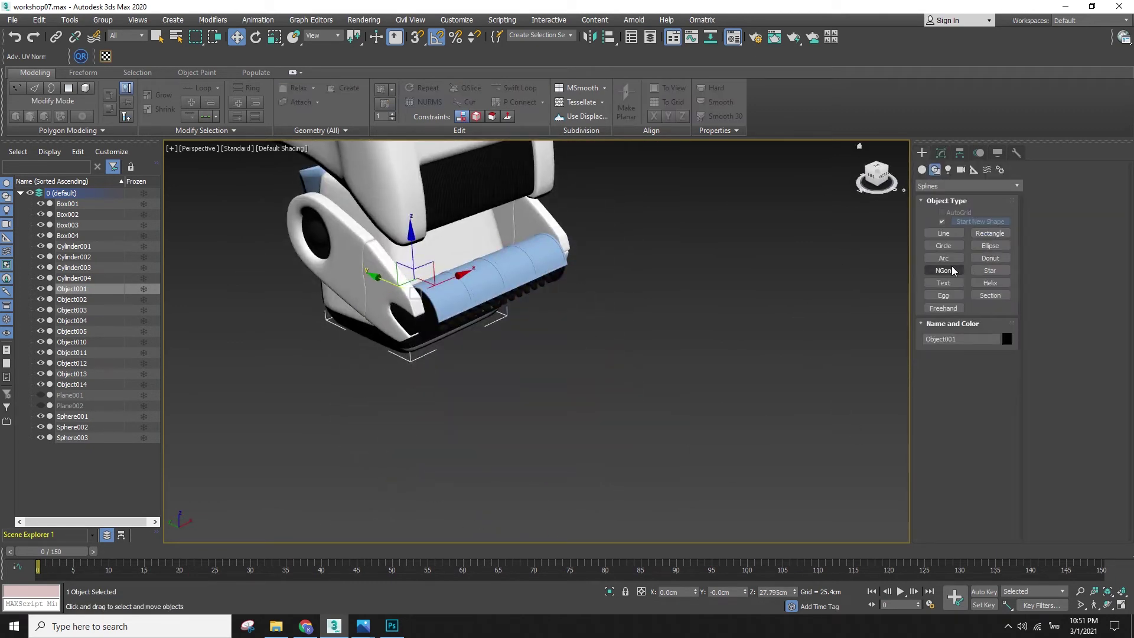
left_click(943, 245)
left_click_drag(453, 346, 549, 413)
key("w")
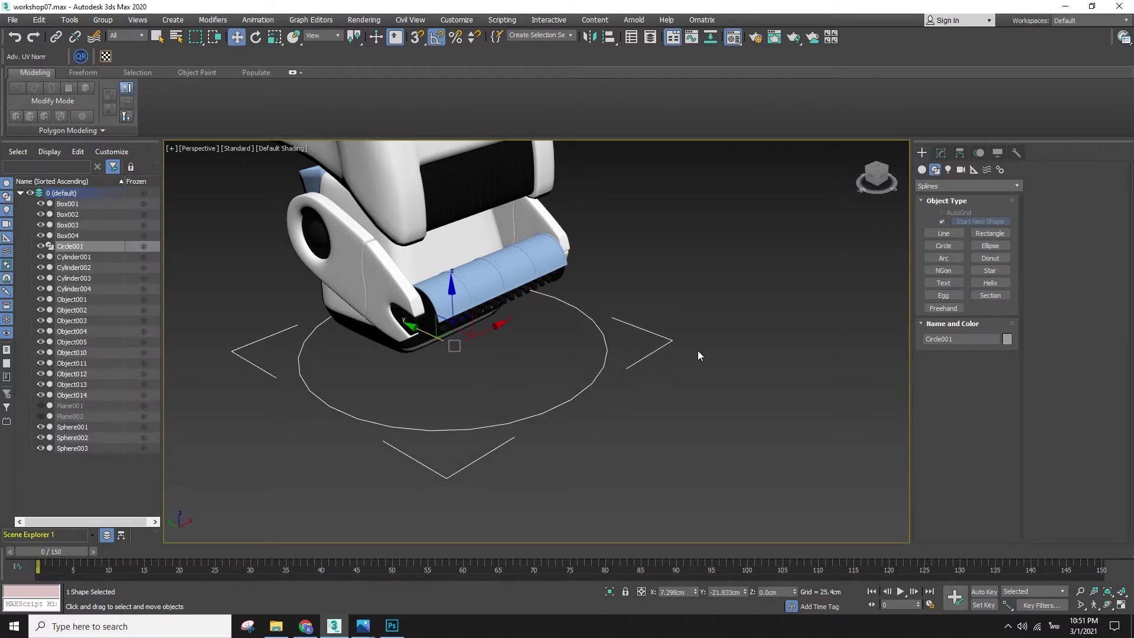
- Centre the circle beneath the robot by setting its X and Y positions to 0
left_click_drag(392, 323, 356, 306)
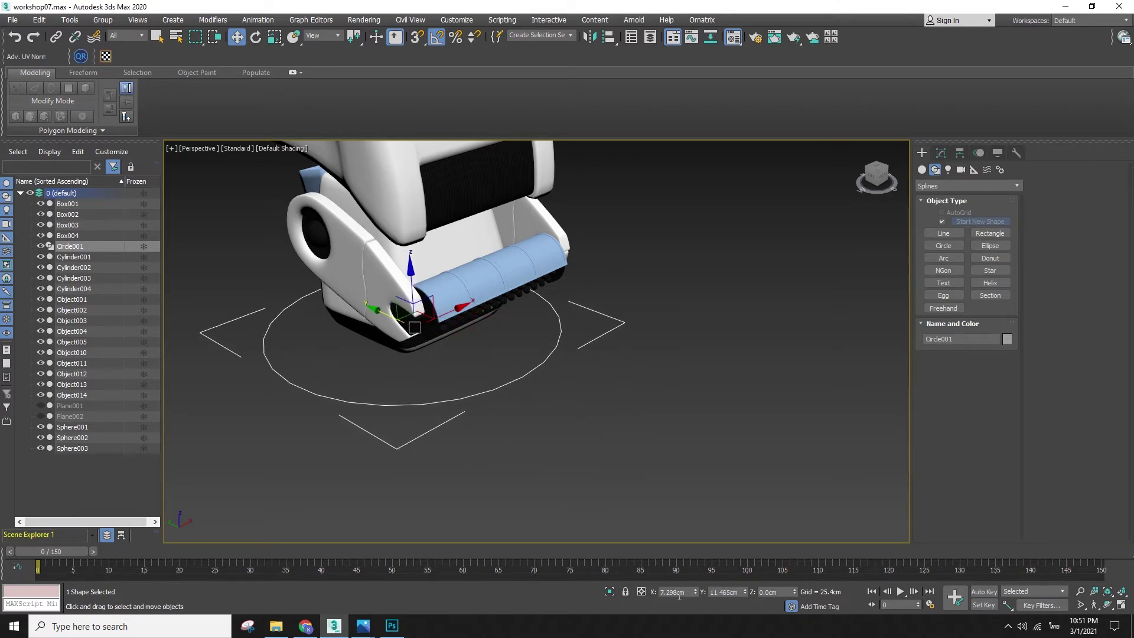
key("Tab")
type("0")
key("Return")
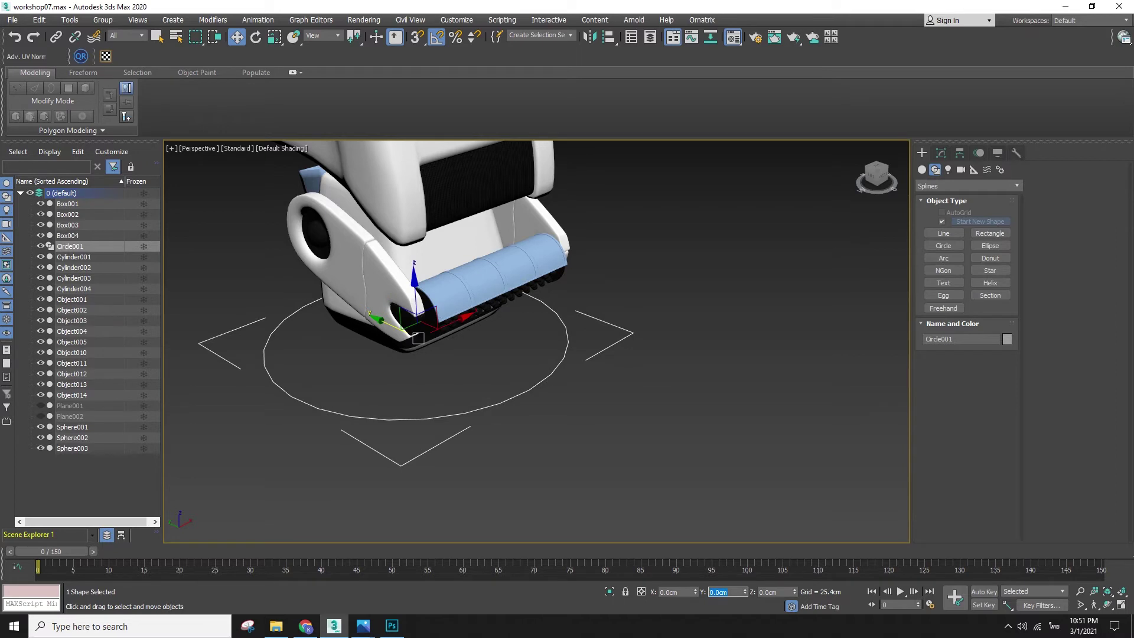
- Select the lower body and set its Y position to 0
middle_click_drag(437, 312, 408, 253, "alt")
scroll(444, 302, "up", 4)
left_click(444, 302)
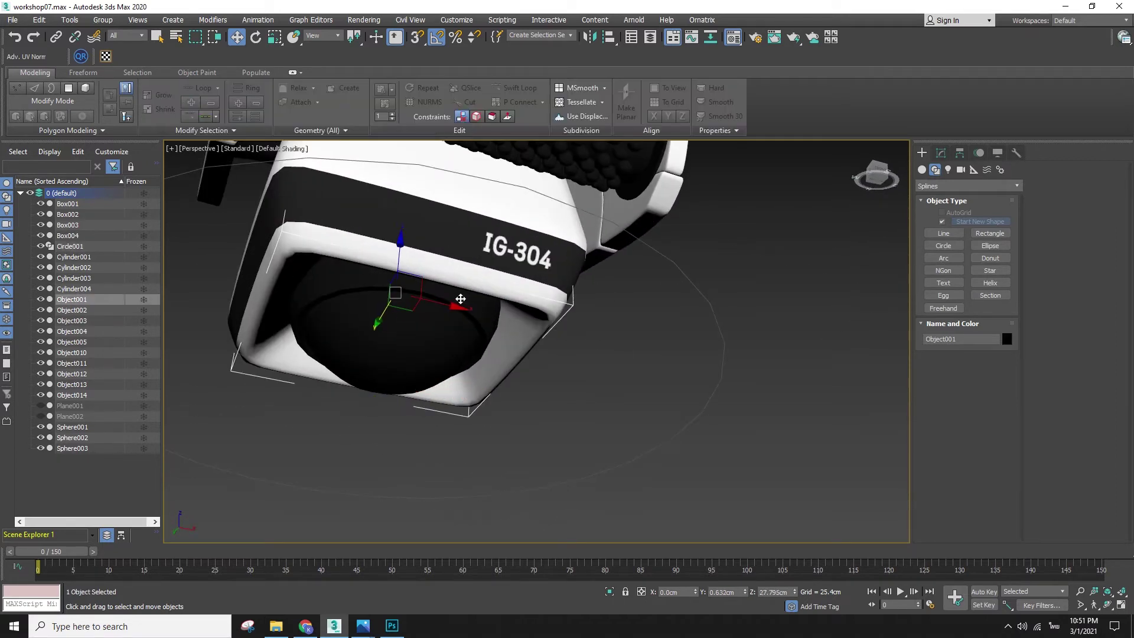
key("Return")
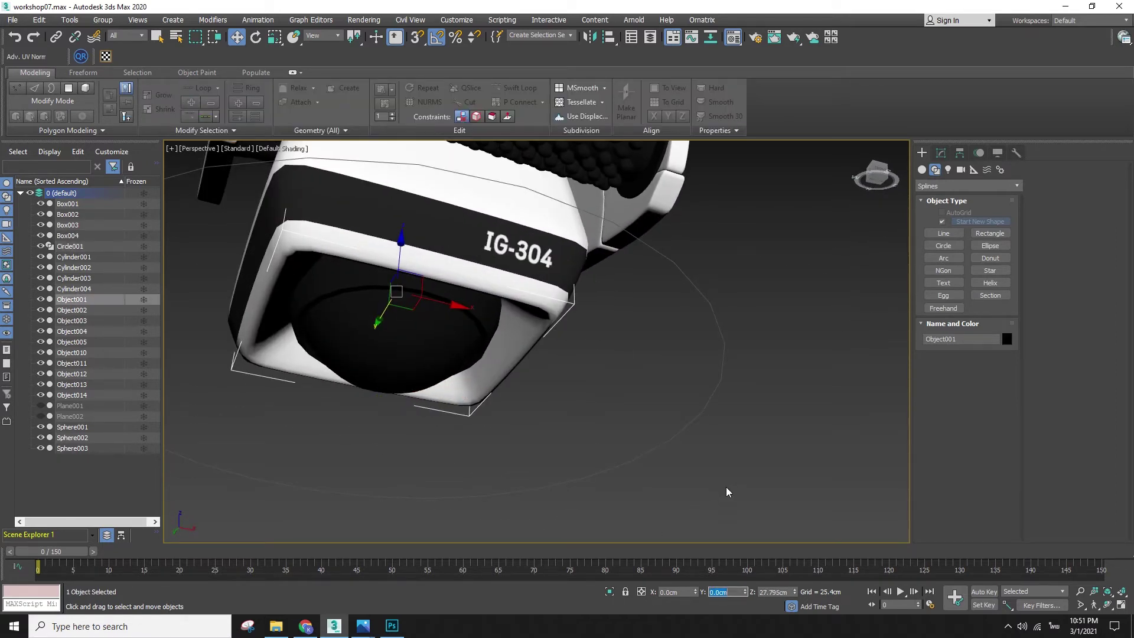
- Link the lower body to the ground circle as its parent
key("f")
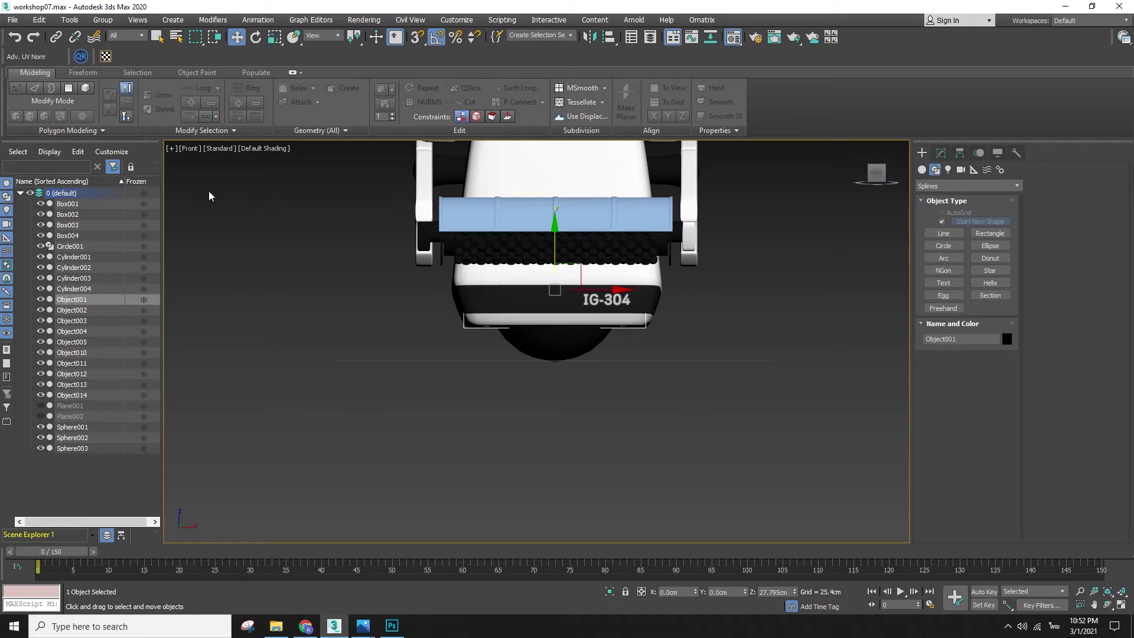
middle_click_drag(486, 263, 477, 208, "alt")
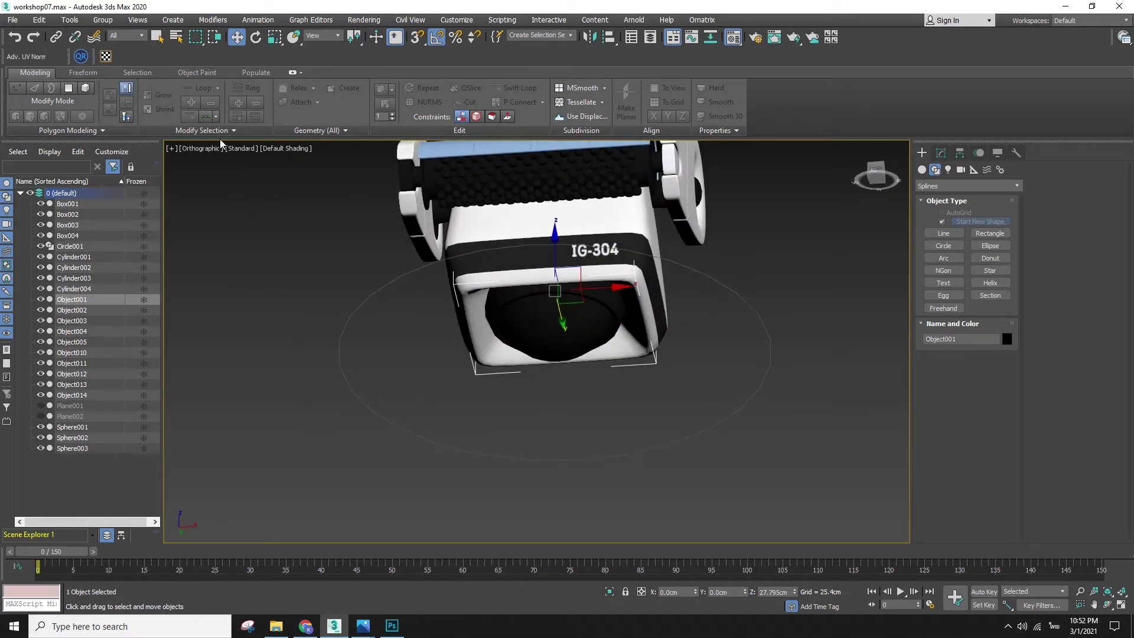
left_click(56, 37)
scroll(618, 280, "up", 3)
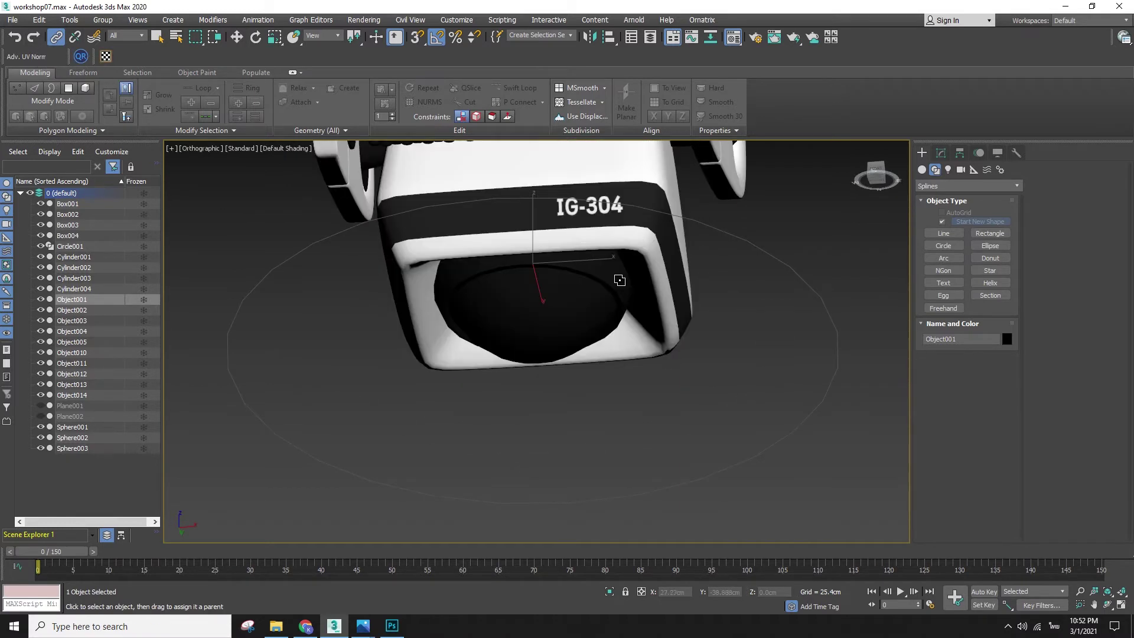
left_click_drag(797, 272, 798, 268)
key("w")
- Try moving and rotating the ground circle to test the lower body's link, cancelling each transform
left_click(788, 263)
middle_click_drag(787, 264, 538, 396)
left_click_drag(498, 385, 417, 327)
right_click(417, 327)
middle_click_drag(417, 326, 565, 432, "alt")
key("e")
left_click_drag(575, 418, 626, 384)
right_click(547, 392)
right_click(558, 410)
key("w")
left_click(821, 400)
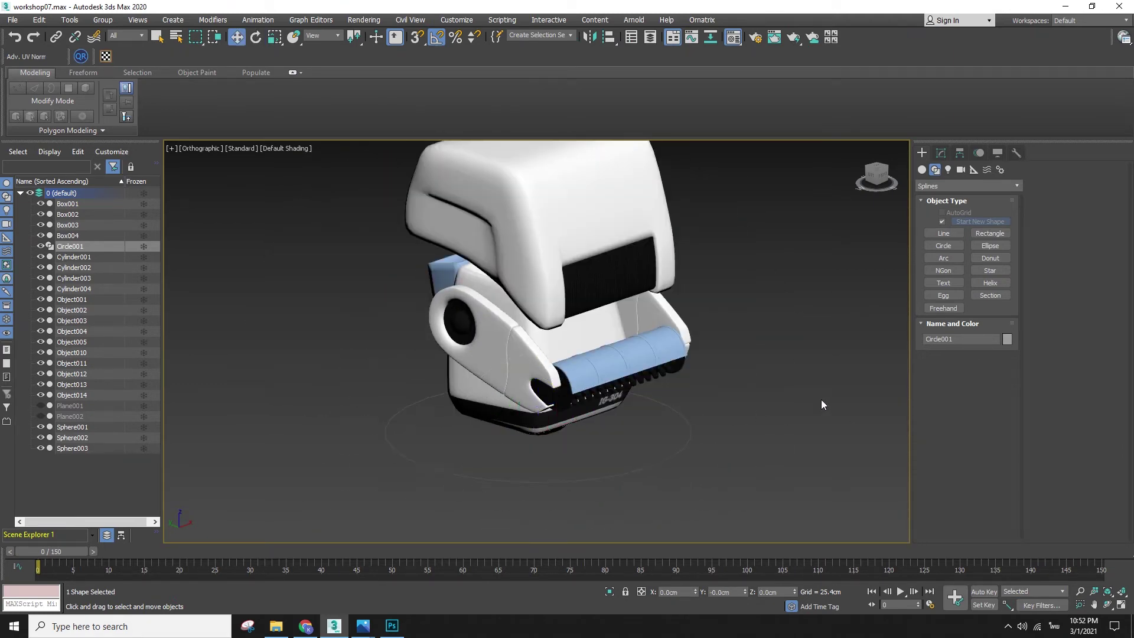
- Select the two black spheres, Sphere002 and Sphere003, in the robot's side joint
left_click(587, 285)
key("f")
key("z")
scroll(747, 375, "down", 3)
middle_click_drag(757, 381, 798, 425)
key("p")
scroll(760, 382, "down", 2)
middle_click_drag(799, 425, 667, 362)
left_click(418, 408)
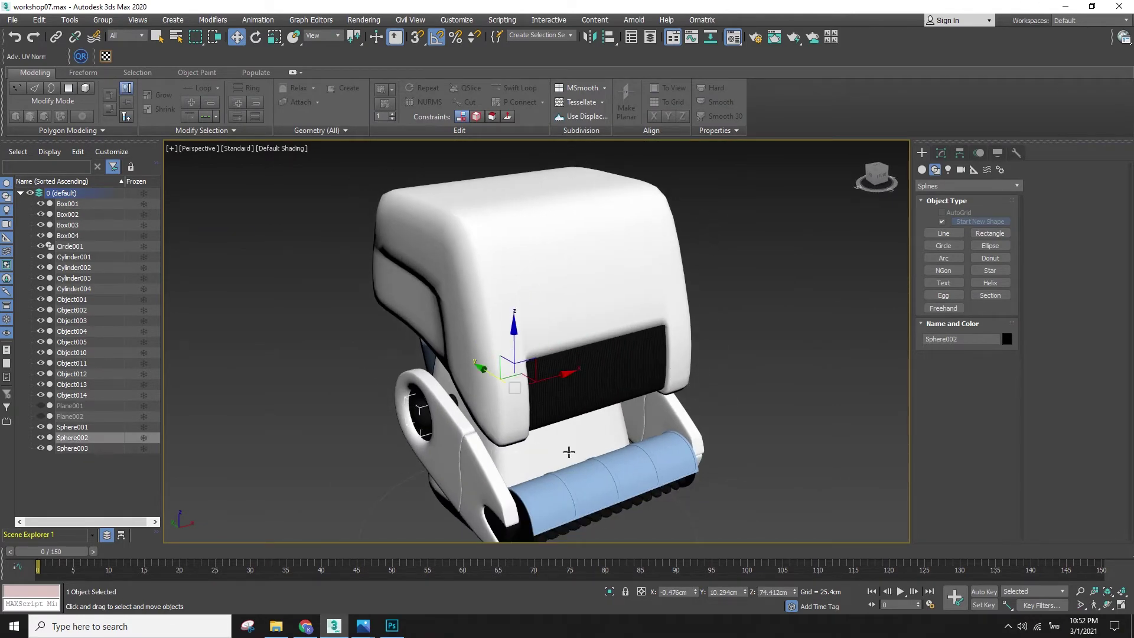
middle_click_drag(471, 428, 614, 447, "alt")
left_click(468, 433, "ctrl")
- Try rotating the two side-joint spheres together, and clear the selection
key("e")
middle_click_drag(453, 461, 467, 492, "alt")
middle_click_drag(467, 493, 456, 332)
scroll(420, 423, "down", 2)
key("w")
key("e")
left_click_drag(465, 323, 462, 363)
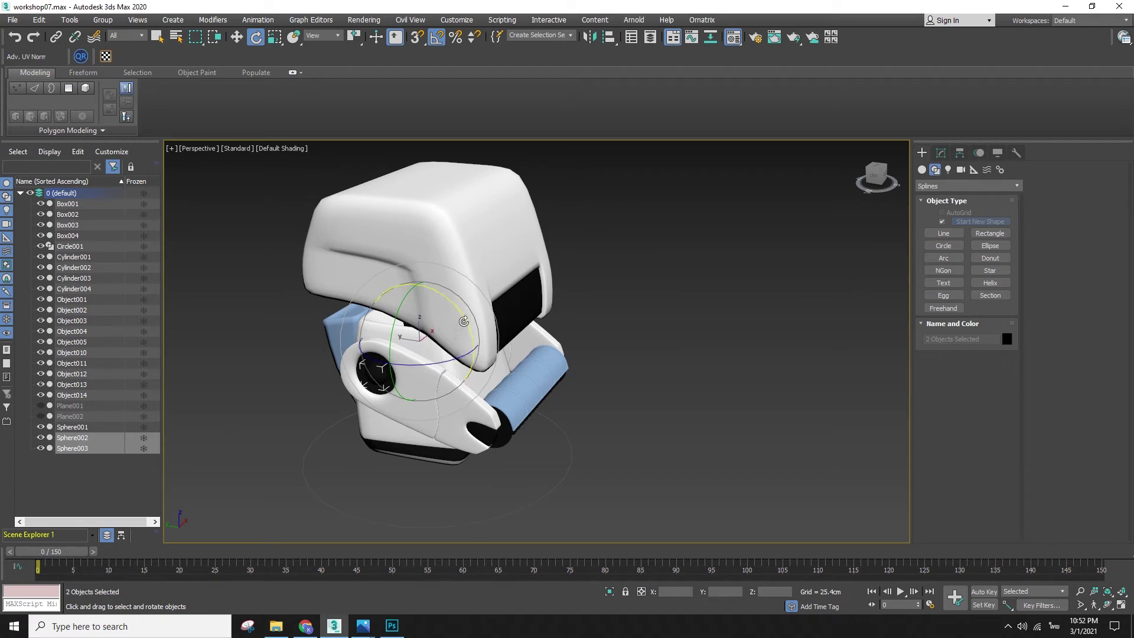
left_click(472, 256)
left_click_drag(482, 278, 493, 278)
left_click(609, 366)
key("w")
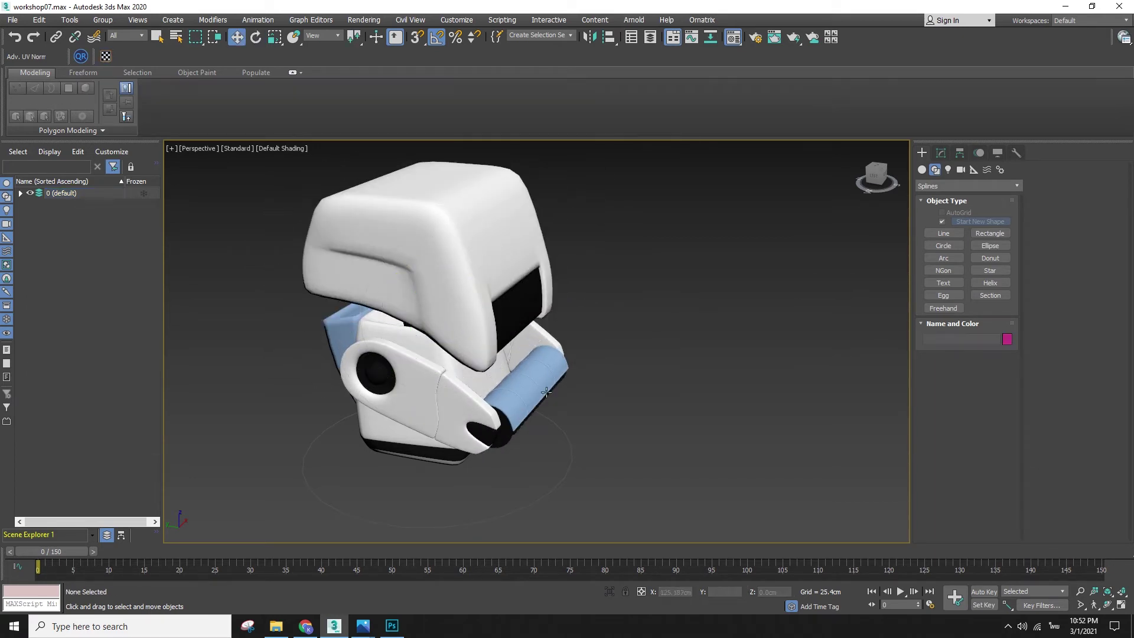
- Examine the robot's arms, roller and side joints from the side and front with edged faces on and off
left_click(522, 400)
middle_click_drag(521, 400, 680, 424, "alt")
left_click(746, 423)
left_click(407, 408)
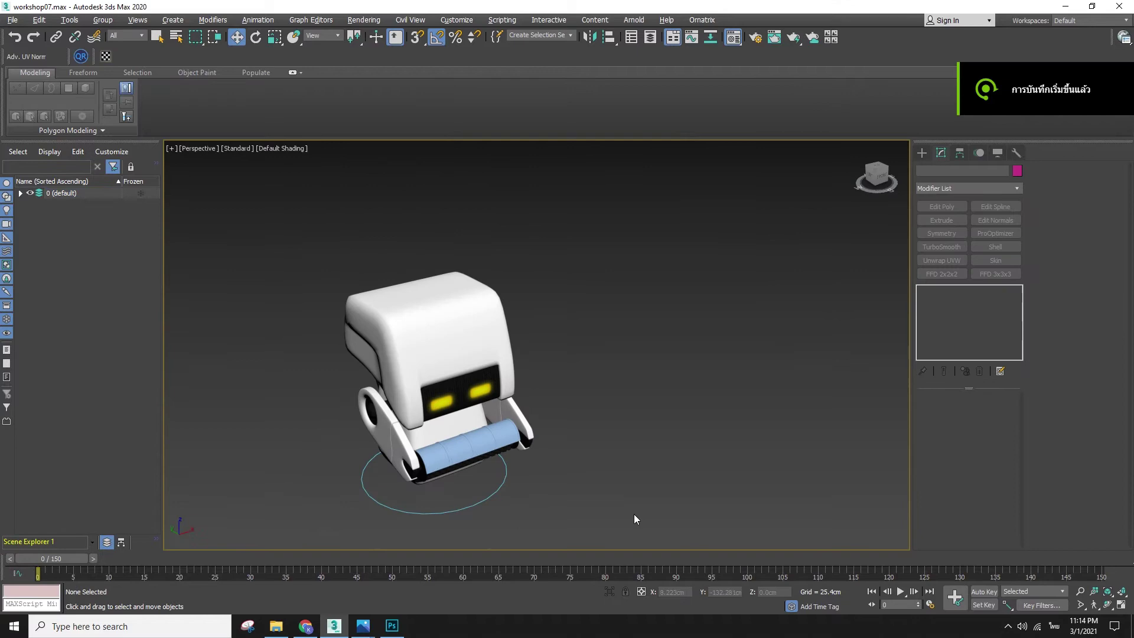
scroll(361, 415, "up", 3)
middle_click_drag(692, 436, 764, 423, "alt")
key("F4")
left_click(922, 153)
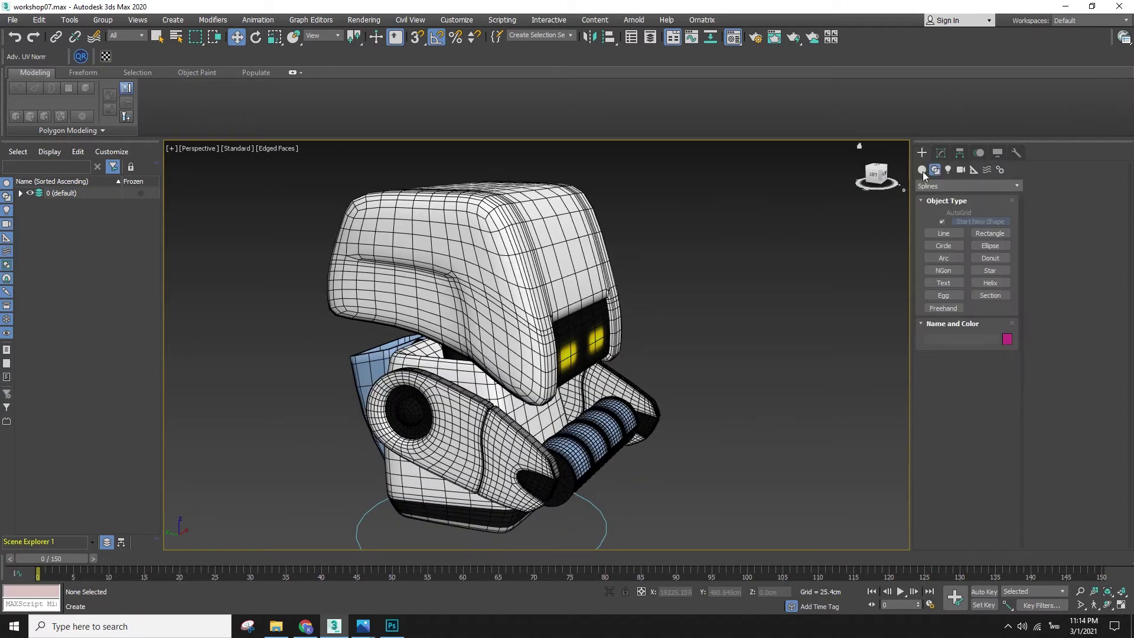
middle_click_drag(411, 443, 236, 438, "alt")
scroll(489, 399, "up", 4)
key("F4")
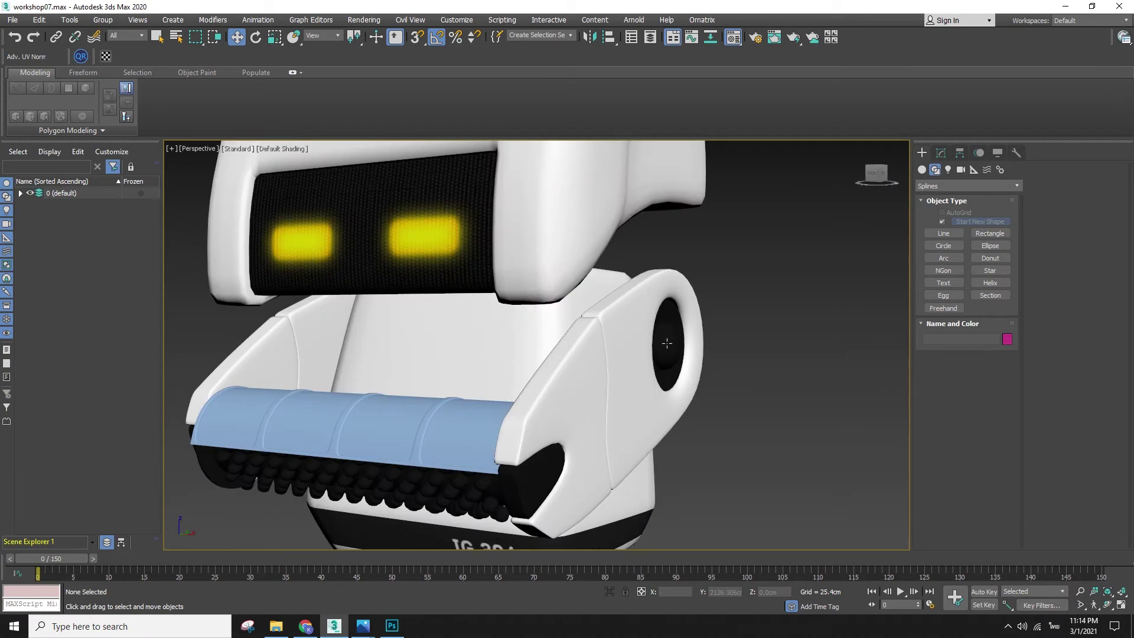
- Select the two side-joint spheres, Sphere002 and Sphere003, together with the Rotate tool
left_click(674, 341)
key("F3")
middle_click_drag(258, 355, 314, 360, "alt")
left_click(337, 352, "ctrl")
key("F3")
key("e")
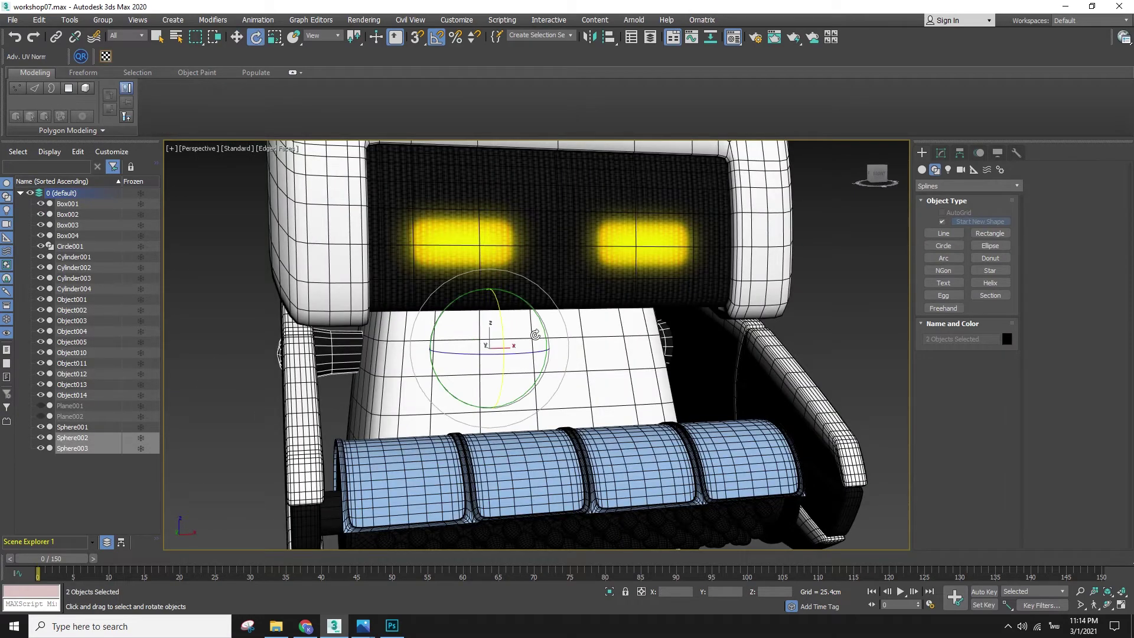
- Examine the pivots of Sphere002 and Sphere003 one at a time in wireframe and shaded display
left_click(337, 348)
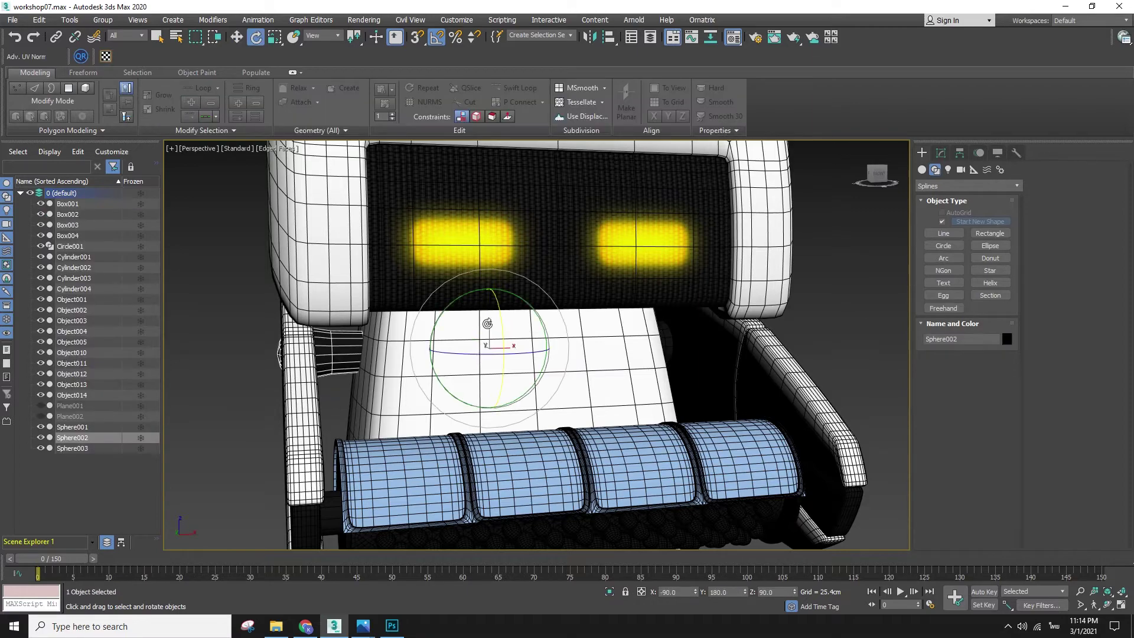
key("F3")
scroll(700, 341, "up", 1)
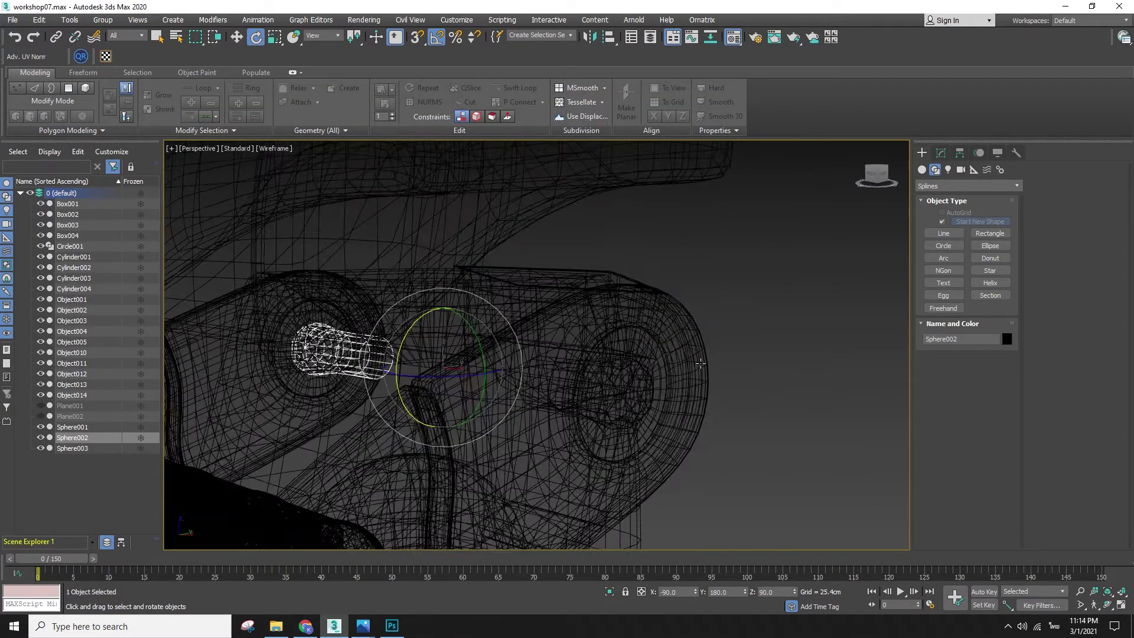
left_click(642, 399)
key("F3")
middle_click_drag(642, 399, 505, 403, "alt")
key("F3")
middle_click_drag(449, 333, 656, 347, "alt")
key("F3")
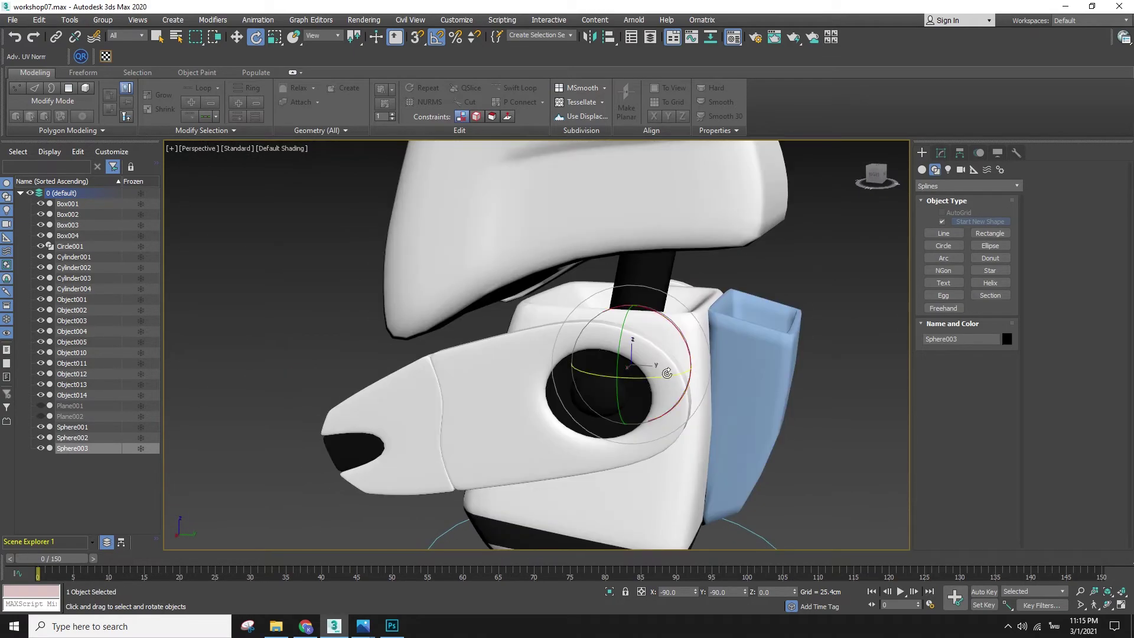
- Try moving Sphere003 toward the body in wireframe display, and undo the move
key("F3")
middle_click_drag(631, 397, 243, 432, "alt")
left_click(269, 408, "ctrl")
key("F3")
key("F3")
middle_click_drag(644, 376, 479, 461, "alt")
left_click(603, 378)
key("w")
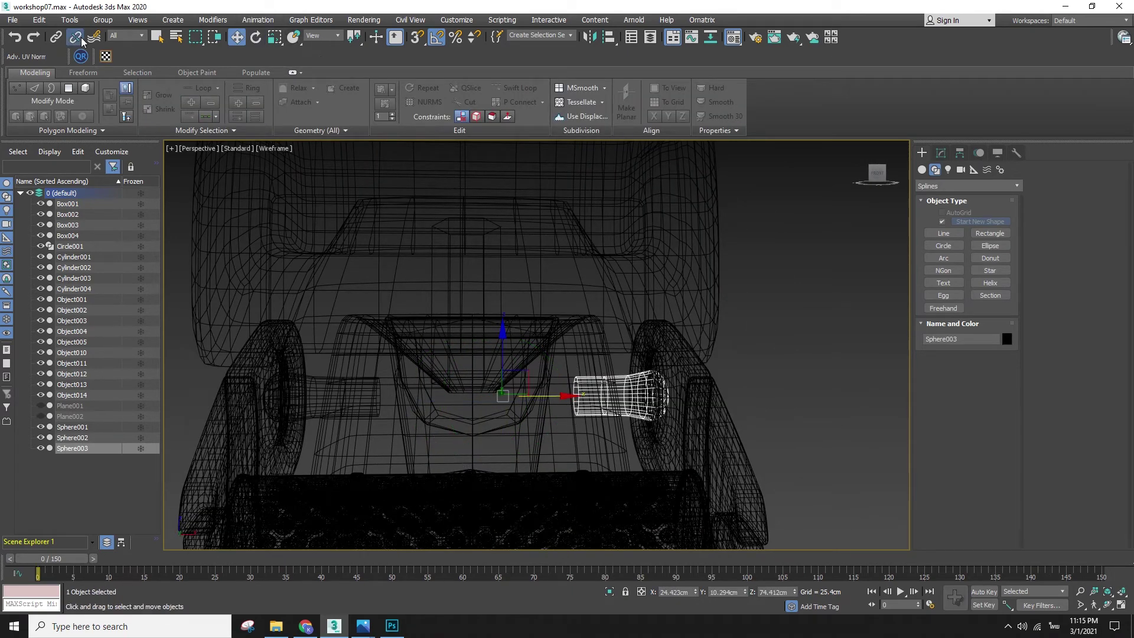
left_click_drag(623, 391, 562, 430)
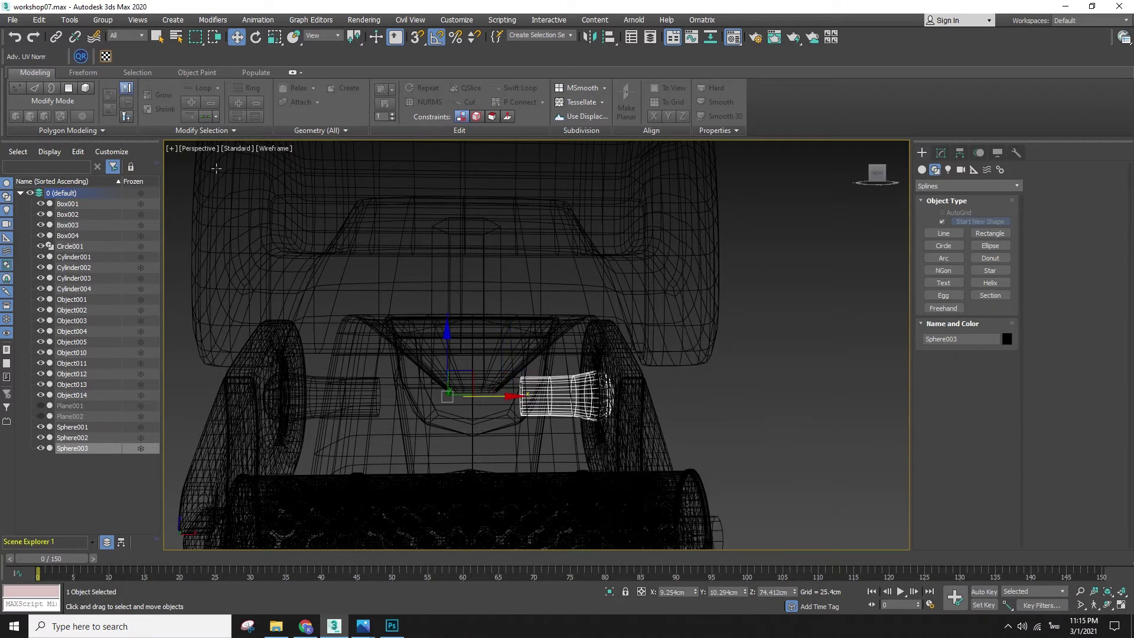
key("ctrl+z")
- Link Sphere003 to the opposite side-joint sphere, Sphere002, as its parent
left_click(57, 37)
mouse_move(629, 383)
left_mouse_down()
mouse_move(278, 404)
mouse_move(316, 390)
left_mouse_up()
key("F3")
- Try rotating Sphere002 to test whether both arms turn together
key("e")
left_click(312, 387)
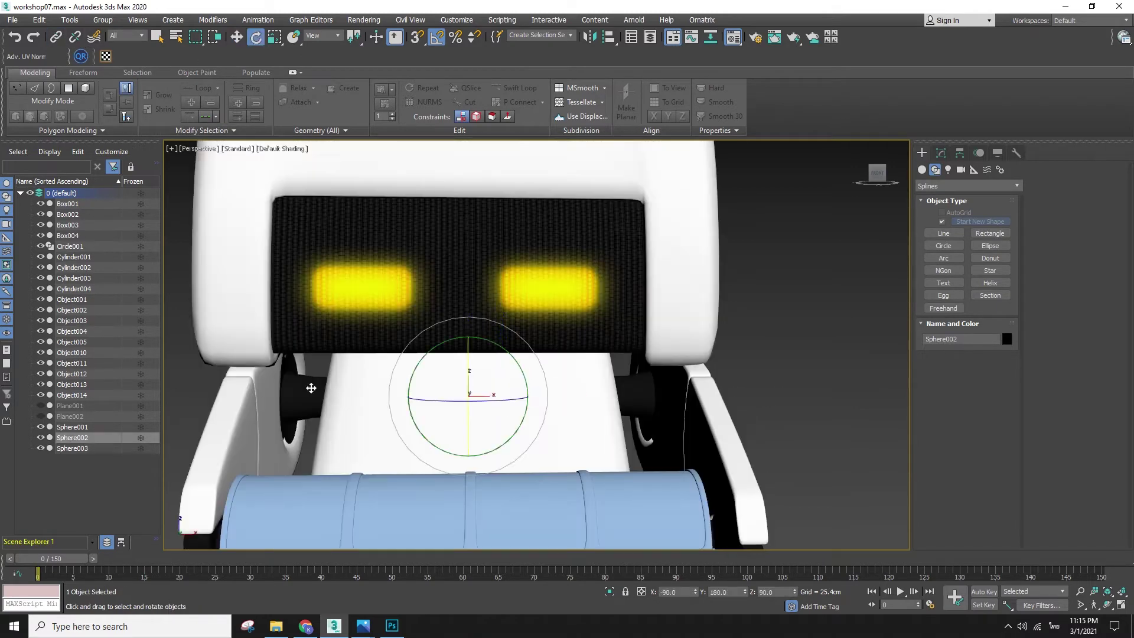
key("F3")
mouse_move(469, 371)
left_mouse_down()
mouse_move(473, 360)
mouse_move(491, 473)
left_mouse_up()
key("F3")
- Select all robot parts and the ground circle, go to frame 15, and turn on Auto Key
scroll(536, 417, "down", 4)
key("w")
scroll(537, 417, "down", 5)
middle_click_drag(536, 417, 601, 458, "alt")
left_click_drag(602, 460, 349, 295)
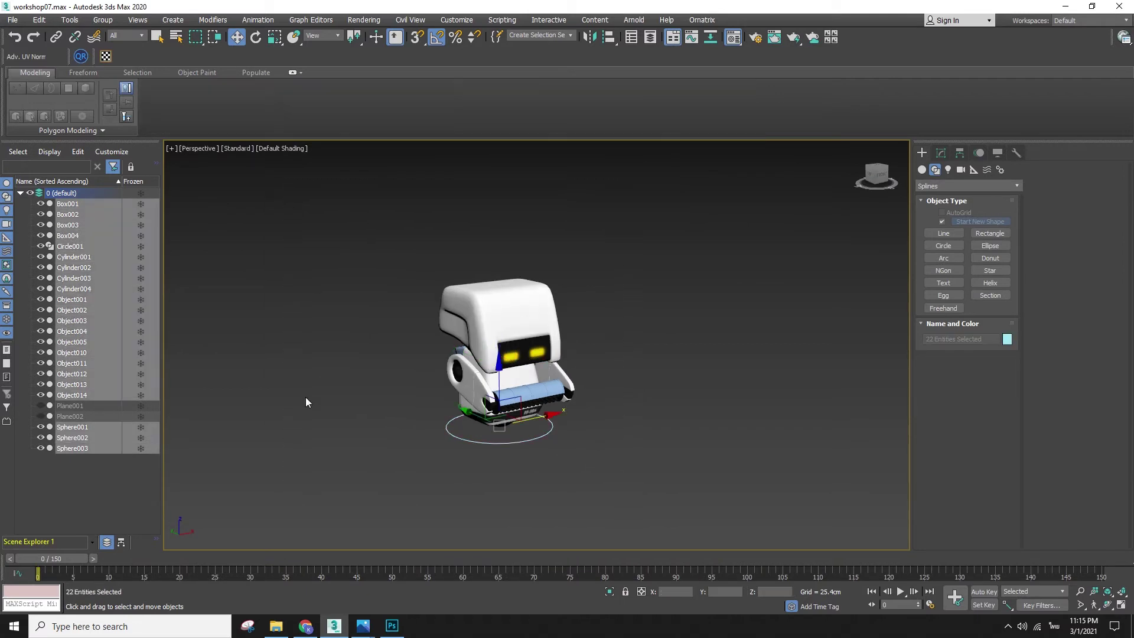
left_click_drag(78, 560, 169, 566)
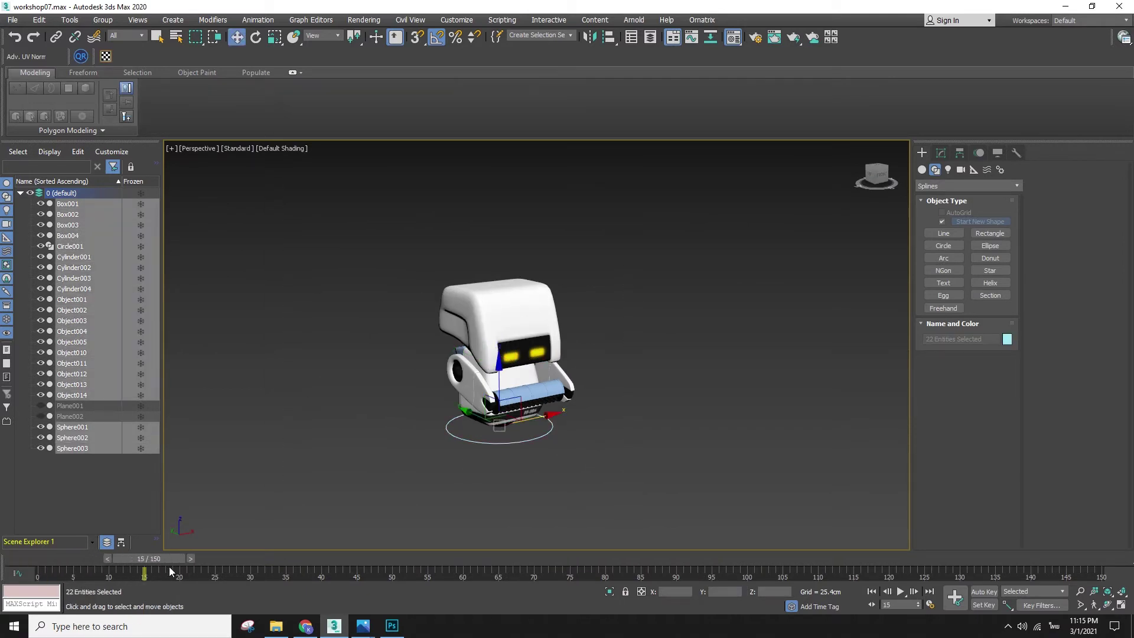
key("n")
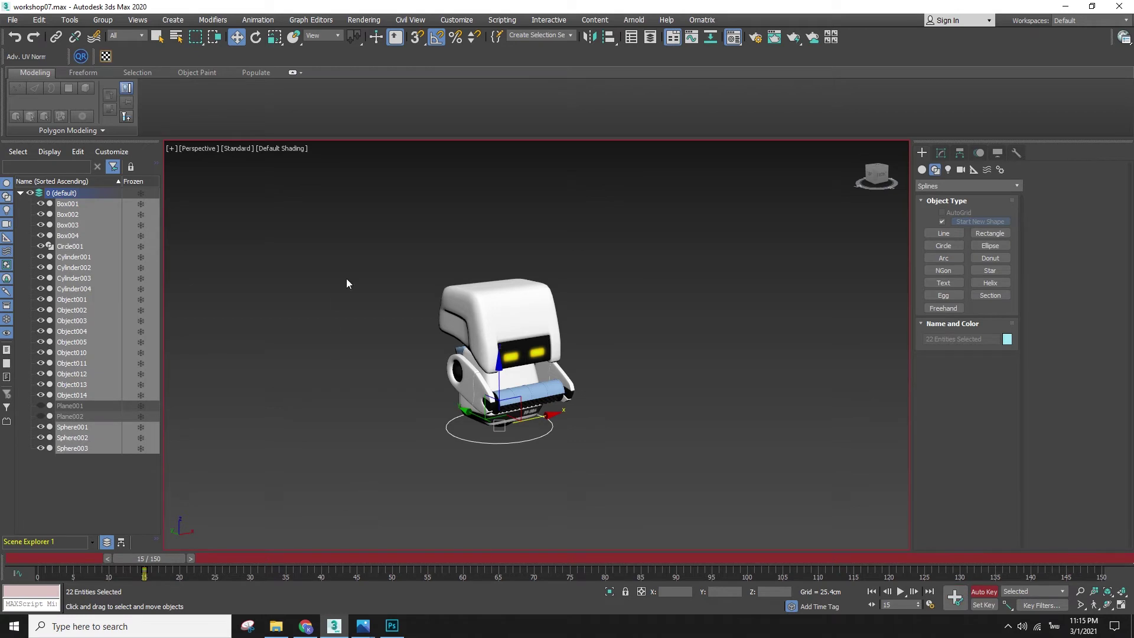
key("shift+f")
key("F3")
key("F3")
left_click_drag(160, 558, 191, 567)
mouse_move(123, 571)
left_mouse_down()
mouse_move(161, 583)
mouse_move(153, 558)
left_mouse_up()
middle_click_drag(307, 325, 638, 516, "alt")
left_click(643, 524)
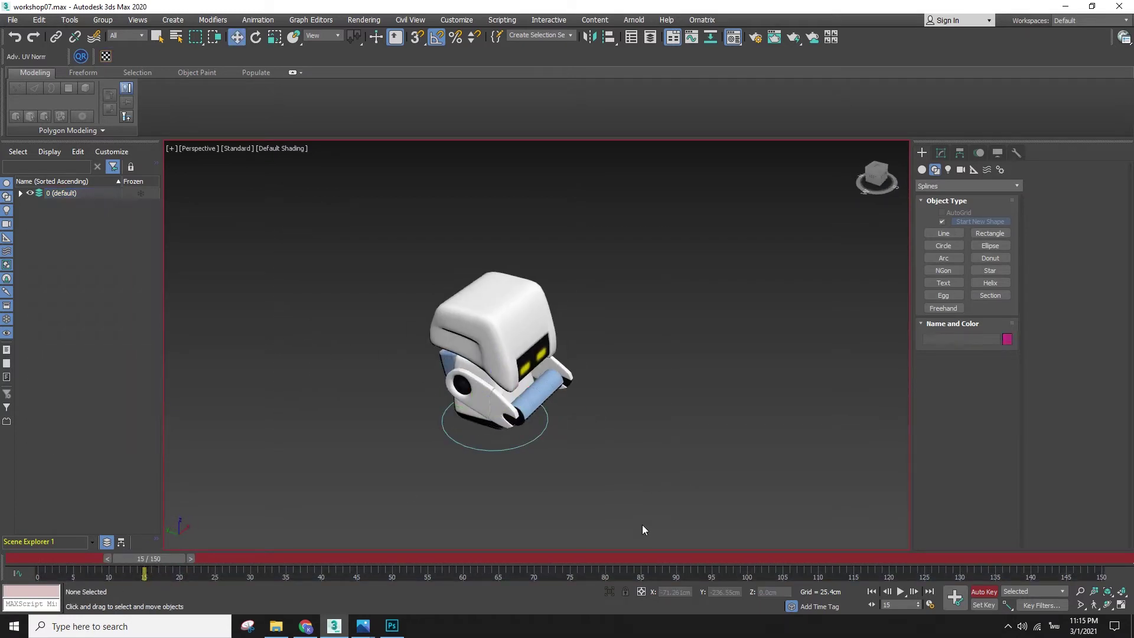
- Set a key for the whole robot at frame 15, go to frame 10, and clear the selection
left_click_drag(745, 447, 387, 288)
middle_click_drag(387, 288, 532, 363, "alt")
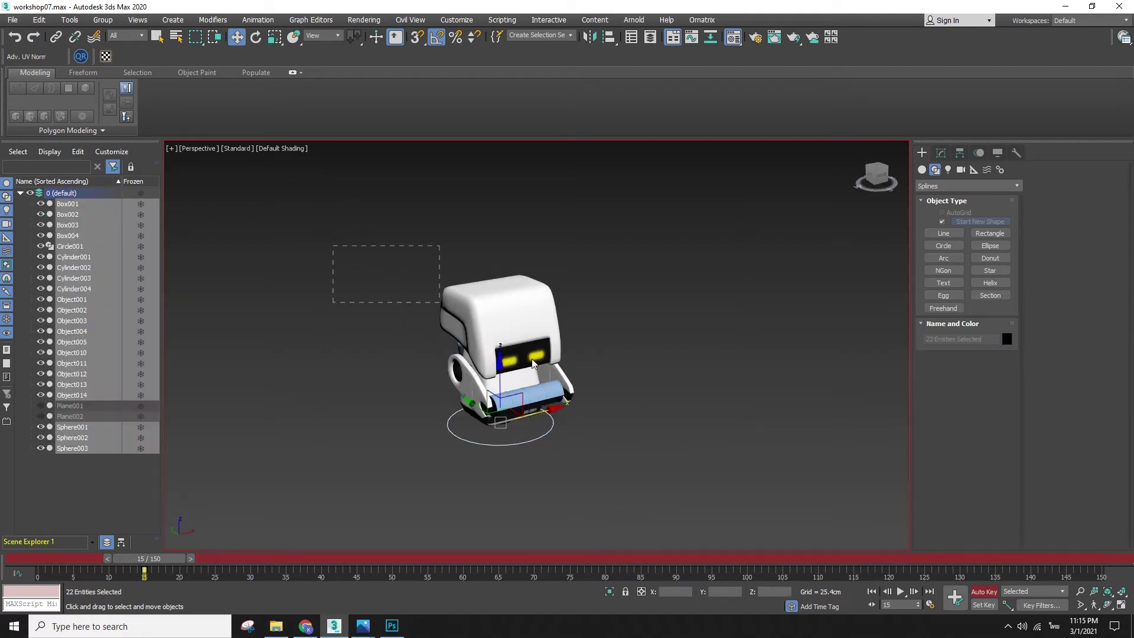
left_click_drag(172, 558, 140, 556)
left_click(200, 544)
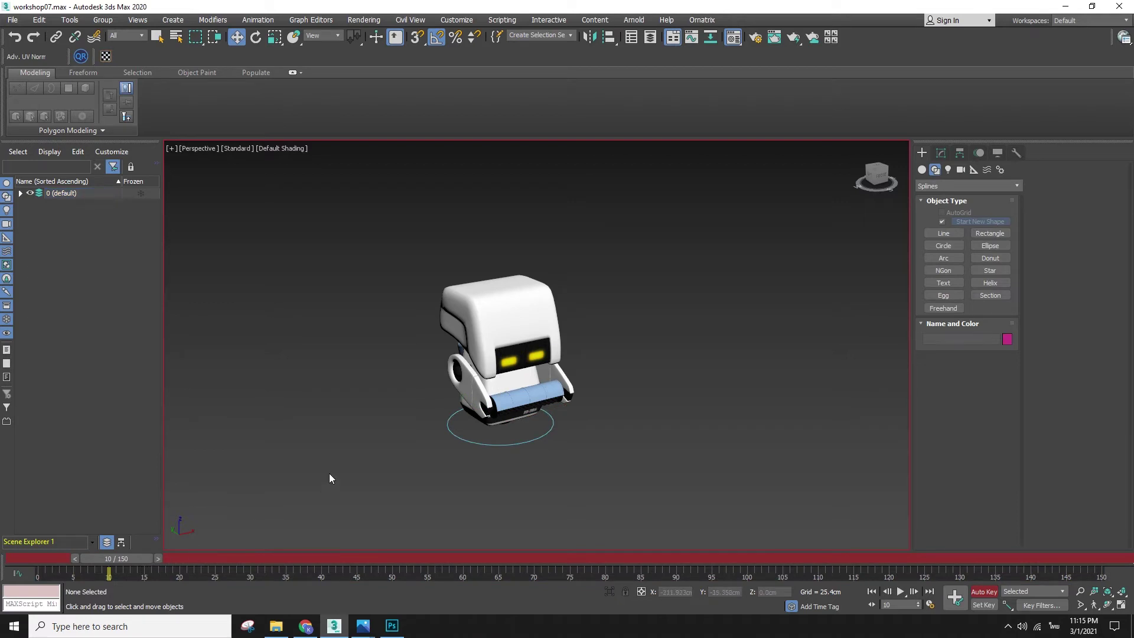
- Examine the lower body, Box002, from the front in shaded and wireframe display
scroll(427, 454, "up", 3)
middle_click_drag(453, 412, 546, 374, "alt")
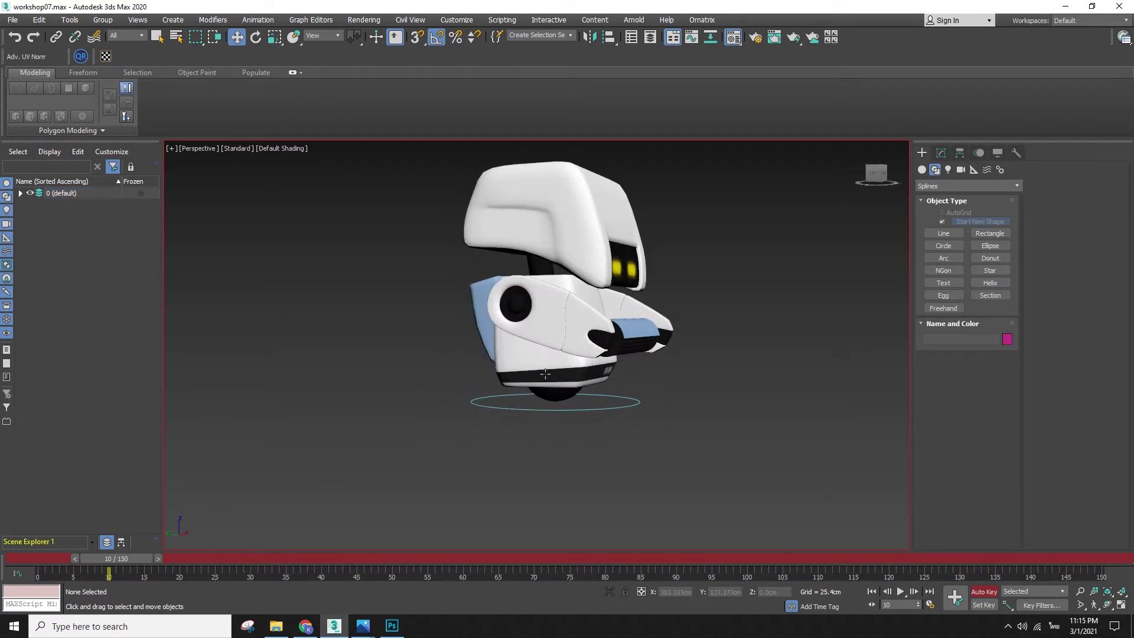
left_click(577, 335)
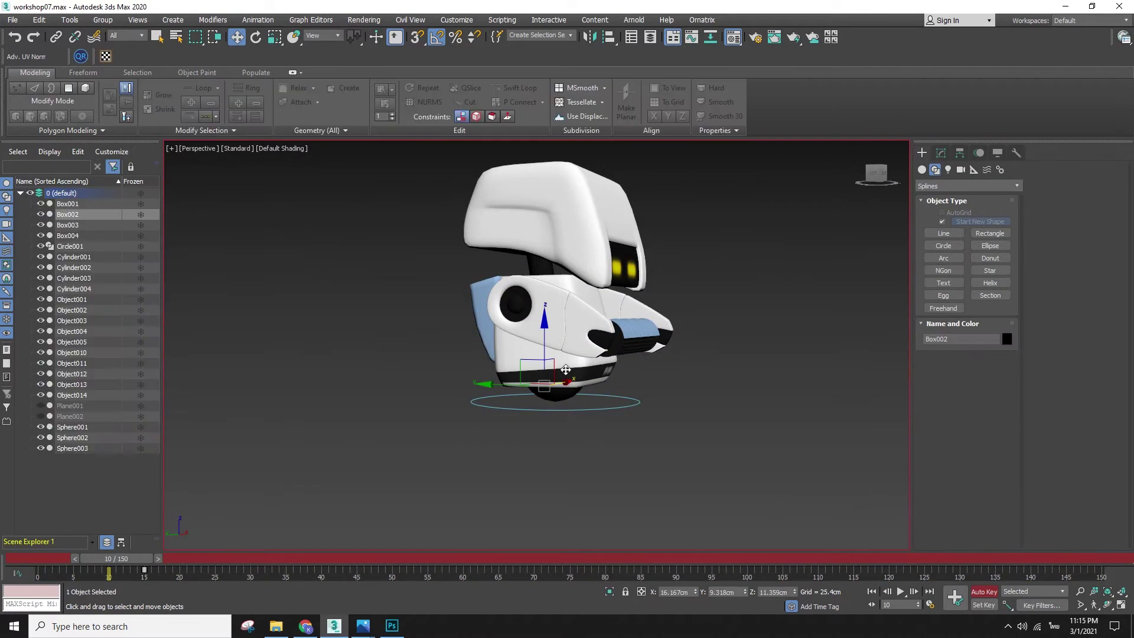
key("f")
key("z")
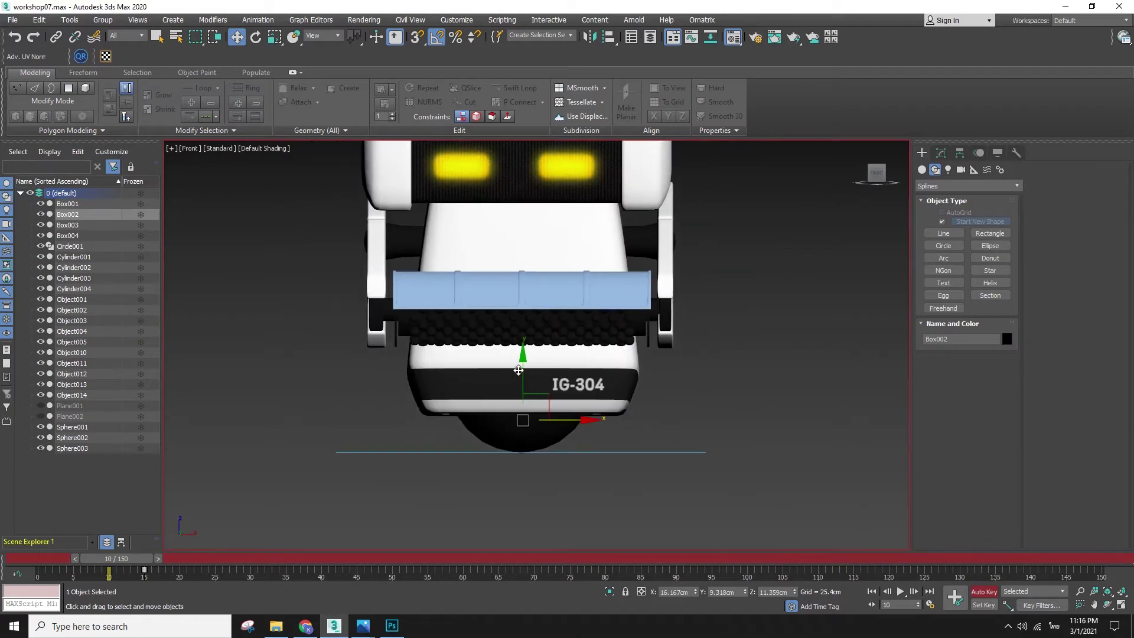
key("F3")
key("F3")
key("F3")
key("F3")
- Rotate Sphere002 about 20° at frame 10 to swing both arms downward
left_click(481, 178)
middle_click_drag(480, 283, 549, 314, "alt")
mouse_move(541, 237)
middle_mouse_down()
mouse_move(522, 299)
mouse_move(537, 289)
mouse_move(549, 311)
middle_mouse_up()
key("e")
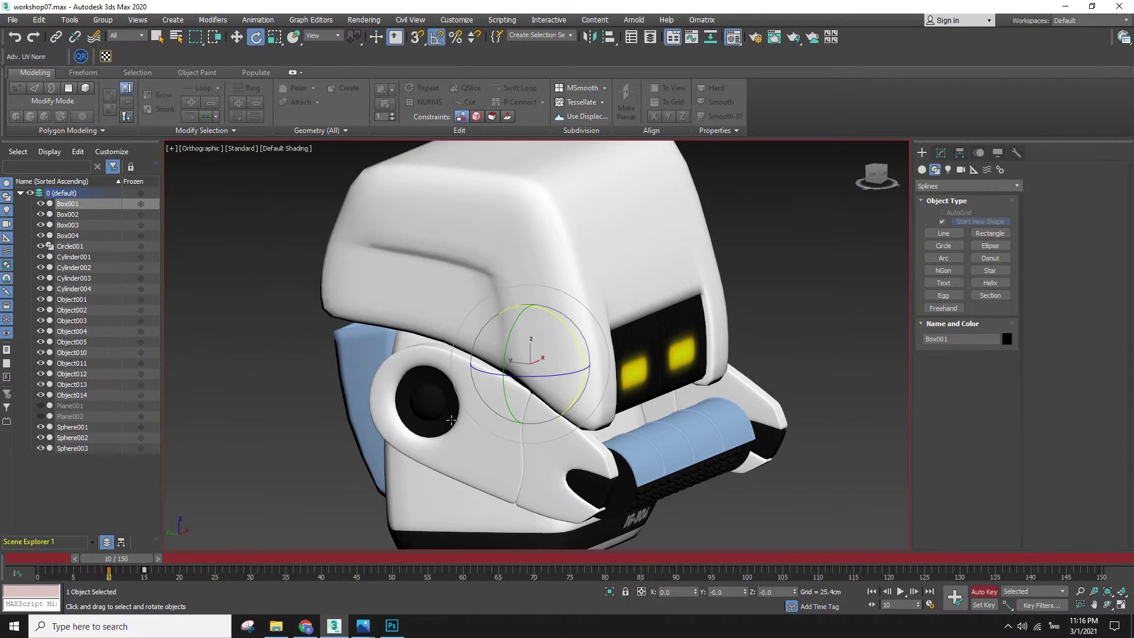
left_click(435, 398)
left_click_drag(547, 362, 551, 366)
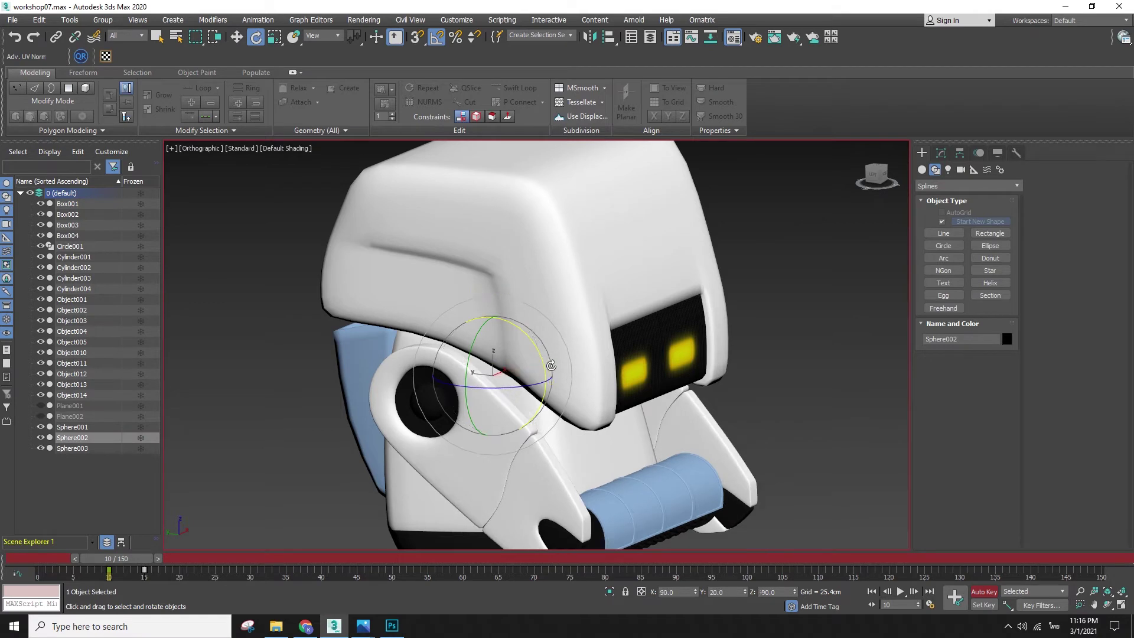
- Tilt the head, Box001, 15° forward and lower it toward the body at frame 10
left_click(561, 265)
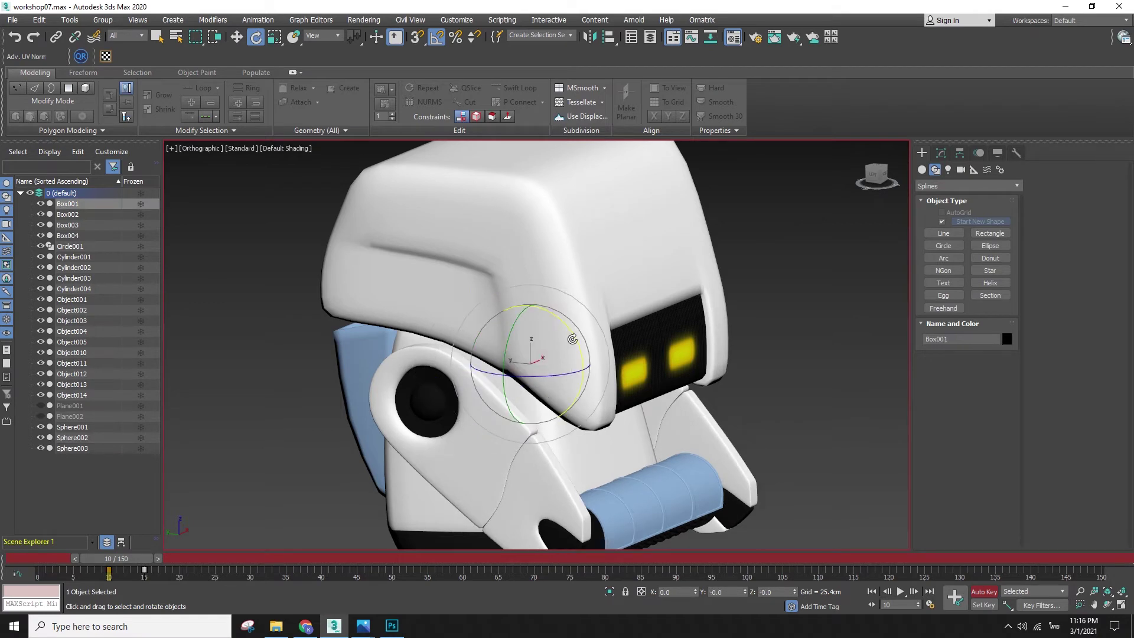
left_click_drag(573, 340, 581, 347)
key("w")
key("ctrl+z")
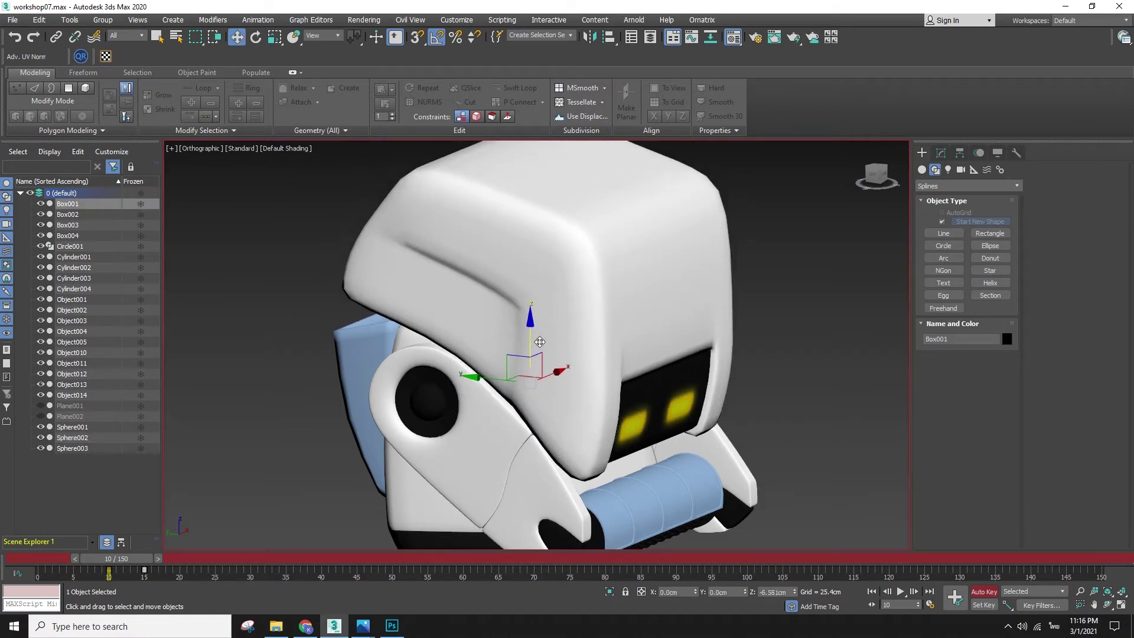
- Select the lower body, Box002, in the front view and set a key for it at frame 10
middle_click_drag(331, 515, 350, 394)
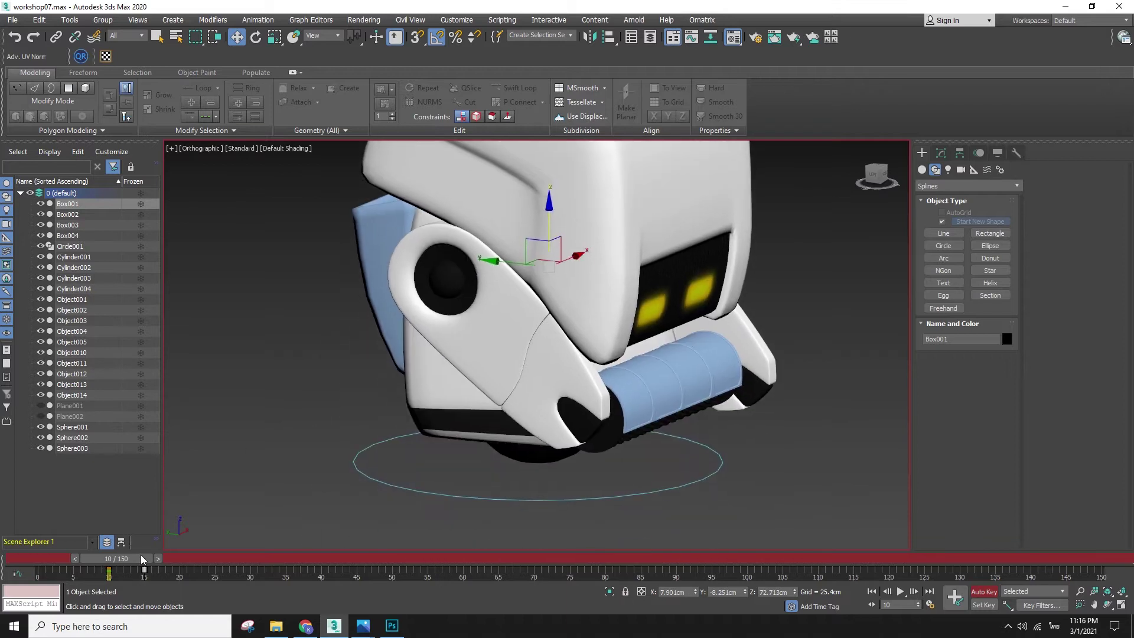
left_click_drag(140, 556, 144, 580)
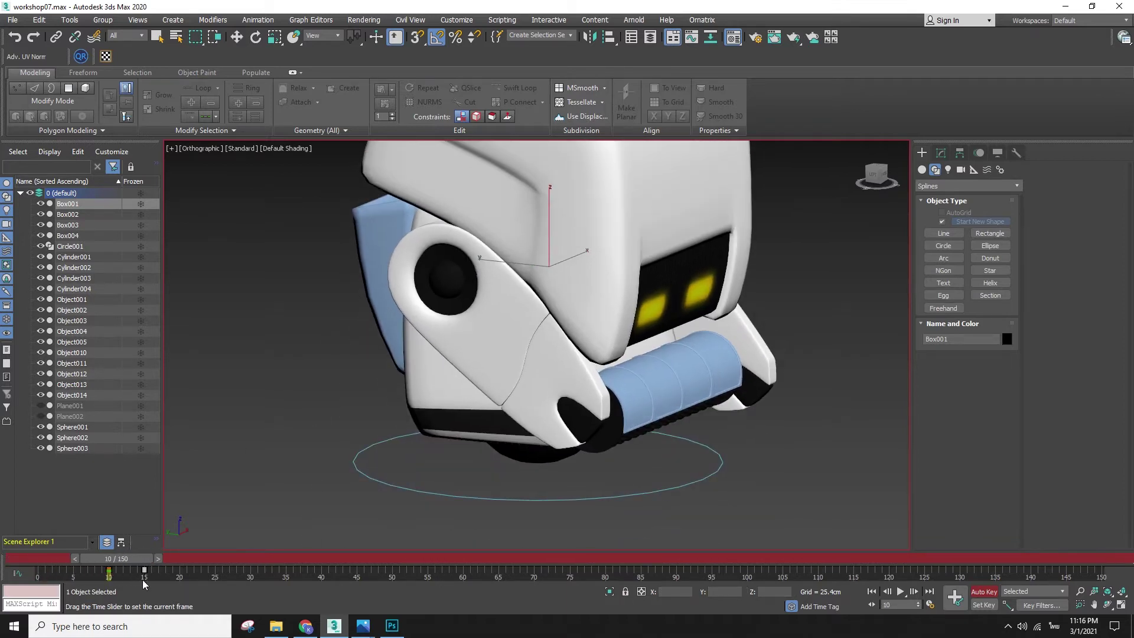
key("f")
left_click(543, 529)
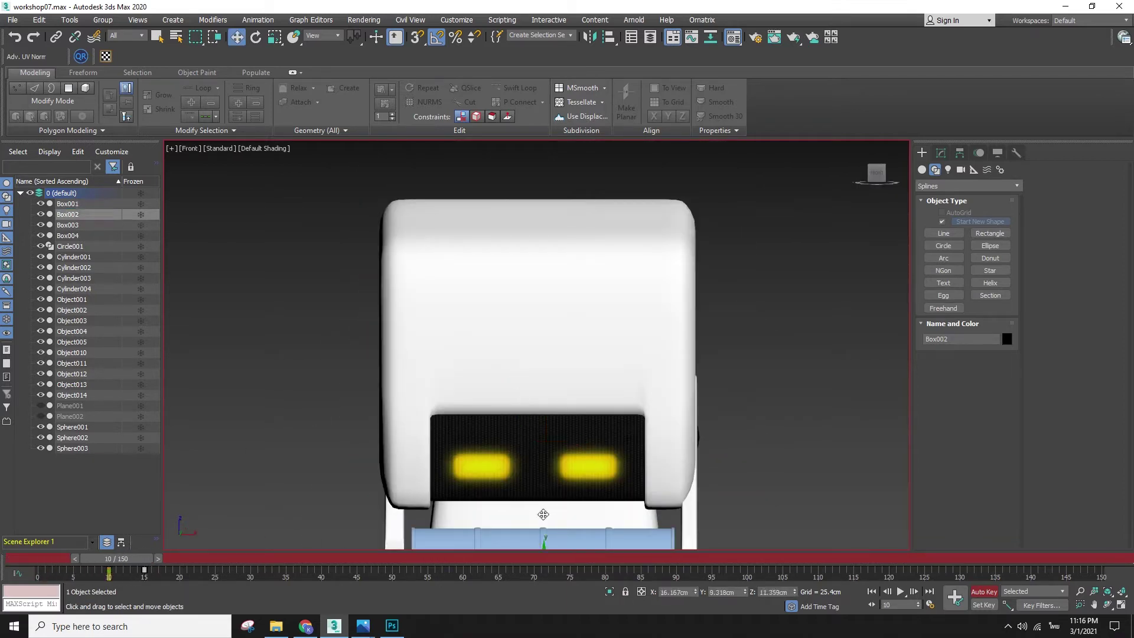
middle_click_drag(557, 548, 530, 383)
left_click_drag(515, 405, 516, 403)
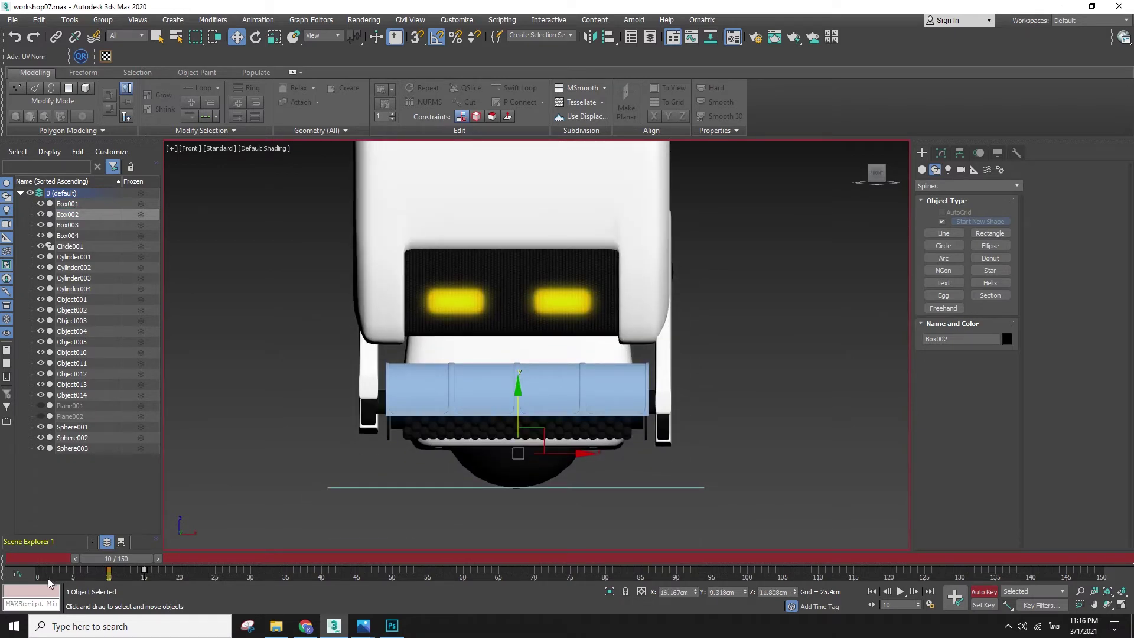
mouse_move(128, 560)
left_mouse_down()
mouse_move(102, 564)
mouse_move(129, 561)
left_mouse_up()
key("w")
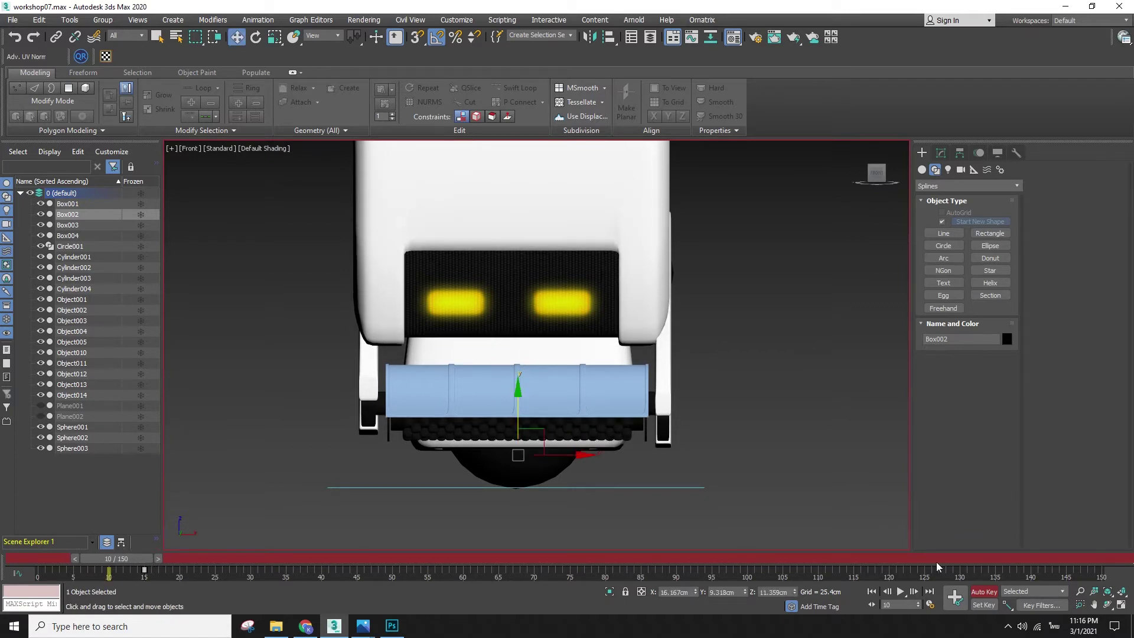
left_click(955, 597)
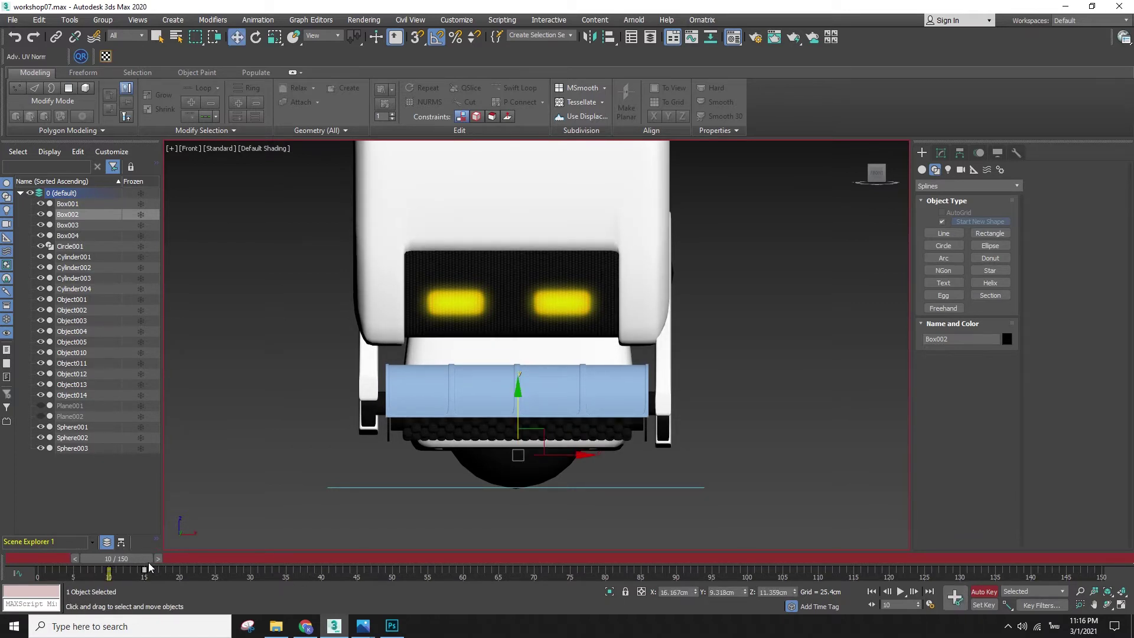
- At frame 5, lower the body, Box002, toward the ground circle to Z -1.41 cm
middle_click_drag(375, 466, 441, 471, "alt")
key("F4")
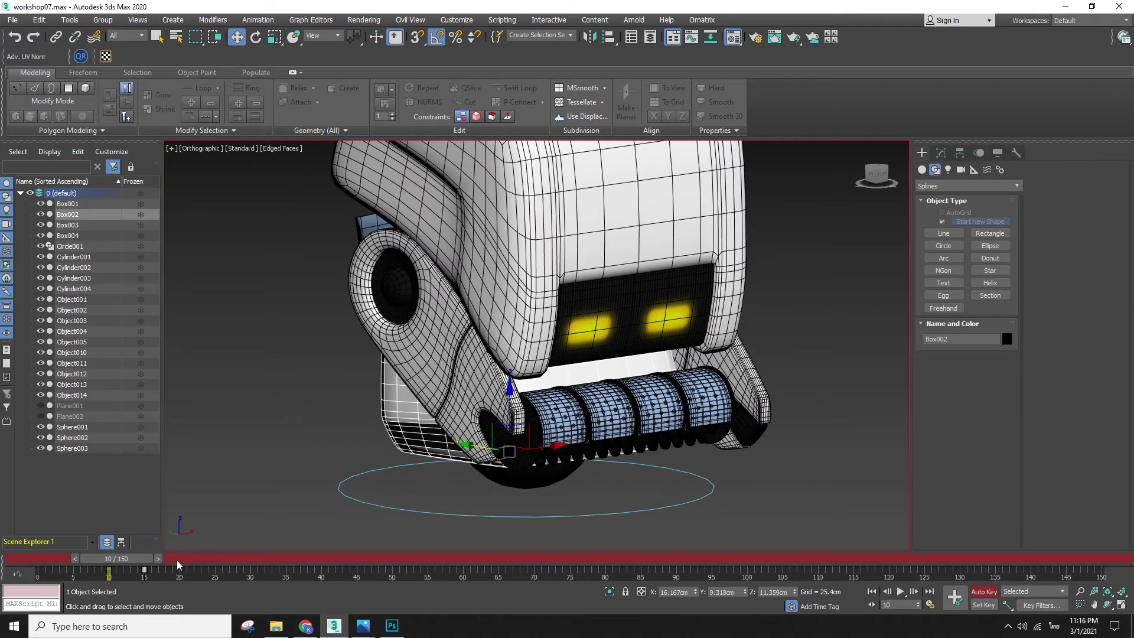
left_click_drag(125, 561, 90, 561)
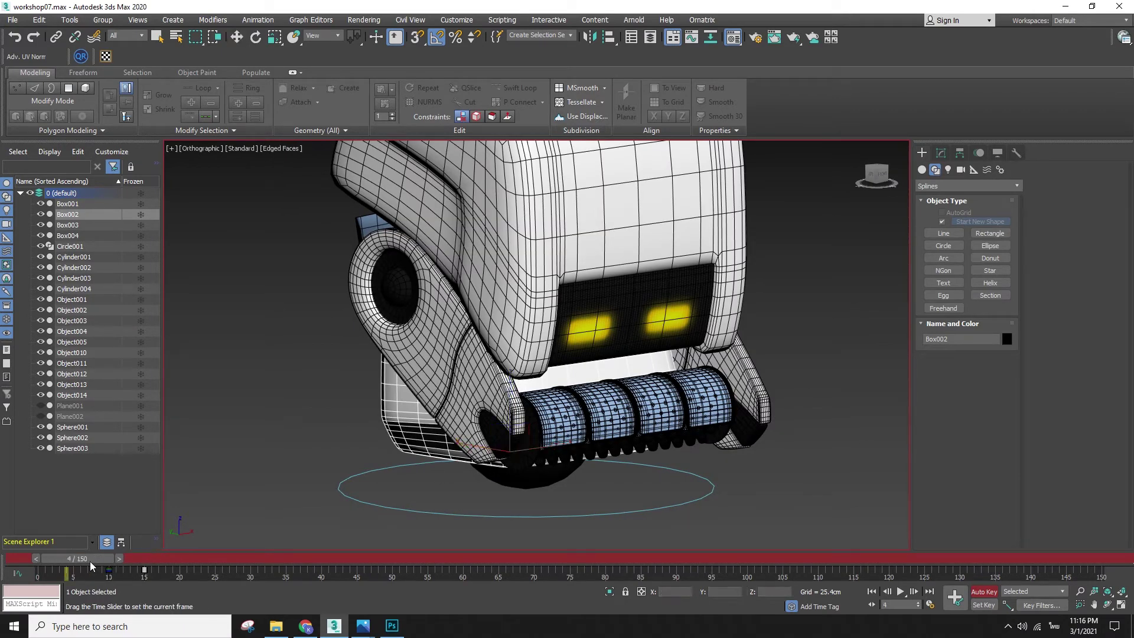
key("f")
scroll(518, 383, "up", 3)
key("F3")
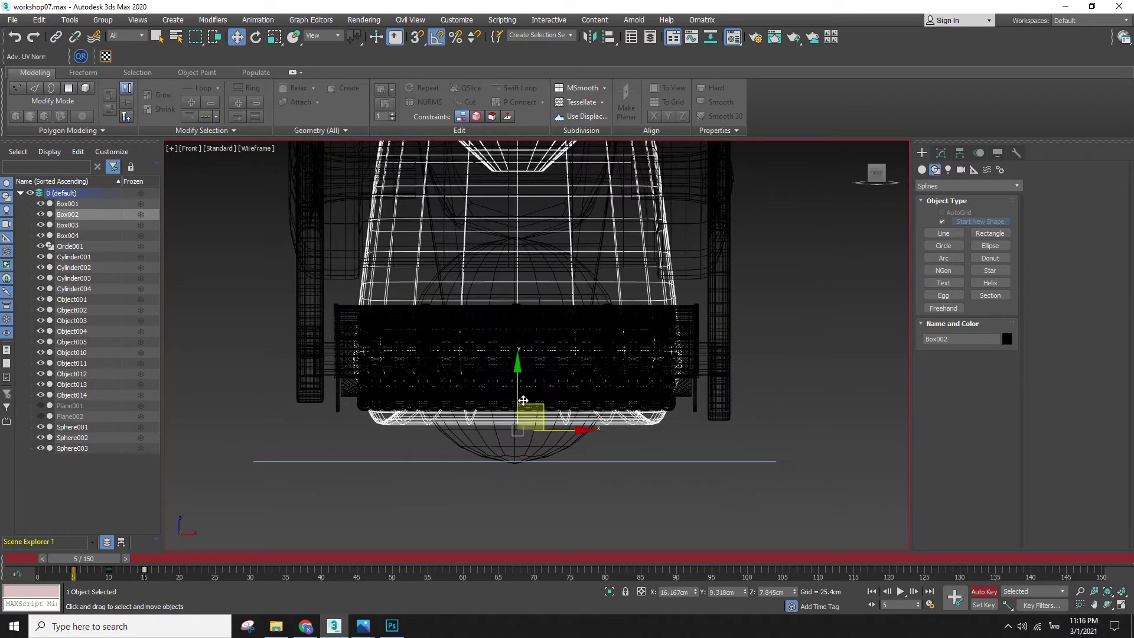
left_click_drag(523, 401, 545, 430)
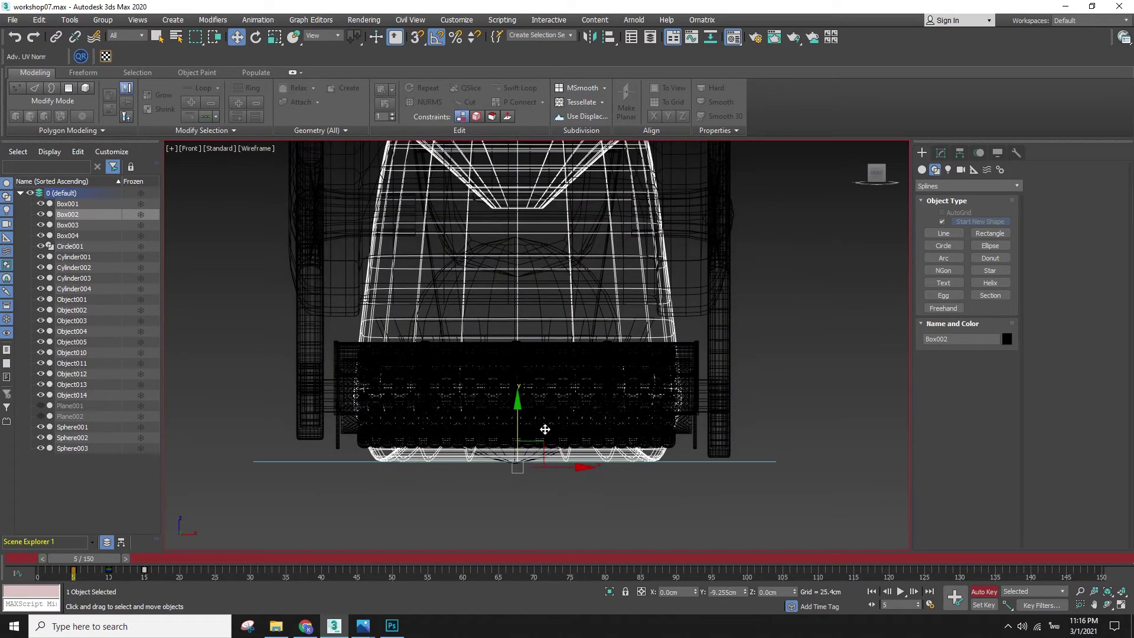
key("F3")
scroll(546, 430, "down", 3)
mouse_move(545, 430)
middle_mouse_down("alt")
mouse_move(594, 463)
mouse_move(629, 430)
mouse_move(609, 454)
middle_mouse_up("alt")
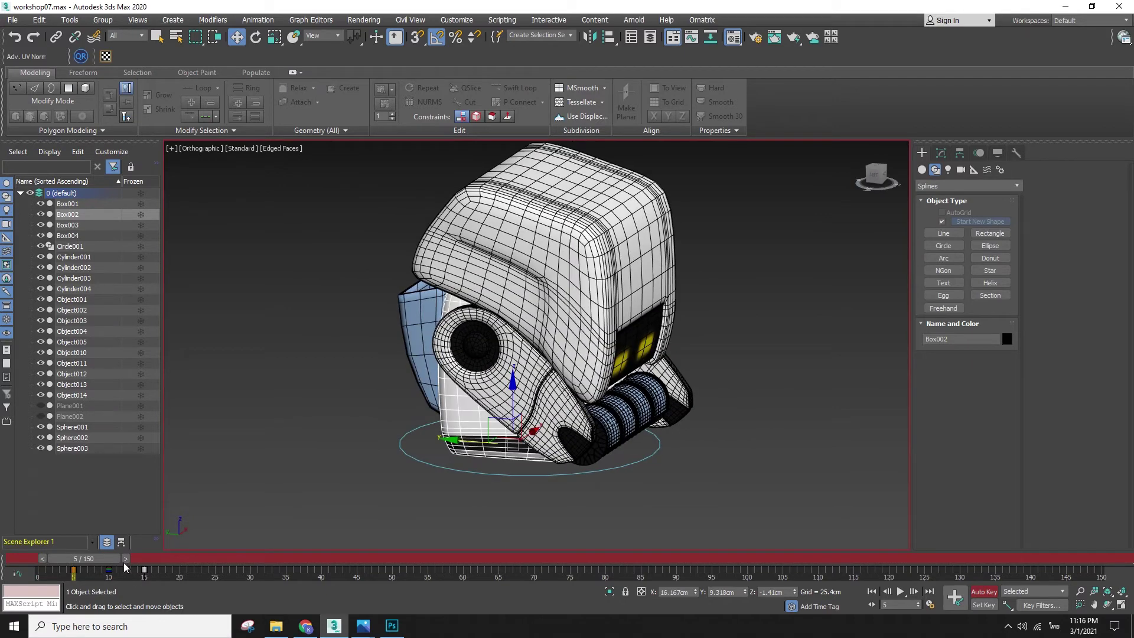
- Key the head, Box001, at frame 5 and tilt it further forward at frame 10
left_click(494, 292)
key("e")
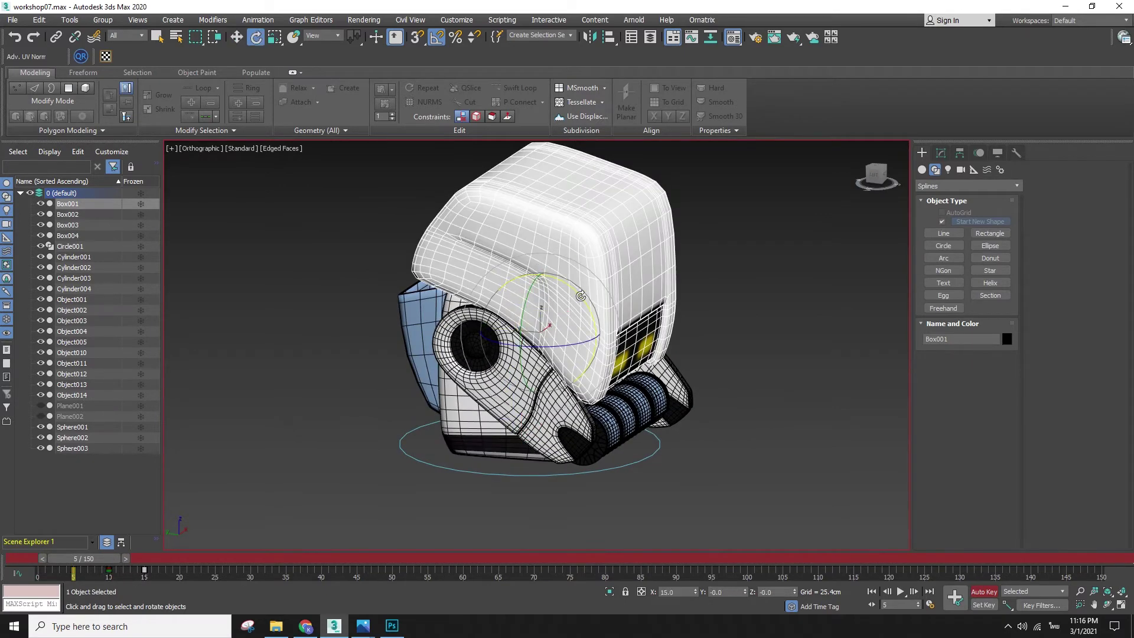
left_click(106, 569)
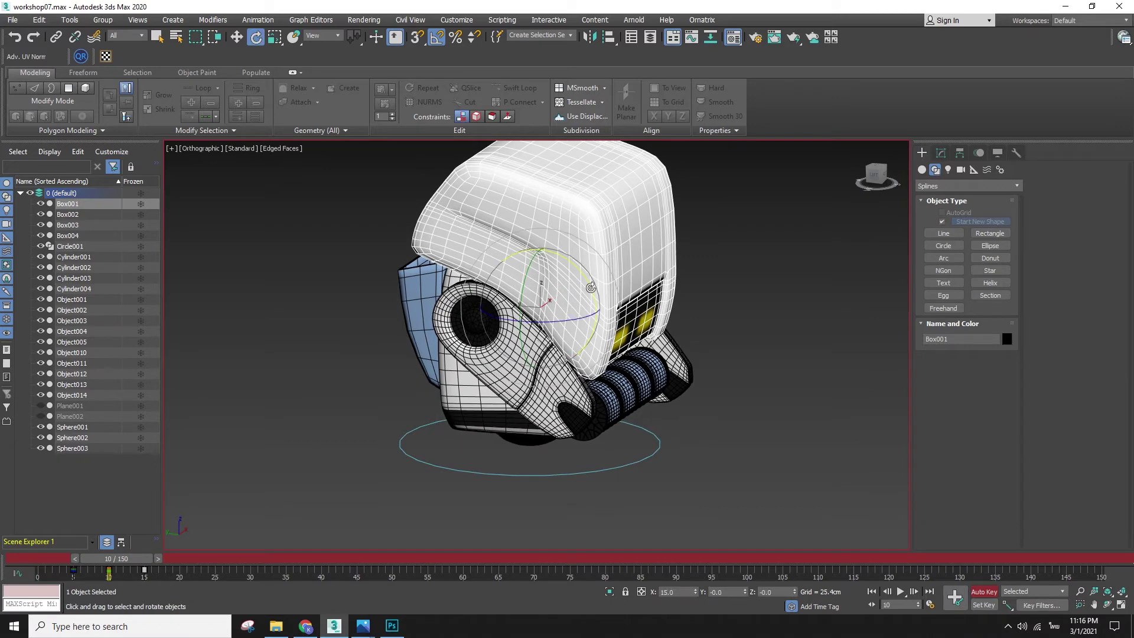
mouse_move(592, 288)
left_mouse_down()
mouse_move(587, 278)
mouse_move(602, 292)
left_mouse_up()
- Scrub the timeline past frame 15 and play back the animation
key("w")
left_click_drag(128, 559, 186, 583)
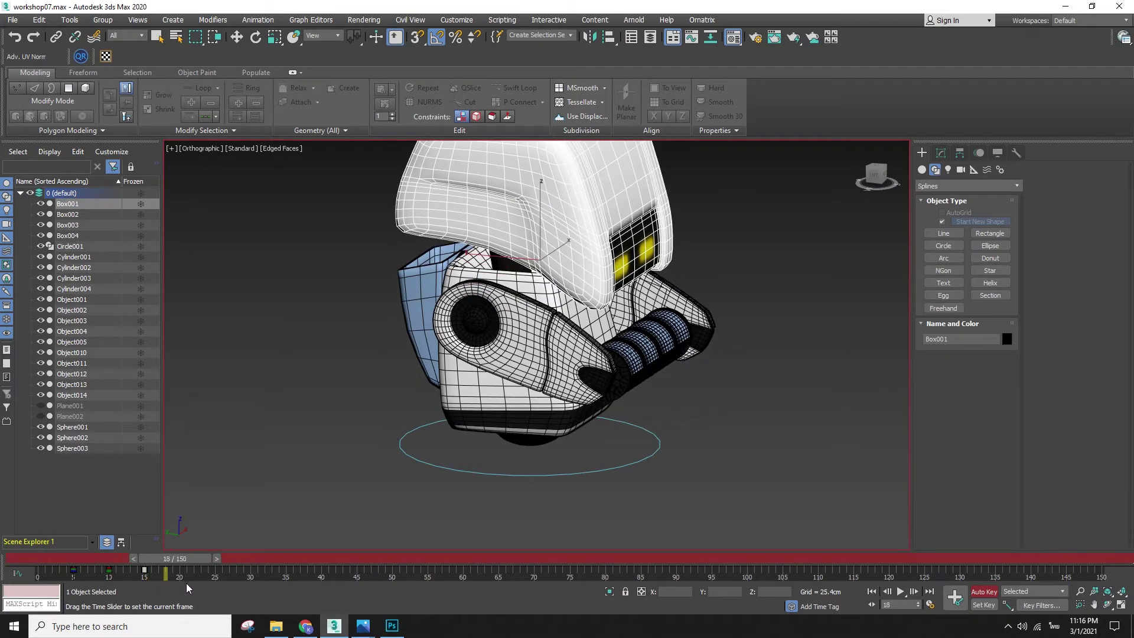
key("slash")
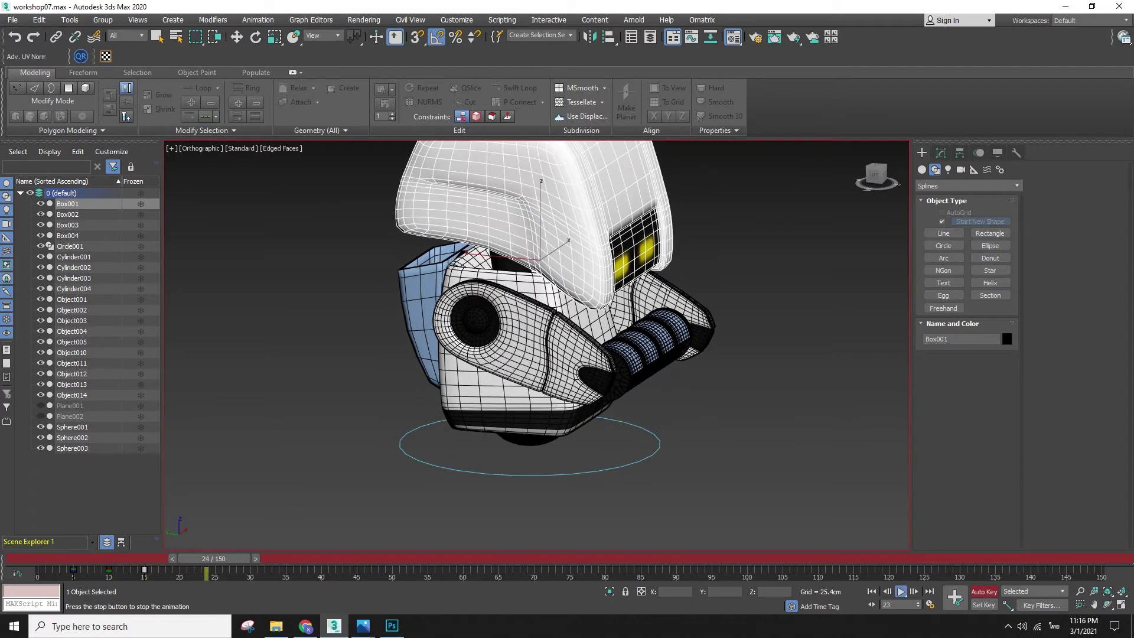
- Stop playback, return to frame 15, and copy the frame 15 keys of all the robot's parts to frame 20
key("slash")
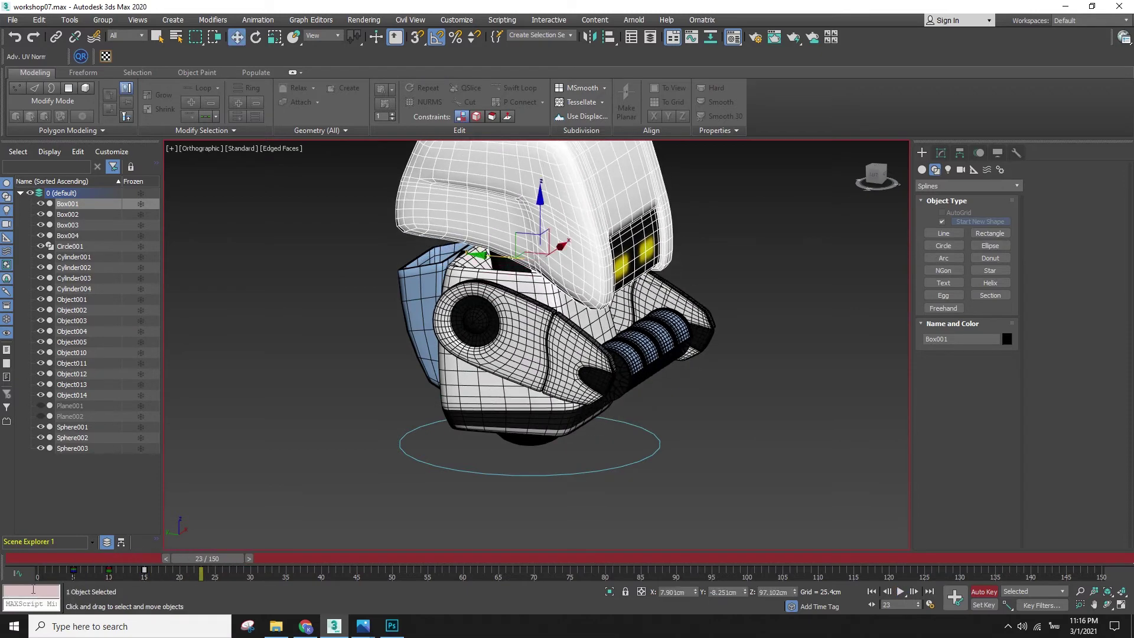
left_click_drag(207, 558, 142, 573)
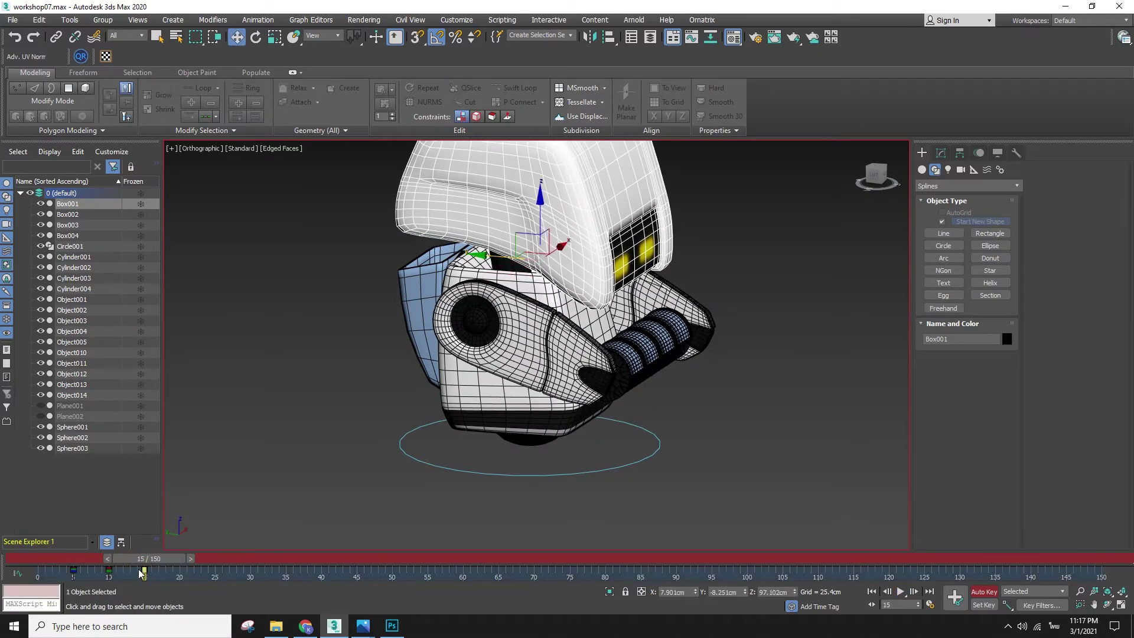
left_click_drag(721, 469, 296, 167)
key("z")
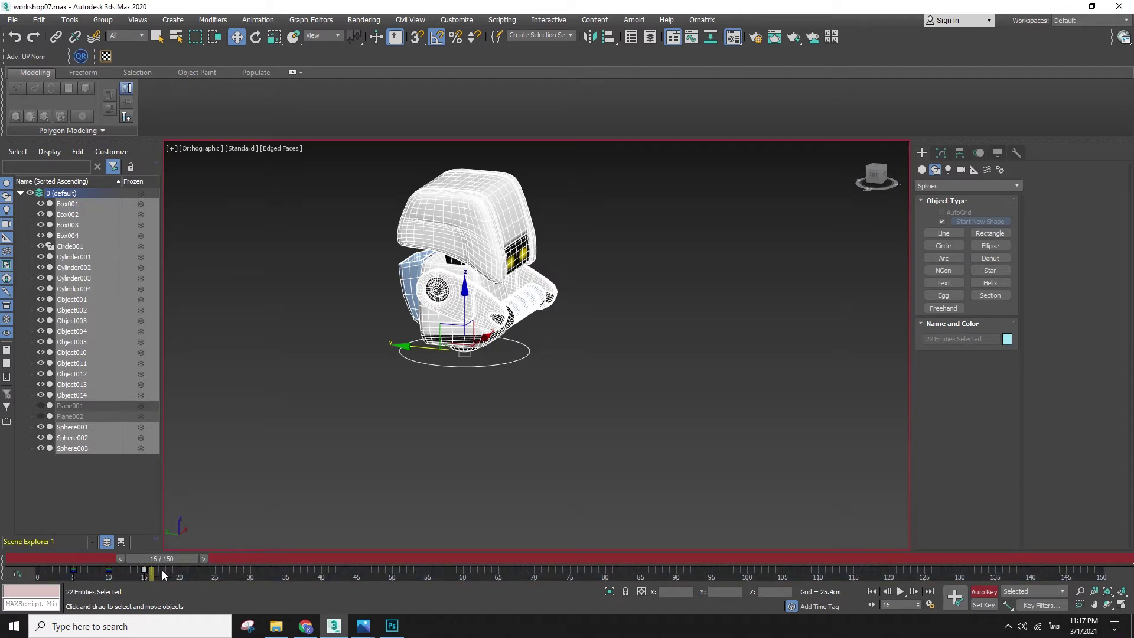
left_click_drag(144, 570, 187, 570, "shift")
left_click(465, 428)
- Select the arm's shoulder joint, Sphere002, and switch to a perspective view from the robot's side
mouse_move(469, 391)
middle_mouse_down()
mouse_move(402, 455)
mouse_move(380, 411)
middle_mouse_up()
key("F4")
scroll(342, 314, "up", 2)
scroll(355, 308, "up", 2)
key("F4")
left_click(355, 308)
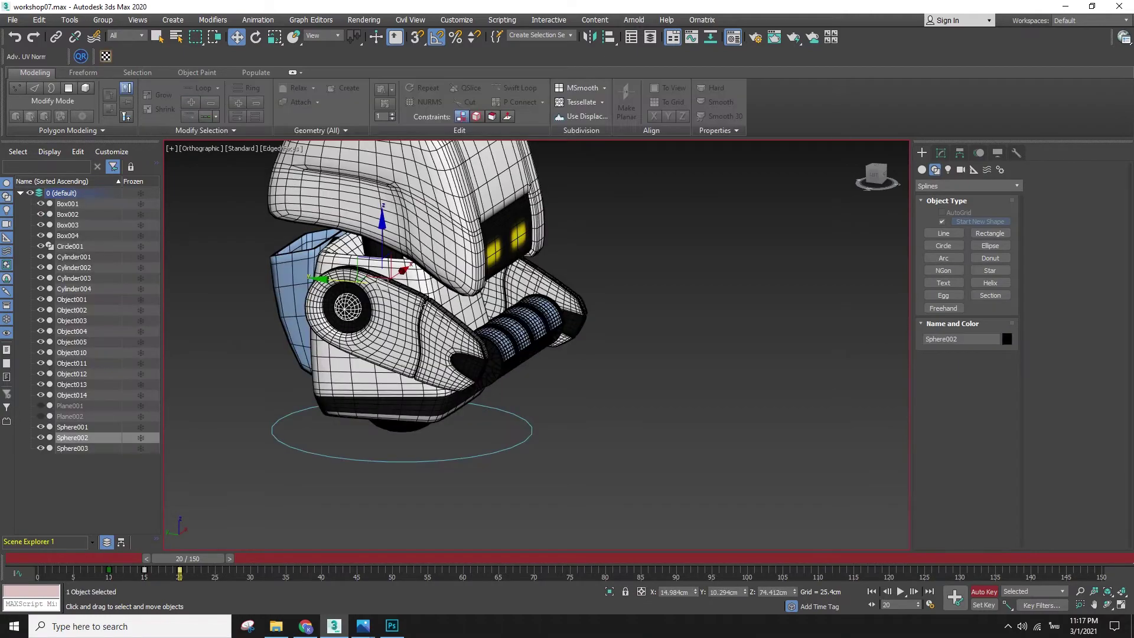
middle_click_drag(355, 308, 228, 312, "alt")
middle_click_drag(330, 385, 520, 385, "alt")
key("p")
scroll(438, 396, "down", 2)
- Try rotating the shoulder joint, Sphere002, to raise the arms at frame 20
key("e")
left_click_drag(397, 274, 392, 271)
left_click_drag(196, 558, 33, 540)
key("/")
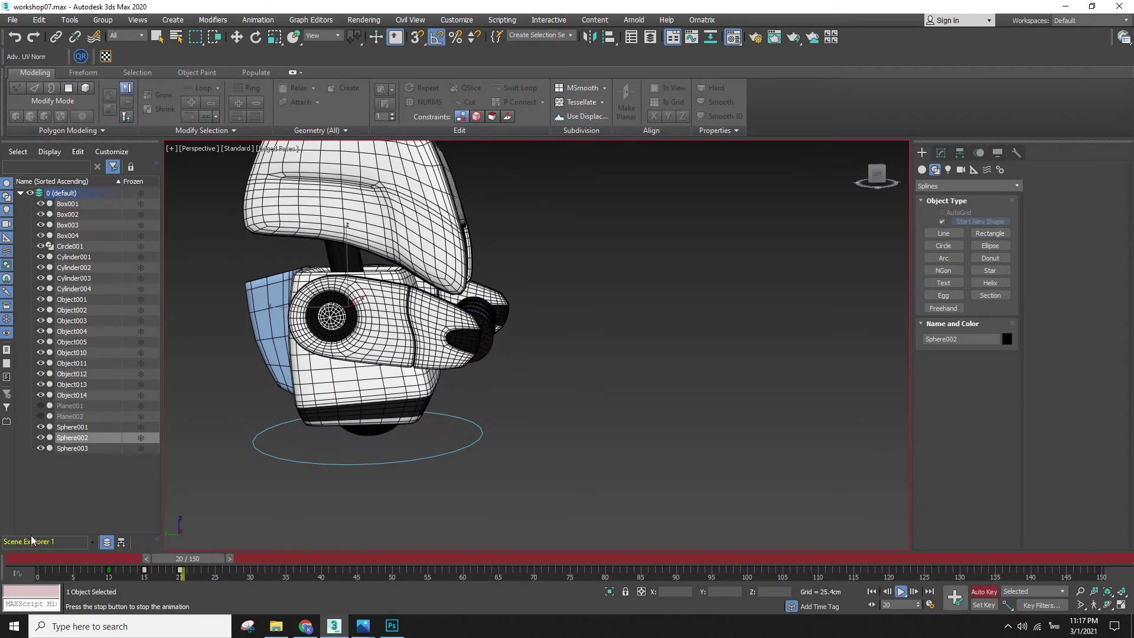
key("slash")
left_click_drag(236, 563, 208, 563)
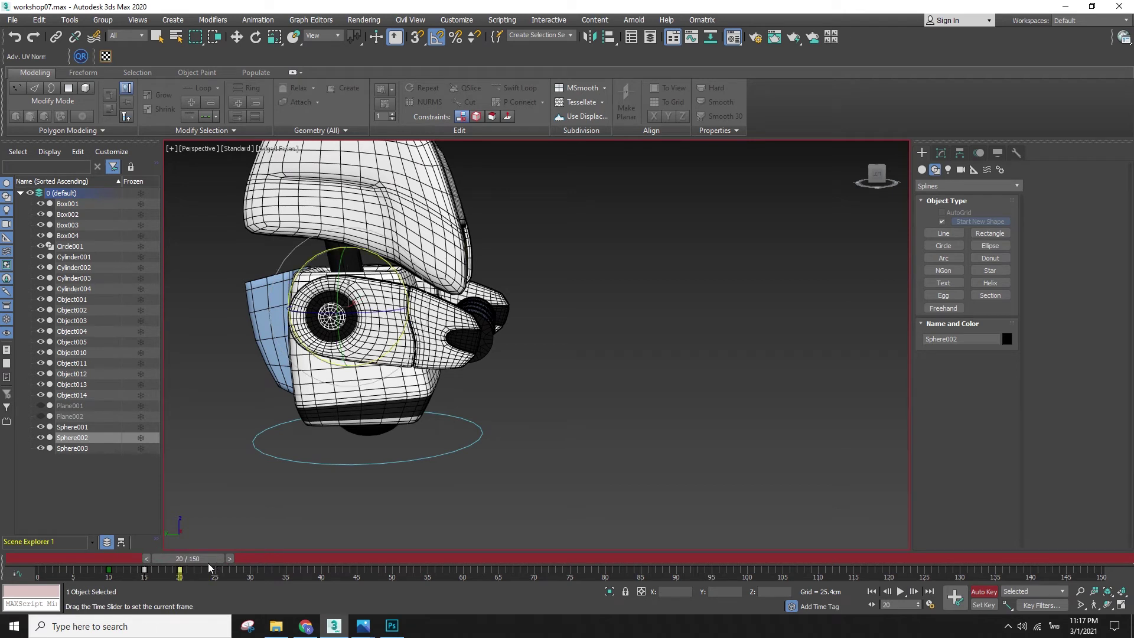
key("ctrl+z")
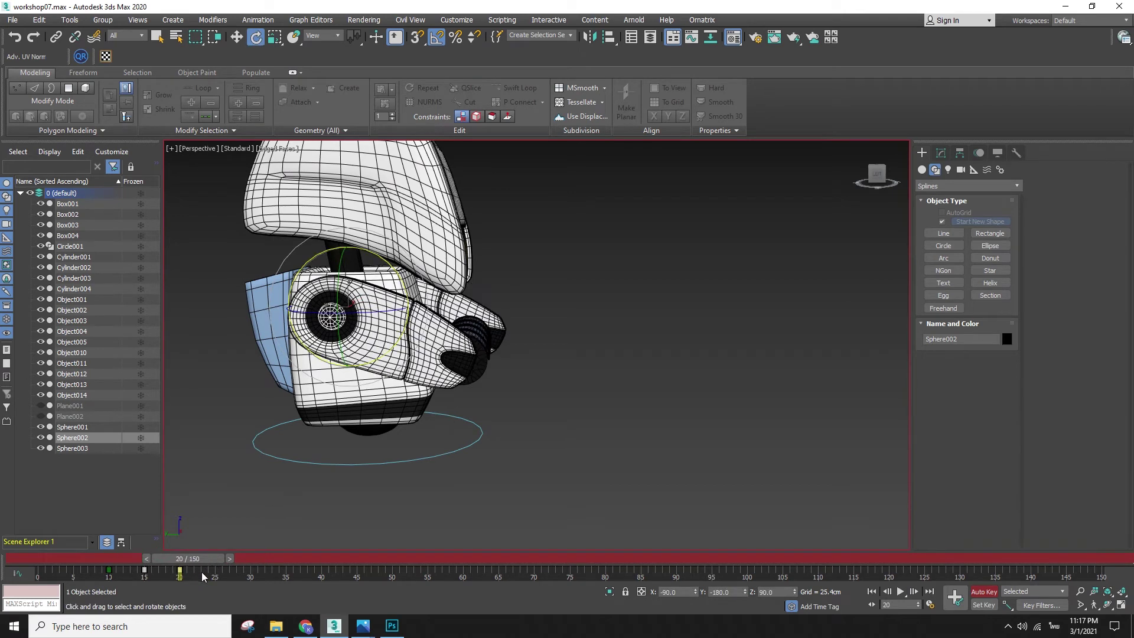
- Set a key for the shoulder joint, Sphere002, at frame 15
left_click_drag(202, 559, 165, 560)
key("w")
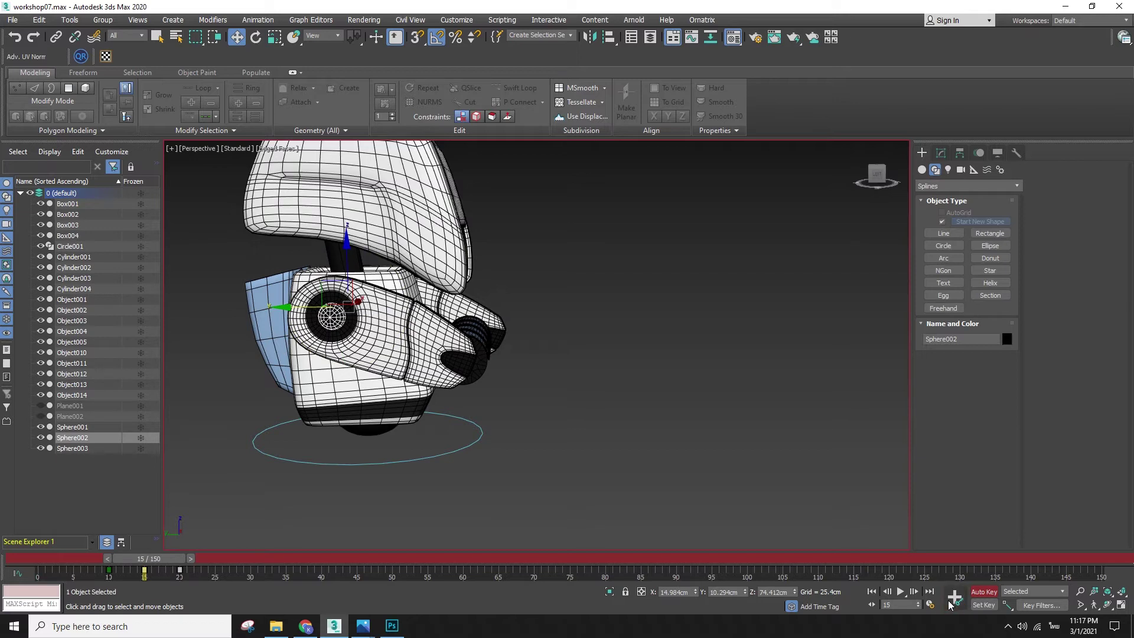
left_click_drag(156, 579, 175, 559)
- Rotate the shoulder joint, Sphere002, to raise the arms at frame 25 and preview the motion
left_click_drag(171, 566, 233, 578)
key("w")
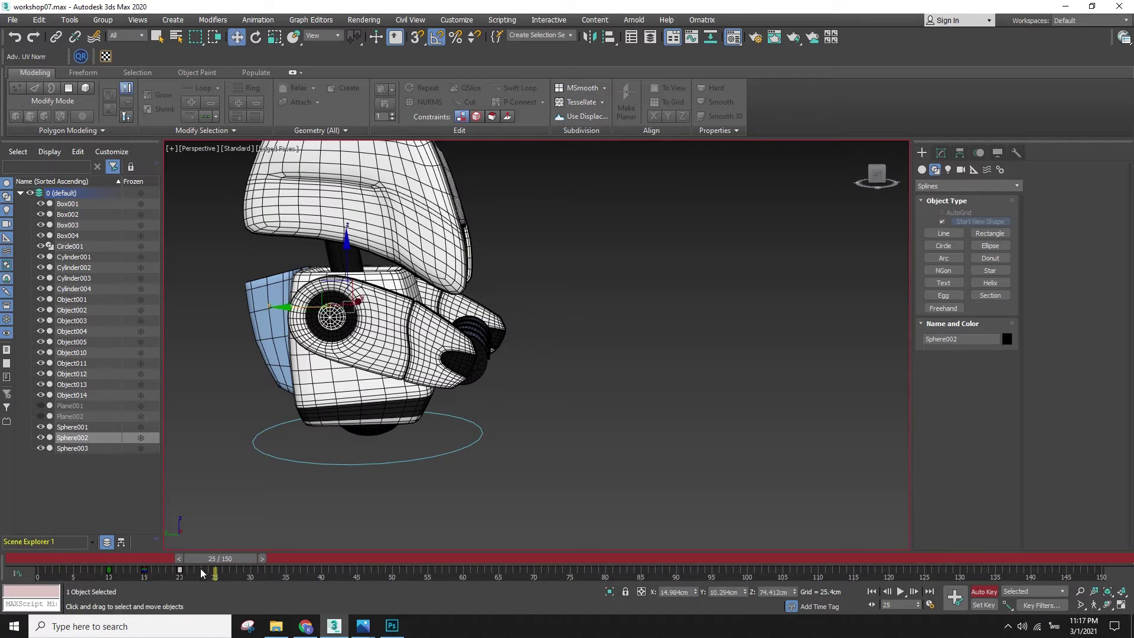
key("e")
left_click_drag(404, 283, 394, 278)
key("/")
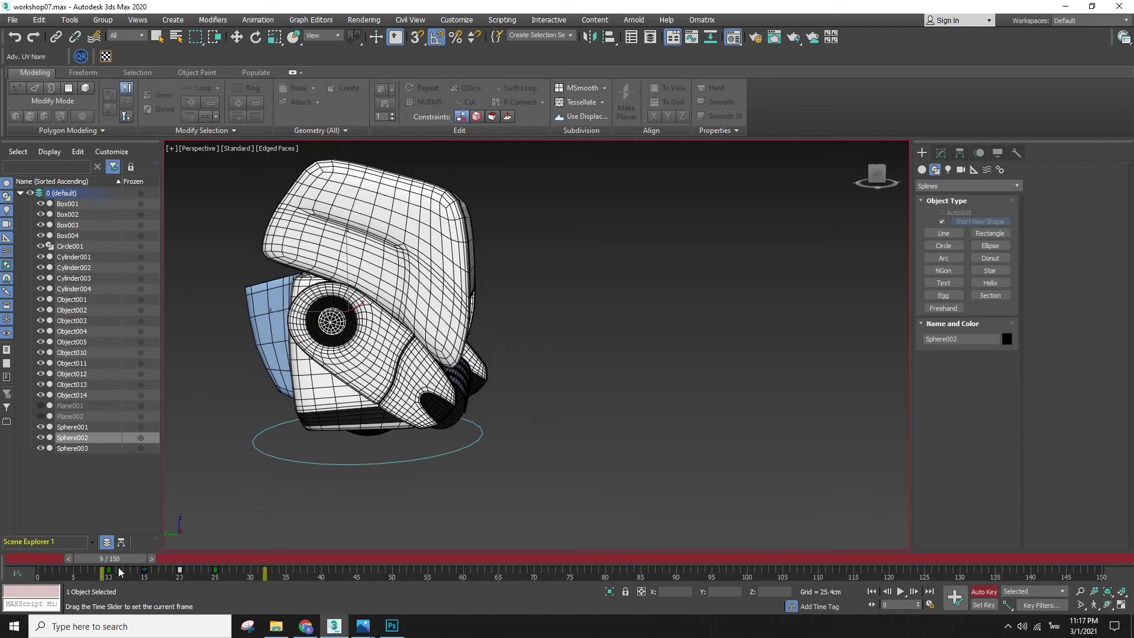
left_click_drag(155, 571, 217, 562)
key("w")
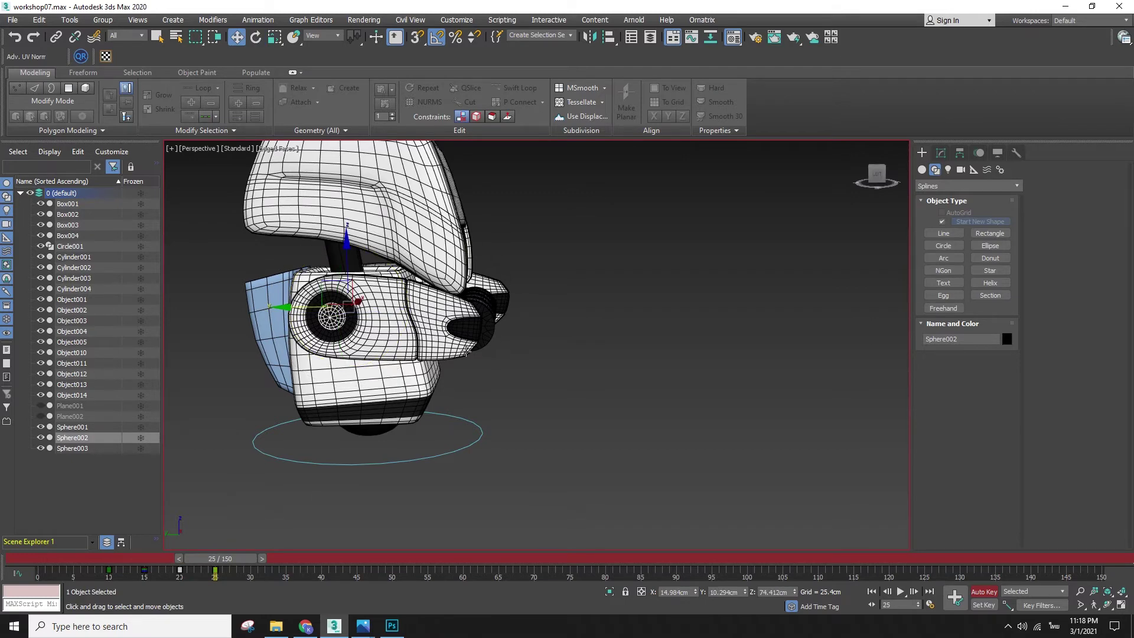
- Switch the reference coordinate system to Local and try moving the front arm piece, Object003
middle_click_drag(528, 325, 429, 242, "alt")
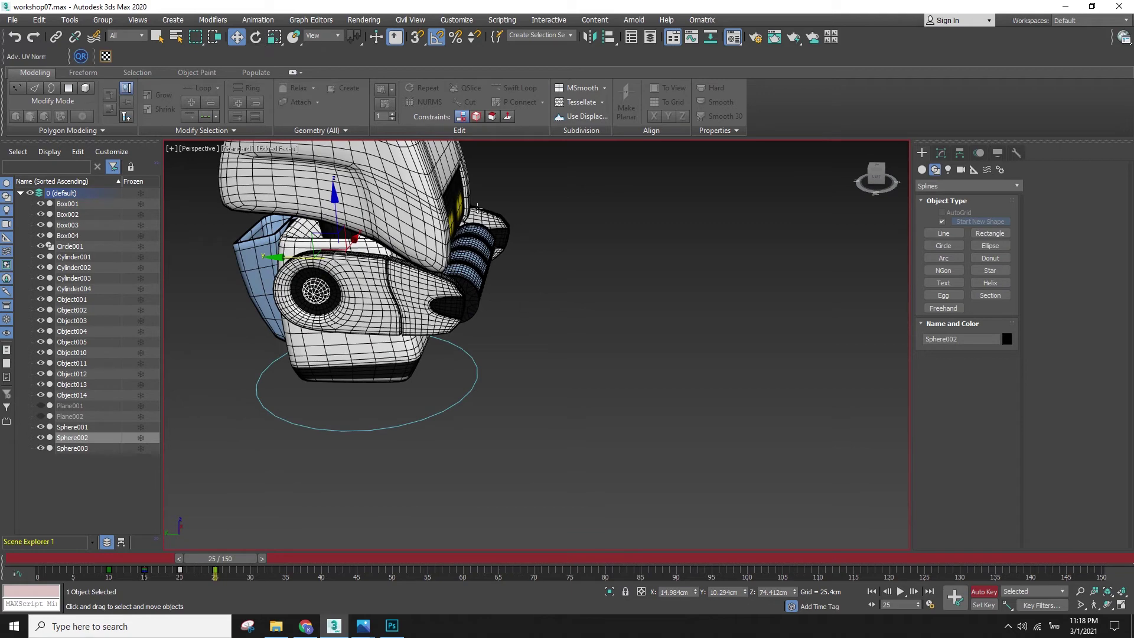
left_click(322, 36)
left_click(326, 79)
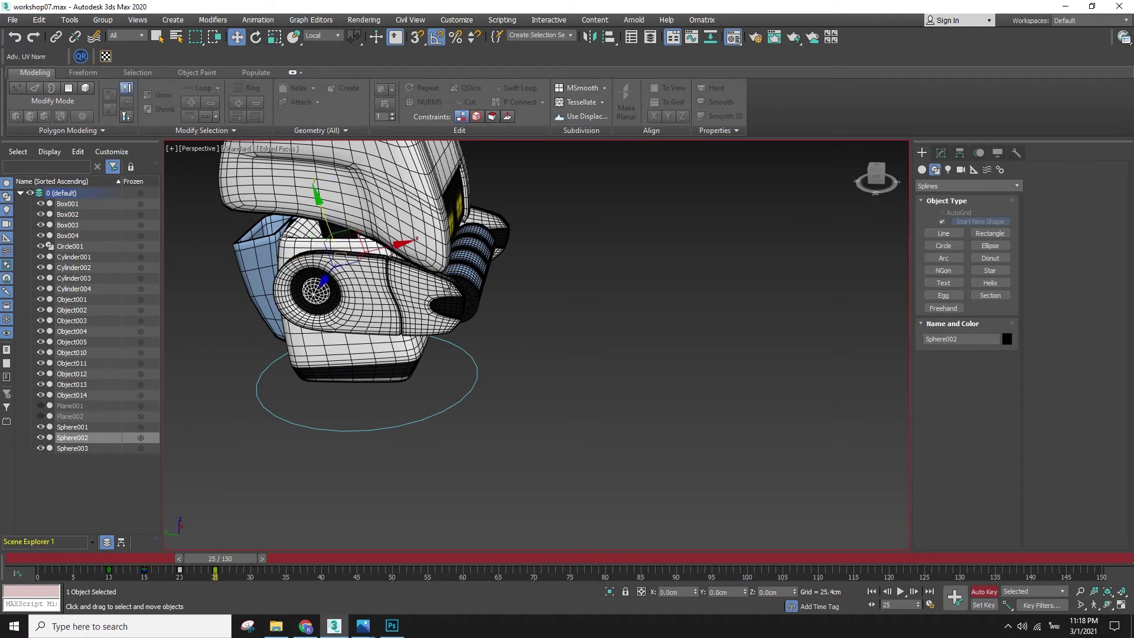
left_click(394, 296)
left_click_drag(392, 295, 435, 337)
key("ctrl+z")
middle_click_drag(455, 362, 427, 347, "alt")
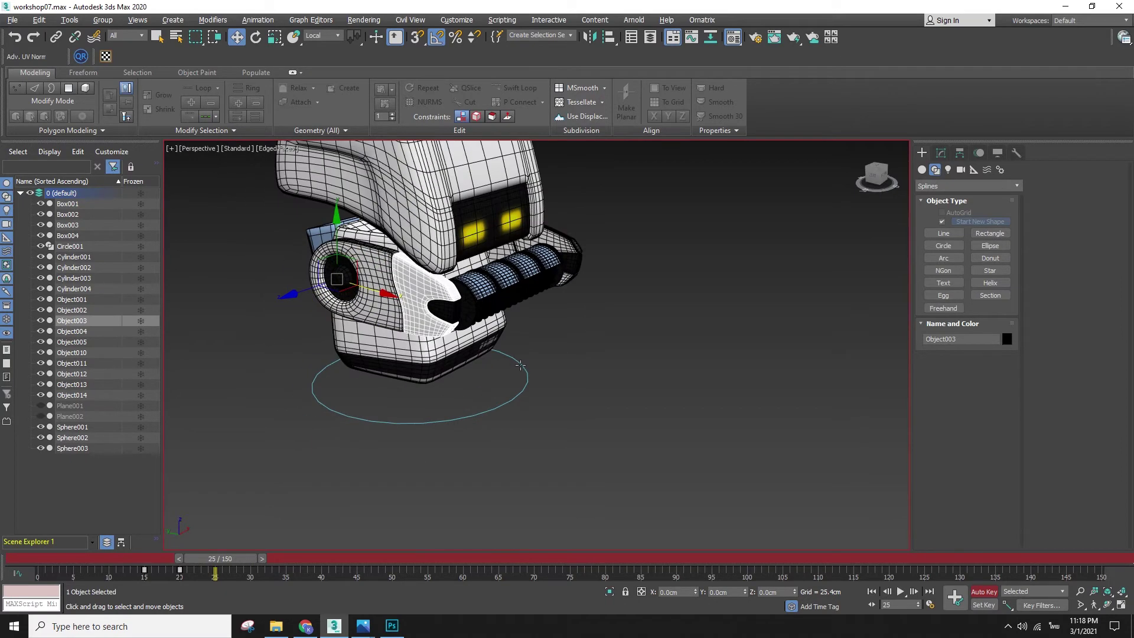
left_click_drag(203, 558, 246, 544)
key("w")
scroll(548, 427, "down", 3)
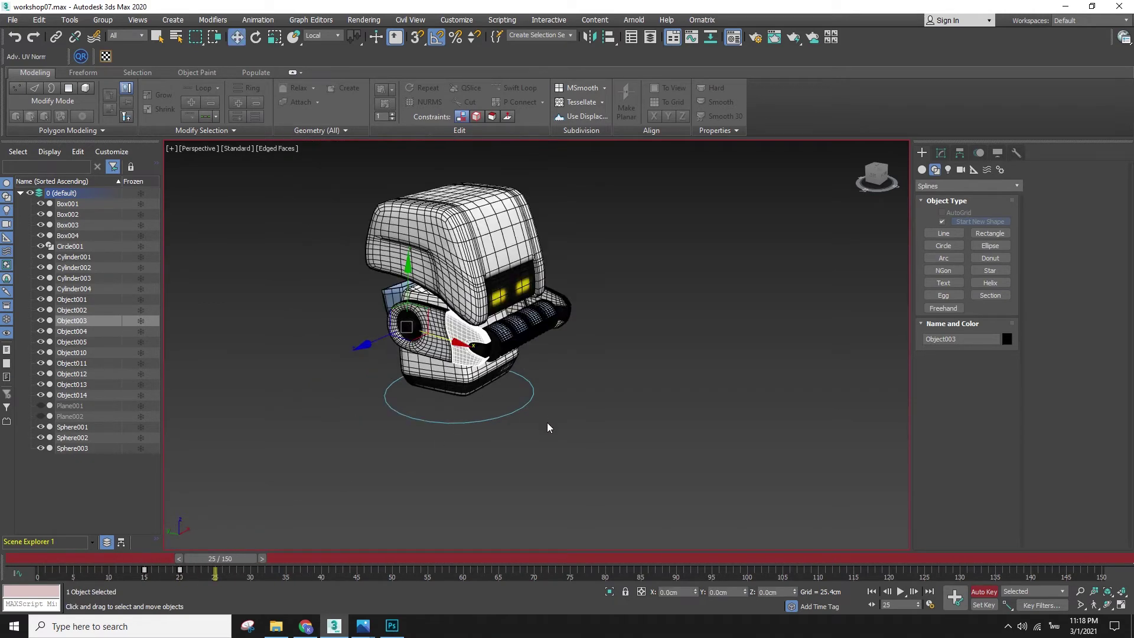
key("ctrl+a")
scroll(451, 271, "up", 4)
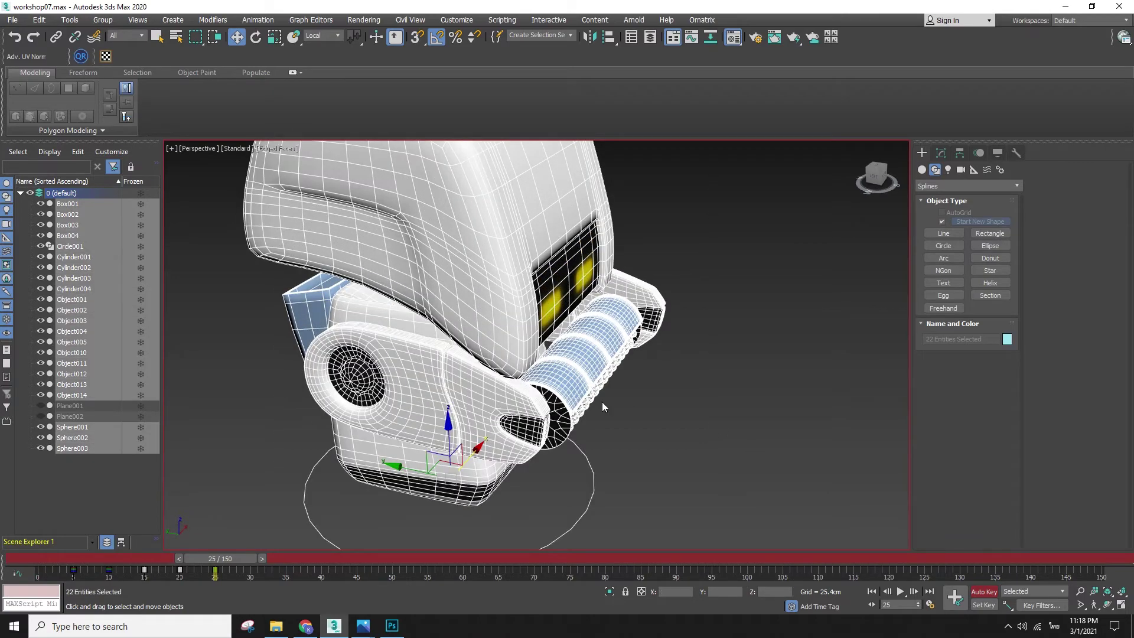
left_click(593, 492)
- Select the front arm pieces on both sides, Object003 and Object012
left_click(479, 382)
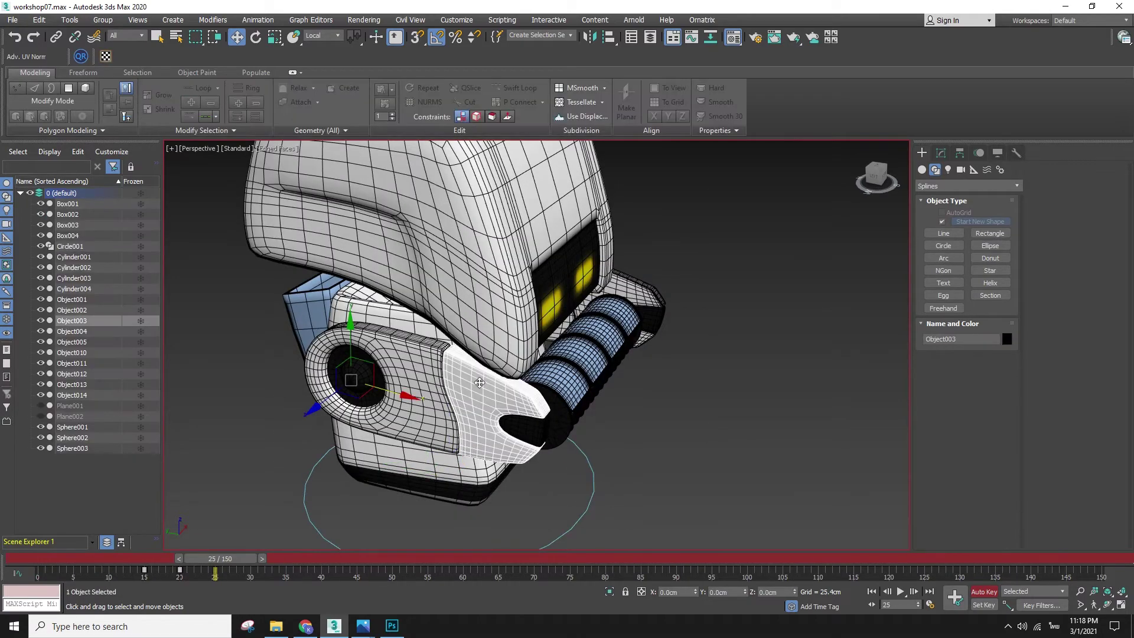
left_click(622, 285, "ctrl")
middle_click_drag(622, 285, 575, 351, "alt")
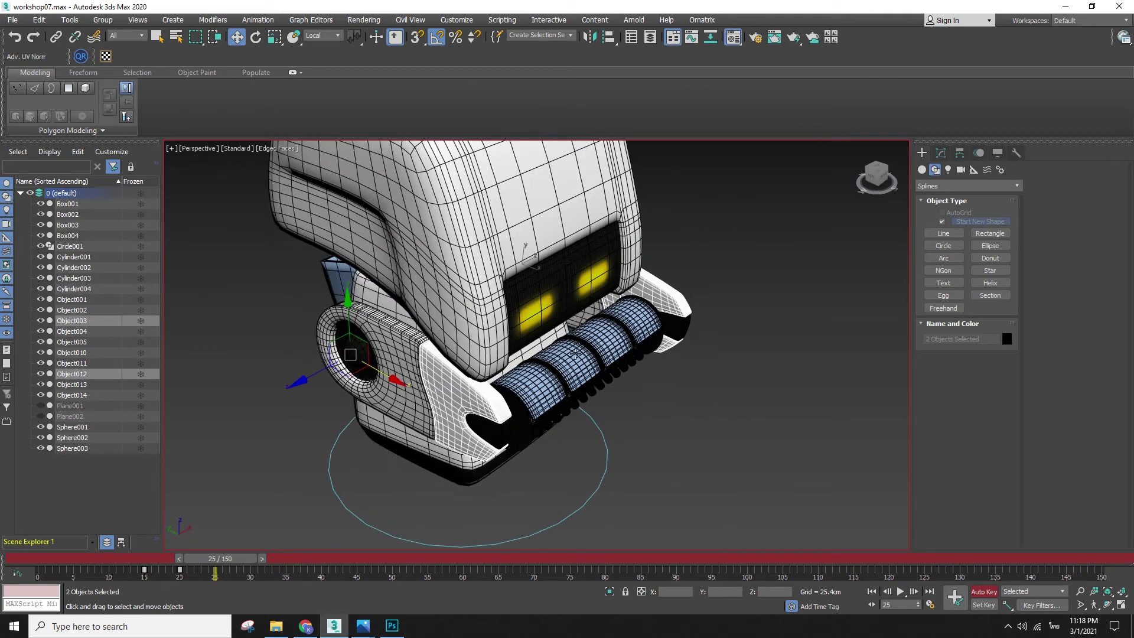
- Try sliding both front arm pieces outward along their local X axis at frame 25
middle_click_drag(385, 376, 450, 351, "alt")
left_click_drag(404, 356, 440, 373)
middle_click_drag(440, 373, 490, 436, "alt")
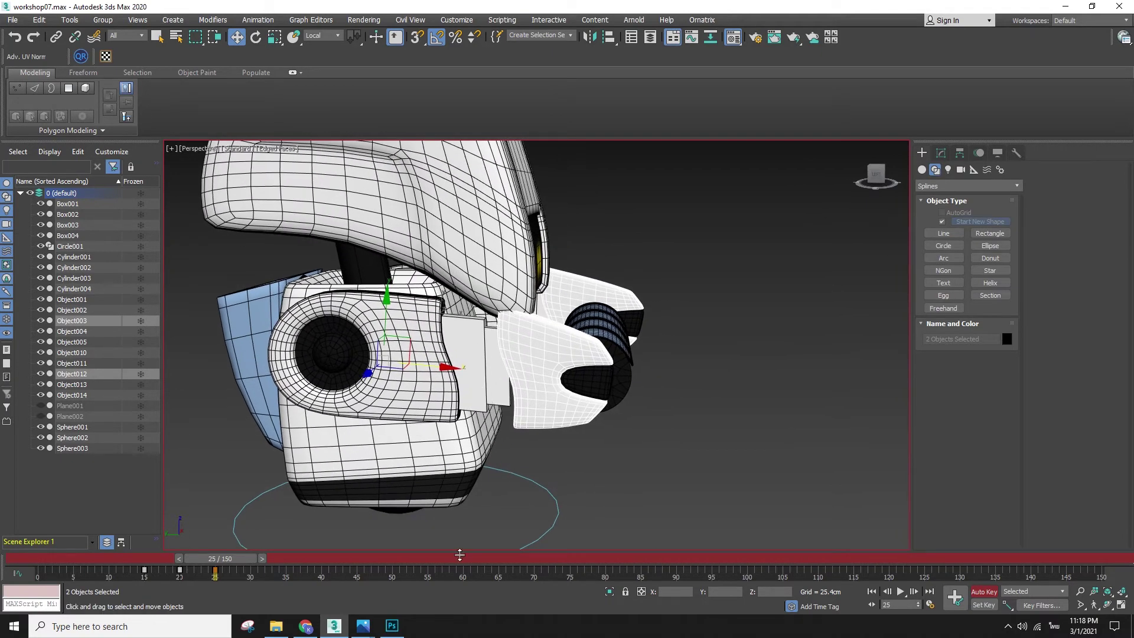
mouse_move(242, 562)
left_mouse_down()
mouse_move(211, 568)
mouse_move(238, 576)
left_mouse_up()
key("ctrl+z")
key("comma")
key("comma")
key("comma")
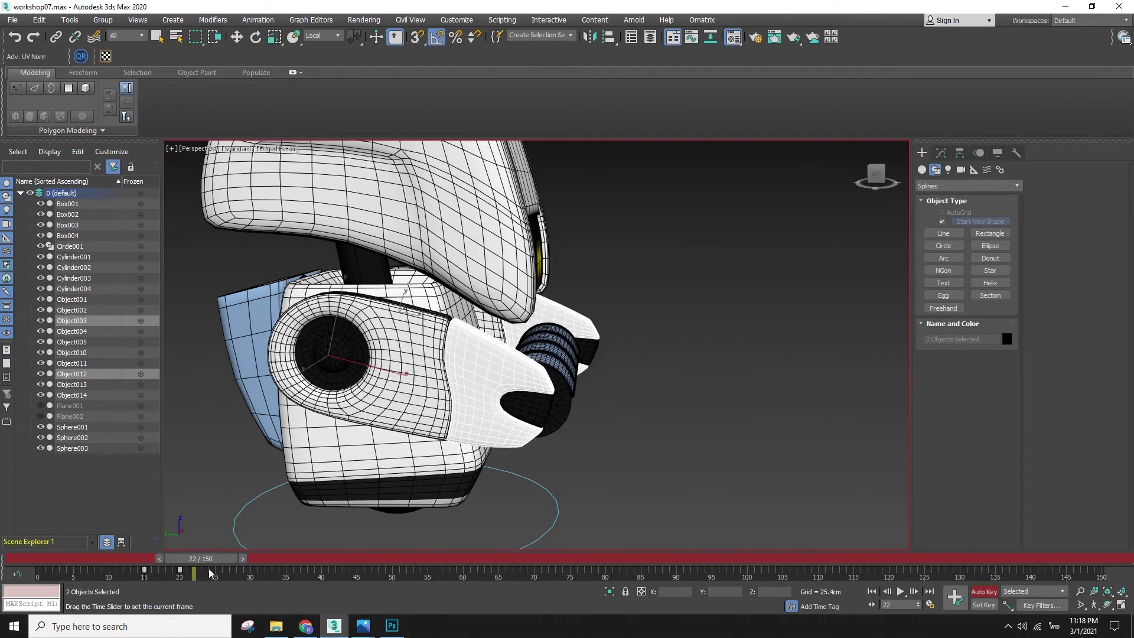
- Key the front arm pieces, Object003 and Object012, at frame 25 and slide them outward along local X at frame 30
left_click_drag(216, 556, 245, 567)
left_click(957, 600)
key("period")
key("period")
key("period")
key("period")
key("period")
left_click_drag(387, 361, 440, 397)
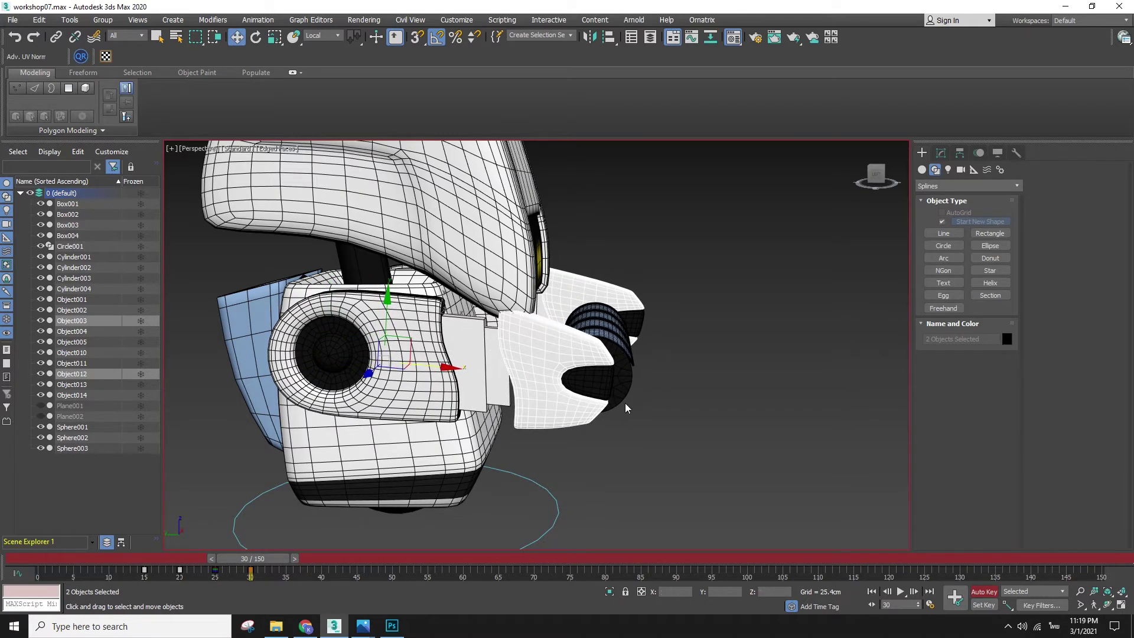
- Key the outer connecting plates, Object005 and Object014, at frame 25 and slide them slightly outward along local X at frame 30
left_click(491, 374)
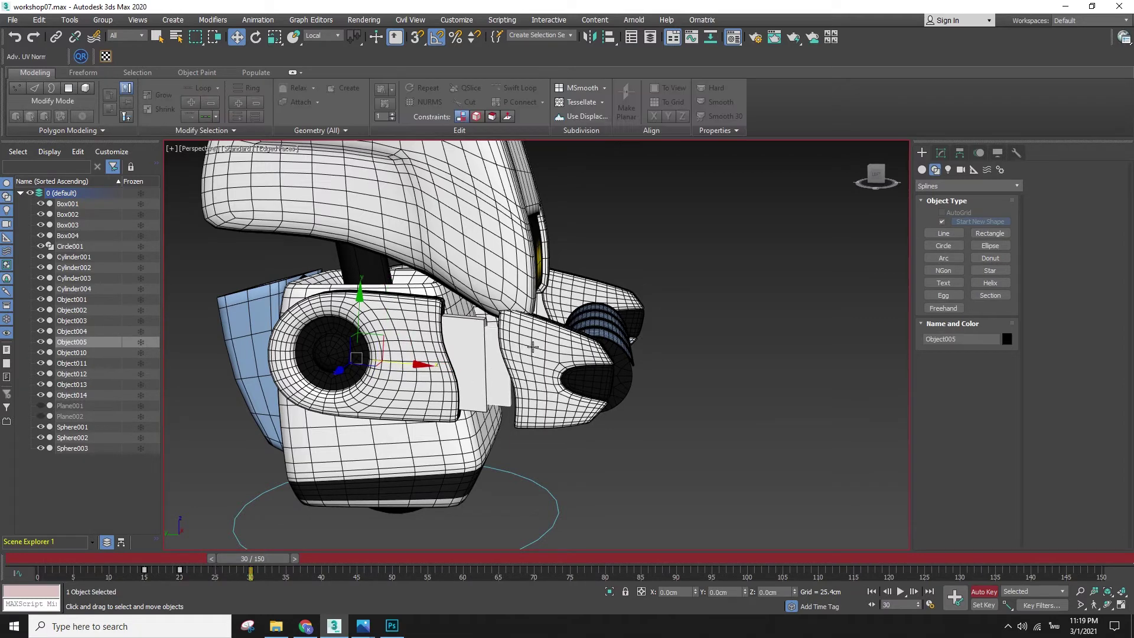
middle_click_drag(532, 347, 529, 336, "alt")
left_click(561, 316, "ctrl")
key("F3")
key("F3")
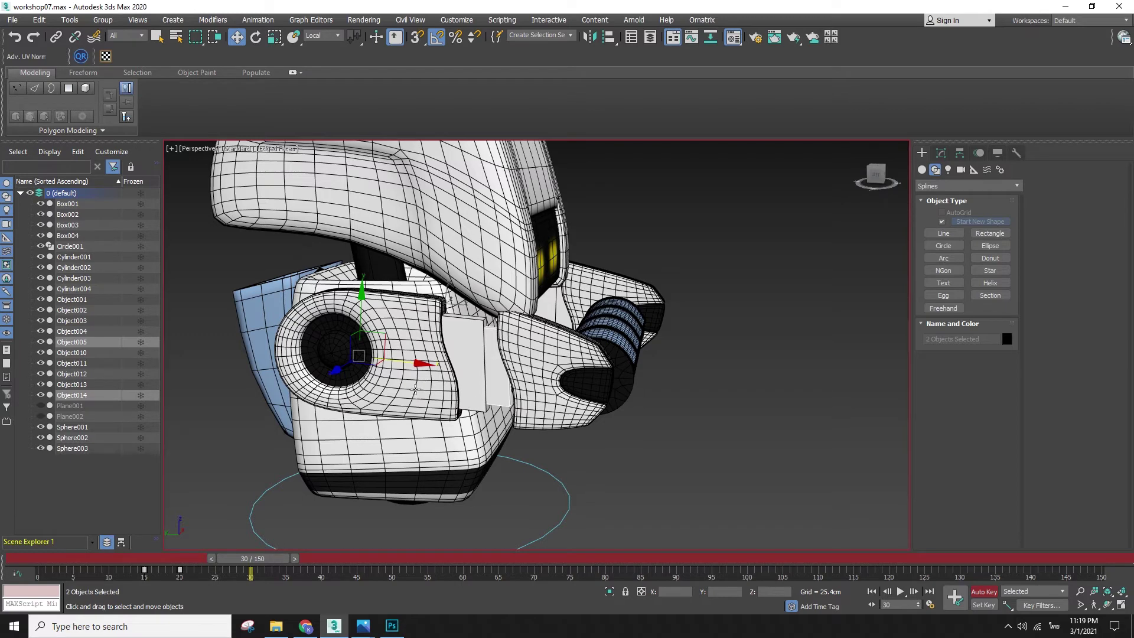
left_click_drag(277, 563, 245, 563)
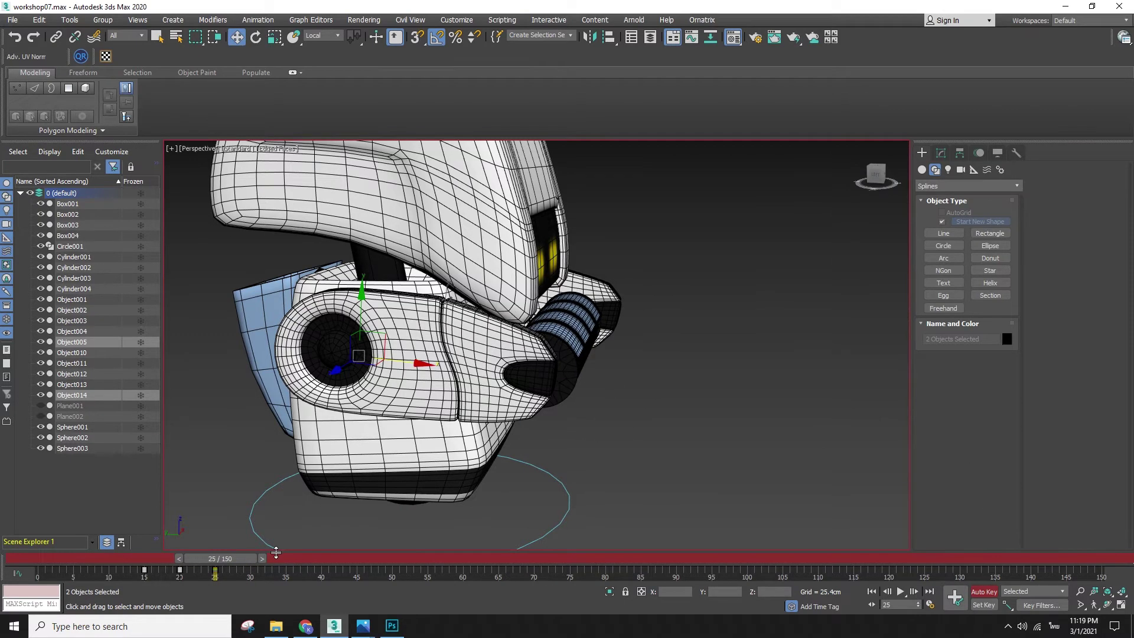
left_click_drag(256, 554, 288, 558)
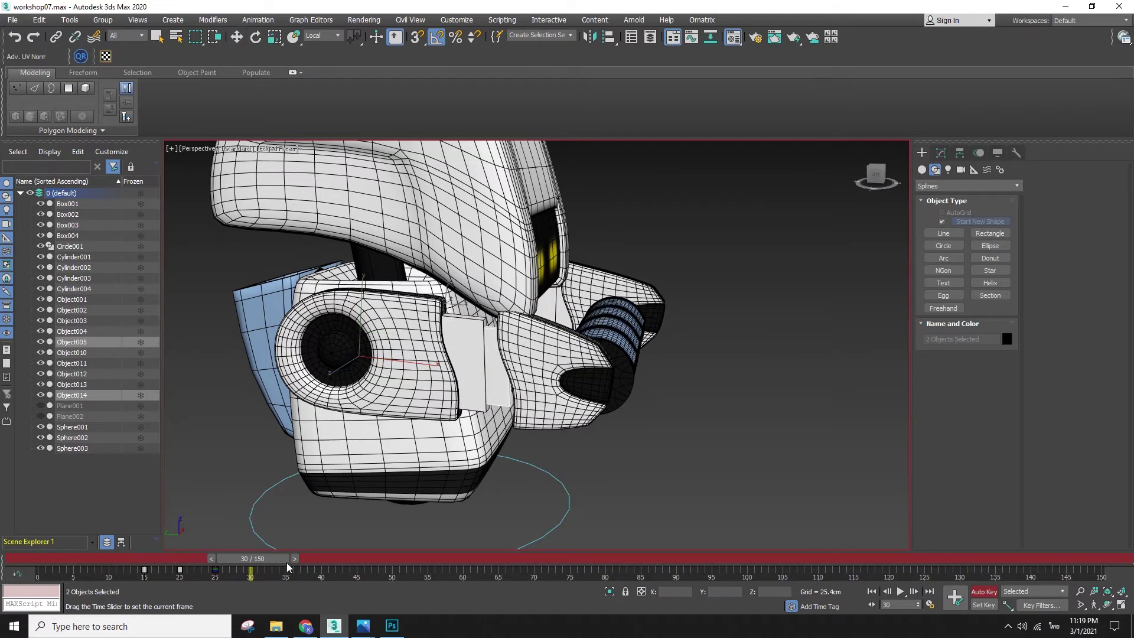
left_click_drag(413, 366, 440, 372)
mouse_move(279, 558)
left_mouse_down()
mouse_move(199, 558)
mouse_move(313, 558)
mouse_move(236, 566)
mouse_move(278, 567)
left_mouse_up()
key("w")
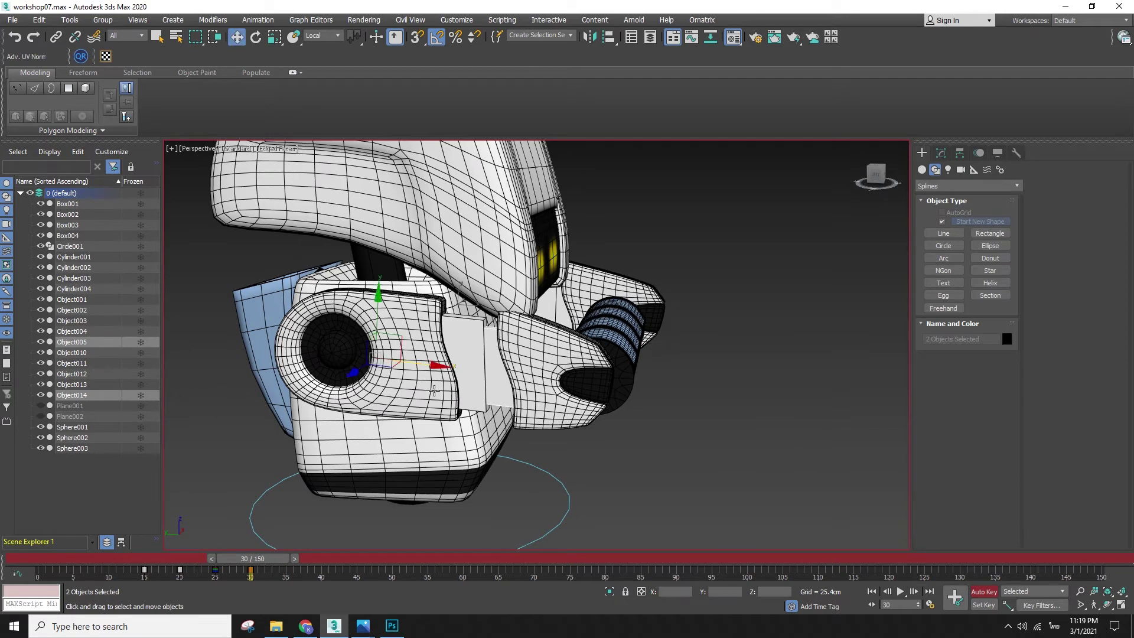
- Select the inner connecting plates of both arms, Object004 and Object013, and key them at frame 25
left_click(468, 344)
key("F3")
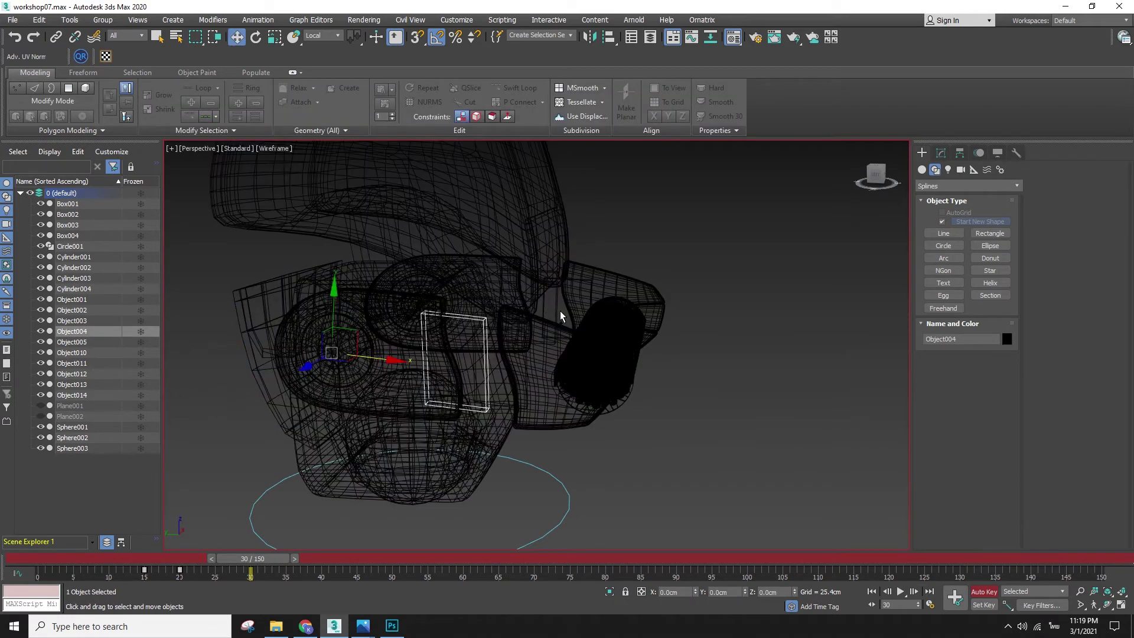
left_click(555, 310, "ctrl")
key("F3")
left_click_drag(260, 561, 228, 568)
key("w")
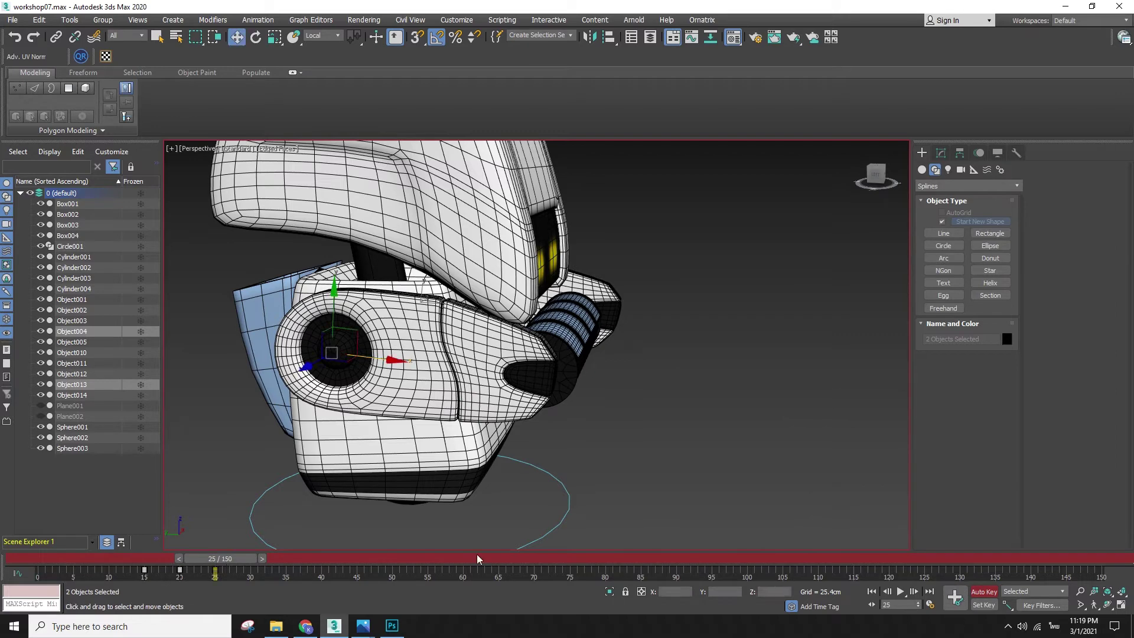
left_click_drag(231, 560, 272, 567)
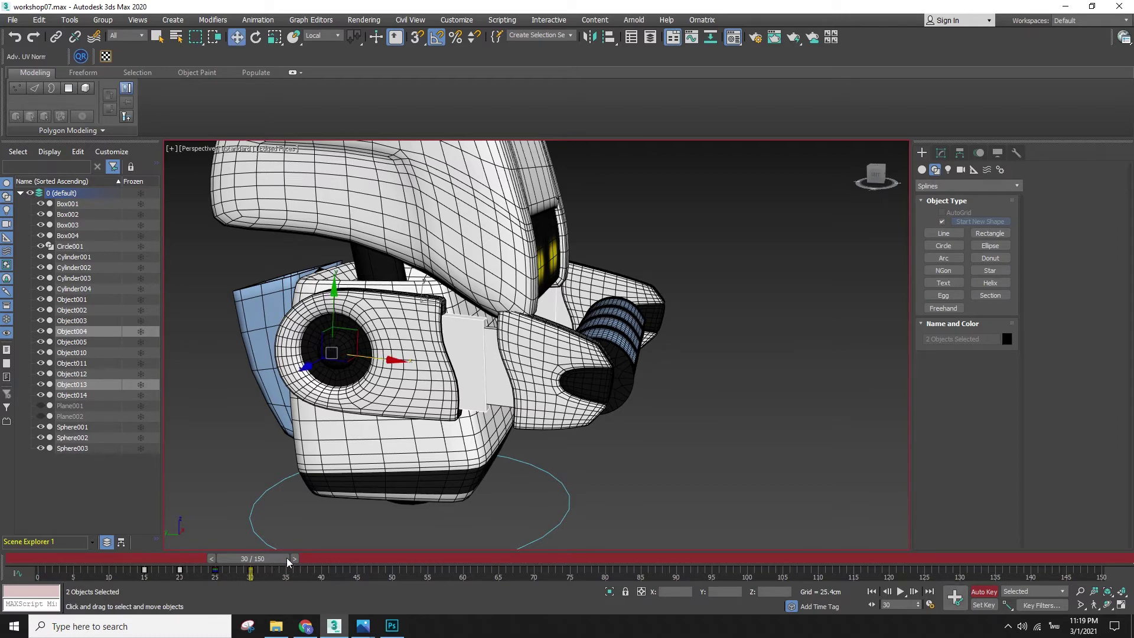
- At frame 25, slide the inner plates, Object004 and Object013, back inside the arms along local X
left_click_drag(289, 561, 257, 561)
key("F3")
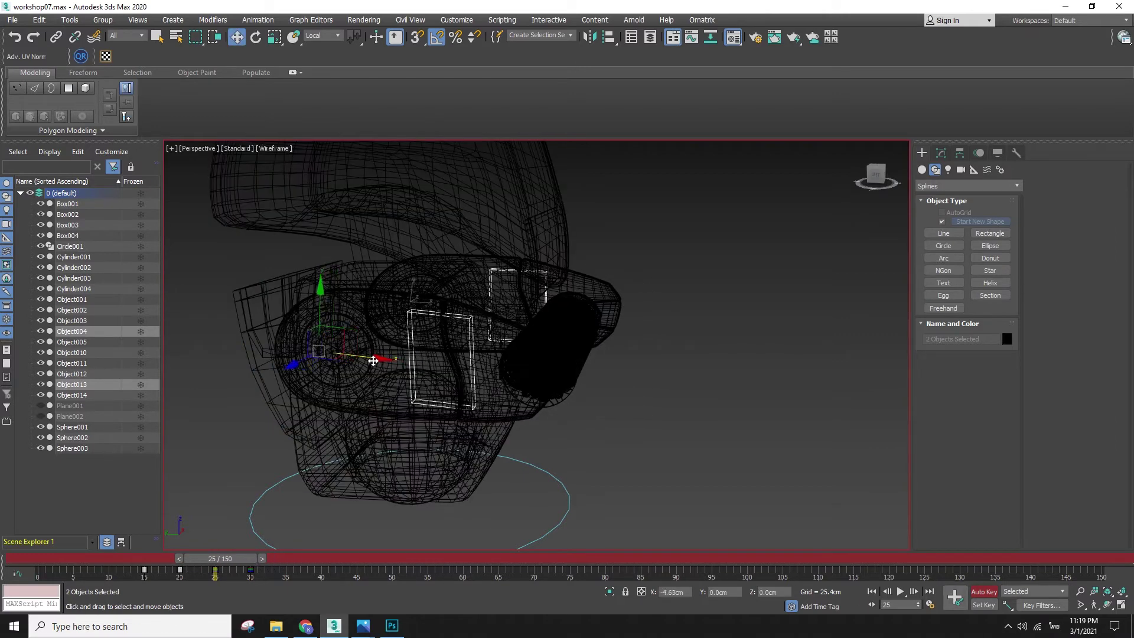
key("F3")
mouse_move(221, 563)
left_mouse_down()
mouse_move(272, 563)
mouse_move(225, 570)
left_mouse_up()
key("F3")
key("w")
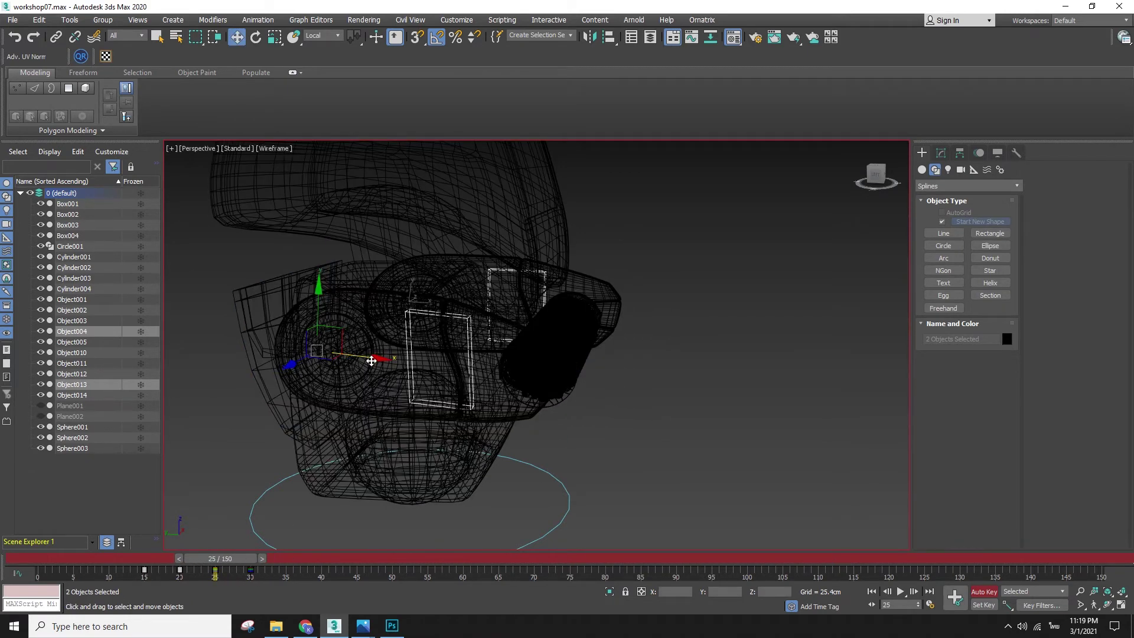
key("F3")
- Deselect everything, play back the arm extension from different angles, and scrub the timeline to frame 39
left_click_drag(231, 566, 304, 564)
key("w")
scroll(660, 395, "down", 3)
mouse_move(573, 349)
middle_mouse_down("alt")
mouse_move(561, 339)
mouse_move(578, 358)
middle_mouse_up("alt")
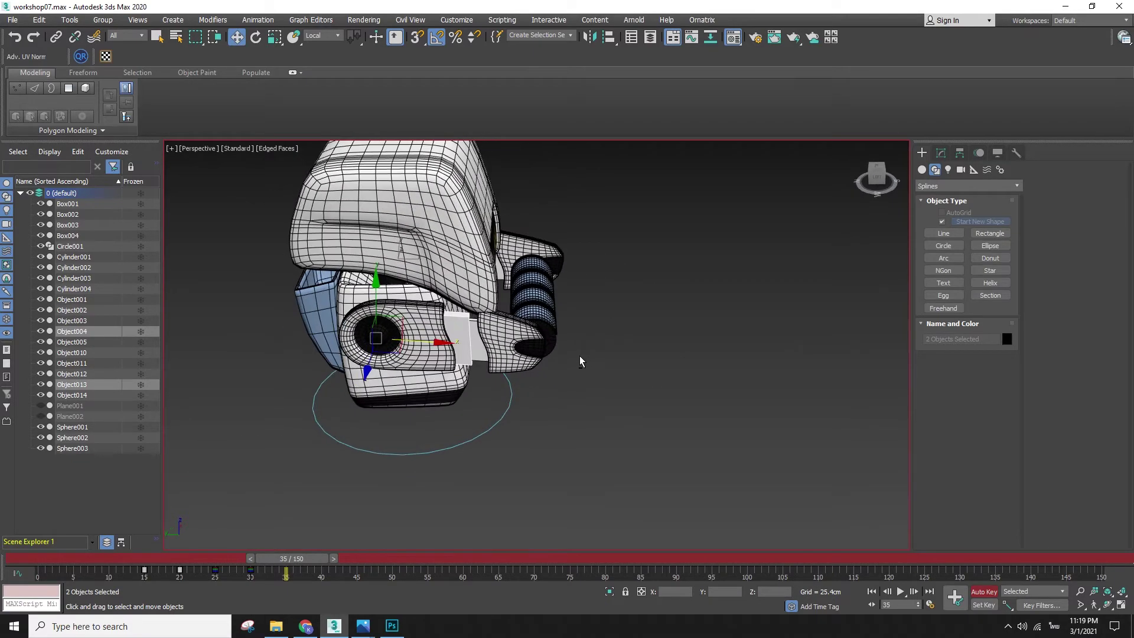
left_click(563, 388)
key("F4")
key("F4")
middle_click_drag(714, 451, 274, 584, "alt")
key("slash")
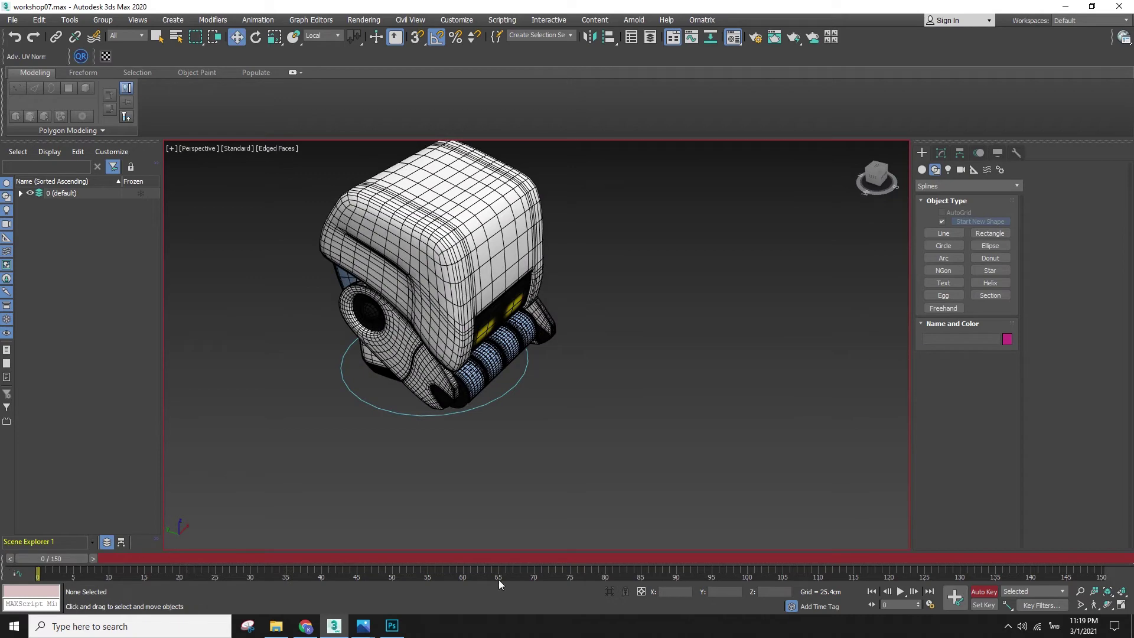
key("slash")
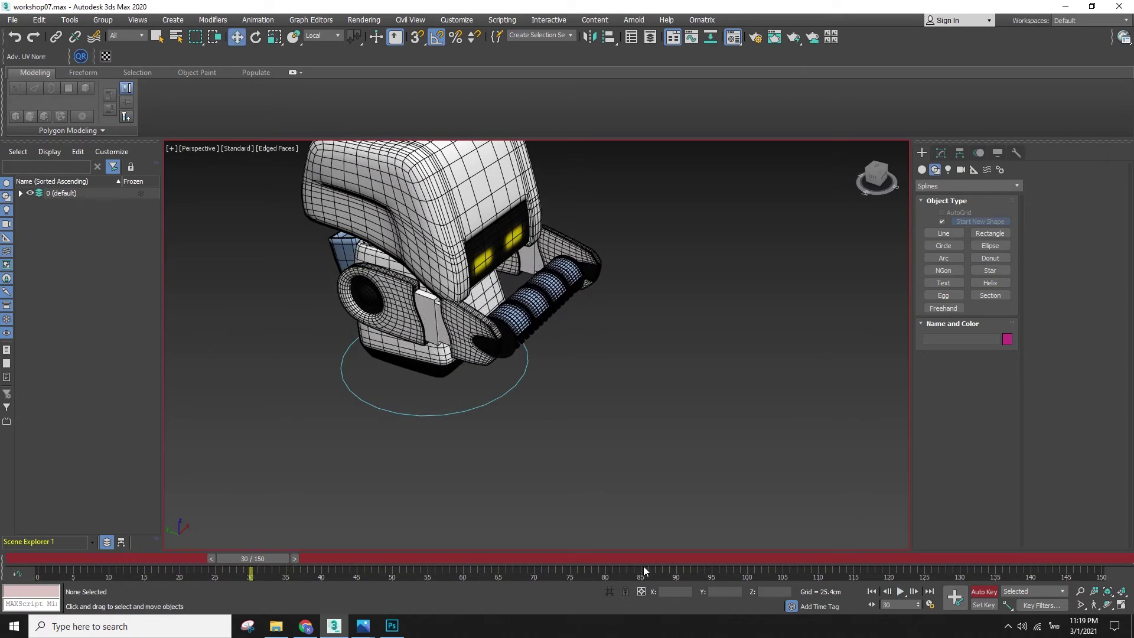
middle_click_drag(748, 434, 582, 446, "alt")
scroll(583, 446, "down", 3)
left_click_drag(264, 561, 317, 569)
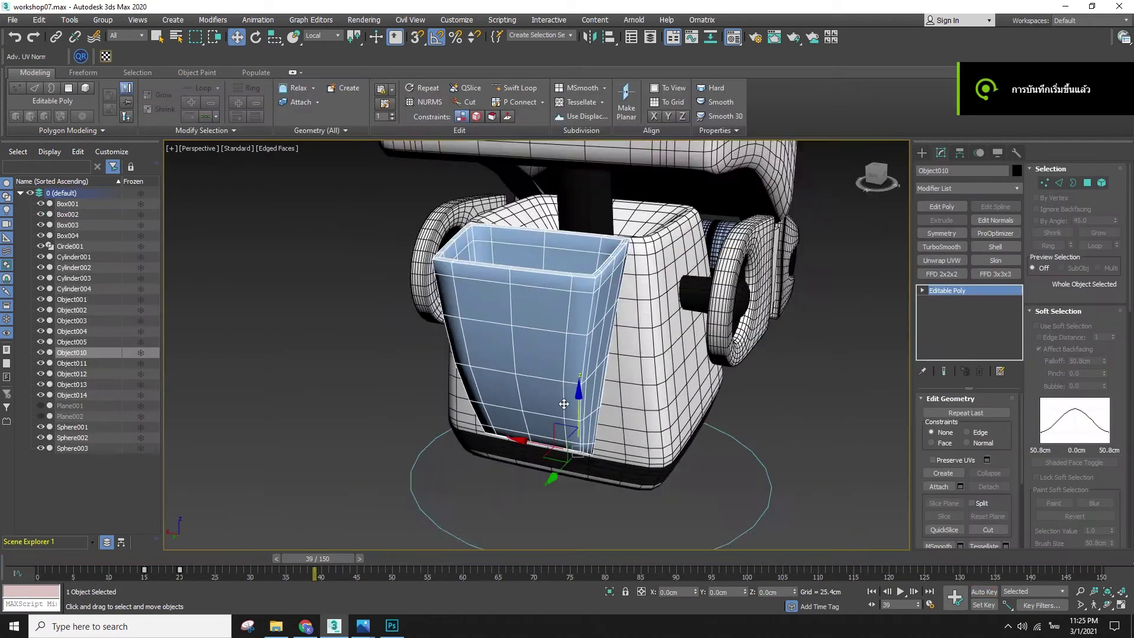
scroll(590, 378, "down", 2)
middle_click_drag(591, 355, 606, 410, "alt")
left_click(561, 382)
scroll(606, 410, "up", 3)
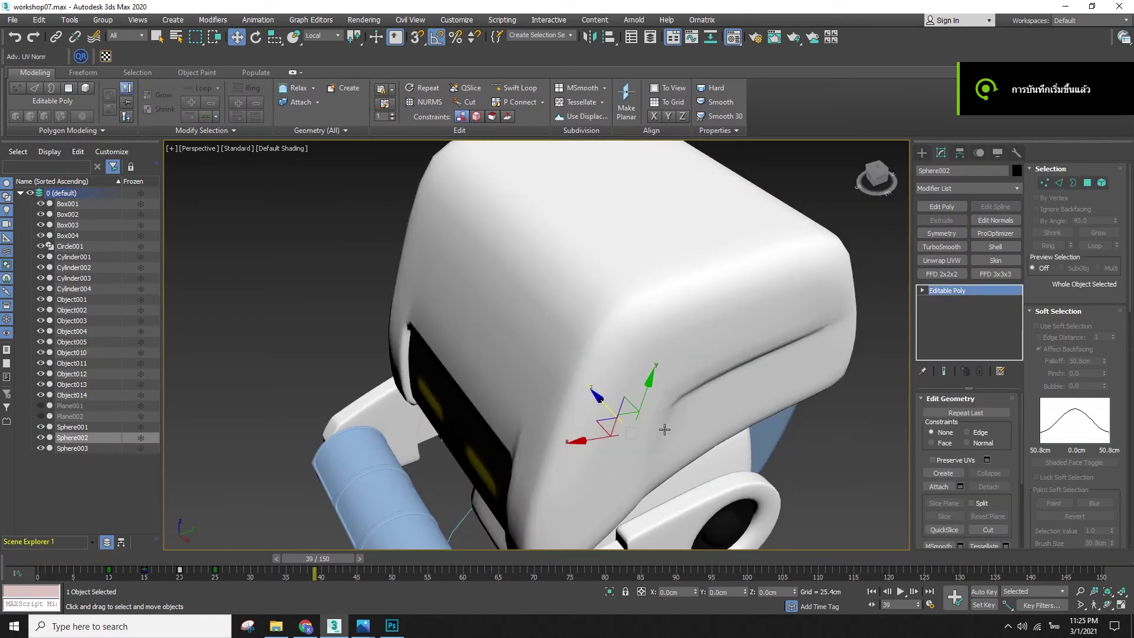
left_click(720, 529, "ctrl")
key("F3")
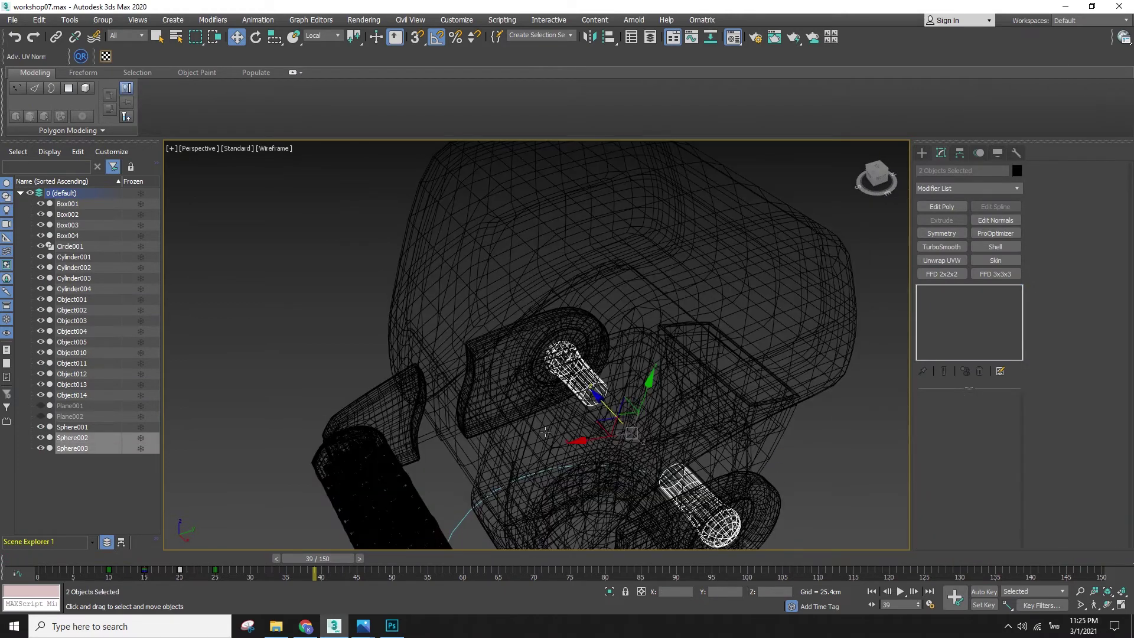
- Turn on Auto Key, show the robot in the Left view, and go to frame 35
key("n")
middle_click_drag(549, 460, 762, 417, "alt")
key("F3")
key("e")
middle_click_drag(666, 398, 504, 277)
key("l")
scroll(542, 288, "up", 4)
key("w")
mouse_move(342, 562)
left_mouse_down()
mouse_move(198, 564)
mouse_move(339, 558)
left_mouse_up()
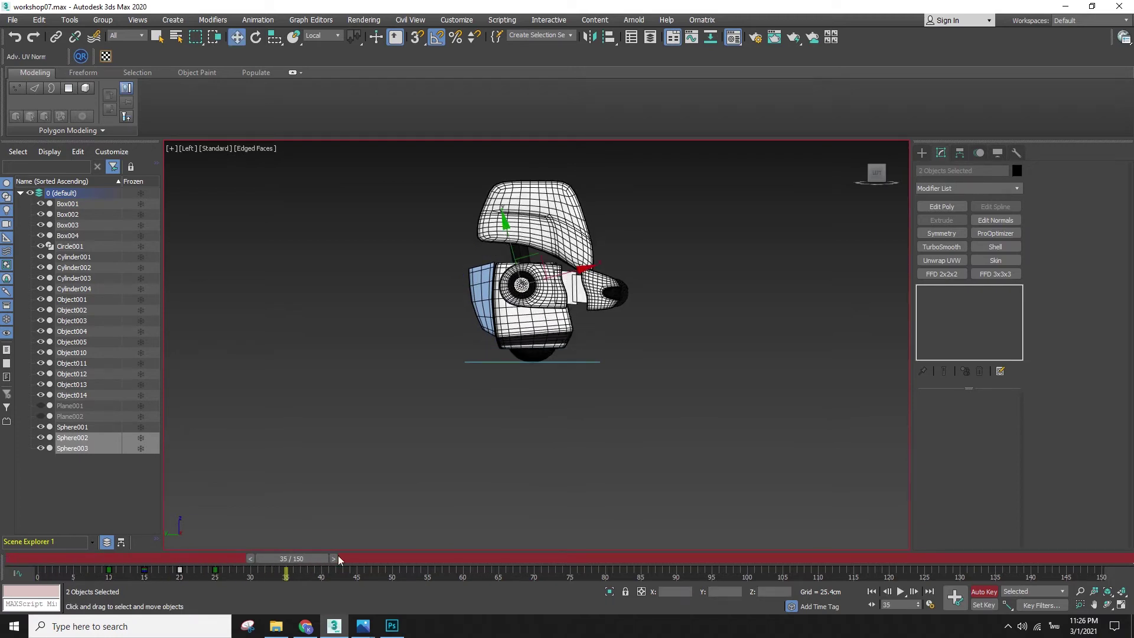
- Select all robot parts together with the ground circle and key them at frame 35
left_click(567, 361)
middle_click_drag(643, 357, 599, 401)
scroll(536, 475, "up", 3)
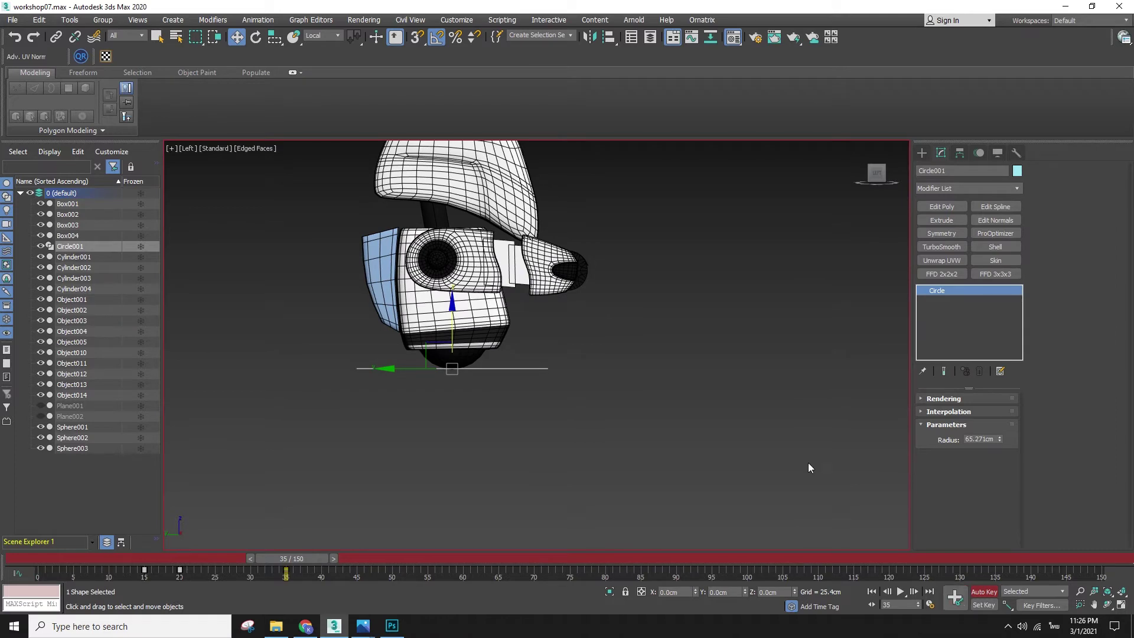
scroll(456, 182, "up", 2)
mouse_move(299, 559)
left_mouse_down()
mouse_move(318, 561)
mouse_move(293, 562)
left_mouse_up()
scroll(484, 488, "down", 2)
key("ctrl+a")
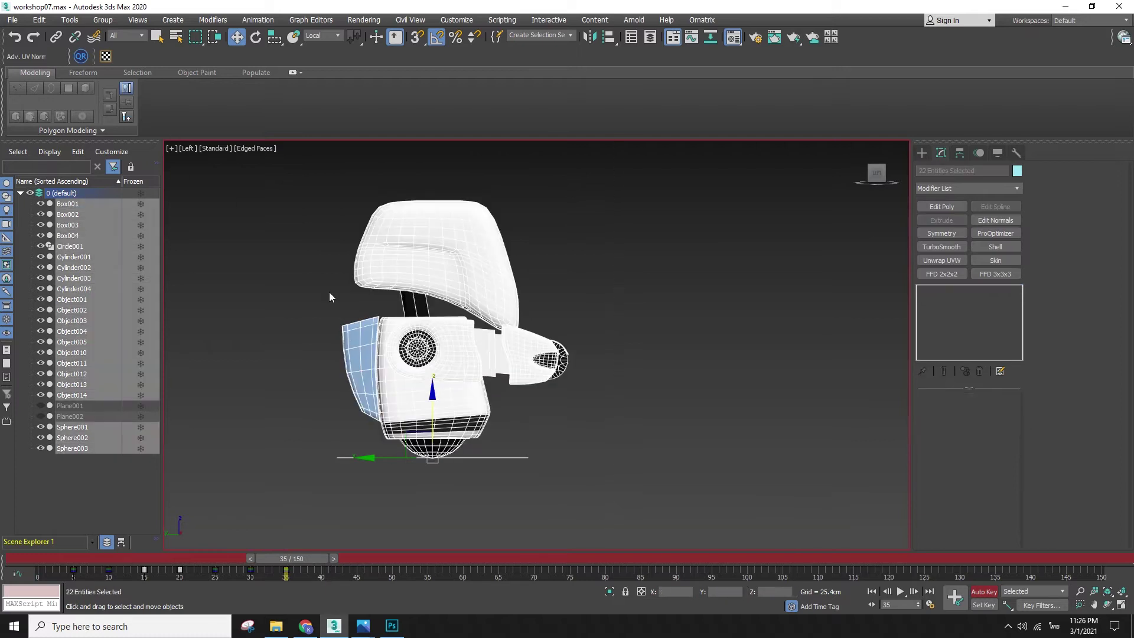
- At frame 40, rotate the ground circle, Circle001, 20 degrees so the whole robot tilts forward
left_click_drag(279, 559, 318, 567)
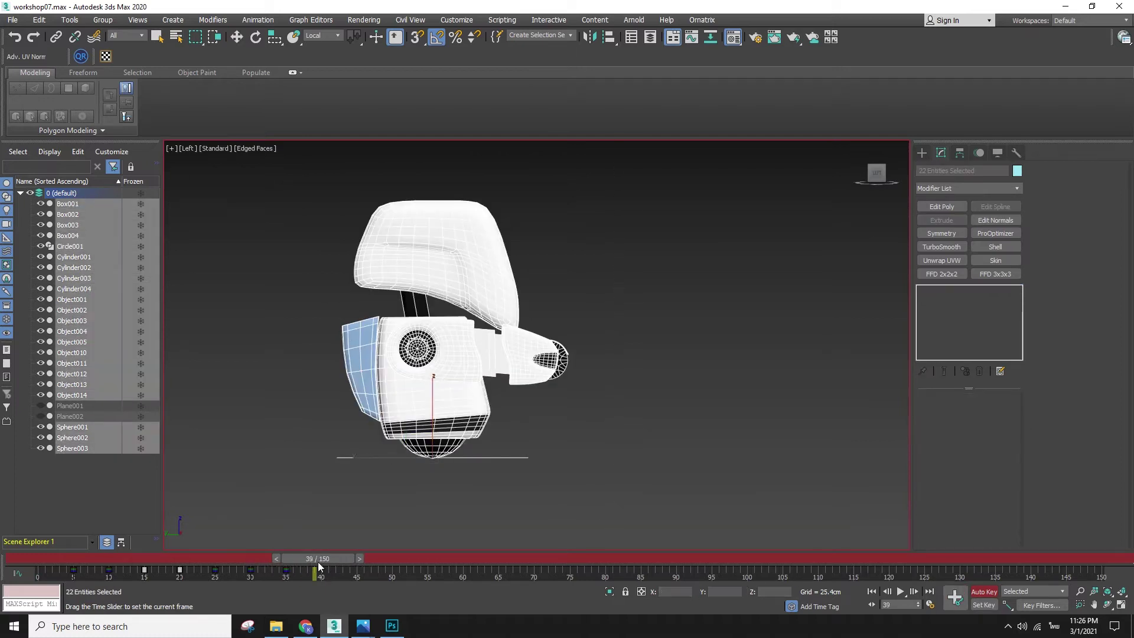
left_click(485, 492)
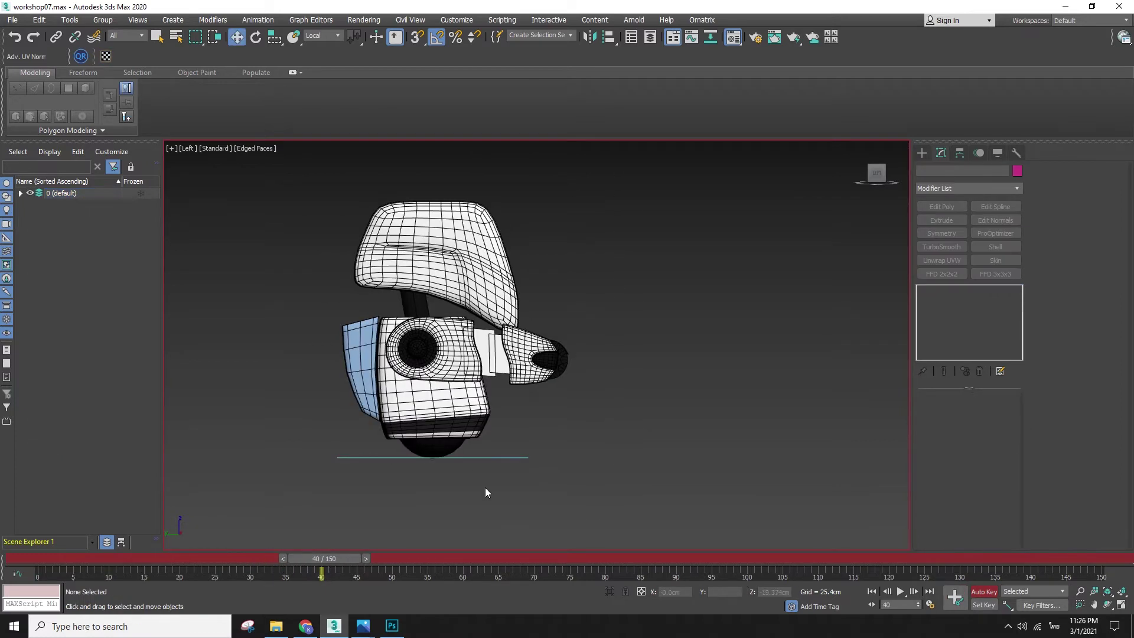
left_click(499, 458)
key("e")
left_click_drag(492, 454, 499, 440)
key("w")
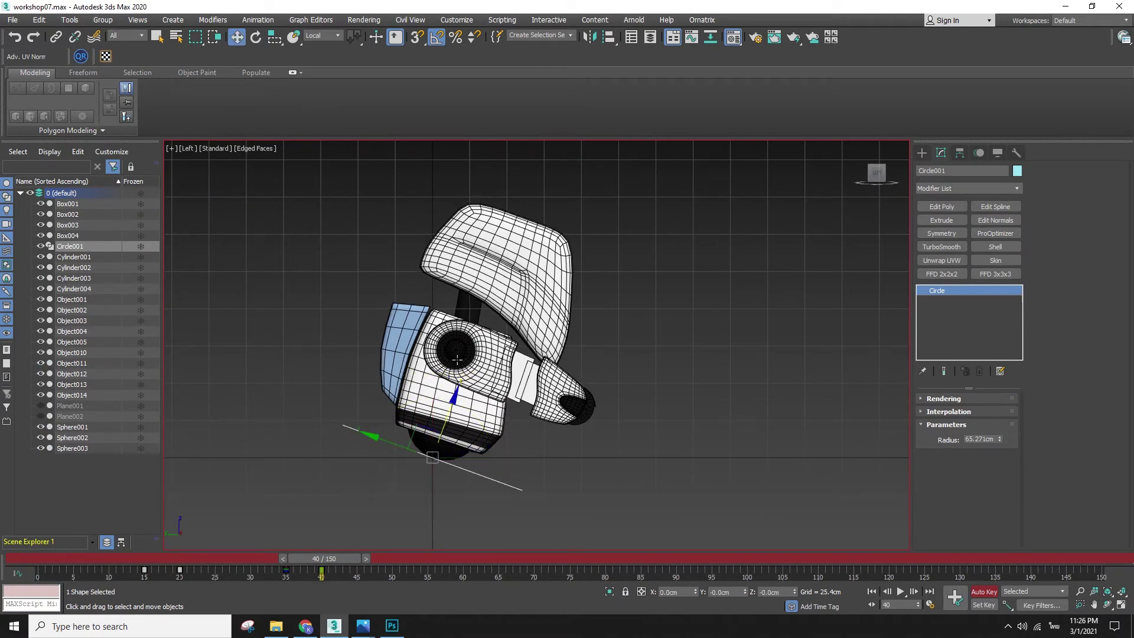
- Select the shoulder pivots of both arms, Sphere002 and Sphere003
key("q")
left_click(454, 348)
scroll(454, 349, "up", 5)
key("F3")
scroll(465, 357, "up", 4)
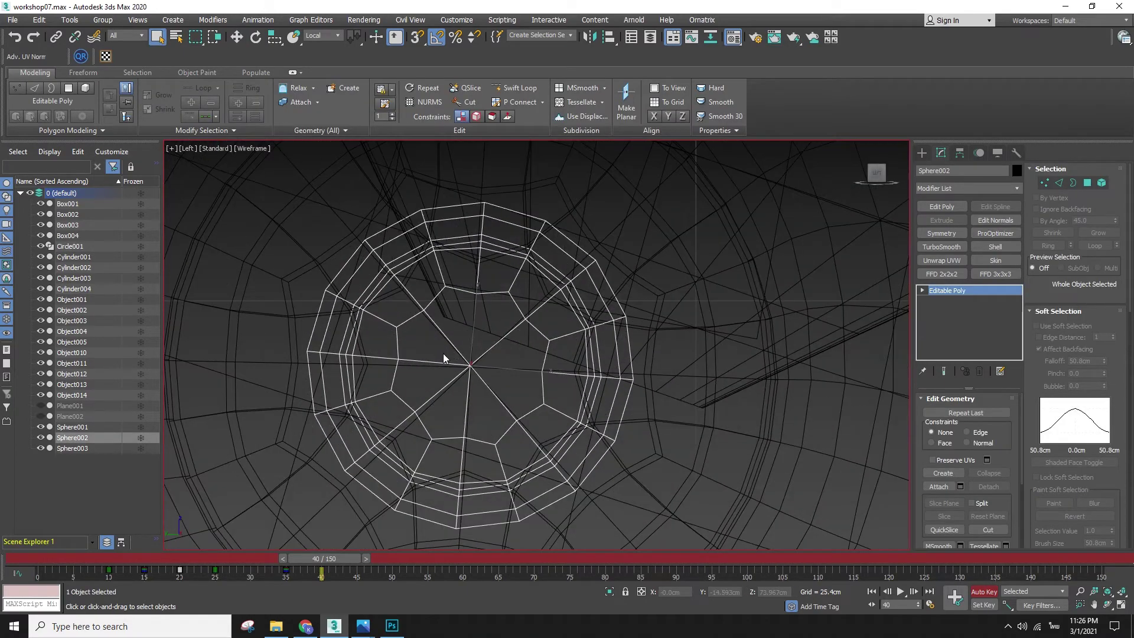
left_click(460, 354)
key("F3")
key("F3")
scroll(464, 362, "down", 8)
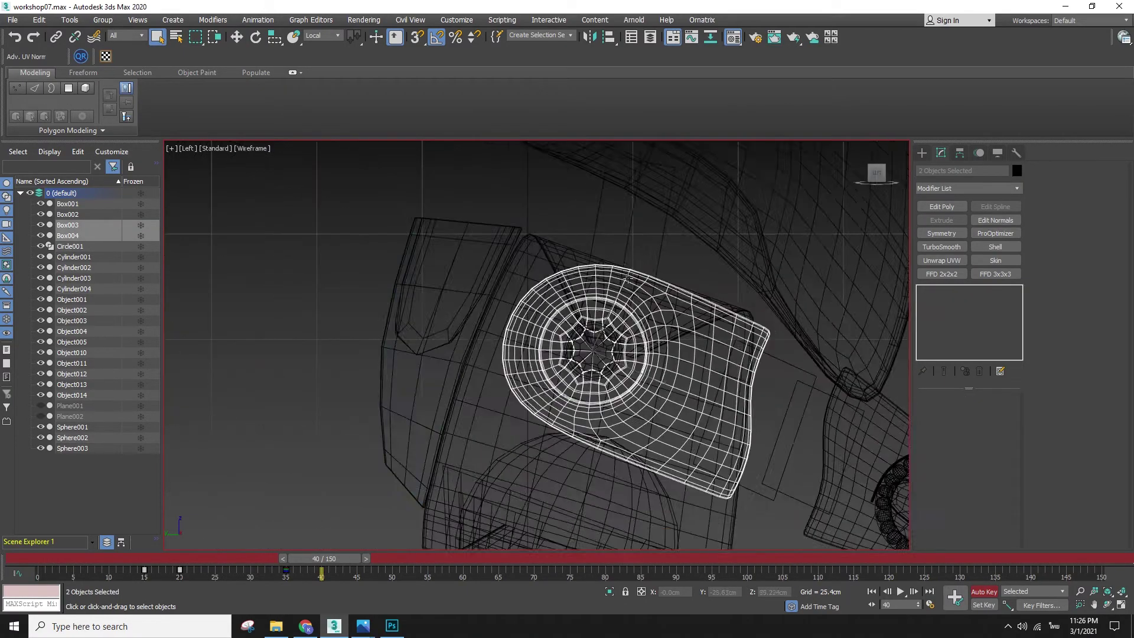
key("F3")
left_click(595, 352)
key("F3")
scroll(597, 352, "up", 8)
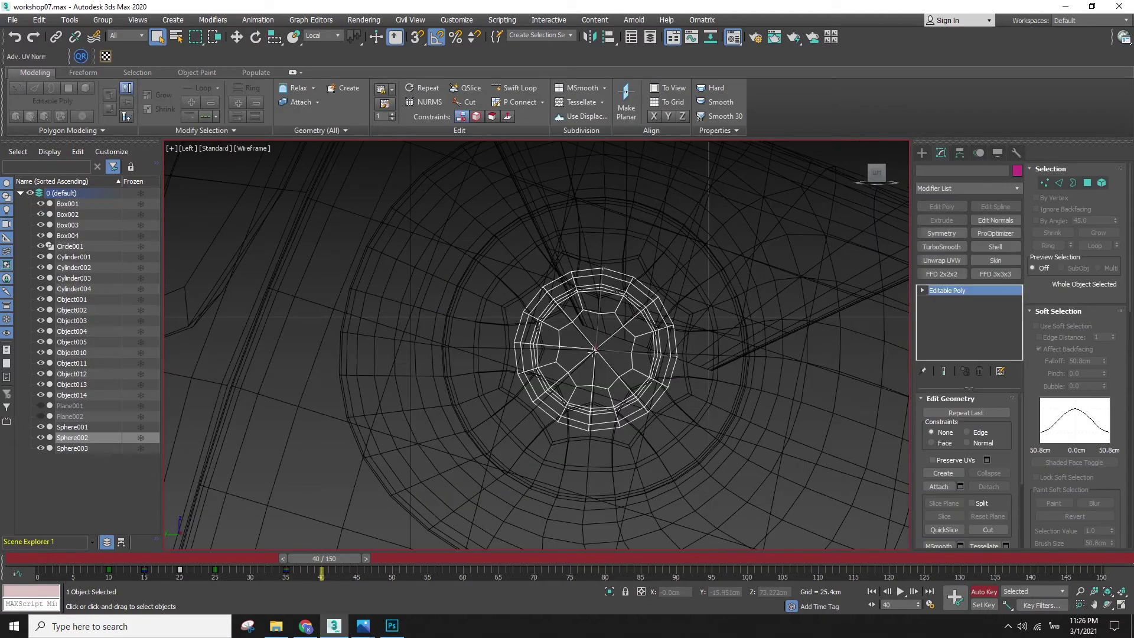
scroll(597, 354, "down", 4)
scroll(567, 372, "down", 3)
middle_click_drag(655, 363, 512, 370, "alt")
key("F3")
scroll(567, 369, "down", 4)
left_click(500, 357, "ctrl")
key("g")
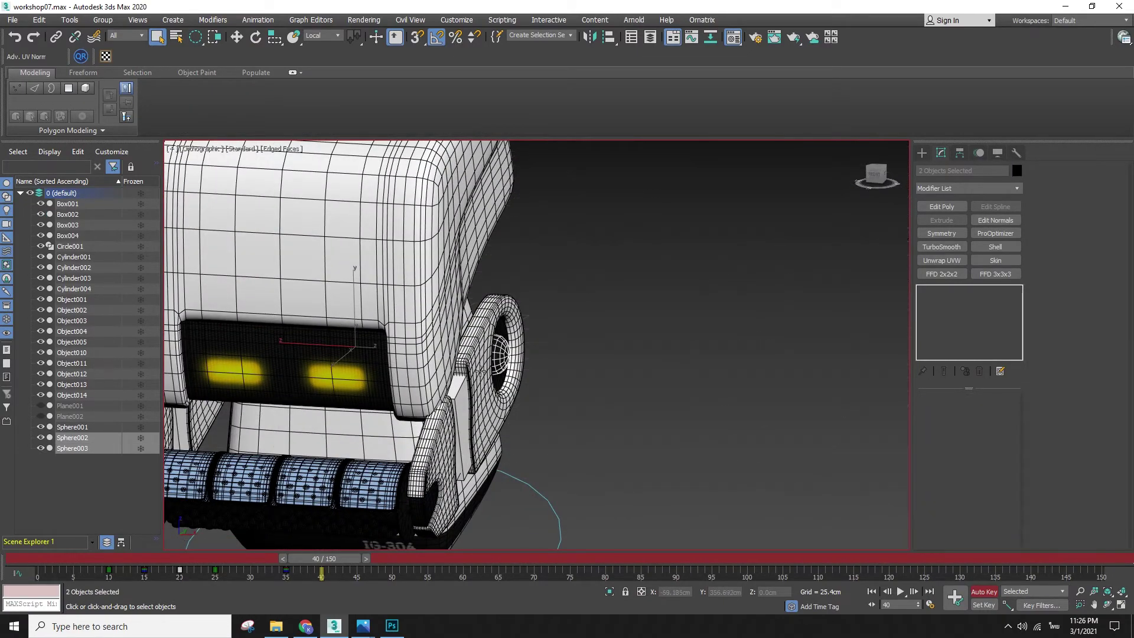
- In the Left view, rotate both shoulder pivots at frame 40 so the arms swing slightly downward
key("l")
scroll(525, 371, "up", 5)
key("e")
scroll(553, 236, "up", 2)
left_click_drag(539, 223, 551, 231)
key("g")
left_click_drag(544, 227, 538, 224)
key("w")
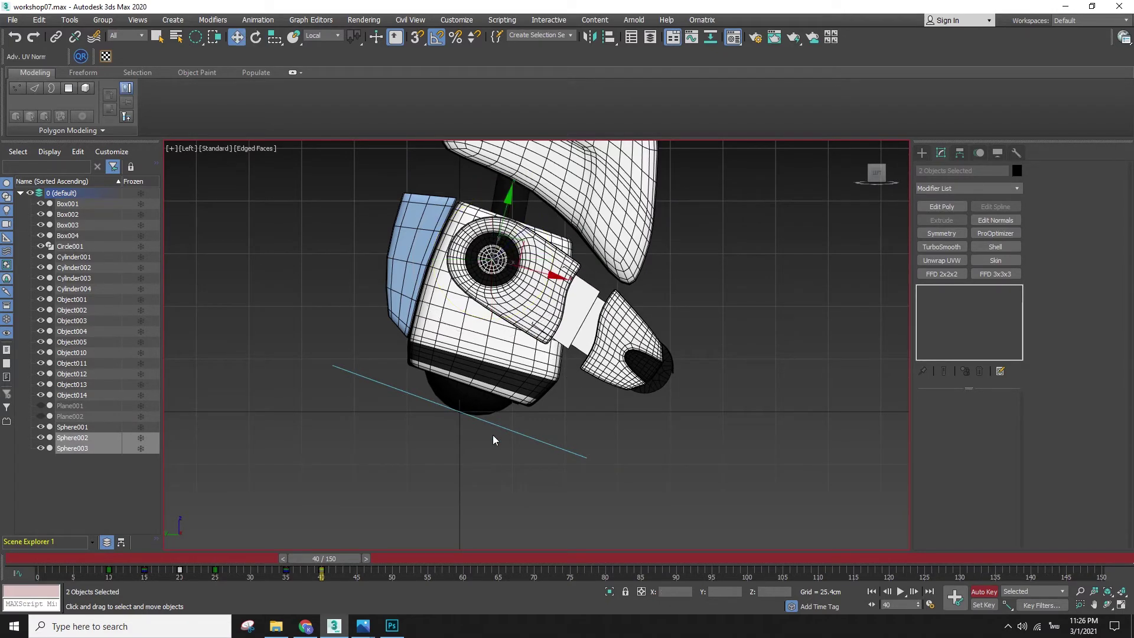
- Rotate Circle001 another 5 degrees at frame 40 to deepen the robot's forward tilt
left_click_drag(550, 422, 522, 454)
key("e")
key("w")
left_click_drag(197, 43, 195, 38)
left_click_drag(336, 384, 336, 362)
key("e")
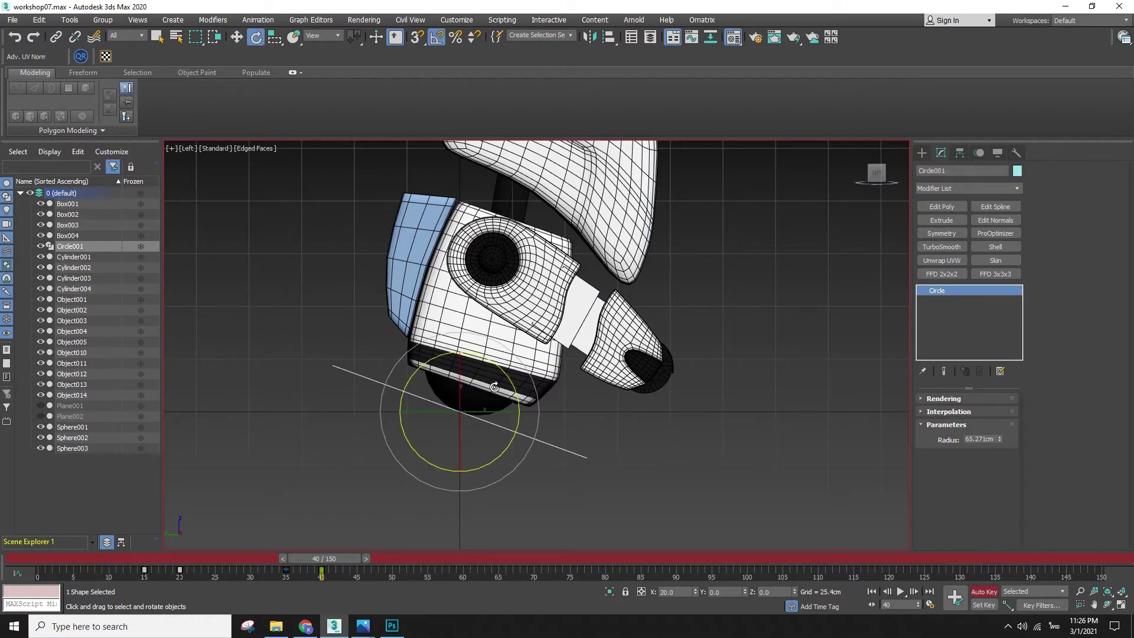
left_click_drag(515, 388, 520, 387)
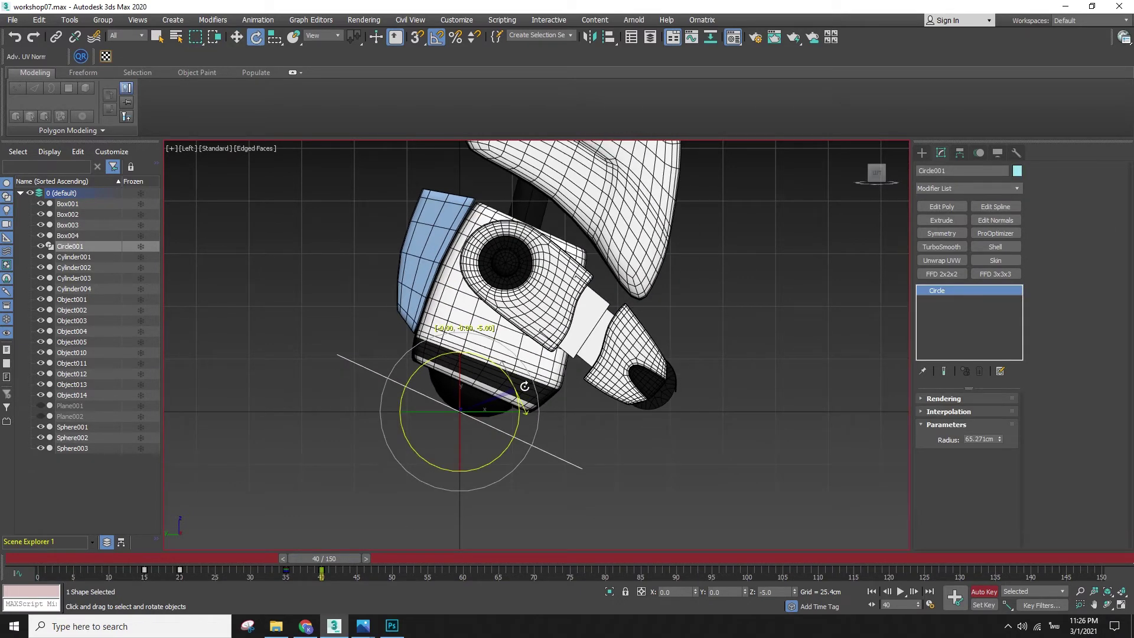
- Scrub and play the animation from the start to check the forward tilt
key("q")
left_click_drag(342, 555, 42, 546)
key("w")
key("slash")
key("slash")
left_click_drag(372, 562, 41, 541)
key("slash")
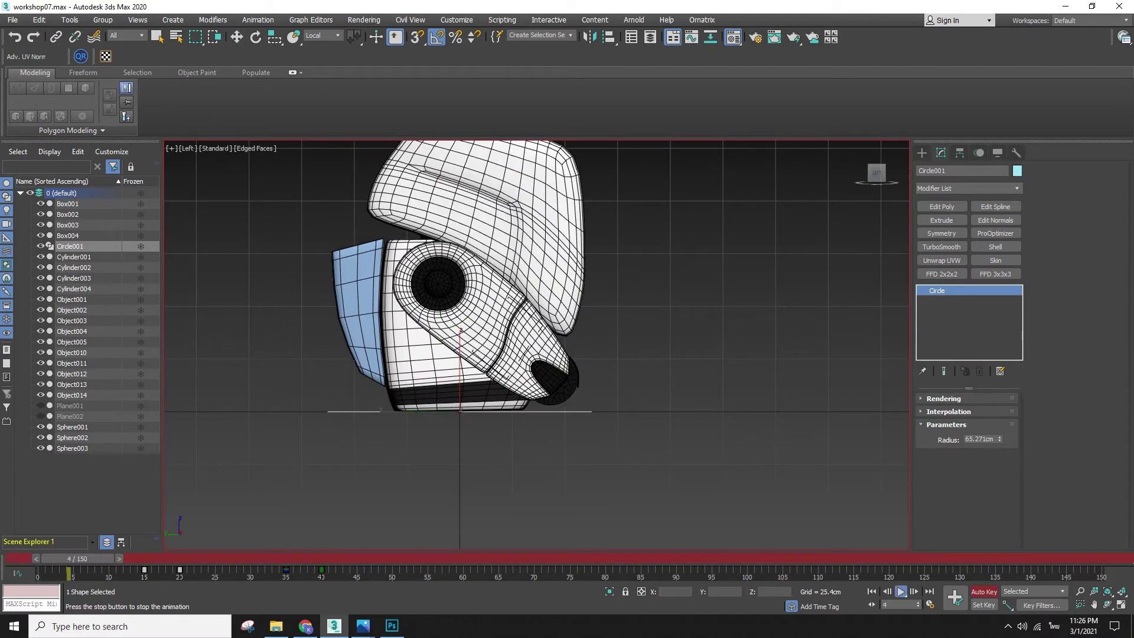
key("/")
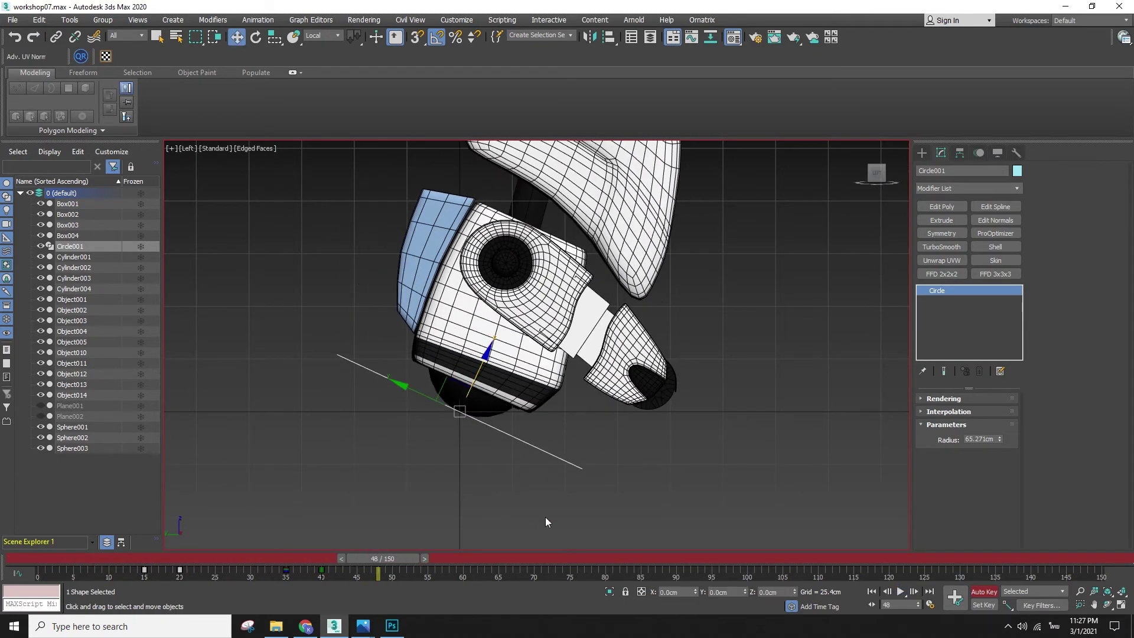
- Select all robot parts and move their keys from frame 40 to frame 45 to slow the tilt
left_click_drag(407, 560, 349, 579)
key("w")
scroll(683, 400, "down", 2)
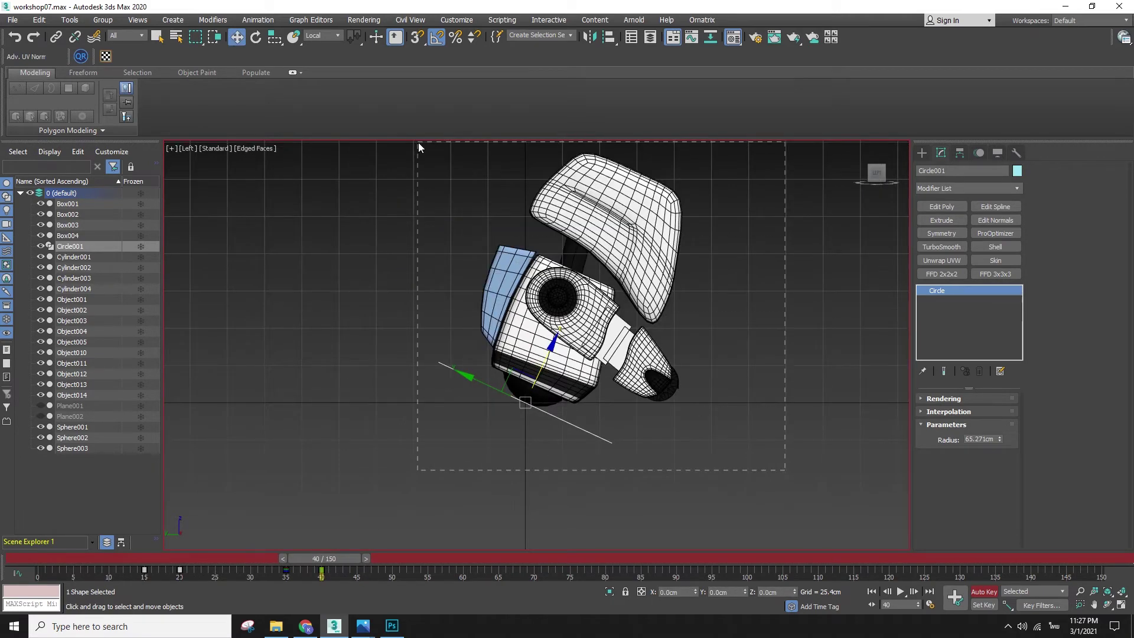
left_click_drag(419, 144, 383, 123)
left_click(311, 571)
left_click_drag(320, 571, 137, 500)
- Play back the retimed tilt and key all parts at frame 50 to hold the leaning pose
key("/")
key("/")
left_click_drag(414, 559, 41, 555)
key("/")
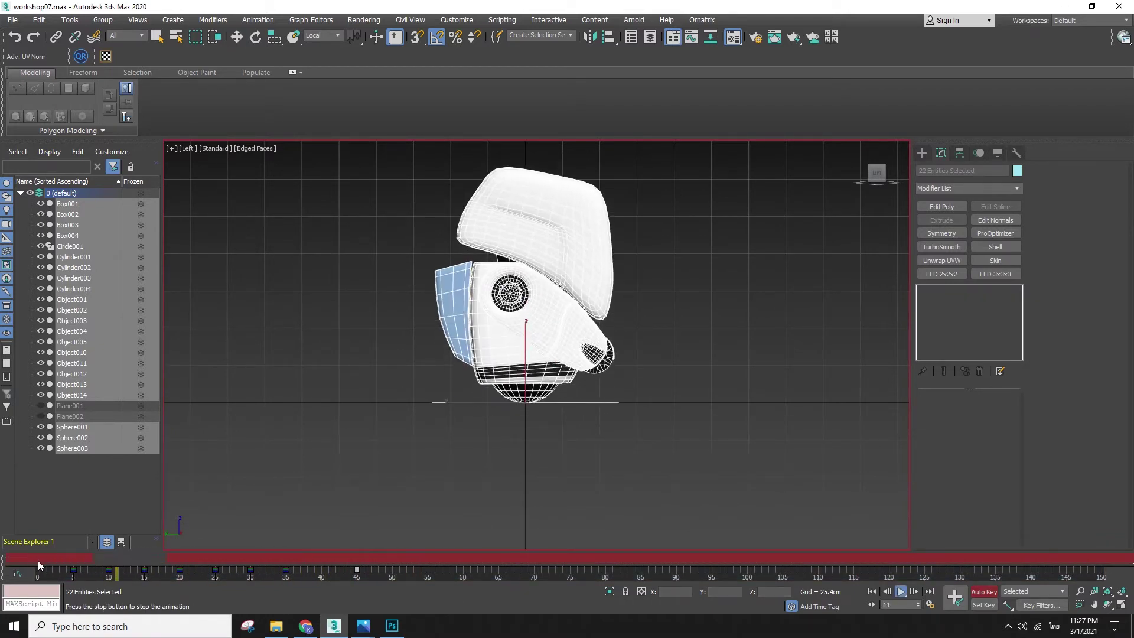
key("/")
left_click_drag(445, 558, 391, 571)
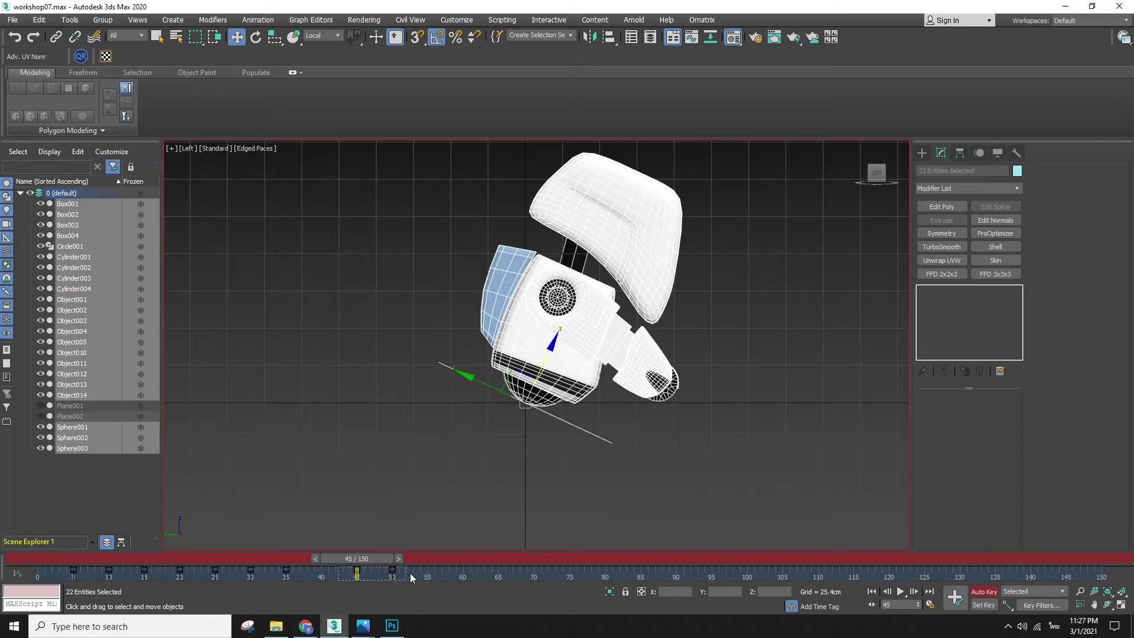
- At frame 55, rotate Circle001 back to a 15-degree tilt so the robot begins to straighten up
middle_click_drag(609, 434, 506, 463)
scroll(544, 419, "up", 2)
left_click(467, 440)
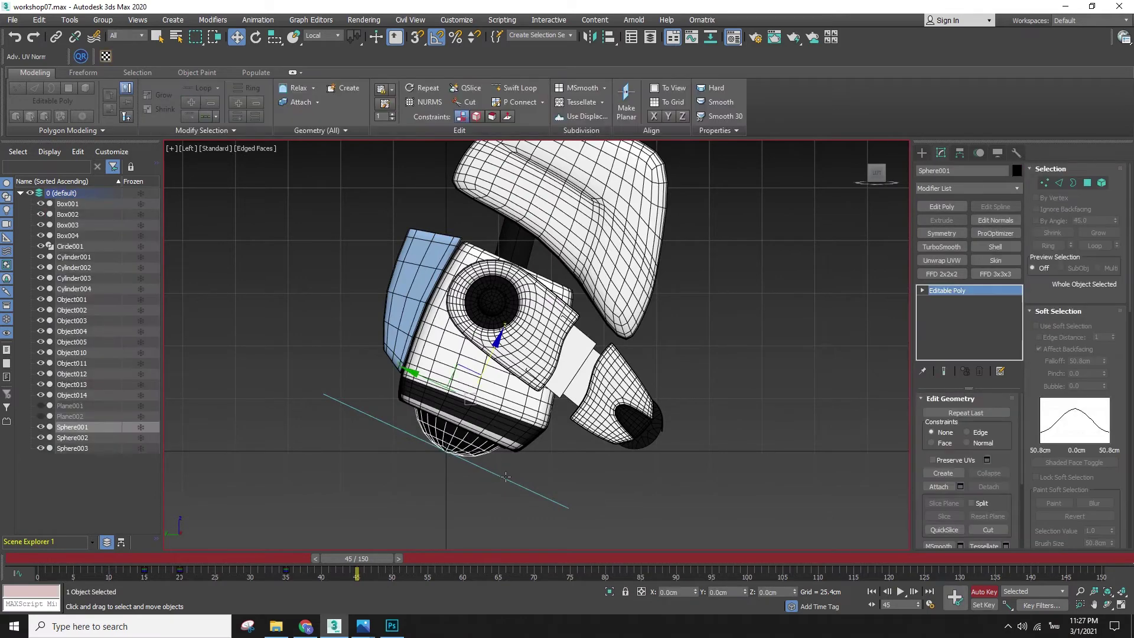
left_click_drag(501, 514, 502, 514)
key("e")
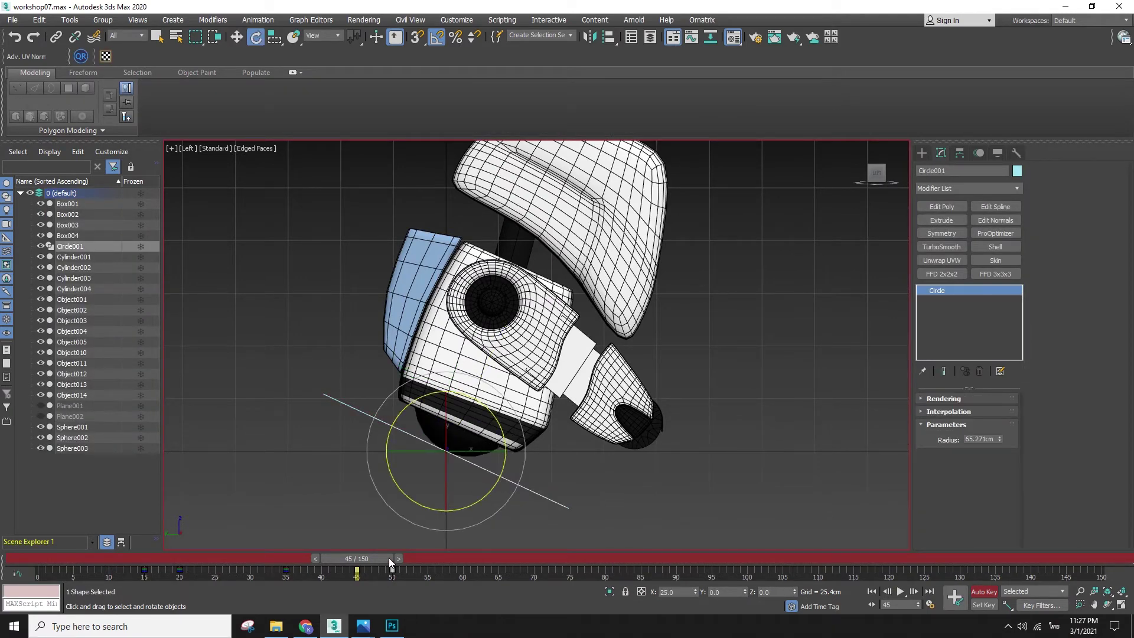
left_click_drag(388, 561, 461, 573)
left_click_drag(505, 427, 496, 426)
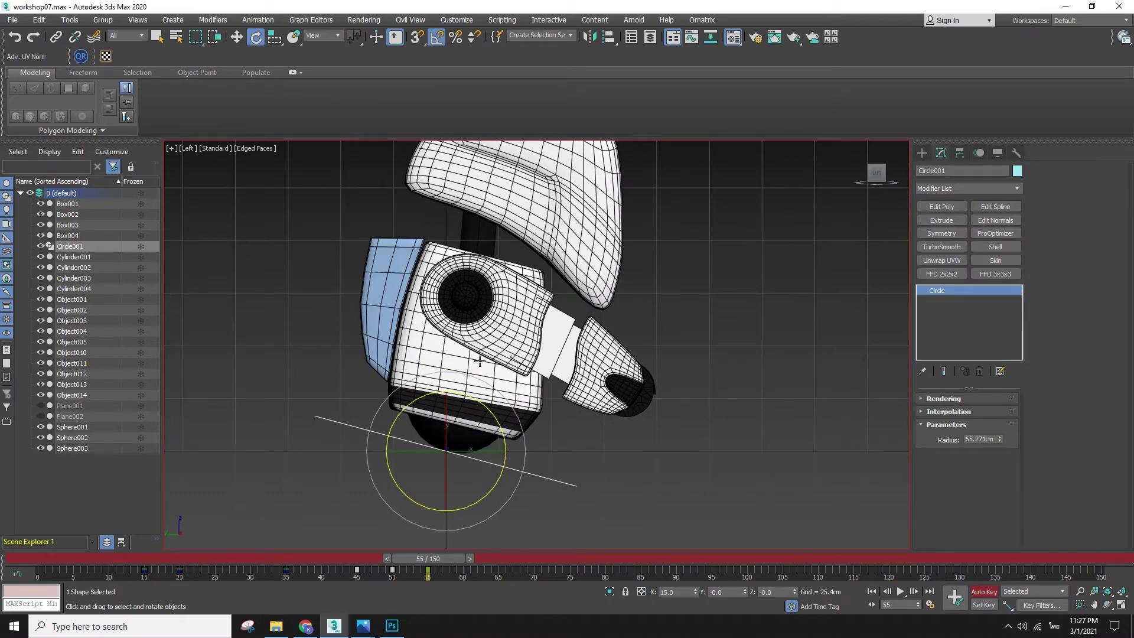
- Select the shoulder spheres of both arms in the left view and rotate them so the arms swing downward at frame 55
key("F3")
left_click(472, 302)
middle_click_drag(471, 302, 680, 387, "alt")
left_click(642, 345, "ctrl")
key("l")
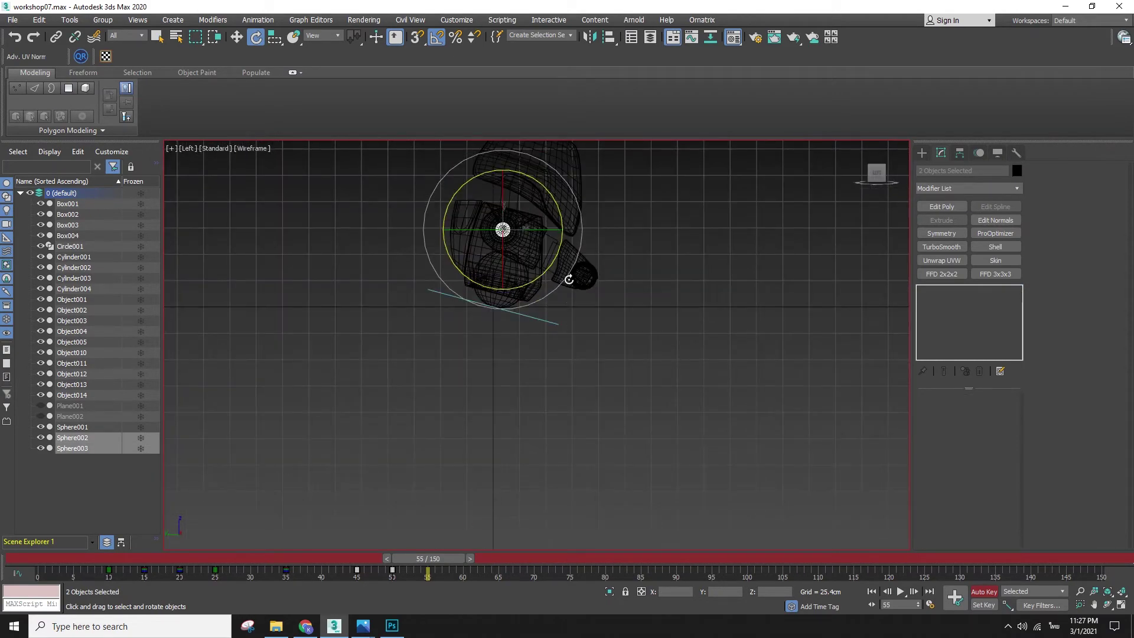
scroll(569, 281, "up", 4)
left_click_drag(488, 220, 494, 239)
key("F3")
key("F4")
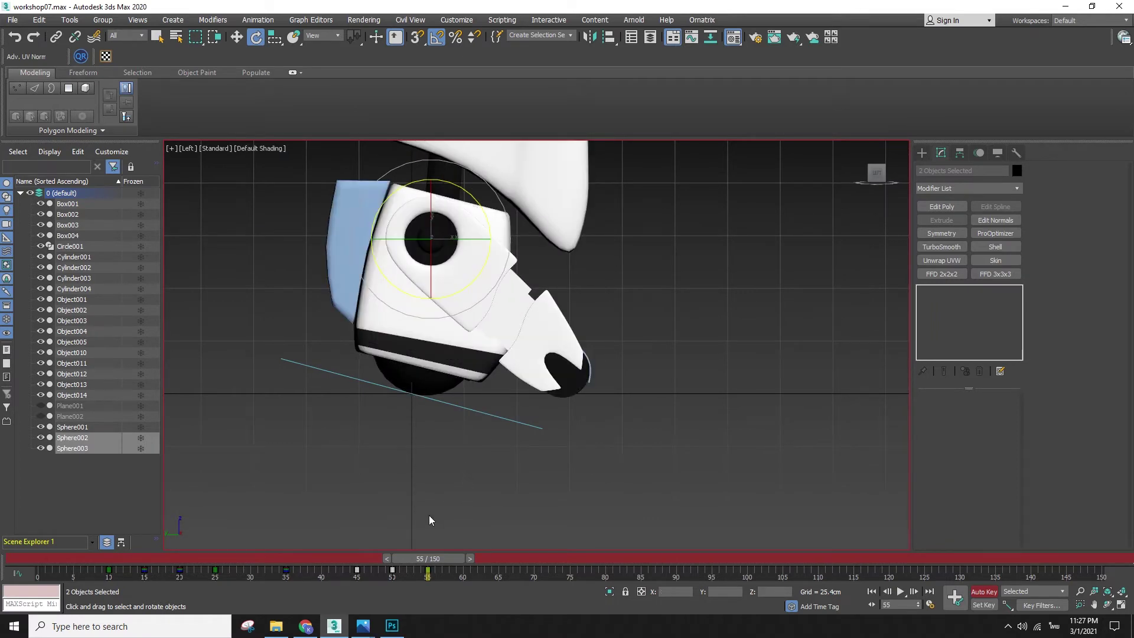
- Check the arm motion around frame 55 and rotate both shoulders slightly further down
mouse_move(435, 562)
left_mouse_down()
mouse_move(373, 550)
mouse_move(462, 553)
mouse_move(379, 557)
mouse_move(449, 562)
mouse_move(427, 560)
left_mouse_up()
key("F3")
key("e")
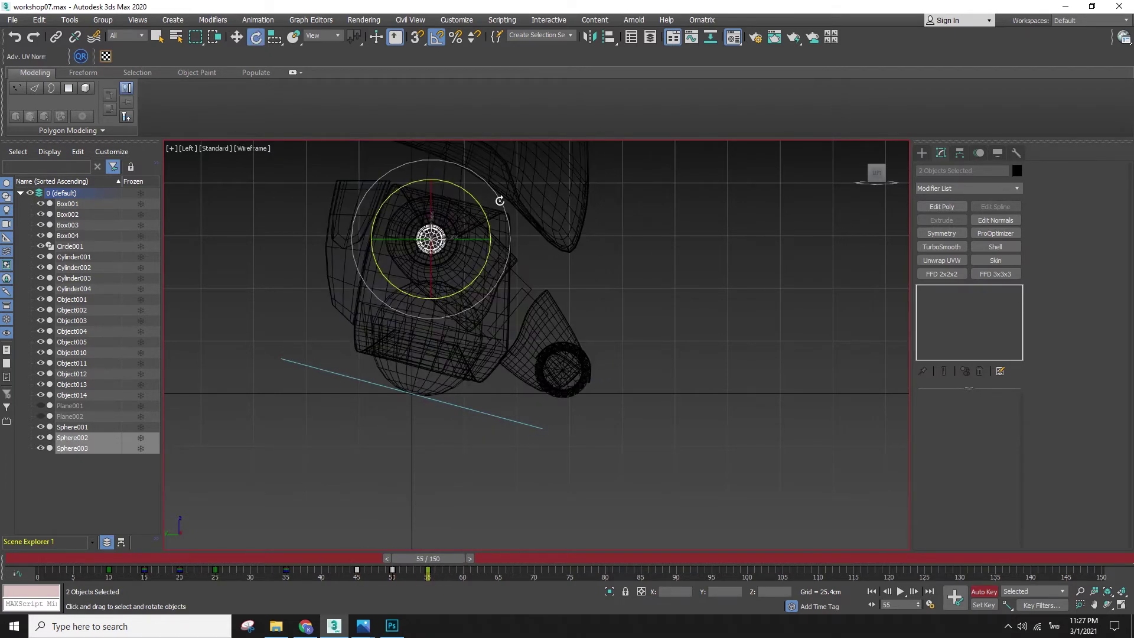
key("F3")
left_click_drag(483, 211, 486, 218)
key("F3")
- Select the four forearm segments of both arms and try sliding them along the arm's local axis
key("w")
scroll(516, 309, "up", 3)
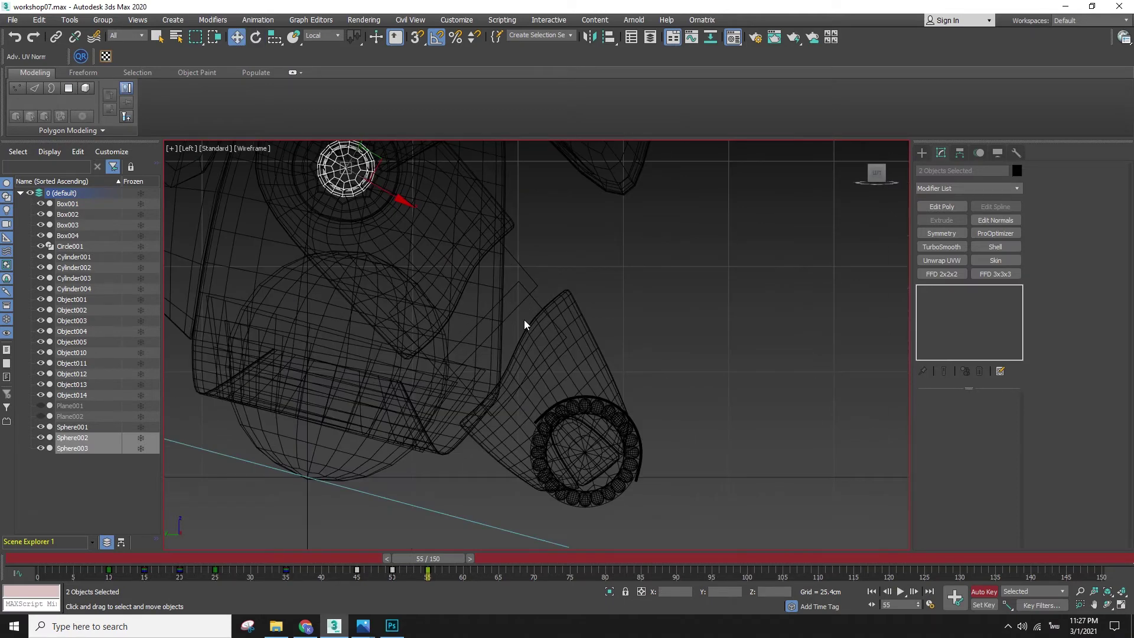
left_click(517, 302)
key("q")
left_click(517, 278)
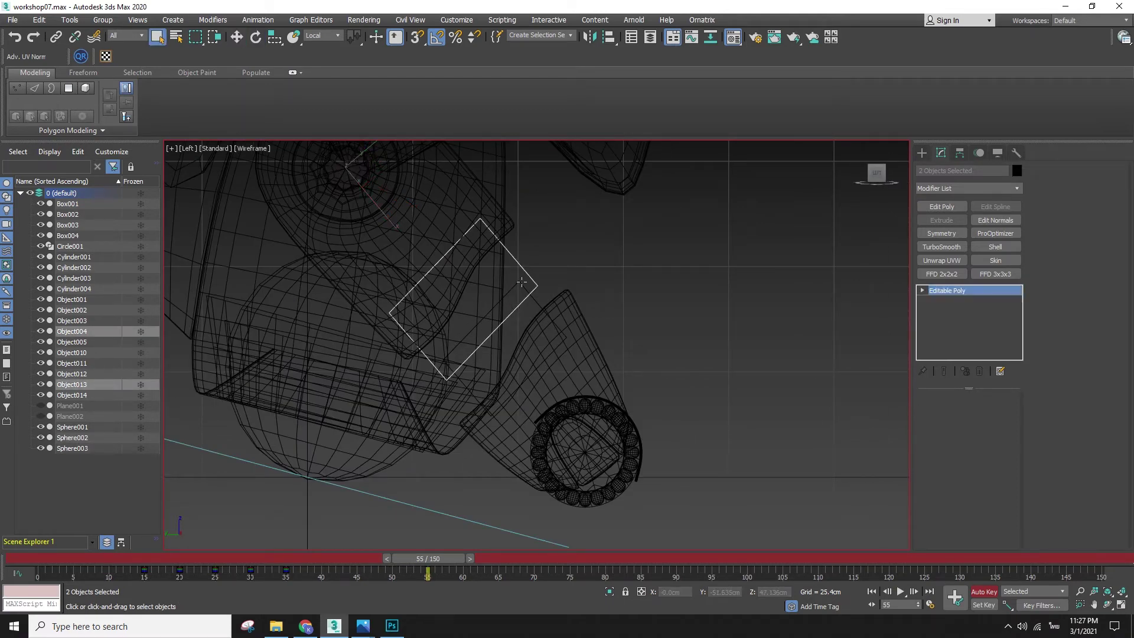
key("ctrl+z")
left_click_drag(544, 269, 514, 299, "ctrl")
key("w")
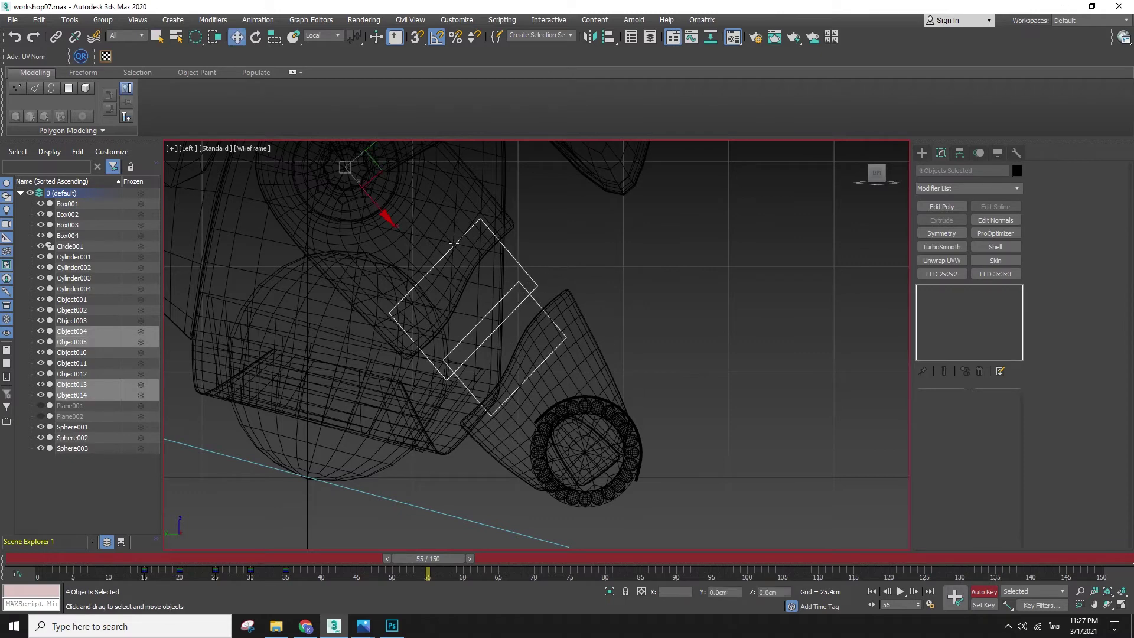
middle_click_drag(396, 214, 416, 240)
left_click_drag(403, 238, 431, 260)
- Add both hand pieces to the forearm selection and slide them inward toward the shoulders at frame 55
left_click(584, 342, "ctrl")
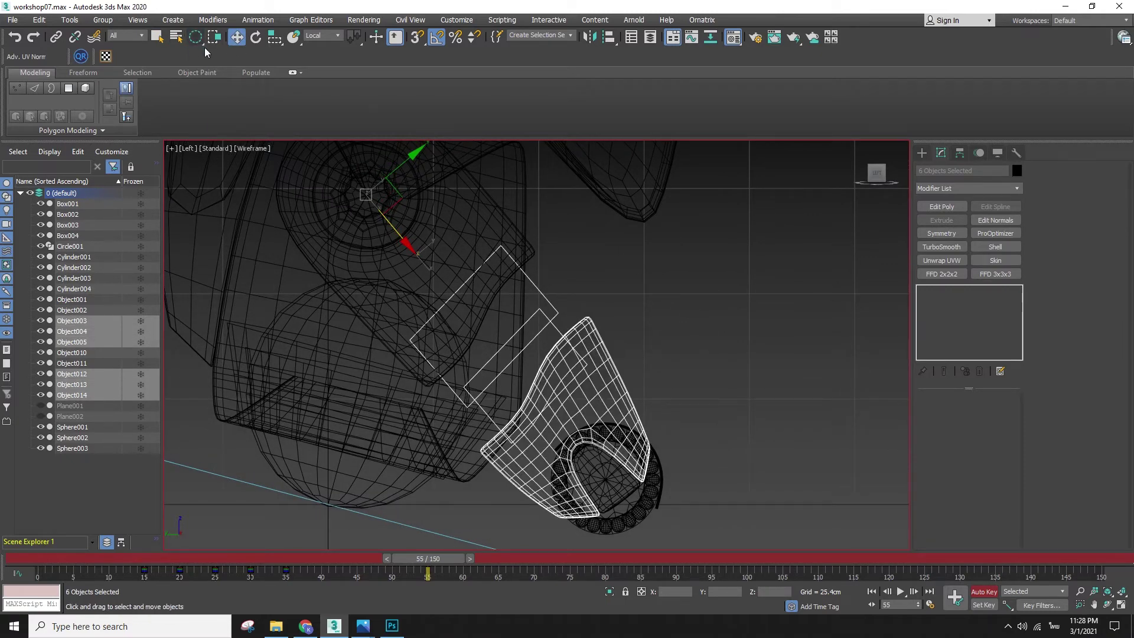
left_click_drag(195, 37, 194, 57)
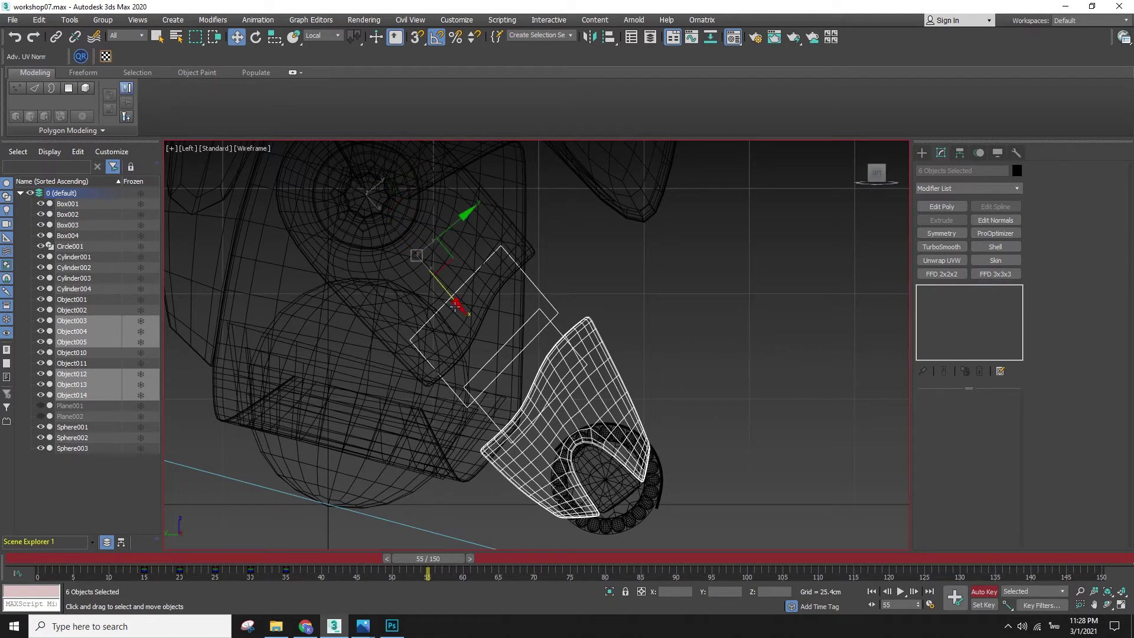
left_click_drag(446, 564, 416, 556)
key("w")
left_click_drag(395, 558, 428, 558)
left_click_drag(456, 298, 418, 276)
key("F3")
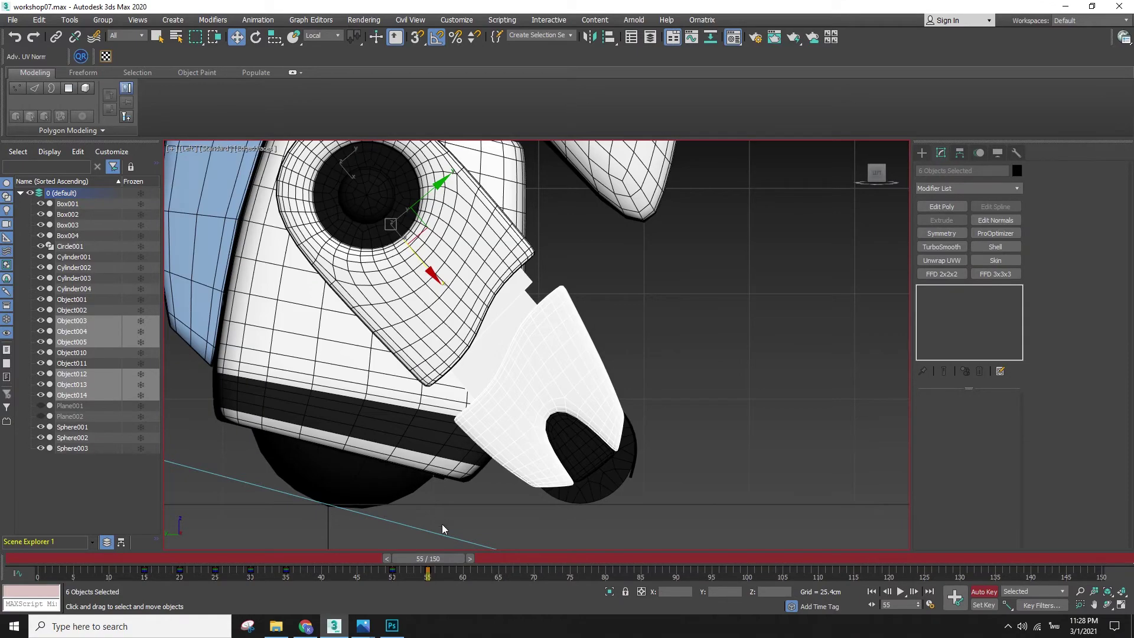
- Select all robot parts and copy their frame 55 keys to frame 60
mouse_move(442, 560)
left_mouse_down()
mouse_move(383, 556)
mouse_move(443, 558)
mouse_move(402, 555)
mouse_move(412, 546)
mouse_move(451, 572)
mouse_move(464, 562)
mouse_move(324, 530)
mouse_move(452, 544)
mouse_move(399, 540)
mouse_move(453, 548)
mouse_move(443, 551)
left_mouse_up()
scroll(451, 538, "down", 4)
scroll(648, 483, "down", 2)
key("ctrl+a")
scroll(587, 264, "up", 5)
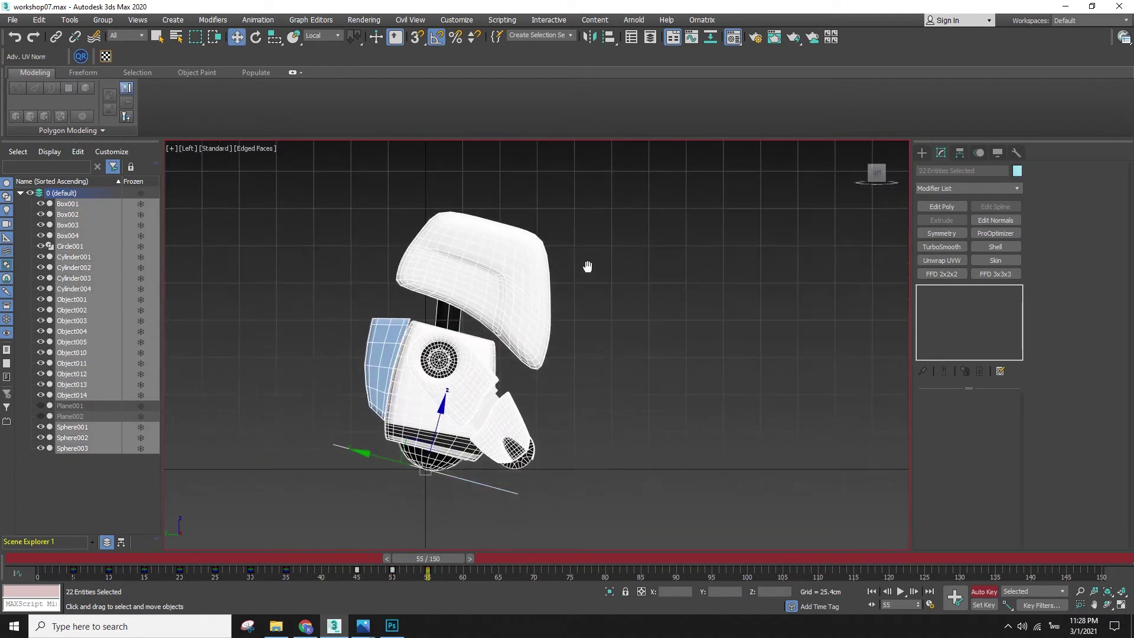
left_click_drag(427, 572, 462, 581, "shift")
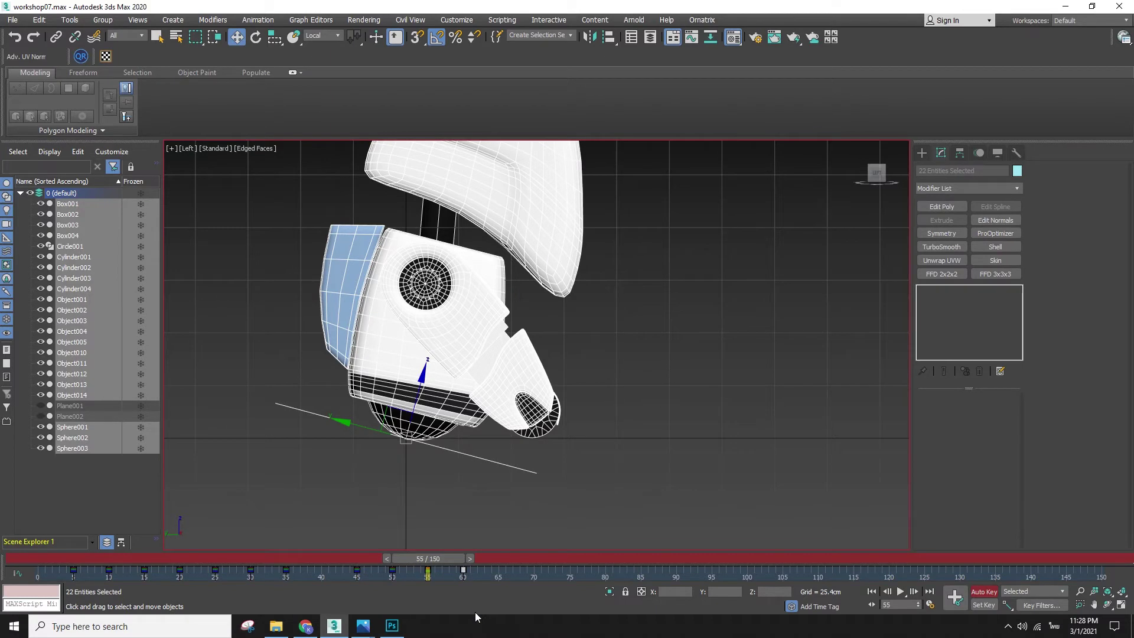
- Play back and scrub the animation up to frame 60 to examine the body and arm motion
left_click_drag(434, 558, 463, 575)
key("/")
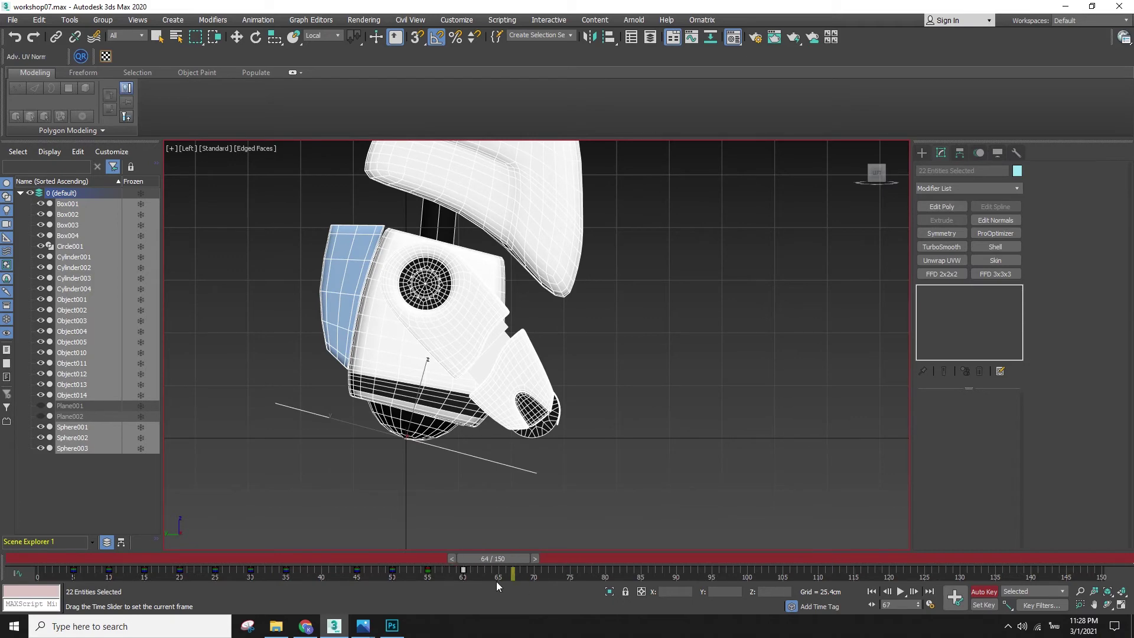
key("/")
key("w")
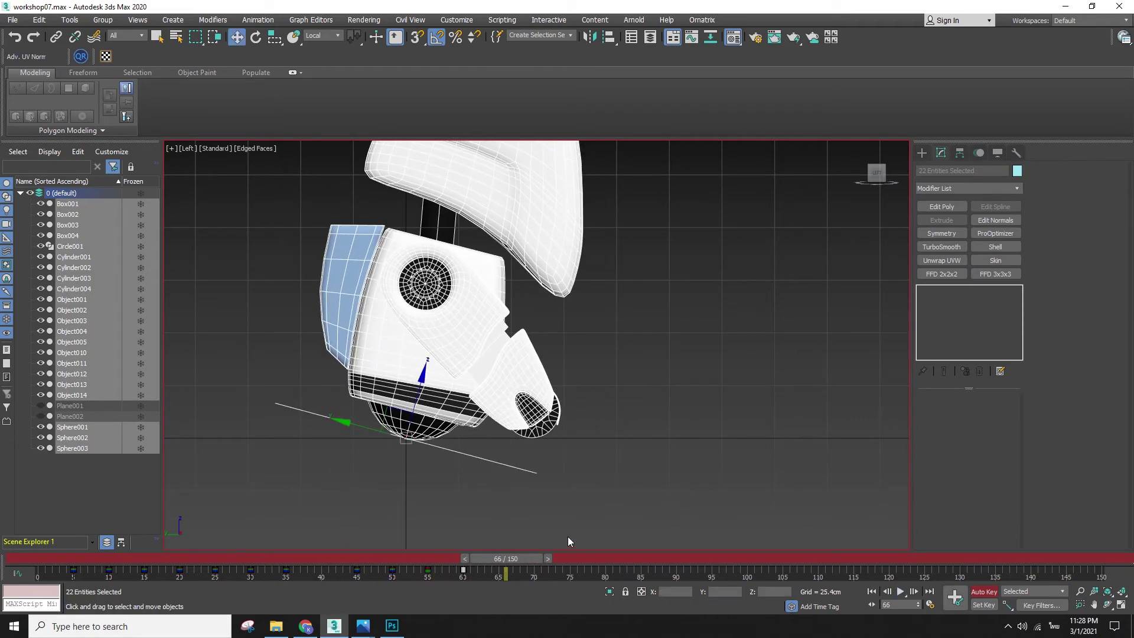
left_click_drag(541, 557, 357, 556)
key("/")
key("/")
middle_click_drag(648, 363, 648, 389)
- Copy all keys from frames 45 to 60 to frames 65 to 80 and again to frames 85 to 100
left_click_drag(511, 565, 402, 576)
key("w")
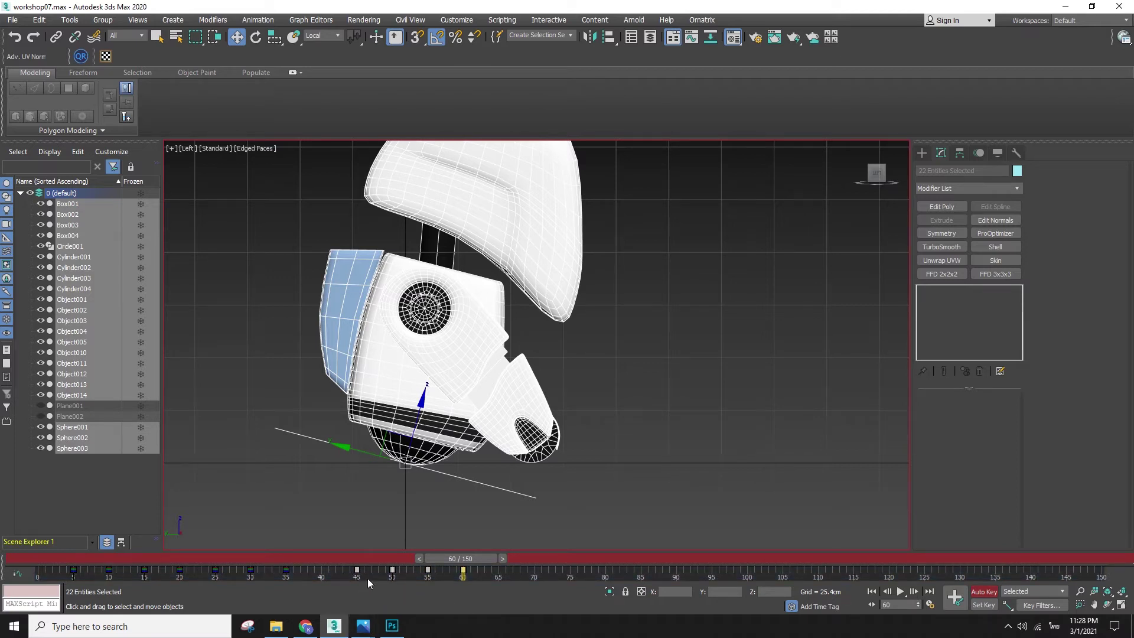
left_click_drag(362, 574, 440, 582, "shift")
left_click_drag(497, 605, 537, 579, "shift")
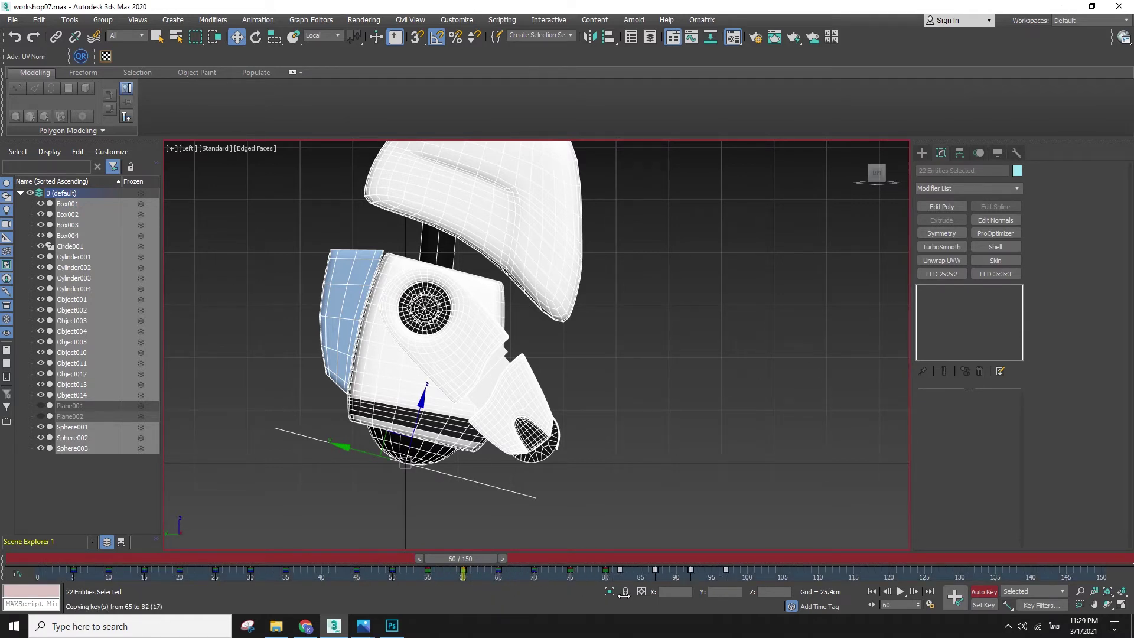
left_click_drag(642, 596, 642, 595, "shift")
- Play back the repeated robot motion in the left view and scrub it up to frame 105
left_click_drag(464, 557, 332, 558)
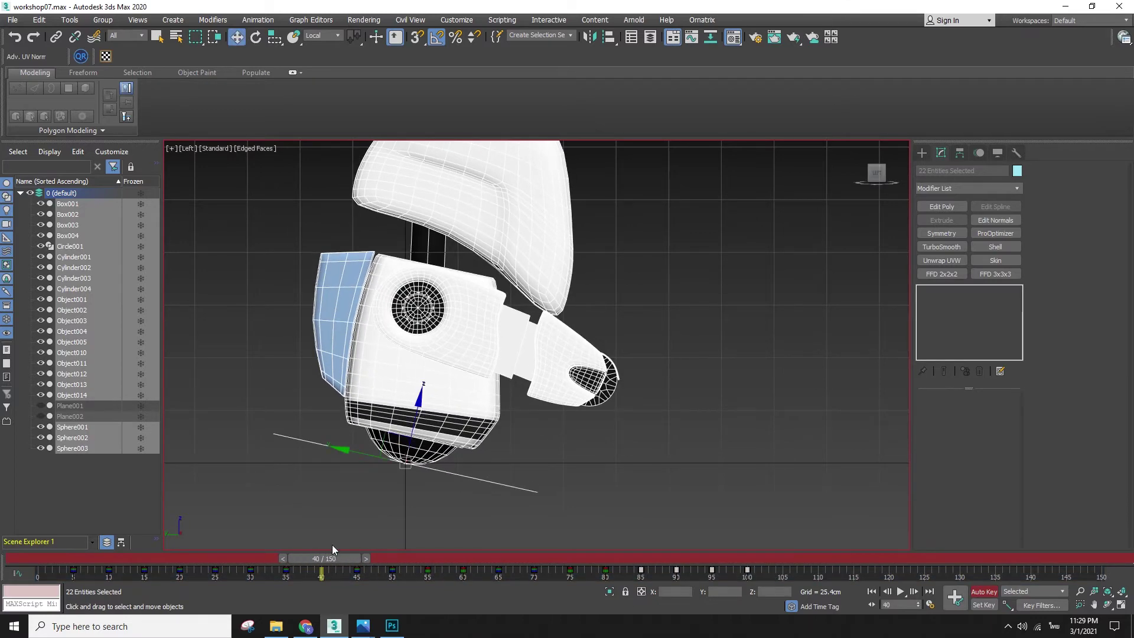
key("/")
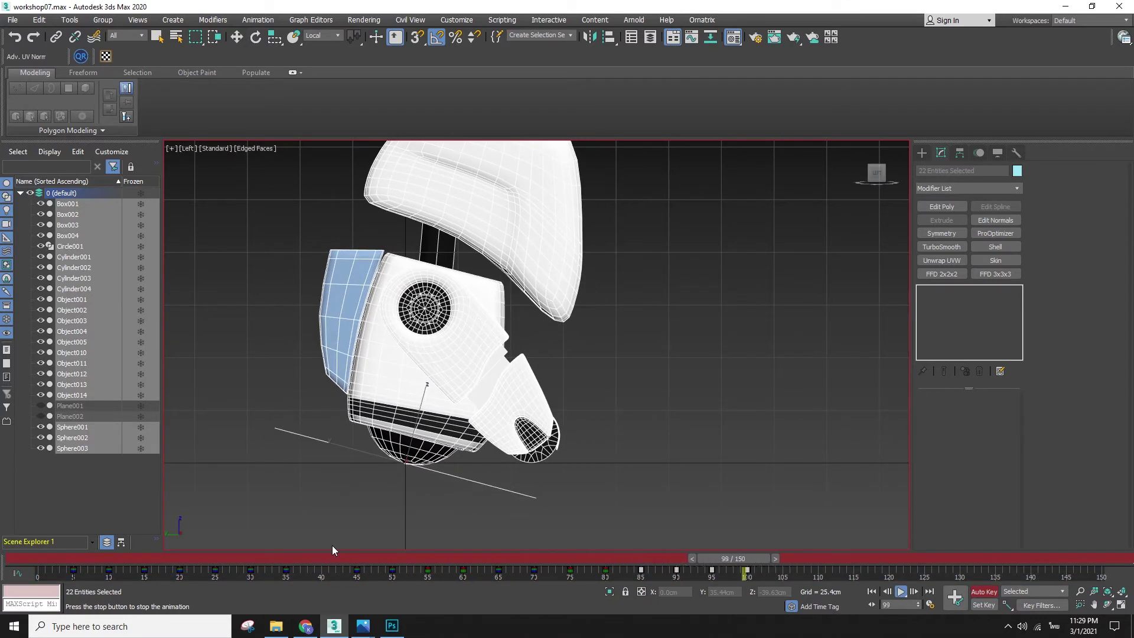
key("/")
key("w")
left_click_drag(394, 556, 253, 549)
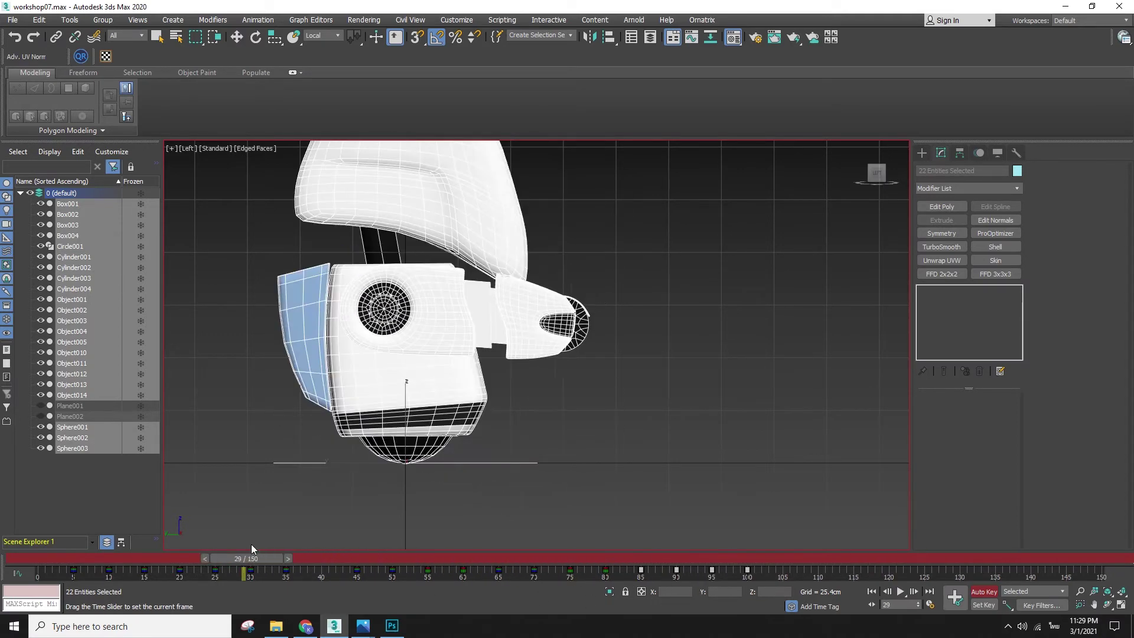
key("/")
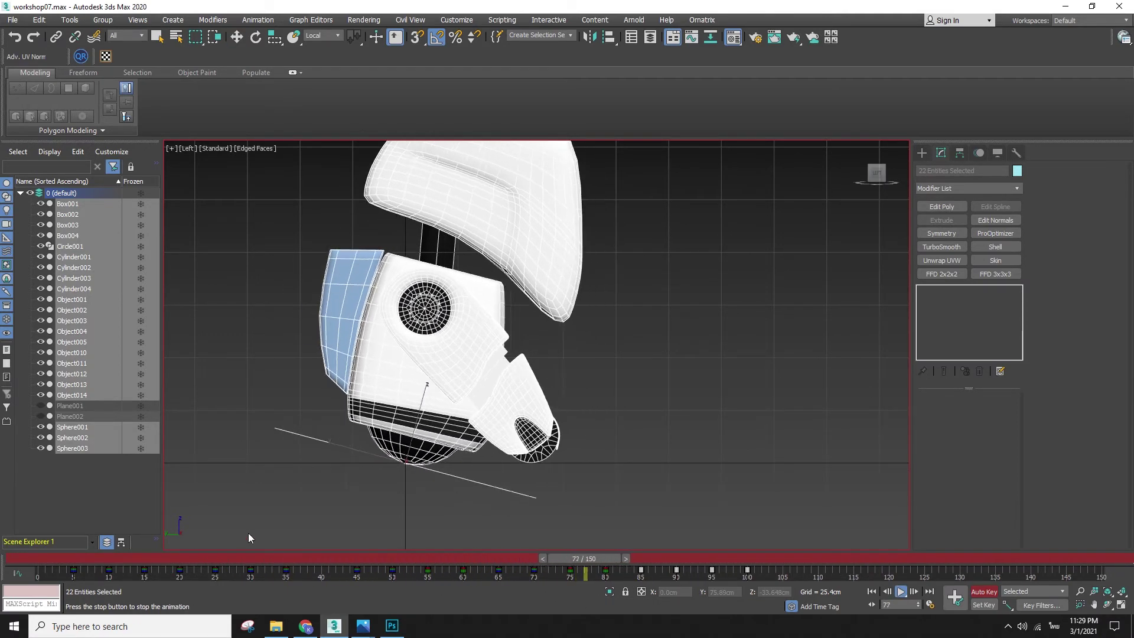
key("/")
left_click_drag(394, 558, 780, 608)
left_click_drag(780, 559, 773, 558)
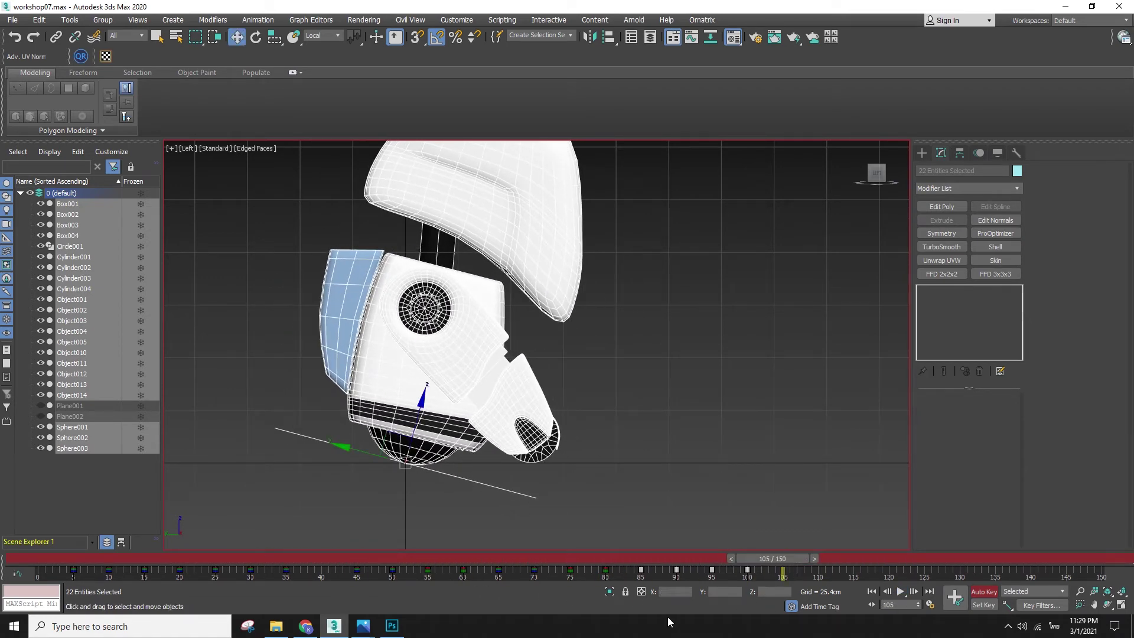
key("/")
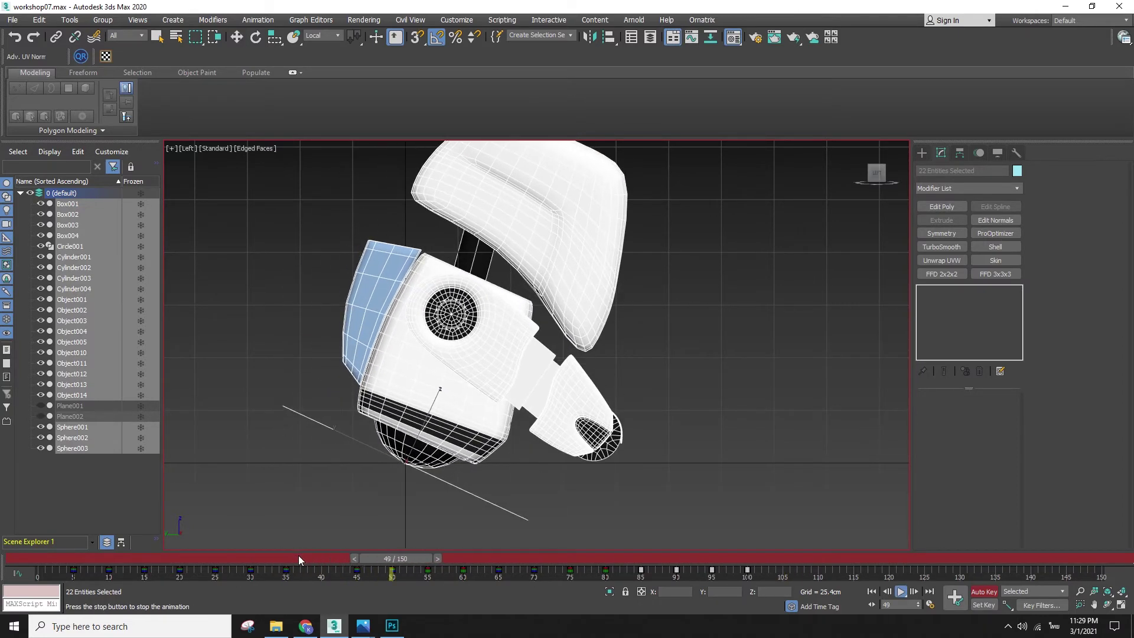
key("/")
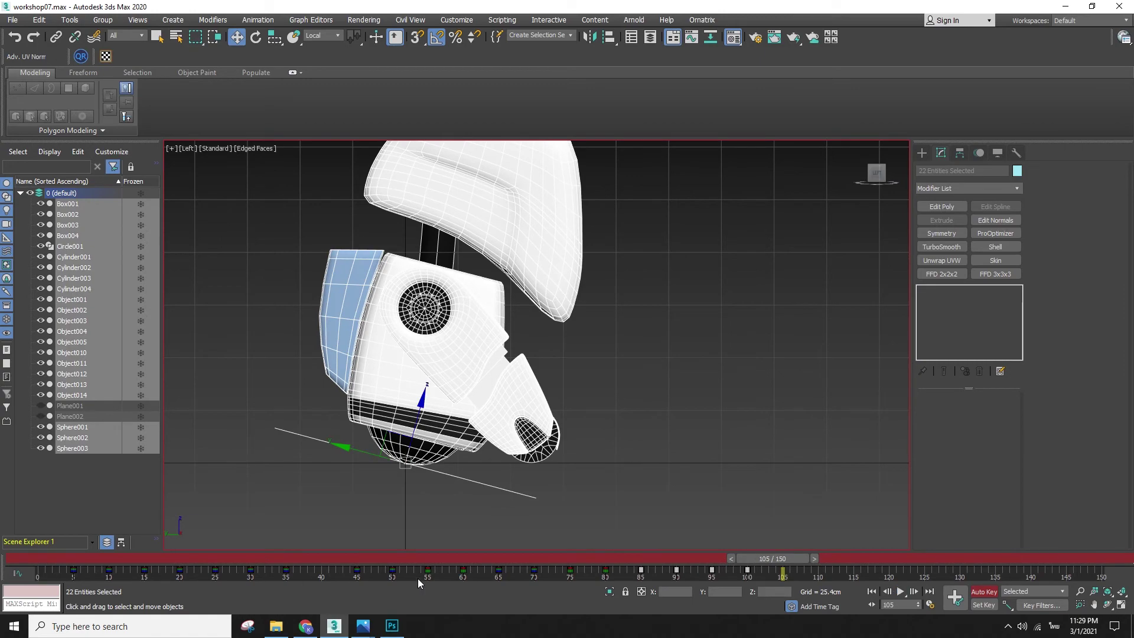
- Preview the repeated motion in perspective view and delete the copied keys from frames 65 to 100
middle_click_drag(759, 499, 700, 461, "alt")
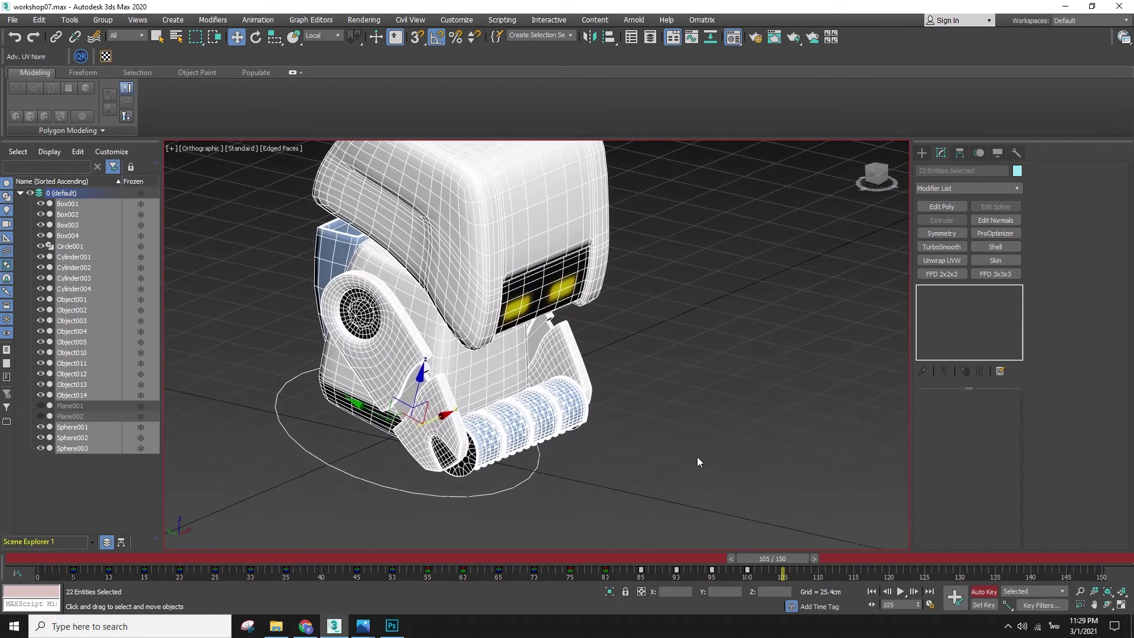
key("p")
scroll(700, 472, "up", 1)
left_click_drag(789, 555, 381, 558)
key("/")
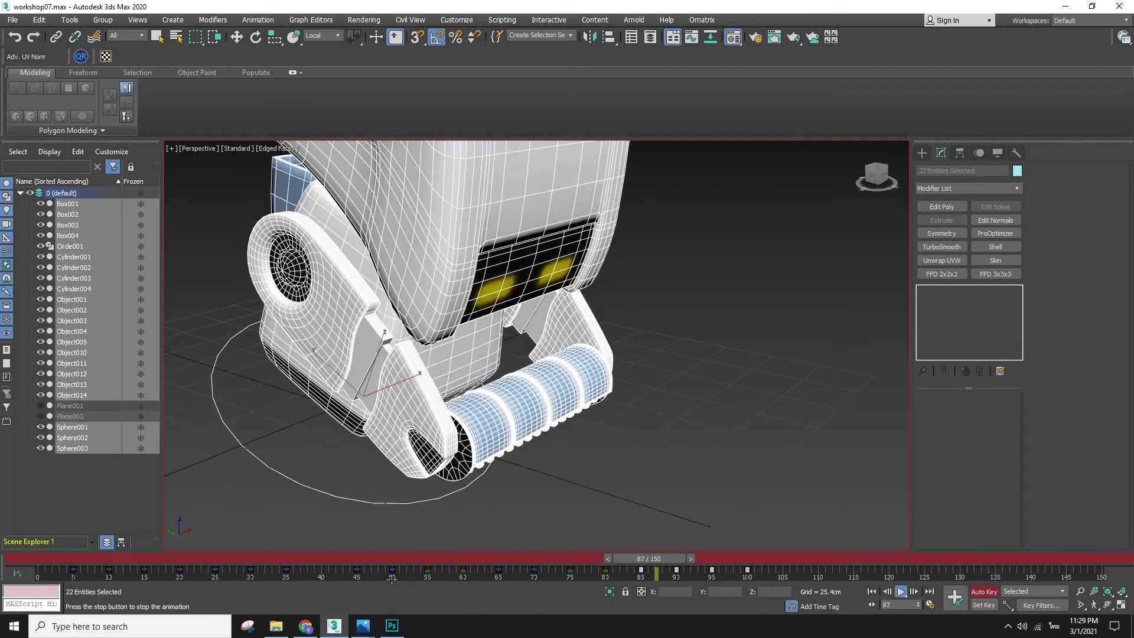
key("/")
key("w")
left_click_drag(771, 572, 476, 586)
key("Delete")
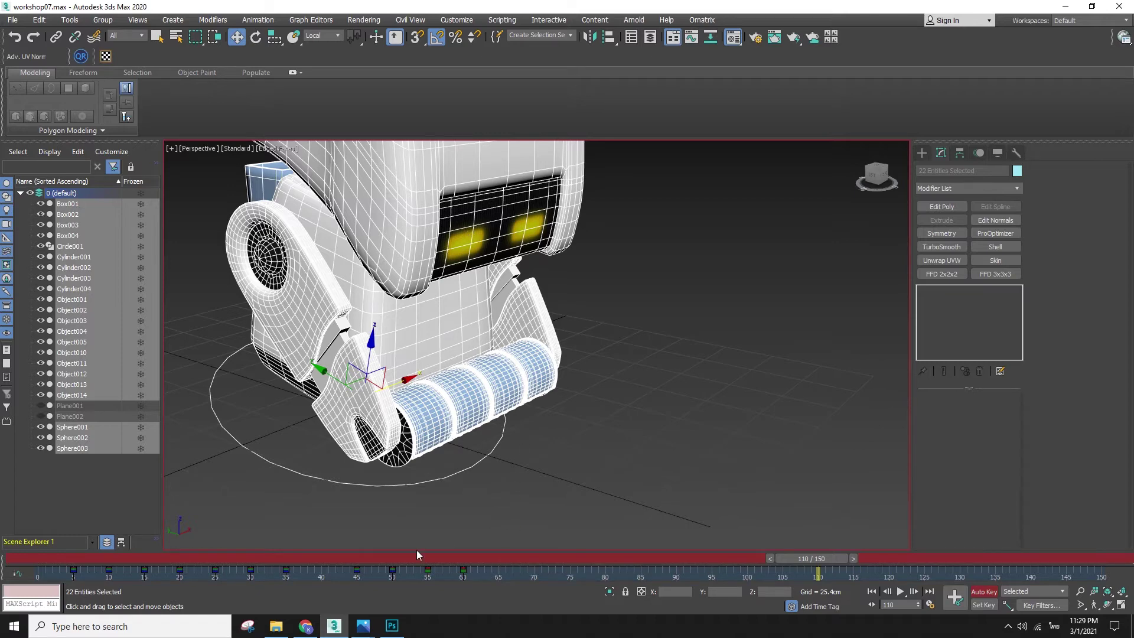
- Select the head in the left view and tilt it back 5 degrees at frame 35
left_click_drag(335, 559, 356, 587)
key("w")
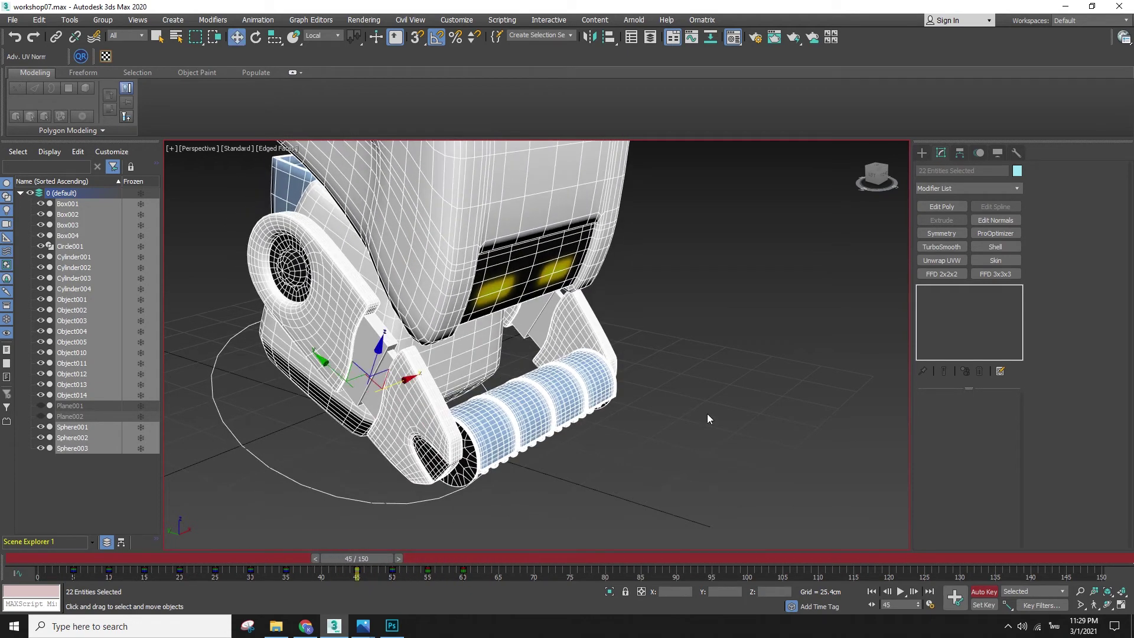
key("l")
middle_click_drag(707, 414, 669, 350)
scroll(669, 350, "up", 3)
left_click(484, 209)
key("e")
middle_click_drag(513, 300, 542, 388)
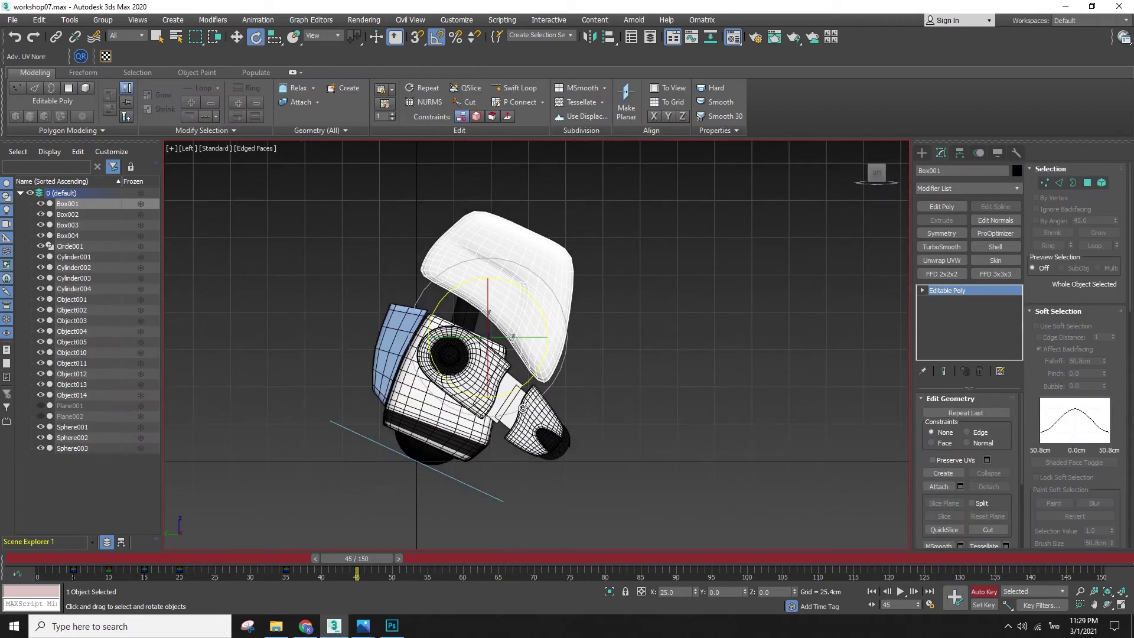
left_click_drag(359, 561, 310, 560)
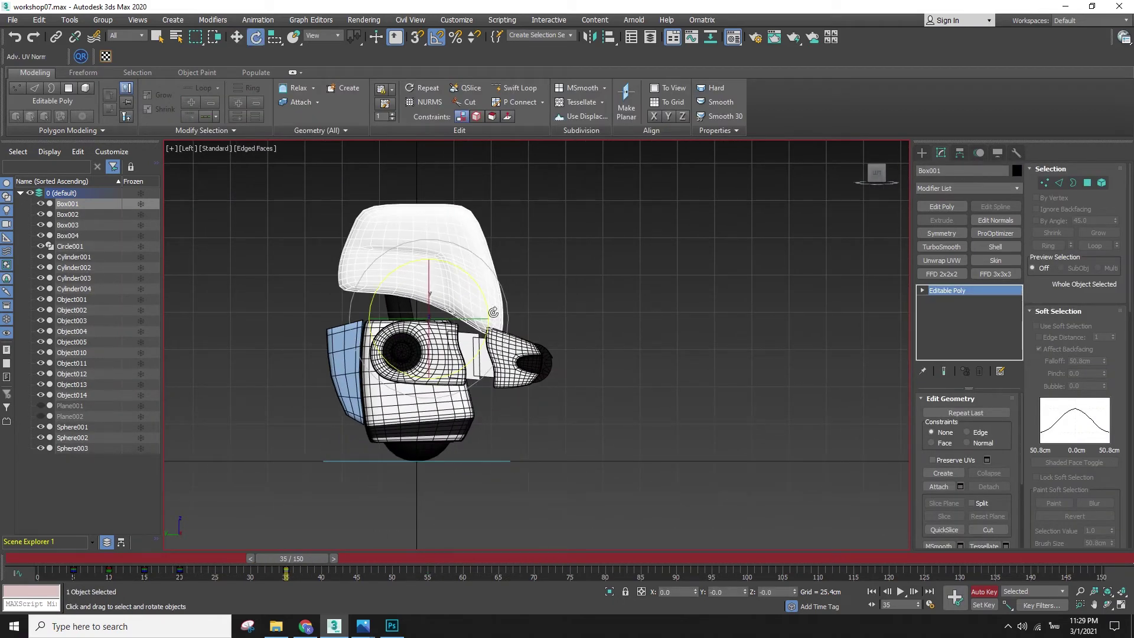
left_click_drag(487, 307, 485, 312)
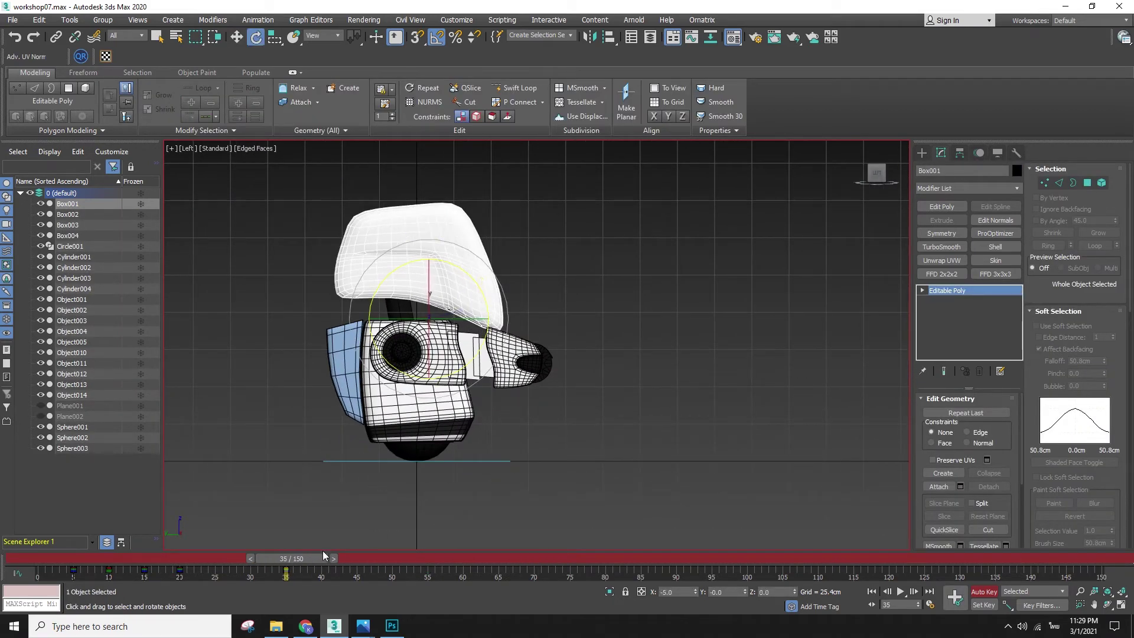
- Add a head key at frame 40 and tilt the head further forward at frame 45
left_click_drag(286, 562, 366, 561)
key("e")
left_click_drag(545, 319, 512, 365)
mouse_move(387, 560)
left_mouse_down()
mouse_move(286, 560)
mouse_move(419, 587)
mouse_move(342, 563)
mouse_move(374, 563)
left_mouse_up()
key("e")
left_click_drag(543, 308, 555, 322)
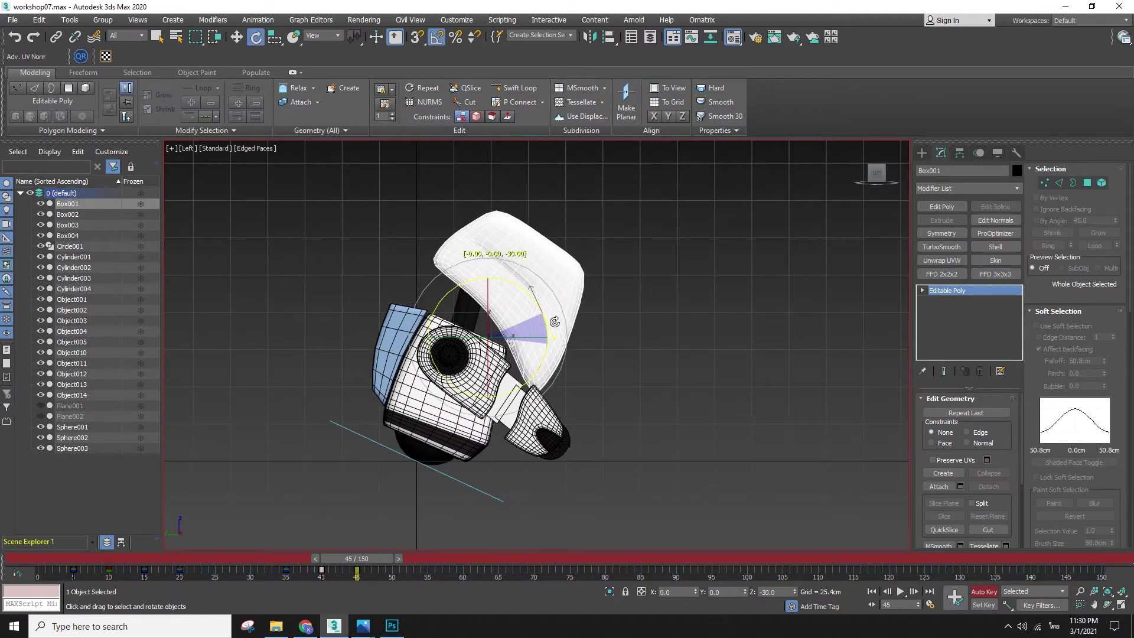
- Fine-tune the head's tilt at frame 45 and play back the head motion
key("w")
key("e")
left_click_drag(531, 318, 528, 319)
key("w")
left_click_drag(379, 558, 250, 563)
key("w")
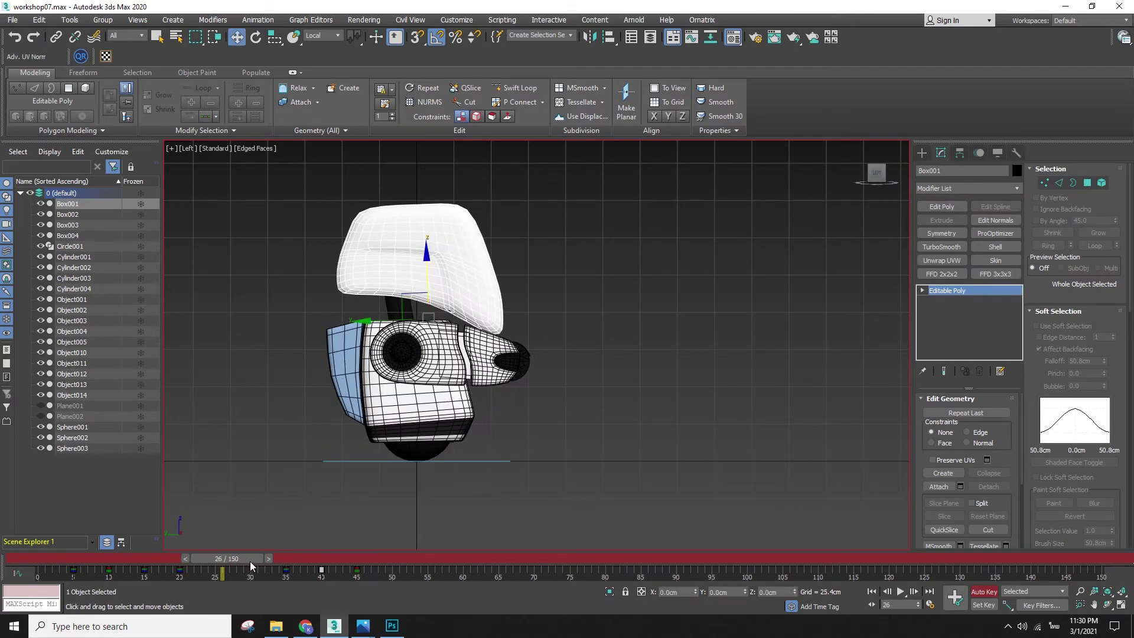
key("slash")
key("slash")
left_click_drag(467, 559, 371, 572)
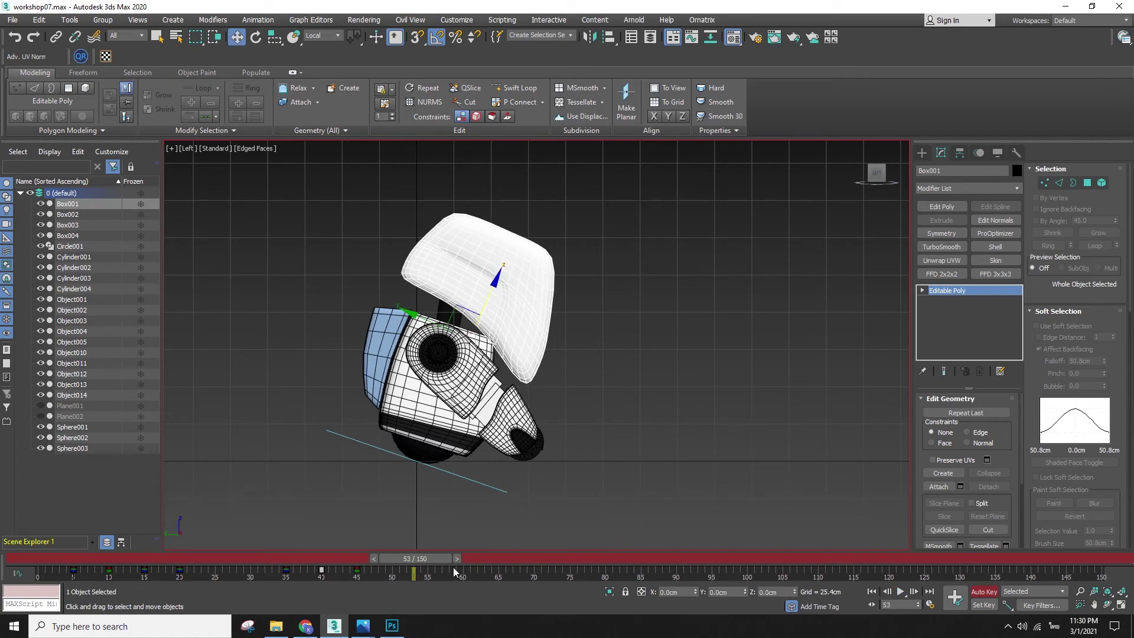
- Select all robot parts and copy the keys from frames 45 to 60 to frames 65 to 80
middle_click_drag(453, 555, 512, 487, "alt")
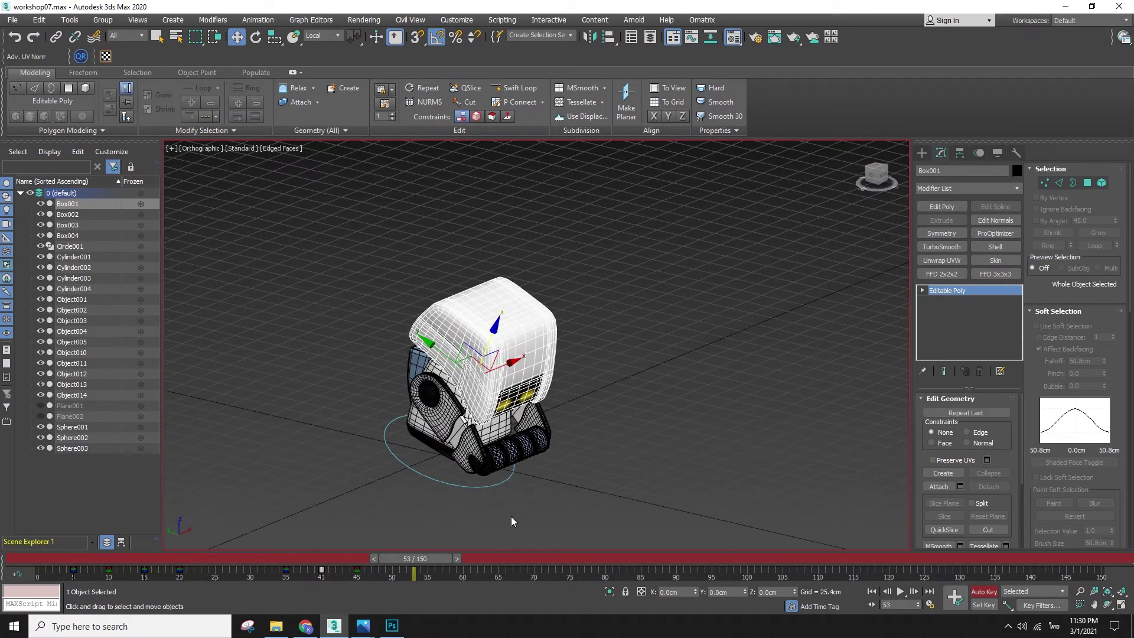
key("ctrl+a")
left_click_drag(483, 575, 619, 591)
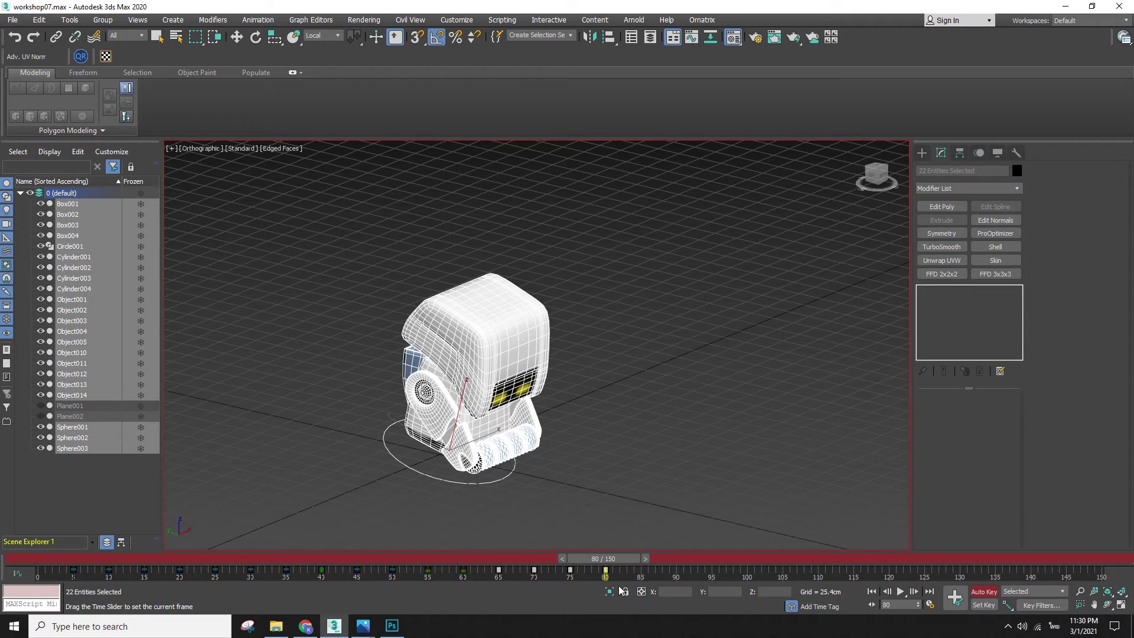
left_click_drag(527, 564, 503, 566)
key("w")
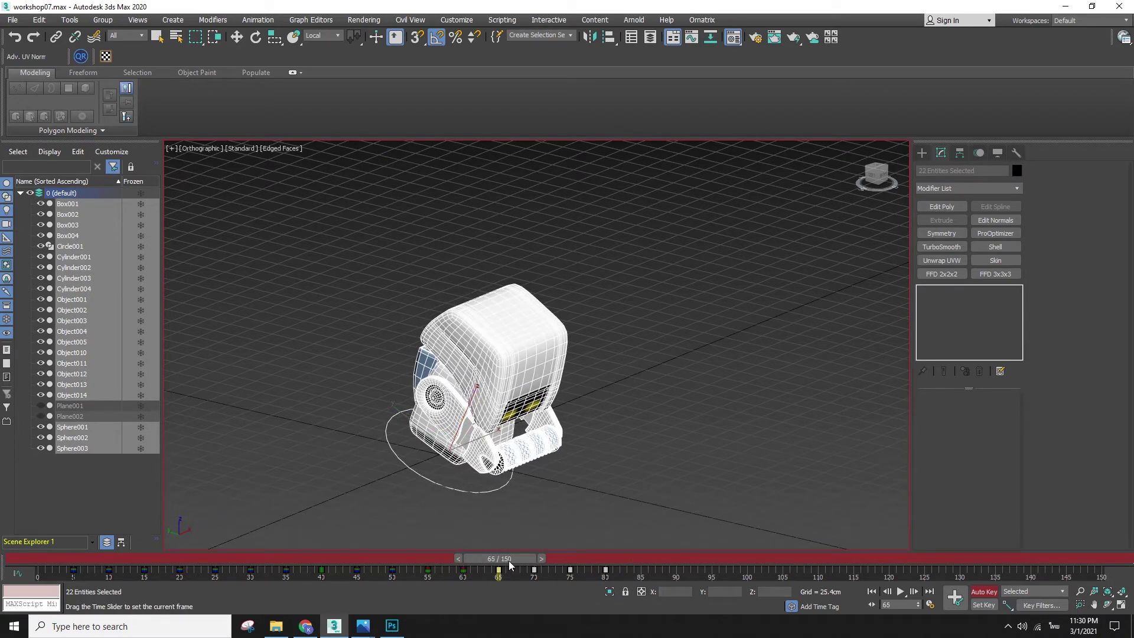
- Copy the robot's keys from frames 65–80 to frames 85–100 and 105–120, and play back the animation
key("l")
middle_click_drag(614, 427, 497, 405, "alt")
key("l")
key("z")
left_click_drag(485, 570, 746, 582)
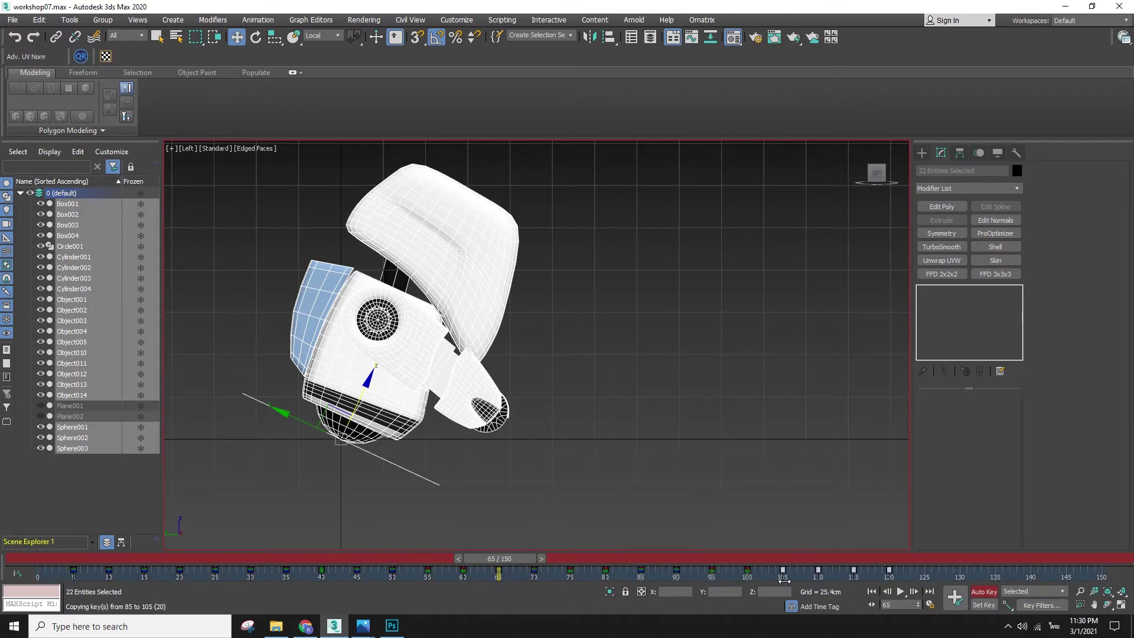
key("/")
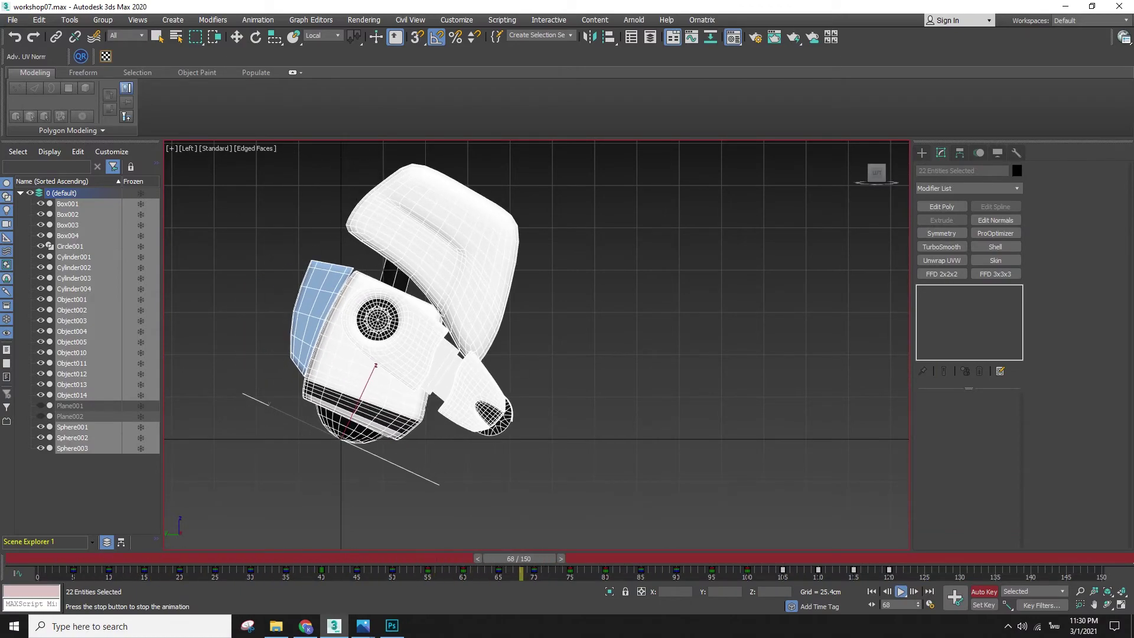
key("/")
middle_click_drag(342, 417, 420, 533, "alt")
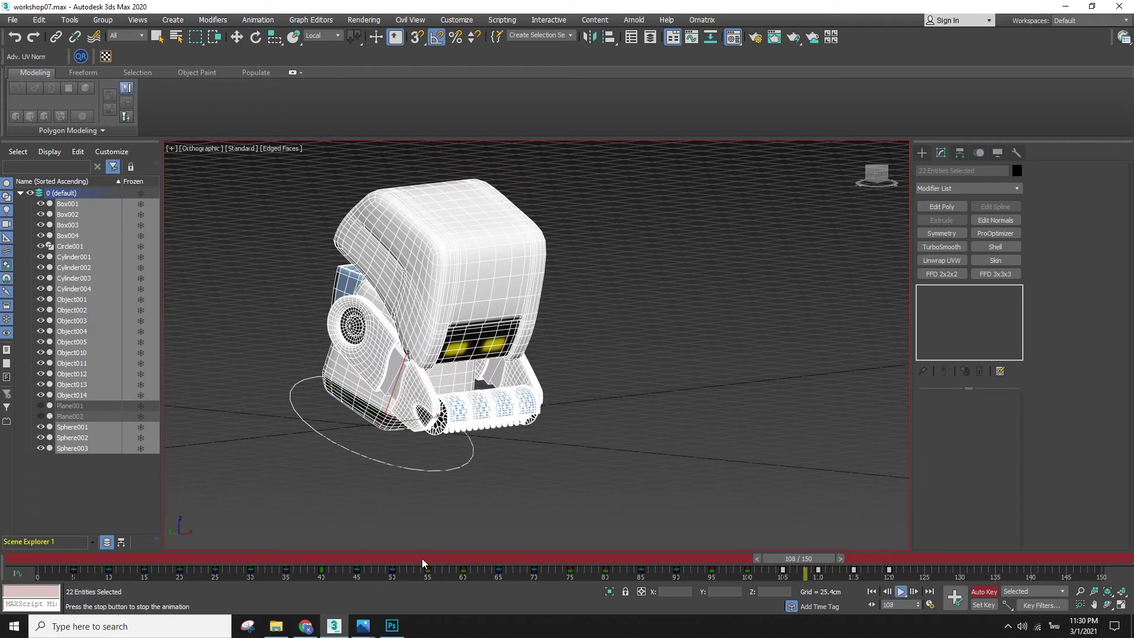
- Select the head, try a 15-degree turn about Z at frame 65, and key its unturned pose at frame 60
left_click(519, 559)
left_click_drag(519, 560, 507, 597)
key("e")
left_click(433, 332)
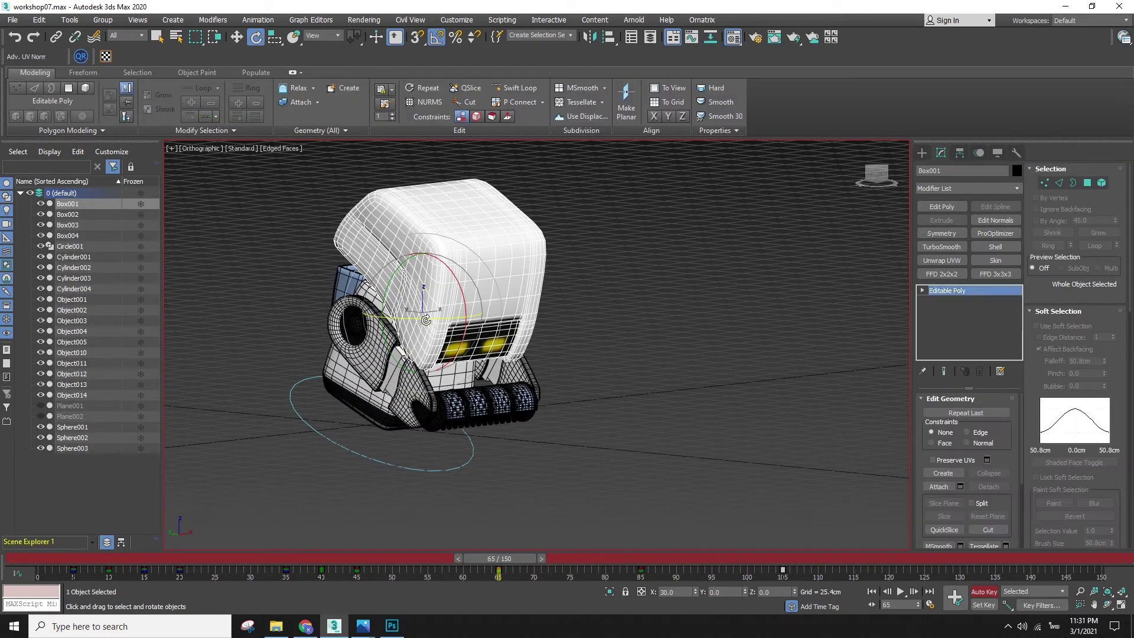
middle_click_drag(553, 335, 418, 322, "alt")
left_click_drag(414, 331, 423, 335)
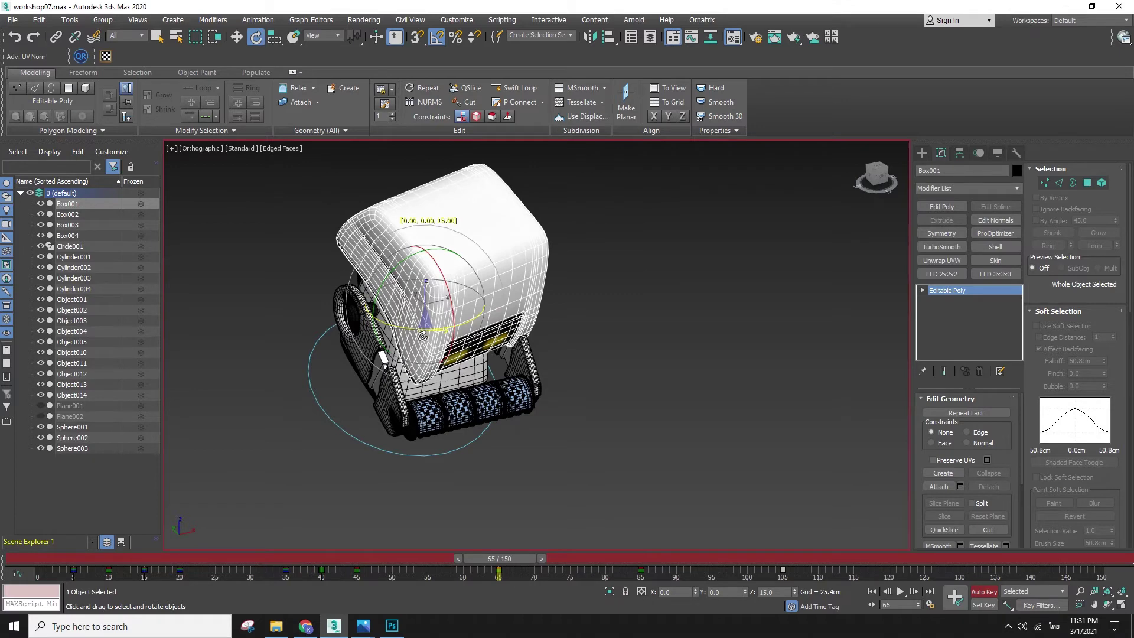
left_click_drag(509, 558, 474, 559)
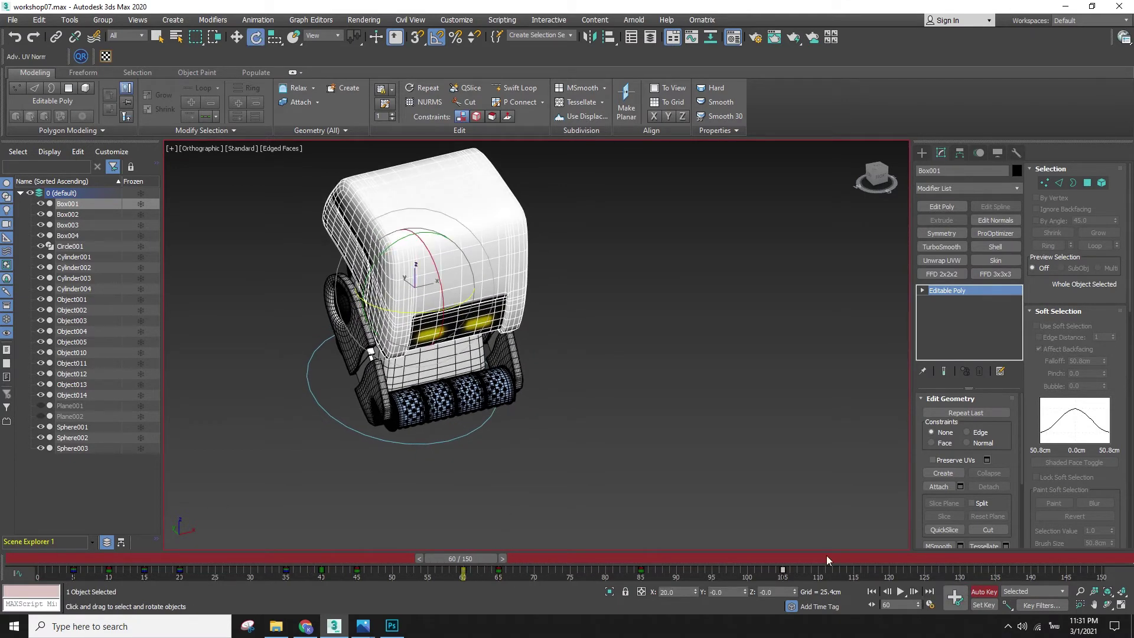
left_click_drag(482, 559, 519, 561)
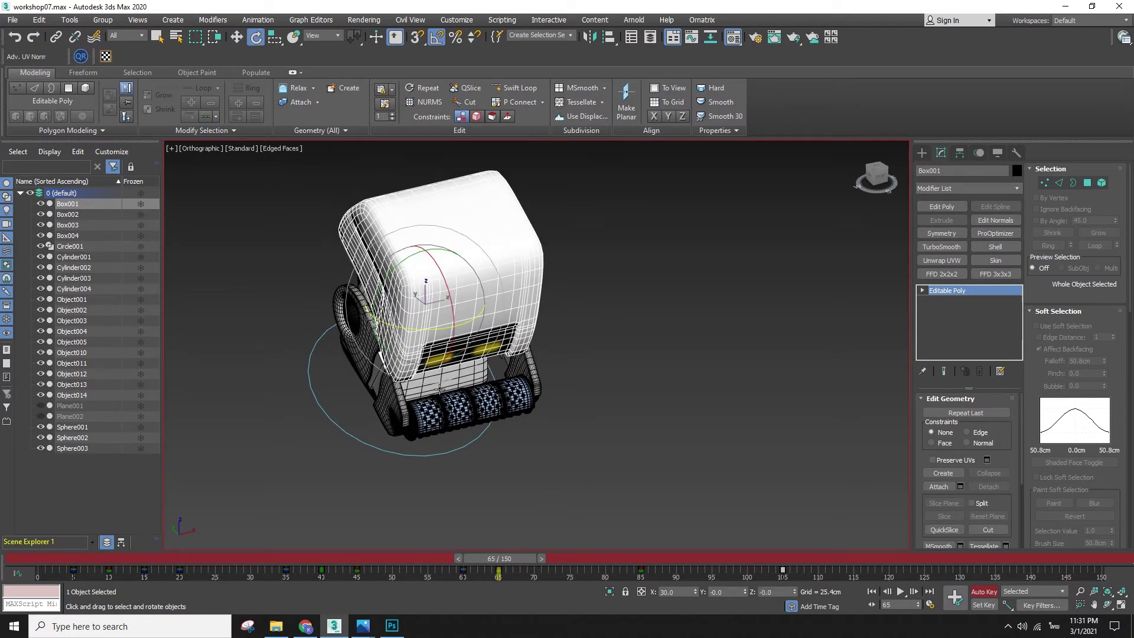
- Try turning and tilting the head freely at frame 65
scroll(441, 347, "up", 3)
left_click_drag(466, 311, 471, 295)
left_click_drag(408, 245, 401, 251)
middle_click_drag(408, 254, 454, 264, "alt")
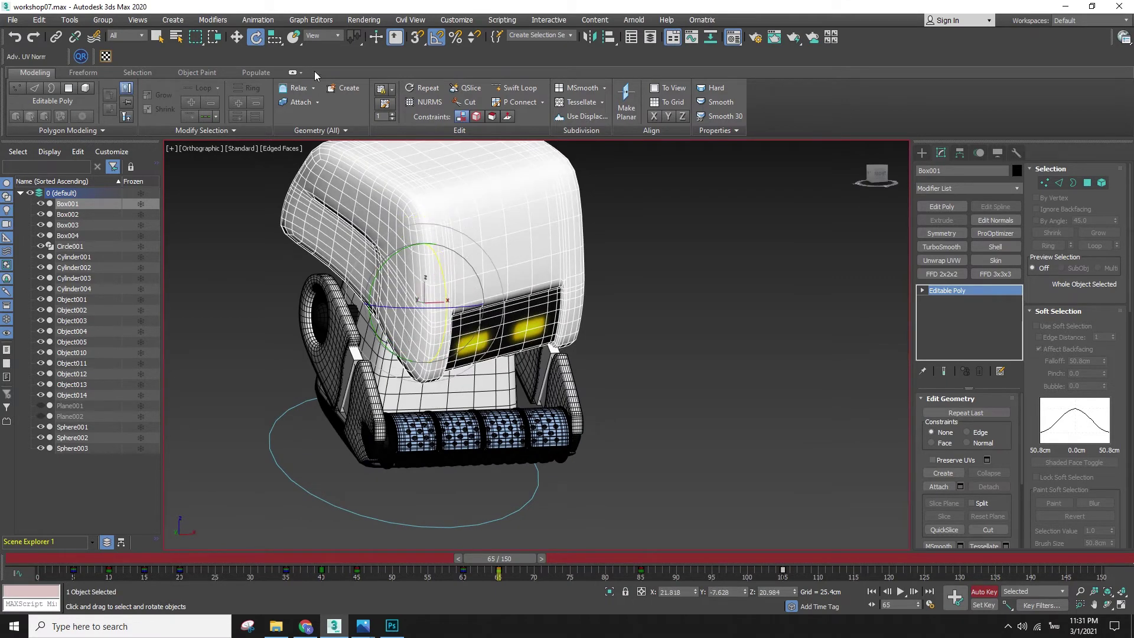
- Set the rotation's reference coordinate system to Local and undo the last head rotations
left_click(324, 36)
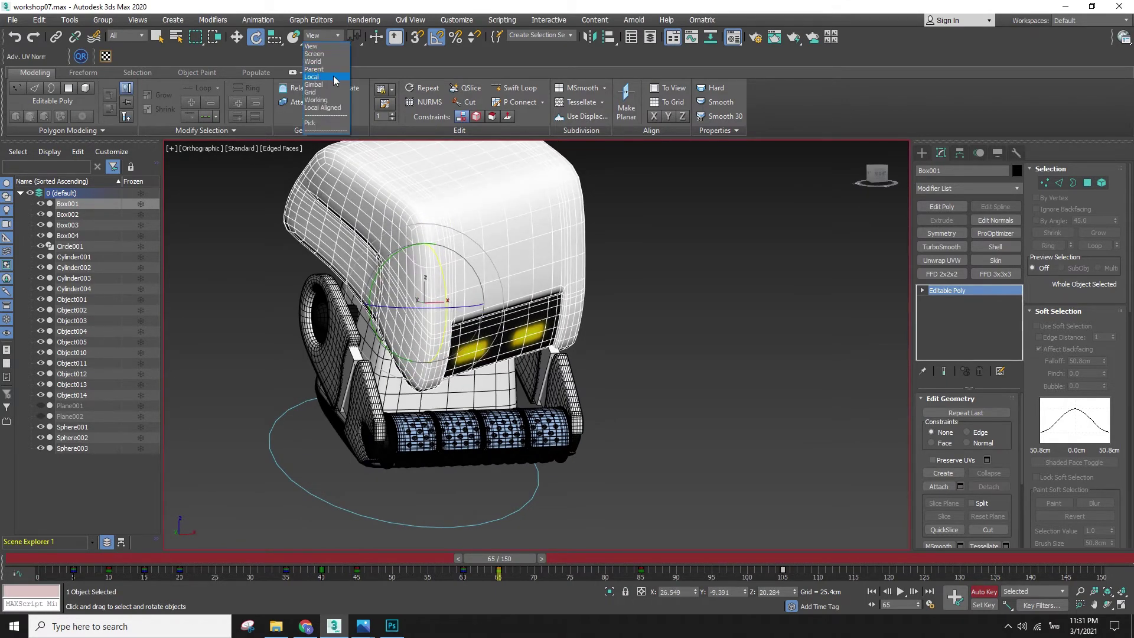
left_click(334, 77)
key("z")
key("ctrl+z")
key("ctrl+z")
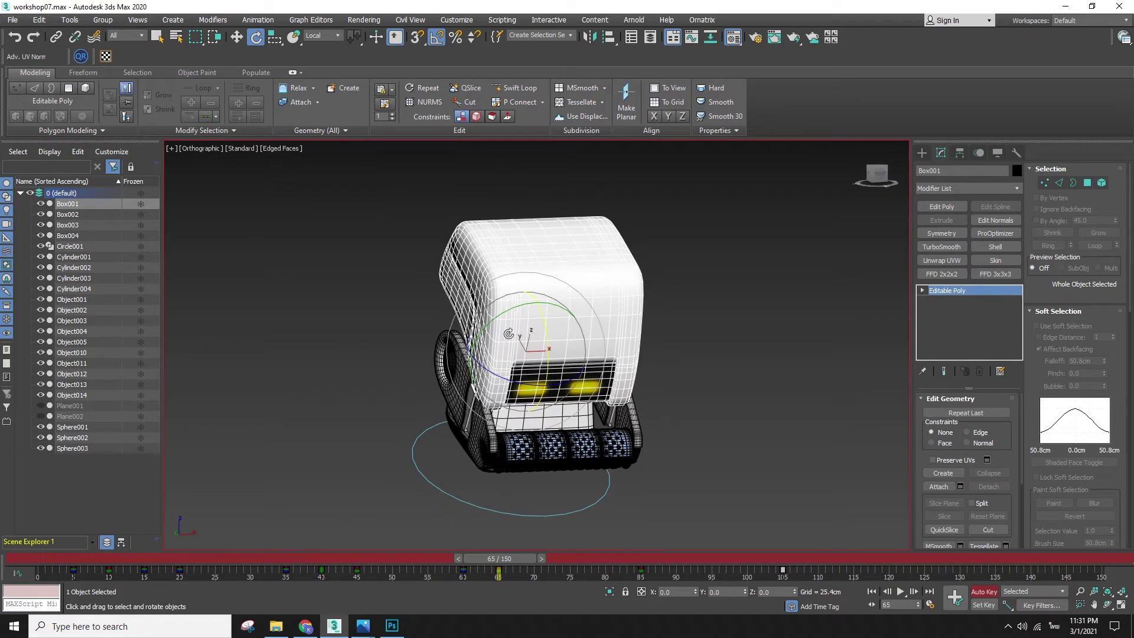
- Turn the head sideways about its local axis at frame 65 and hold the turned pose to frame 70
left_click(326, 36)
left_click(501, 371)
left_click_drag(503, 376, 532, 382)
left_click_drag(560, 343, 558, 356)
middle_click_drag(558, 356, 516, 345, "alt")
left_click_drag(504, 562, 537, 571)
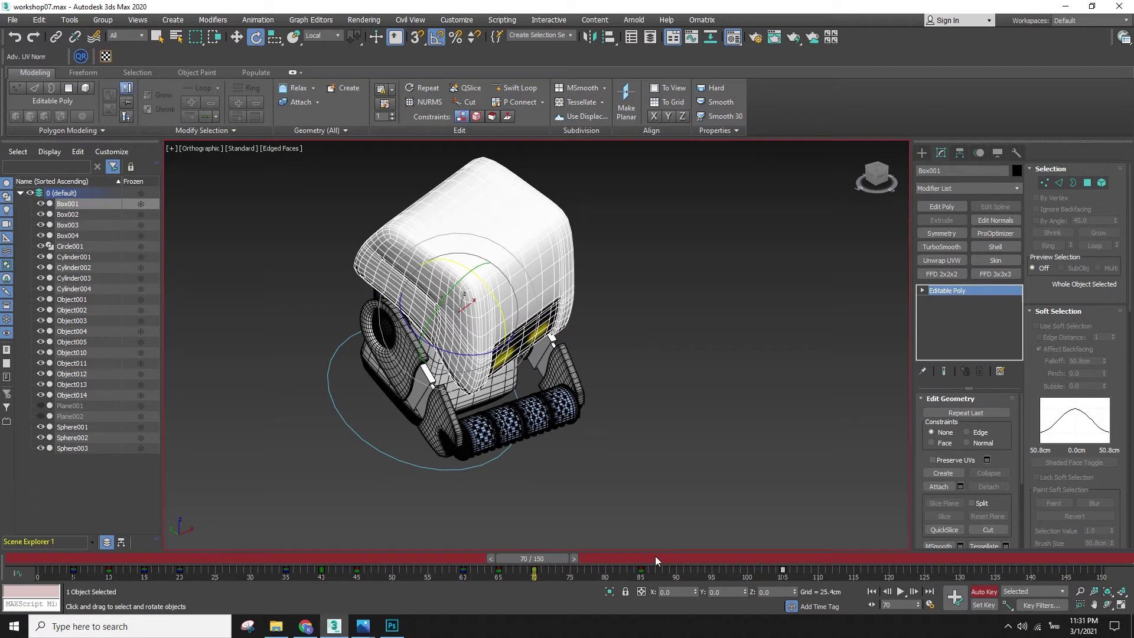
- Try turning the head back the other way at frame 75
mouse_move(548, 560)
left_mouse_down()
mouse_move(587, 560)
mouse_move(564, 559)
left_mouse_up()
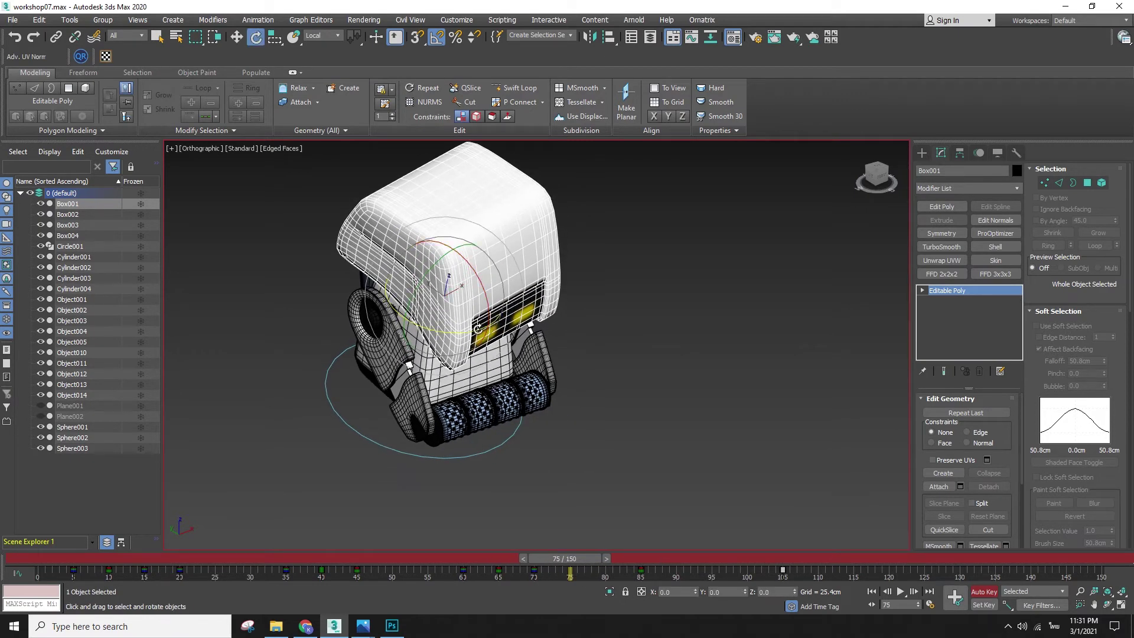
left_click_drag(467, 332, 443, 335)
middle_click_drag(701, 446, 637, 418, "alt")
key("f")
- Copy the head key from frame 70 to frame 80 in the front view and play back the motion
mouse_move(564, 559)
left_mouse_down()
mouse_move(450, 558)
mouse_move(667, 558)
mouse_move(514, 558)
mouse_move(551, 561)
mouse_move(524, 570)
mouse_move(575, 576)
mouse_move(556, 584)
mouse_move(543, 572)
mouse_move(570, 560)
left_mouse_up()
key("e")
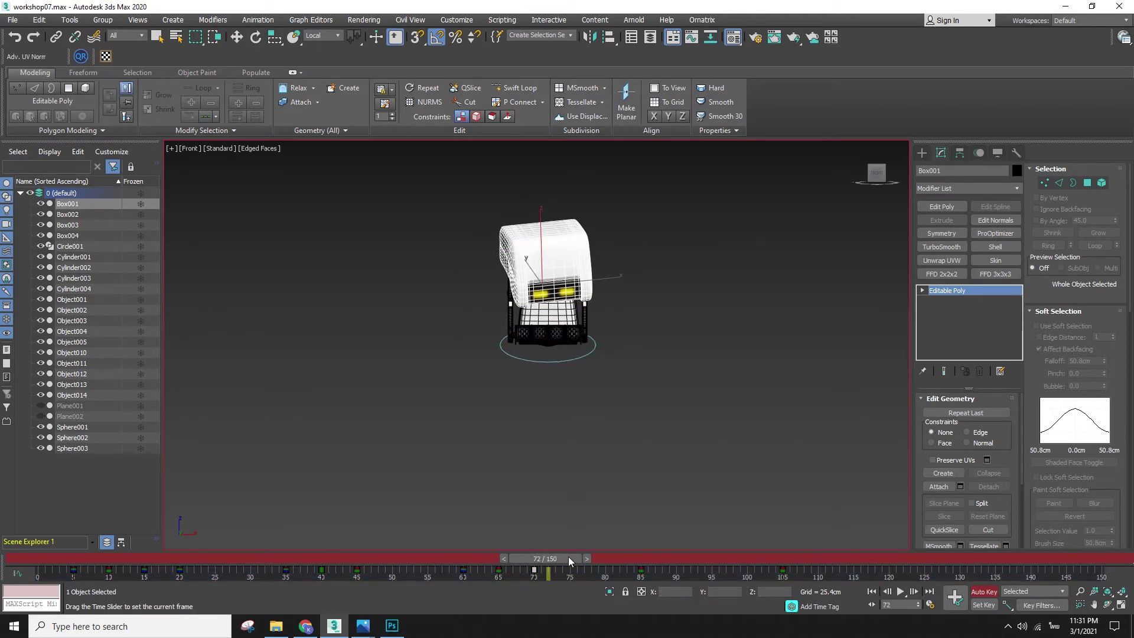
key("e")
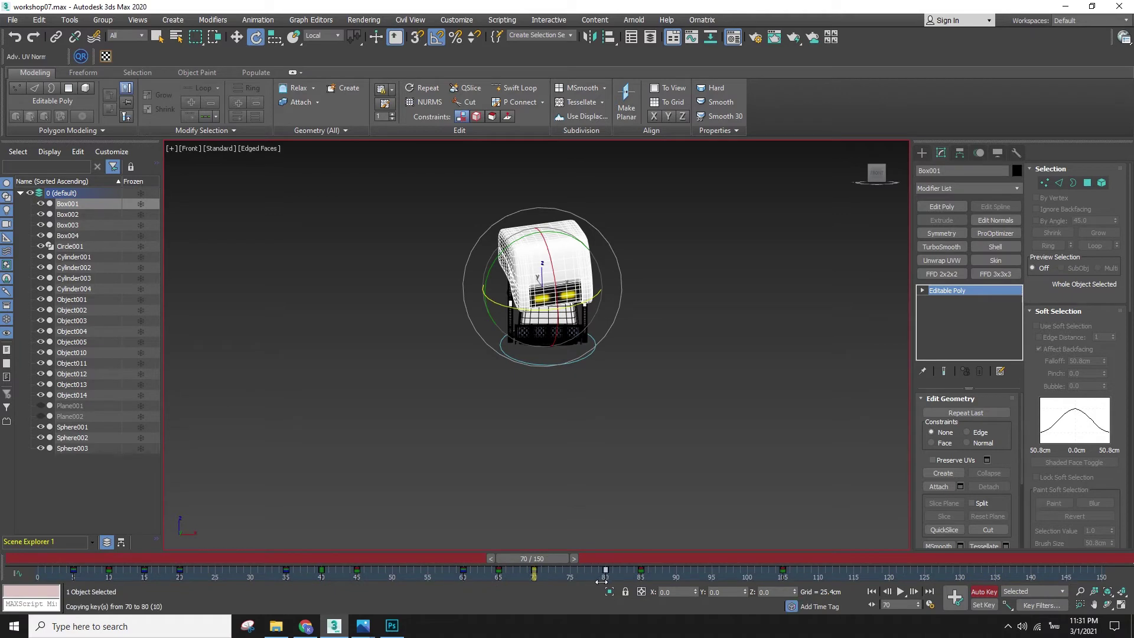
left_click(547, 570)
left_click_drag(620, 560, 473, 561)
key("/")
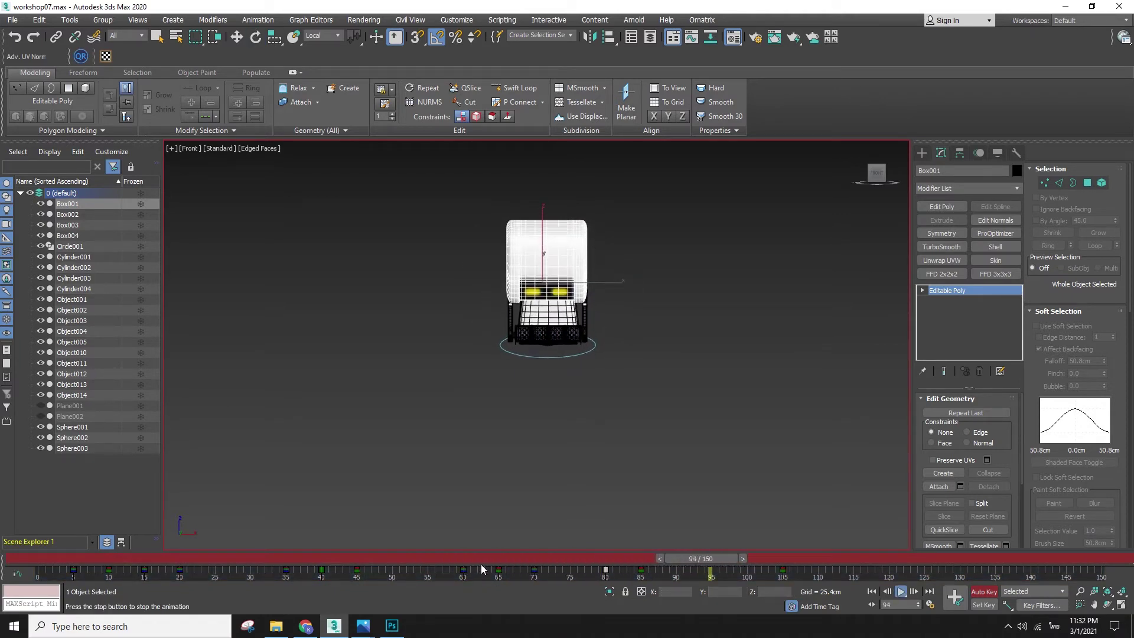
key("/")
- Replace the head keys at frames 70 and 80 with a turned-pose key at frame 75
key("e")
left_click(542, 560)
left_click_drag(542, 559, 503, 560)
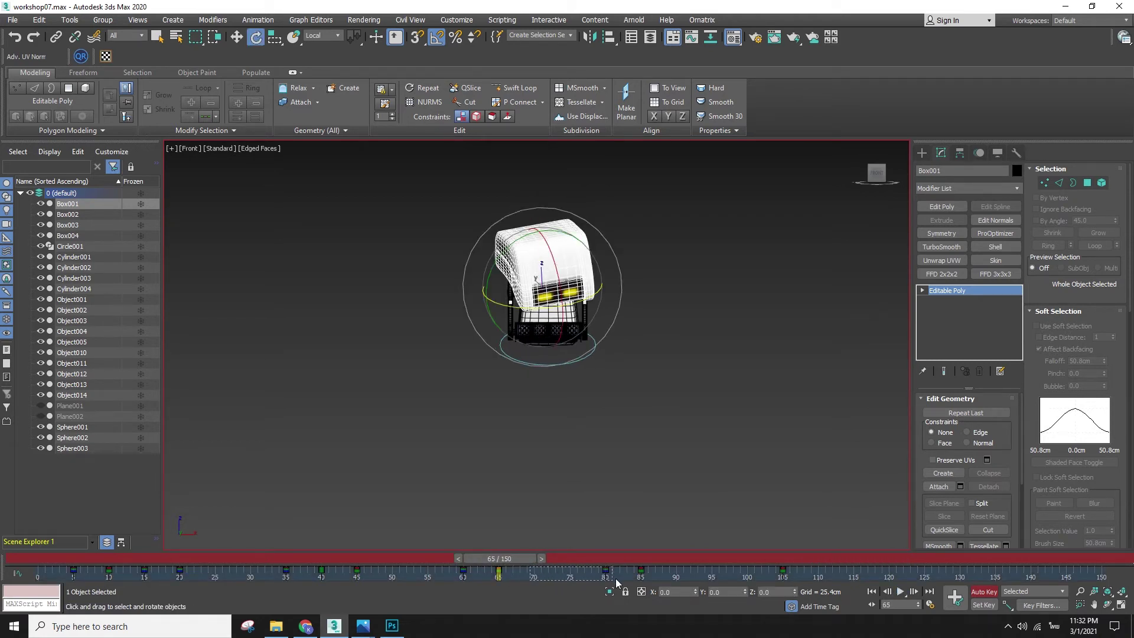
left_click_drag(511, 558, 613, 590)
- Rotate the head -10 degrees about Z at frame 80 to face forward, and play back the turn
key("e")
left_click_drag(581, 296, 577, 299)
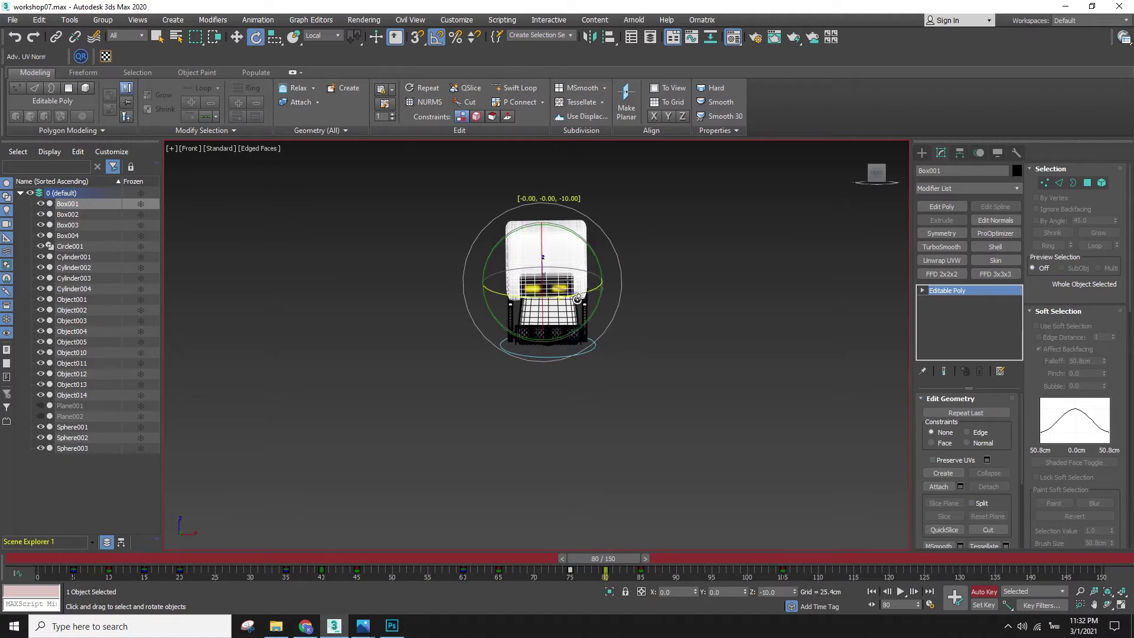
key("w")
left_click_drag(669, 567, 605, 576)
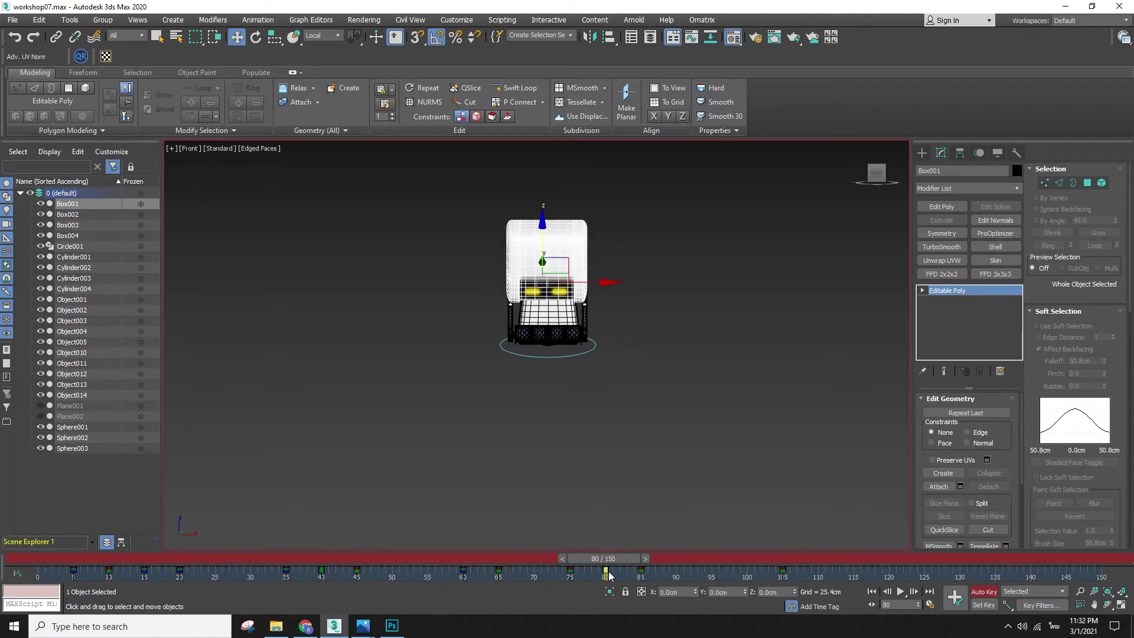
key("/")
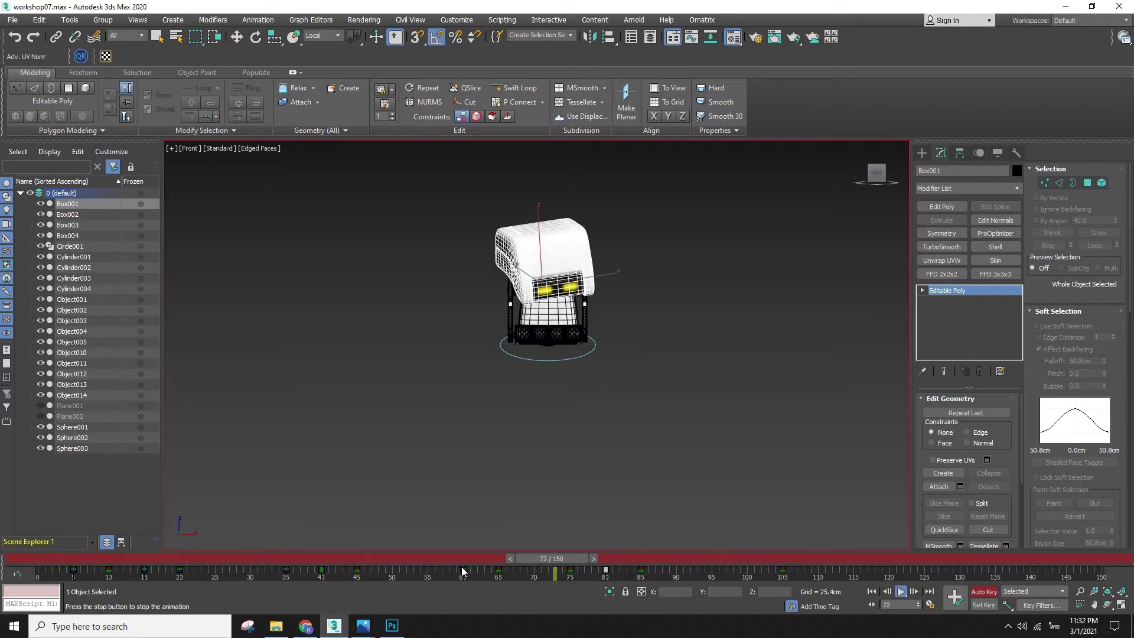
key("/")
- Turn off Auto Key and the edged-faces display, and play back the animation in an angled view
mouse_move(618, 420)
middle_mouse_down("alt")
mouse_move(679, 446)
mouse_move(620, 440)
mouse_move(618, 398)
mouse_move(597, 431)
middle_mouse_up("alt")
key("F4")
key("n")
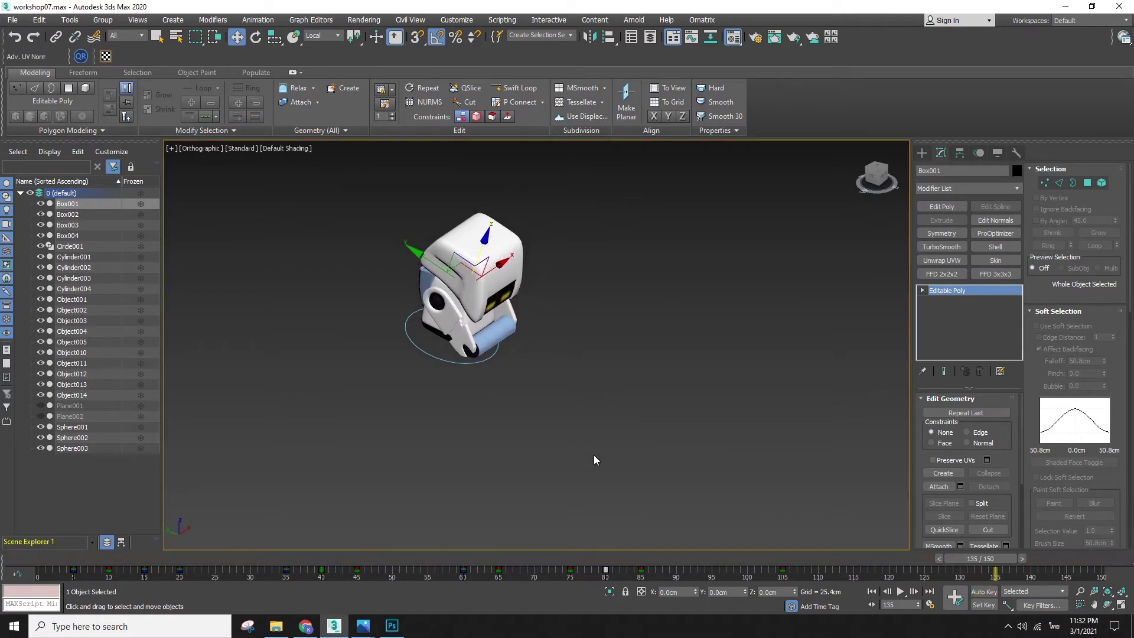
key("z")
key("=")
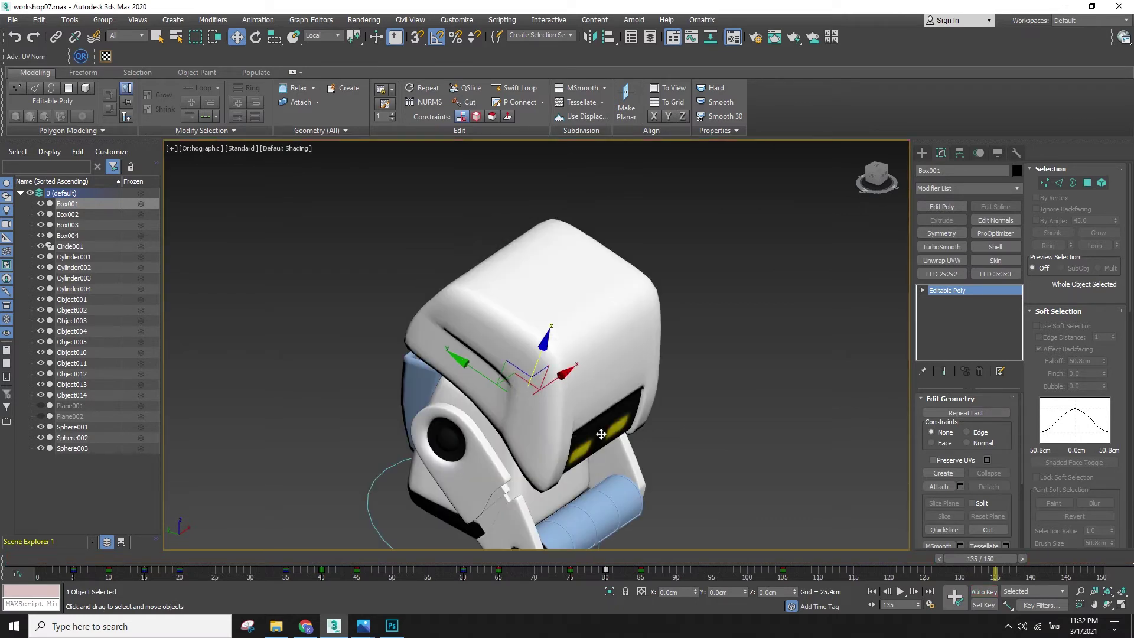
scroll(600, 436, "down", 4)
key("/")
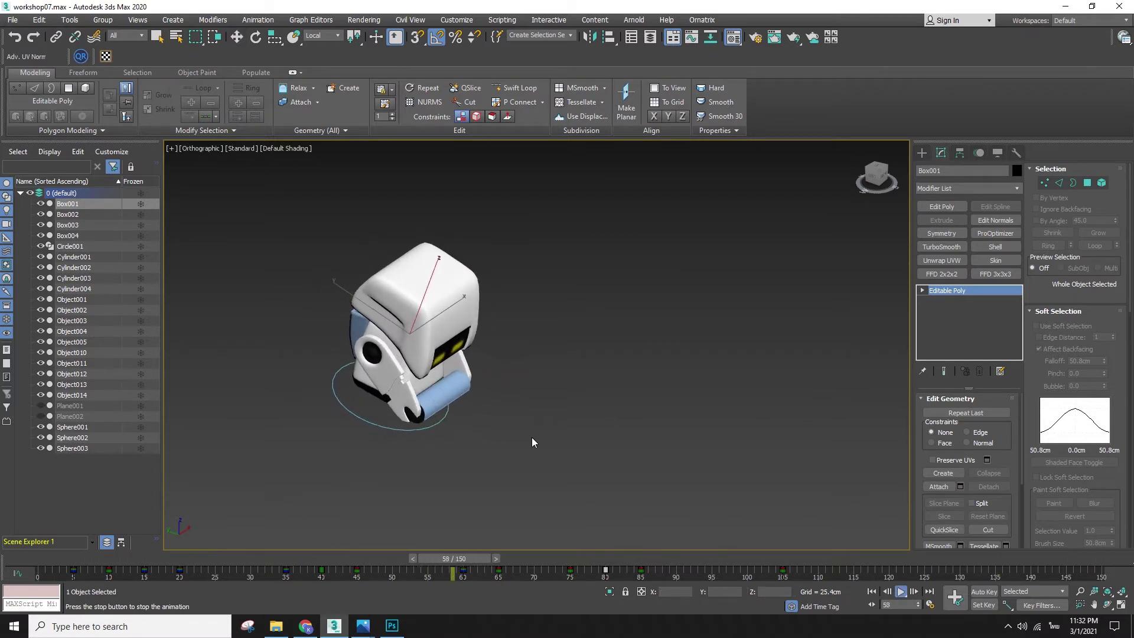
key("/")
- Move the head keys from frames 75–85 to frames 85–95 and play back the animation
key("w")
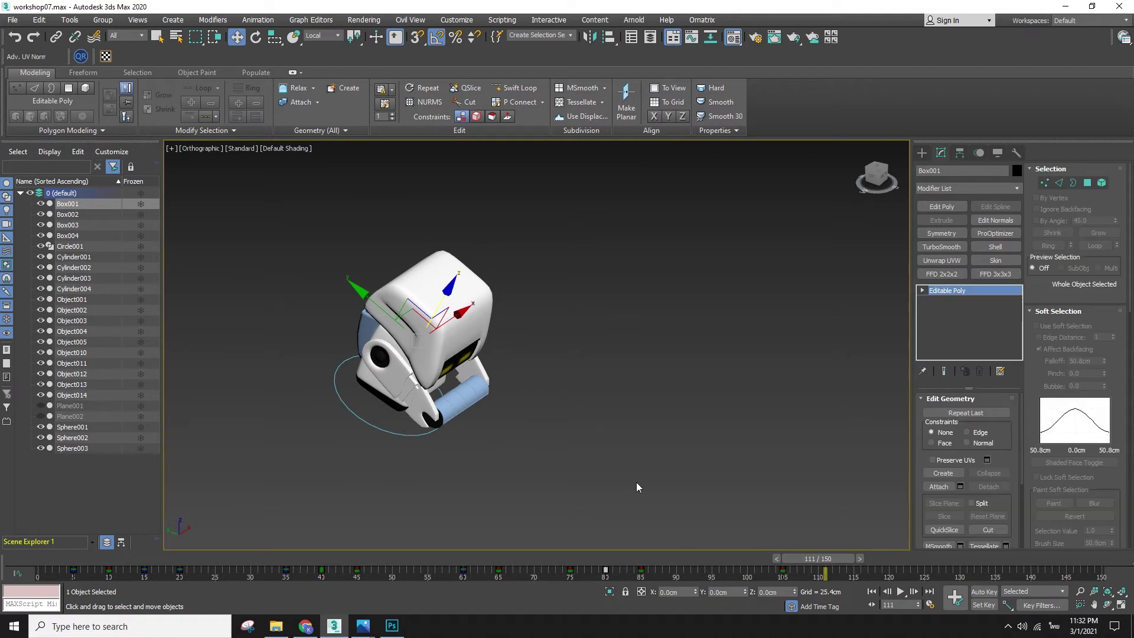
left_click_drag(793, 558, 664, 572)
key("w")
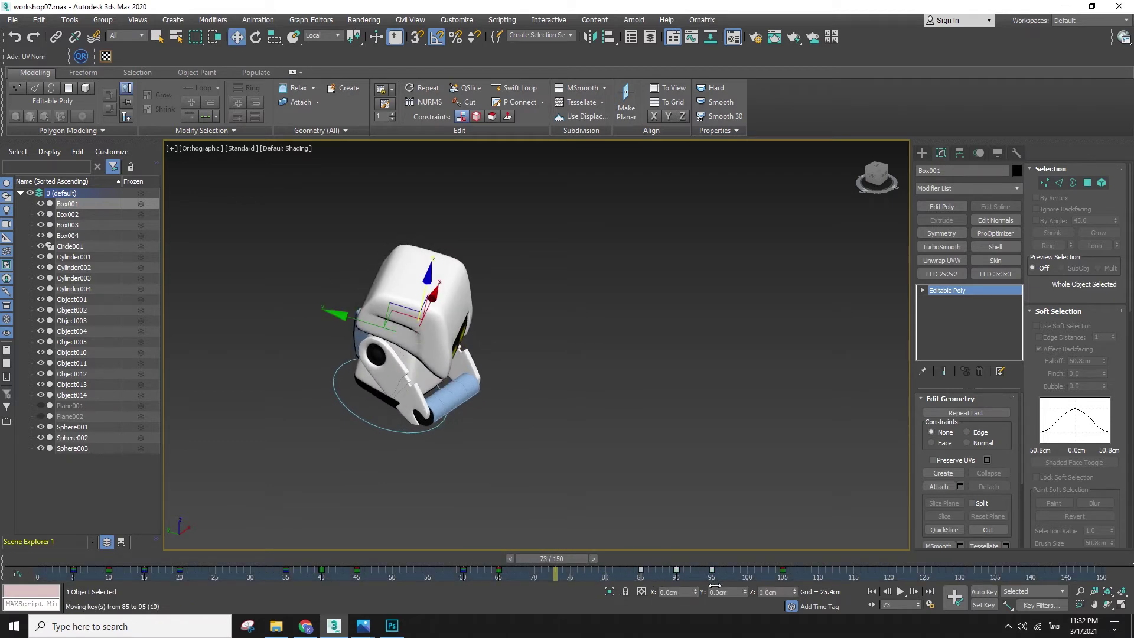
key("slash")
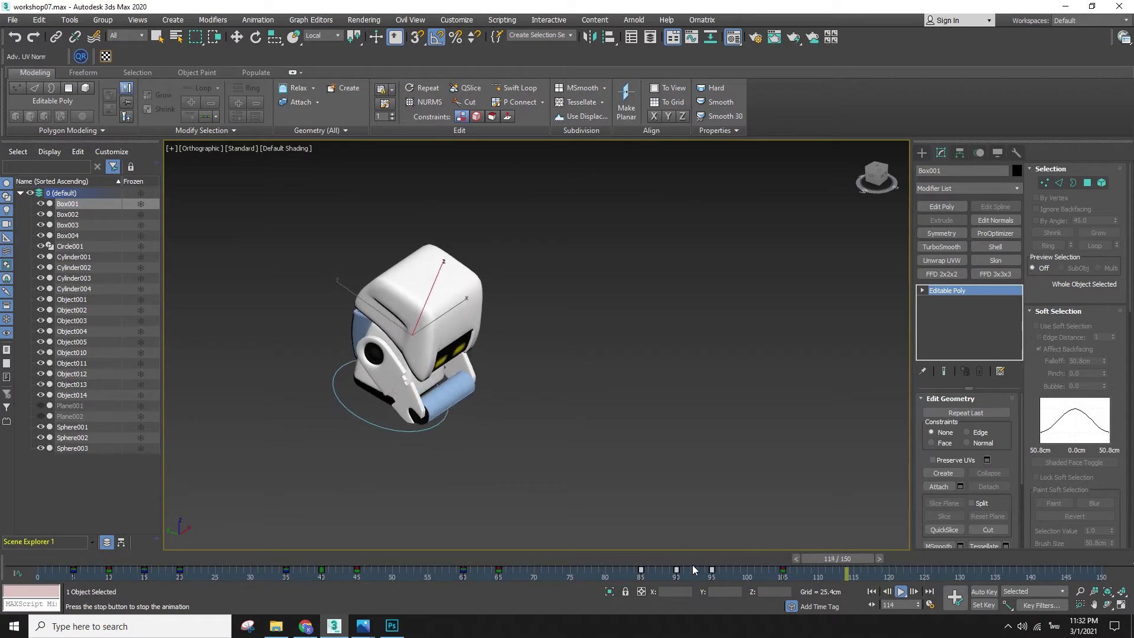
key("slash")
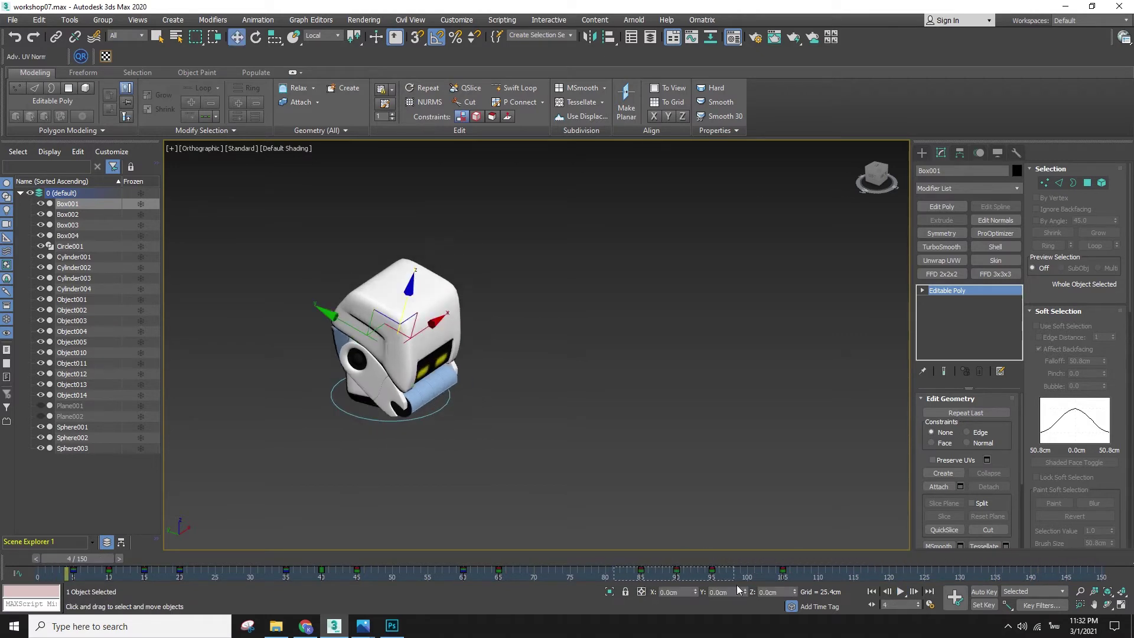
left_click_drag(712, 570, 684, 574)
key("slash")
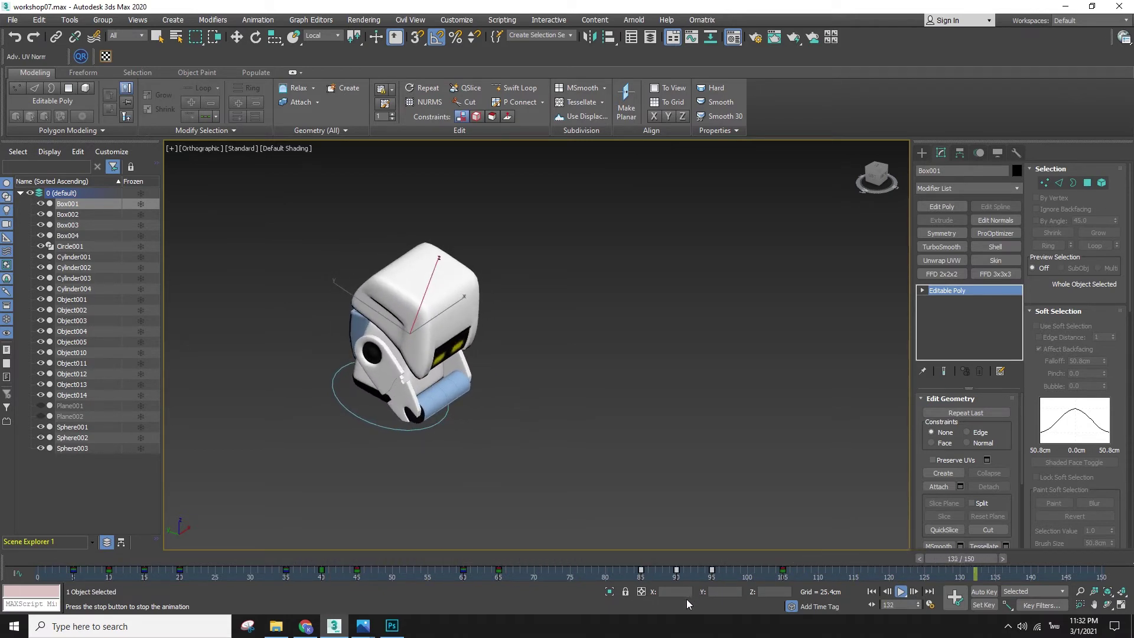
key("slash")
- Switch to a wireframe front view and try selecting the robot's parts below the head
left_click_drag(653, 475, 223, 183)
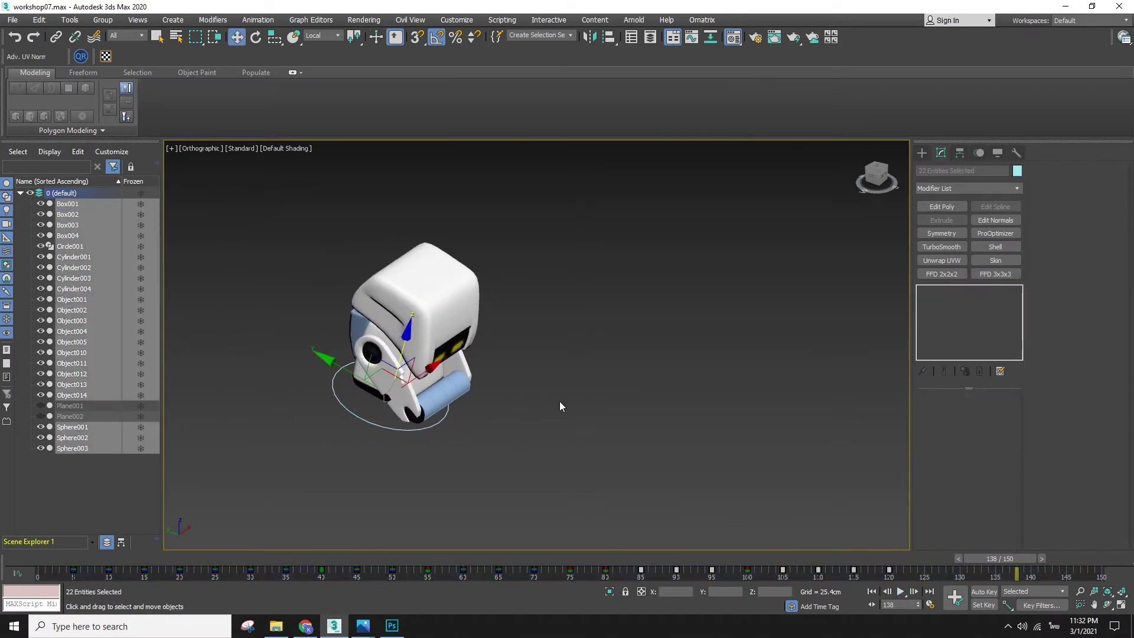
middle_click_drag(627, 436, 438, 329, "alt")
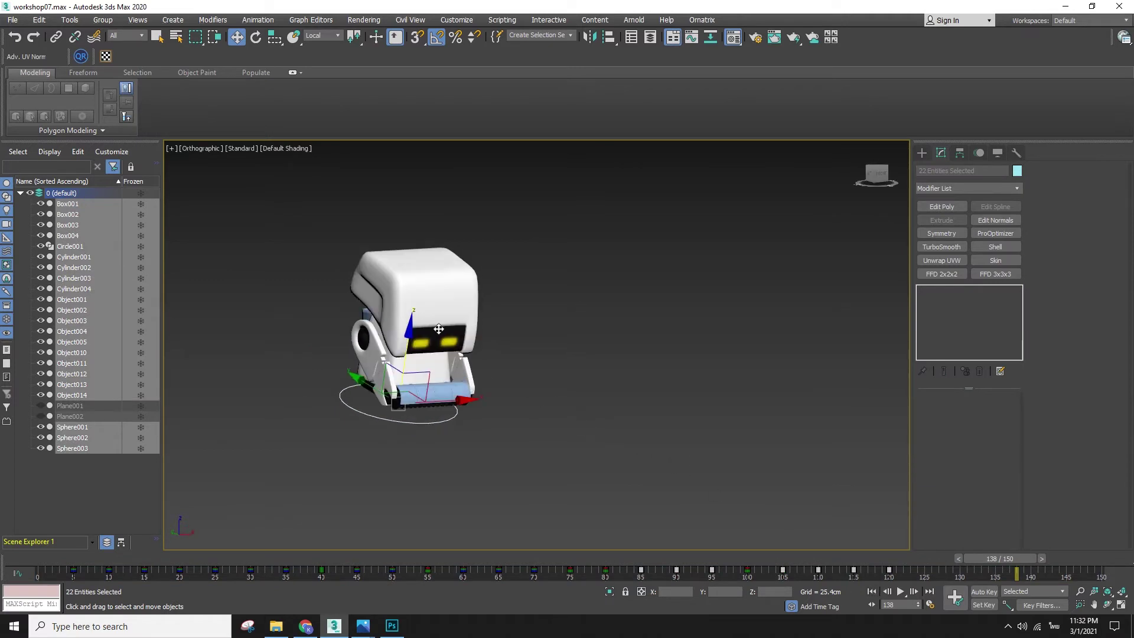
left_click(439, 329)
scroll(370, 361, "up", 4)
key("f")
scroll(579, 440, "down", 3)
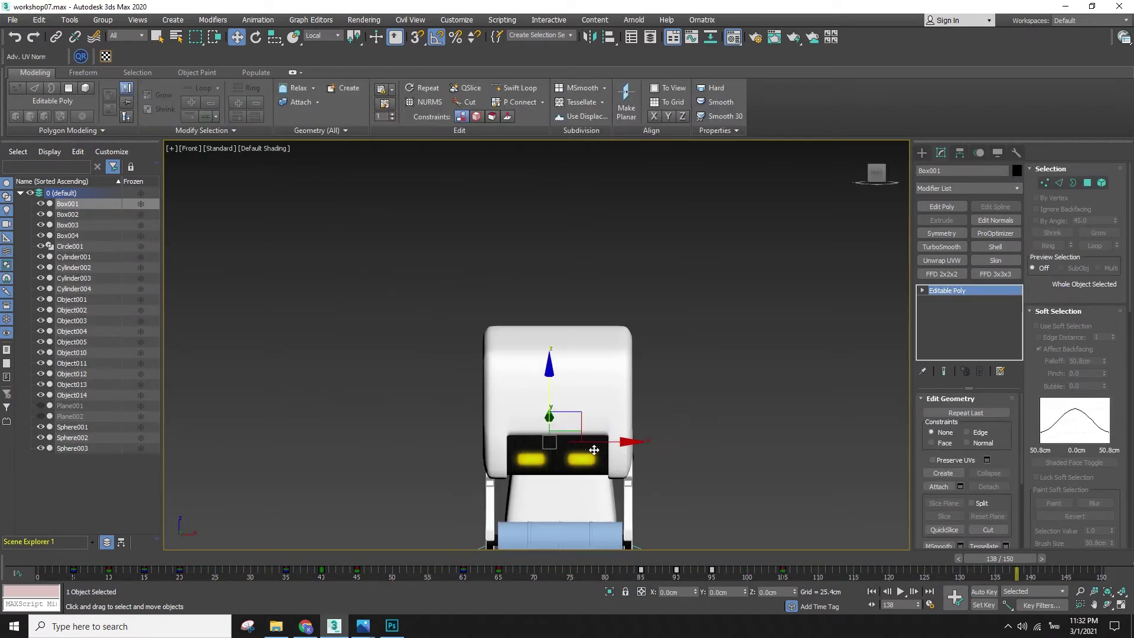
middle_click_drag(595, 450, 572, 309)
left_click_drag(424, 349, 425, 350)
key("F3")
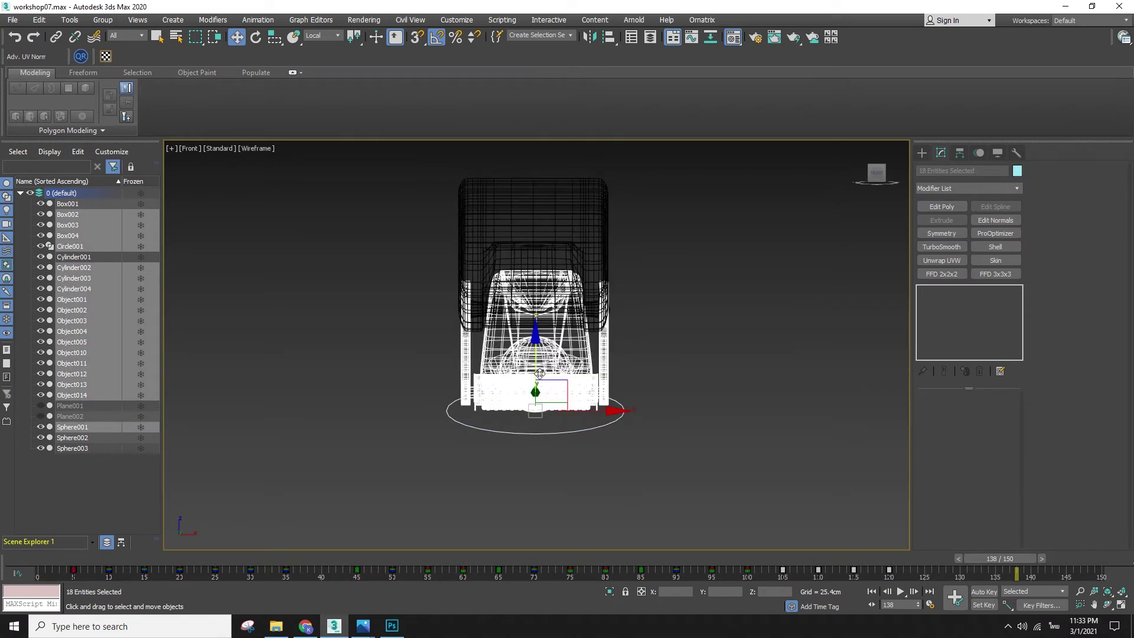
- Select all robot parts except the head in the left view and copy their keys from frames 105–120 to frames 125–140
key("l")
key("ctrl+a")
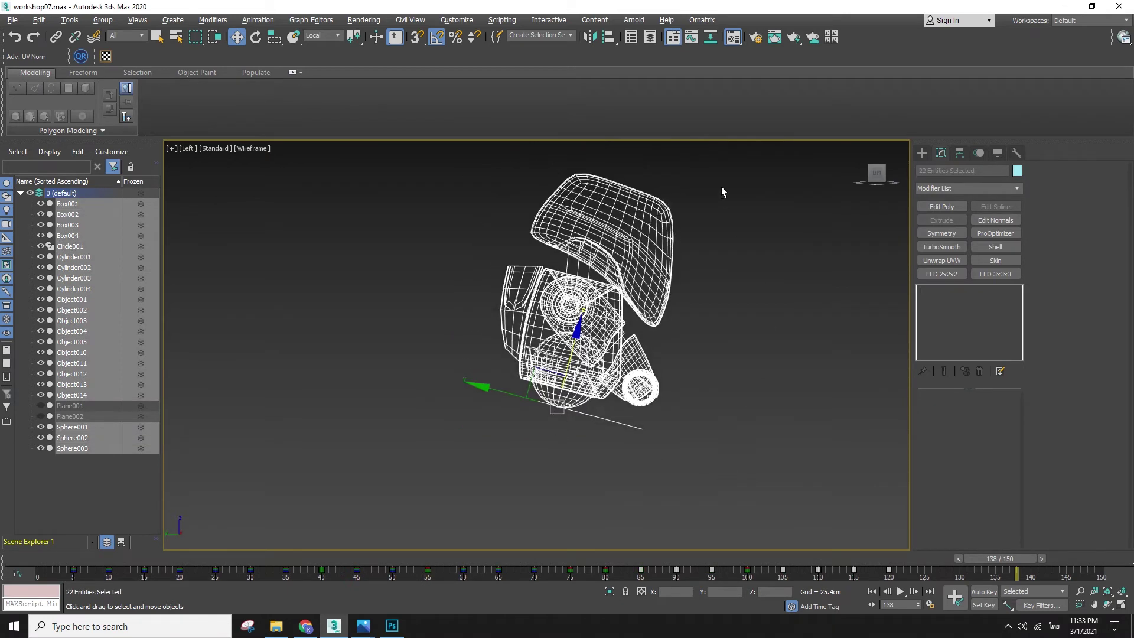
left_click_drag(915, 577, 886, 569)
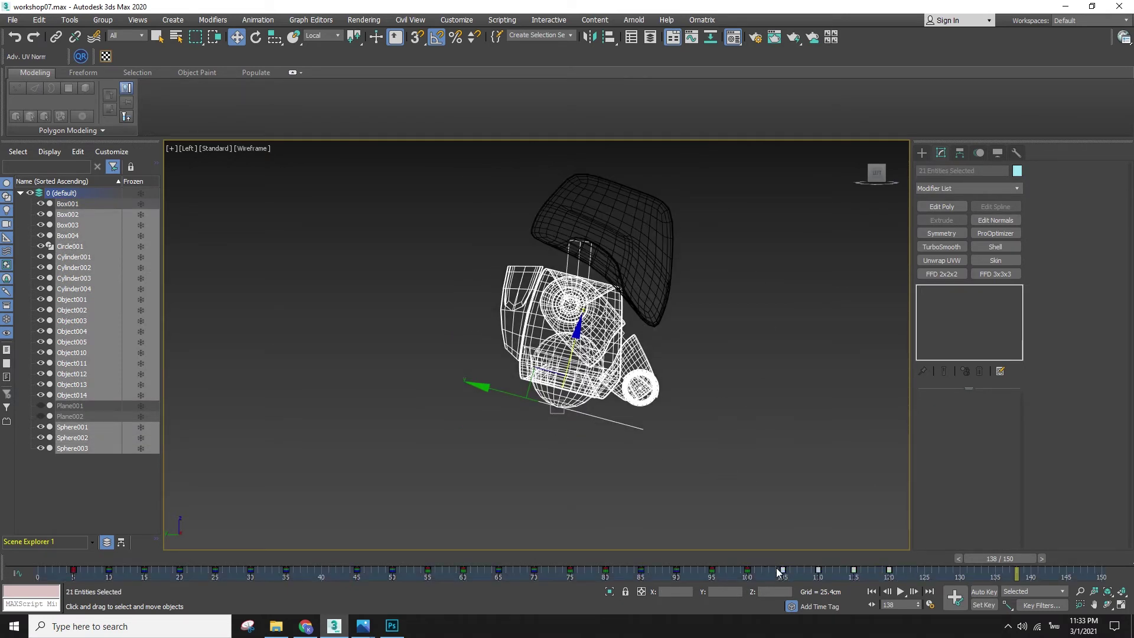
left_click_drag(783, 569, 902, 600, "shift")
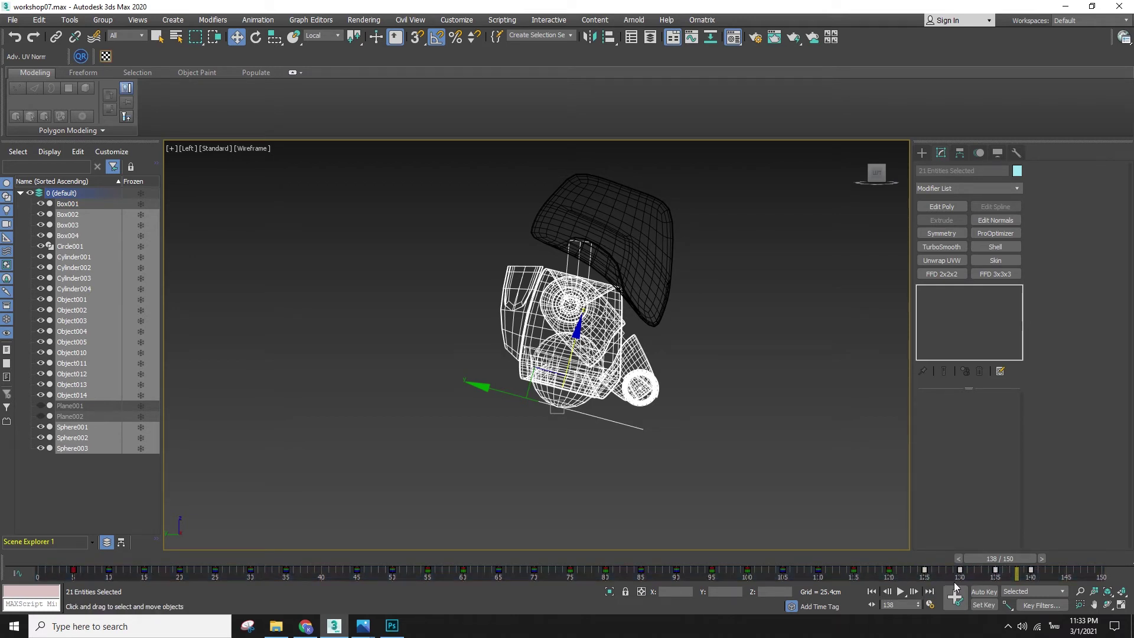
- Return to frame 0 in a shaded view with nothing selected and check the time configuration without changing it
left_click_drag(996, 563, 35, 564)
key("F3")
left_click(763, 434)
key("F4")
left_click(931, 606)
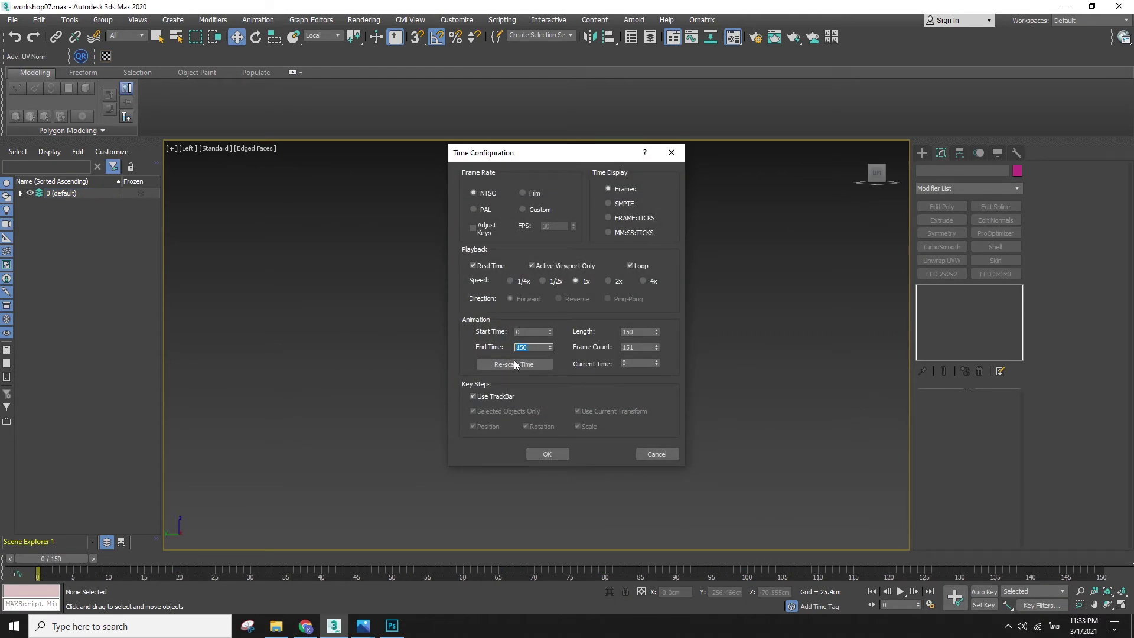
left_click(674, 456)
- Play back the animation in an angled perspective view without edged faces
middle_click_drag(706, 447, 671, 419, "alt")
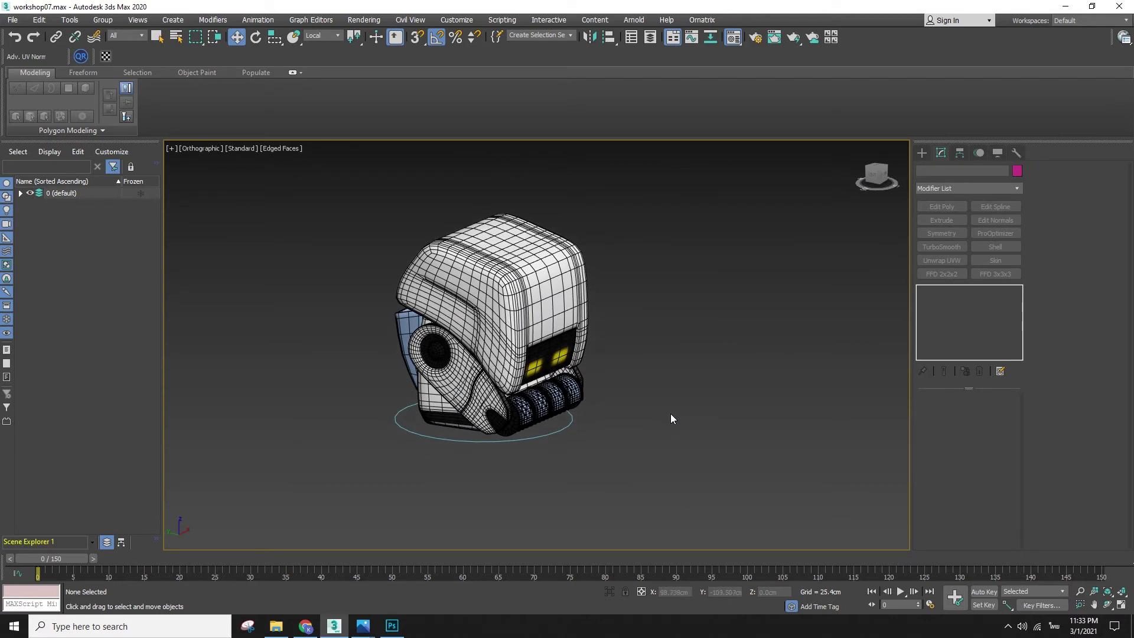
key("p")
key("F4")
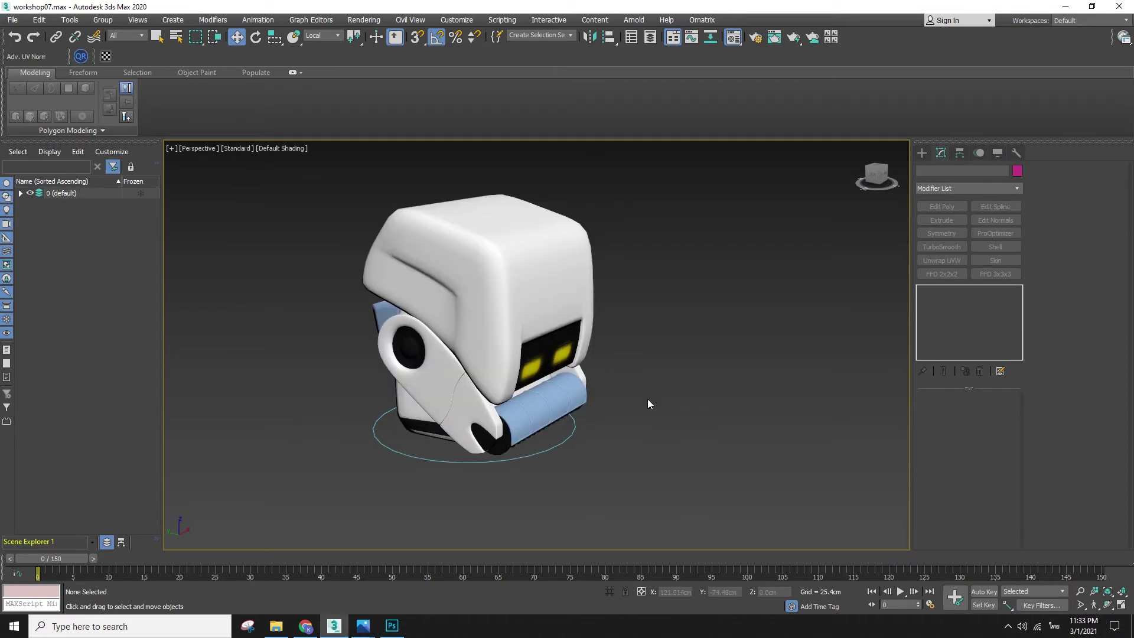
key("/")
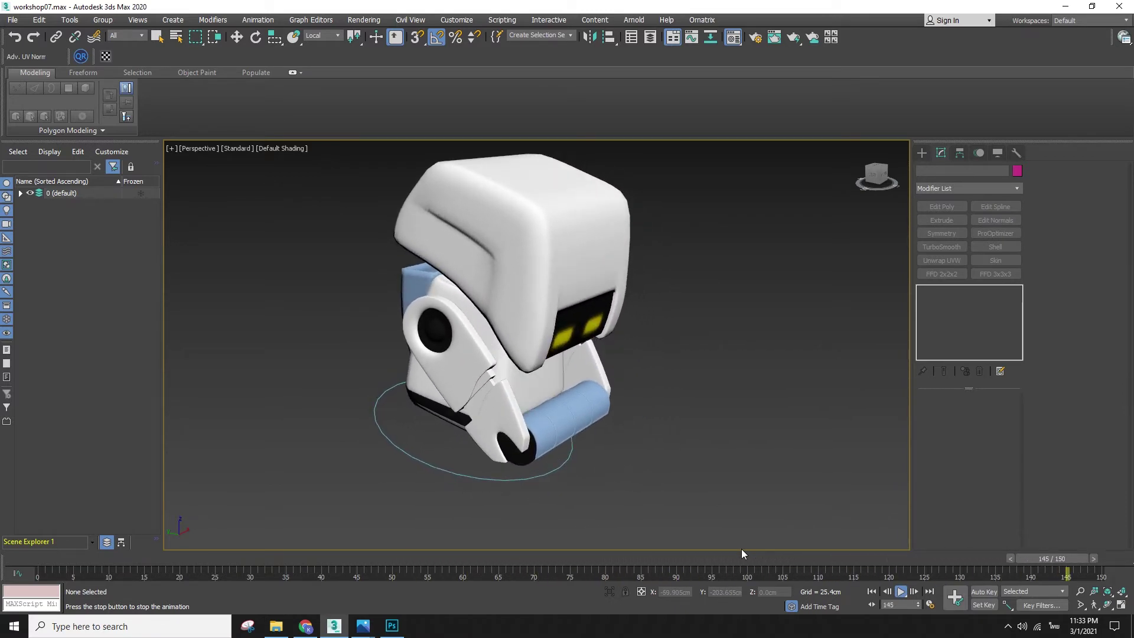
key("/")
- Select the base circle at frame 45 in the left view, set its move reference coordinate system to View and turn on Auto Key
left_click(444, 462)
mouse_move(332, 559)
left_mouse_down()
mouse_move(298, 547)
mouse_move(325, 553)
left_mouse_up()
key("l")
key("w")
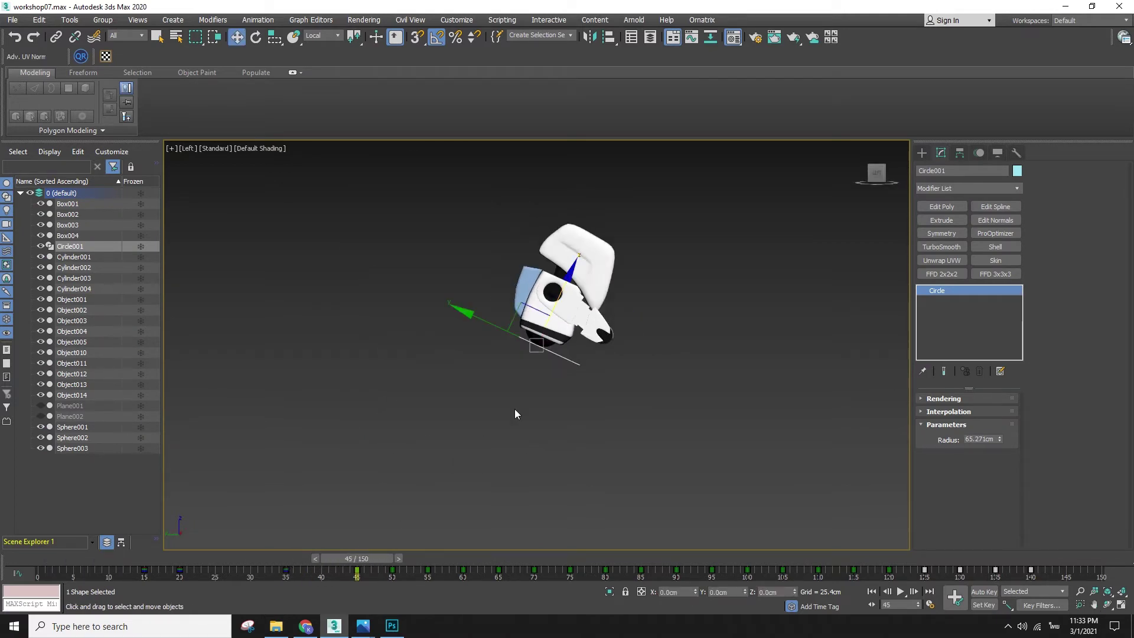
scroll(520, 431, "up", 5)
left_click(324, 34)
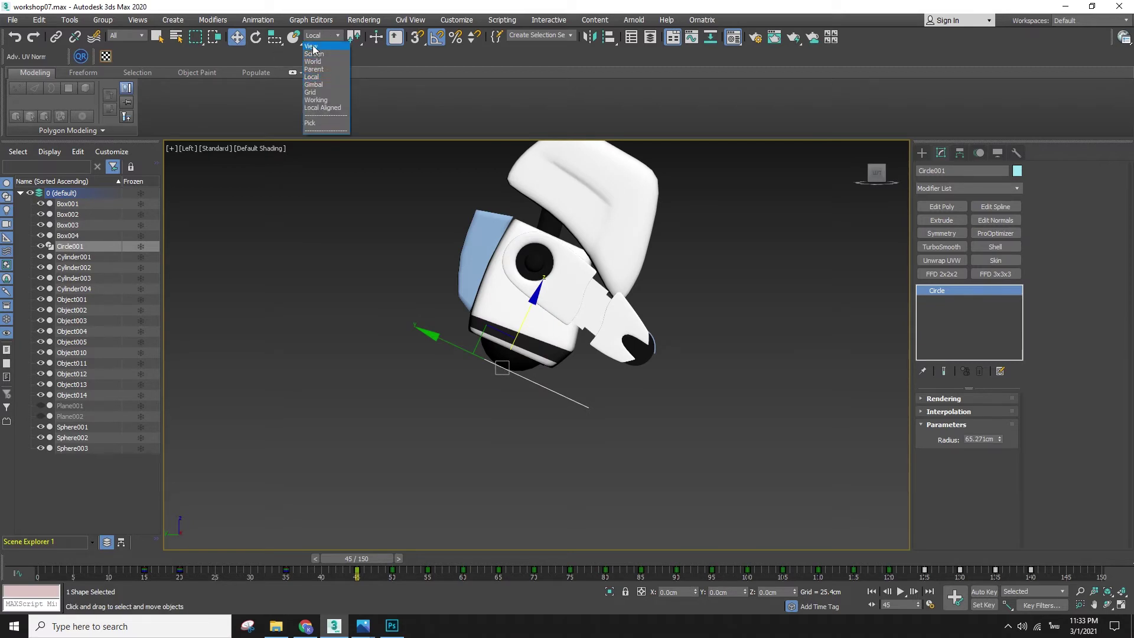
left_click(313, 47)
key("n")
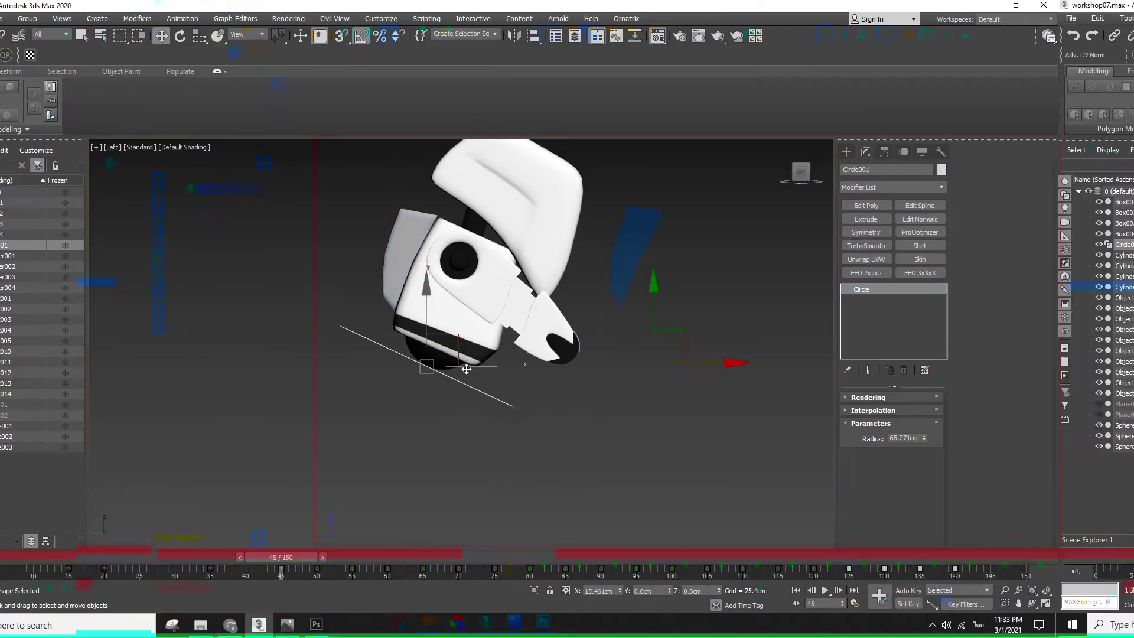
- Try shifting the base circle slightly around frame 55, undoing each move
left_click_drag(402, 559, 453, 576)
key("w")
left_click_drag(569, 366, 558, 368)
key("ctrl+z")
middle_click_drag(630, 417, 608, 426, "alt")
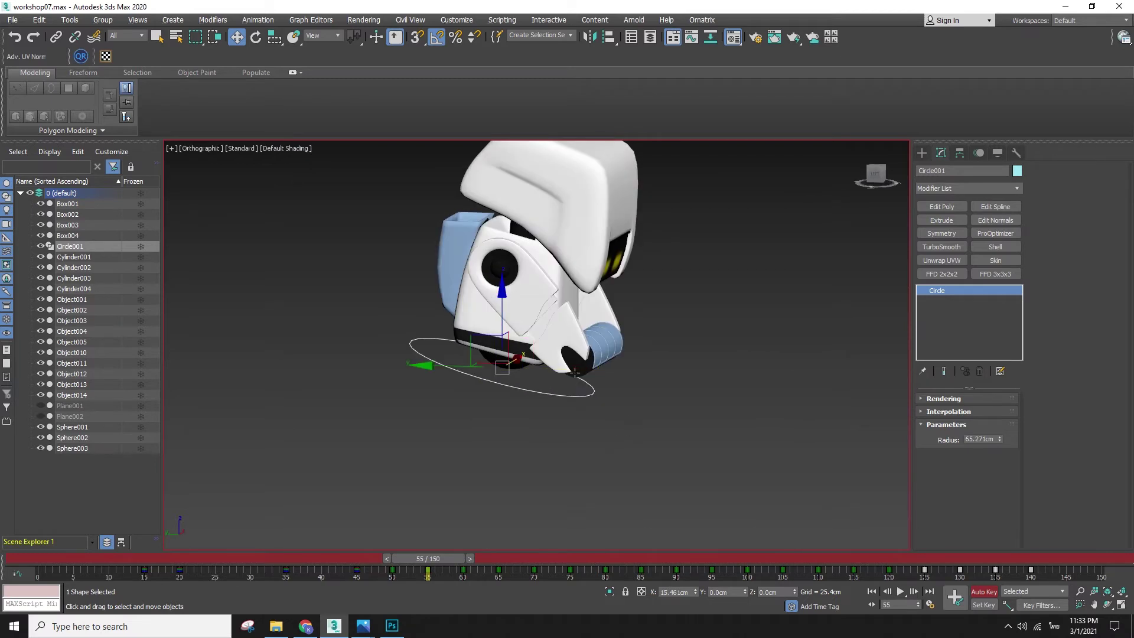
left_click_drag(443, 562, 447, 594)
key("w")
left_click_drag(456, 366, 457, 367)
key("ctrl+z")
- Try moving the base circle far forward at frame 150, play back the travel and undo the move
scroll(481, 494, "down", 3)
left_click_drag(433, 565, 1110, 562)
left_click_drag(456, 408, 706, 451)
middle_click_drag(579, 449, 552, 481, "alt")
middle_click_drag(573, 511, 456, 490)
left_click_drag(211, 558, 274, 557)
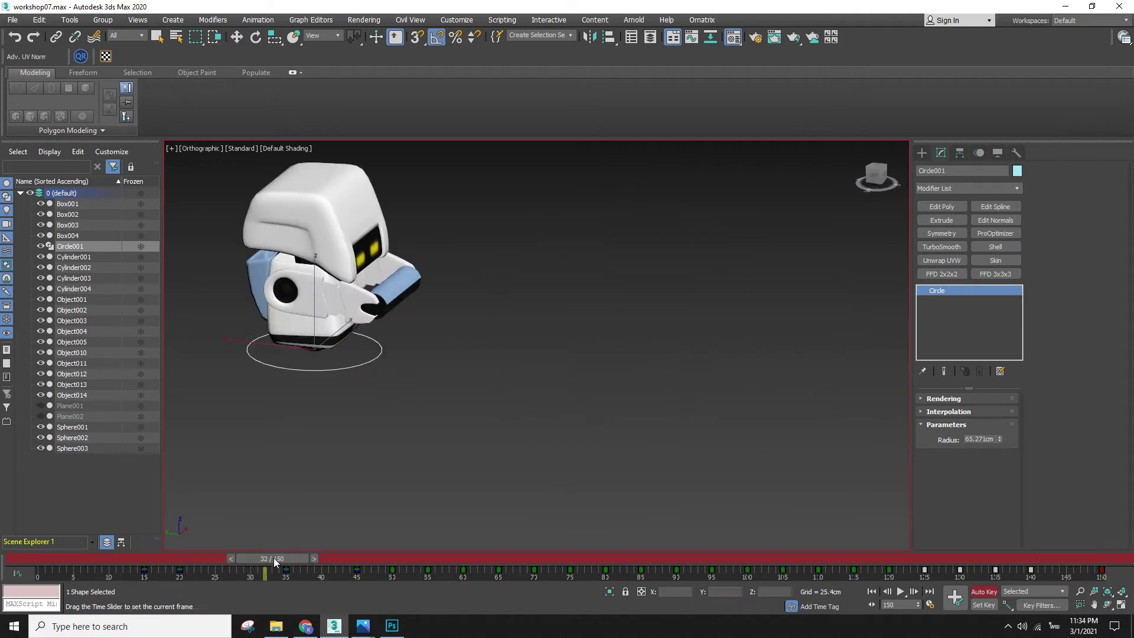
key("/")
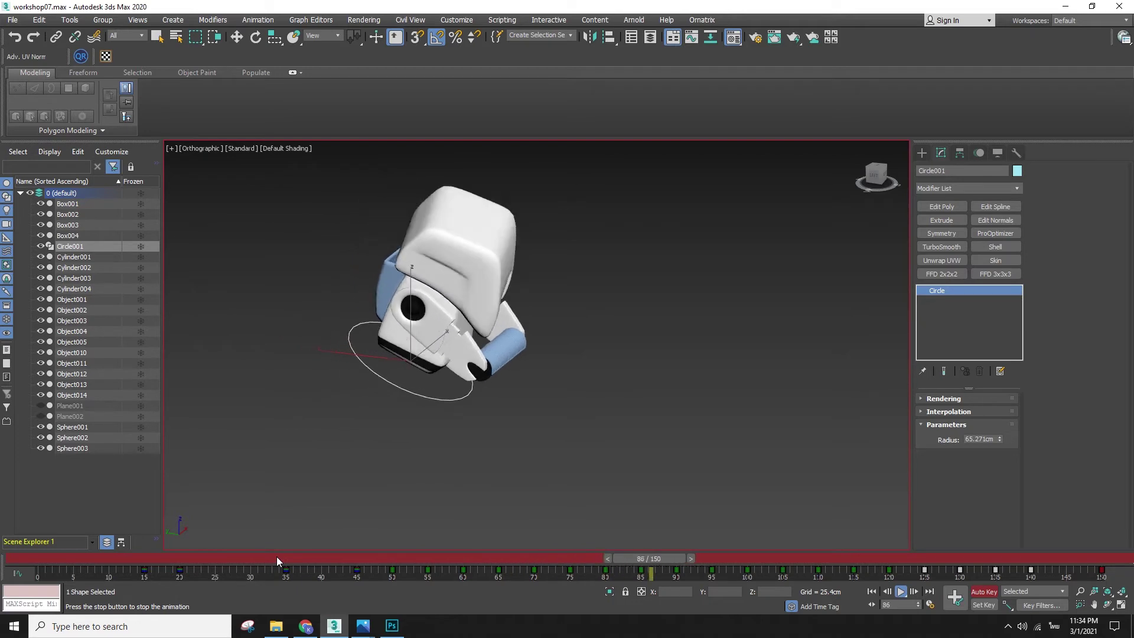
key("/")
key("ctrl+z")
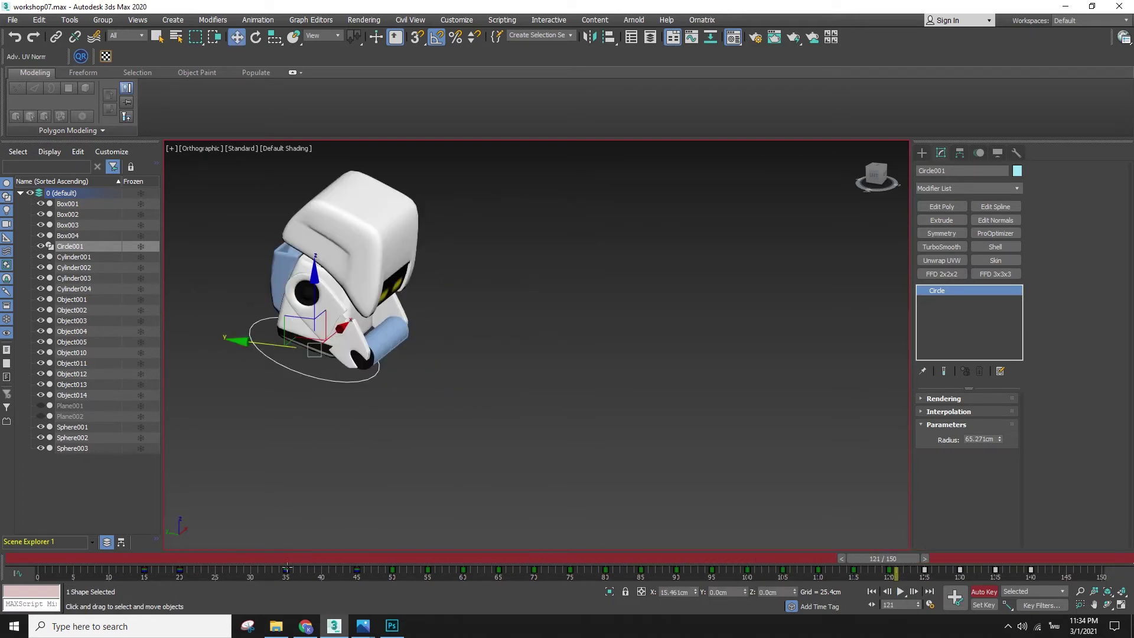
- Move the base circle slightly forward at frame 45, to Y about -3.9 cm
left_click_drag(856, 558, 351, 570)
key("w")
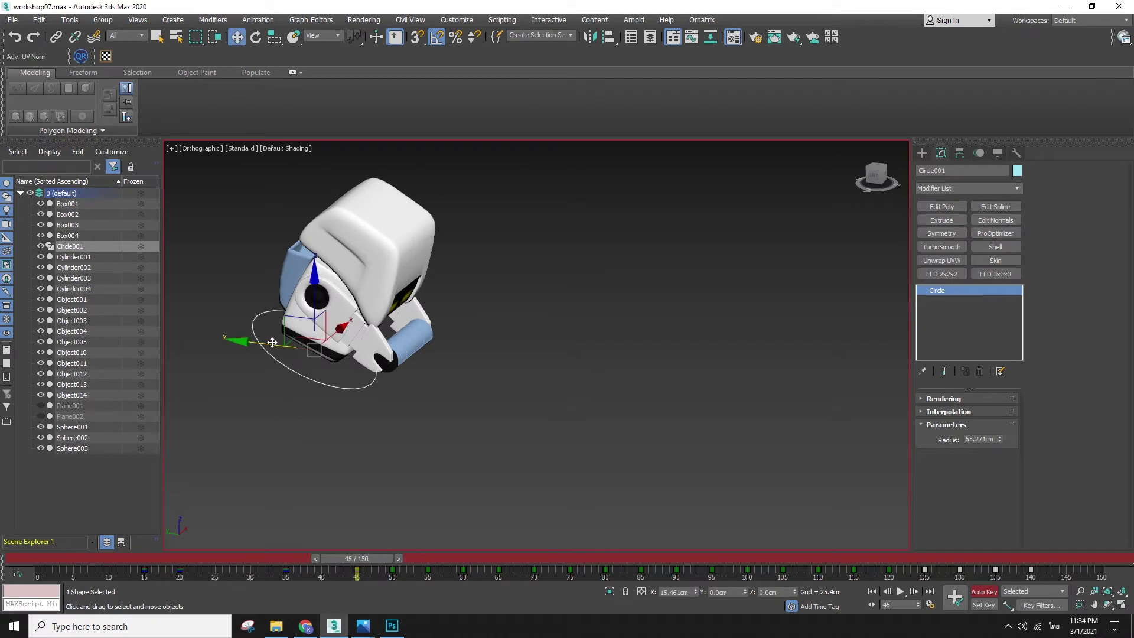
left_click_drag(272, 343, 275, 344)
- Try moving the base circle alternately forward and back at frames 55, 65, 75 and 85
left_click_drag(350, 559, 448, 558)
key("w")
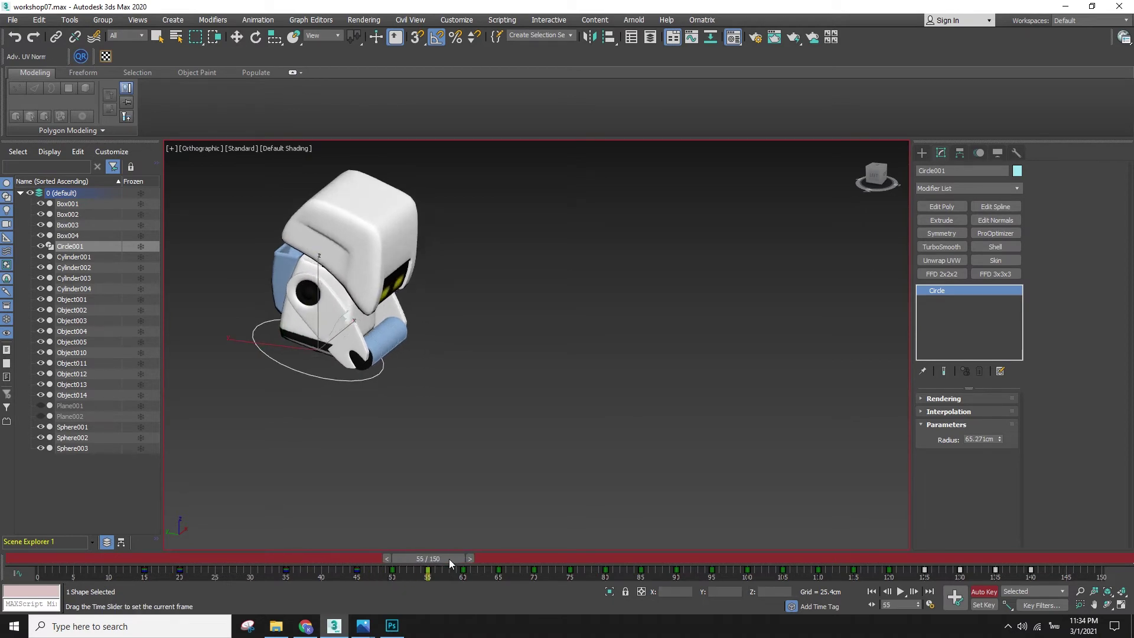
left_click_drag(286, 367, 304, 369)
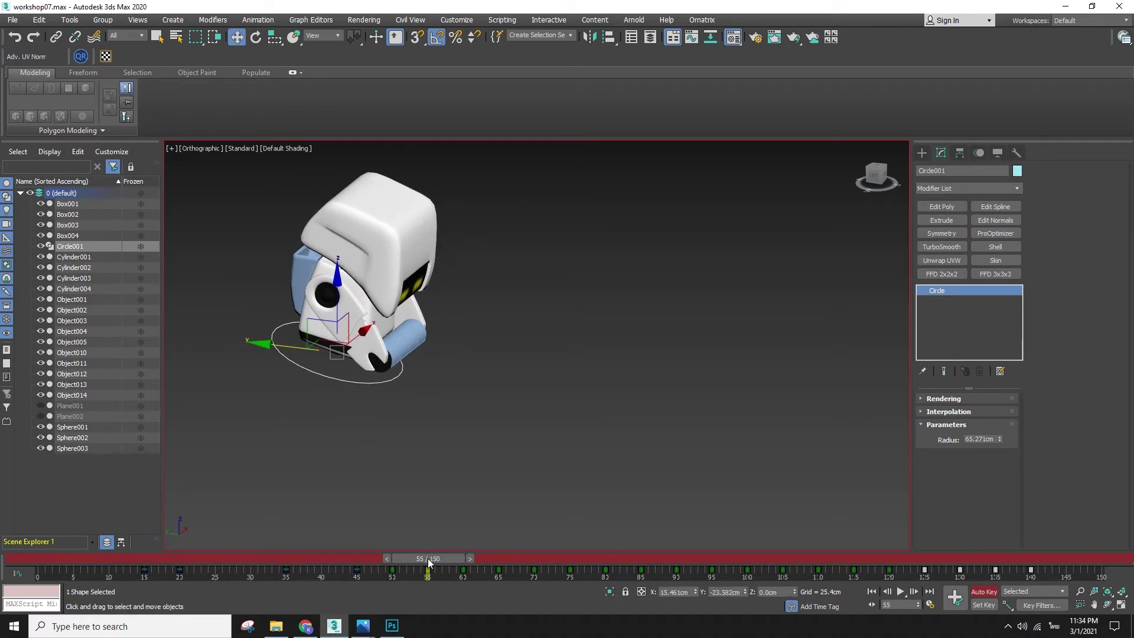
left_click_drag(429, 559, 499, 559)
left_click_drag(278, 350, 254, 349)
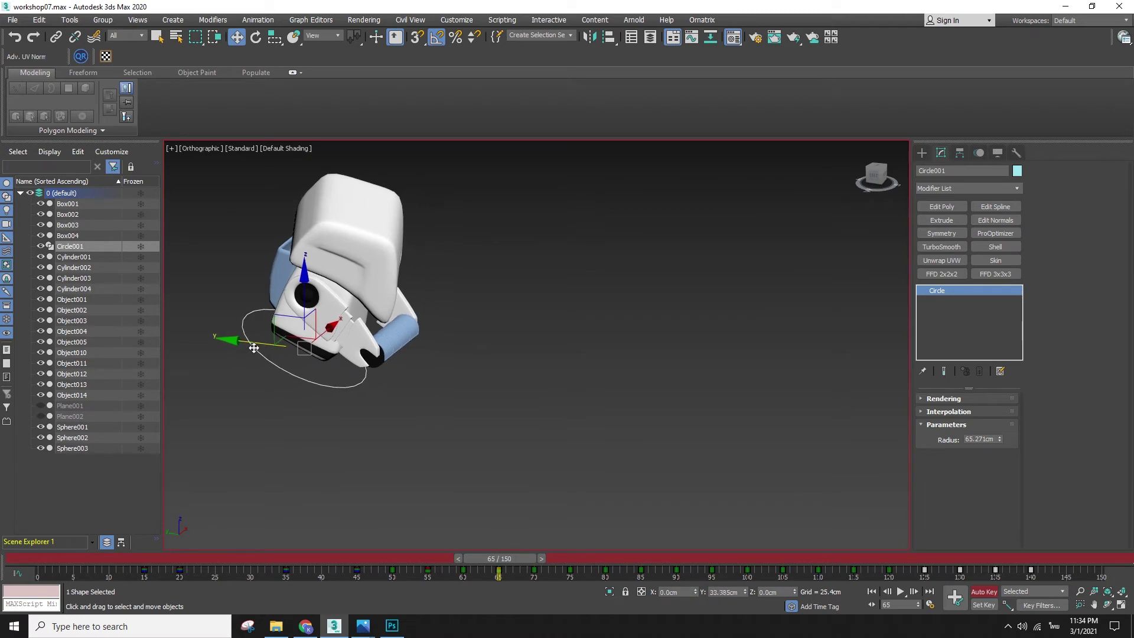
left_click_drag(502, 559, 570, 559)
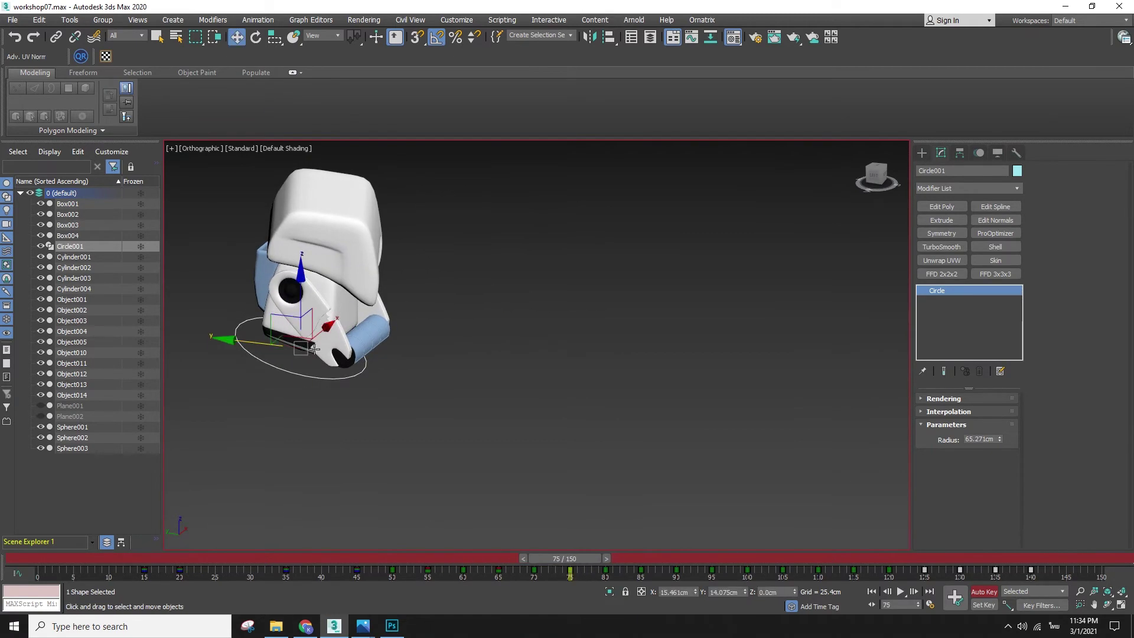
left_click_drag(247, 341, 309, 371)
left_click_drag(591, 557, 663, 565)
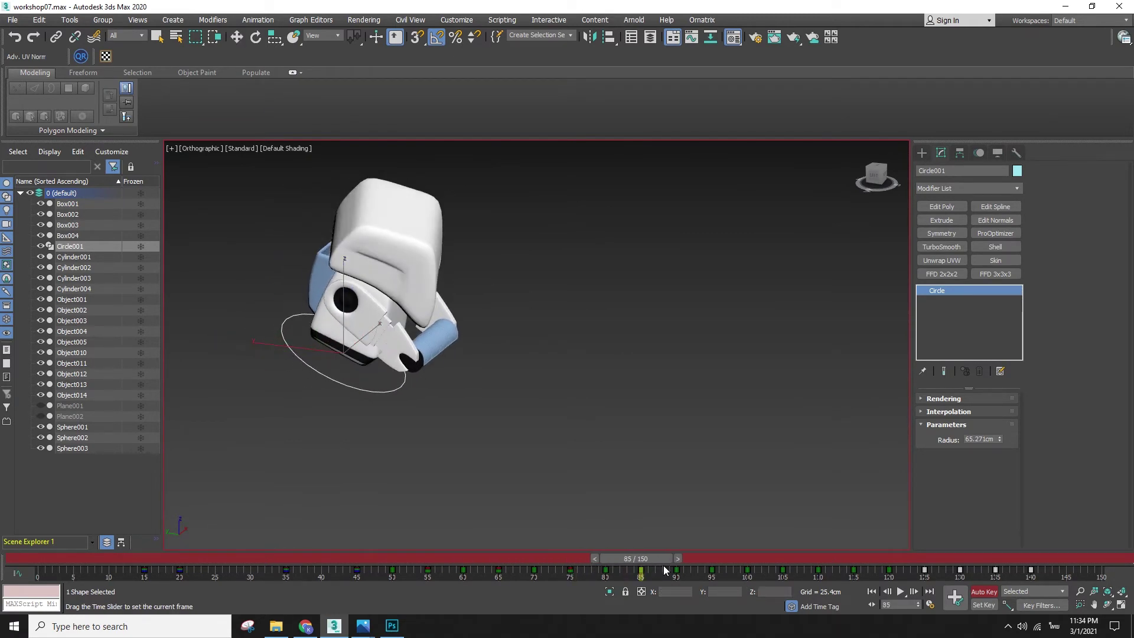
left_click_drag(308, 349, 250, 341)
- Play back the rocking motion and undo the base circle's moves from frame 55 onward
left_click_drag(617, 558, 312, 555)
key("slash")
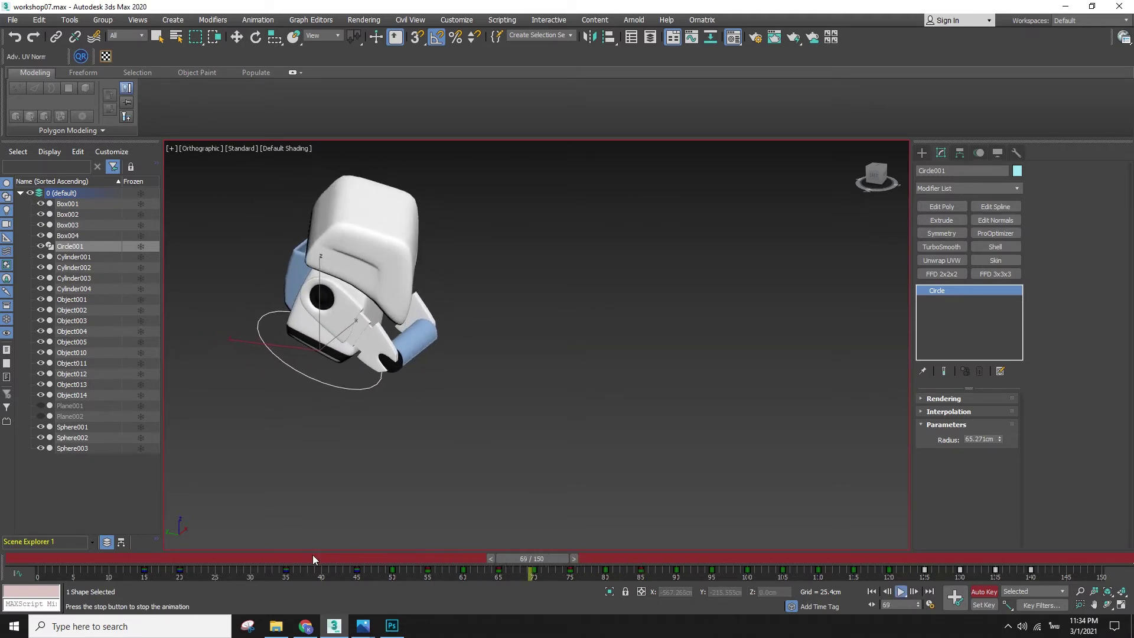
key("/")
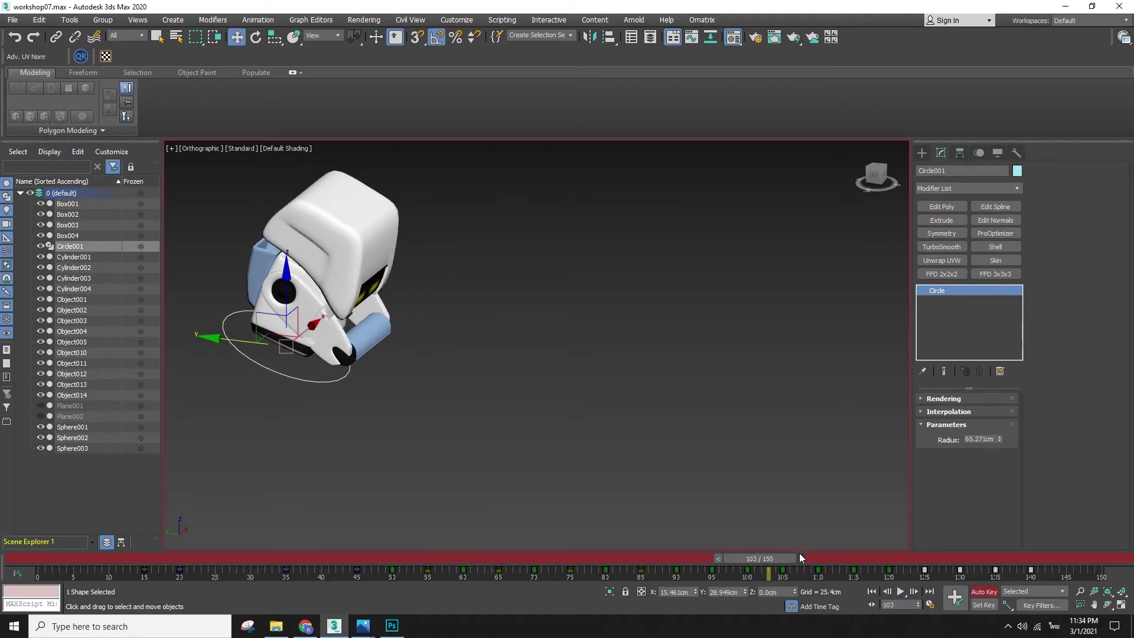
left_click_drag(782, 561, 431, 561)
key("/")
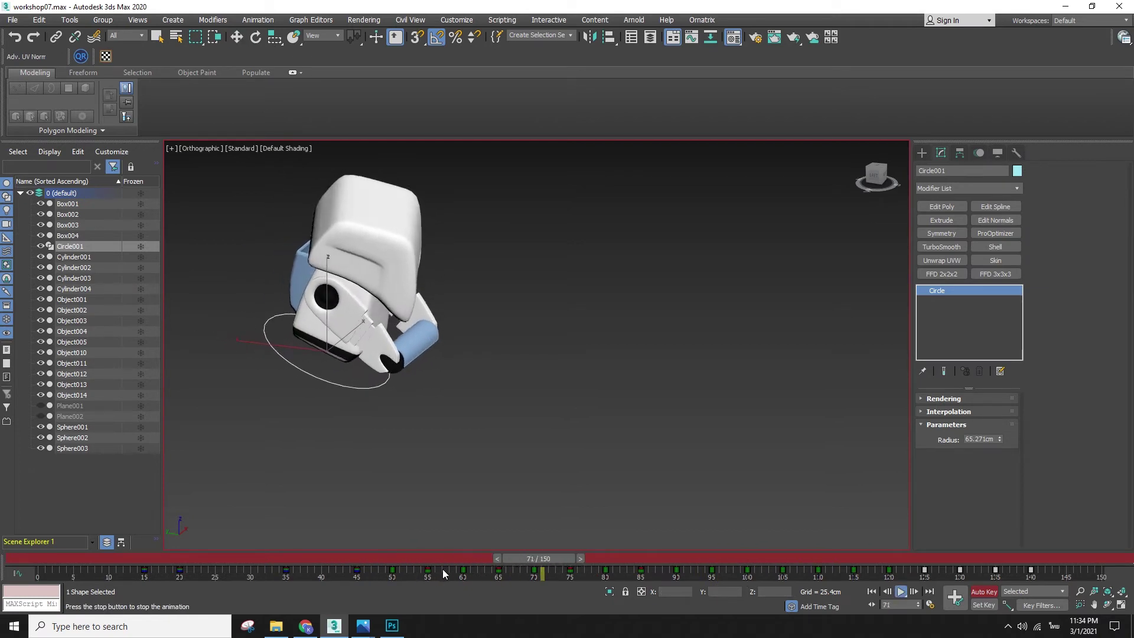
key("/")
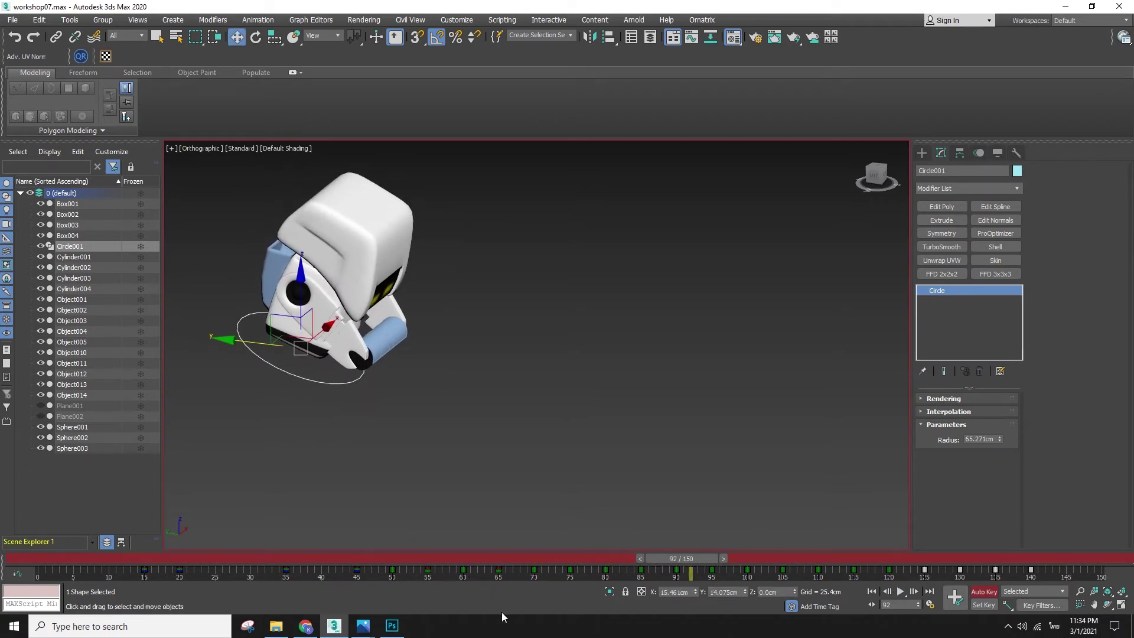
key("ctrl+z")
key("ctrl+z")
- Try moving the base circle back to Y about -1.1 cm at frame 50 in the left view, and undo it
key("l")
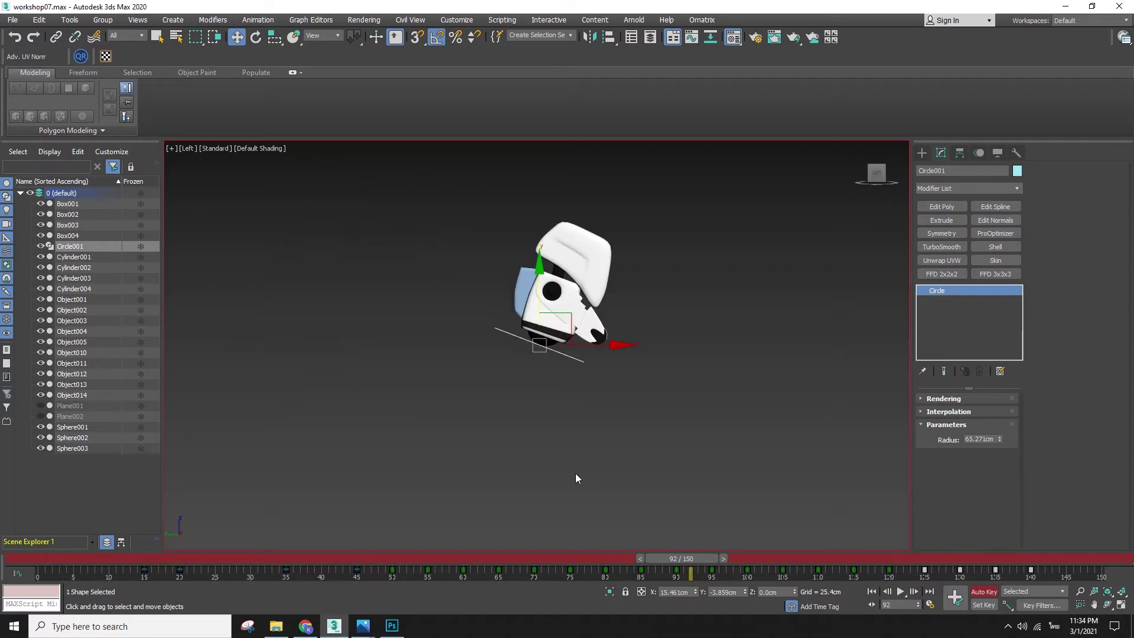
scroll(598, 385, "up", 2)
left_click_drag(711, 559, 392, 552)
scroll(515, 367, "up", 2)
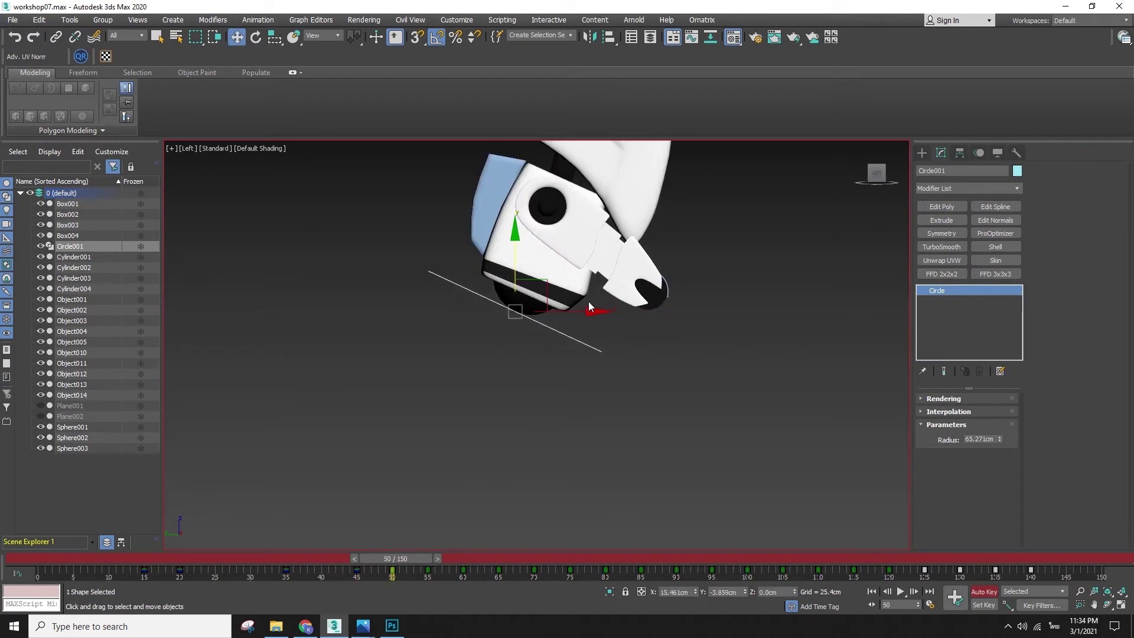
left_click_drag(566, 313, 561, 313)
left_click_drag(403, 560, 438, 565)
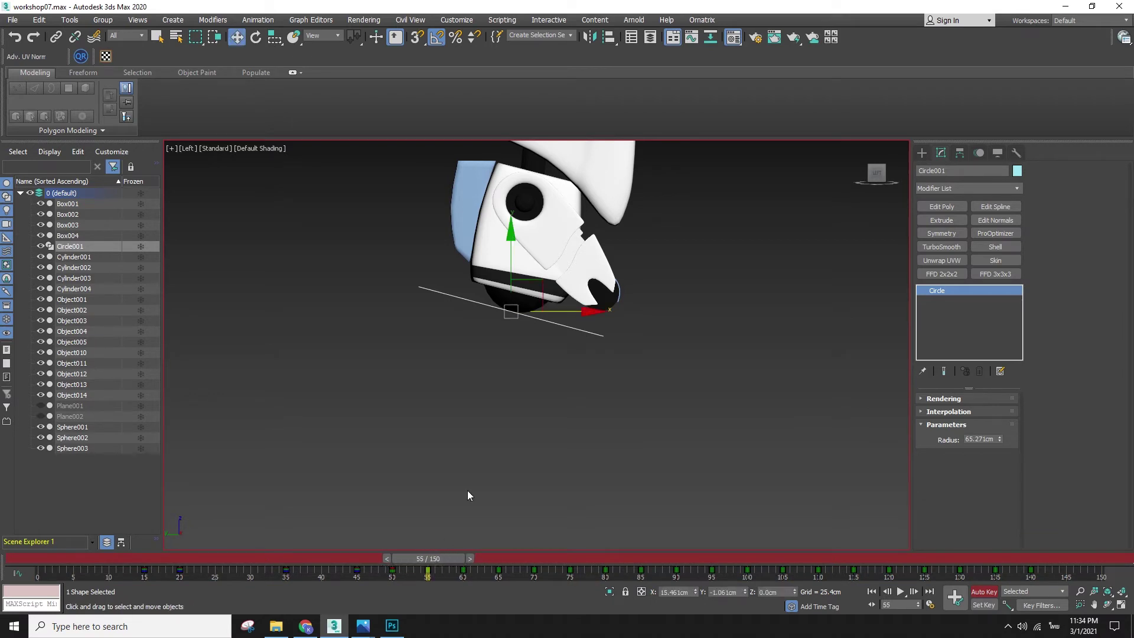
key("ctrl+z")
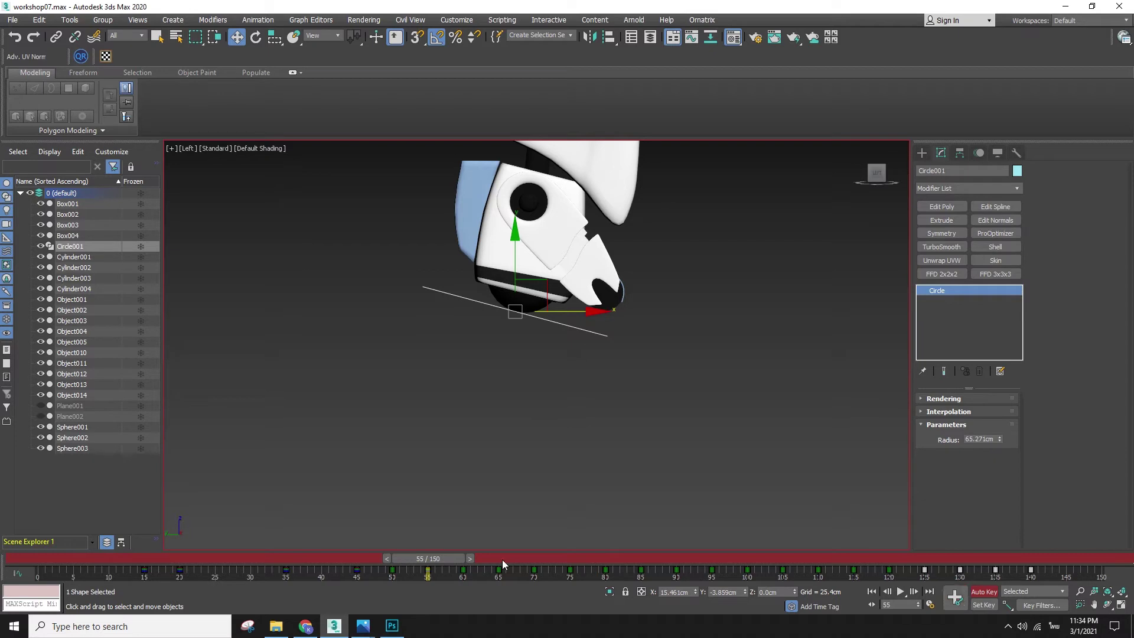
- Copy the base circle's key from frame 55 to frame 60
scroll(688, 436, "down", 2)
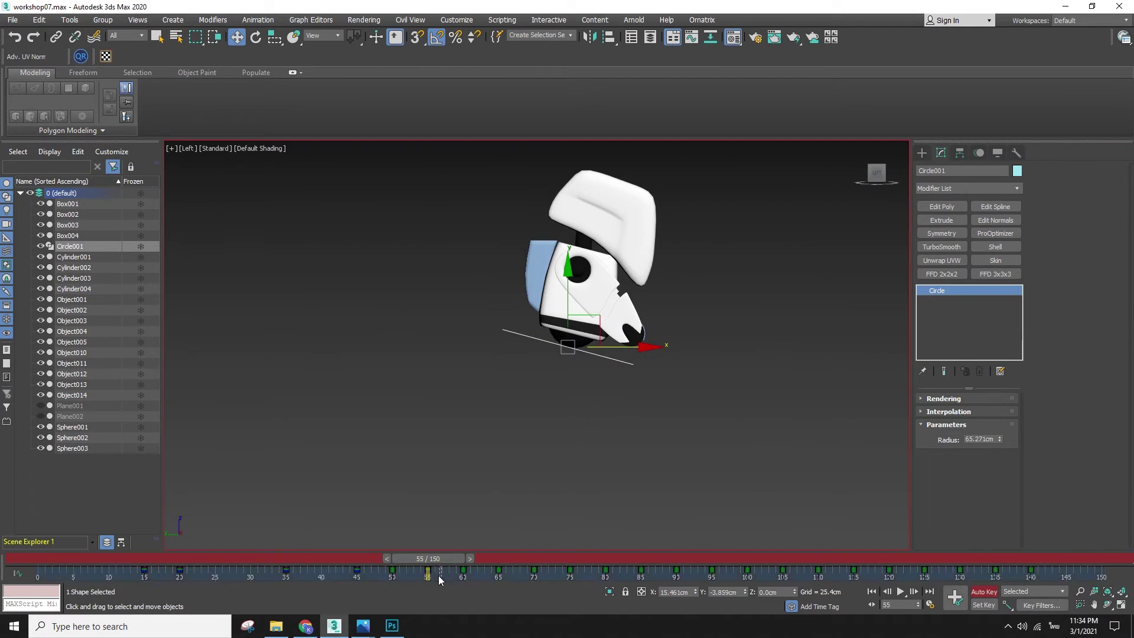
left_click_drag(427, 571, 519, 575, "shift")
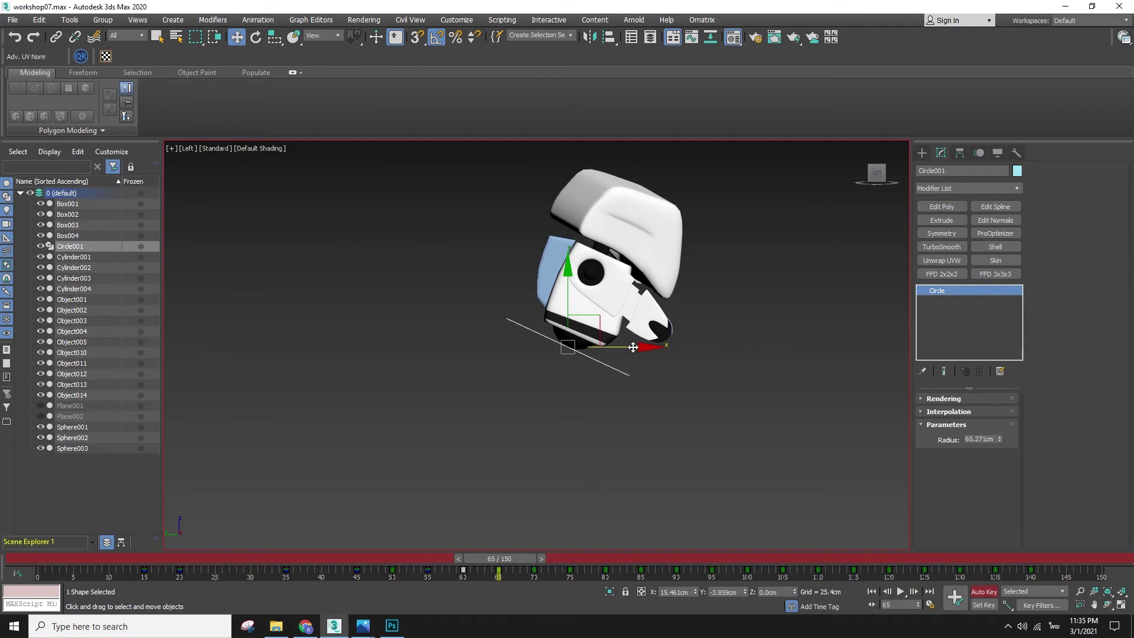
- Try moving the base circle to Y about -34.6 cm at frame 65 with its key copied to frame 70, and undo both changes
left_click_drag(632, 348, 664, 347)
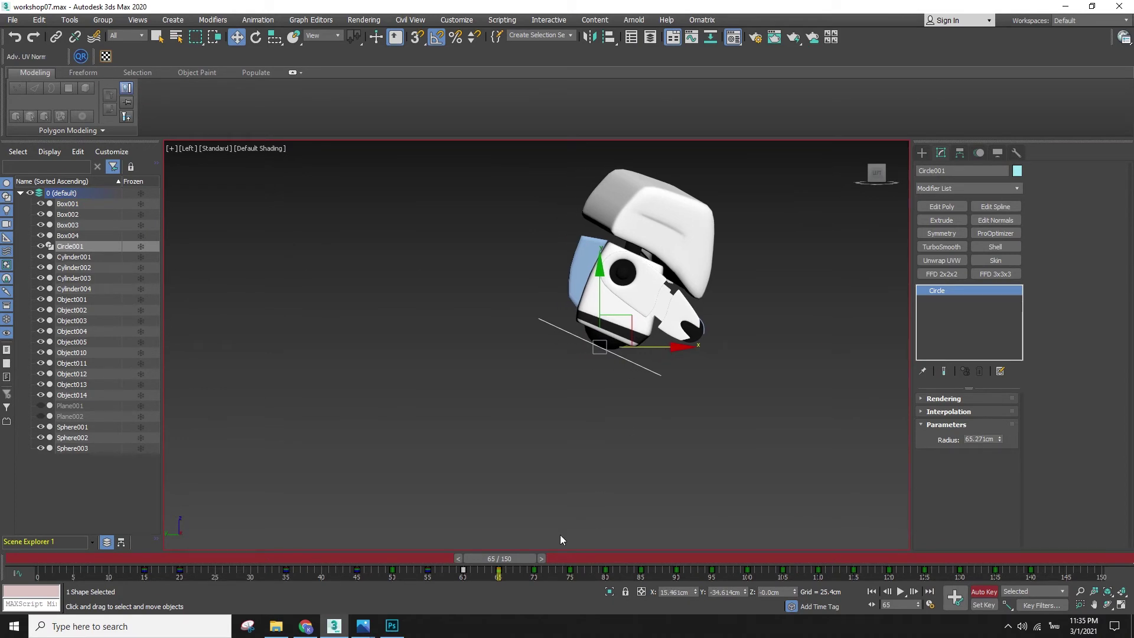
left_click_drag(498, 572, 531, 580, "shift")
key("/")
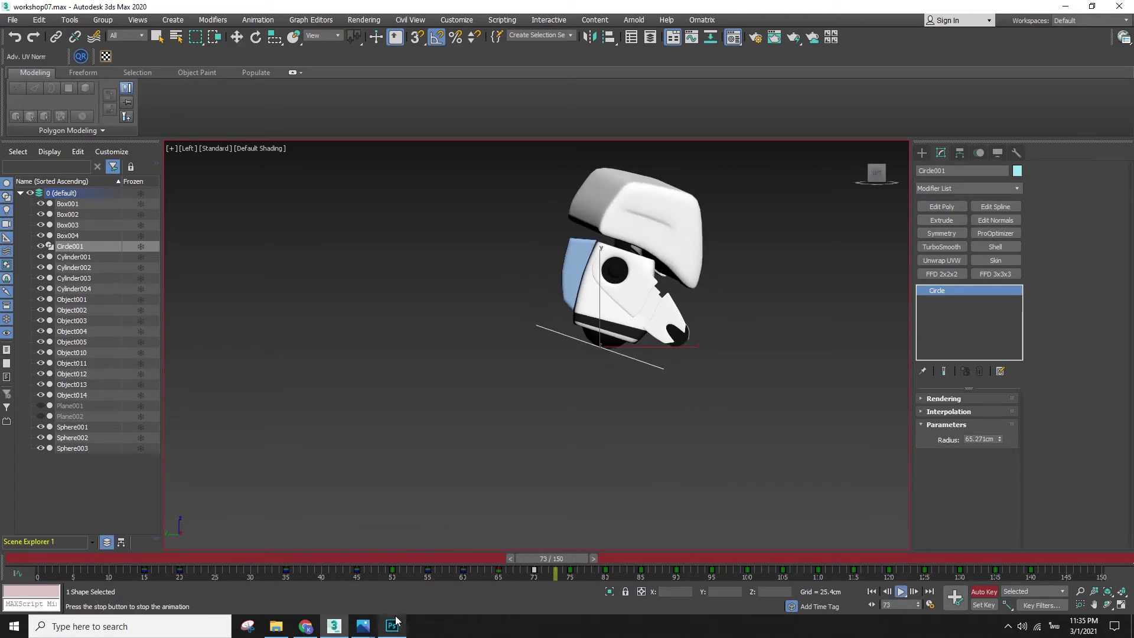
left_click_drag(580, 554, 514, 557)
key("ctrl+z")
key("ctrl+z")
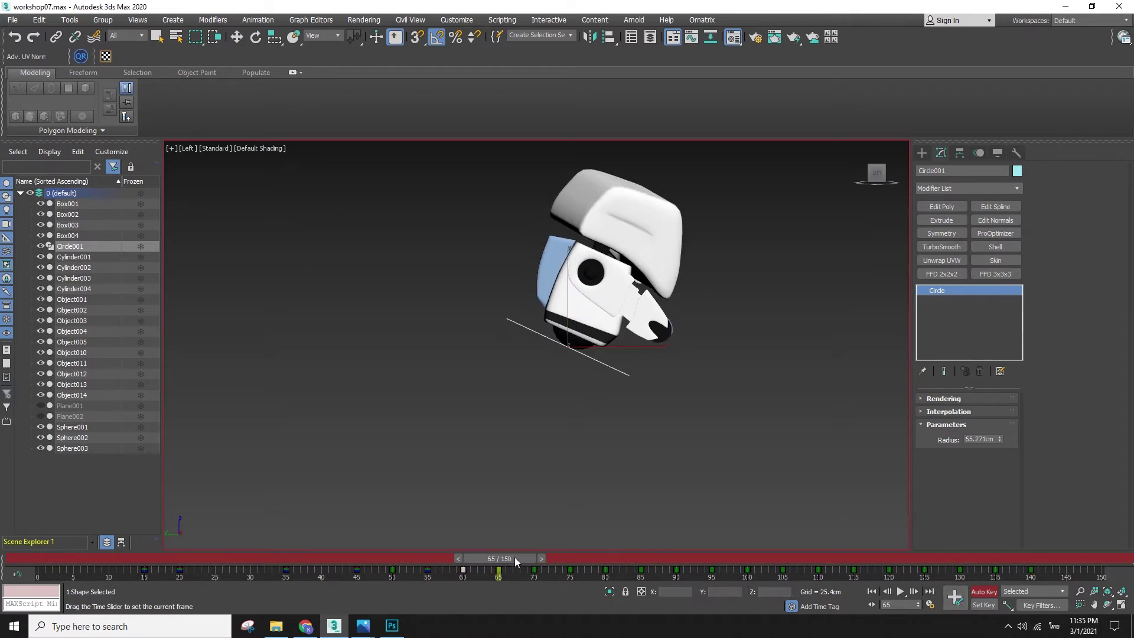
- Move the base circle forward to Y about -10.1 cm at frame 65 and select its key at frame 70
left_click_drag(618, 351, 625, 352)
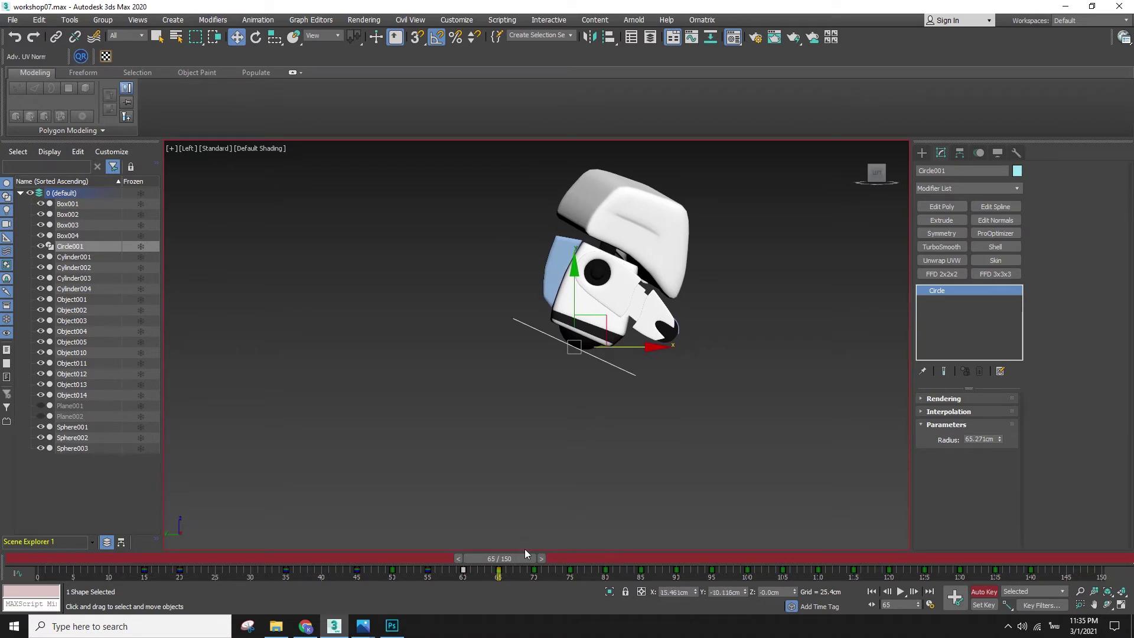
left_click(534, 570)
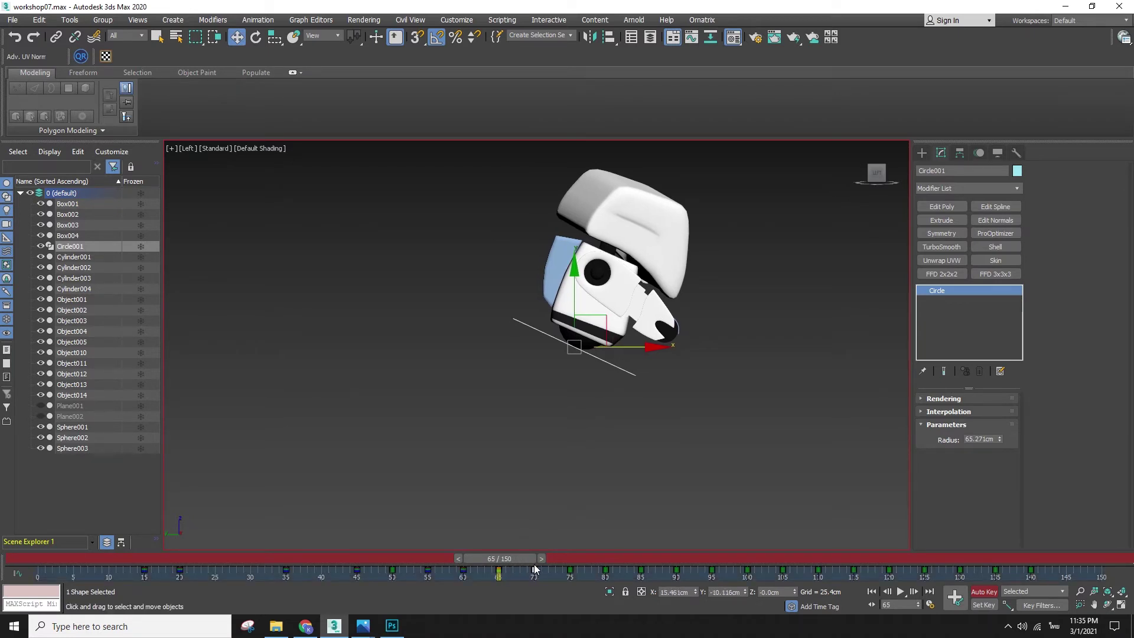
- Move the base circle back to Y about -5.3 cm at frame 75 and copy its key to frame 80
left_click_drag(522, 559, 593, 558)
key("e")
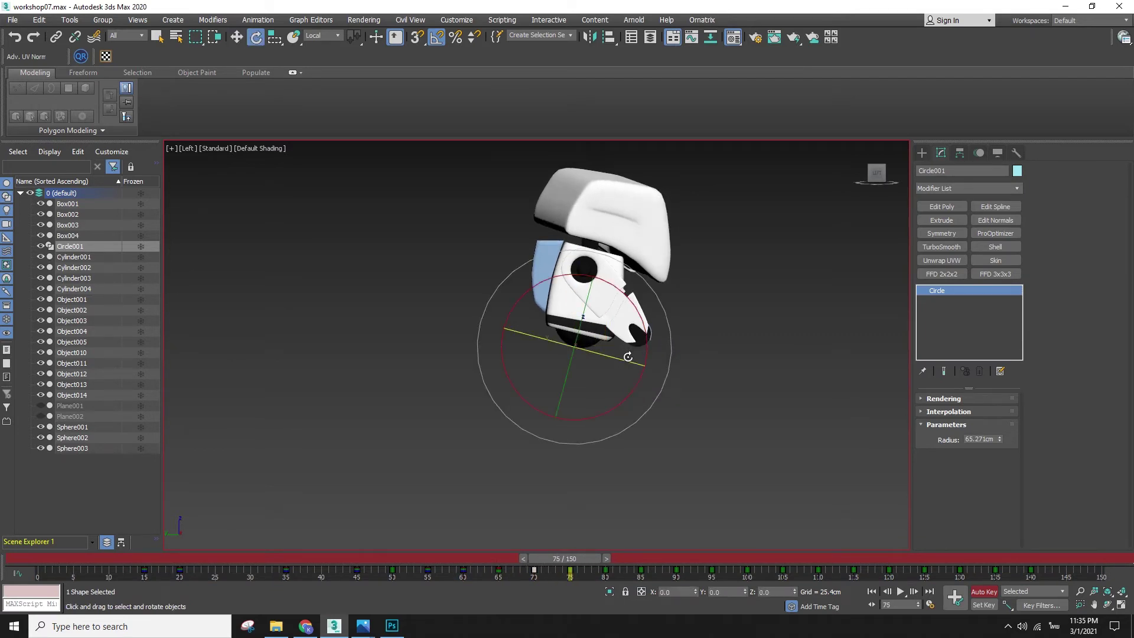
mouse_move(610, 359)
middle_mouse_down("alt")
mouse_move(590, 363)
mouse_move(627, 369)
middle_mouse_up("alt")
left_click(322, 35)
left_click(313, 45)
left_click_drag(610, 365, 593, 477)
key("w")
key("l")
scroll(617, 437, "up", 6)
scroll(609, 461, "down", 2)
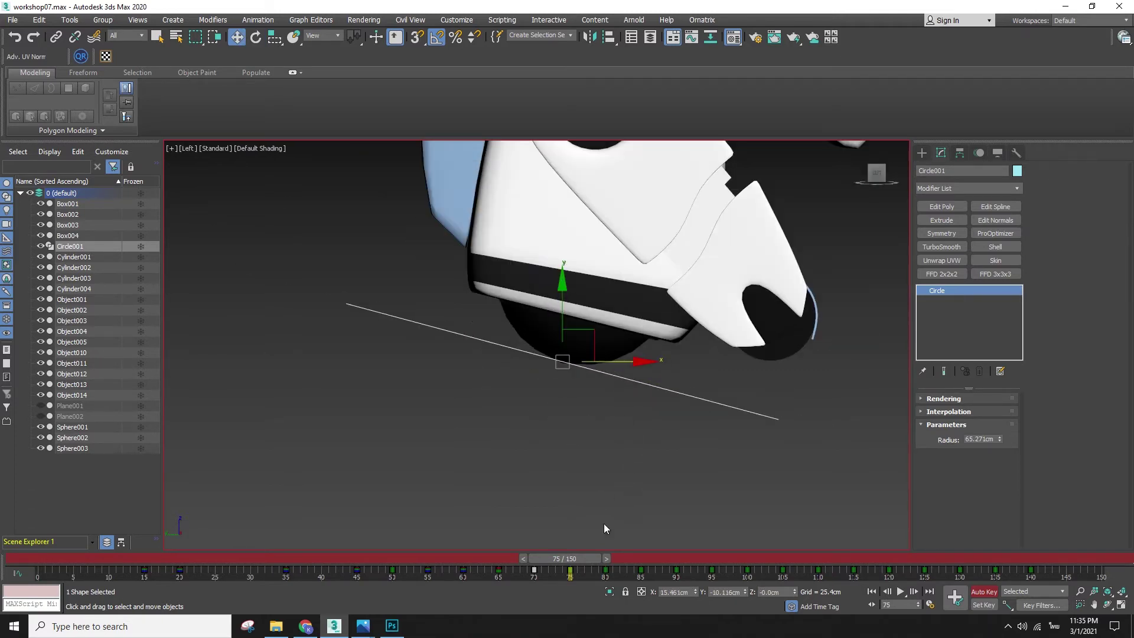
scroll(614, 461, "down", 3)
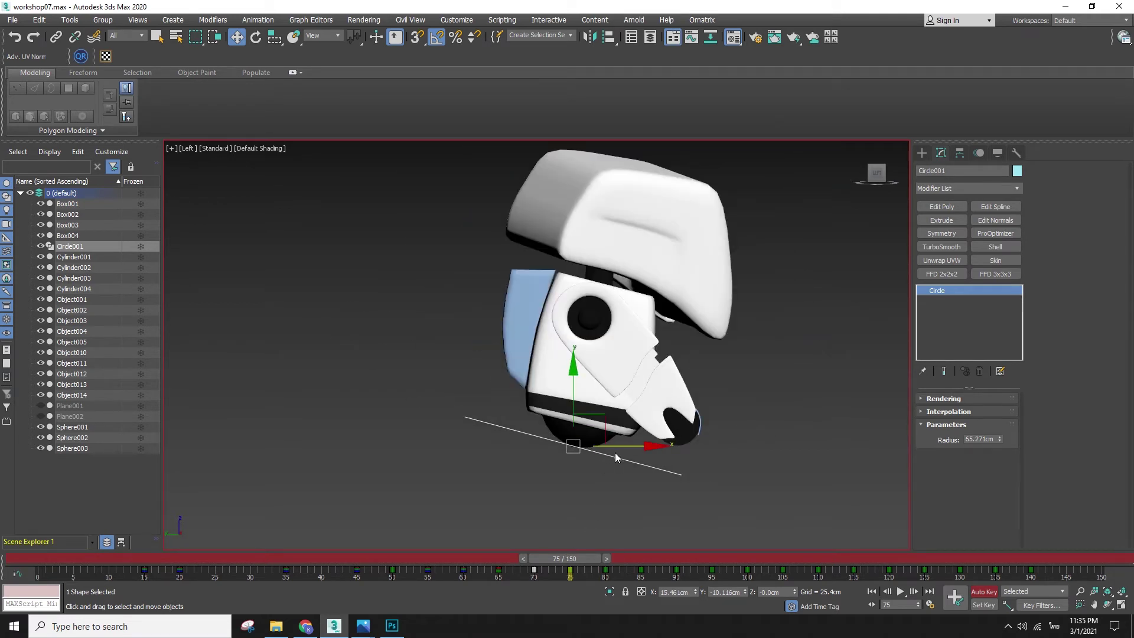
mouse_move(606, 450)
middle_mouse_down()
mouse_move(597, 451)
mouse_move(619, 443)
middle_mouse_up()
key("ctrl+s")
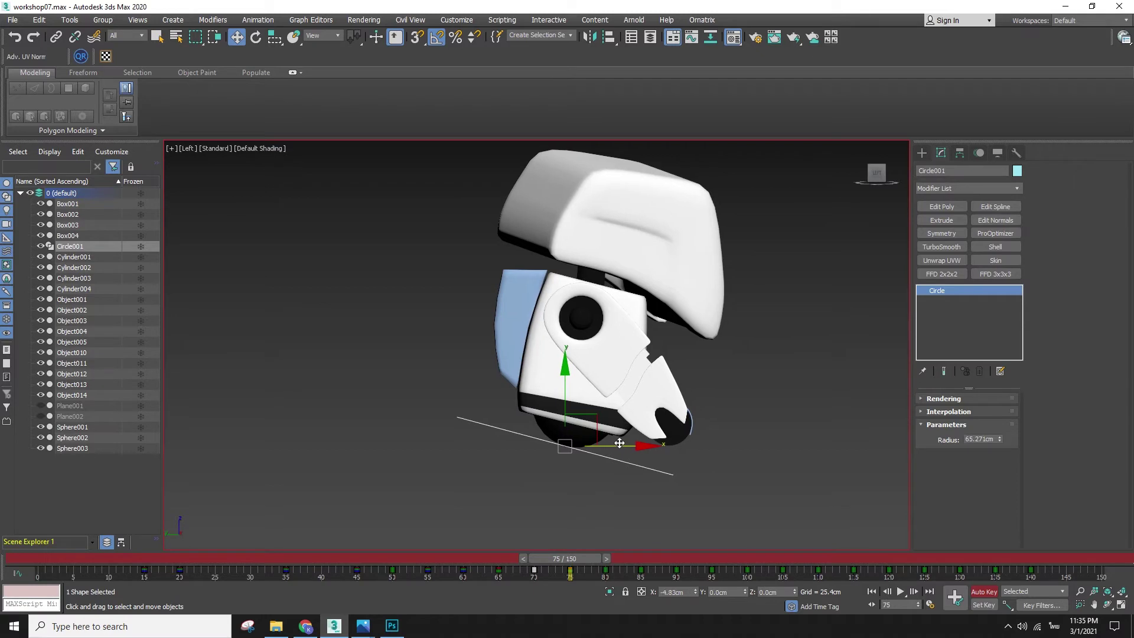
- Review the motion, move the base circle farther back at frame 75, and copy that key to frame 80
left_click_drag(566, 559, 404, 542)
key("slash")
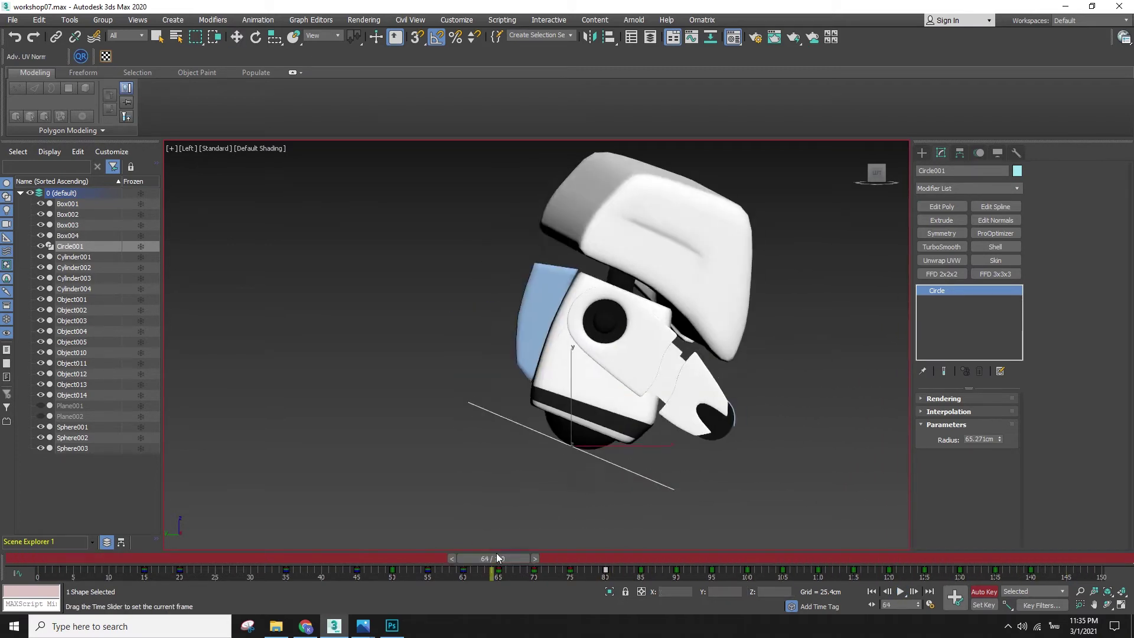
key("slash")
left_click_drag(676, 558, 564, 577)
key("w")
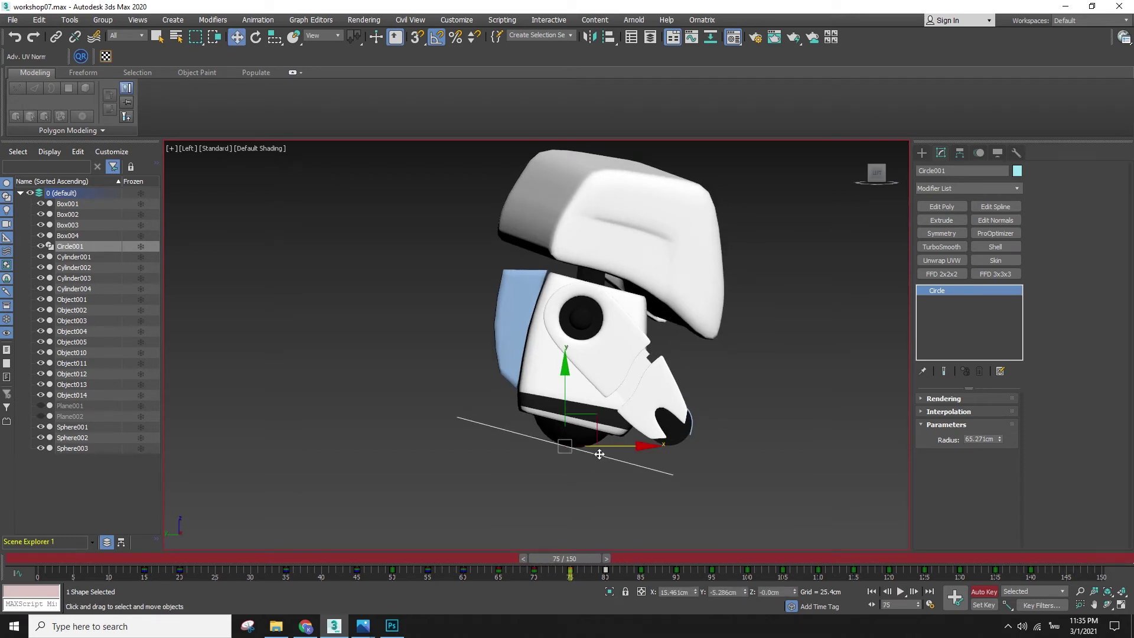
left_click_drag(611, 446, 604, 447)
left_click_drag(570, 571, 605, 571, "shift")
- Move the base circle forward to Y about -11.5 cm at frame 65 and copy its key to frame 70
key("/")
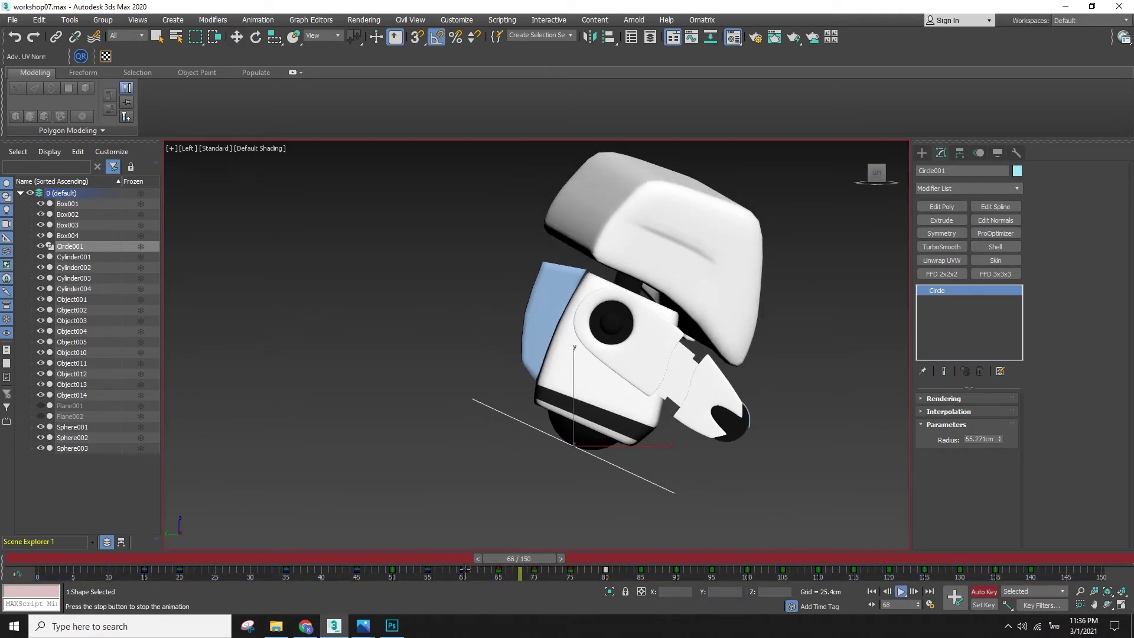
left_click(515, 572)
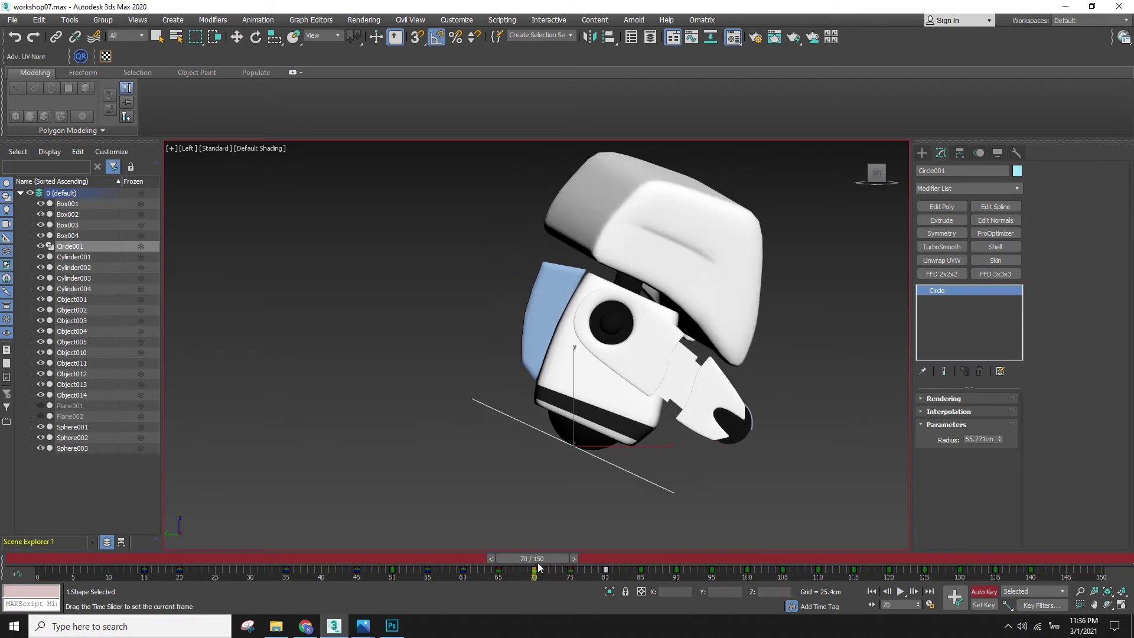
left_click_drag(516, 572, 500, 572)
key("w")
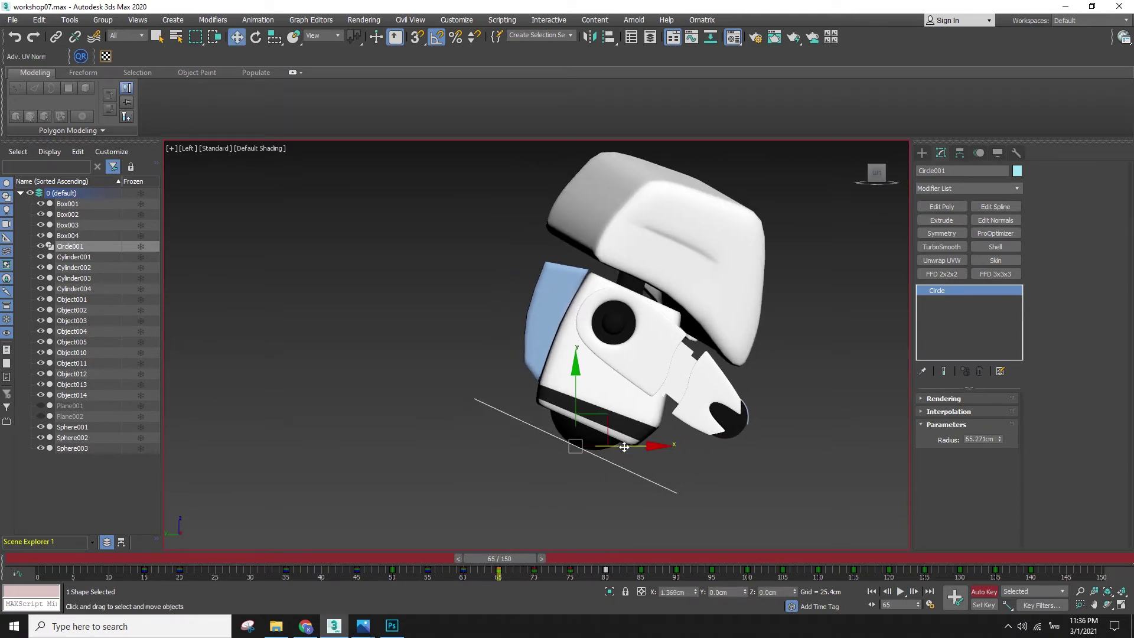
left_click(534, 572)
- Move the base circle forward to Y about -8.4 cm at frame 85 and copy its key to frame 90
key("slash")
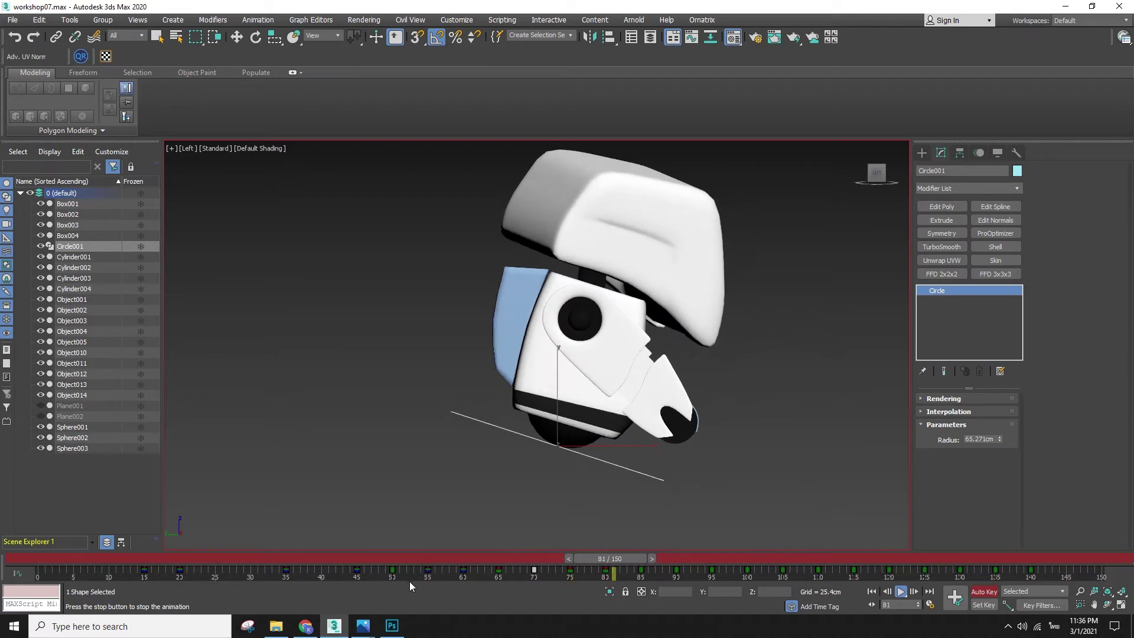
left_click_drag(709, 557, 641, 567)
key("w")
left_click_drag(602, 447, 615, 451)
mouse_move(659, 572)
left_mouse_down()
mouse_move(634, 572)
mouse_move(676, 572)
left_mouse_up()
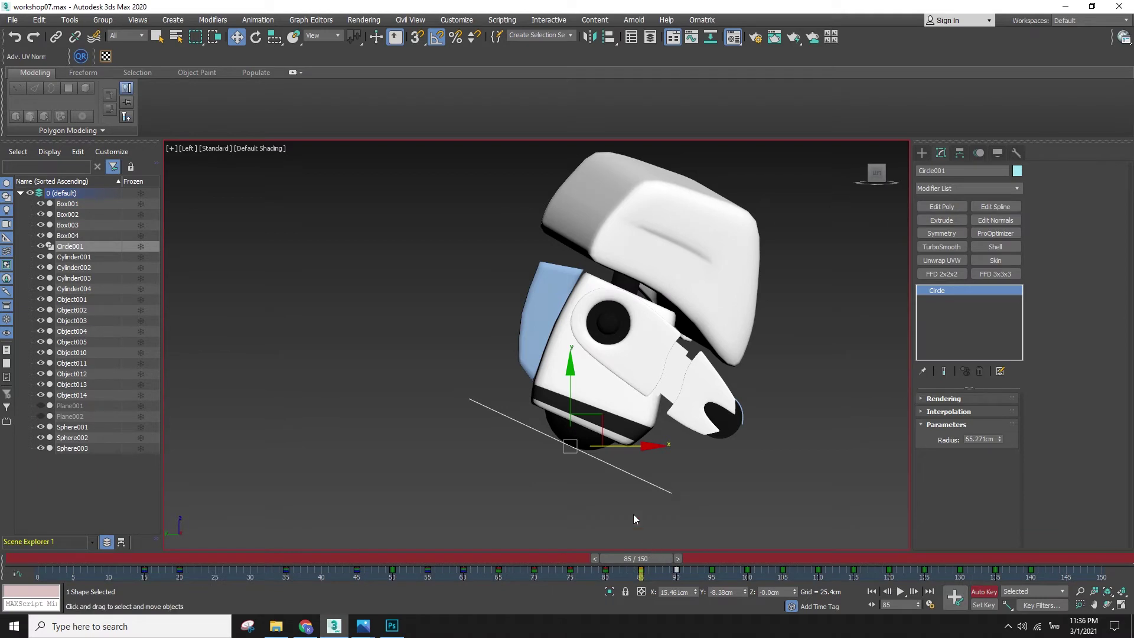
- Play back the motion and undo the recent base circle moves and key copies from frame 65 onward
key("slash")
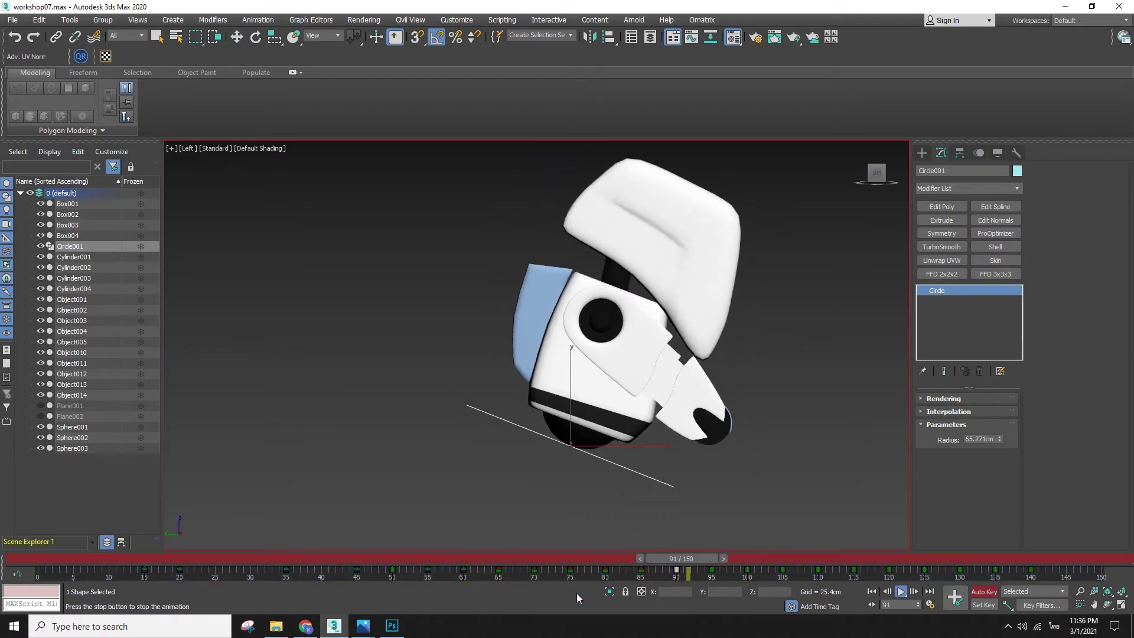
key("slash")
left_click_drag(682, 560, 372, 582)
key("slash")
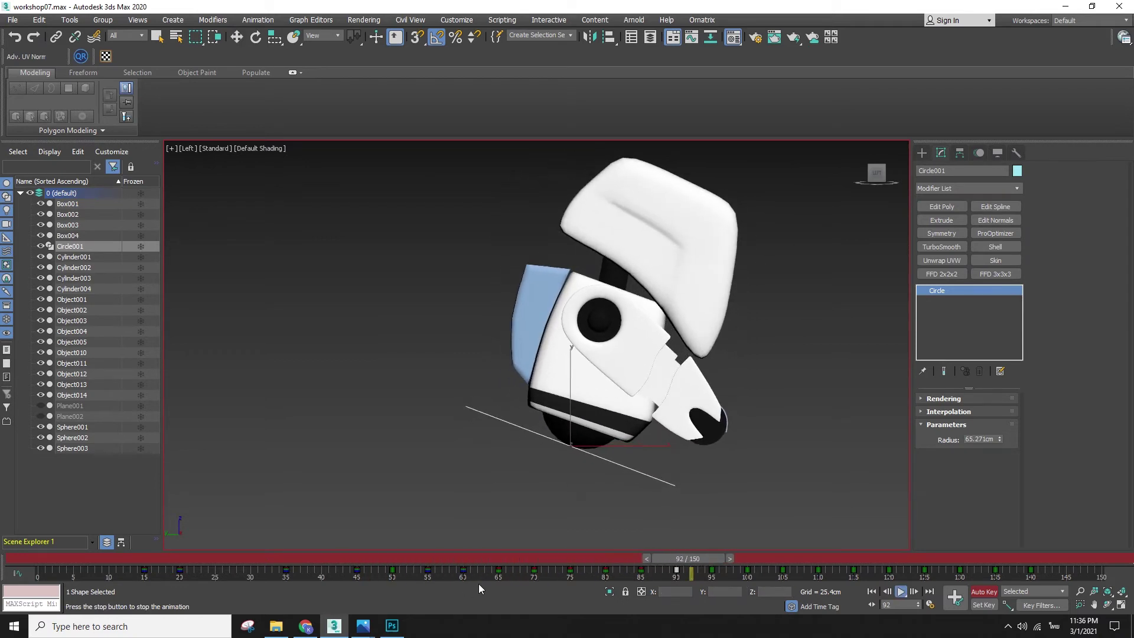
key("slash")
left_click_drag(640, 560, 504, 576)
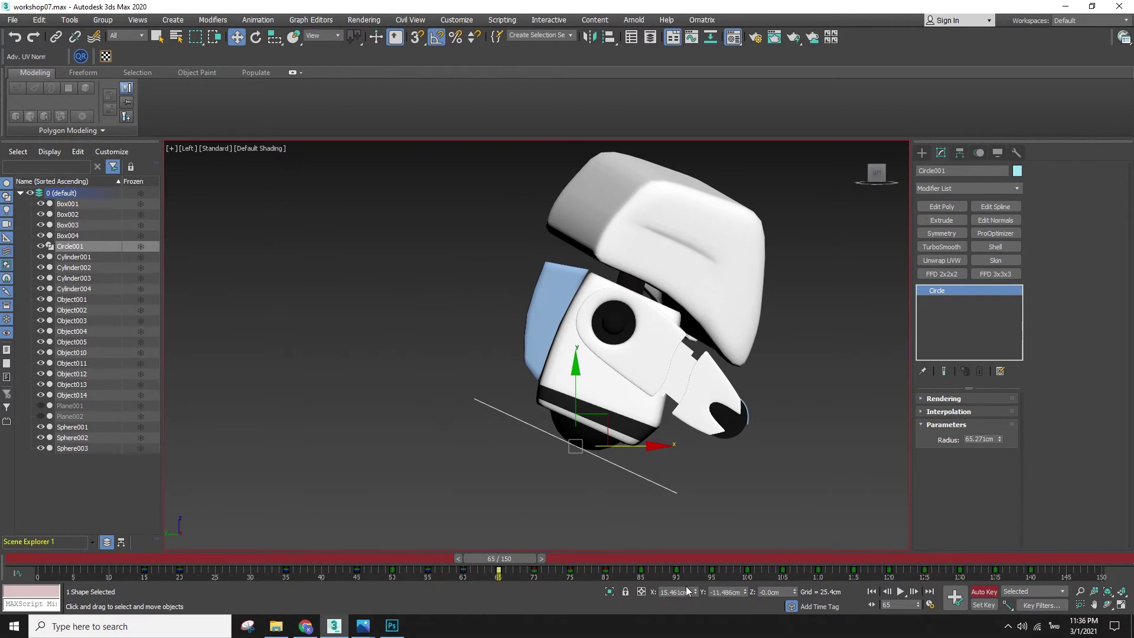
key("ctrl+z")
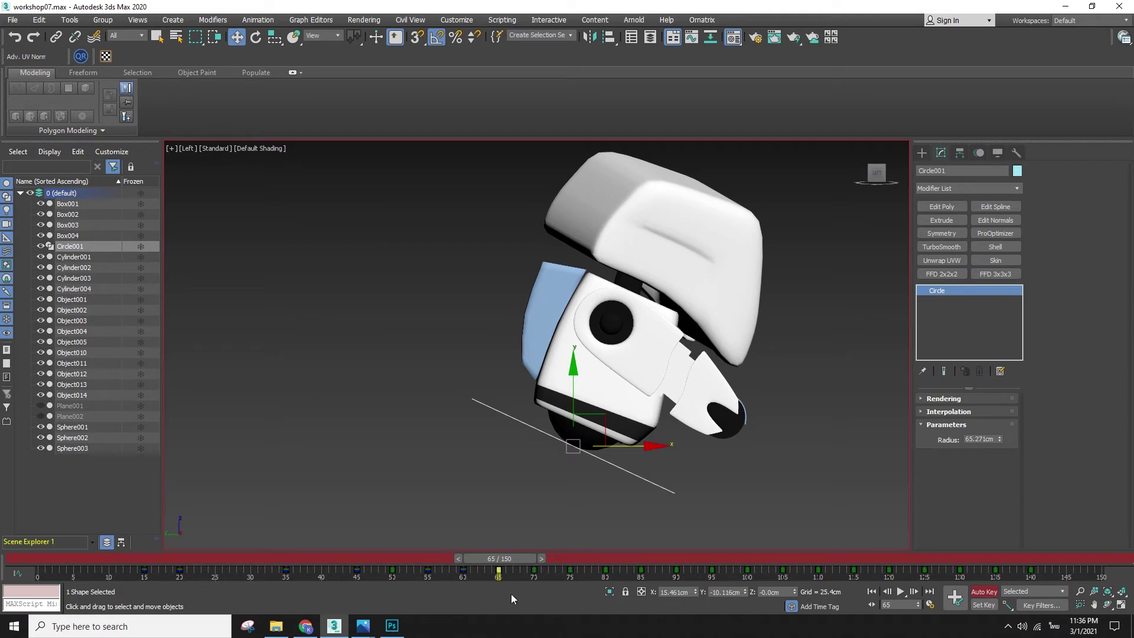
- Move the base circle back to Y about -1.2 cm at frame 65 and copy its key to frame 70
left_click_drag(515, 554, 517, 583)
key("w")
left_click_drag(628, 447, 615, 454)
left_click_drag(523, 560, 555, 566)
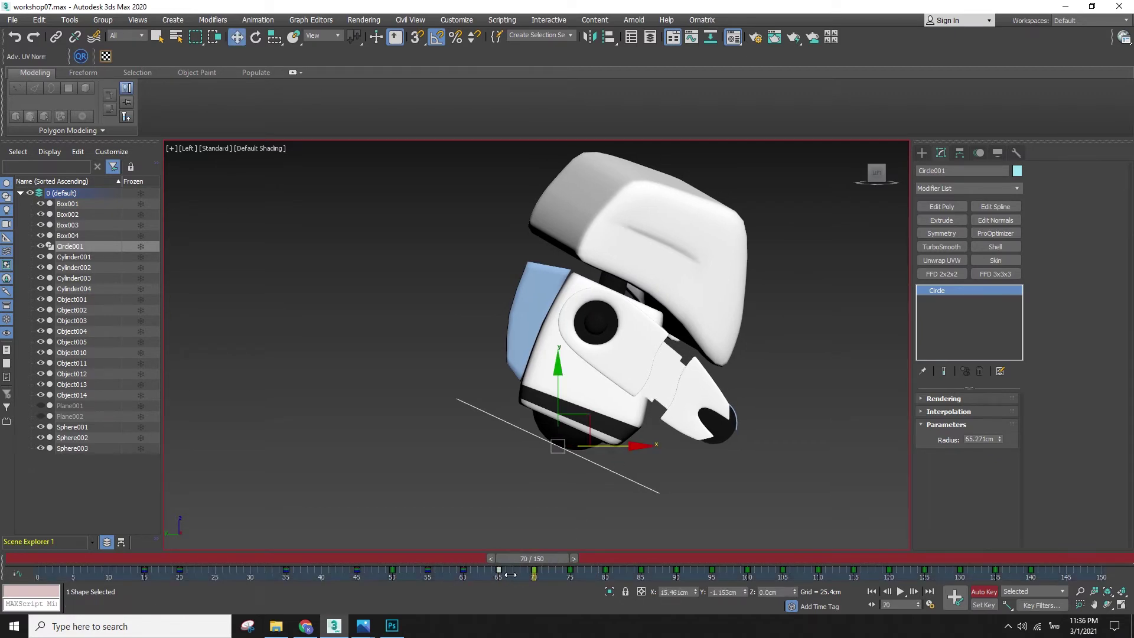
- Move the base circle forward to Y about -10.5 cm at frame 75 and copy its key to frame 80
left_click_drag(555, 559, 589, 556)
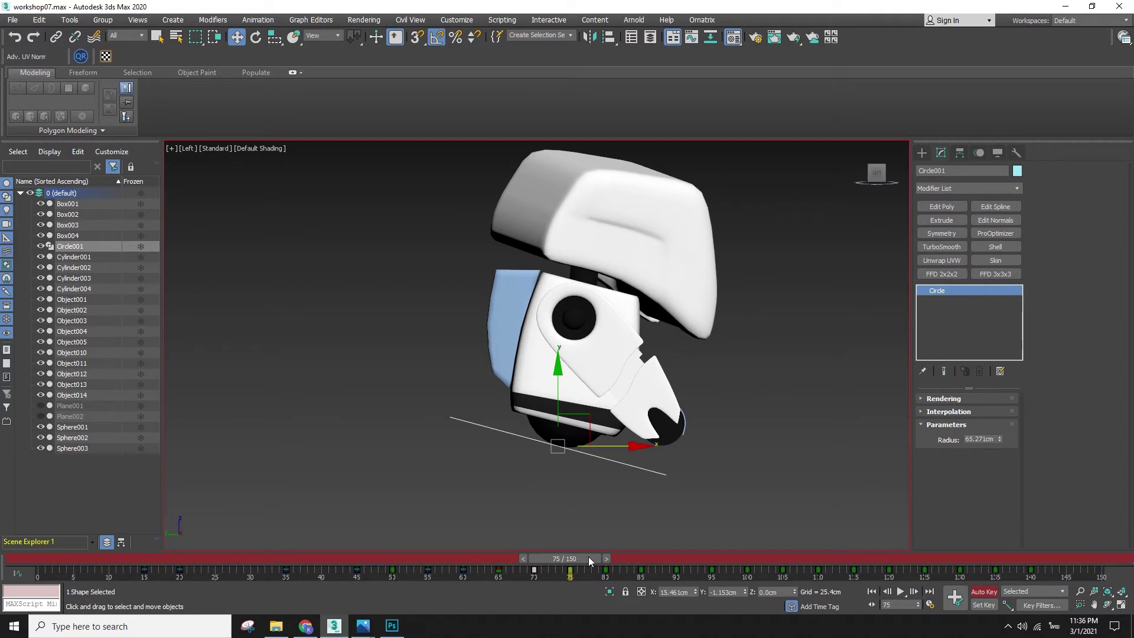
left_click_drag(613, 446, 626, 447)
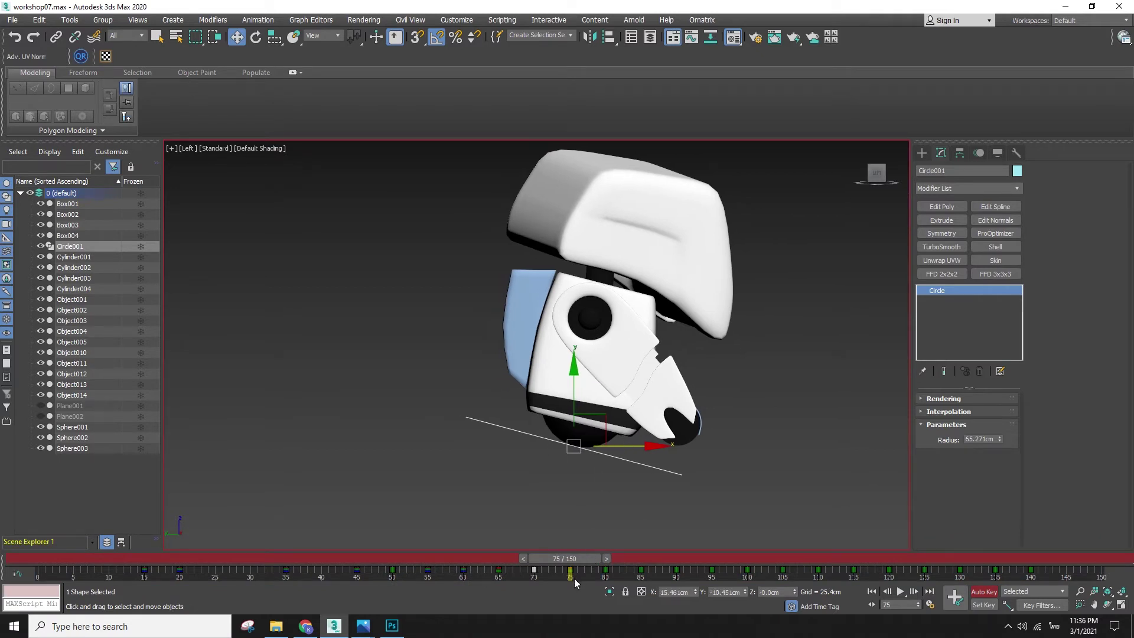
left_click(572, 574)
left_click(606, 571)
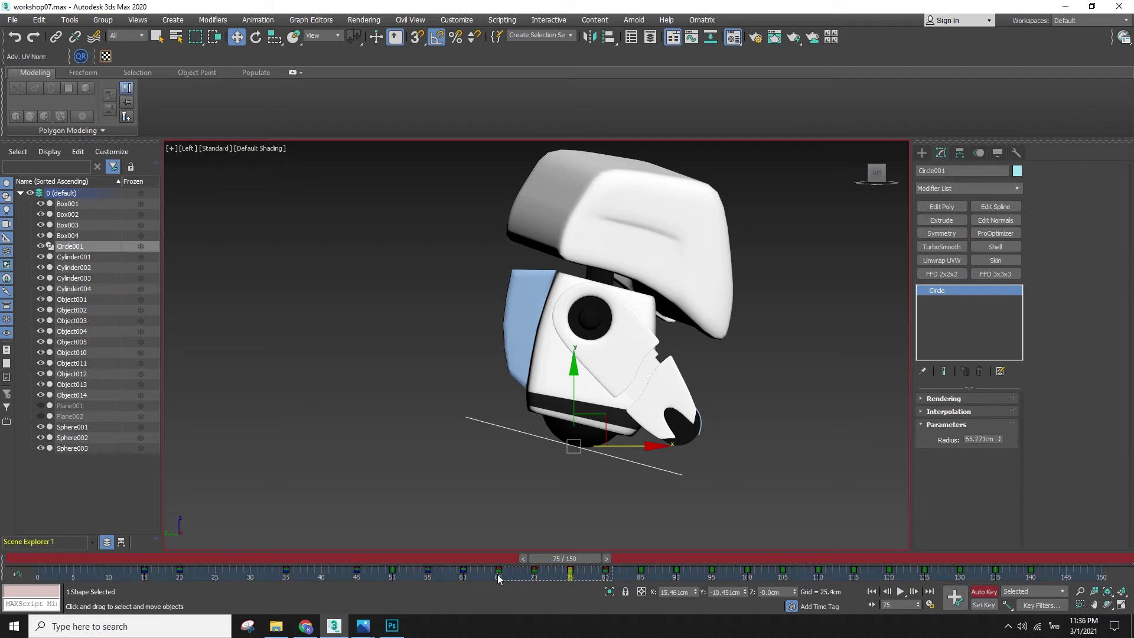
- Copy the base circle's keys from frames 65–80 to frames 85–100 and play back the motion
left_click_drag(498, 573, 646, 576, "shift")
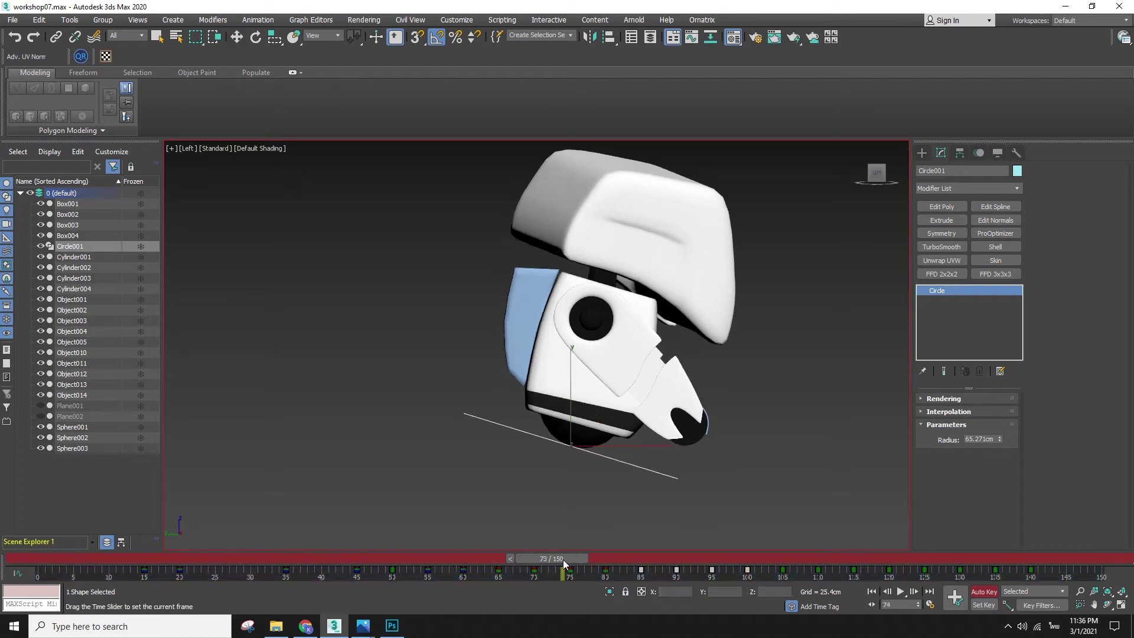
left_click_drag(562, 559, 490, 558)
key("/")
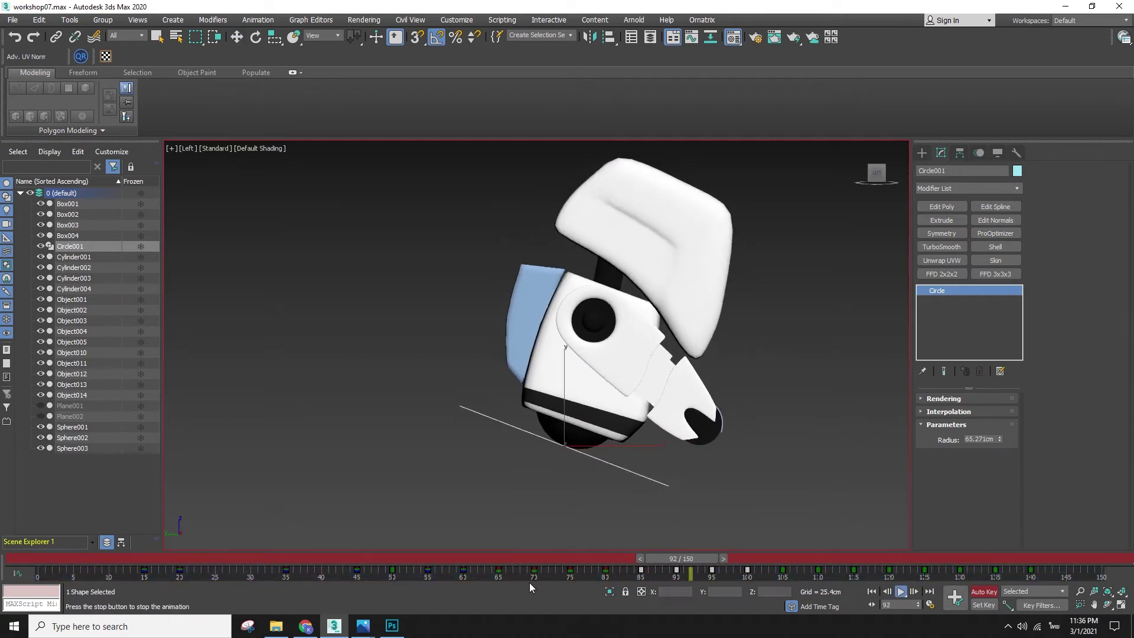
key("/")
- Copy the base circle's keys from frames 85–100 to frames 105–120 and play back the motion
key("w")
mouse_move(765, 567)
left_mouse_down()
mouse_move(616, 594)
mouse_move(774, 575)
left_mouse_up()
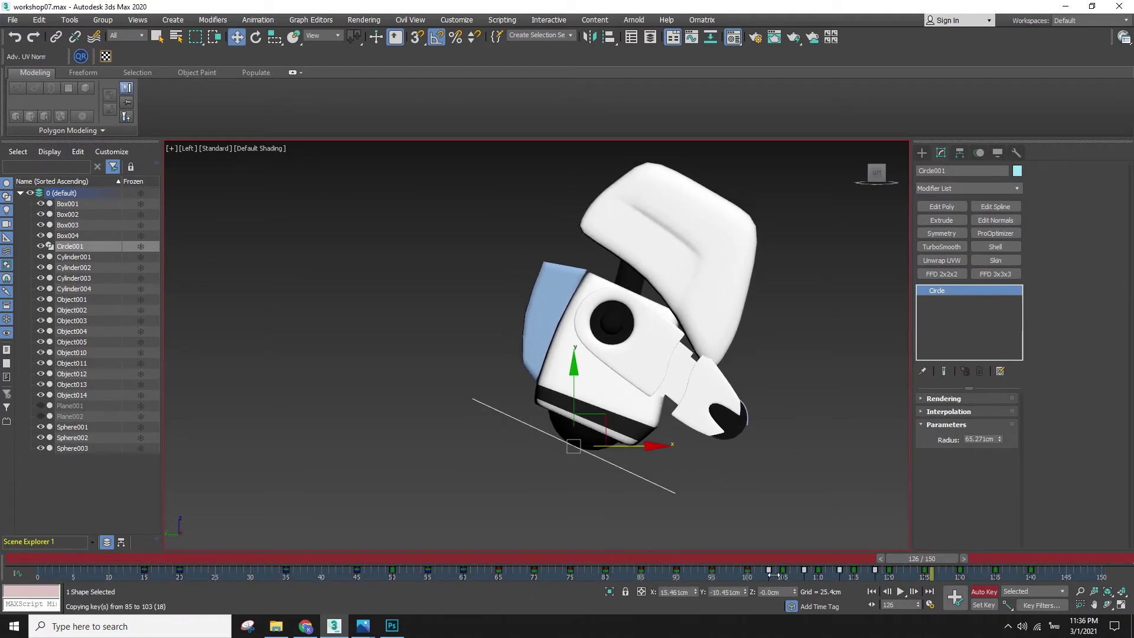
key("/")
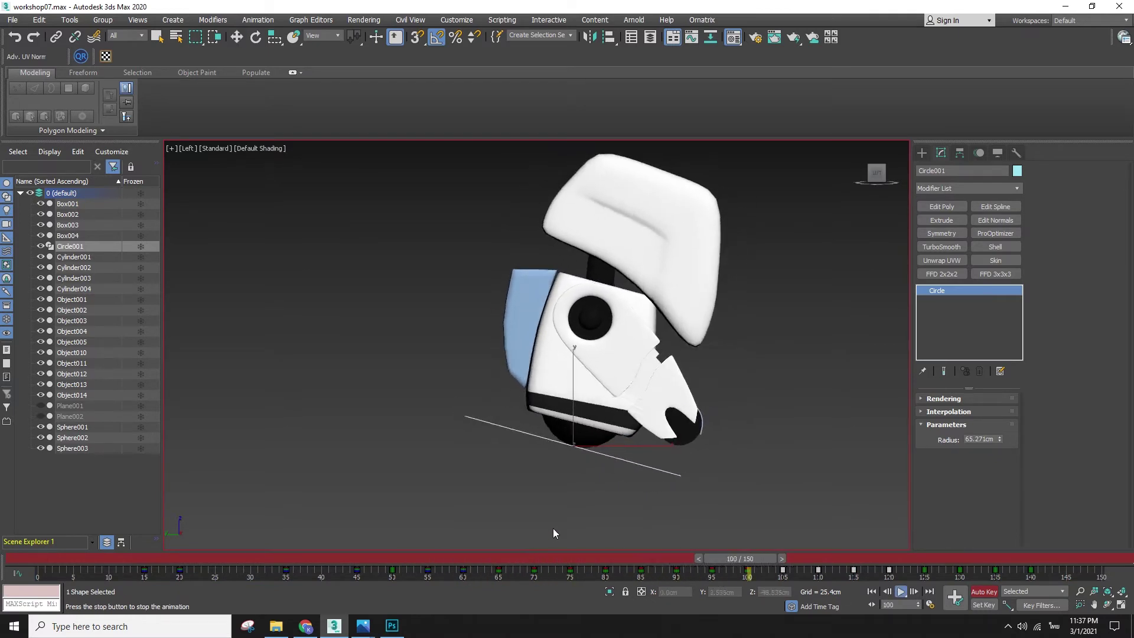
key("/")
key("w")
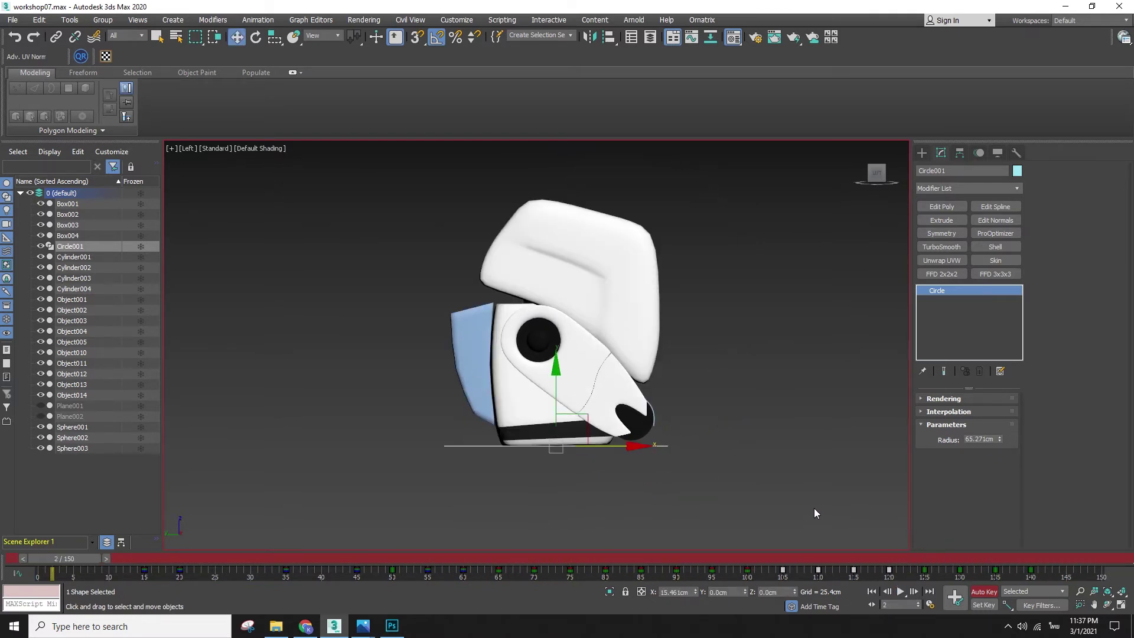
- Move the base circle forward to Y about -18.7 cm at frame 115, copy its key to frame 120, and play back the motion
left_click(778, 558)
left_click_drag(795, 579, 852, 590)
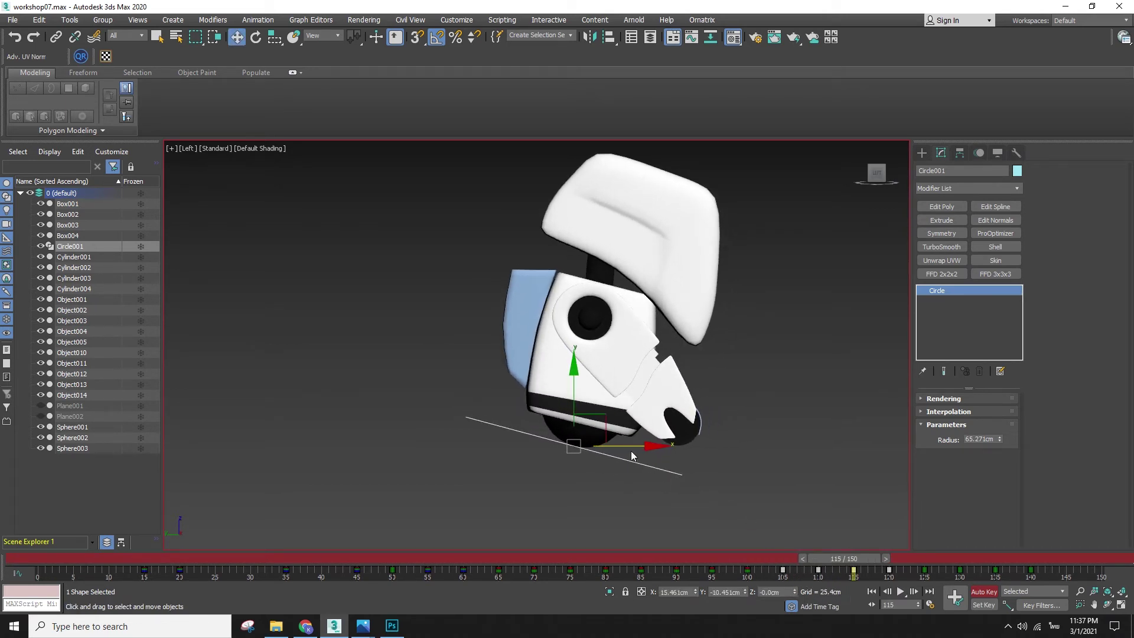
left_click_drag(637, 445, 652, 446)
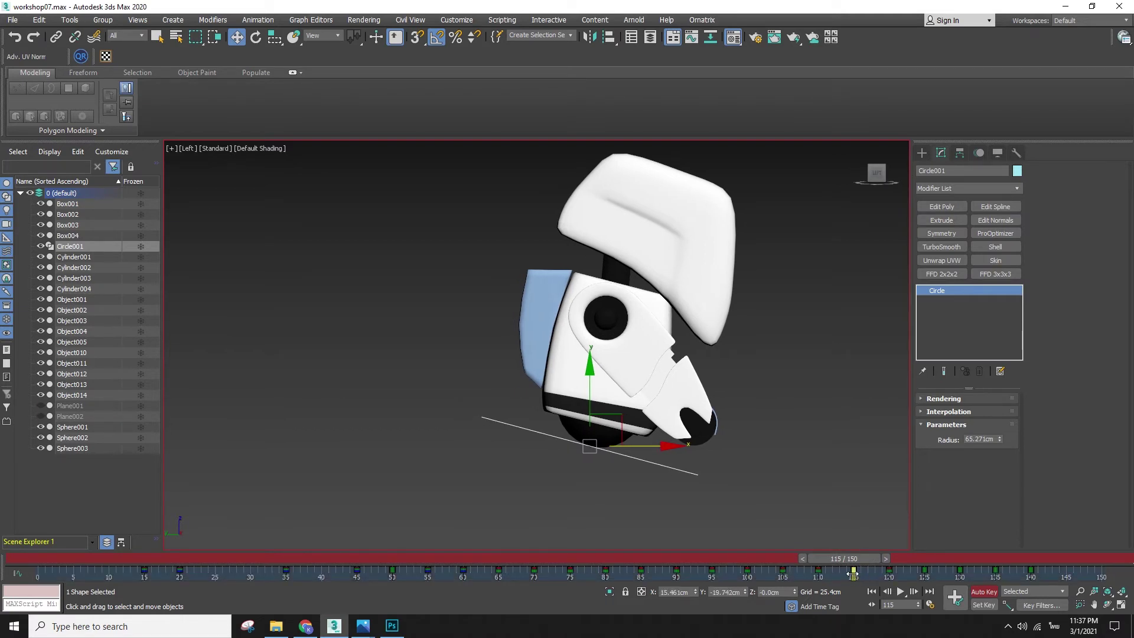
left_click_drag(865, 558, 512, 597)
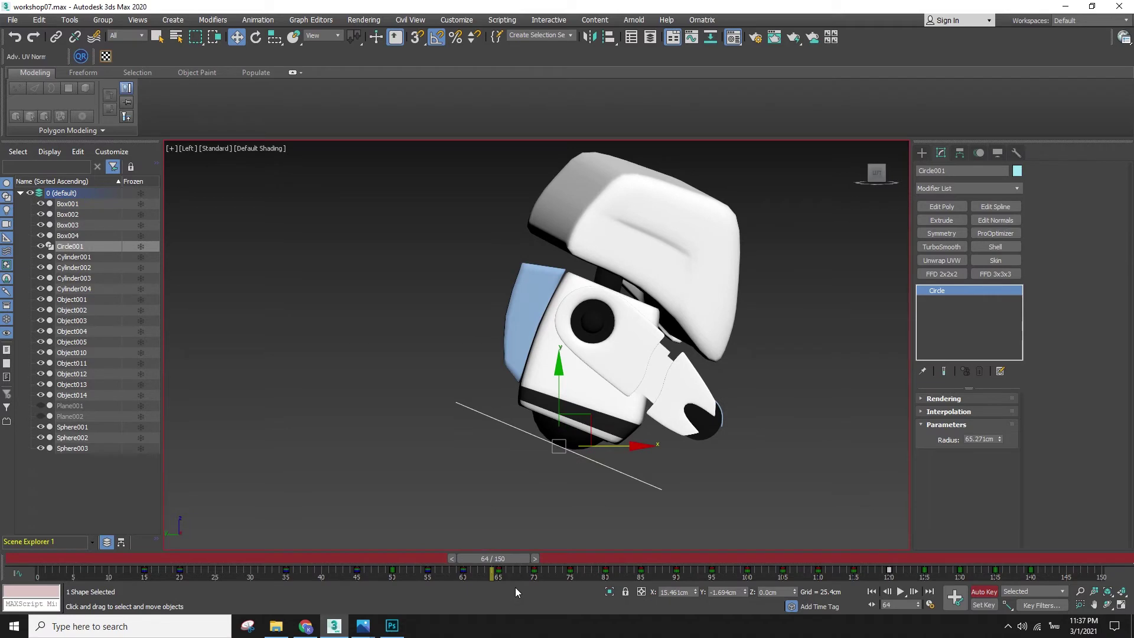
key("/")
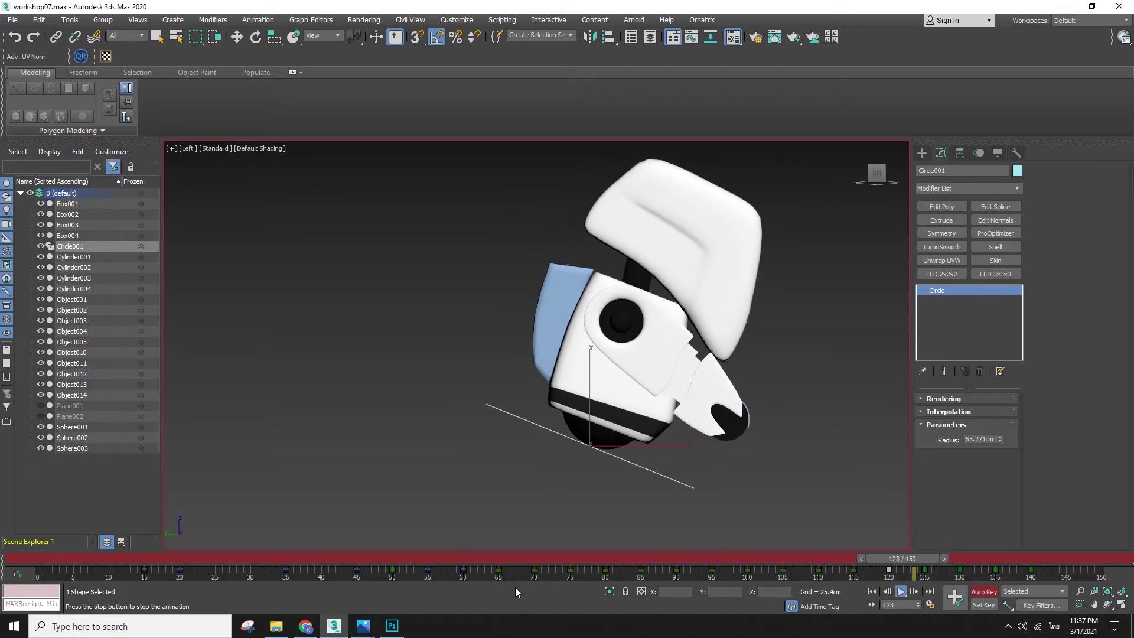
key("/")
left_click_drag(791, 563, 644, 578)
key("/")
key("/")
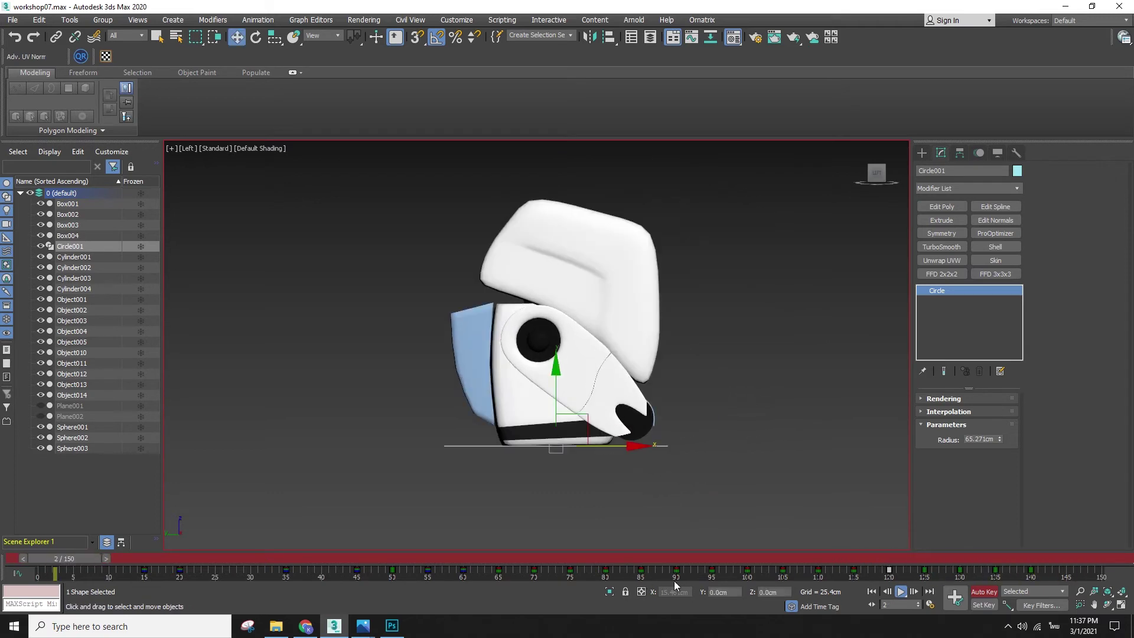
- Move the base circle back to Y about -13.2 cm at frame 125 and copy its key to frame 130
left_click_drag(875, 559, 920, 560)
left_click_drag(667, 449, 651, 448)
left_click_drag(933, 559, 966, 565)
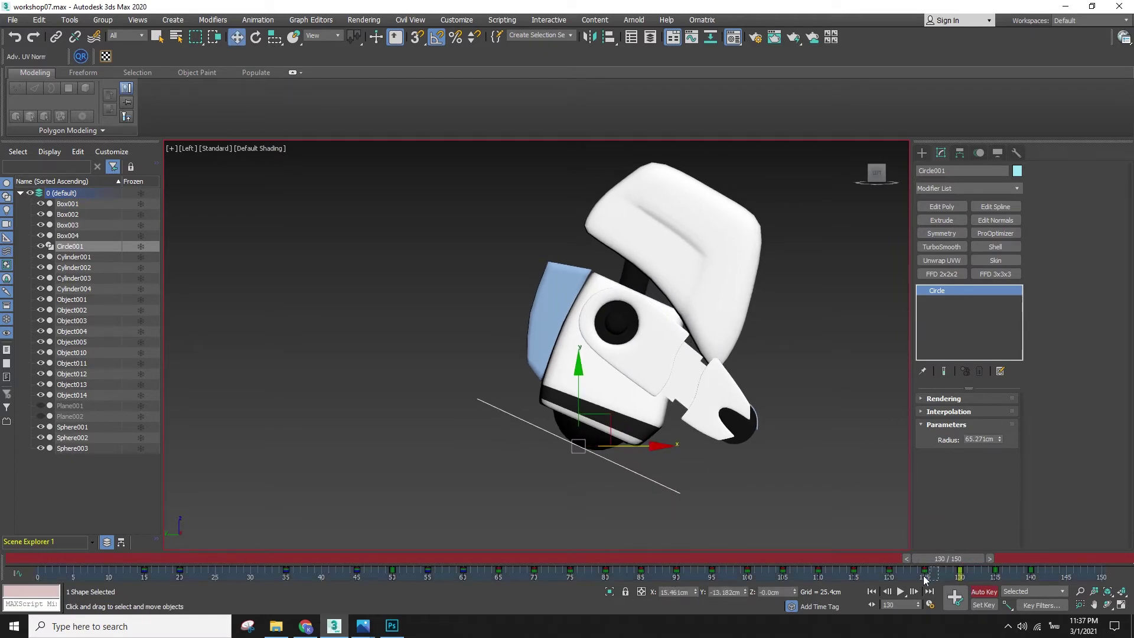
- Move the base circle forward to Y about -30.7 cm at frame 135, copy its key to frame 140, and play back the motion
left_click_drag(964, 560, 1000, 561)
left_click_drag(649, 447, 655, 447)
key("ctrl+z")
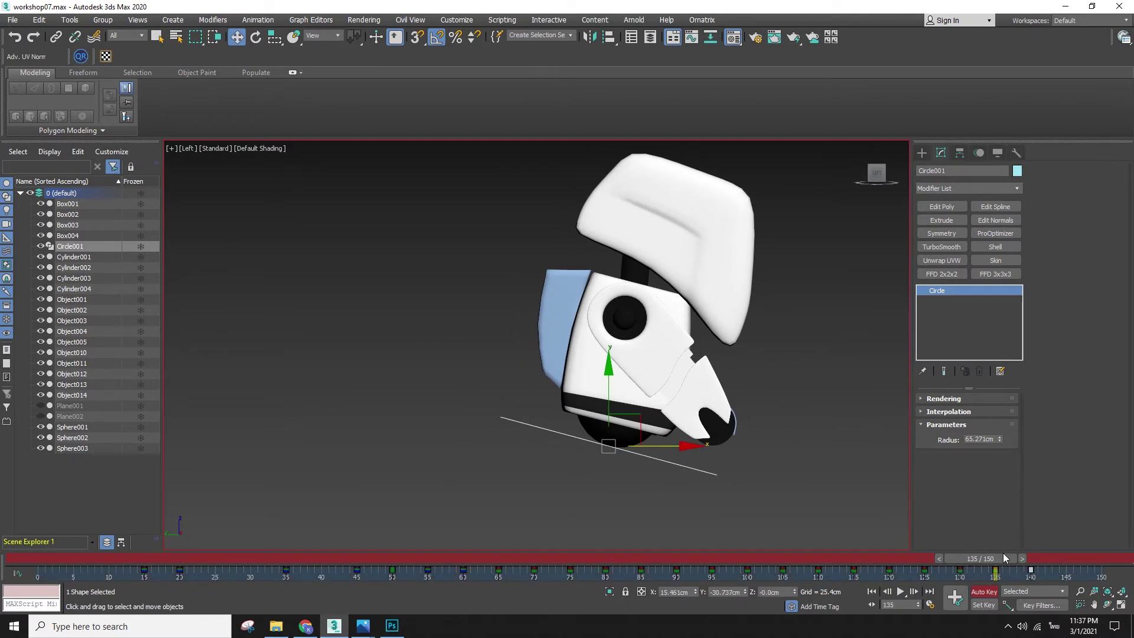
key("/")
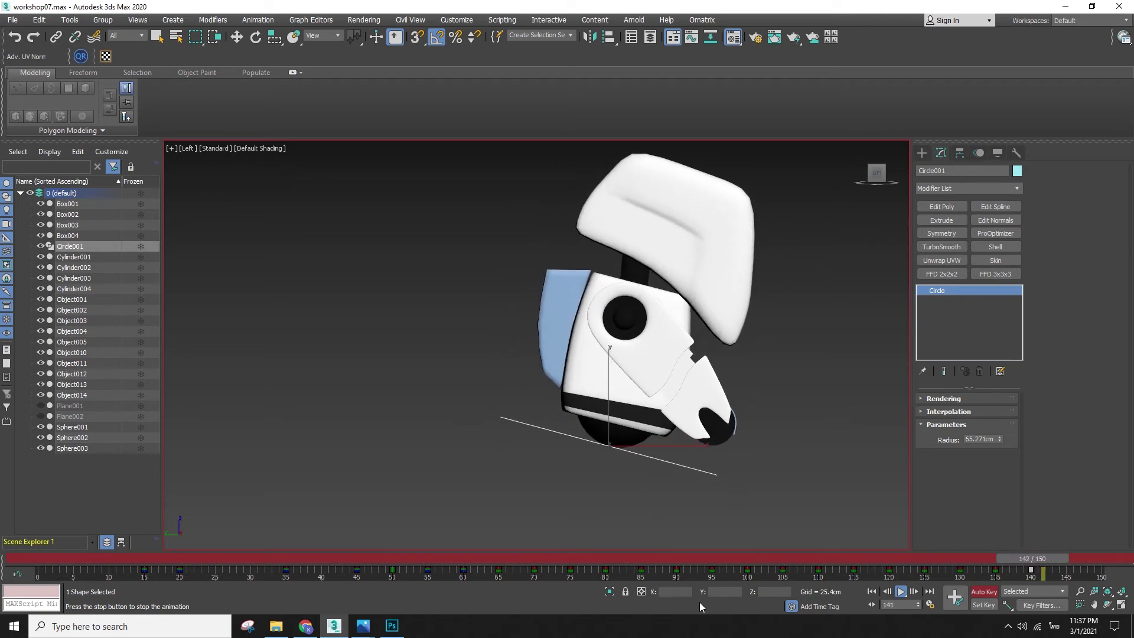
key("slash")
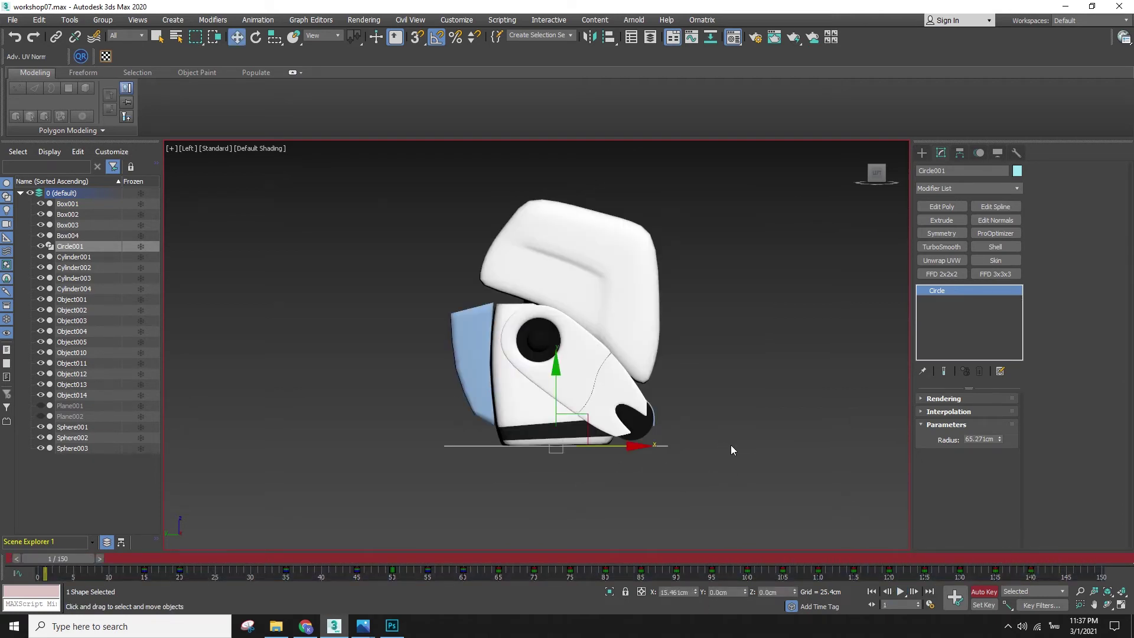
- Play back the robot's animation in the perspective view from an angled viewpoint with nothing selected
key("p")
key("slash")
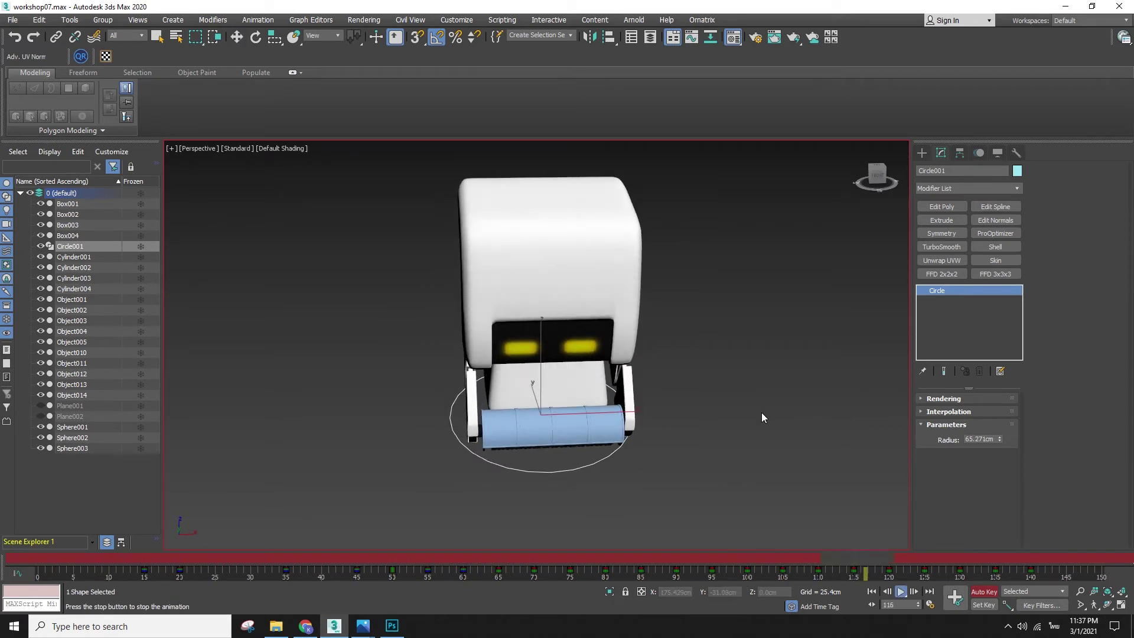
key("w")
middle_click_drag(762, 417, 735, 324)
left_click(735, 328)
key("slash")
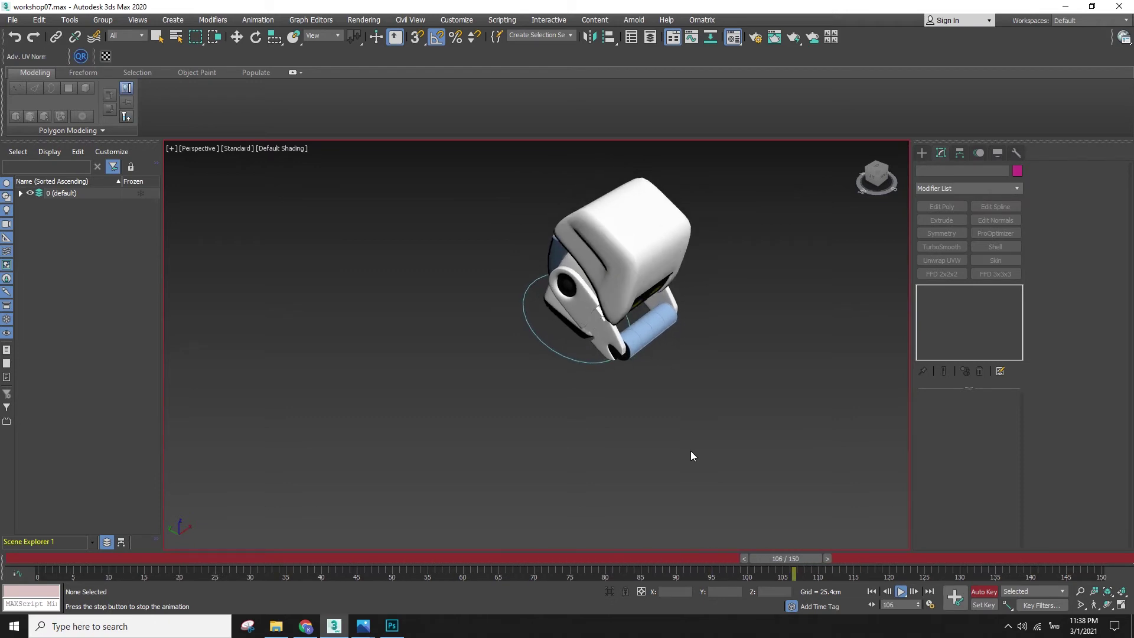
- Play back the robot's animation from a frontal viewpoint, then return to frame 0 with nothing selected
key("slash")
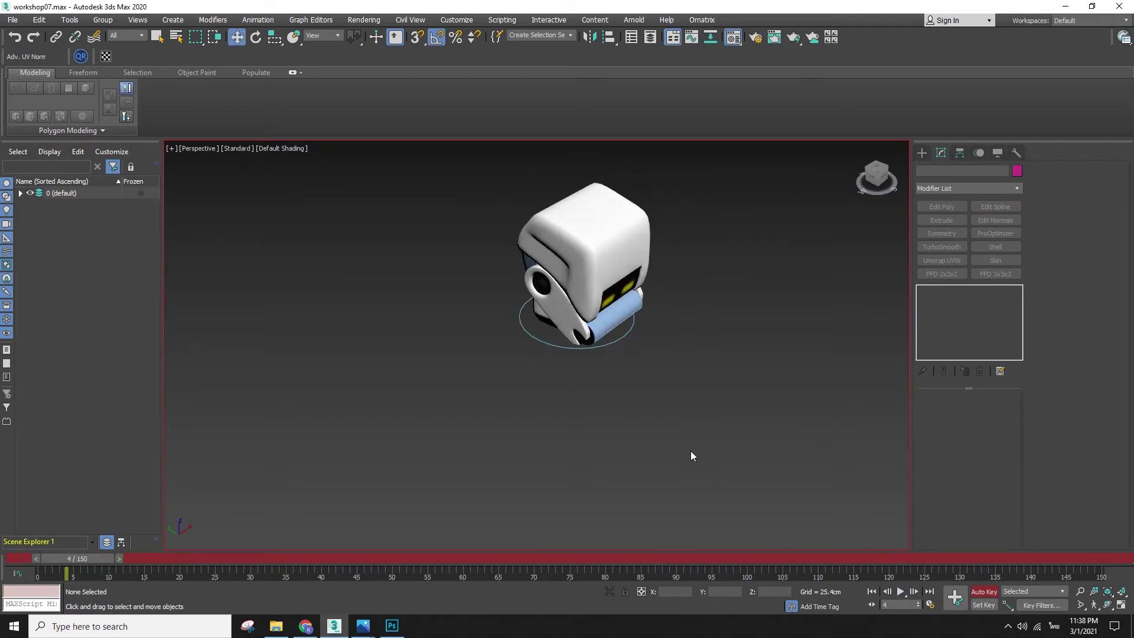
key("z")
left_click(609, 385)
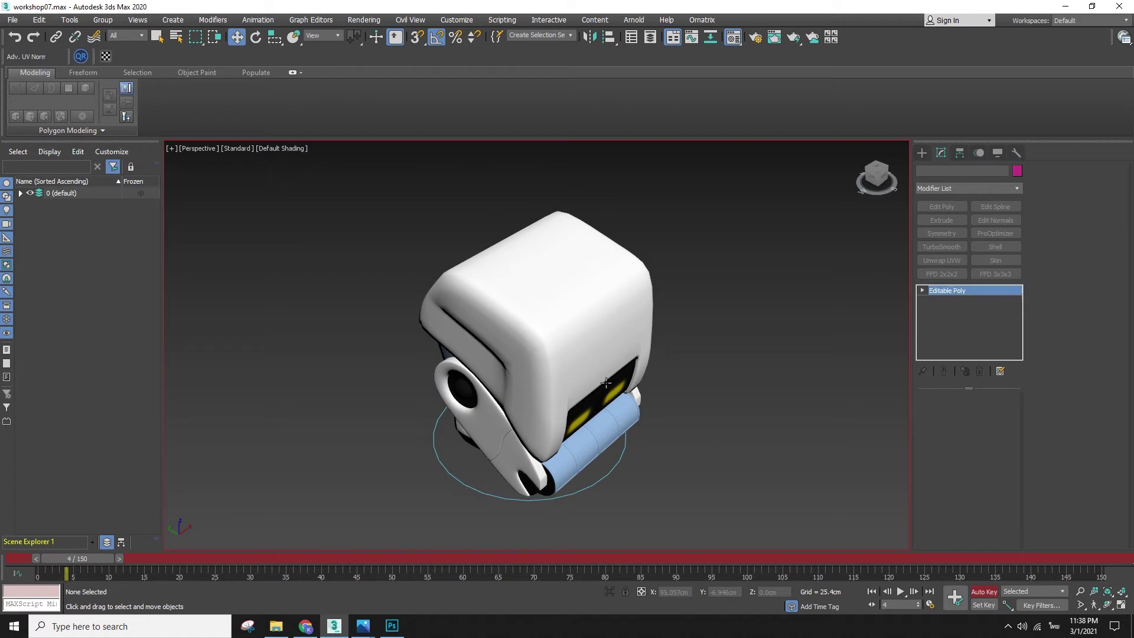
scroll(609, 385, "down", 3)
middle_click_drag(609, 385, 532, 355, "alt")
key("slash")
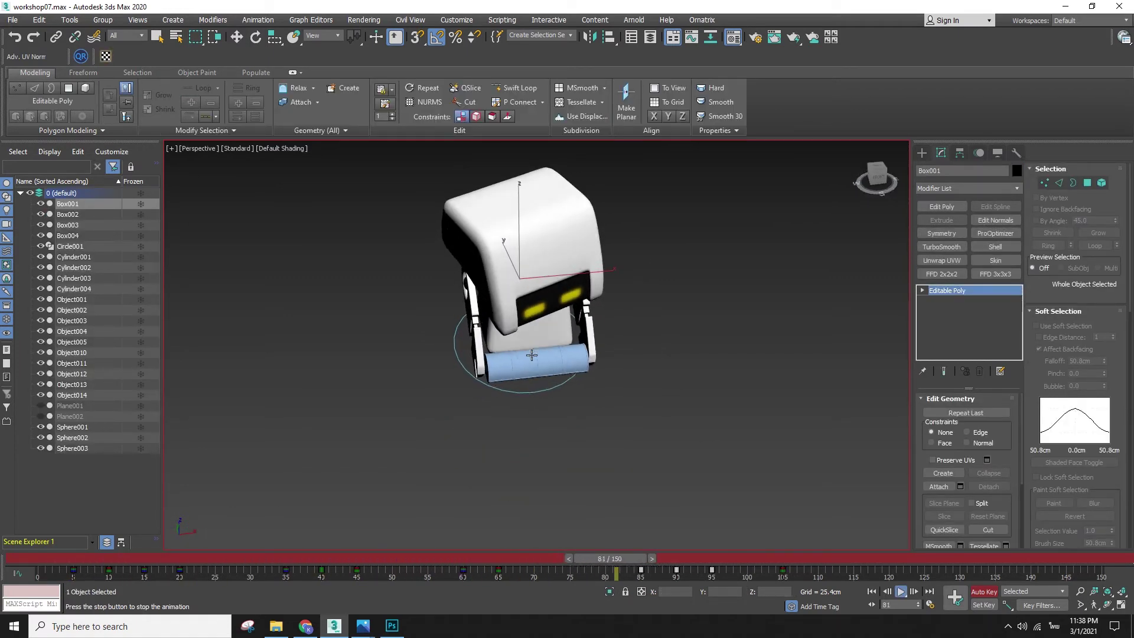
key("Escape")
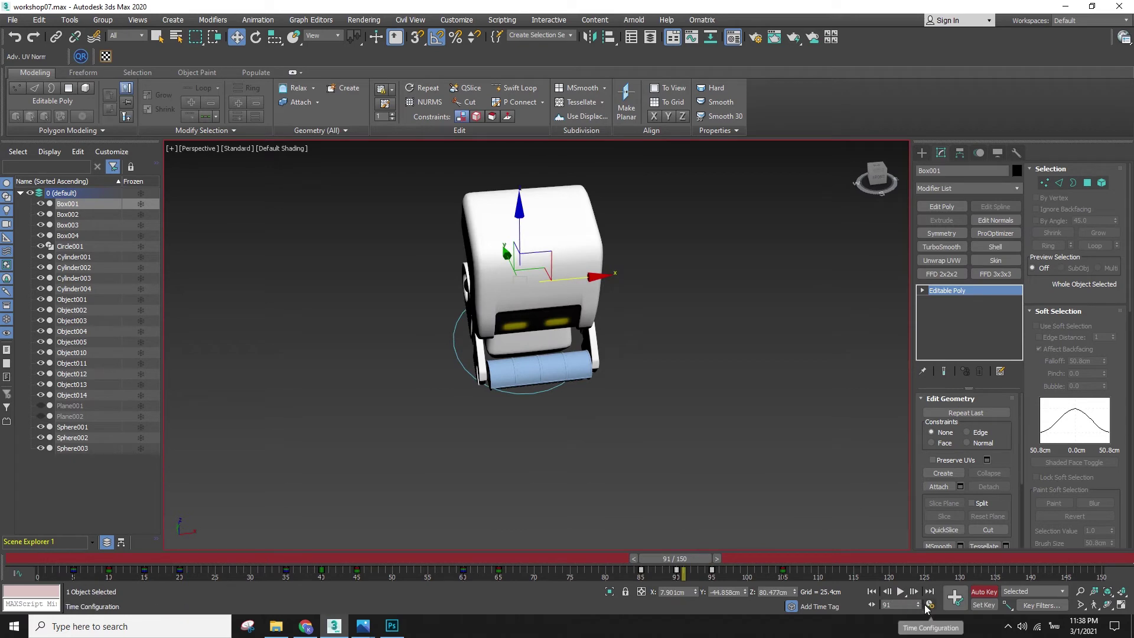
left_click_drag(690, 558, 27, 545)
left_click(447, 493)
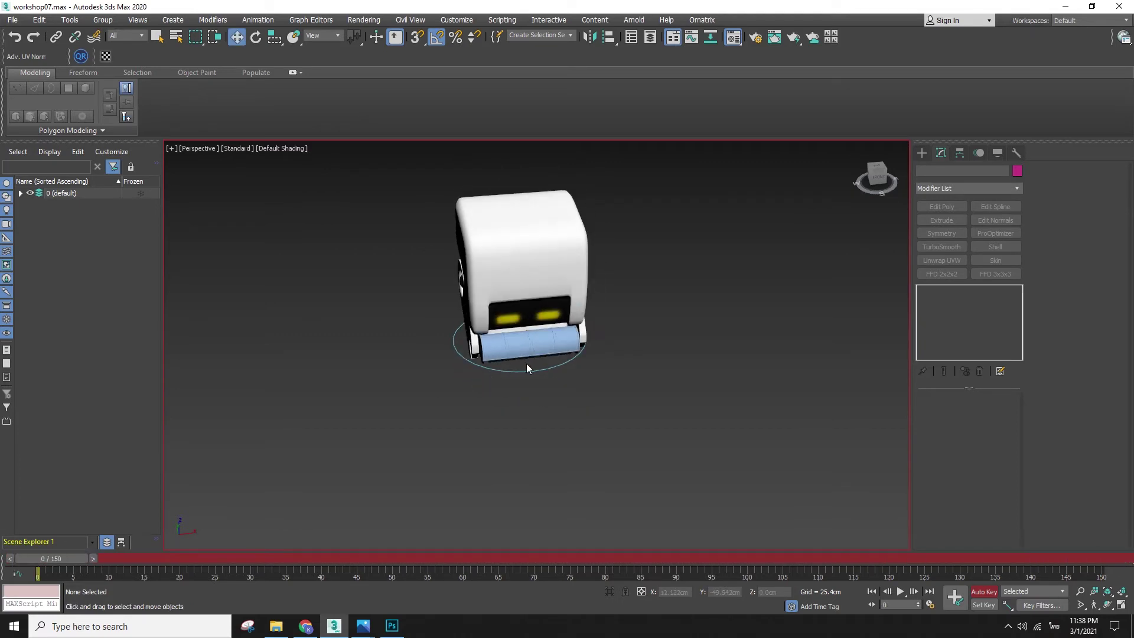
- Select the studded roller (Cylinder002) at the robot's front and try rotating it about the X axis at frame 0
scroll(527, 364, "up", 3)
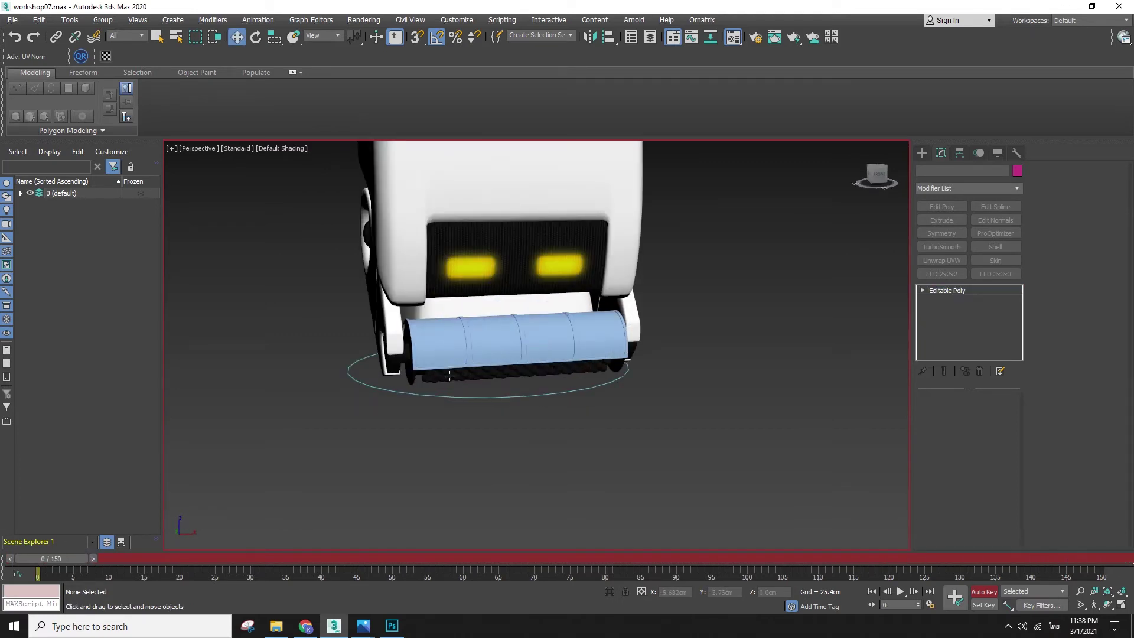
left_click(499, 372)
middle_click_drag(500, 373, 576, 400, "alt")
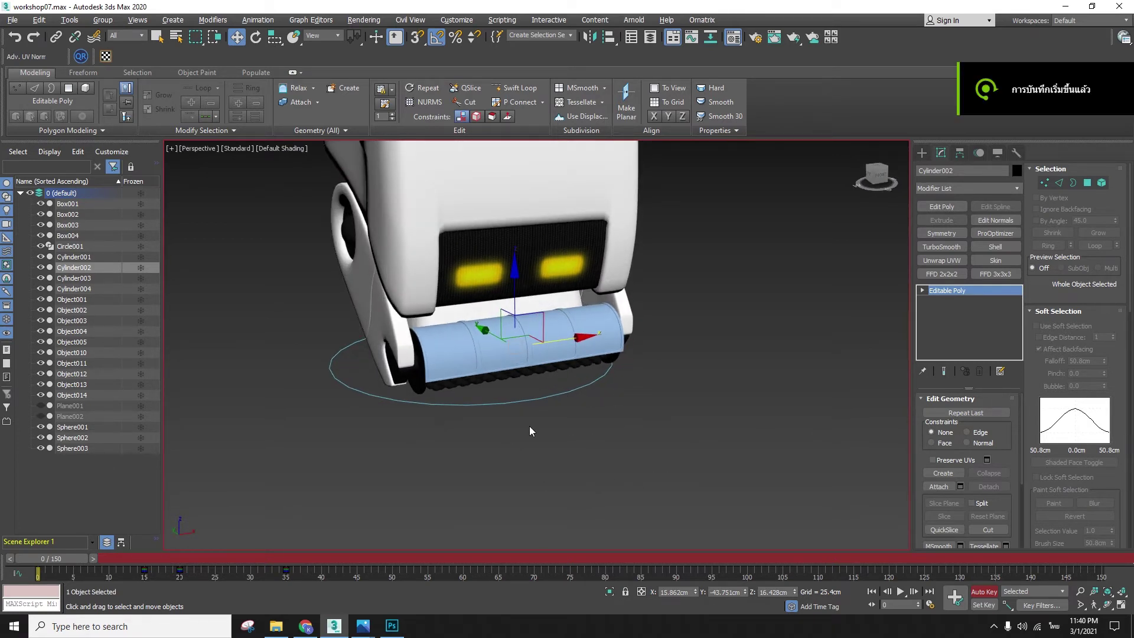
middle_click_drag(501, 372, 501, 412, "alt")
key("e")
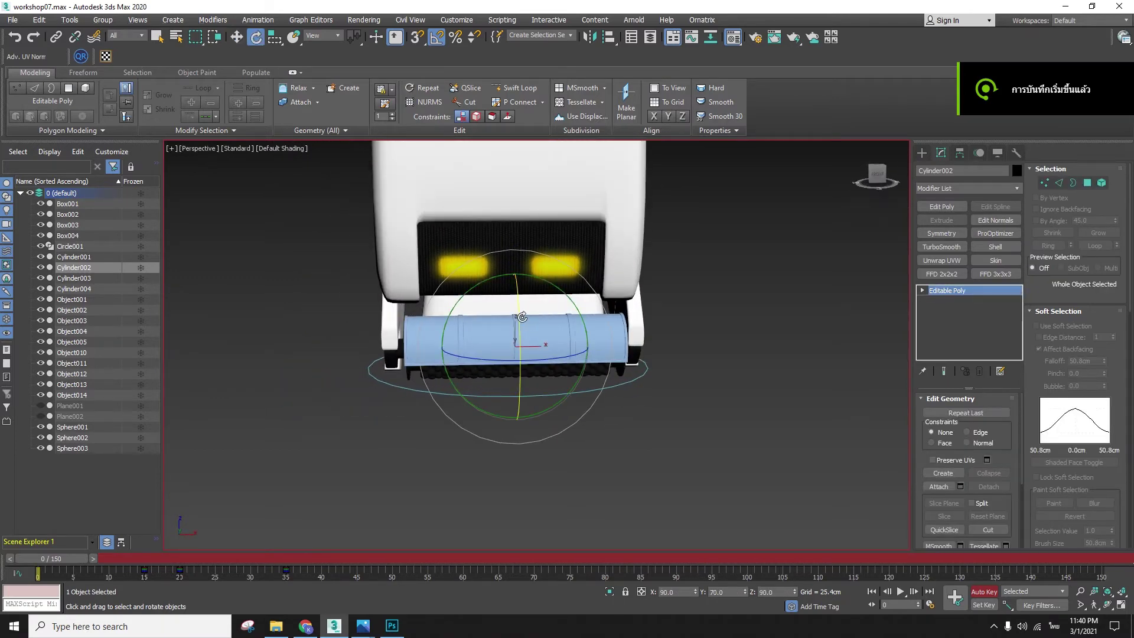
key("w")
mouse_move(516, 417)
middle_mouse_down("alt")
mouse_move(579, 423)
mouse_move(551, 461)
mouse_move(509, 407)
middle_mouse_up("alt")
key("e")
scroll(514, 406, "up", 5)
left_click_drag(538, 292, 531, 330)
key("w")
middle_click_drag(519, 378, 517, 349, "alt")
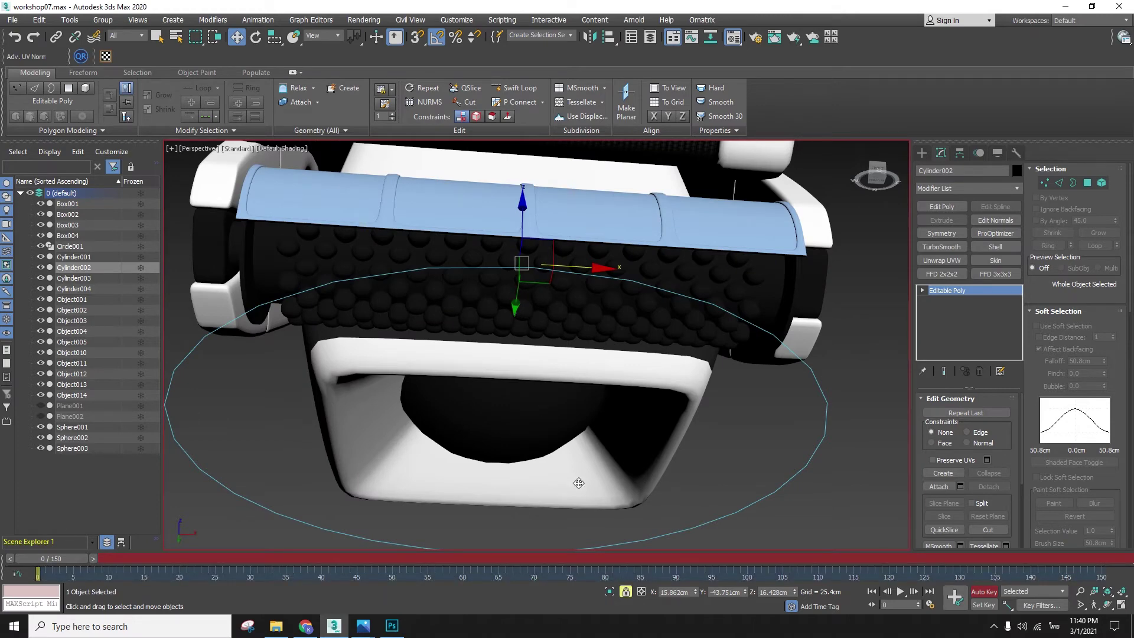
- Delete the existing keys at frames 15, 20 and 35 from the studded roller (Cylinder002) and its blue cover (Cylinder004)
middle_click_drag(656, 405, 646, 449, "alt")
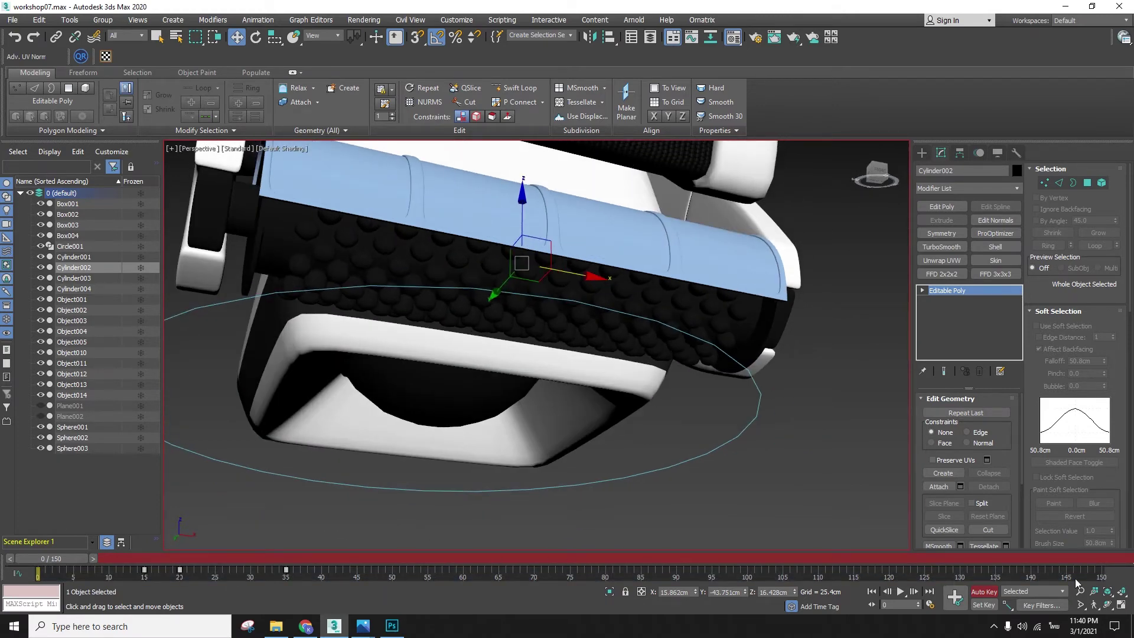
key("F3")
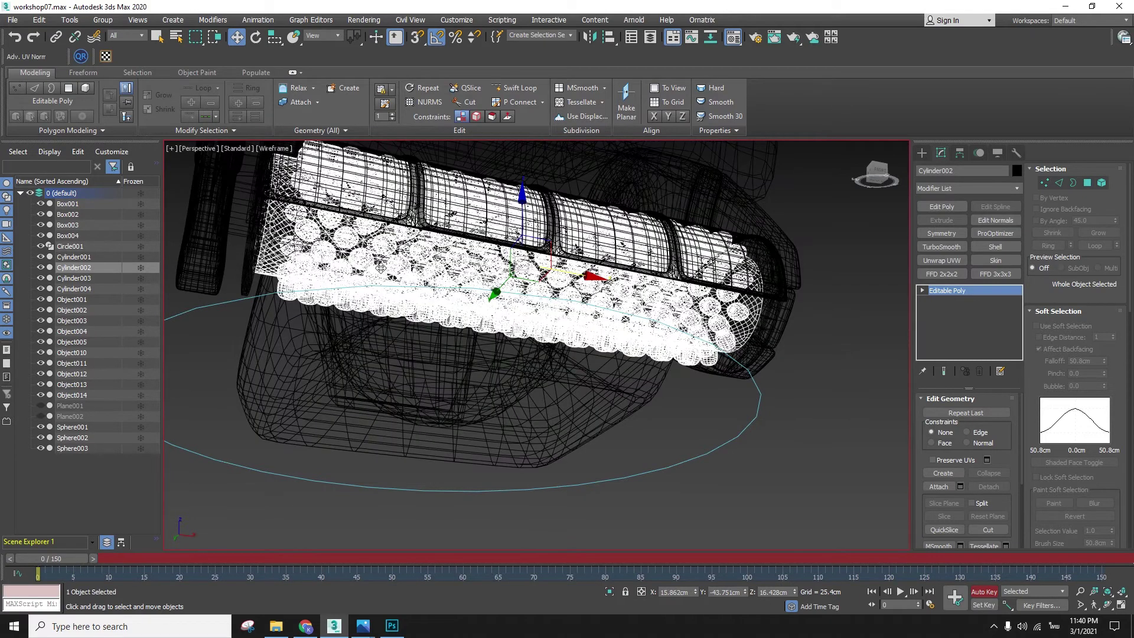
key("F3")
left_click(392, 213)
key("F3")
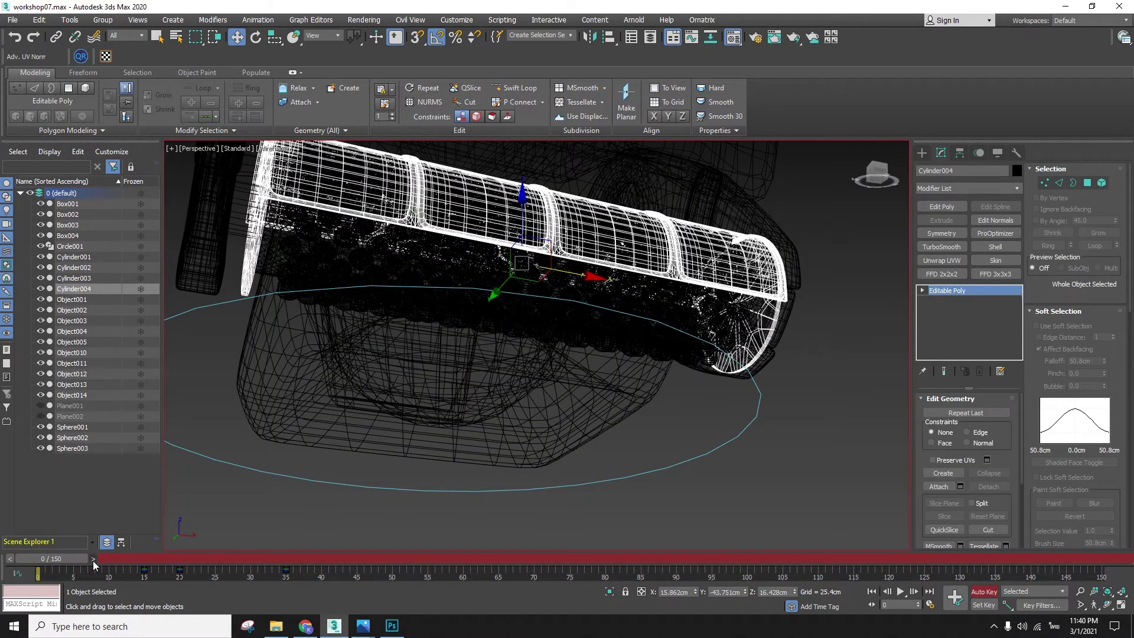
key("F3")
scroll(559, 431, "down", 8)
key("F4")
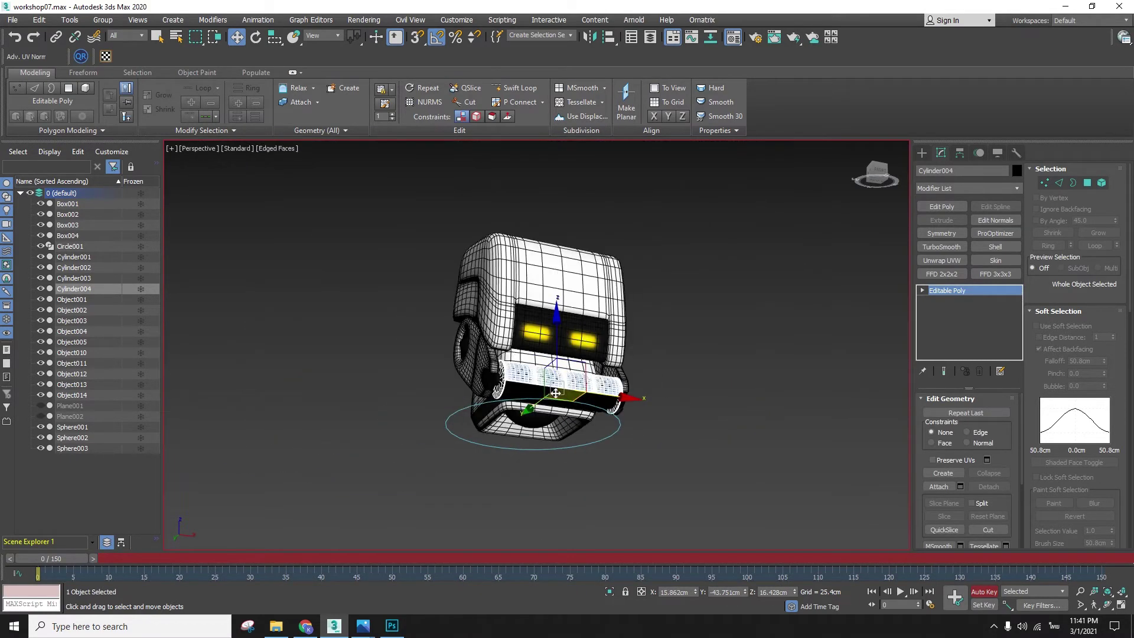
key("F4")
- Select the studded roller (Cylinder002) and rotate it about half a turn around the X axis at frame 75
scroll(546, 389, "up", 4)
left_click(516, 393)
middle_click_drag(522, 425, 585, 384, "alt")
key("F3")
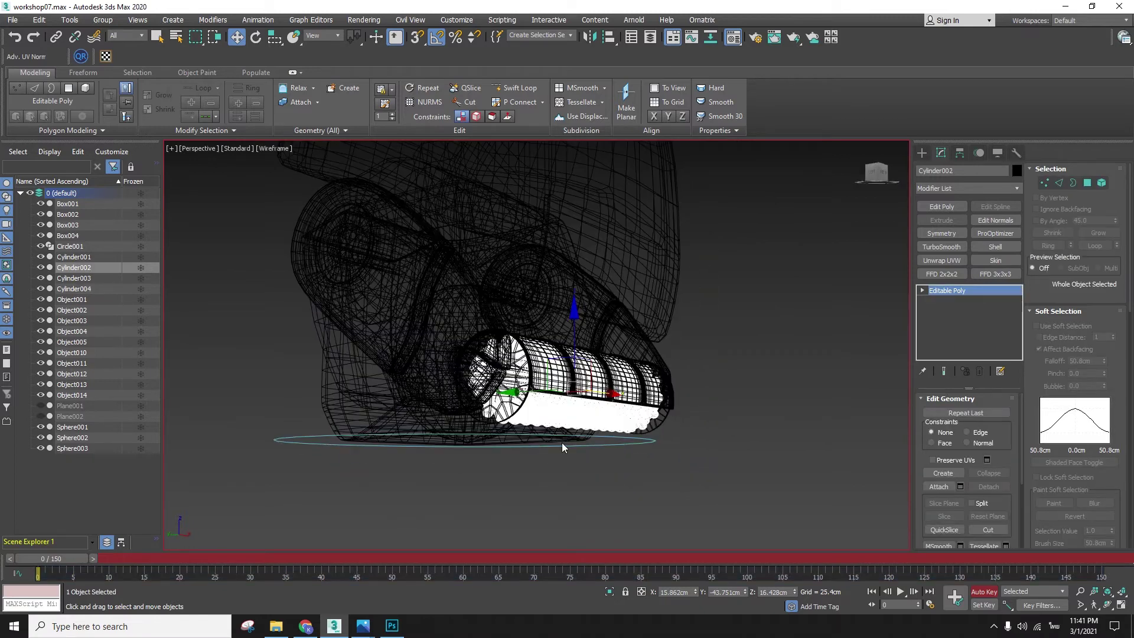
key("F3")
key("e")
left_click_drag(633, 371, 627, 515)
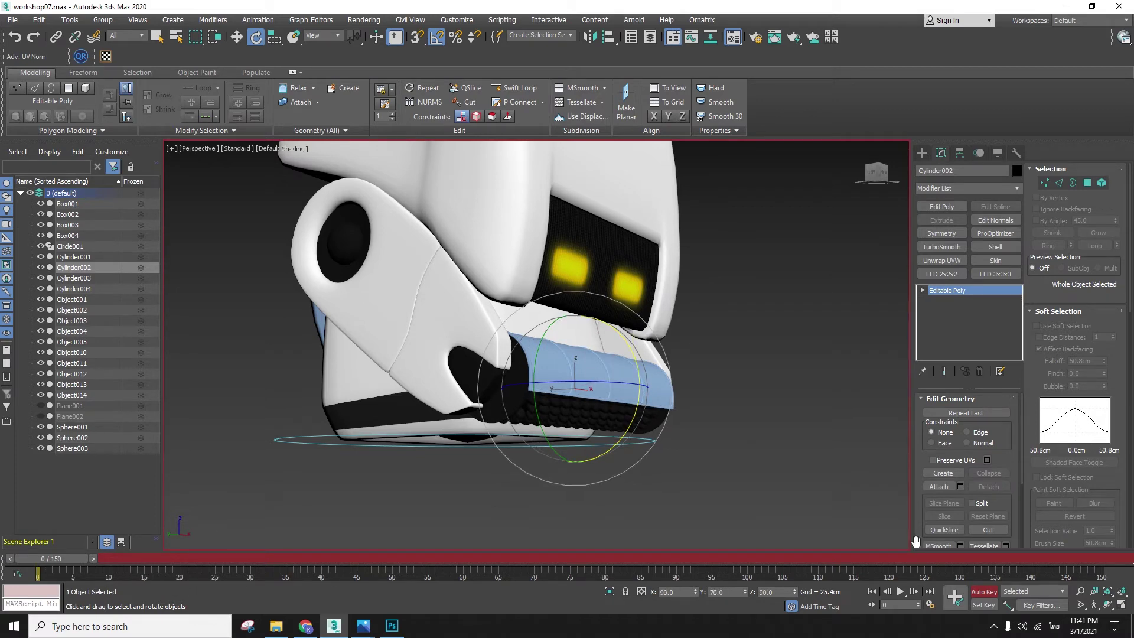
mouse_move(575, 565)
left_mouse_down()
mouse_move(632, 564)
mouse_move(596, 564)
left_mouse_up()
key("e")
left_click_drag(709, 359, 734, 391)
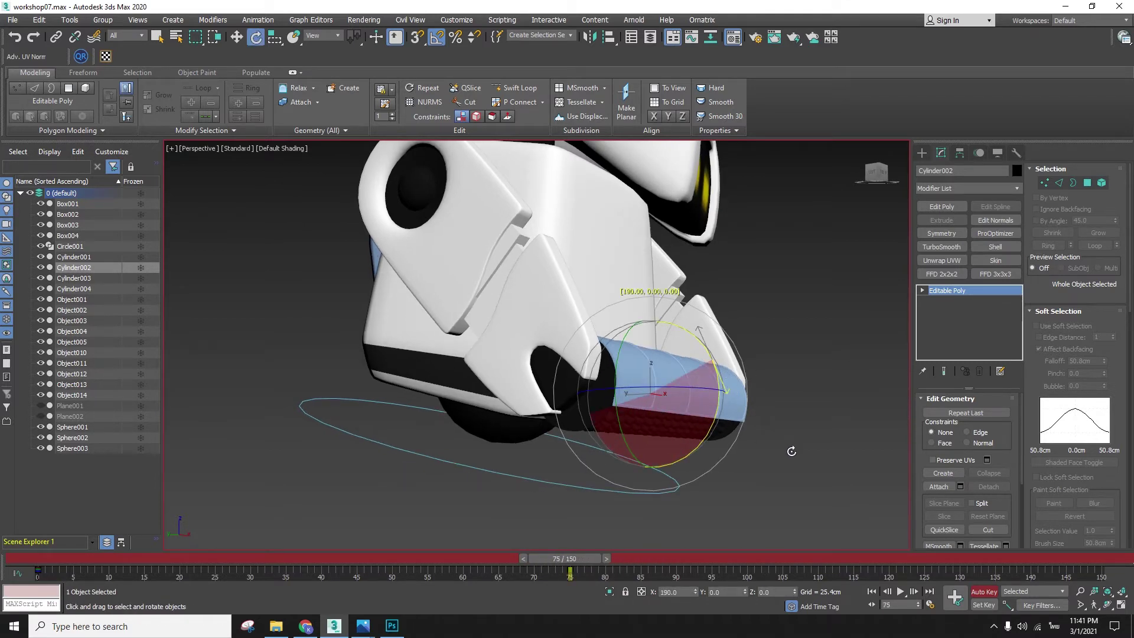
left_click_drag(799, 446, 749, 526)
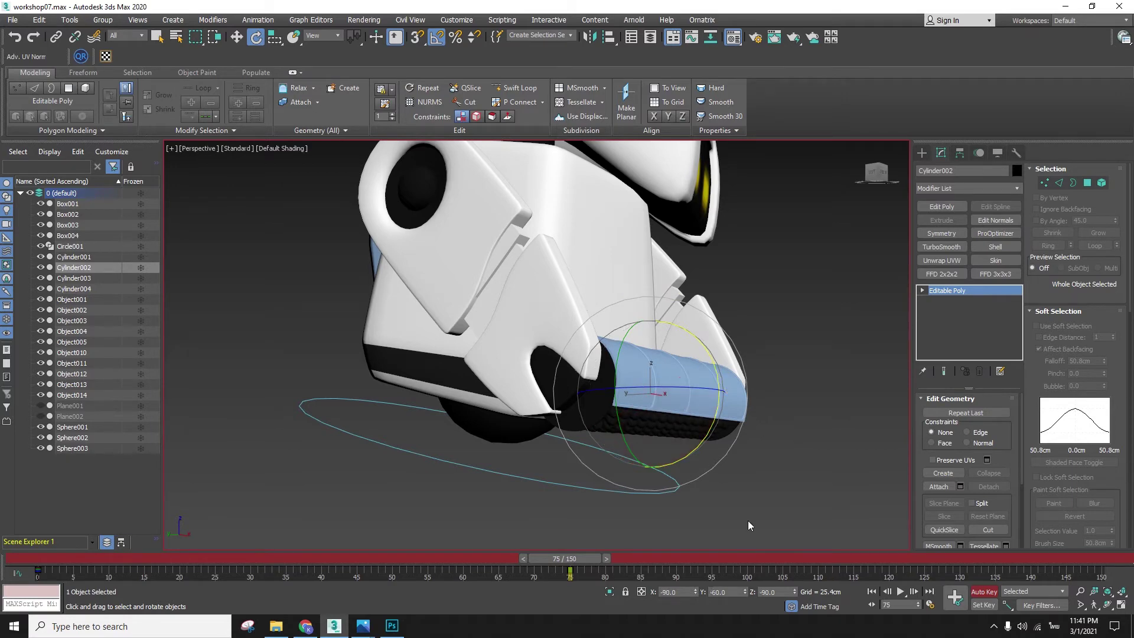
- Rotate the studded roller about another 180° around the X axis at frame 75 and play back its spin
key("/")
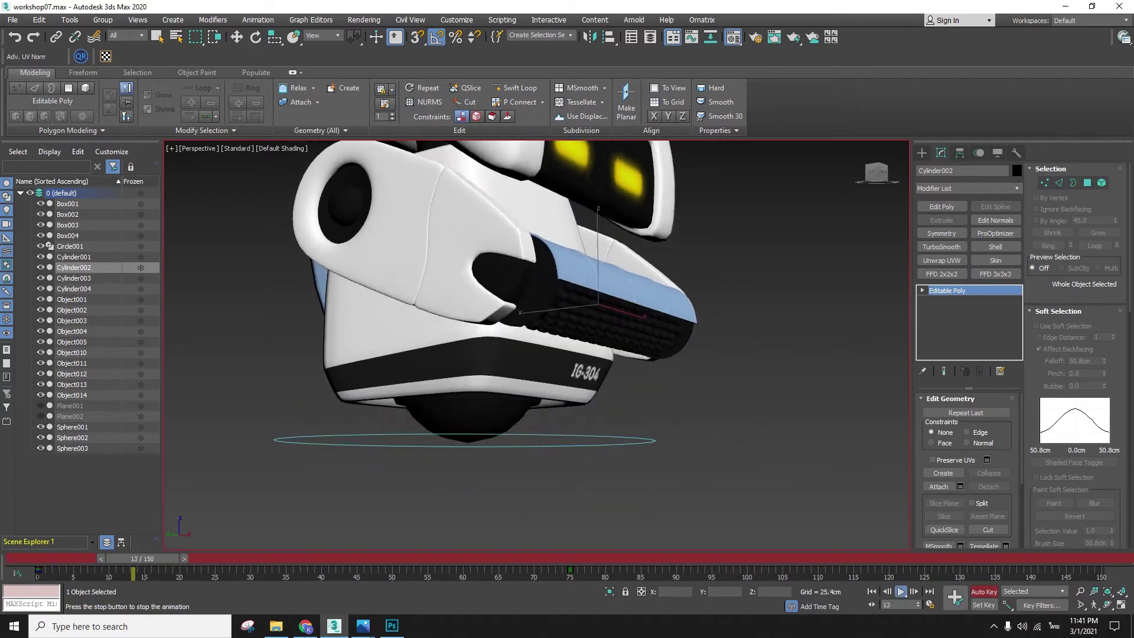
key("/")
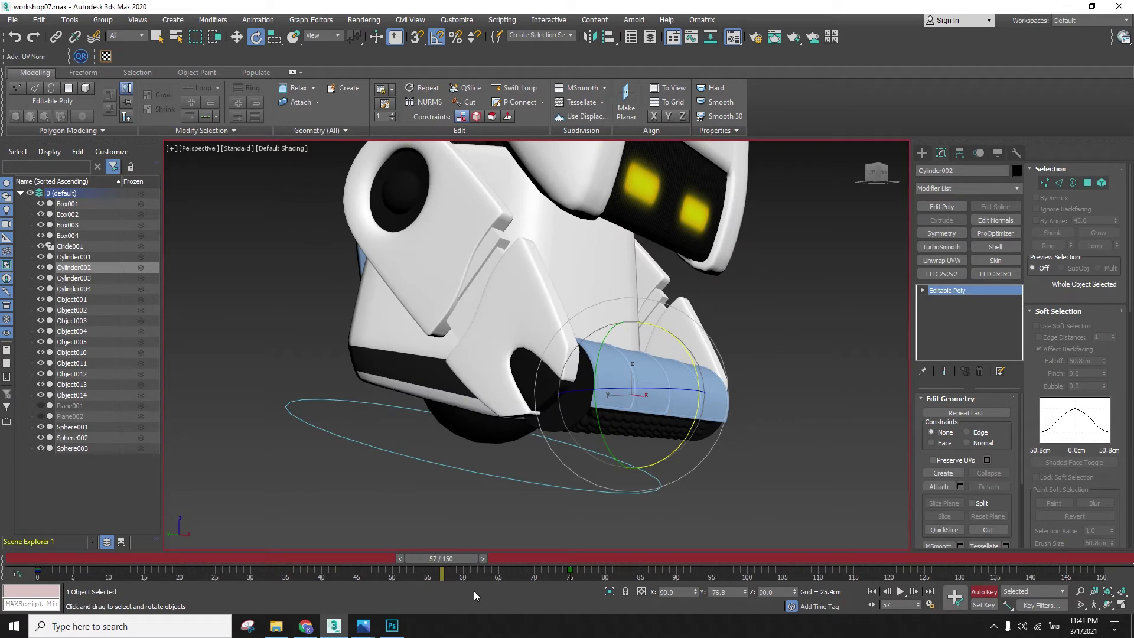
left_click_drag(462, 560, 595, 555)
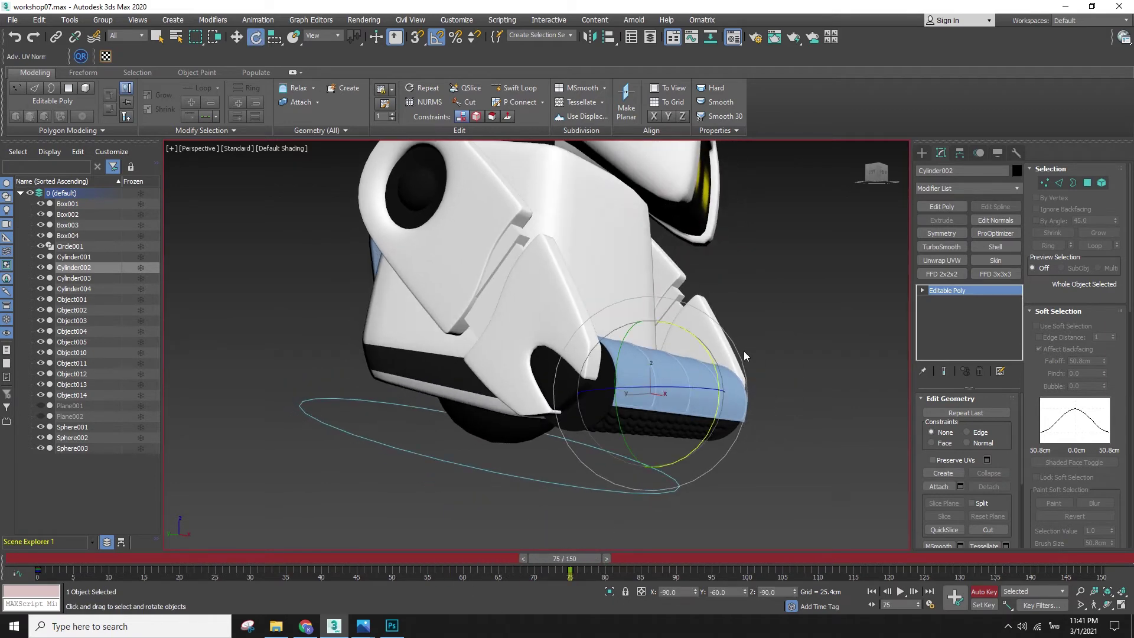
left_click_drag(712, 355, 766, 426)
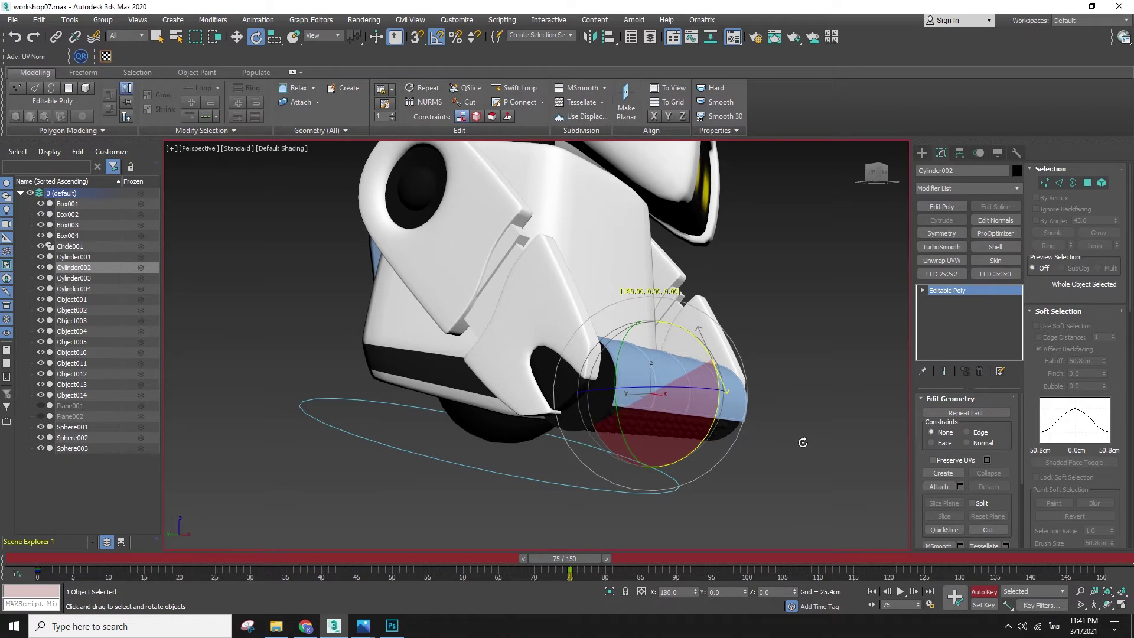
left_click_drag(802, 443, 803, 443)
left_click_drag(596, 558, 12, 560)
key("slash")
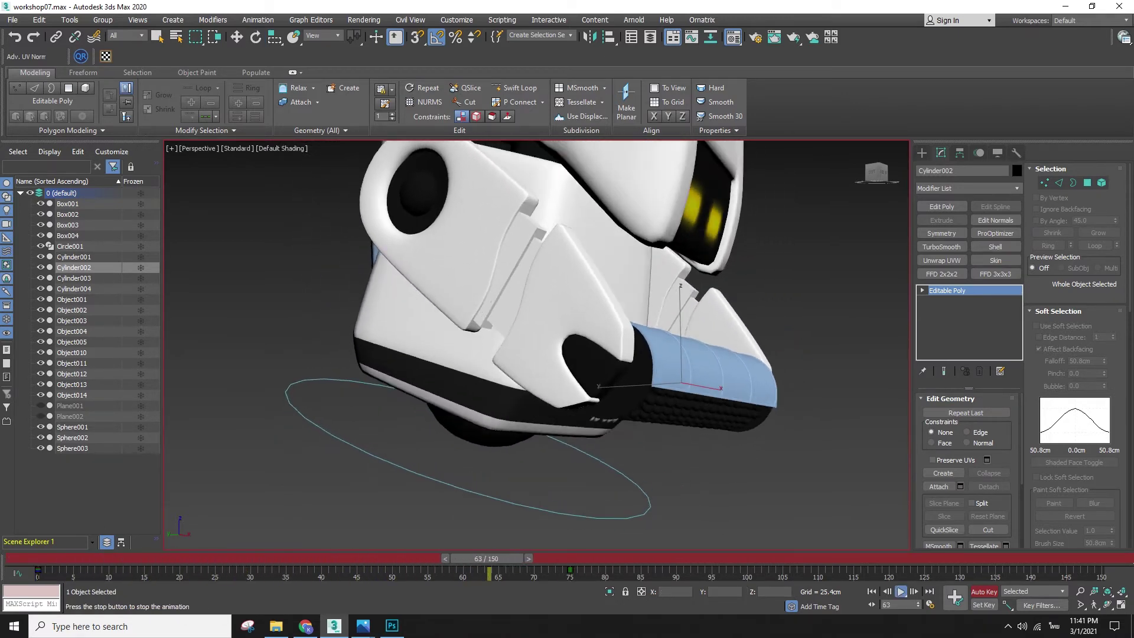
key("slash")
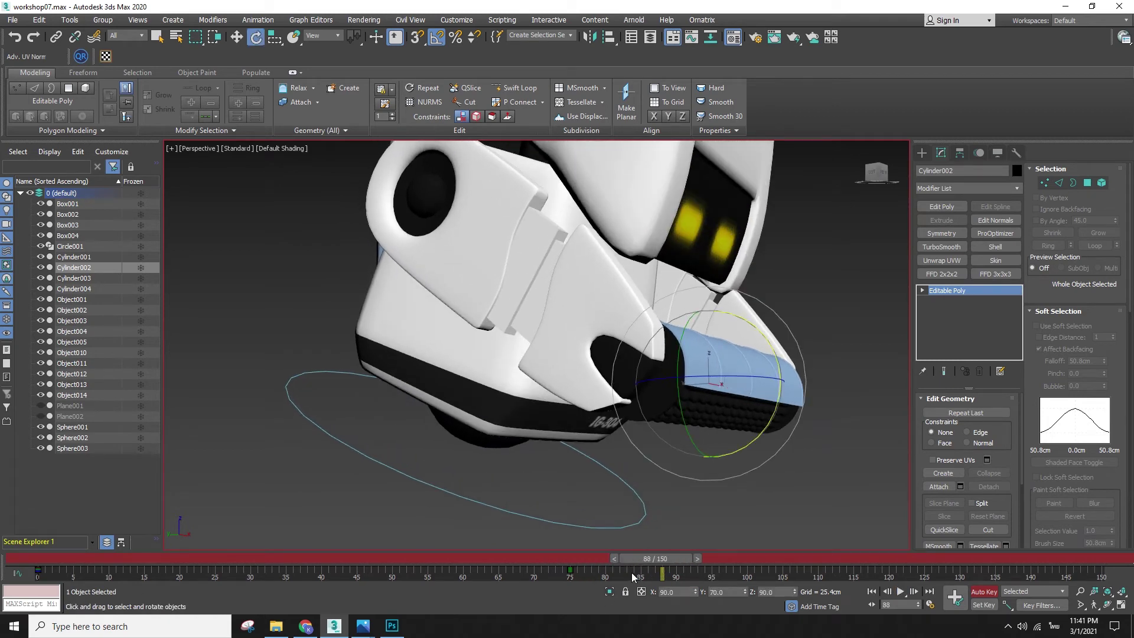
- Rotate the studded roller about a full turn around the X axis at frame 150, play it back, and return to frame 0
key("End")
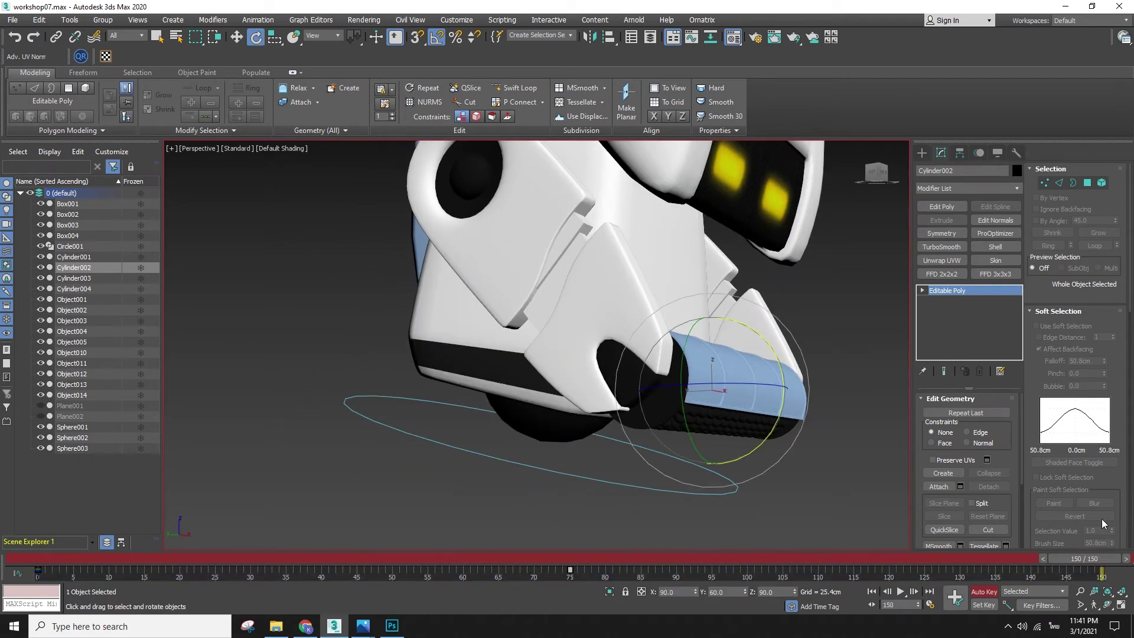
left_click_drag(773, 352, 851, 408)
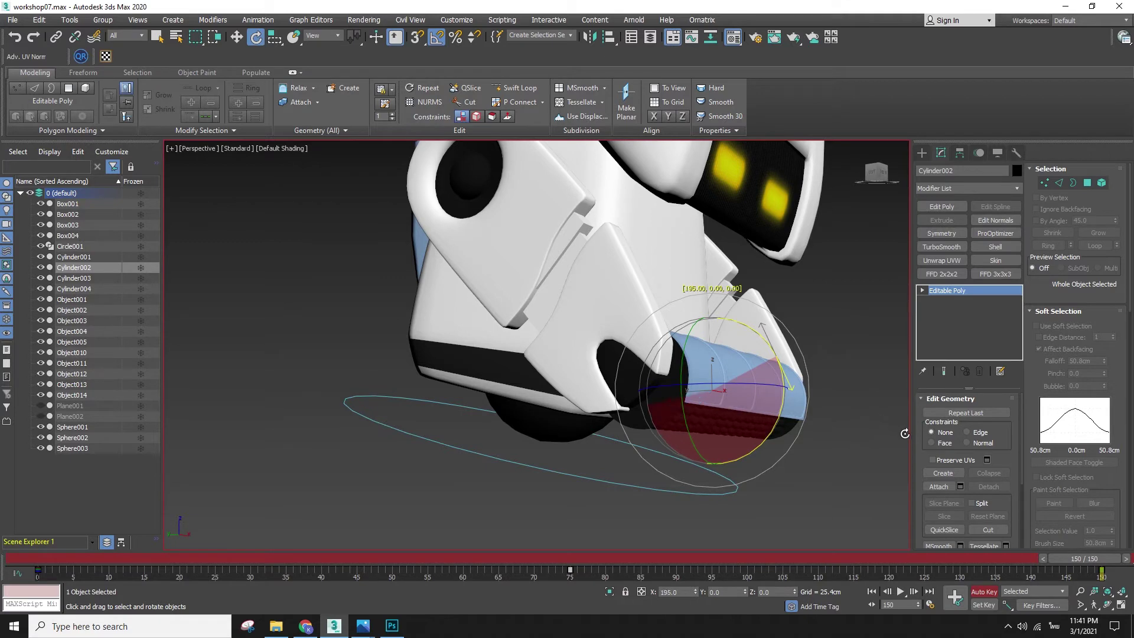
left_click_drag(917, 454, 920, 518)
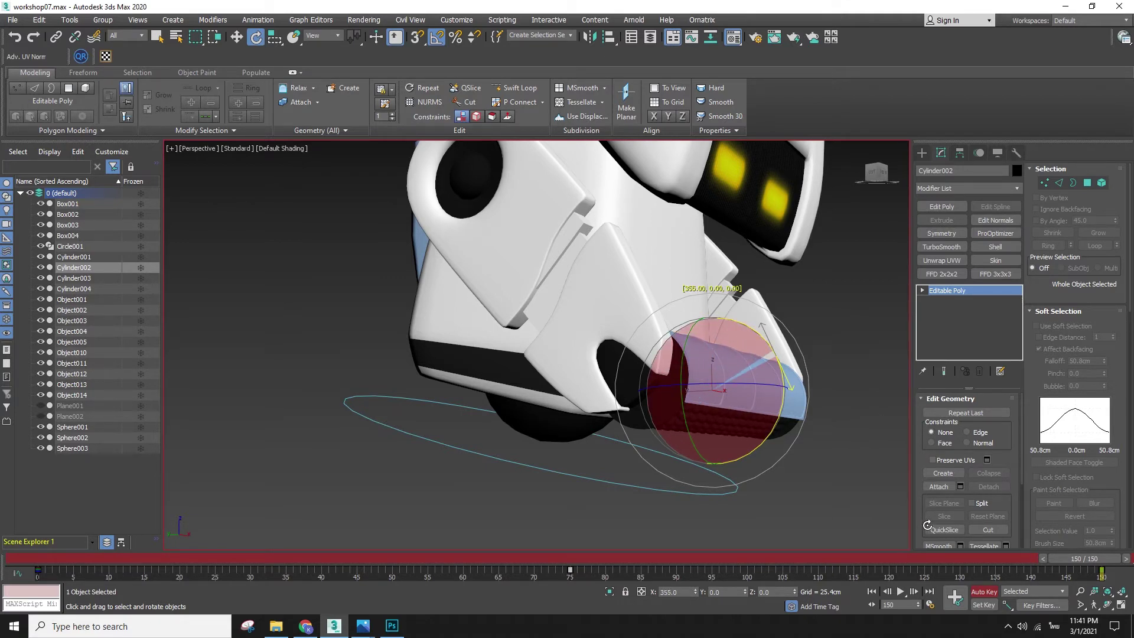
left_click_drag(933, 528, 908, 543)
key("w")
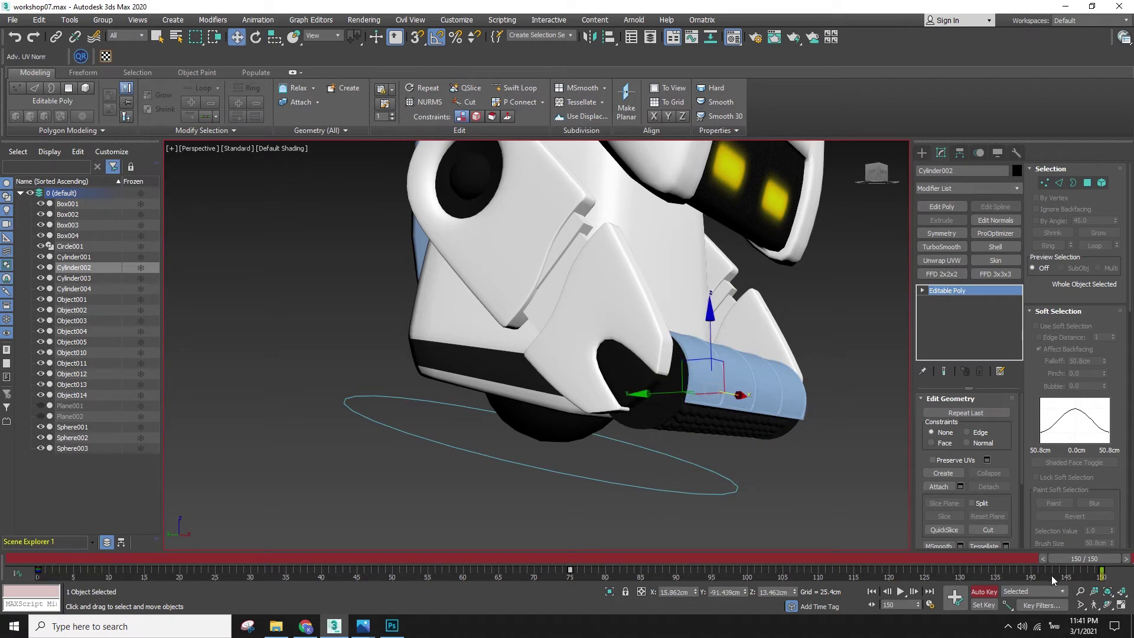
key("/")
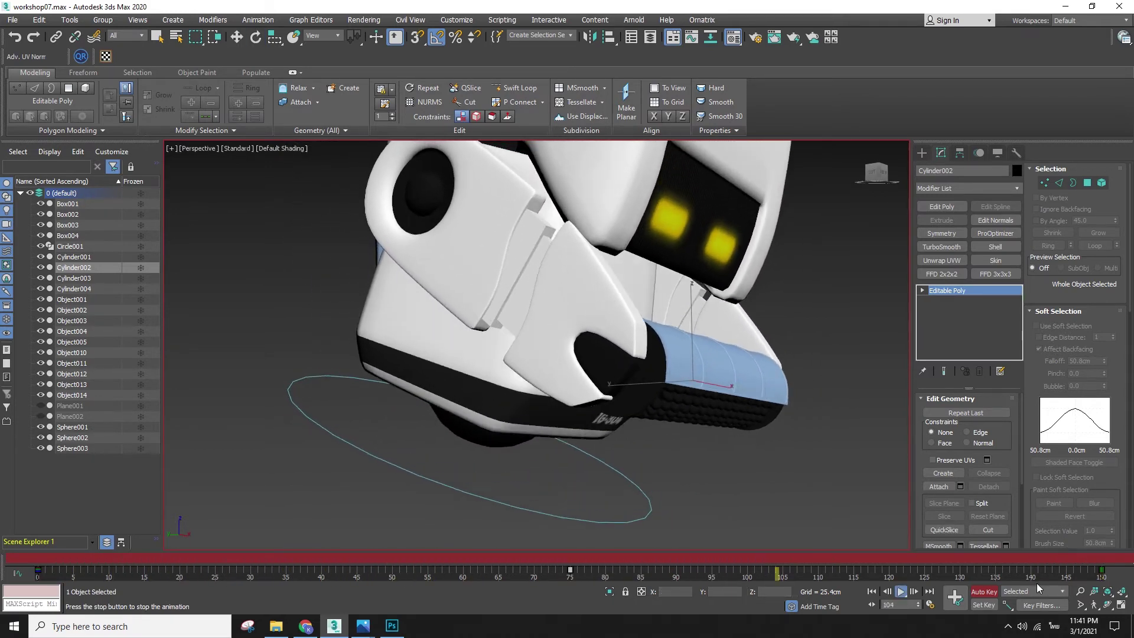
key("/")
key("Home")
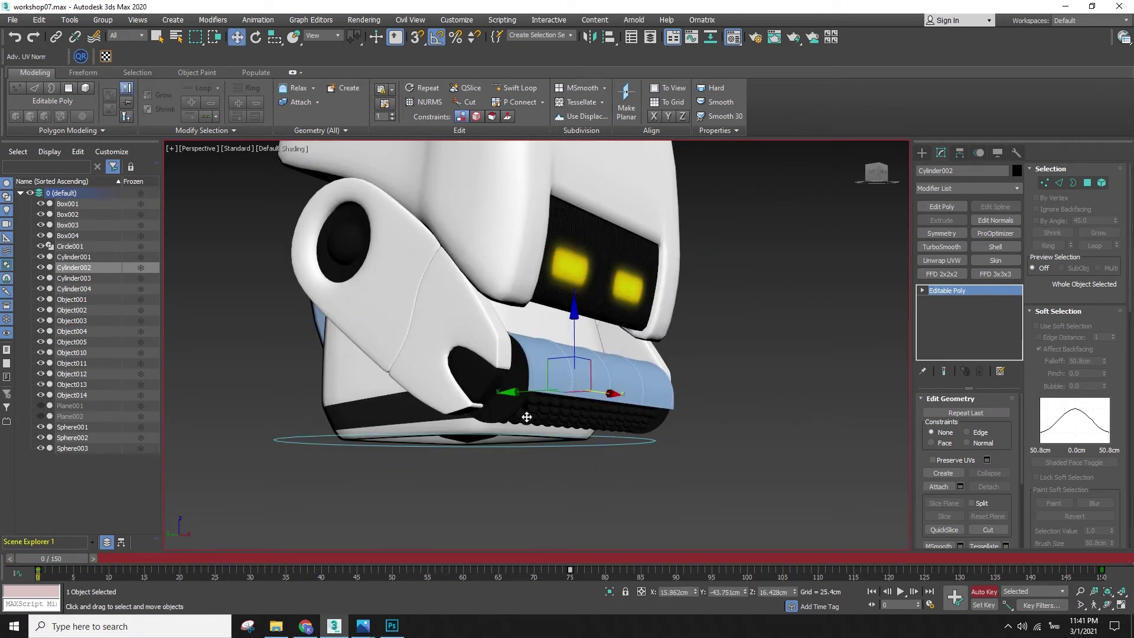
- Select the blue roller cover (Cylinder004) and rotate it about the X axis at frame 0 to a Y rotation of 25°
left_click(657, 374)
key("e")
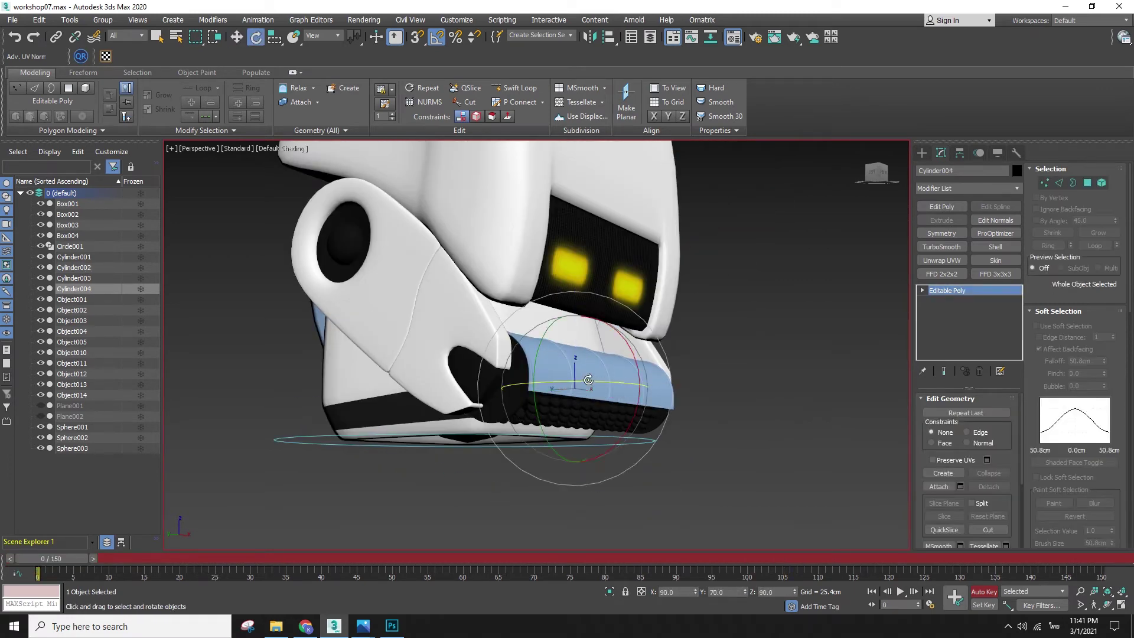
middle_click_drag(629, 367, 605, 376, "alt")
left_click_drag(615, 375, 617, 449)
middle_click_drag(720, 391, 563, 447, "alt")
left_click_drag(592, 403, 585, 447)
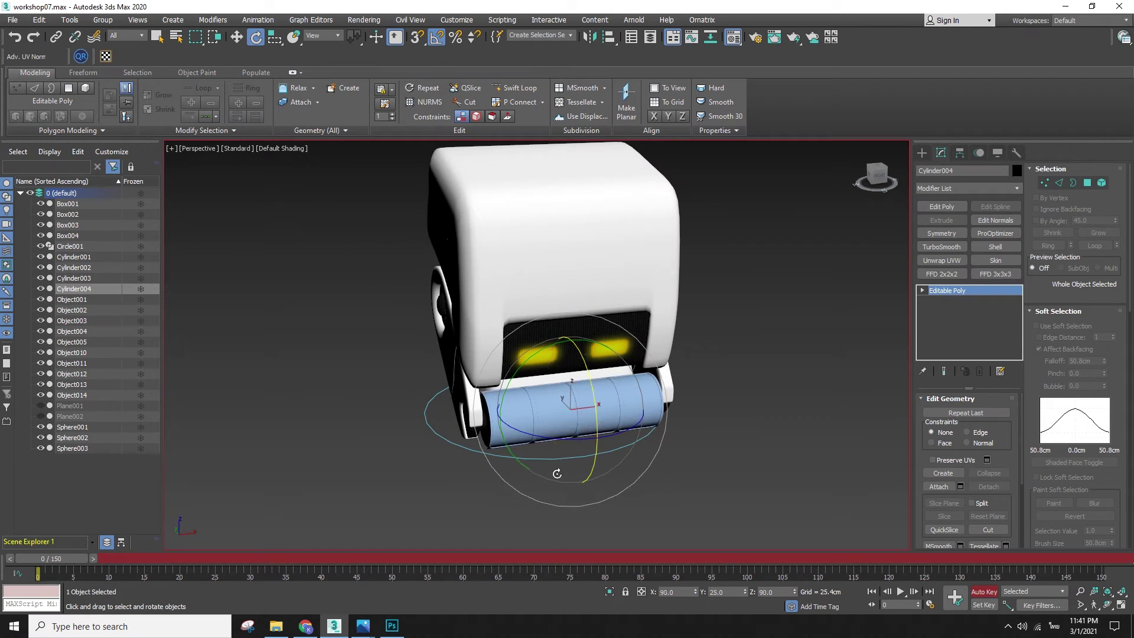
- Key the blue roller cover (Cylinder004) at frame 20 and rotate it -120° about the X axis at frame 25
left_click_drag(63, 565, 189, 567)
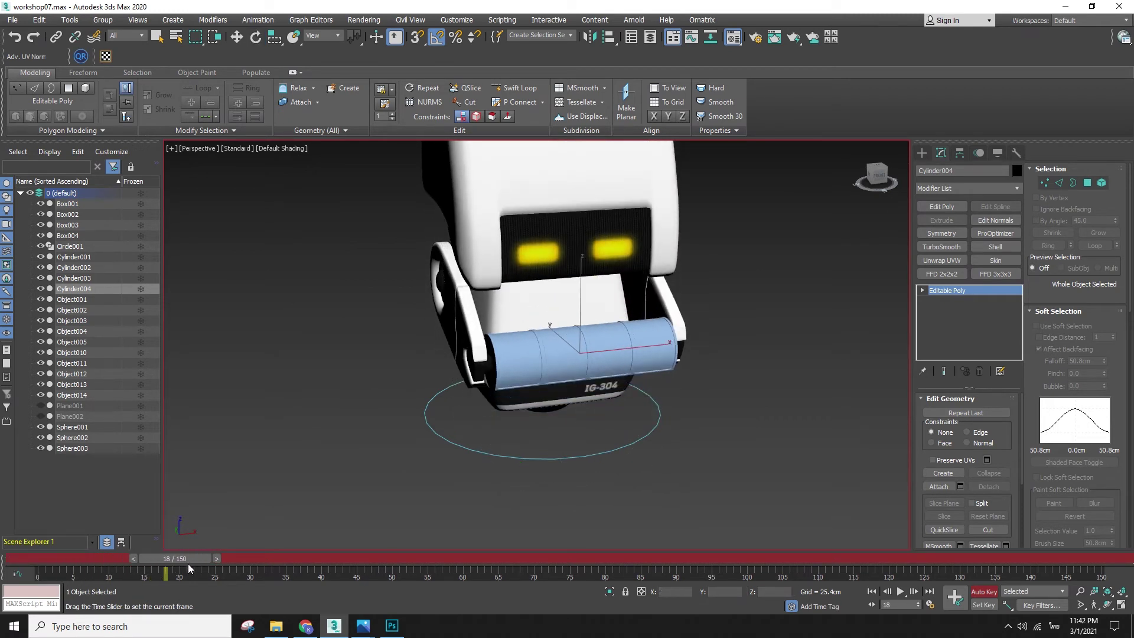
key("e")
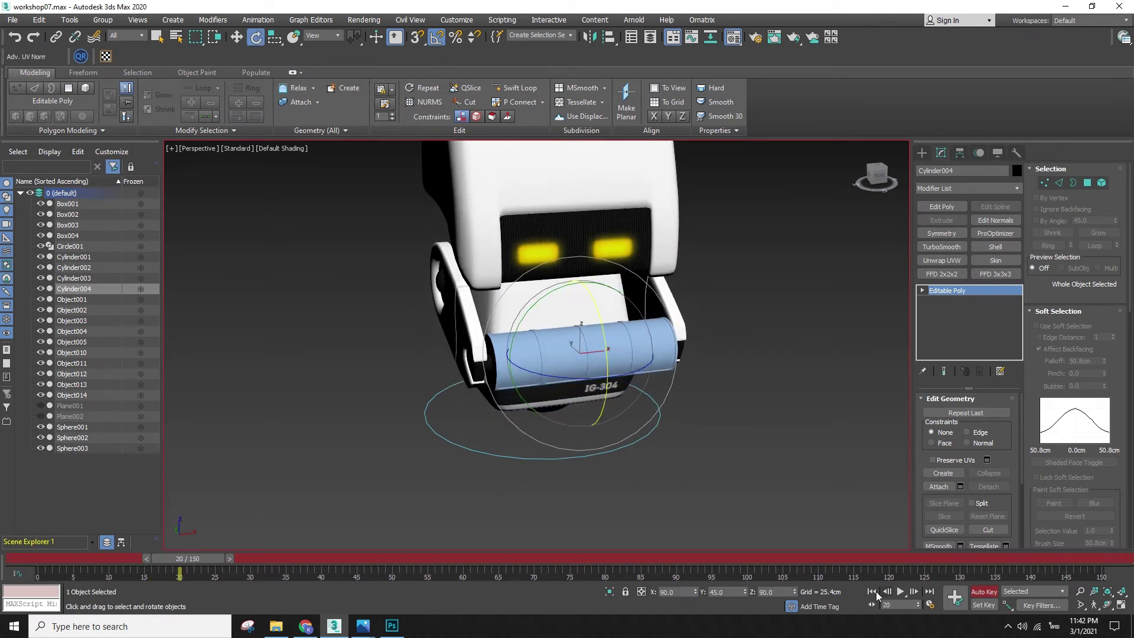
left_click_drag(195, 568, 232, 569)
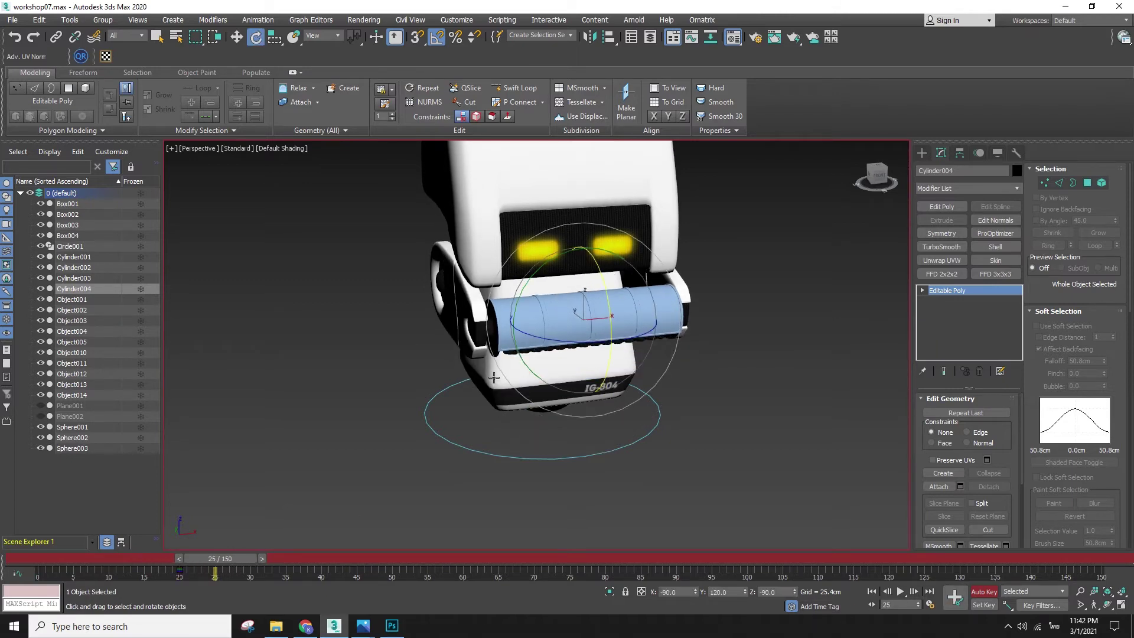
middle_click_drag(398, 427, 575, 310, "alt")
left_click_drag(652, 315, 612, 248)
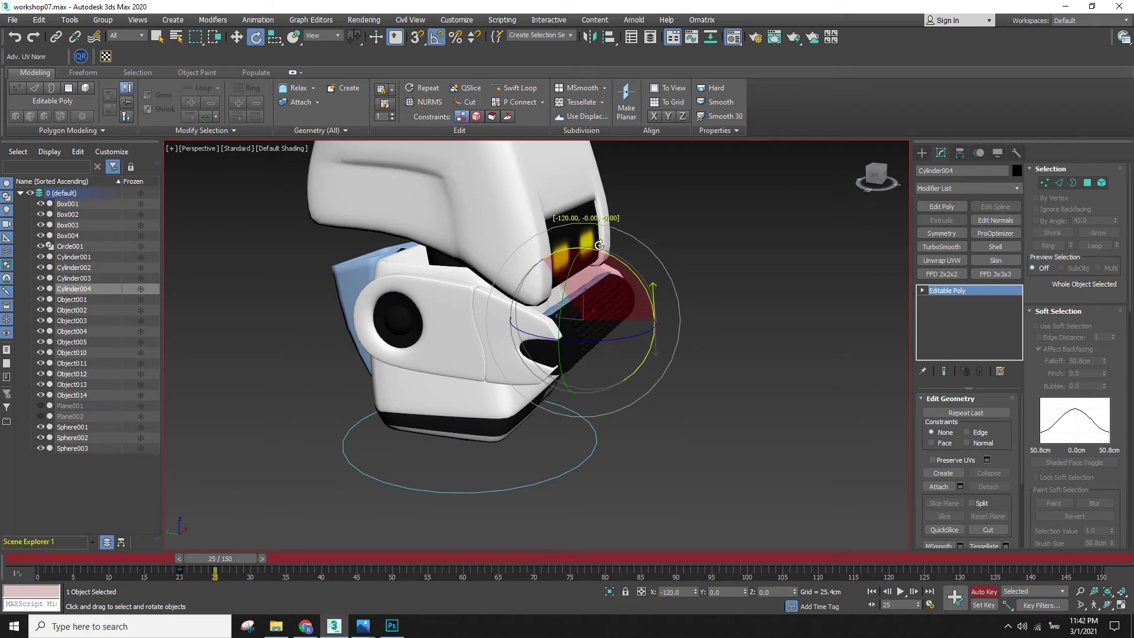
- Key the blue roller cover at frame 40 and rotate it about the X axis at frame 45 to a Y rotation of 80°
left_click_drag(255, 562, 382, 577)
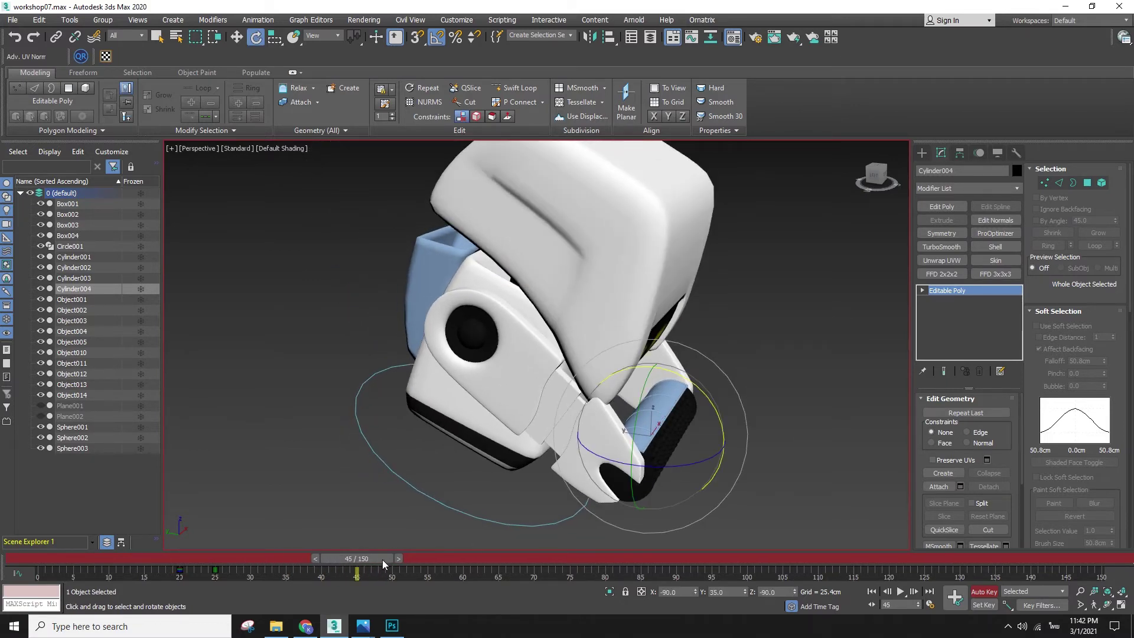
mouse_move(409, 570)
left_mouse_down()
mouse_move(357, 566)
mouse_move(396, 564)
left_mouse_up()
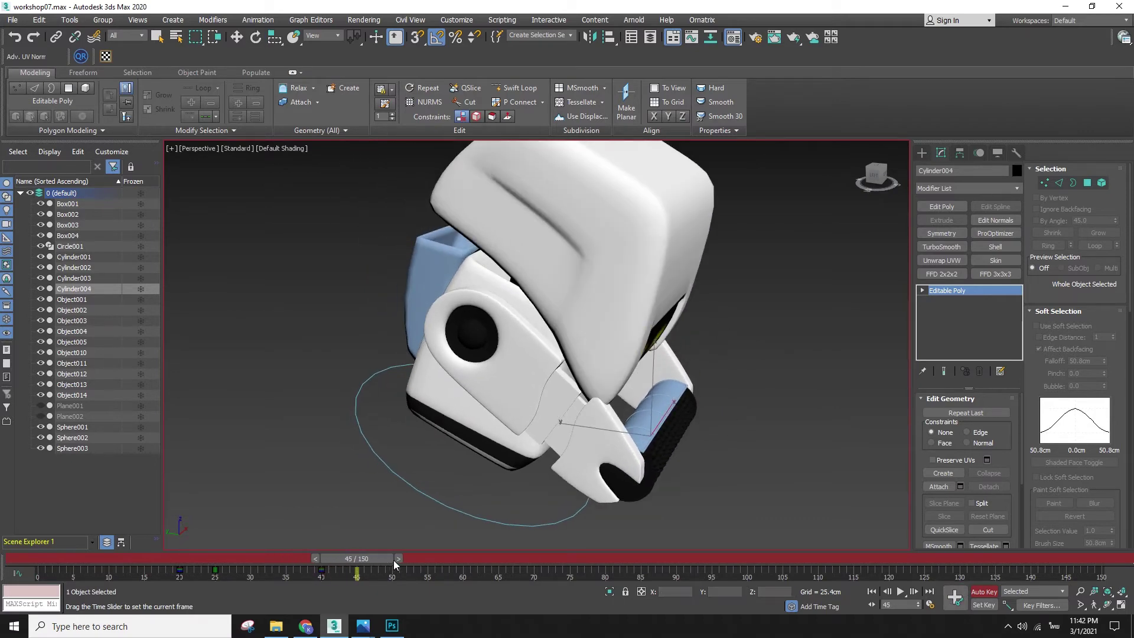
key("e")
left_click_drag(700, 386, 721, 395)
middle_click_drag(721, 396, 682, 433, "alt")
left_click_drag(691, 419, 698, 421)
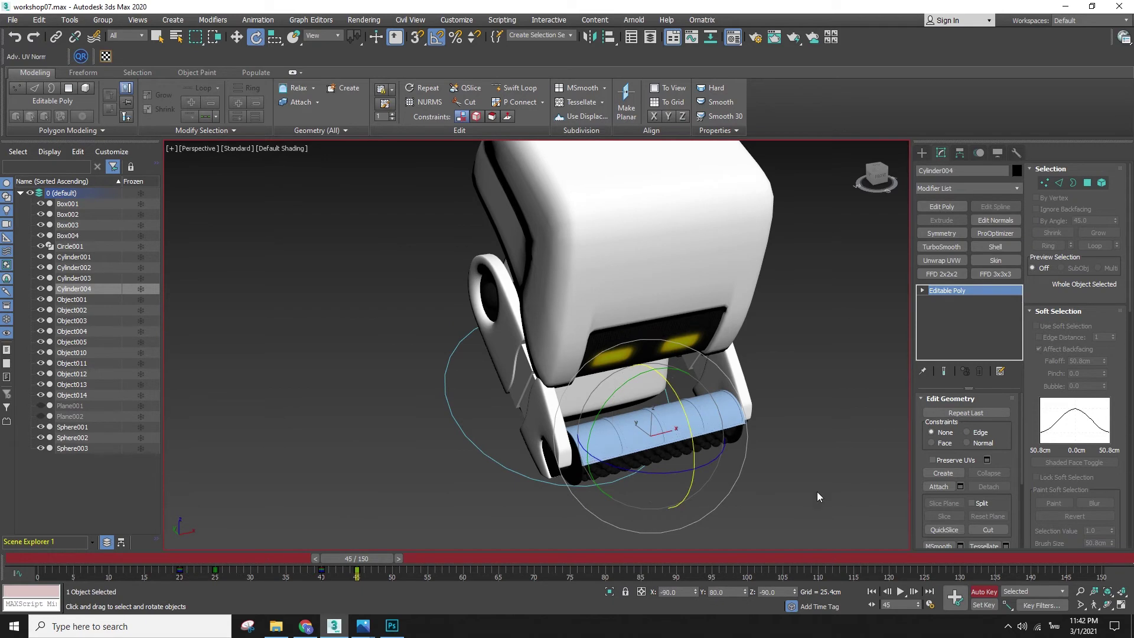
- Scrub back to the start and play the animation to check the roller cover's rotation
key("w")
left_click_drag(373, 559, 41, 474)
scroll(501, 433, "down", 3)
middle_click_drag(500, 434, 413, 411)
key("slash")
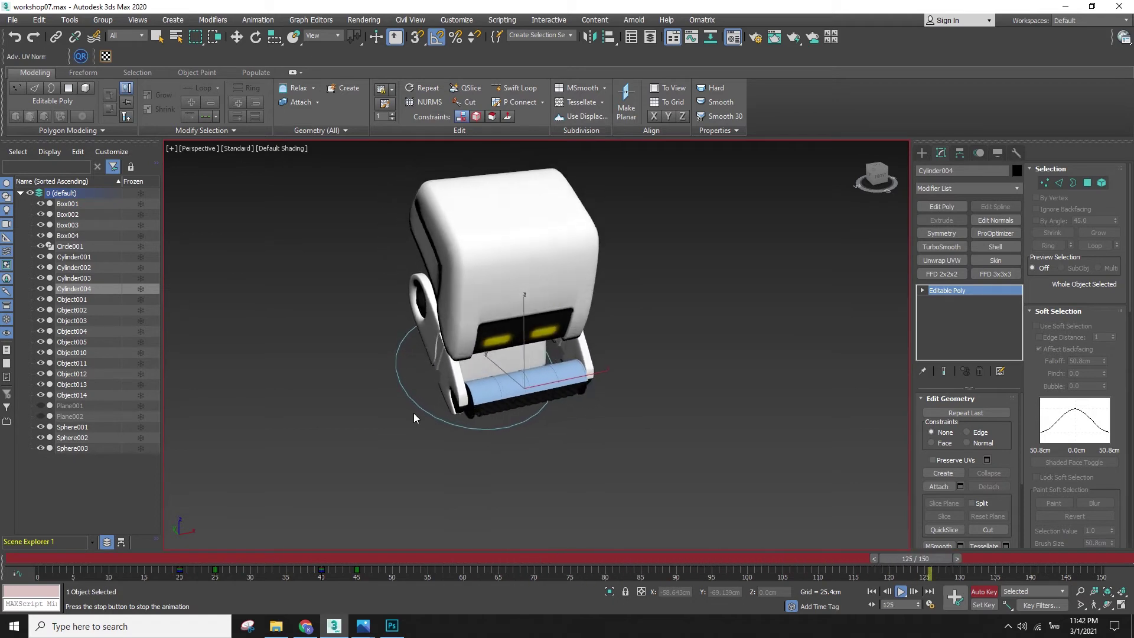
key("/")
- Move to frame 150, deselect the roller cover and turn off Auto Key
left_click_drag(79, 558, 1106, 614)
key("w")
left_click(686, 505)
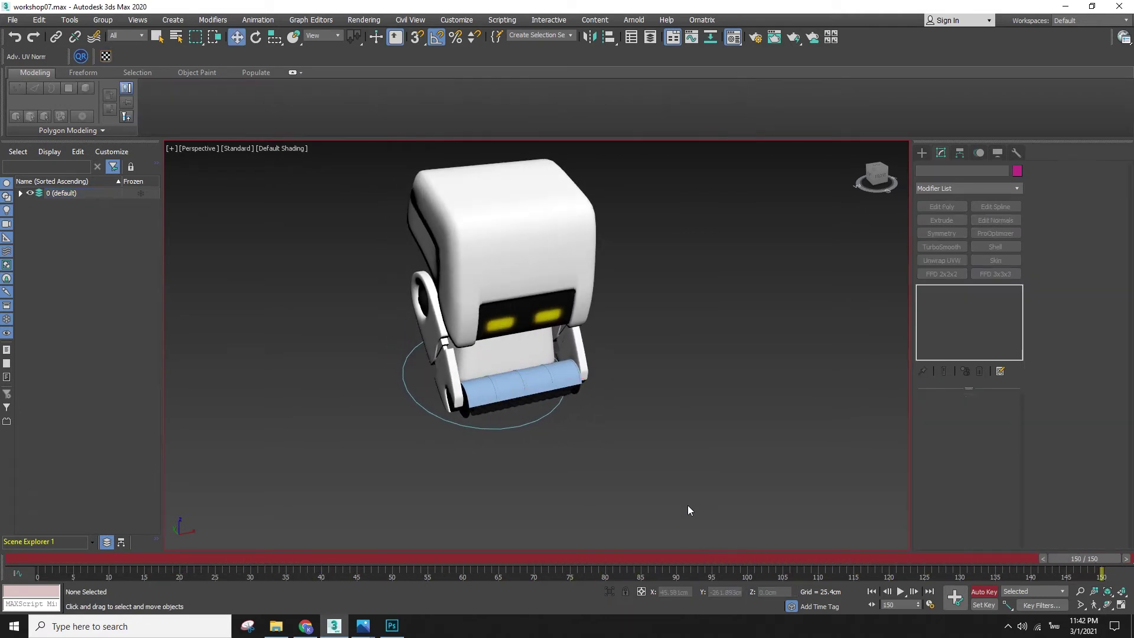
scroll(688, 506, "down", 3)
scroll(642, 442, "up", 2)
scroll(642, 440, "up", 2)
key("n")
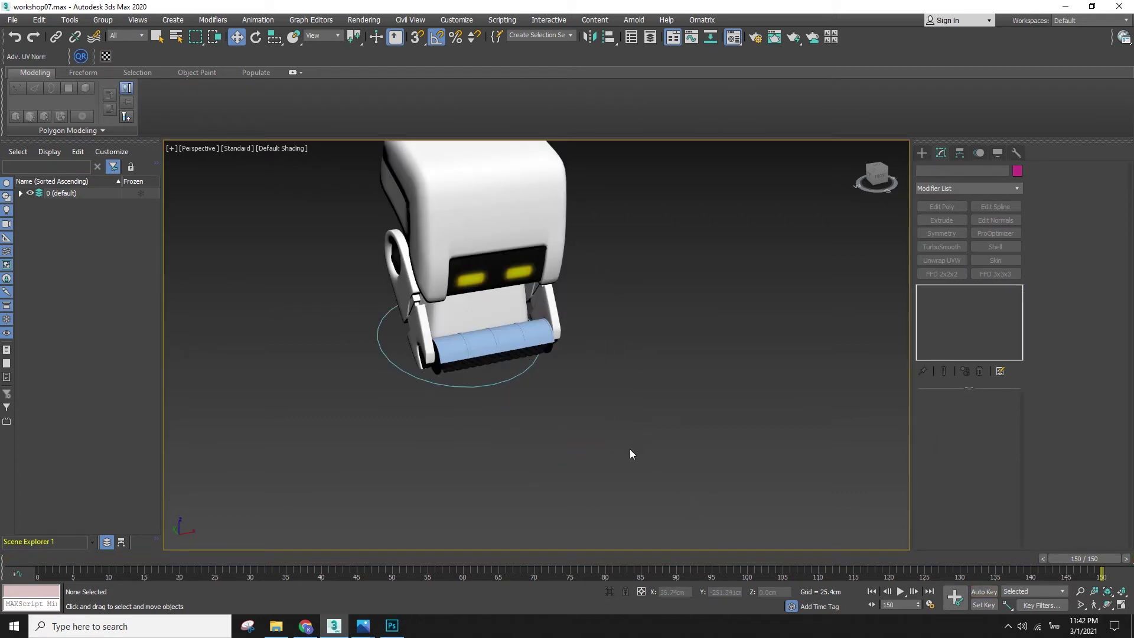
- Play back the animation, examining the front roller up close and the whole robot from the side
key("/")
scroll(479, 317, "up", 3)
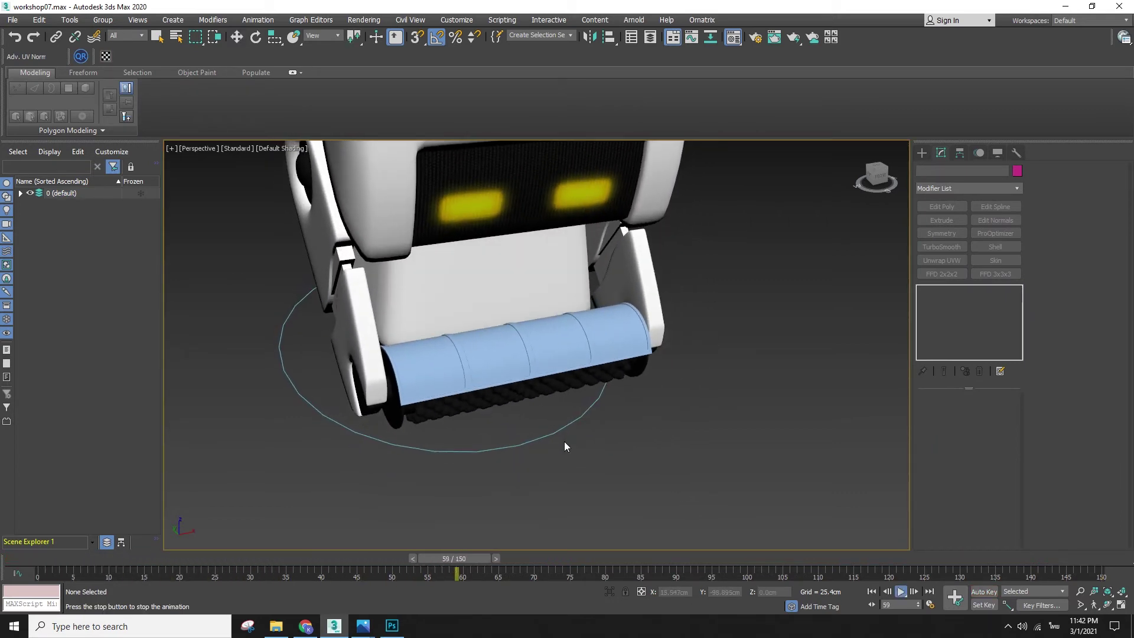
key("/")
left_click_drag(625, 557, 649, 569)
key("/")
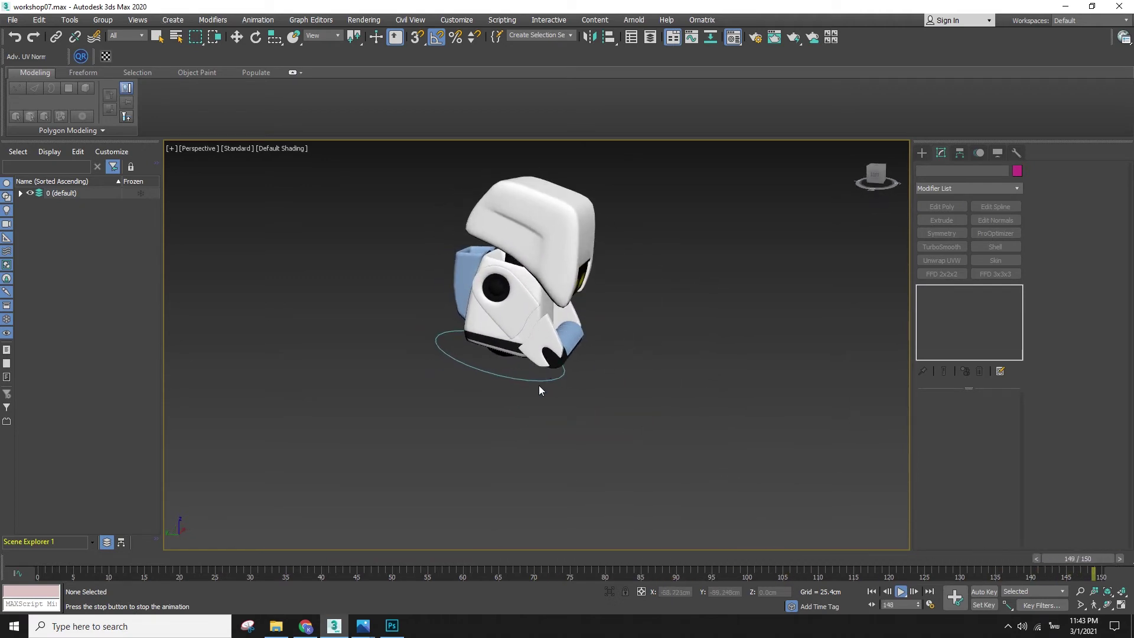
key("slash")
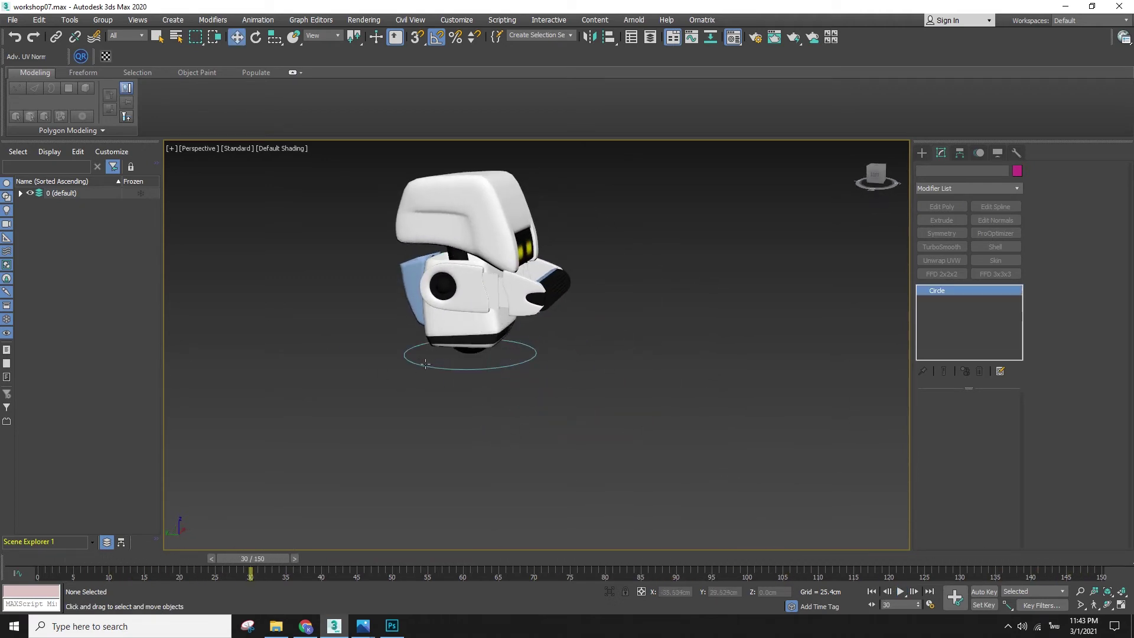
- Select the circle (Circle001) under the robot and hide it
left_click(426, 364)
right_click(425, 363)
left_click(454, 323)
- Play the animation through again from different angles and return to frame 0
mouse_move(530, 426)
middle_mouse_down("alt")
mouse_move(528, 458)
mouse_move(521, 443)
middle_mouse_up("alt")
key("slash")
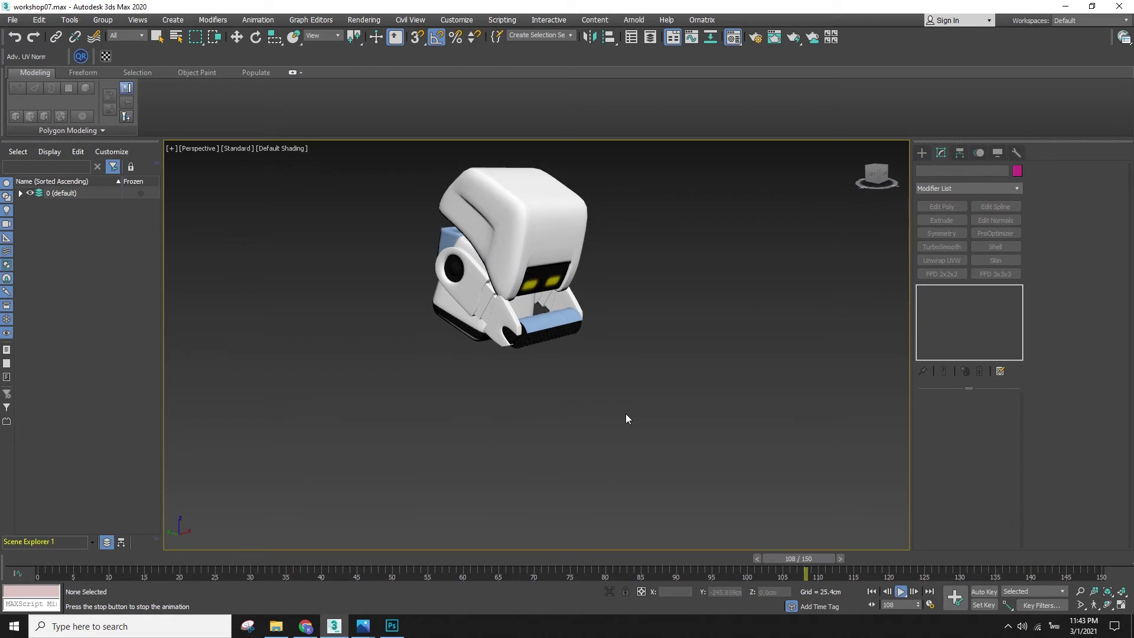
key("w")
left_click_drag(876, 558, 1, 570)
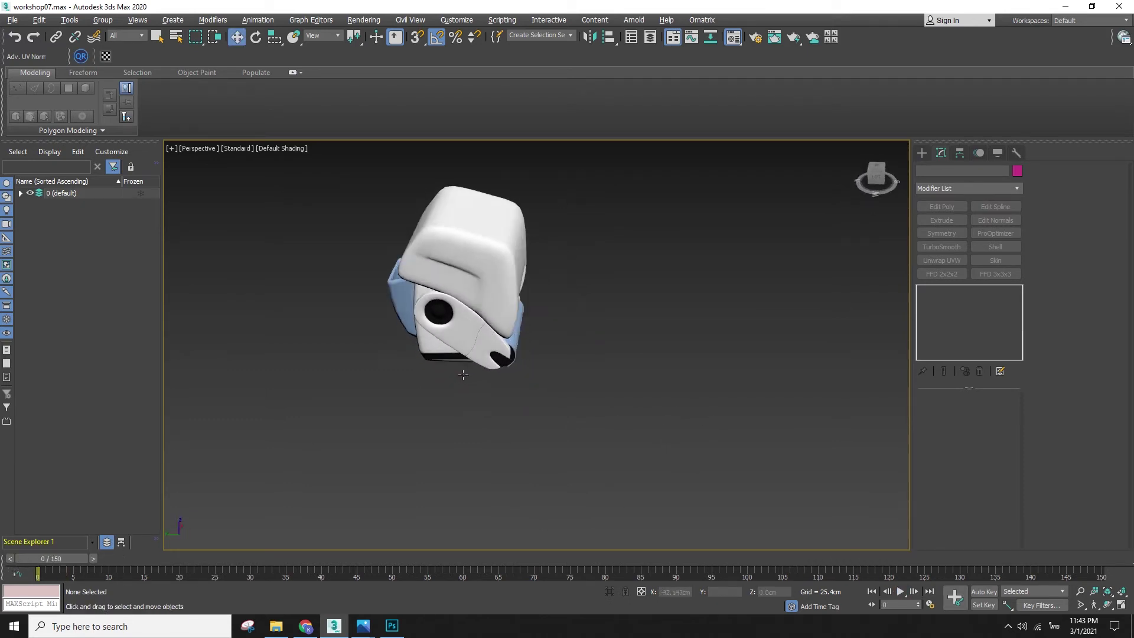
key("slash")
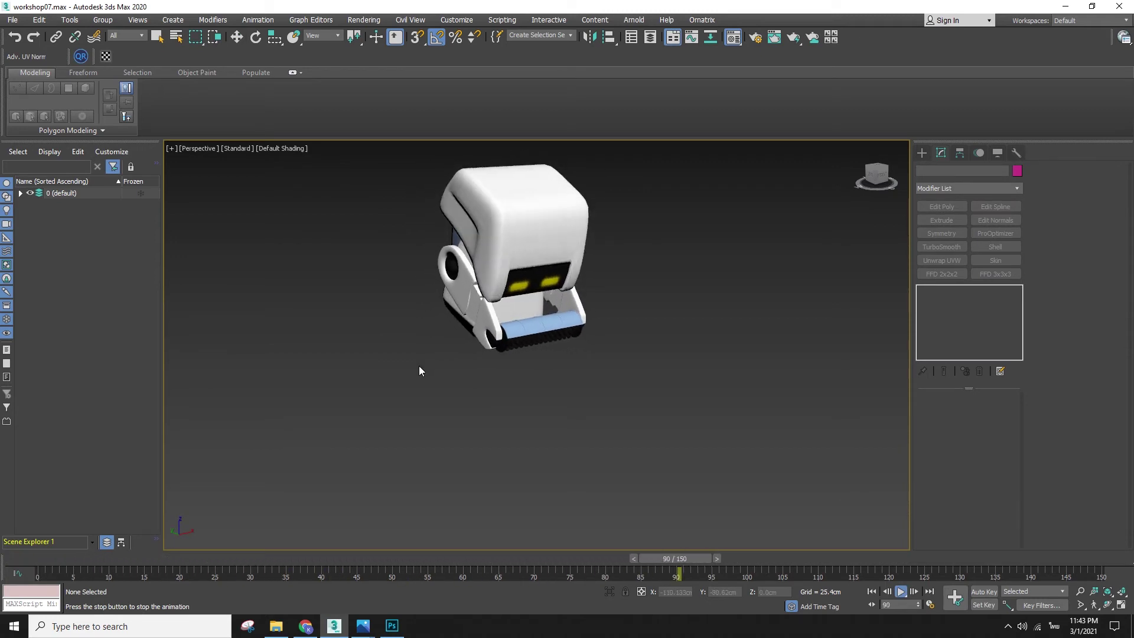
key("slash")
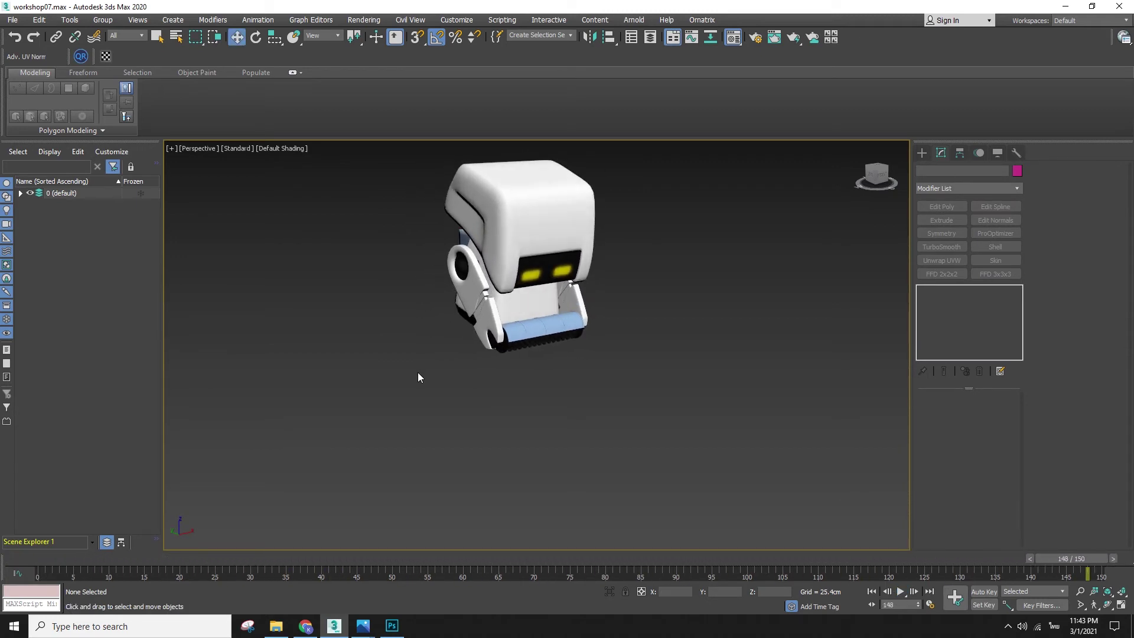
left_click_drag(287, 556, 30, 557)
mouse_move(417, 362)
middle_mouse_down("alt")
mouse_move(448, 365)
mouse_move(435, 360)
middle_mouse_up("alt")
key("F4")
key("F4")
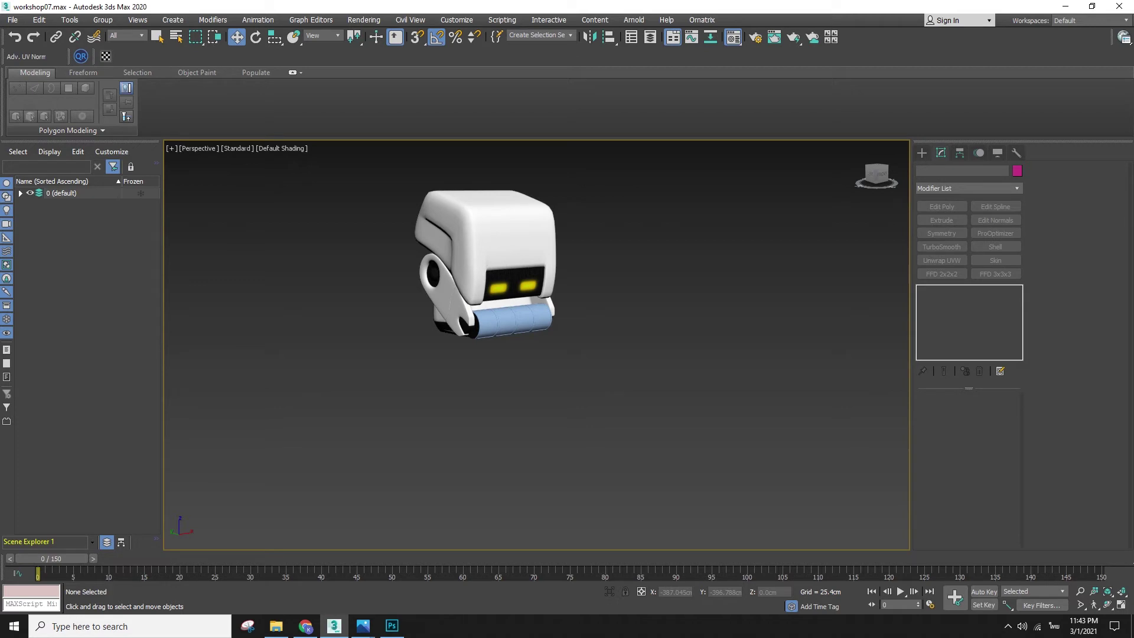
- At frame 92, select the four white arm connector pieces Object004, Object005, Object013 and Object014
left_click_drag(529, 558, 685, 529)
scroll(537, 359, "up", 3)
key("q")
scroll(431, 231, "up", 4)
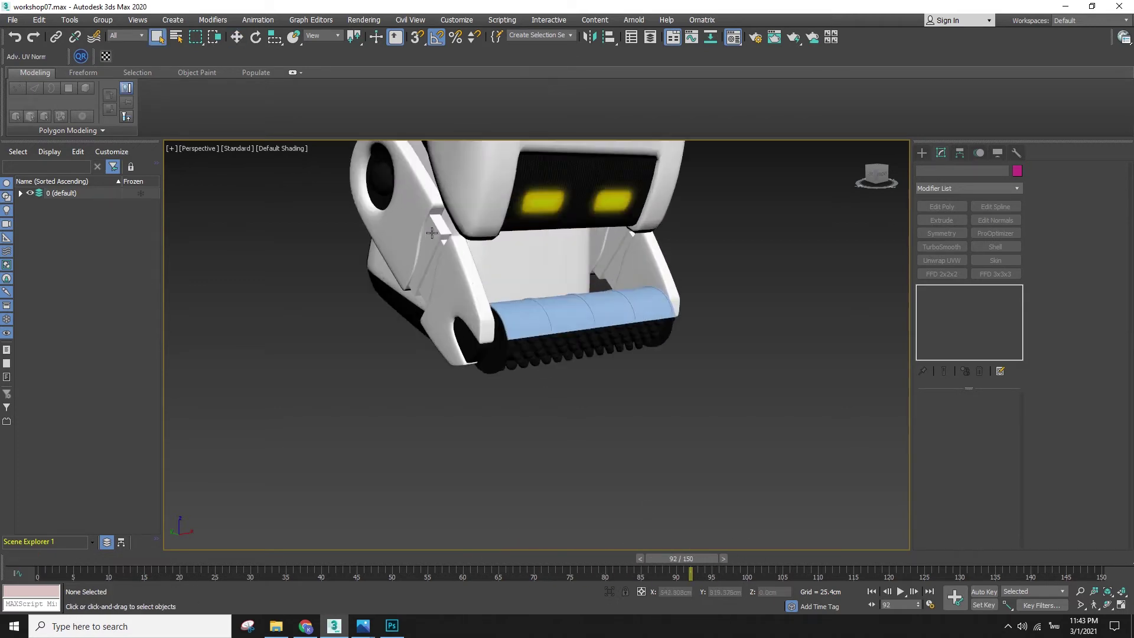
left_click(437, 240)
left_click_drag(435, 239, 514, 242)
key("F3")
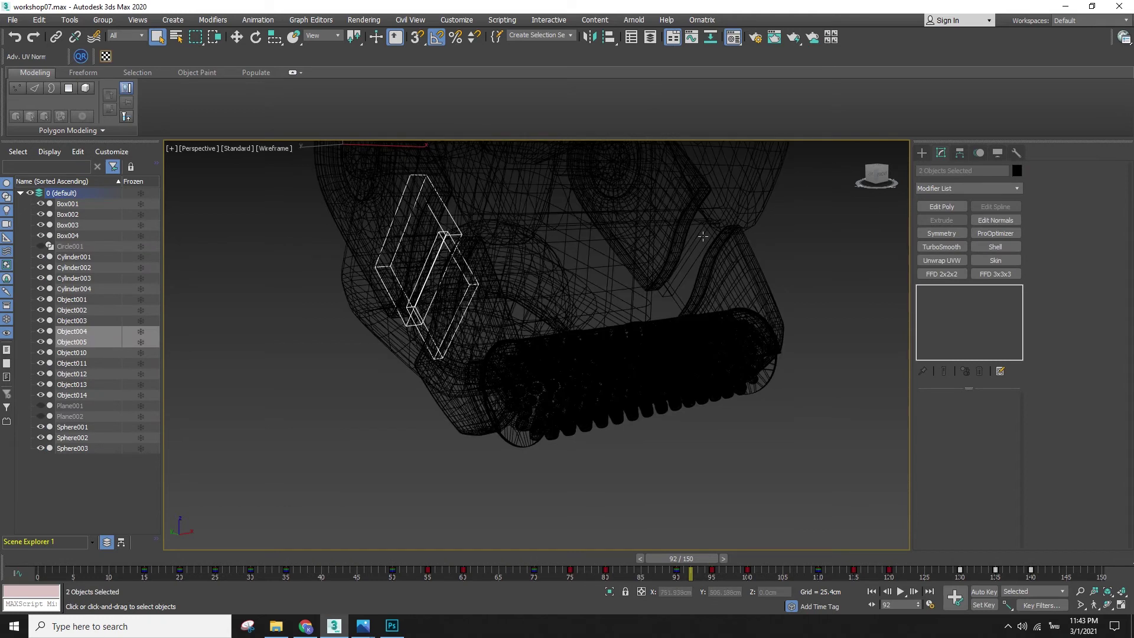
left_click(703, 237, "ctrl")
left_click(707, 242, "ctrl")
- Apply Unwrap UVW to the four connector pieces and move all their UVs to the black area of the texture
key("F3")
key("F4")
left_click(941, 261)
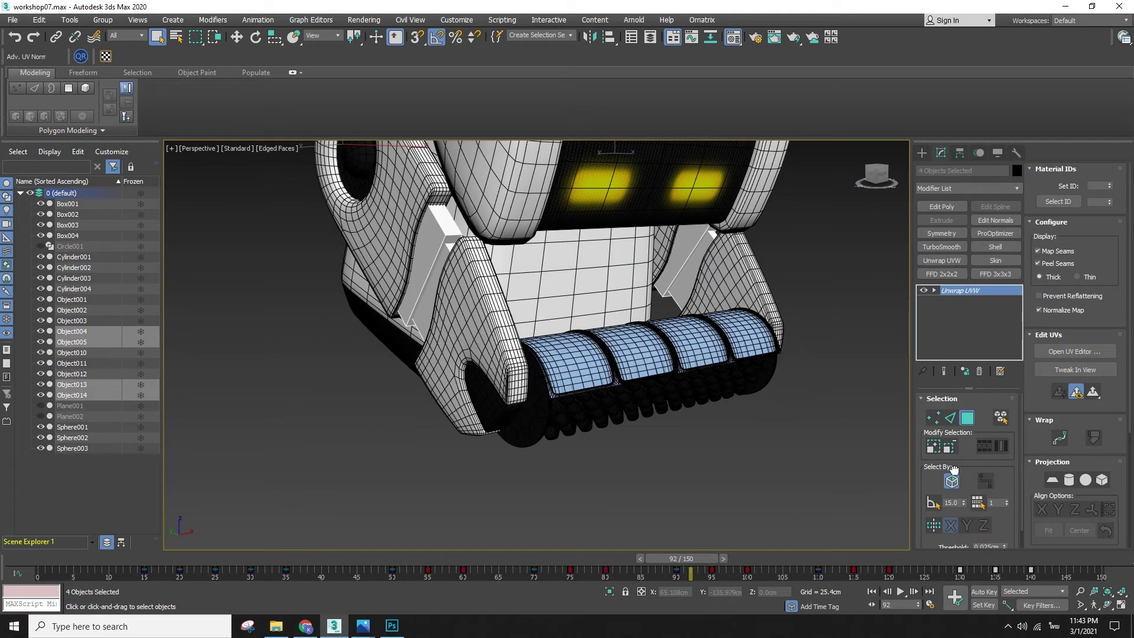
left_click(1074, 351)
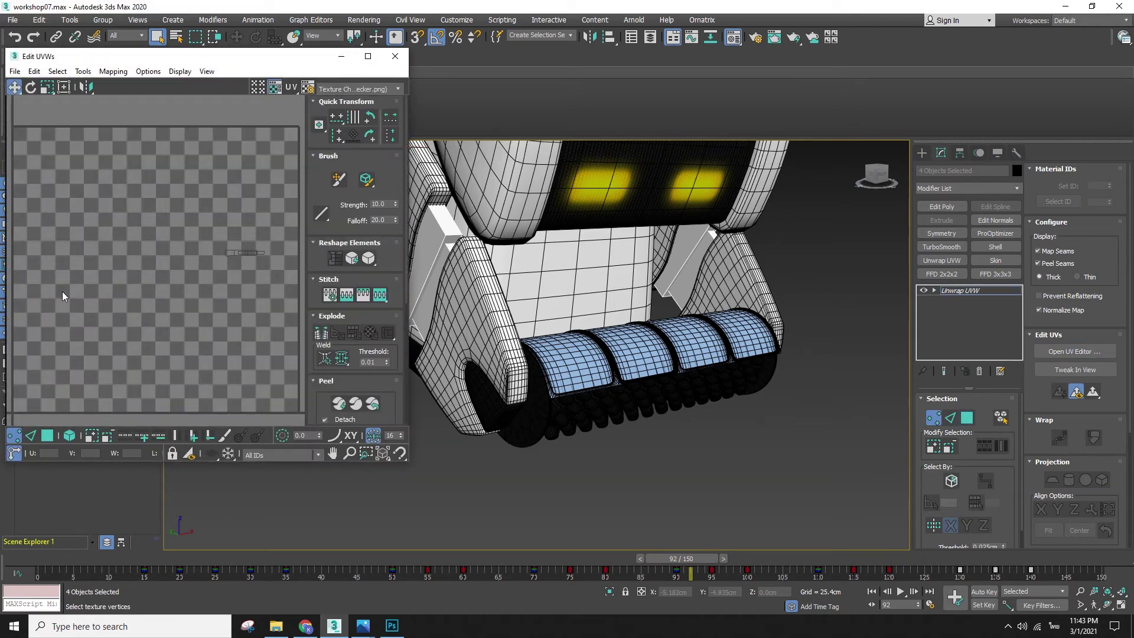
scroll(252, 271, "up", 10)
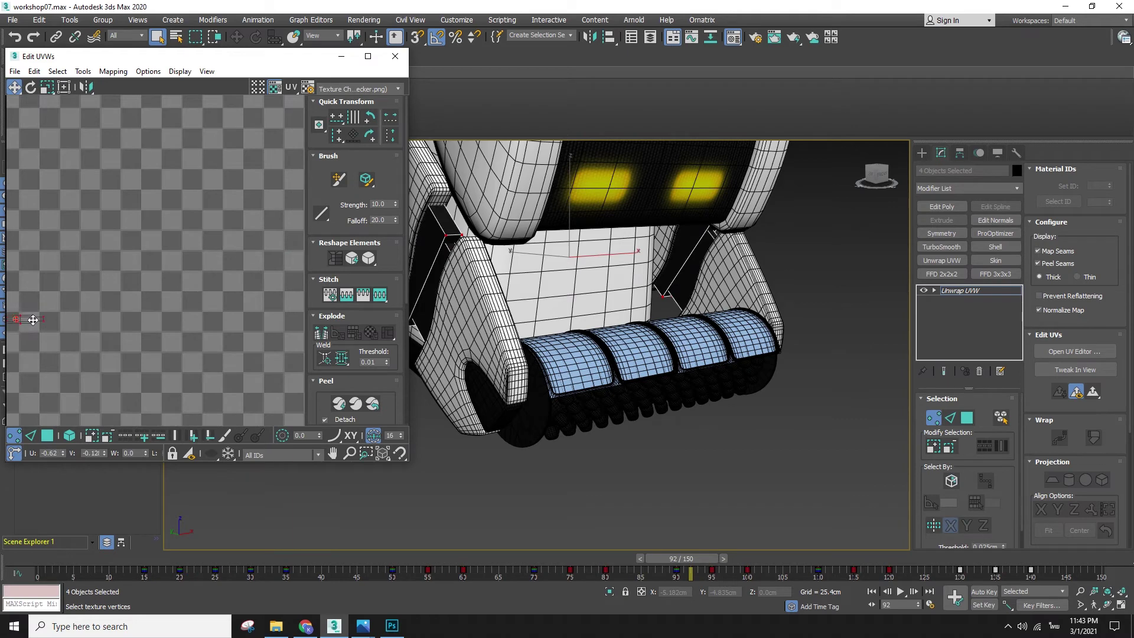
scroll(71, 322, "down", 2)
middle_click_drag(115, 323, 190, 313)
left_click_drag(125, 308, 119, 329)
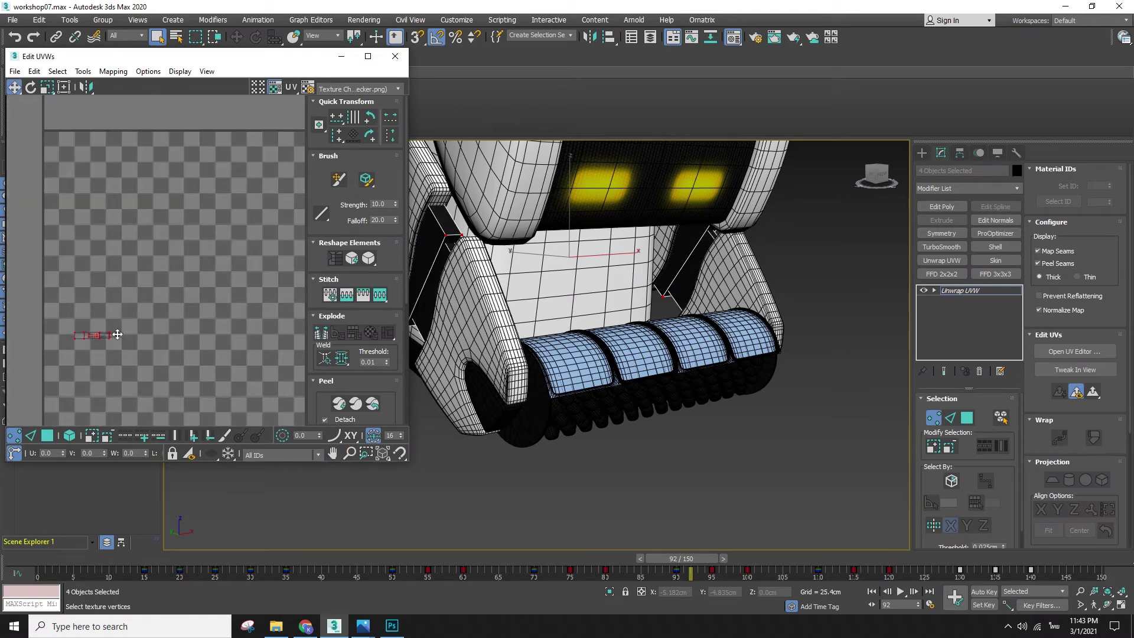
scroll(135, 339, "down", 3)
- Convert the four connector pieces to Editable Poly and deselect them
right_click(760, 398)
mouse_move(851, 524)
left_click(884, 532)
left_click(769, 506)
- Turn off edged faces, play back the animation with the whole robot framed, and return to frame 0
key("F4")
key("F4")
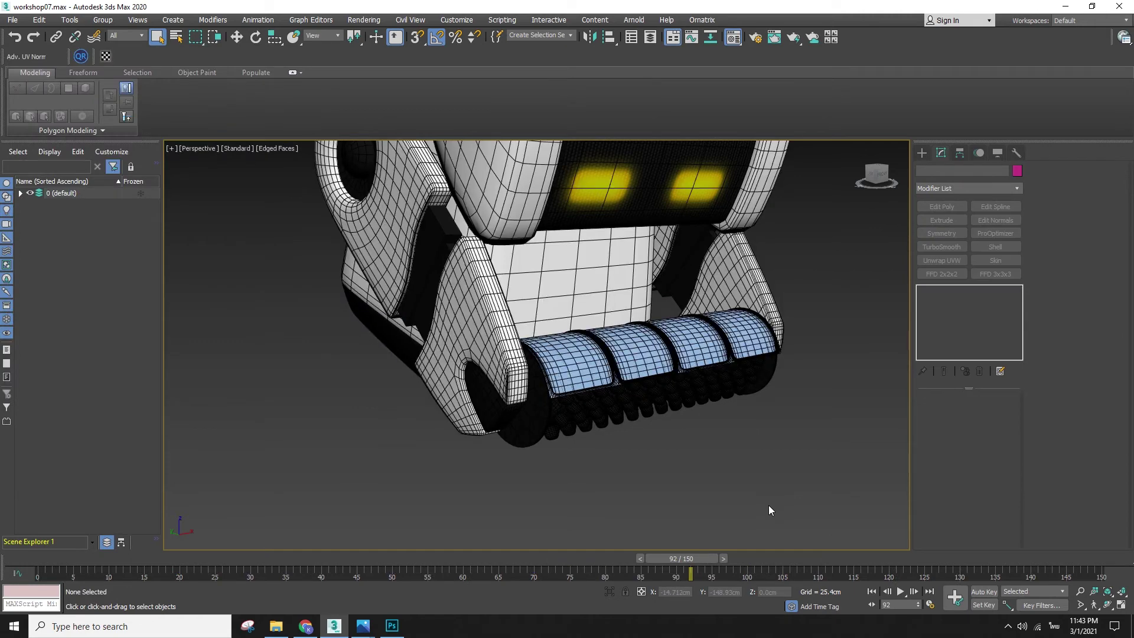
key("slash")
key("F4")
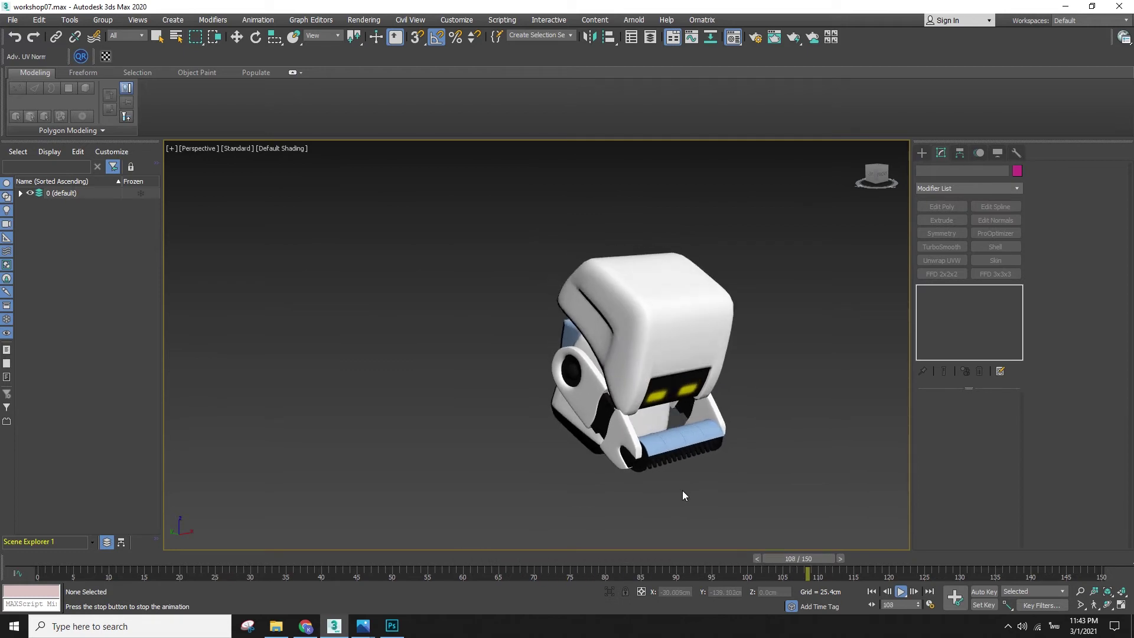
key("w")
key("z")
key("slash")
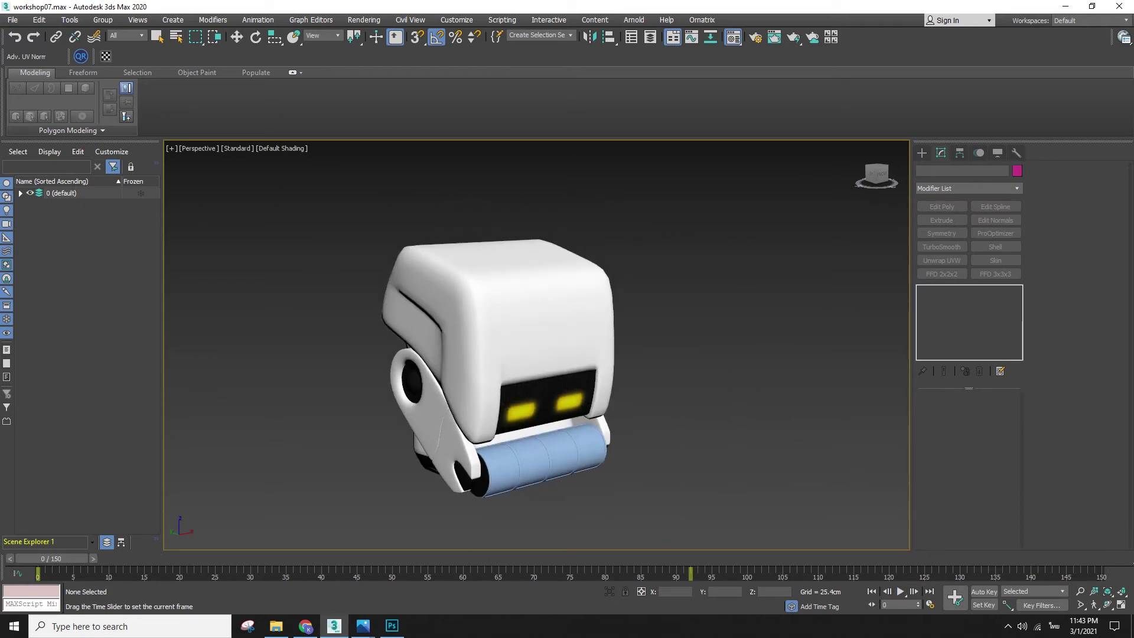
key("Escape")
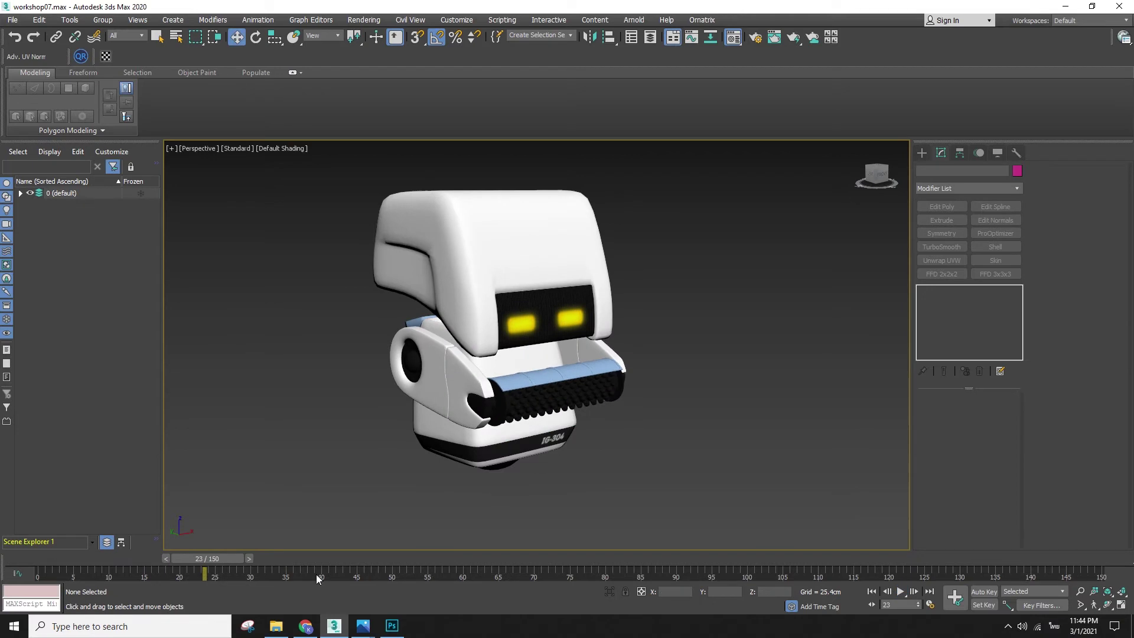
key("Home")
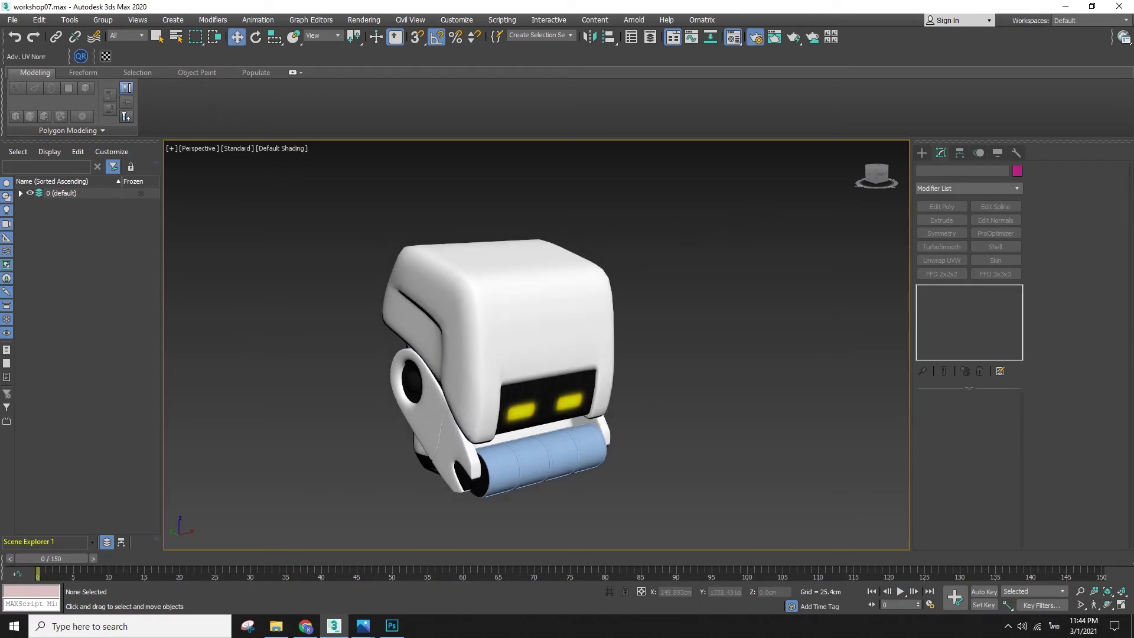
- Open Render Setup and set the output size to HDTV (video) at 1920x1080
key("F10")
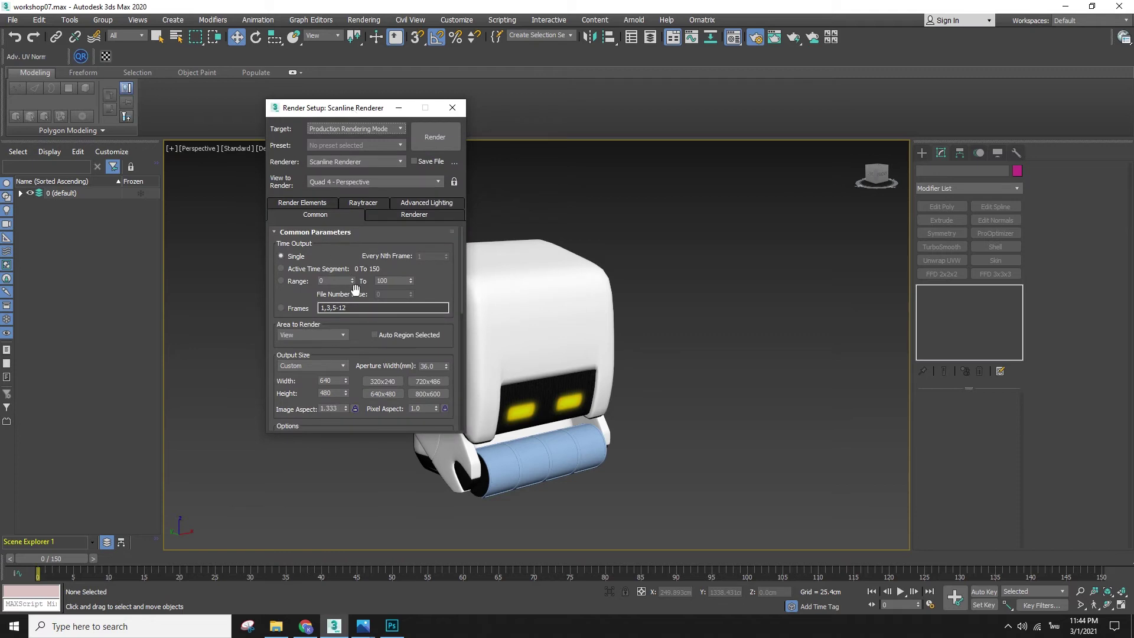
left_click(328, 364)
left_click(328, 364)
left_click(300, 365)
left_click(297, 506)
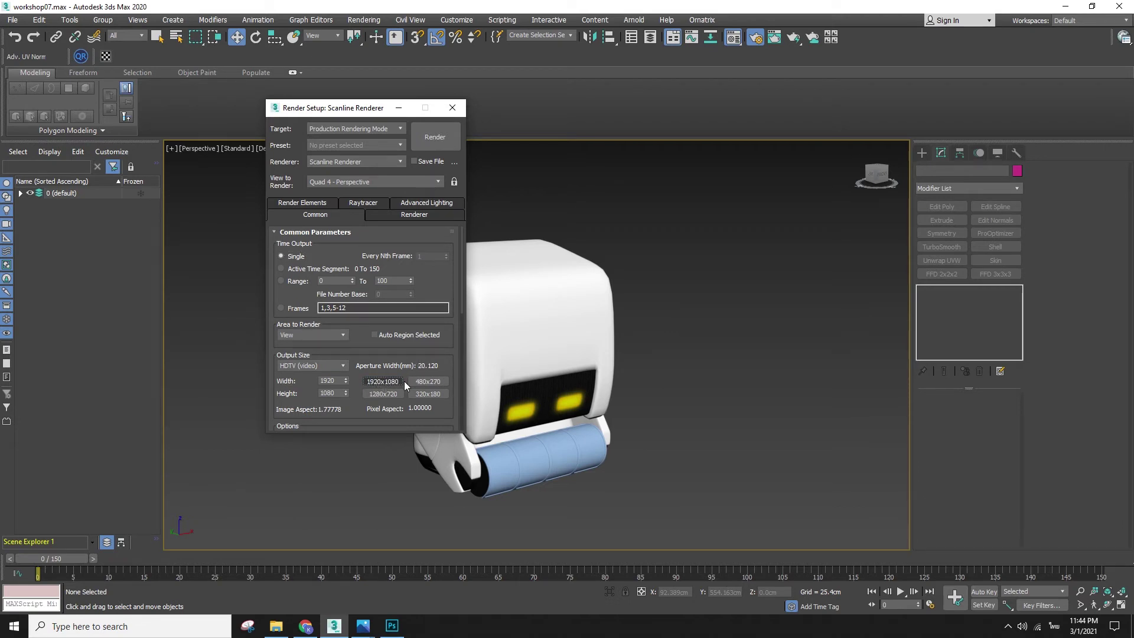
left_click(318, 367)
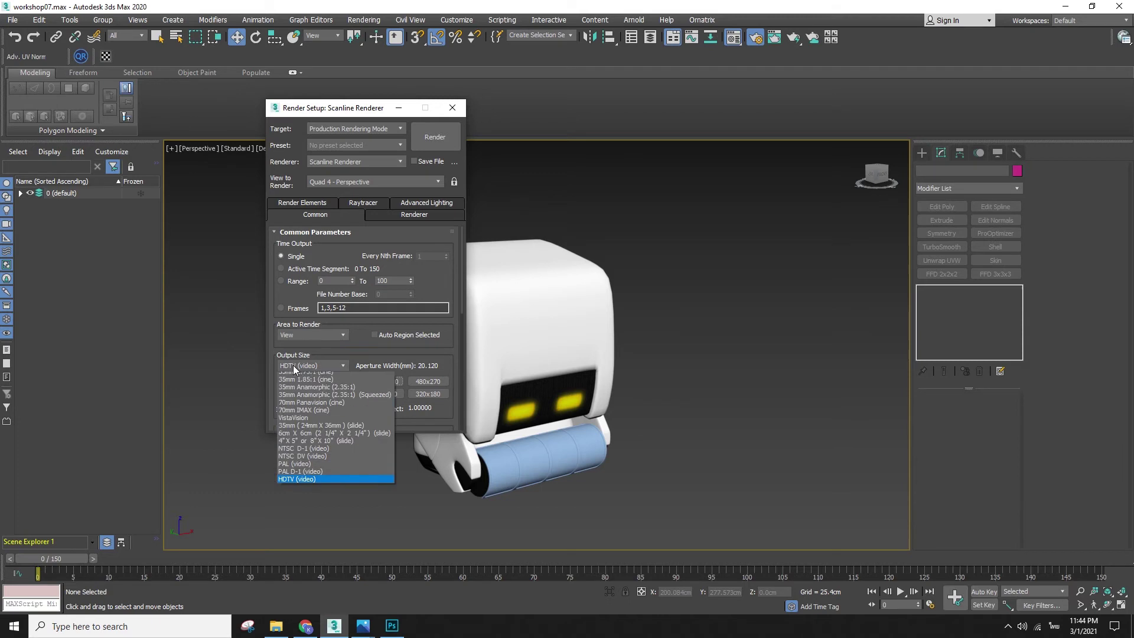
left_click(296, 512)
- Review the render size, time and output file options, keep the single-frame time output, and close Render Setup
left_click_drag(416, 363, 432, 230)
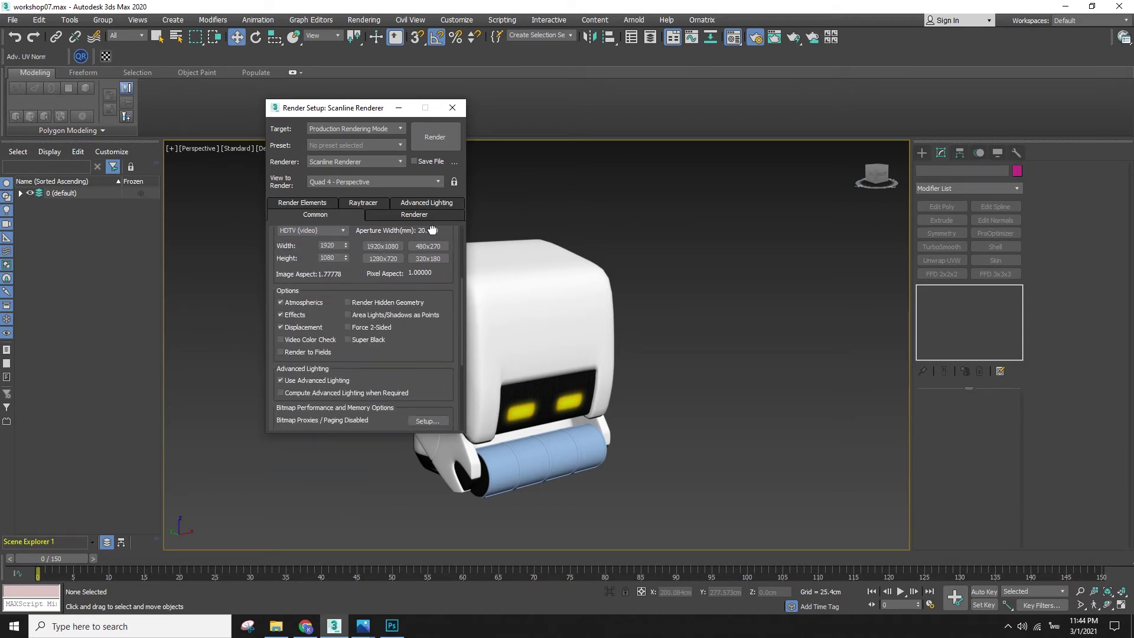
scroll(431, 378, "down", 5)
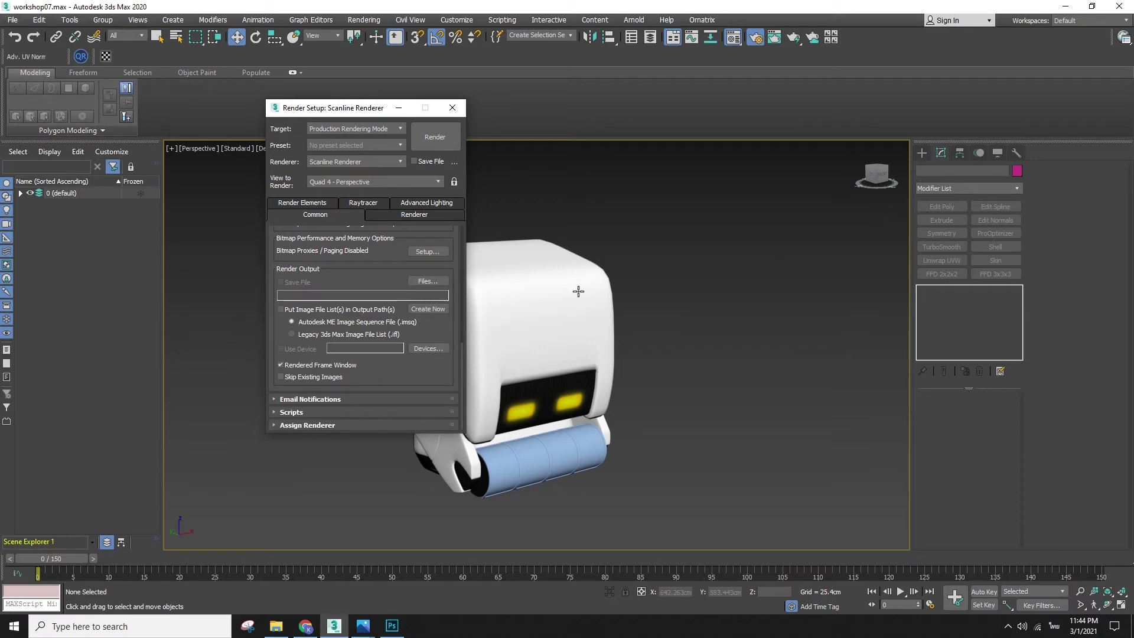
left_click(427, 281)
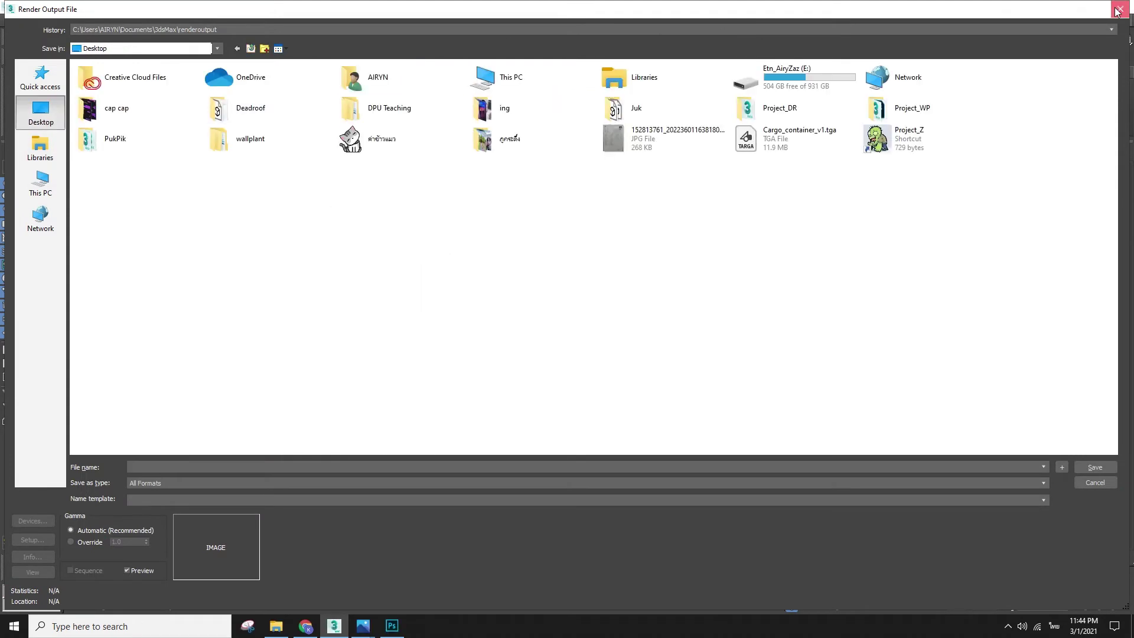
left_click(1118, 11)
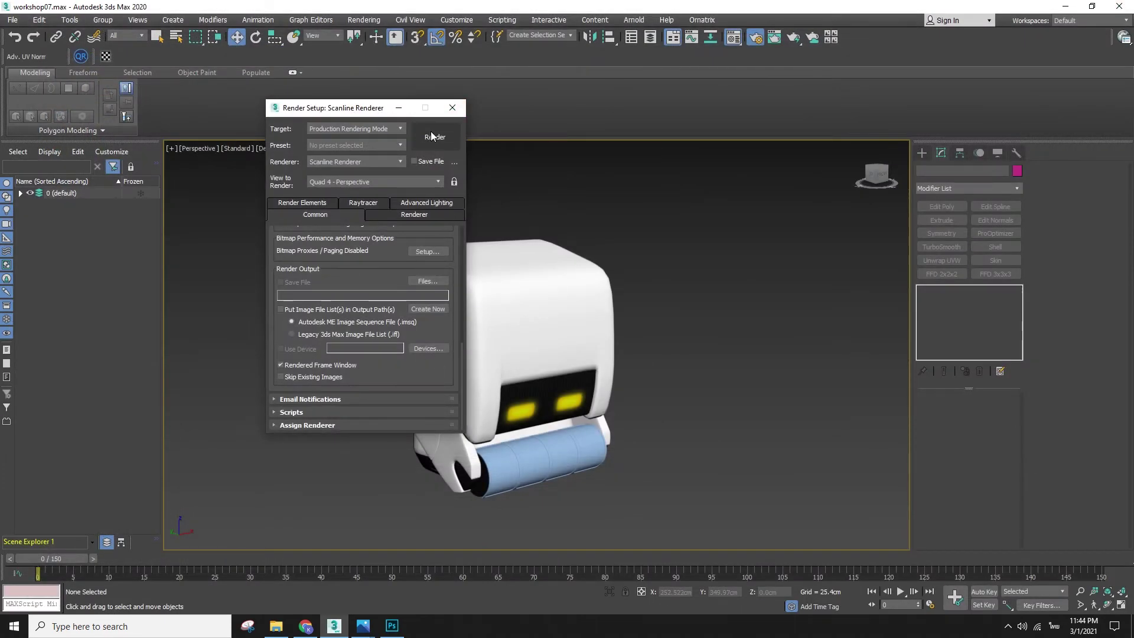
scroll(416, 297, "up", 5)
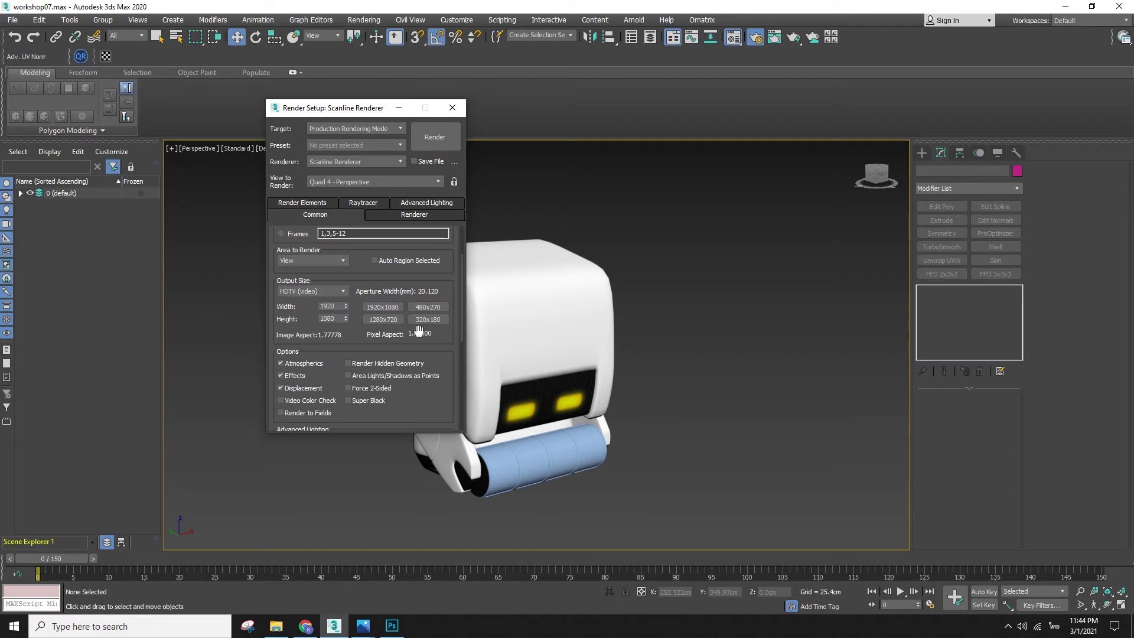
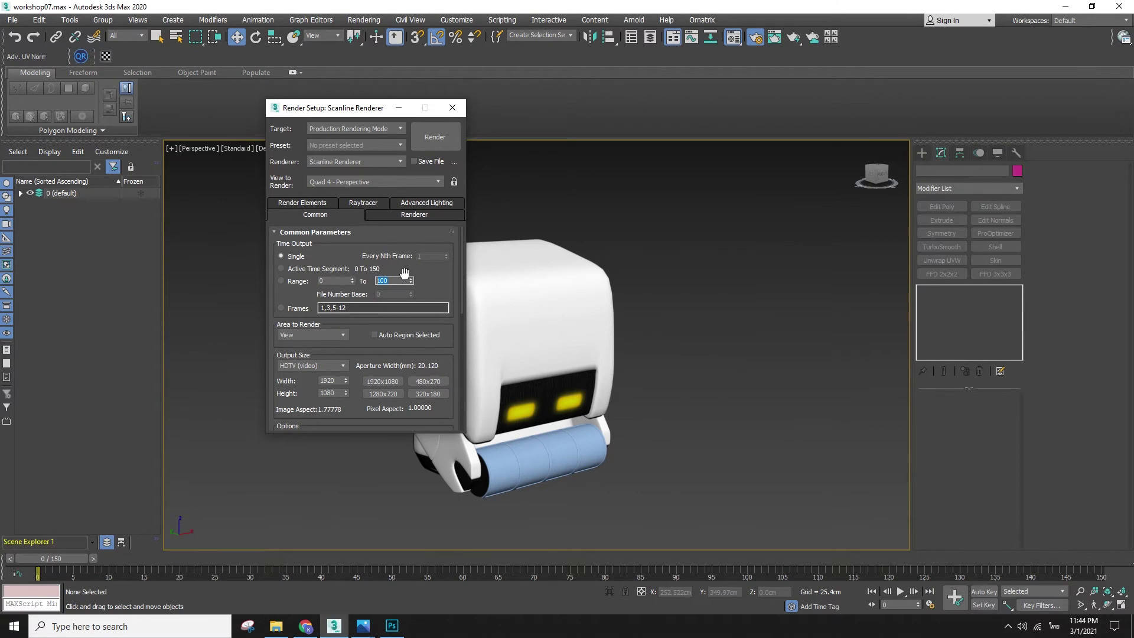
left_click(282, 270)
left_click(293, 260)
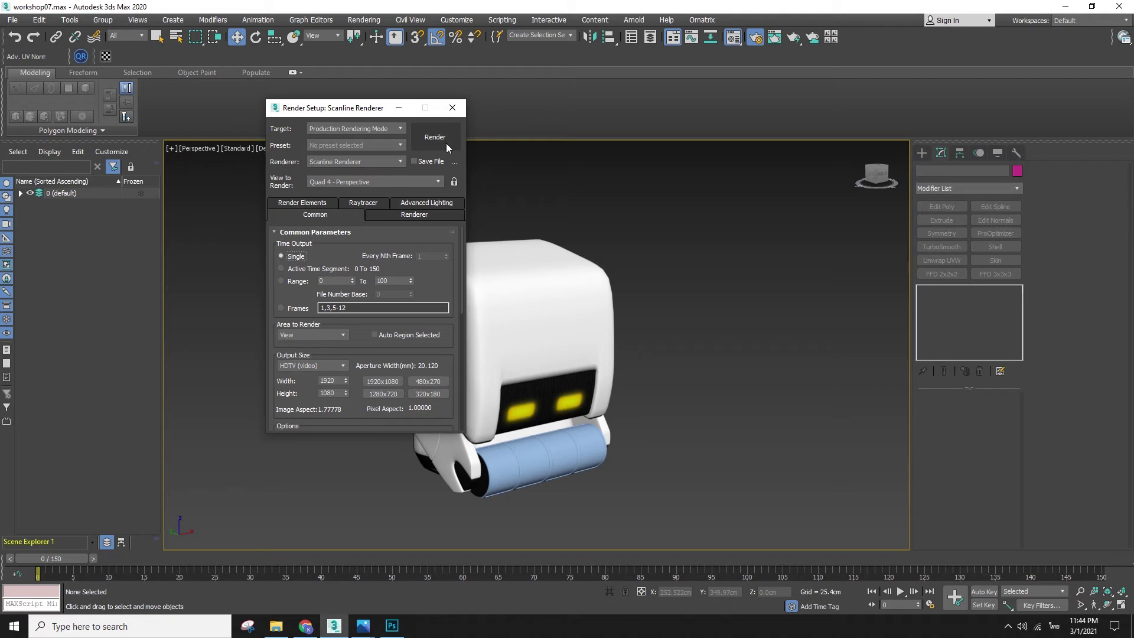
left_click(455, 113)
key("ctrl+a")
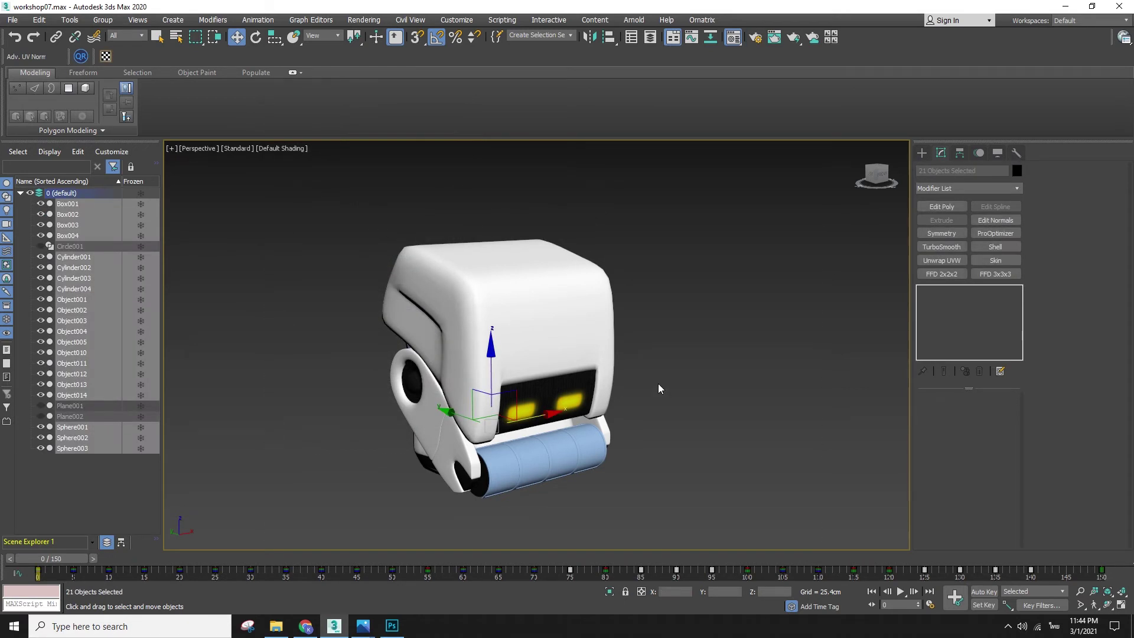
scroll(665, 418, "down", 5)
scroll(684, 408, "up", 6)
middle_click_drag(685, 408, 676, 423, "alt")
left_click(741, 493)
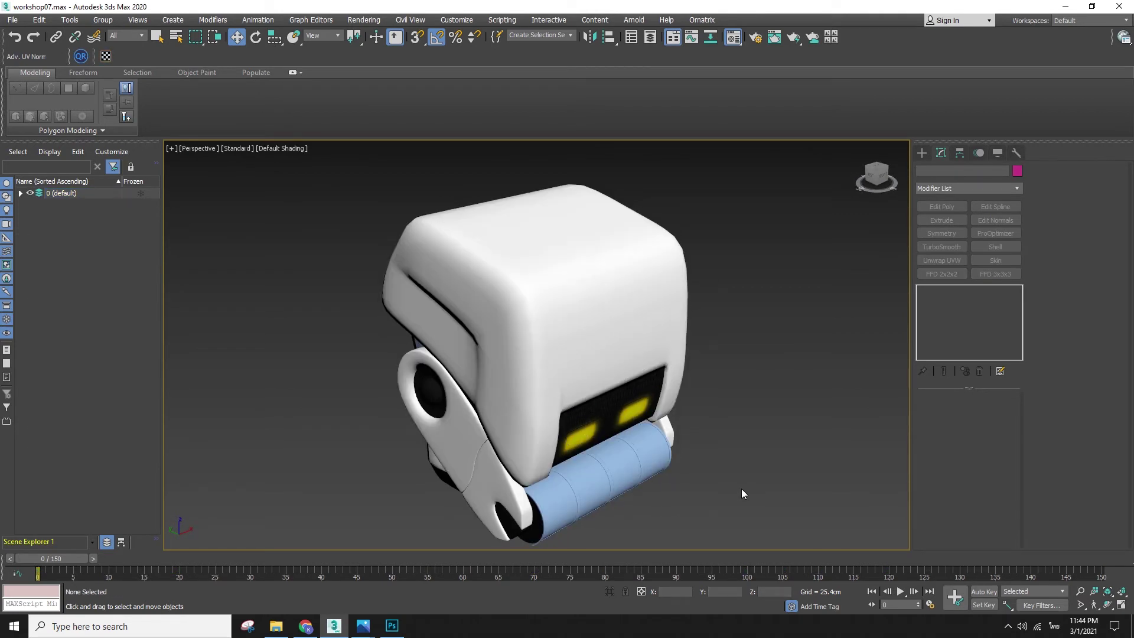
scroll(733, 461, "down", 3)
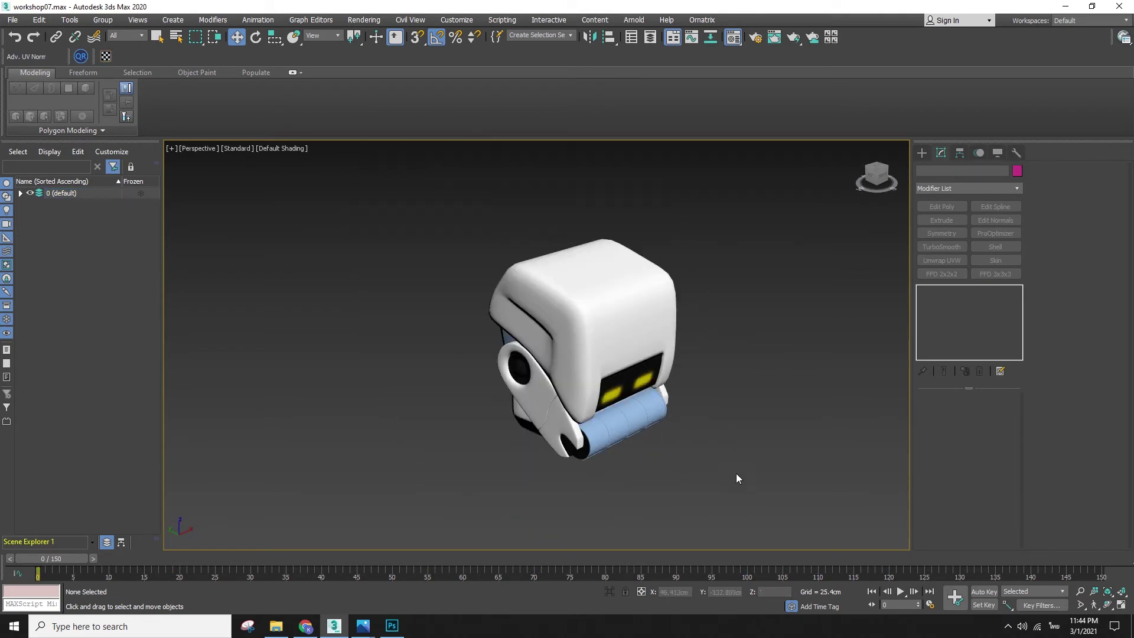
key("ctrl+a")
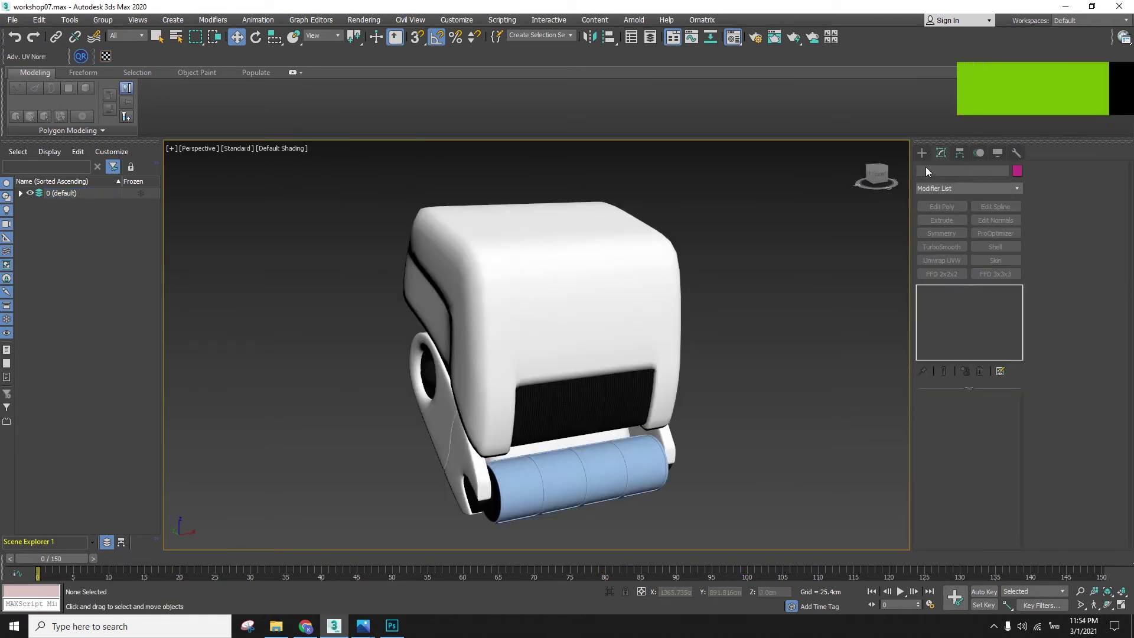
left_click(935, 169)
left_click(926, 169)
left_click(948, 225)
middle_click_drag(653, 400, 636, 306)
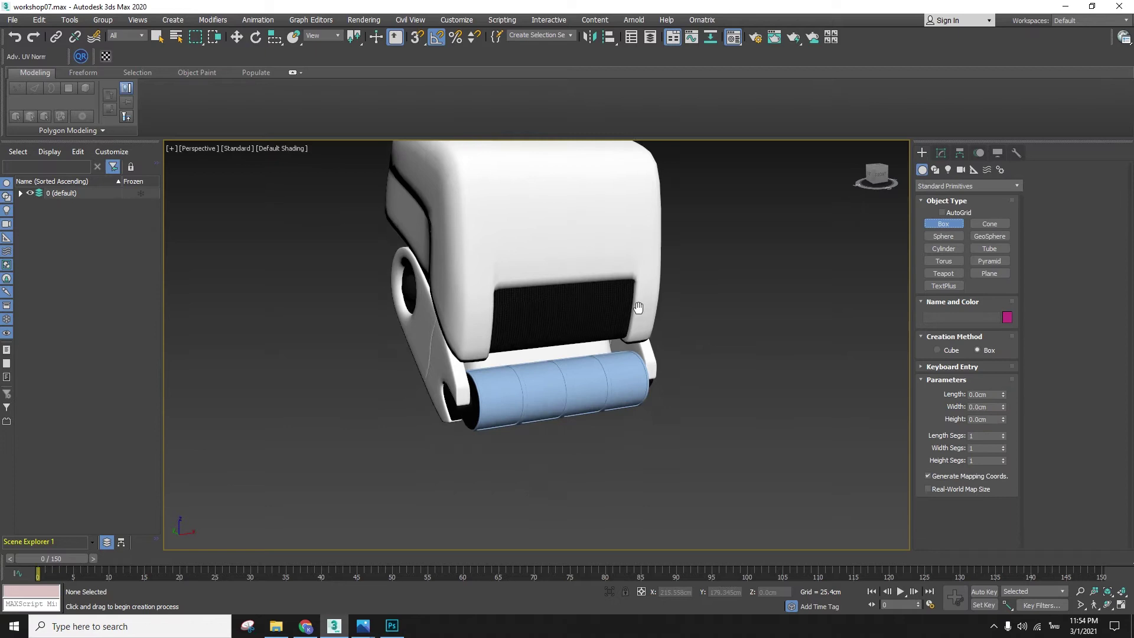
scroll(636, 306, "down", 5)
left_click_drag(432, 270, 367, 387)
left_click(408, 320)
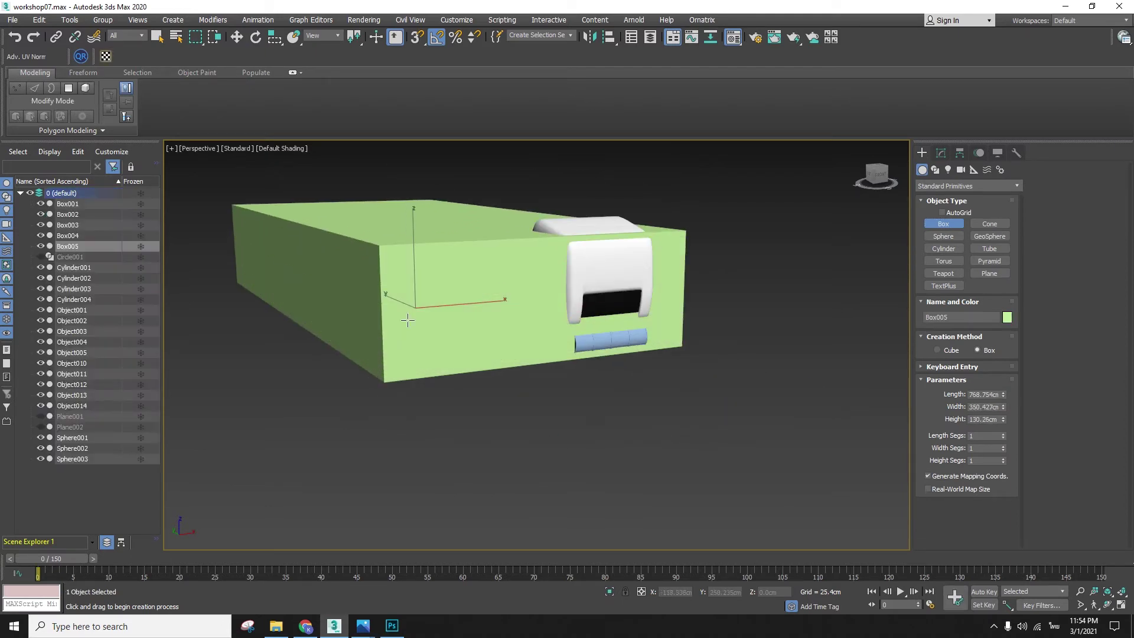
key("ctrl+z")
- Draw a flat box around the robot's footprint, about 278 cm long, 305 cm wide and 29 cm high
middle_click_drag(515, 312, 561, 358, "alt")
key("F3")
left_click_drag(455, 189, 534, 385)
left_click(535, 363)
key("w")
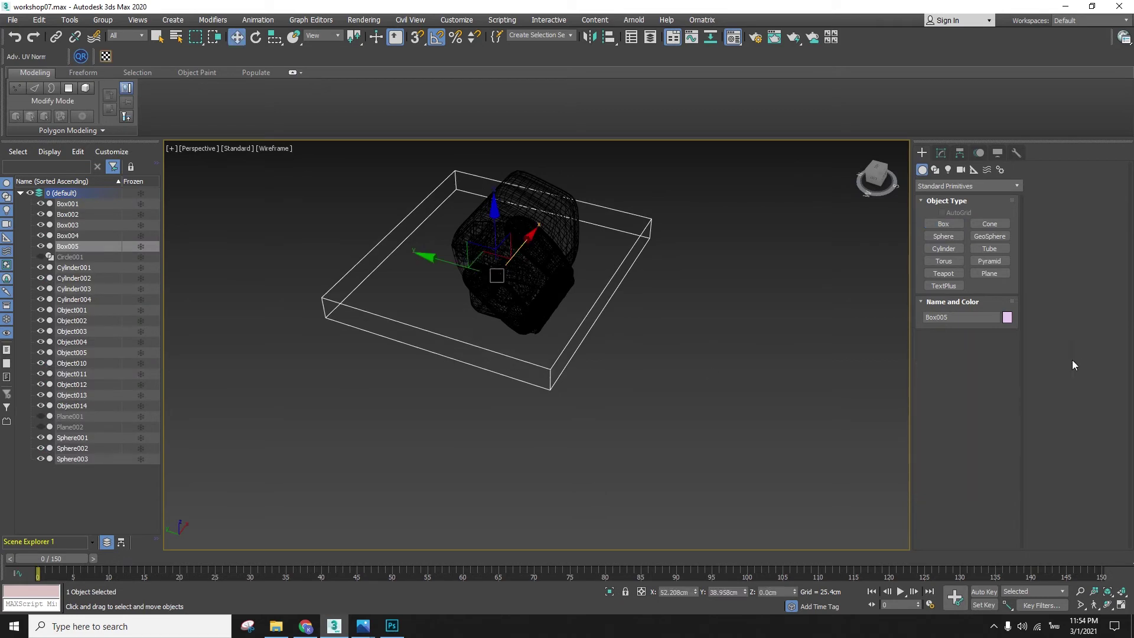
key("F3")
- Set the box's length to 200 cm, width to 200 cm and height to 20 cm
left_click(941, 152)
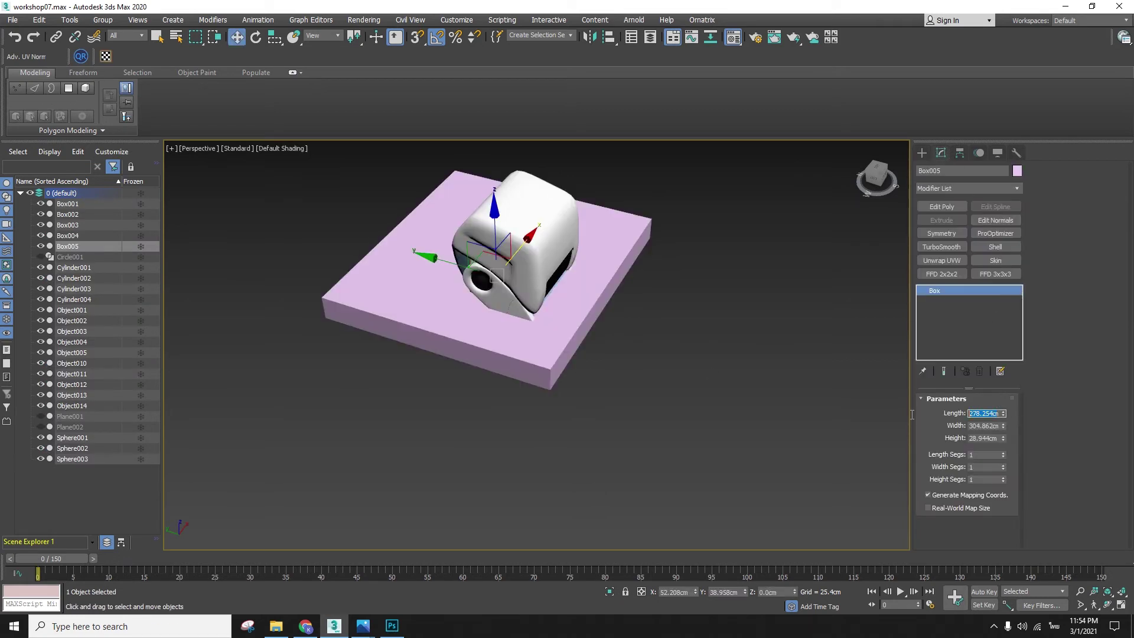
type("200")
key("Tab")
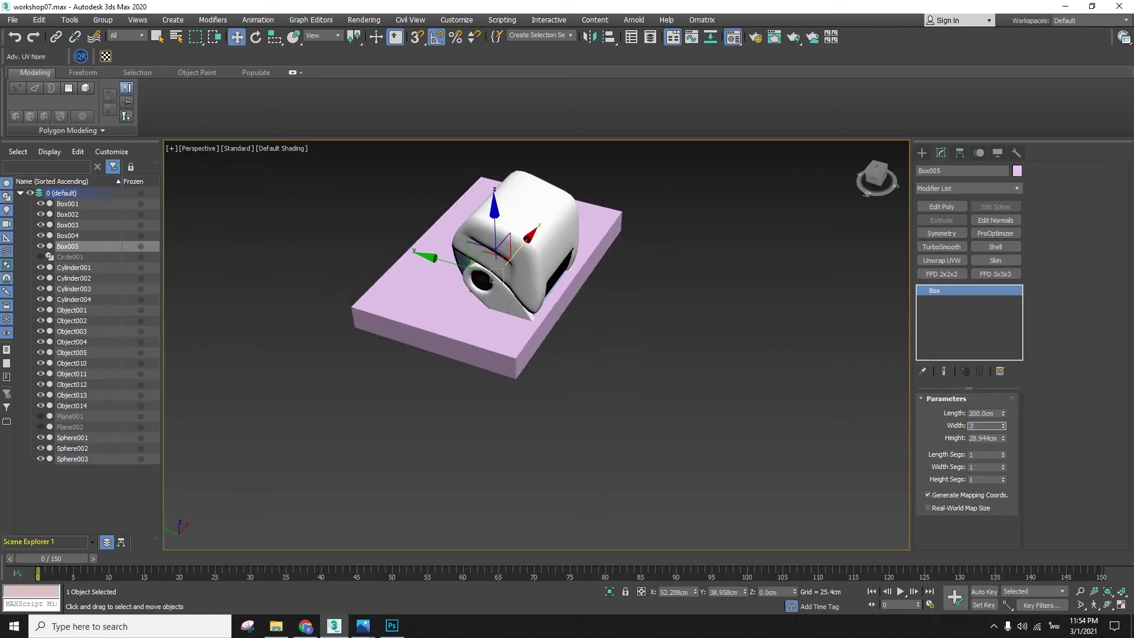
type("200")
key("Tab")
key("Return")
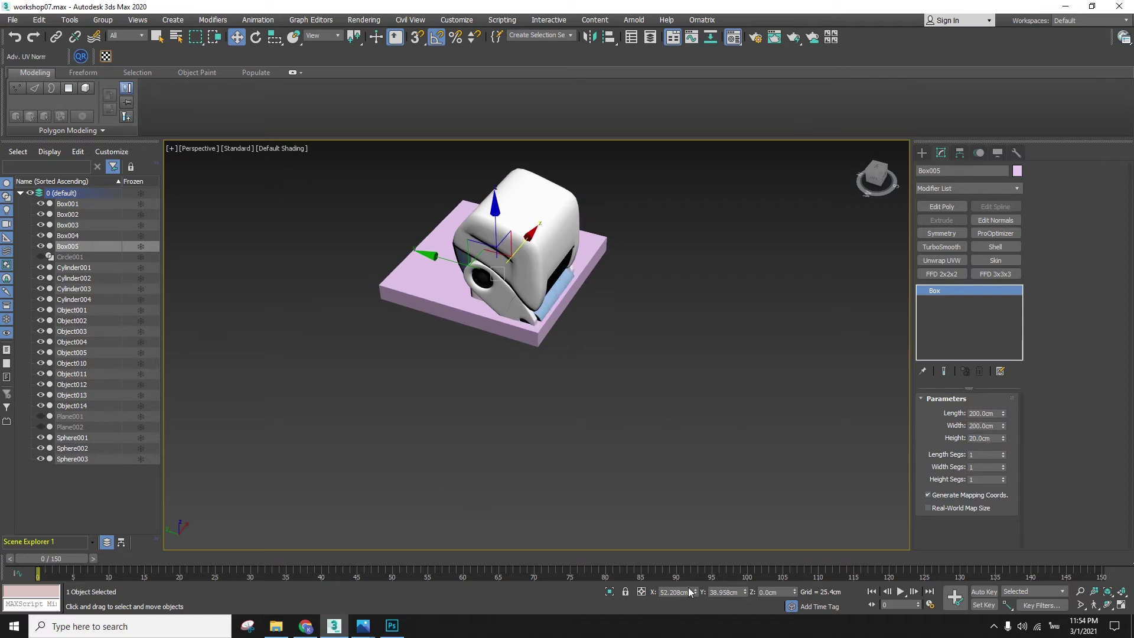
- Set the box's X and Y position to 0
type("0")
key("Tab")
type("0")
key("Return")
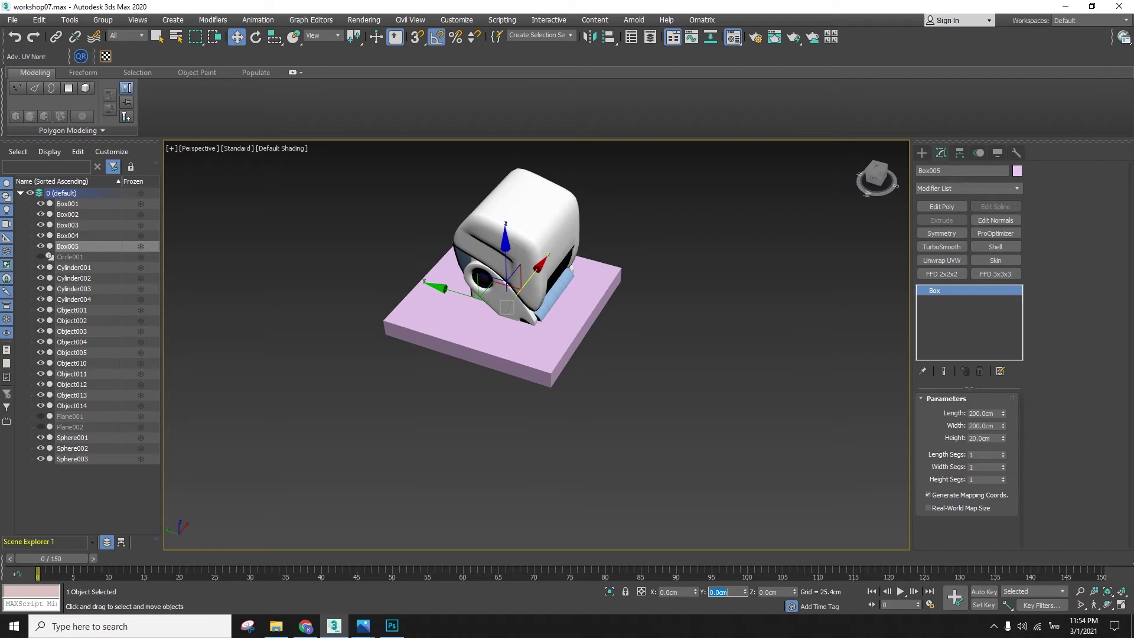
- Lower the box beneath the robot to about Z -19.9 cm and centre it at about X 17.3 cm
key("f")
key("F3")
left_click_drag(540, 324, 547, 393)
key("F3")
key("F3")
left_click_drag(568, 418, 624, 419)
middle_click_drag(623, 420, 714, 456, "alt")
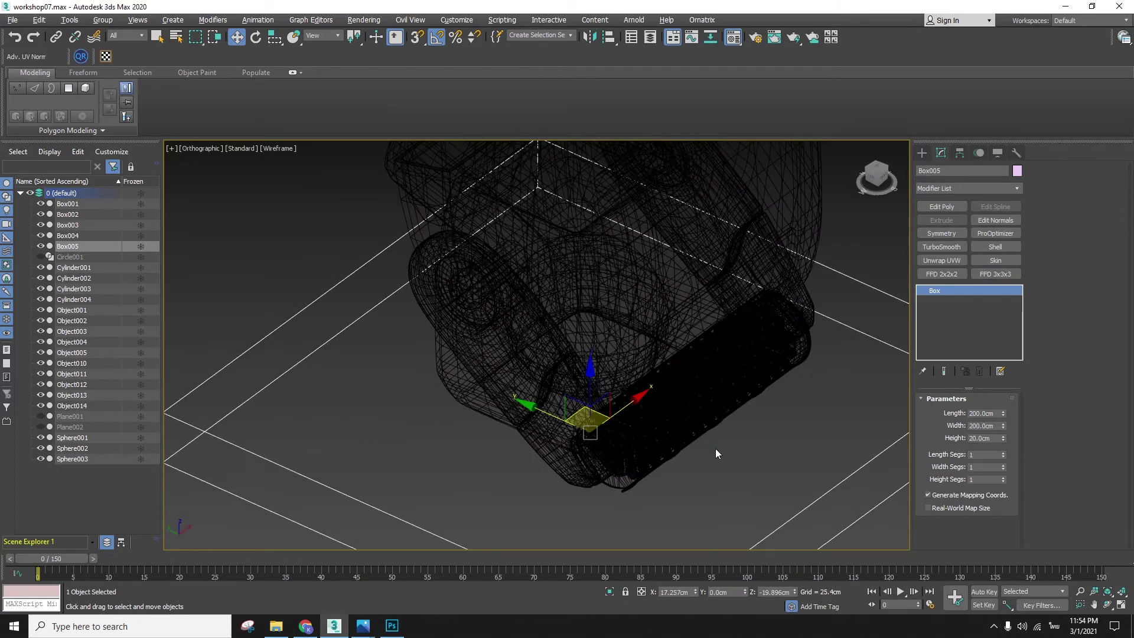
- Convert the box under the robot to Editable Poly
key("F3")
key("F4")
middle_click_drag(734, 400, 649, 333, "alt")
right_click(648, 332)
mouse_move(733, 452)
left_click(830, 460)
key("F4")
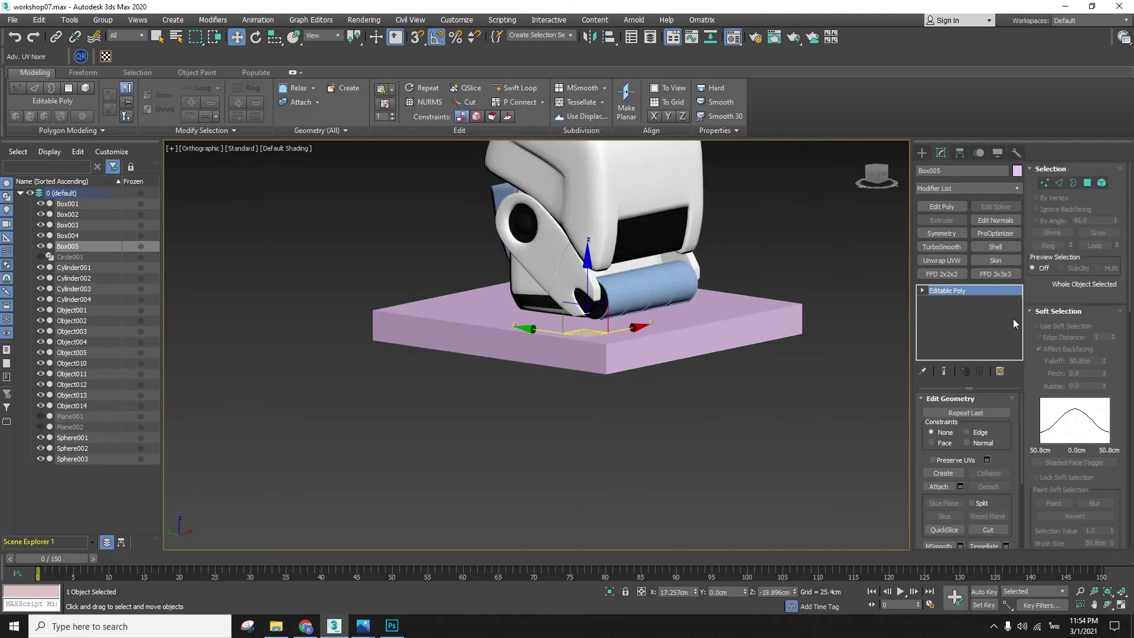
- Select all edges of the slab, chamfer them slightly, and leave sub-object editing
left_click(1061, 185)
middle_click_drag(698, 411, 654, 311, "alt")
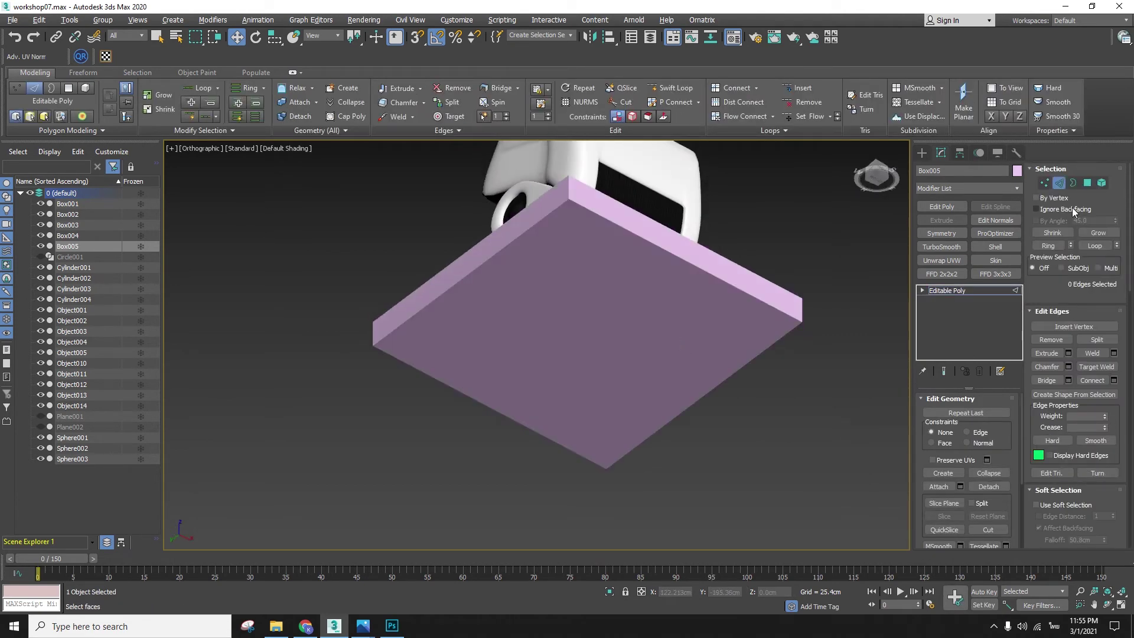
middle_click_drag(733, 264, 758, 325, "alt")
key("ctrl+a")
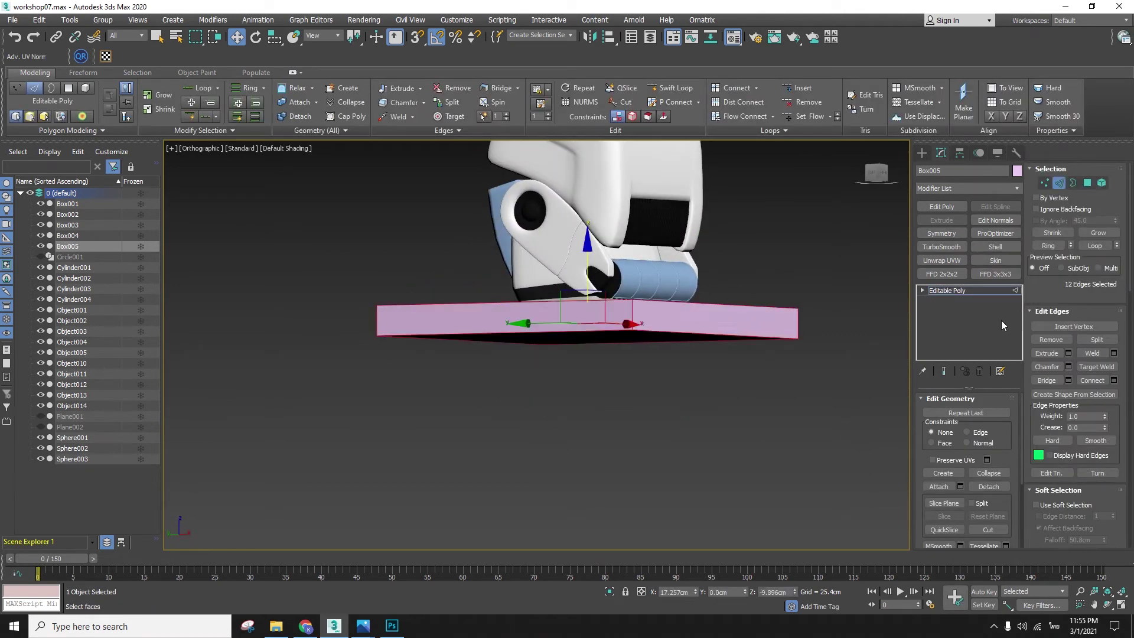
left_click(1047, 366)
scroll(726, 295, "up", 4)
left_click_drag(829, 315, 826, 311)
middle_click_drag(826, 313, 759, 356, "alt")
scroll(759, 356, "down", 3)
key("w")
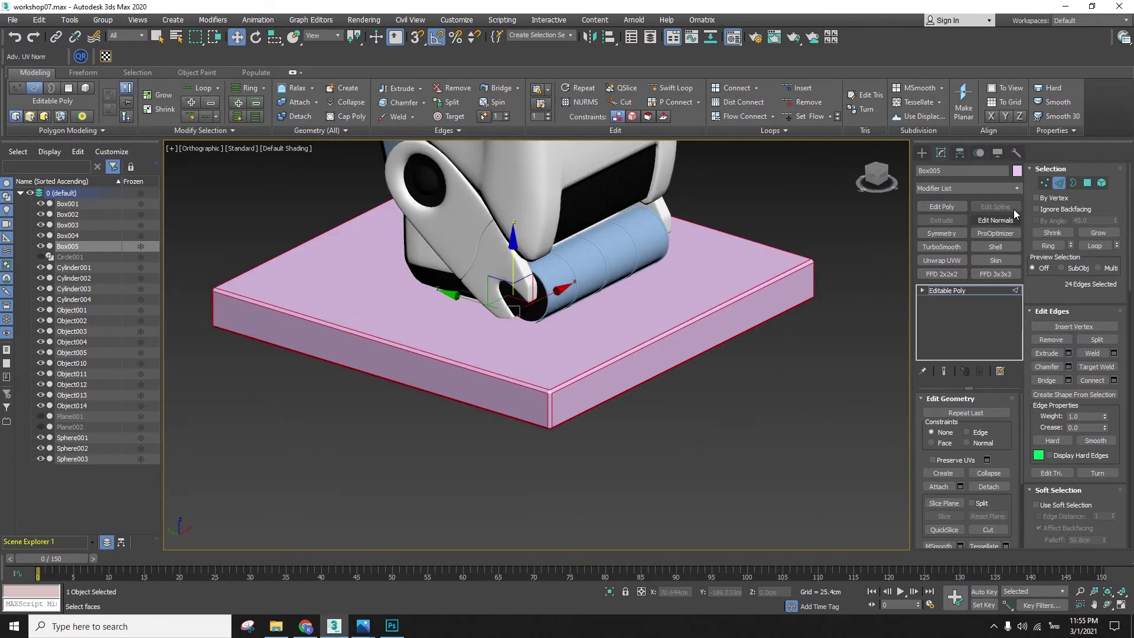
left_click(1090, 183)
key("4")
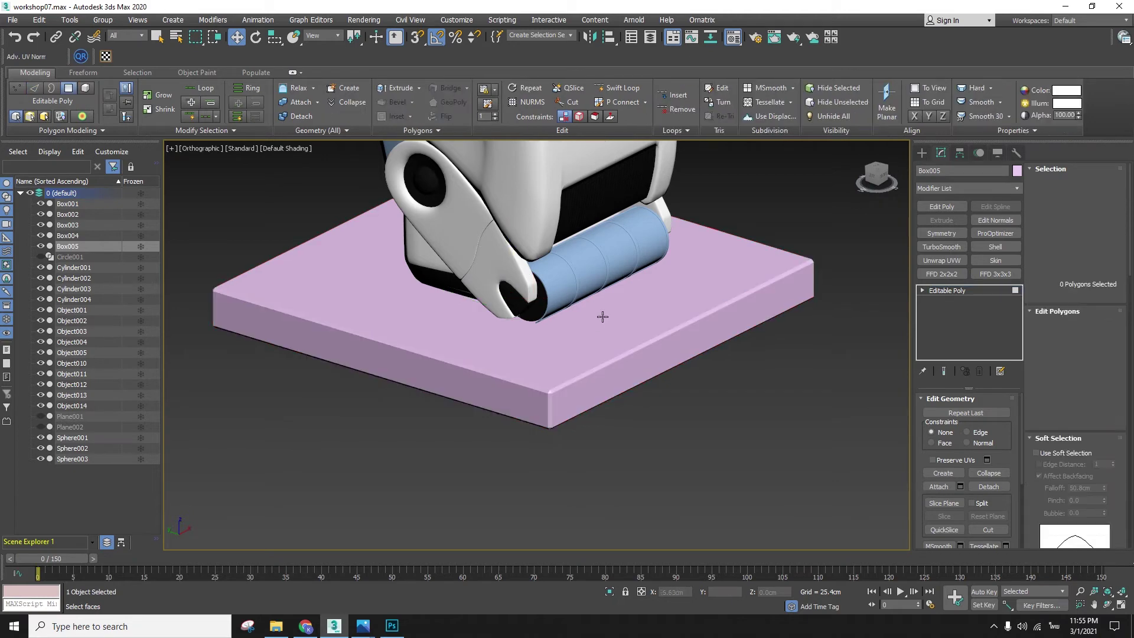
- Clone the slab downward and uniformly scale the copy up to form a wider lower tier
left_click(923, 153)
left_click_drag(524, 268, 524, 290, "shift")
left_click(554, 366)
key("r")
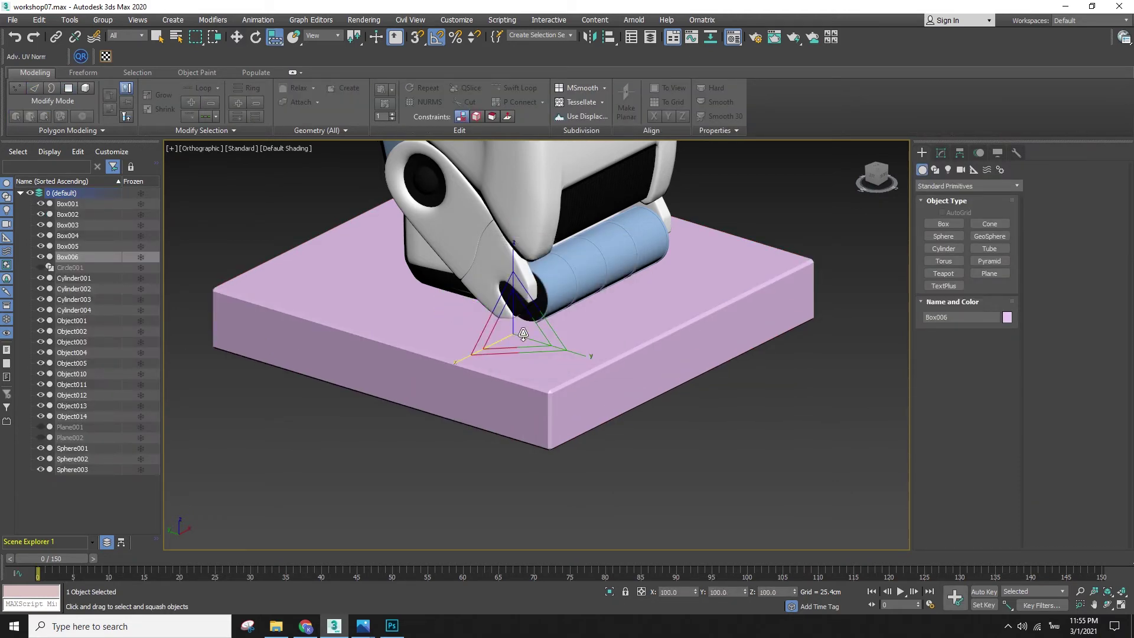
left_click_drag(514, 331, 519, 315)
key("w")
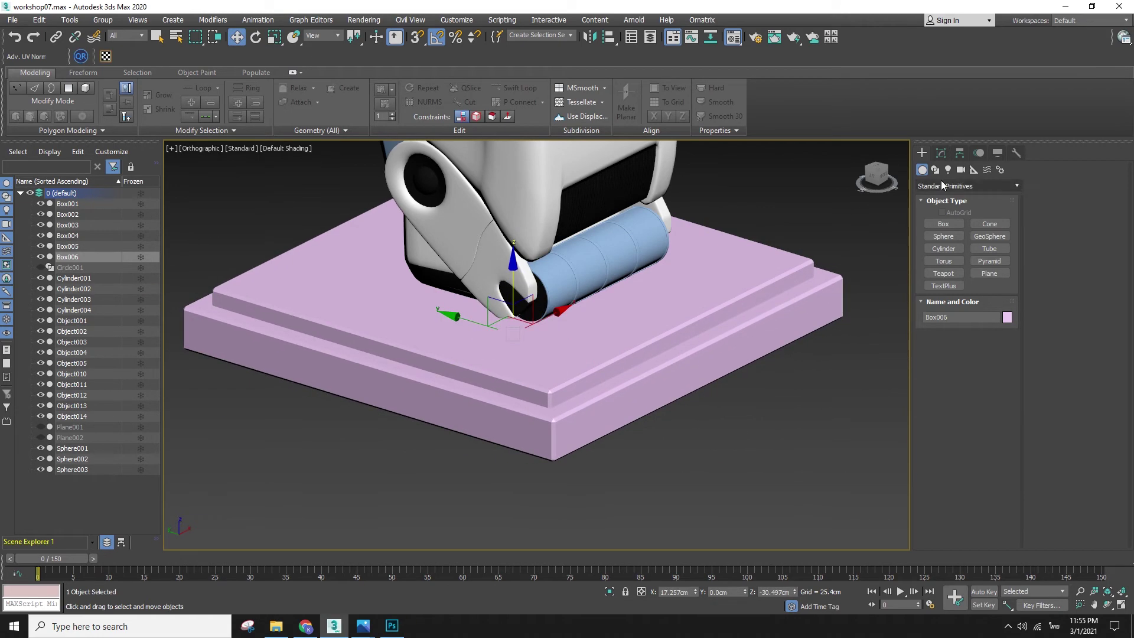
- Connect the lower tier's vertical edges with one horizontal edge loop at mid-height
left_click(941, 153)
key("f")
key("F3")
left_click(1058, 185)
key("F3")
left_click_drag(203, 338, 212, 339)
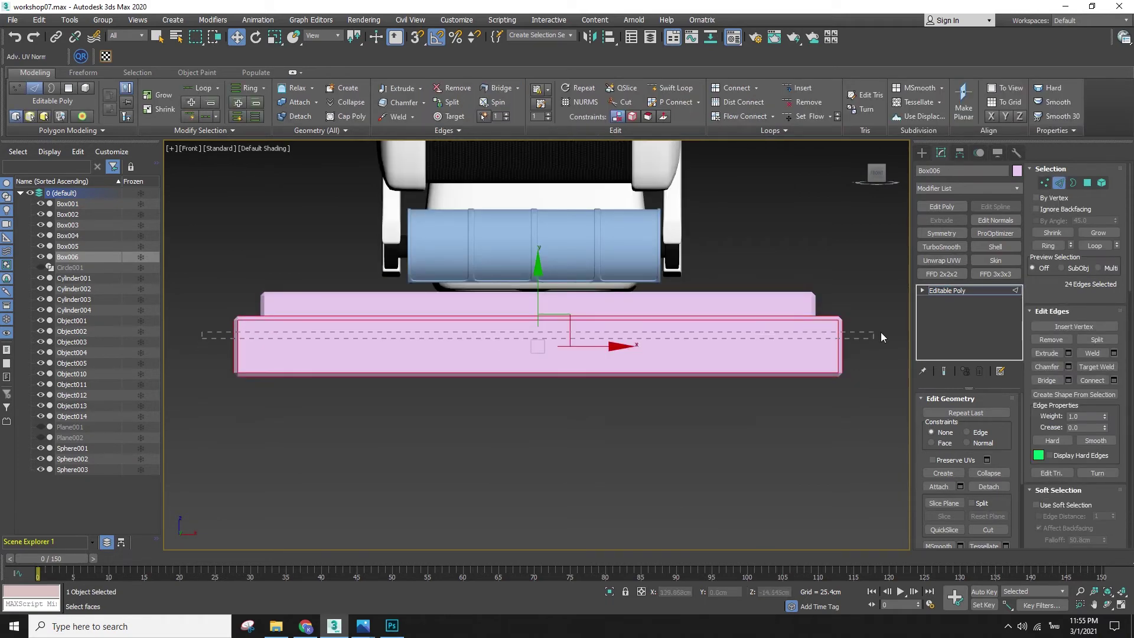
left_click_drag(860, 333, 862, 334)
left_click(1092, 381)
key("F3")
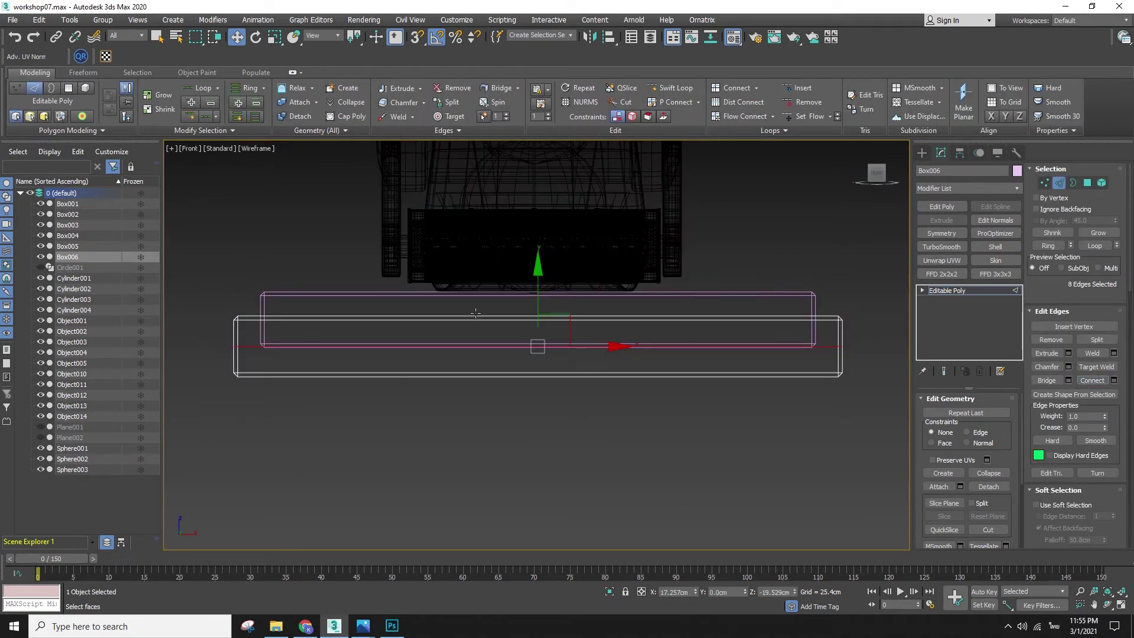
left_click(922, 153)
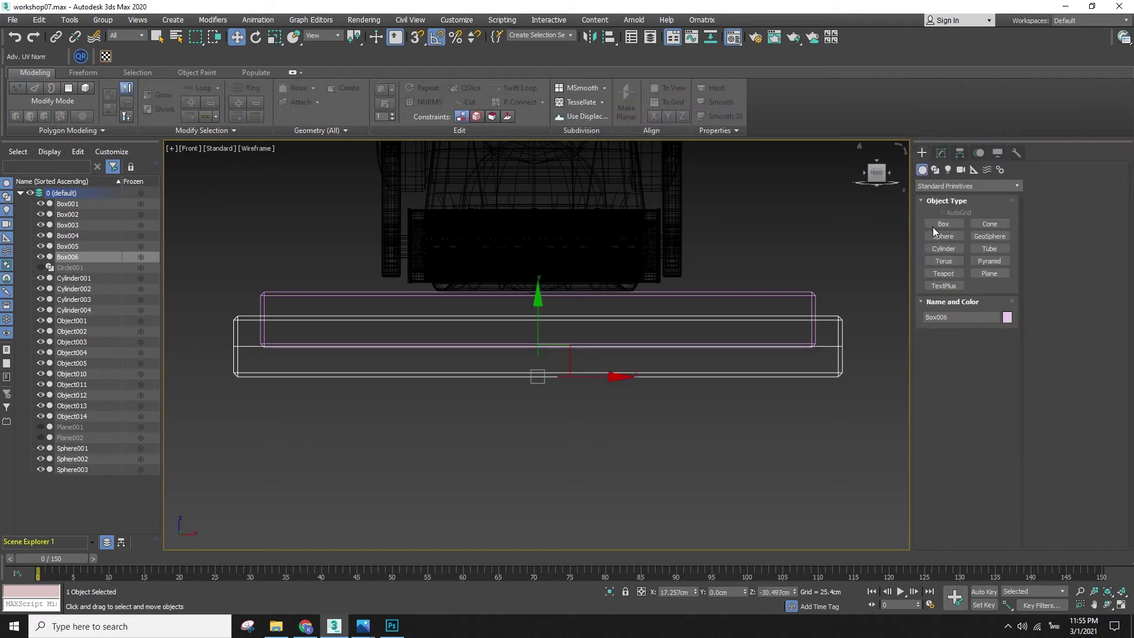
left_click(942, 152)
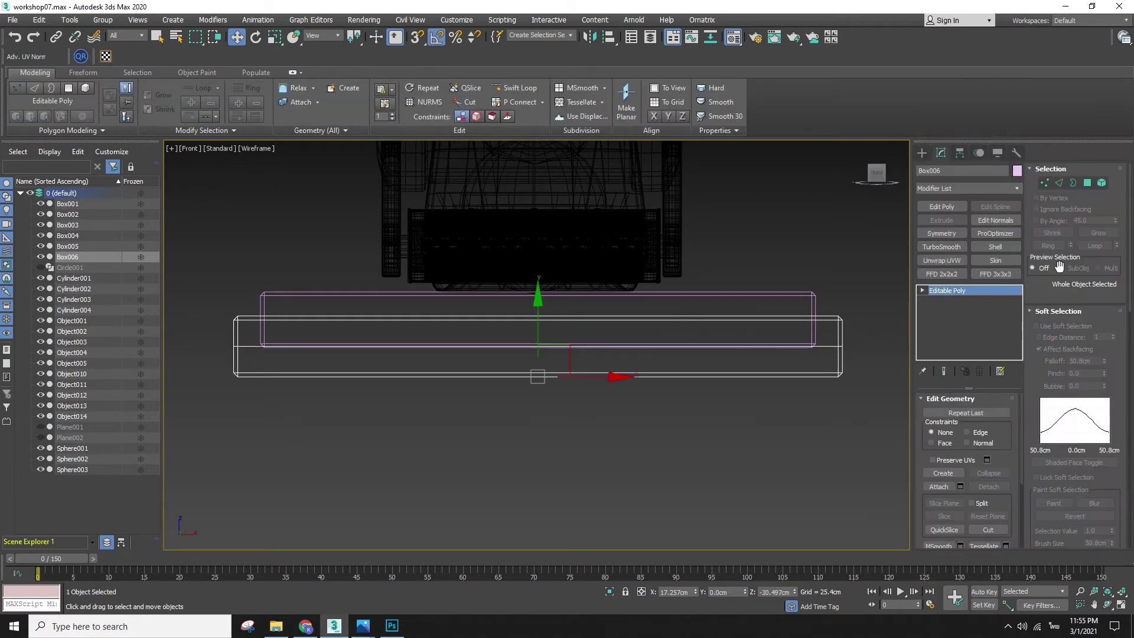
- Select the lower tier's bottom vertices in the front view and scale them outward into a flared skirt
middle_click_drag(477, 363, 503, 385, "alt")
key("F3")
key("F4")
key("F4")
left_click(1045, 183)
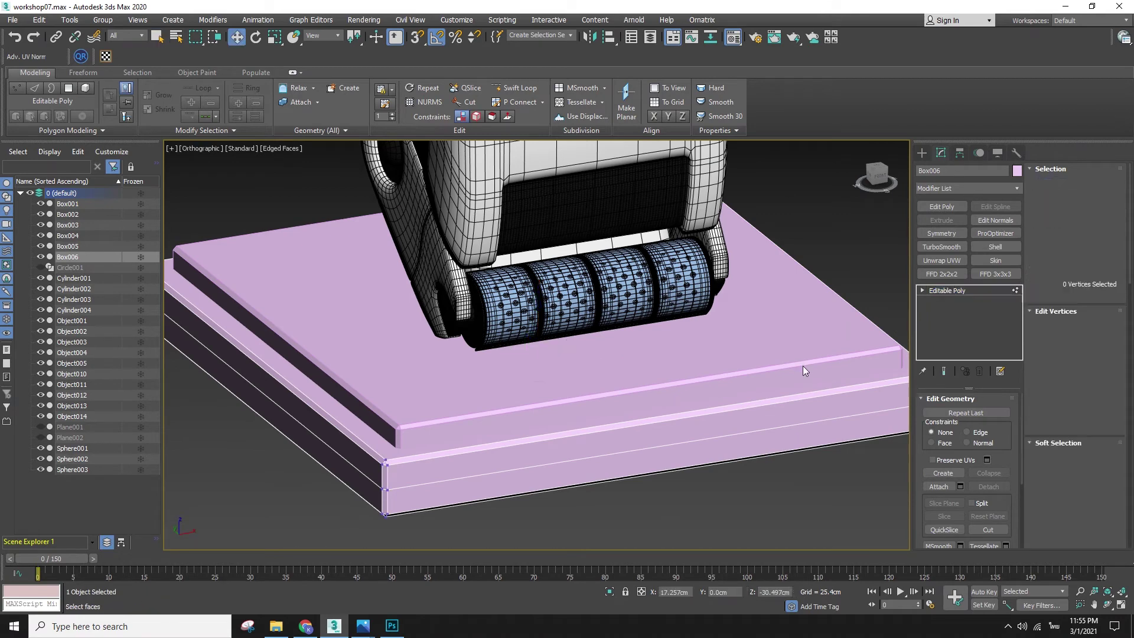
key("f")
scroll(668, 463, "up", 4)
key("F3")
left_click_drag(213, 367, 893, 460)
key("F3")
key("r")
left_click_drag(565, 368, 547, 354)
key("w")
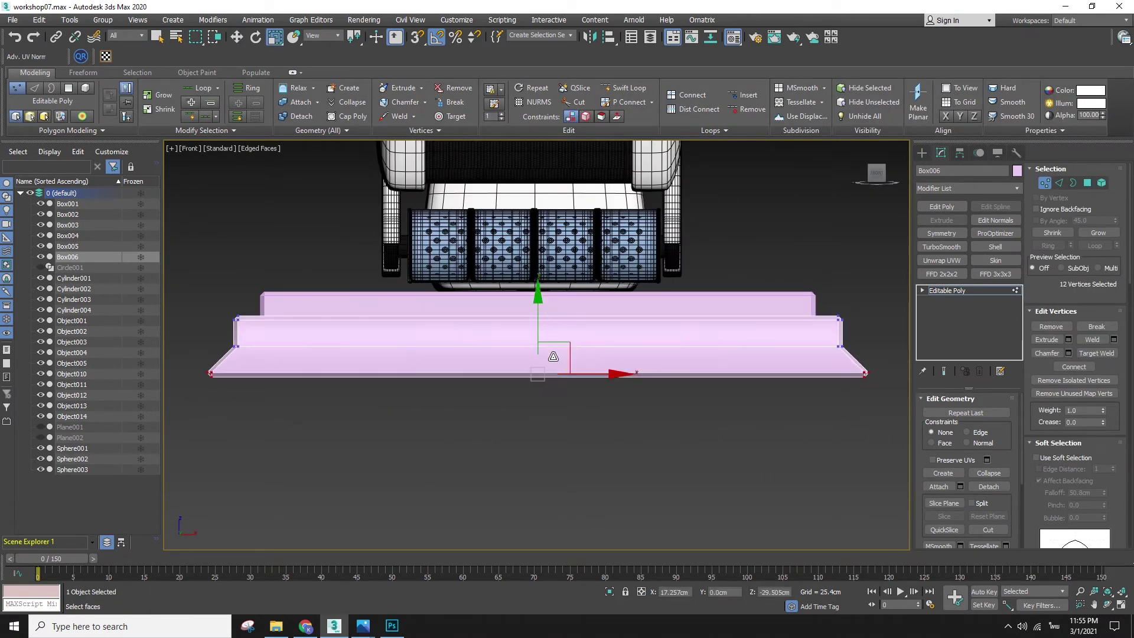
- Raise the flared bottom vertices to about Z -25.2 cm to flatten the skirt
key("F3")
left_click_drag(535, 312, 536, 314)
key("F3")
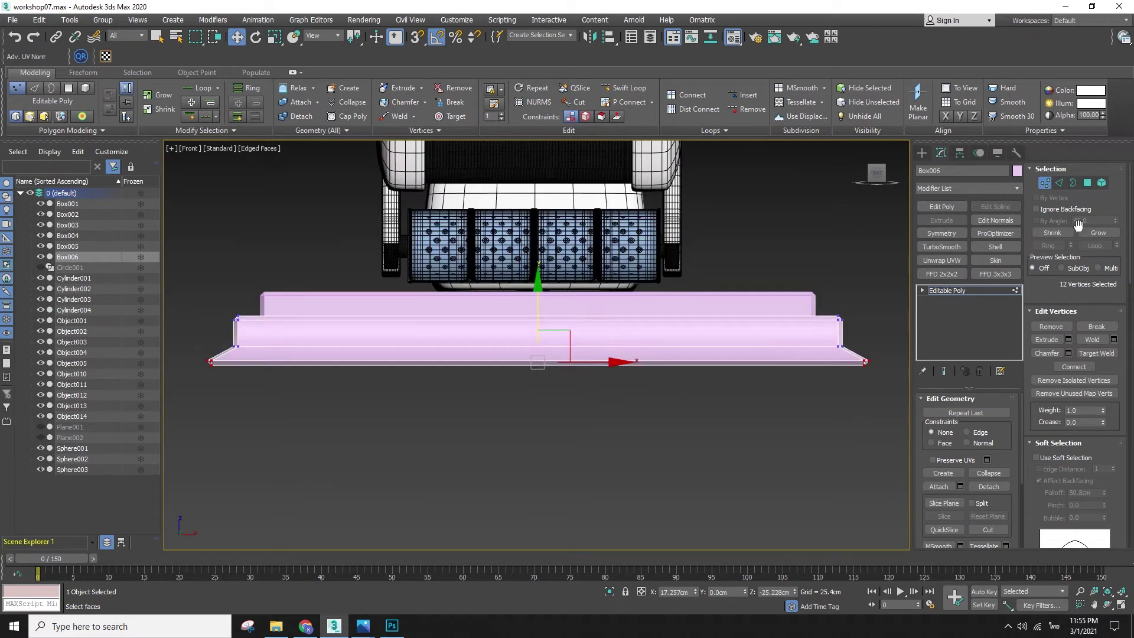
- Apply Auto Smooth to the lower tier's polygons and leave polygon editing
left_click(1092, 185)
scroll(1080, 445, "down", 10)
left_click(1045, 411)
middle_click_drag(591, 411, 661, 451, "alt")
left_click(661, 451)
key("F4")
scroll(669, 464, "down", 4)
key("F4")
left_click(875, 318)
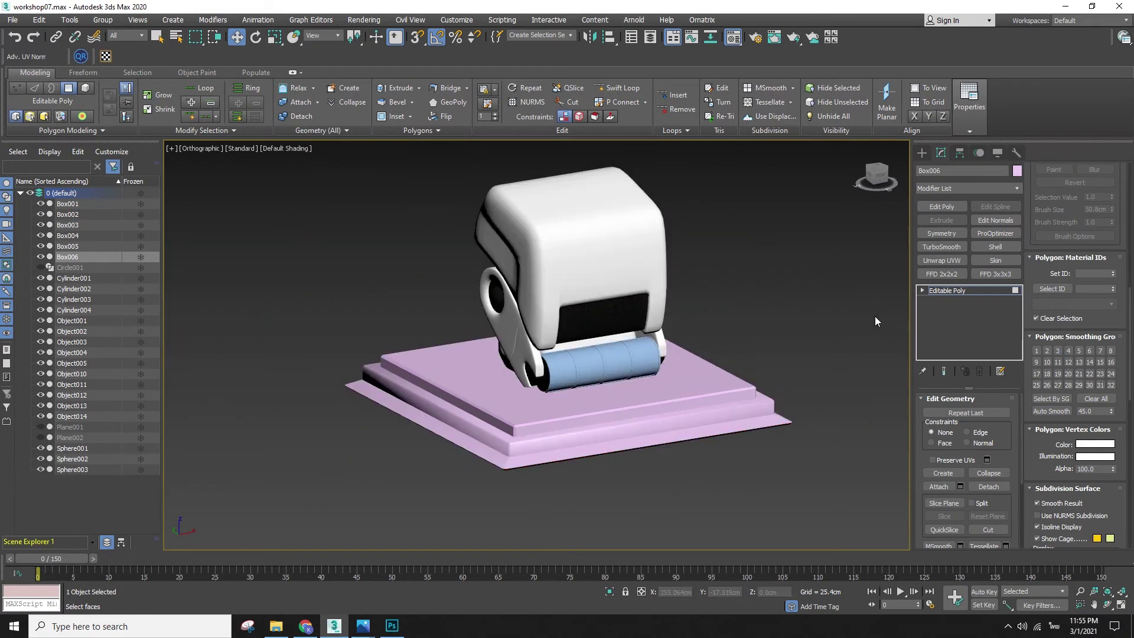
left_click(923, 152)
- In the front view, raise the lower tier's top vertices to just below the upper tier's top surface
middle_click_drag(800, 409, 793, 453, "alt")
middle_click_drag(856, 369, 739, 460, "alt")
key("f")
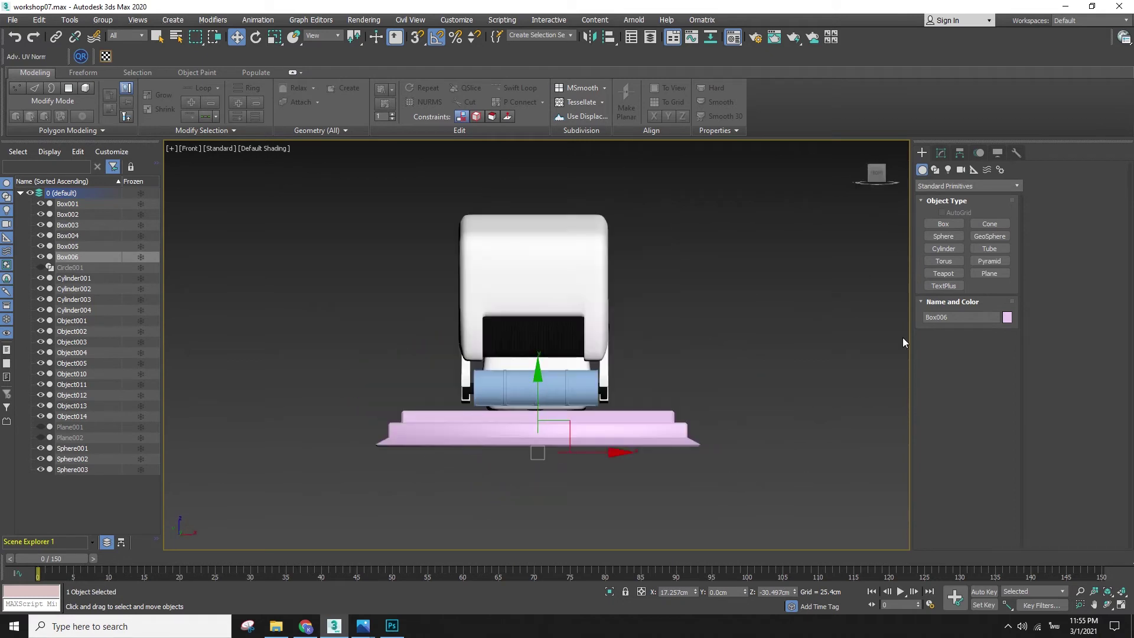
key("z")
key("F3")
left_click(941, 153)
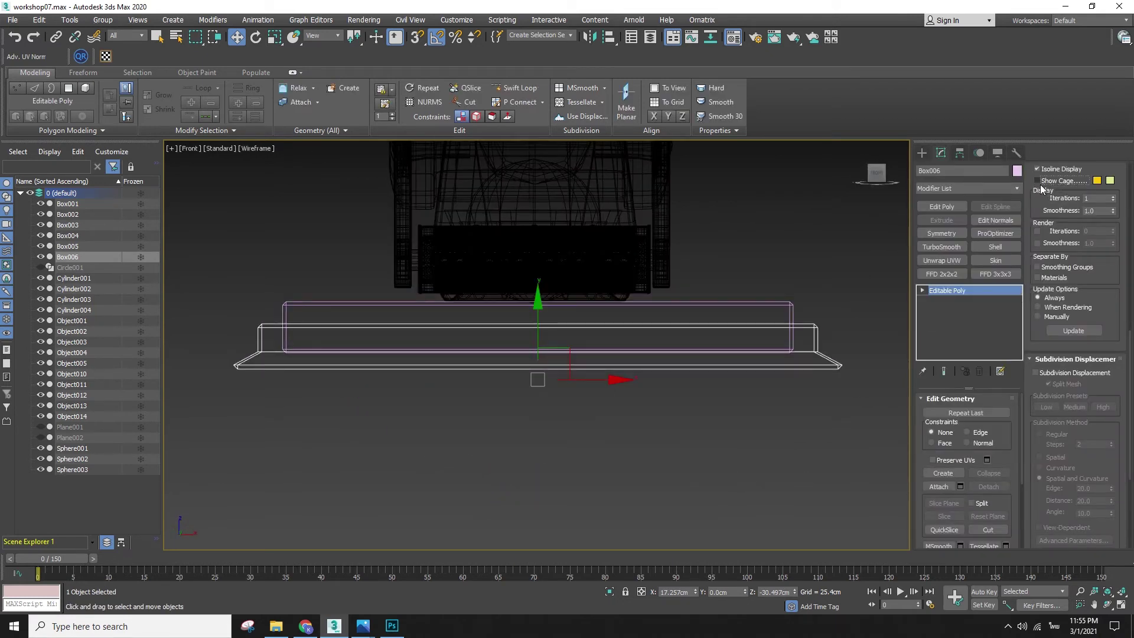
left_click(931, 301)
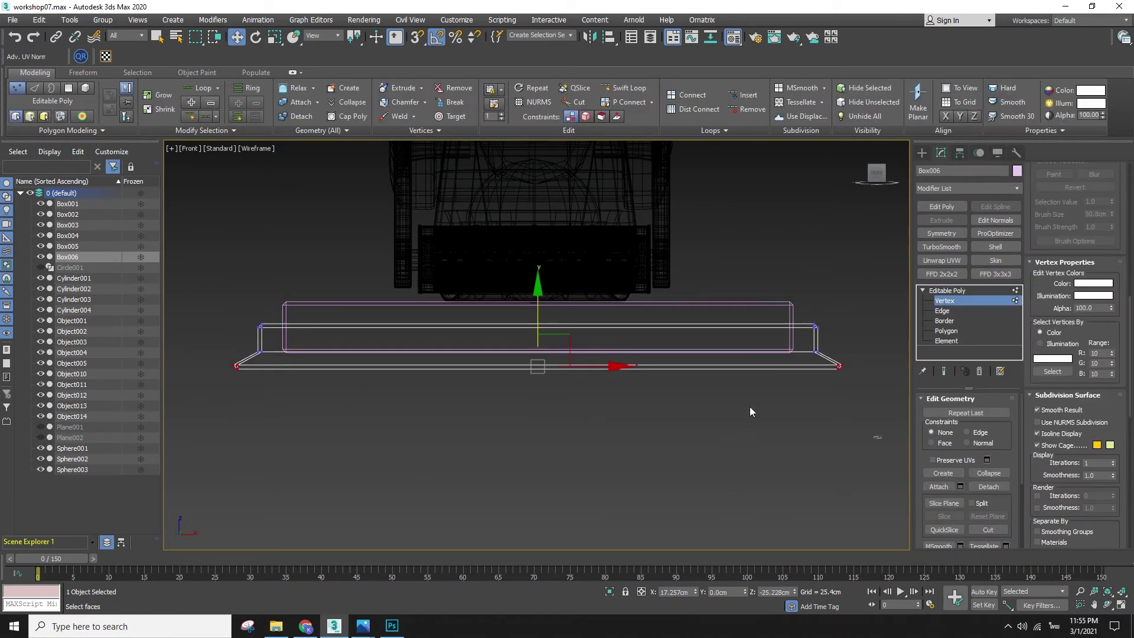
left_click_drag(226, 351, 226, 351)
key("F3")
key("F3")
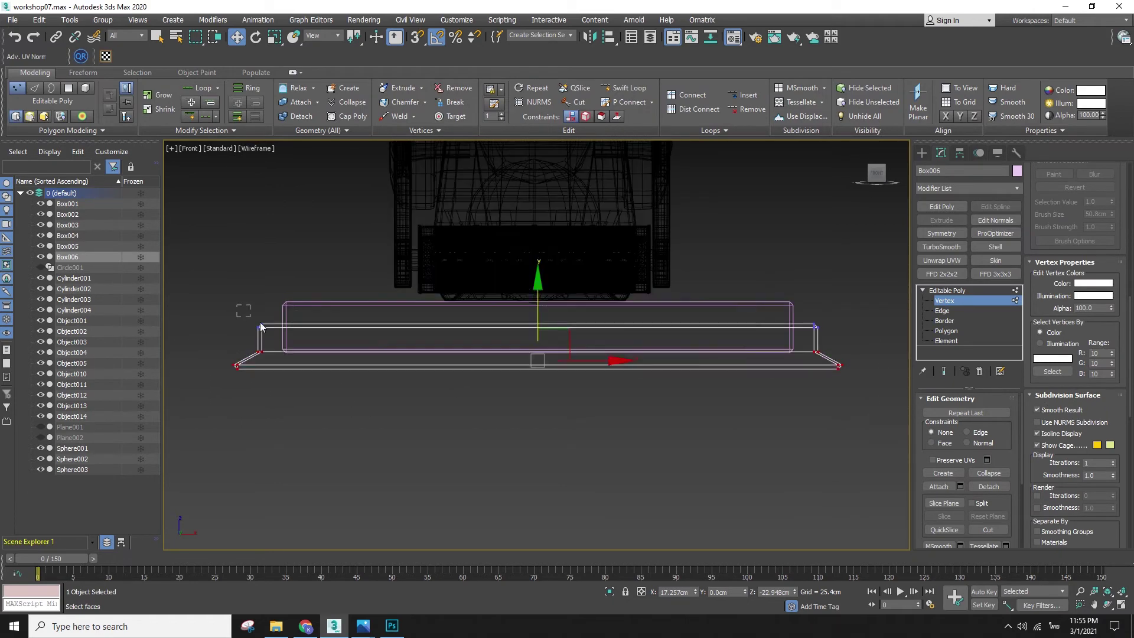
left_click_drag(879, 340, 879, 340)
key("F4")
left_click_drag(534, 273, 534, 257)
left_click_drag(909, 466, 909, 466)
key("F3")
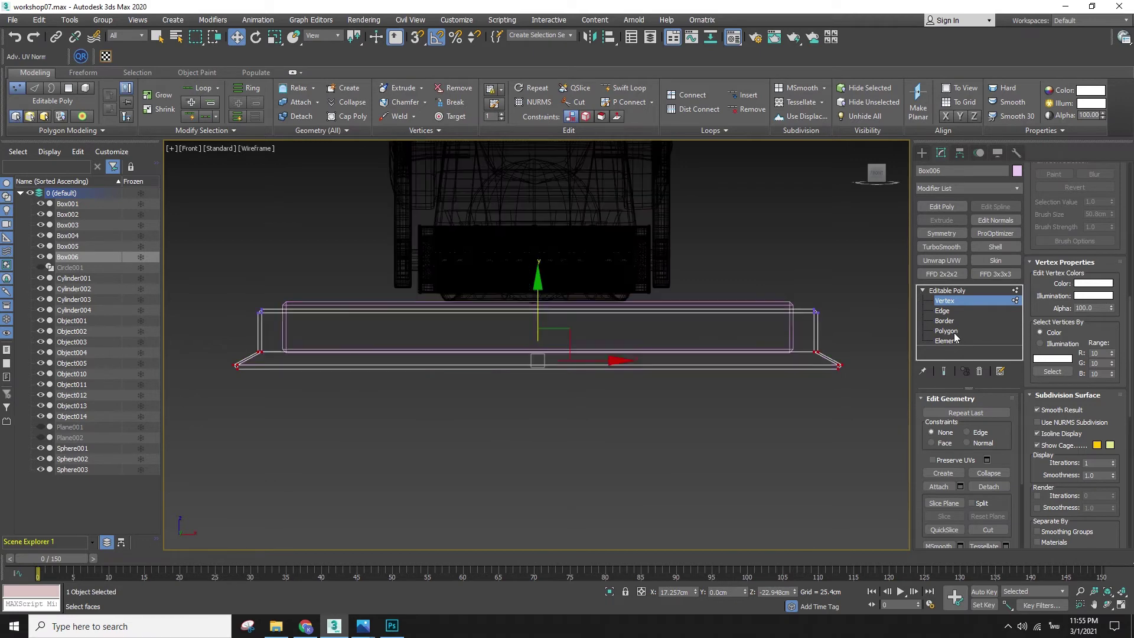
- Select the lower tier's underside polygon, grow the selection and extrude it downward into a vertical lip around the skirt
left_click(951, 332)
middle_click_drag(701, 375, 738, 349, "alt")
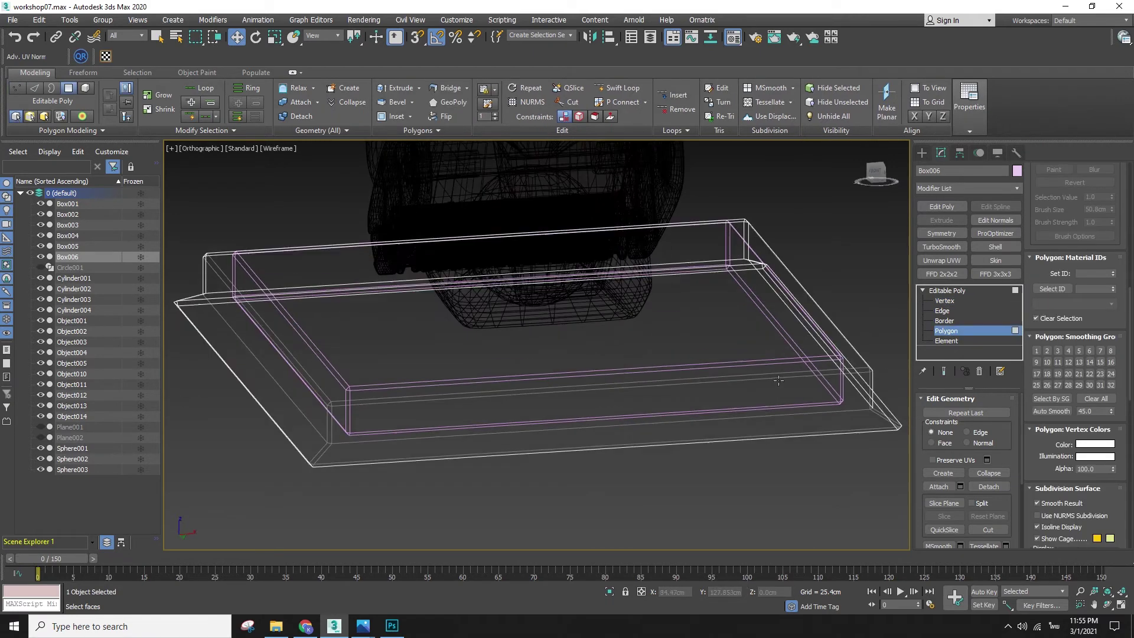
key("F3")
key("F2")
scroll(1063, 273, "up", 10)
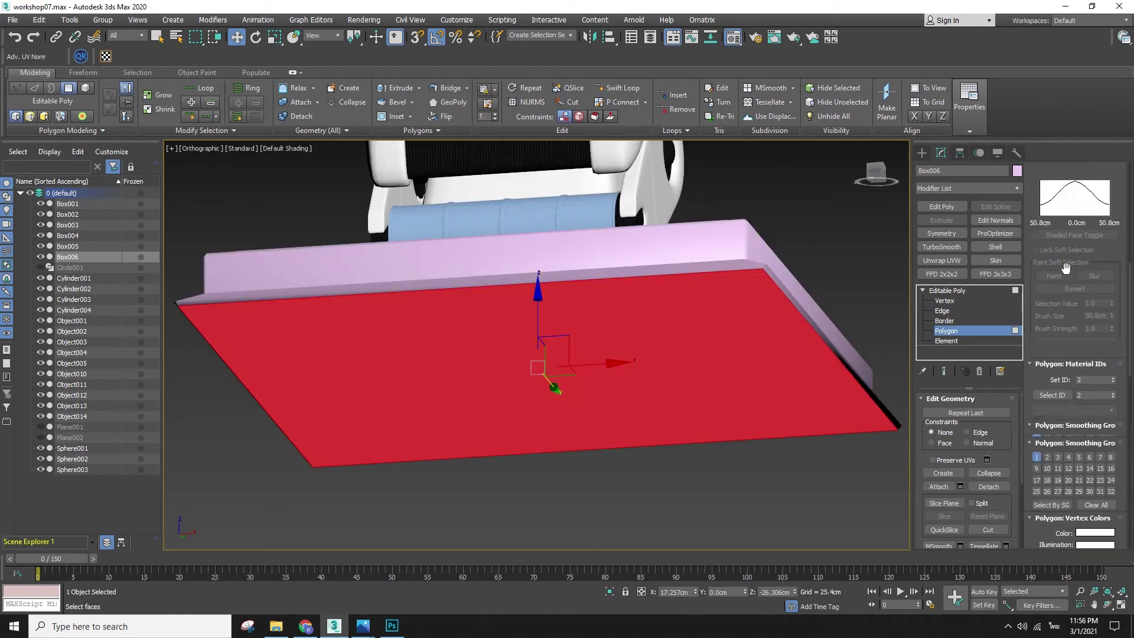
scroll(1098, 212, "up", 4)
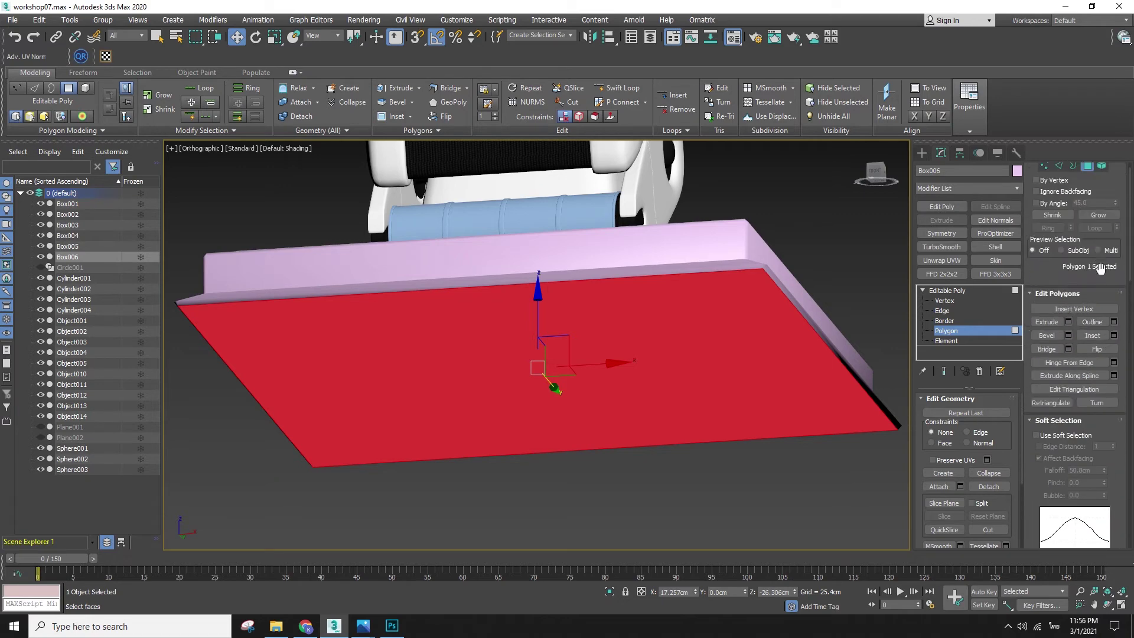
left_click(1096, 236)
left_click(1045, 340)
left_click_drag(678, 332, 678, 321)
key("F4")
middle_click_drag(678, 322, 699, 397, "alt")
key("F4")
key("w")
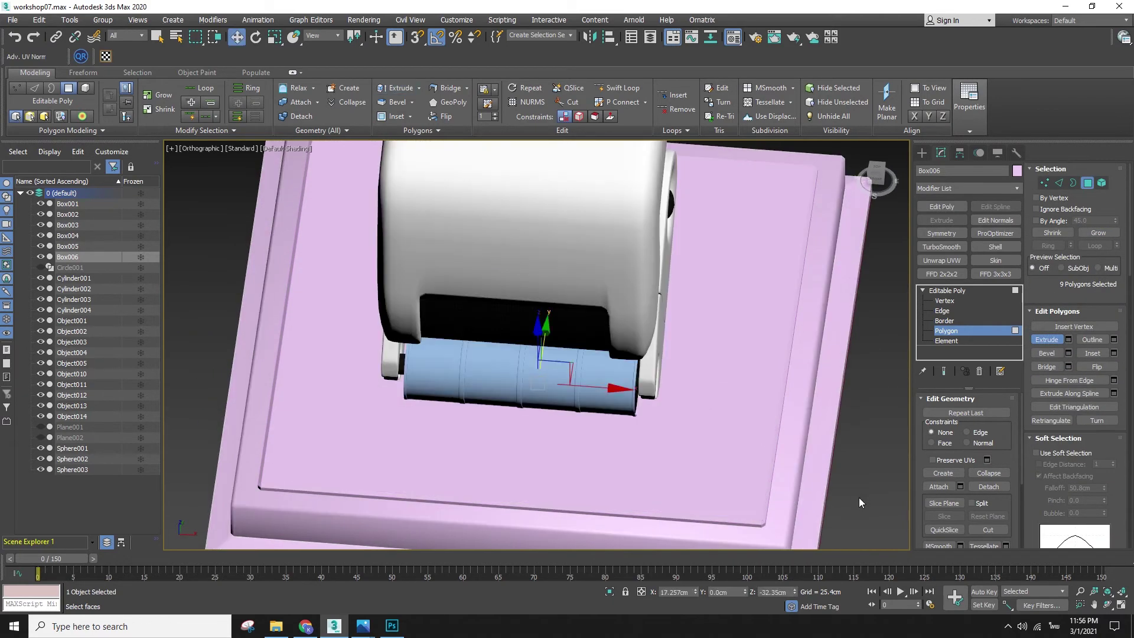
- Select the vertices along the lip's upper edge in the front view and lower them slightly to thin the lip
key("f")
key("r")
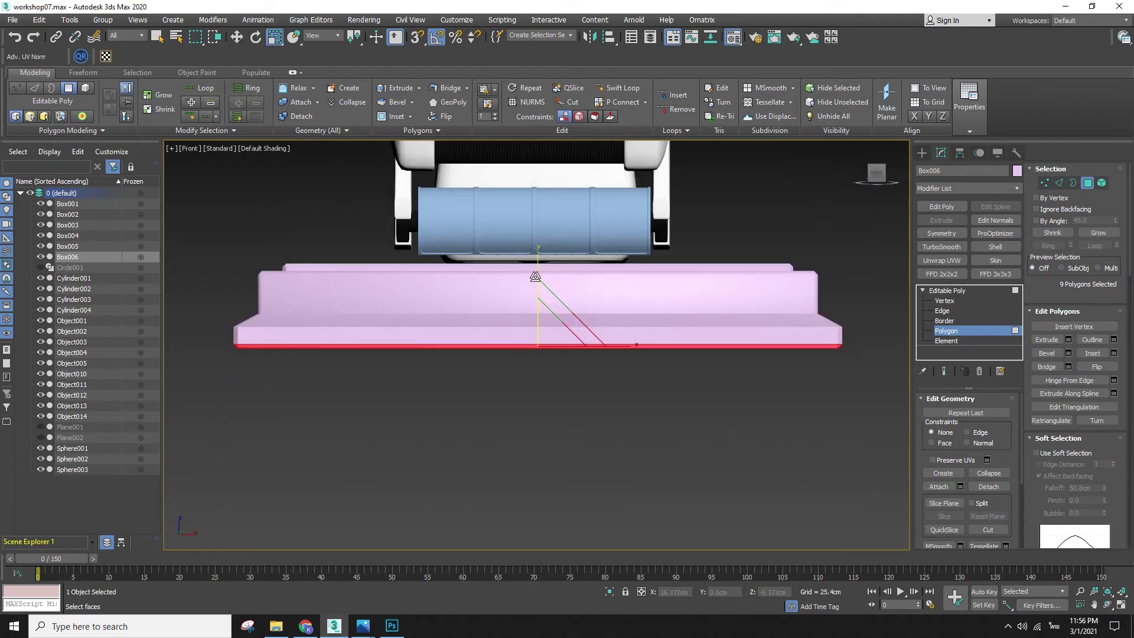
key("F4")
key("F3")
left_click(944, 300)
left_click_drag(861, 333, 198, 322)
key("F3")
key("w")
left_click_drag(537, 272, 534, 276)
middle_click_drag(543, 303, 597, 342, "alt")
key("F4")
- Leave vertex editing and scrub the animation to frame 105 and back to 0 to check the robot on the base
left_click(922, 153)
left_click(781, 558)
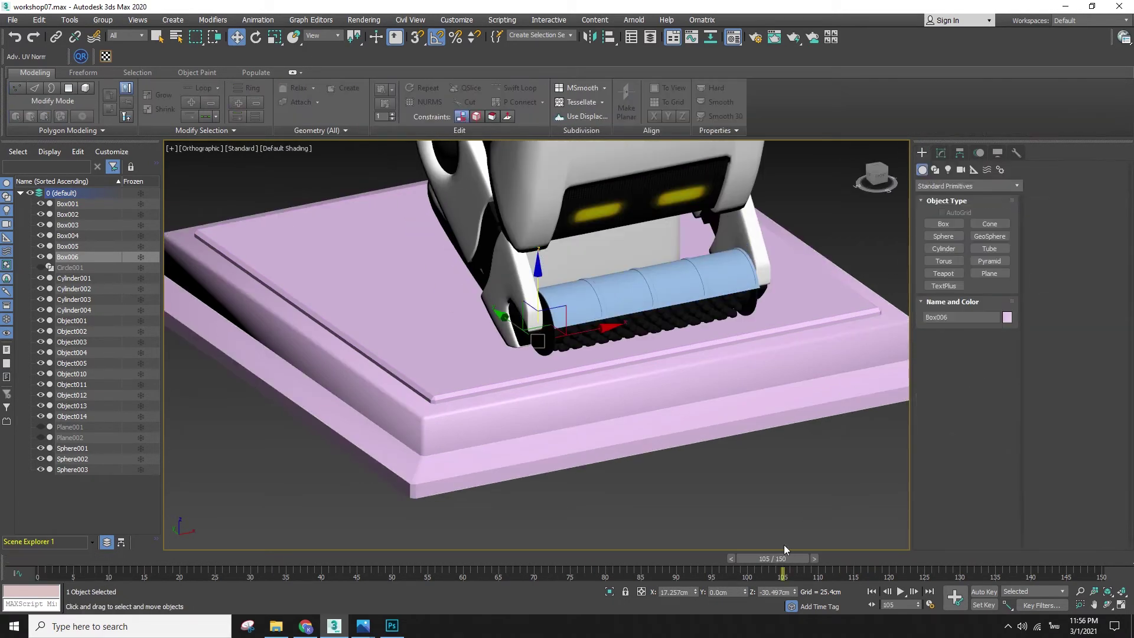
left_click_drag(775, 558, 44, 557)
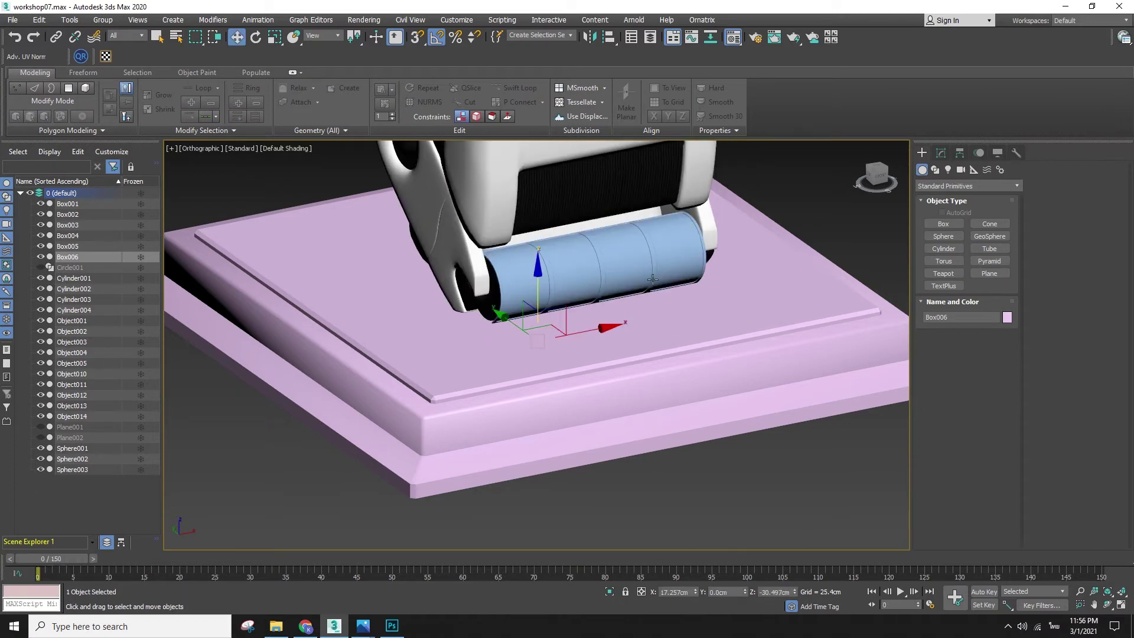
- Place a text spline in the front view, beside the robot and above the base's right end
left_click(936, 169)
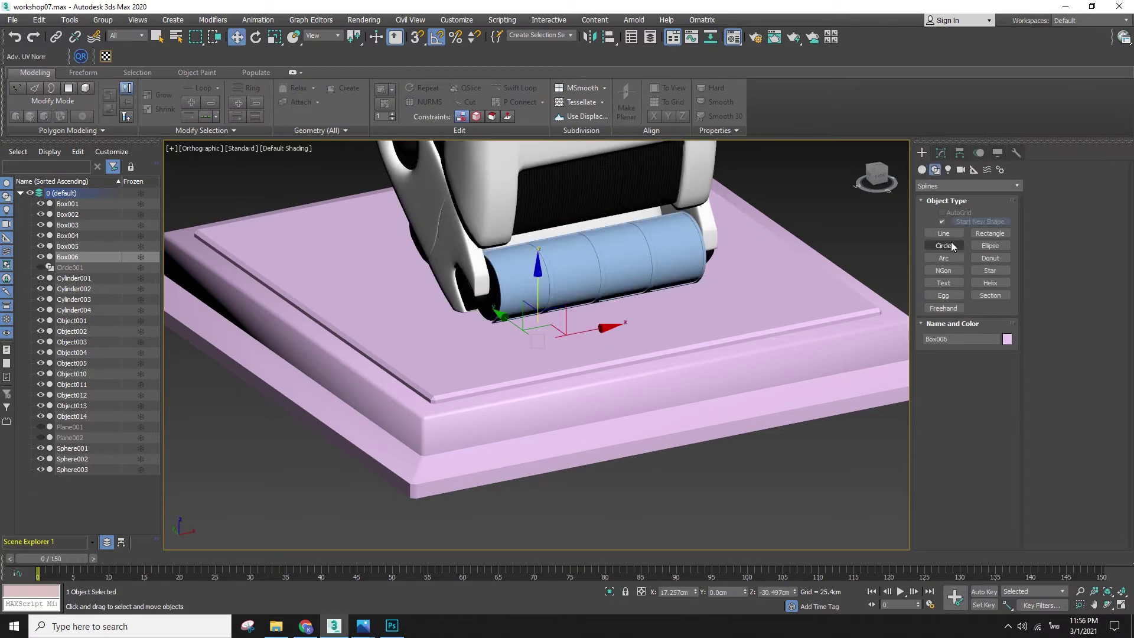
left_click(943, 283)
key("f")
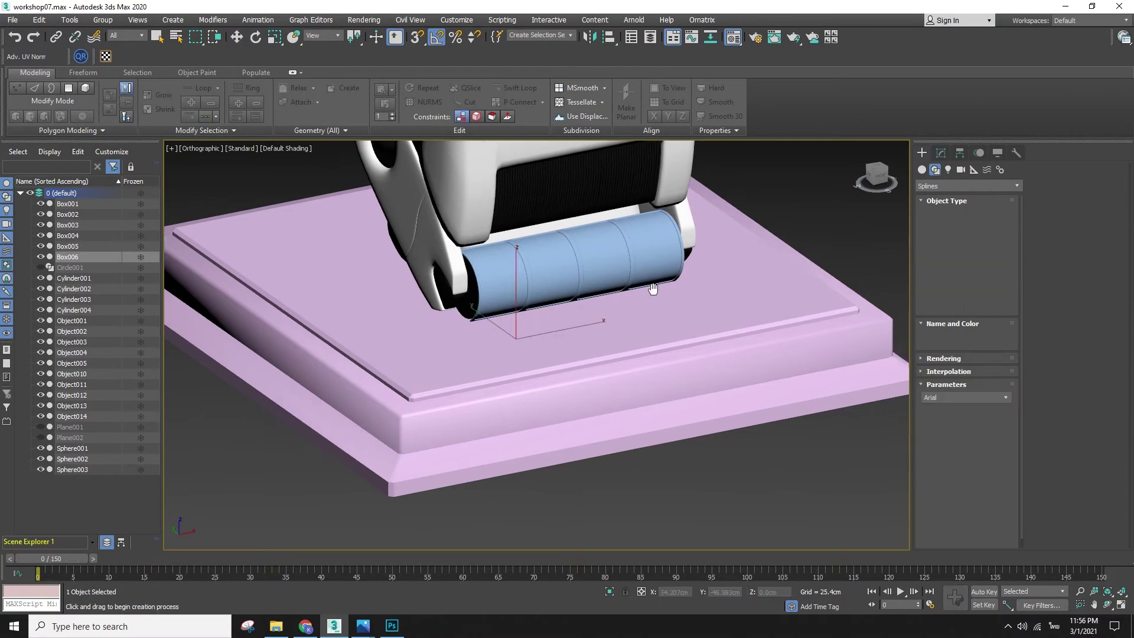
middle_click_drag(725, 267, 627, 305)
left_click(701, 253)
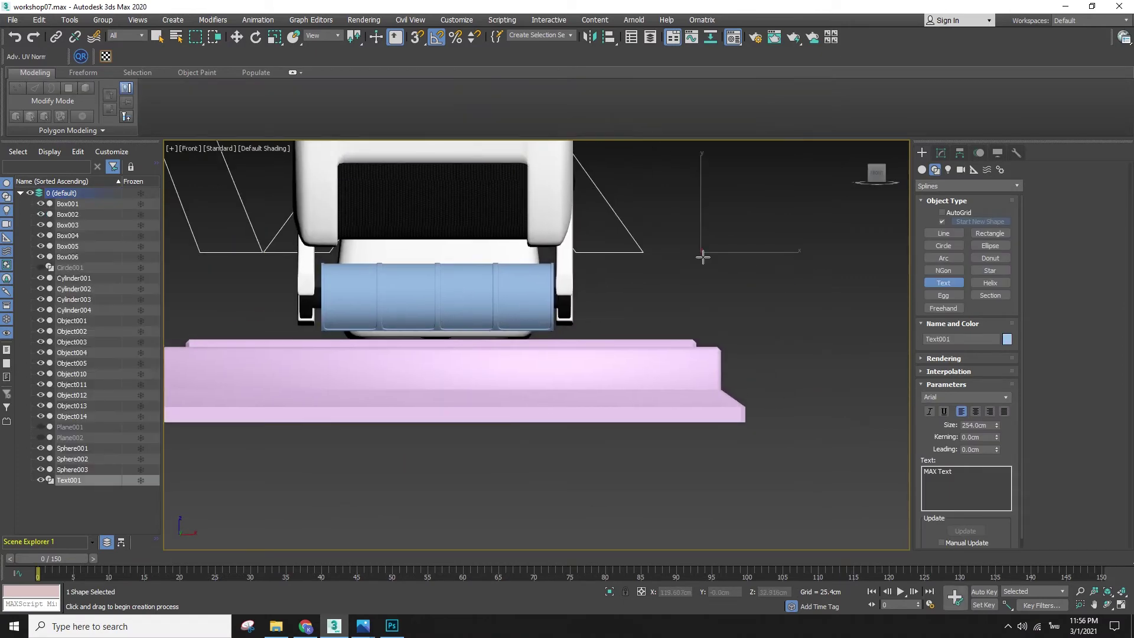
key("w")
- Change the text spline's wording to AIRYN-99
left_click(941, 153)
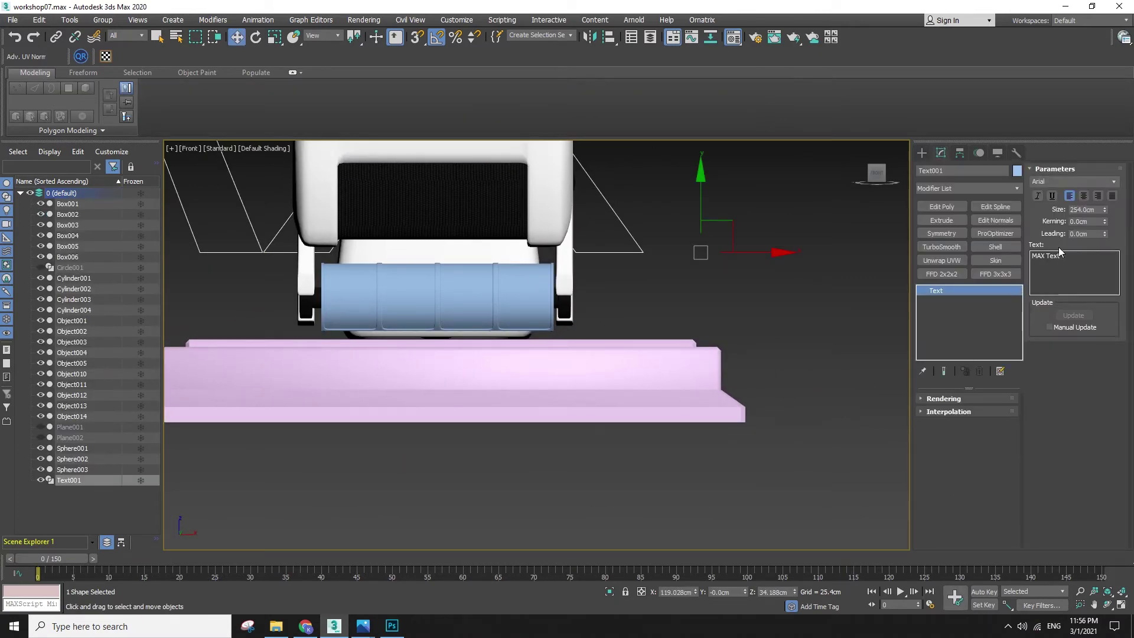
type("a")
key("BackSpace")
type("AIRYN_")
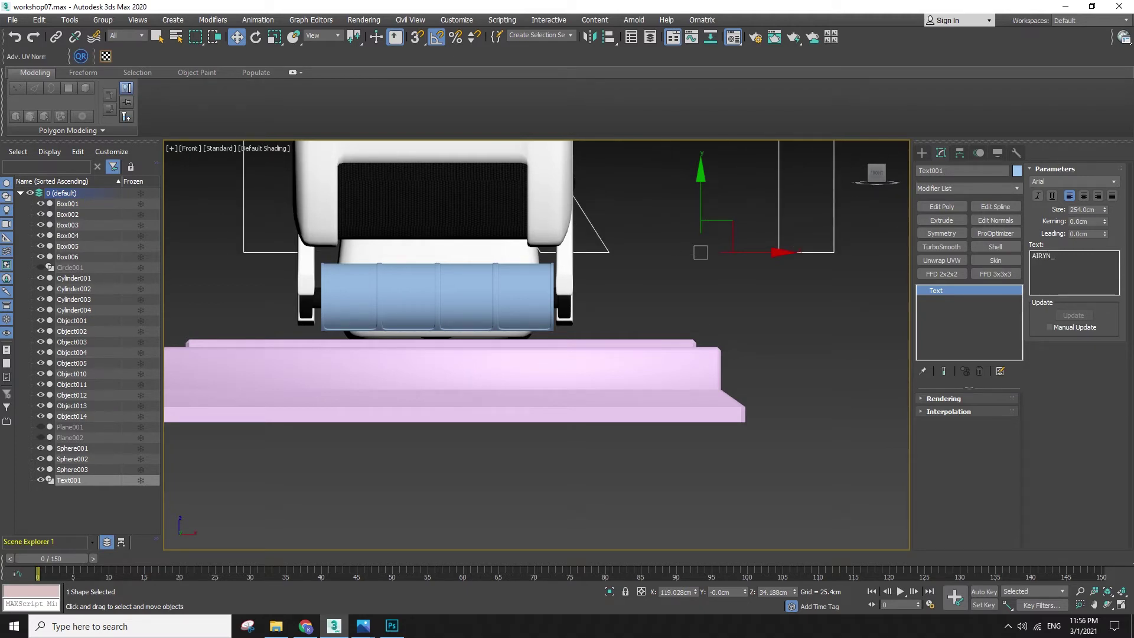
key("BackSpace")
type("-")
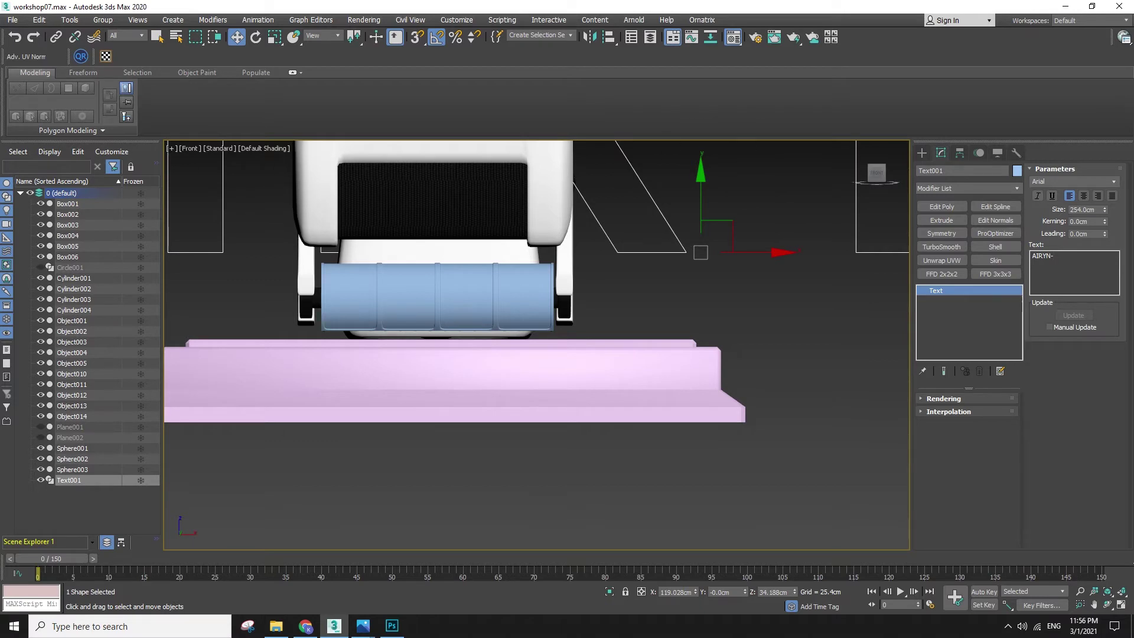
type("99")
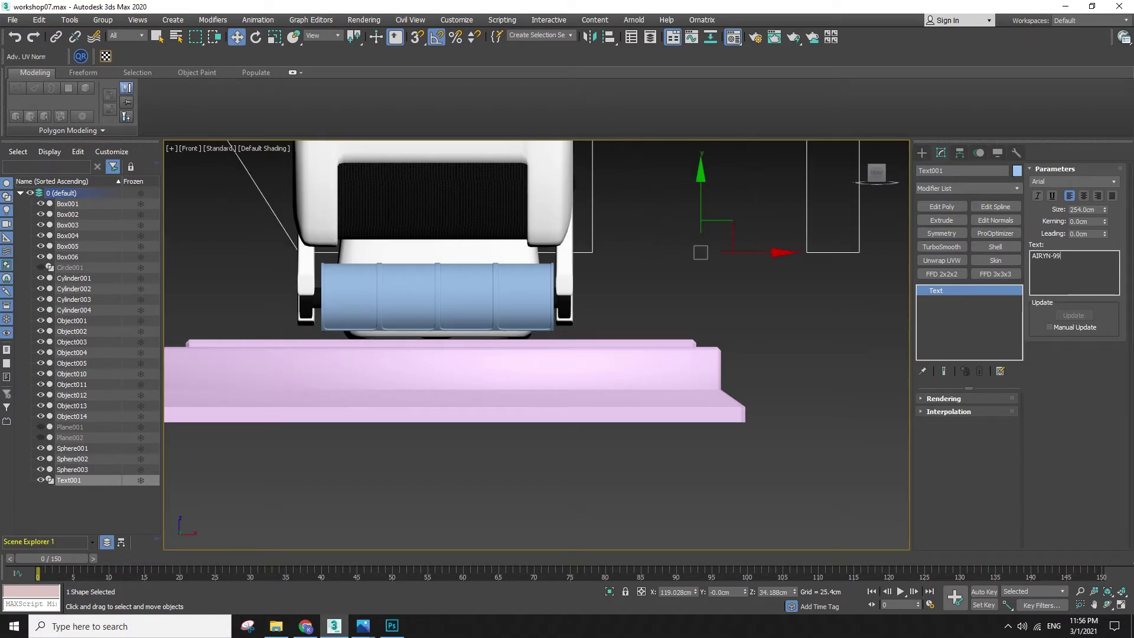
scroll(579, 354, "down", 6)
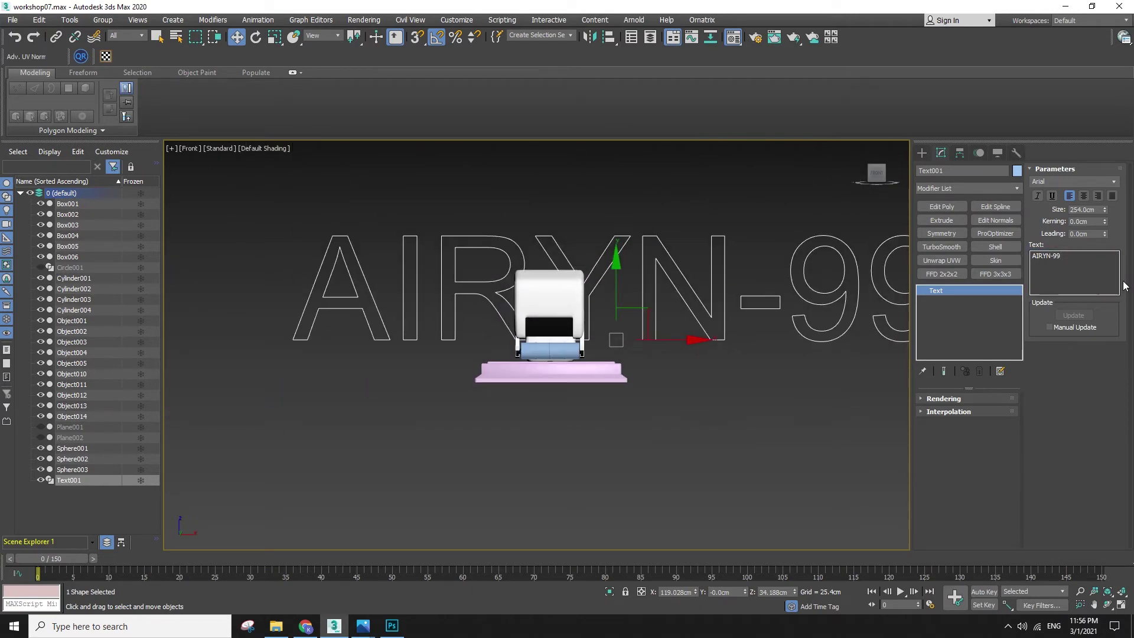
- Apply an Extrude modifier to the AIRYN-99 text with an amount of 64.77 cm
left_click(942, 220)
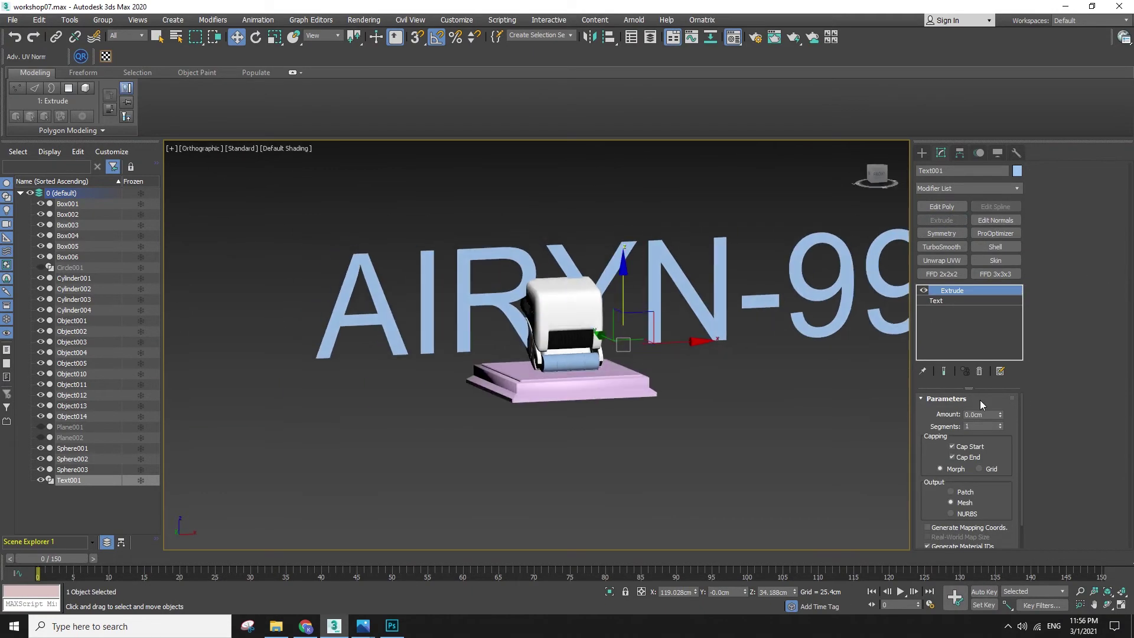
left_click_drag(1001, 414, 1001, 378)
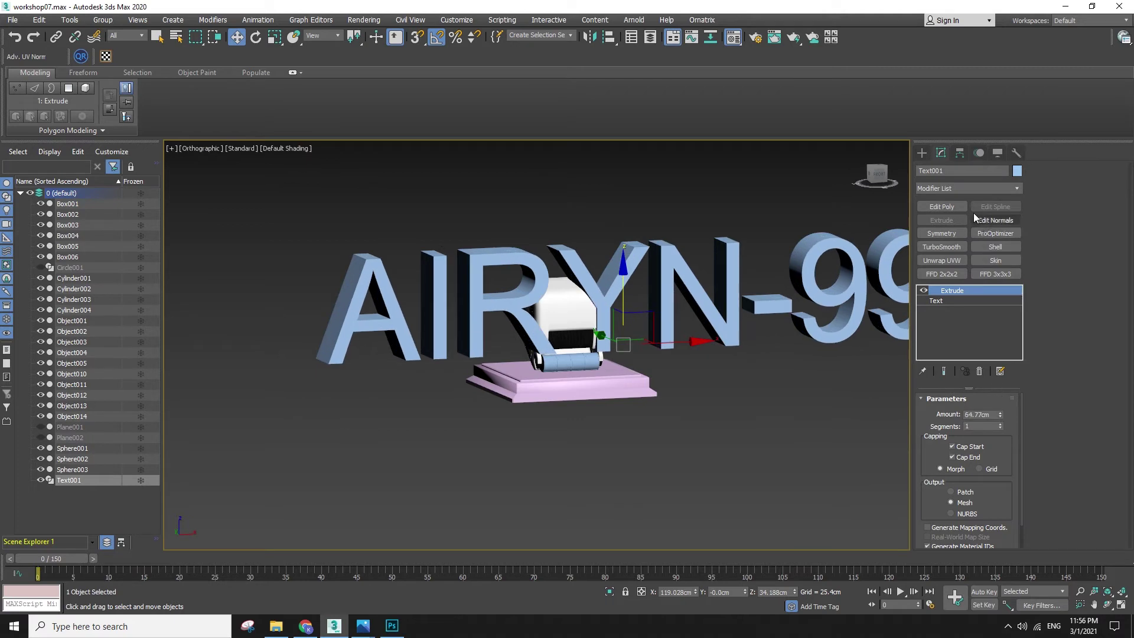
left_click(966, 187)
scroll(939, 544, "down", 1)
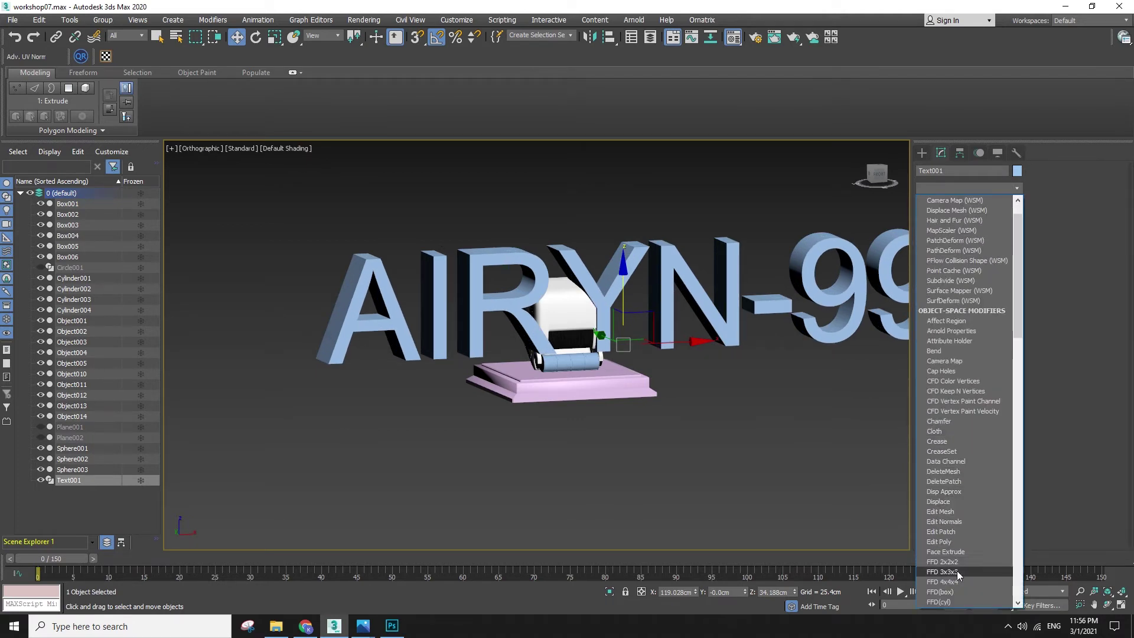
key("Escape")
- Remove the text's Extrude modifier and add a fresh Extrude modifier in its place
right_click(980, 290)
left_click(998, 310)
left_click(960, 187)
scroll(945, 517, "down", 2)
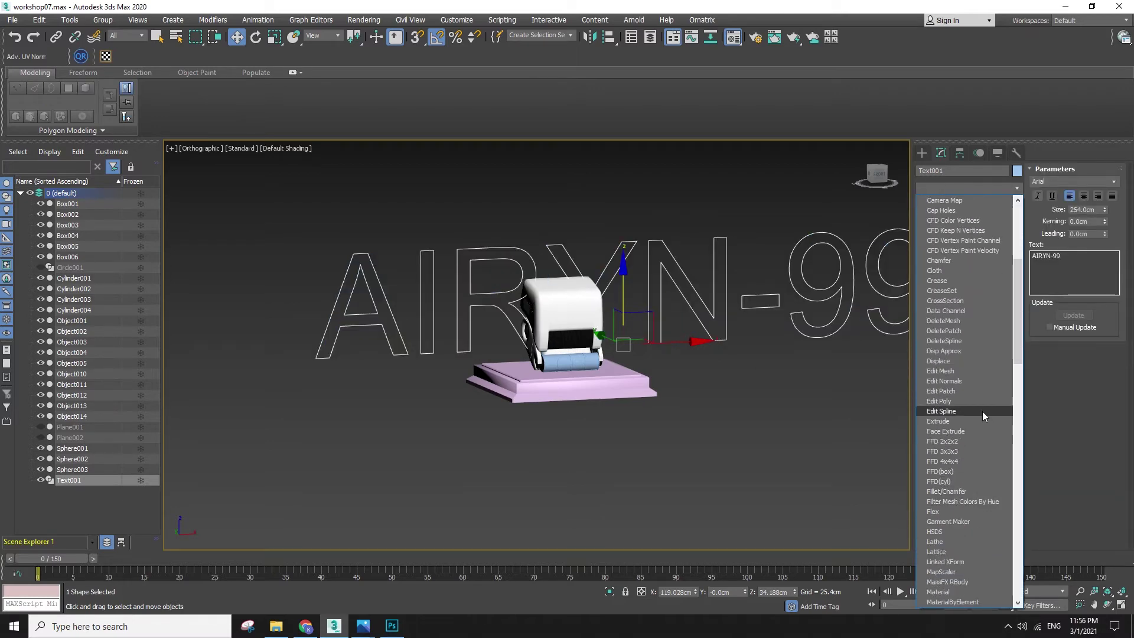
left_click(970, 421)
- Change the AIRYN-99 text's font to Impact in its base text parameters
key("f")
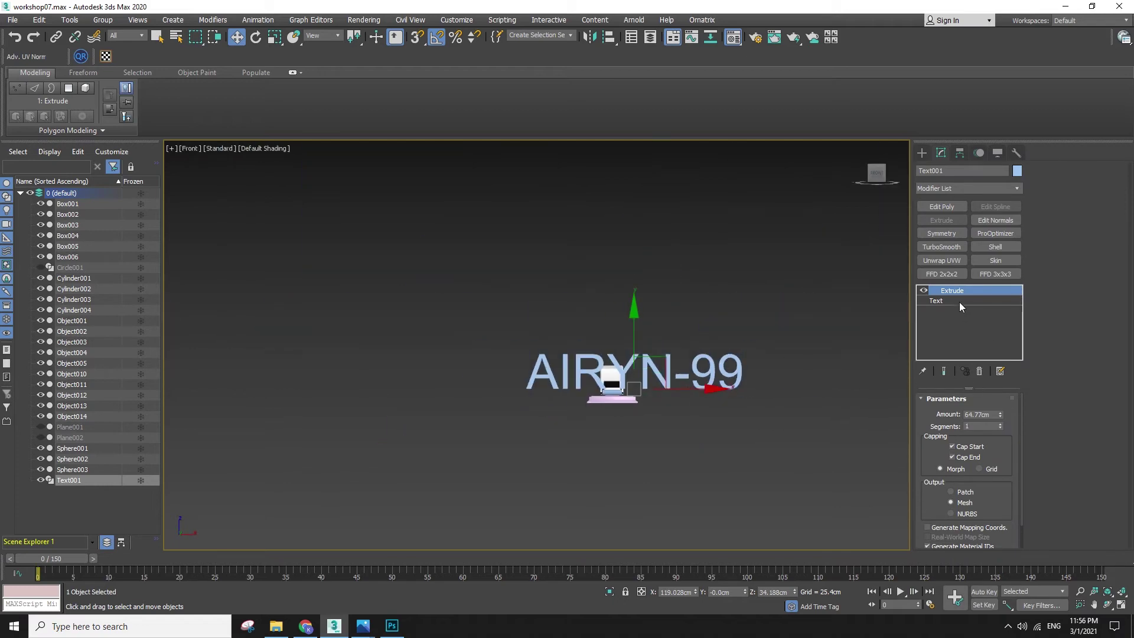
left_click(956, 302)
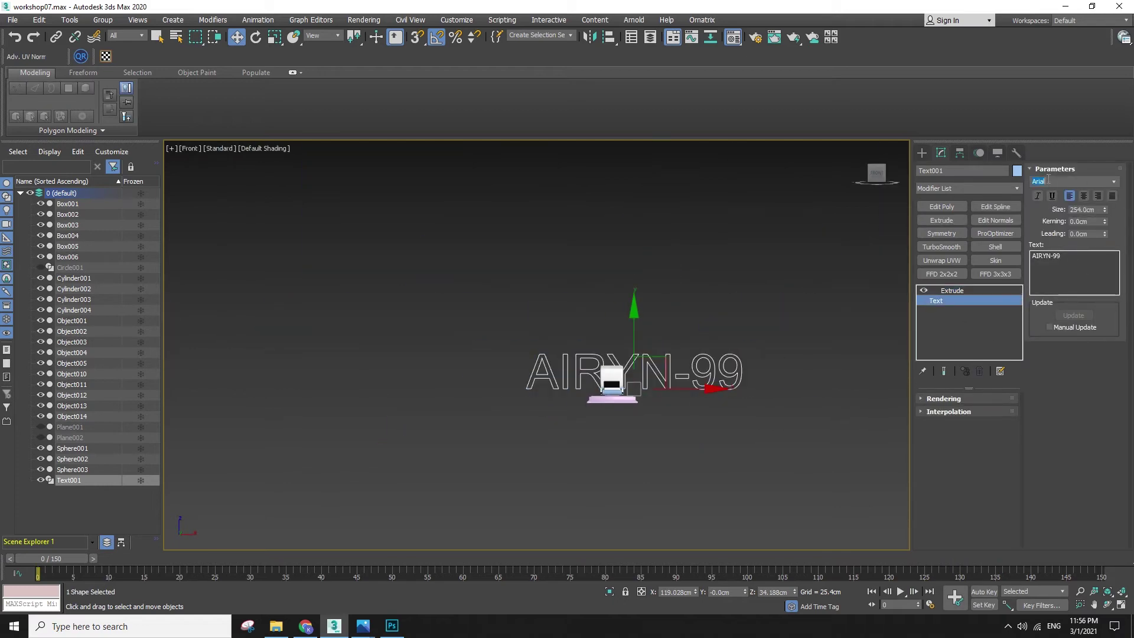
left_click(1109, 182)
scroll(1093, 366, "down", 10)
scroll(1090, 352, "down", 10)
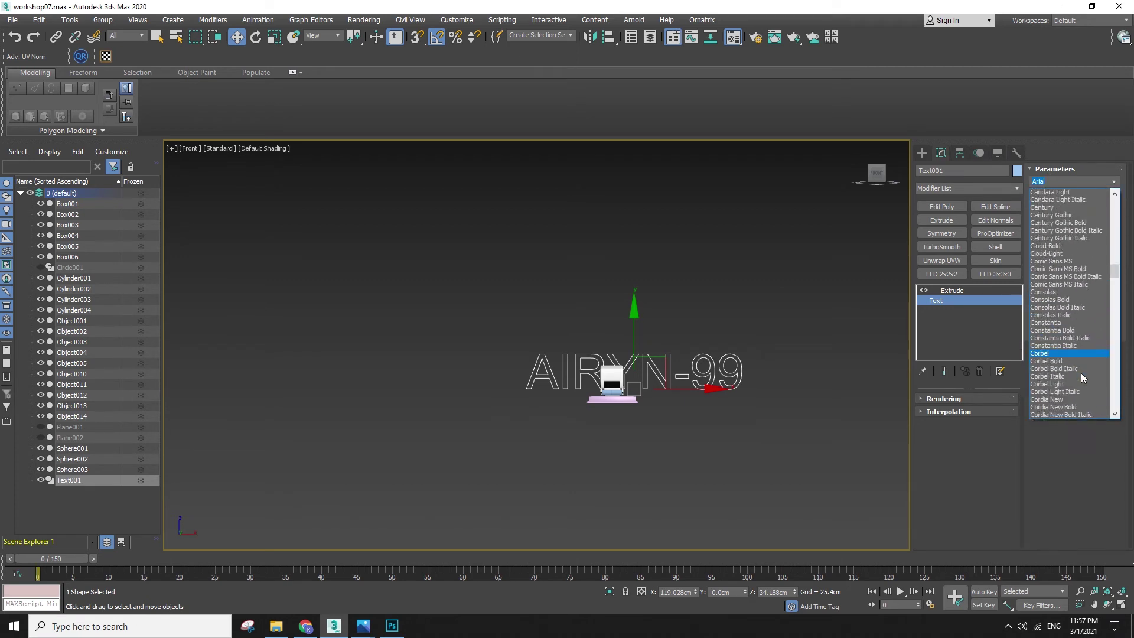
scroll(1092, 346, "down", 8)
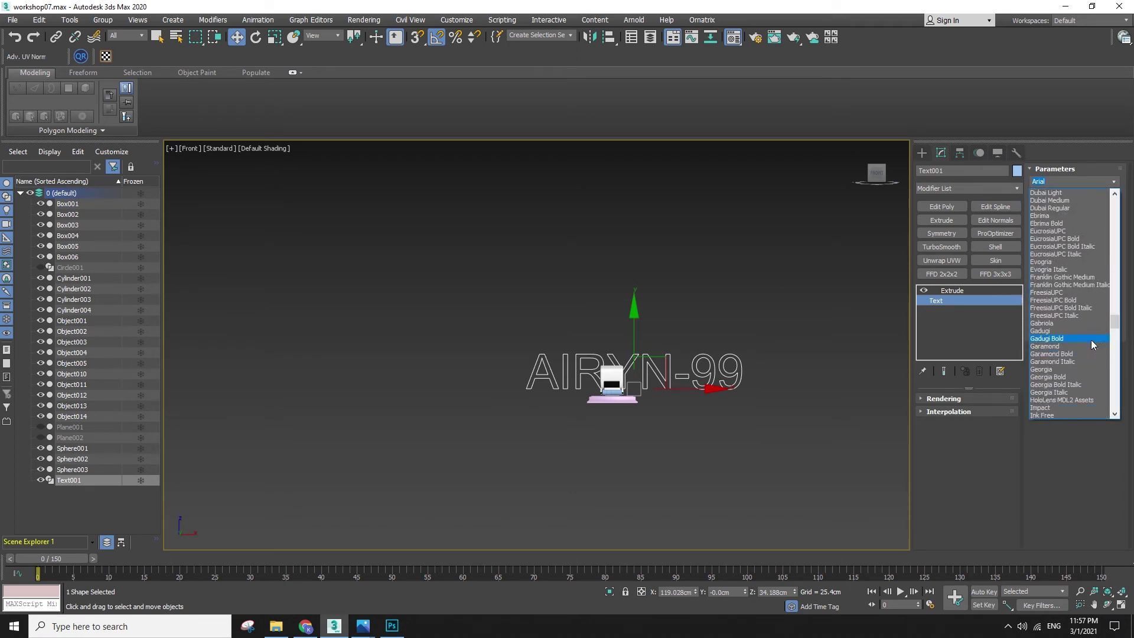
scroll(1056, 358, "down", 3)
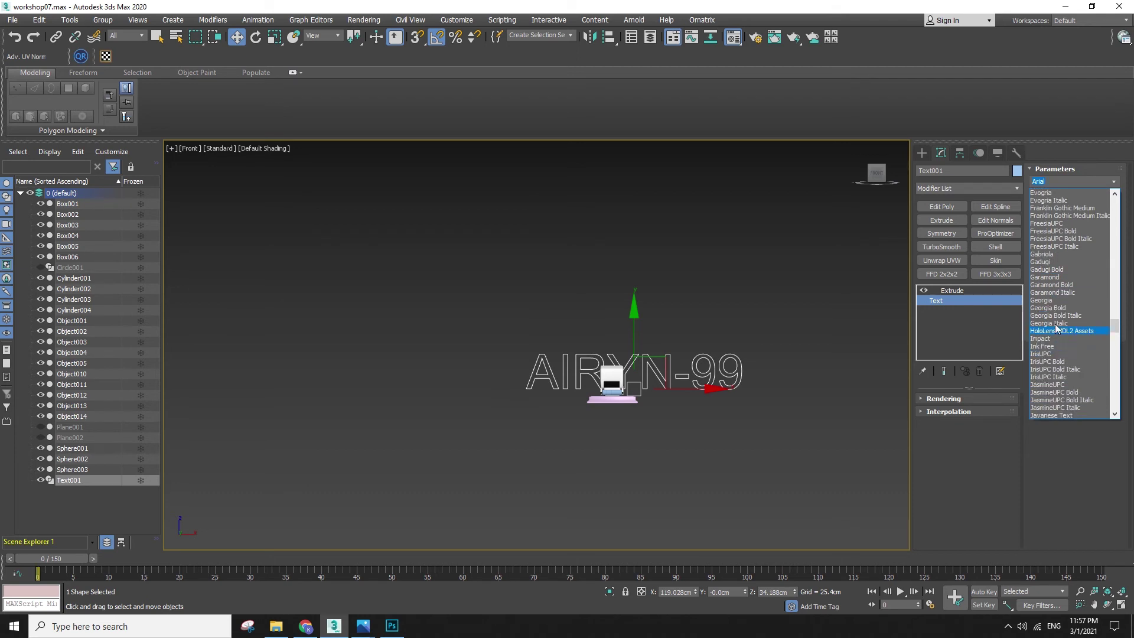
left_click(1056, 339)
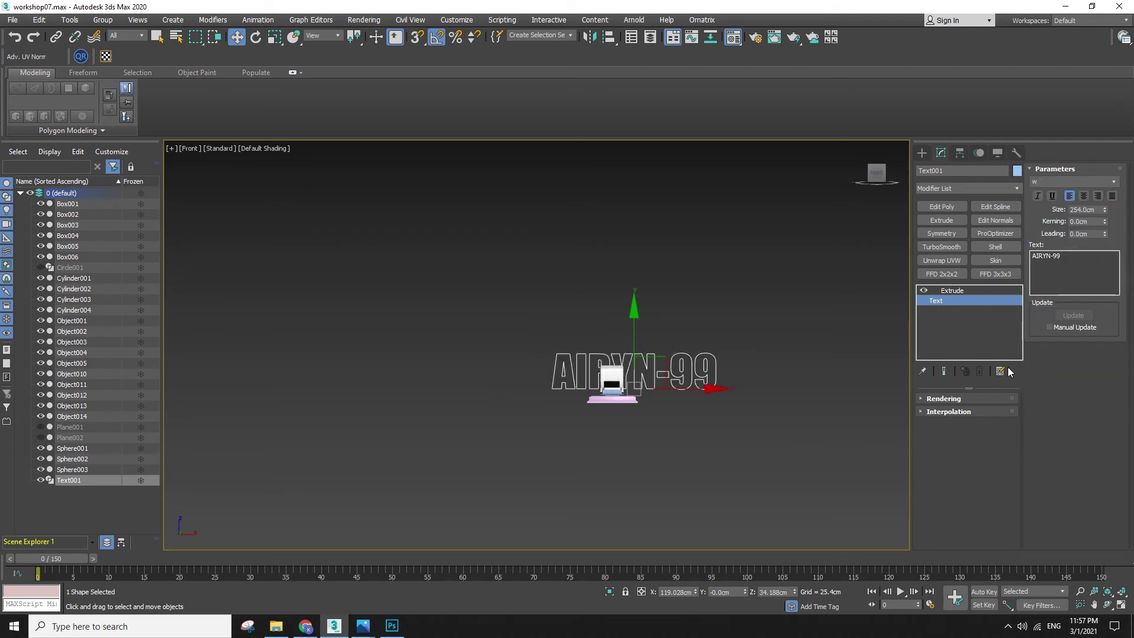
- Scale the extruded text down to nameplate size and move it onto the base's right part in the front view
scroll(668, 340, "up", 2)
key("r")
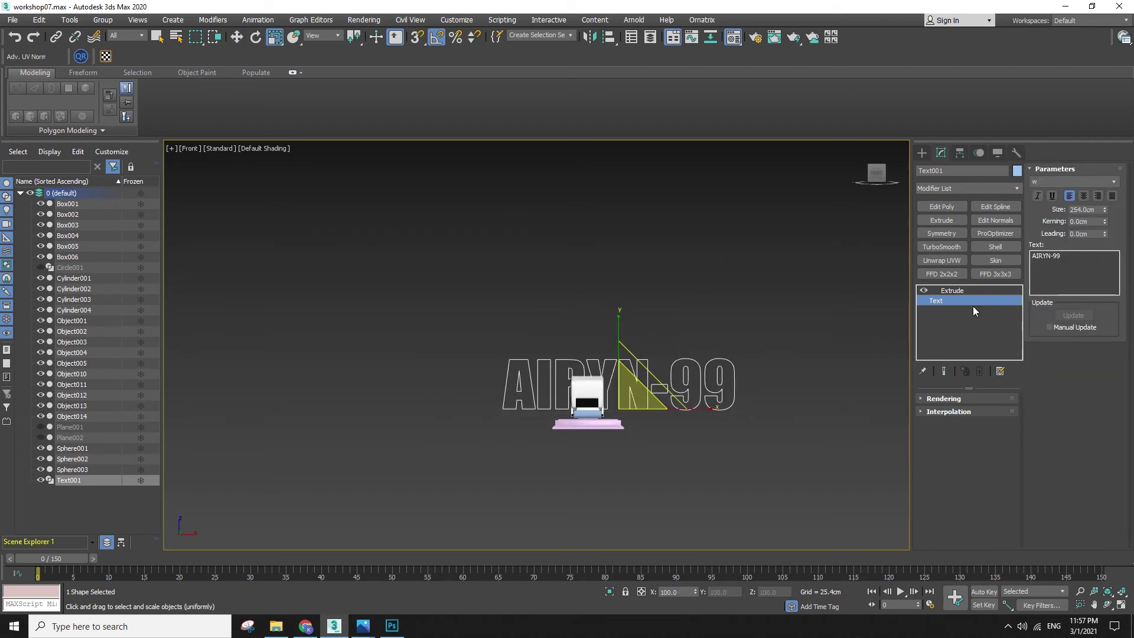
left_click(957, 291)
left_click_drag(619, 397, 624, 527)
scroll(627, 471, "up", 5)
key("w")
key("r")
left_click_drag(603, 215, 606, 360)
key("w")
key("r")
- Shrink the text to fit the lower tier's height and shift it to the tier's right end, about X 96.3 cm
key("F3")
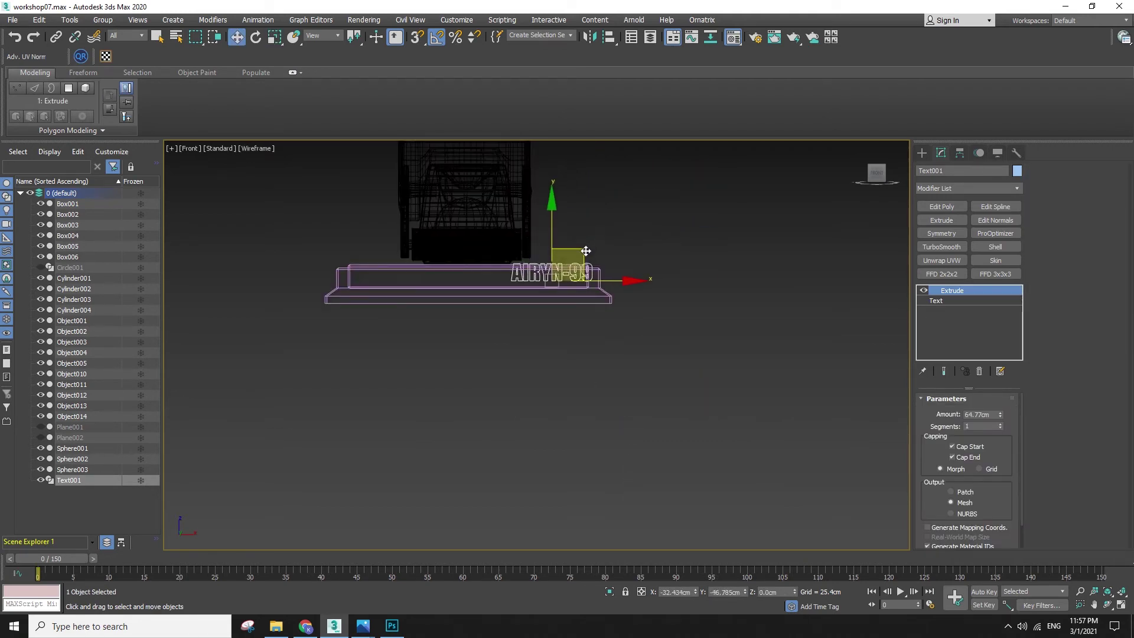
scroll(491, 331, "up", 5)
mouse_move(486, 336)
left_mouse_down()
mouse_move(484, 373)
mouse_move(485, 359)
left_mouse_up()
key("w")
key("F3")
key("F3")
left_click_drag(516, 315, 560, 310)
- Move the text forward about 107 cm so it protrudes from the lower tier's front face, and deselect it
key("F3")
middle_click_drag(559, 311, 599, 365, "alt")
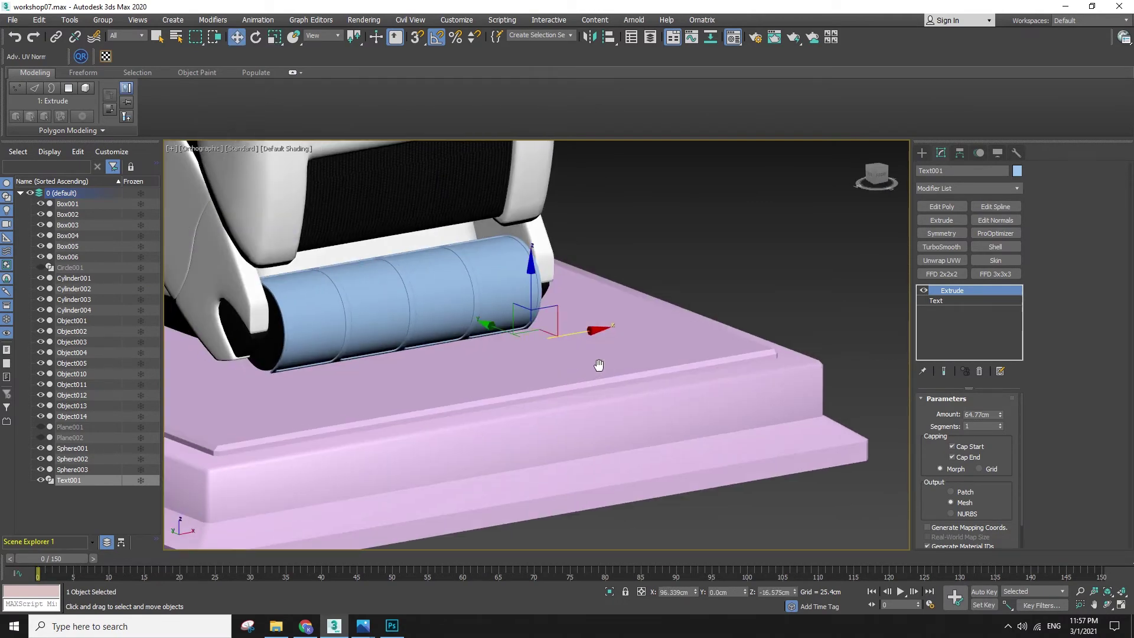
left_click_drag(518, 335, 713, 447)
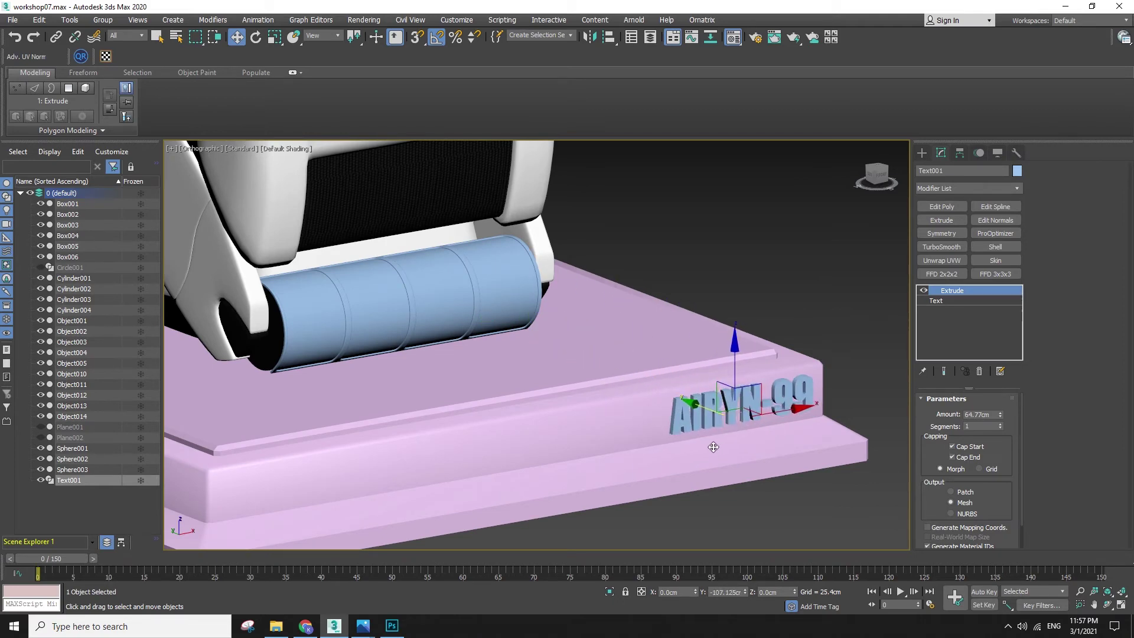
left_click(808, 318)
scroll(813, 342, "down", 5)
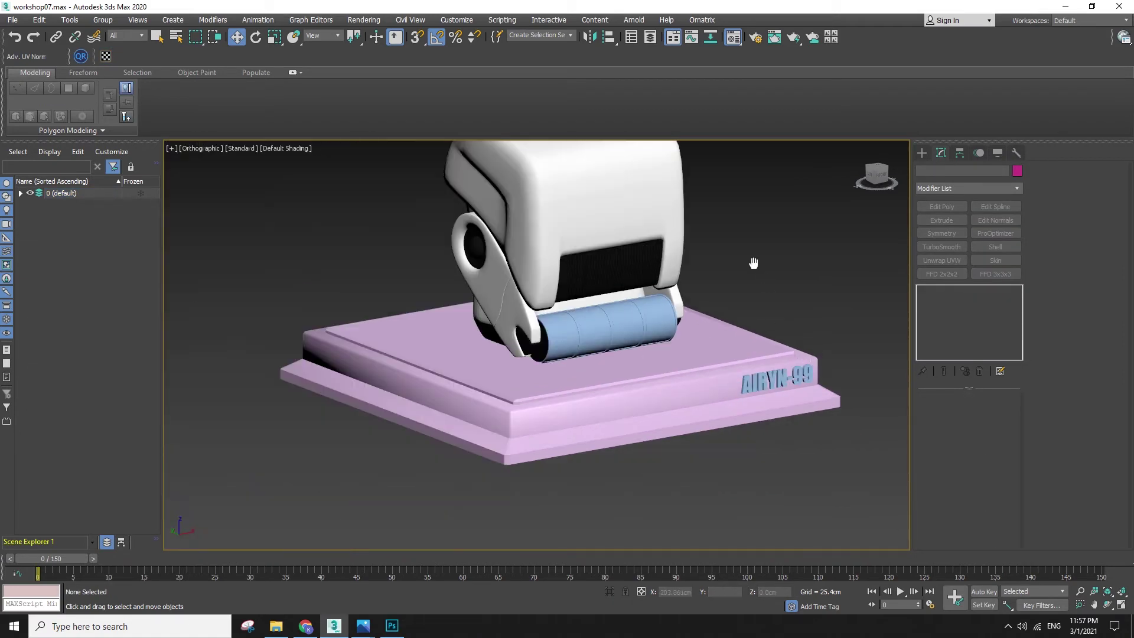
- Assign the dark grey material to the tiered base, the white one to its top slab and the red one to the AIRYN-99 text
scroll(752, 258, "up", 2)
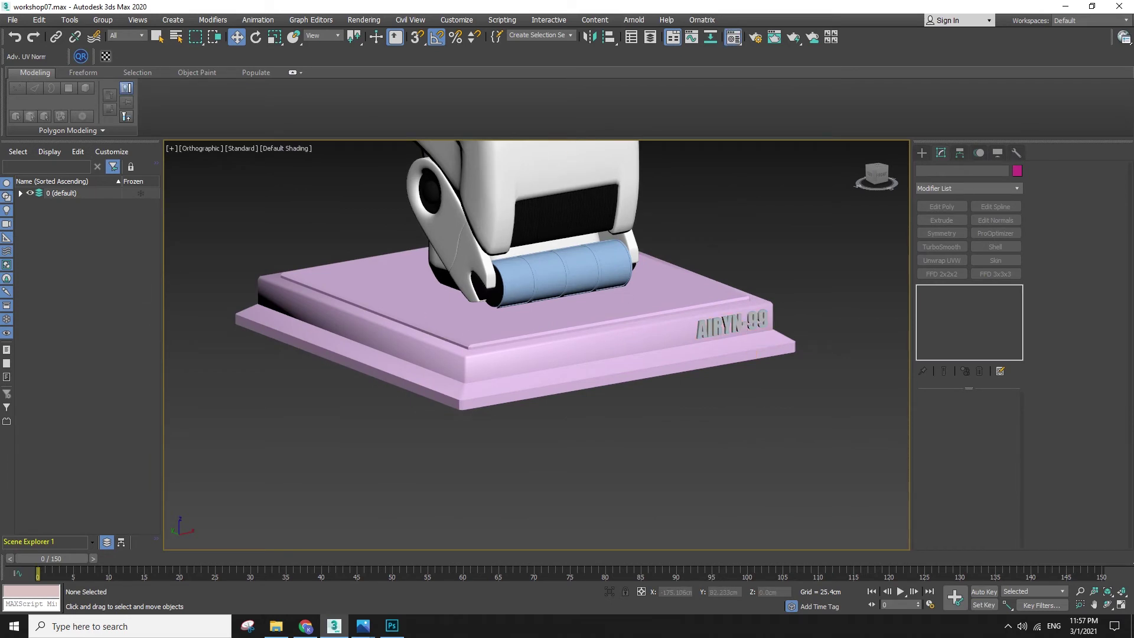
left_click_drag(128, 341, 548, 370)
left_click_drag(37, 224, 459, 301)
left_click_drag(808, 407, 706, 328)
scroll(767, 431, "up", 4)
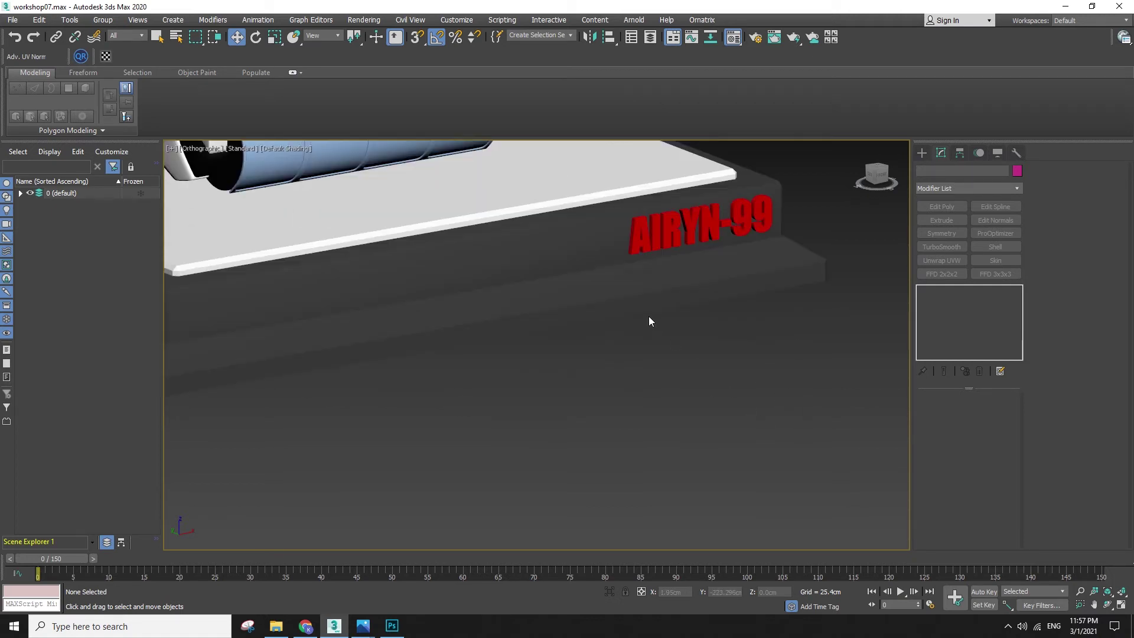
- Play the animation in the perspective view to review the robot on its newly coloured base
scroll(654, 321, "down", 4)
left_click(639, 311)
key("p")
scroll(638, 316, "down", 4)
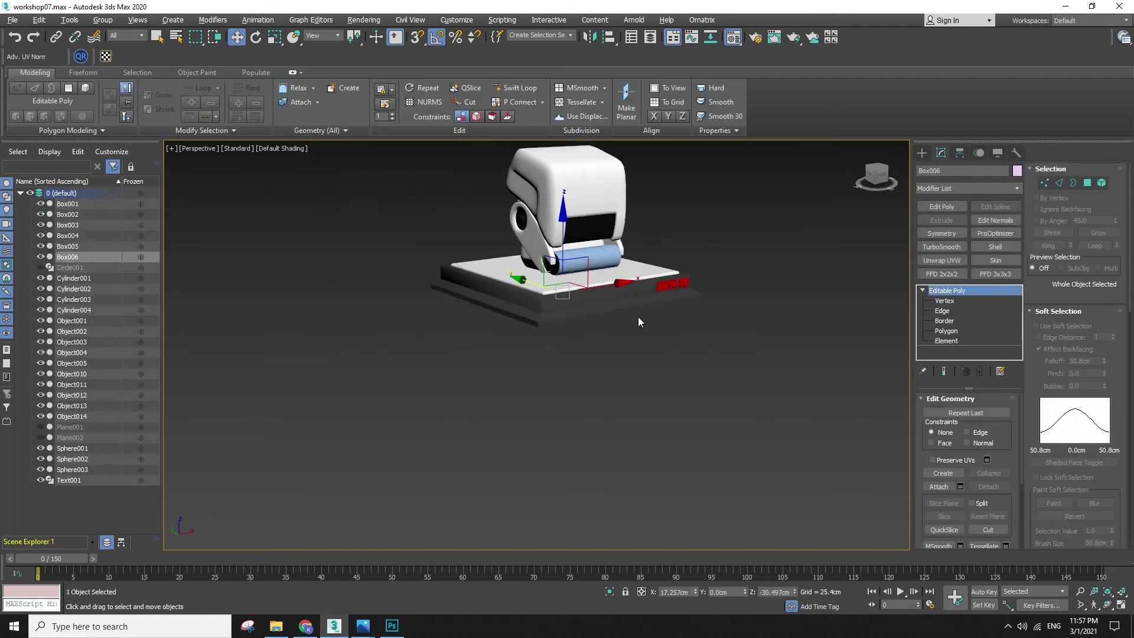
key("slash")
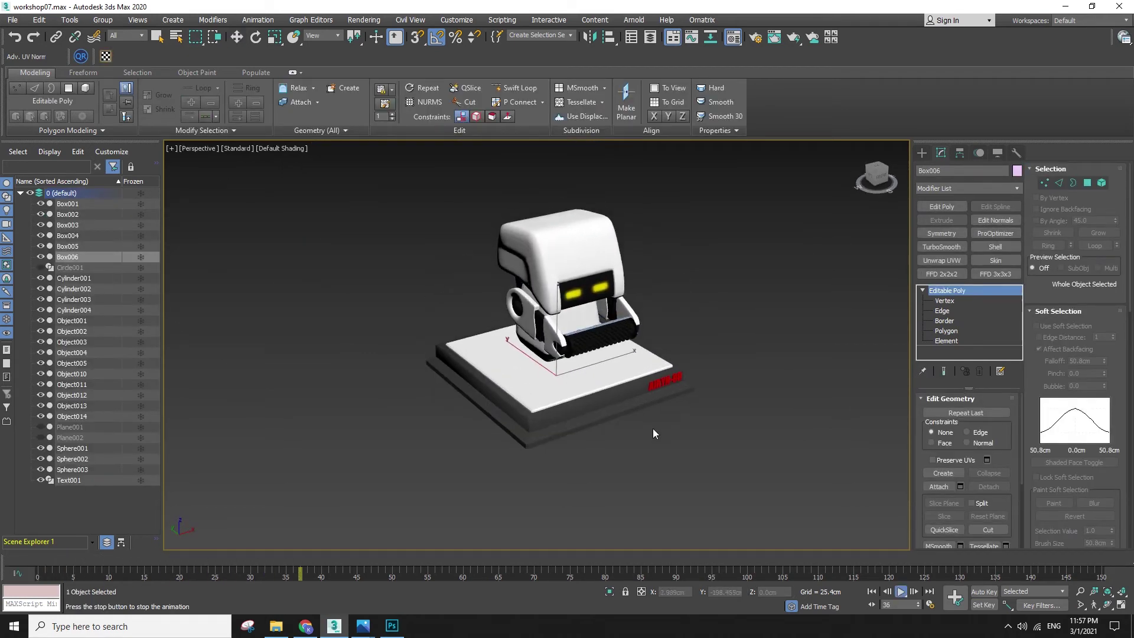
scroll(655, 429, "up", 3)
left_click_drag(741, 417, 669, 331)
key("w")
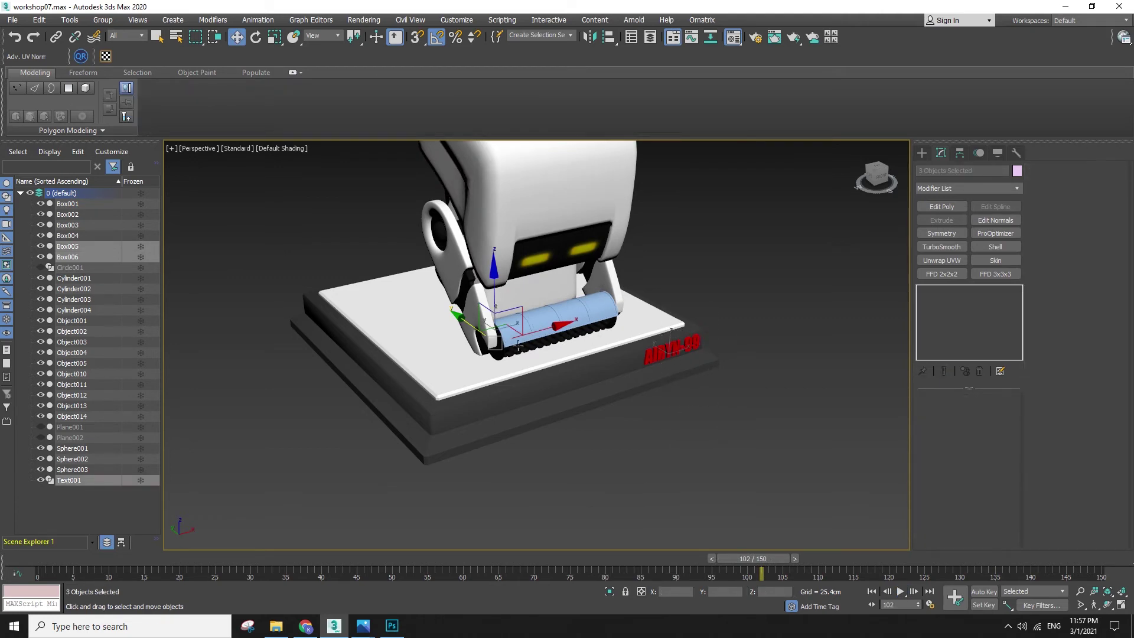
middle_click_drag(470, 325, 475, 388, "alt")
key("Home")
key("apostrophe")
key("n")
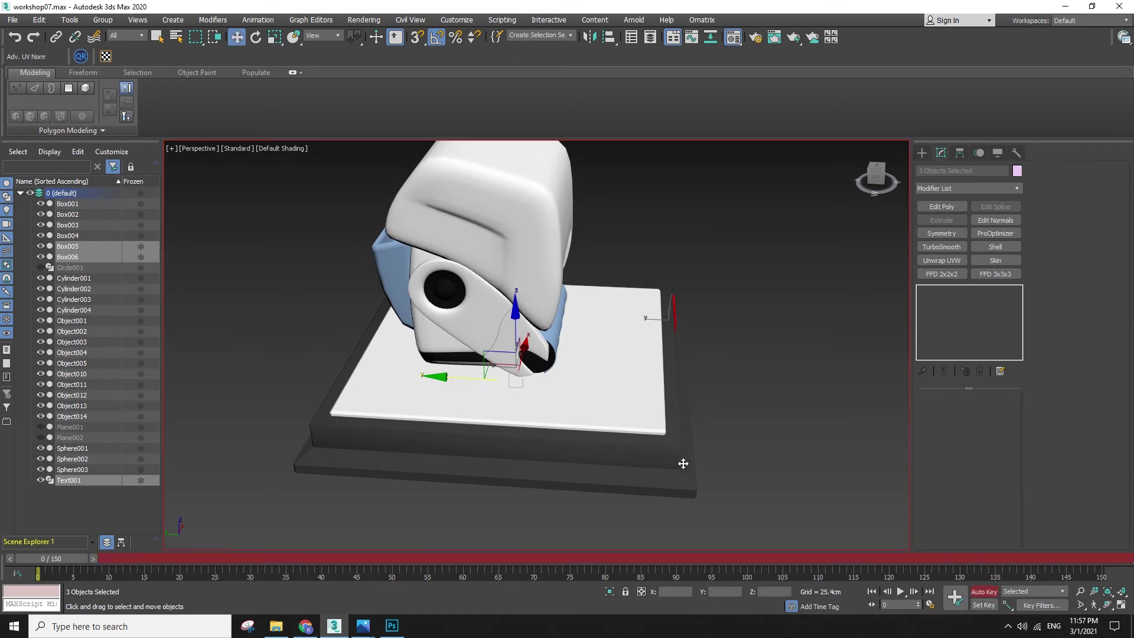
left_click(784, 408)
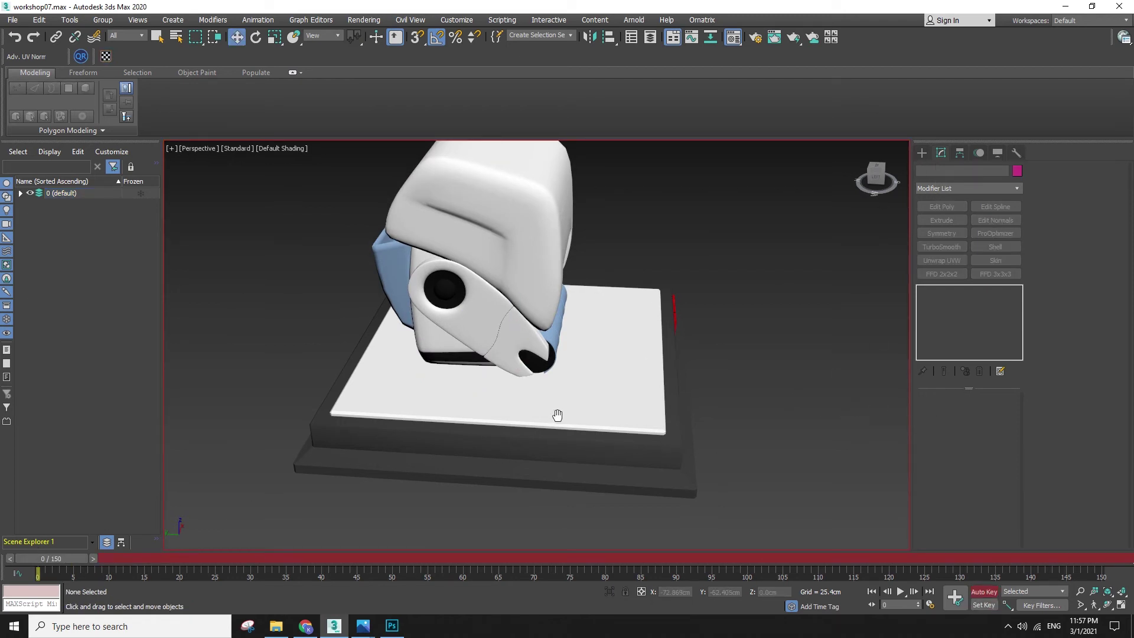
key("n")
- Review the animation playback from a three-quarter perspective view and return to frame 0
middle_click_drag(558, 415, 532, 399, "alt")
mouse_move(649, 382)
middle_mouse_down("alt")
mouse_move(656, 387)
mouse_move(658, 346)
mouse_move(673, 390)
mouse_move(663, 371)
middle_mouse_up("alt")
scroll(663, 371, "down", 3)
key("/")
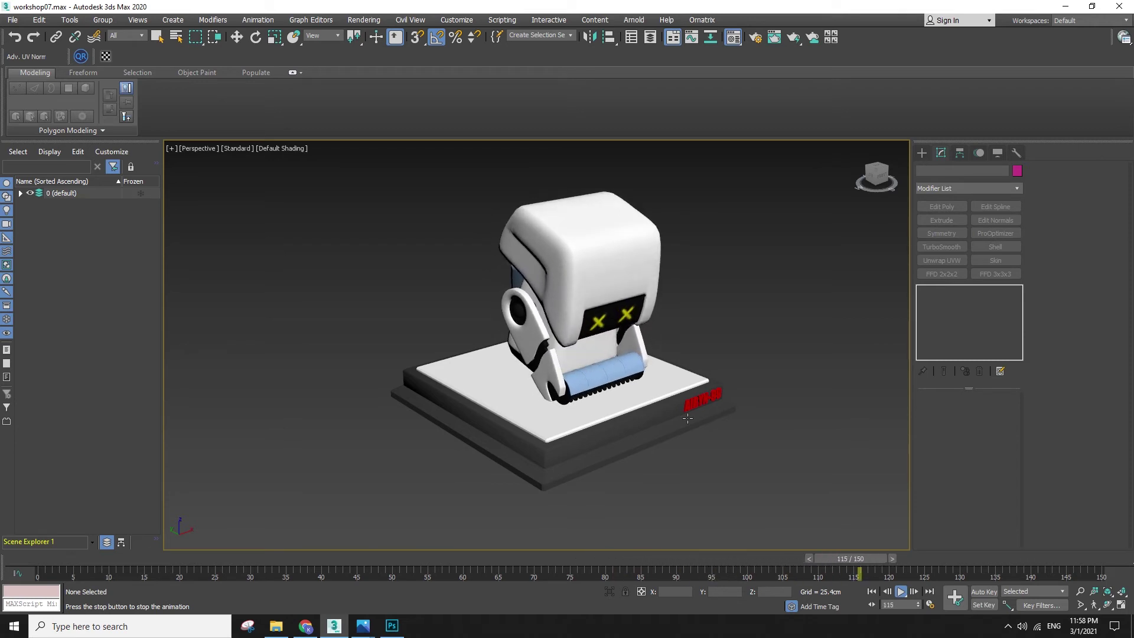
key("slash")
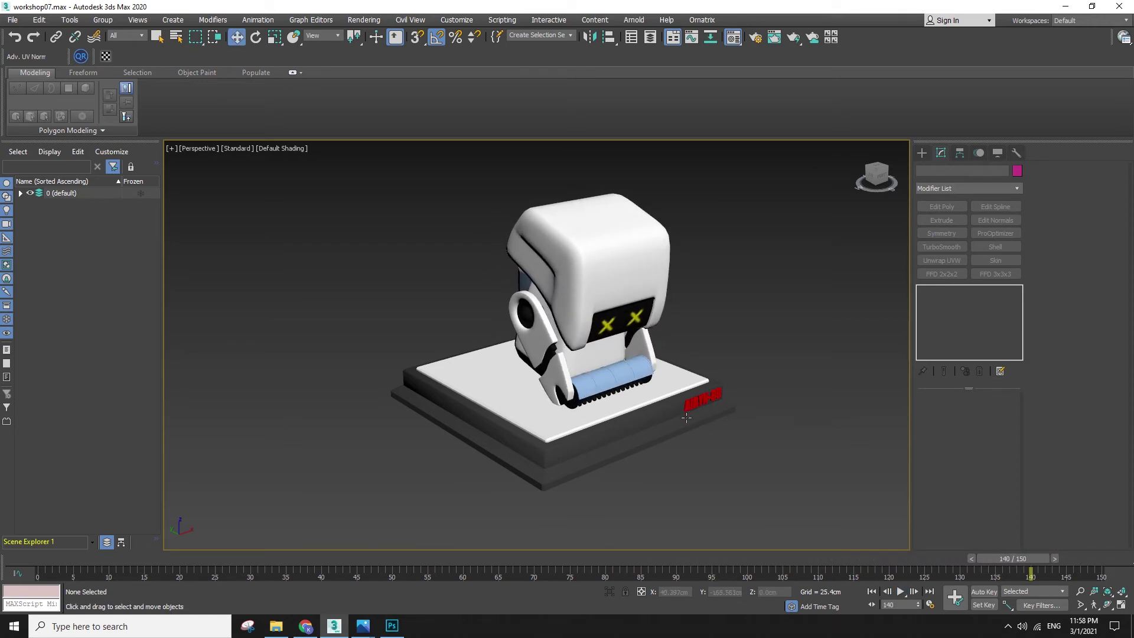
key("slash")
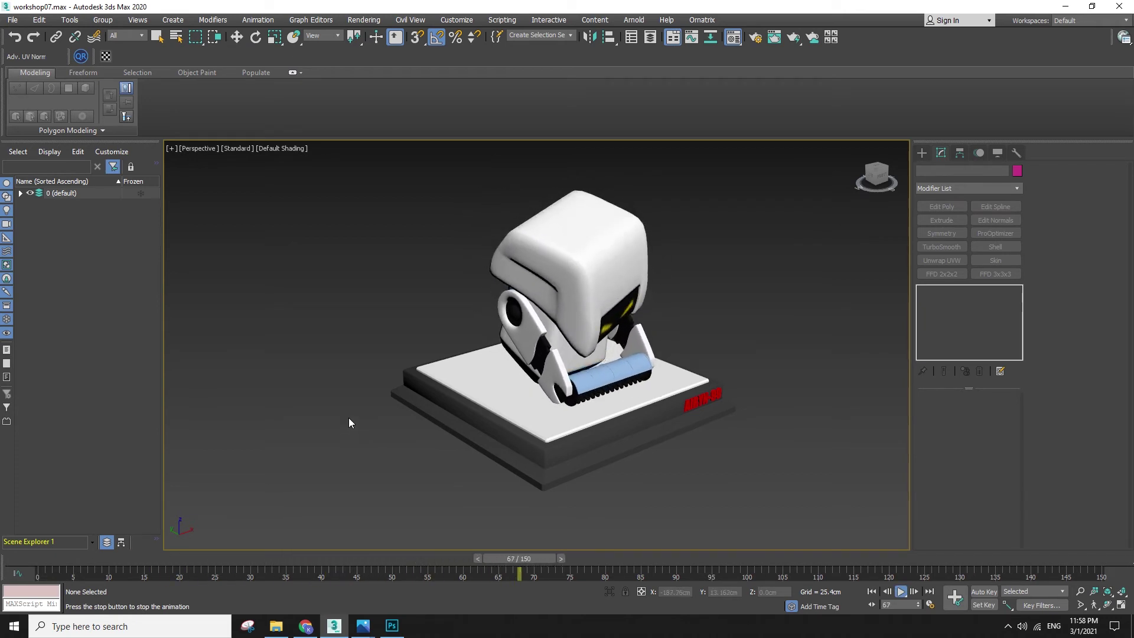
key("slash")
left_click_drag(944, 560, 52, 559)
- Select all scene objects to inspect their keyframes on the timeline, and clear the selection
key("ctrl+a")
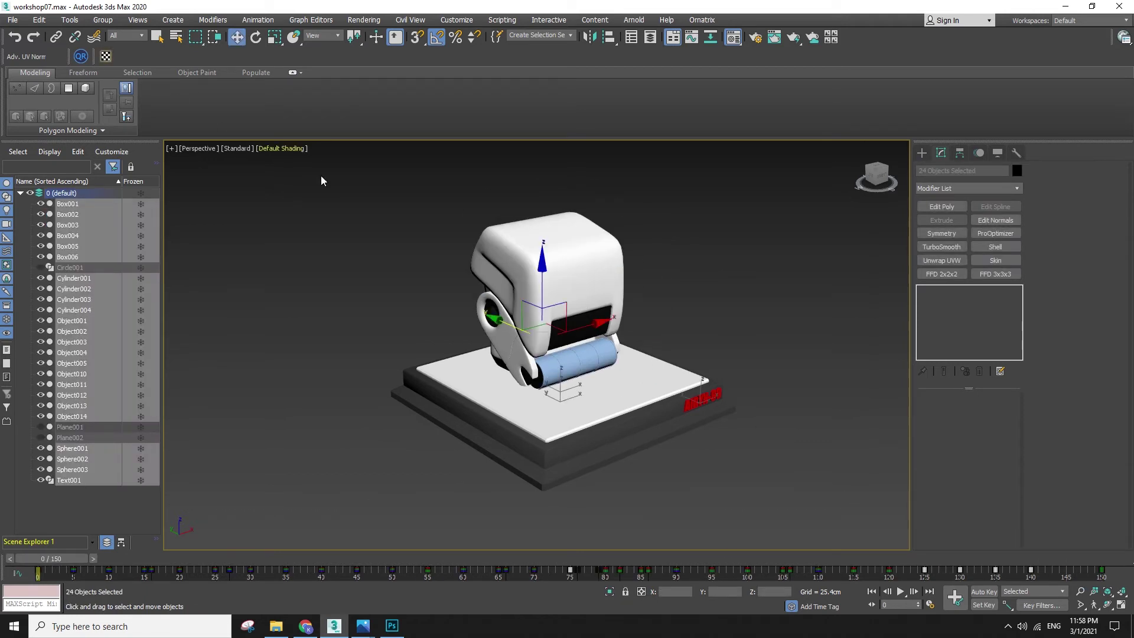
left_click(405, 245)
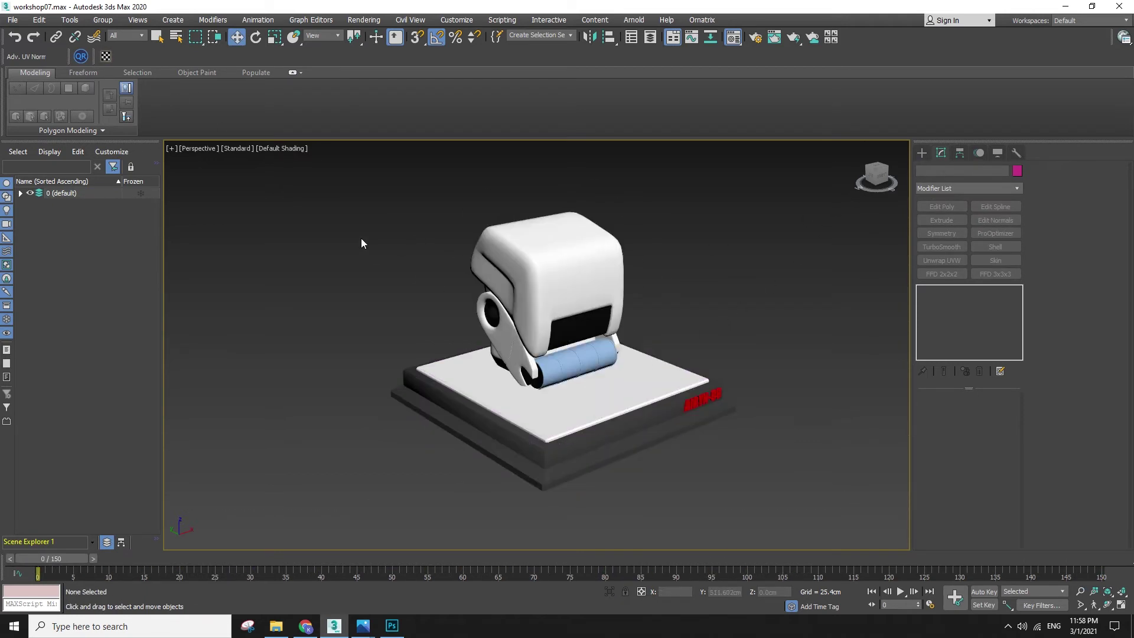
left_click_drag(363, 244, 816, 523)
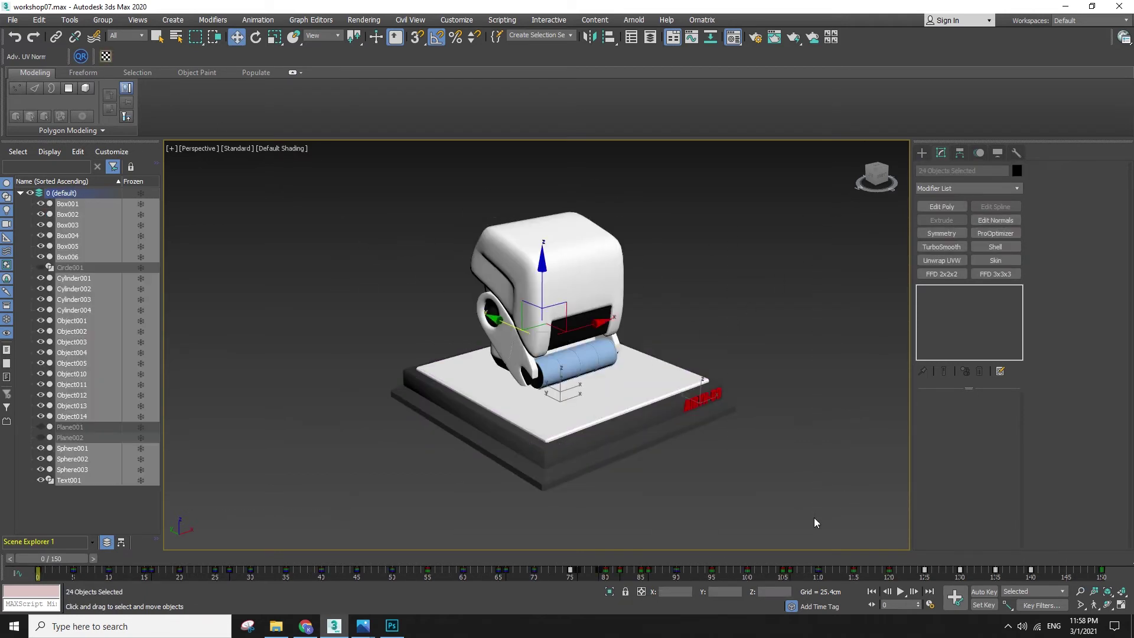
left_click(761, 218)
- Render frame 0 of the perspective view as a 1920x1080 test with the Scanline Renderer, and close the render windows
key("F10")
left_click(435, 137)
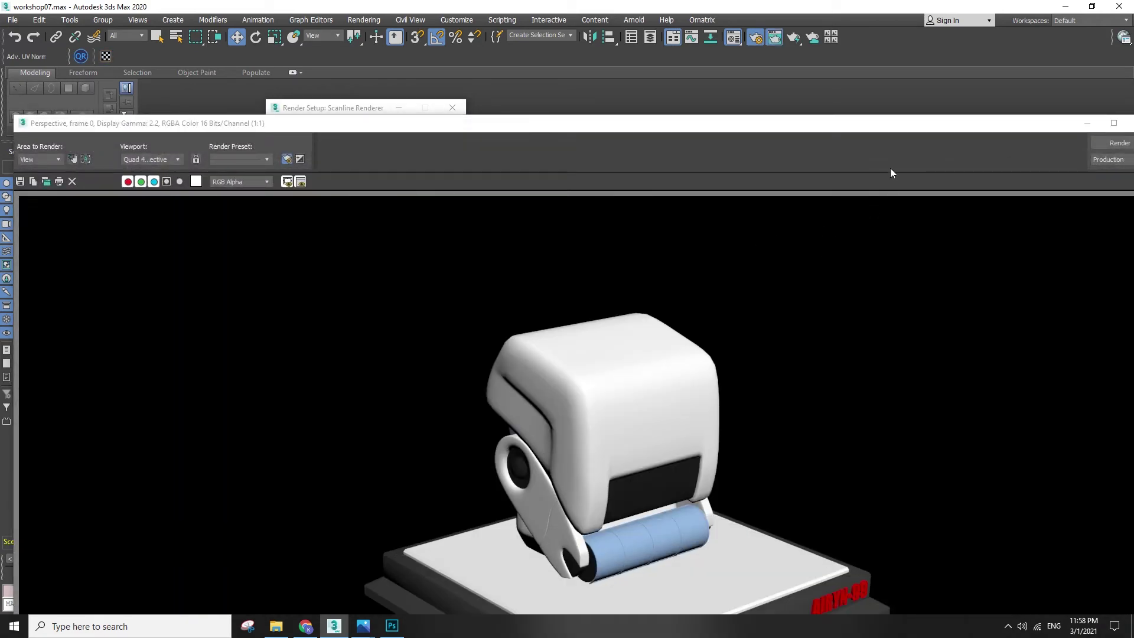
left_click_drag(886, 123, 665, 34)
left_click(937, 34)
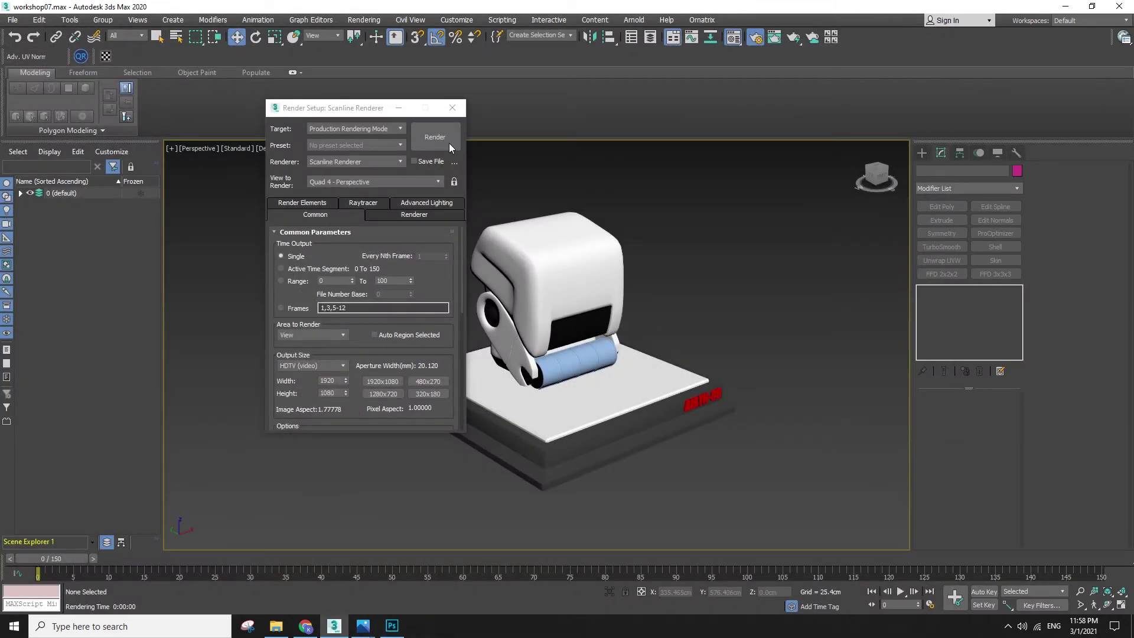
left_click(452, 107)
- Place a standard Skylight on the ground beside the base, at about X -285, Y 124 cm
left_click(923, 153)
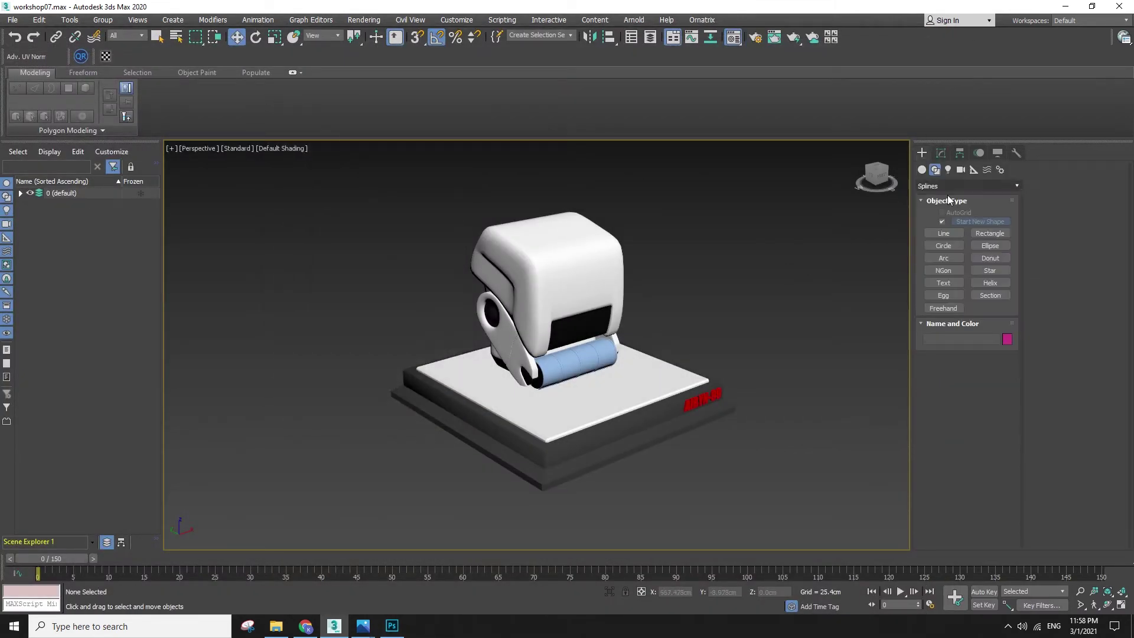
left_click(948, 170)
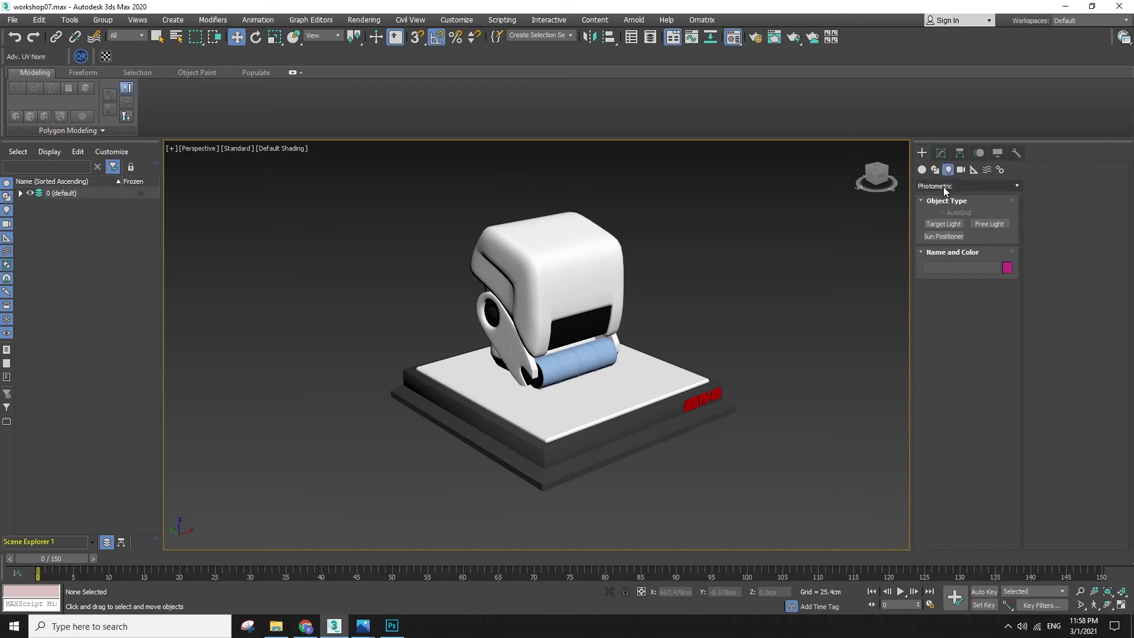
left_click(945, 186)
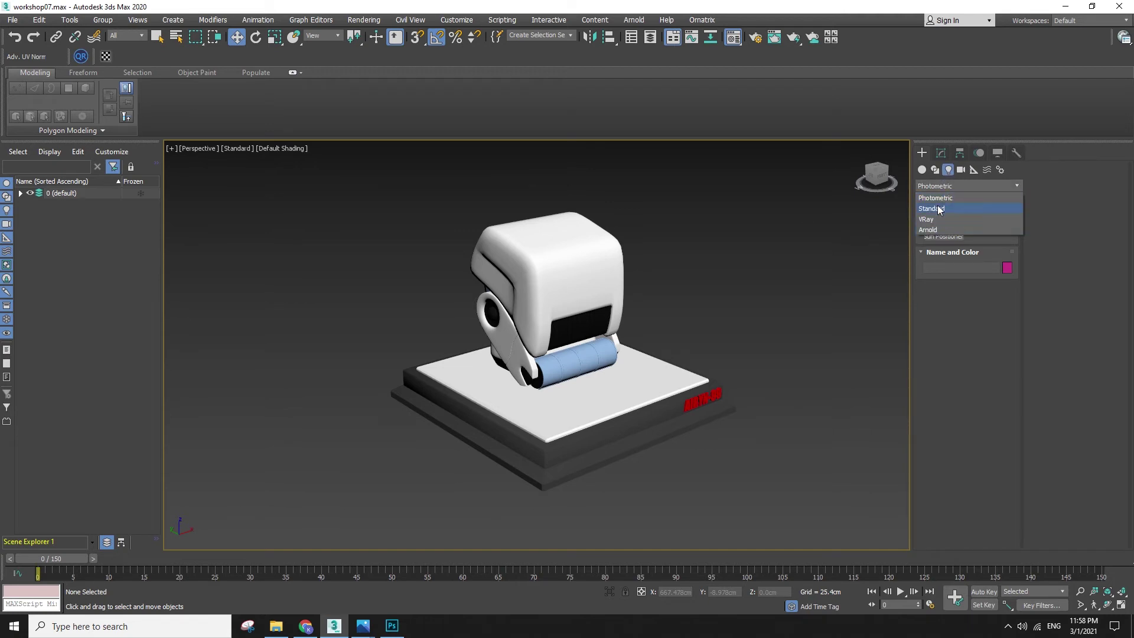
left_click(938, 208)
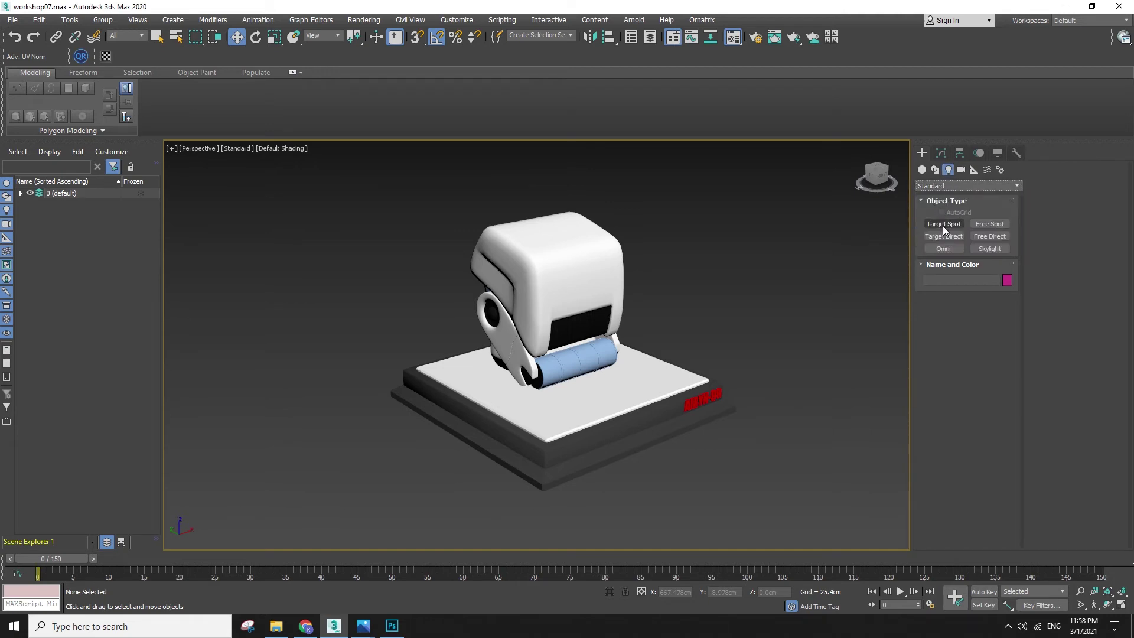
left_click(989, 249)
left_click(188, 402)
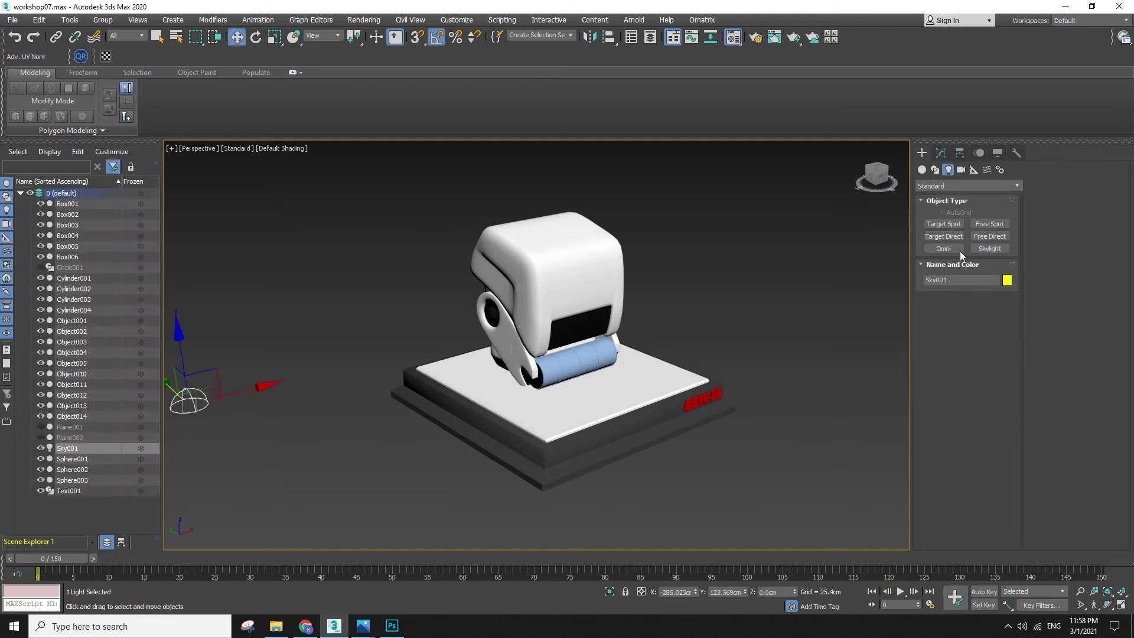
- Place a standard Omni light in front of the base and raise it to about Z 151 cm
left_click(943, 249)
left_click(647, 491)
right_click(647, 491)
left_click_drag(647, 491, 662, 277)
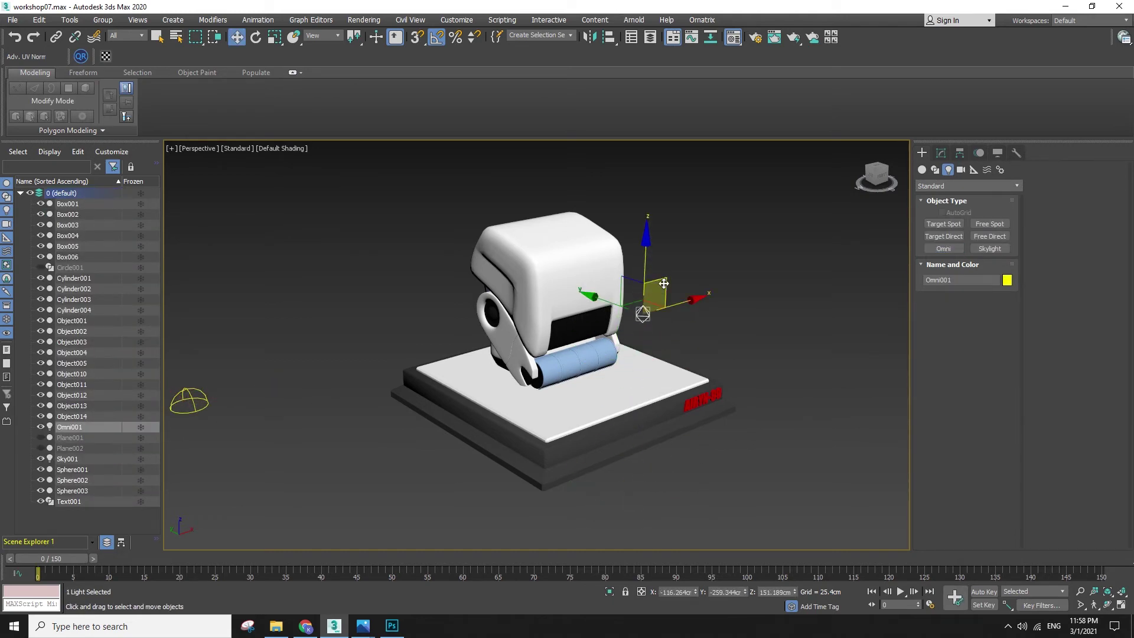
- Set the viewport to High Quality and move the Omni light to about X -211, Y -300, Z 195 cm
left_click(237, 149)
left_click(260, 191)
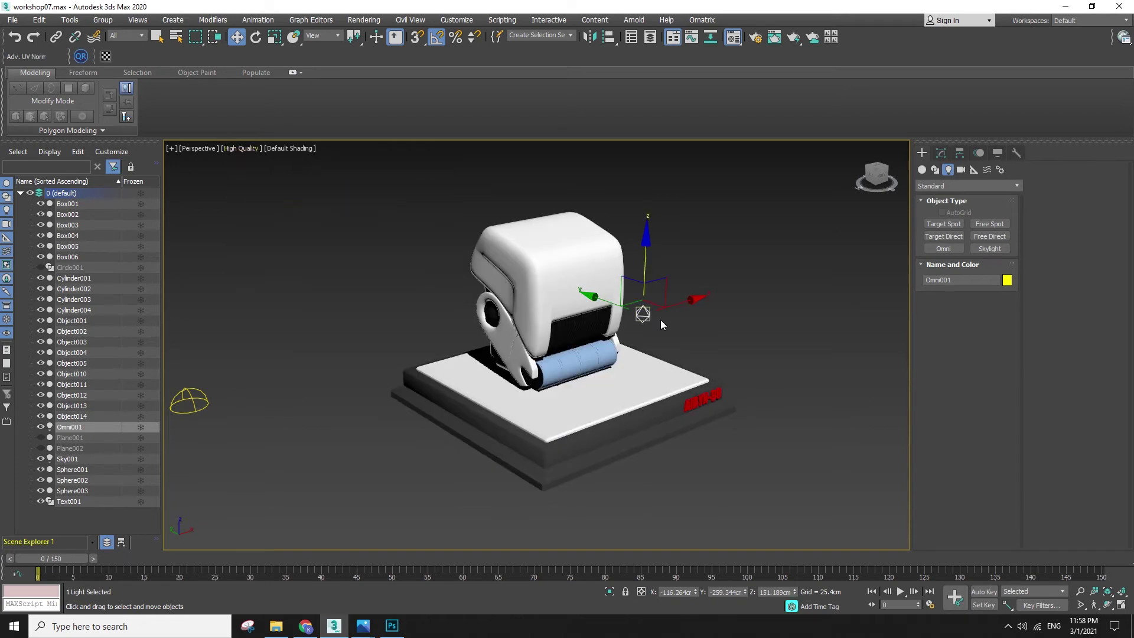
left_click_drag(670, 304, 565, 343)
left_click_drag(522, 295, 522, 248)
middle_click_drag(499, 310, 529, 345, "alt")
left_click_drag(480, 255, 526, 302)
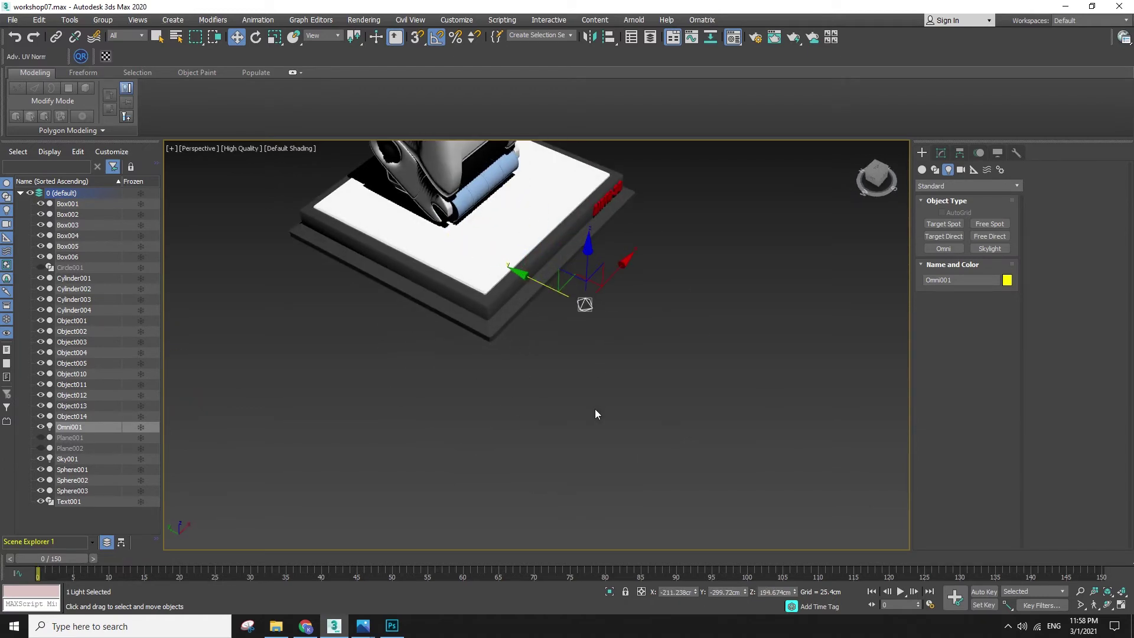
- Examine the Omni light's placement and its effect on the robot and base in the front and perspective views
key("f")
key("z")
middle_click_drag(594, 410, 568, 384)
key("p")
key("z")
scroll(588, 391, "down", 6)
middle_click_drag(587, 391, 625, 410, "alt")
left_click(766, 505)
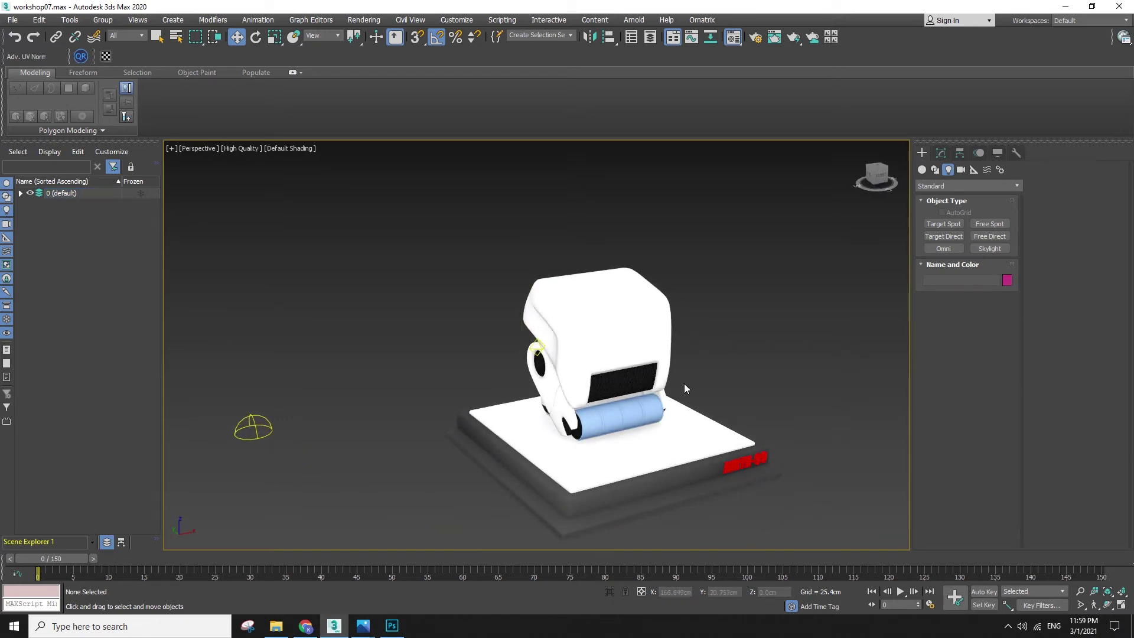
- Set the Omni light's color to pale purple, RGB 187, 168, 210, and deselect the light
scroll(512, 359, "up", 3)
left_click(607, 331)
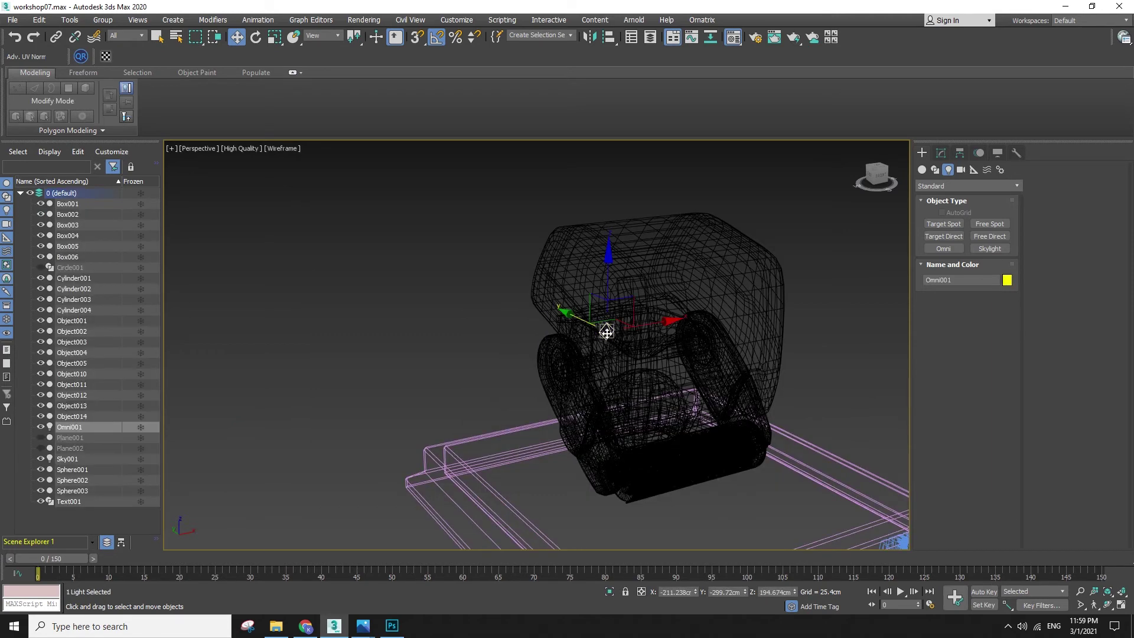
left_click(940, 153)
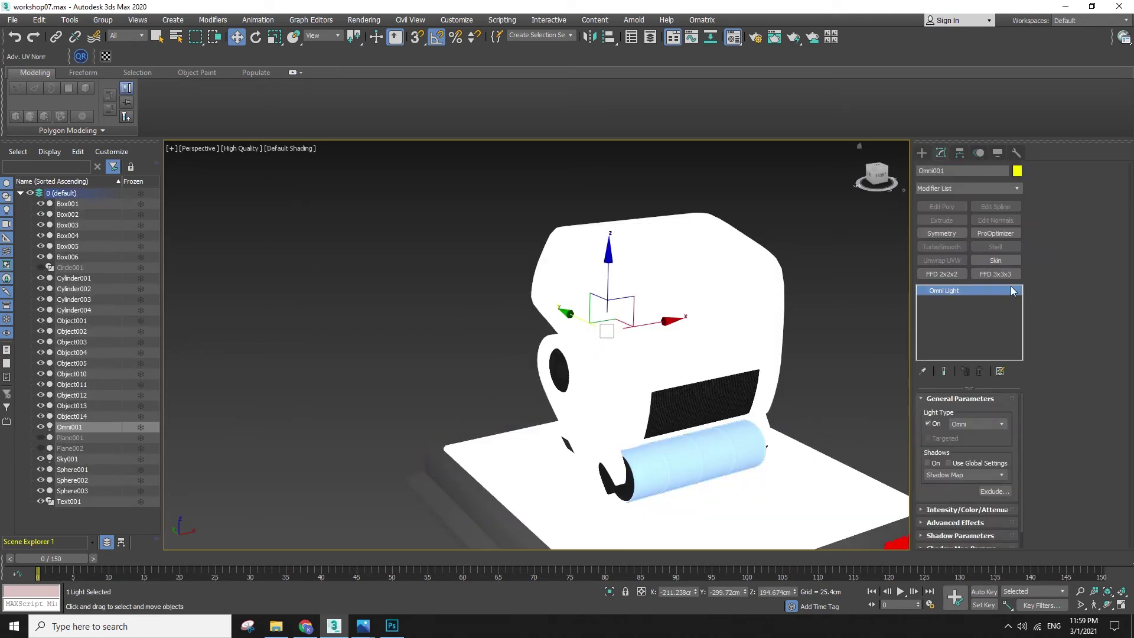
left_click(945, 508)
left_click(1106, 185)
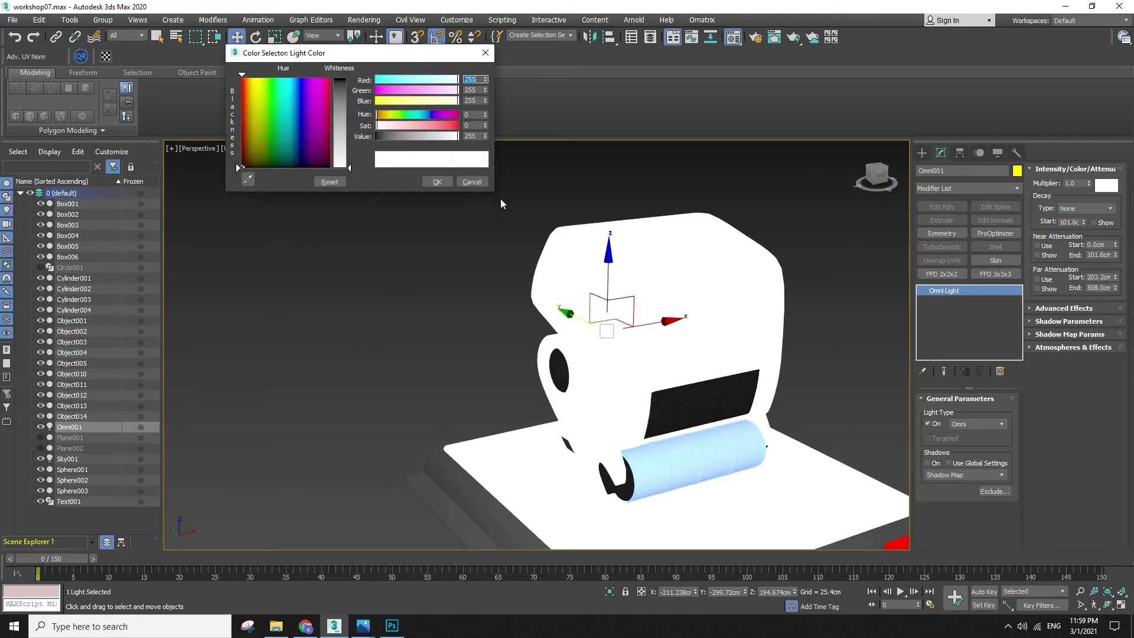
left_click(340, 154)
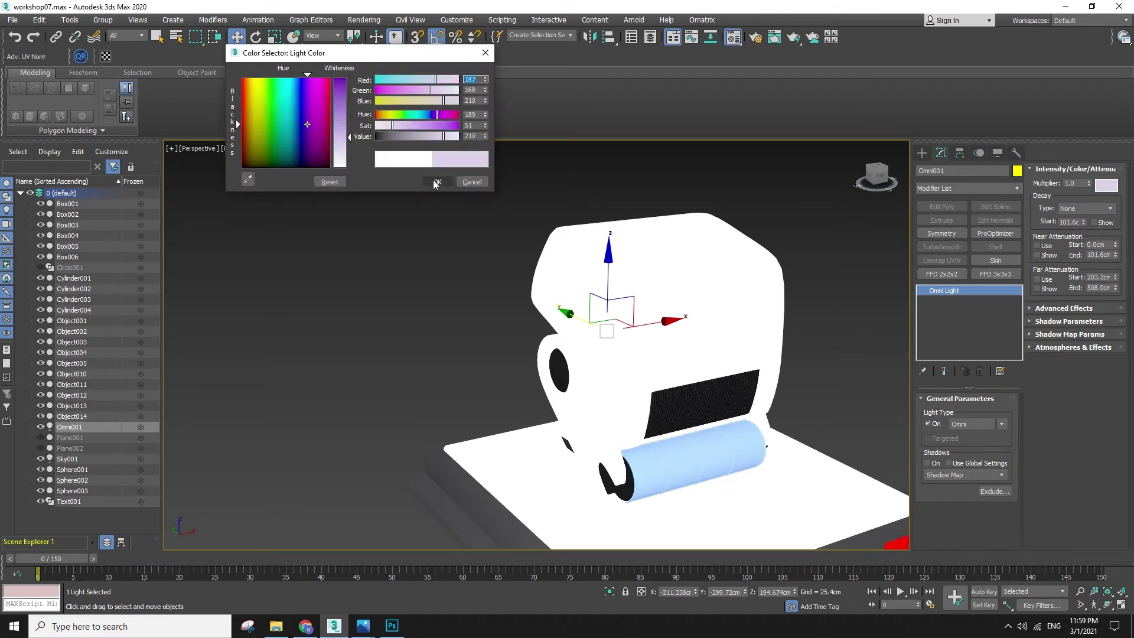
left_click(435, 182)
left_click(492, 317)
- Choose Light Tracer as the advanced lighting plug-in in the render settings and close them
middle_click_drag(492, 317, 404, 289)
scroll(405, 289, "down", 3)
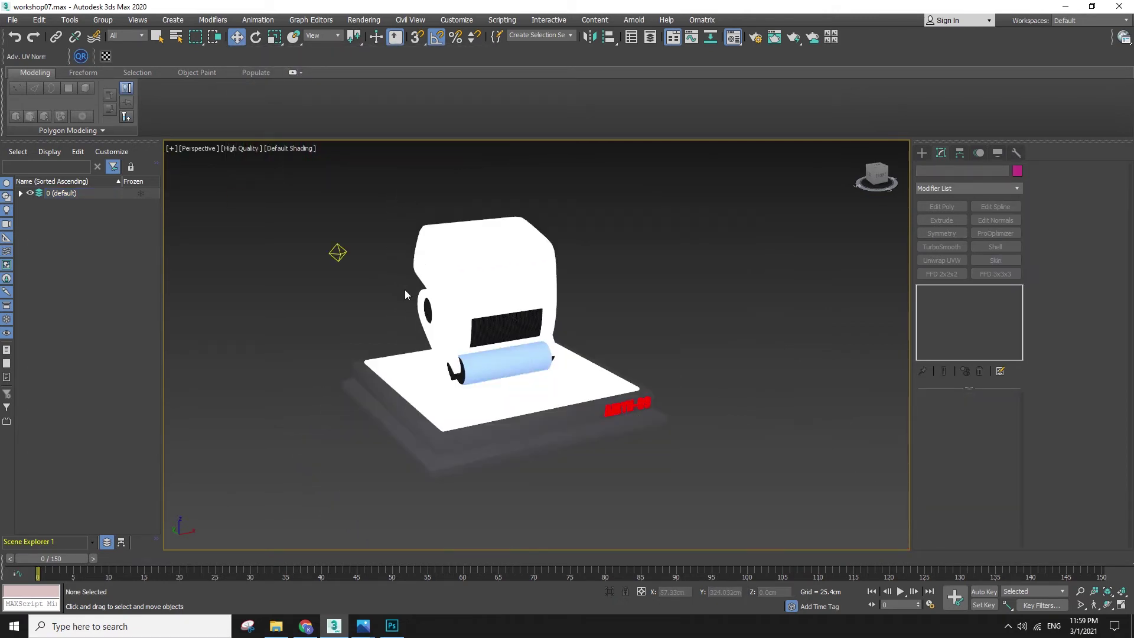
key("F10")
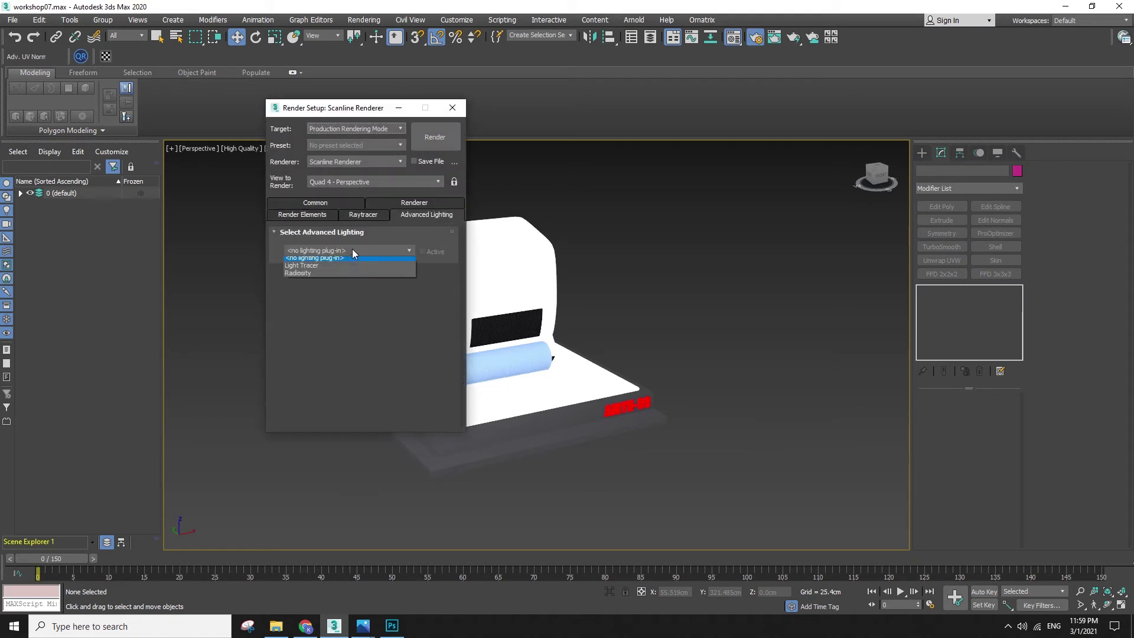
left_click(346, 251)
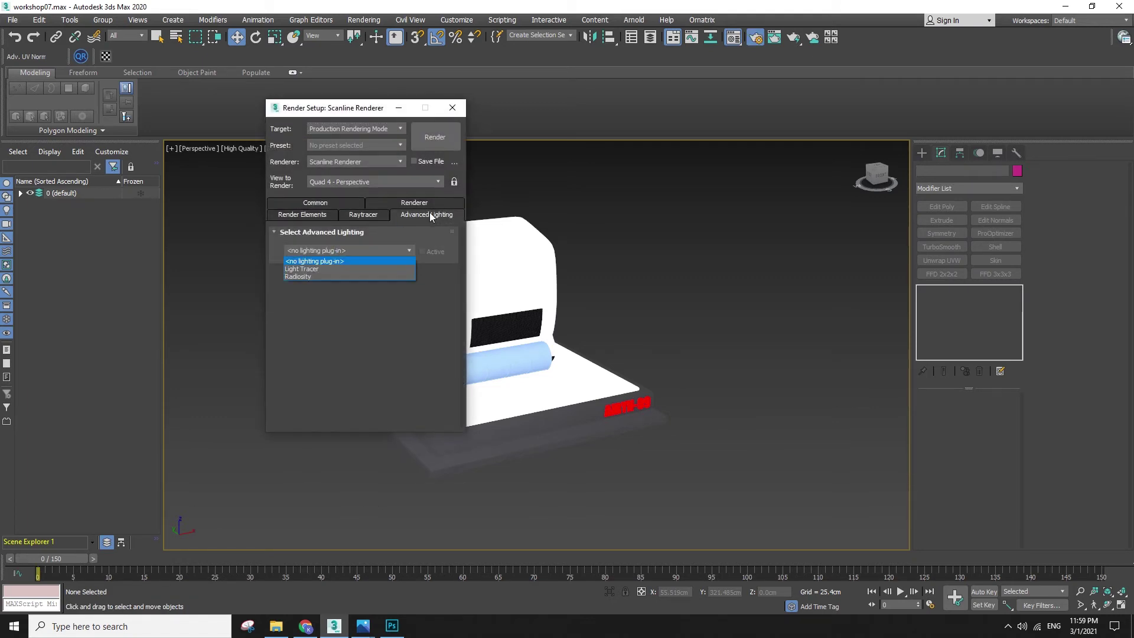
left_click(345, 268)
left_click(453, 107)
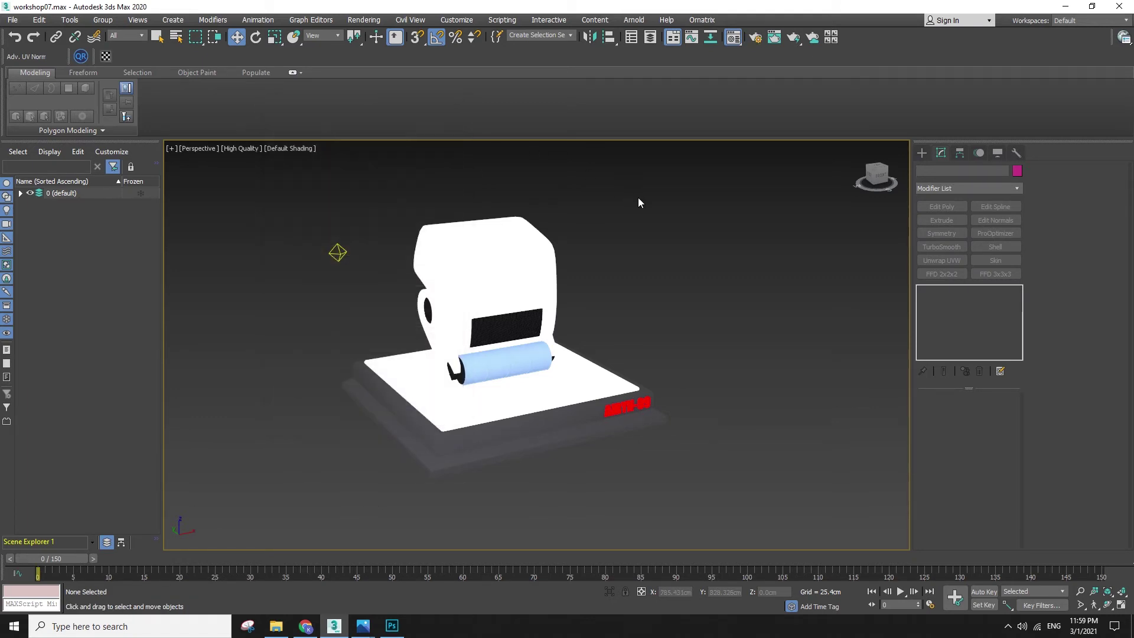
- Test-render the perspective view of the robot with Light Tracer, close the render window and cancel the render
key("shift+q")
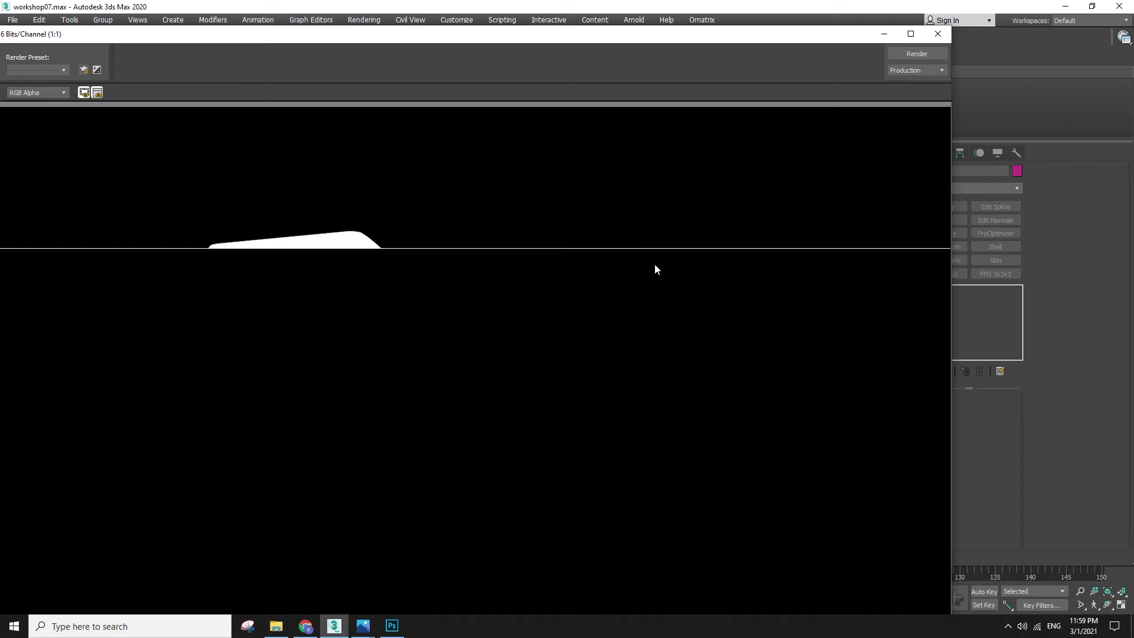
left_click_drag(636, 42, 827, 46)
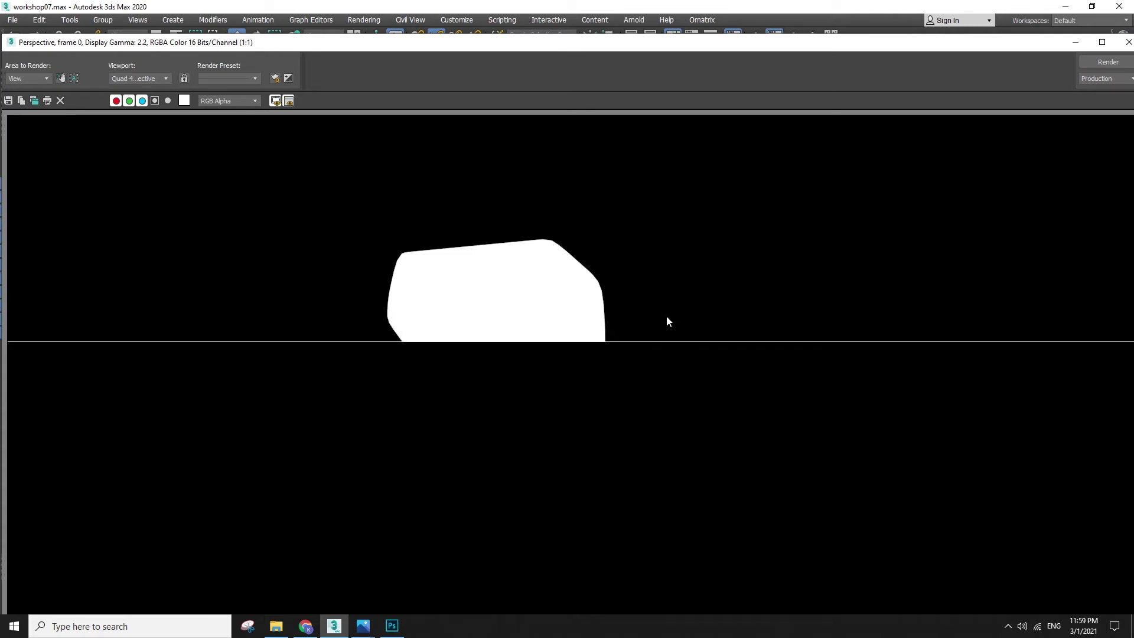
left_click(1129, 43)
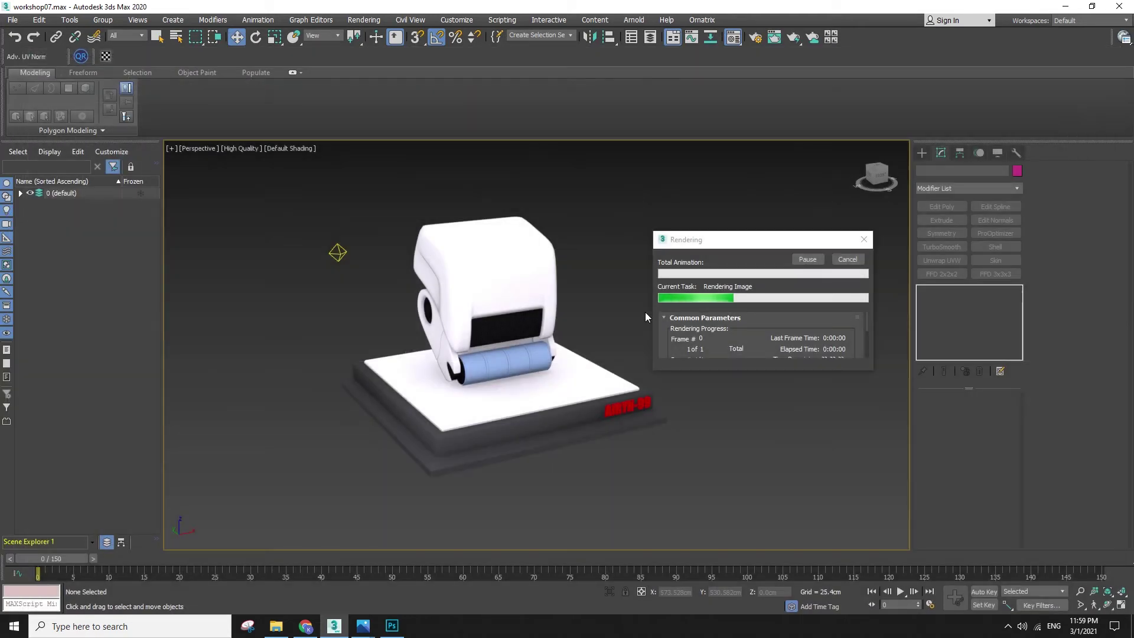
left_click(840, 263)
left_click(847, 259)
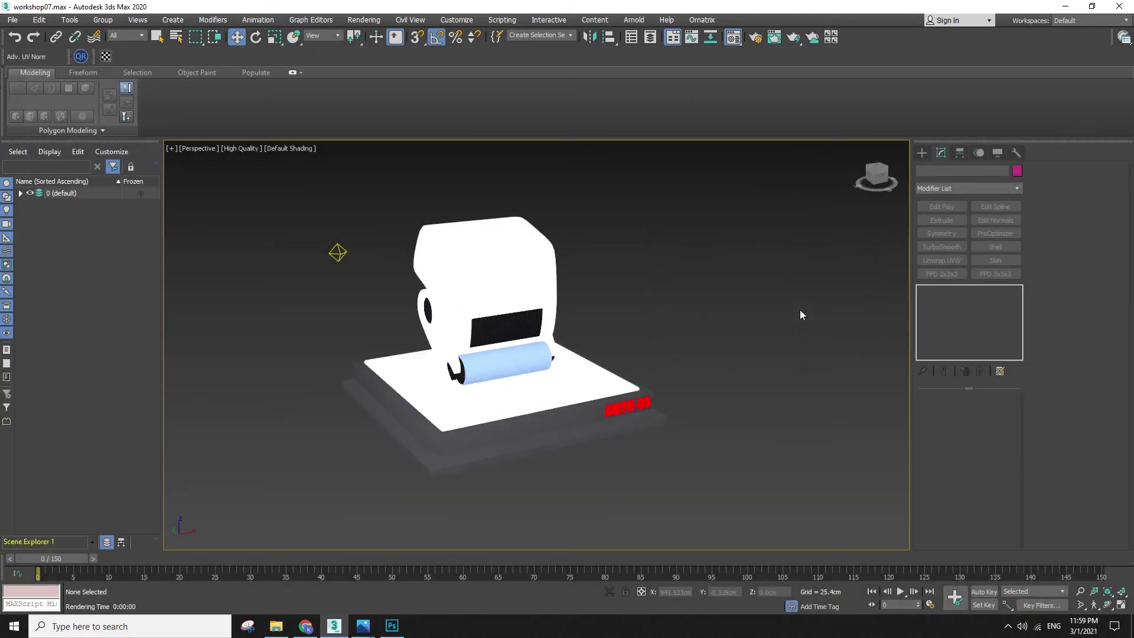
- Set the Omni light's intensity multiplier to 0.1
left_click_drag(307, 234, 358, 269)
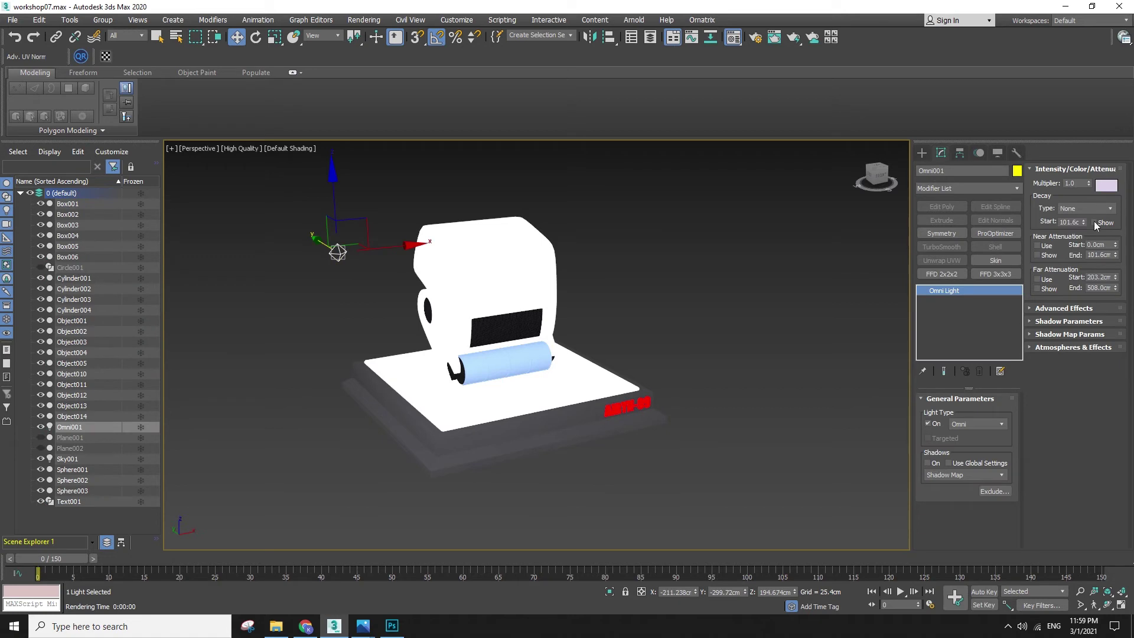
type("0.1")
key("Return")
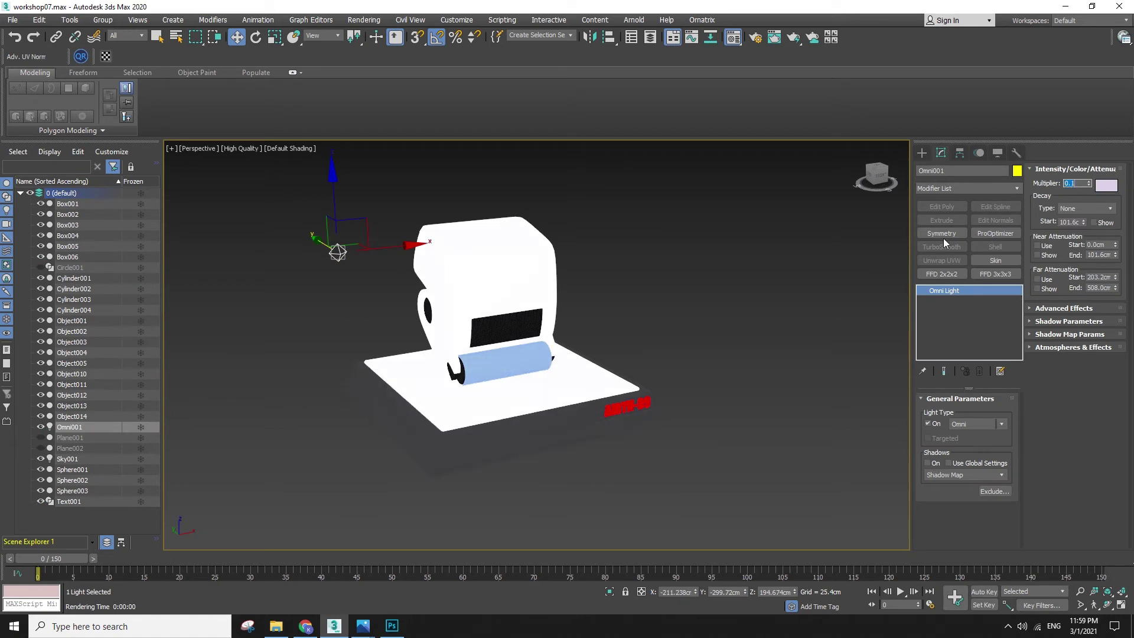
- Set the skylight's multiplier to 0.5
scroll(266, 309, "down", 3)
left_click(177, 356)
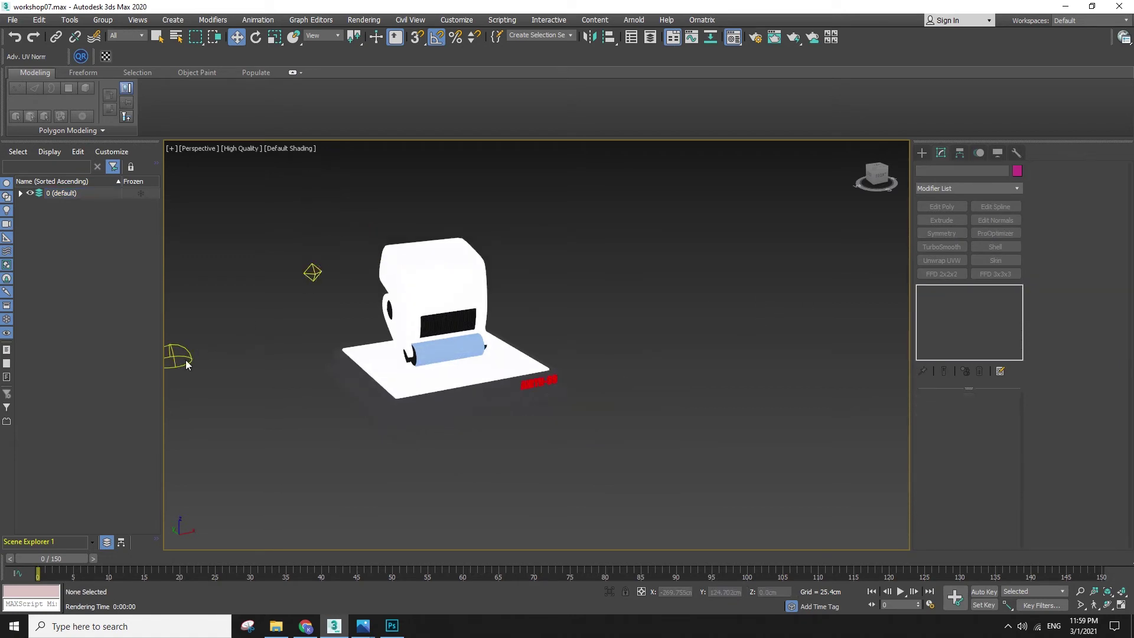
left_click_drag(998, 413, 927, 415)
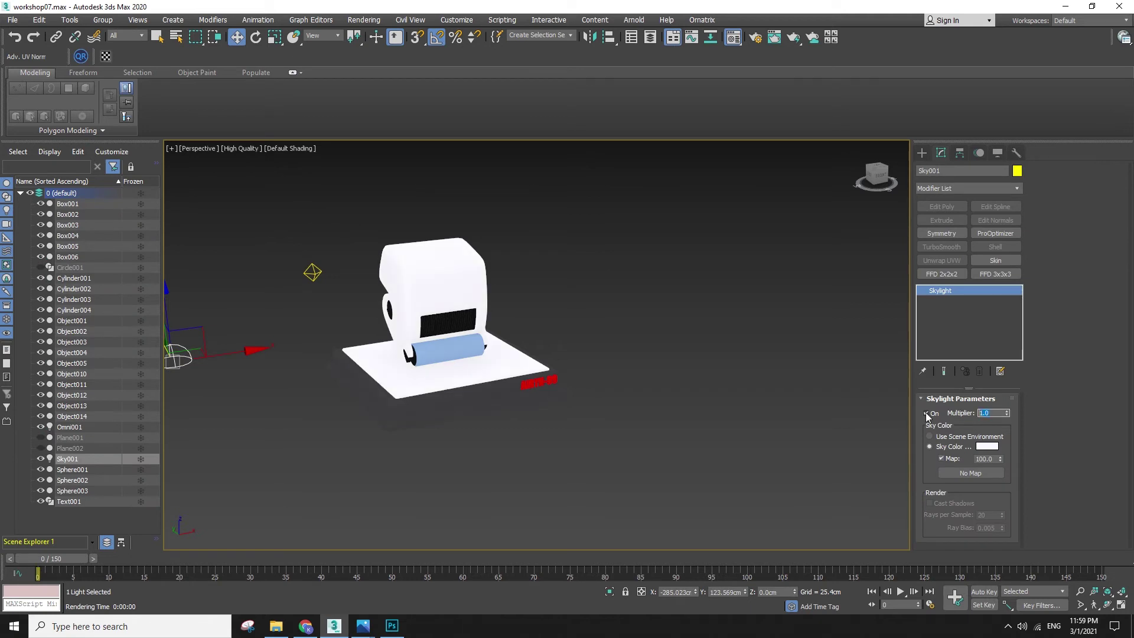
type("0.5")
key("Return")
- Move the Omni light along the X axis to about X 8 cm, beyond the robot's other side
scroll(461, 381, "up", 3)
middle_click_drag(548, 275, 610, 323)
left_click(299, 251)
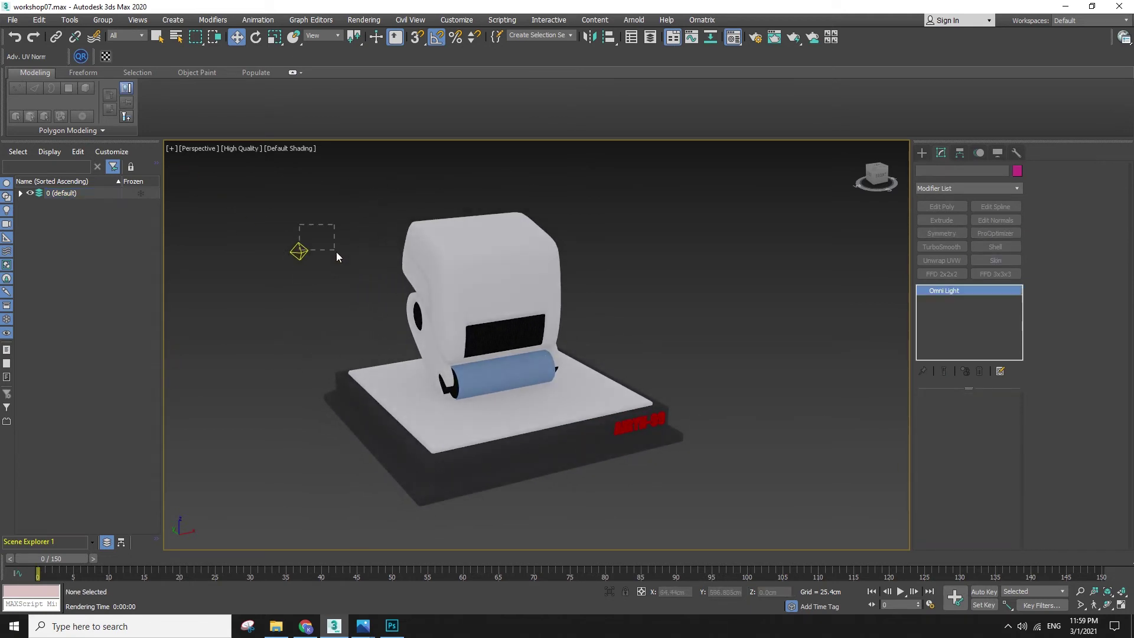
left_click_drag(330, 249, 705, 204)
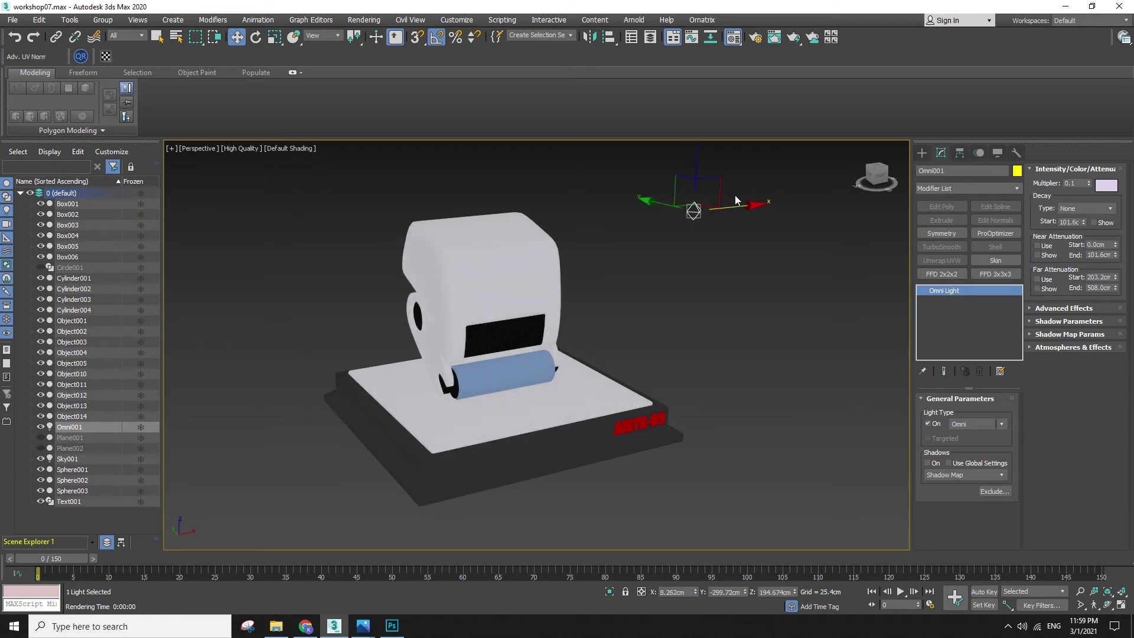
- Test-render the perspective view with the dimmed lights, cancel it and close the render windows
key("shift+q")
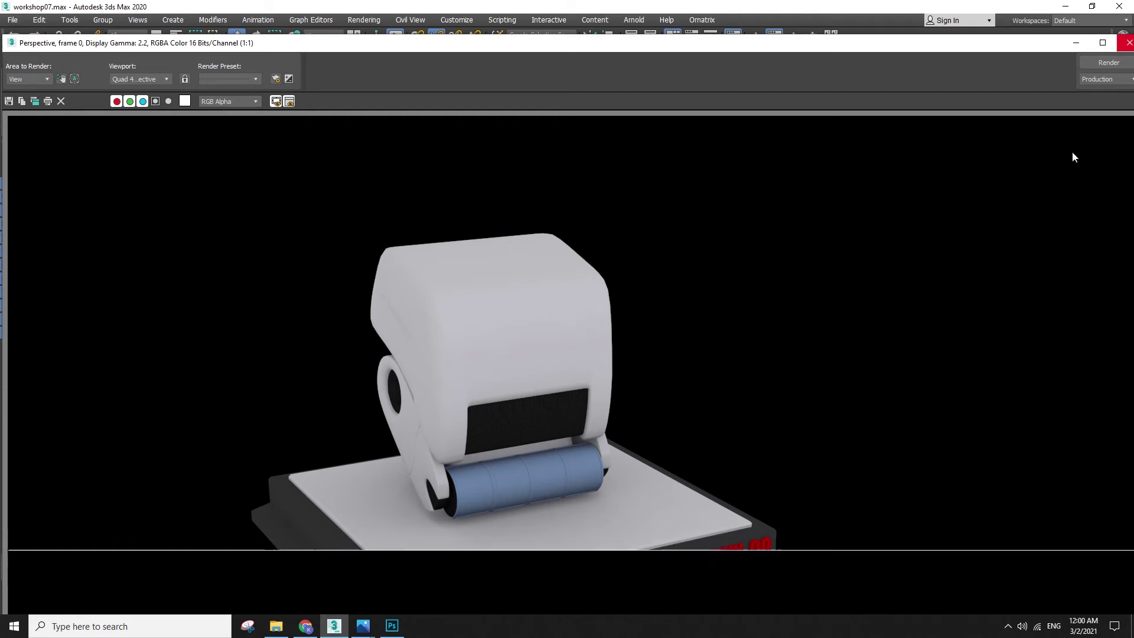
left_click_drag(746, 42, 739, 12)
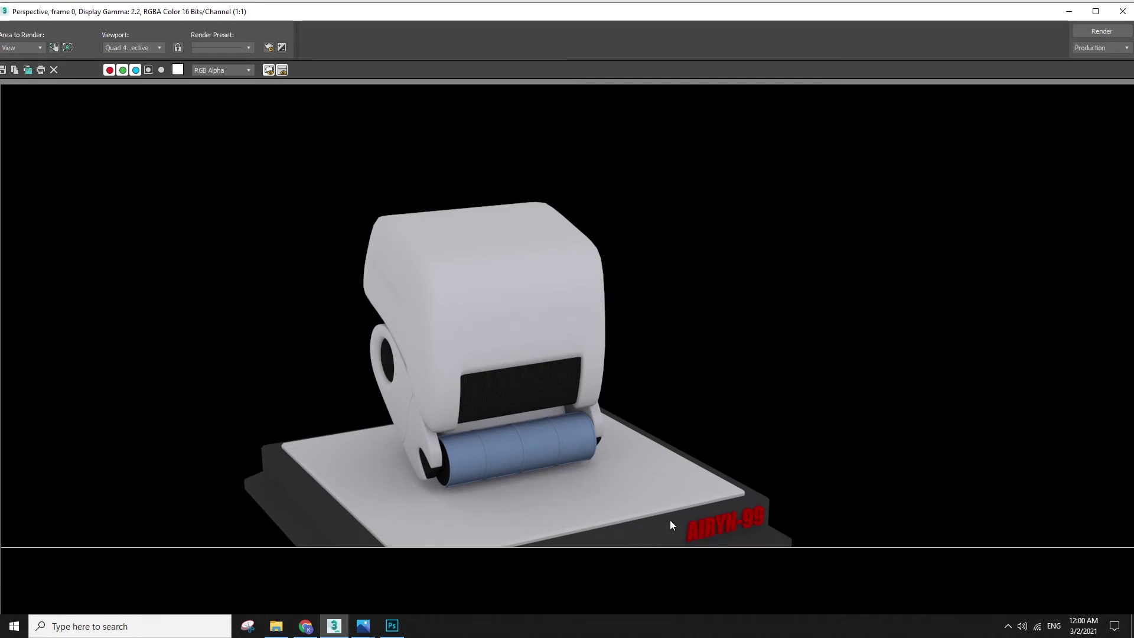
left_click(1122, 12)
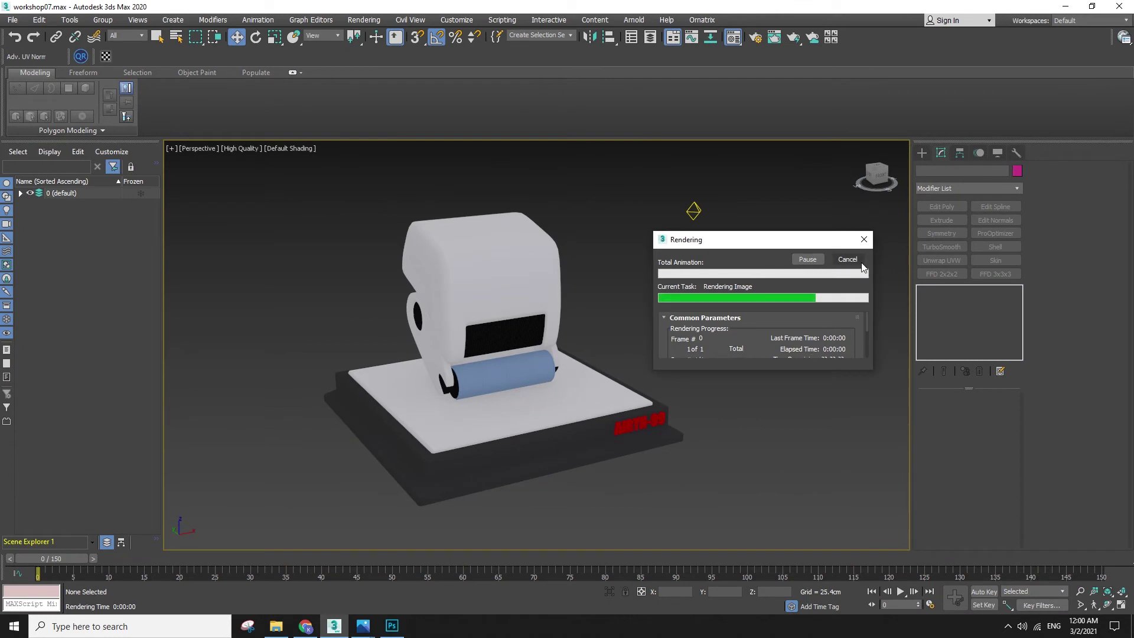
left_click(859, 263)
key("F10")
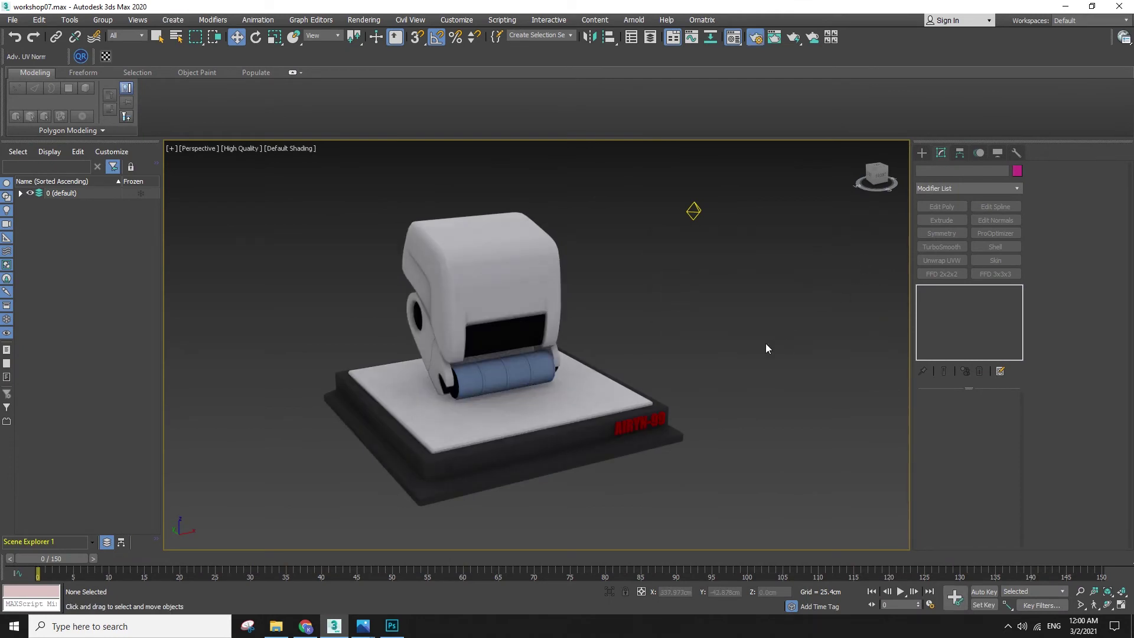
left_click(447, 113)
- Delete the Omni light and the skylight from the scene
left_click_drag(767, 550, 767, 550)
left_click_drag(780, 319, 641, 145)
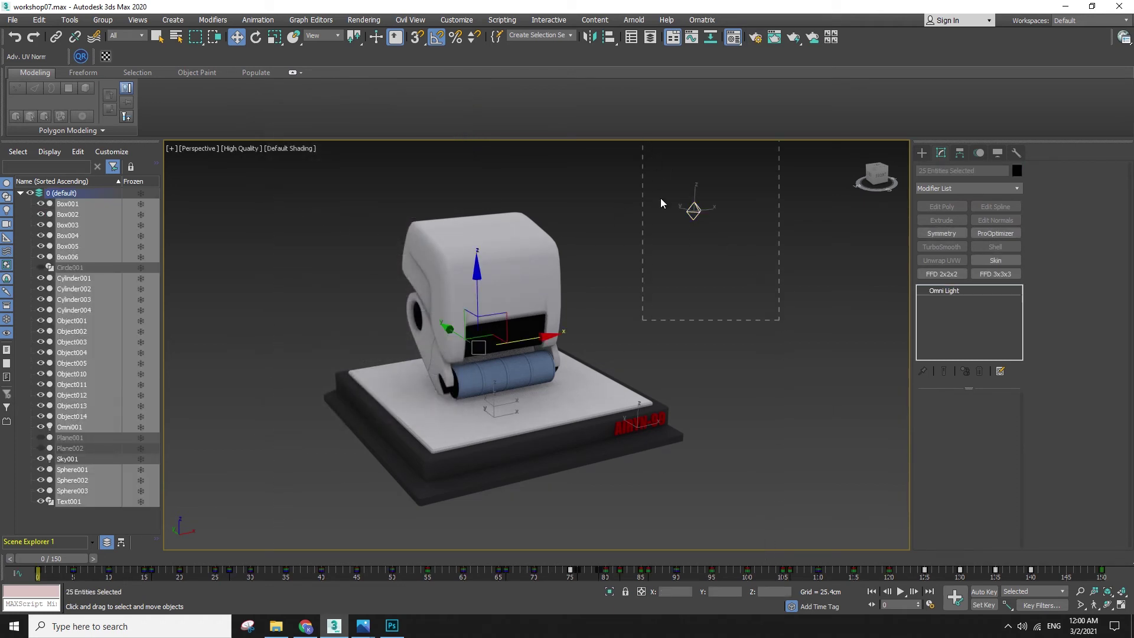
key("Delete")
scroll(278, 356, "down", 5)
middle_click_drag(231, 387, 260, 377)
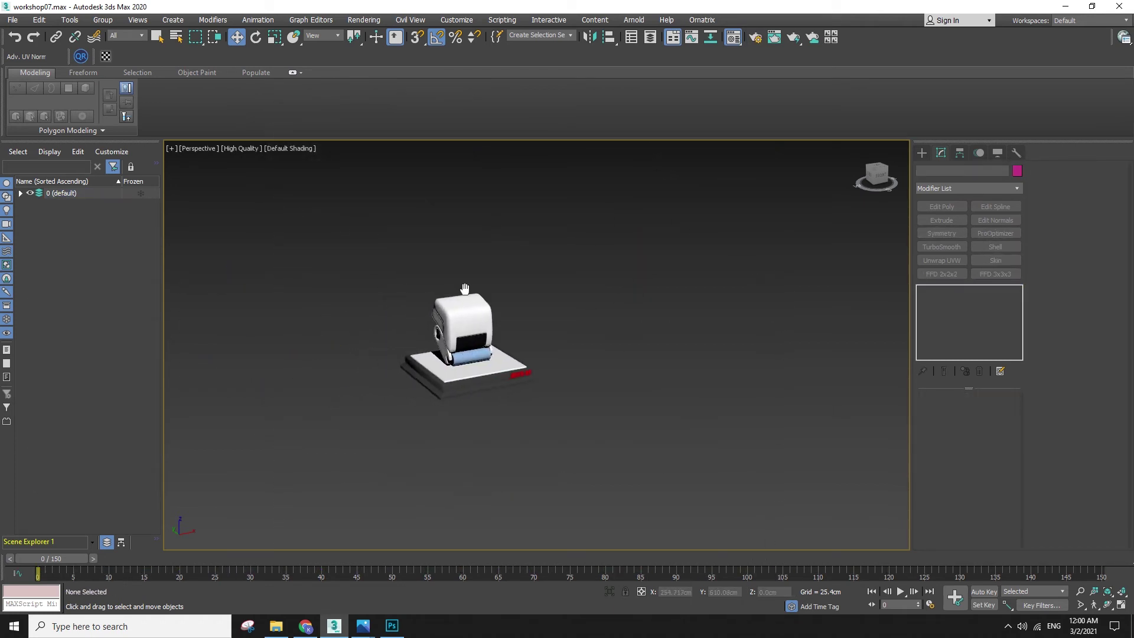
scroll(520, 271, "up", 5)
- Test-render the robot without scene lights and cancel the render
key("shift+q")
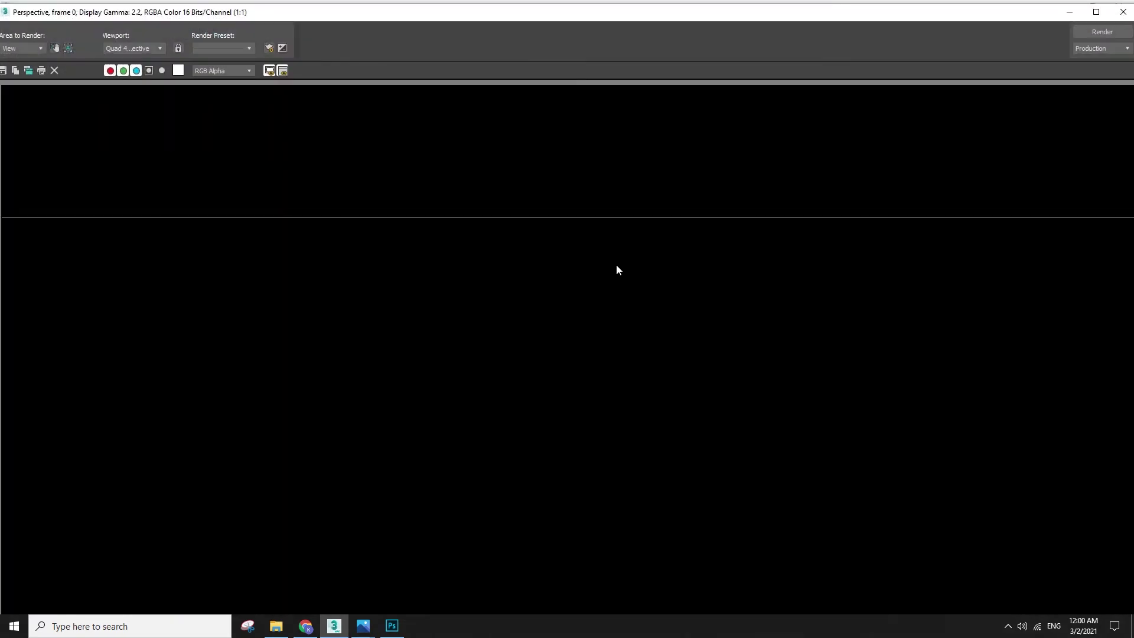
left_click(1122, 8)
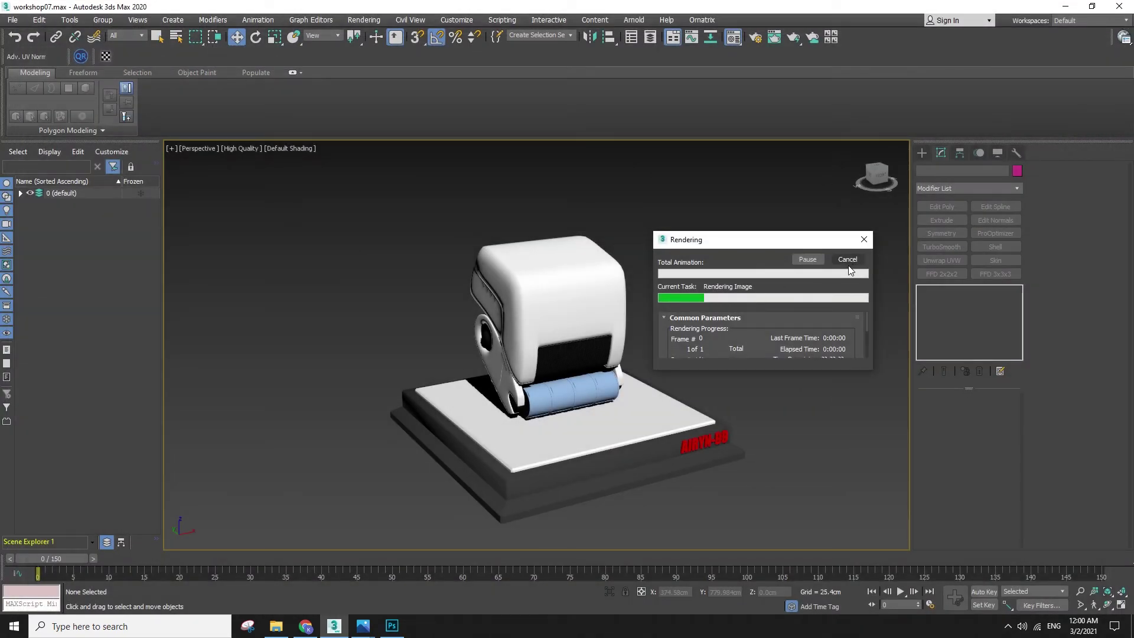
left_click(846, 261)
- Set advanced lighting to no lighting plug-in in the render settings, accept discarding its solution and close the settings
key("F10")
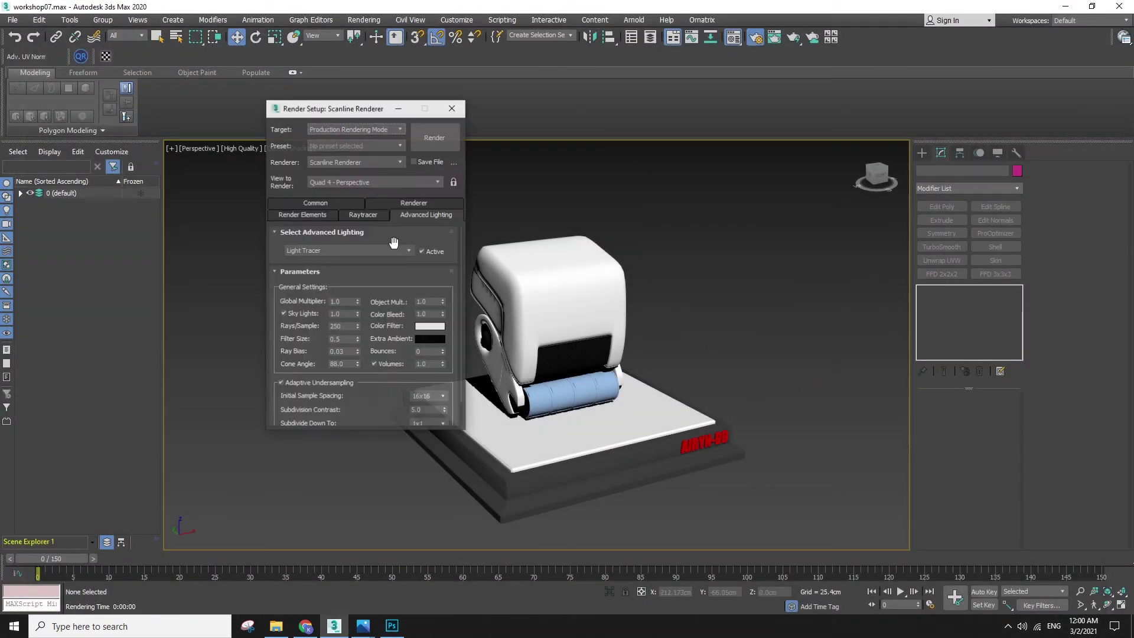
left_click(352, 251)
left_click(333, 261)
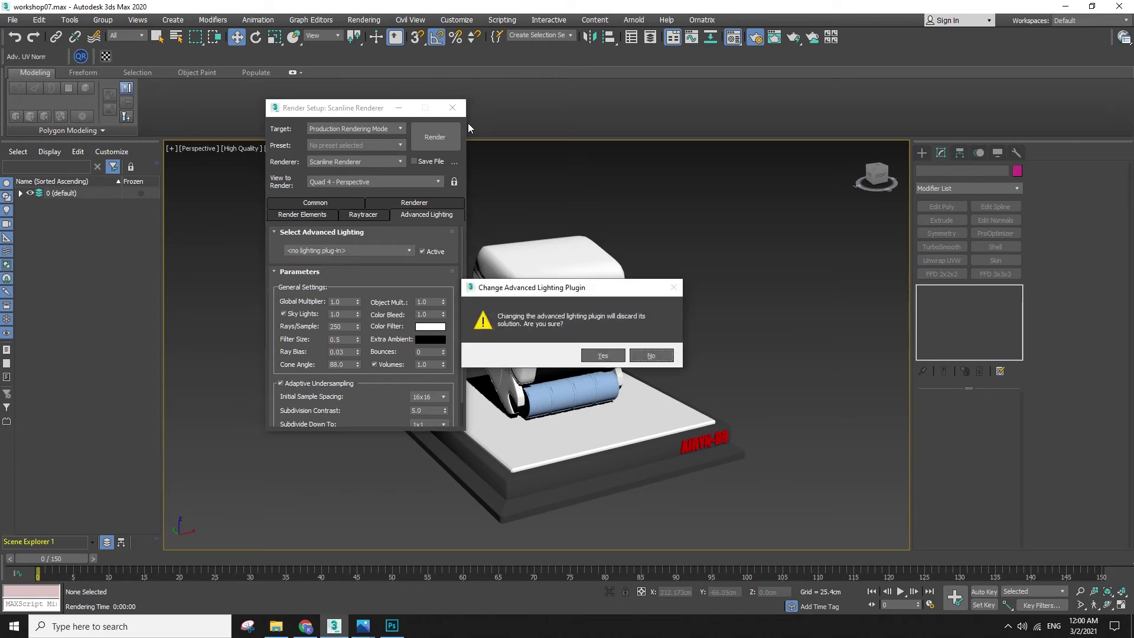
key("Return")
left_click(459, 113)
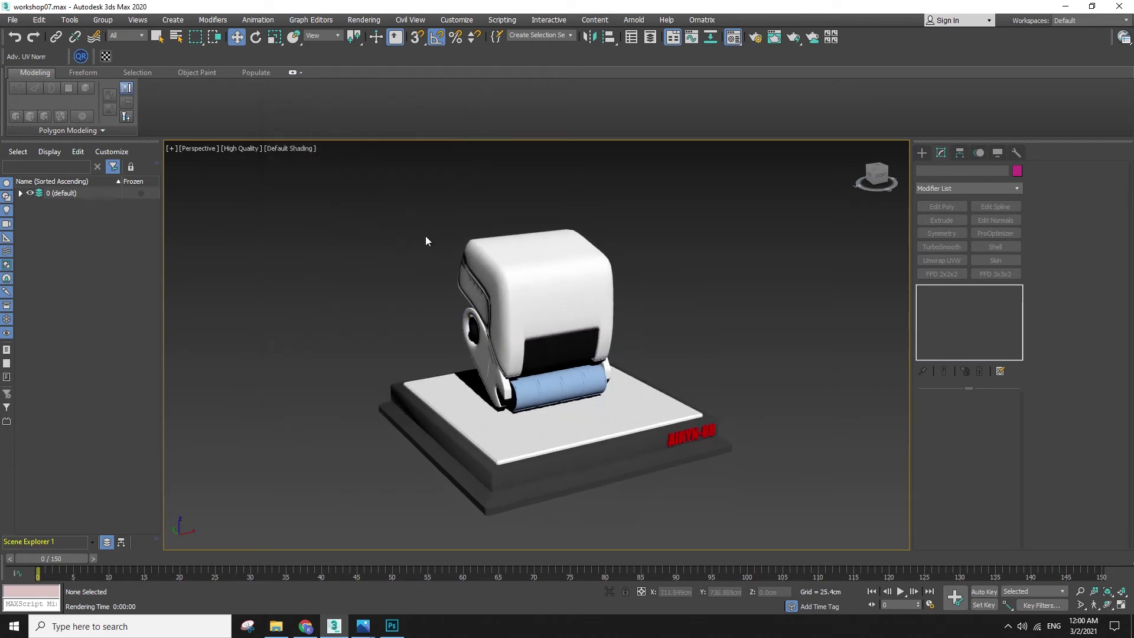
- Test-render the robot and base in the perspective view without advanced lighting, and close the rendered image
key("shift+q")
scroll(767, 365, "down", 1)
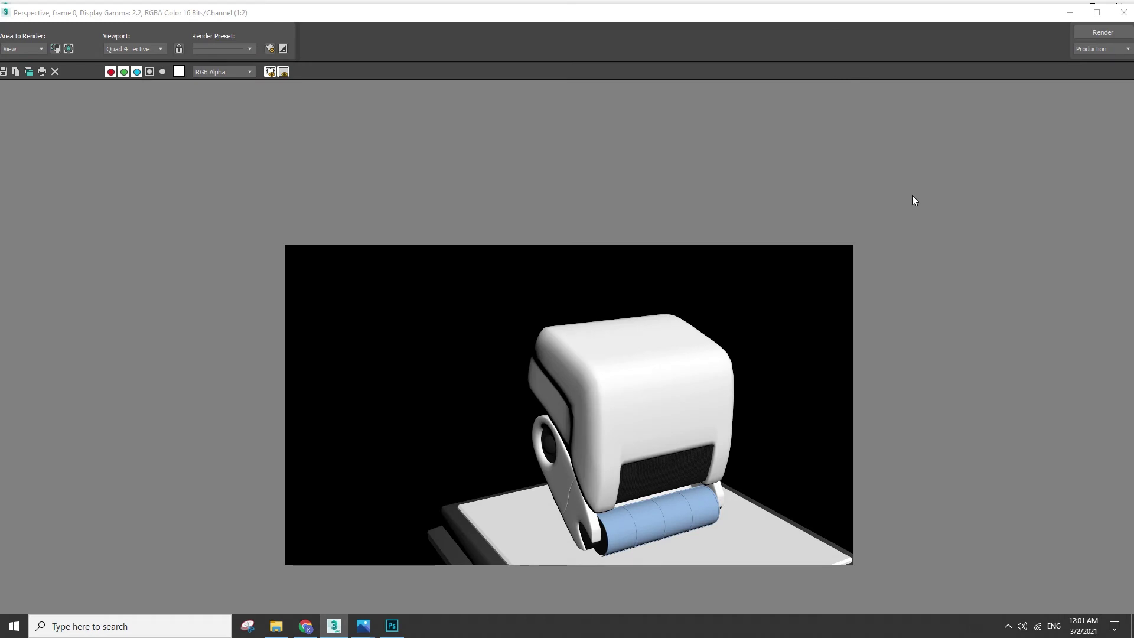
left_click(1070, 13)
key("shift+q")
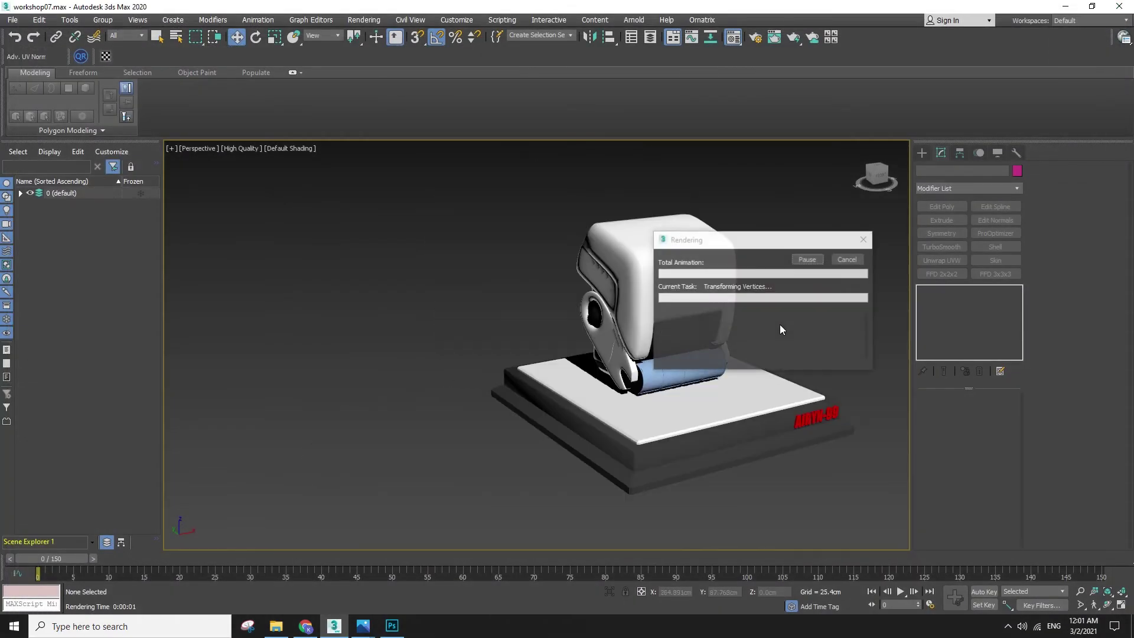
scroll(813, 329, "down", 1)
scroll(813, 330, "up", 1)
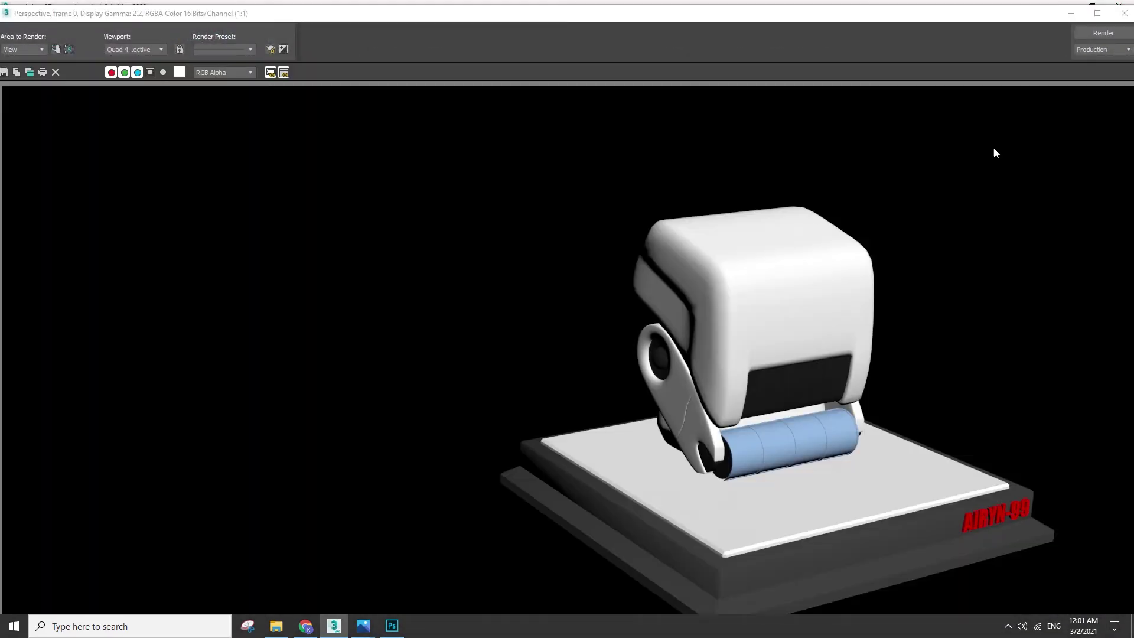
left_click(1125, 13)
- Check the mesh of the robot's head by toggling edged faces on and off, and deselect it
middle_click_drag(796, 367, 739, 366)
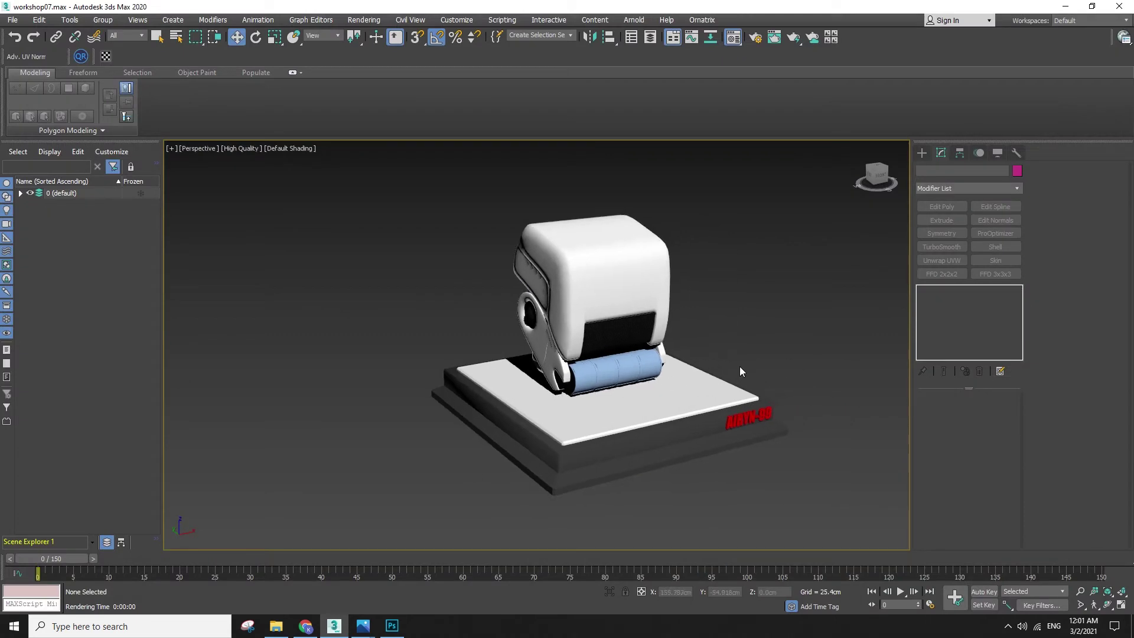
left_click(555, 282)
key("F4")
key("F4")
key("F4")
key("F4")
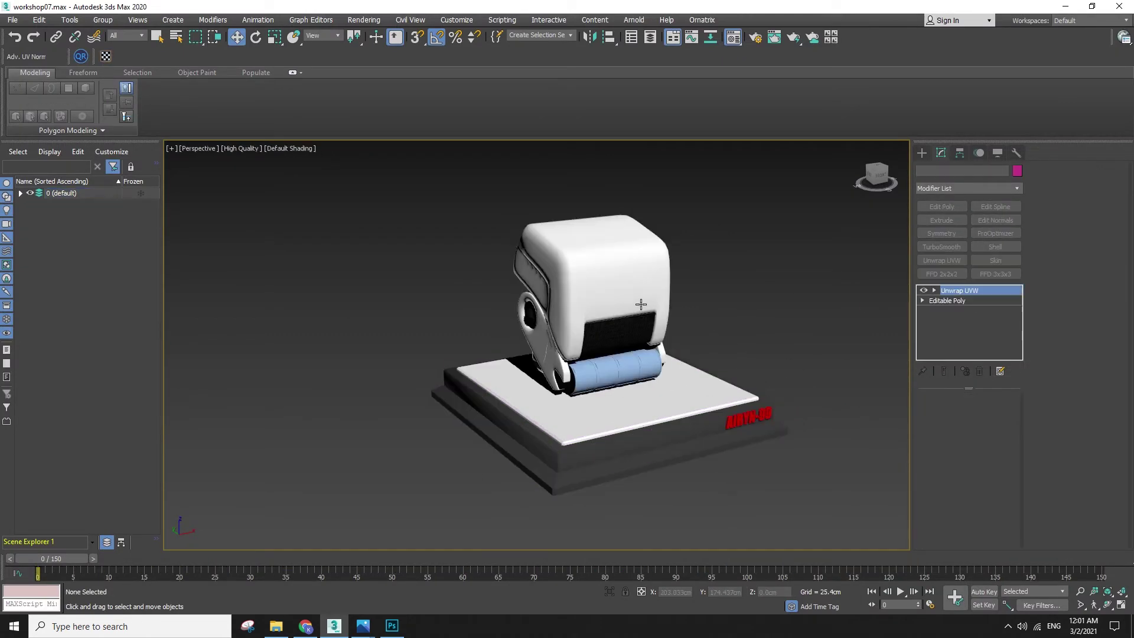
left_click(767, 335)
- Play and stop the robot animation, and set the viewport quality to Standard
key("/")
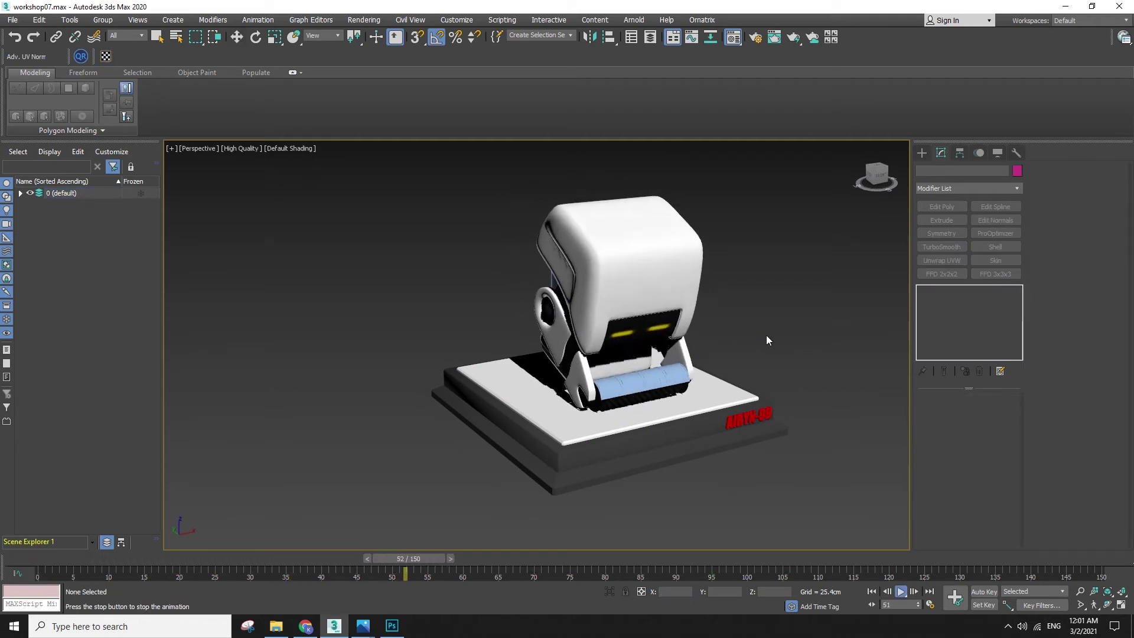
key("/")
key("w")
left_click(240, 150)
left_click(277, 206)
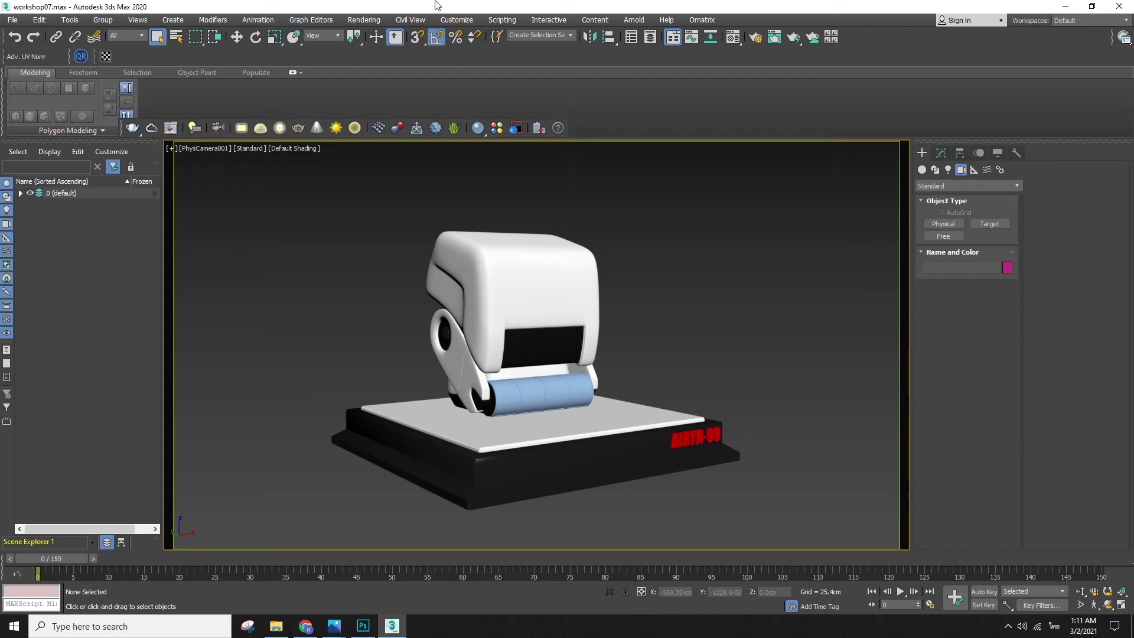
double_click(518, 11)
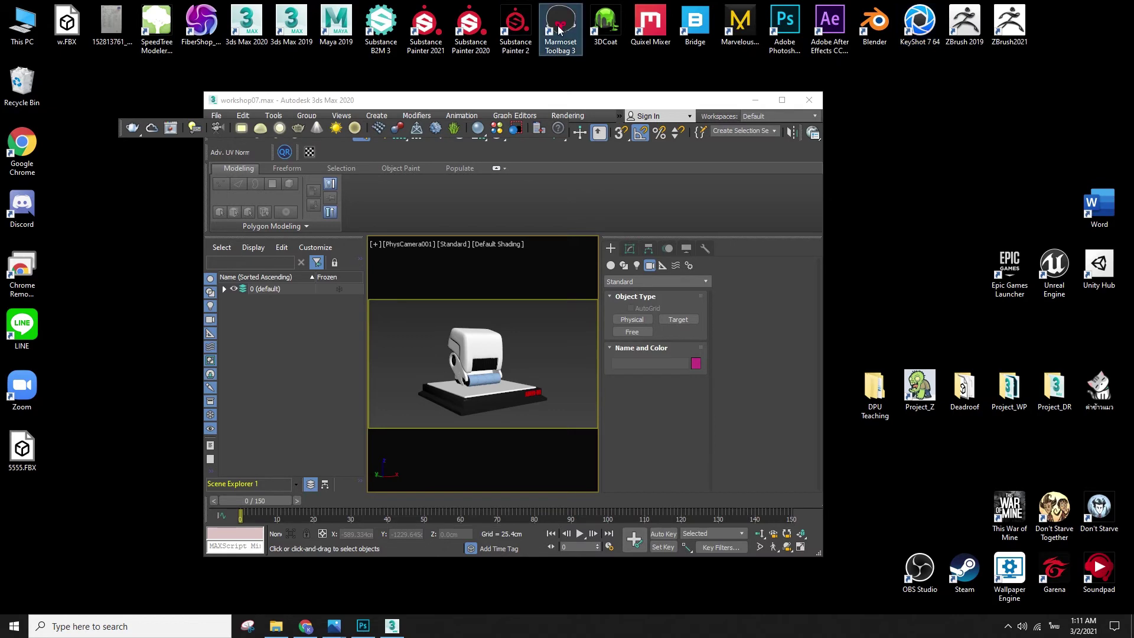
left_click(781, 101)
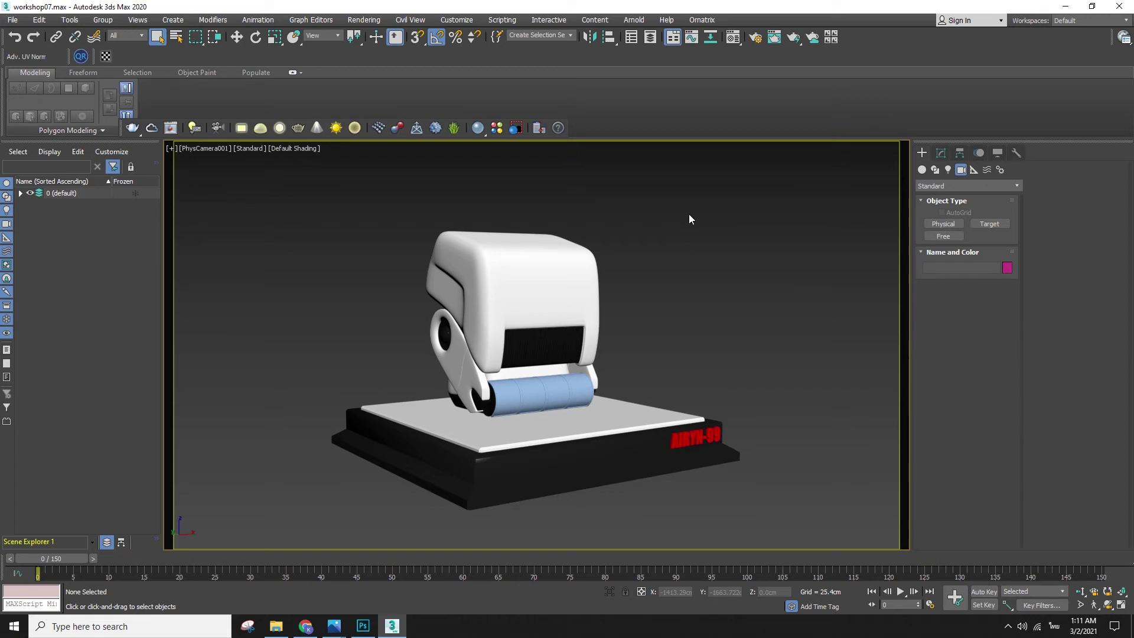
double_click(716, 11)
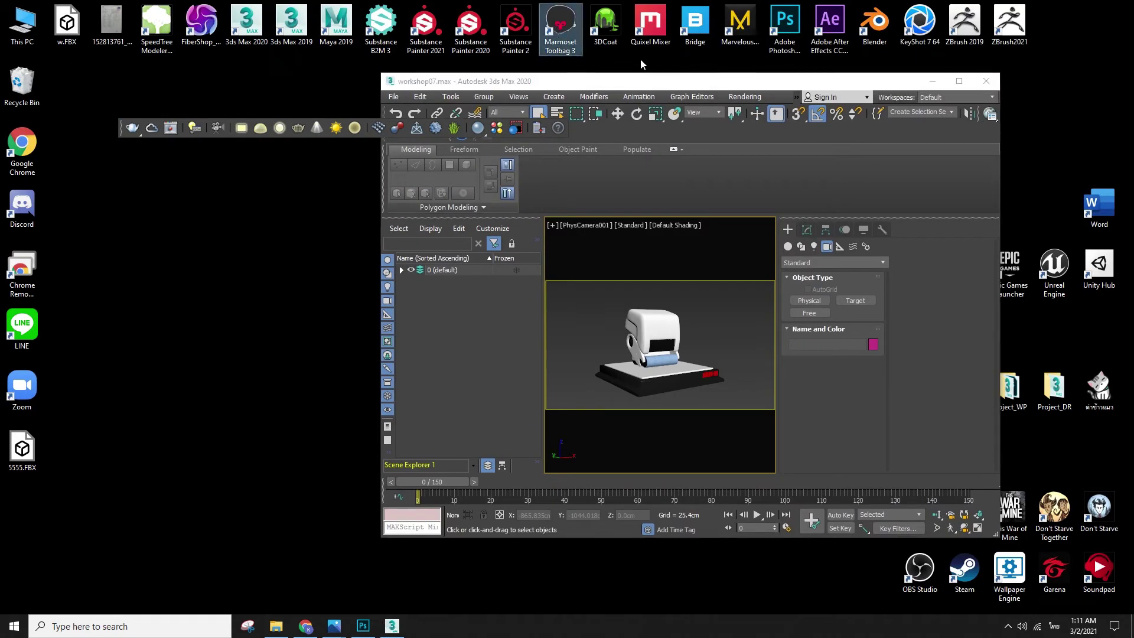
left_click(959, 82)
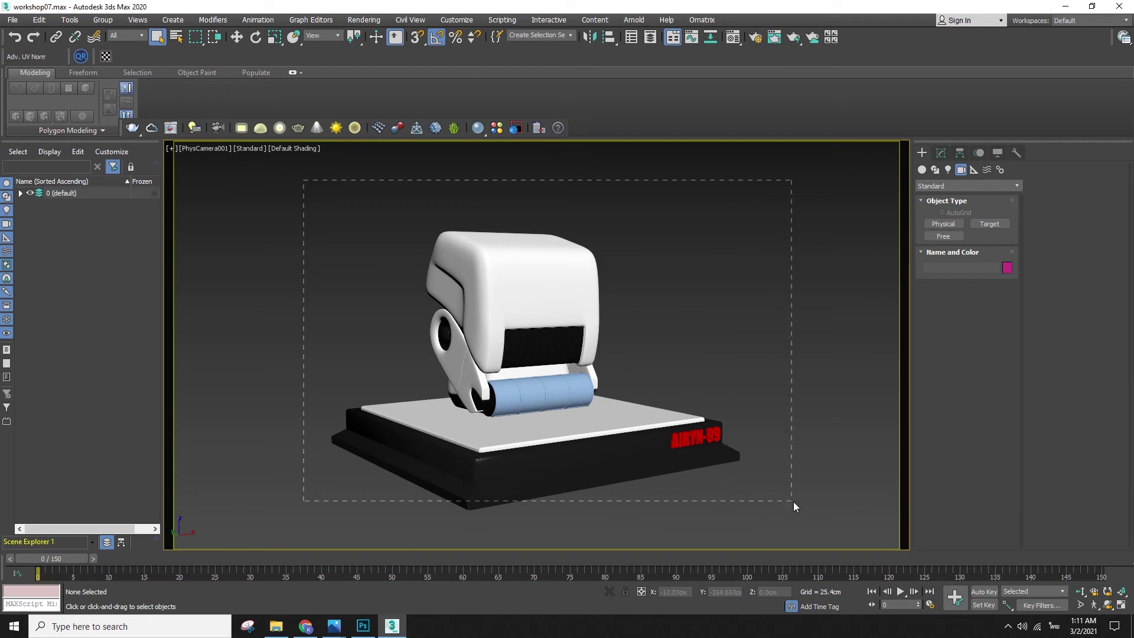
- Switch from the physical camera to the perspective view, inspect the robot around its head, and hide the cameras
key("p")
key("w")
left_click(508, 300)
scroll(508, 300, "up", 3)
middle_click_drag(646, 306, 667, 287, "alt")
scroll(661, 327, "down", 2)
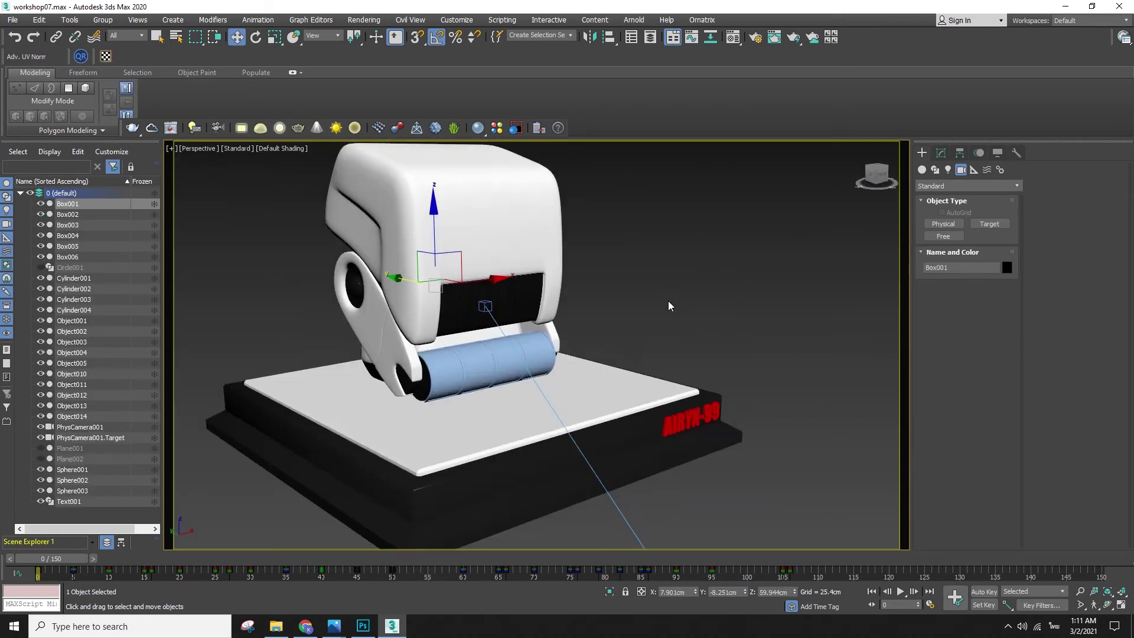
scroll(667, 288, "down", 2)
left_click(822, 418)
middle_click_drag(824, 467, 577, 415)
scroll(577, 415, "down", 2)
key("shift+c")
- Open the render setup and choose V-Ray 5, hotfix 2 as the production renderer
key("F10")
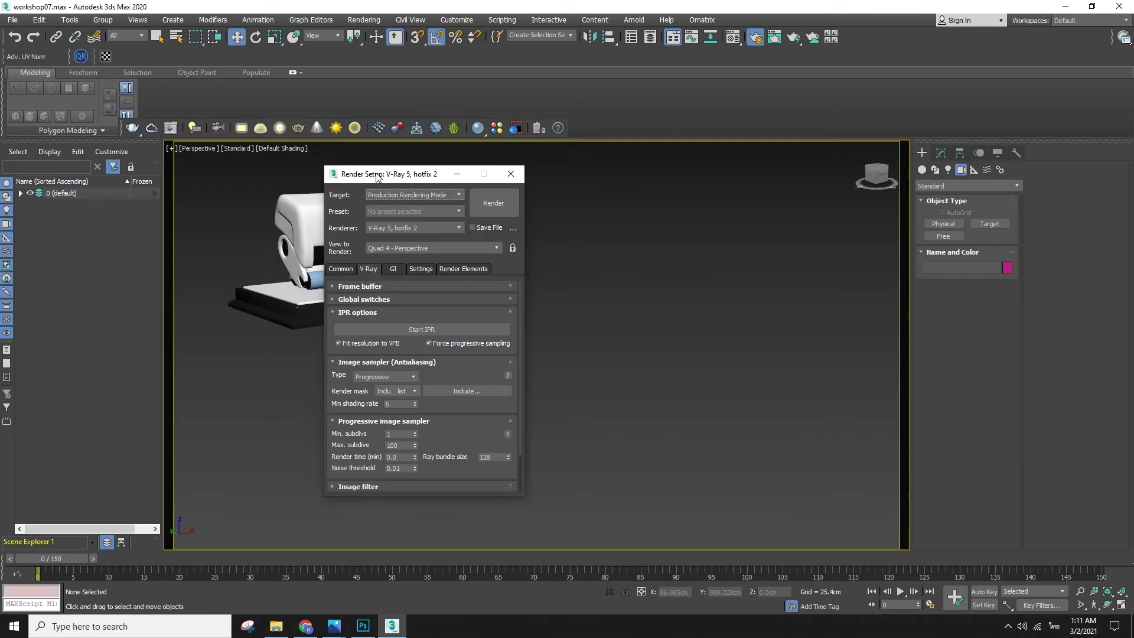
left_click_drag(389, 173, 483, 159)
left_click(488, 212)
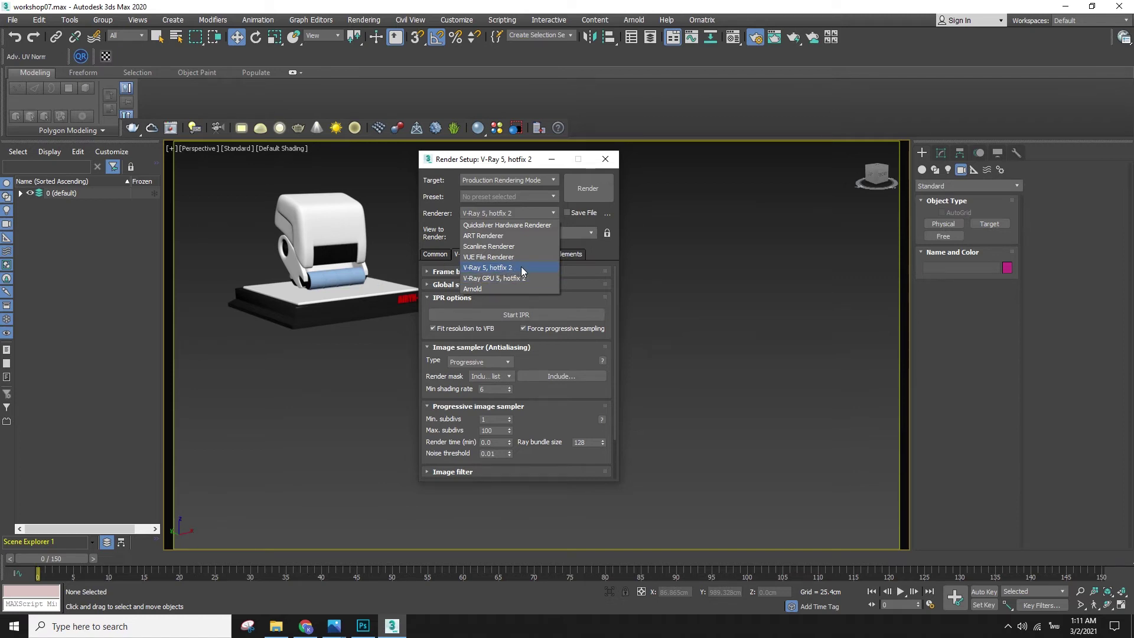
left_click(524, 270)
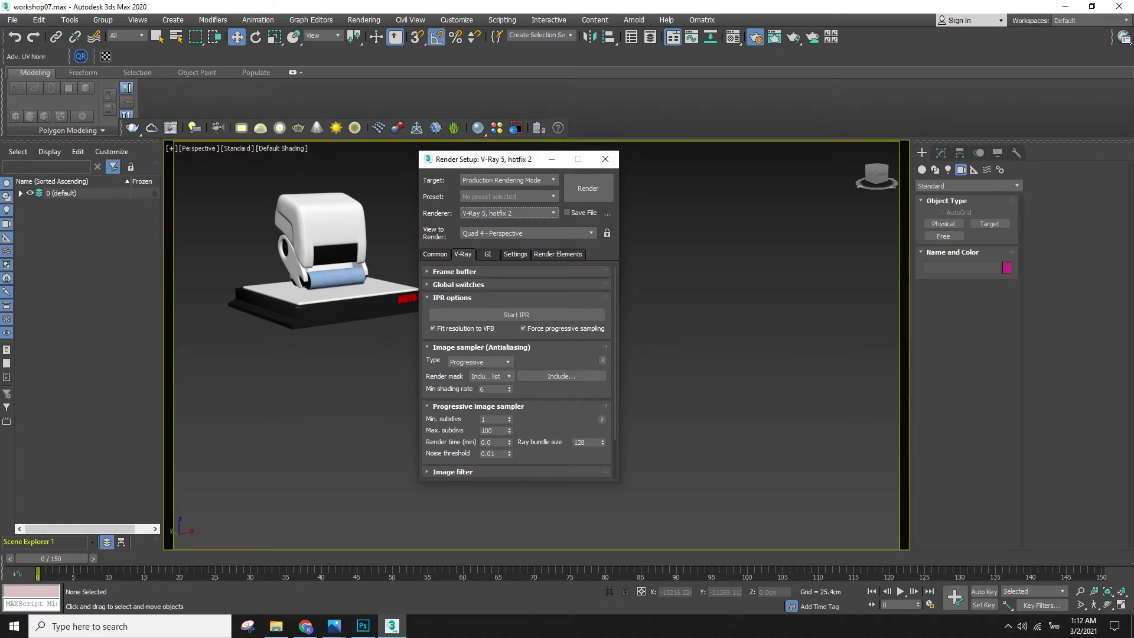
left_click_drag(502, 159, 556, 155)
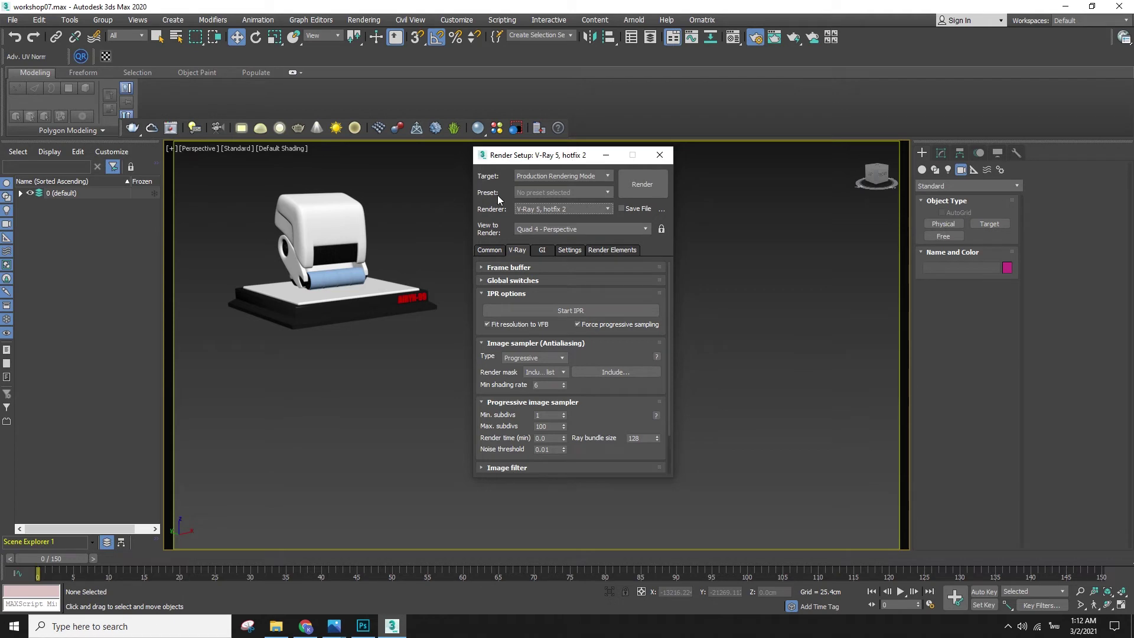
left_click(565, 209)
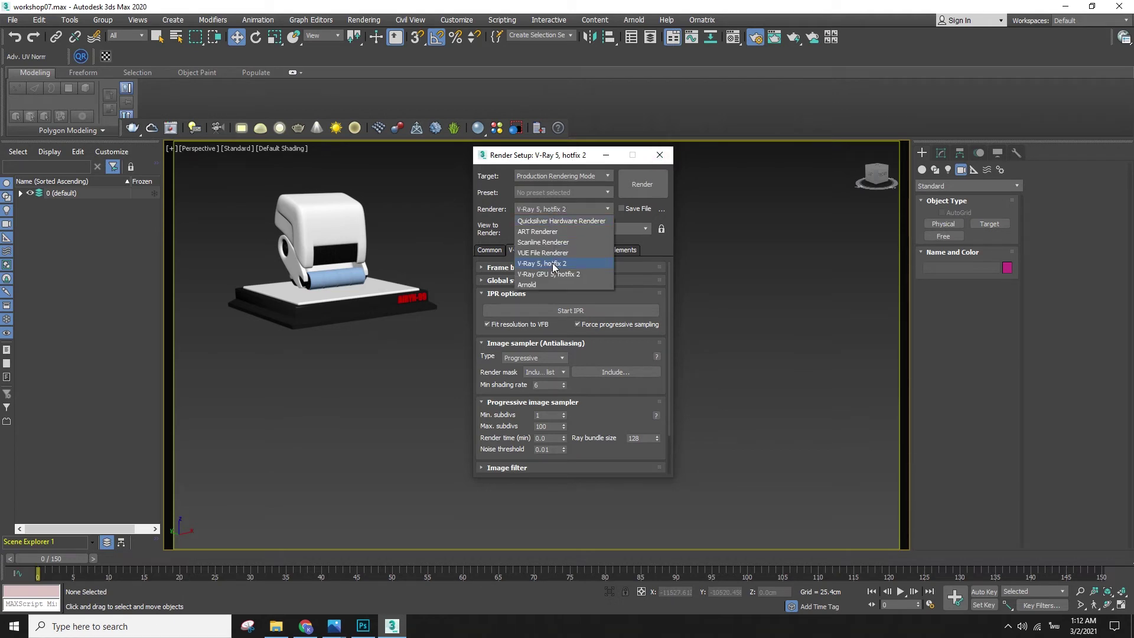
left_click(535, 275)
- Set the render output size to the HDTV (video) format at 480x270
left_click(491, 251)
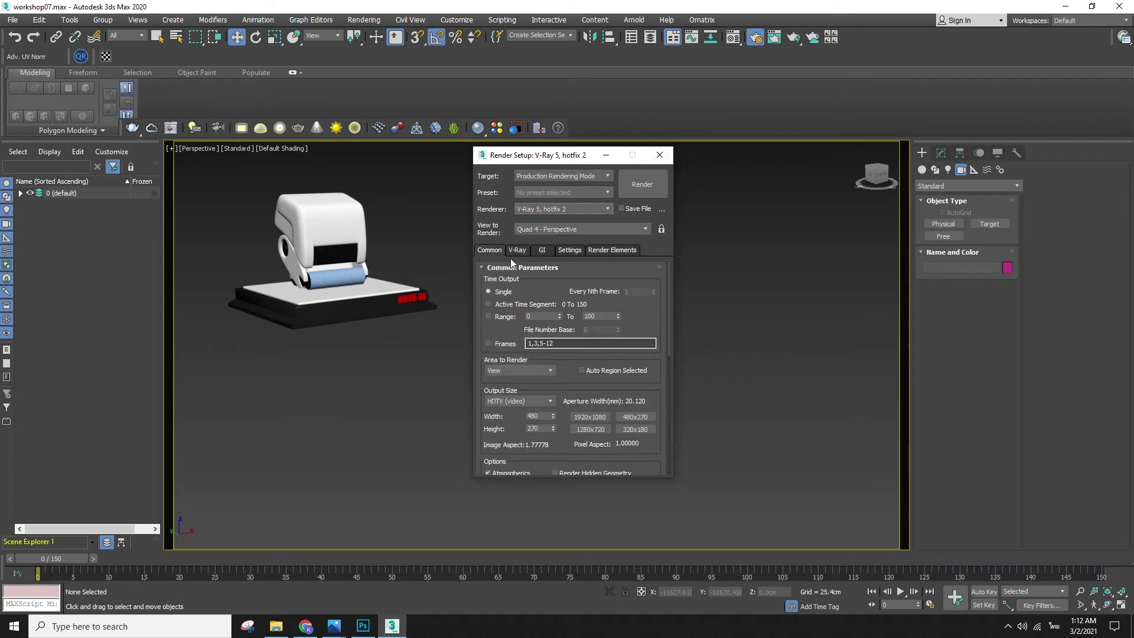
scroll(644, 325, "down", 2)
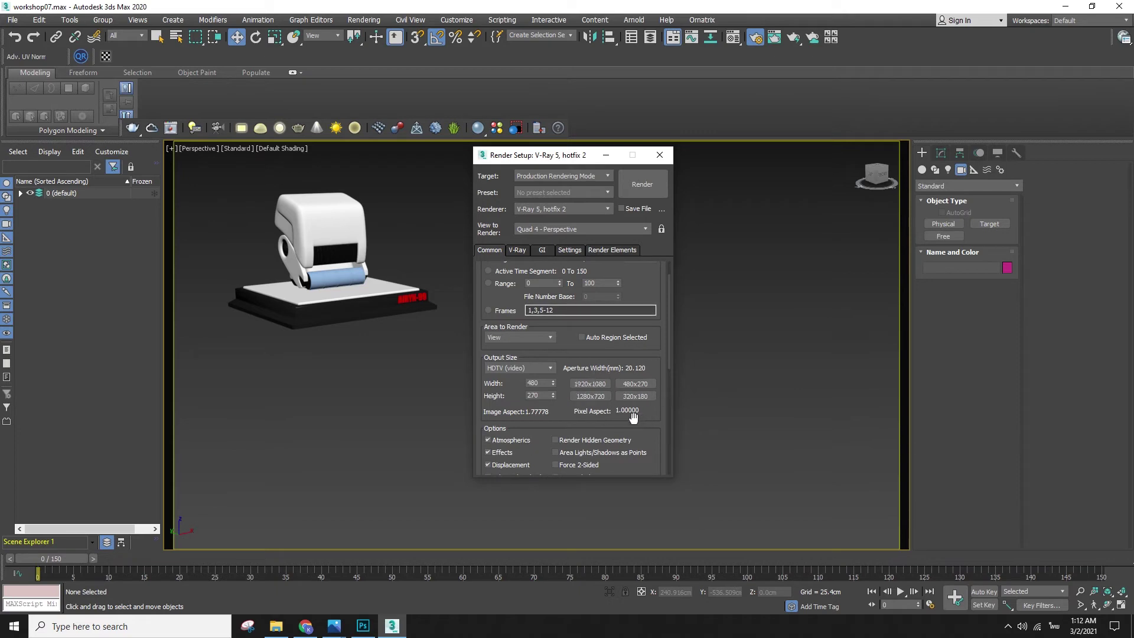
left_click(512, 370)
left_click(496, 518)
left_click(636, 384)
- Review the V-Ray frame buffer, the common render output options and the available image sampler types
left_click(513, 251)
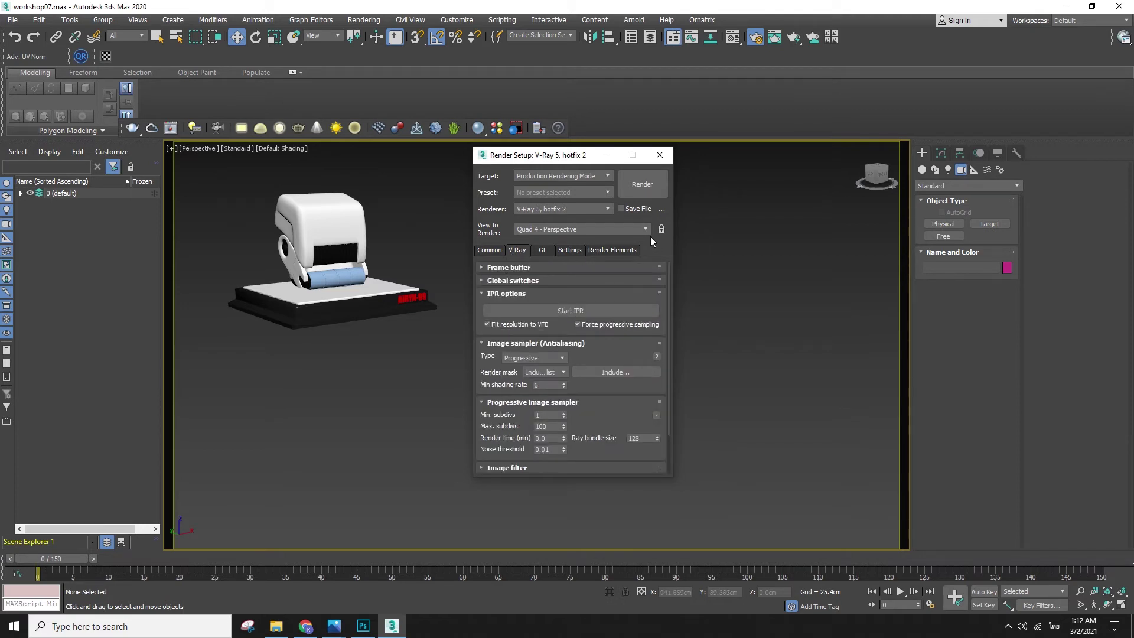
left_click_drag(560, 156, 266, 137)
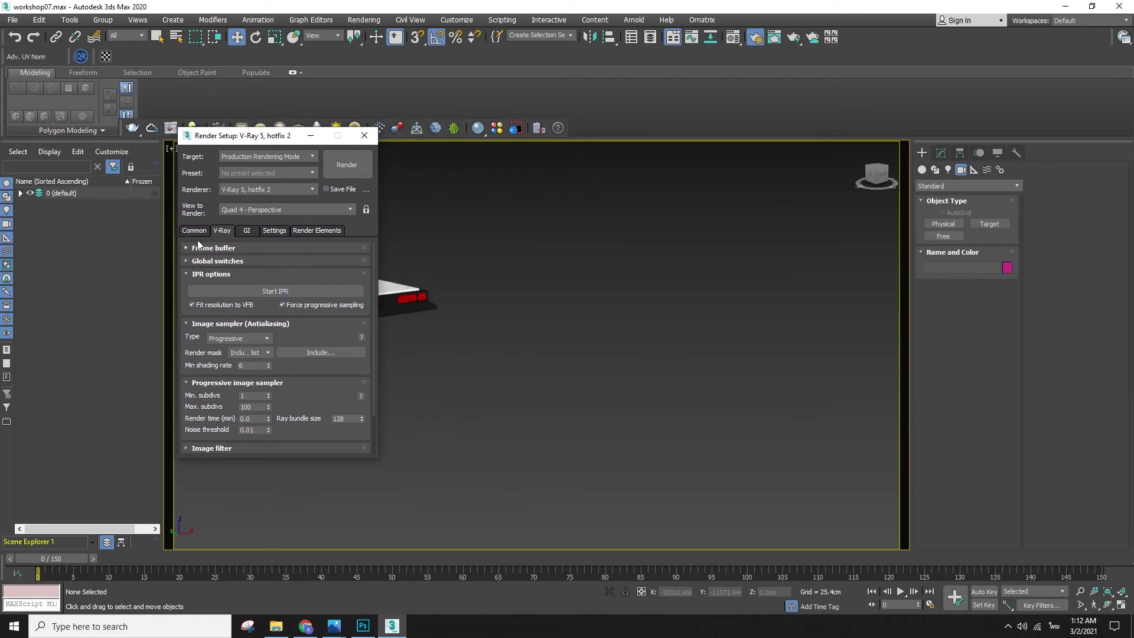
left_click(247, 231)
left_click(220, 231)
left_click(218, 248)
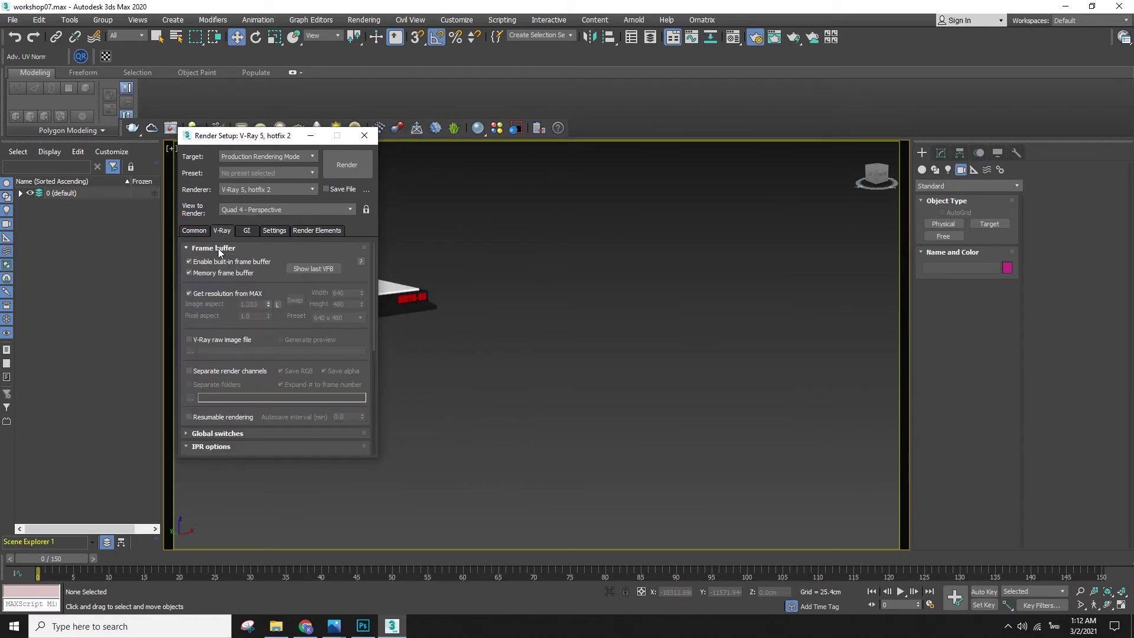
left_click(194, 231)
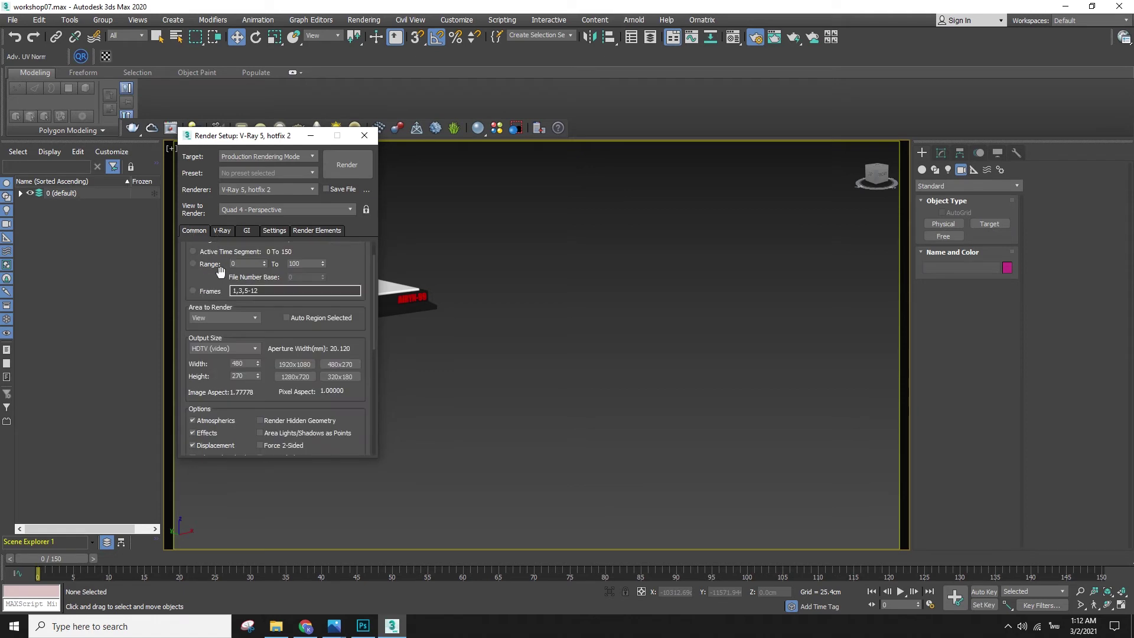
left_click_drag(375, 275, 368, 399)
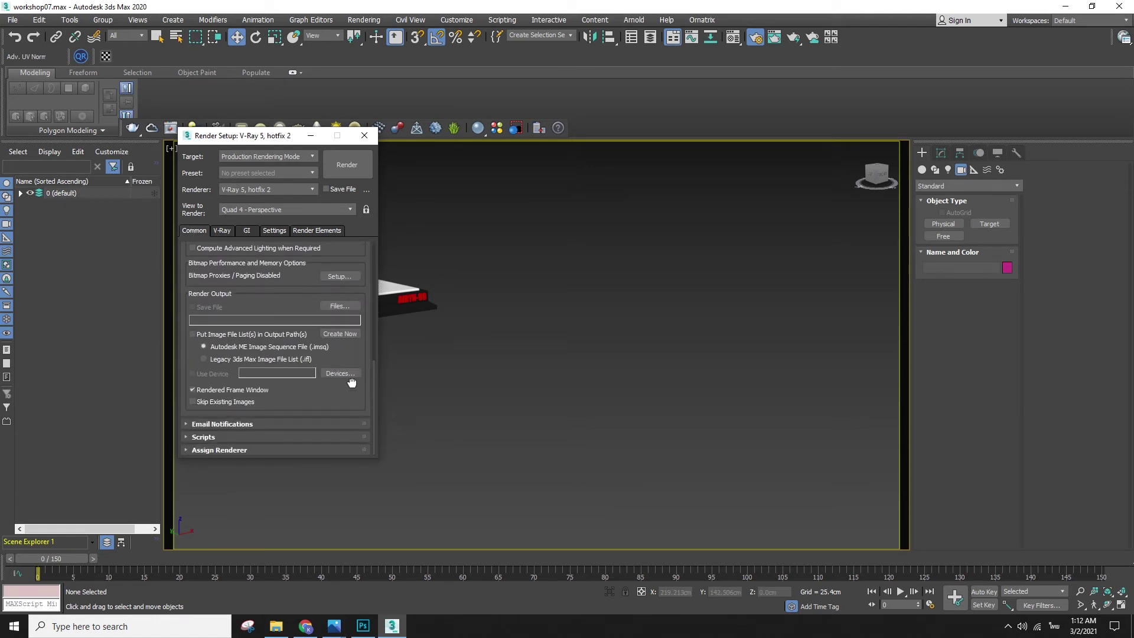
left_click(229, 232)
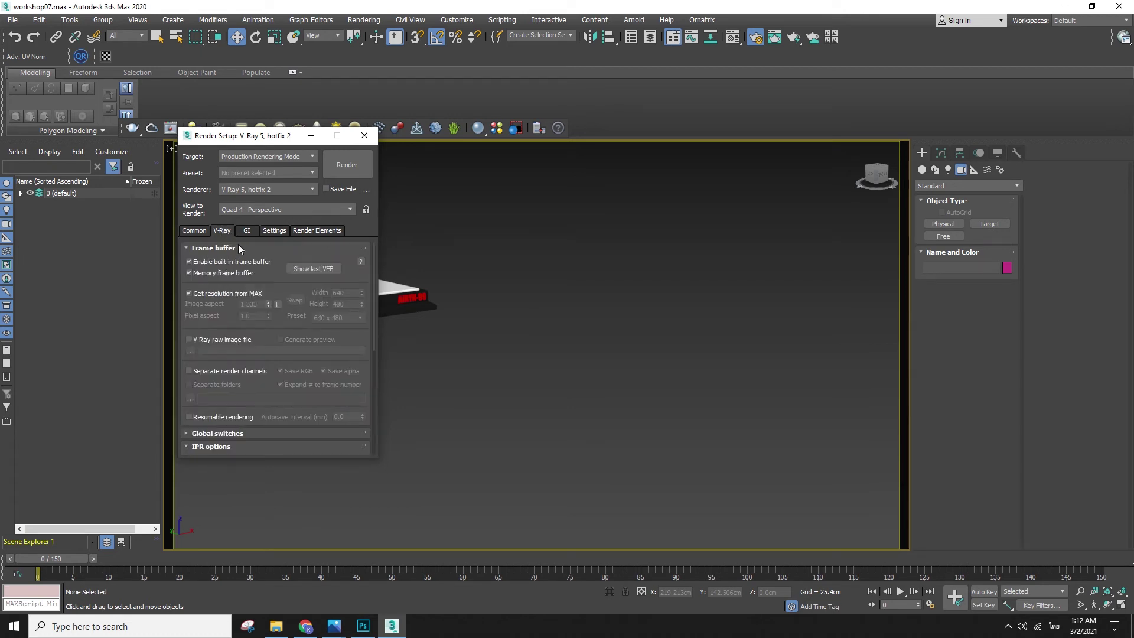
left_click_drag(374, 293, 360, 249)
left_click(206, 249)
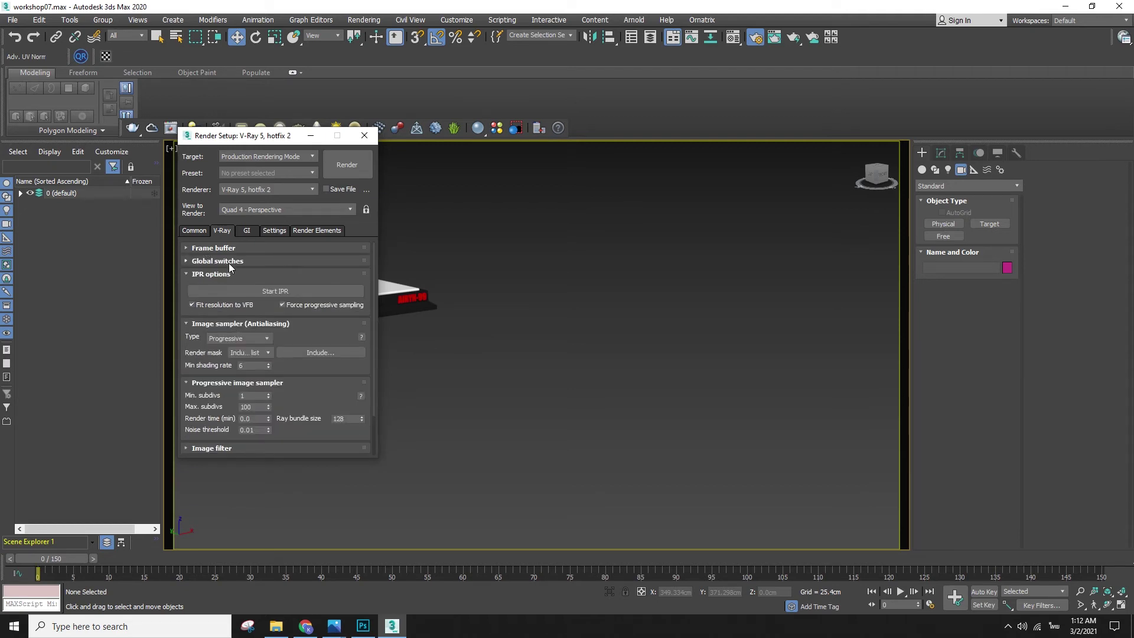
left_click(267, 336)
left_click(268, 336)
left_click_drag(307, 400, 305, 350)
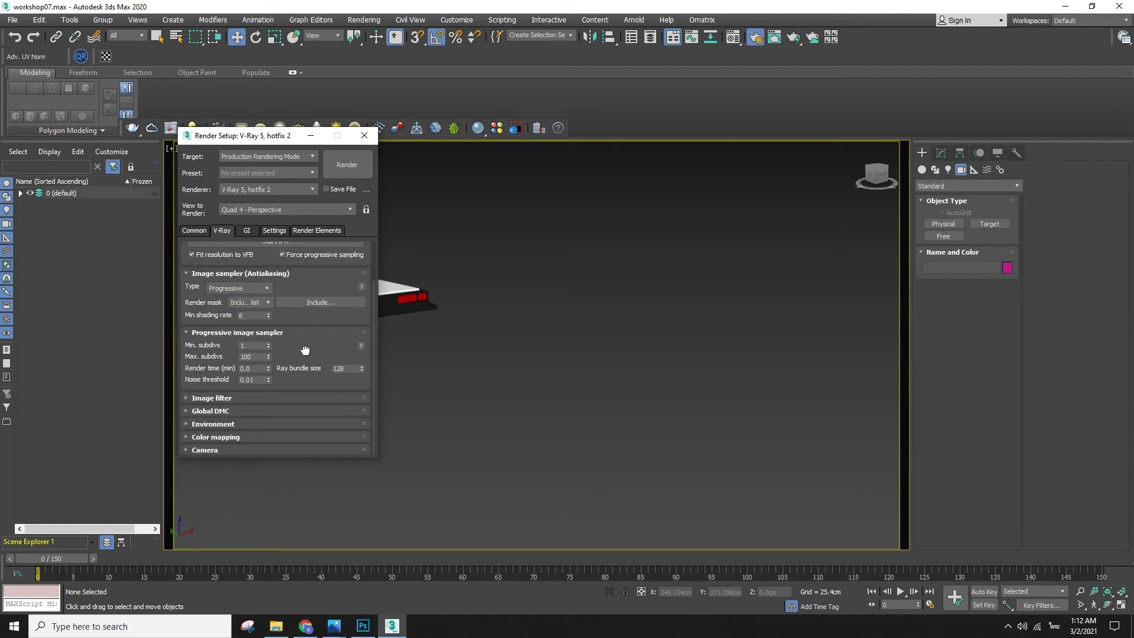
- Examine the V-Ray environment, Global DMC and image filter settings
left_click(210, 423)
left_click(204, 313)
left_click(208, 315)
left_click(215, 317)
left_click(215, 317)
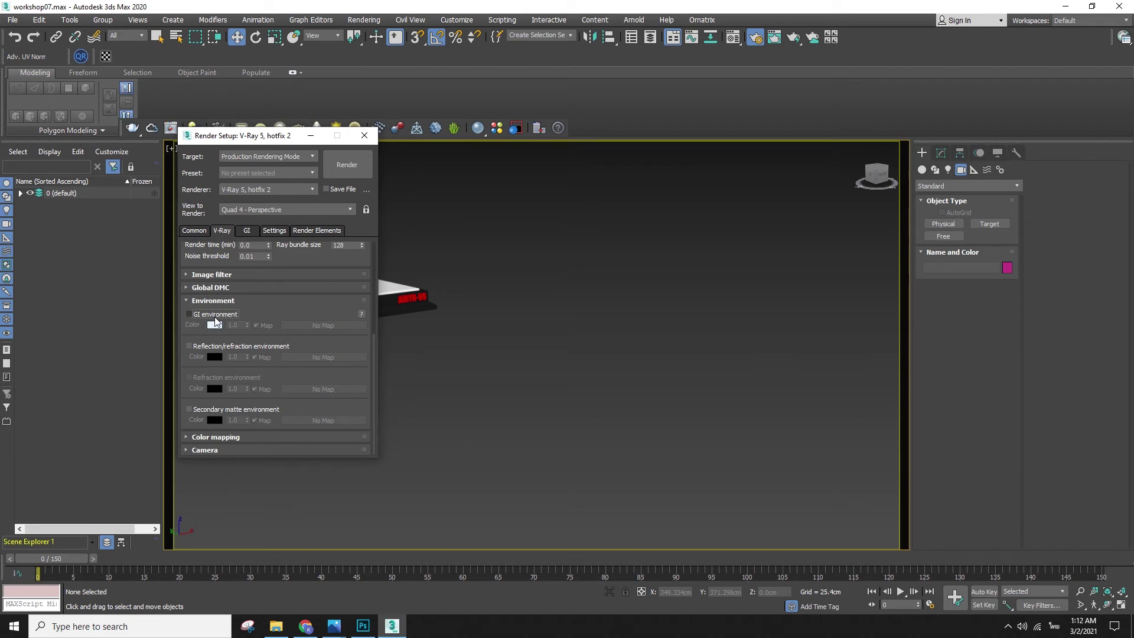
left_click(231, 289)
left_click(236, 275)
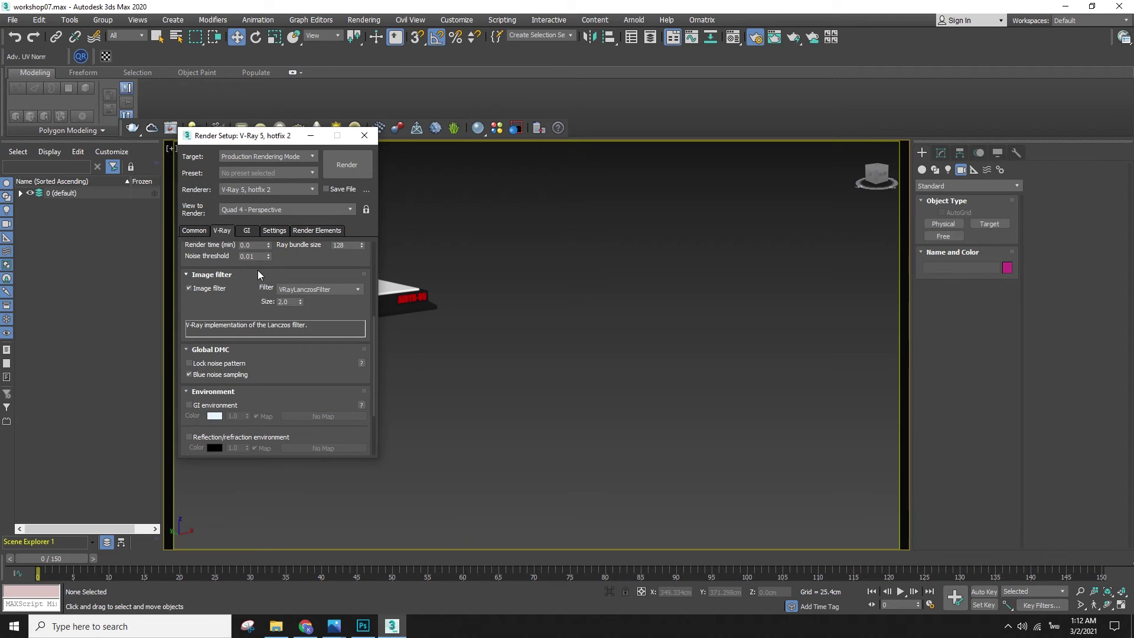
left_click(257, 273)
left_click(219, 331)
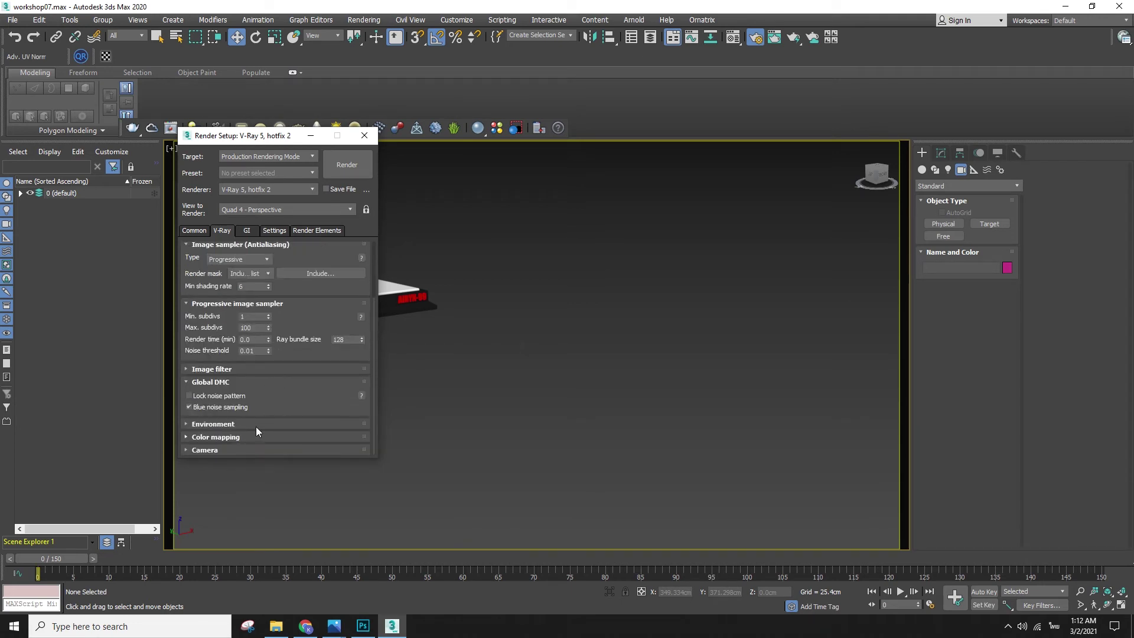
- Set the V-Ray color mapping type to Exponential
left_click(227, 436)
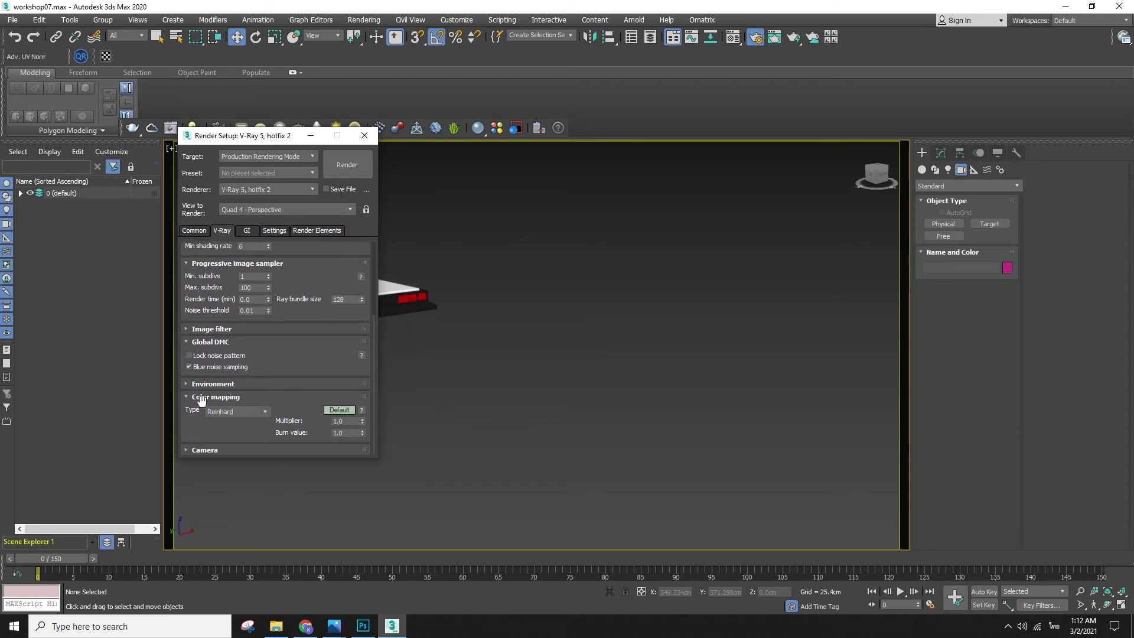
left_click(243, 413)
left_click(232, 431)
left_click_drag(294, 357, 294, 359)
scroll(295, 355, "up", 2)
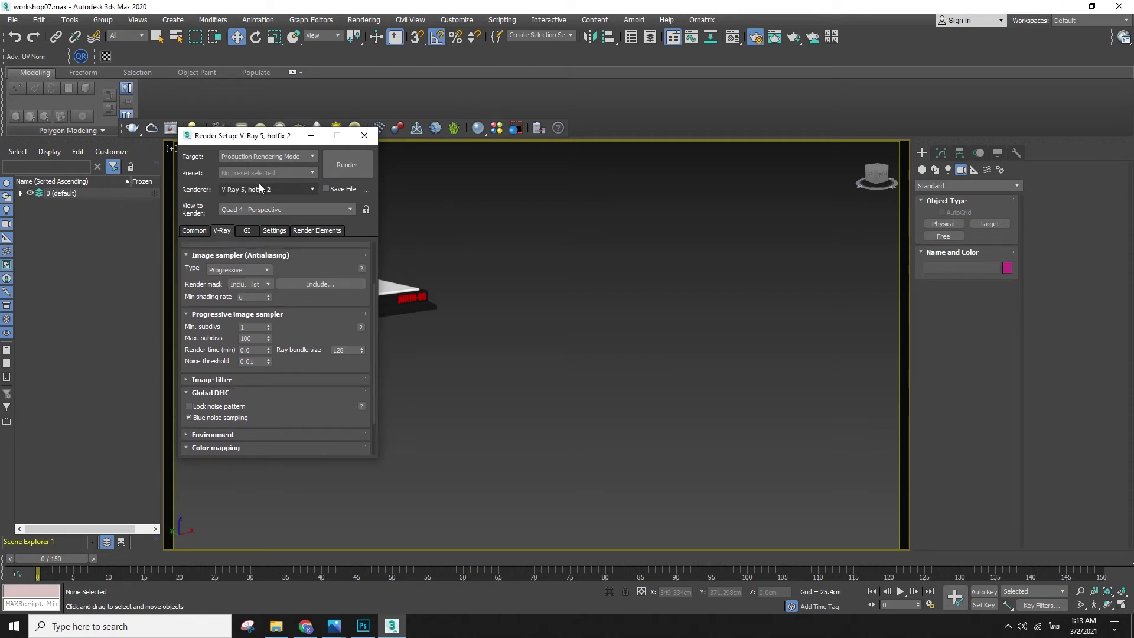
- Set the primary GI engine to Irradiance map with the Very low preset, and expand the light cache settings
left_click(246, 236)
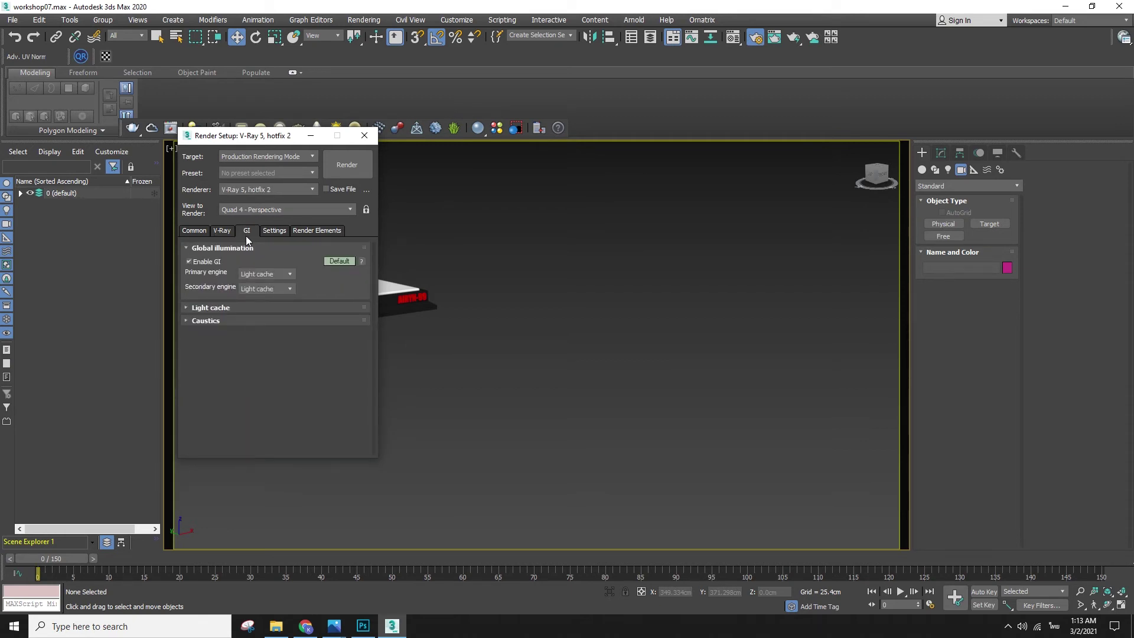
left_click(263, 275)
left_click(257, 281)
left_click(231, 308)
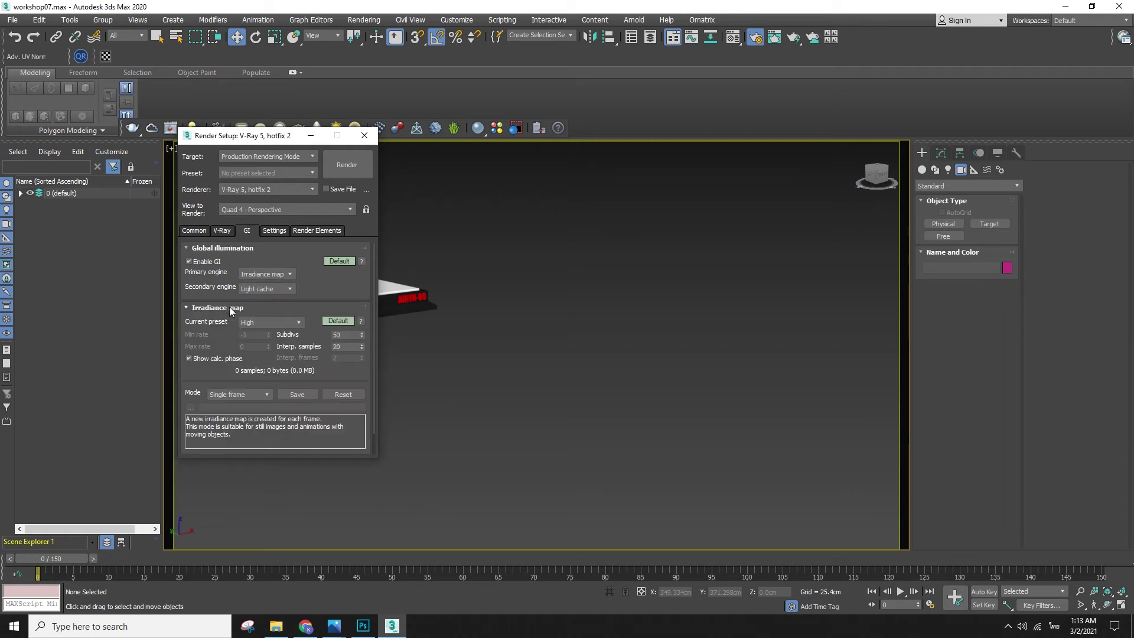
left_click(272, 322)
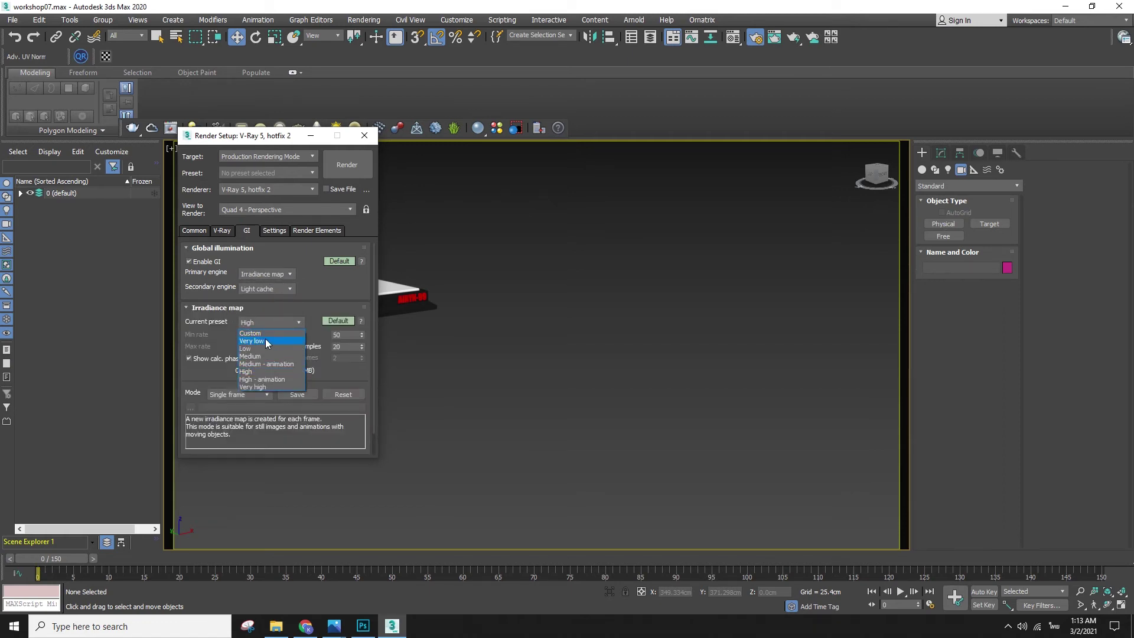
left_click(264, 342)
left_click_drag(312, 293, 317, 235)
left_click(247, 436)
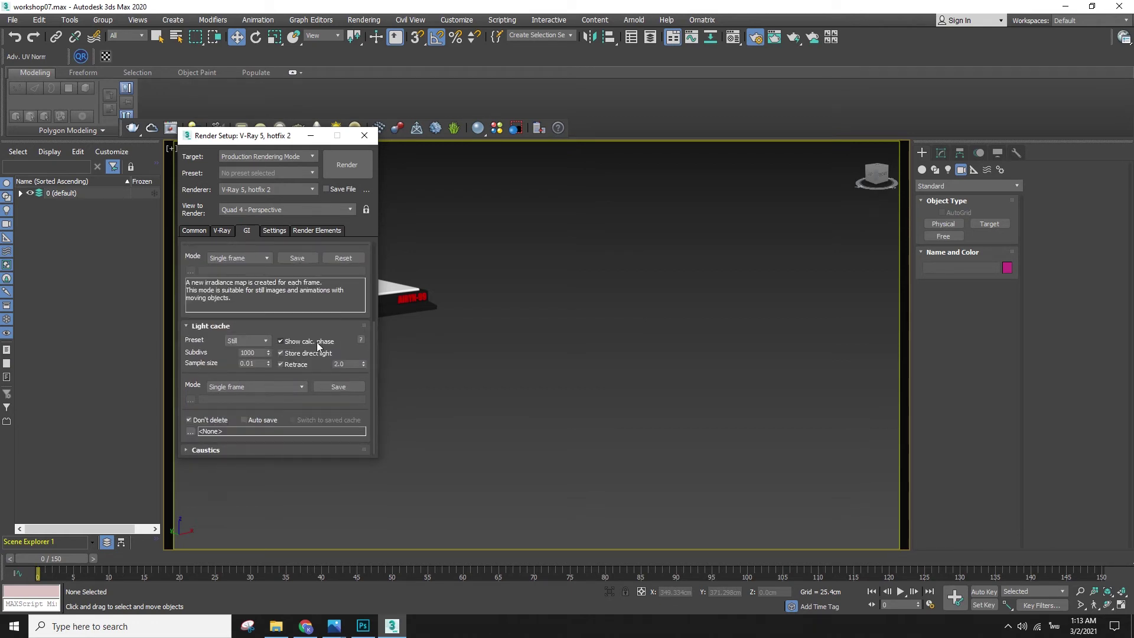
- Change the bucket sequence in the V-Ray system settings and check the render elements
left_click(286, 231)
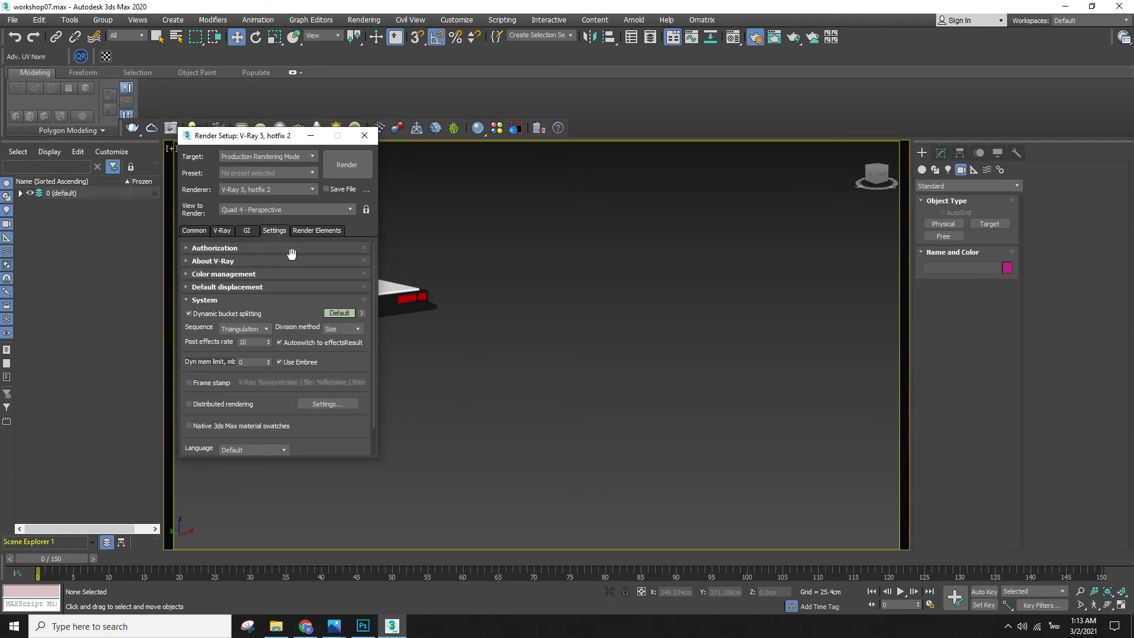
left_click(253, 331)
left_click(240, 345)
left_click(310, 232)
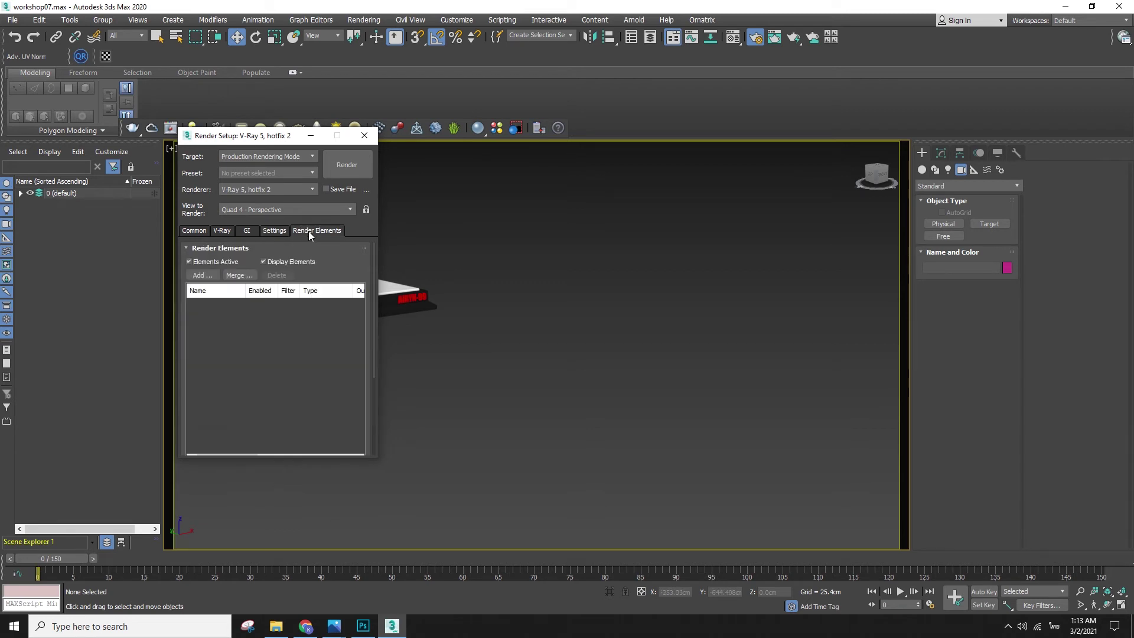
- Recheck the V-Ray sampler, image filter, environment and color mapping settings, and close the render setup
left_click(245, 230)
left_click(229, 229)
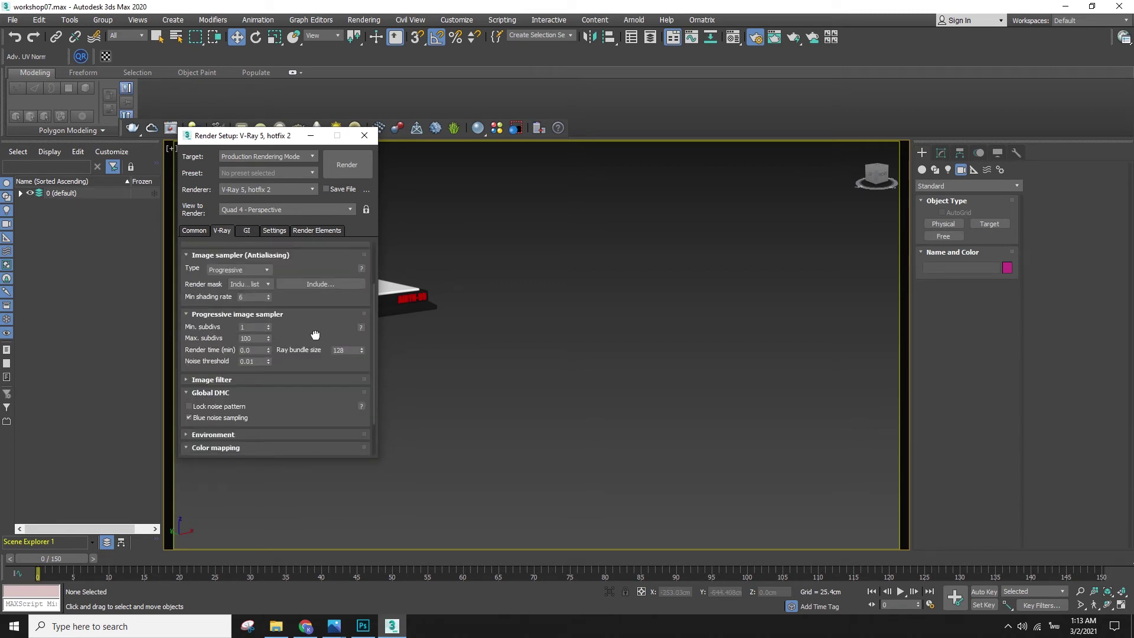
left_click_drag(311, 329, 316, 263)
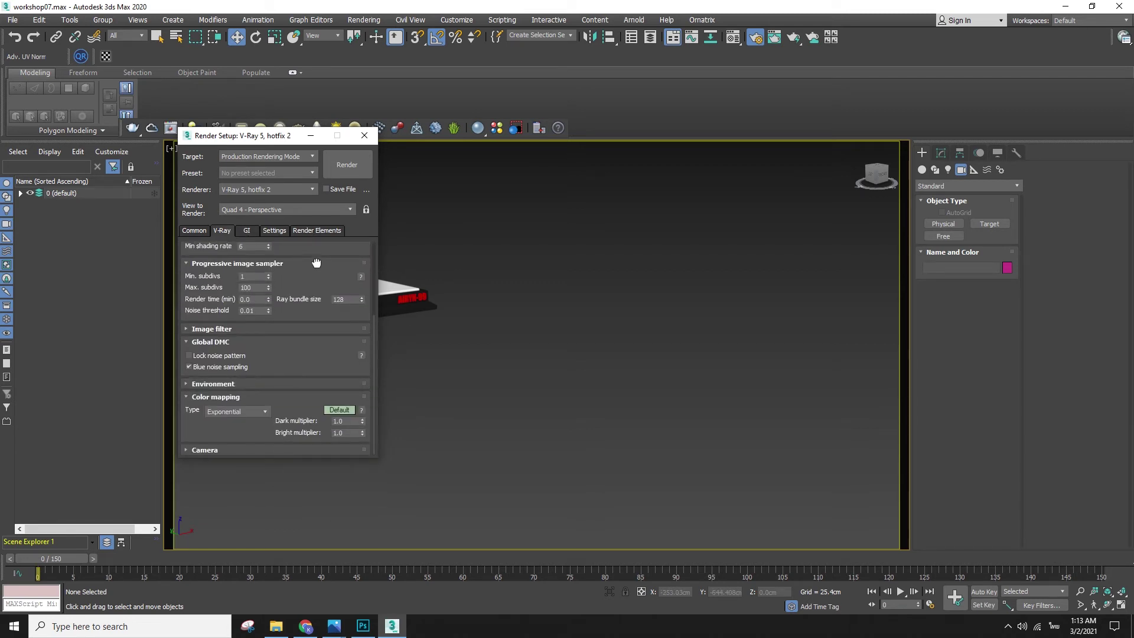
left_click(218, 329)
left_click_drag(259, 357, 309, 240)
left_click(234, 411)
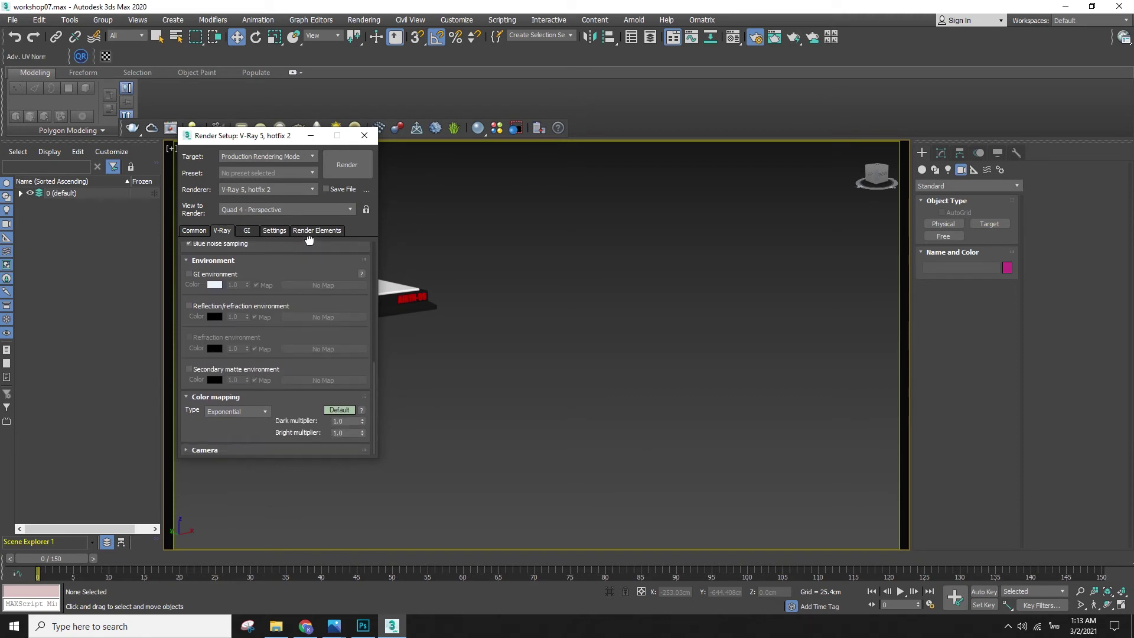
scroll(289, 311, "up", 5)
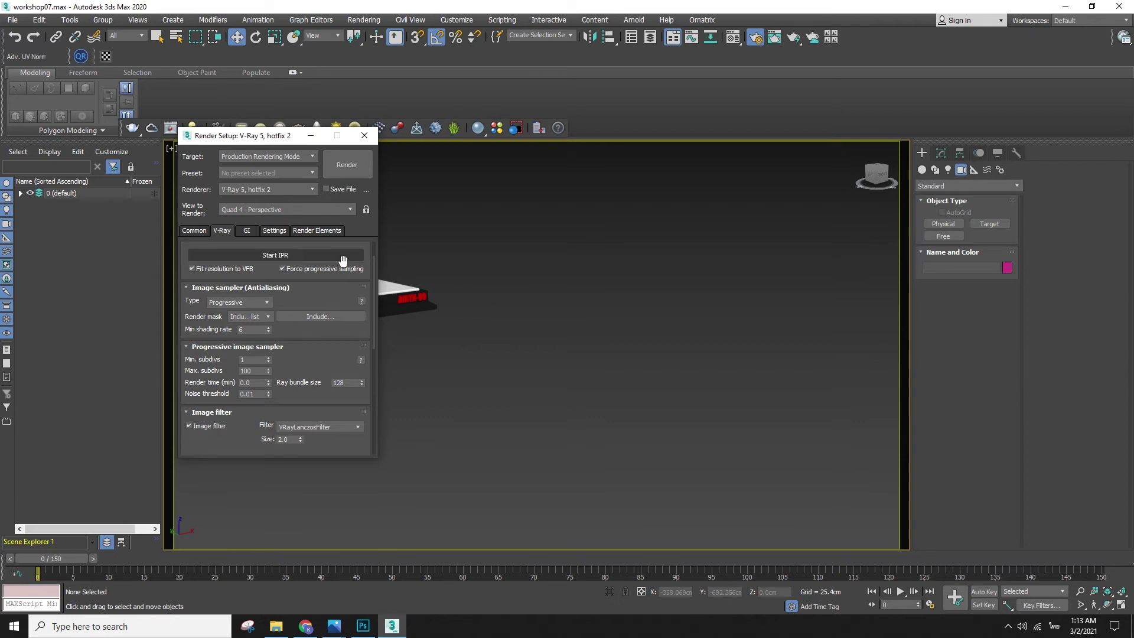
left_click(364, 136)
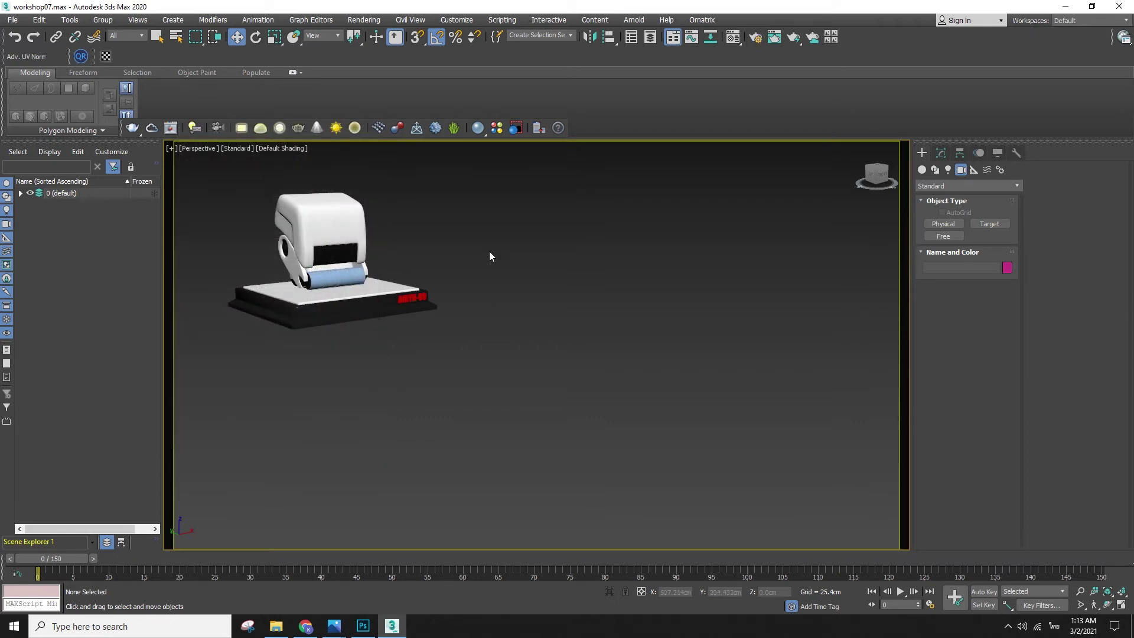
- Clear the VRaySky environment map from the scene background and close the environment settings
key("8")
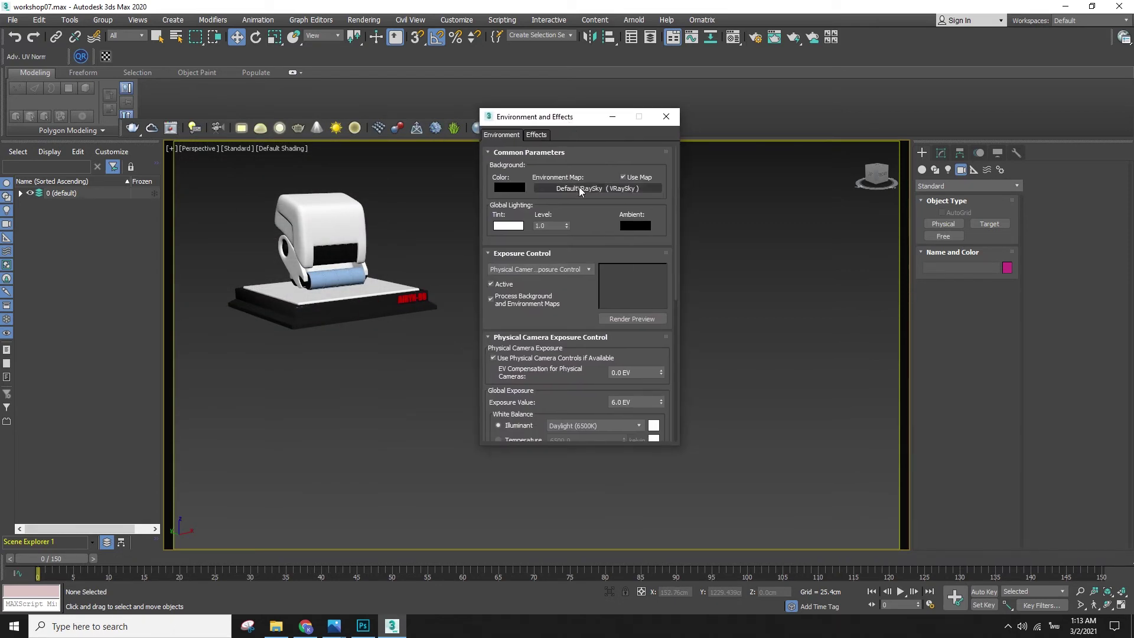
right_click(585, 189)
left_click(617, 223)
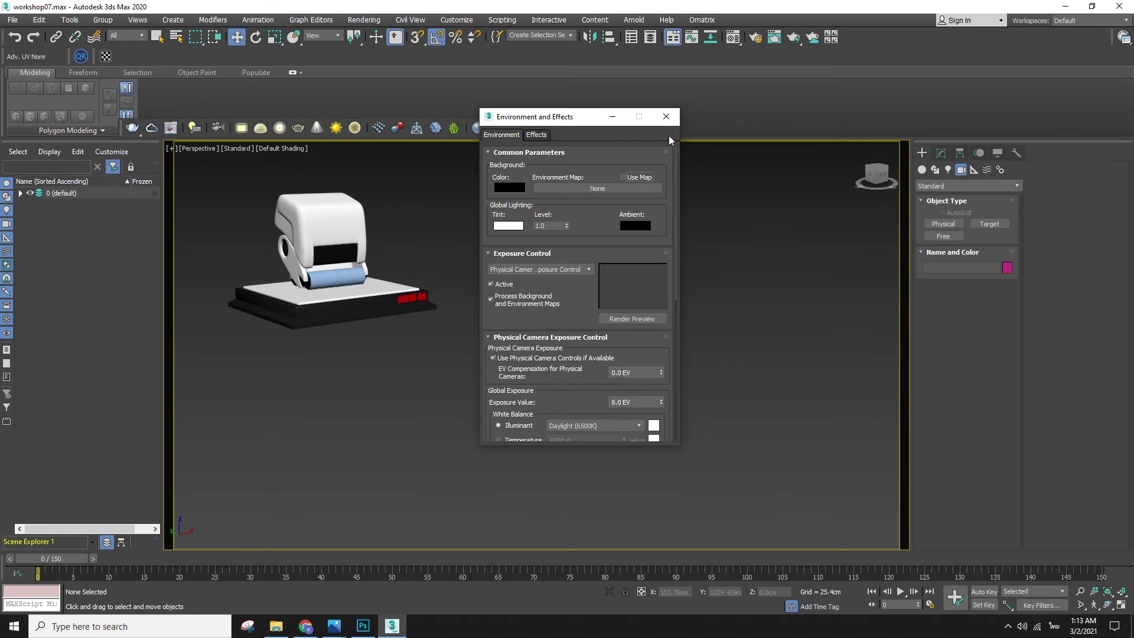
left_click(666, 117)
- Switch to the front view, select the robot's head and try a test render
key("f")
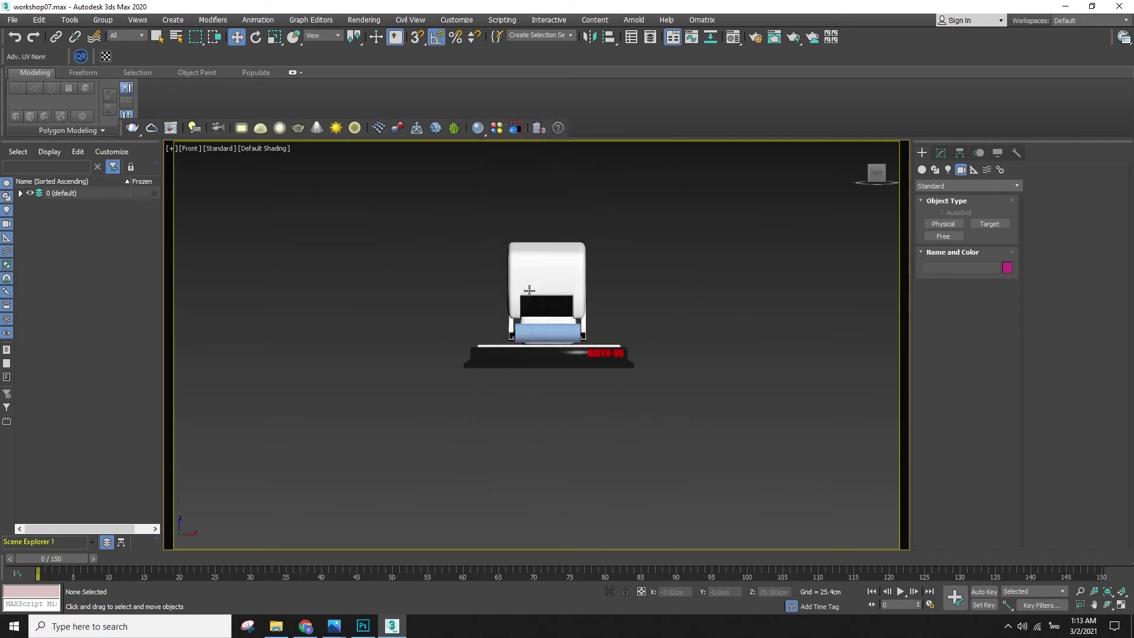
scroll(552, 278, "up", 5)
left_click(556, 299)
key("shift+q")
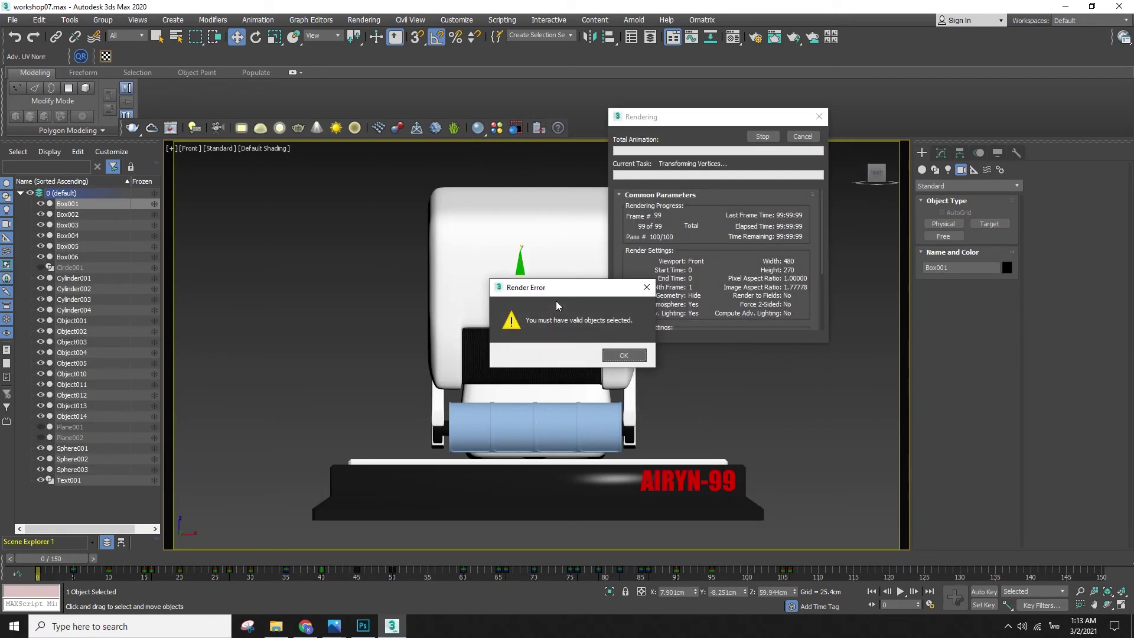
- Dismiss the render error and try rendering the Front view again
left_click(639, 356)
key("shift+q")
key("Return")
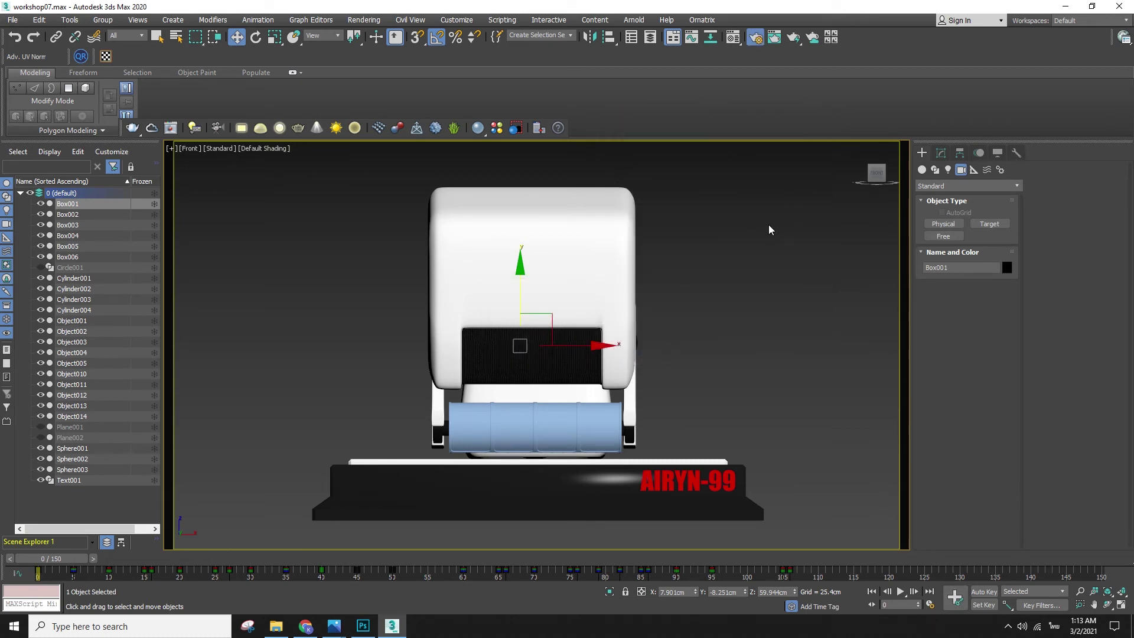
- Open Render Setup and bring up its V-Ray settings
key("F10")
left_click(275, 244)
key("F10")
left_click(476, 242)
key("F10")
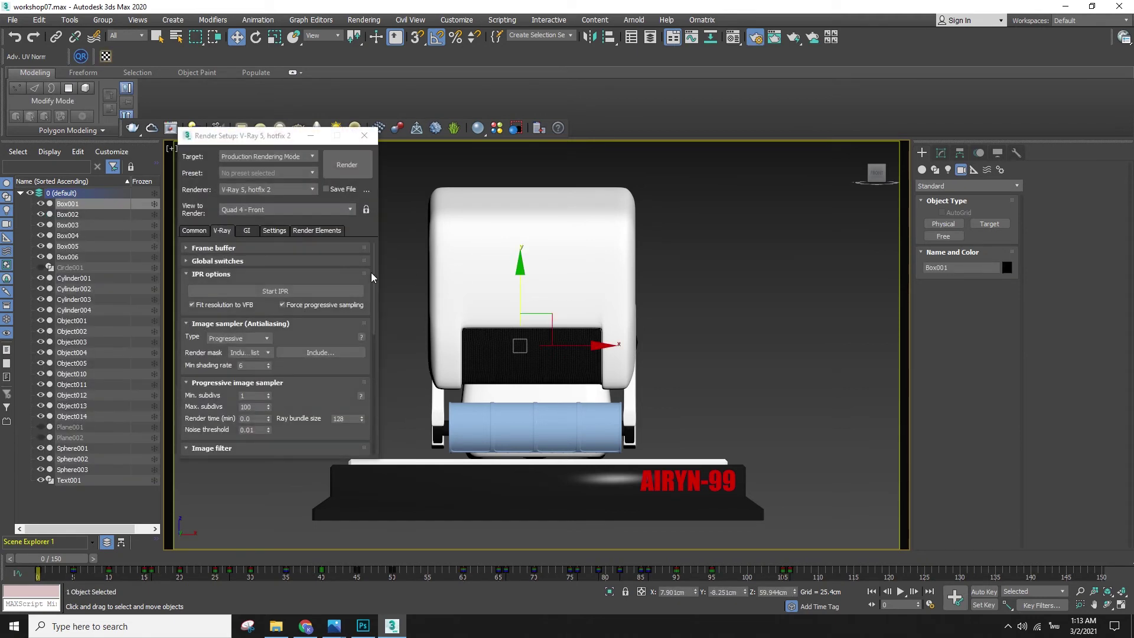
left_click(195, 231)
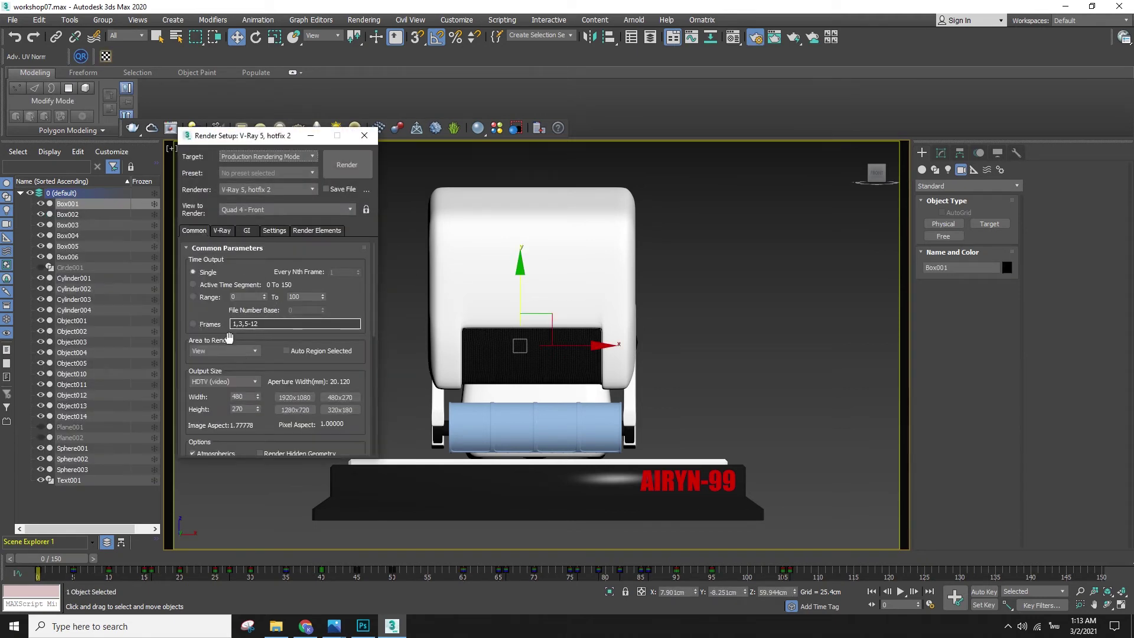
left_click(222, 230)
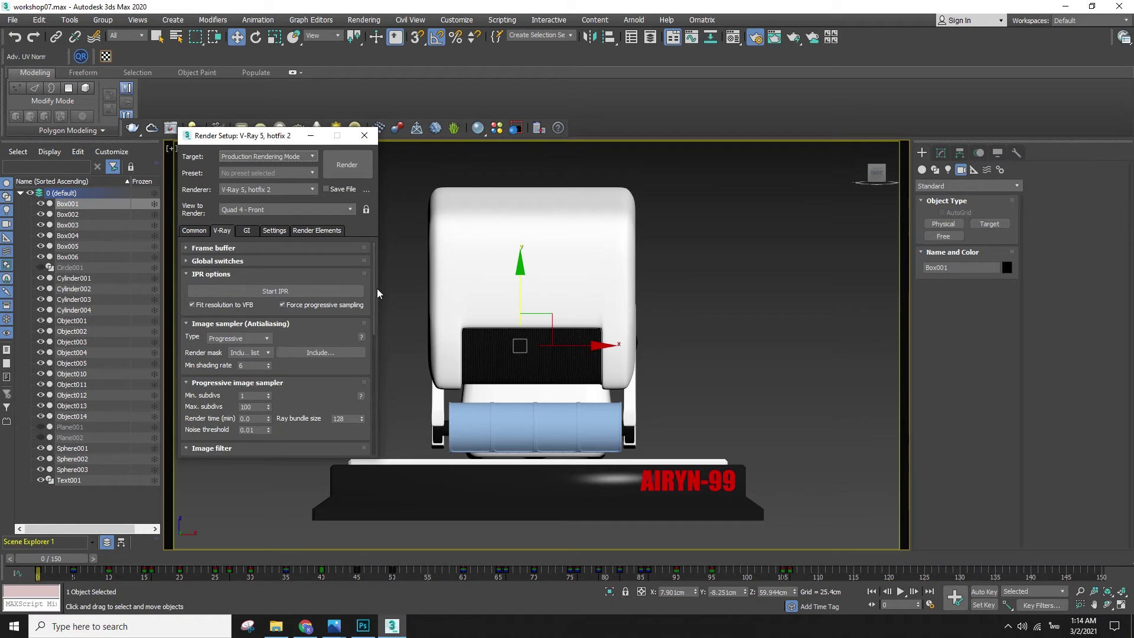
- Set the V-Ray image sampler type to Bucket and its render mask to None
left_click_drag(378, 309, 395, 437)
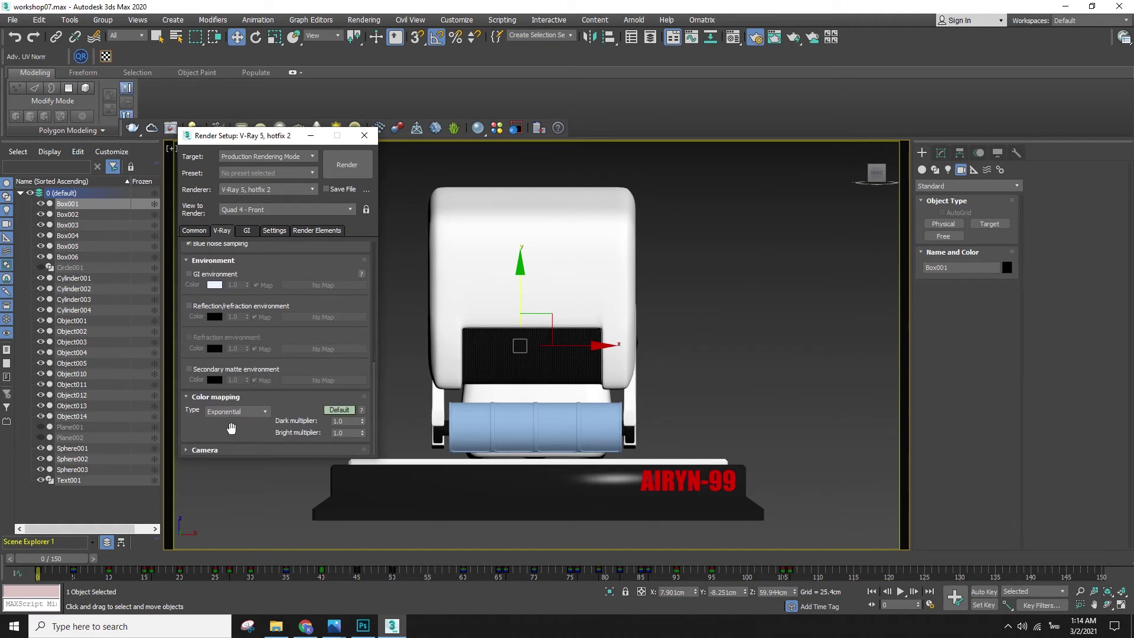
left_click_drag(294, 280, 296, 378)
left_click_drag(296, 378, 296, 397)
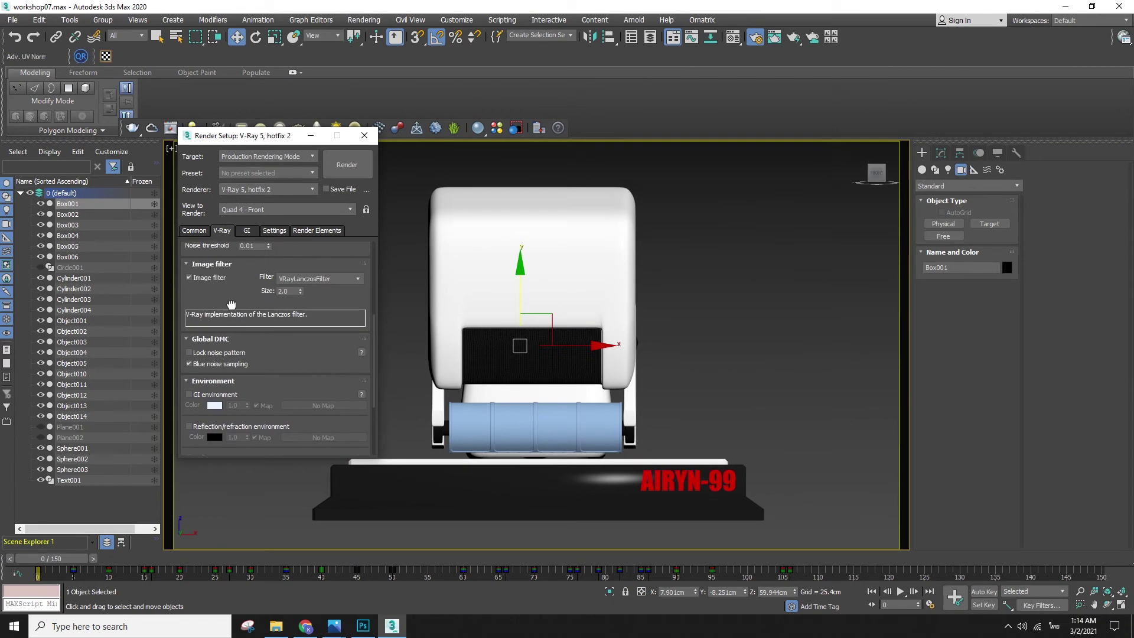
left_click_drag(231, 303, 236, 389)
scroll(235, 388, "up", 2)
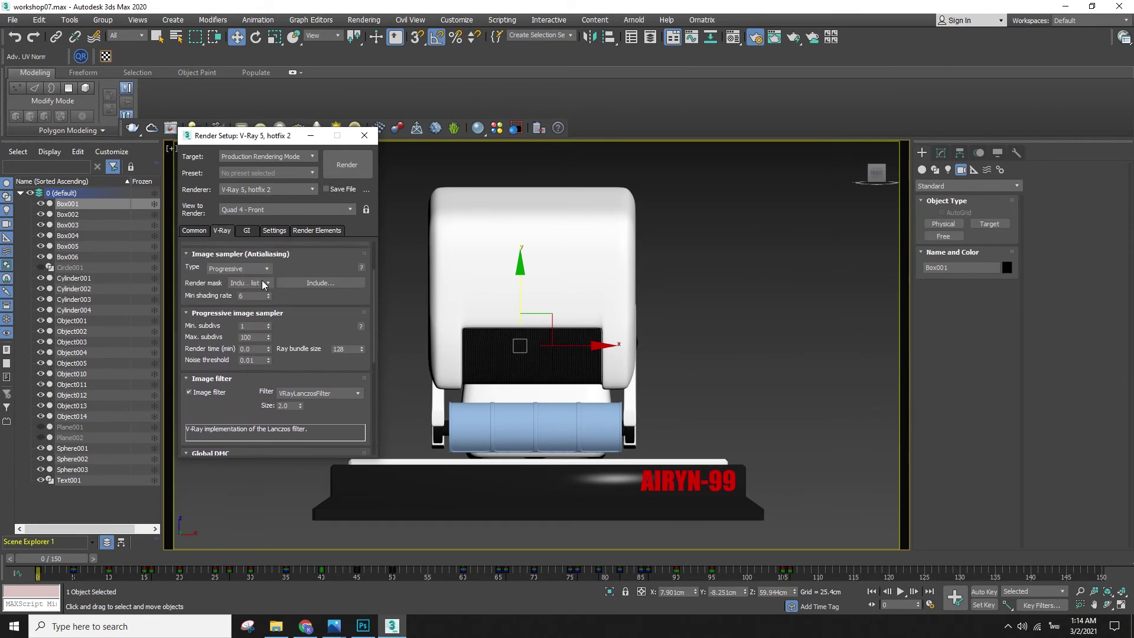
left_click_drag(292, 269, 294, 294)
left_click(261, 308)
left_click(238, 295)
left_click(238, 295)
left_click(239, 304)
left_click(250, 308)
left_click(251, 320)
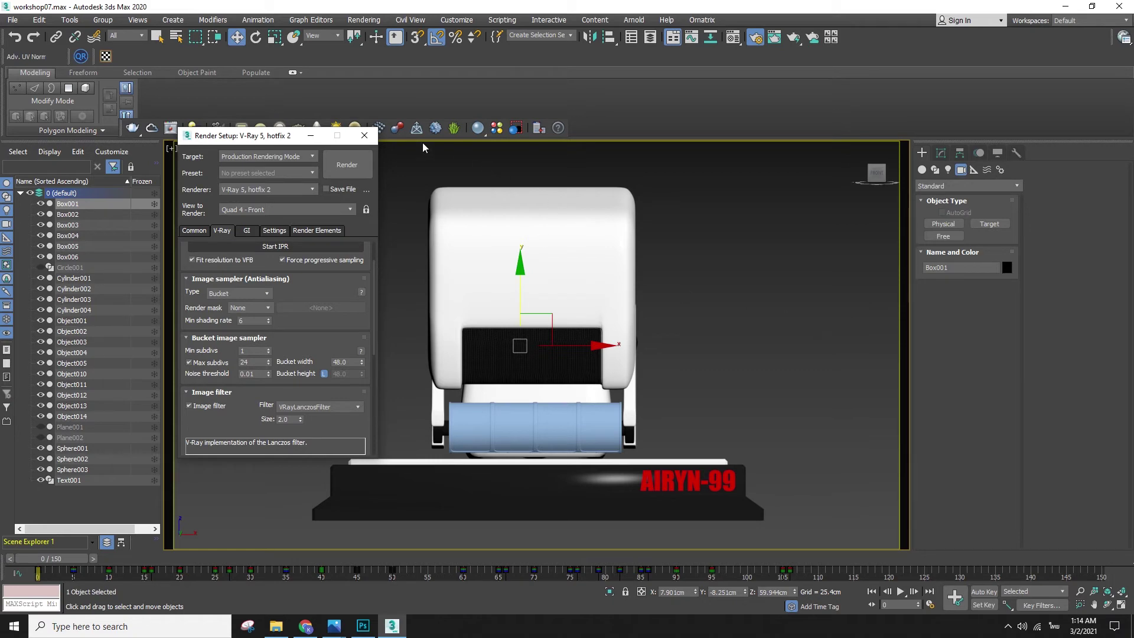
- Close Render Setup, test-render the Front view twice, and close the frame buffer with nothing selected
left_click(364, 135)
key("shift+q")
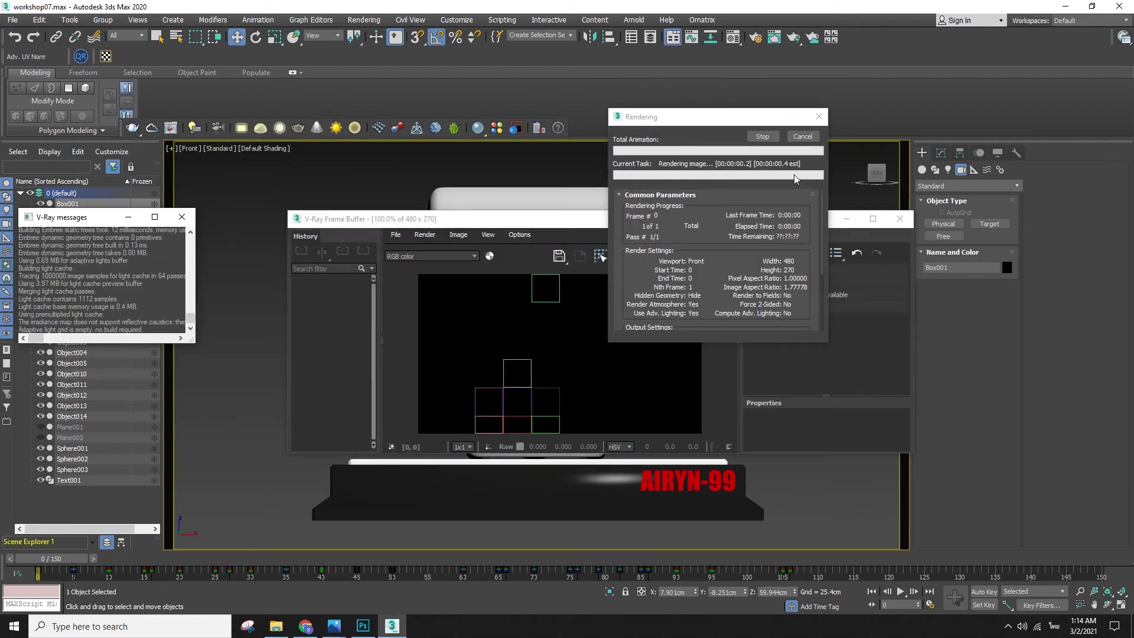
left_click(902, 222)
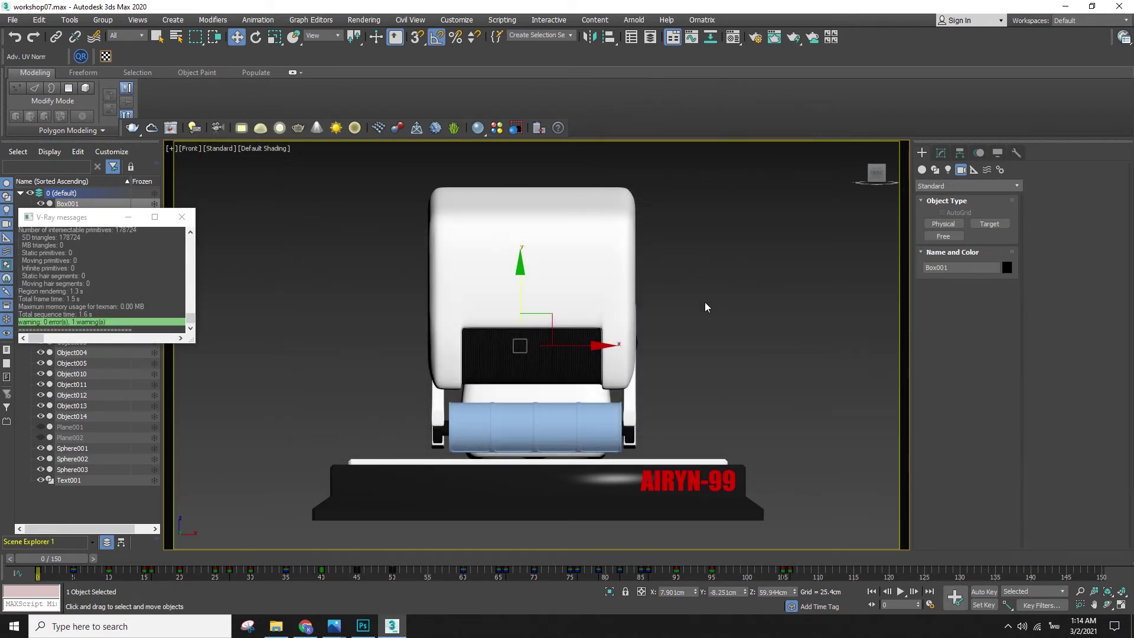
key("shift+q")
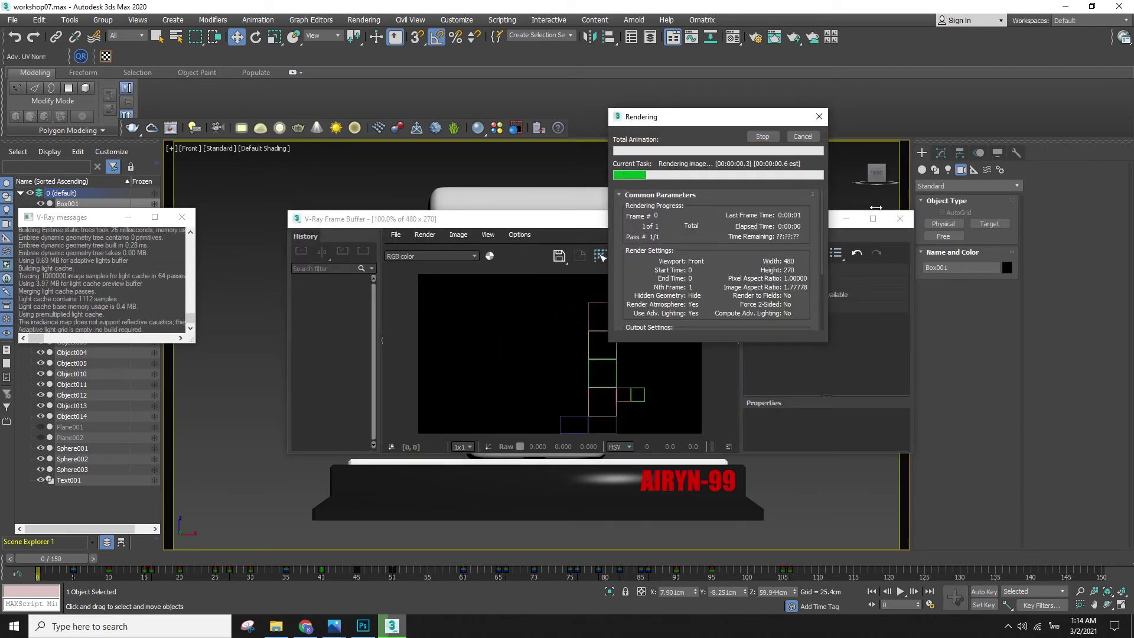
left_click(893, 225)
left_click(770, 329)
- Create a V-Ray plane light about 137 by 168 cm, drawn in the Front view across the model's left side
key("p")
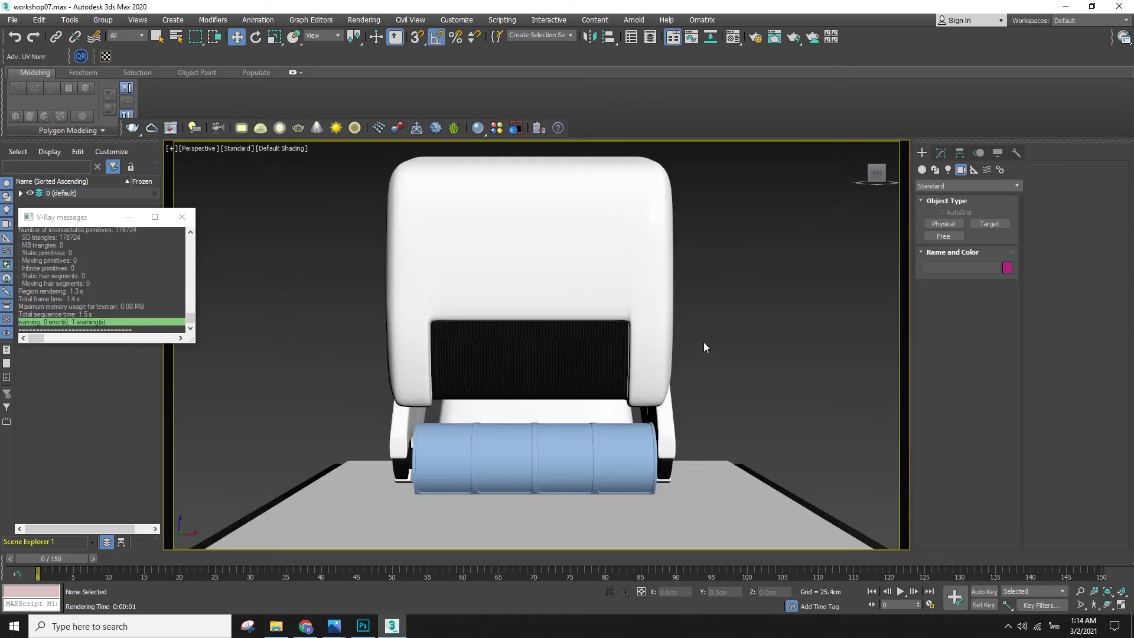
left_click(650, 256)
scroll(650, 256, "down", 5)
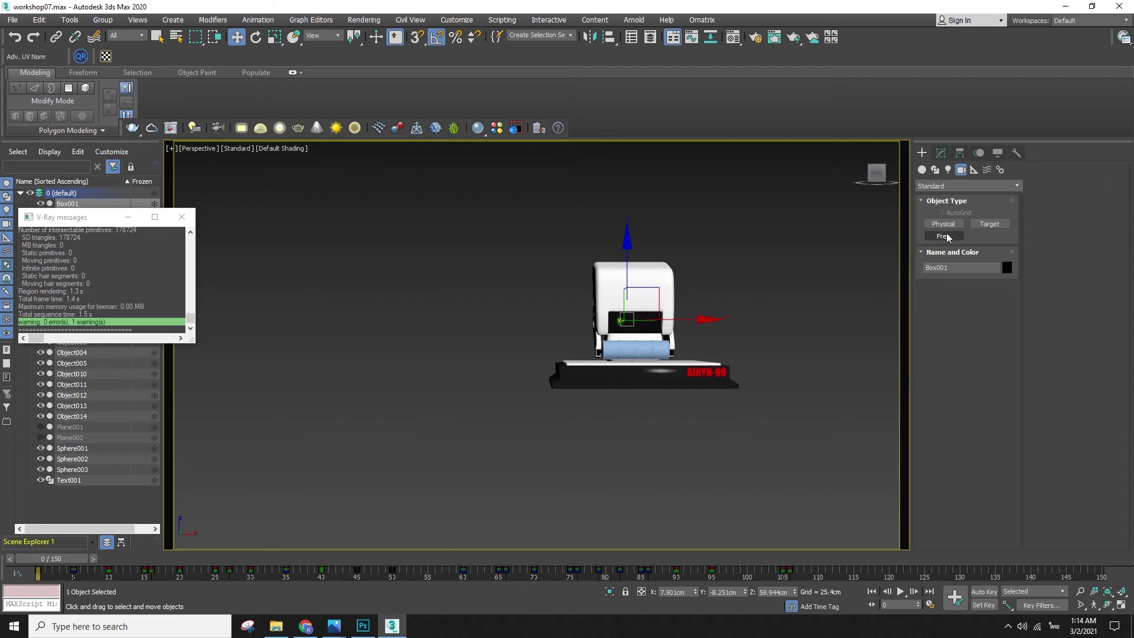
left_click(948, 170)
left_click(969, 185)
left_click(946, 225)
left_click(945, 224)
middle_click_drag(671, 322, 717, 331, "alt")
key("t")
scroll(651, 372, "down", 2)
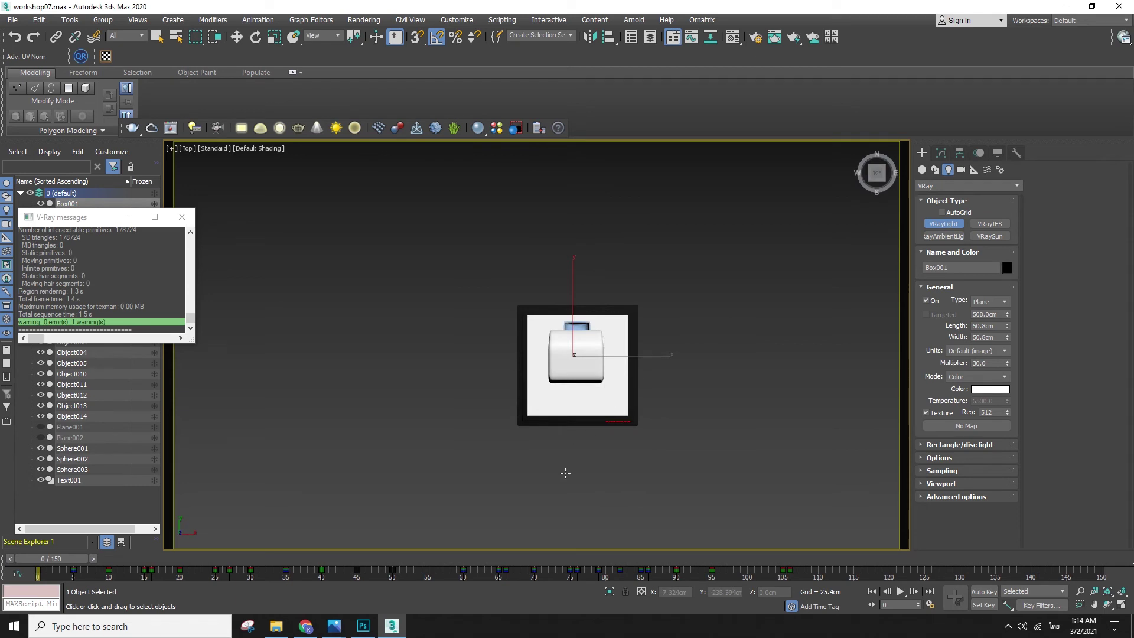
key("f")
left_click_drag(443, 333, 541, 424)
- Raise the plane light above the base to about Z 159 cm and switch the viewport to High Quality
key("w")
left_click_drag(477, 295, 478, 265)
left_click(229, 148)
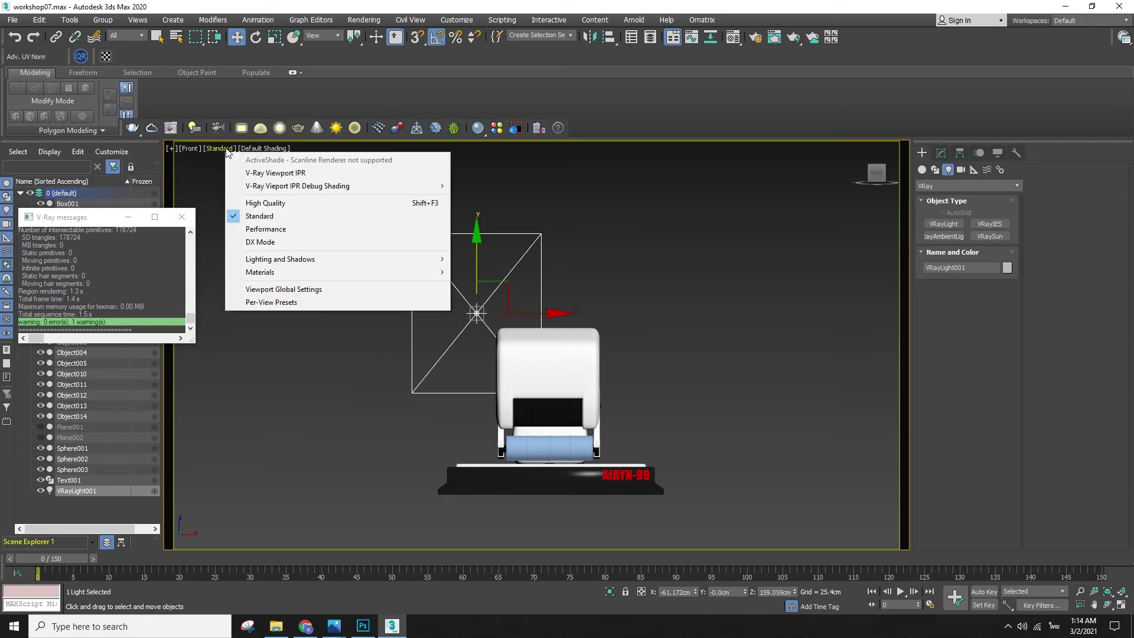
left_click(265, 202)
- In the Top view, turn the plane light toward the model and move it front-left to about X -252, Y -246 cm
key("t")
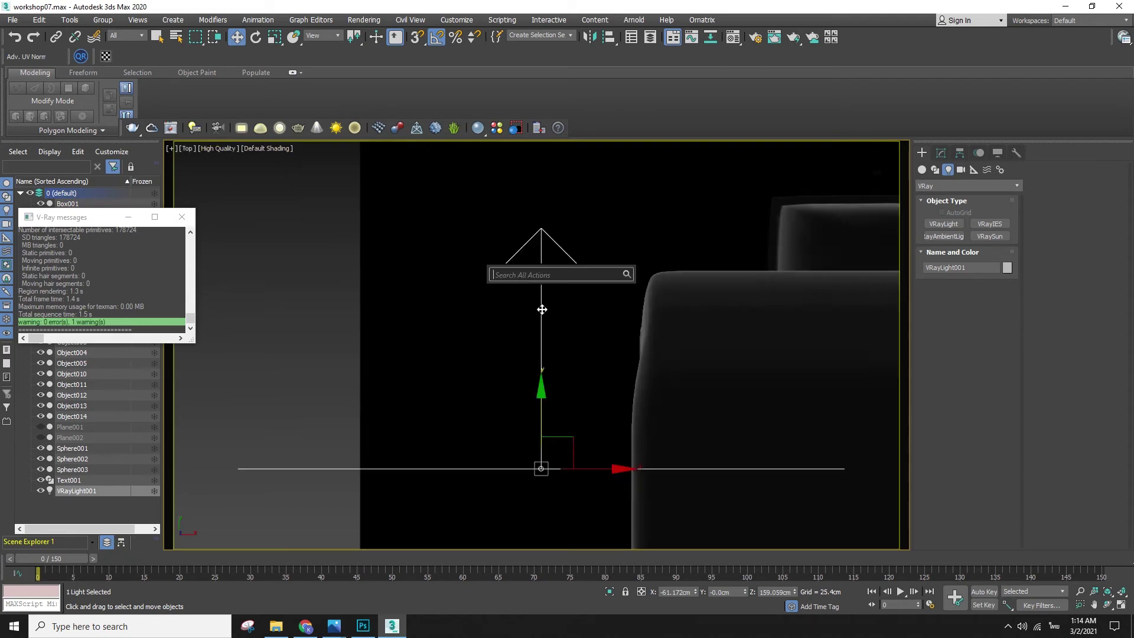
middle_click_drag(485, 383, 457, 336)
scroll(457, 336, "down", 3)
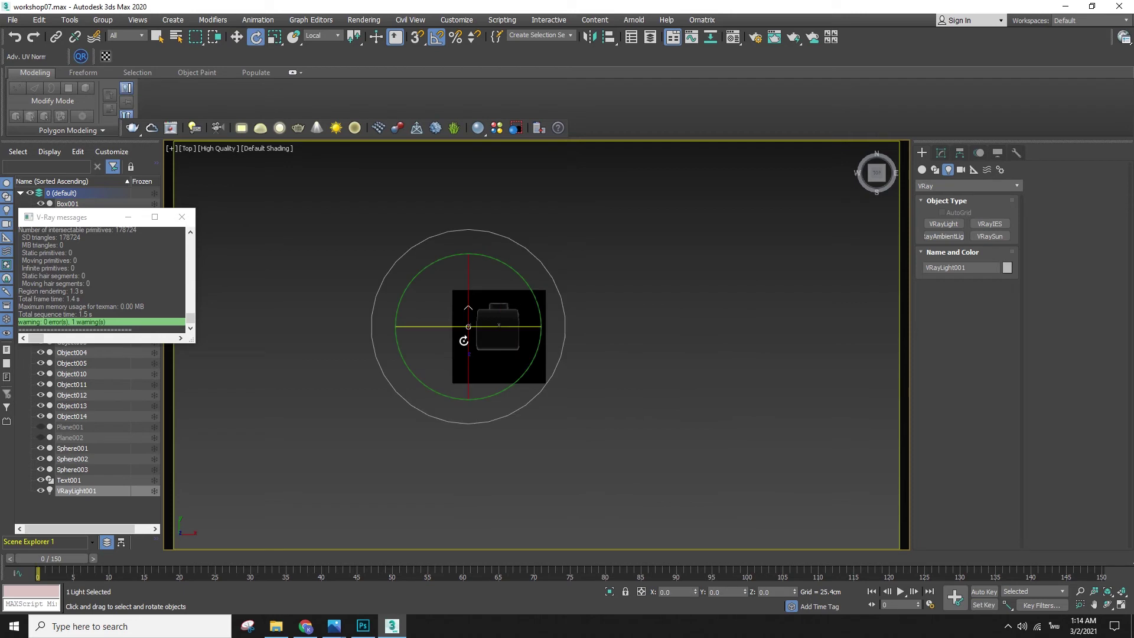
key("e")
scroll(524, 301, "up", 1)
left_click_drag(510, 292, 369, 446)
key("w")
- Use the Local coordinate system to tilt the plane light -15° about its X axis
left_click(320, 37)
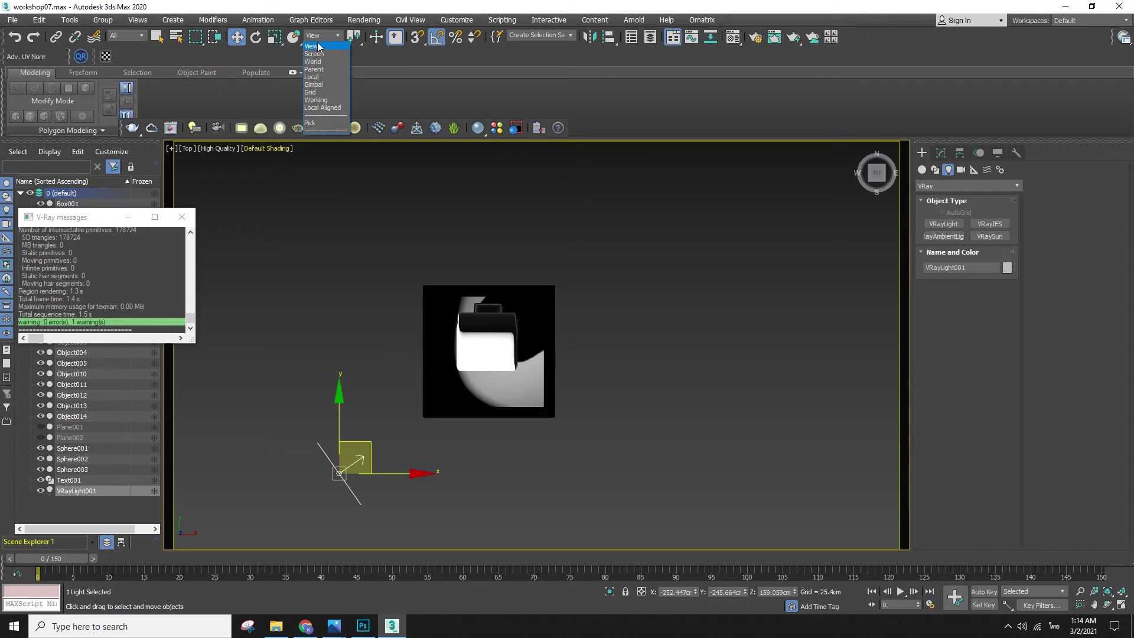
left_click(312, 77)
key("e")
left_click_drag(323, 464, 361, 470)
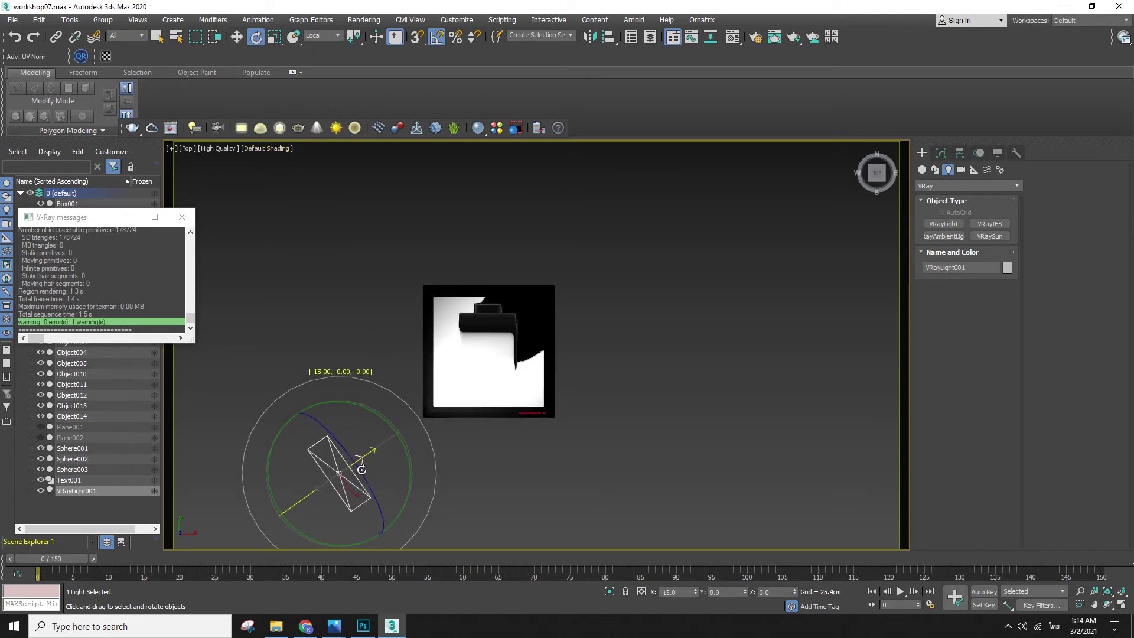
- Raise the plane light to about Z 214 cm and fine-tune its tilt toward the model
key("w")
middle_click_drag(413, 451, 349, 337, "alt")
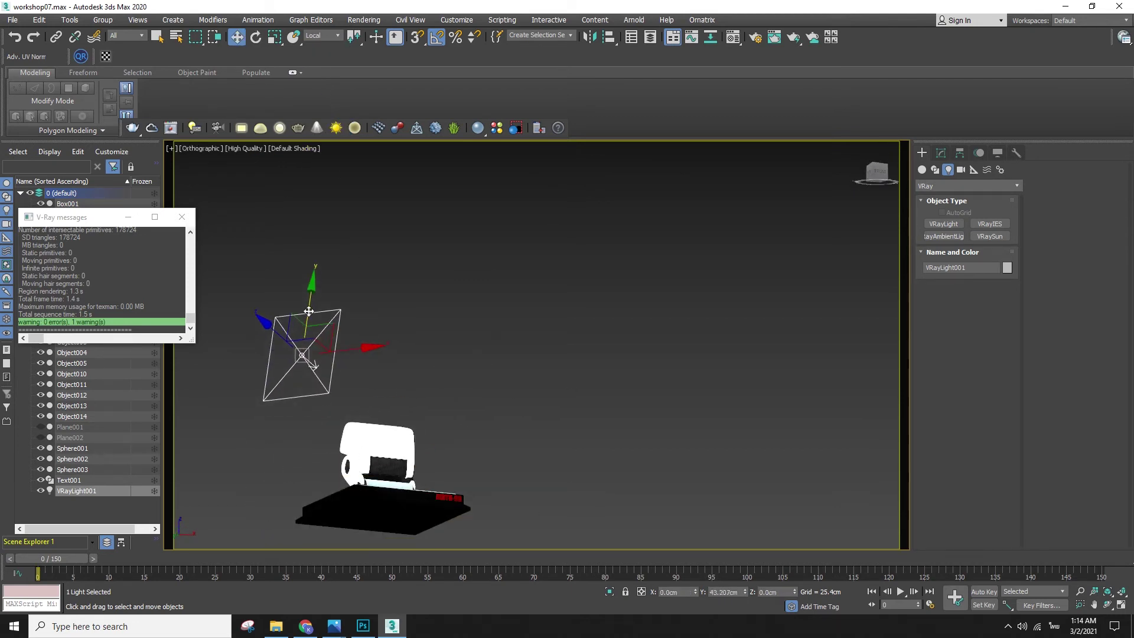
key("f")
scroll(403, 276, "down", 4)
key("e")
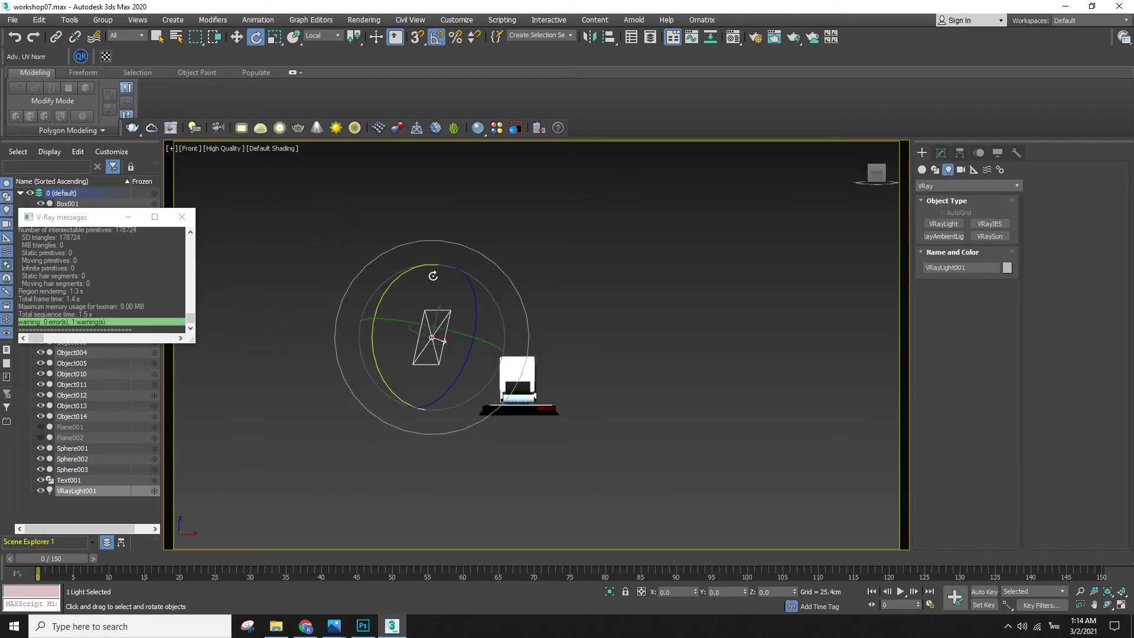
left_click_drag(398, 277, 404, 276)
key("w")
middle_click_drag(448, 290, 442, 307, "alt")
left_click_drag(445, 266, 444, 296)
middle_click_drag(447, 306, 485, 364, "alt")
key("r")
key("w")
key("r")
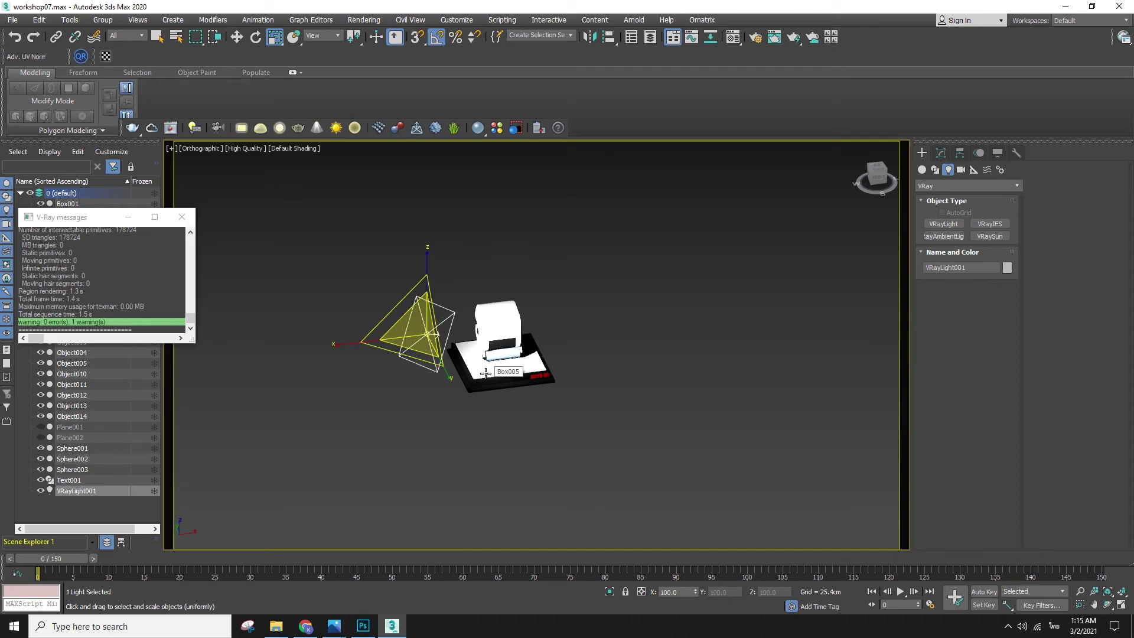
key("w")
middle_click_drag(481, 380, 562, 410, "alt")
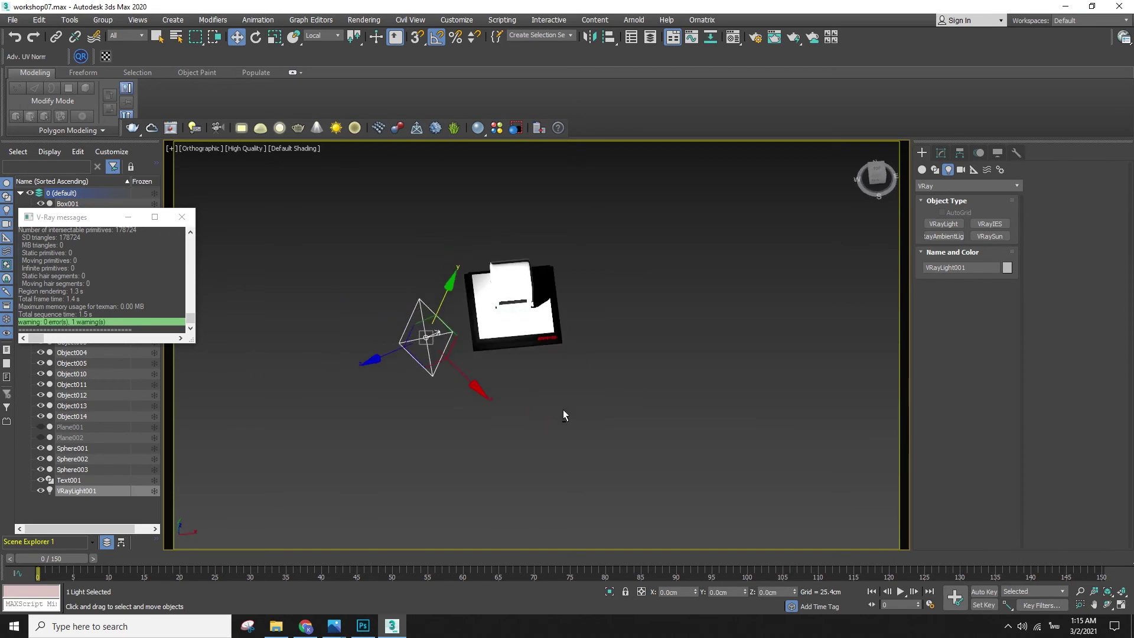
- Try multipliers of 10 and 1 on the plane light, settling on 3
key("t")
key("z")
scroll(562, 414, "down", 5)
middle_click_drag(580, 468, 442, 417)
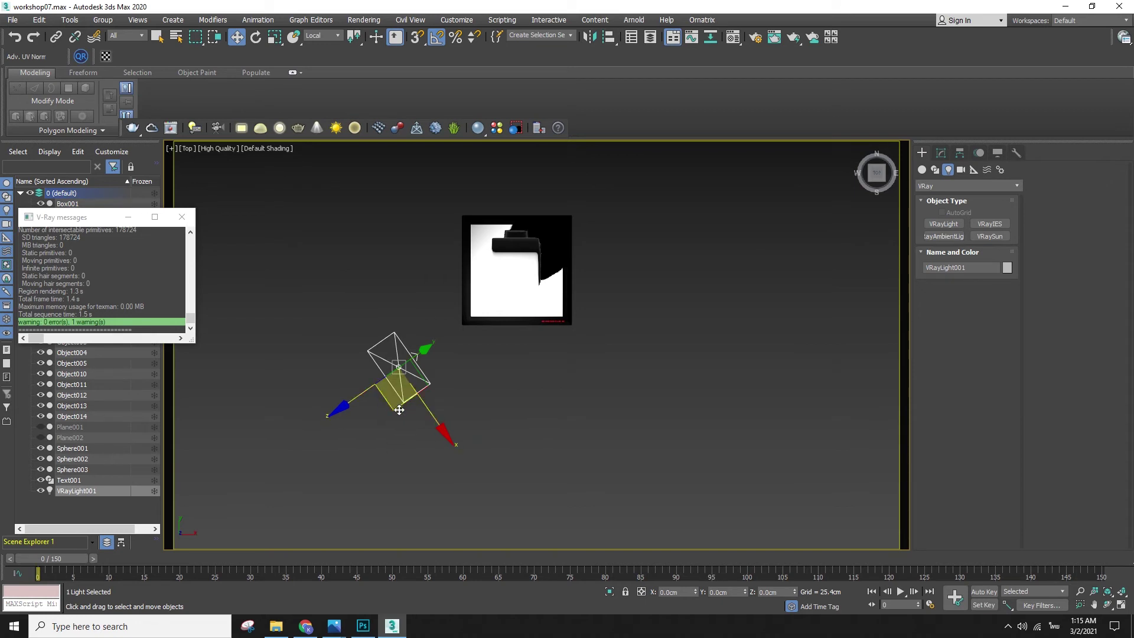
left_click(941, 154)
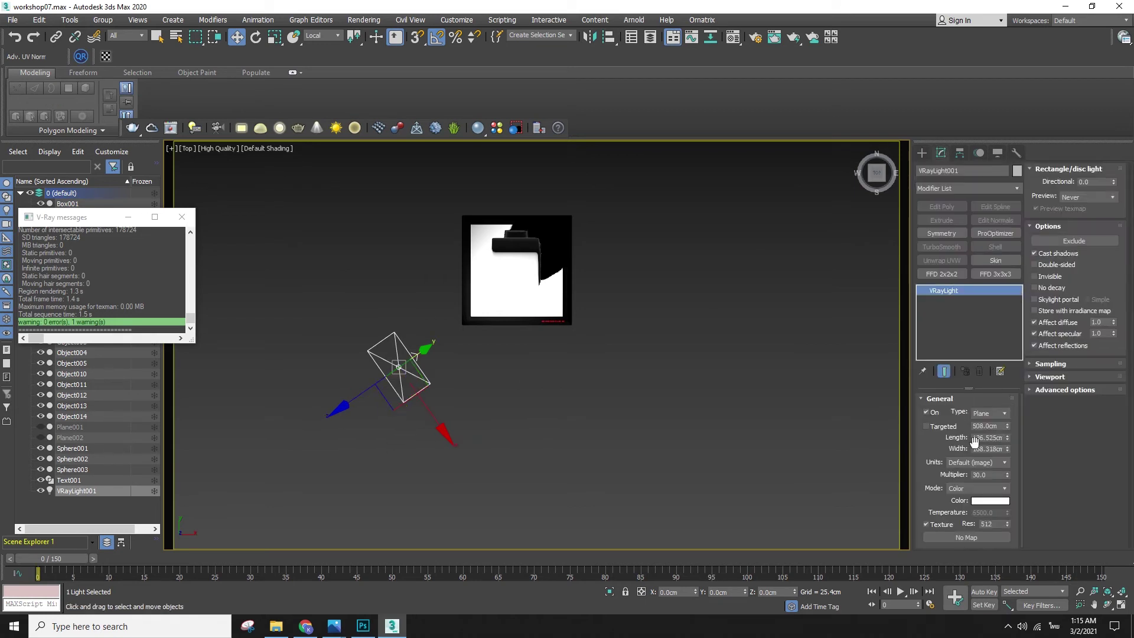
type("10")
key("Return")
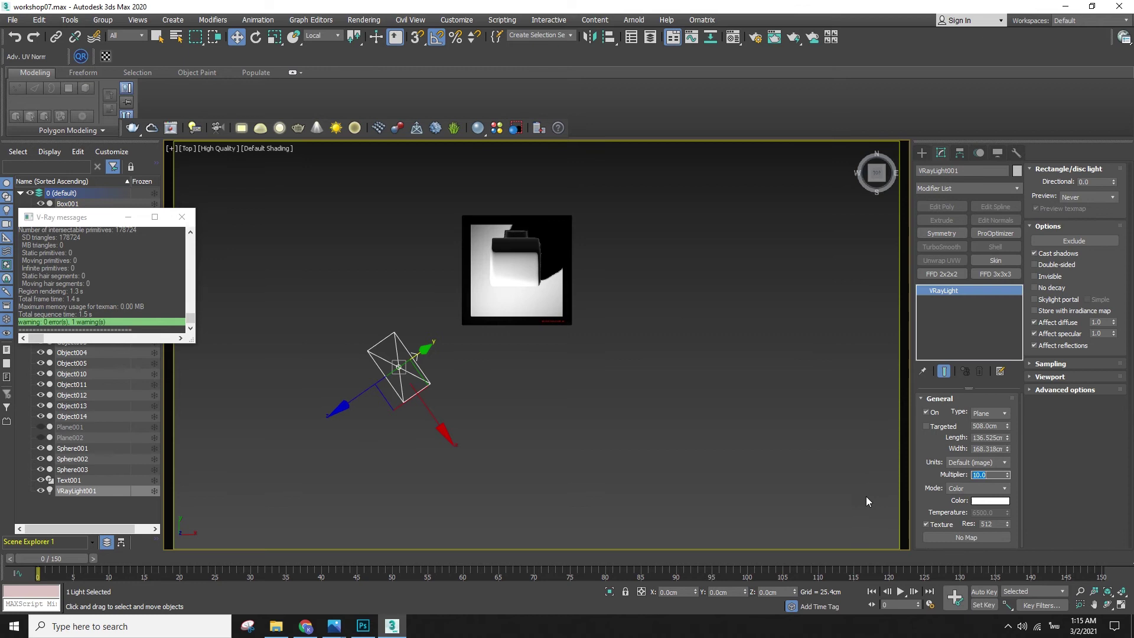
type("1")
key("Return")
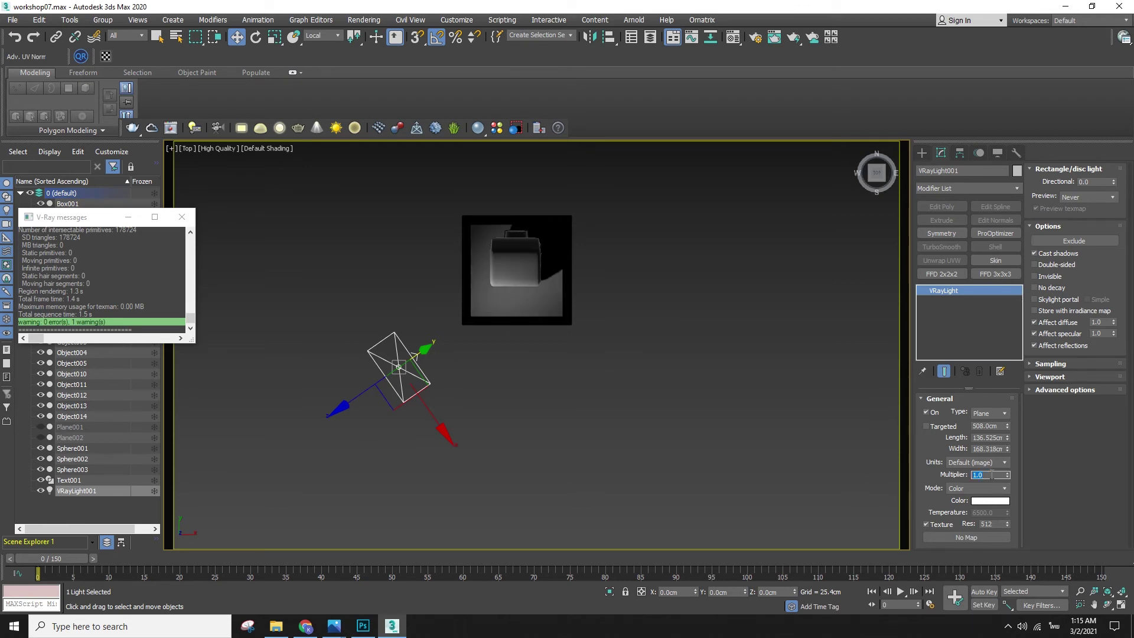
type("3")
key("Return")
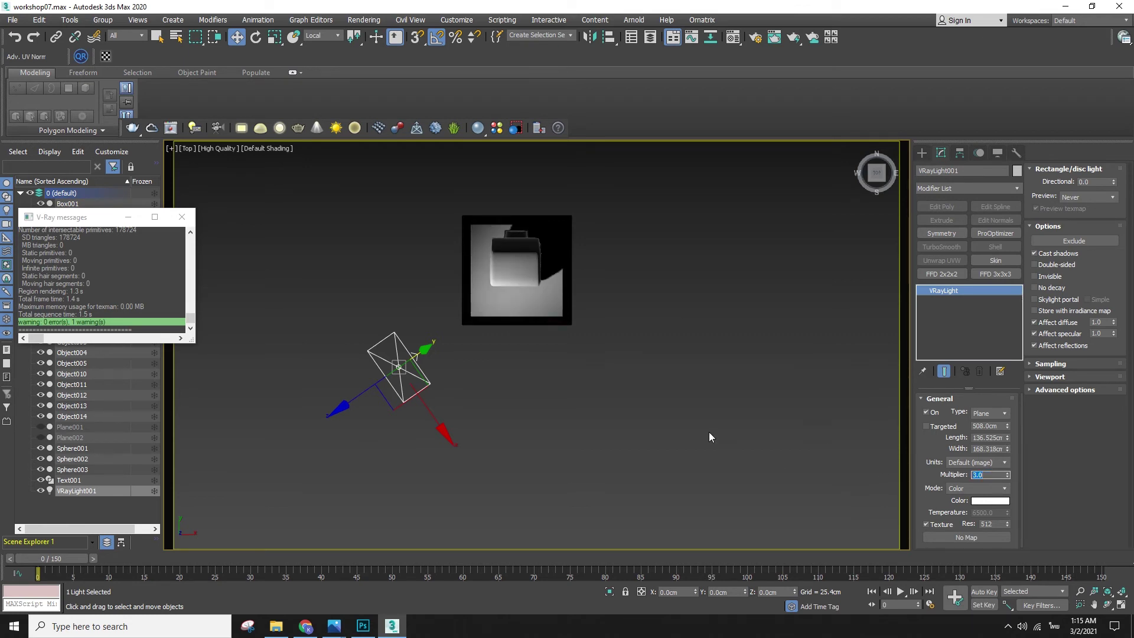
- Tint the plane light's color a very pale pink
left_click(985, 501)
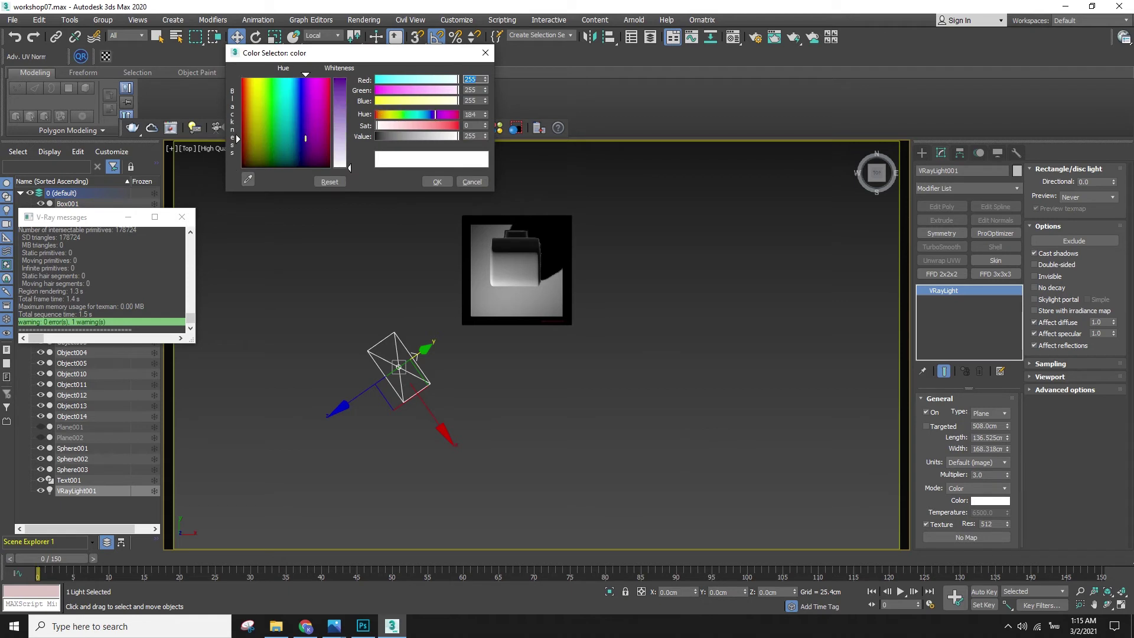
left_click(349, 147)
left_click(437, 182)
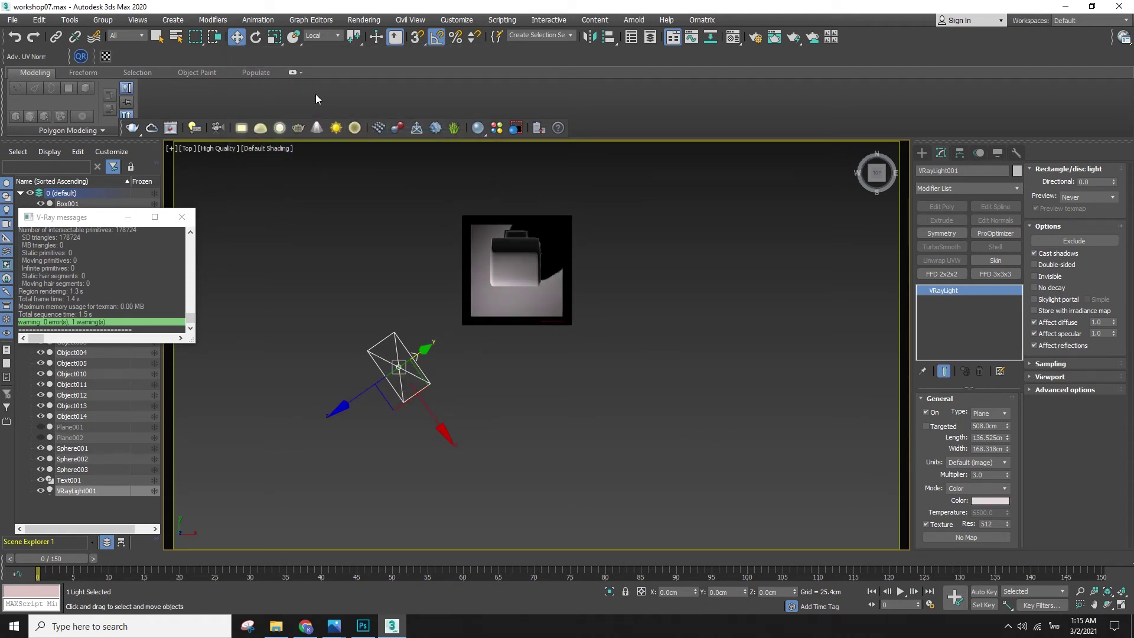
- Switch to the View coordinate system and copy the plane light to the model's front-right side
left_click(332, 36)
left_click(313, 46)
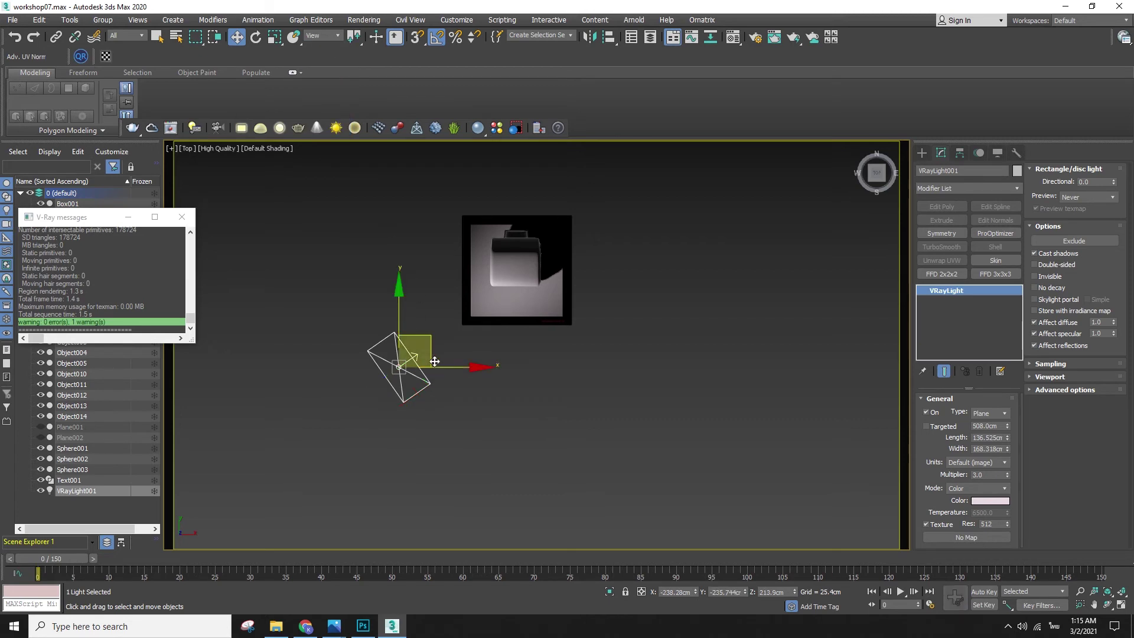
mouse_move(435, 362)
left_mouse_down("shift")
mouse_move(627, 352)
mouse_move(655, 373)
left_mouse_up("shift")
left_click(571, 366)
- Rotate the copied light to face the model, lower it to about Z 142 cm, and adjust its tilt
key("e")
left_click_drag(715, 354, 719, 303)
key("w")
left_click_drag(651, 355, 652, 342)
middle_click_drag(652, 342, 629, 339, "alt")
key("e")
left_click_drag(646, 344, 652, 352)
key("w")
- Set the copied light's multiplier to 1 and its color to a pale lavender
middle_click_drag(694, 414, 797, 499, "alt")
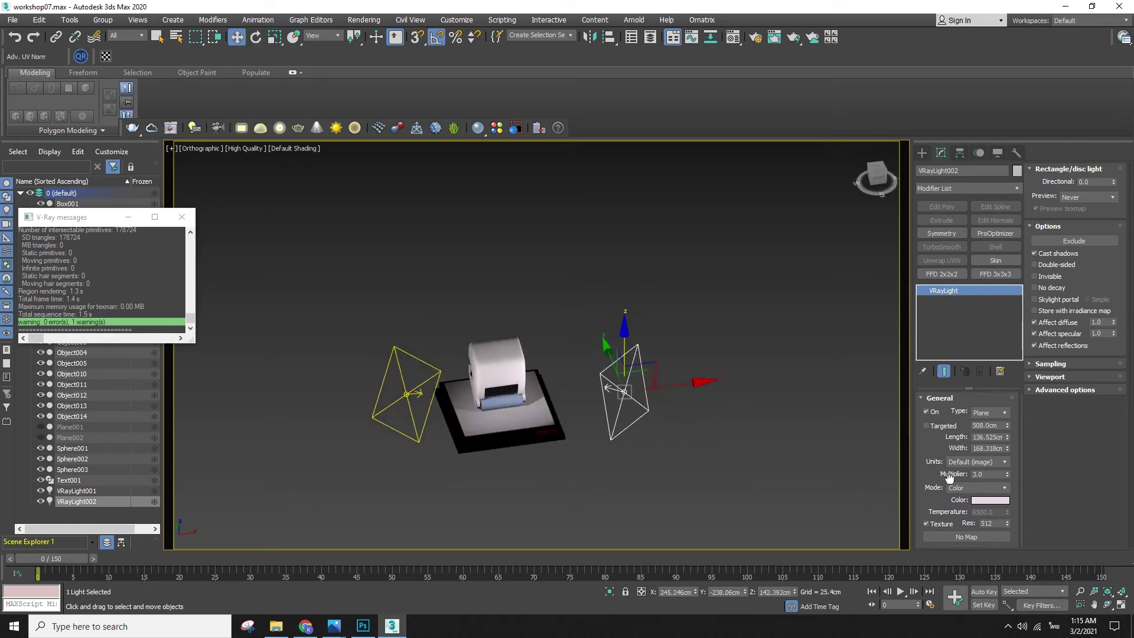
left_click(998, 463)
left_click(1035, 465)
type("1")
key("Return")
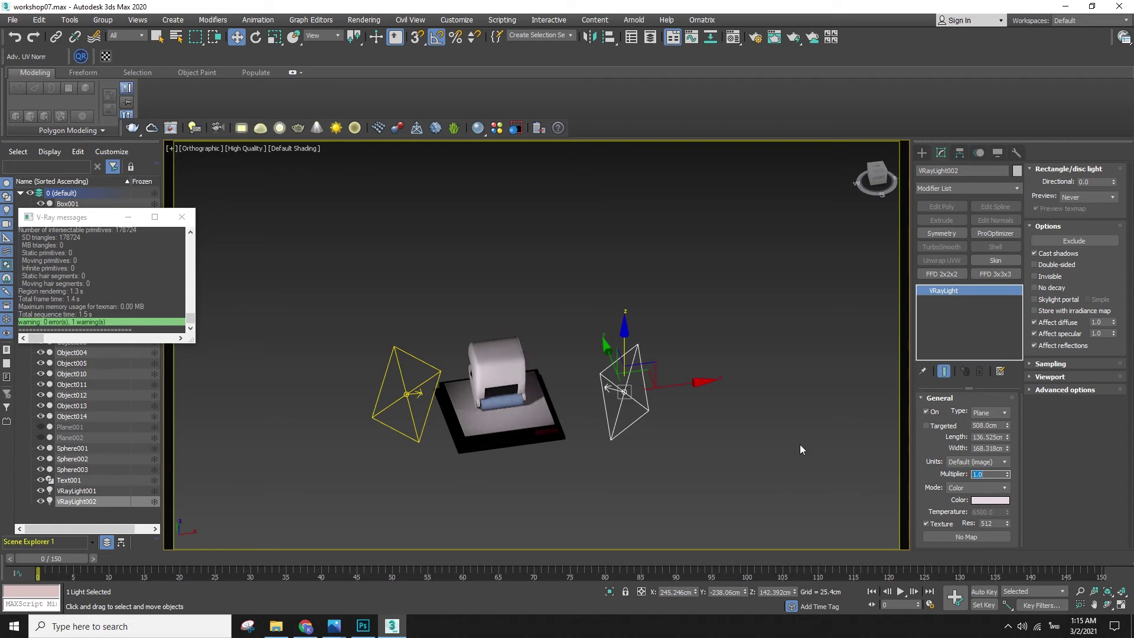
left_click(991, 500)
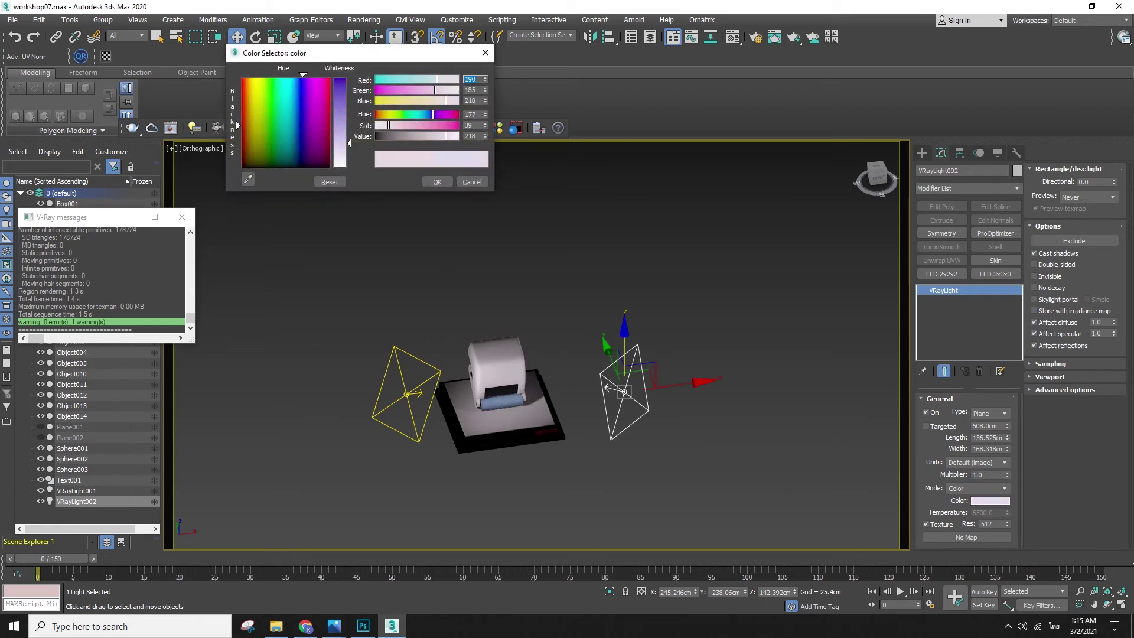
left_click(437, 181)
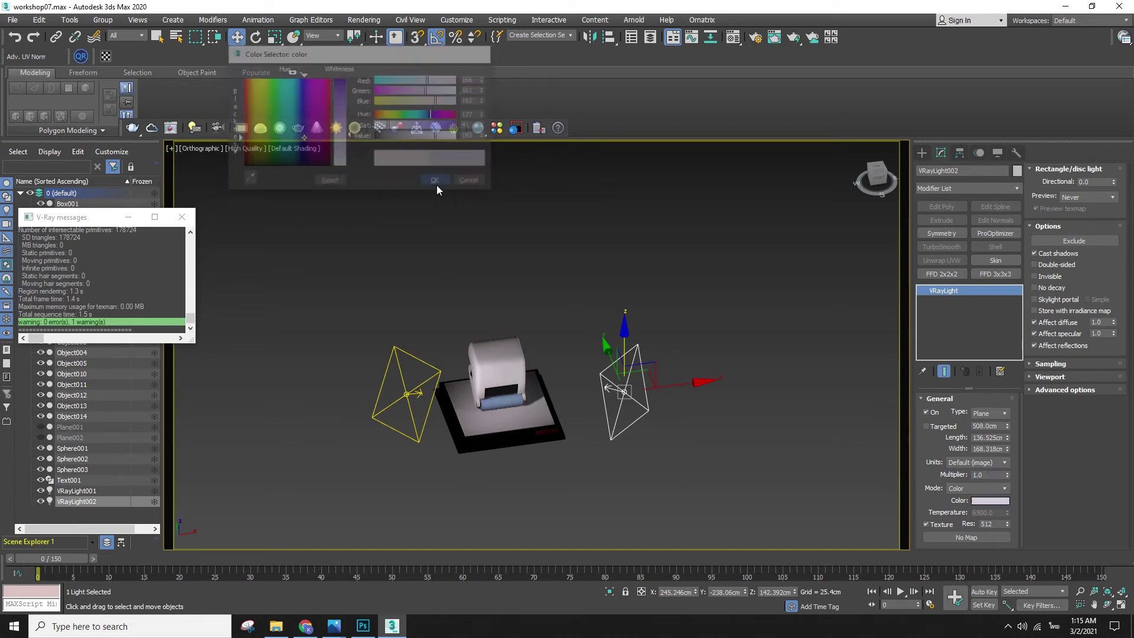
- Tint the front-right plane light a pale bluish lavender and move it slightly farther forward to about Y -259 cm
left_click(982, 504)
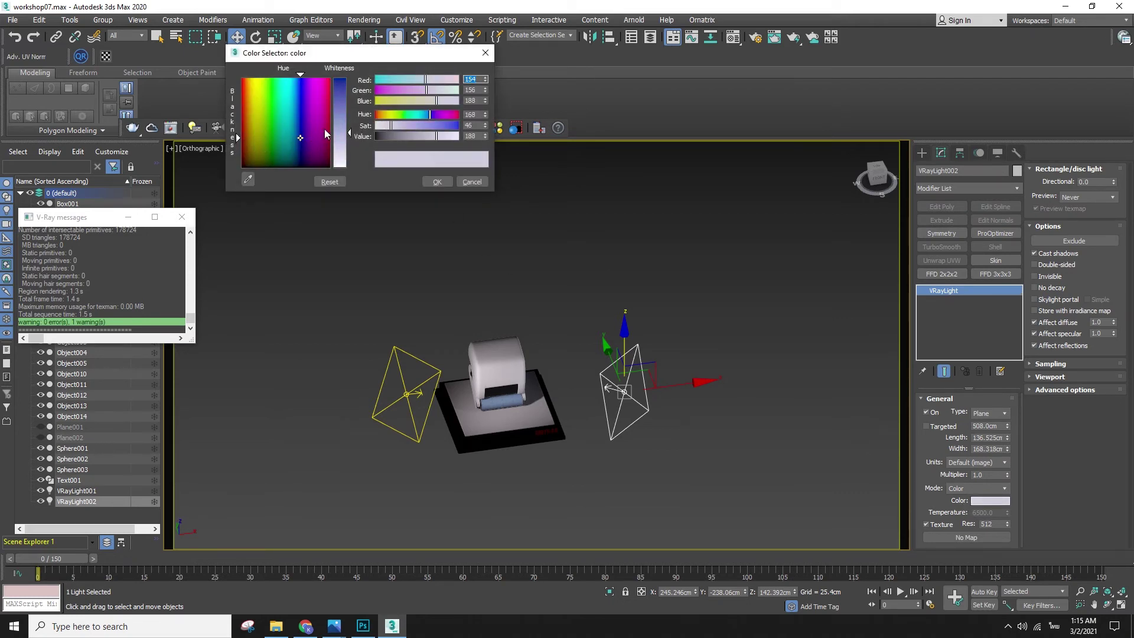
left_click(452, 179)
key("t")
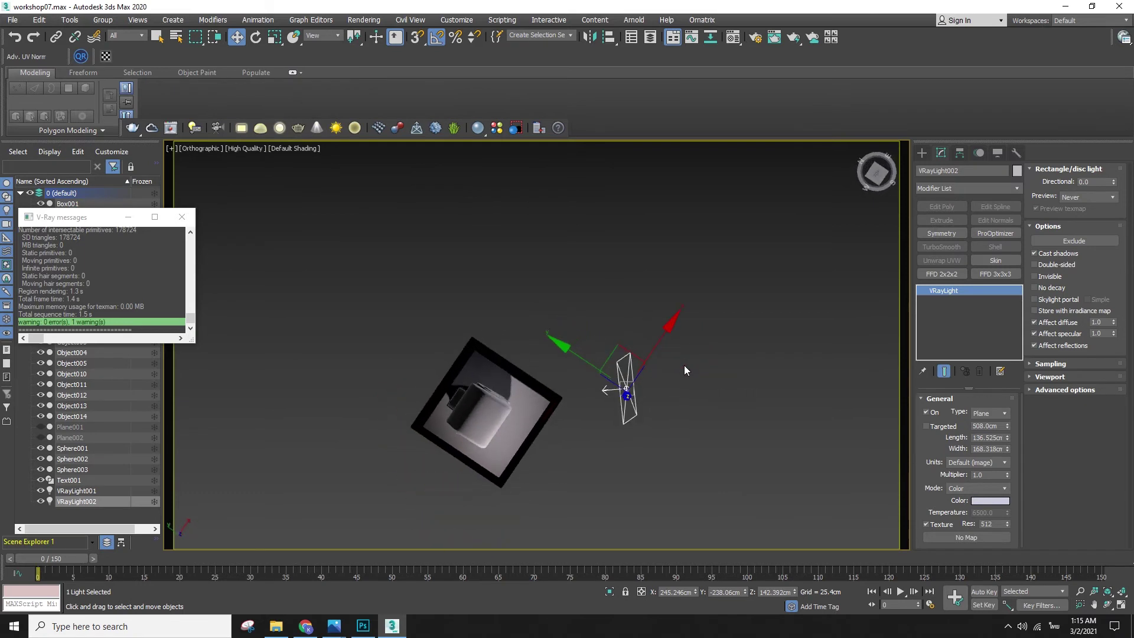
key("z")
scroll(661, 383, "down", 6)
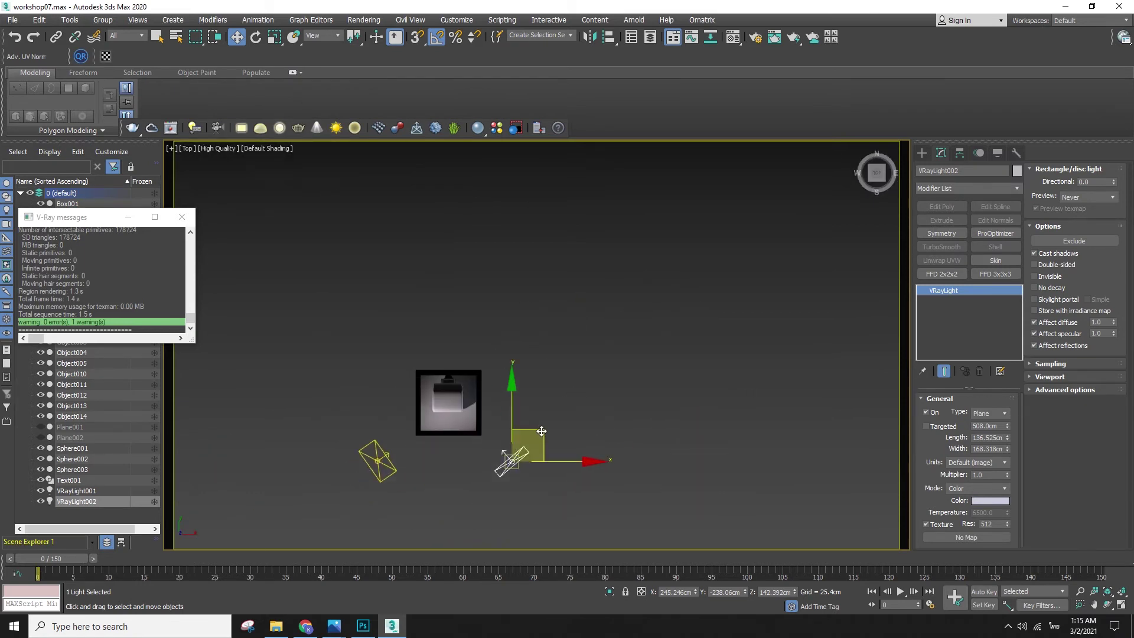
left_click_drag(539, 418, 542, 437)
- Set the multiplier of the front-left plane light to 4
middle_click_drag(529, 445, 472, 408, "alt")
left_click_drag(440, 381, 442, 381)
key("t")
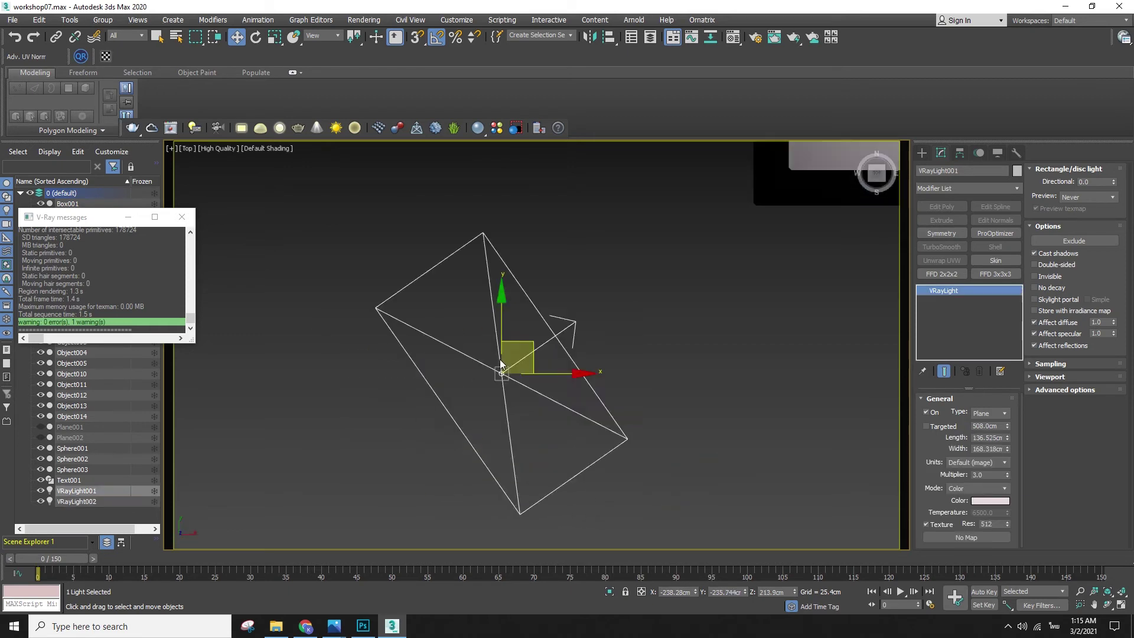
double_click(983, 475)
type("4")
key("Return")
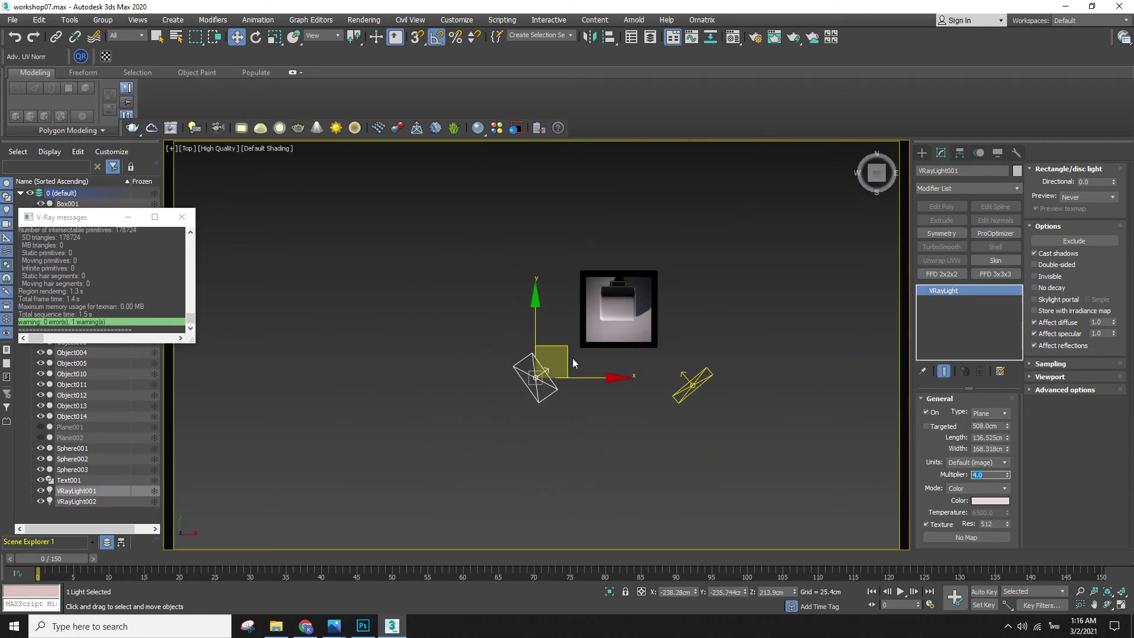
- Copy the front-left light to behind the model in the Top view and rotate the copy to face the model
mouse_move(565, 358)
left_mouse_down()
mouse_move(613, 186)
mouse_move(641, 154)
left_mouse_up()
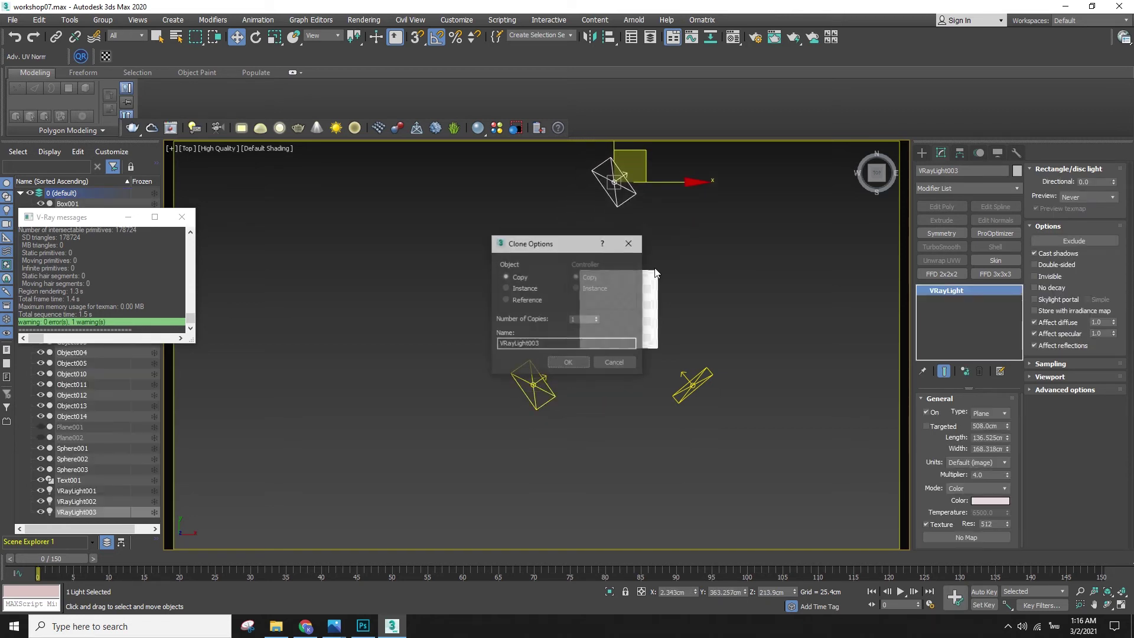
left_click(572, 362)
key("e")
middle_click_drag(749, 243, 741, 299)
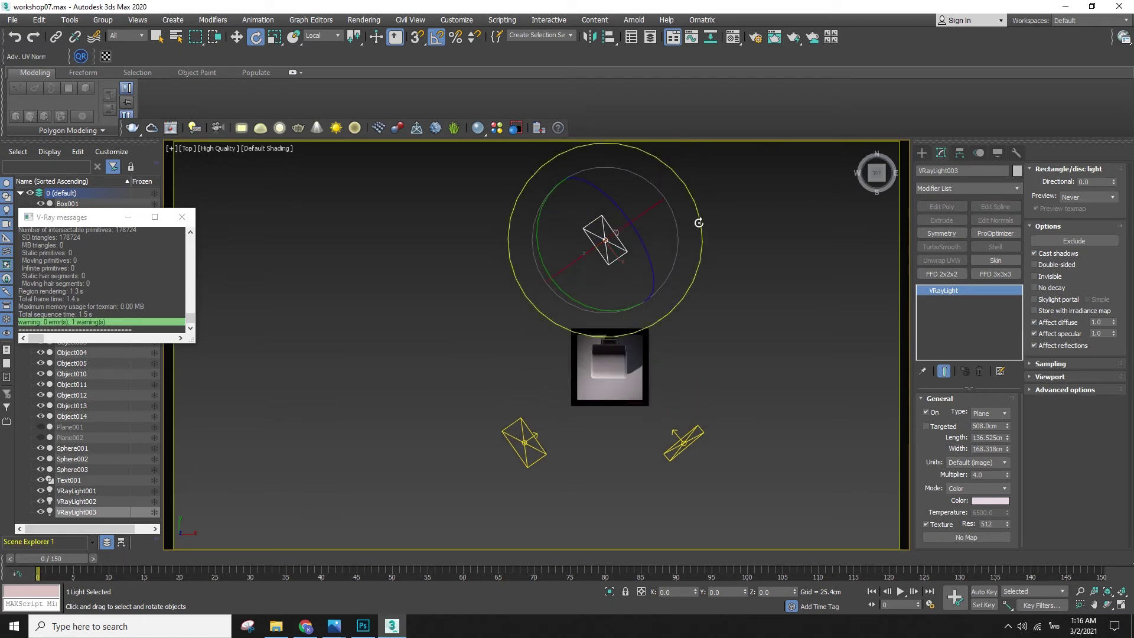
left_click_drag(741, 299, 763, 276)
key("w")
- In the Left view, reduce the rear light's tilt and lower it to about Z 127 cm
key("l")
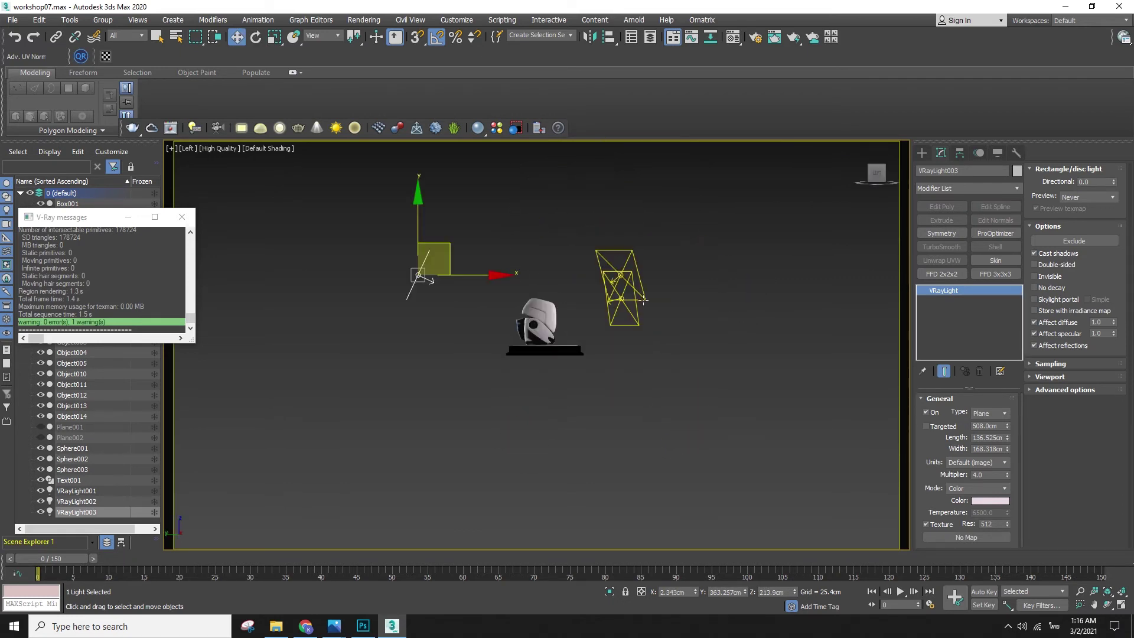
middle_click_drag(467, 215, 439, 293)
key("e")
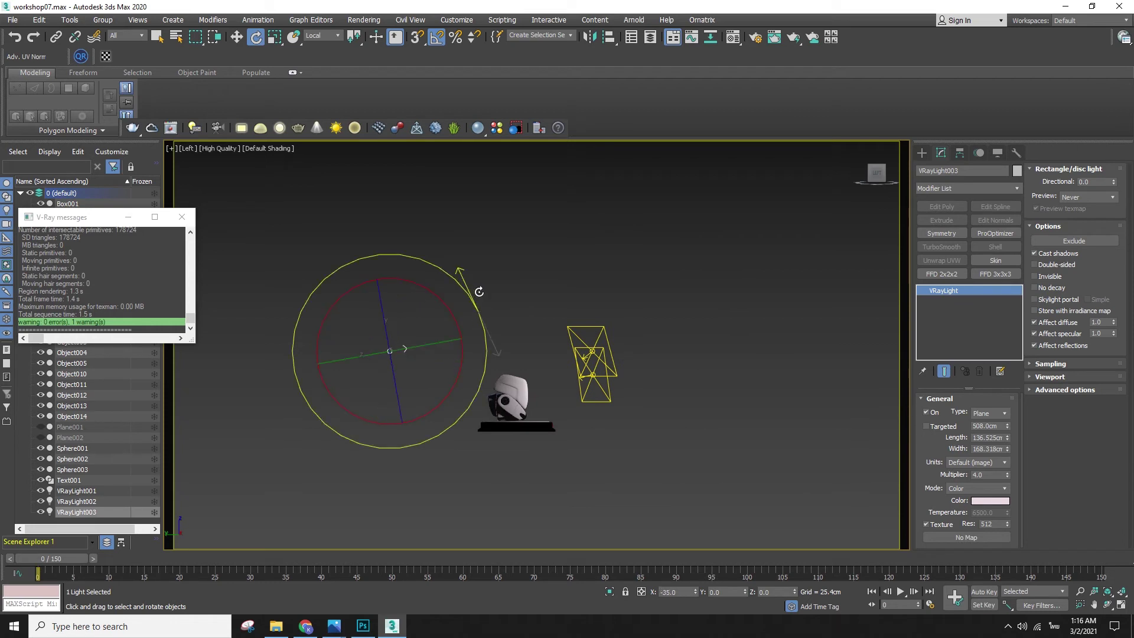
key("w")
left_click_drag(408, 316, 415, 348)
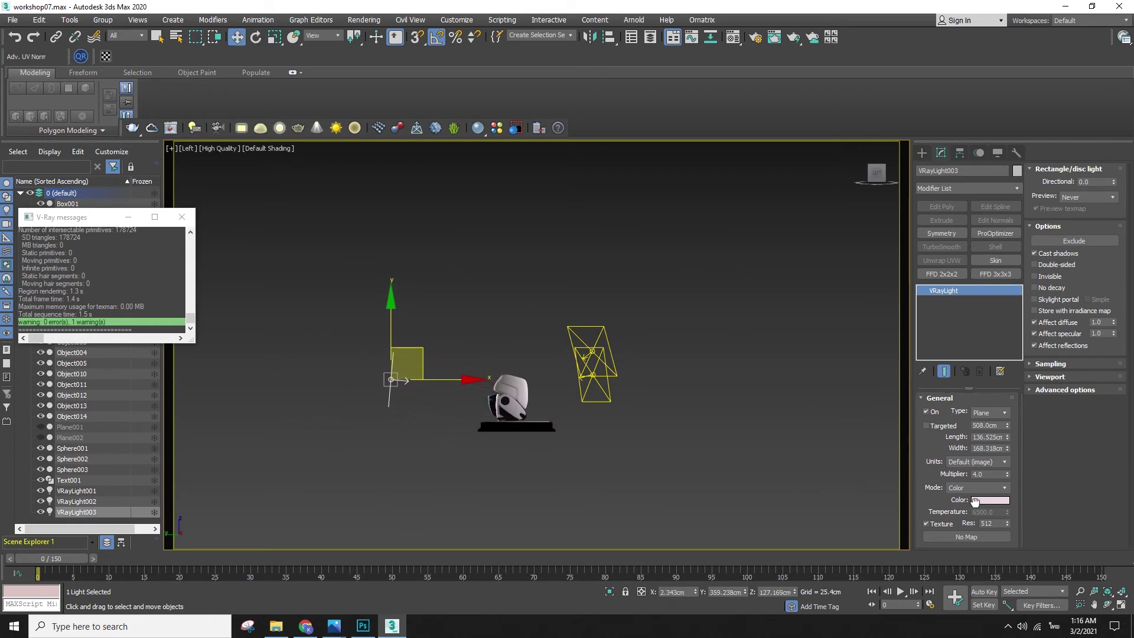
- Set the rear light's color to a pale warm yellow
left_click(982, 500)
left_click_drag(287, 124, 260, 129)
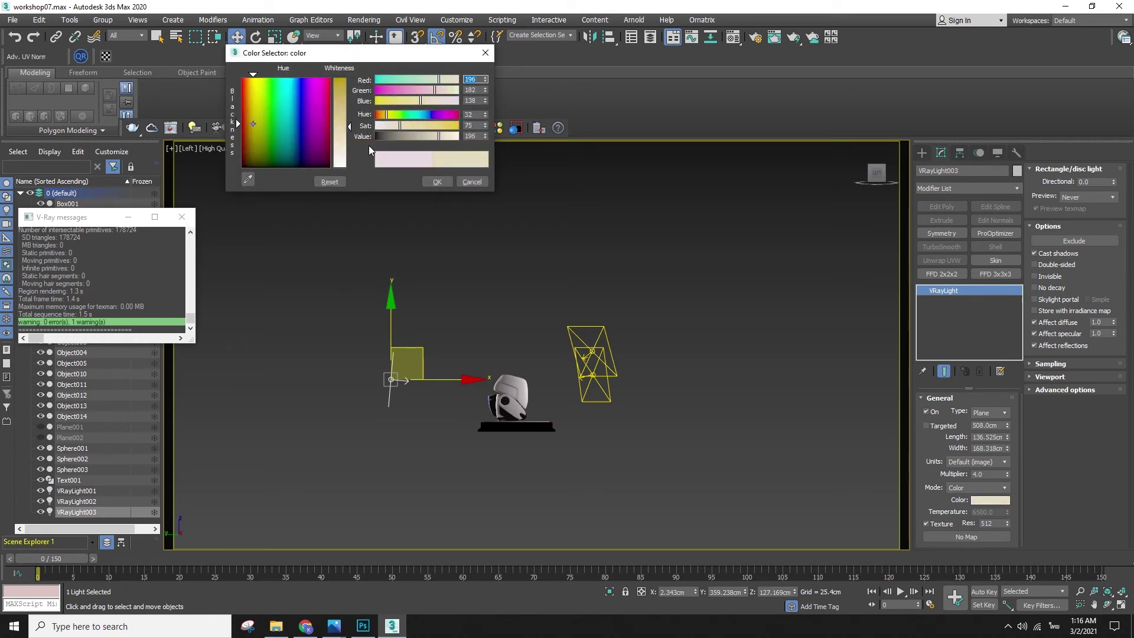
left_click(420, 126)
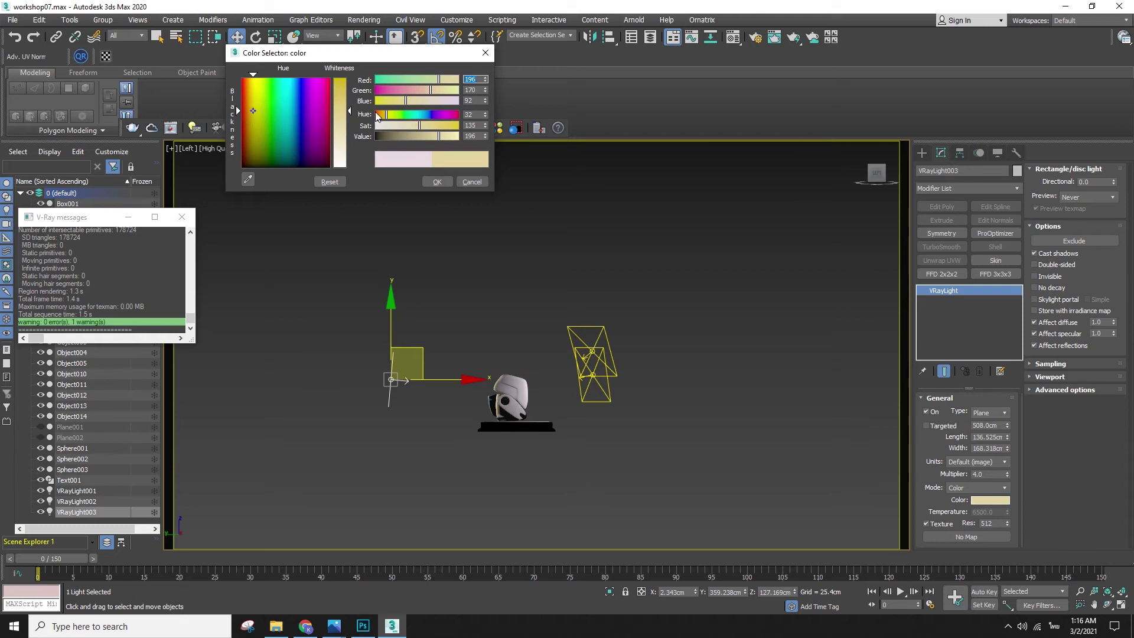
left_click(437, 182)
- Turn off shadow casting for the rear light and the front-right light
middle_click_drag(650, 373, 424, 364, "alt")
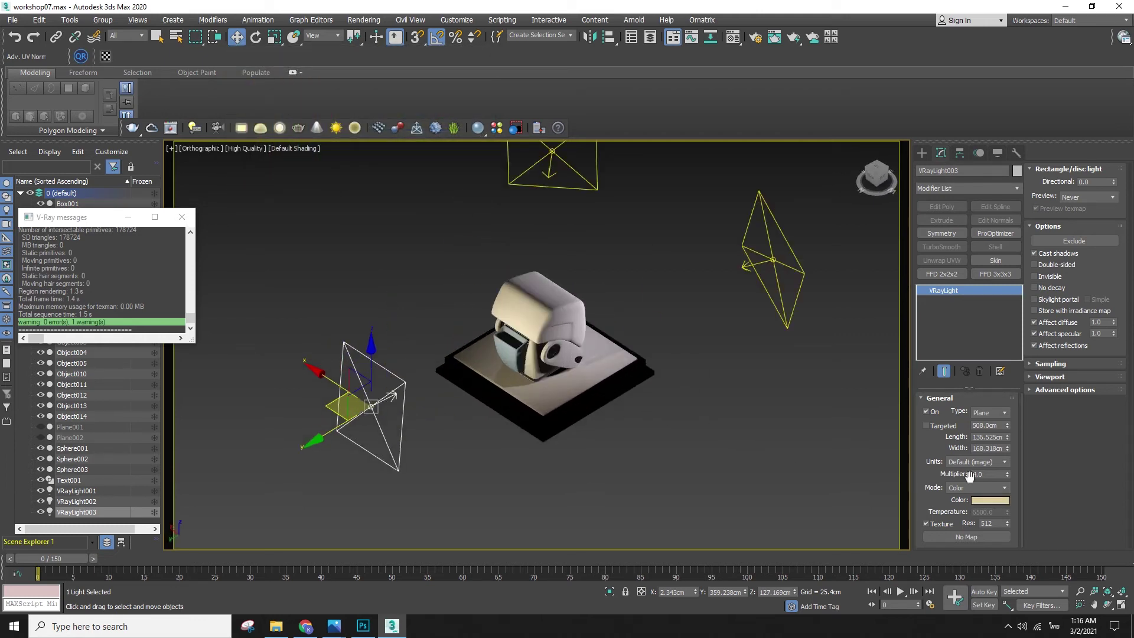
left_click(1035, 253)
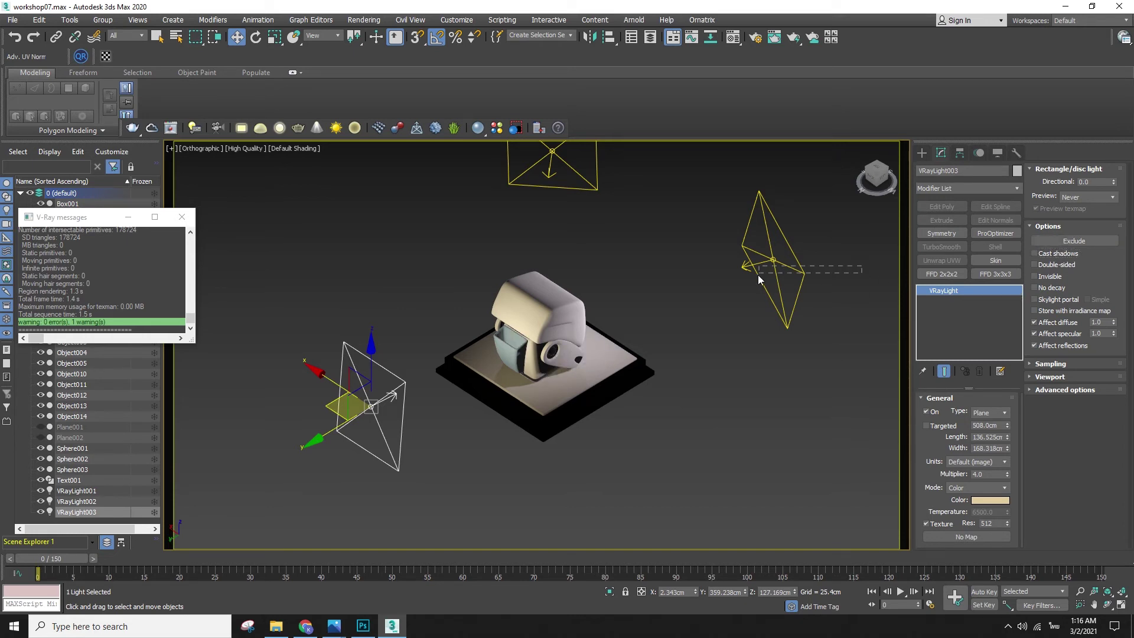
left_click(772, 274)
left_click(551, 162)
left_click(1064, 254)
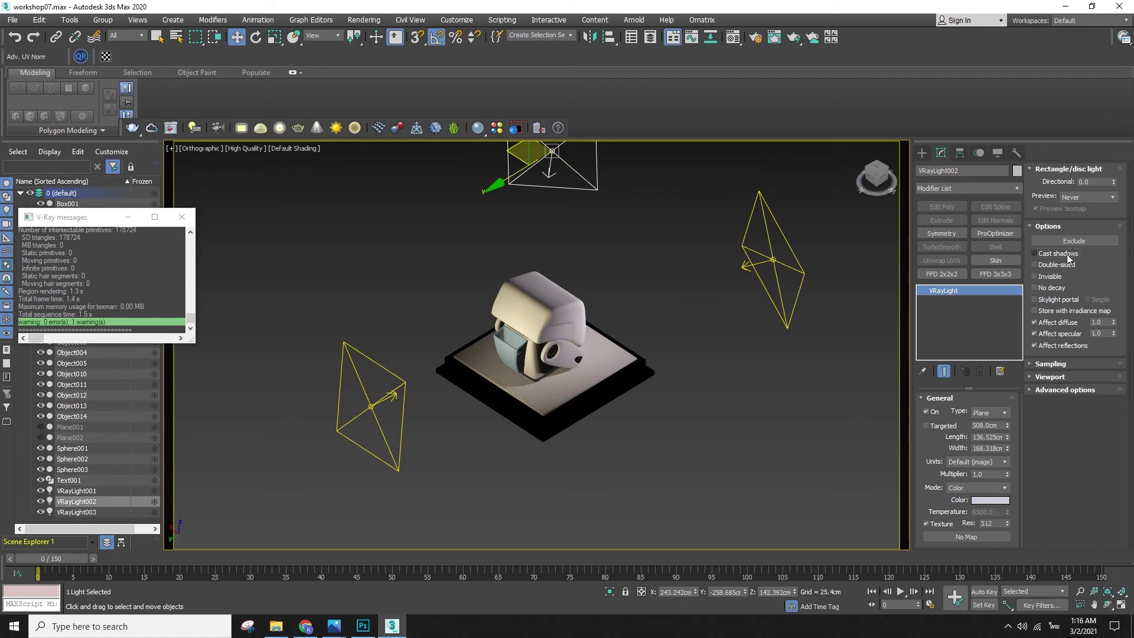
- Make the front-left light invisible and test-render the model from behind
left_click(764, 284)
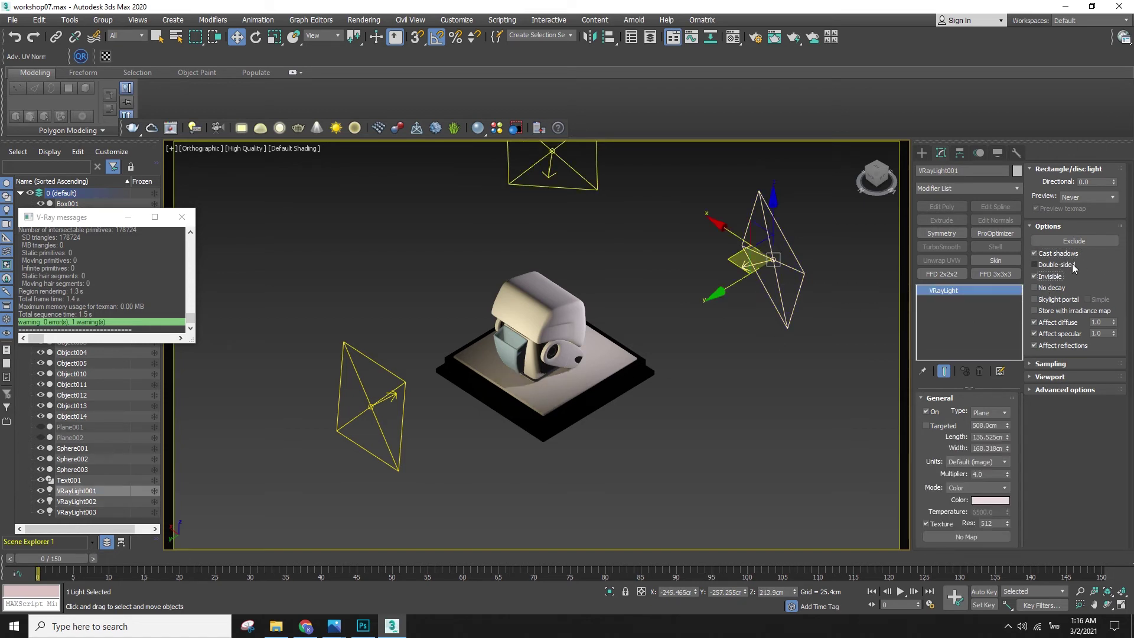
scroll(667, 333, "up", 3)
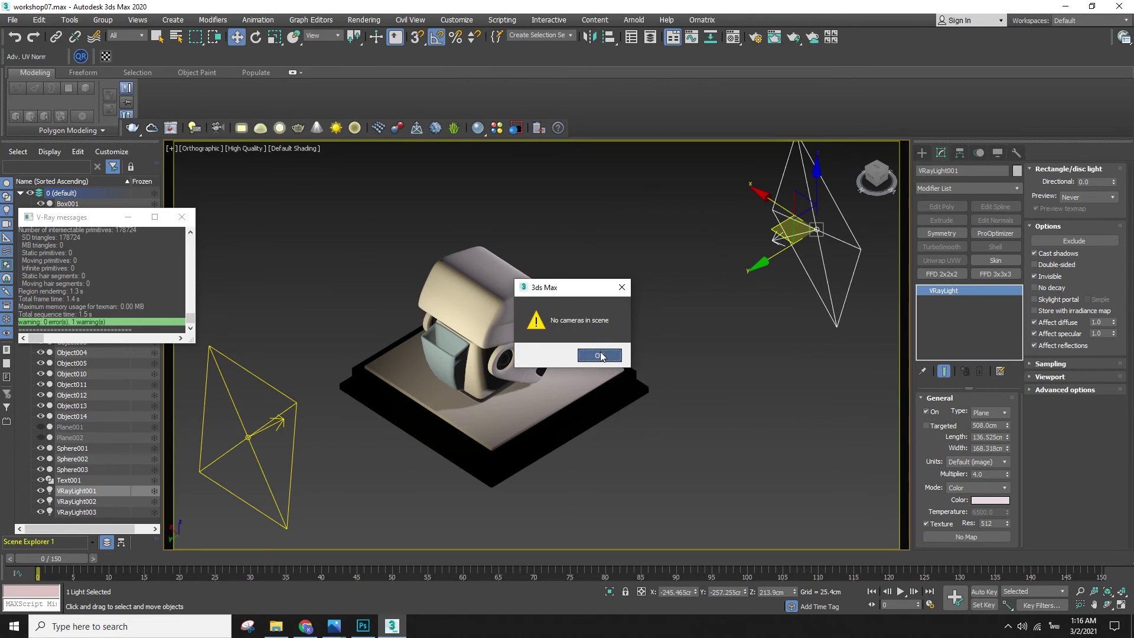
left_click(601, 356)
middle_click_drag(563, 400, 549, 342, "alt")
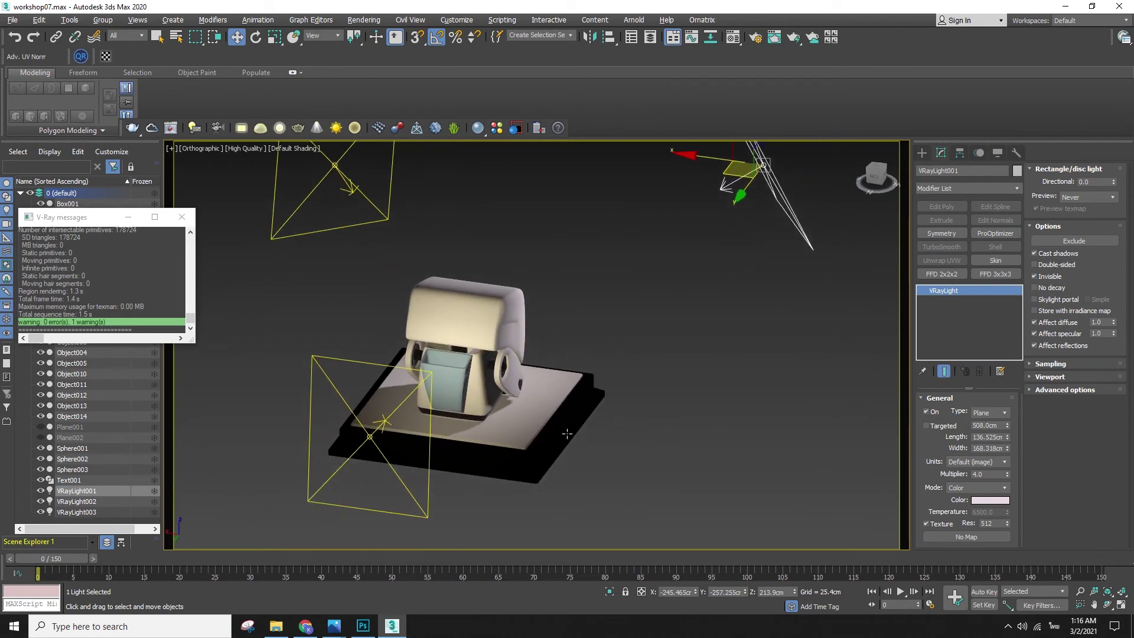
key("shift+q")
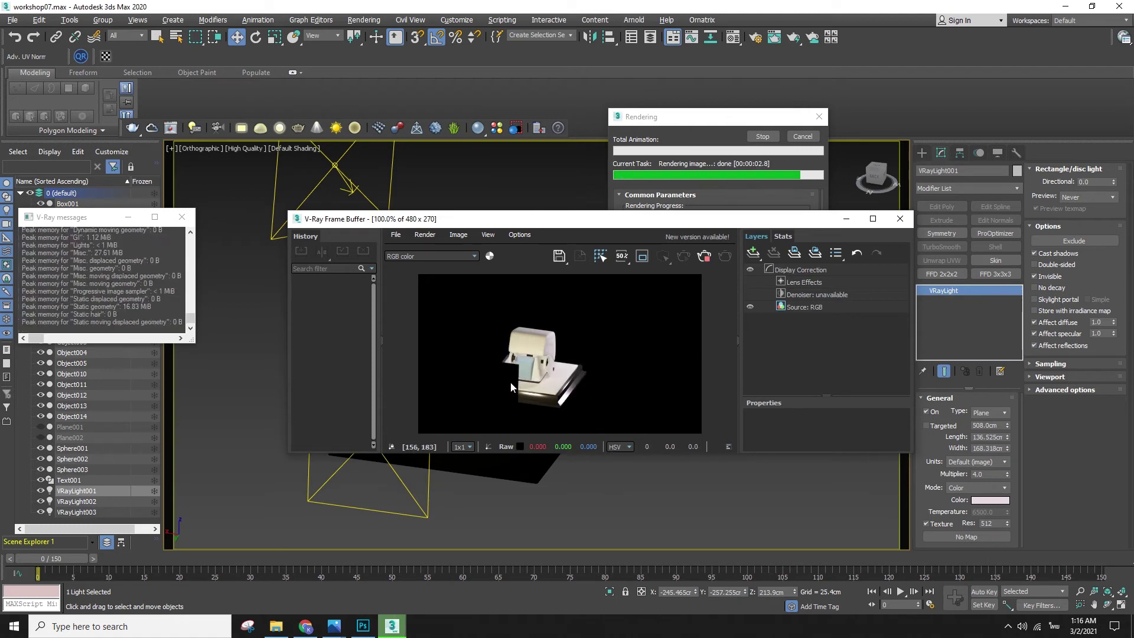
left_click(899, 219)
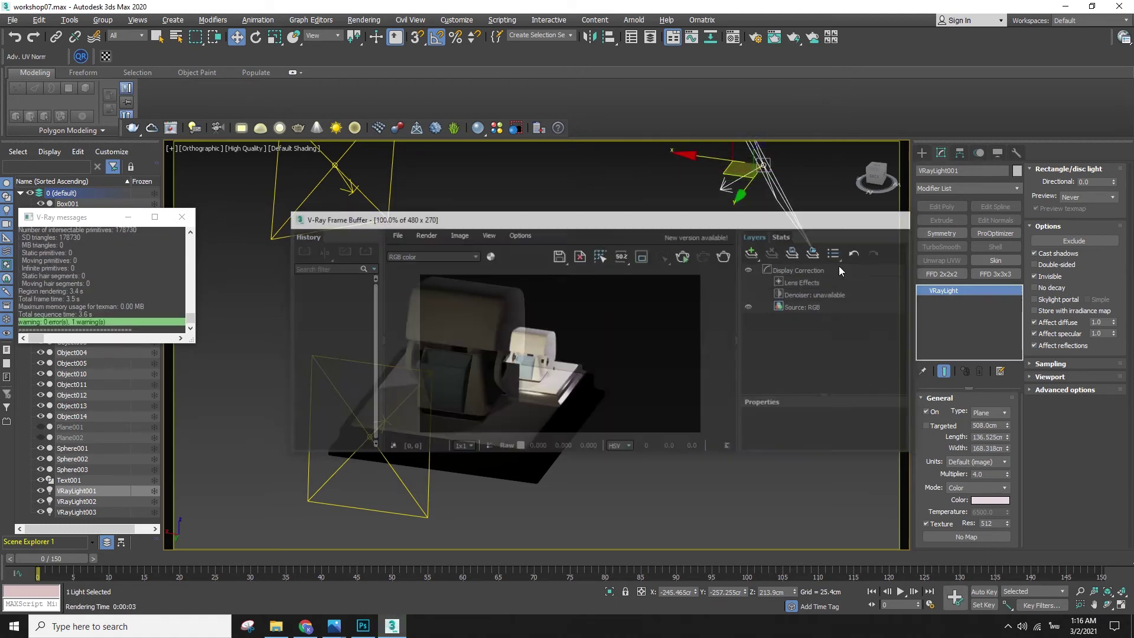
- Make the rear light invisible and test-render the model again
left_click_drag(440, 503, 390, 498)
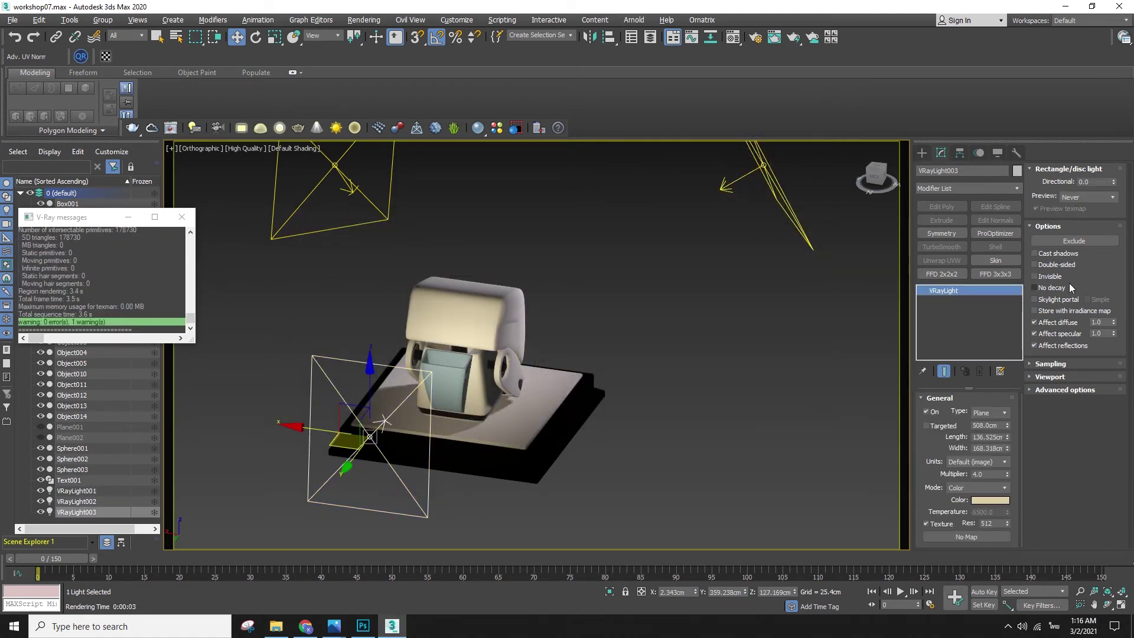
key("shift+q")
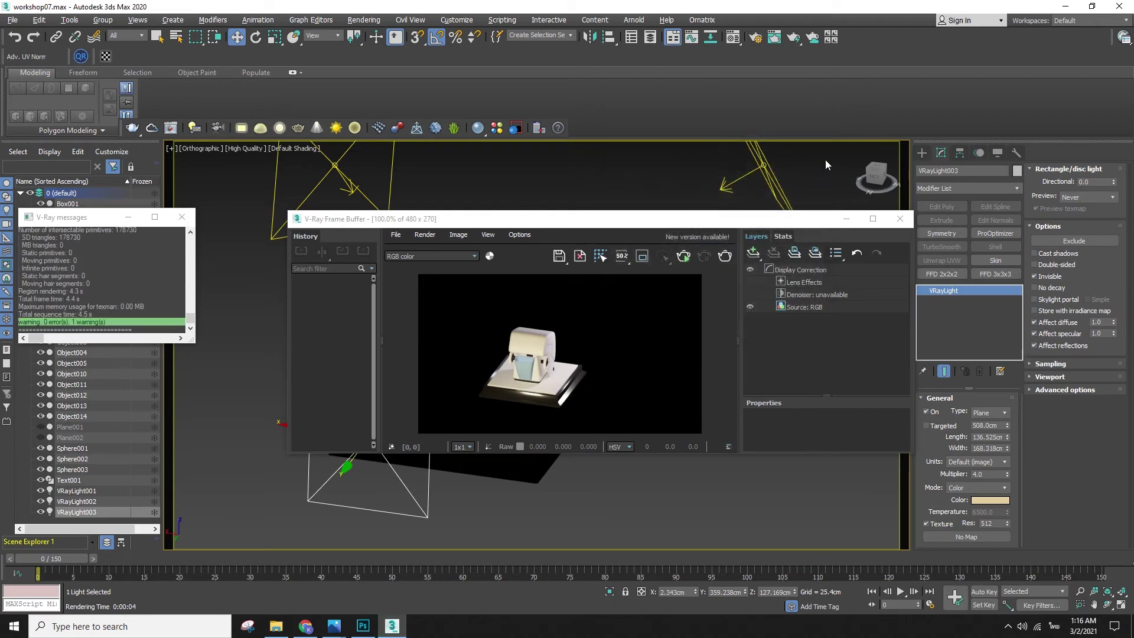
left_click(900, 218)
- Create a Physical camera in the Top view from the front-left, aimed at the model, and look through it
left_click(754, 333)
left_click(509, 323)
middle_click_drag(626, 333, 531, 331, "alt")
key("shift+z")
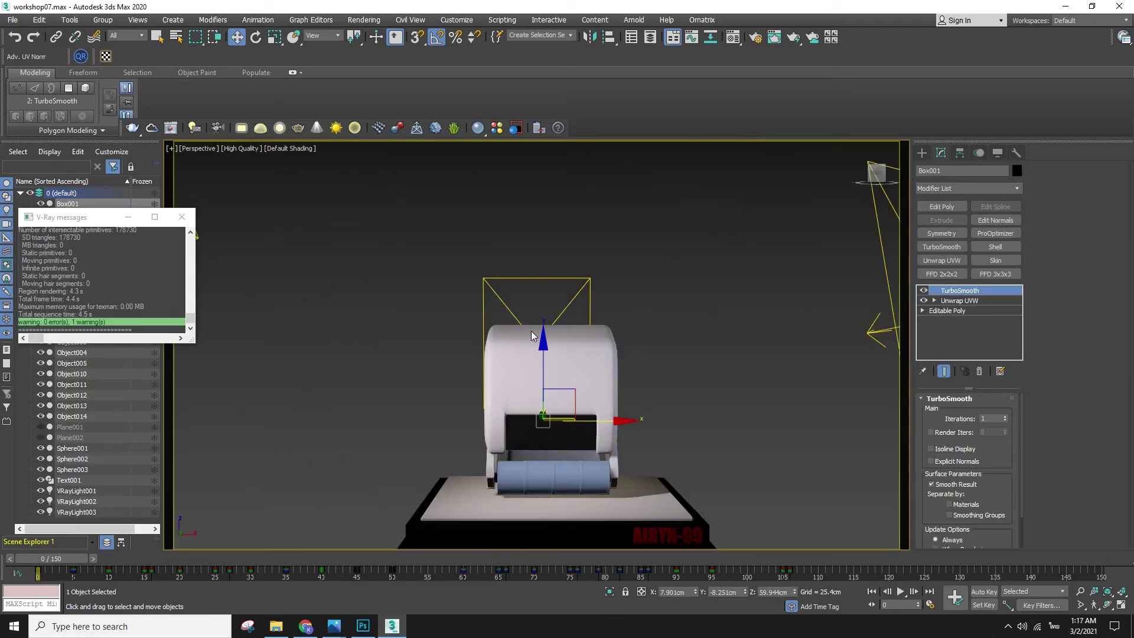
left_click(922, 153)
left_click(961, 170)
left_click(943, 224)
key("t")
key("z")
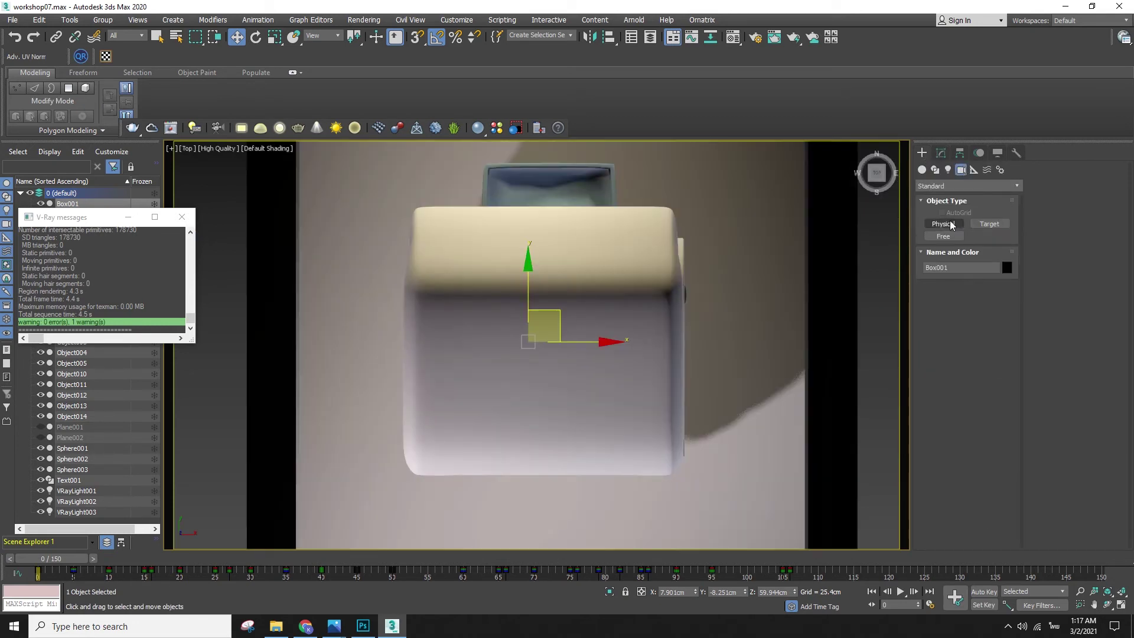
scroll(669, 445, "down", 2)
scroll(669, 446, "down", 5)
middle_click_drag(669, 446, 655, 276)
left_click_drag(443, 446, 637, 265)
key("w")
key("c")
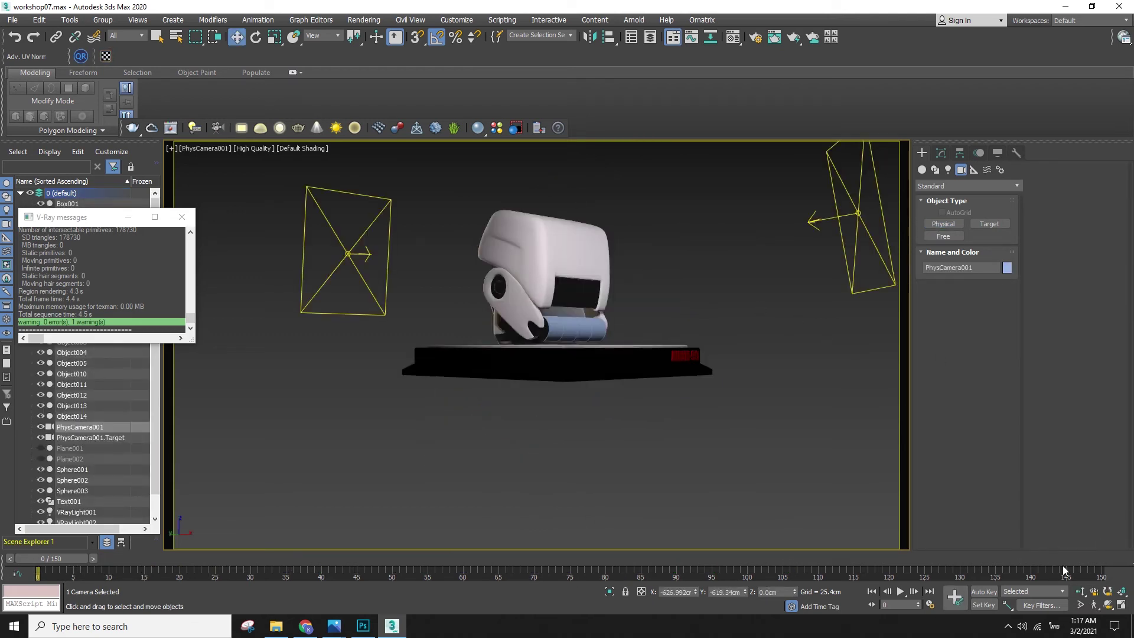
- Orbit, dolly and pan the camera to frame the model from a closer, slightly raised front angle, using frame 110
left_click(1108, 605)
left_click_drag(553, 288, 633, 349)
left_click_drag(750, 558, 816, 568)
left_click(1083, 591)
left_click_drag(721, 404, 742, 387)
left_click_drag(711, 480, 667, 455)
left_click_drag(650, 378, 703, 397)
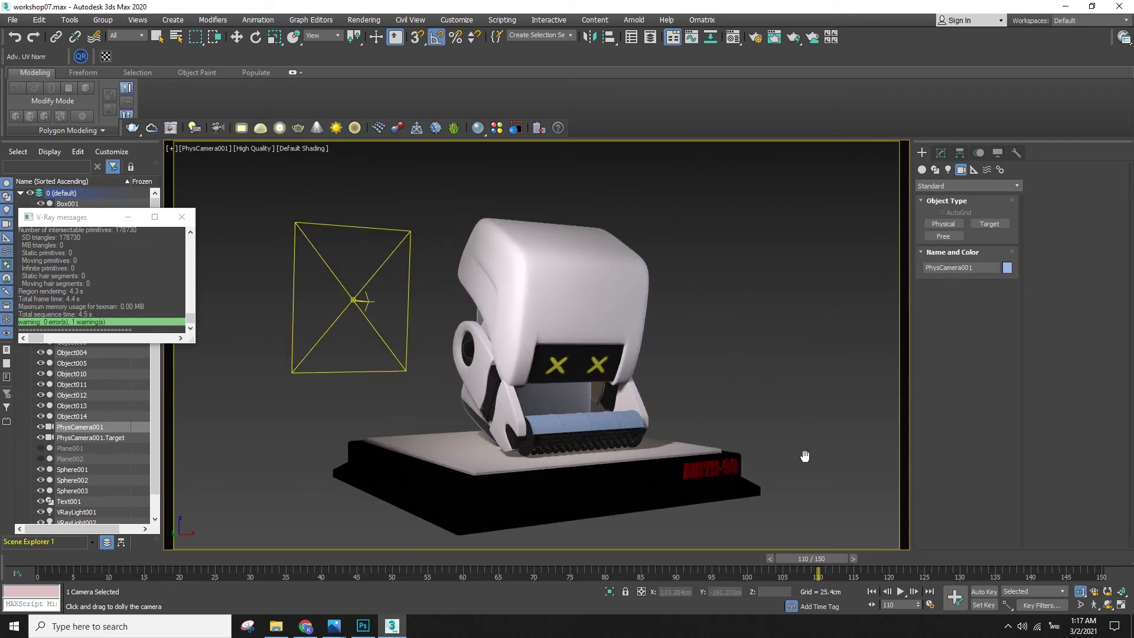
middle_click_drag(805, 456, 780, 448)
key("w")
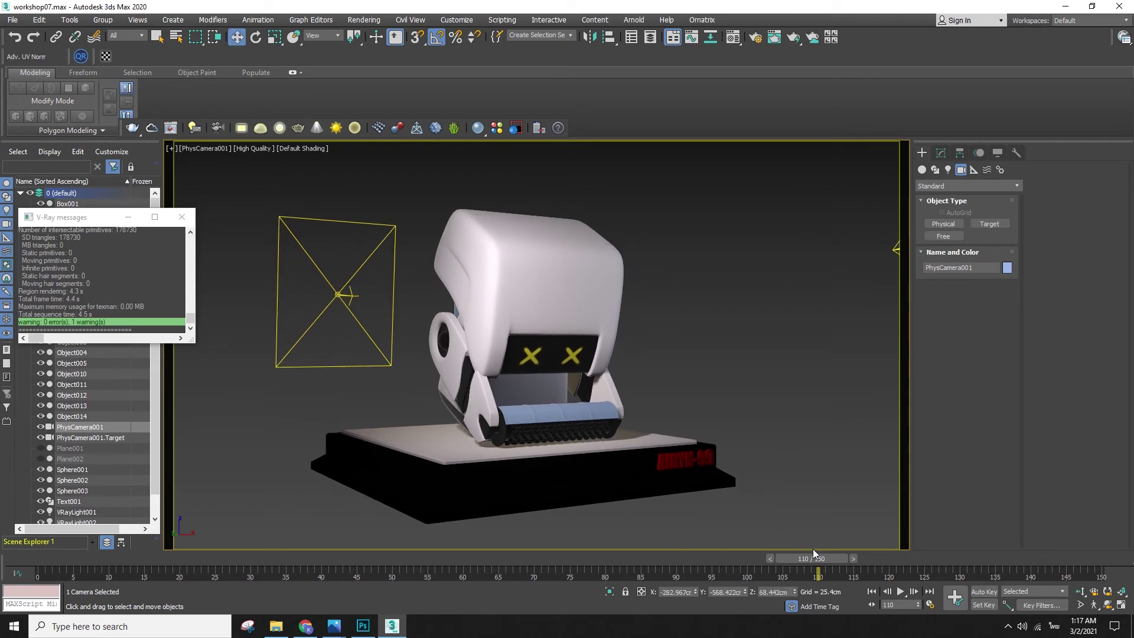
- Dolly the camera back slightly and scrub through the animation to check the framing
left_click_drag(813, 551, 37, 557)
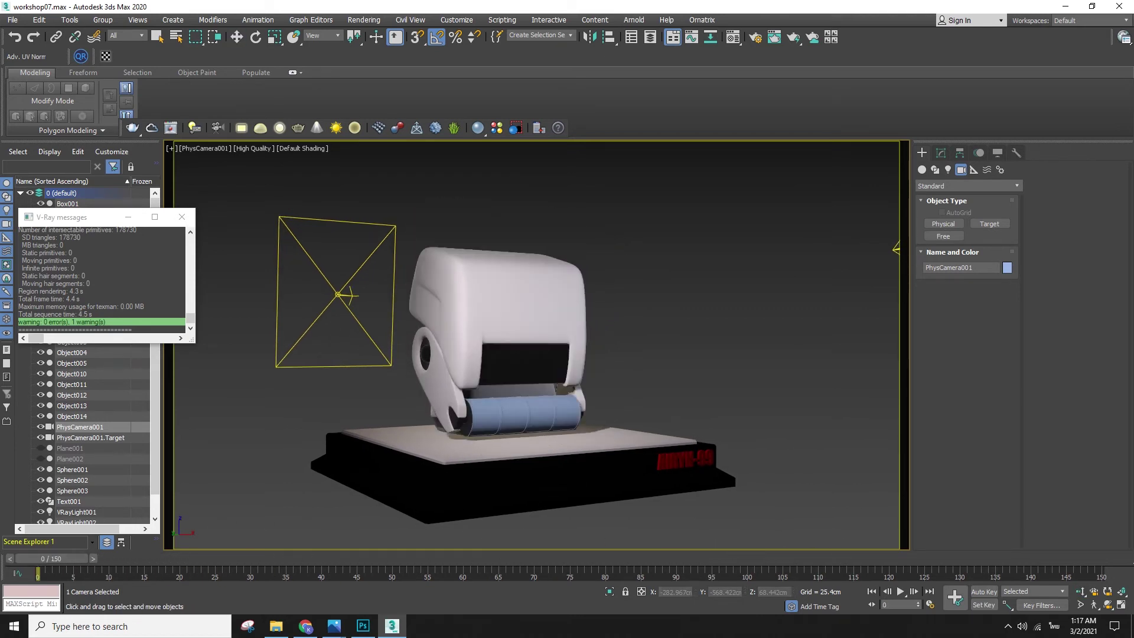
left_click(1079, 591)
mouse_move(768, 456)
left_mouse_down()
mouse_move(787, 466)
mouse_move(763, 464)
left_mouse_up()
left_click_drag(76, 556, 695, 558)
left_click_drag(705, 600, 71, 567)
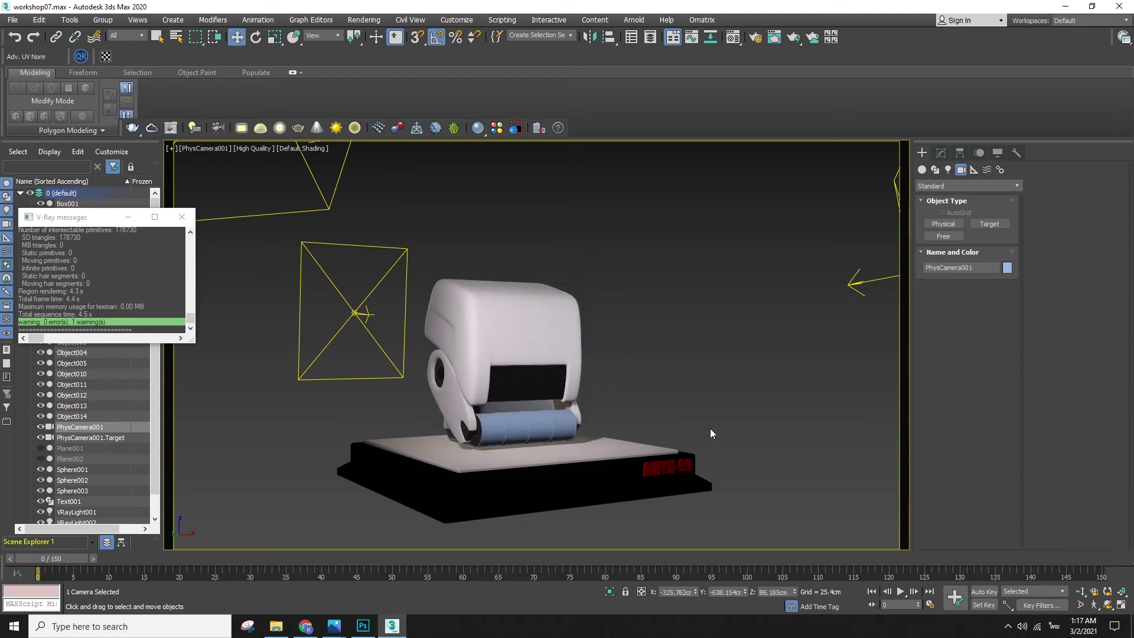
- Test-render frame 0 through the camera and check the camera placement in the Perspective view
key("shift+q")
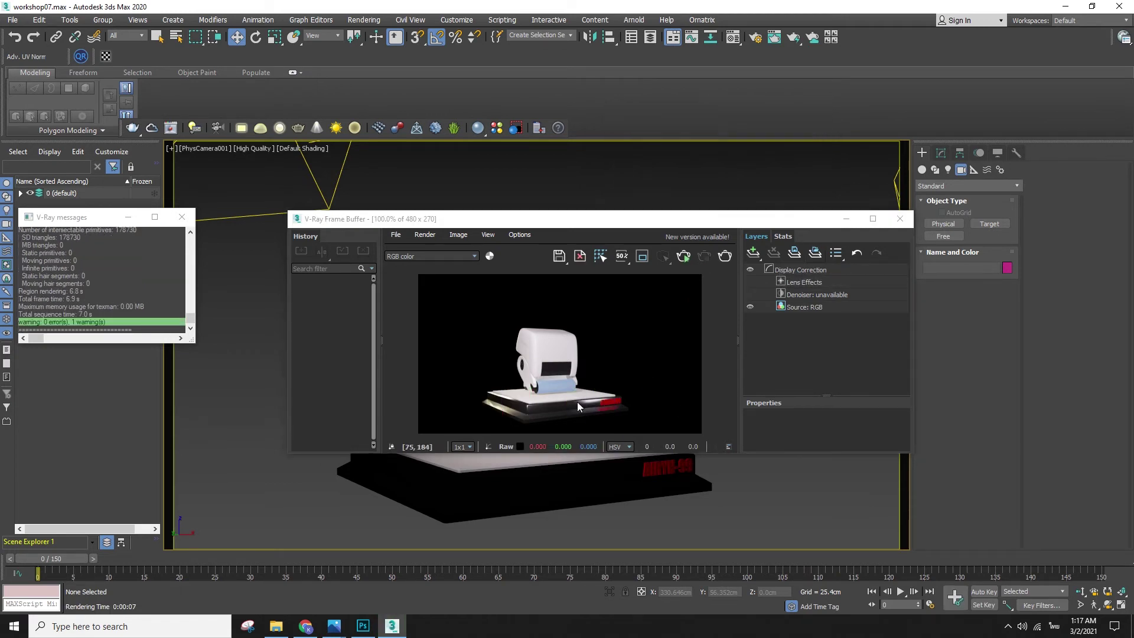
left_click(904, 225)
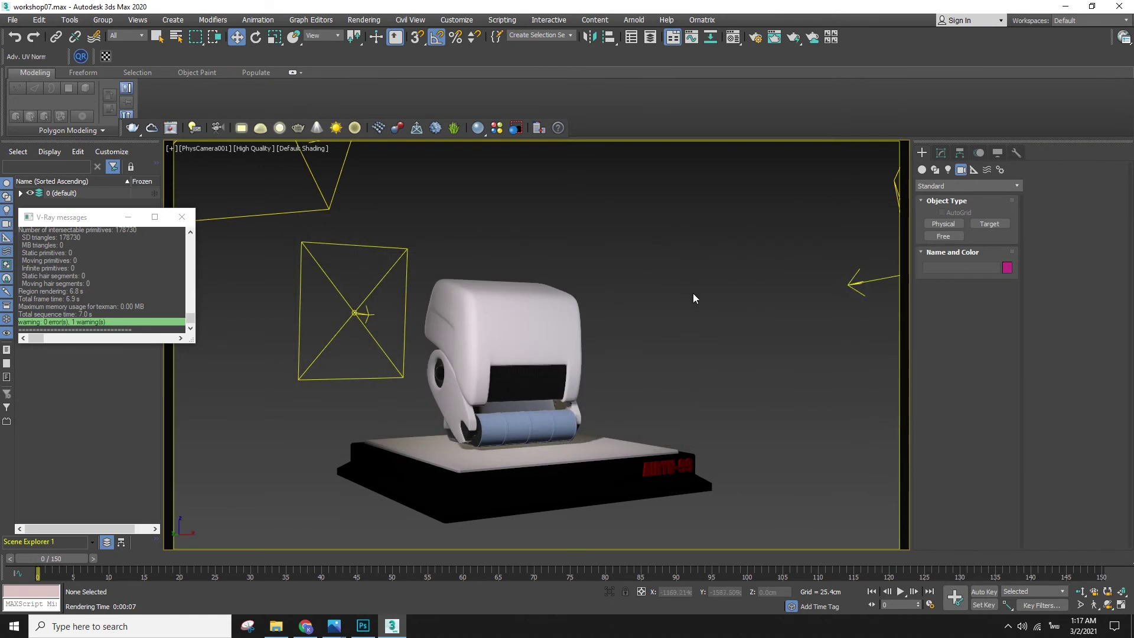
key("p")
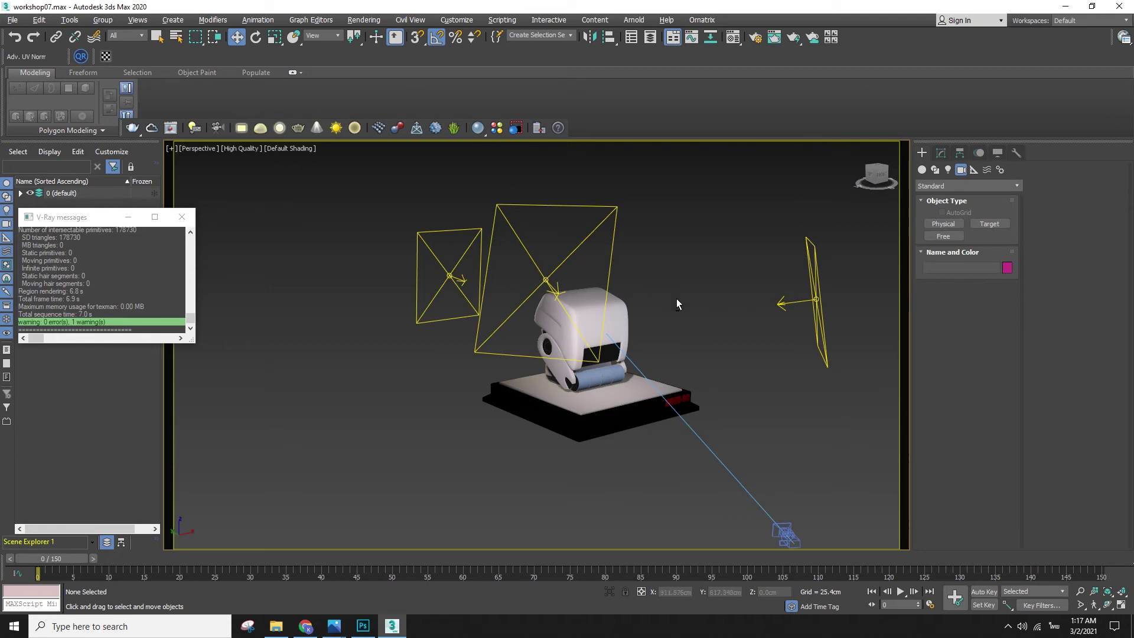
key("c")
- Orbit the camera slightly higher and test-render frame 100
left_click(1110, 605)
mouse_move(689, 331)
left_mouse_down()
mouse_move(694, 349)
mouse_move(687, 343)
left_mouse_up()
left_click_drag(584, 559, 743, 559)
key("shift+q")
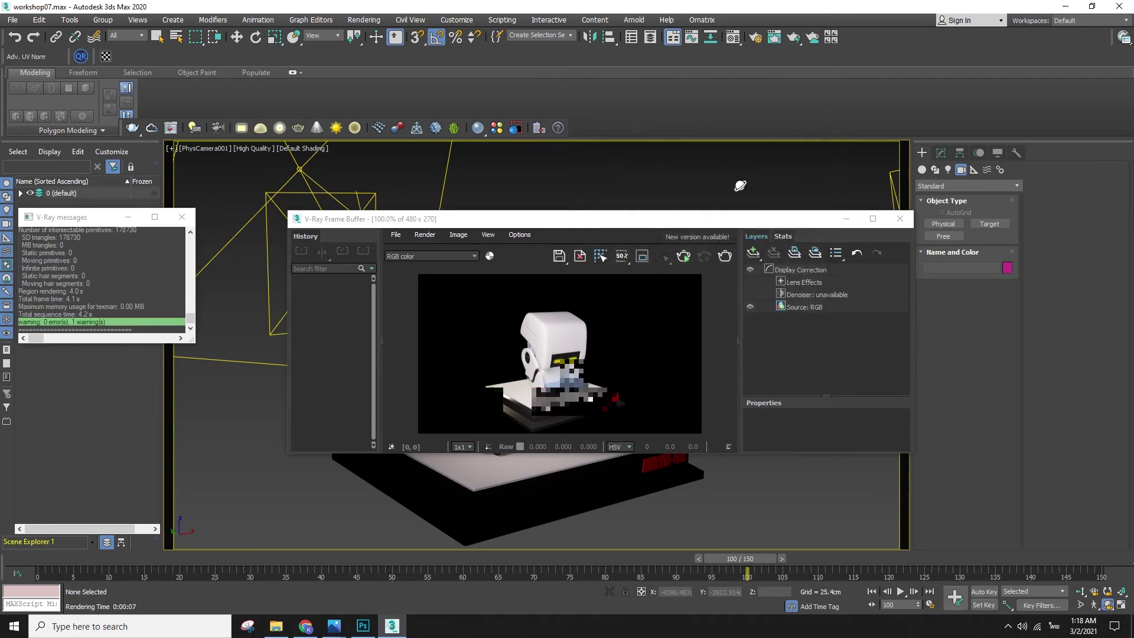
left_click(901, 218)
- Fine-tune the camera angle and render frame 100 again
left_click_drag(827, 484, 823, 482)
key("shift+q")
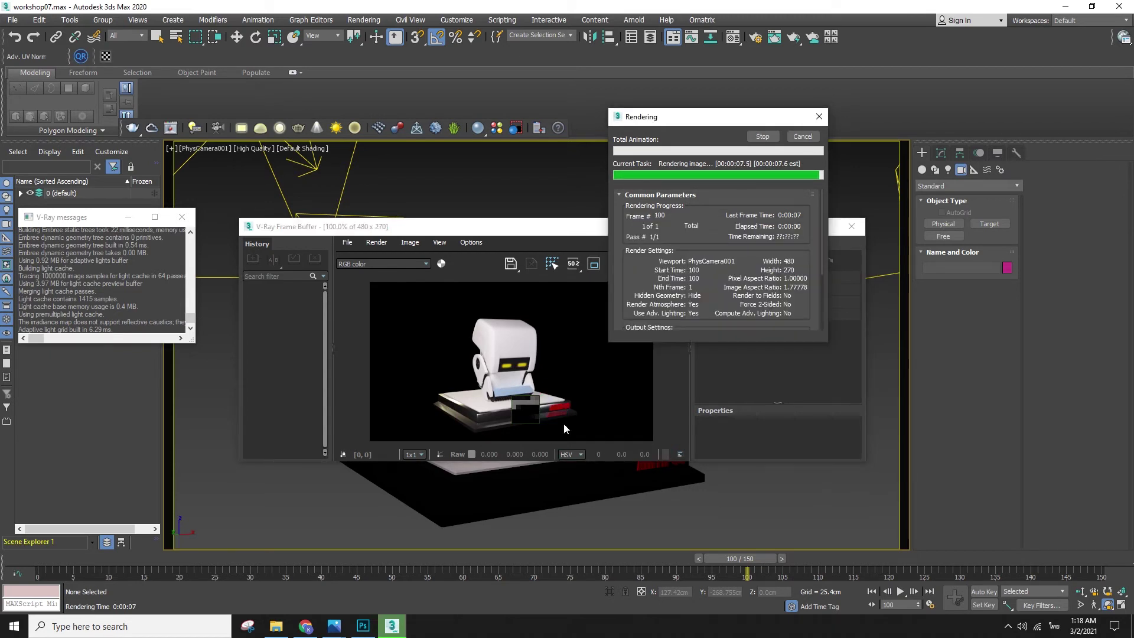
key("w")
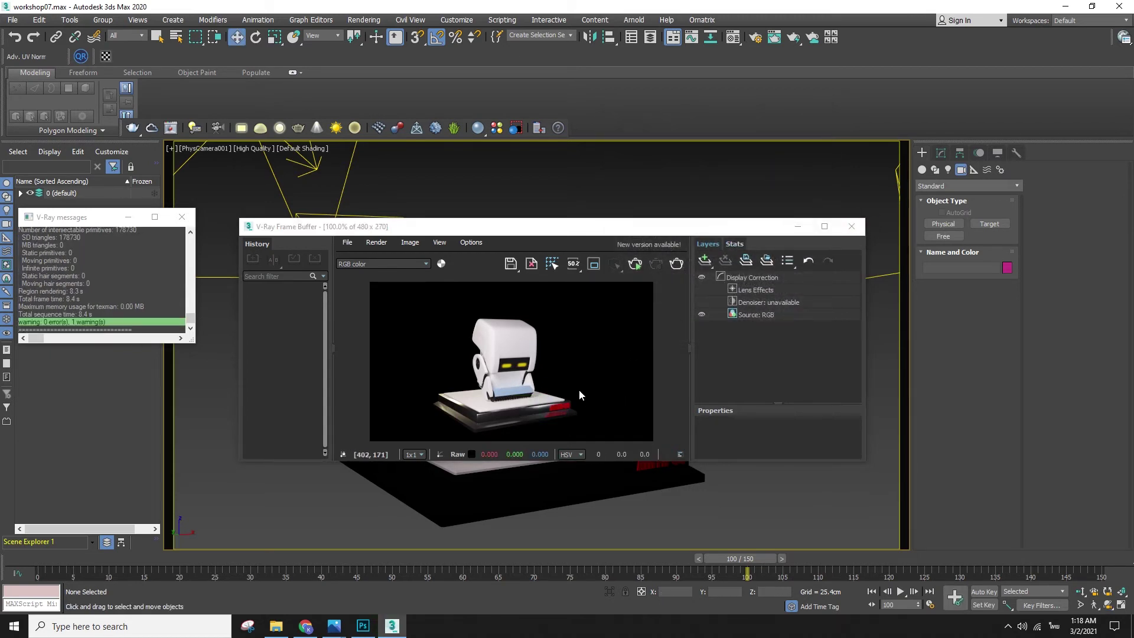
- Set the render output size to 1280x720 and run a test render of frame 100 through the camera
left_click(852, 227)
left_click(519, 334)
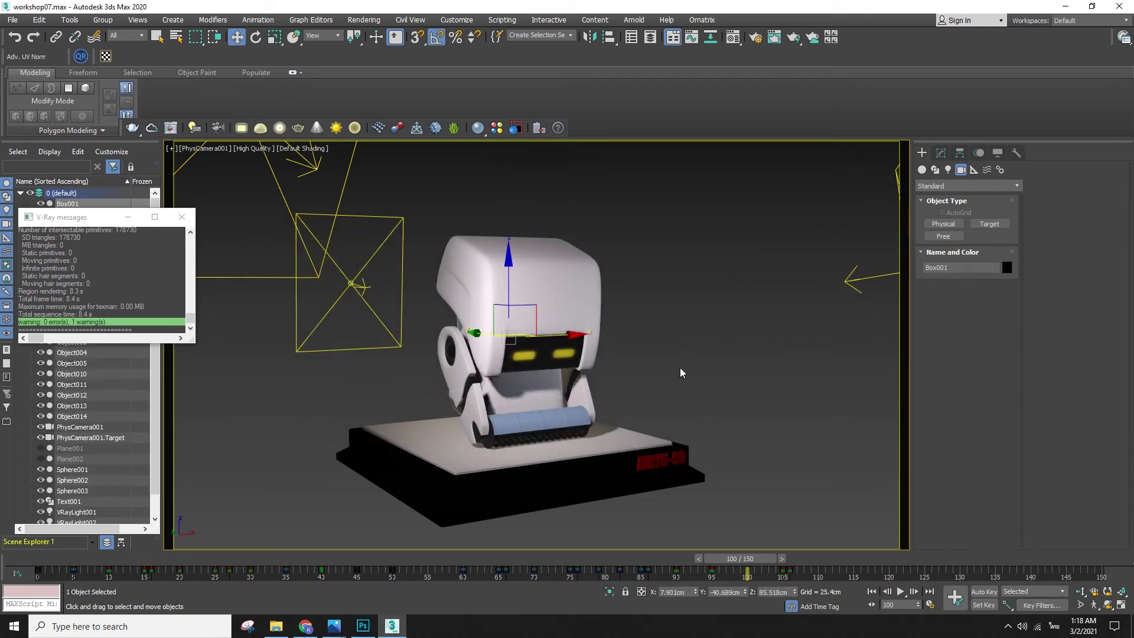
left_click(698, 370)
key("F10")
left_click(526, 282)
left_click(195, 231)
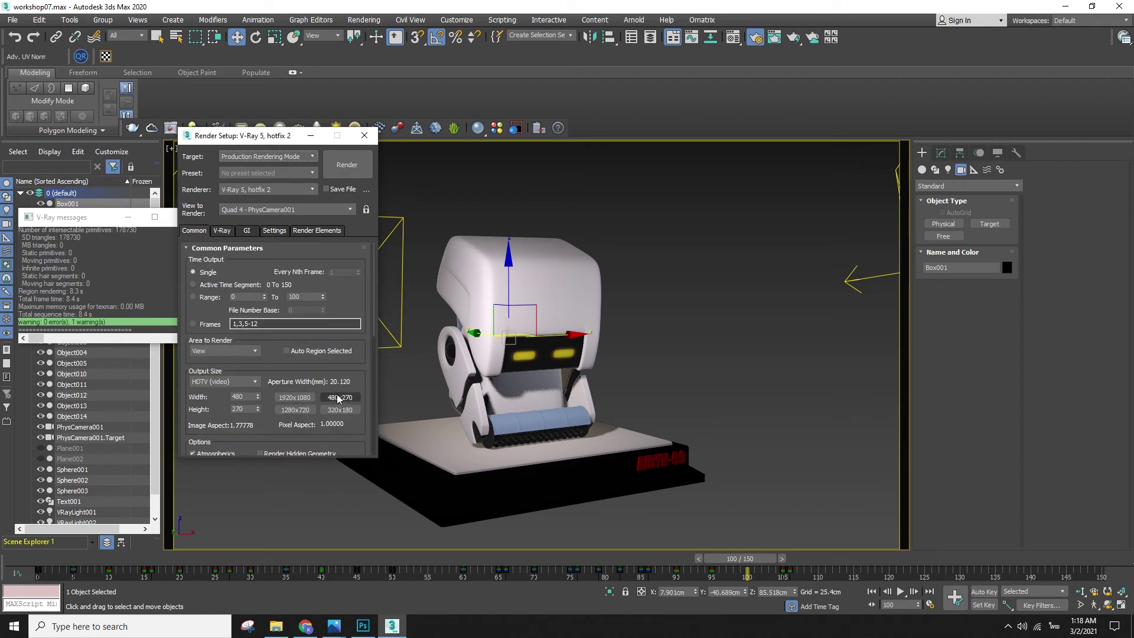
left_click(298, 412)
key("shift+q")
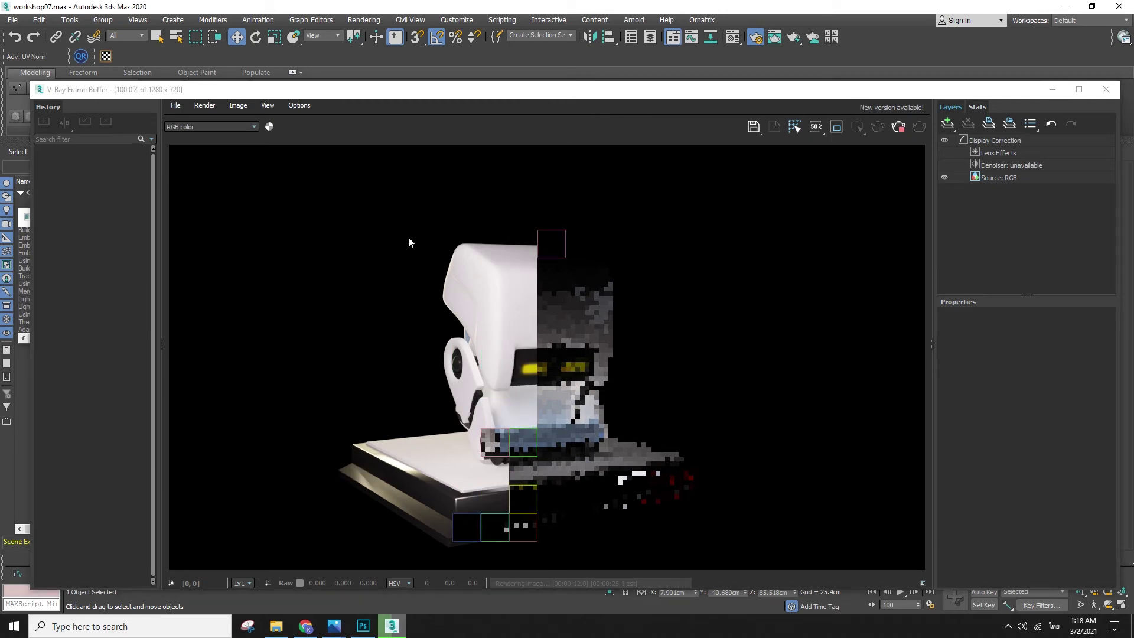
left_click(1106, 90)
left_click(812, 136)
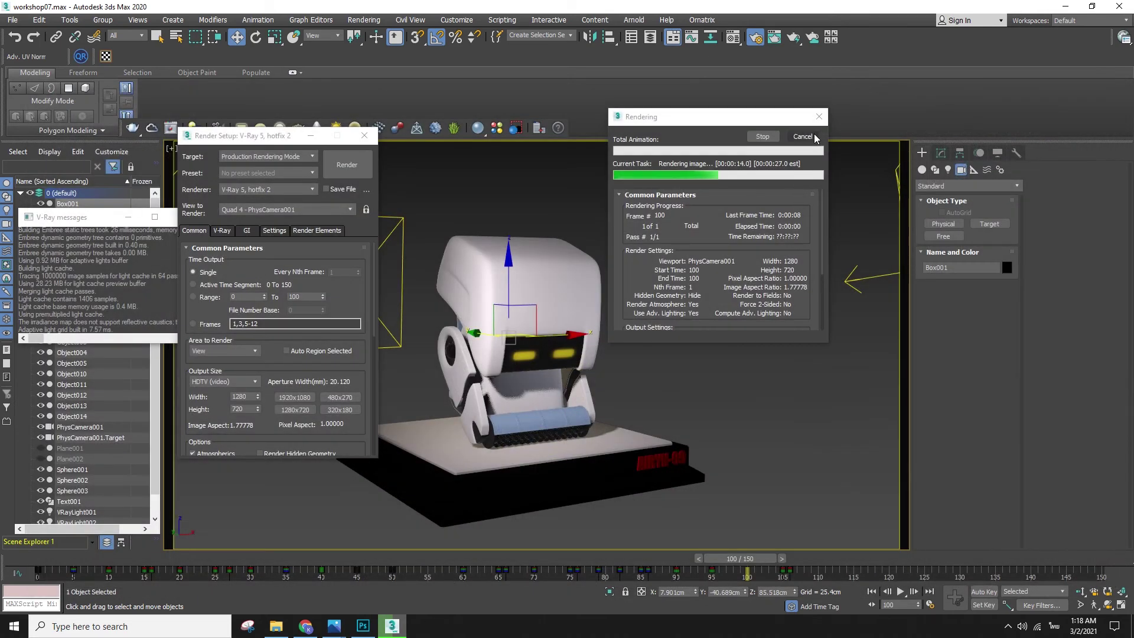
left_click_drag(732, 123, 1010, 65)
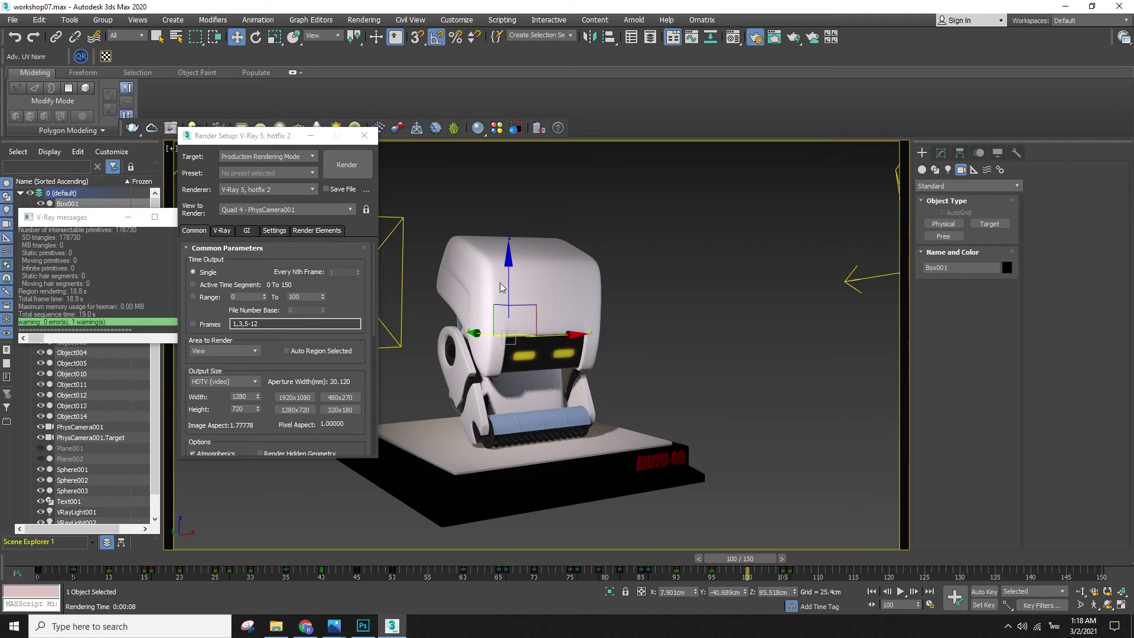
- Define a render region of about 394 x 207 pixels over the robot's lower body and base, and render only that region
key("shift+q")
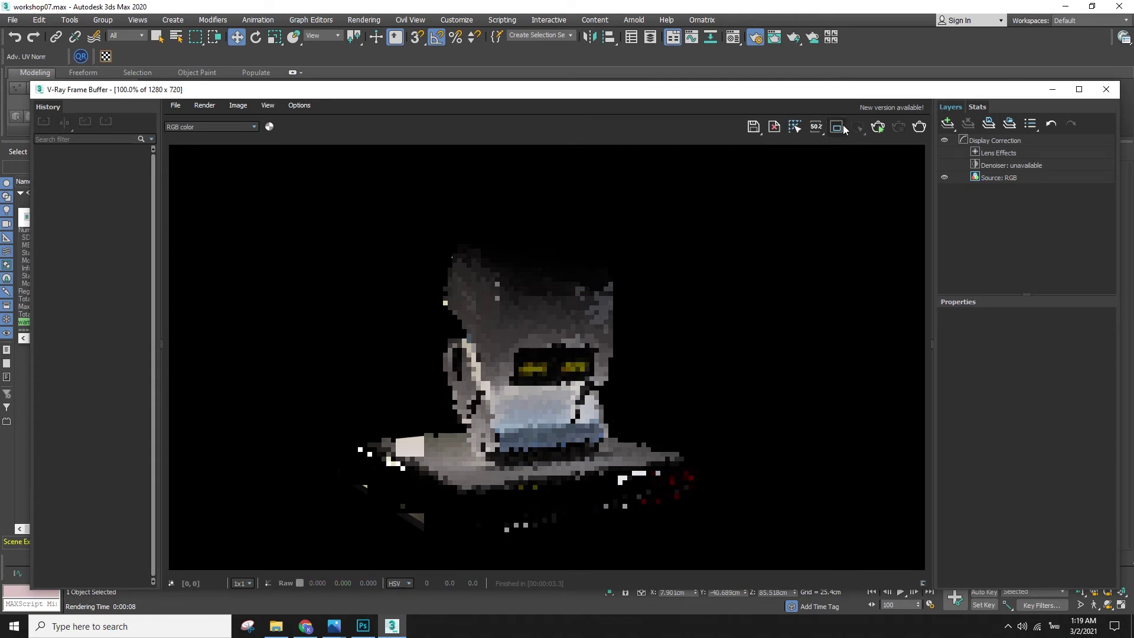
left_click_drag(482, 271, 564, 349)
left_click_drag(405, 333, 608, 518)
left_click_drag(421, 397, 655, 520)
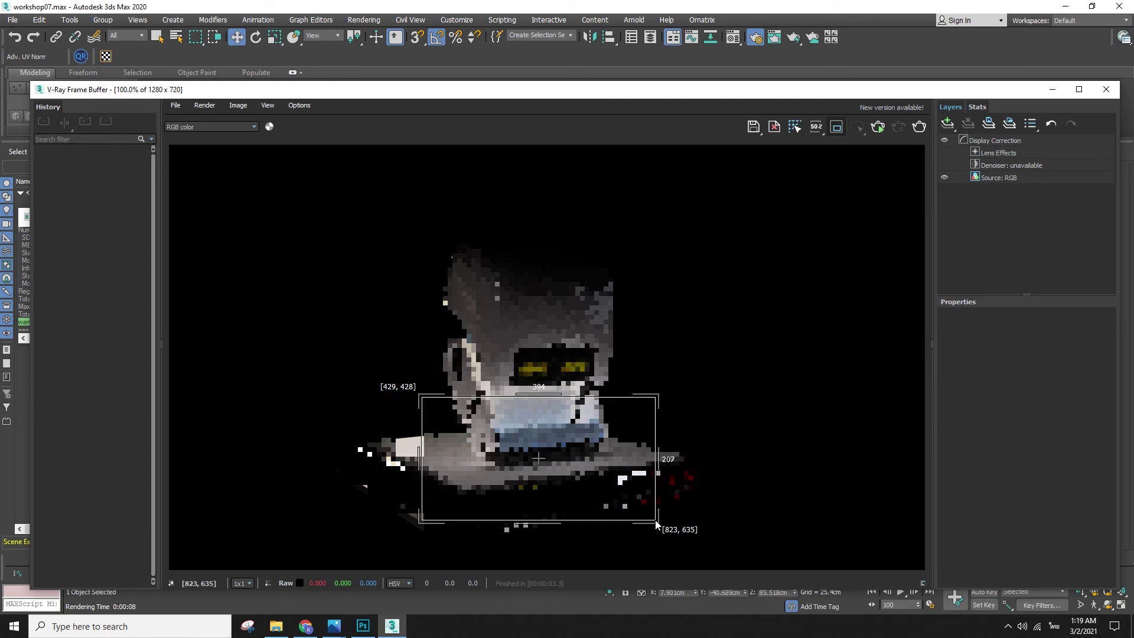
left_click(918, 133)
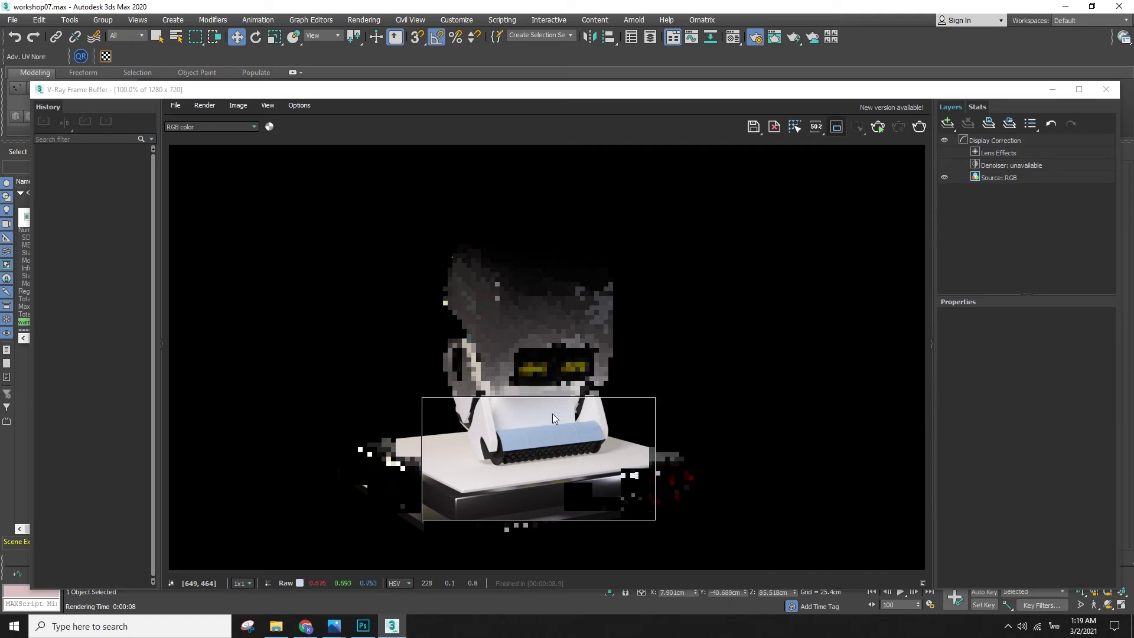
- Convert the 03 - Default material to VRayMtl and assign it to the light top plate of the base
left_click(1045, 92)
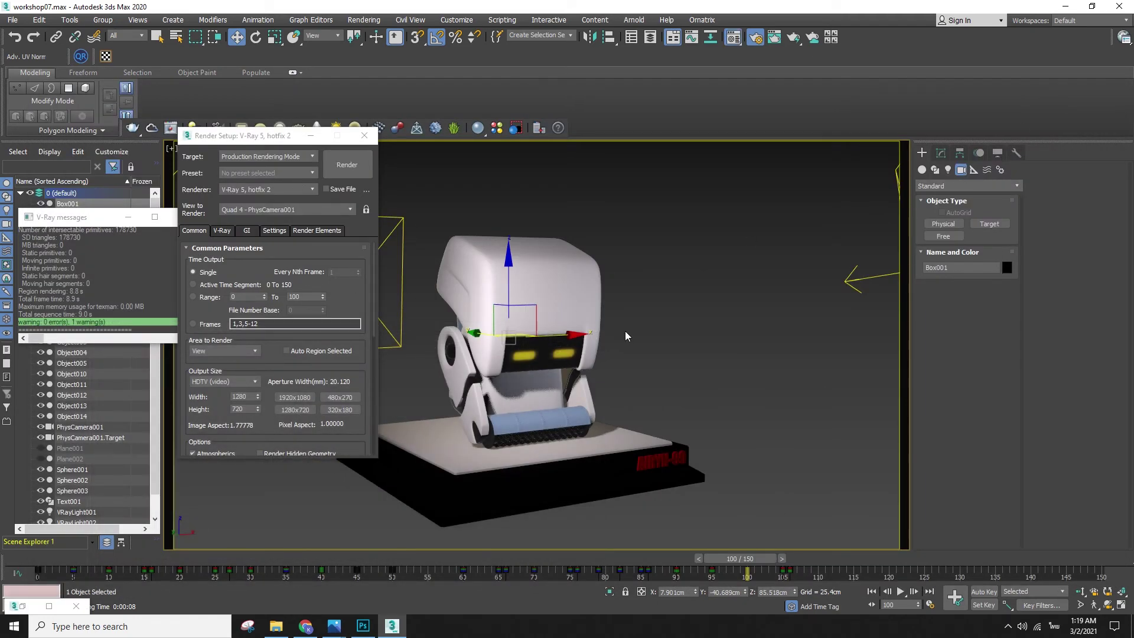
key("m")
left_click(199, 158)
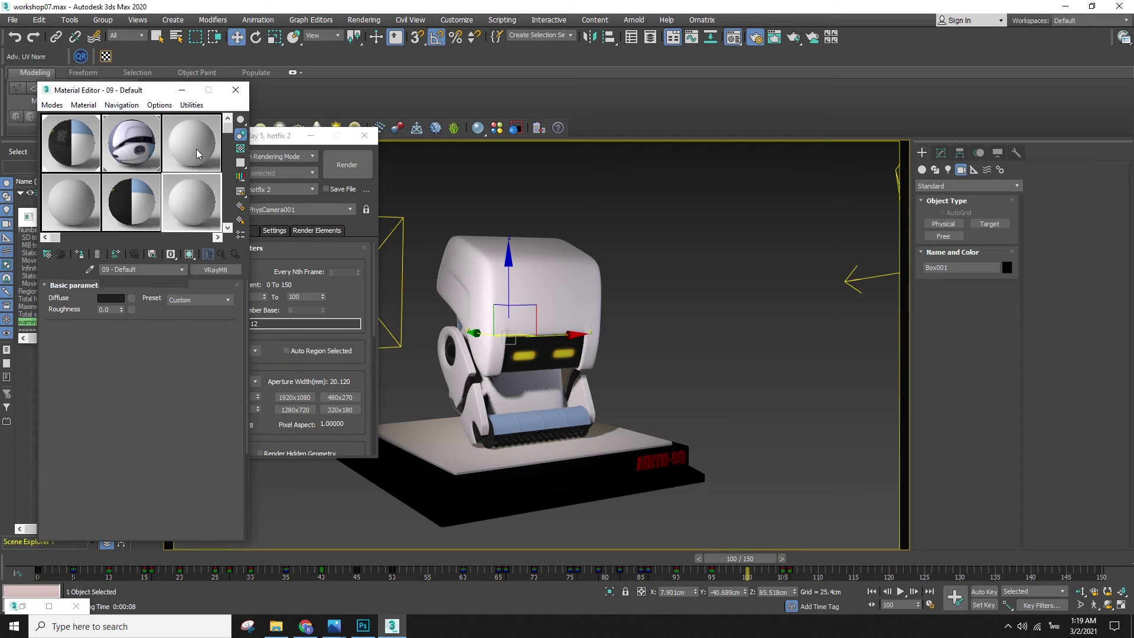
left_click(215, 269)
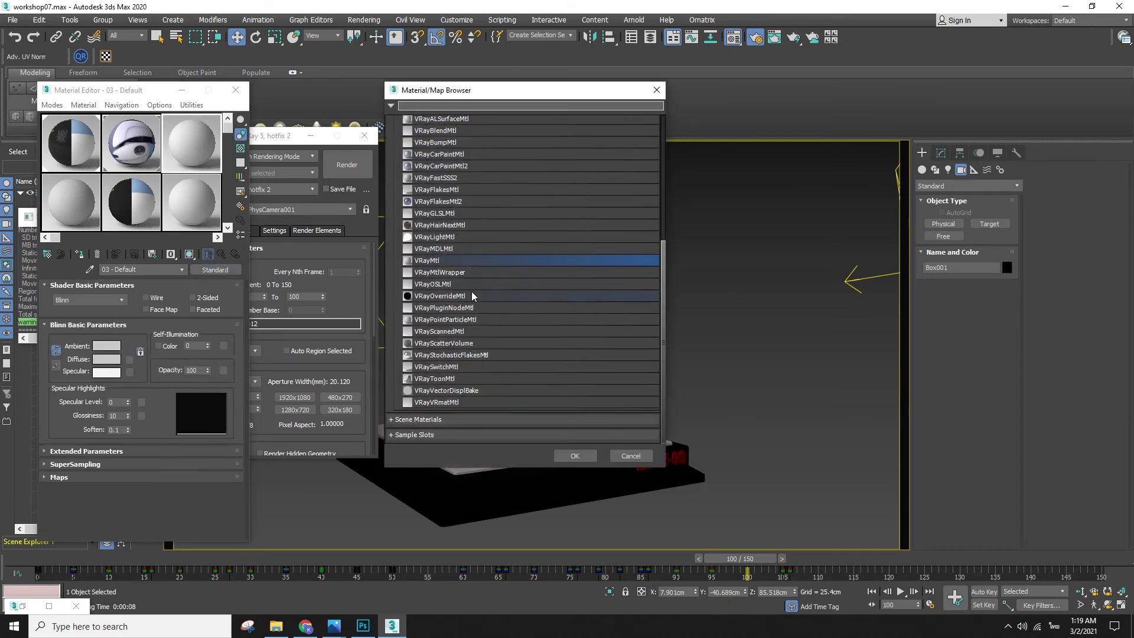
scroll(462, 262, "up", 5)
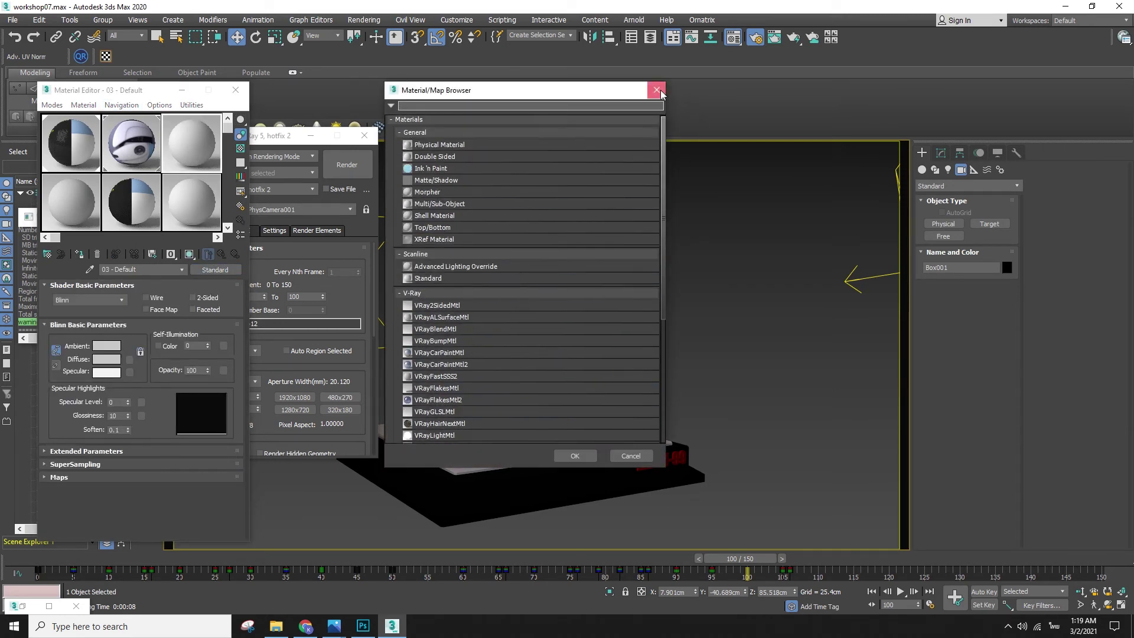
left_click(659, 90)
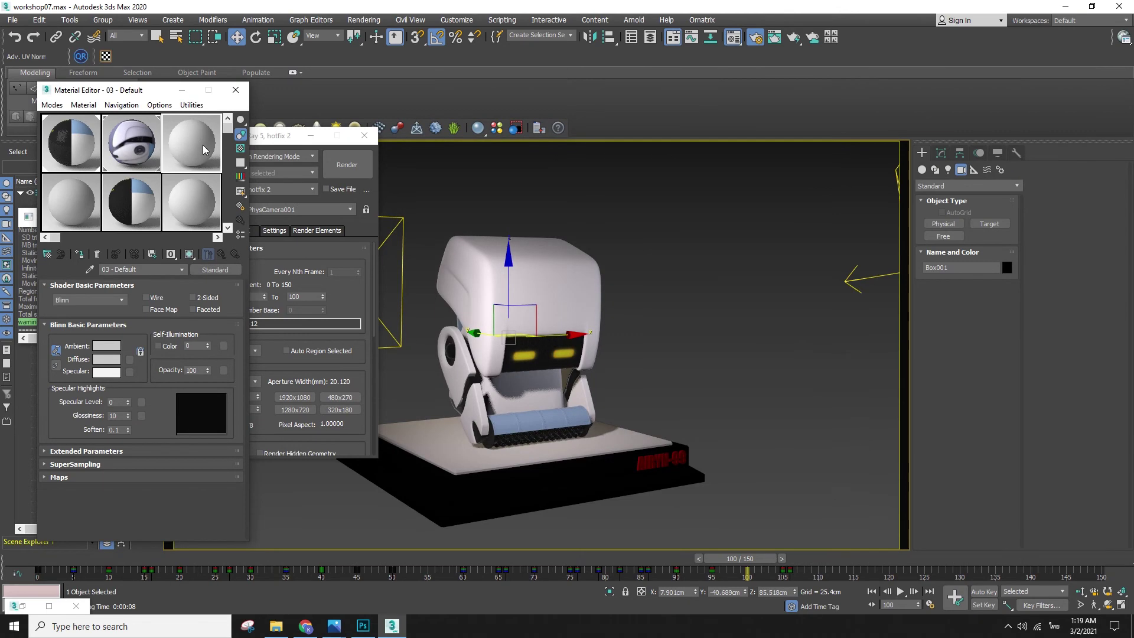
left_click(215, 270)
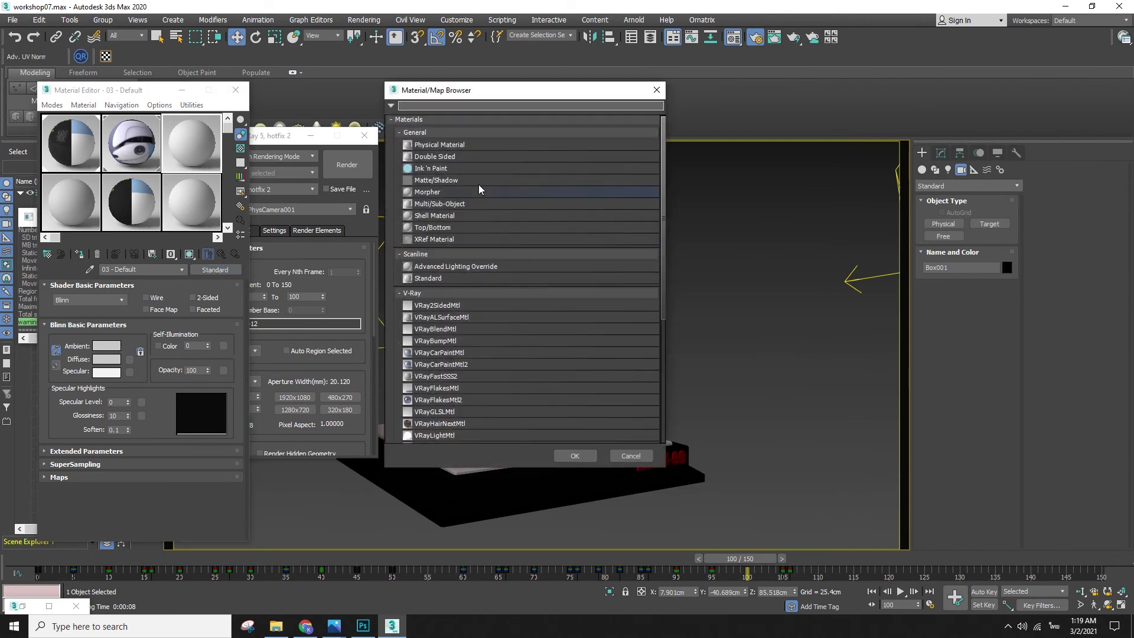
scroll(490, 367, "down", 5)
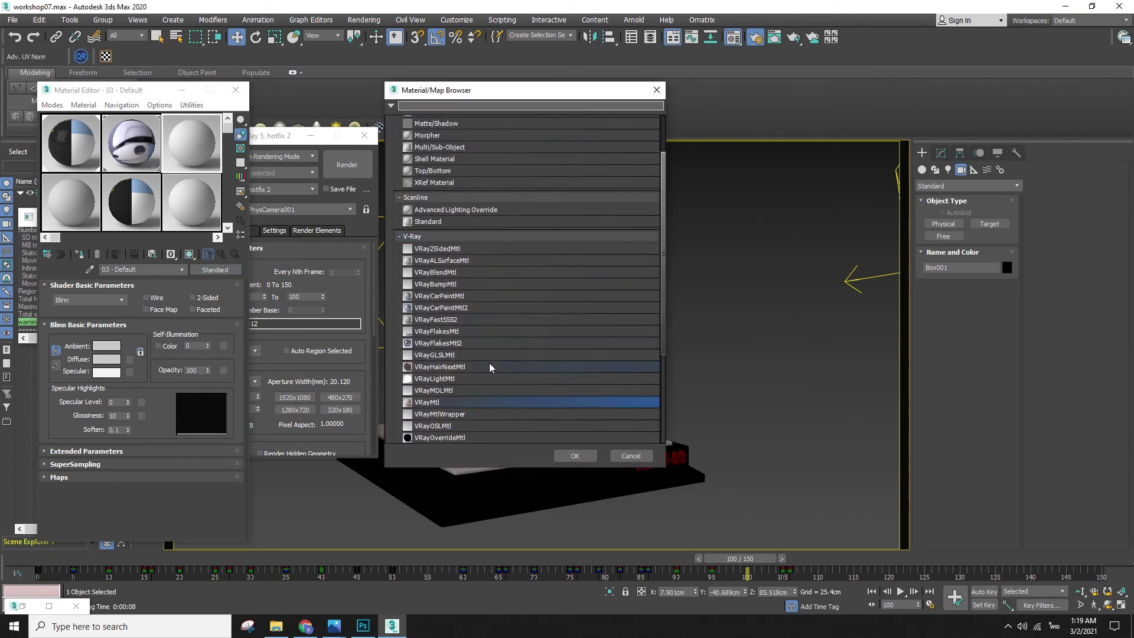
double_click(438, 404)
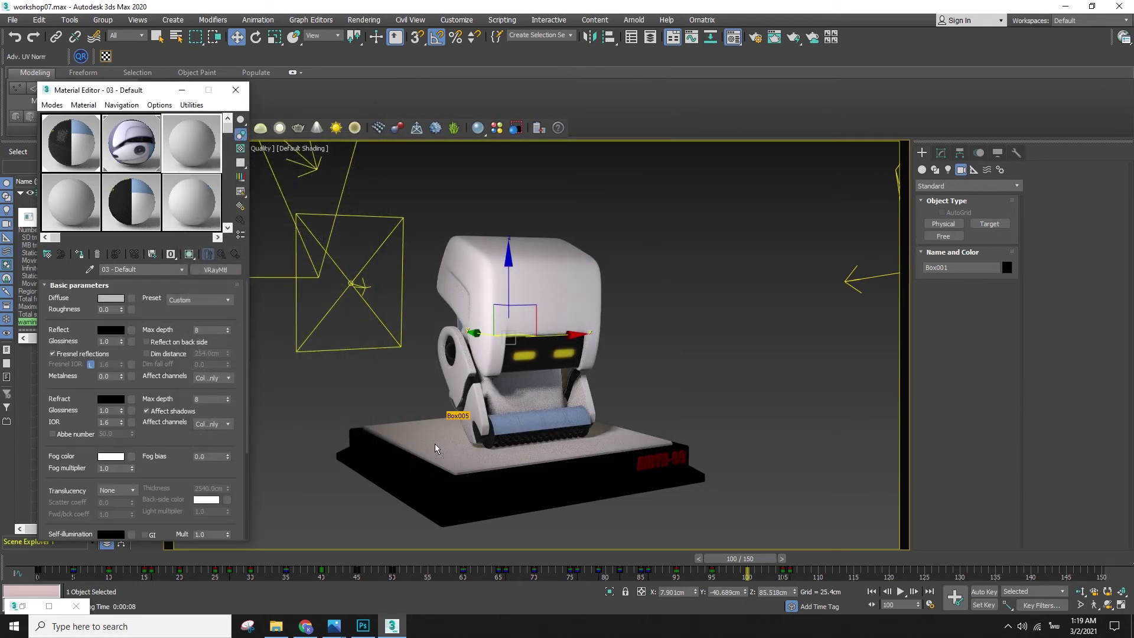
left_click_drag(476, 465, 516, 329)
right_click(516, 328)
left_click(198, 155)
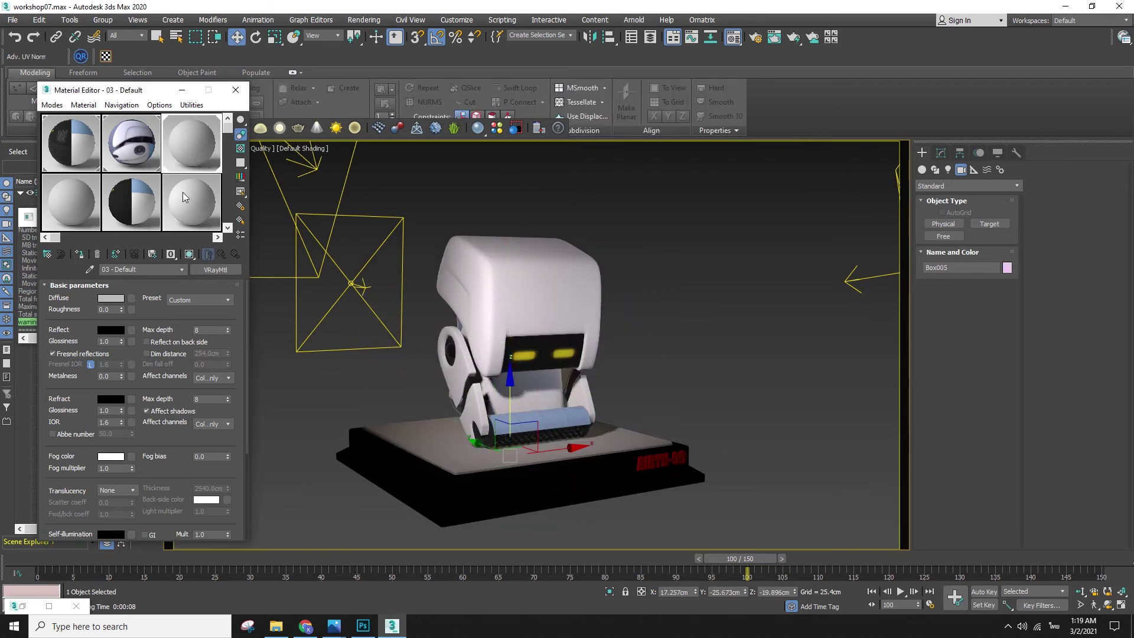
- Give the 03 - Default material a grey reflection colour and enlarge its sample preview beside the Material Editor
left_click(112, 333)
left_click_drag(341, 94, 340, 107)
left_click(440, 179)
double_click(189, 139)
left_click_drag(216, 165, 491, 439)
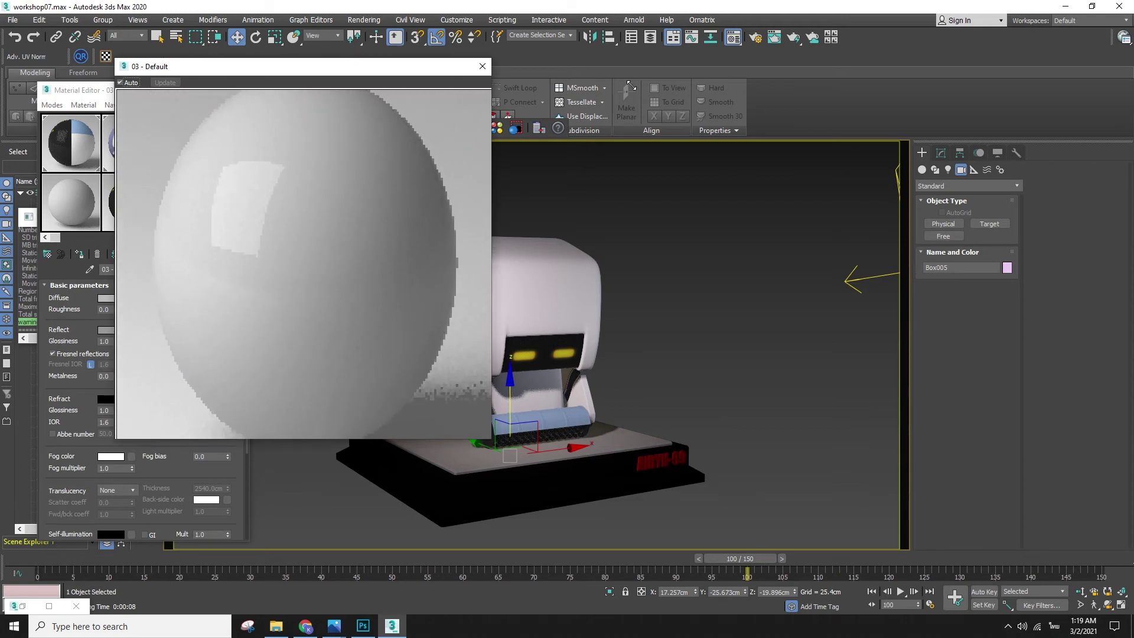
left_click_drag(345, 70, 631, 86)
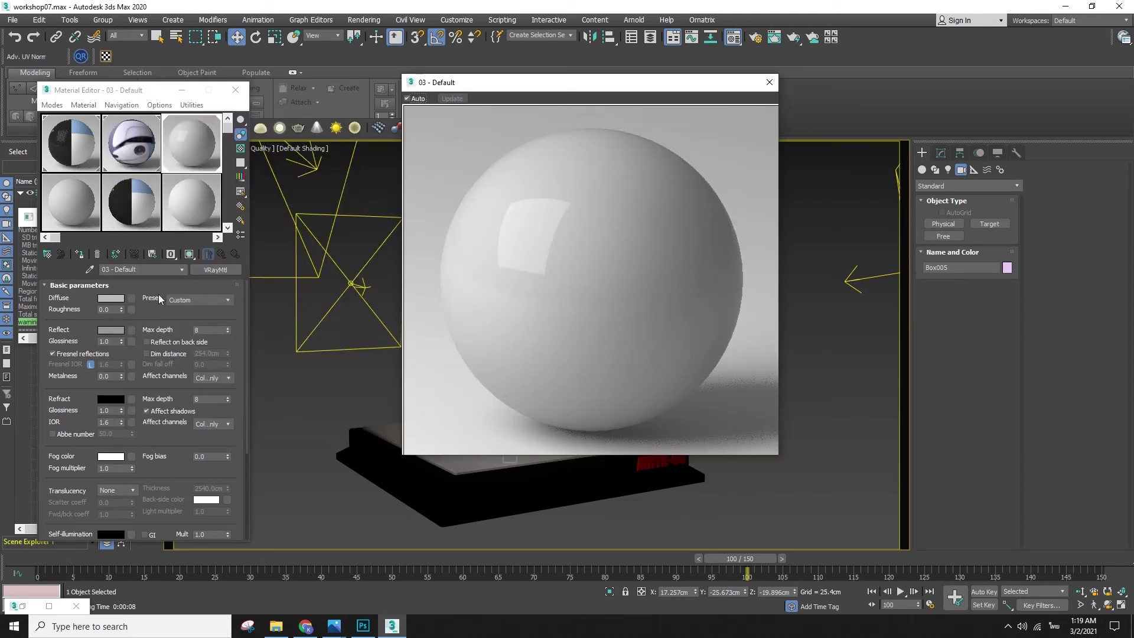
- Compare the material preview with a black reflection colour, and return the reflection to grey value 77
left_click(110, 330)
left_click_drag(347, 144, 347, 82)
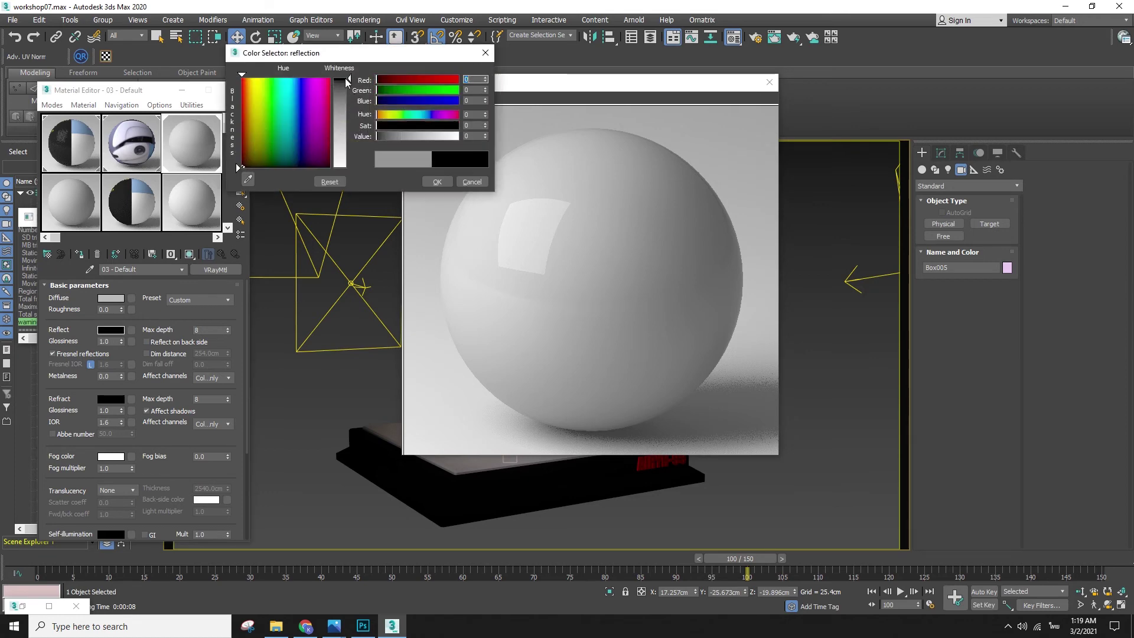
key("Return")
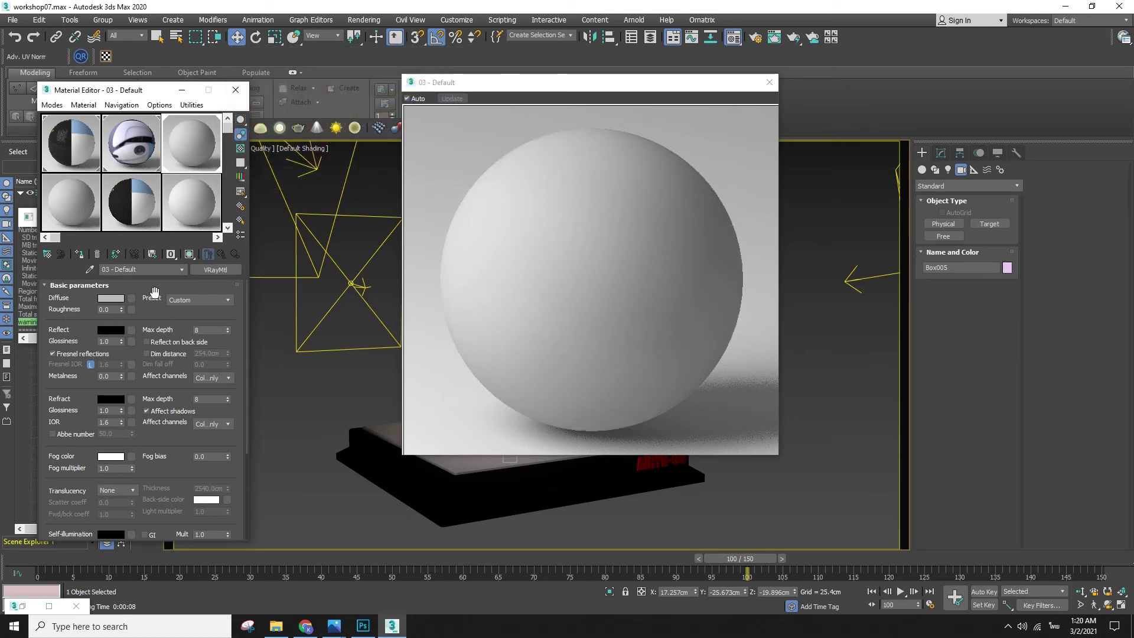
left_click(111, 330)
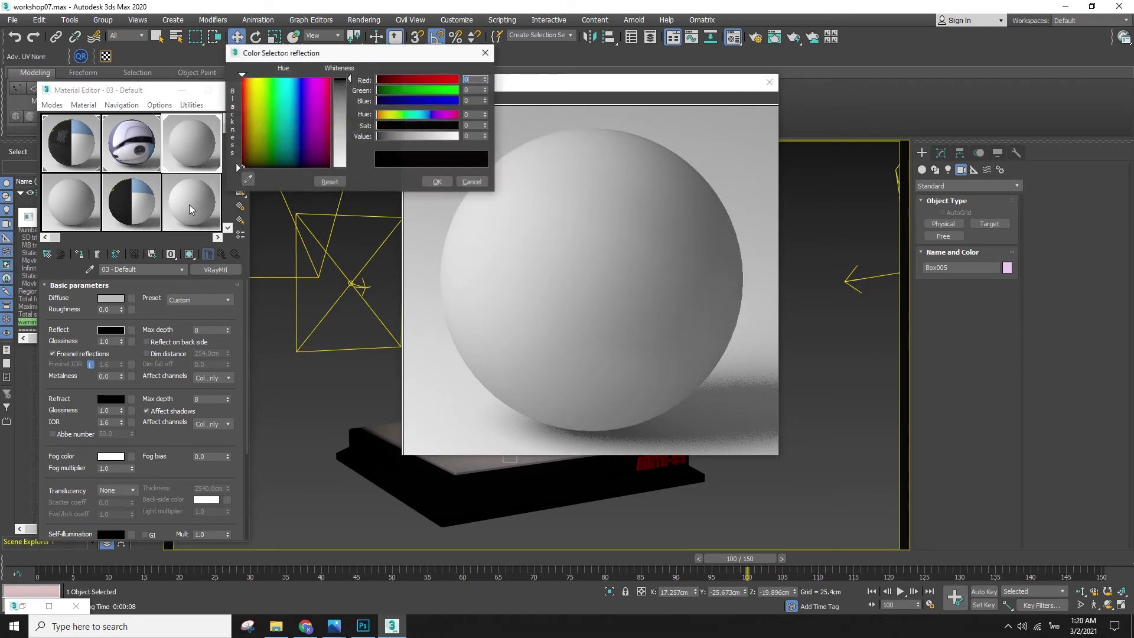
left_click(352, 107)
key("Return")
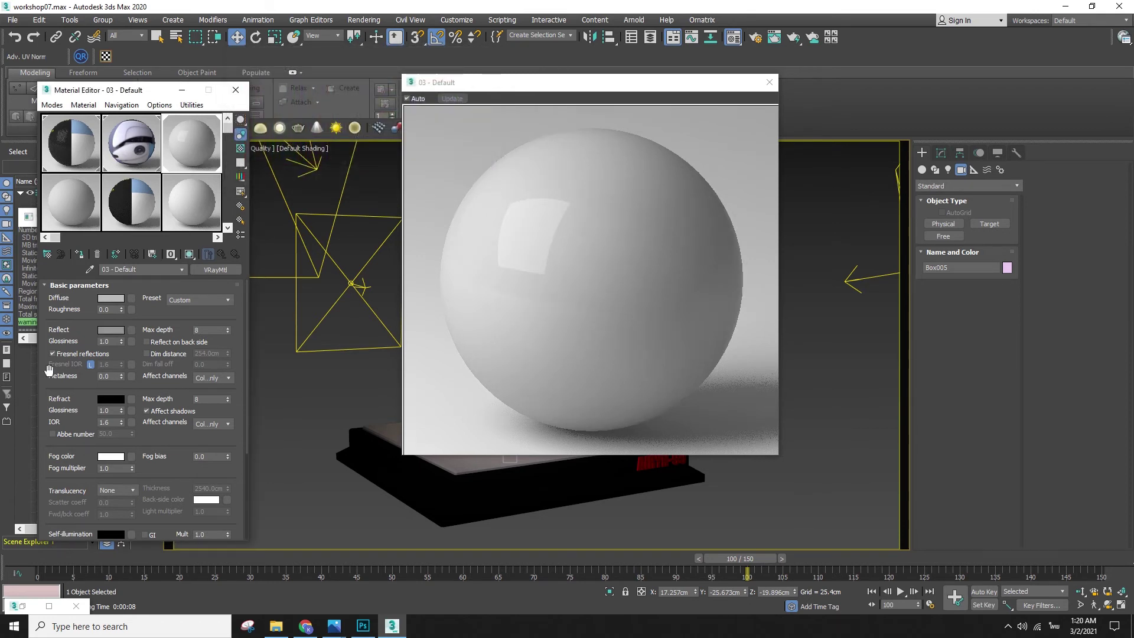
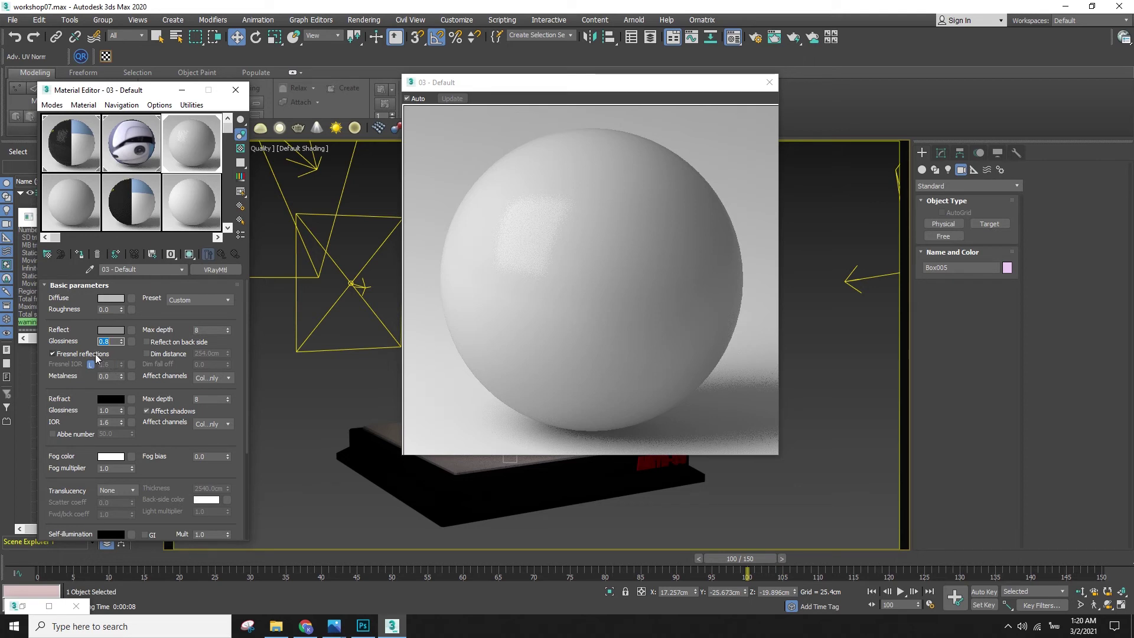
- Lighten the 03 - Default material's diffuse colour to grey value 173
left_click(115, 298)
left_click_drag(350, 125, 353, 139)
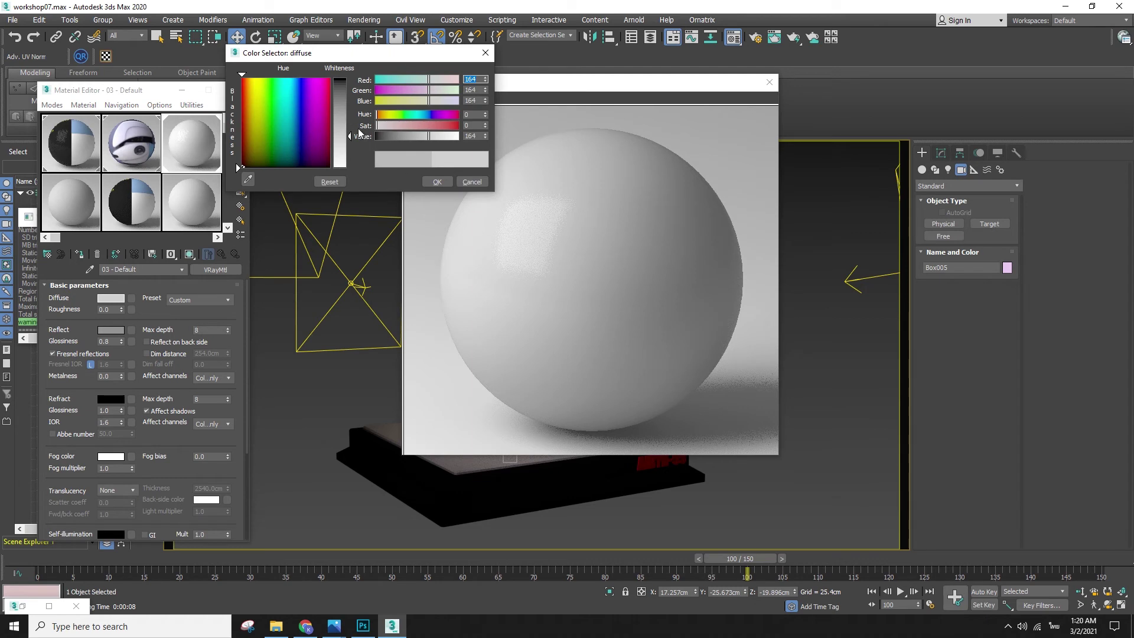
left_click(420, 137)
left_click(346, 139)
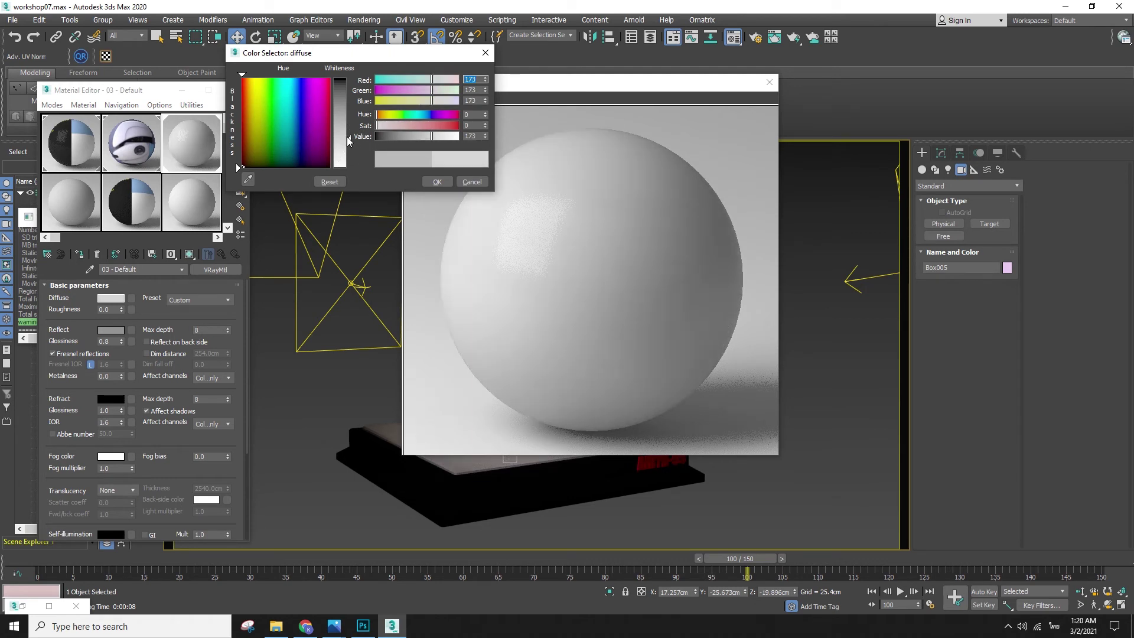
left_click(440, 182)
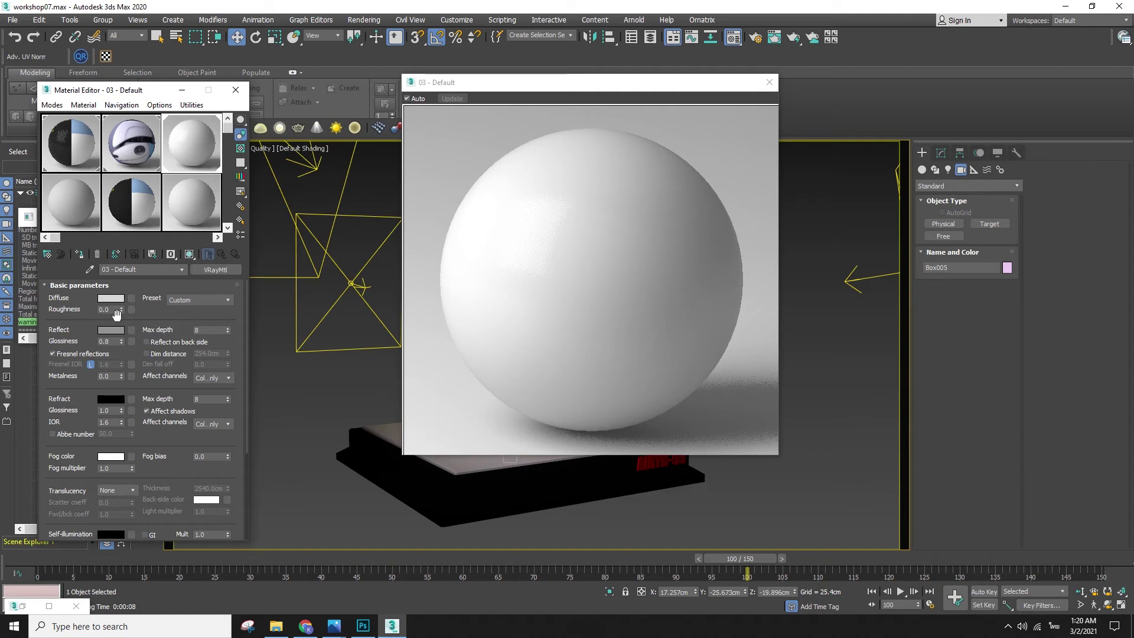
- Raise the material's reflection colour to grey value 129 and close the enlarged sample preview
left_click(110, 329)
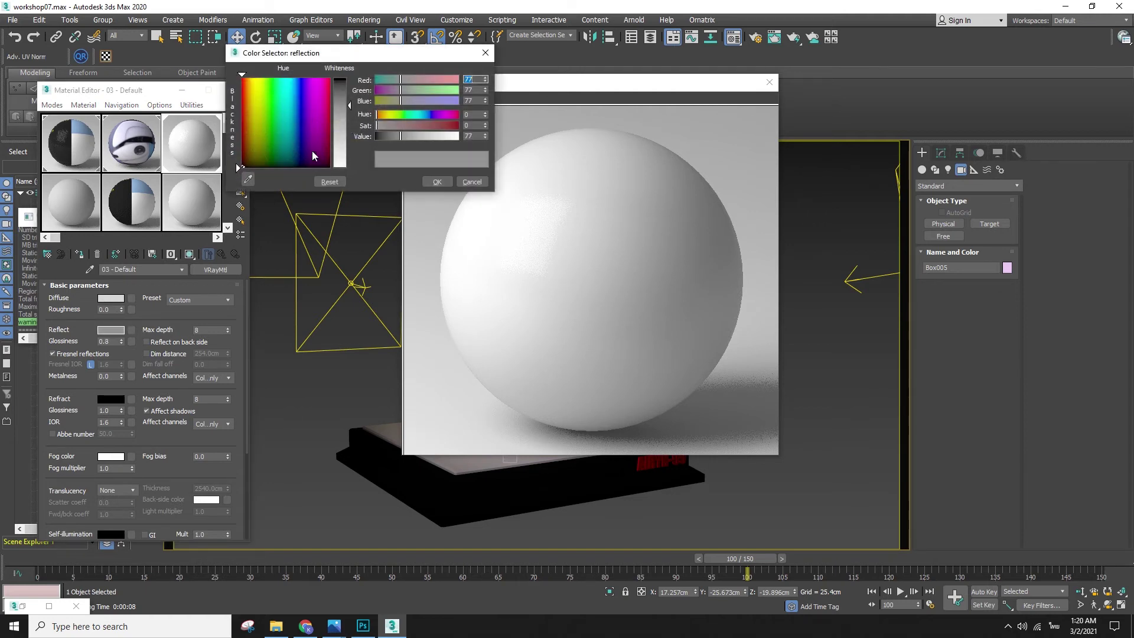
left_click(351, 127)
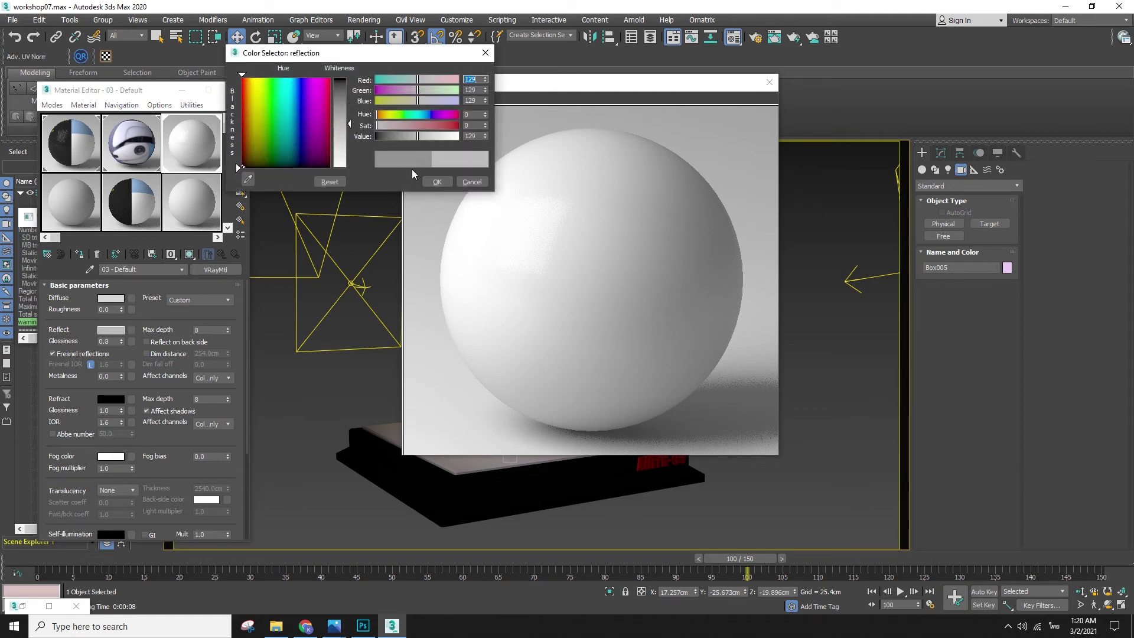
left_click(436, 183)
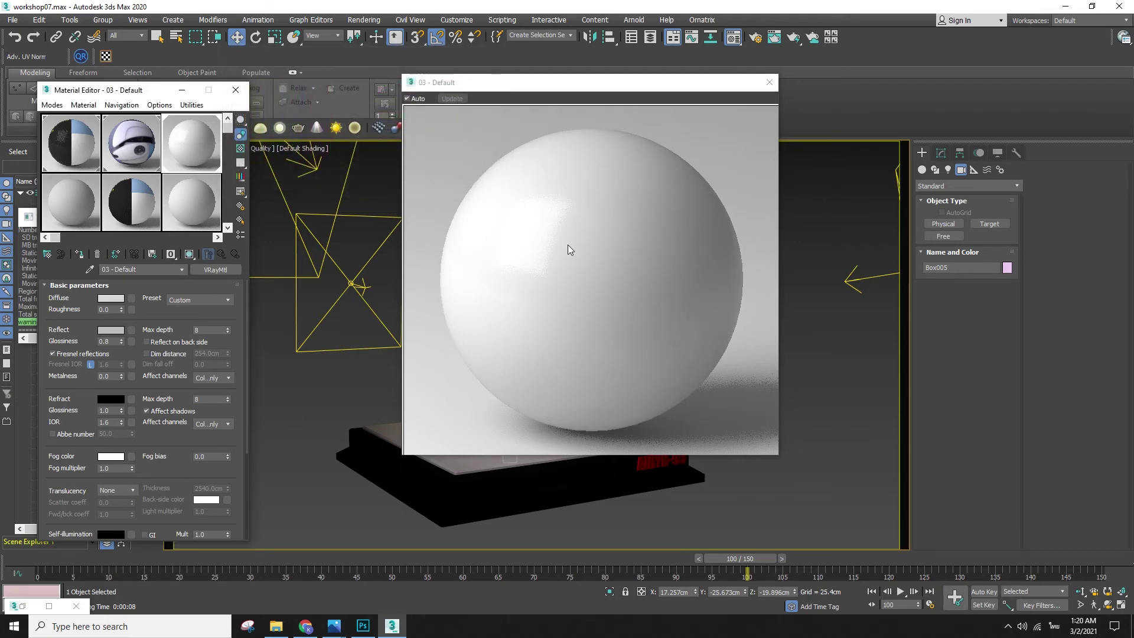
left_click(770, 82)
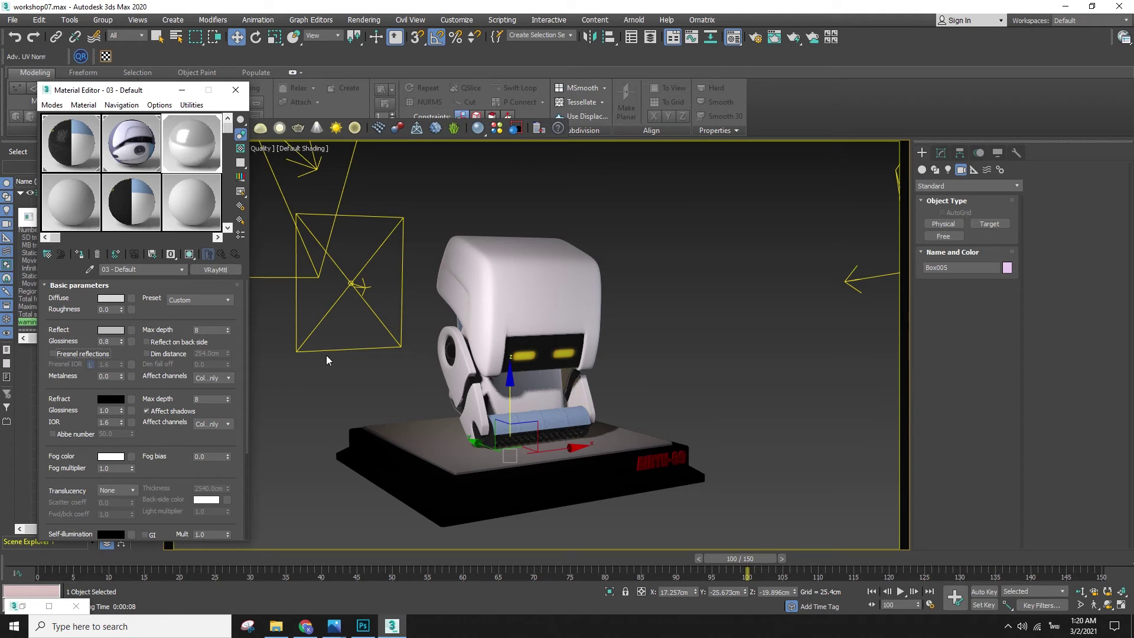
- Try a test render of the new plate material at frame 100 and bring the V-Ray Frame Buffer back into view
key("shift+q")
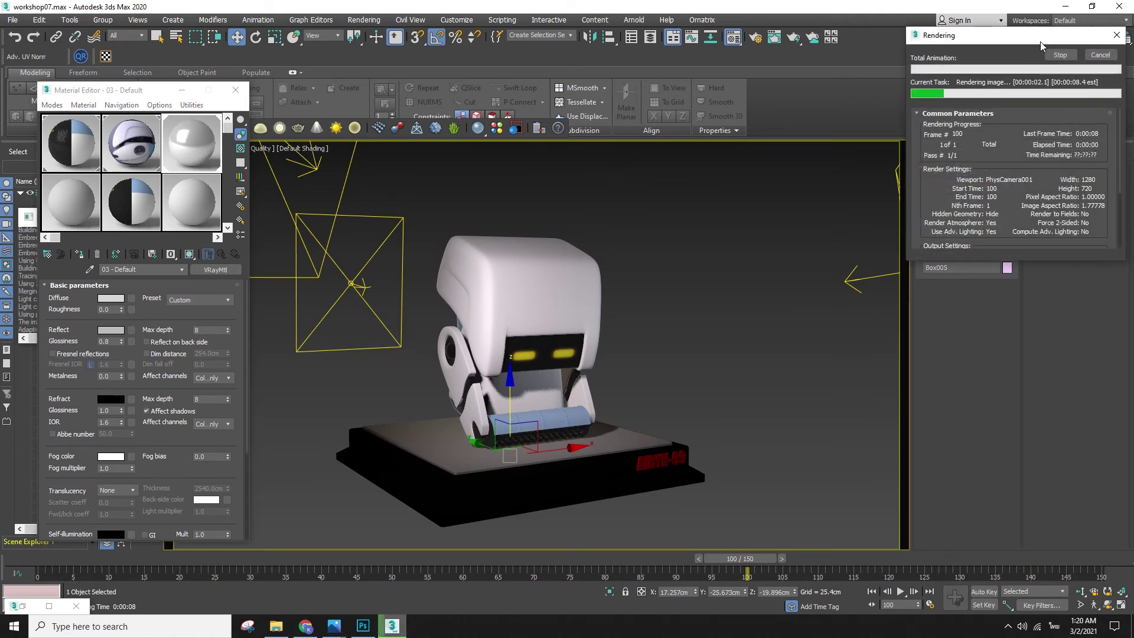
left_click(1101, 55)
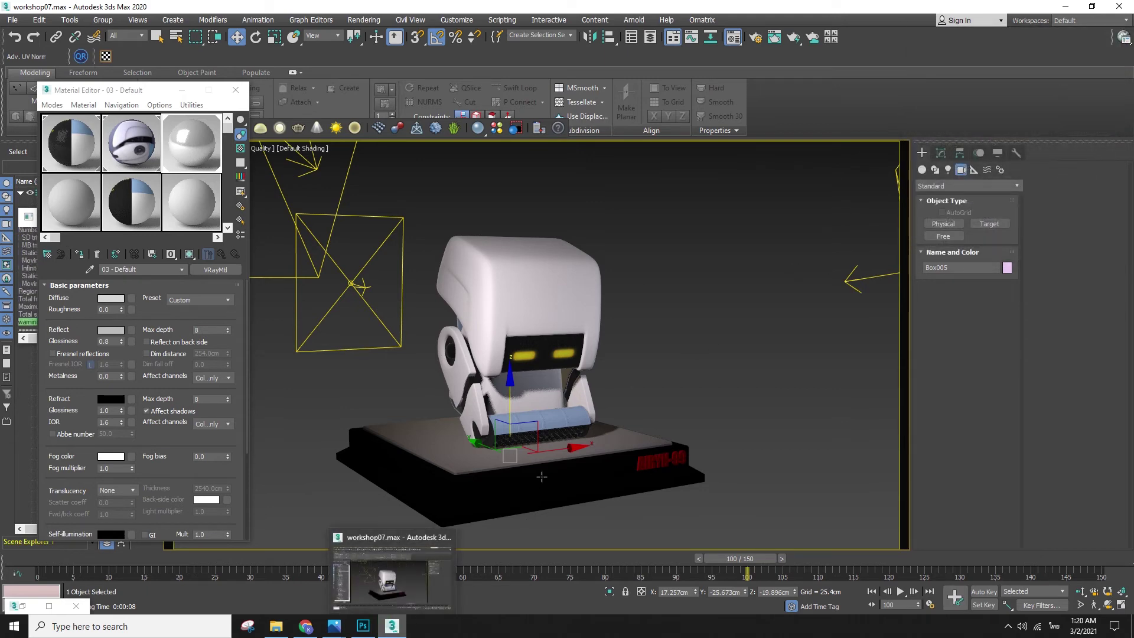
left_click_drag(165, 96, 195, 82)
left_click(780, 39)
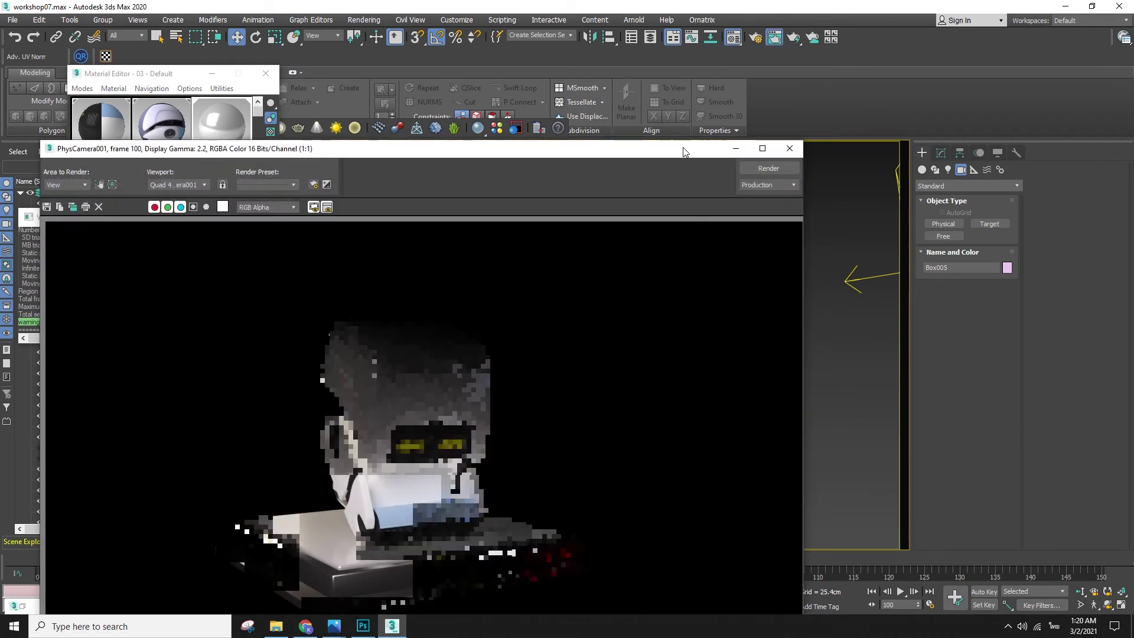
left_click(790, 149)
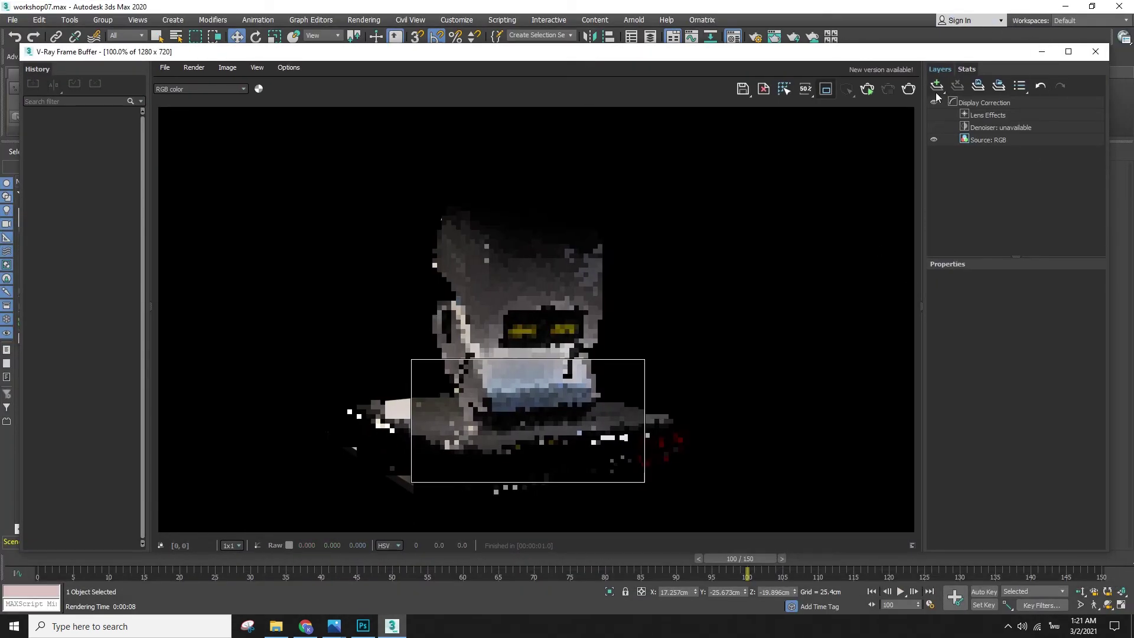
- Test-render the plate region at frame 100, and shrink and move the V-Ray Frame Buffer clear of the Material Editor
left_click(912, 92)
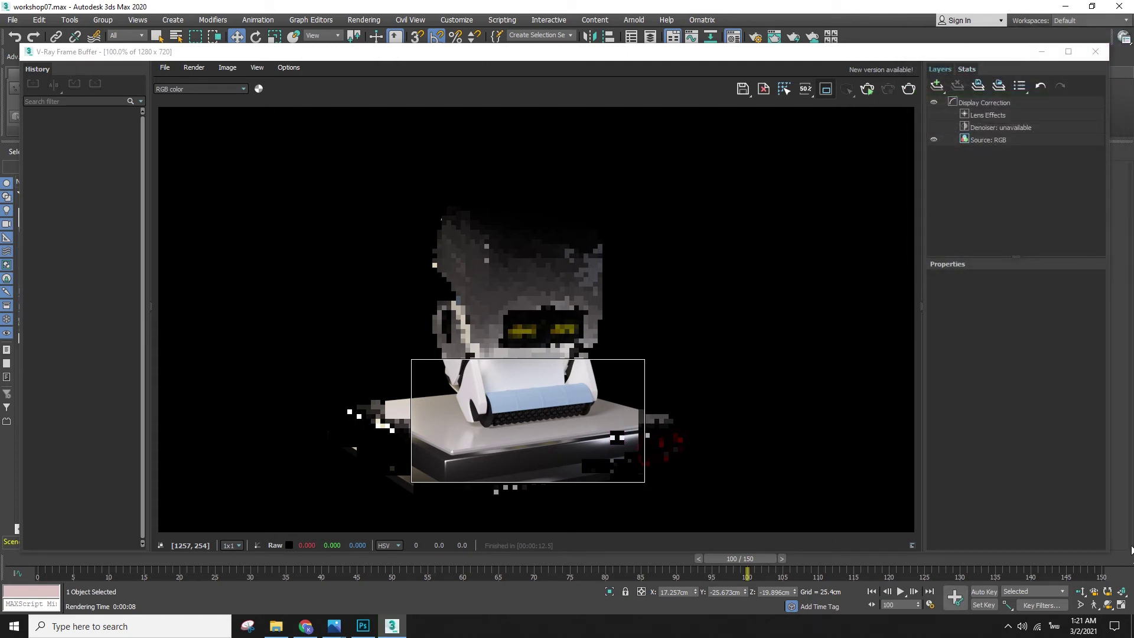
left_click_drag(1108, 553, 552, 386)
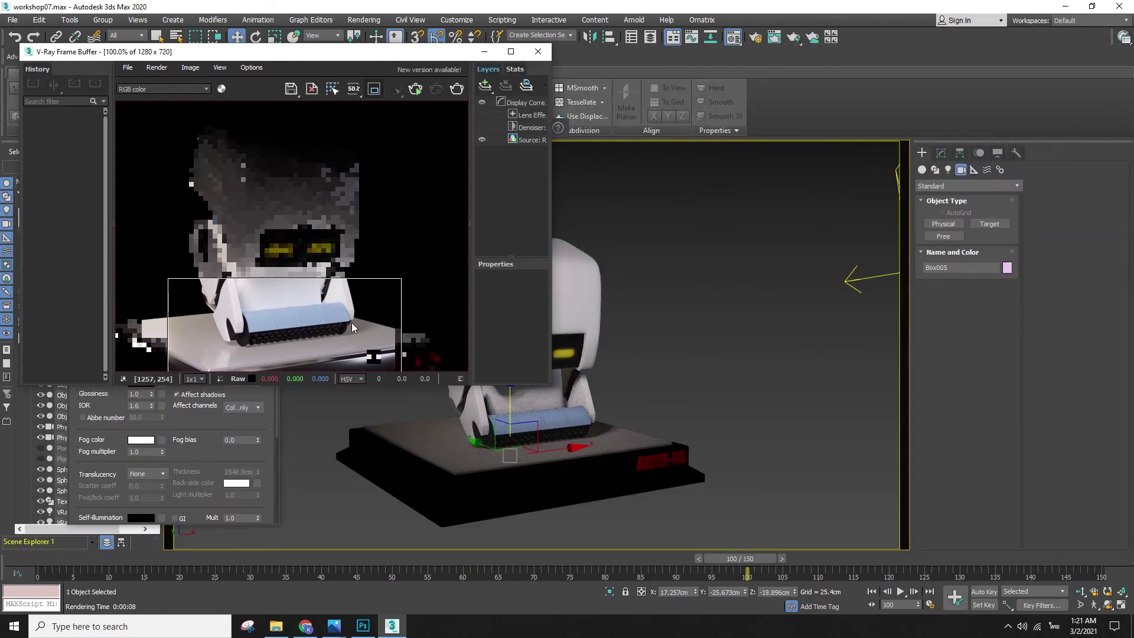
scroll(339, 334, "down", 2)
scroll(349, 341, "up", 2)
left_click_drag(329, 52, 843, 36)
- Raise the 03 - Default material's reflection colour to a lighter grey, re-render the region and check the plate
left_click(215, 139)
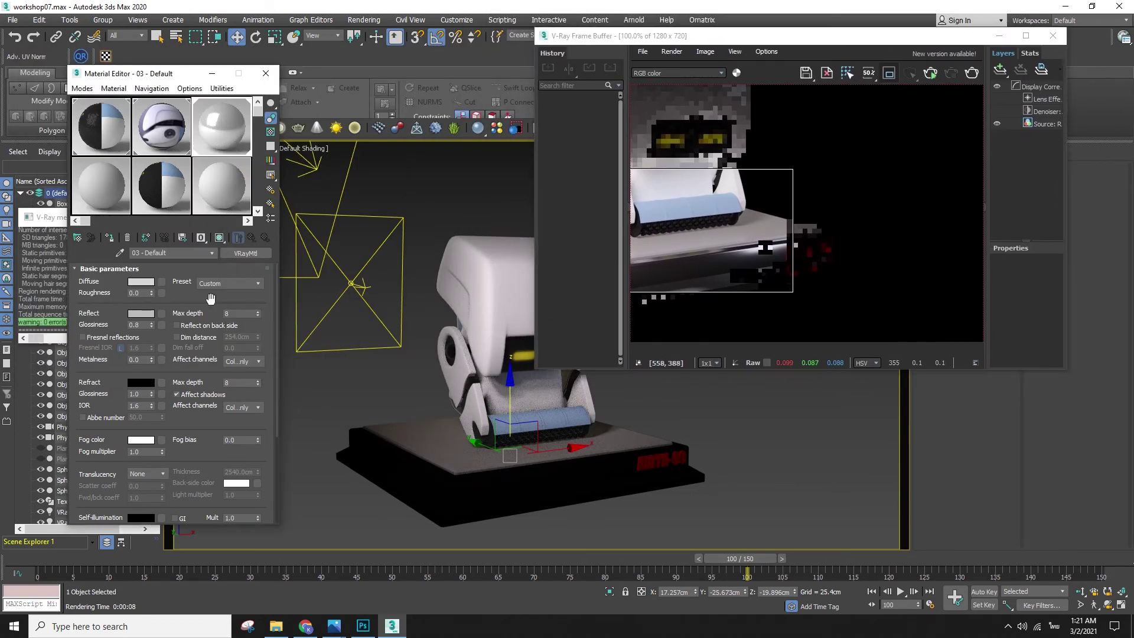
left_click(140, 314)
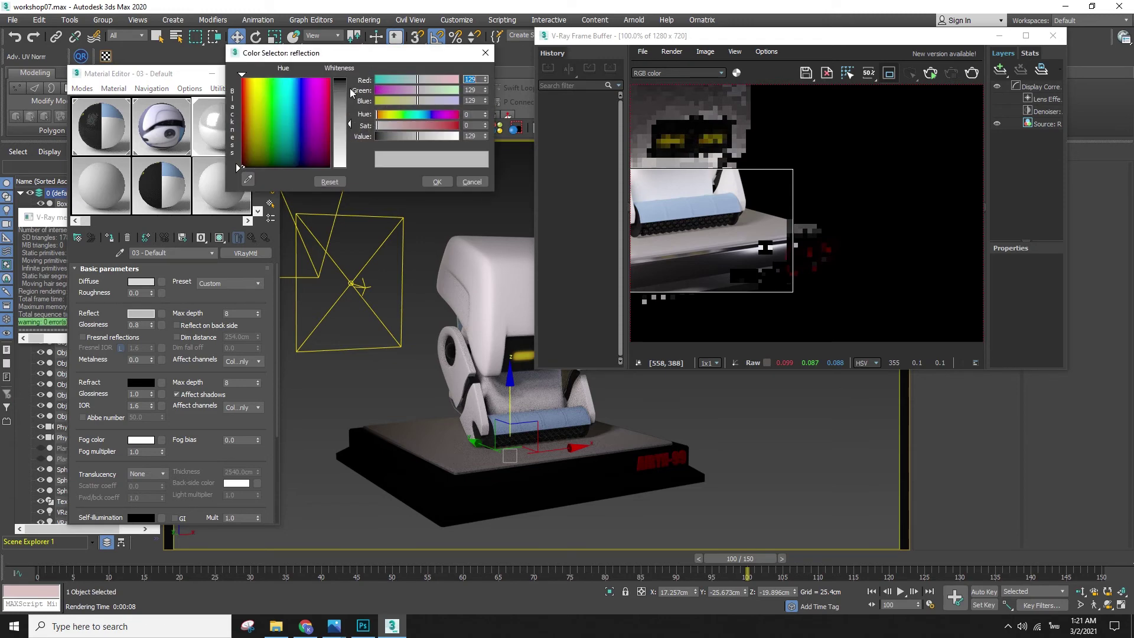
left_click(437, 181)
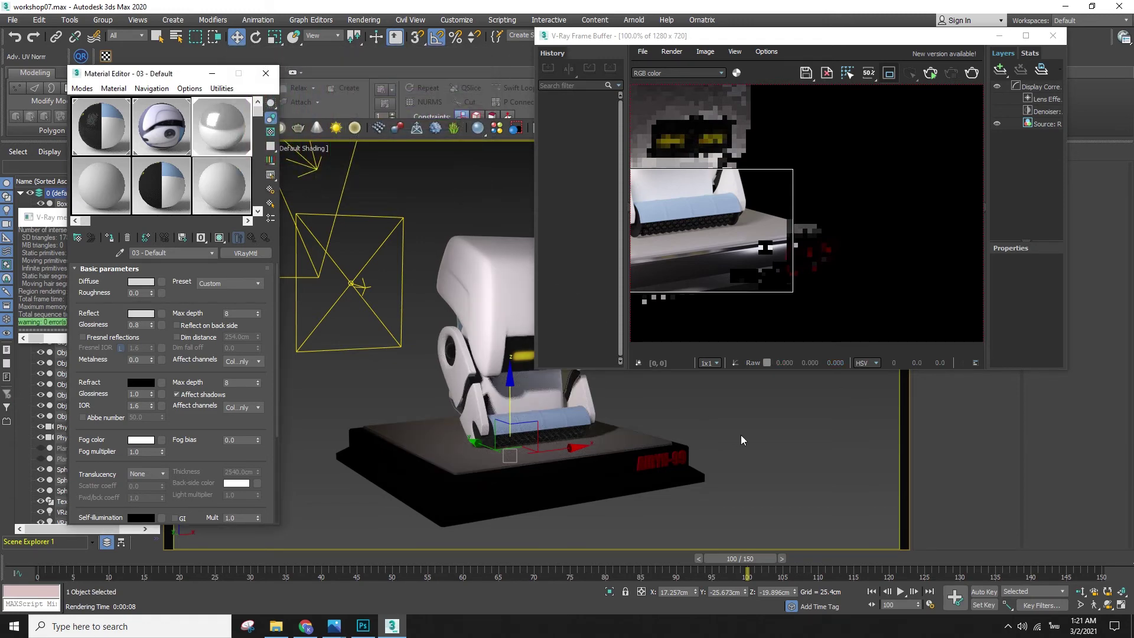
key("shift+q")
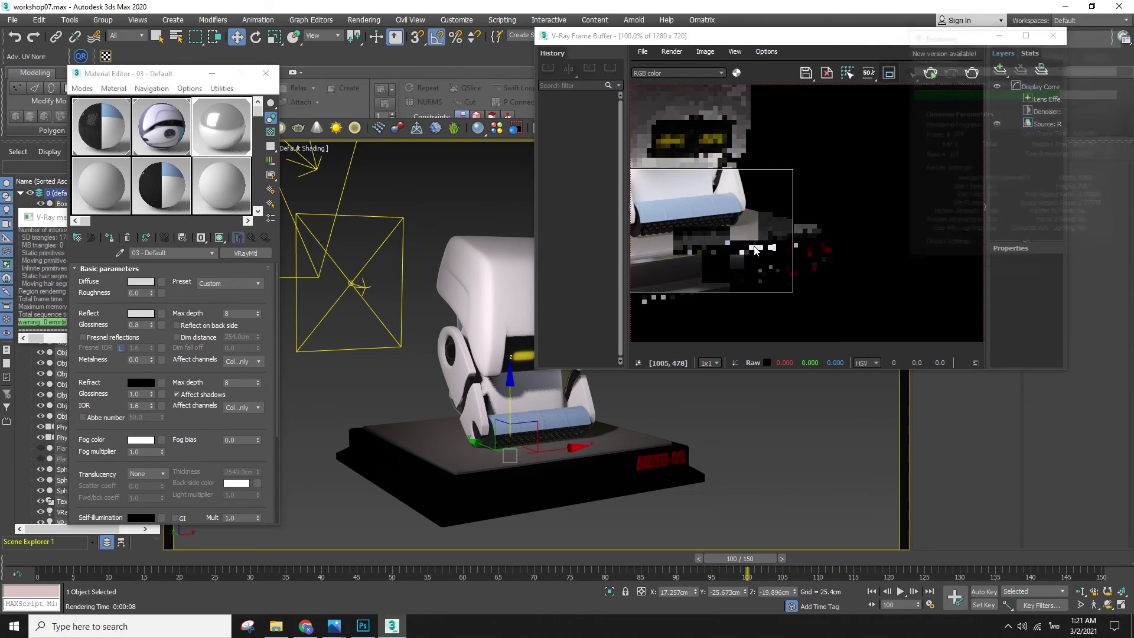
middle_click_drag(710, 255, 828, 275)
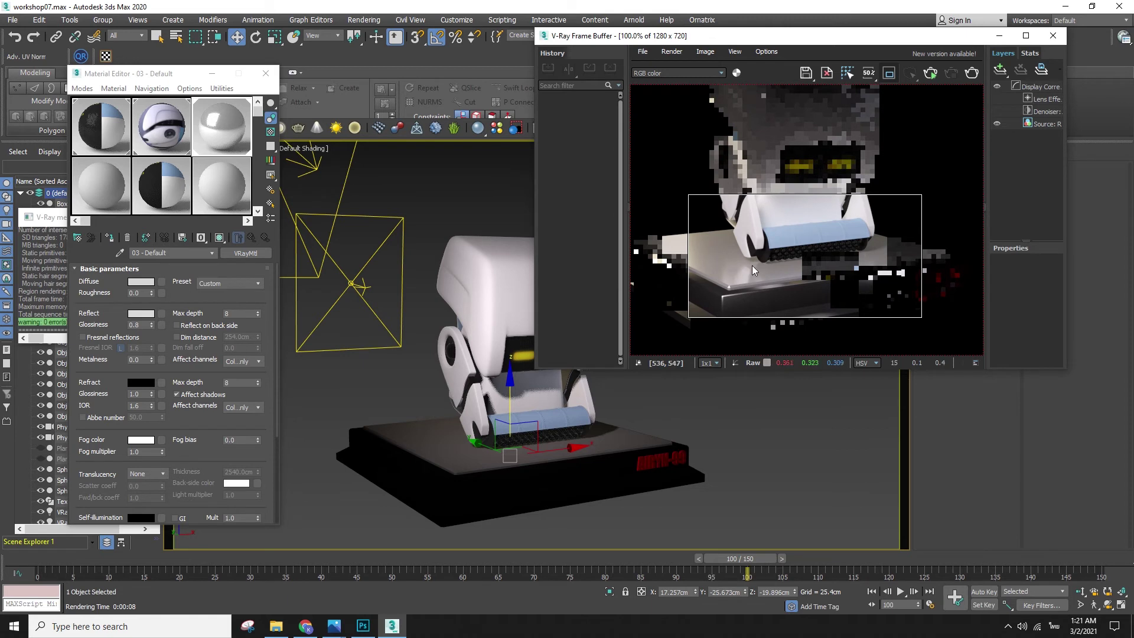
middle_click_drag(744, 277, 795, 247)
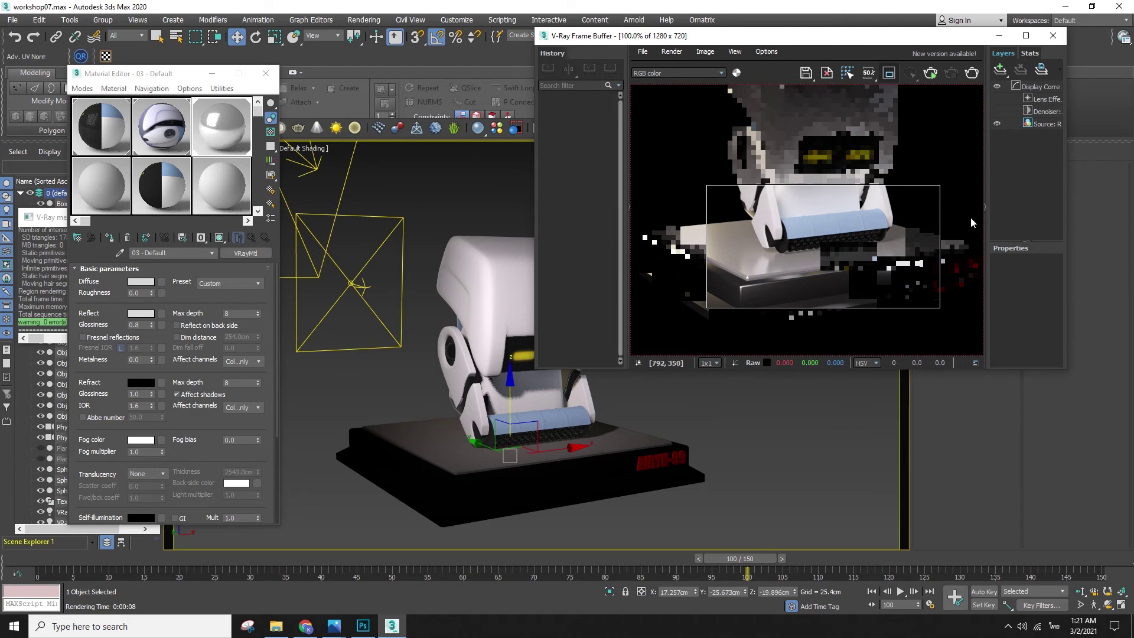
- Select the front roller cylinder with the help of wireframe view, and change the 09 - Default material to VRayMtl
left_click(218, 133)
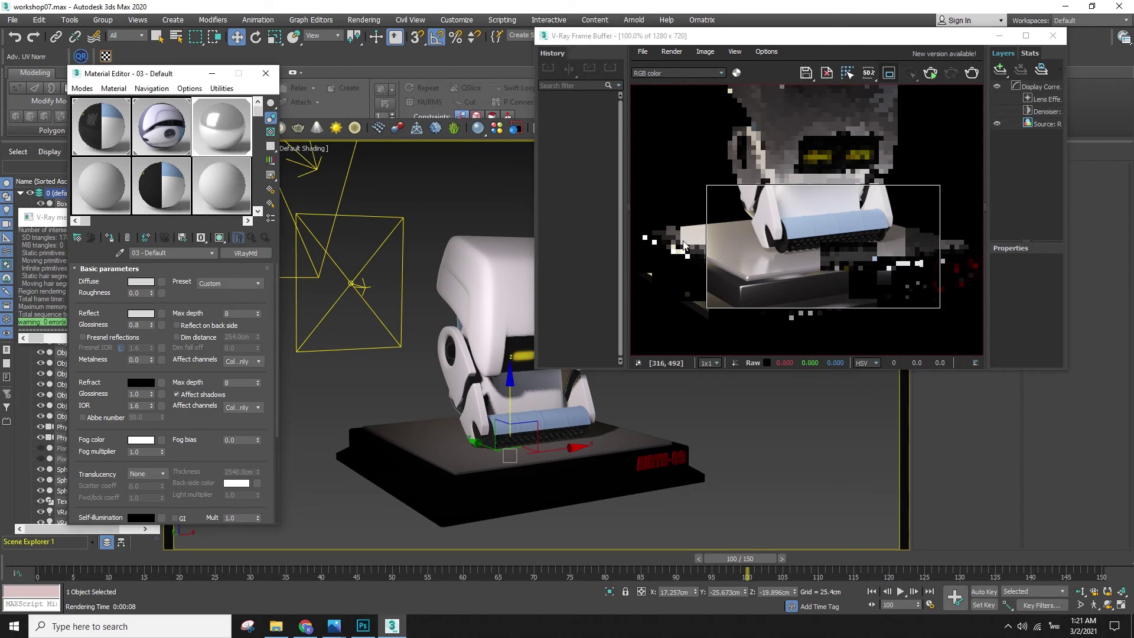
left_click(559, 413)
key("F3")
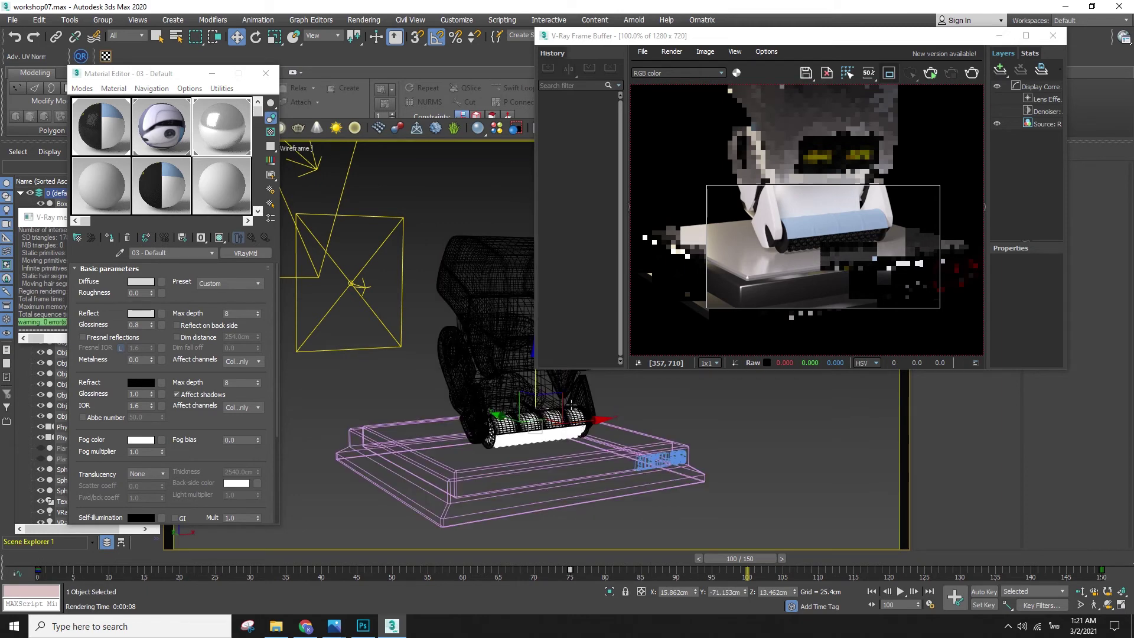
left_click(569, 414)
key("F3")
key("F3")
left_click(218, 175)
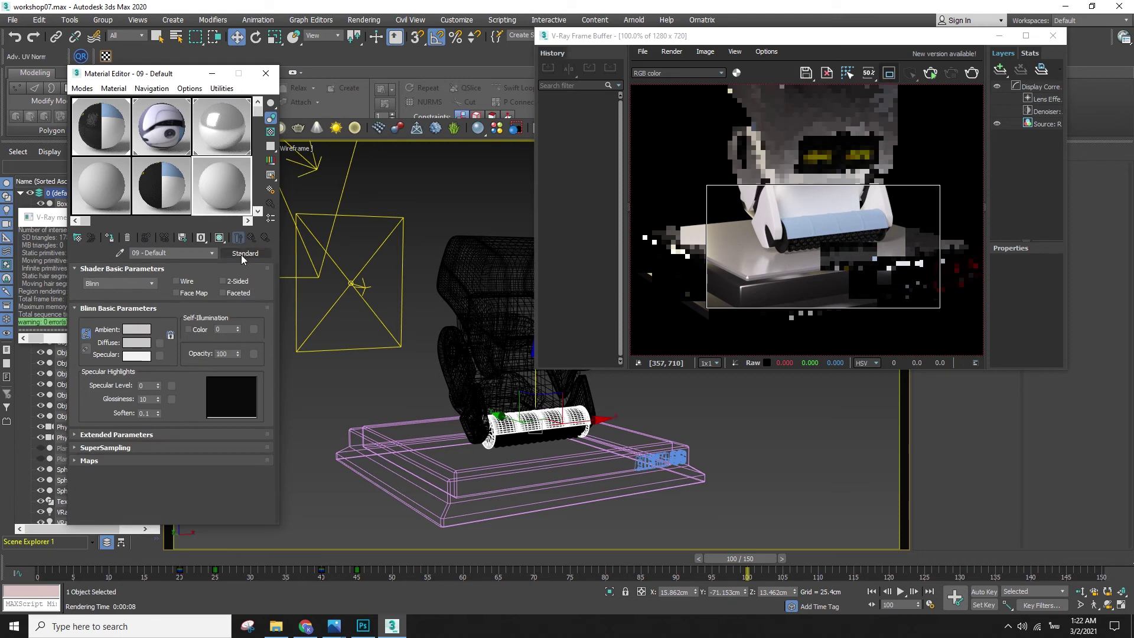
left_click(241, 253)
double_click(443, 401)
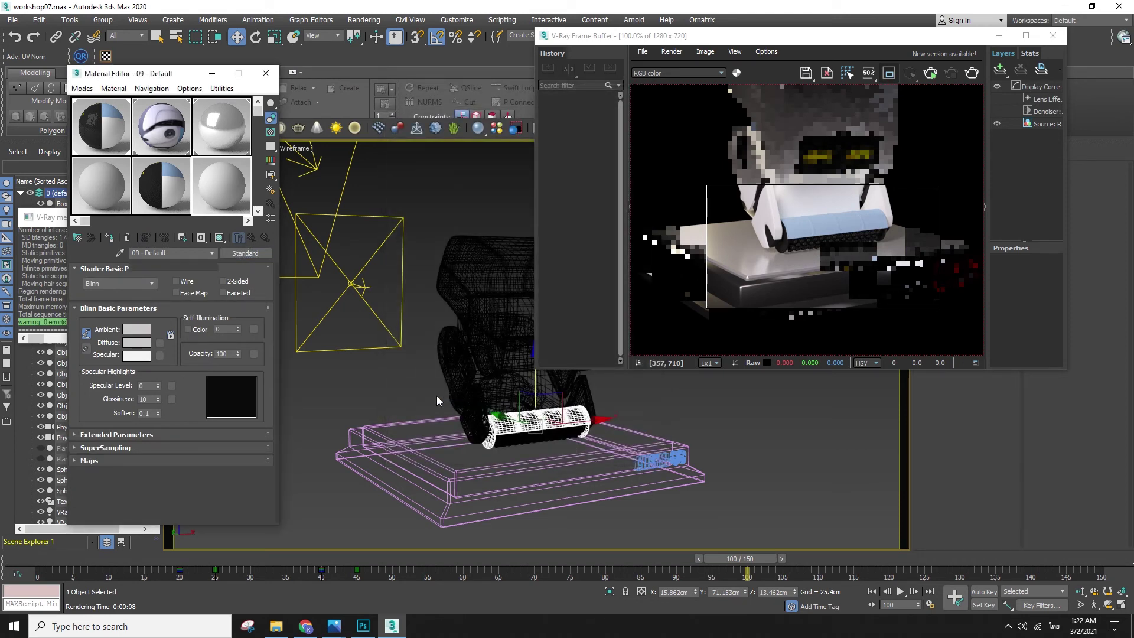
key("F3")
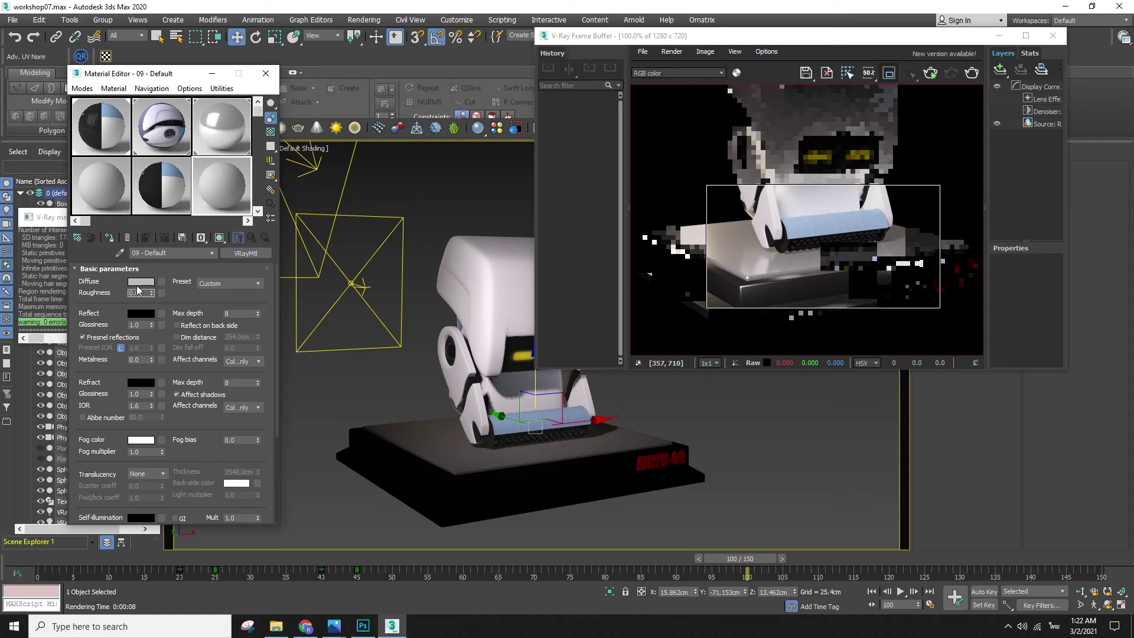
- Give 09 - Default a light blue-violet diffuse colour (RGB 128, 139, 225), a mid-grey reflection and a reflection glossiness of 0.9
left_click(138, 284)
left_click(298, 99)
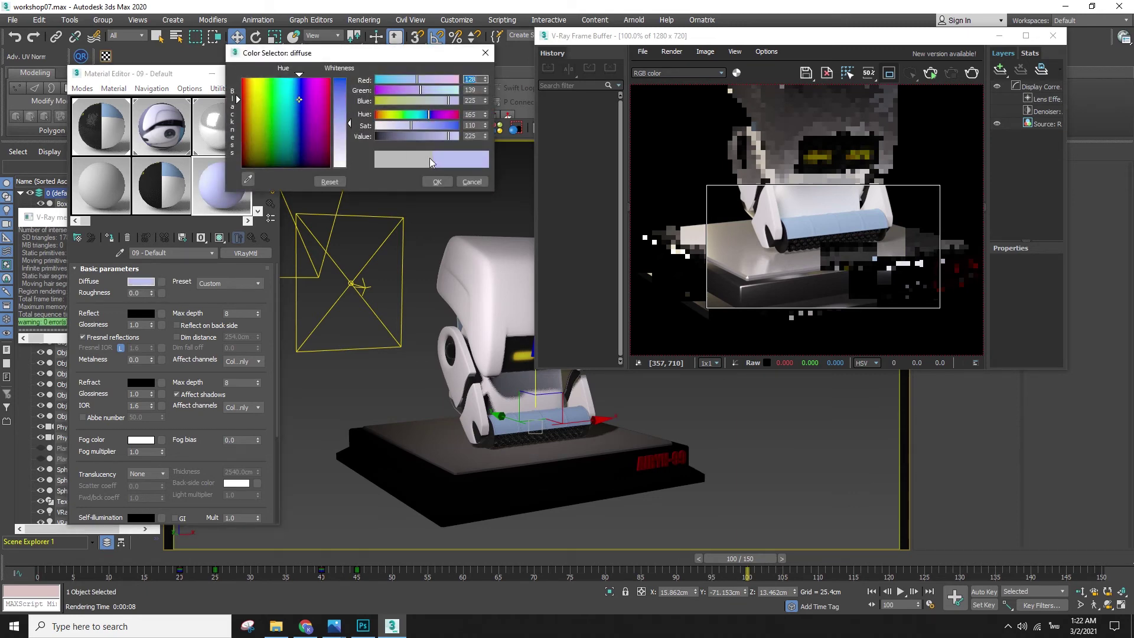
left_click(437, 182)
left_click(140, 313)
left_click_drag(349, 79, 349, 125)
left_click(437, 182)
left_click(141, 324)
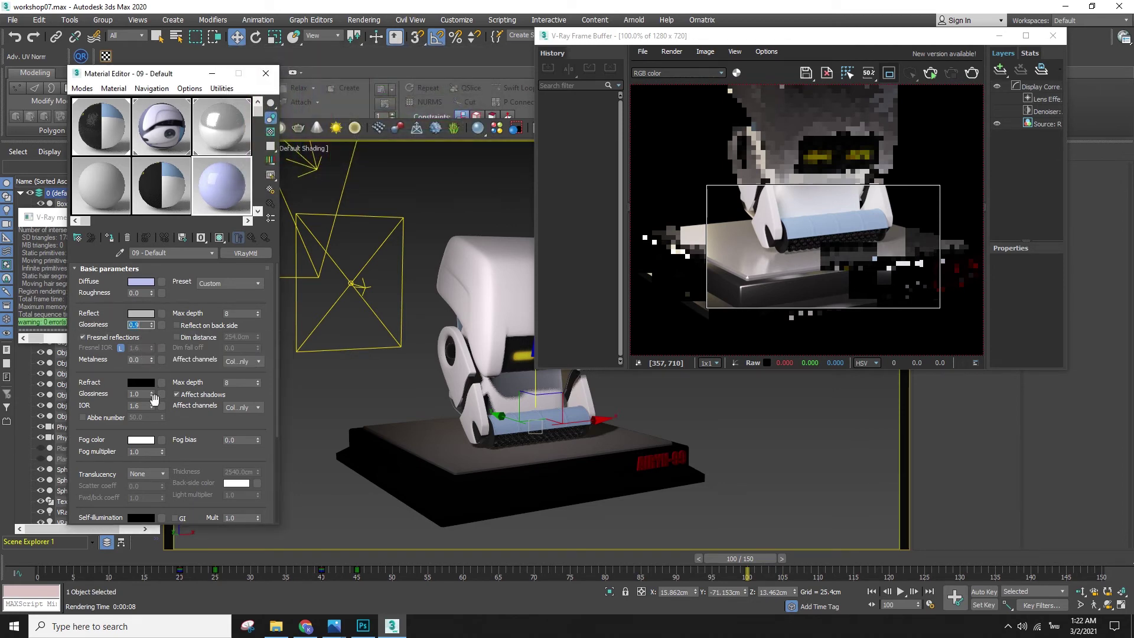
- Set the 09 - Default material's refraction colour to grey value 166 and its IOR to 1.3
left_click(141, 383)
left_click_drag(349, 79, 349, 136)
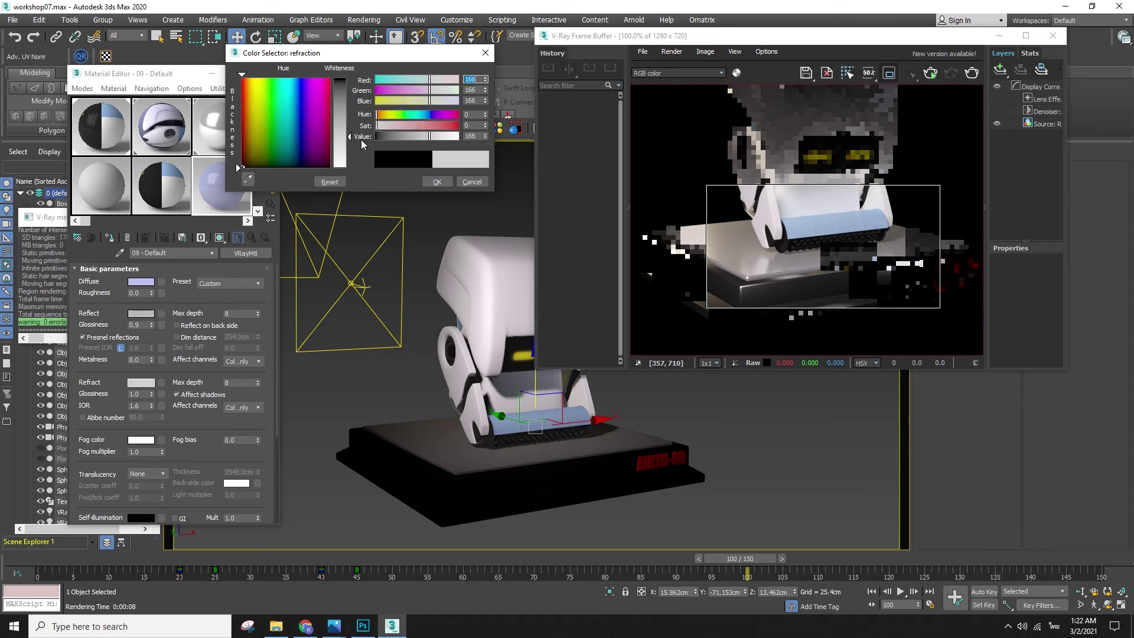
left_click(438, 182)
left_click(140, 406)
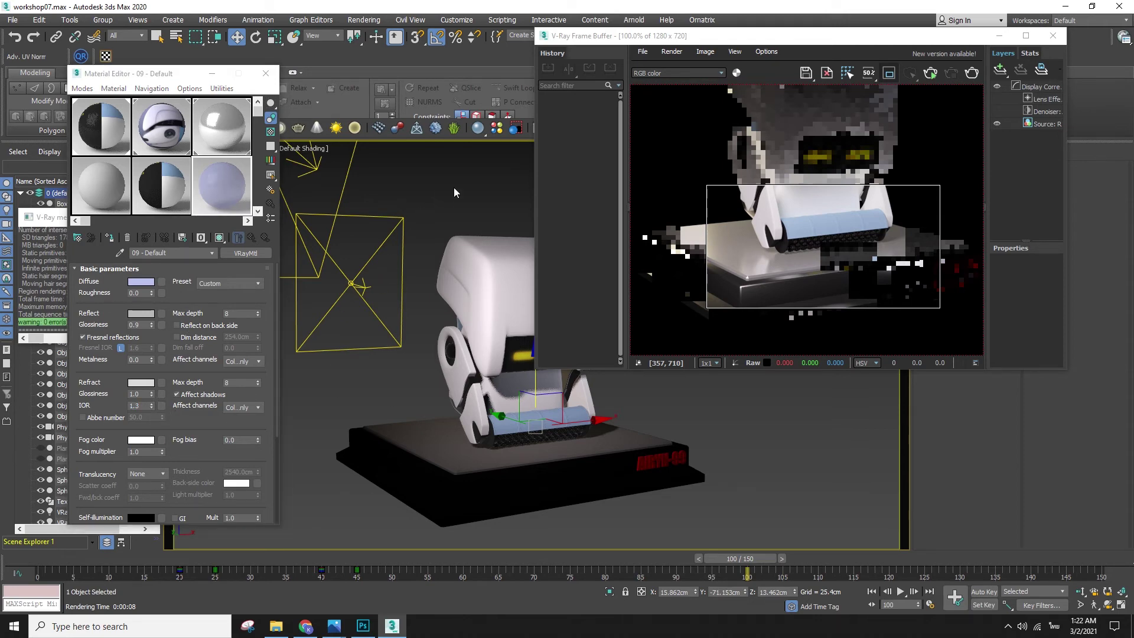
- Start and cancel a test render, narrow the render region to the front roller and render that area
key("shift+q")
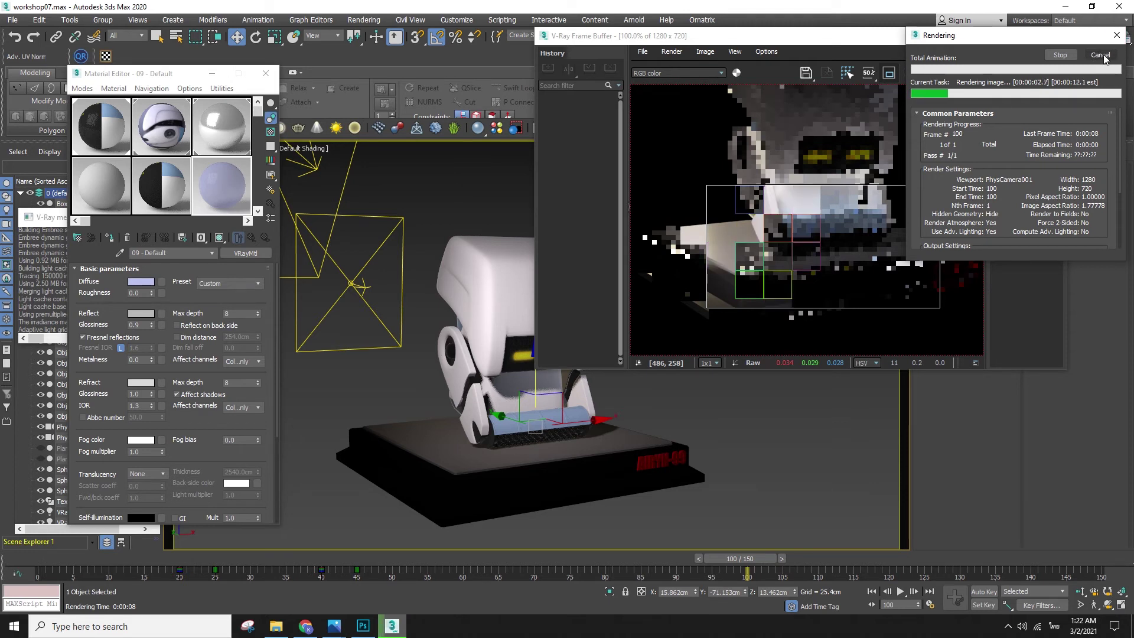
left_click_drag(1043, 40, 1059, 48)
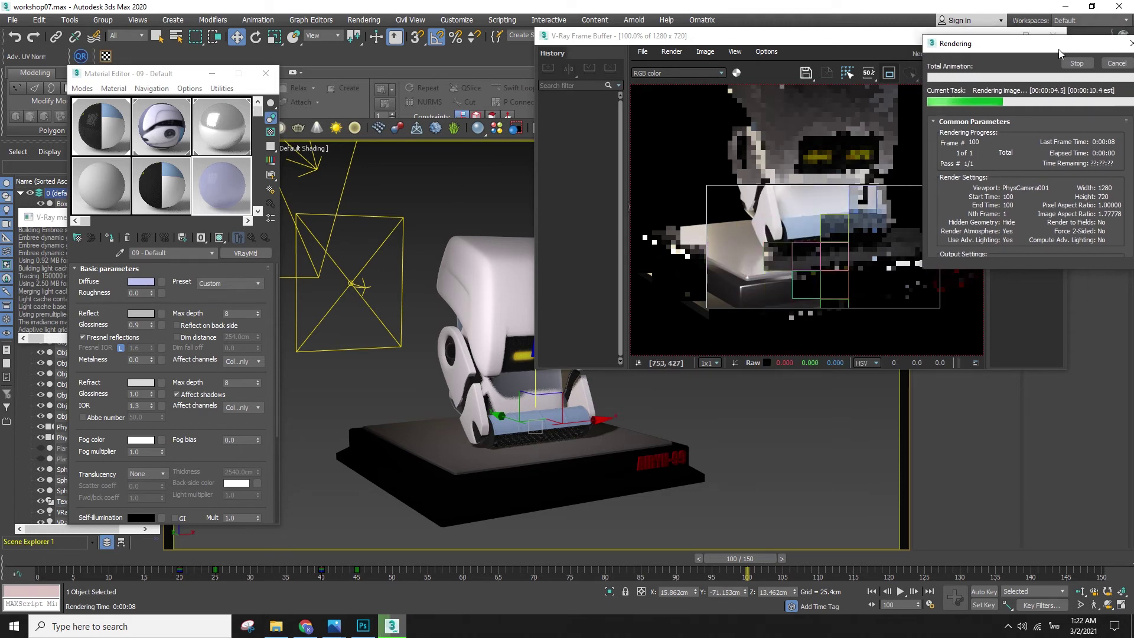
left_click_drag(901, 40, 812, 63)
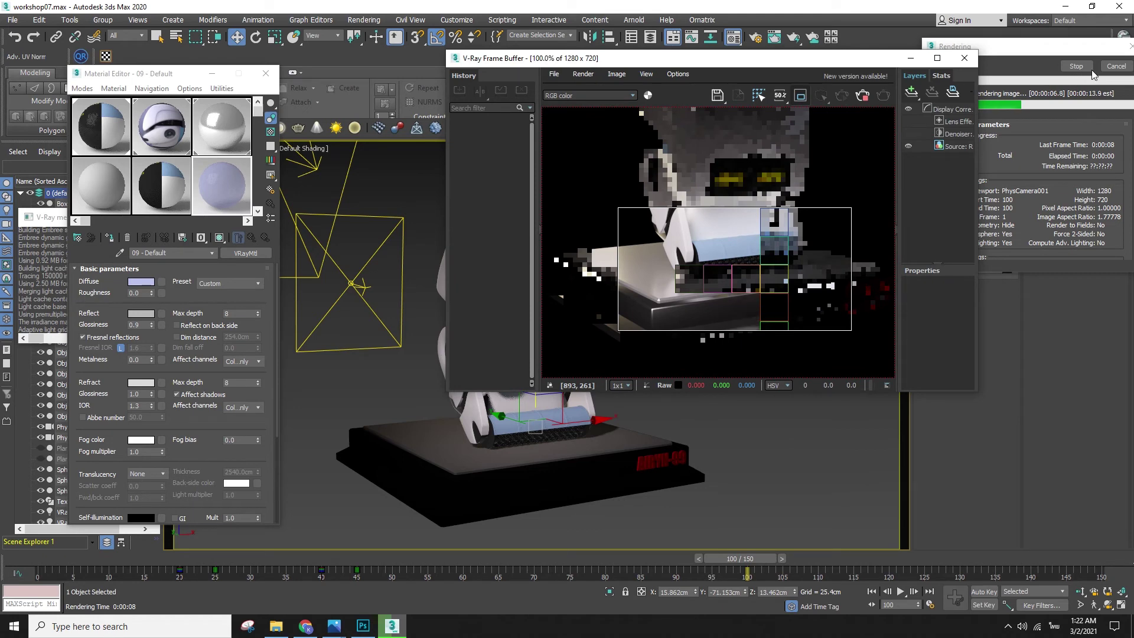
left_click(1110, 67)
left_click(1111, 67)
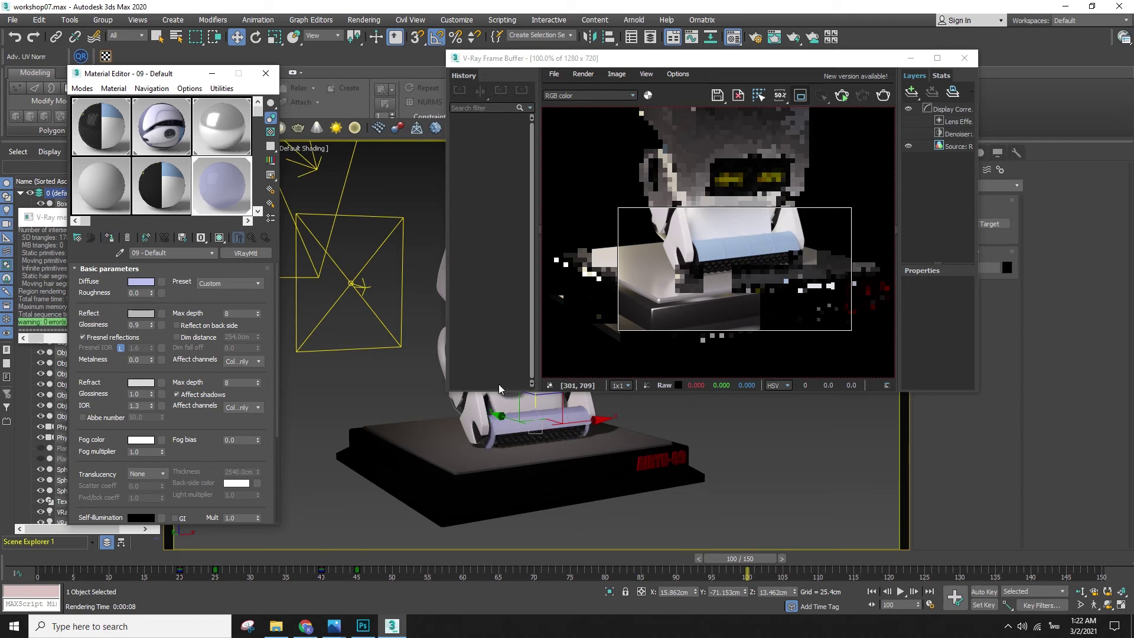
left_click_drag(662, 217, 808, 280)
left_click(880, 97)
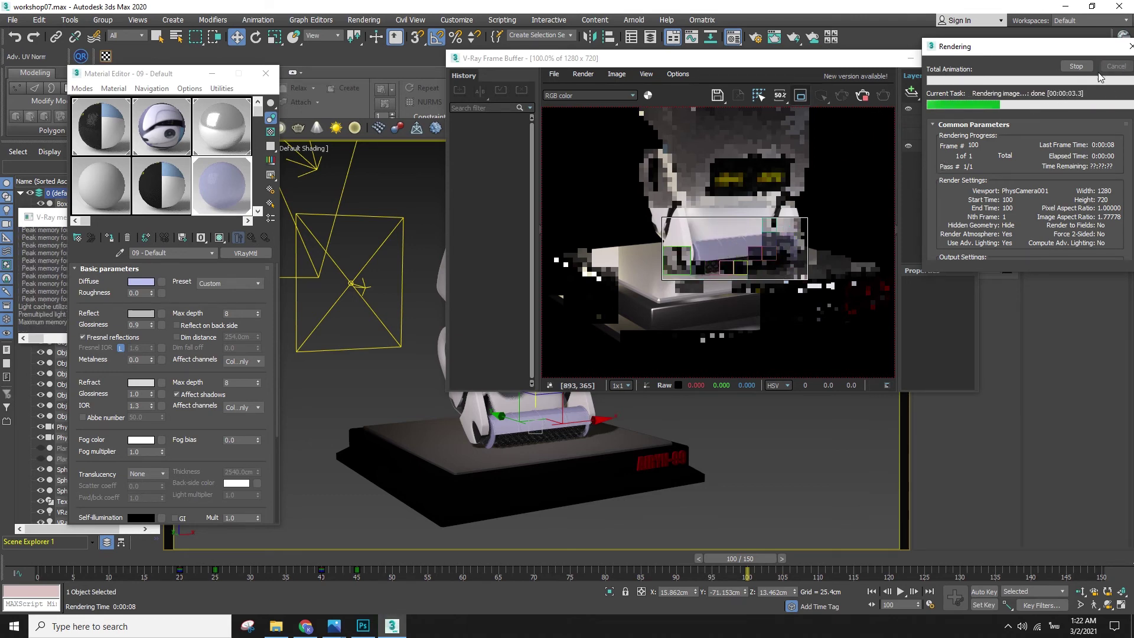
- Shift the 09 - Default material's diffuse colour to light blue (RGB 102, 166, 225) and re-render the roller region
left_click(137, 284)
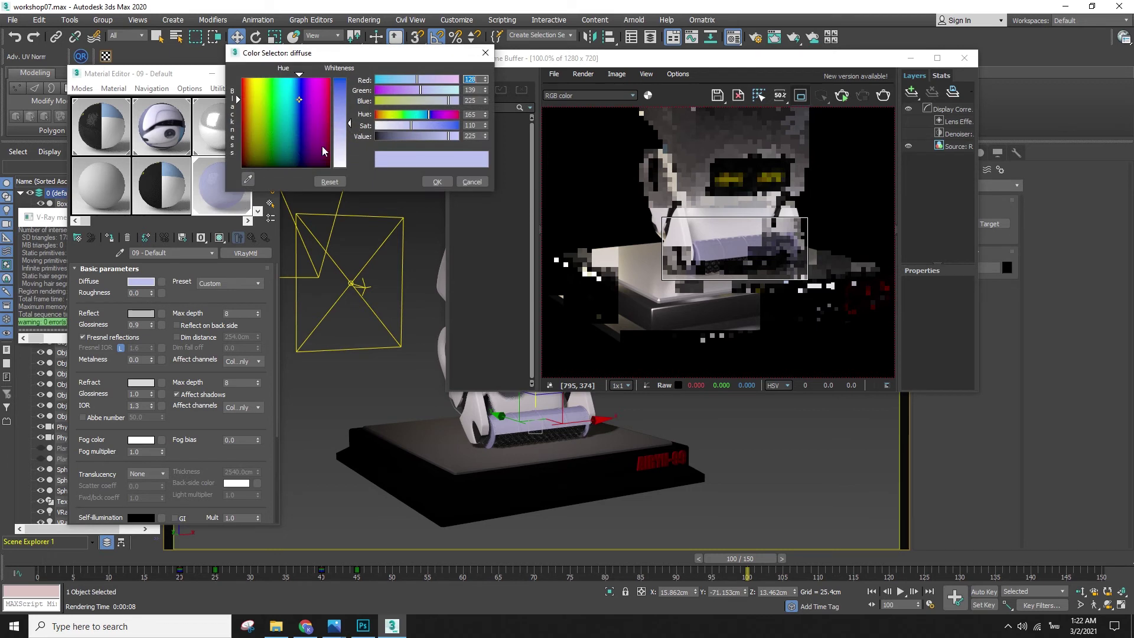
left_click_drag(430, 118, 420, 127)
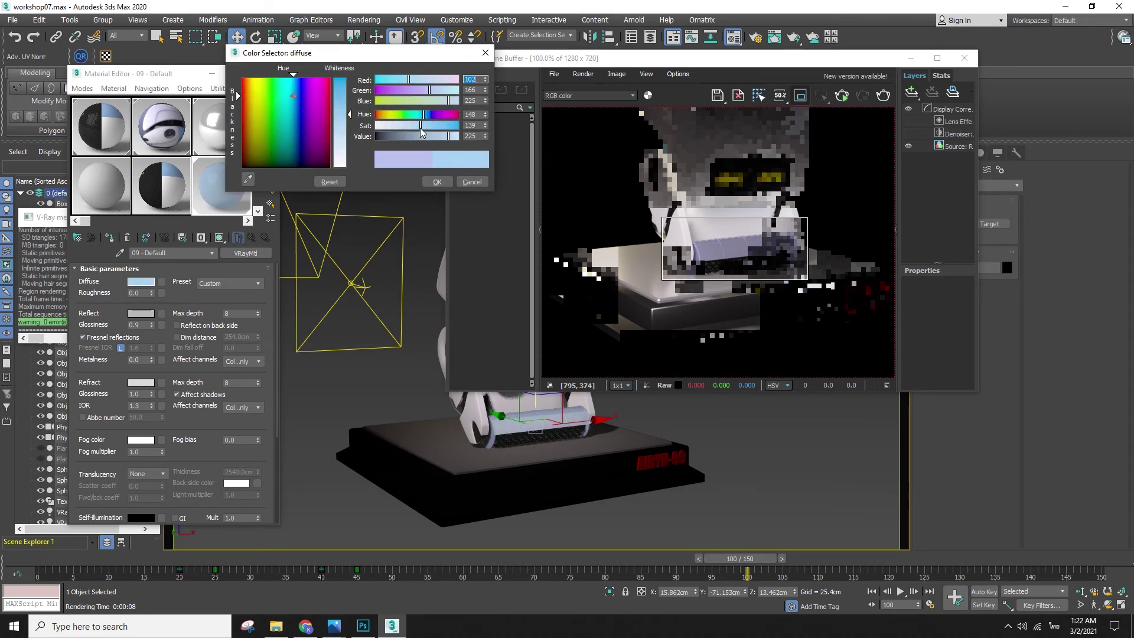
left_click(437, 182)
left_click(881, 102)
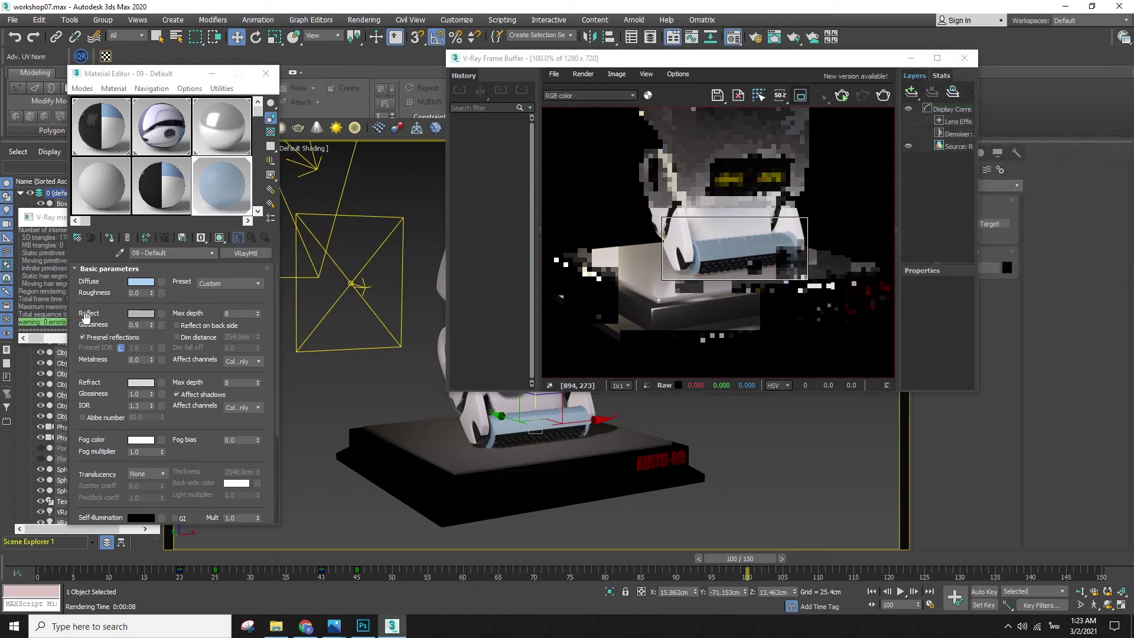
- Raise the roller material's reflection to grey value 208, set its refraction glossiness to 0.9 and re-render the region
left_click(141, 315)
left_click_drag(348, 164, 350, 151)
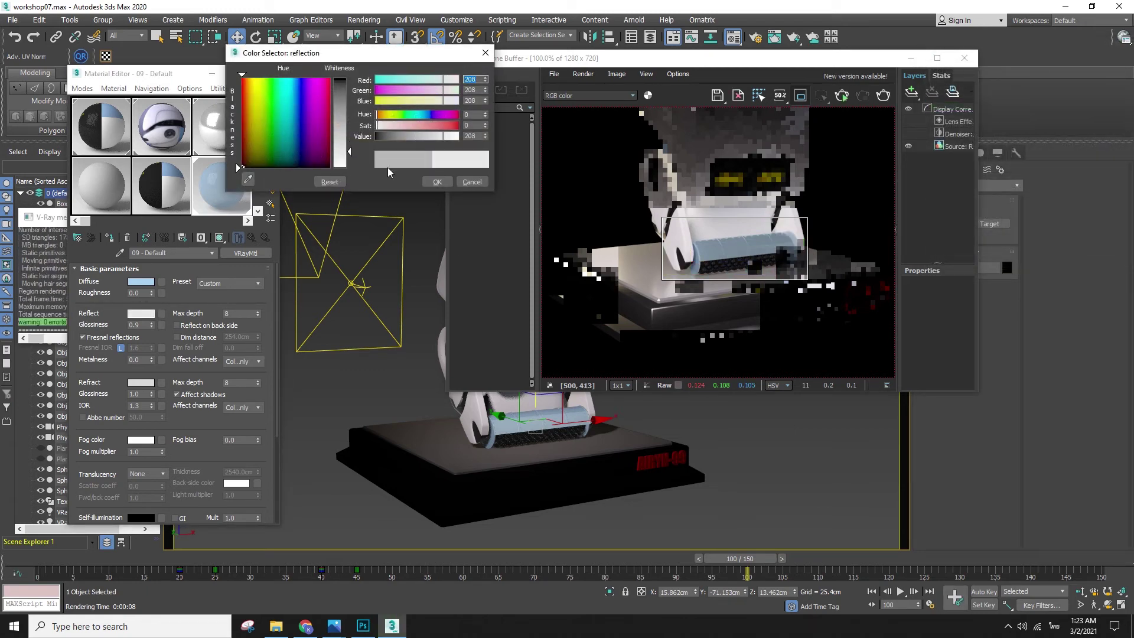
left_click(437, 182)
type(".")
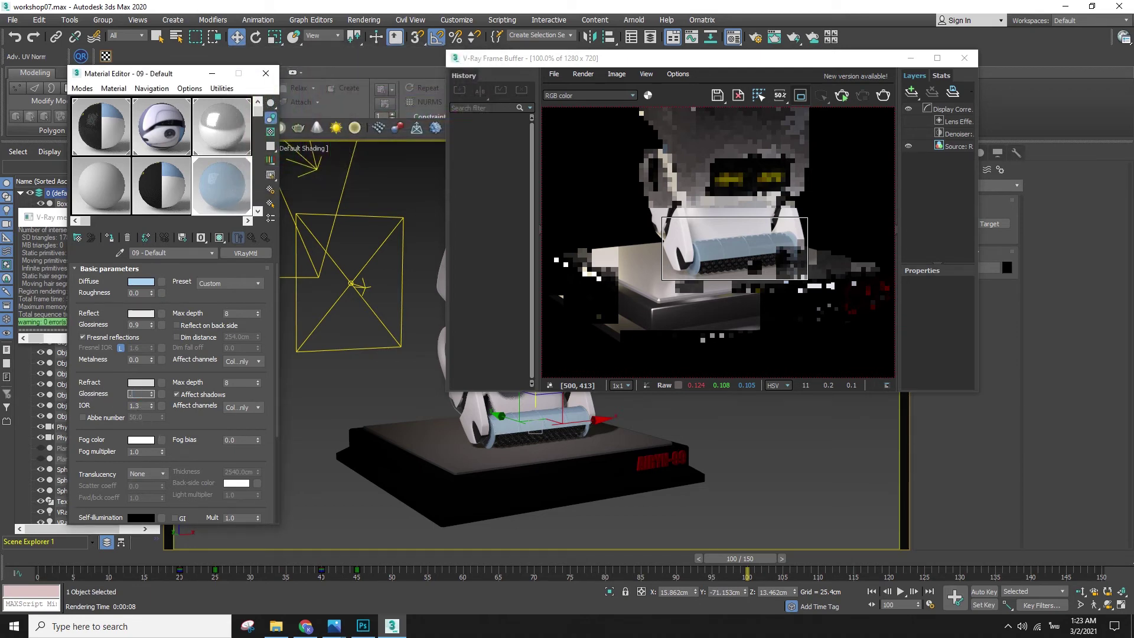
type("8")
key("Return")
left_click(883, 97)
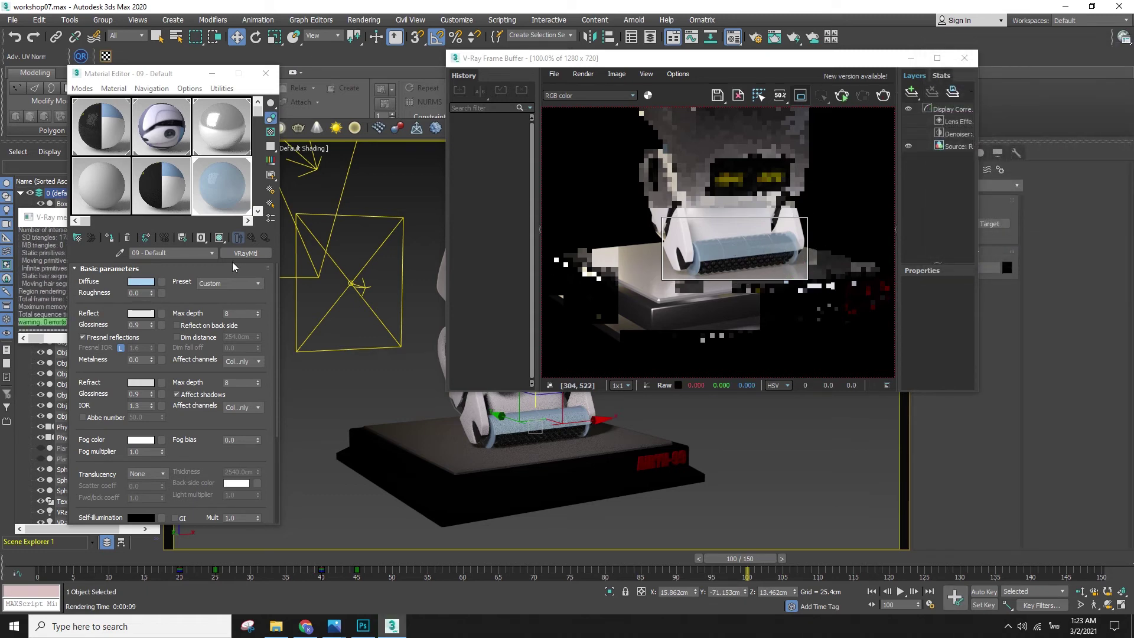
- Raise the roller material's refraction colour to grey value 213 and test-render the region
left_click(965, 57)
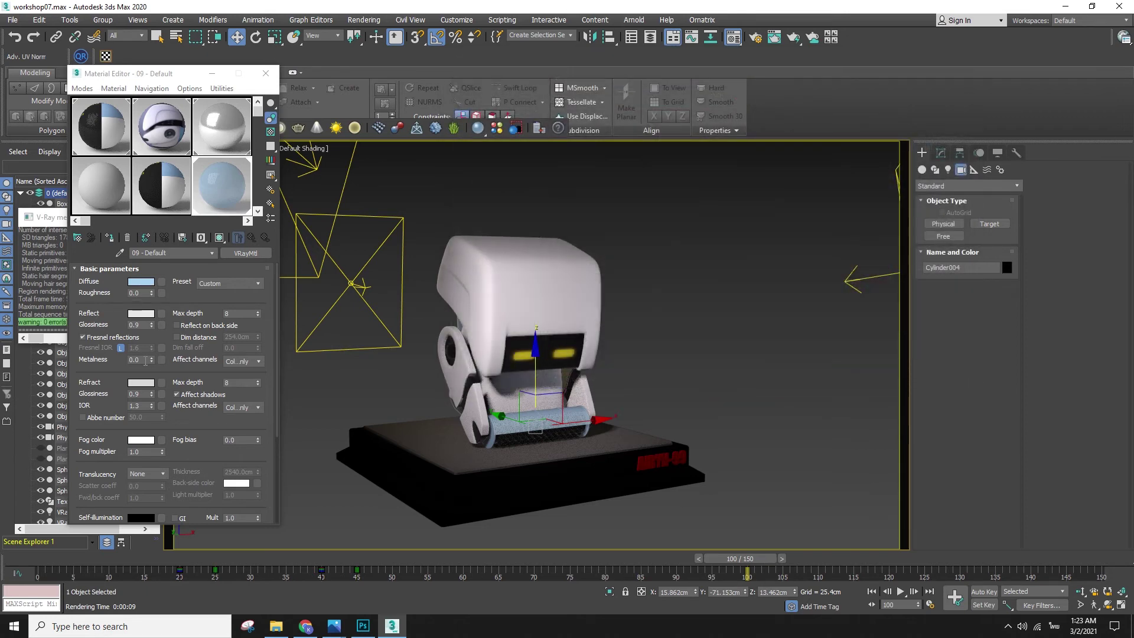
left_click(142, 384)
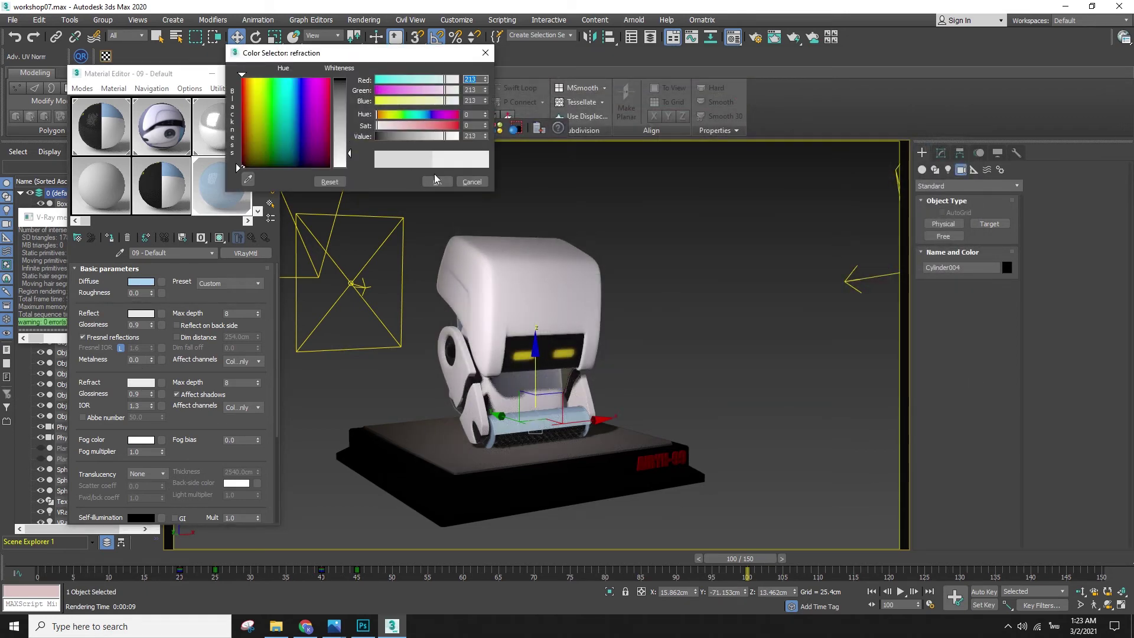
left_click(437, 183)
key("shift+q")
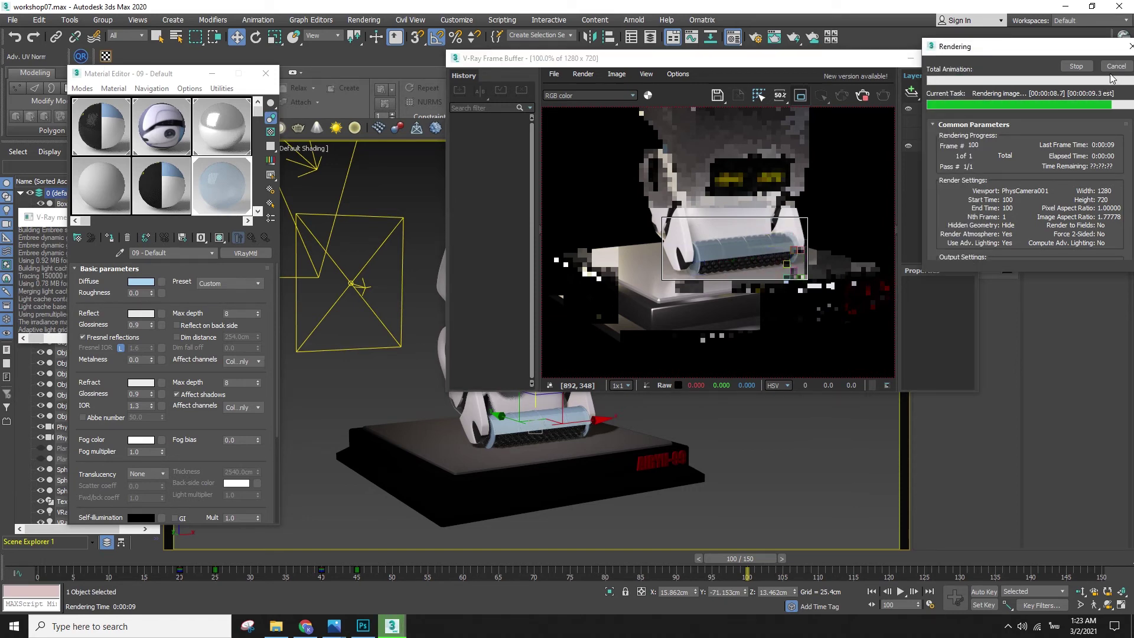
- Set the roller material's refraction colour to grey value 196 and re-render the roller region
left_click_drag(143, 395, 99, 393)
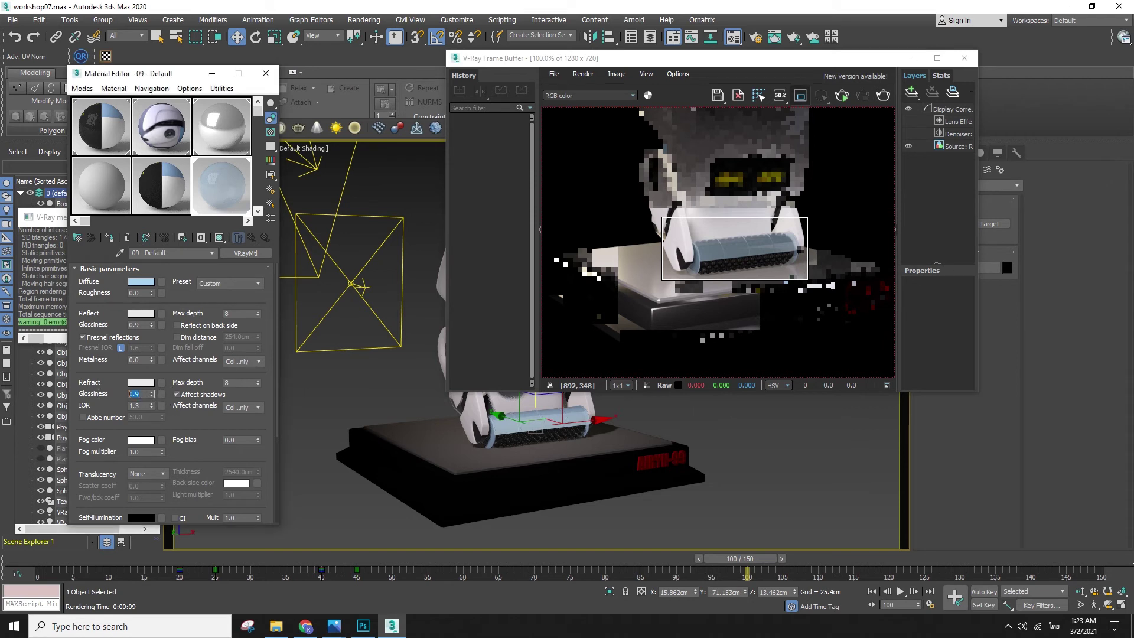
left_click(142, 382)
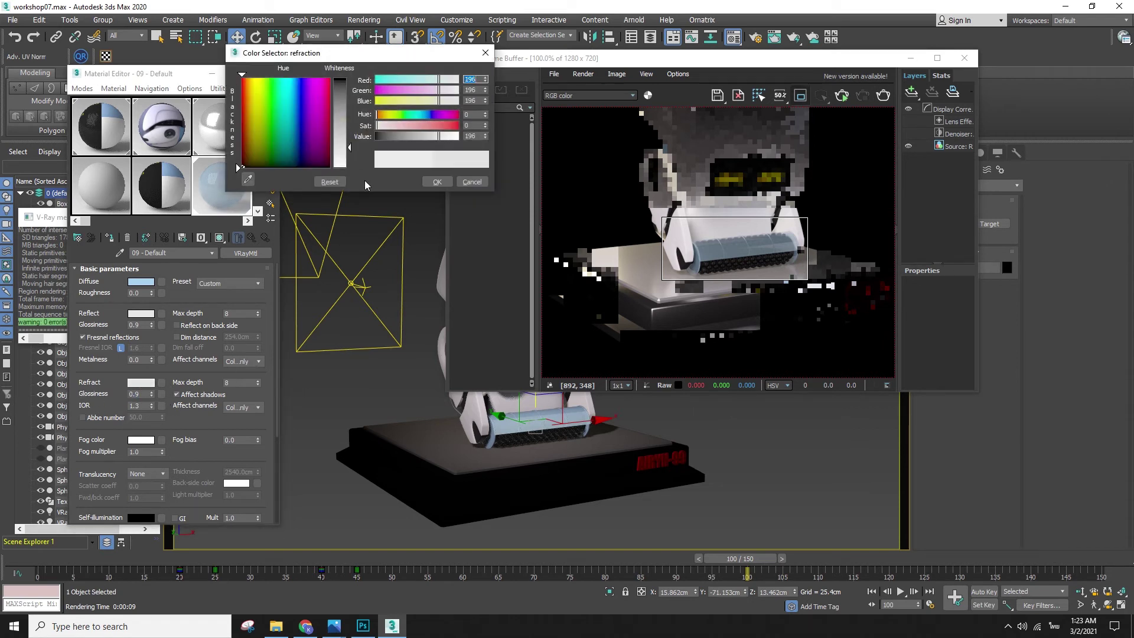
left_click(437, 181)
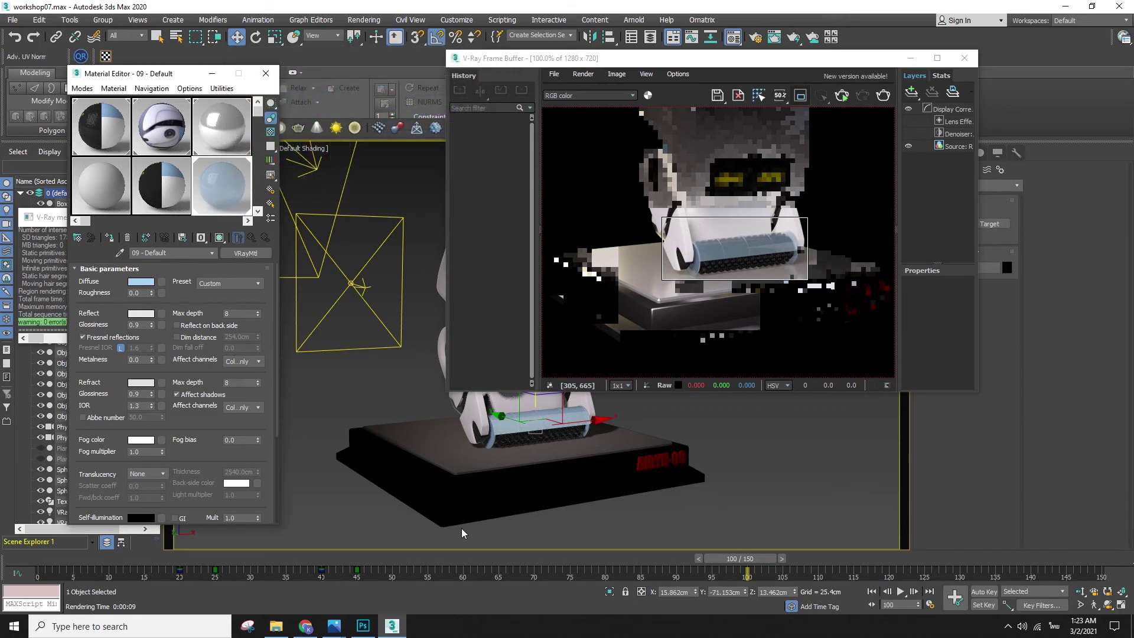
key("shift+q")
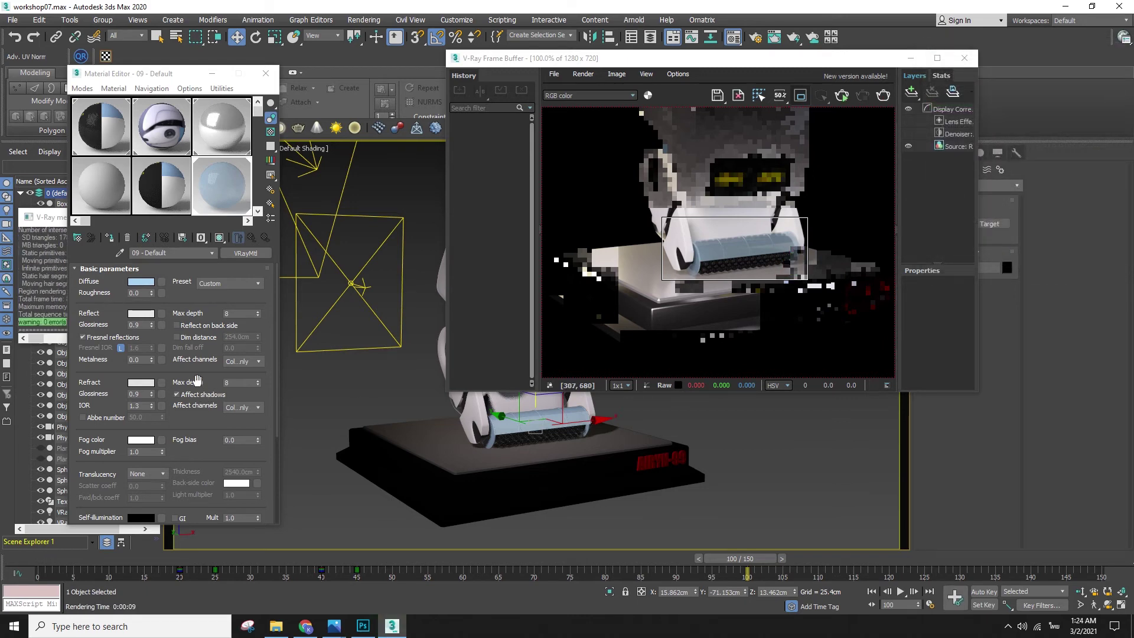
- Turn off region rendering and set the 09 - Default roller material's metalness to 0.3
left_click_drag(679, 61, 566, 127)
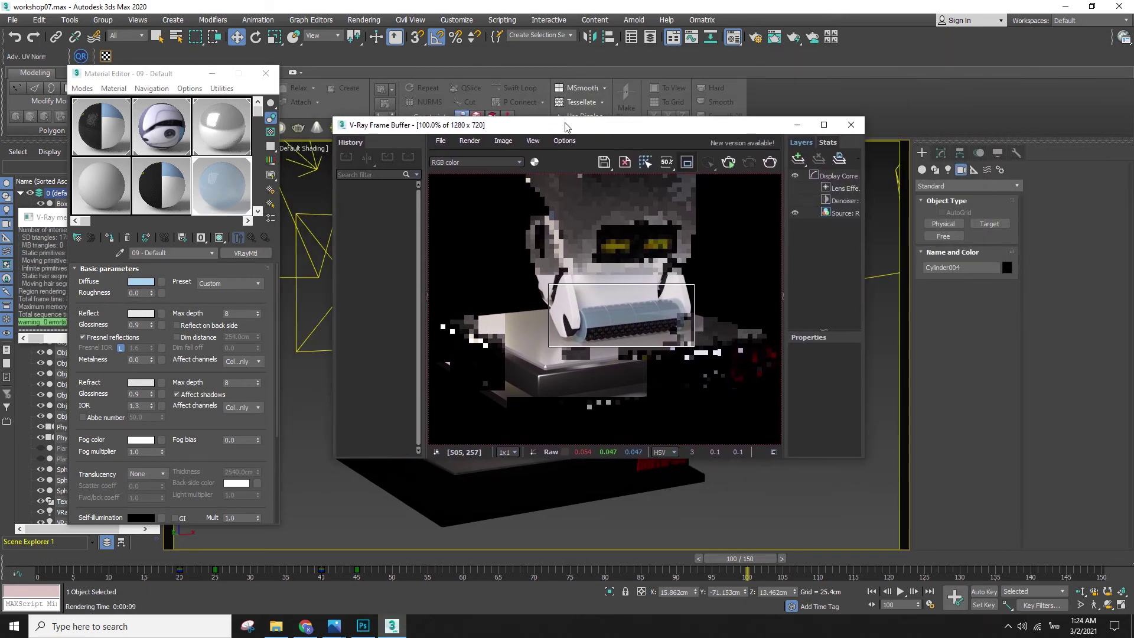
left_click(687, 163)
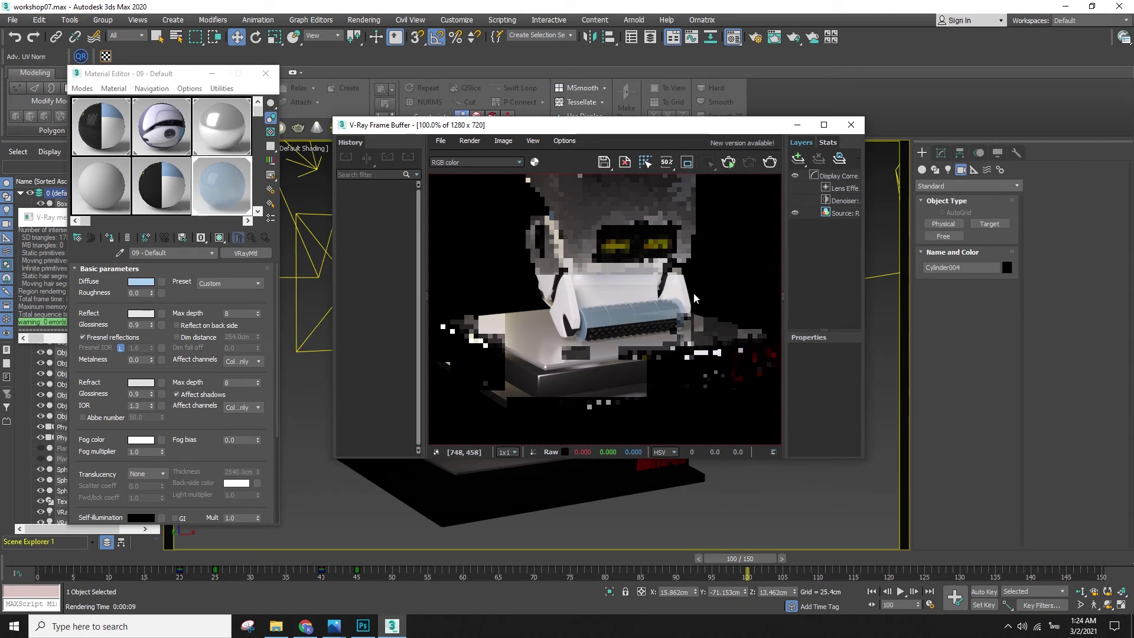
scroll(710, 274, "down", 2)
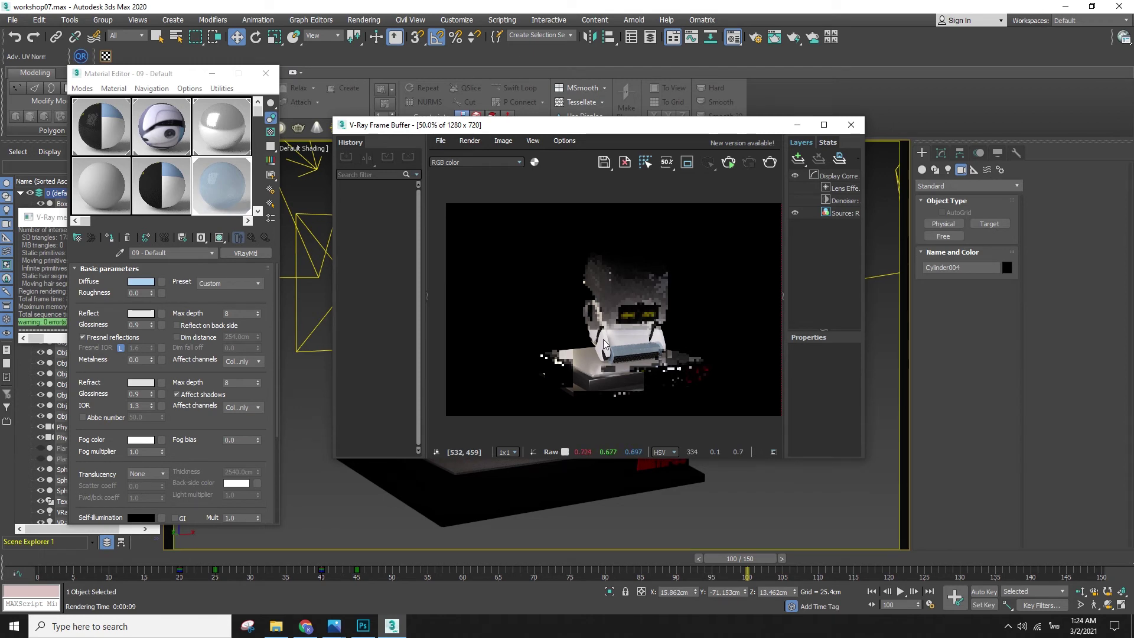
left_click(136, 363)
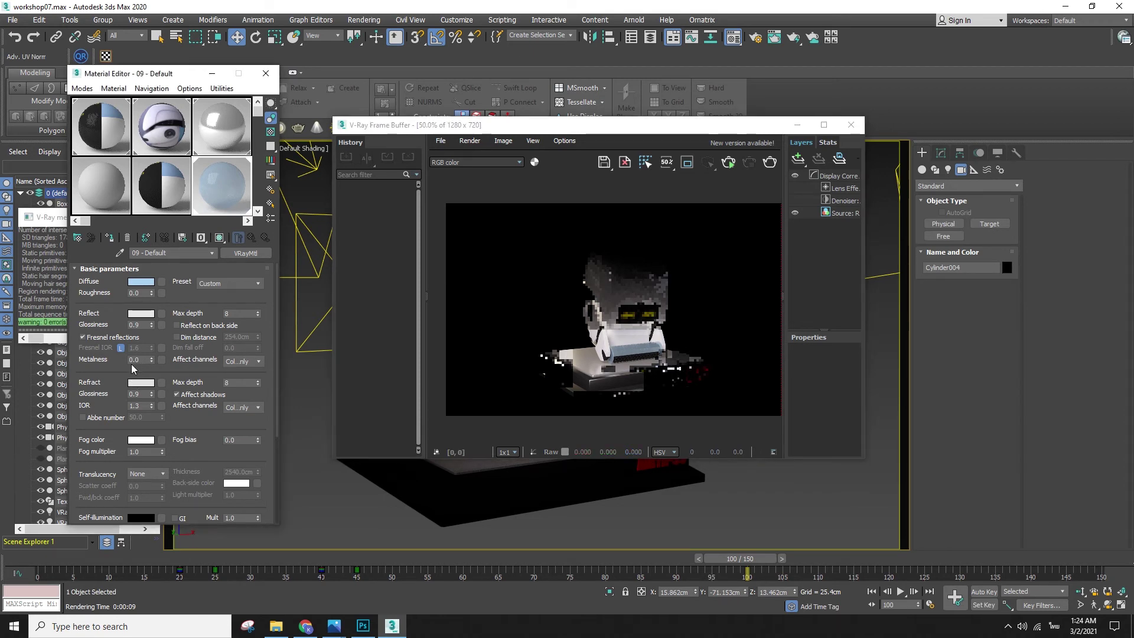
type("0.3")
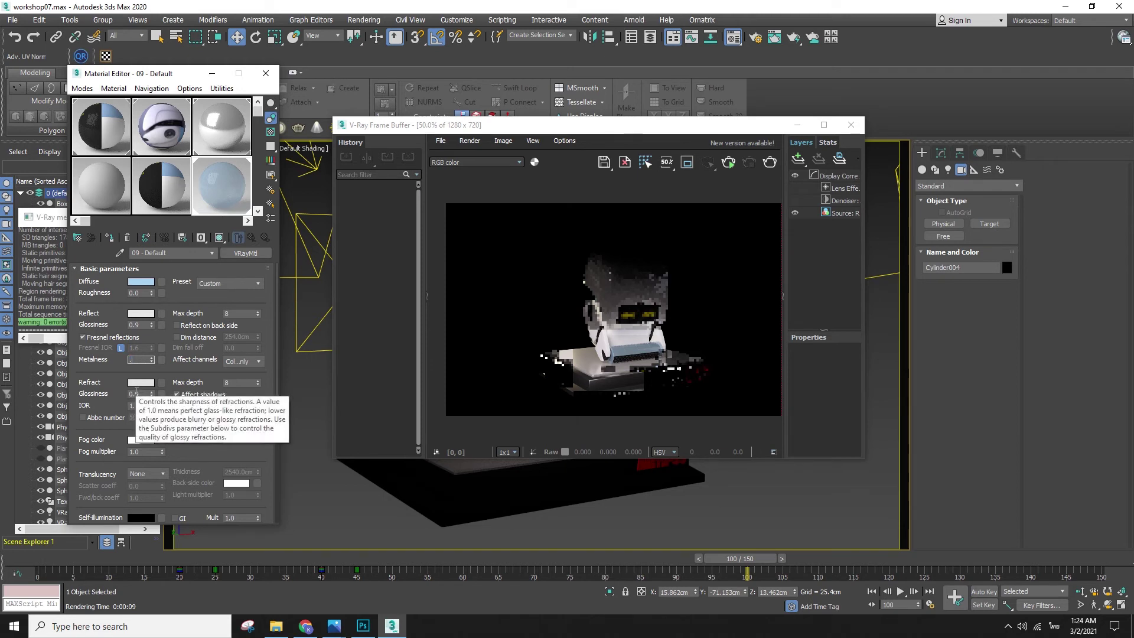
key("Return")
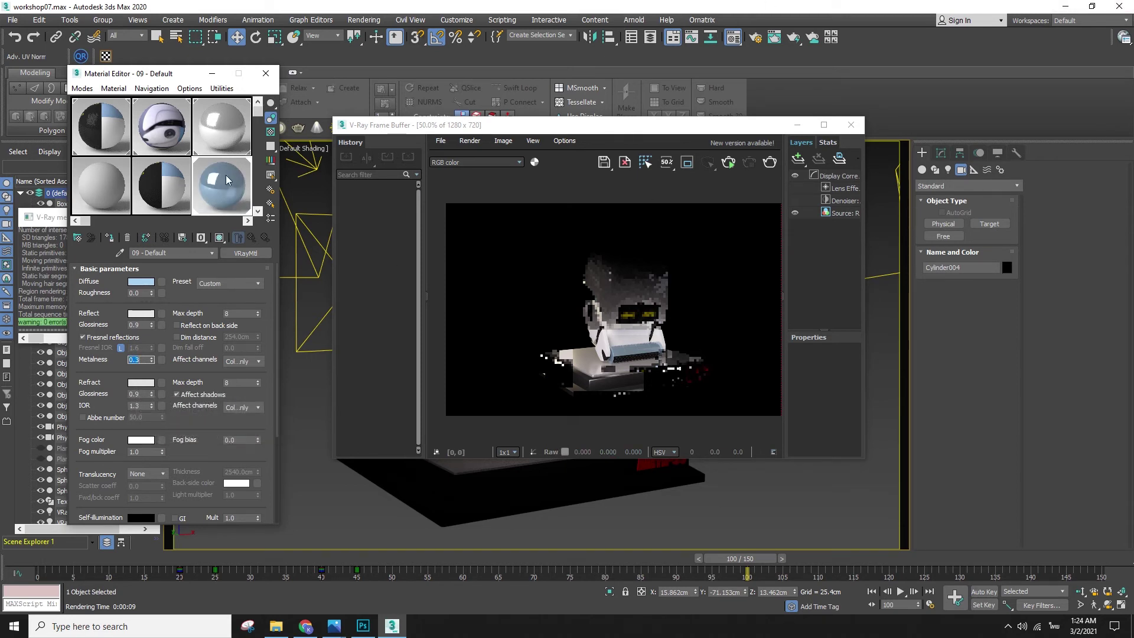
- Test-render the full camera frame, inspect the robot and roller up close, and stop the render
left_click(769, 163)
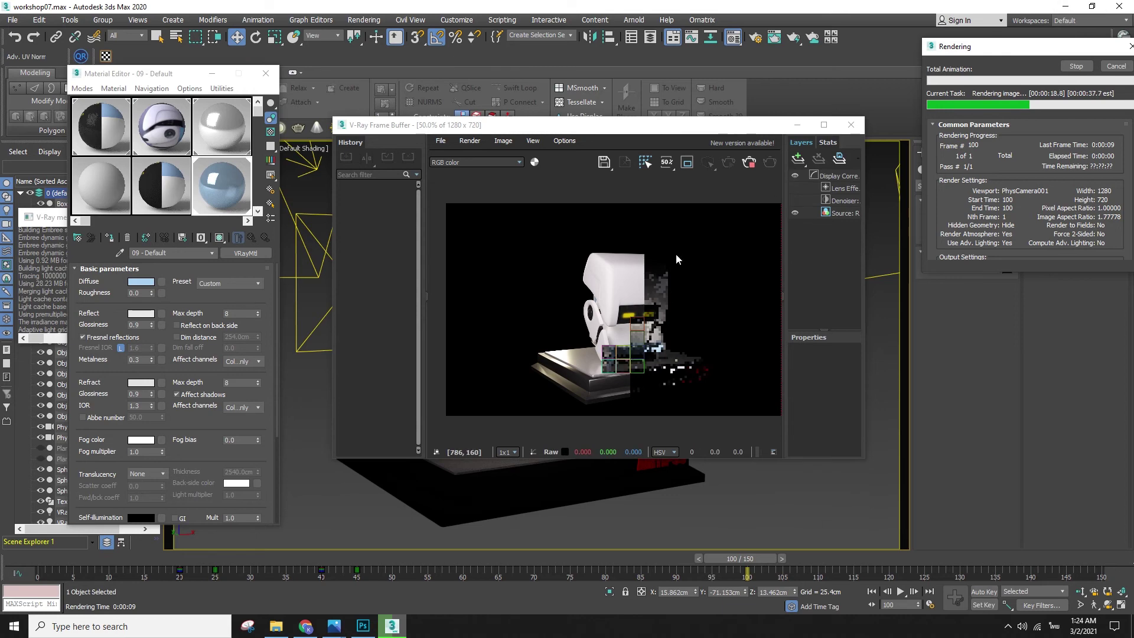
scroll(662, 295, "up", 2)
middle_click_drag(624, 268, 646, 230)
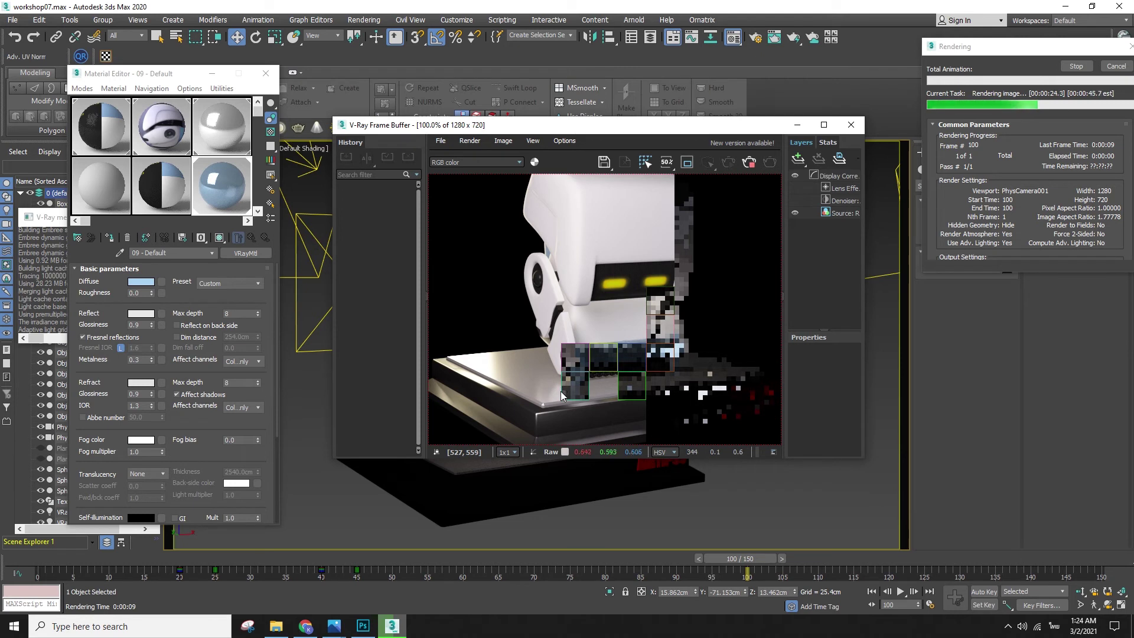
left_click(851, 124)
left_click(1120, 68)
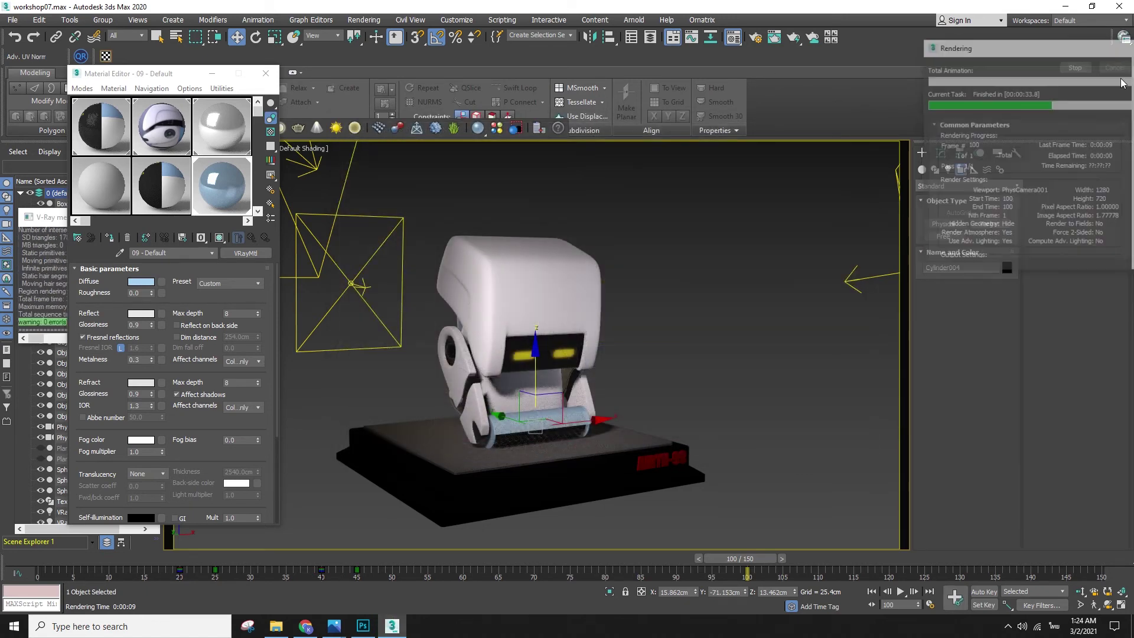
- Raise the 07 - Default body material's reflection to grey value 69 and start a brief test render
left_click(88, 132)
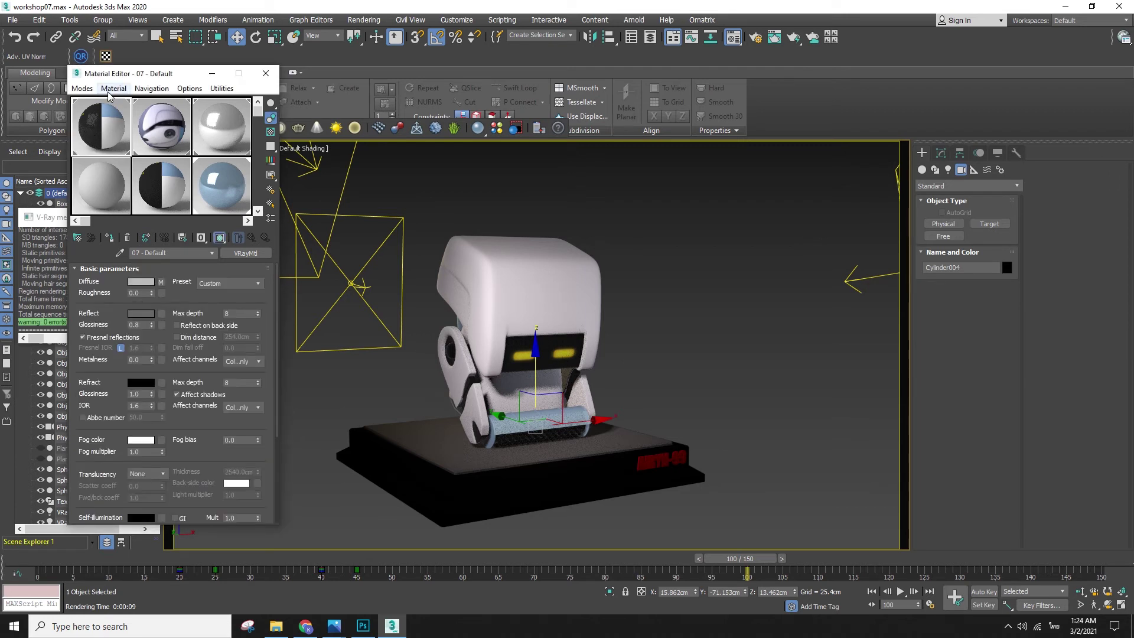
left_click(120, 252)
left_click(536, 277)
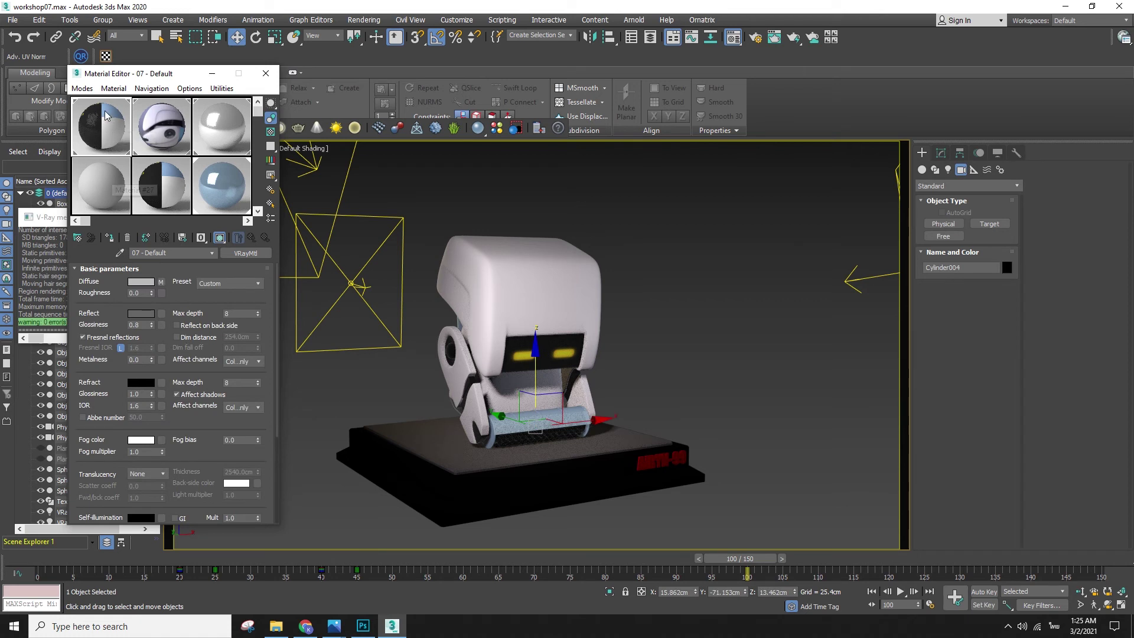
left_click(142, 313)
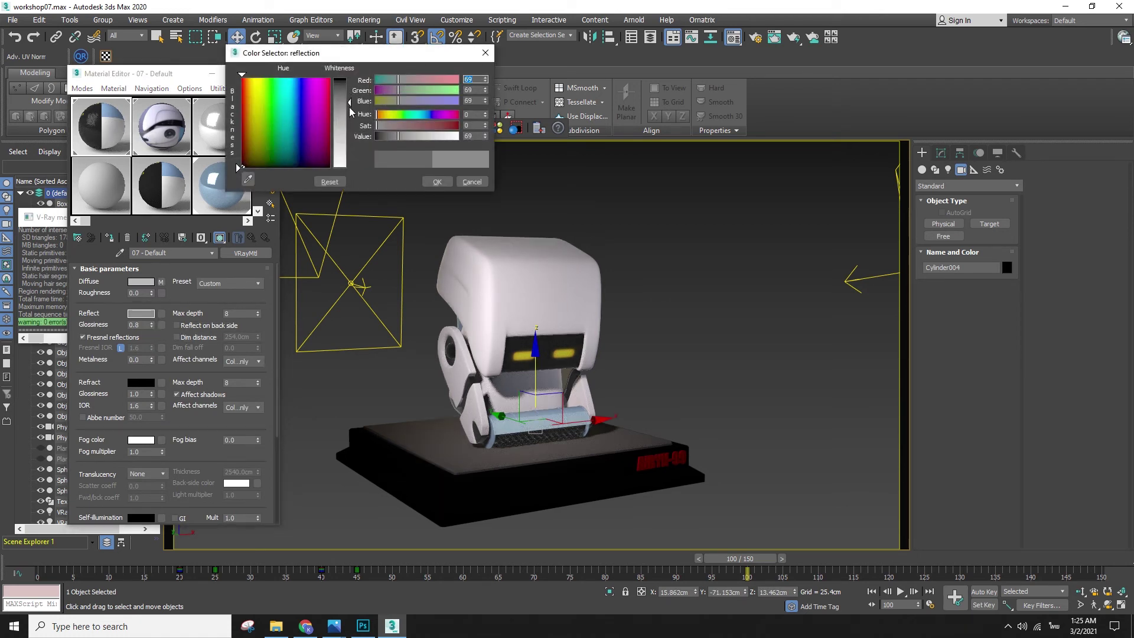
left_click(437, 181)
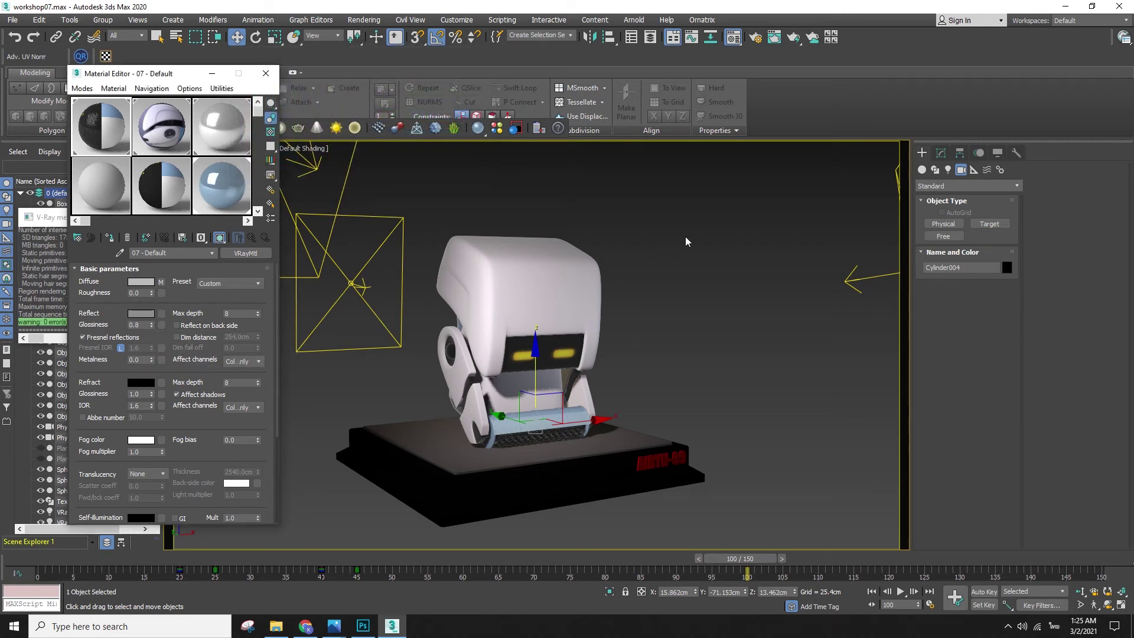
key("shift+q")
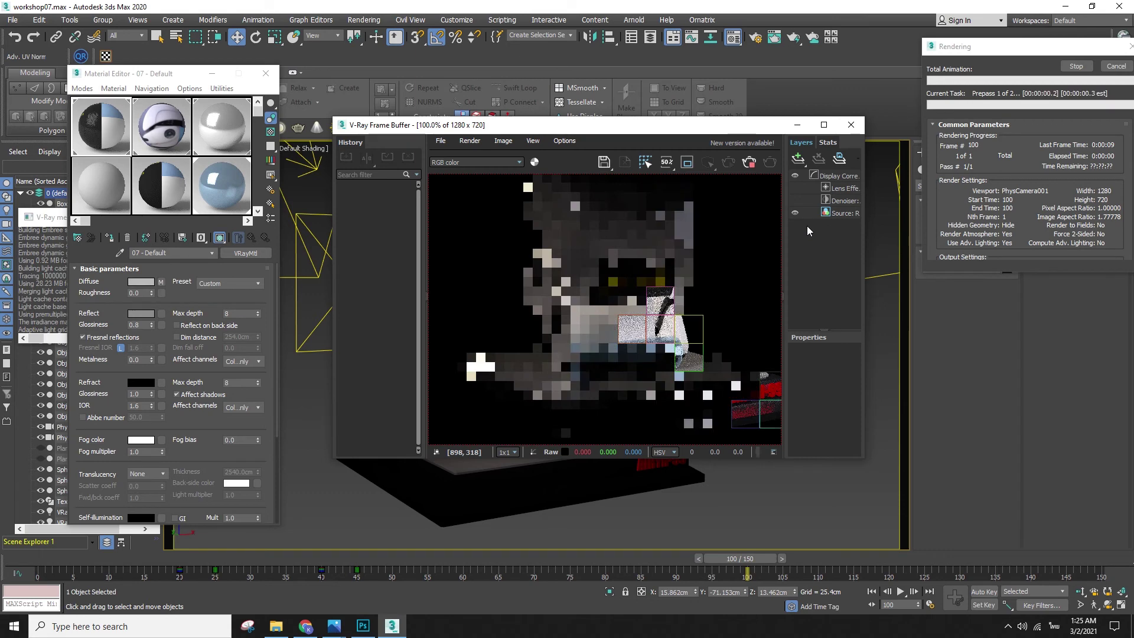
left_click(1118, 67)
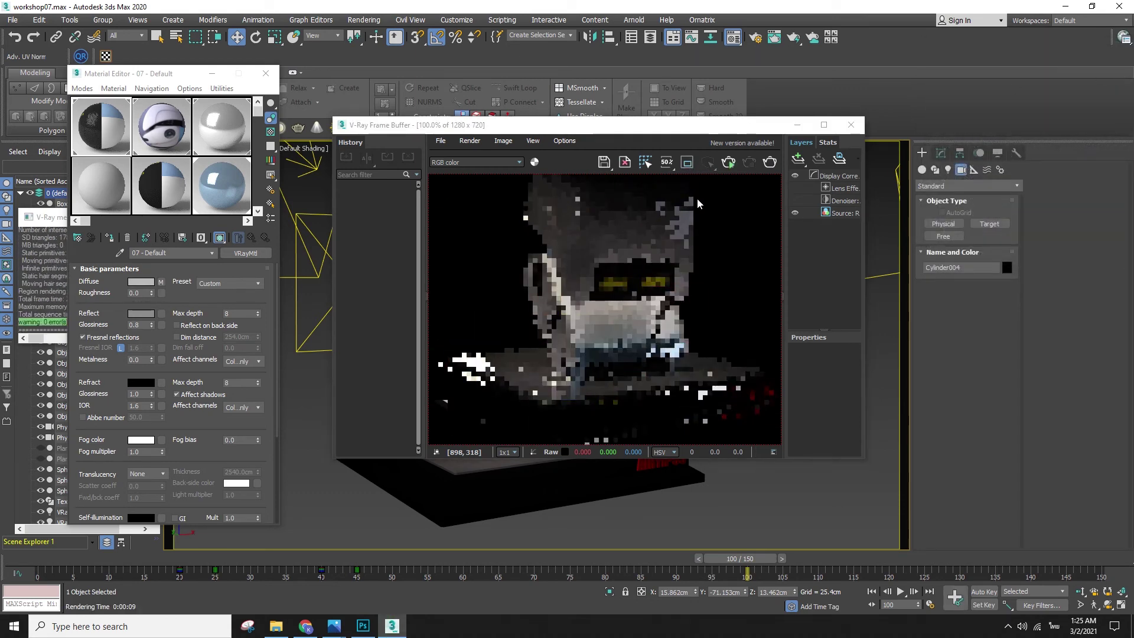
- Define a render region over the robot's arm and lower face, and test-render it
left_click(687, 162)
left_click(687, 162)
left_click(687, 162)
left_click_drag(544, 278, 613, 370)
left_click(769, 162)
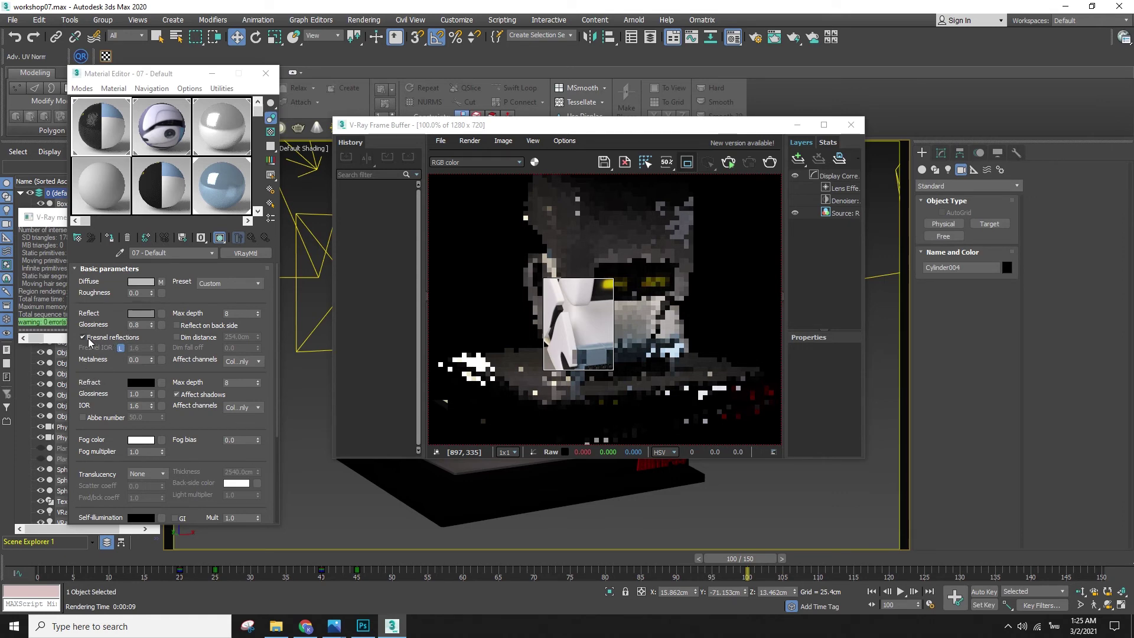
- Turn off Fresnel reflections for the 07 - Default body material and re-render the arm region
left_click(88, 339)
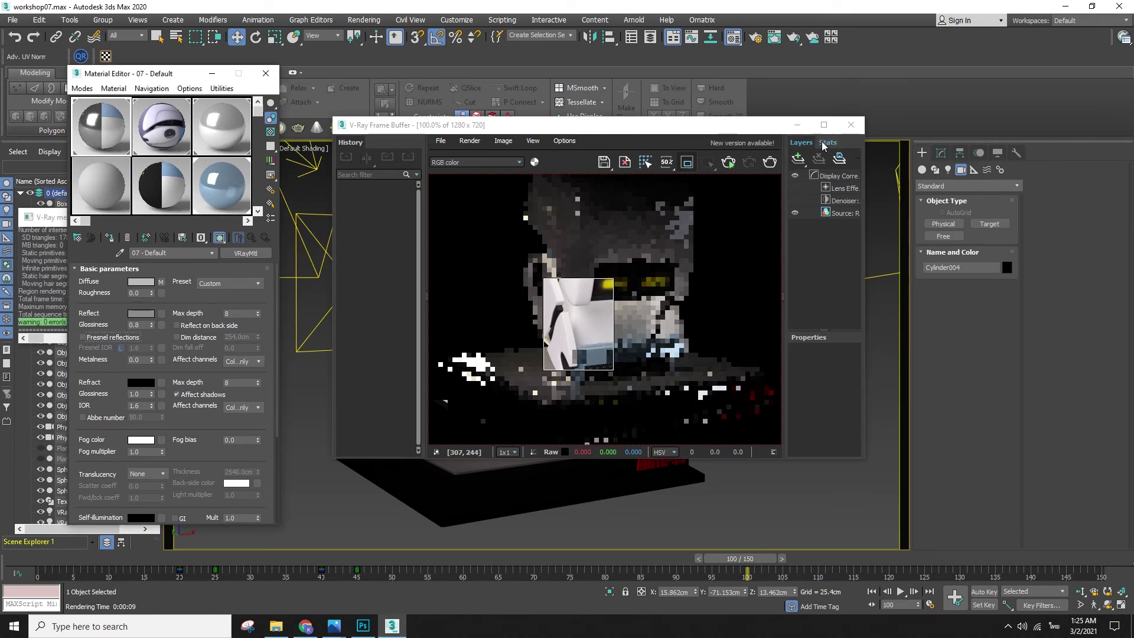
left_click(770, 162)
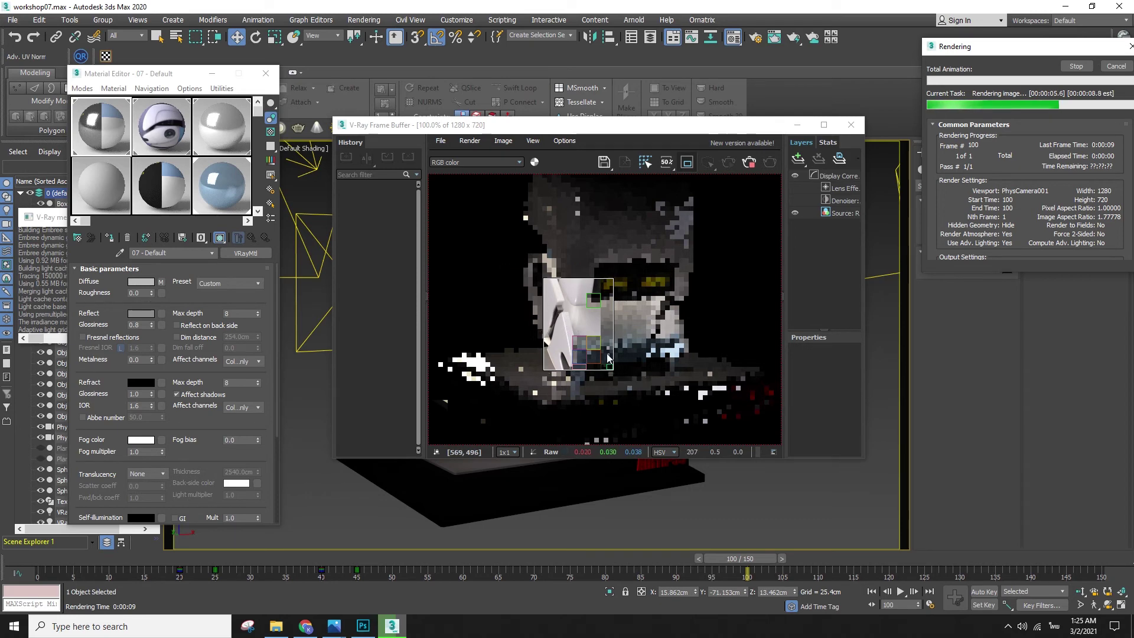
left_click(1115, 65)
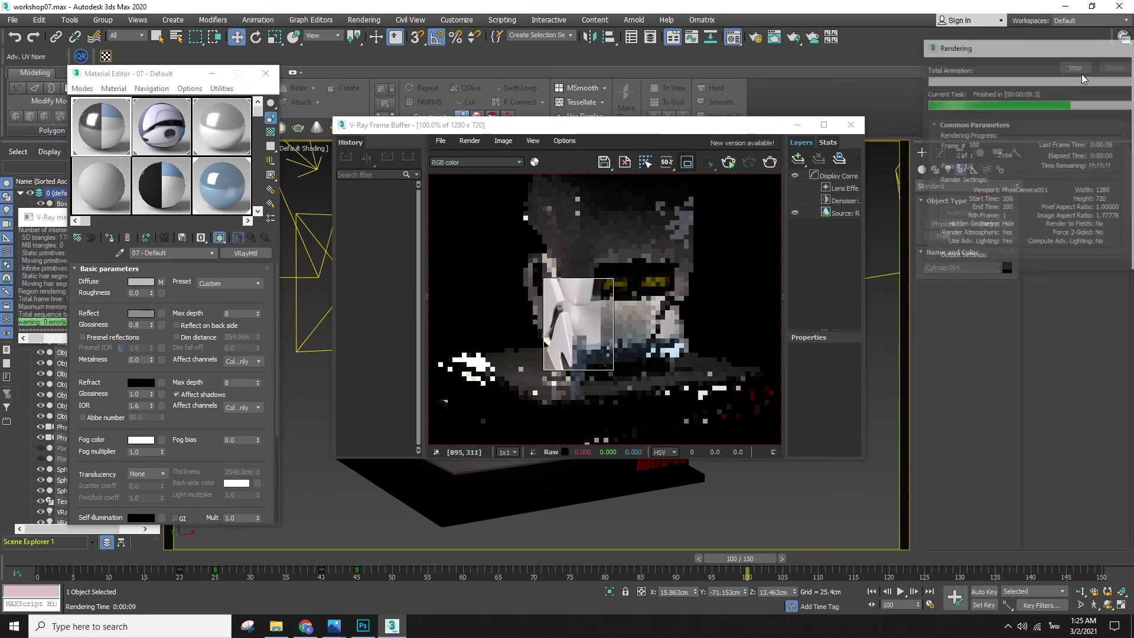
- Set the 07 - Default body material's metalness to 0.8 and re-render the arm region
left_click(145, 358)
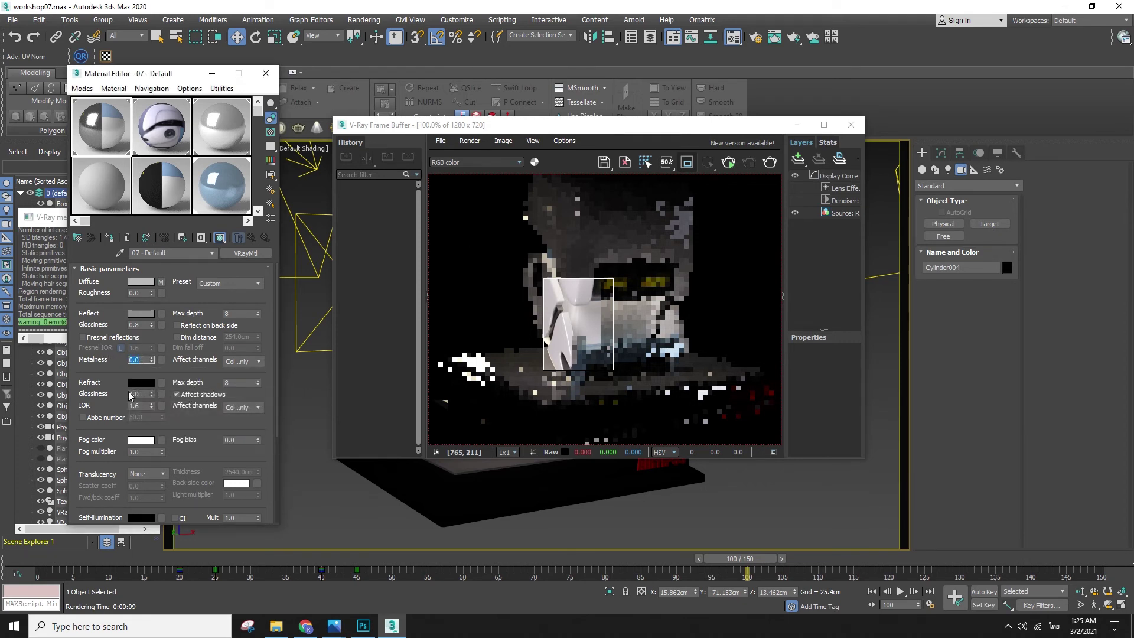
type("15.8")
key("Return")
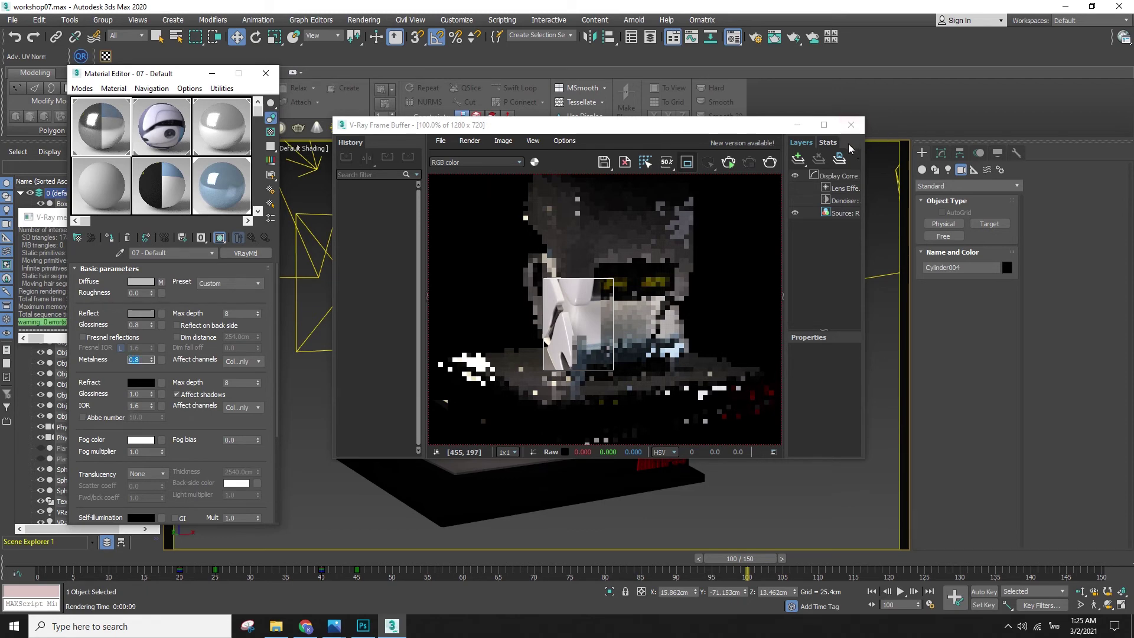
left_click(769, 163)
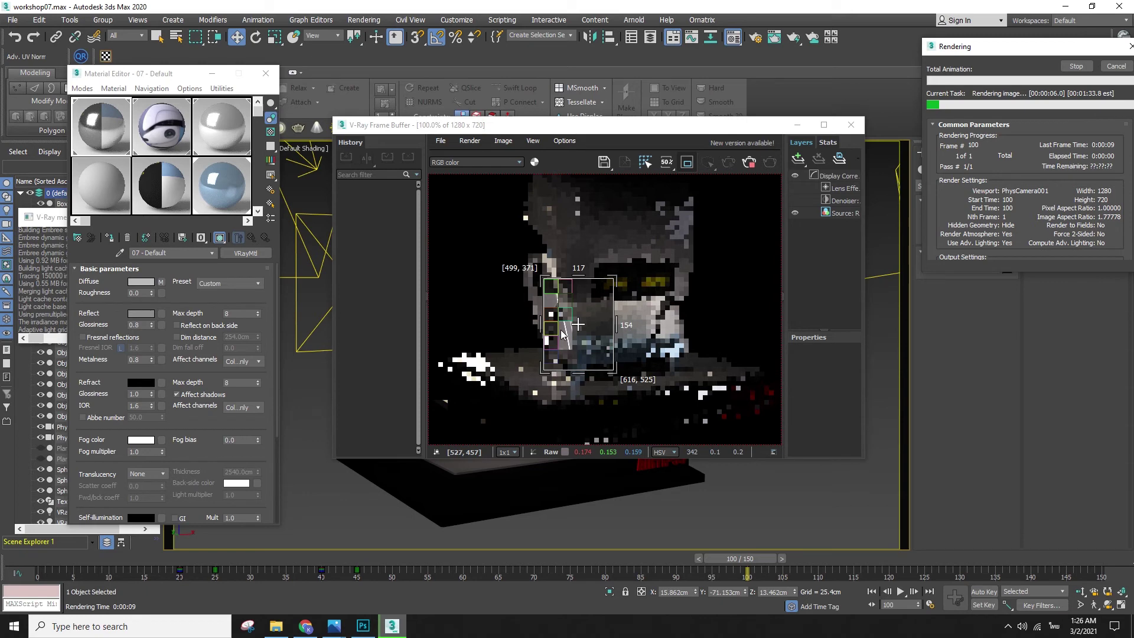
left_click(1114, 67)
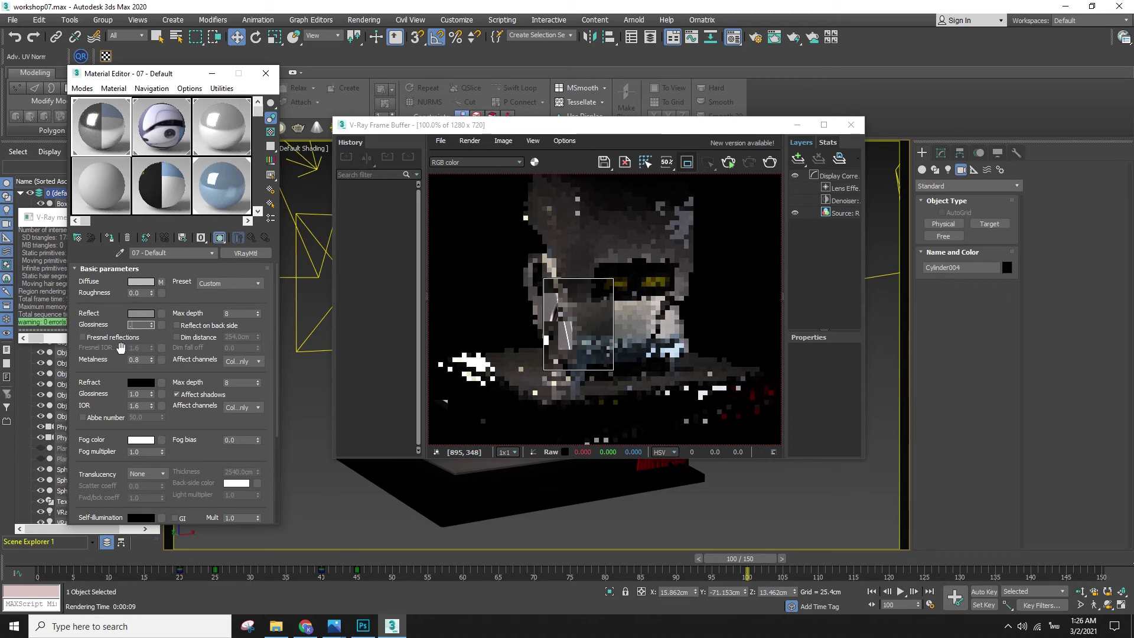
- Set the 07 - Default body material's reflection glossiness to 0.2 and re-render the arm region
type("0.2")
key("Return")
left_click(769, 161)
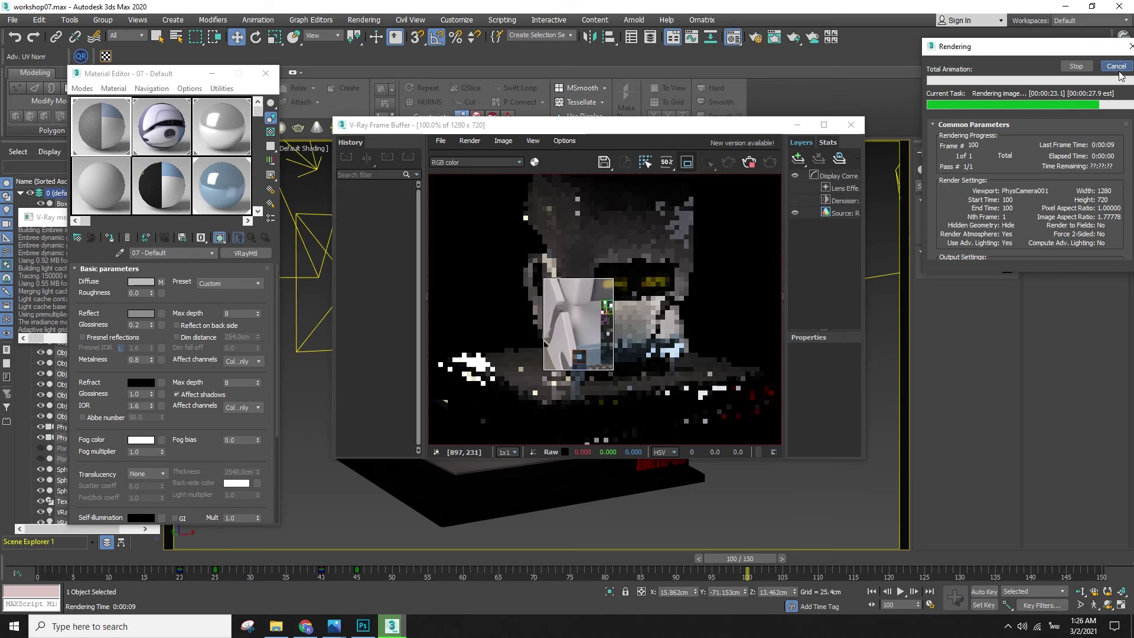
left_click(1117, 68)
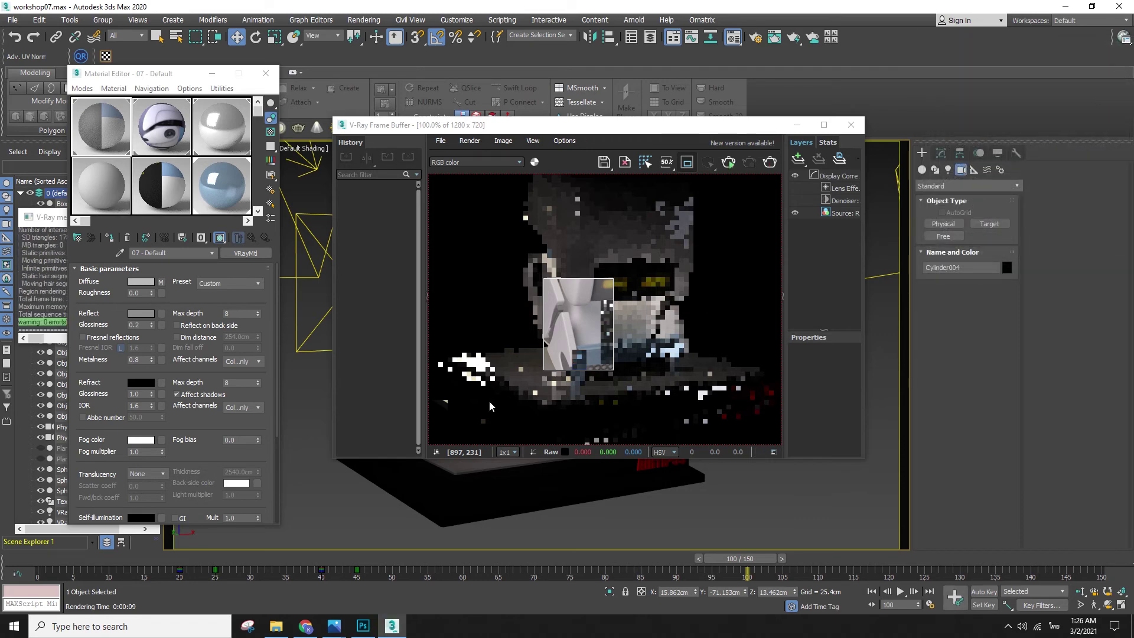
- Lower the body material's reflection to grey value 8 and briefly re-render the arm region
left_click(142, 313)
left_click_drag(342, 145, 349, 85)
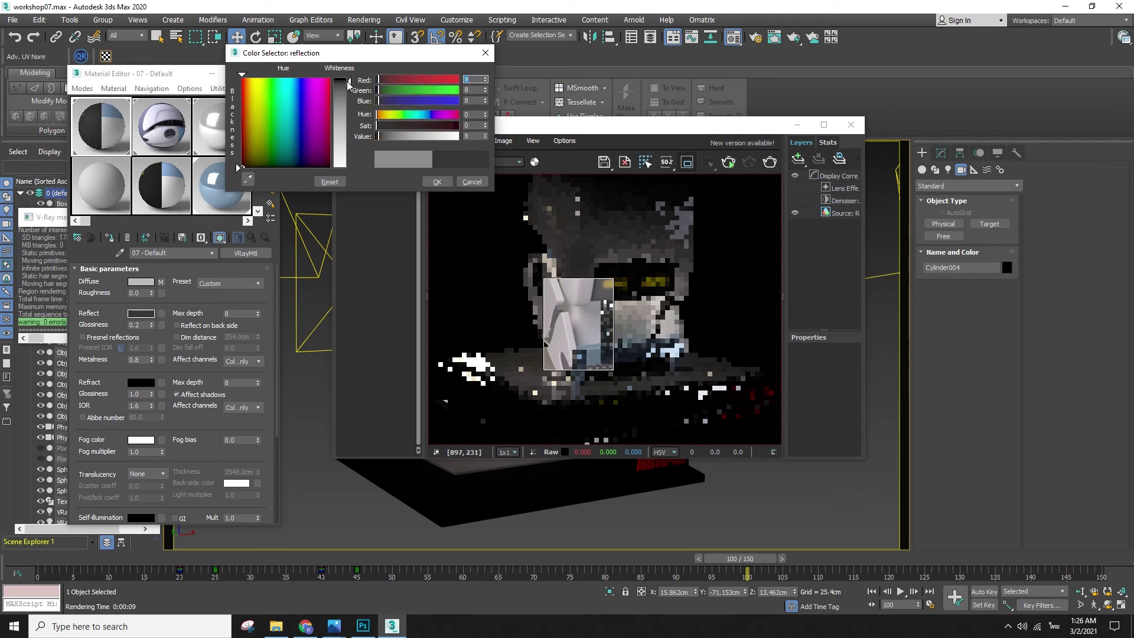
left_click(437, 182)
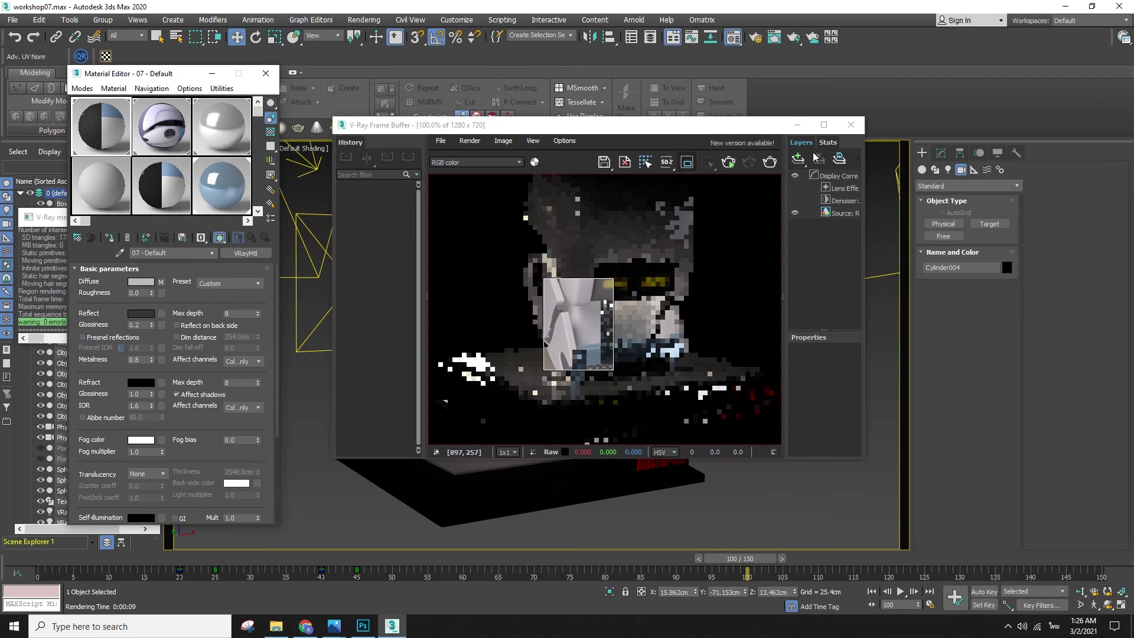
left_click(772, 163)
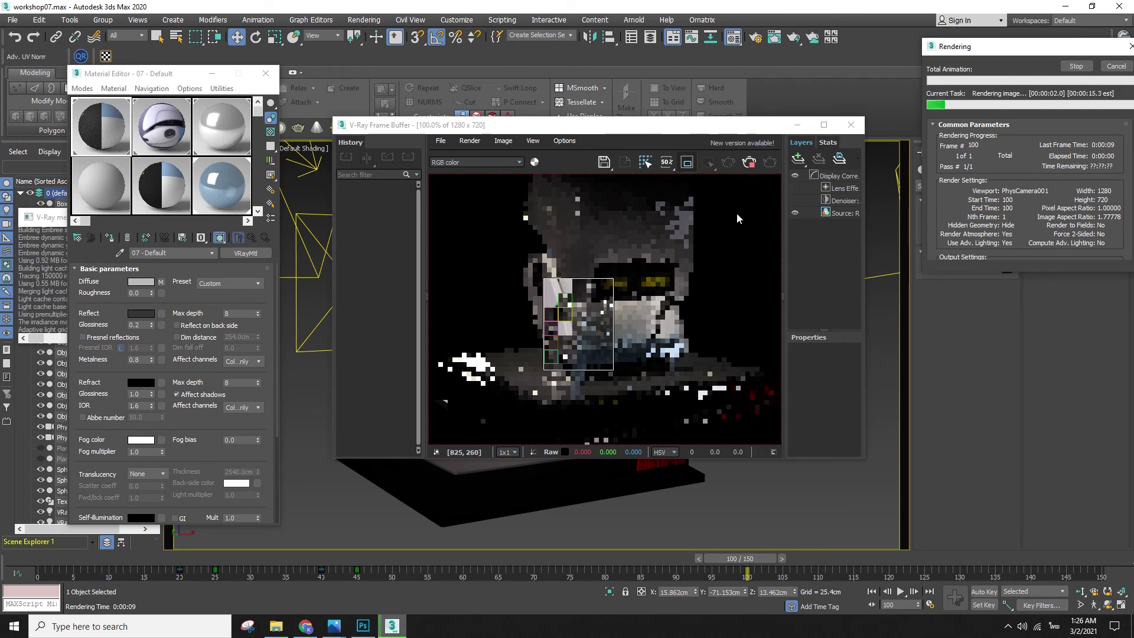
left_click(1117, 66)
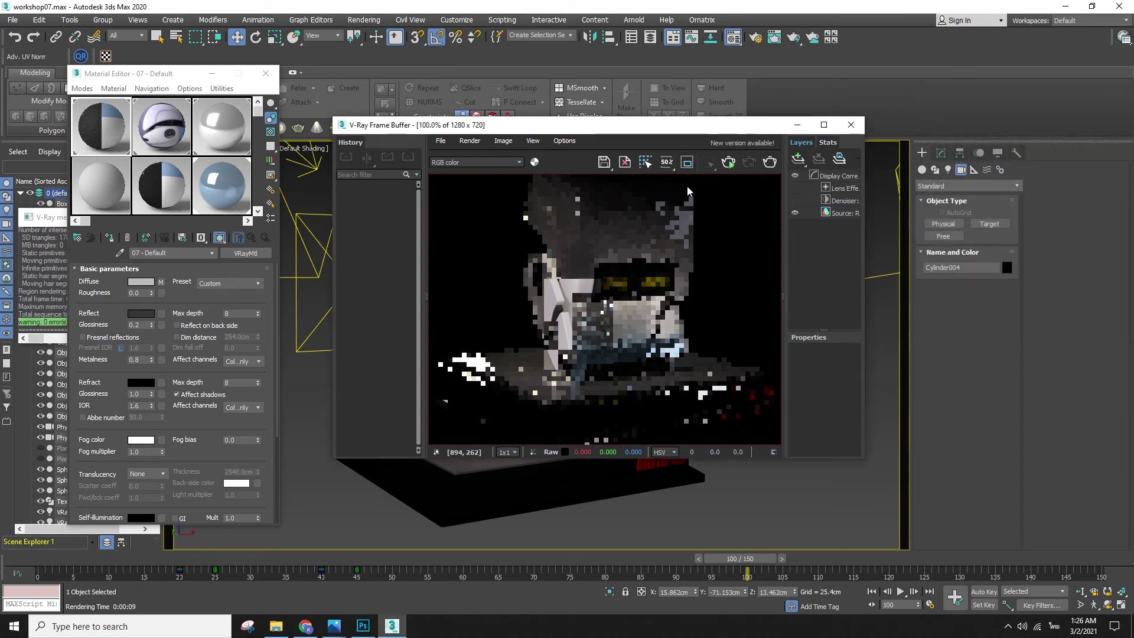
- Test-render the full frame without the region, inspect the result in the maximized frame buffer at 100%, and close it
scroll(654, 283, "down", 2)
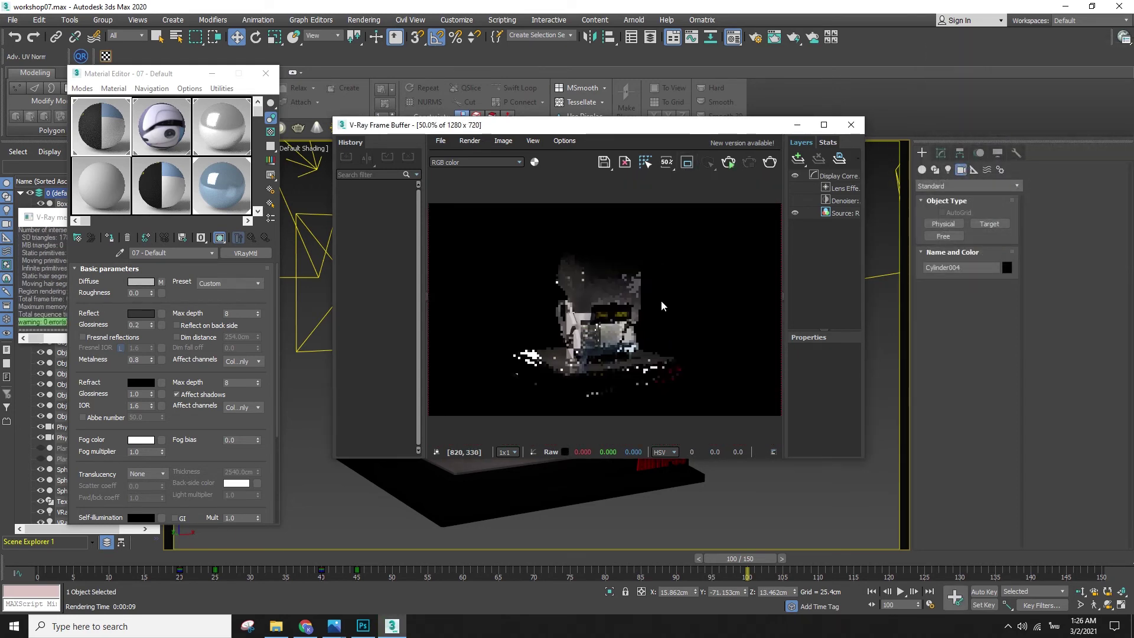
left_click(770, 162)
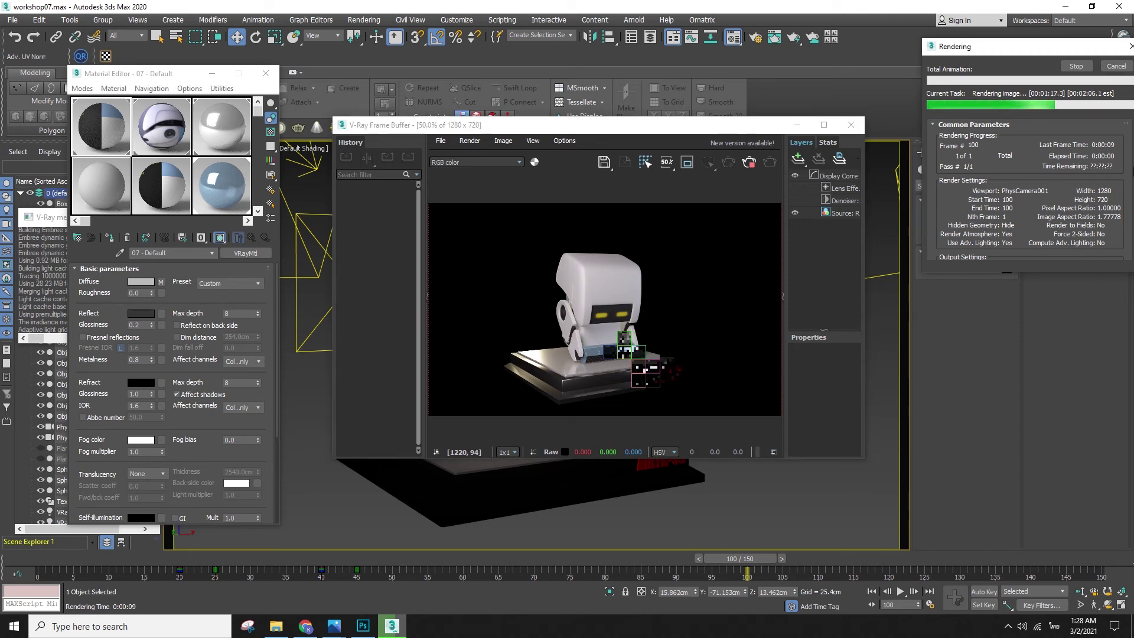
left_click(1115, 66)
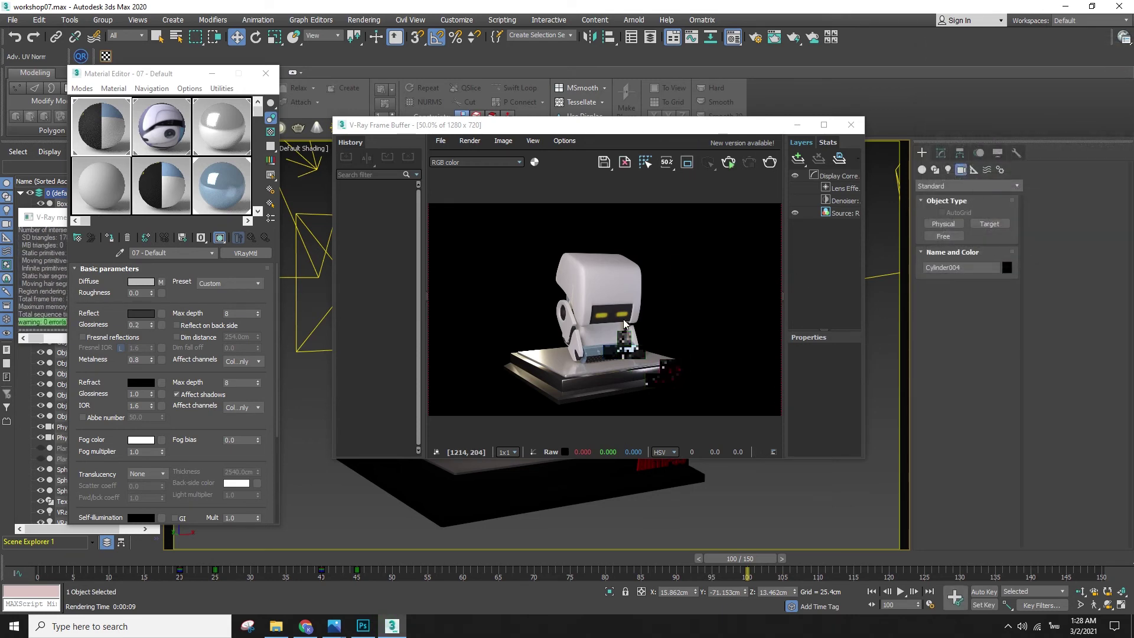
left_click(818, 124)
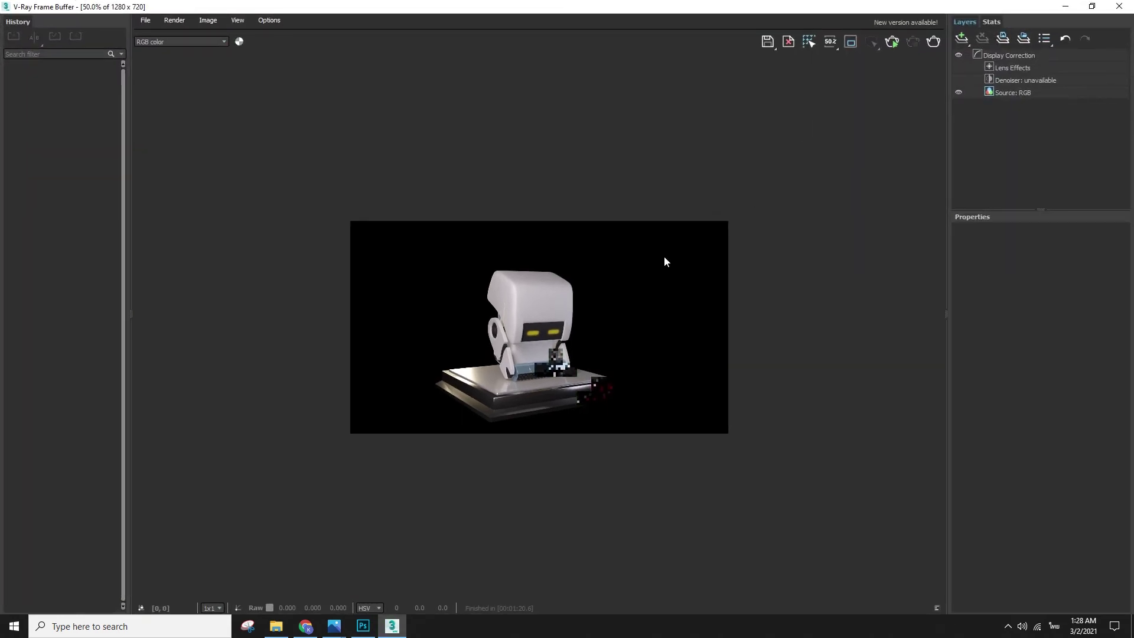
scroll(590, 293, "up", 1)
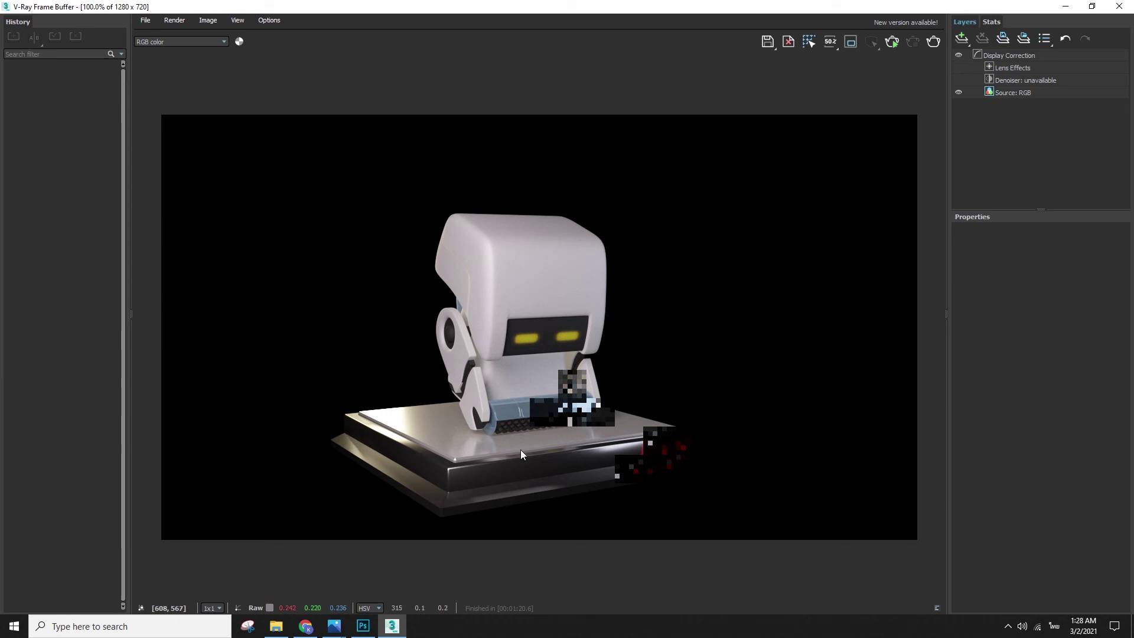
left_click(1120, 6)
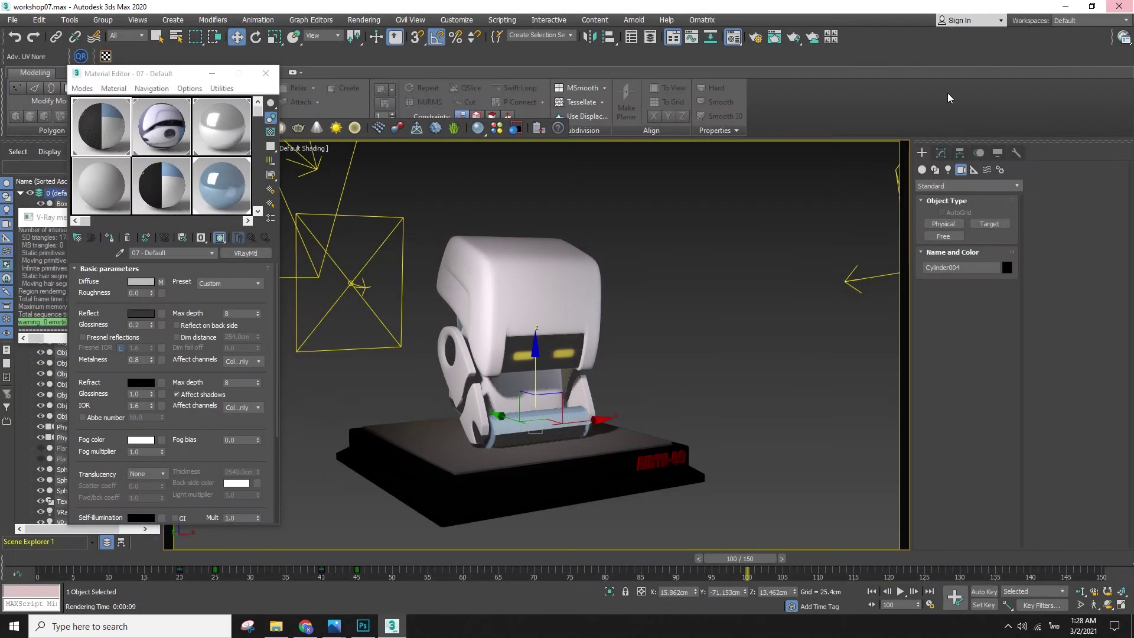
- Close the Material Editor and set the render output size to 1920x1080 in Render Setup
left_click_drag(144, 77, 168, 82)
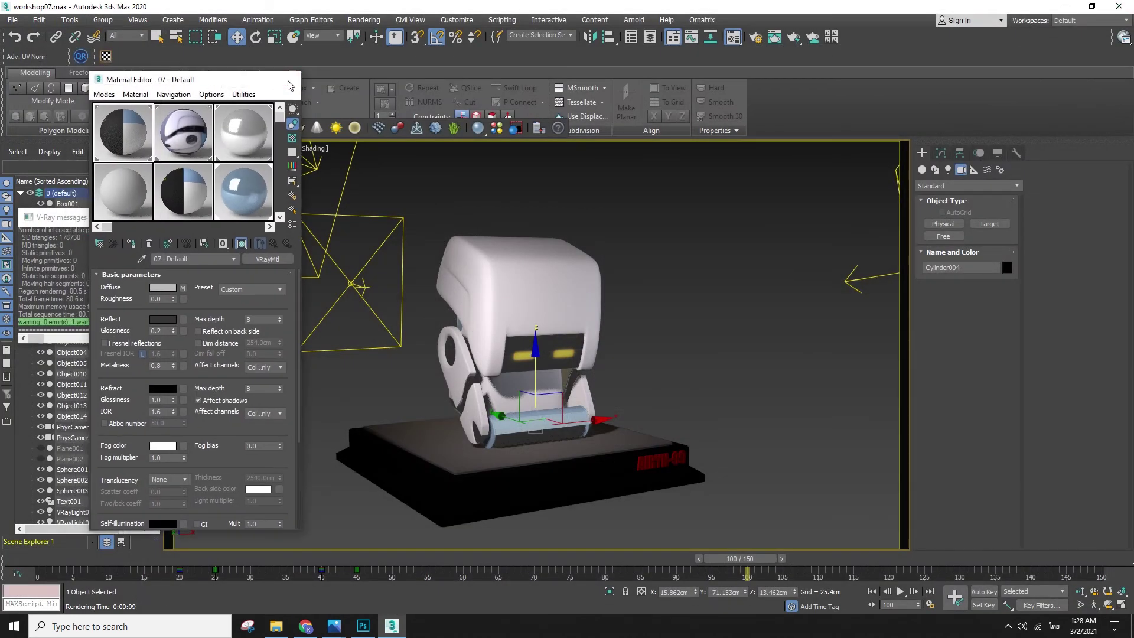
left_click(289, 78)
key("F10")
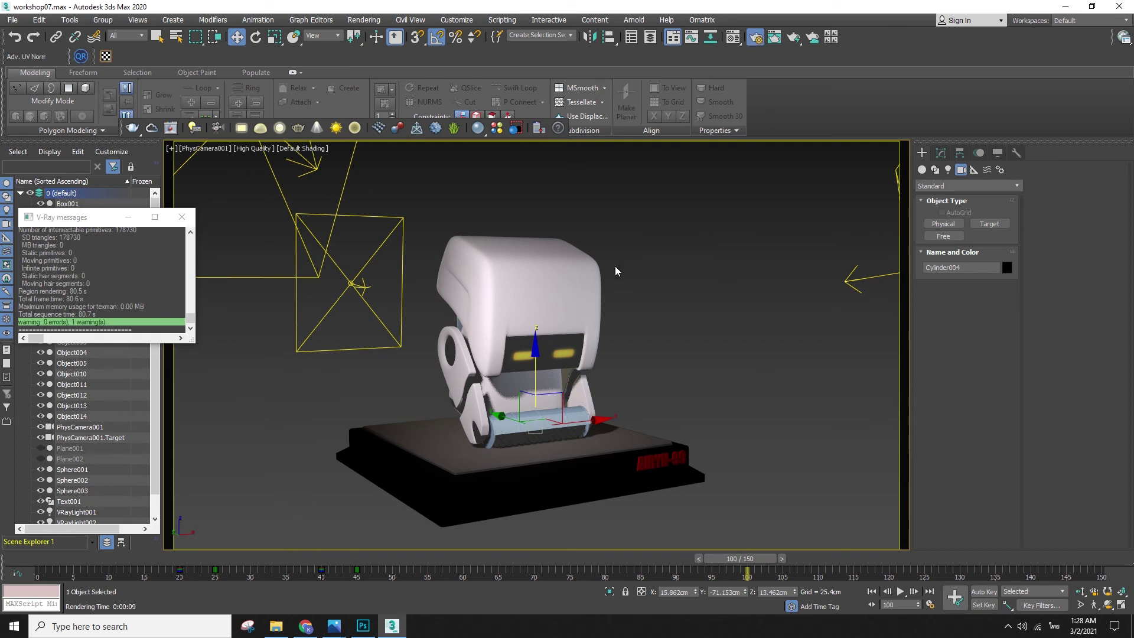
left_click_drag(361, 310, 357, 270)
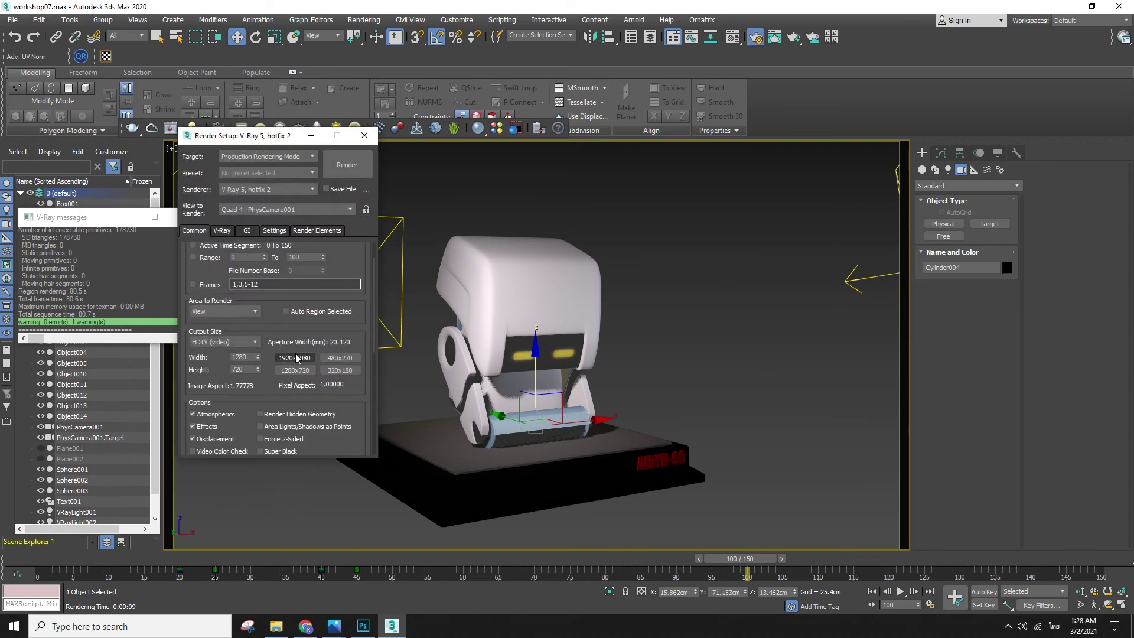
left_click_drag(250, 370, 208, 360)
left_click(310, 362)
left_click_drag(347, 261, 330, 242)
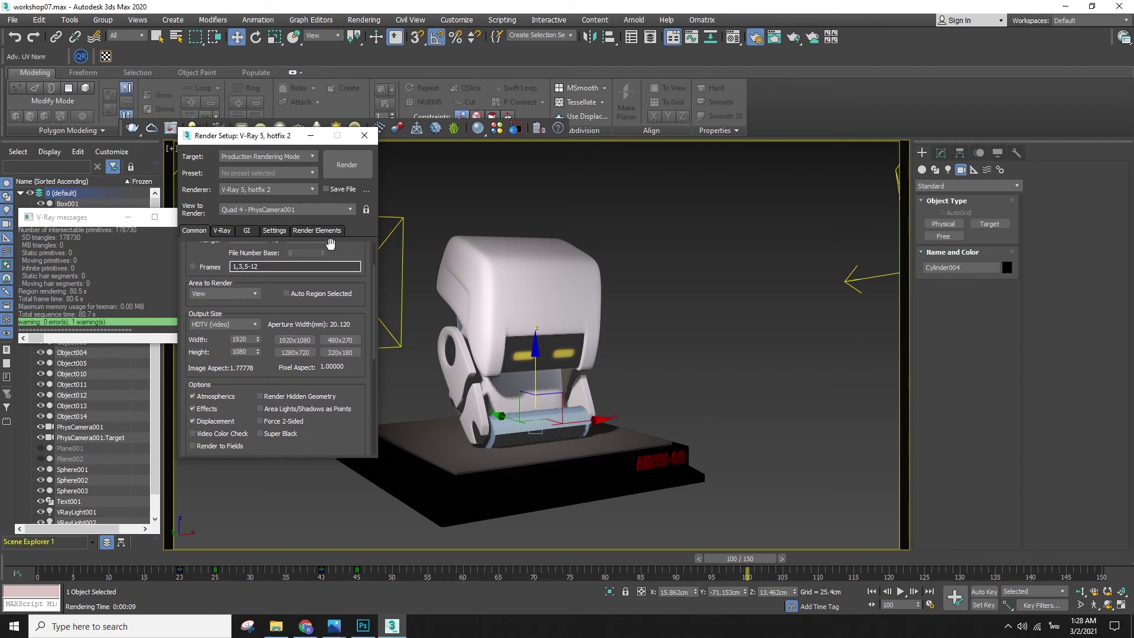
- Set the render's time output to the active time segment, 0 to 150
left_click(286, 233)
left_click(198, 232)
left_click_drag(354, 253, 355, 309)
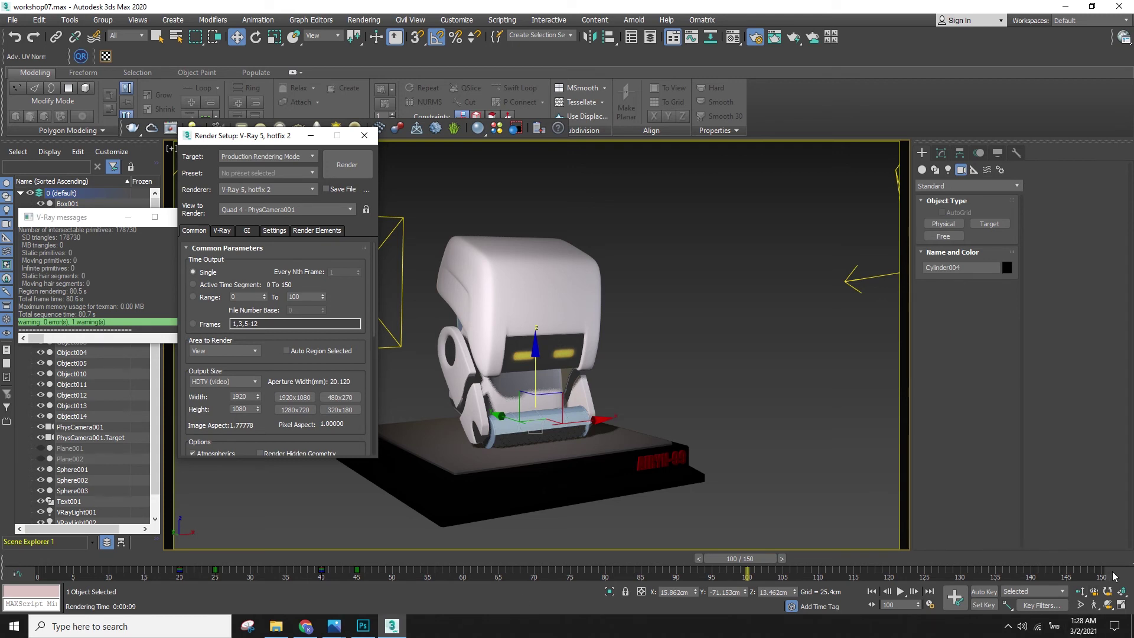
left_click_drag(363, 302, 363, 299)
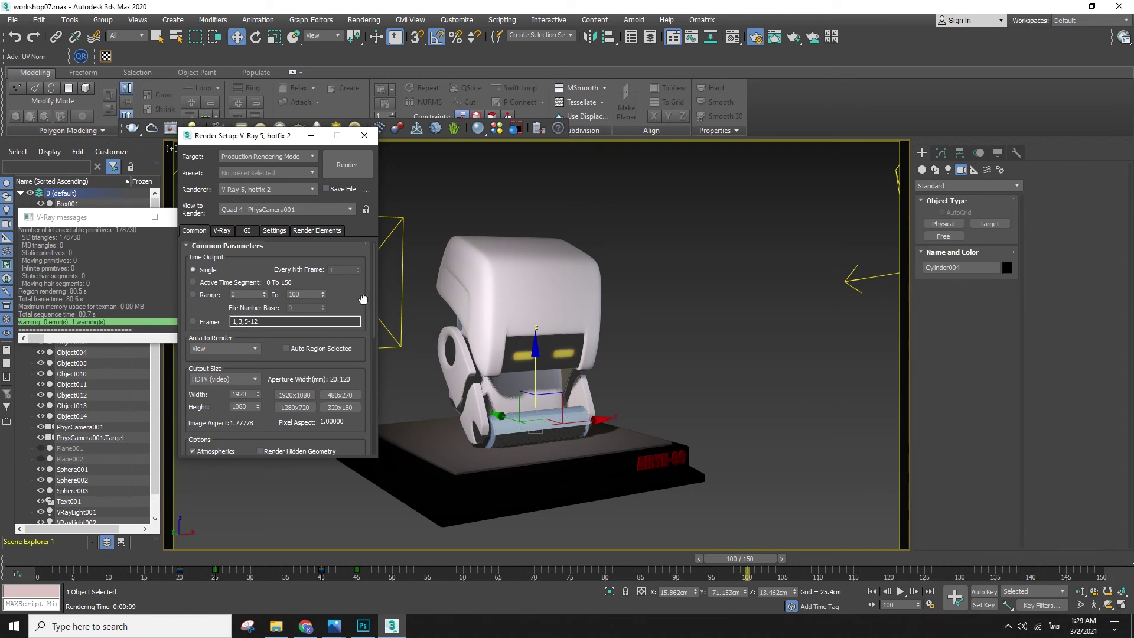
left_click_drag(360, 297, 368, 454)
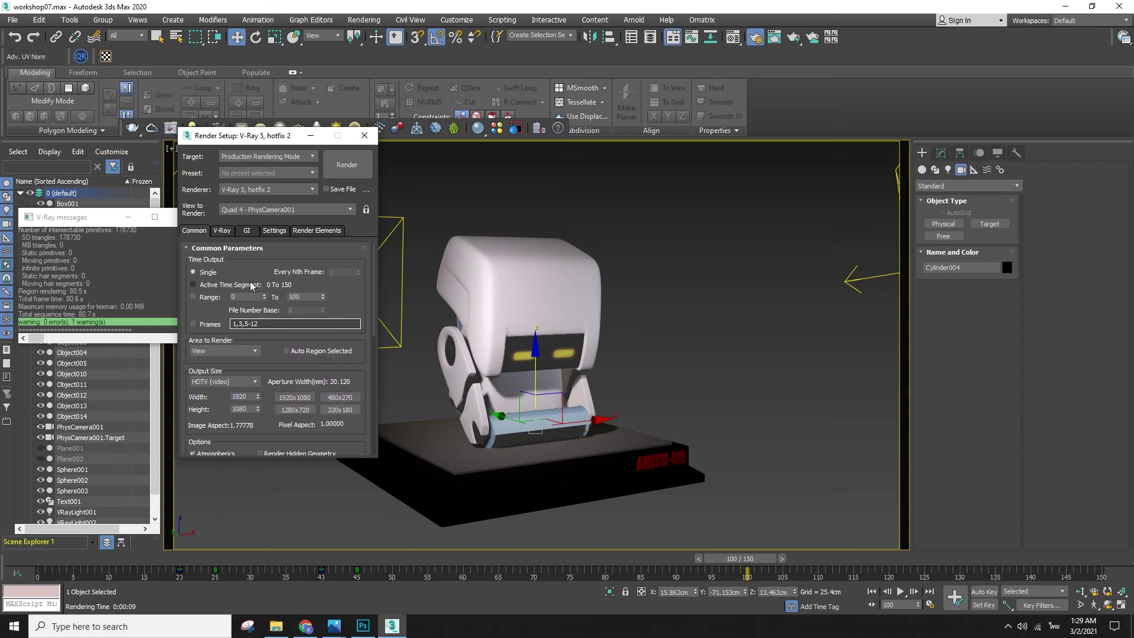
left_click(210, 285)
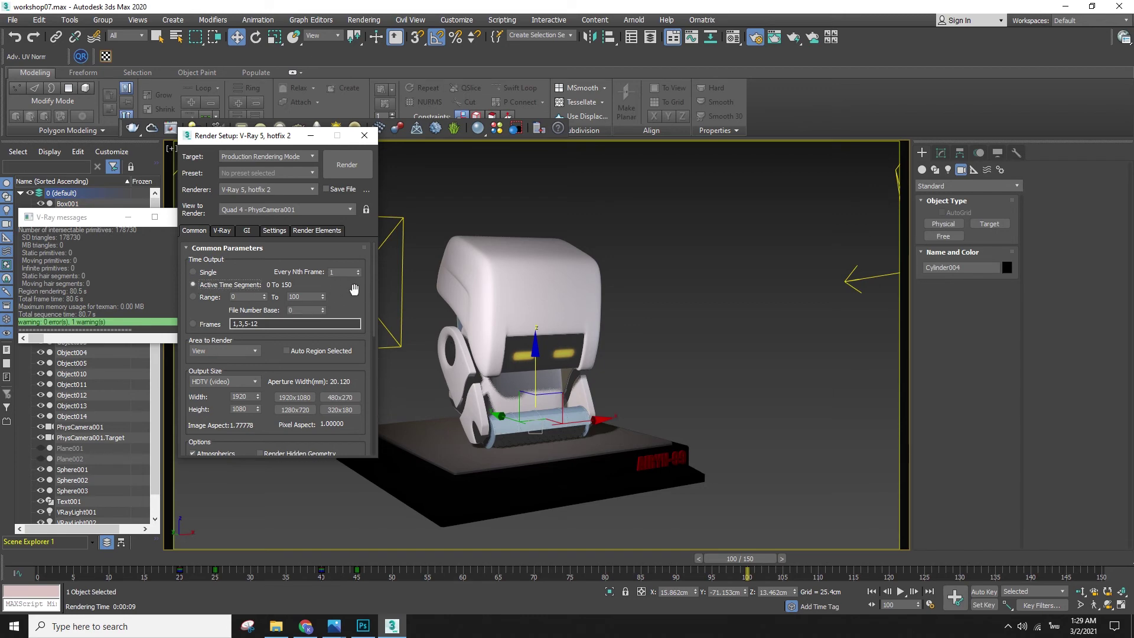
- Create a folder named New folder on the Desktop and open it as the render output location
scroll(346, 286, "down", 5)
scroll(326, 316, "down", 5)
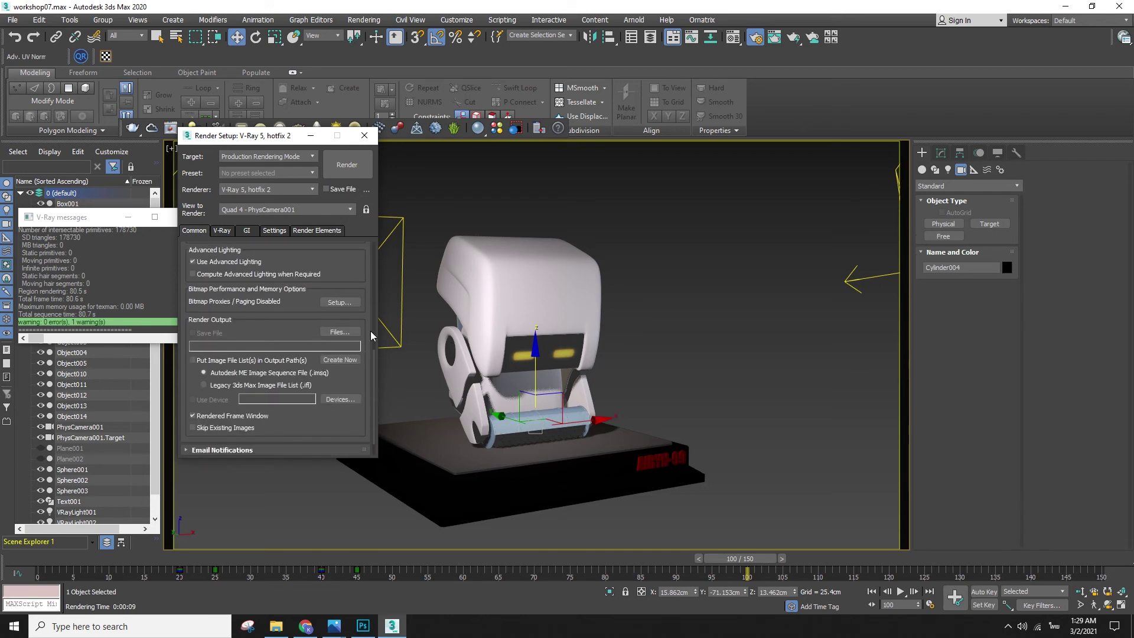
scroll(341, 432, "down", 1)
left_click(340, 311)
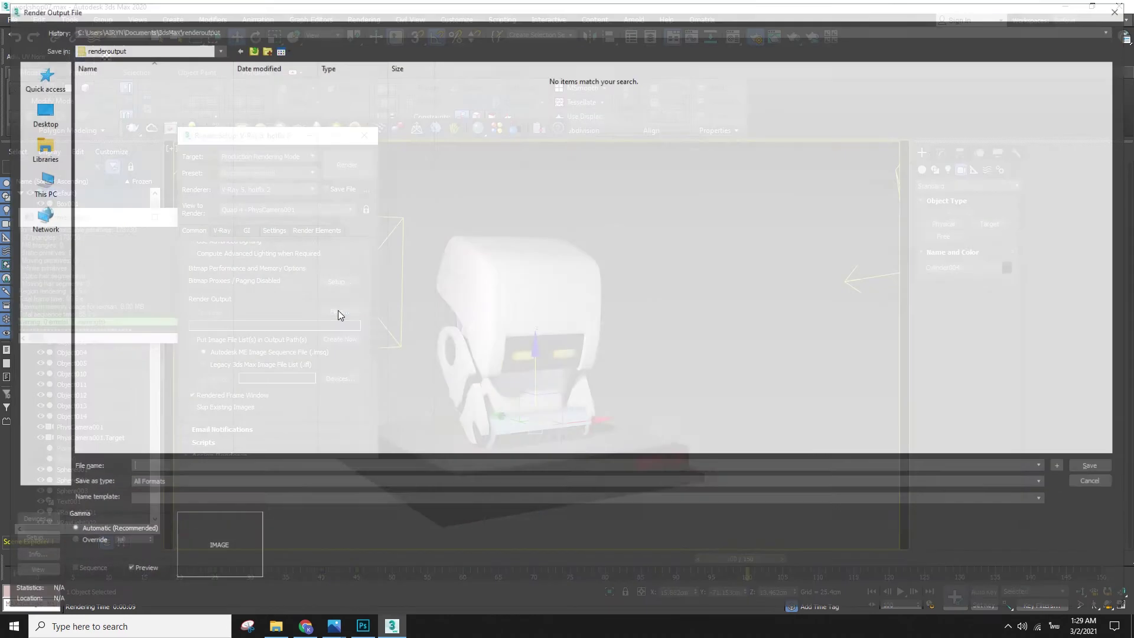
left_click(40, 112)
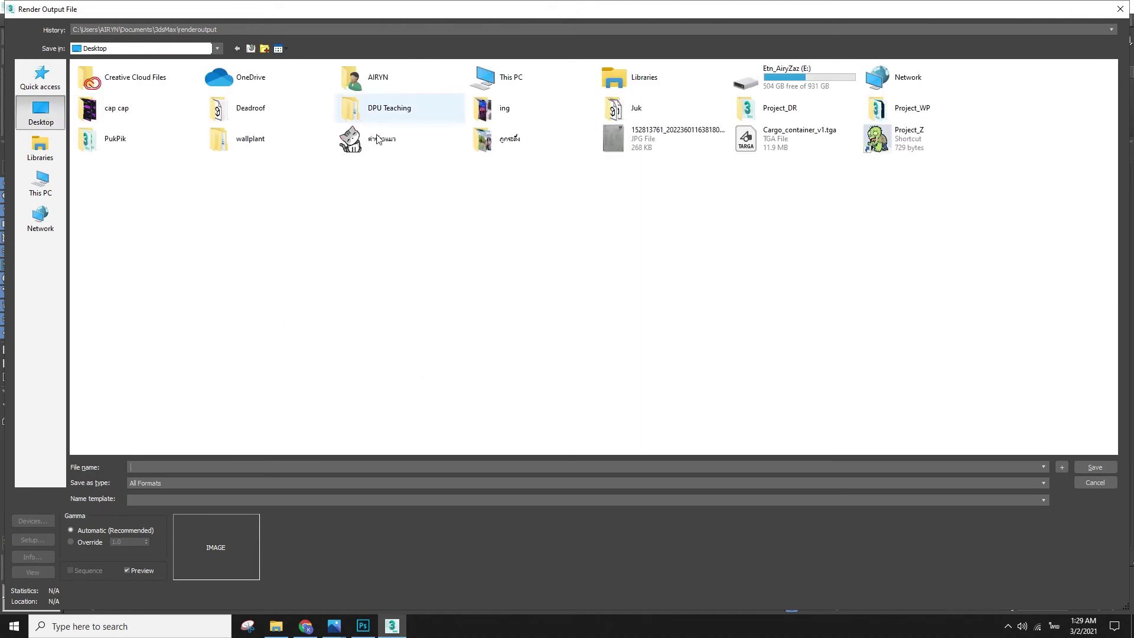
right_click(306, 293)
left_click(322, 413)
key("Return")
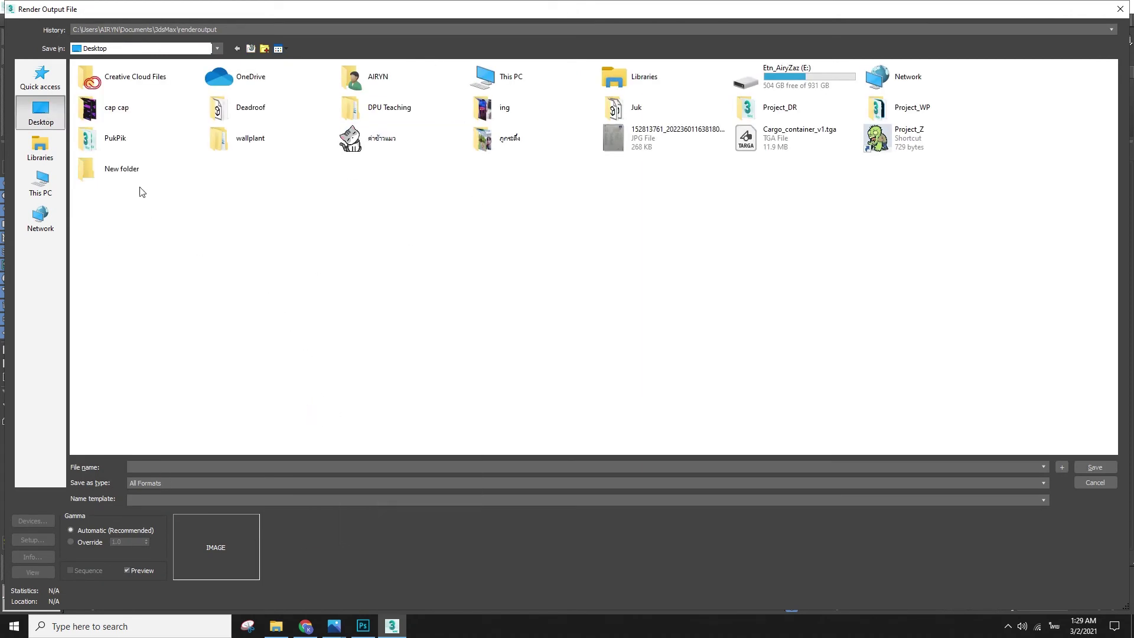
double_click(142, 174)
- Name the render output file rptp and set its format to JPEG
left_click(183, 468)
left_click(164, 483)
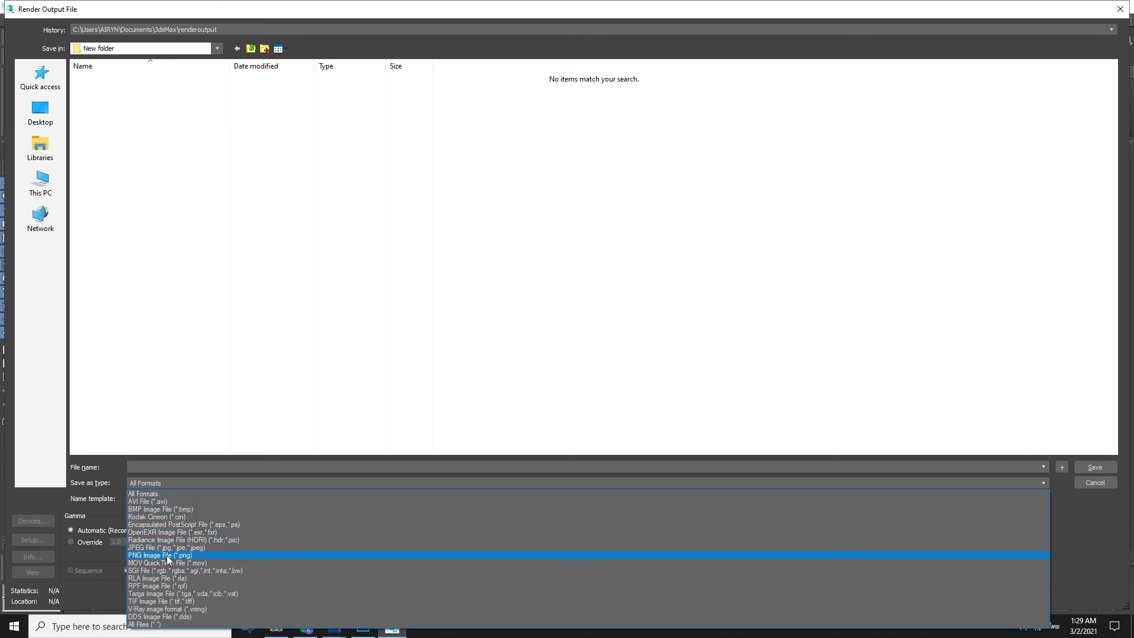
left_click(177, 495)
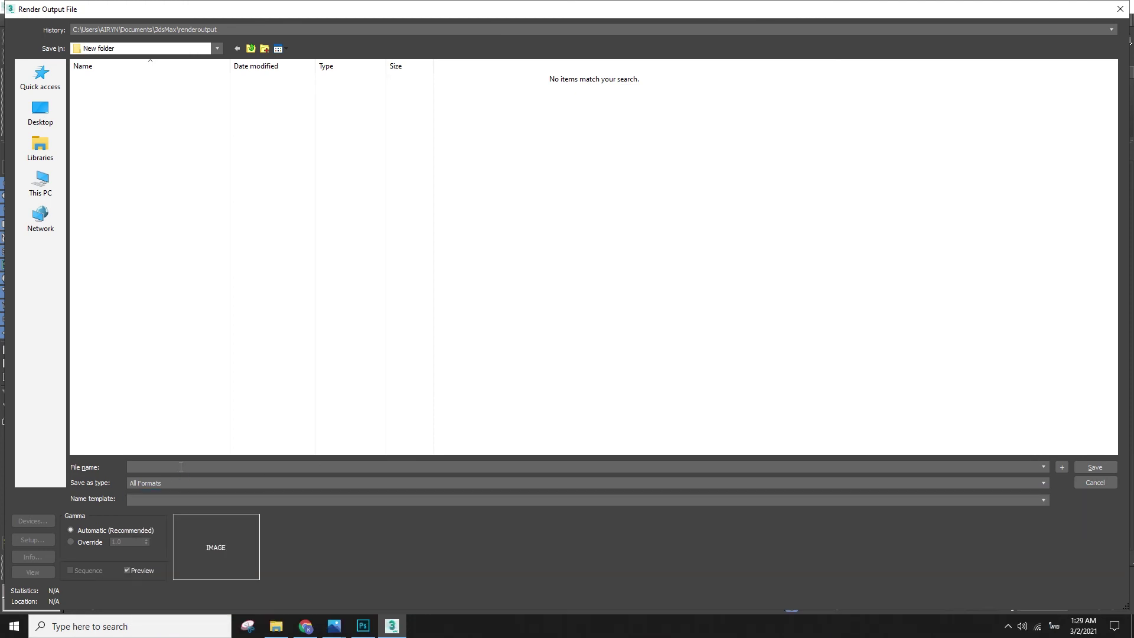
type("a")
key("grave")
key("BackSpace")
left_click(217, 486)
left_click(191, 547)
left_click(232, 486)
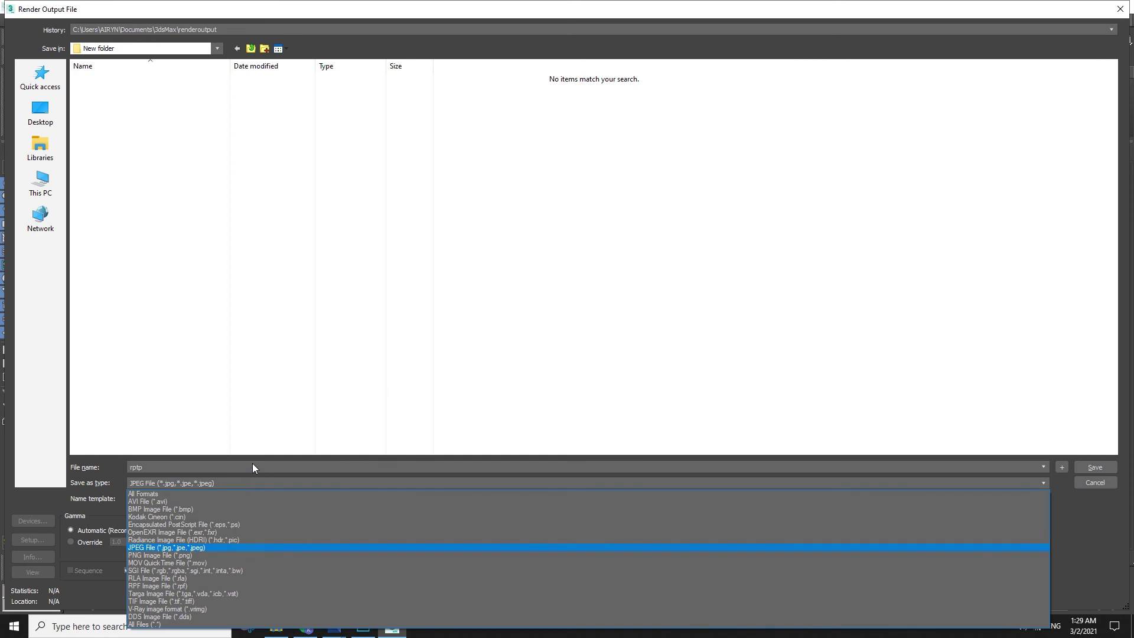
left_click(253, 464)
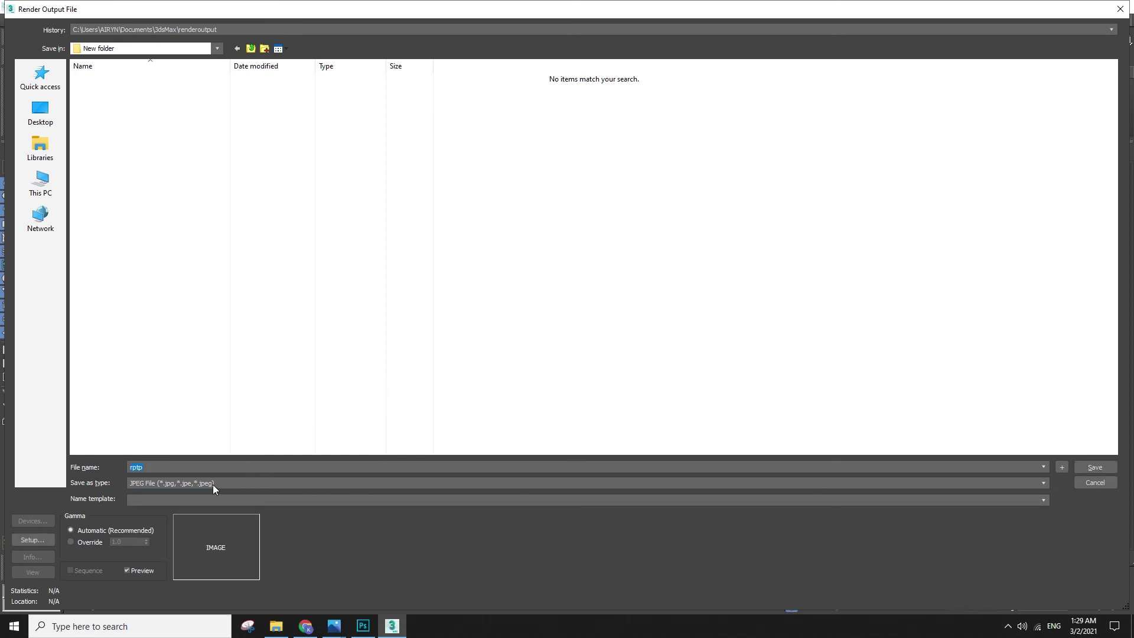
- Save the render output file setting, accepting JPEG quality 100 and smoothing 0
left_click(1094, 469)
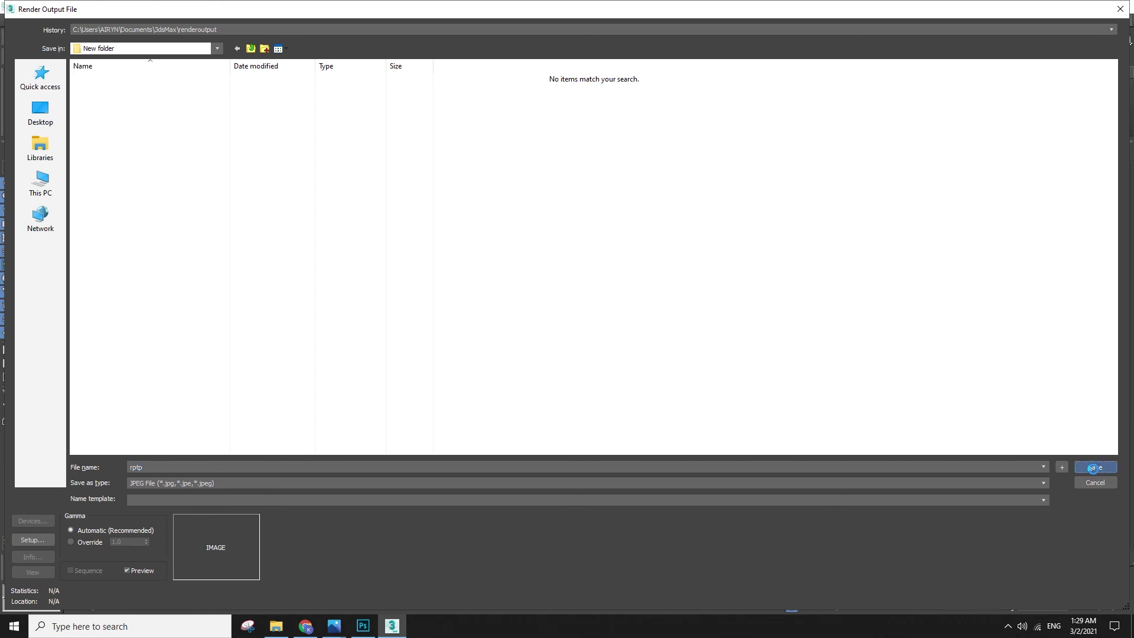
left_click_drag(533, 228, 495, 217)
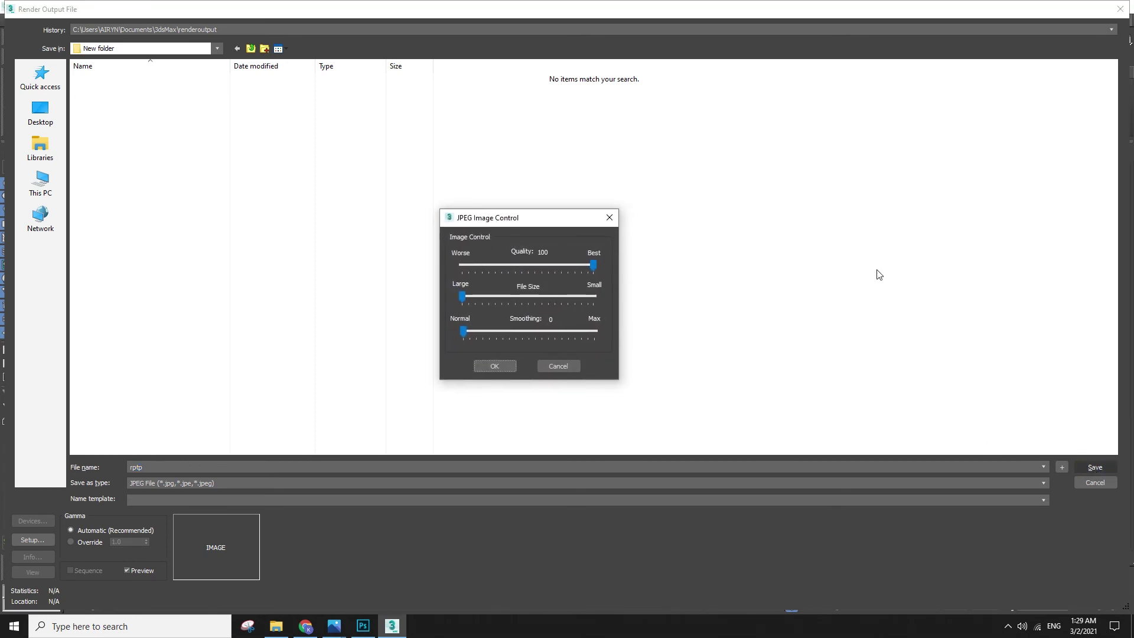
left_click(495, 366)
- Start rendering the active time segment from the PhysCamera001 view, close the frame buffer and cancel the render
scroll(357, 310, "up", 8)
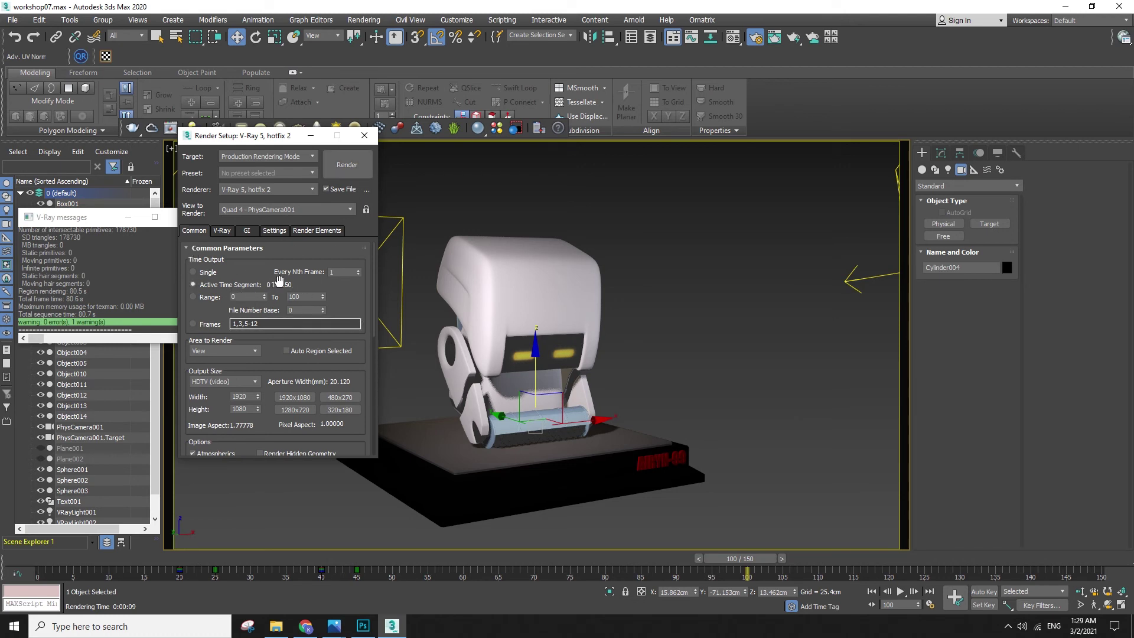
left_click(348, 165)
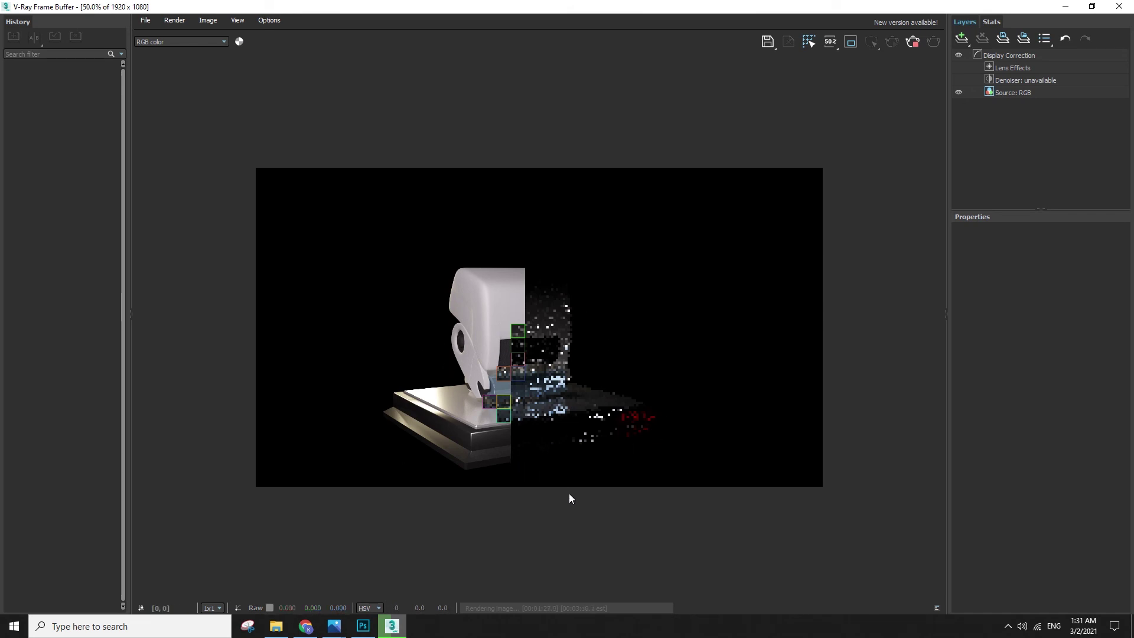
left_click(1122, 6)
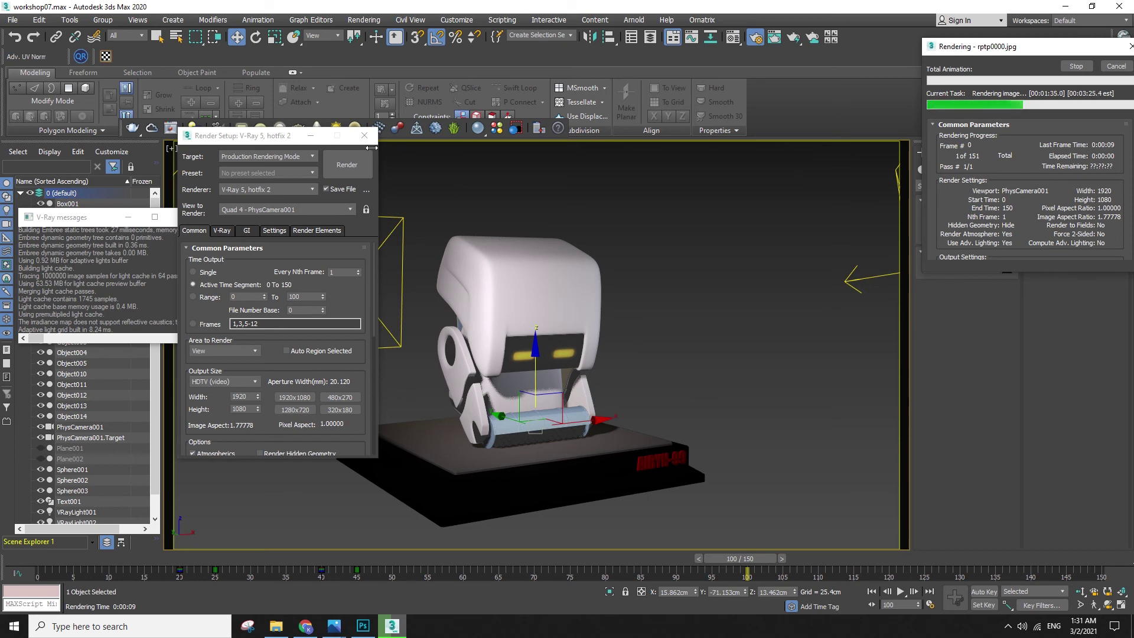
left_click(1116, 65)
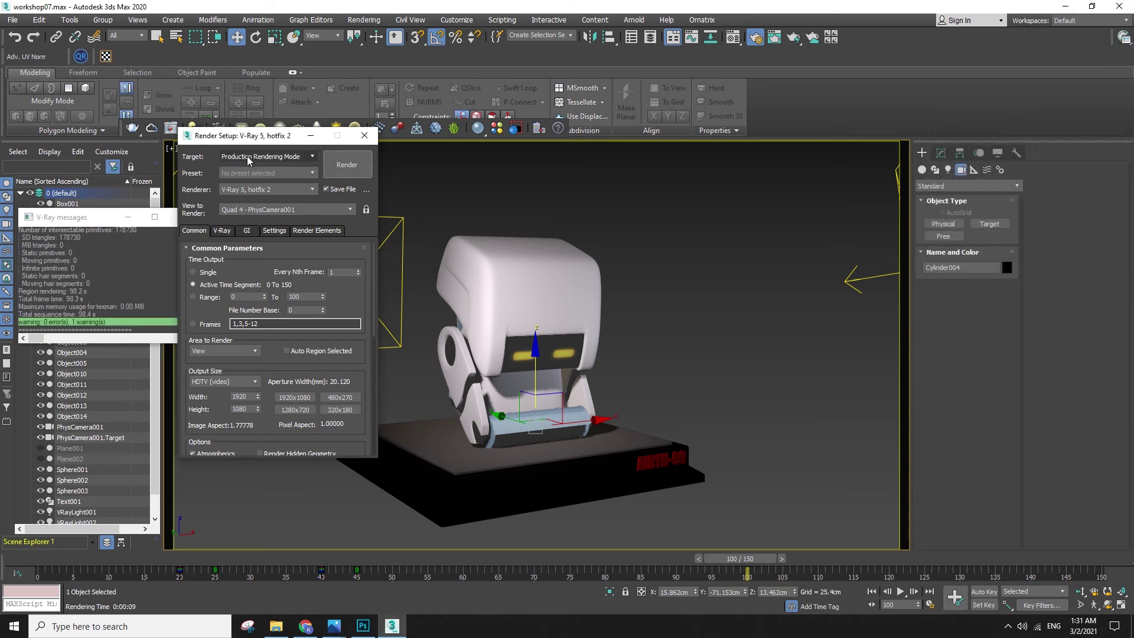
- Switch the camera viewport to Perspective and hide the V-Ray lights around the robot
left_click_drag(242, 140, 859, 172)
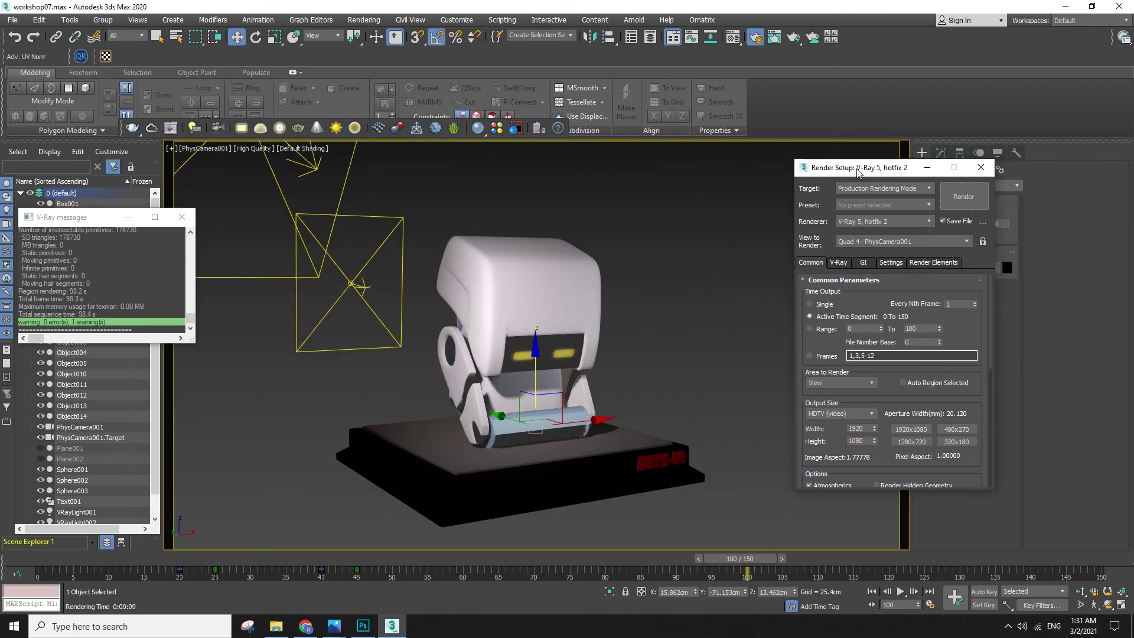
left_click(694, 503)
left_click(504, 292)
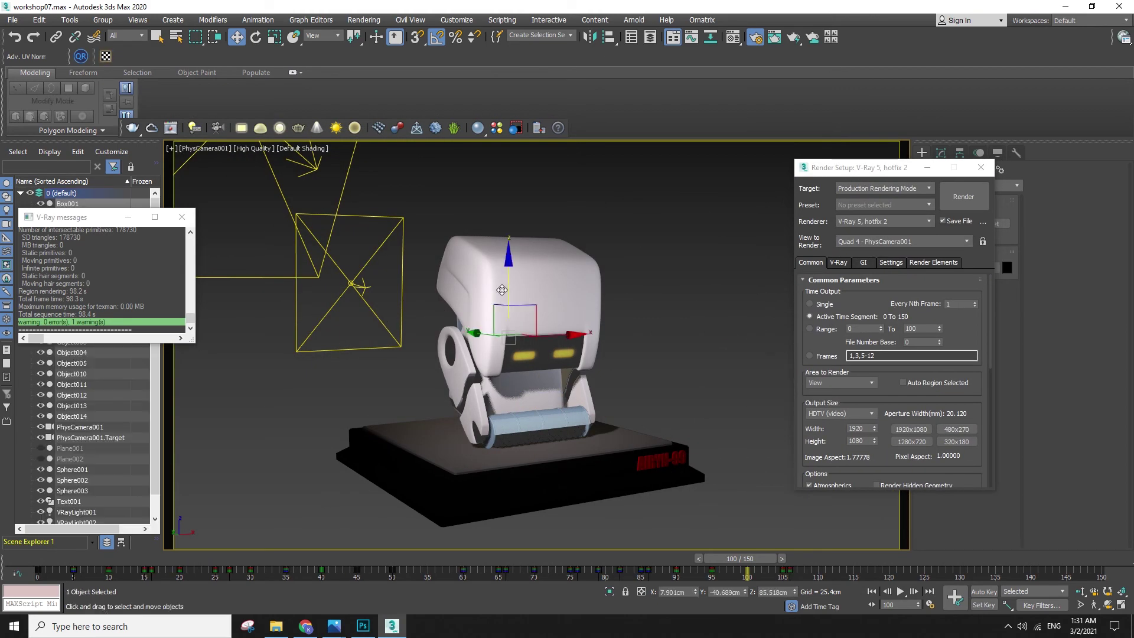
key("p")
scroll(525, 304, "down", 3)
middle_click_drag(482, 279, 481, 306, "alt")
left_click_drag(309, 187, 387, 233)
right_click(384, 230)
left_click(412, 188)
middle_click_drag(613, 242, 487, 222)
left_click_drag(585, 208, 659, 273)
right_click(646, 257)
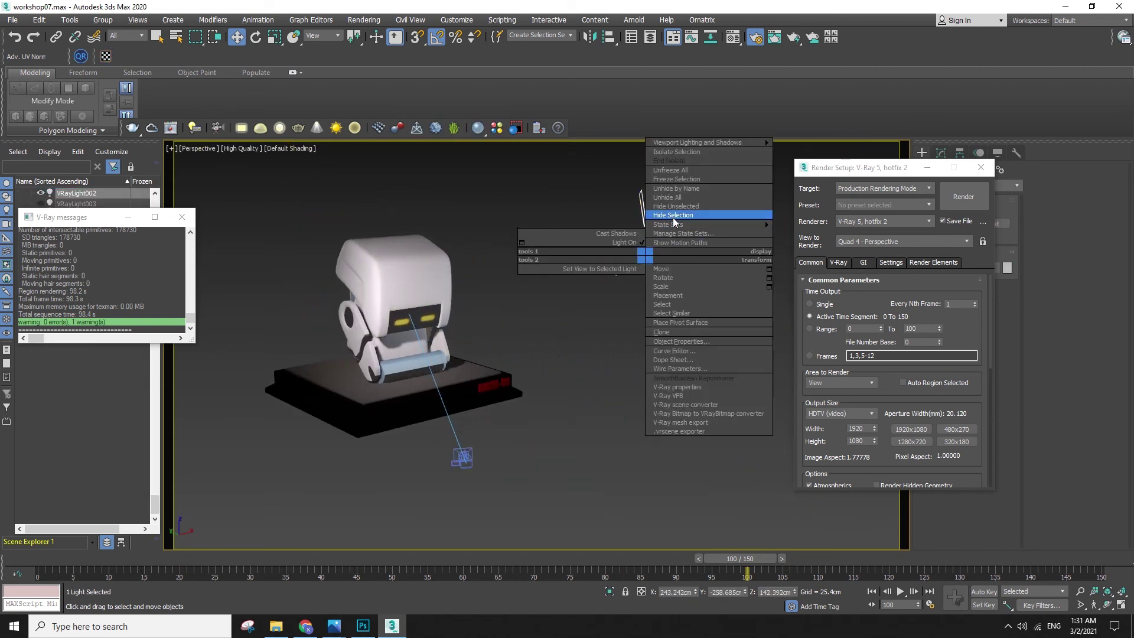
left_click(673, 216)
- Hide PhysCamera001 and select all the remaining visible objects for export
left_click(463, 456)
right_click(462, 455)
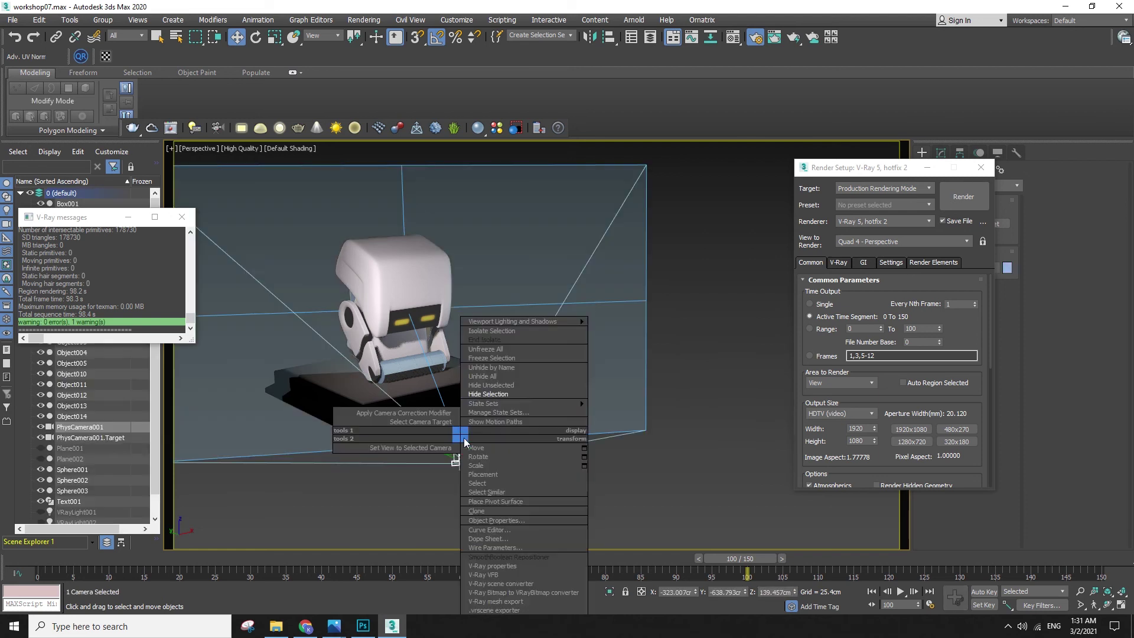
left_click(490, 389)
key("ctrl+z")
right_click(502, 428)
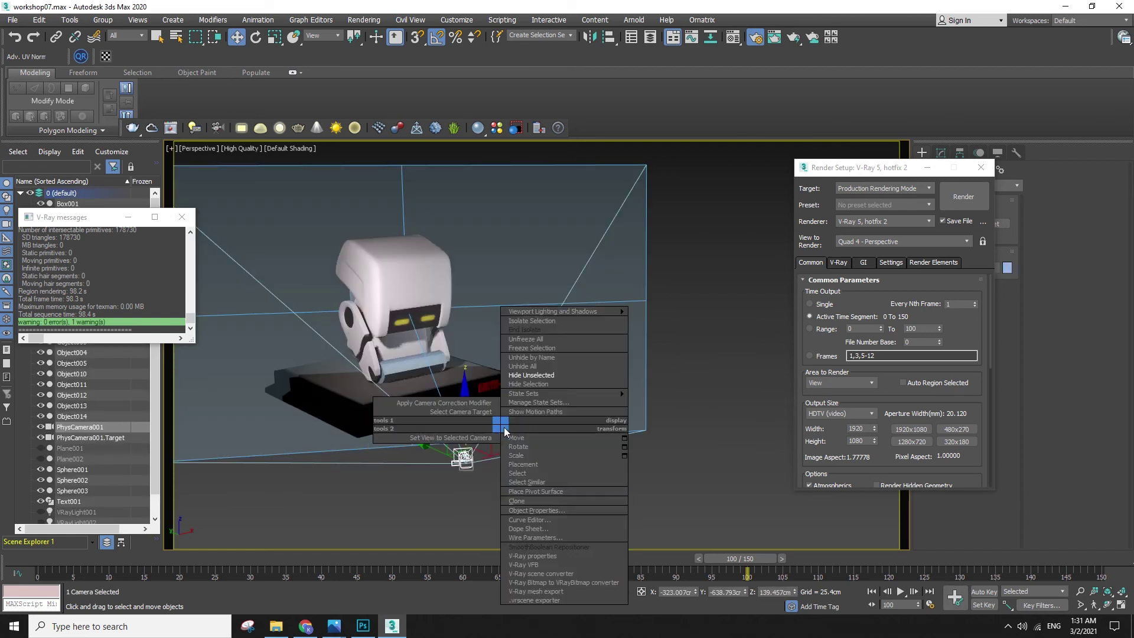
left_click(527, 384)
left_click_drag(600, 497, 162, 161)
key("ctrl+a")
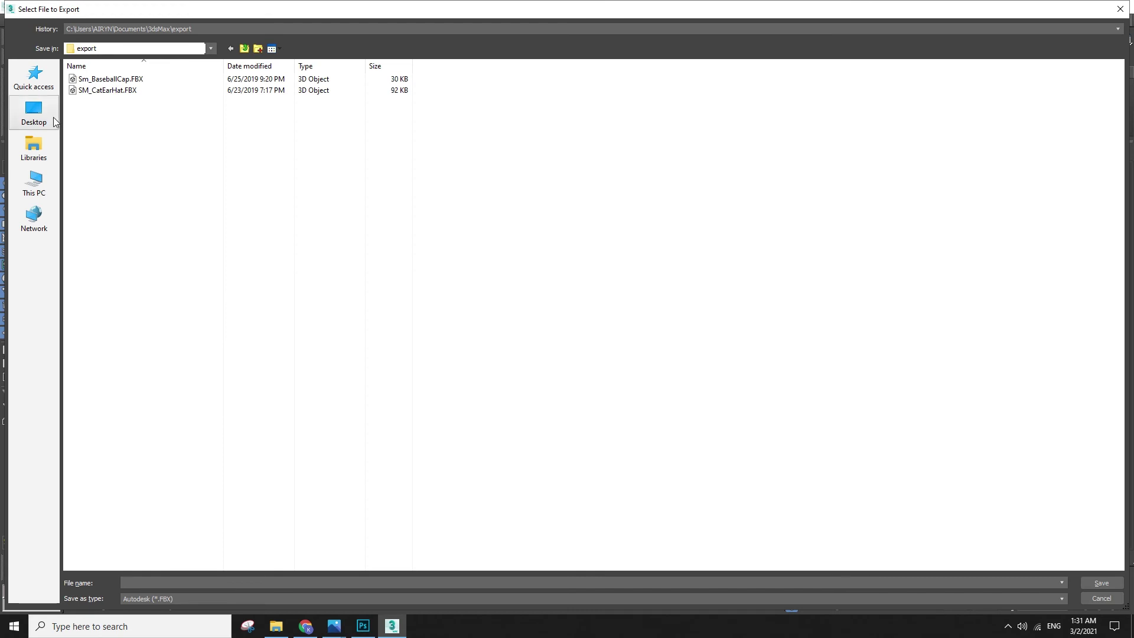
left_click(33, 112)
left_click(517, 154)
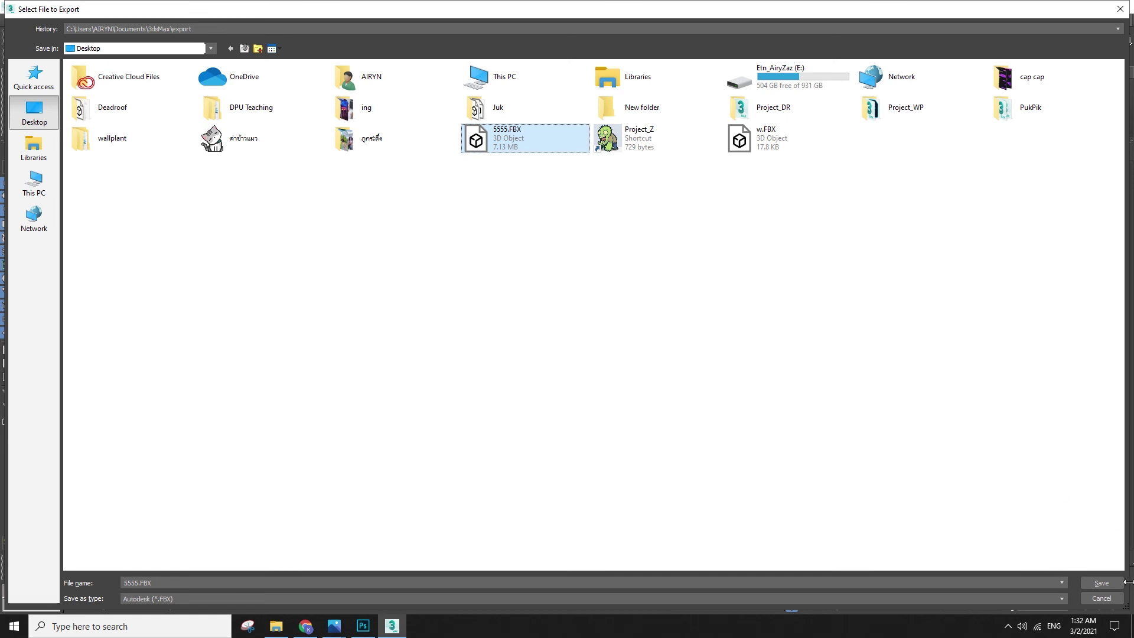
left_click(1102, 584)
left_click(611, 356)
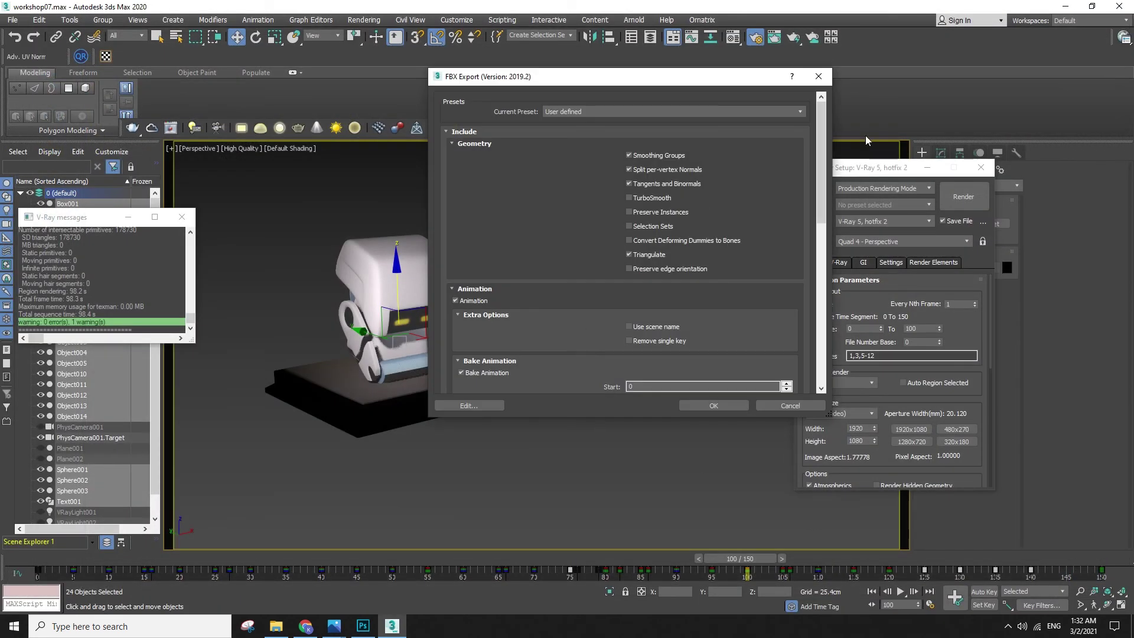
left_click_drag(821, 129, 813, 122)
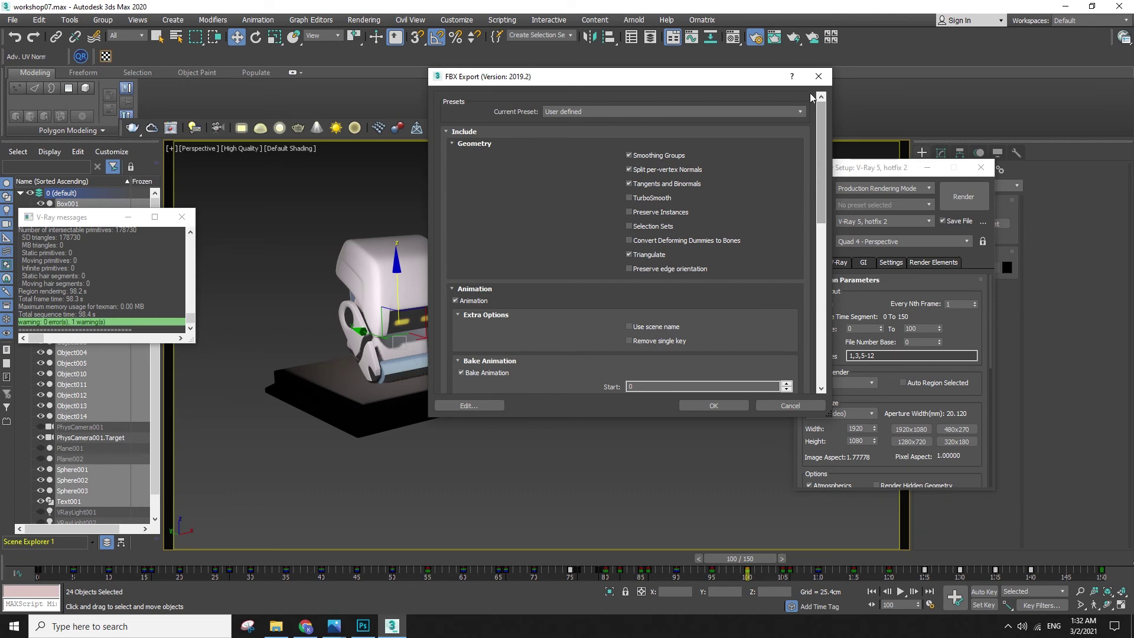
left_click(819, 77)
- Export the selected objects as FBX over the existing 5555.FBX on the desktop, with TurboSmooth enabled in the geometry options
left_click(12, 20)
mouse_move(66, 196)
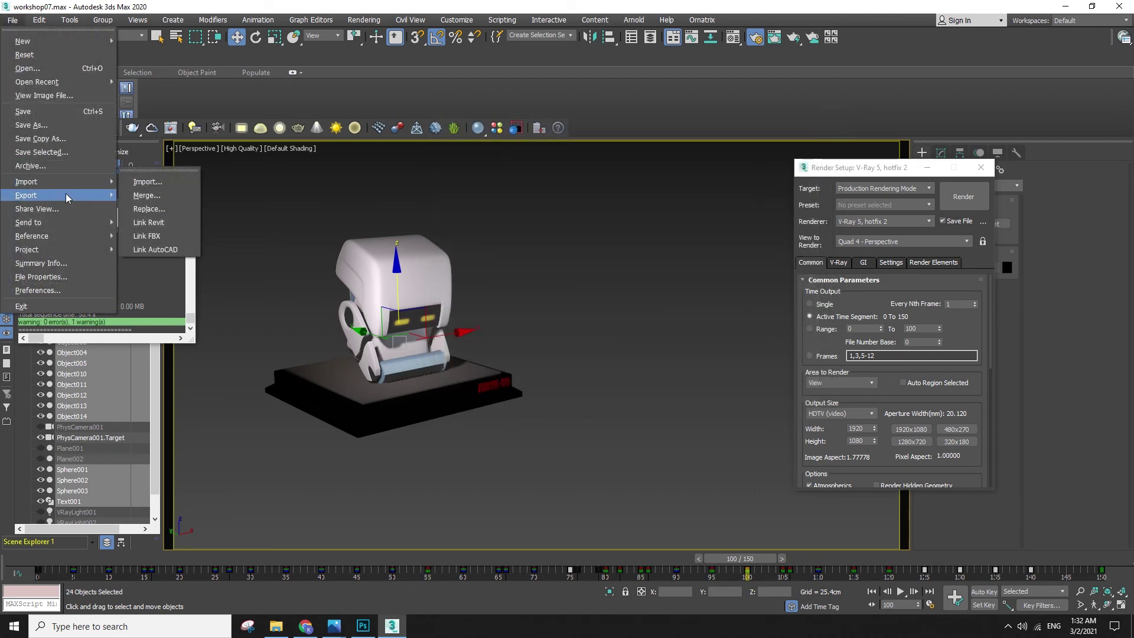
left_click(160, 208)
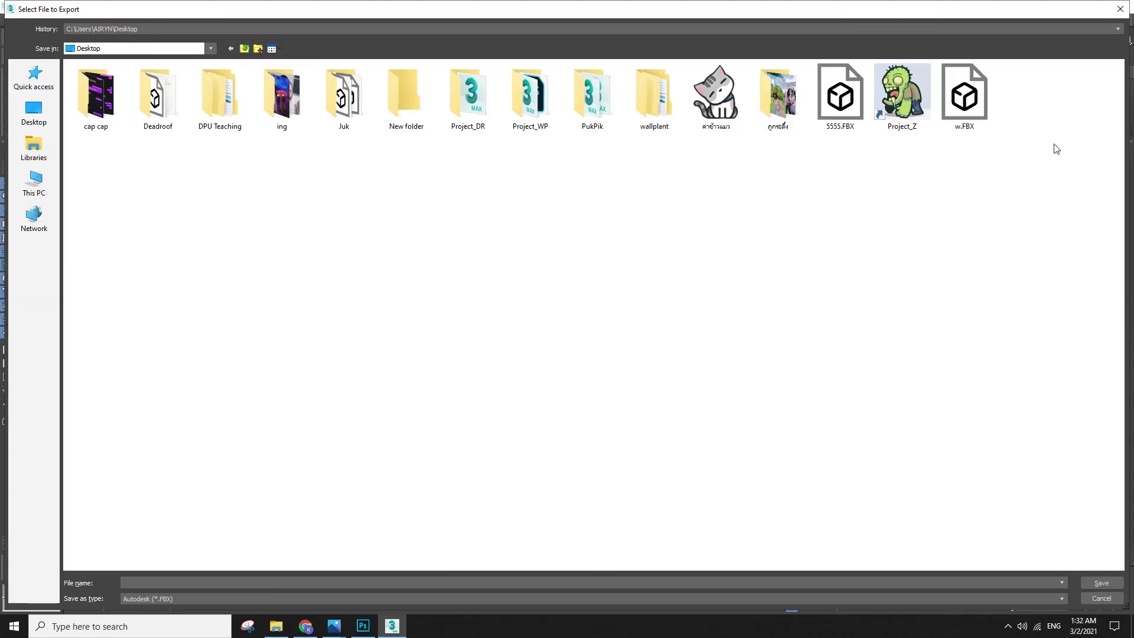
double_click(842, 92)
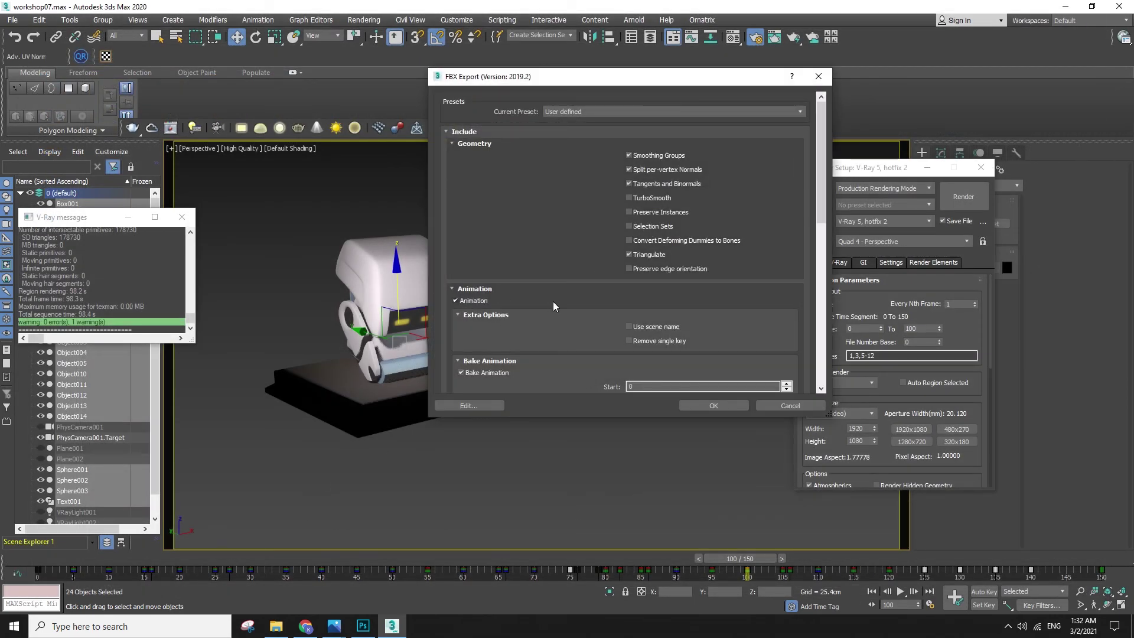
left_click(660, 200)
scroll(811, 169, "down", 2)
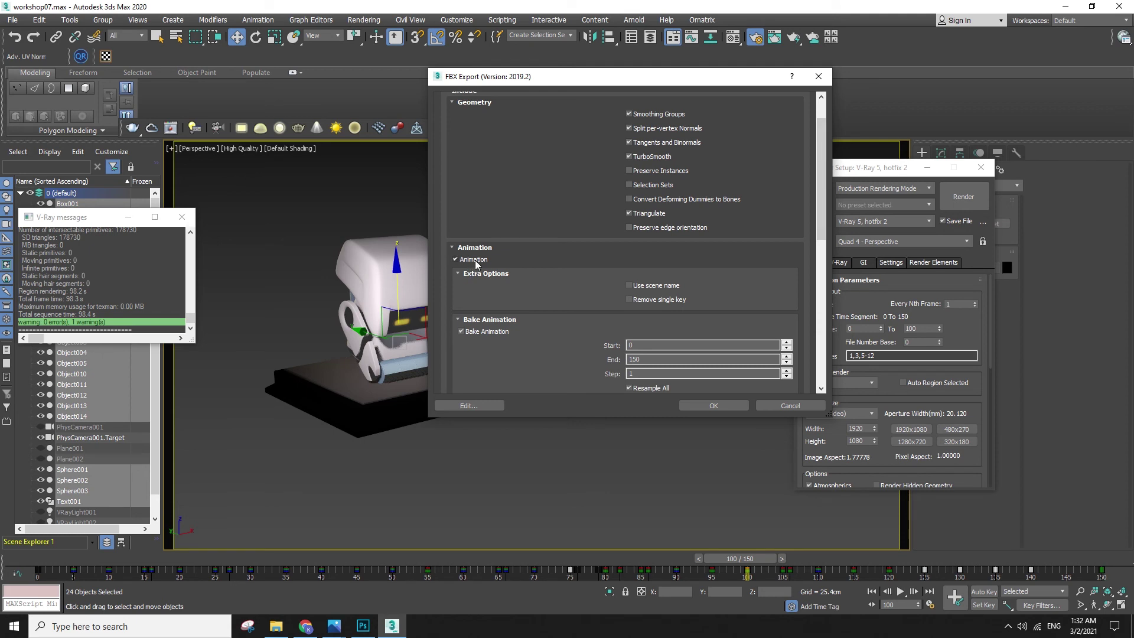
- Review the Bake Animation, Deformations, Curve Filters, Point Cache File(s) and Characters sections of the FBX export options
scroll(709, 248, "down", 5)
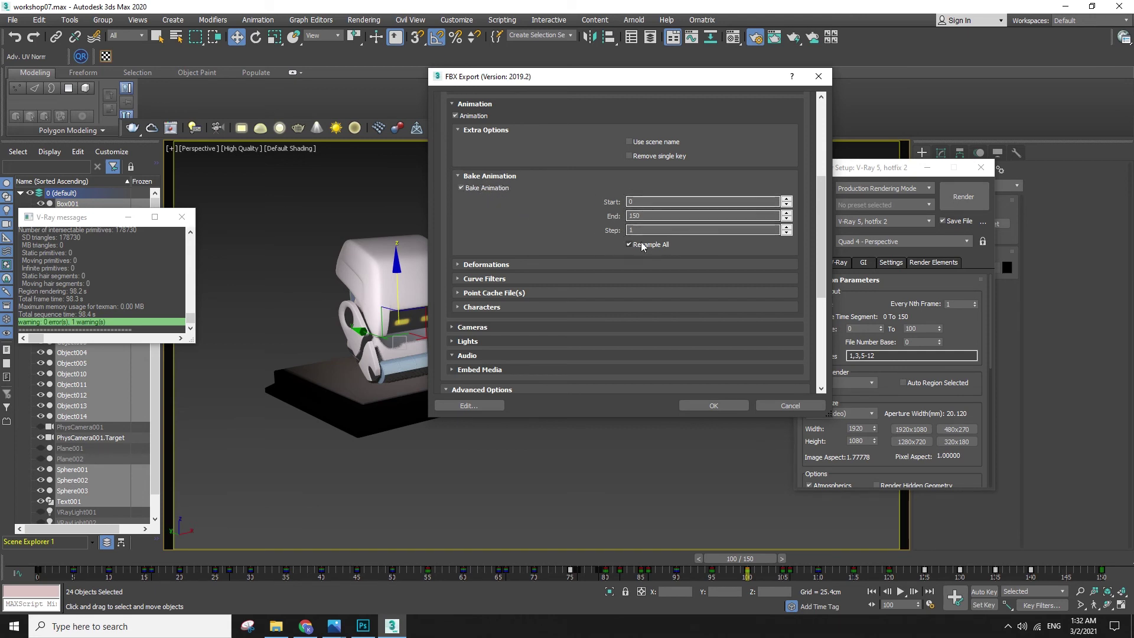
left_click(524, 266)
left_click(524, 266)
left_click(511, 266)
left_click(489, 265)
left_click(484, 277)
left_click(485, 278)
left_click(502, 297)
left_click(502, 297)
left_click(491, 309)
left_click(494, 308)
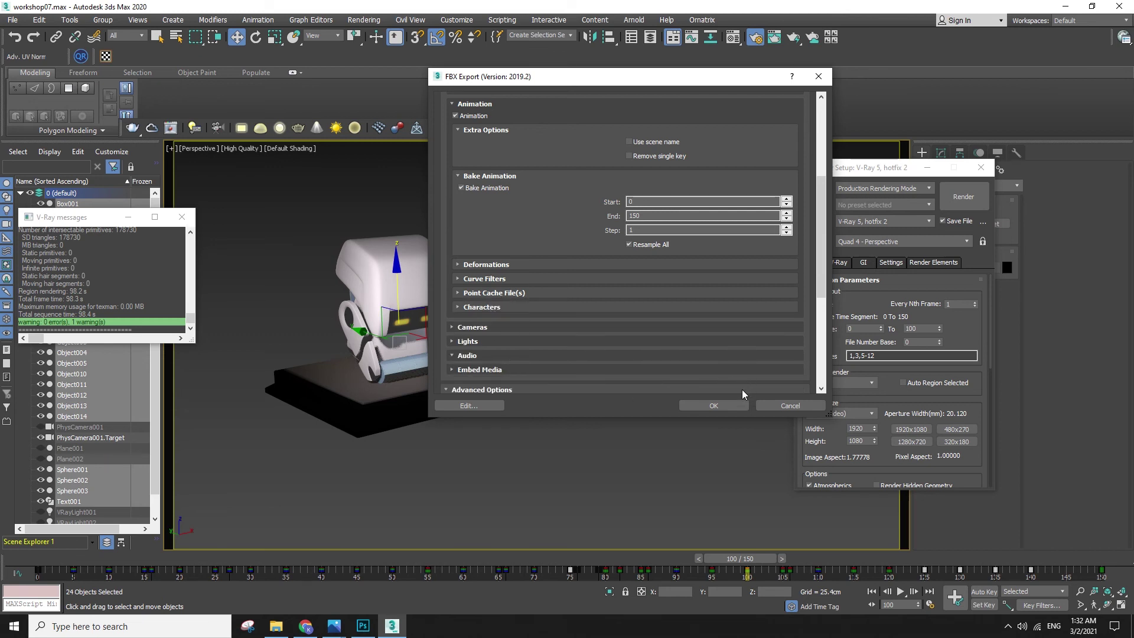
- Run the FBX export, dismiss the export warnings and minimize 3ds Max to reach the desktop
scroll(727, 387, "down", 5)
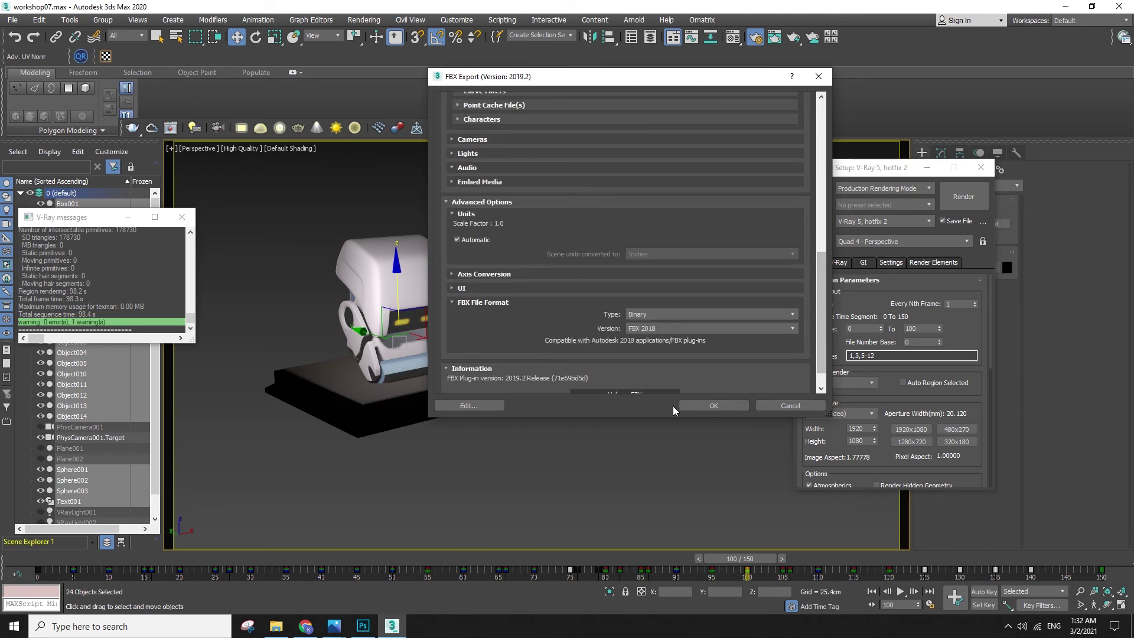
left_click(713, 407)
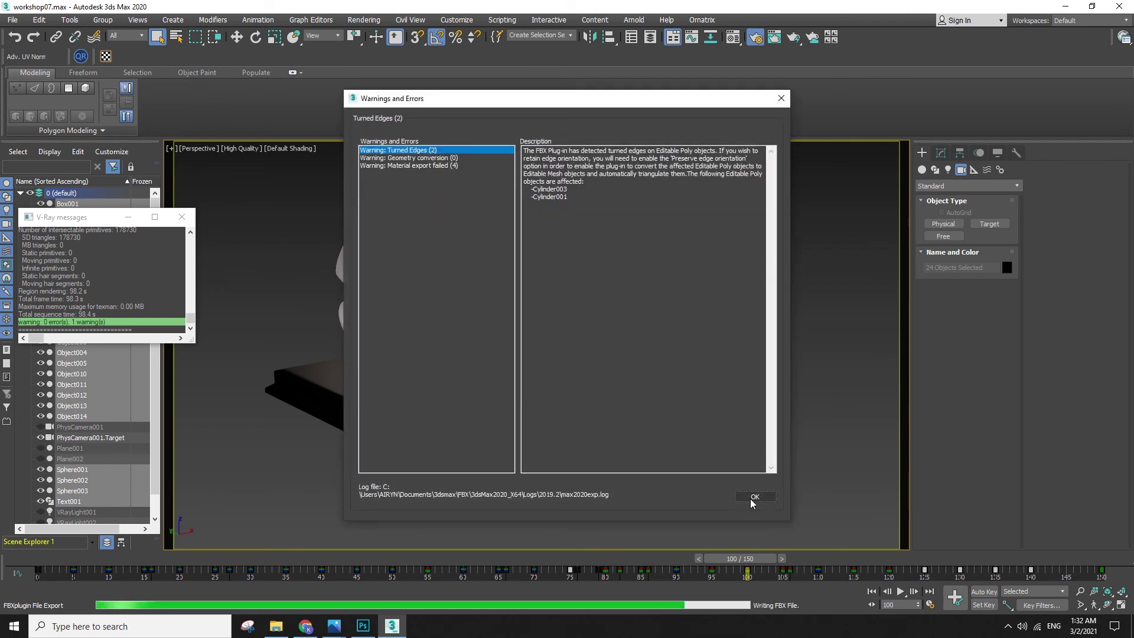
left_click(753, 497)
left_click(1066, 6)
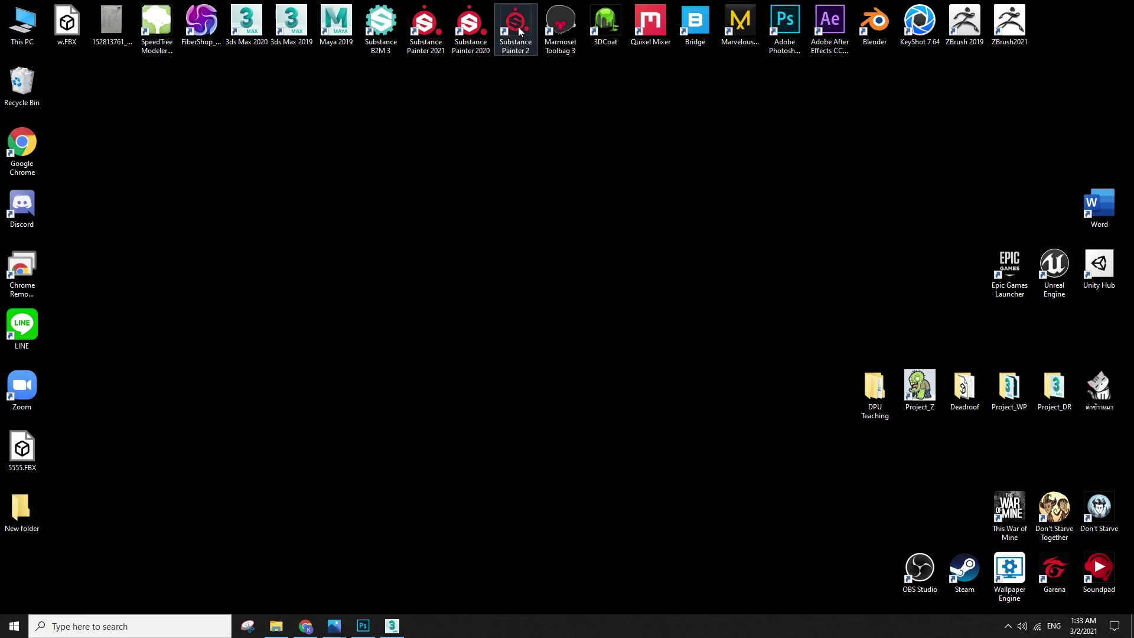
- Try opening Marmoset Toolbag 3, importing 5555.FBX from the desktop and maximizing the window
left_click(562, 35)
left_click(920, 48)
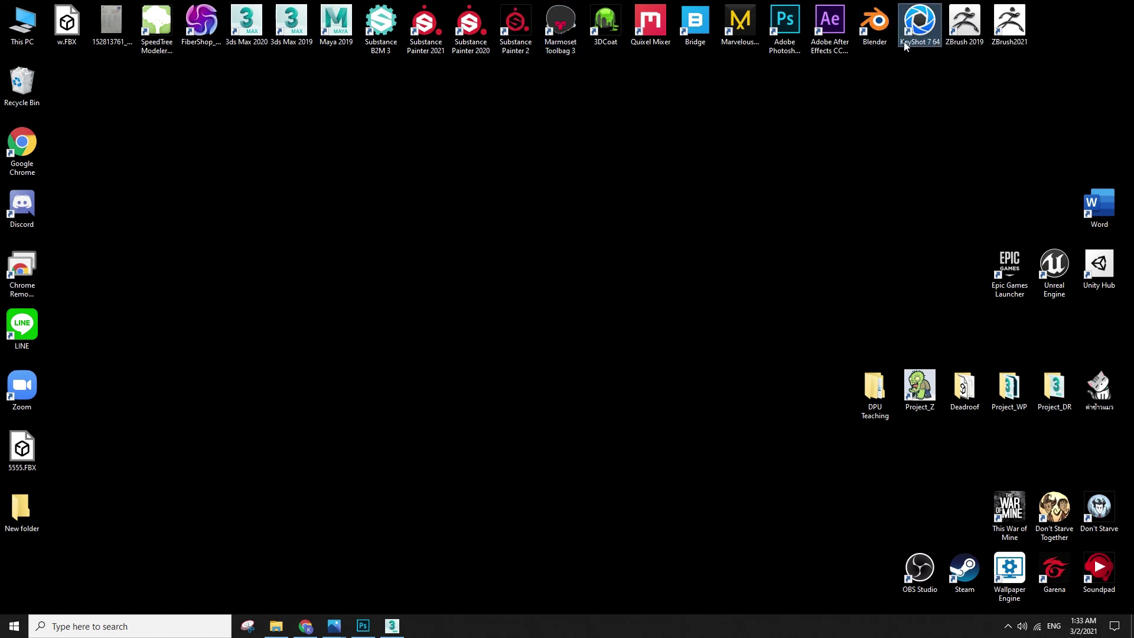
left_click(596, 143)
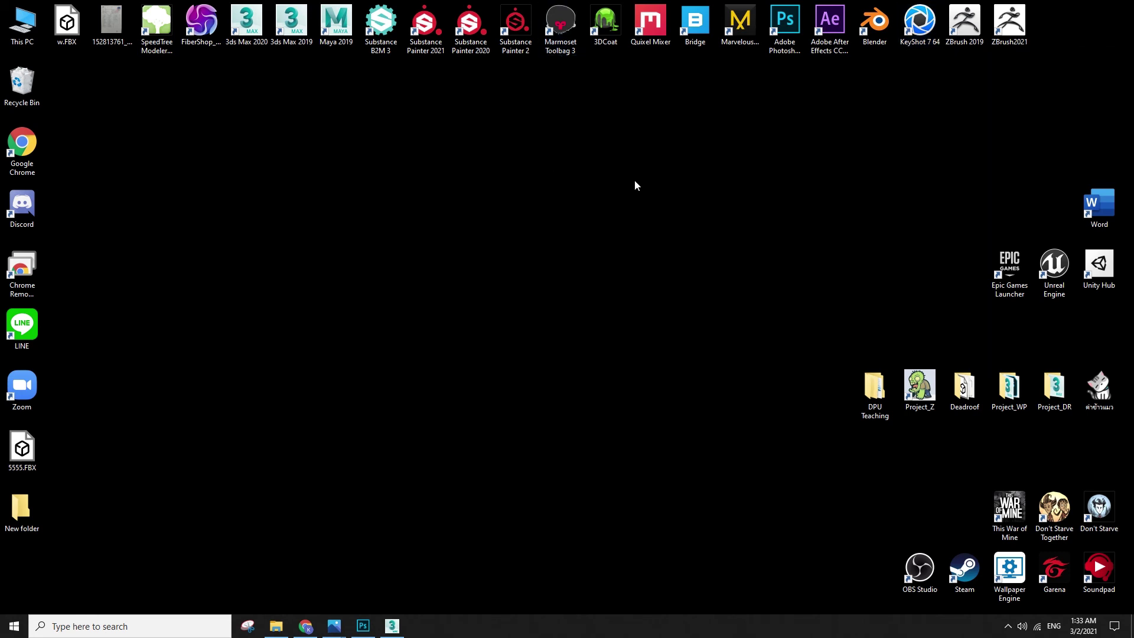
double_click(554, 51)
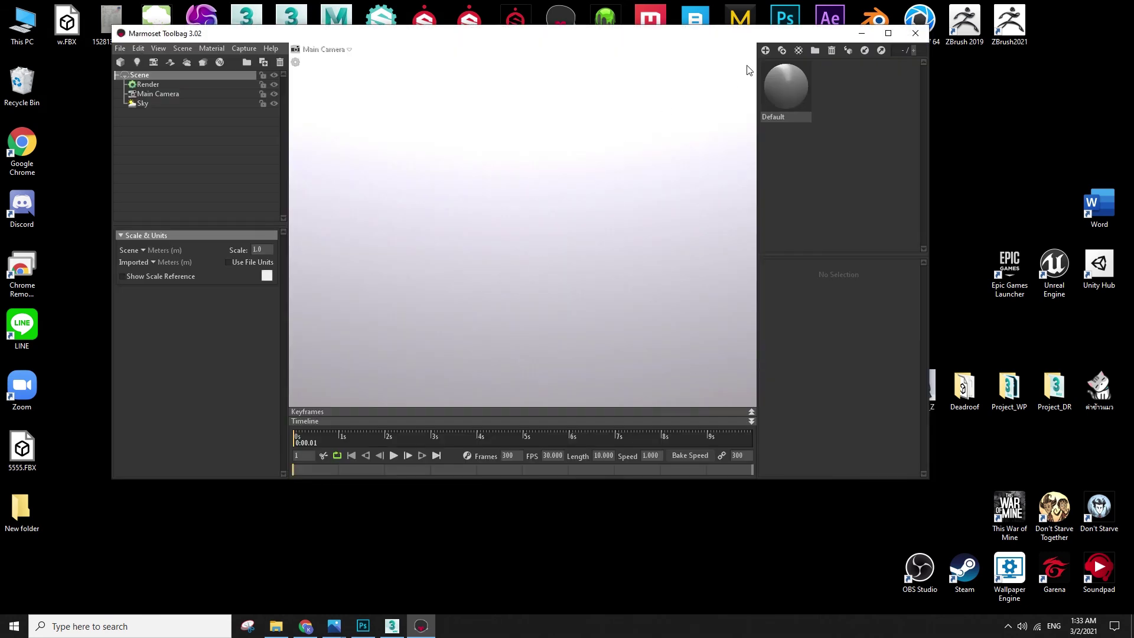
left_click_drag(745, 38, 791, 91)
left_click_drag(29, 455, 258, 215)
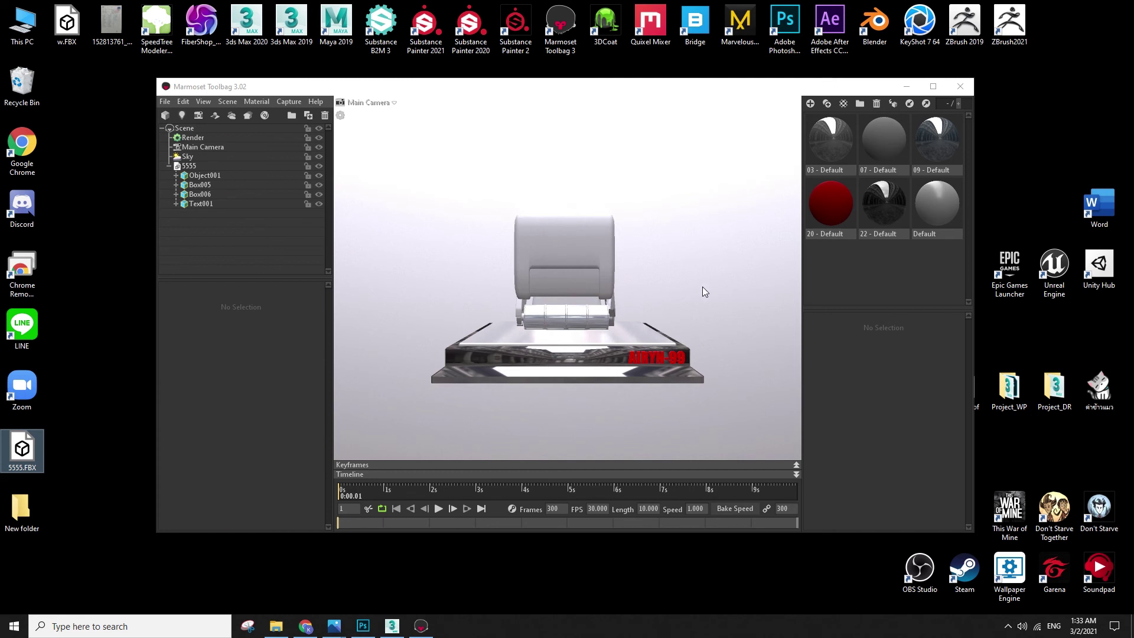
left_click(933, 86)
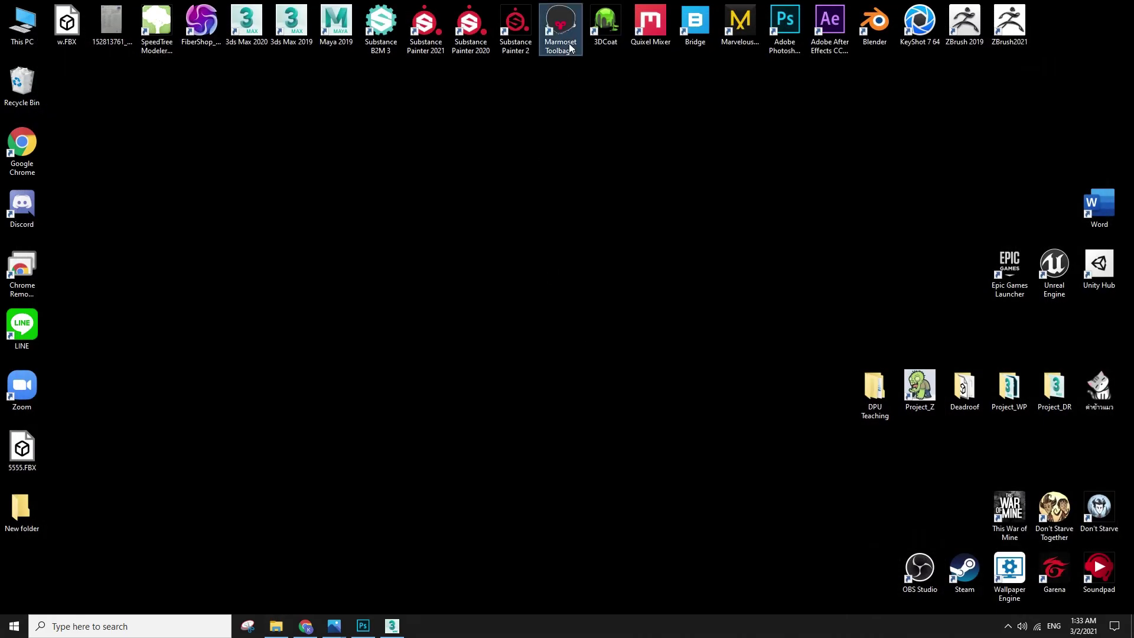
- Launch Marmoset Toolbag 3 again, restore its window to a smaller size and import 5555.FBX from the desktop
double_click(571, 52)
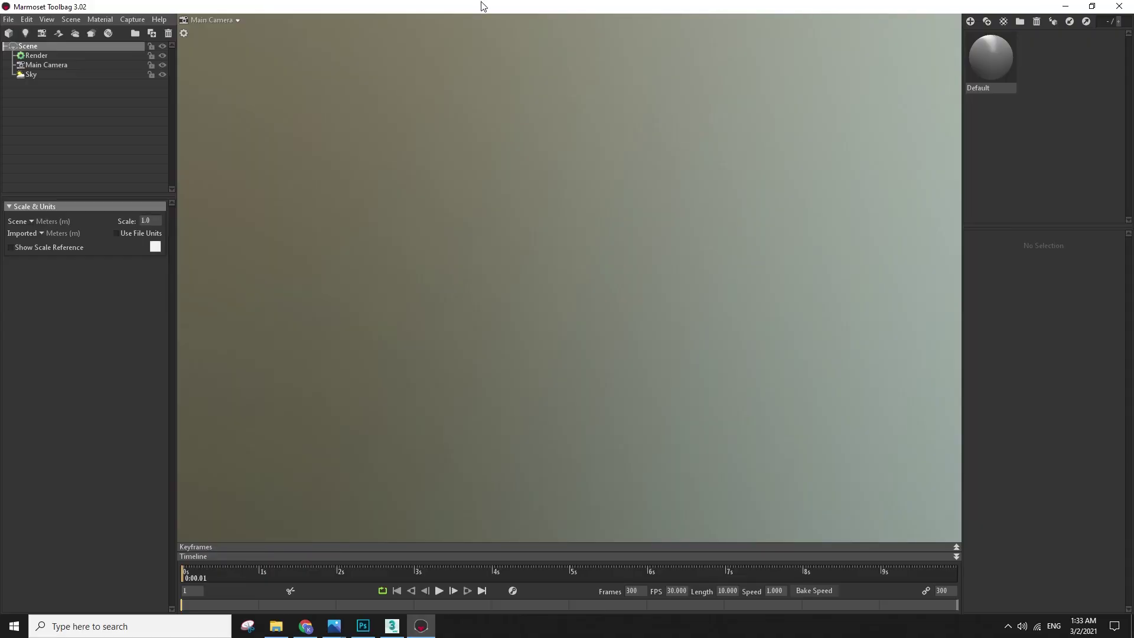
double_click(481, 5)
left_click_drag(31, 454, 235, 217)
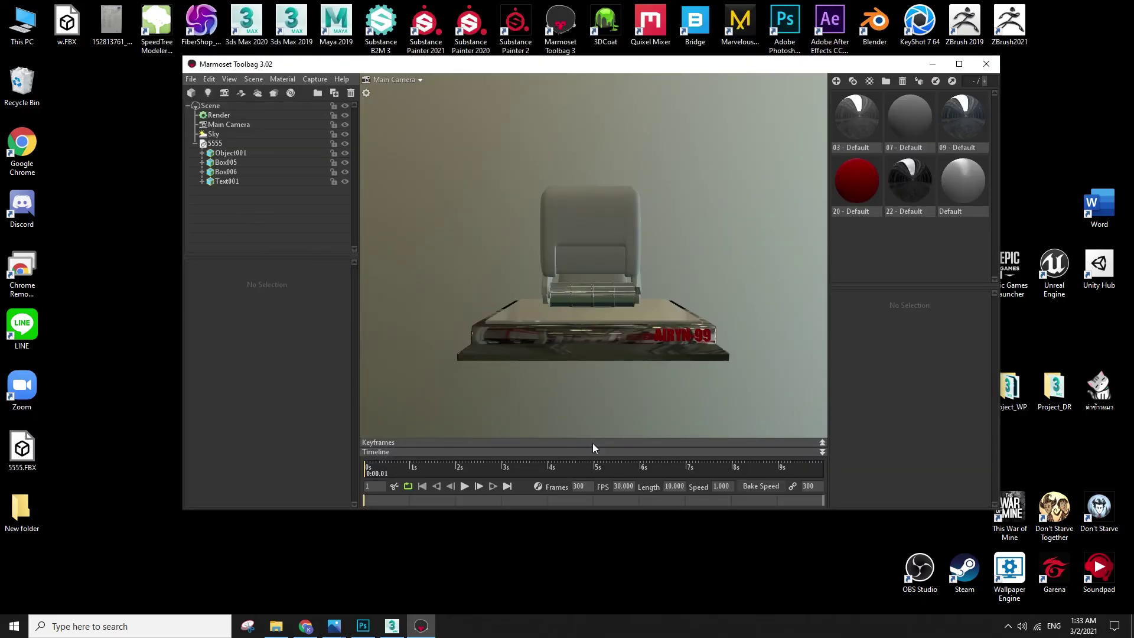
- Examine the 07 - Default material on the robot's head and the 03 - Default material settings
left_click(562, 225)
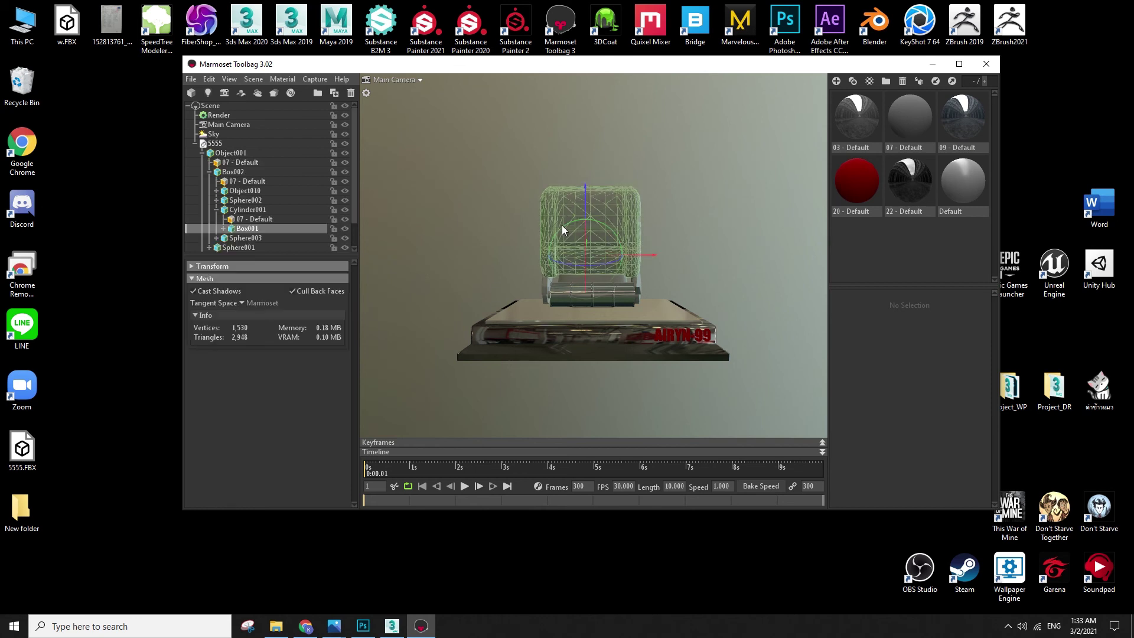
double_click(613, 225)
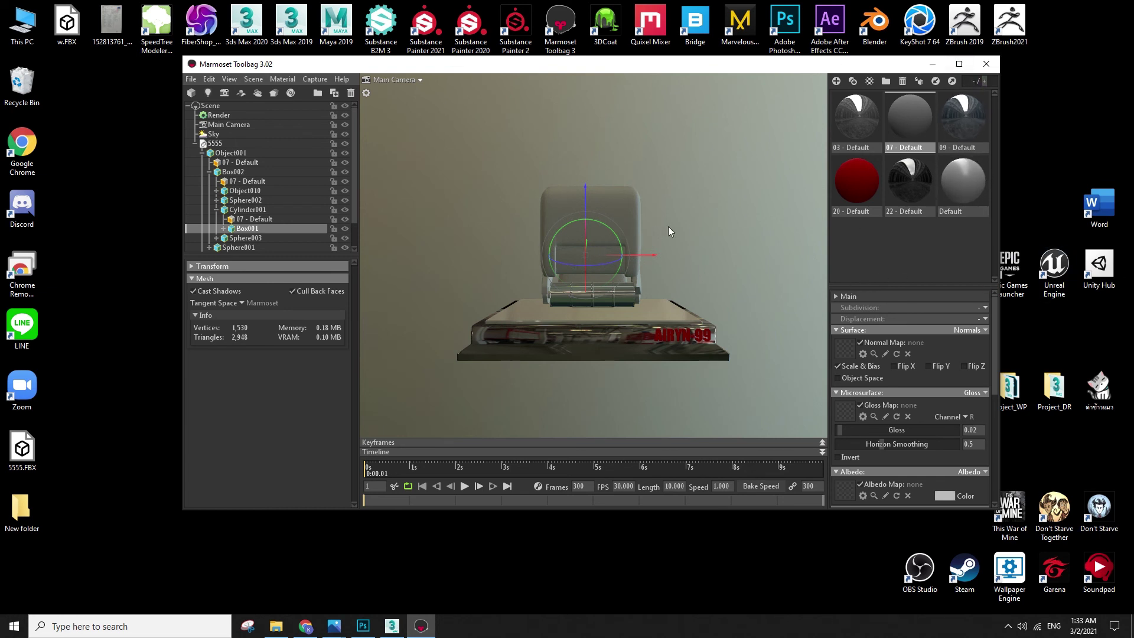
left_click(427, 471)
left_click_drag(413, 478, 341, 459)
left_click(879, 124)
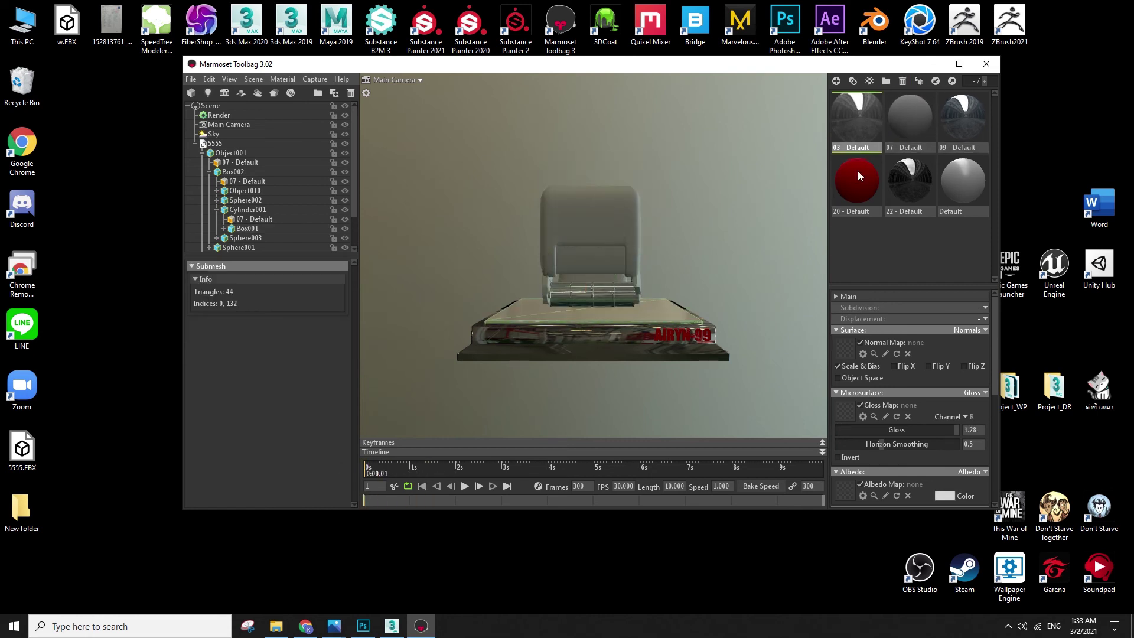
- Maximize Toolbag and assign m-o.jpg from the Week07 folder as the albedo map of the head's 07 - Default material
key("super+e")
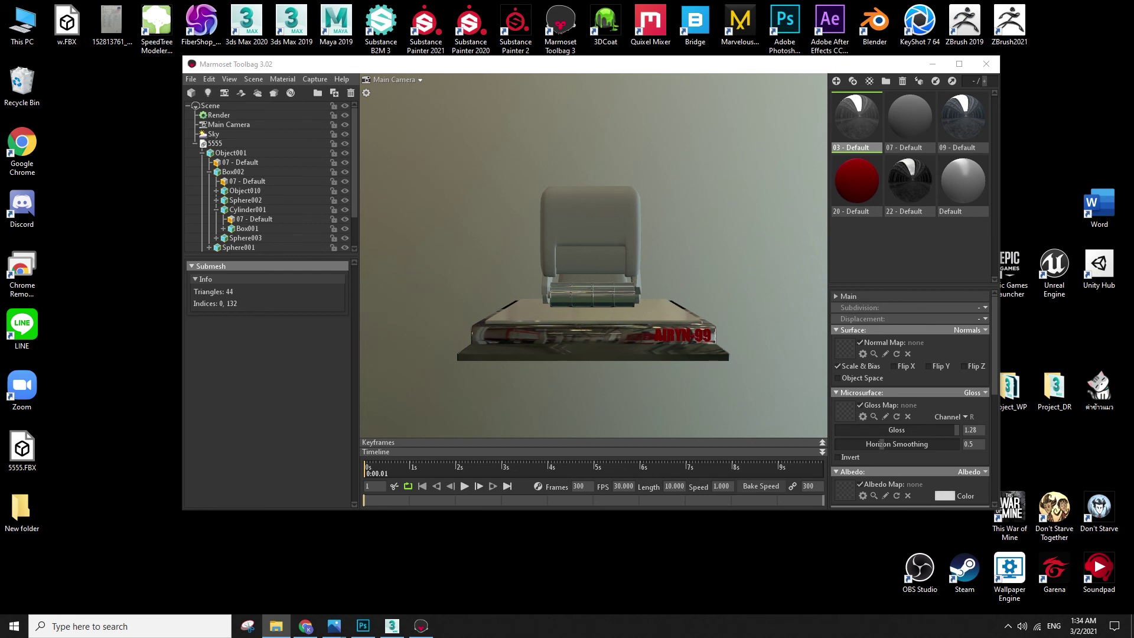
left_click(588, 230)
left_click(919, 139)
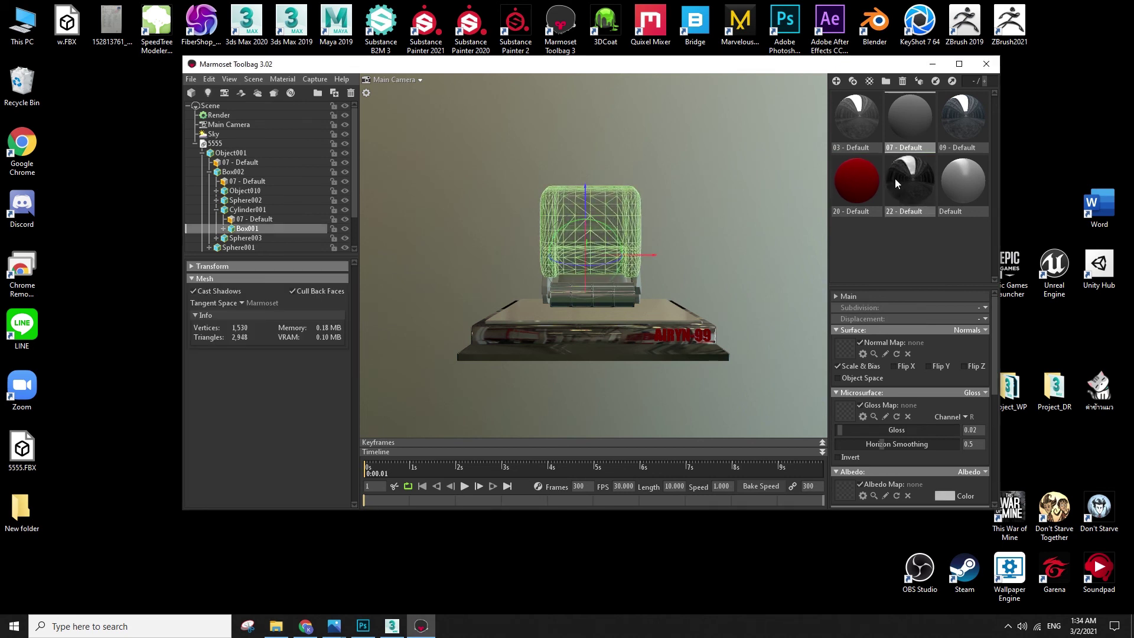
left_click(958, 63)
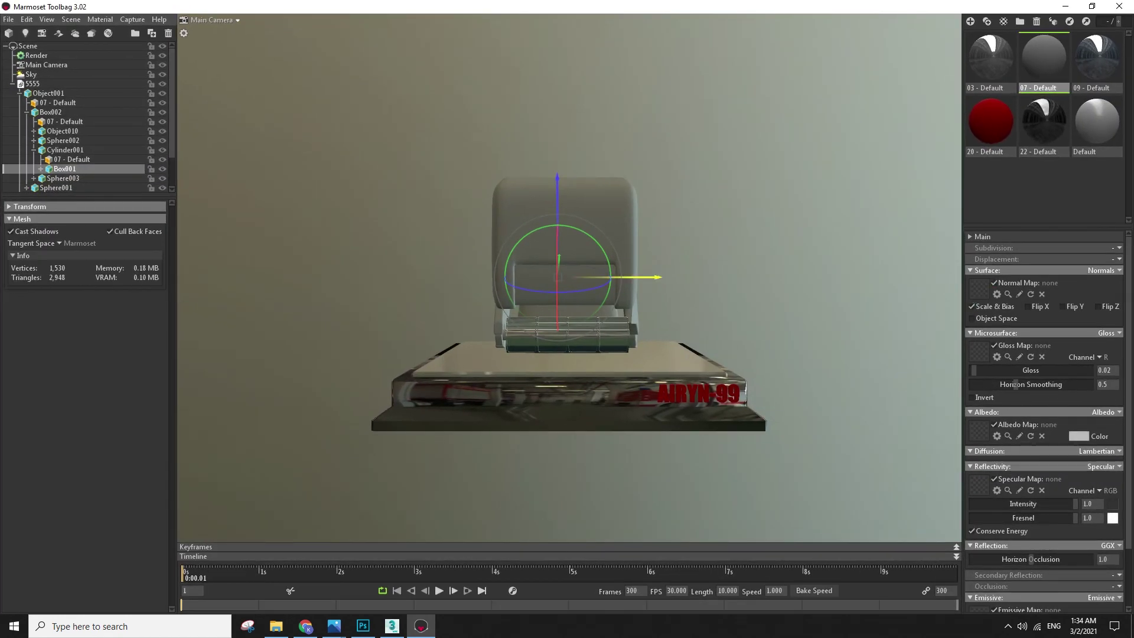
key("super+e")
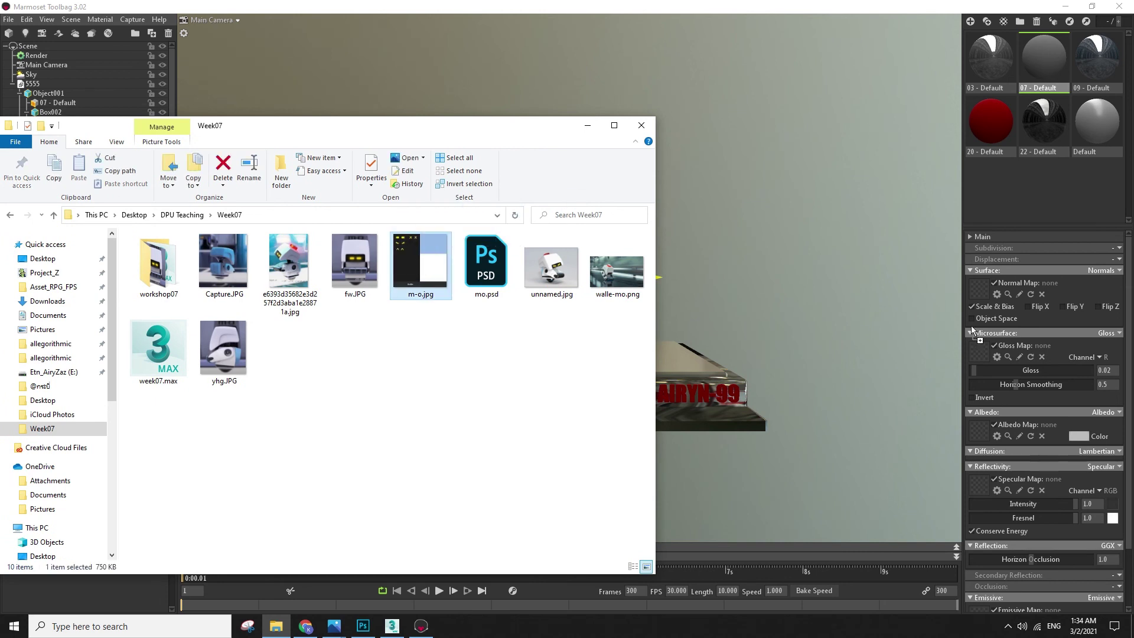
left_click_drag(971, 328, 983, 430)
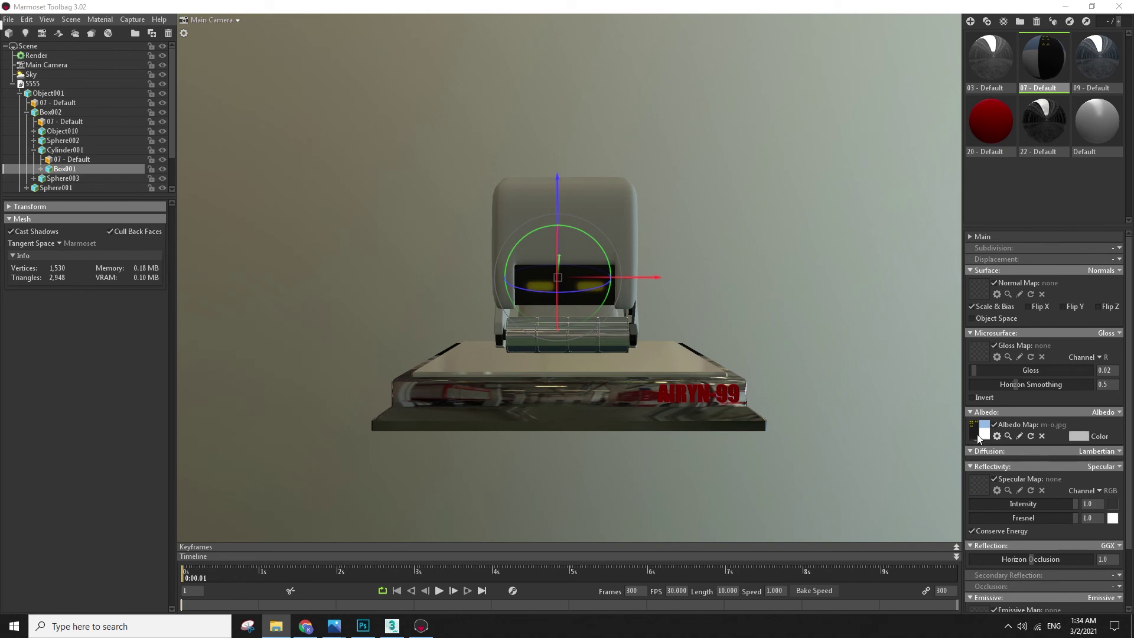
- Set the albedo color of the 07 - Default material to white
left_click(1079, 437)
left_click_drag(236, 473, 148, 430)
left_click(445, 465)
left_click(449, 463)
mouse_move(734, 384)
left_mouse_down()
mouse_move(827, 397)
mouse_move(768, 413)
mouse_move(821, 441)
mouse_move(810, 423)
mouse_move(738, 399)
left_mouse_up()
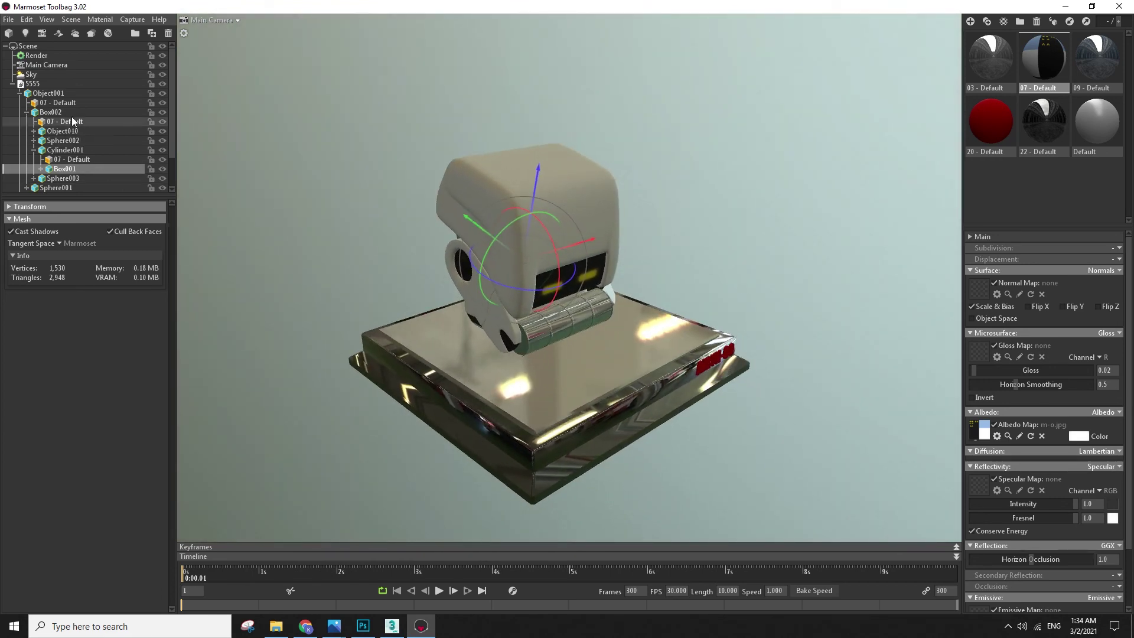
- Collapse the 5555 model in the scene list and apply the Indoor Fluorescents preset to the Sky light
left_click(38, 92)
left_click(33, 74)
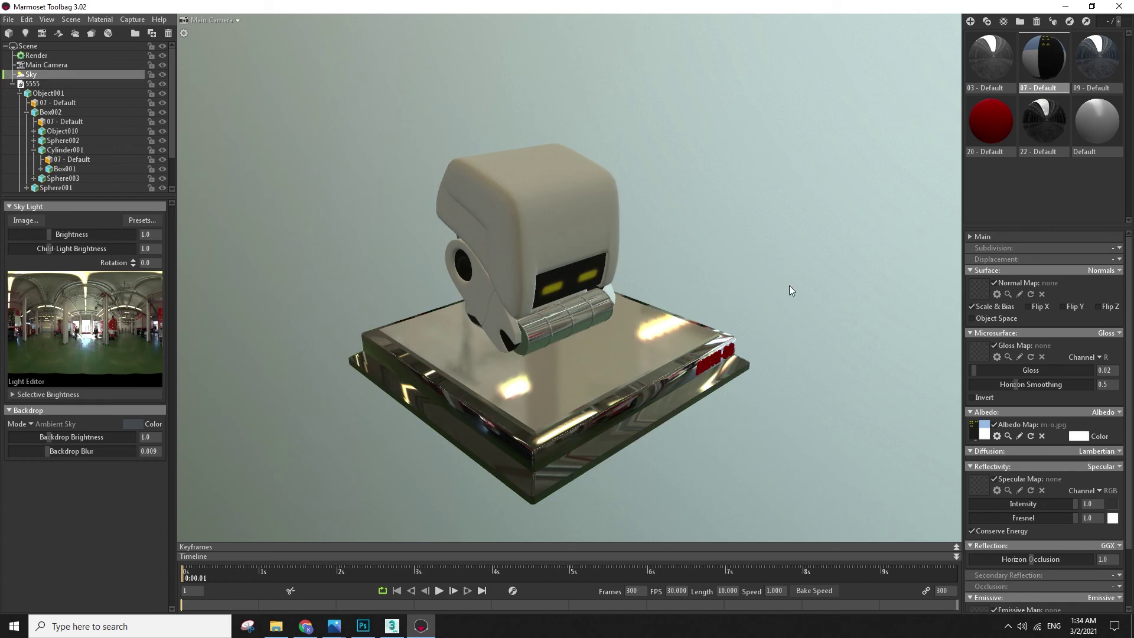
left_click(13, 83)
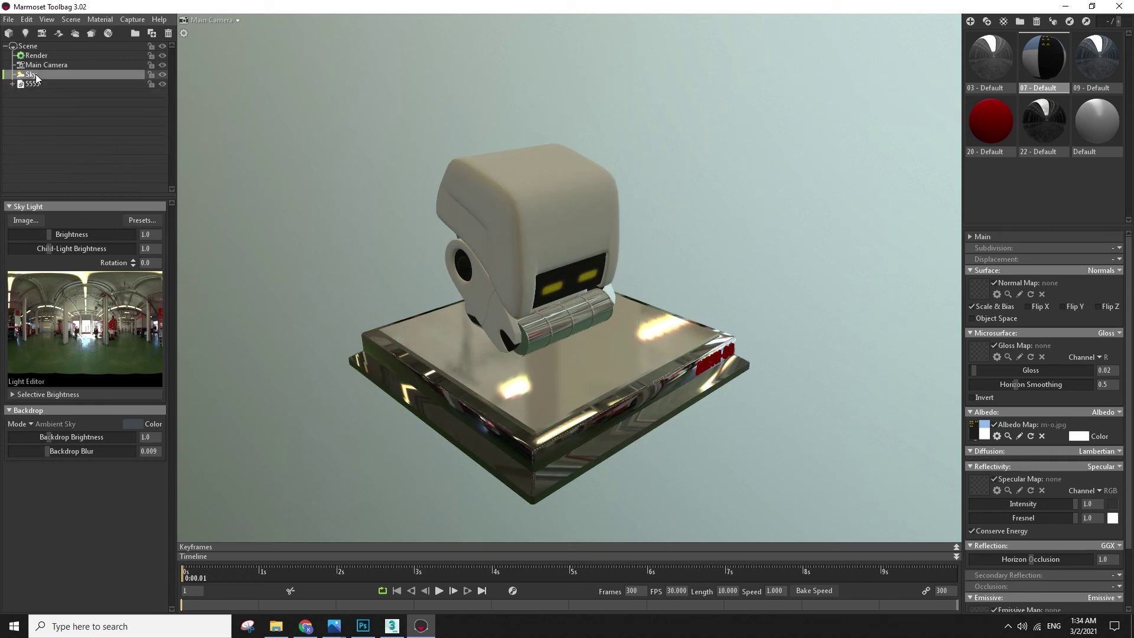
left_click(142, 219)
left_click(230, 546)
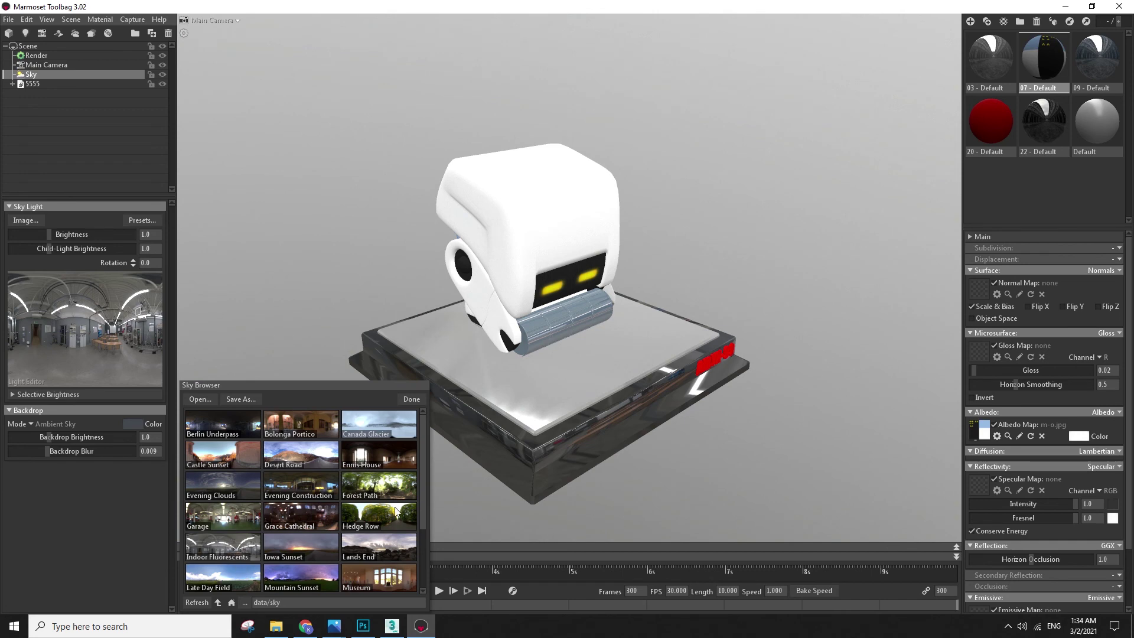
- Try a range of sky presets, including Forest Path, Canada Glacier, Castle Sunset, Late Day Field, Mountain Sunset and Museum, ending on Hedge Row
left_click(395, 513)
left_click(387, 485)
left_click(383, 458)
left_click(367, 428)
left_click(289, 425)
left_click(236, 432)
left_click(233, 458)
left_click(232, 490)
left_click(247, 547)
left_click(254, 578)
left_click(296, 582)
left_click(371, 579)
left_click(385, 555)
left_click(384, 514)
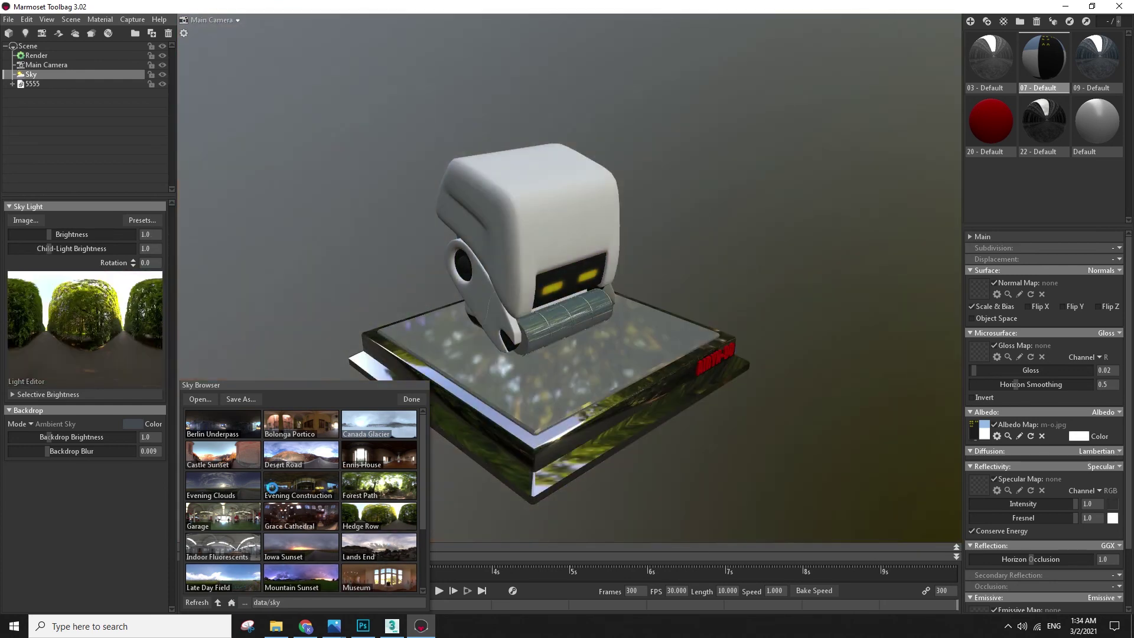
- Compare the Bolonga Portico, Canada Glacier and St Nicholas Church skies, and settle on the Uffizi Gallery preset
left_click(298, 423)
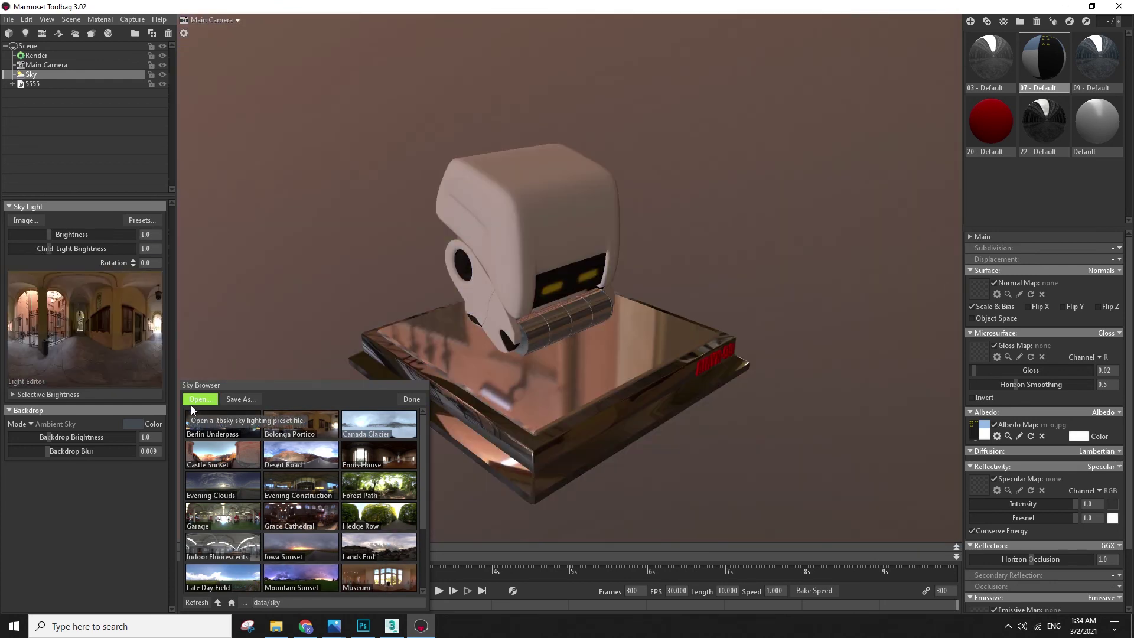
left_click(396, 429)
scroll(384, 484, "down", 3)
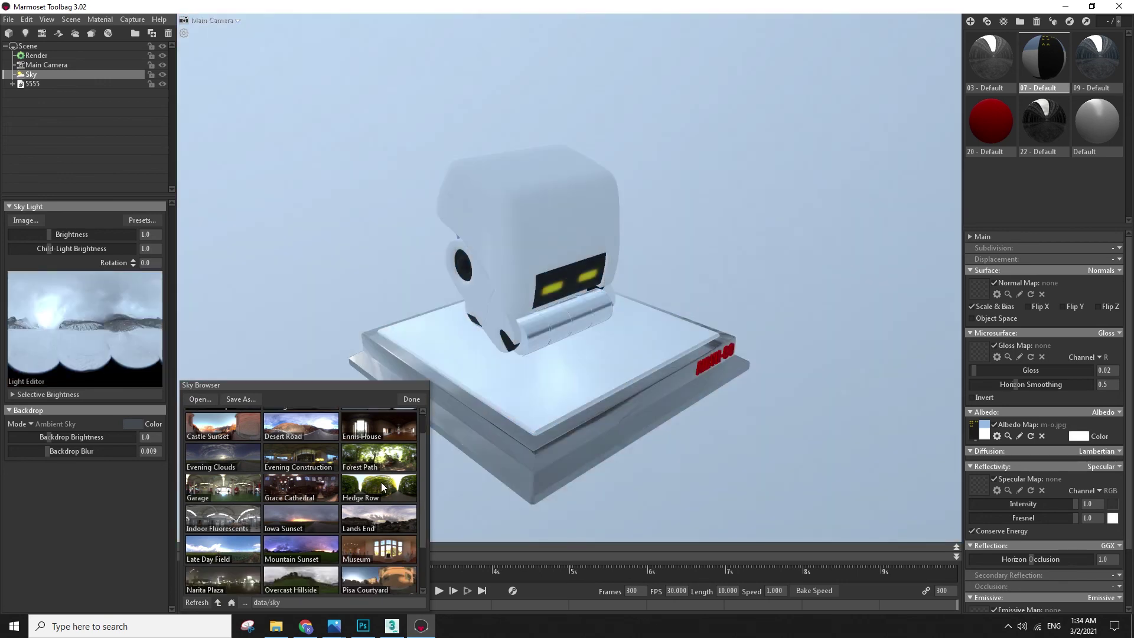
left_click(257, 572)
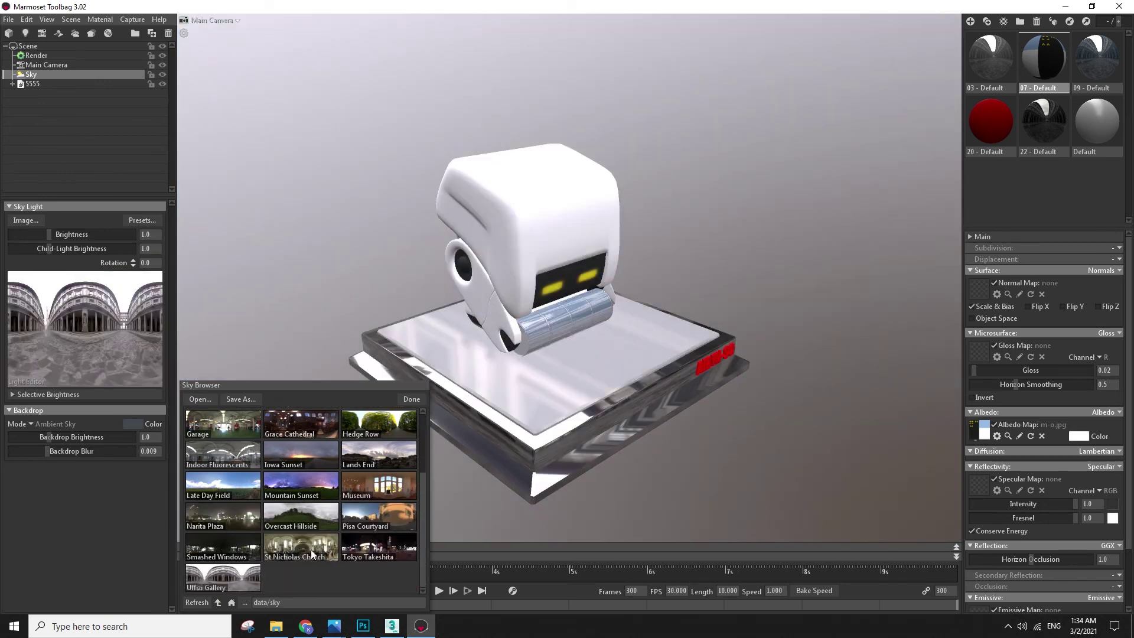
left_click(312, 552)
left_click(214, 581)
- Rotate the sky lighting around the robot to about 65 degrees, keeping the backdrop brightness at 1.0 and blur at 0.009
left_click_drag(783, 306, 746, 349, "shift")
left_click_drag(872, 402, 852, 359)
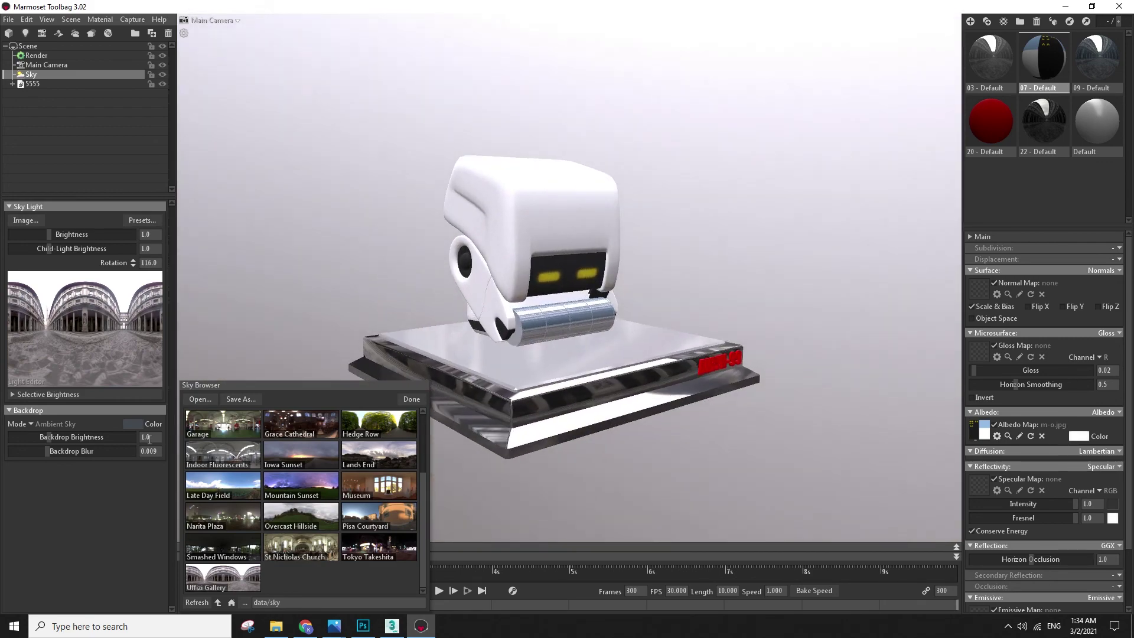
mouse_move(48, 437)
left_mouse_down()
mouse_move(67, 438)
mouse_move(52, 447)
left_mouse_up()
left_click_drag(56, 452, 56, 452)
left_click_drag(703, 164, 668, 179, "shift")
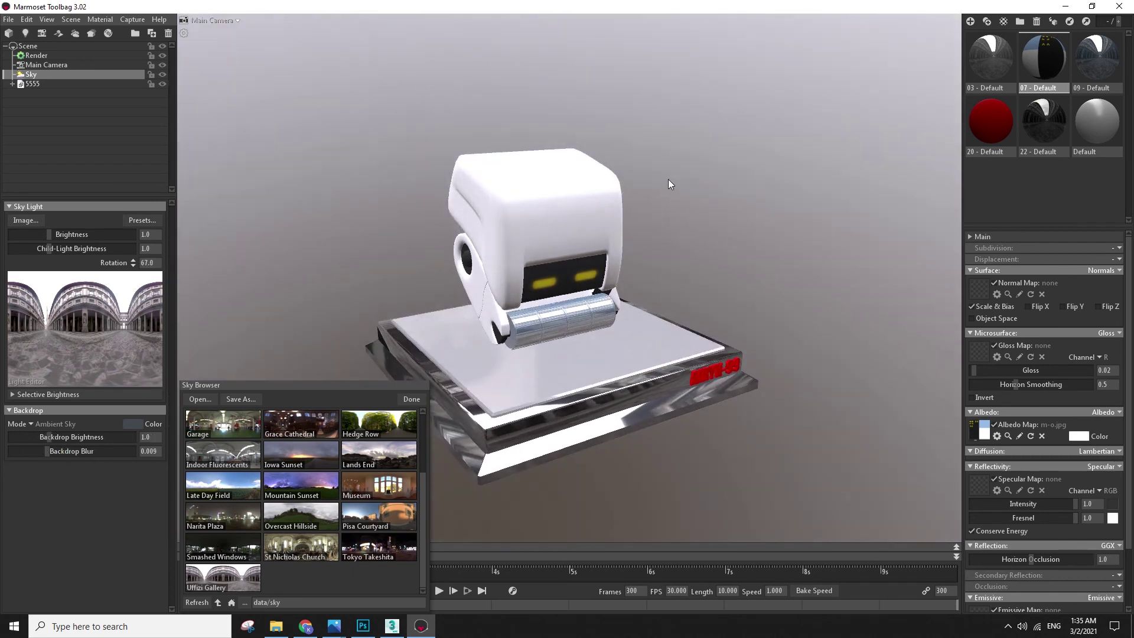
- Try the Sky backdrop mode and rotate the sky around the robot with the preset browser closed
left_click(33, 422)
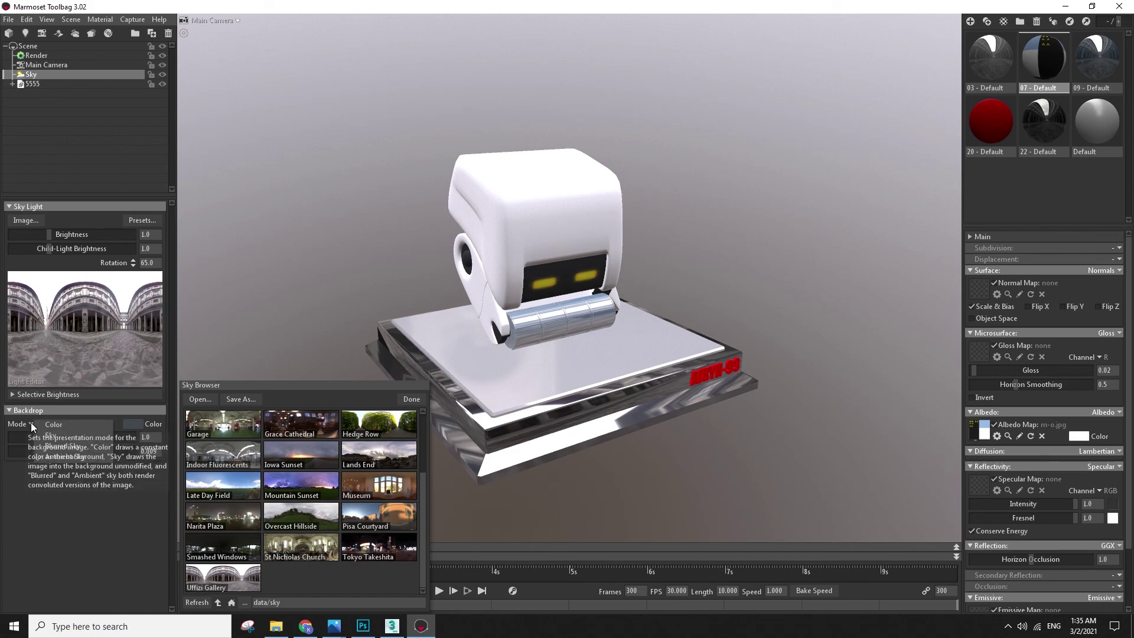
left_click(68, 434)
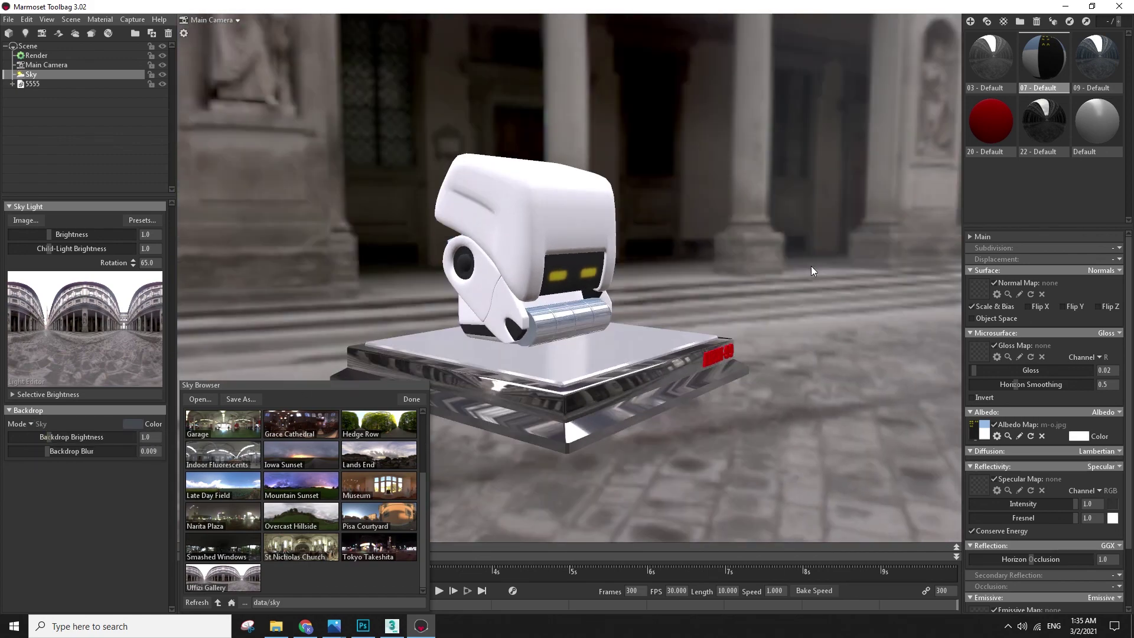
left_click_drag(810, 270, 708, 257, "shift")
left_click(411, 399)
left_click(796, 288)
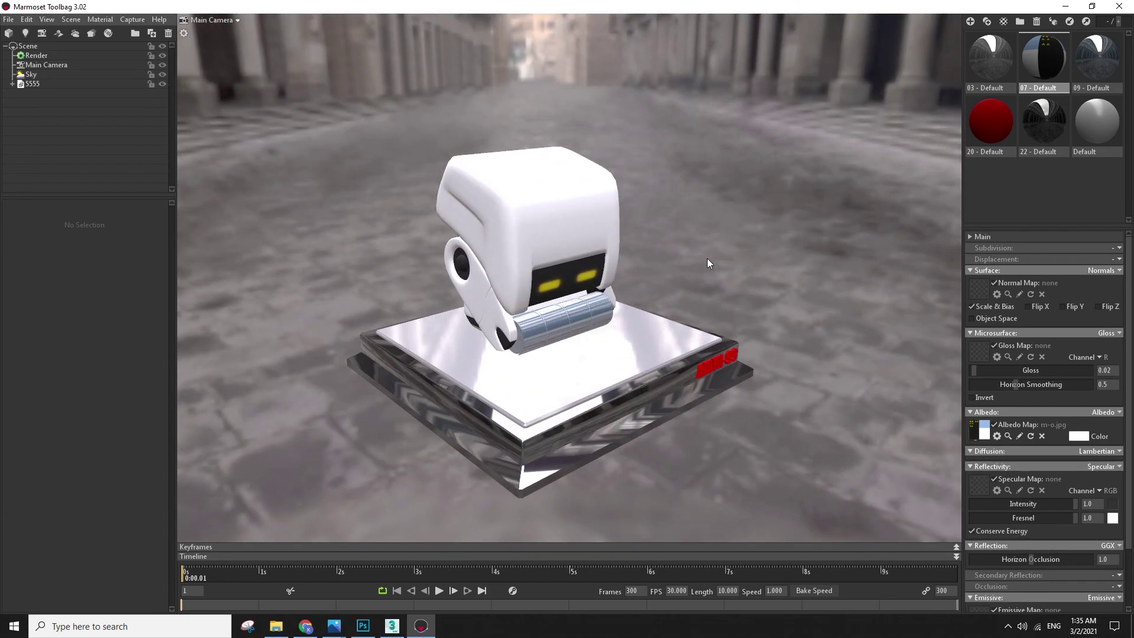
left_click_drag(704, 259, 201, 177, "shift")
- Set the Sky's backdrop mode back to Ambient Sky and rotate the sky lighting around the robot
left_click(54, 77)
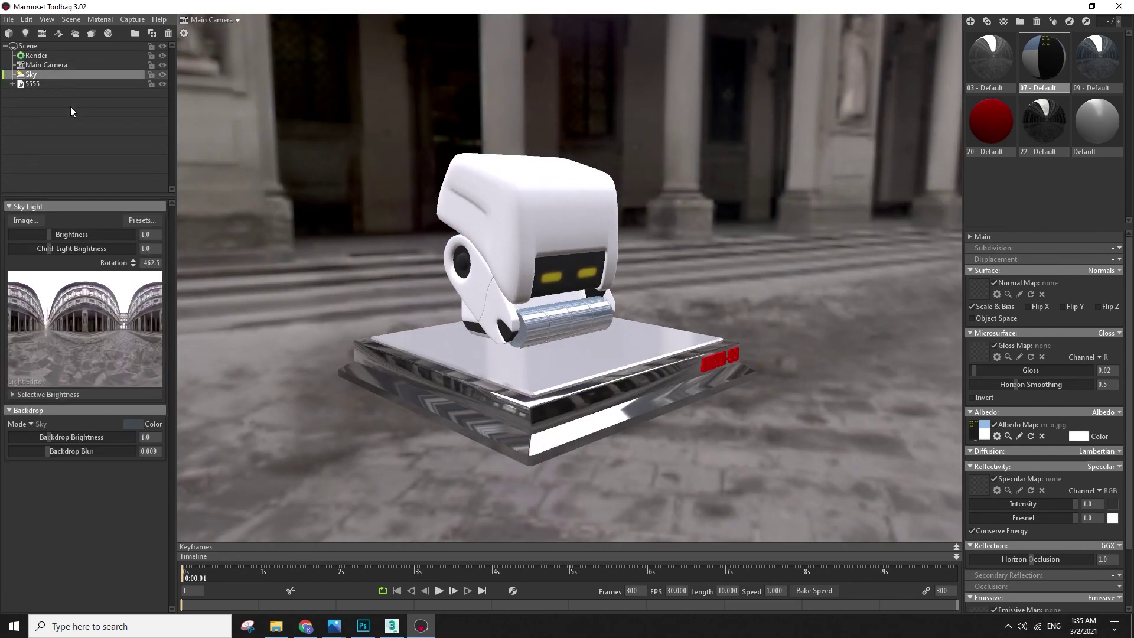
left_click(145, 221)
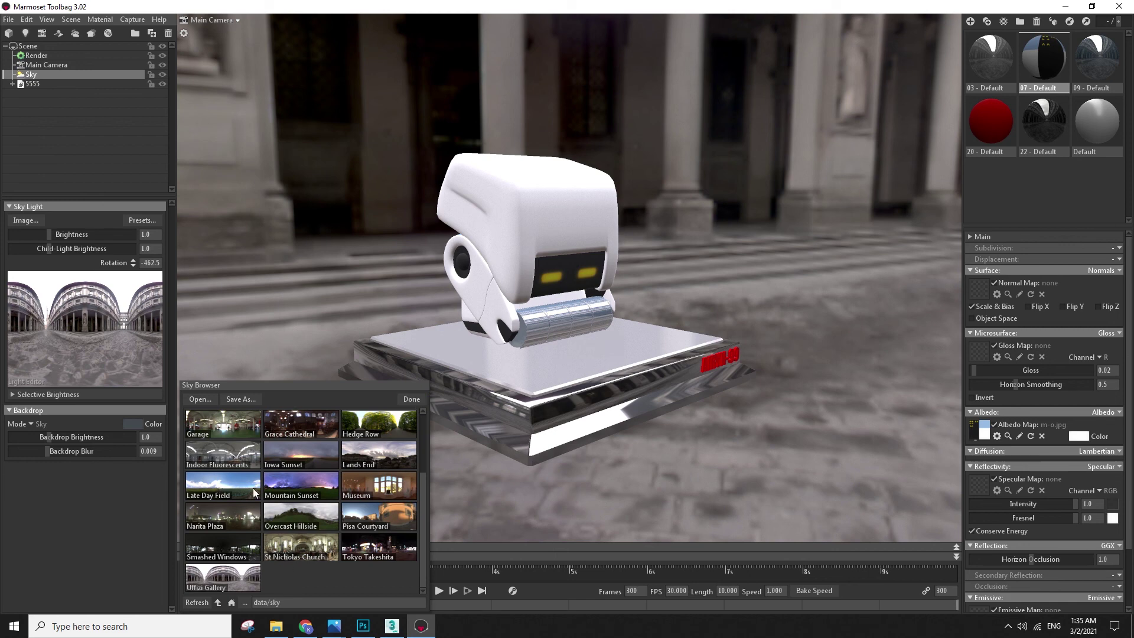
left_click(411, 399)
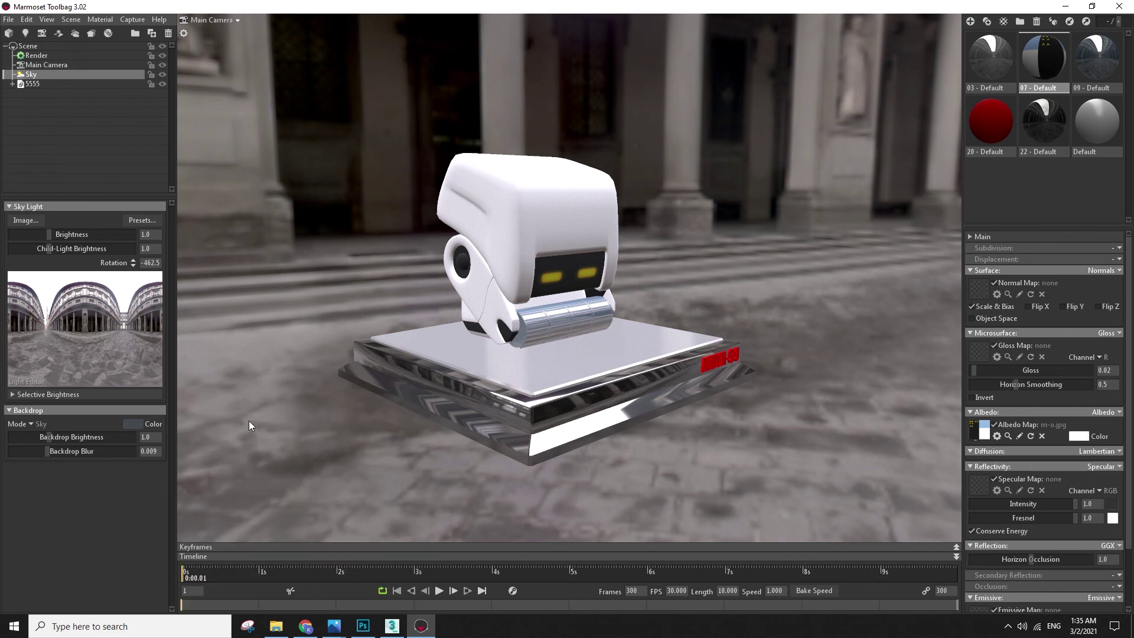
left_click(30, 419)
left_click(74, 459)
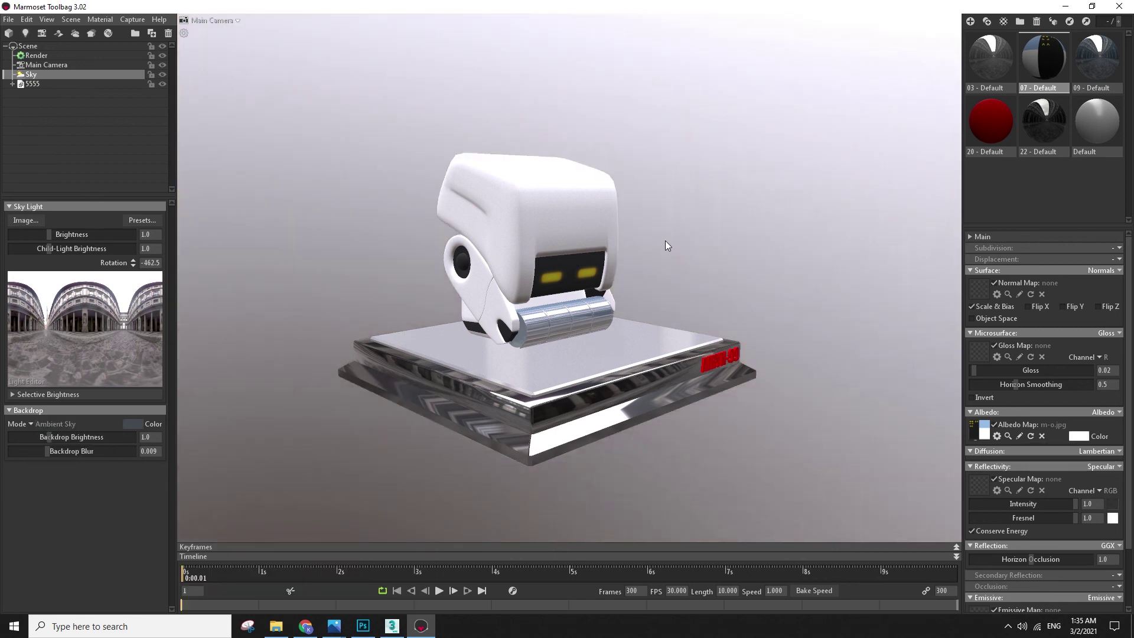
left_click_drag(763, 244, 709, 198)
- Browse the sky presets again, rotate the sky lighting and try the Ennis House preset
left_click(144, 220)
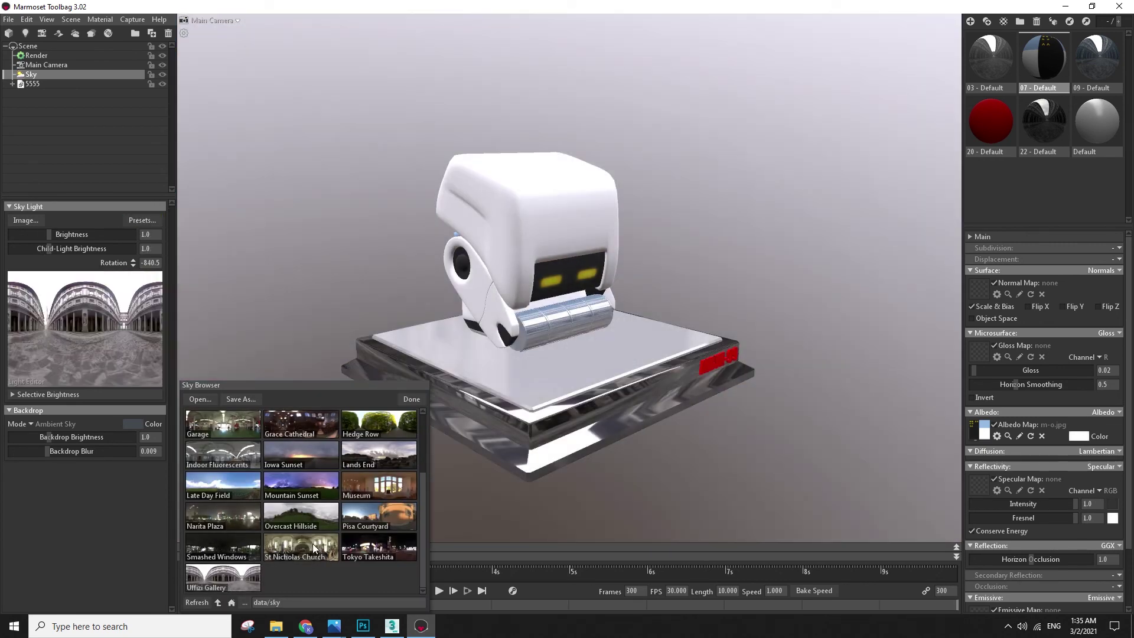
scroll(390, 532, "up", 3)
scroll(381, 457, "down", 2)
left_click_drag(644, 382, 342, 405, "shift")
scroll(394, 512, "up", 1)
left_click(392, 537)
left_click(392, 420)
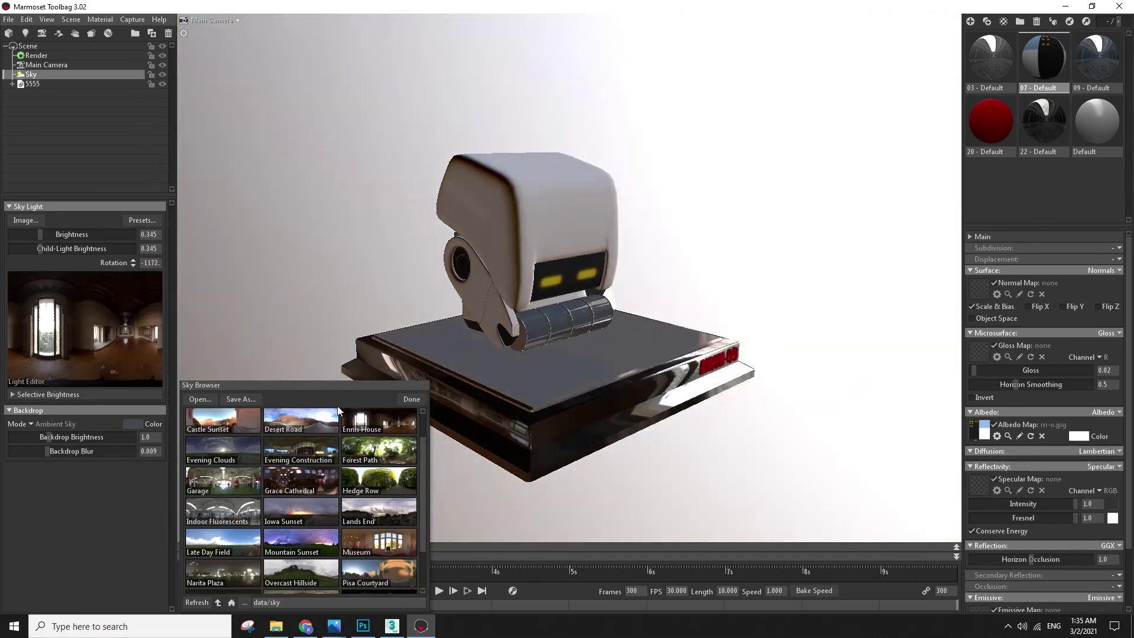
- Reapply the Uffizi Gallery sky rotated to about -1317 degrees and lower the sky brightness to 0.604
scroll(260, 522, "down", 2)
left_click(232, 569)
left_click_drag(697, 323, 530, 378, "shift")
left_click(412, 400)
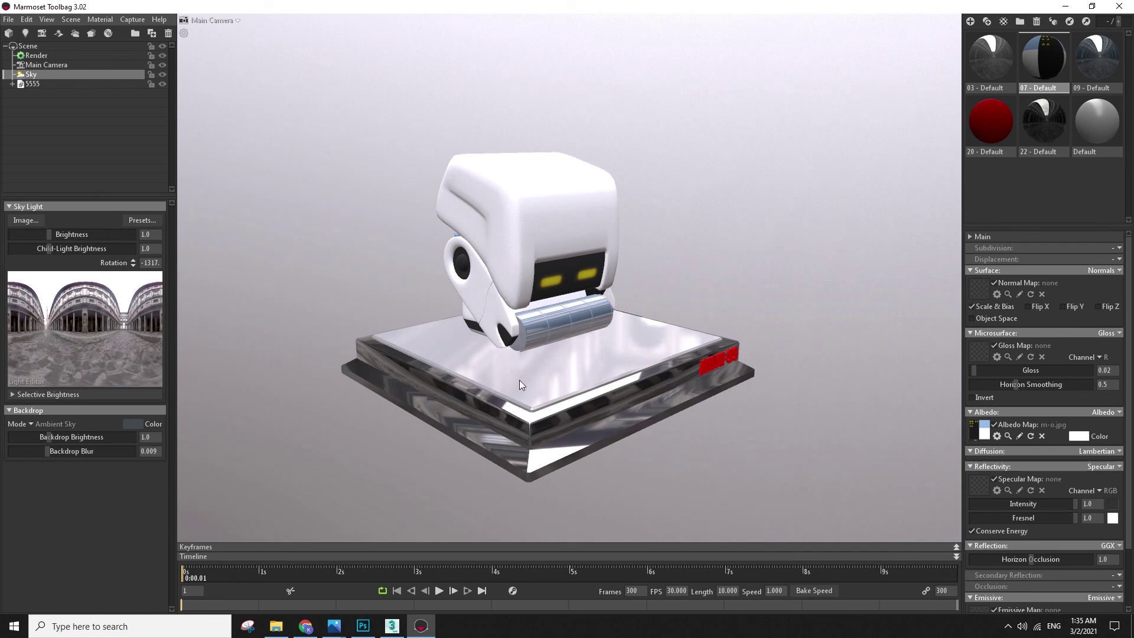
left_click_drag(49, 235, 45, 235)
left_click_drag(707, 203, 458, 228)
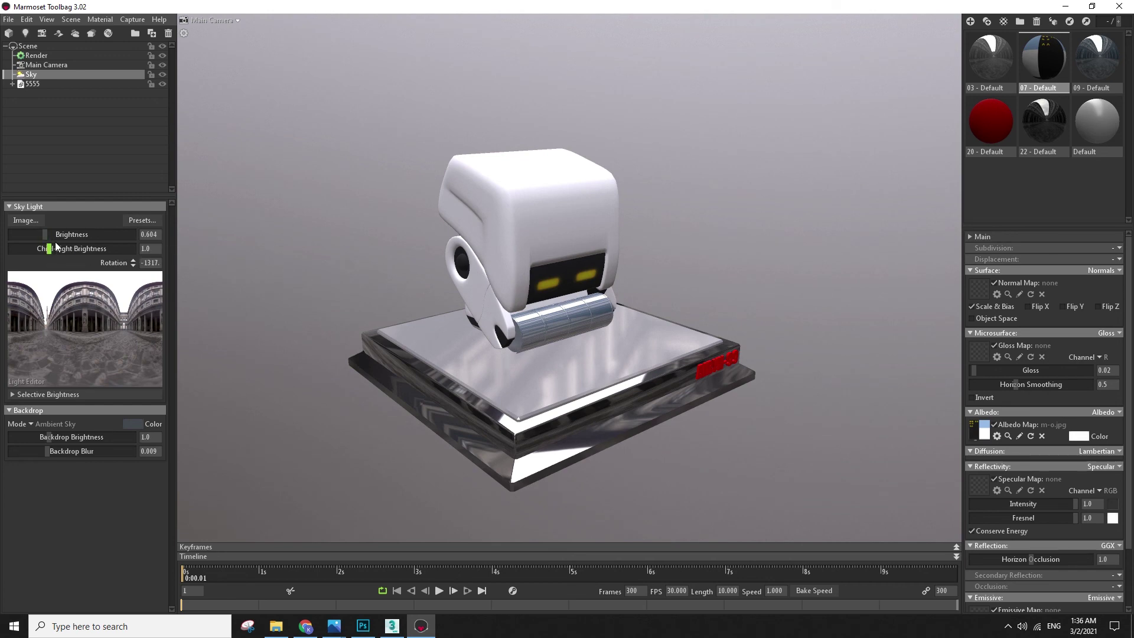
- Add a spot light aimed at the robot and tint its color pale purple
left_click(26, 32)
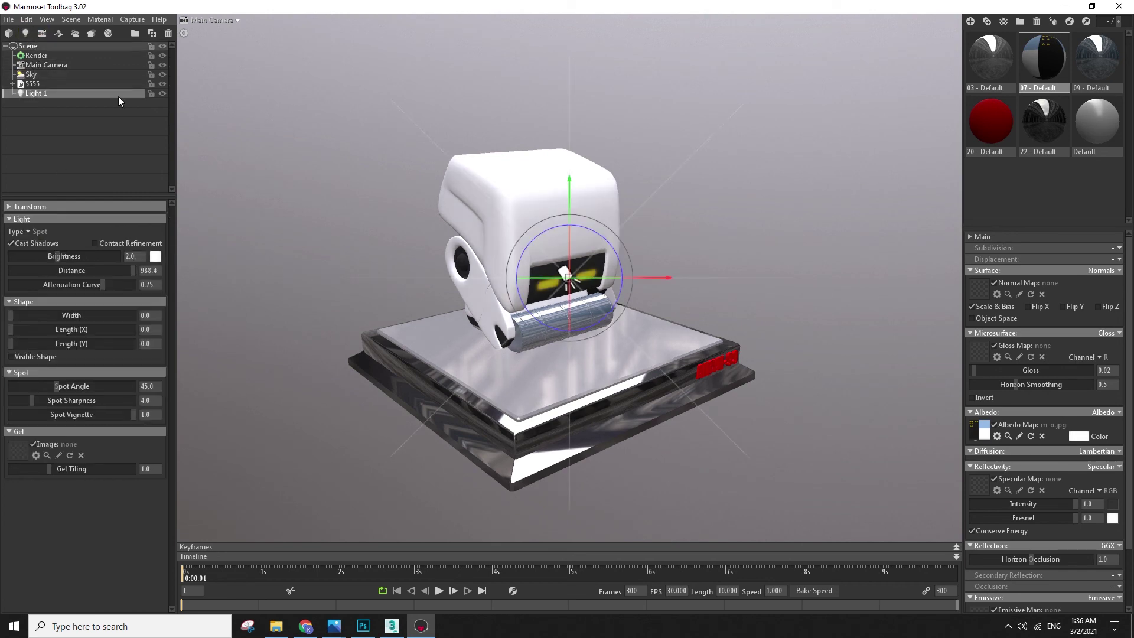
right_click_drag(698, 264, 740, 149)
left_click(719, 253)
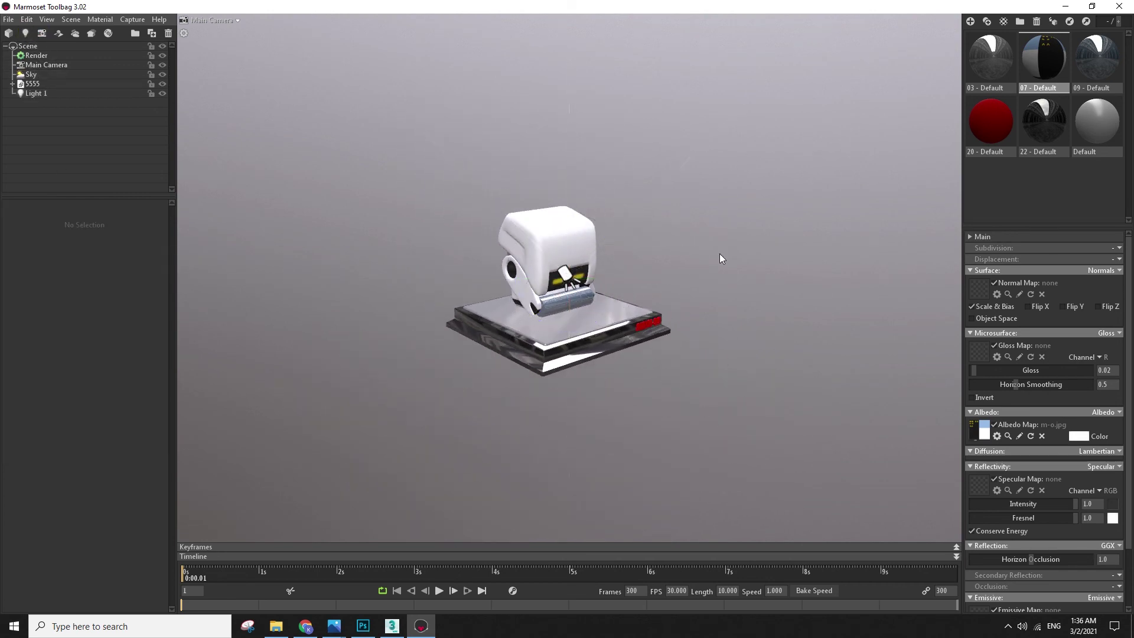
left_click_drag(719, 253, 709, 281)
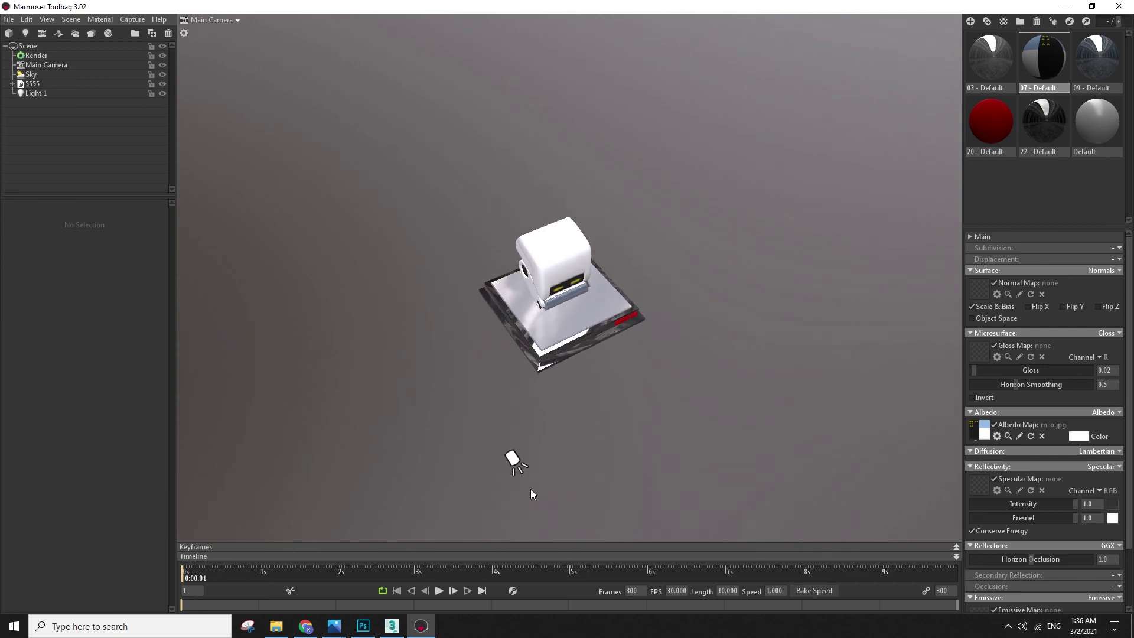
left_click(518, 452)
left_click(155, 257)
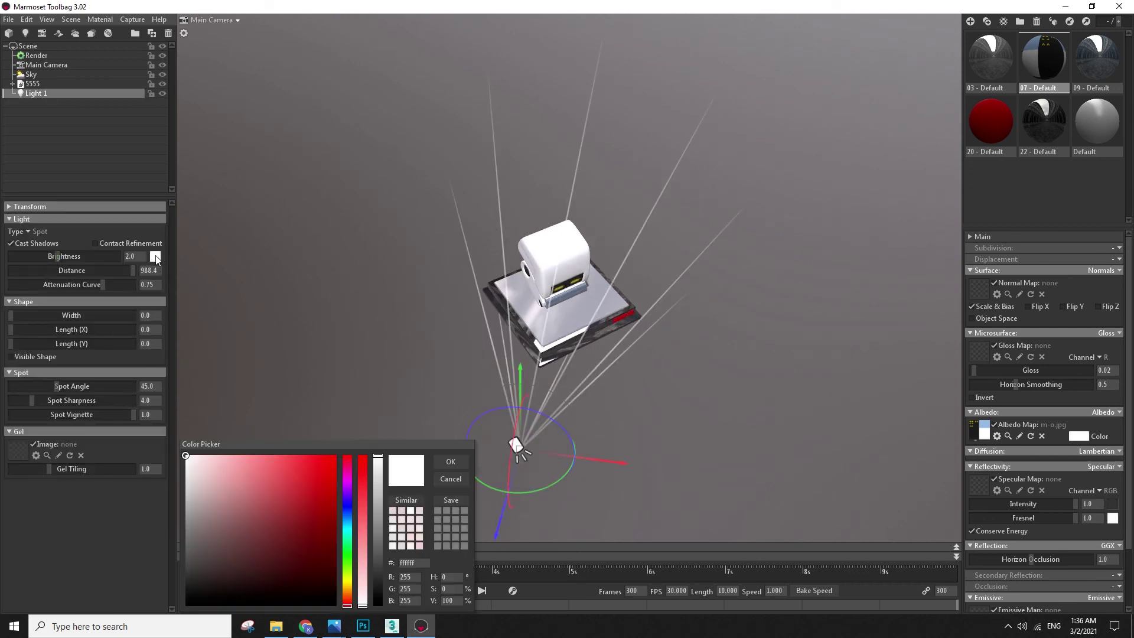
mouse_move(195, 482)
left_mouse_down()
mouse_move(209, 463)
mouse_move(253, 458)
mouse_move(214, 486)
left_mouse_up()
left_click_drag(348, 560, 342, 491)
left_click(452, 461)
- Raise the spot light's brightness to 3.382 and move the light slightly higher beside the robot
mouse_move(64, 258)
left_mouse_down()
mouse_move(75, 258)
mouse_move(61, 262)
left_mouse_up()
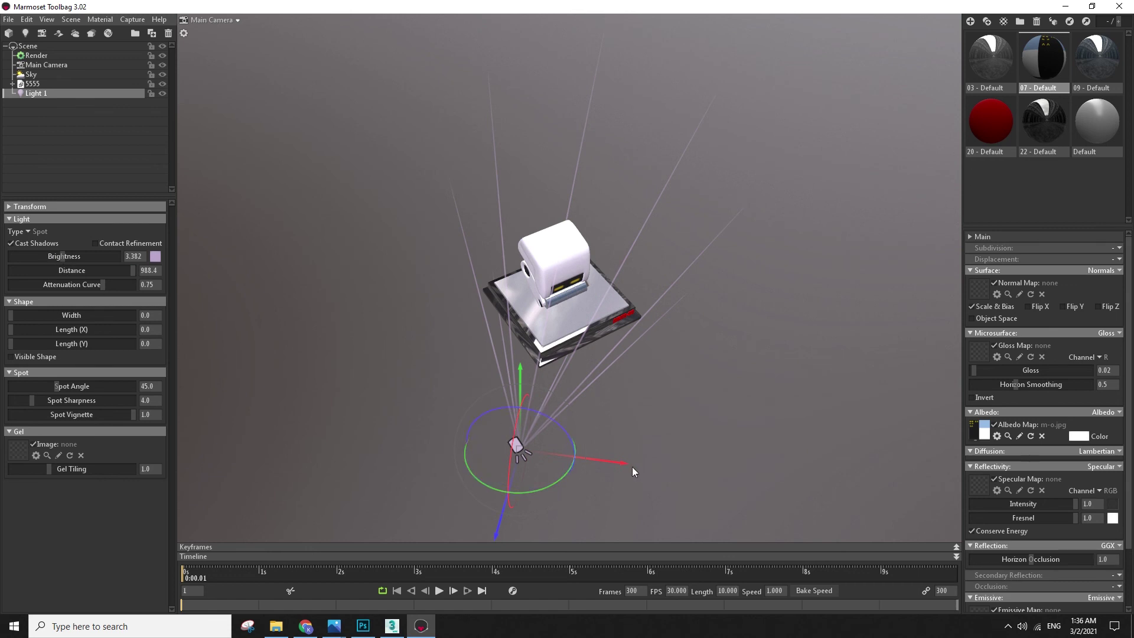
left_click_drag(632, 471, 520, 421)
left_click_drag(330, 127, 328, 98)
left_click_drag(367, 169, 375, 181)
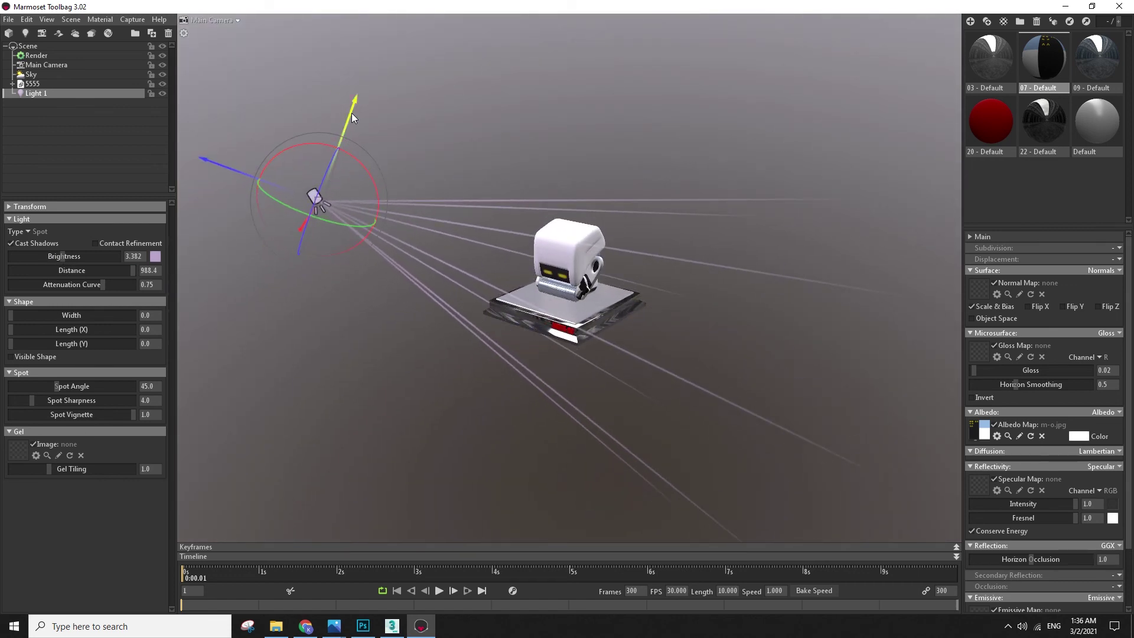
- Switch the Sky's backdrop mode to Color and make the backdrop color black
left_click(50, 75)
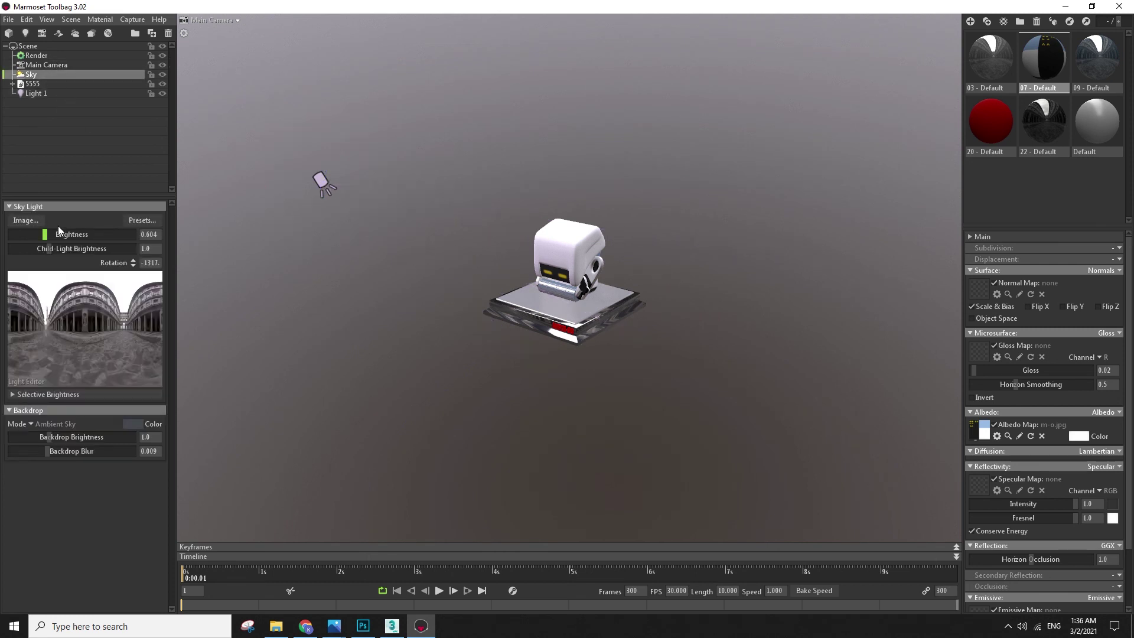
left_click(32, 424)
left_click(71, 425)
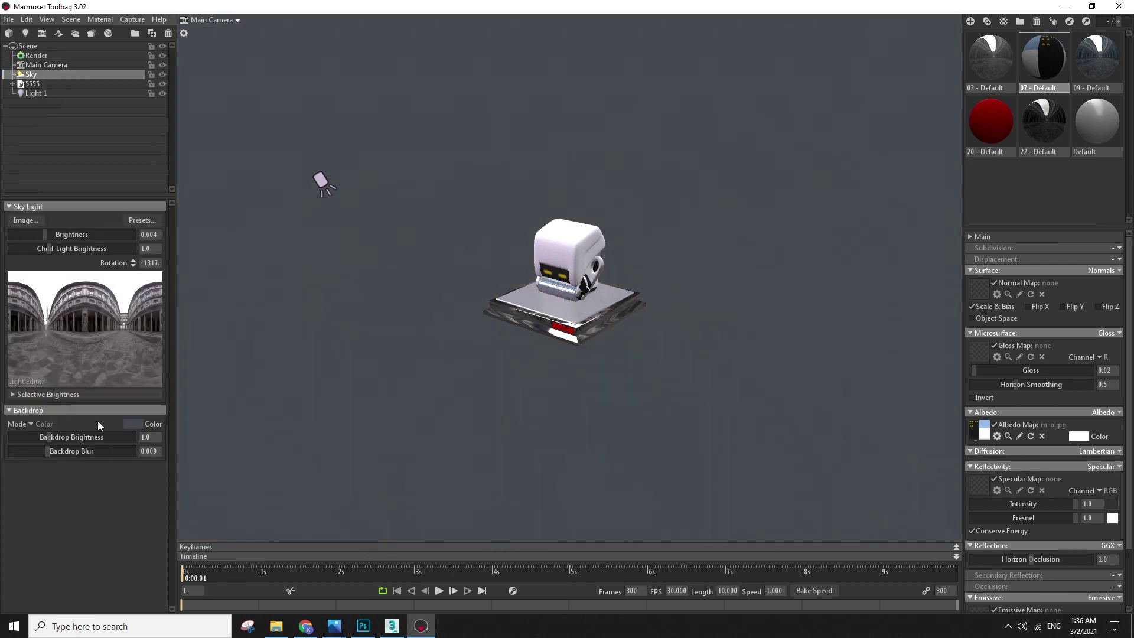
left_click(133, 424)
mouse_move(281, 530)
left_mouse_down()
mouse_move(208, 597)
mouse_move(238, 602)
left_mouse_up()
left_click(452, 464)
- Set the gloss of the base's top plate material, 03 - Default, to 1.0 and its Fresnel to 0.353
left_click_drag(508, 425, 580, 409)
scroll(581, 408, "up", 5)
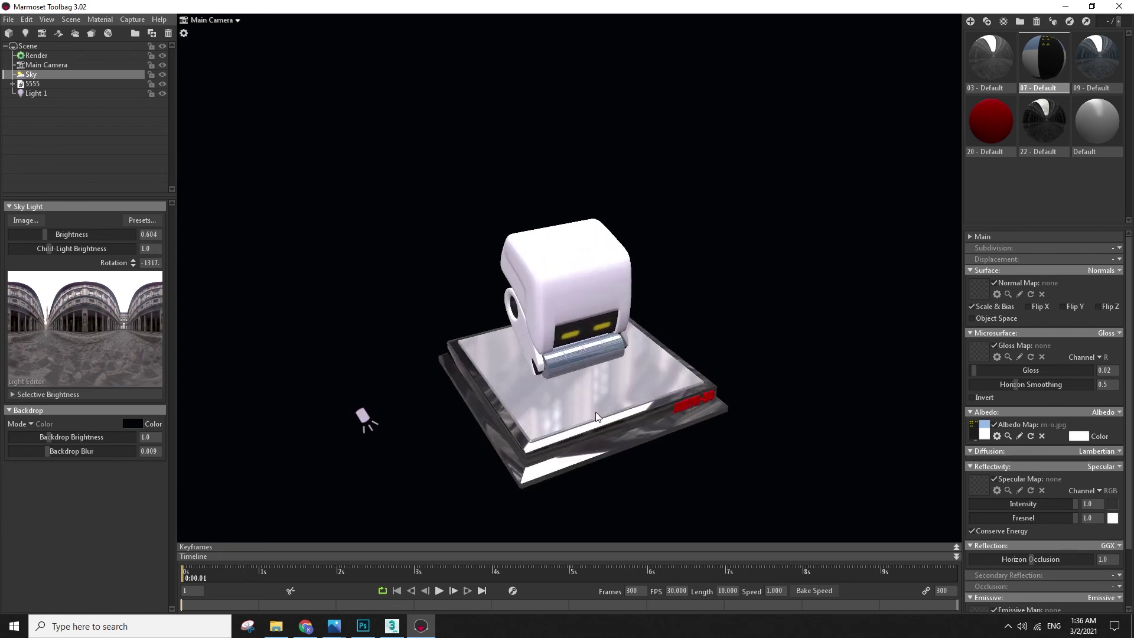
left_click_drag(616, 460, 697, 485)
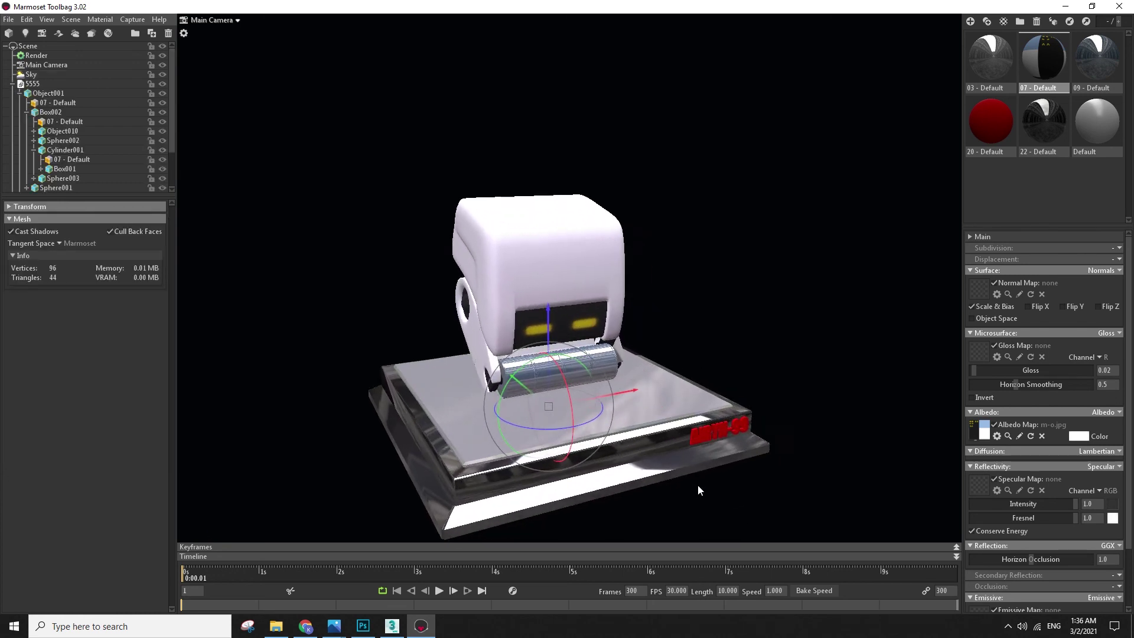
left_click(645, 396)
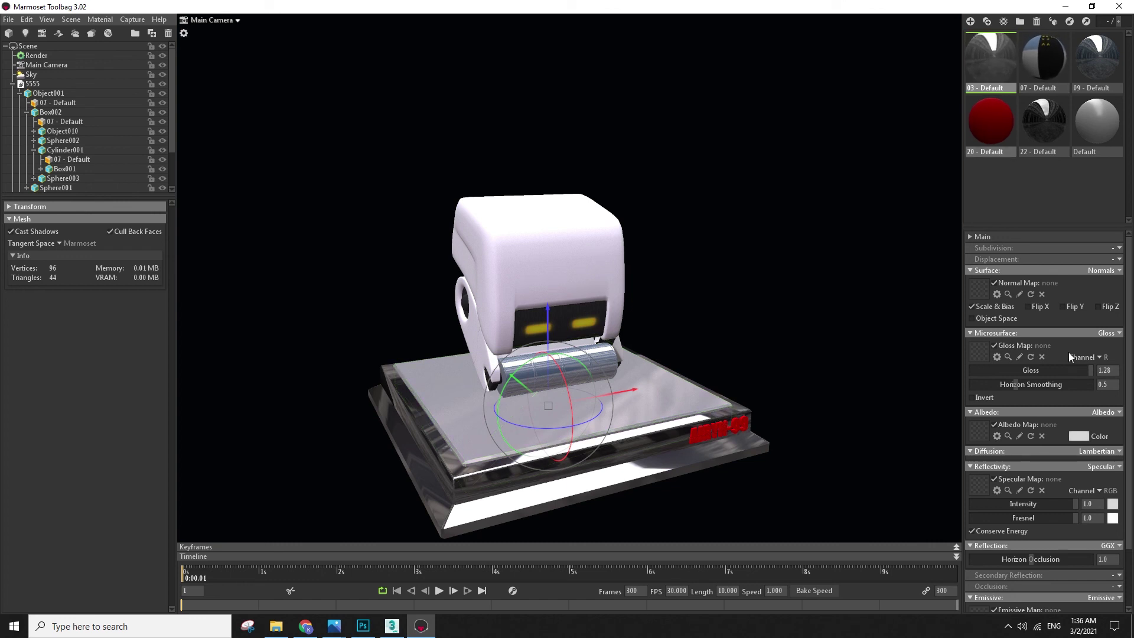
left_click_drag(1070, 372, 1108, 389)
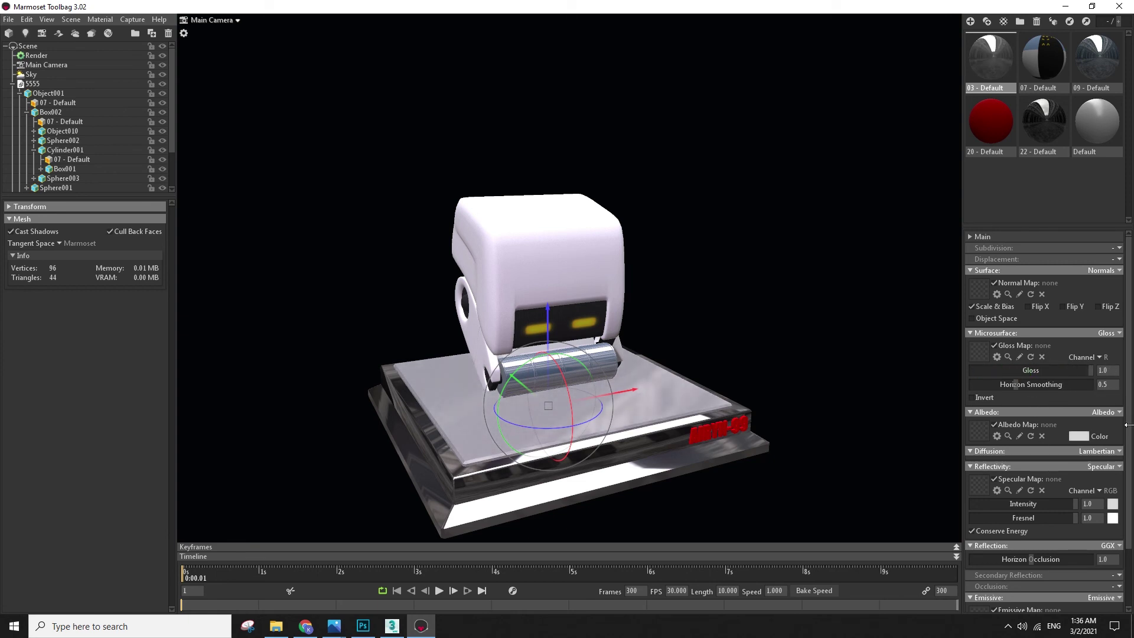
left_click_drag(1078, 428, 1103, 435)
mouse_move(1074, 501)
left_mouse_down()
mouse_move(1058, 503)
mouse_move(1077, 512)
left_mouse_up()
scroll(796, 447, "down", 1)
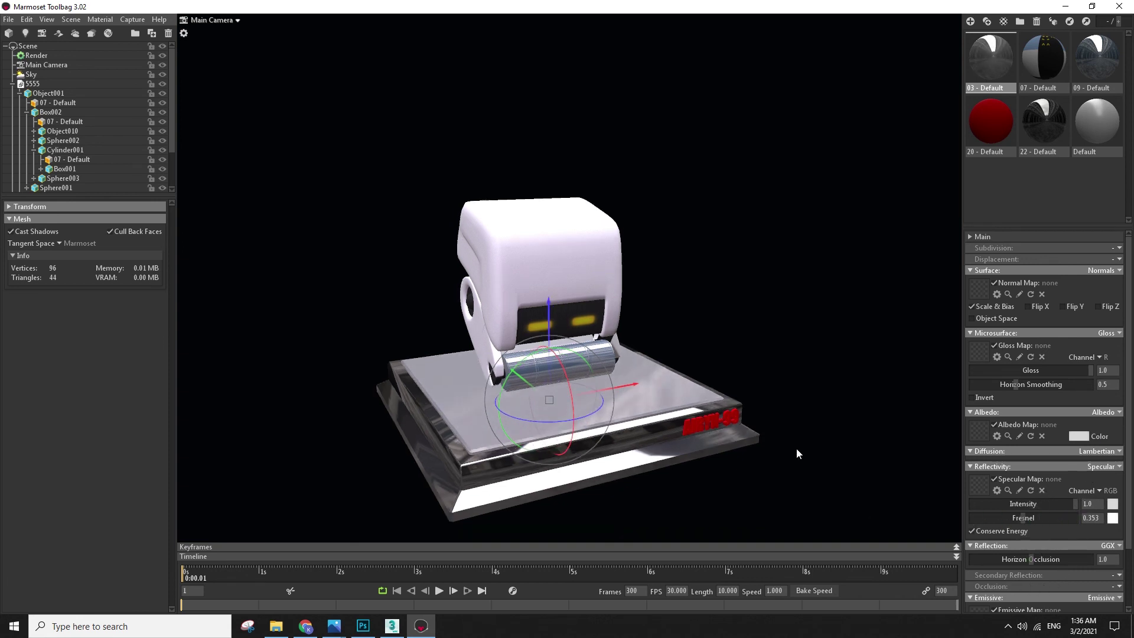
left_click(933, 400)
- Lower the gloss of the base's 22 - Default material to 0.876 and darken its albedo color to 0f0f0f
left_click(625, 432)
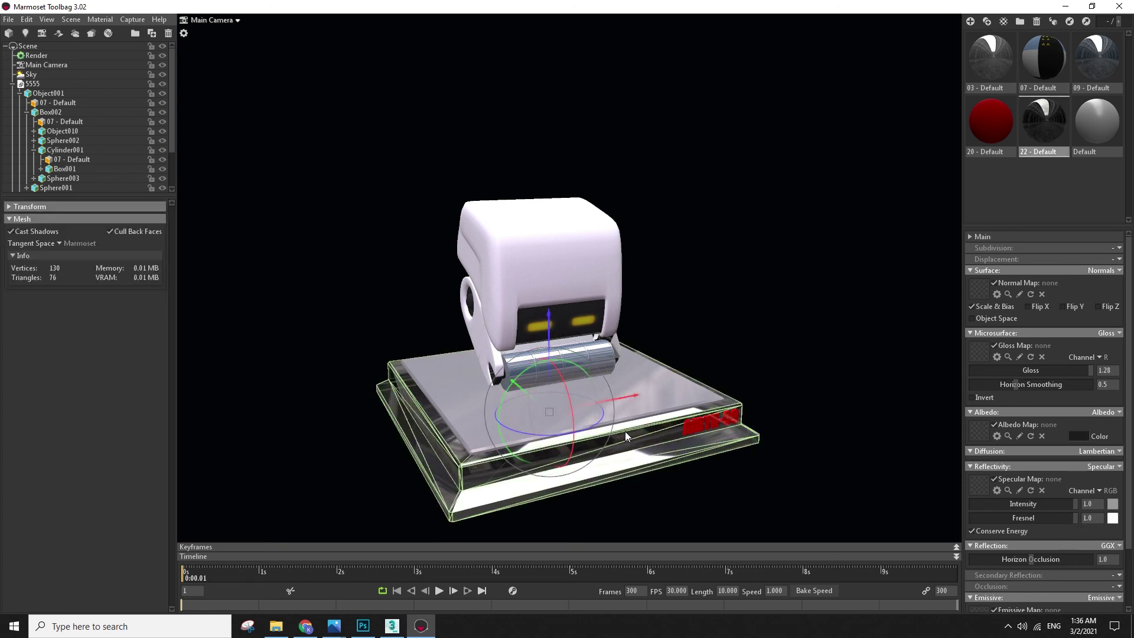
left_click_drag(1083, 371, 1077, 371)
left_click(1080, 437)
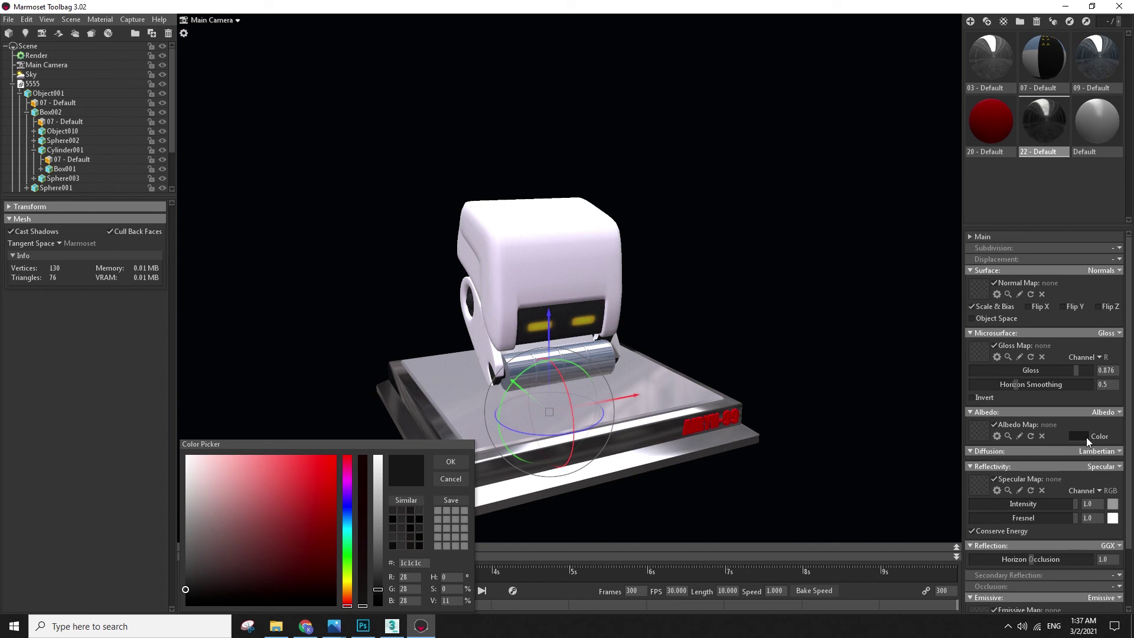
left_click_drag(186, 594, 166, 601)
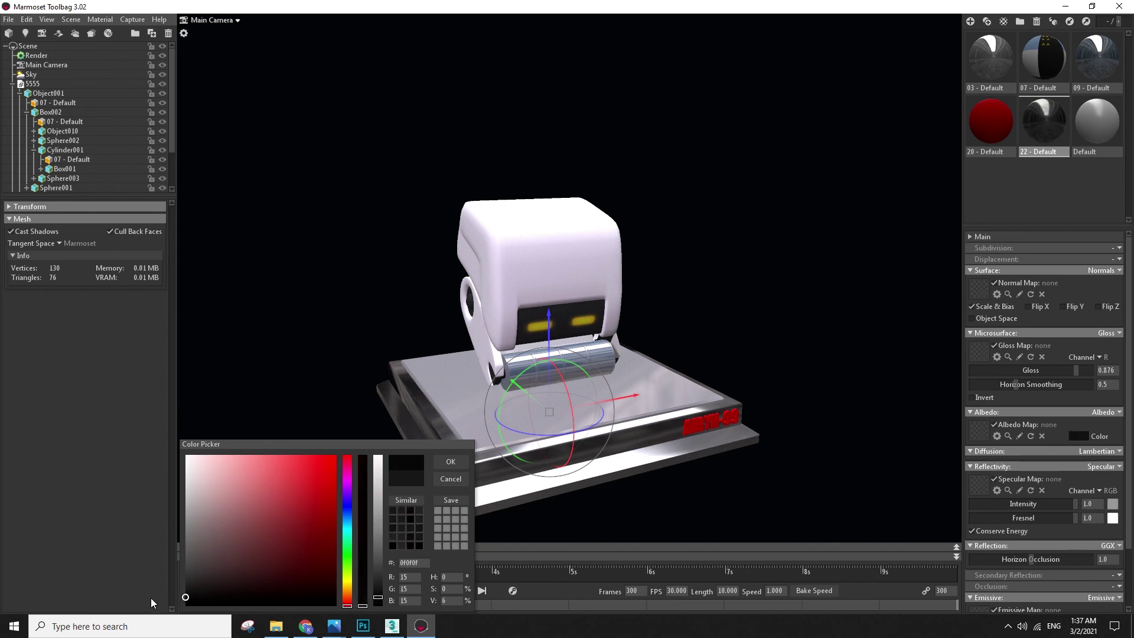
left_click(442, 469)
- Reduce the 22 - Default material's gloss to 0.683, specular intensity to 0.464 and Fresnel to 0.664
left_click_drag(1076, 371, 1054, 376)
left_click_drag(1071, 507, 1043, 526)
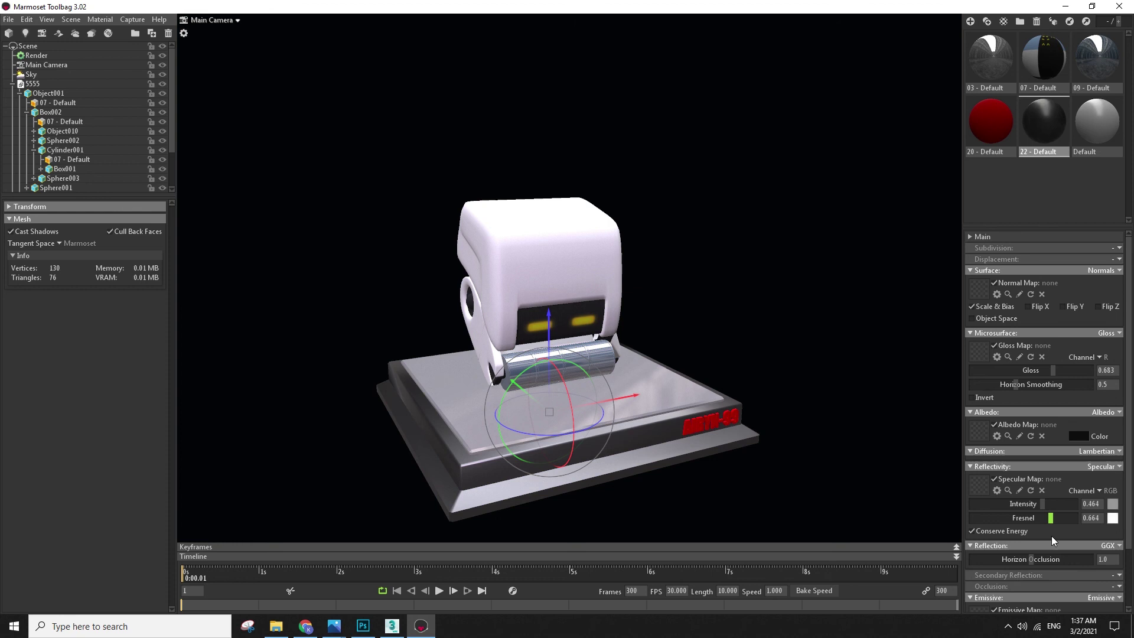
left_click_drag(835, 446, 553, 538)
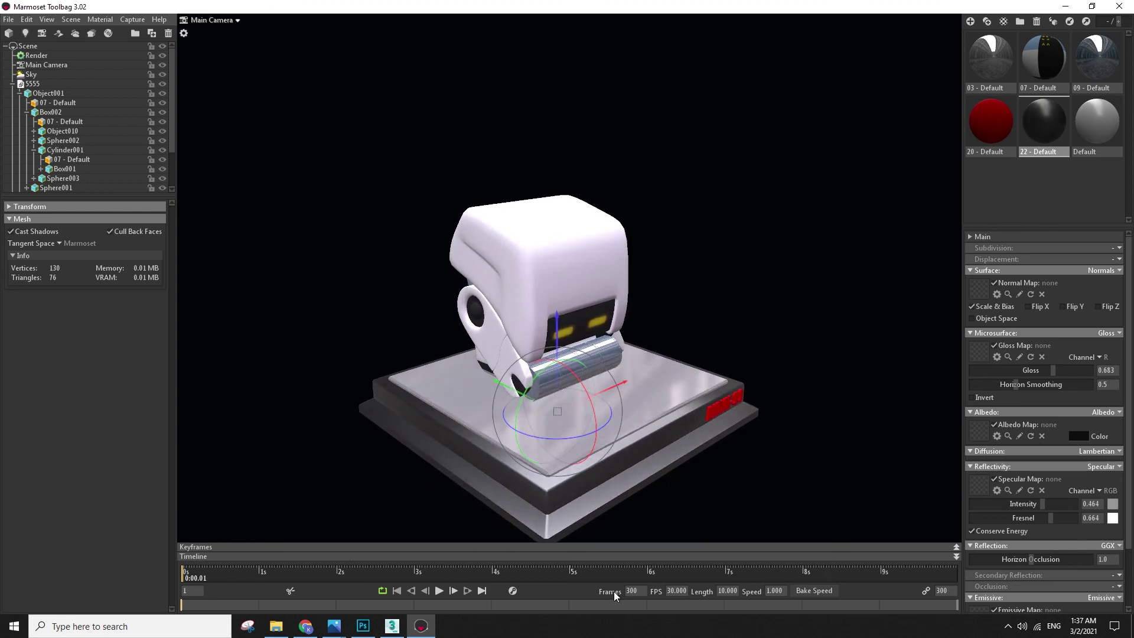
- Scrub through the timeline to review the robot's animation, stopping at 0:04.27
left_click_drag(203, 577, 490, 570)
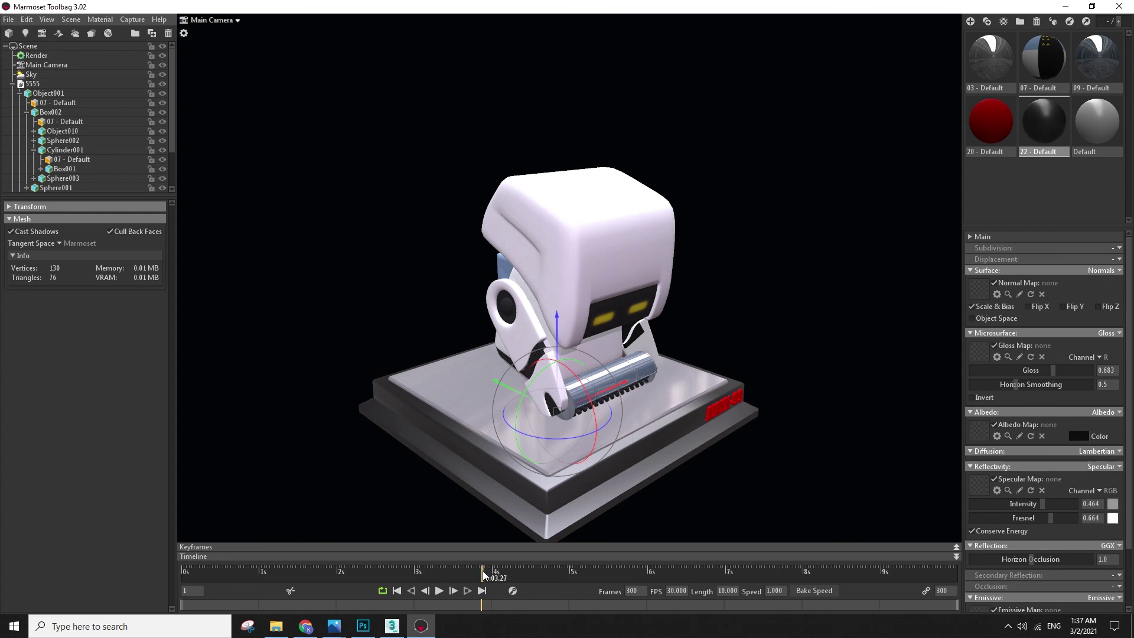
left_click_drag(484, 576, 572, 599)
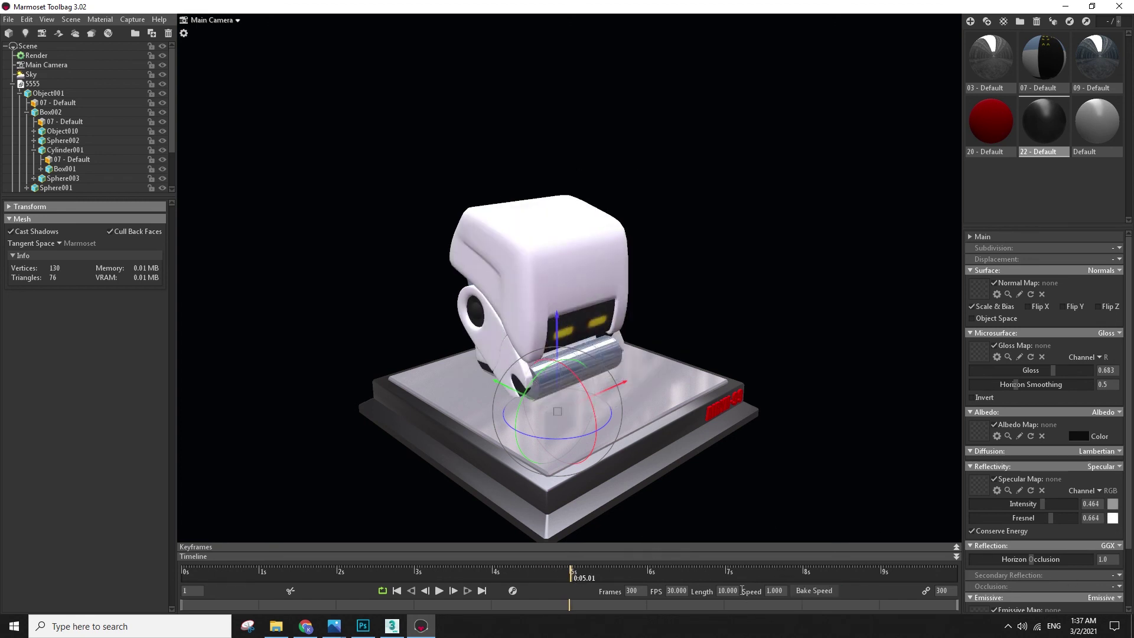
left_click(560, 571)
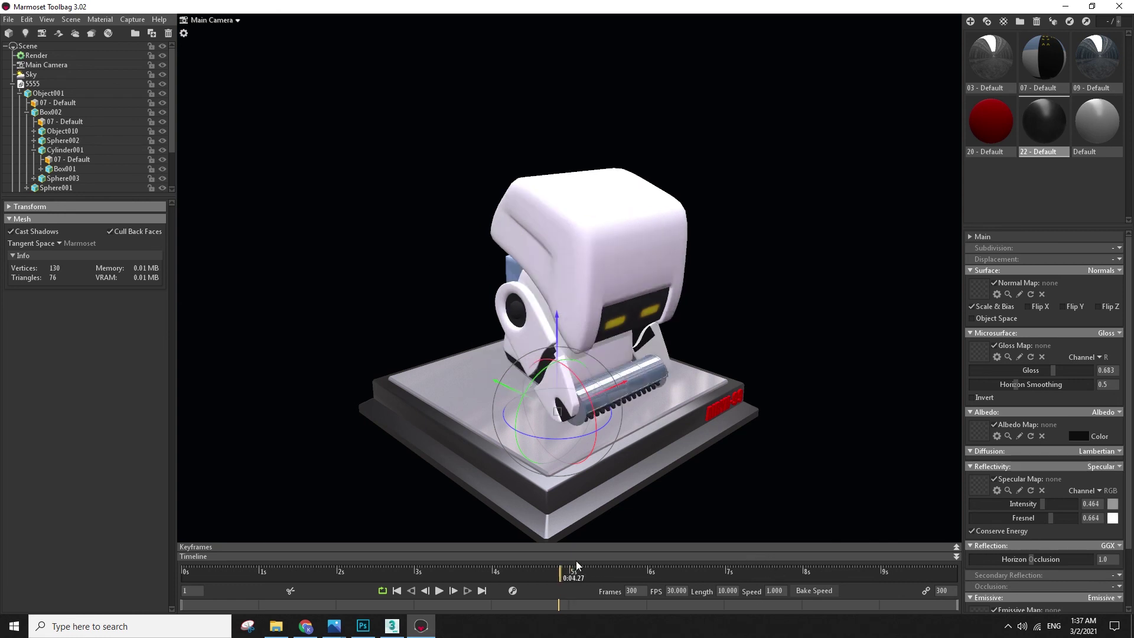
- Set the roller's 09 - Default material to gloss 0.806, specular intensity 0.775 and a darker blue albedo, 6ea6ce
left_click(1094, 56)
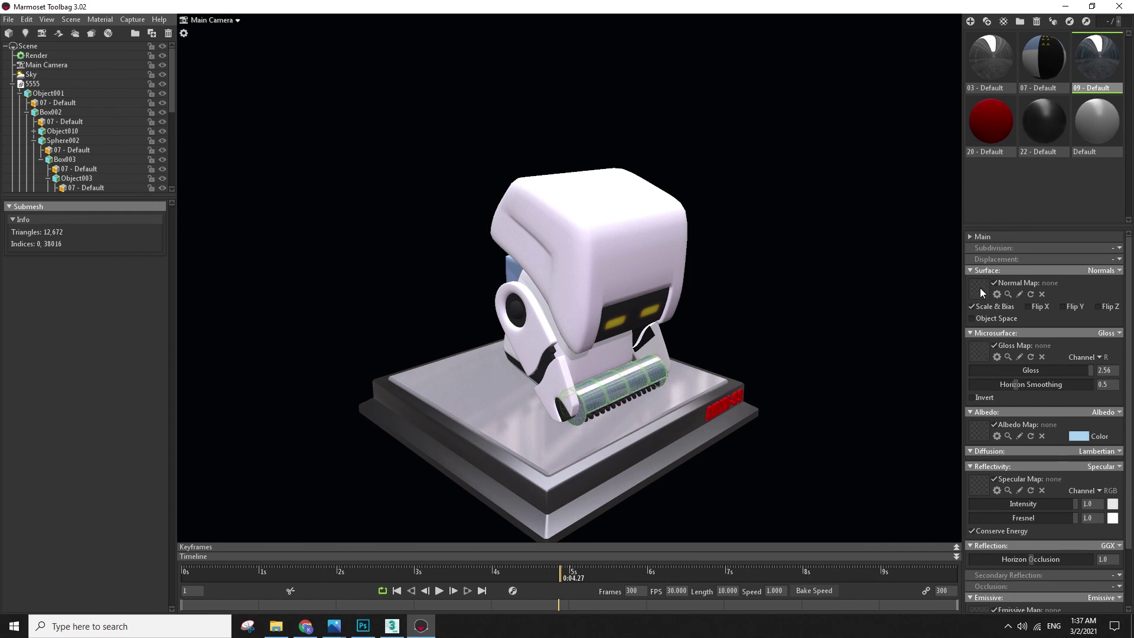
left_click_drag(1073, 376, 1065, 379)
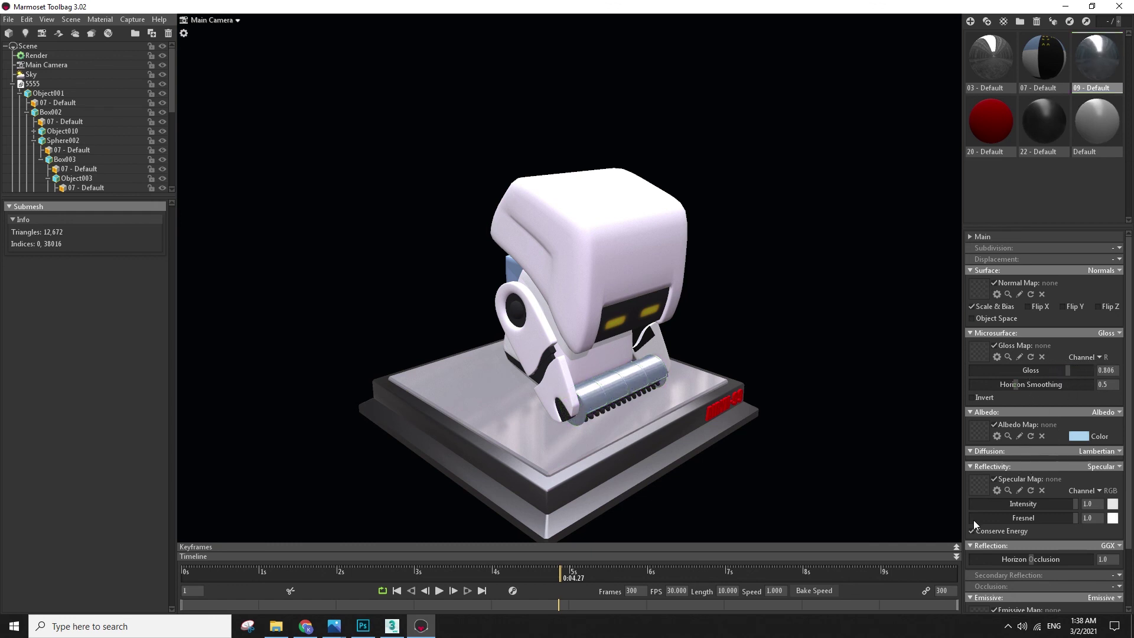
left_click_drag(1053, 506, 1063, 512)
left_click(1081, 436)
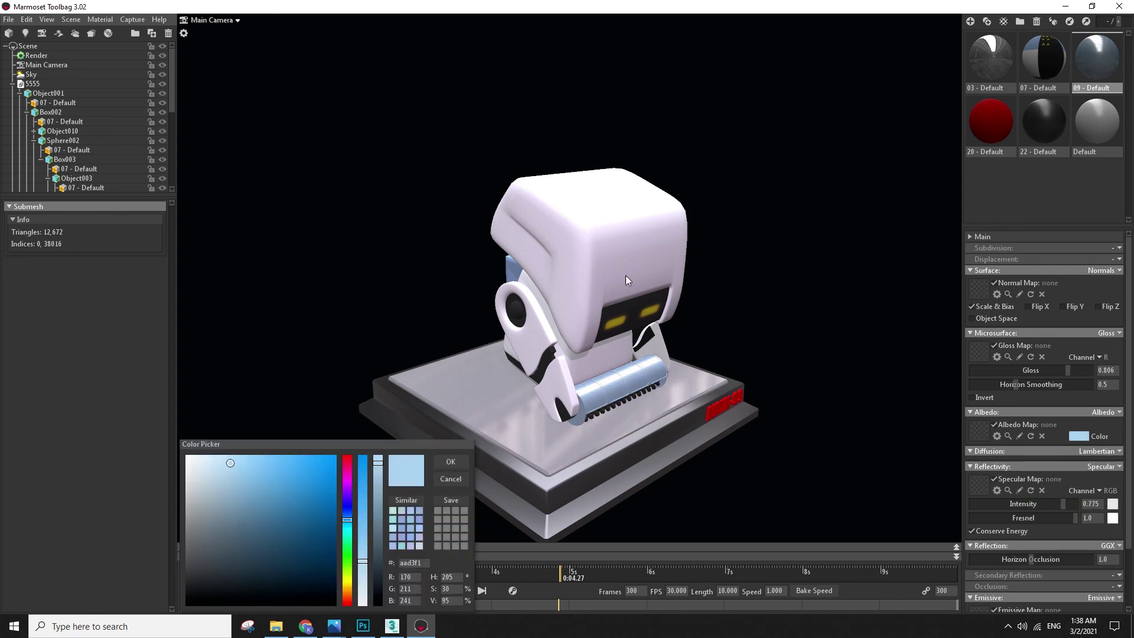
left_click_drag(230, 470, 257, 484)
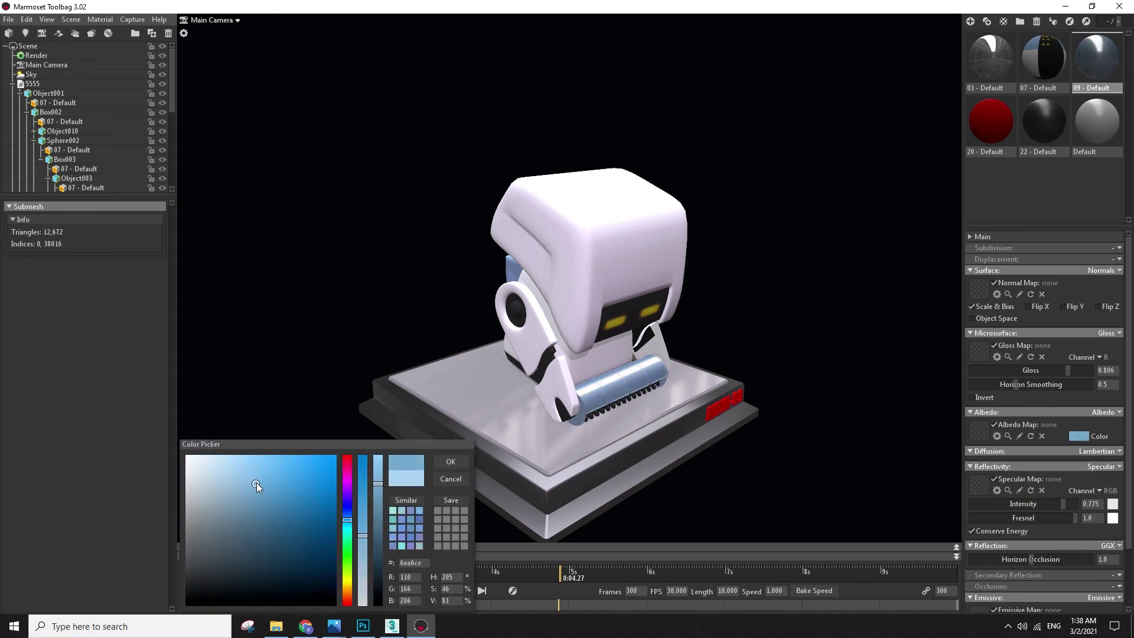
left_click(464, 461)
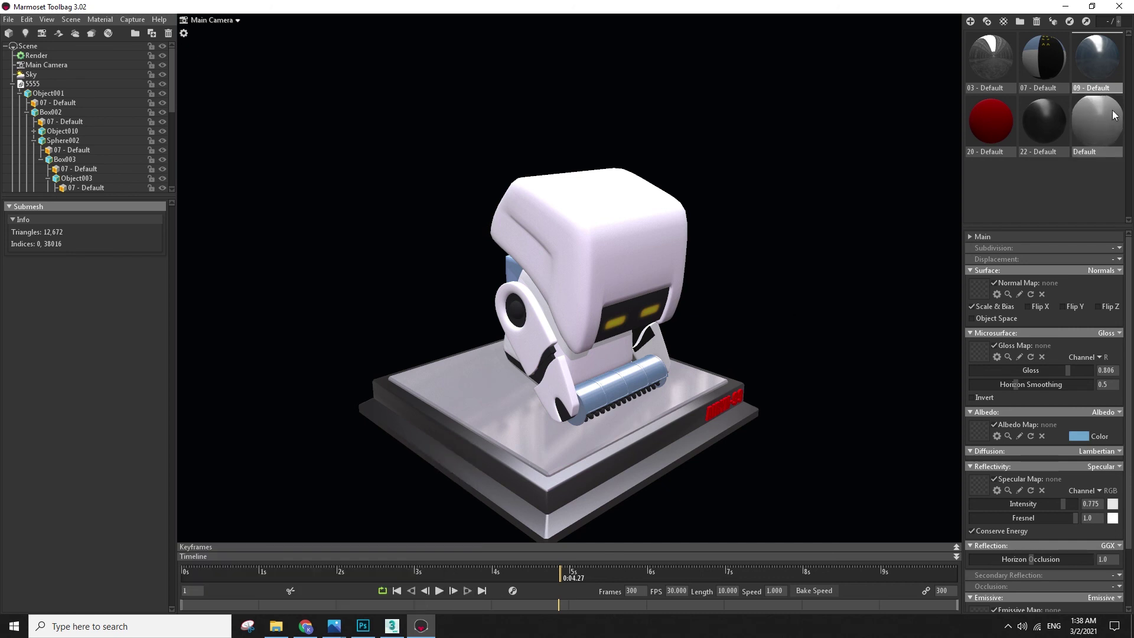
left_click(596, 269)
left_click(597, 270)
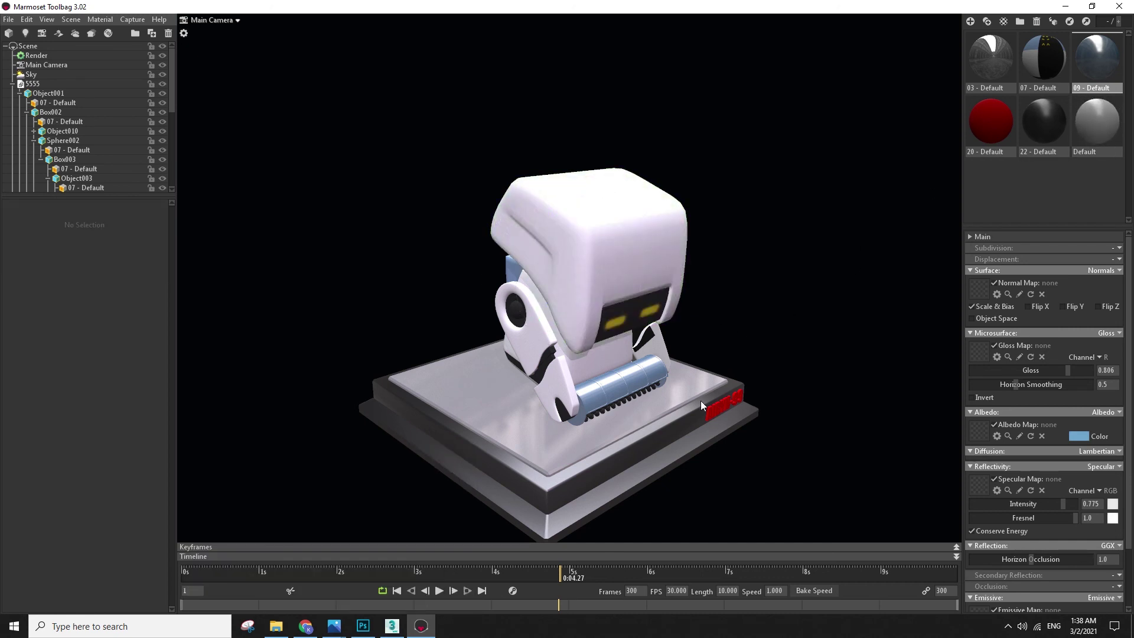
- Reframe the whole robot and base in the camera view and return the animation to its start
left_click_drag(898, 374, 772, 321)
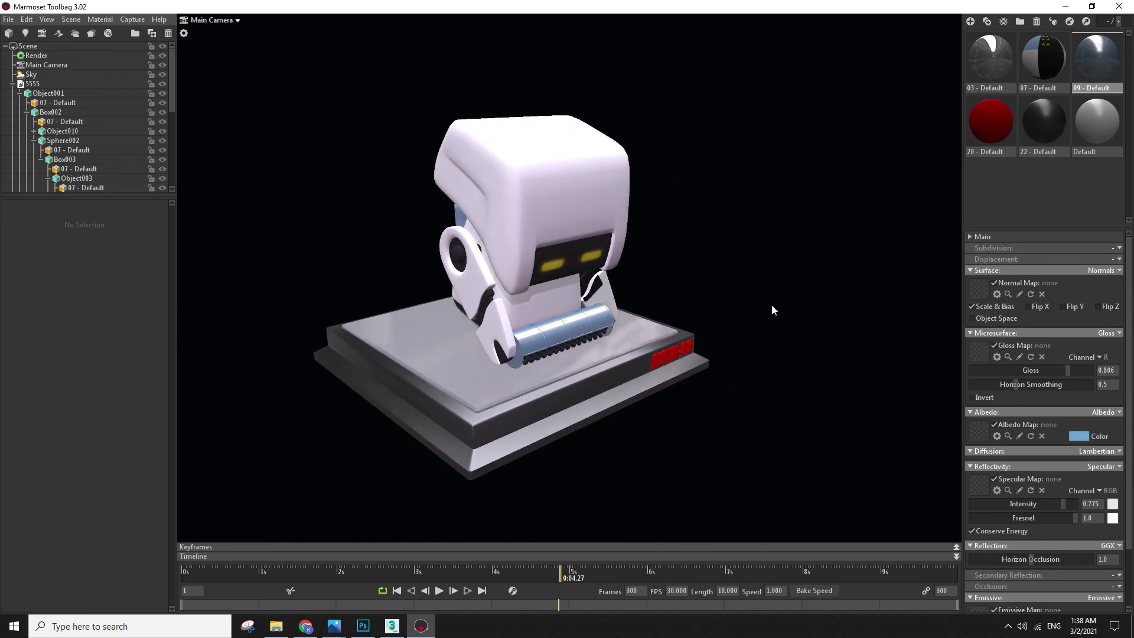
mouse_move(751, 193)
left_mouse_down()
mouse_move(792, 190)
mouse_move(742, 197)
left_mouse_up()
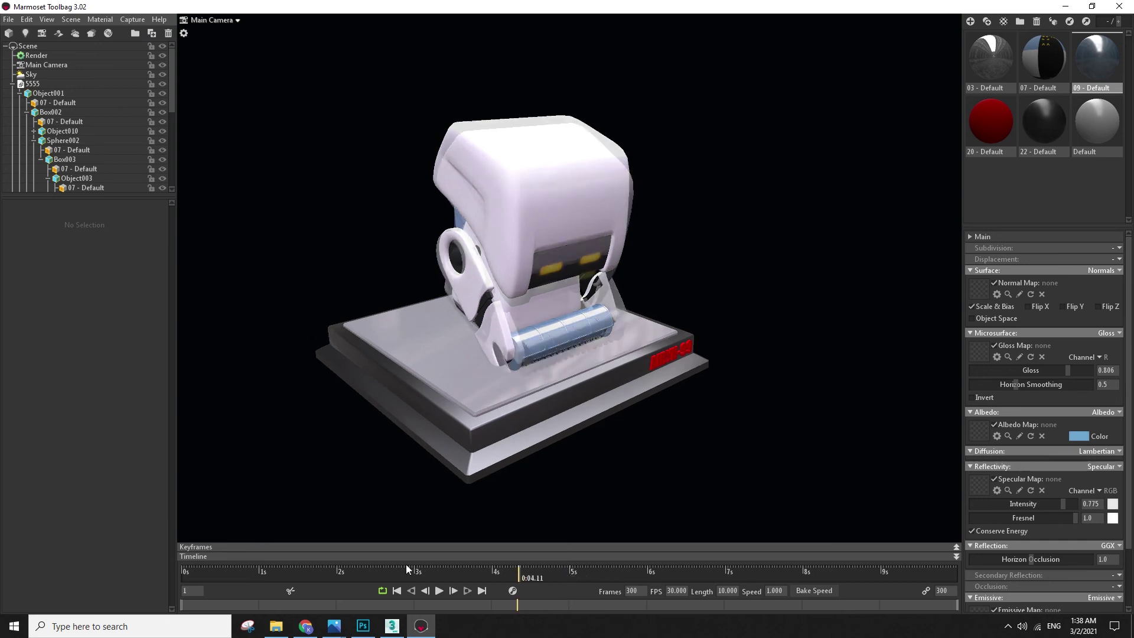
left_click(184, 570)
- Set the video capture quality to 100 and collapse the 5555 group in the scene list
left_click(131, 20)
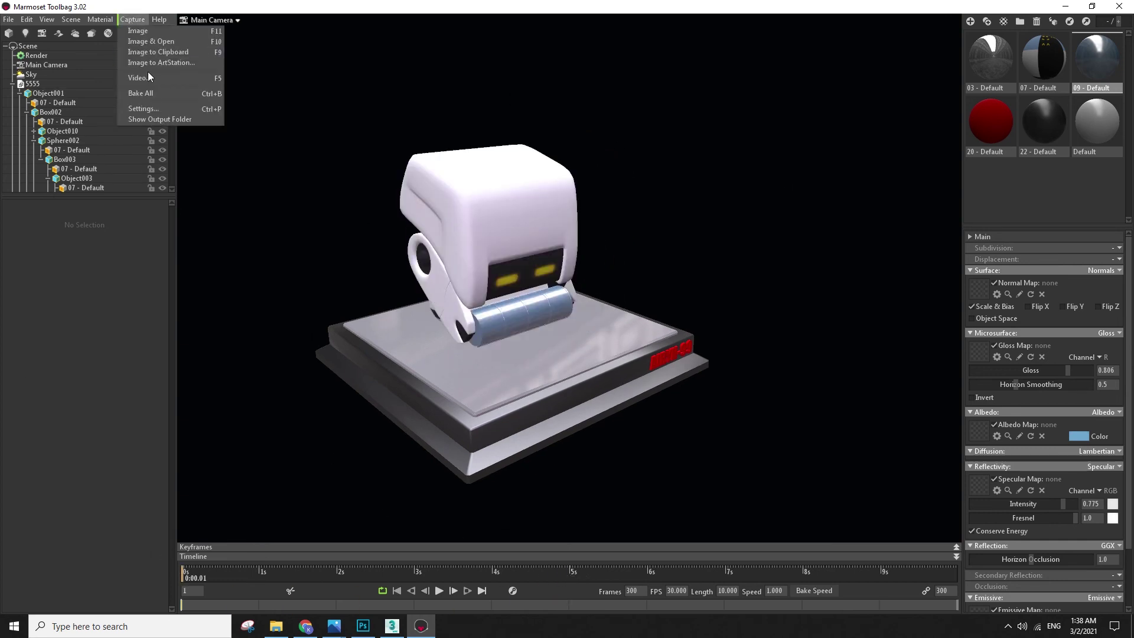
left_click(170, 108)
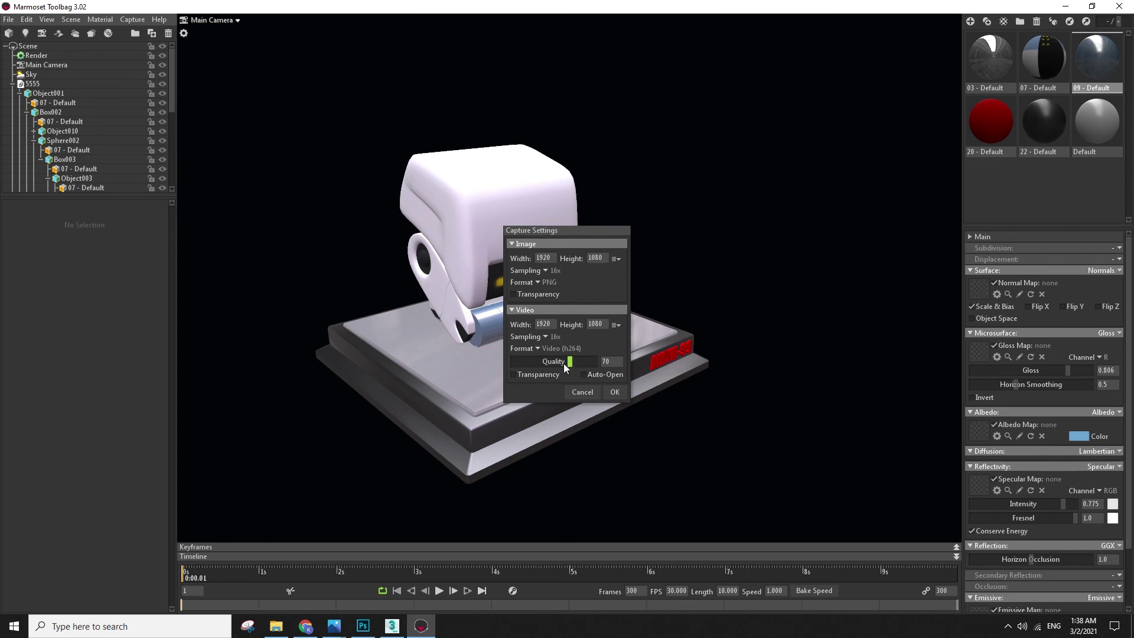
left_click_drag(566, 366, 599, 370)
left_click(622, 391)
left_click(13, 84)
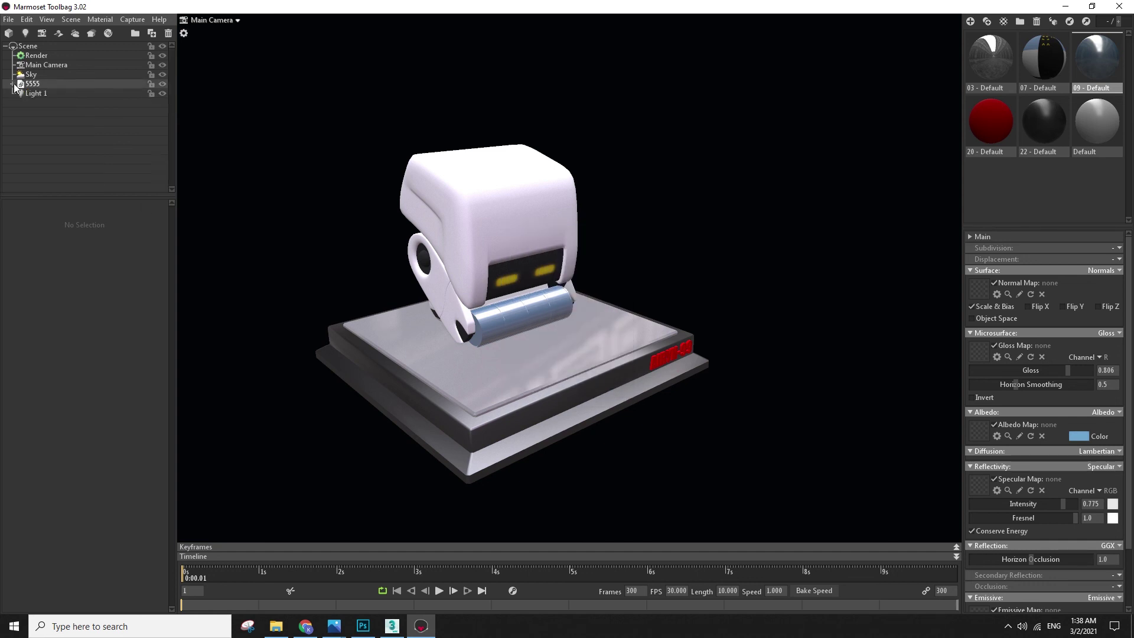
left_click(133, 20)
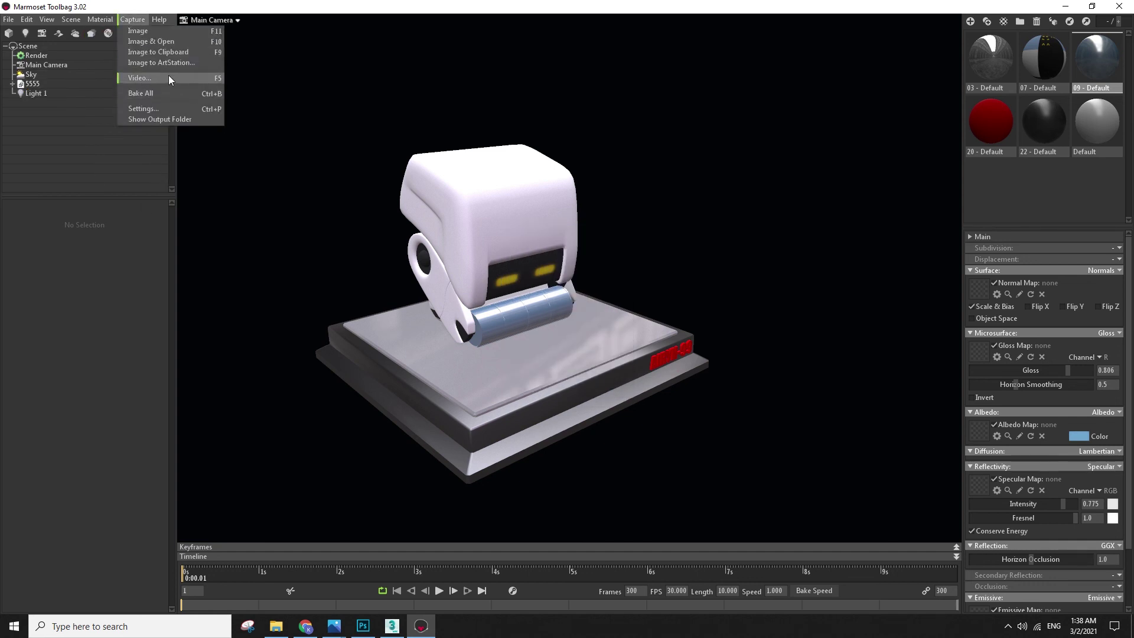
left_click(168, 77)
left_click_drag(565, 268, 559, 262)
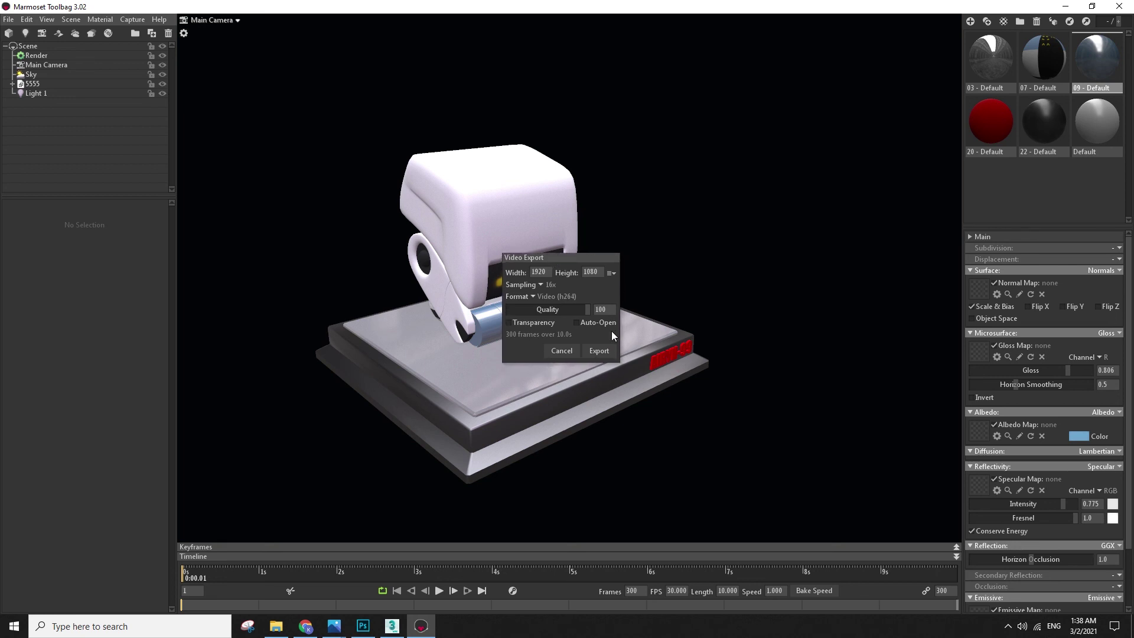
left_click(564, 351)
left_click(143, 22)
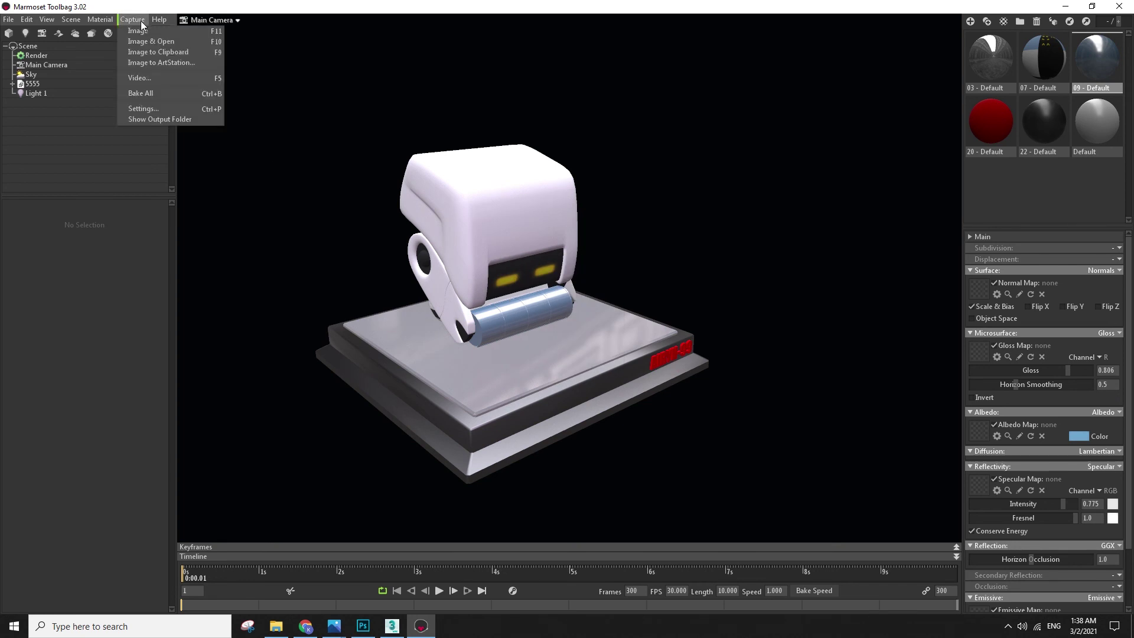
left_click(62, 120)
- Enable global illumination in the scene's Render settings, toggling it on and off to compare the look
left_click(37, 57)
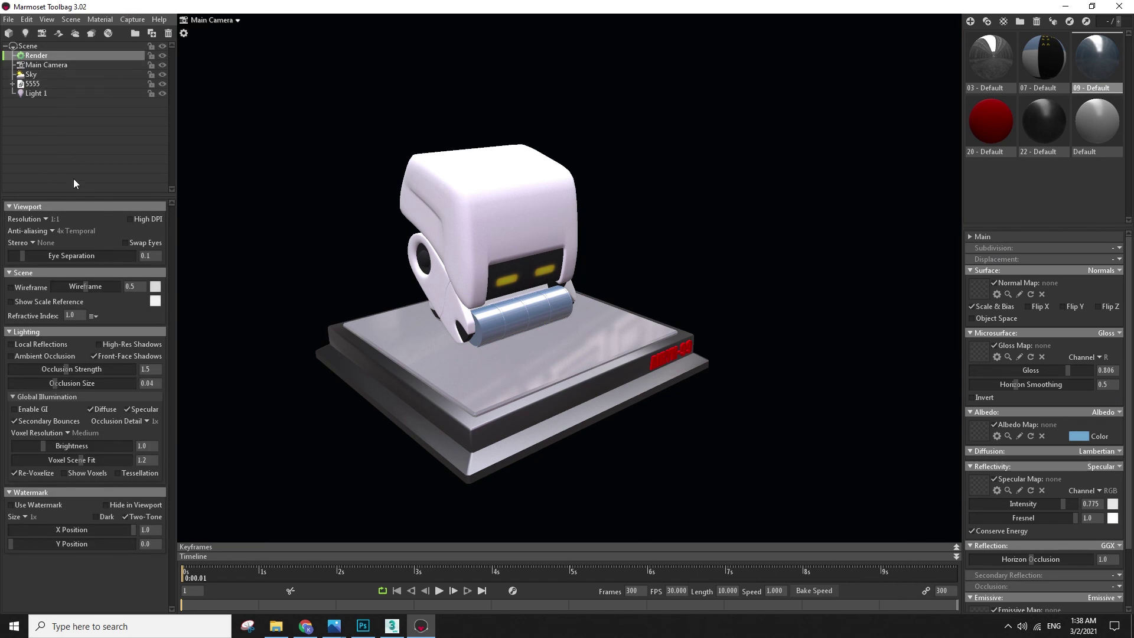
left_click(36, 73)
left_click(44, 55)
left_click(29, 409)
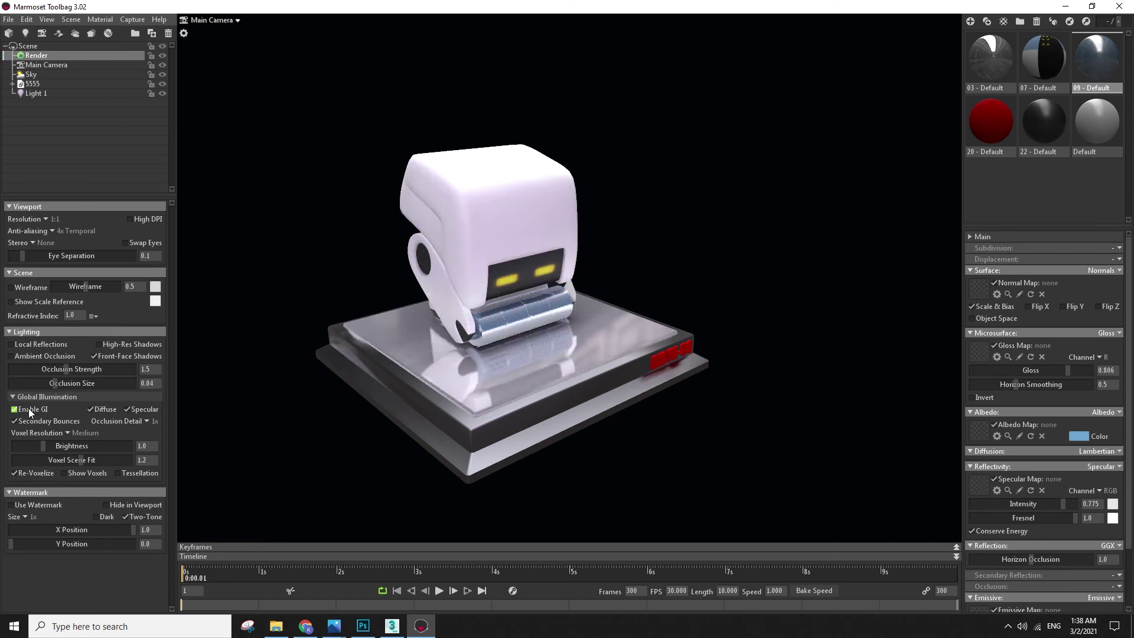
left_click(27, 412)
left_click(27, 413)
left_click(27, 412)
left_click(27, 413)
left_click(27, 412)
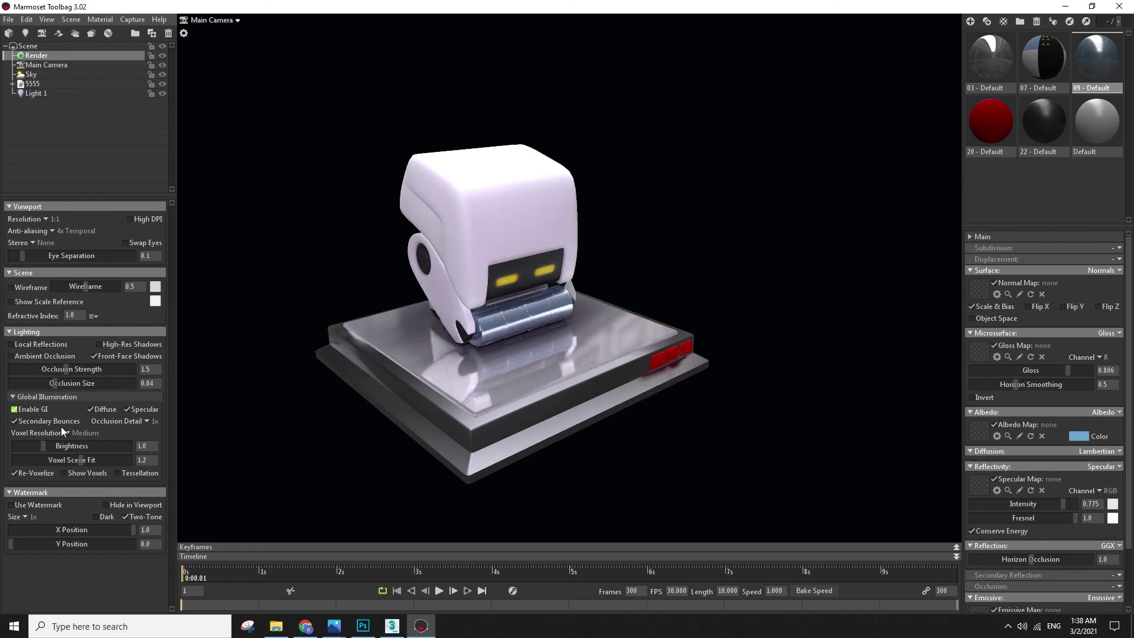
- Set the GI brightness to 1.259, enable High-Res Shadows and Ambient Occlusion, and set the occlusion strength to 4.984
left_click_drag(49, 445, 47, 453)
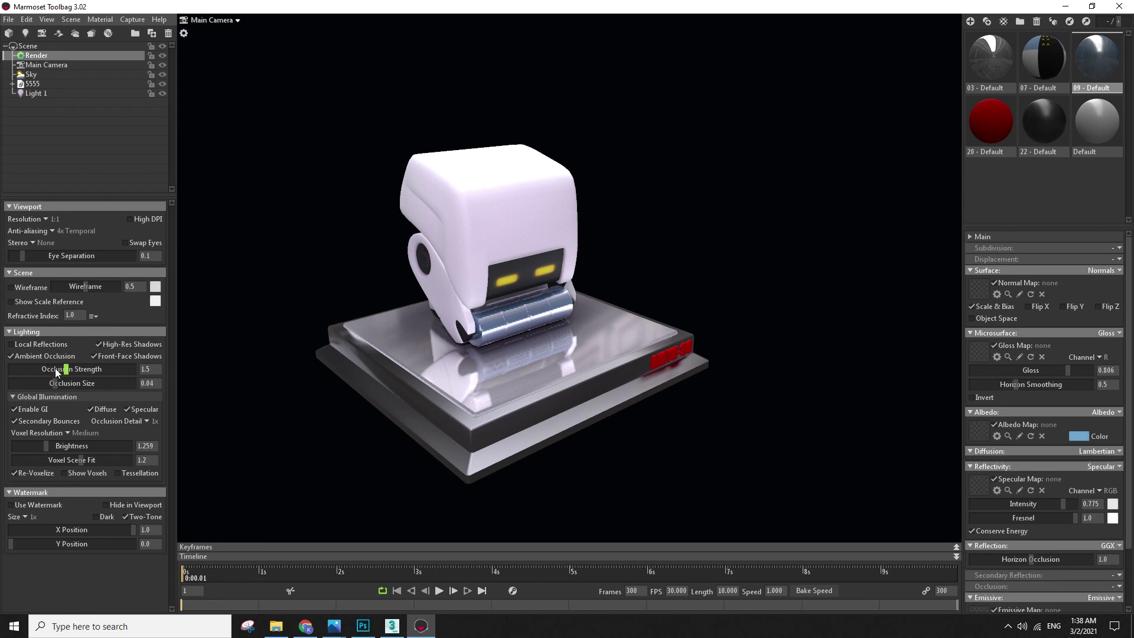
left_click_drag(66, 369, 94, 371)
left_click(47, 218)
left_click(80, 241)
- Try an exposure of 1.095 and some bloom brightness in the Main Camera's post effects
left_click(44, 65)
mouse_move(45, 441)
left_mouse_down()
mouse_move(57, 443)
mouse_move(32, 444)
mouse_move(46, 449)
left_mouse_up()
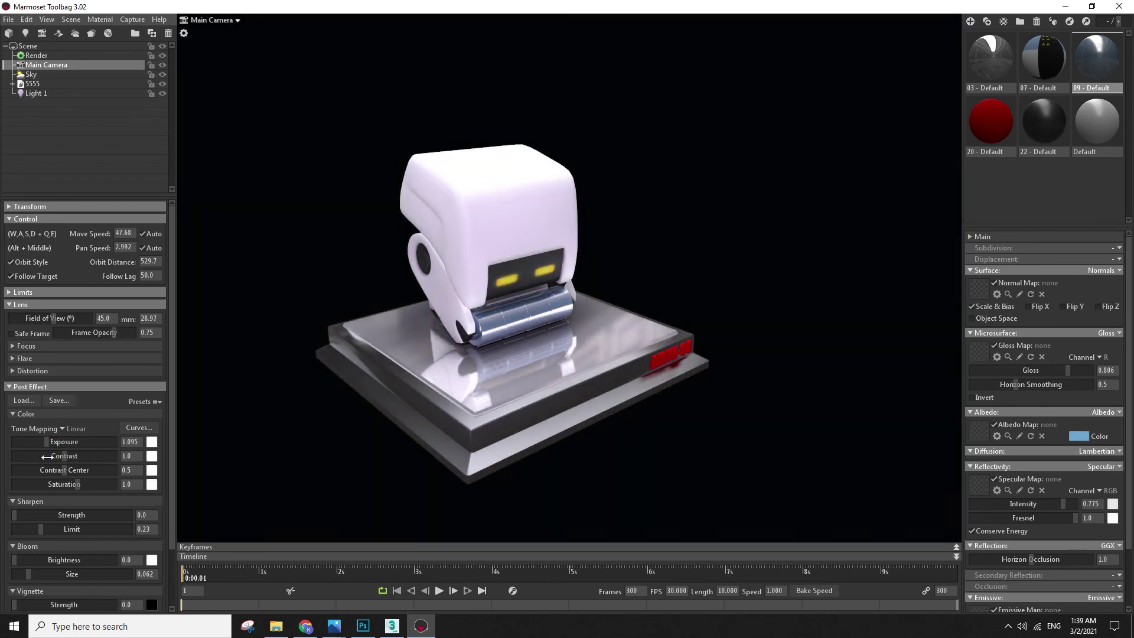
key("ctrl+z")
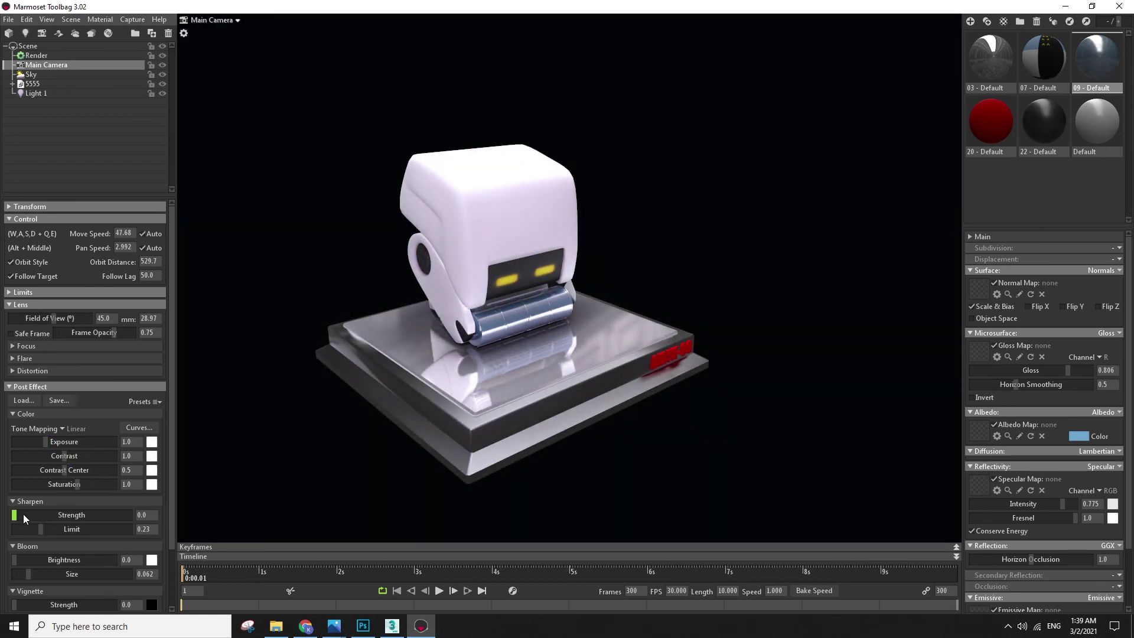
mouse_move(26, 562)
left_mouse_down()
mouse_move(53, 561)
mouse_move(12, 561)
left_mouse_up()
- Try a grain strength of 0.503 in the Main Camera's post effects
scroll(59, 581, "down", 1)
left_click_drag(126, 576, 142, 596)
scroll(53, 590, "down", 1)
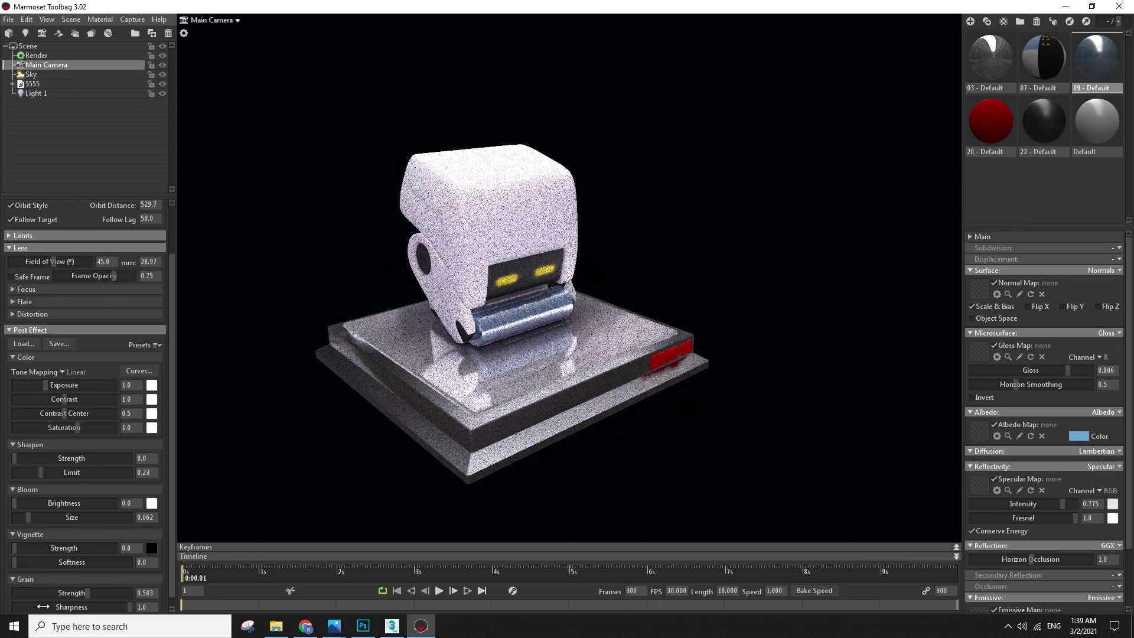
scroll(101, 539, "up", 1)
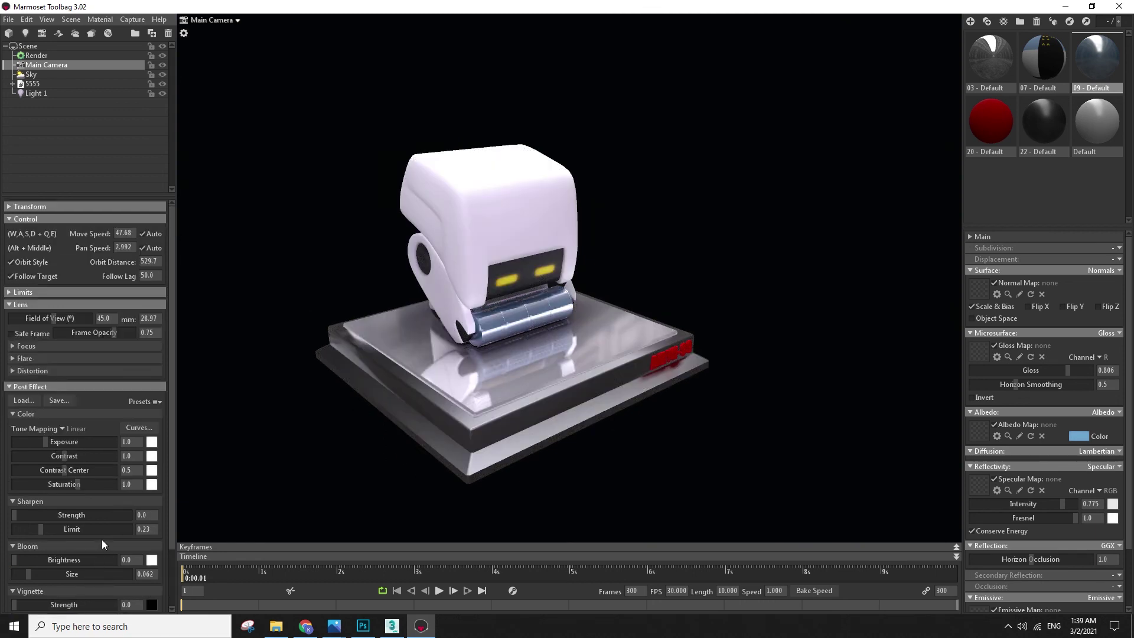
scroll(35, 584, "down", 1)
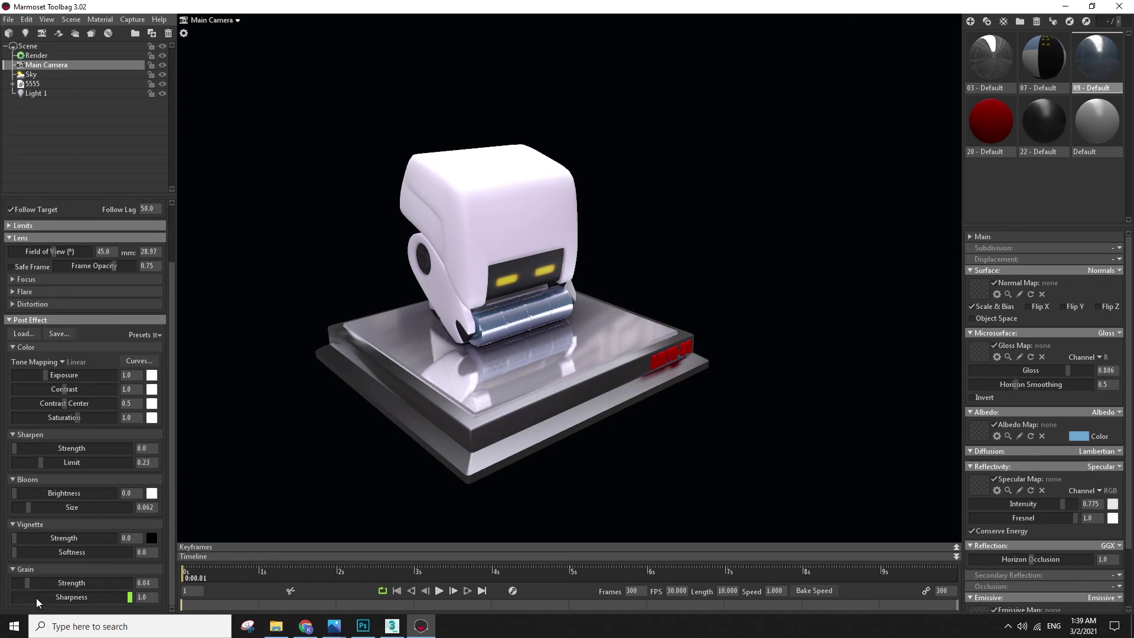
scroll(37, 598, "up", 2)
- Try a Main Camera lens flare with strength 10.0 and size 0.0, and bring its strength back to 0.0
left_click(31, 359)
left_click_drag(40, 375, 199, 431)
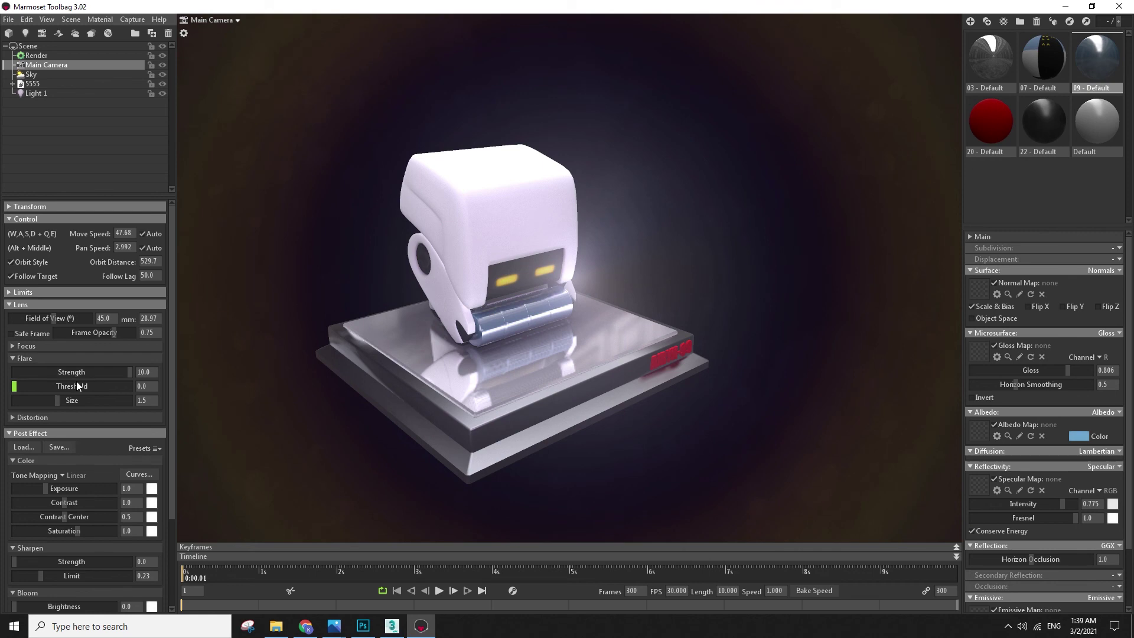
left_click_drag(60, 401, 3, 409)
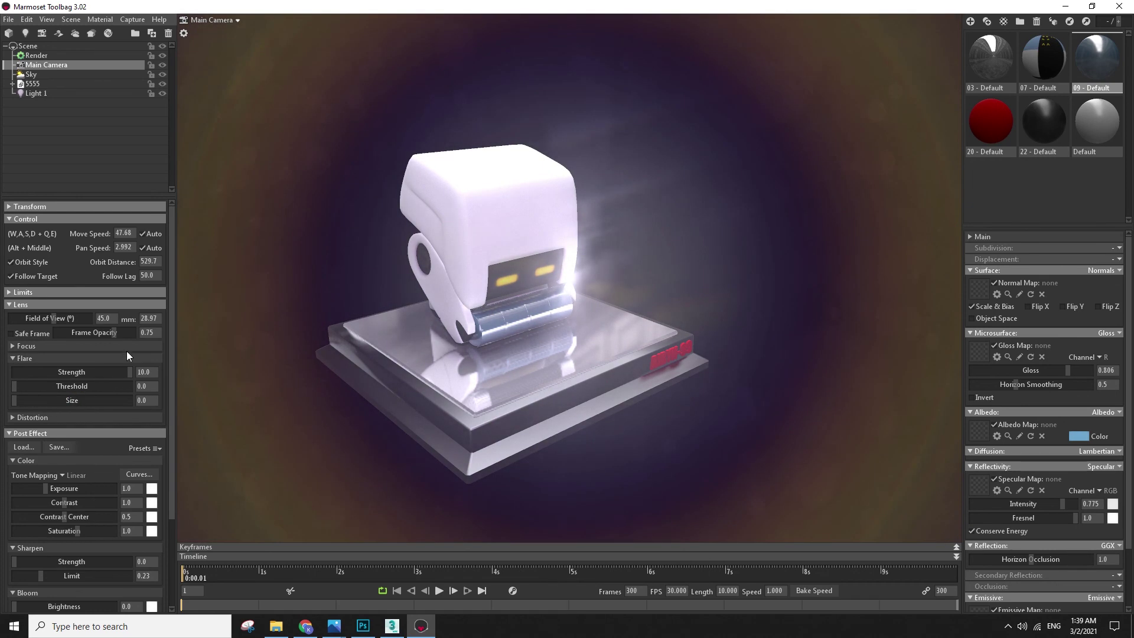
left_click_drag(129, 372, 13, 372)
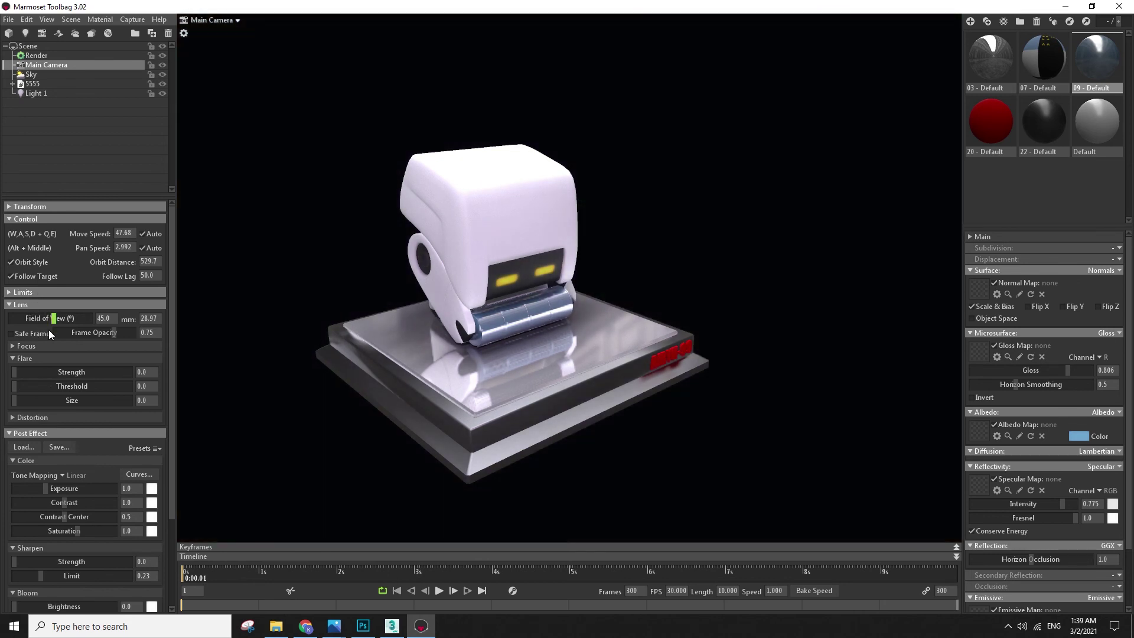
- Try different focus distance and field of view values for the Main Camera, and undo both changes
left_click(42, 345)
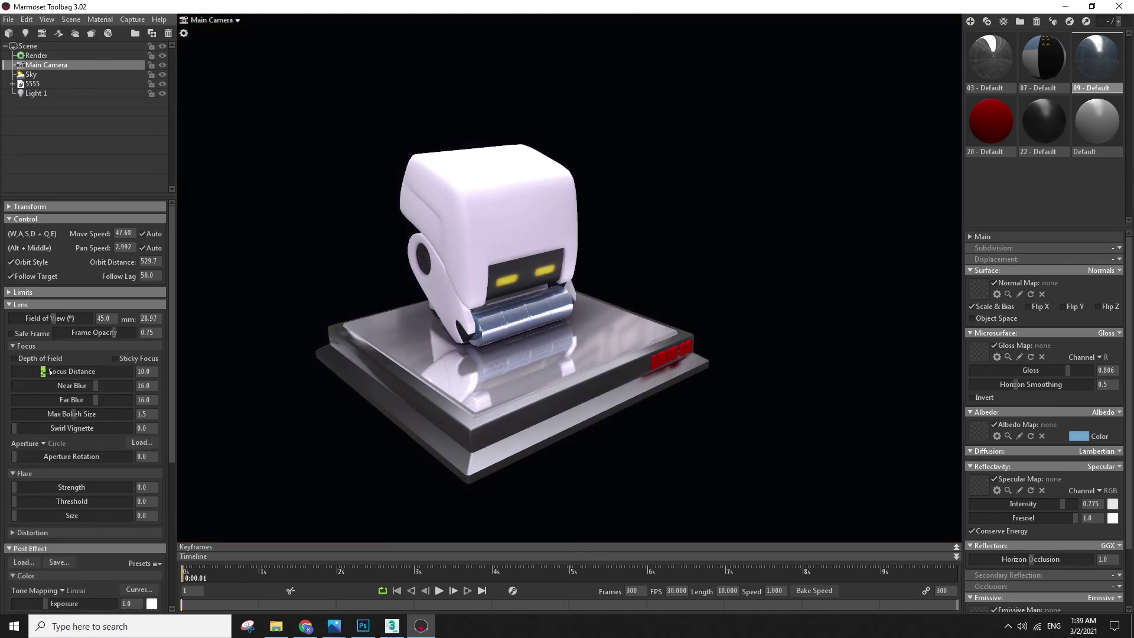
left_click_drag(58, 373, 45, 374)
key("ctrl+z")
left_click_drag(63, 318, 55, 323)
key("ctrl+z")
- Recheck the Render settings and orbit the camera to a slightly lower angle on the robot
left_click(37, 55)
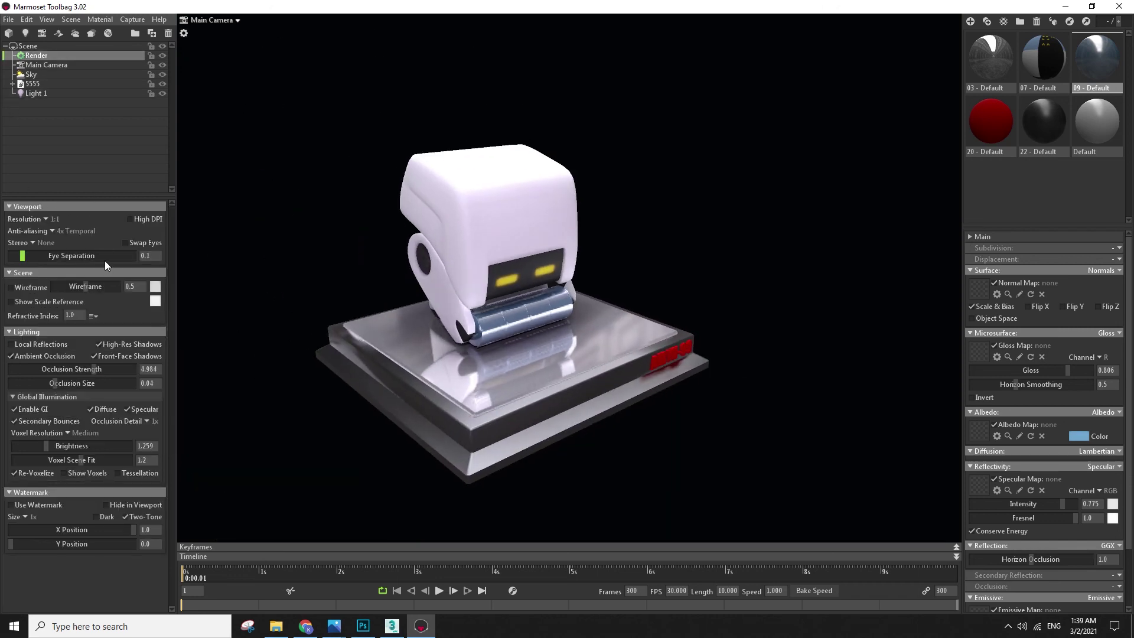
left_click(700, 449)
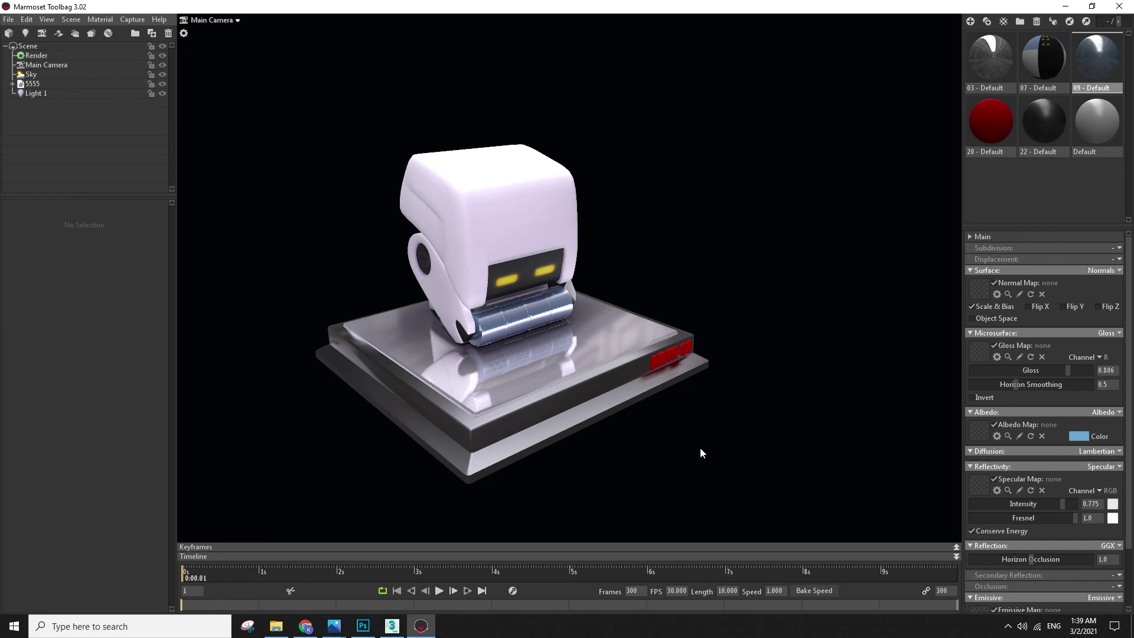
left_click_drag(606, 467, 663, 421)
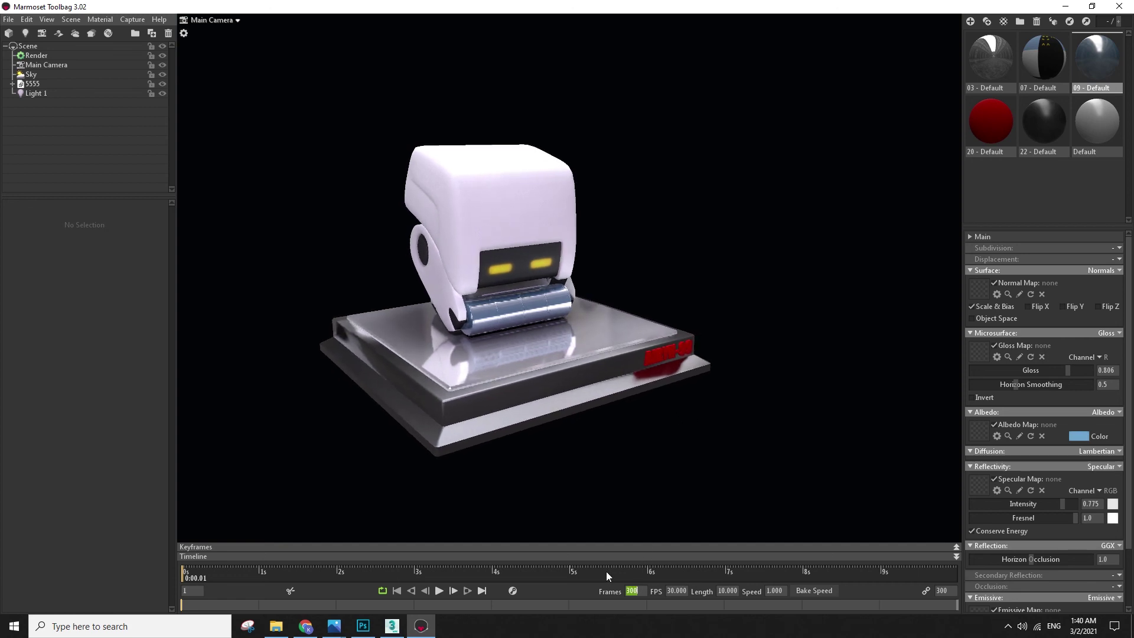
- Set the timeline's frame count to 150, checking it against the animation range in 3ds Max
type("50")
key("Return")
left_click(392, 626)
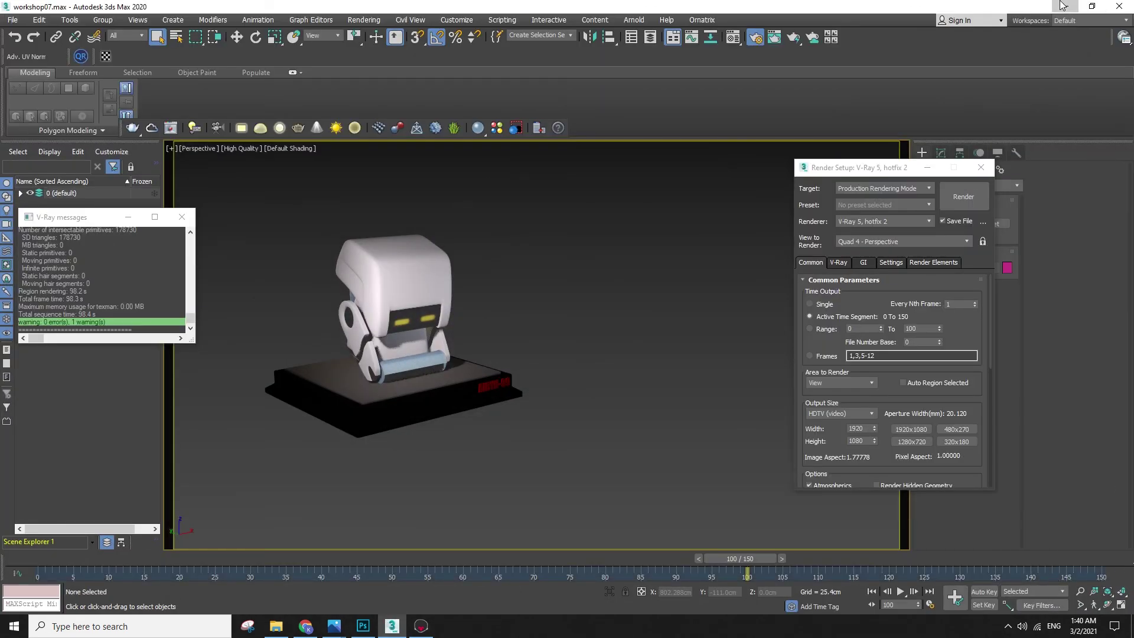
left_click(1065, 6)
- Scrub through the trimmed animation to review the robot's motion and return to the first frame
left_click_drag(233, 569, 422, 583)
middle_click_drag(588, 403, 616, 425)
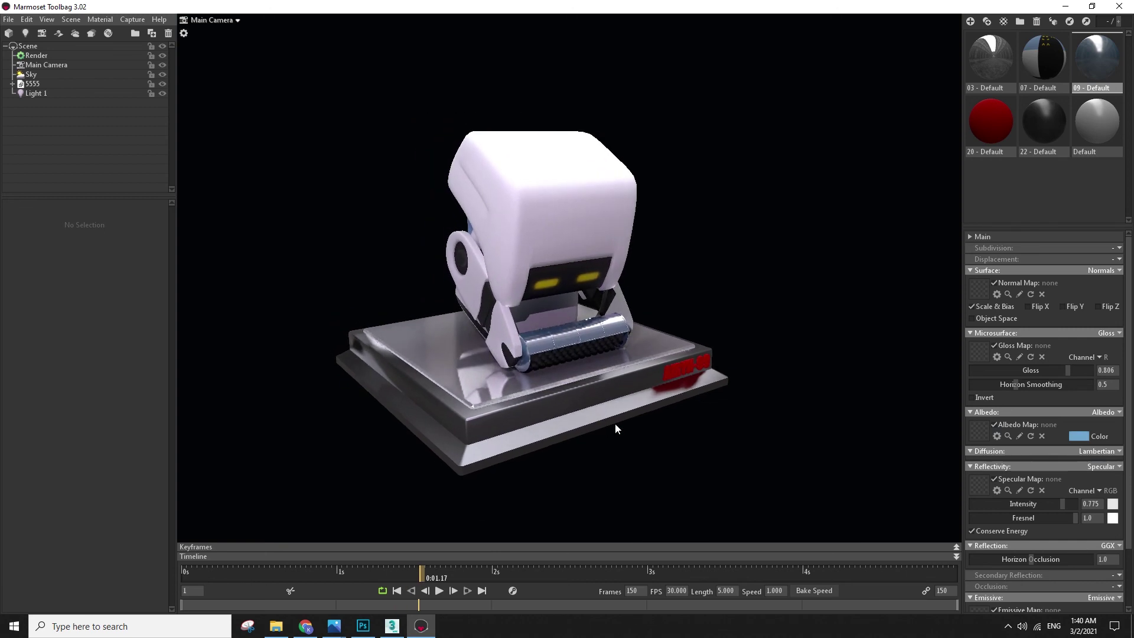
left_click_drag(438, 566, 682, 583)
left_click_drag(589, 566, 95, 538)
- Export the 150-frame animation as a 1920 × 1080 h264 MP4 video named 5555 on the Desktop
left_click(133, 21)
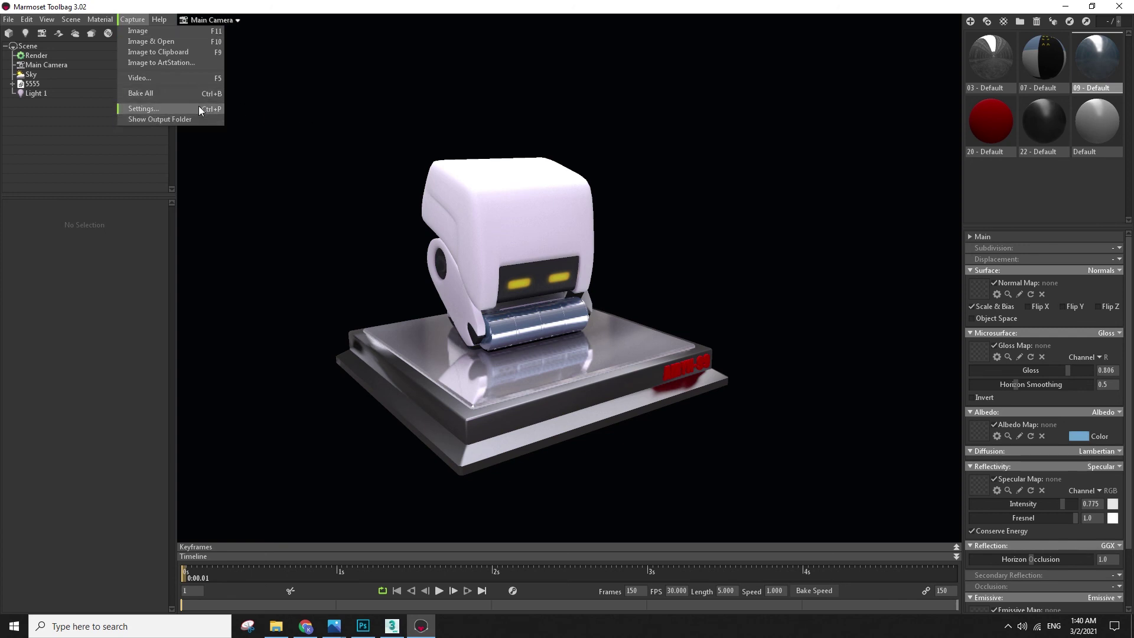
left_click(192, 78)
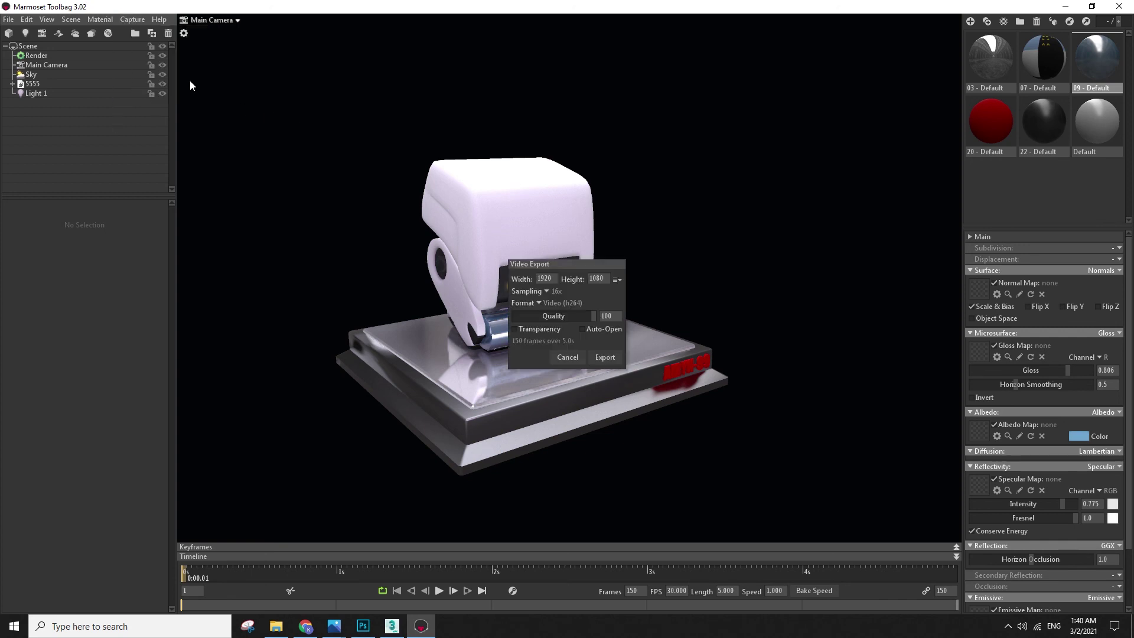
left_click(611, 363)
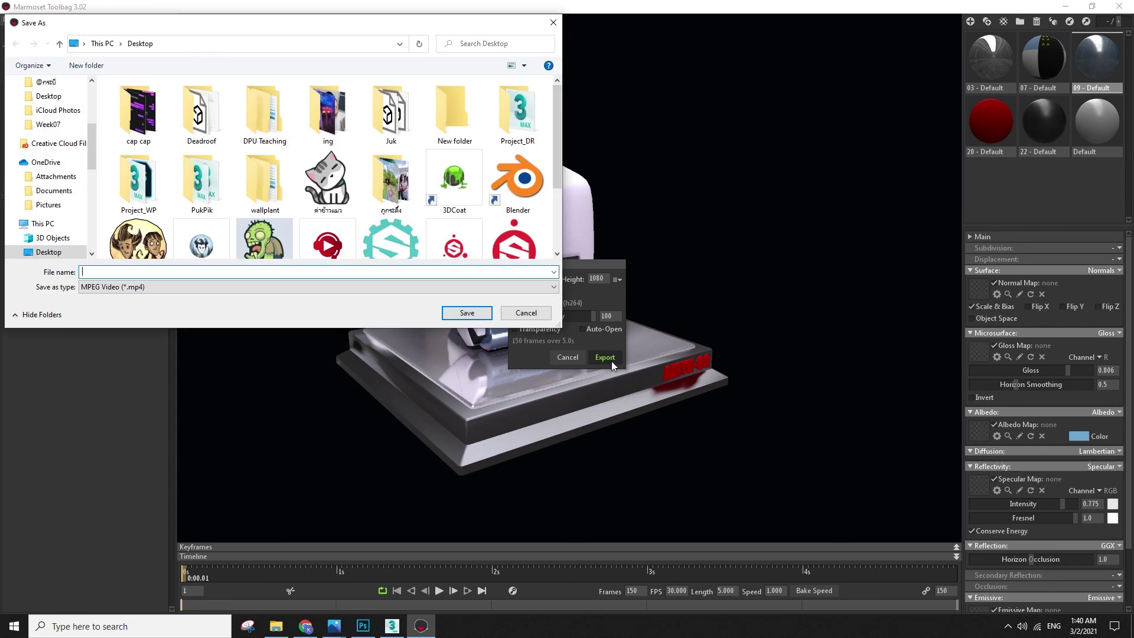
type("55")
key("Return")
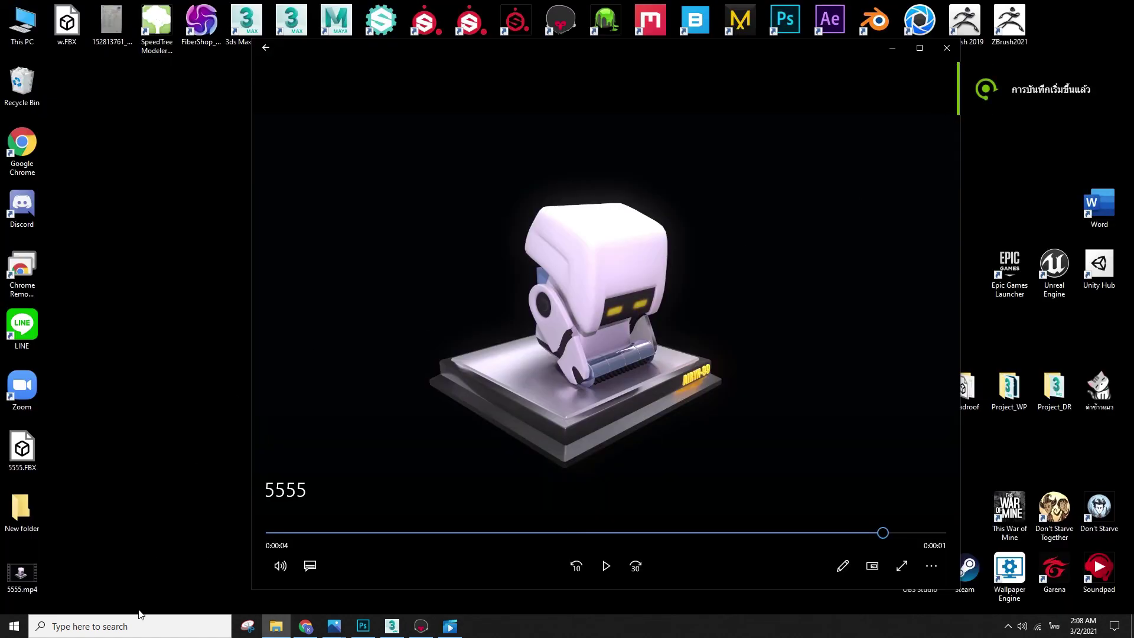
- Play the exported 5555.mp4 from the desktop, pause it, and move the player window clear of the top desktop icons
double_click(22, 573)
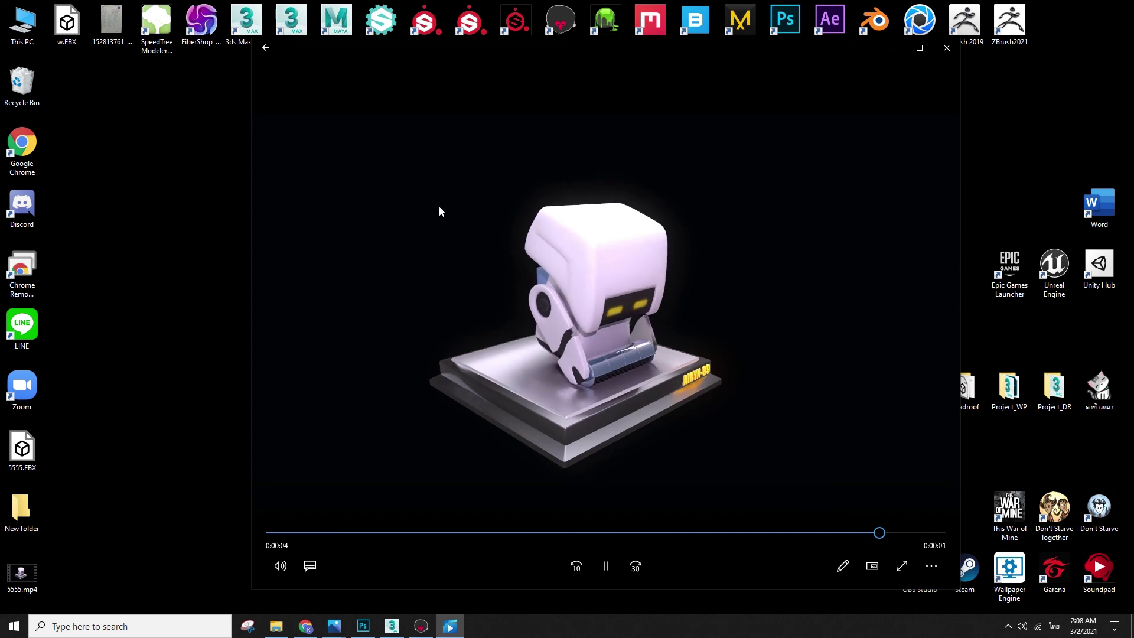
left_click(606, 566)
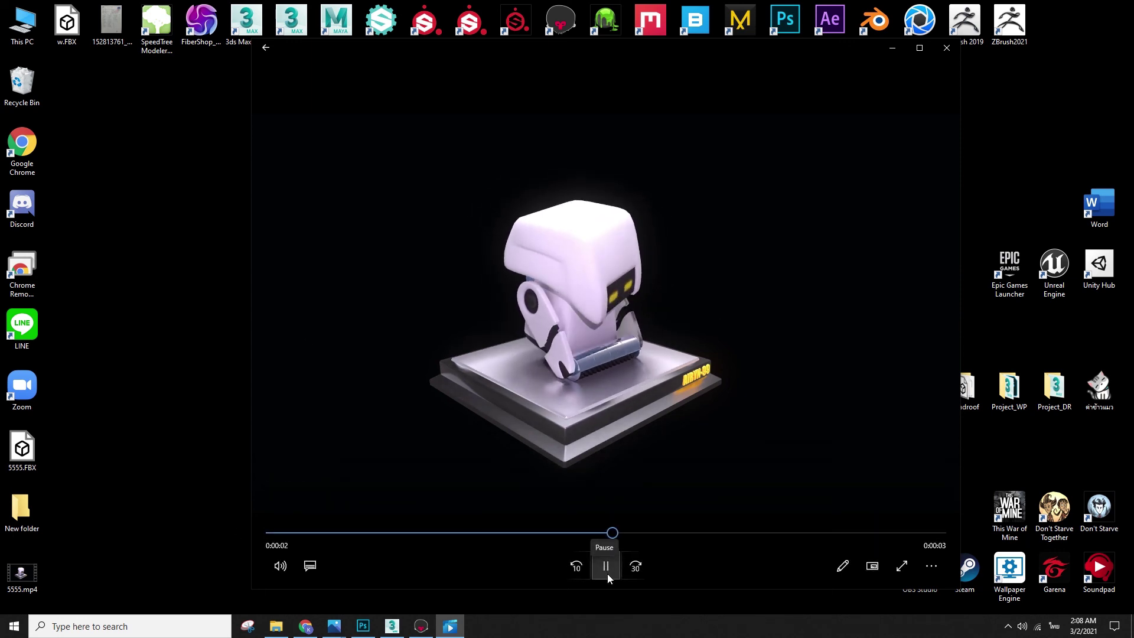
left_click(607, 573)
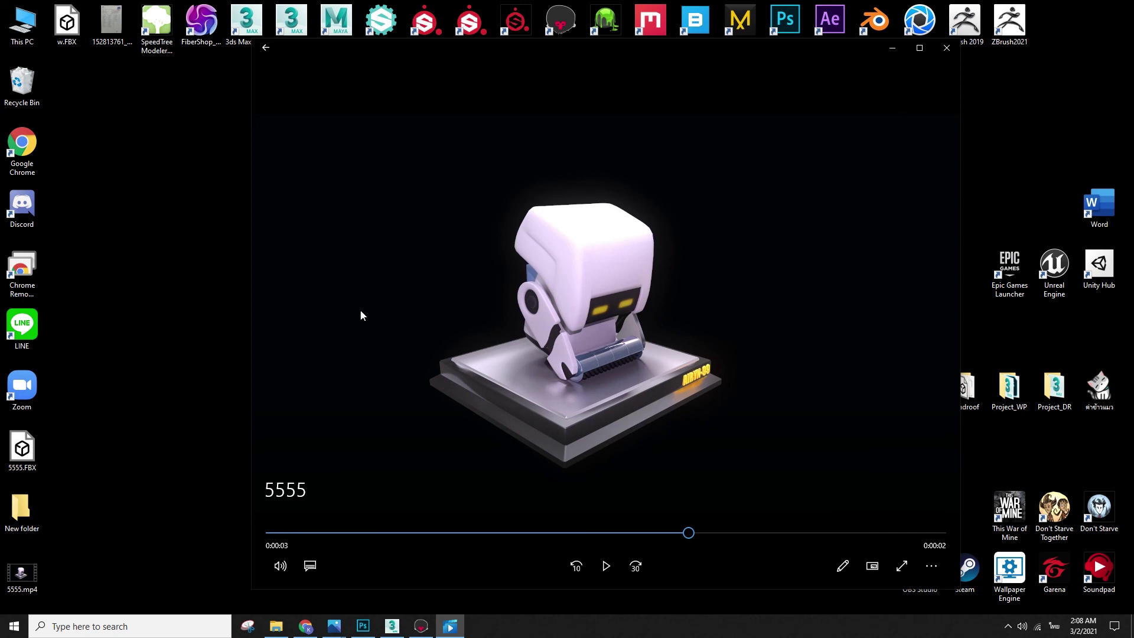
left_click_drag(690, 49, 652, 83)
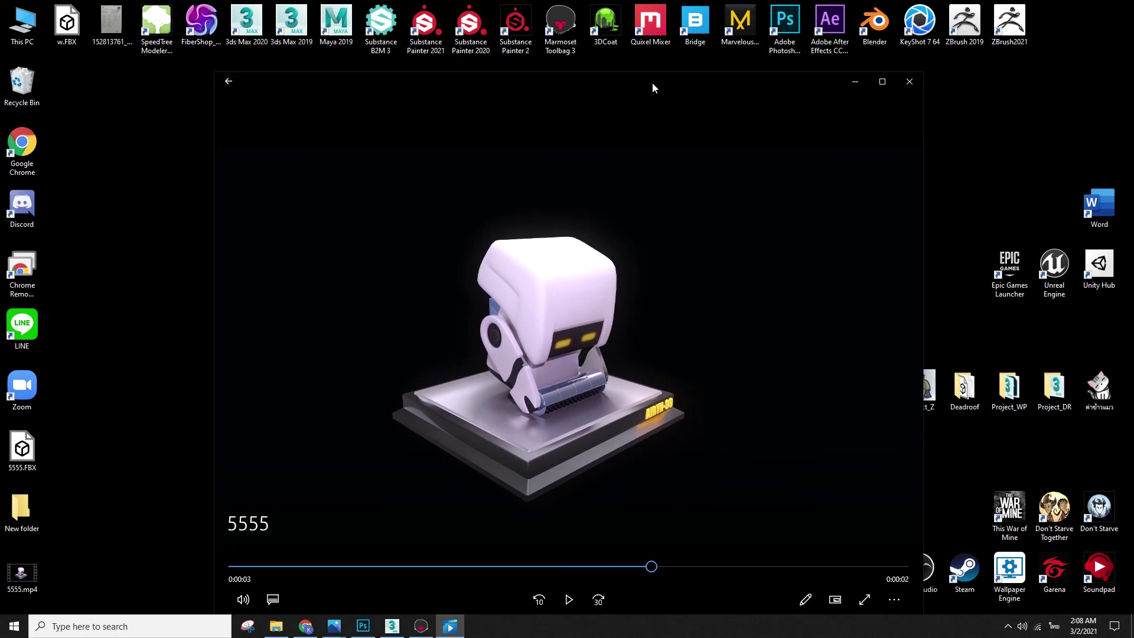
left_click(560, 27)
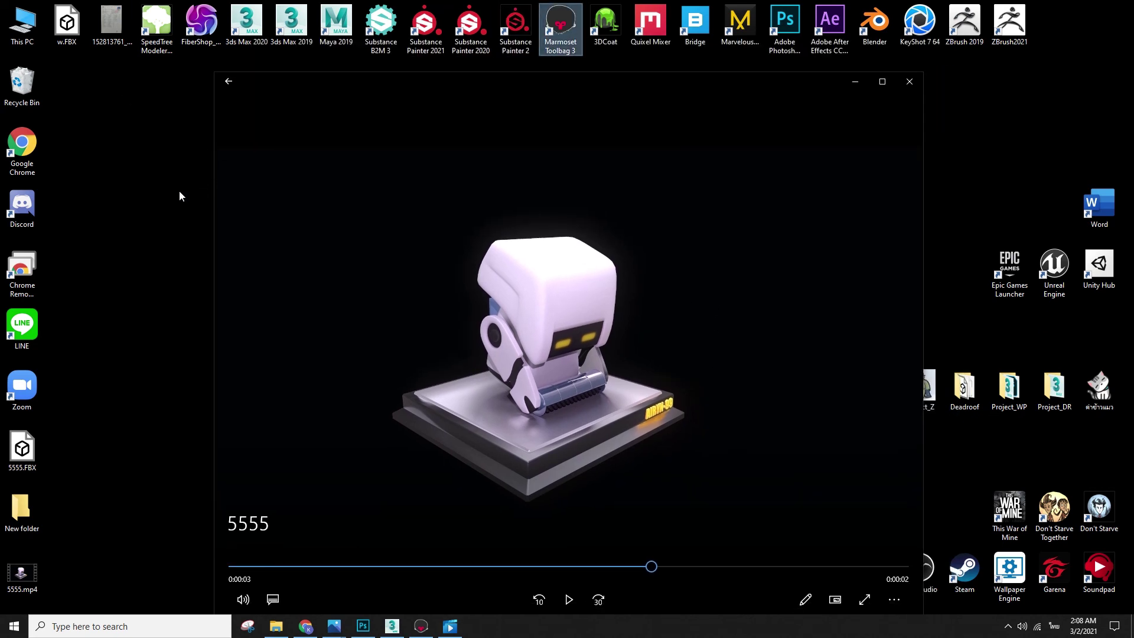
left_click(198, 225)
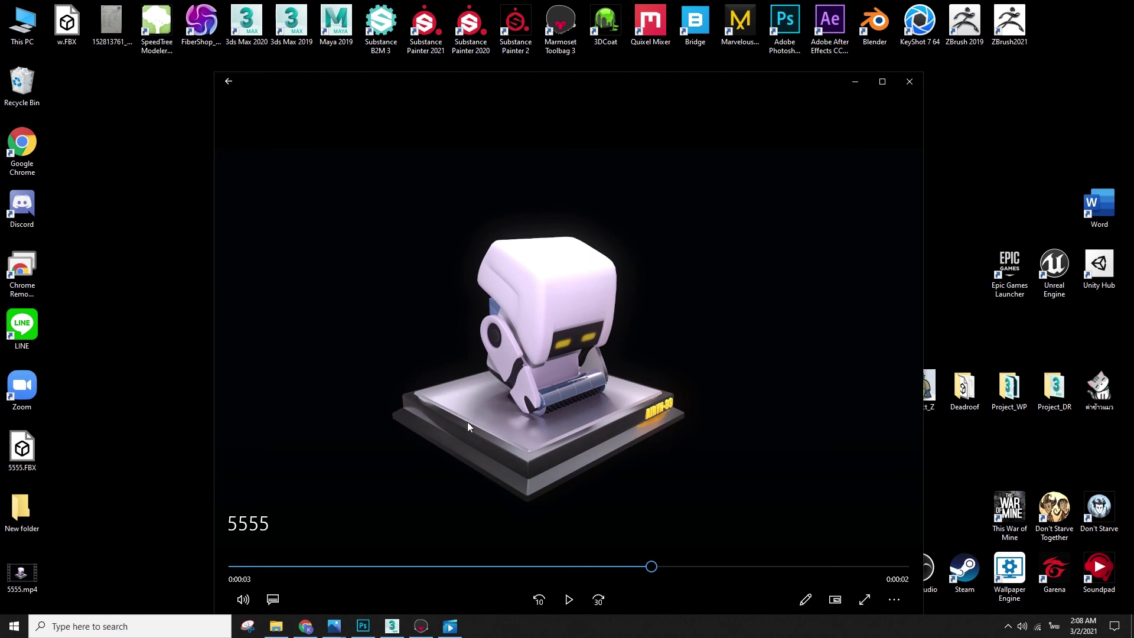
- Switch to Chrome, search for "toolbag marmoset" and open the official Marmoset Toolbag page
left_click(305, 626)
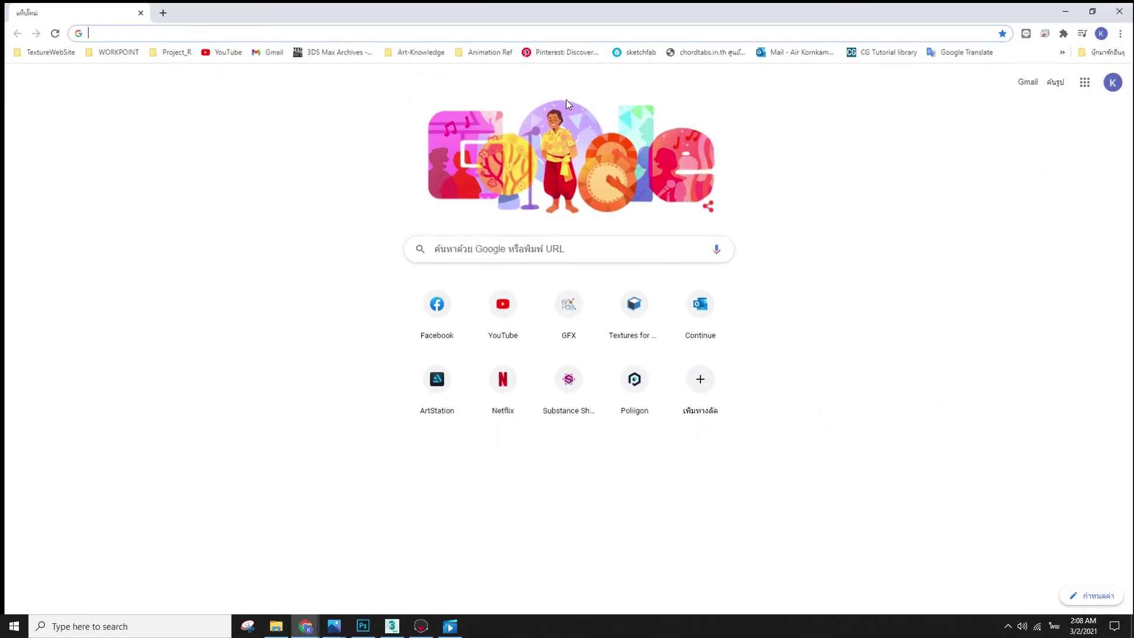
type("ะ")
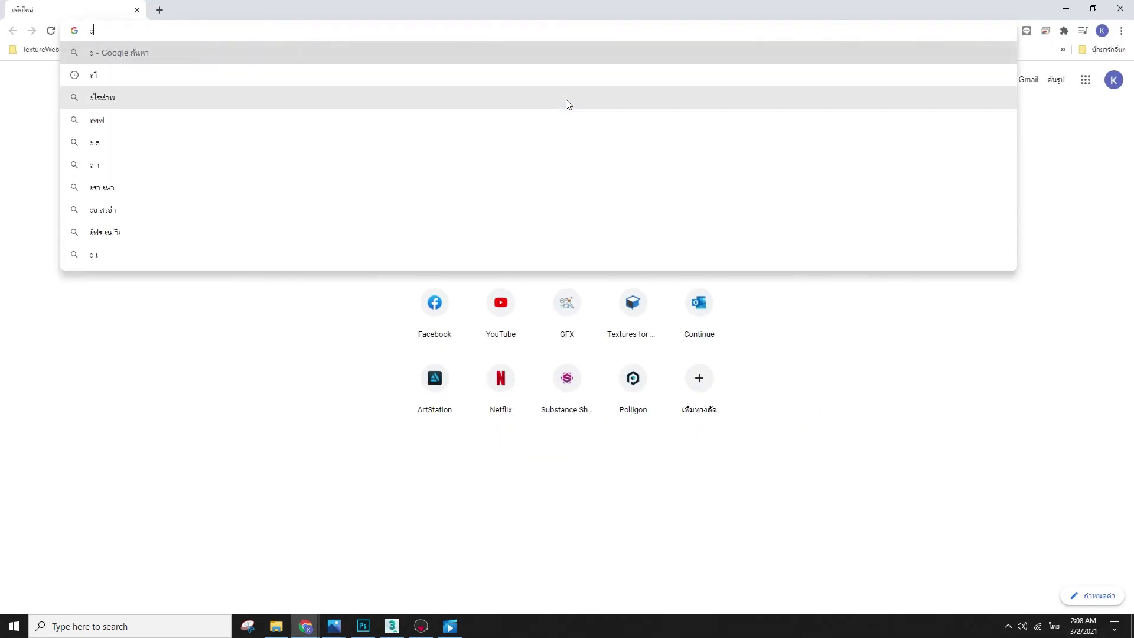
key("BackSpace")
type("t")
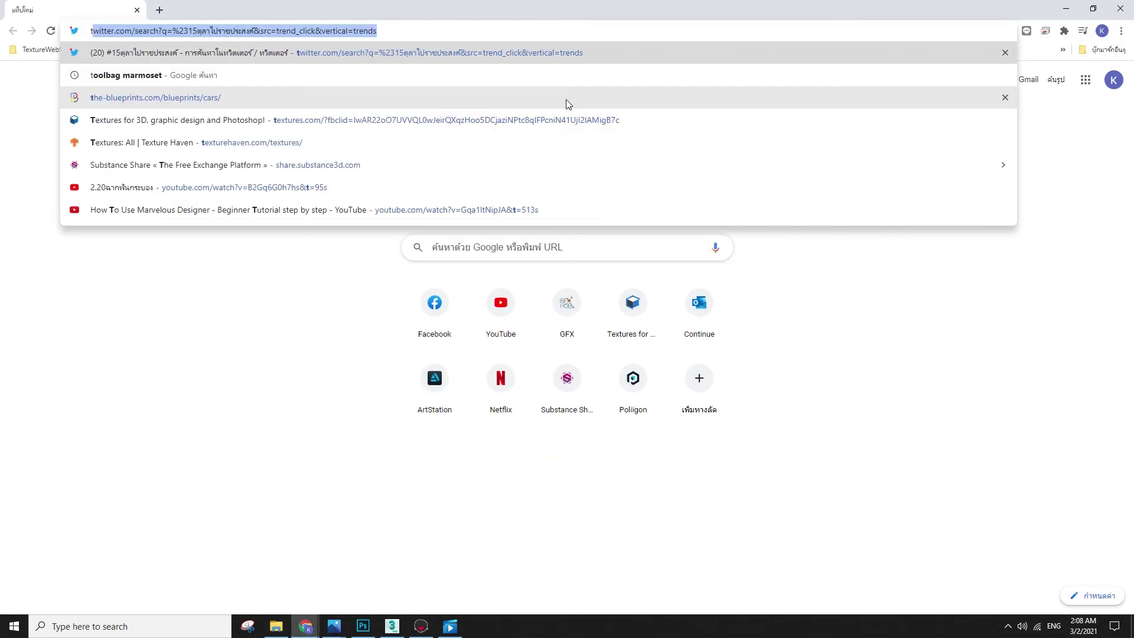
type("o")
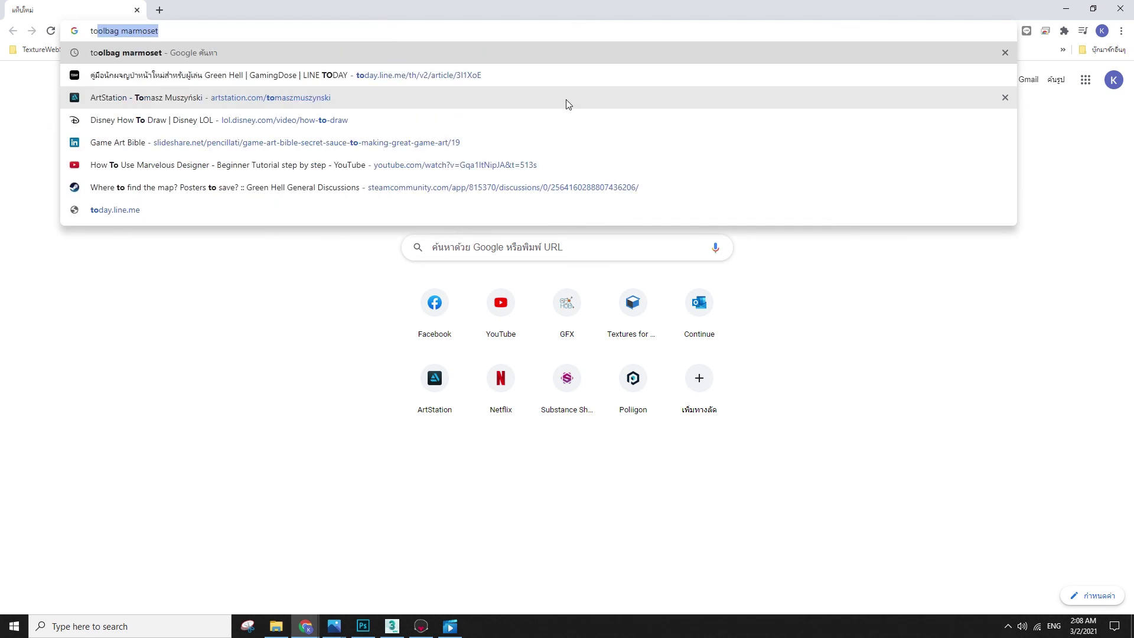
key("Return")
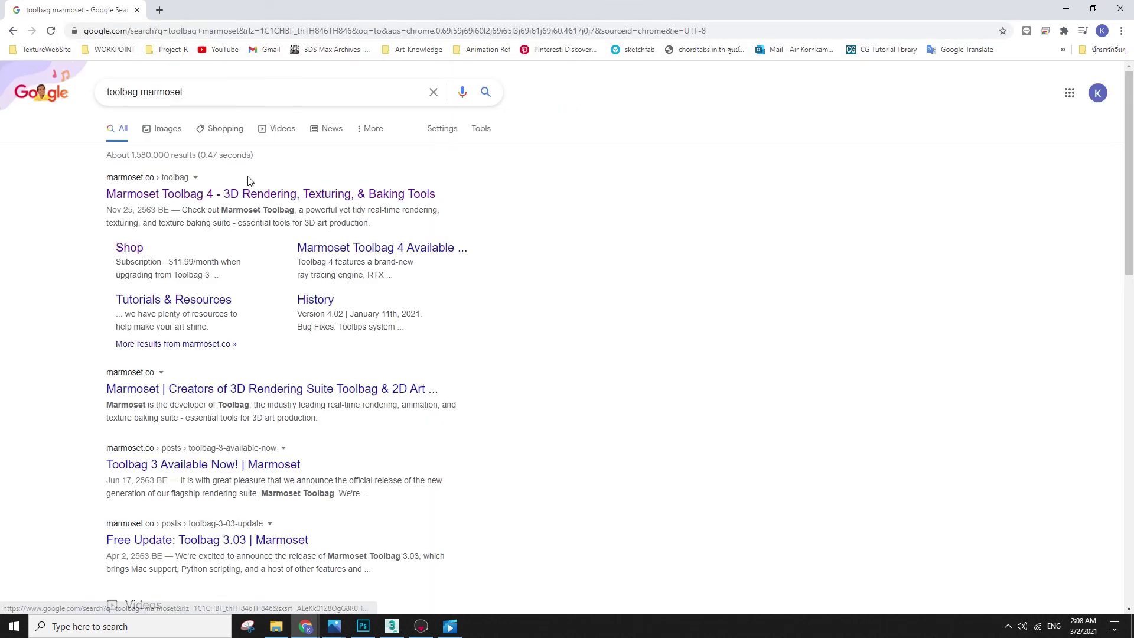
left_click(248, 192)
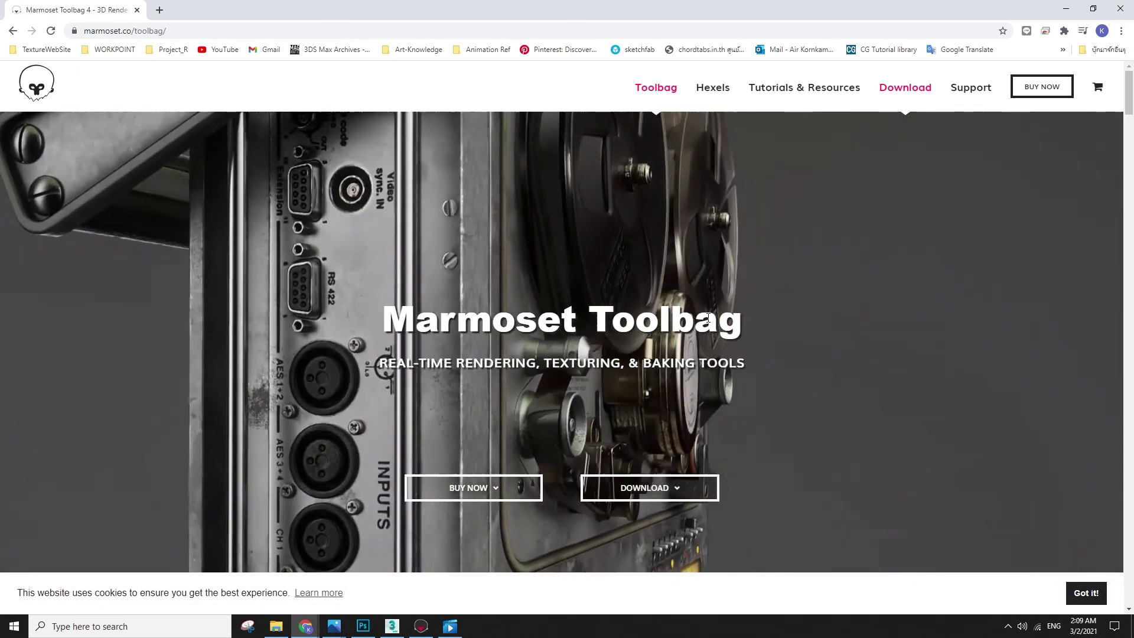
- Open the Marmoset shop's license options and examine the Individual plans and the Academic yearly subscription price
left_click(485, 494)
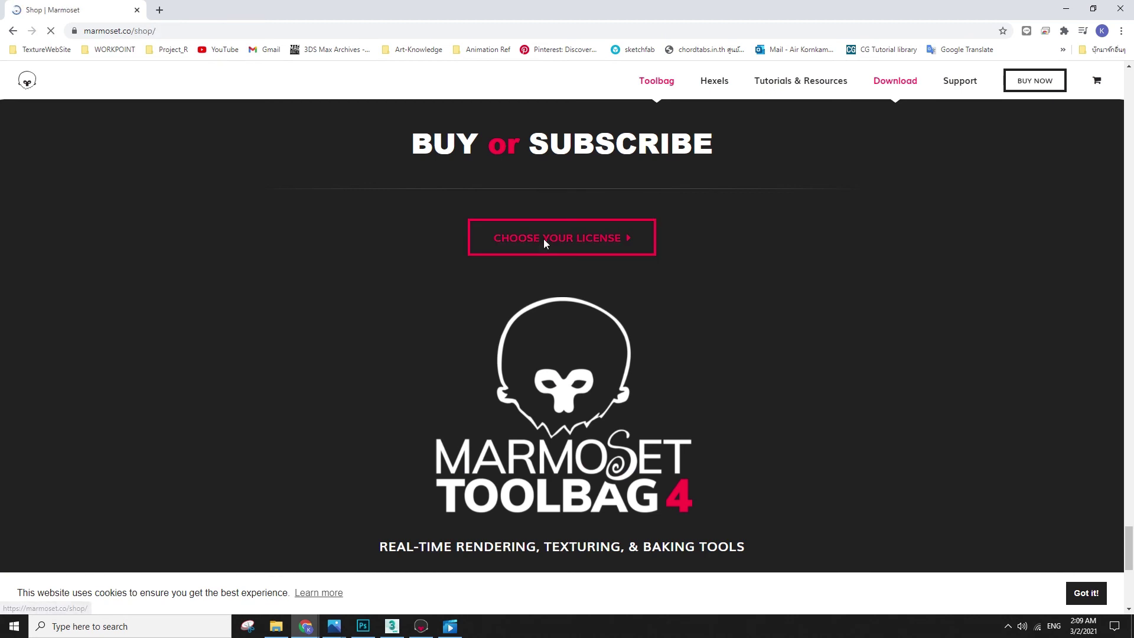
scroll(317, 328, "down", 4)
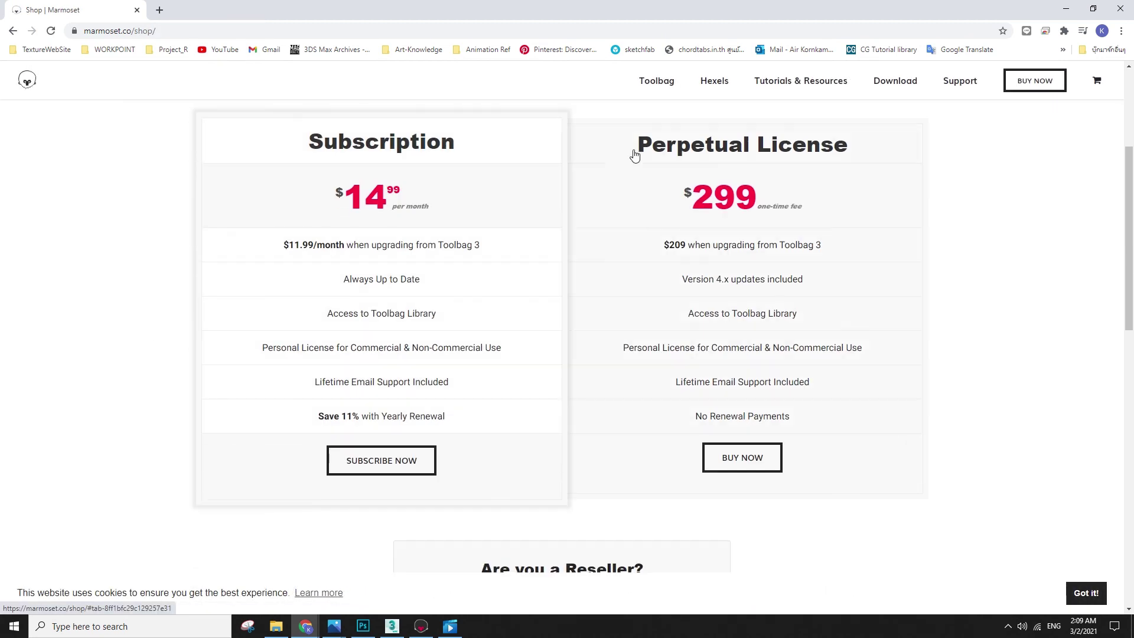
scroll(638, 154, "up", 4)
left_click(818, 331)
left_click_drag(523, 440, 651, 452)
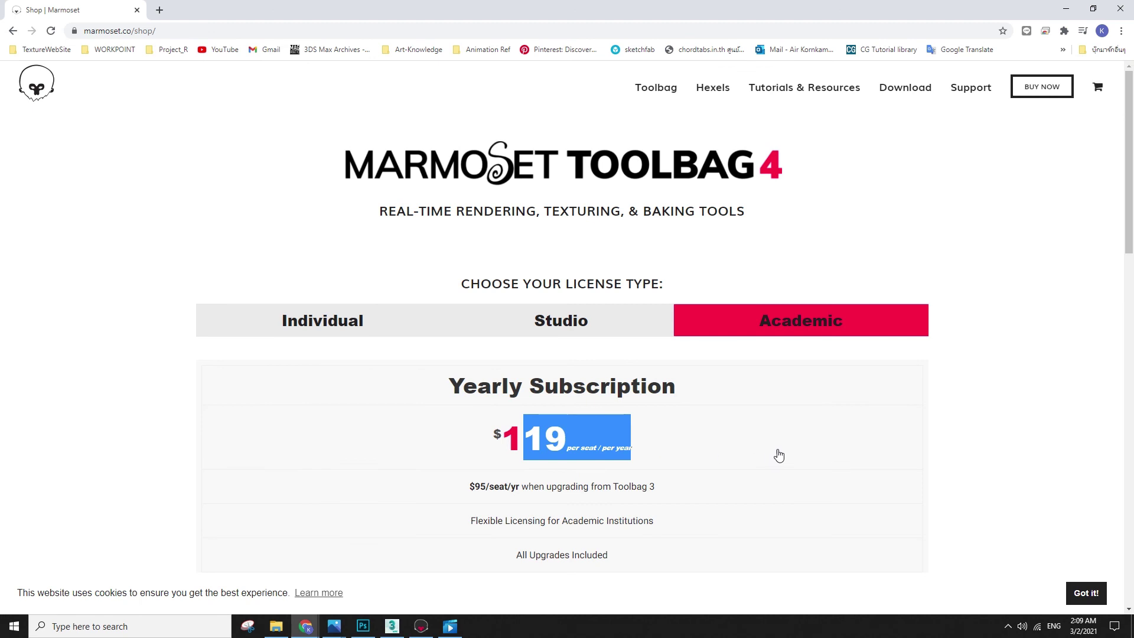
left_click(797, 448)
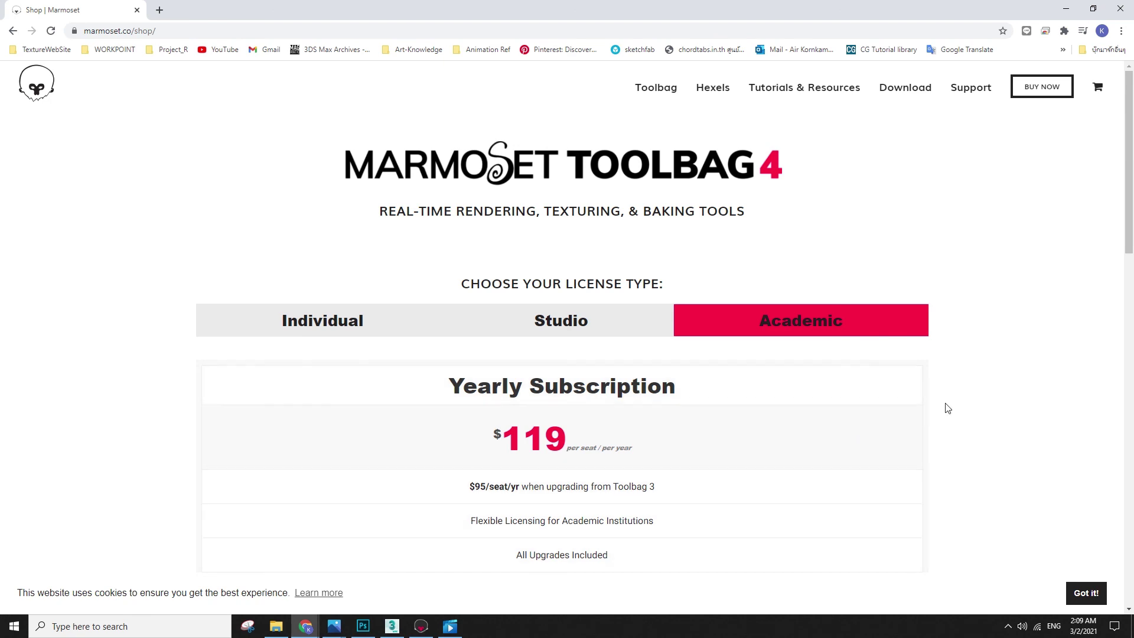
key("ctrl+a")
left_click_drag(631, 448, 542, 447)
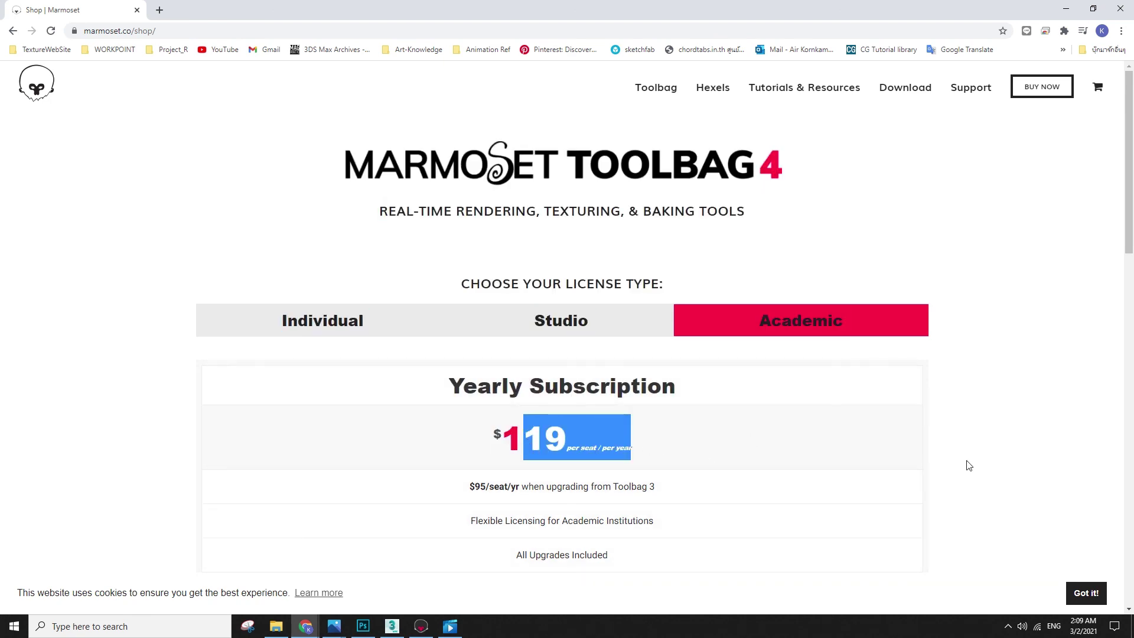
left_click(990, 458)
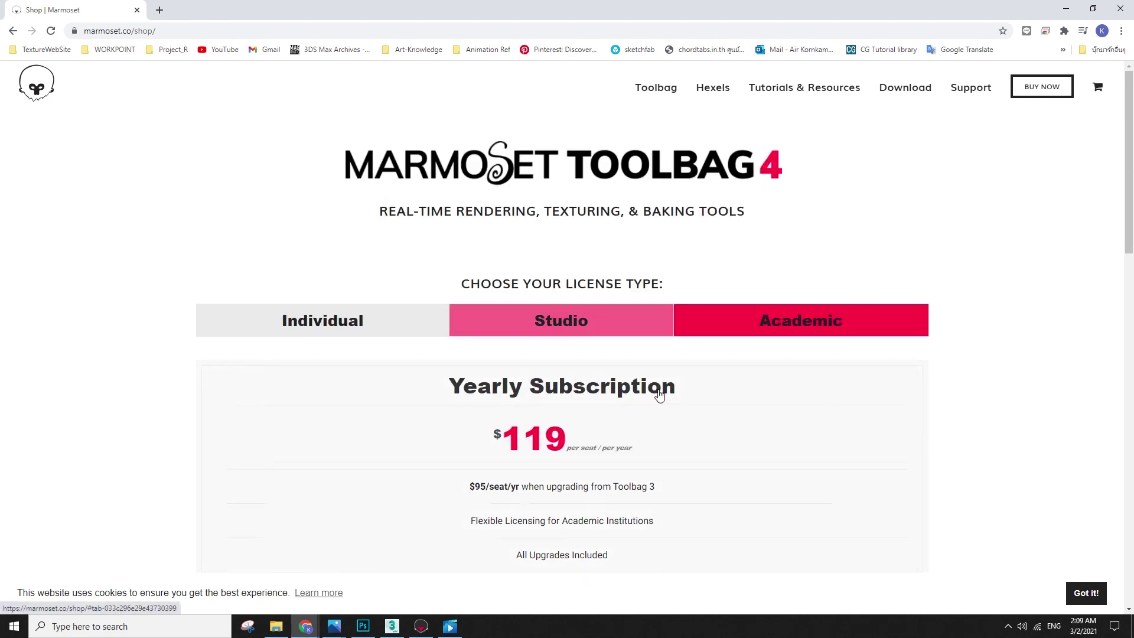
- Compare the Studio and Academic license types and examine the Academic plan's benefits and billing terms
scroll(590, 347, "down", 5)
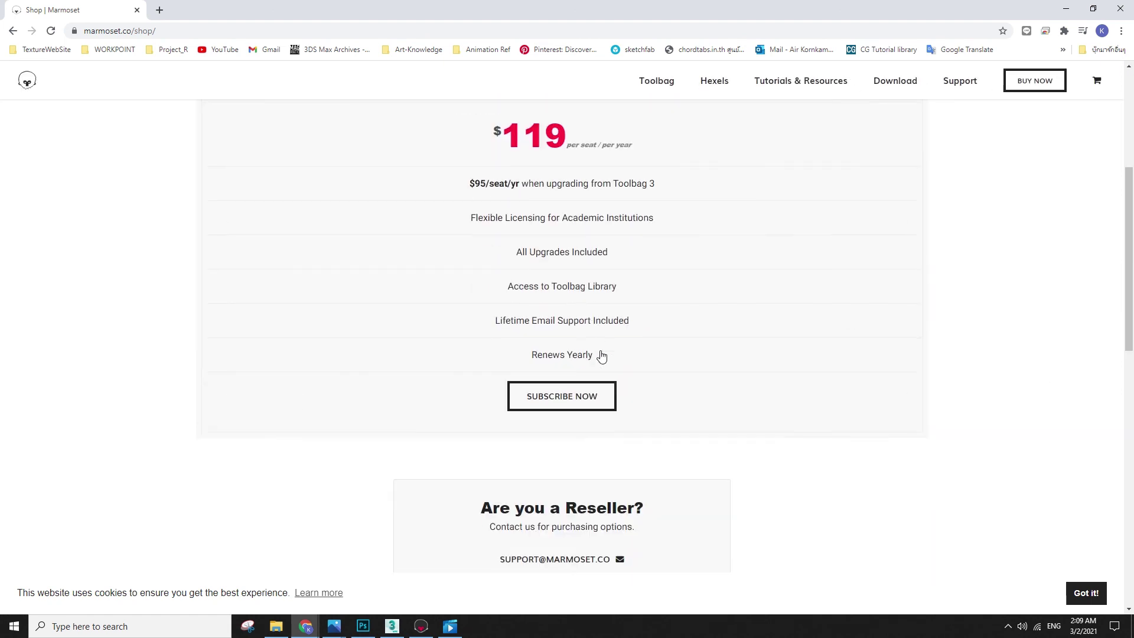
scroll(590, 342, "up", 5)
left_click(573, 332)
left_click(784, 326)
left_click(607, 332)
left_click(822, 332)
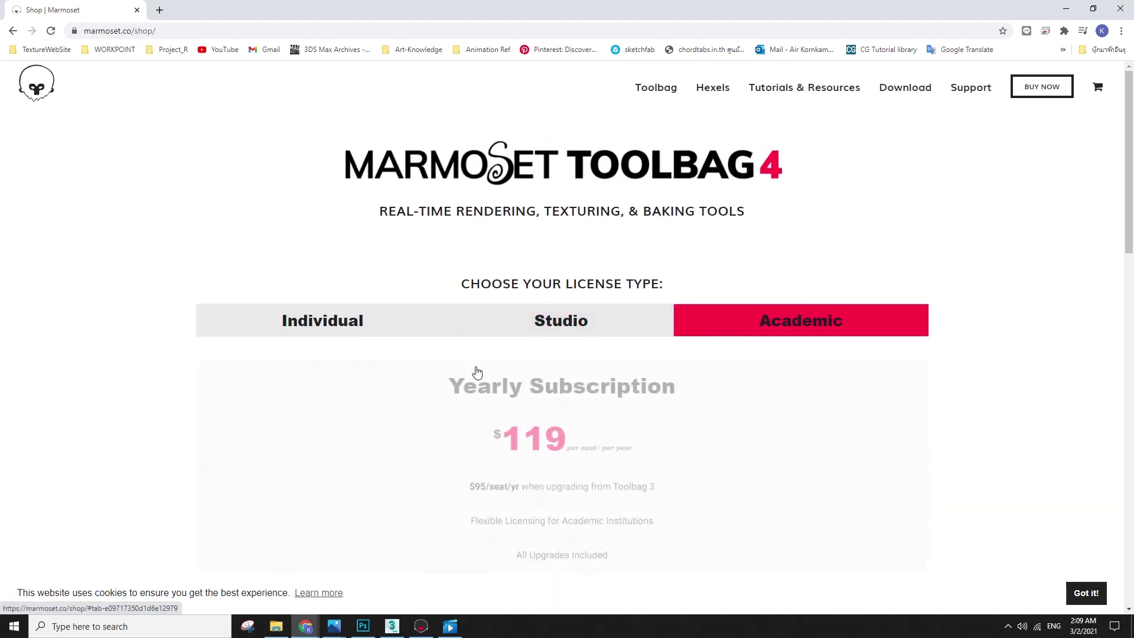
scroll(561, 434, "down", 2)
scroll(648, 468, "down", 9)
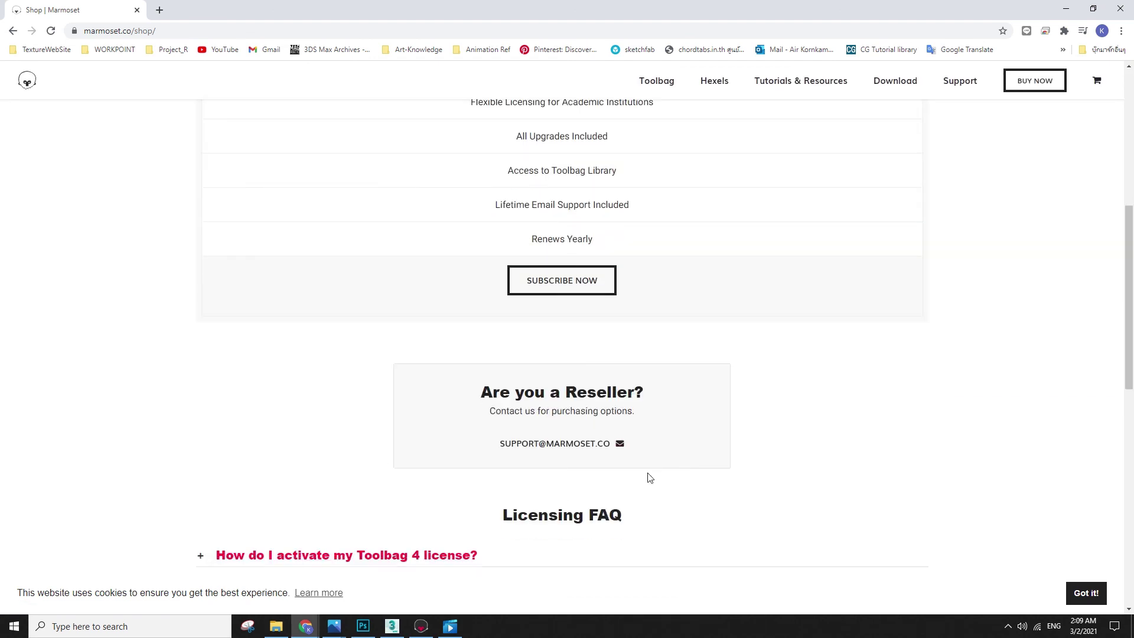
scroll(460, 367, "up", 8)
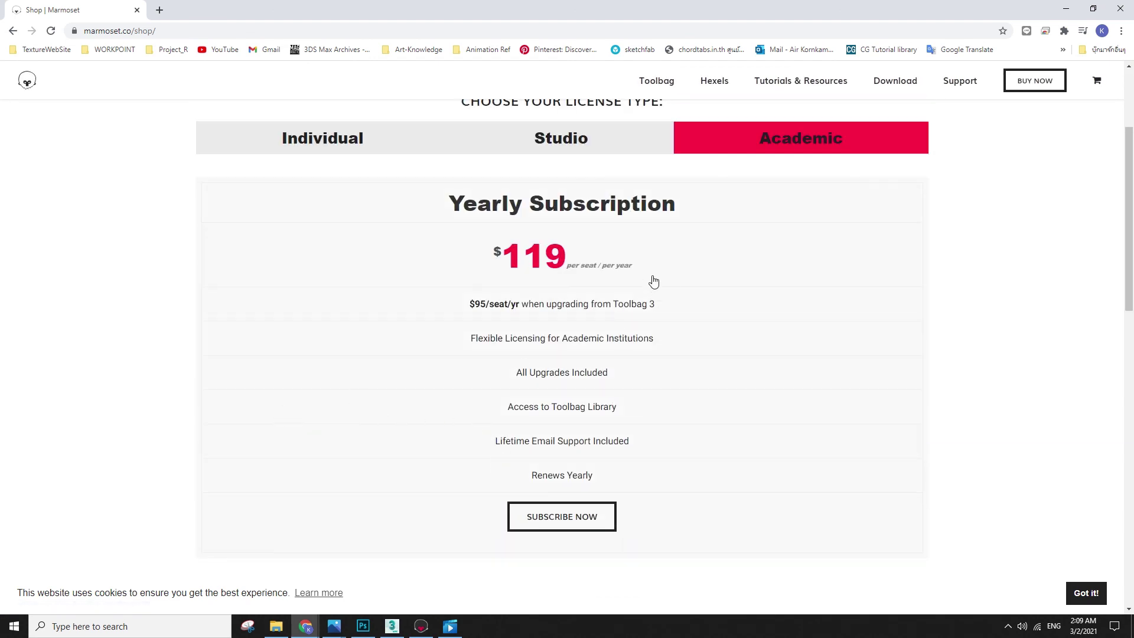
left_click_drag(630, 267, 558, 271)
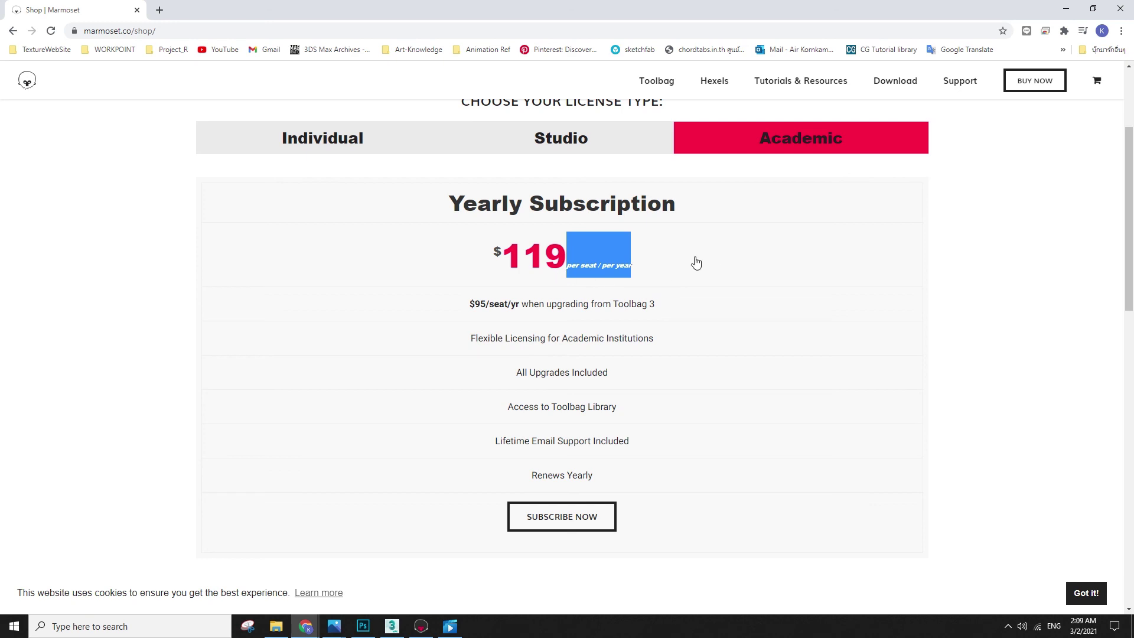
left_click(132, 292)
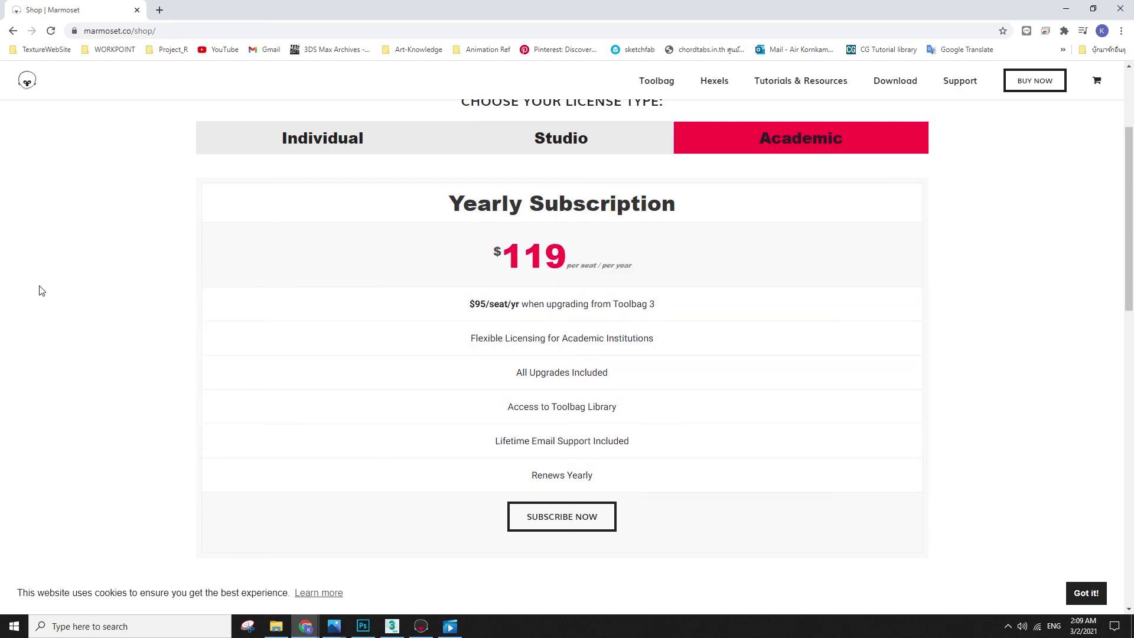
- Close the browser and resume playback of the exported 5555 video
left_click(1121, 9)
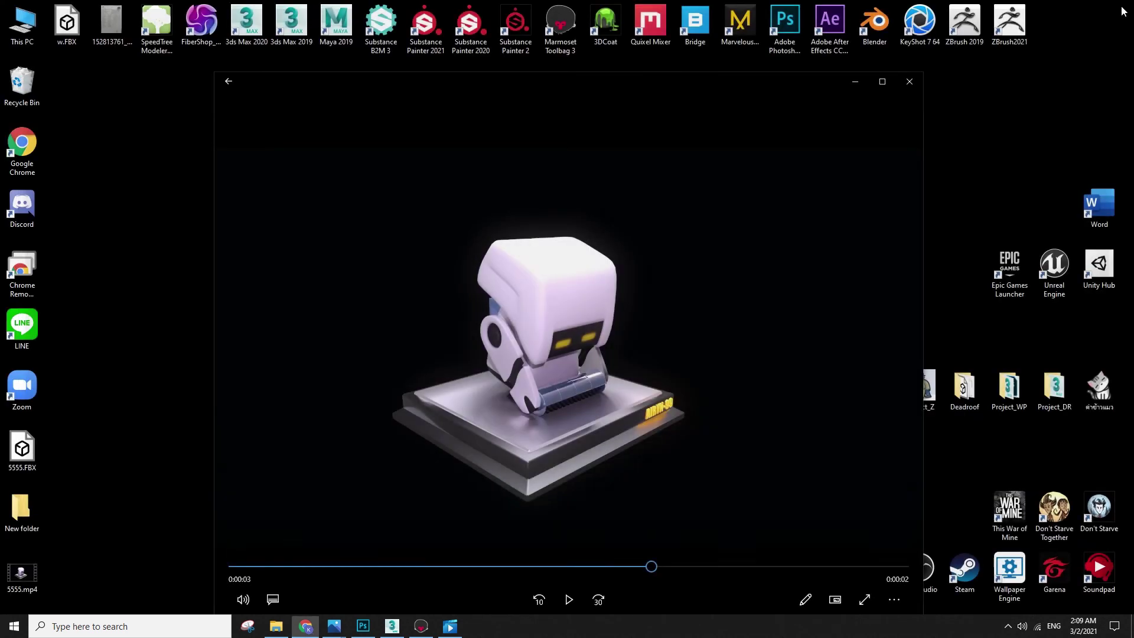
left_click(570, 599)
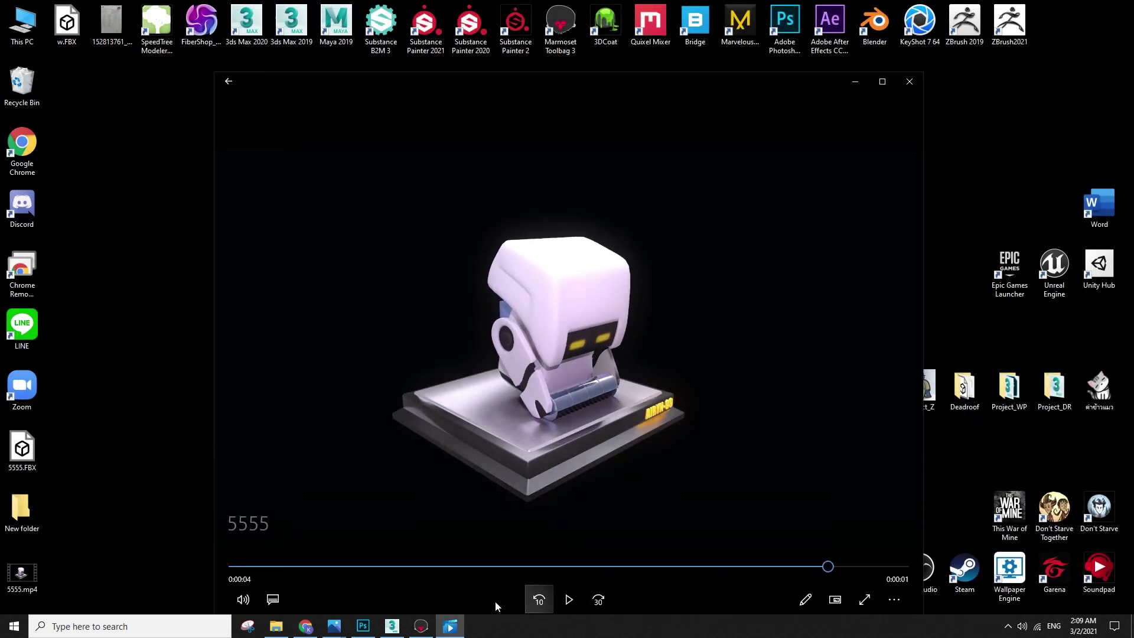
- Switch to 3ds Max, view the robot render in the V-Ray Frame Buffer, and close that window
left_click(392, 625)
left_click_drag(811, 145, 859, 90)
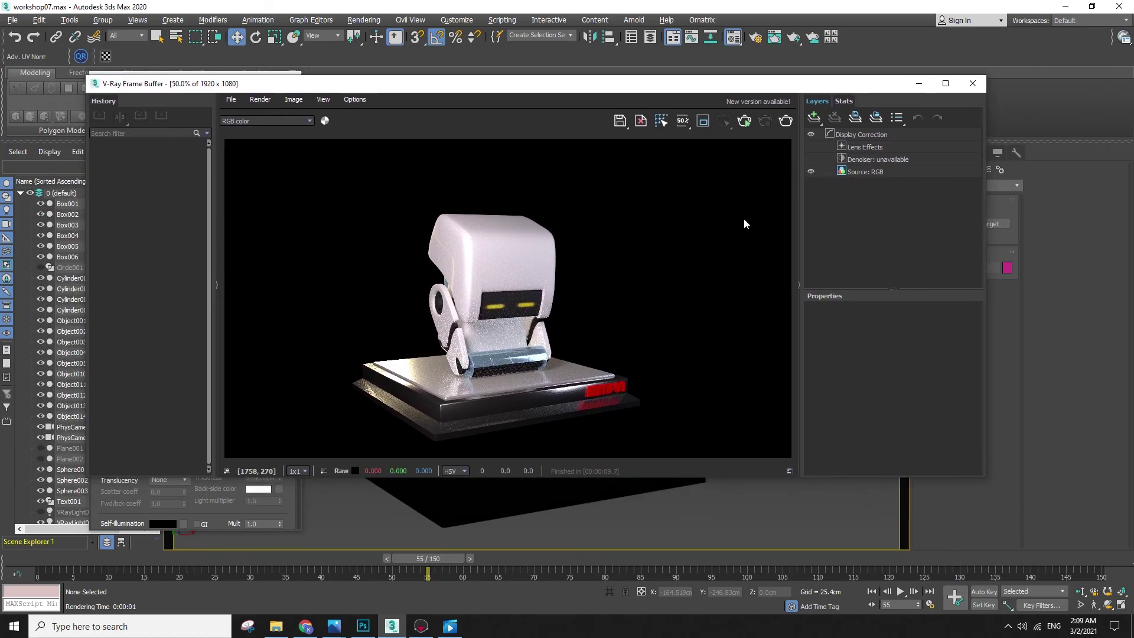
left_click_drag(522, 86, 596, 102)
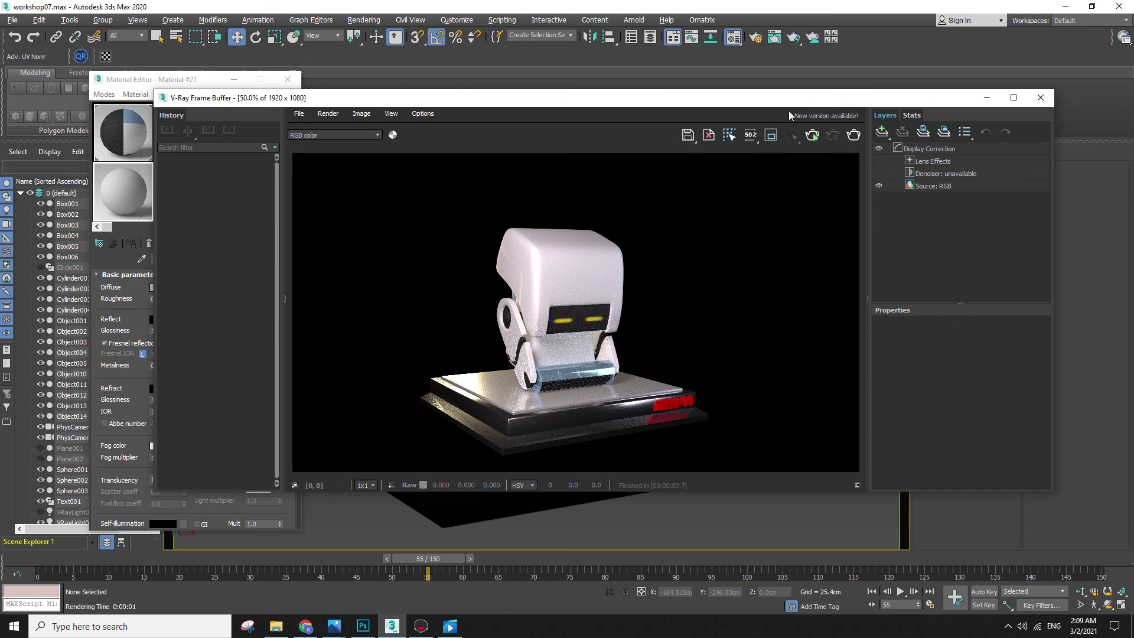
left_click_drag(788, 101, 726, 110)
left_click(979, 108)
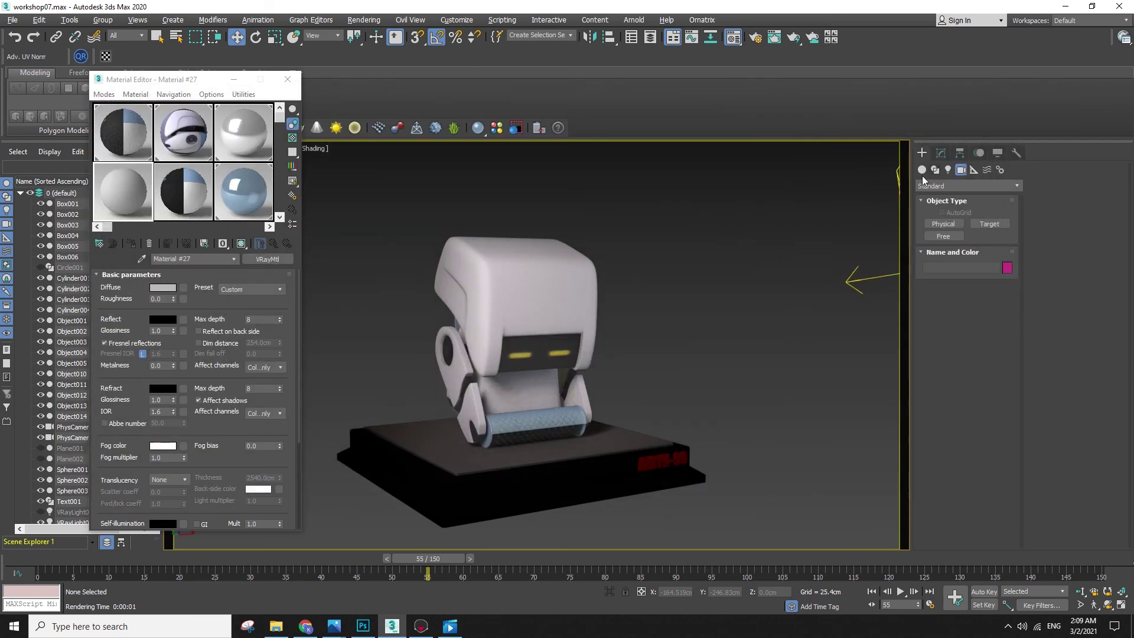
- Open the system calendar and select Sunday, March 7, 2021
left_click(1083, 625)
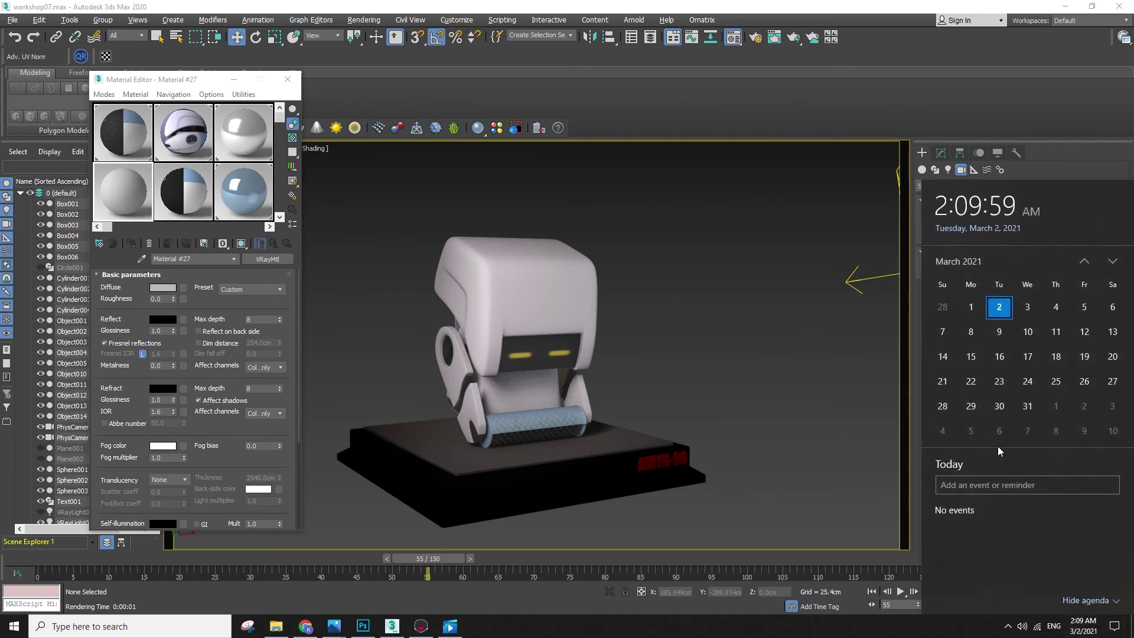
left_click(945, 332)
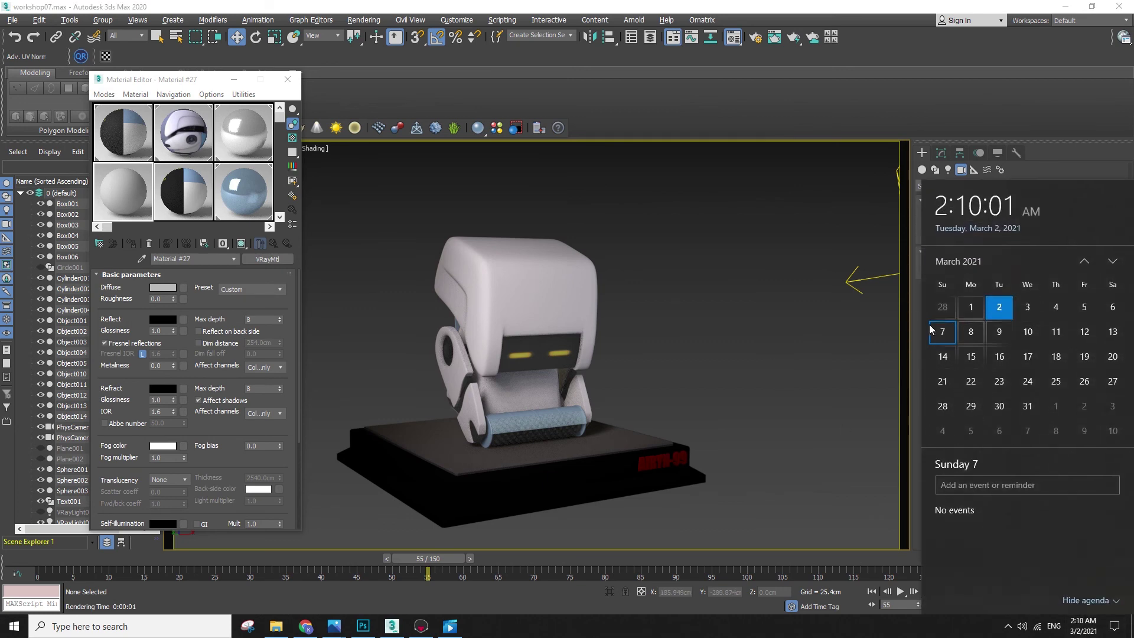
- Close the Material Editor and leave the robot head deselected
left_click(283, 80)
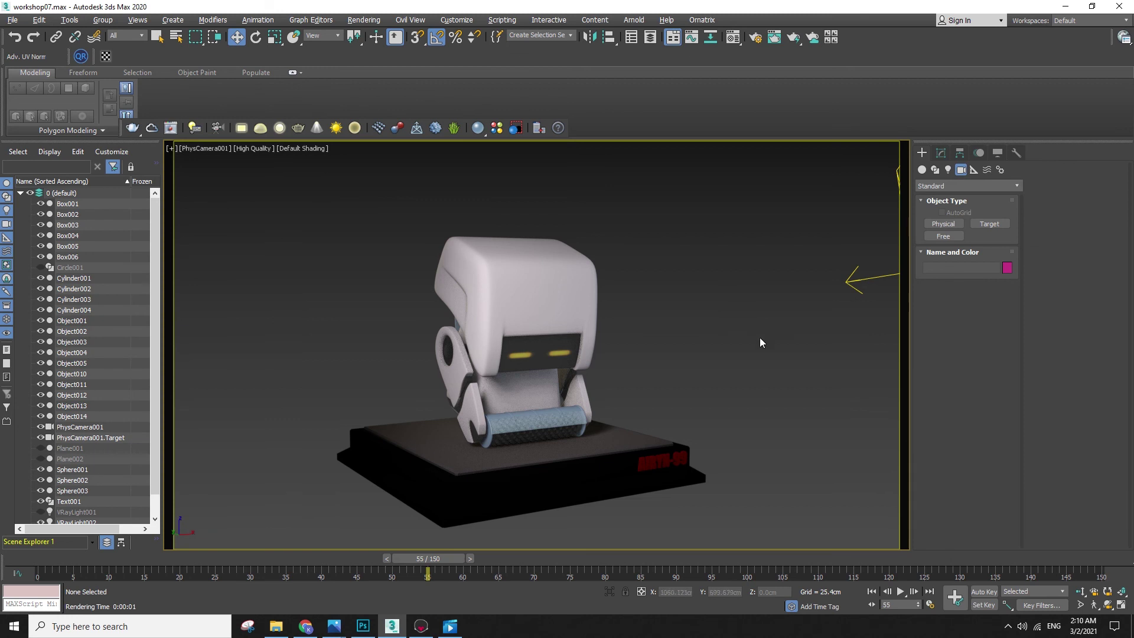
left_click(490, 250)
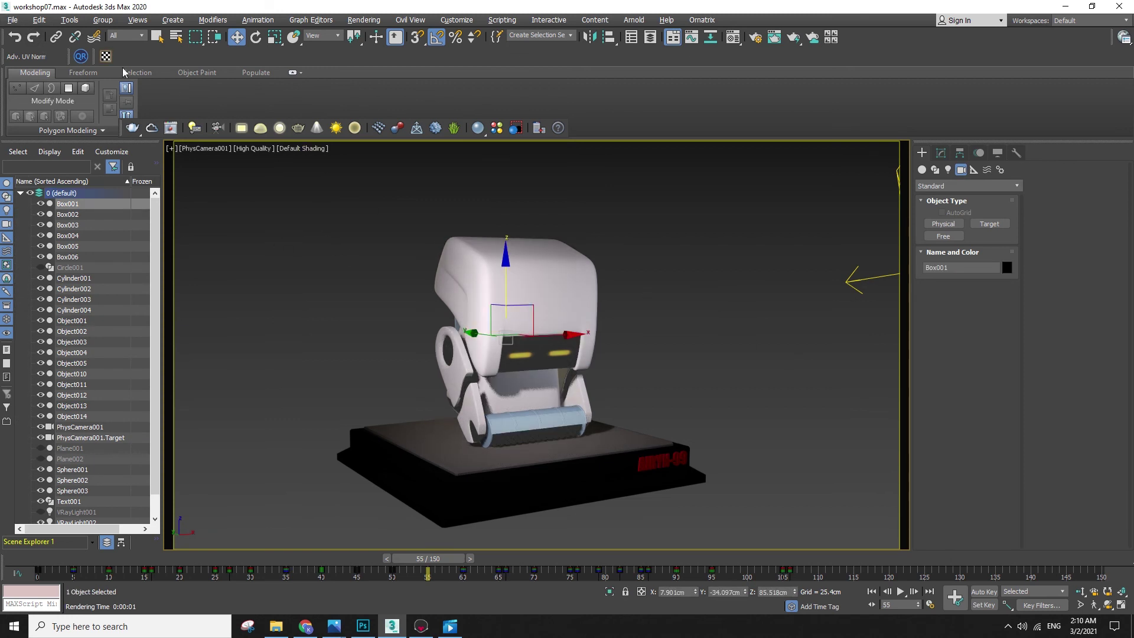
left_click(384, 293)
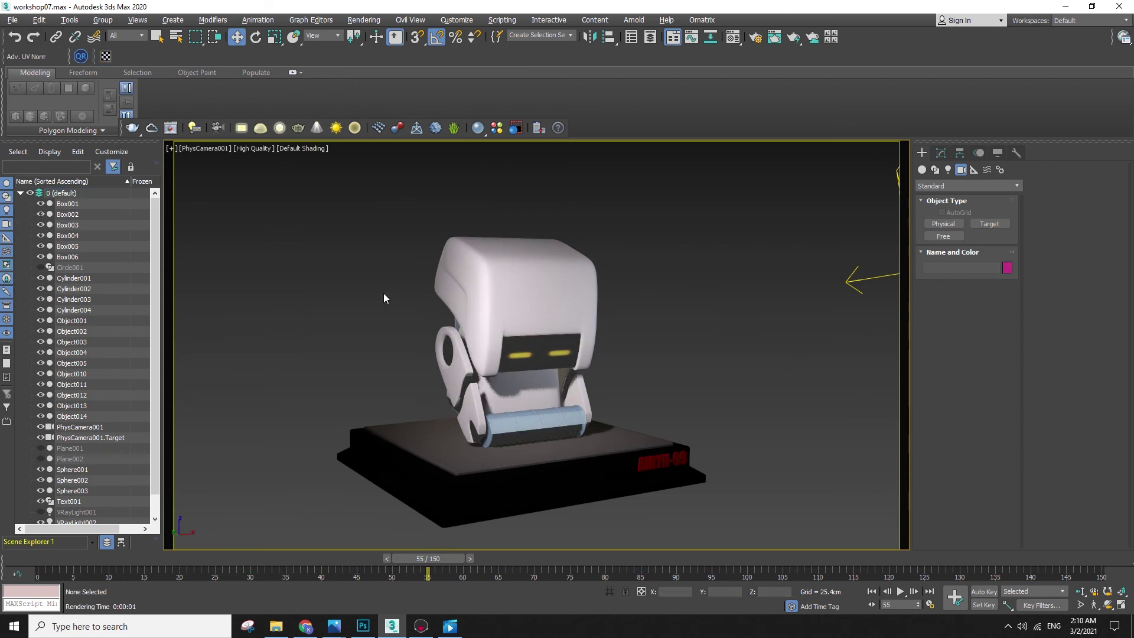
key("F4")
key("F4")
- Open the recent scene week07.max and dismiss the obsolete file notice
left_click(12, 21)
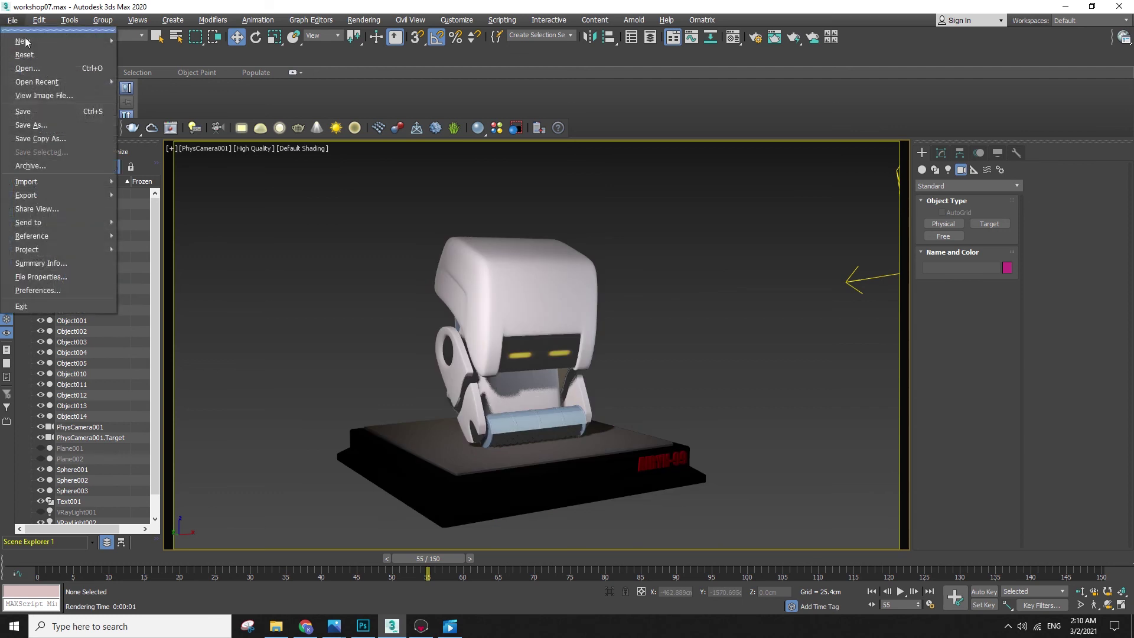
mouse_move(88, 82)
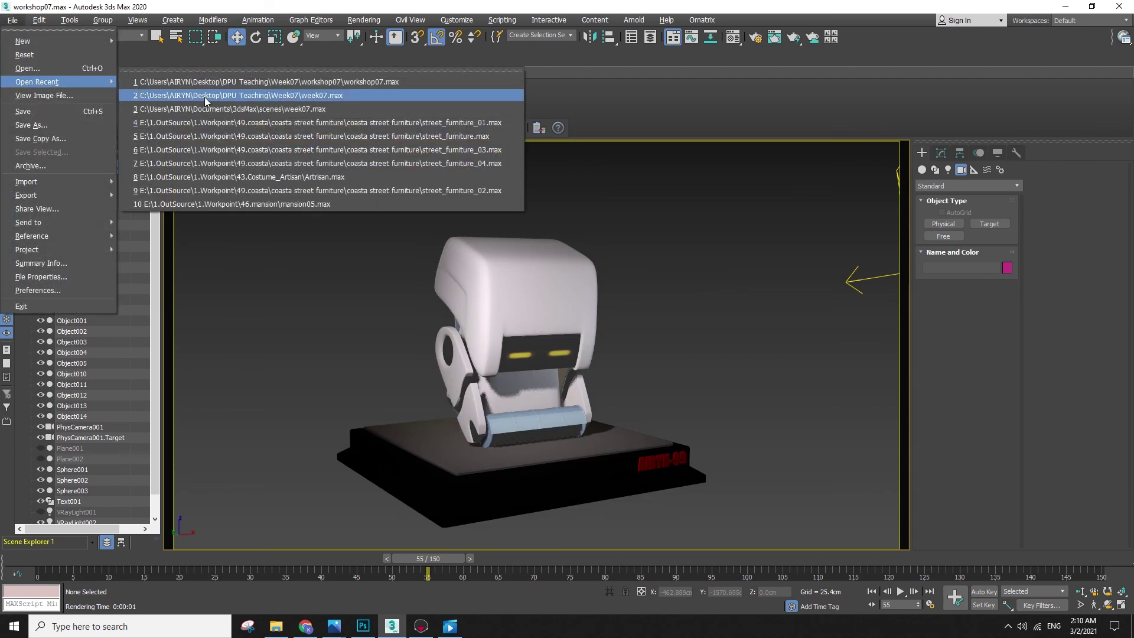
left_click(251, 94)
left_click(532, 342)
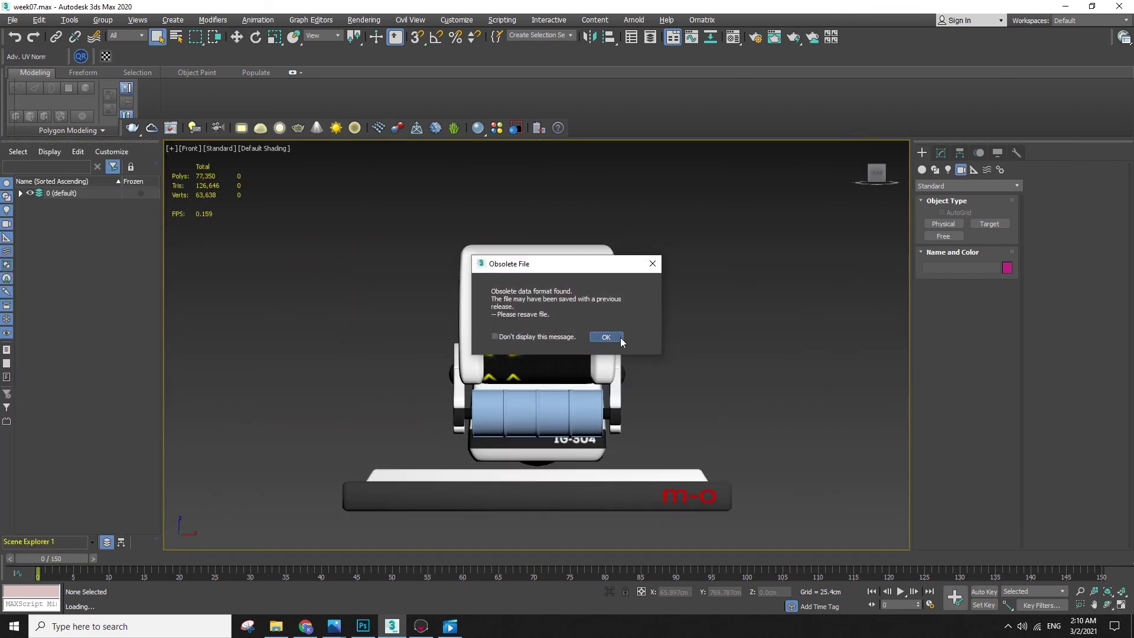
left_click(606, 337)
left_click(630, 355)
- Open the Material Editor for the robot head and show the scene in an angled perspective view
key("w")
left_click(560, 357)
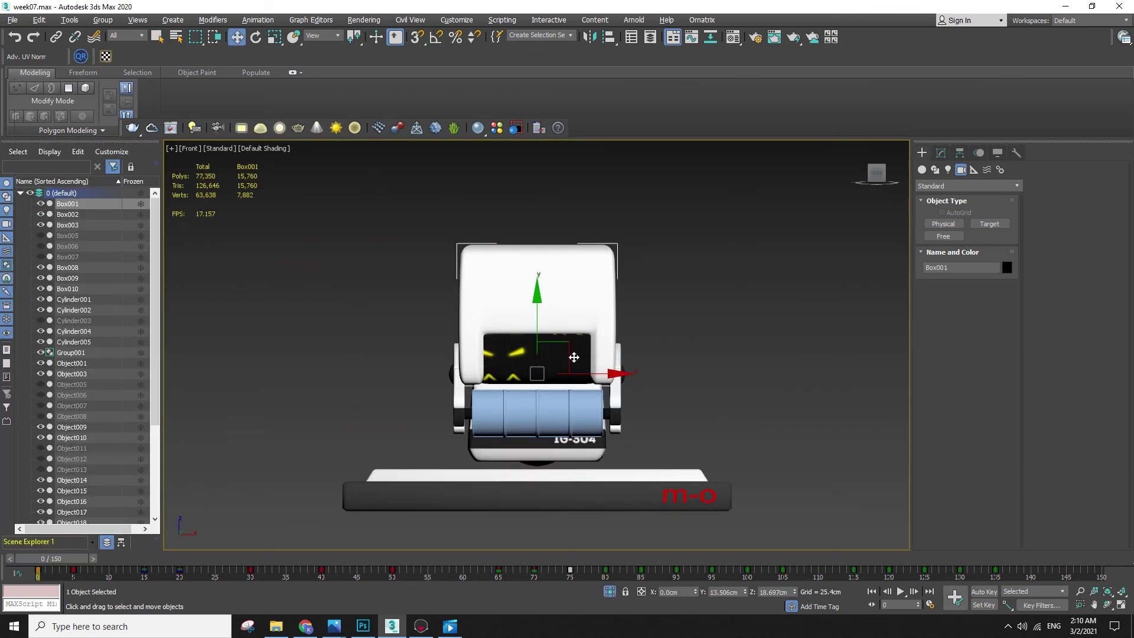
key("m")
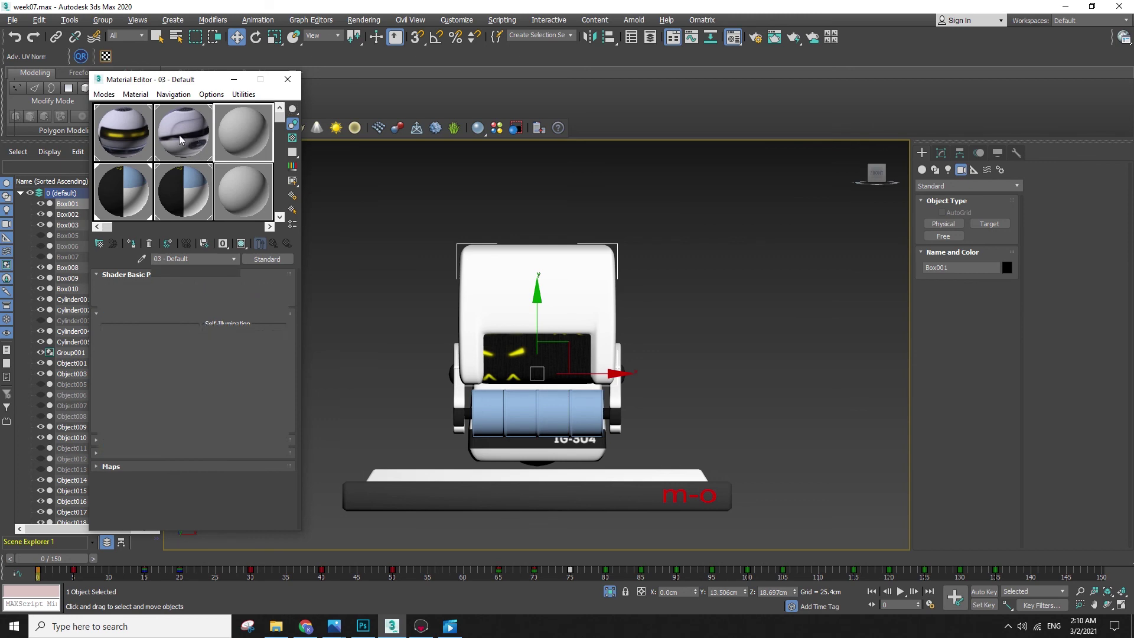
left_click(778, 373)
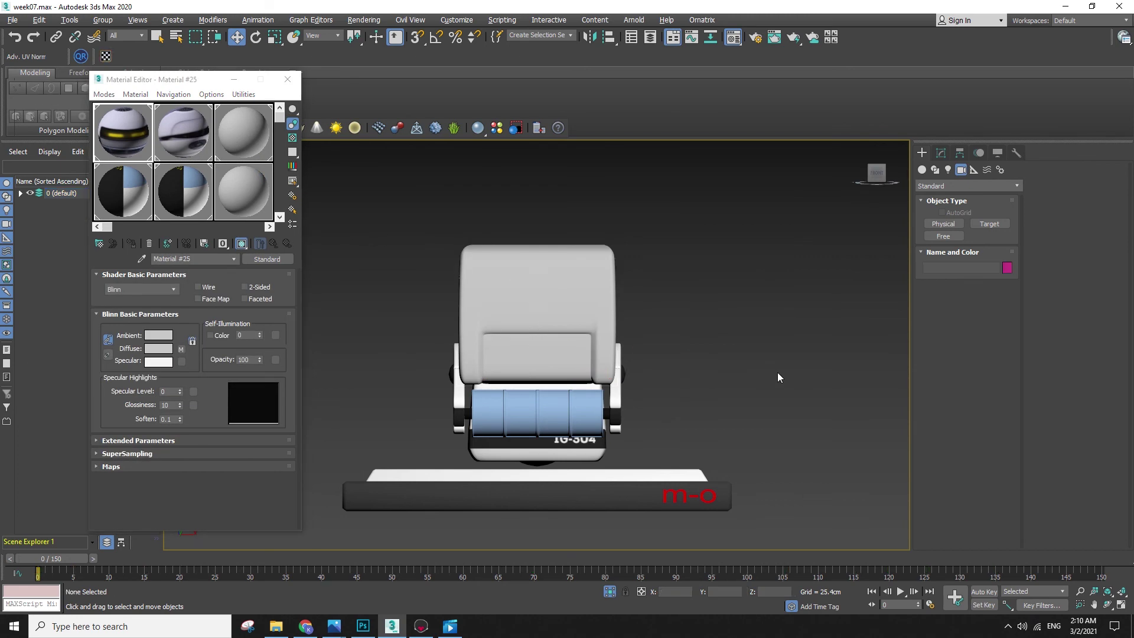
key("F4")
key("p")
left_click_drag(601, 351, 664, 372, "alt")
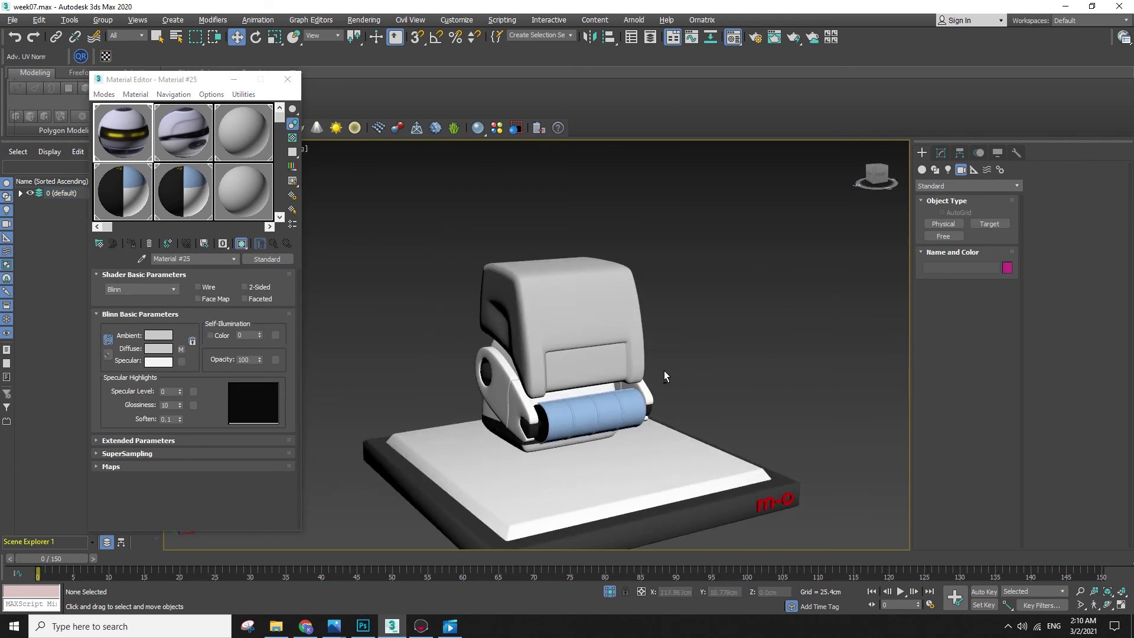
- Try to assign Material #25 to the robot's head
left_click(578, 336)
key("F4")
left_click_drag(131, 137, 484, 321)
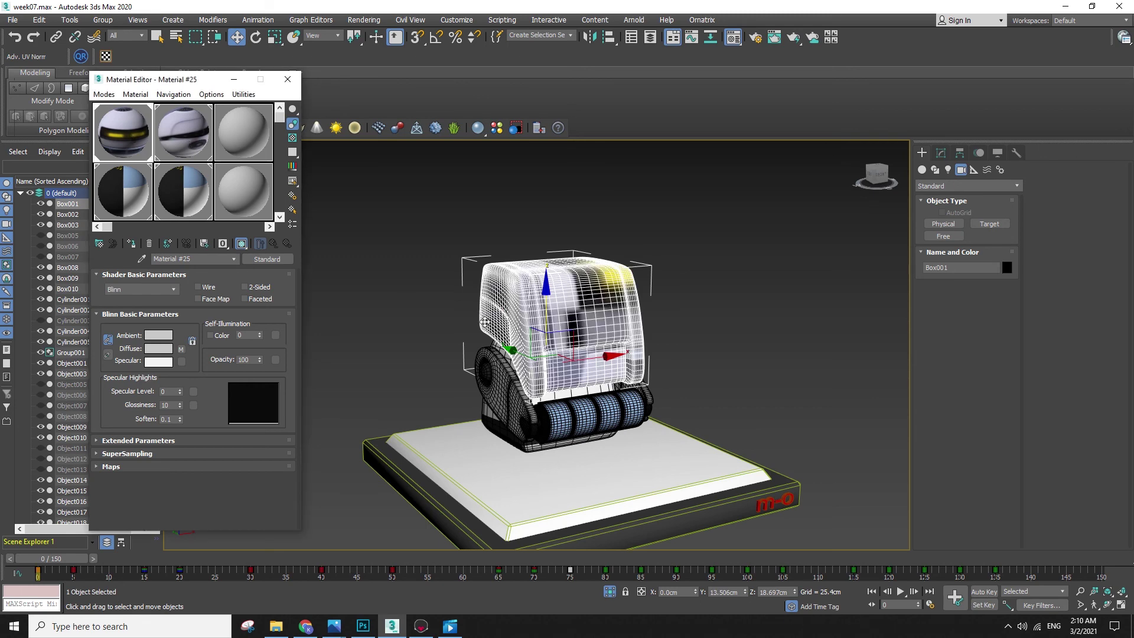
key("F4")
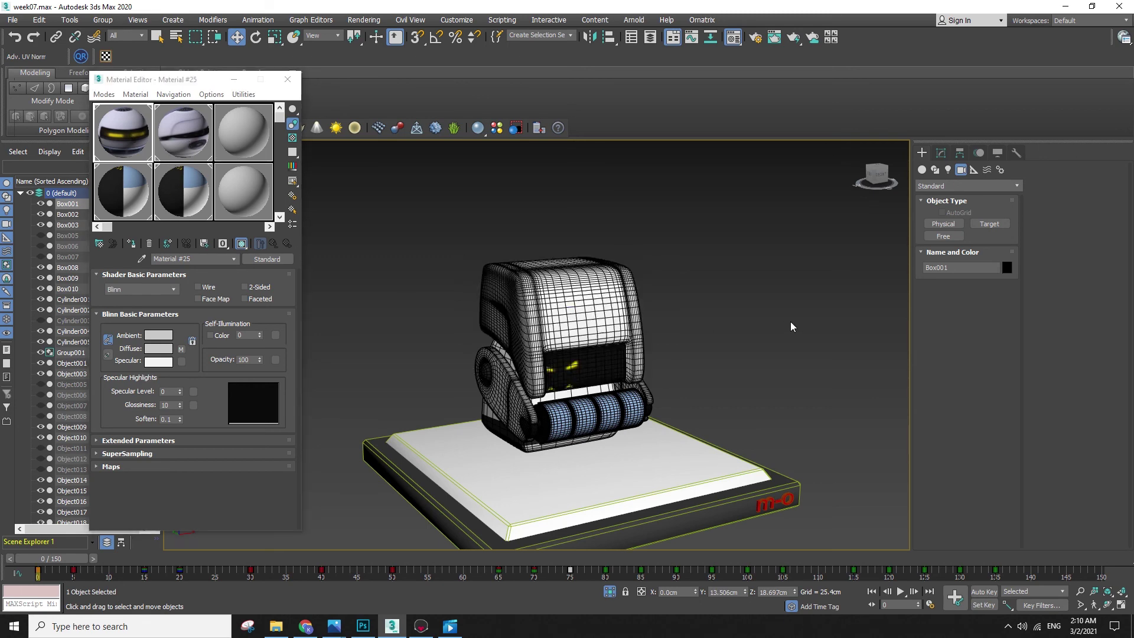
left_click(107, 56)
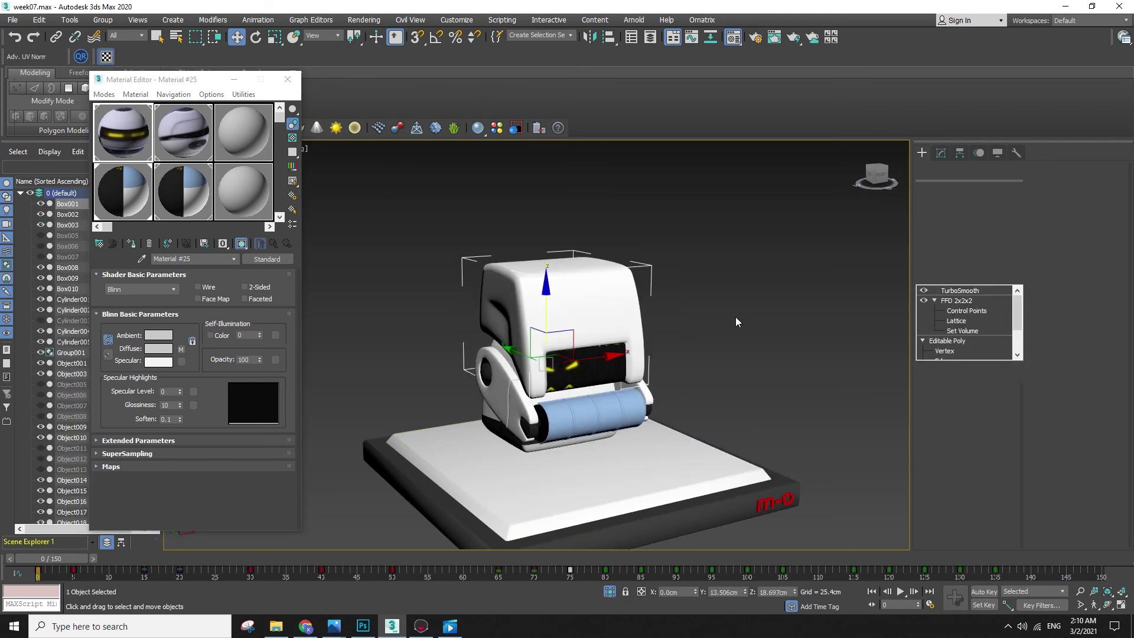
- Unhide all objects in the scene and bring the second robot with its reference plane into view
right_click(822, 285)
left_click(851, 234)
middle_click_drag(831, 284, 530, 331)
scroll(514, 339, "down", 2)
left_click(922, 153)
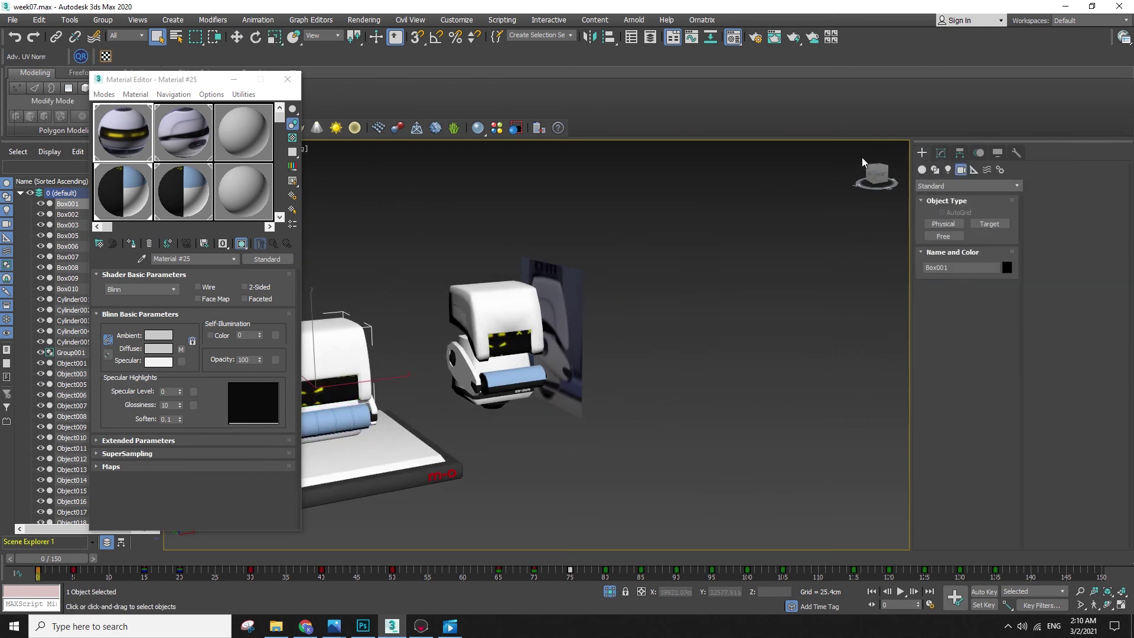
- Select the second robot together with its reference plane and isolate the selection
key("F3")
left_click_drag(517, 407, 564, 405)
right_click(542, 382)
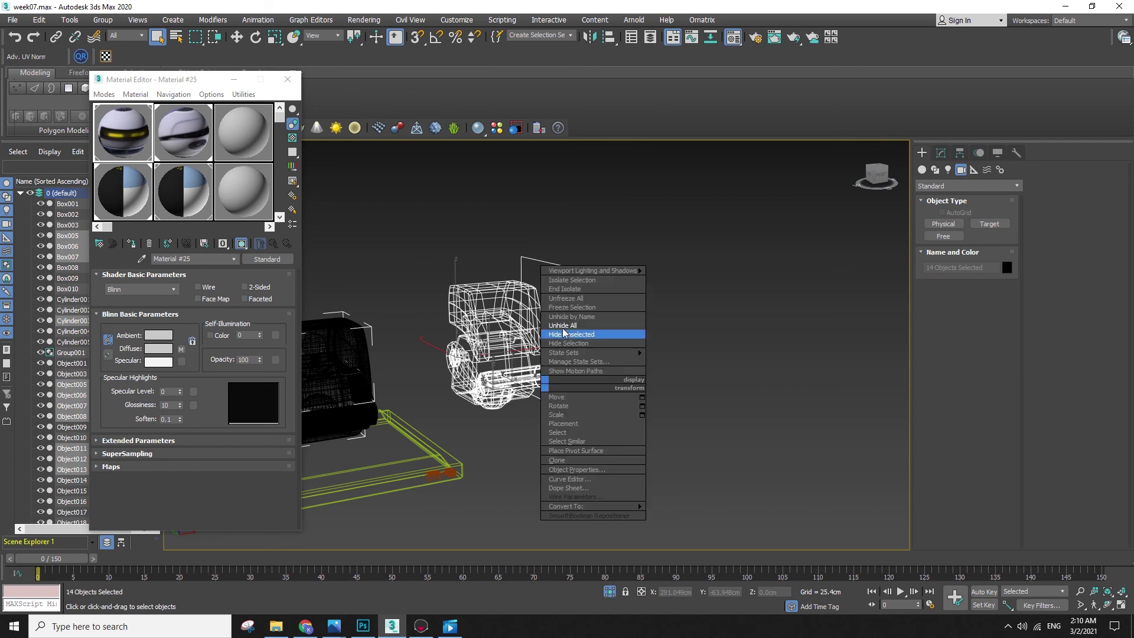
left_click(564, 283)
- Hide the reference plane behind the low-poly robot, with the model shaded and edged faces on
key("F3")
key("F4")
left_click(654, 286)
right_click(656, 279)
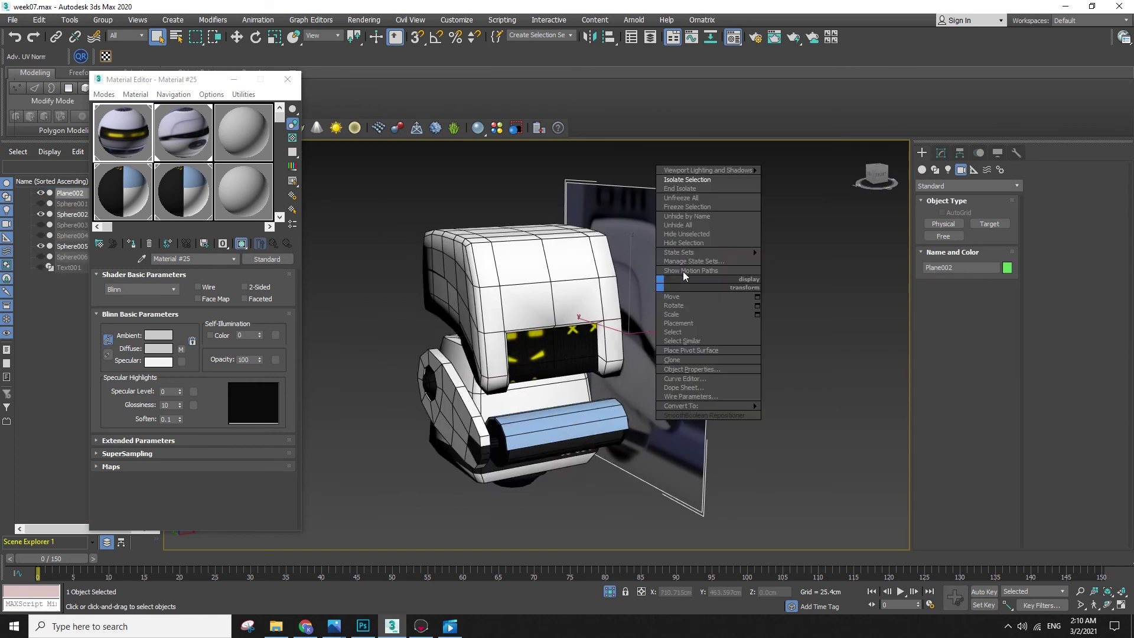
left_click(668, 251)
- Open the low-poly head's Unwrap UVW in the UV editor and select the visor's UV shell
left_click(523, 324)
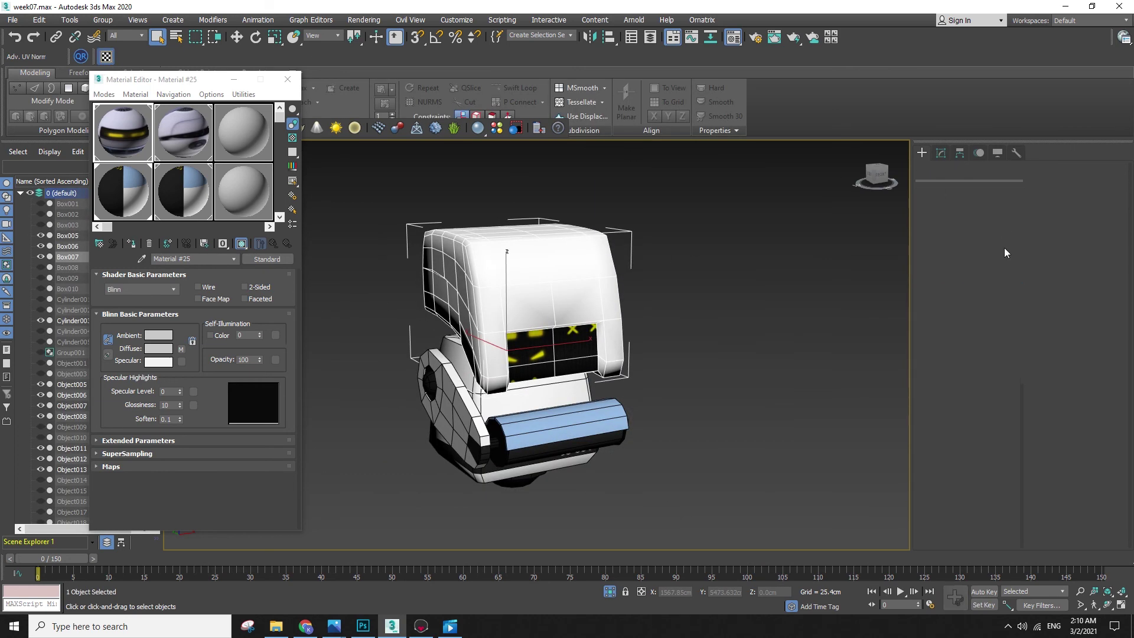
left_click(941, 152)
left_click(1075, 351)
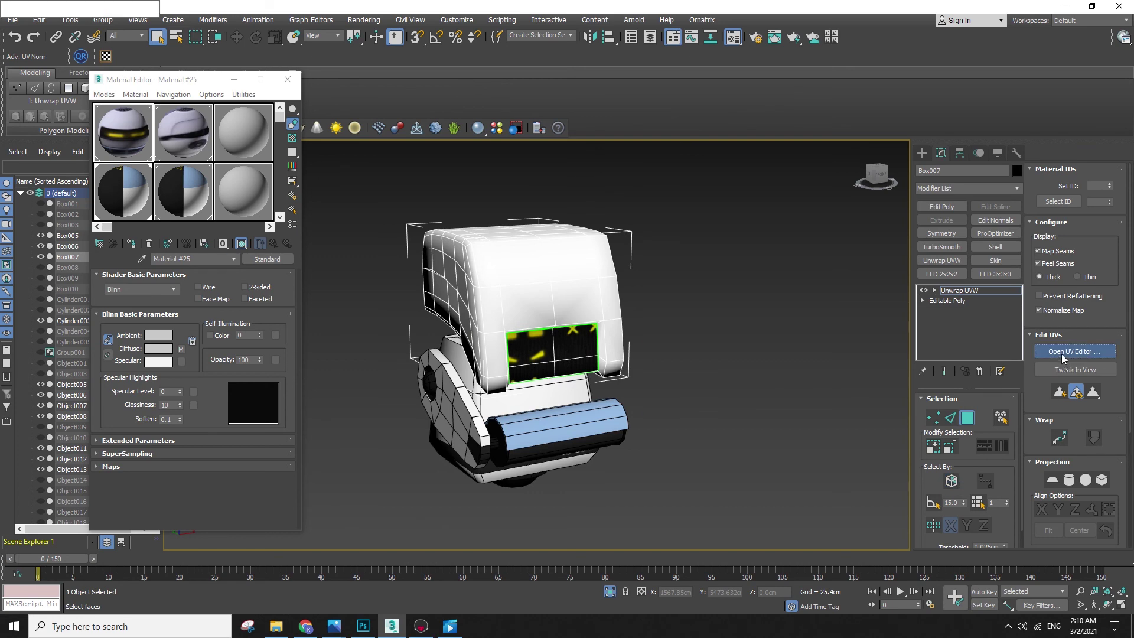
double_click(109, 213)
- Display Map #3 (m-o.jpg) as the background texture of the UV editor
left_click(359, 90)
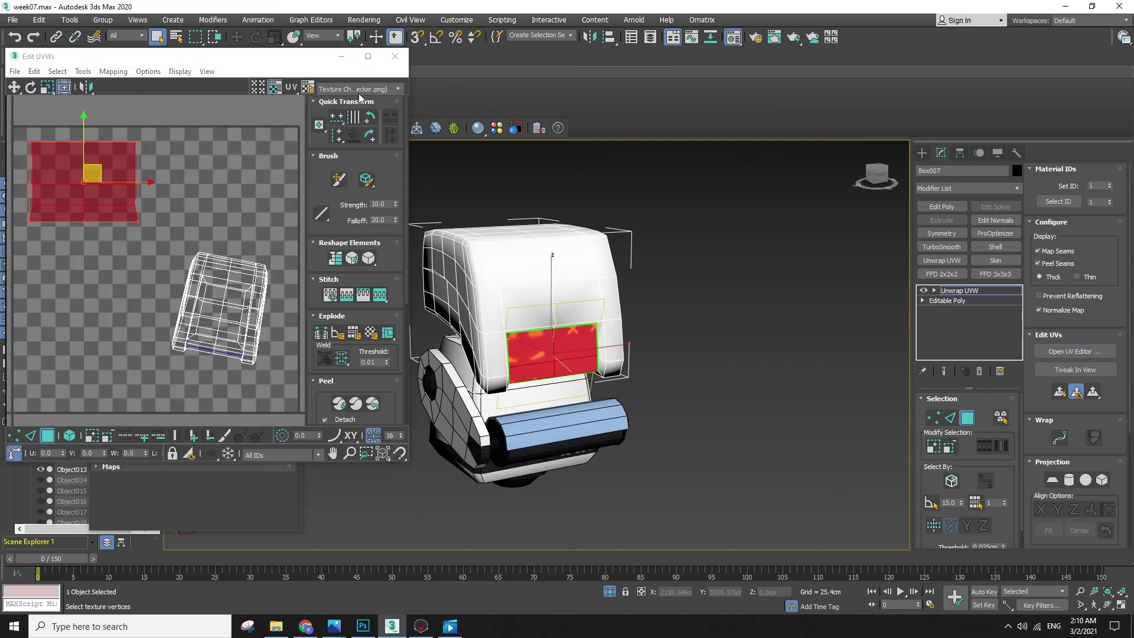
left_click(362, 124)
left_click(354, 89)
left_click(357, 116)
left_click(256, 88)
- Scale down the visor's UV shell and move it over the pair of ^ shaped eyes in the texture
key("r")
left_click_drag(104, 170, 98, 247)
key("w")
left_click_drag(86, 177, 47, 205)
key("r")
key("w")
- Convert the low-poly head to an Editable Poly and close the Material Editor
right_click(658, 307)
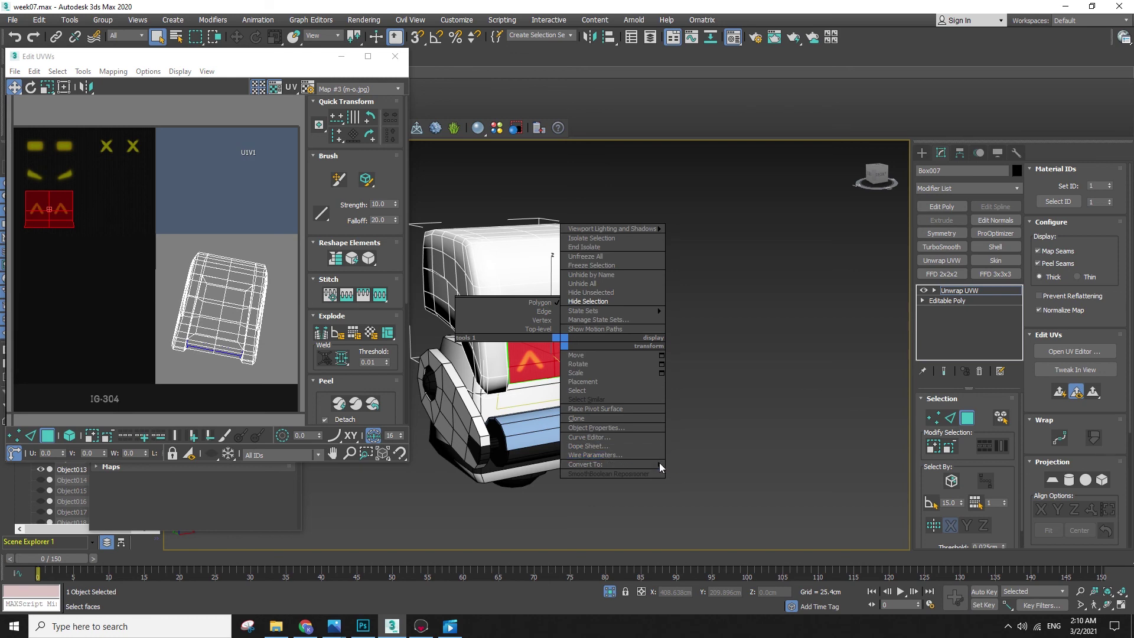
left_click(721, 461)
left_click(721, 461)
key("w")
middle_click_drag(546, 251, 514, 286, "alt")
key("F4")
scroll(604, 301, "down", 2)
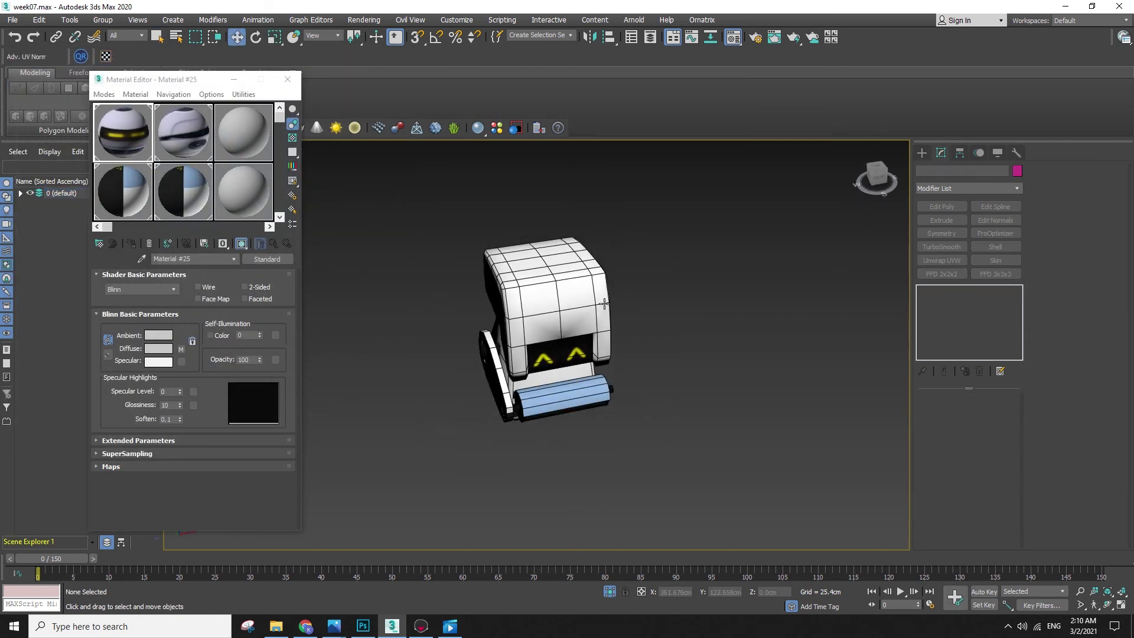
left_click(603, 301)
middle_click_drag(603, 301, 656, 310, "alt")
left_click(288, 79)
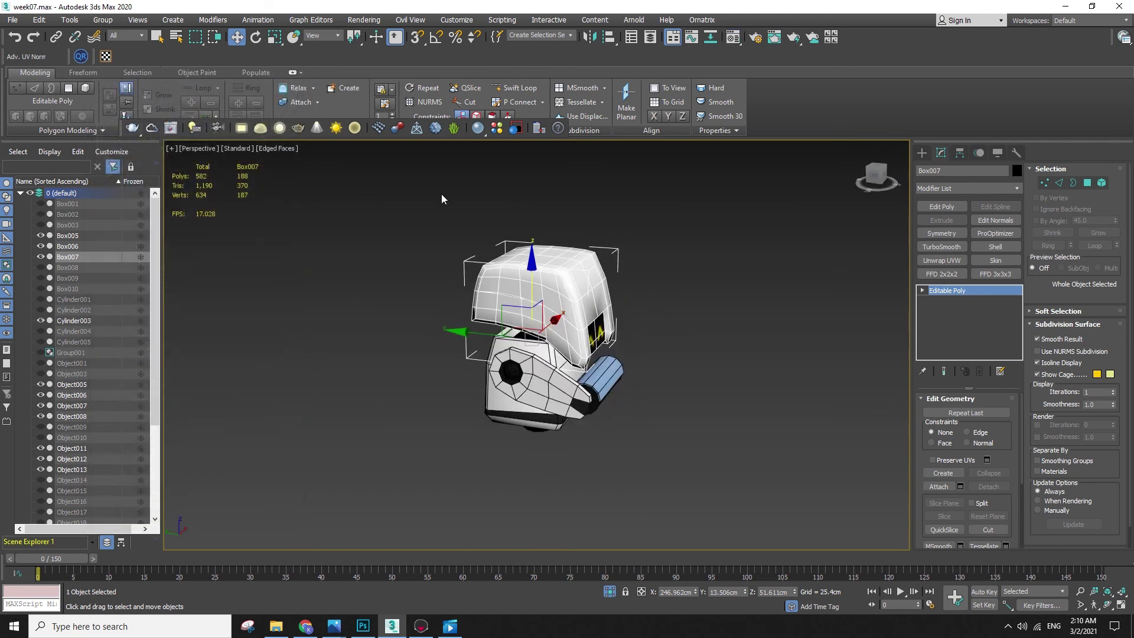
- Render several test images of the low-poly robot from different perspective angles and distances
key("shift+q")
middle_click_drag(653, 254, 578, 275, "alt")
key("shift+q")
scroll(693, 422, "up", 2)
key("shift+q")
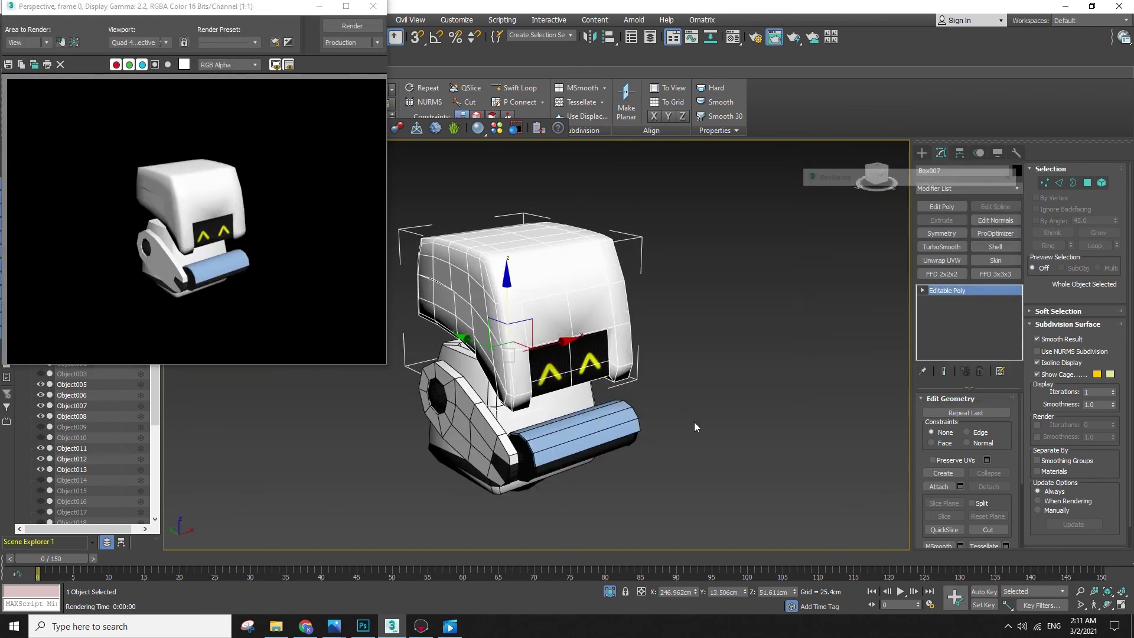
middle_click_drag(742, 411, 686, 378)
key("shift+q")
middle_click_drag(701, 420, 739, 402)
key("shift+q")
scroll(738, 402, "up", 3)
key("shift+q")
scroll(735, 407, "down", 2)
key("shift+q")
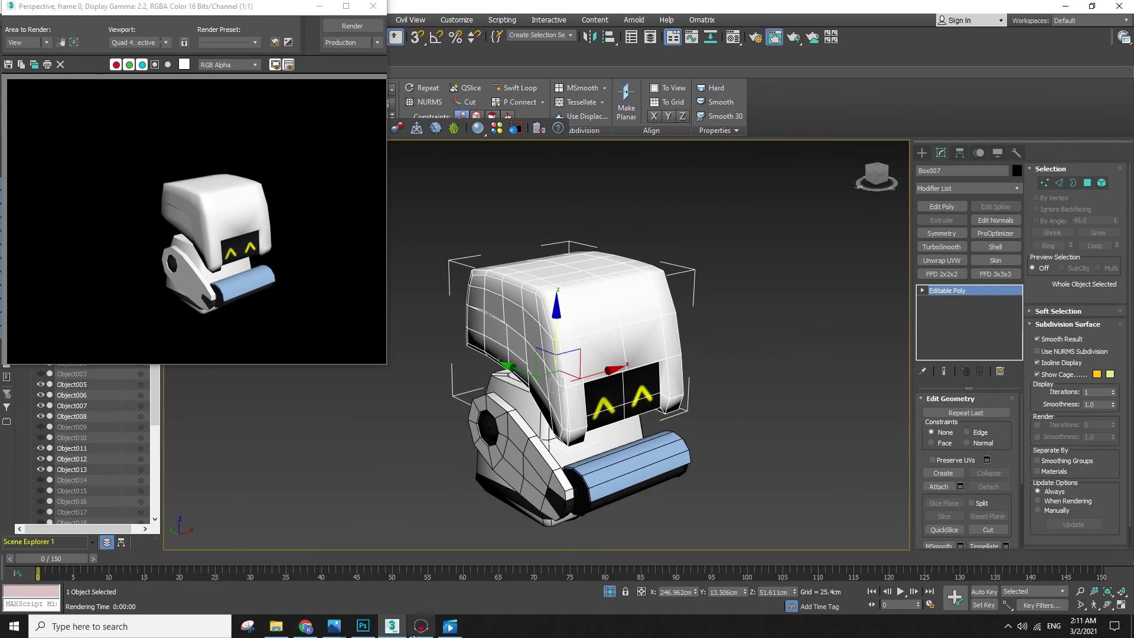
- Look at the robot in Marmoset Toolbag, return to 3ds Max, and render the perspective view again
left_click(422, 627)
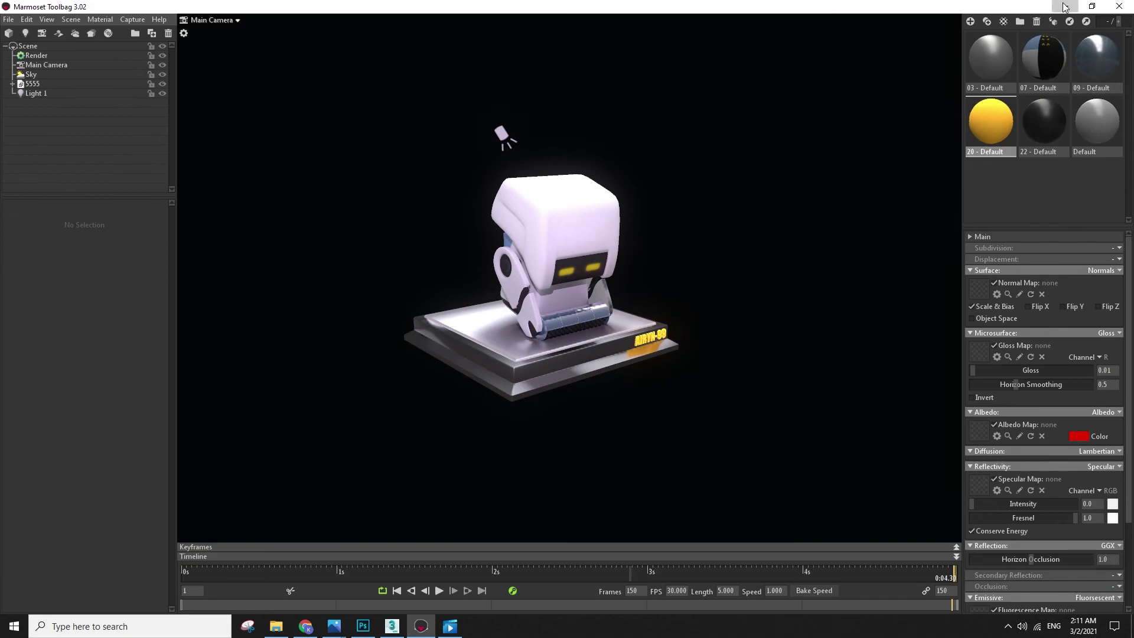
left_click(1065, 7)
key("shift+q")
middle_click_drag(745, 355, 725, 350)
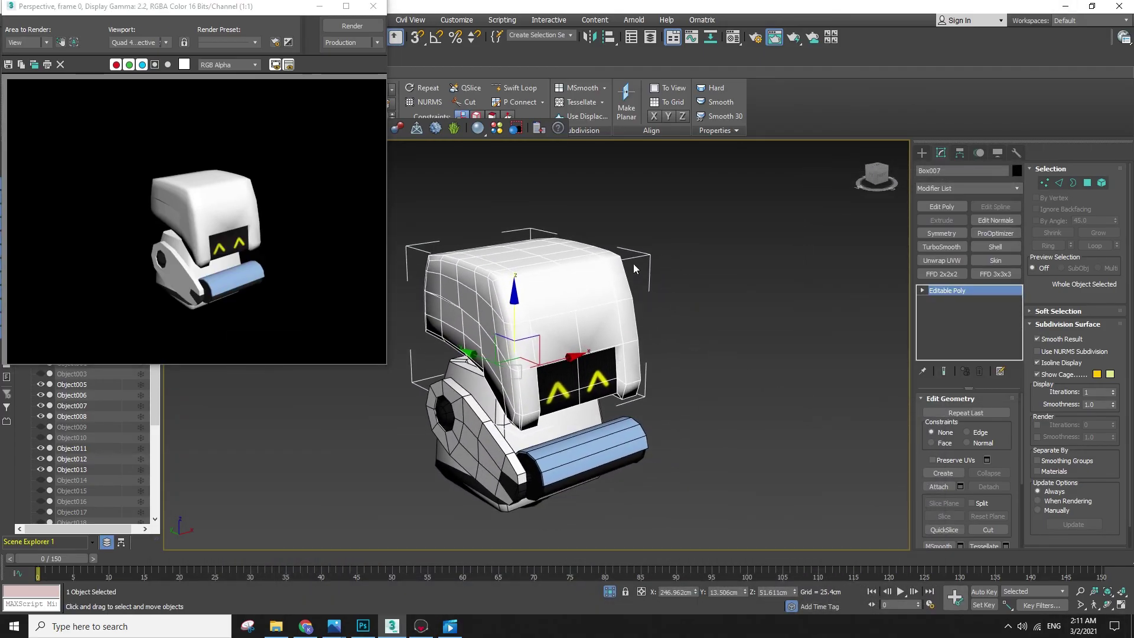
- Close the render window and reset 3ds Max to an empty scene without saving the changes
left_click(724, 263)
right_click(582, 244)
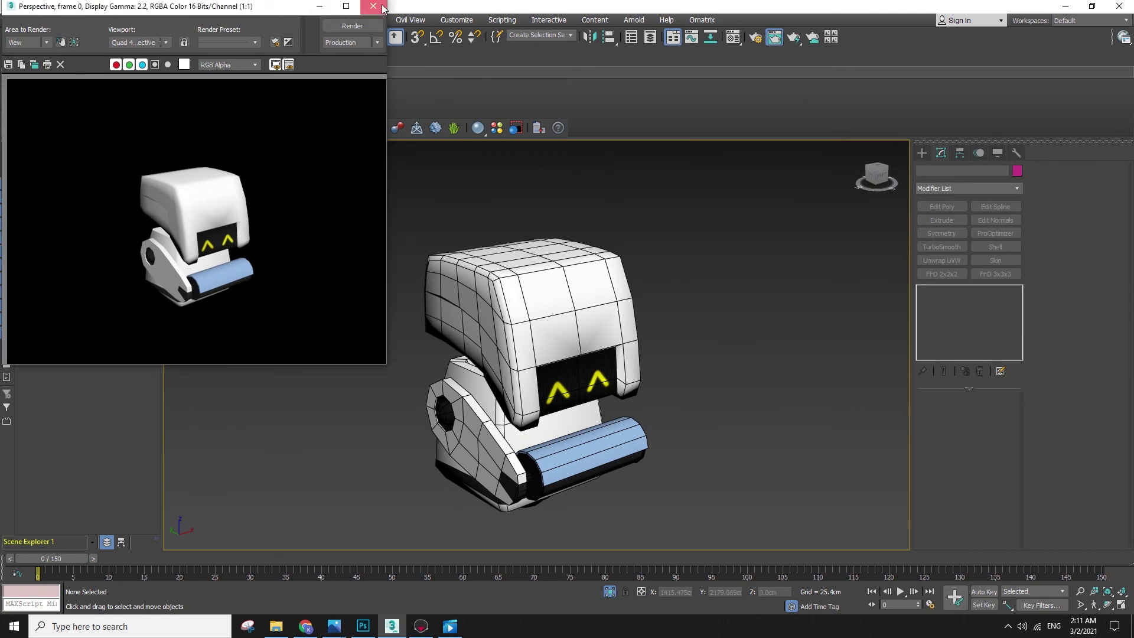
left_click(373, 6)
left_click(12, 19)
left_click(50, 55)
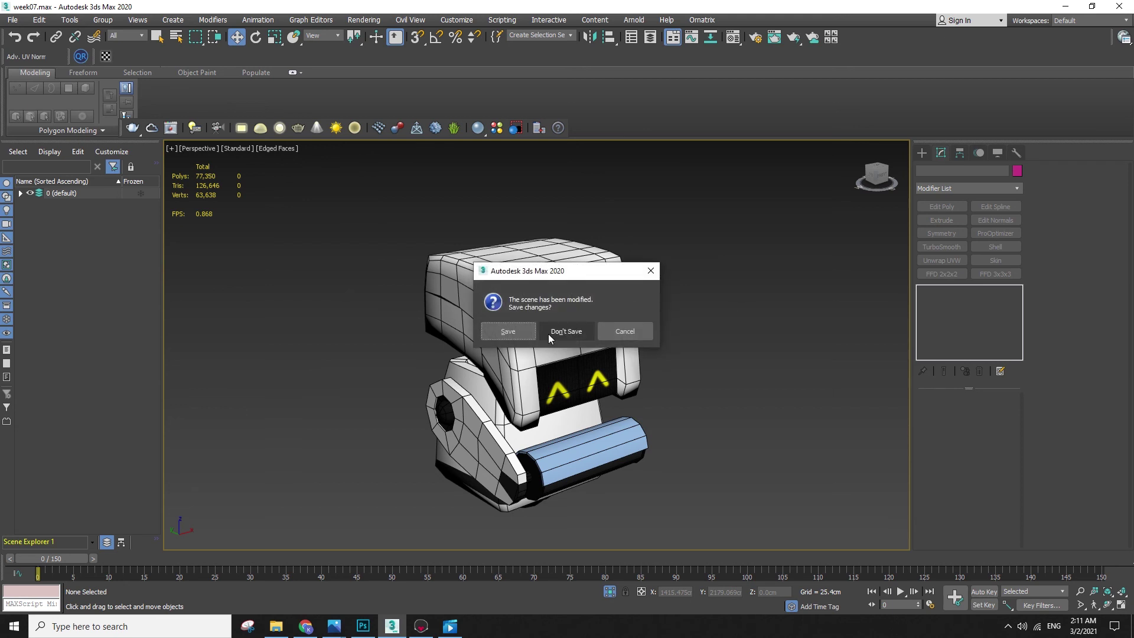
left_click(566, 331)
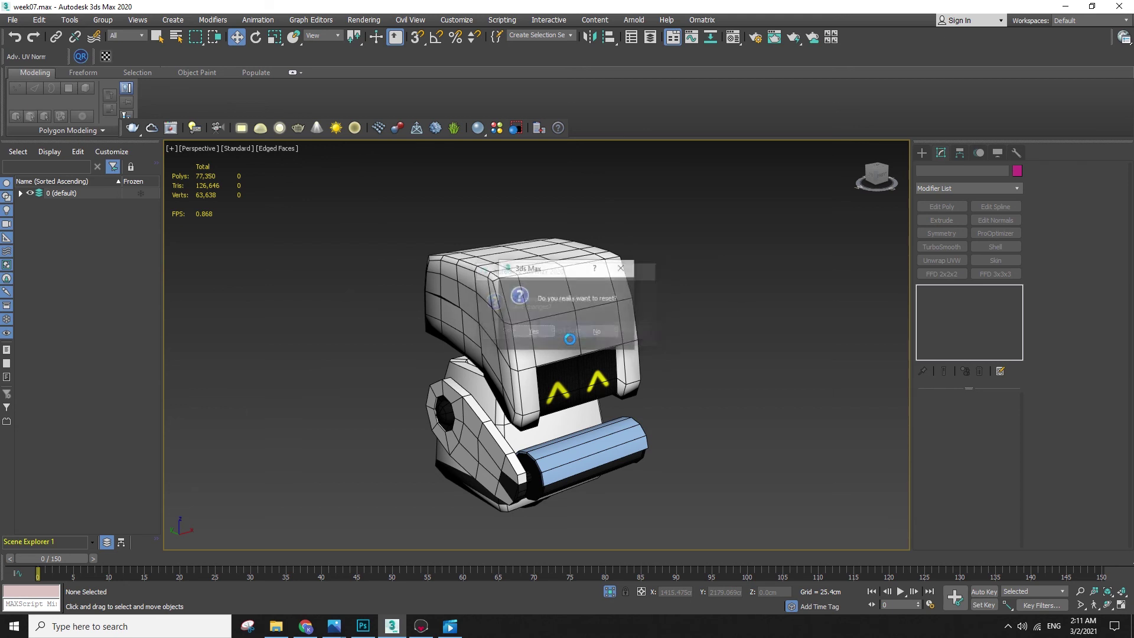
left_click(540, 334)
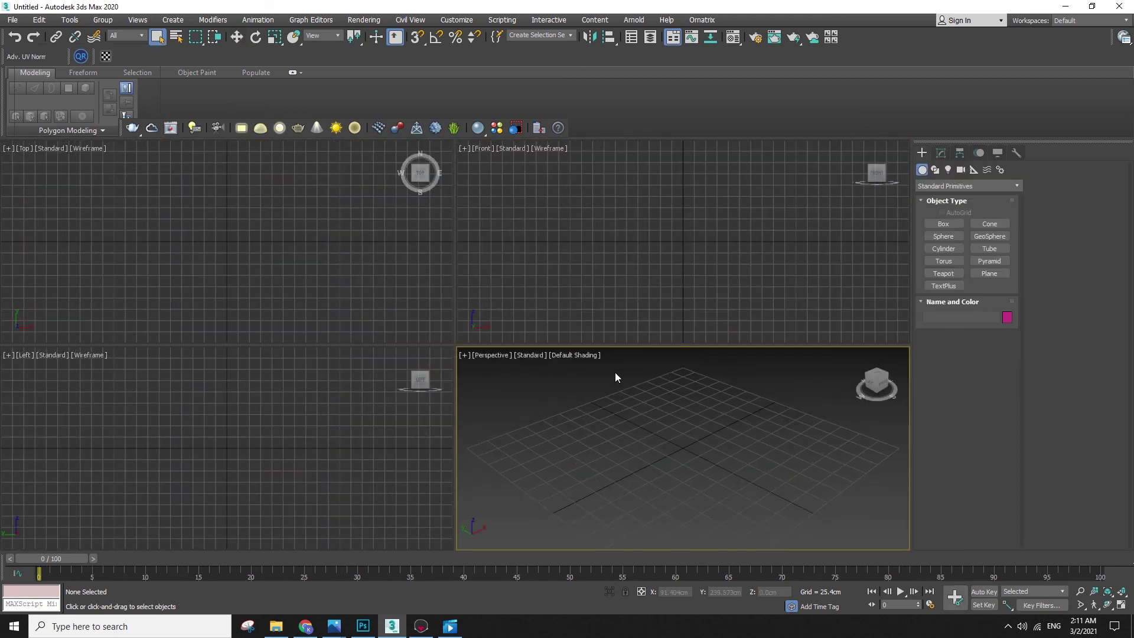